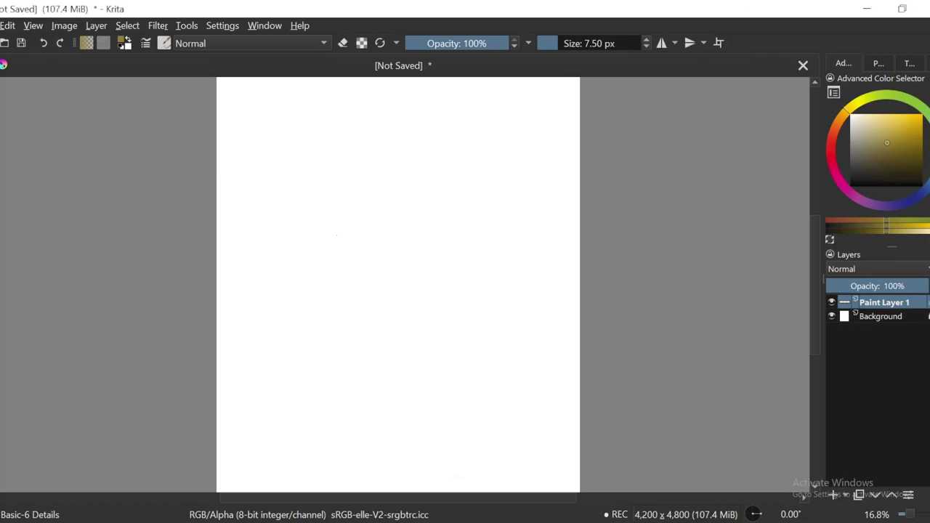
# Step: Set the brush size to 57.58 px and pick a pale teal colour
pyautogui.click(579, 43)
pyautogui.click(910, 64)
pyautogui.click(850, 63)
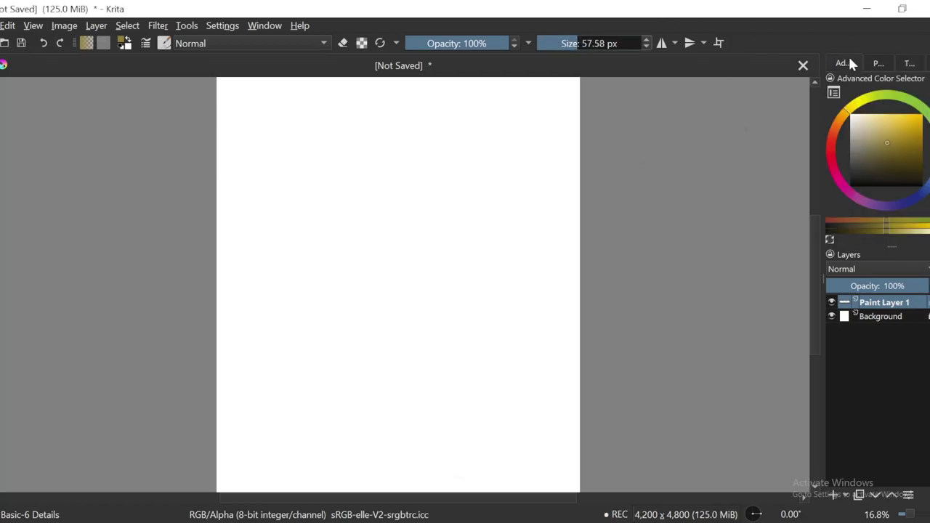
pyautogui.click(926, 156)
pyautogui.click(895, 159)
# Step: Sketch a rough circle for the head with crossing vertical and diagonal guide curves
pyautogui.moveTo(300, 207); pyautogui.dragTo(369, 133)
pyautogui.hotkey('ctrl', 'z')
pyautogui.moveTo(322, 154)
pyautogui.mouseDown()
pyautogui.moveTo(428, 143)
pyautogui.moveTo(328, 149)
pyautogui.moveTo(441, 208)
pyautogui.mouseUp()
pyautogui.moveTo(412, 138); pyautogui.dragTo(488, 211)
pyautogui.moveTo(396, 327); pyautogui.dragTo(481, 221)
pyautogui.scroll(-2, 458, 295)
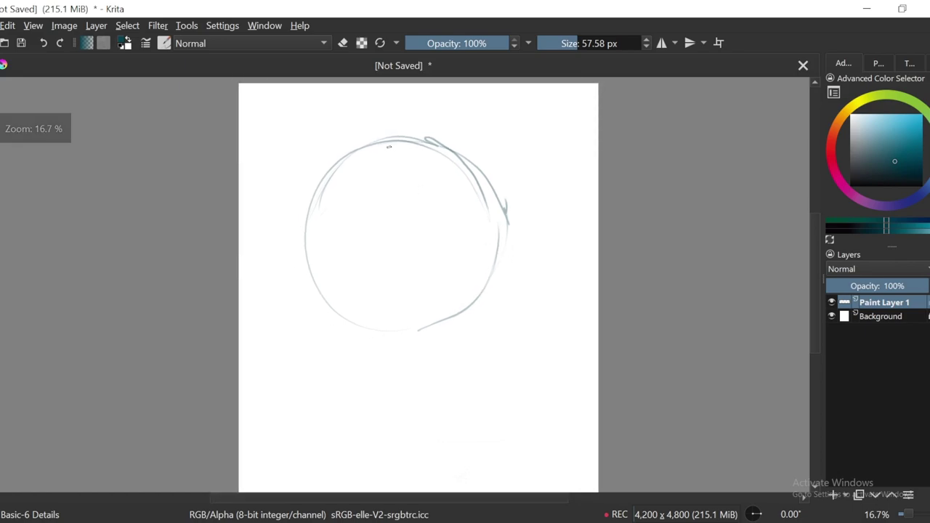
pyautogui.moveTo(405, 157)
pyautogui.mouseDown()
pyautogui.moveTo(378, 198)
pyautogui.moveTo(387, 291)
pyautogui.mouseUp()
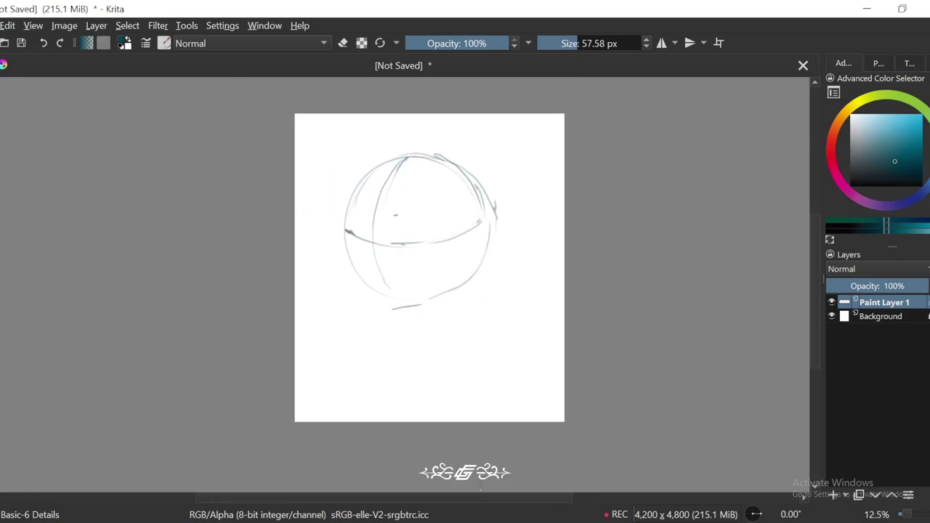
pyautogui.moveTo(393, 180)
pyautogui.mouseDown()
pyautogui.moveTo(404, 301)
pyautogui.moveTo(457, 292)
pyautogui.mouseUp()
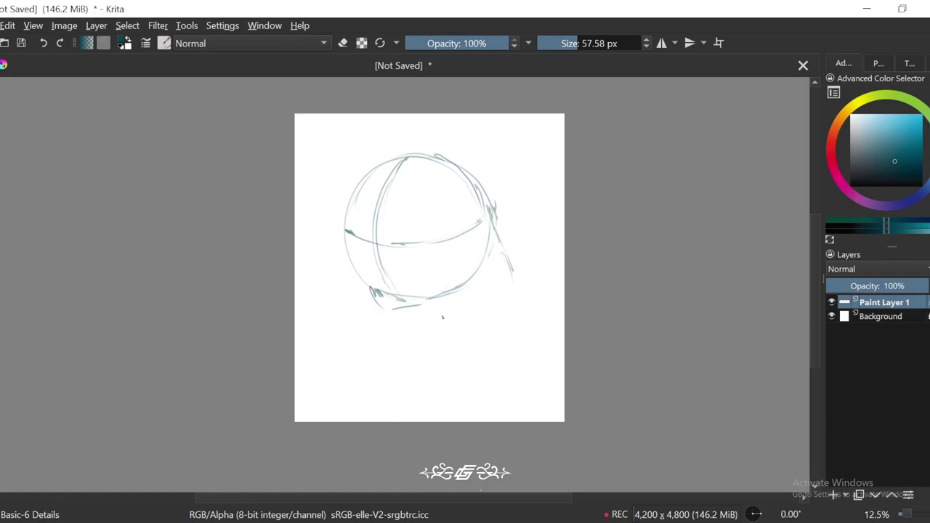
# Step: Darken and clean up strokes along the sphere's right edge, alternating brush and eraser
pyautogui.moveTo(523, 316); pyautogui.dragTo(525, 297)
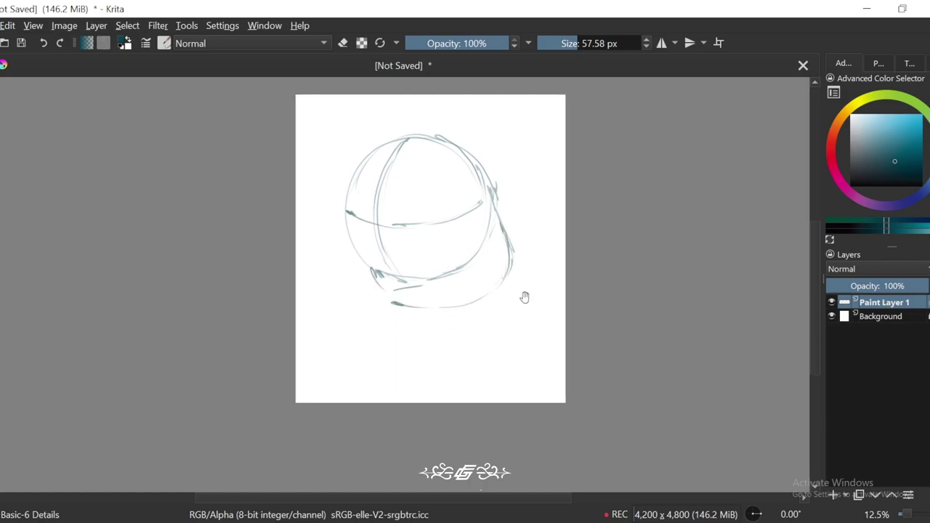
pyautogui.moveTo(497, 223); pyautogui.dragTo(512, 253)
pyautogui.hotkey('ctrl', '+')
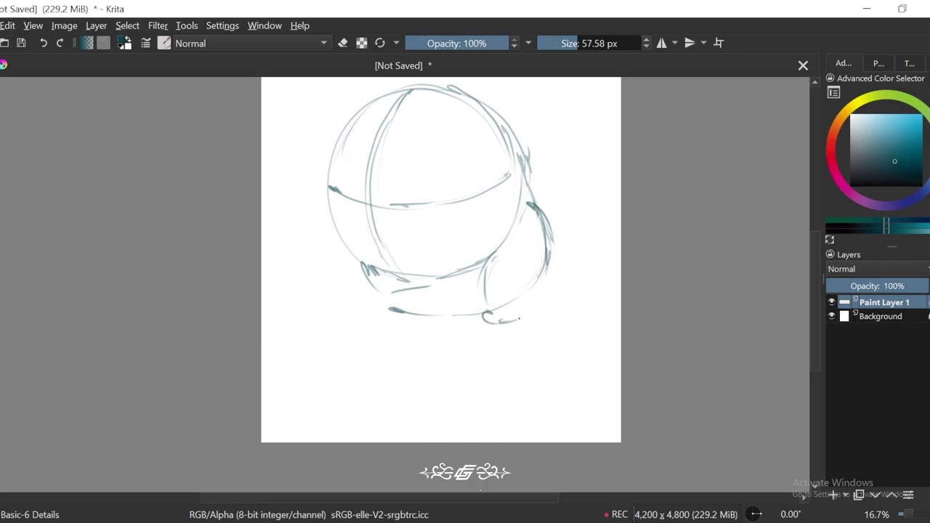
pyautogui.moveTo(529, 303); pyautogui.dragTo(490, 325)
pyautogui.moveTo(553, 245); pyautogui.dragTo(545, 251)
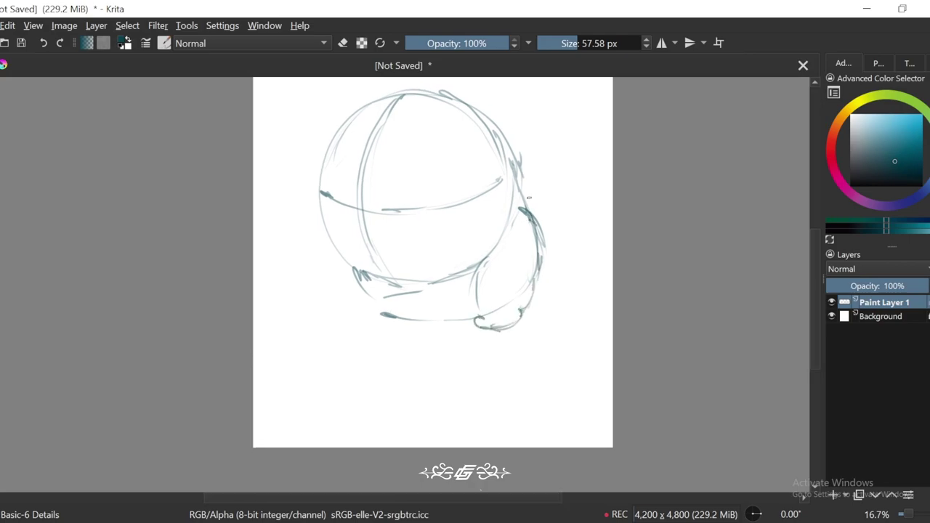
pyautogui.press('e')
pyautogui.moveTo(525, 183); pyautogui.dragTo(542, 293)
pyautogui.press('e')
pyautogui.moveTo(529, 221)
pyautogui.mouseDown()
pyautogui.moveTo(539, 303)
pyautogui.moveTo(545, 288)
pyautogui.mouseUp()
pyautogui.press('e')
pyautogui.moveTo(545, 240)
pyautogui.mouseDown()
pyautogui.moveTo(535, 308)
pyautogui.moveTo(544, 269)
pyautogui.mouseUp()
pyautogui.press('e')
pyautogui.moveTo(536, 222); pyautogui.dragTo(522, 313)
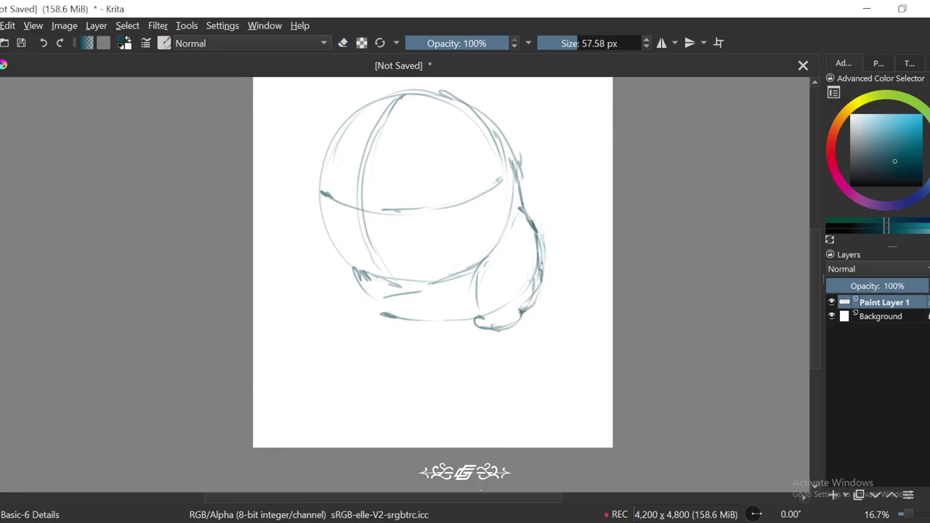
# Step: Sketch the squat body with diagonal strokes and a curved foot beneath the sphere
pyautogui.moveTo(436, 254)
pyautogui.mouseDown()
pyautogui.moveTo(456, 255)
pyautogui.moveTo(486, 293)
pyautogui.mouseUp()
pyautogui.moveTo(507, 231); pyautogui.dragTo(486, 284)
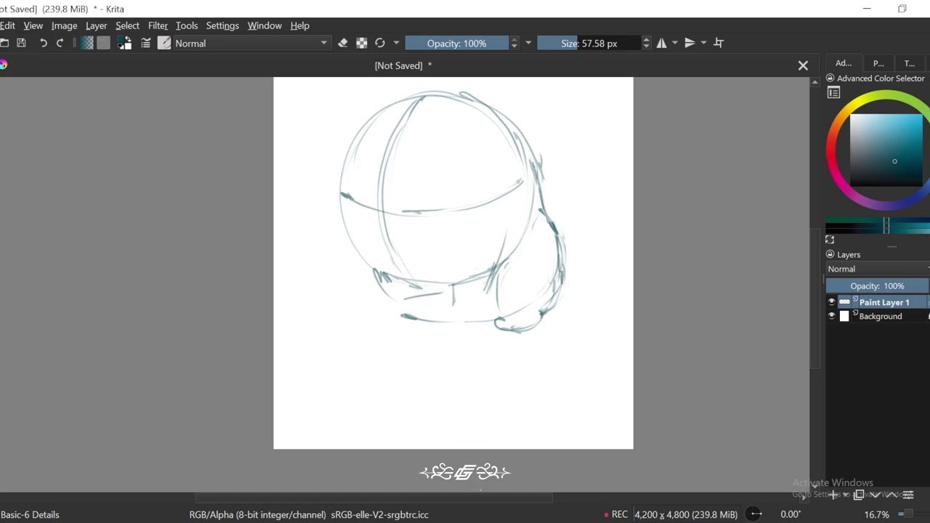
pyautogui.moveTo(374, 269); pyautogui.dragTo(385, 298)
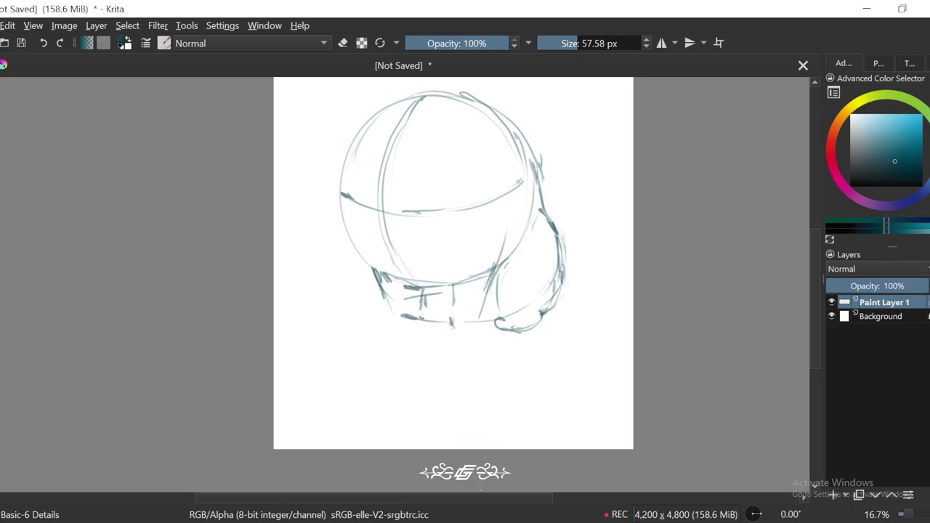
pyautogui.moveTo(393, 328); pyautogui.dragTo(418, 331)
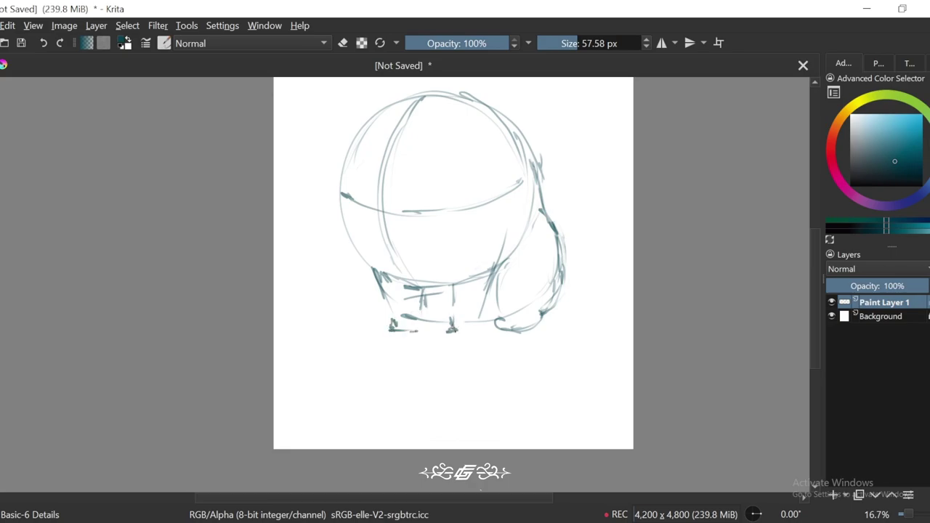
pyautogui.moveTo(451, 262); pyautogui.dragTo(465, 258)
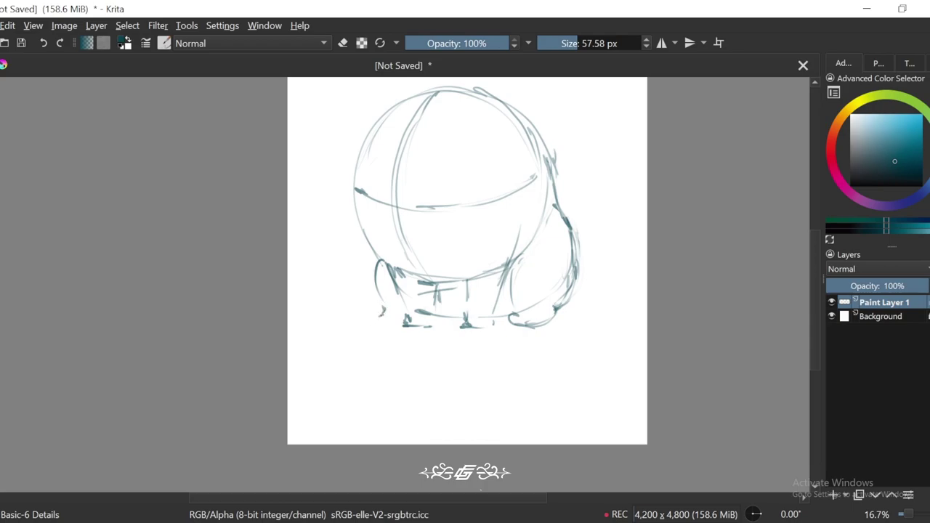
pyautogui.moveTo(379, 314); pyautogui.dragTo(393, 325)
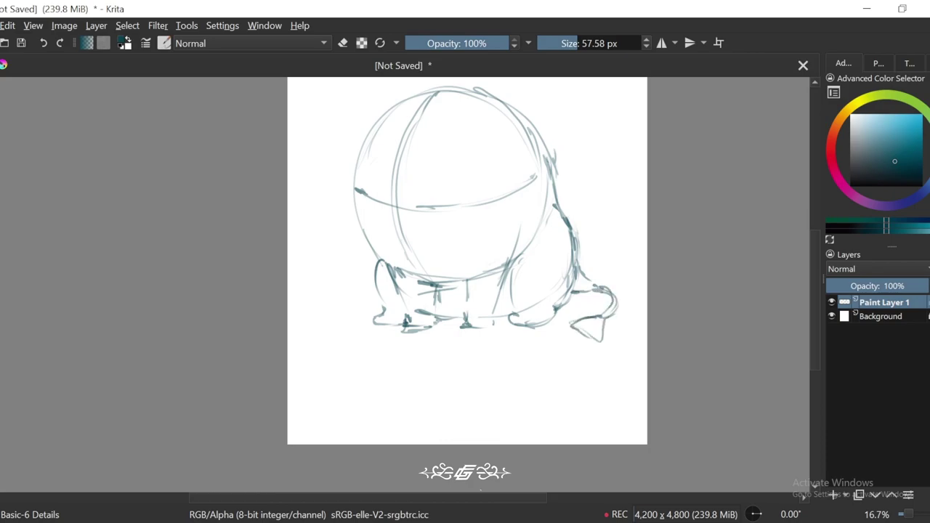
# Step: Move the whole sketch lower on the page and zoom back to 25%
pyautogui.press('-')
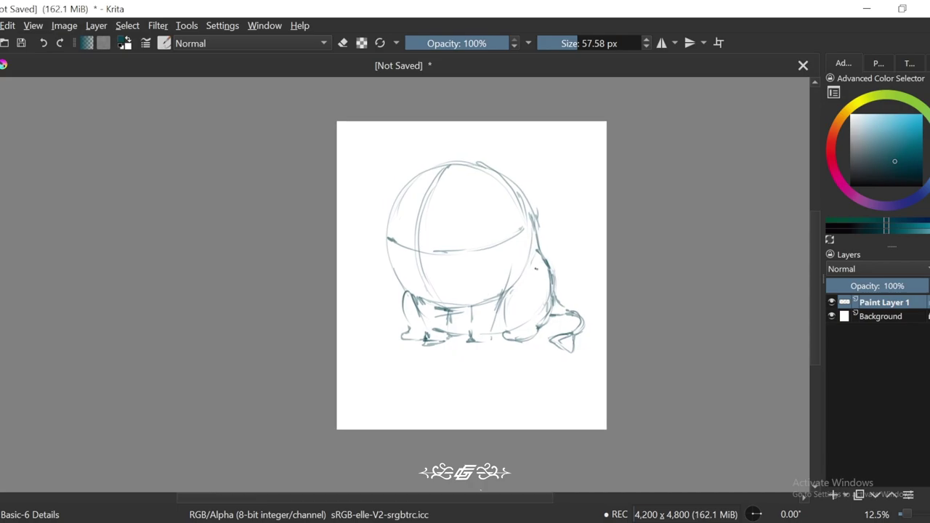
pyautogui.moveTo(534, 307); pyautogui.dragTo(535, 336)
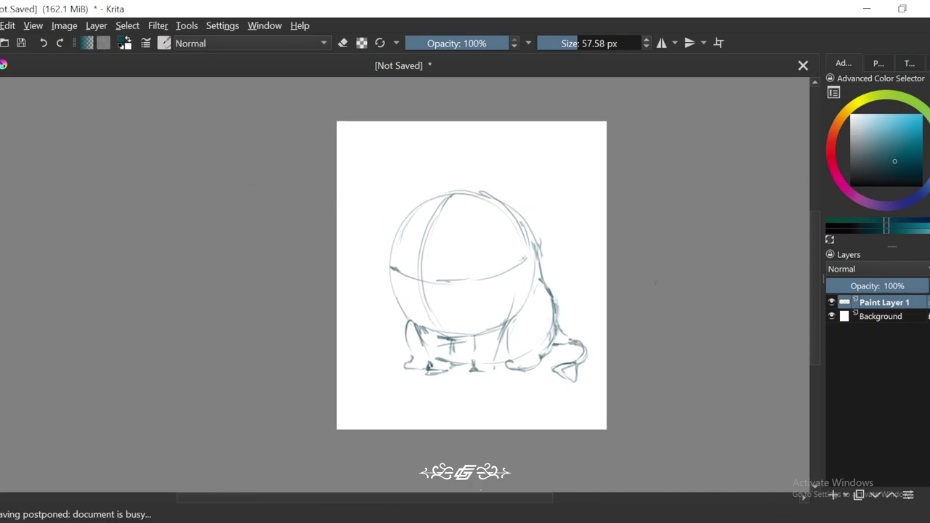
pyautogui.press('+')
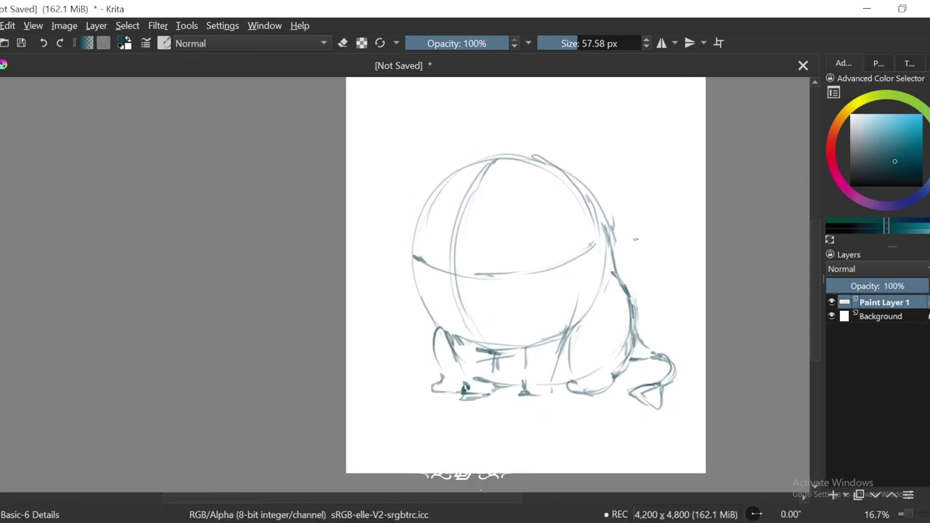
pyautogui.press('+')
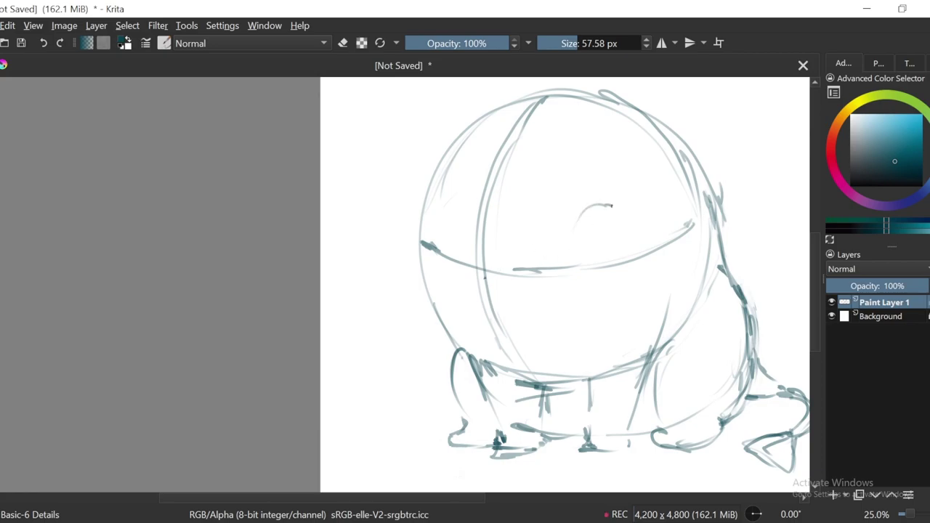
# Step: Draw and thicken the round outlines of the left and right eyes
pyautogui.moveTo(612, 206)
pyautogui.mouseDown()
pyautogui.moveTo(627, 231)
pyautogui.moveTo(575, 222)
pyautogui.moveTo(607, 270)
pyautogui.moveTo(629, 270)
pyautogui.mouseUp()
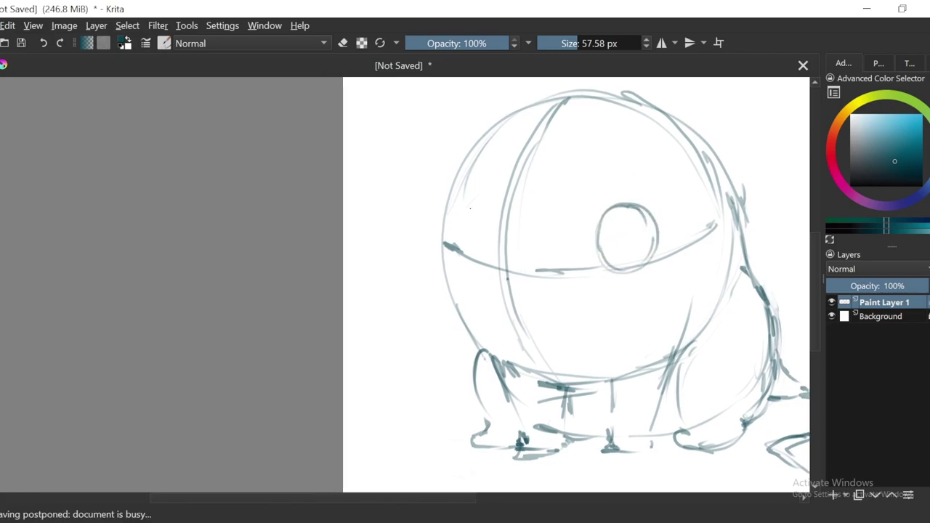
pyautogui.moveTo(471, 209); pyautogui.dragTo(474, 247)
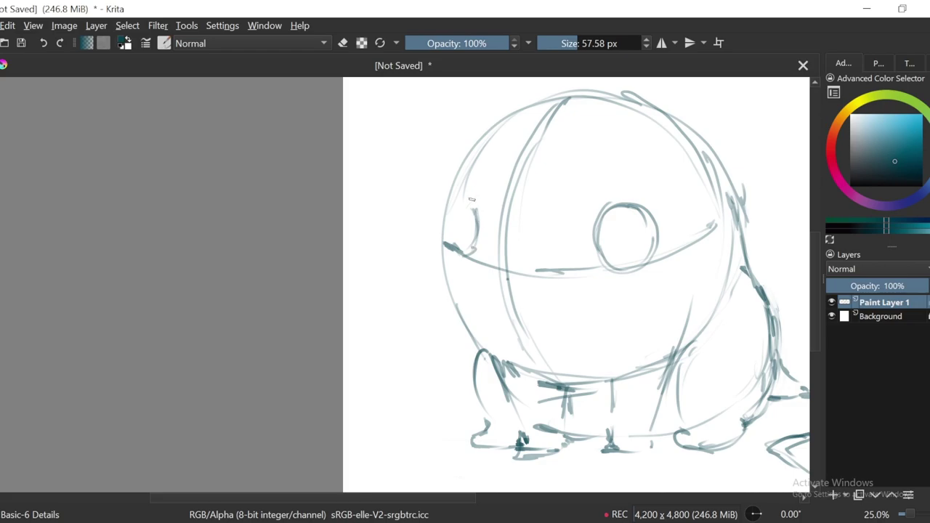
pyautogui.moveTo(472, 199); pyautogui.dragTo(440, 248)
pyautogui.moveTo(462, 211); pyautogui.dragTo(439, 255)
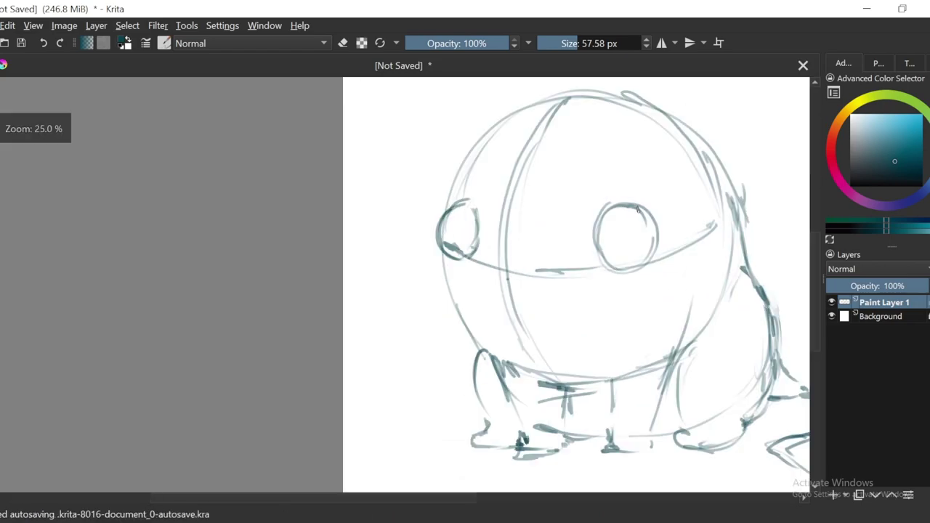
pyautogui.moveTo(471, 203)
pyautogui.mouseDown()
pyautogui.moveTo(437, 228)
pyautogui.moveTo(474, 261)
pyautogui.mouseUp()
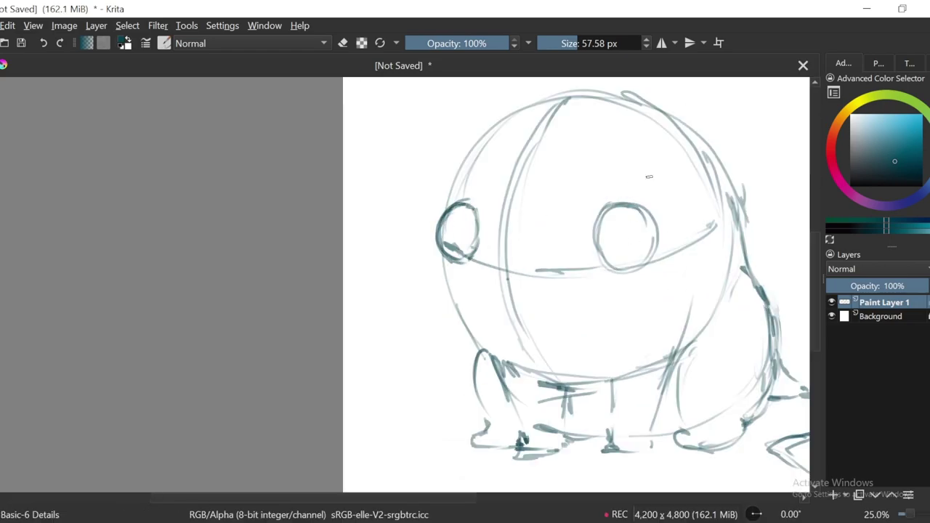
pyautogui.moveTo(609, 210)
pyautogui.mouseDown()
pyautogui.moveTo(596, 237)
pyautogui.moveTo(610, 266)
pyautogui.moveTo(636, 212)
pyautogui.moveTo(645, 249)
pyautogui.moveTo(613, 217)
pyautogui.mouseUp()
# Step: Lighten the left eye's inner strokes, then shade inside both eyes
pyautogui.press('e')
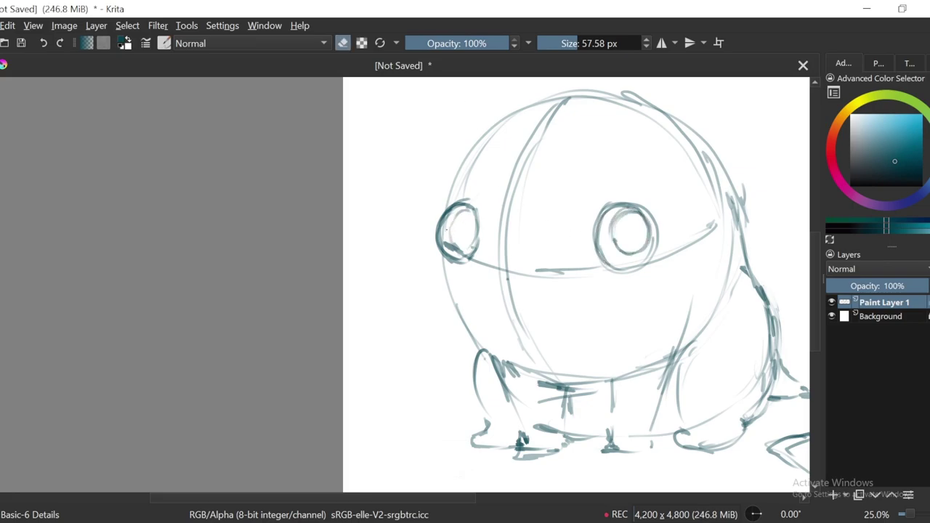
pyautogui.moveTo(445, 236)
pyautogui.mouseDown()
pyautogui.moveTo(462, 253)
pyautogui.moveTo(478, 205)
pyautogui.mouseUp()
pyautogui.press('e')
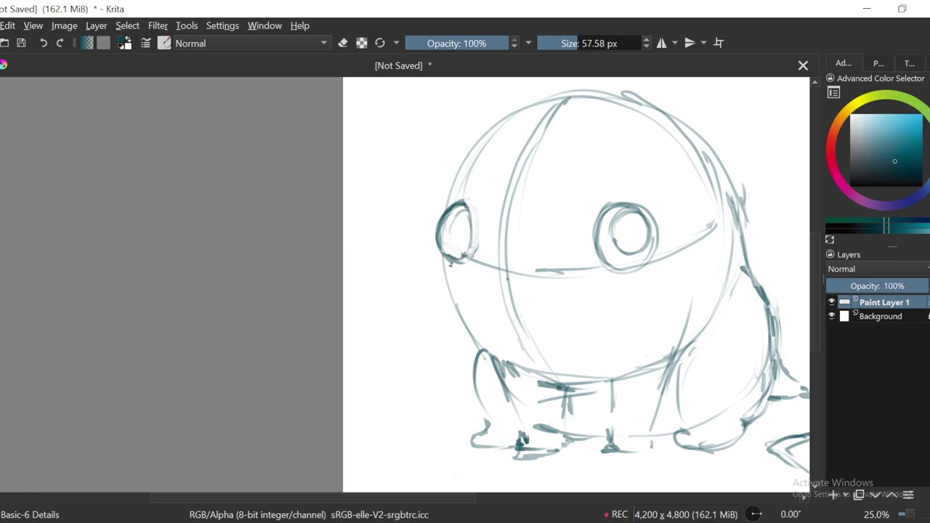
pyautogui.moveTo(452, 215); pyautogui.dragTo(456, 247)
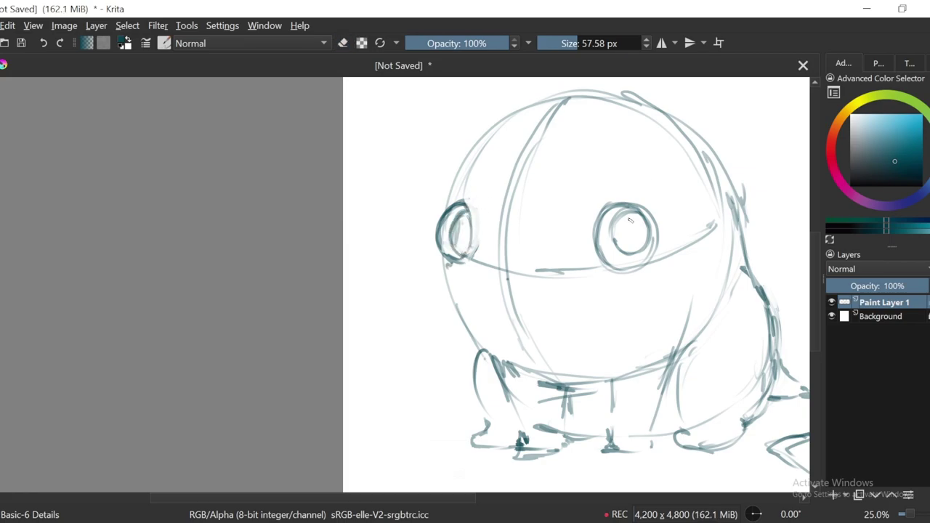
pyautogui.moveTo(624, 212)
pyautogui.mouseDown()
pyautogui.moveTo(616, 240)
pyautogui.moveTo(644, 226)
pyautogui.mouseUp()
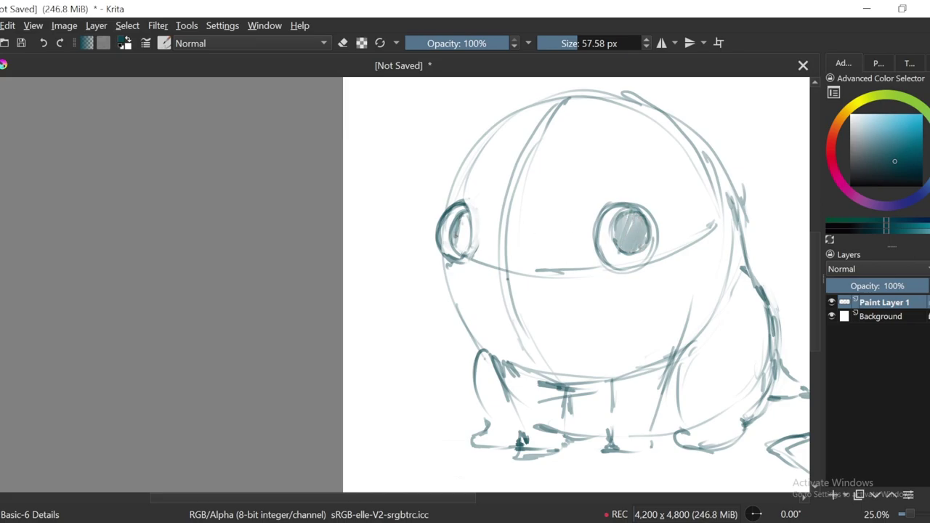
pyautogui.moveTo(458, 218); pyautogui.dragTo(467, 258)
pyautogui.scroll(-3, 407, 258)
pyautogui.scroll(4, 407, 258)
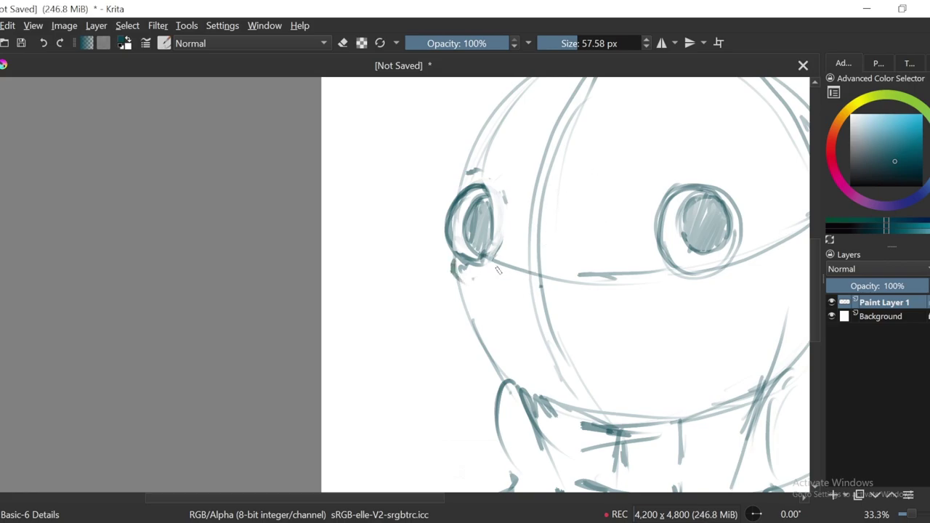
# Step: Draw a curved mouth below the eyes and darken the head's centre line
pyautogui.moveTo(492, 271)
pyautogui.mouseDown()
pyautogui.moveTo(537, 276)
pyautogui.moveTo(529, 286)
pyautogui.moveTo(536, 280)
pyautogui.moveTo(551, 297)
pyautogui.moveTo(582, 290)
pyautogui.moveTo(595, 275)
pyautogui.moveTo(562, 309)
pyautogui.moveTo(595, 276)
pyautogui.mouseUp()
pyautogui.scroll(-1, 582, 290)
pyautogui.scroll(1, 582, 290)
pyautogui.press('e')
pyautogui.press('e')
pyautogui.moveTo(571, 306); pyautogui.dragTo(604, 281)
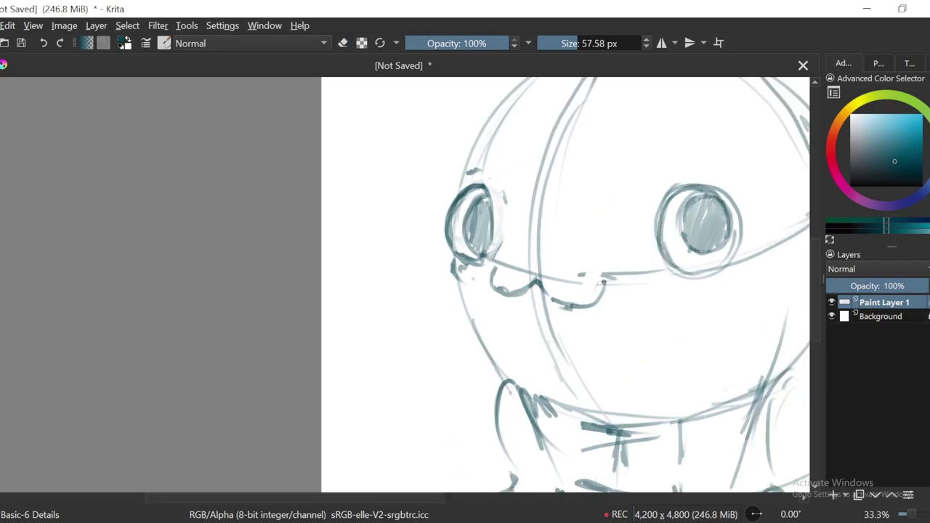
pyautogui.scroll(-1, 542, 252)
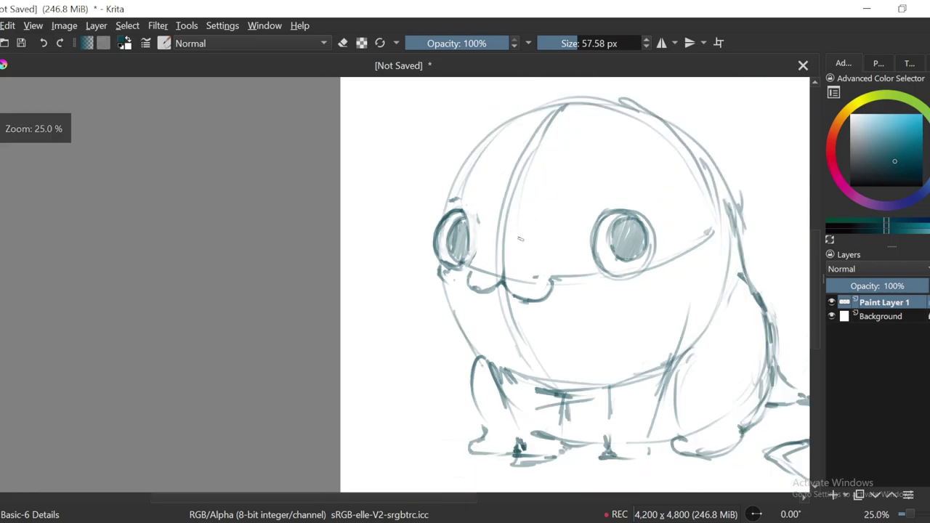
pyautogui.moveTo(554, 125); pyautogui.dragTo(506, 257)
# Step: Rough in curved strokes at the head's top-left where the blade will go
pyautogui.moveTo(471, 210); pyautogui.dragTo(419, 183)
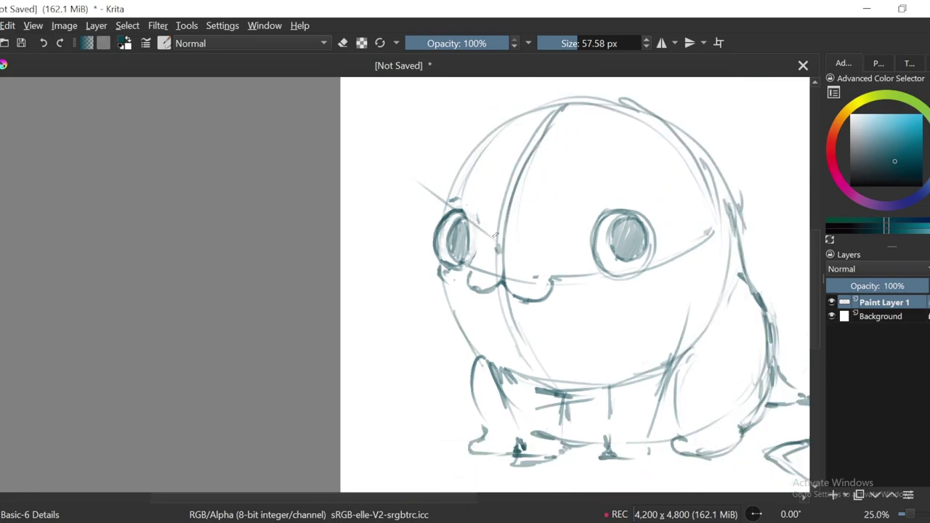
pyautogui.scroll(-1, 491, 179)
pyautogui.moveTo(464, 164); pyautogui.dragTo(487, 191)
pyautogui.scroll(1, 513, 141)
pyautogui.moveTo(517, 138); pyautogui.dragTo(506, 178)
pyautogui.moveTo(470, 137); pyautogui.dragTo(523, 189)
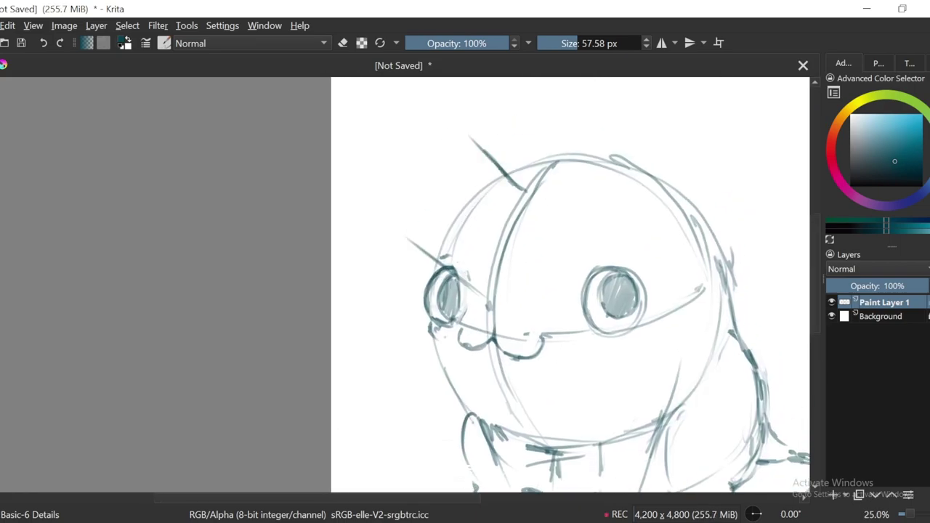
pyautogui.moveTo(460, 124)
pyautogui.mouseDown()
pyautogui.moveTo(407, 155)
pyautogui.moveTo(420, 215)
pyautogui.mouseUp()
pyautogui.scroll(-1, 421, 215)
pyautogui.scroll(1, 421, 215)
pyautogui.scroll(1, 517, 276)
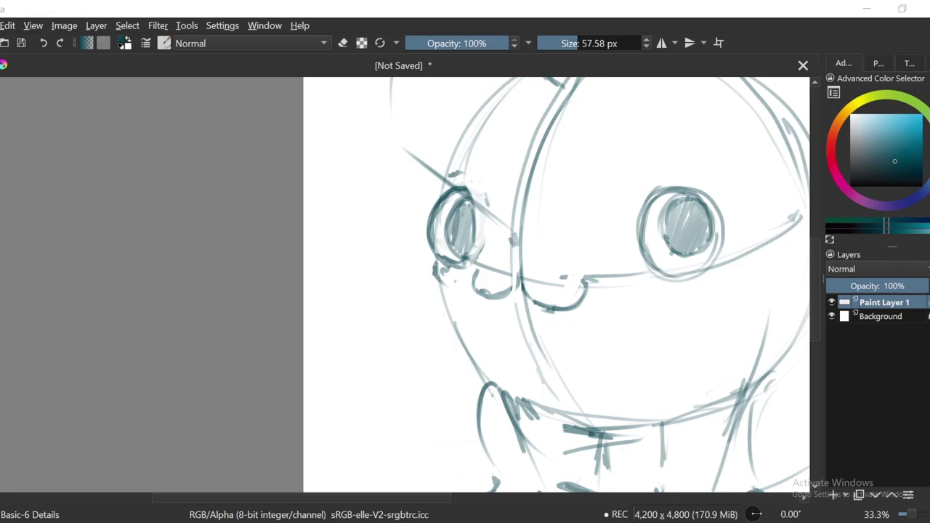
pyautogui.moveTo(420, 37)
pyautogui.mouseDown()
pyautogui.moveTo(430, 99)
pyautogui.moveTo(467, 161)
pyautogui.mouseUp()
# Step: Ink the left blade's outer and inner curves darker, erasing its faint top arc
pyautogui.moveTo(439, 256)
pyautogui.mouseDown()
pyautogui.moveTo(495, 141)
pyautogui.moveTo(457, 175)
pyautogui.mouseUp()
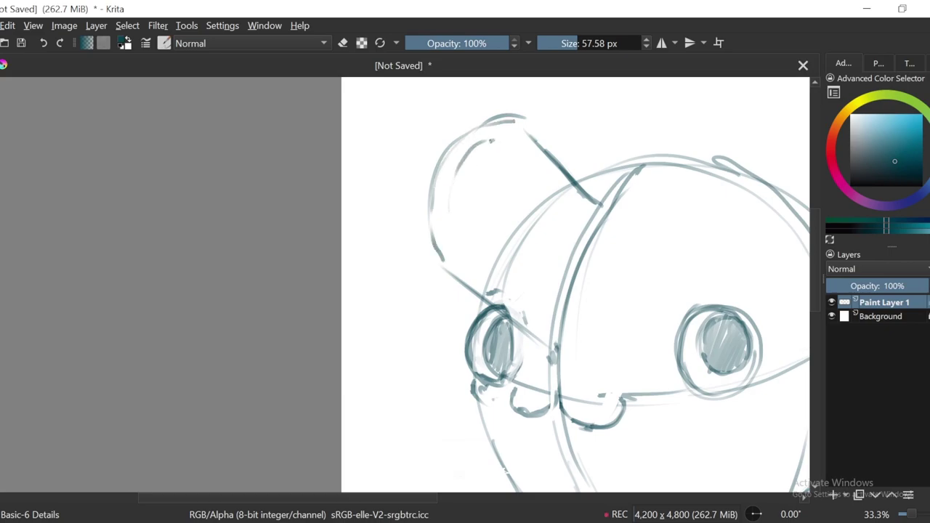
pyautogui.moveTo(493, 139)
pyautogui.mouseDown()
pyautogui.moveTo(449, 218)
pyautogui.moveTo(456, 256)
pyautogui.mouseUp()
pyautogui.moveTo(453, 221)
pyautogui.mouseDown()
pyautogui.moveTo(473, 269)
pyautogui.moveTo(554, 329)
pyautogui.mouseUp()
pyautogui.moveTo(440, 266); pyautogui.dragTo(428, 214)
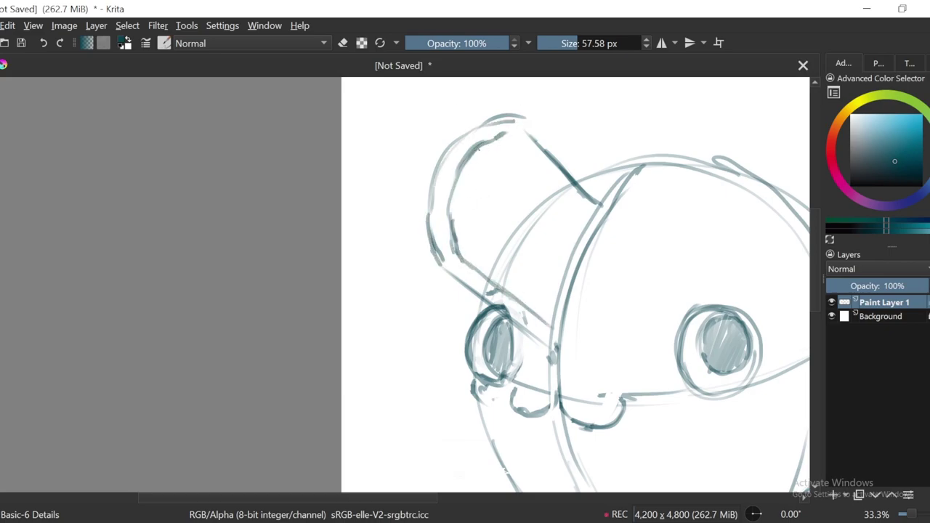
pyautogui.press('e')
pyautogui.moveTo(522, 118)
pyautogui.mouseDown()
pyautogui.moveTo(480, 121)
pyautogui.moveTo(513, 120)
pyautogui.mouseUp()
pyautogui.press('e')
pyautogui.moveTo(466, 140)
pyautogui.mouseDown()
pyautogui.moveTo(533, 134)
pyautogui.moveTo(425, 214)
pyautogui.moveTo(505, 129)
pyautogui.moveTo(420, 252)
pyautogui.mouseUp()
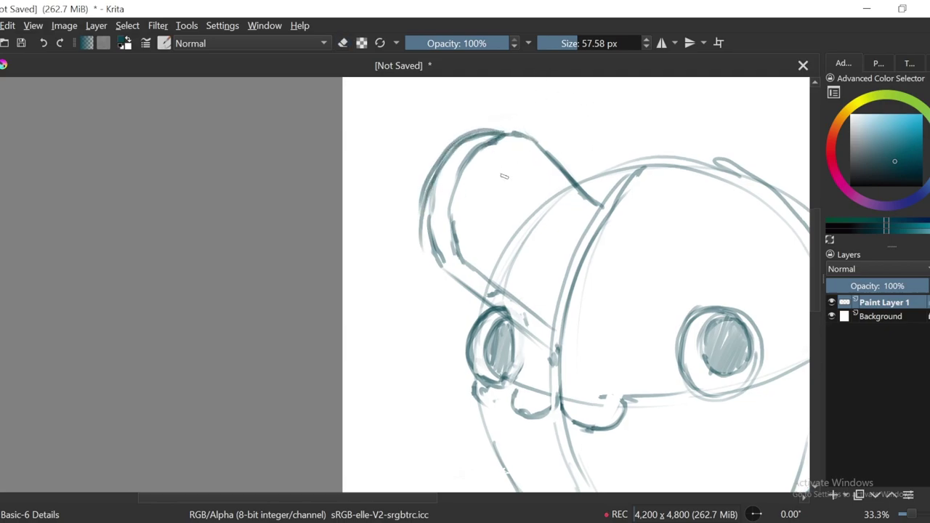
pyautogui.moveTo(499, 136)
pyautogui.mouseDown()
pyautogui.moveTo(522, 136)
pyautogui.moveTo(476, 230)
pyautogui.moveTo(564, 301)
pyautogui.mouseUp()
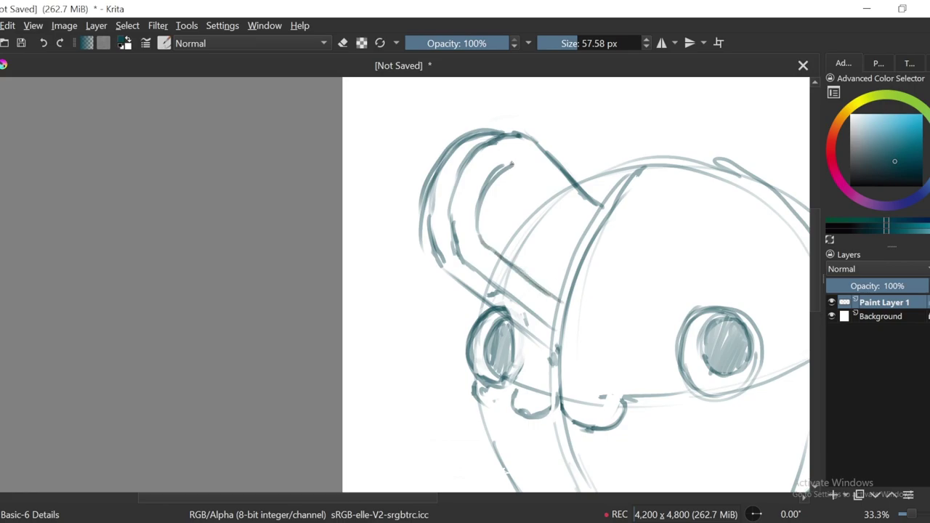
pyautogui.moveTo(511, 162); pyautogui.dragTo(582, 219)
pyautogui.moveTo(543, 182); pyautogui.dragTo(594, 223)
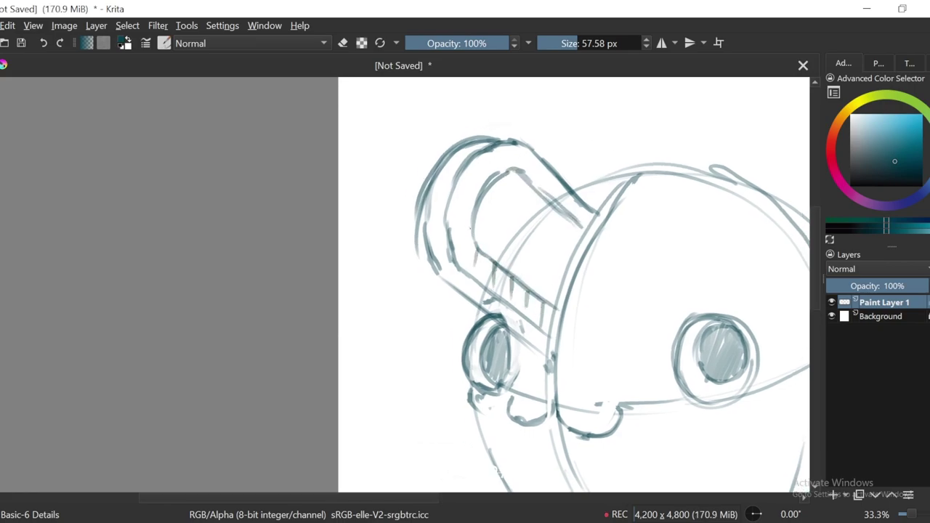
# Step: Add cross lines across the blade and erase stray strokes near its base
pyautogui.moveTo(450, 232); pyautogui.dragTo(474, 222)
pyautogui.moveTo(477, 249); pyautogui.dragTo(467, 260)
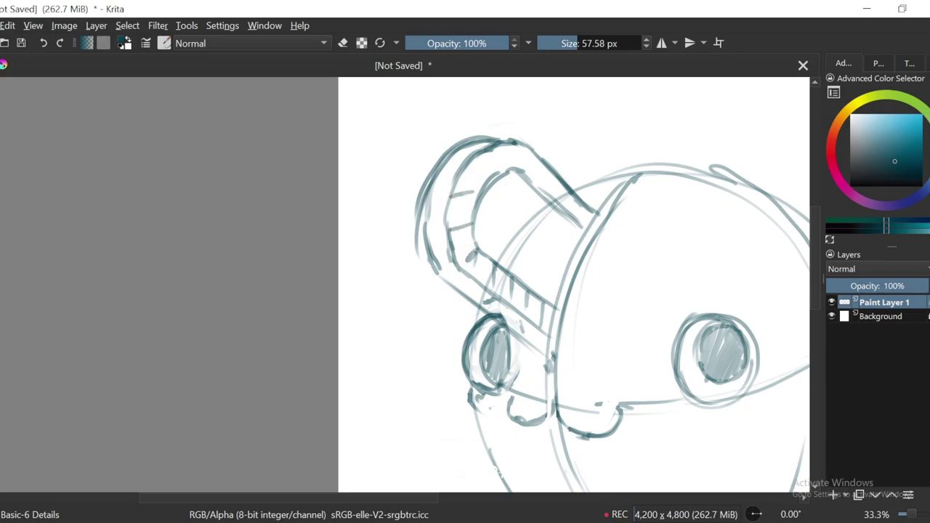
pyautogui.moveTo(518, 148); pyautogui.dragTo(521, 166)
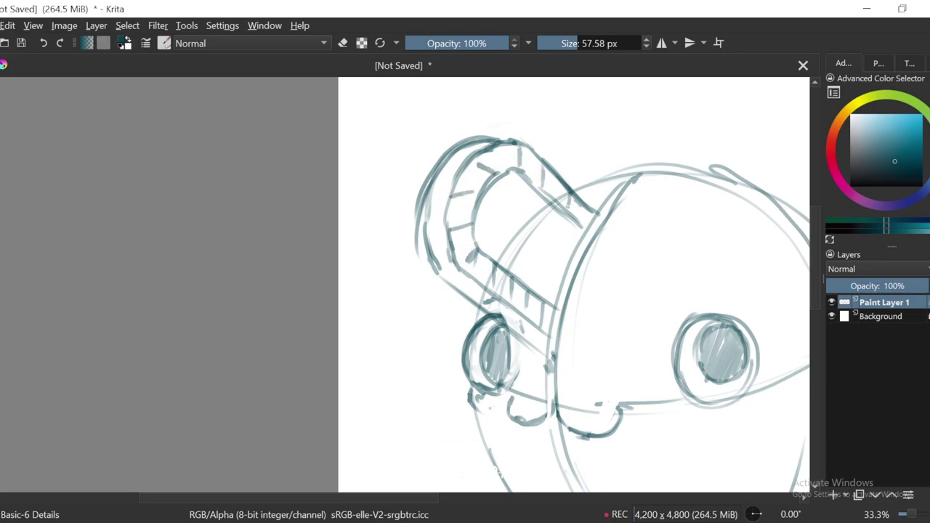
pyautogui.scroll(-1, 420, 429)
pyautogui.scroll(2, 420, 429)
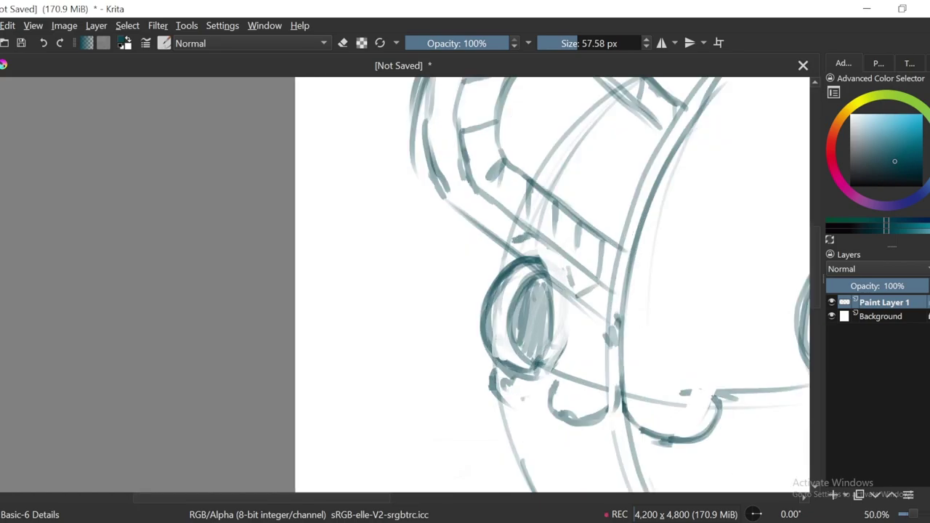
pyautogui.moveTo(509, 215); pyautogui.dragTo(549, 268)
pyautogui.scroll(-1, 613, 100)
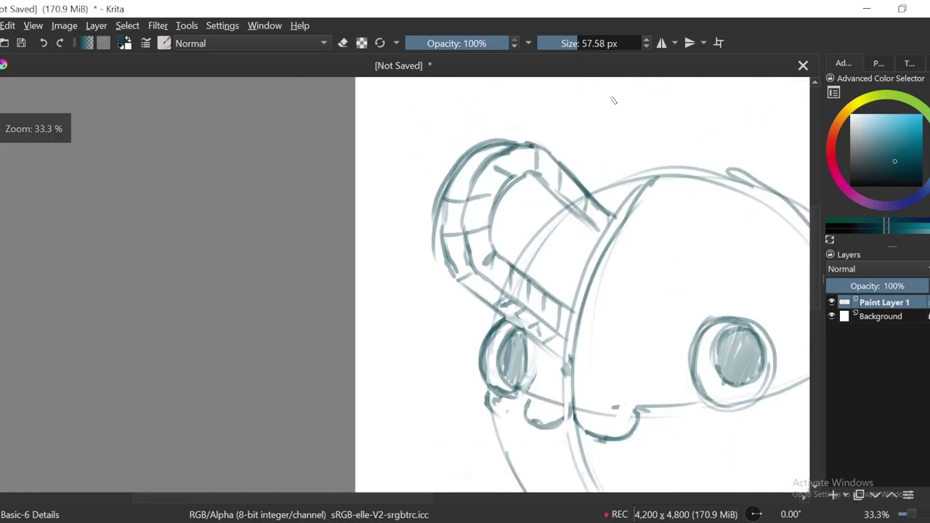
pyautogui.press('e')
pyautogui.moveTo(497, 218)
pyautogui.mouseDown()
pyautogui.moveTo(487, 263)
pyautogui.moveTo(460, 285)
pyautogui.moveTo(481, 275)
pyautogui.mouseUp()
pyautogui.press('e')
pyautogui.press('e')
pyautogui.press('e')
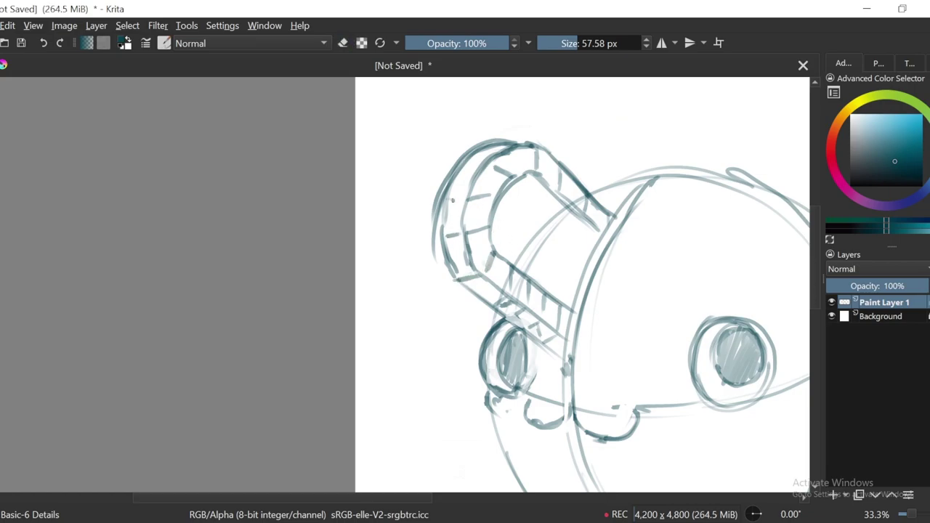
pyautogui.scroll(-3, 661, 170)
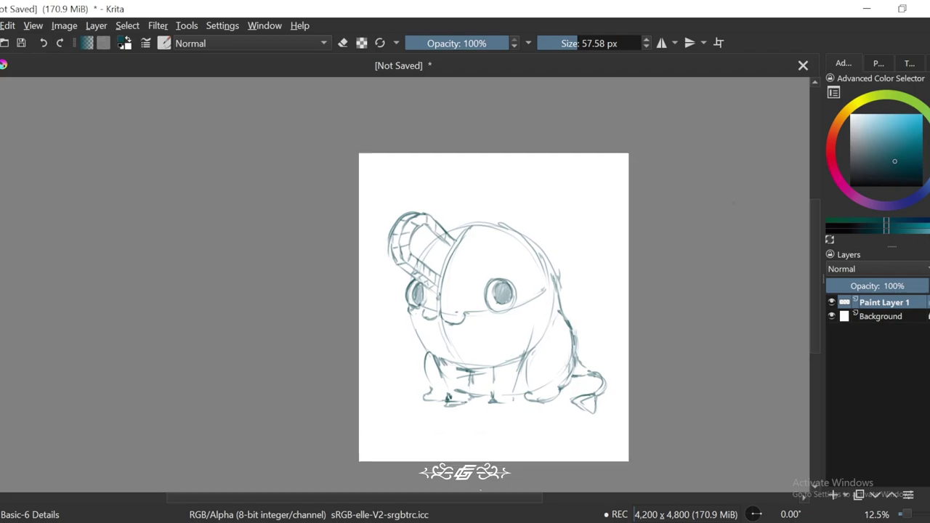
# Step: Transform the selected right eye, nudging it left and shrinking it slightly, then deselect
pyautogui.scroll(2, 437, 240)
pyautogui.scroll(-1, 436, 240)
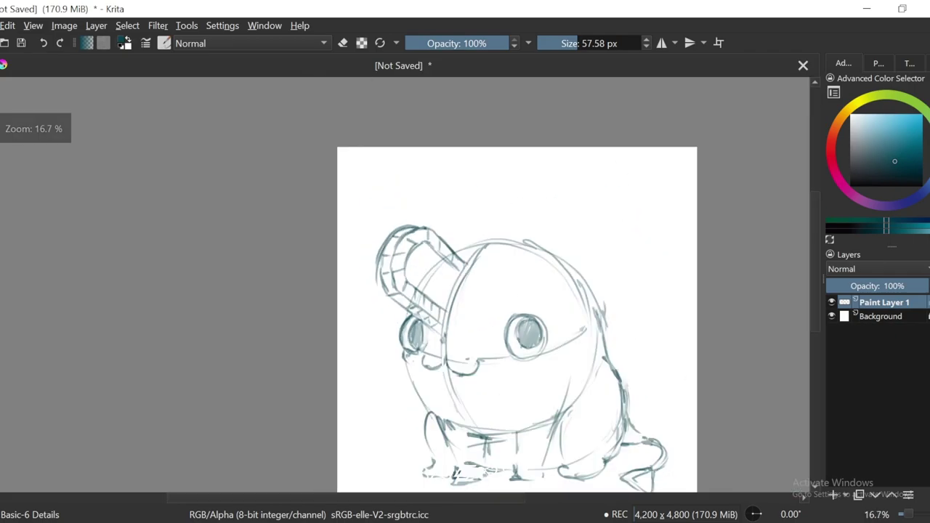
pyautogui.scroll(1, 484, 391)
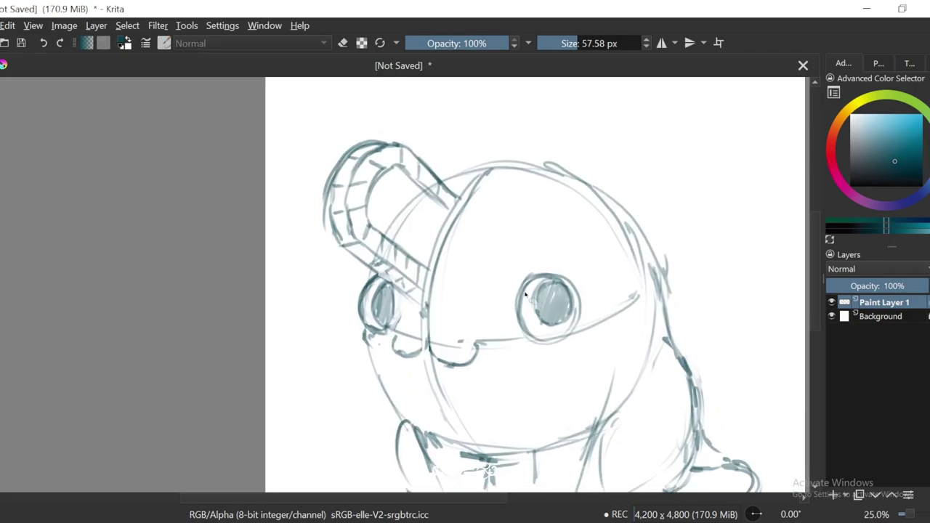
pyautogui.hotkey('ctrl', 't')
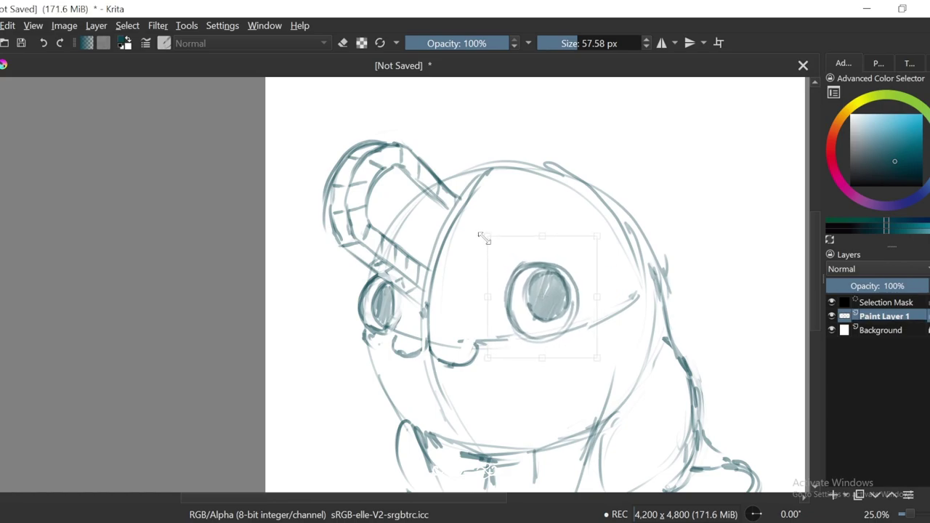
pyautogui.scroll(-1, 549, 319)
pyautogui.moveTo(511, 317); pyautogui.dragTo(508, 325)
pyautogui.scroll(1, 530, 330)
pyautogui.moveTo(593, 235); pyautogui.dragTo(586, 244)
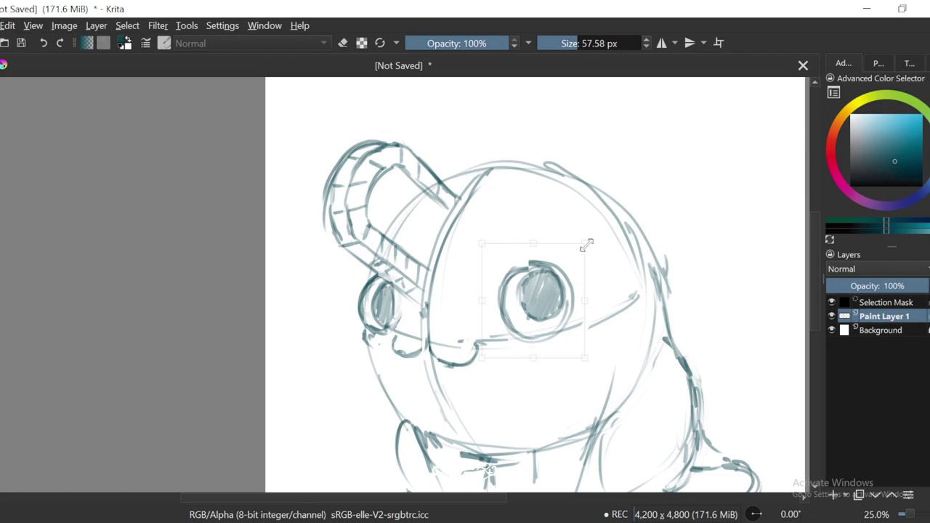
pyautogui.press('Return')
pyautogui.scroll(-2, 568, 317)
pyautogui.hotkey('ctrl', 'shift', 'a')
pyautogui.scroll(3, 568, 317)
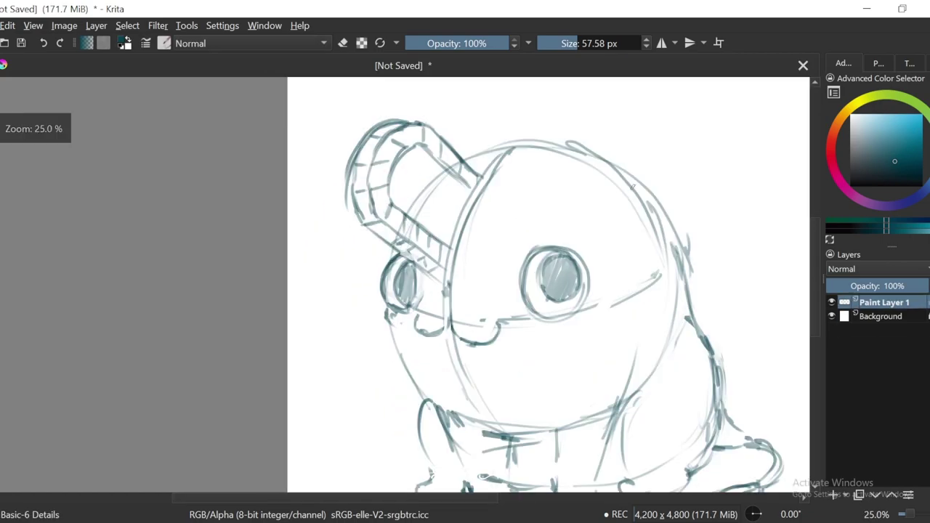
# Step: Carve a white highlight into the right eye with the eraser
pyautogui.press('e')
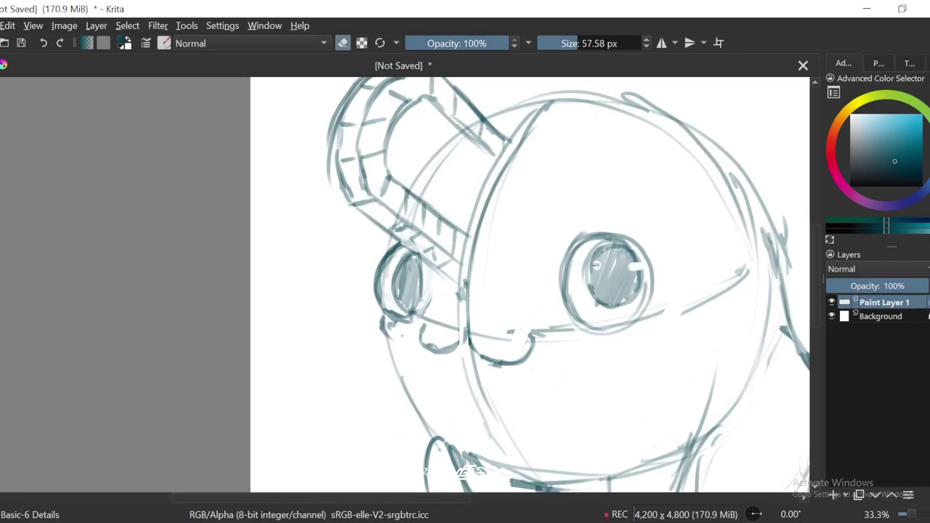
pyautogui.press('e')
pyautogui.scroll(-3, 694, 357)
pyautogui.scroll(3, 694, 357)
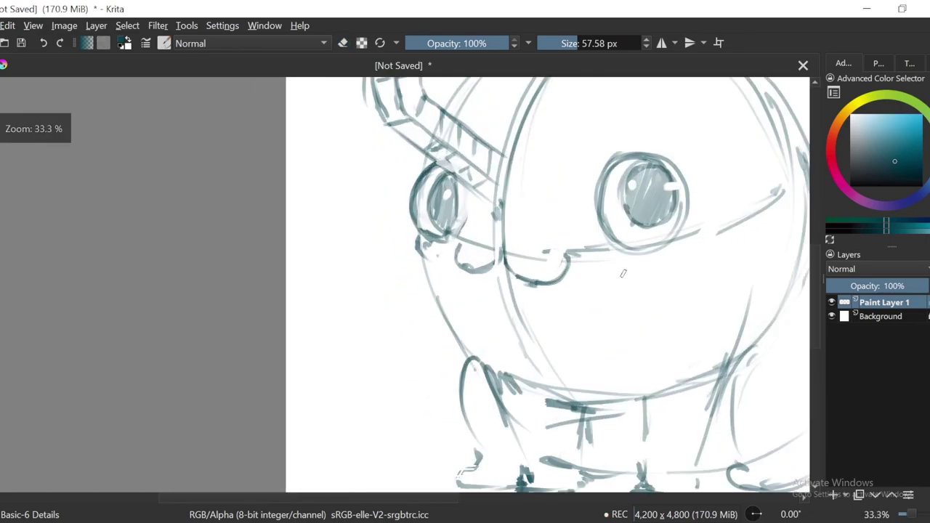
pyautogui.scroll(-2, 468, 273)
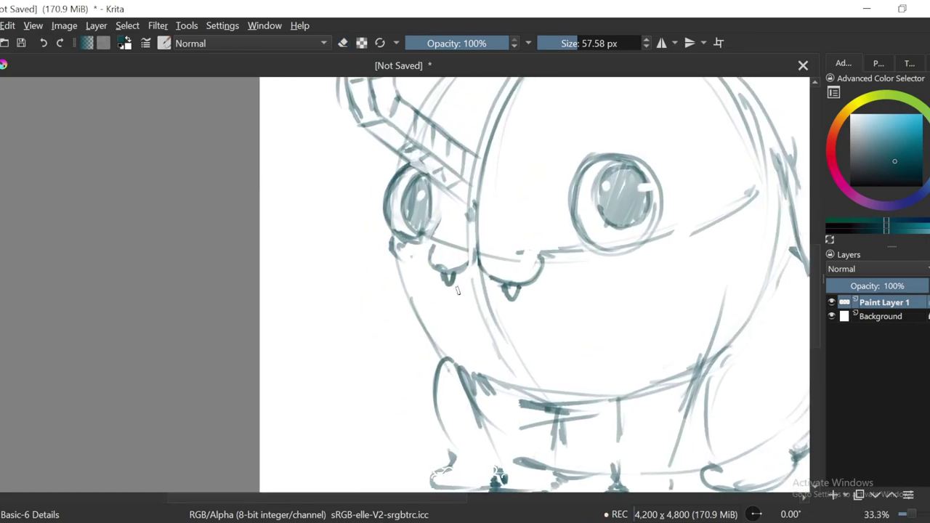
pyautogui.scroll(1, 679, 193)
pyautogui.scroll(-3, 644, 266)
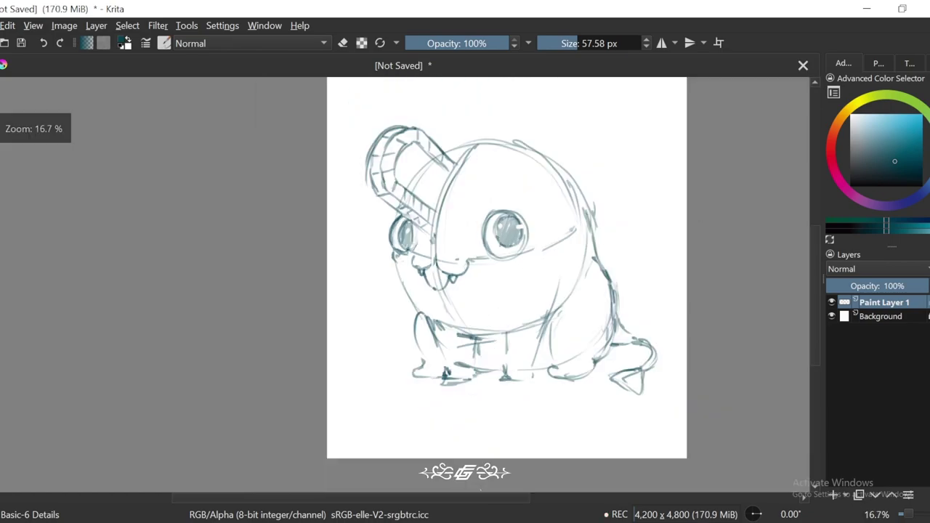
# Step: Zoom in on the mouth and draw a tongue poking out of it
pyautogui.moveTo(644, 266); pyautogui.dragTo(631, 262)
pyautogui.press('+')
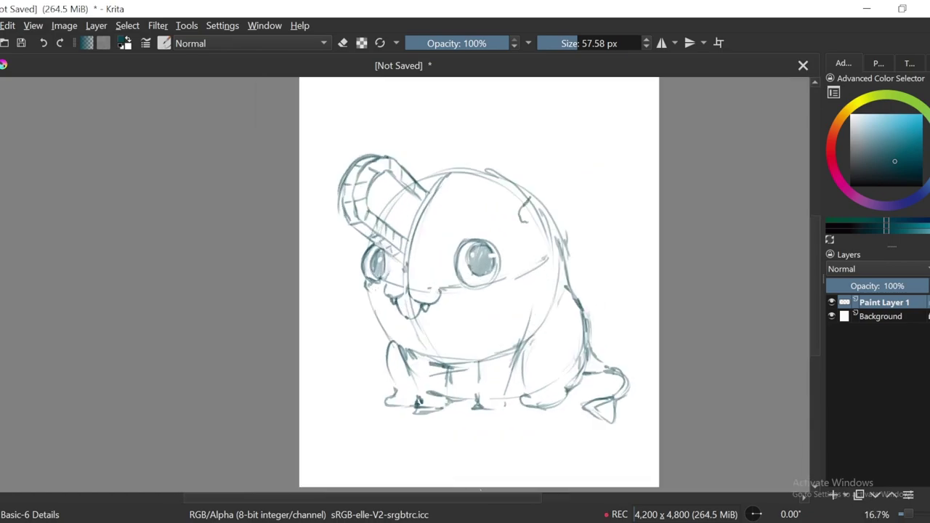
pyautogui.press('-')
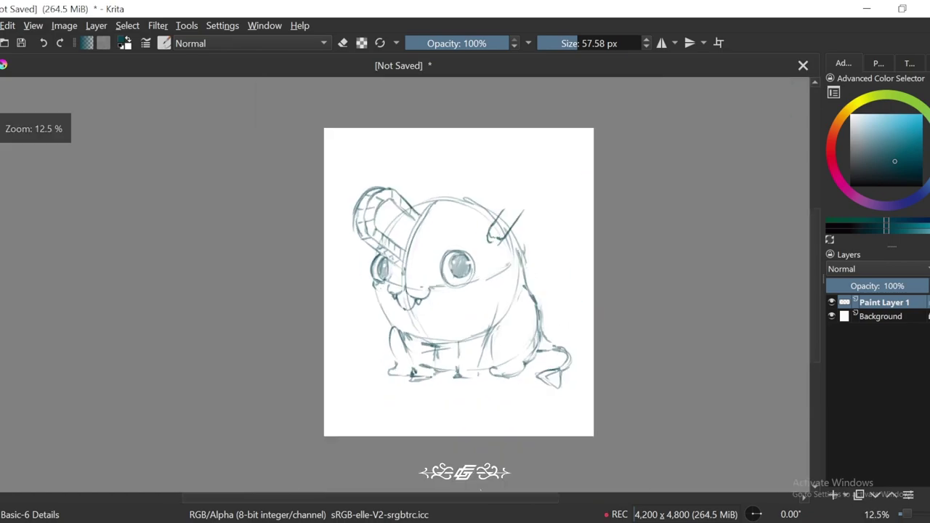
pyautogui.press('+')
pyautogui.press('+')
pyautogui.moveTo(452, 256)
pyautogui.mouseDown()
pyautogui.moveTo(427, 266)
pyautogui.moveTo(460, 279)
pyautogui.moveTo(432, 260)
pyautogui.moveTo(429, 268)
pyautogui.mouseUp()
# Step: Erase part of the lower mouth and redraw darker lip and tongue lines
pyautogui.press('e')
pyautogui.press('e')
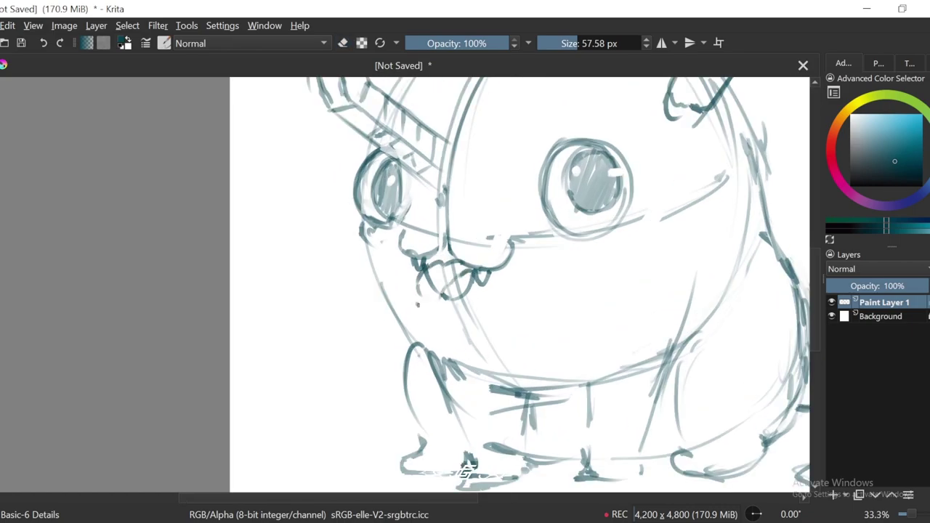
pyautogui.moveTo(418, 304)
pyautogui.mouseDown()
pyautogui.moveTo(454, 278)
pyautogui.moveTo(465, 302)
pyautogui.mouseUp()
pyautogui.press('-')
pyautogui.press('-')
pyautogui.press('+')
pyautogui.press('+')
pyautogui.press('+')
pyautogui.press('e')
pyautogui.press('e')
pyautogui.moveTo(498, 268)
pyautogui.mouseDown()
pyautogui.moveTo(436, 304)
pyautogui.moveTo(472, 300)
pyautogui.mouseUp()
pyautogui.moveTo(444, 237)
pyautogui.mouseDown()
pyautogui.moveTo(458, 251)
pyautogui.moveTo(476, 239)
pyautogui.mouseUp()
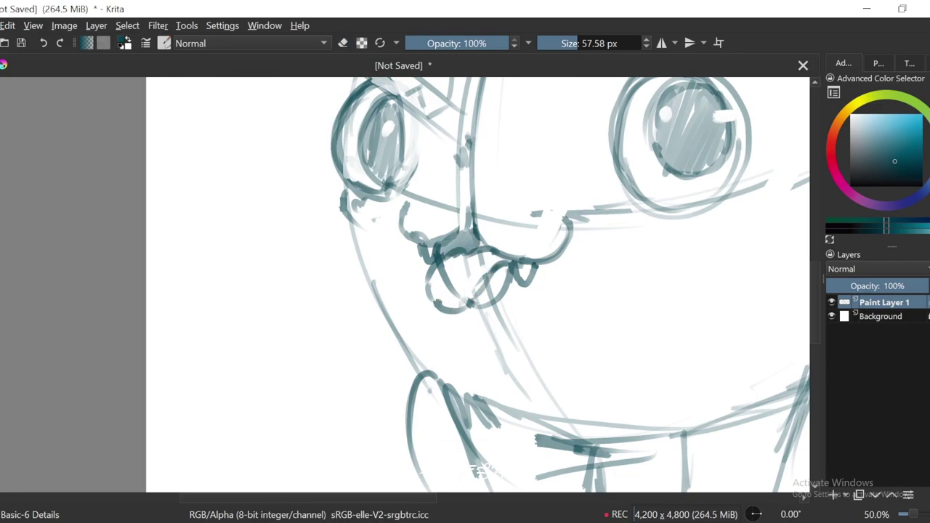
pyautogui.press('-')
pyautogui.press('-')
pyautogui.press('-')
pyautogui.press('-')
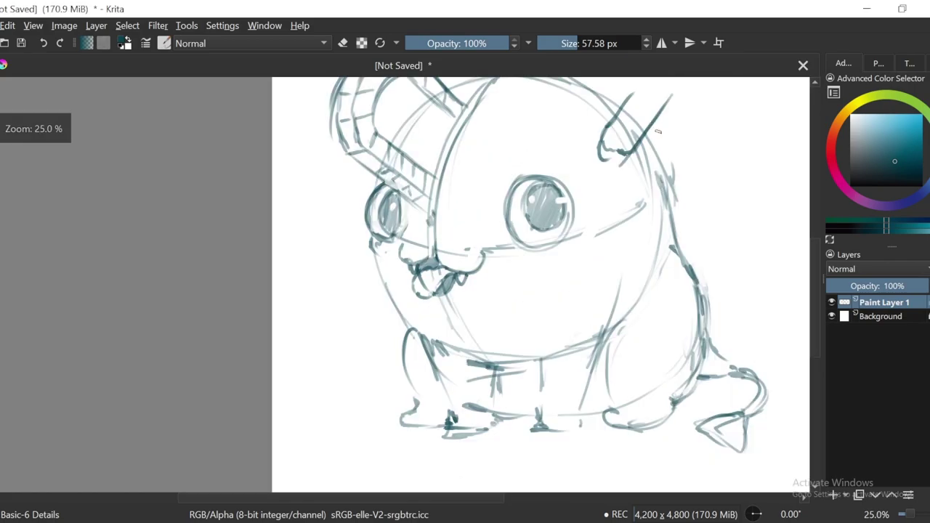
# Step: Draw a long line across the head top on a tilted canvas and firm up the right ear
pyautogui.scroll(2, 455, 167)
pyautogui.press('4')
pyautogui.moveTo(551, 162); pyautogui.dragTo(494, 170)
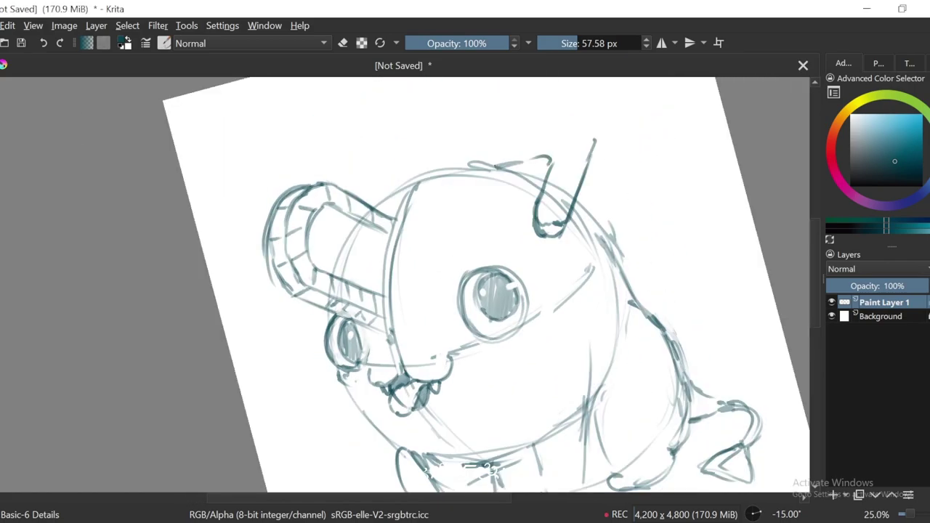
pyautogui.press('5')
pyautogui.moveTo(433, 180)
pyautogui.mouseDown()
pyautogui.moveTo(577, 166)
pyautogui.moveTo(631, 196)
pyautogui.mouseUp()
pyautogui.moveTo(520, 200); pyautogui.dragTo(558, 204)
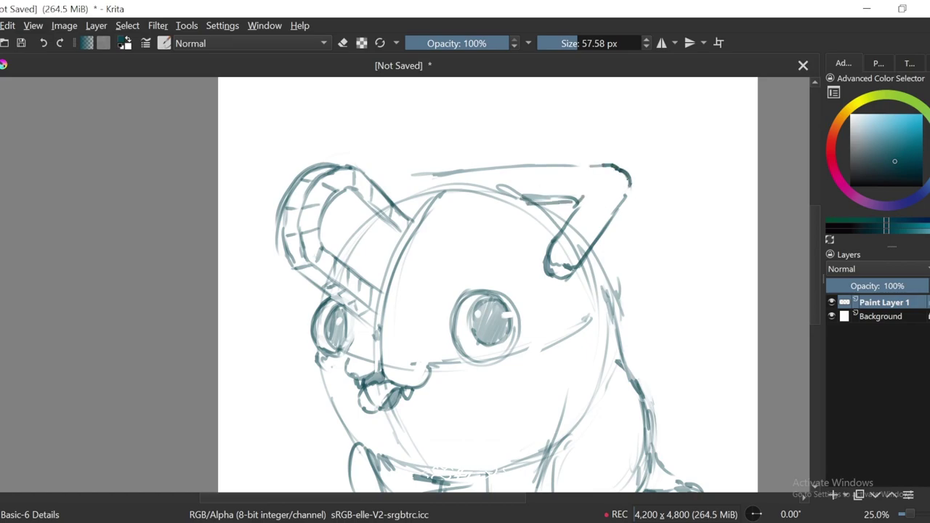
pyautogui.moveTo(626, 179); pyautogui.dragTo(590, 237)
# Step: Reset the canvas tilt and zoom, then freehand-select the left chainsaw blade
pyautogui.press('-')
pyautogui.press('-')
pyautogui.press('=')
pyautogui.press('4')
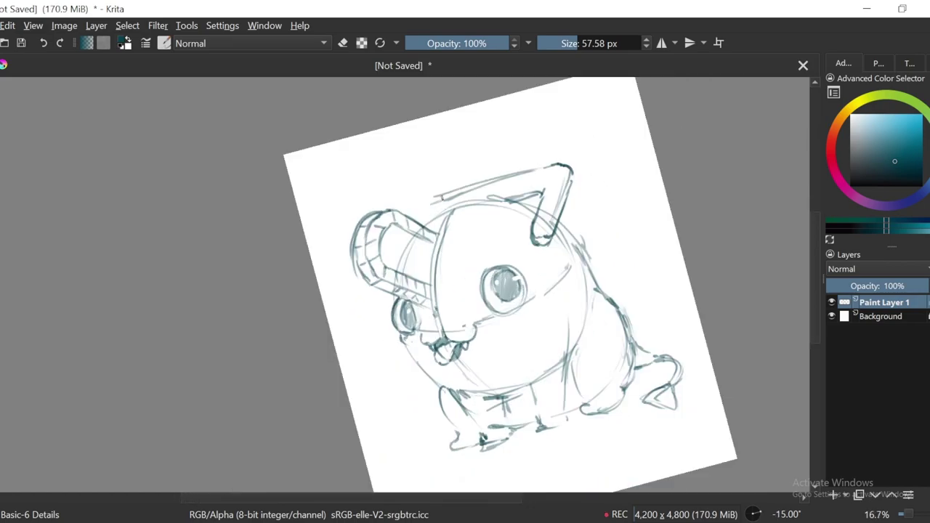
pyautogui.press('-')
pyautogui.press('5')
pyautogui.press('=')
pyautogui.press('=')
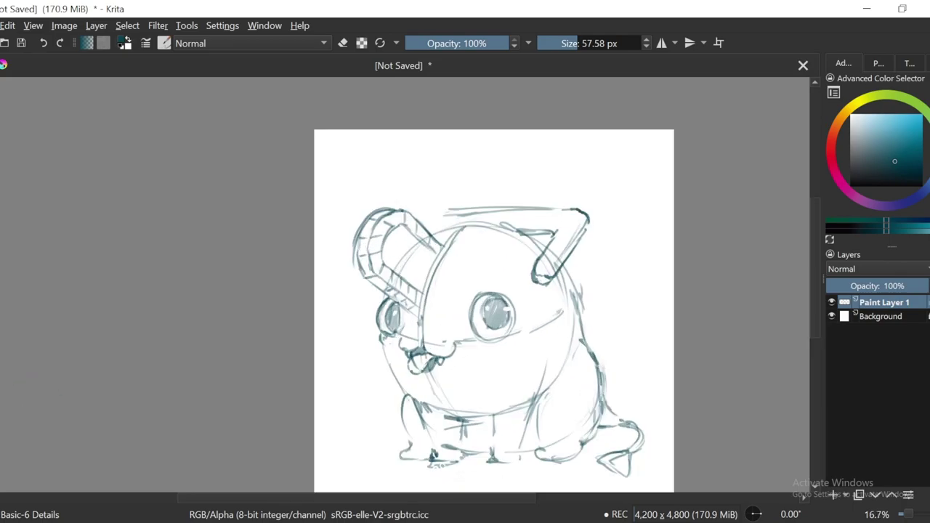
pyautogui.hotkey('ctrl', 'r')
pyautogui.moveTo(451, 324)
pyautogui.mouseDown()
pyautogui.moveTo(393, 203)
pyautogui.moveTo(345, 200)
pyautogui.mouseUp()
# Step: Enlarge and raise the left blade crest on the head with a transform, then apply it
pyautogui.hotkey('ctrl', 't')
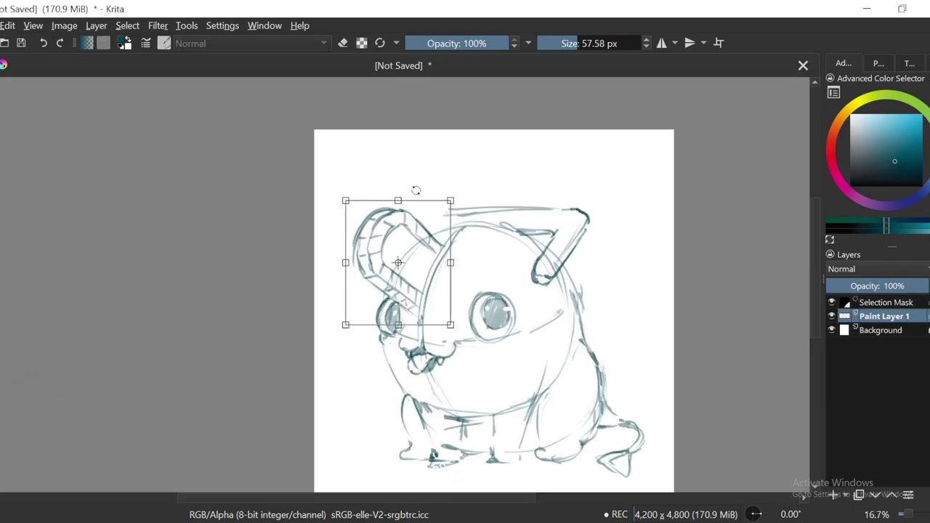
pyautogui.moveTo(416, 189); pyautogui.dragTo(438, 226)
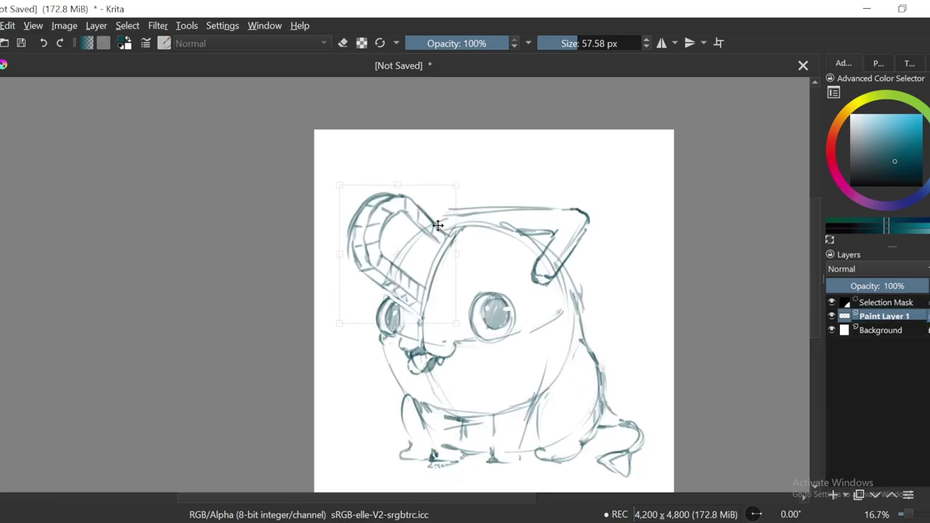
pyautogui.press('b')
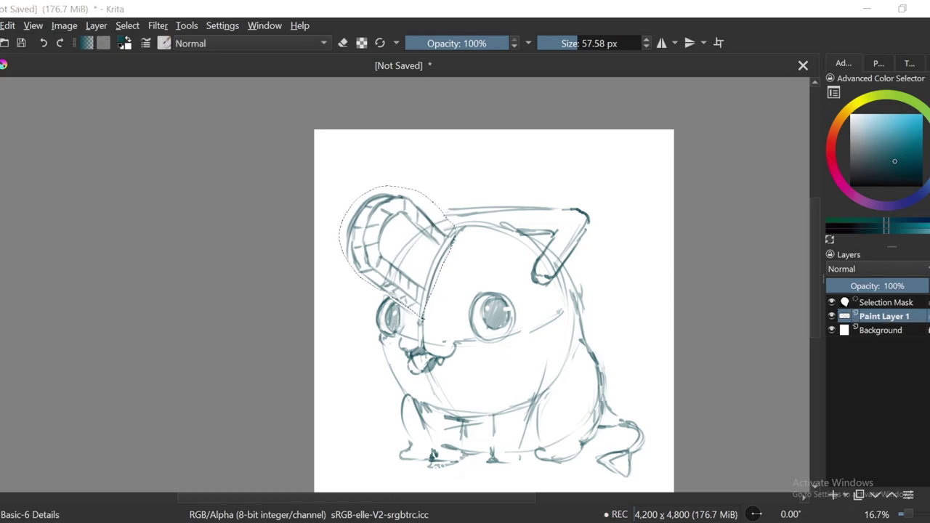
# Step: Deselect the horn and extend its outline with a short down-left stroke
pyautogui.hotkey('ctrl', 'shift', 'a')
pyautogui.press('+')
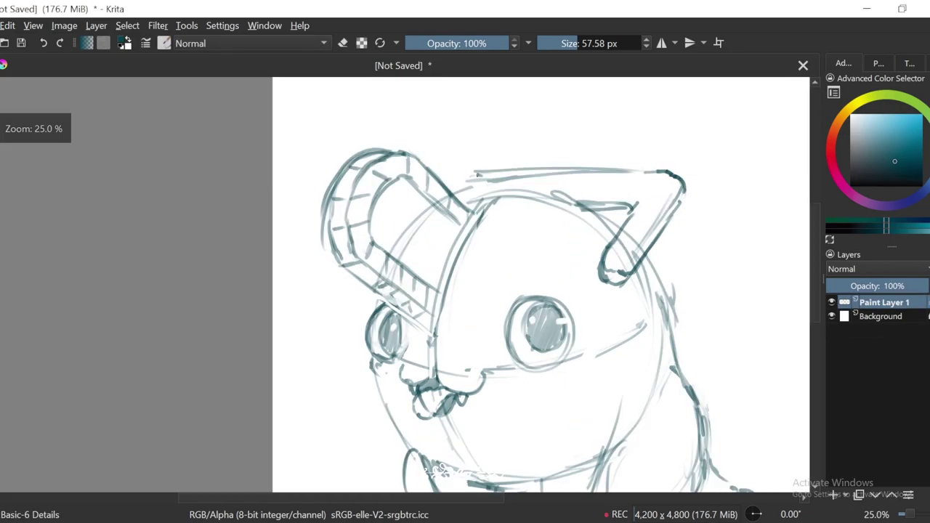
pyautogui.moveTo(478, 174); pyautogui.dragTo(459, 188)
pyautogui.press('-')
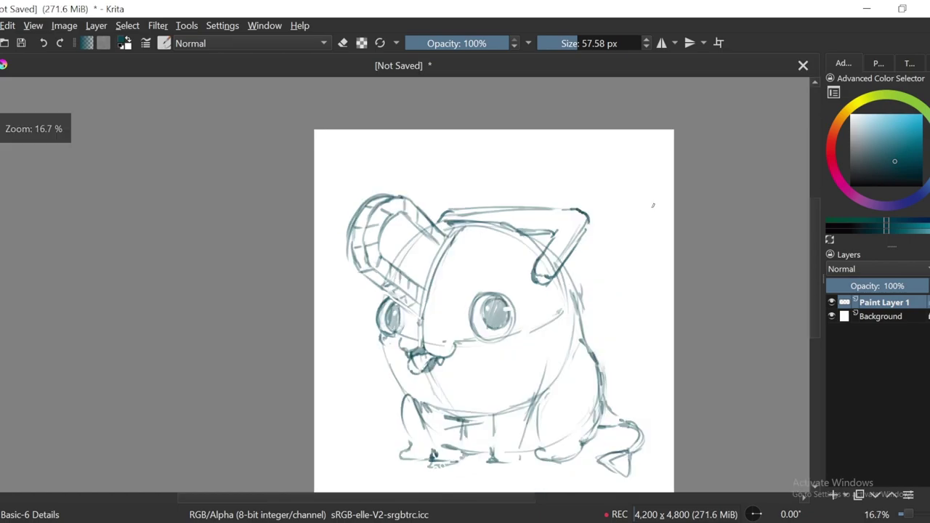
pyautogui.press('e')
pyautogui.press('+')
pyautogui.press('+')
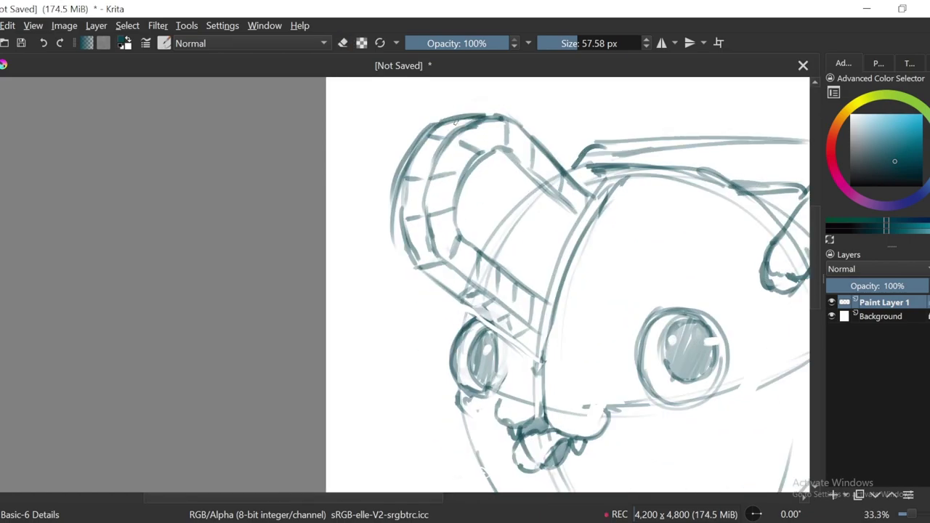
# Step: Redraw the left crest with denser rib lines and a thicker outer edge
pyautogui.scroll(1, 426, 156)
pyautogui.scroll(-1, 425, 156)
pyautogui.press('e')
pyautogui.moveTo(438, 140); pyautogui.dragTo(448, 155)
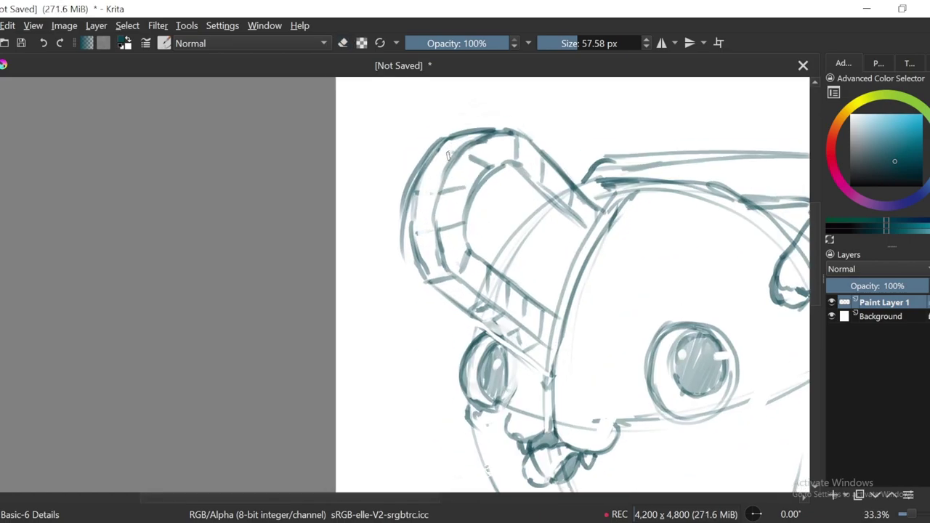
pyautogui.press('-')
pyautogui.press('-')
pyautogui.press('-')
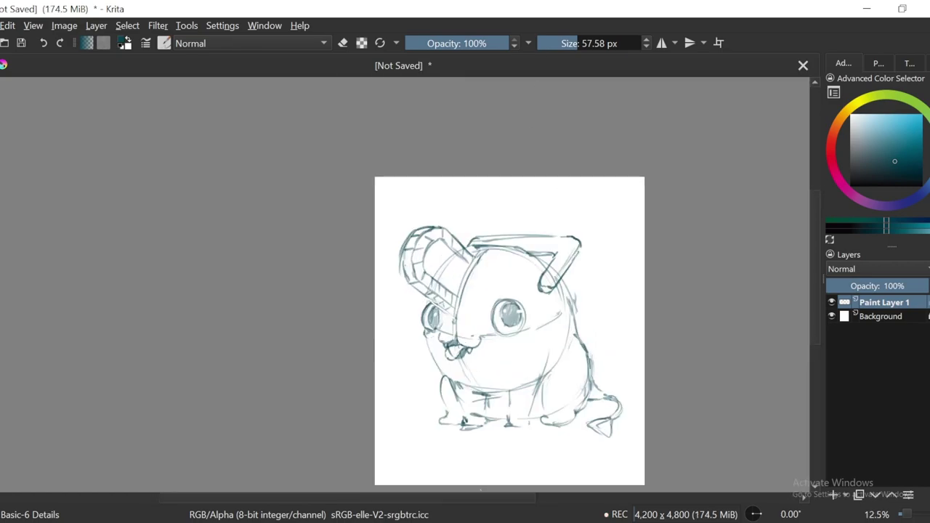
pyautogui.press('+')
pyautogui.press('+')
pyautogui.press('+')
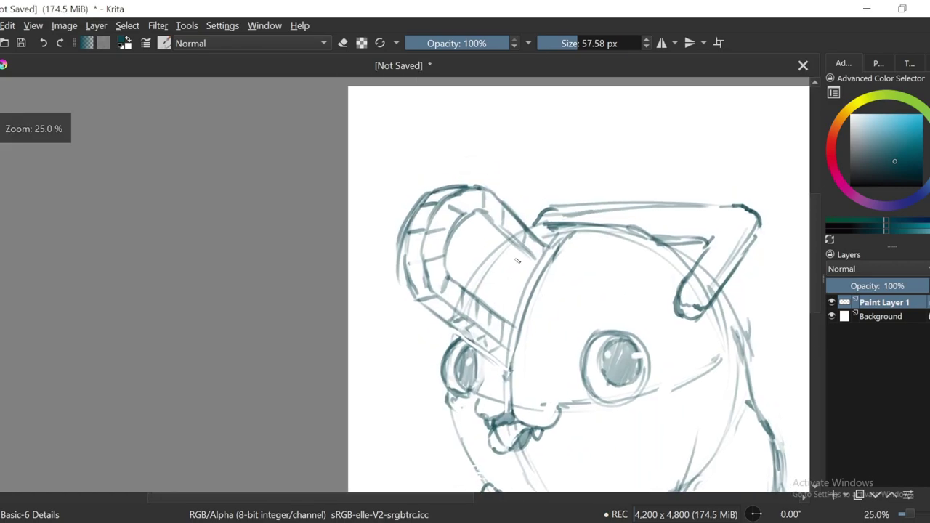
pyautogui.press('e')
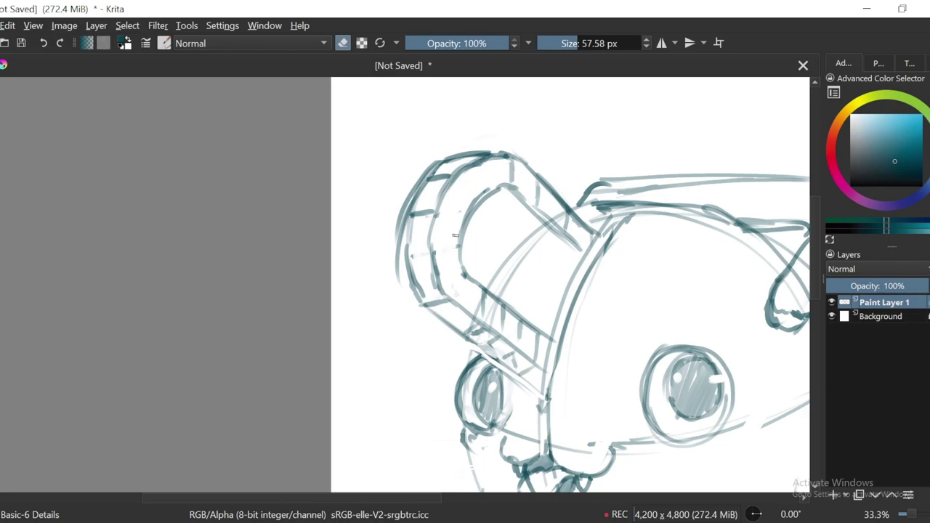
pyautogui.press('e')
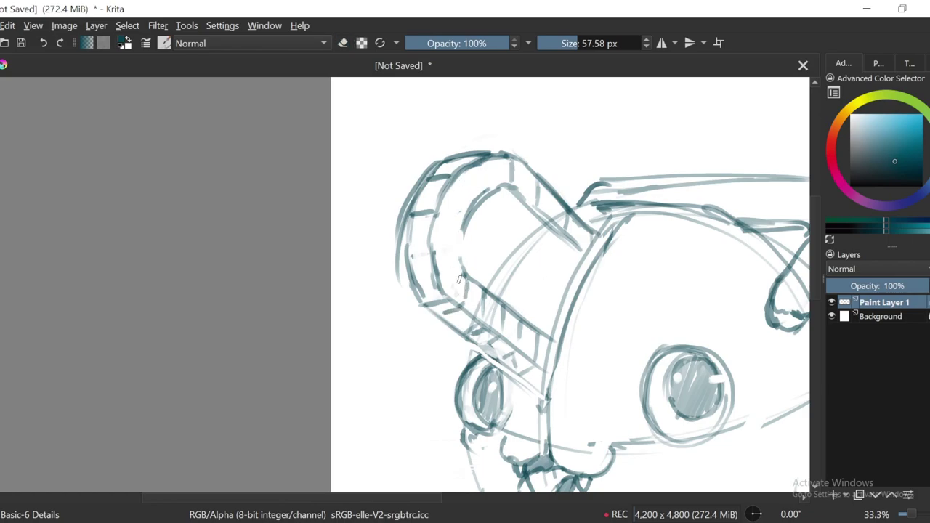
pyautogui.press('e')
pyautogui.press('e')
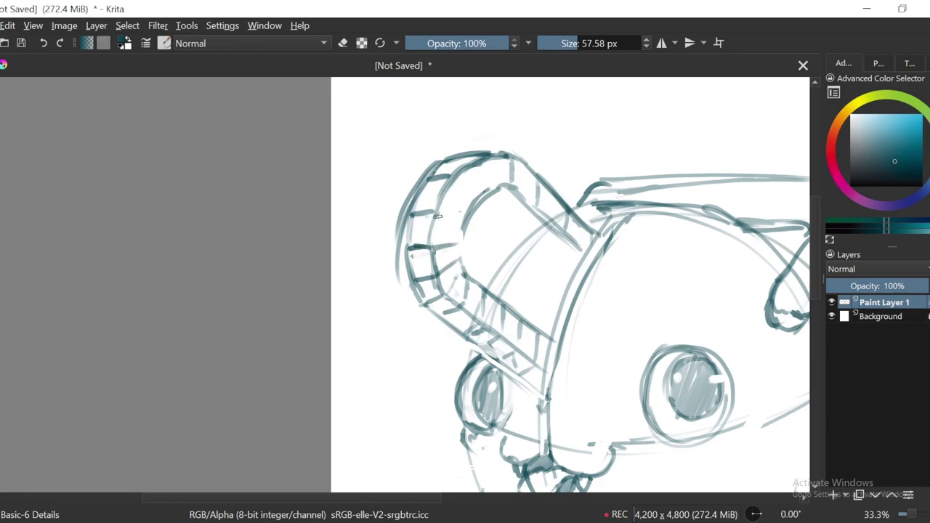
pyautogui.press('-')
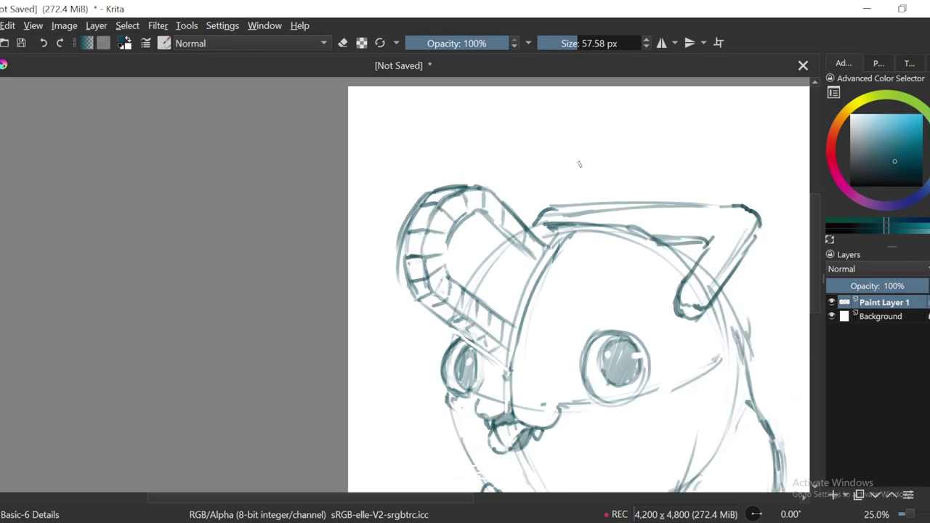
pyautogui.press('+')
pyautogui.moveTo(567, 371); pyautogui.dragTo(552, 355)
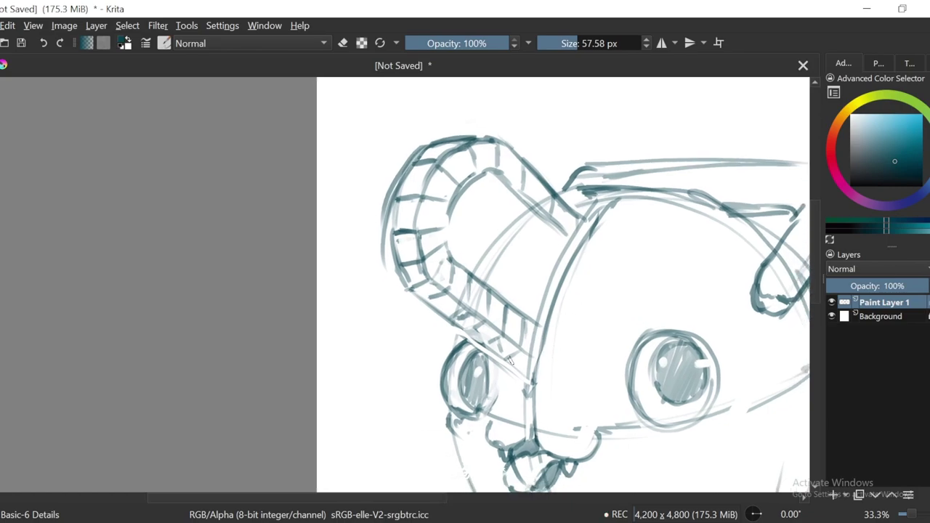
pyautogui.press('+')
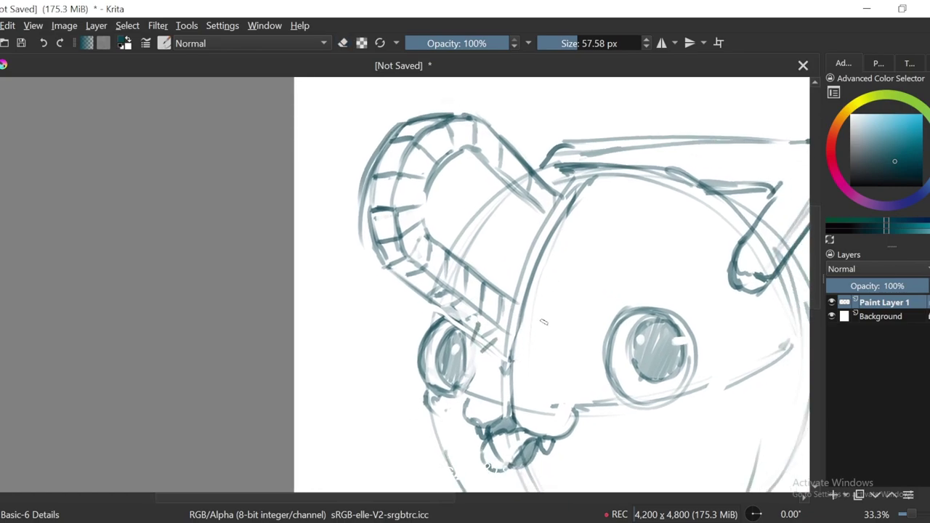
# Step: Erase stray lines inside the small eye and draw a spike shape below the horn
pyautogui.press('e')
pyautogui.moveTo(536, 357)
pyautogui.mouseDown()
pyautogui.moveTo(520, 370)
pyautogui.moveTo(530, 382)
pyautogui.mouseUp()
pyautogui.press('e')
pyautogui.moveTo(481, 296)
pyautogui.mouseDown()
pyautogui.moveTo(461, 301)
pyautogui.moveTo(437, 328)
pyautogui.moveTo(447, 348)
pyautogui.mouseUp()
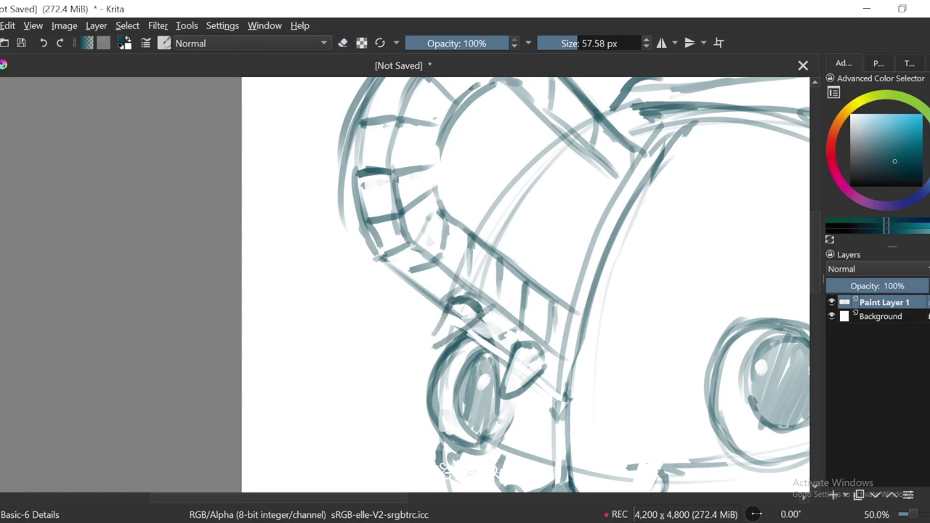
pyautogui.press('e')
pyautogui.moveTo(443, 309); pyautogui.dragTo(465, 327)
pyautogui.press('e')
# Step: Draw and rework an arc and slanted stroke along the horn's lower edge
pyautogui.press('-')
pyautogui.press('-')
pyautogui.press('-')
pyautogui.press('+')
pyautogui.press('+')
pyautogui.press('+')
pyautogui.press('+')
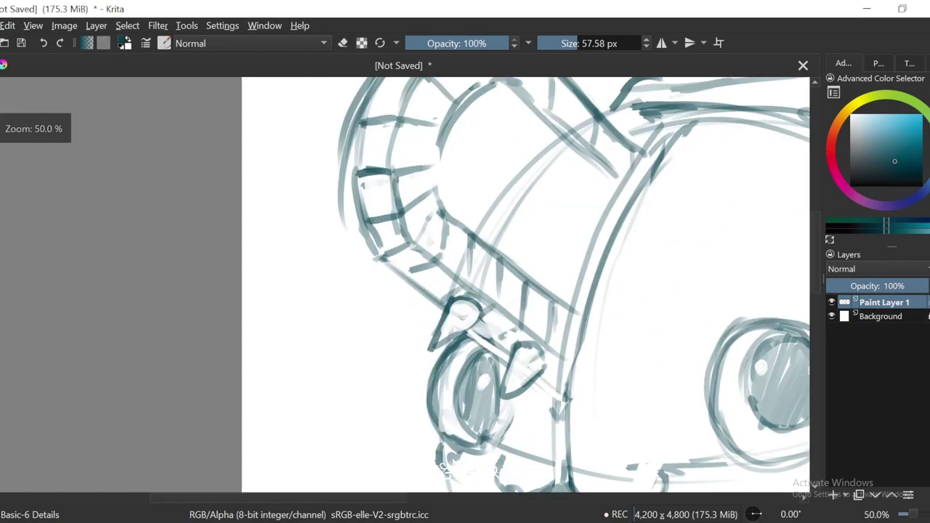
pyautogui.moveTo(431, 258)
pyautogui.mouseDown()
pyautogui.moveTo(466, 278)
pyautogui.moveTo(397, 298)
pyautogui.mouseUp()
pyautogui.moveTo(396, 311); pyautogui.dragTo(420, 308)
pyautogui.press('e')
pyautogui.moveTo(462, 275)
pyautogui.mouseDown()
pyautogui.moveTo(422, 310)
pyautogui.moveTo(432, 285)
pyautogui.mouseUp()
pyautogui.moveTo(418, 254)
pyautogui.mouseDown()
pyautogui.moveTo(454, 293)
pyautogui.moveTo(398, 300)
pyautogui.mouseUp()
pyautogui.press('e')
pyautogui.press('-')
# Step: Draw a hooked spike at the horn's lower-left
pyautogui.press('-')
pyautogui.press('-')
pyautogui.press('-')
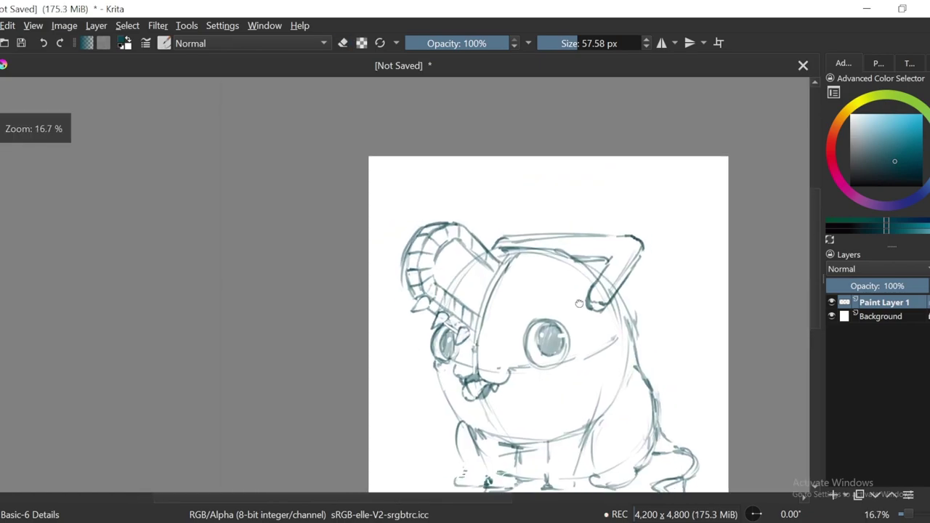
pyautogui.press('+')
pyautogui.press('+')
pyautogui.press('+')
pyautogui.press('+')
pyautogui.moveTo(471, 267)
pyautogui.mouseDown()
pyautogui.moveTo(437, 269)
pyautogui.moveTo(447, 313)
pyautogui.moveTo(473, 266)
pyautogui.moveTo(454, 285)
pyautogui.moveTo(458, 302)
pyautogui.moveTo(481, 295)
pyautogui.moveTo(396, 294)
pyautogui.moveTo(451, 313)
pyautogui.moveTo(436, 306)
pyautogui.mouseUp()
pyautogui.press('e')
pyautogui.press('e')
pyautogui.press('e')
pyautogui.press('e')
pyautogui.press('-')
pyautogui.press('-')
pyautogui.press('-')
pyautogui.press('-')
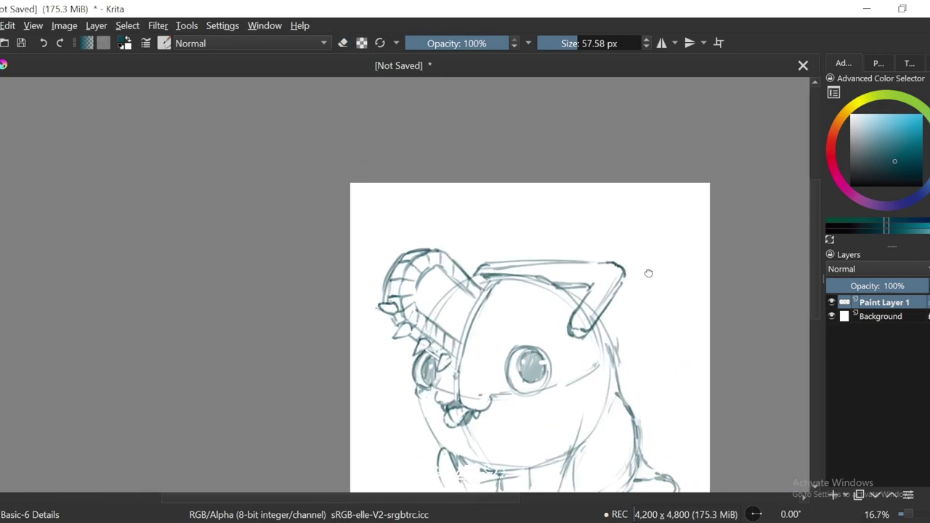
pyautogui.press('+')
pyautogui.press('+')
pyautogui.press('+')
# Step: Add a spike rising from the horn's top and trim the thick base stroke
pyautogui.moveTo(422, 209); pyautogui.dragTo(439, 143)
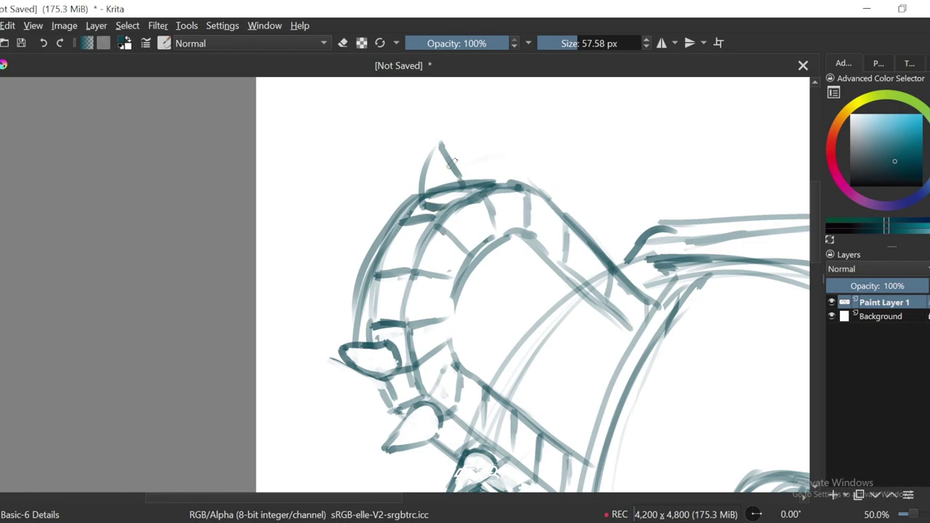
pyautogui.moveTo(432, 200); pyautogui.dragTo(458, 184)
pyautogui.press('e')
pyautogui.press('e')
pyautogui.moveTo(430, 141)
pyautogui.mouseDown()
pyautogui.moveTo(436, 198)
pyautogui.moveTo(457, 190)
pyautogui.mouseUp()
pyautogui.press('e')
pyautogui.press('e')
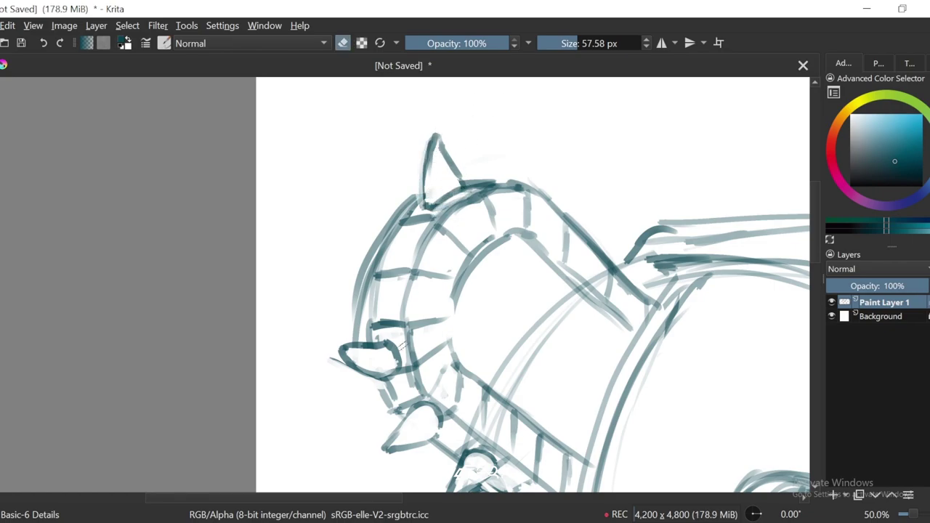
# Step: Touch up the strokes near the spikes and rework the spike outline near the eye
pyautogui.press('e')
pyautogui.press('e')
pyautogui.moveTo(399, 346); pyautogui.dragTo(392, 377)
pyautogui.press('e')
pyautogui.scroll(-3, 407, 327)
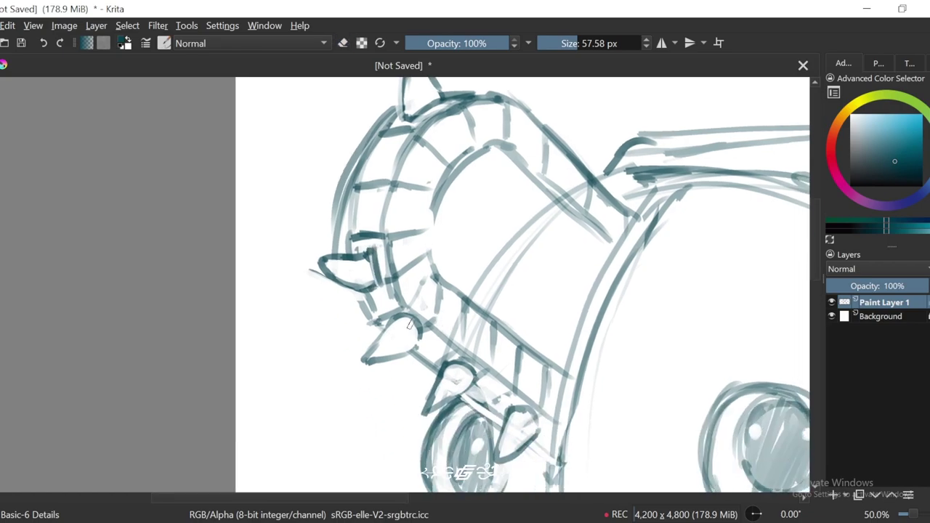
pyautogui.press('e')
pyautogui.moveTo(409, 324)
pyautogui.mouseDown()
pyautogui.moveTo(467, 372)
pyautogui.moveTo(454, 360)
pyautogui.moveTo(538, 374)
pyautogui.moveTo(502, 387)
pyautogui.mouseUp()
pyautogui.press('e')
pyautogui.press('e')
pyautogui.scroll(-3, 459, 362)
pyautogui.press('e')
pyautogui.press('e')
pyautogui.scroll(-3, 465, 290)
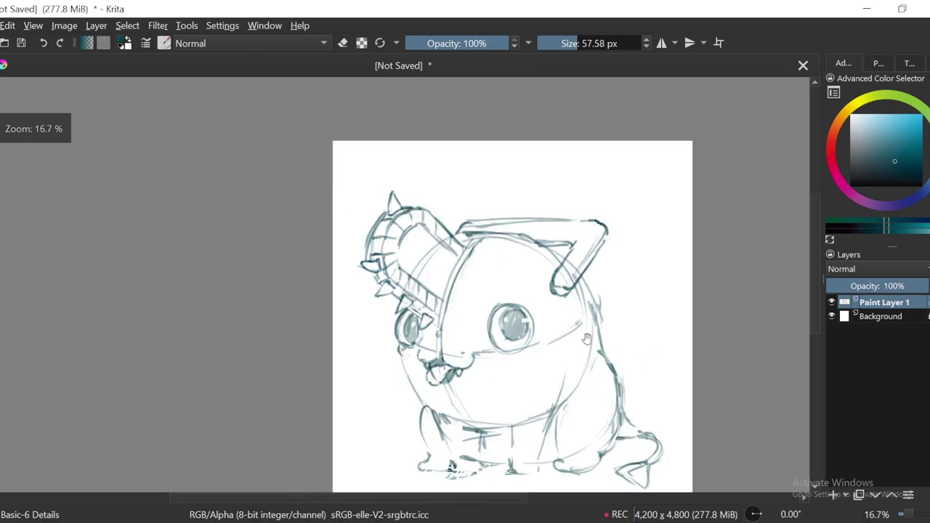
pyautogui.scroll(3, 407, 364)
# Step: Sketch and redraw short rib strokes across the horn
pyautogui.moveTo(404, 270); pyautogui.dragTo(424, 308)
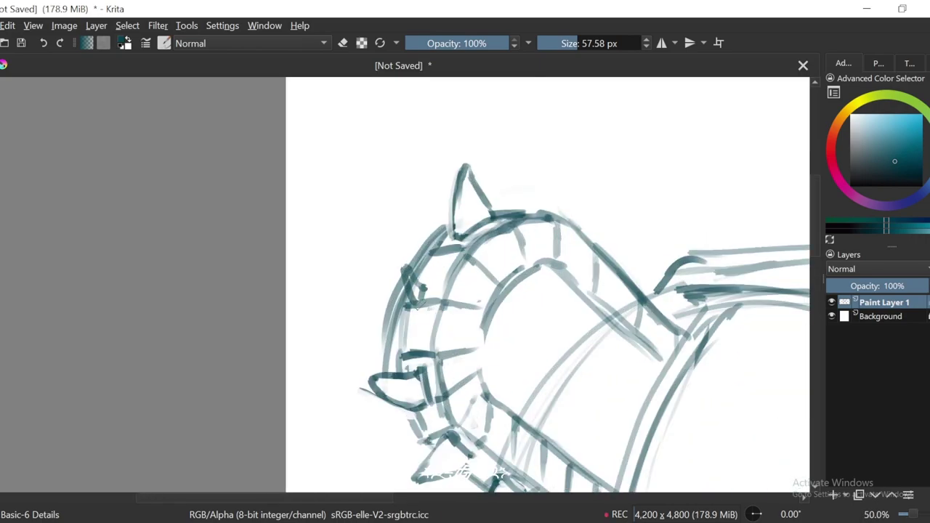
pyautogui.hotkey('ctrl', 'z')
pyautogui.moveTo(420, 276)
pyautogui.mouseDown()
pyautogui.moveTo(432, 313)
pyautogui.moveTo(429, 278)
pyautogui.moveTo(424, 298)
pyautogui.moveTo(449, 265)
pyautogui.mouseUp()
pyautogui.press('e')
pyautogui.press('e')
pyautogui.press('e')
pyautogui.scroll(-3, 444, 269)
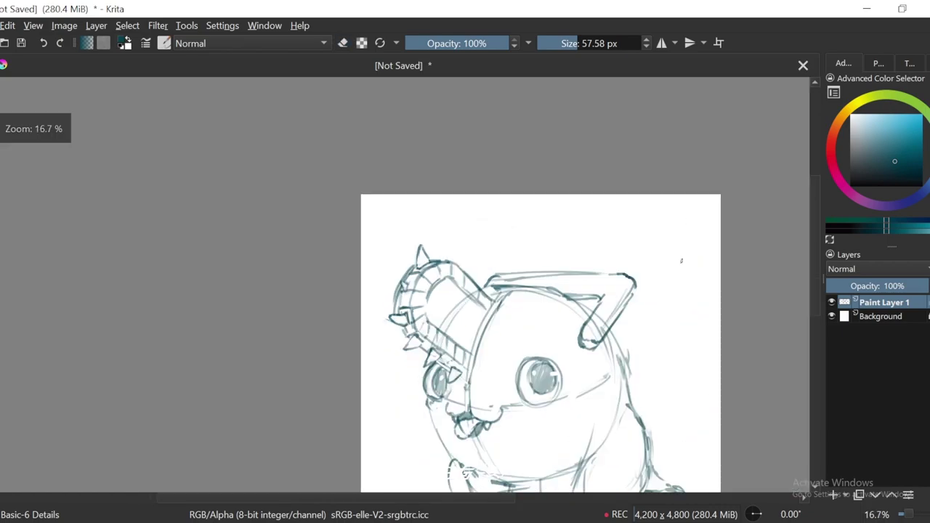
pyautogui.scroll(1, 644, 280)
pyautogui.scroll(2, 407, 342)
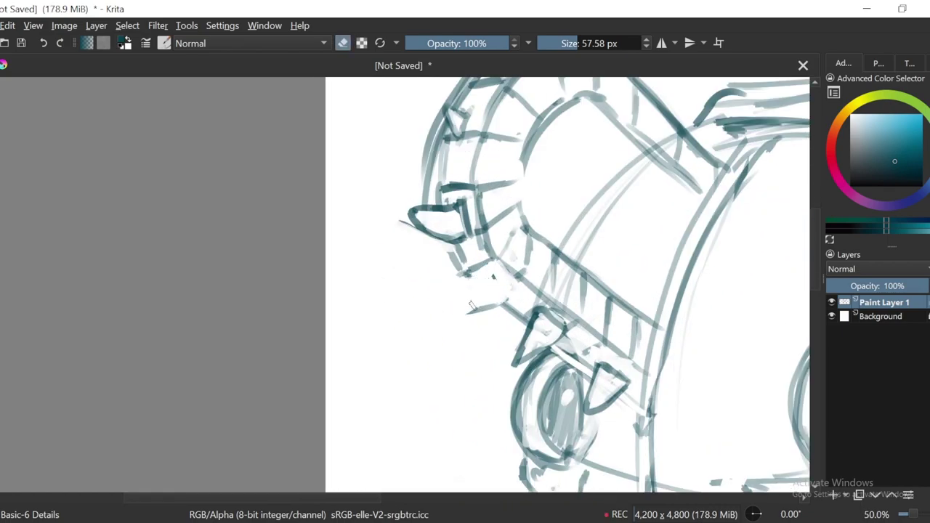
pyautogui.moveTo(511, 295)
pyautogui.mouseDown()
pyautogui.moveTo(474, 313)
pyautogui.moveTo(499, 285)
pyautogui.mouseUp()
pyautogui.press('e')
pyautogui.press('e')
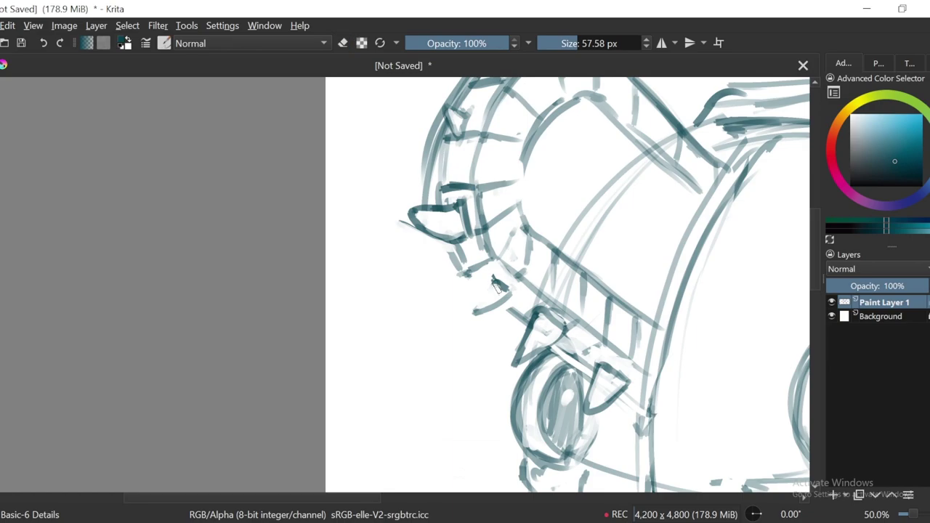
# Step: Erase and redraw the spike on the horn's left side
pyautogui.press('e')
pyautogui.moveTo(464, 208); pyautogui.dragTo(408, 204)
pyautogui.press('e')
pyautogui.moveTo(458, 240); pyautogui.dragTo(396, 196)
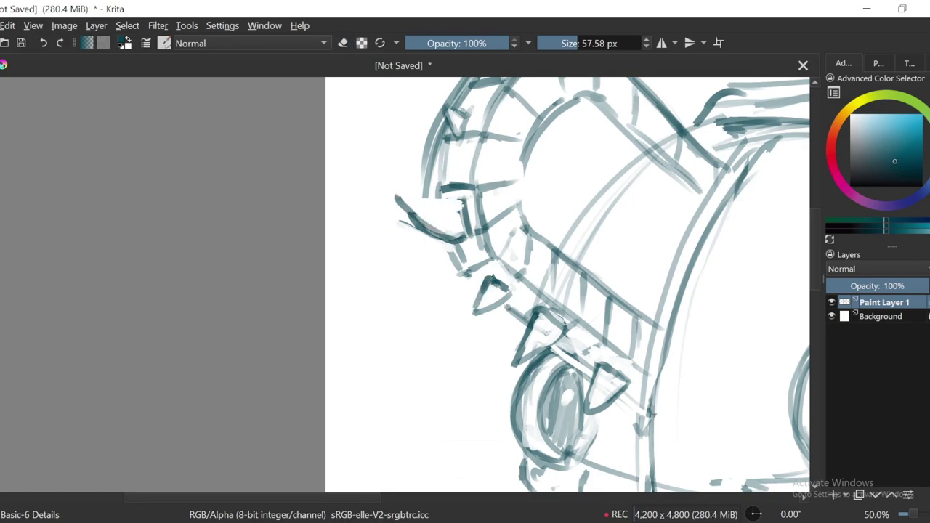
pyautogui.moveTo(458, 190); pyautogui.dragTo(391, 192)
pyautogui.press('-')
pyautogui.press('-')
pyautogui.press('+')
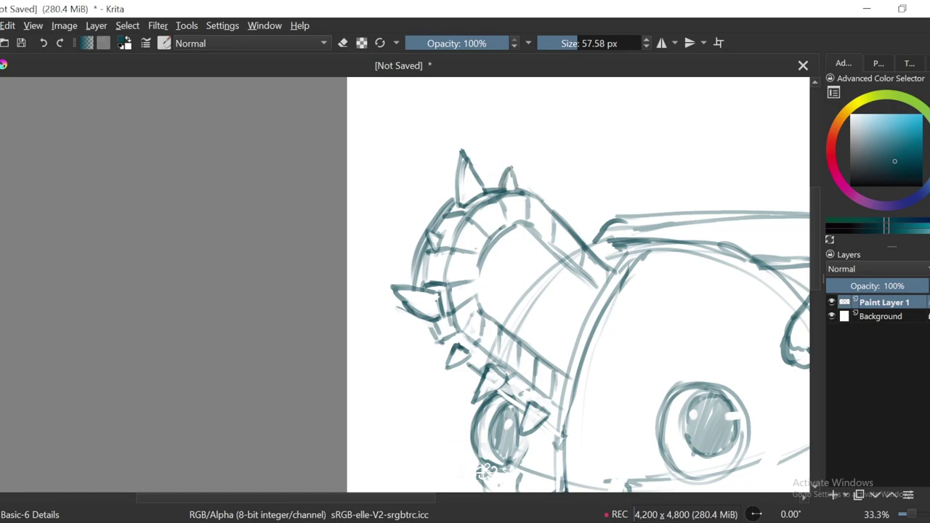
# Step: Draw a pointed spike at the horn's top right, replacing an earlier short stroke
pyautogui.moveTo(578, 172); pyautogui.dragTo(539, 182)
pyautogui.moveTo(503, 211); pyautogui.dragTo(533, 183)
pyautogui.press('-')
pyautogui.press('+')
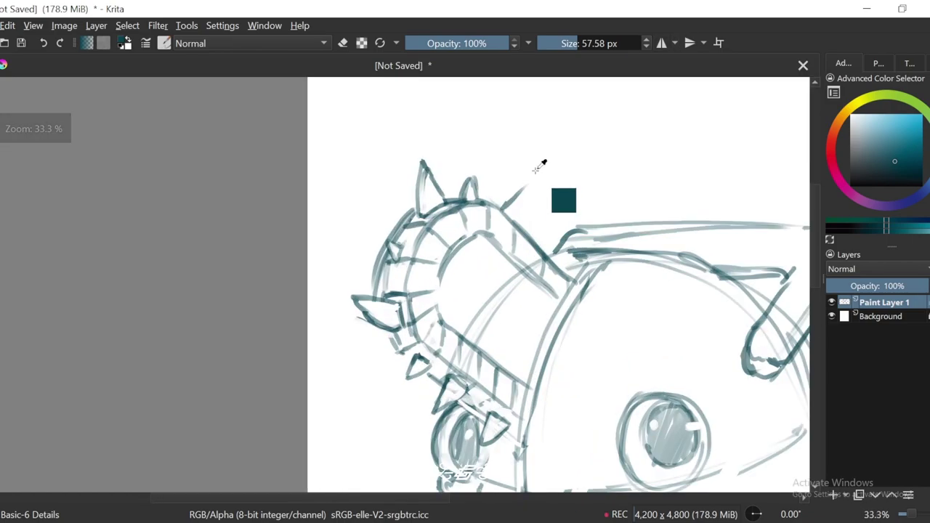
pyautogui.hotkey('ctrl', 'z')
pyautogui.moveTo(502, 198)
pyautogui.mouseDown()
pyautogui.moveTo(519, 213)
pyautogui.moveTo(512, 190)
pyautogui.mouseUp()
pyautogui.press('e')
# Step: Add another spike along the horn's top and a short vertical line stroke
pyautogui.moveTo(544, 226)
pyautogui.mouseDown()
pyautogui.moveTo(543, 244)
pyautogui.moveTo(582, 243)
pyautogui.moveTo(575, 261)
pyautogui.mouseUp()
pyautogui.press('e')
pyautogui.press('e')
pyautogui.press('e')
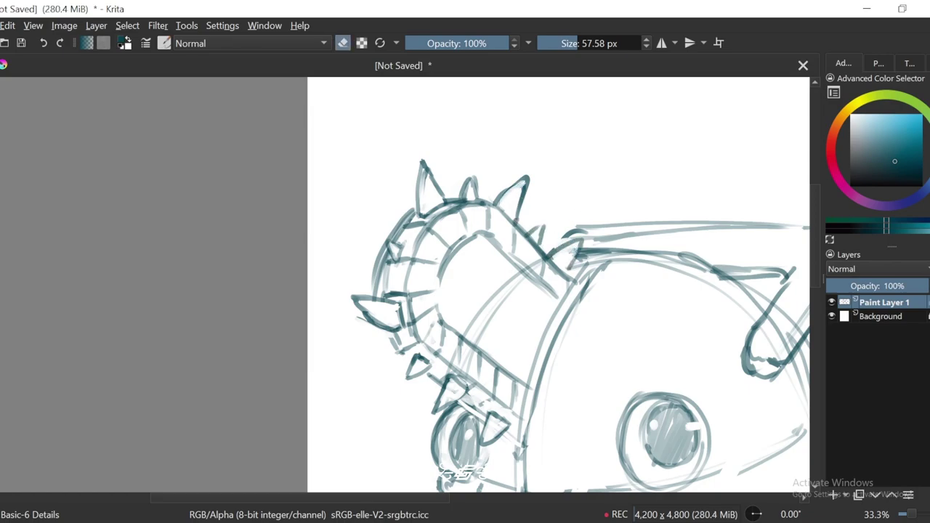
pyautogui.press('e')
pyautogui.press('-')
pyautogui.press('-')
pyautogui.press('+')
pyautogui.press('+')
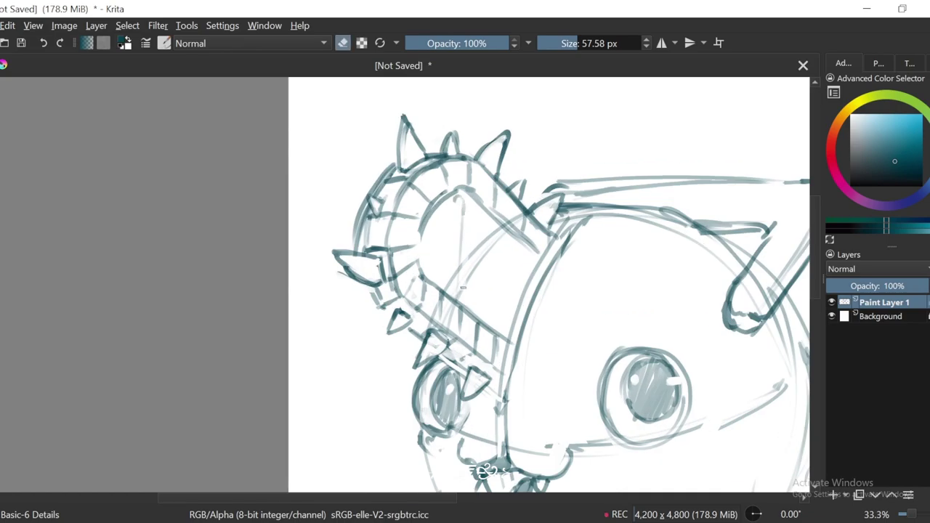
pyautogui.moveTo(507, 244); pyautogui.dragTo(512, 313)
# Step: Ink a firmer line along the creature's left cheek
pyautogui.press('e')
pyautogui.press('-')
pyautogui.press('-')
pyautogui.press('-')
pyautogui.press('-')
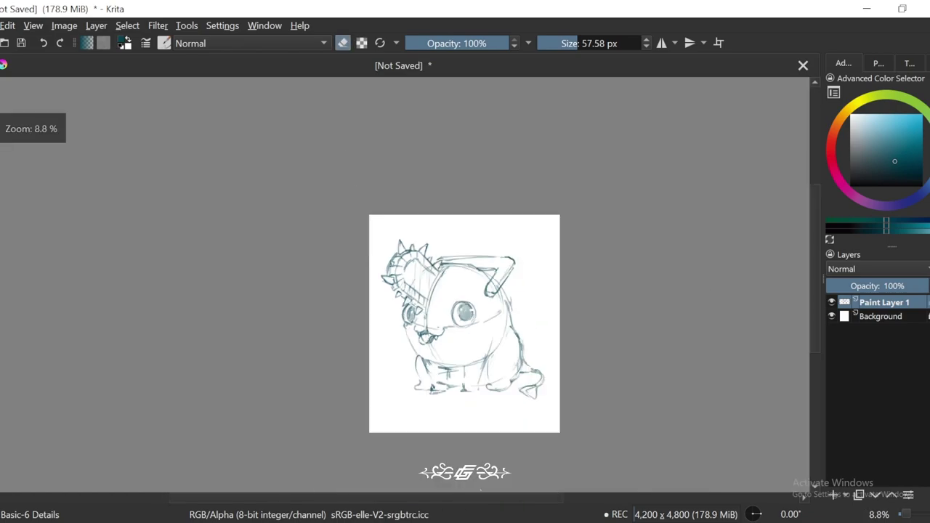
pyautogui.press('+')
pyautogui.press('+')
pyautogui.press('+')
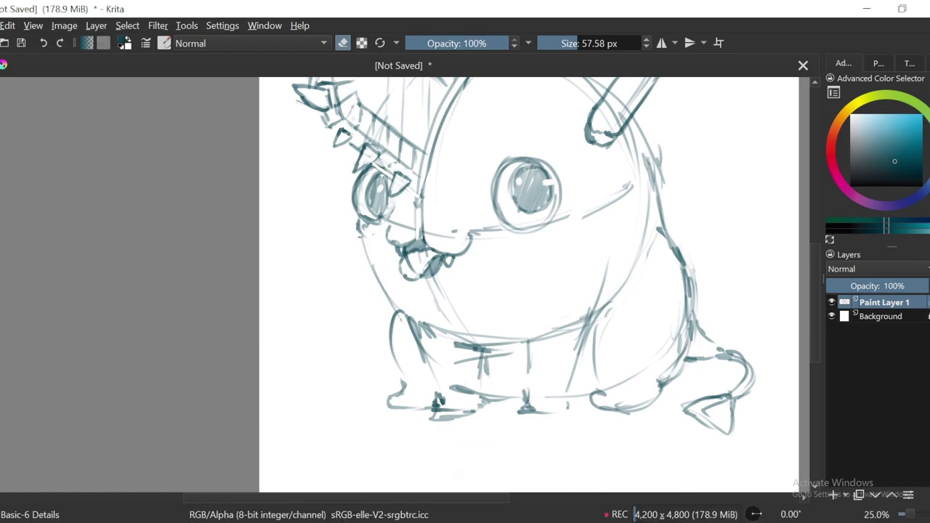
pyautogui.moveTo(366, 234); pyautogui.dragTo(378, 279)
pyautogui.press('e')
pyautogui.press('-')
pyautogui.press('-')
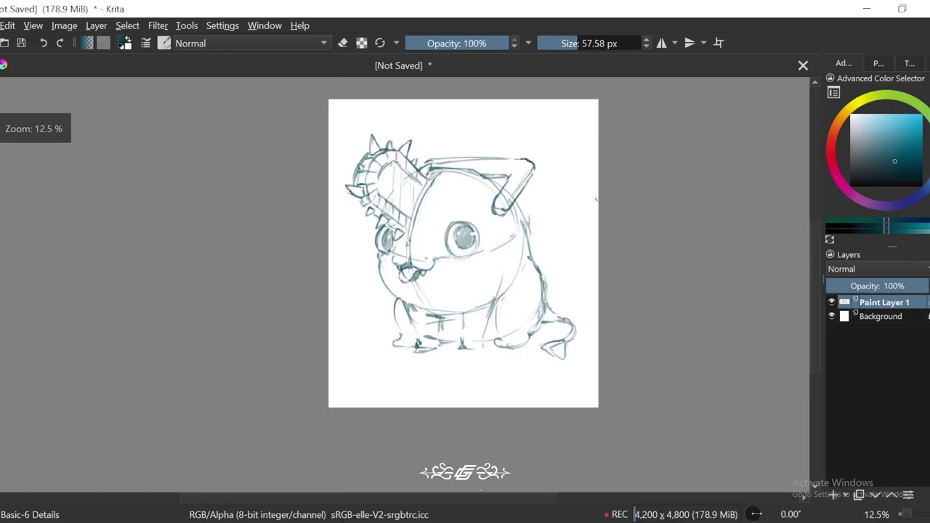
pyautogui.press('+')
pyautogui.press('+')
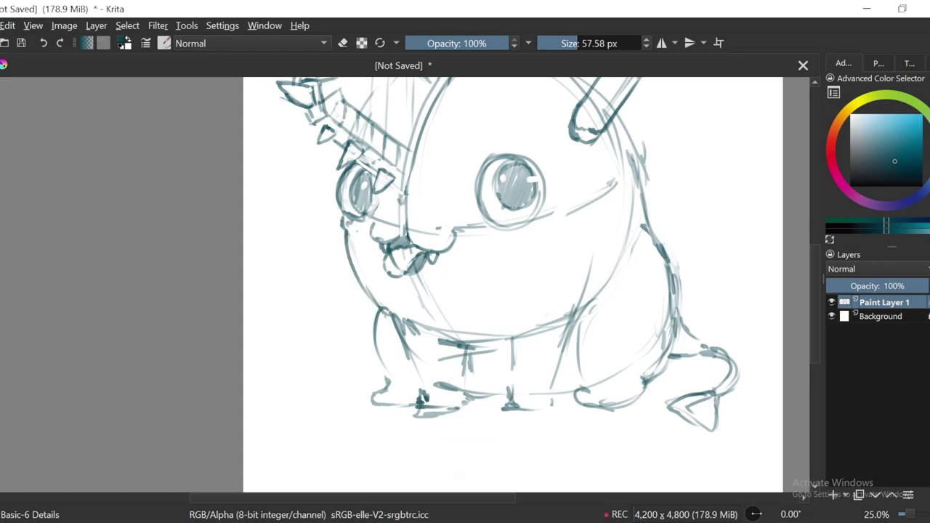
# Step: Ink over the top of the big eye's outline and review the face
pyautogui.press('-')
pyautogui.press('-')
pyautogui.press('+')
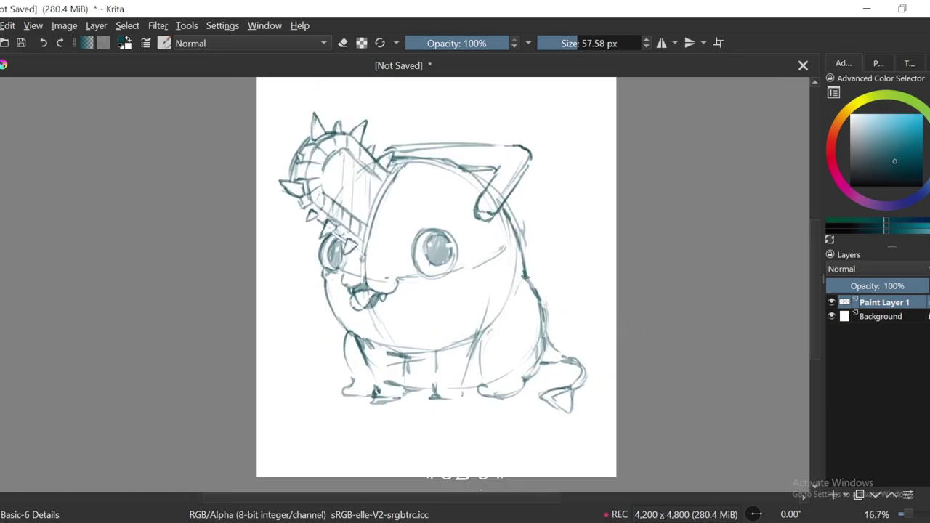
pyautogui.press('-')
pyautogui.press('-')
pyautogui.press('+')
pyautogui.press('+')
pyautogui.press('+')
pyautogui.moveTo(436, 247)
pyautogui.mouseDown()
pyautogui.moveTo(447, 215)
pyautogui.moveTo(493, 234)
pyautogui.mouseUp()
pyautogui.press('e')
pyautogui.press('e')
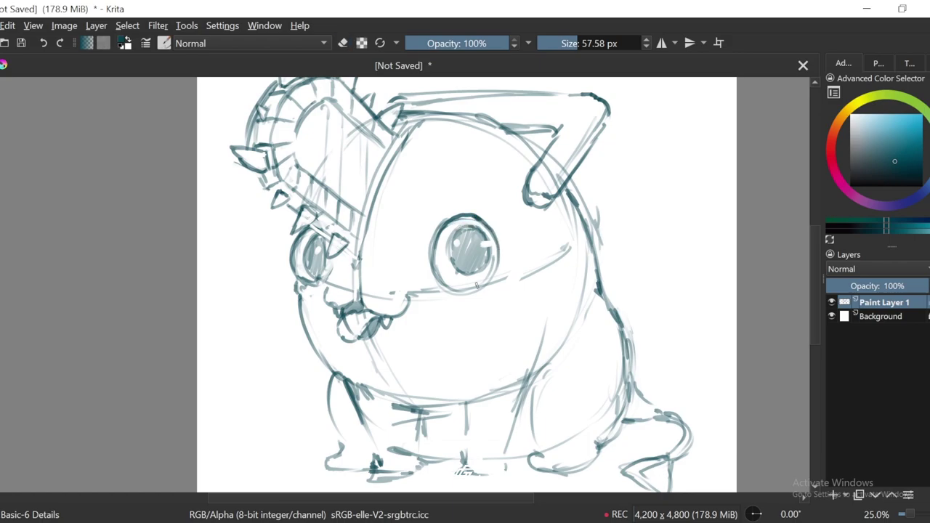
pyautogui.press('-')
pyautogui.press('-')
pyautogui.press('+')
pyautogui.press('+')
pyautogui.press('+')
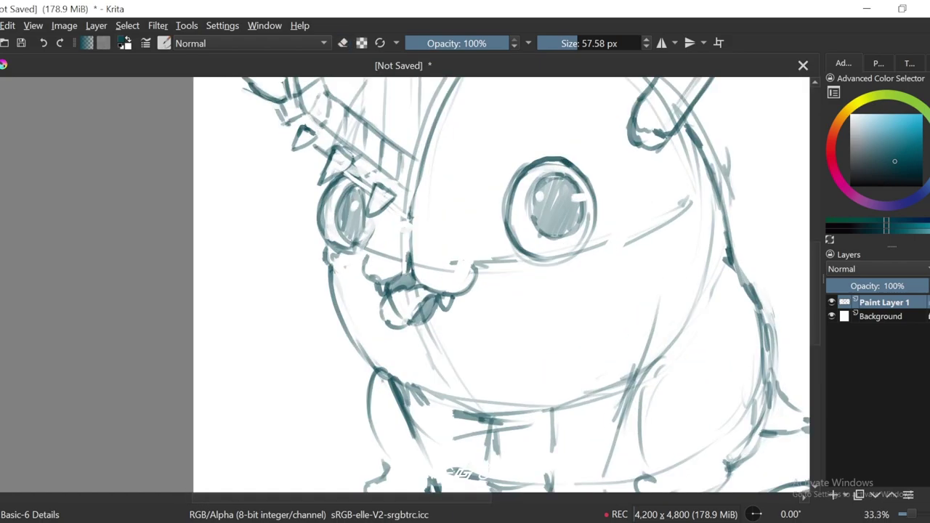
pyautogui.press('-')
pyautogui.press('-')
pyautogui.press('-')
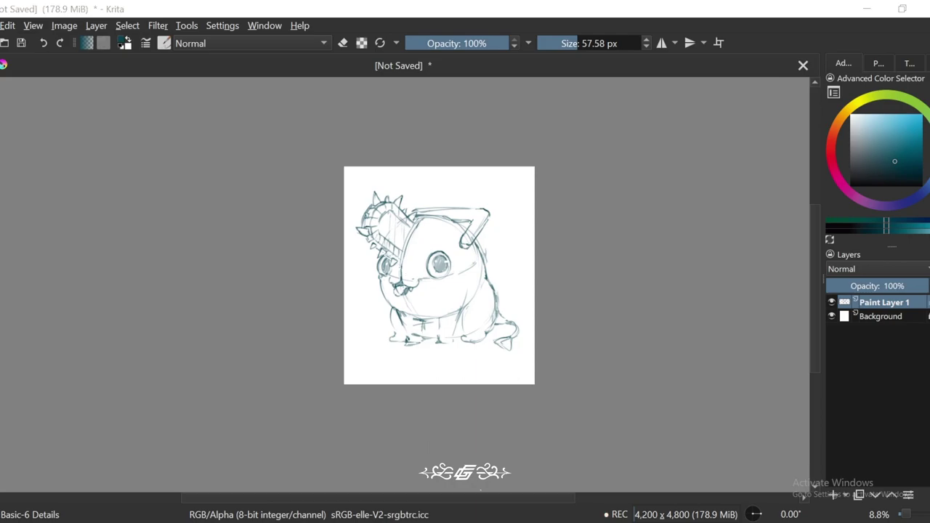
pyautogui.press('+')
pyautogui.press('+')
# Step: Check the drawing in a tilted view, then erase the bottom of the left front foot
pyautogui.press('4')
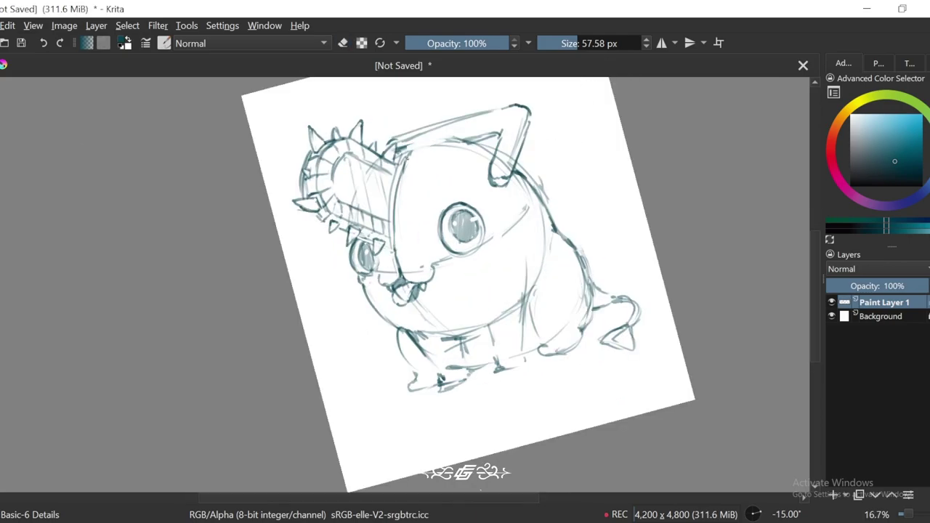
pyautogui.press('5')
pyautogui.press('-')
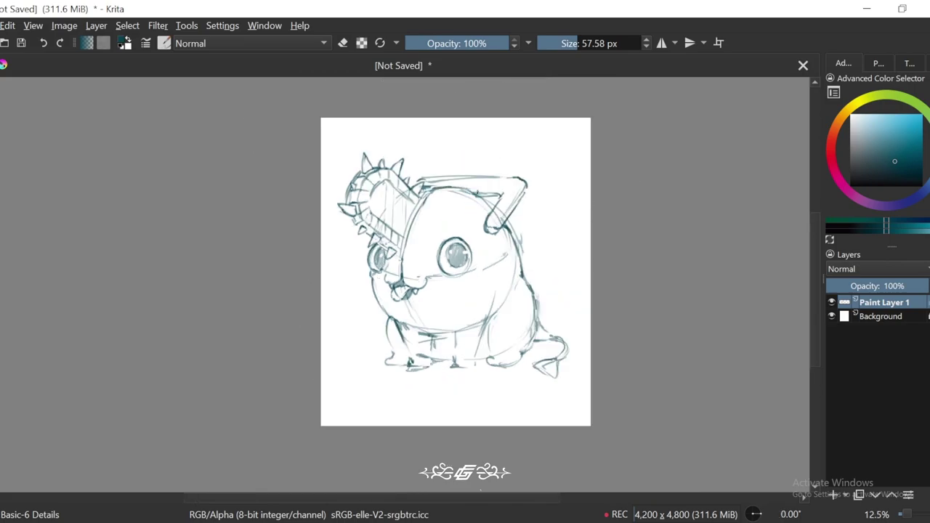
pyautogui.press('+')
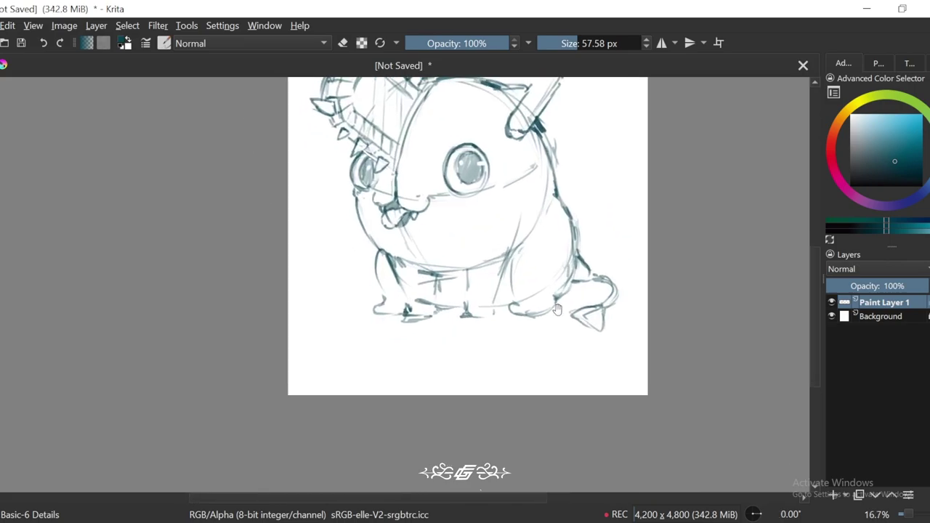
pyautogui.press('+')
pyautogui.press('+')
pyautogui.press('e')
pyautogui.moveTo(418, 340)
pyautogui.mouseDown()
pyautogui.moveTo(437, 352)
pyautogui.moveTo(466, 347)
pyautogui.mouseUp()
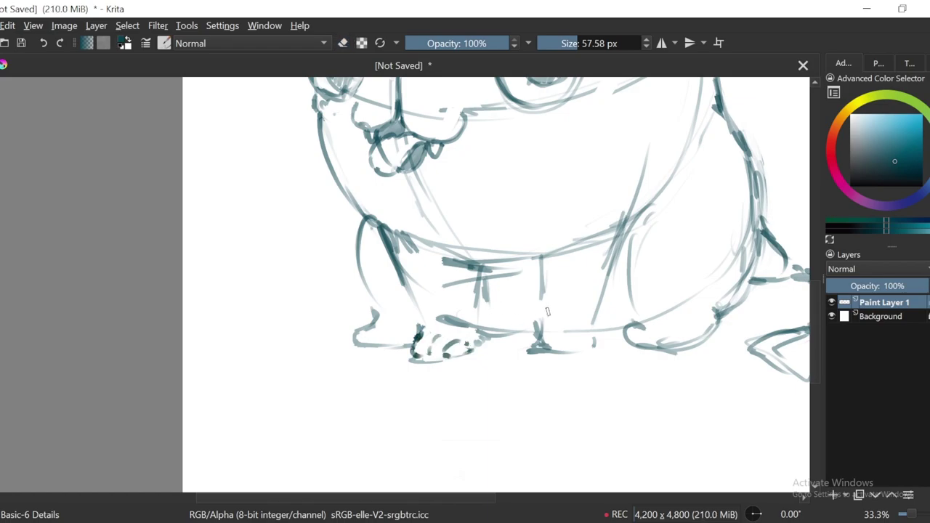
# Step: Erase the rough sketch strokes on the left front foot and draw dark toe lines
pyautogui.press('+')
pyautogui.press('e')
pyautogui.moveTo(455, 369)
pyautogui.mouseDown()
pyautogui.moveTo(487, 342)
pyautogui.moveTo(455, 368)
pyautogui.moveTo(472, 375)
pyautogui.mouseUp()
pyautogui.press('e')
pyautogui.press('e')
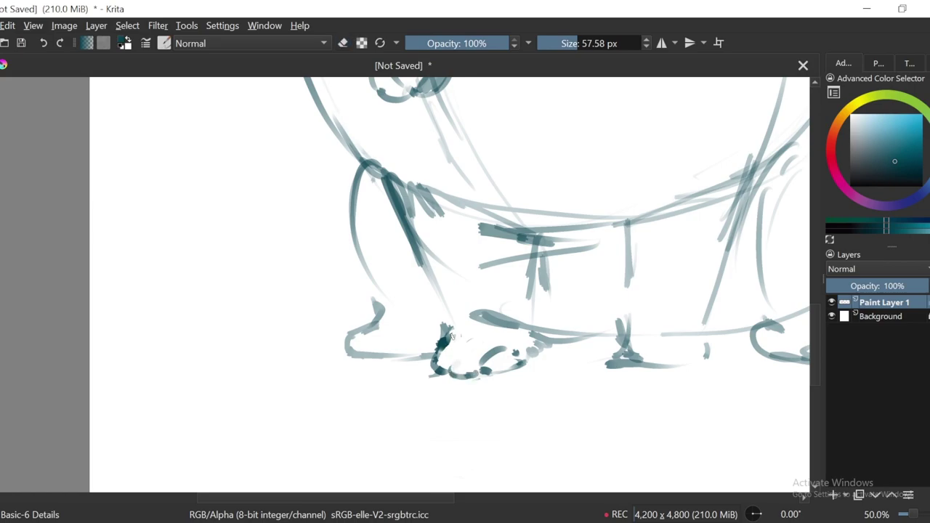
pyautogui.press('e')
pyautogui.moveTo(452, 334); pyautogui.dragTo(451, 370)
pyautogui.press('e')
pyautogui.press('-')
pyautogui.press('-')
pyautogui.press('+')
pyautogui.press('+')
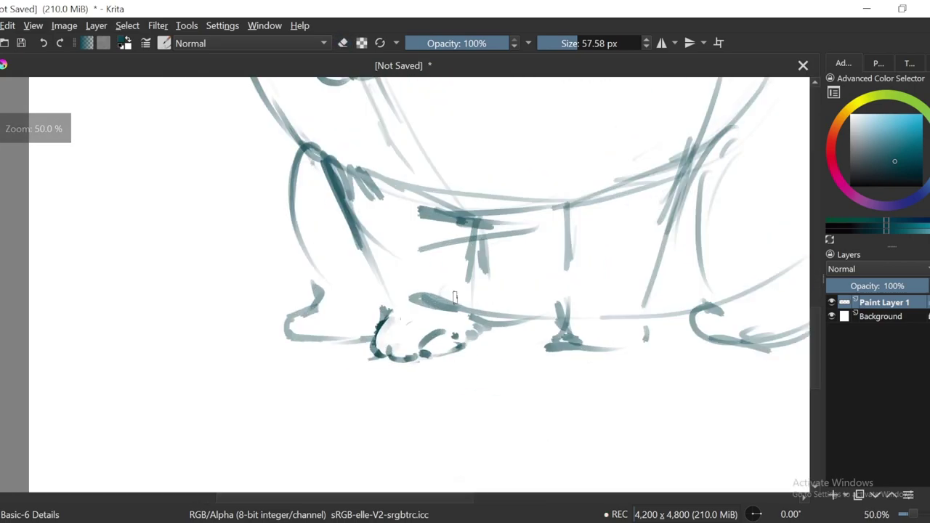
# Step: Clean up the rough strokes at the right front foot and outline its toe and bottom edge
pyautogui.press('e')
pyautogui.moveTo(407, 300)
pyautogui.mouseDown()
pyautogui.moveTo(476, 325)
pyautogui.moveTo(452, 318)
pyautogui.moveTo(443, 334)
pyautogui.moveTo(455, 332)
pyautogui.moveTo(433, 353)
pyautogui.mouseUp()
pyautogui.press('e')
pyautogui.press('e')
pyautogui.press('e')
pyautogui.press('-')
pyautogui.press('+')
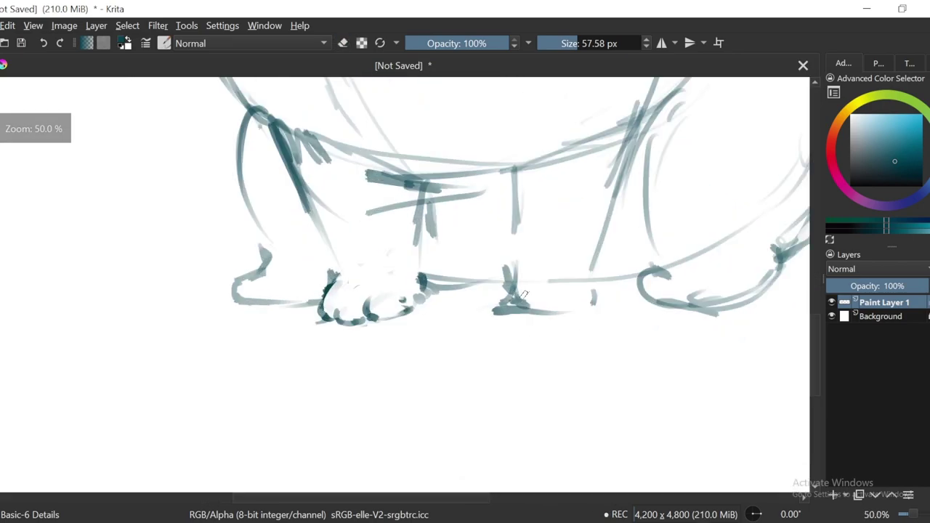
pyautogui.press('e')
pyautogui.moveTo(502, 301); pyautogui.dragTo(531, 311)
pyautogui.press('e')
pyautogui.moveTo(588, 277); pyautogui.dragTo(592, 289)
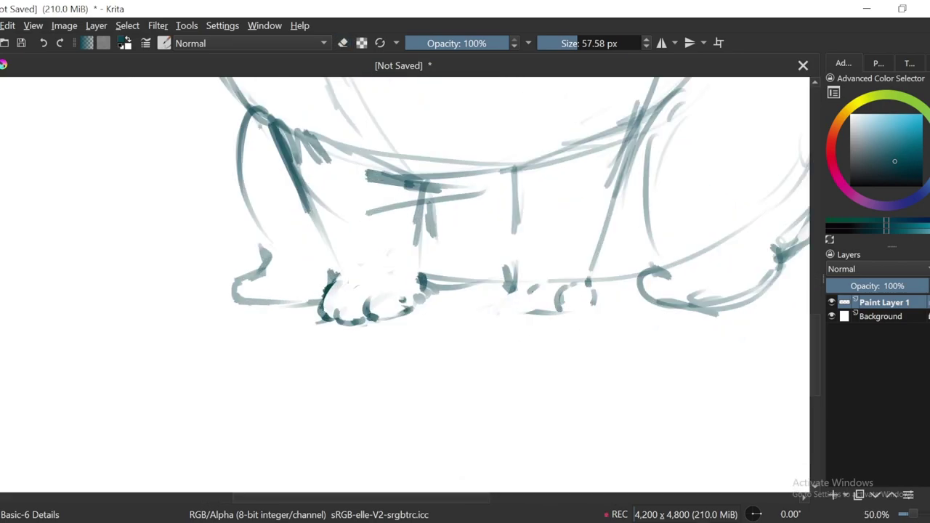
pyautogui.moveTo(508, 310); pyautogui.dragTo(590, 304)
pyautogui.press('e')
pyautogui.moveTo(596, 278); pyautogui.dragTo(591, 304)
pyautogui.press('e')
# Step: Compare both feet, select the area around the left foot, then clear the selection
pyautogui.press('-')
pyautogui.press('-')
pyautogui.press('-')
pyautogui.press('-')
pyautogui.press('+')
pyautogui.press('+')
pyautogui.press('+')
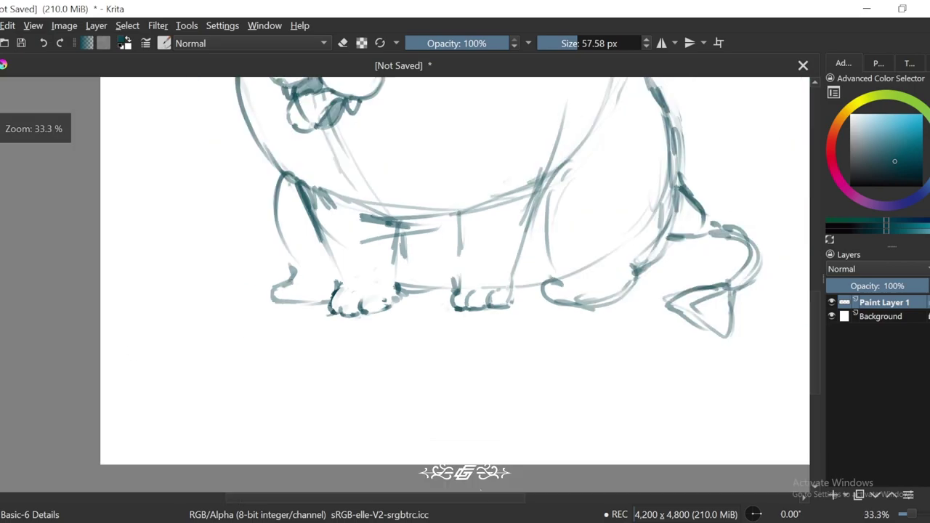
pyautogui.hotkey('ctrl', 'r')
pyautogui.moveTo(356, 280); pyautogui.dragTo(384, 308)
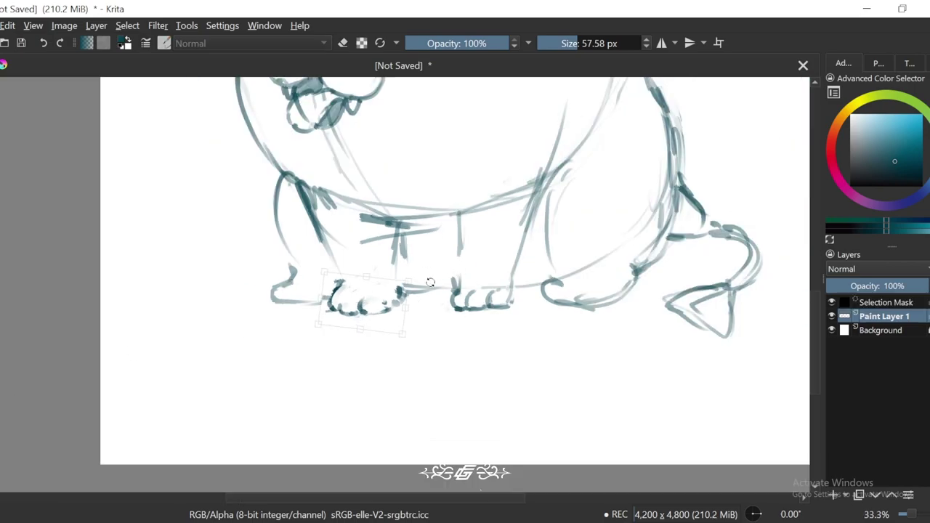
pyautogui.hotkey('ctrl', 'shift', 'a')
# Step: Redraw the right foot's toe lines and right edge, plus a firmer leg line above it
pyautogui.press('+')
pyautogui.press('e')
pyautogui.moveTo(497, 284); pyautogui.dragTo(503, 302)
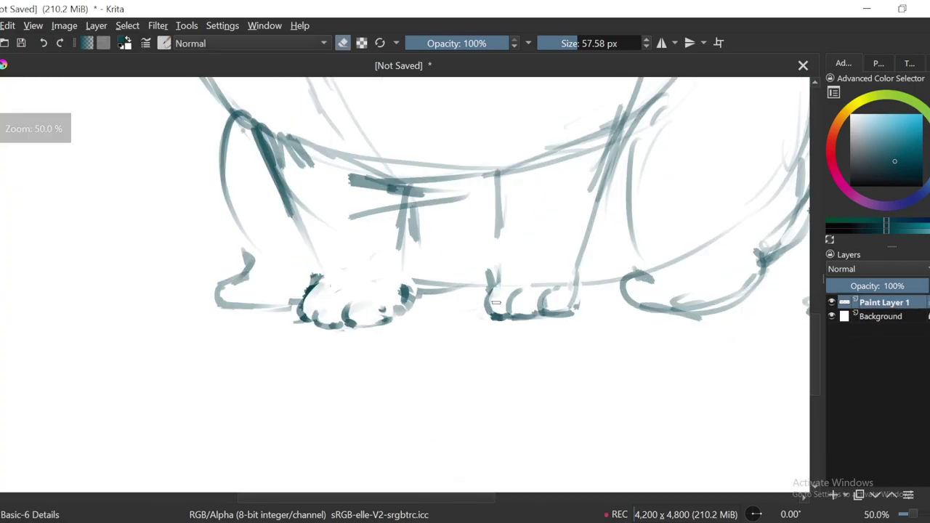
pyautogui.moveTo(572, 297)
pyautogui.mouseDown()
pyautogui.moveTo(580, 306)
pyautogui.moveTo(564, 298)
pyautogui.mouseUp()
pyautogui.press('e')
pyautogui.press('e')
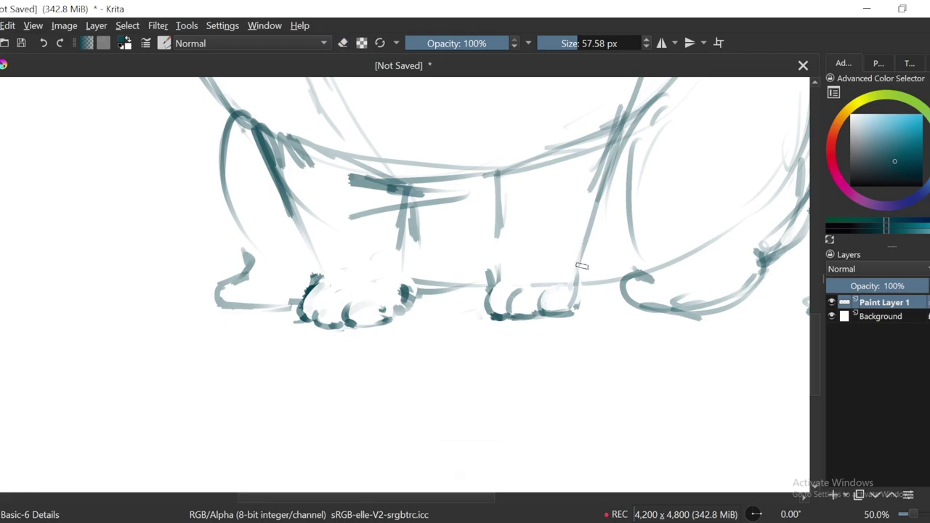
pyautogui.moveTo(582, 266); pyautogui.dragTo(579, 311)
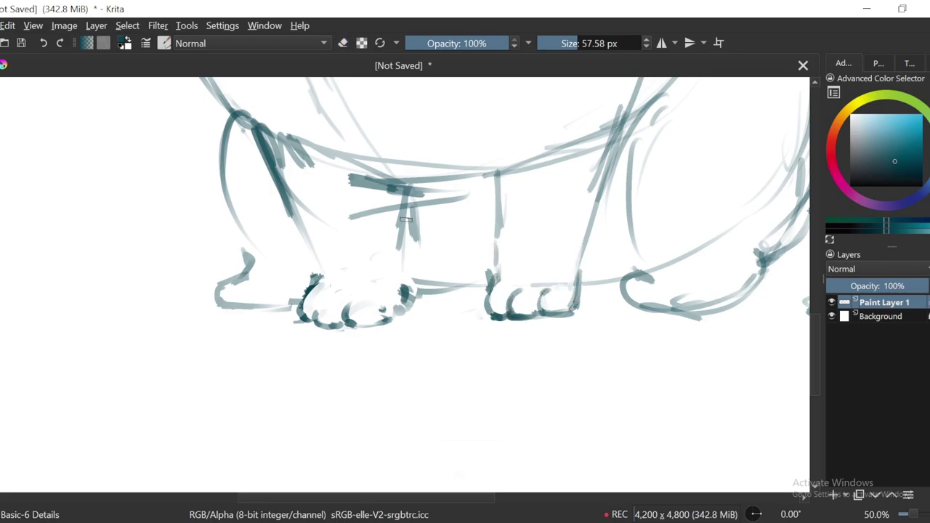
pyautogui.moveTo(406, 212)
pyautogui.mouseDown()
pyautogui.moveTo(413, 306)
pyautogui.moveTo(393, 229)
pyautogui.moveTo(353, 237)
pyautogui.mouseUp()
pyautogui.scroll(1, 407, 247)
pyautogui.press('e')
pyautogui.press('e')
pyautogui.press('e')
pyautogui.press('-')
pyautogui.press('-')
pyautogui.press('-')
pyautogui.press('+')
pyautogui.press('+')
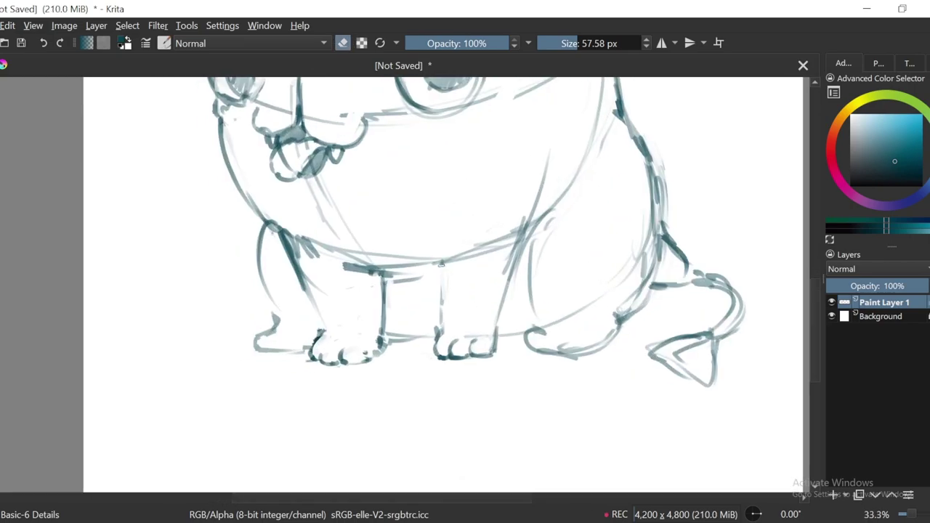
# Step: Erase the rough right front-leg line and redraw it more cleanly
pyautogui.press('e')
pyautogui.click(433, 272)
pyautogui.press('e')
pyautogui.moveTo(516, 241); pyautogui.dragTo(493, 324)
pyautogui.press('e')
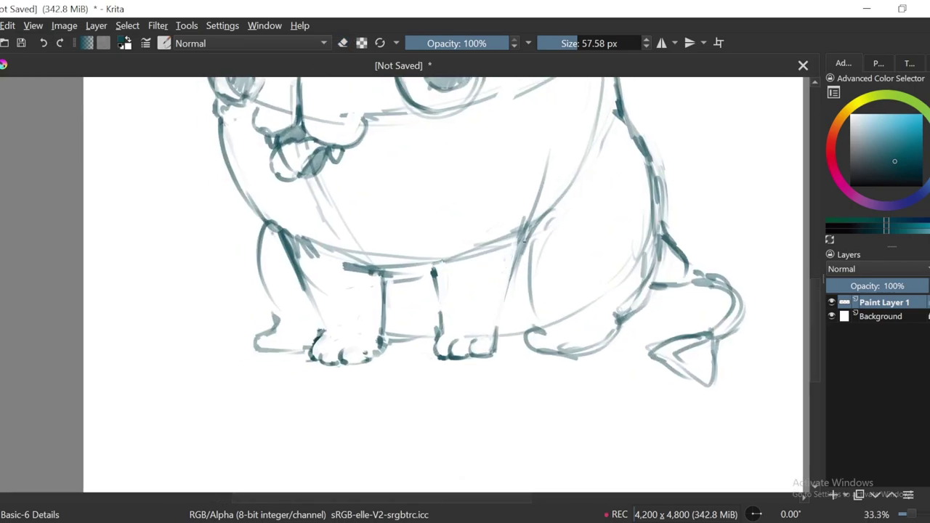
pyautogui.moveTo(527, 225); pyautogui.dragTo(503, 336)
pyautogui.press('e')
pyautogui.press('e')
pyautogui.moveTo(508, 291); pyautogui.dragTo(502, 296)
pyautogui.press('e')
pyautogui.moveTo(509, 291); pyautogui.dragTo(499, 343)
pyautogui.press('e')
# Step: Replace the rough back-leg line with a new stroke and draw the back foot's curve
pyautogui.moveTo(502, 342); pyautogui.dragTo(549, 357)
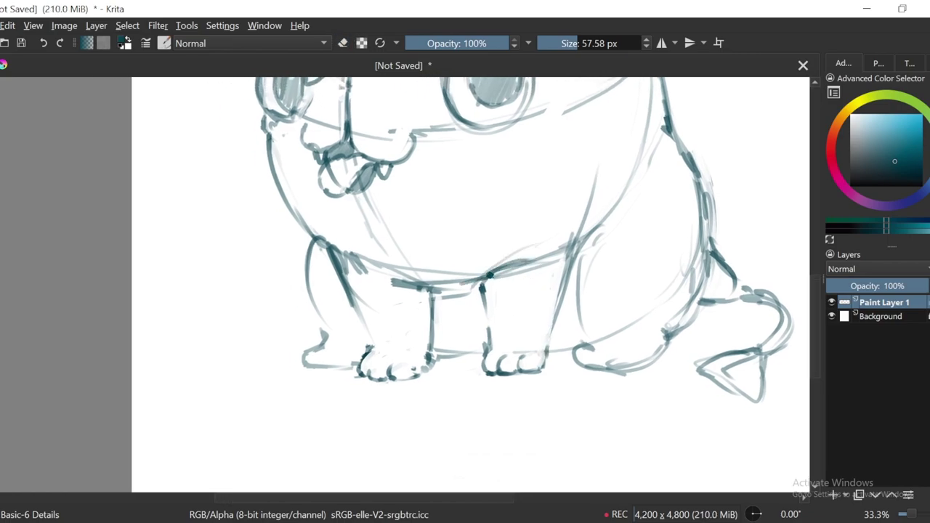
pyautogui.press('-')
pyautogui.press('-')
pyautogui.press('-')
pyautogui.press('+')
pyautogui.press('+')
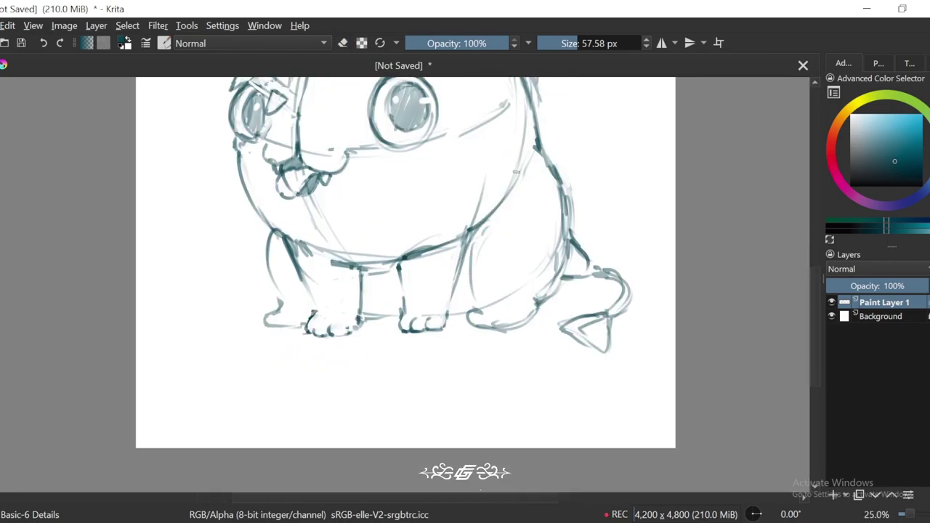
pyautogui.moveTo(516, 173)
pyautogui.mouseDown()
pyautogui.moveTo(495, 197)
pyautogui.moveTo(512, 179)
pyautogui.mouseUp()
pyautogui.press('+')
pyautogui.press('e')
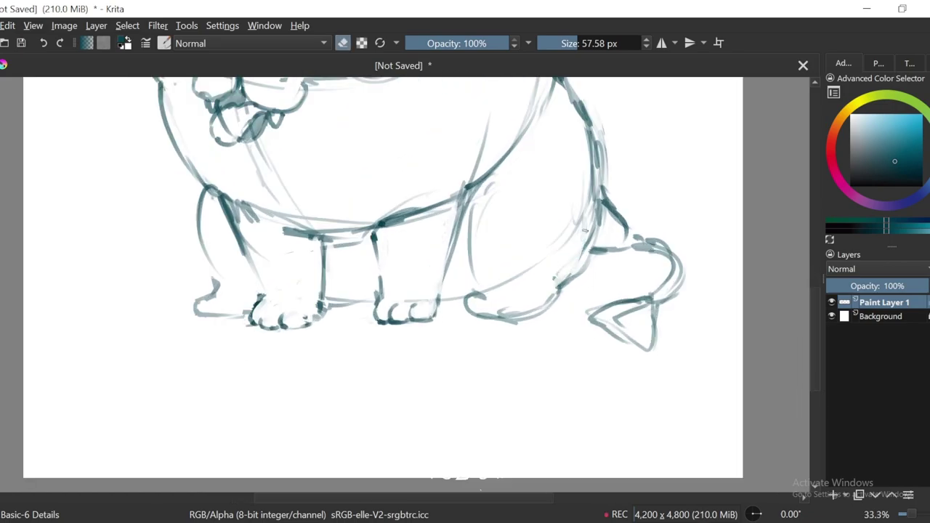
pyautogui.moveTo(585, 230); pyautogui.dragTo(560, 288)
pyautogui.press('e')
pyautogui.moveTo(600, 196)
pyautogui.mouseDown()
pyautogui.moveTo(556, 300)
pyautogui.moveTo(472, 302)
pyautogui.moveTo(483, 253)
pyautogui.mouseUp()
pyautogui.press('+')
pyautogui.press('e')
pyautogui.press('e')
pyautogui.moveTo(484, 284)
pyautogui.mouseDown()
pyautogui.moveTo(539, 272)
pyautogui.moveTo(494, 275)
pyautogui.moveTo(531, 264)
pyautogui.mouseUp()
pyautogui.press('e')
pyautogui.press('e')
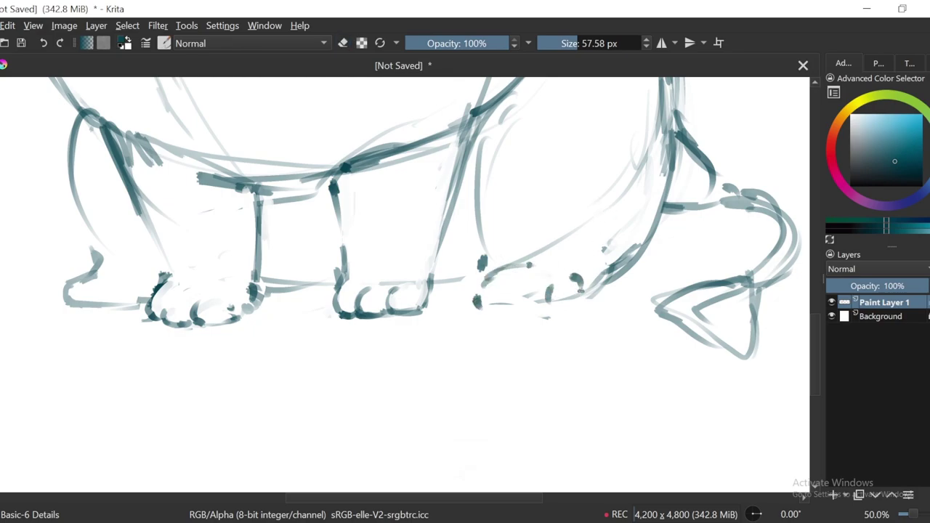
# Step: Erase the stray lines beneath the front paw and reset the canvas rotation
pyautogui.scroll(-2, 484, 304)
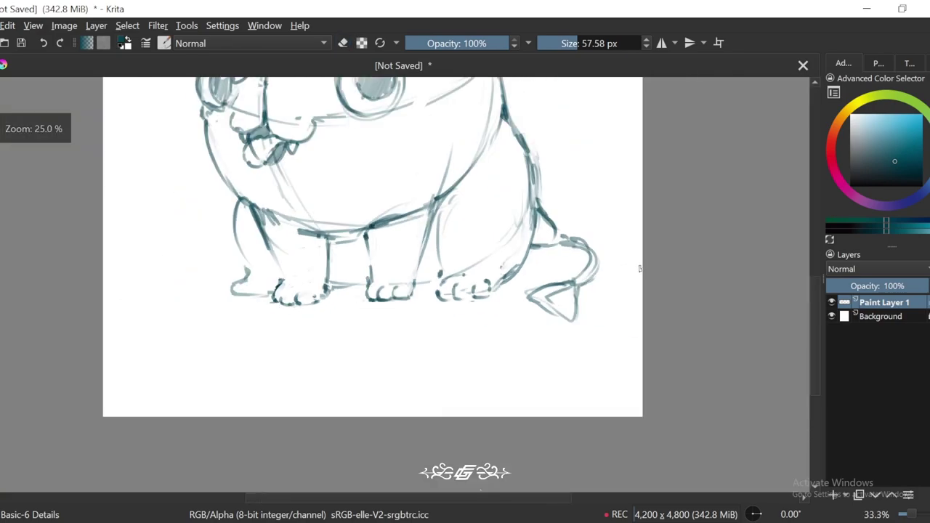
pyautogui.scroll(2, 484, 304)
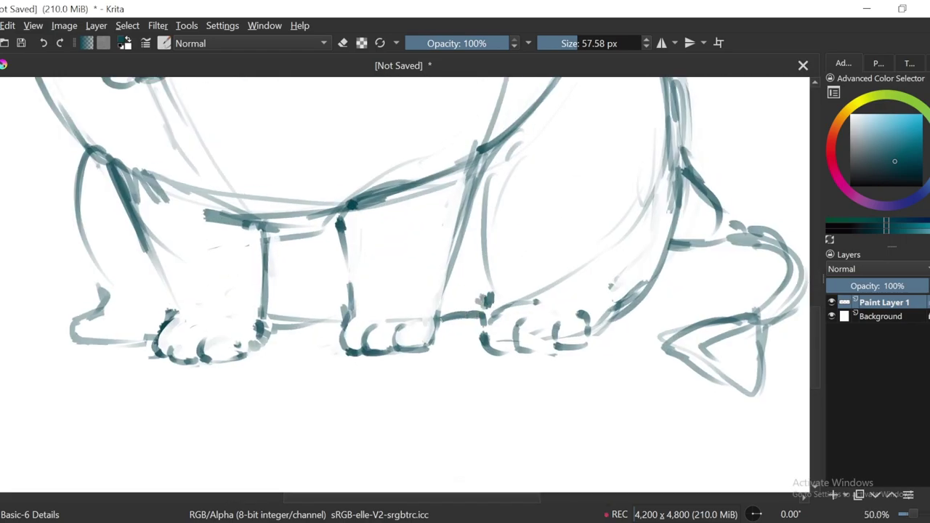
pyautogui.scroll(-2, 392, 331)
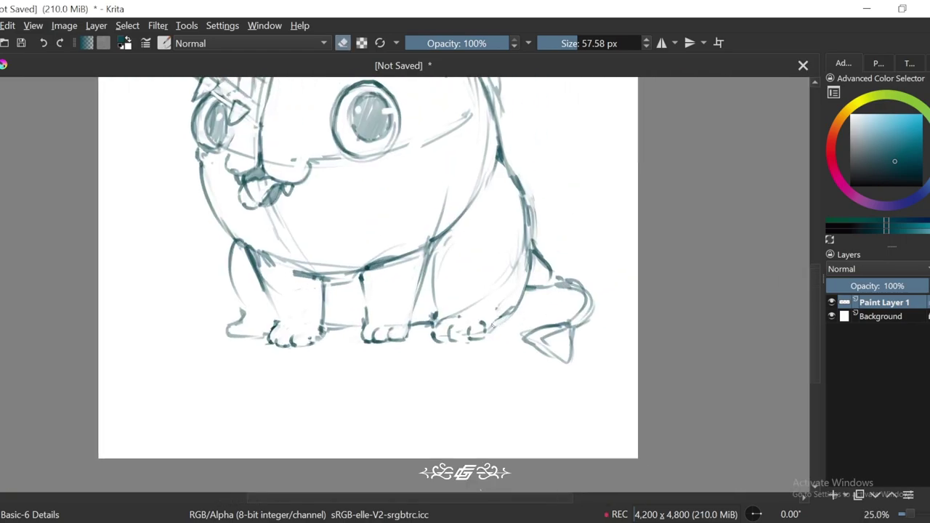
pyautogui.press('e')
pyautogui.scroll(-1, 542, 326)
pyautogui.moveTo(544, 328); pyautogui.dragTo(588, 342)
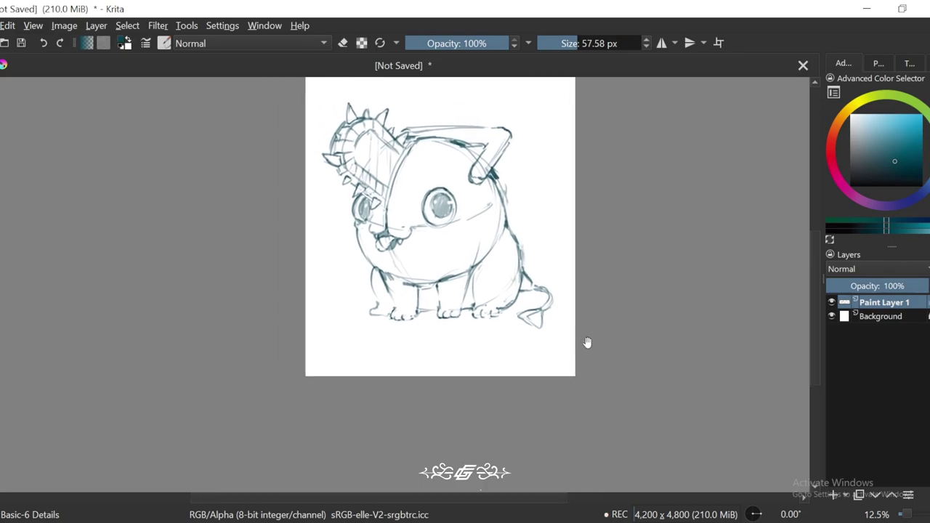
pyautogui.scroll(2, 588, 342)
pyautogui.press('e')
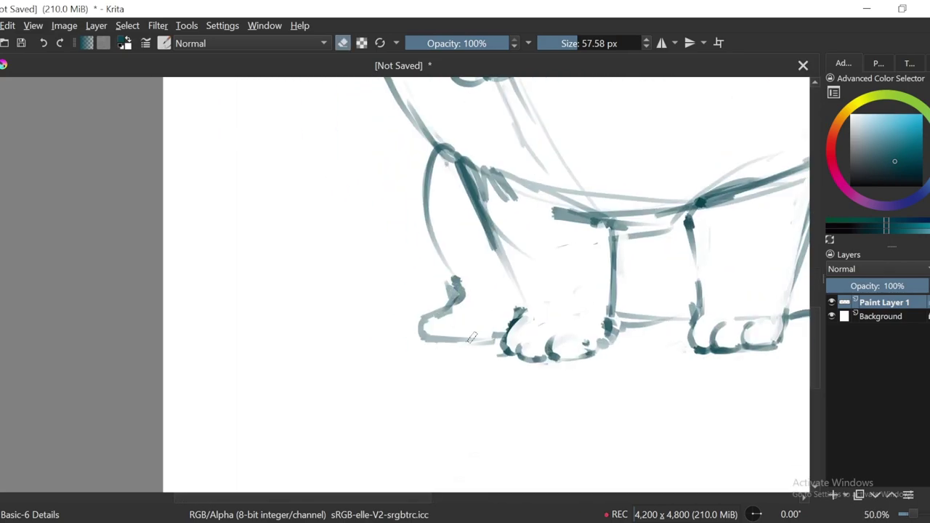
pyautogui.moveTo(472, 337)
pyautogui.mouseDown()
pyautogui.moveTo(425, 320)
pyautogui.moveTo(472, 323)
pyautogui.mouseUp()
pyautogui.press('e')
pyautogui.scroll(-3, 473, 323)
pyautogui.press('5')
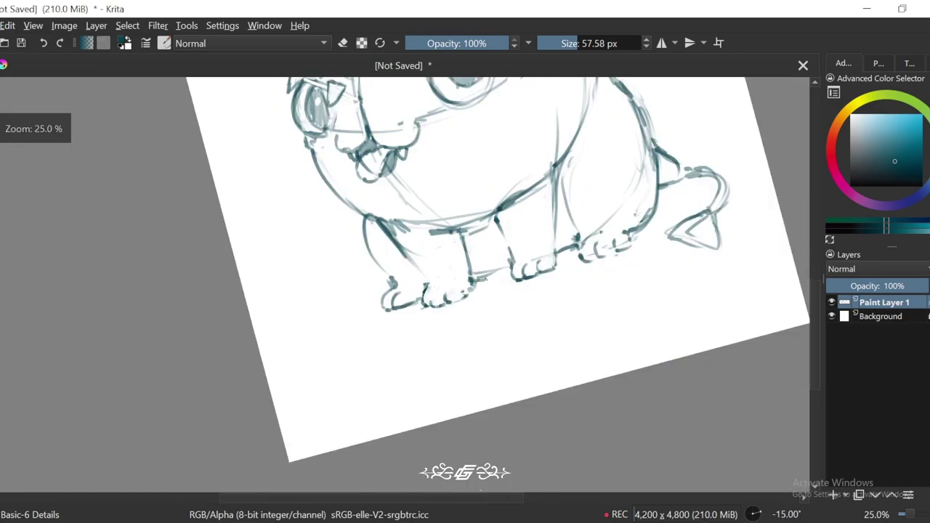
pyautogui.scroll(-2, 473, 276)
# Step: Lower Paint Layer 1 to 24% opacity, add Paint Layer 2, and shrink the brush
pyautogui.press('5')
pyautogui.scroll(-2, 606, 285)
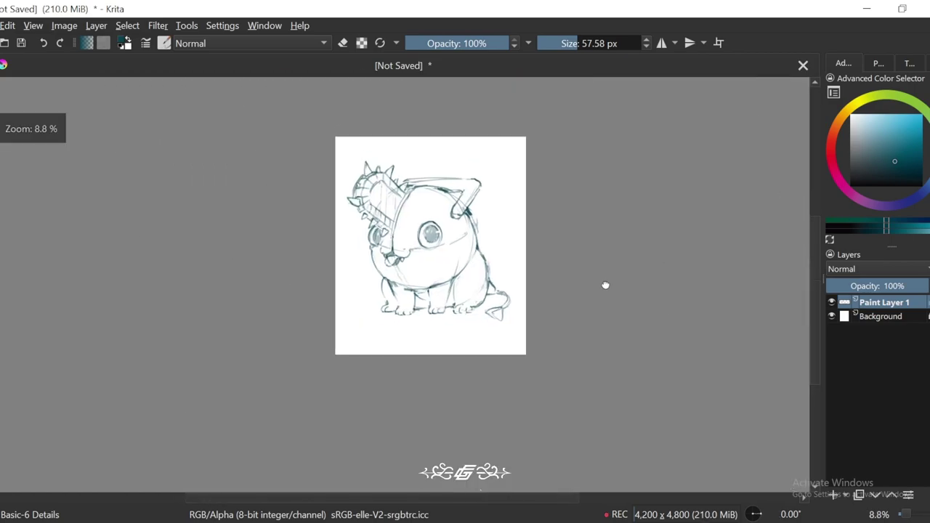
pyautogui.scroll(2, 617, 328)
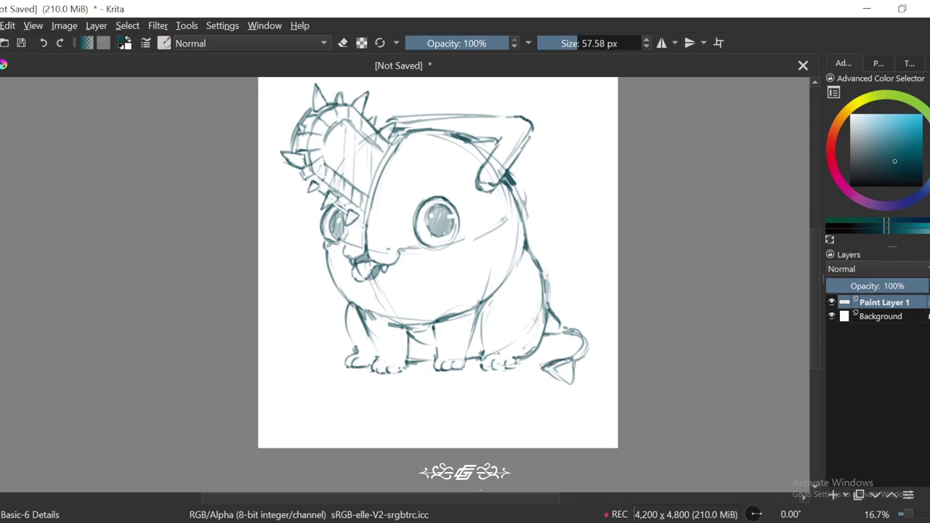
pyautogui.scroll(-1, 438, 263)
pyautogui.scroll(1, 438, 263)
pyautogui.moveTo(908, 285); pyautogui.dragTo(852, 286)
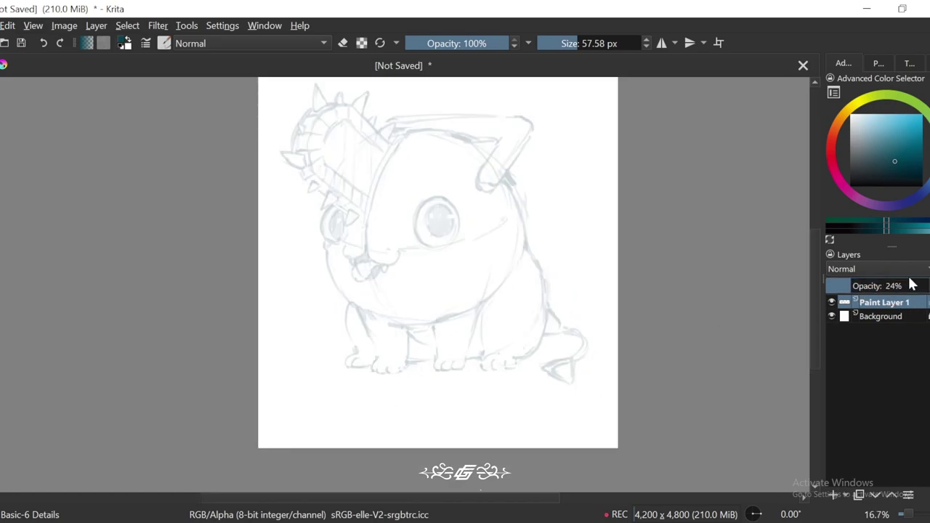
pyautogui.click(833, 495)
pyautogui.press('[')
pyautogui.press('[')
pyautogui.press('[')
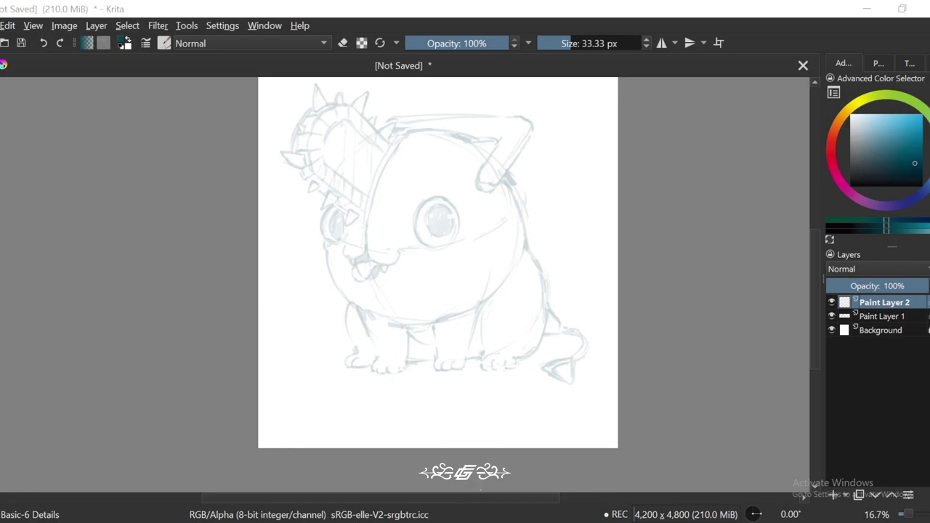
# Step: Set the brush to about 19.11 px and ink the horn's outer and inner edges, undoing a bad stroke
pyautogui.moveTo(720, 312); pyautogui.dragTo(690, 368)
pyautogui.press('[')
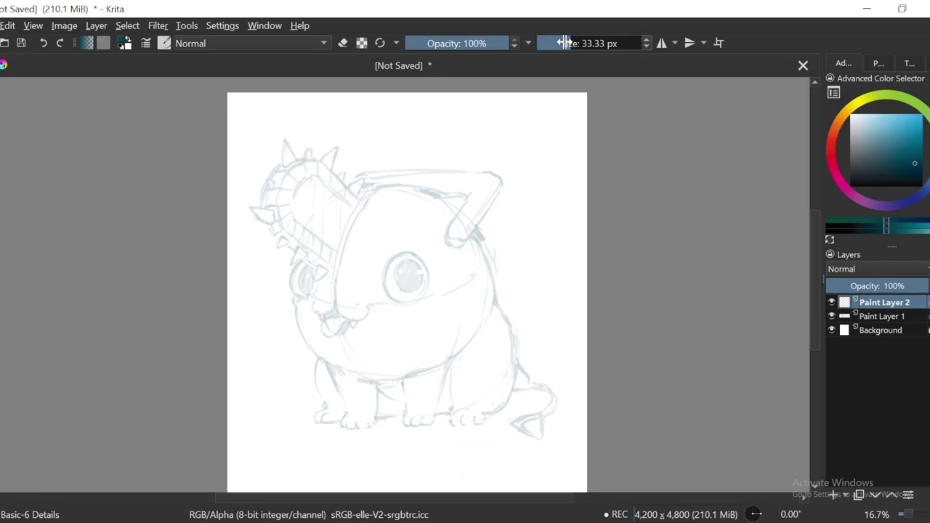
pyautogui.scroll(3, 466, 220)
pyautogui.moveTo(576, 121); pyautogui.dragTo(551, 167)
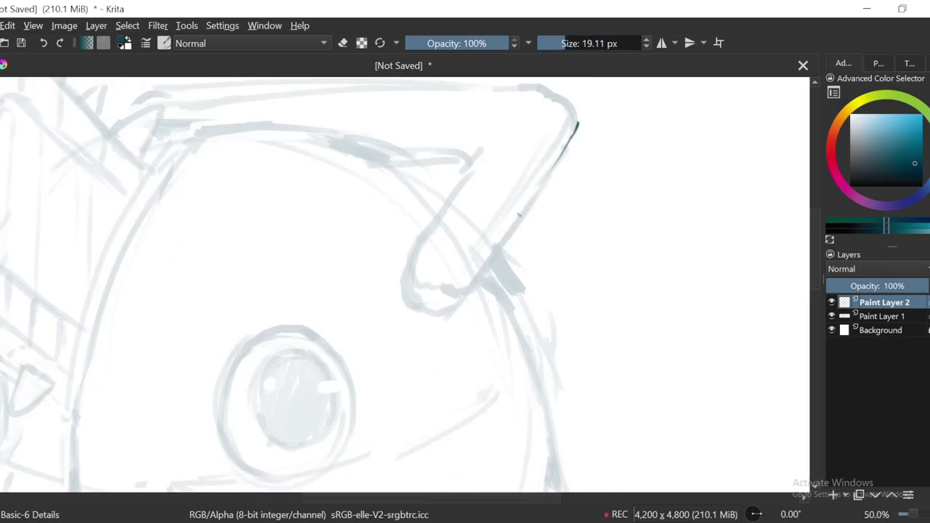
pyautogui.moveTo(577, 125); pyautogui.dragTo(496, 246)
pyautogui.moveTo(465, 291); pyautogui.dragTo(459, 321)
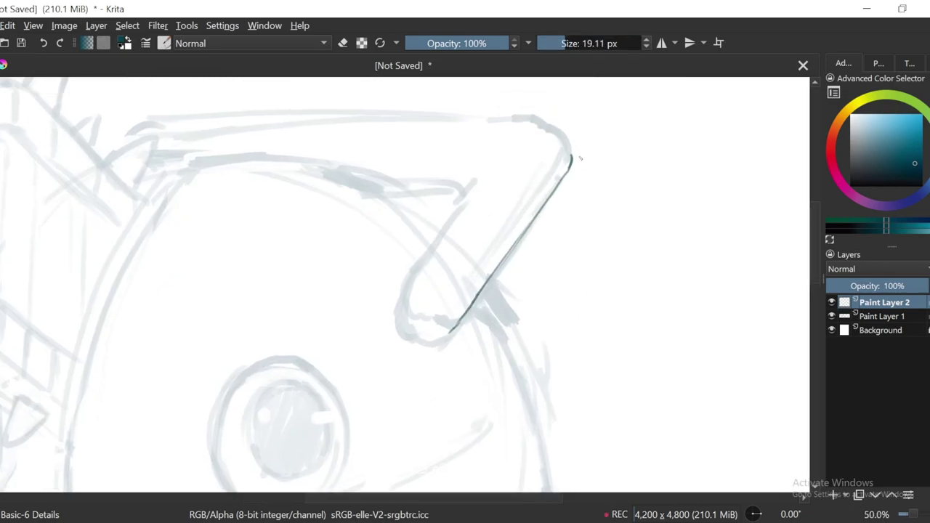
pyautogui.scroll(1, 403, 285)
pyautogui.moveTo(486, 163); pyautogui.dragTo(481, 175)
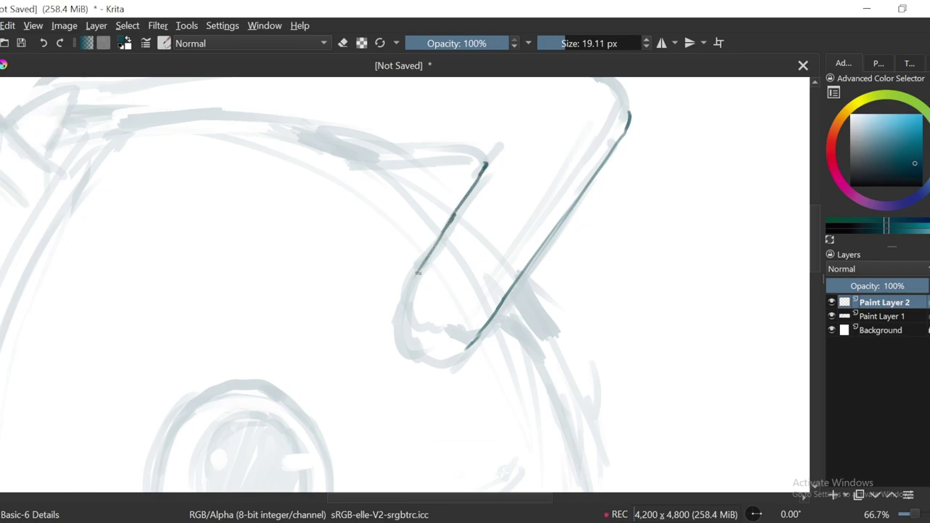
pyautogui.hotkey('ctrl', 'z')
# Step: Ink the upper curve of the head and continue the line down the creature's right side
pyautogui.scroll(-1, 594, 268)
pyautogui.moveTo(301, 251); pyautogui.dragTo(541, 189)
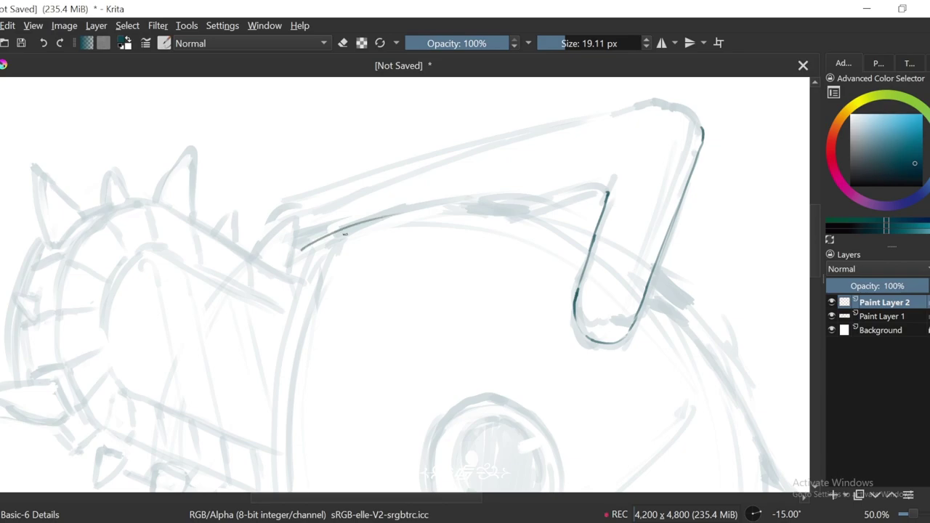
pyautogui.press('4')
pyautogui.press('4')
pyautogui.press('-')
pyautogui.press('-')
pyautogui.press('5')
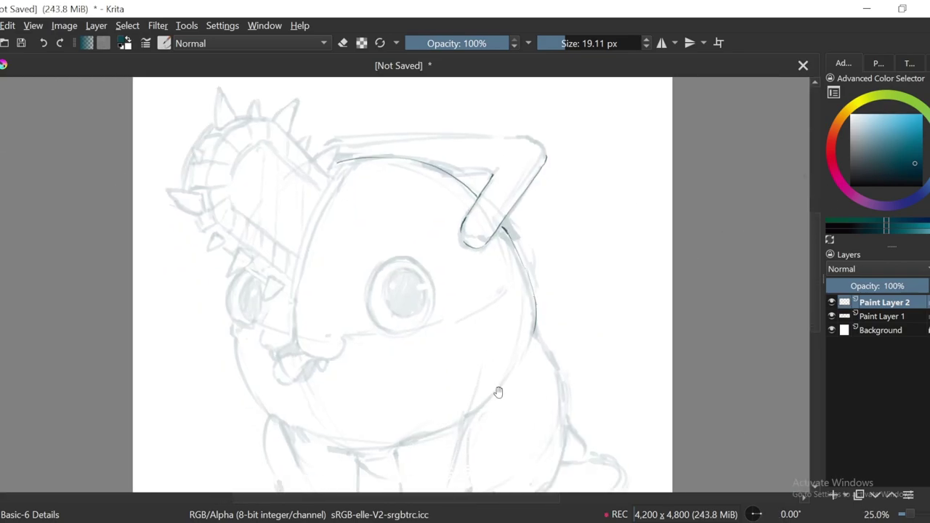
pyautogui.scroll(-3, 523, 269)
pyautogui.press('+')
pyautogui.moveTo(550, 191)
pyautogui.mouseDown()
pyautogui.moveTo(555, 225)
pyautogui.moveTo(594, 287)
pyautogui.mouseUp()
pyautogui.moveTo(594, 288)
pyautogui.mouseDown()
pyautogui.moveTo(627, 211)
pyautogui.moveTo(602, 347)
pyautogui.moveTo(585, 357)
pyautogui.mouseUp()
pyautogui.press('-')
pyautogui.press('-')
# Step: Ink the side line's bottom, a toe curve on the right-hand paw, and the front leg's edge
pyautogui.press('+')
pyautogui.press('+')
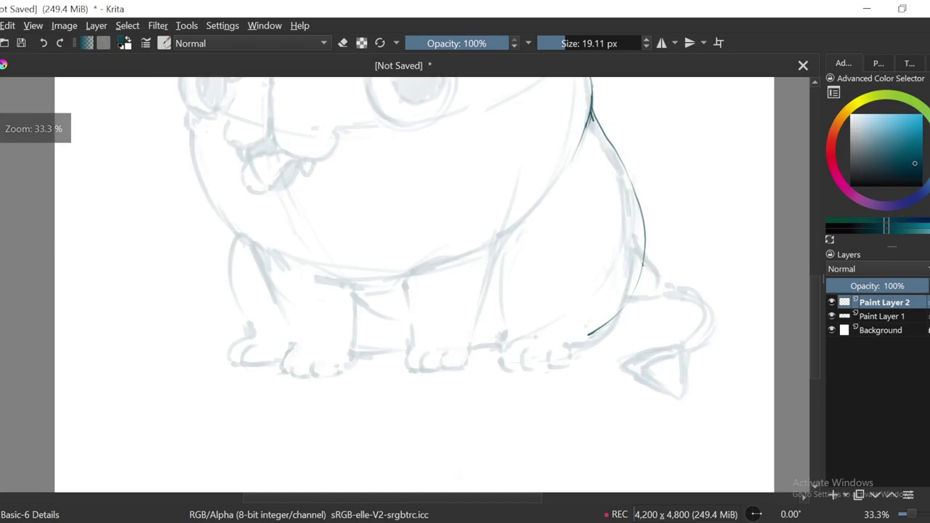
pyautogui.moveTo(641, 277); pyautogui.dragTo(587, 340)
pyautogui.press('+')
pyautogui.press('+')
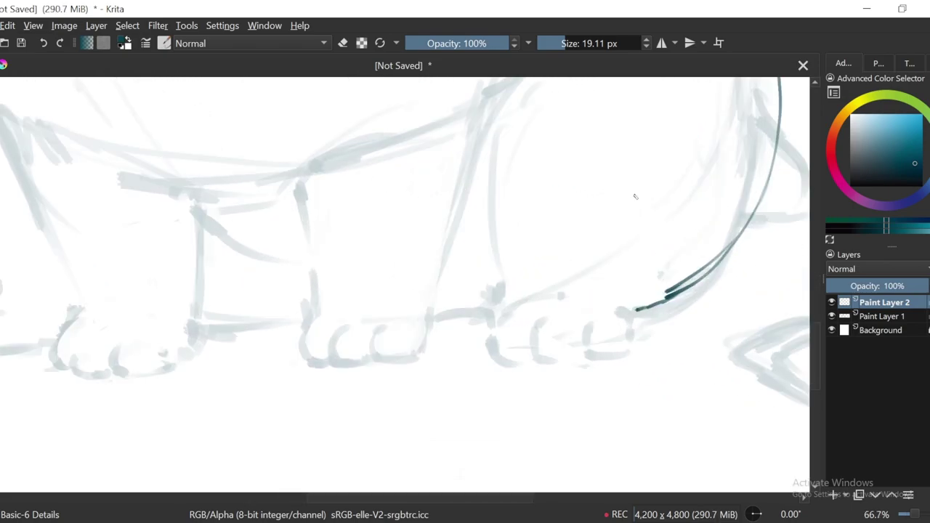
pyautogui.moveTo(511, 306)
pyautogui.mouseDown()
pyautogui.moveTo(496, 320)
pyautogui.moveTo(524, 354)
pyautogui.mouseUp()
pyautogui.hscroll(2, 559, 312)
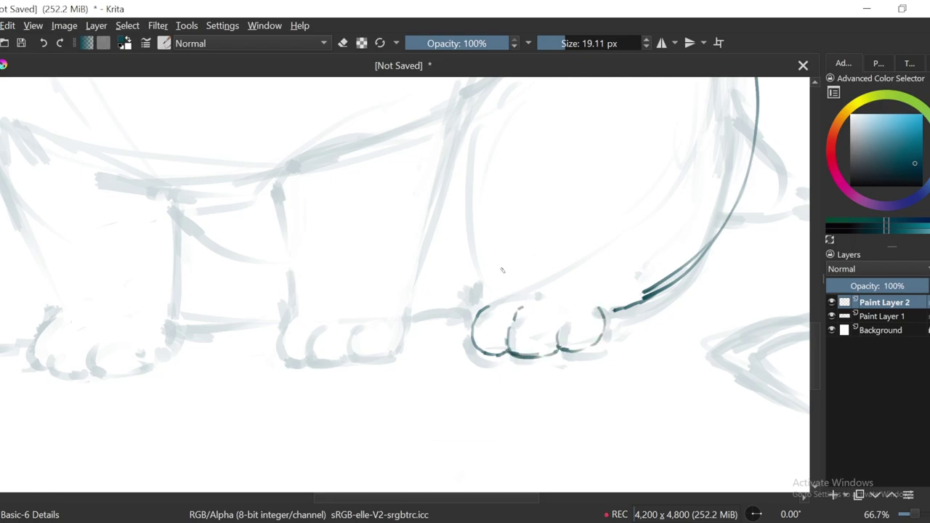
pyautogui.scroll(-1, 472, 126)
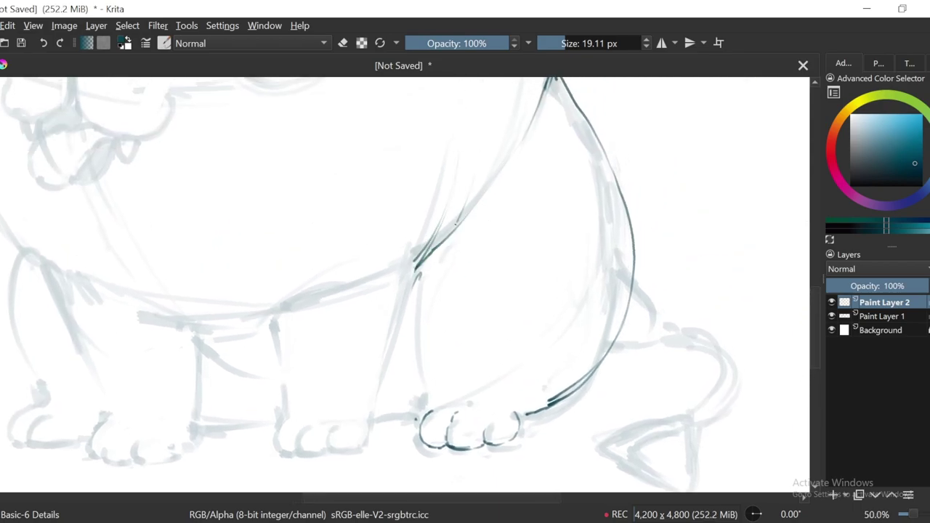
pyautogui.moveTo(407, 314); pyautogui.dragTo(515, 238)
pyautogui.moveTo(377, 239); pyautogui.dragTo(383, 307)
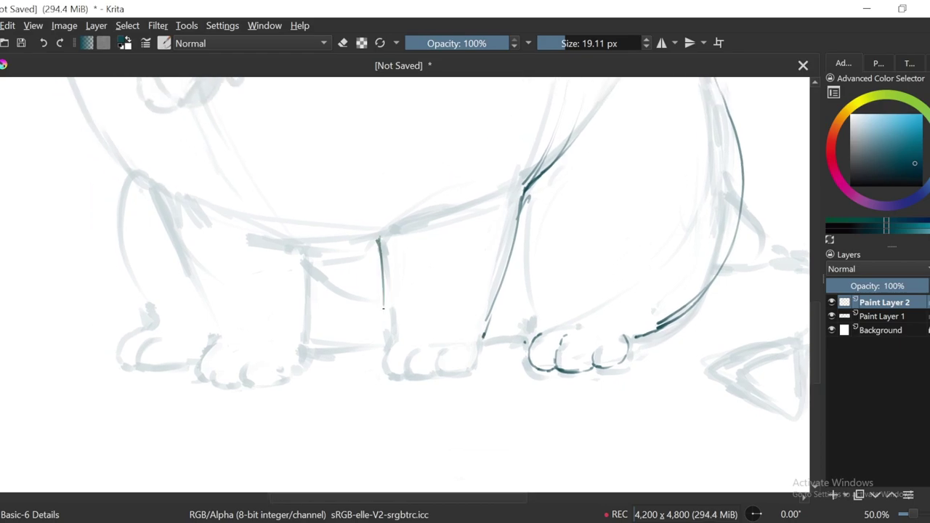
# Step: Hide and reshow Paint Layer 1 to check the ink, then freehand-select the front paw
pyautogui.press('4')
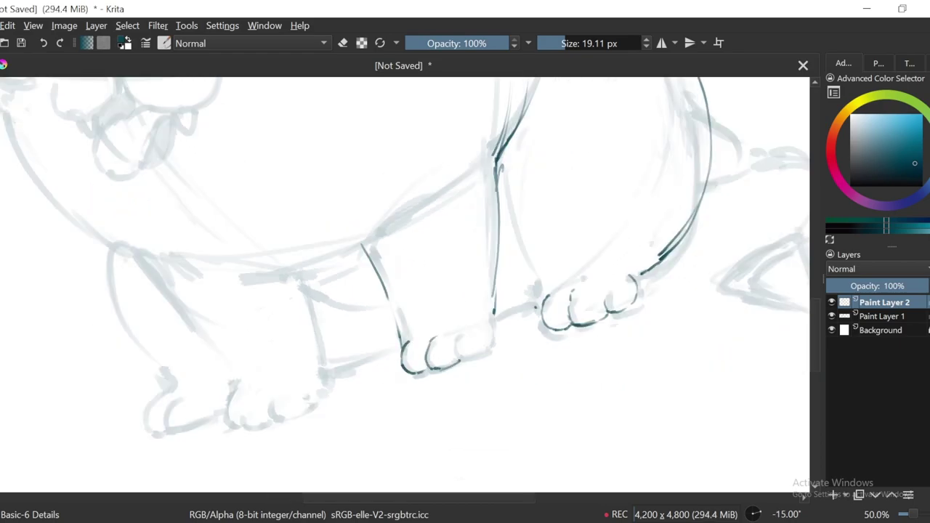
pyautogui.press('-')
pyautogui.press('-')
pyautogui.press('-')
pyautogui.press('5')
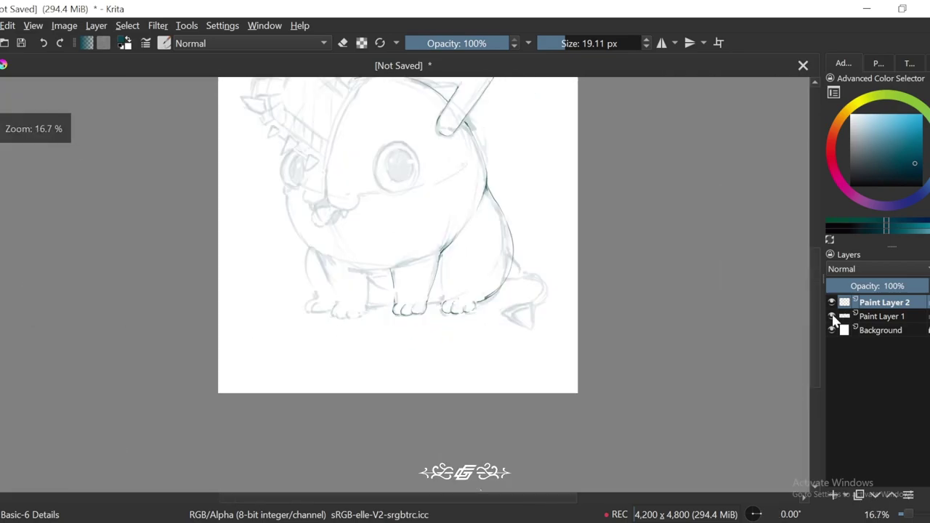
pyautogui.click(831, 316)
pyautogui.click(832, 317)
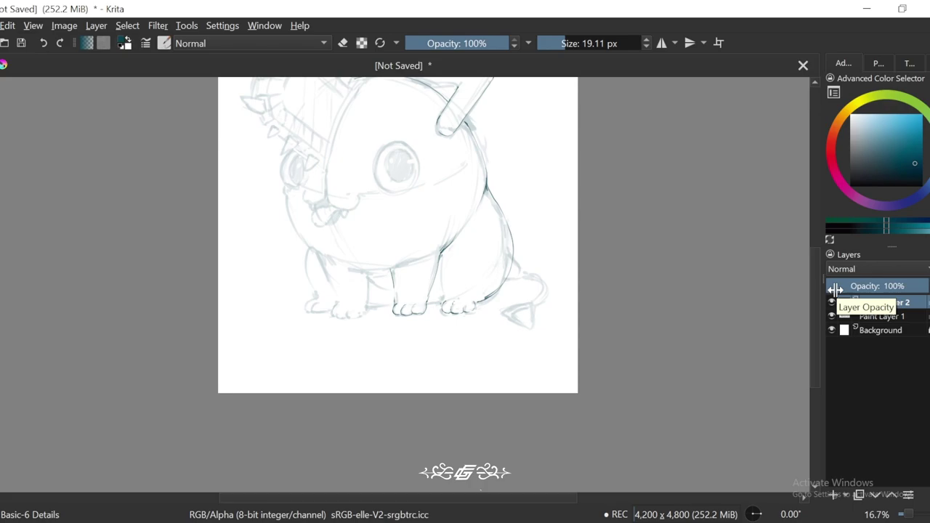
pyautogui.press('+')
pyautogui.press('+')
pyautogui.press('+')
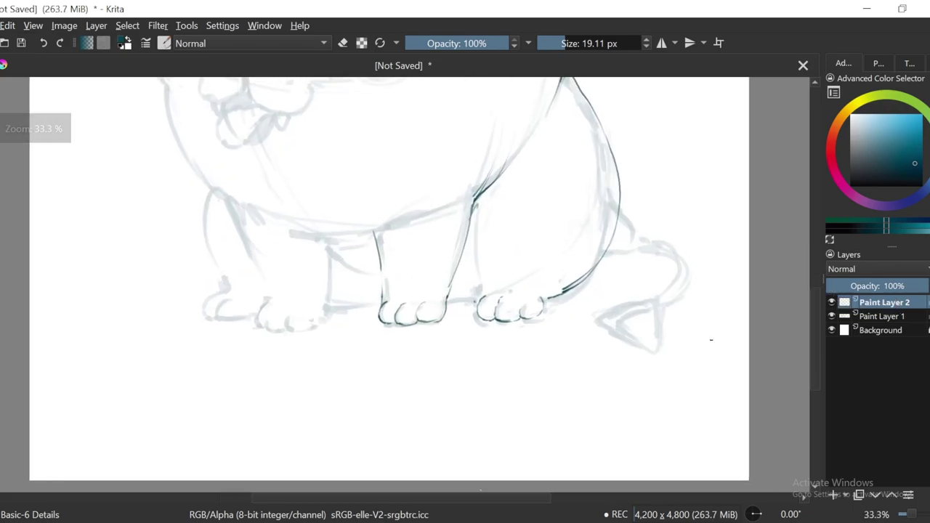
pyautogui.moveTo(489, 312); pyautogui.dragTo(472, 375)
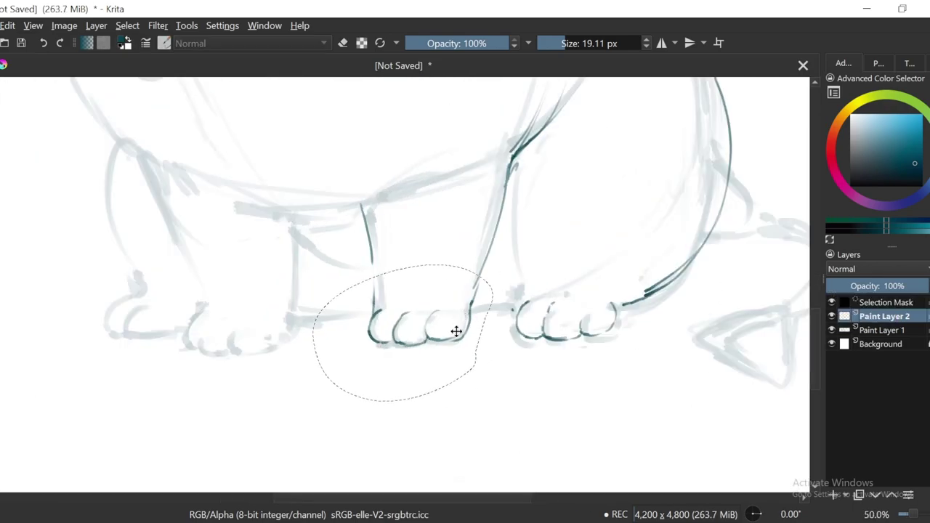
# Step: Nudge the selected paw slightly down, deselect it and return to the inking brush
pyautogui.moveTo(456, 330); pyautogui.dragTo(446, 357)
pyautogui.press('b')
pyautogui.hotkey('ctrl', 'shift', 'a')
# Step: Ink the side of the far front leg
pyautogui.press('4')
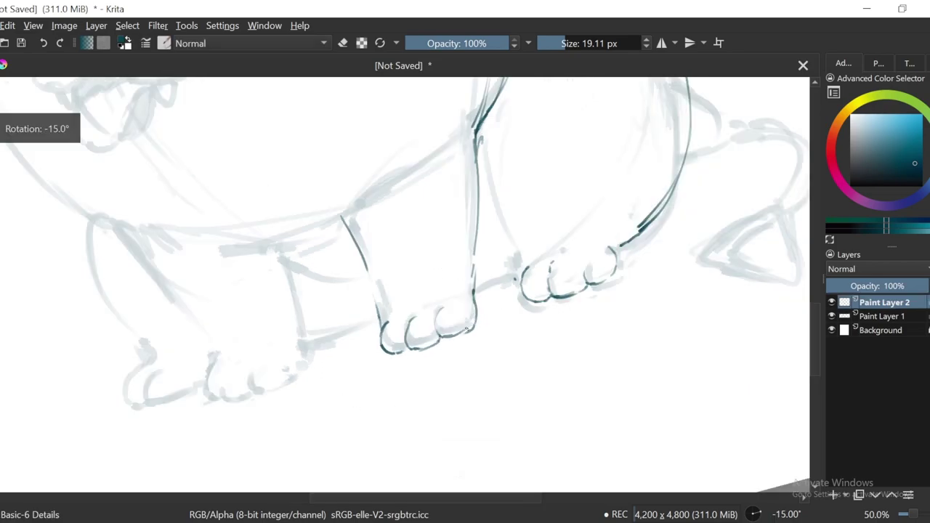
pyautogui.press('5')
pyautogui.press('-')
pyautogui.press('-')
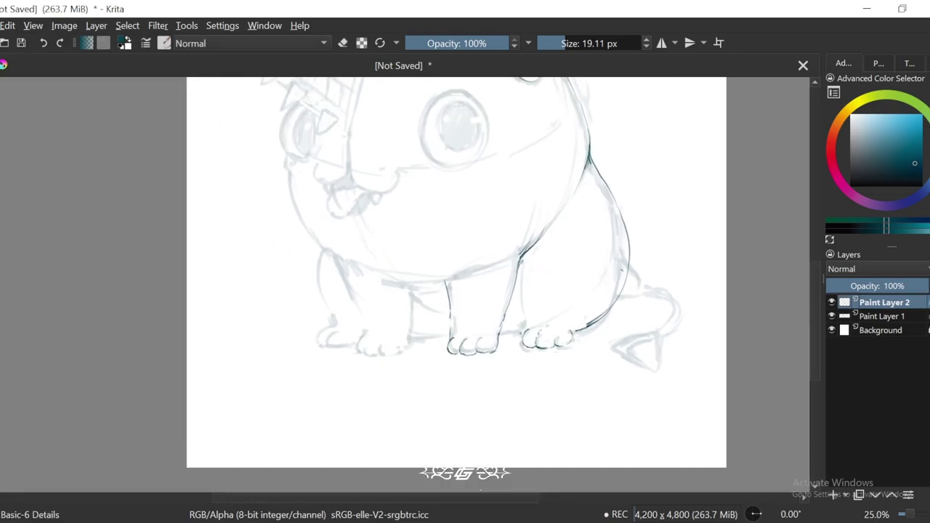
pyautogui.press('+')
pyautogui.press('+')
pyautogui.hscroll(-1, 494, 254)
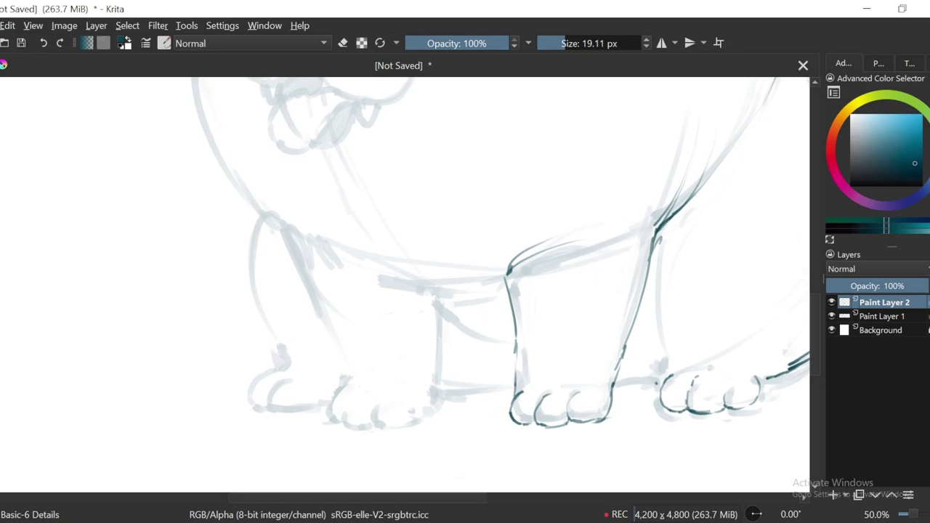
pyautogui.press('4')
pyautogui.press('4')
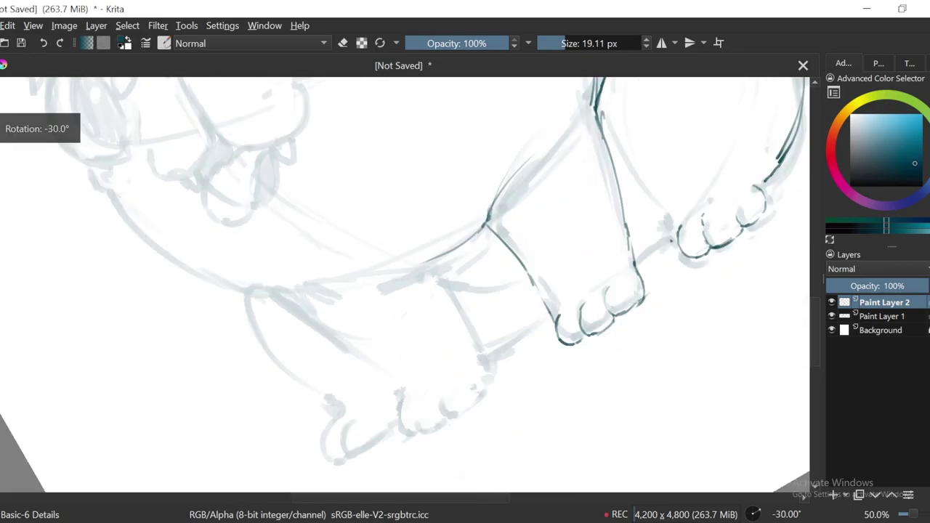
pyautogui.press('6')
pyautogui.press('-')
pyautogui.press('-')
pyautogui.press('6')
pyautogui.press('+')
pyautogui.press('+')
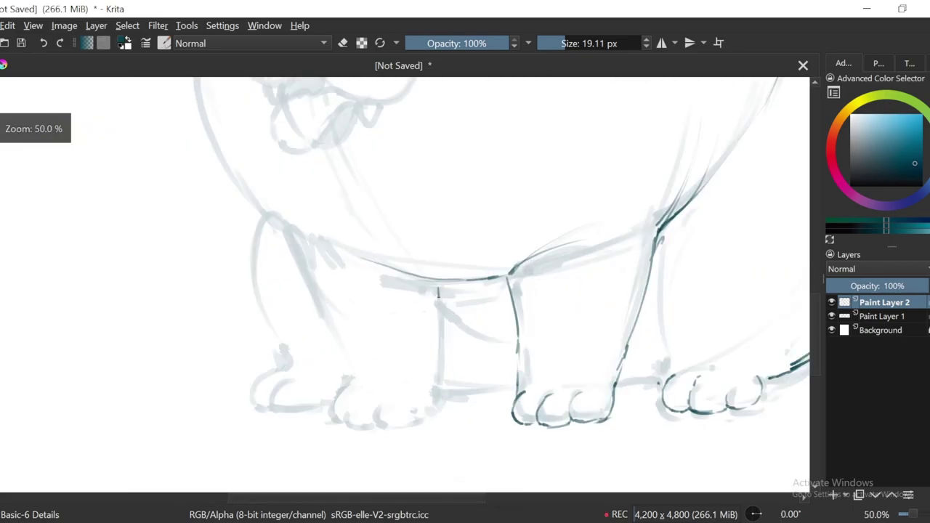
pyautogui.moveTo(438, 284)
pyautogui.mouseDown()
pyautogui.moveTo(436, 400)
pyautogui.moveTo(563, 278)
pyautogui.mouseUp()
# Step: Ink the toes of the far front paw, then review the body
pyautogui.press('+')
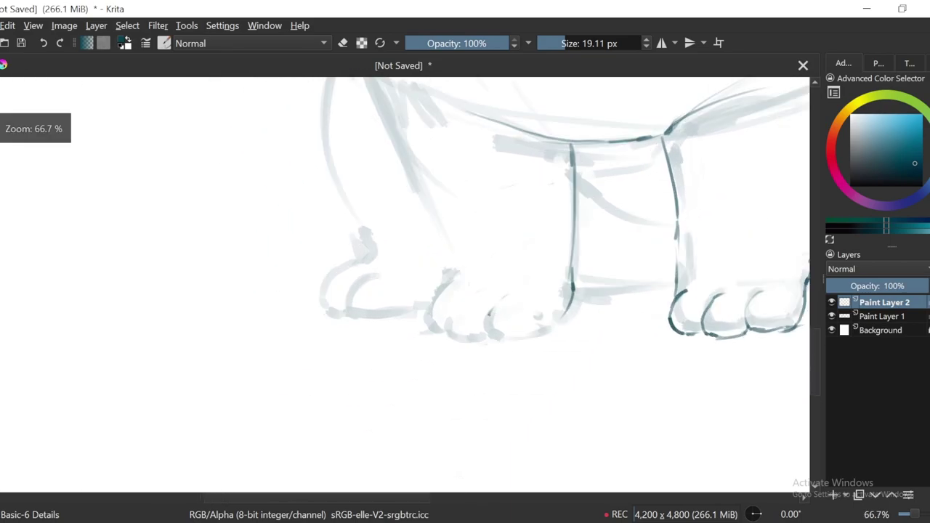
pyautogui.moveTo(490, 311); pyautogui.dragTo(501, 340)
pyautogui.press('4')
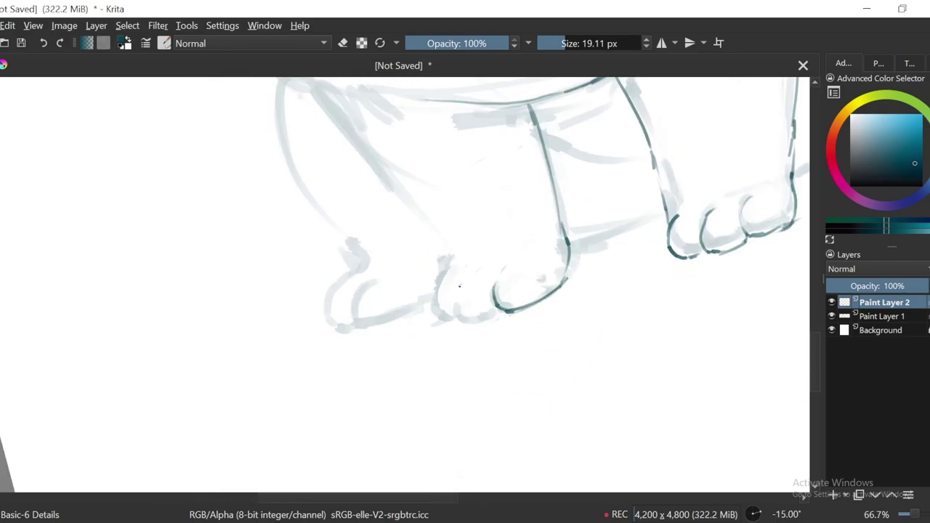
pyautogui.press('-')
pyautogui.press('6')
pyautogui.press('+')
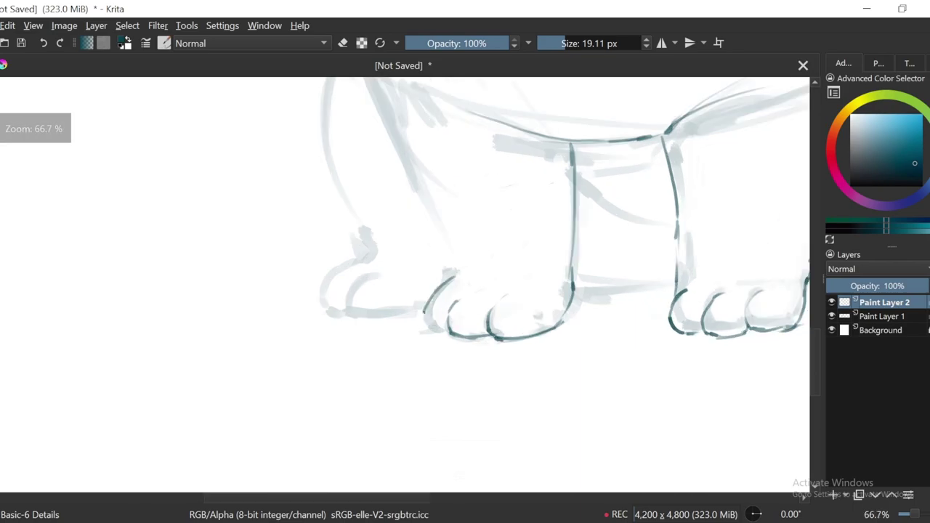
pyautogui.press('-')
pyautogui.press('-')
pyautogui.press('+')
pyautogui.press('-')
pyautogui.press('6')
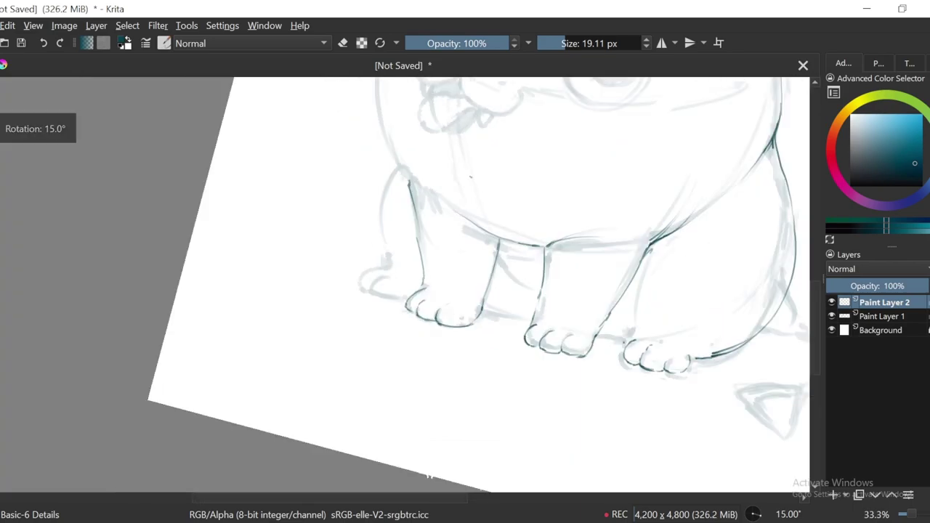
pyautogui.press('6')
pyautogui.press('+')
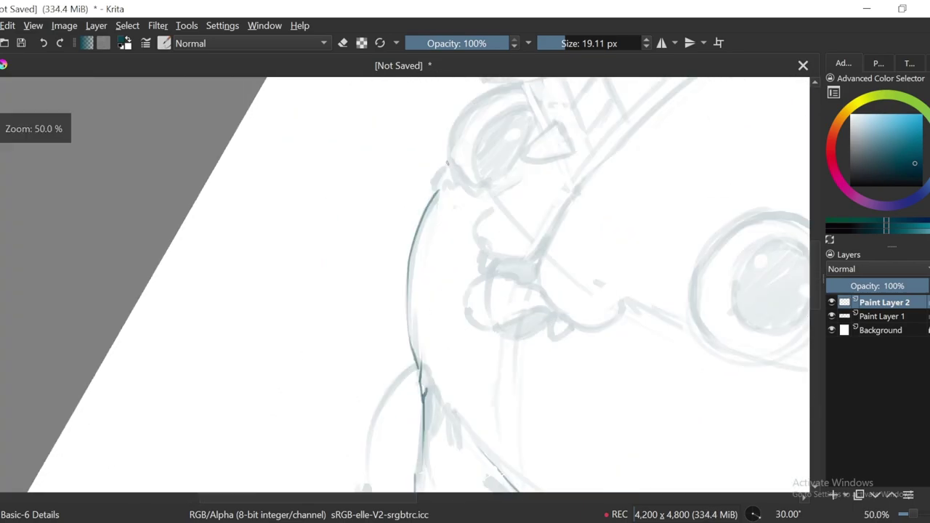
pyautogui.press('-')
# Step: Check the lines by toggling the Paint Layer 1 sketch, then ink a diagonal leg line
pyautogui.press('-')
pyautogui.press('5')
pyautogui.click(833, 317)
pyautogui.press('-')
pyautogui.click(832, 316)
pyautogui.press('+')
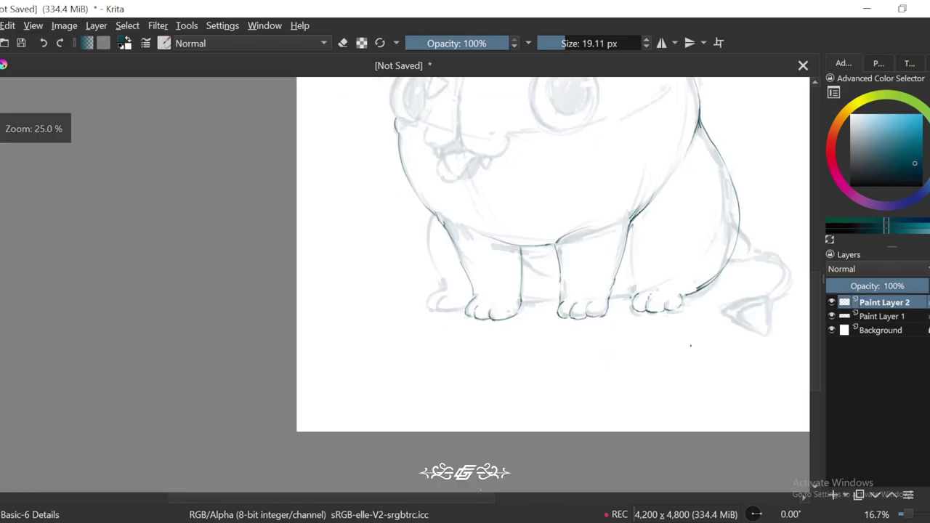
pyautogui.press('+')
pyautogui.press('+')
pyautogui.moveTo(423, 263); pyautogui.dragTo(474, 298)
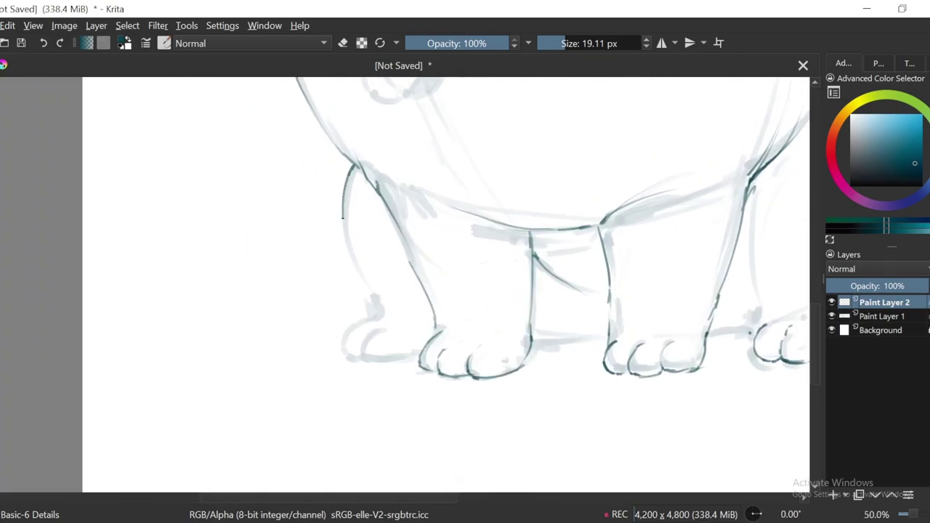
pyautogui.press('4')
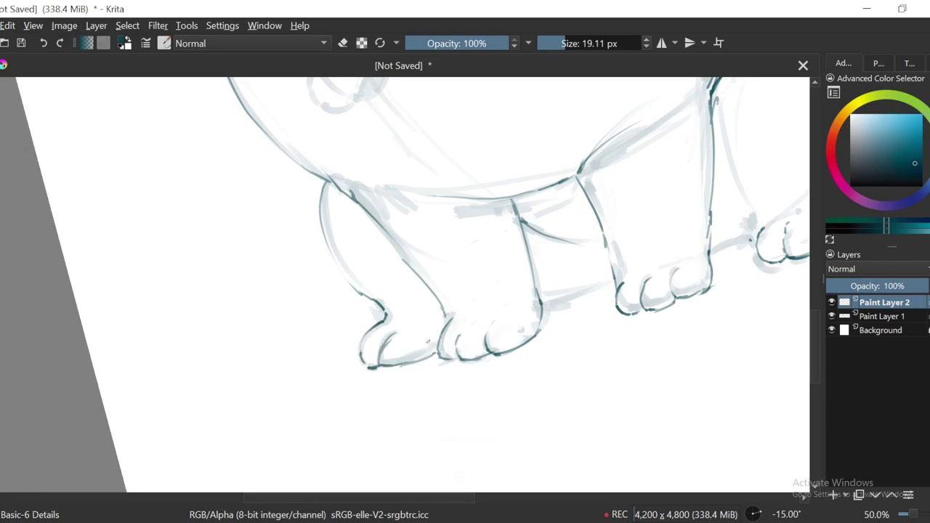
pyautogui.press('-')
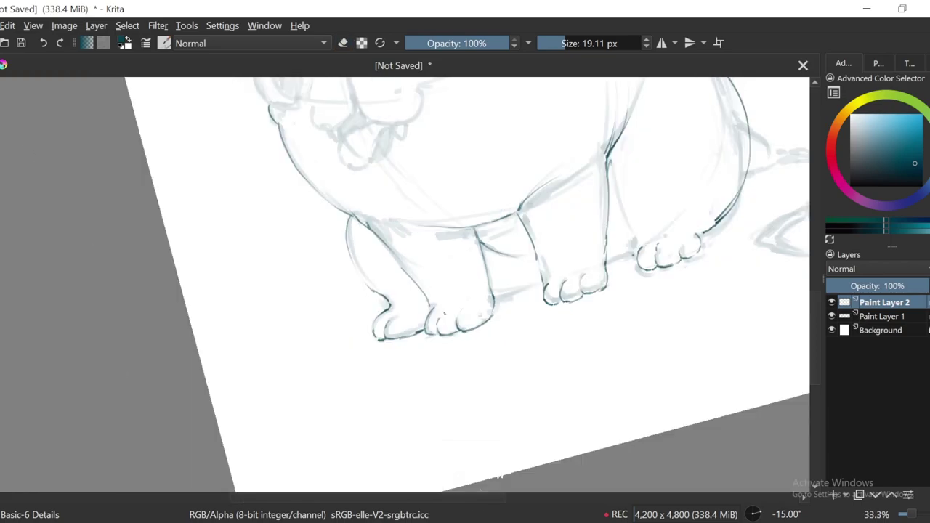
pyautogui.press('-')
pyautogui.press('5')
pyautogui.press('+')
pyautogui.press('4')
pyautogui.press('4')
pyautogui.press('+')
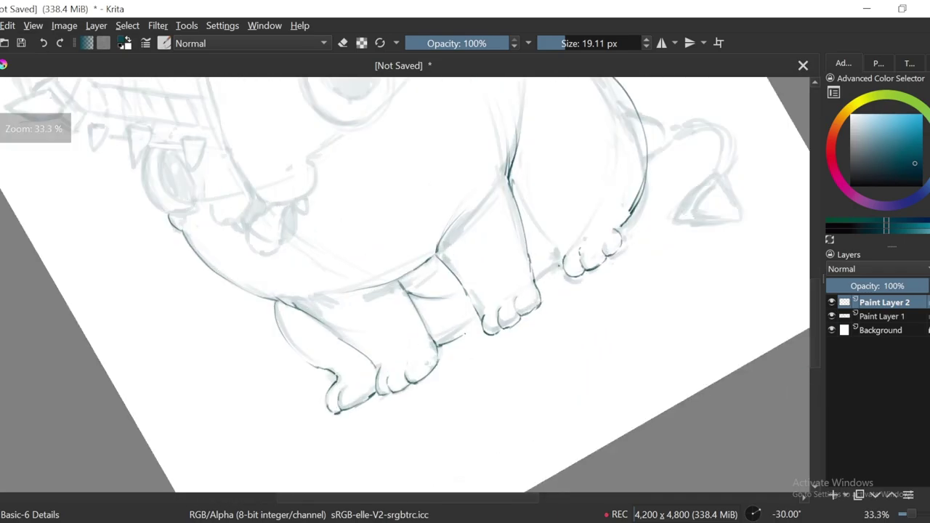
pyautogui.press('5')
pyautogui.moveTo(601, 325); pyautogui.dragTo(587, 319)
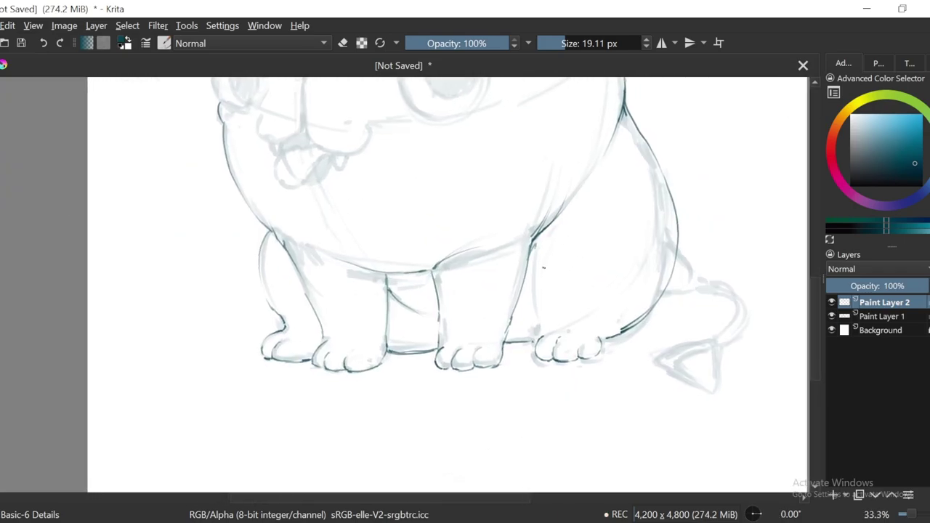
# Step: Ink a vertical line down the face centre and frame the mouth area
pyautogui.press('-')
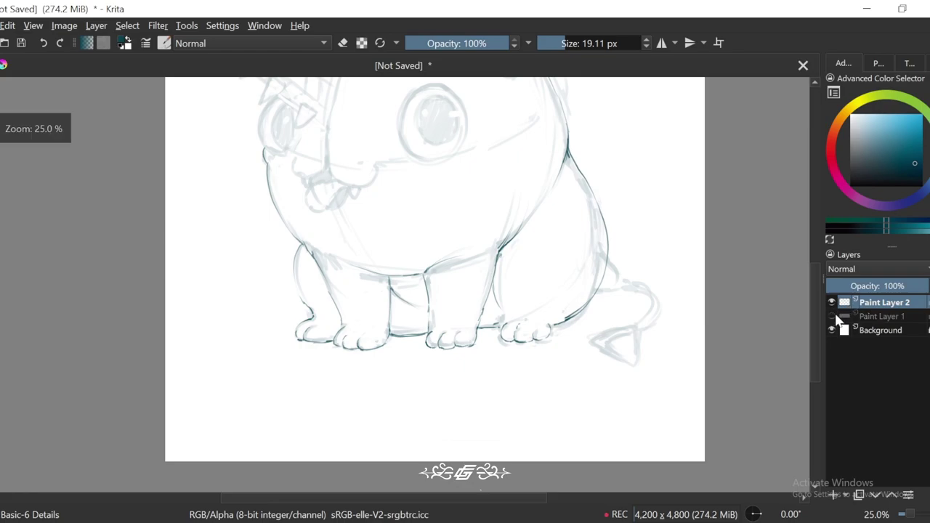
pyautogui.press('-')
pyautogui.press('-')
pyautogui.press('+')
pyautogui.press('+')
pyautogui.press('+')
pyautogui.press('+')
pyautogui.moveTo(480, 305); pyautogui.dragTo(492, 386)
pyautogui.moveTo(583, 378); pyautogui.dragTo(638, 311)
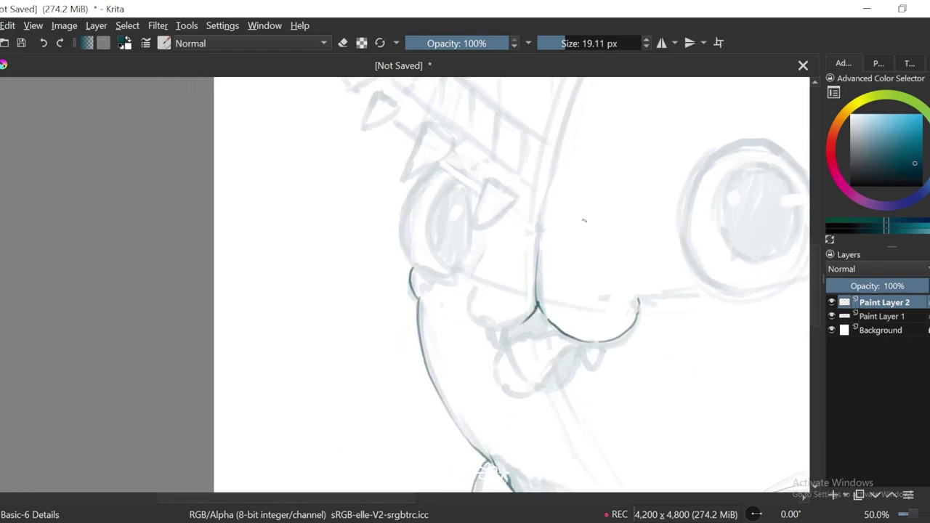
pyautogui.moveTo(562, 294)
pyautogui.mouseDown()
pyautogui.moveTo(537, 267)
pyautogui.moveTo(522, 275)
pyautogui.mouseUp()
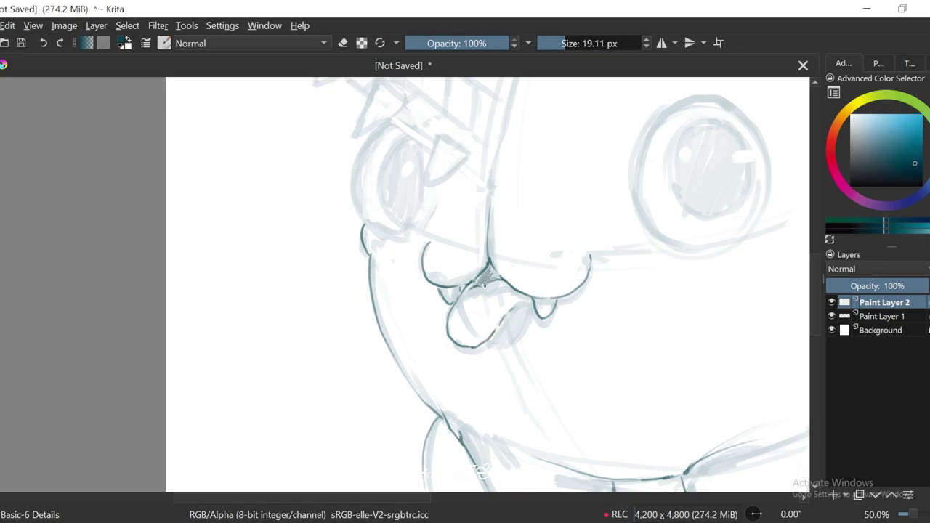
# Step: Ink the upper lip and the tongue's right edge, shading the tongue with grey strokes
pyautogui.press('e')
pyautogui.scroll(-2, 756, 363)
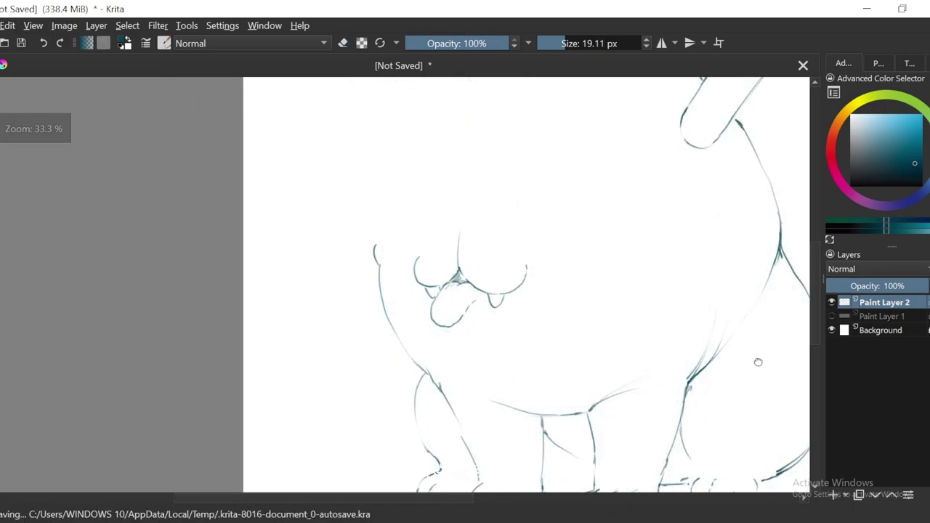
pyautogui.scroll(4, 781, 254)
pyautogui.moveTo(483, 261); pyautogui.dragTo(536, 242)
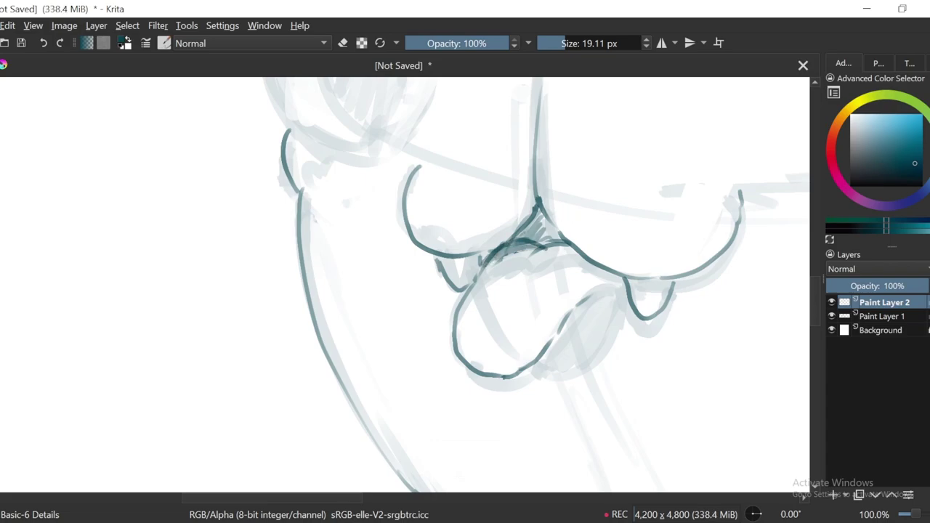
pyautogui.moveTo(624, 304); pyautogui.dragTo(536, 369)
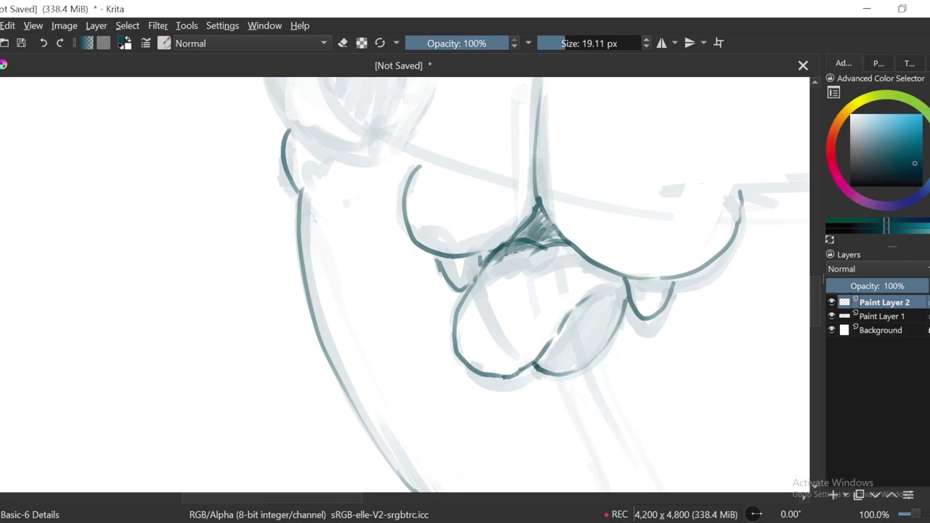
pyautogui.moveTo(604, 287)
pyautogui.mouseDown()
pyautogui.moveTo(552, 356)
pyautogui.moveTo(575, 370)
pyautogui.mouseUp()
# Step: Erase part of the lower jaw stroke and hatch dark shading inside the tongue
pyautogui.scroll(-4, 553, 349)
pyautogui.click(832, 317)
pyautogui.press('+')
pyautogui.press('+')
pyautogui.press('+')
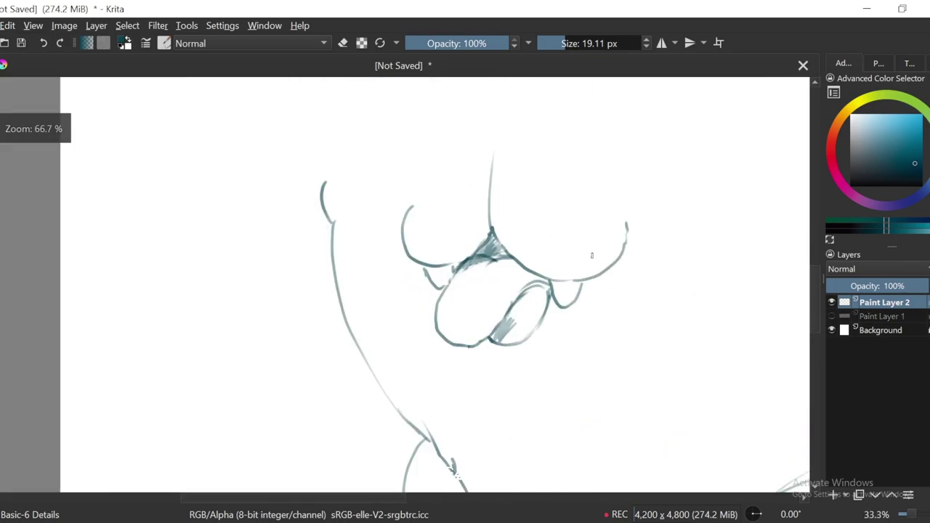
pyautogui.click(832, 316)
pyautogui.press('+')
pyautogui.press('e')
pyautogui.moveTo(522, 355); pyautogui.dragTo(490, 361)
pyautogui.press('e')
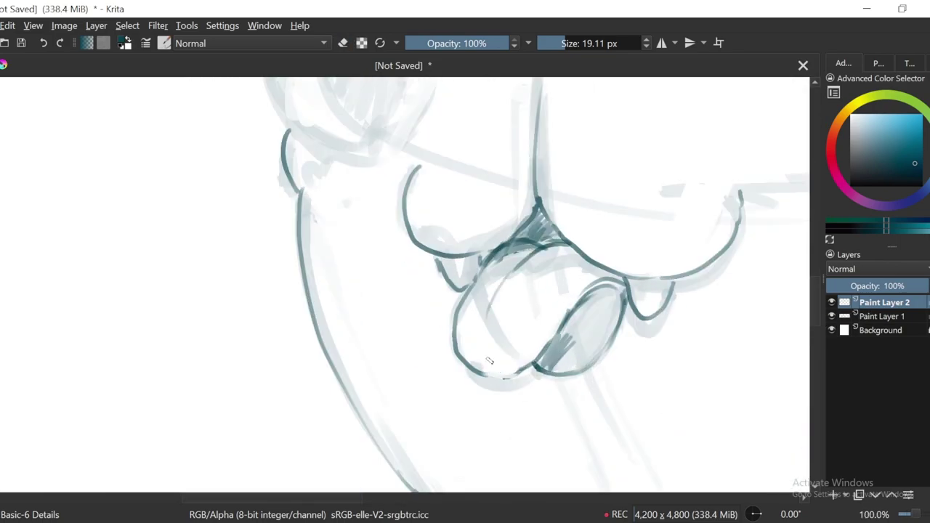
pyautogui.moveTo(607, 287)
pyautogui.mouseDown()
pyautogui.moveTo(560, 341)
pyautogui.moveTo(574, 367)
pyautogui.moveTo(622, 302)
pyautogui.moveTo(599, 309)
pyautogui.mouseUp()
pyautogui.press('-')
pyautogui.press('-')
pyautogui.press('-')
pyautogui.press('-')
pyautogui.click(832, 317)
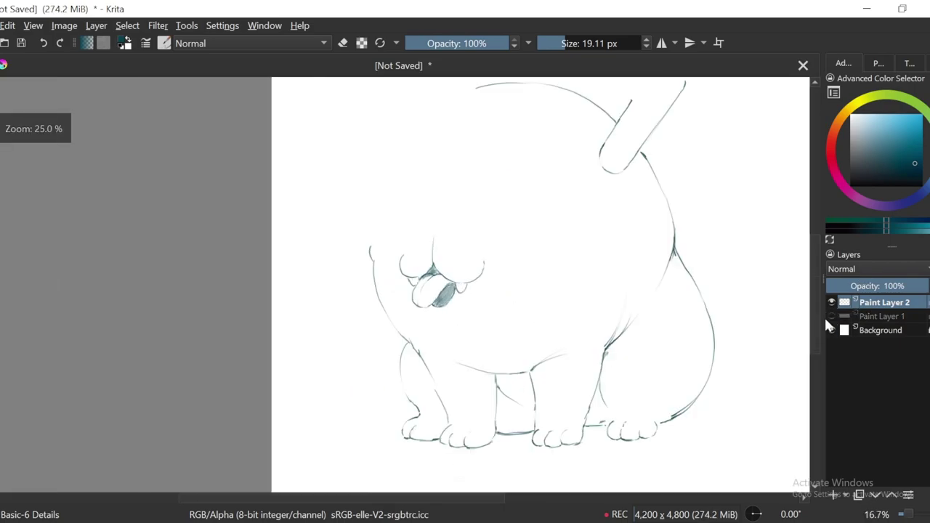
pyautogui.click(832, 316)
pyautogui.press('+')
pyautogui.press('+')
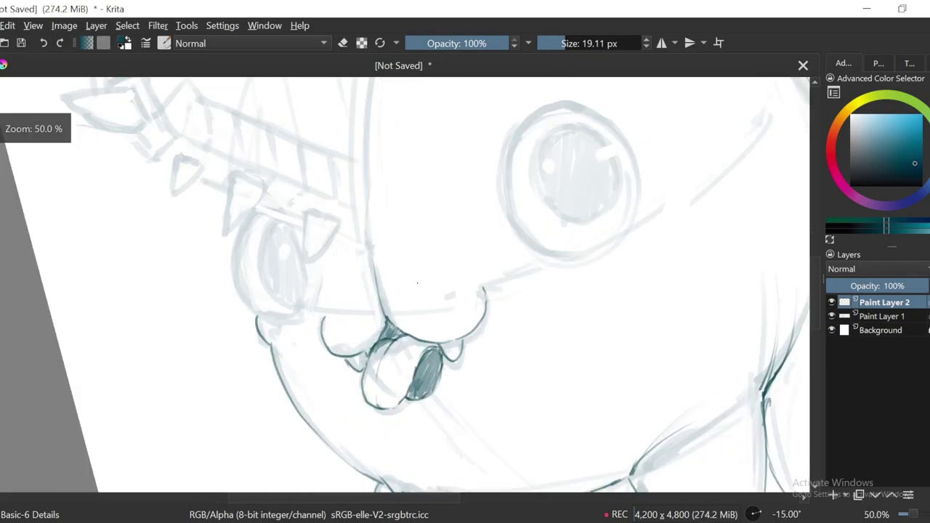
# Step: Ink the big eye's upper-left outer edge and its inner circle
pyautogui.press('4')
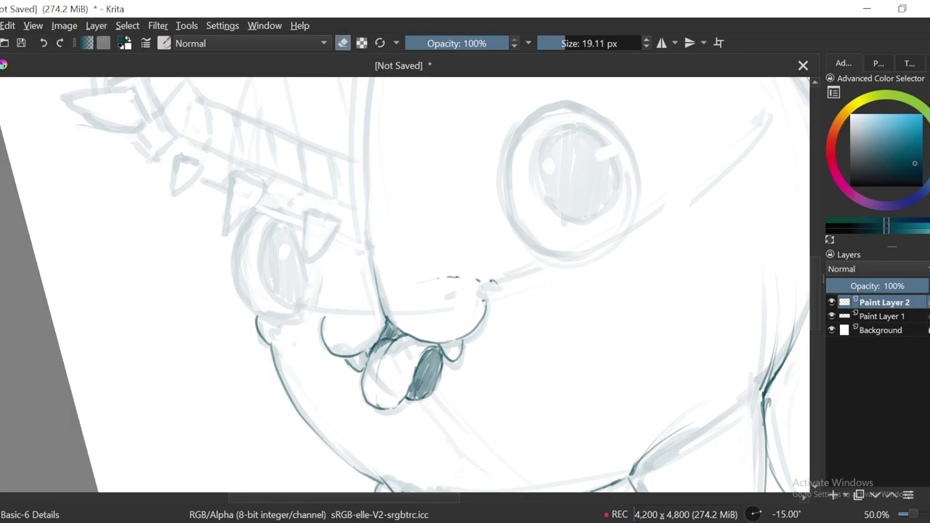
pyautogui.press('e')
pyautogui.press('5')
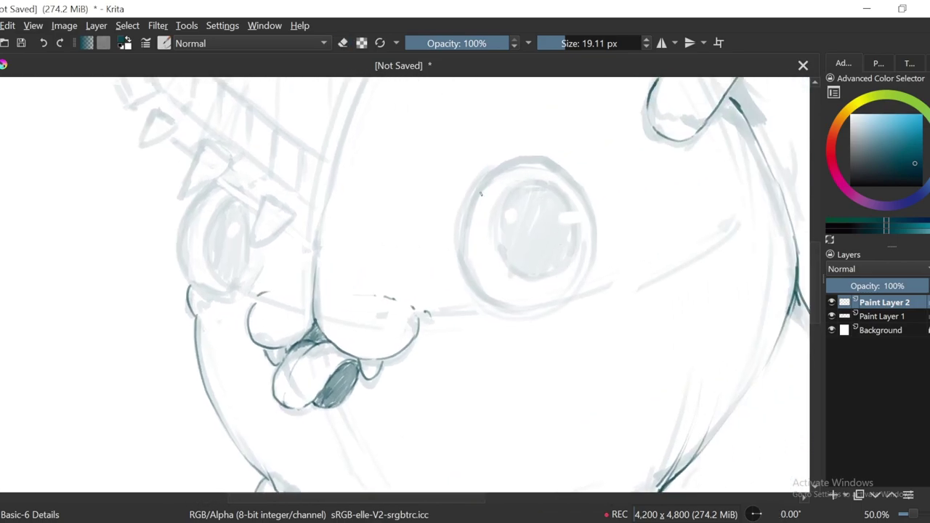
pyautogui.moveTo(471, 199); pyautogui.dragTo(493, 172)
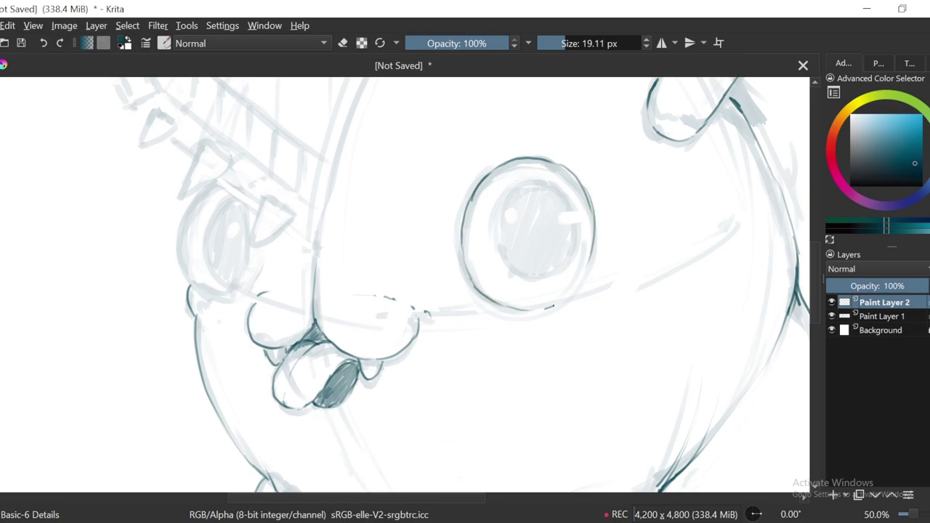
pyautogui.press('+')
pyautogui.moveTo(467, 241); pyautogui.dragTo(550, 205)
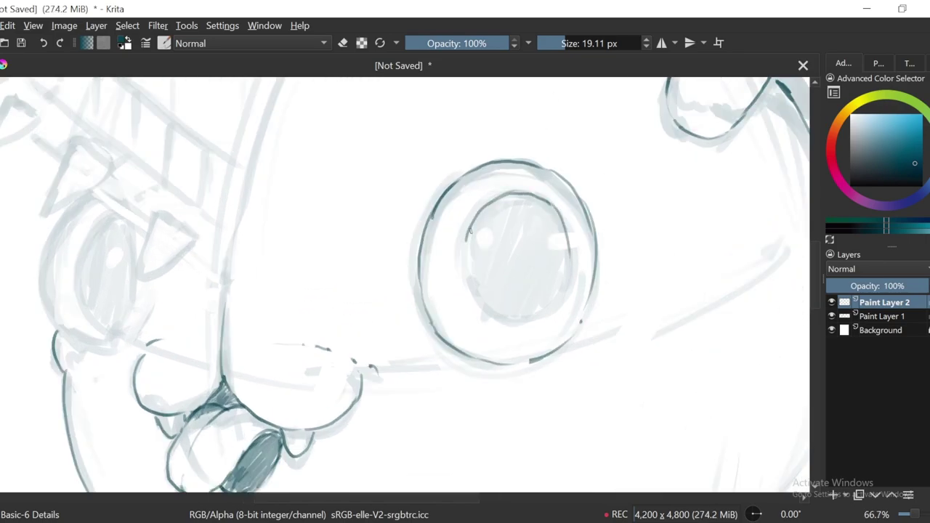
pyautogui.moveTo(470, 231); pyautogui.dragTo(524, 318)
# Step: Replace the fine hatching with a brush of about 83 px and paint the inner eye dark
pyautogui.press('-')
pyautogui.press('-')
pyautogui.press('-')
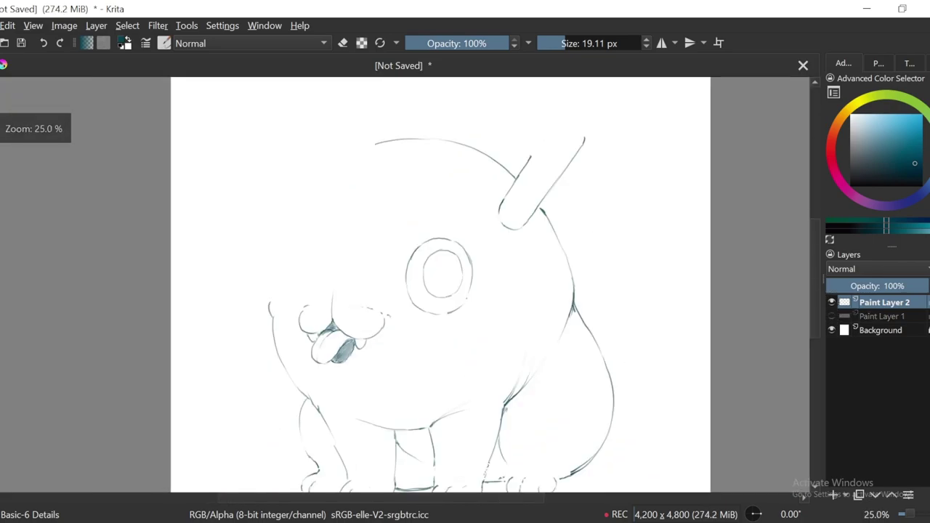
pyautogui.press('1')
pyautogui.moveTo(540, 172)
pyautogui.mouseDown()
pyautogui.moveTo(504, 218)
pyautogui.moveTo(525, 206)
pyautogui.moveTo(528, 219)
pyautogui.moveTo(579, 222)
pyautogui.moveTo(543, 293)
pyautogui.moveTo(629, 267)
pyautogui.moveTo(603, 312)
pyautogui.mouseUp()
pyautogui.hotkey('ctrl', 'z')
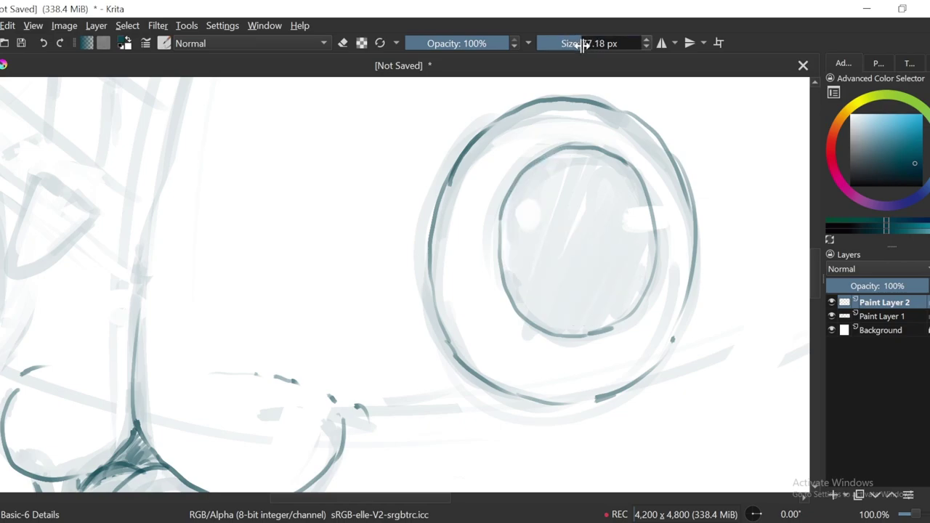
pyautogui.click(607, 42)
pyautogui.moveTo(580, 160)
pyautogui.mouseDown()
pyautogui.moveTo(518, 201)
pyautogui.moveTo(551, 180)
pyautogui.moveTo(578, 186)
pyautogui.moveTo(562, 262)
pyautogui.moveTo(569, 309)
pyautogui.moveTo(644, 274)
pyautogui.moveTo(597, 155)
pyautogui.moveTo(506, 230)
pyautogui.moveTo(538, 318)
pyautogui.moveTo(608, 311)
pyautogui.moveTo(547, 307)
pyautogui.moveTo(629, 299)
pyautogui.moveTo(628, 213)
pyautogui.moveTo(578, 177)
pyautogui.moveTo(531, 164)
pyautogui.mouseUp()
pyautogui.press('-')
pyautogui.press('-')
pyautogui.press('-')
# Step: With a brush of about 30 px, ink the left eye's outline and darken its lower-right edge
pyautogui.press('+')
pyautogui.press('+')
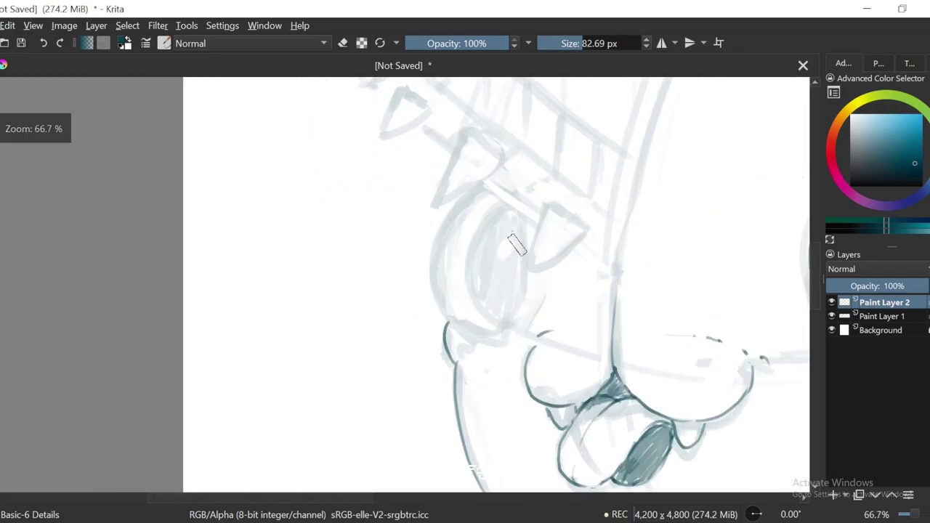
pyautogui.click(574, 43)
pyautogui.moveTo(469, 192); pyautogui.dragTo(442, 309)
pyautogui.hotkey('ctrl', 'z')
pyautogui.moveTo(481, 186); pyautogui.dragTo(450, 320)
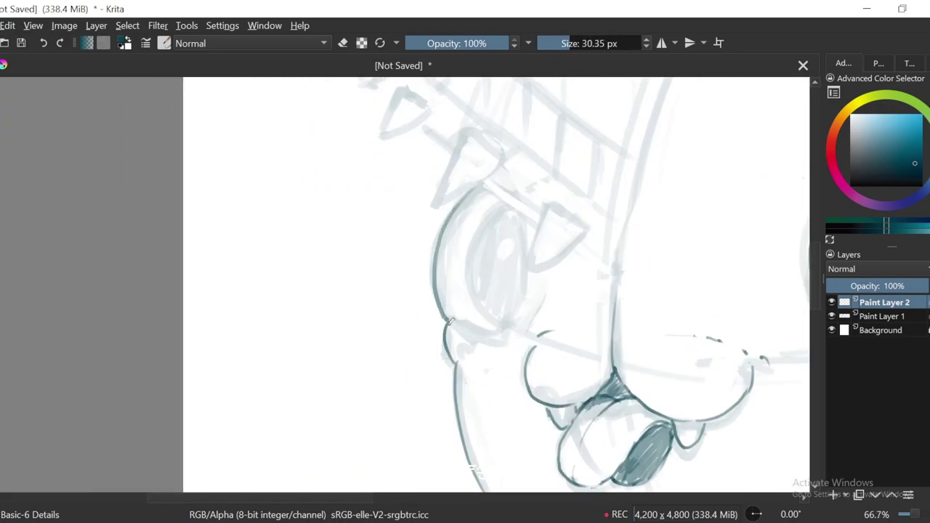
pyautogui.press('6')
pyautogui.moveTo(472, 363)
pyautogui.mouseDown()
pyautogui.moveTo(512, 340)
pyautogui.moveTo(534, 302)
pyautogui.mouseUp()
pyautogui.press('5')
pyautogui.press('-')
pyautogui.press('-')
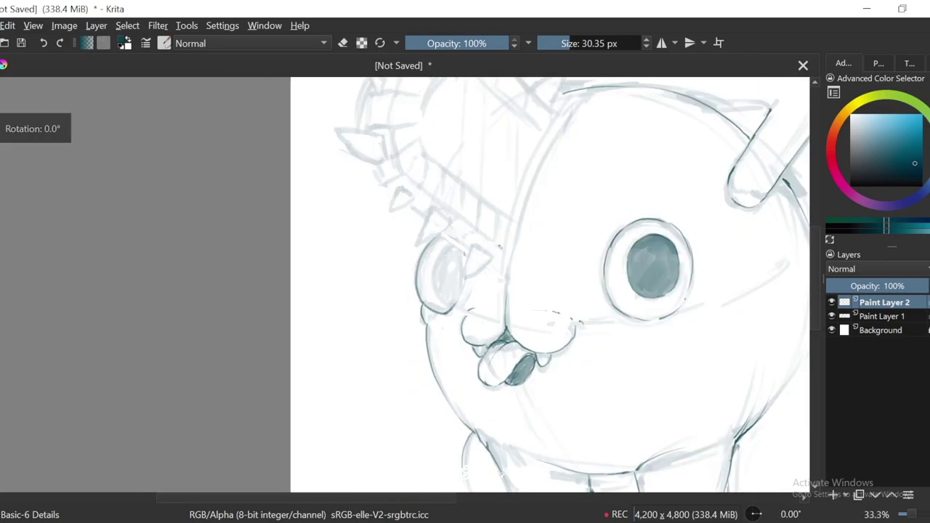
pyautogui.press('+')
pyautogui.press('+')
# Step: Enlarge the brush slightly and add small strokes beside the eye
pyautogui.moveTo(553, 216); pyautogui.dragTo(500, 220)
pyautogui.press(']')
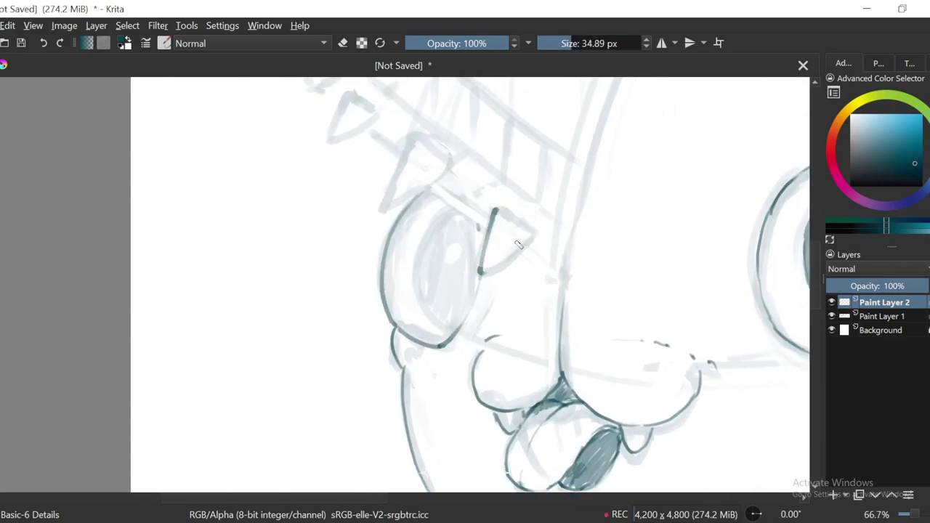
pyautogui.press('6')
pyautogui.press('6')
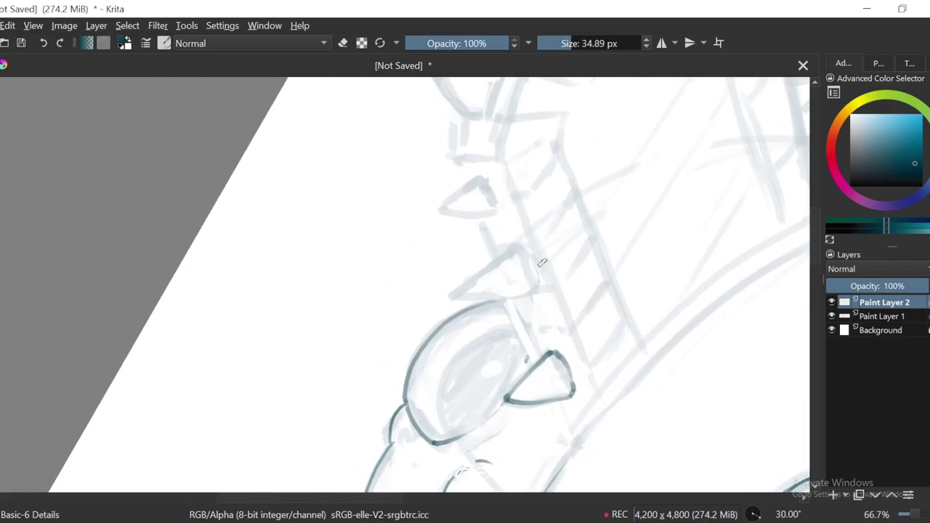
pyautogui.press('e')
pyautogui.moveTo(536, 315); pyautogui.dragTo(543, 333)
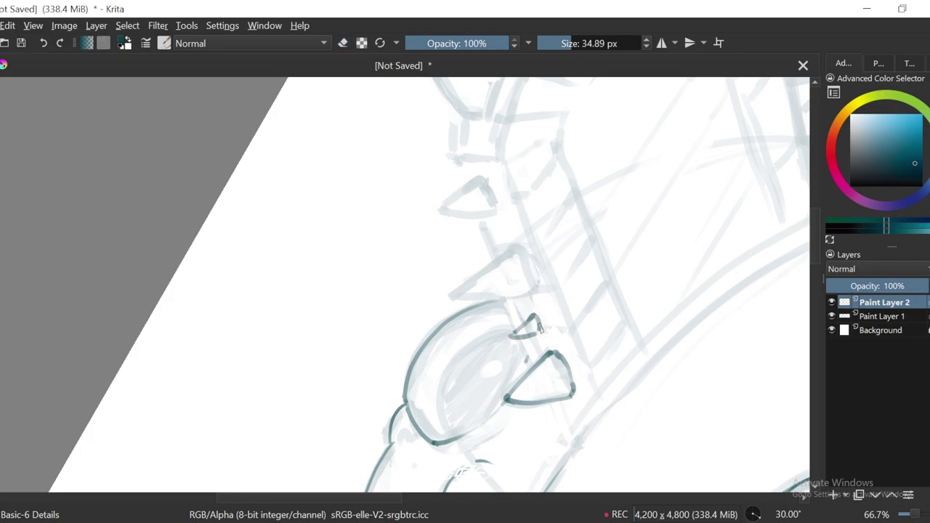
pyautogui.moveTo(523, 266); pyautogui.dragTo(531, 285)
# Step: Ink the triangular spikes left of the eye, darkening their outlines
pyautogui.press('4')
pyautogui.press('4')
pyautogui.moveTo(502, 208)
pyautogui.mouseDown()
pyautogui.moveTo(530, 234)
pyautogui.moveTo(462, 278)
pyautogui.mouseUp()
pyautogui.moveTo(536, 241)
pyautogui.mouseDown()
pyautogui.moveTo(492, 271)
pyautogui.moveTo(473, 263)
pyautogui.moveTo(456, 290)
pyautogui.mouseUp()
pyautogui.press('-')
pyautogui.press('-')
pyautogui.press('+')
pyautogui.press('+')
pyautogui.press('6')
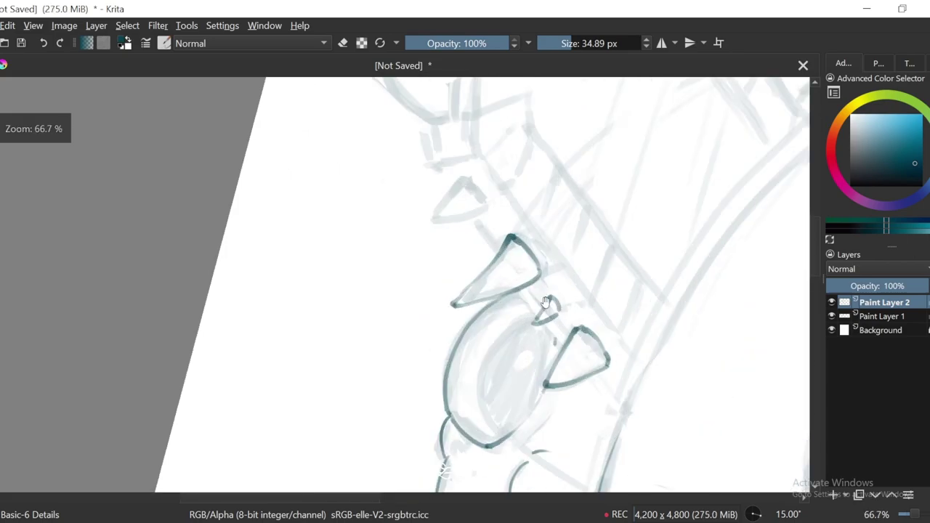
pyautogui.moveTo(499, 223)
pyautogui.mouseDown()
pyautogui.moveTo(463, 254)
pyautogui.moveTo(481, 259)
pyautogui.moveTo(560, 205)
pyautogui.moveTo(536, 283)
pyautogui.moveTo(494, 291)
pyautogui.mouseUp()
pyautogui.press('-')
pyautogui.press('+')
pyautogui.press('6')
pyautogui.press('-')
pyautogui.moveTo(477, 240)
pyautogui.mouseDown()
pyautogui.moveTo(499, 302)
pyautogui.moveTo(451, 274)
pyautogui.moveTo(462, 339)
pyautogui.moveTo(390, 427)
pyautogui.mouseUp()
# Step: Ink the next spike, redrawing its tip taller and adding its base and right edge
pyautogui.press('+')
pyautogui.moveTo(452, 311); pyautogui.dragTo(471, 289)
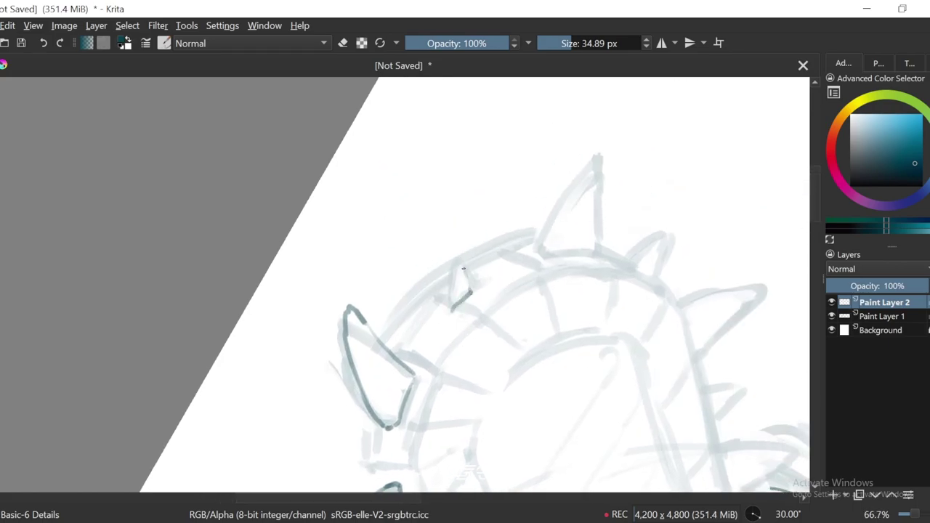
pyautogui.press('e')
pyautogui.moveTo(462, 253); pyautogui.dragTo(468, 279)
pyautogui.press('e')
pyautogui.press('e')
pyautogui.press('e')
pyautogui.moveTo(469, 279)
pyautogui.mouseDown()
pyautogui.moveTo(465, 265)
pyautogui.moveTo(474, 278)
pyautogui.moveTo(524, 268)
pyautogui.mouseUp()
pyautogui.hotkey('ctrl', '[')
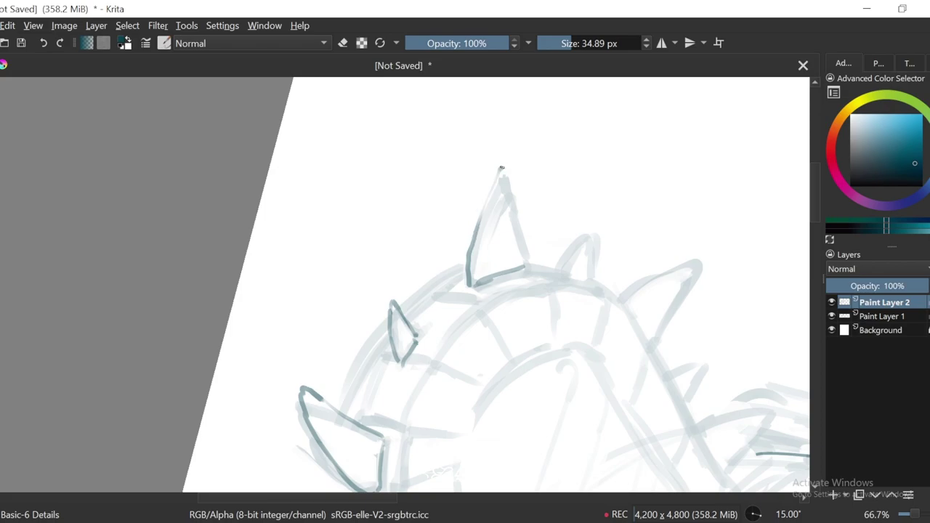
pyautogui.moveTo(501, 168); pyautogui.dragTo(521, 232)
pyautogui.press('e')
pyautogui.press('e')
pyautogui.moveTo(523, 268)
pyautogui.mouseDown()
pyautogui.moveTo(474, 286)
pyautogui.moveTo(526, 263)
pyautogui.mouseUp()
# Step: Ink a short line at the spike base and redraw the third spike's left edge
pyautogui.hotkey('ctrl', '[')
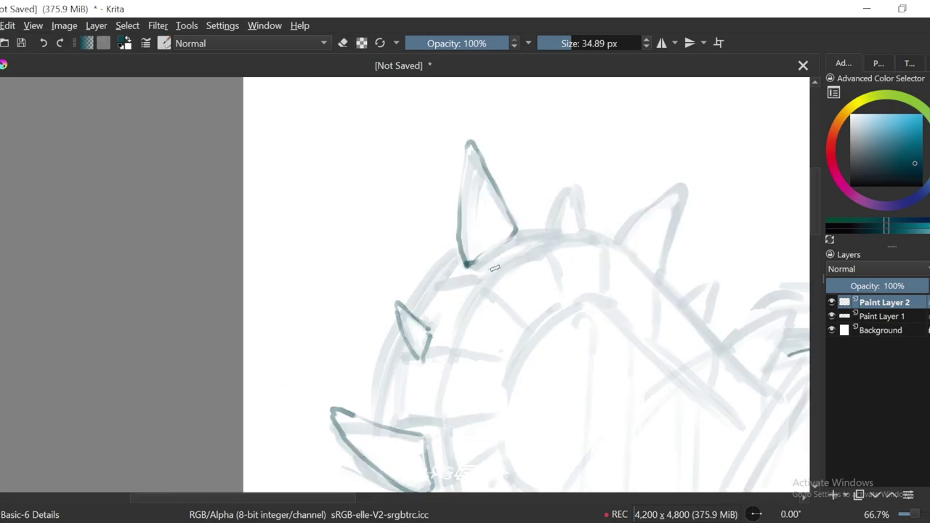
pyautogui.moveTo(567, 240); pyautogui.dragTo(528, 253)
pyautogui.moveTo(458, 256); pyautogui.dragTo(478, 246)
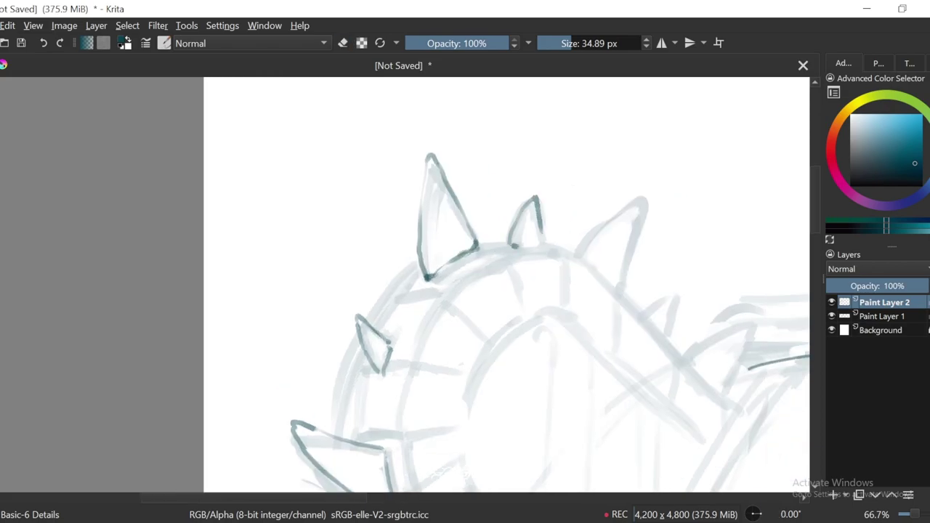
pyautogui.hotkey('ctrl', '[')
pyautogui.moveTo(525, 227); pyautogui.dragTo(575, 162)
pyautogui.hotkey('ctrl', 'z')
pyautogui.moveTo(522, 228); pyautogui.dragTo(582, 161)
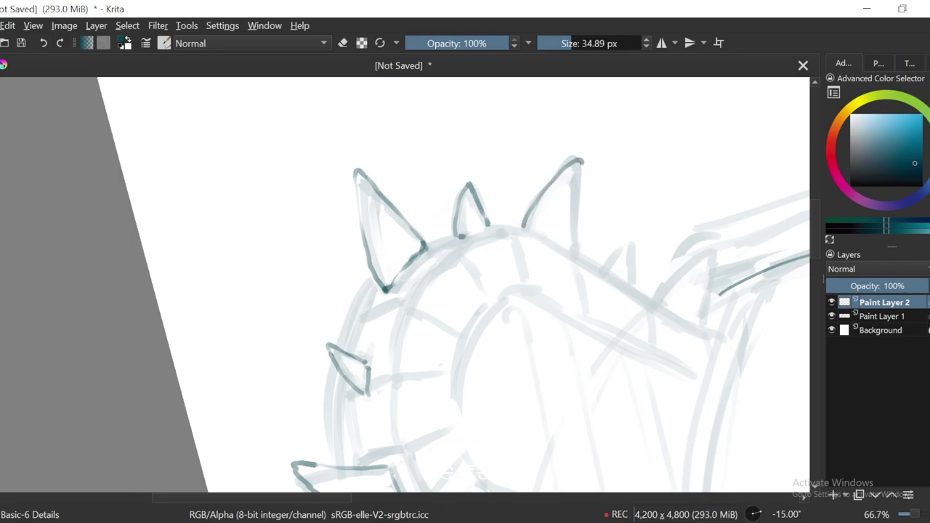
# Step: Ink the ring's upper-left inner edge and the arch's left edge
pyautogui.moveTo(664, 253)
pyautogui.mouseDown()
pyautogui.moveTo(606, 233)
pyautogui.moveTo(468, 253)
pyautogui.mouseUp()
pyautogui.scroll(-1, 469, 253)
pyautogui.moveTo(361, 214); pyautogui.dragTo(499, 112)
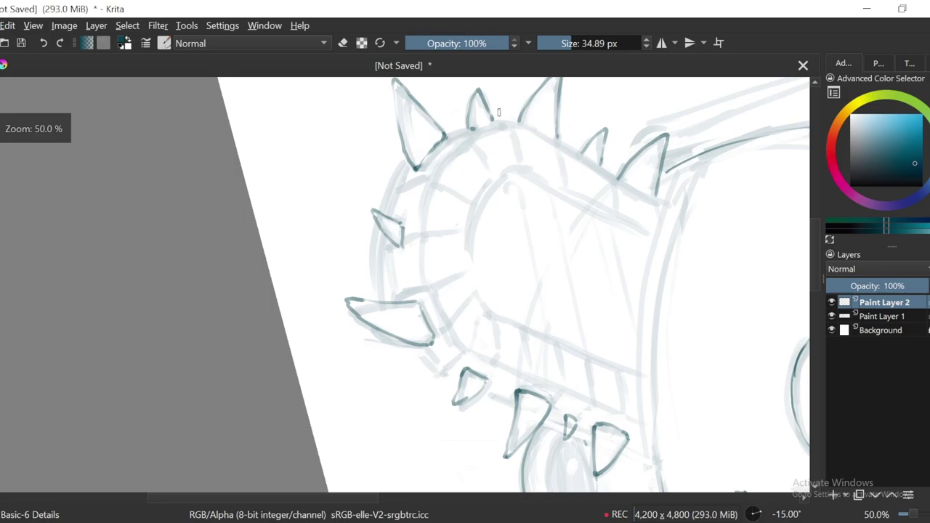
pyautogui.moveTo(444, 159); pyautogui.dragTo(512, 123)
pyautogui.moveTo(436, 319)
pyautogui.mouseDown()
pyautogui.moveTo(407, 341)
pyautogui.moveTo(382, 333)
pyautogui.mouseUp()
pyautogui.moveTo(458, 210)
pyautogui.mouseDown()
pyautogui.moveTo(434, 287)
pyautogui.moveTo(446, 238)
pyautogui.mouseUp()
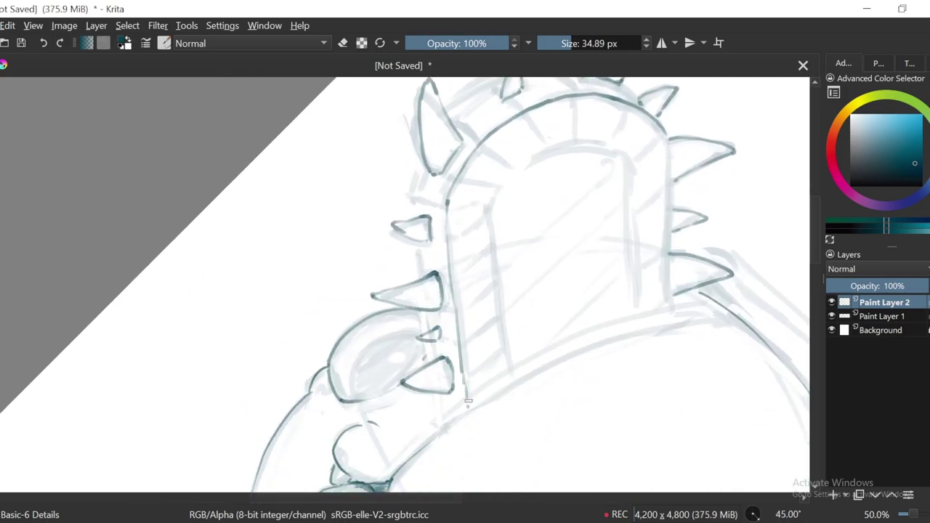
pyautogui.moveTo(469, 401)
pyautogui.mouseDown()
pyautogui.moveTo(504, 370)
pyautogui.moveTo(577, 199)
pyautogui.mouseUp()
pyautogui.moveTo(412, 356); pyautogui.dragTo(437, 352)
# Step: Level the canvas, zoom in, and ink the curve along the head's top edge
pyautogui.press('5')
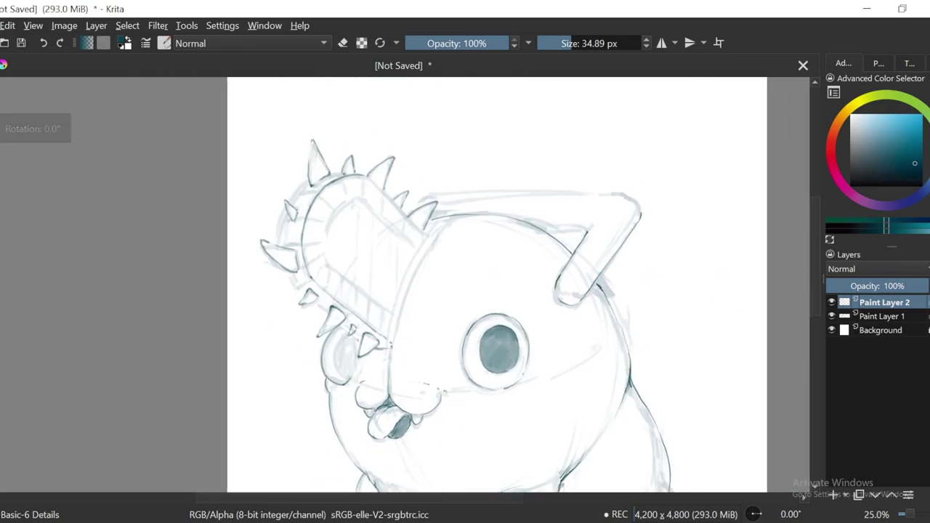
pyautogui.press('+')
pyautogui.press('+')
pyautogui.moveTo(411, 368); pyautogui.dragTo(395, 402)
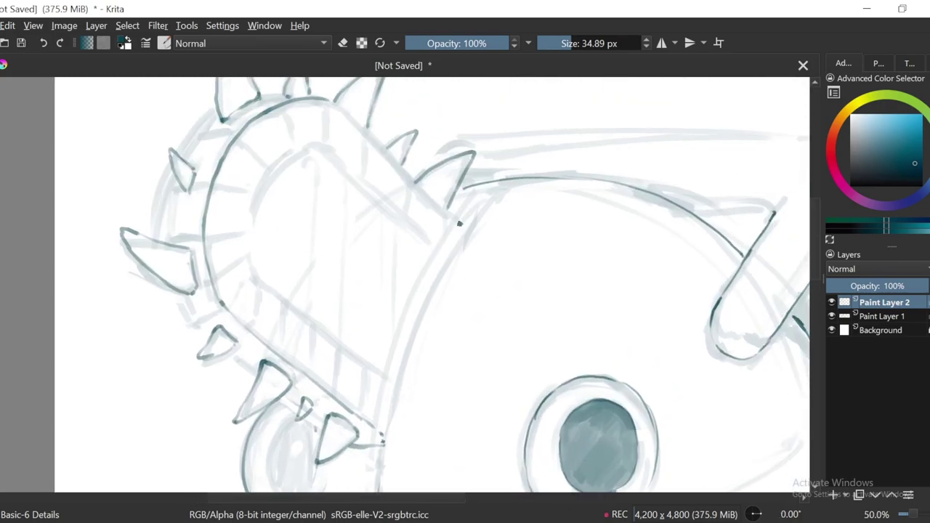
pyautogui.moveTo(462, 226); pyautogui.dragTo(387, 407)
pyautogui.scroll(-2, 559, 201)
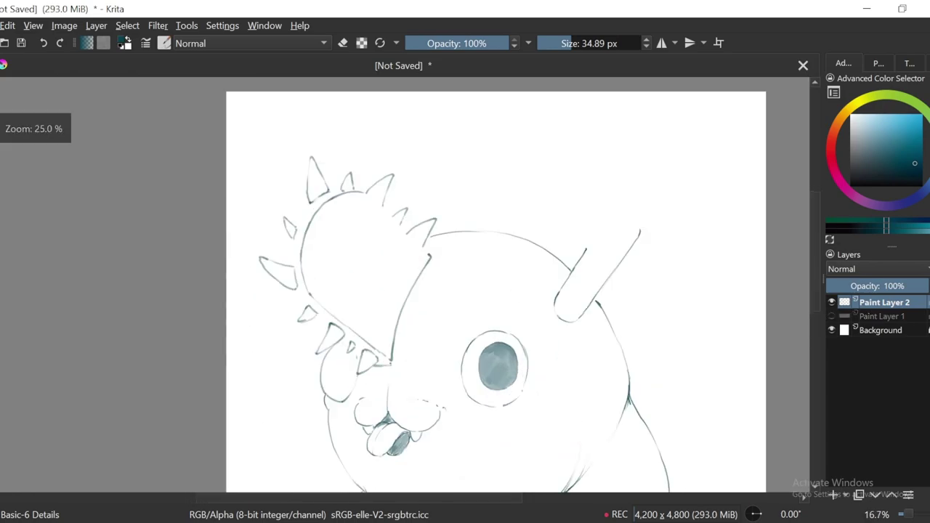
pyautogui.scroll(2, 563, 99)
# Step: Tilt the canvas 15 degrees and ink marks along the blade's inner shape
pyautogui.press('6')
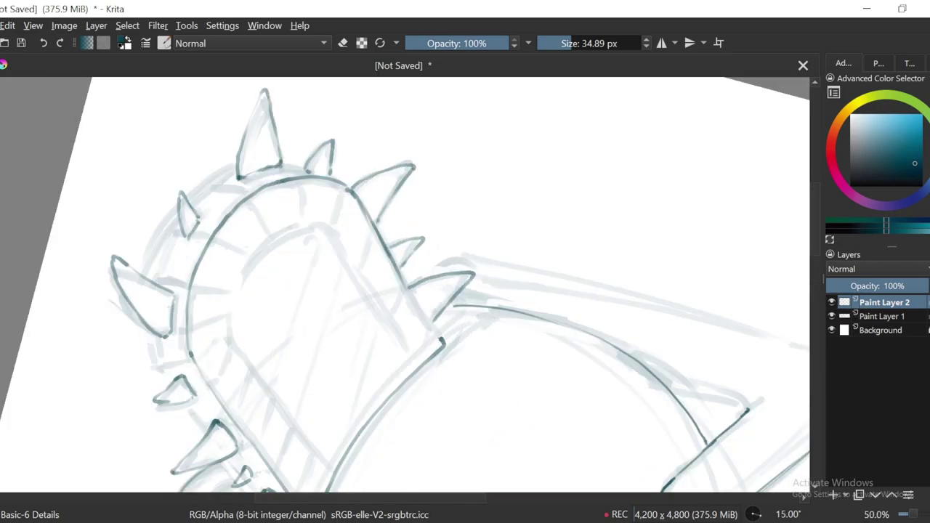
pyautogui.moveTo(236, 329); pyautogui.dragTo(333, 215)
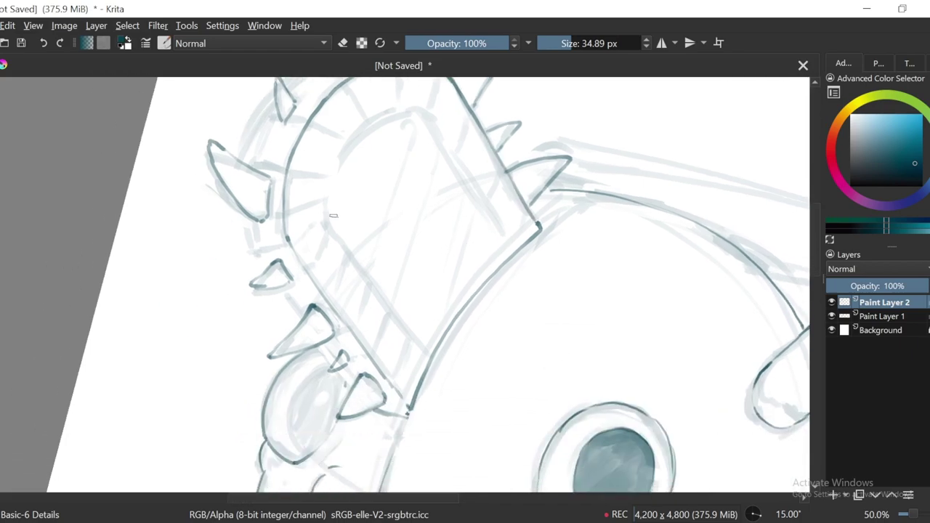
pyautogui.moveTo(378, 298); pyautogui.dragTo(359, 343)
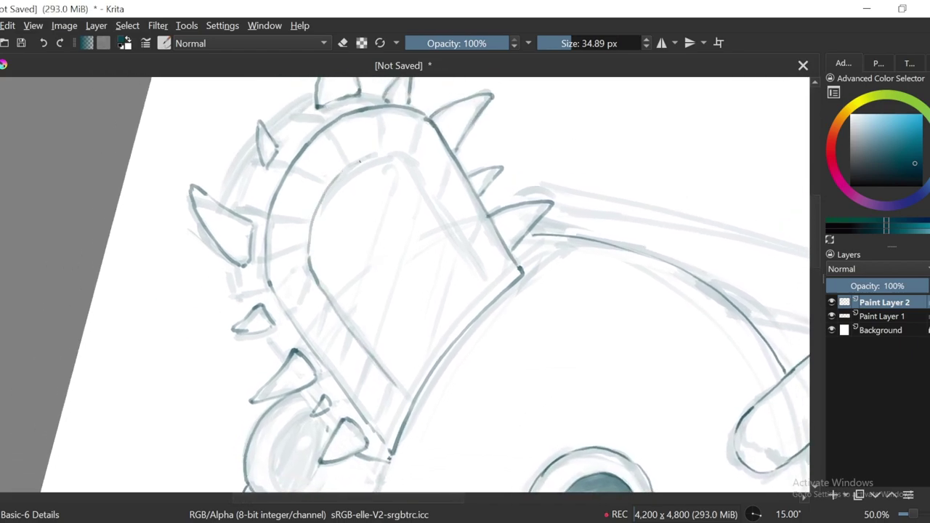
pyautogui.moveTo(409, 167); pyautogui.dragTo(495, 297)
pyautogui.moveTo(495, 297); pyautogui.dragTo(602, 366)
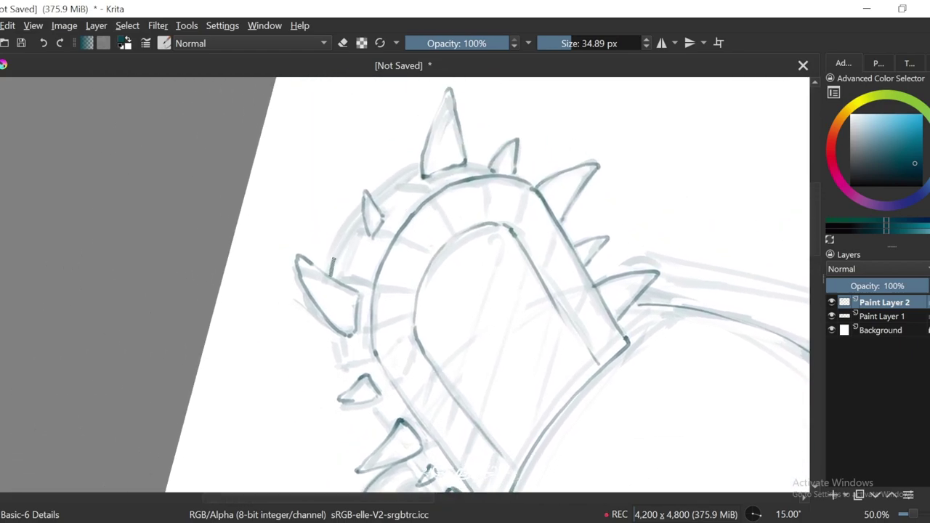
# Step: Level the view, zoom out to the full page, and hide Paint Layer 1's sketch
pyautogui.press('6')
pyautogui.press('6')
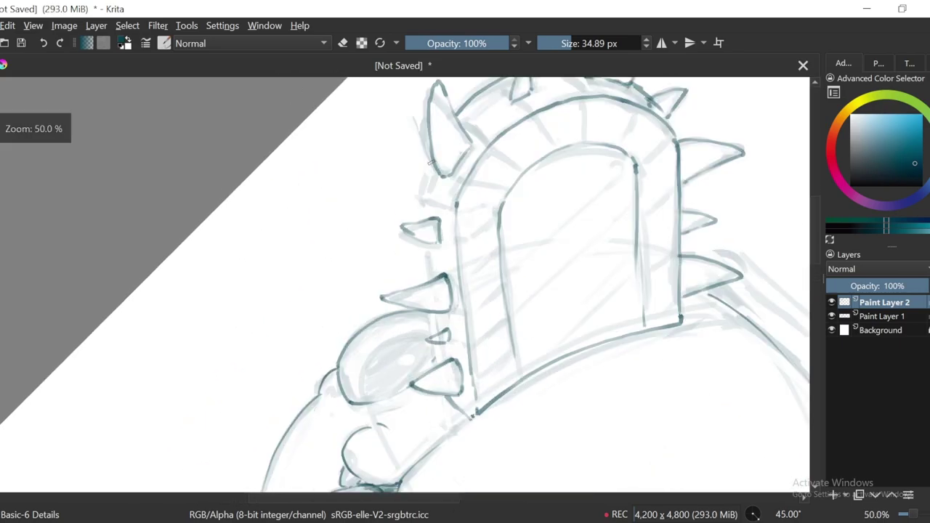
pyautogui.press('4')
pyautogui.press('-')
pyautogui.press('-')
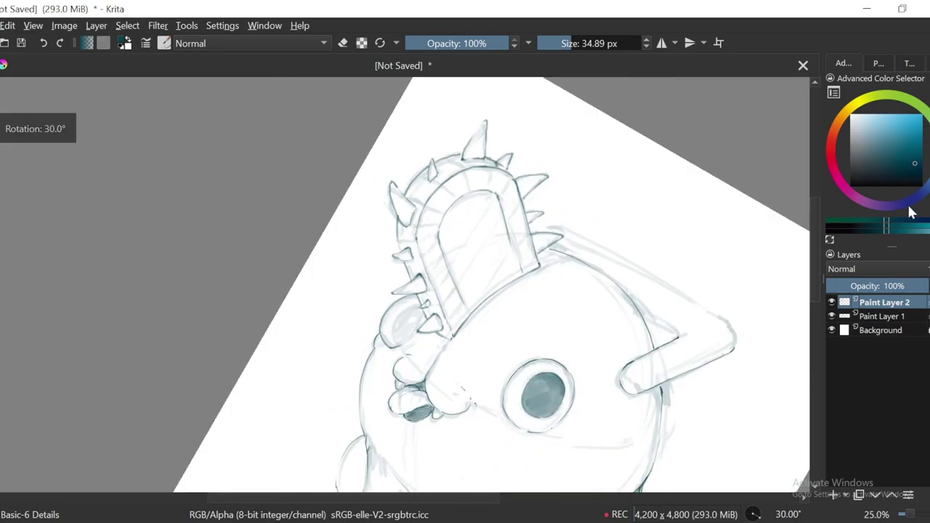
pyautogui.press('5')
pyautogui.press('-')
pyautogui.press('-')
pyautogui.click(831, 317)
# Step: Show the sketch layer again and add a stroke along the blade's right edge
pyautogui.press('+')
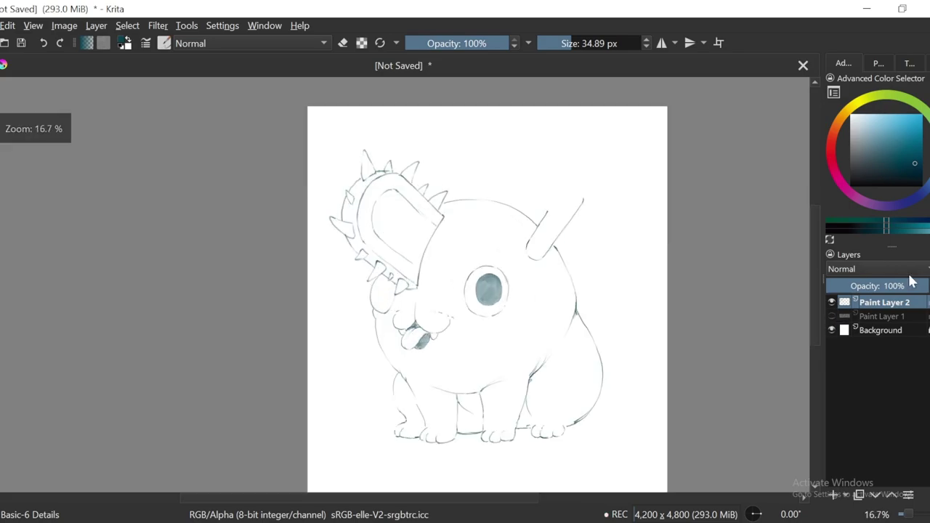
pyautogui.click(832, 316)
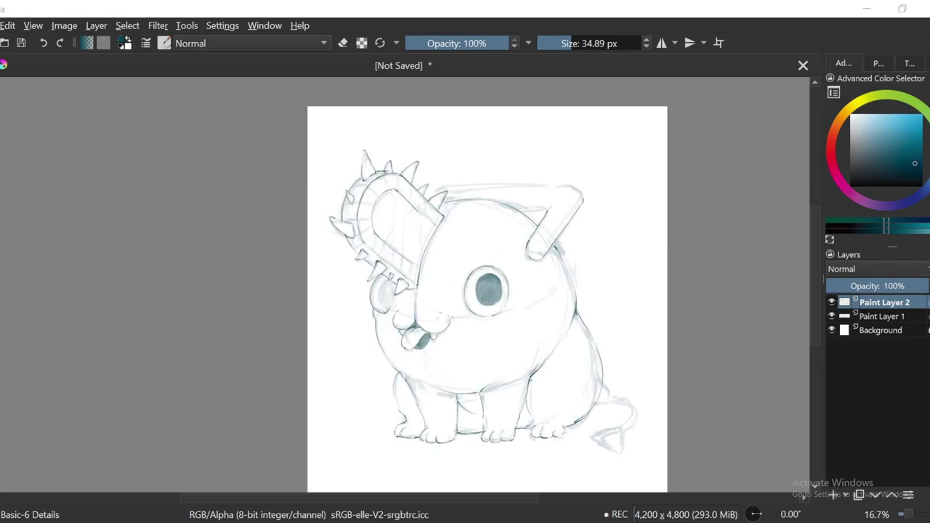
pyautogui.scroll(4, 334, 236)
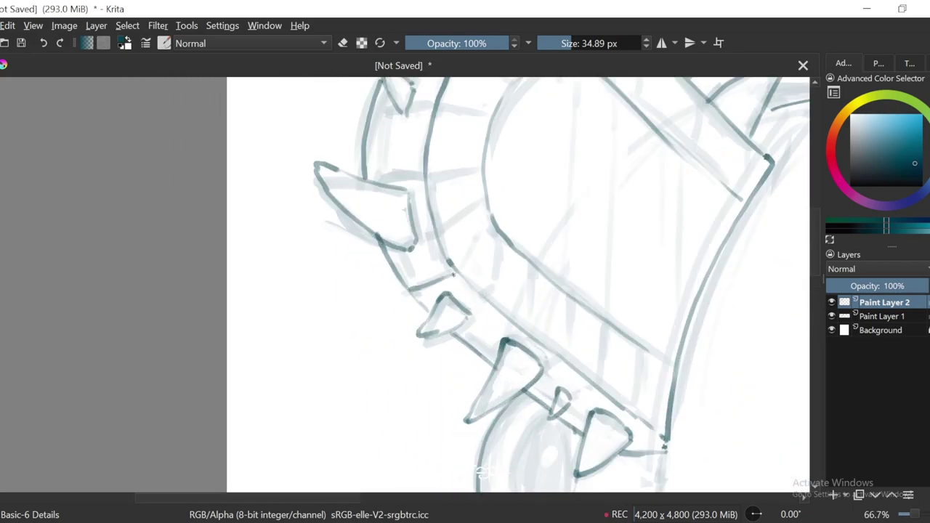
pyautogui.moveTo(459, 269); pyautogui.dragTo(490, 214)
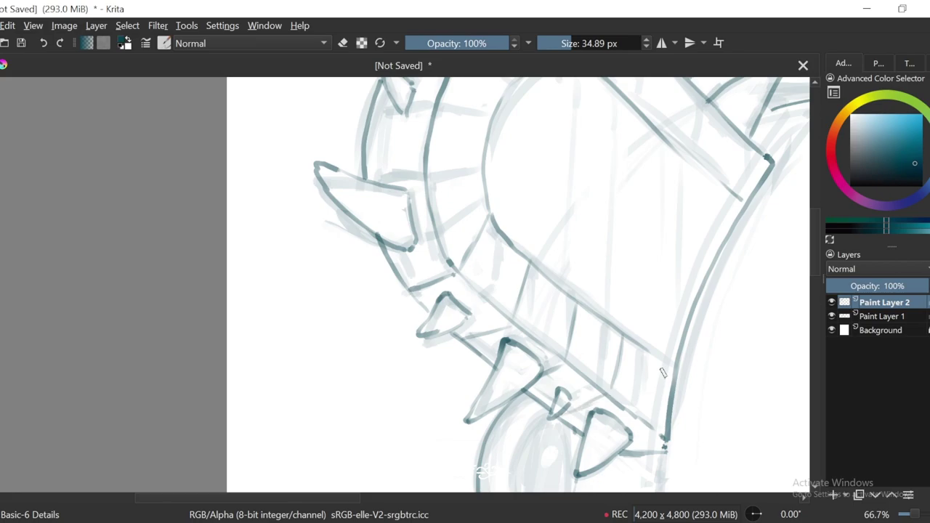
# Step: Pan the view to the top of the chainsaw's spiked ring
pyautogui.moveTo(703, 208); pyautogui.dragTo(658, 342)
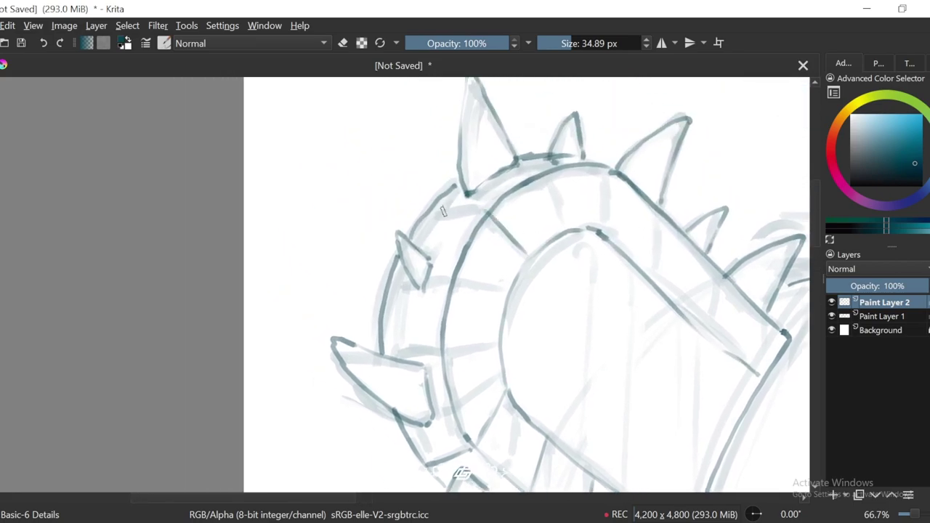
pyautogui.hscroll(2, 519, 286)
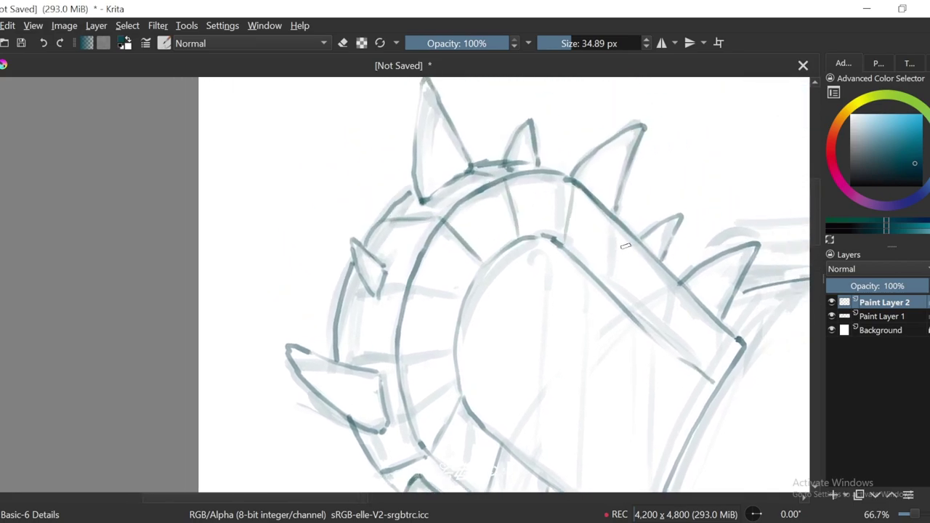
pyautogui.hscroll(2, 620, 264)
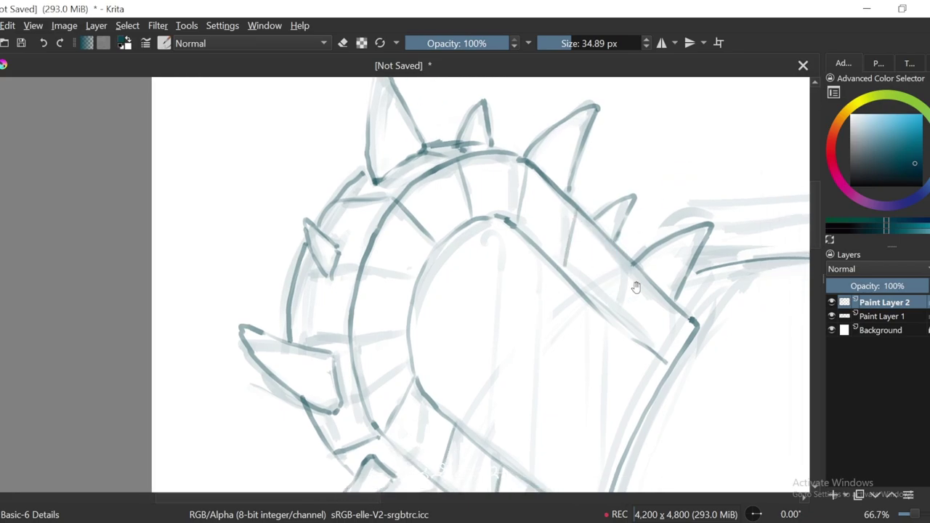
pyautogui.moveTo(636, 288); pyautogui.dragTo(617, 279)
pyautogui.scroll(-2, 386, 272)
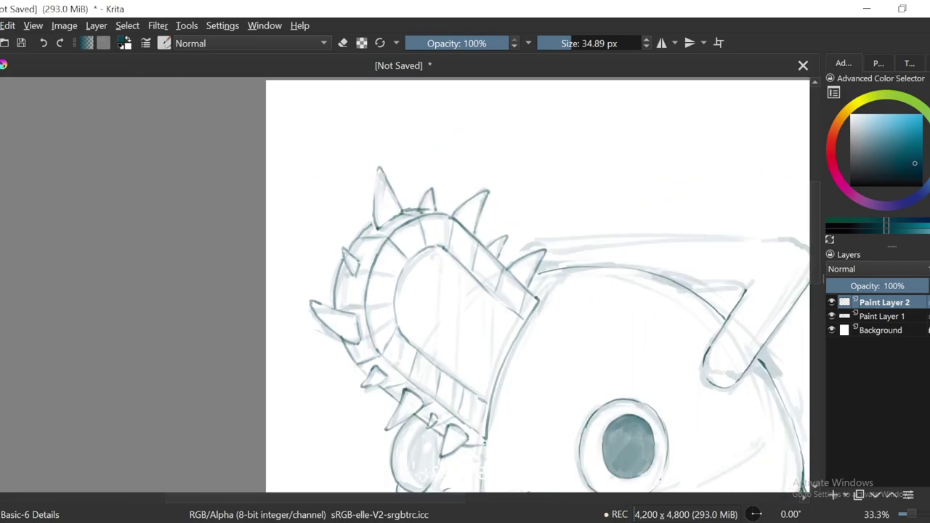
pyautogui.scroll(1, 494, 294)
# Step: Rotate the canvas to 15 and 30 degrees and back to level while working on the ring
pyautogui.press('6')
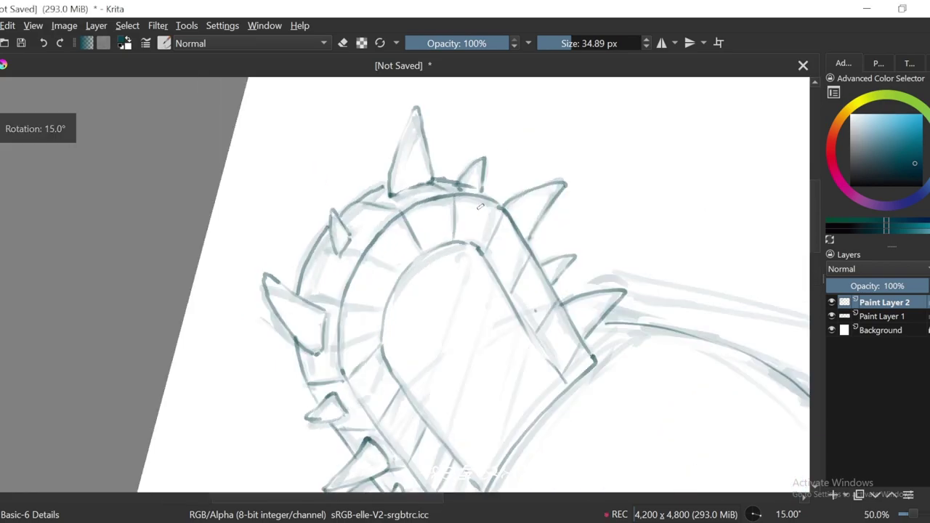
pyautogui.press('6')
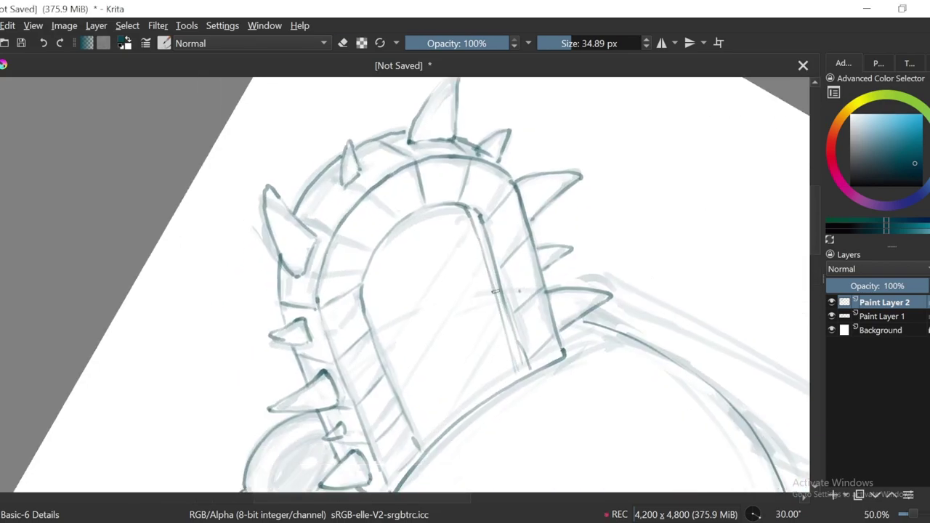
pyautogui.press('5')
pyautogui.scroll(1, 571, 272)
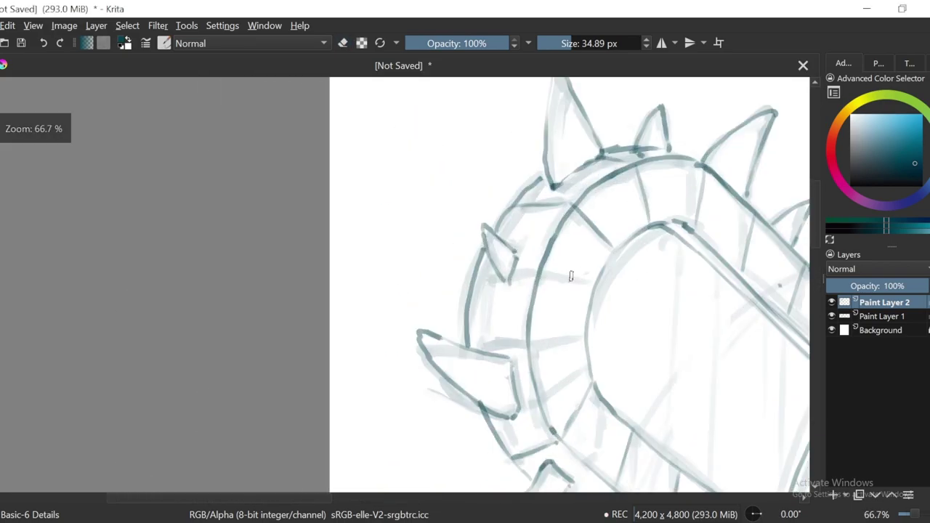
pyautogui.press('4')
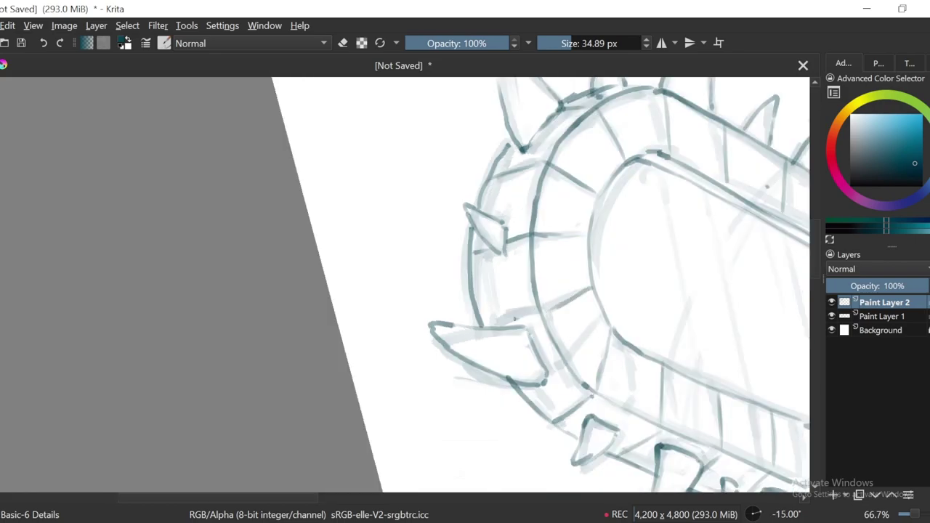
pyautogui.press('5')
pyautogui.scroll(-5, 637, 296)
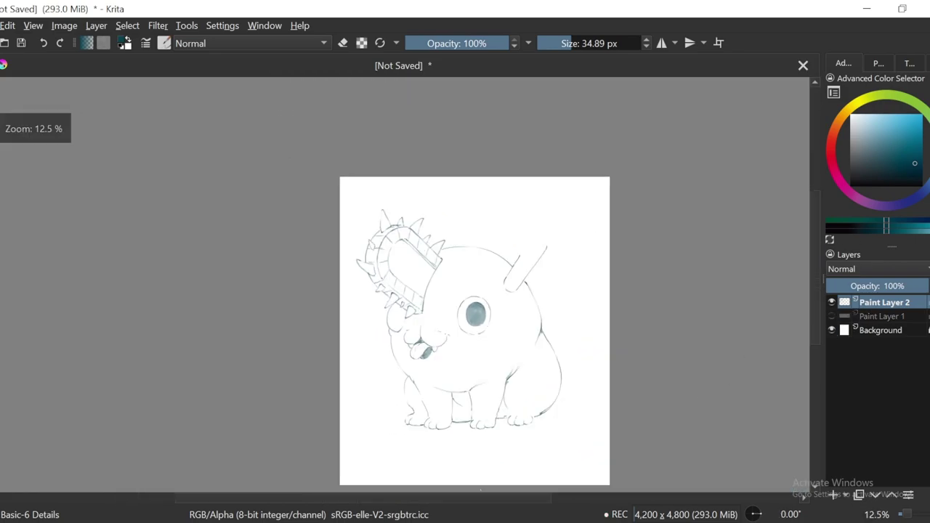
pyautogui.scroll(3, 747, 370)
pyautogui.scroll(2, 459, 371)
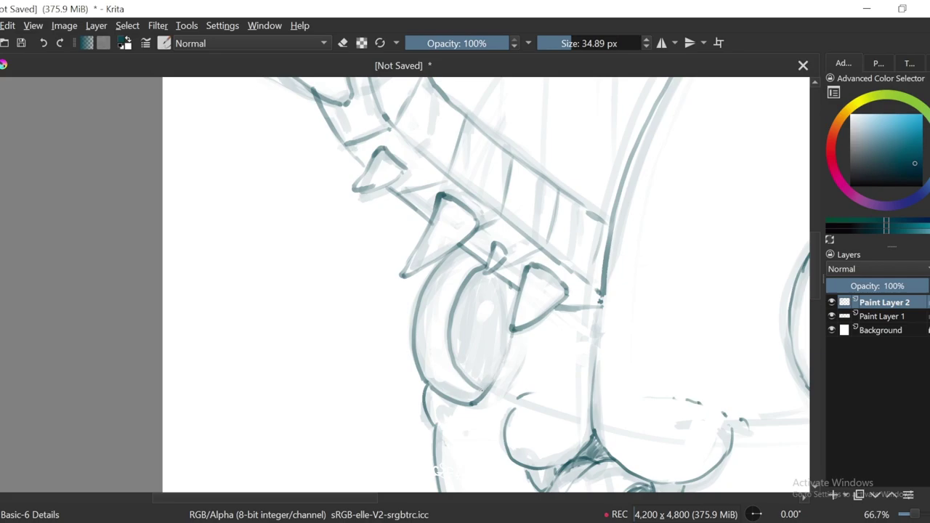
# Step: Shade the eye beneath the chainsaw dark grey
pyautogui.moveTo(480, 285); pyautogui.dragTo(480, 378)
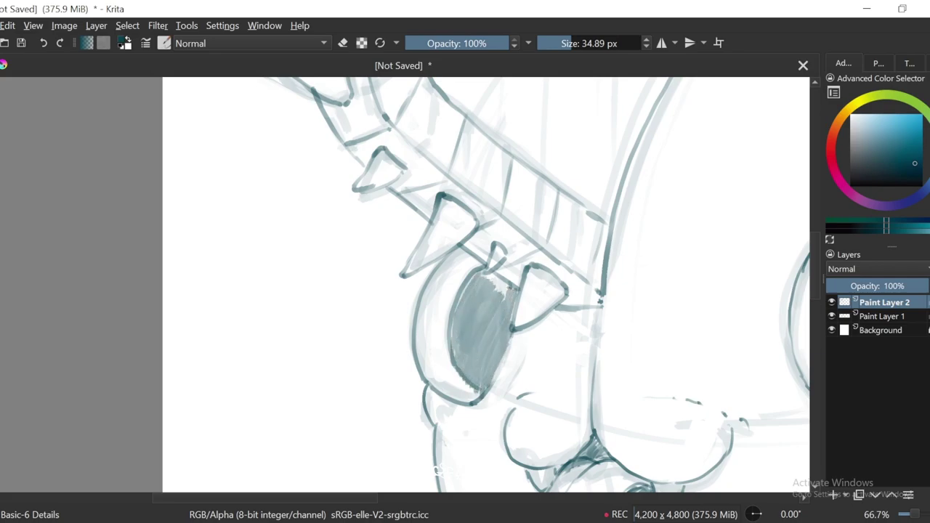
pyautogui.scroll(-5, 488, 277)
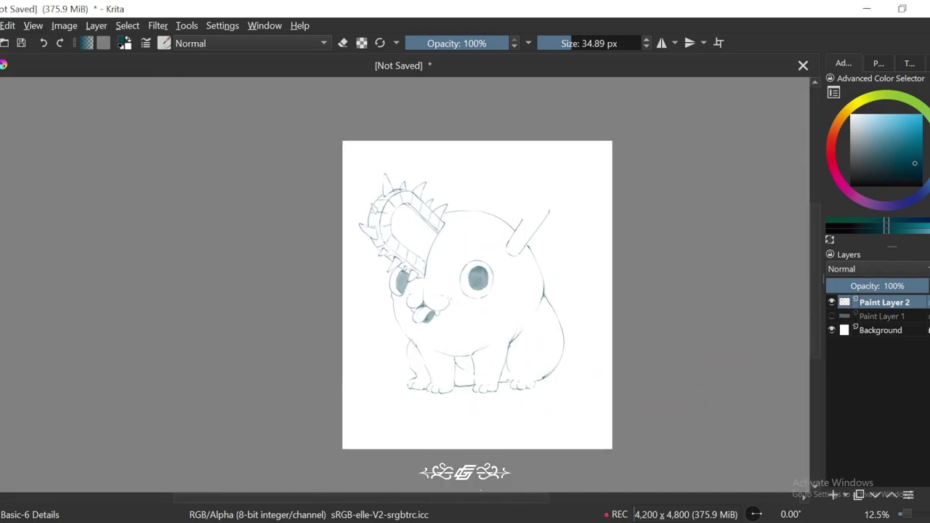
pyautogui.scroll(3, 465, 283)
pyautogui.scroll(1, 407, 282)
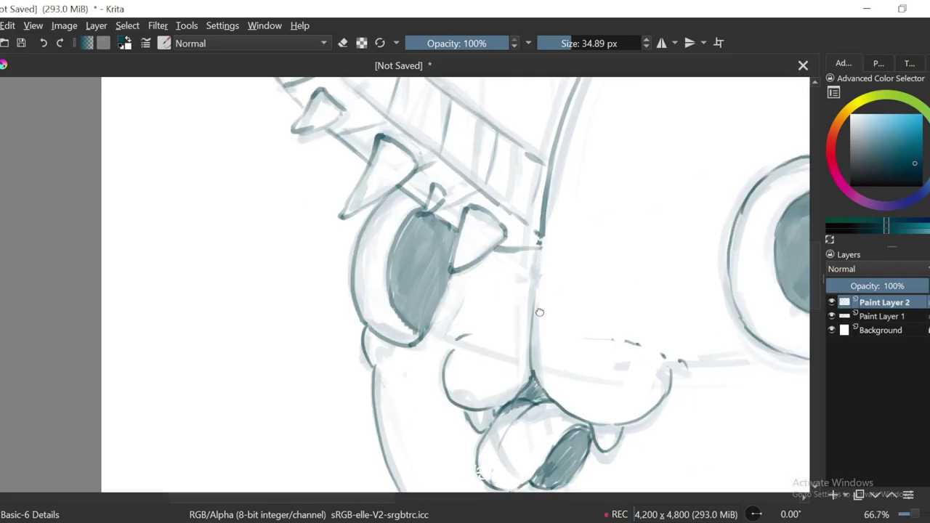
pyautogui.scroll(1, 493, 239)
# Step: Switch to eraser mode around the eyes, then zoom out and hide the sketch to review
pyautogui.press('e')
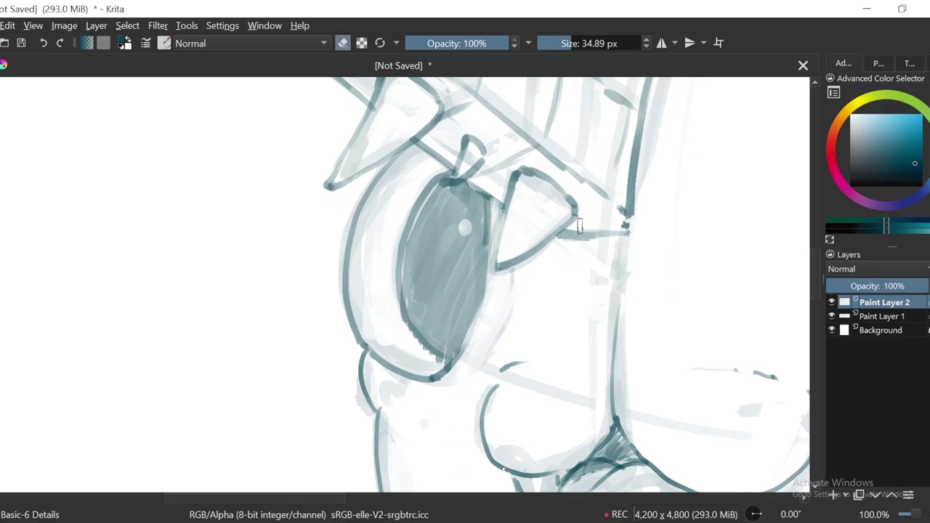
pyautogui.scroll(-2, 579, 226)
pyautogui.scroll(1, 601, 303)
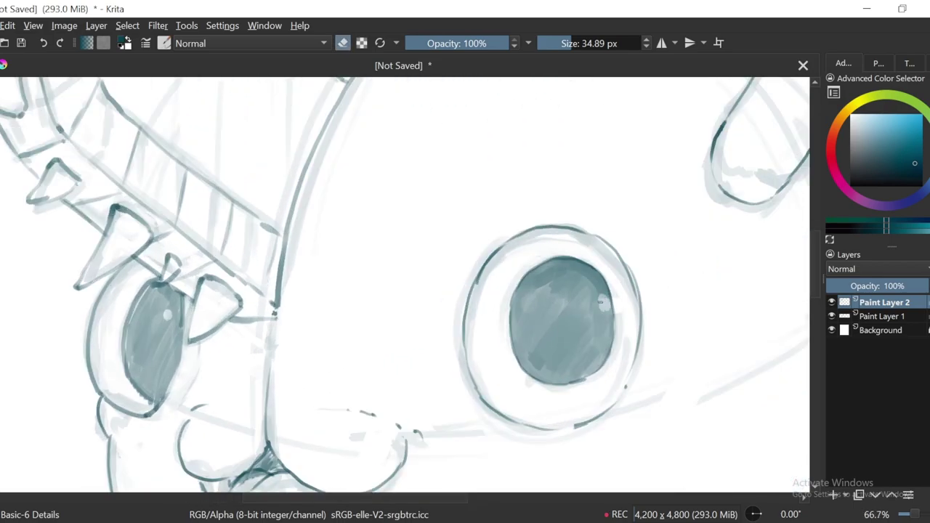
pyautogui.press('-')
pyautogui.click(832, 316)
pyautogui.press('-')
pyautogui.press('-')
pyautogui.scroll(-2, 760, 357)
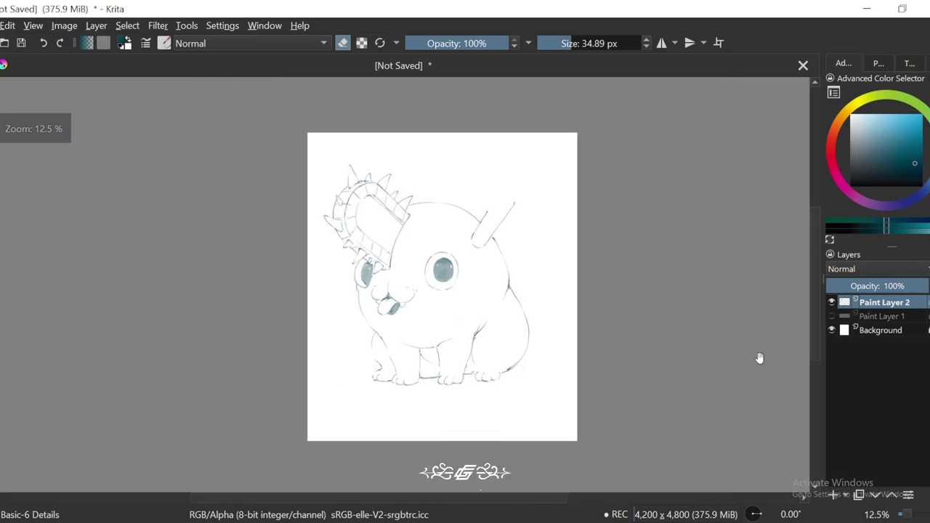
pyautogui.scroll(2, 760, 357)
# Step: Show the sketch again, frame the horn atop the head, then level and zoom out
pyautogui.press('-')
pyautogui.click(832, 316)
pyautogui.press('4')
pyautogui.press('4')
pyautogui.scroll(3, 592, 164)
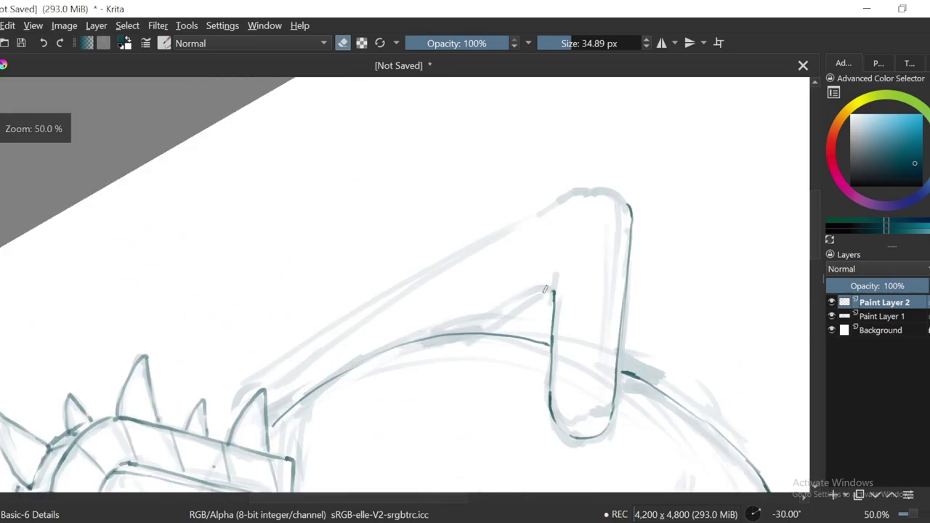
pyautogui.moveTo(407, 291); pyautogui.dragTo(480, 240)
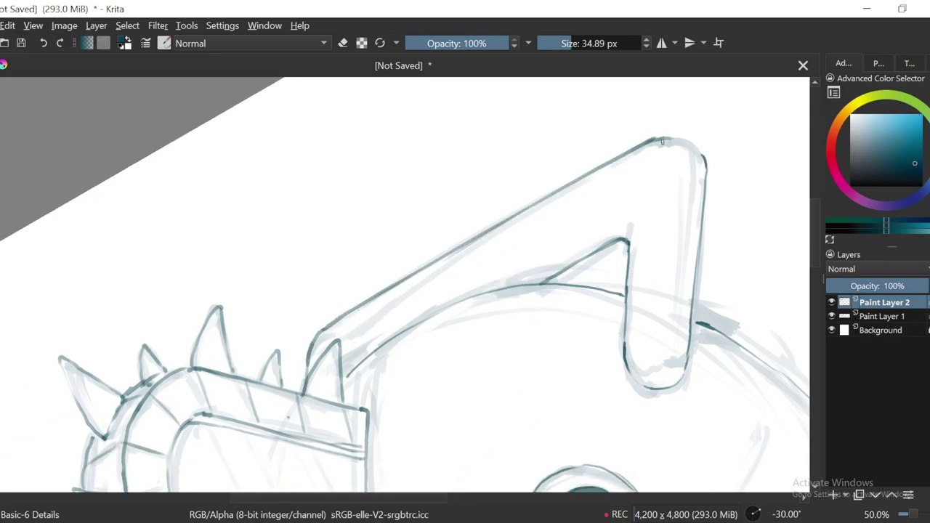
pyautogui.press('5')
pyautogui.press('-')
pyautogui.press('-')
pyautogui.press('-')
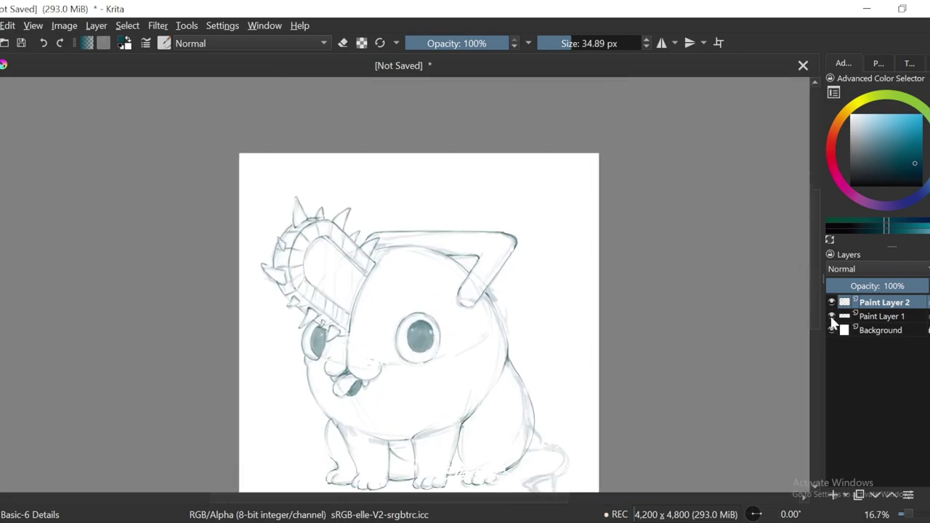
# Step: Hide the sketch and zoom to 100% on the tongue with the eraser active
pyautogui.click(832, 316)
pyautogui.press('-')
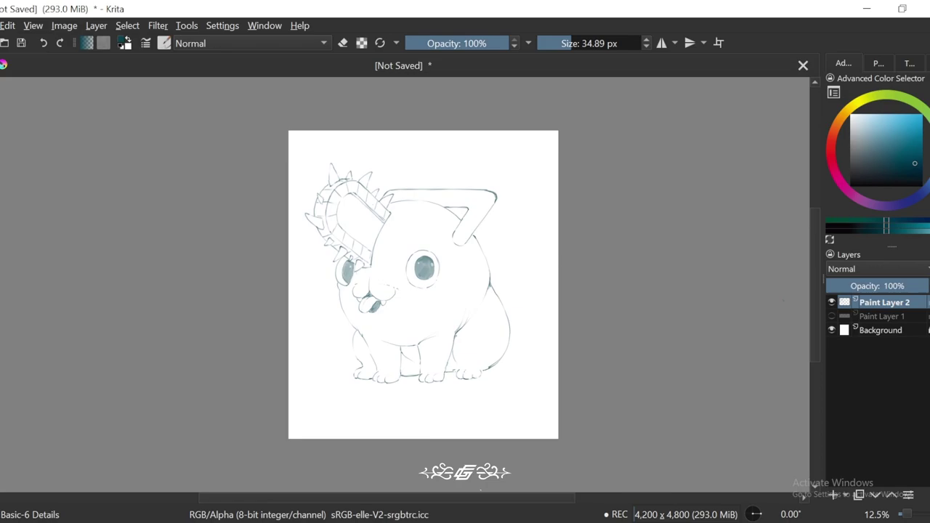
pyautogui.scroll(4, 658, 374)
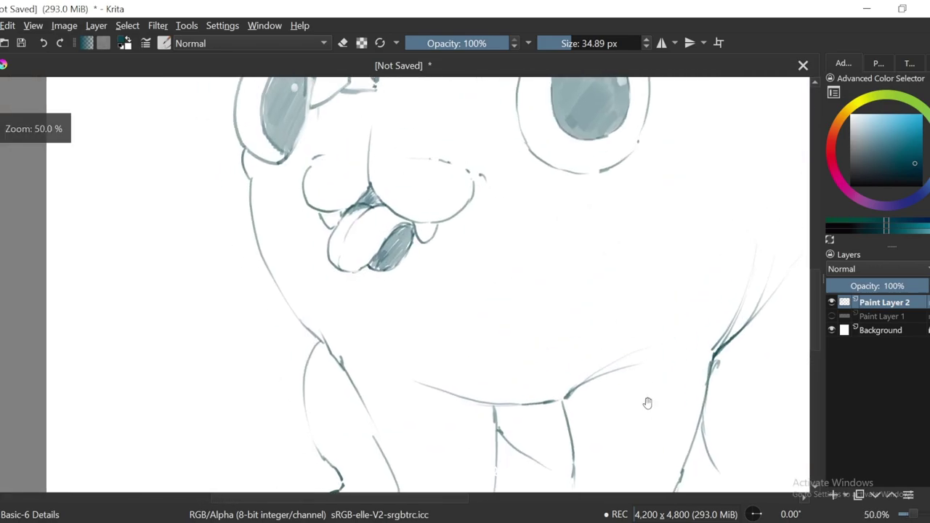
pyautogui.press('1')
pyautogui.press('e')
pyautogui.press('e')
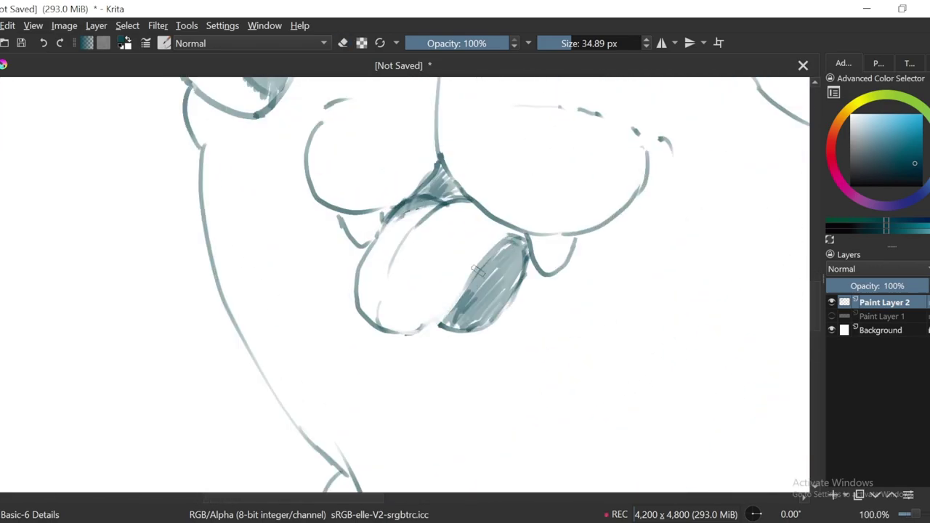
pyautogui.scroll(-5, 603, 333)
pyautogui.scroll(3, 610, 291)
pyautogui.scroll(1, 610, 291)
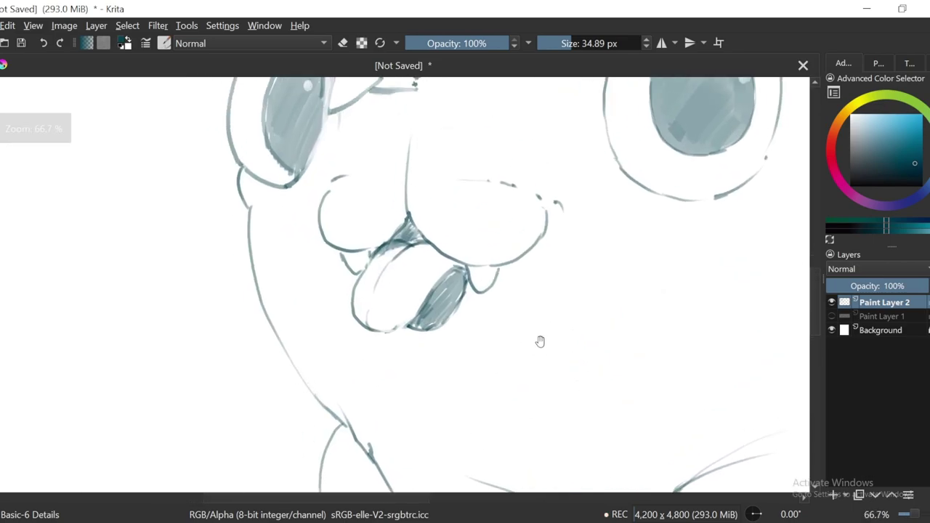
pyautogui.scroll(-4, 540, 339)
pyautogui.scroll(5, 596, 318)
# Step: Erase part of the tongue shading to slim it down
pyautogui.press('e')
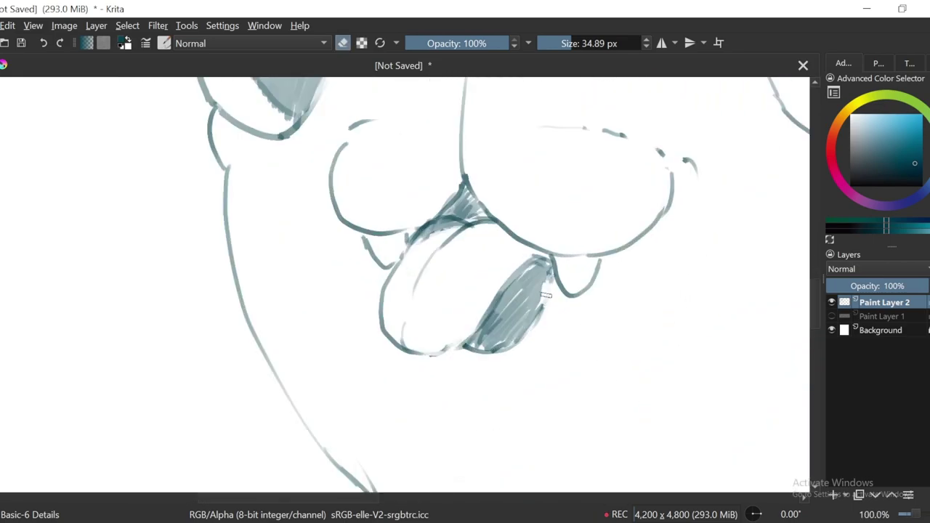
pyautogui.moveTo(549, 277)
pyautogui.mouseDown()
pyautogui.moveTo(492, 339)
pyautogui.moveTo(545, 266)
pyautogui.mouseUp()
pyautogui.press('e')
pyautogui.scroll(-1, 572, 279)
pyautogui.scroll(-5, 572, 279)
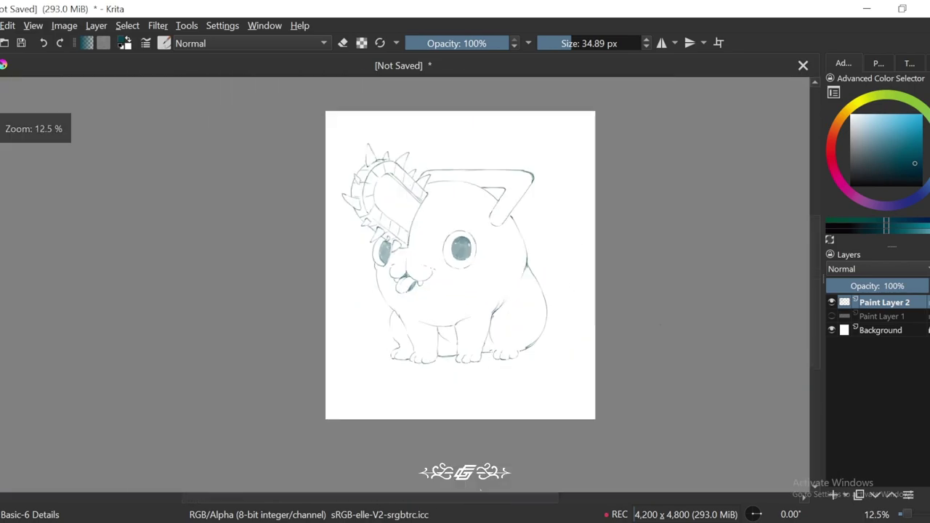
pyautogui.scroll(4, 590, 386)
pyautogui.scroll(2, 557, 318)
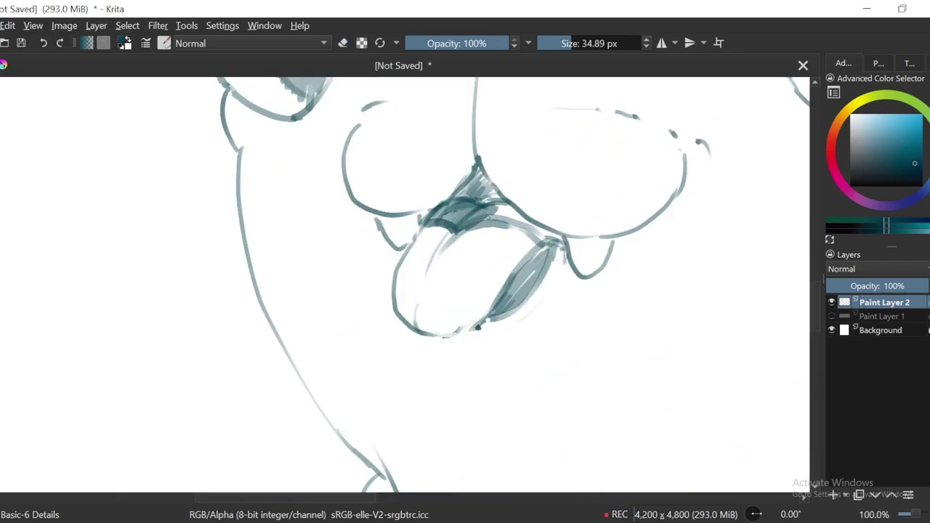
# Step: Paint dark shading inside the mouth, then move toward the lower body
pyautogui.press('e')
pyautogui.moveTo(551, 240)
pyautogui.mouseDown()
pyautogui.moveTo(503, 211)
pyautogui.moveTo(479, 174)
pyautogui.moveTo(458, 182)
pyautogui.mouseUp()
pyautogui.scroll(-5, 604, 193)
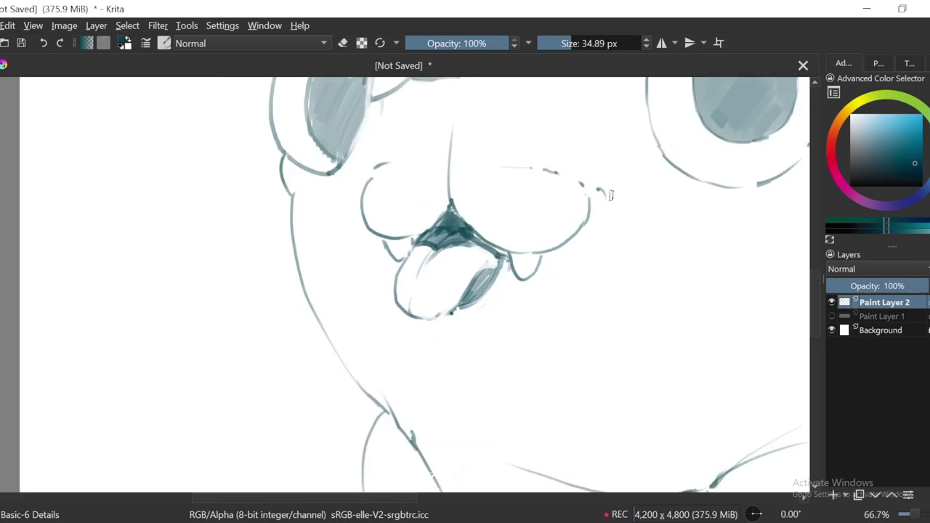
pyautogui.moveTo(690, 376); pyautogui.dragTo(646, 350)
pyautogui.scroll(4, 646, 350)
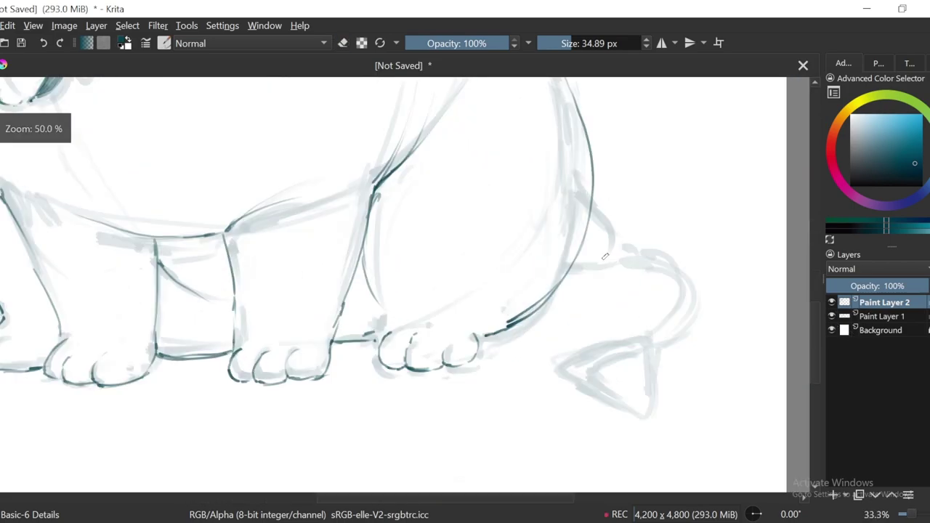
# Step: Bring the curling tail into view and rotate the canvas to work along it
pyautogui.moveTo(623, 237); pyautogui.dragTo(582, 227)
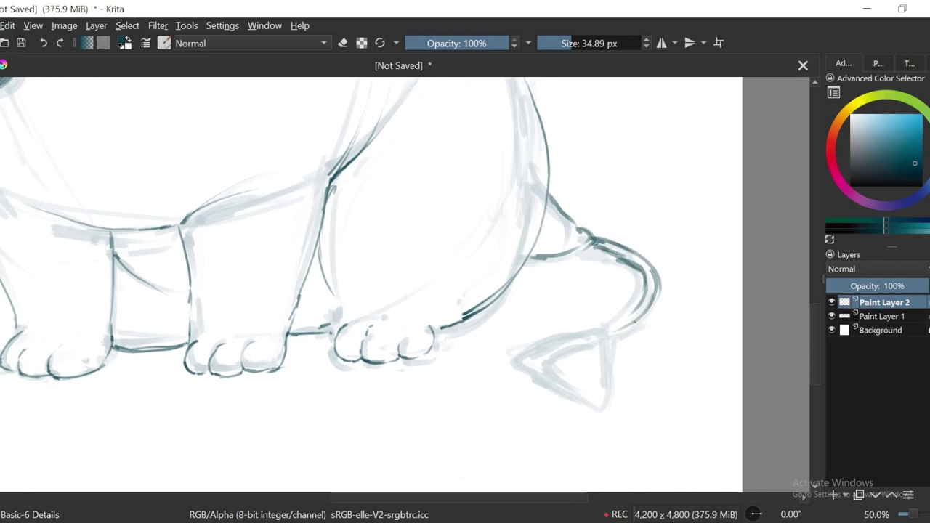
pyautogui.press('4')
pyautogui.press('4')
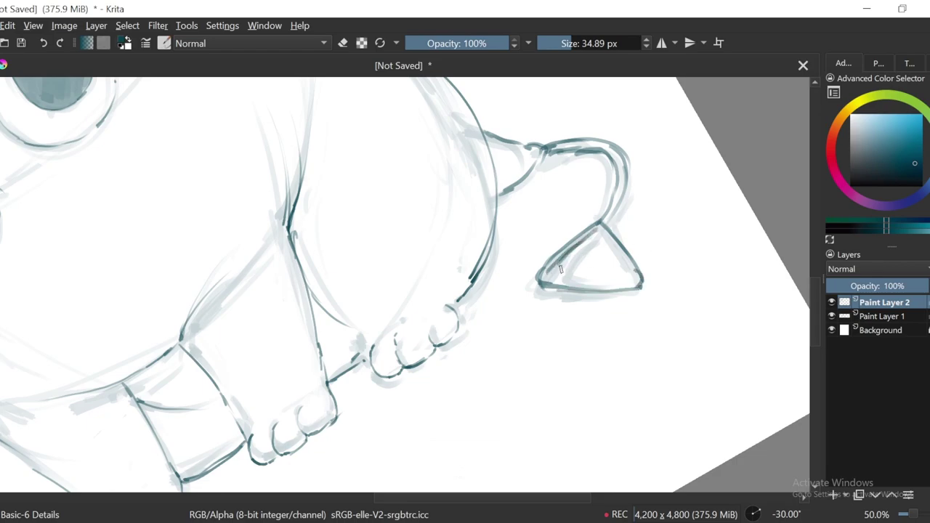
pyautogui.press('4')
pyautogui.press('6')
pyautogui.press('6')
# Step: Level the view, hide the sketch layer, and zoom to review the tail's line art
pyautogui.press('-')
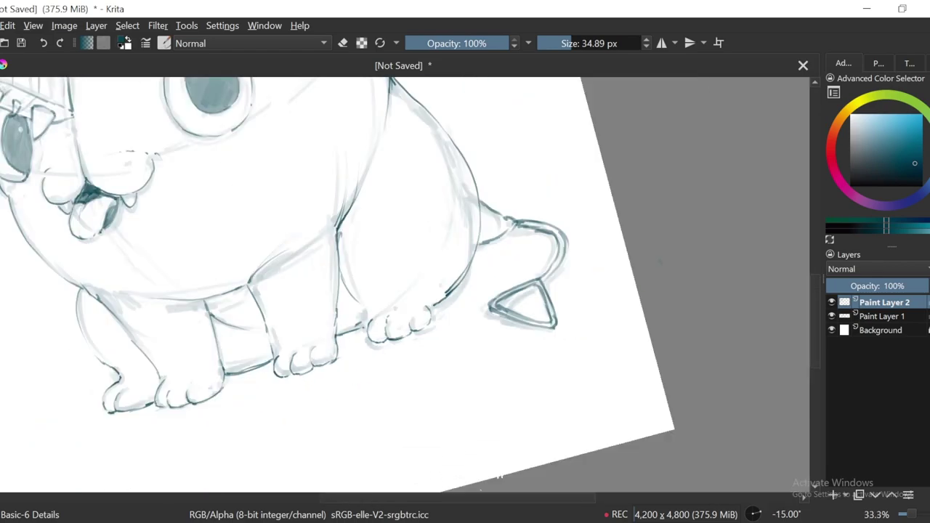
pyautogui.press('5')
pyautogui.press('-')
pyautogui.press('-')
pyautogui.click(832, 316)
pyautogui.press('-')
pyautogui.press('-')
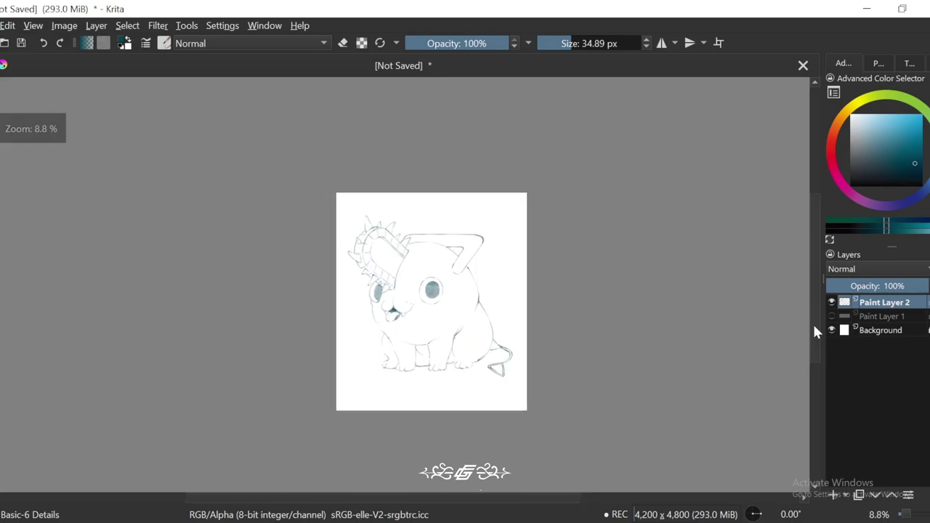
pyautogui.press('+')
pyautogui.scroll(-1, 690, 380)
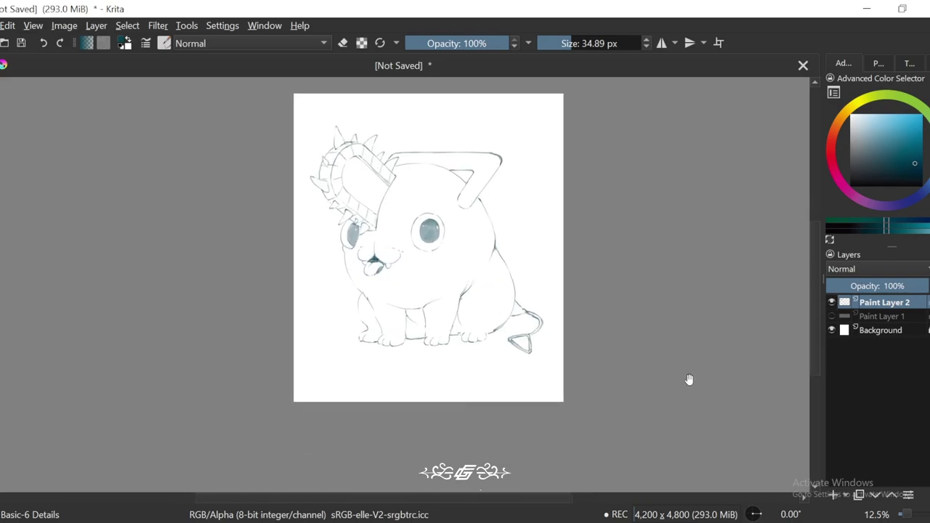
pyautogui.press('+')
pyautogui.press('+')
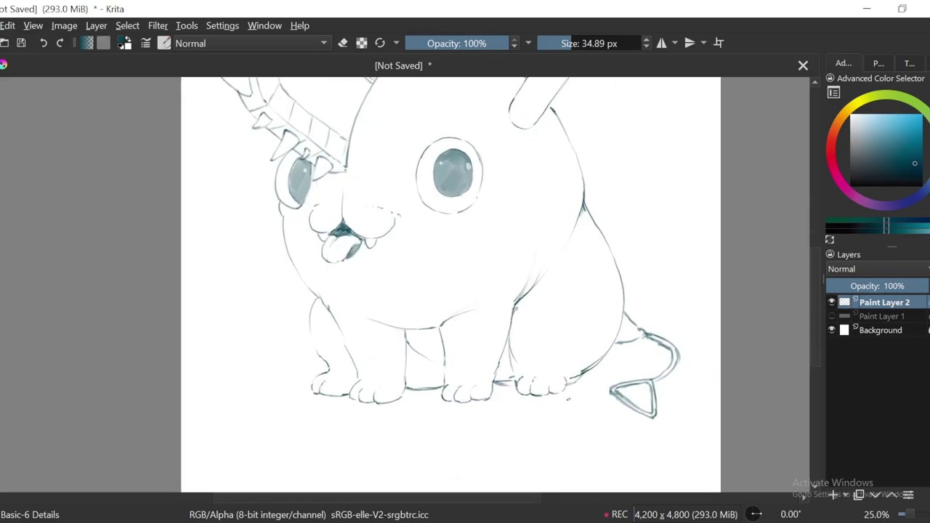
pyautogui.scroll(-1, 445, 290)
pyautogui.press('-')
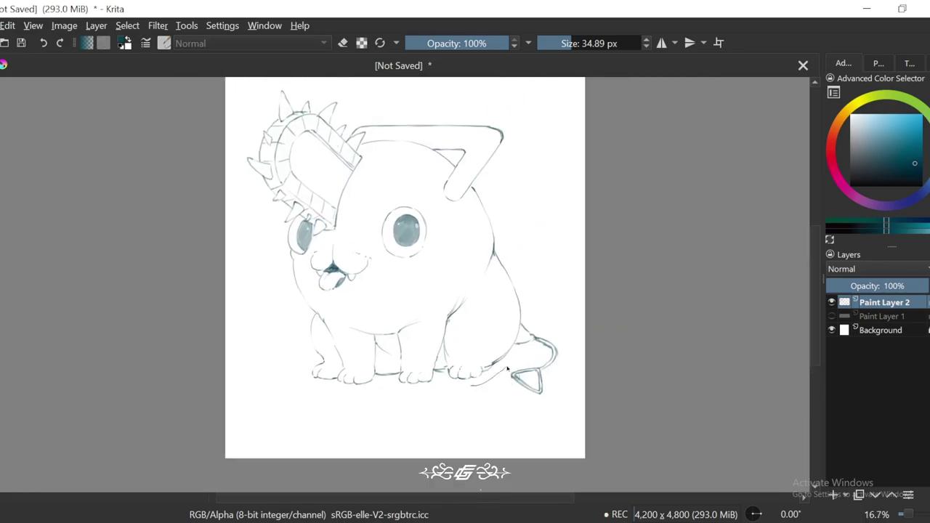
# Step: Scale up the back paw beside the tail slightly with Ctrl+T, then deselect
pyautogui.click(507, 361)
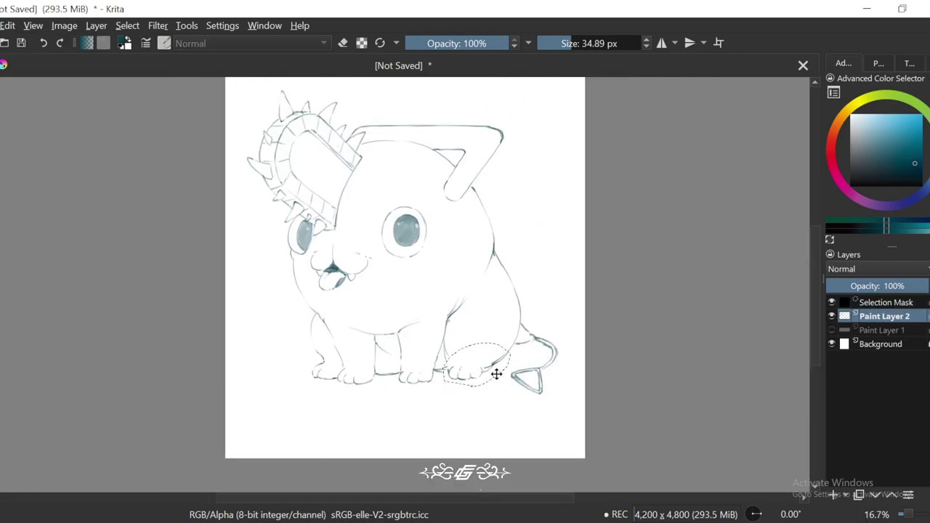
pyautogui.hotkey('ctrl', 't')
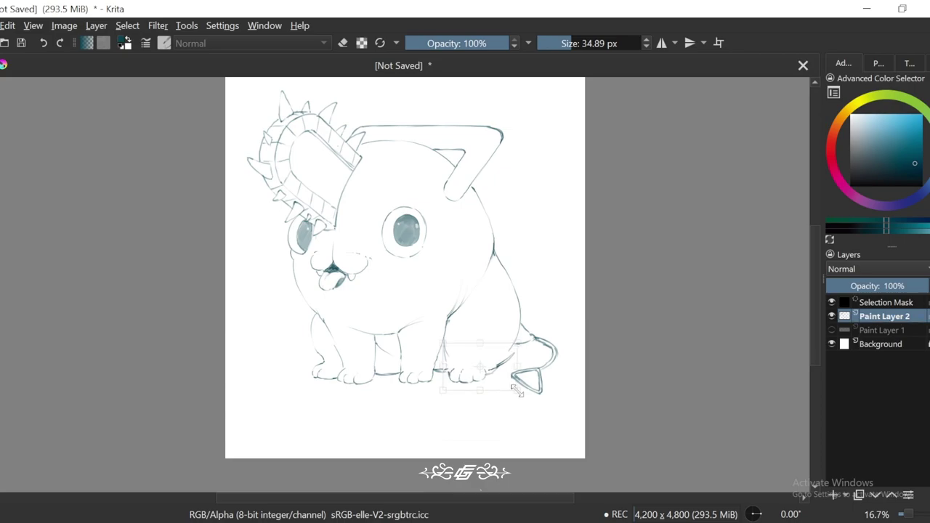
pyautogui.moveTo(516, 391); pyautogui.dragTo(519, 394)
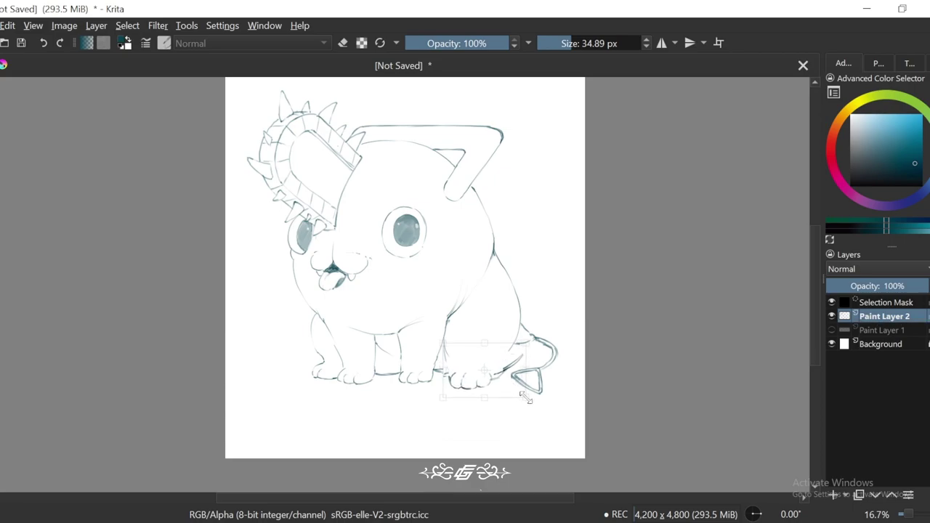
pyautogui.press('Return')
pyautogui.hotkey('ctrl', 'shift', 'a')
# Step: Make the sketch layer active and add a new empty Paint Layer 3
pyautogui.press('+')
pyautogui.press('+')
pyautogui.press('e')
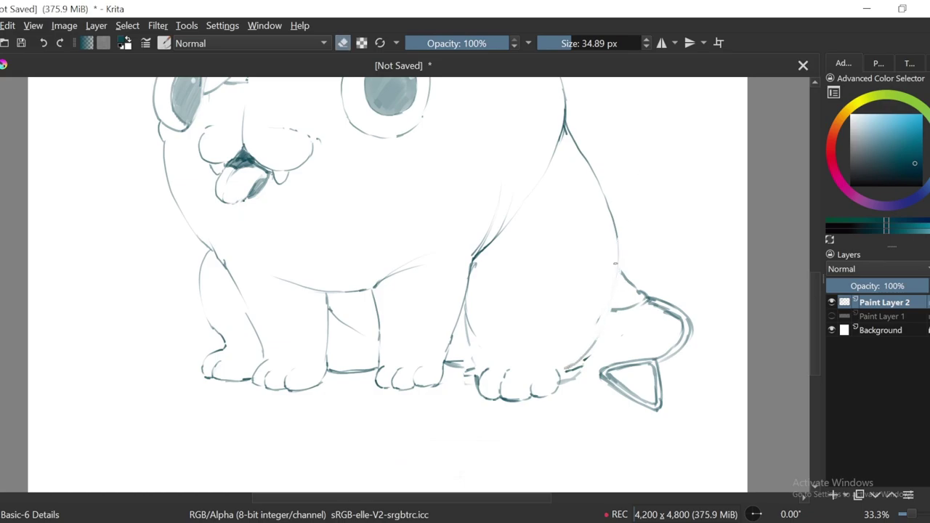
pyautogui.press('-')
pyautogui.press('-')
pyautogui.press('-')
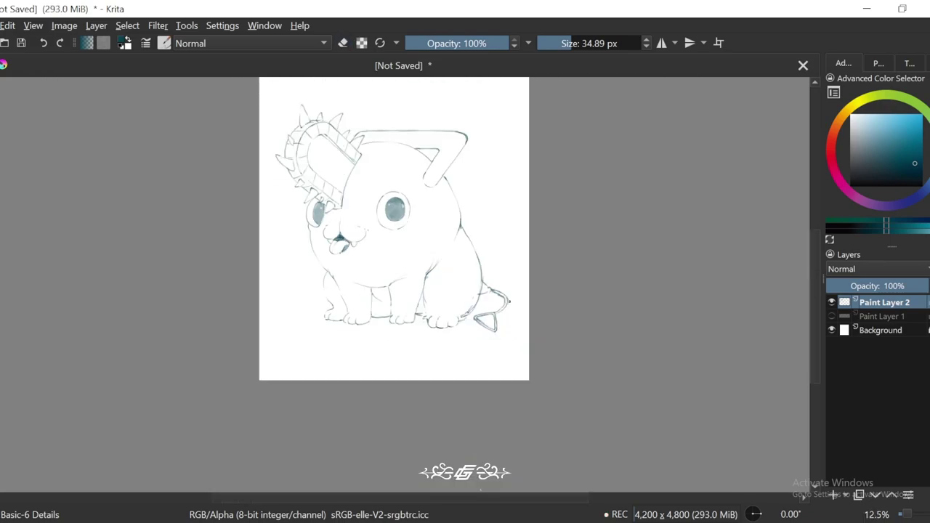
pyautogui.press('+')
pyautogui.press('-')
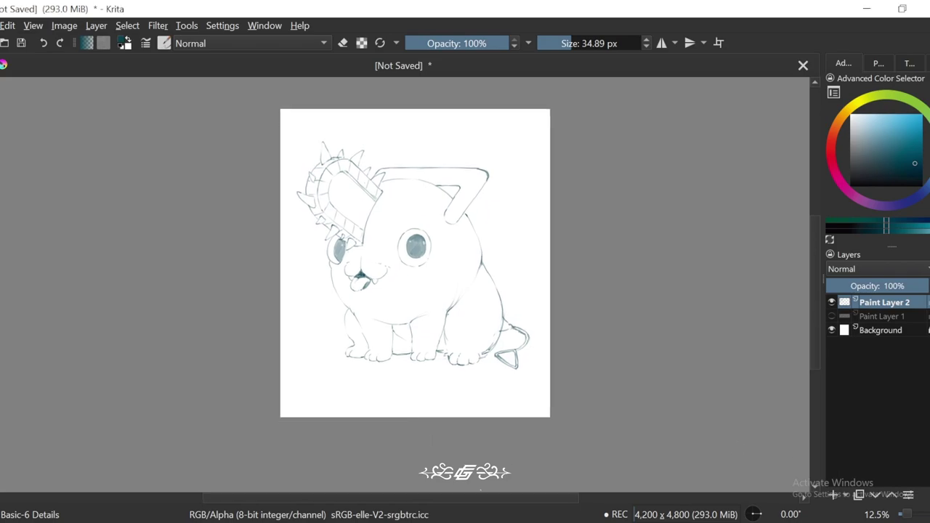
pyautogui.press('pagedown')
pyautogui.click(835, 495)
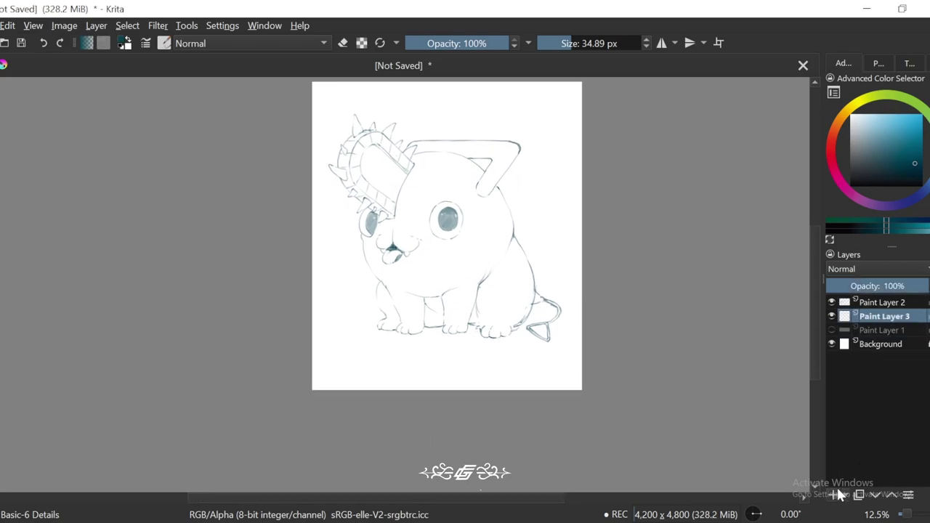
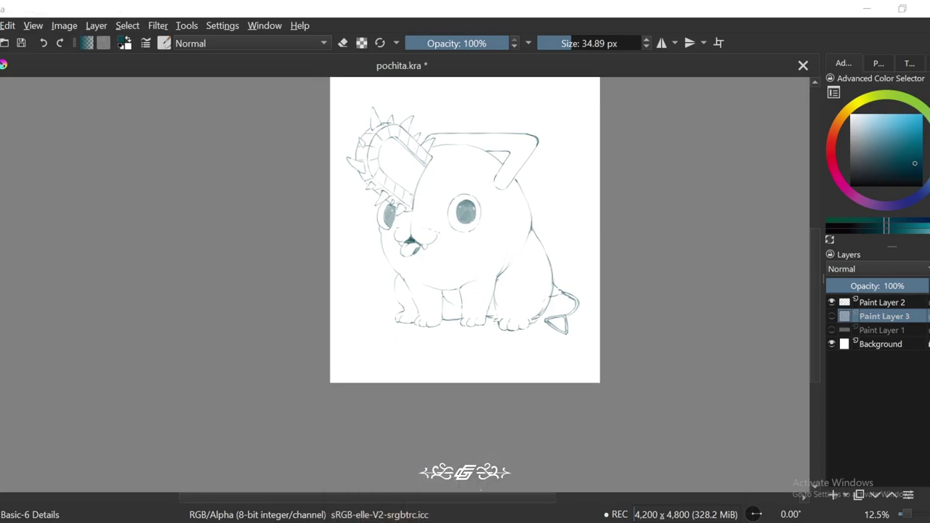
# Step: Compare the layers' visibility and move Paint Layer 3 below Paint Layer 1
pyautogui.click(717, 326)
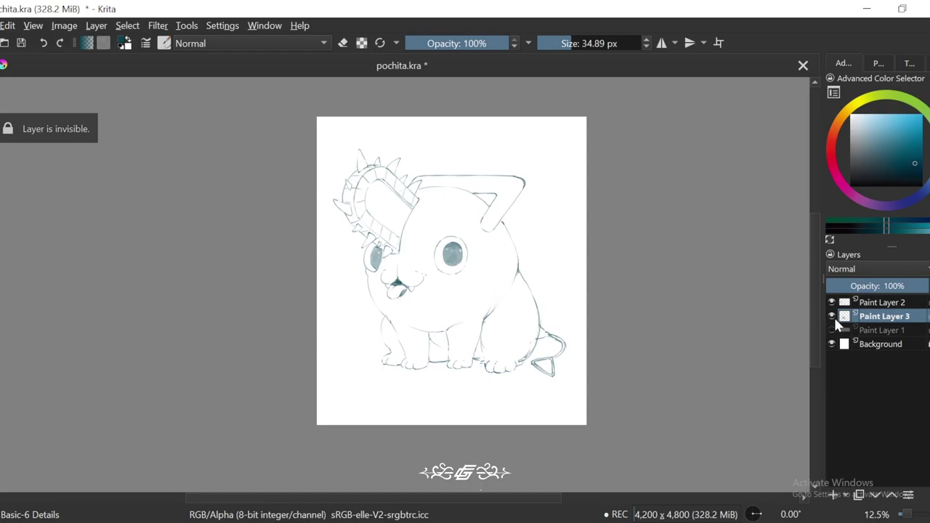
pyautogui.press('+')
pyautogui.click(832, 316)
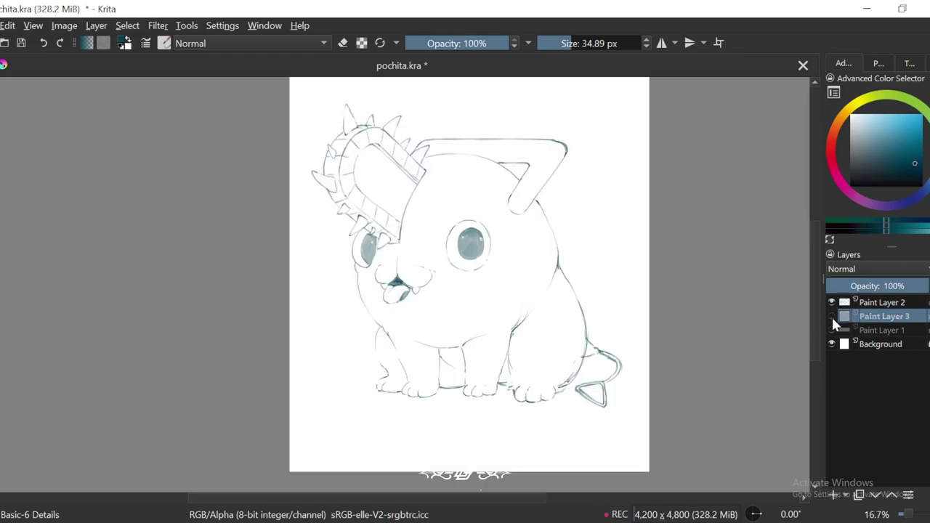
pyautogui.click(832, 330)
pyautogui.click(831, 330)
pyautogui.click(832, 330)
pyautogui.moveTo(877, 317)
pyautogui.mouseDown()
pyautogui.moveTo(880, 335)
pyautogui.moveTo(888, 330)
pyautogui.mouseUp()
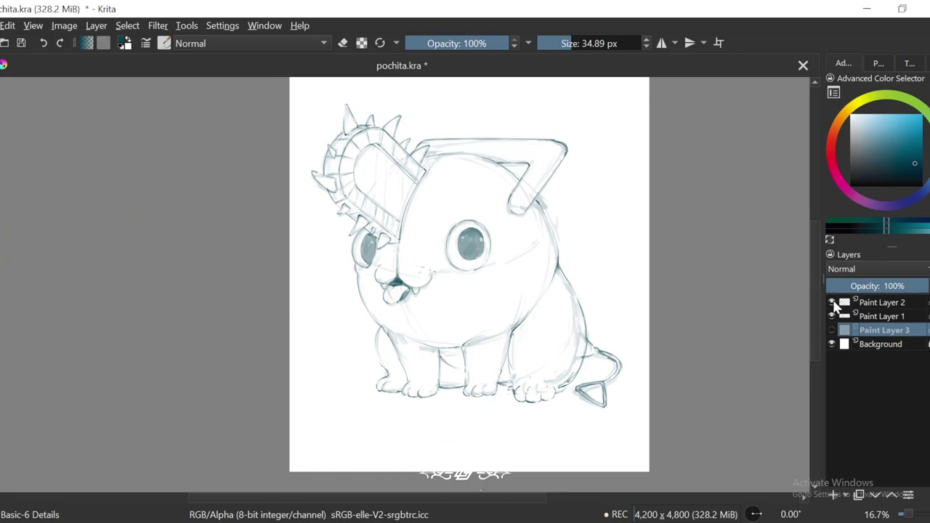
# Step: Hide Paint Layers 2 and 1 so only the blank white canvas shows
pyautogui.click(832, 303)
pyautogui.press('-')
pyautogui.click(832, 316)
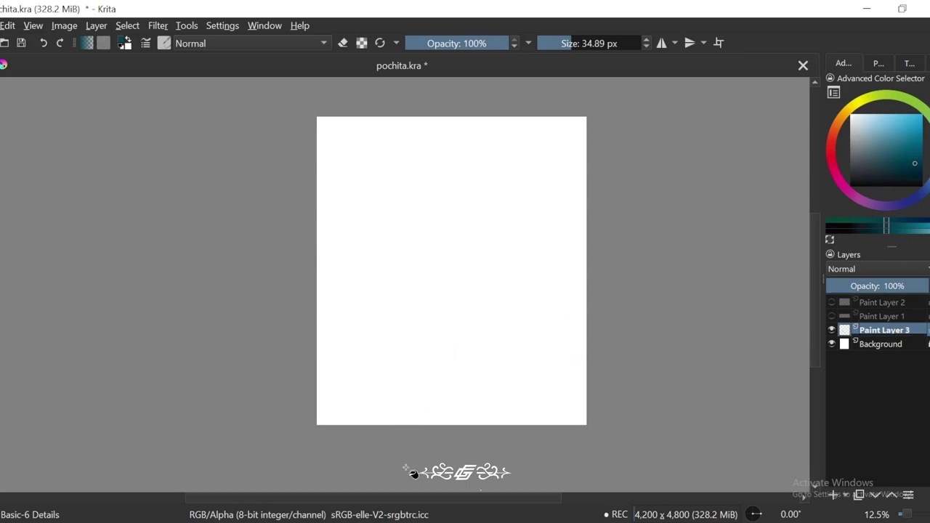
# Step: Fill Paint Layer 3 with dark grey, replacing an accidental teal fill
pyautogui.hotkey('shift', 'BackSpace')
pyautogui.hotkey('ctrl', 'z')
pyautogui.moveTo(854, 155); pyautogui.dragTo(827, 153)
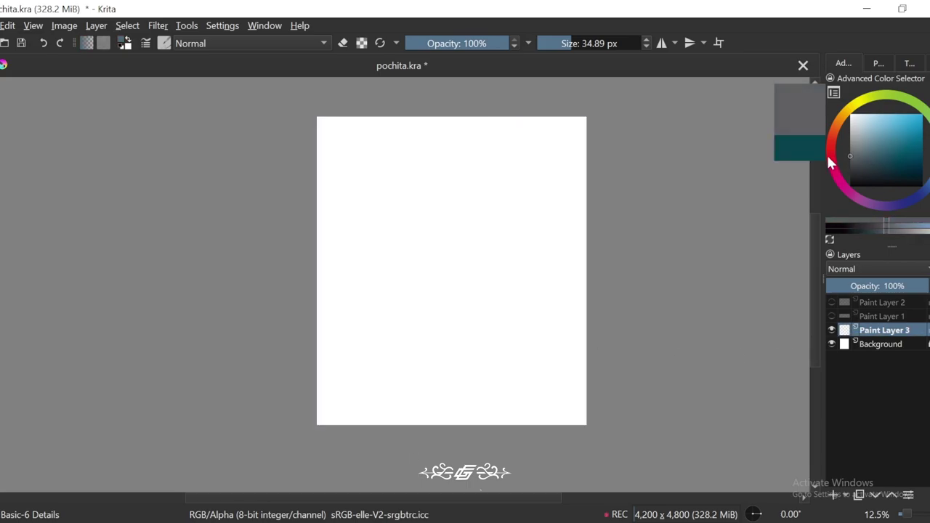
pyautogui.click(501, 334)
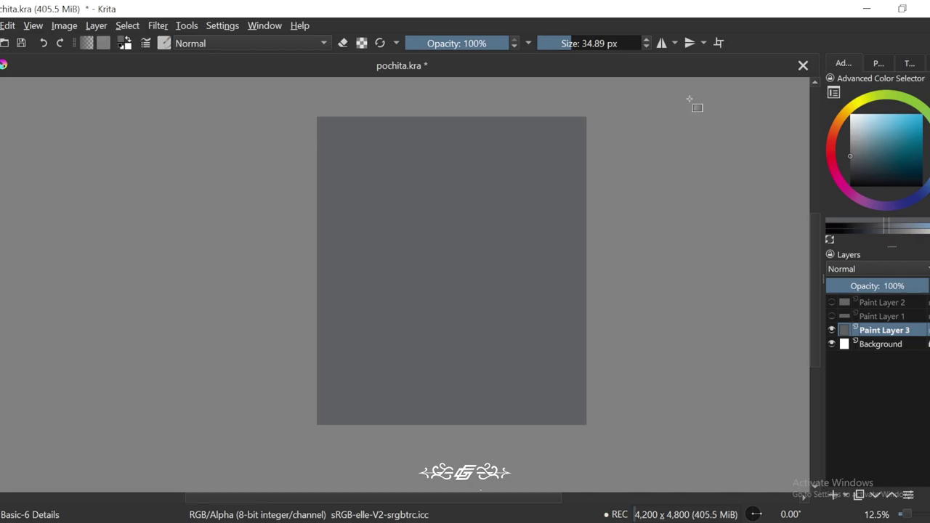
# Step: Lighten the top of Paint Layer 3 with a short light grey gradient
pyautogui.click(850, 149)
pyautogui.moveTo(485, 90); pyautogui.dragTo(494, 419)
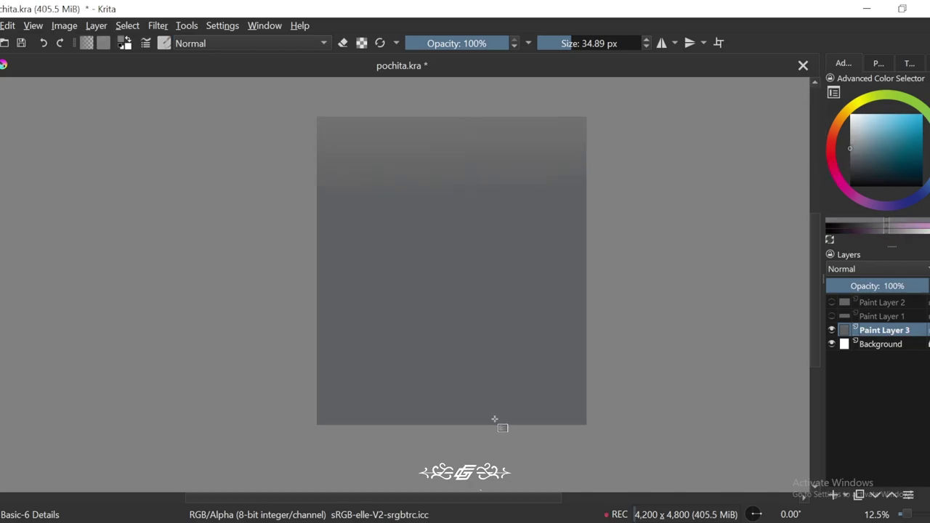
pyautogui.press('-')
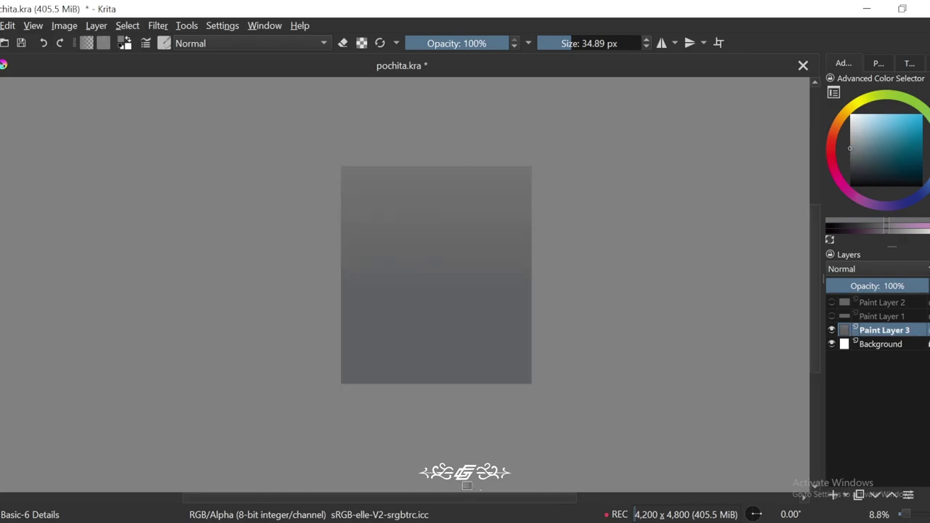
pyautogui.hotkey('ctrl', 'z')
pyautogui.moveTo(438, 137); pyautogui.dragTo(442, 409)
pyautogui.hotkey('ctrl', 'z')
pyautogui.moveTo(438, 146); pyautogui.dragTo(531, 327)
pyautogui.click(849, 143)
pyautogui.press('+')
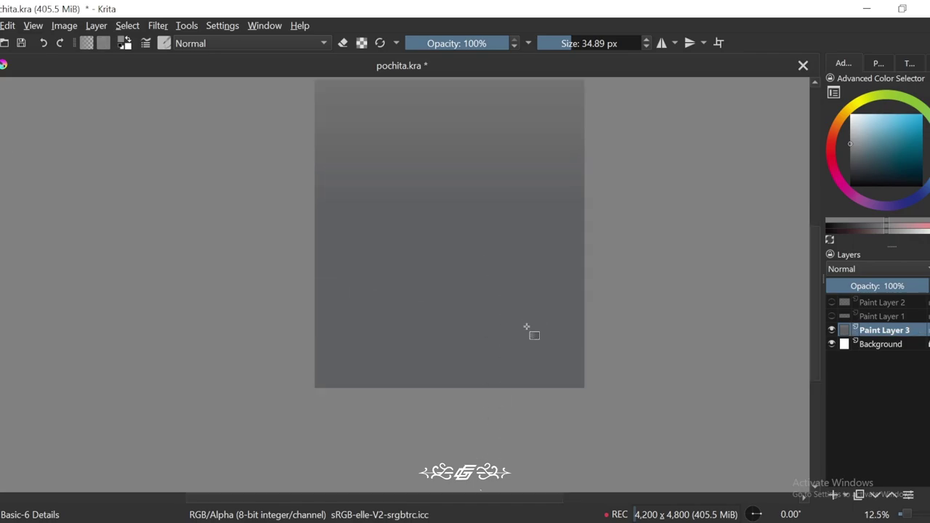
# Step: Show the line sketch, add Paint Layer 4, and move Paint Layer 1 below Paint Layer 3
pyautogui.click(832, 316)
pyautogui.click(832, 302)
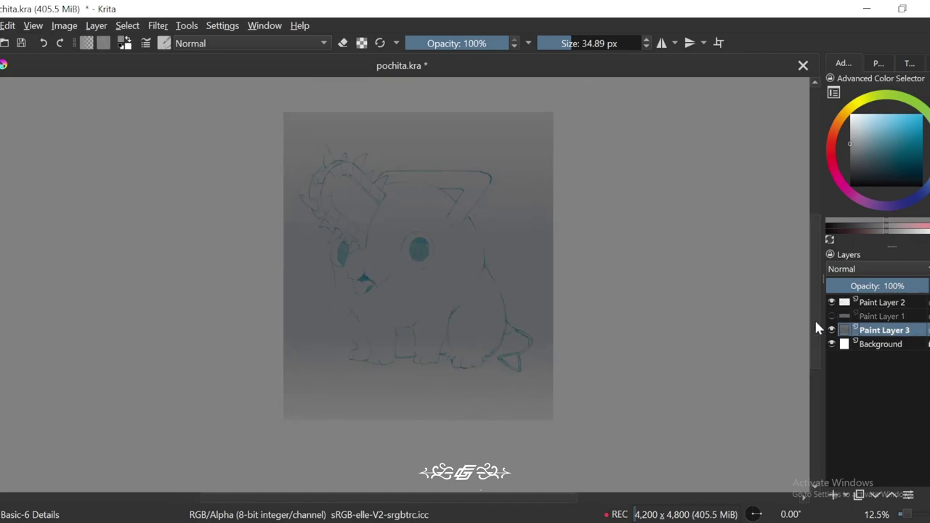
pyautogui.press('+')
pyautogui.click(883, 316)
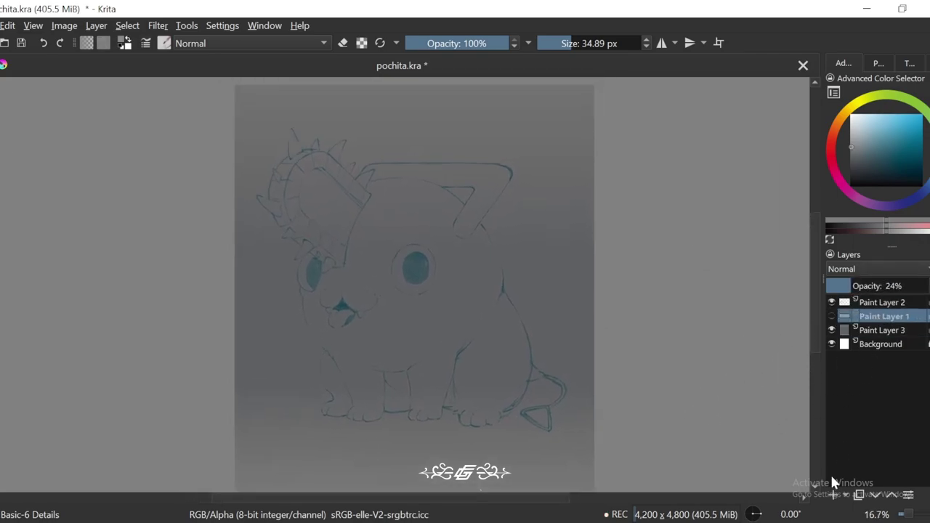
pyautogui.press('Insert')
pyautogui.moveTo(883, 330); pyautogui.dragTo(843, 350)
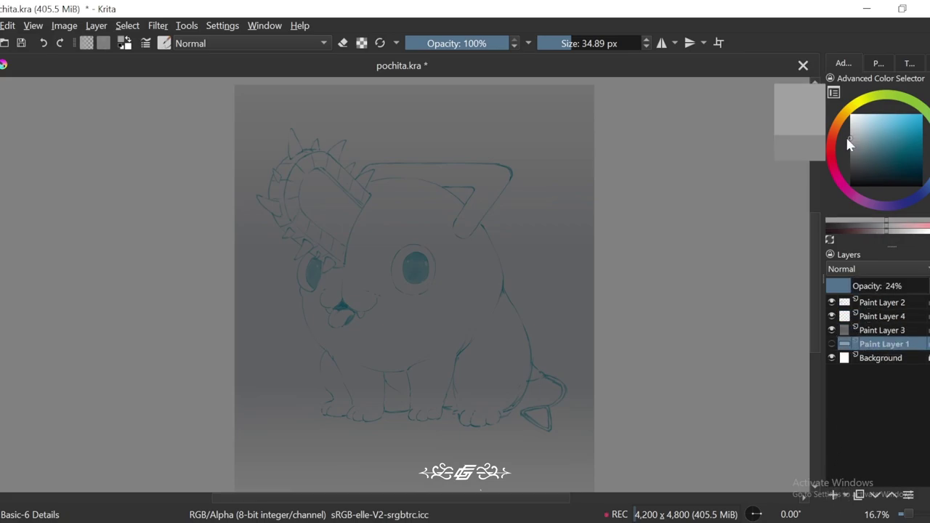
pyautogui.press('+')
pyautogui.press('pageup')
pyautogui.press('pageup')
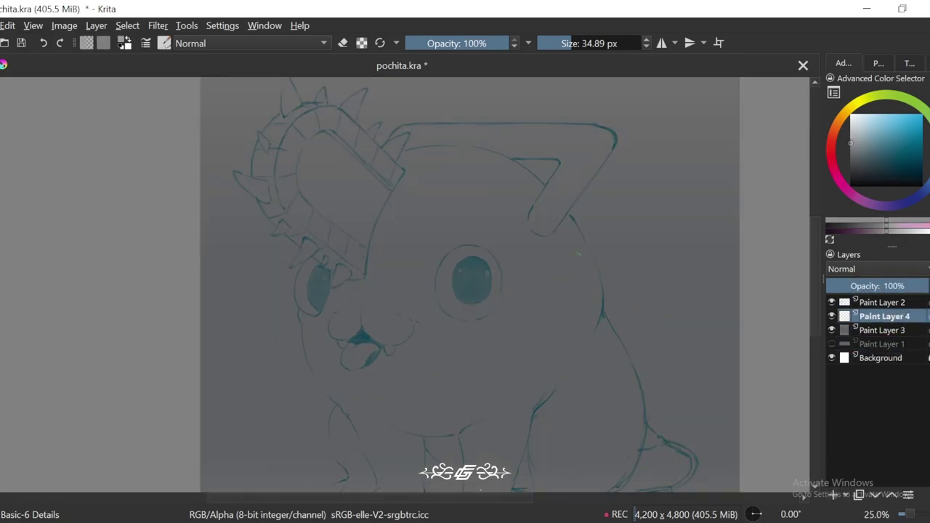
# Step: On a rotated close-up, paint light grey along the top of the head's bent bar
pyautogui.press('4')
pyautogui.press('4')
pyautogui.press('+')
pyautogui.press('+')
pyautogui.moveTo(687, 178); pyautogui.dragTo(427, 322)
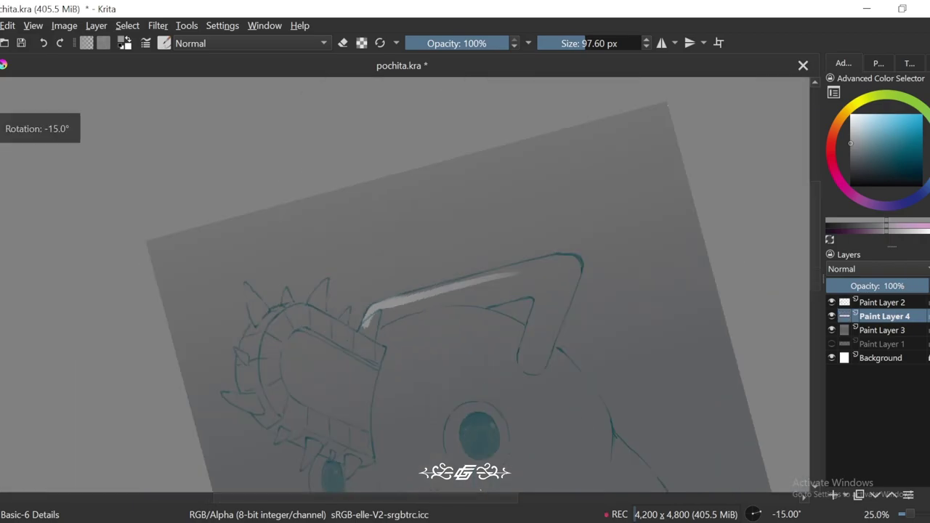
pyautogui.press('4')
pyautogui.press('+')
pyautogui.press('+')
pyautogui.moveTo(673, 227)
pyautogui.mouseDown()
pyautogui.moveTo(489, 315)
pyautogui.moveTo(349, 399)
pyautogui.mouseUp()
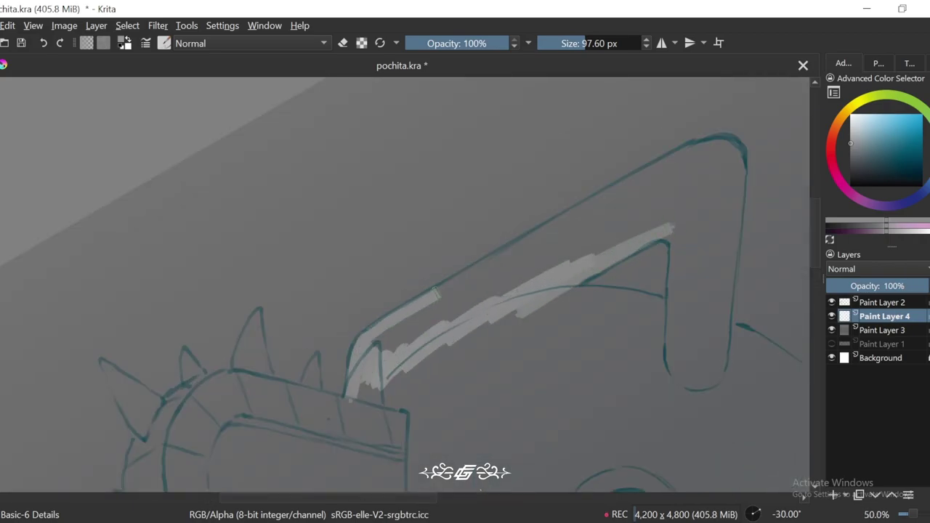
pyautogui.moveTo(436, 293)
pyautogui.mouseDown()
pyautogui.moveTo(712, 139)
pyautogui.moveTo(739, 173)
pyautogui.moveTo(729, 149)
pyautogui.moveTo(603, 217)
pyautogui.moveTo(624, 234)
pyautogui.moveTo(565, 239)
pyautogui.moveTo(489, 274)
pyautogui.moveTo(491, 293)
pyautogui.moveTo(414, 371)
pyautogui.mouseUp()
# Step: Cover the bar's lower arm, edges and rounded tip with light grey paint
pyautogui.press('-')
pyautogui.press('5')
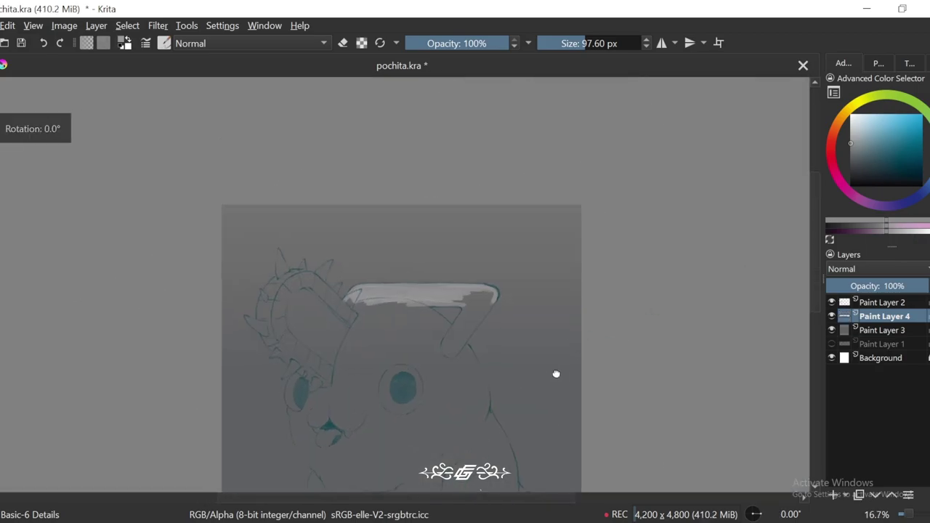
pyautogui.press('+')
pyautogui.moveTo(509, 247); pyautogui.dragTo(414, 415)
pyautogui.moveTo(483, 295); pyautogui.dragTo(414, 440)
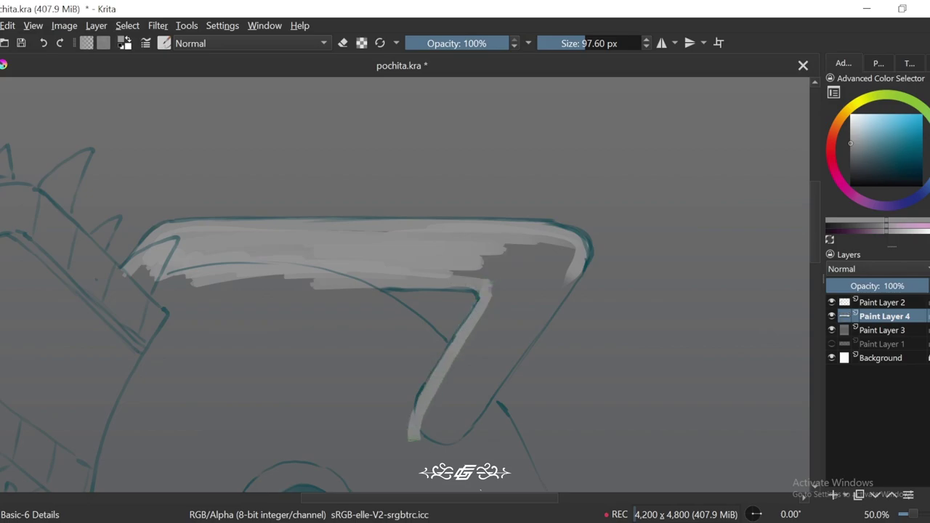
pyautogui.moveTo(580, 255); pyautogui.dragTo(420, 458)
pyautogui.moveTo(567, 283); pyautogui.dragTo(444, 440)
pyautogui.moveTo(440, 403)
pyautogui.mouseDown()
pyautogui.moveTo(501, 354)
pyautogui.moveTo(568, 256)
pyautogui.moveTo(511, 307)
pyautogui.moveTo(511, 272)
pyautogui.moveTo(456, 273)
pyautogui.mouseUp()
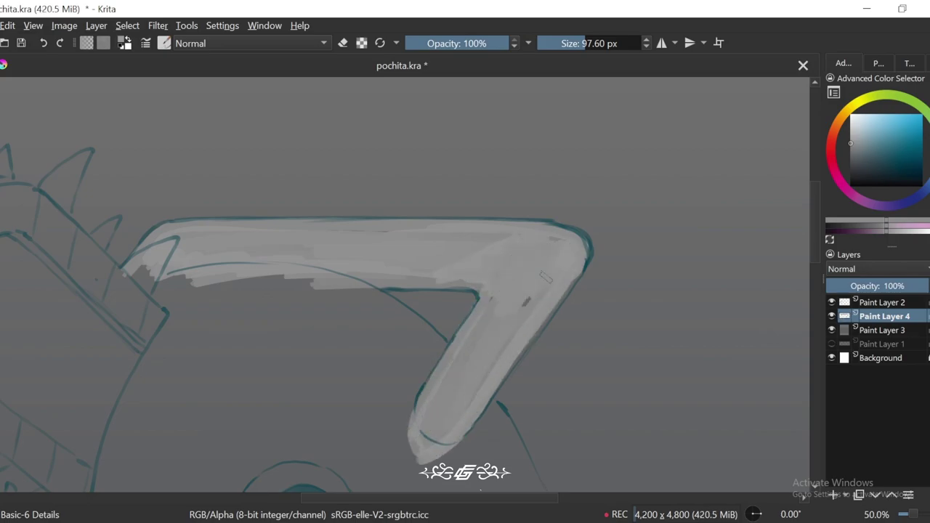
pyautogui.press('-')
pyautogui.press('-')
pyautogui.press('-')
pyautogui.press('-')
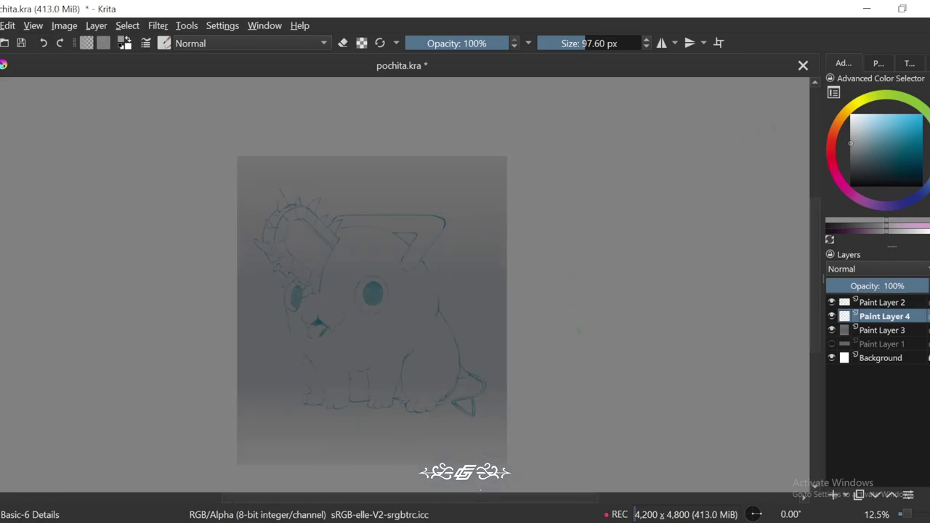
pyautogui.press('+')
pyautogui.press('+')
pyautogui.press('+')
pyautogui.press('+')
pyautogui.press('+')
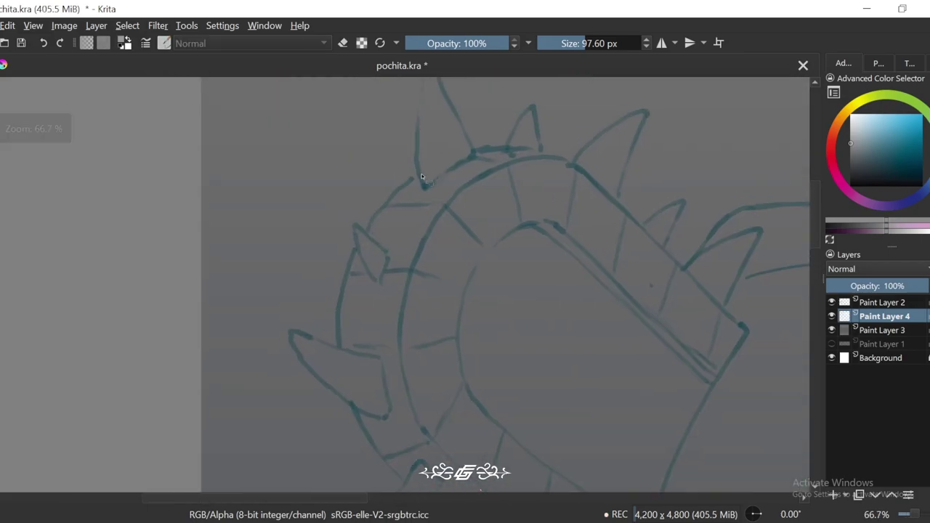
# Step: Start the freehand selection around the crown, lower figure, bottom-left foot and toes
pyautogui.moveTo(421, 176); pyautogui.dragTo(358, 228)
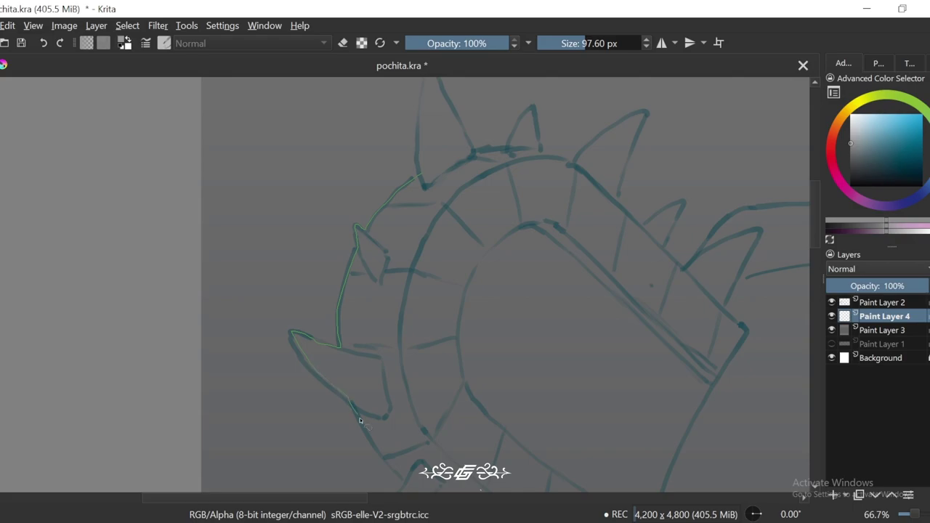
pyautogui.moveTo(565, 206); pyautogui.dragTo(427, 64)
pyautogui.scroll(3, 469, 285)
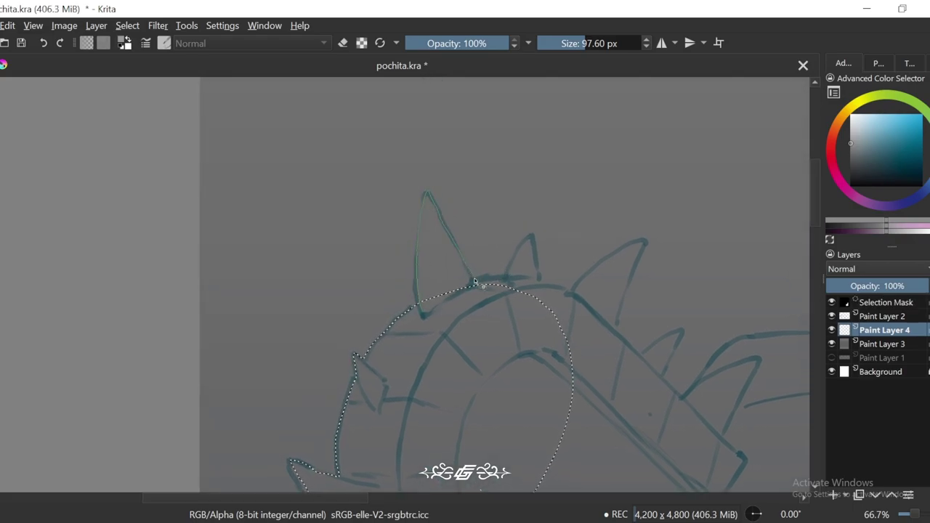
pyautogui.scroll(-10, 572, 301)
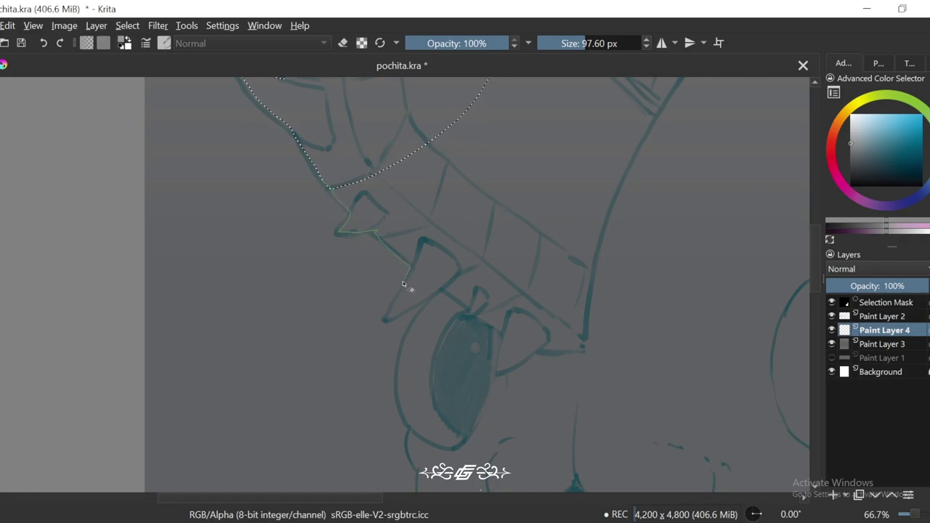
pyautogui.moveTo(479, 311)
pyautogui.mouseDown()
pyautogui.moveTo(407, 407)
pyautogui.moveTo(603, 363)
pyautogui.moveTo(465, 120)
pyautogui.moveTo(481, 84)
pyautogui.mouseUp()
pyautogui.scroll(-5, 499, 395)
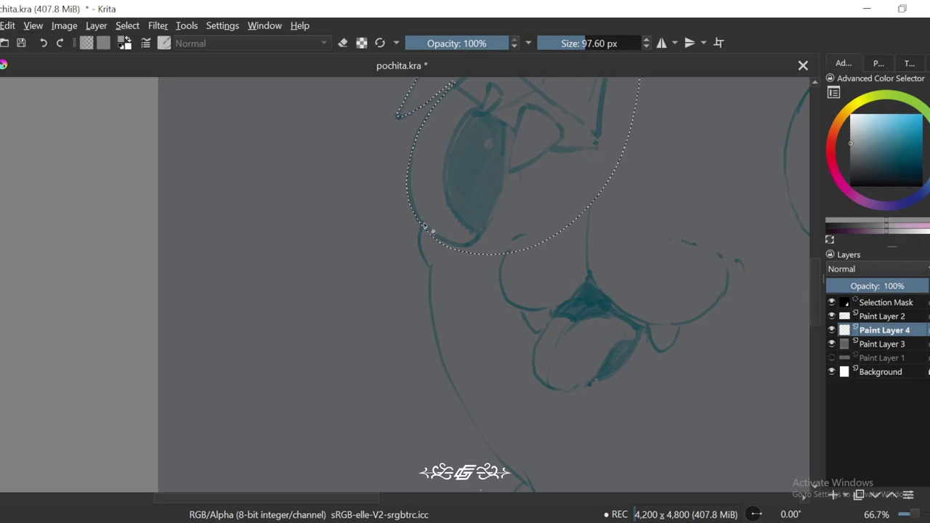
pyautogui.moveTo(421, 227); pyautogui.dragTo(562, 194)
pyautogui.scroll(-3, 562, 194)
pyautogui.moveTo(463, 328)
pyautogui.mouseDown()
pyautogui.moveTo(405, 181)
pyautogui.moveTo(421, 208)
pyautogui.moveTo(466, 395)
pyautogui.moveTo(556, 334)
pyautogui.moveTo(600, 248)
pyautogui.moveTo(602, 186)
pyautogui.moveTo(423, 202)
pyautogui.mouseUp()
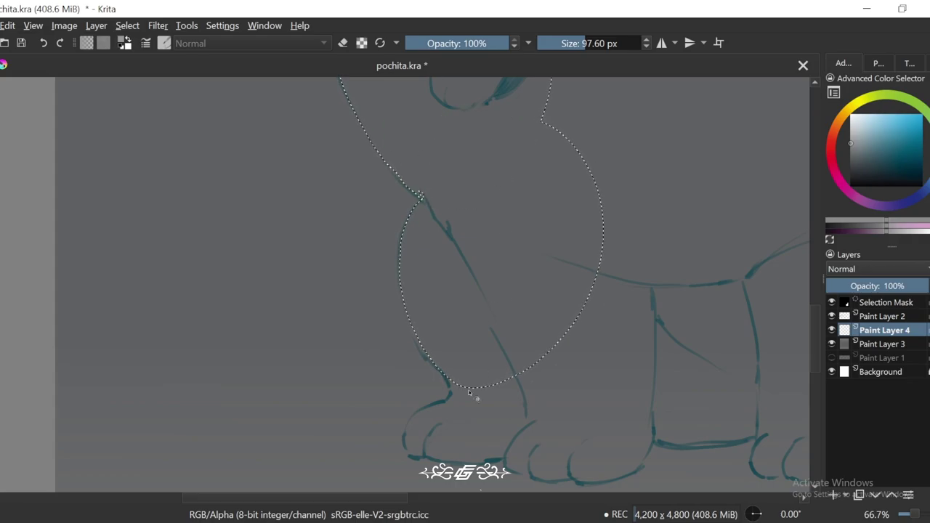
pyautogui.moveTo(451, 393)
pyautogui.mouseDown()
pyautogui.moveTo(441, 393)
pyautogui.moveTo(429, 458)
pyautogui.moveTo(551, 426)
pyautogui.moveTo(569, 264)
pyautogui.mouseUp()
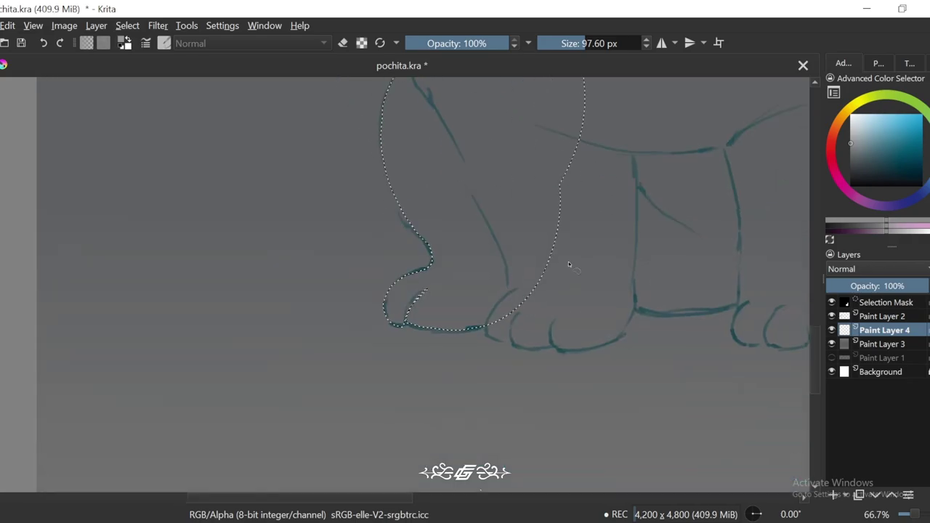
pyautogui.moveTo(486, 329)
pyautogui.mouseDown()
pyautogui.moveTo(568, 351)
pyautogui.moveTo(639, 303)
pyautogui.moveTo(538, 125)
pyautogui.moveTo(515, 422)
pyautogui.moveTo(626, 355)
pyautogui.moveTo(556, 353)
pyautogui.moveTo(625, 351)
pyautogui.moveTo(657, 307)
pyautogui.moveTo(599, 353)
pyautogui.moveTo(630, 416)
pyautogui.moveTo(734, 410)
pyautogui.moveTo(785, 334)
pyautogui.mouseUp()
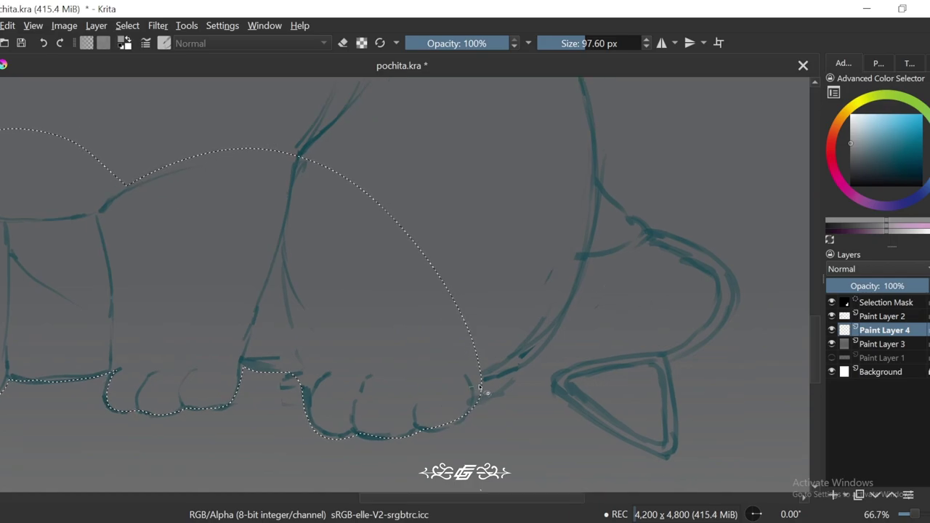
# Step: Extend the selection around the leg, head, handle and face, and enlarge the brush to about 497 px
pyautogui.moveTo(480, 387)
pyautogui.mouseDown()
pyautogui.moveTo(553, 312)
pyautogui.moveTo(586, 257)
pyautogui.moveTo(470, 118)
pyautogui.mouseUp()
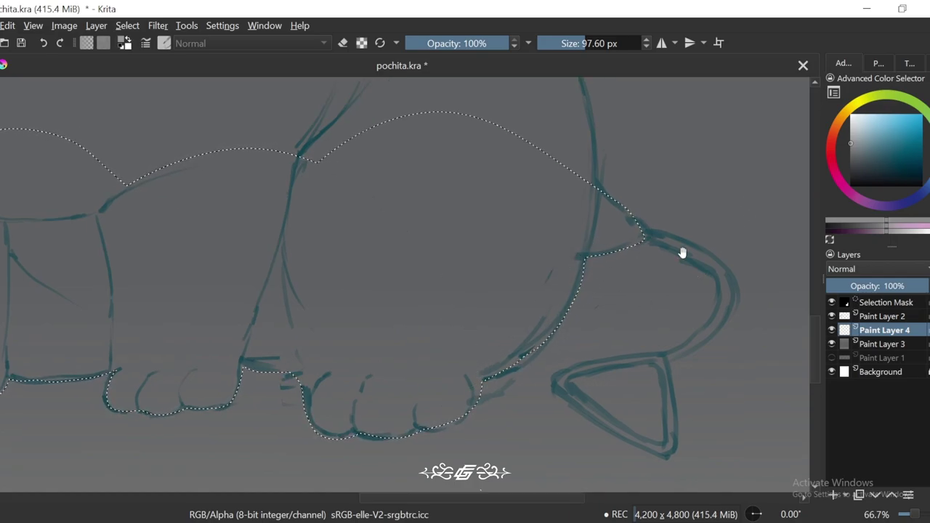
pyautogui.scroll(-2, 504, 216)
pyautogui.scroll(5, 511, 421)
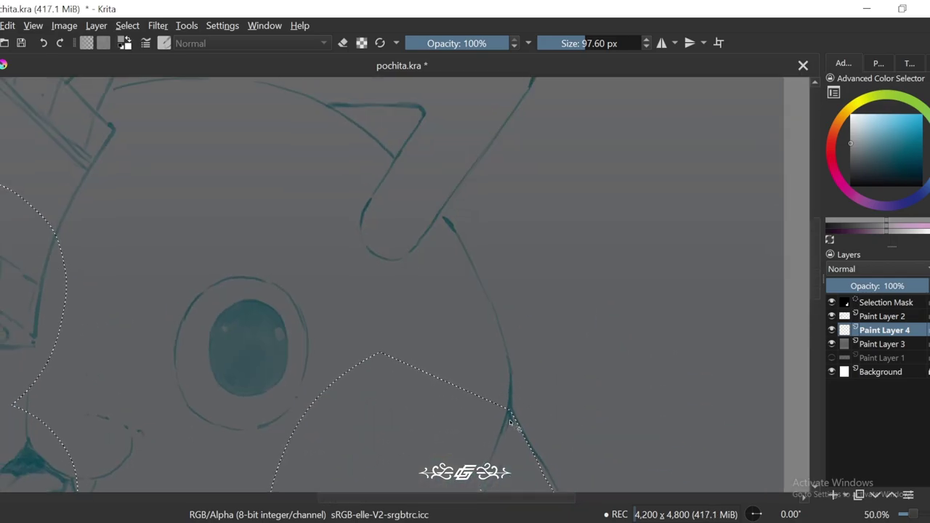
pyautogui.scroll(3, 428, 371)
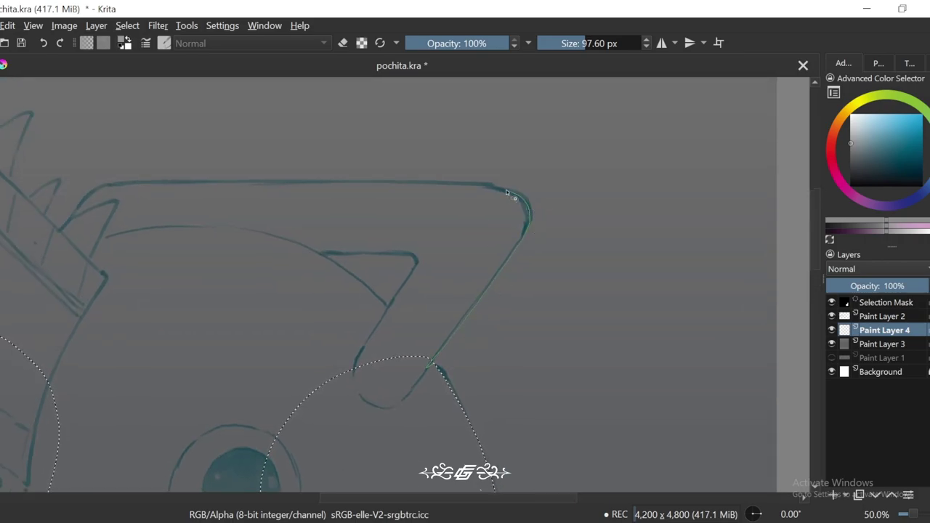
pyautogui.moveTo(87, 195); pyautogui.dragTo(52, 399)
pyautogui.moveTo(473, 315)
pyautogui.mouseDown()
pyautogui.moveTo(501, 263)
pyautogui.moveTo(478, 210)
pyautogui.moveTo(616, 254)
pyautogui.mouseUp()
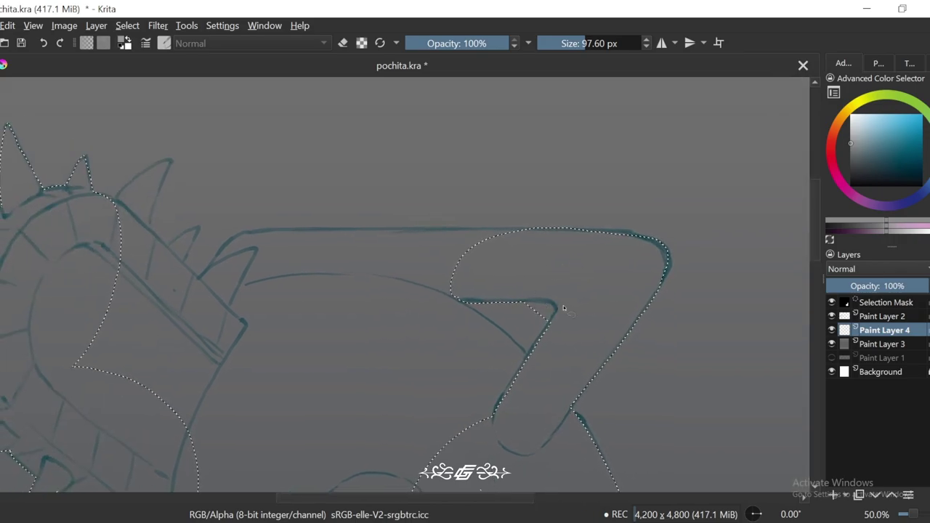
pyautogui.moveTo(532, 304); pyautogui.dragTo(543, 312)
pyautogui.moveTo(526, 357)
pyautogui.mouseDown()
pyautogui.moveTo(592, 290)
pyautogui.moveTo(618, 403)
pyautogui.mouseUp()
pyautogui.moveTo(574, 276)
pyautogui.mouseDown()
pyautogui.moveTo(426, 284)
pyautogui.moveTo(373, 384)
pyautogui.moveTo(473, 276)
pyautogui.moveTo(339, 286)
pyautogui.moveTo(323, 307)
pyautogui.moveTo(343, 426)
pyautogui.moveTo(308, 324)
pyautogui.moveTo(228, 250)
pyautogui.moveTo(244, 461)
pyautogui.moveTo(278, 288)
pyautogui.moveTo(296, 291)
pyautogui.moveTo(307, 220)
pyautogui.moveTo(267, 255)
pyautogui.moveTo(221, 247)
pyautogui.moveTo(266, 205)
pyautogui.moveTo(262, 267)
pyautogui.moveTo(224, 237)
pyautogui.mouseUp()
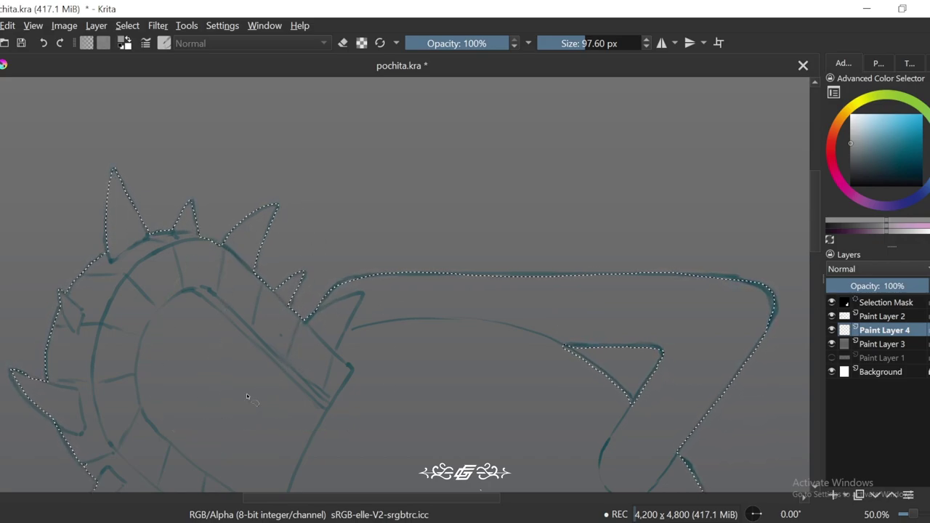
pyautogui.scroll(-1, 565, 286)
pyautogui.scroll(-3, 564, 286)
pyautogui.moveTo(320, 153)
pyautogui.mouseDown()
pyautogui.moveTo(531, 380)
pyautogui.moveTo(313, 242)
pyautogui.mouseUp()
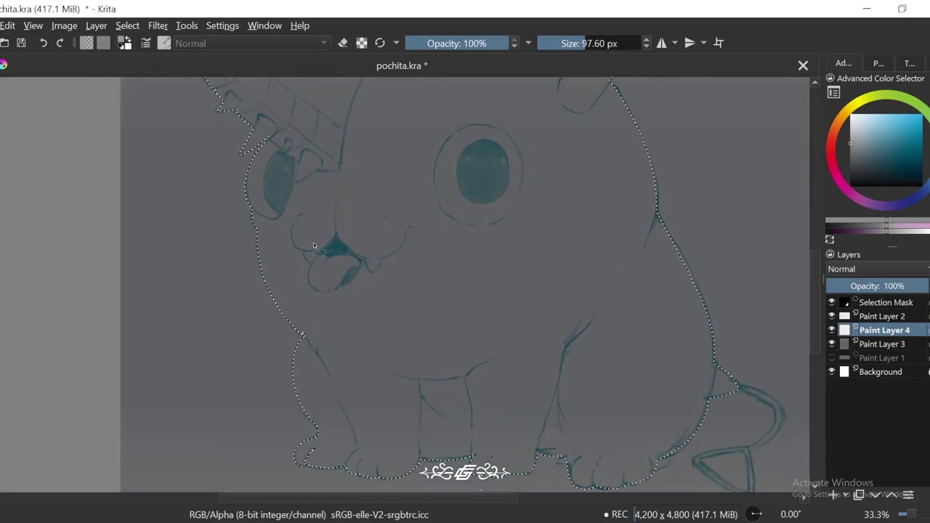
pyautogui.scroll(-2, 314, 242)
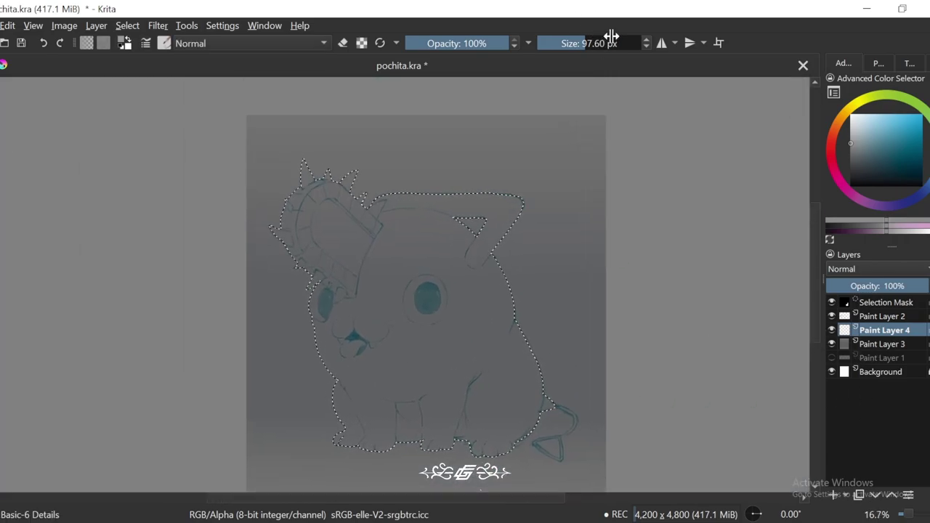
pyautogui.moveTo(613, 42); pyautogui.dragTo(628, 43)
# Step: Paint a light grey base over the selected figure with the 497 px brush, then deselect
pyautogui.moveTo(288, 269)
pyautogui.mouseDown()
pyautogui.moveTo(318, 299)
pyautogui.moveTo(438, 179)
pyautogui.moveTo(361, 264)
pyautogui.moveTo(328, 338)
pyautogui.moveTo(497, 173)
pyautogui.moveTo(310, 374)
pyautogui.moveTo(462, 174)
pyautogui.moveTo(317, 375)
pyautogui.moveTo(494, 208)
pyautogui.moveTo(511, 248)
pyautogui.moveTo(372, 390)
pyautogui.moveTo(529, 282)
pyautogui.moveTo(363, 436)
pyautogui.mouseUp()
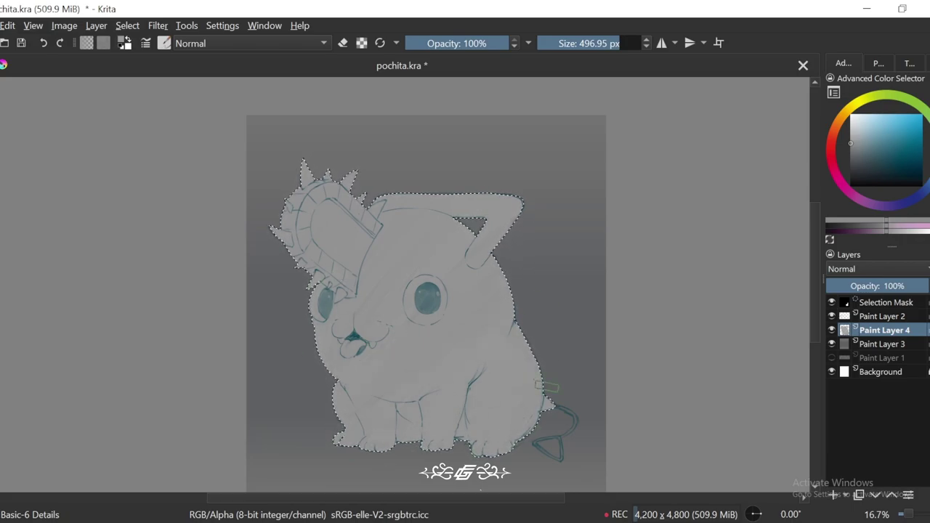
pyautogui.press('-')
pyautogui.hotkey('ctrl', 'shift', 'a')
pyautogui.press('+')
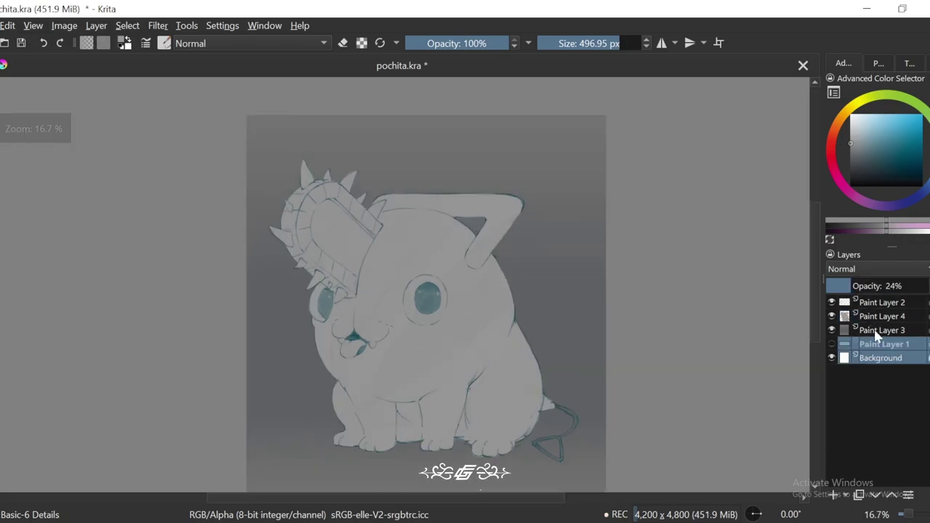
pyautogui.click(872, 303)
# Step: Desaturate the teal sketch lines to grey with HSV Adjustment, Saturation -100
pyautogui.click(160, 27)
pyautogui.moveTo(187, 133)
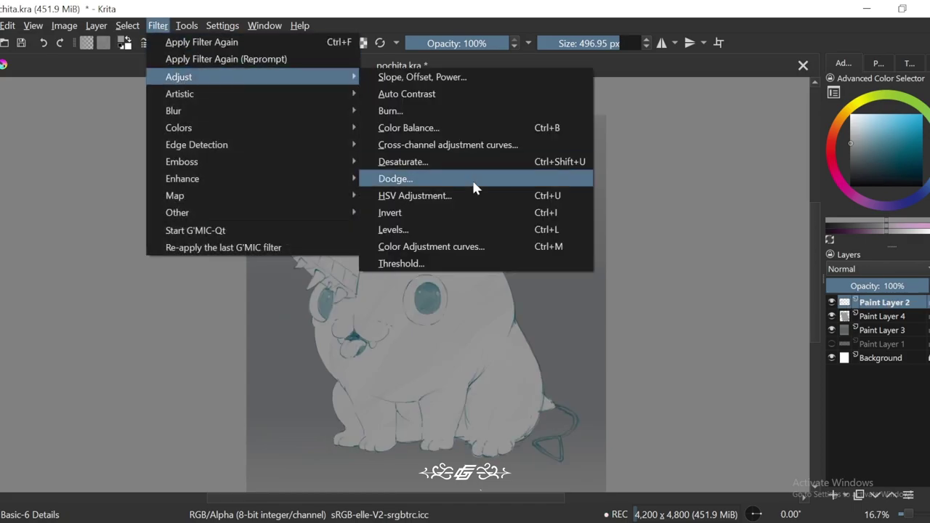
pyautogui.click(473, 196)
pyautogui.moveTo(700, 224); pyautogui.dragTo(421, 322)
pyautogui.press('Return')
pyautogui.press('-')
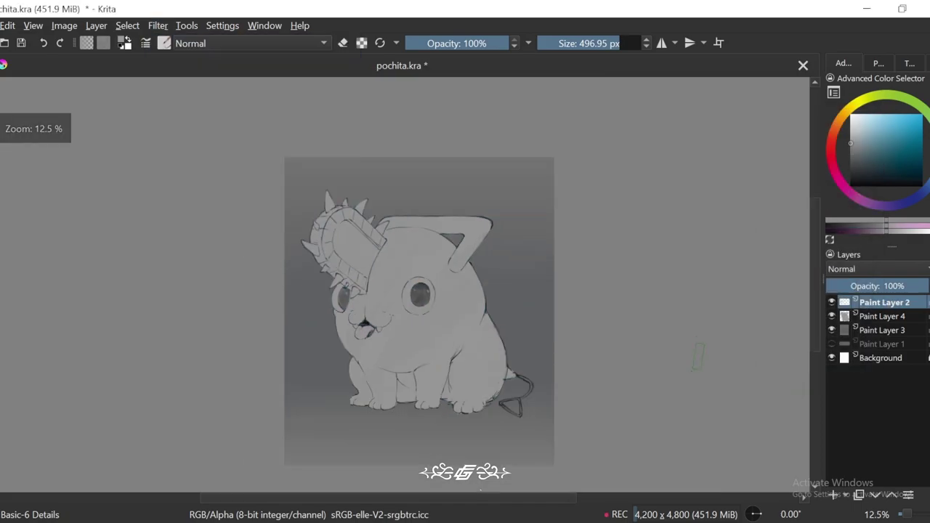
pyautogui.press('+')
# Step: Add Paint Layer 5 and group it with Paint Layer 4 as Group 6
pyautogui.click(876, 319)
pyautogui.click(831, 317)
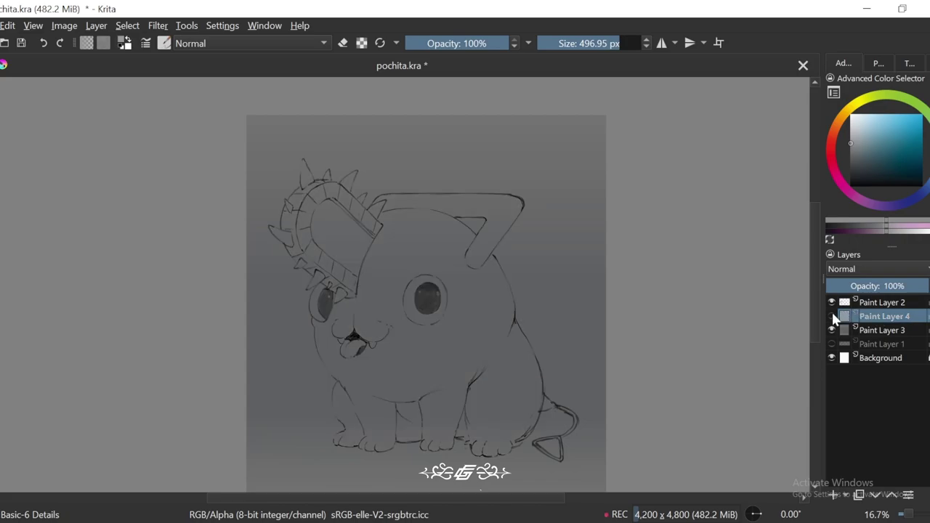
pyautogui.click(831, 317)
pyautogui.click(834, 495)
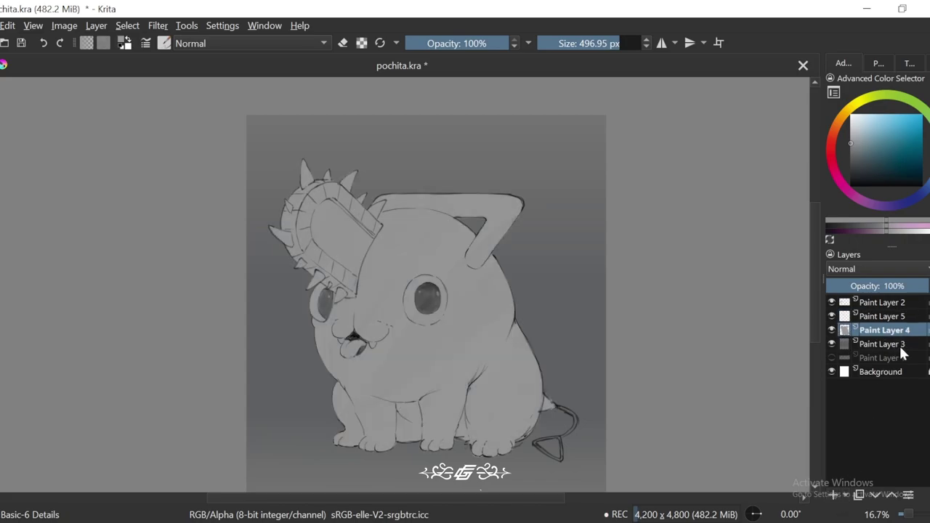
pyautogui.hotkey('ctrl', 'g')
pyautogui.hotkey('ctrl', 'z')
pyautogui.click(847, 317)
pyautogui.hotkey('ctrl', 'g')
pyautogui.click(900, 343)
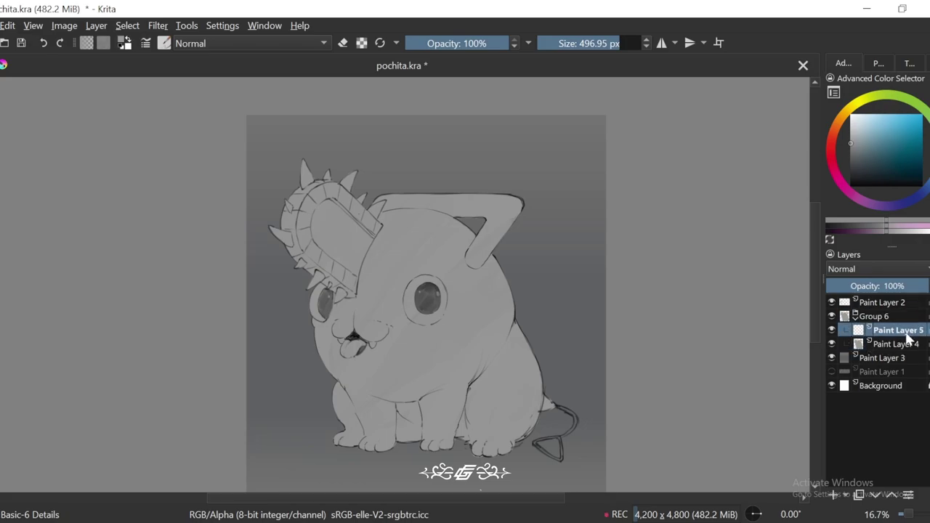
pyautogui.press('+')
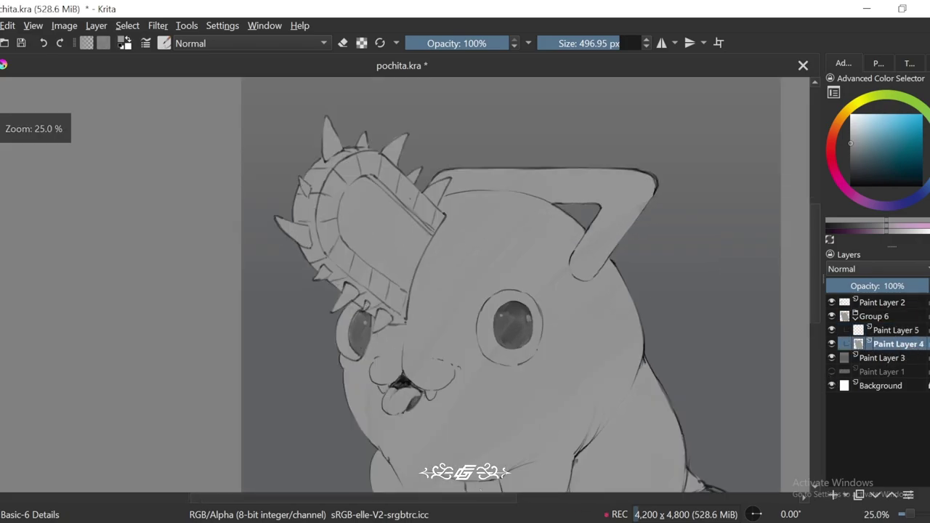
pyautogui.click(857, 197)
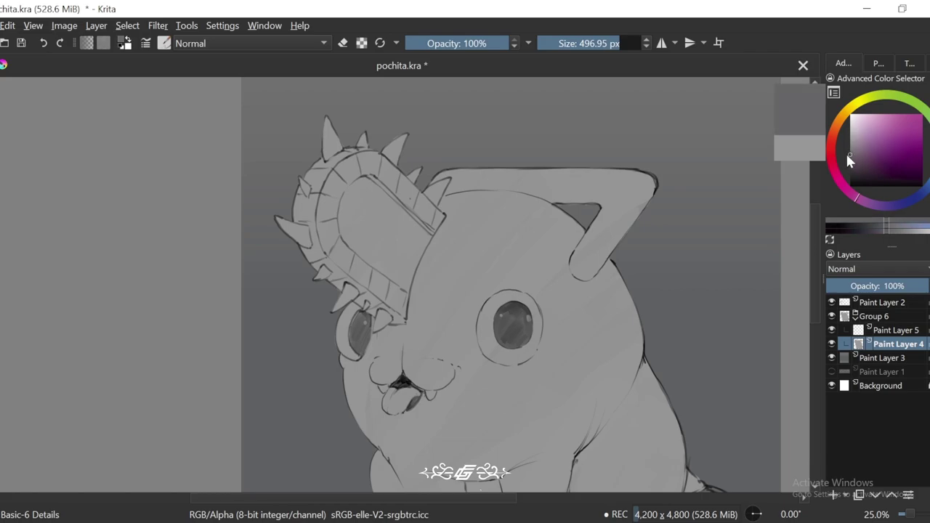
# Step: Paint the L-shaped pull handle dark grey, darkening its upper edge and corner
pyautogui.press('+')
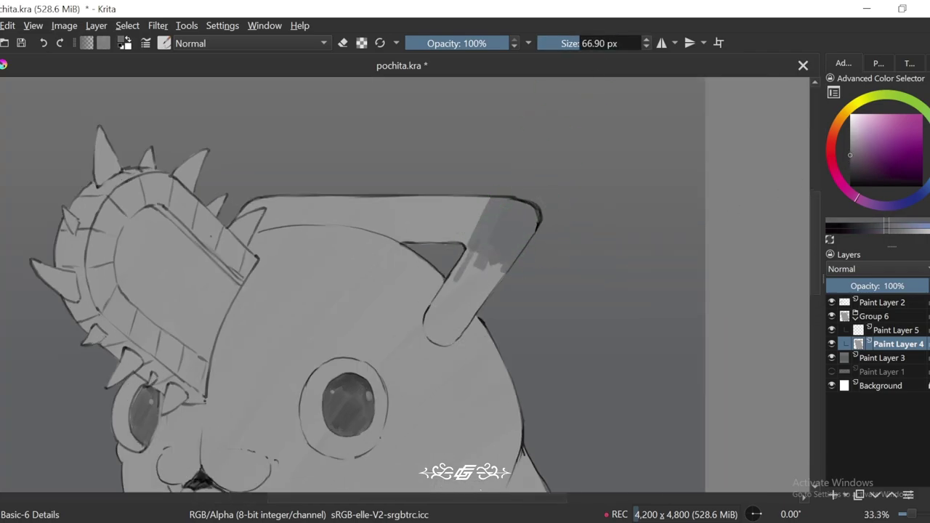
pyautogui.moveTo(440, 340)
pyautogui.mouseDown()
pyautogui.moveTo(487, 276)
pyautogui.moveTo(469, 258)
pyautogui.mouseUp()
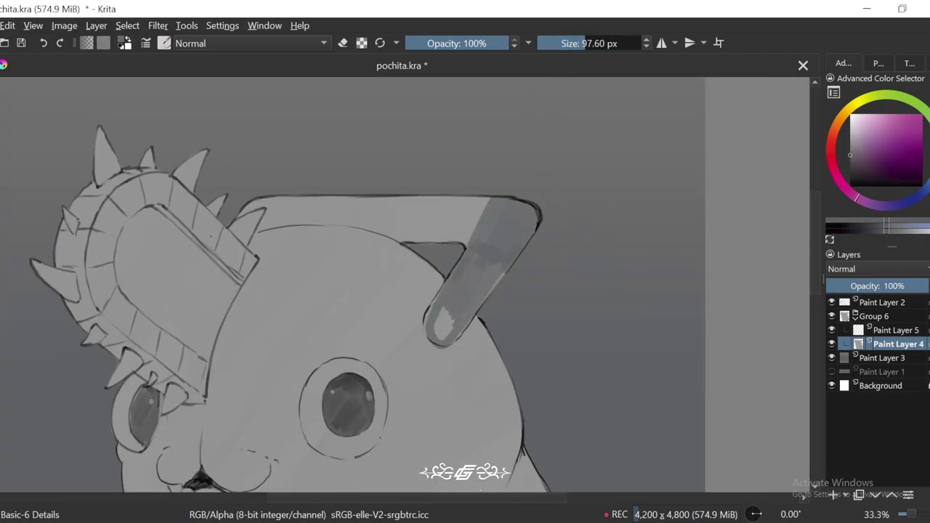
pyautogui.press('+')
pyautogui.press('4')
pyautogui.press('4')
pyautogui.press('4')
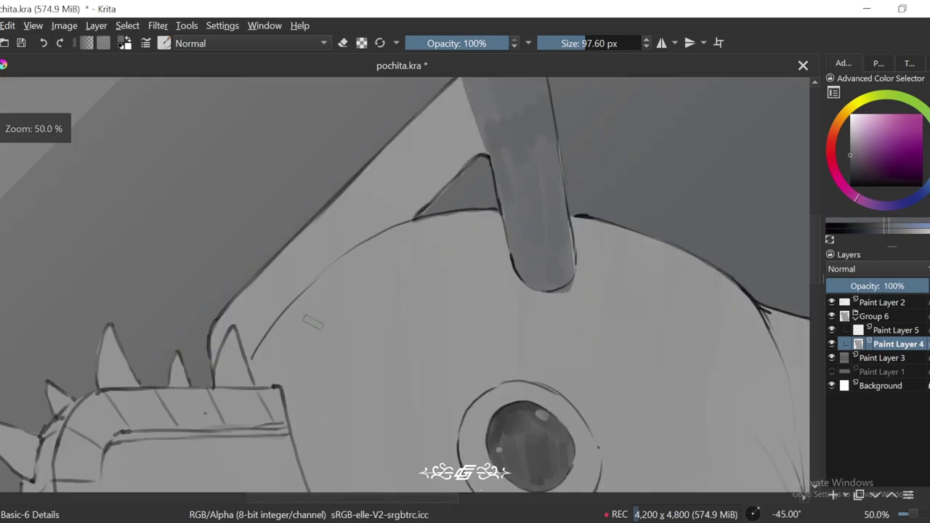
pyautogui.moveTo(249, 285)
pyautogui.mouseDown()
pyautogui.moveTo(465, 86)
pyautogui.moveTo(483, 167)
pyautogui.moveTo(432, 197)
pyautogui.moveTo(253, 354)
pyautogui.moveTo(363, 218)
pyautogui.moveTo(410, 218)
pyautogui.mouseUp()
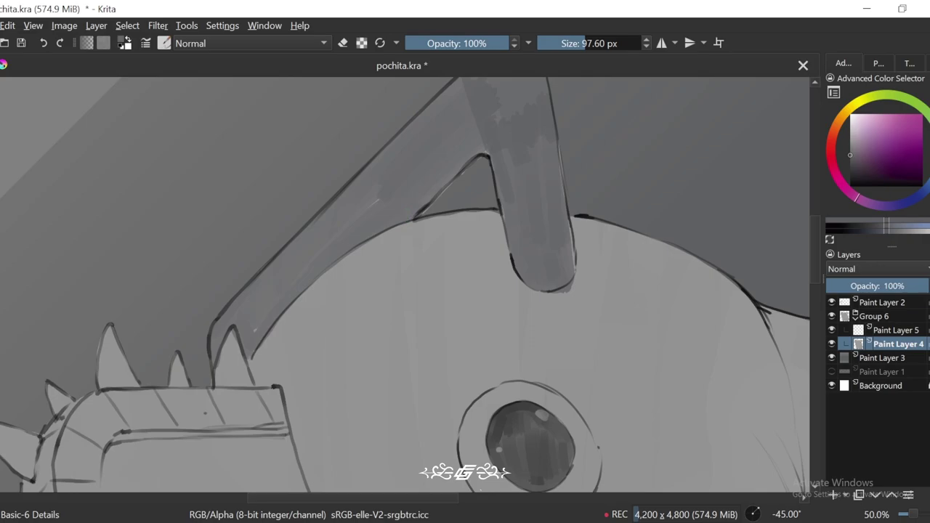
pyautogui.press('-')
pyautogui.press('-')
pyautogui.press('-')
pyautogui.press('-')
pyautogui.press('+')
pyautogui.press('+')
pyautogui.press('6')
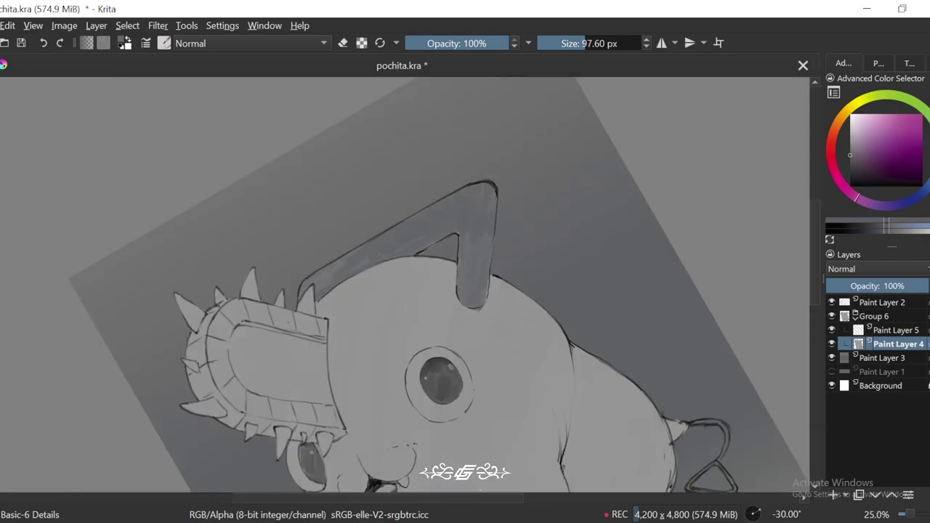
pyautogui.press('-')
pyautogui.press('-')
pyautogui.press('5')
pyautogui.press('+')
pyautogui.click(881, 358)
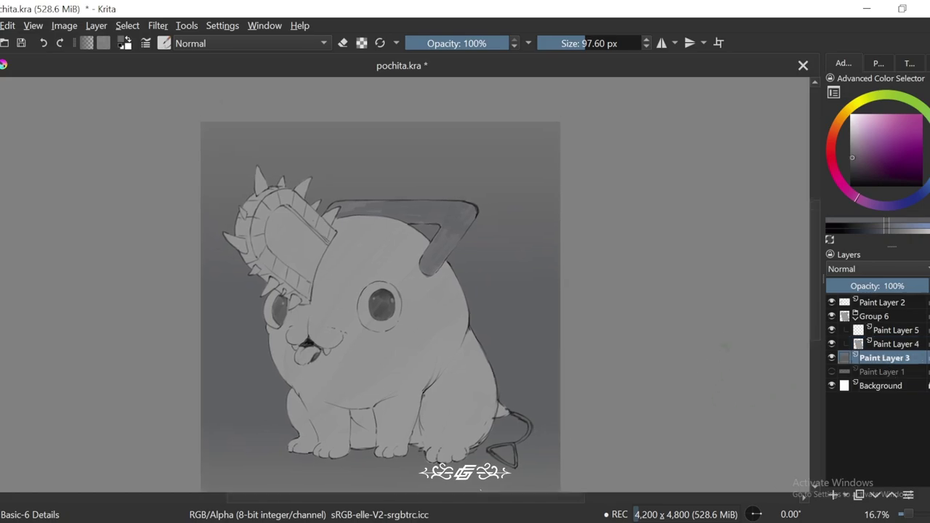
pyautogui.scroll(-3, 538, 356)
pyautogui.press('-')
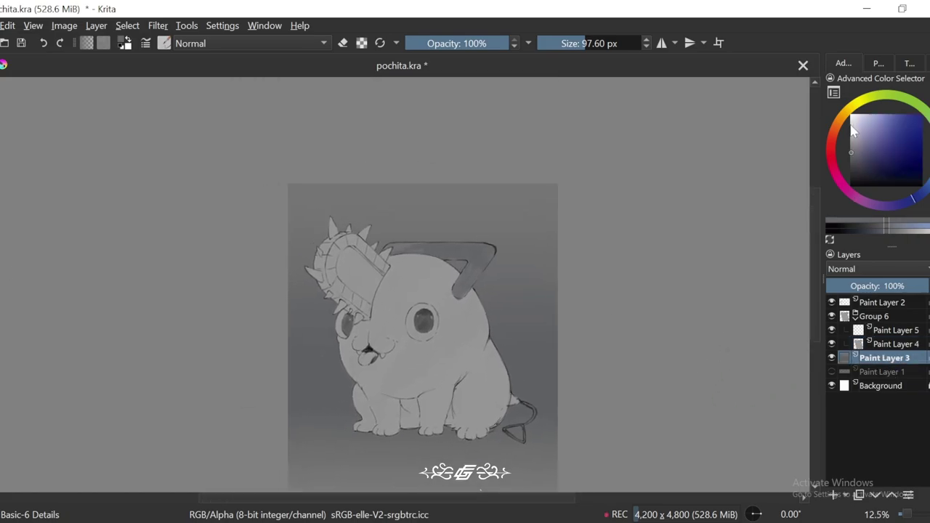
pyautogui.moveTo(499, 427)
pyautogui.mouseDown()
pyautogui.moveTo(546, 386)
pyautogui.moveTo(532, 403)
pyautogui.mouseUp()
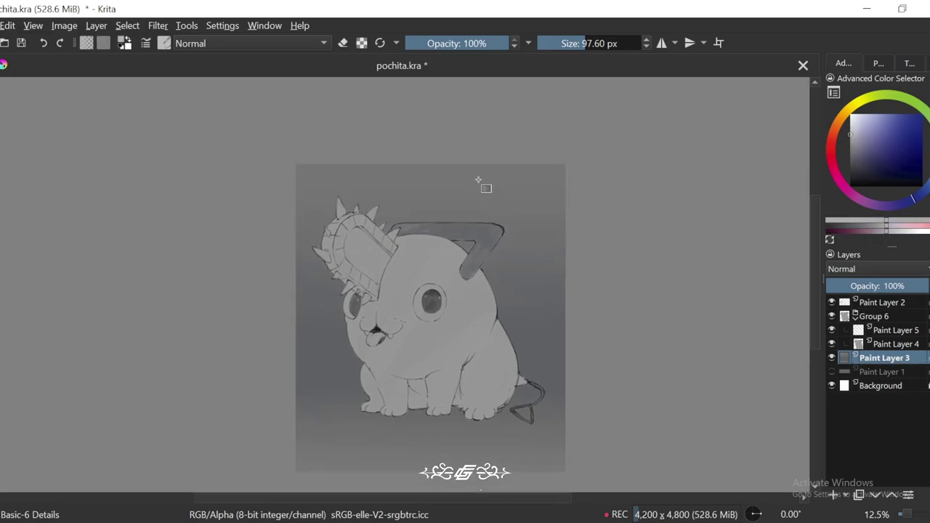
pyautogui.keyDown('ctrl'); pyautogui.click(529, 282); pyautogui.keyUp('ctrl')
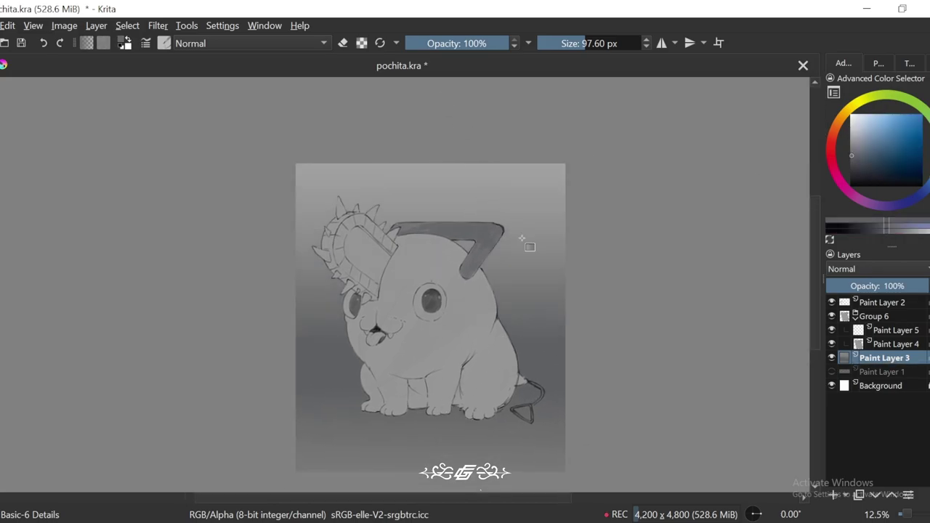
pyautogui.keyDown('ctrl'); pyautogui.click(469, 377); pyautogui.keyUp('ctrl')
pyautogui.press('-')
pyautogui.press('4')
pyautogui.press('+')
pyautogui.press('+')
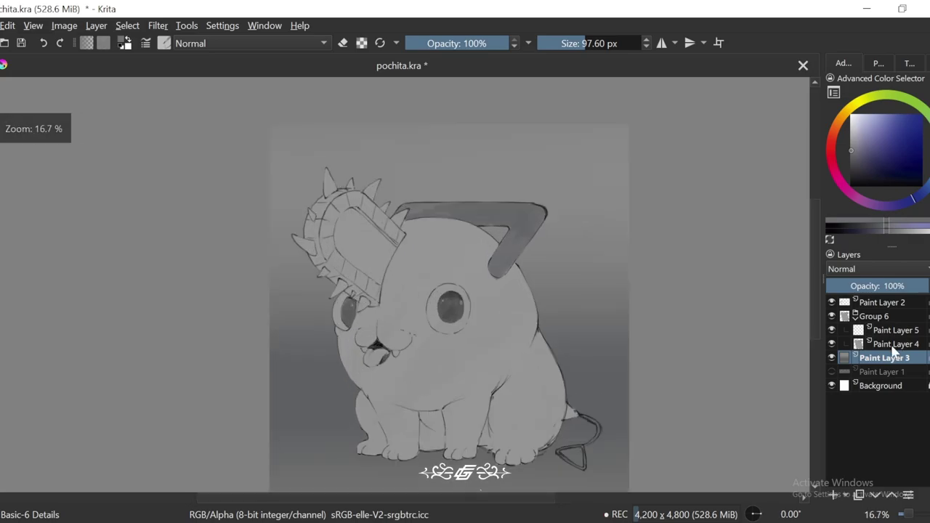
pyautogui.press('pageup')
pyautogui.press('+')
pyautogui.press('+')
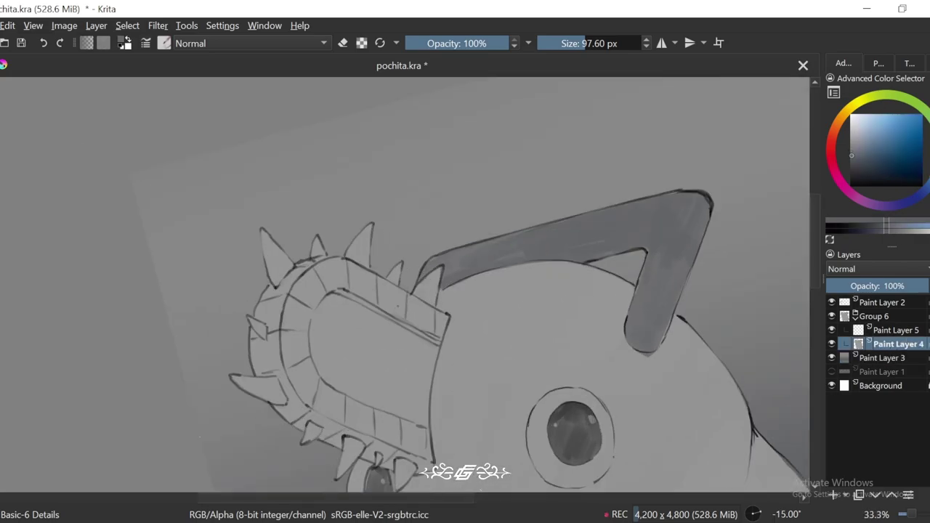
# Step: Brighten the white rims of the right and left eyes
pyautogui.press('5')
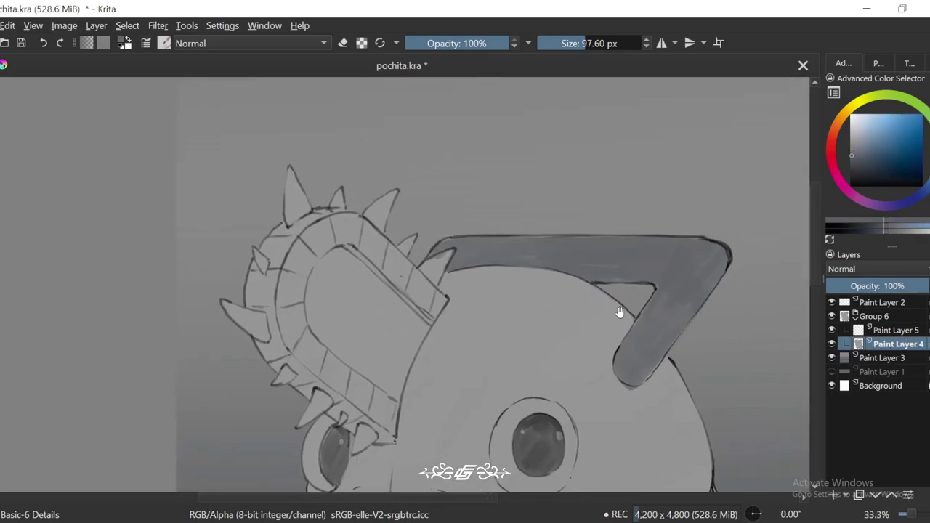
pyautogui.press('+')
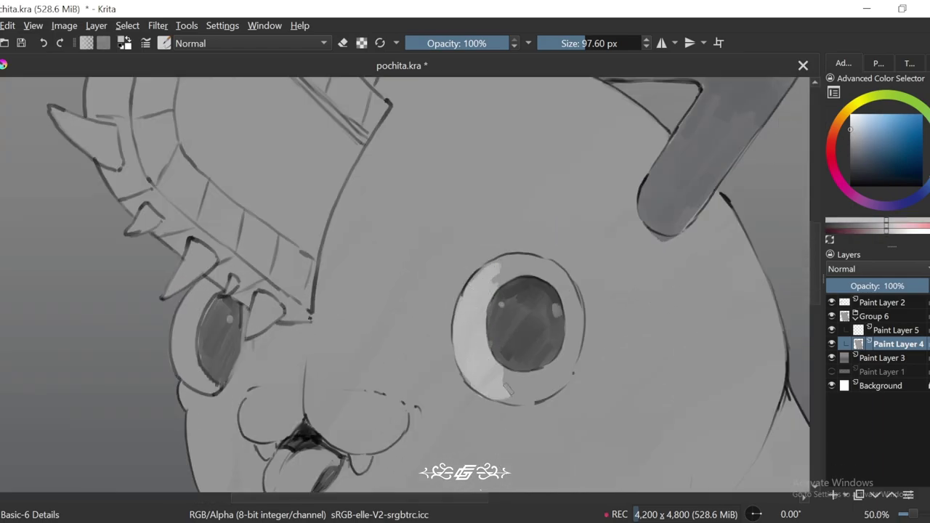
pyautogui.moveTo(561, 365); pyautogui.dragTo(493, 269)
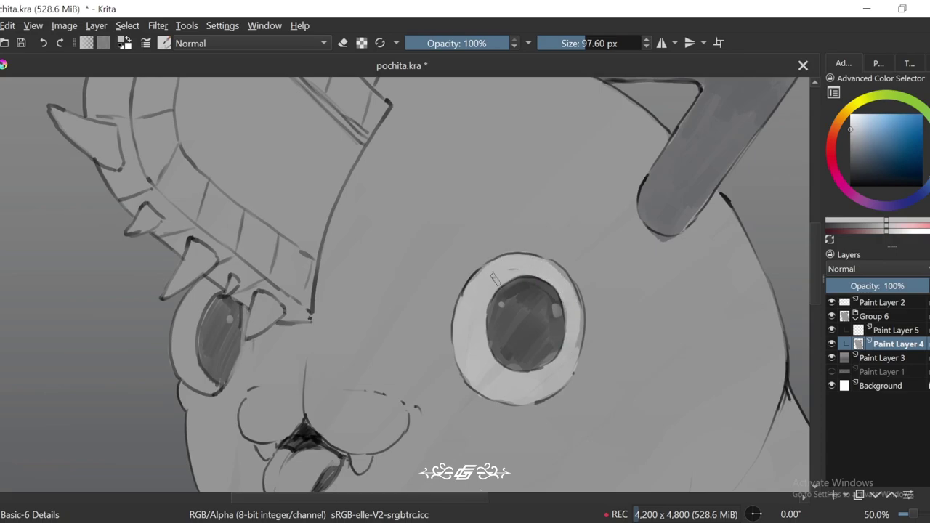
pyautogui.moveTo(576, 313)
pyautogui.mouseDown()
pyautogui.moveTo(538, 331)
pyautogui.moveTo(502, 305)
pyautogui.mouseUp()
pyautogui.press('-')
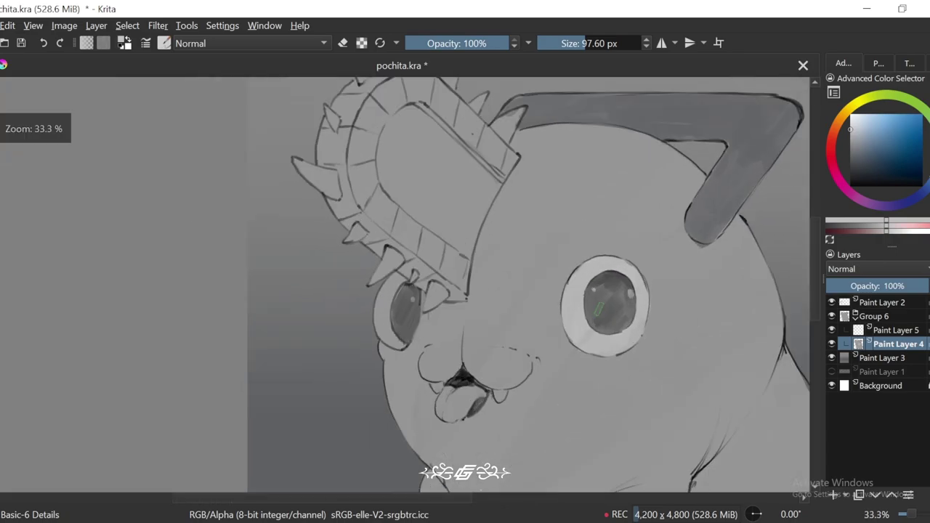
pyautogui.press('+')
pyautogui.press('+')
pyautogui.moveTo(398, 271)
pyautogui.mouseDown()
pyautogui.moveTo(378, 392)
pyautogui.moveTo(422, 313)
pyautogui.moveTo(429, 349)
pyautogui.mouseUp()
pyautogui.press('-')
pyautogui.press('-')
pyautogui.press('-')
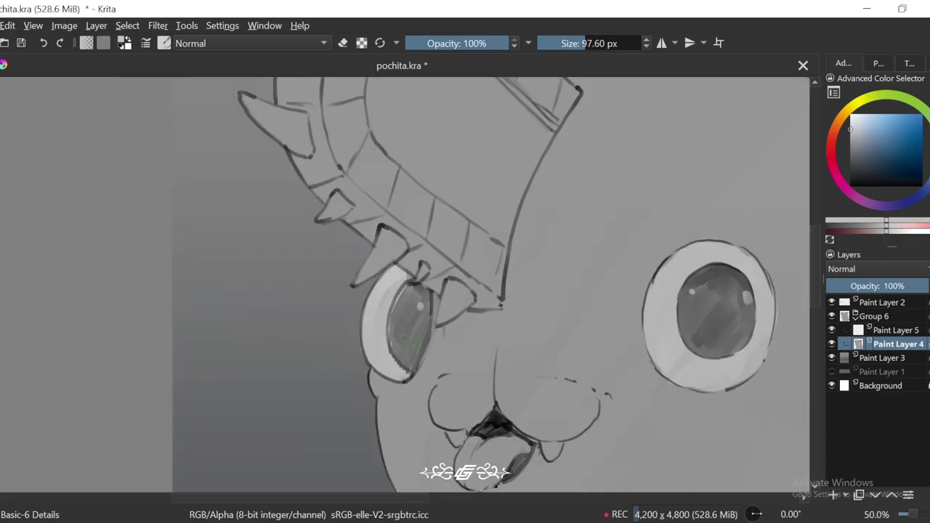
# Step: Brush darker grey shading onto the tongue, mostly along its left side
pyautogui.press('+')
pyautogui.press('+')
pyautogui.press('+')
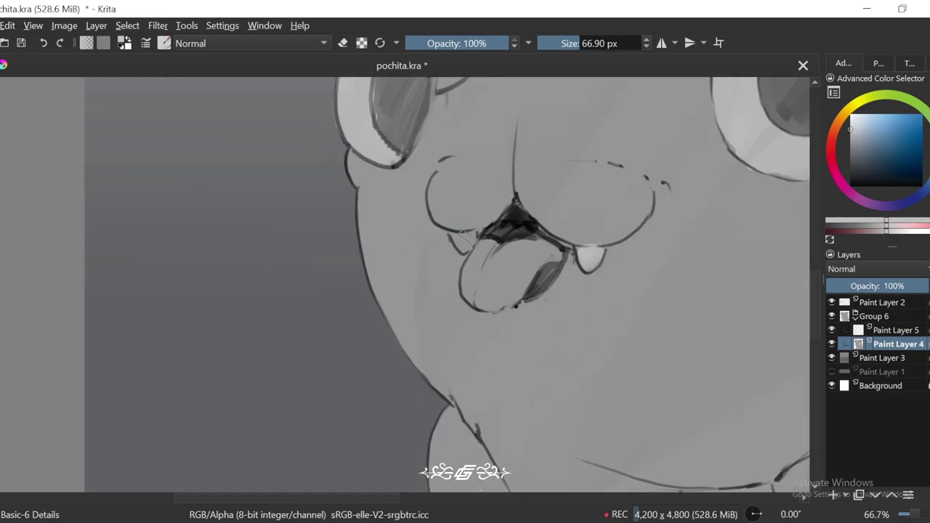
pyautogui.press('-')
pyautogui.press('-')
pyautogui.press('-')
pyautogui.press('-')
pyautogui.press('+')
pyautogui.press('+')
pyautogui.press('+')
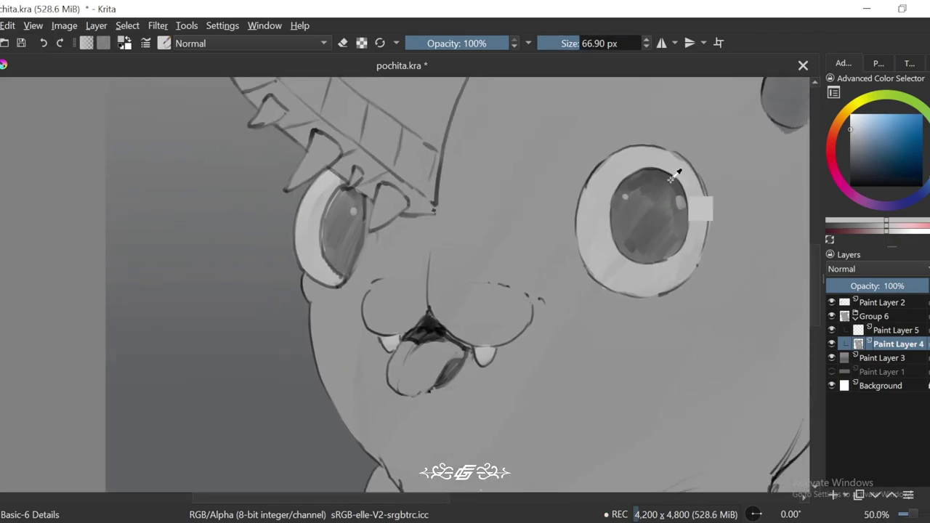
pyautogui.press('+')
pyautogui.moveTo(396, 336)
pyautogui.mouseDown()
pyautogui.moveTo(428, 381)
pyautogui.moveTo(451, 360)
pyautogui.mouseUp()
pyautogui.moveTo(391, 392); pyautogui.dragTo(413, 328)
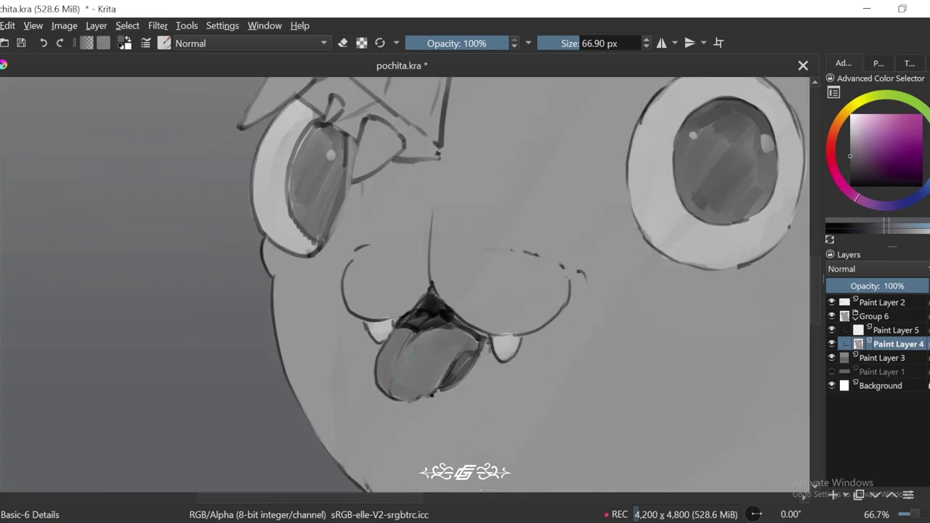
pyautogui.press('-')
pyautogui.press('-')
pyautogui.press('-')
pyautogui.press('-')
pyautogui.press('-')
pyautogui.press('+')
pyautogui.press('+')
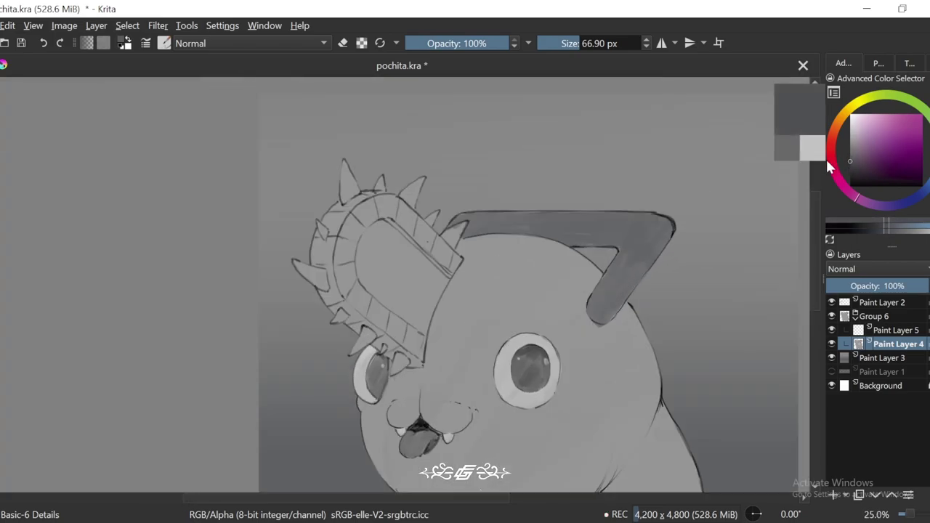
# Step: Shade the head band's inner left edge and top inner arc with grey strokes
pyautogui.press('+')
pyautogui.press('6')
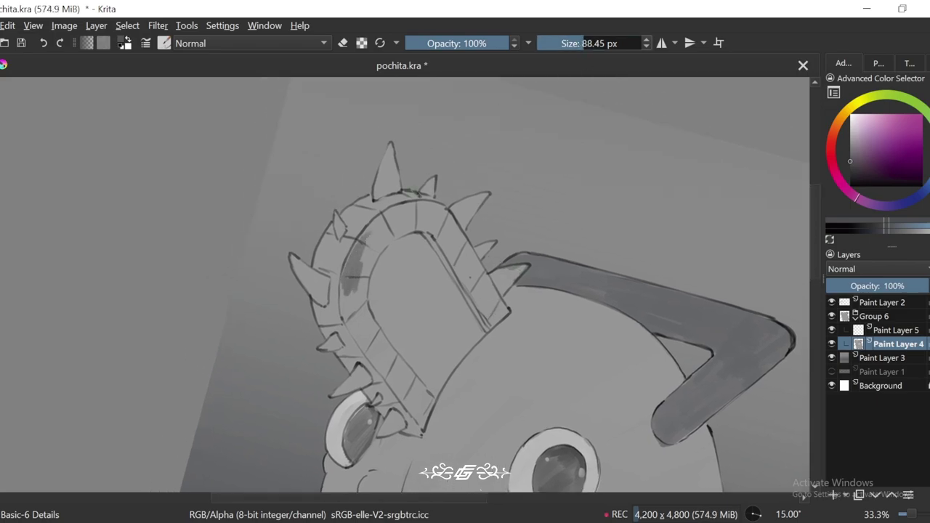
pyautogui.moveTo(391, 208); pyautogui.dragTo(363, 271)
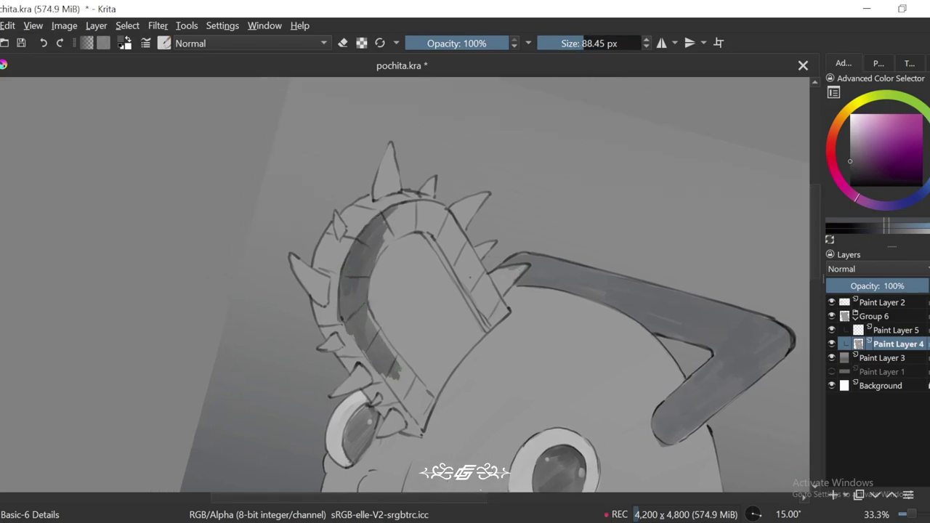
pyautogui.press('6')
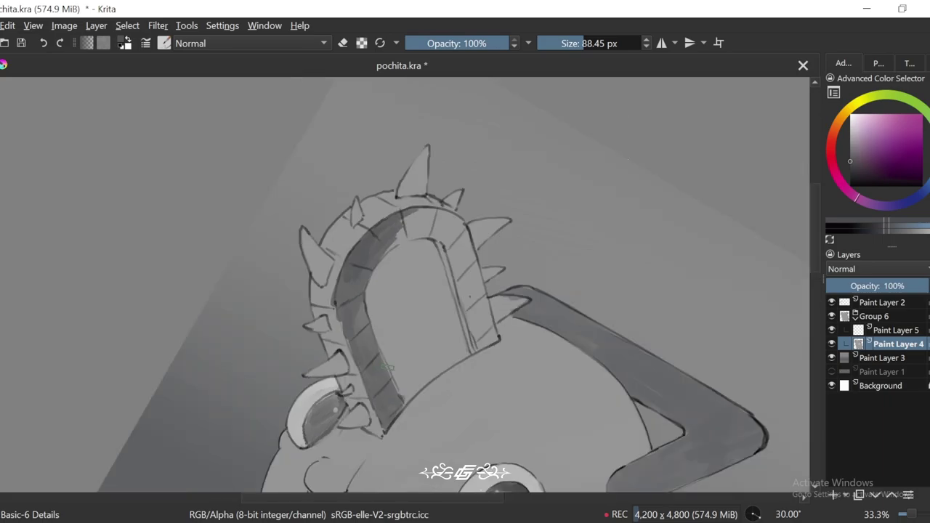
pyautogui.moveTo(411, 217)
pyautogui.mouseDown()
pyautogui.moveTo(389, 251)
pyautogui.moveTo(444, 209)
pyautogui.mouseUp()
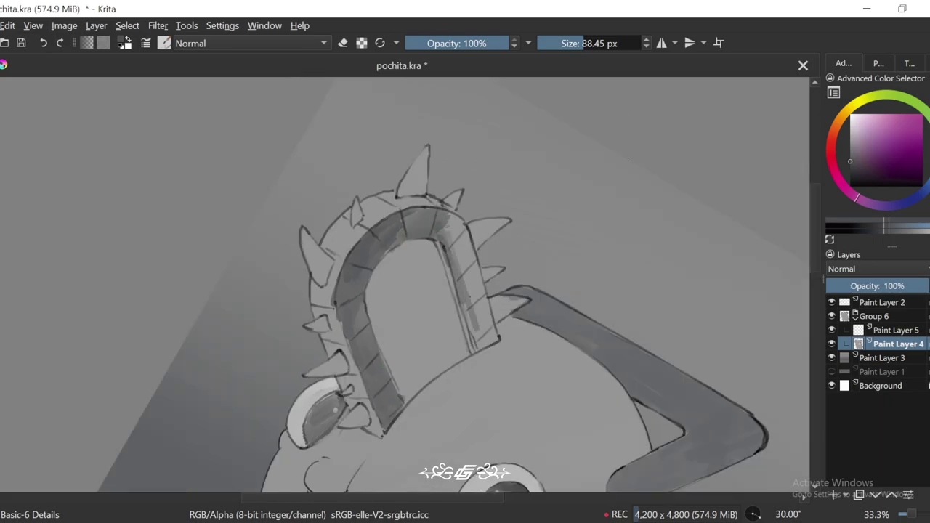
# Step: Sample a grey from the band and shade its left spiky section
pyautogui.press('5')
pyautogui.press('-')
pyautogui.press('-')
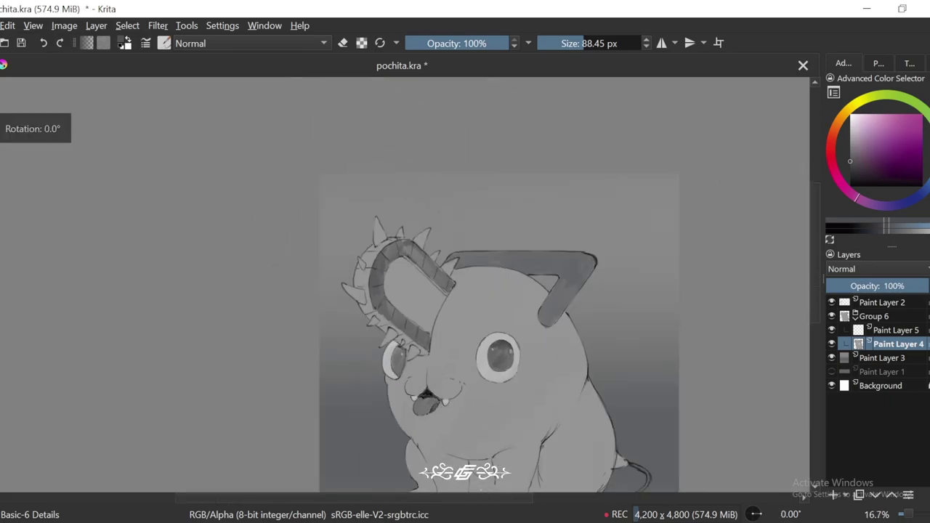
pyautogui.press('+')
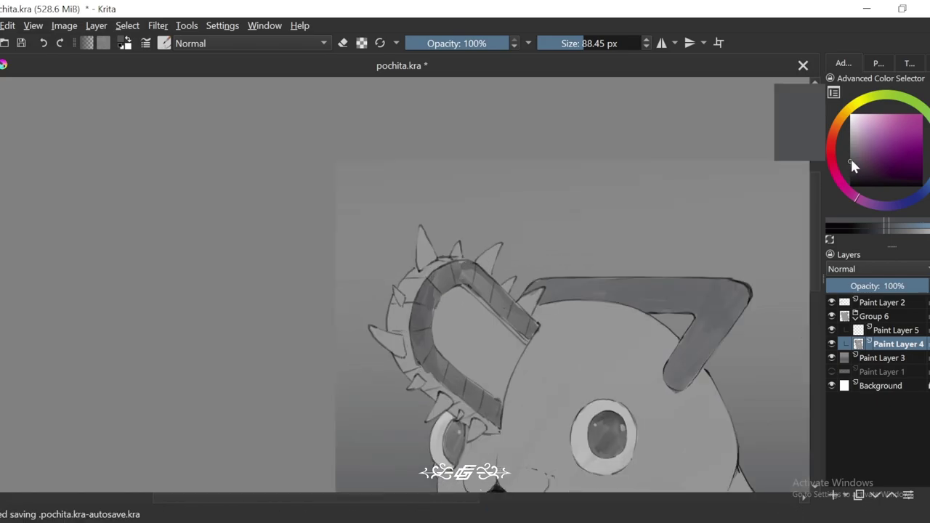
pyautogui.press('+')
pyautogui.press('+')
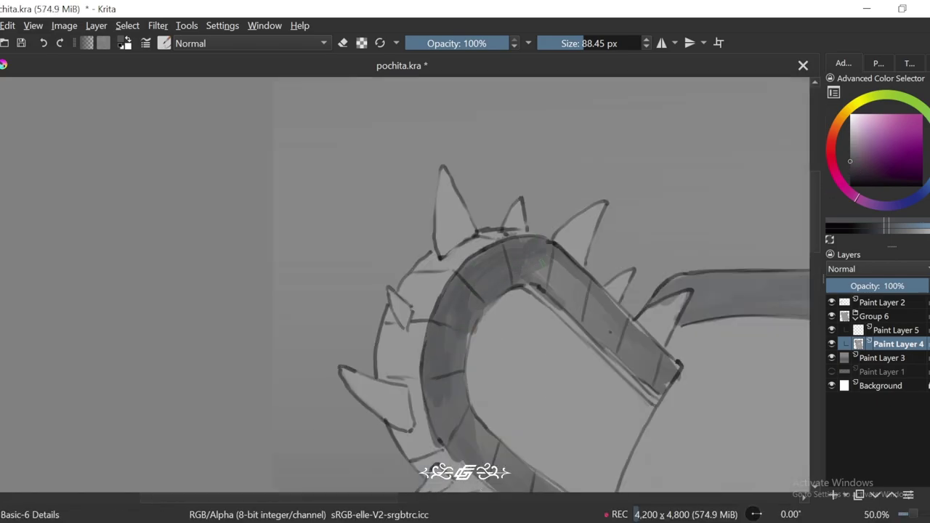
pyautogui.moveTo(575, 289); pyautogui.dragTo(499, 221)
pyautogui.moveTo(470, 298); pyautogui.dragTo(562, 286)
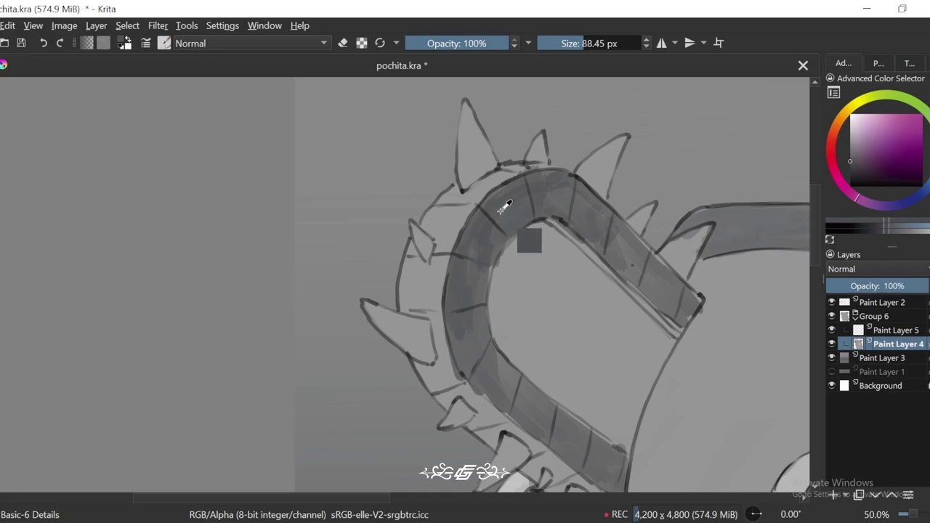
pyautogui.keyDown('ctrl'); pyautogui.click(527, 237); pyautogui.keyUp('ctrl')
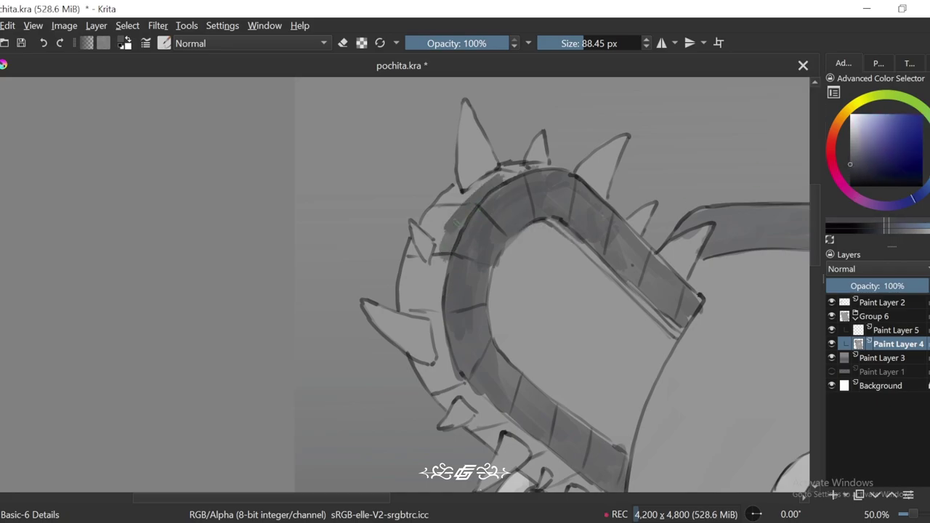
pyautogui.moveTo(412, 240)
pyautogui.mouseDown()
pyautogui.moveTo(405, 298)
pyautogui.moveTo(462, 228)
pyautogui.moveTo(441, 271)
pyautogui.mouseUp()
pyautogui.press('6')
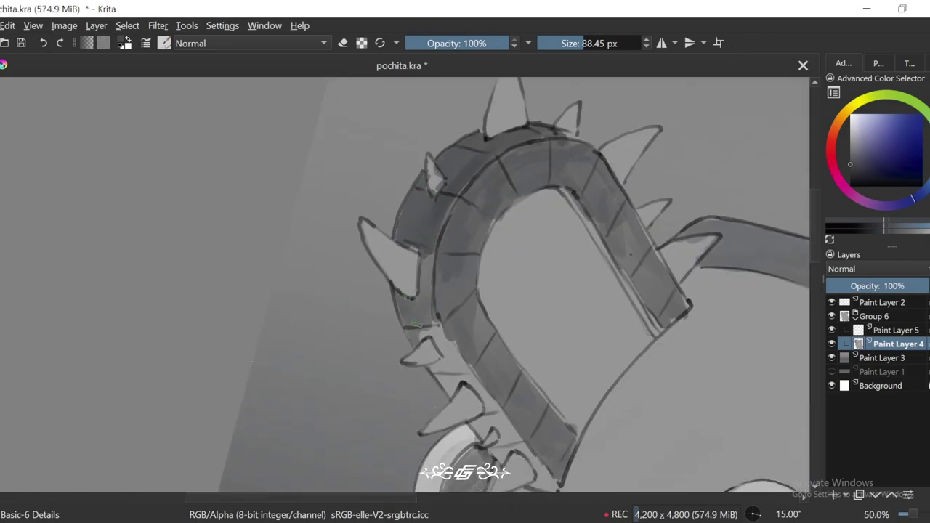
pyautogui.moveTo(461, 284); pyautogui.dragTo(419, 199)
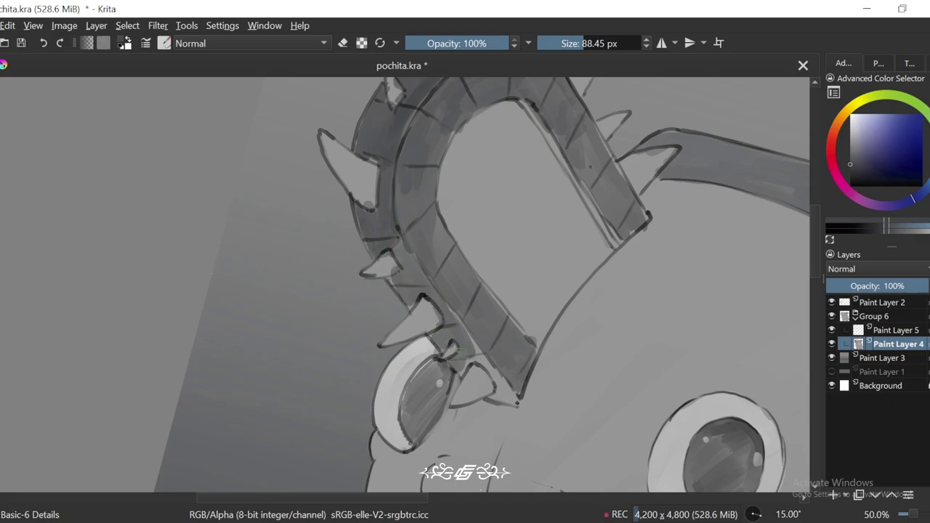
pyautogui.press('5')
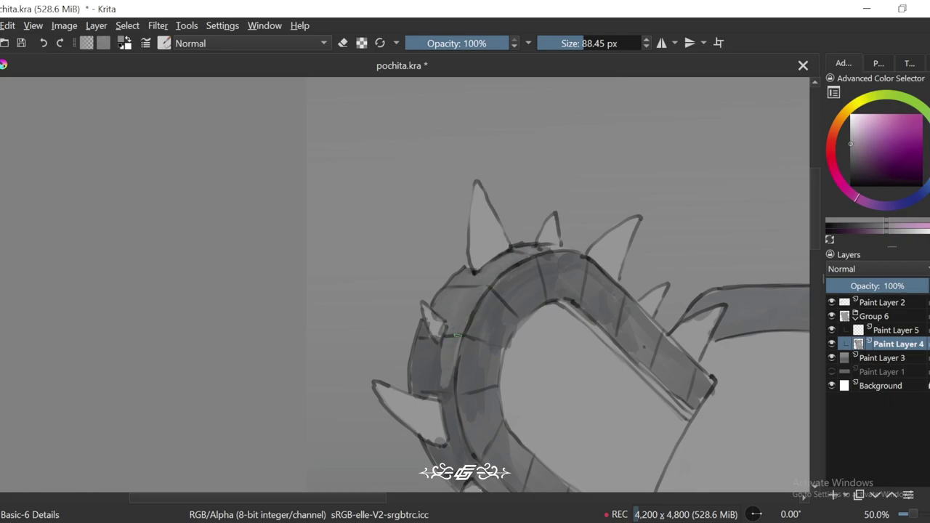
pyautogui.moveTo(465, 291); pyautogui.dragTo(433, 123)
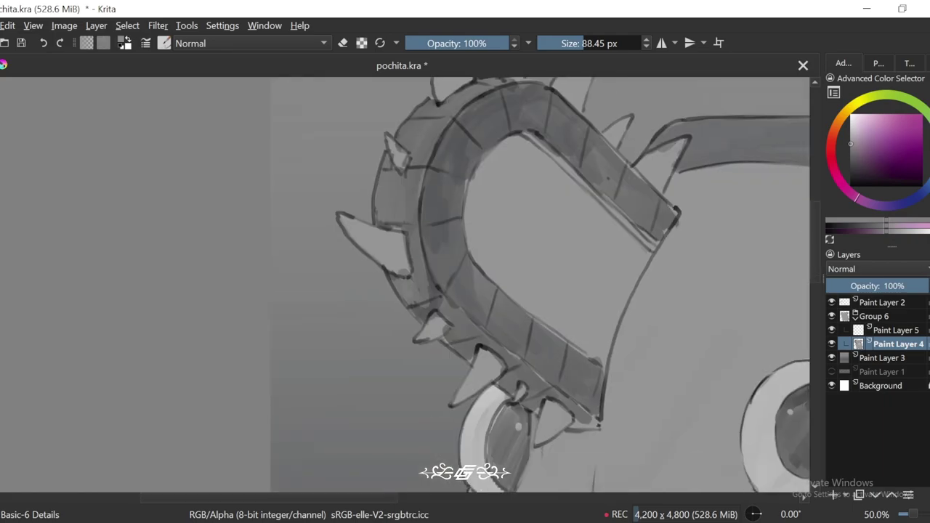
pyautogui.press('6')
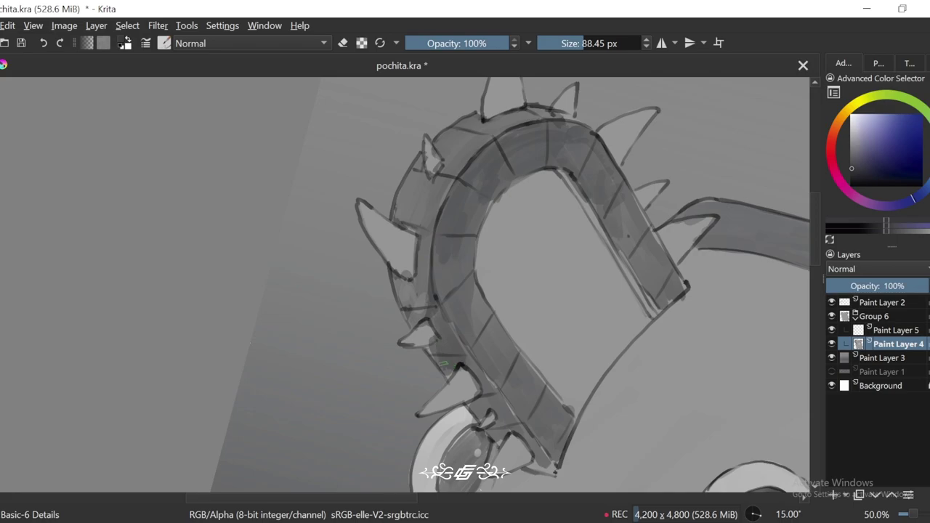
pyautogui.press('5')
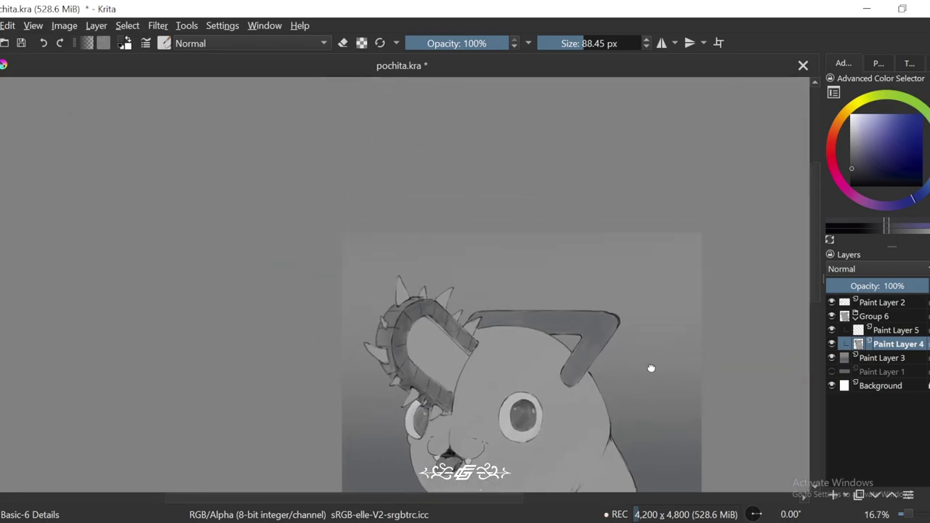
# Step: Darken the pupils of both the larger and the smaller eye
pyautogui.press('4')
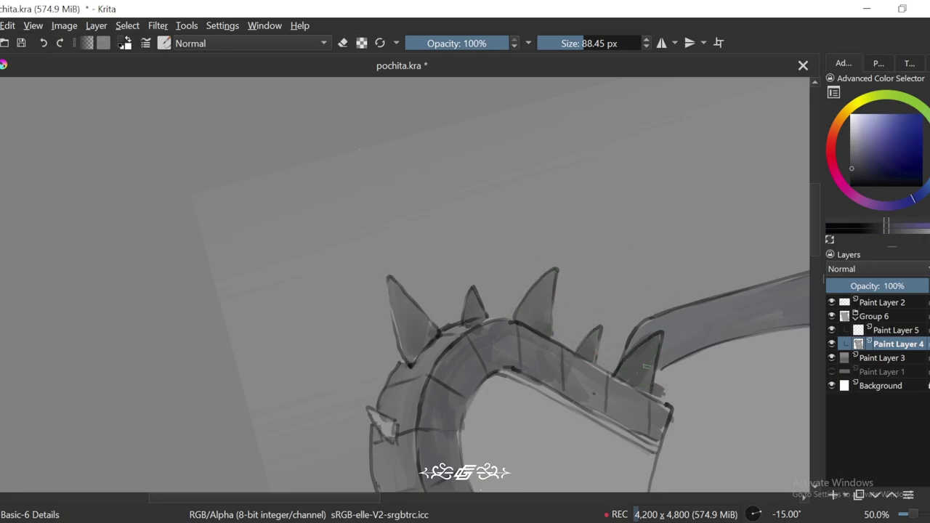
pyautogui.press('-')
pyautogui.press('+')
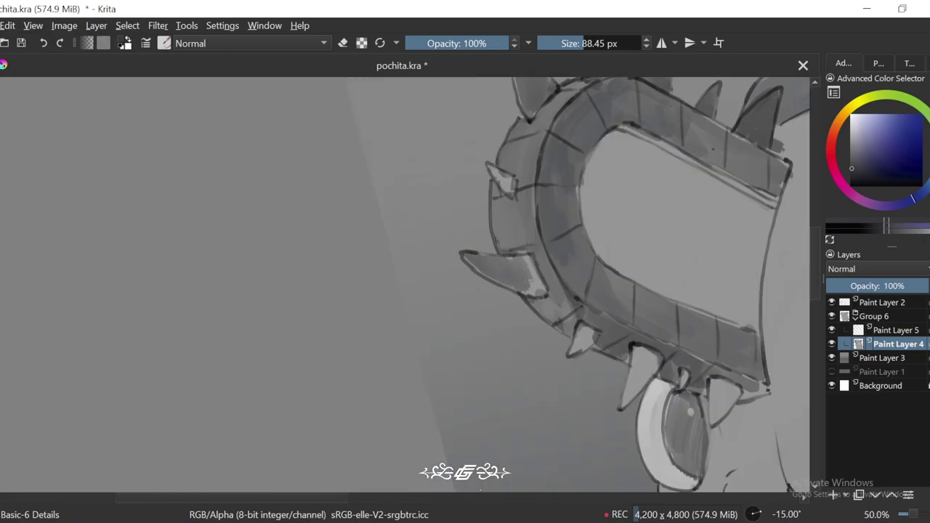
pyautogui.scroll(-1, 579, 318)
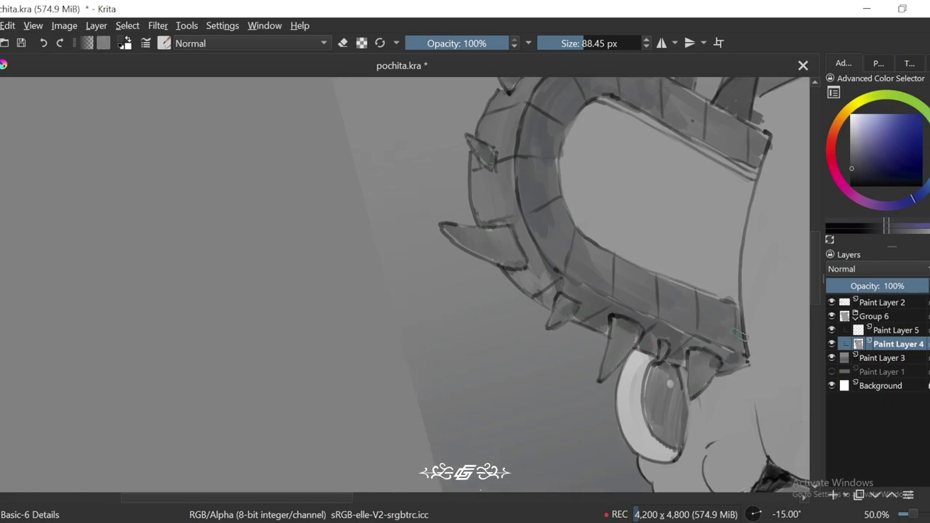
pyautogui.press('-')
pyautogui.press('-')
pyautogui.press('-')
pyautogui.press('-')
pyautogui.press('-')
pyautogui.press('+')
pyautogui.press('+')
pyautogui.press('5')
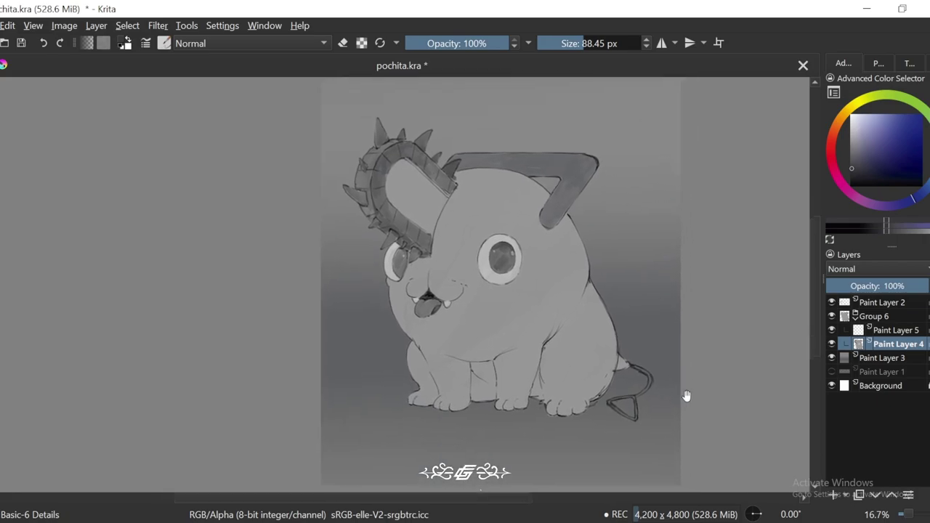
pyautogui.press('+')
pyautogui.press('+')
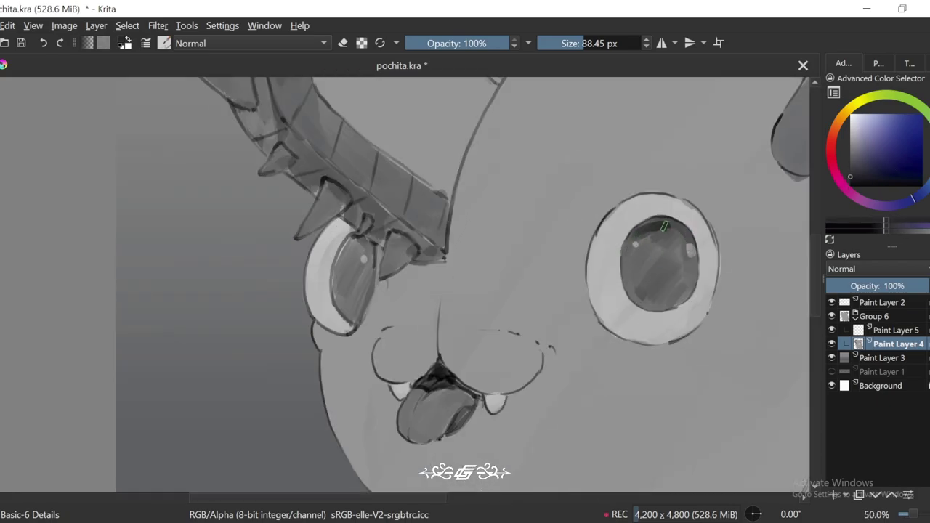
pyautogui.moveTo(650, 255); pyautogui.dragTo(662, 301)
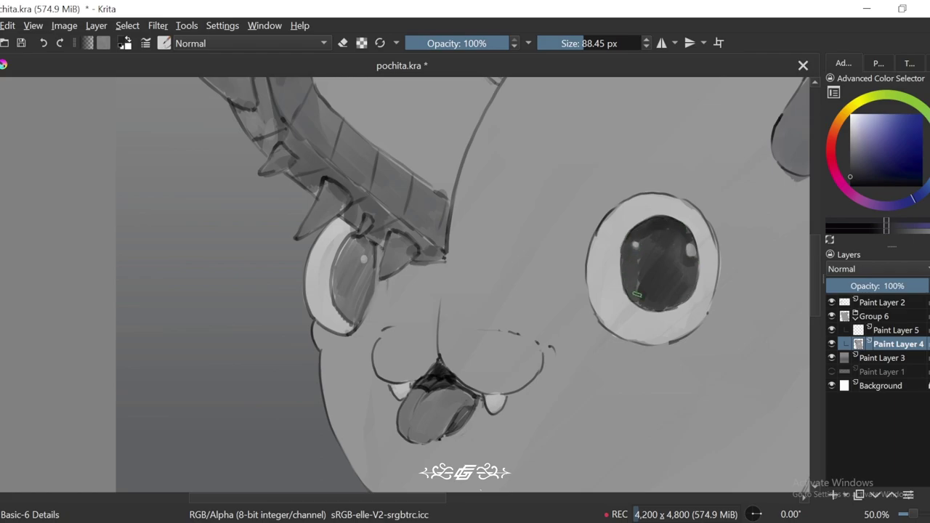
pyautogui.moveTo(637, 294); pyautogui.dragTo(760, 272)
pyautogui.press('+')
pyautogui.moveTo(480, 295); pyautogui.dragTo(496, 242)
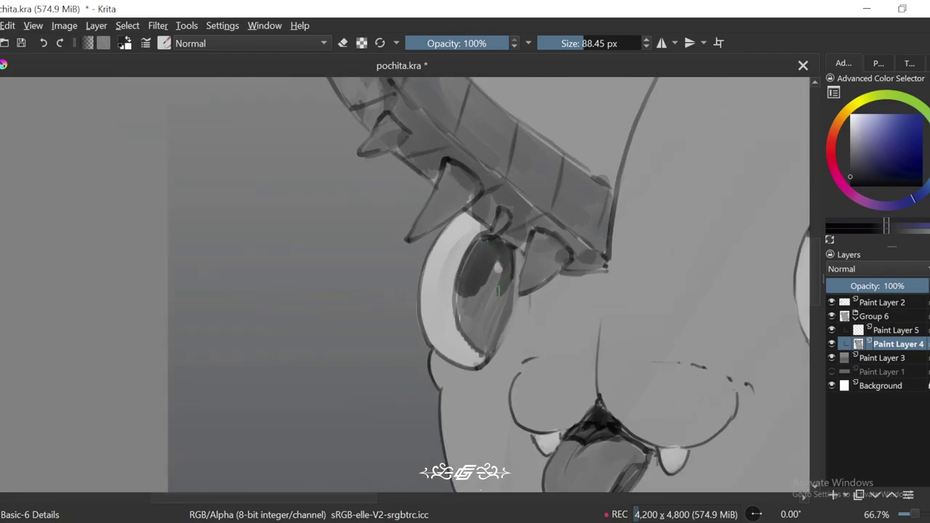
# Step: Pick a new shading grey and darken the horn's lower arm and upper part
pyautogui.press('-')
pyautogui.press('-')
pyautogui.press('-')
pyautogui.press('-')
pyautogui.press('-')
pyautogui.press('-')
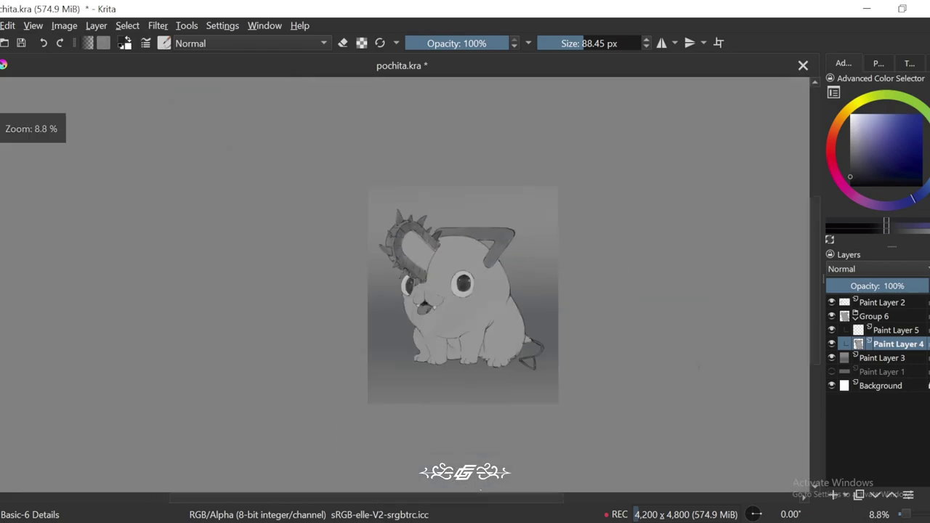
pyautogui.press('+')
pyautogui.press('+')
pyautogui.press('+')
pyautogui.press('+')
pyautogui.click(850, 161)
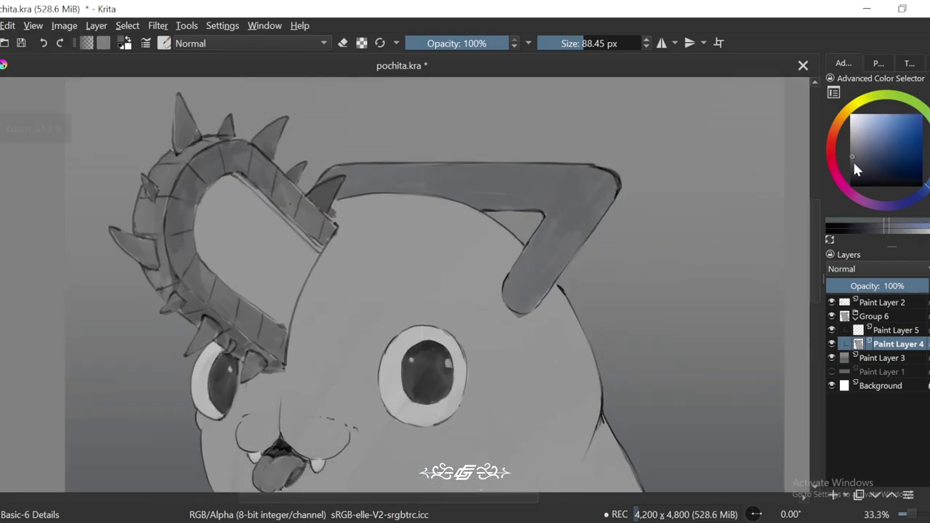
pyautogui.moveTo(520, 275); pyautogui.dragTo(535, 294)
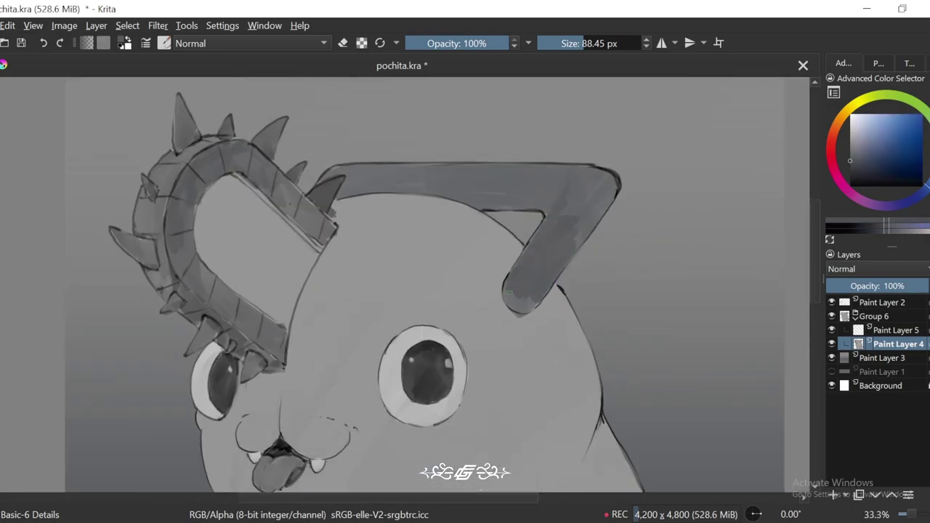
pyautogui.moveTo(534, 211)
pyautogui.mouseDown()
pyautogui.moveTo(554, 148)
pyautogui.moveTo(498, 188)
pyautogui.mouseUp()
# Step: Set Paint Layer 5's blend mode to Multiply
pyautogui.hotkey('ctrl', '[')
pyautogui.hotkey('ctrl', '[')
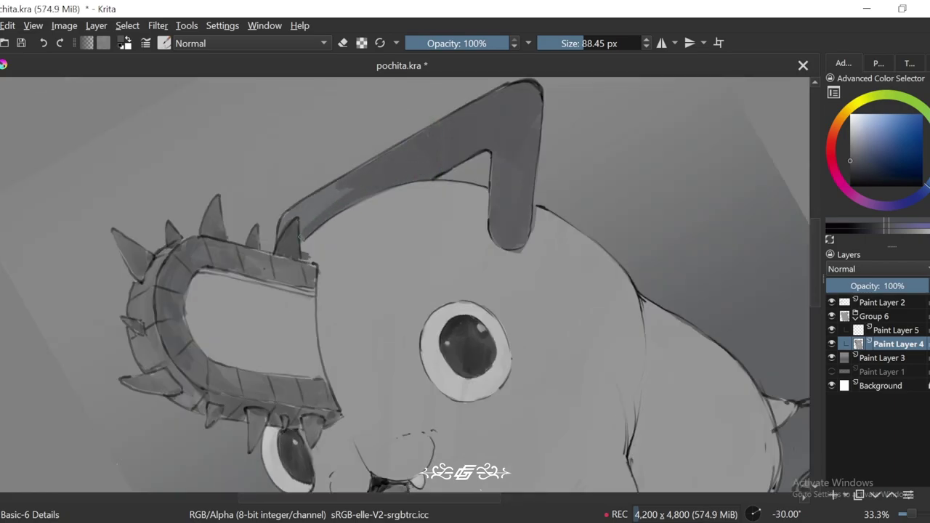
pyautogui.scroll(-1, 289, 217)
pyautogui.press('5')
pyautogui.scroll(-1, 664, 434)
pyautogui.scroll(2, 665, 434)
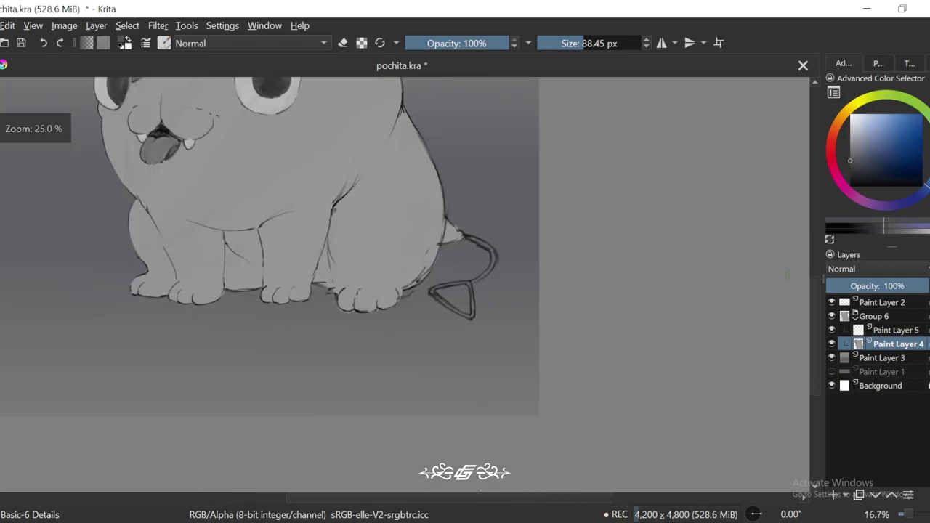
pyautogui.press('[')
pyautogui.scroll(-1, 618, 328)
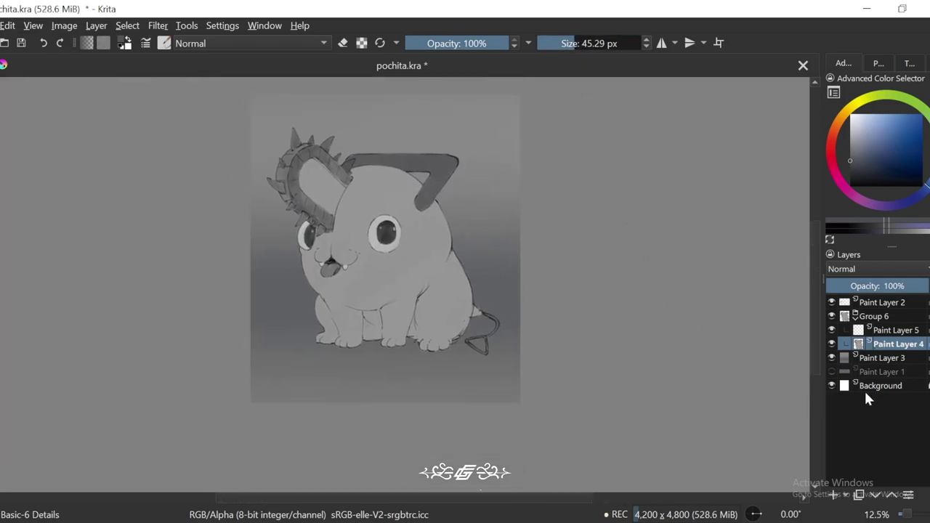
pyautogui.click(870, 269)
pyautogui.click(868, 255)
pyautogui.scroll(1, 481, 181)
# Step: Zoom and pan the view onto Pochita's face, eyes and mouth
pyautogui.moveTo(482, 181); pyautogui.dragTo(609, 272)
pyautogui.scroll(1, 609, 272)
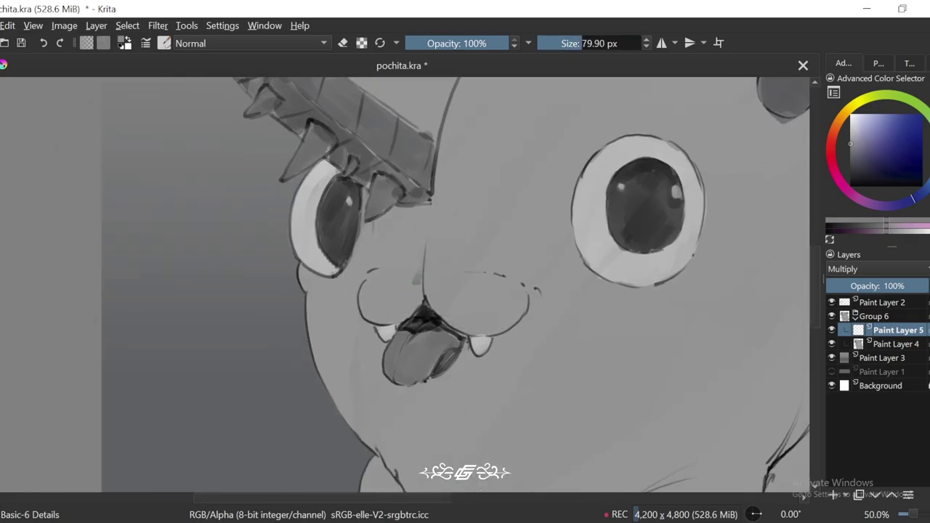
pyautogui.scroll(1, 361, 312)
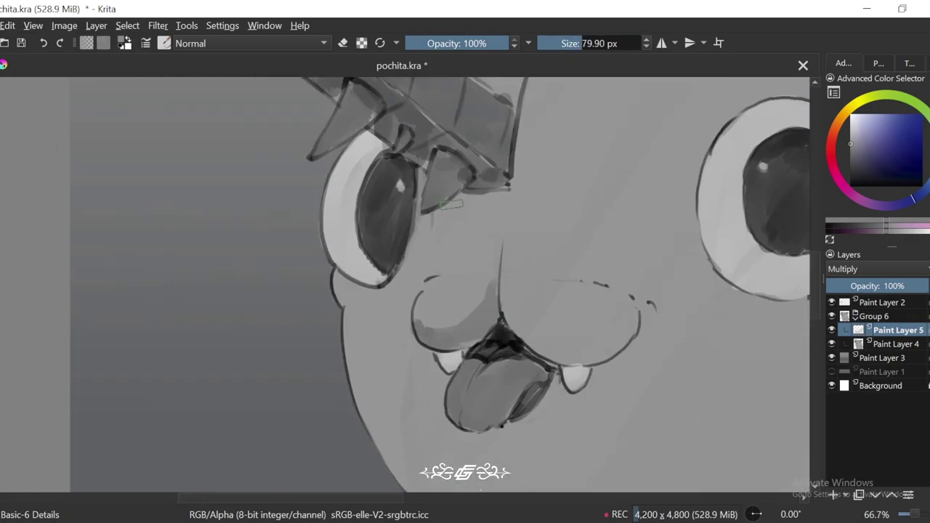
pyautogui.moveTo(394, 284); pyautogui.dragTo(449, 251)
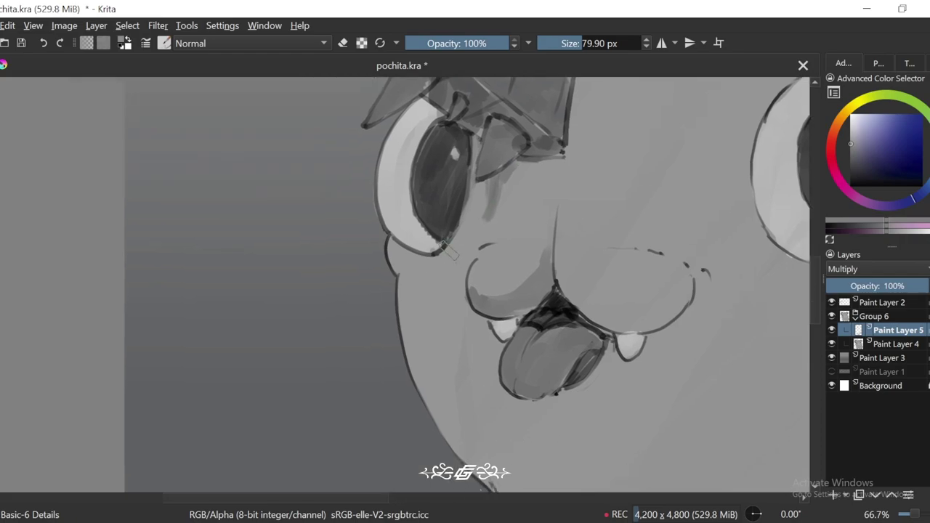
pyautogui.scroll(-2, 394, 273)
pyautogui.scroll(-1, 501, 194)
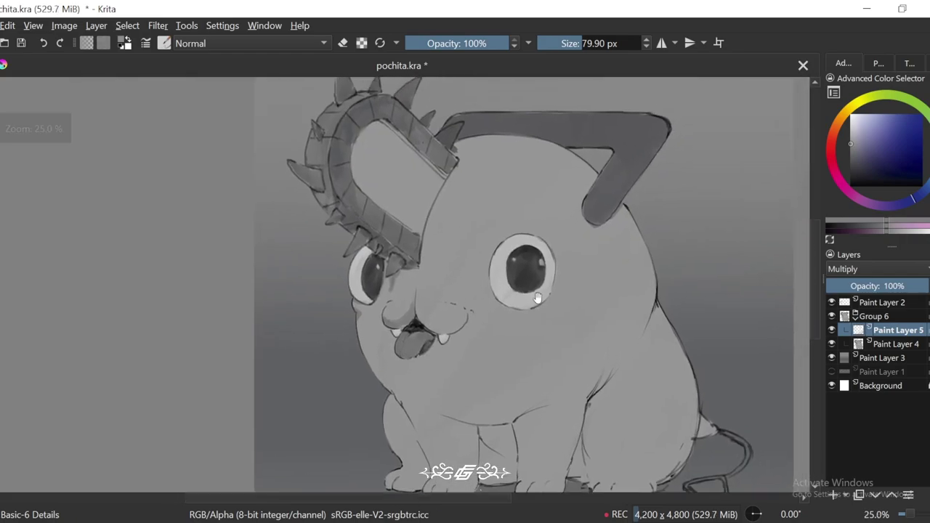
pyautogui.scroll(1, 502, 195)
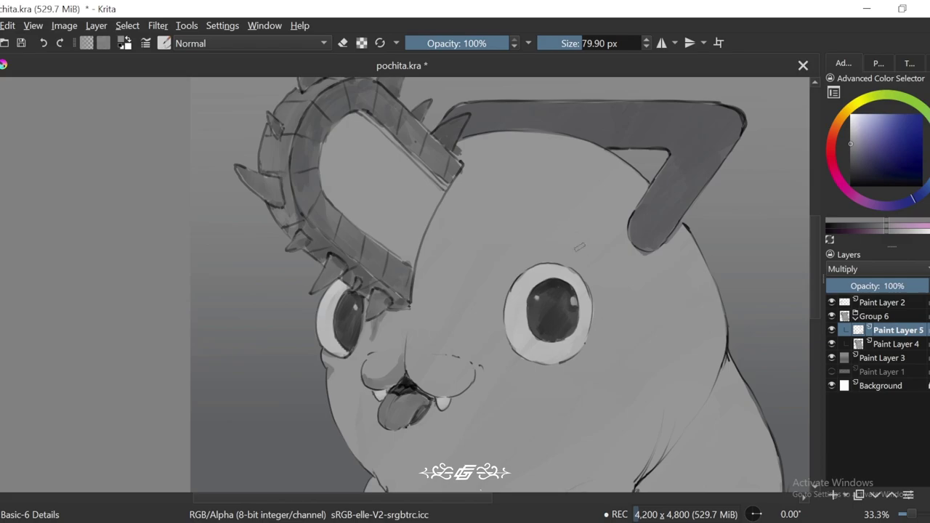
pyautogui.moveTo(628, 296); pyautogui.dragTo(616, 311)
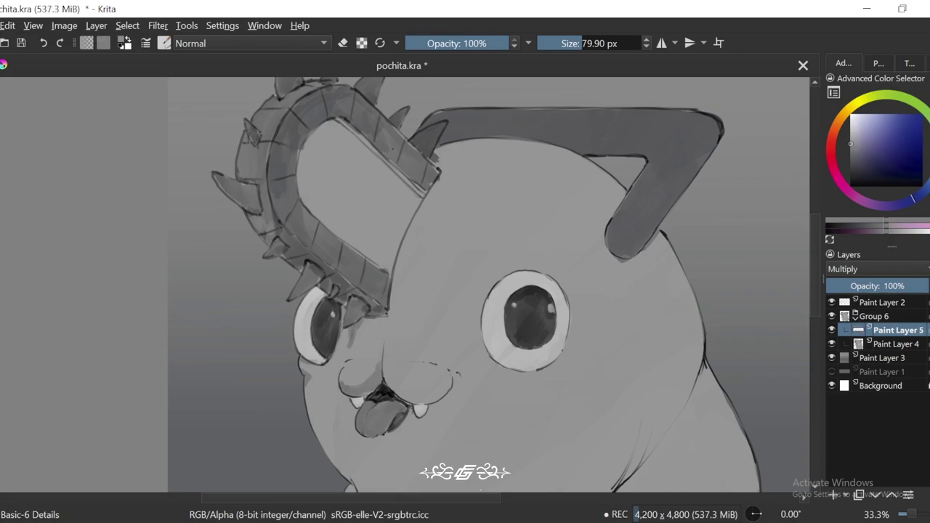
# Step: Paint a dark shading stroke along the bent handle with the view rotated
pyautogui.press('4')
pyautogui.press('4')
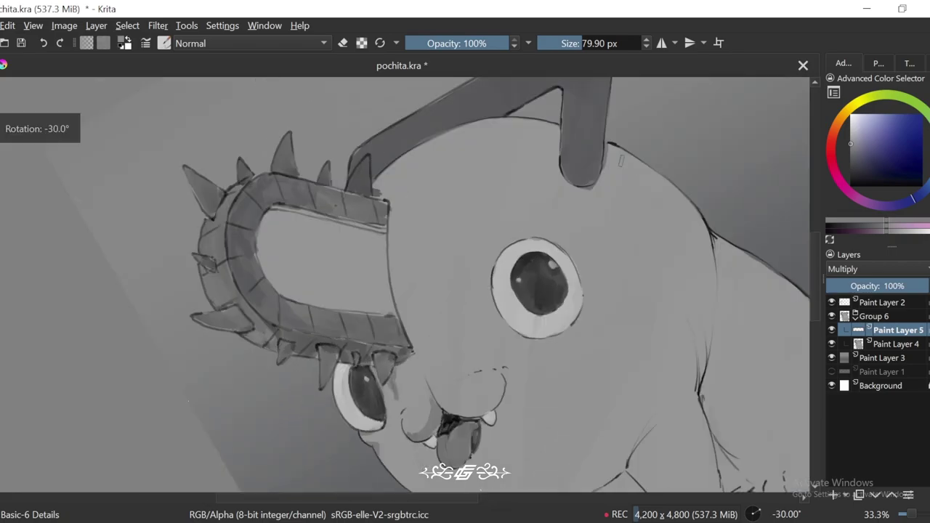
pyautogui.press('+')
pyautogui.moveTo(571, 216)
pyautogui.mouseDown()
pyautogui.moveTo(654, 186)
pyautogui.moveTo(555, 239)
pyautogui.moveTo(509, 242)
pyautogui.moveTo(596, 189)
pyautogui.moveTo(378, 307)
pyautogui.mouseUp()
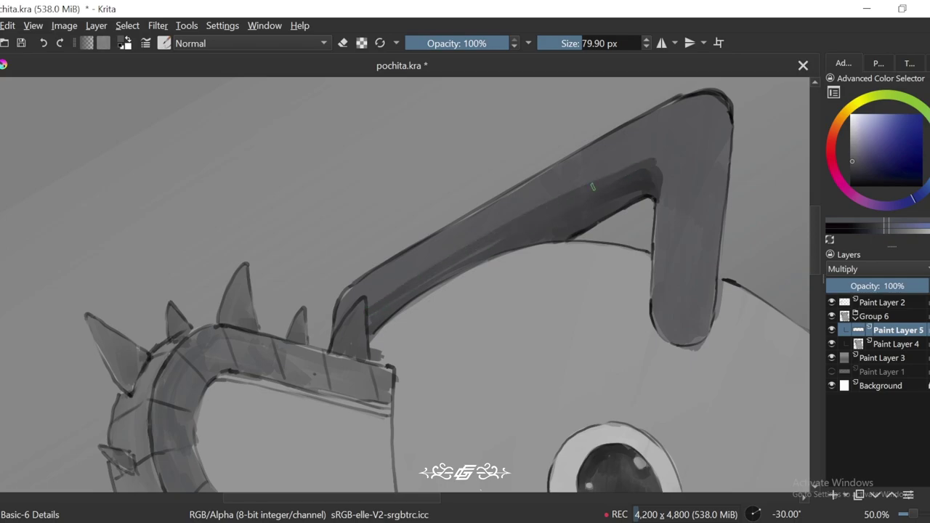
pyautogui.scroll(-5, 542, 213)
pyautogui.press('5')
pyautogui.scroll(5, 609, 298)
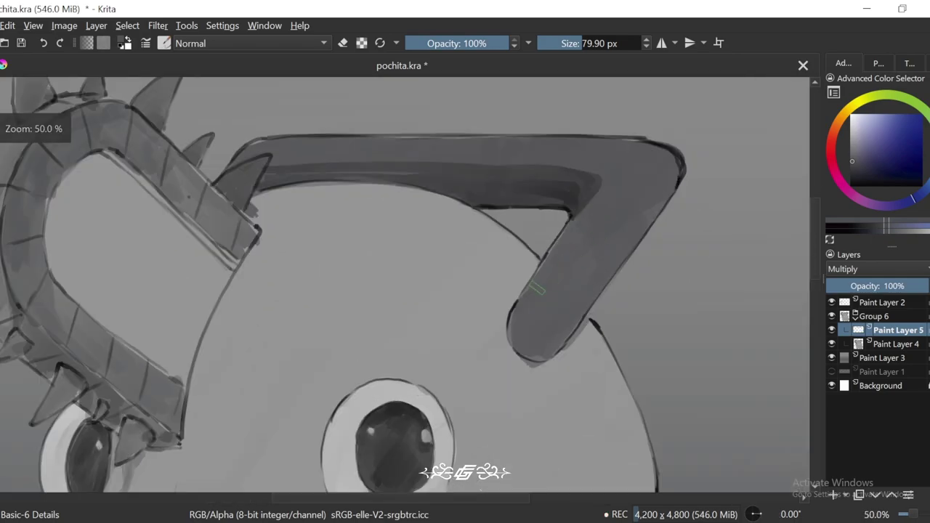
# Step: Darken the shading along the handle's left and right edges
pyautogui.moveTo(542, 266); pyautogui.dragTo(515, 339)
pyautogui.moveTo(651, 221)
pyautogui.mouseDown()
pyautogui.moveTo(639, 218)
pyautogui.moveTo(552, 336)
pyautogui.mouseUp()
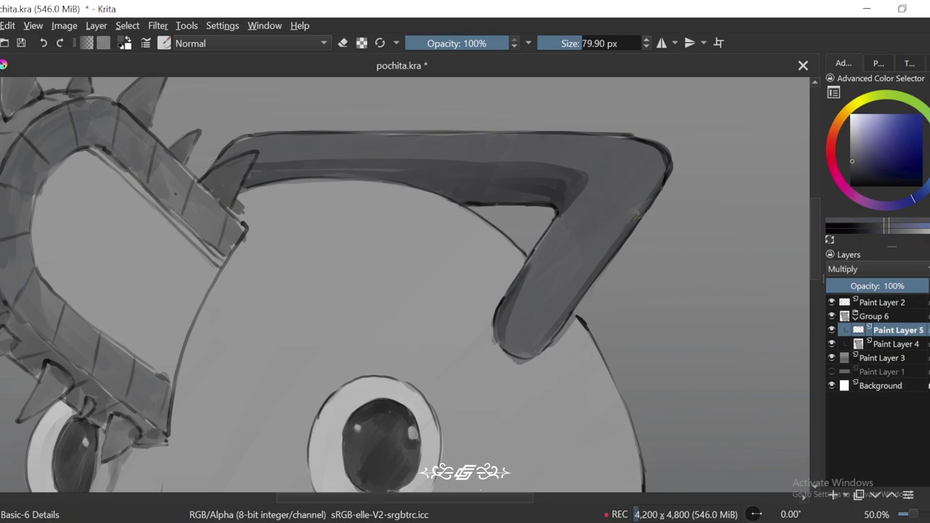
pyautogui.moveTo(580, 407); pyautogui.dragTo(580, 354)
pyautogui.moveTo(572, 320); pyautogui.dragTo(576, 280)
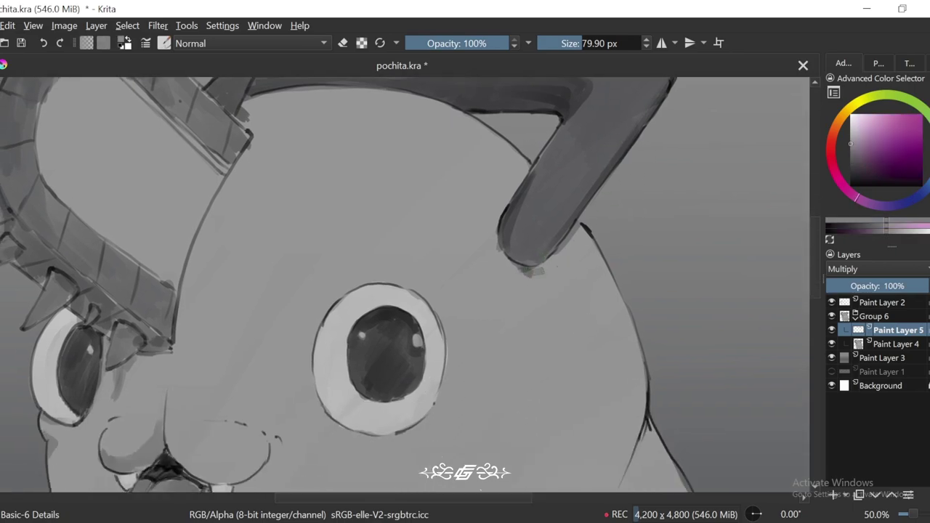
pyautogui.scroll(-2, 359, 218)
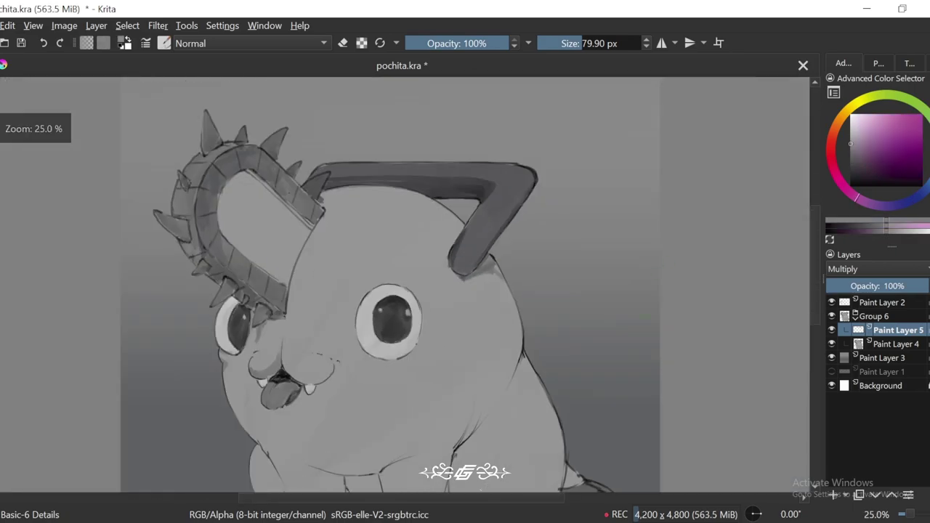
pyautogui.moveTo(364, 327); pyautogui.dragTo(364, 218)
pyautogui.press('[')
pyautogui.scroll(2, 363, 251)
# Step: Add a light body stroke, then dark hatching on the hind leg with a larger brush
pyautogui.moveTo(495, 271); pyautogui.dragTo(515, 208)
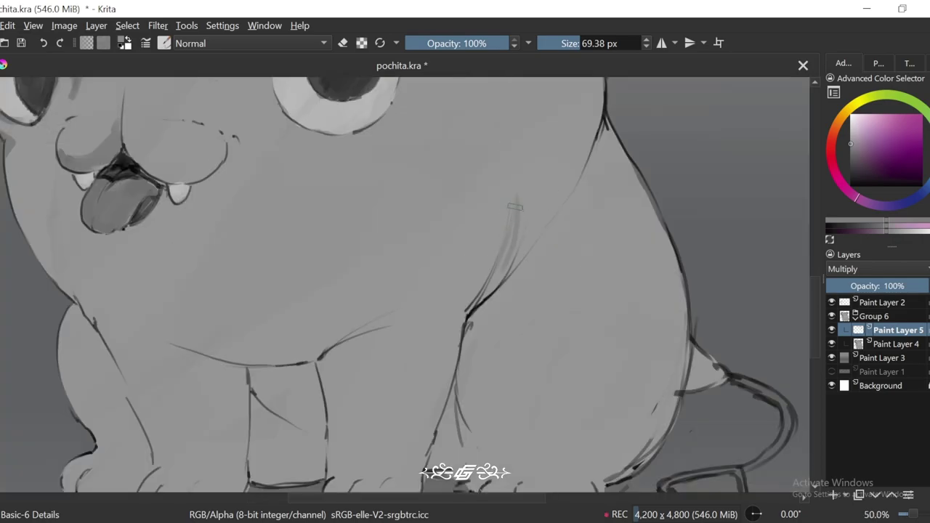
pyautogui.moveTo(528, 249)
pyautogui.mouseDown()
pyautogui.moveTo(464, 296)
pyautogui.moveTo(471, 278)
pyautogui.mouseUp()
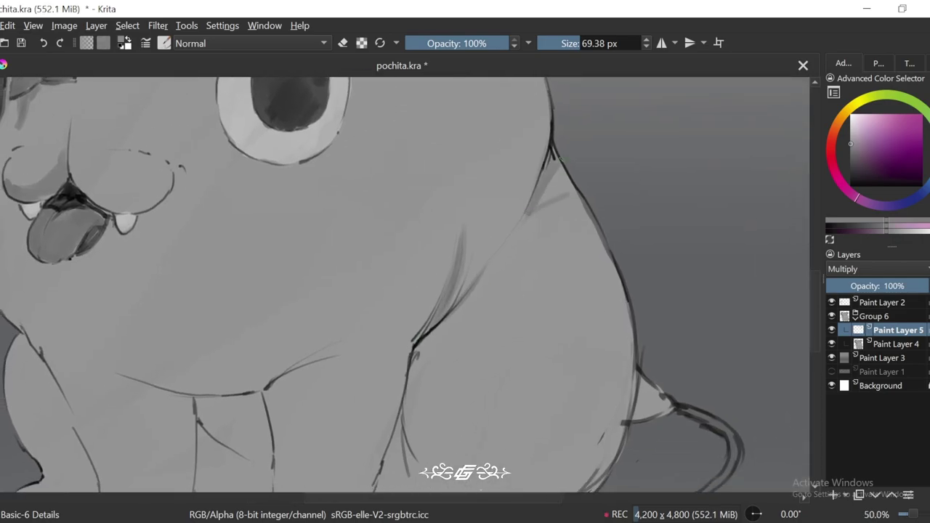
pyautogui.moveTo(620, 334); pyautogui.dragTo(634, 247)
pyautogui.press('-')
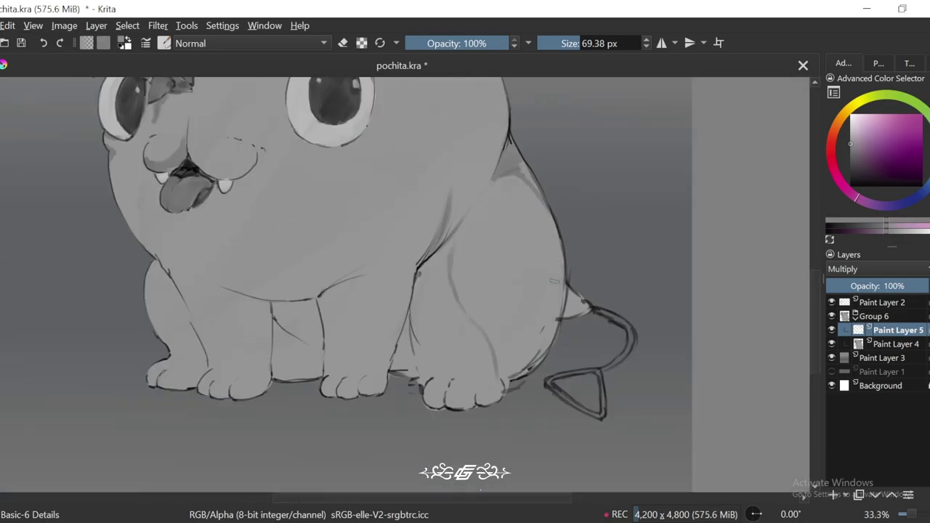
pyautogui.press(']')
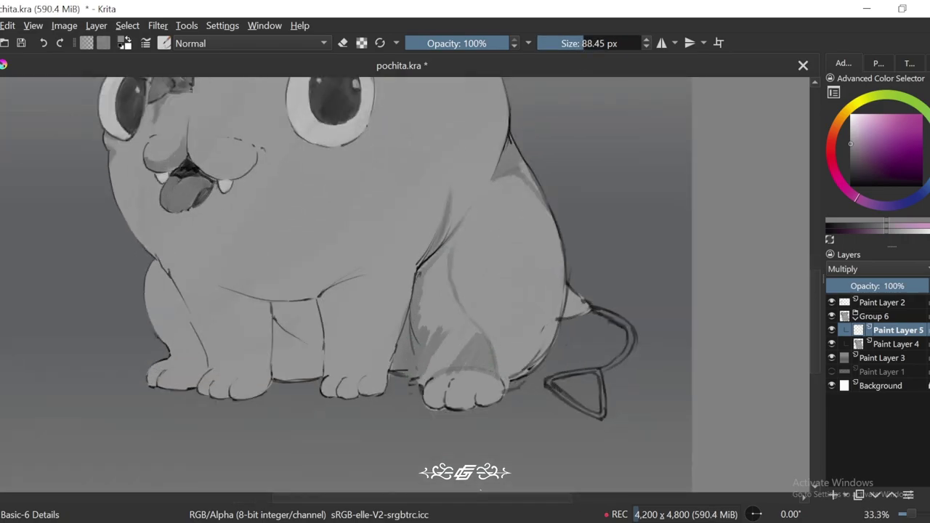
pyautogui.moveTo(469, 381)
pyautogui.mouseDown()
pyautogui.moveTo(436, 319)
pyautogui.moveTo(435, 265)
pyautogui.mouseUp()
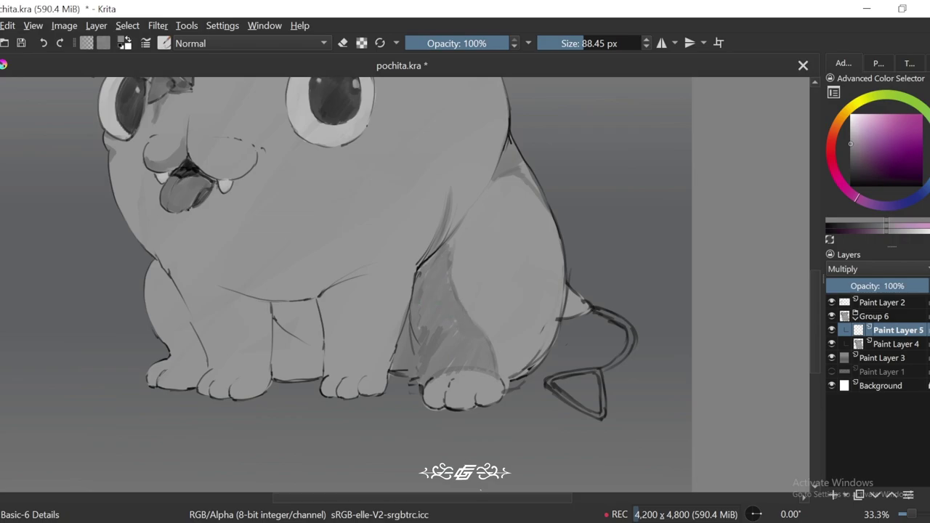
# Step: Paint a dark crease at the hind leg's joint
pyautogui.press('-')
pyautogui.press('-')
pyautogui.press('-')
pyautogui.press('+')
pyautogui.press('+')
pyautogui.press('+')
pyautogui.press('+')
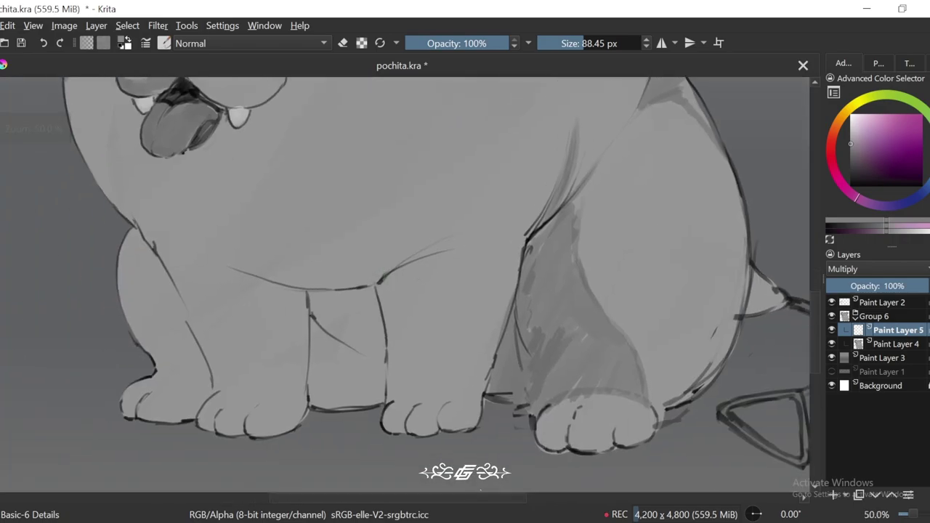
pyautogui.moveTo(378, 282); pyautogui.dragTo(476, 234)
pyautogui.moveTo(383, 280); pyautogui.dragTo(480, 224)
pyautogui.moveTo(425, 270); pyautogui.dragTo(487, 275)
pyautogui.press('e')
pyautogui.moveTo(411, 200); pyautogui.dragTo(412, 241)
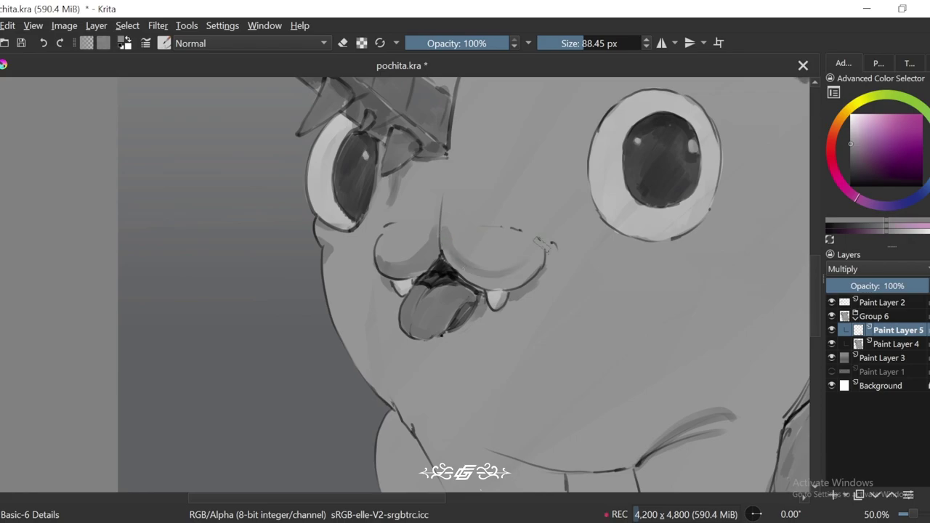
pyautogui.moveTo(513, 269); pyautogui.dragTo(505, 305)
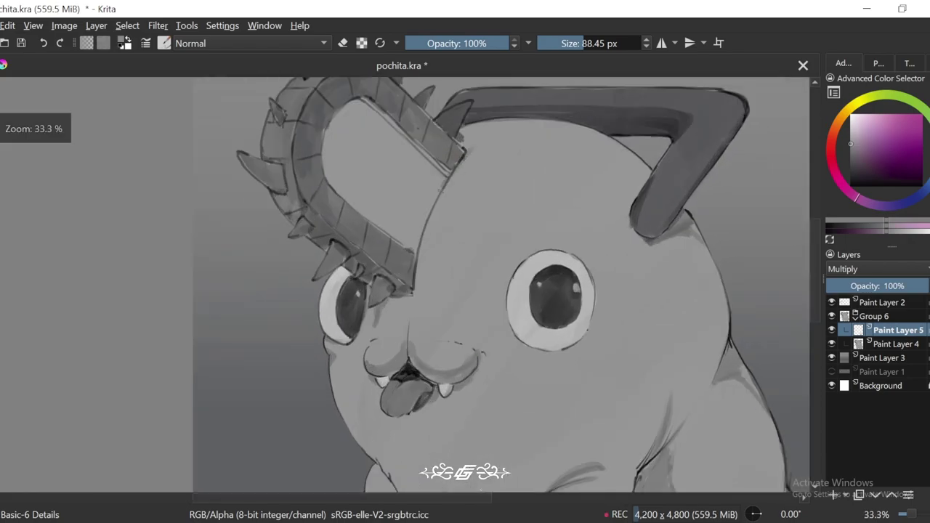
# Step: Paint diagonal grey glare streaks inside the chainsaw bar on Paint Layer 4, returning to Paint Layer 5
pyautogui.moveTo(432, 224); pyautogui.dragTo(378, 305)
pyautogui.press('pagedown')
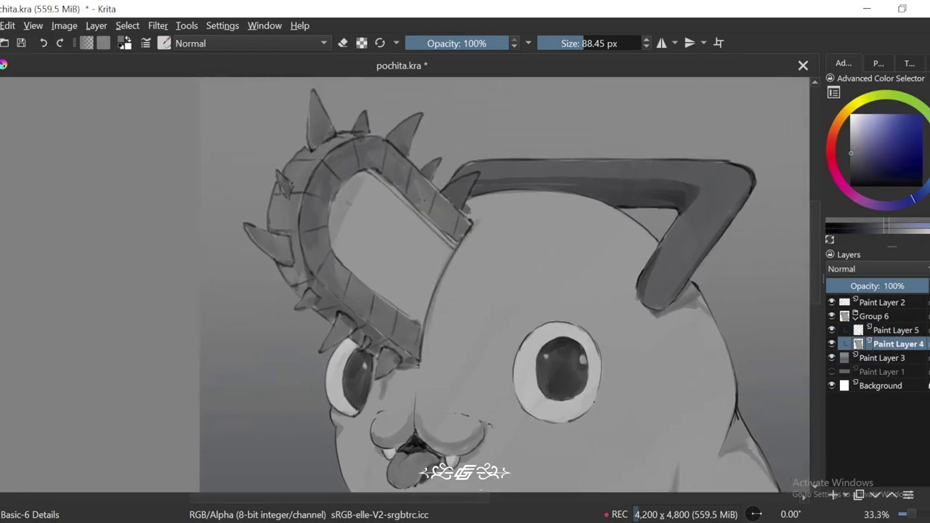
pyautogui.moveTo(356, 218); pyautogui.dragTo(422, 277)
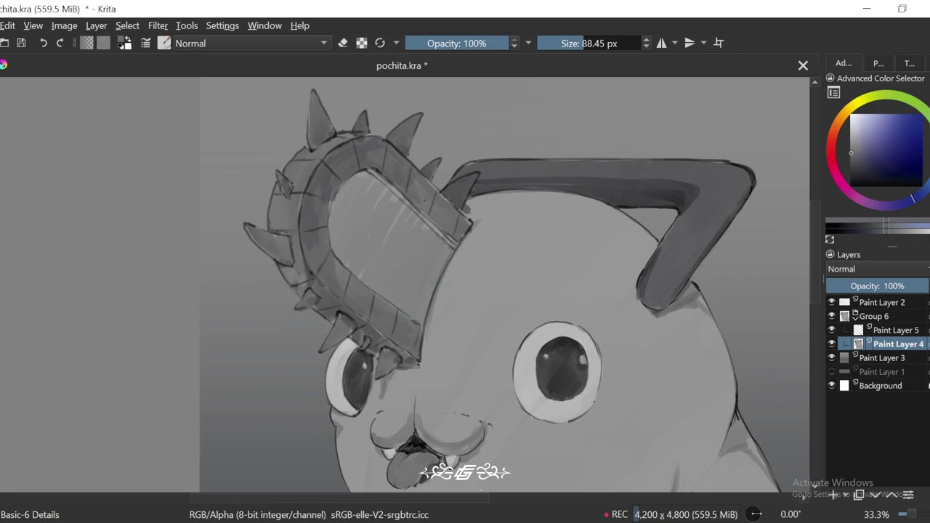
pyautogui.scroll(-2, 454, 314)
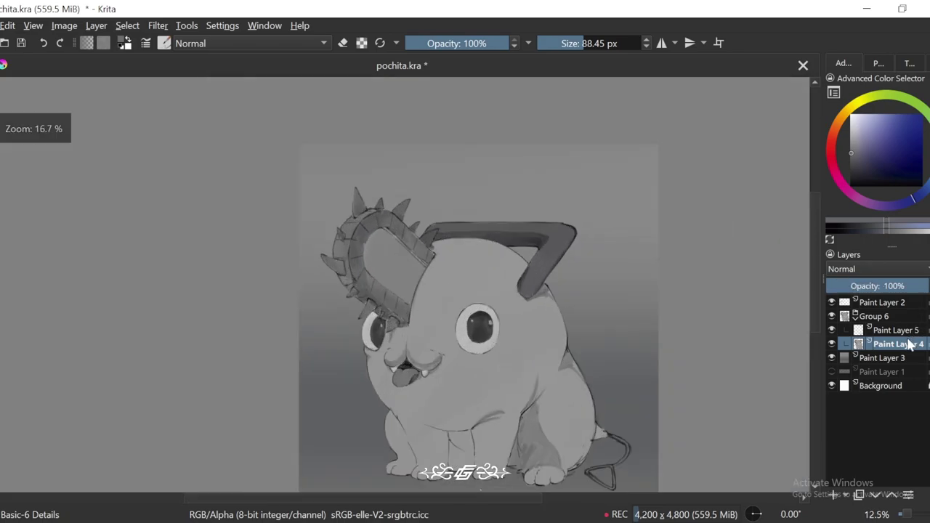
pyautogui.press('pageup')
pyautogui.scroll(4, 455, 314)
pyautogui.moveTo(456, 313); pyautogui.dragTo(477, 232)
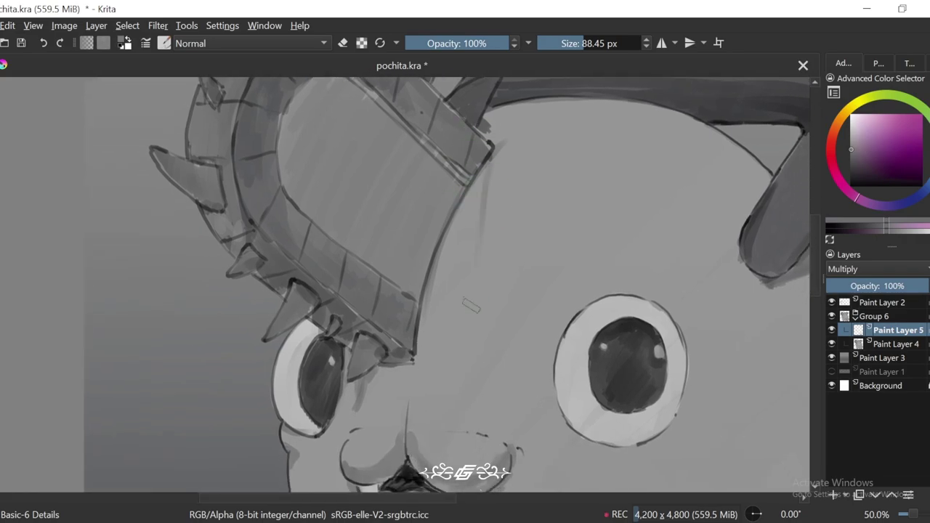
# Step: Darken the outline along the head's contour and reframe the view on Pochita
pyautogui.moveTo(484, 168)
pyautogui.mouseDown()
pyautogui.moveTo(443, 327)
pyautogui.moveTo(414, 368)
pyautogui.mouseUp()
pyautogui.scroll(-3, 602, 248)
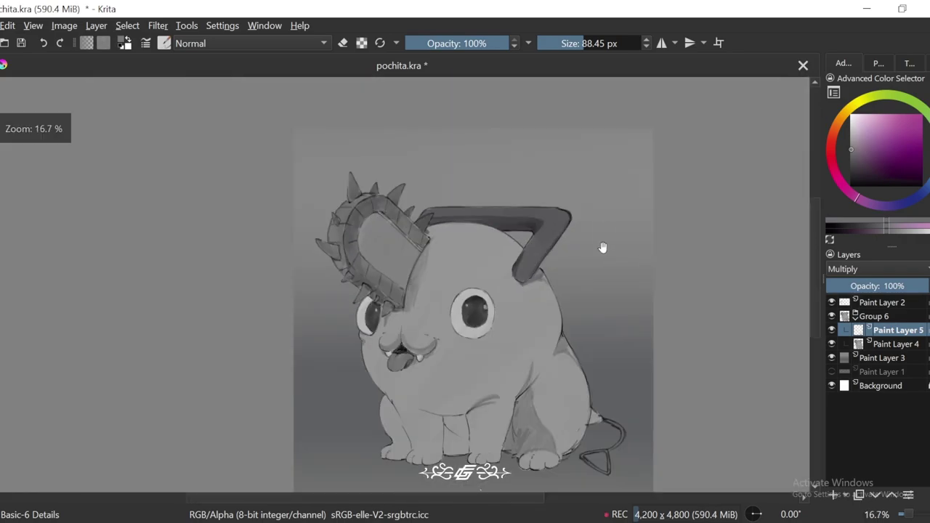
pyautogui.moveTo(602, 248); pyautogui.dragTo(726, 276)
pyautogui.scroll(2, 557, 266)
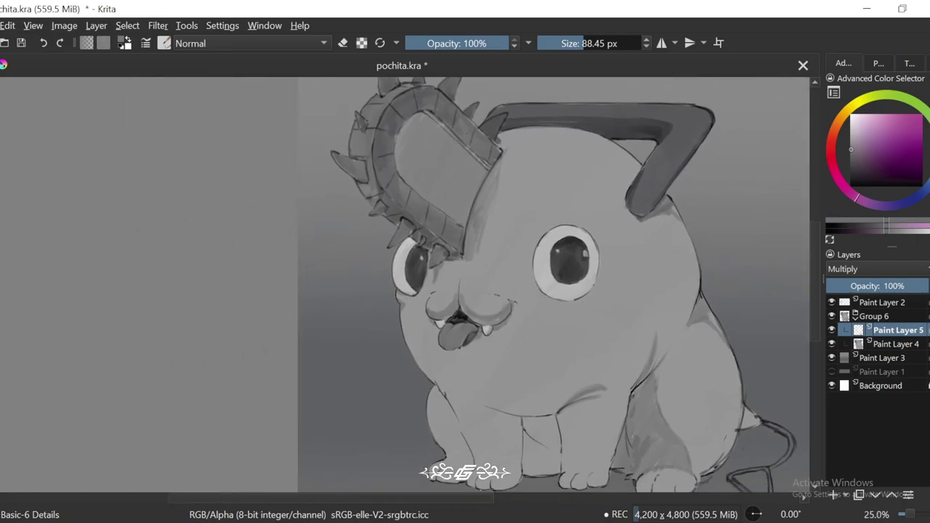
pyautogui.scroll(2, 593, 313)
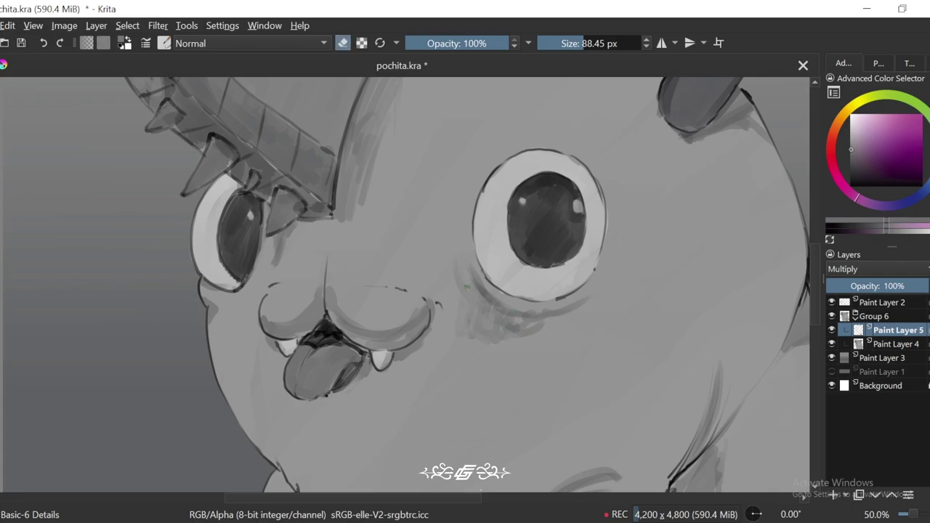
pyautogui.scroll(-3, 602, 332)
pyautogui.scroll(2, 602, 332)
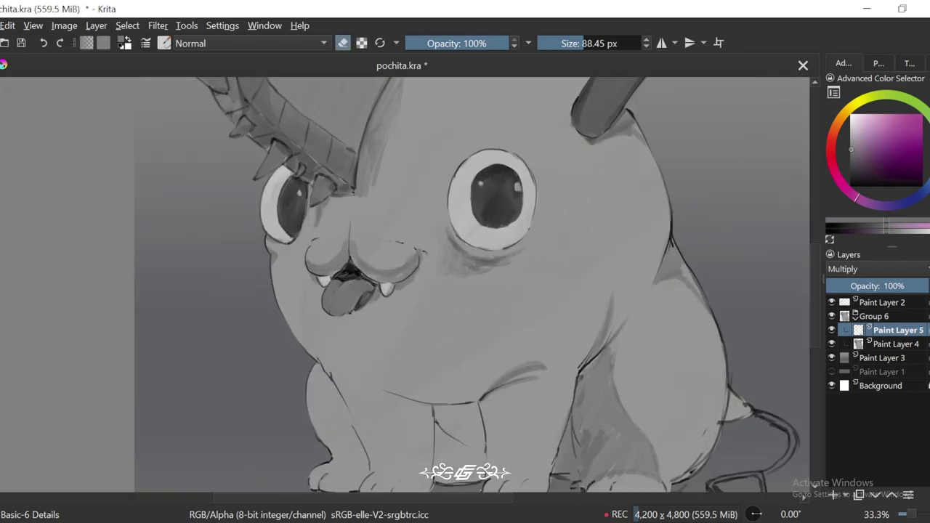
pyautogui.press('-')
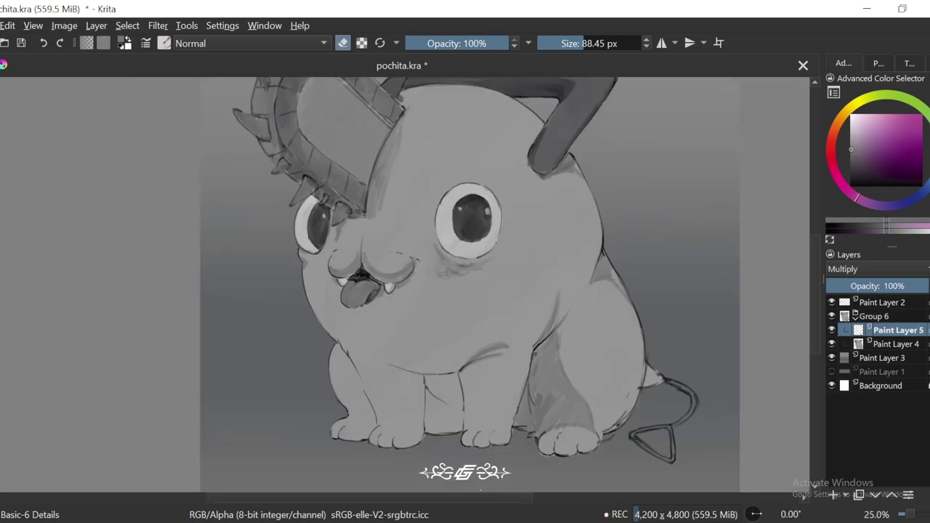
pyautogui.scroll(1, 566, 437)
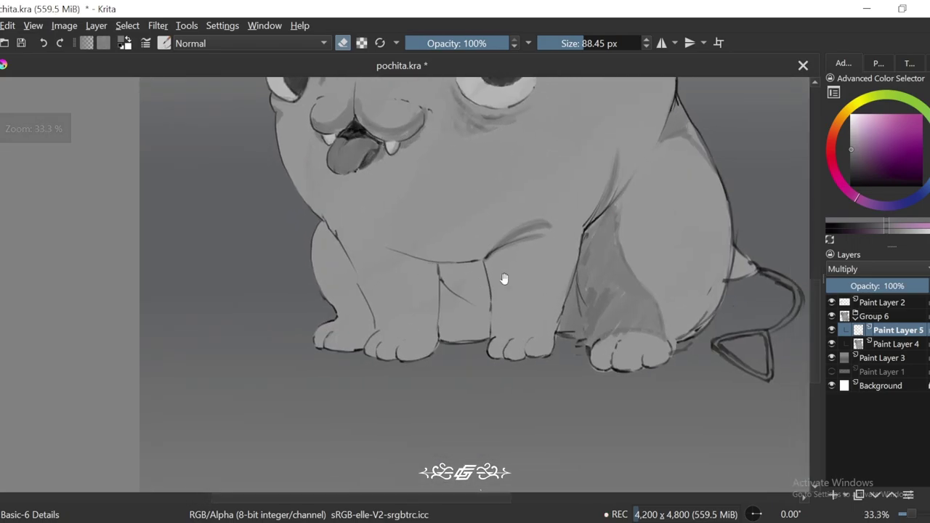
# Step: Switch back to the brush and paint faint grey strokes beside the front leg and paw
pyautogui.press('e')
pyautogui.moveTo(445, 287); pyautogui.dragTo(444, 331)
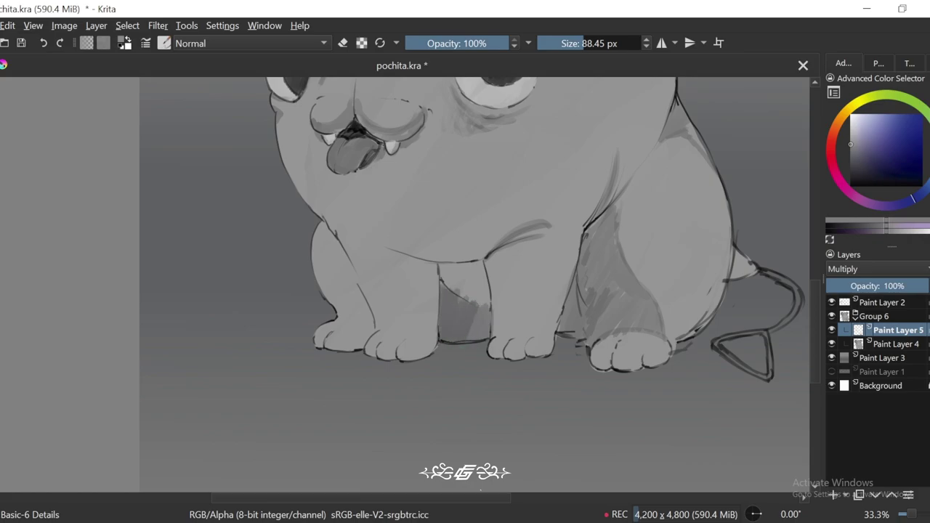
pyautogui.scroll(1, 493, 308)
pyautogui.moveTo(405, 292); pyautogui.dragTo(454, 298)
pyautogui.press('4')
pyautogui.press('6')
pyautogui.press('6')
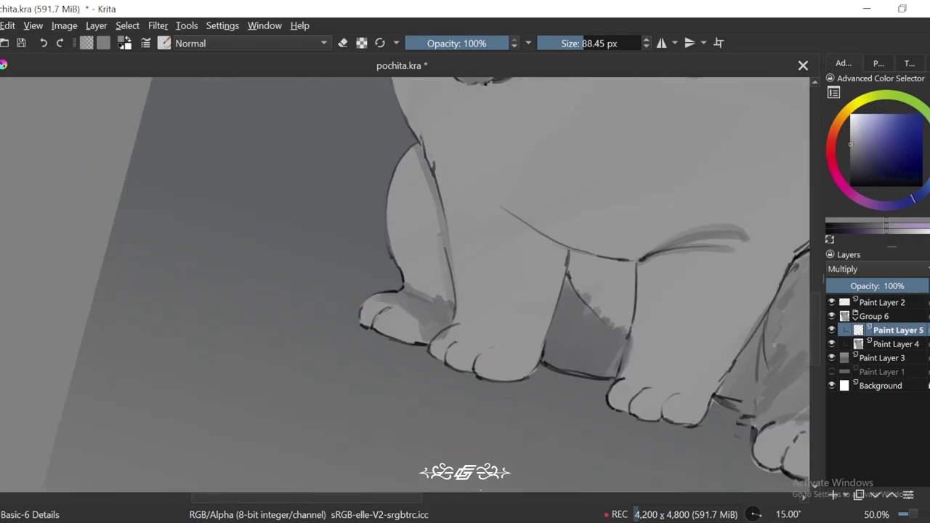
pyautogui.scroll(-2, 420, 286)
pyautogui.press('5')
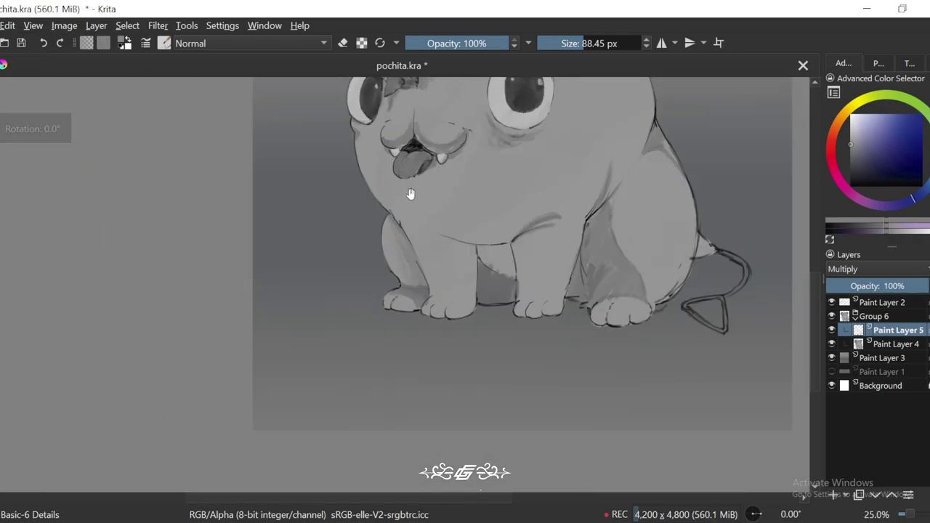
pyautogui.scroll(2, 436, 210)
# Step: Shade the gap between the front legs darker, evening its lower part with the eraser
pyautogui.moveTo(473, 229); pyautogui.dragTo(527, 284)
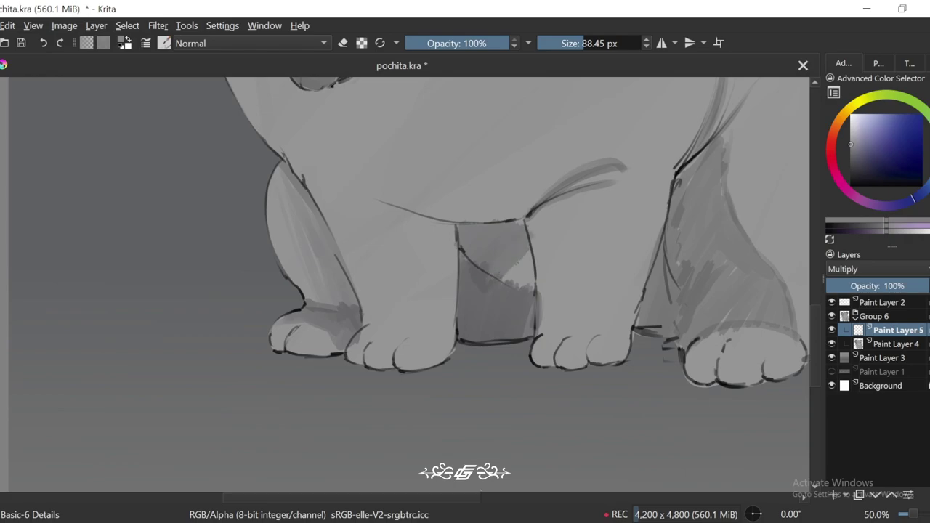
pyautogui.scroll(-2, 342, 369)
pyautogui.scroll(2, 422, 300)
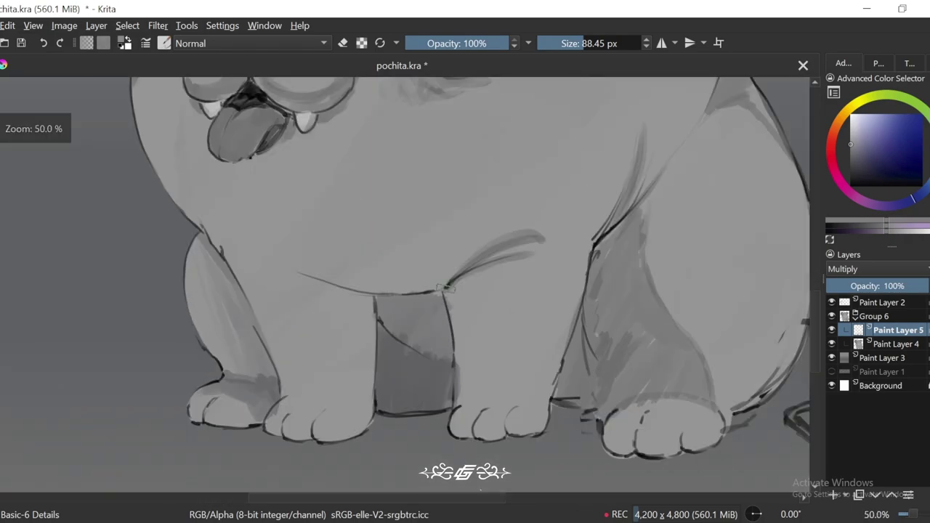
pyautogui.hotkey('ctrl', 'z')
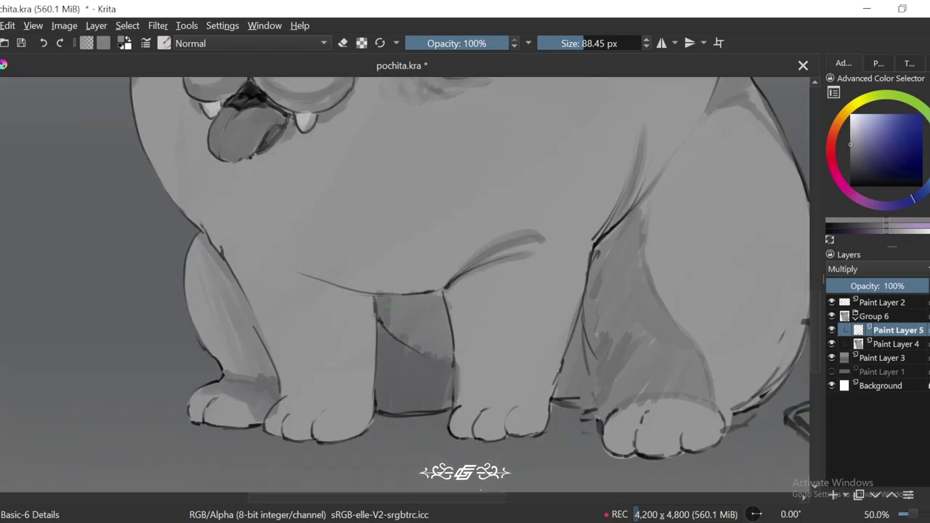
pyautogui.moveTo(416, 299); pyautogui.dragTo(456, 392)
pyautogui.press('e')
pyautogui.moveTo(378, 378); pyautogui.dragTo(451, 392)
pyautogui.scroll(-1, 416, 334)
pyautogui.scroll(1, 417, 334)
pyautogui.moveTo(378, 330); pyautogui.dragTo(398, 348)
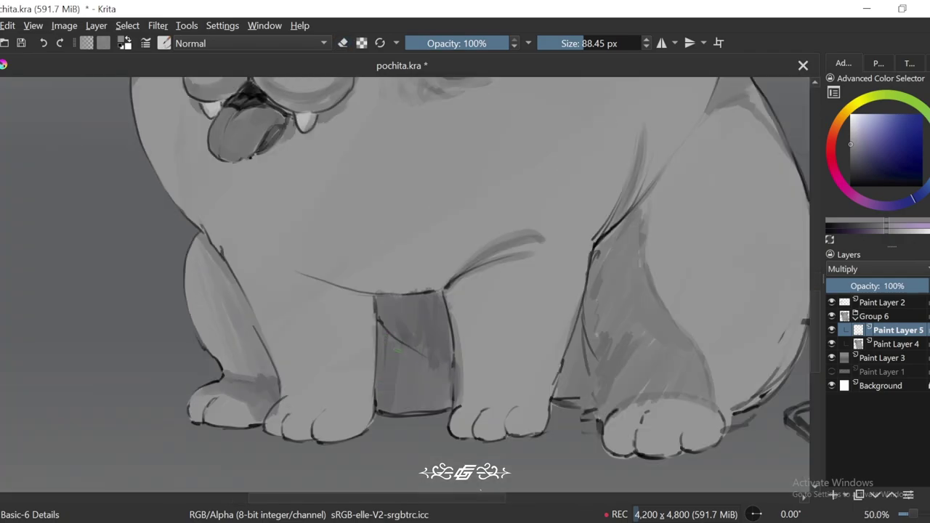
pyautogui.scroll(-1, 429, 372)
pyautogui.scroll(3, 528, 337)
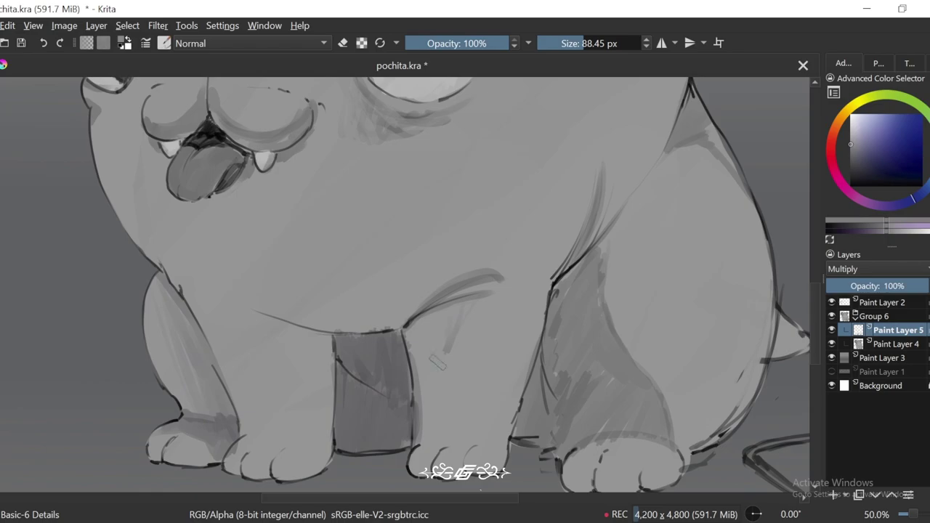
# Step: Enlarge the brush and add vertical shading strokes down the inner leg and foreleg
pyautogui.hotkey('ctrl', ']')
pyautogui.press(']')
pyautogui.moveTo(464, 320)
pyautogui.mouseDown()
pyautogui.moveTo(421, 421)
pyautogui.moveTo(439, 445)
pyautogui.moveTo(478, 405)
pyautogui.mouseUp()
pyautogui.moveTo(462, 310); pyautogui.dragTo(411, 430)
pyautogui.moveTo(434, 329); pyautogui.dragTo(404, 445)
pyautogui.moveTo(417, 346); pyautogui.dragTo(389, 468)
# Step: Sample the light grey from the eye and paint shading down the leg
pyautogui.press('-')
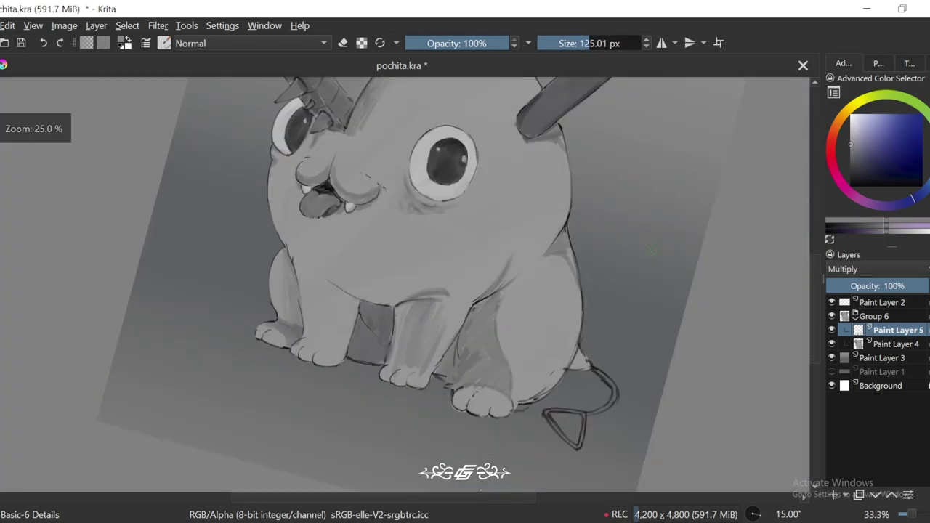
pyautogui.press('5')
pyautogui.press('+')
pyautogui.press('+')
pyautogui.keyDown('ctrl'); pyautogui.click(480, 226); pyautogui.keyUp('ctrl')
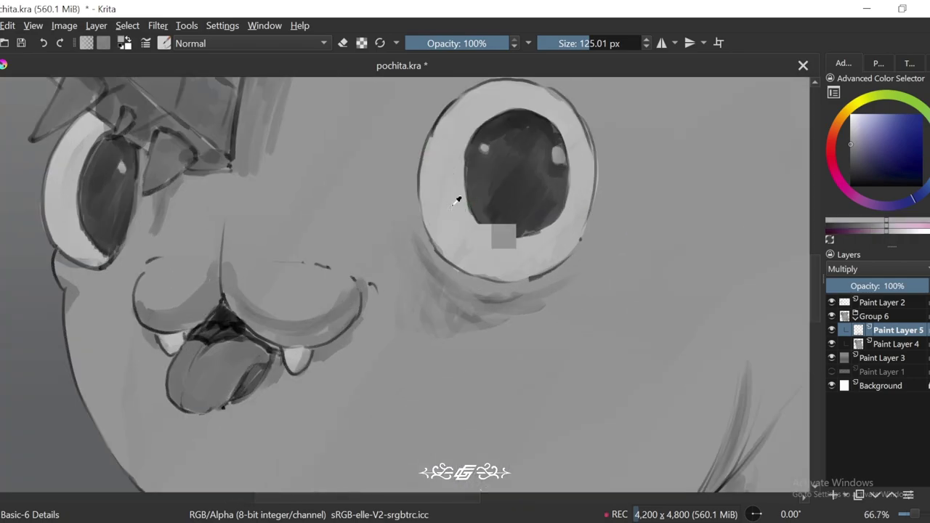
pyautogui.press('-')
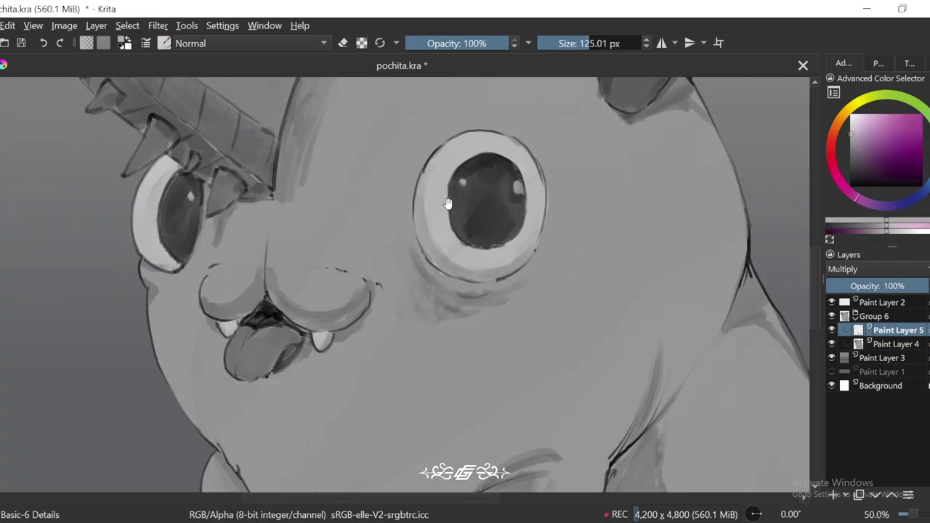
pyautogui.press('-')
pyautogui.press('-')
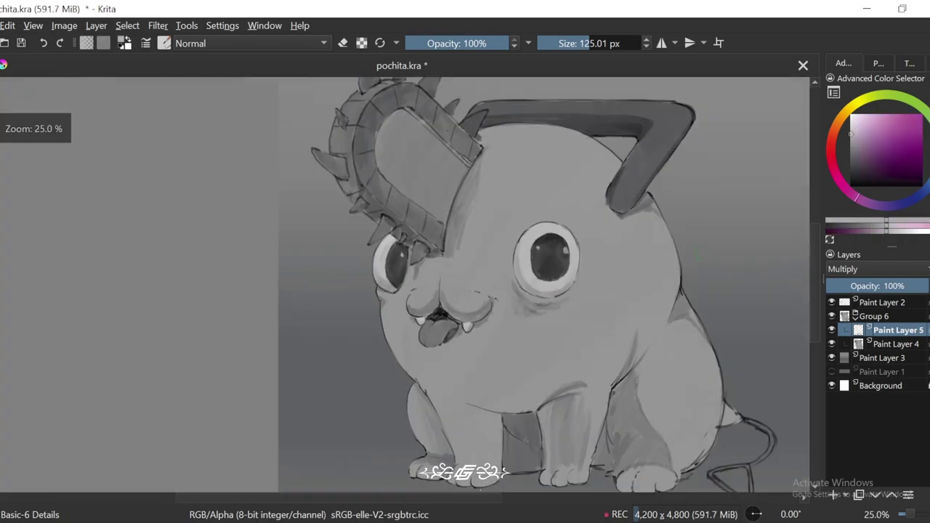
pyautogui.press('-')
pyautogui.moveTo(650, 344); pyautogui.dragTo(619, 342)
pyautogui.press('+')
pyautogui.press('+')
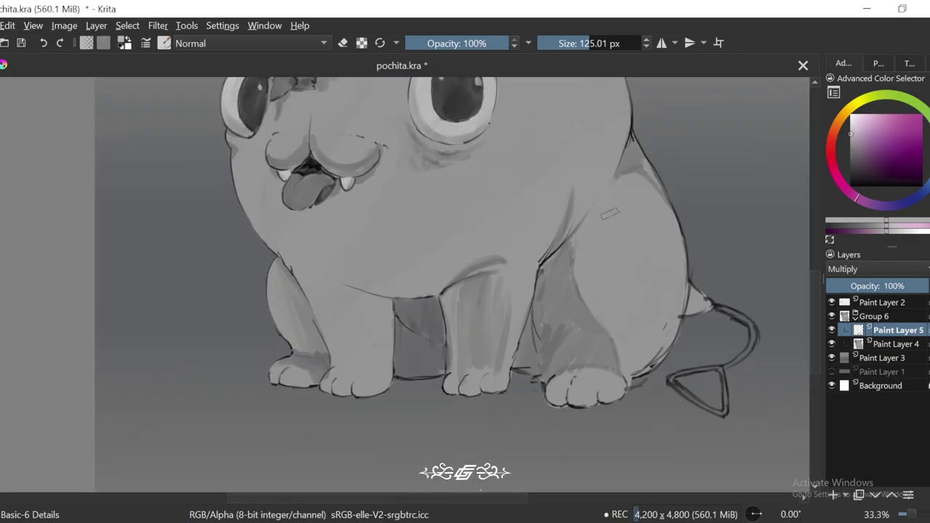
pyautogui.press('+')
pyautogui.moveTo(327, 284)
pyautogui.mouseDown()
pyautogui.moveTo(374, 440)
pyautogui.moveTo(383, 320)
pyautogui.moveTo(359, 364)
pyautogui.mouseUp()
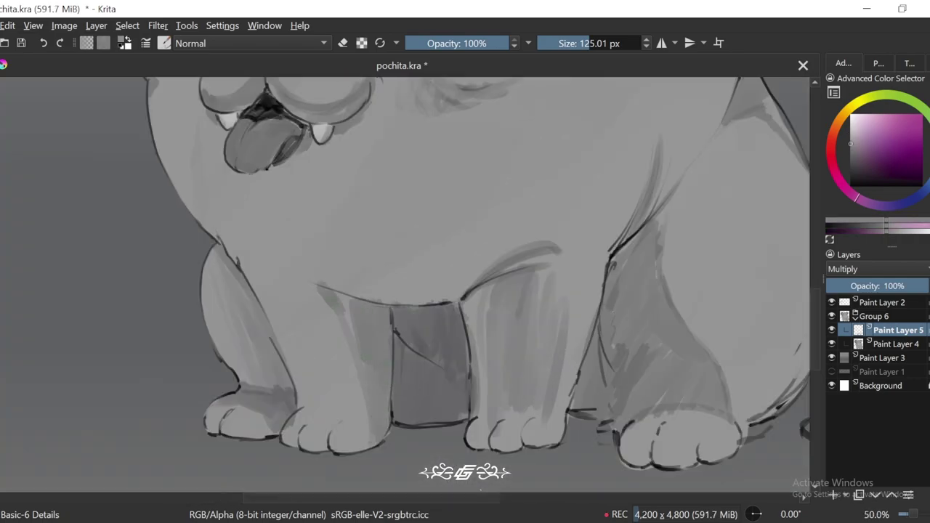
# Step: Shade down the right side of the chest toward the leg
pyautogui.press('-')
pyautogui.press('+')
pyautogui.hotkey('ctrl', '[')
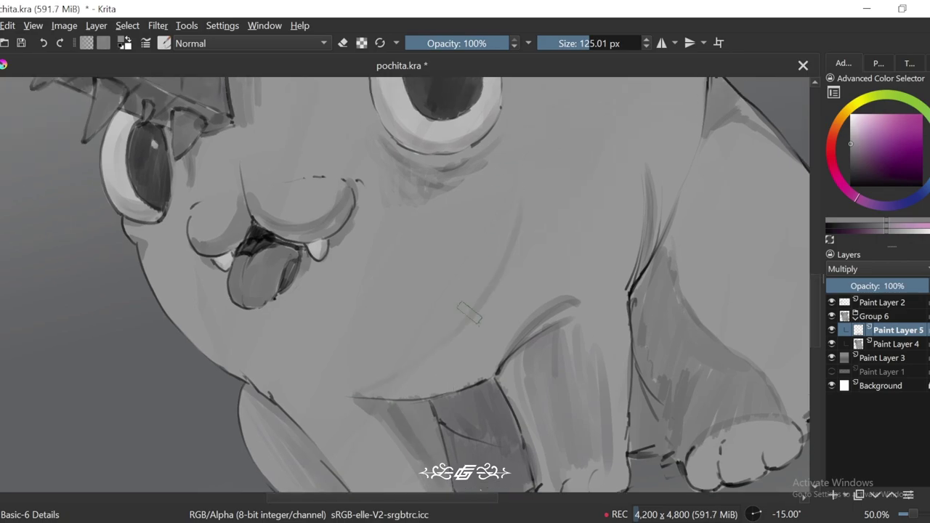
pyautogui.hotkey('ctrl', ']')
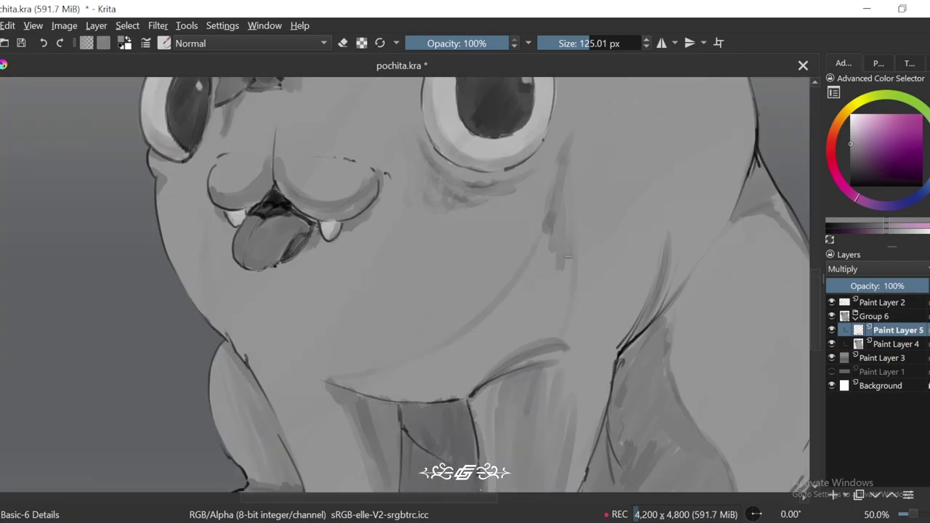
pyautogui.moveTo(568, 255)
pyautogui.mouseDown()
pyautogui.moveTo(523, 327)
pyautogui.moveTo(473, 381)
pyautogui.moveTo(360, 367)
pyautogui.moveTo(407, 396)
pyautogui.moveTo(530, 349)
pyautogui.mouseUp()
# Step: Toggle the eraser on and off while tilting and zooming to review the painting
pyautogui.press('-')
pyautogui.press('-')
pyautogui.press('-')
pyautogui.press('-')
pyautogui.press('+')
pyautogui.press('+')
pyautogui.hotkey('ctrl', '[')
pyautogui.press('e')
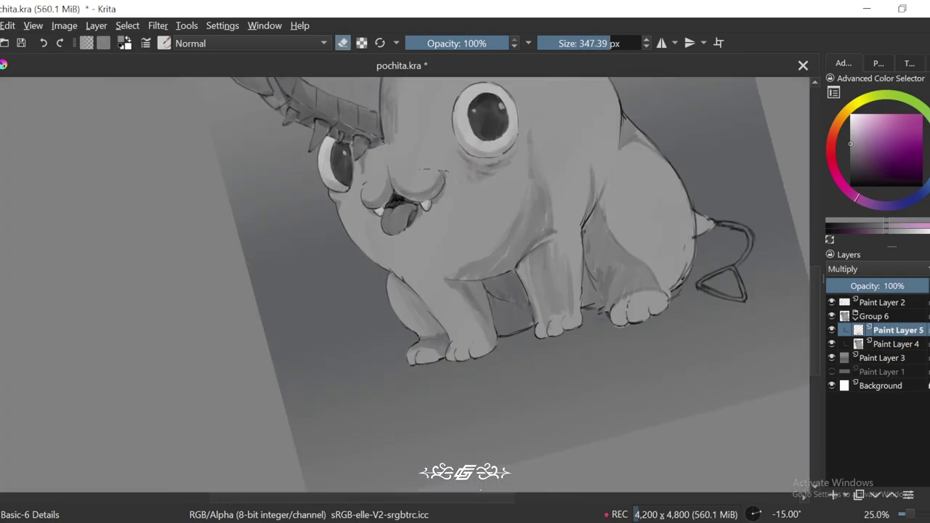
pyautogui.hotkey('ctrl', ']')
pyautogui.press('-')
pyautogui.press('+')
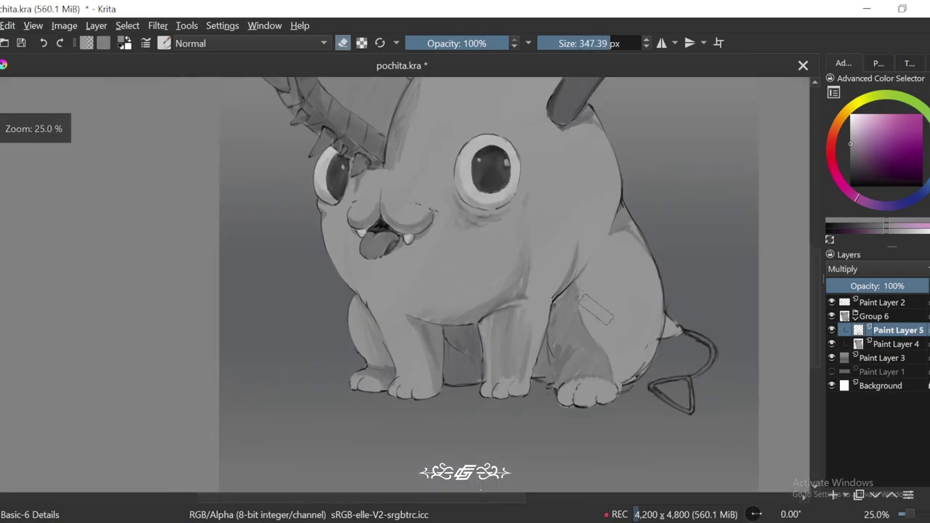
pyautogui.press('+')
# Step: Shrink the brush and pan the view along the paws to the left front leg
pyautogui.press('+')
pyautogui.press('e')
pyautogui.press('-')
pyautogui.moveTo(647, 291); pyautogui.dragTo(575, 317)
pyautogui.press('+')
pyautogui.press('[')
pyautogui.press('[')
pyautogui.press('-')
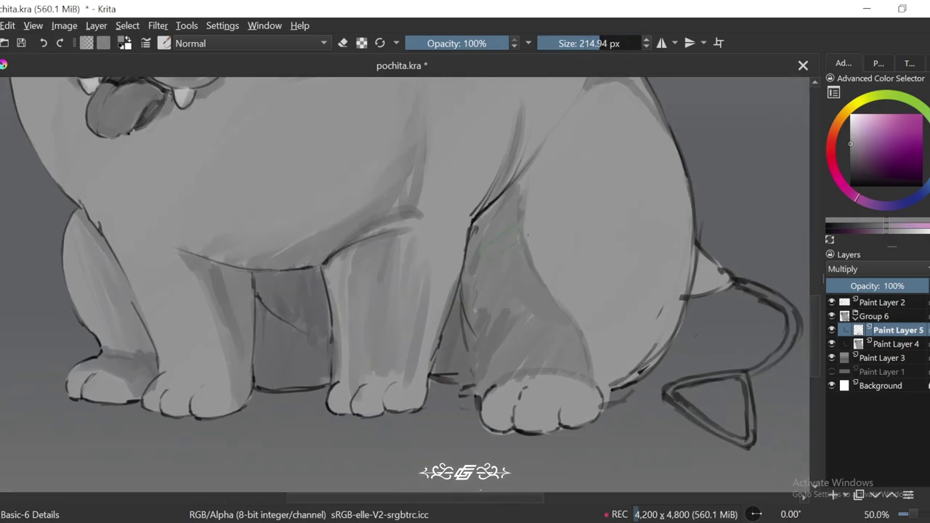
pyautogui.press('+')
pyautogui.press('+')
pyautogui.press('[')
pyautogui.press('[')
pyautogui.press('[')
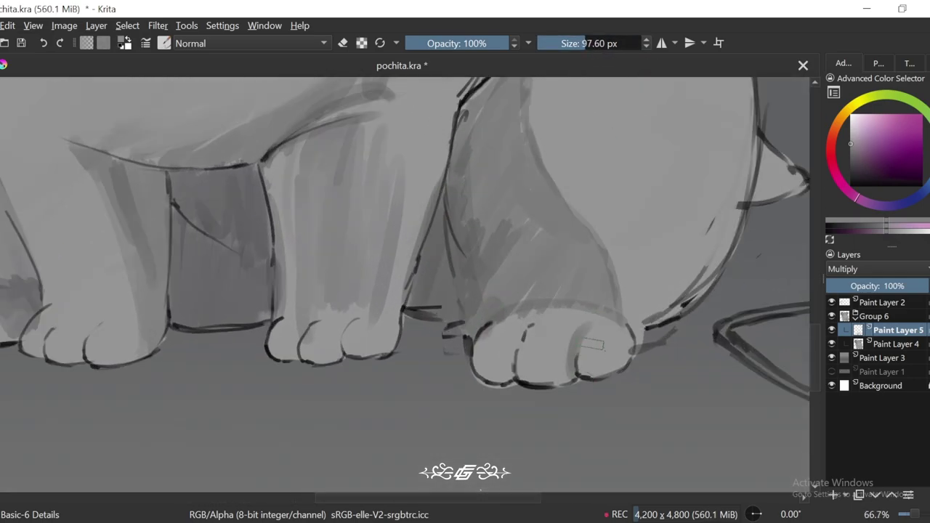
pyautogui.moveTo(560, 369); pyautogui.dragTo(586, 352)
pyautogui.moveTo(353, 324); pyautogui.dragTo(682, 328)
pyautogui.moveTo(519, 320)
pyautogui.mouseDown()
pyautogui.moveTo(617, 292)
pyautogui.moveTo(671, 326)
pyautogui.mouseUp()
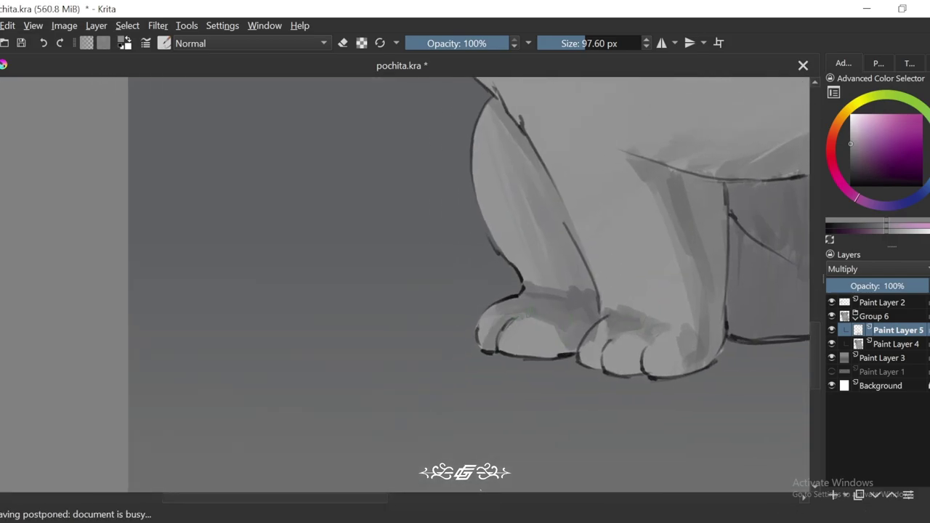
pyautogui.scroll(-4, 605, 357)
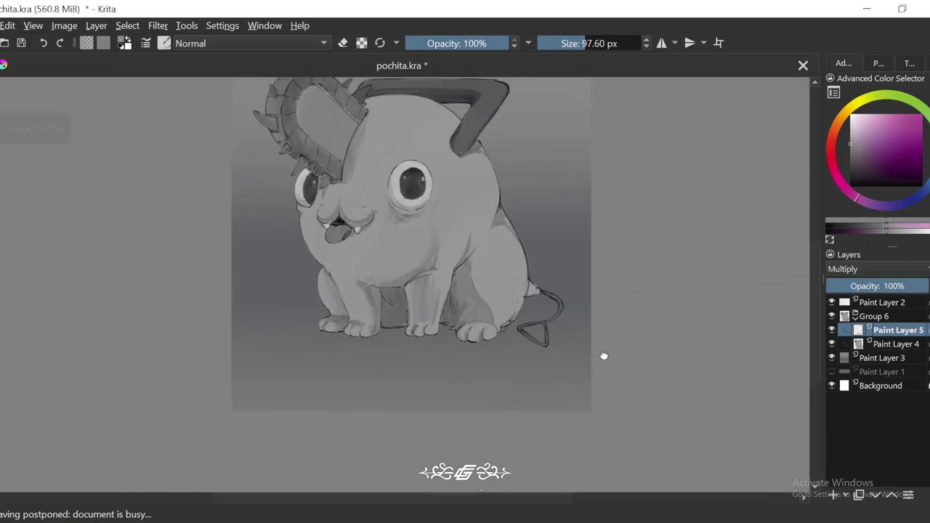
pyautogui.scroll(3, 623, 351)
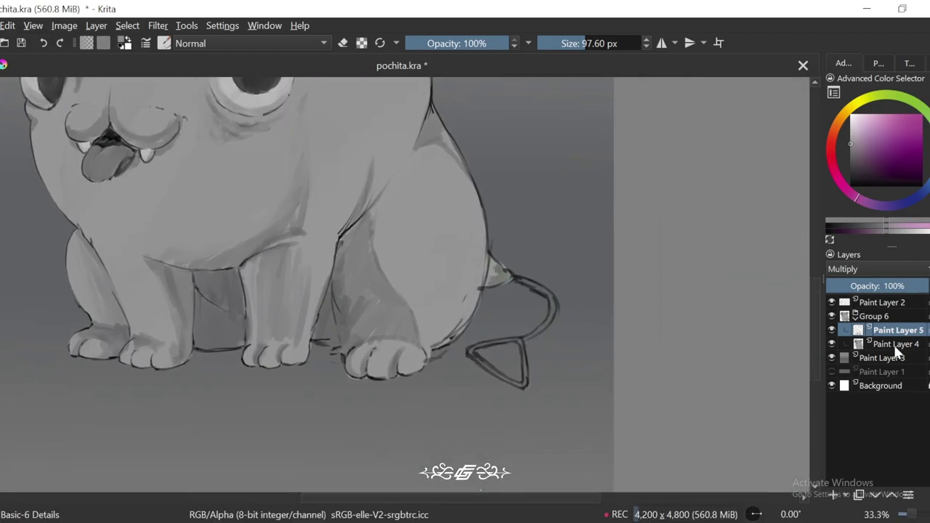
# Step: Select Paint Layer 4, zoom in on the tail, and shrink the brush to about 21 px
pyautogui.click(896, 344)
pyautogui.scroll(1, 644, 210)
pyautogui.press('-')
pyautogui.press('-')
pyautogui.press('+')
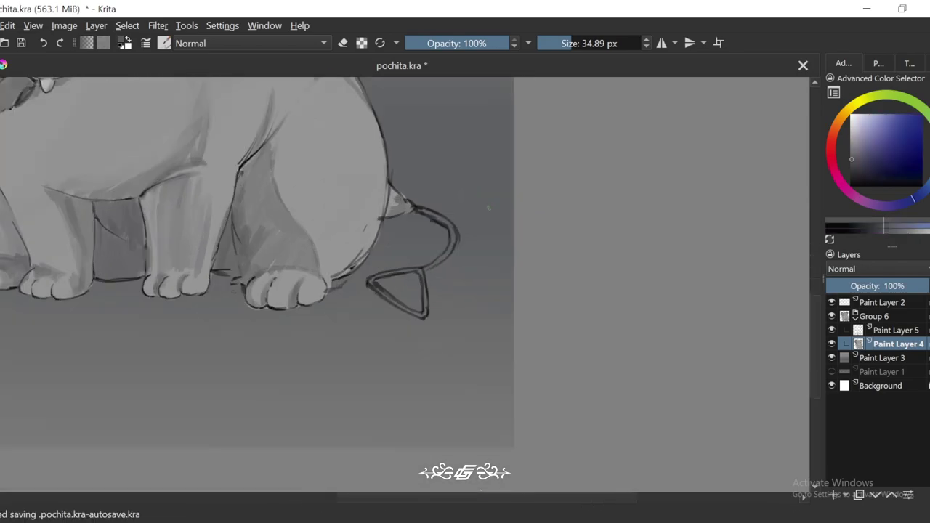
pyautogui.press('+')
pyautogui.press('+')
pyautogui.press('+')
pyautogui.moveTo(564, 41); pyautogui.dragTo(557, 42)
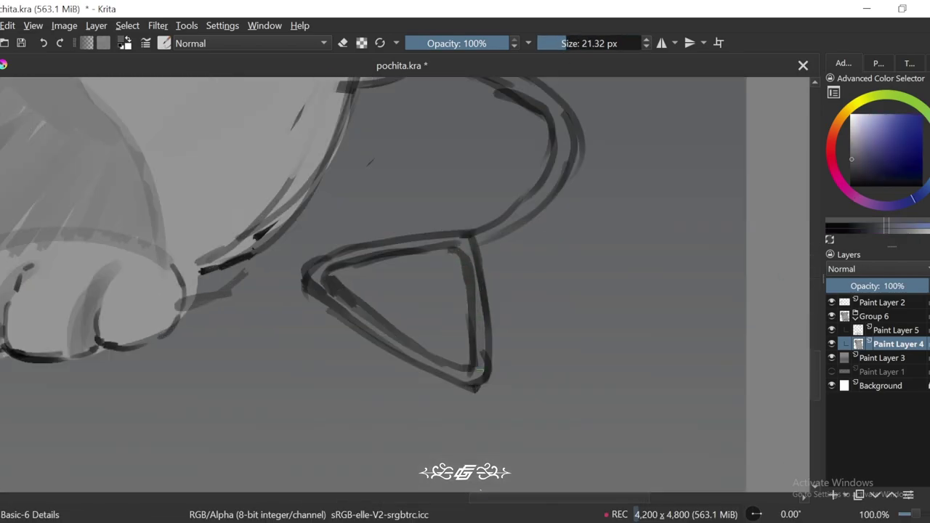
# Step: Rotate and zoom out to the whole dog, then return to Paint Layer 5 and open the blending modes
pyautogui.press('4')
pyautogui.press('4')
pyautogui.press('4')
pyautogui.press('4')
pyautogui.press('6')
pyautogui.press('6')
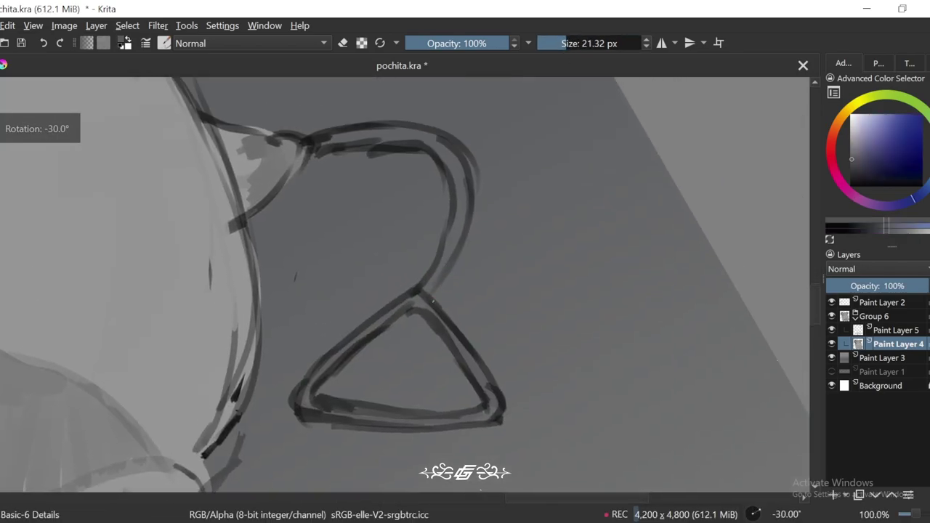
pyautogui.press('-')
pyautogui.press('-')
pyautogui.press('6')
pyautogui.press('-')
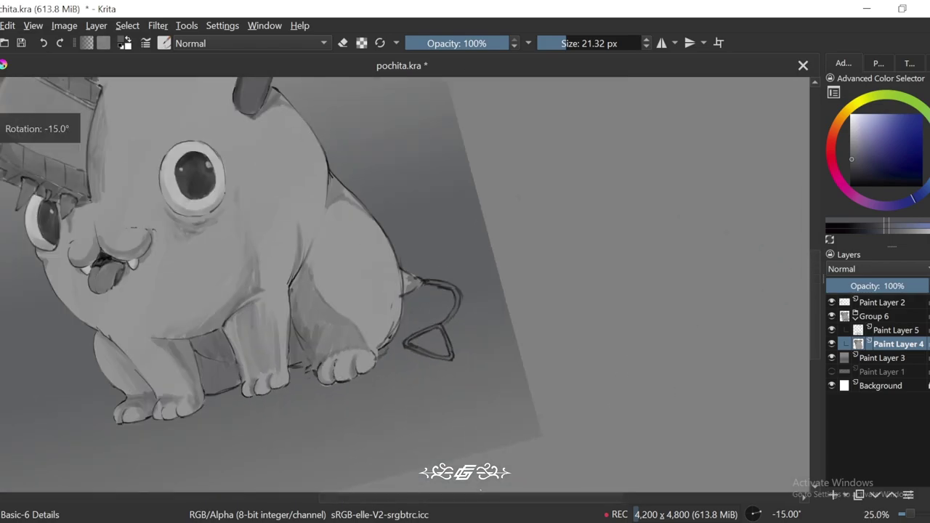
pyautogui.press('-')
pyautogui.press('-')
pyautogui.press('6')
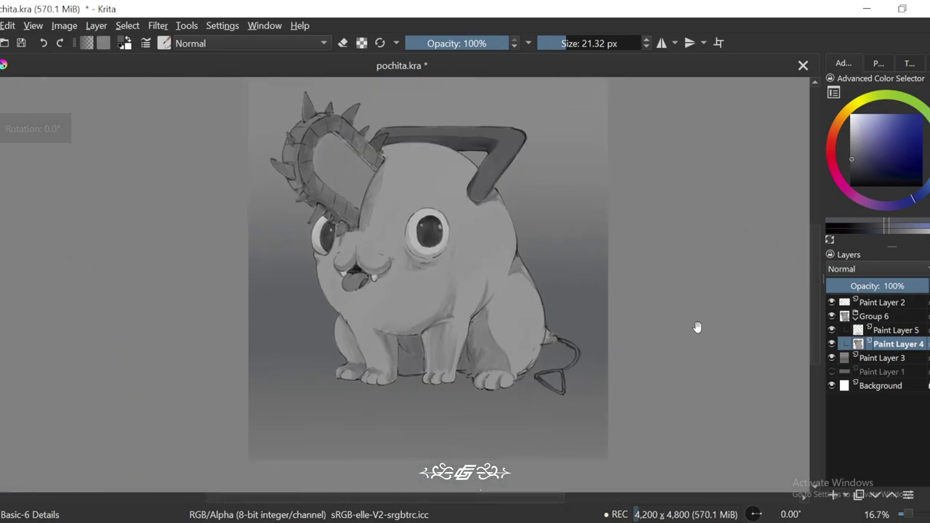
pyautogui.click(890, 330)
pyautogui.click(872, 269)
# Step: Set the layer to Screen blending and brighten a patch on the crown's left edge
pyautogui.click(836, 306)
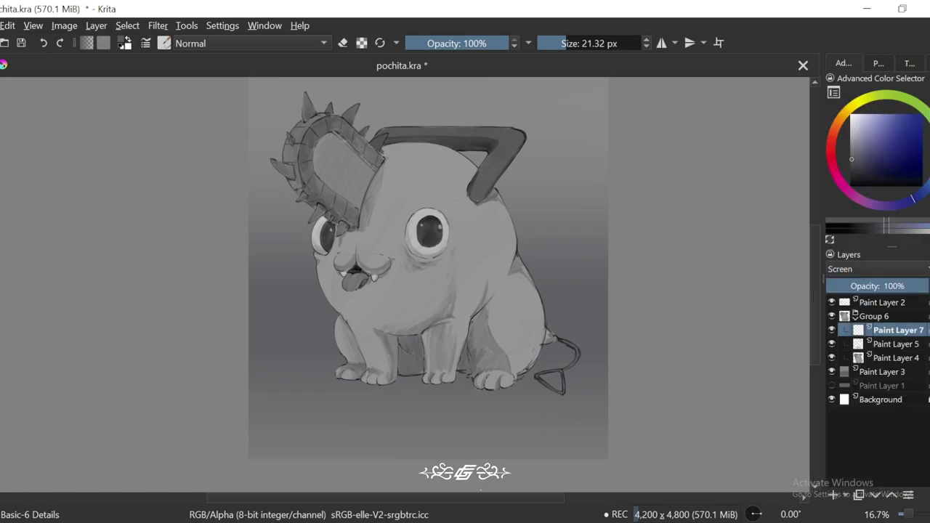
pyautogui.press('+')
pyautogui.press('+')
pyautogui.press('+')
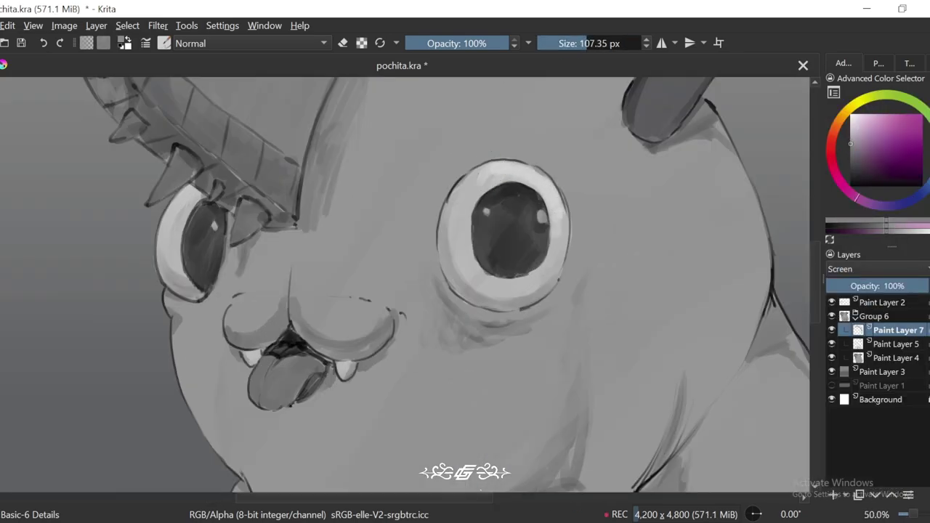
pyautogui.press('-')
pyautogui.press('-')
pyautogui.press('+')
pyautogui.press('+')
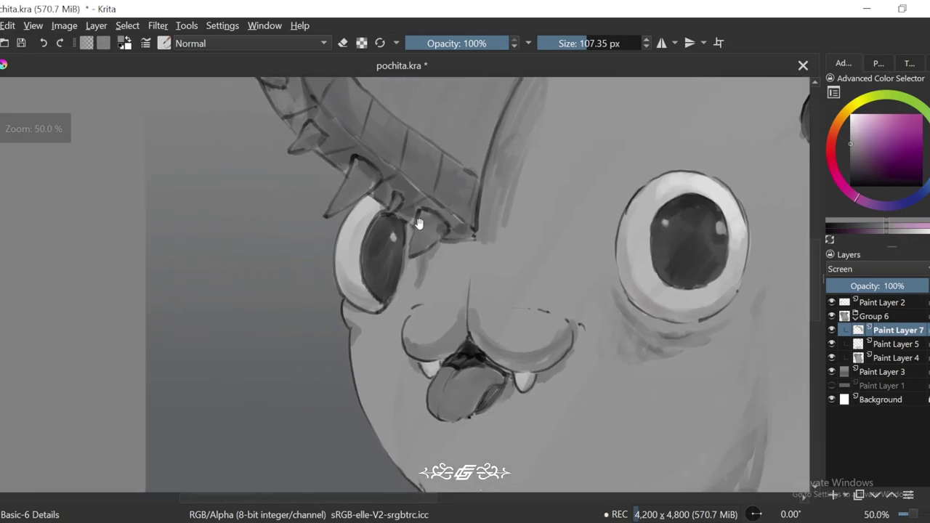
pyautogui.press('-')
pyautogui.press('-')
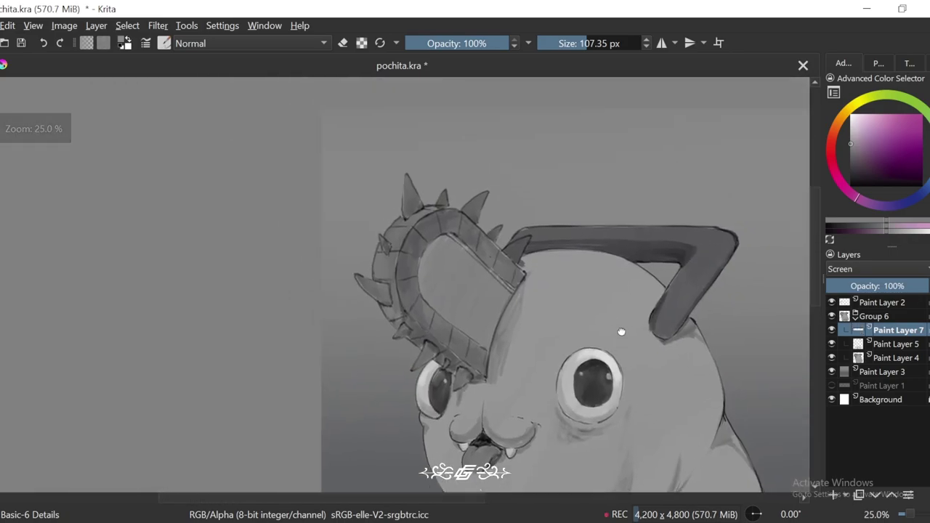
pyautogui.press('+')
pyautogui.press('+')
pyautogui.moveTo(480, 280); pyautogui.dragTo(471, 294)
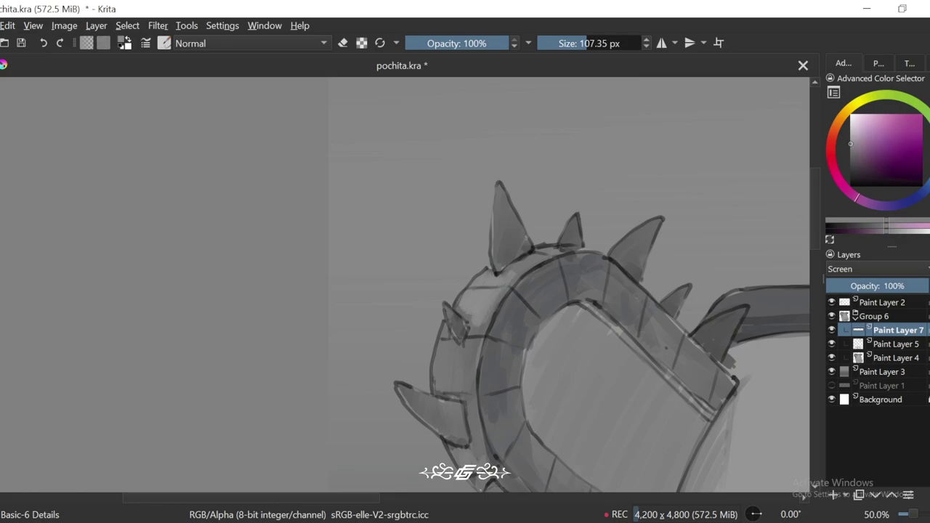
# Step: Tilt the canvas 30 degrees and paint light diagonal streaks across the glass panel
pyautogui.moveTo(603, 321); pyautogui.dragTo(622, 274)
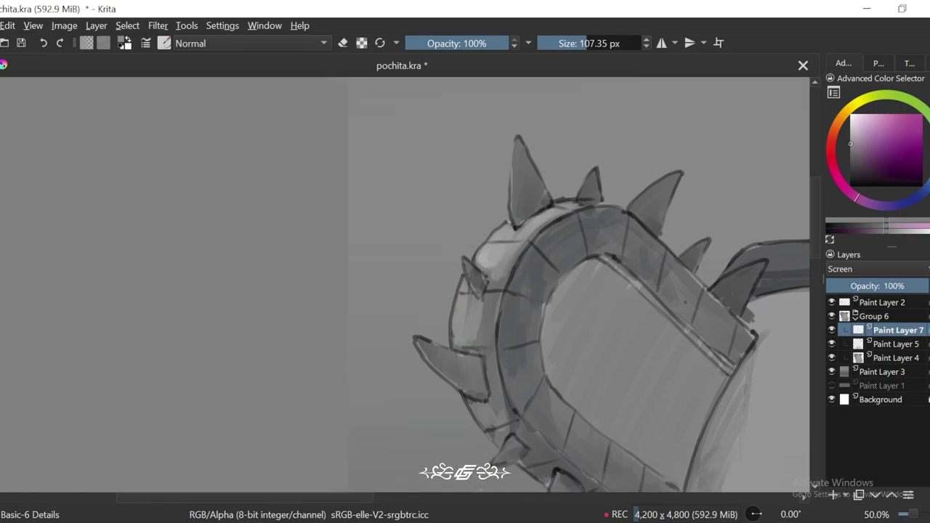
pyautogui.press('-')
pyautogui.hotkey('ctrl', ']')
pyautogui.hotkey('ctrl', ']')
pyautogui.press('+')
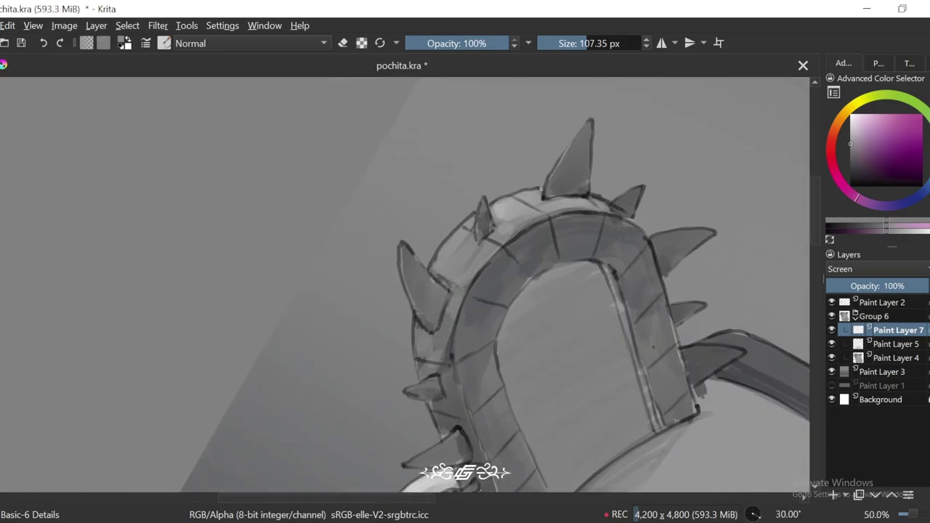
pyautogui.press('5')
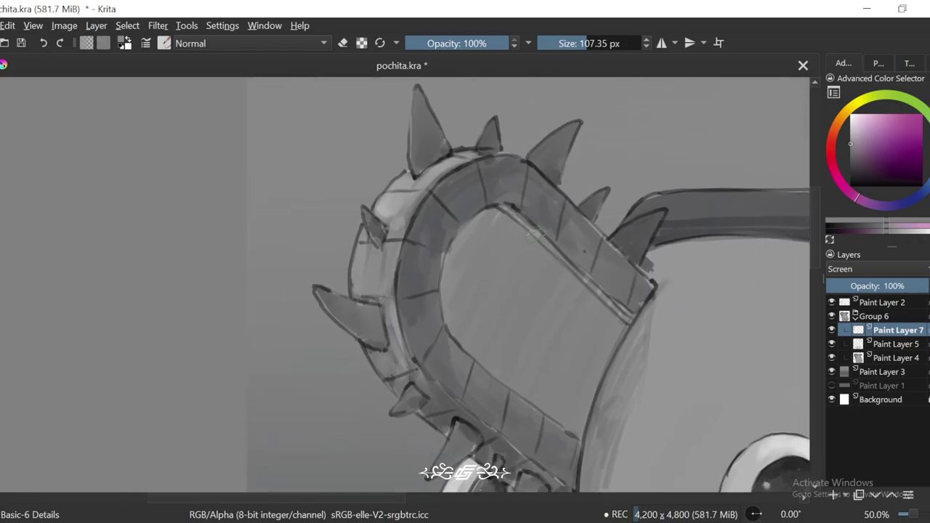
pyautogui.moveTo(520, 218)
pyautogui.mouseDown()
pyautogui.moveTo(522, 398)
pyautogui.moveTo(535, 262)
pyautogui.mouseUp()
pyautogui.hotkey('ctrl', ']')
pyautogui.hotkey('ctrl', ']')
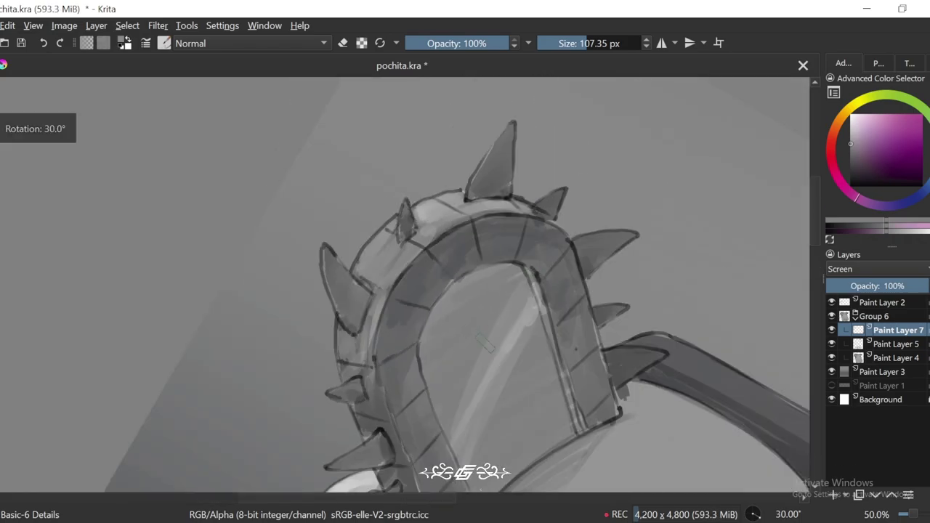
pyautogui.moveTo(536, 370); pyautogui.dragTo(482, 369)
pyautogui.moveTo(476, 240)
pyautogui.mouseDown()
pyautogui.moveTo(397, 389)
pyautogui.moveTo(399, 403)
pyautogui.mouseUp()
pyautogui.moveTo(498, 309); pyautogui.dragTo(429, 437)
pyautogui.hotkey('ctrl', '[')
pyautogui.hotkey('ctrl', '[')
pyautogui.hotkey('ctrl', '[')
# Step: Paint light highlight streaks down the 7-shaped handle with a roughly 184 px brush
pyautogui.scroll(-5, 530, 269)
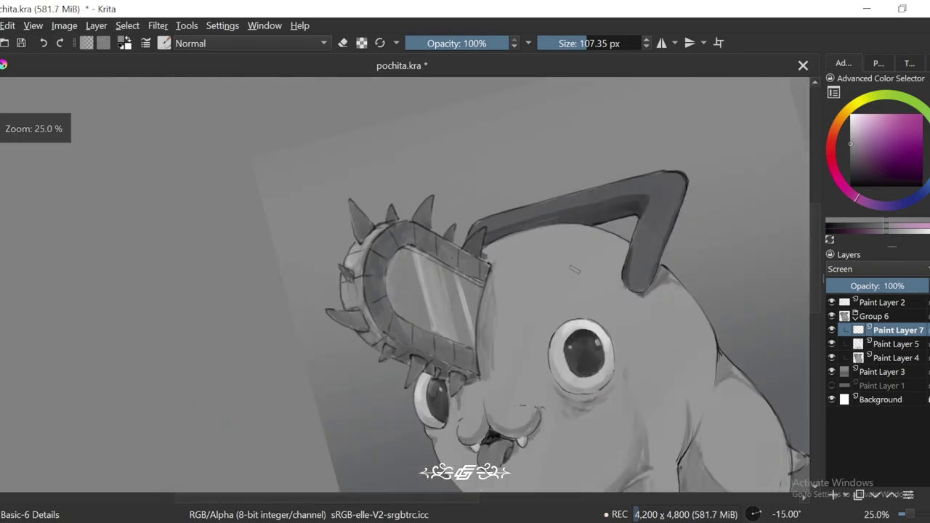
pyautogui.scroll(5, 575, 281)
pyautogui.press('5')
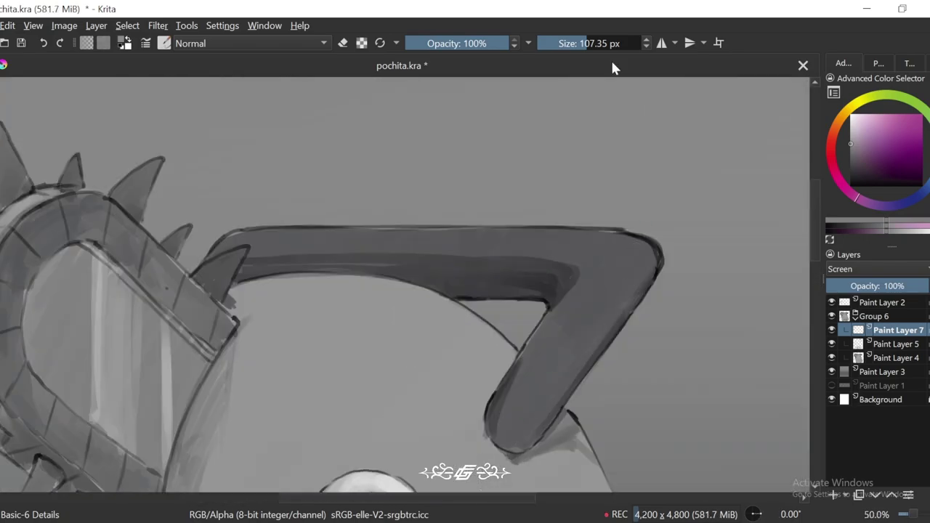
pyautogui.moveTo(585, 43); pyautogui.dragTo(597, 43)
pyautogui.moveTo(643, 245); pyautogui.dragTo(524, 418)
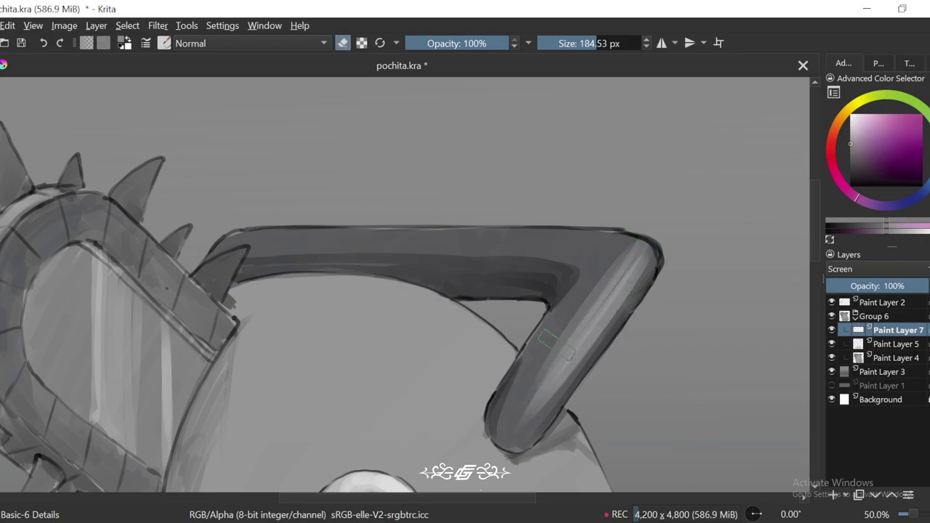
pyautogui.press('e')
pyautogui.moveTo(625, 269); pyautogui.dragTo(498, 465)
pyautogui.moveTo(553, 367); pyautogui.dragTo(516, 437)
pyautogui.moveTo(636, 280); pyautogui.dragTo(523, 436)
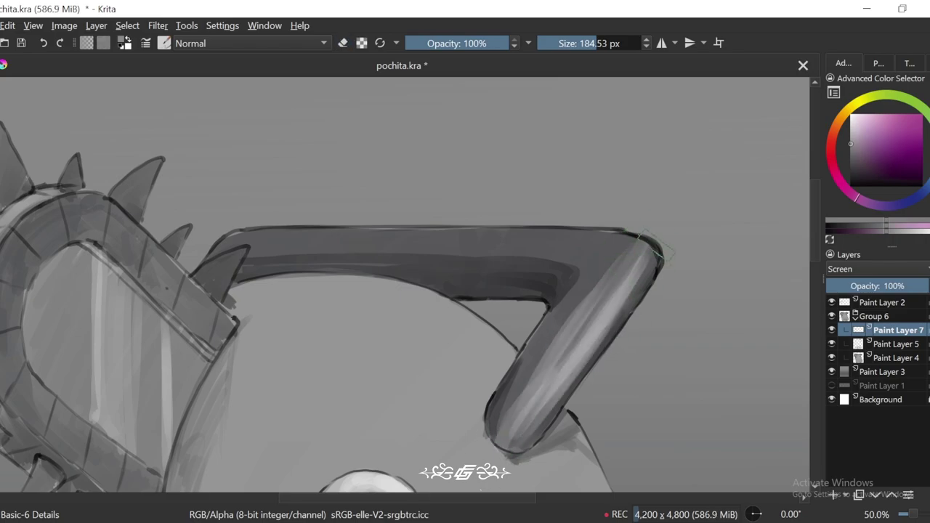
# Step: Trim parts of the handle highlights with eraser mode, then re-highlight its lower part and diagonal
pyautogui.press('e')
pyautogui.moveTo(640, 251); pyautogui.dragTo(524, 414)
pyautogui.press('4')
pyautogui.scroll(-4, 538, 305)
pyautogui.press('4')
pyautogui.scroll(3, 534, 302)
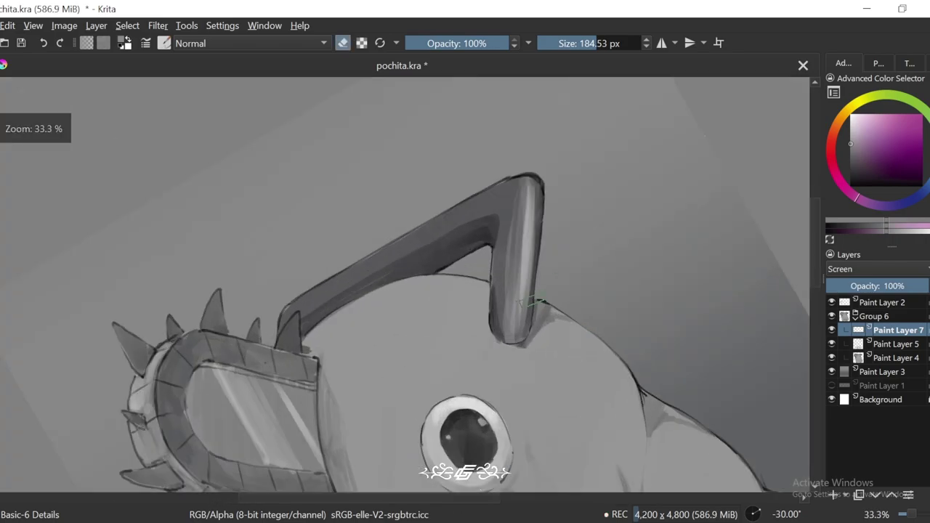
pyautogui.moveTo(523, 266); pyautogui.dragTo(498, 360)
pyautogui.press('6')
pyautogui.press('e')
pyautogui.moveTo(503, 316); pyautogui.dragTo(500, 370)
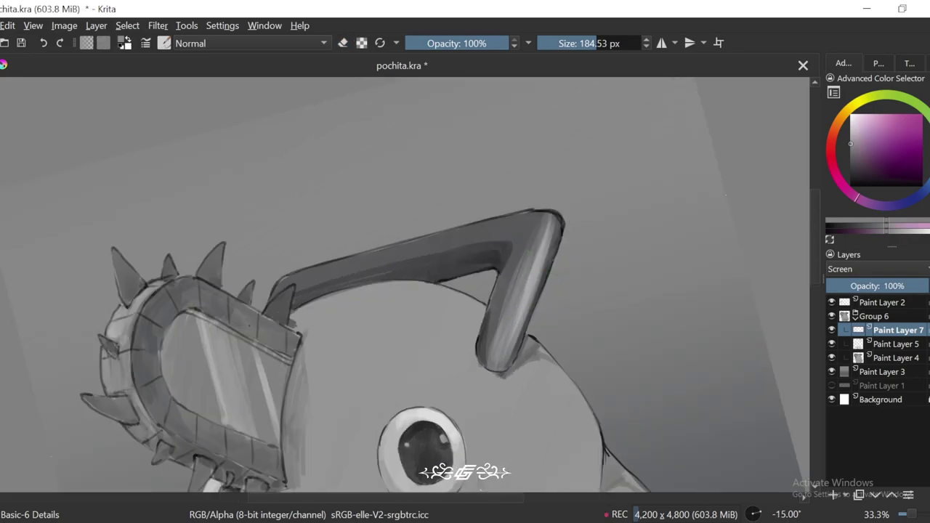
pyautogui.press('4')
pyautogui.press('e')
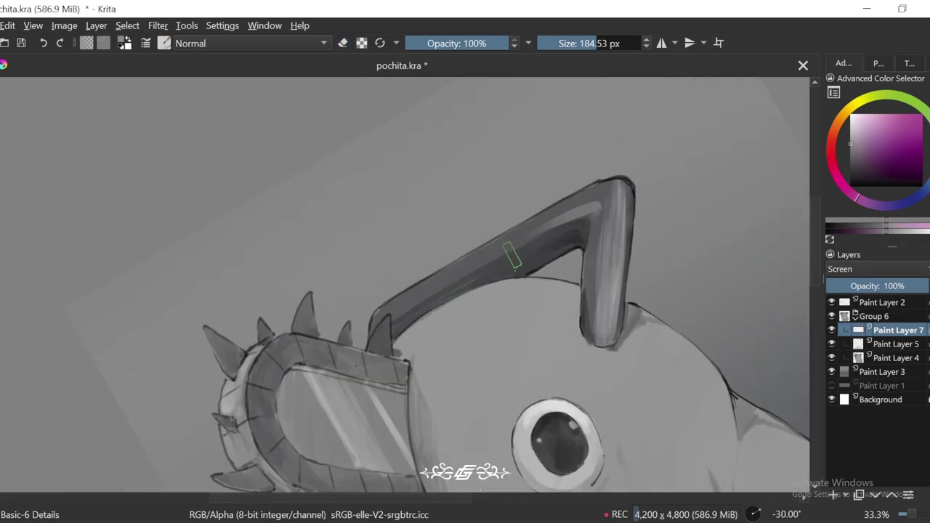
pyautogui.moveTo(602, 209); pyautogui.dragTo(388, 317)
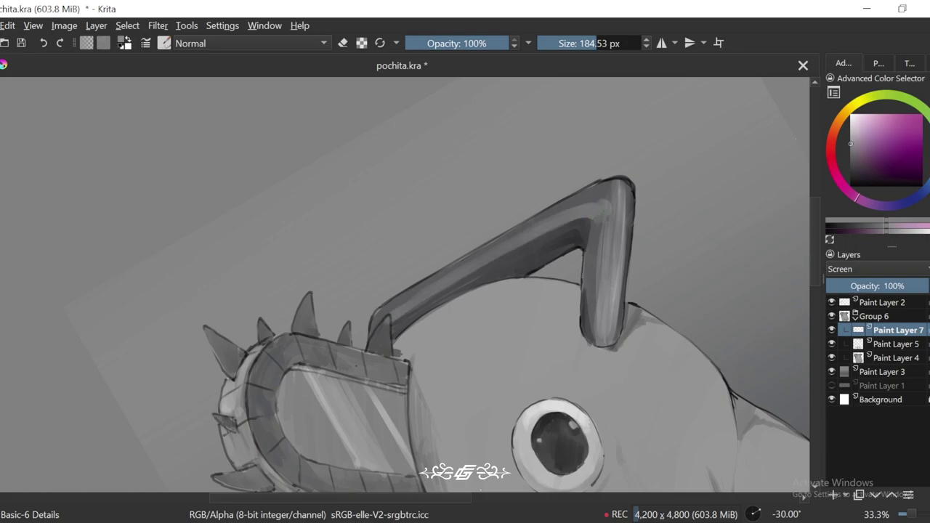
# Step: Zoom to 25% on the whole character and enlarge the brush to about 452 px
pyautogui.press('5')
pyautogui.press('-')
pyautogui.press('-')
pyautogui.press('-')
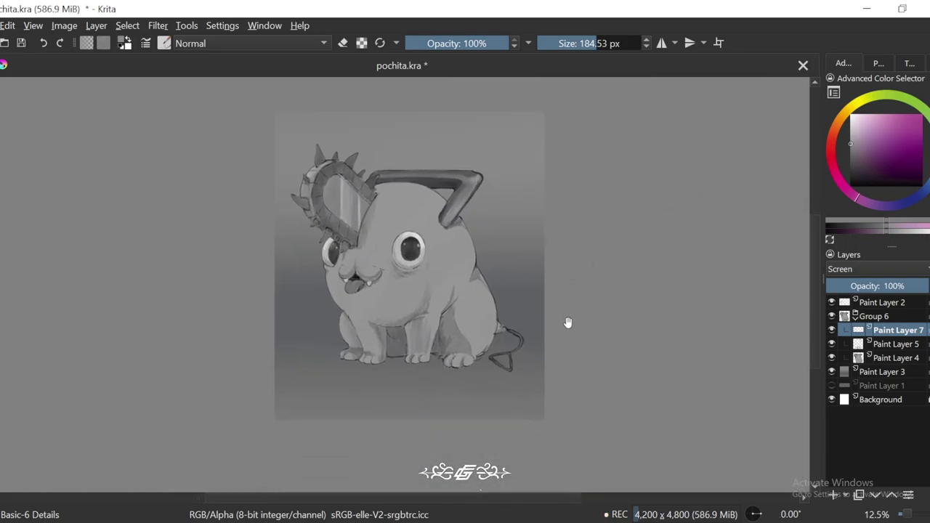
pyautogui.press('+')
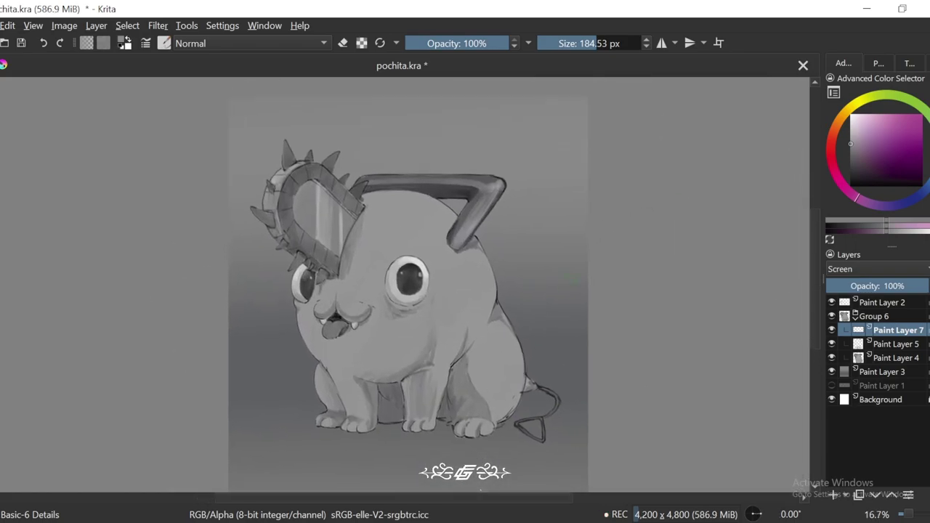
pyautogui.press('+')
pyautogui.press(']')
pyautogui.press(']')
pyautogui.press(']')
pyautogui.moveTo(514, 327); pyautogui.dragTo(574, 356)
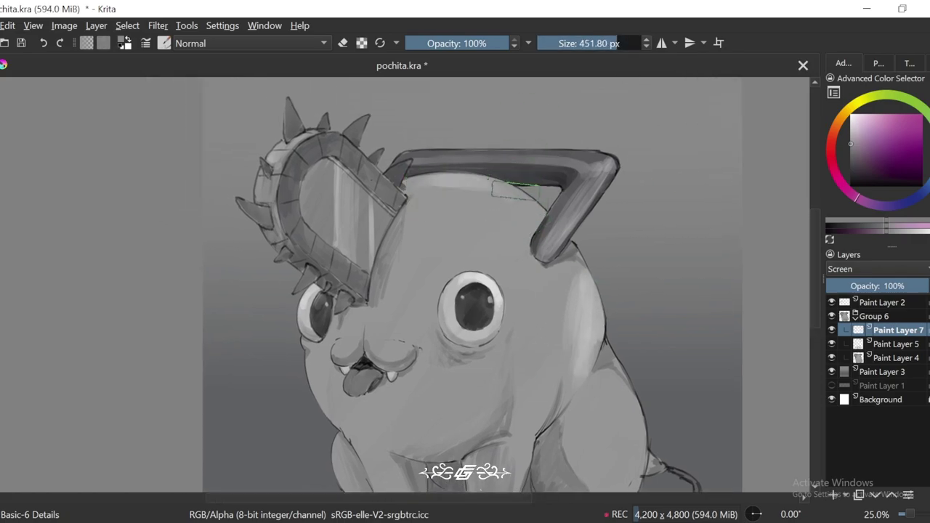
pyautogui.moveTo(439, 266); pyautogui.dragTo(447, 294)
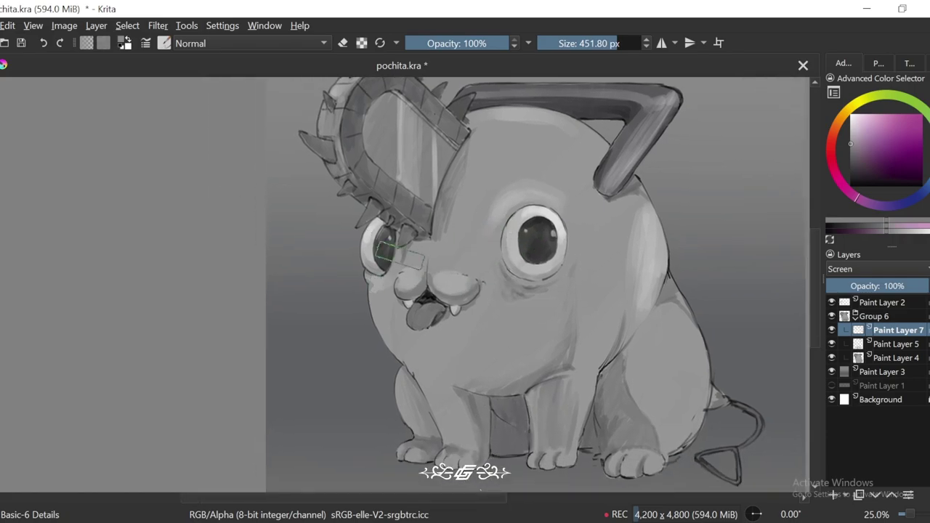
pyautogui.moveTo(572, 304); pyautogui.dragTo(552, 314)
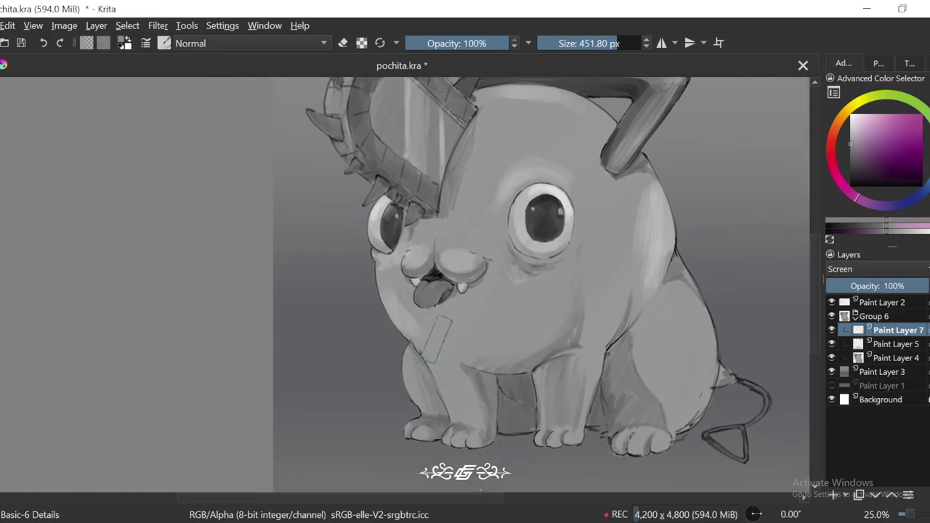
# Step: Lighten the character's hind haunch with the large soft brush
pyautogui.press('6')
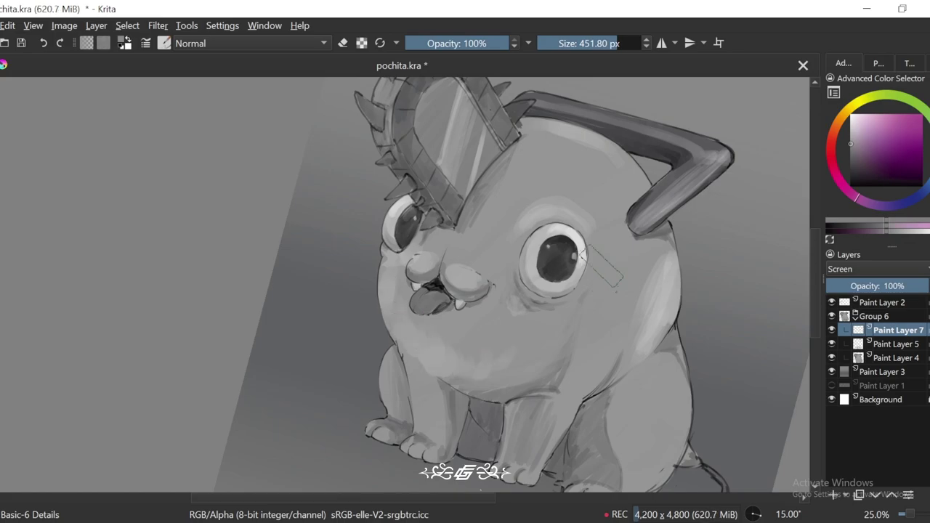
pyautogui.press('5')
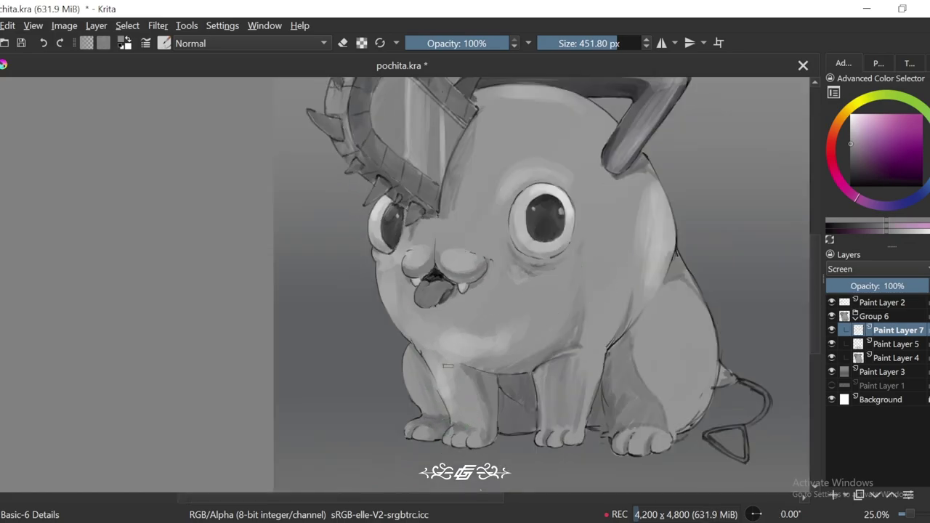
pyautogui.moveTo(545, 385); pyautogui.dragTo(498, 367)
pyautogui.moveTo(654, 327); pyautogui.dragTo(591, 340)
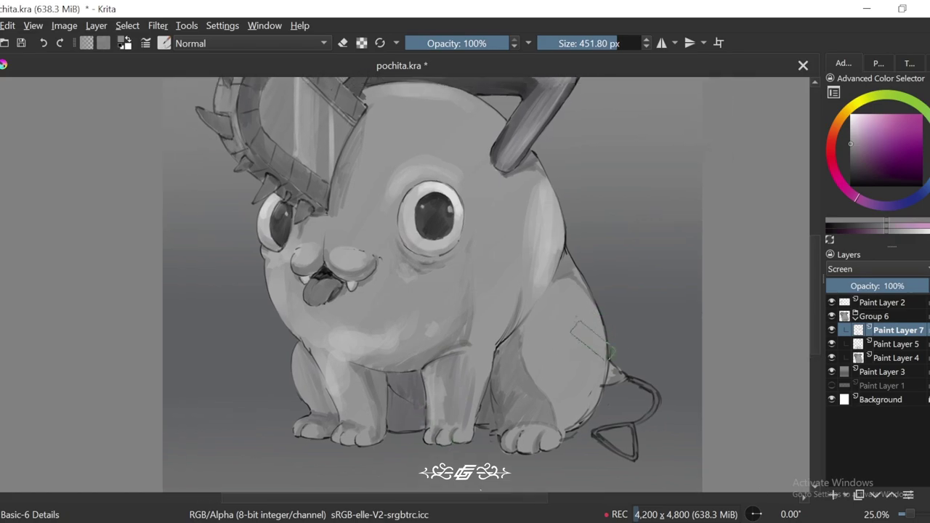
pyautogui.moveTo(538, 276); pyautogui.dragTo(520, 356)
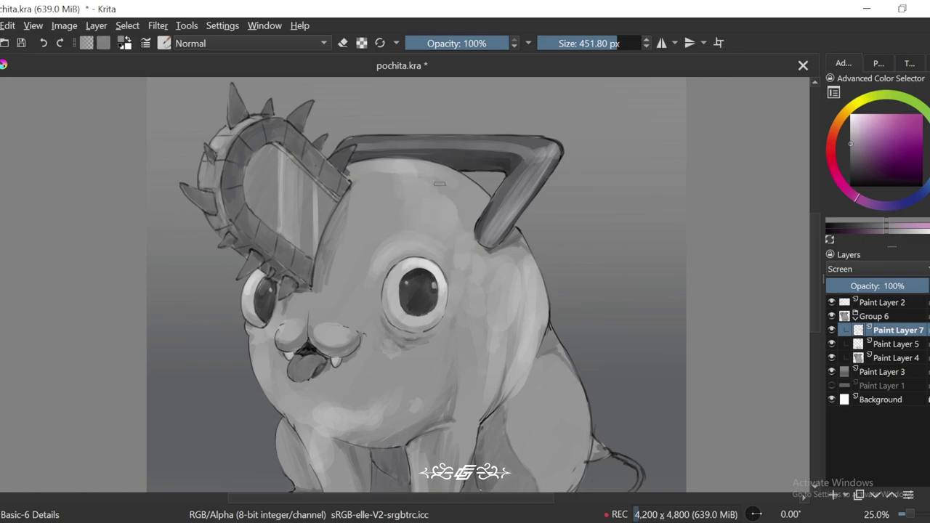
pyautogui.scroll(-1, 440, 197)
pyautogui.scroll(1, 523, 277)
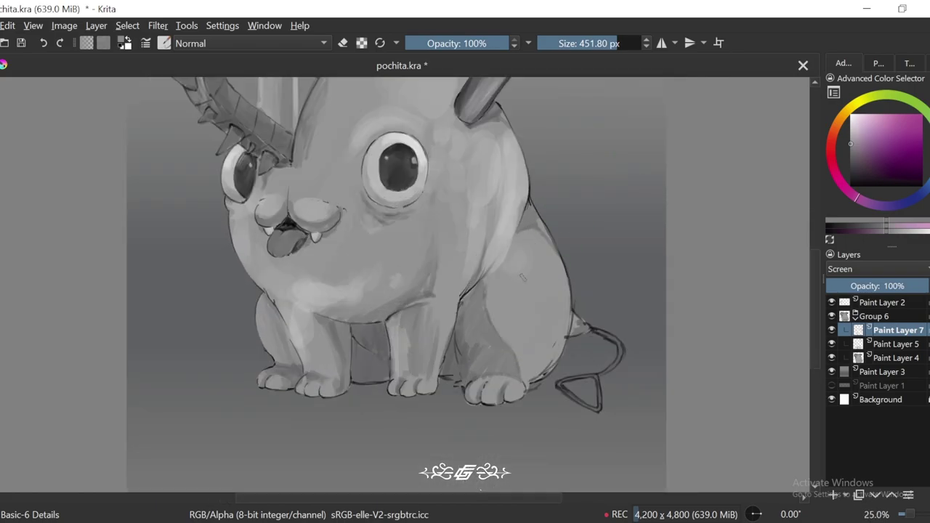
pyautogui.moveTo(558, 282); pyautogui.dragTo(525, 243)
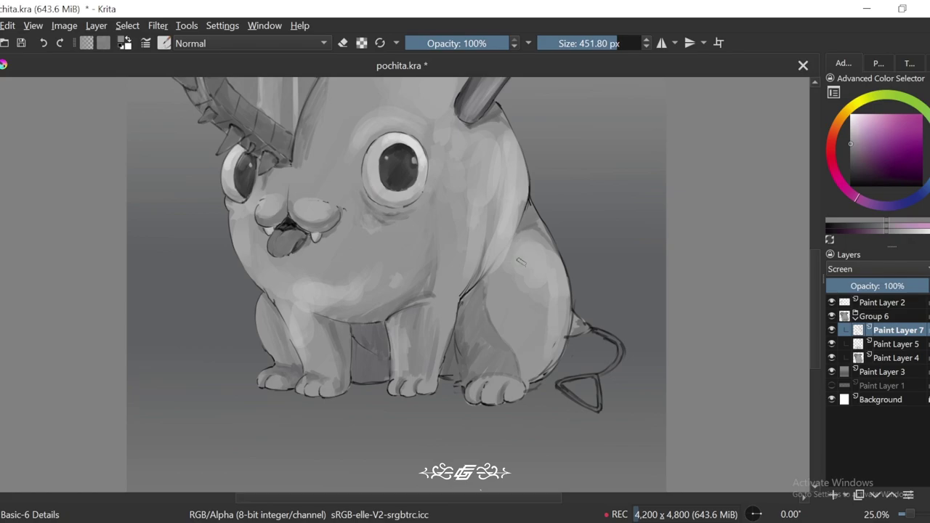
# Step: Move the view over the feet and switch to painting on Paint Layer 4
pyautogui.scroll(1, 506, 378)
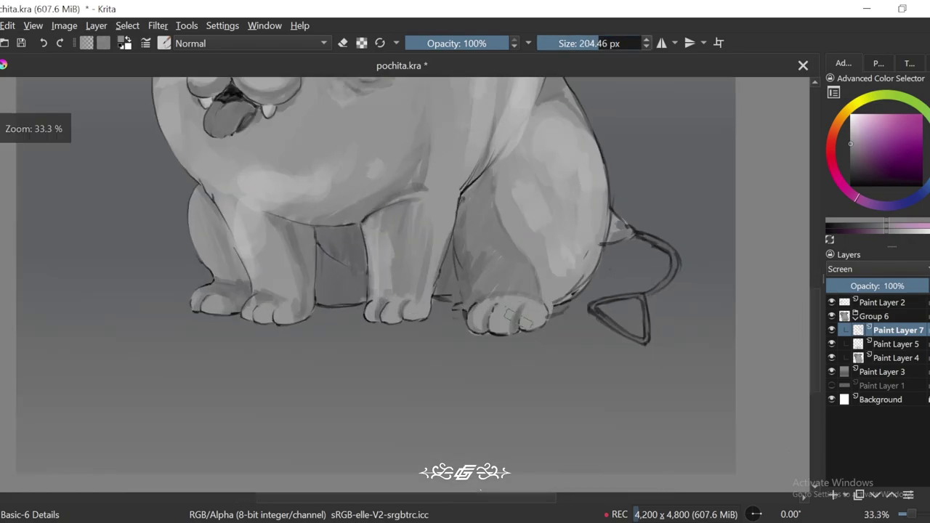
pyautogui.moveTo(409, 344); pyautogui.dragTo(525, 351)
pyautogui.scroll(-4, 429, 324)
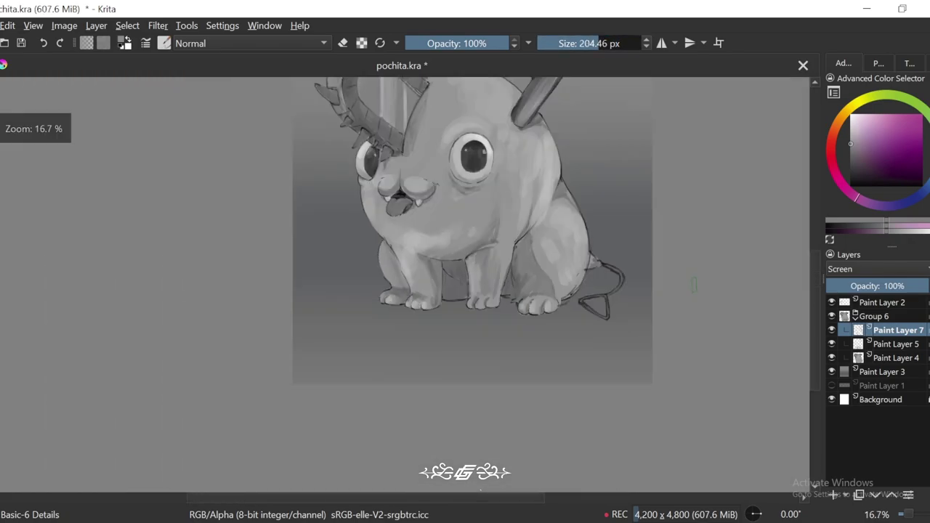
pyautogui.scroll(3, 650, 324)
pyautogui.press('pagedown')
pyautogui.press('pagedown')
pyautogui.scroll(-2, 436, 291)
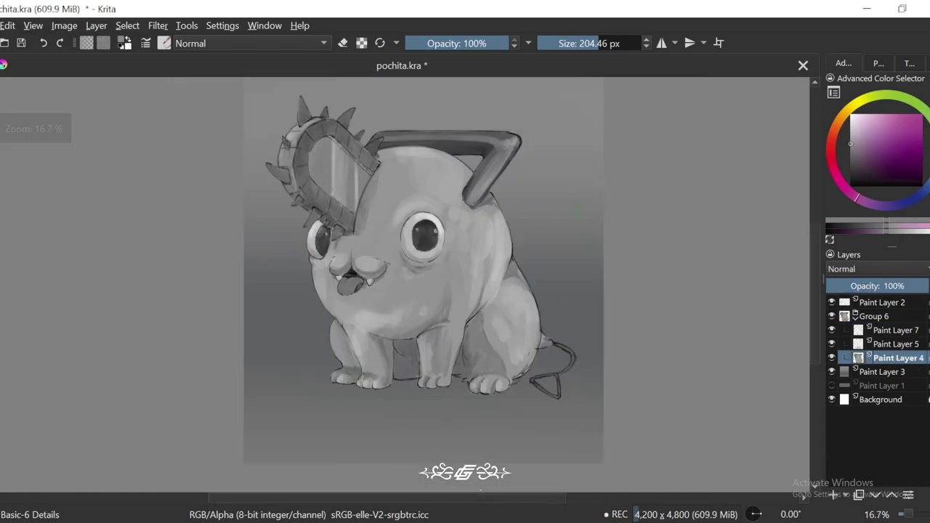
pyautogui.scroll(2, 436, 291)
# Step: Choose the Airbrush Soft preset and softly shade the back leg and haunch
pyautogui.click(164, 43)
pyautogui.click(180, 91)
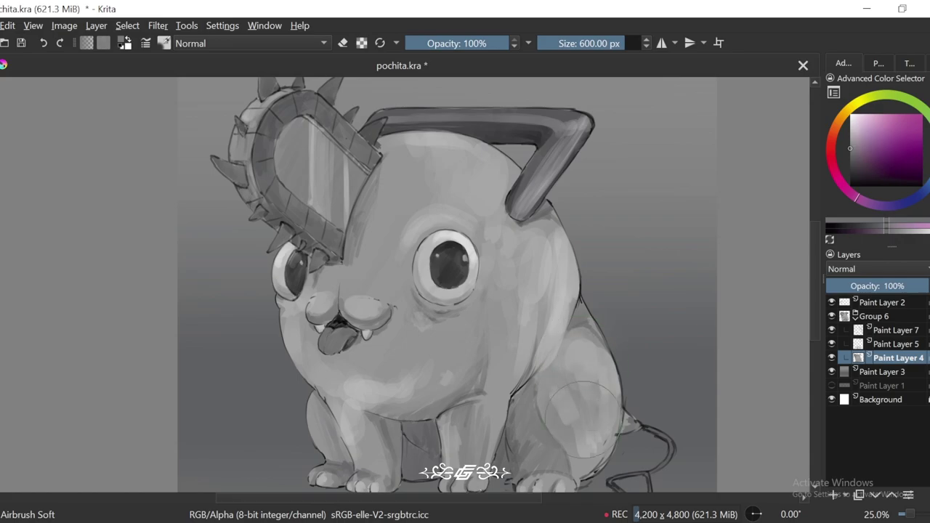
pyautogui.moveTo(582, 407); pyautogui.dragTo(585, 298)
pyautogui.moveTo(595, 245)
pyautogui.mouseDown()
pyautogui.moveTo(613, 272)
pyautogui.moveTo(582, 342)
pyautogui.mouseUp()
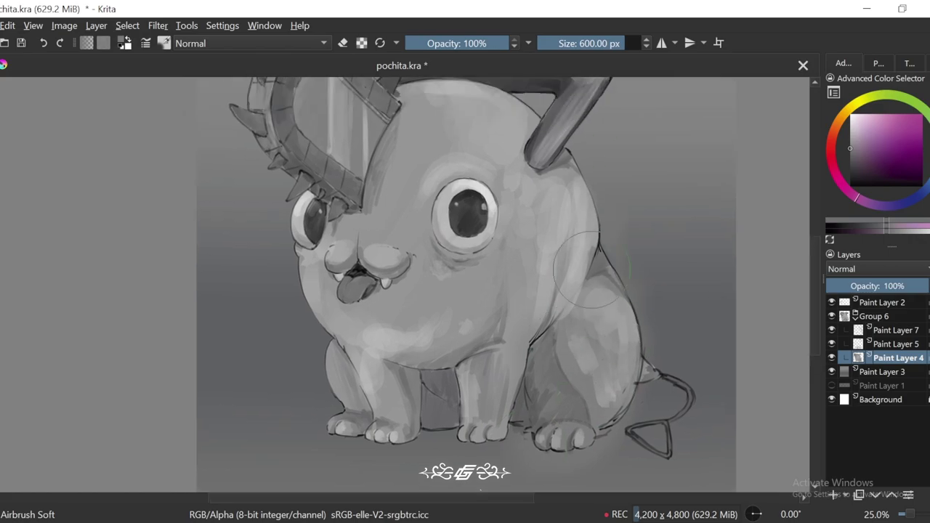
# Step: Darken the belly and the area between legs and haunch, and shade from eye to front leg
pyautogui.scroll(-1, 471, 331)
pyautogui.moveTo(470, 333)
pyautogui.mouseDown()
pyautogui.moveTo(451, 378)
pyautogui.moveTo(418, 365)
pyautogui.mouseUp()
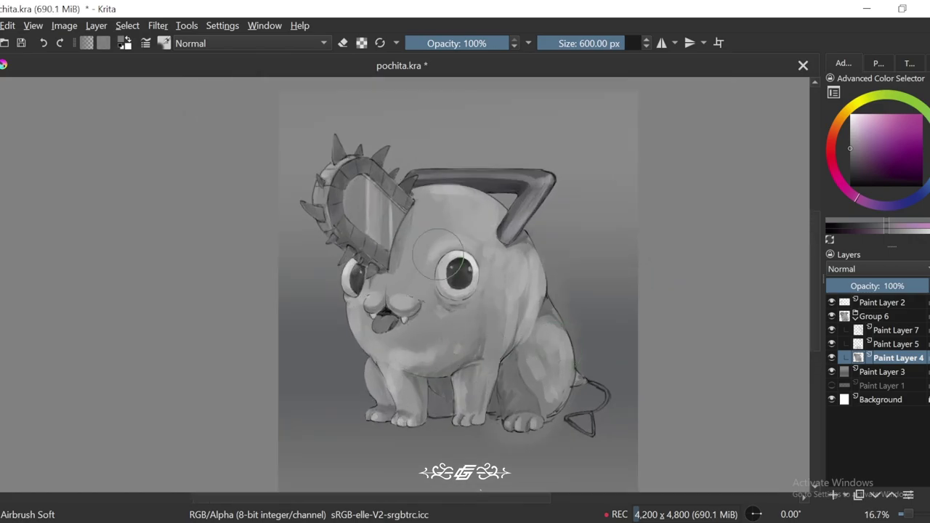
pyautogui.moveTo(345, 314); pyautogui.dragTo(393, 370)
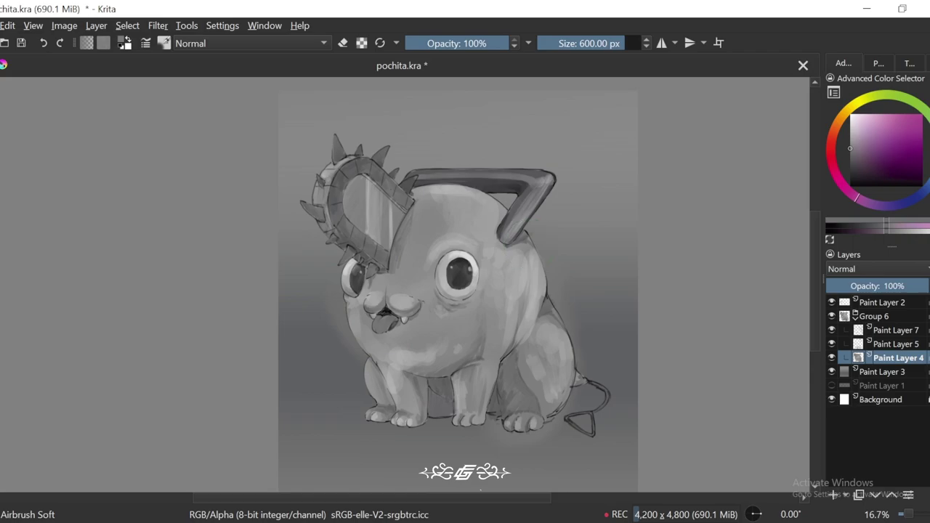
pyautogui.moveTo(359, 313)
pyautogui.mouseDown()
pyautogui.moveTo(418, 247)
pyautogui.moveTo(509, 342)
pyautogui.moveTo(520, 393)
pyautogui.moveTo(541, 369)
pyautogui.mouseUp()
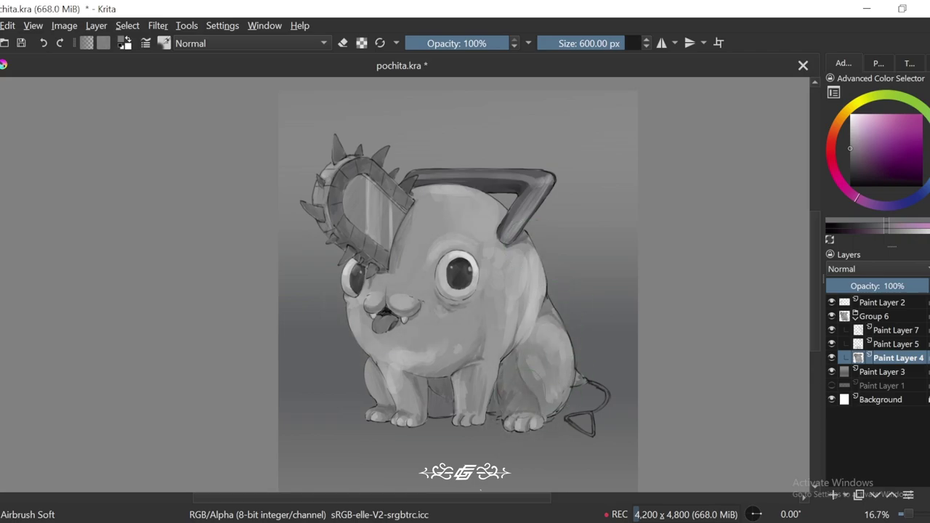
pyautogui.moveTo(519, 418)
pyautogui.mouseDown()
pyautogui.moveTo(483, 348)
pyautogui.moveTo(364, 363)
pyautogui.moveTo(471, 319)
pyautogui.mouseUp()
# Step: Darken the goggle lens with a darker gray, then collapse Group 6
pyautogui.press('4')
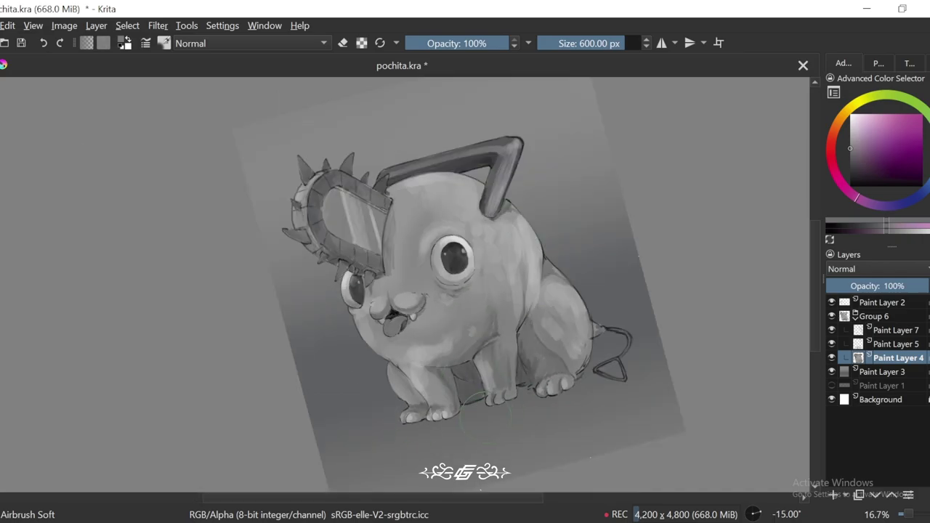
pyautogui.press('5')
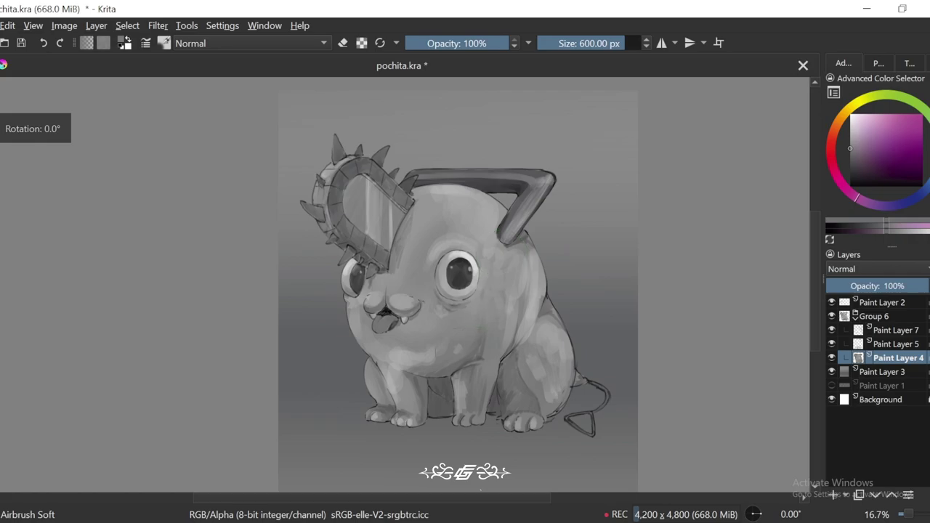
pyautogui.press('2')
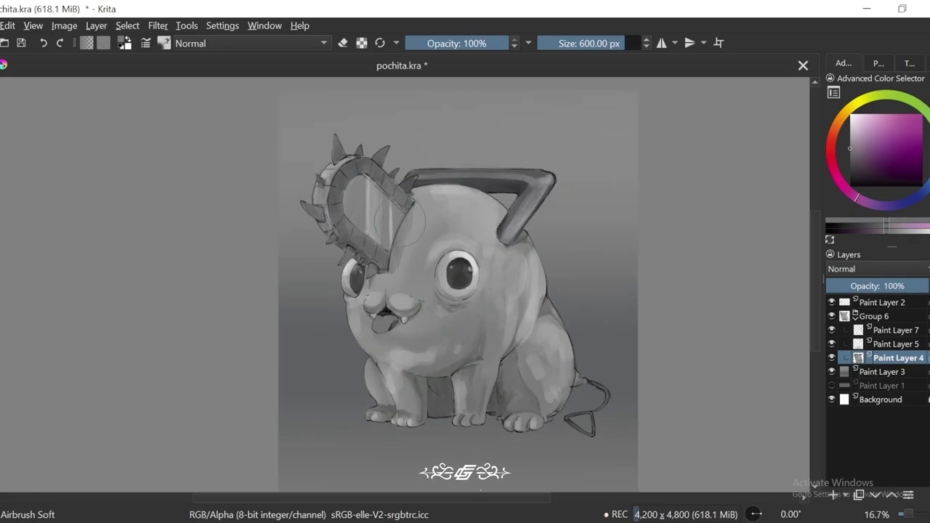
pyautogui.scroll(1, 351, 110)
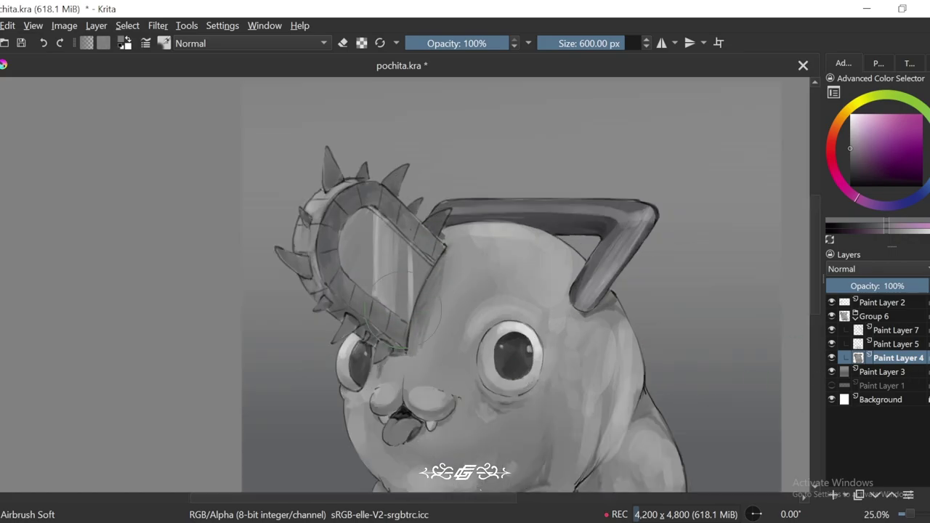
pyautogui.click(851, 161)
pyautogui.moveTo(436, 255); pyautogui.dragTo(381, 302)
pyautogui.scroll(-1, 349, 113)
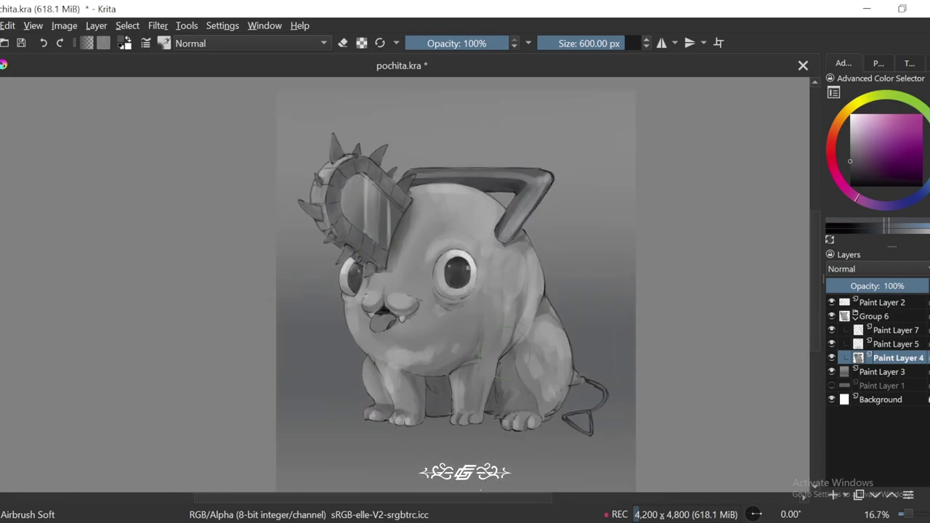
pyautogui.scroll(-1, 737, 410)
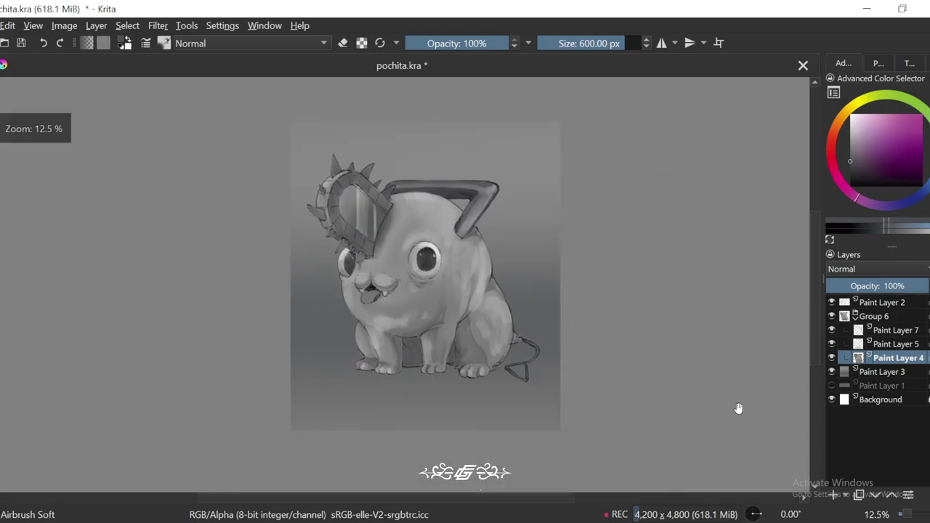
pyautogui.click(856, 319)
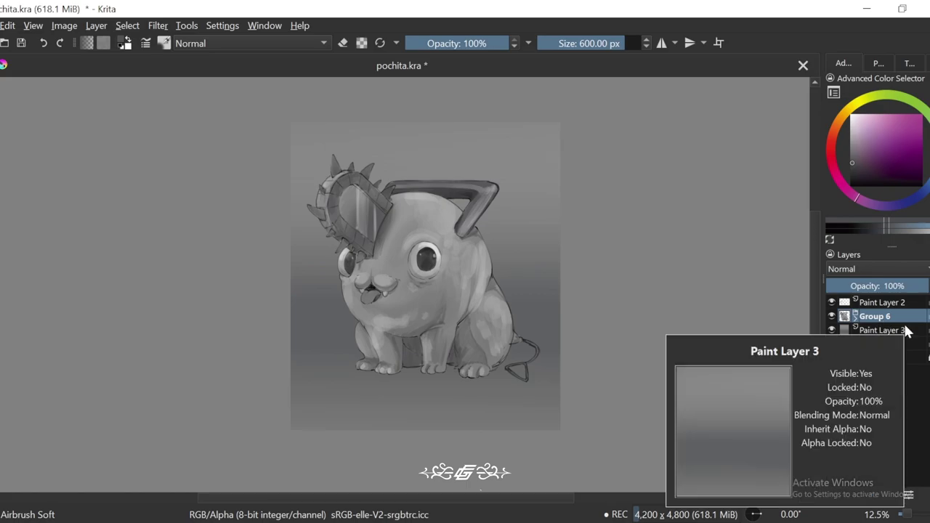
# Step: Duplicate Group 6 with Ctrl+J and pick a slightly darker gray
pyautogui.hotkey('ctrl', 'j')
pyautogui.press('+')
pyautogui.press('+')
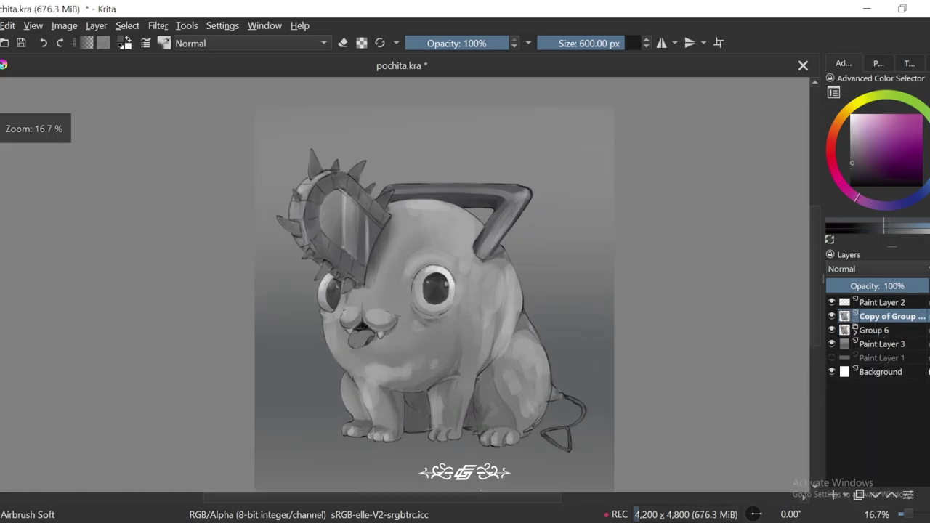
pyautogui.click(849, 163)
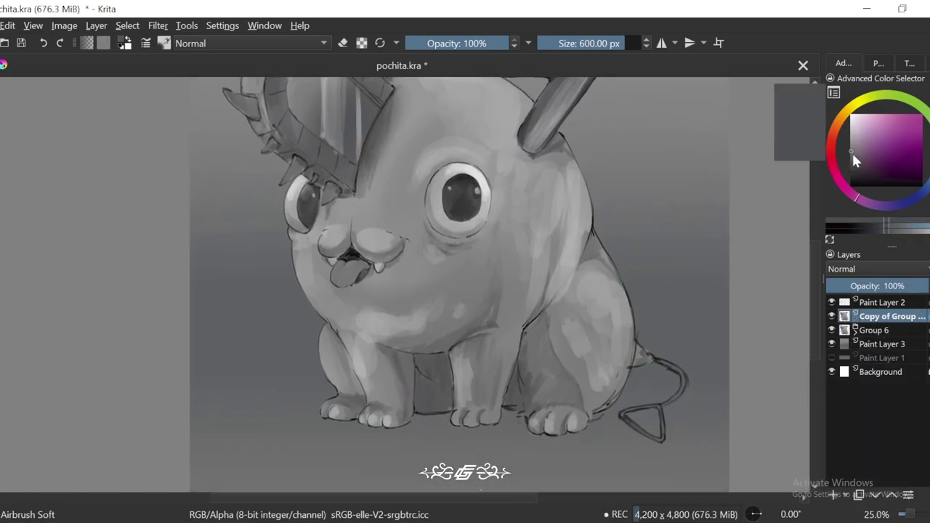
pyautogui.scroll(2, 609, 407)
pyautogui.scroll(1, 609, 429)
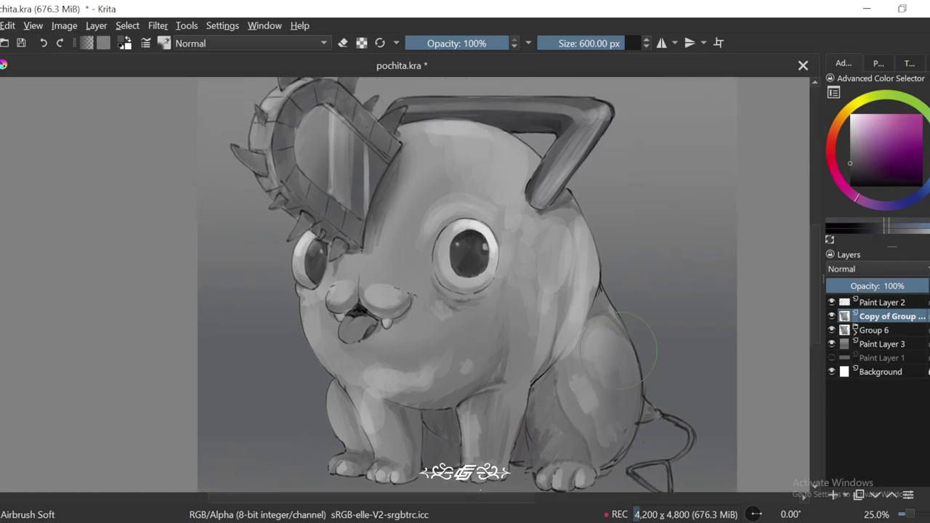
pyautogui.press('-')
pyautogui.press('-')
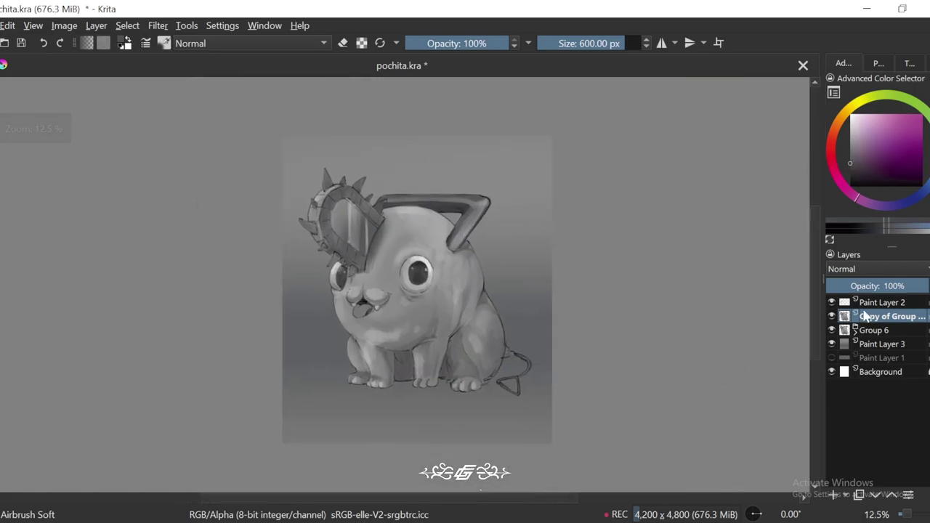
pyautogui.press('+')
pyautogui.press('+')
# Step: Select the Dry Bristles preset from the All tag and shrink it to about 47 px
pyautogui.click(165, 43)
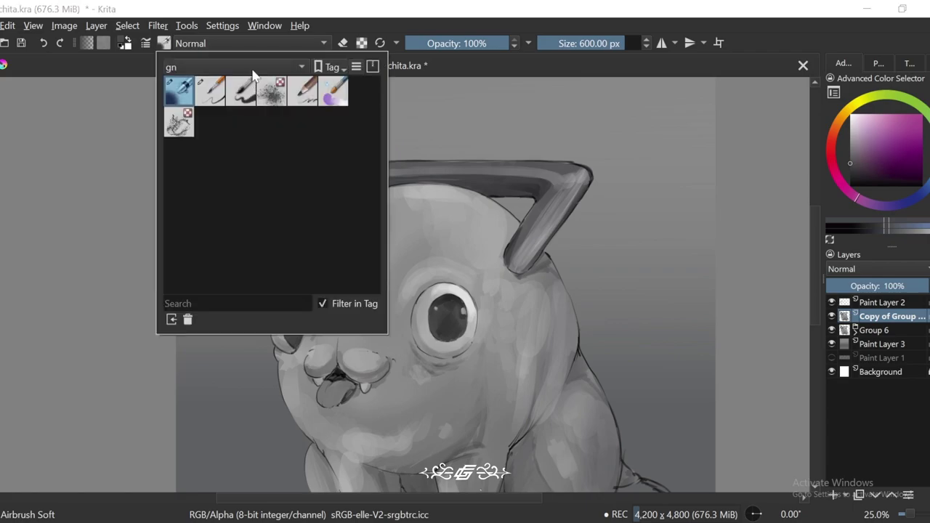
pyautogui.click(289, 67)
pyautogui.click(280, 20)
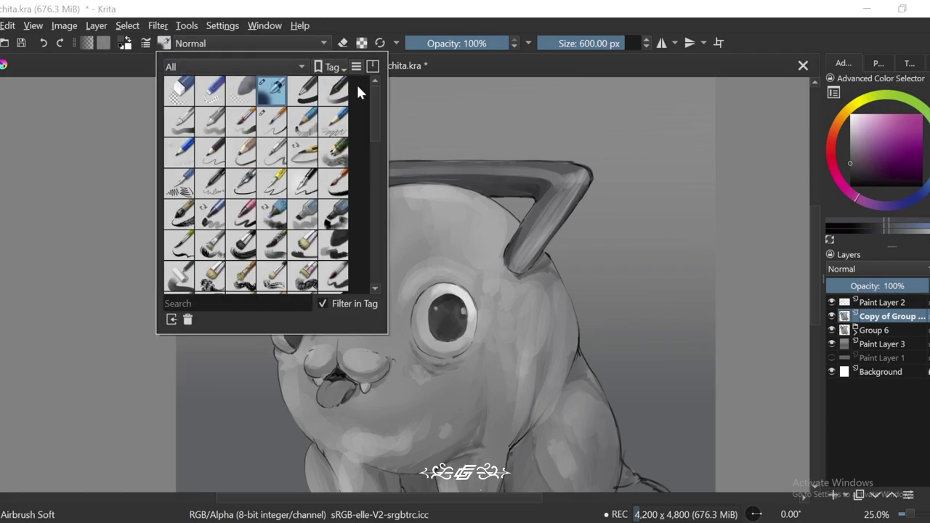
pyautogui.click(206, 287)
pyautogui.press('+')
pyautogui.press('+')
pyautogui.press('+')
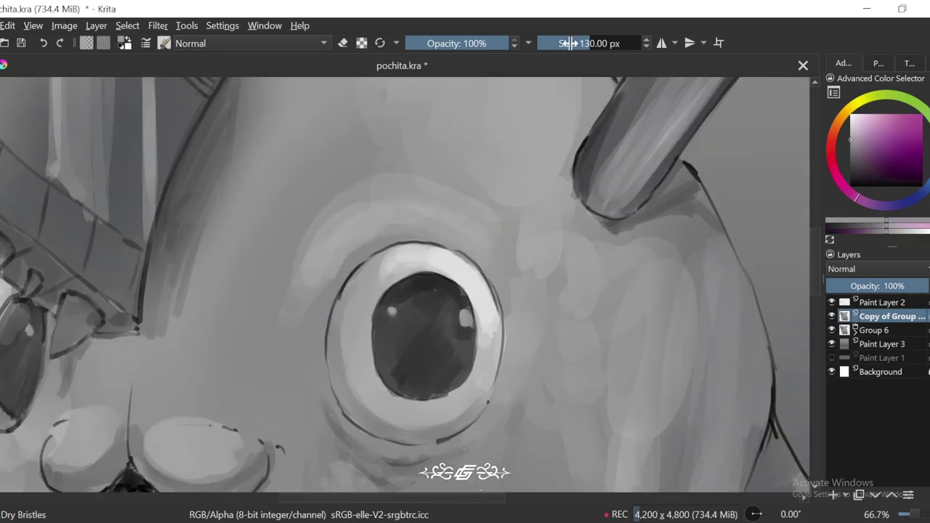
pyautogui.moveTo(572, 44); pyautogui.dragTo(549, 45)
# Step: Set brush opacity to 82% and size to about 107 px, framing the head at 50%
pyautogui.click(486, 44)
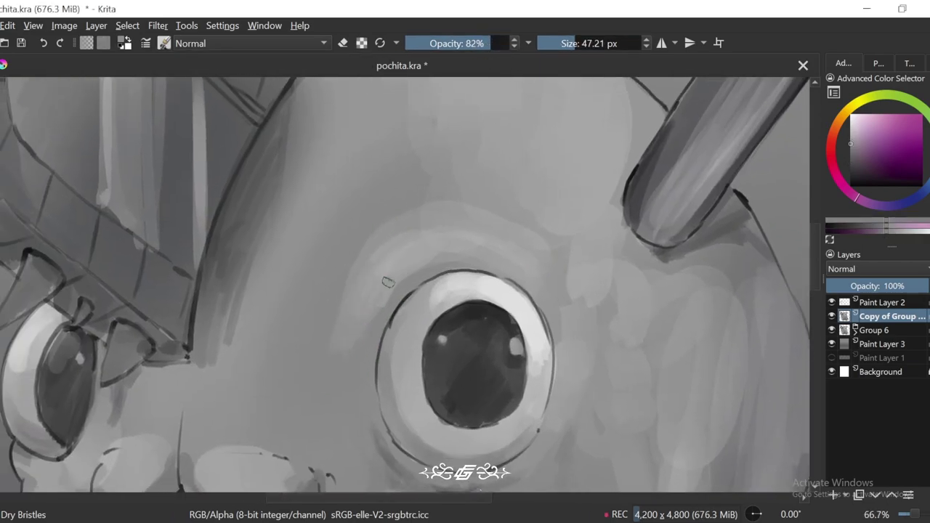
pyautogui.press('-')
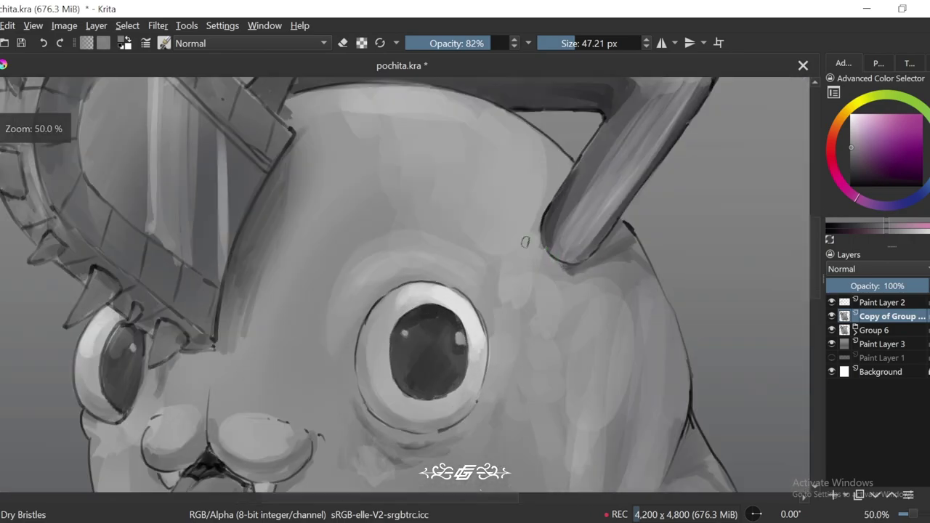
pyautogui.press('+')
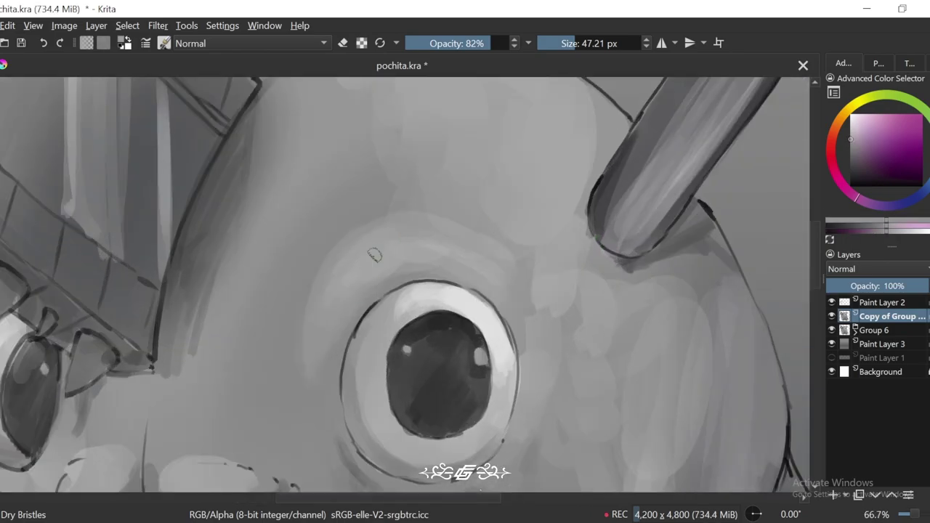
pyautogui.press('-')
pyautogui.press('-')
pyautogui.press('+')
pyautogui.press(']')
pyautogui.press(']')
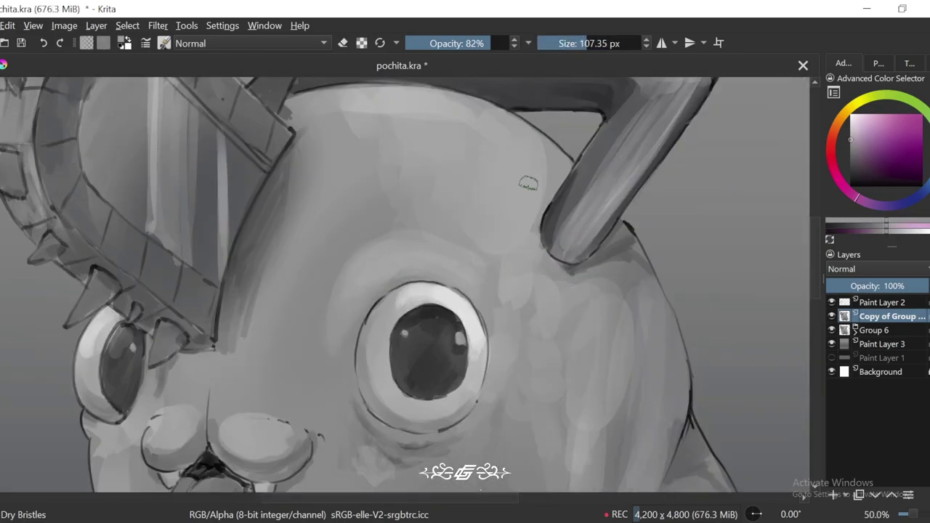
pyautogui.moveTo(529, 184); pyautogui.dragTo(507, 220)
pyautogui.moveTo(439, 225); pyautogui.dragTo(435, 223)
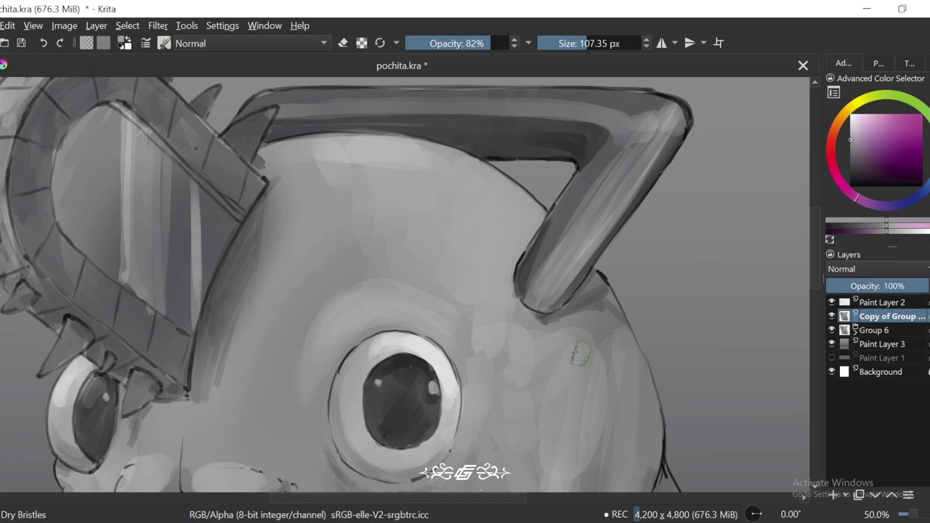
pyautogui.press('-')
pyautogui.press('-')
pyautogui.press('+')
pyautogui.press('+')
pyautogui.press('4')
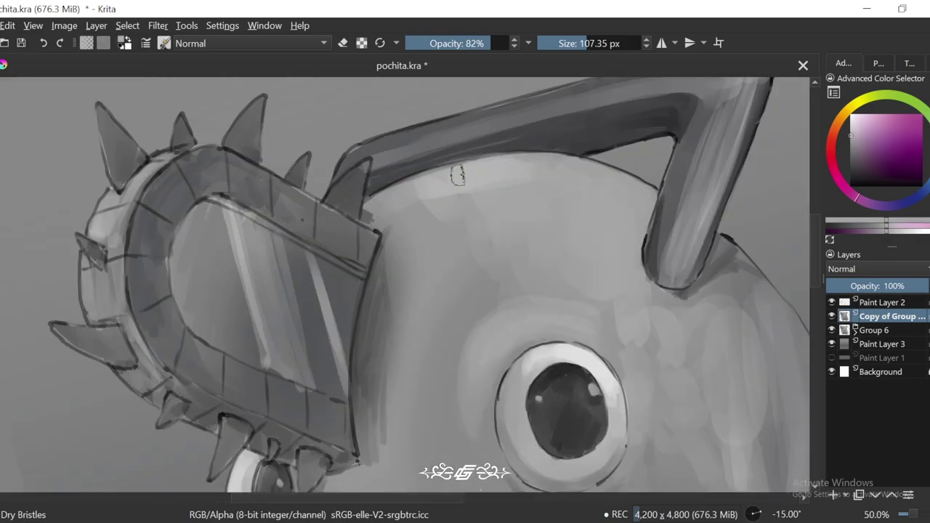
# Step: Lighten and add bristle shading on the head near the horn edge
pyautogui.moveTo(458, 176); pyautogui.dragTo(412, 192)
pyautogui.moveTo(469, 183)
pyautogui.mouseDown()
pyautogui.moveTo(420, 195)
pyautogui.moveTo(412, 222)
pyautogui.mouseUp()
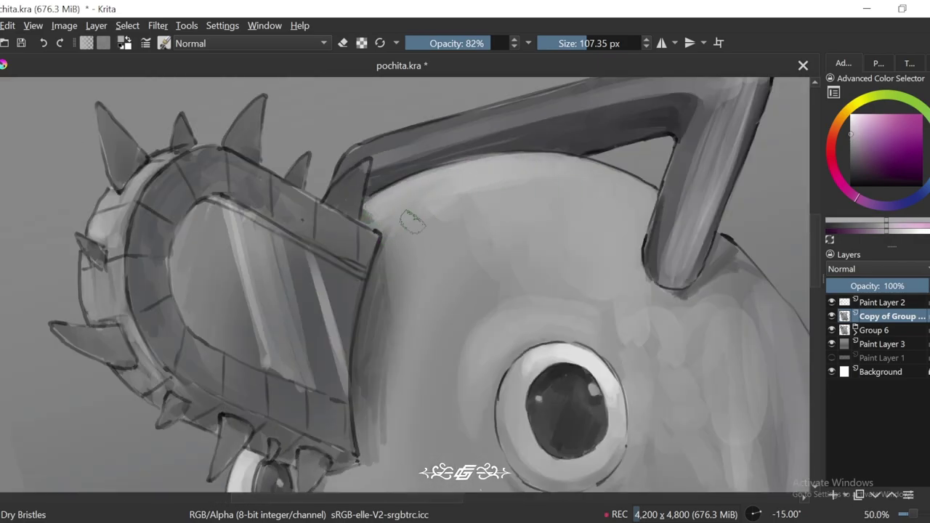
pyautogui.press('-')
pyautogui.press('5')
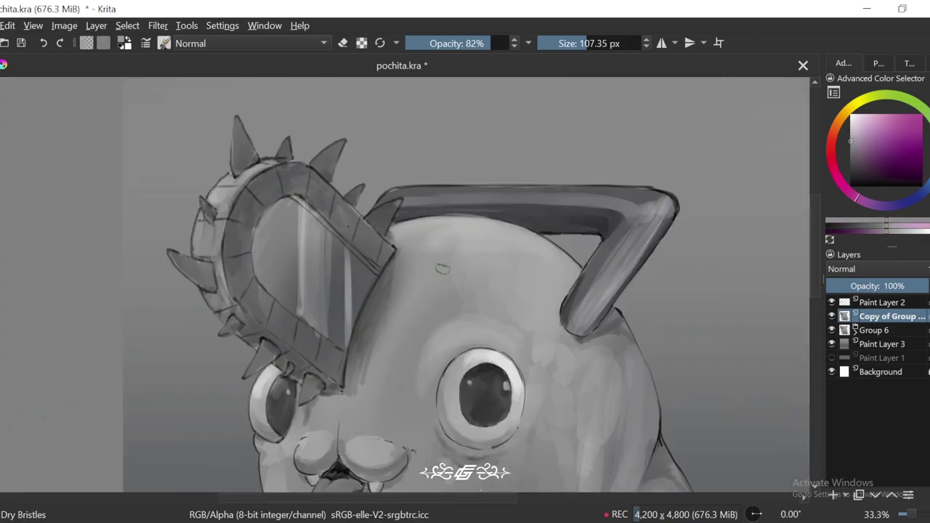
pyautogui.scroll(1, 475, 311)
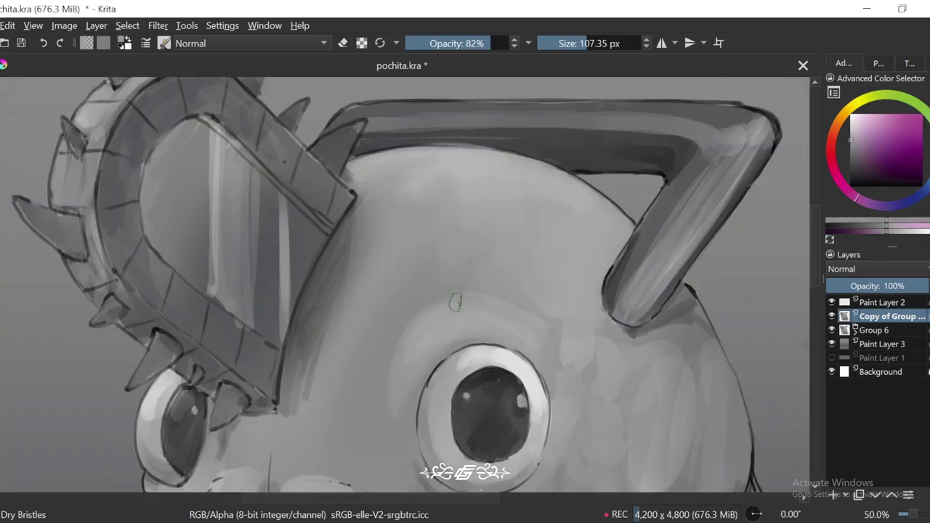
pyautogui.scroll(-2, 493, 279)
pyautogui.scroll(1, 510, 247)
pyautogui.scroll(3, 510, 247)
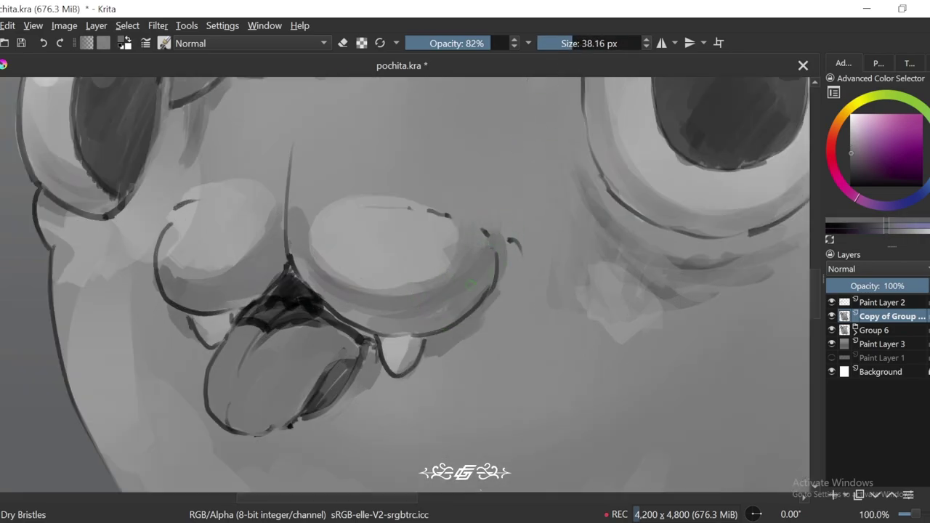
# Step: Resize the brush to about 72 px, sample a lighter muzzle grey, and raise opacity to 100%
pyautogui.press('6')
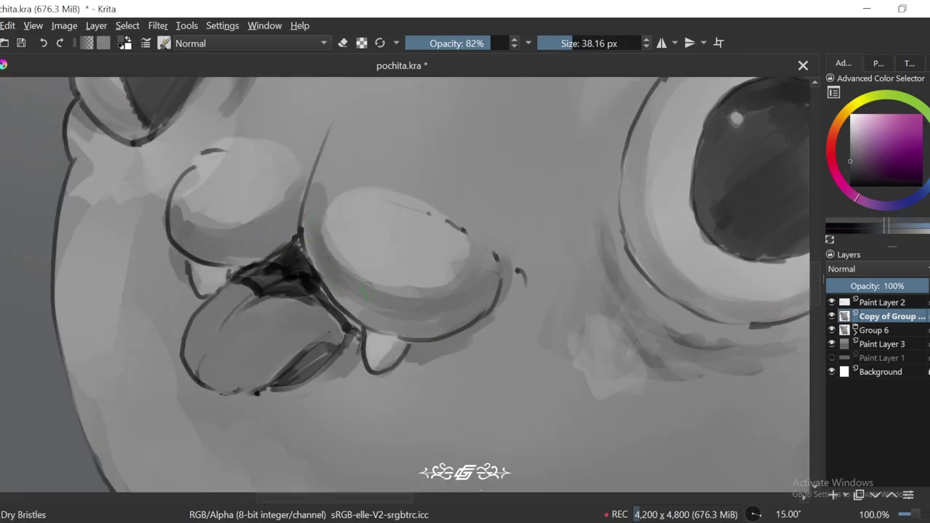
pyautogui.moveTo(571, 38); pyautogui.dragTo(581, 40)
pyautogui.keyDown('ctrl'); pyautogui.click(327, 218); pyautogui.keyUp('ctrl')
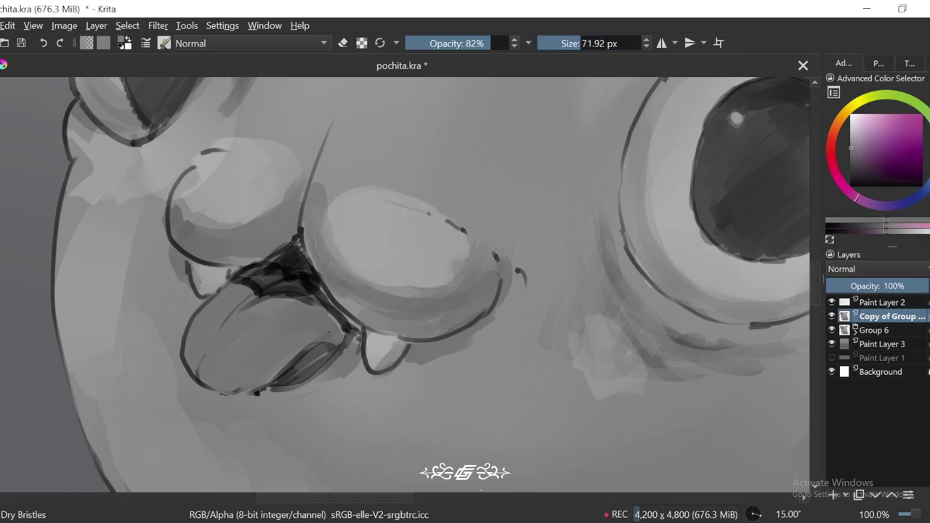
pyautogui.press('5')
pyautogui.press('i')
pyautogui.press('i')
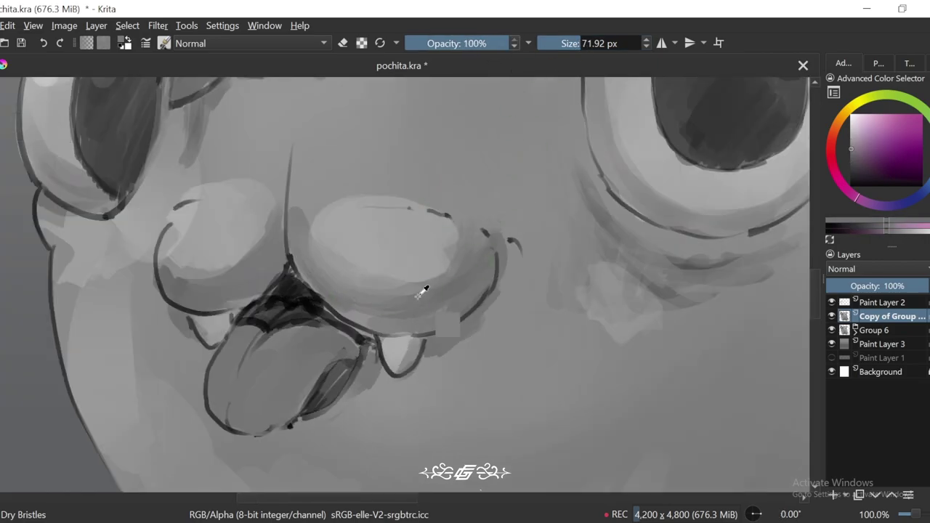
pyautogui.press('4')
pyautogui.press('4')
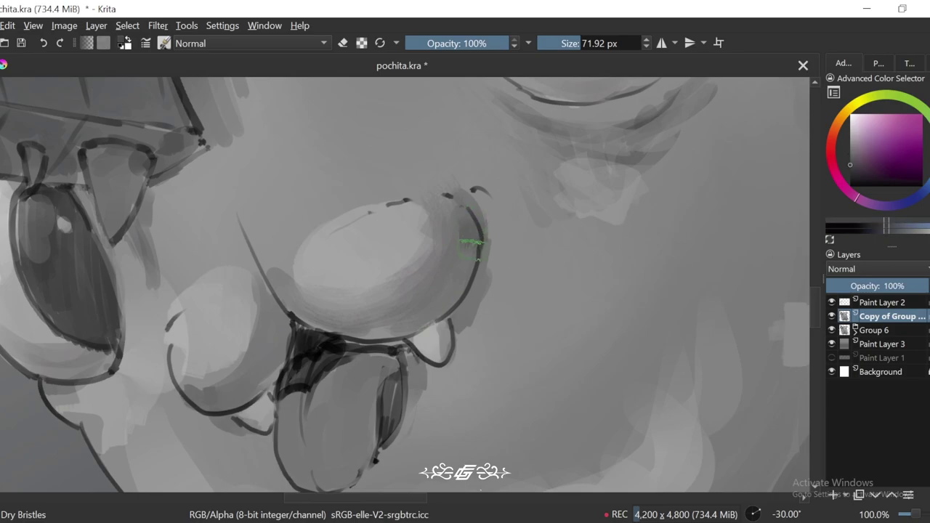
pyautogui.press('4')
pyautogui.press('4')
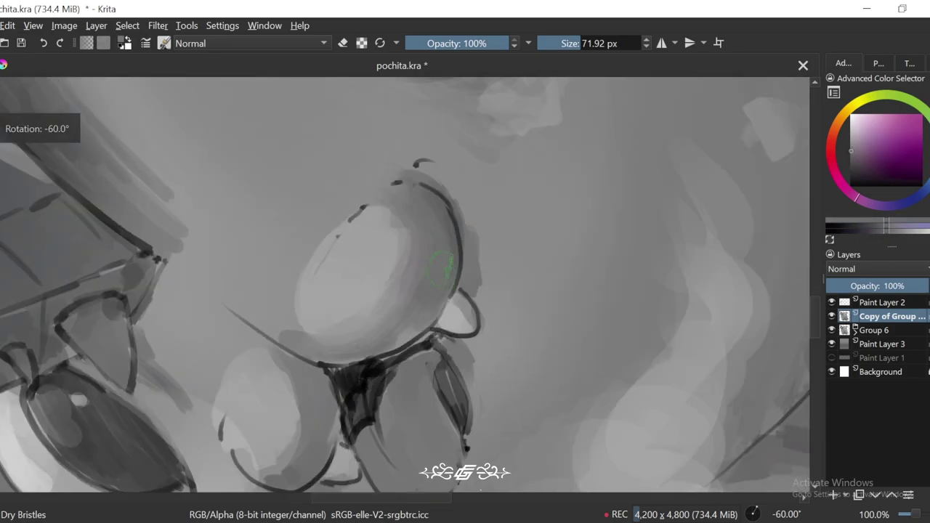
pyautogui.press('-')
pyautogui.press('-')
pyautogui.press('-')
pyautogui.press('6')
pyautogui.press('6')
pyautogui.press('6')
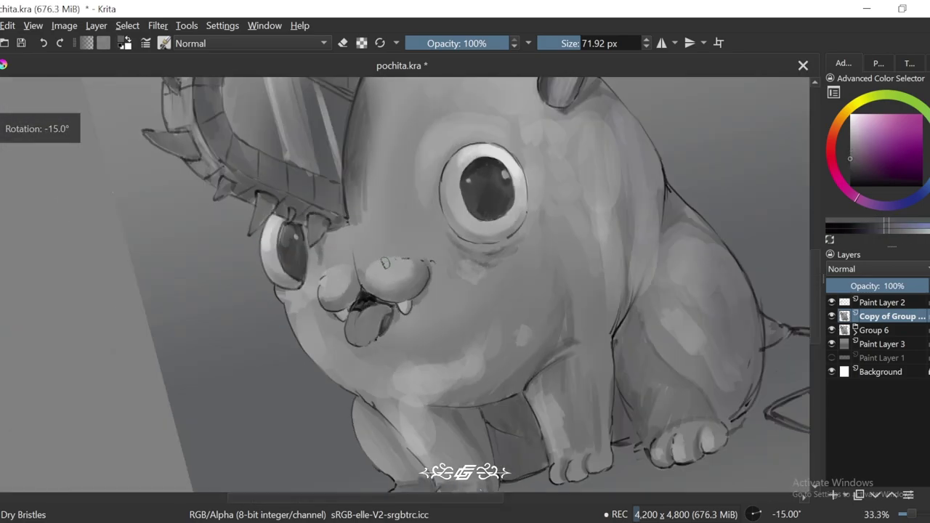
pyautogui.press('1')
# Step: Sample lighter greys from the nose and canvas, then switch to Dry Bristles Eroded
pyautogui.keyDown('ctrl'); pyautogui.click(454, 249); pyautogui.keyUp('ctrl')
pyautogui.keyDown('ctrl'); pyautogui.click(286, 272); pyautogui.keyUp('ctrl')
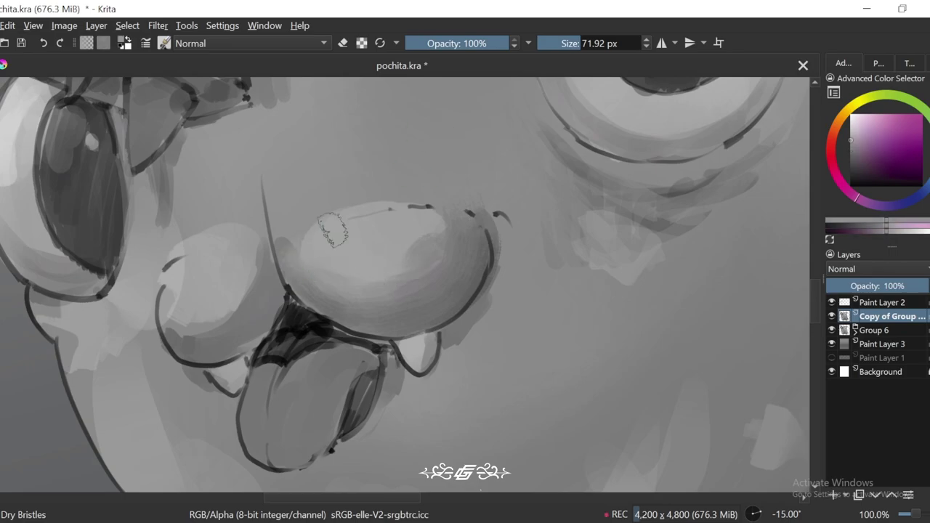
pyautogui.press('5')
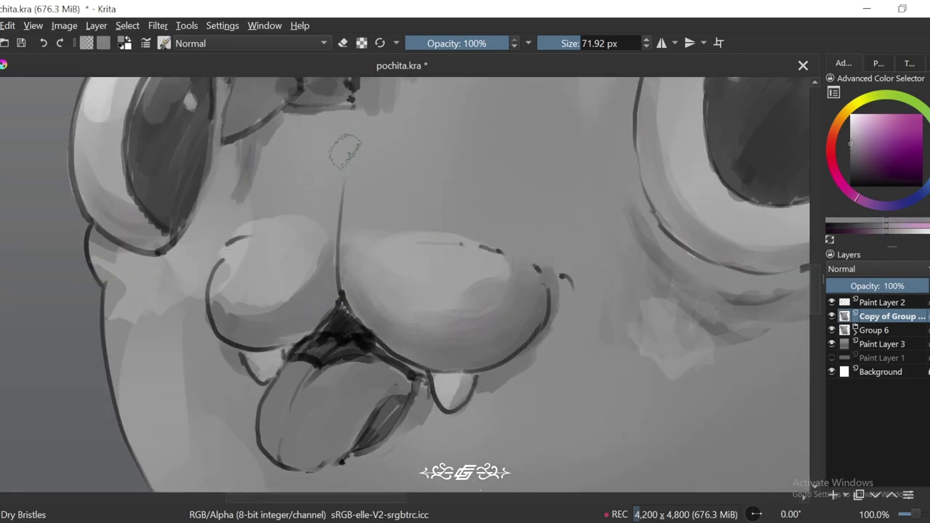
pyautogui.press('F6')
pyautogui.click(243, 276)
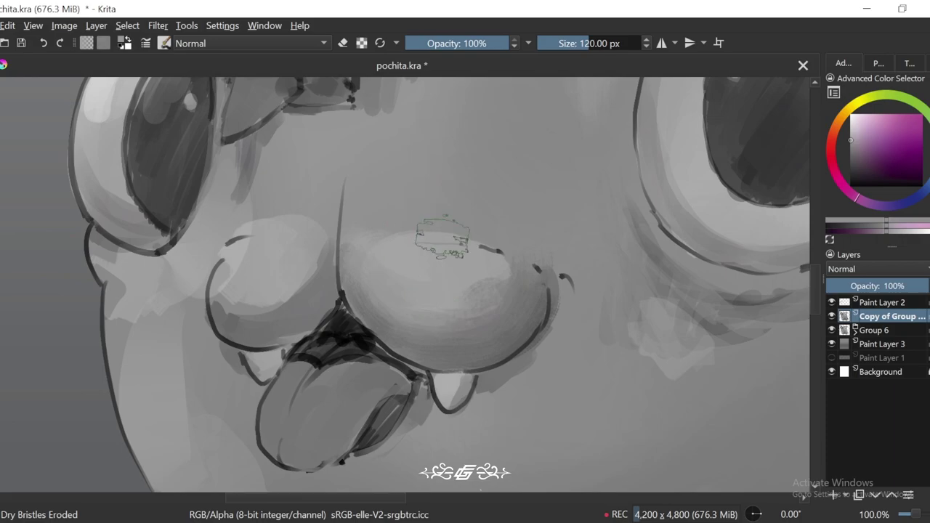
# Step: Switch back to the Dry Bristles brush preset
pyautogui.scroll(2, 498, 152)
pyautogui.click(164, 43)
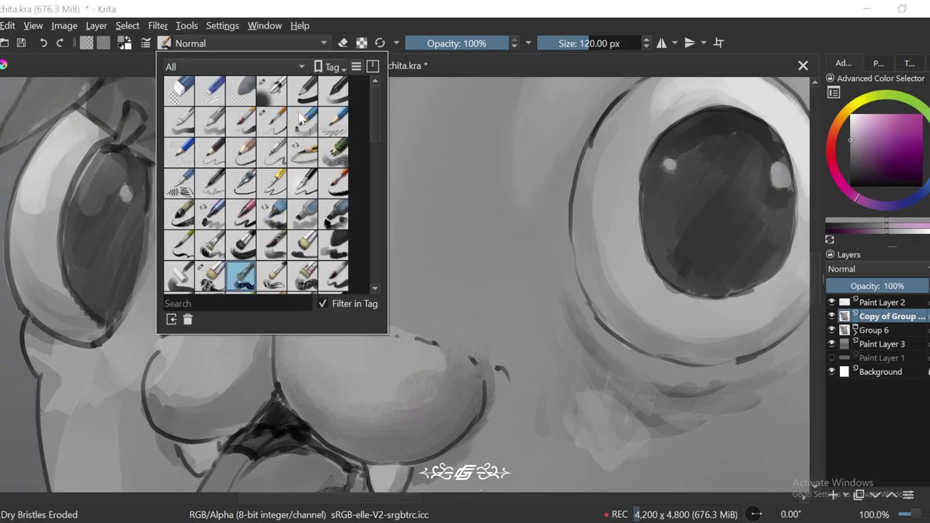
pyautogui.scroll(-2, 375, 145)
pyautogui.click(210, 233)
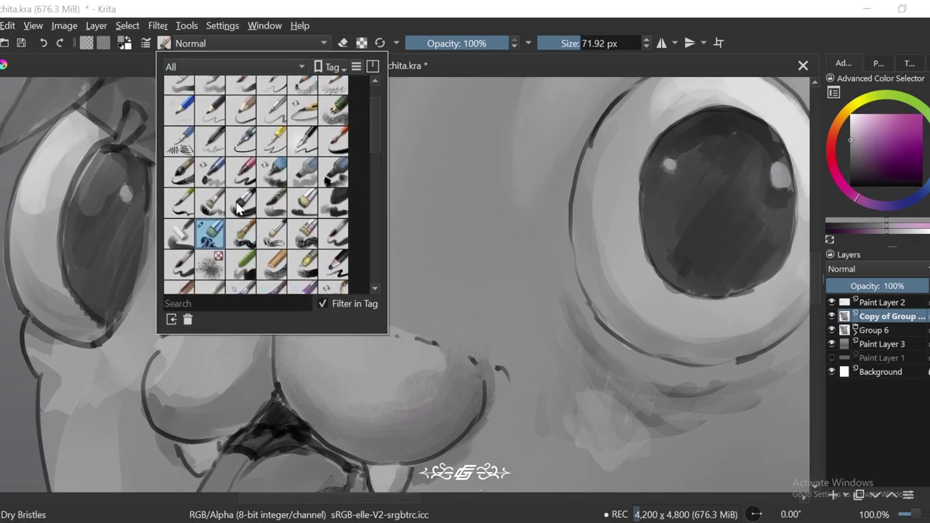
pyautogui.scroll(2, 393, 393)
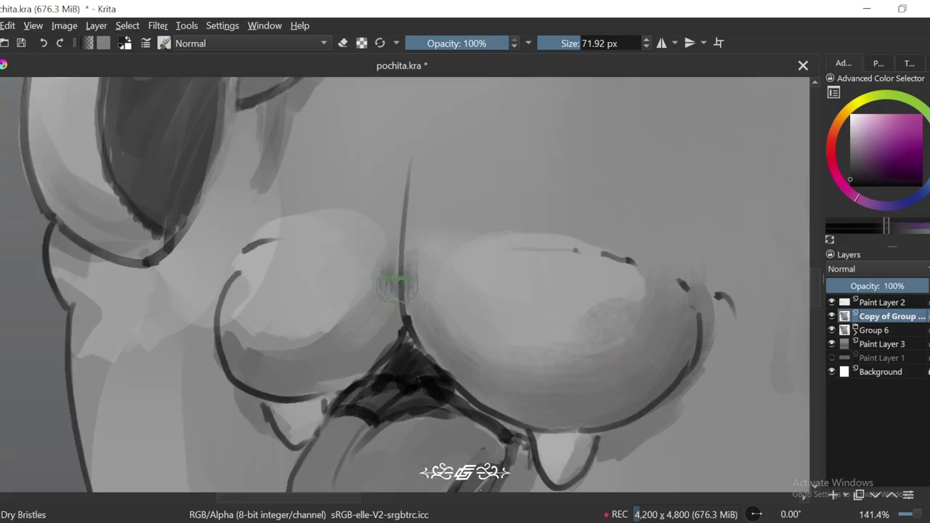
# Step: Sample a nose grey and paint blended shading strokes across the nose at about 67 px
pyautogui.keyDown('ctrl'); pyautogui.click(422, 258); pyautogui.keyUp('ctrl')
pyautogui.press('4')
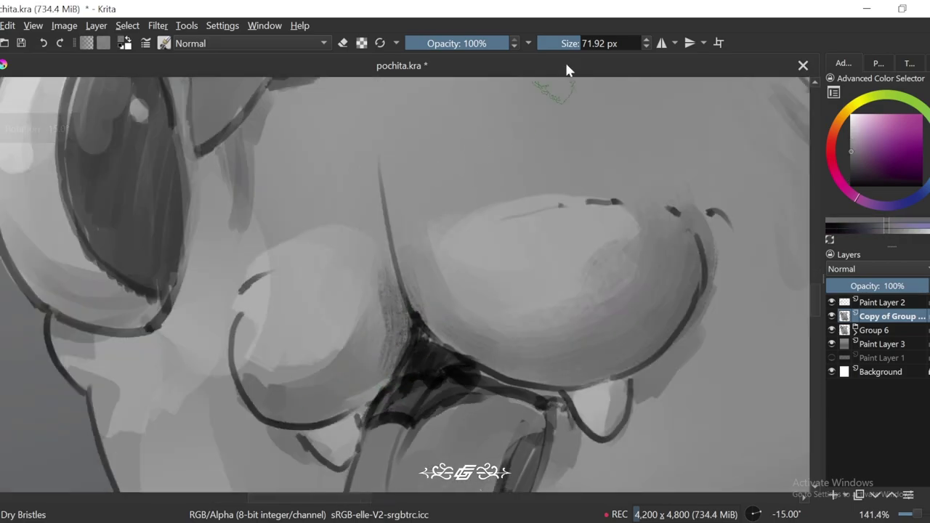
pyautogui.press('[')
pyautogui.moveTo(407, 320); pyautogui.dragTo(495, 262)
pyautogui.moveTo(392, 291); pyautogui.dragTo(436, 240)
pyautogui.moveTo(407, 276); pyautogui.dragTo(450, 218)
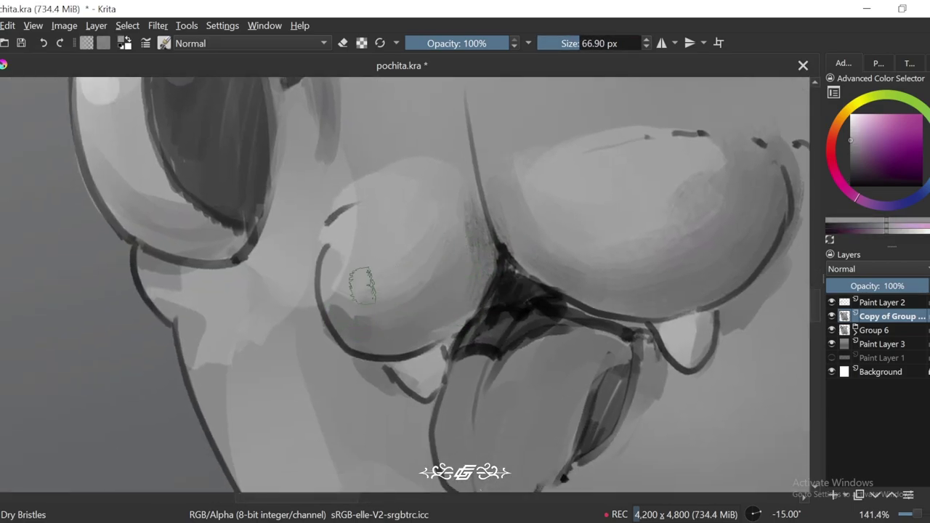
pyautogui.moveTo(327, 341); pyautogui.dragTo(393, 291)
pyautogui.press('5')
pyautogui.scroll(-4, 550, 265)
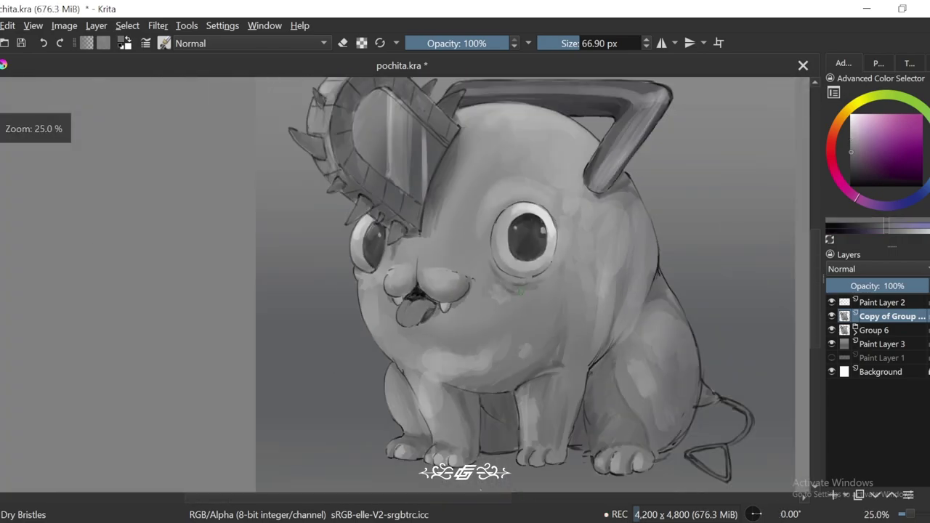
pyautogui.scroll(3, 551, 266)
# Step: Darken the nose's lower right edge and the area beneath it with a 49 px brush
pyautogui.moveTo(523, 327); pyautogui.dragTo(552, 311)
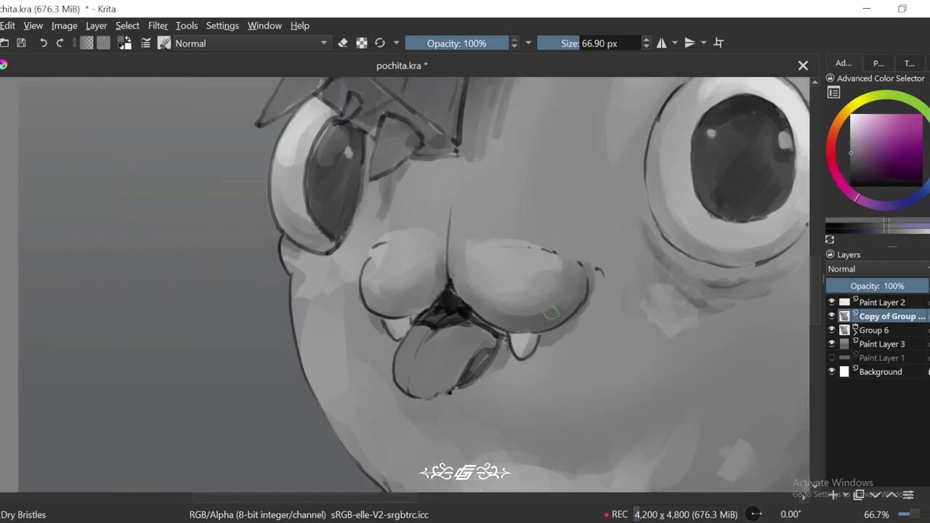
pyautogui.scroll(-4, 539, 304)
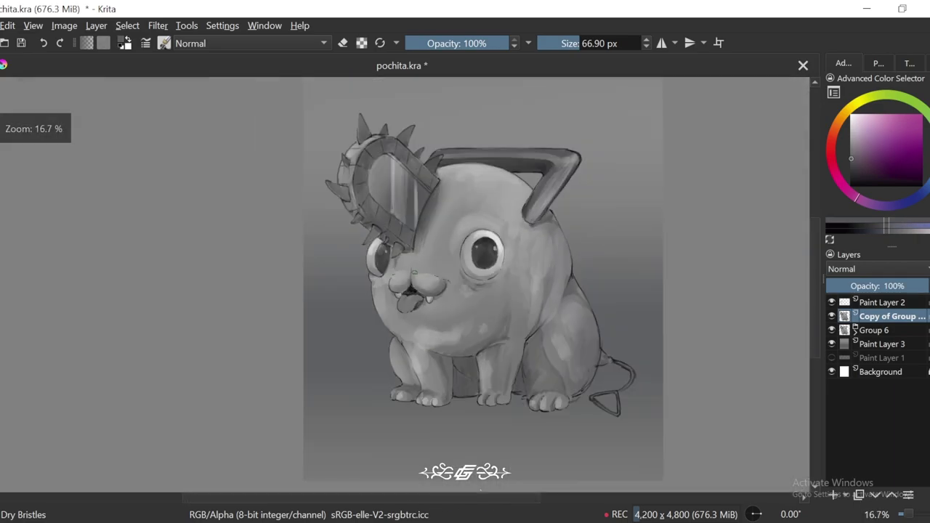
pyautogui.scroll(4, 559, 308)
pyautogui.press('1')
pyautogui.moveTo(592, 301)
pyautogui.mouseDown()
pyautogui.moveTo(578, 301)
pyautogui.moveTo(538, 360)
pyautogui.mouseUp()
pyautogui.moveTo(603, 280); pyautogui.dragTo(578, 342)
pyautogui.keyDown('ctrl'); pyautogui.click(530, 361); pyautogui.keyUp('ctrl')
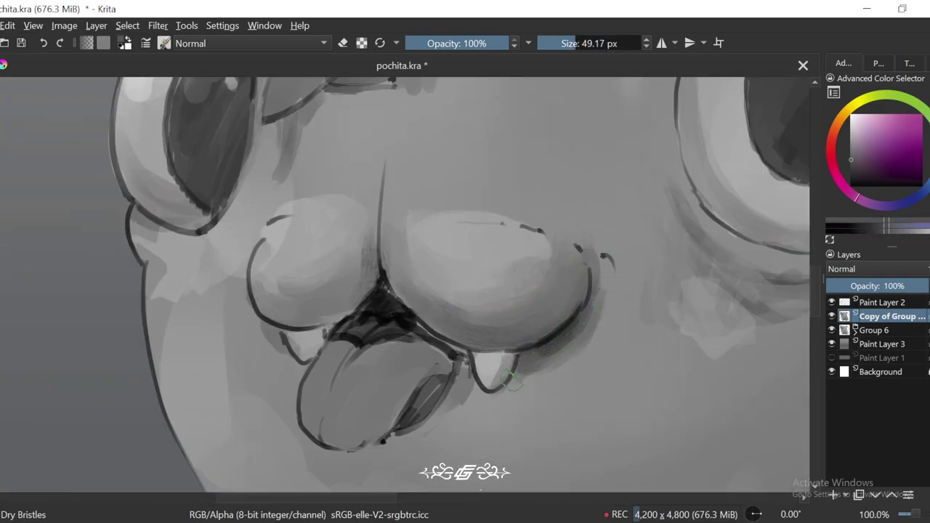
pyautogui.keyDown('ctrl'); pyautogui.click(511, 378); pyautogui.keyUp('ctrl')
pyautogui.moveTo(515, 363); pyautogui.dragTo(541, 372)
# Step: Sample a darker mouth grey and darken the tongue at about 43 px
pyautogui.keyDown('ctrl'); pyautogui.click(607, 305); pyautogui.keyUp('ctrl')
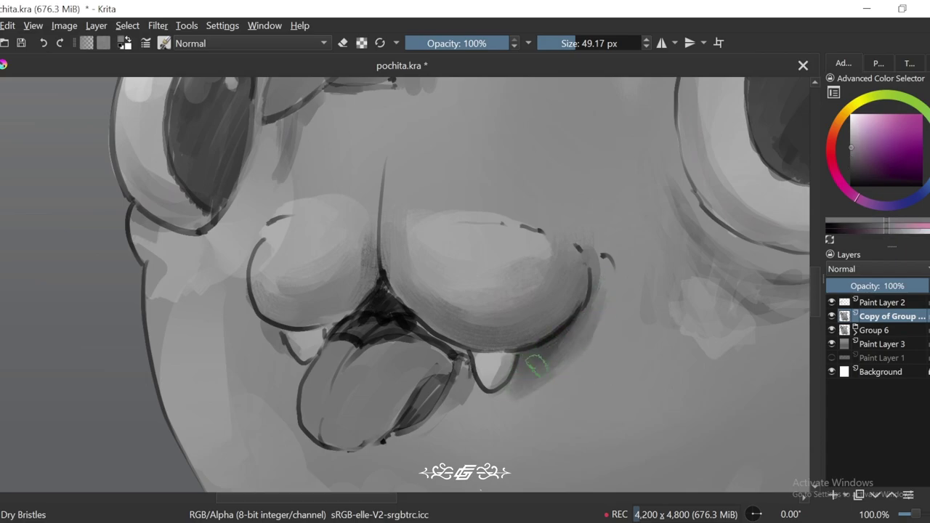
pyautogui.scroll(-1, 545, 365)
pyautogui.scroll(1, 508, 436)
pyautogui.scroll(1, 507, 346)
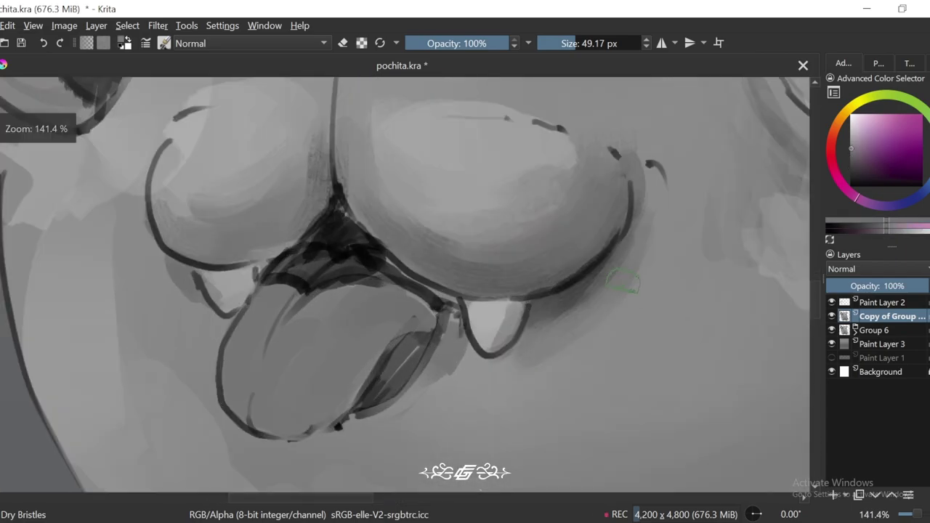
pyautogui.moveTo(451, 370)
pyautogui.mouseDown()
pyautogui.moveTo(514, 342)
pyautogui.moveTo(488, 293)
pyautogui.moveTo(452, 341)
pyautogui.moveTo(511, 269)
pyautogui.mouseUp()
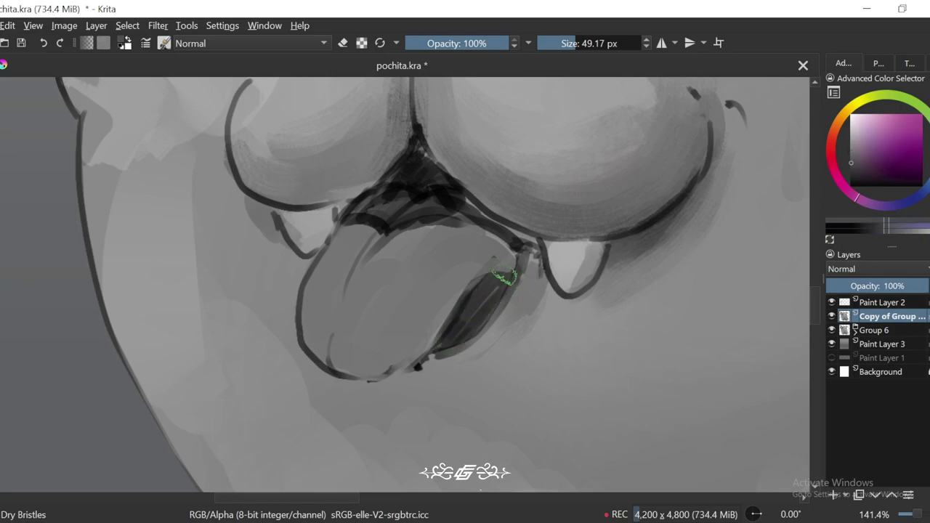
pyautogui.press('[')
pyautogui.keyDown('ctrl'); pyautogui.click(451, 187); pyautogui.keyUp('ctrl')
pyautogui.moveTo(451, 187)
pyautogui.mouseDown()
pyautogui.moveTo(430, 179)
pyautogui.moveTo(400, 215)
pyautogui.mouseUp()
# Step: Paint darker strokes along the tongue's shaded stripe
pyautogui.scroll(-3, 400, 215)
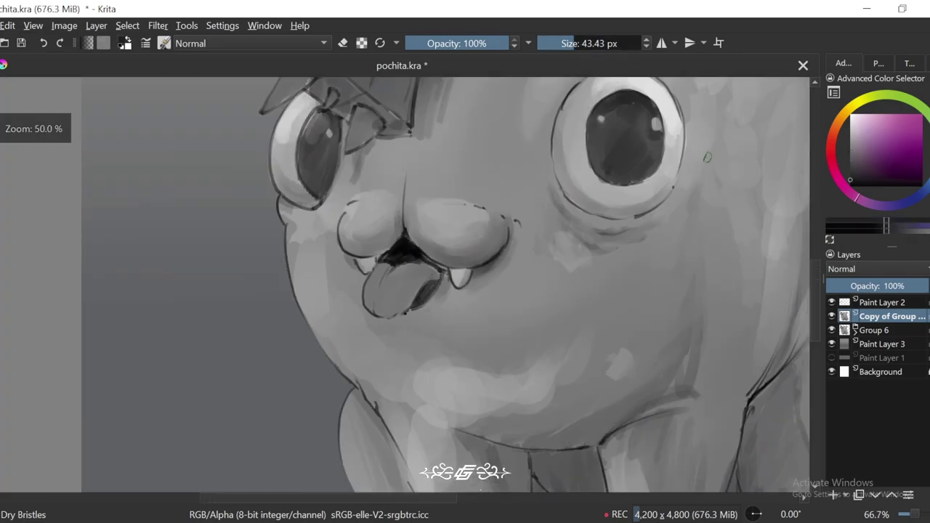
pyautogui.scroll(1, 414, 240)
pyautogui.scroll(1, 423, 269)
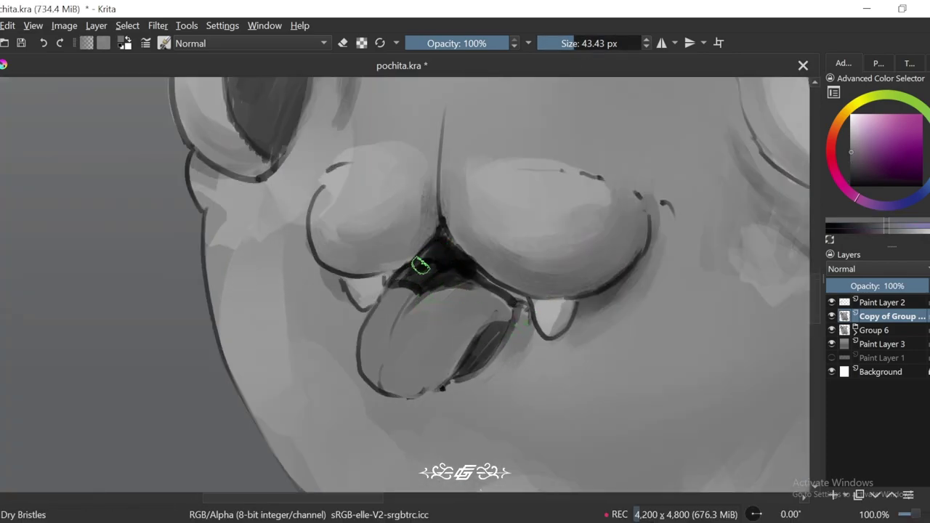
pyautogui.scroll(1, 456, 263)
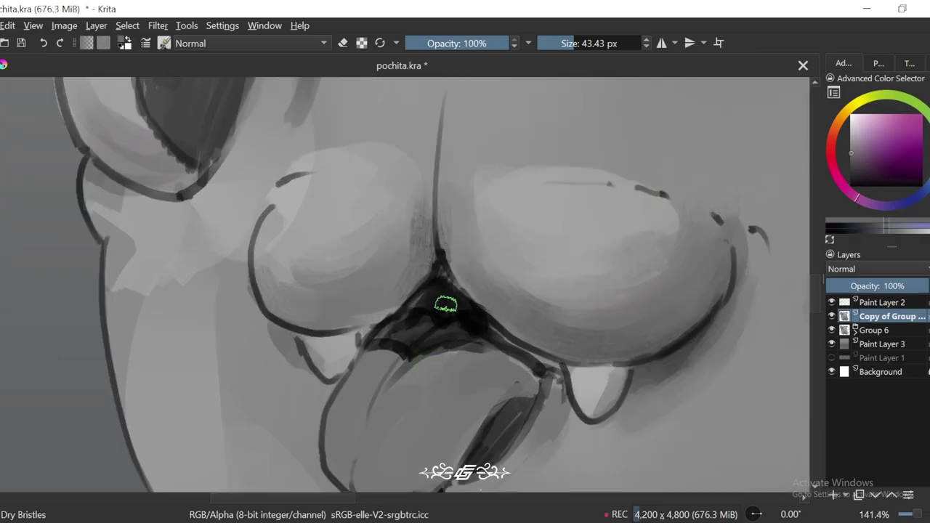
pyautogui.scroll(-1, 389, 440)
pyautogui.moveTo(523, 380)
pyautogui.mouseDown()
pyautogui.moveTo(499, 395)
pyautogui.moveTo(493, 375)
pyautogui.mouseUp()
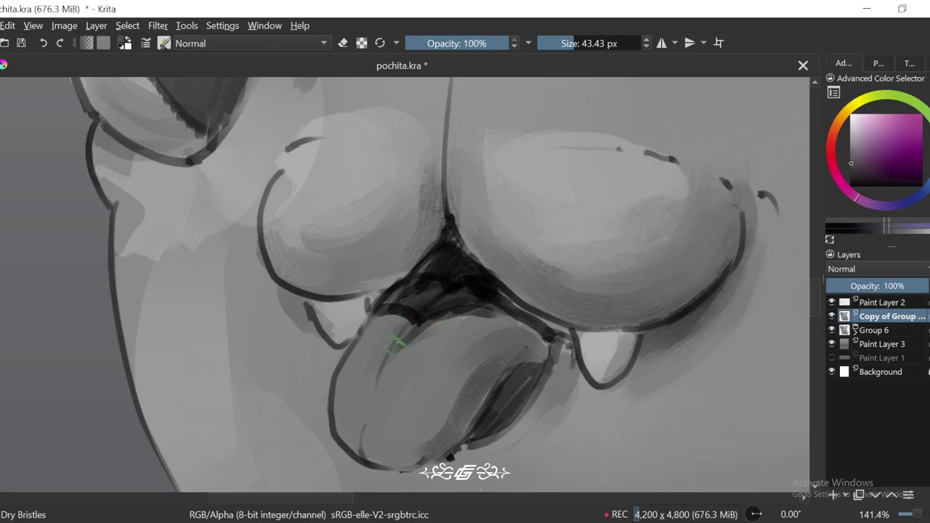
pyautogui.scroll(-2, 386, 326)
pyautogui.scroll(1, 457, 332)
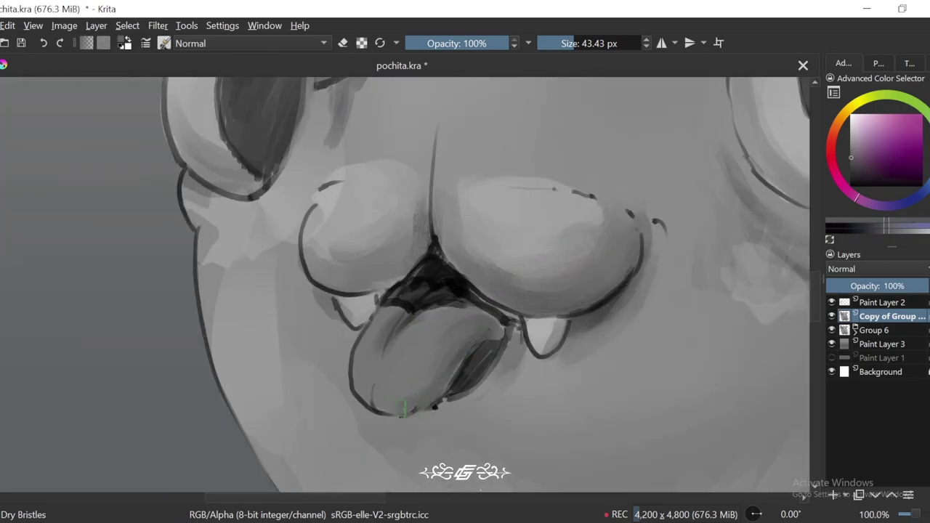
pyautogui.scroll(-1, 361, 356)
pyautogui.scroll(1, 490, 305)
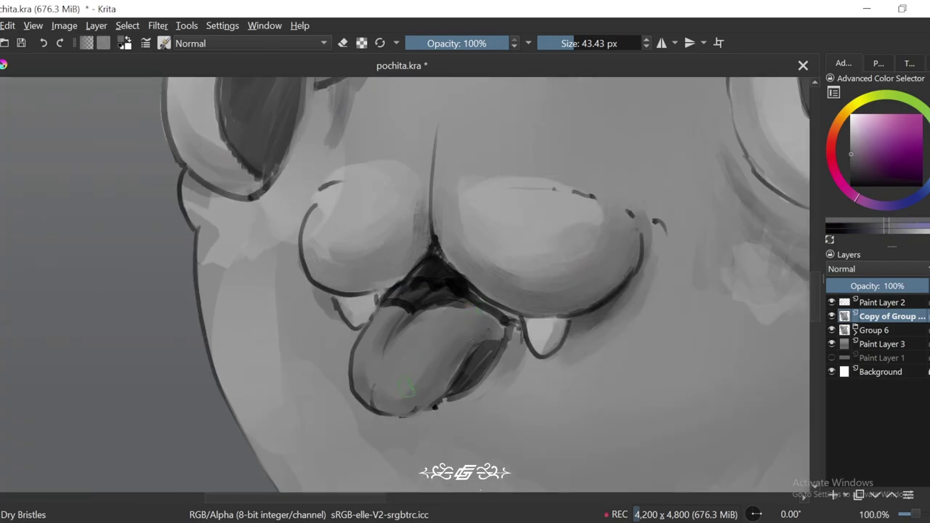
# Step: Bring the left eye into view and sample greys from the surrounding face
pyautogui.scroll(-4, 442, 337)
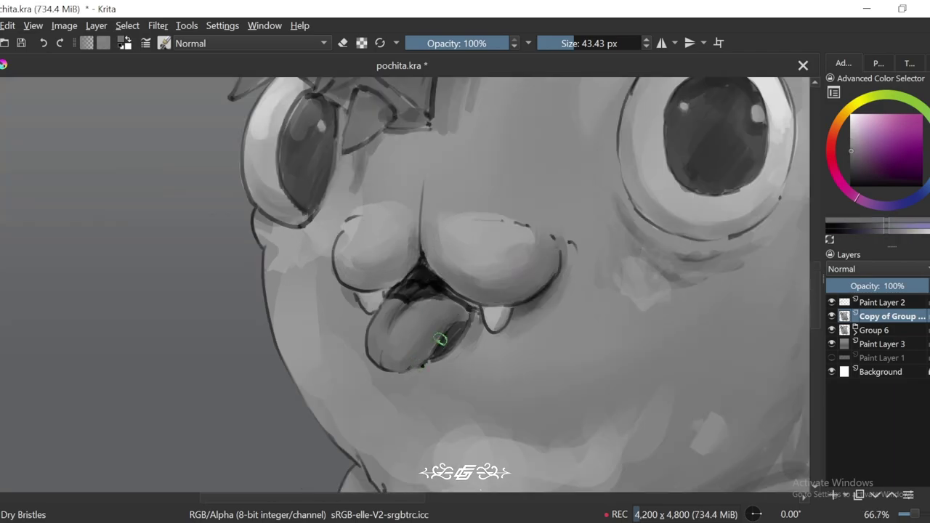
pyautogui.hotkey('ctrl', ']')
pyautogui.hotkey('ctrl', '[')
pyautogui.scroll(-1, 529, 236)
pyautogui.scroll(4, 529, 237)
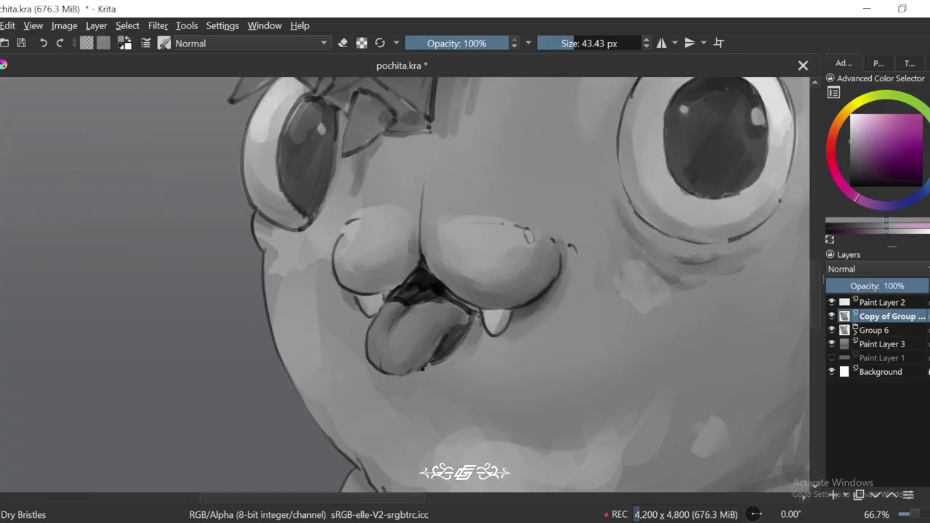
pyautogui.moveTo(464, 177); pyautogui.dragTo(457, 245)
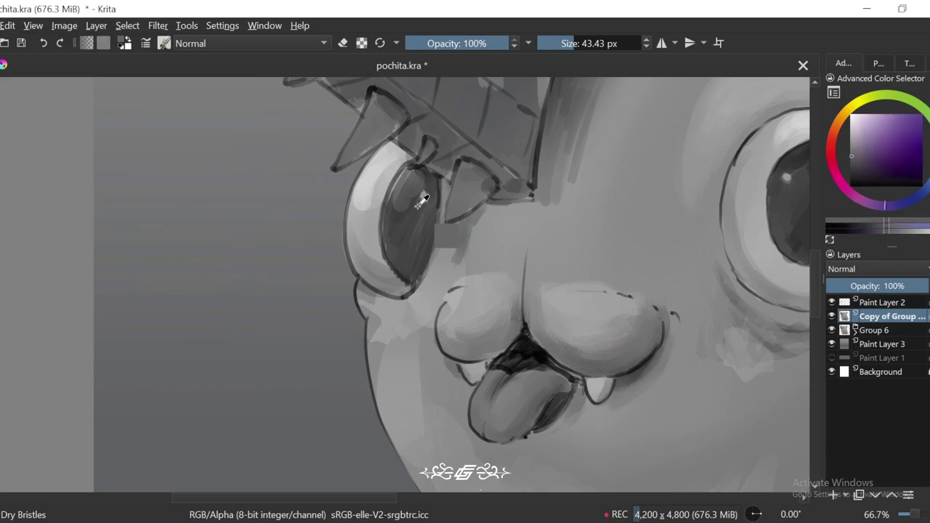
pyautogui.keyDown('ctrl'); pyautogui.click(463, 225); pyautogui.keyUp('ctrl')
pyautogui.keyDown('ctrl'); pyautogui.click(462, 232); pyautogui.keyUp('ctrl')
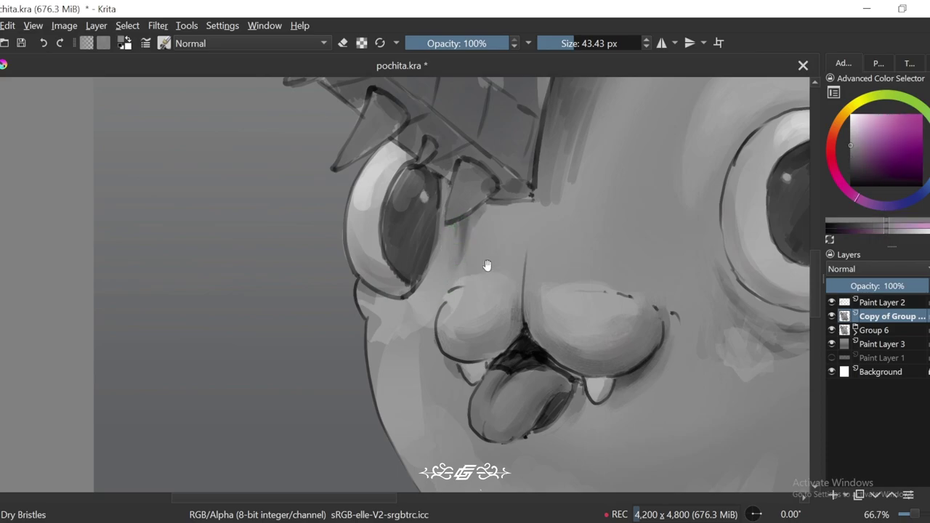
# Step: Zoom in on the left eye, pick a darker grey, then zoom out to review the face
pyautogui.hotkey('ctrl', ']')
pyautogui.press('1')
pyautogui.moveTo(338, 202); pyautogui.dragTo(388, 206)
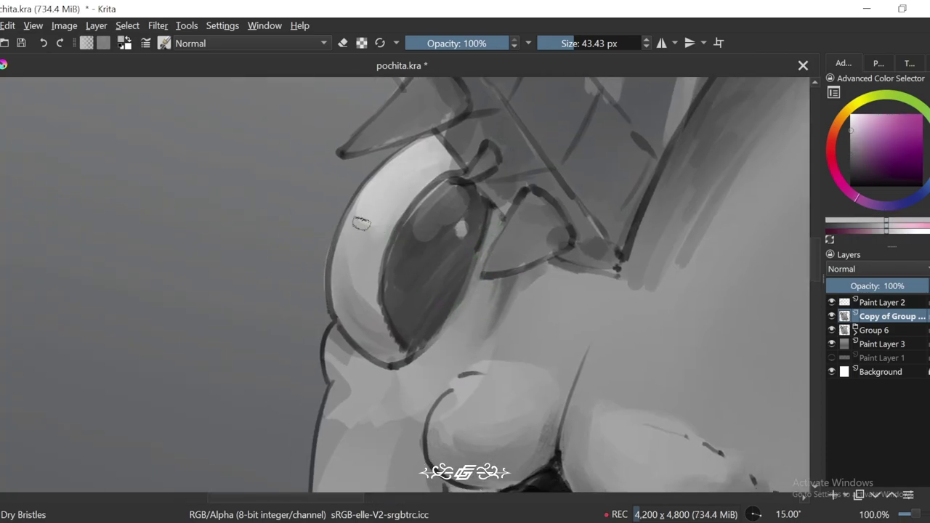
pyautogui.keyDown('ctrl'); pyautogui.click(361, 269); pyautogui.keyUp('ctrl')
pyautogui.press('-')
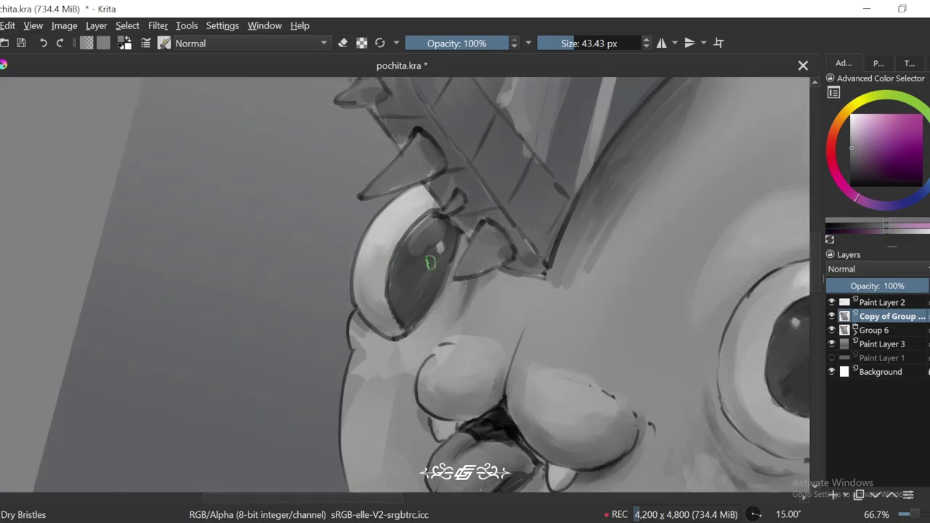
pyautogui.press('5')
pyautogui.scroll(-3, 278, 314)
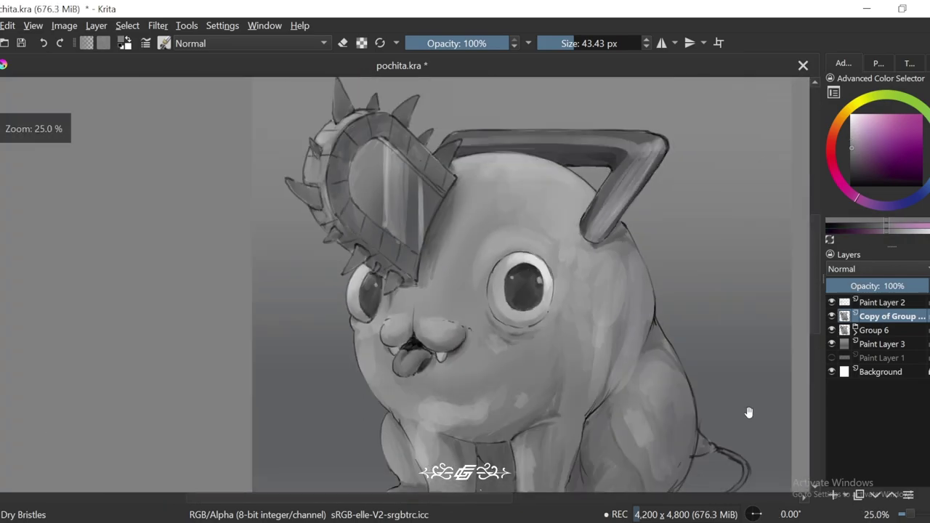
pyautogui.scroll(3, 427, 298)
pyautogui.scroll(1, 574, 267)
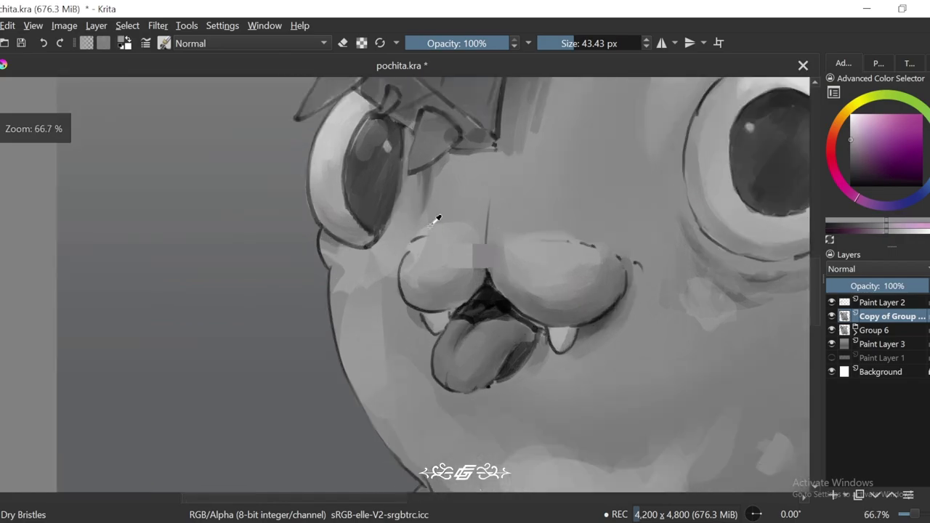
pyautogui.scroll(-2, 574, 267)
# Step: Add a new paint layer above Paint Layer 2
pyautogui.click(881, 302)
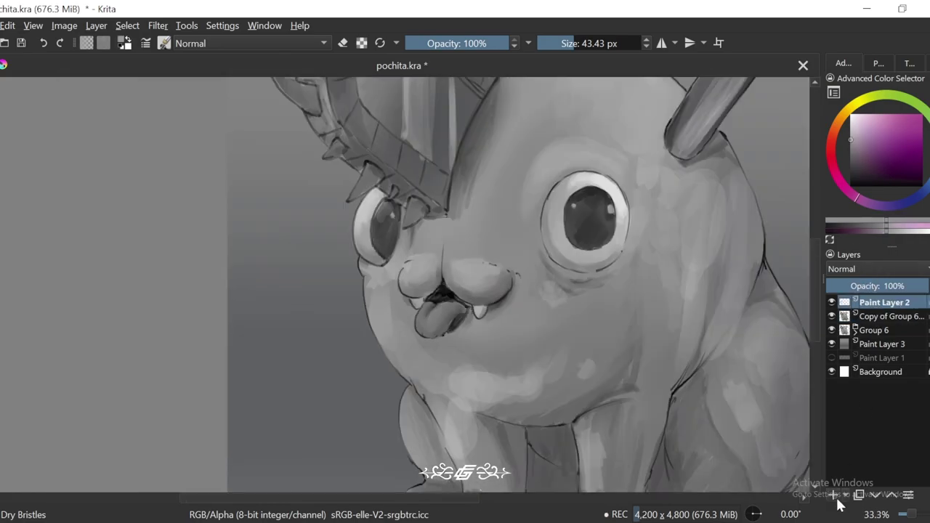
pyautogui.click(833, 495)
pyautogui.scroll(4, 457, 191)
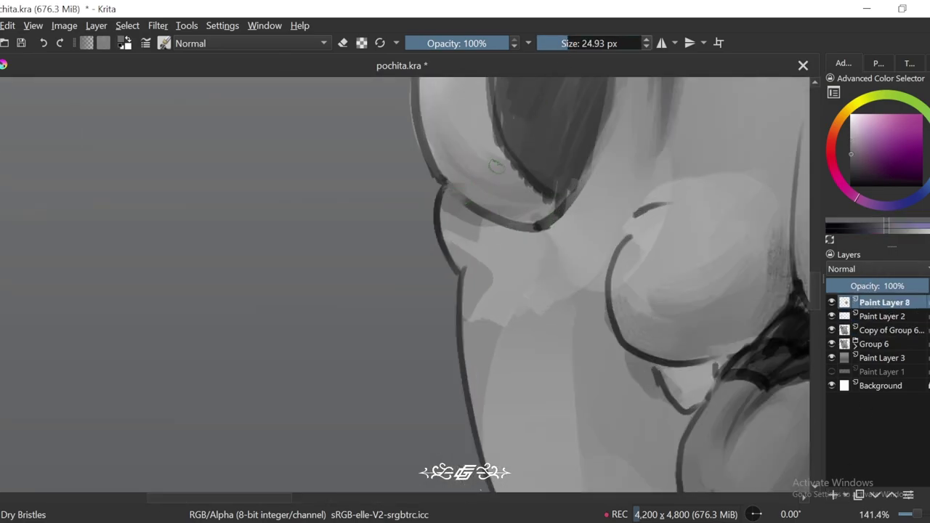
# Step: Pick a slightly darker face grey and check the painting at 100% and zoomed out
pyautogui.keyDown('ctrl'); pyautogui.click(497, 166); pyautogui.keyUp('ctrl')
pyautogui.press('6')
pyautogui.press('6')
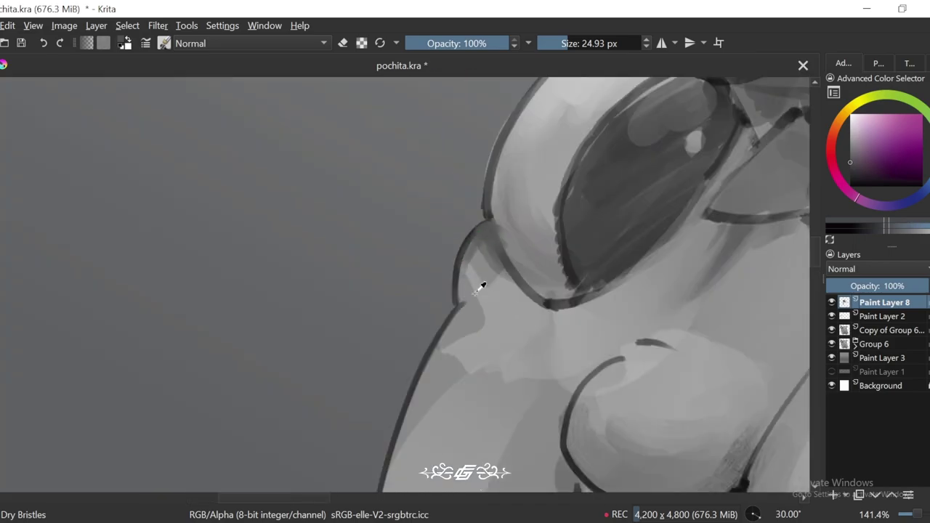
pyautogui.press('4')
pyautogui.scroll(-2, 508, 172)
pyautogui.scroll(2, 509, 172)
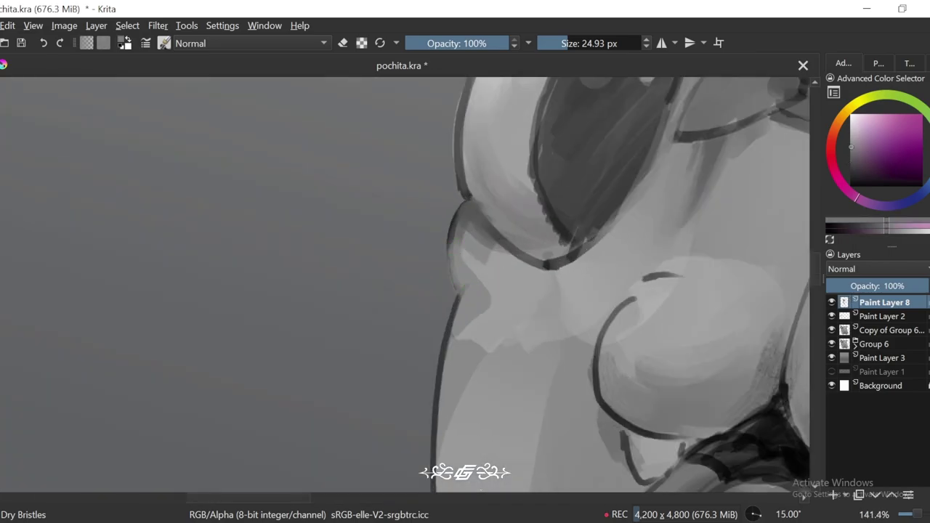
pyautogui.press('5')
pyautogui.press('1')
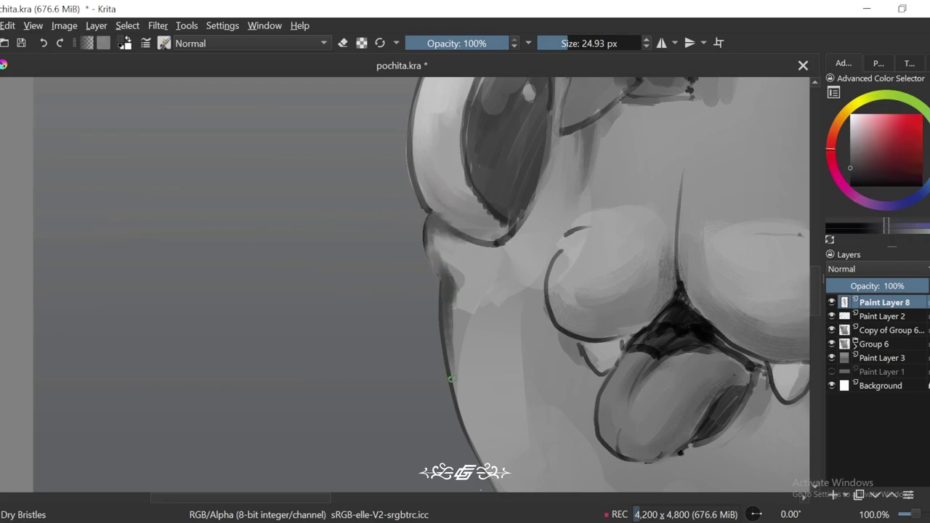
pyautogui.press('2')
pyautogui.press('6')
pyautogui.scroll(3, 352, 252)
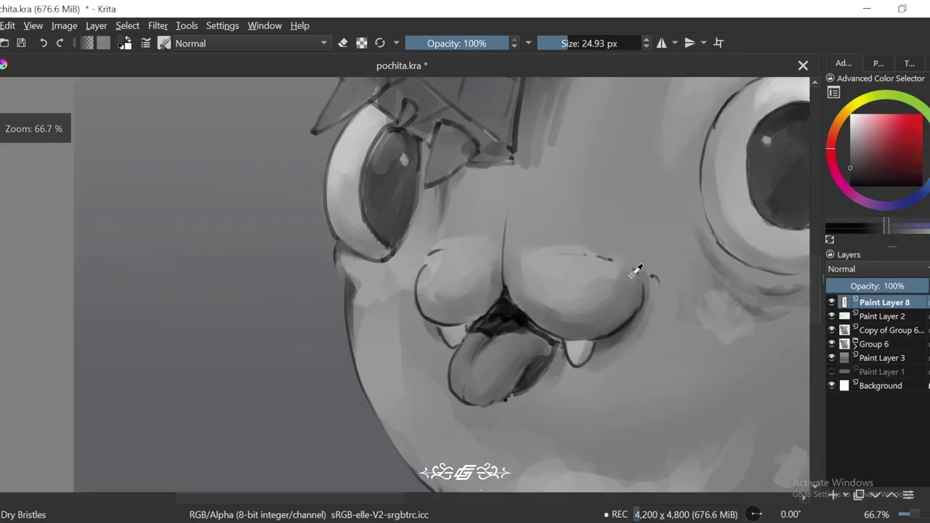
# Step: Set the brush to about 57 px and sample lighter greys beside the left eye
pyautogui.keyDown('ctrl'); pyautogui.click(352, 251); pyautogui.keyUp('ctrl')
pyautogui.press('-')
pyautogui.press('+')
pyautogui.press('6')
pyautogui.press('6')
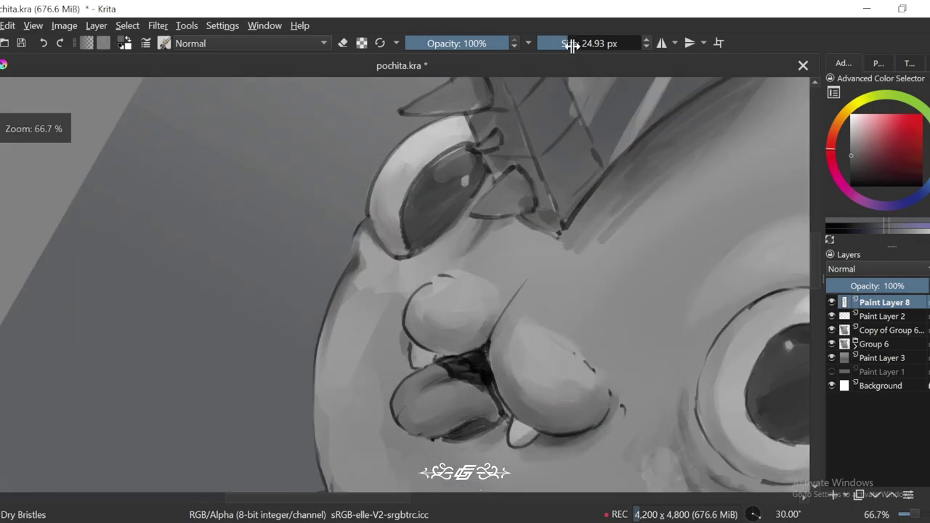
pyautogui.moveTo(571, 43); pyautogui.dragTo(561, 43)
pyautogui.keyDown('ctrl'); pyautogui.click(373, 270); pyautogui.keyUp('ctrl')
pyautogui.press('4')
pyautogui.press('4')
pyautogui.press('1')
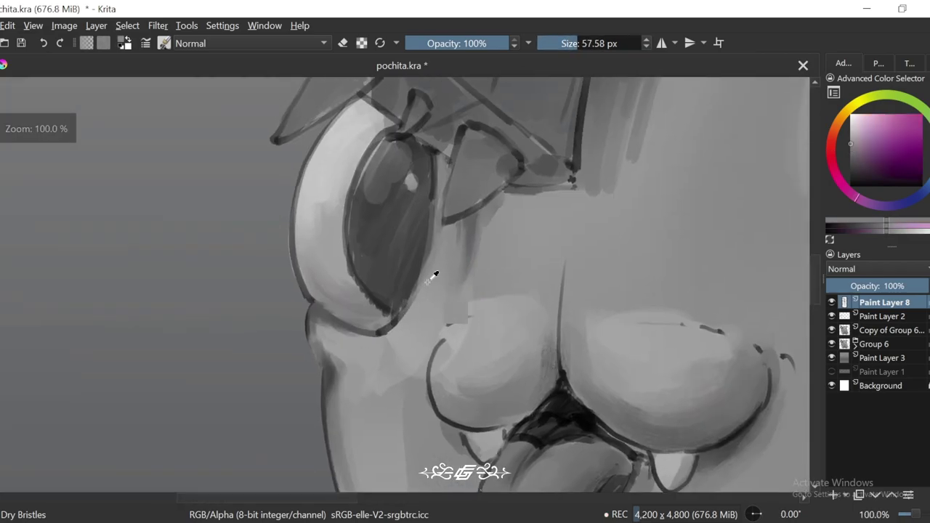
pyautogui.keyDown('ctrl'); pyautogui.click(398, 261); pyautogui.keyUp('ctrl')
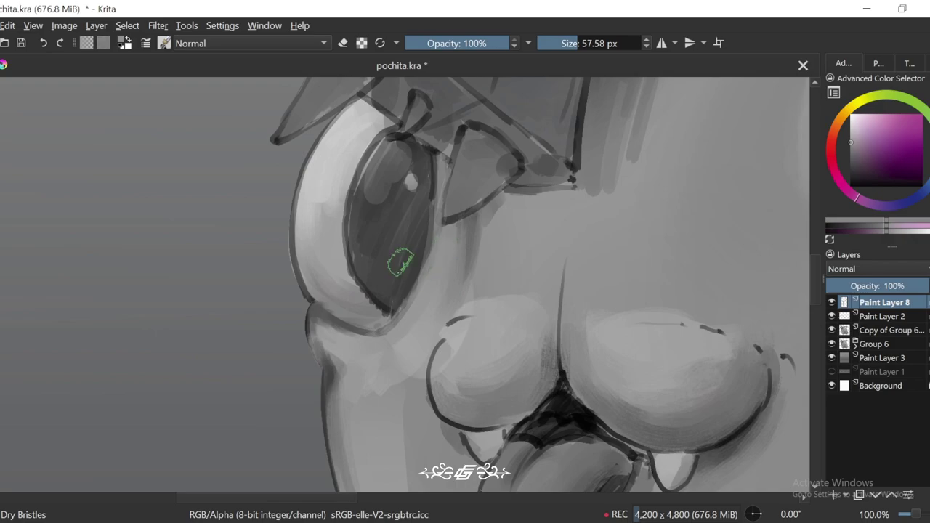
pyautogui.hotkey('ctrl', '+')
pyautogui.hotkey('ctrl', '+')
pyautogui.hotkey('ctrl', '+')
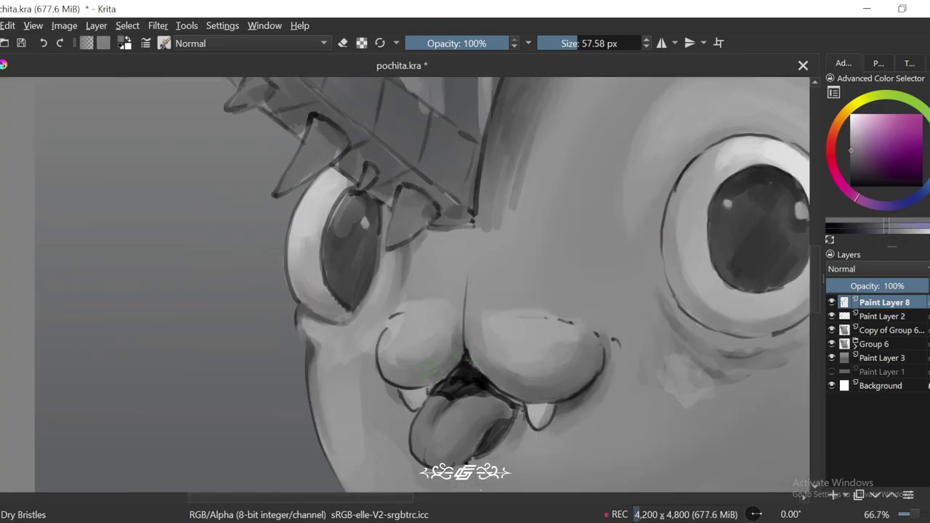
pyautogui.moveTo(483, 328); pyautogui.dragTo(407, 257)
# Step: Sample the skin grey beside the big eye and paint a short stroke there
pyautogui.keyDown('ctrl'); pyautogui.click(520, 322); pyautogui.keyUp('ctrl')
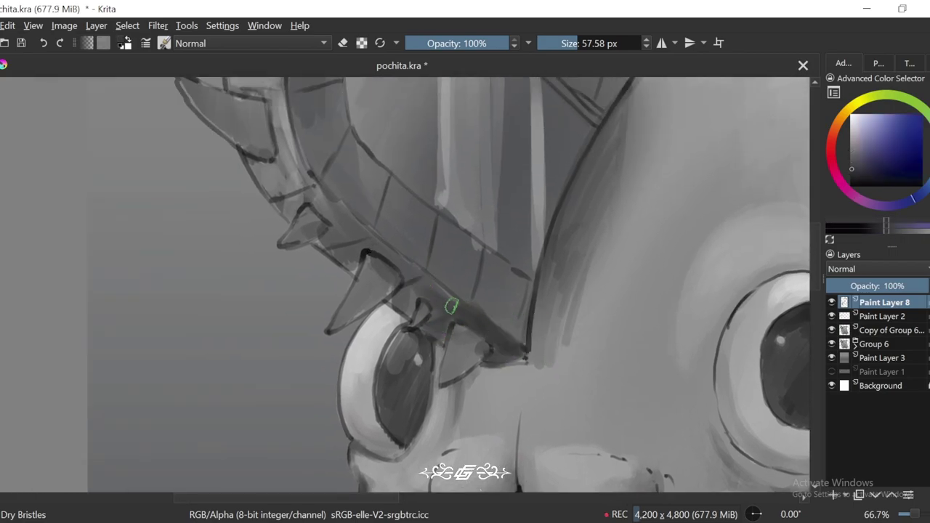
pyautogui.scroll(-4, 410, 287)
pyautogui.scroll(3, 565, 135)
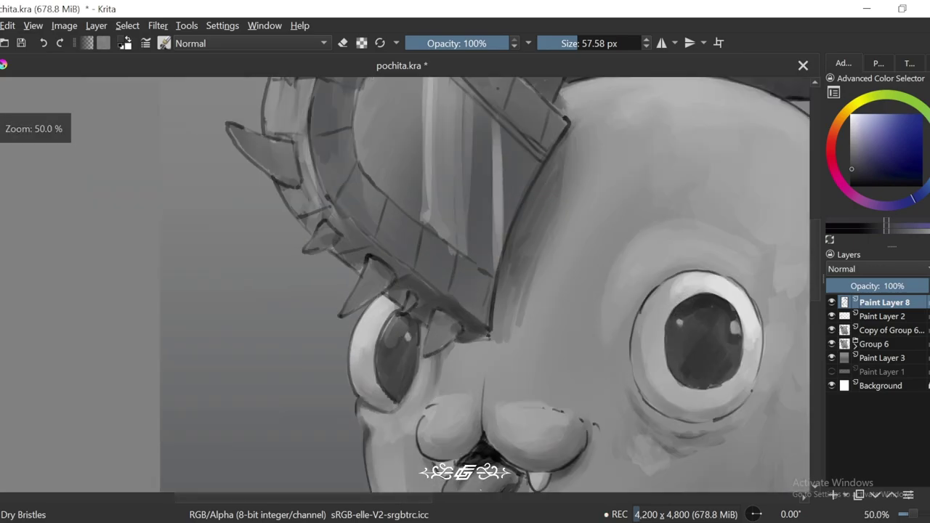
pyautogui.keyDown('ctrl'); pyautogui.click(565, 250); pyautogui.keyUp('ctrl')
pyautogui.scroll(-3, 542, 313)
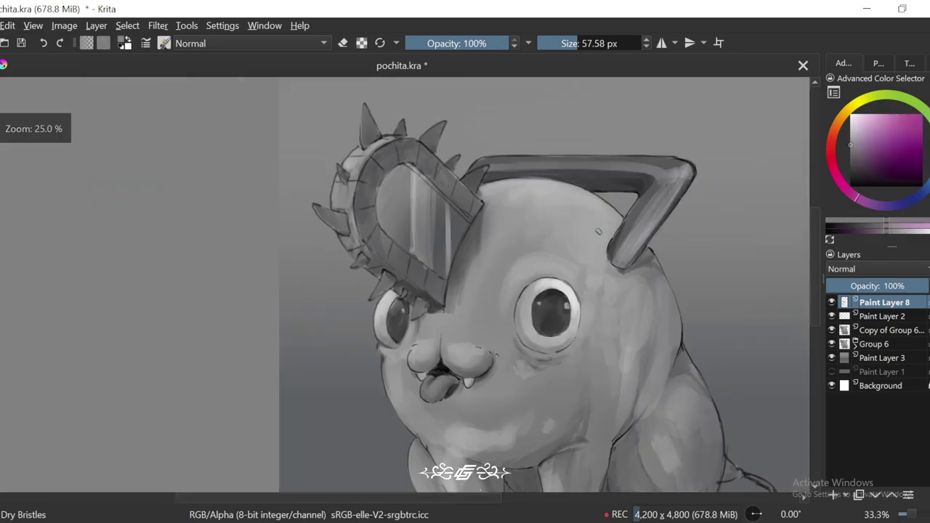
pyautogui.scroll(3, 530, 212)
pyautogui.keyDown('ctrl'); pyautogui.click(550, 195); pyautogui.keyUp('ctrl')
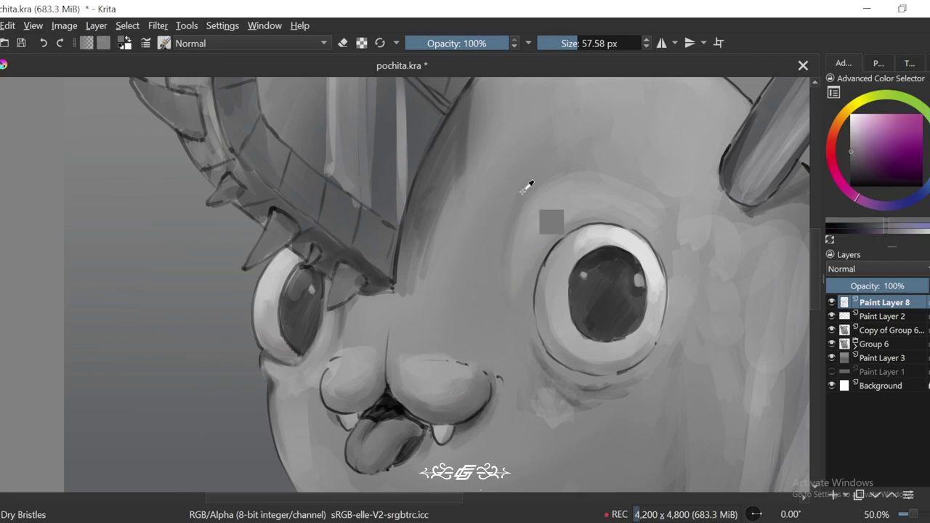
pyautogui.keyDown('ctrl'); pyautogui.click(530, 241); pyautogui.keyUp('ctrl')
pyautogui.moveTo(507, 282); pyautogui.dragTo(513, 200)
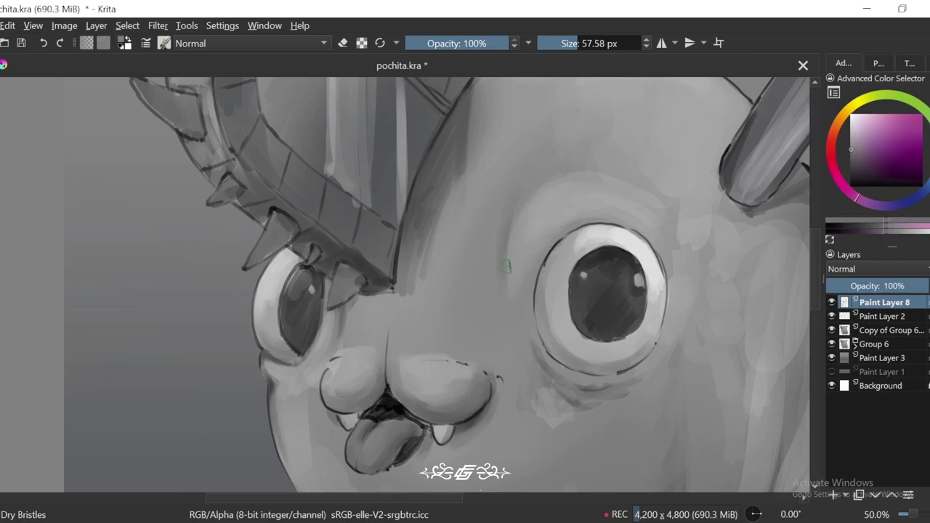
# Step: Reduce the brush to about 45 px, then enlarge it slightly
pyautogui.scroll(-3, 515, 214)
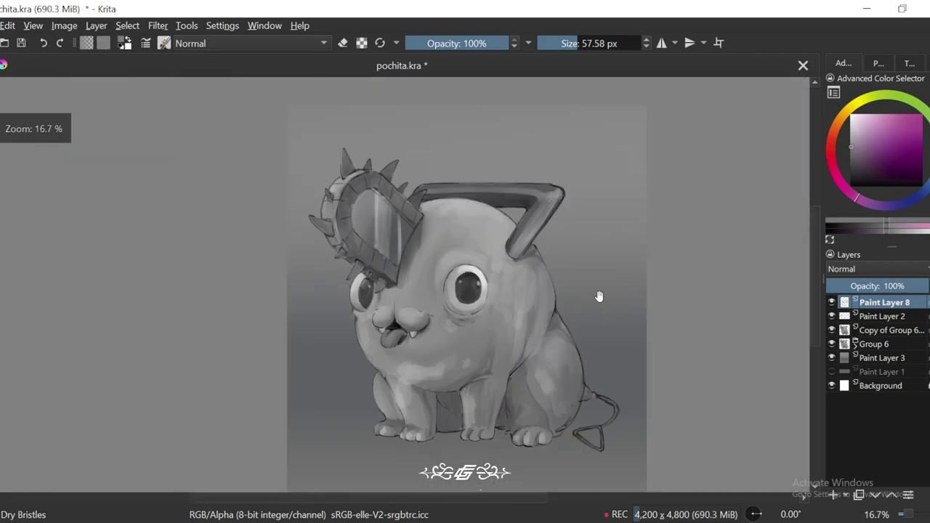
pyautogui.scroll(3, 598, 296)
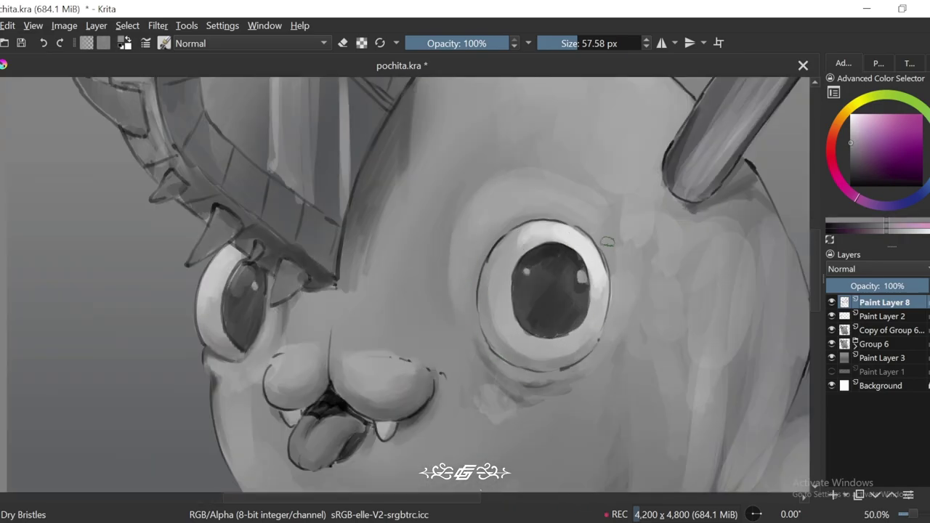
pyautogui.scroll(1, 520, 335)
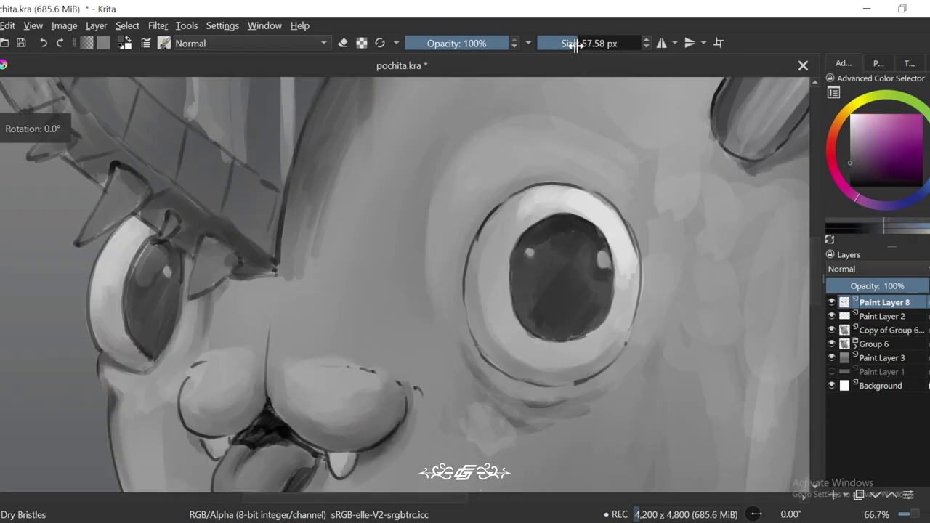
pyautogui.click(573, 44)
pyautogui.hotkey('ctrl', ']')
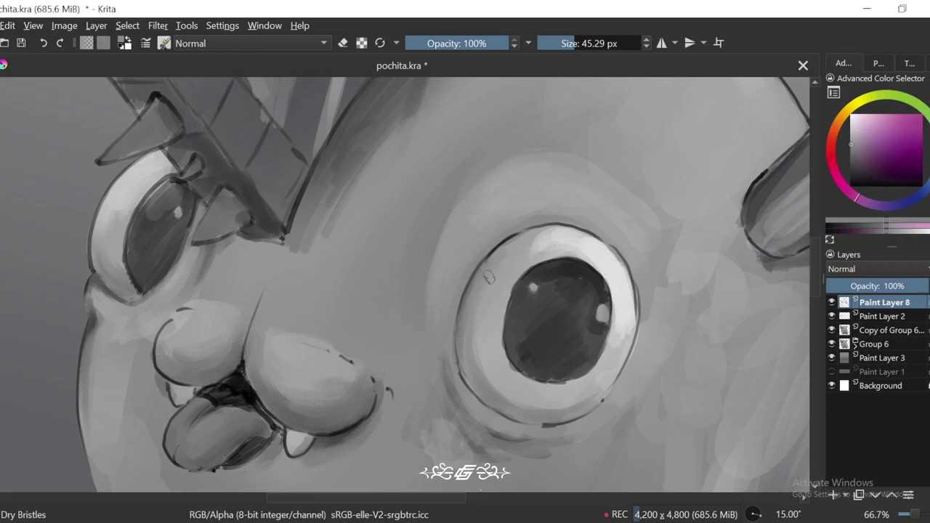
pyautogui.press(']')
pyautogui.hotkey('ctrl', '[')
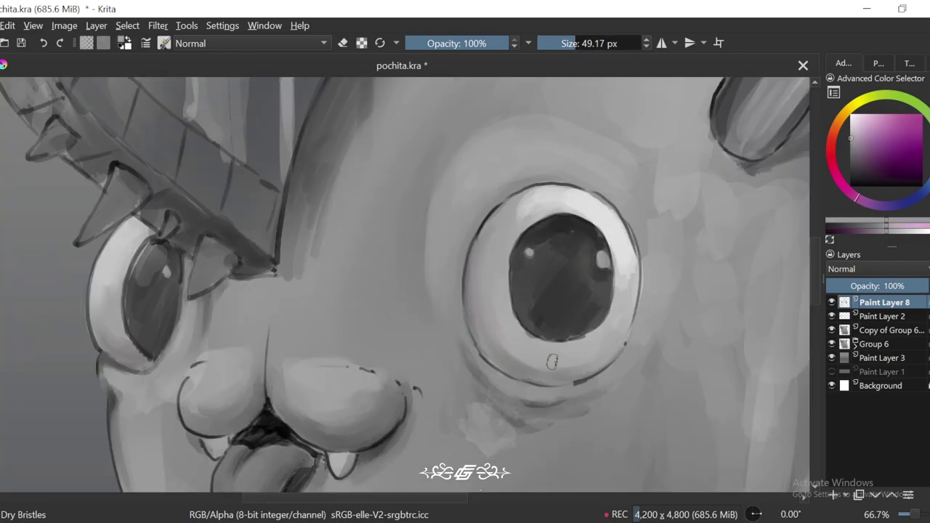
# Step: Enlarge the brush to about 62 px, checking the face at tilted and level views
pyautogui.hotkey('ctrl', ']')
pyautogui.scroll(-3, 522, 291)
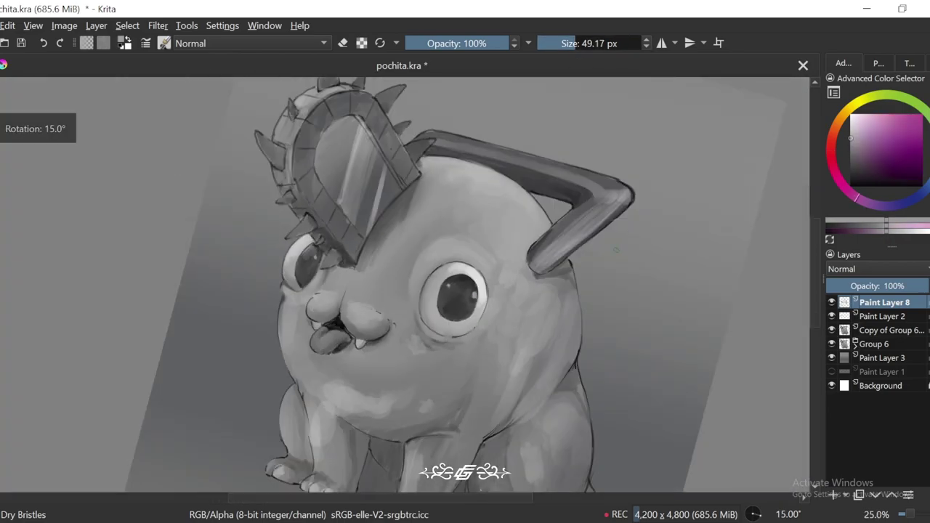
pyautogui.scroll(2, 528, 248)
pyautogui.hotkey('ctrl', '[')
pyautogui.press(']')
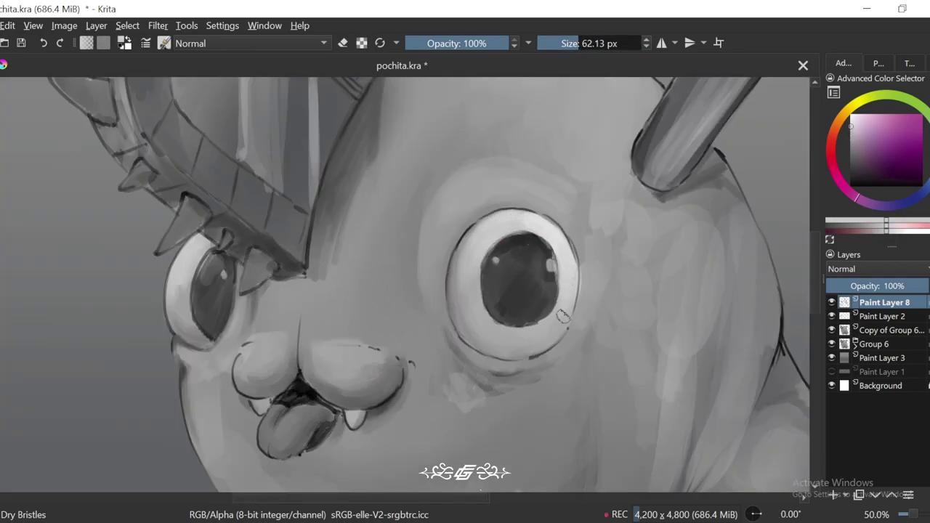
pyautogui.scroll(-4, 564, 317)
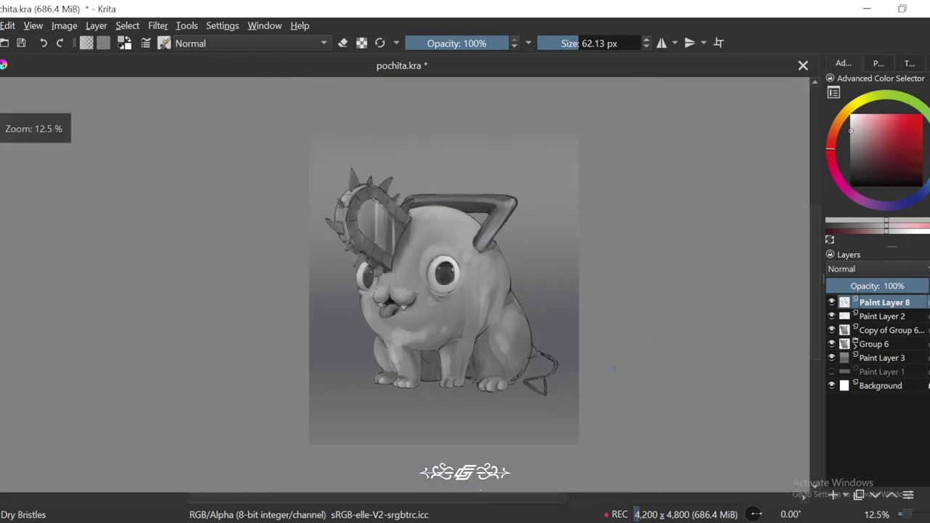
pyautogui.scroll(5, 377, 295)
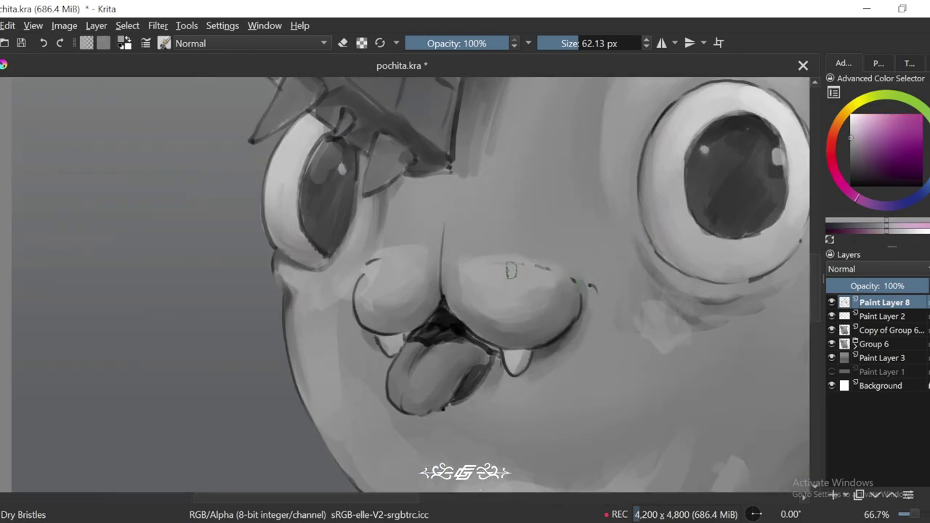
pyautogui.hotkey('ctrl', ']')
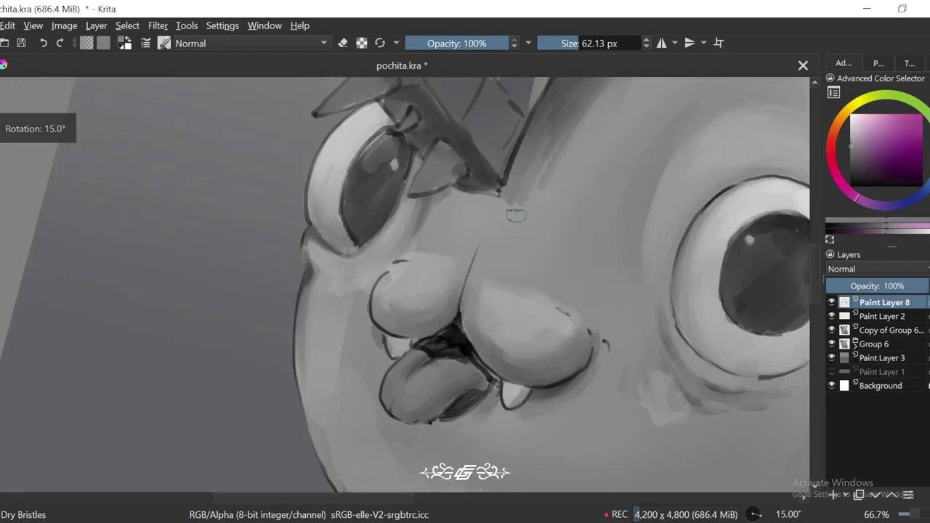
pyautogui.scroll(-2, 411, 269)
pyautogui.press('5')
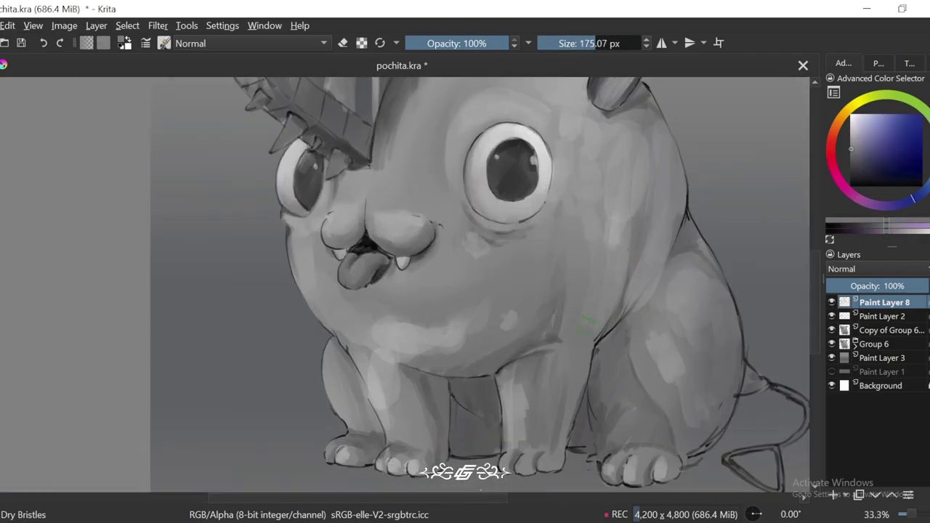
pyautogui.scroll(-2, 567, 398)
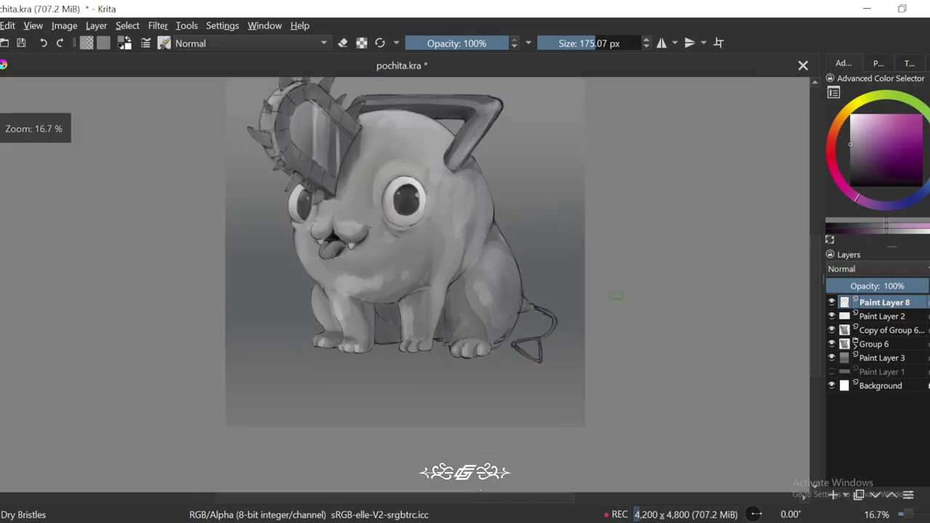
# Step: Tilt the view over the leg and sample greys from the leg and body
pyautogui.scroll(2, 502, 357)
pyautogui.moveTo(502, 358); pyautogui.dragTo(519, 327)
pyautogui.scroll(1, 519, 327)
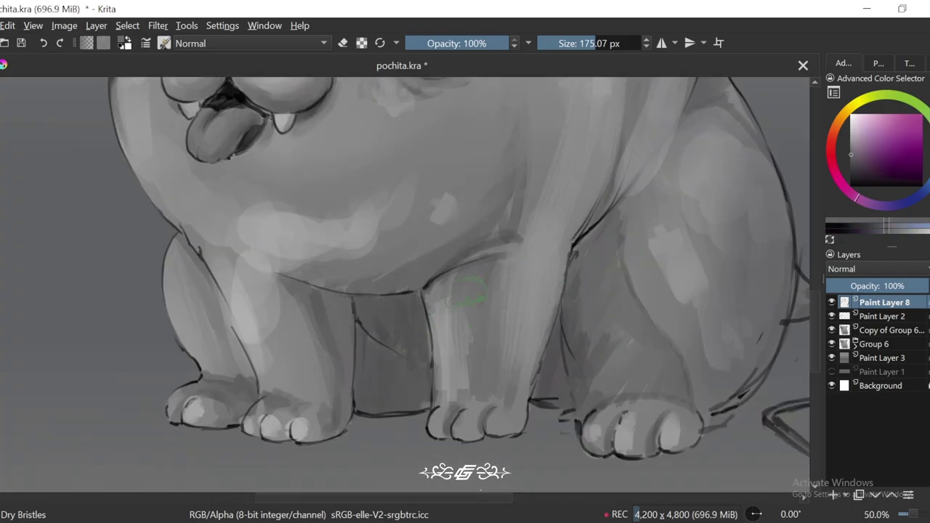
pyautogui.press('4')
pyautogui.scroll(1, 442, 272)
pyautogui.keyDown('ctrl'); pyautogui.click(442, 272); pyautogui.keyUp('ctrl')
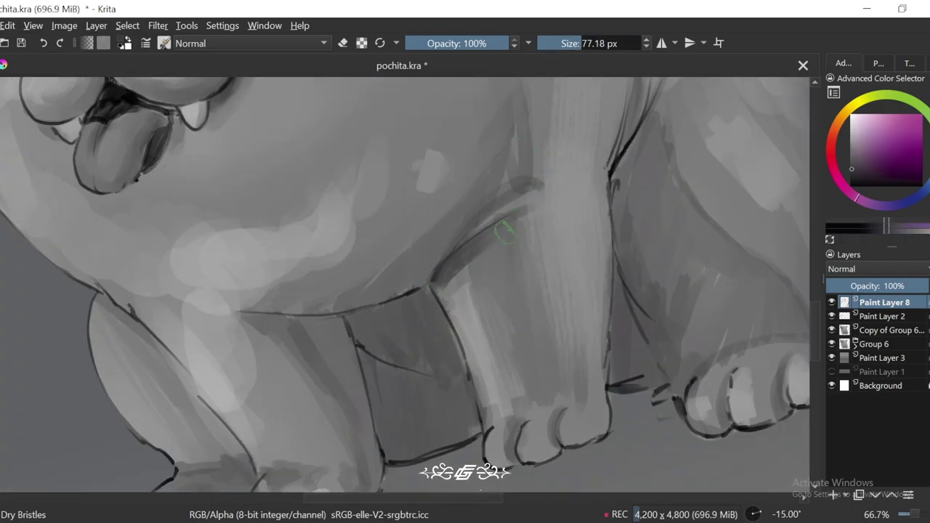
pyautogui.keyDown('ctrl'); pyautogui.click(515, 183); pyautogui.keyUp('ctrl')
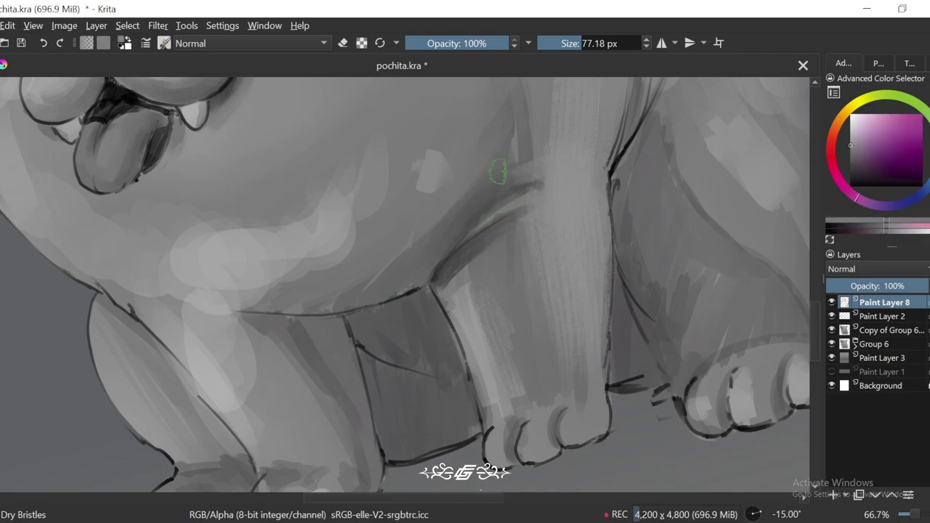
pyautogui.moveTo(498, 171)
pyautogui.mouseDown()
pyautogui.moveTo(512, 292)
pyautogui.moveTo(454, 265)
pyautogui.mouseUp()
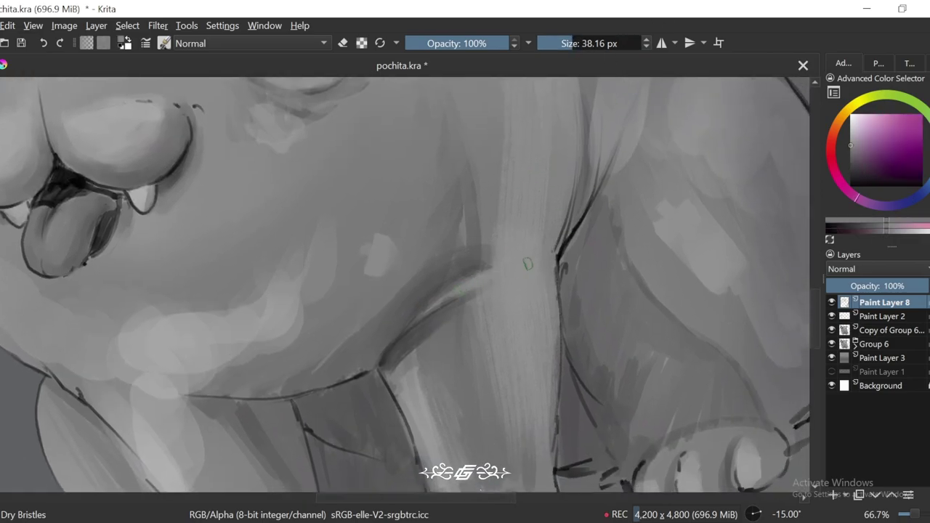
# Step: Enlarge the brush and paint a light highlight over the left toe
pyautogui.scroll(-4, 457, 273)
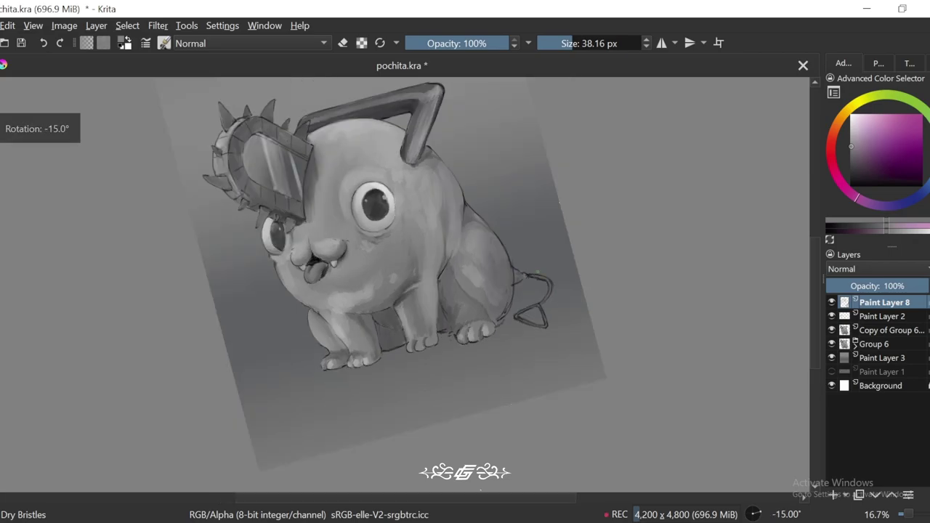
pyautogui.scroll(4, 449, 251)
pyautogui.press(']')
pyautogui.press(']')
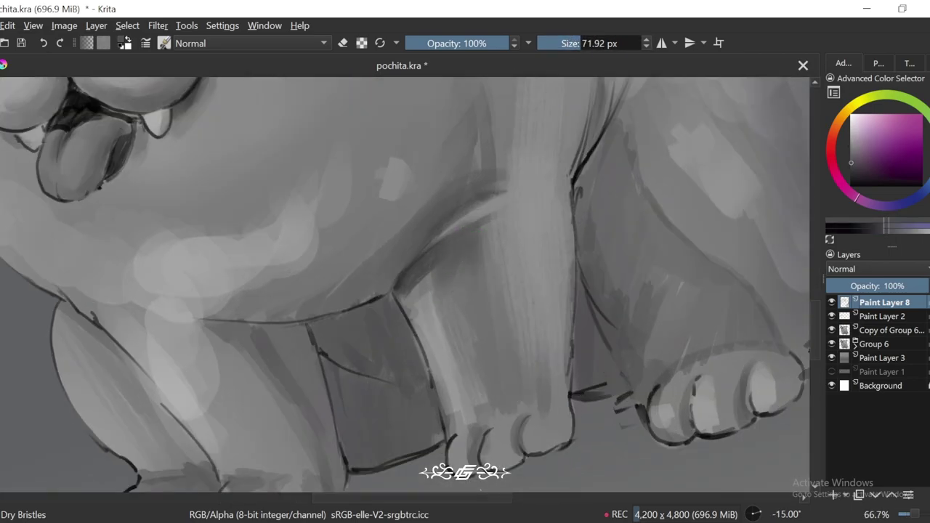
pyautogui.keyDown('ctrl'); pyautogui.click(433, 309); pyautogui.keyUp('ctrl')
pyautogui.hotkey('ctrl', ']')
pyautogui.hotkey('ctrl', ']')
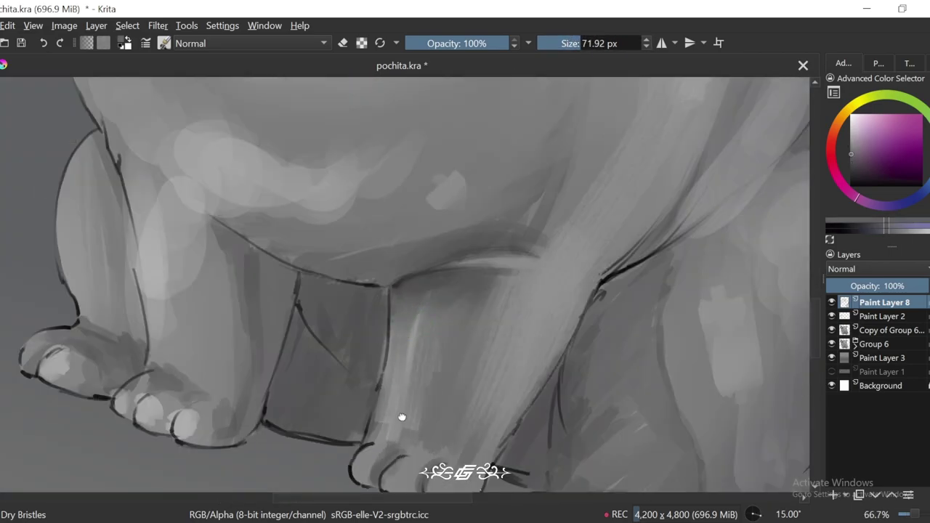
pyautogui.scroll(1, 403, 419)
pyautogui.keyDown('ctrl'); pyautogui.click(440, 314); pyautogui.keyUp('ctrl')
pyautogui.moveTo(405, 380); pyautogui.dragTo(420, 394)
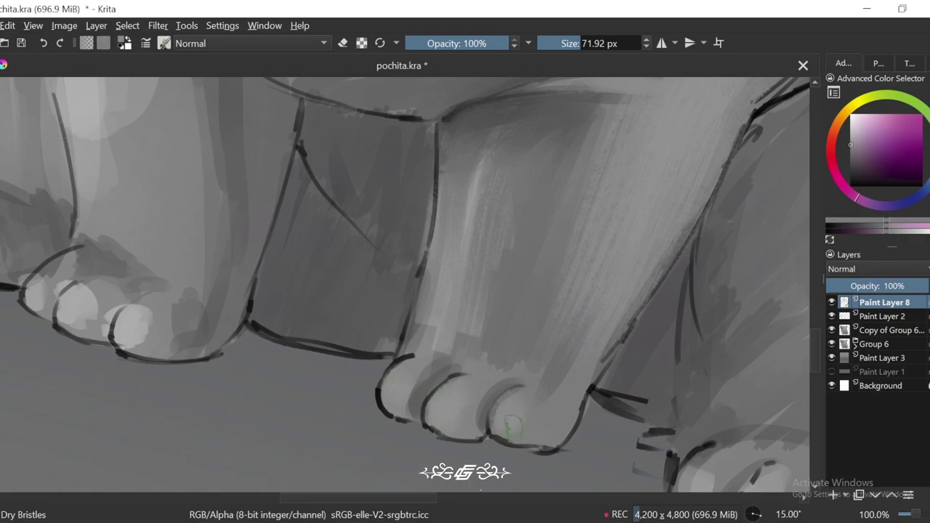
# Step: Level the canvas rotation and move the view down toward the feet
pyautogui.hotkey('ctrl', '[')
pyautogui.scroll(-6, 514, 425)
pyautogui.scroll(3, 528, 411)
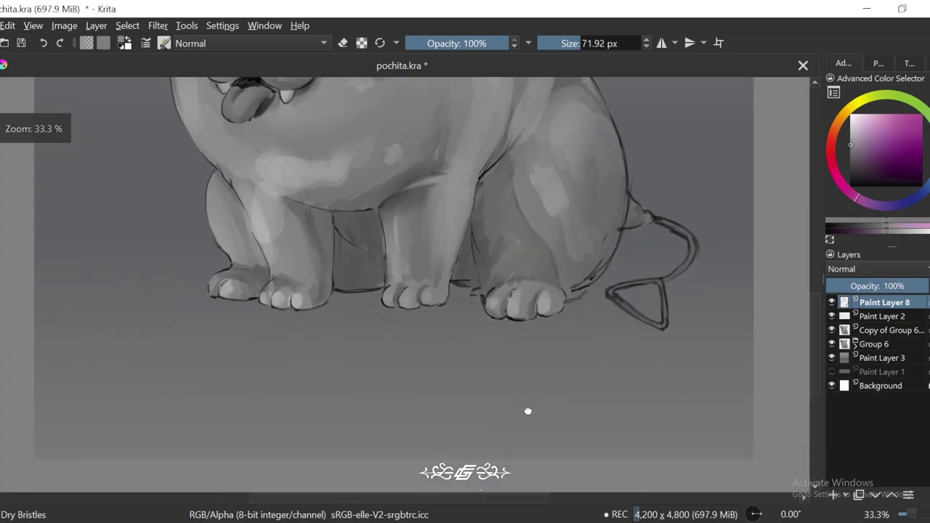
pyautogui.moveTo(528, 412); pyautogui.dragTo(599, 394)
pyautogui.scroll(-3, 582, 396)
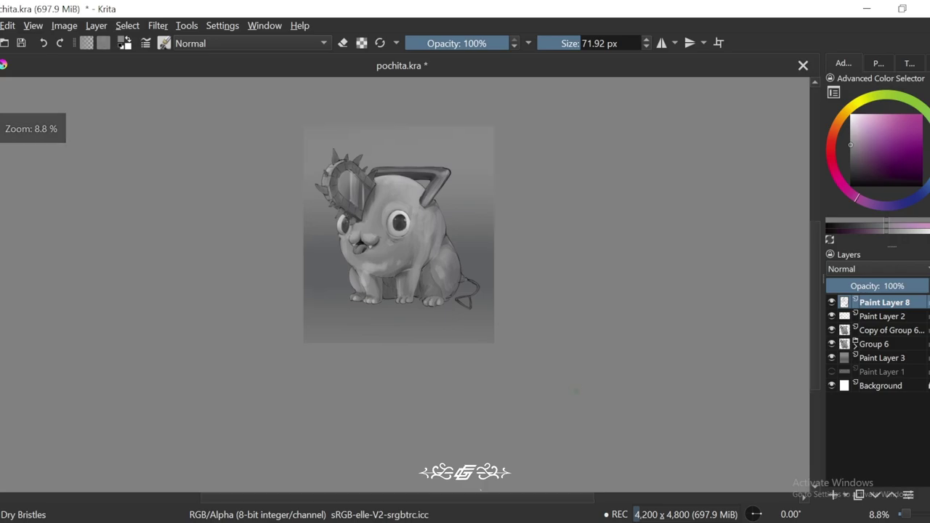
pyautogui.scroll(3, 577, 393)
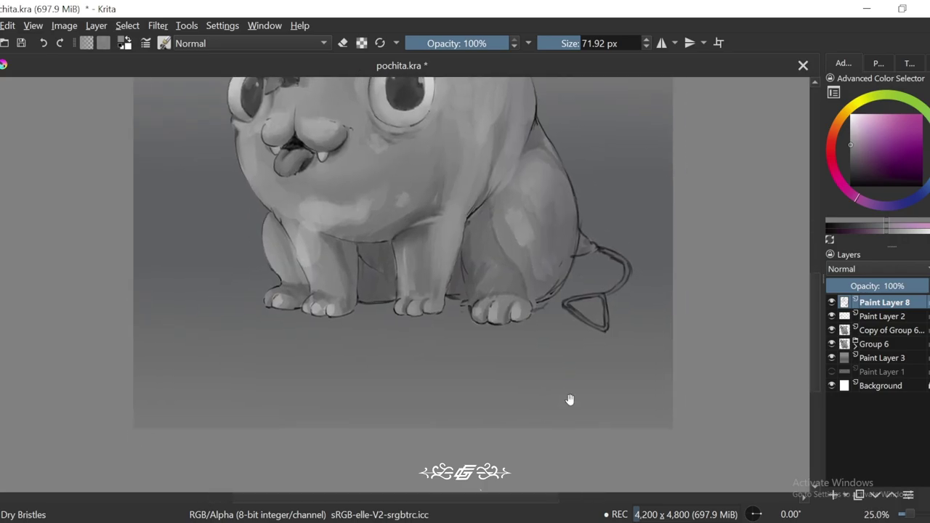
# Step: Hide Copy of Group 6, Group 6 and Paint Layer 8 so only the sketch lineart shows
pyautogui.click(832, 330)
pyautogui.click(832, 344)
pyautogui.scroll(-2, 400, 396)
pyautogui.scroll(3, 399, 396)
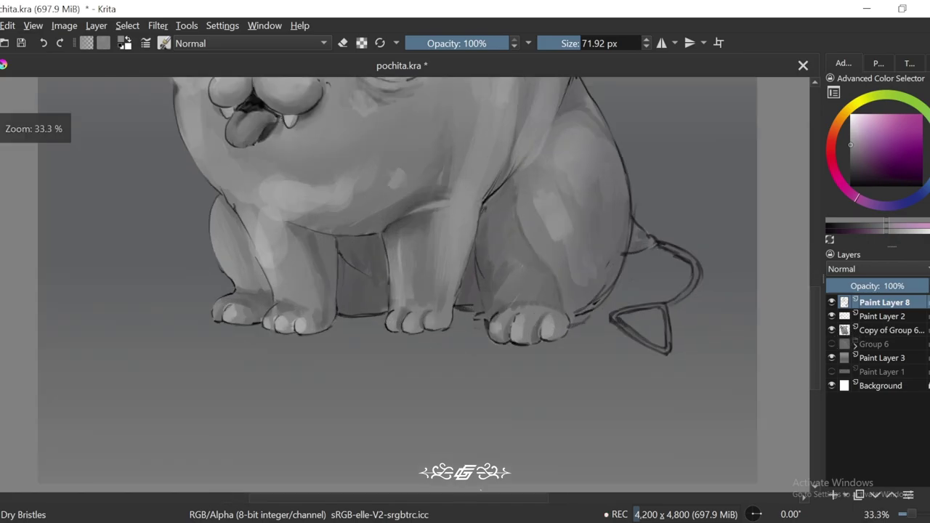
pyautogui.click(832, 330)
pyautogui.click(832, 302)
pyautogui.scroll(1, 761, 308)
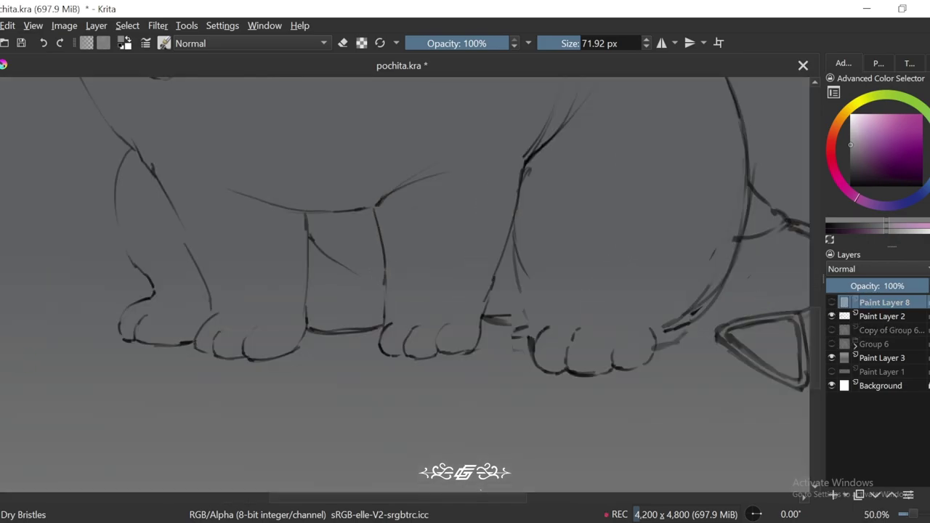
# Step: Lasso the misplaced front-foot lines on Paint Layer 2 and shift them down and slightly left
pyautogui.moveTo(383, 317); pyautogui.dragTo(381, 320)
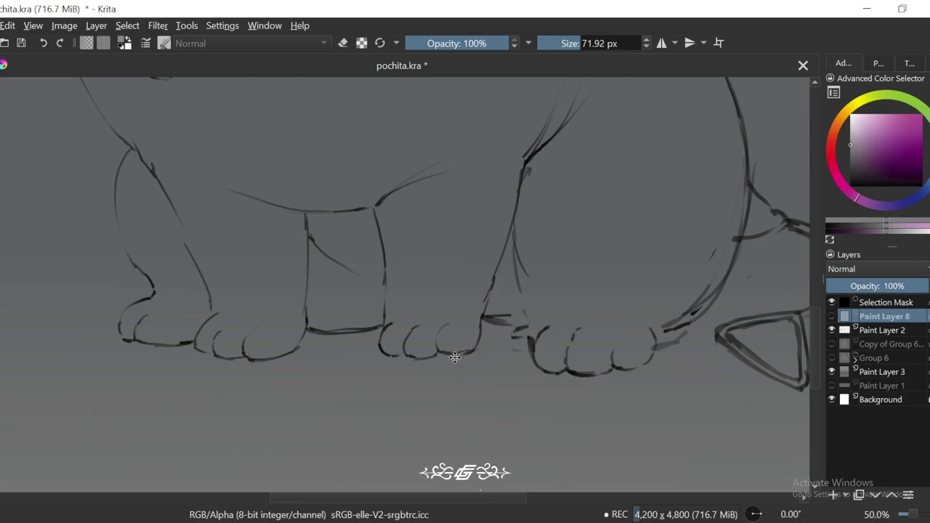
pyautogui.click(875, 331)
pyautogui.press('t')
pyautogui.moveTo(451, 347); pyautogui.dragTo(449, 357)
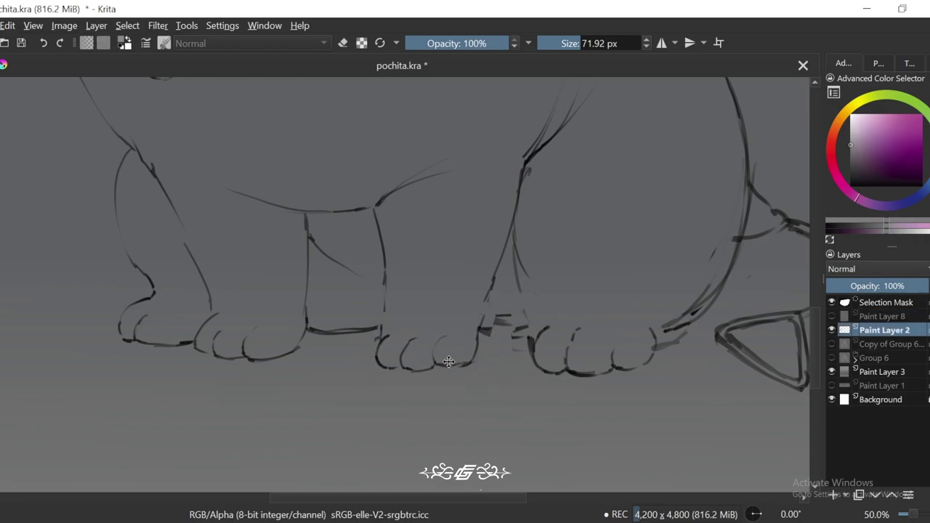
pyautogui.scroll(-2, 450, 362)
pyautogui.scroll(3, 452, 374)
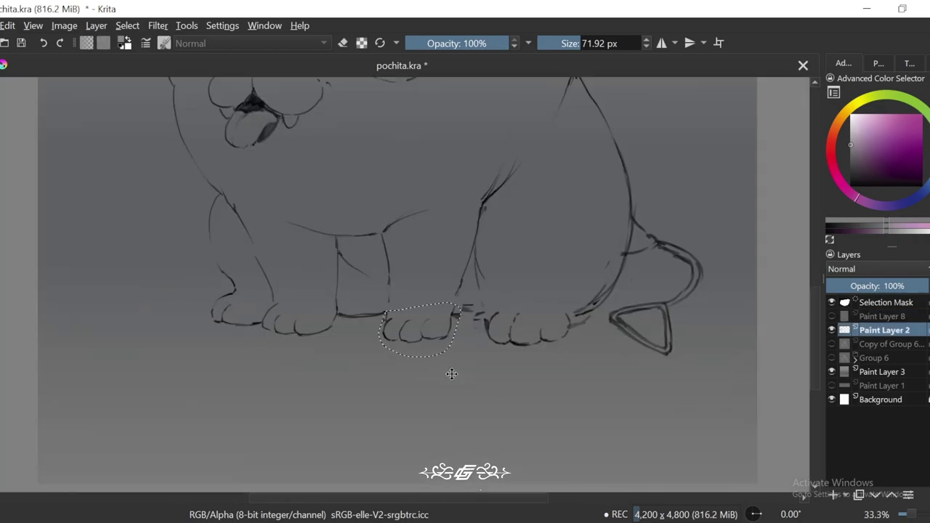
# Step: Deselect the foot, return to the brush, zoom in and sample near-black from the lineart
pyautogui.press('b')
pyautogui.hotkey('ctrl', 'shift', 'a')
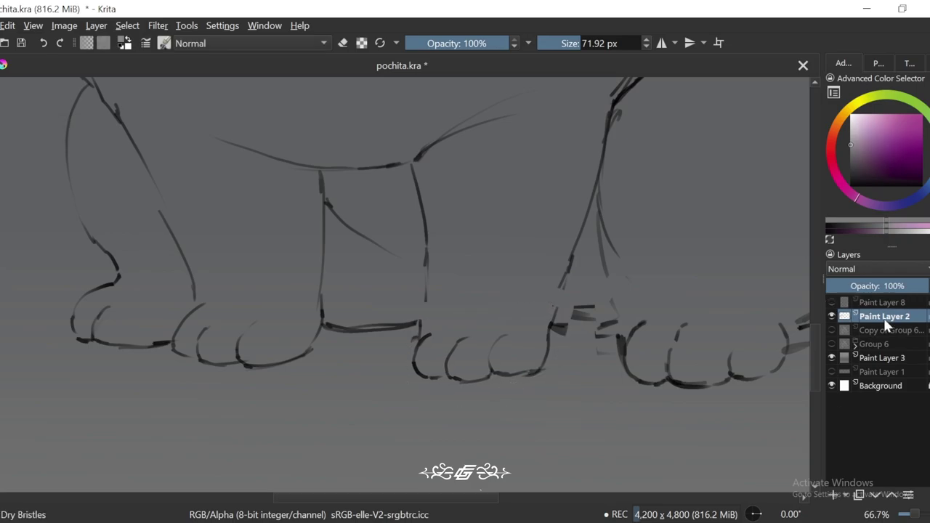
pyautogui.press('1')
pyautogui.keyDown('ctrl'); pyautogui.click(628, 346); pyautogui.keyUp('ctrl')
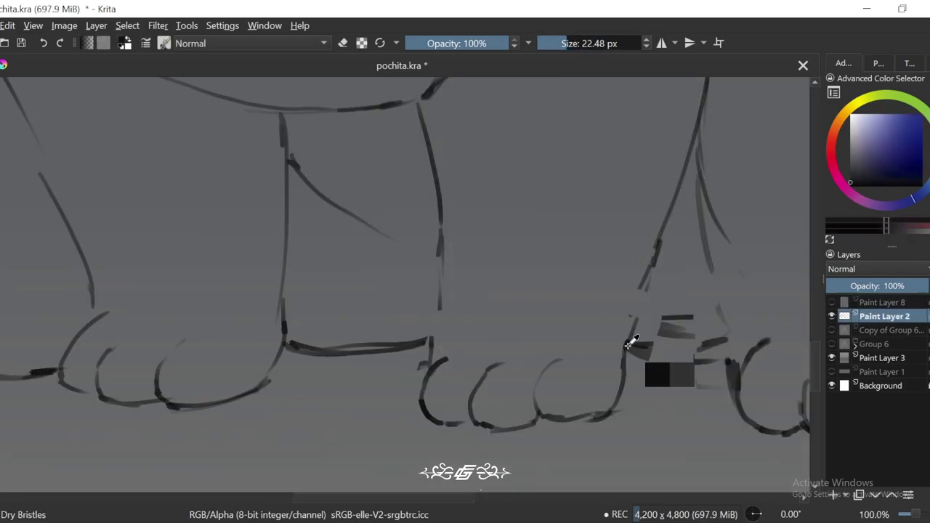
pyautogui.scroll(-6, 429, 356)
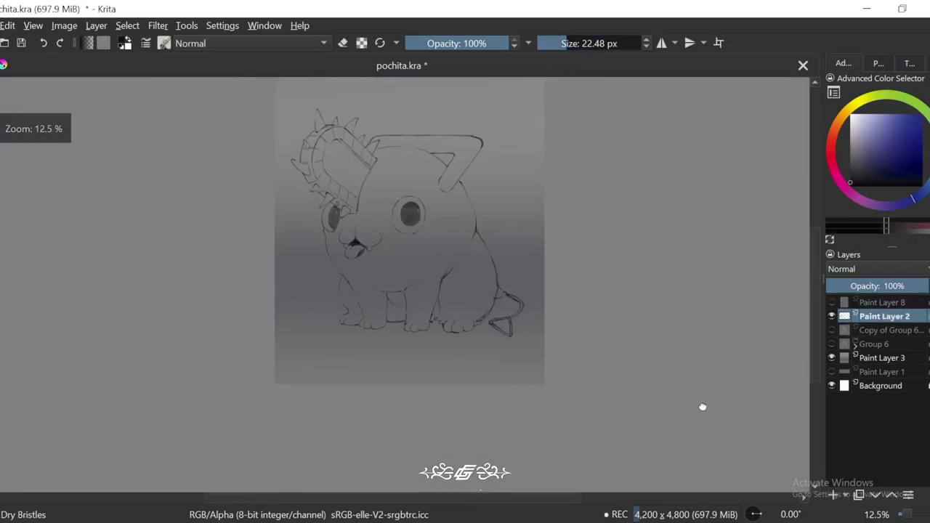
pyautogui.scroll(2, 702, 407)
# Step: Show Paint Layer 8 and Copy of Group 6 again and sample a light grey from the render
pyautogui.click(831, 303)
pyautogui.click(831, 330)
pyautogui.scroll(3, 393, 392)
pyautogui.keyDown('ctrl'); pyautogui.click(555, 378); pyautogui.keyUp('ctrl')
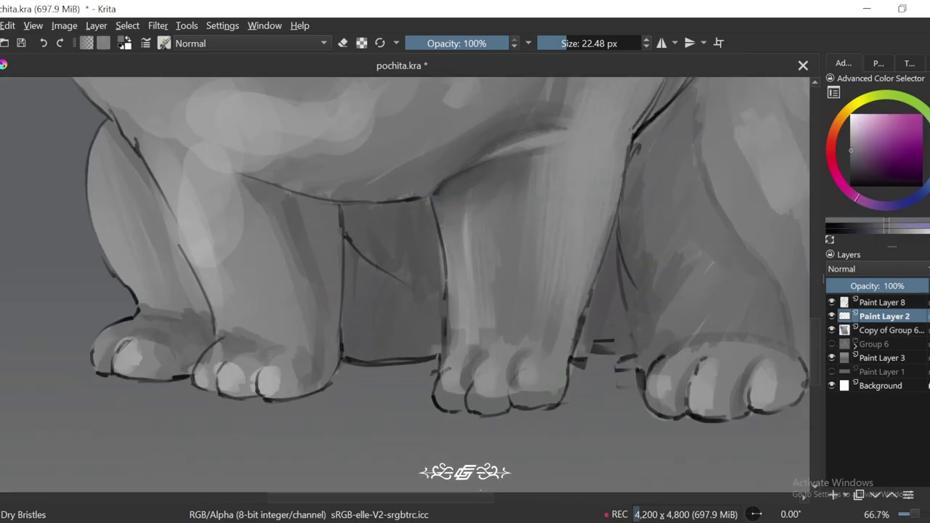
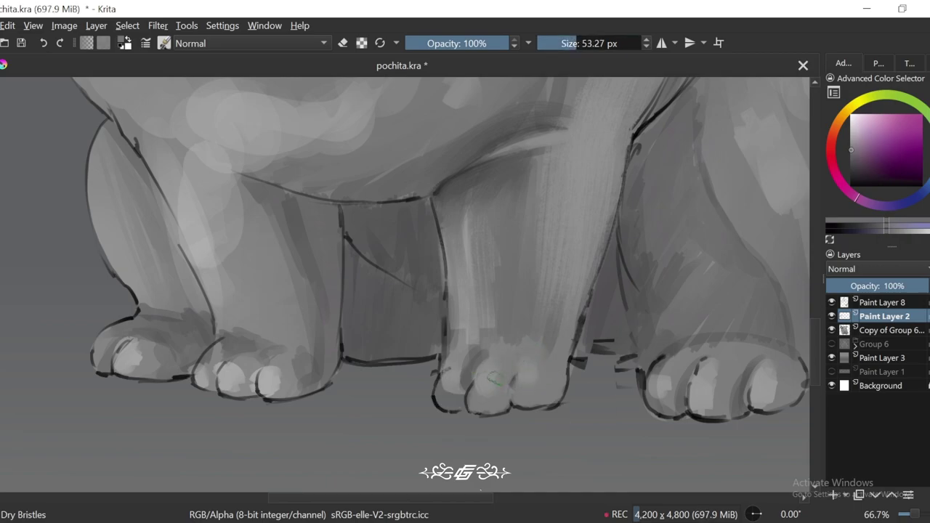
# Step: Zoom in on the hind paw and sample greys from its shading
pyautogui.scroll(1, 469, 349)
pyautogui.press('pageup')
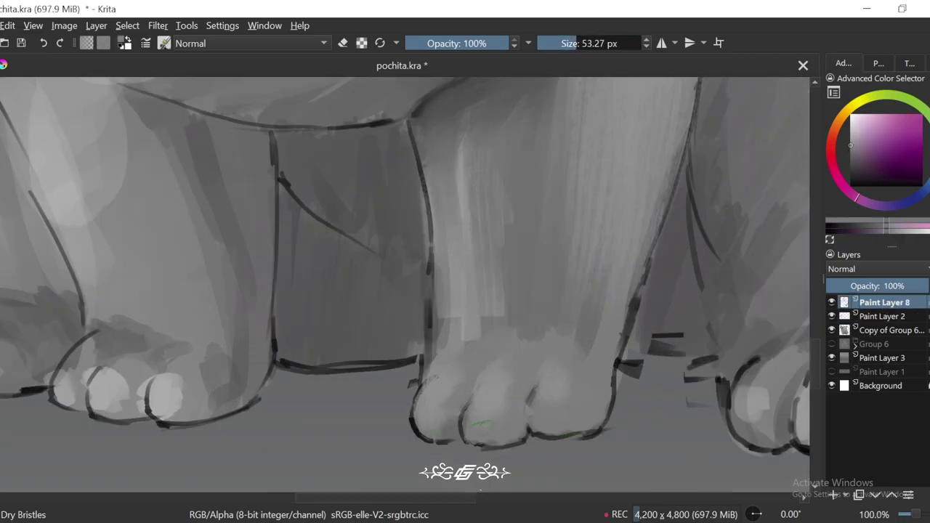
pyautogui.keyDown('ctrl'); pyautogui.click(530, 353); pyautogui.keyUp('ctrl')
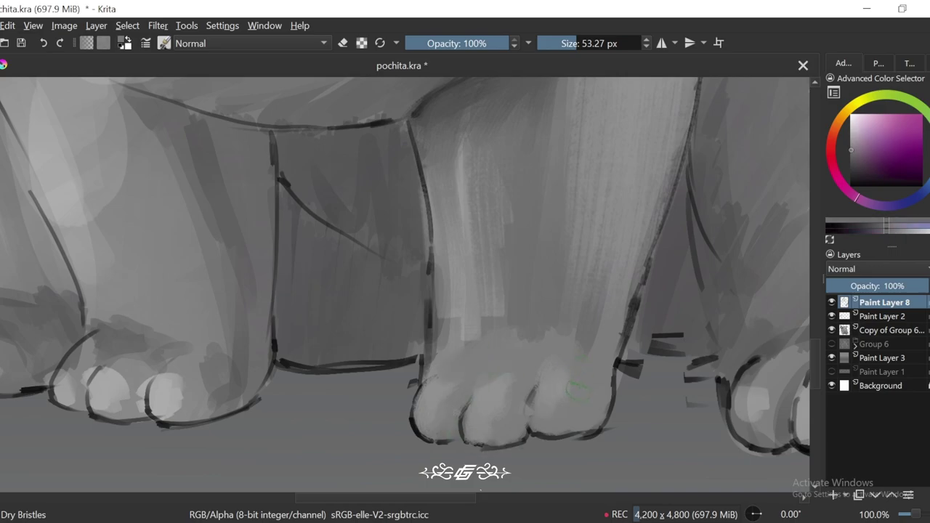
pyautogui.keyDown('ctrl'); pyautogui.click(602, 354); pyautogui.keyUp('ctrl')
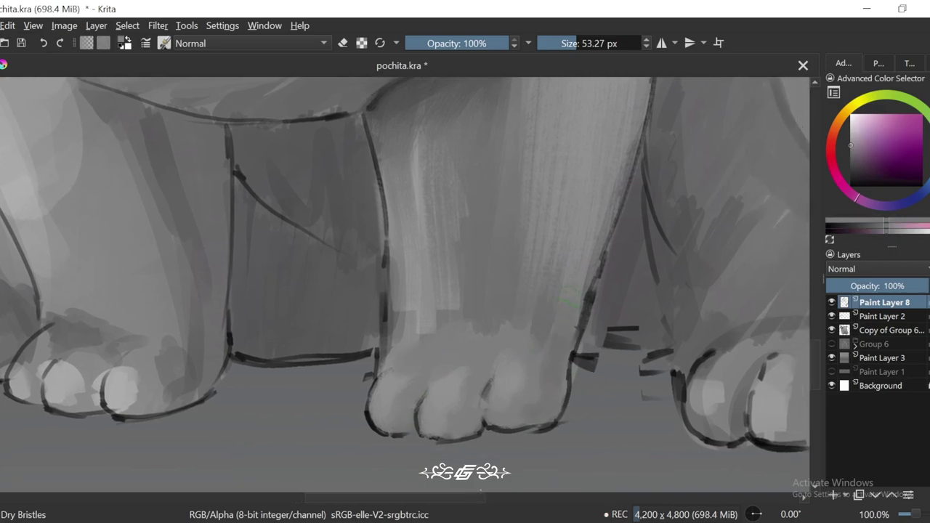
pyautogui.scroll(-1, 557, 197)
pyautogui.press(']')
pyautogui.press(']')
pyautogui.press(']')
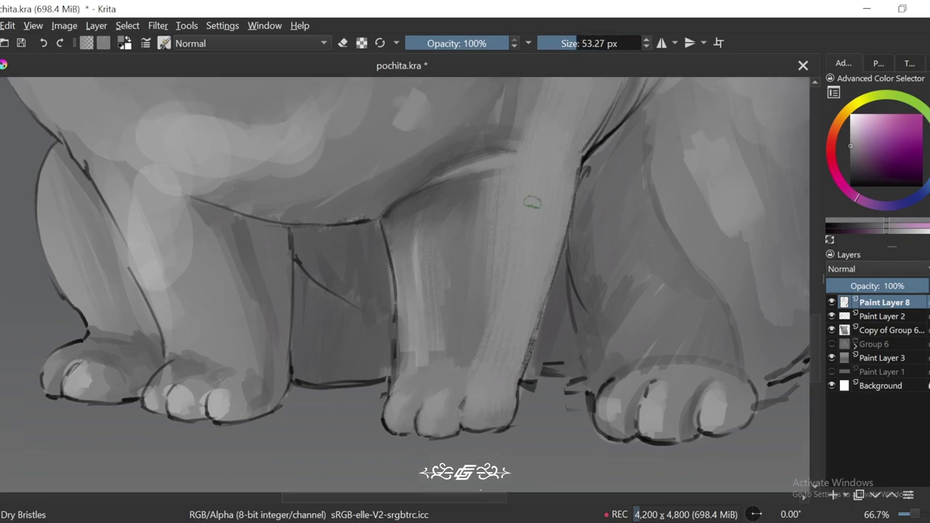
# Step: With a much larger brush on a 15° tilted canvas, paint darker shading above the hind leg
pyautogui.scroll(1, 509, 267)
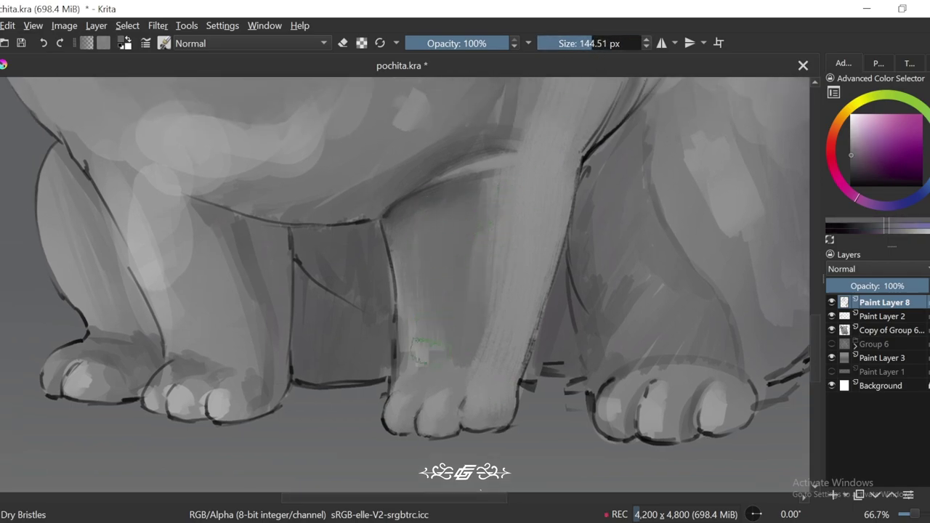
pyautogui.scroll(-2, 425, 349)
pyautogui.scroll(1, 436, 345)
pyautogui.scroll(-1, 451, 341)
pyautogui.scroll(1, 469, 335)
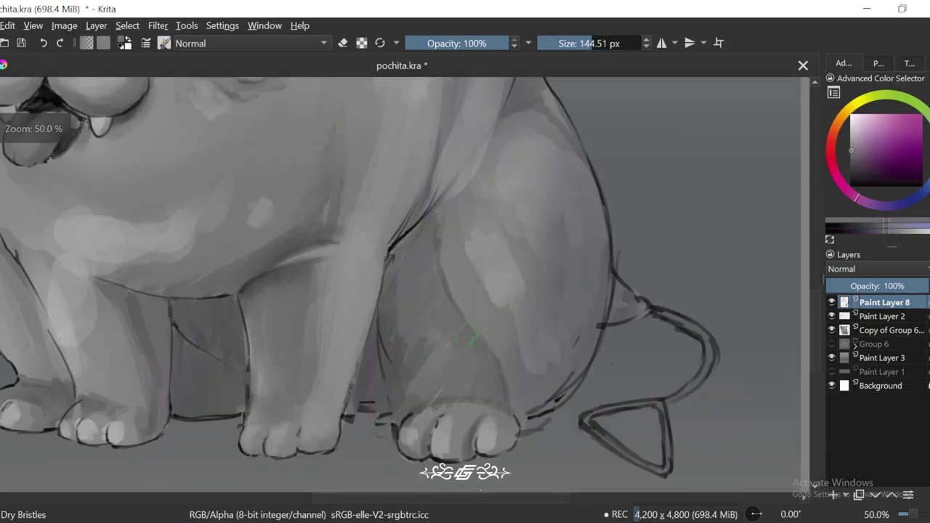
pyautogui.hotkey('ctrl', ']')
pyautogui.click(606, 42)
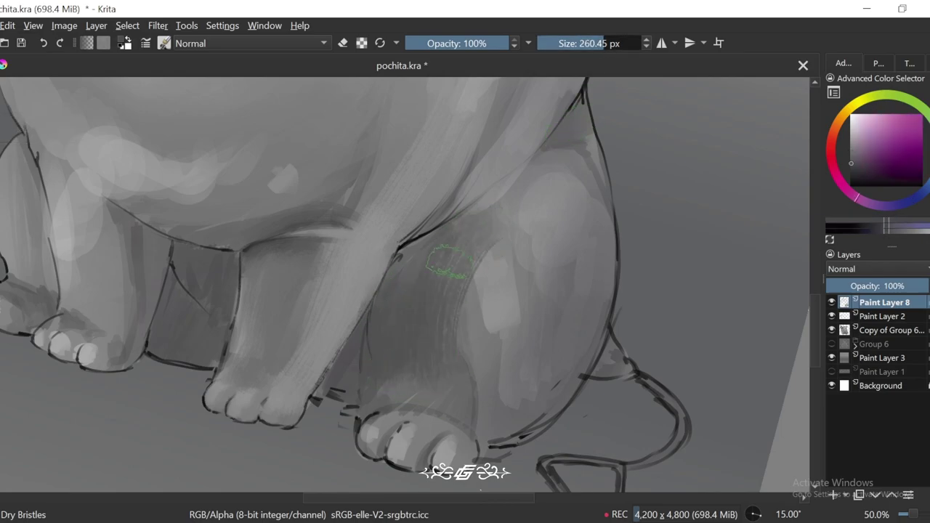
pyautogui.moveTo(449, 263)
pyautogui.mouseDown()
pyautogui.moveTo(506, 372)
pyautogui.moveTo(518, 329)
pyautogui.mouseUp()
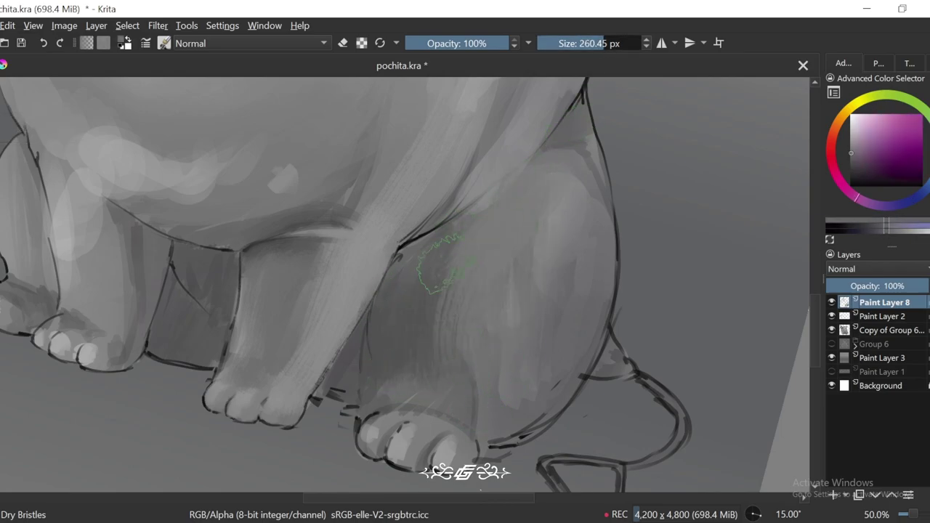
# Step: Review the whole figure, then sample dark and light greys from the hind paw's edges
pyautogui.scroll(-3, 451, 327)
pyautogui.press('5')
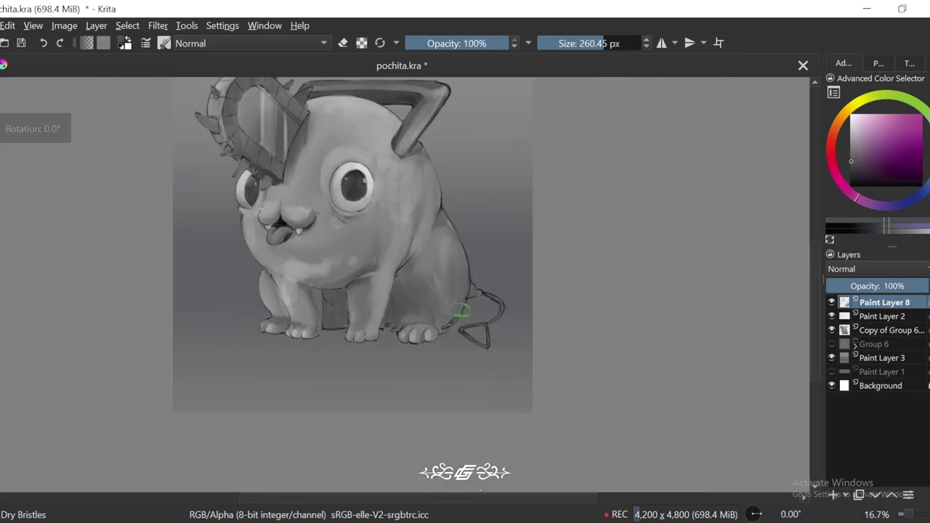
pyautogui.scroll(3, 465, 313)
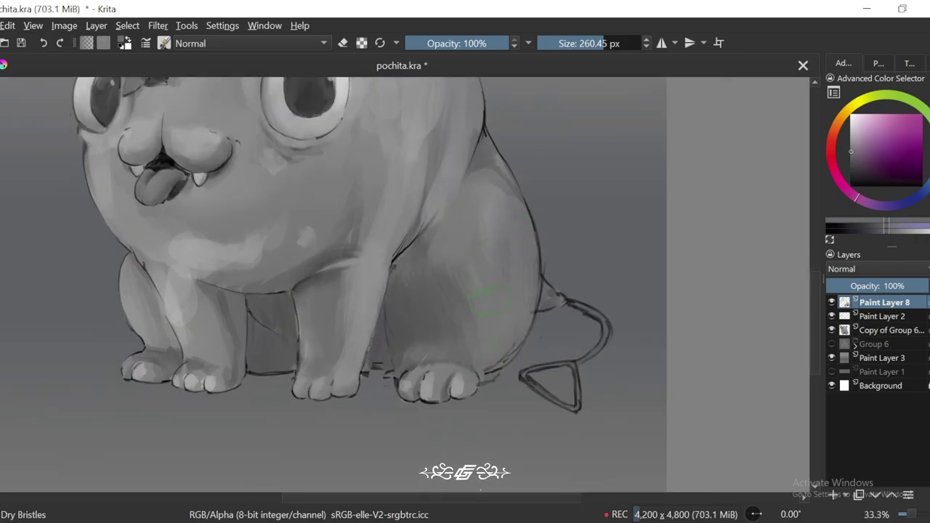
pyautogui.press('4')
pyautogui.press('5')
pyautogui.scroll(-3, 465, 290)
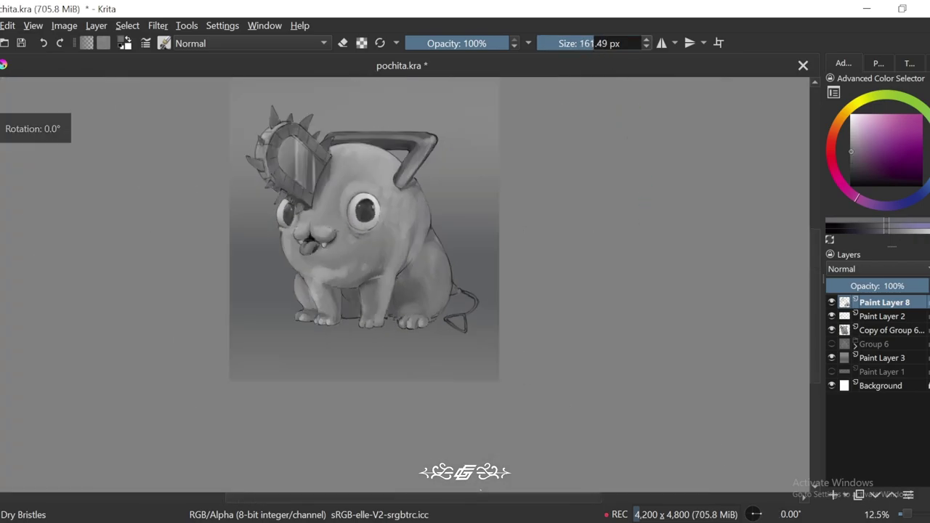
pyautogui.scroll(4, 540, 318)
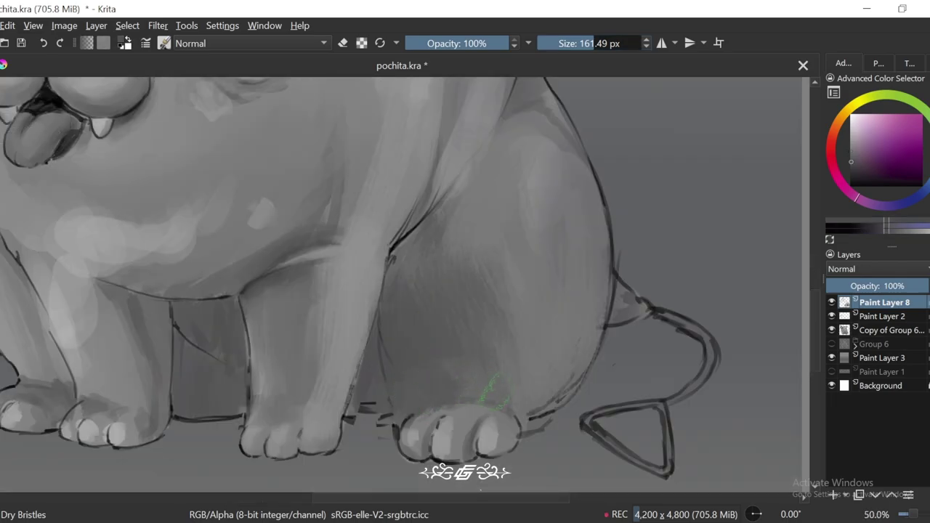
pyautogui.scroll(2, 556, 405)
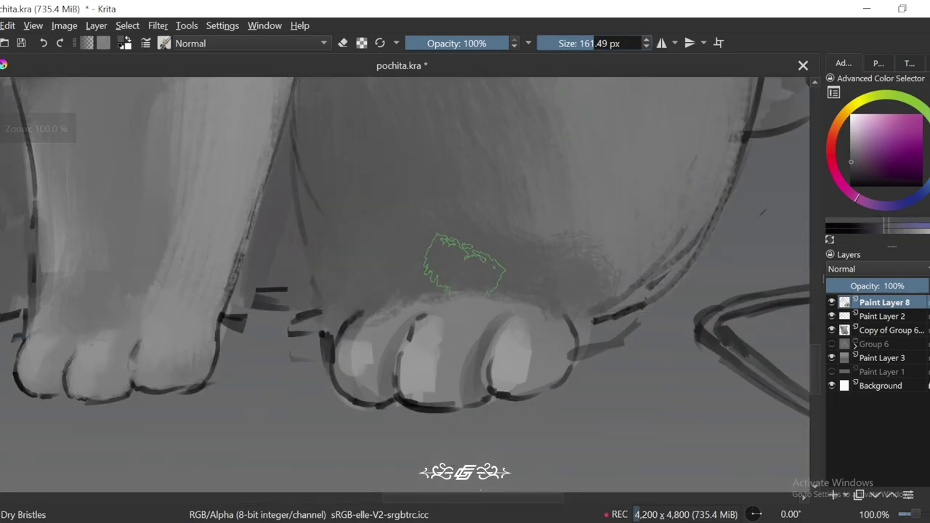
pyautogui.keyDown('ctrl'); pyautogui.click(334, 348); pyautogui.keyUp('ctrl')
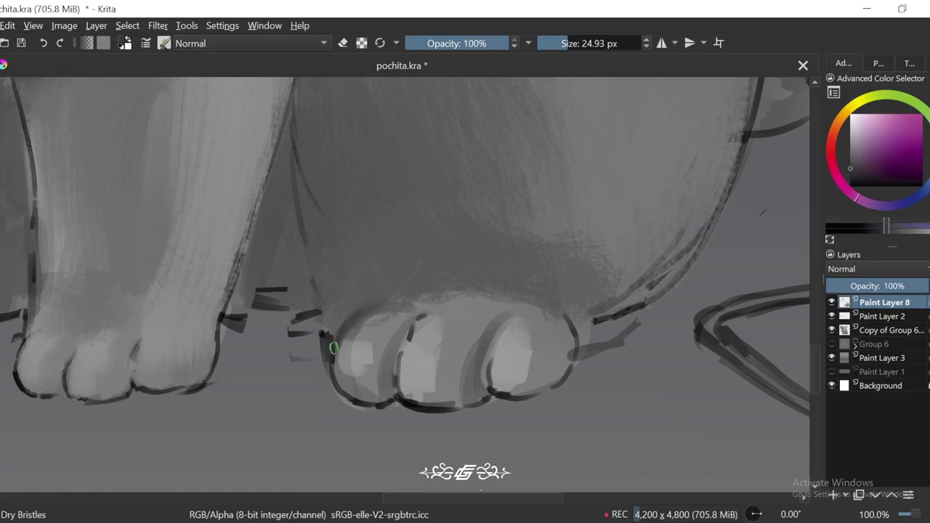
pyautogui.keyDown('ctrl'); pyautogui.click(508, 318); pyautogui.keyUp('ctrl')
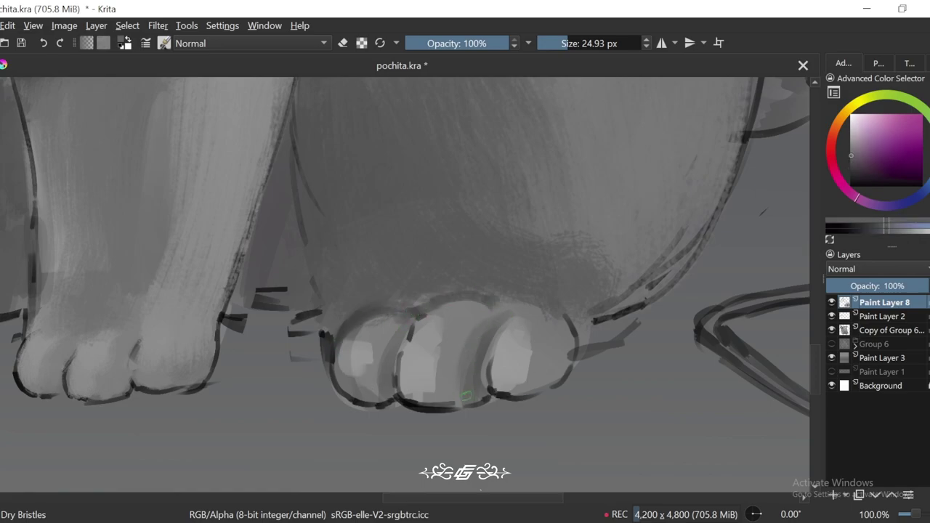
pyautogui.moveTo(585, 316); pyautogui.dragTo(554, 304)
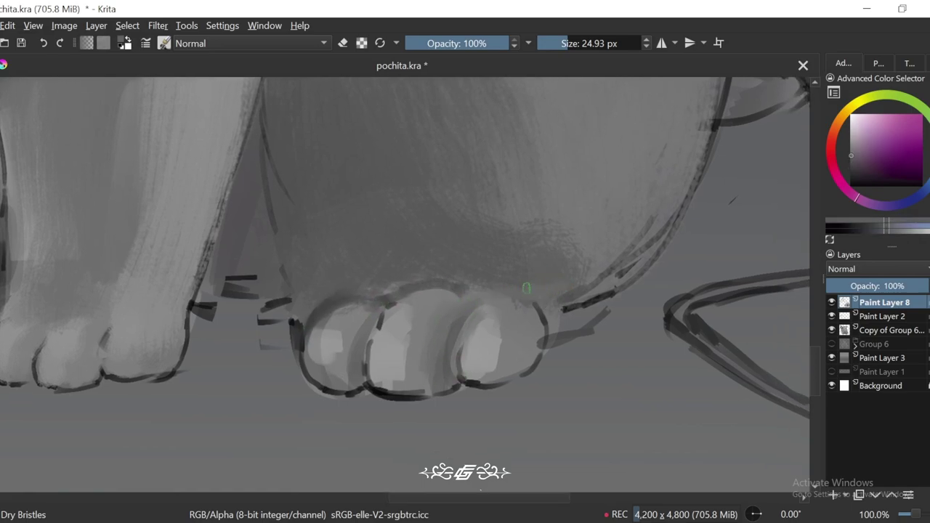
pyautogui.keyDown('ctrl'); pyautogui.click(330, 302); pyautogui.keyUp('ctrl')
pyautogui.scroll(-3, 536, 308)
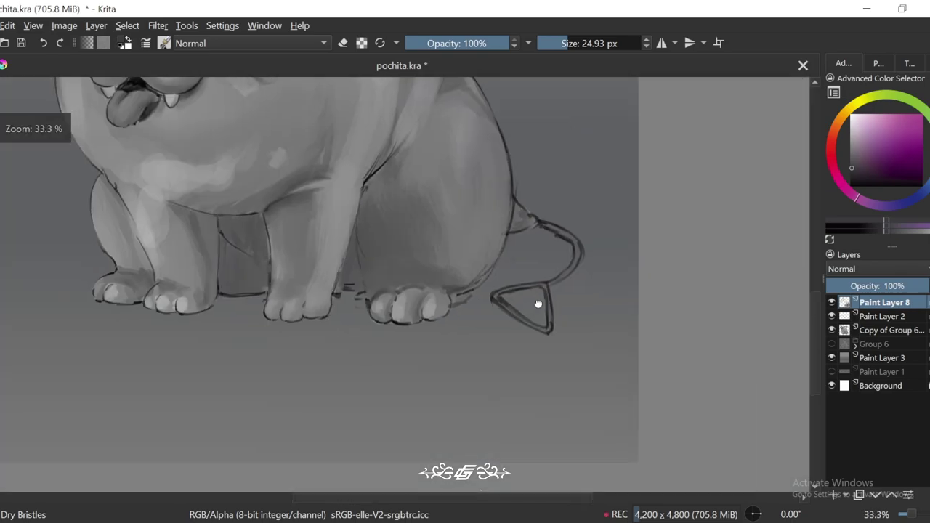
# Step: Set the brush to about 91 px and paint a darker bluish-grey shadow along the leg's edge
pyautogui.press('6')
pyautogui.scroll(1, 554, 327)
pyautogui.click(592, 41)
pyautogui.keyDown('ctrl'); pyautogui.click(441, 252); pyautogui.keyUp('ctrl')
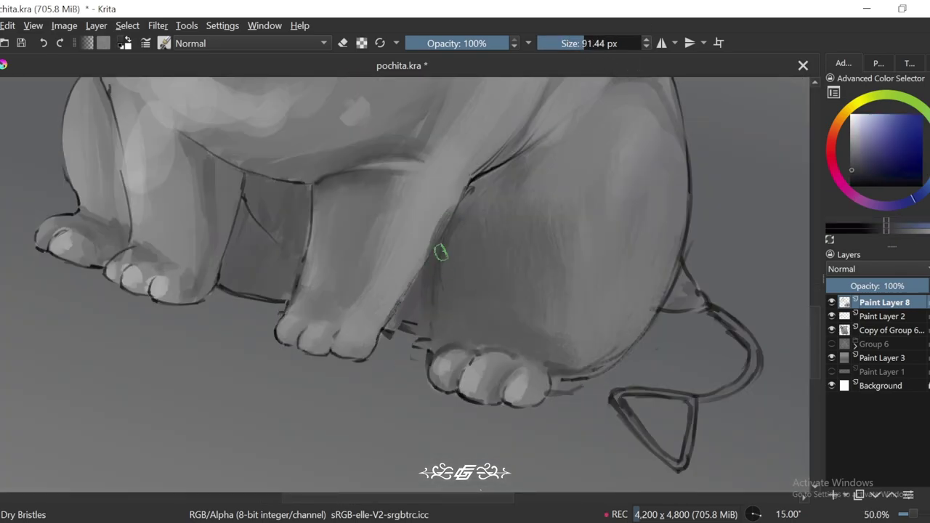
pyautogui.scroll(-2, 442, 320)
pyautogui.scroll(1, 437, 138)
pyautogui.scroll(1, 462, 305)
pyautogui.press('5')
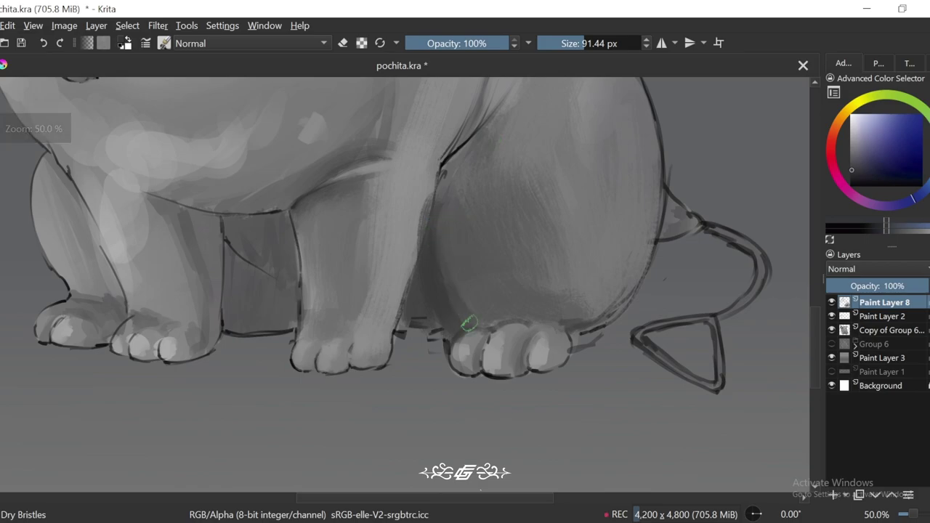
pyautogui.press('6')
pyautogui.moveTo(477, 185)
pyautogui.mouseDown()
pyautogui.moveTo(447, 277)
pyautogui.moveTo(473, 331)
pyautogui.mouseUp()
# Step: Sample lighter and darker greys and add shading strokes down the leg's inner edge
pyautogui.keyDown('ctrl'); pyautogui.click(485, 320); pyautogui.keyUp('ctrl')
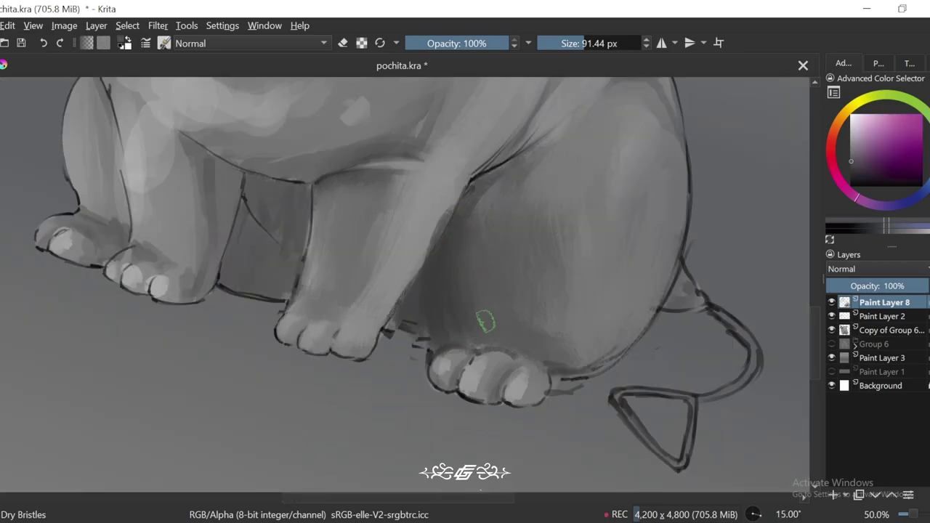
pyautogui.press('4')
pyautogui.press('4')
pyautogui.keyDown('ctrl'); pyautogui.click(460, 312); pyautogui.keyUp('ctrl')
pyautogui.press('5')
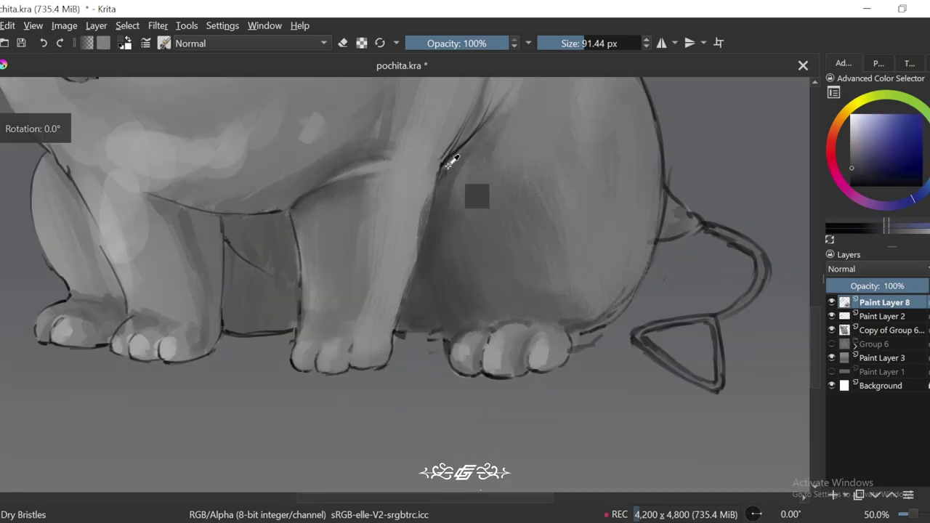
pyautogui.moveTo(435, 229); pyautogui.dragTo(462, 331)
pyautogui.moveTo(439, 230)
pyautogui.mouseDown()
pyautogui.moveTo(419, 270)
pyautogui.moveTo(470, 307)
pyautogui.mouseUp()
pyautogui.keyDown('ctrl'); pyautogui.click(444, 272); pyautogui.keyUp('ctrl')
pyautogui.moveTo(444, 272); pyautogui.dragTo(458, 328)
# Step: Sample a bluish grey from the belly and, at about 62 px, darken the gap between the front legs
pyautogui.press('-')
pyautogui.press('-')
pyautogui.press('-')
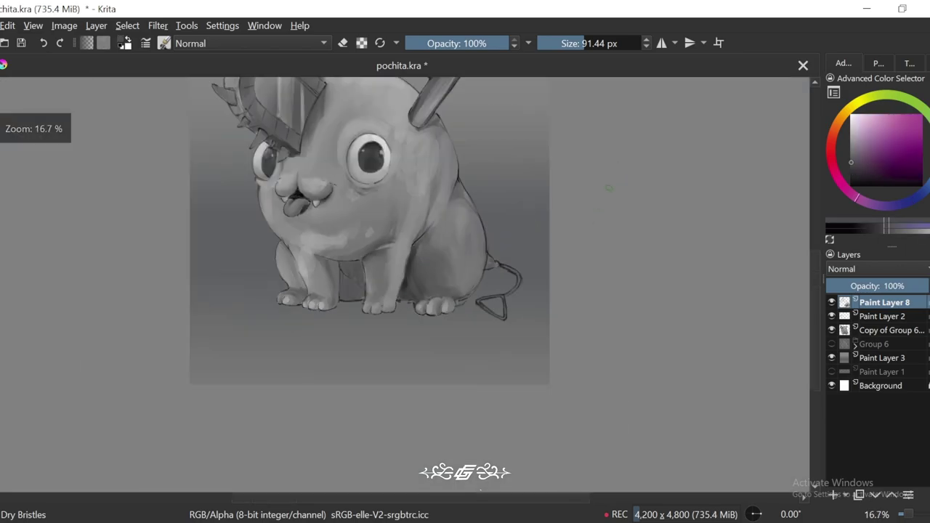
pyautogui.press('+')
pyautogui.press('+')
pyautogui.press('6')
pyautogui.click(594, 43)
pyautogui.keyDown('ctrl'); pyautogui.click(484, 258); pyautogui.keyUp('ctrl')
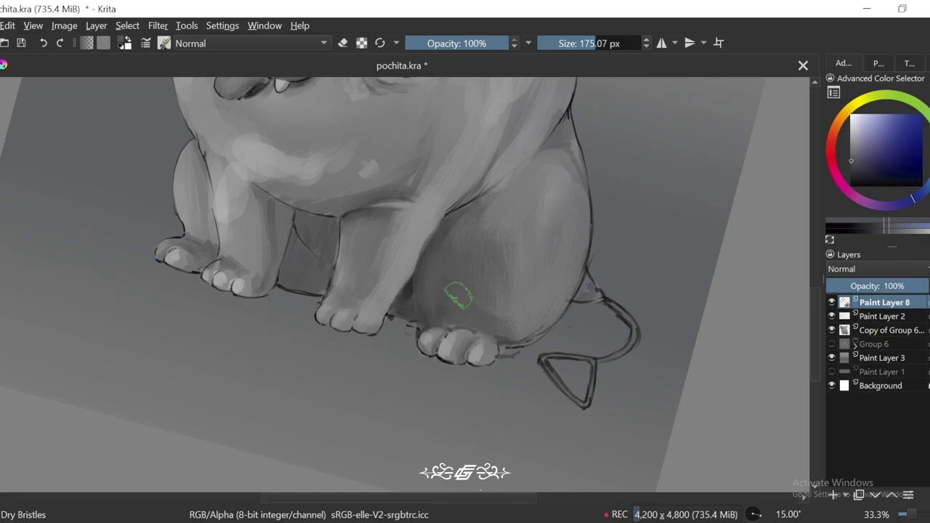
pyautogui.press('5')
pyautogui.press('-')
pyautogui.press('+')
pyautogui.press('+')
pyautogui.press('+')
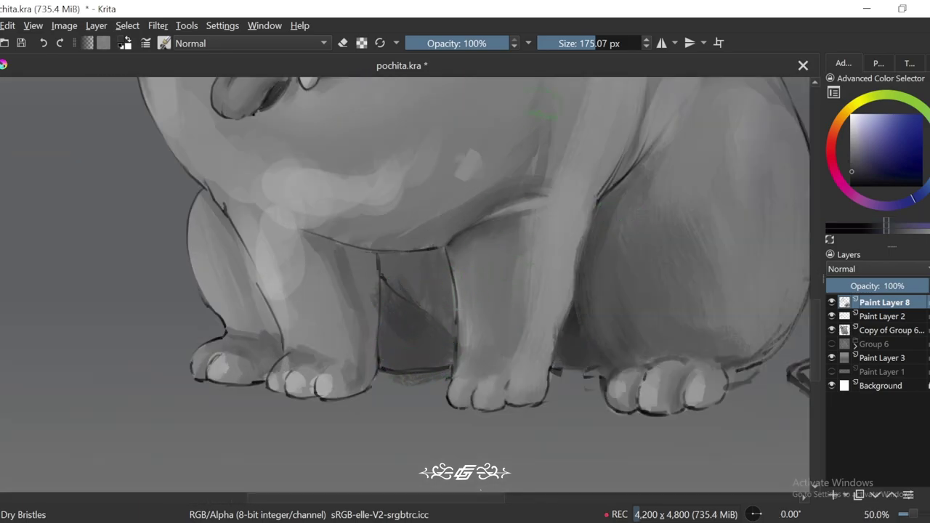
pyautogui.press('+')
pyautogui.press('6')
pyautogui.press('[')
pyautogui.press('[')
pyautogui.press('[')
pyautogui.press('[')
pyautogui.press('[')
pyautogui.moveTo(378, 287)
pyautogui.mouseDown()
pyautogui.moveTo(375, 369)
pyautogui.moveTo(405, 333)
pyautogui.moveTo(424, 353)
pyautogui.mouseUp()
# Step: Reframe the front legs at a 30° canvas tilt and enlarge the brush to about 75 px
pyautogui.moveTo(420, 402); pyautogui.dragTo(399, 398)
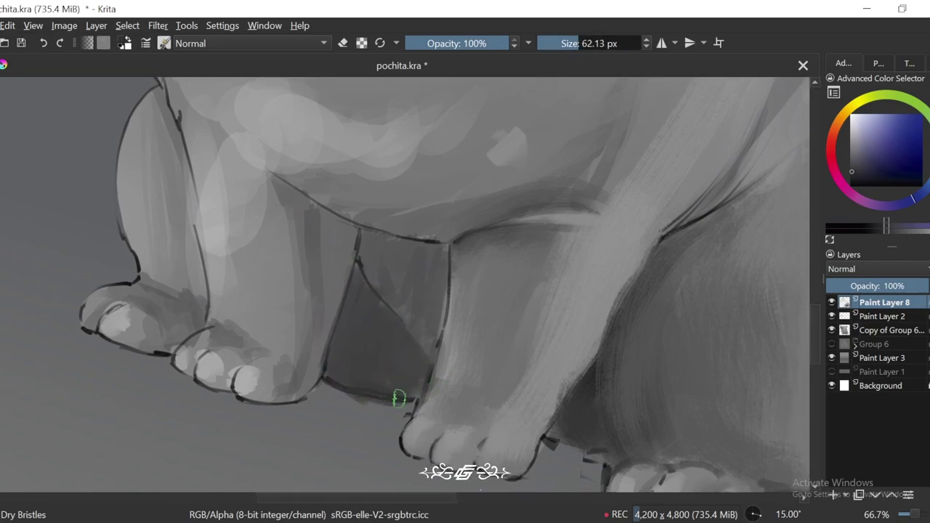
pyautogui.press('6')
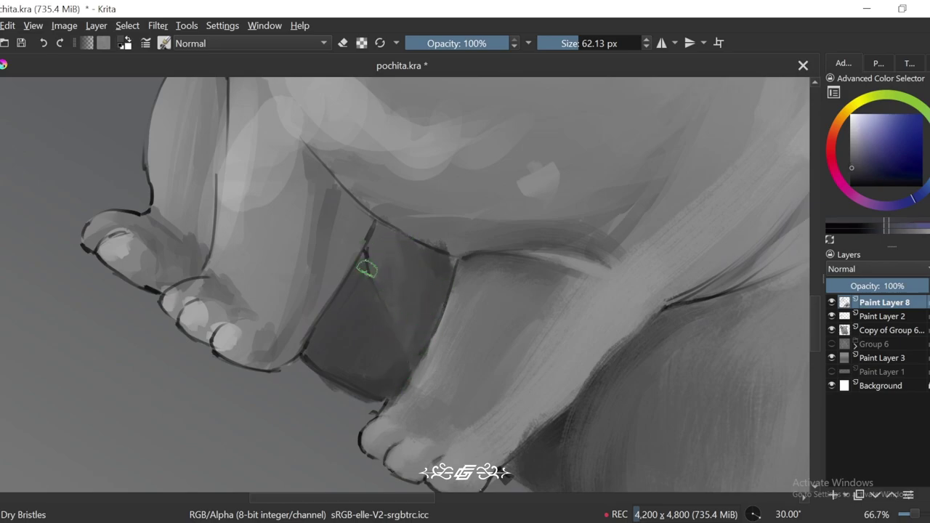
pyautogui.press('2')
pyautogui.press('4')
pyautogui.press('6')
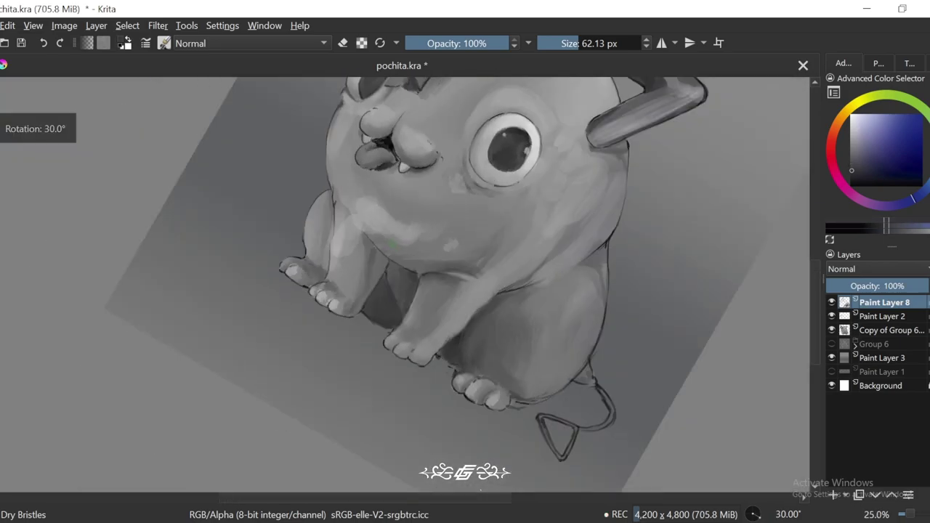
pyautogui.scroll(2, 430, 291)
pyautogui.press('4')
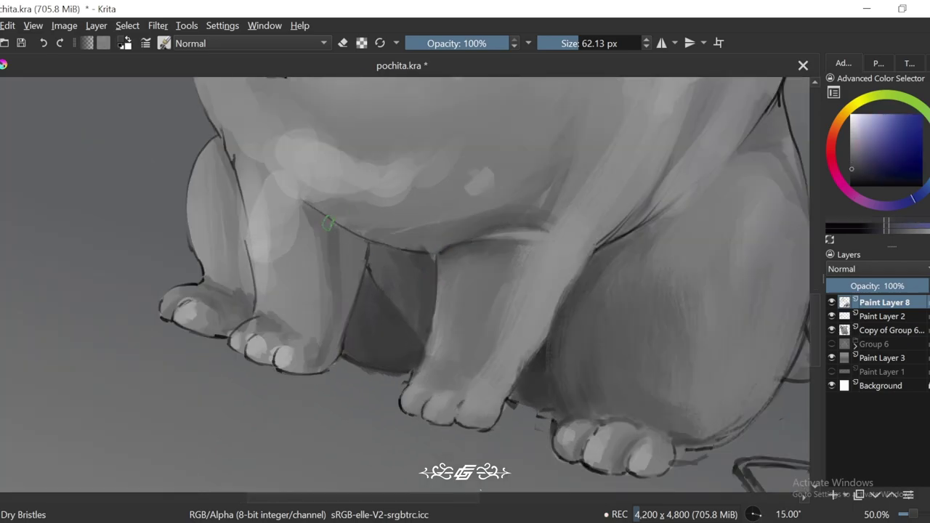
pyautogui.press('6')
pyautogui.press(']')
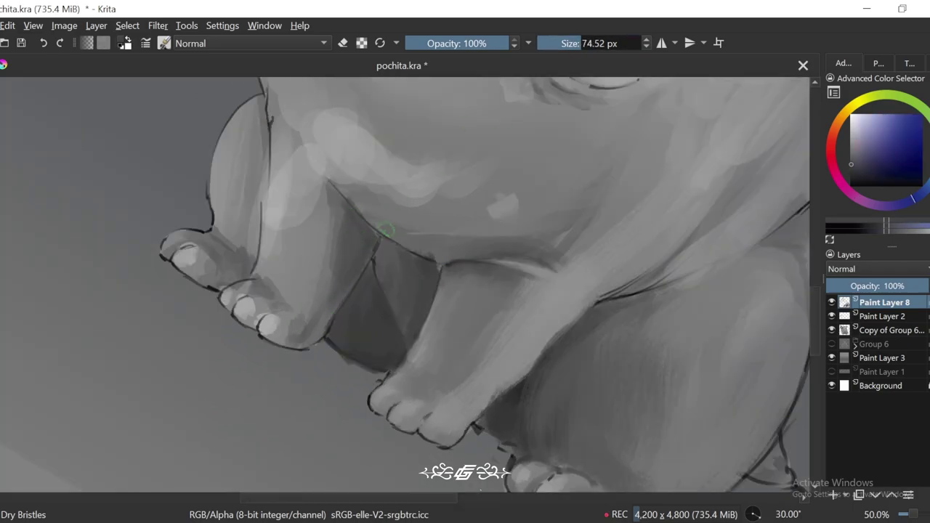
pyautogui.moveTo(385, 232); pyautogui.dragTo(367, 247)
# Step: Sample a muted grey from the body and fine-tune the brush size
pyautogui.keyDown('ctrl'); pyautogui.click(347, 230); pyautogui.keyUp('ctrl')
pyautogui.press(']')
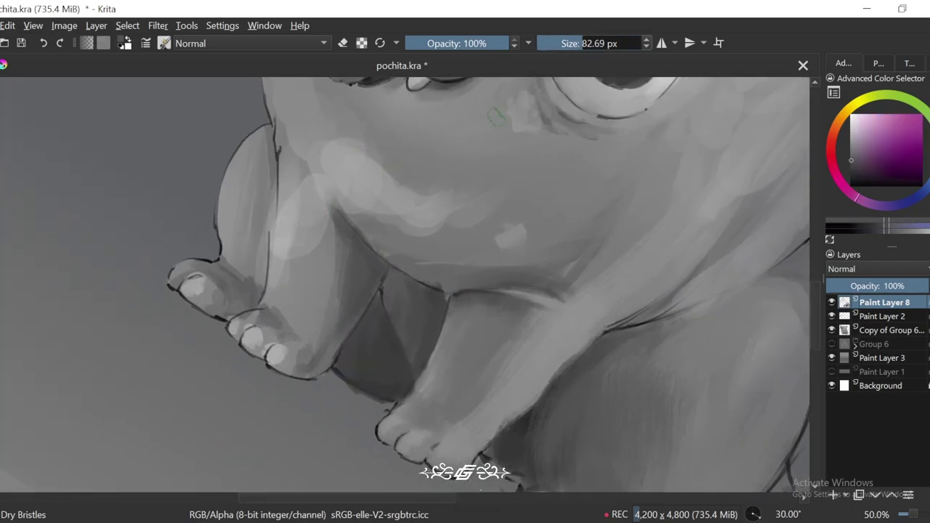
pyautogui.press('6')
pyautogui.press(']')
pyautogui.press(']')
pyautogui.press(']')
pyautogui.press(']')
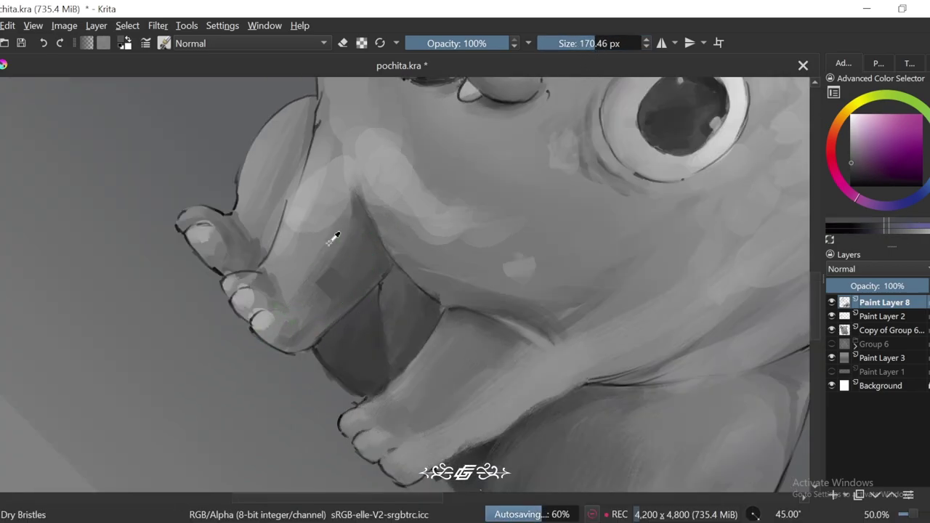
pyautogui.press('4')
pyautogui.press('4')
pyautogui.scroll(-3, 334, 174)
pyautogui.scroll(3, 349, 175)
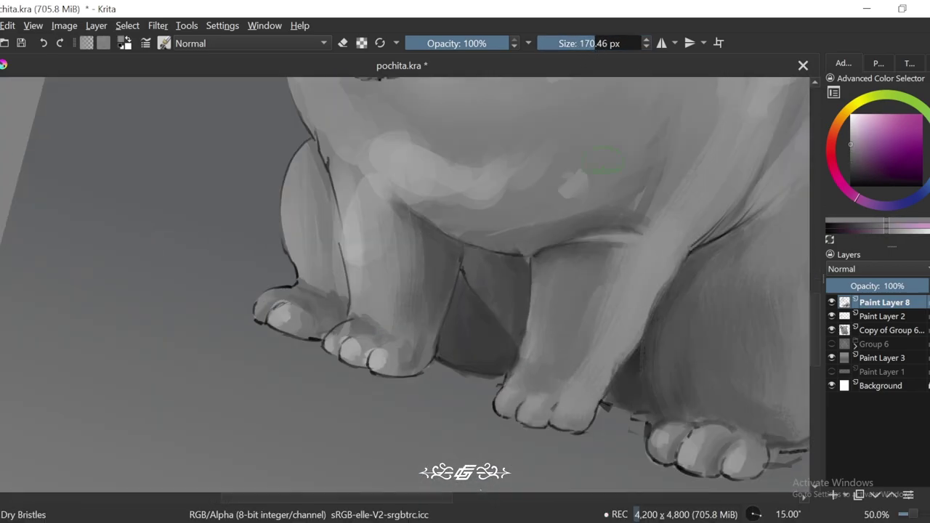
pyautogui.press('[')
pyautogui.press('[')
pyautogui.press('[')
pyautogui.press('[')
pyautogui.press('[')
# Step: With a larger brush, paint dark grey shading down the front leg
pyautogui.keyDown('ctrl'); pyautogui.click(370, 255); pyautogui.keyUp('ctrl')
pyautogui.press(']')
pyautogui.press(']')
pyautogui.press(']')
pyautogui.press(']')
pyautogui.press(']')
pyautogui.moveTo(378, 178); pyautogui.dragTo(367, 290)
pyautogui.keyDown('ctrl'); pyautogui.click(352, 168); pyautogui.keyUp('ctrl')
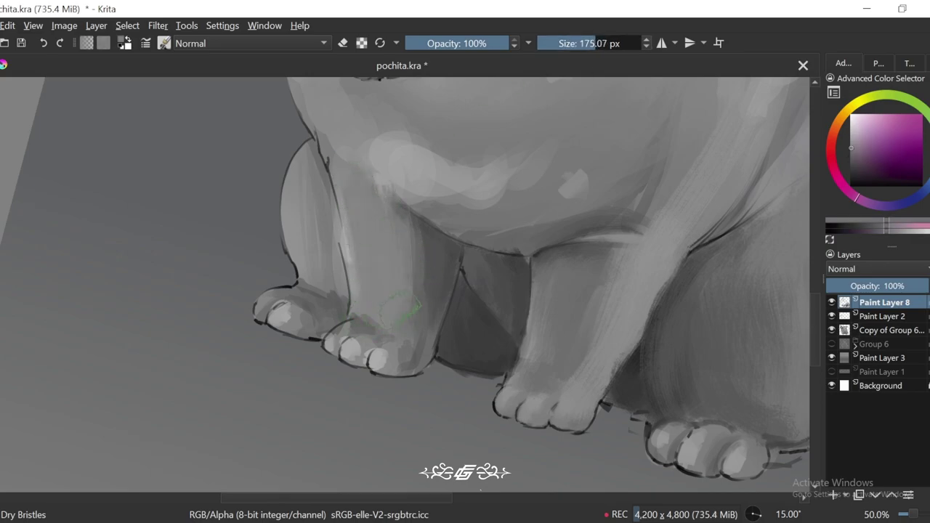
pyautogui.press('5')
pyautogui.scroll(-2, 392, 311)
pyautogui.scroll(2, 393, 311)
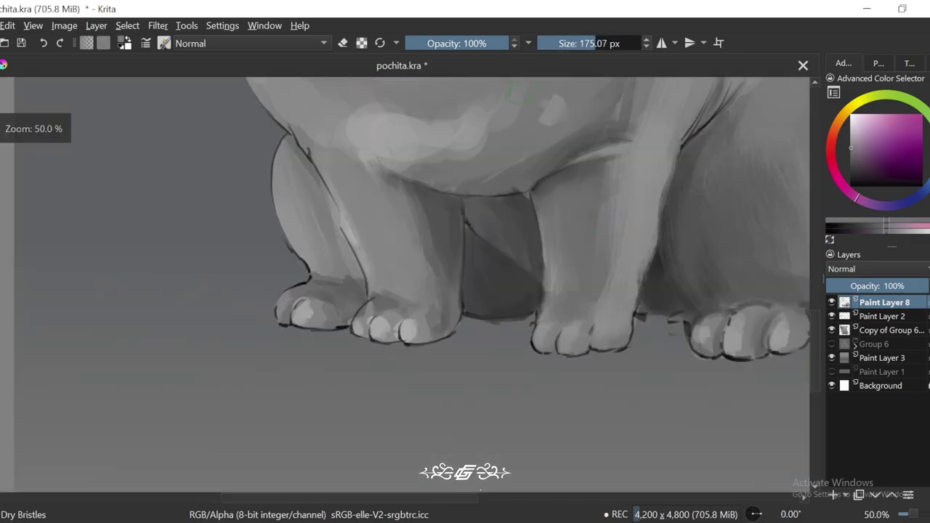
pyautogui.keyDown('ctrl'); pyautogui.click(422, 303); pyautogui.keyUp('ctrl')
pyautogui.moveTo(443, 240); pyautogui.dragTo(409, 196)
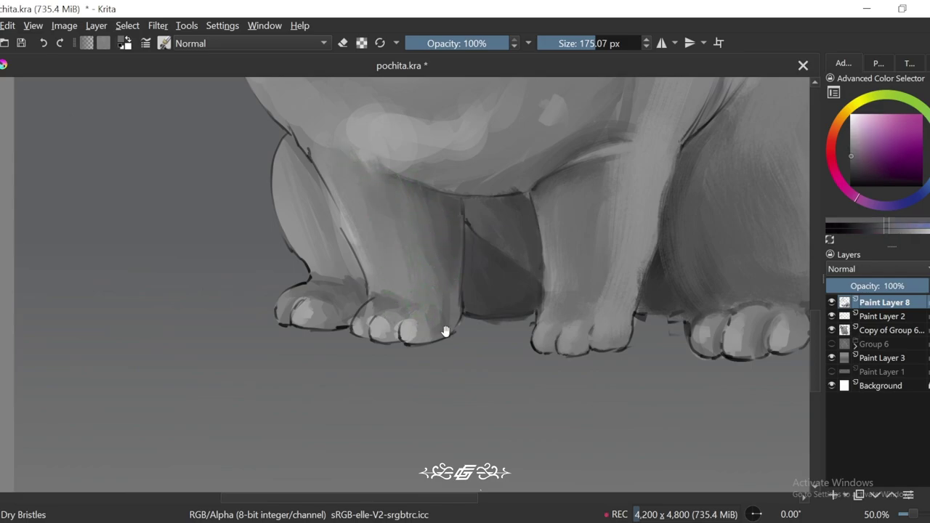
# Step: Shrink the brush for toe detail and sample lighter and darker greys from the front paws
pyautogui.scroll(1, 436, 342)
pyautogui.click(567, 45)
pyautogui.scroll(2, 443, 277)
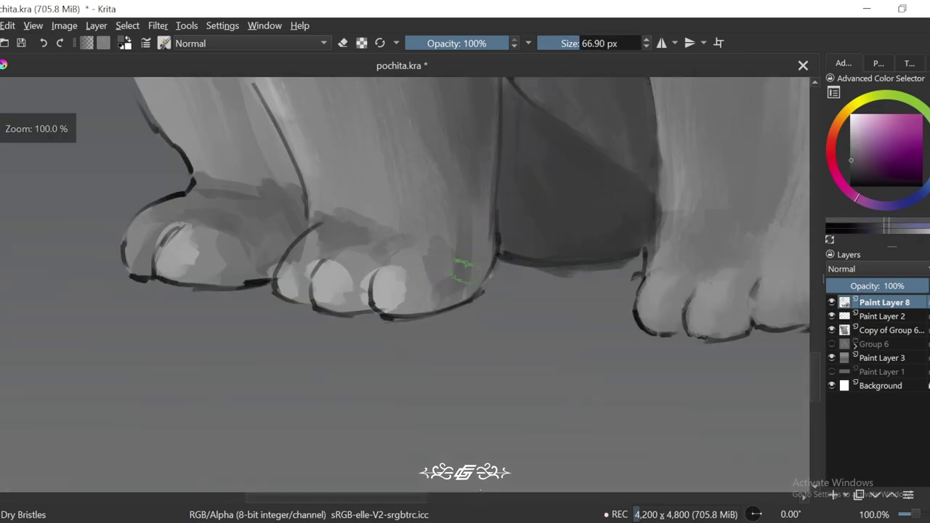
pyautogui.keyDown('ctrl'); pyautogui.click(453, 224); pyautogui.keyUp('ctrl')
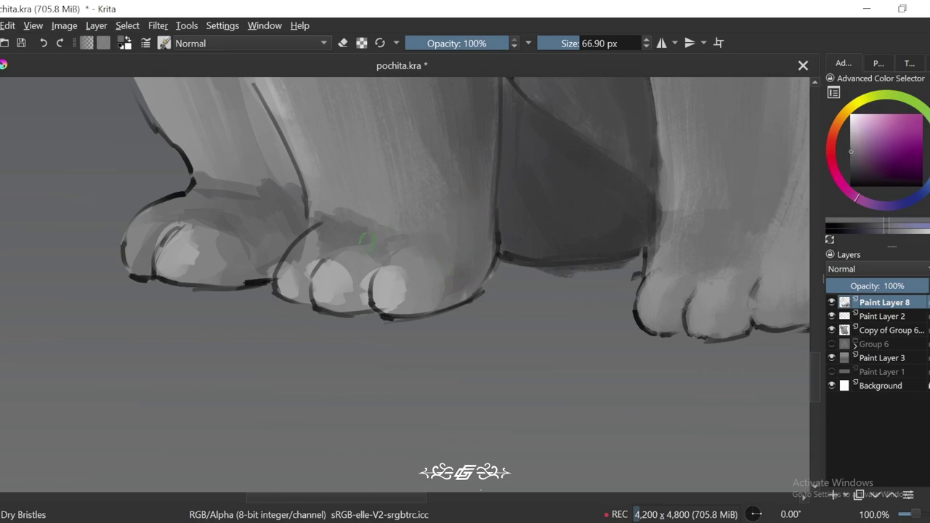
pyautogui.moveTo(370, 207); pyautogui.dragTo(408, 247)
pyautogui.keyDown('ctrl'); pyautogui.click(367, 215); pyautogui.keyUp('ctrl')
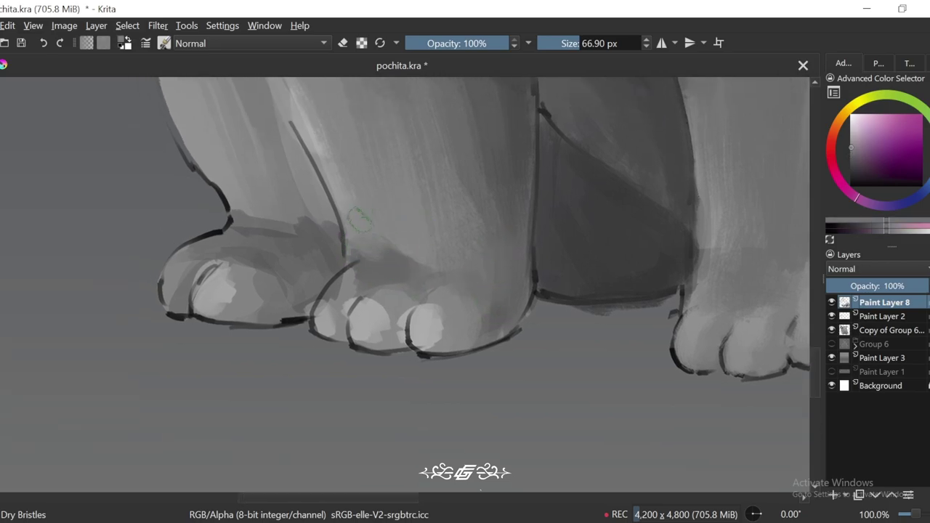
pyautogui.scroll(-5, 519, 356)
pyautogui.scroll(3, 520, 356)
pyautogui.keyDown('ctrl'); pyautogui.click(516, 224); pyautogui.keyUp('ctrl')
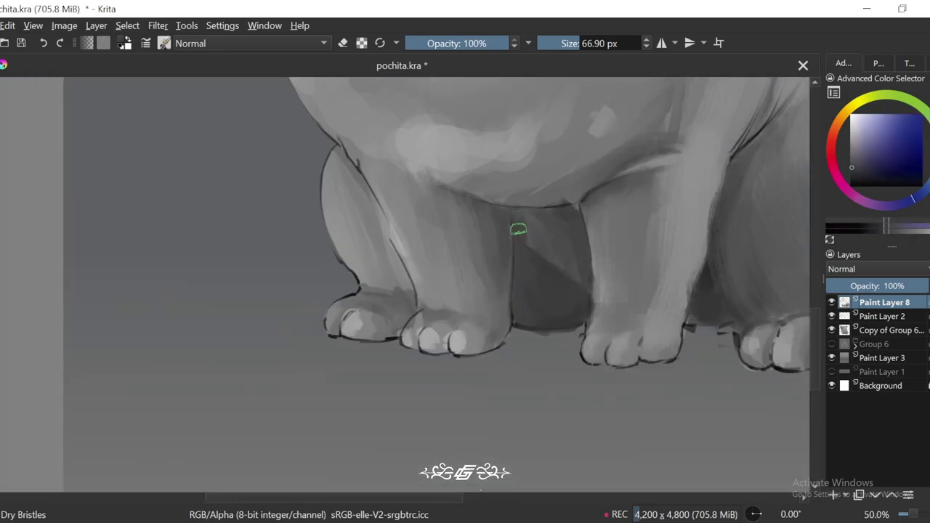
pyautogui.moveTo(457, 249); pyautogui.dragTo(514, 282)
pyautogui.keyDown('ctrl'); pyautogui.click(442, 261); pyautogui.keyUp('ctrl')
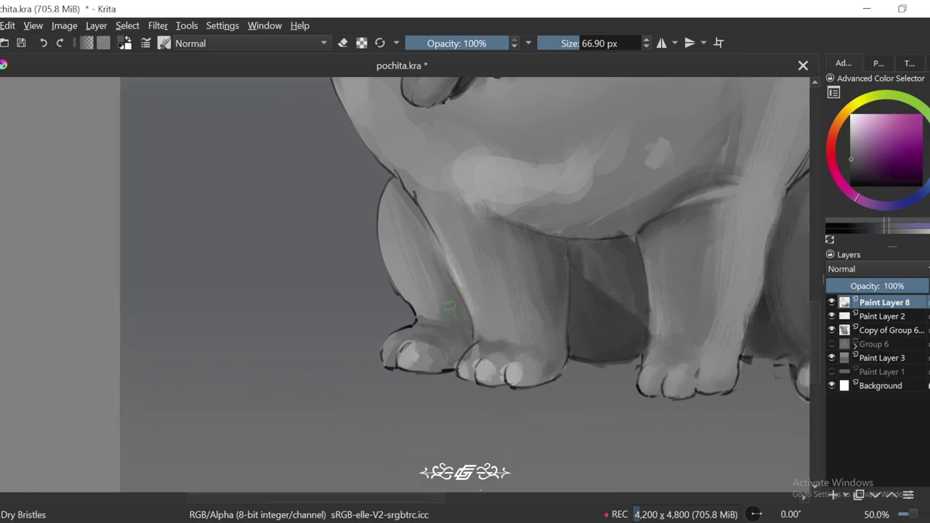
pyautogui.moveTo(442, 311); pyautogui.dragTo(413, 296)
# Step: Sample dark blue-grey and light pinkish-grey tones from the body with an enlarged brush
pyautogui.scroll(1, 400, 299)
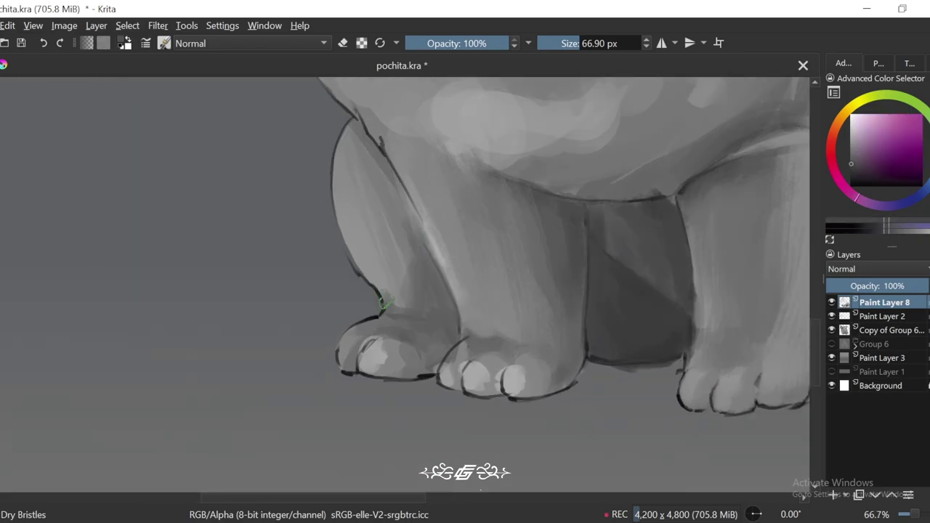
pyautogui.scroll(-5, 440, 330)
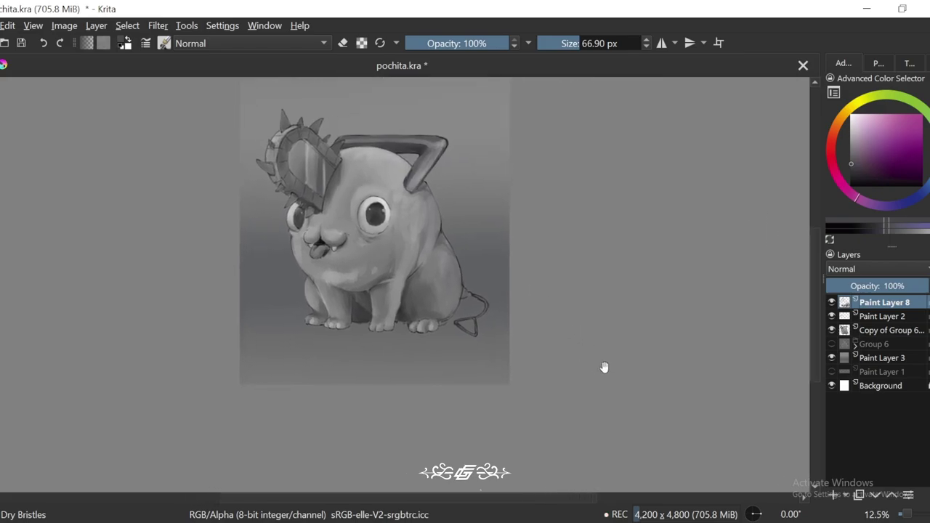
pyautogui.scroll(3, 592, 296)
pyautogui.scroll(-1, 592, 296)
pyautogui.scroll(1, 459, 218)
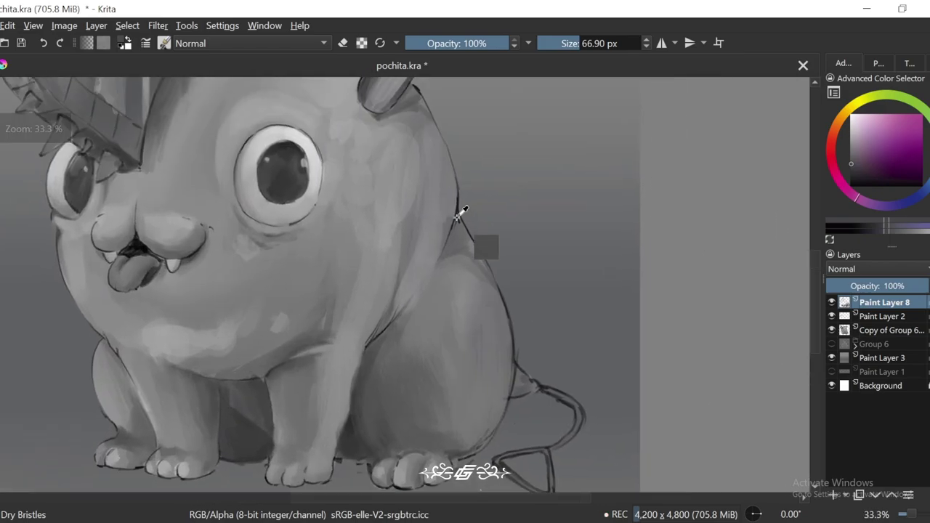
pyautogui.keyDown('ctrl'); pyautogui.click(459, 218); pyautogui.keyUp('ctrl')
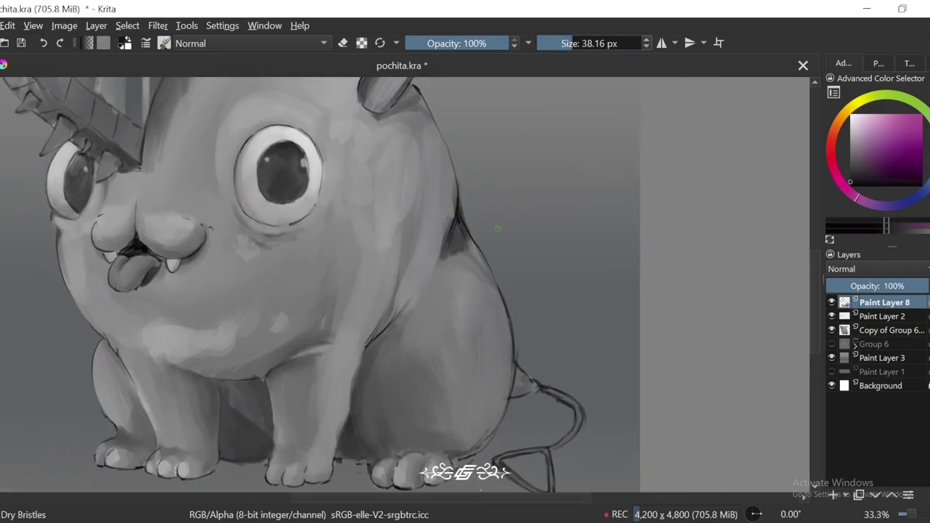
pyautogui.scroll(-1, 480, 229)
pyautogui.scroll(1, 455, 231)
pyautogui.keyDown('ctrl'); pyautogui.click(451, 231); pyautogui.keyUp('ctrl')
pyautogui.scroll(-1, 449, 234)
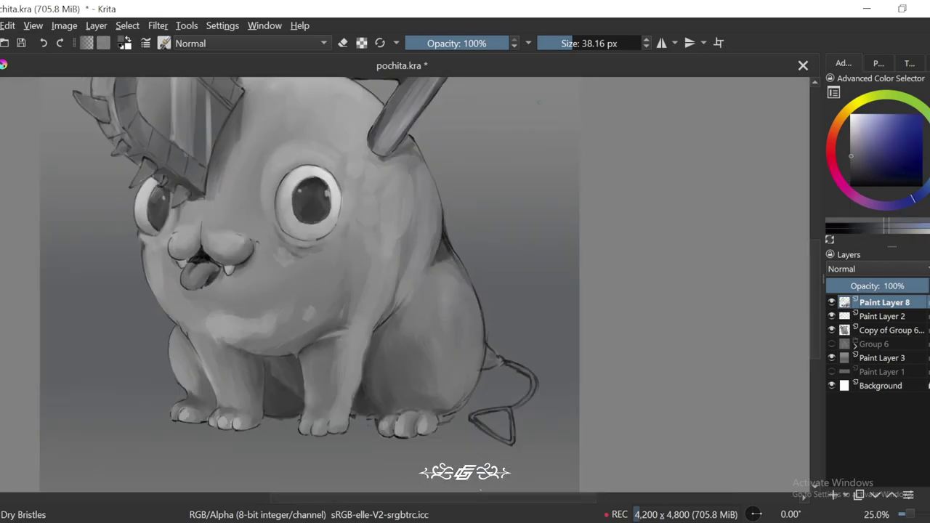
pyautogui.press(']')
pyautogui.press(']')
pyautogui.press(']')
pyautogui.press(']')
pyautogui.press(']')
pyautogui.keyDown('ctrl'); pyautogui.click(364, 207); pyautogui.keyUp('ctrl')
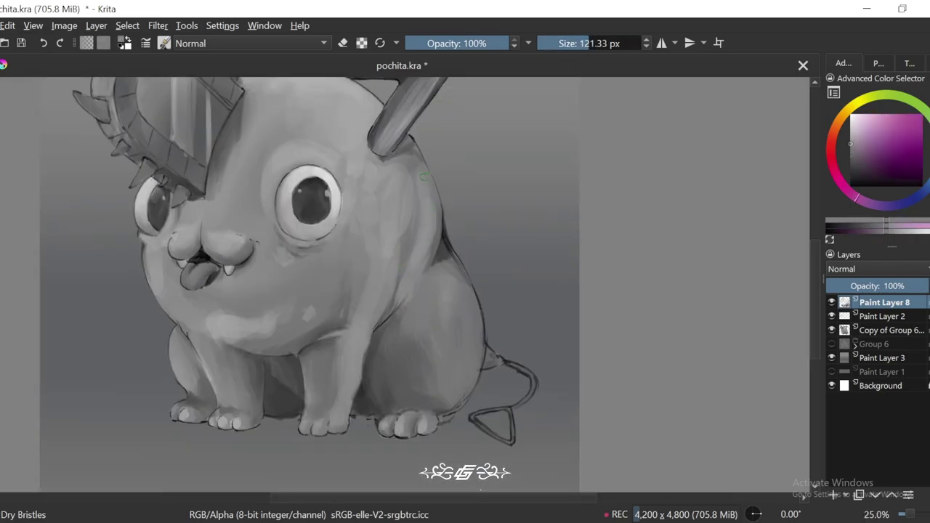
pyautogui.keyDown('ctrl'); pyautogui.click(361, 250); pyautogui.keyUp('ctrl')
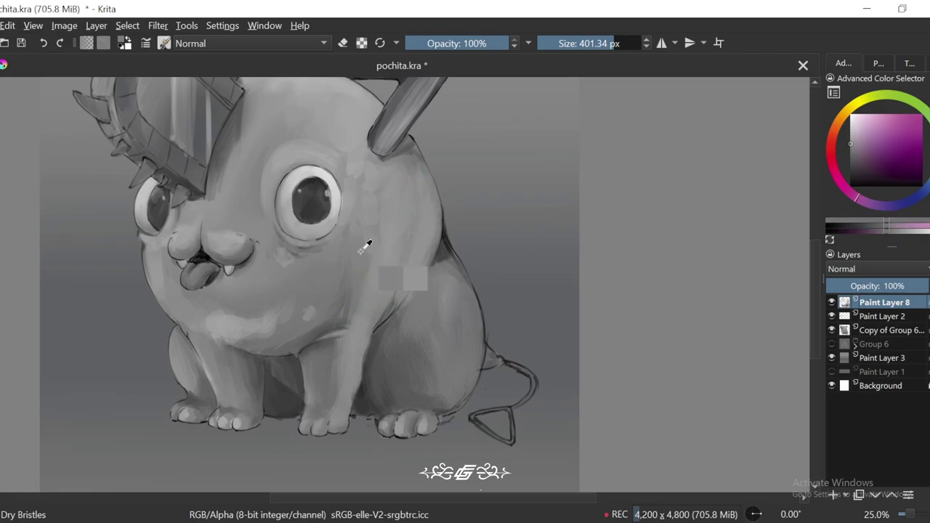
# Step: Sample darker and lighter bluish greys from the chest
pyautogui.scroll(-2, 367, 250)
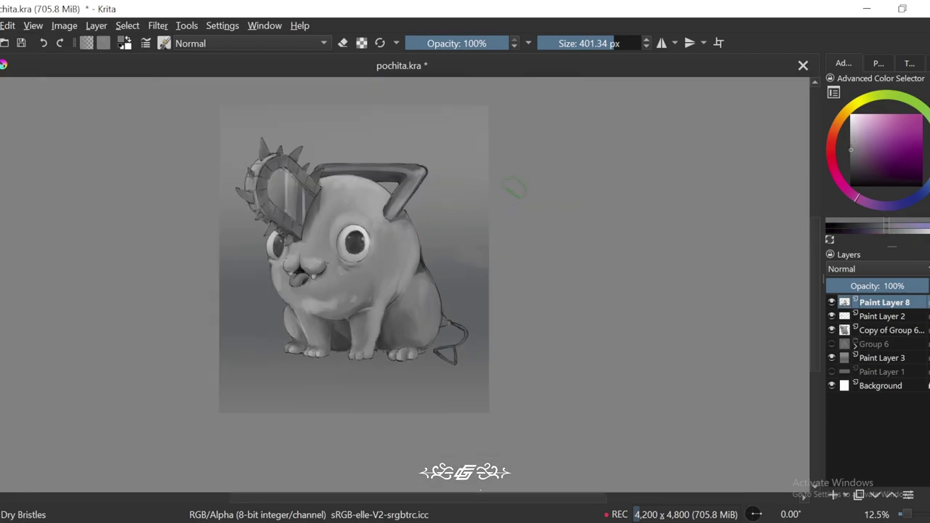
pyautogui.scroll(1, 403, 270)
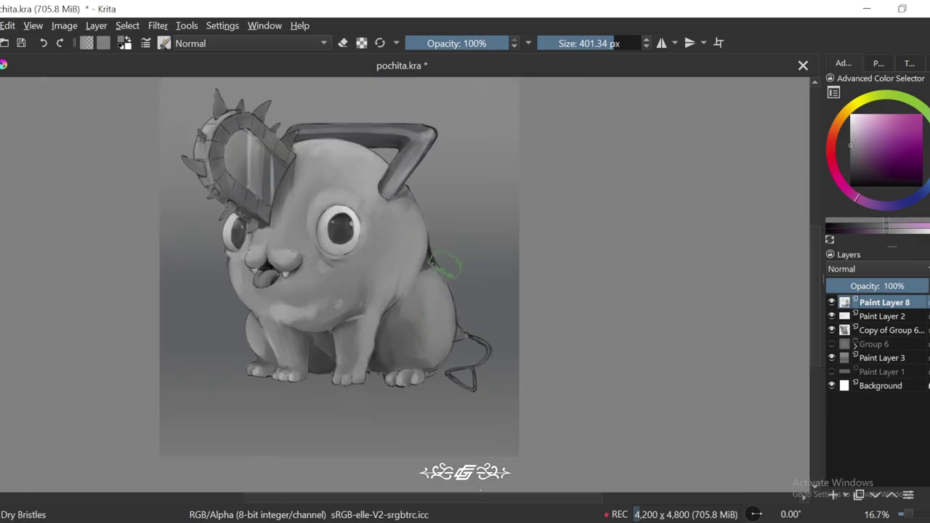
pyautogui.scroll(-2, 437, 298)
pyautogui.scroll(2, 476, 298)
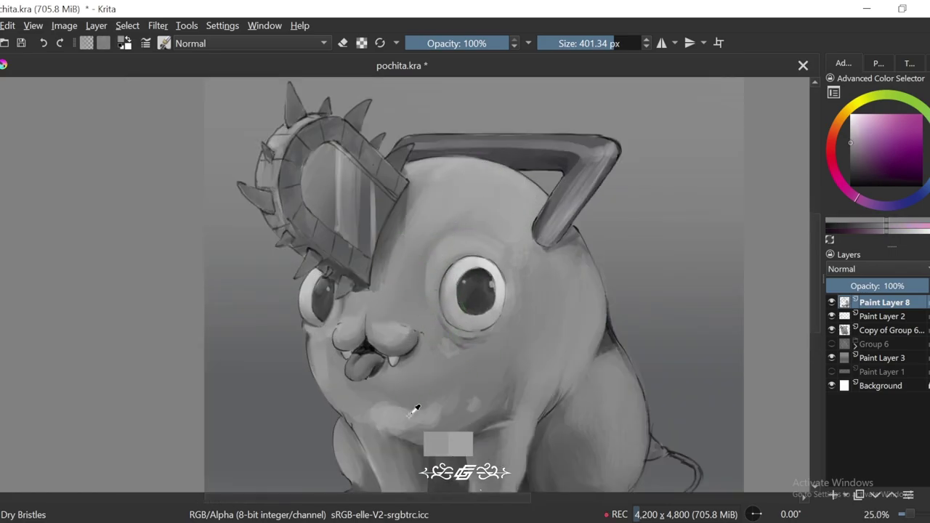
pyautogui.scroll(-2, 415, 405)
pyautogui.keyDown('ctrl'); pyautogui.click(502, 306); pyautogui.keyUp('ctrl')
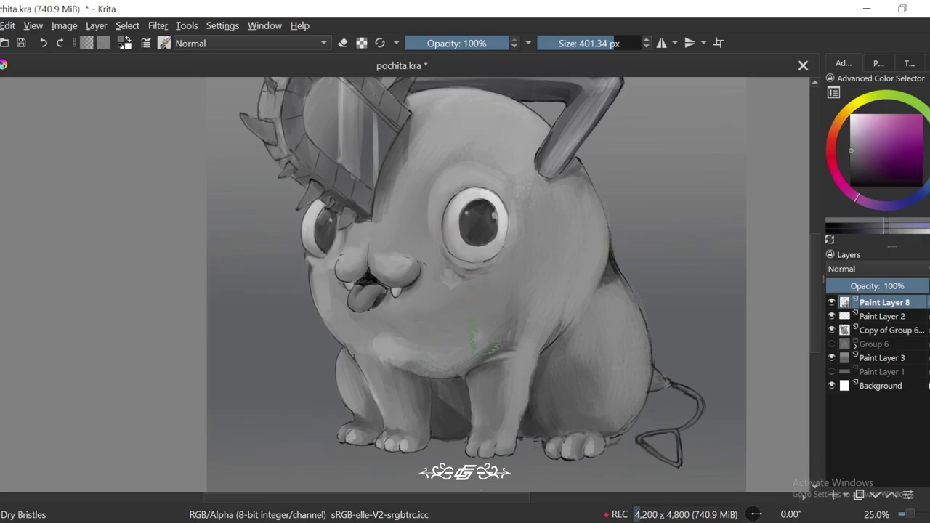
pyautogui.keyDown('ctrl'); pyautogui.click(505, 320); pyautogui.keyUp('ctrl')
pyautogui.keyDown('ctrl'); pyautogui.click(502, 295); pyautogui.keyUp('ctrl')
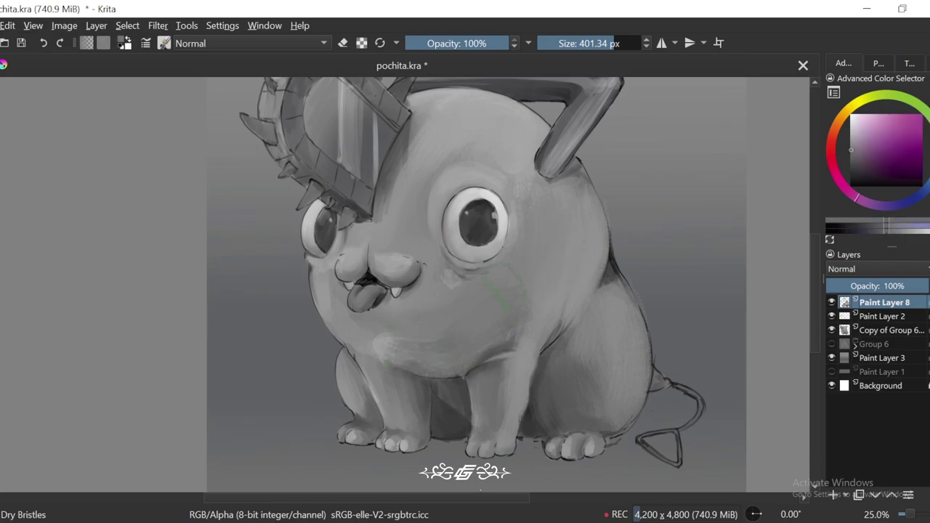
# Step: Check the full painting at 16.7%, set the brush to about 199 px, and merge Paint Layer 8 down
pyautogui.press('-')
pyautogui.press('-')
pyautogui.press('+')
pyautogui.press('+')
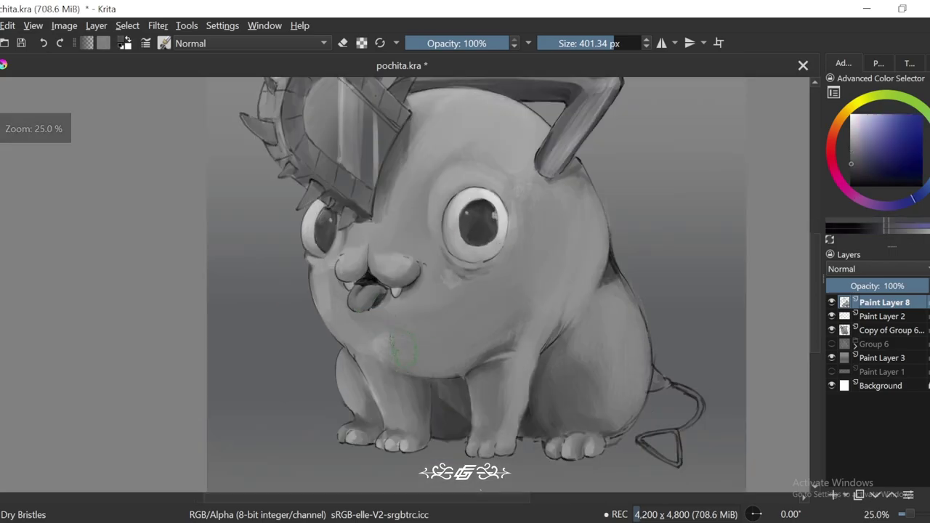
pyautogui.press('-')
pyautogui.press('-')
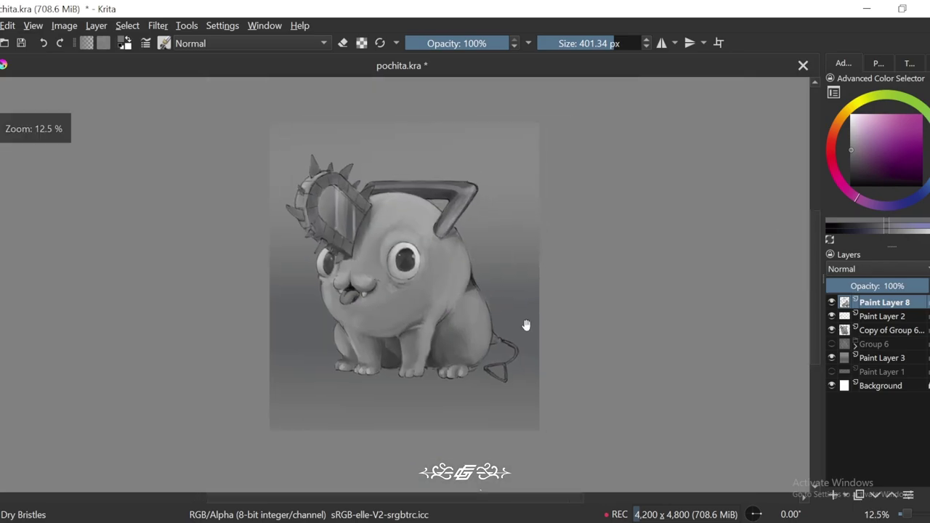
pyautogui.press('+')
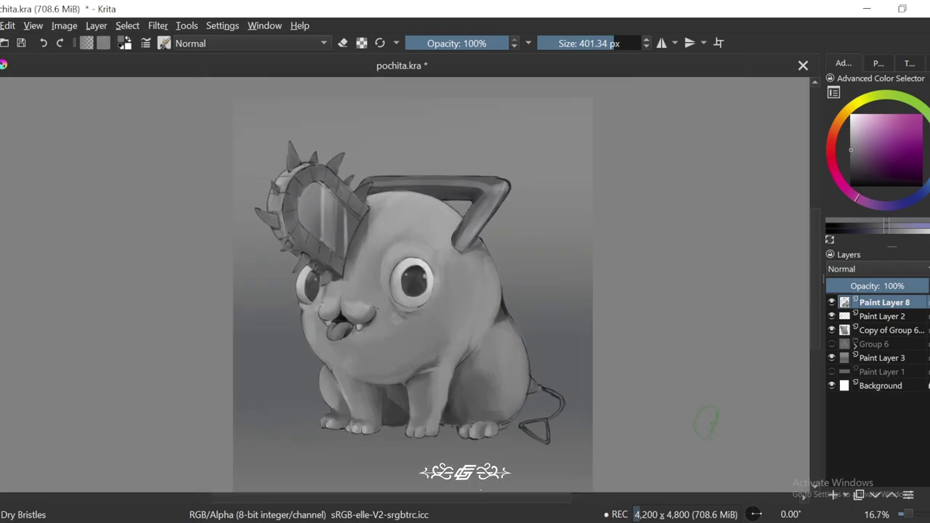
pyautogui.press('-')
pyautogui.moveTo(688, 453); pyautogui.dragTo(712, 430)
pyautogui.press('+')
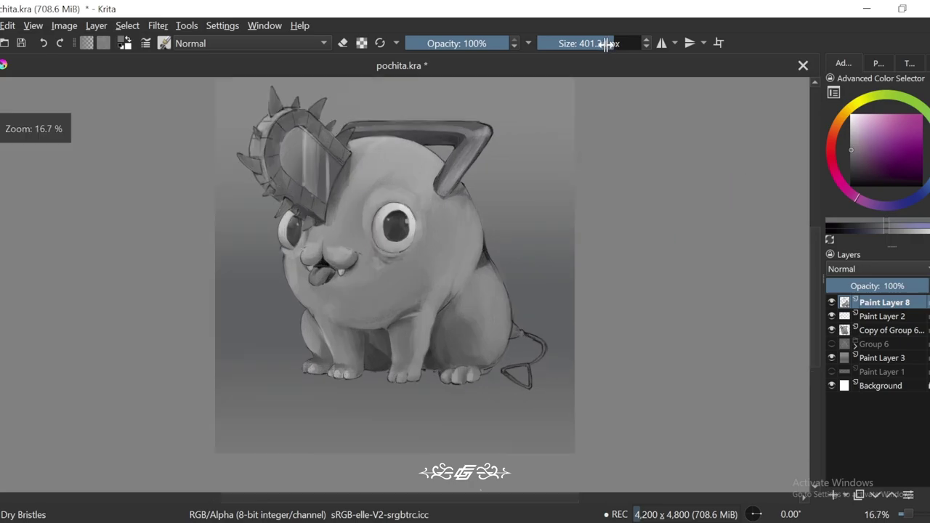
pyautogui.click(606, 42)
pyautogui.hotkey('ctrl', 'e')
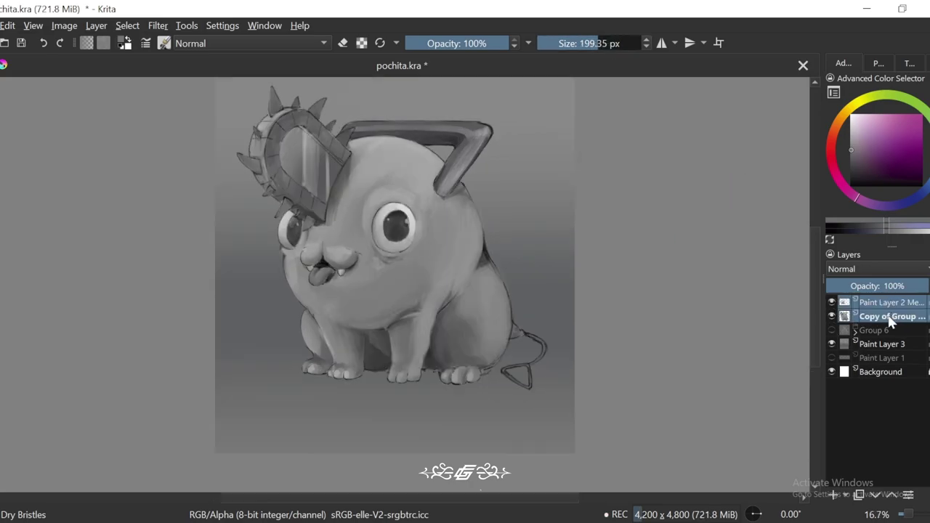
# Step: Set Paint Layer 8's blending mode to Color and pick an orange in the Advanced Color Selector
pyautogui.hotkey('ctrl', 'z')
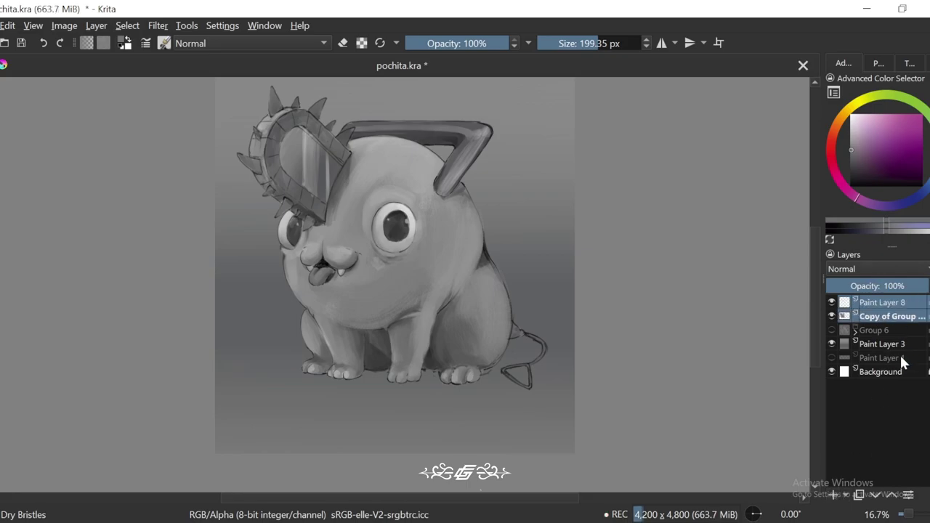
pyautogui.click(873, 269)
pyautogui.click(876, 305)
pyautogui.hotkey('ctrl', 'g')
pyautogui.click(862, 318)
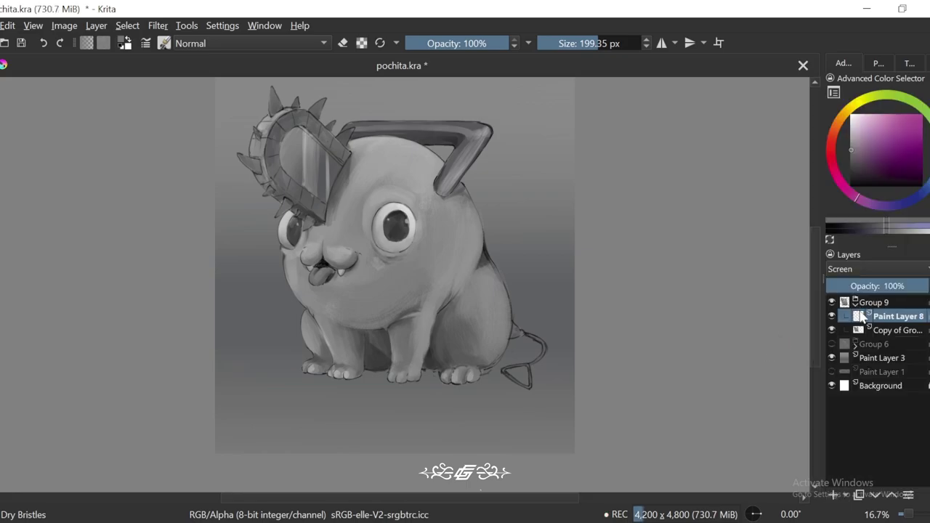
pyautogui.click(872, 269)
pyautogui.click(836, 99)
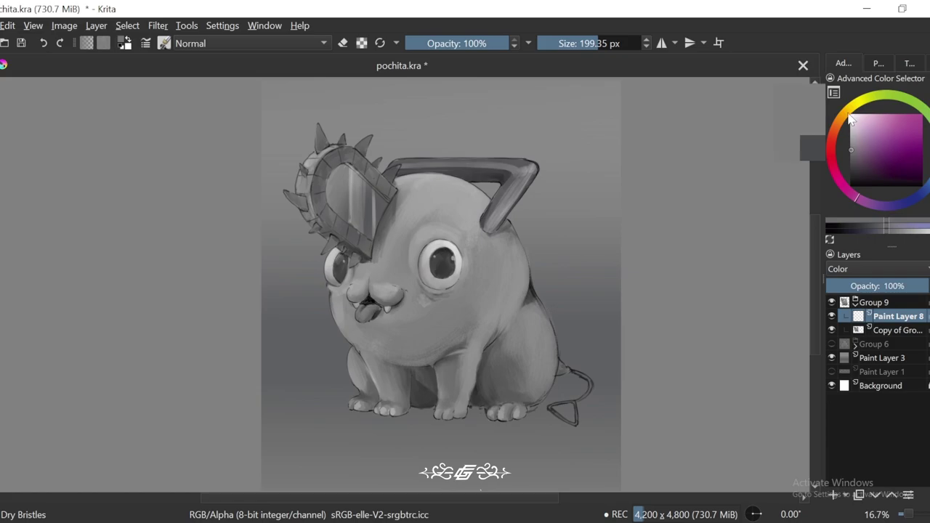
pyautogui.click(850, 118)
pyautogui.moveTo(894, 132); pyautogui.dragTo(908, 130)
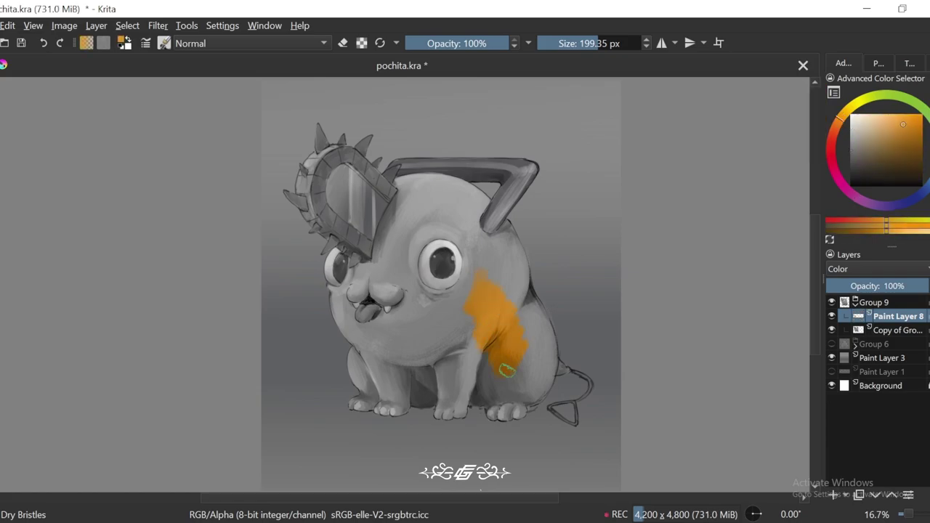
# Step: Paint orange over the body's right side, legs, belly, face and remaining grey patches
pyautogui.press('+')
pyautogui.press('[')
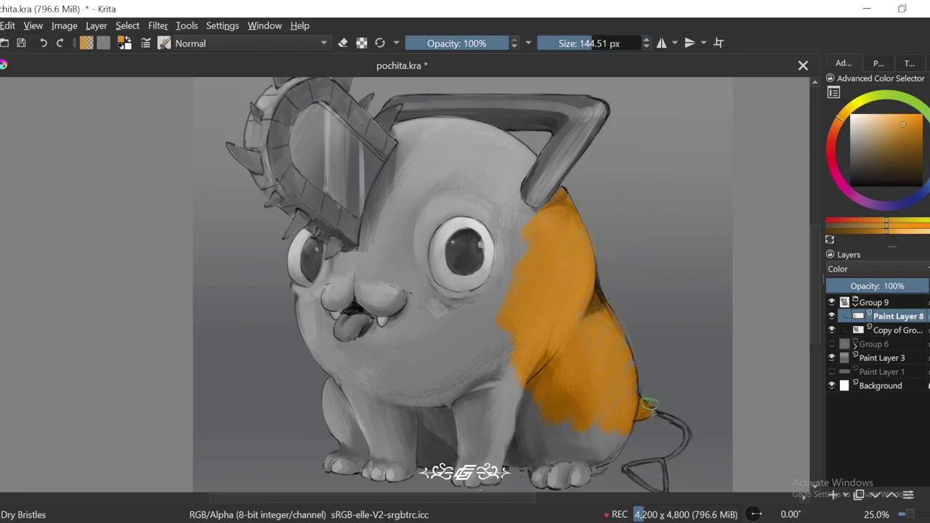
pyautogui.moveTo(650, 404); pyautogui.dragTo(653, 269)
pyautogui.moveTo(626, 44); pyautogui.dragTo(631, 44)
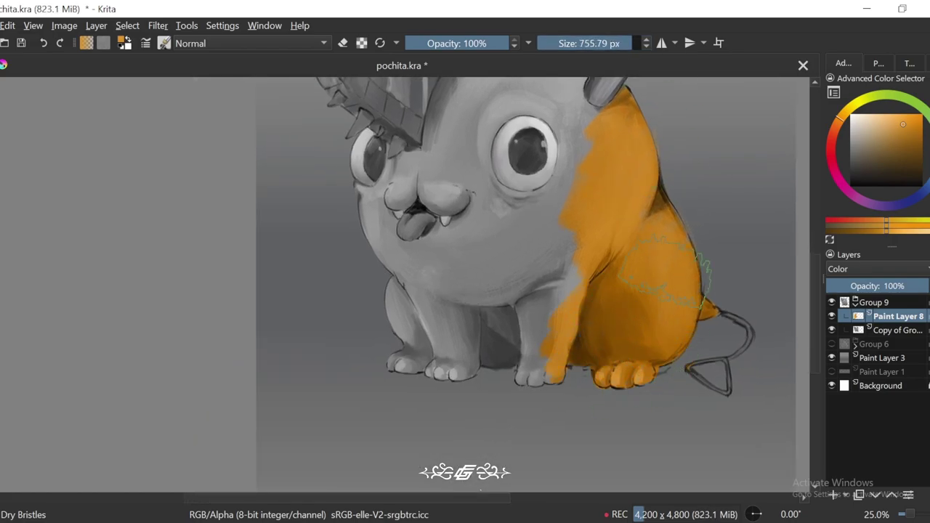
pyautogui.moveTo(502, 279); pyautogui.dragTo(496, 352)
pyautogui.press('[')
pyautogui.press('[')
pyautogui.press('[')
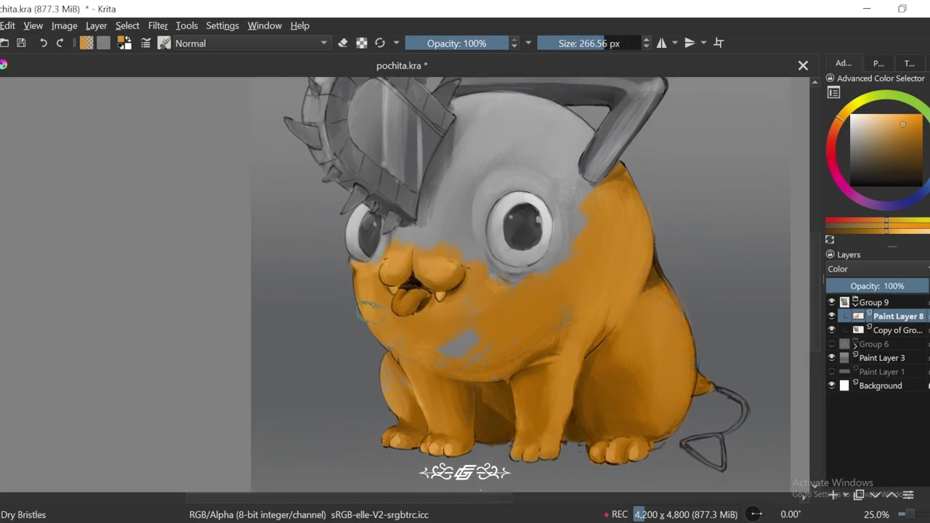
pyautogui.moveTo(462, 196); pyautogui.dragTo(440, 272)
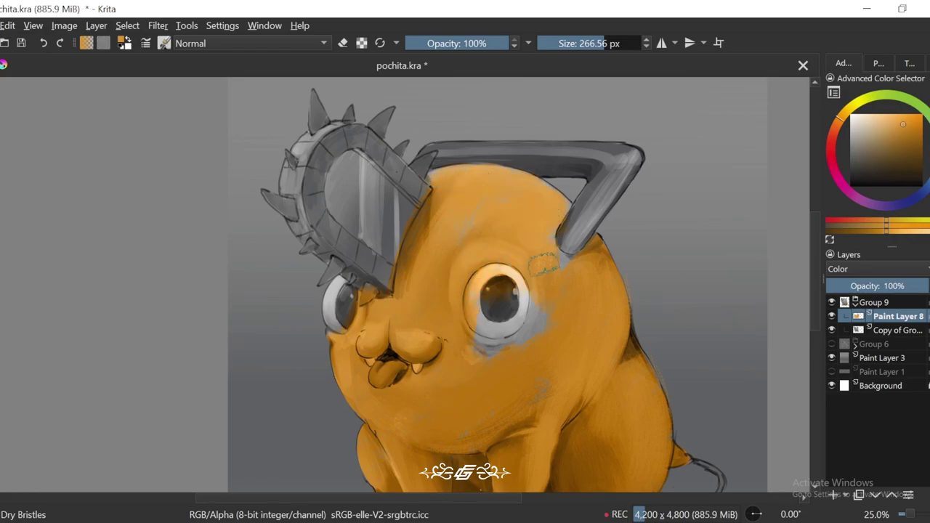
pyautogui.scroll(-1, 534, 320)
pyautogui.scroll(1, 522, 234)
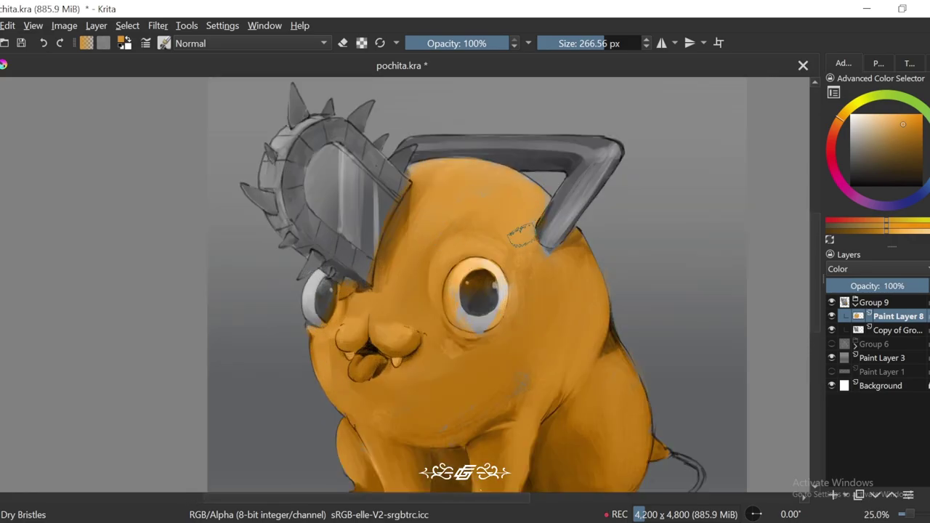
pyautogui.scroll(-1, 441, 153)
pyautogui.scroll(1, 440, 407)
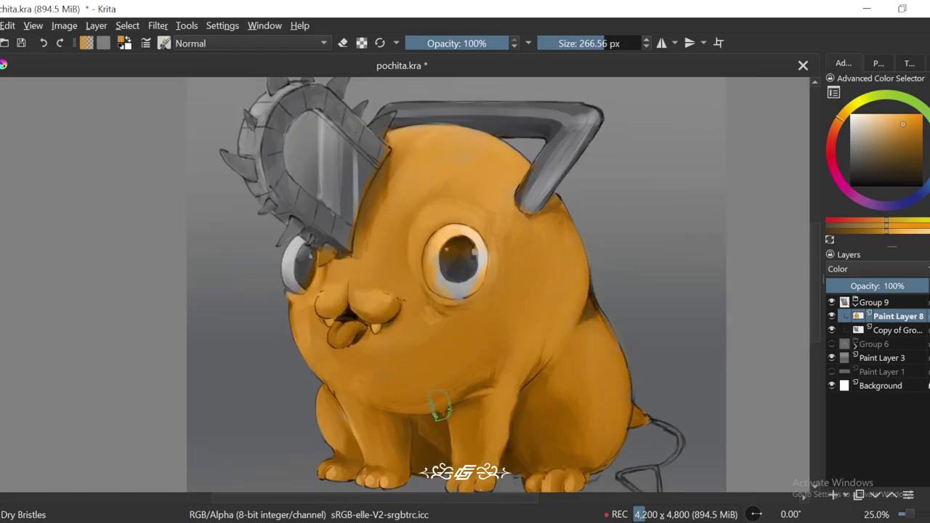
pyautogui.moveTo(561, 358); pyautogui.dragTo(567, 303)
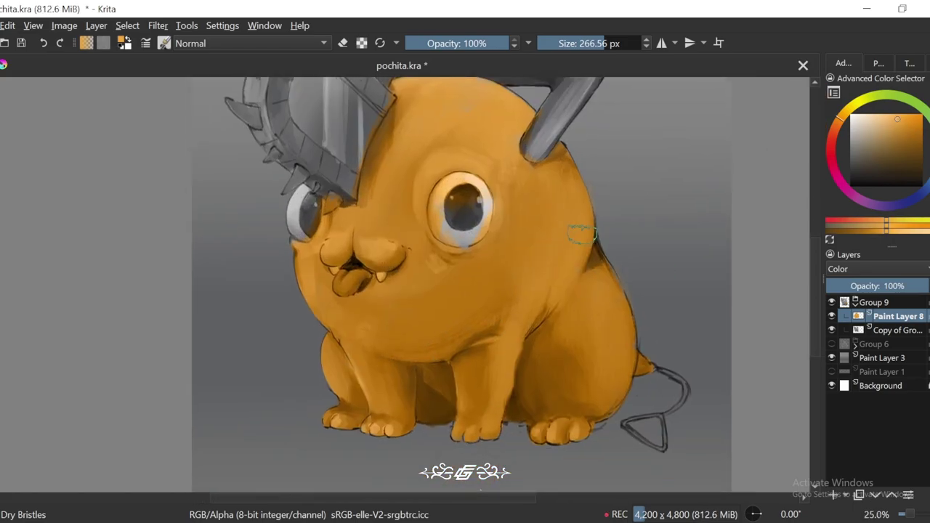
# Step: Pick a lighter yellow, try a stroke across the body, and undo it
pyautogui.press('-')
pyautogui.click(858, 124)
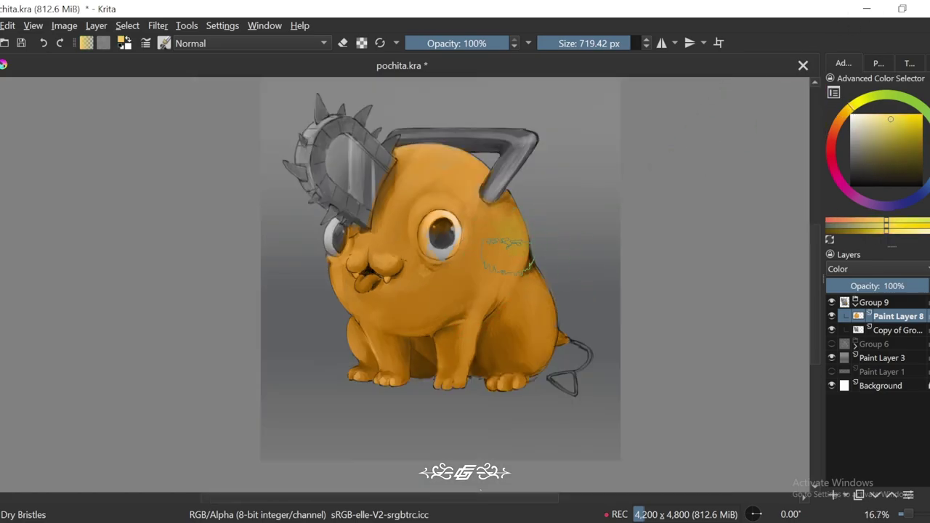
pyautogui.click(899, 115)
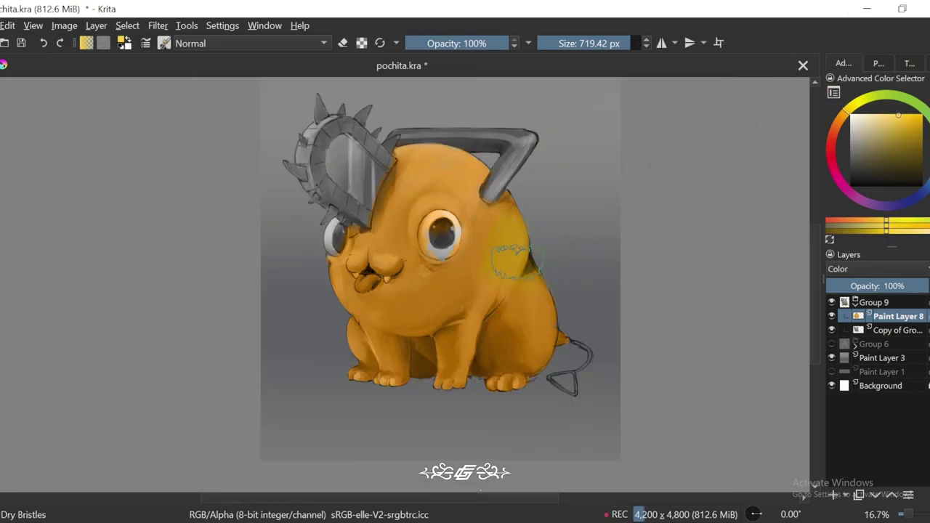
pyautogui.moveTo(498, 309); pyautogui.dragTo(505, 356)
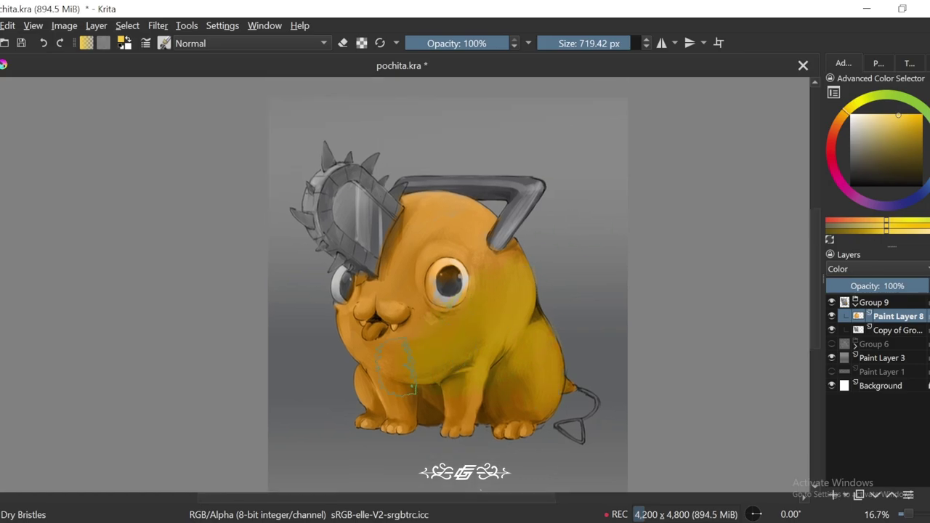
pyautogui.hotkey('ctrl', 'z')
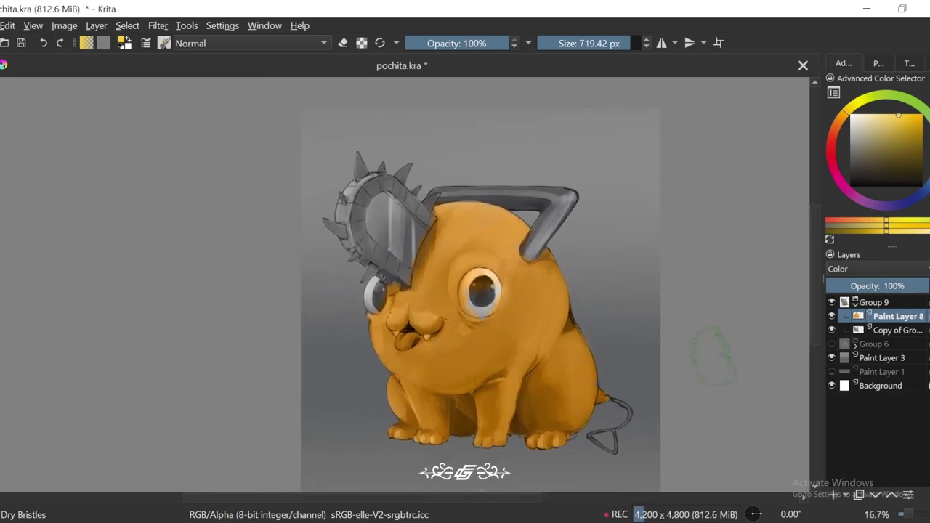
# Step: Paint cream into the right eye's white with a small brush and pick a lighter cream
pyautogui.press('+')
pyautogui.press('+')
pyautogui.press('+')
pyautogui.moveTo(639, 43); pyautogui.dragTo(603, 43)
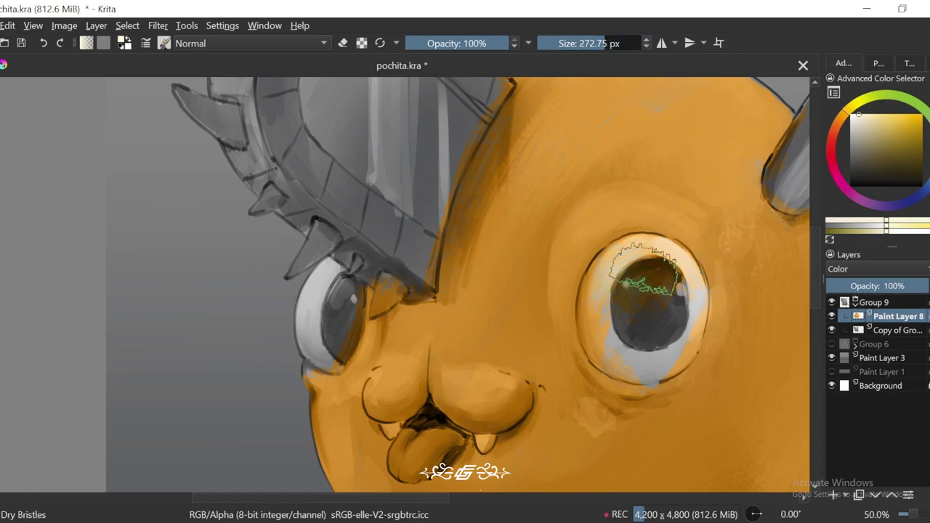
pyautogui.moveTo(640, 290); pyautogui.dragTo(556, 284)
pyautogui.moveTo(625, 185); pyautogui.dragTo(564, 240)
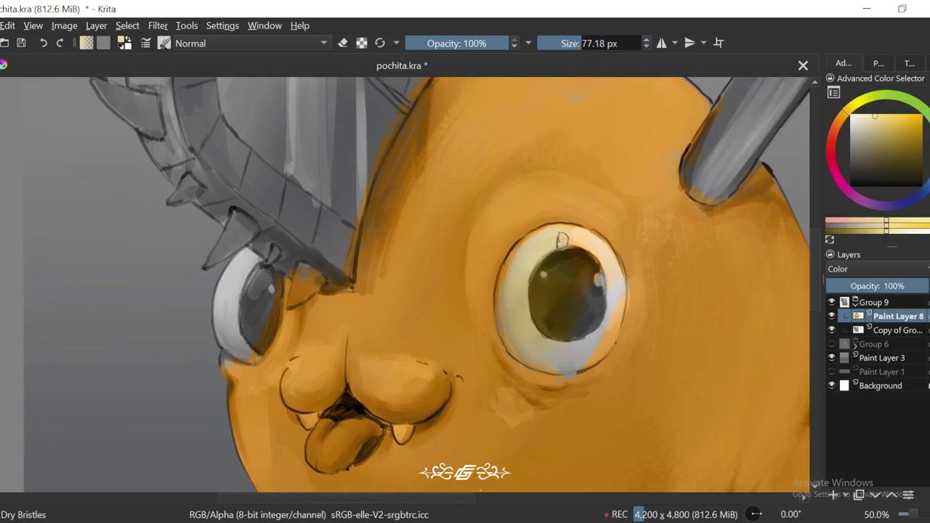
pyautogui.press('-')
pyautogui.press('-')
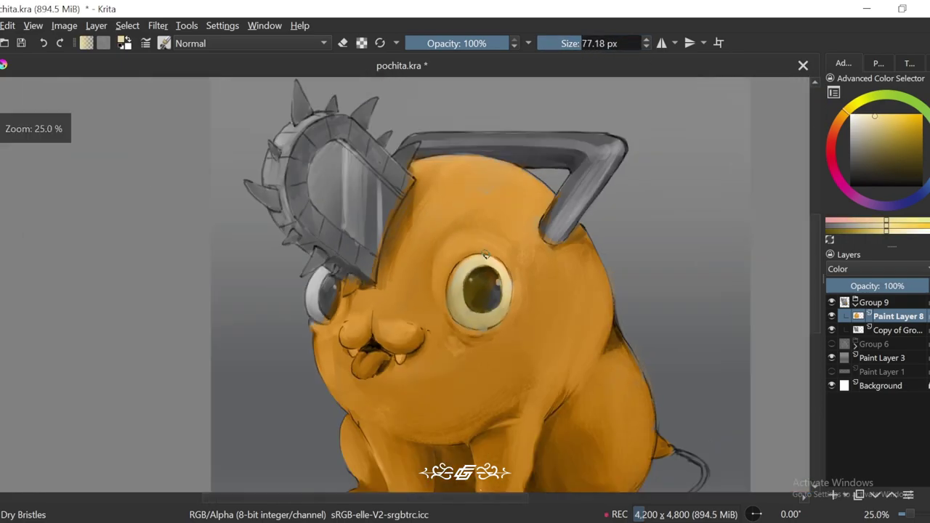
pyautogui.press('+')
pyautogui.press('+')
pyautogui.click(864, 117)
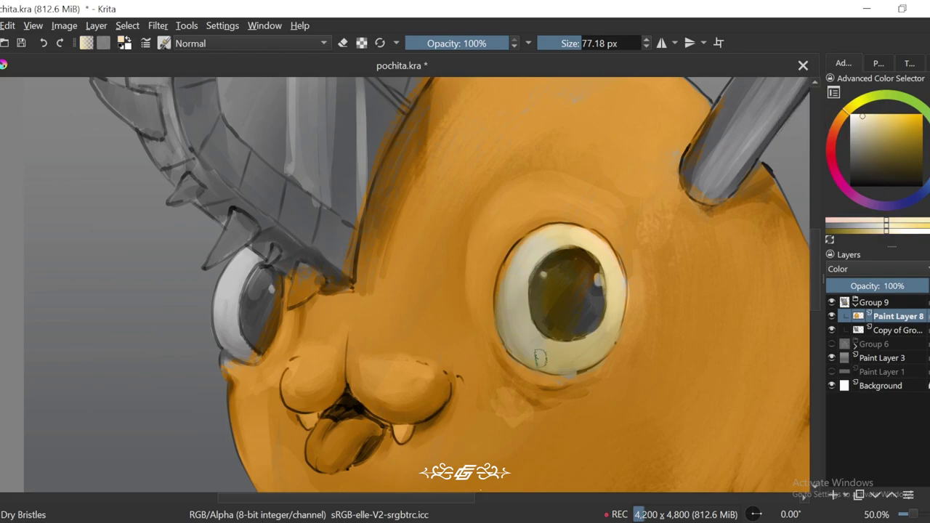
# Step: Add a yellow glow around the eyes, then zoom out to review the face
pyautogui.hscroll(-5, 573, 237)
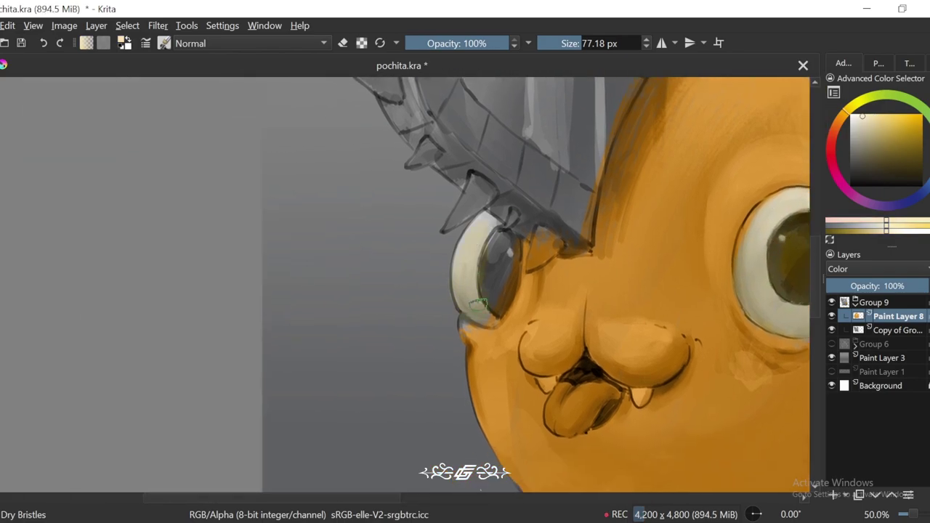
pyautogui.keyDown('ctrl'); pyautogui.click(720, 141); pyautogui.keyUp('ctrl')
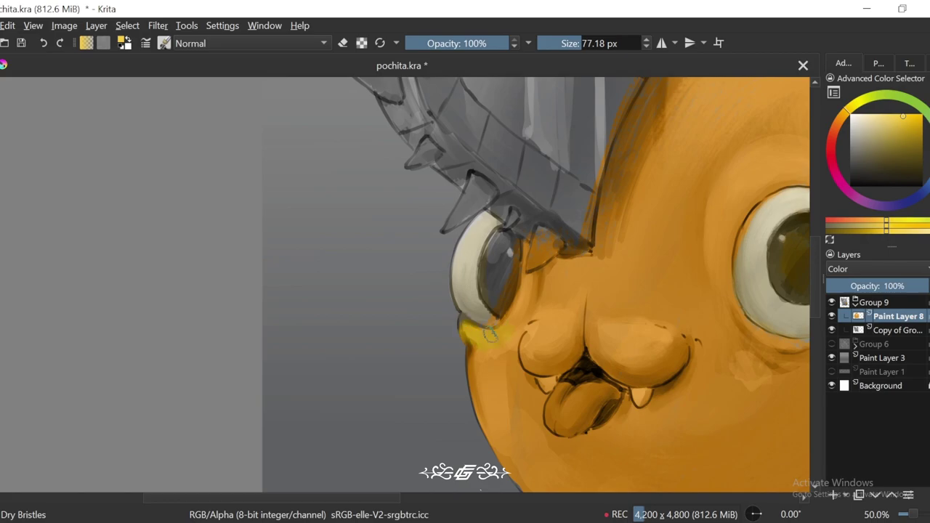
pyautogui.press('-')
pyautogui.press('-')
pyautogui.press('+')
pyautogui.keyDown('shift'); pyautogui.moveTo(601, 211); pyautogui.dragTo(640, 212); pyautogui.keyUp('shift')
pyautogui.press('-')
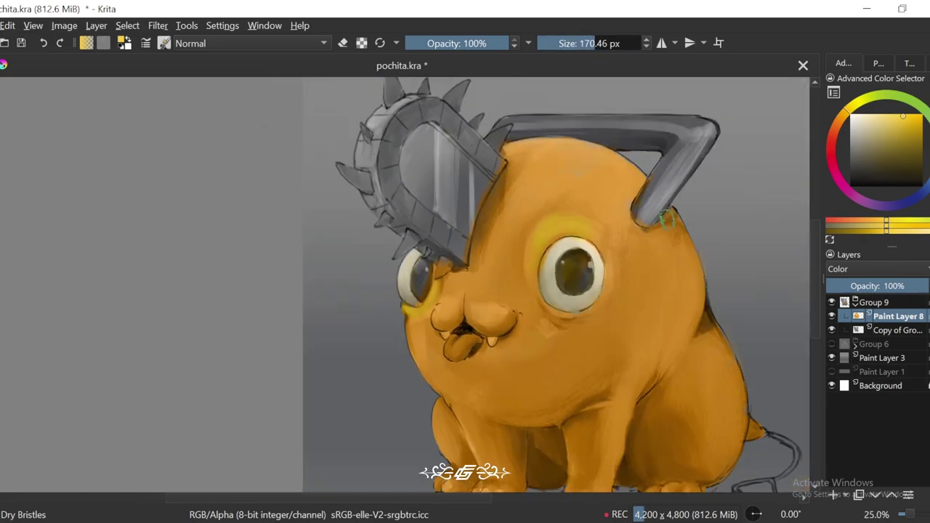
pyautogui.press('-')
pyautogui.press('-')
pyautogui.press('-')
pyautogui.press('+')
pyautogui.press('+')
pyautogui.press('+')
pyautogui.press('+')
pyautogui.press('-')
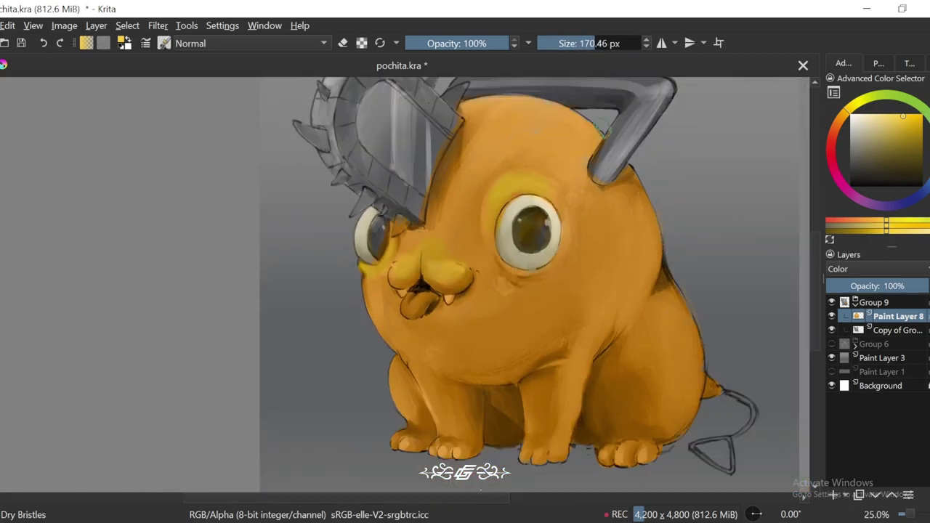
pyautogui.press('+')
pyautogui.press('-')
pyautogui.press('+')
pyautogui.press('-')
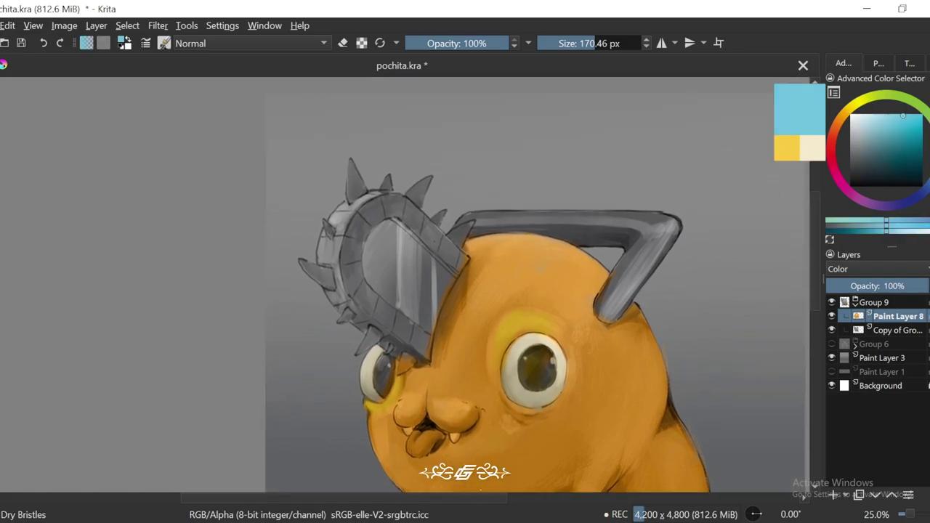
# Step: Pick a deeper cyan, shrink the brush, and rotate and zoom the view to frame the chainsaw
pyautogui.keyDown('ctrl'); pyautogui.click(407, 270); pyautogui.keyUp('ctrl')
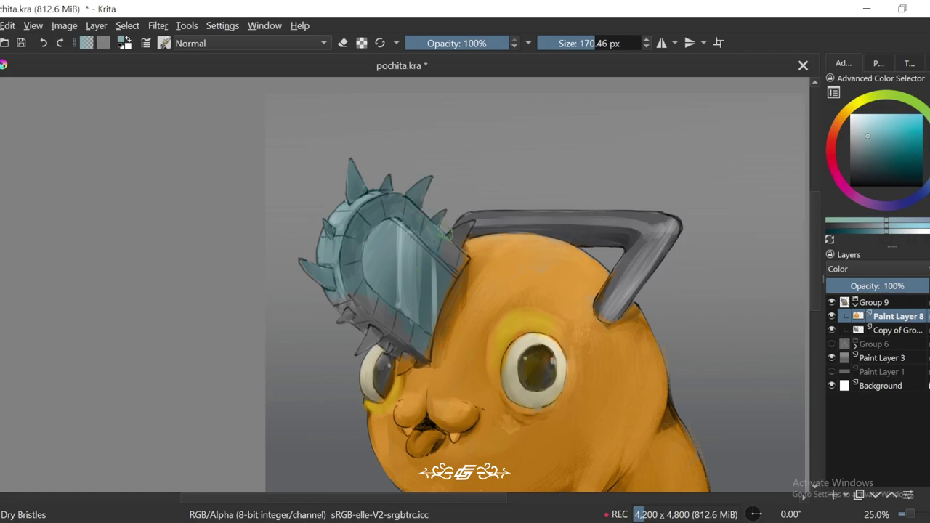
pyautogui.press('+')
pyautogui.press('+')
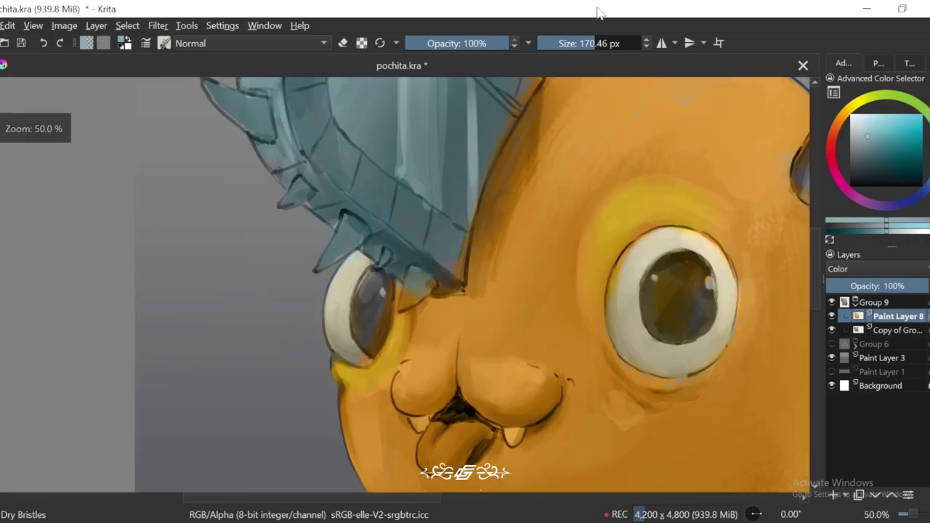
pyautogui.press('[')
pyautogui.press('+')
pyautogui.press('[')
pyautogui.press('-')
pyautogui.press('-')
pyautogui.press('-')
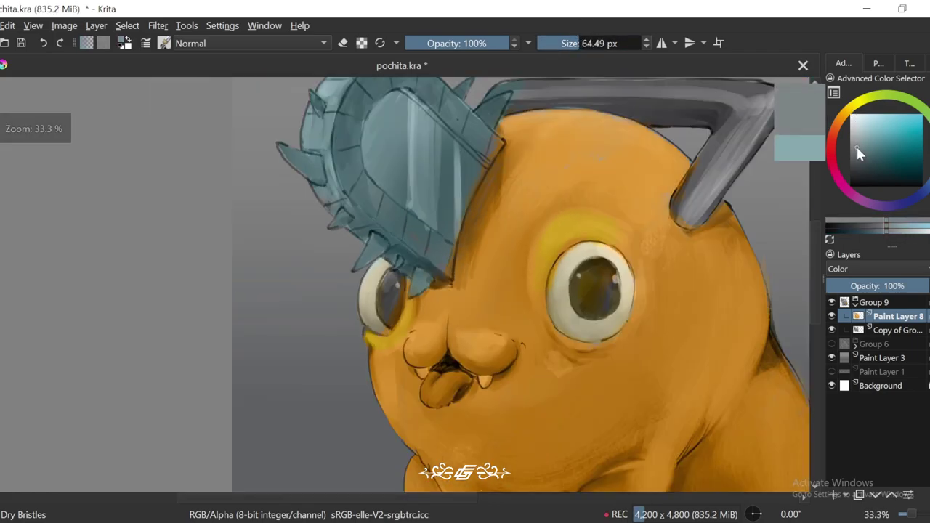
pyautogui.press('+')
pyautogui.press('6')
pyautogui.press('6')
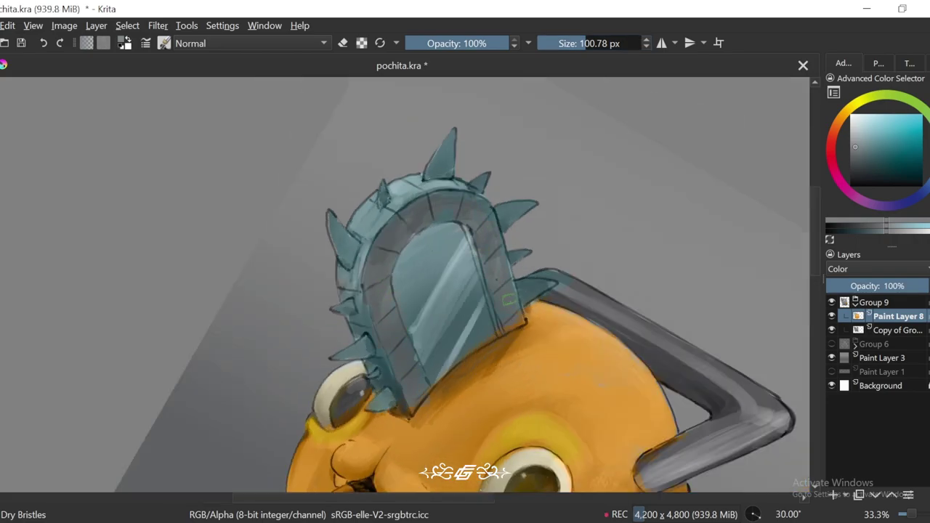
pyautogui.press('4')
pyautogui.press('4')
pyautogui.press('4')
pyautogui.press('6')
pyautogui.press('+')
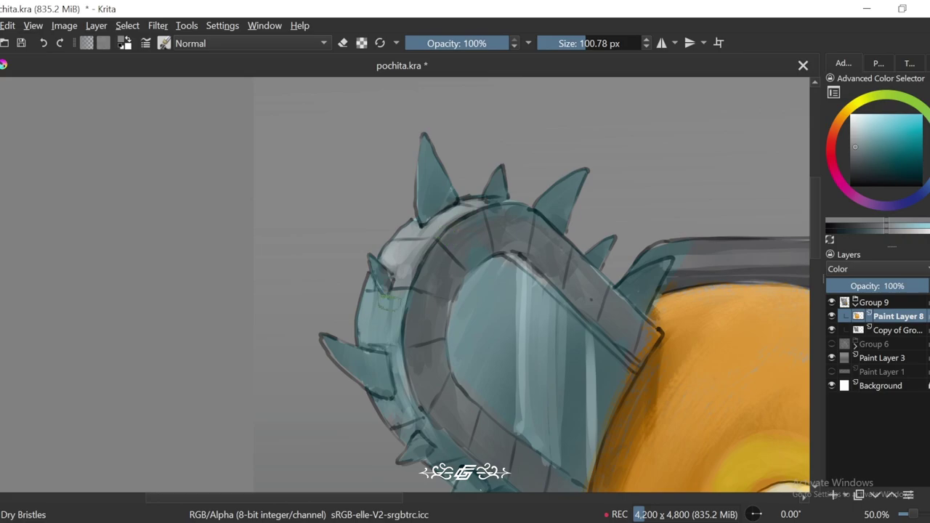
pyautogui.press('-')
pyautogui.press('+')
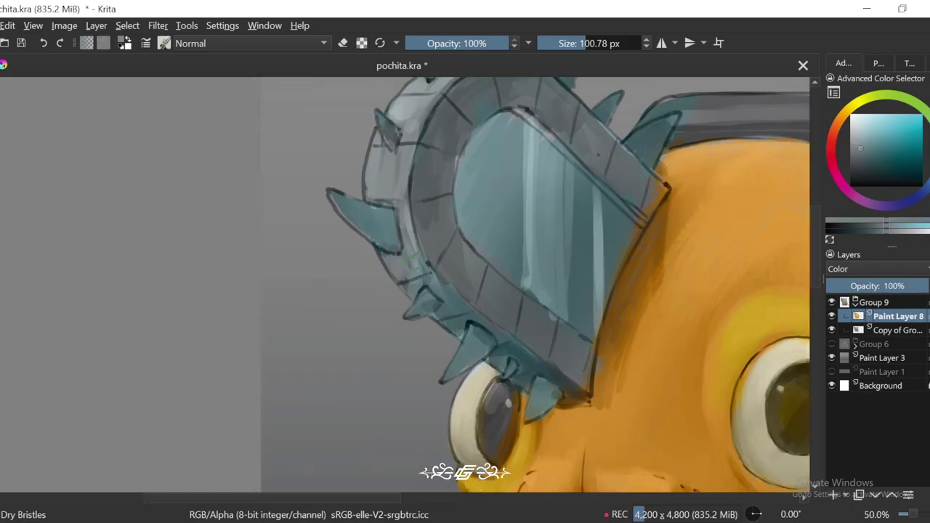
pyautogui.press('-')
pyautogui.press('-')
pyautogui.press('-')
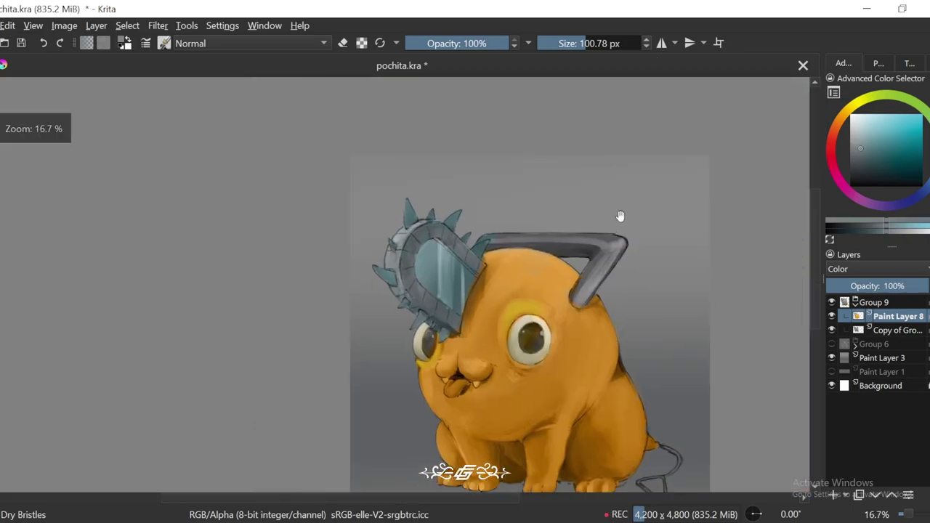
pyautogui.press('+')
pyautogui.press('+')
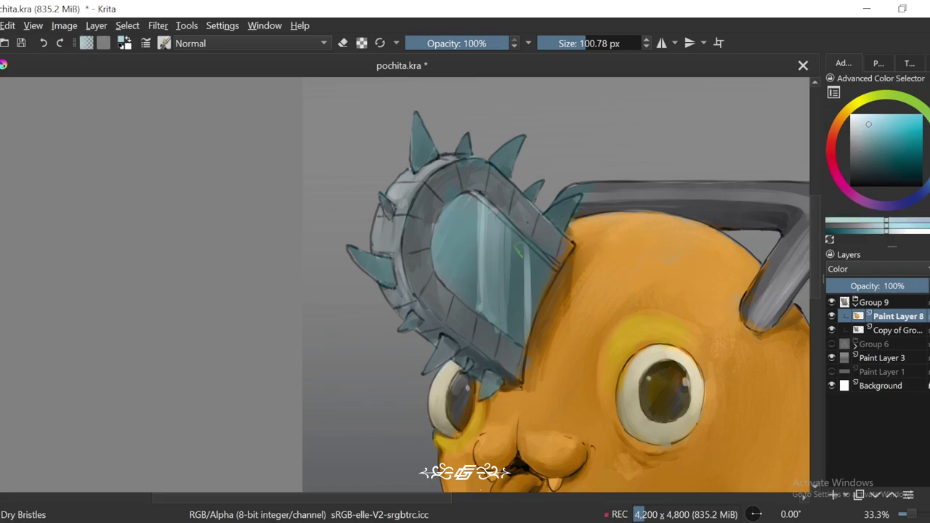
pyautogui.press('6')
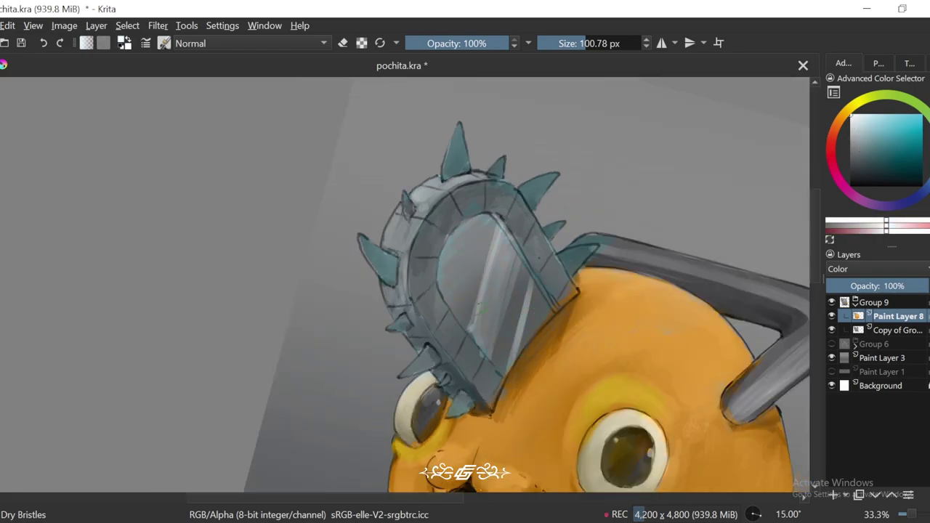
pyautogui.press('-')
pyautogui.press('-')
pyautogui.press('-')
pyautogui.press('-')
pyautogui.press('+')
pyautogui.press('+')
pyautogui.press('+')
pyautogui.press('5')
# Step: Pick a light cyan for the blade's glassy highlights and zoom in on the blade
pyautogui.moveTo(766, 207); pyautogui.dragTo(744, 192)
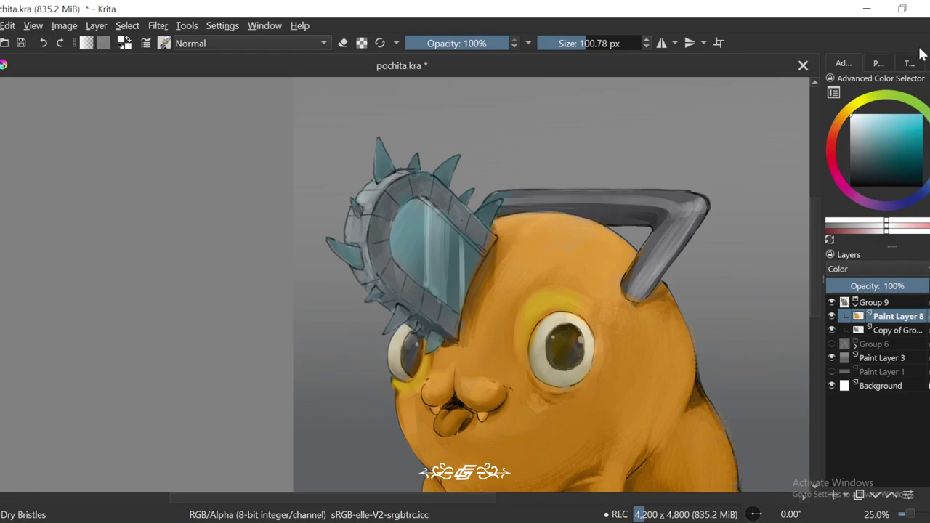
pyautogui.click(876, 116)
pyautogui.press('+')
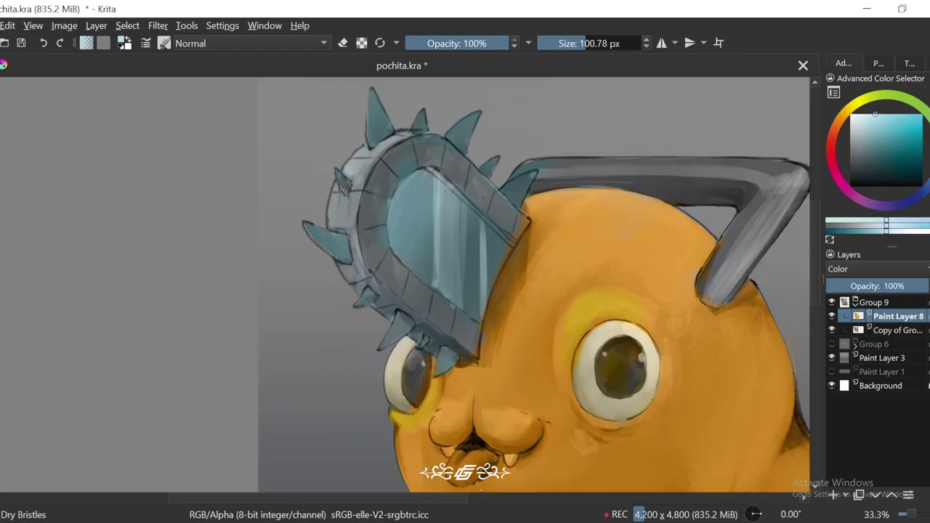
pyautogui.scroll(2, 450, 127)
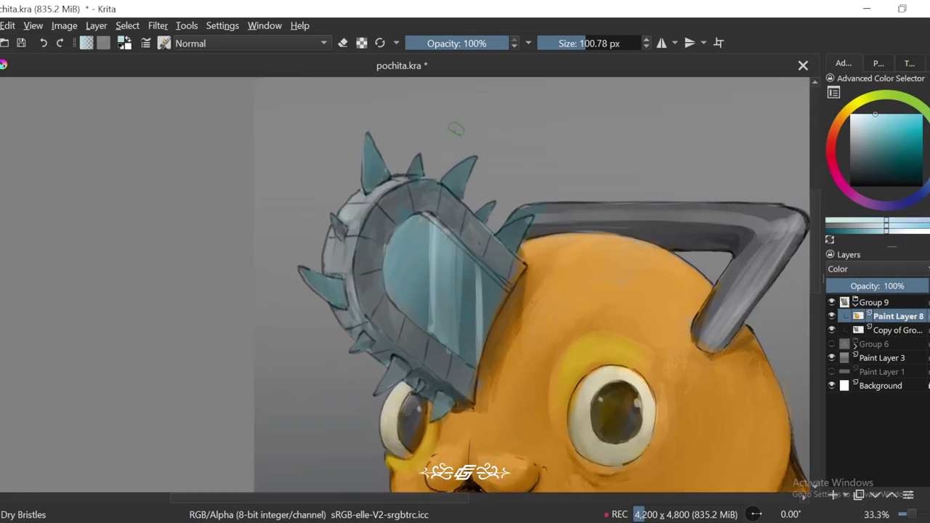
pyautogui.press('-')
# Step: Shift the iris colour to magenta, paint over the right iris, and sample the dark red
pyautogui.moveTo(777, 444); pyautogui.dragTo(705, 364)
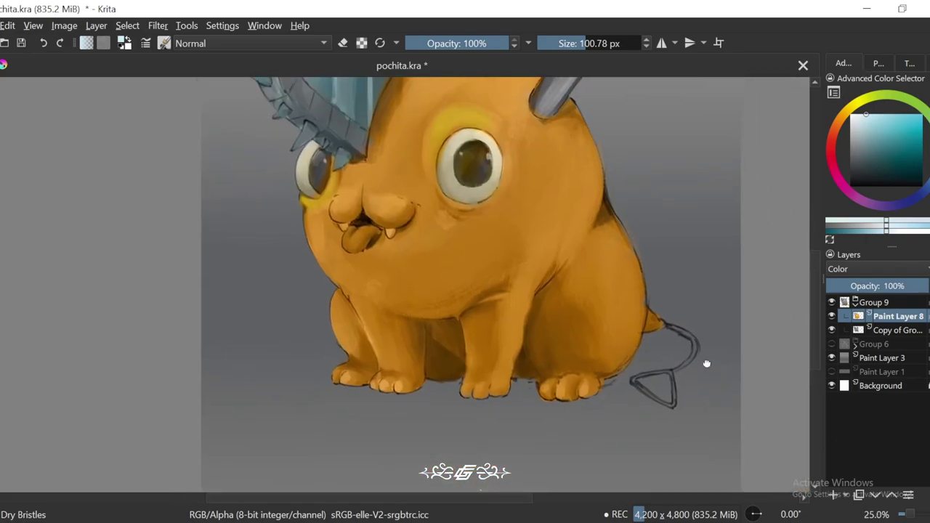
pyautogui.press('-')
pyautogui.scroll(4, 432, 245)
pyautogui.keyDown('ctrl'); pyautogui.click(446, 243); pyautogui.keyUp('ctrl')
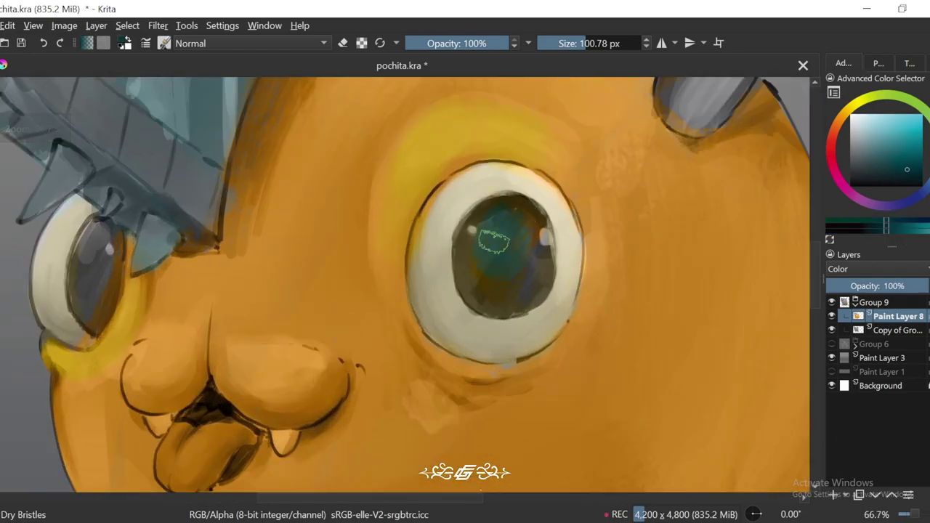
pyautogui.moveTo(854, 198); pyautogui.dragTo(830, 163)
pyautogui.moveTo(501, 283); pyautogui.dragTo(504, 239)
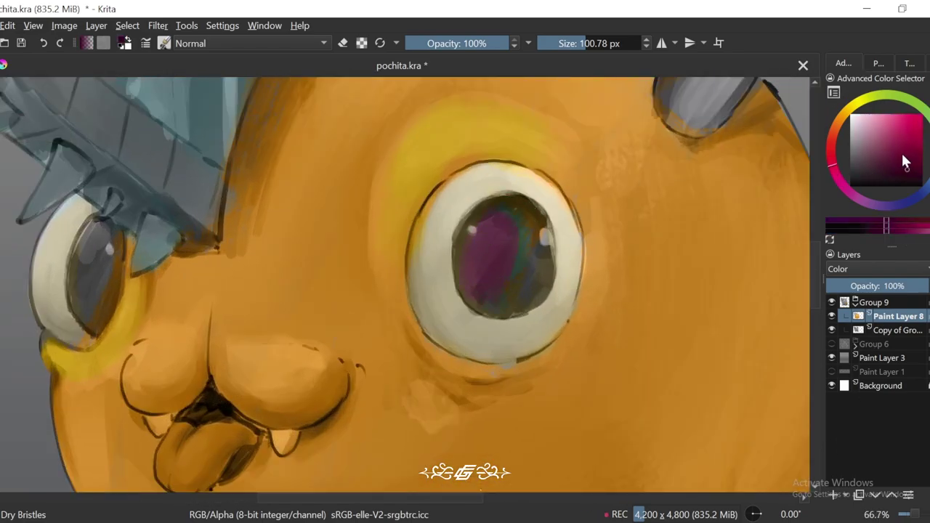
pyautogui.keyDown('ctrl'); pyautogui.click(701, 202); pyautogui.keyUp('ctrl')
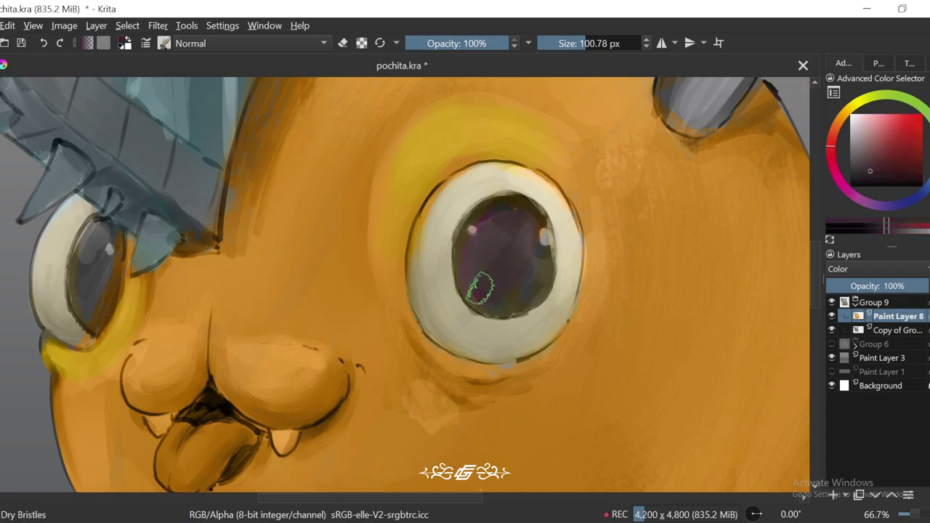
# Step: Select the Group 6 layer in the Layers panel
pyautogui.scroll(-2, 476, 277)
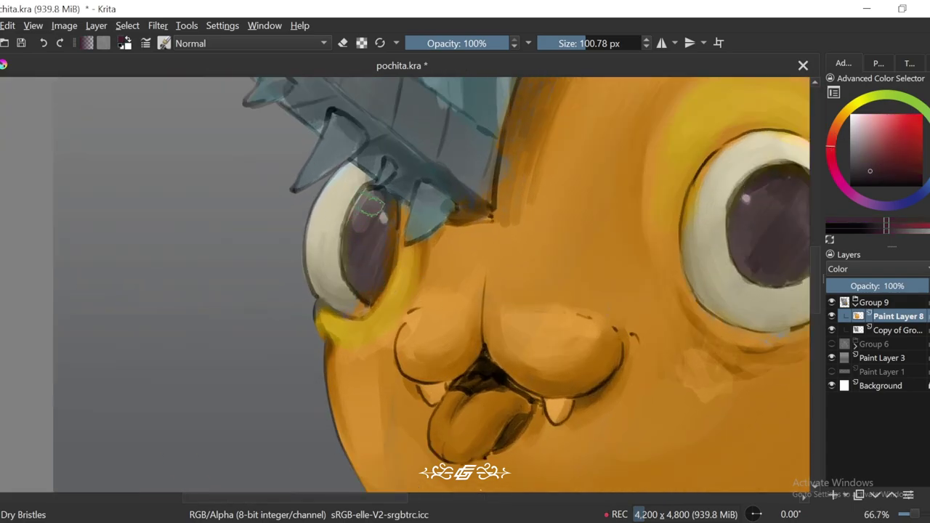
pyautogui.scroll(-2, 546, 303)
pyautogui.scroll(2, 546, 303)
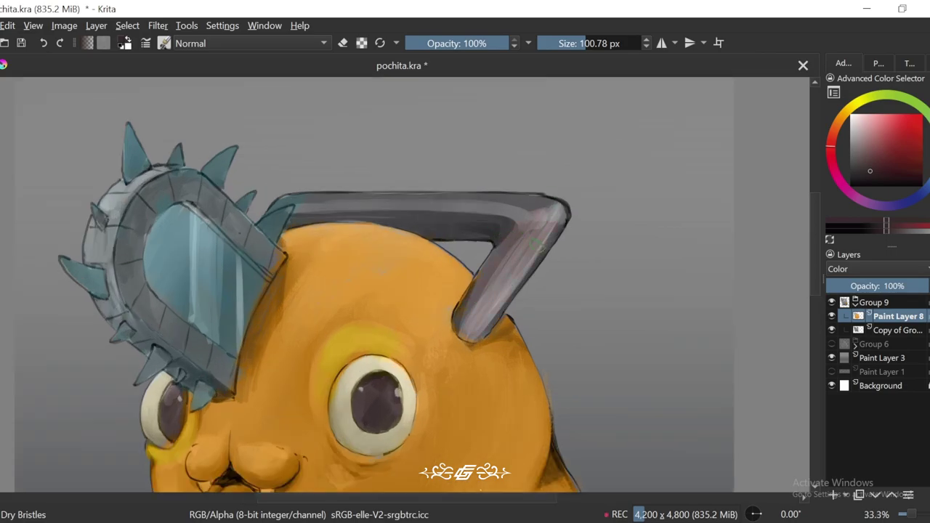
pyautogui.press('4')
pyautogui.press('4')
pyautogui.press(']')
pyautogui.press(']')
pyautogui.press(']')
pyautogui.scroll(-3, 454, 164)
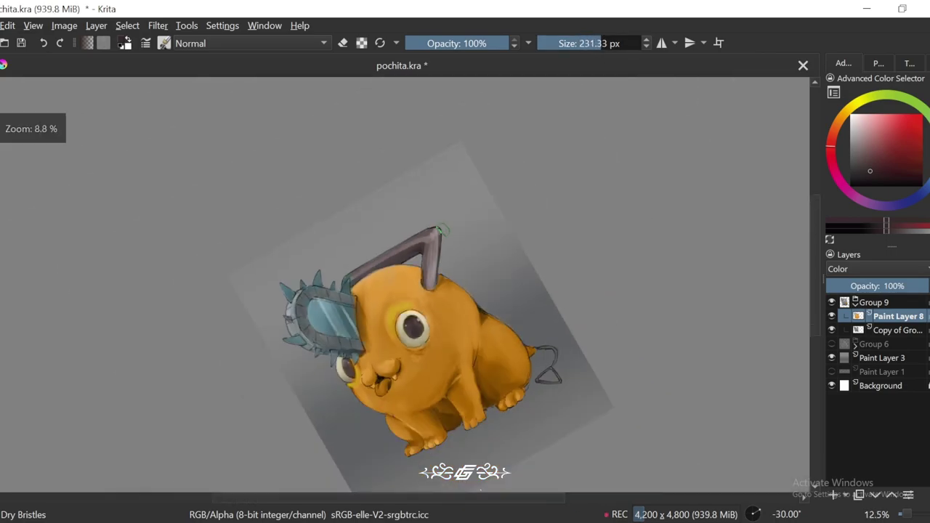
pyautogui.press('5')
pyautogui.scroll(2, 437, 320)
pyautogui.scroll(-4, 436, 320)
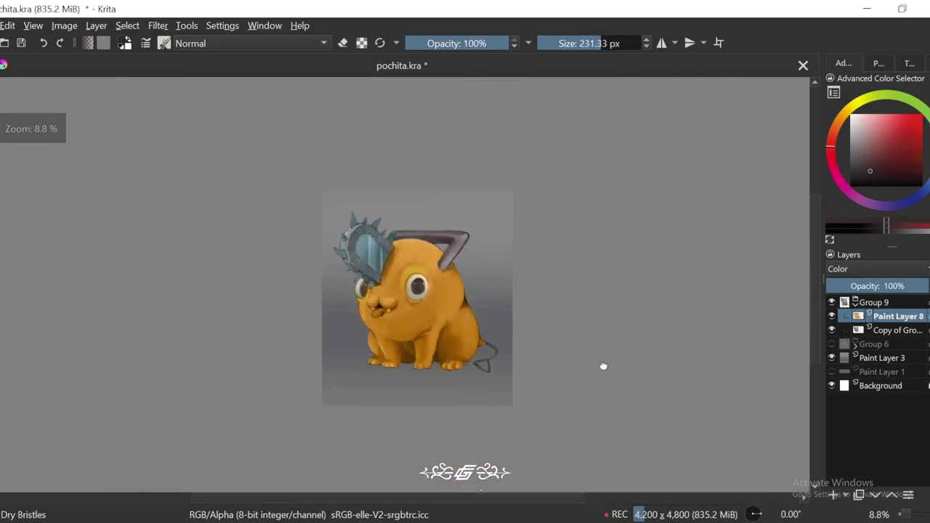
pyautogui.click(875, 343)
# Step: Add a new paint layer above Group 6, set it to Multiply, and pick blue-grey
pyautogui.click(835, 493)
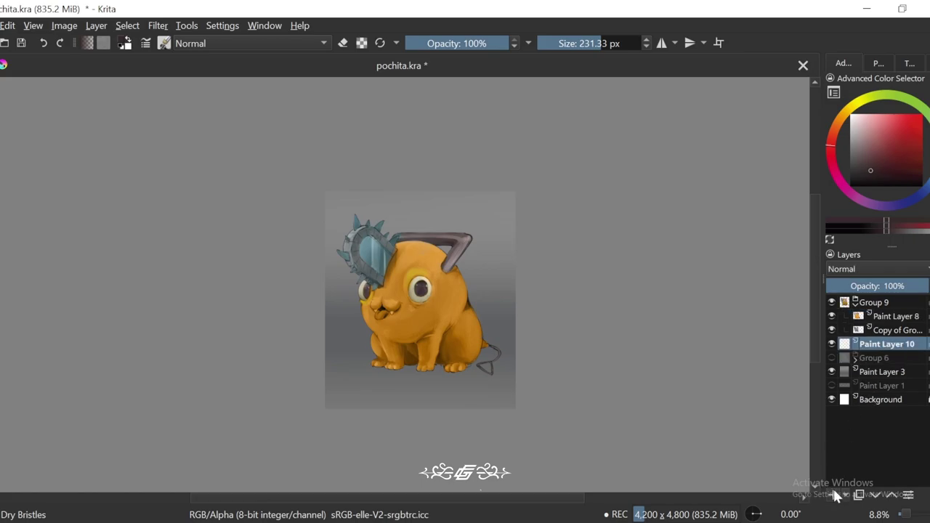
pyautogui.press('+')
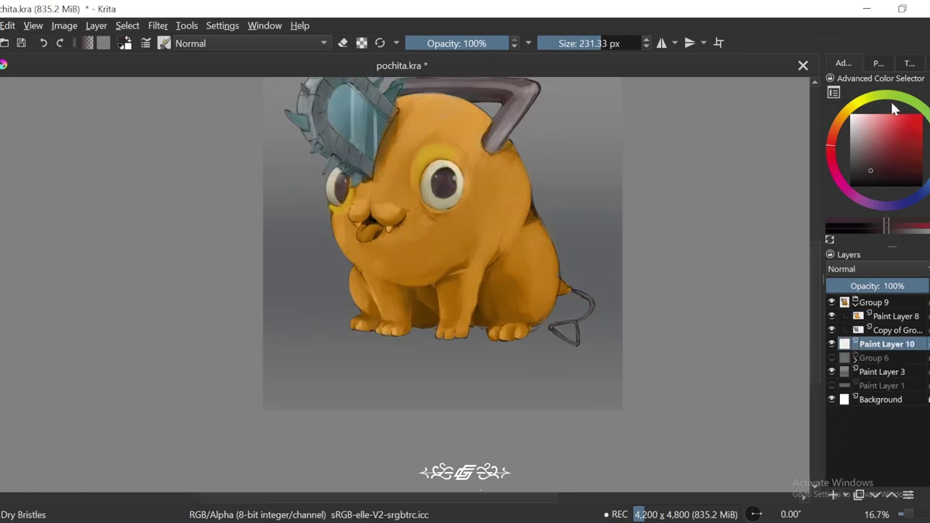
pyautogui.keyDown('ctrl'); pyautogui.click(517, 357); pyautogui.keyUp('ctrl')
pyautogui.press('4')
pyautogui.click(865, 269)
pyautogui.click(858, 254)
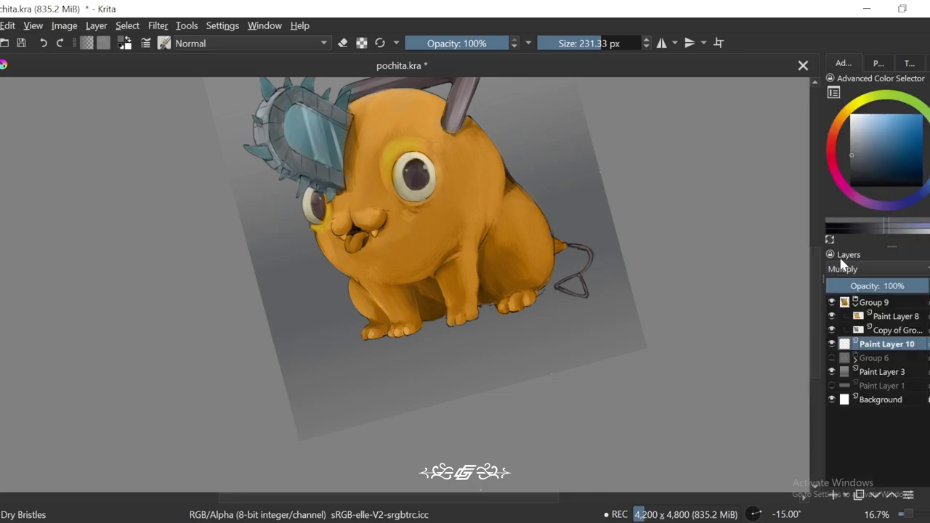
# Step: Paint a blue-grey shadow beside the front foot and toward the back paw and tail
pyautogui.press('+')
pyautogui.press('+')
pyautogui.moveTo(530, 285)
pyautogui.mouseDown()
pyautogui.moveTo(556, 245)
pyautogui.moveTo(543, 247)
pyautogui.moveTo(596, 180)
pyautogui.mouseUp()
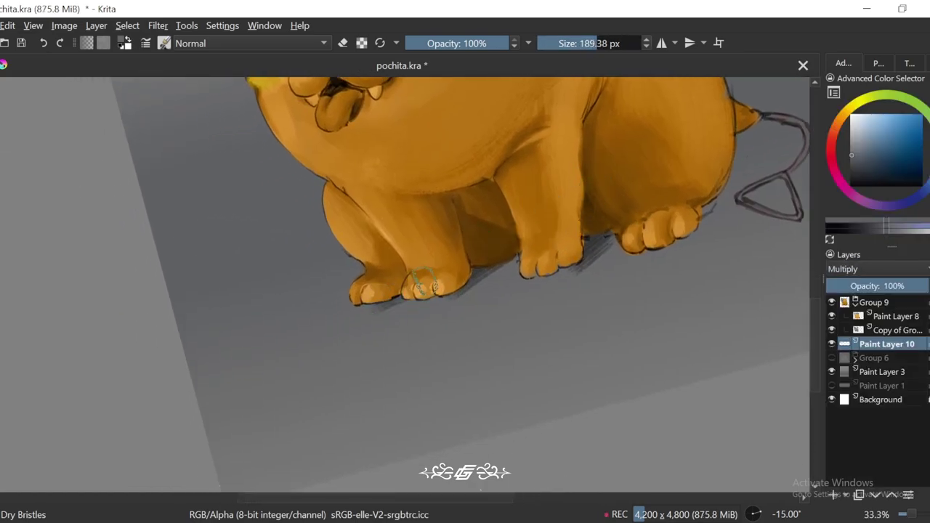
pyautogui.moveTo(531, 250); pyautogui.dragTo(407, 294)
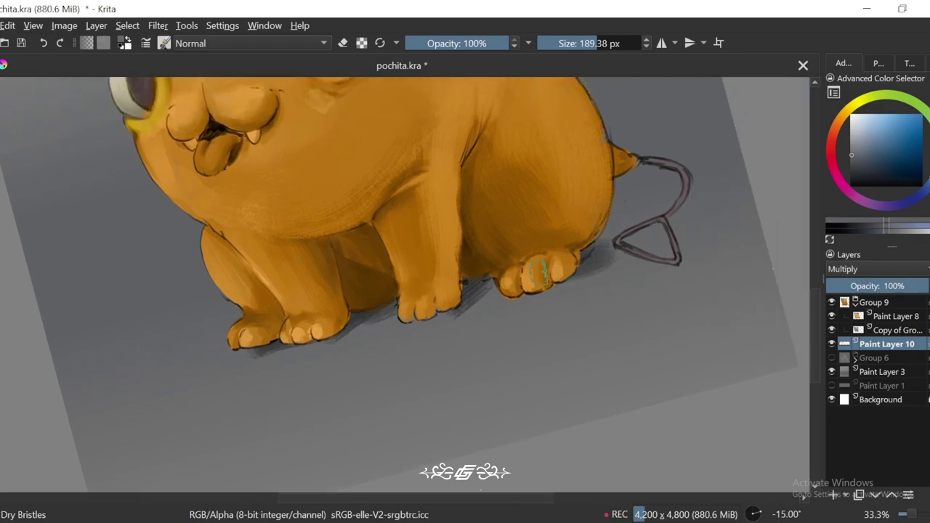
pyautogui.press('-')
pyautogui.press('-')
pyautogui.press('+')
pyautogui.press('+')
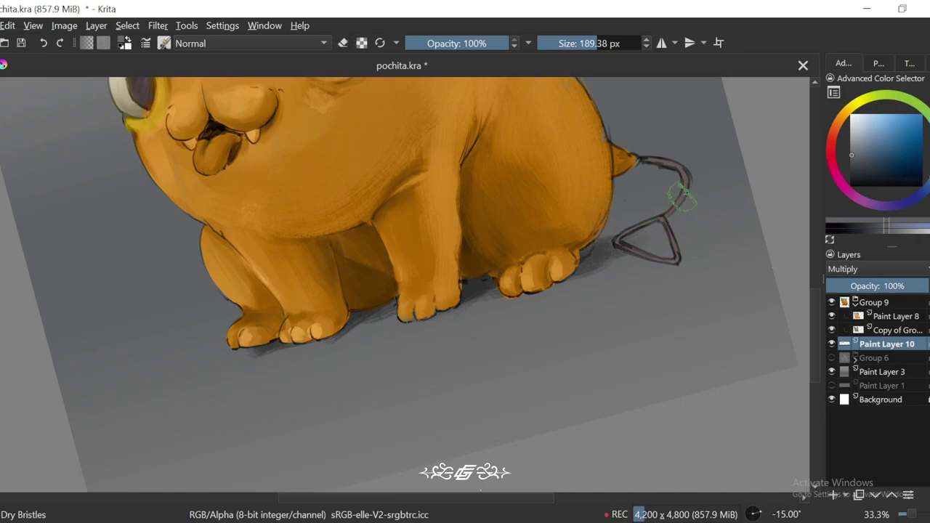
# Step: Erase the excess shadow and pick a darker shade of the shadow colour
pyautogui.press('e')
pyautogui.press('-')
pyautogui.press('-')
pyautogui.press('5')
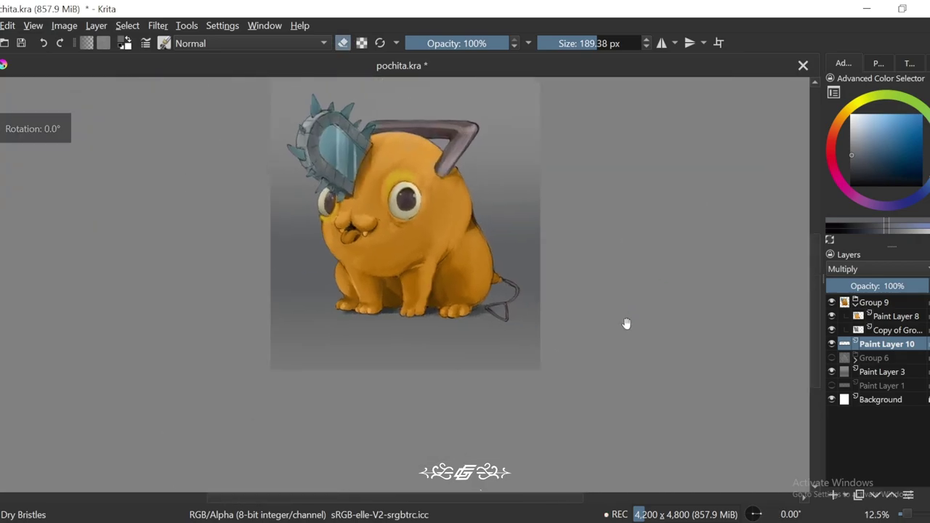
pyautogui.press('5')
pyautogui.press('+')
pyautogui.press('+')
pyautogui.press('+')
pyautogui.press('+')
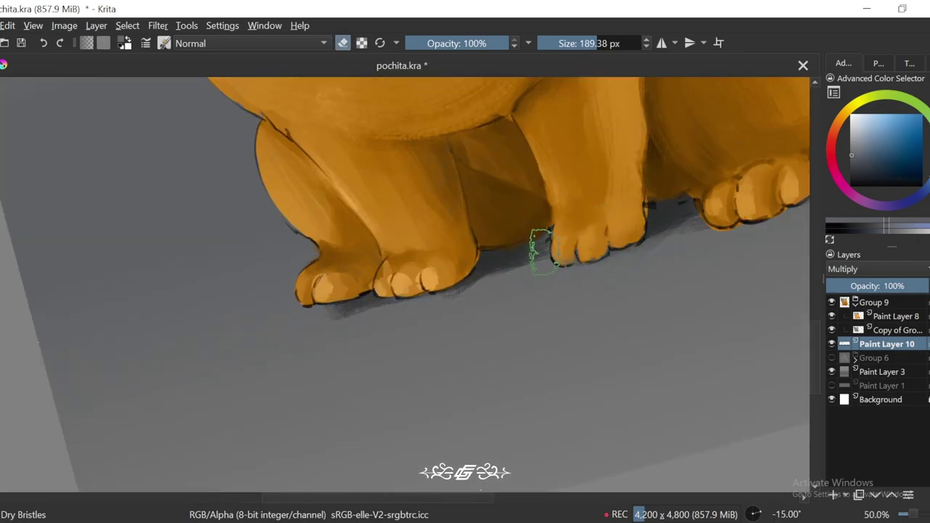
pyautogui.press('e')
pyautogui.click(851, 165)
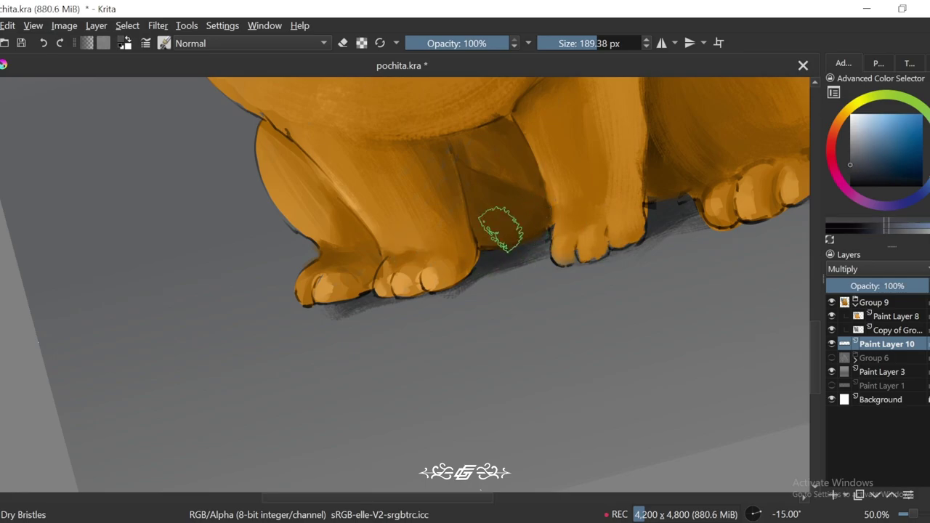
# Step: Refine the shadow under the paws and tail by erasing stray areas
pyautogui.press('-')
pyautogui.press('-')
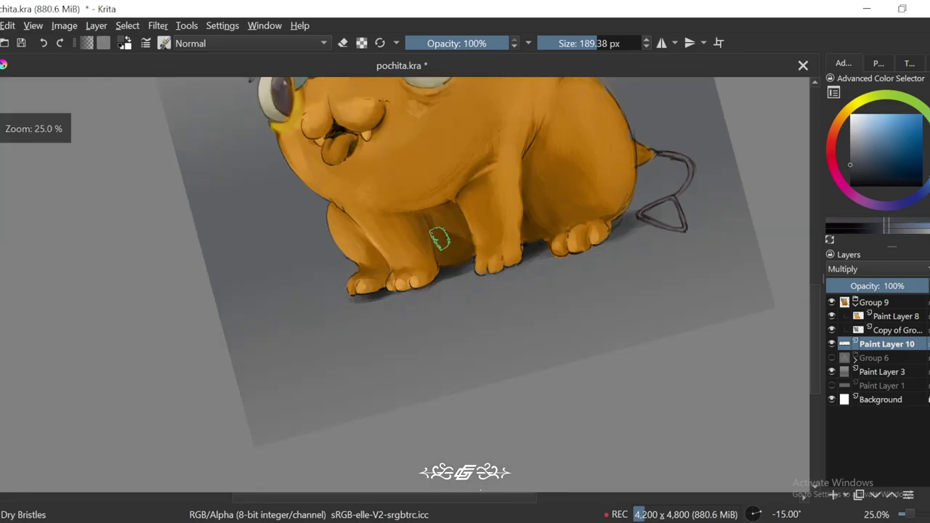
pyautogui.press('-')
pyautogui.press('5')
pyautogui.press('+')
pyautogui.press('+')
pyautogui.press('e')
pyautogui.press('e')
pyautogui.press('-')
pyautogui.press('-')
pyautogui.press('-')
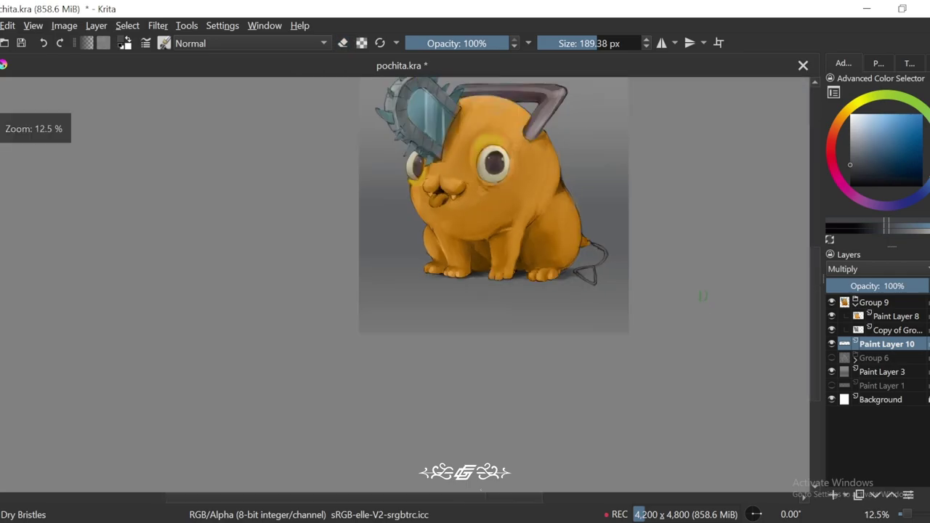
pyautogui.press('+')
pyautogui.press('+')
pyautogui.press('+')
pyautogui.press('e')
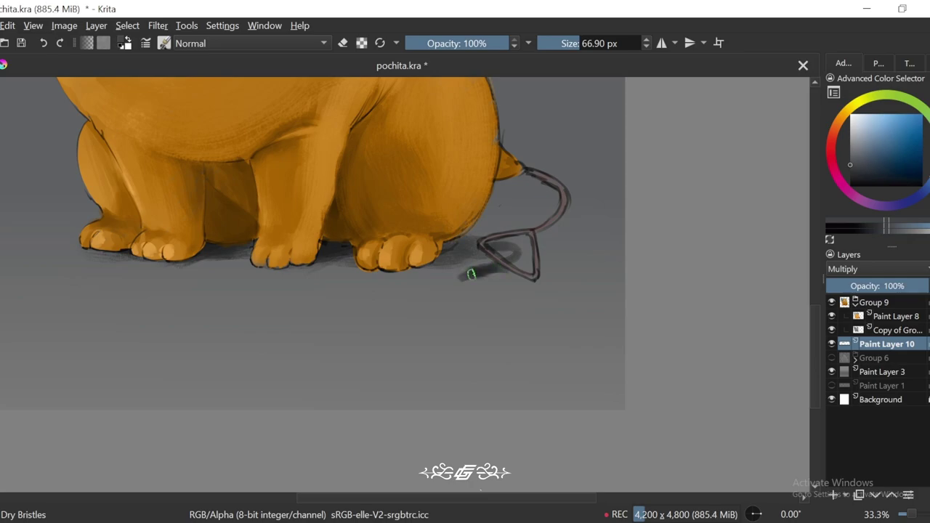
# Step: Review the finished floor shadow, then add a new paint layer inside Group 9
pyautogui.press('e')
pyautogui.press('-')
pyautogui.press('-')
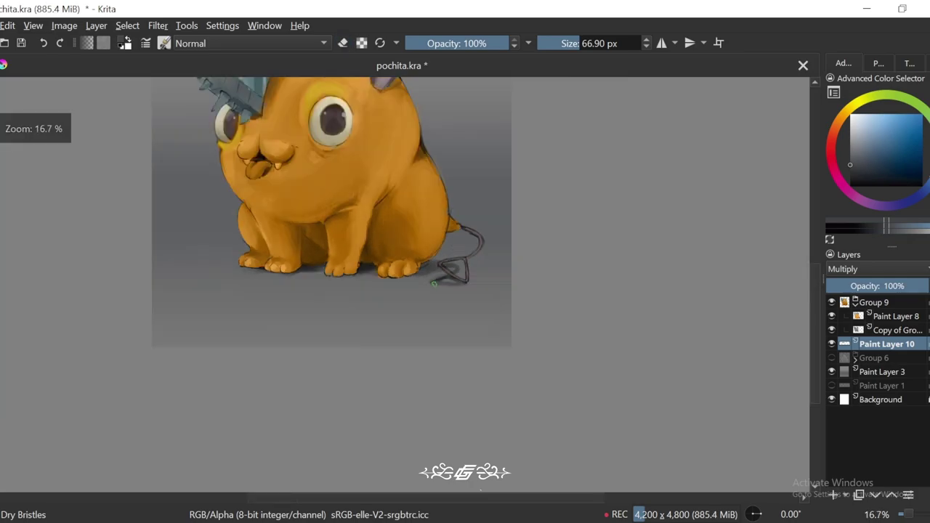
pyautogui.press('-')
pyautogui.press('4')
pyautogui.press('5')
pyautogui.press('+')
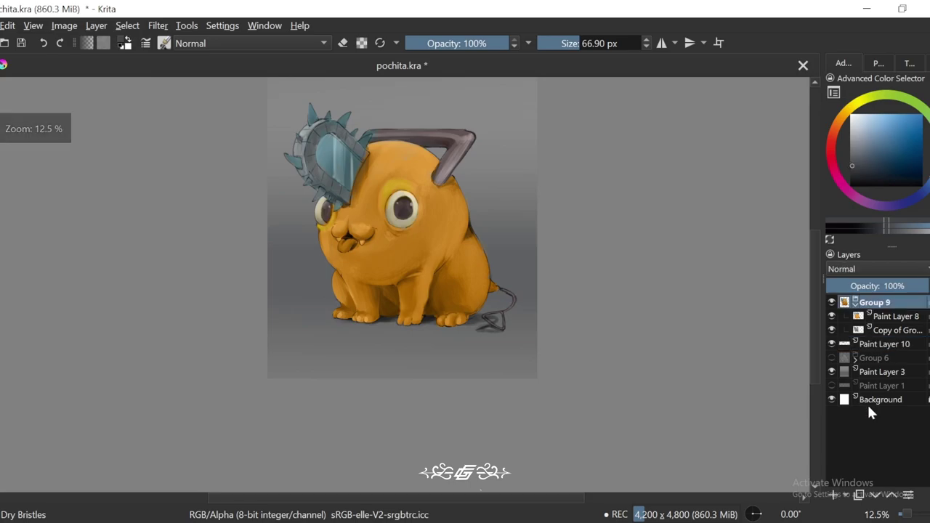
pyautogui.click(895, 316)
pyautogui.click(834, 495)
# Step: Set the new highlight layer's blending mode to Overlay
pyautogui.press('+')
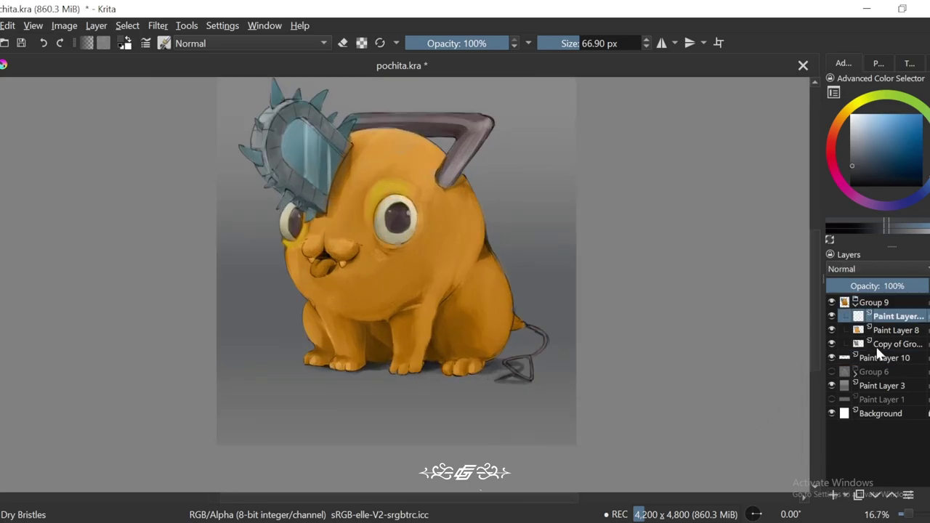
pyautogui.click(870, 271)
pyautogui.click(843, 303)
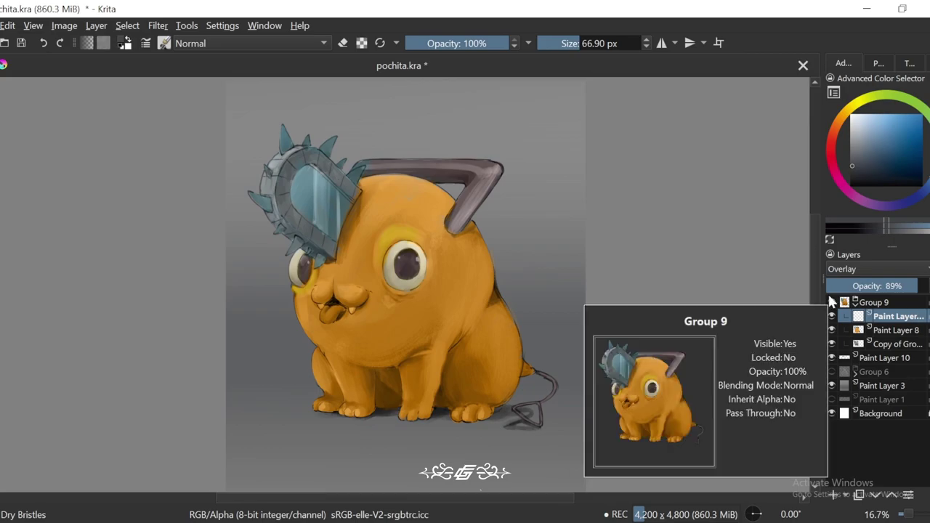
# Step: Paint a bright yellow-orange glow across Pochita's forehead with an enlarged brush
pyautogui.press('+')
pyautogui.click(896, 124)
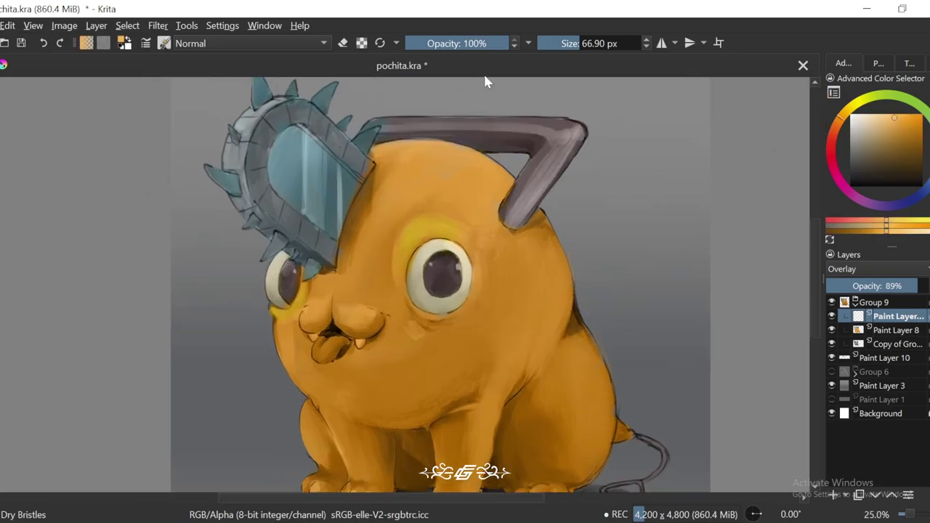
pyautogui.click(616, 43)
pyautogui.press(']')
pyautogui.press(']')
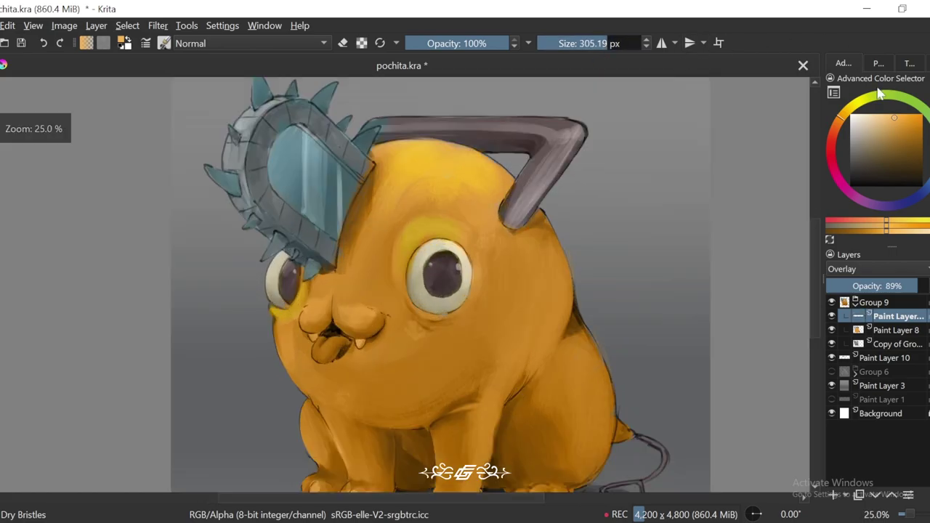
pyautogui.moveTo(472, 166)
pyautogui.mouseDown()
pyautogui.moveTo(419, 159)
pyautogui.moveTo(394, 188)
pyautogui.moveTo(445, 186)
pyautogui.moveTo(386, 162)
pyautogui.moveTo(473, 203)
pyautogui.moveTo(385, 243)
pyautogui.moveTo(426, 189)
pyautogui.moveTo(425, 232)
pyautogui.mouseUp()
pyautogui.press('e')
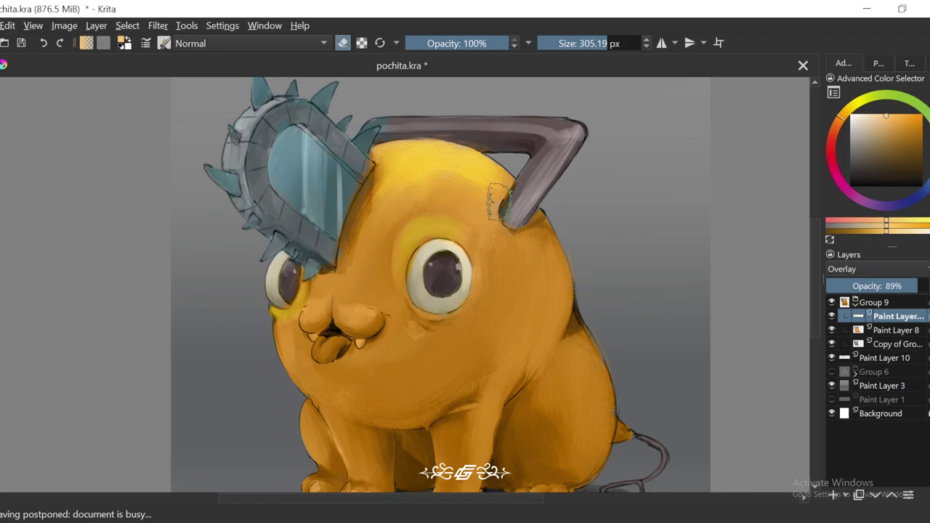
pyautogui.press('e')
pyautogui.scroll(-2, 500, 203)
pyautogui.scroll(2, 508, 207)
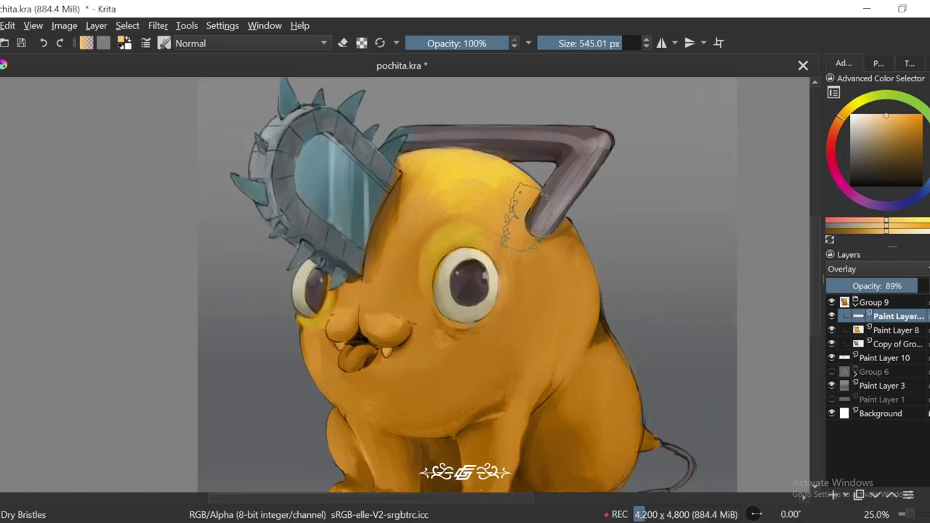
# Step: Frame the feet and tail and resize the brush from about 628 px to 426 px
pyautogui.moveTo(524, 214)
pyautogui.mouseDown()
pyautogui.moveTo(492, 131)
pyautogui.moveTo(381, 135)
pyautogui.mouseUp()
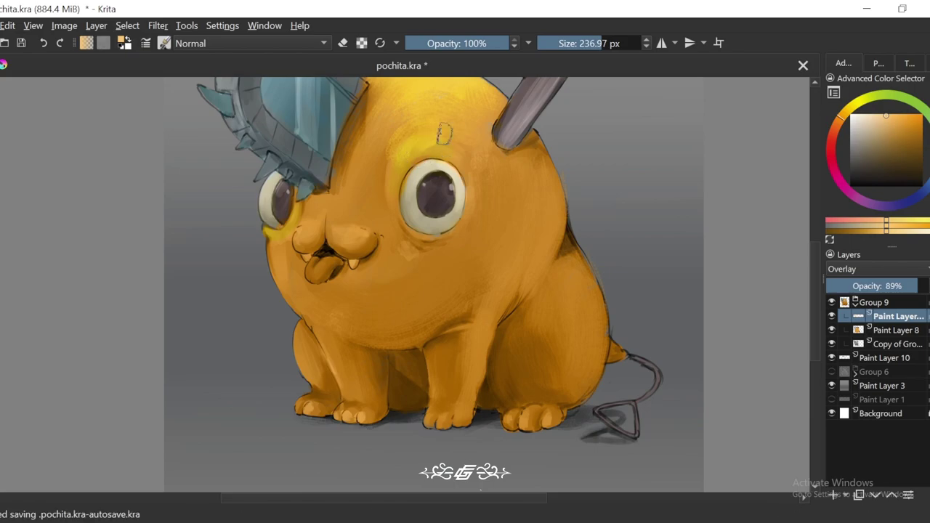
pyautogui.scroll(-2, 444, 134)
pyautogui.click(633, 43)
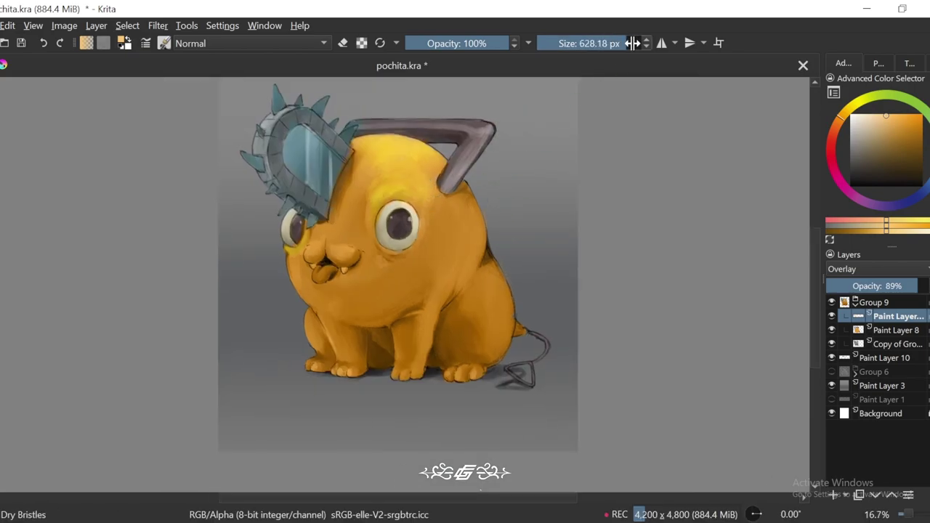
pyautogui.scroll(-1, 458, 225)
pyautogui.scroll(1, 458, 225)
pyautogui.moveTo(483, 231); pyautogui.dragTo(457, 231)
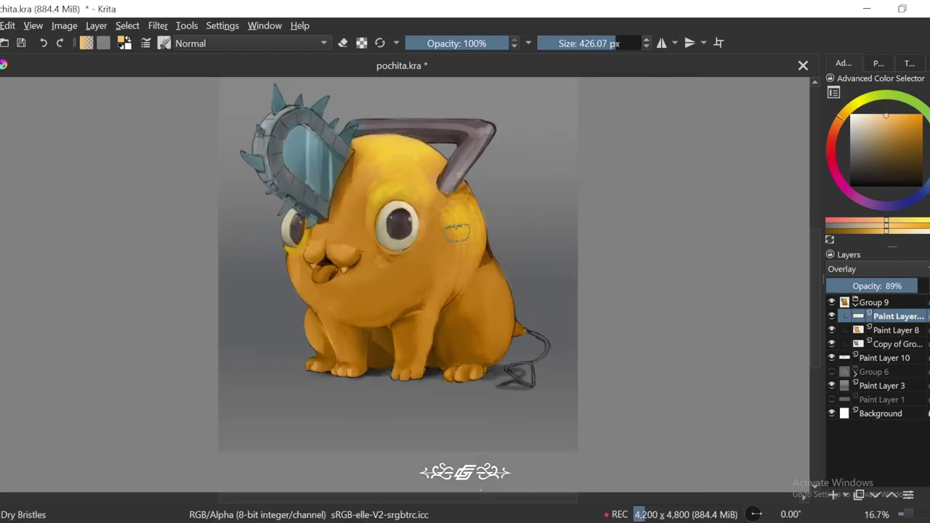
pyautogui.moveTo(437, 298); pyautogui.dragTo(459, 187)
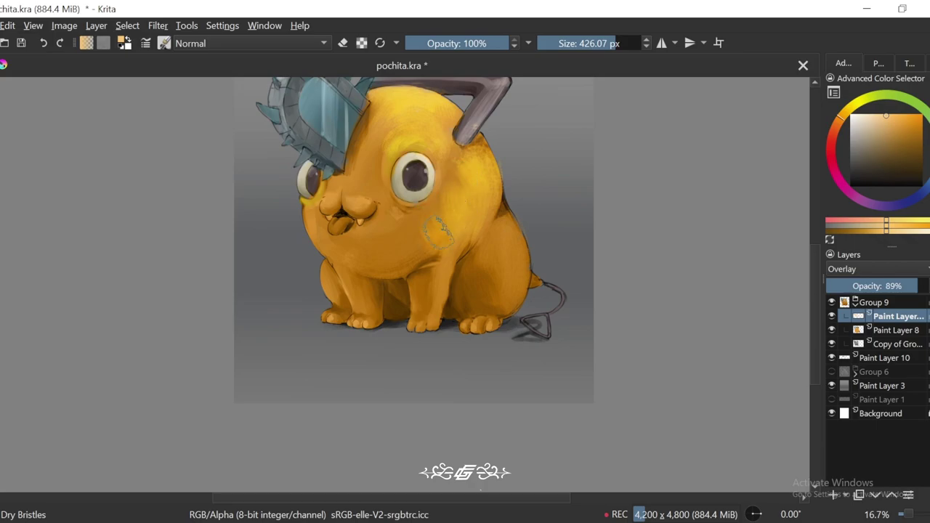
pyautogui.scroll(-2, 439, 231)
pyautogui.scroll(2, 439, 232)
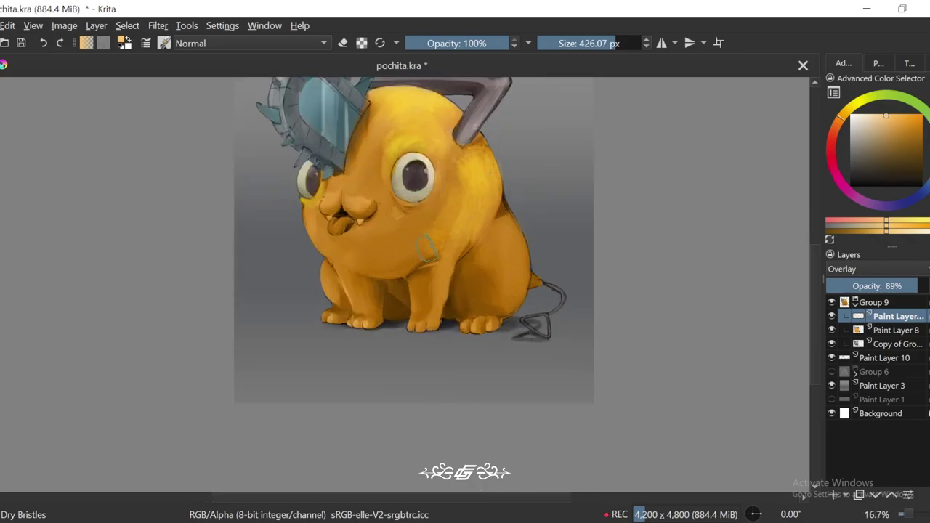
pyautogui.scroll(-2, 428, 248)
pyautogui.scroll(2, 397, 251)
pyautogui.scroll(-1, 468, 298)
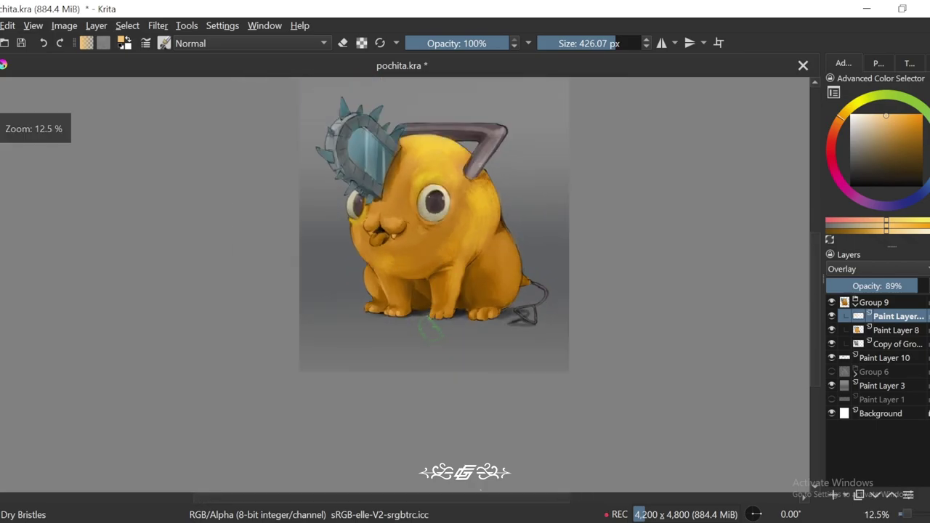
pyautogui.scroll(2, 495, 256)
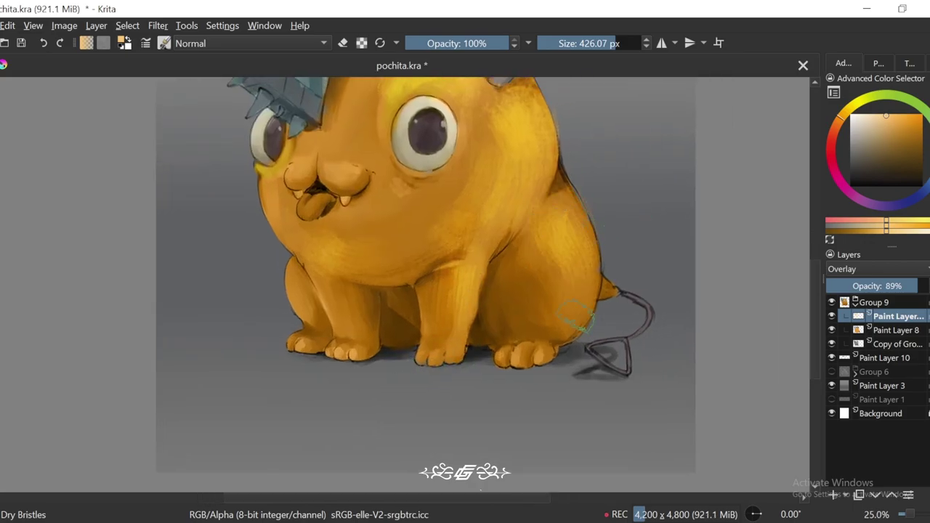
pyautogui.scroll(-2, 582, 249)
pyautogui.scroll(1, 582, 249)
# Step: Make the highlight layer blend as Screen at 74% opacity, then refocus on the face
pyautogui.click(872, 269)
pyautogui.click(862, 294)
pyautogui.scroll(-1, 581, 250)
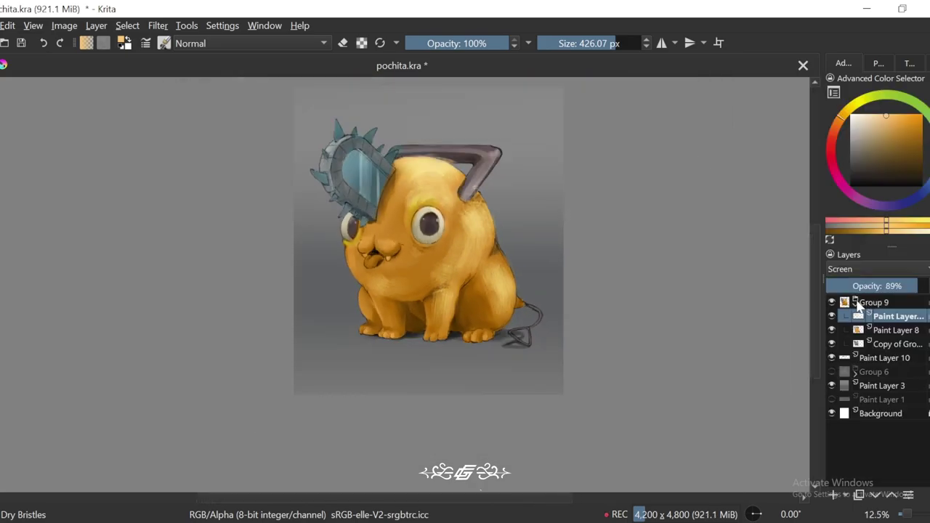
pyautogui.scroll(1, 582, 249)
pyautogui.scroll(5, 914, 287)
pyautogui.scroll(-1, 711, 356)
pyautogui.scroll(3, 407, 262)
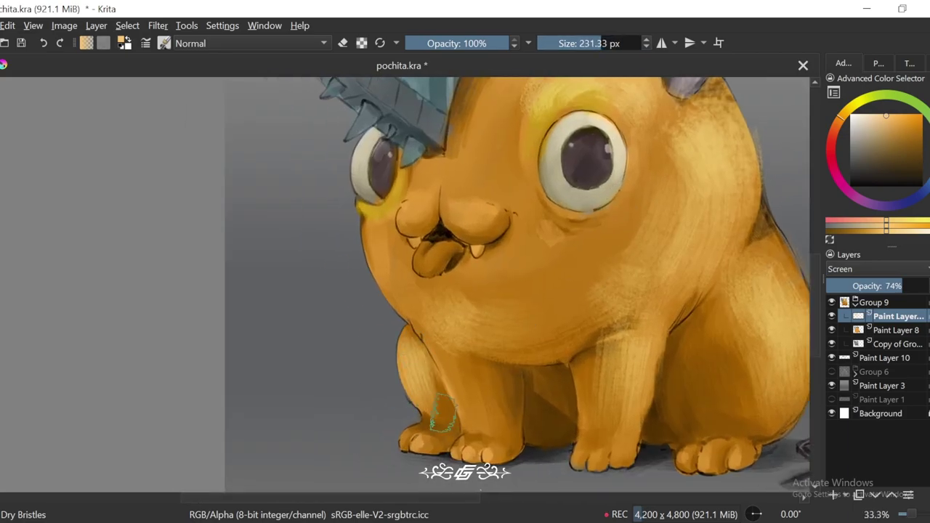
pyautogui.moveTo(492, 321); pyautogui.dragTo(471, 257)
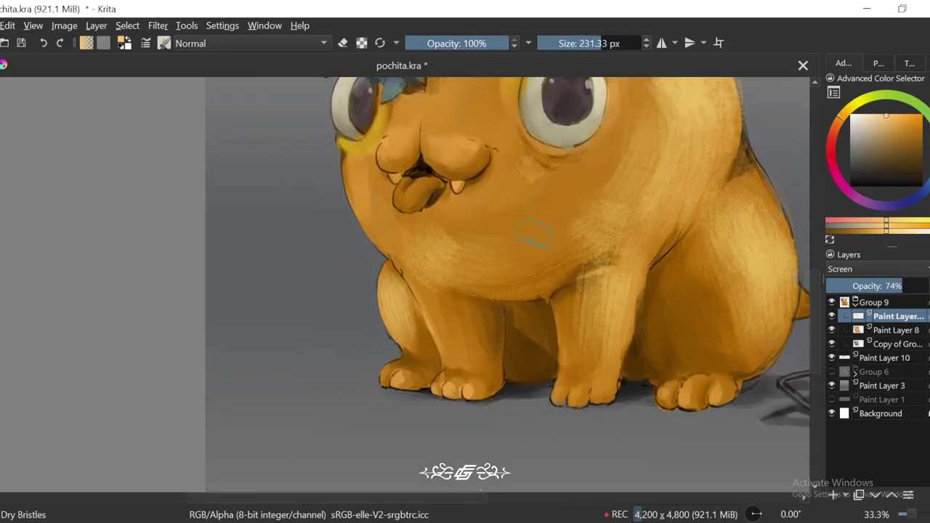
pyautogui.press('[')
pyautogui.scroll(-2, 440, 372)
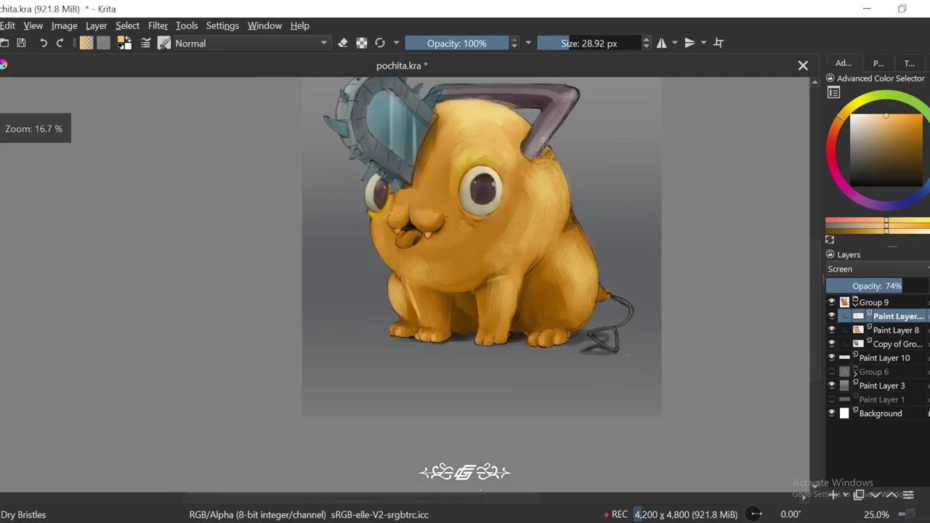
pyautogui.scroll(2, 440, 372)
# Step: On Paint Layer 8, colour Pochita's tongue a pinkish red
pyautogui.click(894, 333)
pyautogui.click(854, 160)
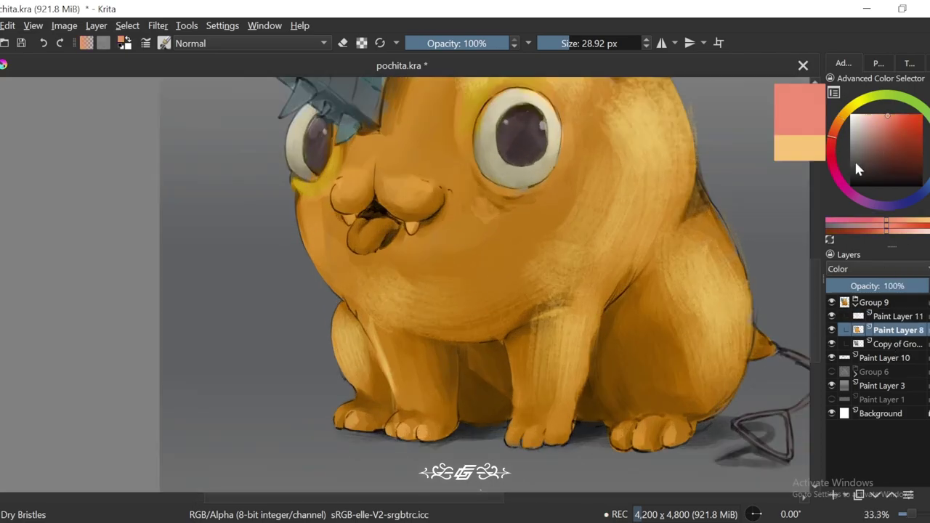
pyautogui.scroll(3, 312, 191)
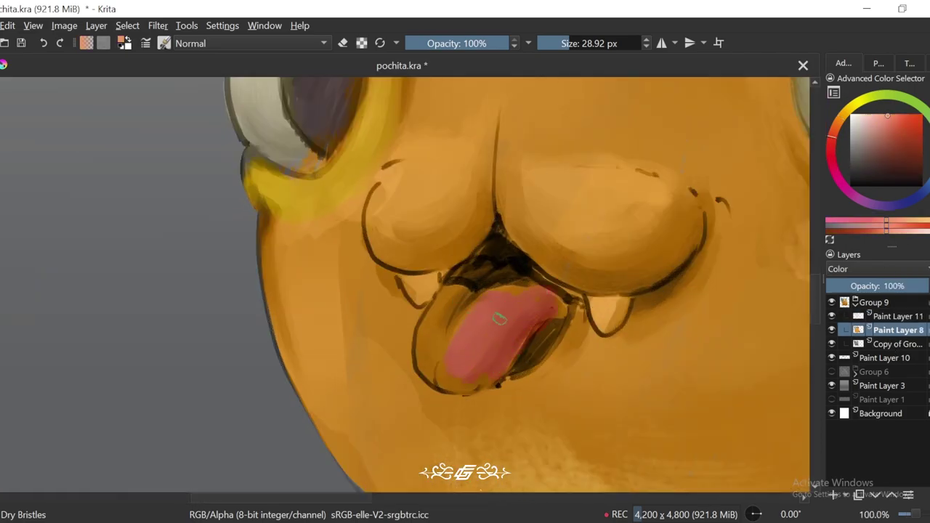
pyautogui.scroll(-3, 466, 381)
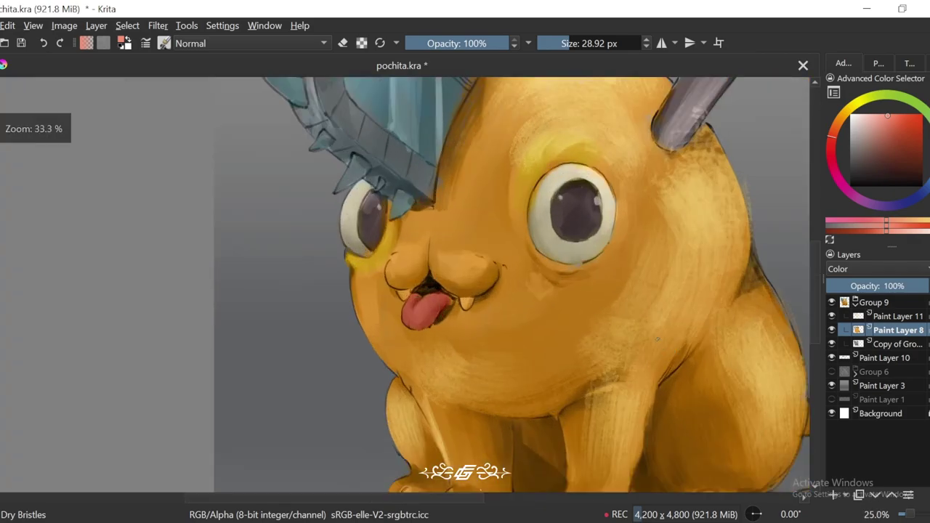
pyautogui.scroll(3, 639, 292)
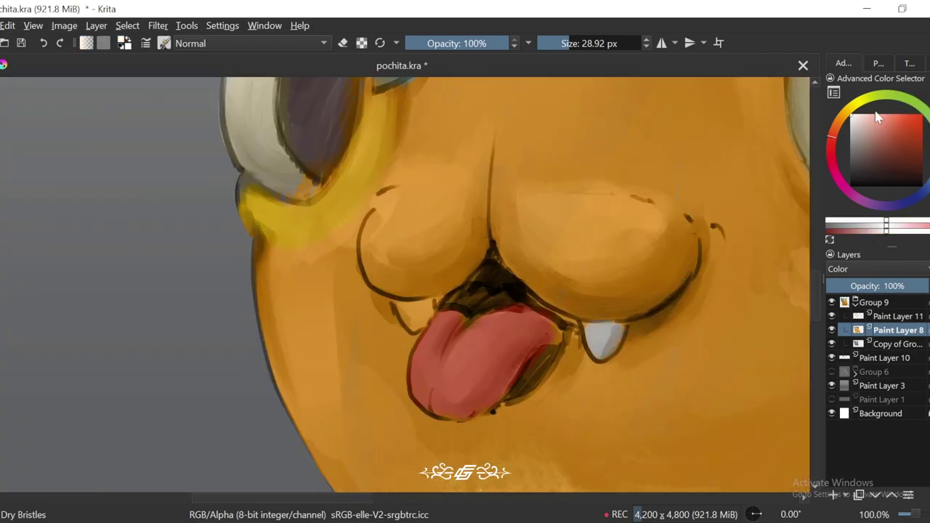
# Step: Paint the two teeth near-white, then return to Paint Layer 11 with a 118 px brush
pyautogui.keyDown('ctrl'); pyautogui.click(596, 340); pyautogui.keyUp('ctrl')
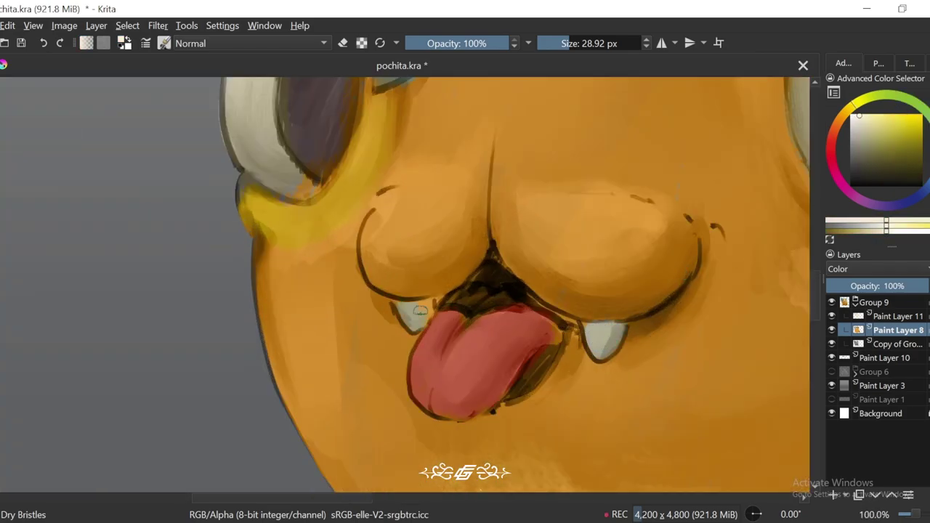
pyautogui.scroll(-4, 399, 283)
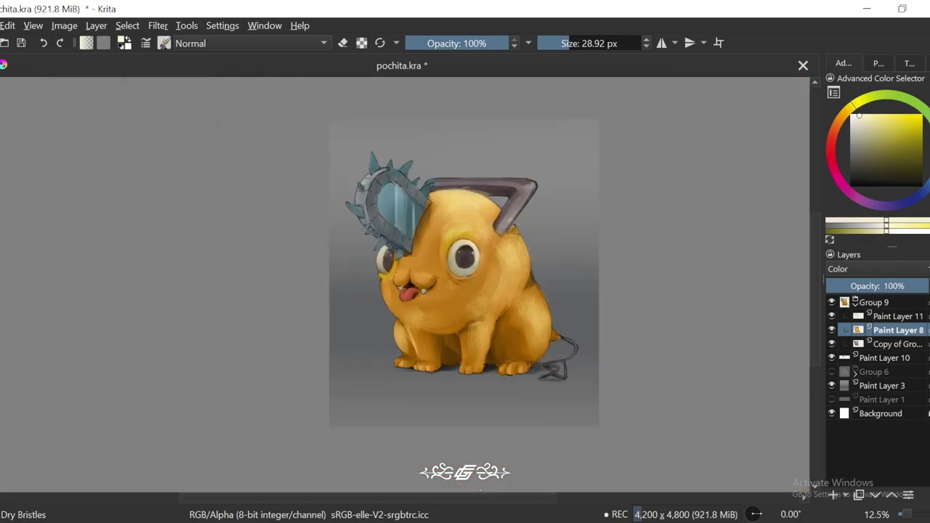
pyautogui.scroll(2, 509, 280)
pyautogui.press('pageup')
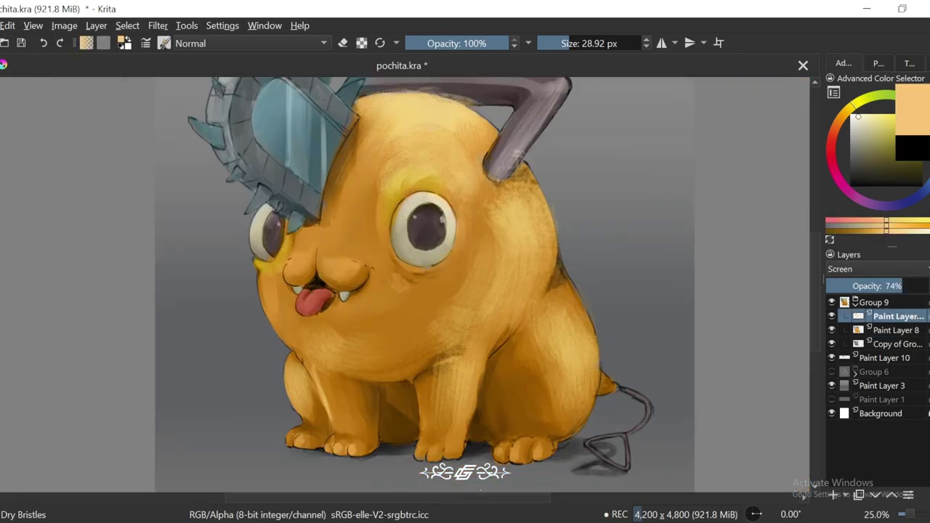
pyautogui.scroll(1, 461, 320)
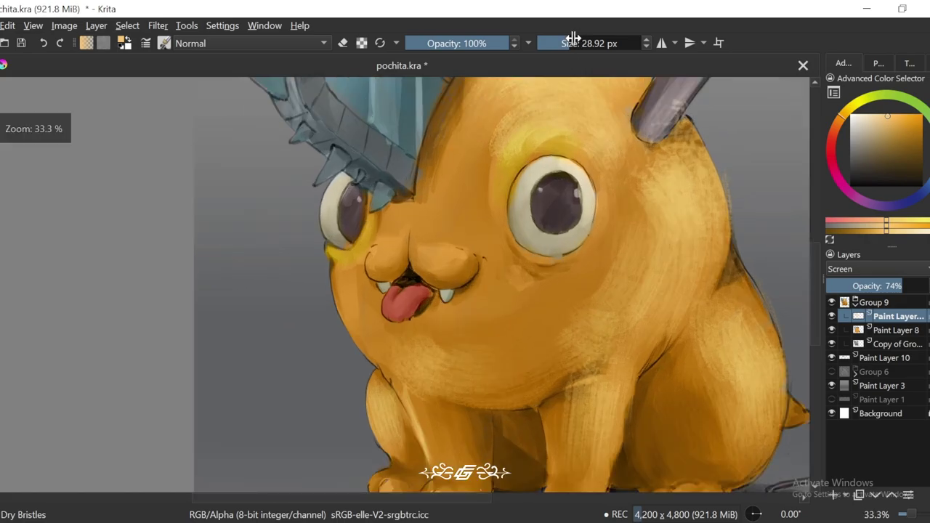
pyautogui.click(574, 40)
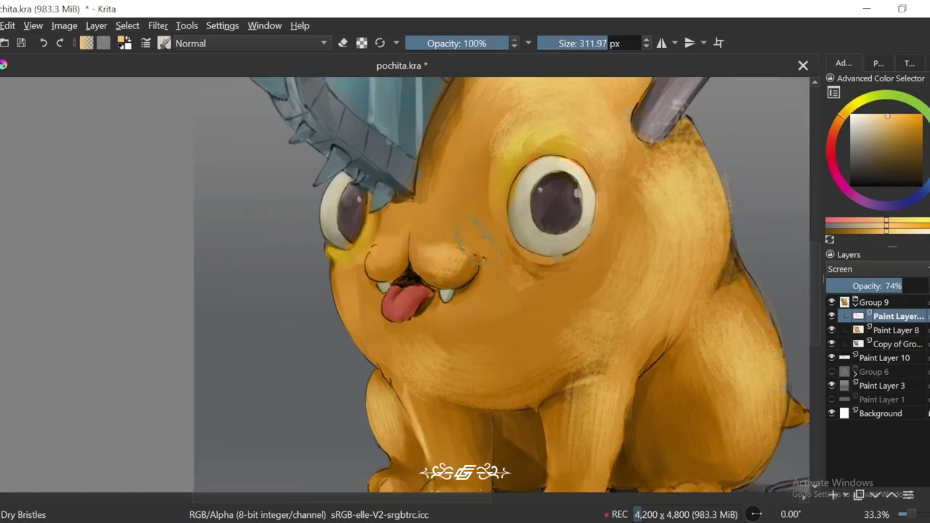
pyautogui.scroll(-3, 478, 248)
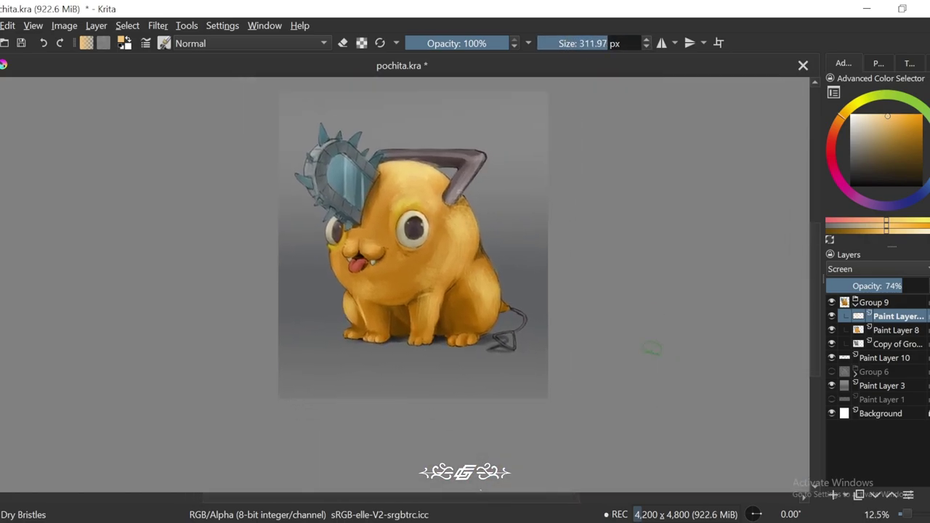
pyautogui.scroll(1, 652, 347)
pyautogui.scroll(2, 652, 348)
pyautogui.keyDown('ctrl'); pyautogui.click(454, 280); pyautogui.keyUp('ctrl')
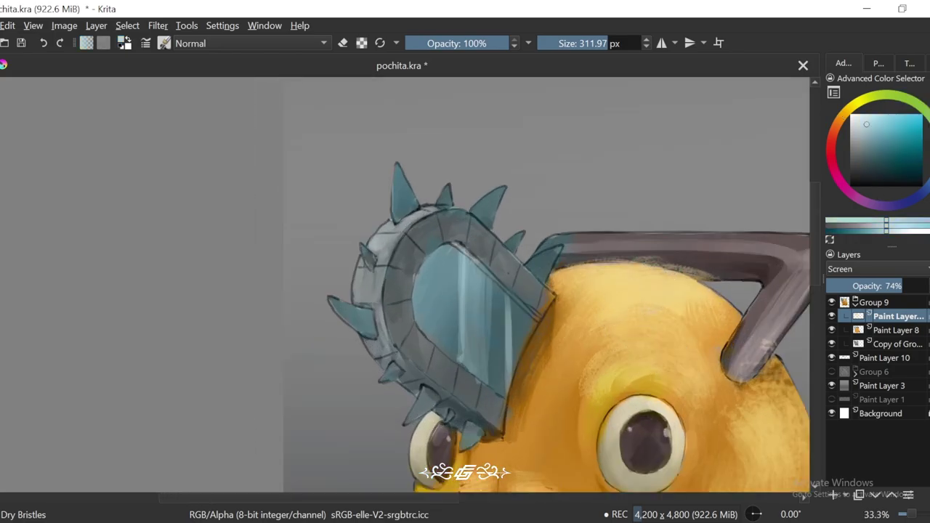
pyautogui.press('[')
pyautogui.press('[')
pyautogui.press('[')
pyautogui.press('6')
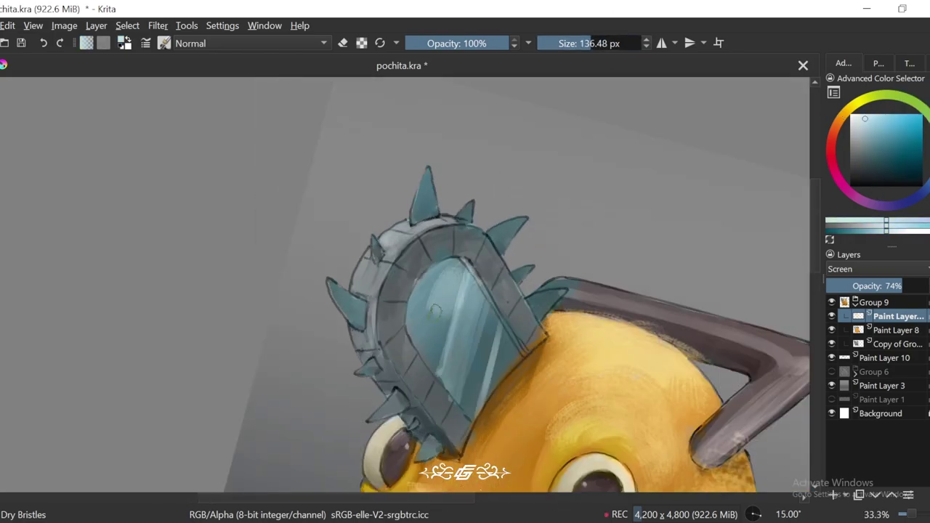
pyautogui.moveTo(454, 378); pyautogui.dragTo(472, 342)
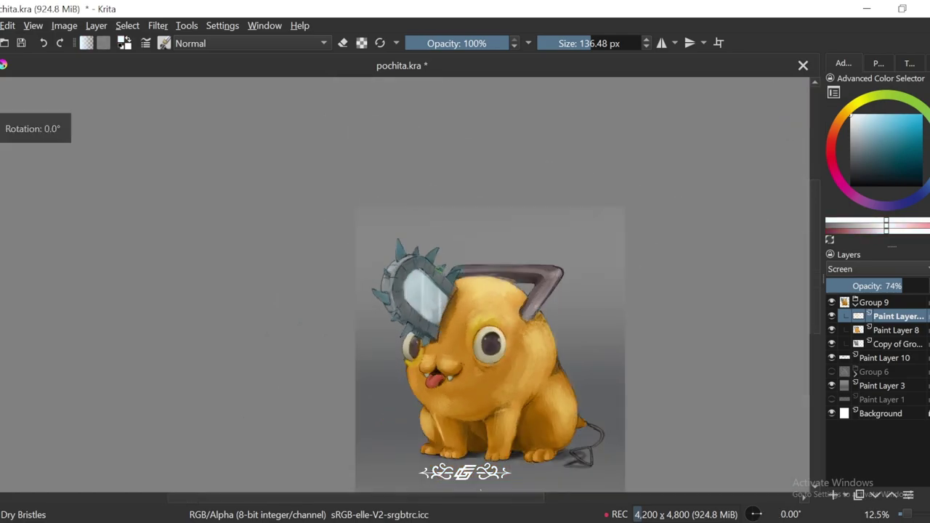
pyautogui.scroll(2, 498, 280)
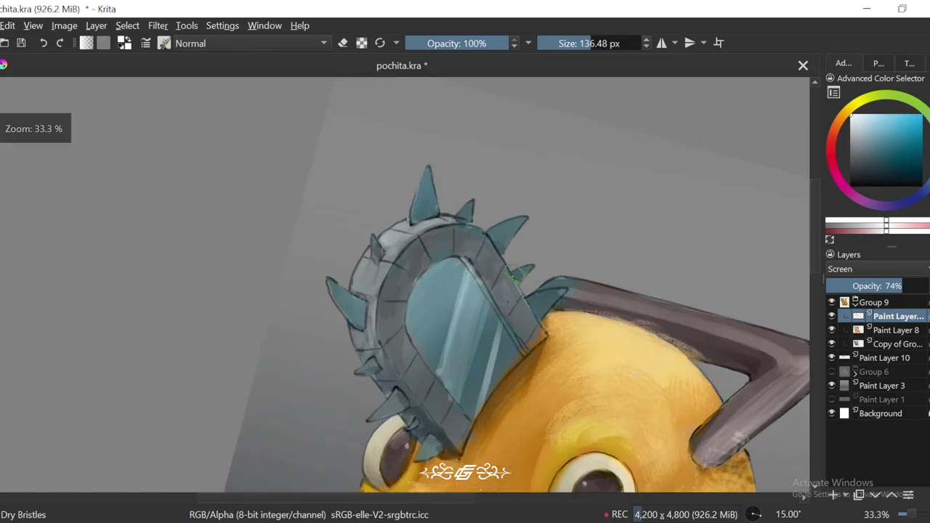
pyautogui.keyDown('ctrl'); pyautogui.click(420, 304); pyautogui.keyUp('ctrl')
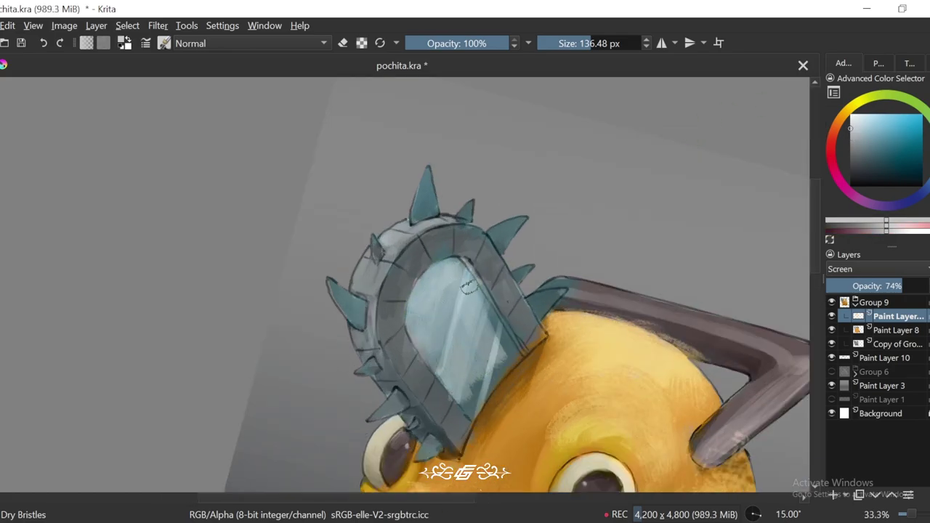
pyautogui.press('5')
pyautogui.scroll(-1, 472, 396)
pyautogui.scroll(3, 480, 291)
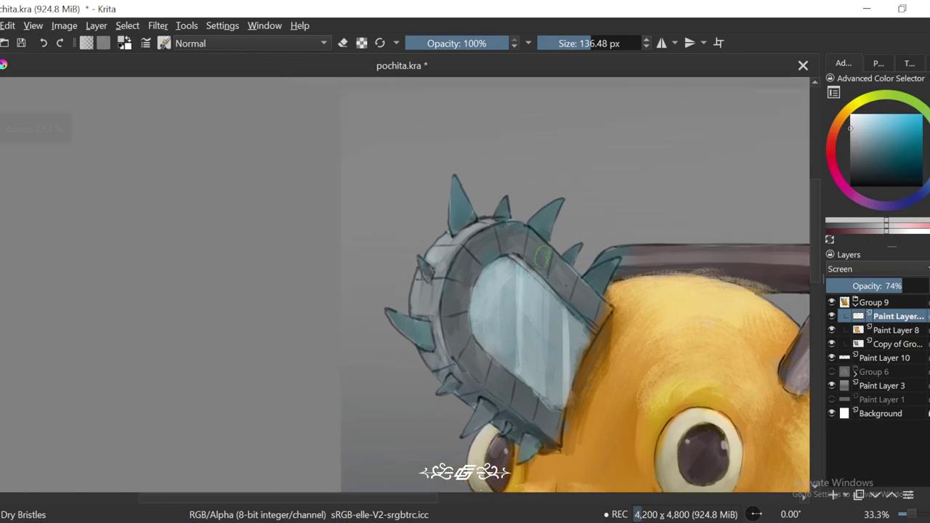
pyautogui.scroll(-1, 608, 177)
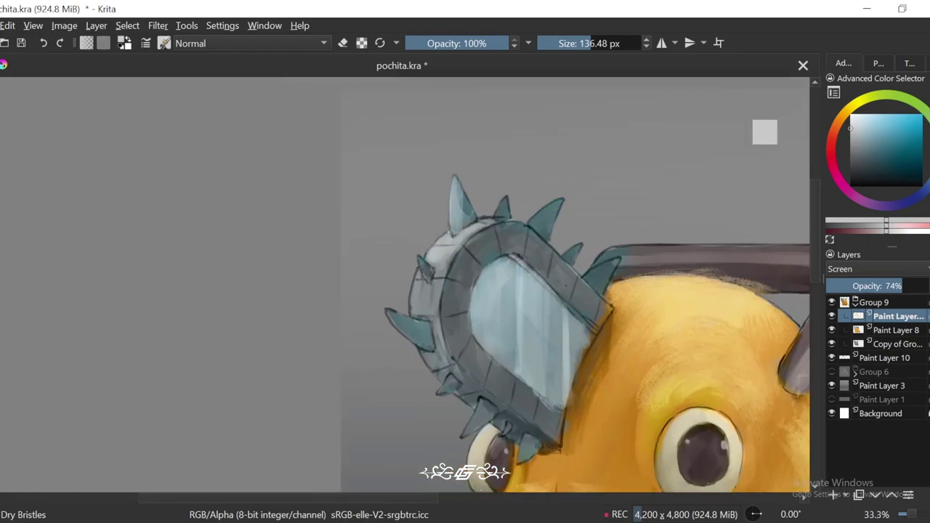
pyautogui.scroll(-1, 651, 150)
pyautogui.scroll(-3, 651, 149)
pyautogui.scroll(2, 675, 349)
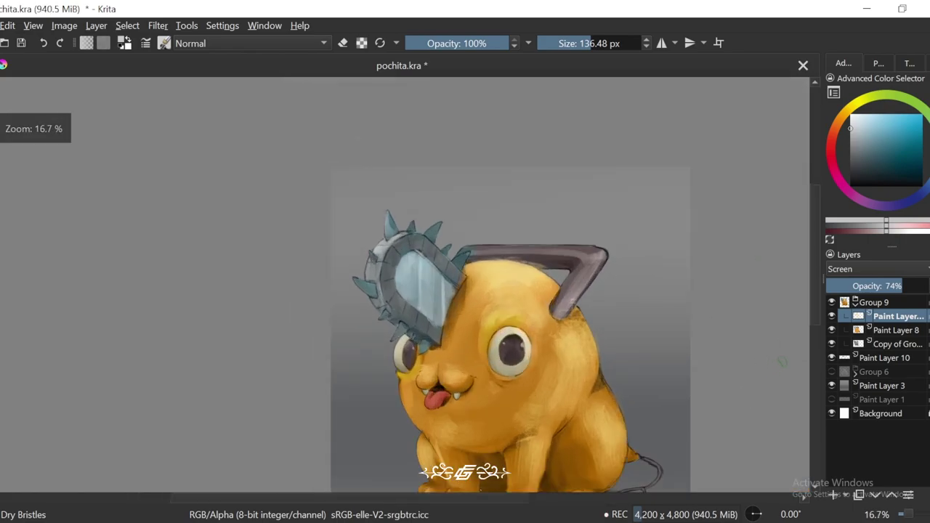
pyautogui.scroll(1, 635, 241)
pyautogui.scroll(1, 635, 241)
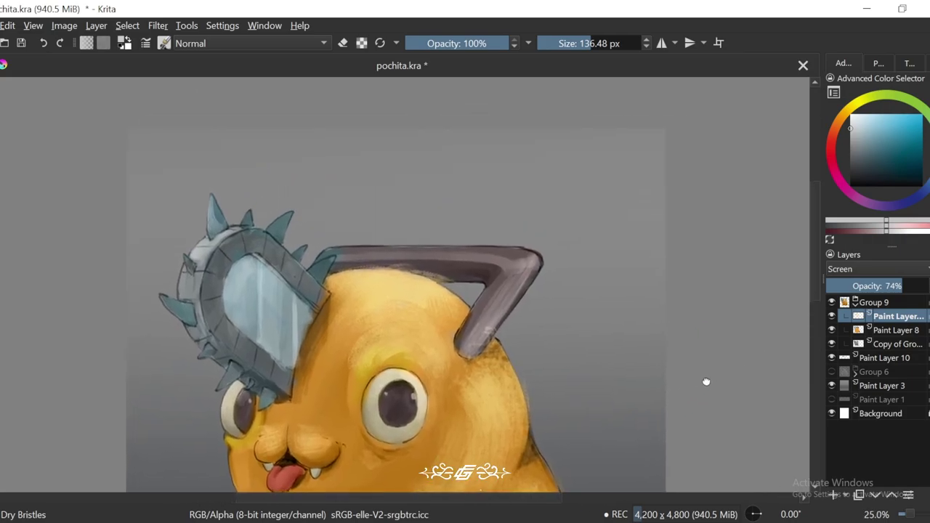
pyautogui.press('4')
pyautogui.scroll(-1, 497, 198)
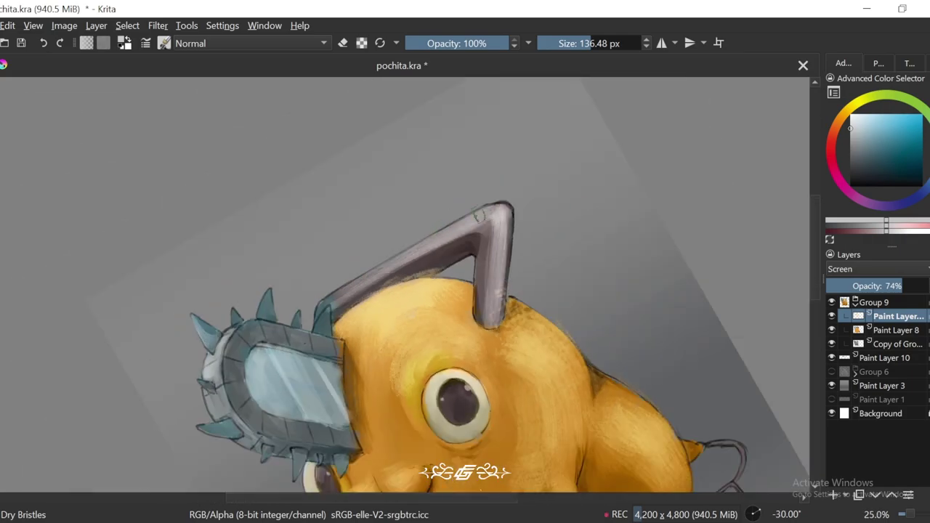
pyautogui.scroll(-2, 704, 213)
pyautogui.press('5')
pyautogui.scroll(2, 601, 344)
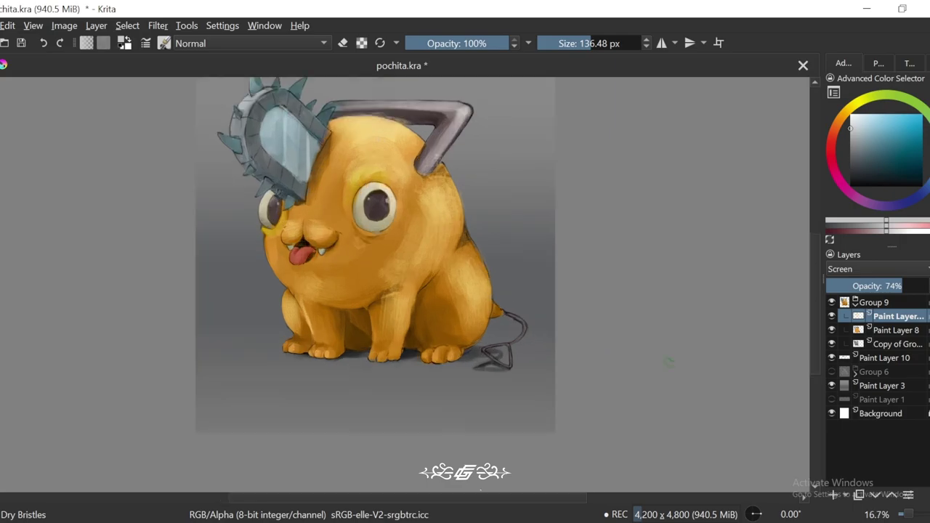
pyautogui.click(888, 331)
# Step: Select Paint Layer 11, sample the body yellow and set the brush to about 285 px
pyautogui.click(888, 316)
pyautogui.scroll(1, 614, 185)
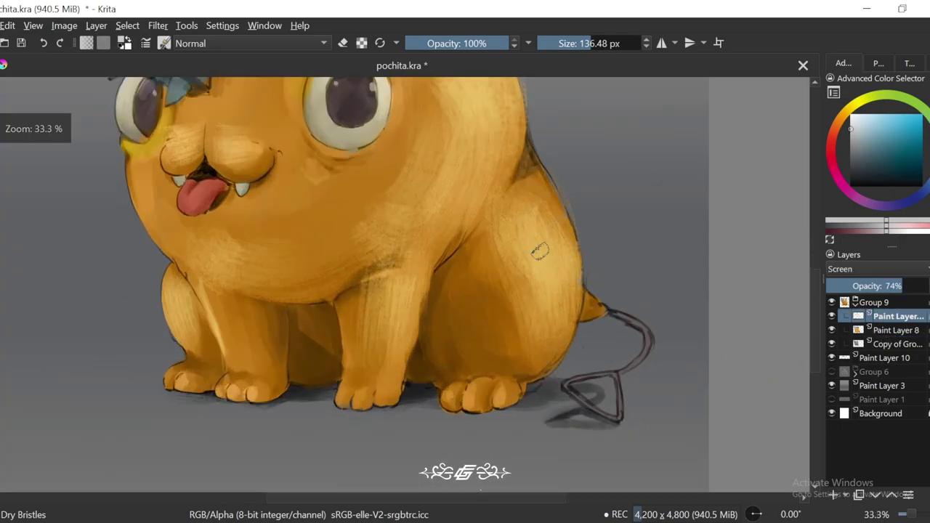
pyautogui.press(']')
pyautogui.keyDown('ctrl'); pyautogui.click(558, 267); pyautogui.keyUp('ctrl')
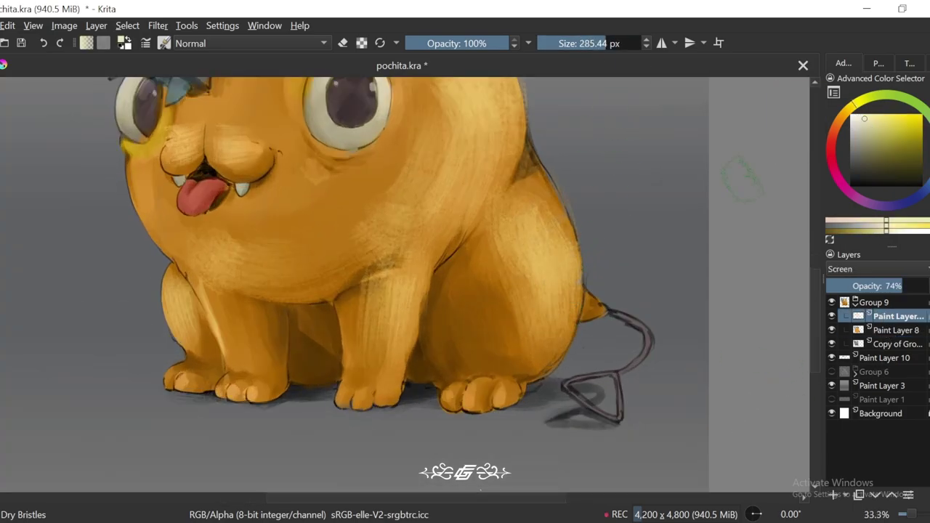
pyautogui.press('-')
# Step: Add a new empty Paint Layer 12 near Group 9
pyautogui.scroll(-2, 519, 270)
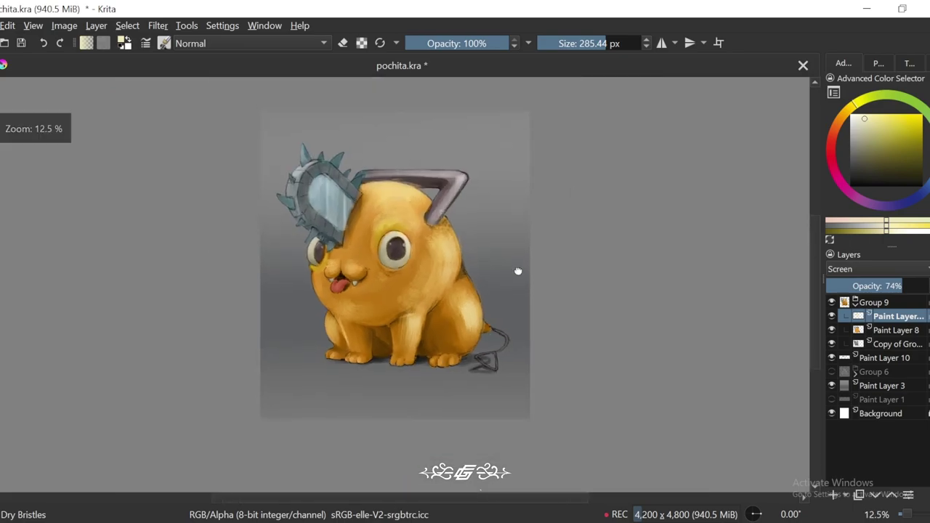
pyautogui.scroll(2, 519, 269)
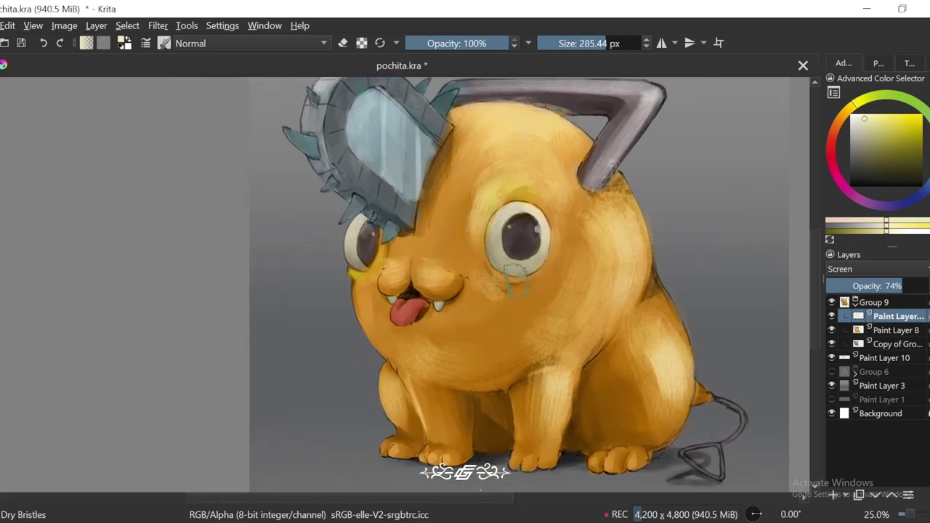
pyautogui.scroll(-1, 422, 254)
pyautogui.scroll(1, 408, 121)
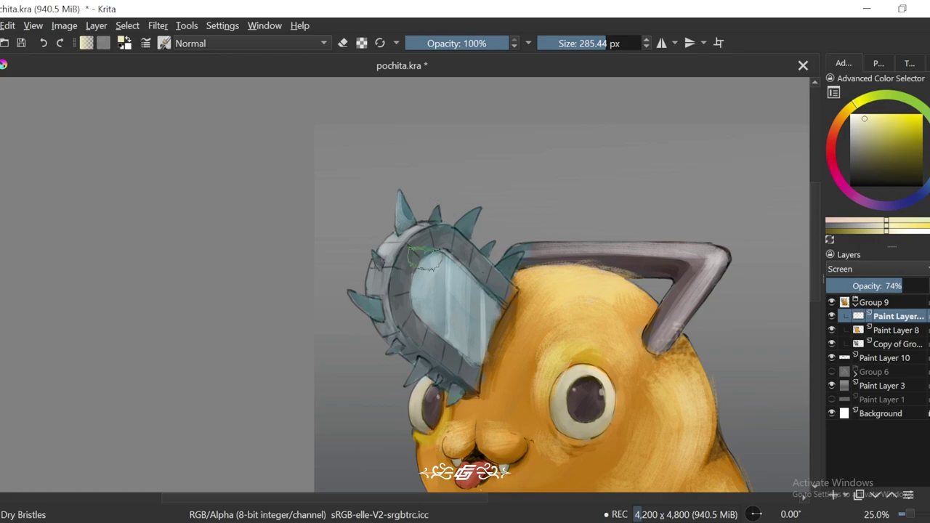
pyautogui.scroll(-2, 398, 282)
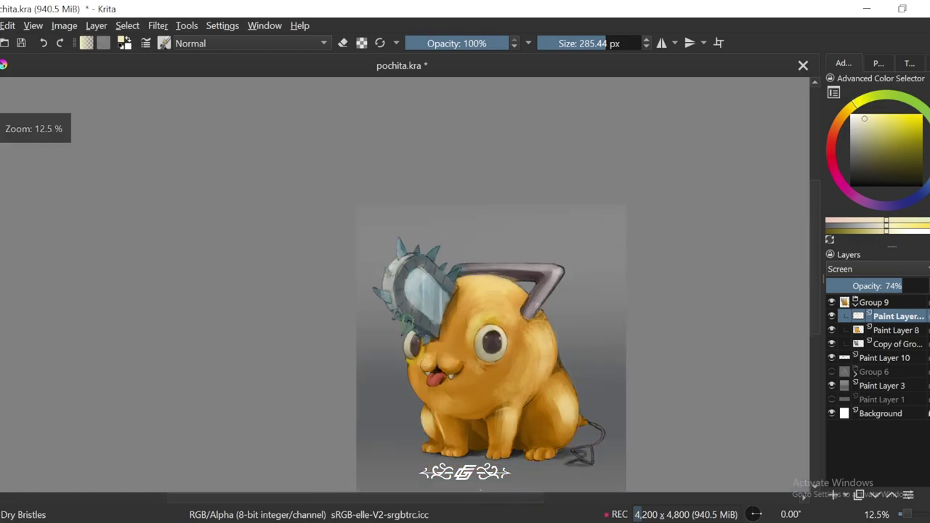
pyautogui.moveTo(695, 419); pyautogui.dragTo(662, 422)
pyautogui.scroll(3, 654, 410)
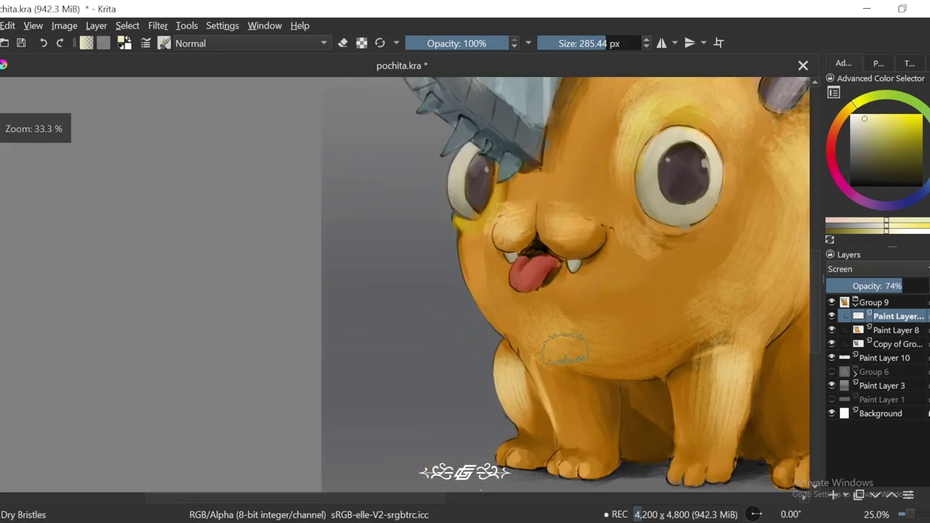
pyautogui.scroll(-2, 634, 398)
pyautogui.click(834, 495)
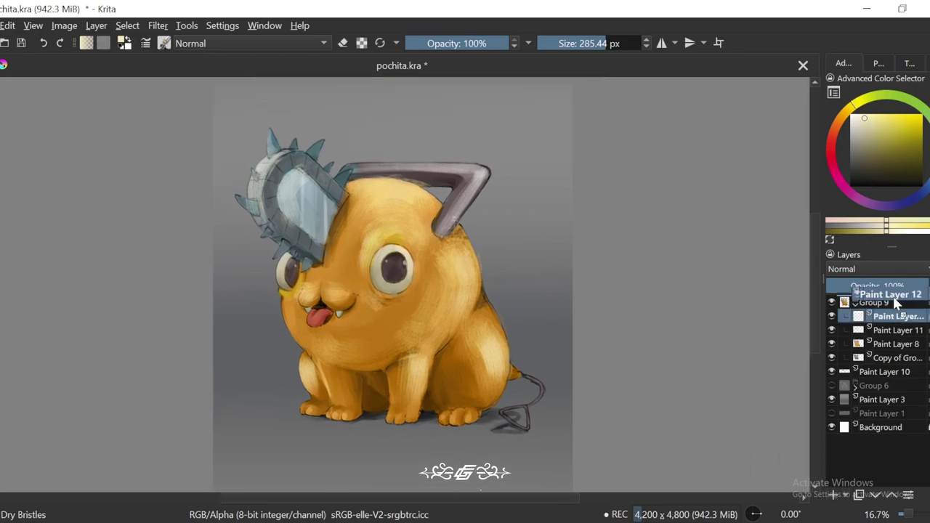
# Step: Move Paint Layer 12 to the top above Group 9 and sample dark tones from the front eye
pyautogui.moveTo(896, 304); pyautogui.dragTo(895, 300)
pyautogui.press('+')
pyautogui.press('+')
pyautogui.press('+')
pyautogui.press('+')
pyautogui.press('+')
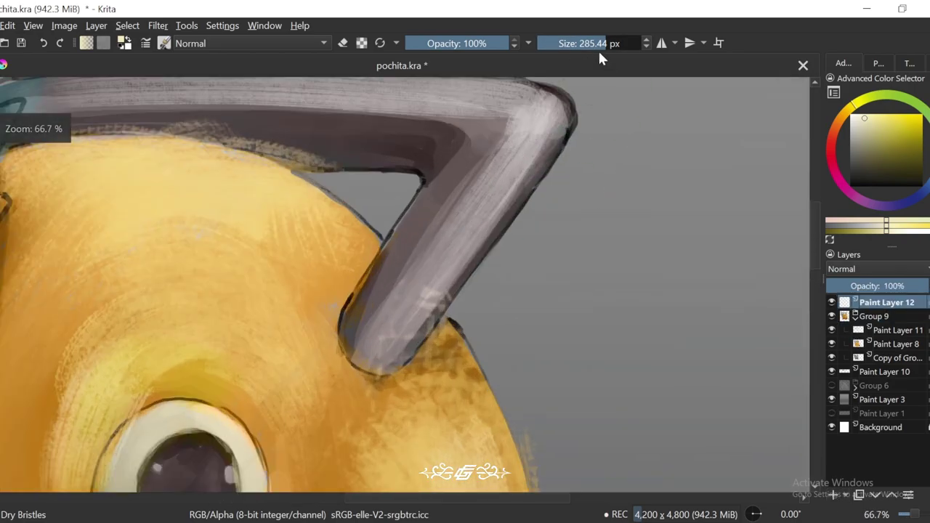
pyautogui.moveTo(598, 48); pyautogui.dragTo(574, 45)
pyautogui.moveTo(544, 146)
pyautogui.mouseDown()
pyautogui.moveTo(535, 185)
pyautogui.moveTo(570, 180)
pyautogui.moveTo(734, 51)
pyautogui.mouseUp()
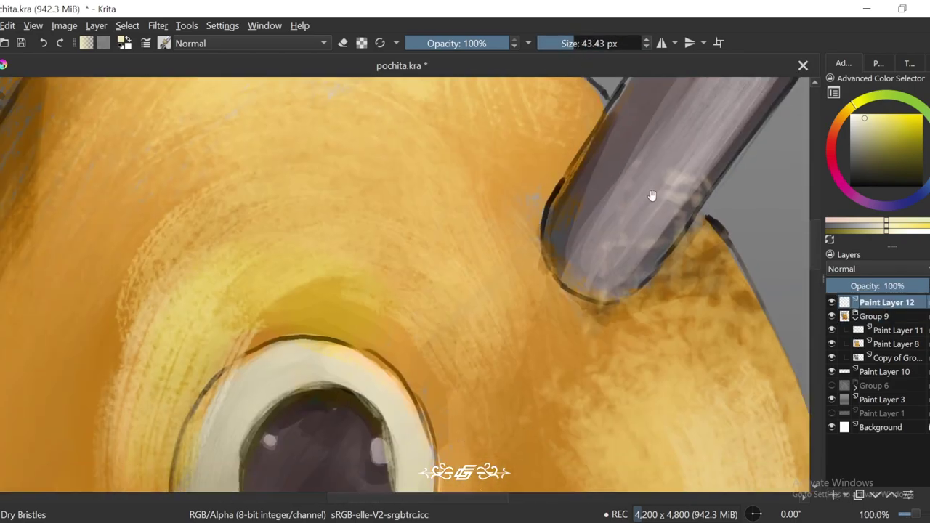
pyautogui.press('+')
pyautogui.press('[')
pyautogui.press('[')
pyautogui.press('[')
pyautogui.keyDown('ctrl'); pyautogui.click(482, 226); pyautogui.keyUp('ctrl')
pyautogui.keyDown('ctrl'); pyautogui.click(442, 267); pyautogui.keyUp('ctrl')
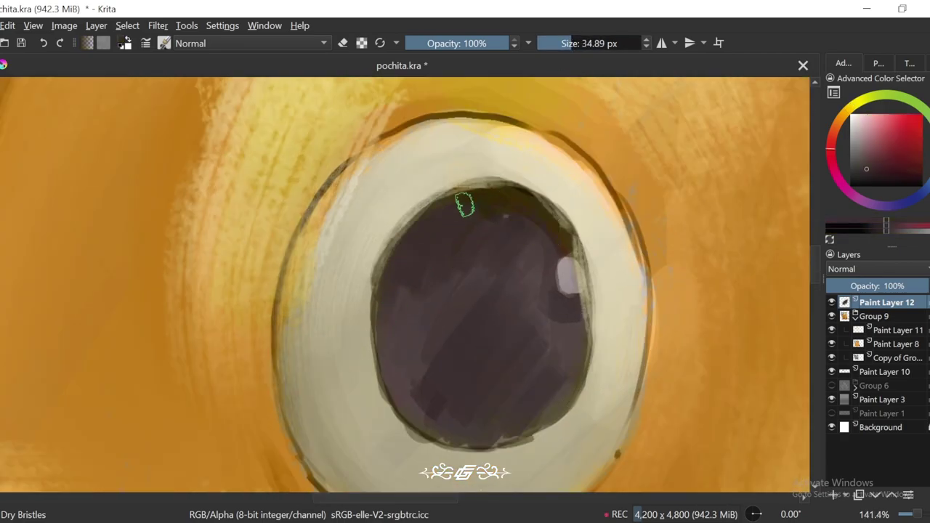
pyautogui.keyDown('ctrl'); pyautogui.click(543, 234); pyautogui.keyUp('ctrl')
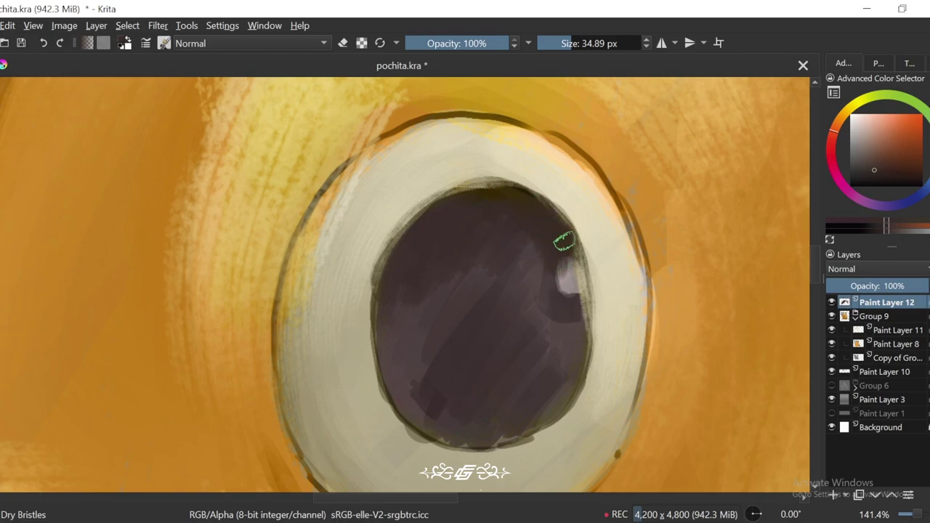
# Step: Darken the pupil's centre and upper edge to a deep brown with a 94 px brush
pyautogui.press('4')
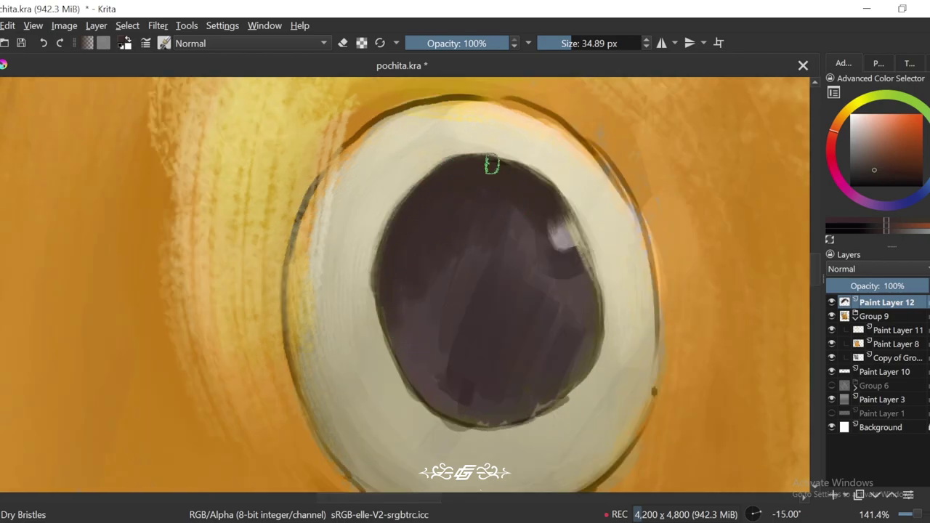
pyautogui.press('5')
pyautogui.press('-')
pyautogui.press('-')
pyautogui.press('-')
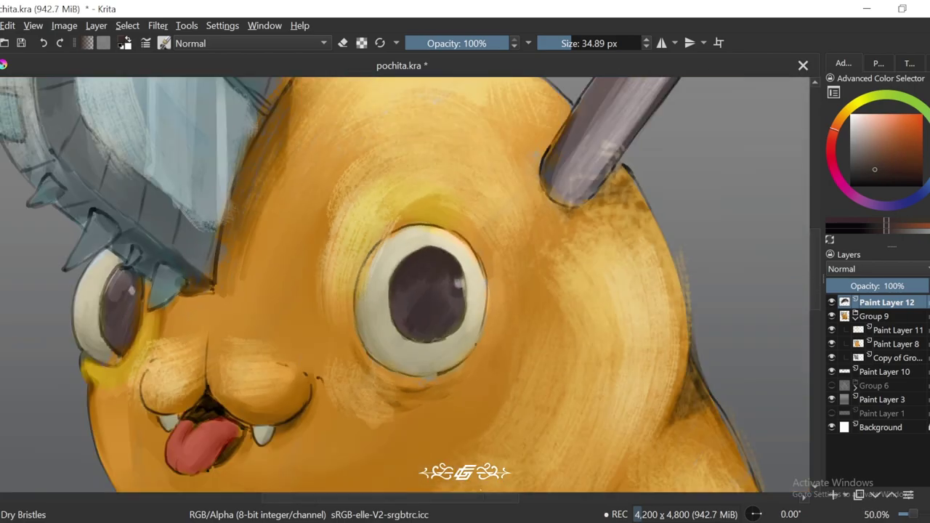
pyautogui.press('+')
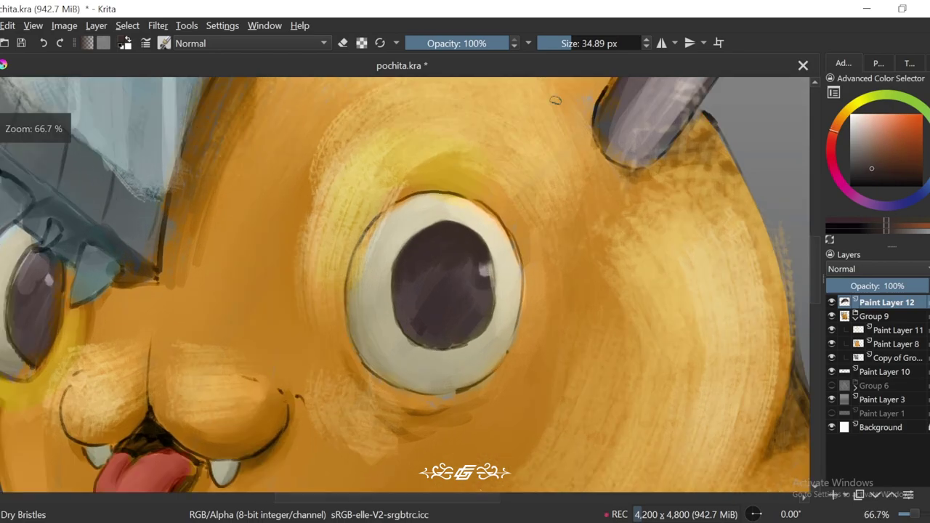
pyautogui.press(']')
pyautogui.press(']')
pyautogui.press(']')
pyautogui.press(']')
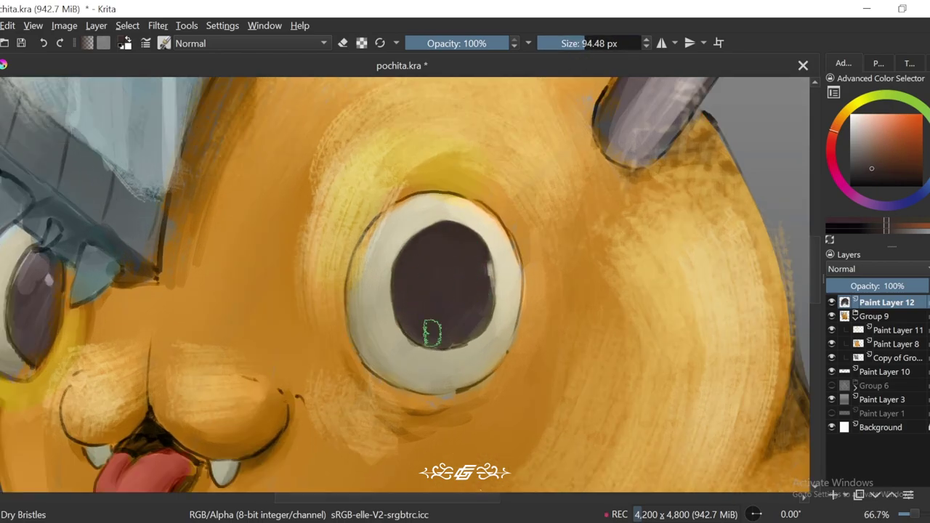
pyautogui.keyDown('ctrl'); pyautogui.click(482, 309); pyautogui.keyUp('ctrl')
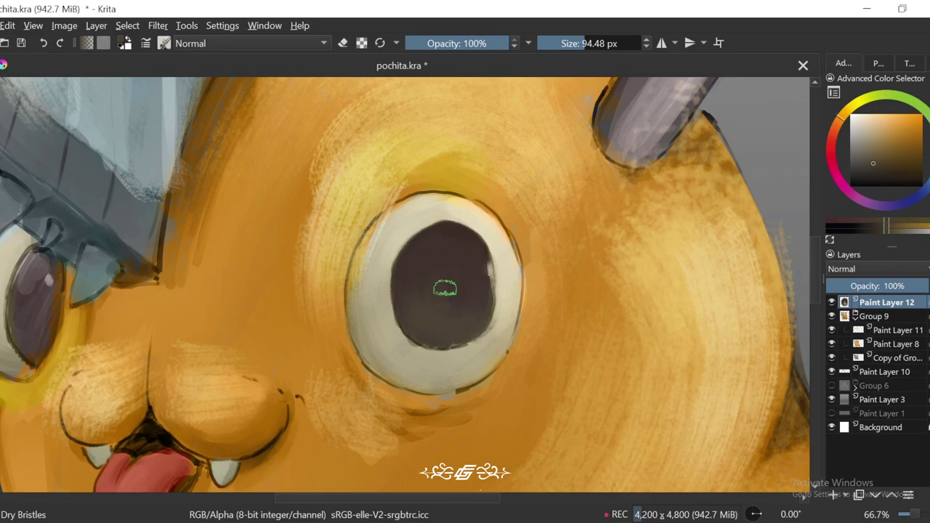
pyautogui.press('6')
pyautogui.press('1')
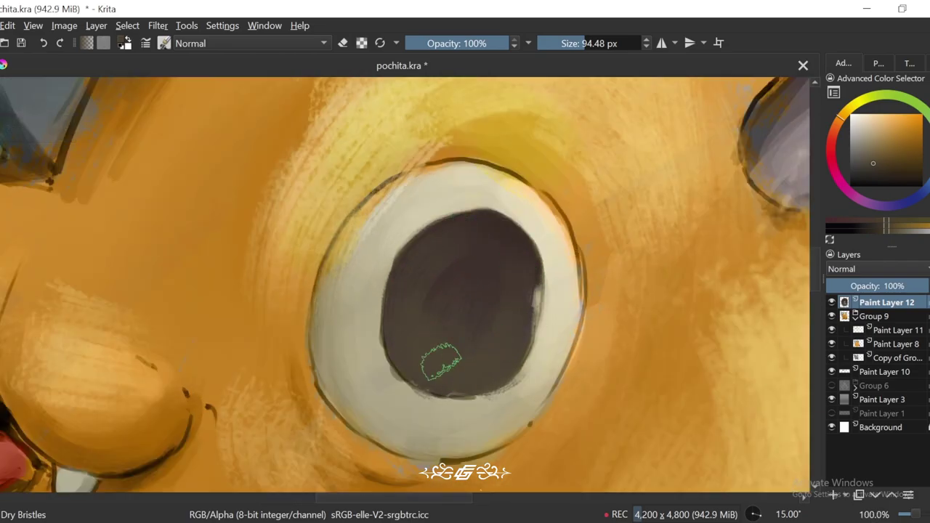
pyautogui.keyDown('ctrl'); pyautogui.click(508, 218); pyautogui.keyUp('ctrl')
# Step: Darken the lower and left parts of the pupil with a dark red-brown tone
pyautogui.press('5')
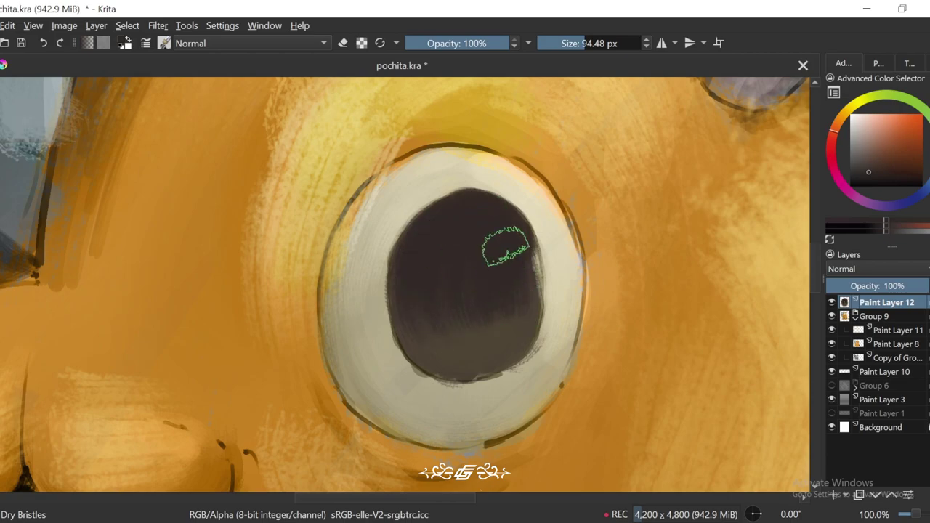
pyautogui.press('6')
pyautogui.press('1')
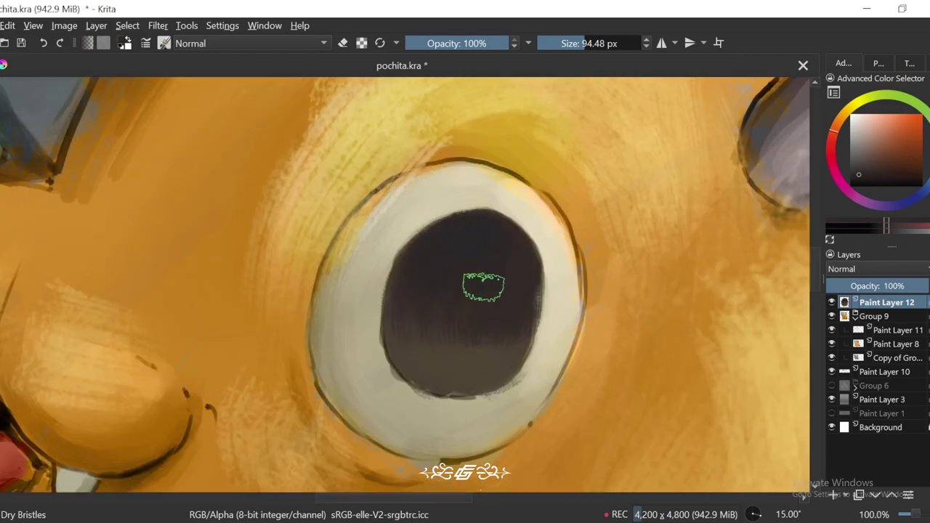
pyautogui.keyDown('ctrl'); pyautogui.click(483, 287); pyautogui.keyUp('ctrl')
pyautogui.keyDown('ctrl'); pyautogui.click(490, 307); pyautogui.keyUp('ctrl')
pyautogui.keyDown('ctrl'); pyautogui.click(416, 308); pyautogui.keyUp('ctrl')
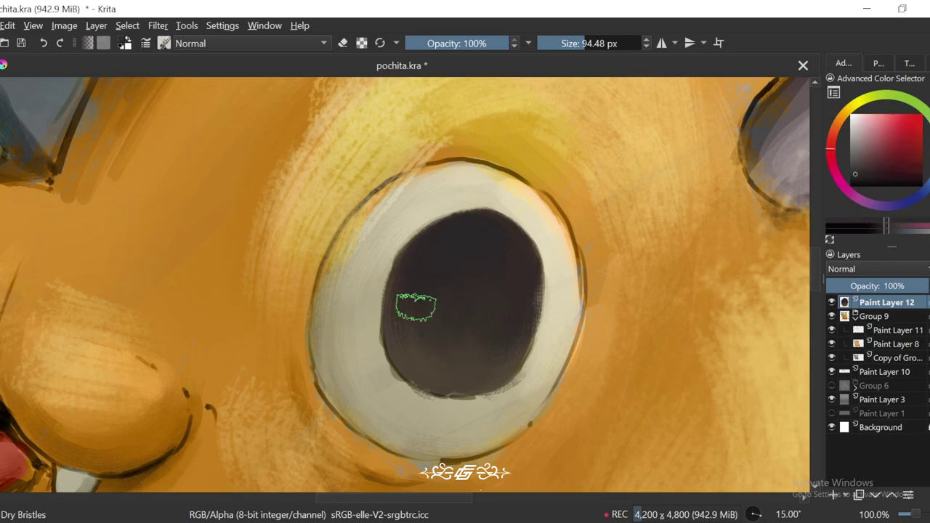
pyautogui.scroll(-5, 406, 307)
pyautogui.press('5')
pyautogui.scroll(7, 623, 357)
# Step: Shrink the brush to about 24 px and pick light cream and dark brown from the eye
pyautogui.press('[')
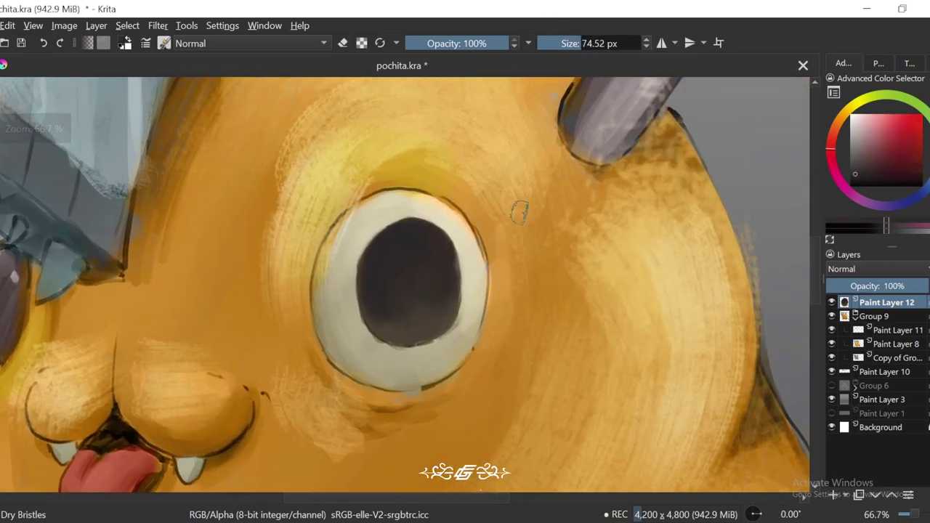
pyautogui.click(567, 50)
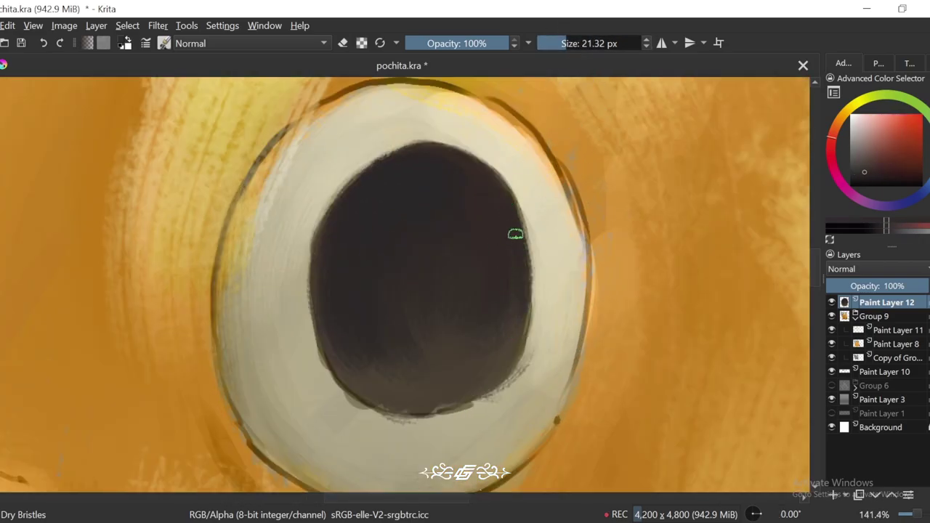
pyautogui.moveTo(515, 234); pyautogui.dragTo(545, 269)
pyautogui.keyDown('ctrl'); pyautogui.click(405, 187); pyautogui.keyUp('ctrl')
pyautogui.press('6')
pyautogui.press('6')
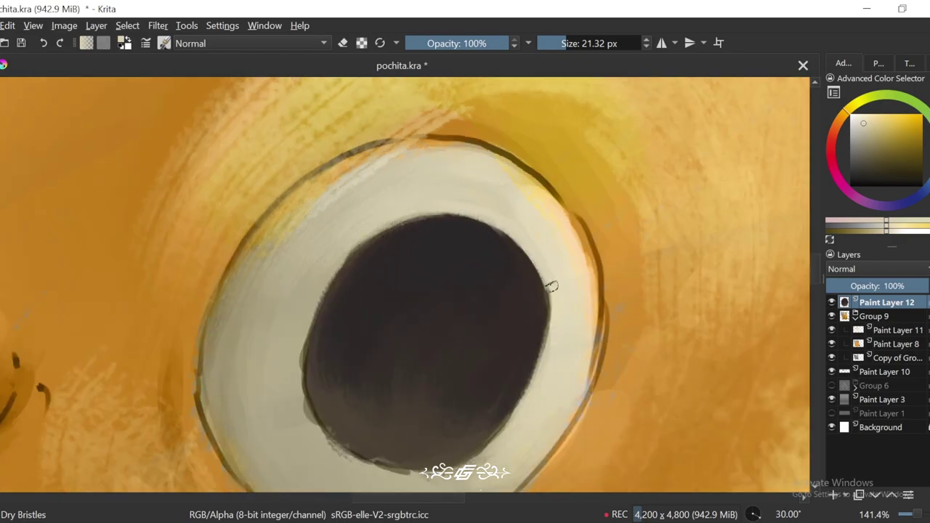
pyautogui.press('4')
pyautogui.press('4')
pyautogui.press('4')
pyautogui.press('4')
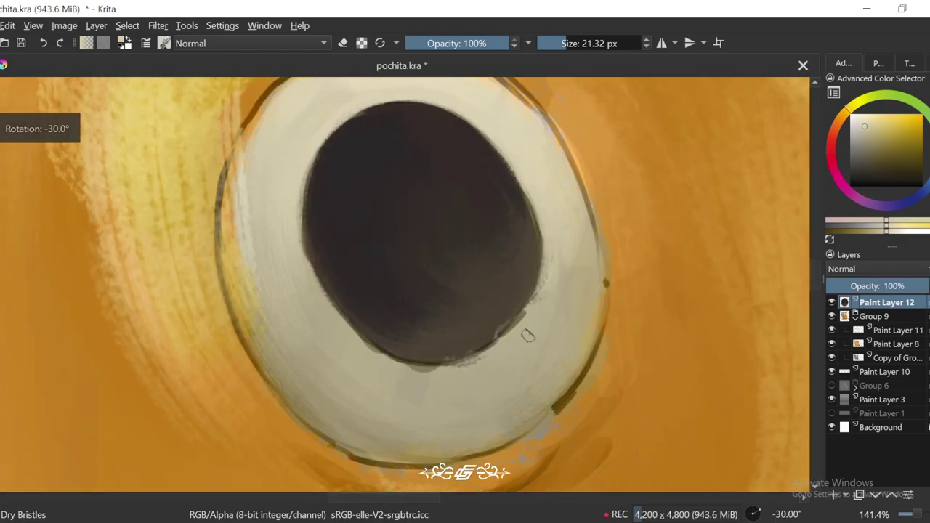
pyautogui.keyDown('ctrl'); pyautogui.click(534, 227); pyautogui.keyUp('ctrl')
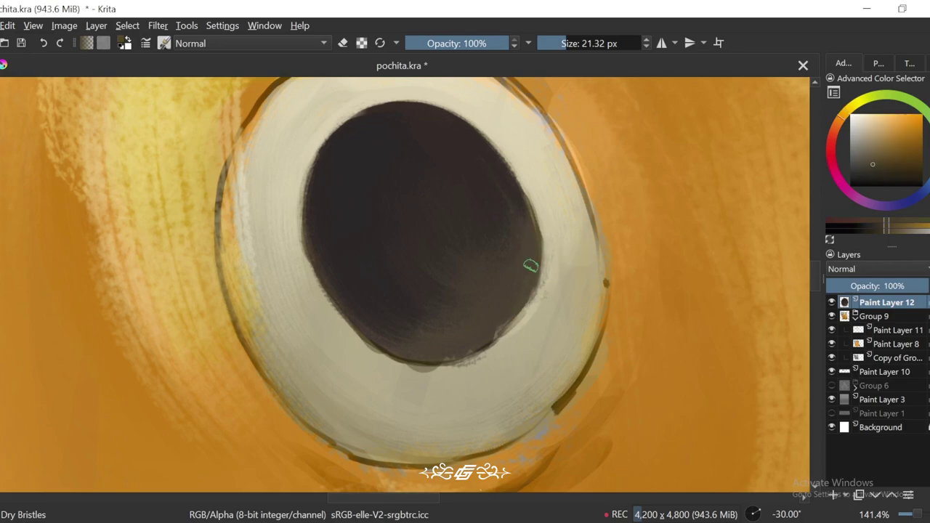
# Step: Sample painting colours around the eye, settling on the eye-white cream
pyautogui.press('4')
pyautogui.press('4')
pyautogui.press('4')
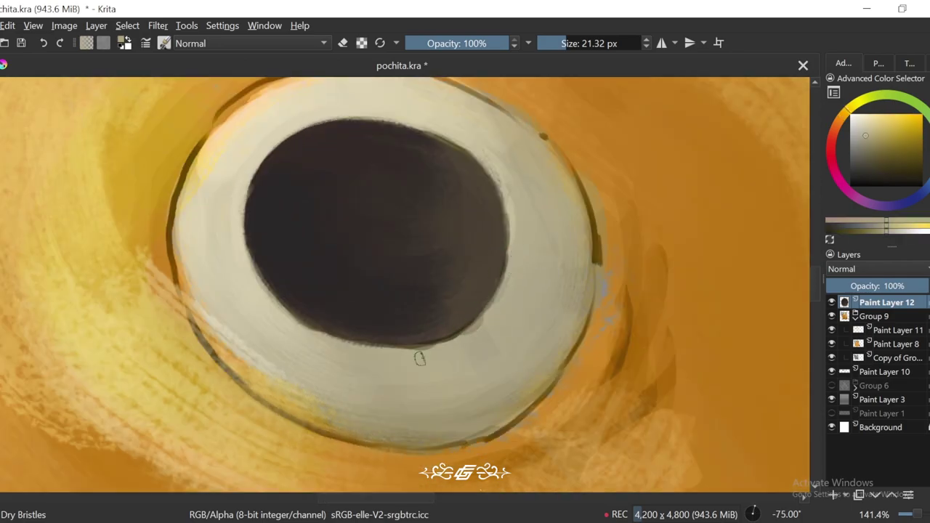
pyautogui.press('-')
pyautogui.press('-')
pyautogui.press('6')
pyautogui.press('6')
pyautogui.press('6')
pyautogui.press('6')
pyautogui.press('-')
pyautogui.scroll(2, 364, 157)
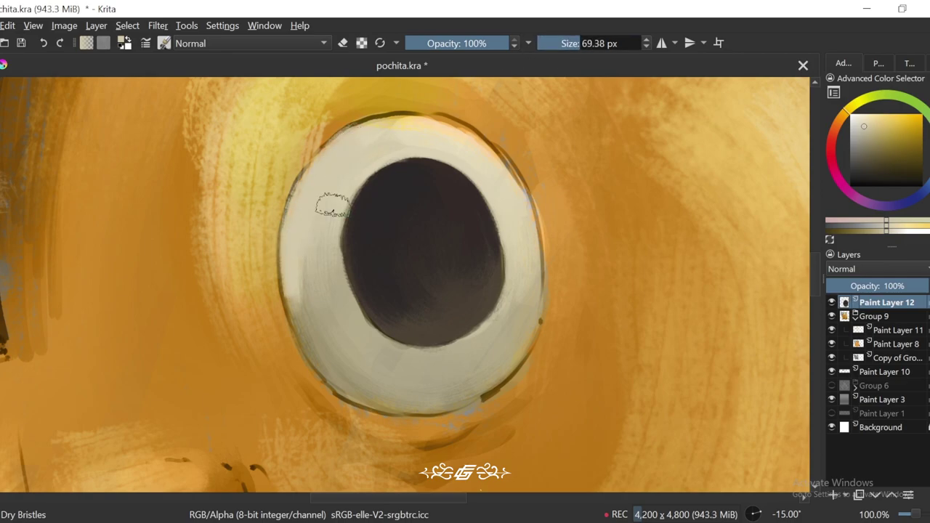
pyautogui.keyDown('ctrl'); pyautogui.click(336, 336); pyautogui.keyUp('ctrl')
pyautogui.press('6')
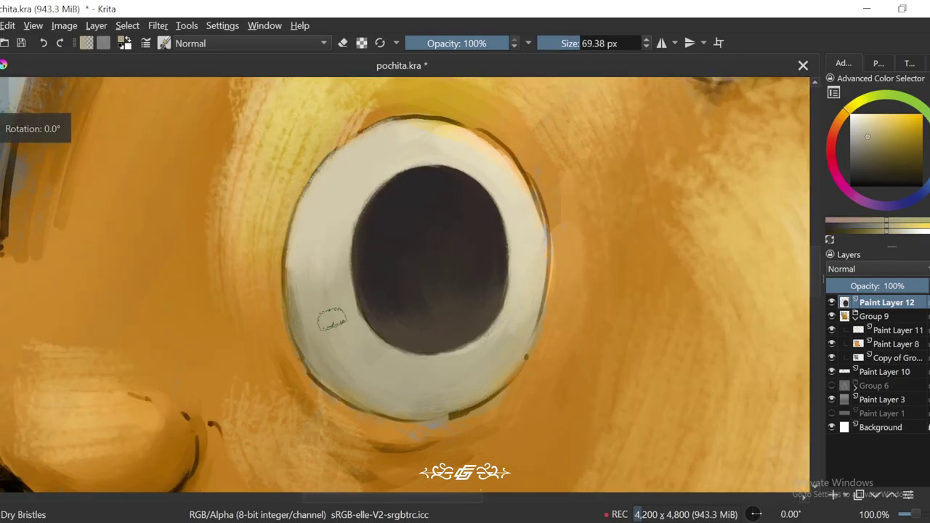
pyautogui.keyDown('ctrl'); pyautogui.click(311, 339); pyautogui.keyUp('ctrl')
pyautogui.press('-')
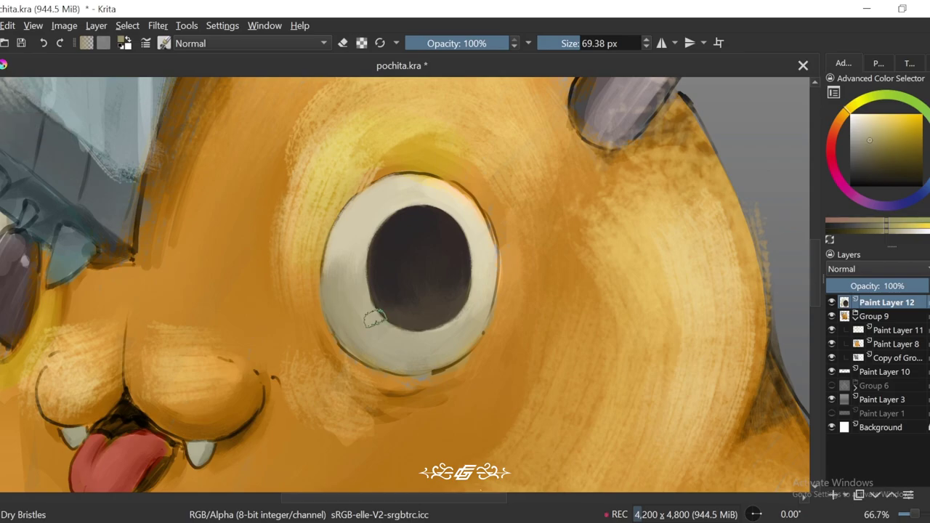
pyautogui.press('4')
pyautogui.press('+')
pyautogui.press('+')
pyautogui.keyDown('ctrl'); pyautogui.click(492, 93); pyautogui.keyUp('ctrl')
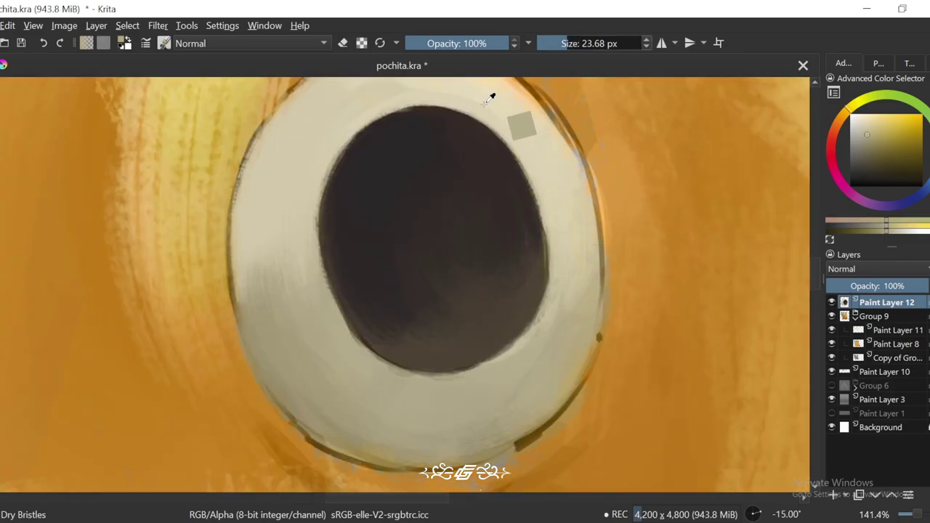
# Step: Repaint the right eye white a smooth cream with a larger brush
pyautogui.press('6')
pyautogui.press('6')
pyautogui.press('6')
pyautogui.press('4')
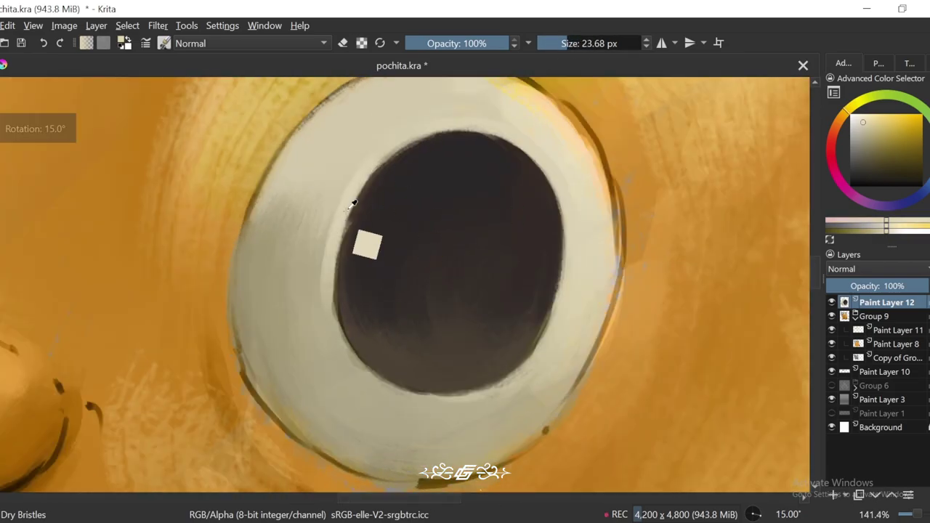
pyautogui.press('4')
pyautogui.press('4')
pyautogui.press('4')
pyautogui.press('4')
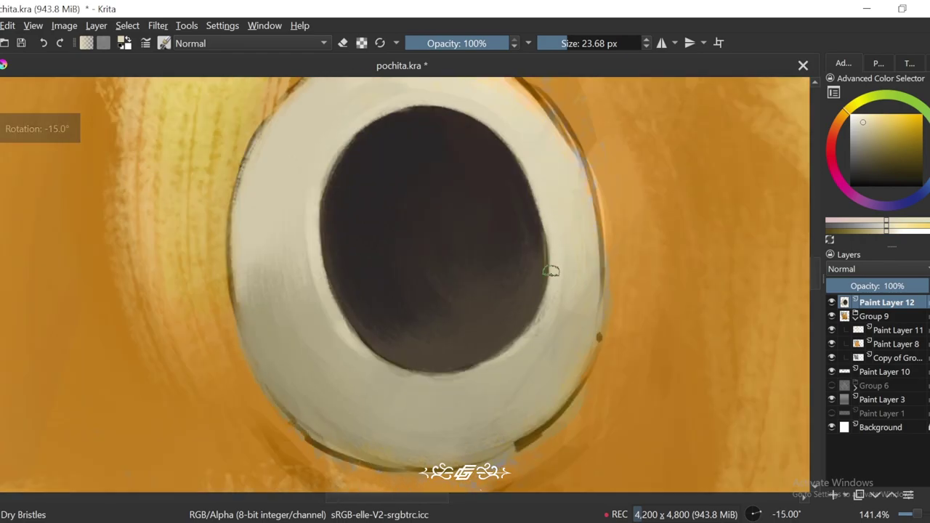
pyautogui.press('-')
pyautogui.press('-')
pyautogui.press('-')
pyautogui.press('-')
pyautogui.press('+')
pyautogui.press('+')
pyautogui.press('+')
pyautogui.press('+')
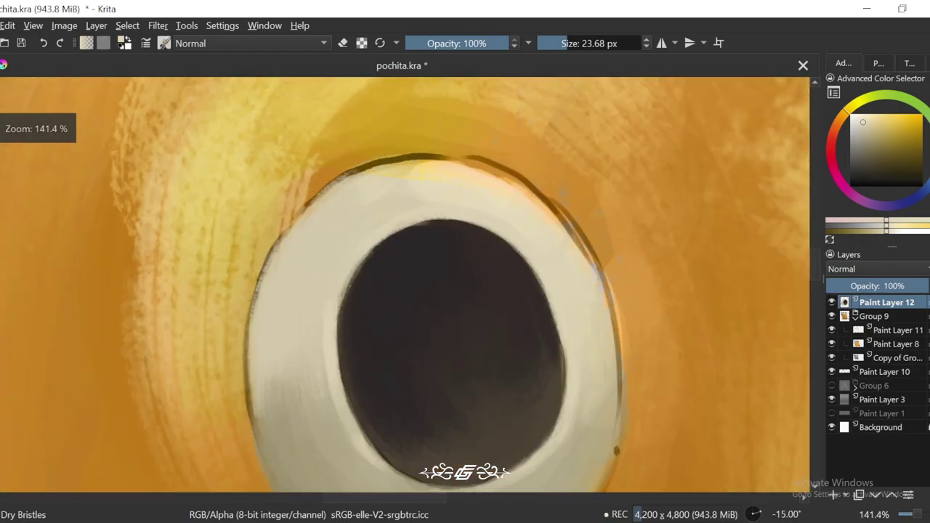
pyautogui.press('4')
pyautogui.press('5')
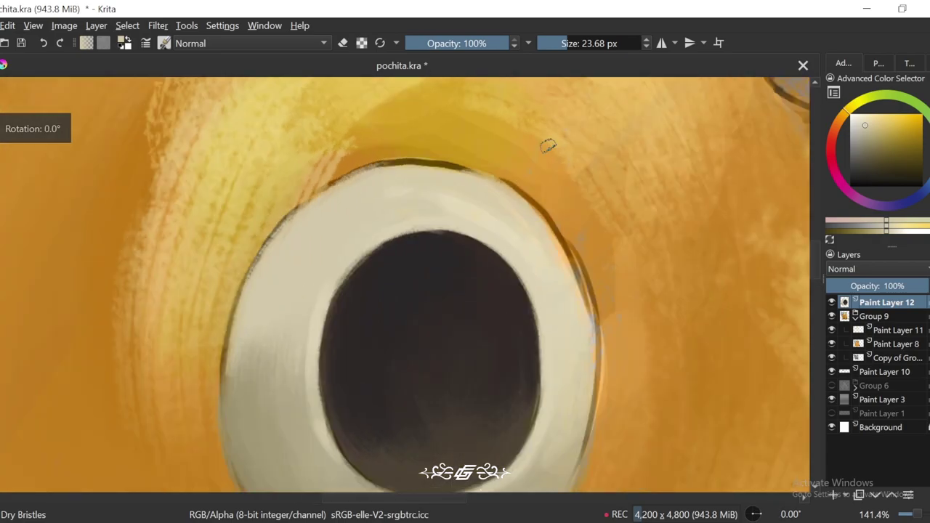
pyautogui.press('-')
pyautogui.press('-')
pyautogui.press('-')
pyautogui.press('-')
pyautogui.press('-')
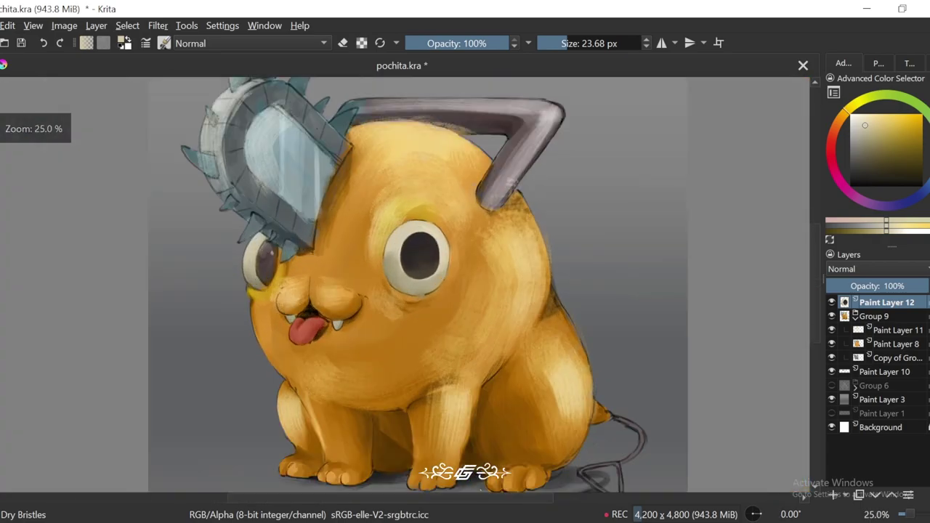
pyautogui.press('+')
pyautogui.press('+')
pyautogui.press('+')
pyautogui.press('+')
pyautogui.press('+')
pyautogui.press('4')
pyautogui.click(864, 147)
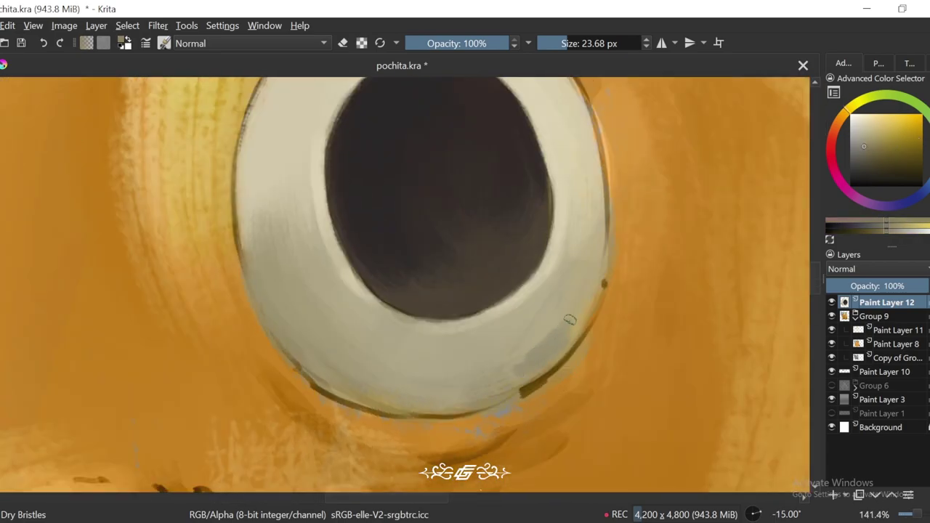
pyautogui.keyDown('ctrl'); pyautogui.click(578, 278); pyautogui.keyUp('ctrl')
pyautogui.press(']')
# Step: Add soft light-grey shading along the eye white's lower rim, using sampled orange and grey tones
pyautogui.press('4')
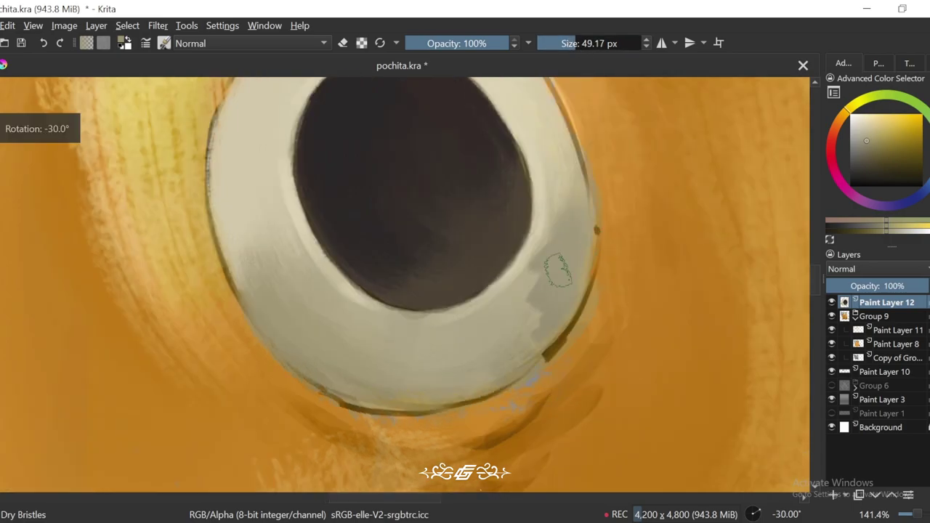
pyautogui.press('-')
pyautogui.press('-')
pyautogui.press('6')
pyautogui.press('6')
pyautogui.press('6')
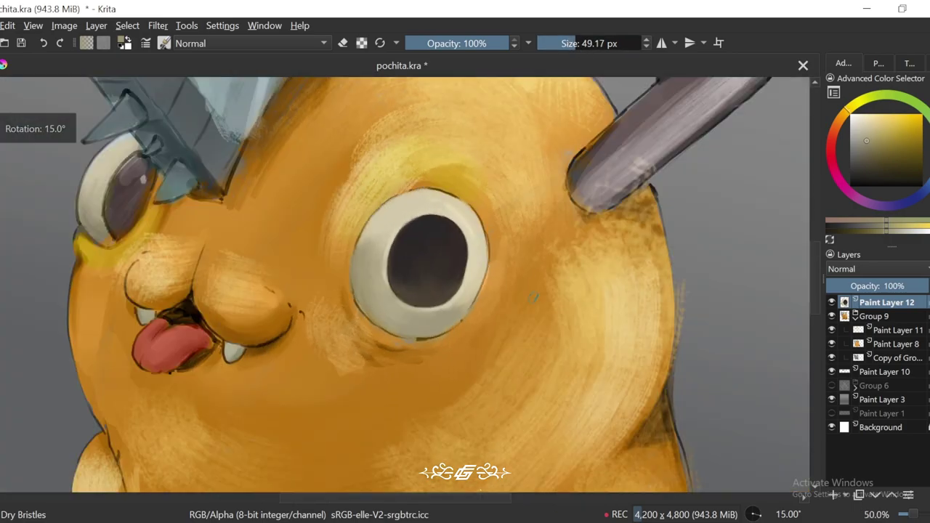
pyautogui.press('1')
pyautogui.keyDown('ctrl'); pyautogui.click(317, 336); pyautogui.keyUp('ctrl')
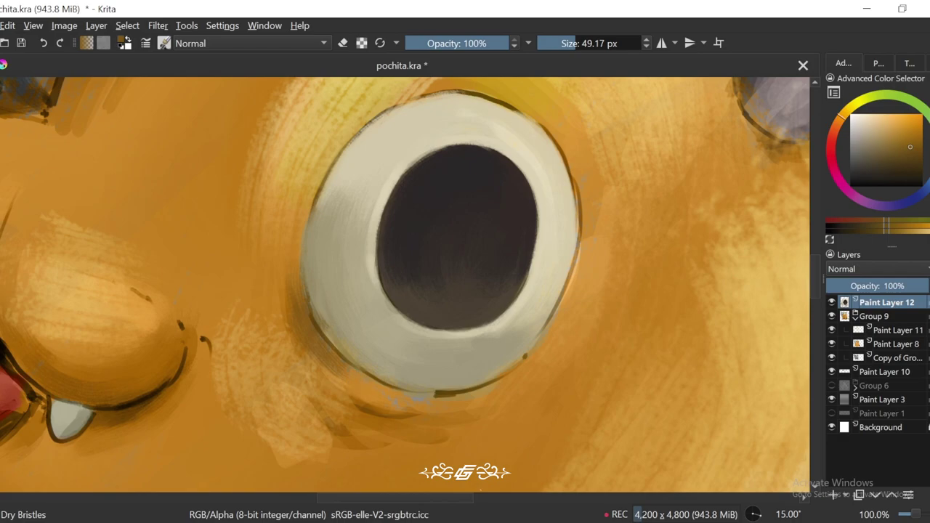
pyautogui.keyDown('ctrl'); pyautogui.click(291, 312); pyautogui.keyUp('ctrl')
pyautogui.press('4')
pyautogui.press('-')
pyautogui.press('-')
pyautogui.press('1')
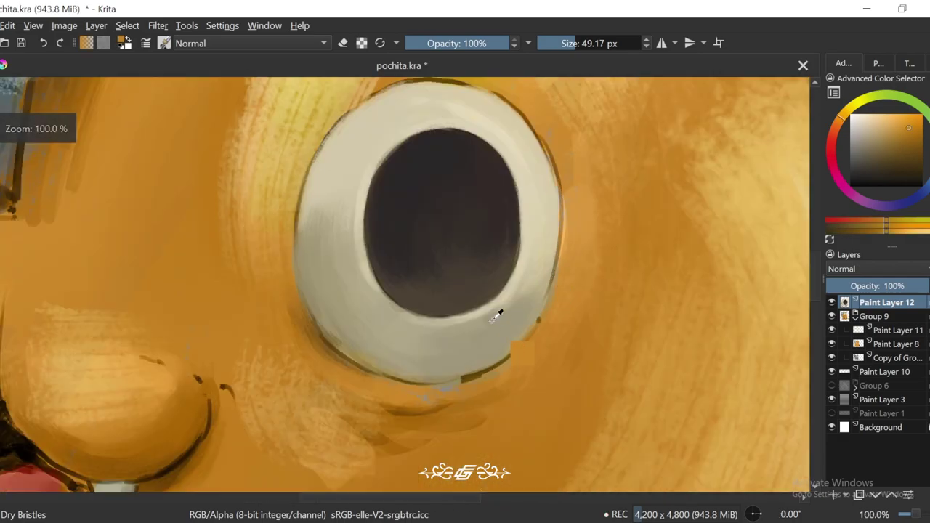
pyautogui.press('4')
pyautogui.keyDown('ctrl'); pyautogui.click(520, 308); pyautogui.keyUp('ctrl')
pyautogui.press('4')
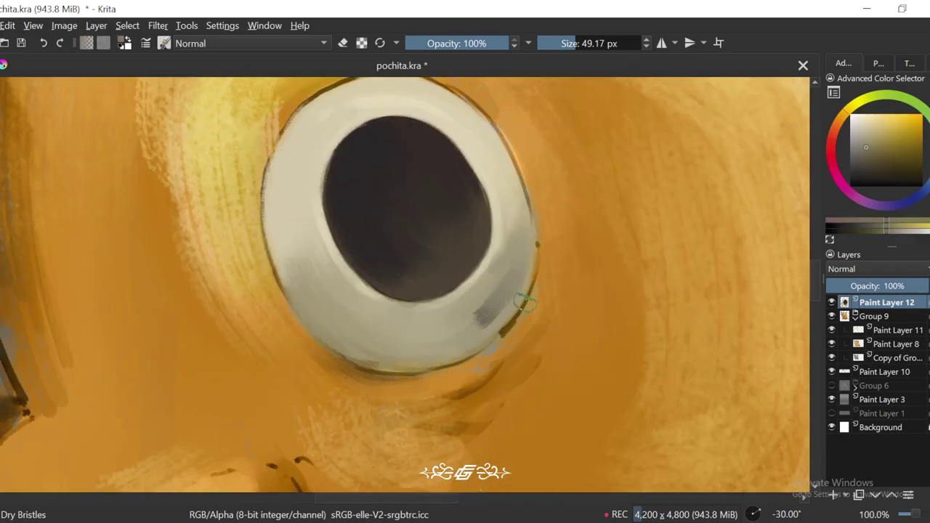
pyautogui.press('4')
pyautogui.press('4')
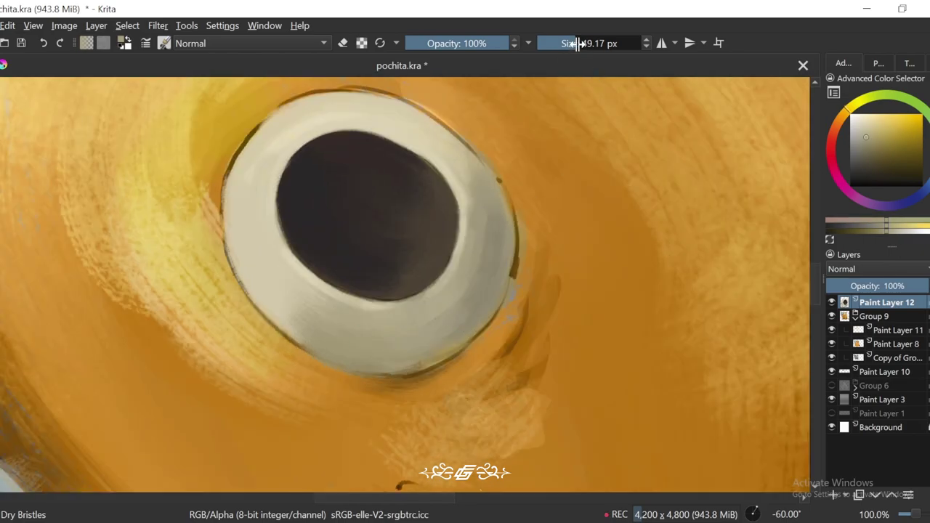
pyautogui.keyDown('ctrl'); pyautogui.click(447, 324); pyautogui.keyUp('ctrl')
# Step: Centre the view on Pochita's eye and sample adjusted eye-white tones for touch-ups
pyautogui.press('5')
pyautogui.press('-')
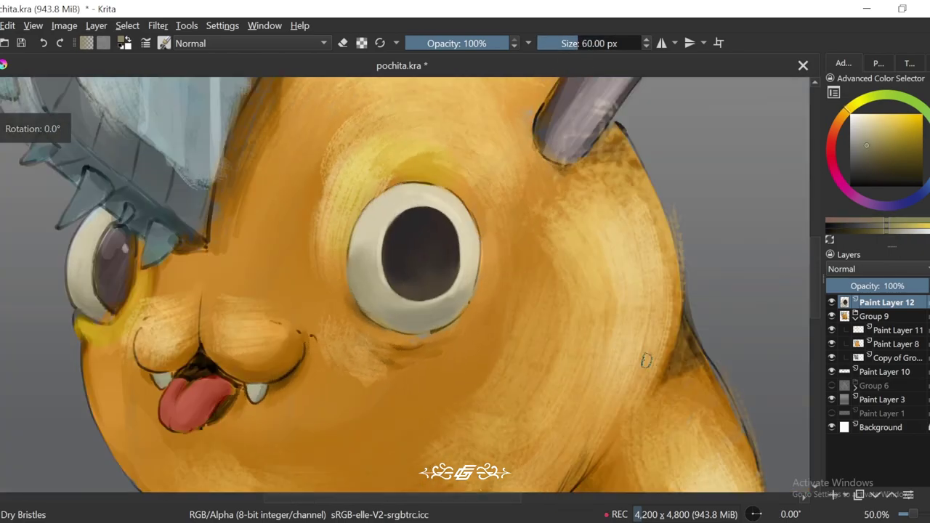
pyautogui.scroll(-2, 374, 349)
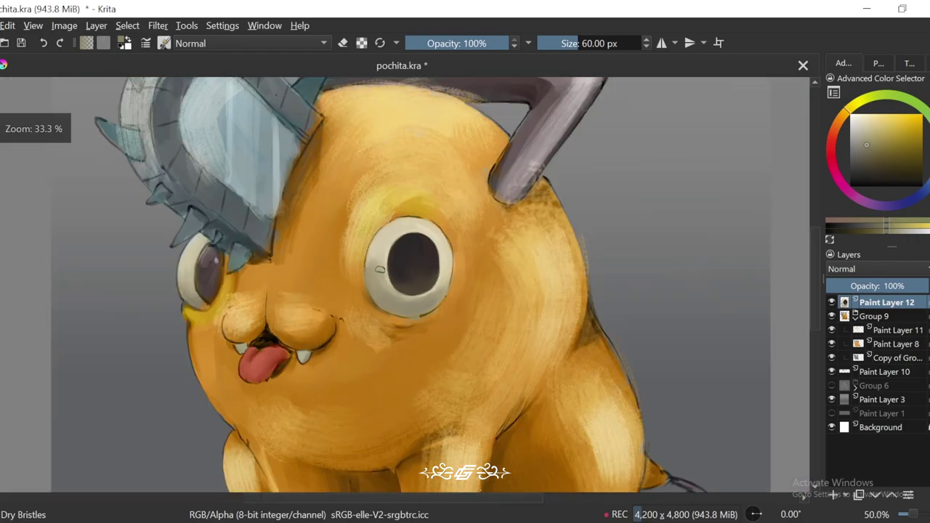
pyautogui.scroll(3, 374, 350)
pyautogui.moveTo(482, 122); pyautogui.dragTo(414, 207)
pyautogui.keyDown('ctrl'); pyautogui.click(414, 207); pyautogui.keyUp('ctrl')
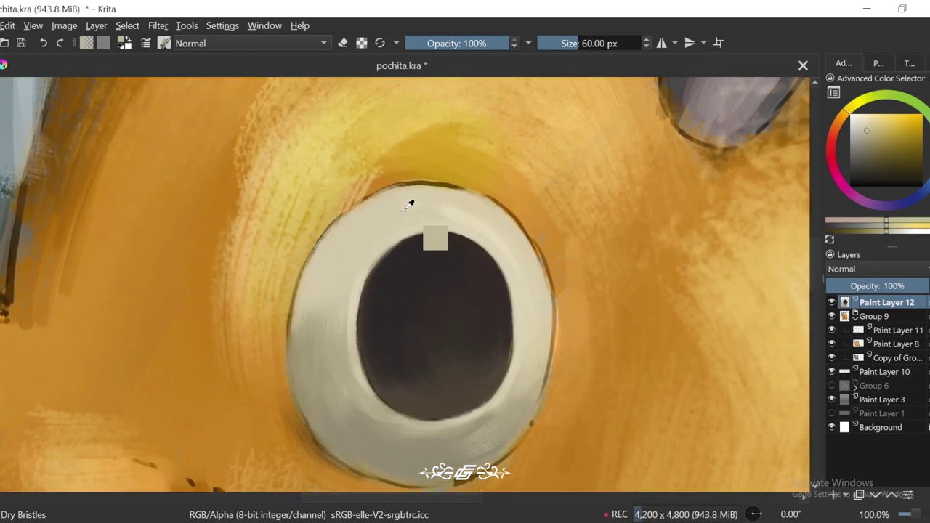
pyautogui.press('6')
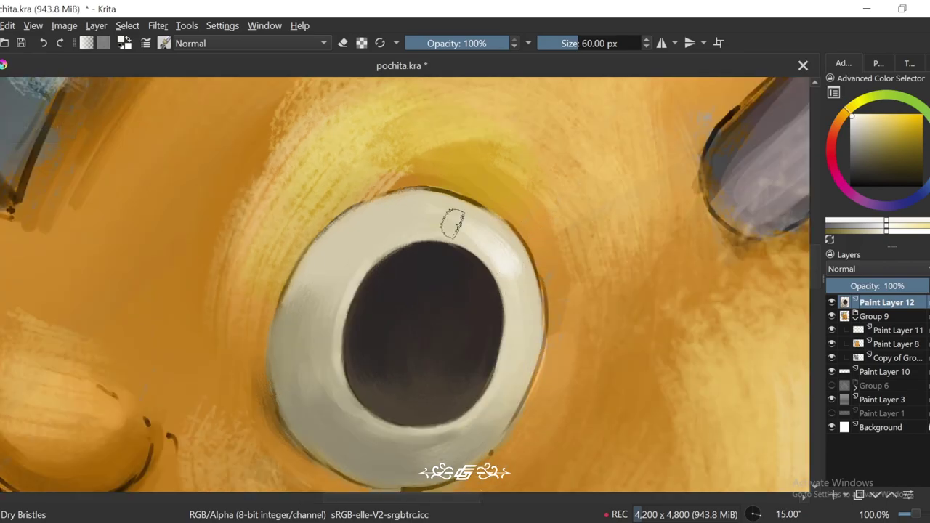
pyautogui.keyDown('ctrl'); pyautogui.click(507, 258); pyautogui.keyUp('ctrl')
pyautogui.keyDown('ctrl'); pyautogui.click(525, 317); pyautogui.keyUp('ctrl')
pyautogui.press('5')
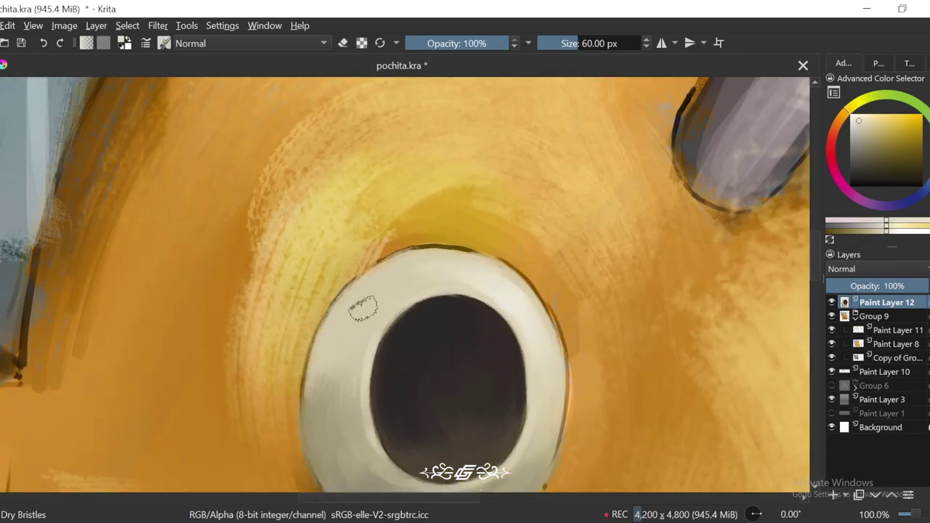
# Step: Sample saturated orange from the fur to work on the area beneath the eye
pyautogui.scroll(-4, 363, 309)
pyautogui.scroll(4, 363, 376)
pyautogui.press('4')
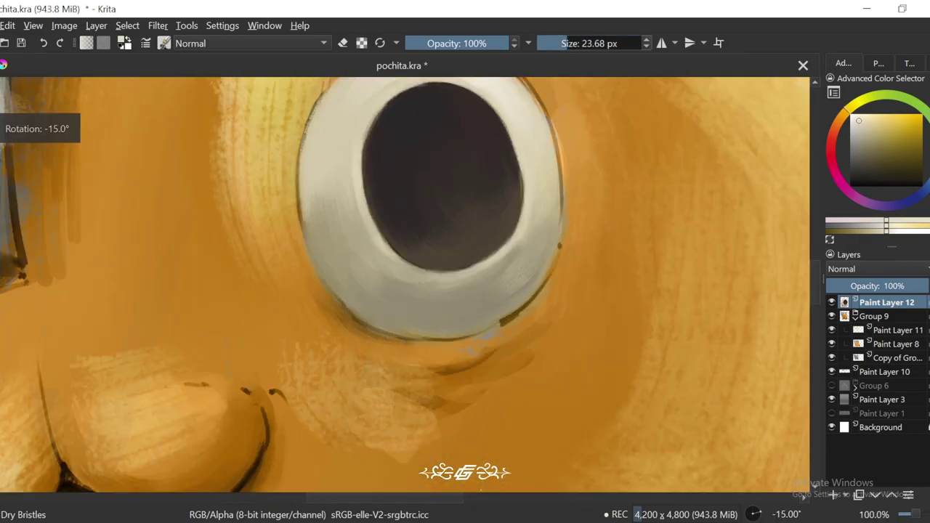
pyautogui.keyDown('ctrl'); pyautogui.click(473, 349); pyautogui.keyUp('ctrl')
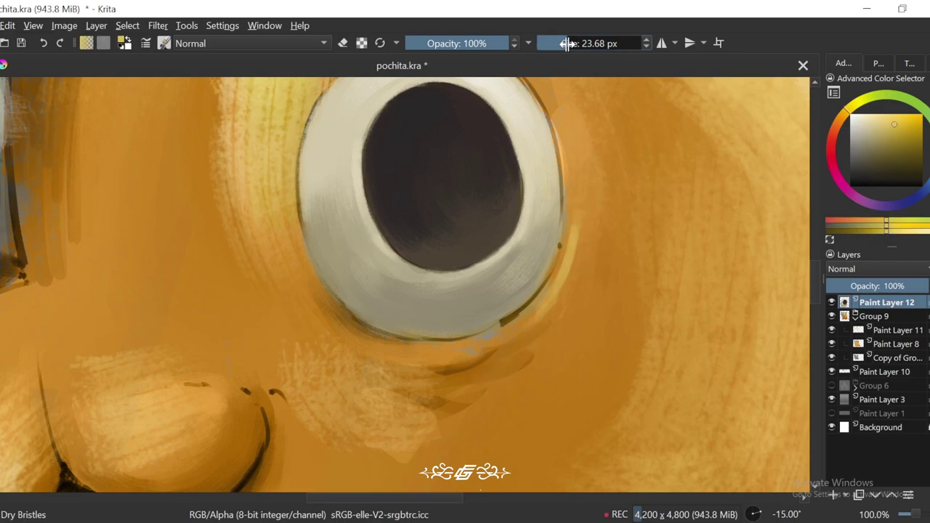
pyautogui.scroll(-3, 509, 345)
pyautogui.scroll(2, 520, 291)
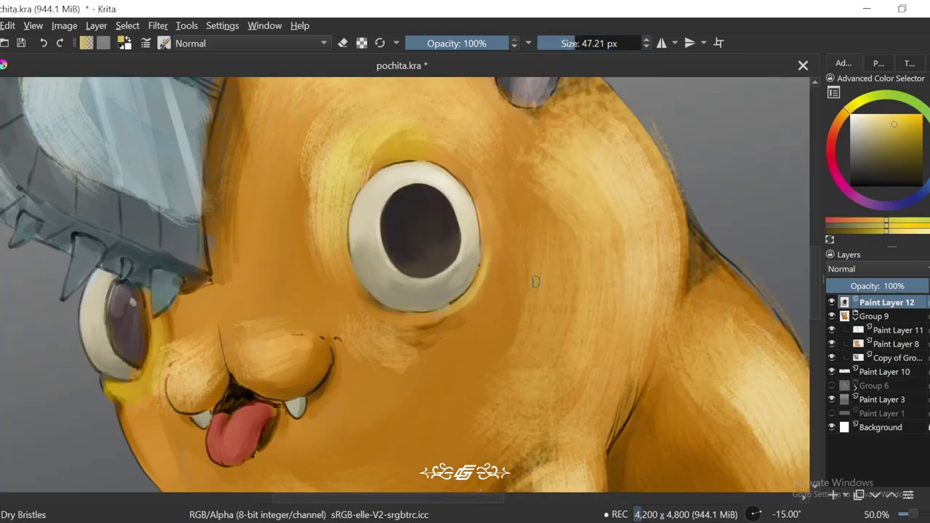
# Step: Rotate the canvas around the eye and pick another orange from the fur
pyautogui.press('5')
pyautogui.press('4')
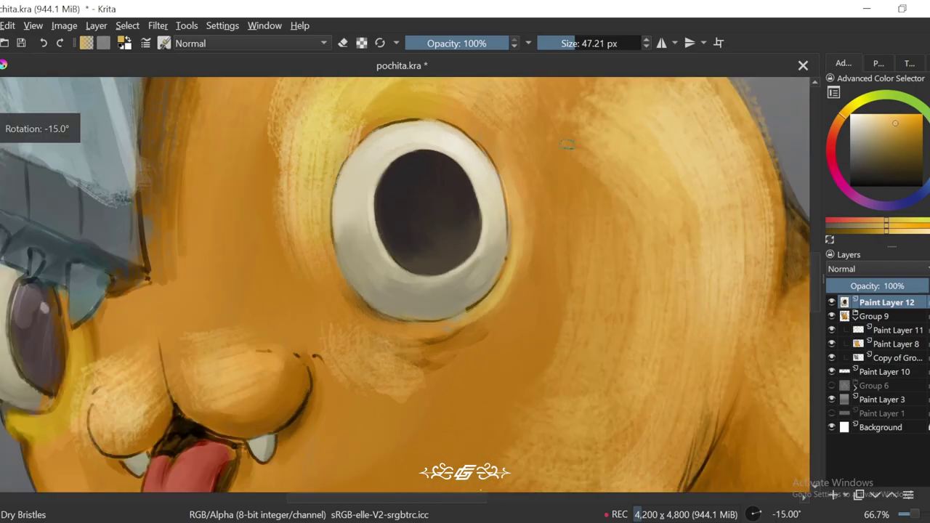
pyautogui.press('4')
pyautogui.press('4')
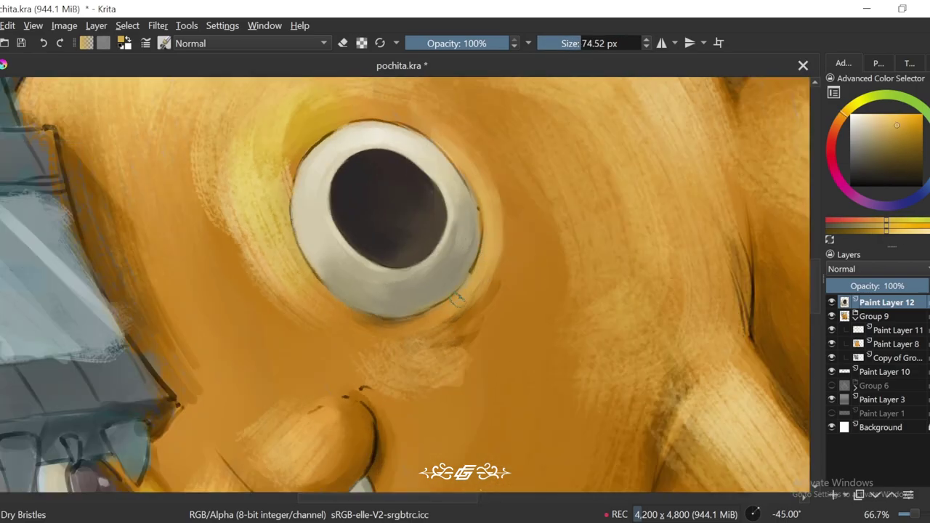
pyautogui.scroll(-2, 500, 224)
pyautogui.press('6')
pyautogui.press('6')
pyautogui.scroll(1, 500, 225)
pyautogui.scroll(2, 494, 189)
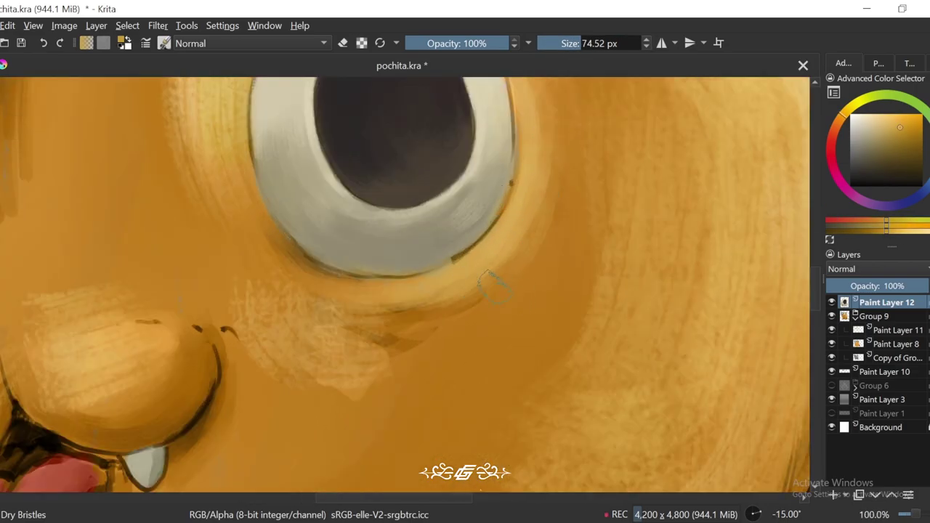
pyautogui.scroll(-1, 486, 154)
pyautogui.keyDown('ctrl'); pyautogui.click(447, 289); pyautogui.keyUp('ctrl')
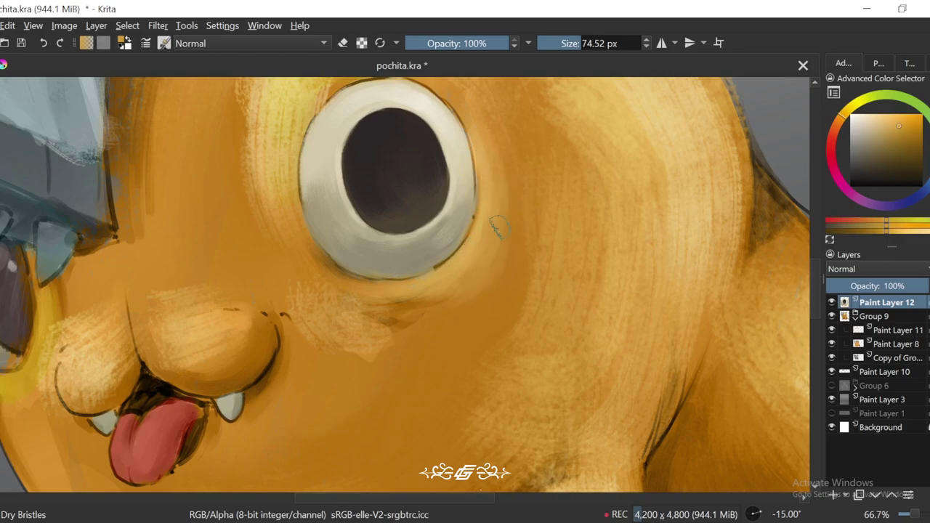
# Step: Zoom out, reset the rotation to 0°, and sample another fur colour
pyautogui.press('4')
pyautogui.scroll(1, 480, 276)
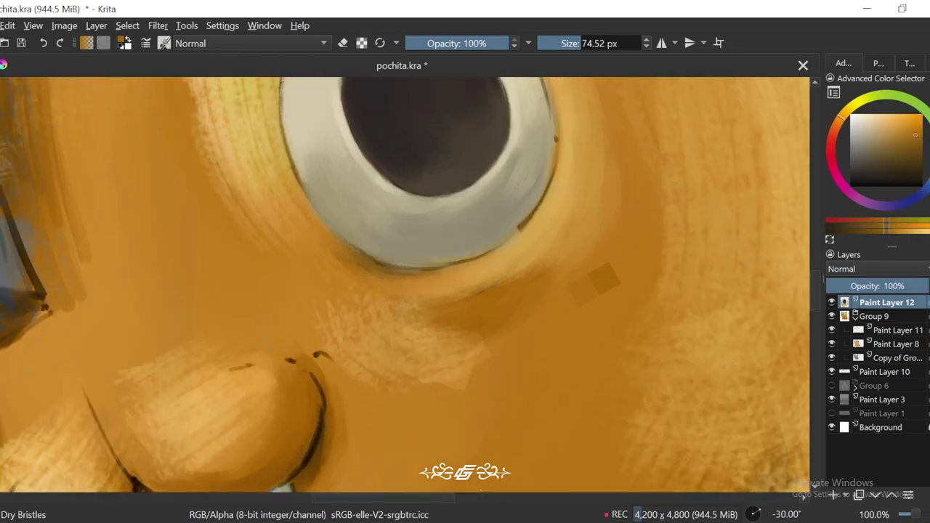
pyautogui.scroll(-1, 604, 279)
pyautogui.press('6')
pyautogui.scroll(-1, 565, 173)
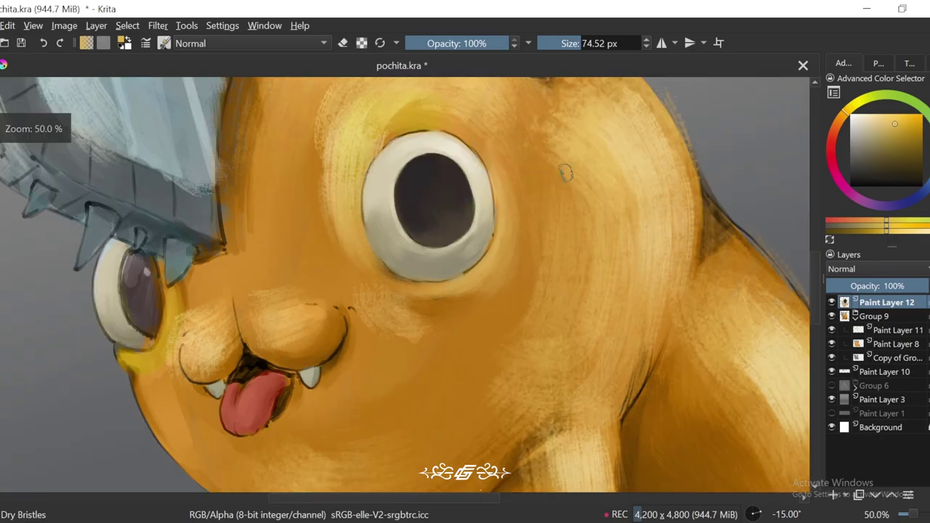
pyautogui.press('5')
pyautogui.scroll(-2, 566, 173)
pyautogui.scroll(3, 436, 291)
pyautogui.keyDown('ctrl'); pyautogui.click(396, 295); pyautogui.keyUp('ctrl')
# Step: Shrink the brush and sample darker colours beside the eye white
pyautogui.scroll(-2, 436, 327)
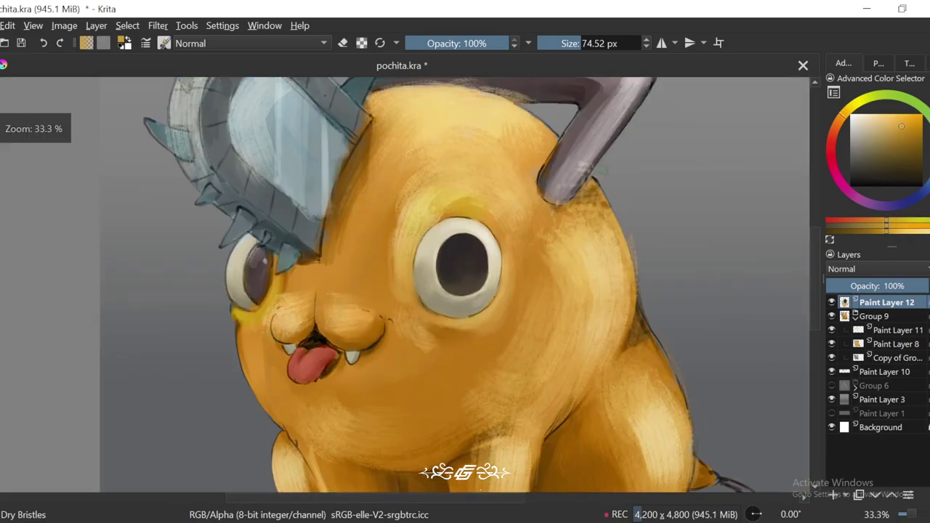
pyautogui.press('6')
pyautogui.press('6')
pyautogui.press('6')
pyautogui.scroll(4, 430, 284)
pyautogui.press('[')
pyautogui.press('[')
pyautogui.press('[')
pyautogui.press('[')
pyautogui.keyDown('ctrl'); pyautogui.click(430, 284); pyautogui.keyUp('ctrl')
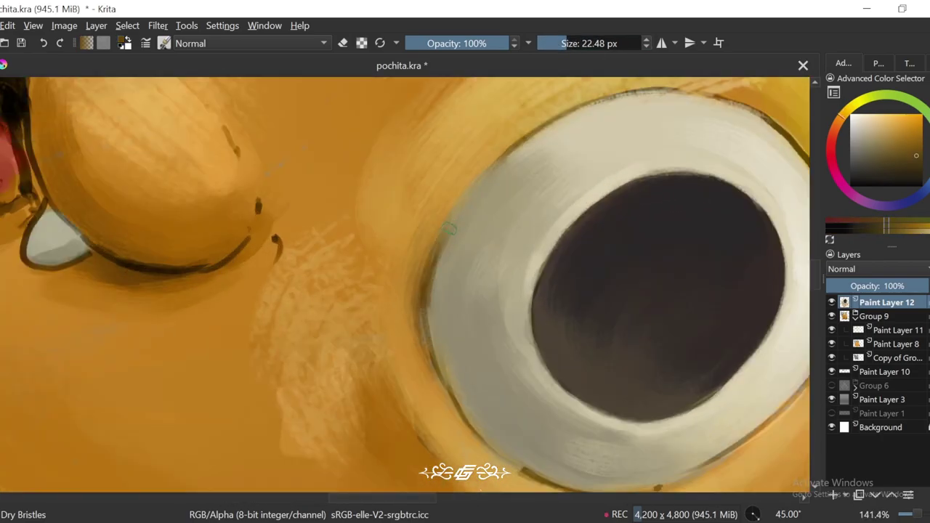
pyautogui.press('6')
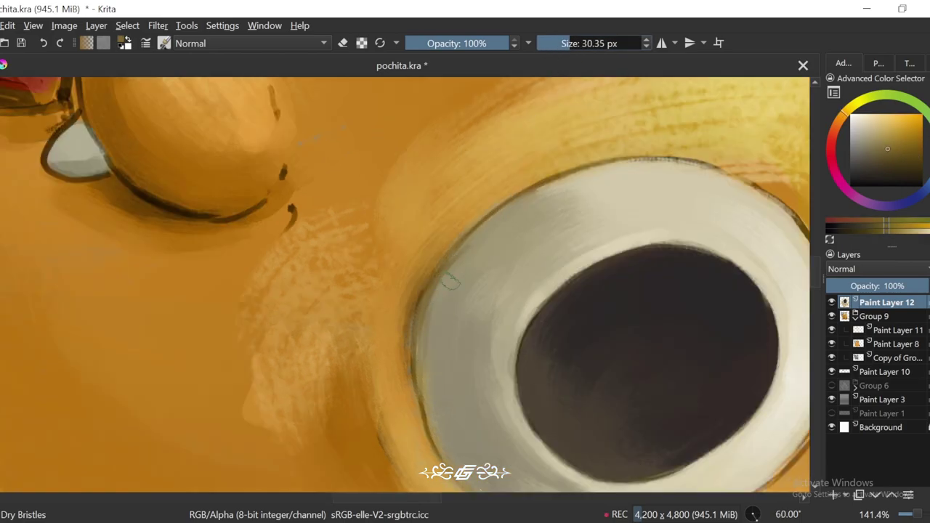
pyautogui.keyDown('ctrl'); pyautogui.click(429, 293); pyautogui.keyUp('ctrl')
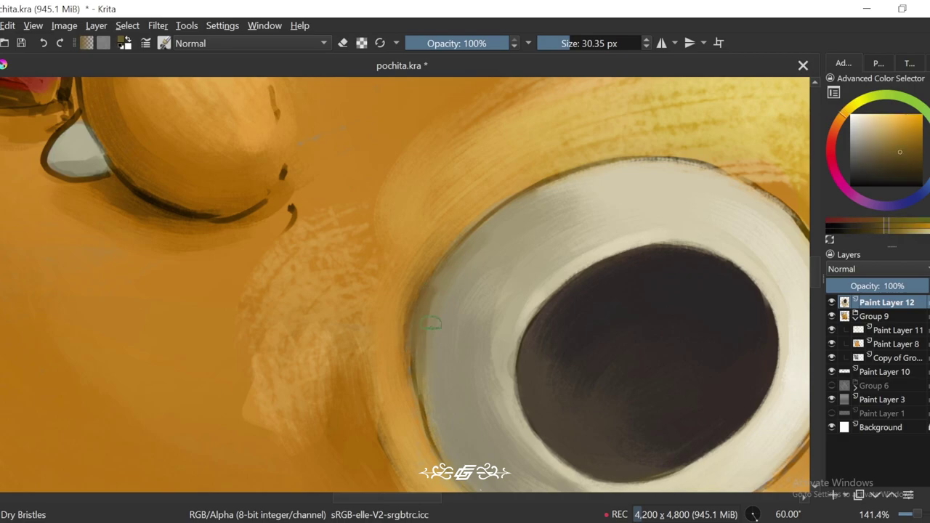
pyautogui.keyDown('ctrl'); pyautogui.click(468, 267); pyautogui.keyUp('ctrl')
# Step: Pick a paler yellow and paint over the eye white with Dry Bristles
pyautogui.press('6')
pyautogui.press('6')
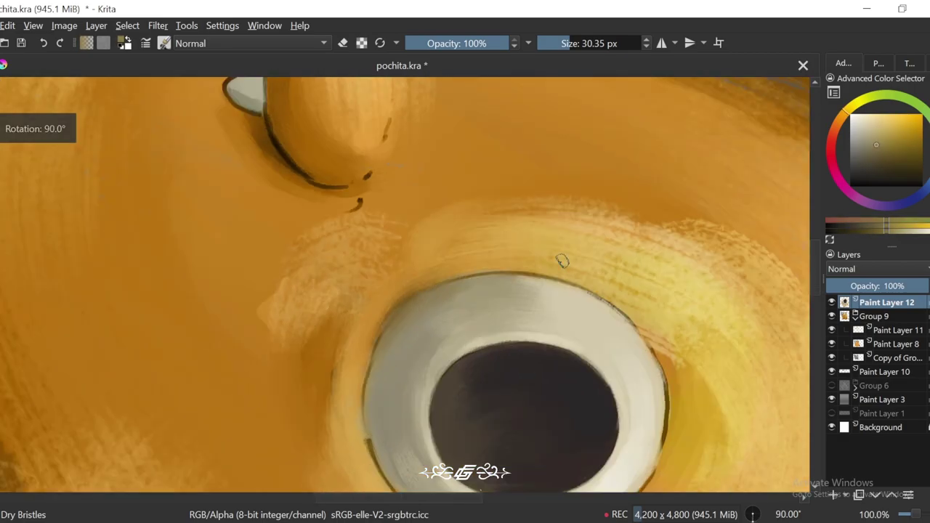
pyautogui.press('1')
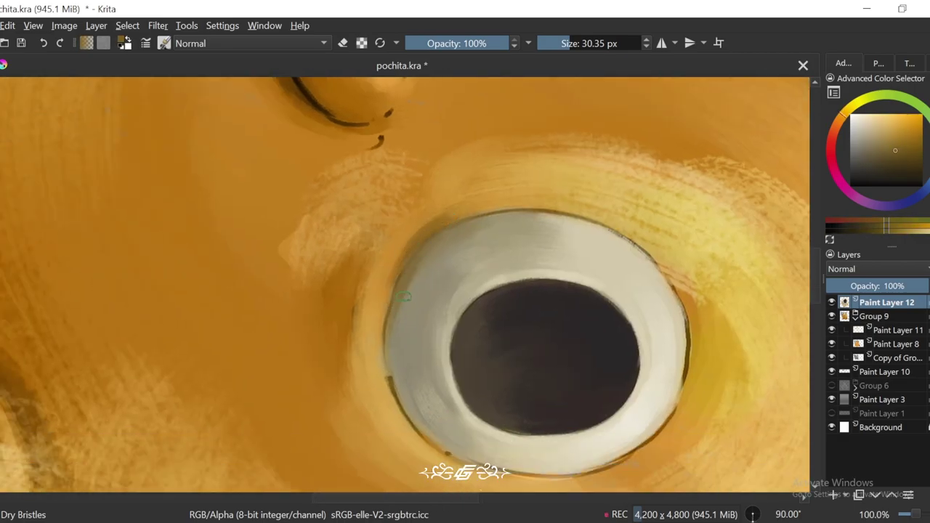
pyautogui.keyDown('ctrl'); pyautogui.click(402, 285); pyautogui.keyUp('ctrl')
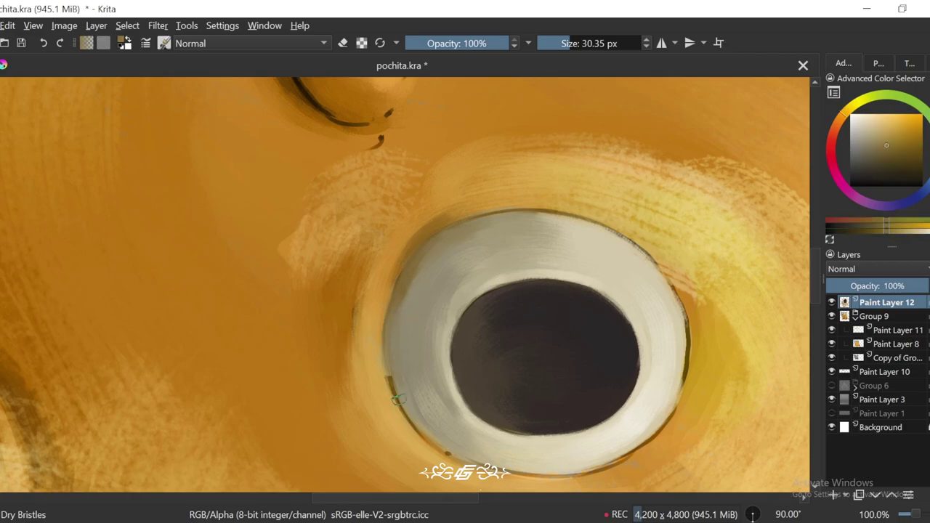
pyautogui.press('4')
pyautogui.press('4')
pyautogui.press('4')
pyautogui.press('4')
pyautogui.press('-')
pyautogui.press('-')
pyautogui.press('-')
pyautogui.press('4')
pyautogui.press('4')
pyautogui.press('4')
pyautogui.press('4')
pyautogui.press('4')
pyautogui.press('4')
pyautogui.press('1')
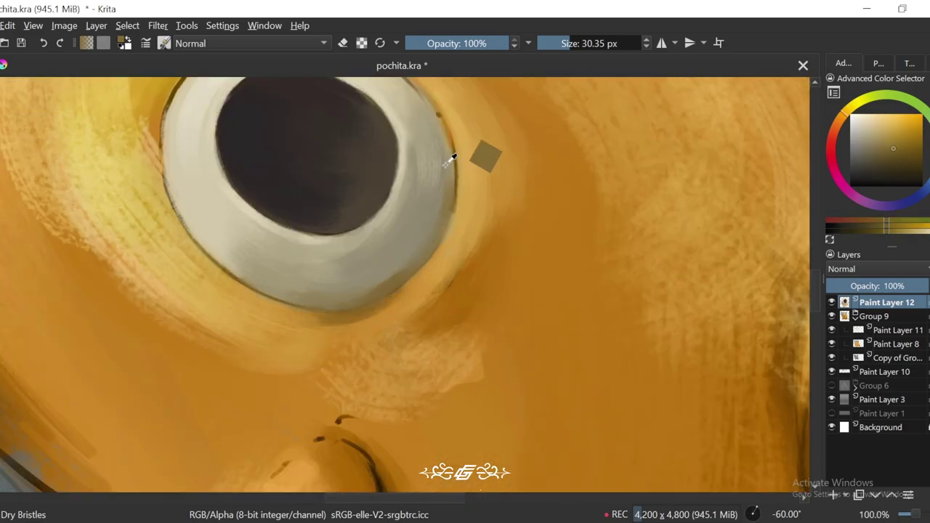
pyautogui.press('-')
pyautogui.press('-')
pyautogui.press('6')
pyautogui.press('6')
pyautogui.press('6')
pyautogui.press('1')
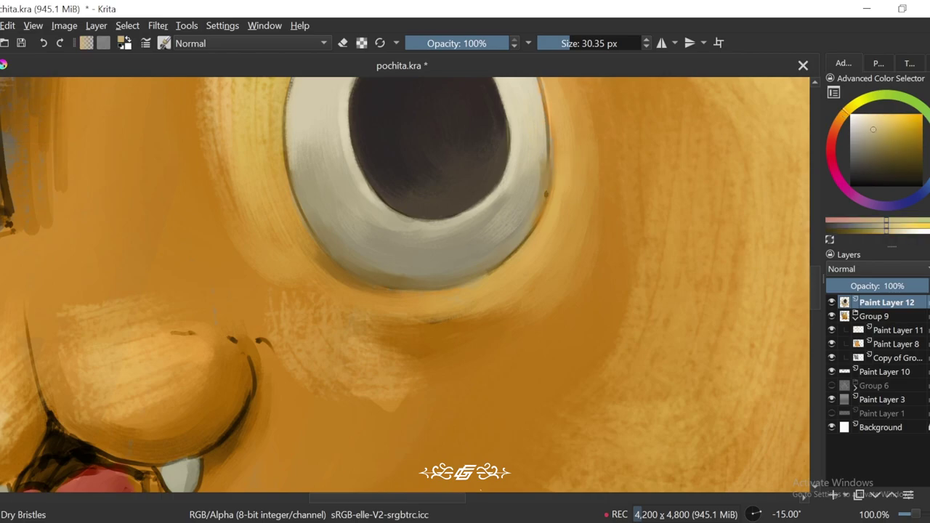
pyautogui.scroll(-5, 534, 168)
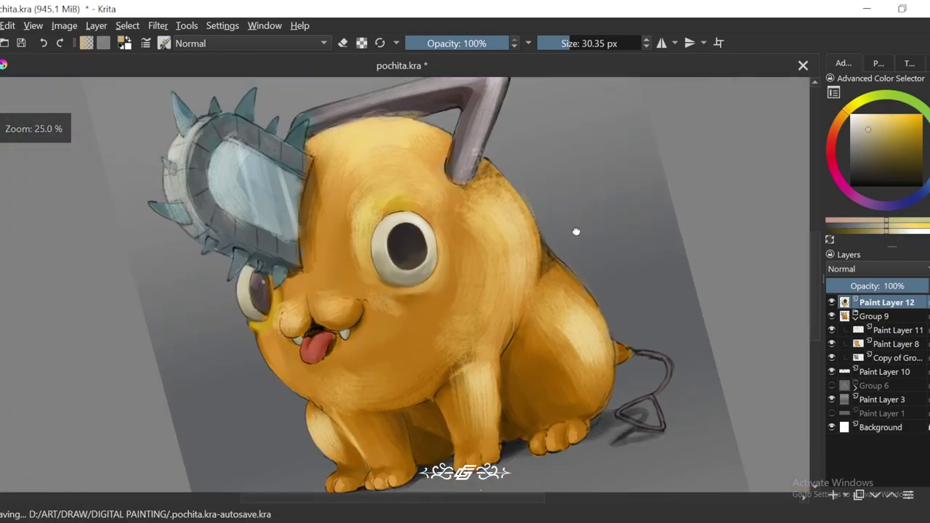
# Step: Enlarge the Dry Bristles brush to about 55 px and set an upright view
pyautogui.scroll(4, 575, 233)
pyautogui.moveTo(511, 226); pyautogui.dragTo(471, 292)
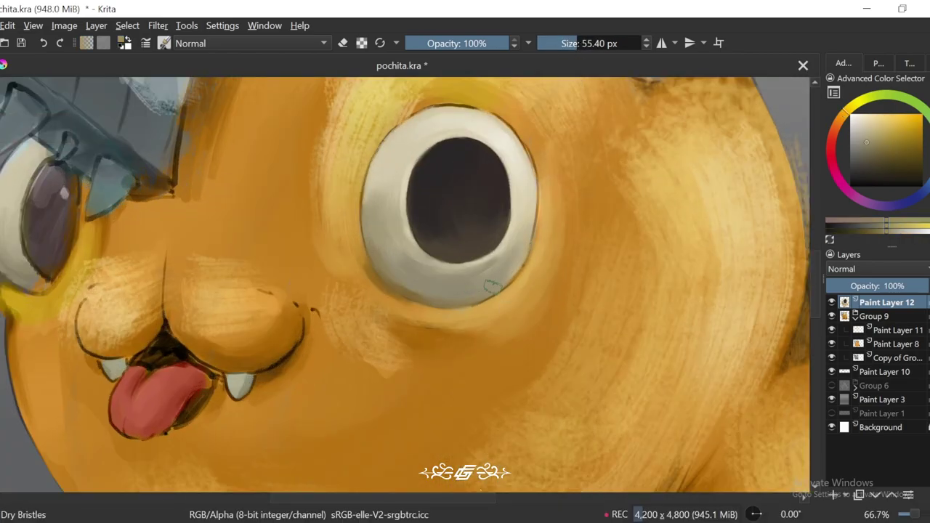
pyautogui.scroll(-1, 575, 188)
pyautogui.scroll(1, 474, 308)
pyautogui.press('4')
pyautogui.press('4')
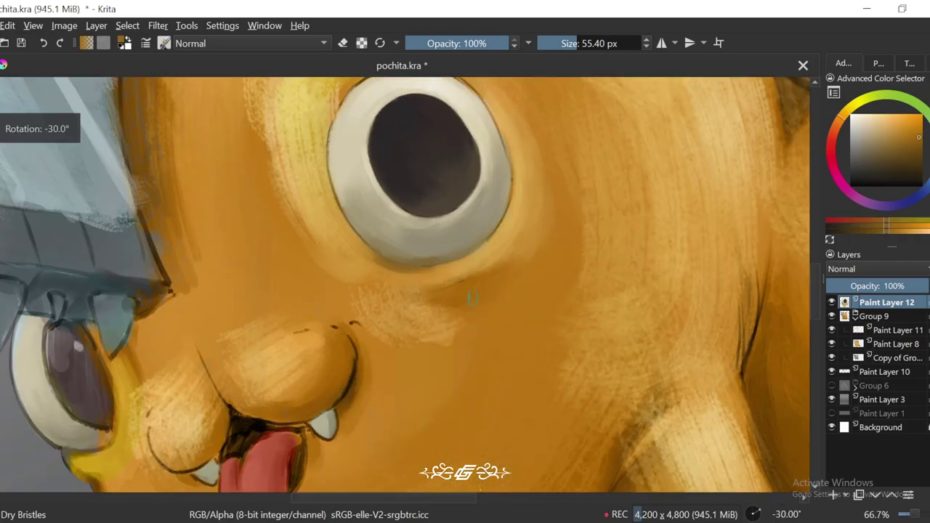
pyautogui.press('5')
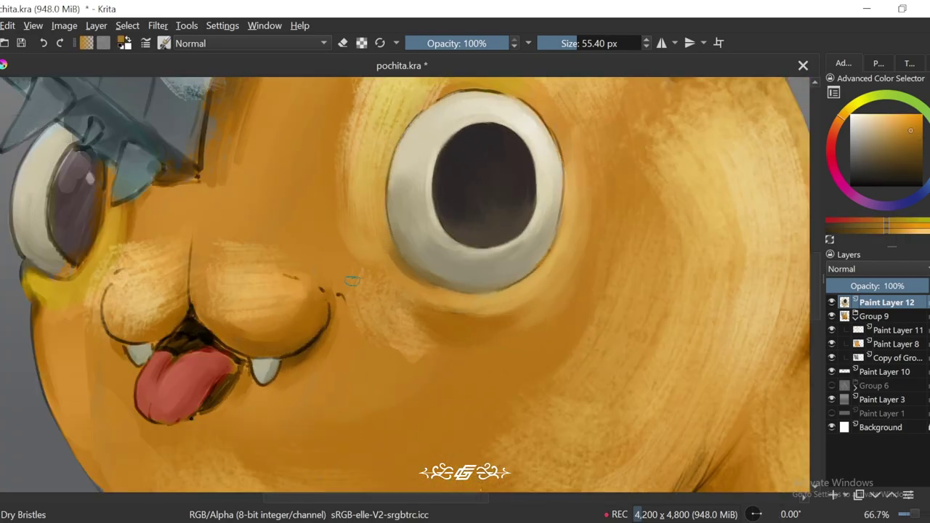
pyautogui.scroll(-5, 375, 308)
pyautogui.scroll(3, 557, 272)
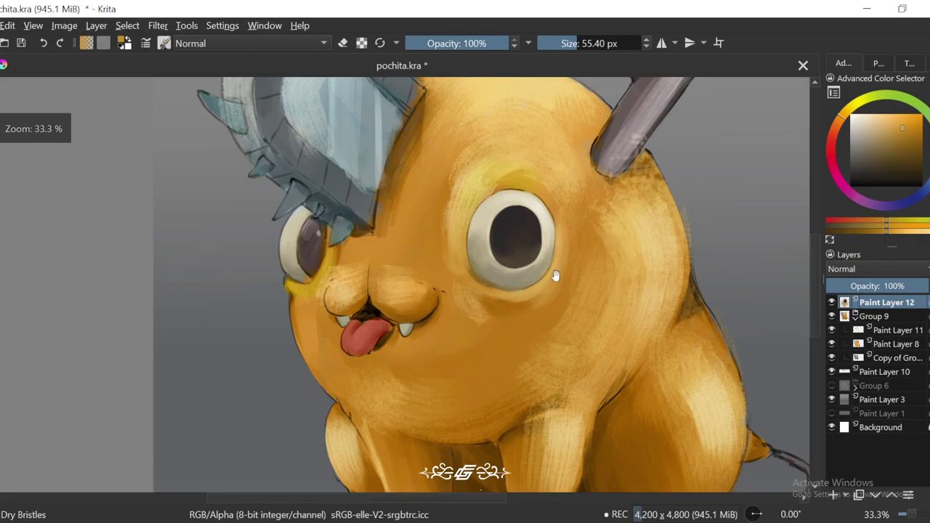
pyautogui.scroll(1, 405, 282)
# Step: Sample the orange above the eye and brush it in at about 83 px
pyautogui.click(585, 43)
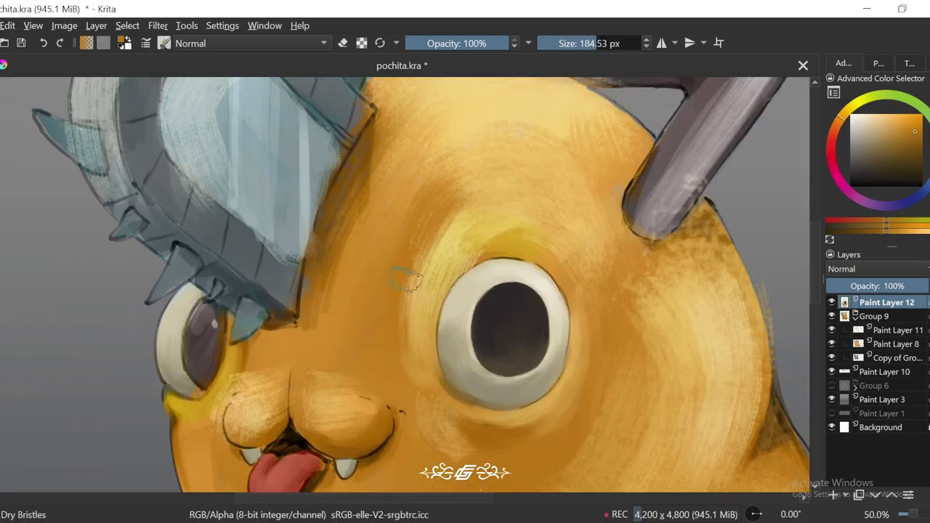
pyautogui.keyDown('ctrl'); pyautogui.click(469, 244); pyautogui.keyUp('ctrl')
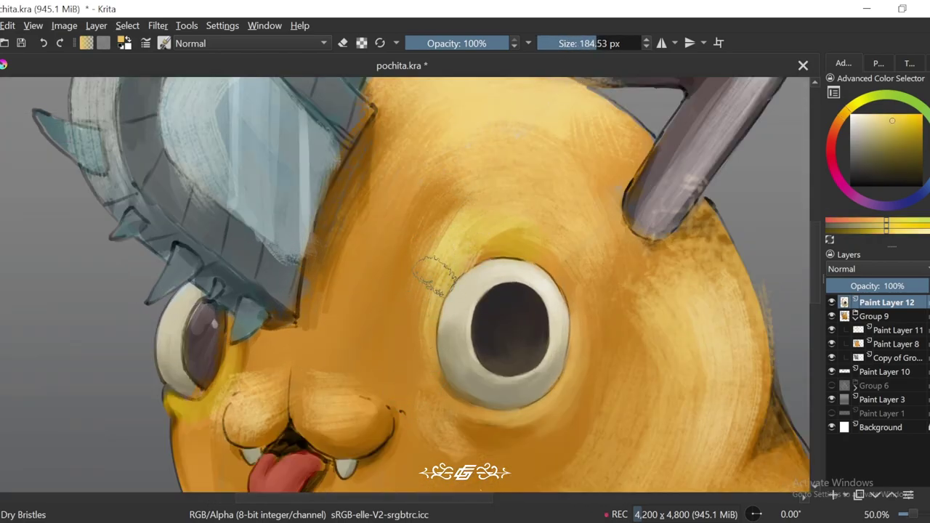
pyautogui.scroll(1, 433, 247)
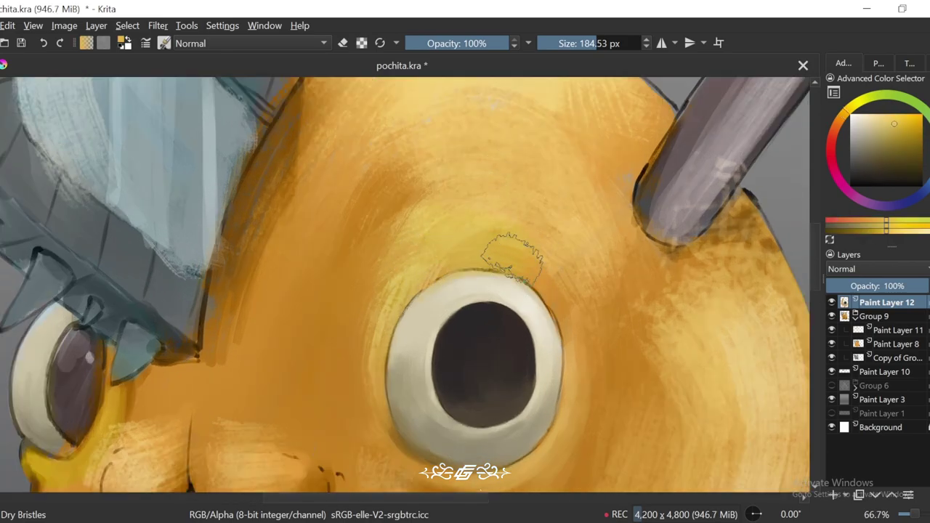
pyautogui.press('[')
pyautogui.press('[')
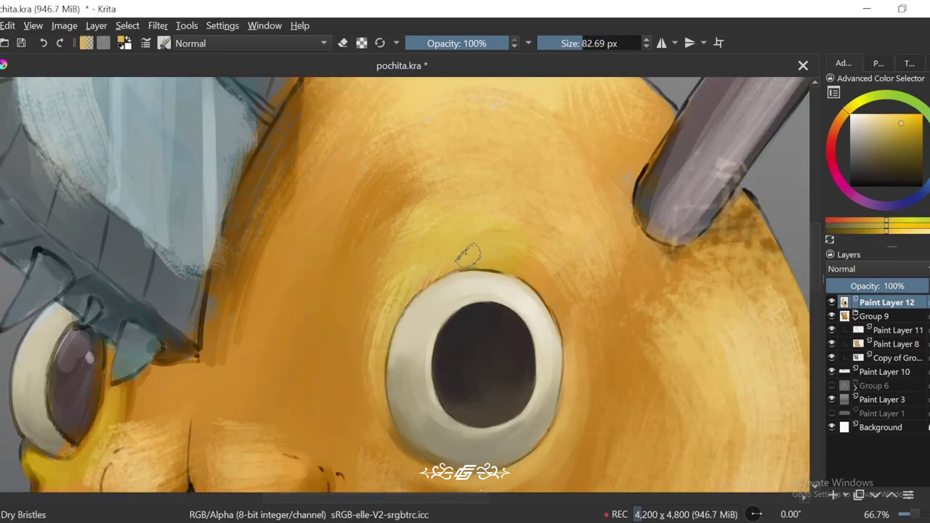
pyautogui.scroll(1, 469, 256)
pyautogui.scroll(-4, 429, 236)
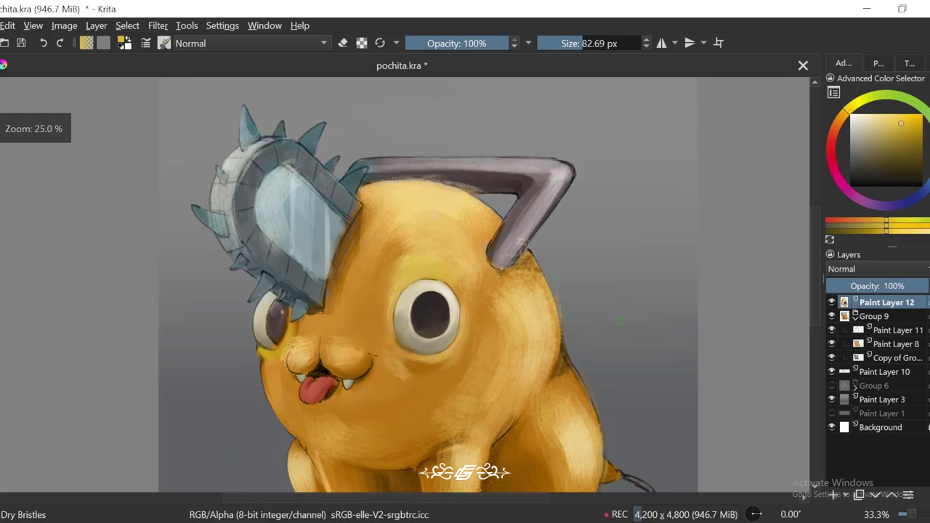
pyautogui.scroll(2, 436, 226)
pyautogui.moveTo(436, 225); pyautogui.dragTo(456, 194)
pyautogui.keyDown('ctrl'); pyautogui.click(456, 194); pyautogui.keyUp('ctrl')
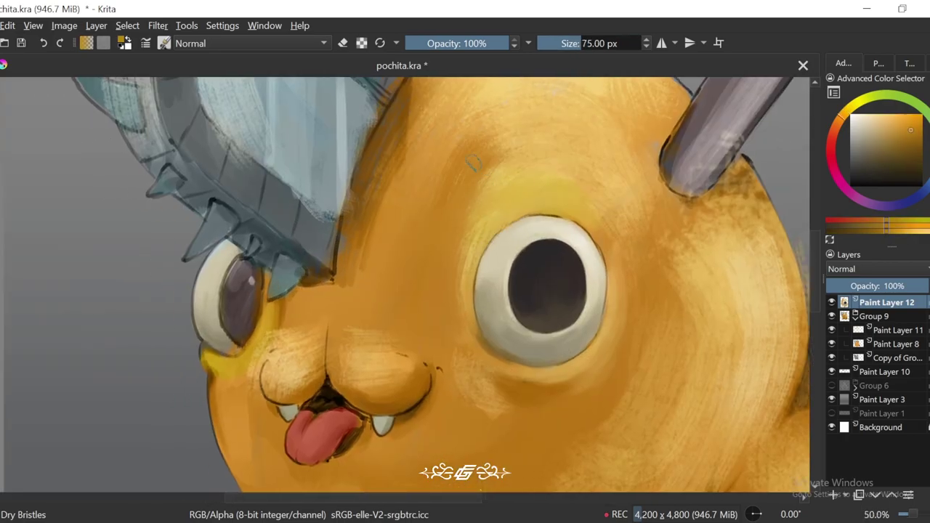
pyautogui.scroll(-4, 471, 164)
pyautogui.scroll(3, 636, 330)
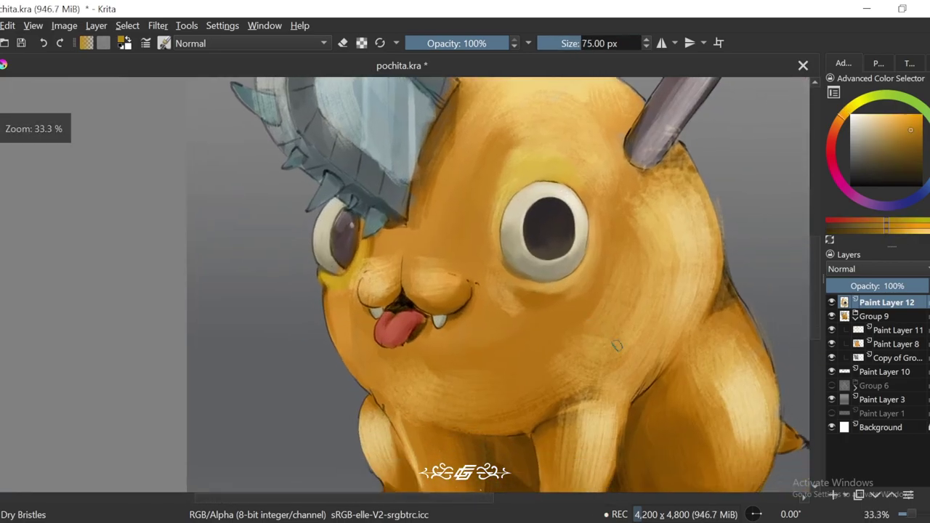
pyautogui.scroll(-2, 563, 288)
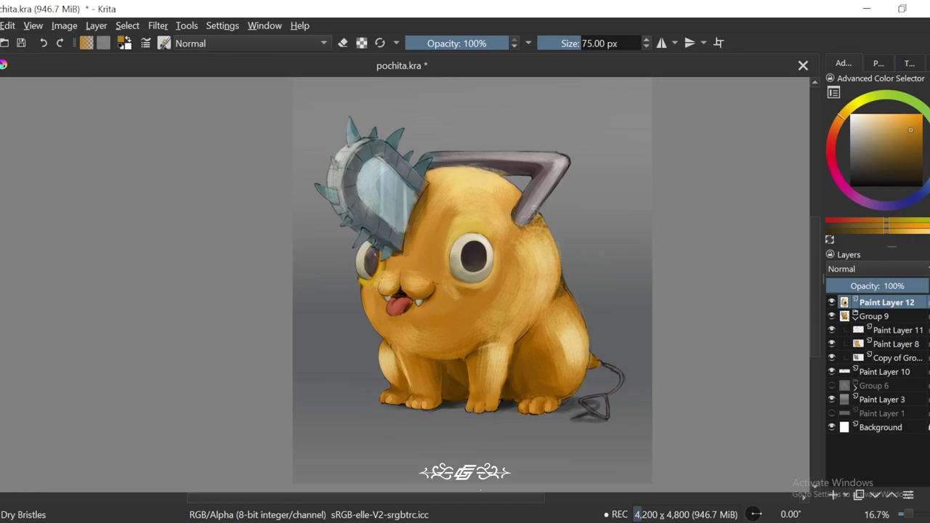
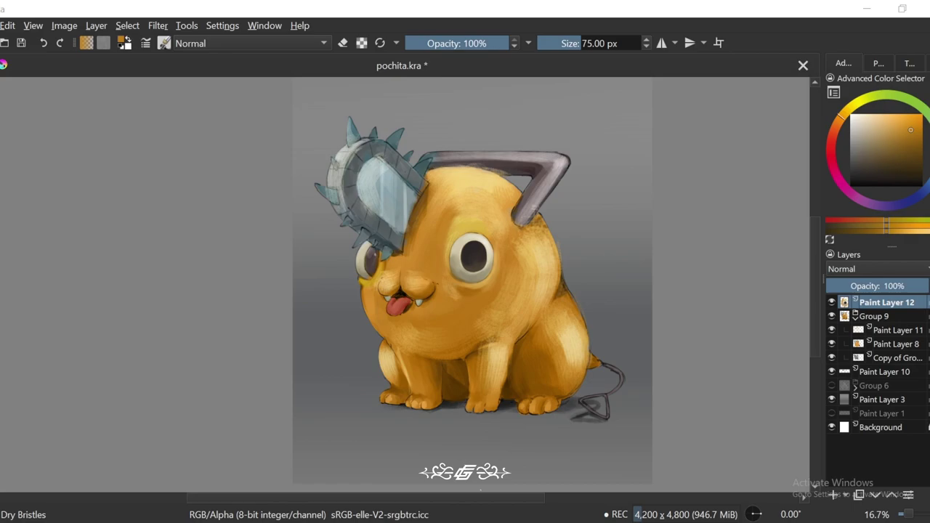
# Step: Sample a dark grey and paint dark shading along the chainsaw handle's arm
pyautogui.scroll(2, 701, 257)
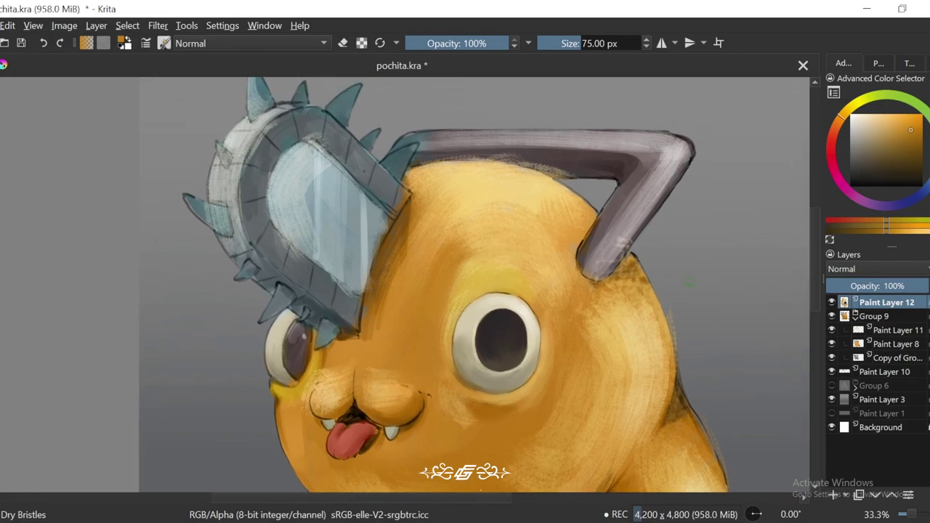
pyautogui.scroll(2, 687, 282)
pyautogui.keyDown('ctrl'); pyautogui.click(709, 189); pyautogui.keyUp('ctrl')
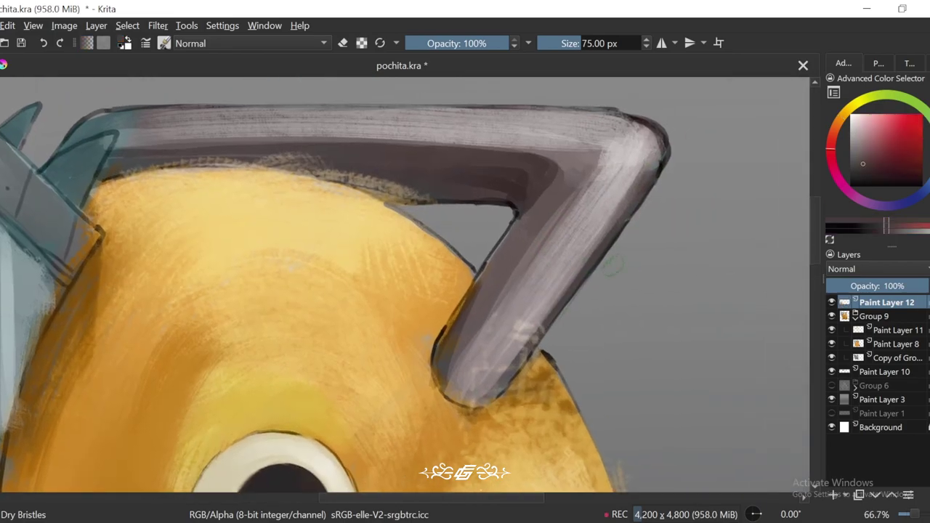
pyautogui.moveTo(613, 267); pyautogui.dragTo(509, 371)
pyautogui.moveTo(553, 338); pyautogui.dragTo(535, 337)
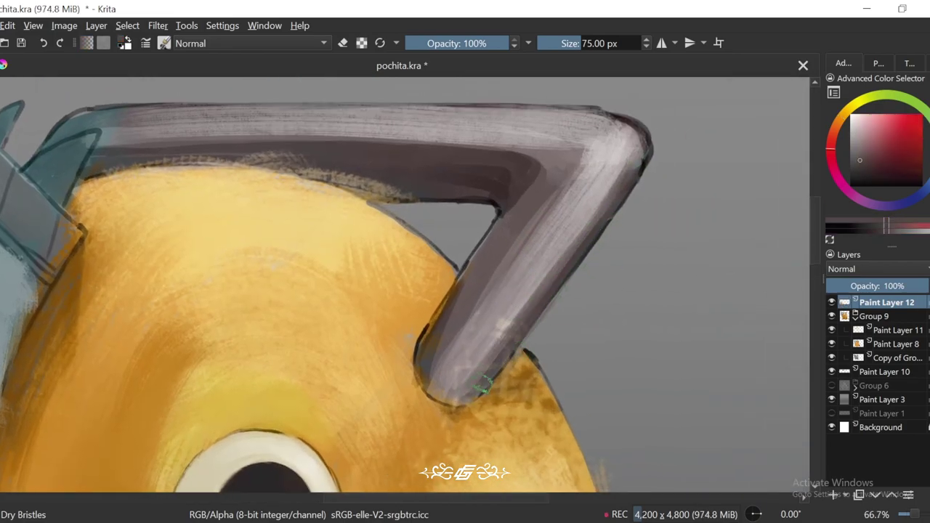
pyautogui.moveTo(586, 44); pyautogui.dragTo(590, 44)
# Step: Pick lighter greys from the handle and paint light strokes on its tip
pyautogui.keyDown('ctrl'); pyautogui.click(634, 190); pyautogui.keyUp('ctrl')
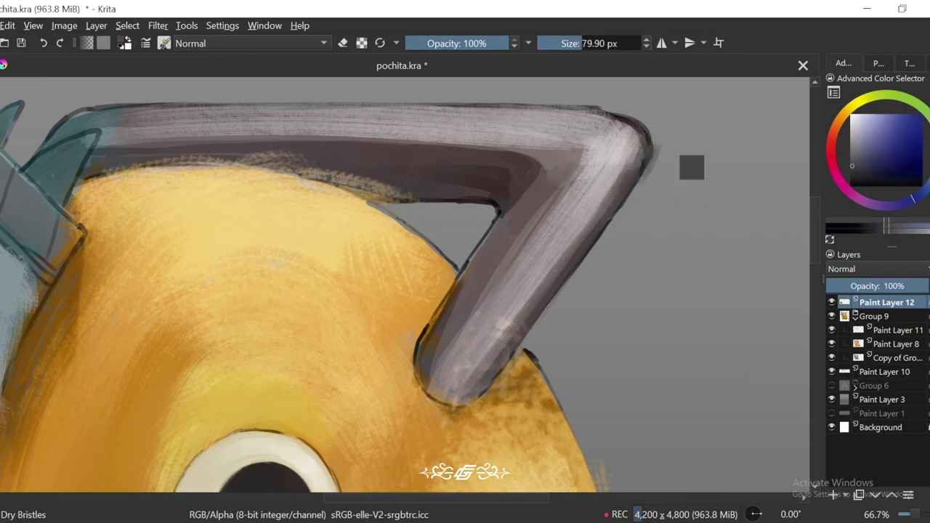
pyautogui.keyDown('ctrl'); pyautogui.click(623, 177); pyautogui.keyUp('ctrl')
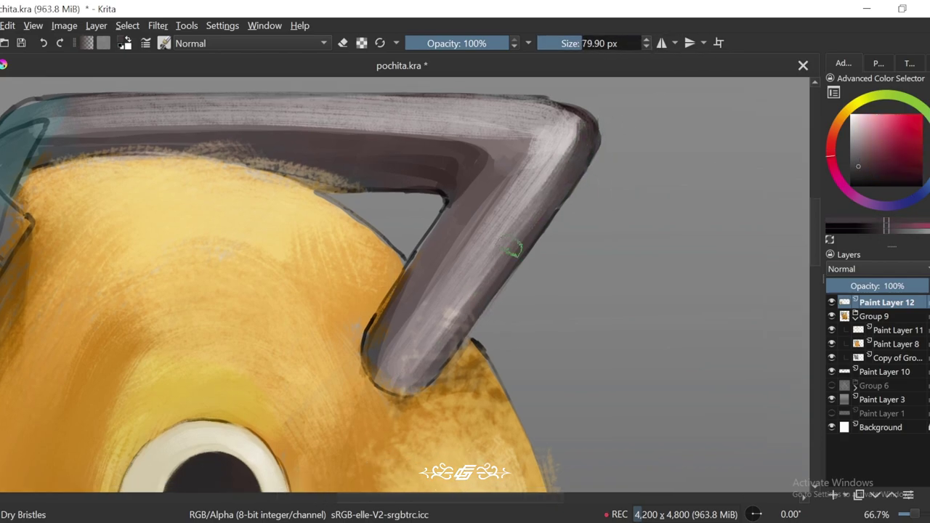
pyautogui.press('1')
pyautogui.moveTo(542, 280)
pyautogui.mouseDown()
pyautogui.moveTo(440, 396)
pyautogui.moveTo(450, 360)
pyautogui.mouseUp()
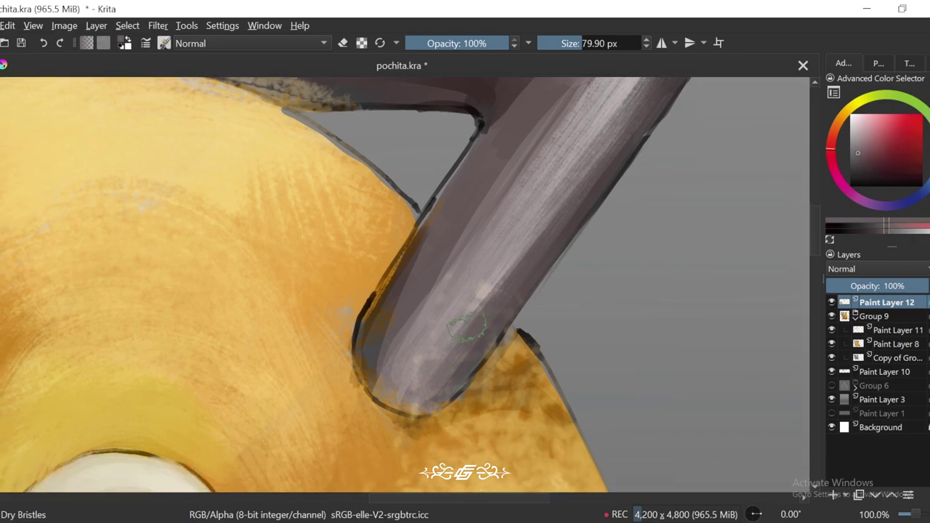
pyautogui.moveTo(414, 403); pyautogui.dragTo(453, 326)
pyautogui.keyDown('ctrl'); pyautogui.click(453, 326); pyautogui.keyUp('ctrl')
pyautogui.moveTo(538, 247)
pyautogui.mouseDown()
pyautogui.moveTo(431, 365)
pyautogui.moveTo(443, 334)
pyautogui.mouseUp()
# Step: Darken the handle tip's left and bottom edges, then add more light strokes
pyautogui.keyDown('ctrl'); pyautogui.click(519, 269); pyautogui.keyUp('ctrl')
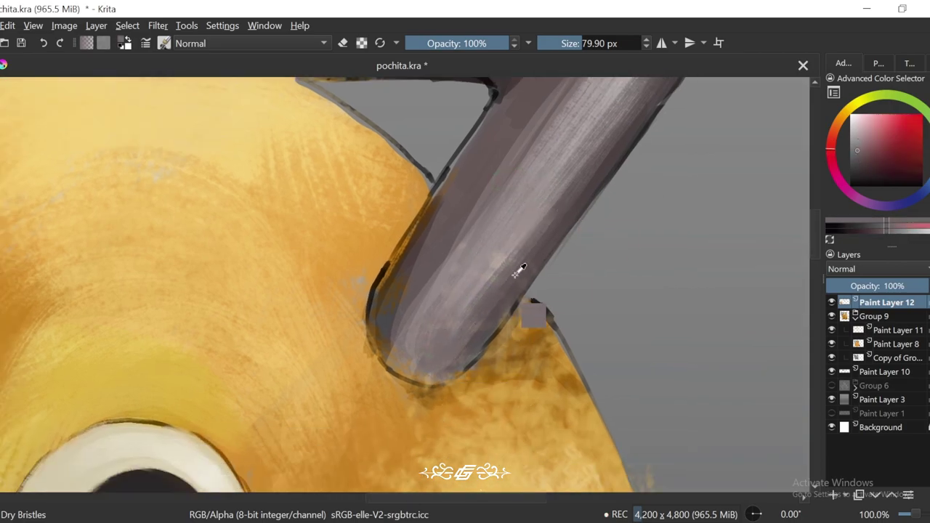
pyautogui.keyDown('ctrl'); pyautogui.click(453, 347); pyautogui.keyUp('ctrl')
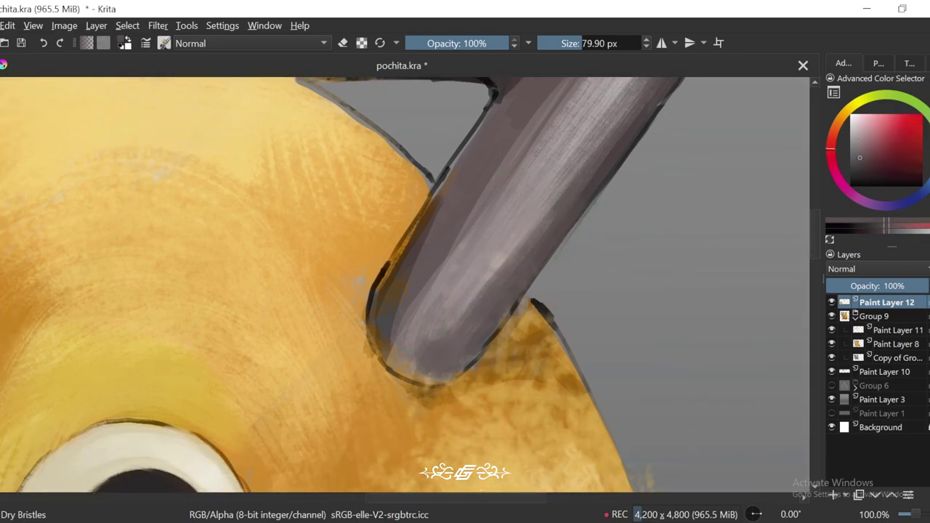
pyautogui.keyDown('ctrl'); pyautogui.click(407, 225); pyautogui.keyUp('ctrl')
pyautogui.moveTo(407, 225); pyautogui.dragTo(395, 332)
pyautogui.moveTo(456, 212); pyautogui.dragTo(456, 184)
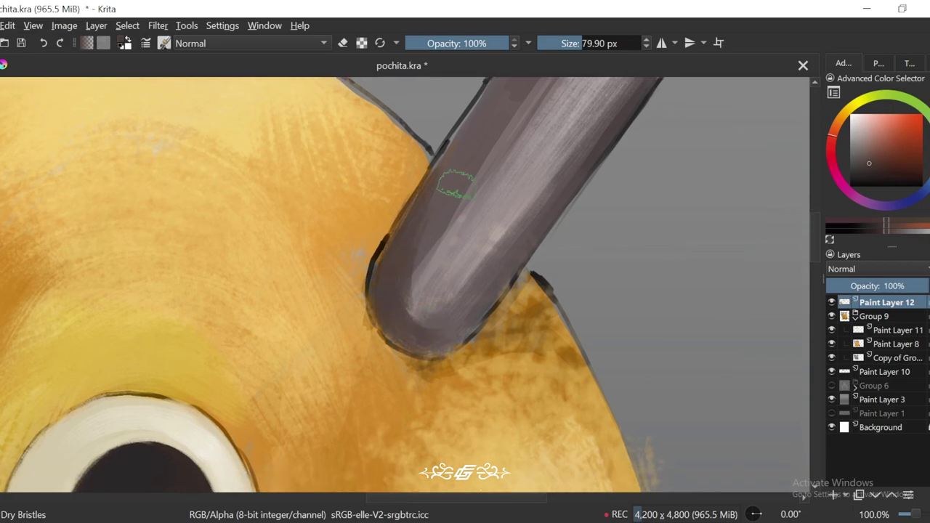
pyautogui.moveTo(505, 256); pyautogui.dragTo(407, 349)
pyautogui.moveTo(451, 298); pyautogui.dragTo(396, 352)
# Step: Paint light grey strokes down the handle's arm from its top-right edge
pyautogui.keyDown('ctrl'); pyautogui.click(436, 215); pyautogui.keyUp('ctrl')
pyautogui.press('-')
pyautogui.moveTo(555, 85)
pyautogui.mouseDown()
pyautogui.moveTo(497, 200)
pyautogui.moveTo(473, 202)
pyautogui.mouseUp()
pyautogui.keyDown('ctrl'); pyautogui.click(474, 172); pyautogui.keyUp('ctrl')
pyautogui.keyDown('ctrl'); pyautogui.click(469, 207); pyautogui.keyUp('ctrl')
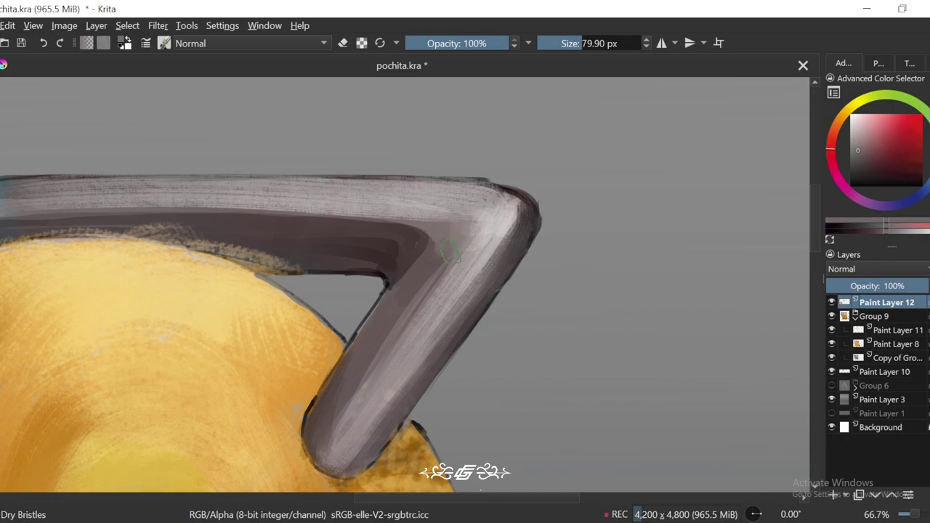
pyautogui.keyDown('ctrl'); pyautogui.click(458, 222); pyautogui.keyUp('ctrl')
pyautogui.keyDown('ctrl'); pyautogui.click(478, 232); pyautogui.keyUp('ctrl')
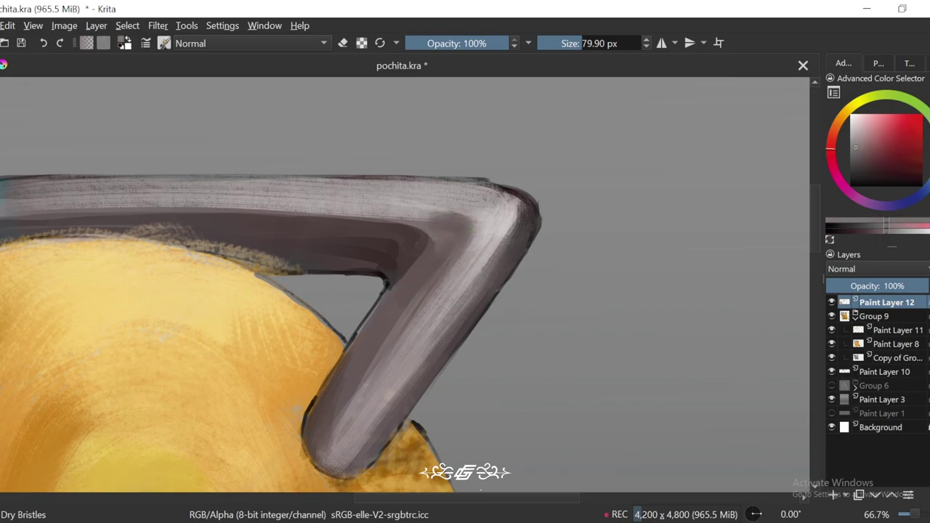
pyautogui.moveTo(365, 446); pyautogui.dragTo(393, 396)
pyautogui.keyDown('ctrl'); pyautogui.click(556, 166); pyautogui.keyUp('ctrl')
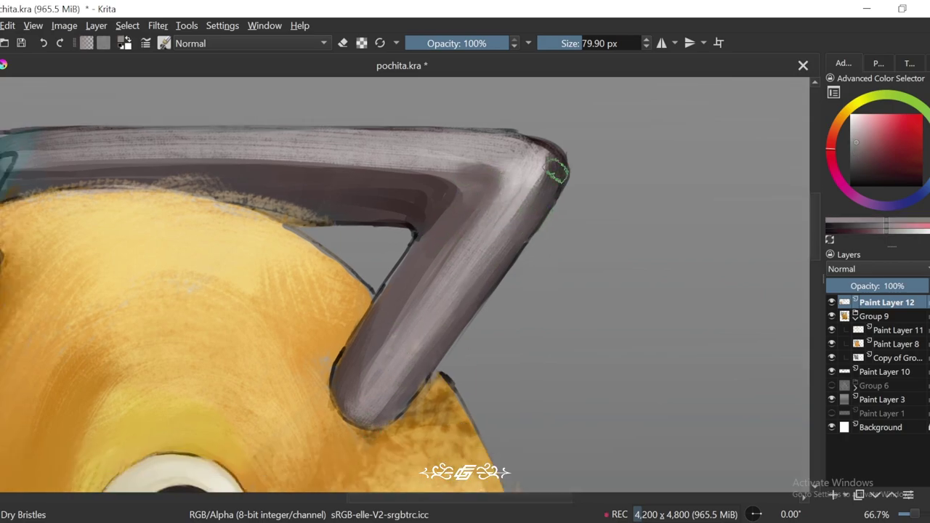
pyautogui.moveTo(553, 169); pyautogui.dragTo(472, 253)
pyautogui.moveTo(514, 171); pyautogui.dragTo(367, 356)
# Step: Darken the arm's inner edge from the bend down toward the base
pyautogui.keyDown('ctrl'); pyautogui.click(370, 348); pyautogui.keyUp('ctrl')
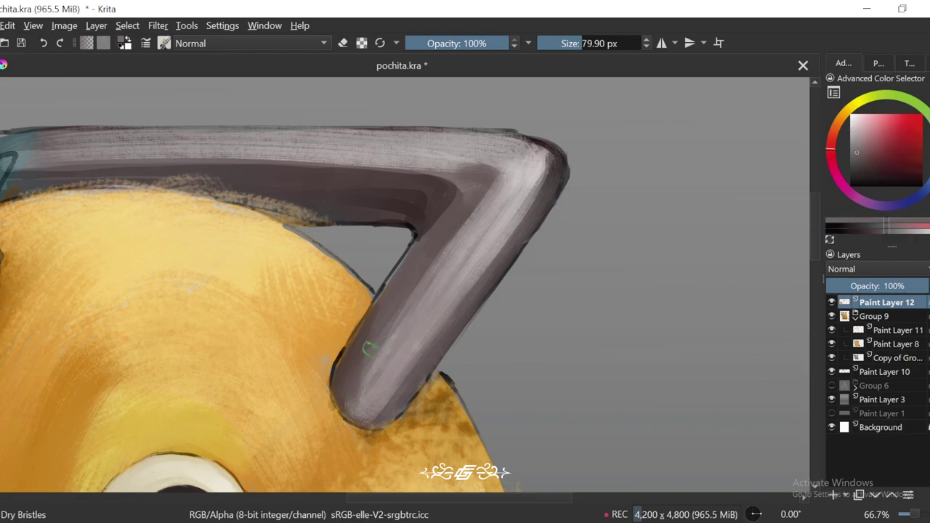
pyautogui.moveTo(485, 214); pyautogui.dragTo(390, 334)
pyautogui.scroll(-1, 392, 327)
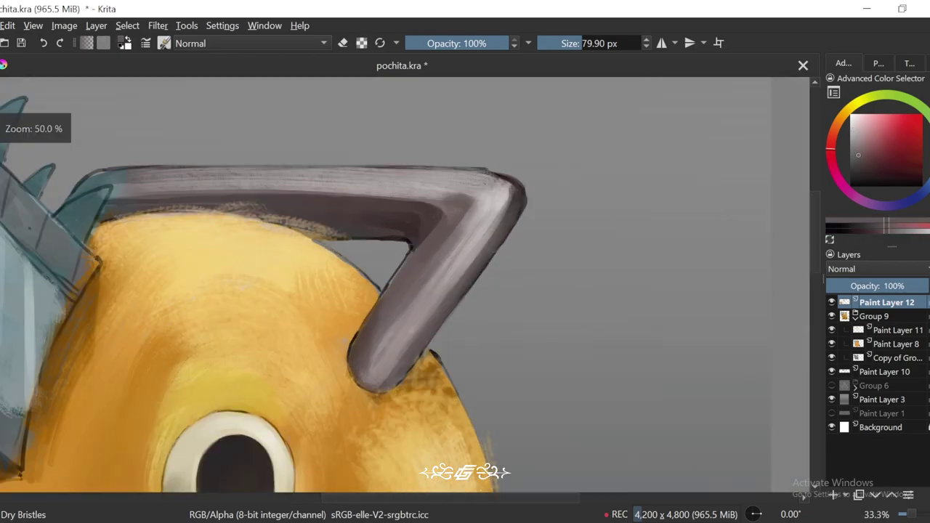
pyautogui.scroll(2, 393, 327)
pyautogui.keyDown('ctrl'); pyautogui.click(457, 170); pyautogui.keyUp('ctrl')
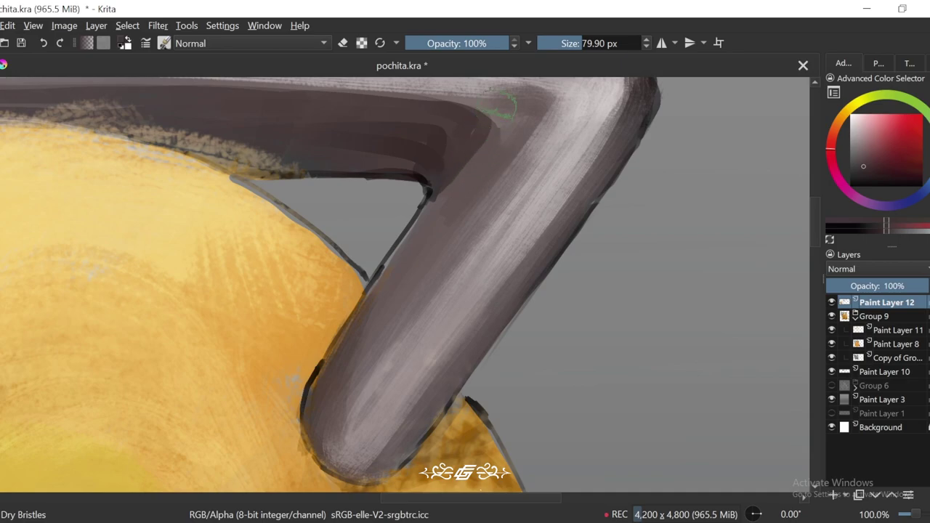
pyautogui.moveTo(435, 193); pyautogui.dragTo(353, 312)
pyautogui.moveTo(436, 194); pyautogui.dragTo(360, 327)
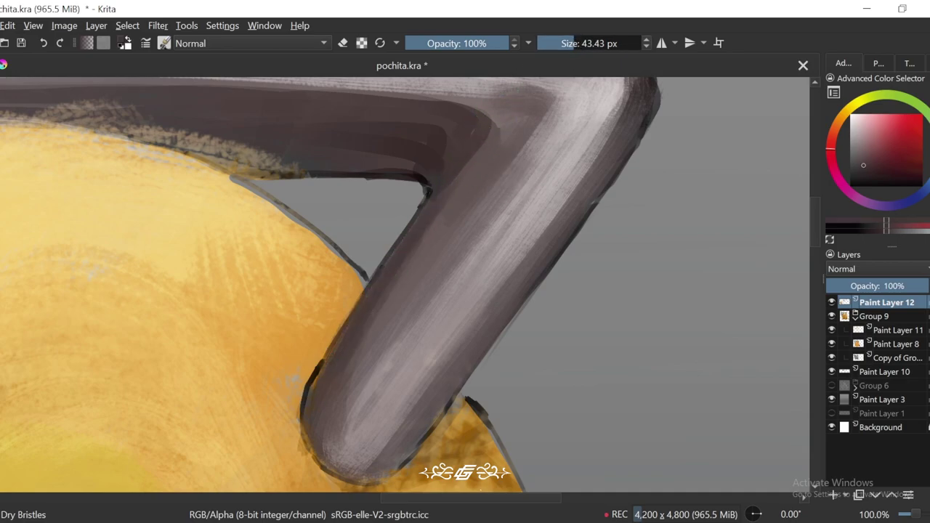
pyautogui.press('-')
pyautogui.press('-')
pyautogui.press('=')
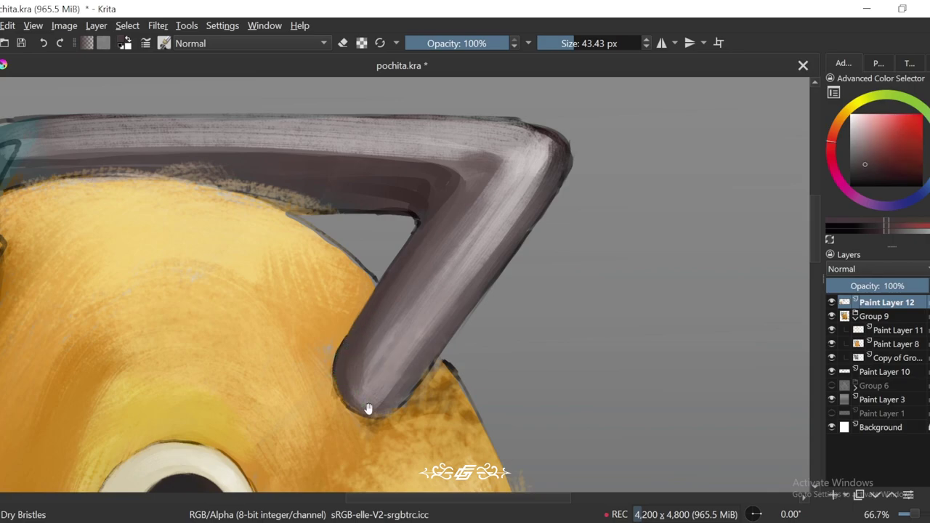
# Step: Pick orange tones from Pochita's body and enlarge the brush to blend the handle base
pyautogui.moveTo(369, 409); pyautogui.dragTo(379, 362)
pyautogui.keyDown('ctrl'); pyautogui.click(382, 372); pyautogui.keyUp('ctrl')
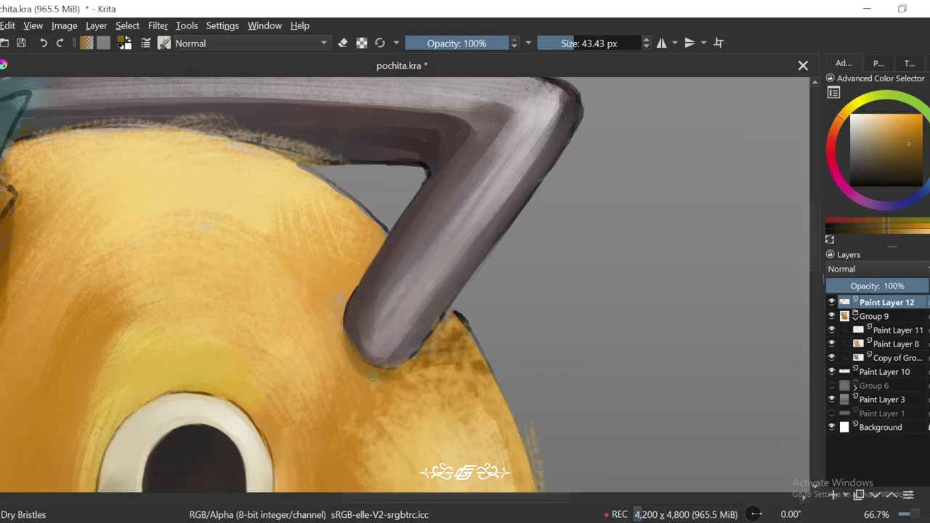
pyautogui.press('-')
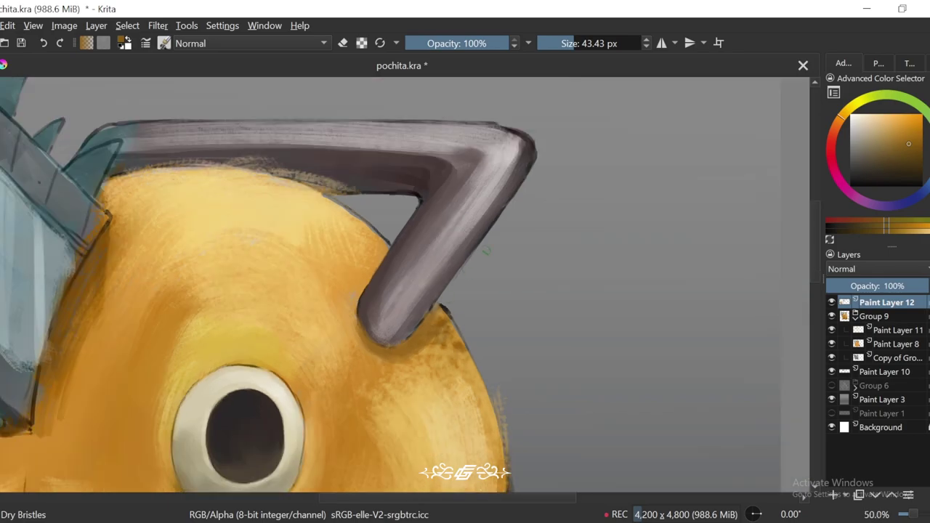
pyautogui.press('-')
pyautogui.hotkey('ctrl', ']')
pyautogui.press('=')
pyautogui.press('=')
pyautogui.keyDown('ctrl'); pyautogui.click(333, 234); pyautogui.keyUp('ctrl')
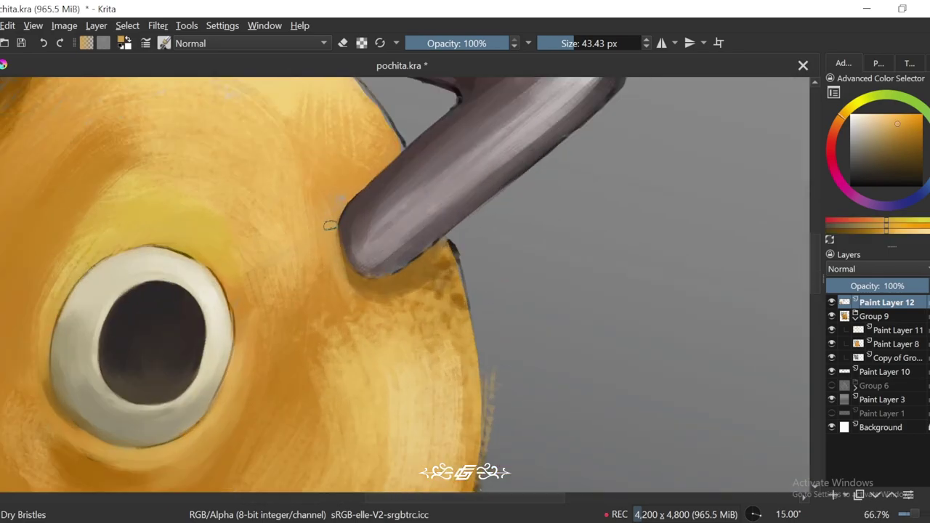
pyautogui.hotkey('ctrl', '[')
pyautogui.press(']')
pyautogui.press(']')
pyautogui.press(']')
pyautogui.press(']')
pyautogui.keyDown('ctrl'); pyautogui.click(382, 319); pyautogui.keyUp('ctrl')
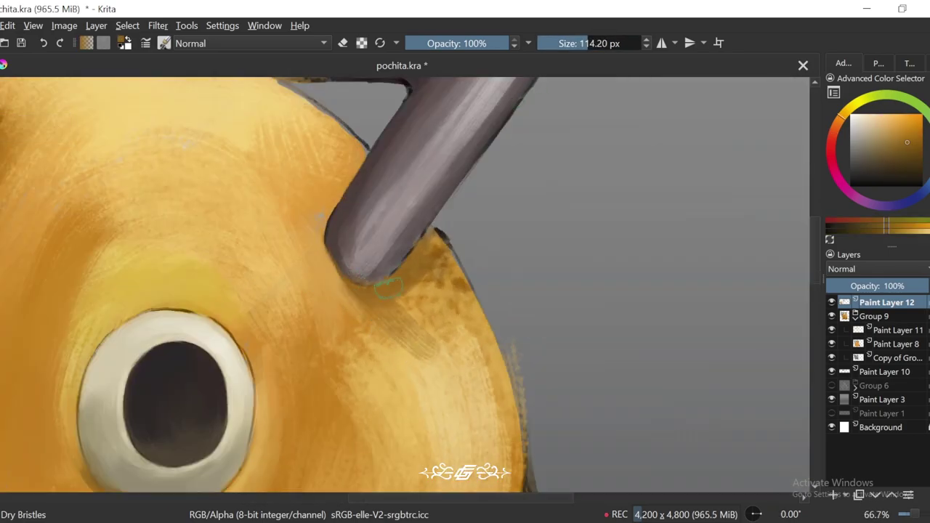
pyautogui.scroll(-5, 482, 210)
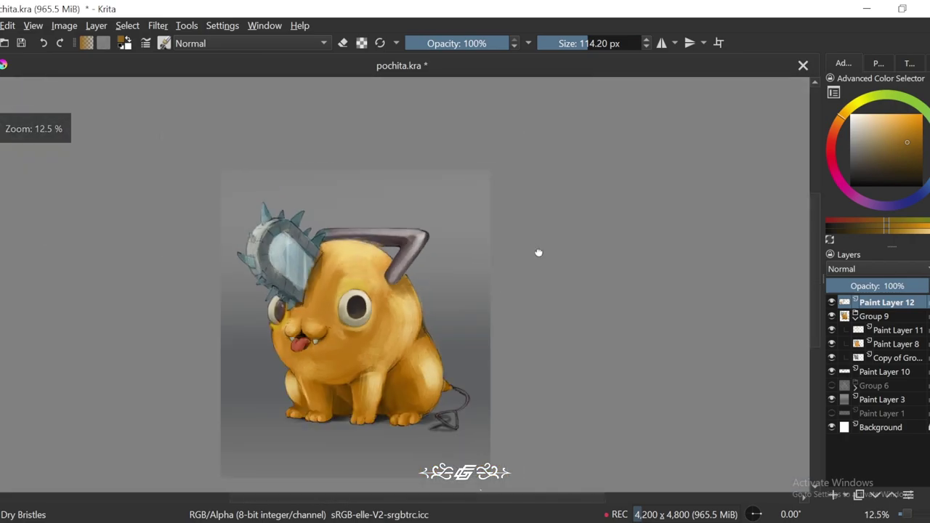
# Step: Sample a dark grey and darken the handle's bend and right edge
pyautogui.scroll(3, 542, 240)
pyautogui.scroll(1, 436, 342)
pyautogui.scroll(-1, 492, 193)
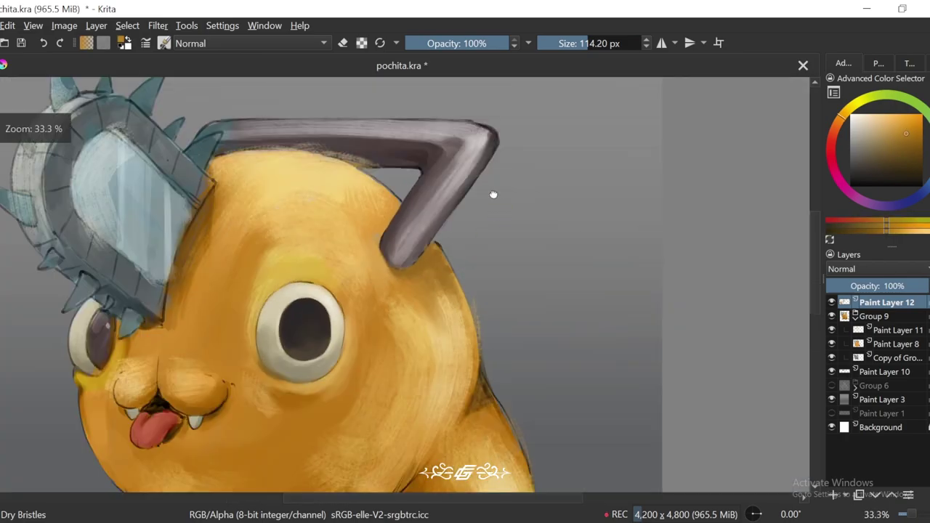
pyautogui.scroll(1, 554, 88)
pyautogui.press('[')
pyautogui.press('[')
pyautogui.press('[')
pyautogui.moveTo(508, 190); pyautogui.dragTo(477, 216)
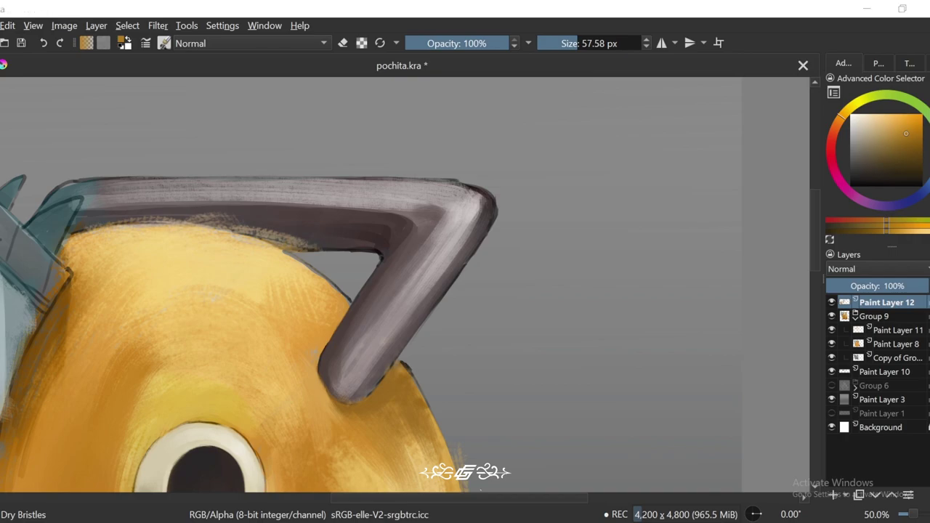
pyautogui.scroll(1, 623, 271)
pyautogui.press('[')
pyautogui.press('[')
pyautogui.press('[')
pyautogui.press('[')
pyautogui.press('[')
pyautogui.press('[')
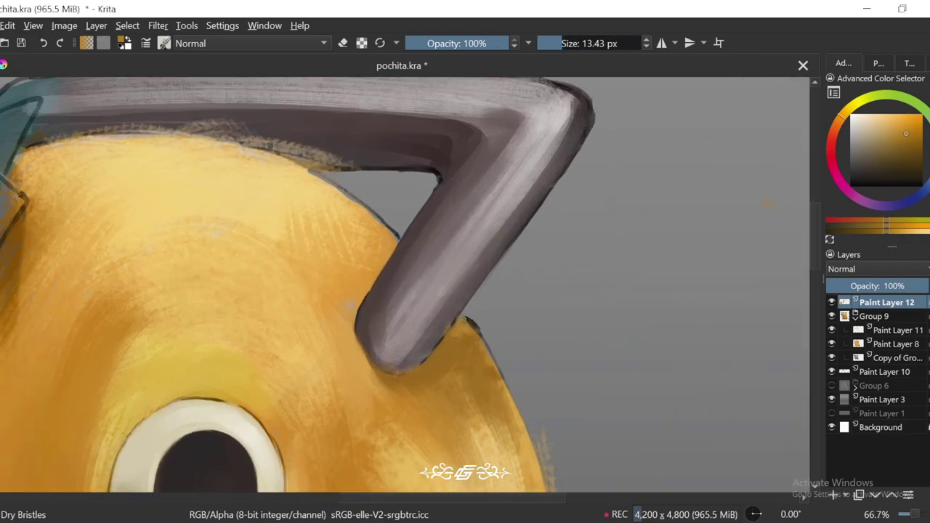
pyautogui.keyDown('ctrl'); pyautogui.click(578, 118); pyautogui.keyUp('ctrl')
pyautogui.press(']')
pyautogui.press(']')
pyautogui.press(']')
pyautogui.press(']')
pyautogui.press(']')
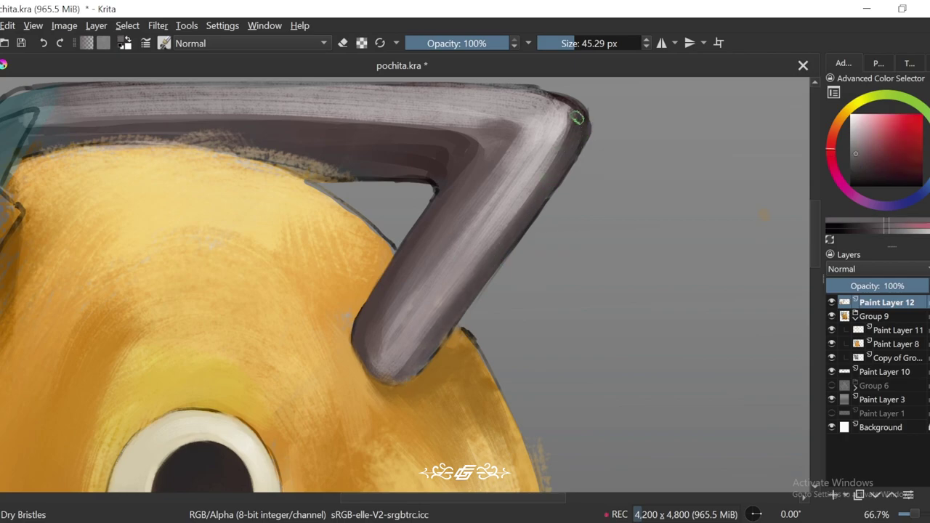
pyautogui.moveTo(578, 118); pyautogui.dragTo(472, 262)
# Step: Paint a lighter grey highlight stroke down the handle's arm with a larger brush
pyautogui.press(']')
pyautogui.press(']')
pyautogui.press(']')
pyautogui.keyDown('ctrl'); pyautogui.click(557, 125); pyautogui.keyUp('ctrl')
pyautogui.moveTo(557, 124)
pyautogui.mouseDown()
pyautogui.moveTo(495, 228)
pyautogui.moveTo(397, 351)
pyautogui.mouseUp()
pyautogui.scroll(-1, 367, 354)
pyautogui.keyDown('ctrl'); pyautogui.click(415, 249); pyautogui.keyUp('ctrl')
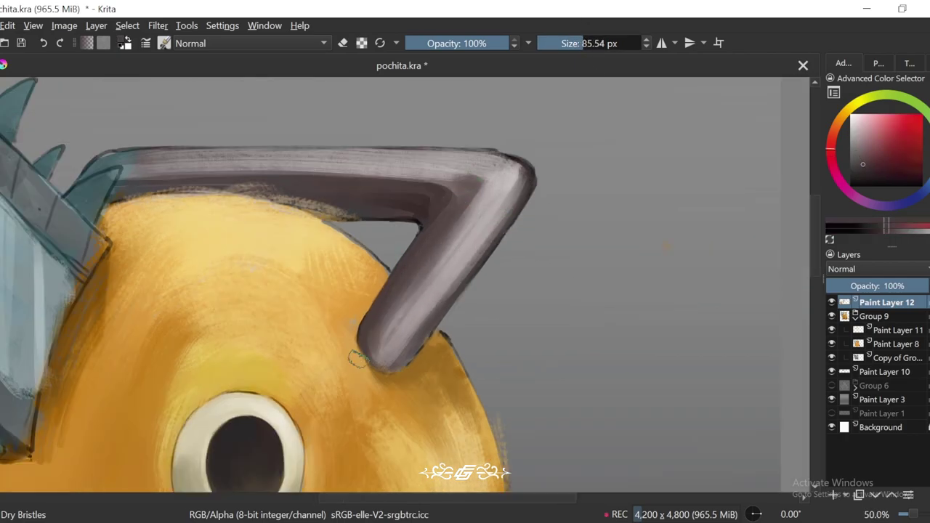
pyautogui.keyDown('ctrl'); pyautogui.click(447, 234); pyautogui.keyUp('ctrl')
# Step: Rotate the canvas to -45 degrees and bring the handle's bend back into view
pyautogui.scroll(-3, 545, 187)
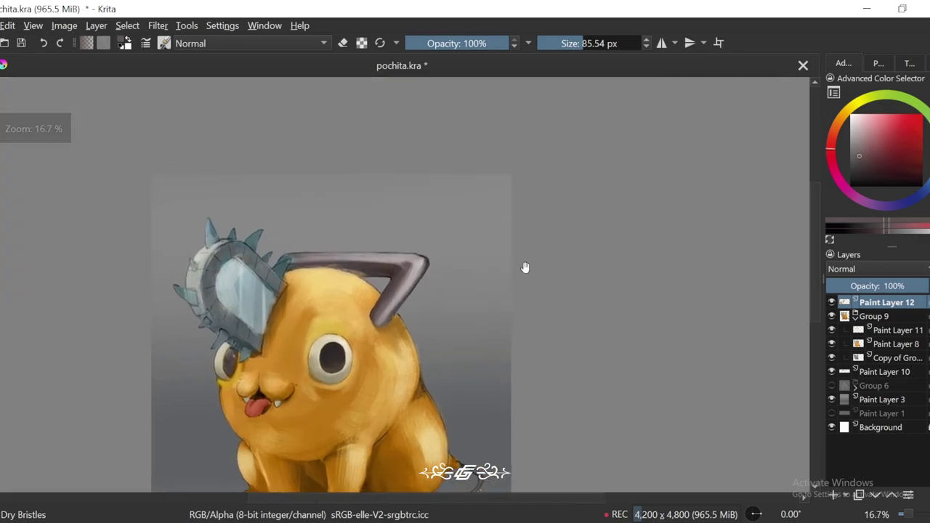
pyautogui.scroll(3, 524, 266)
pyautogui.moveTo(442, 253); pyautogui.dragTo(456, 231)
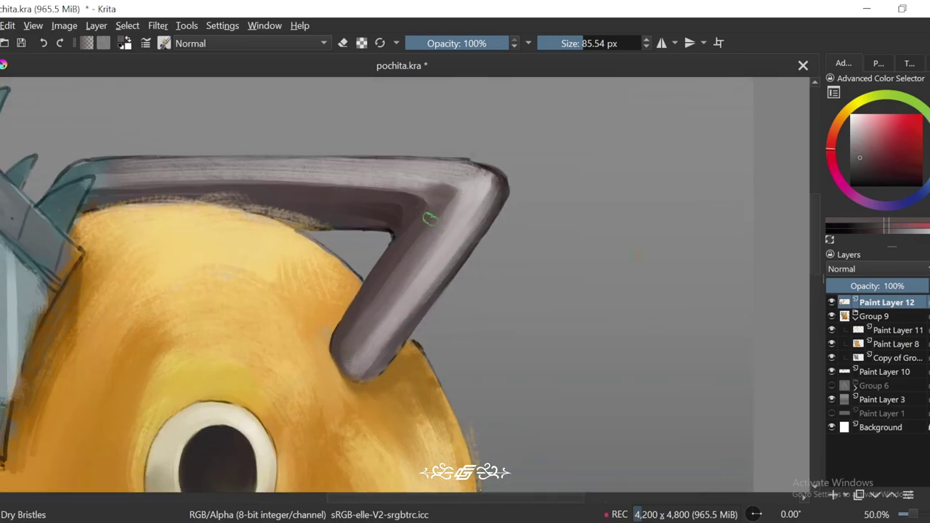
pyautogui.scroll(1, 418, 254)
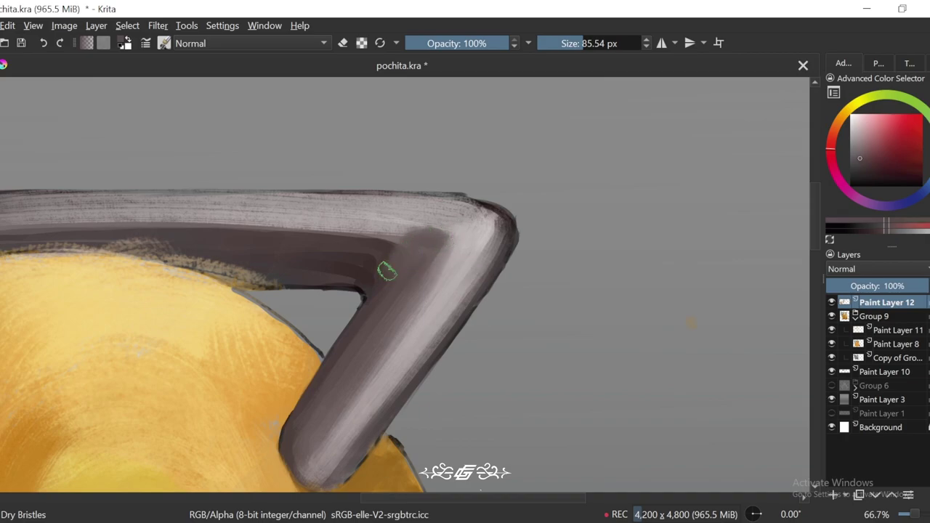
pyautogui.press('4')
pyautogui.press('4')
pyautogui.press('4')
pyautogui.moveTo(392, 234); pyautogui.dragTo(472, 186)
# Step: Pick a darker and a lighter grey from the chainsaw handle while moving along it
pyautogui.scroll(-1, 469, 168)
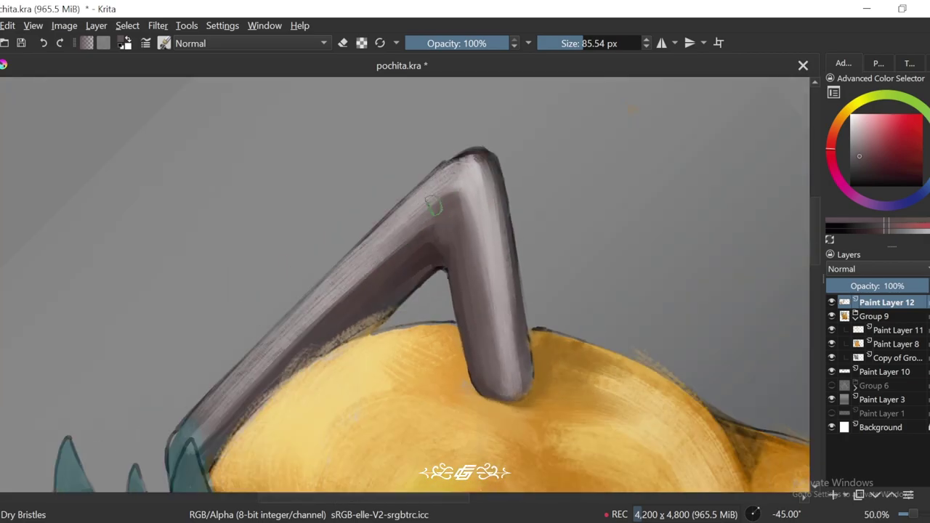
pyautogui.moveTo(390, 241); pyautogui.dragTo(426, 216)
pyautogui.moveTo(412, 247); pyautogui.dragTo(489, 172)
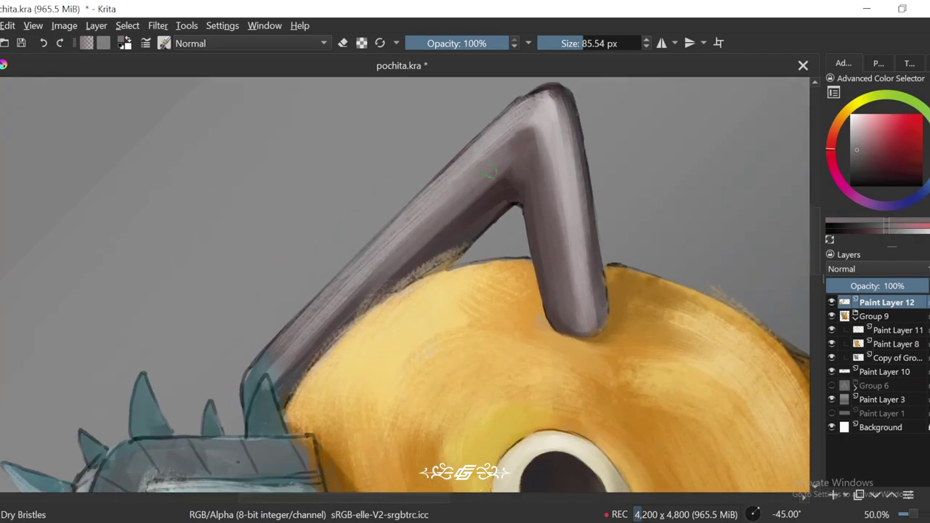
pyautogui.keyDown('ctrl'); pyautogui.click(468, 234); pyautogui.keyUp('ctrl')
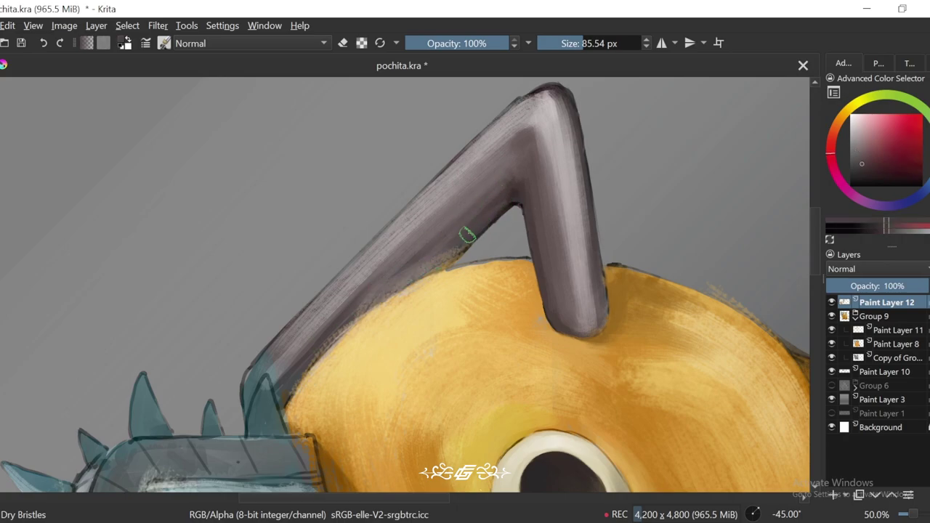
pyautogui.moveTo(412, 270); pyautogui.dragTo(442, 236)
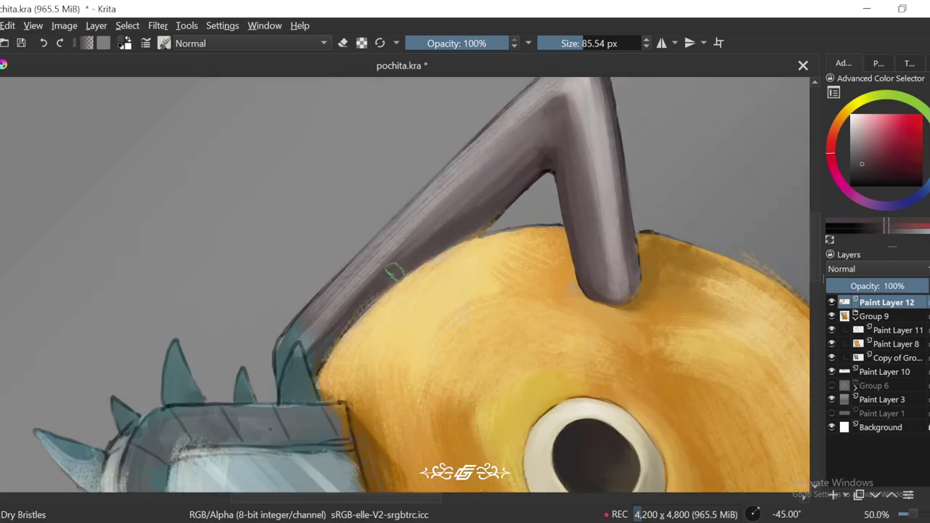
pyautogui.keyDown('ctrl'); pyautogui.click(541, 140); pyautogui.keyUp('ctrl')
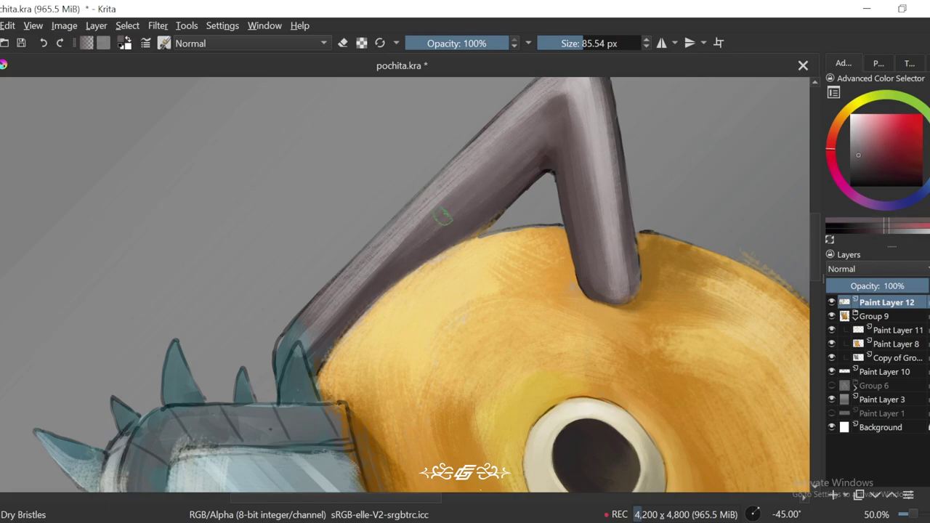
# Step: Paint a dark grey-brown edge above the teal spikes and smooth the handle's left edge with light grey
pyautogui.scroll(1, 342, 305)
pyautogui.press('[')
pyautogui.press('[')
pyautogui.press('[')
pyautogui.press('[')
pyautogui.press('[')
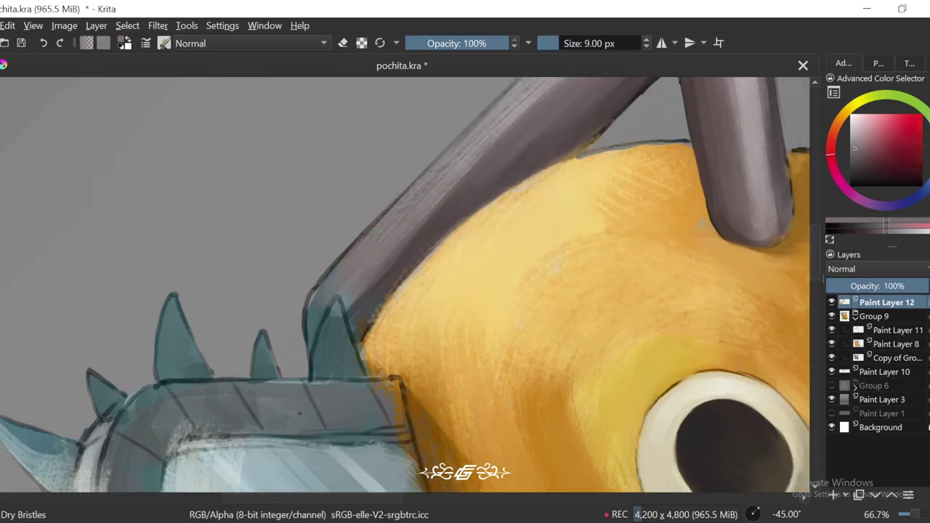
pyautogui.press('+')
pyautogui.press(']')
pyautogui.press(']')
pyautogui.press(']')
pyautogui.press(']')
pyautogui.press(']')
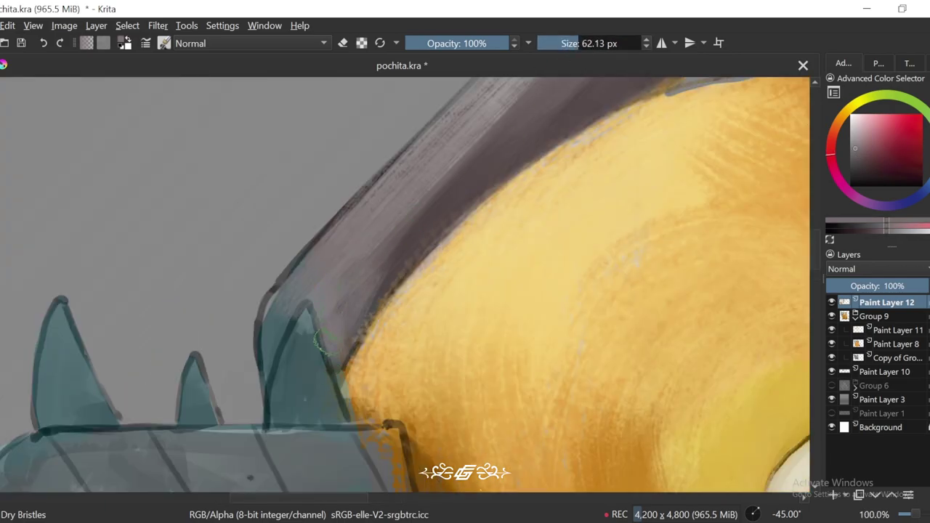
pyautogui.keyDown('ctrl'); pyautogui.click(342, 318); pyautogui.keyUp('ctrl')
pyautogui.moveTo(333, 336)
pyautogui.mouseDown()
pyautogui.moveTo(270, 337)
pyautogui.moveTo(299, 321)
pyautogui.mouseUp()
pyautogui.keyDown('ctrl'); pyautogui.click(320, 234); pyautogui.keyUp('ctrl')
pyautogui.moveTo(348, 227)
pyautogui.mouseDown()
pyautogui.moveTo(305, 285)
pyautogui.moveTo(290, 336)
pyautogui.mouseUp()
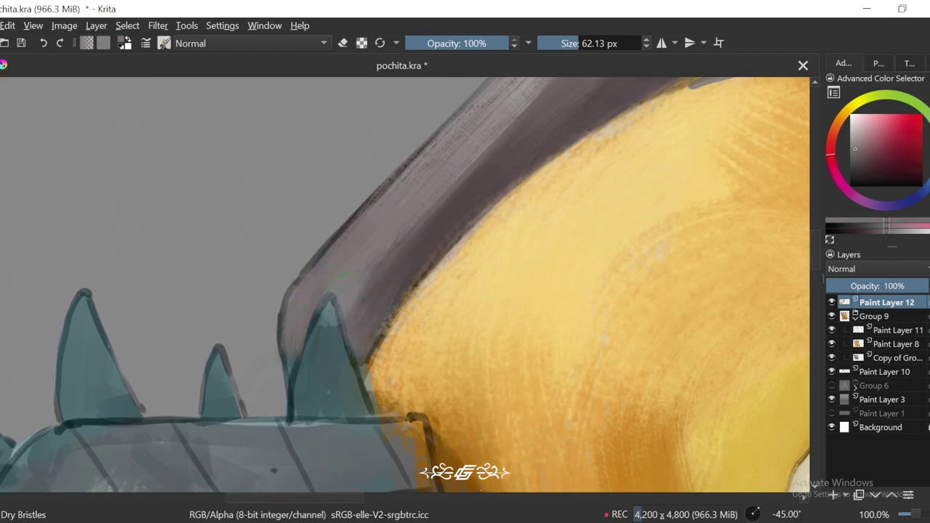
# Step: Enlarge the brush to 94.48 px and sample several greys from the handle
pyautogui.press('-')
pyautogui.press('-')
pyautogui.press('-')
pyautogui.press('-')
pyautogui.press('-')
pyautogui.press('6')
pyautogui.press('6')
pyautogui.press('6')
pyautogui.press('6')
pyautogui.press('6')
pyautogui.press('6')
pyautogui.press('6')
pyautogui.press('6')
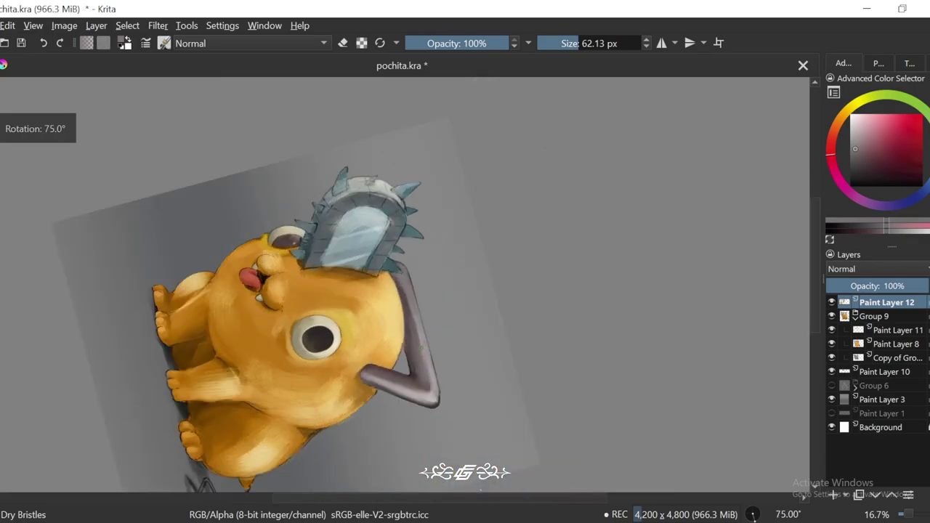
pyautogui.press('+')
pyautogui.press('+')
pyautogui.press('4')
pyautogui.press('4')
pyautogui.press('4')
pyautogui.press('4')
pyautogui.press('4')
pyautogui.press('4')
pyautogui.press('4')
pyautogui.press('4')
pyautogui.press(']')
pyautogui.press(']')
pyautogui.press(']')
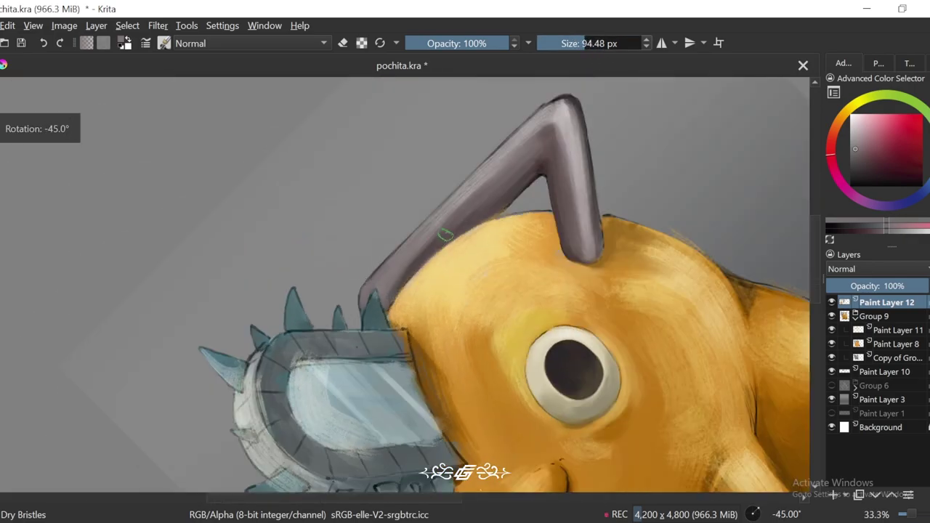
pyautogui.keyDown('ctrl'); pyautogui.click(549, 120); pyautogui.keyUp('ctrl')
pyautogui.keyDown('ctrl'); pyautogui.click(546, 113); pyautogui.keyUp('ctrl')
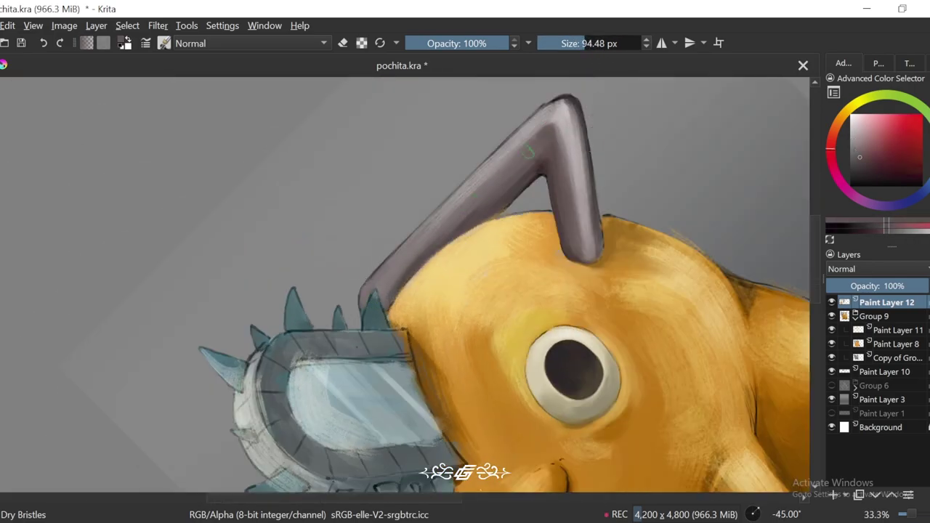
pyautogui.keyDown('ctrl'); pyautogui.click(574, 134); pyautogui.keyUp('ctrl')
# Step: Deepen the shadow under the handle's bend with a darker sampled grey
pyautogui.press('-')
pyautogui.press('-')
pyautogui.press('5')
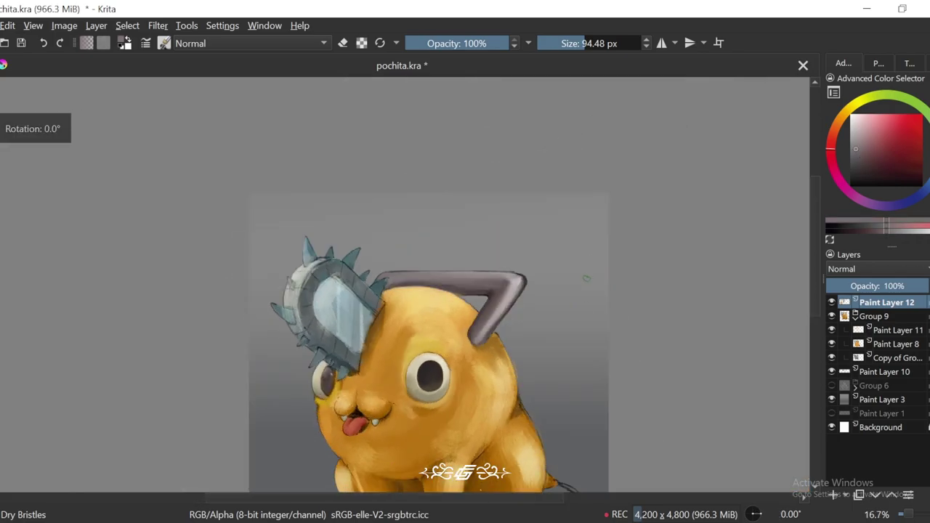
pyautogui.press('+')
pyautogui.press('+')
pyautogui.press('+')
pyautogui.press('4')
pyautogui.press('4')
pyautogui.press('+')
pyautogui.keyDown('ctrl'); pyautogui.click(624, 250); pyautogui.keyUp('ctrl')
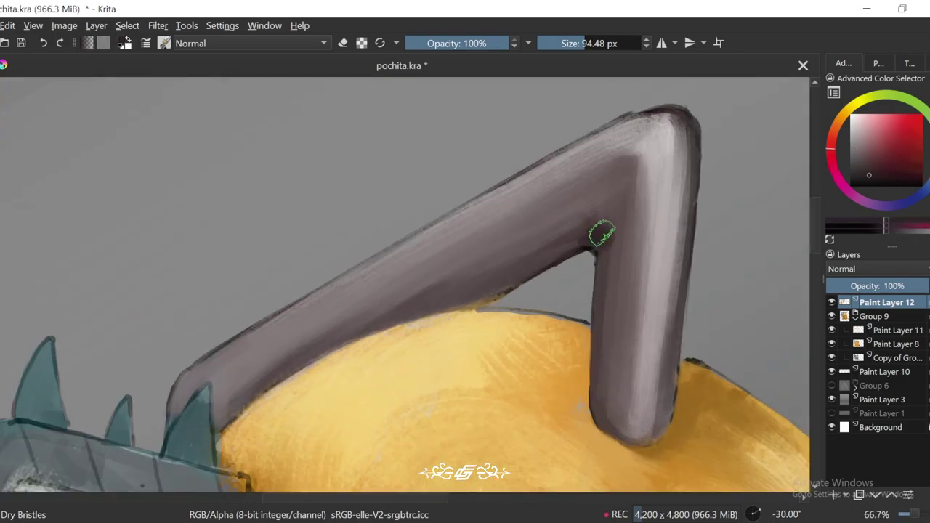
pyautogui.keyDown('ctrl'); pyautogui.click(571, 240); pyautogui.keyUp('ctrl')
pyautogui.press('4')
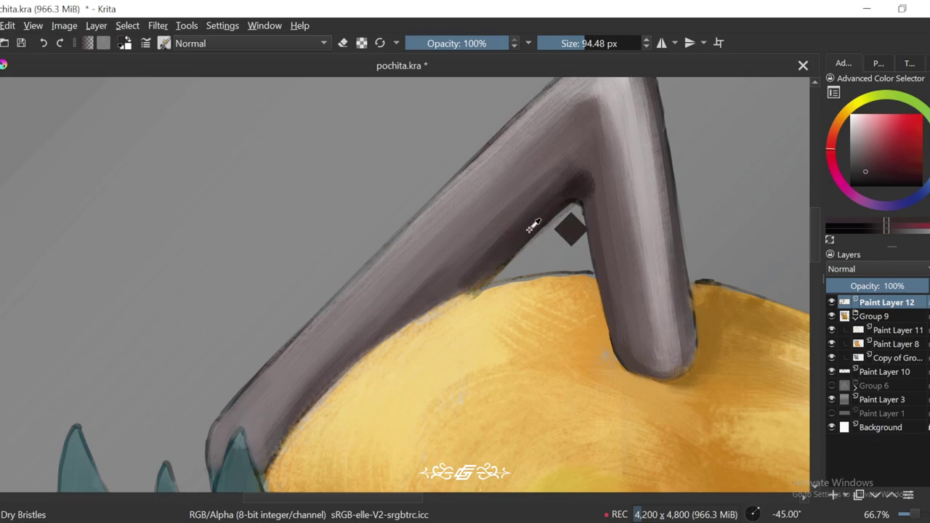
pyautogui.moveTo(445, 276); pyautogui.dragTo(483, 237)
# Step: Sample lighter greys from the handle for highlights, with the canvas rotated to -45°
pyautogui.keyDown('ctrl'); pyautogui.click(565, 160); pyautogui.keyUp('ctrl')
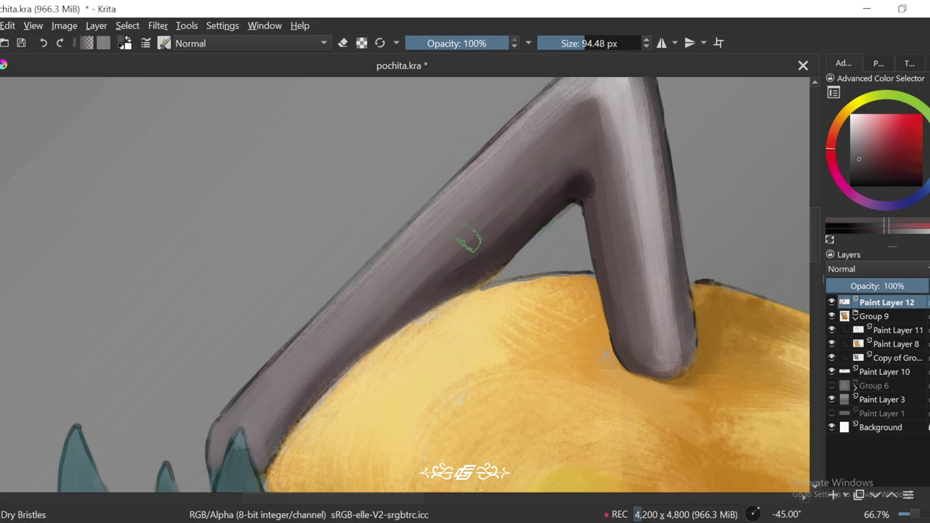
pyautogui.keyDown('ctrl'); pyautogui.click(593, 131); pyautogui.keyUp('ctrl')
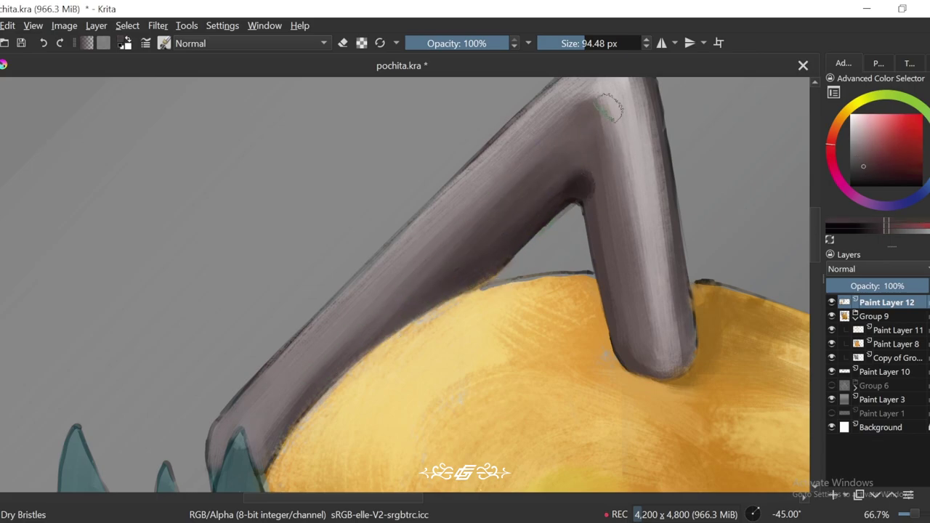
pyautogui.keyDown('ctrl'); pyautogui.click(558, 151); pyautogui.keyUp('ctrl')
pyautogui.keyDown('ctrl'); pyautogui.click(457, 239); pyautogui.keyUp('ctrl')
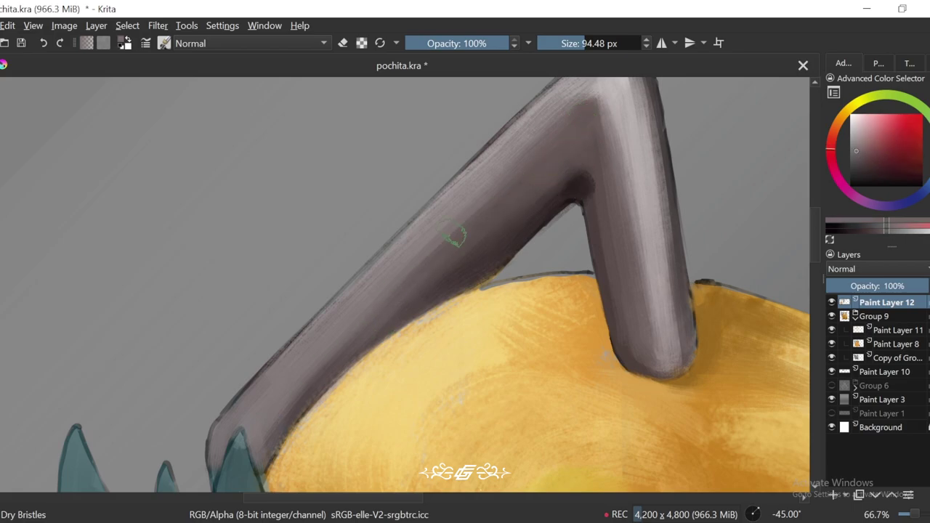
pyautogui.press('-')
pyautogui.press('-')
pyautogui.press('6')
pyautogui.press('6')
pyautogui.press('6')
pyautogui.press('6')
pyautogui.press('+')
pyautogui.press('+')
pyautogui.press('4')
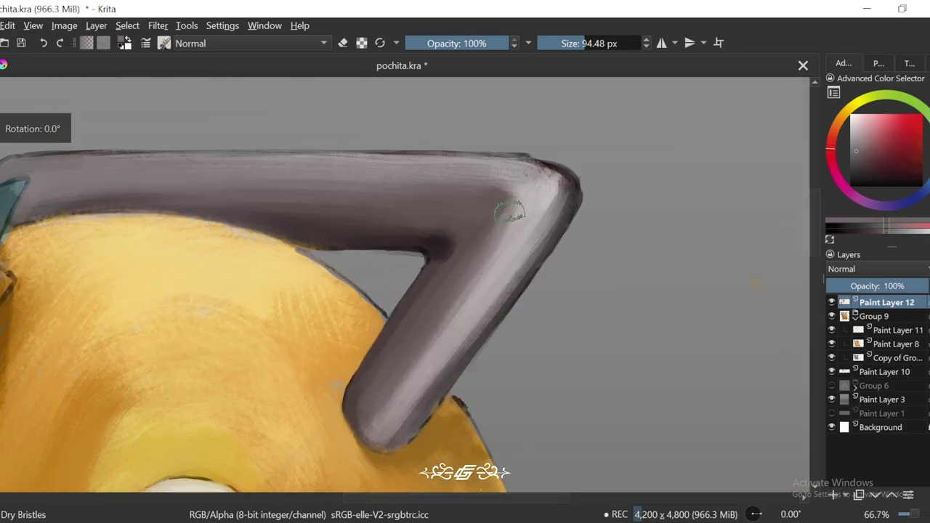
pyautogui.press('4')
pyautogui.press('4')
pyautogui.press('4')
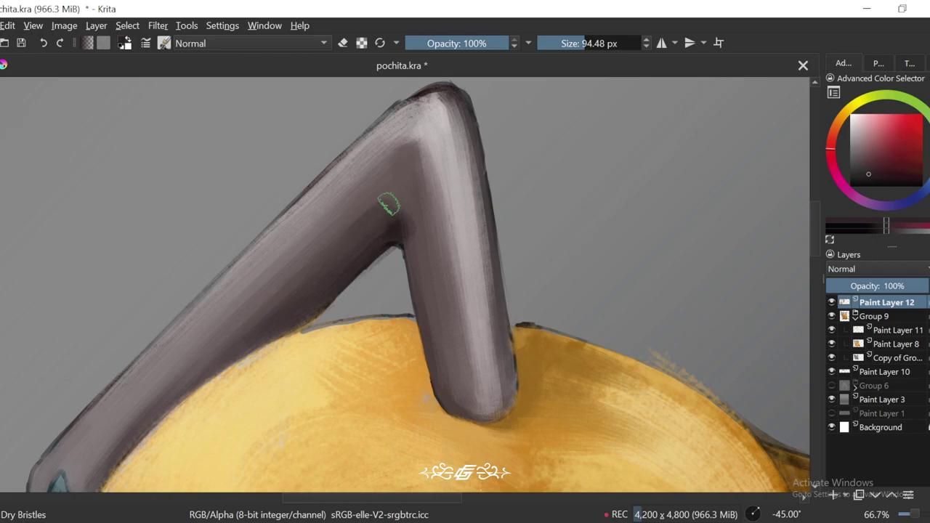
pyautogui.keyDown('ctrl'); pyautogui.click(418, 260); pyautogui.keyUp('ctrl')
# Step: Review the full figure at several zooms and angles, then reduce the brush to 39.87 px
pyautogui.press('-')
pyautogui.press('-')
pyautogui.press('6')
pyautogui.press('6')
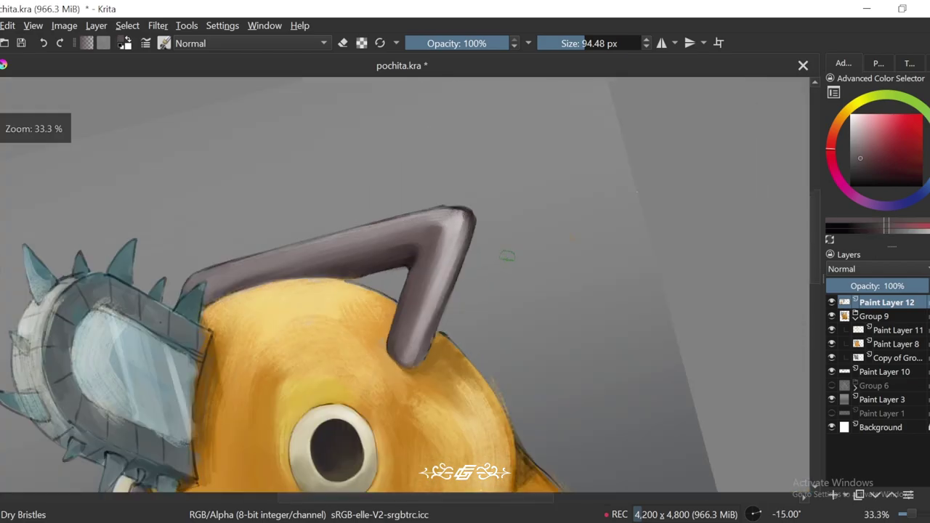
pyautogui.press('-')
pyautogui.press('-')
pyautogui.press('+')
pyautogui.press('+')
pyautogui.press('4')
pyautogui.press('4')
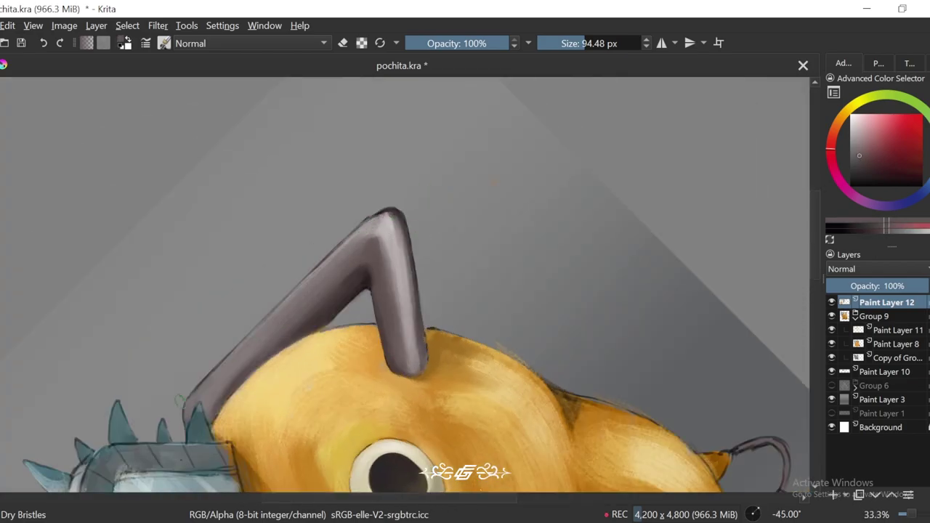
pyautogui.press('6')
pyautogui.press('6')
pyautogui.press('-')
pyautogui.press('-')
pyautogui.press('5')
pyautogui.press('+')
pyautogui.press('+')
pyautogui.press('+')
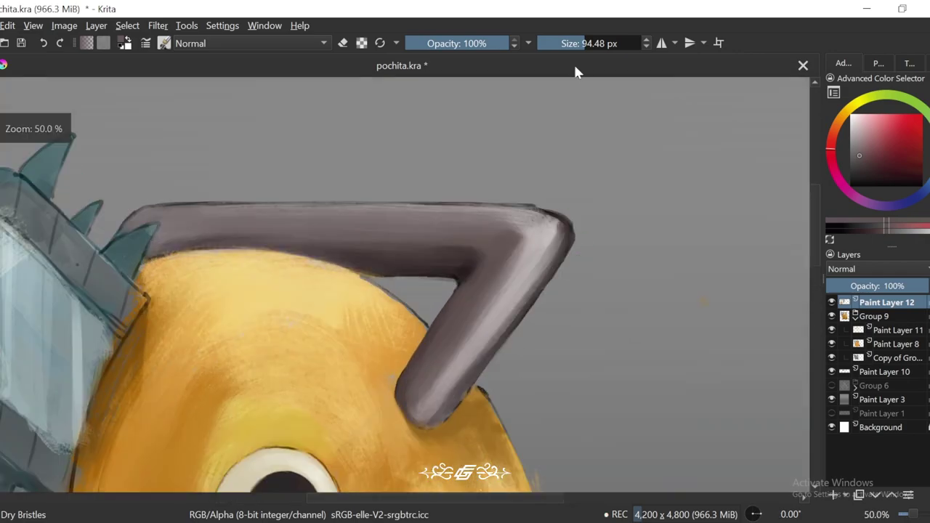
pyautogui.click(573, 43)
# Step: Set the brush back to 94.48 px and paint shading strokes along the handle's bar
pyautogui.press('+')
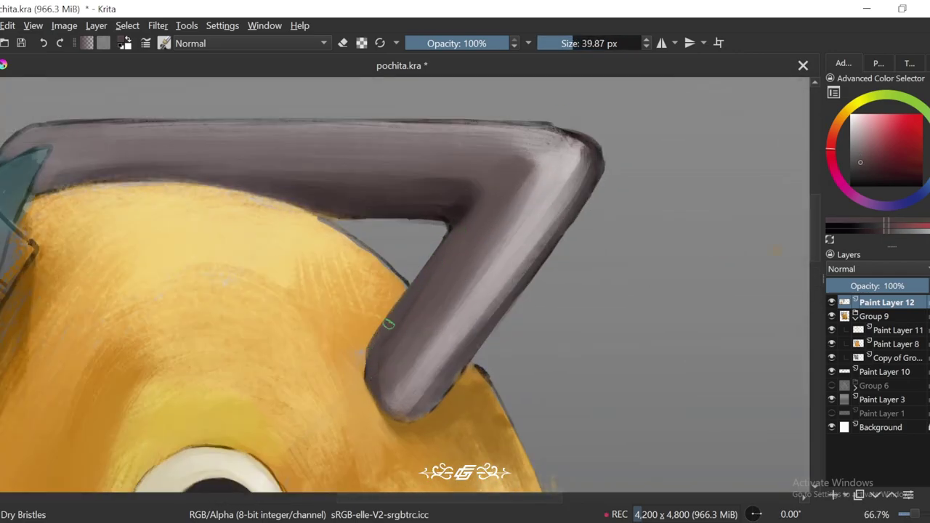
pyautogui.press('+')
pyautogui.press('-')
pyautogui.press('-')
pyautogui.press('-')
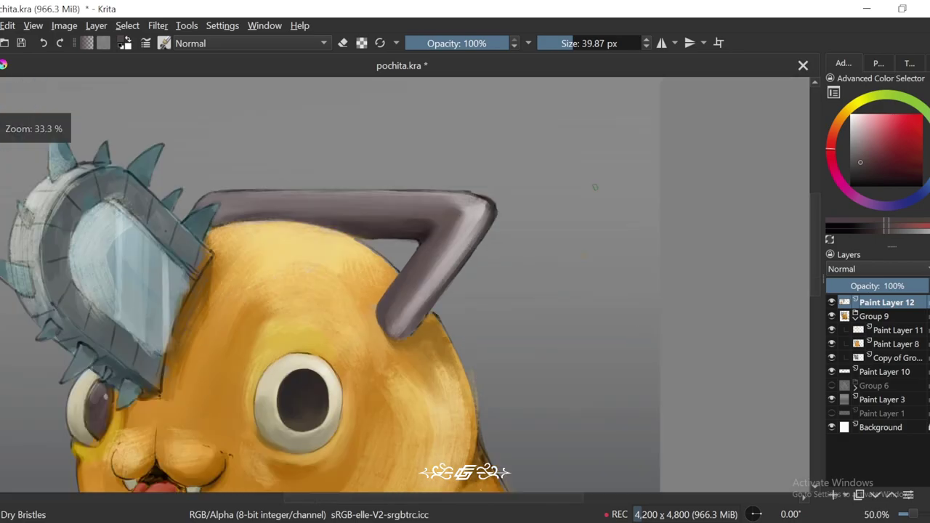
pyautogui.press('-')
pyautogui.press('+')
pyautogui.press('+')
pyautogui.press('+')
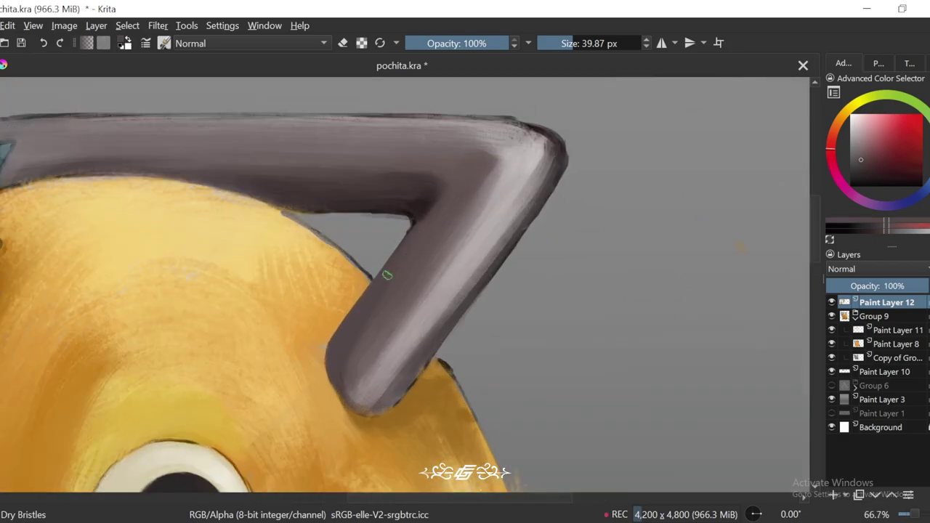
pyautogui.moveTo(567, 119); pyautogui.dragTo(537, 195)
pyautogui.press('e')
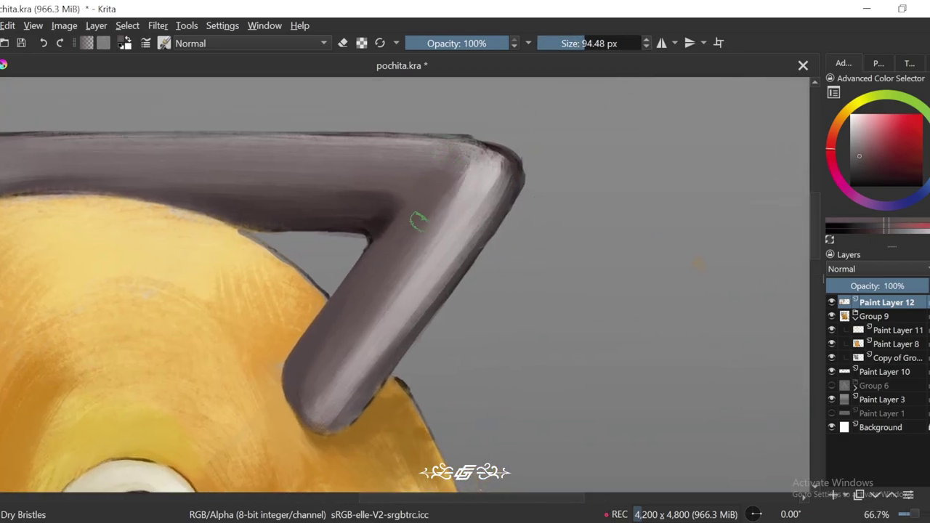
pyautogui.moveTo(481, 170); pyautogui.dragTo(385, 329)
pyautogui.moveTo(465, 233); pyautogui.dragTo(341, 391)
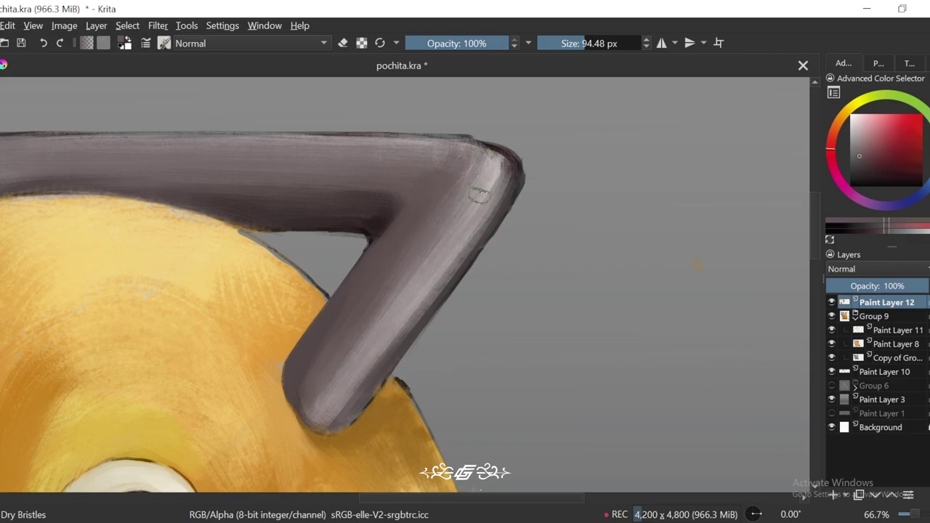
# Step: Sample greys near the handle and fit the whole character in view
pyautogui.press('-')
pyautogui.press('-')
pyautogui.press('-')
pyautogui.press('+')
pyautogui.press('+')
pyautogui.keyDown('ctrl'); pyautogui.click(381, 314); pyautogui.keyUp('ctrl')
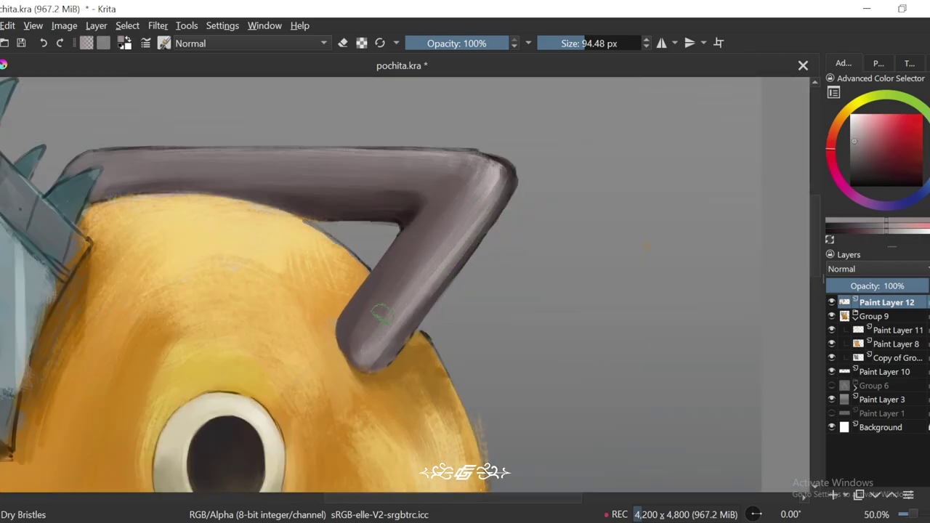
pyautogui.moveTo(489, 176); pyautogui.dragTo(456, 238)
pyautogui.keyDown('ctrl'); pyautogui.click(454, 258); pyautogui.keyUp('ctrl')
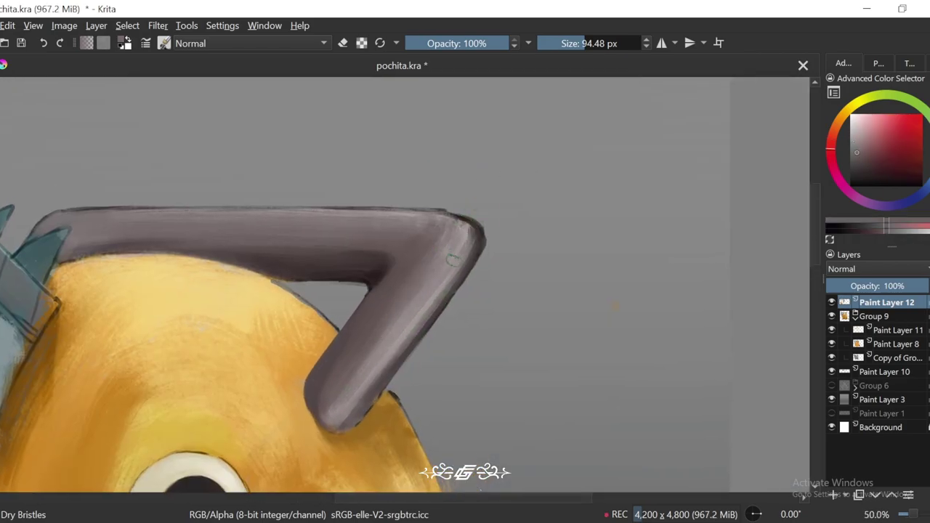
pyautogui.press('-')
pyautogui.press('-')
pyautogui.press('-')
pyautogui.moveTo(443, 285)
pyautogui.mouseDown()
pyautogui.moveTo(664, 303)
pyautogui.moveTo(627, 359)
pyautogui.moveTo(631, 336)
pyautogui.mouseUp()
pyautogui.press('+')
pyautogui.press('+')
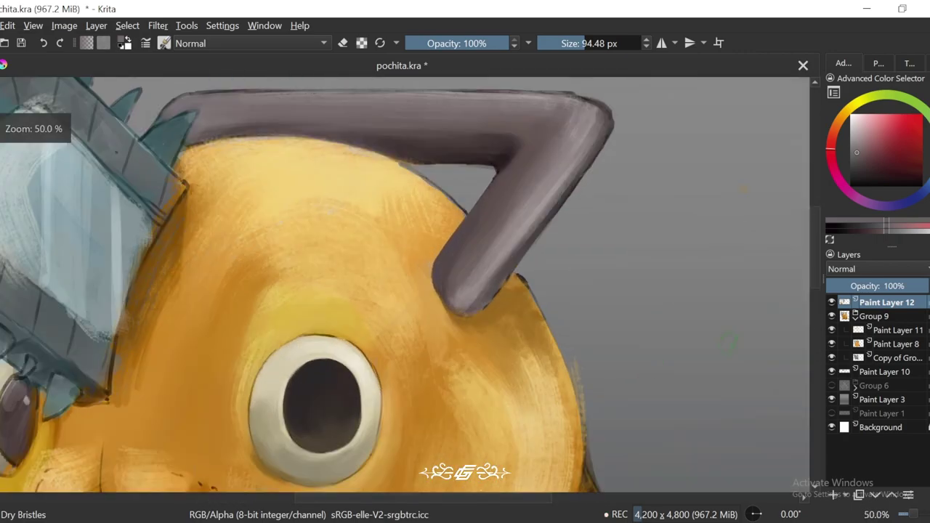
pyautogui.press('+')
# Step: Sample the head's orange with a 59.83 px brush and zoom in on the head around the handle
pyautogui.press('6')
pyautogui.keyDown('ctrl'); pyautogui.click(466, 169); pyautogui.keyUp('ctrl')
pyautogui.press('6')
pyautogui.press('6')
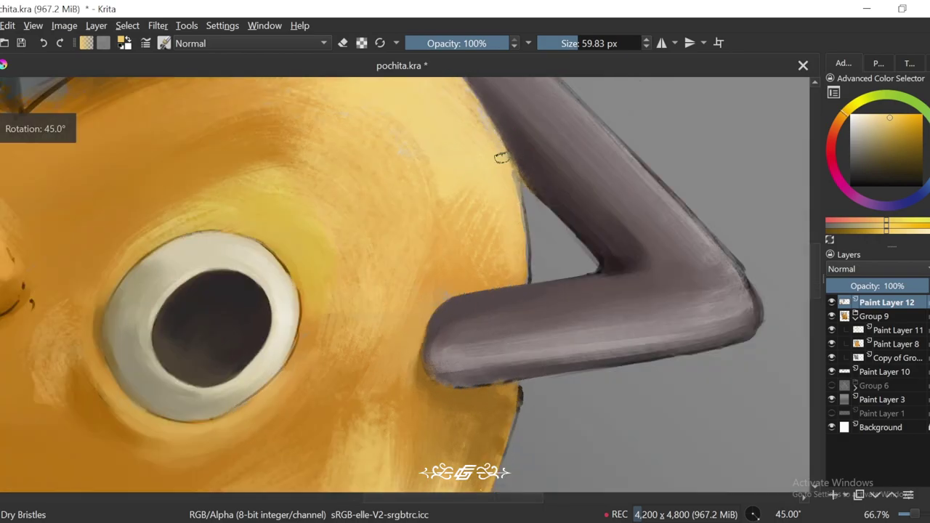
pyautogui.press('+')
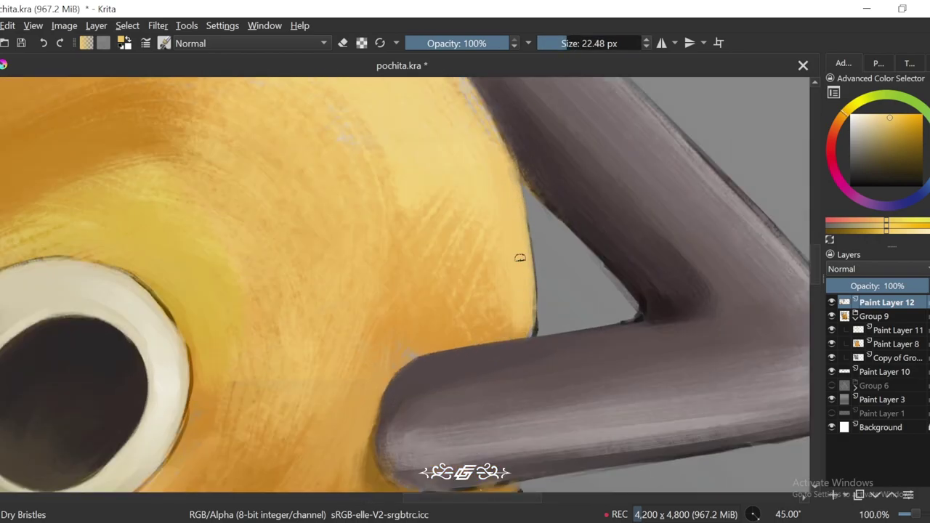
pyautogui.press('5')
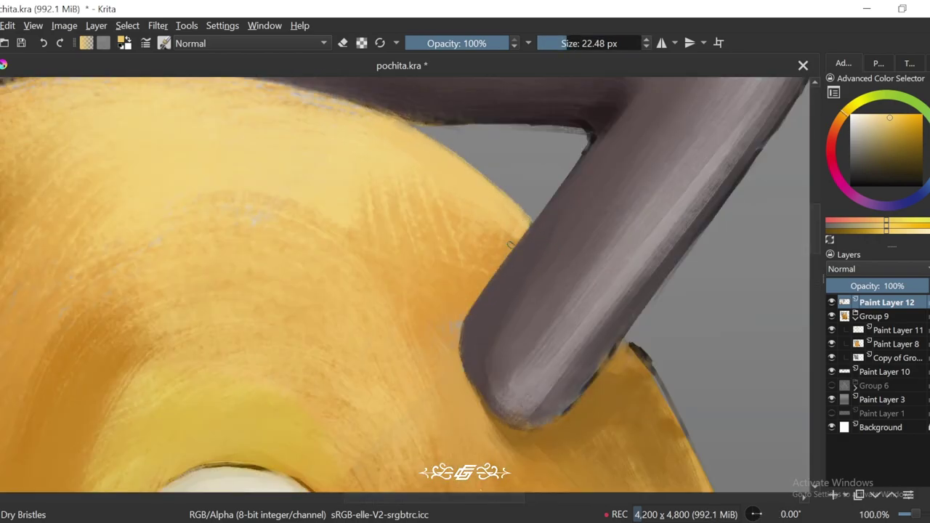
pyautogui.press('6')
pyautogui.press(']')
pyautogui.press(']')
pyautogui.press(']')
pyautogui.press(']')
pyautogui.press(']')
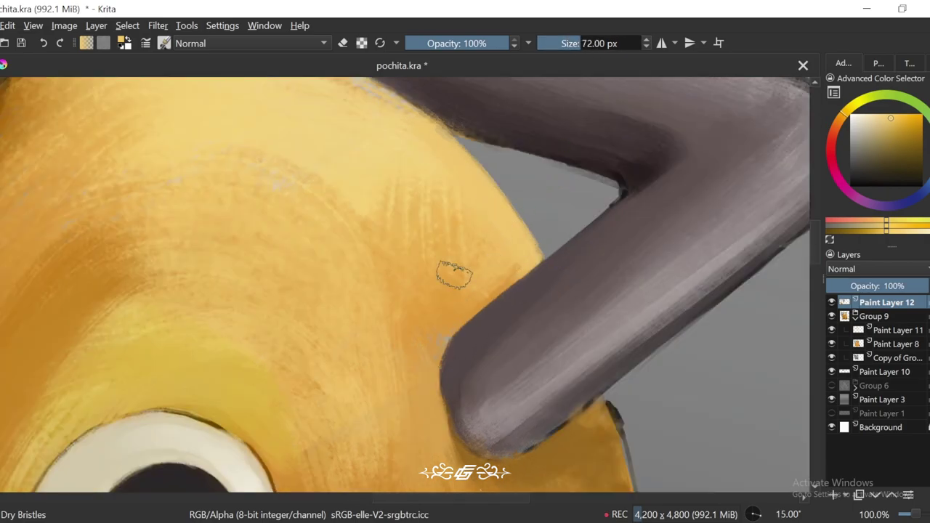
# Step: Set up a small brush of about 13 px in orange for the head edge near the blade
pyautogui.press('-')
pyautogui.press('4')
pyautogui.press('4')
pyautogui.press('4')
pyautogui.press('4')
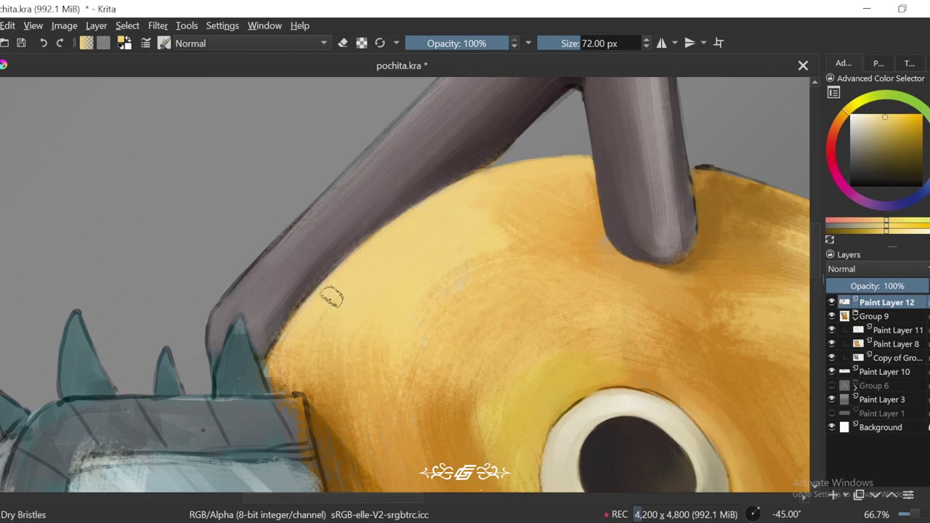
pyautogui.press('+')
pyautogui.press('[')
pyautogui.press('[')
pyautogui.press('[')
pyautogui.press('[')
pyautogui.press('[')
pyautogui.press('[')
pyautogui.press('[')
pyautogui.press('[')
pyautogui.press('[')
pyautogui.press('[')
pyautogui.press('[')
pyautogui.press('[')
pyautogui.press('[')
pyautogui.press('x')
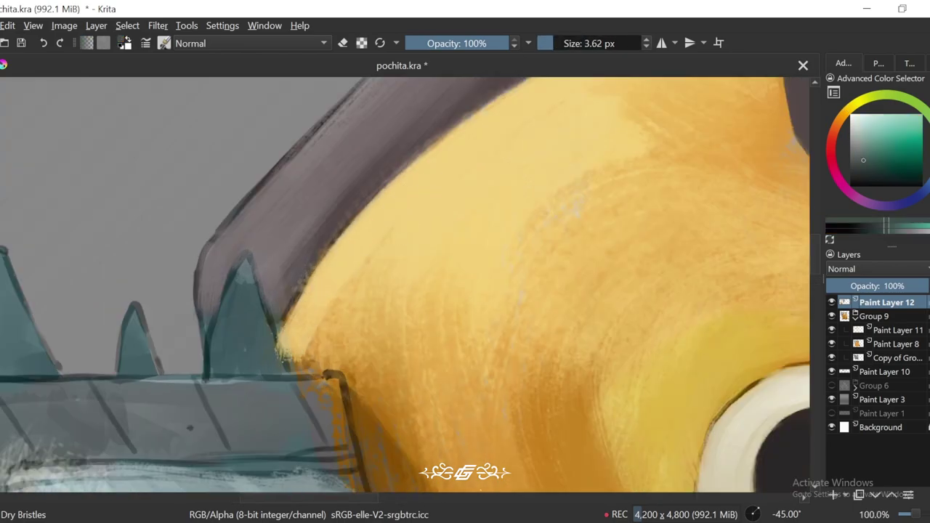
pyautogui.moveTo(547, 43); pyautogui.dragTo(559, 43)
pyautogui.press('x')
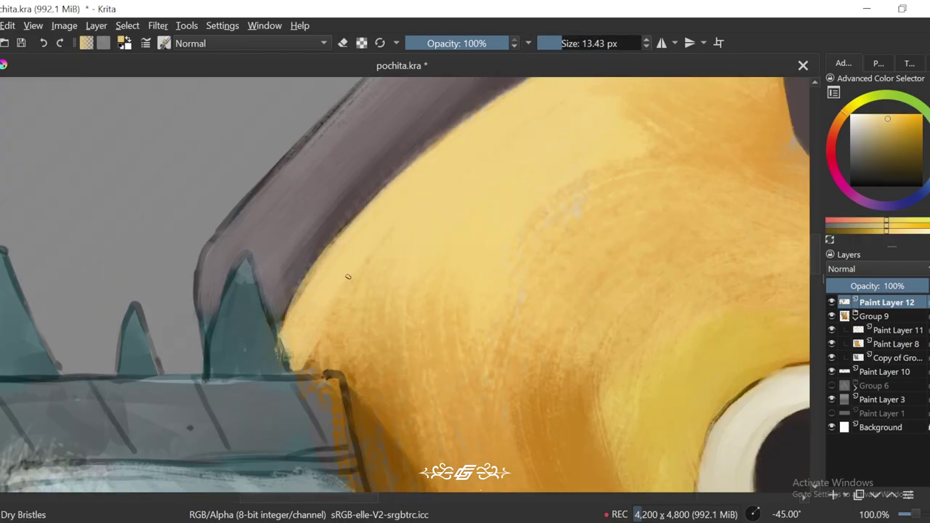
# Step: Enlarge the brush to about 38 px and sample a lighter yellow from the body
pyautogui.press('6')
pyautogui.press('6')
pyautogui.press('6')
pyautogui.press('-')
pyautogui.press('6')
pyautogui.press('6')
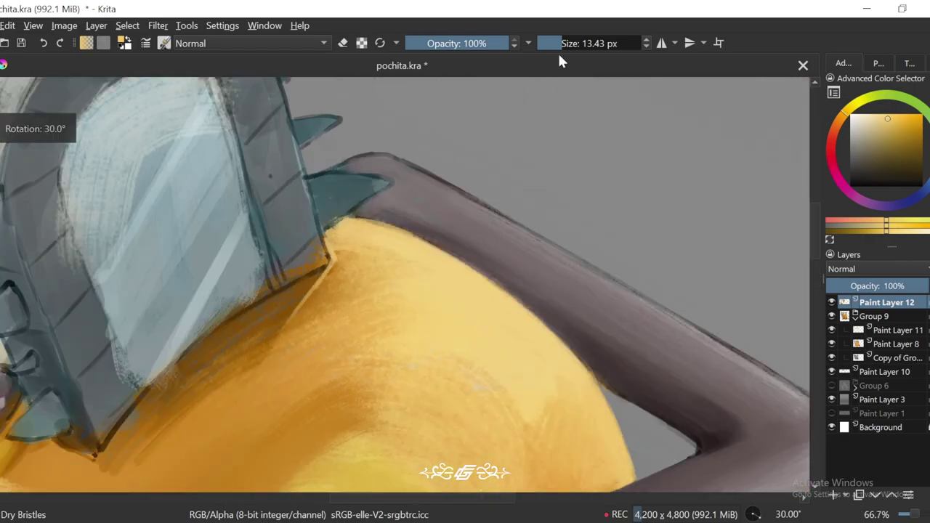
pyautogui.moveTo(559, 43); pyautogui.dragTo(591, 43)
pyautogui.press('4')
pyautogui.press('-')
pyautogui.press('-')
pyautogui.keyDown('ctrl'); pyautogui.click(403, 280); pyautogui.keyUp('ctrl')
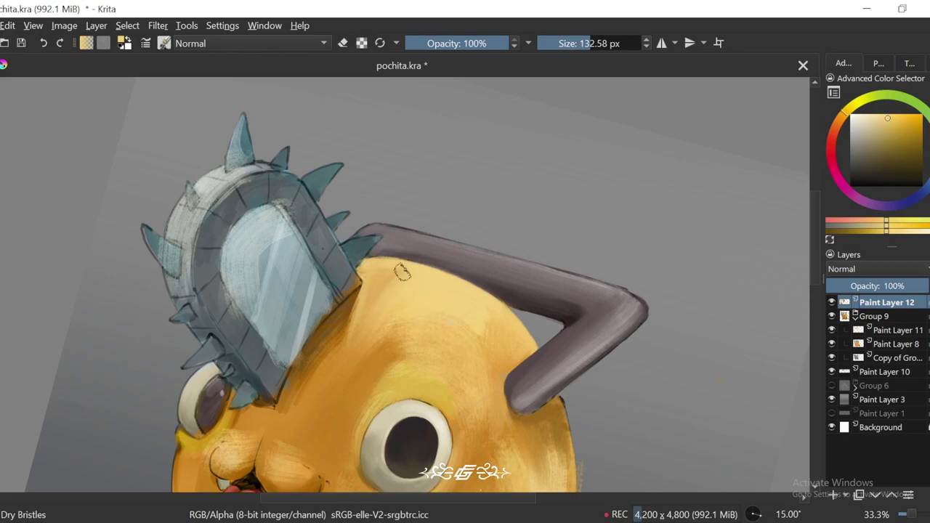
# Step: Resize the brush for broad strokes on the forehead, checking the painting at several zooms
pyautogui.press('-')
pyautogui.press('-')
pyautogui.press('5')
pyautogui.press('+')
pyautogui.moveTo(402, 273); pyautogui.dragTo(411, 285)
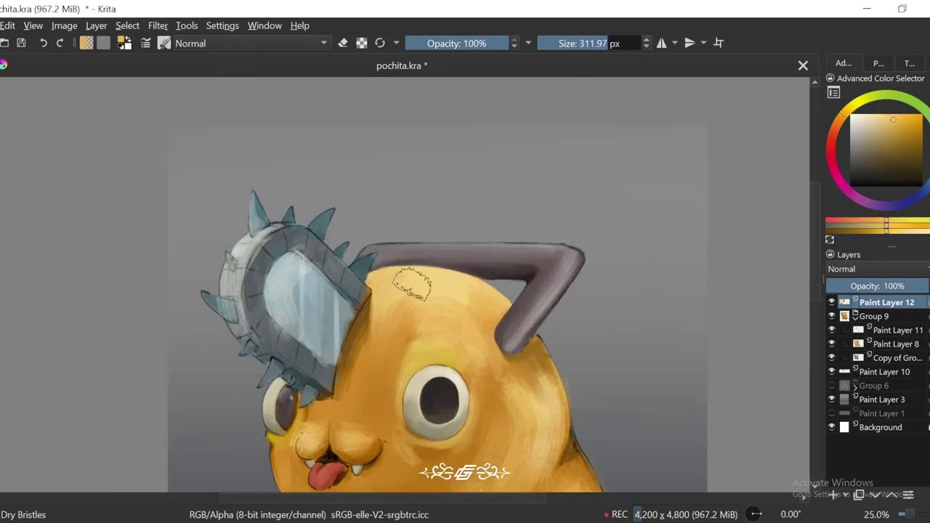
pyautogui.press('-')
pyautogui.press('-')
pyautogui.press('+')
pyautogui.press('+')
pyautogui.press('+')
pyautogui.press('+')
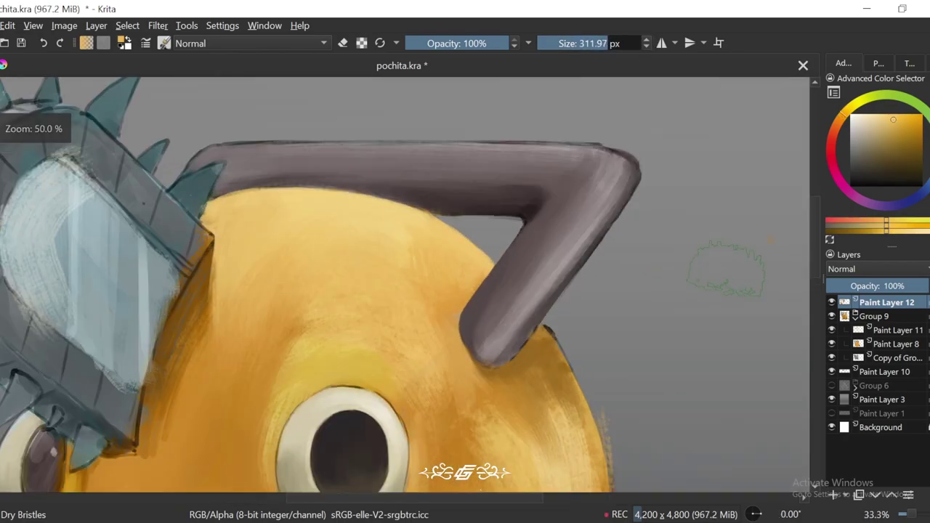
pyautogui.moveTo(468, 250); pyautogui.dragTo(436, 269)
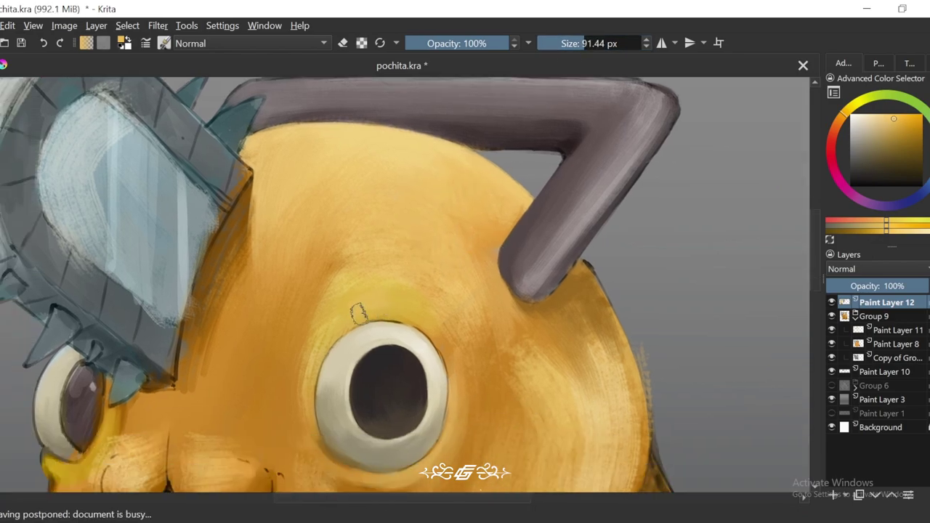
# Step: Resize the brush to about 146 px and blend a darker orange sampled near the eye
pyautogui.moveTo(545, 39); pyautogui.dragTo(590, 43)
pyautogui.hotkey('ctrl', '[')
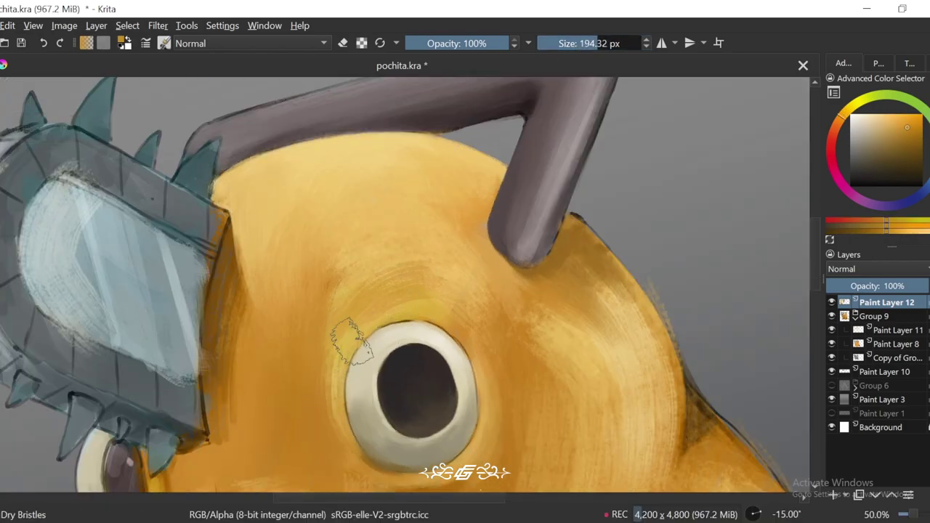
pyautogui.scroll(-1, 320, 436)
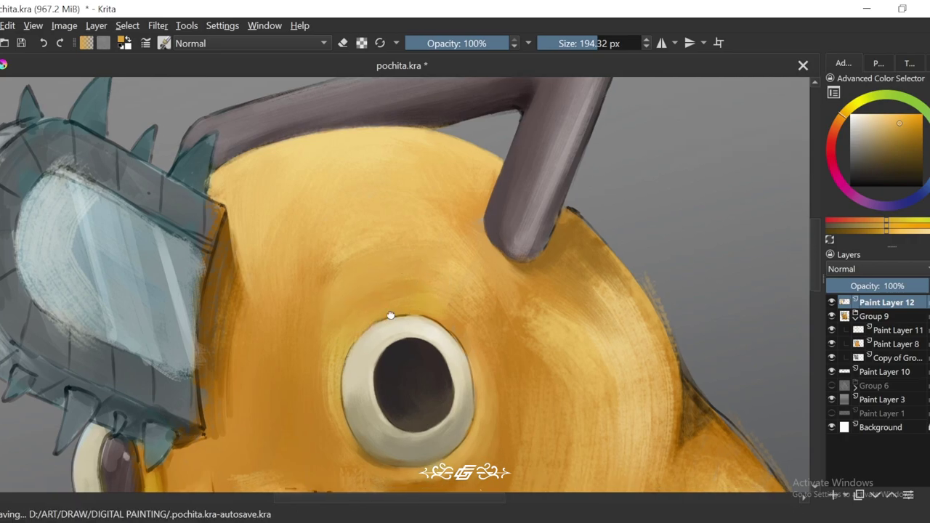
pyautogui.scroll(1, 391, 316)
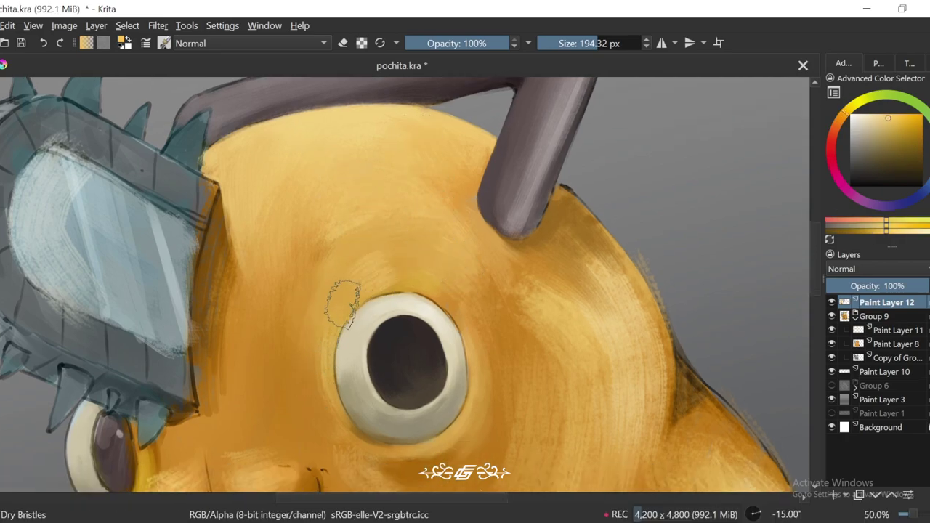
pyautogui.scroll(-1, 493, 213)
pyautogui.scroll(-1, 493, 213)
pyautogui.scroll(4, 392, 193)
pyautogui.click(596, 44)
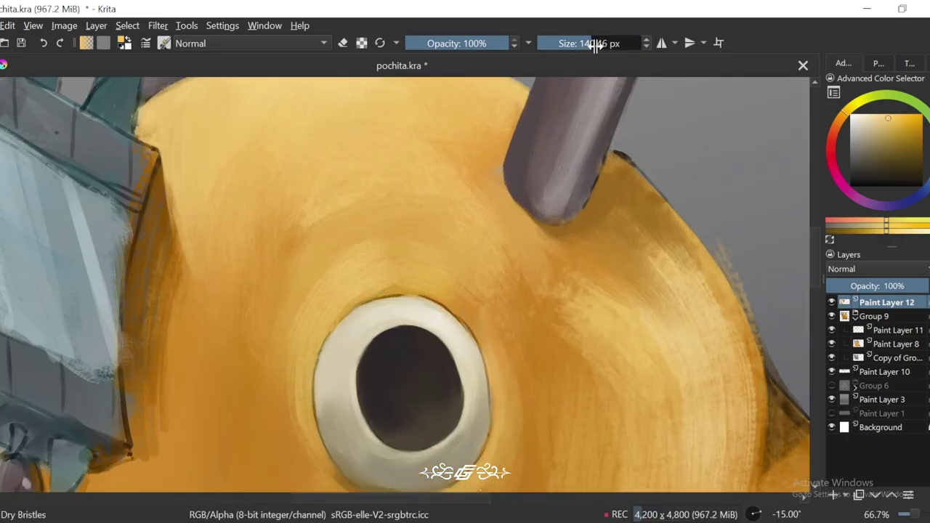
pyautogui.keyDown('ctrl'); pyautogui.click(415, 276); pyautogui.keyUp('ctrl')
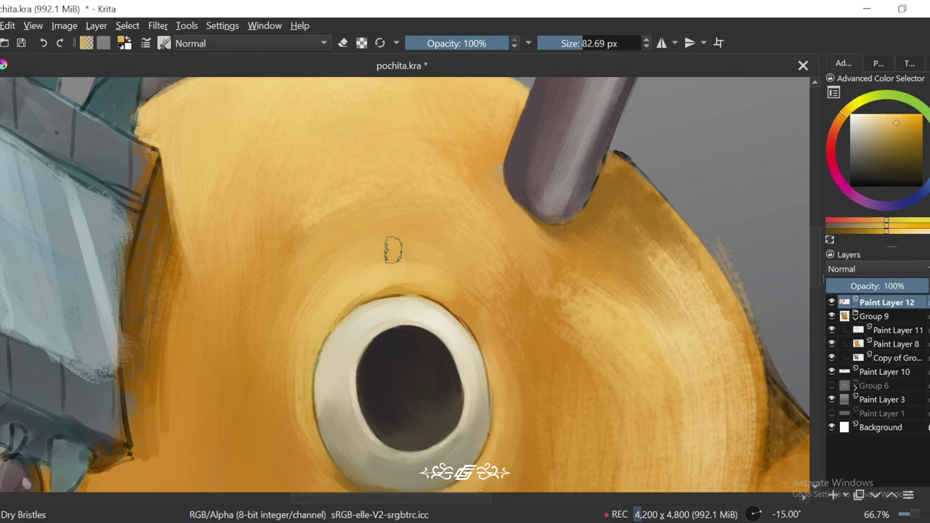
# Step: Blend a lighter, muted orange around the eye with the view tilted to -75°
pyautogui.scroll(-2, 393, 251)
pyautogui.scroll(-1, 432, 300)
pyautogui.press('5')
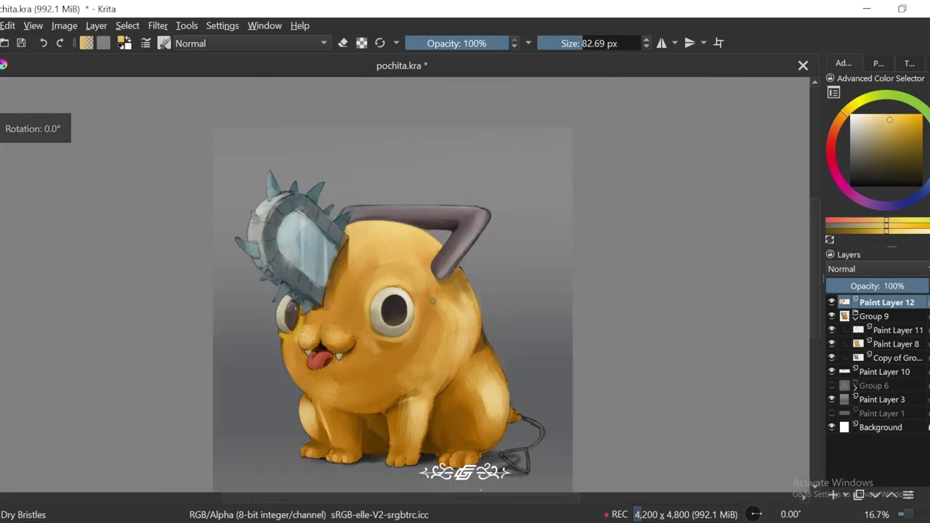
pyautogui.scroll(4, 433, 300)
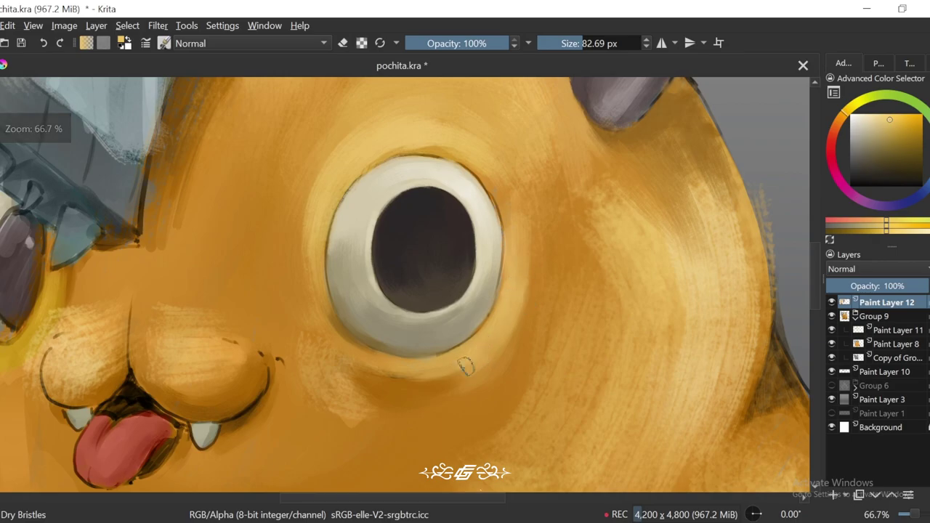
pyautogui.scroll(1, 466, 367)
pyautogui.press('6')
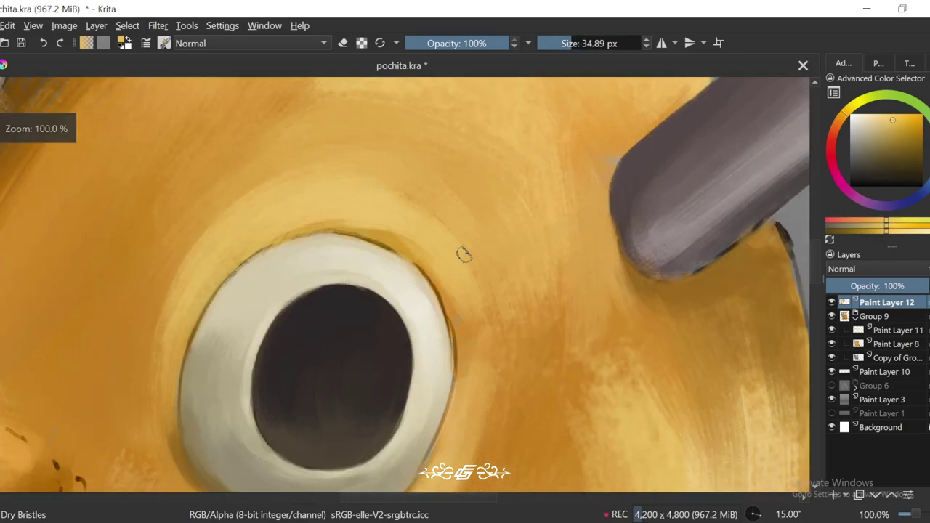
pyautogui.scroll(1, 463, 254)
pyautogui.press('4')
pyautogui.press('4')
pyautogui.press('4')
pyautogui.press('4')
pyautogui.press('4')
pyautogui.press('4')
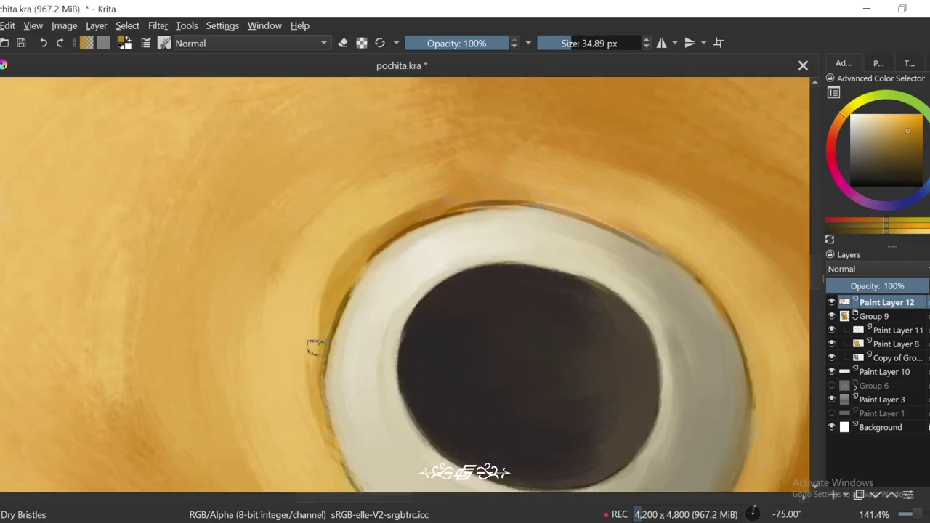
pyautogui.keyDown('ctrl'); pyautogui.click(370, 255); pyautogui.keyUp('ctrl')
pyautogui.keyDown('ctrl'); pyautogui.click(324, 317); pyautogui.keyUp('ctrl')
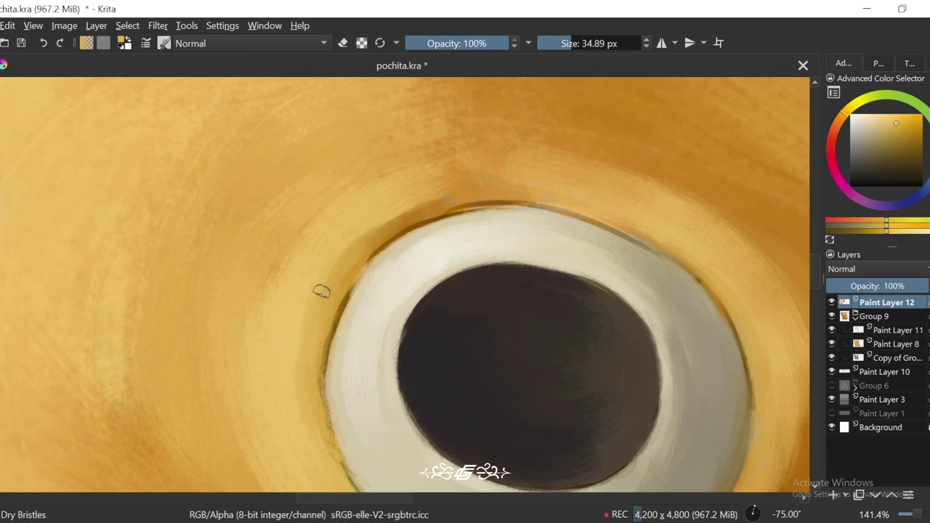
# Step: Blend oranges sampled from above the eye across the forehead
pyautogui.press('6')
pyautogui.press('6')
pyautogui.press('6')
pyautogui.press('6')
pyautogui.press('6')
pyautogui.press('6')
pyautogui.scroll(-2, 392, 247)
pyautogui.scroll(2, 436, 291)
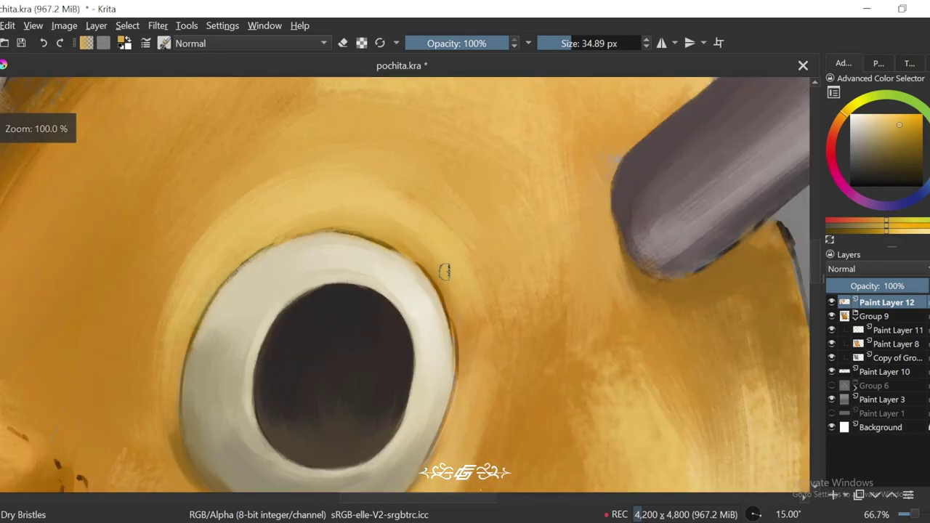
pyautogui.keyDown('ctrl'); pyautogui.click(449, 295); pyautogui.keyUp('ctrl')
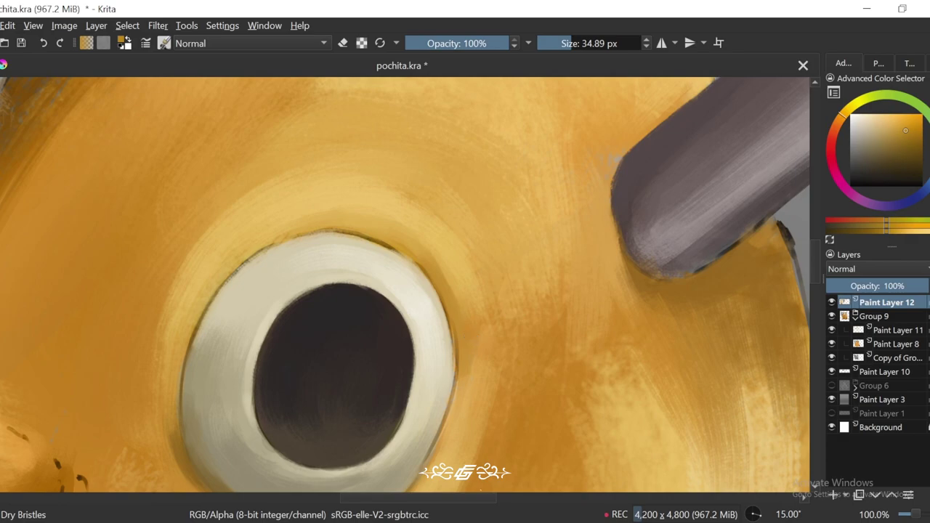
pyautogui.keyDown('ctrl'); pyautogui.click(451, 291); pyautogui.keyUp('ctrl')
# Step: Shrink the brush to about 80 px and blend skin tones beside and below the eye
pyautogui.press('5')
pyautogui.scroll(-1, 467, 366)
pyautogui.press(']')
pyautogui.press(']')
pyautogui.press(']')
pyautogui.press(']')
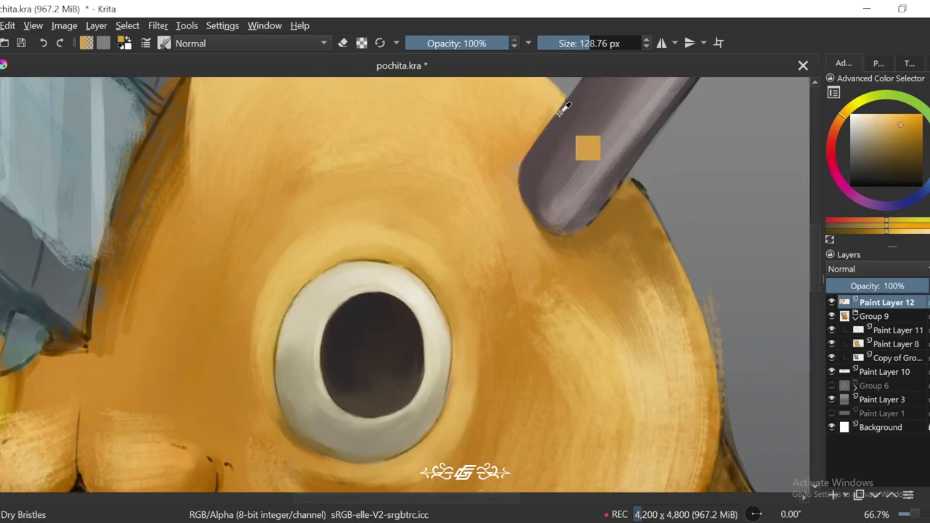
pyautogui.press('[')
pyautogui.press('[')
pyautogui.scroll(-4, 484, 384)
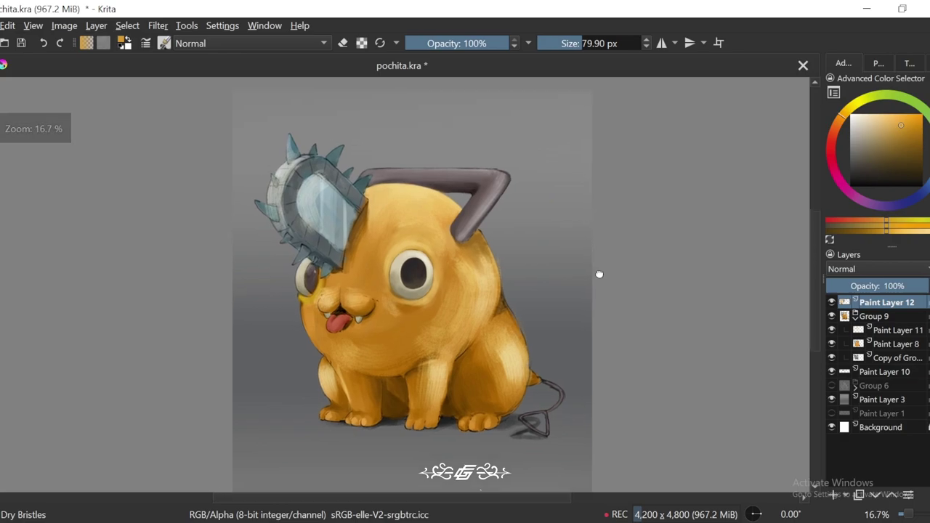
pyautogui.scroll(3, 598, 271)
pyautogui.keyDown('ctrl'); pyautogui.click(505, 266); pyautogui.keyUp('ctrl')
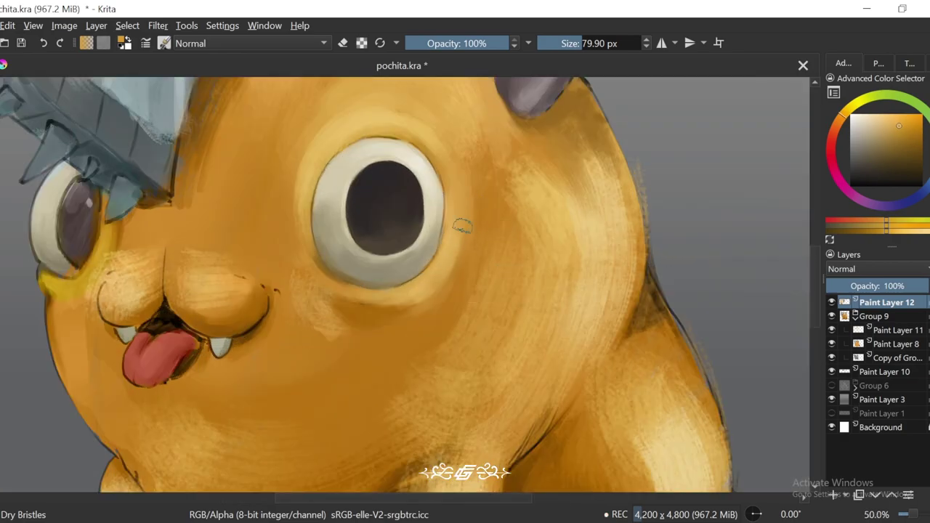
pyautogui.keyDown('ctrl'); pyautogui.click(472, 224); pyautogui.keyUp('ctrl')
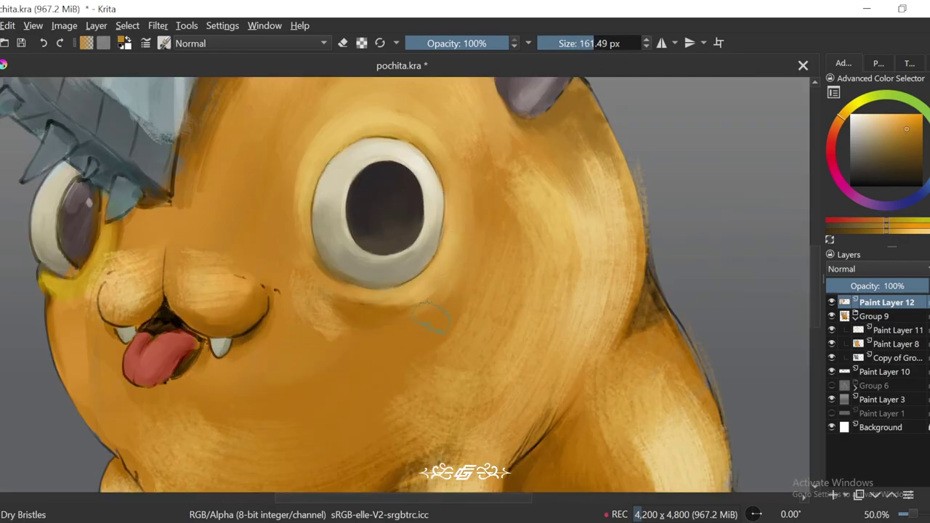
# Step: Blend sampled skin colour across the cheek
pyautogui.scroll(2, 430, 317)
pyautogui.scroll(-4, 500, 213)
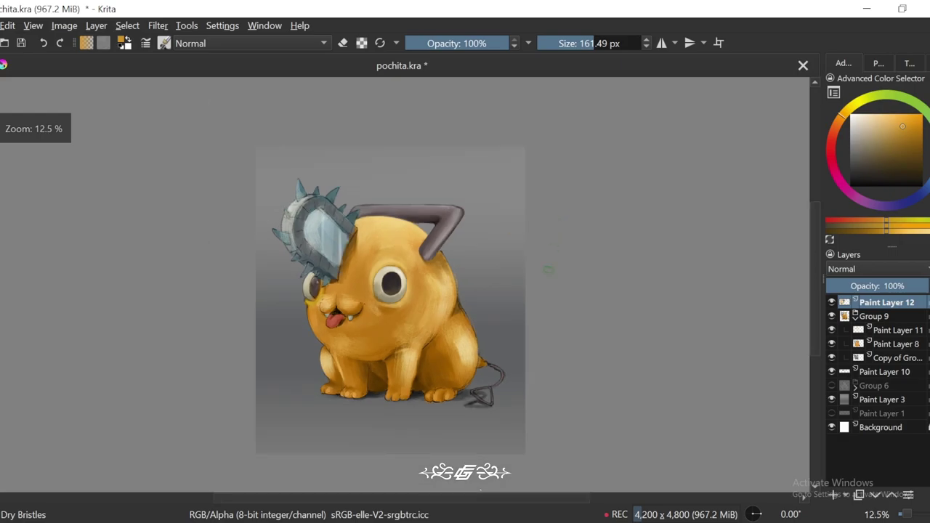
pyautogui.scroll(4, 434, 258)
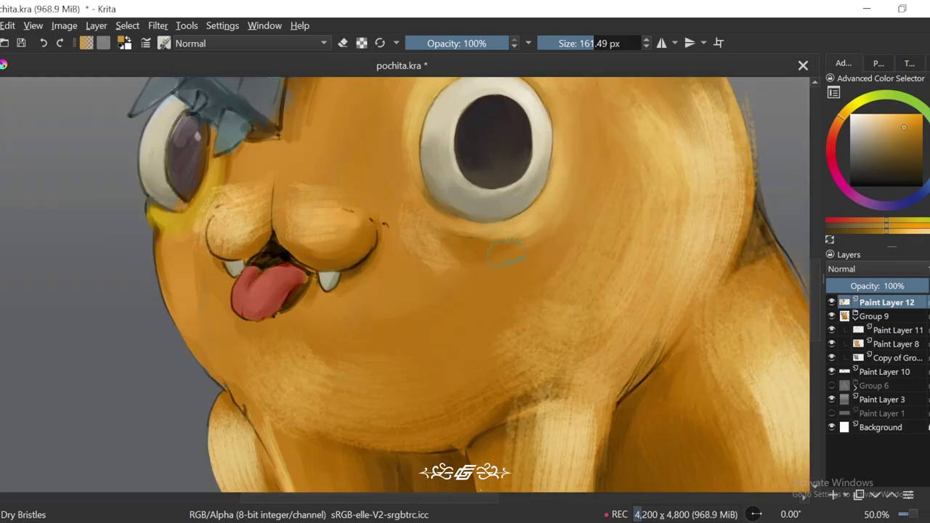
pyautogui.keyDown('ctrl'); pyautogui.click(483, 240); pyautogui.keyUp('ctrl')
pyautogui.keyDown('ctrl'); pyautogui.click(409, 250); pyautogui.keyUp('ctrl')
# Step: Blend saturated oranges picked from the face and cheek
pyautogui.scroll(2, 480, 294)
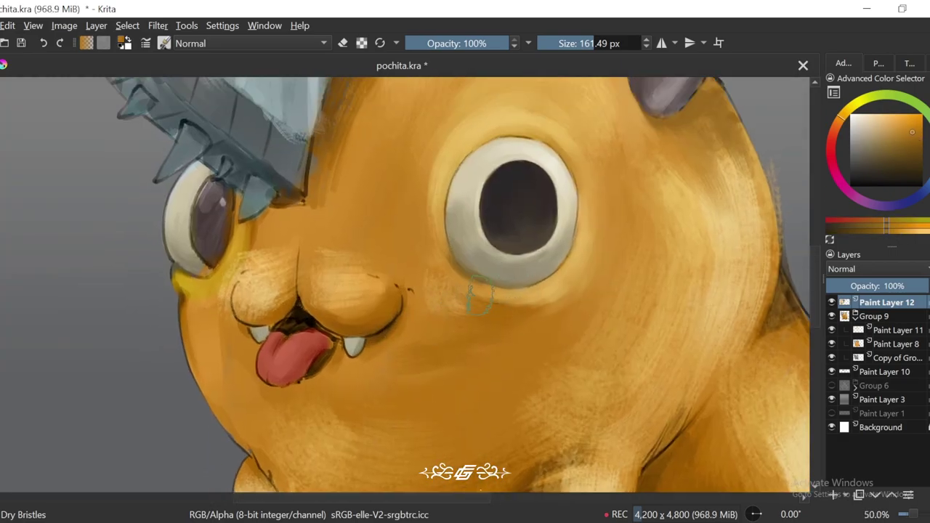
pyautogui.press('4')
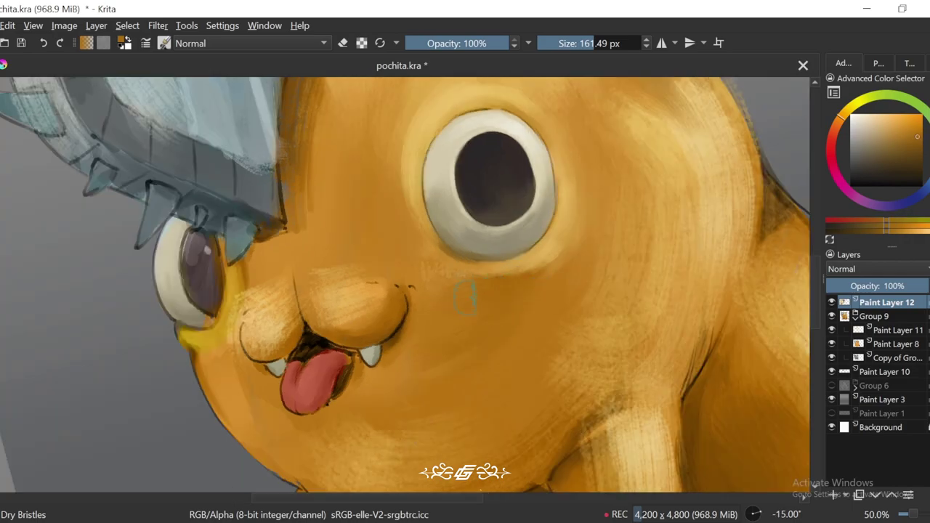
pyautogui.scroll(-3, 431, 304)
pyautogui.press('5')
pyautogui.scroll(2, 451, 298)
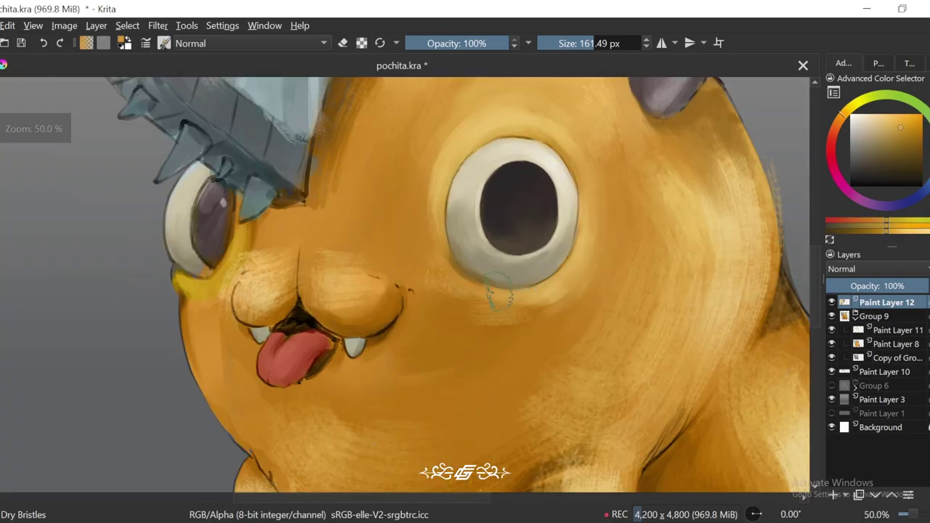
pyautogui.keyDown('ctrl'); pyautogui.click(476, 289); pyautogui.keyUp('ctrl')
pyautogui.scroll(-1, 473, 305)
pyautogui.scroll(1, 476, 313)
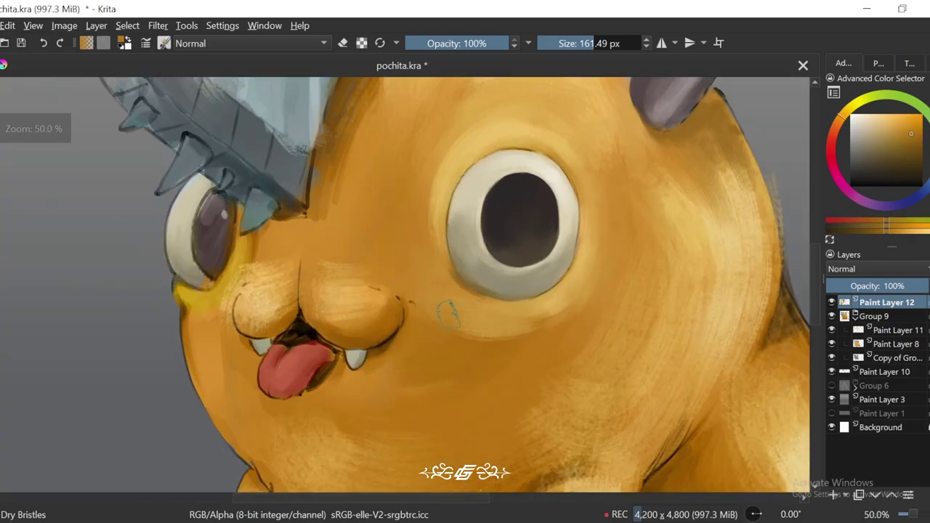
pyautogui.keyDown('ctrl'); pyautogui.click(477, 320); pyautogui.keyUp('ctrl')
# Step: Blend lighter face, body and forehead oranges across the head
pyautogui.scroll(-1, 472, 327)
pyautogui.press('4')
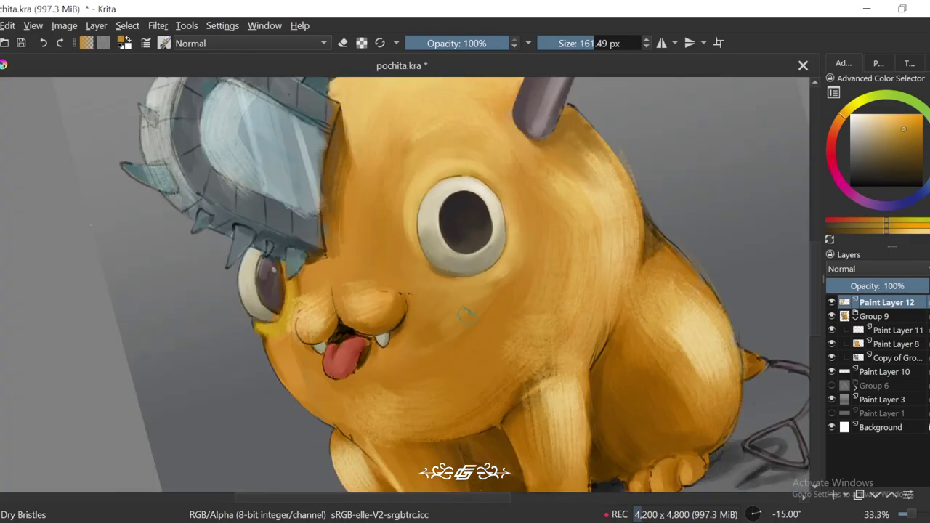
pyautogui.keyDown('ctrl'); pyautogui.click(516, 254); pyautogui.keyUp('ctrl')
pyautogui.scroll(-2, 485, 299)
pyautogui.press('5')
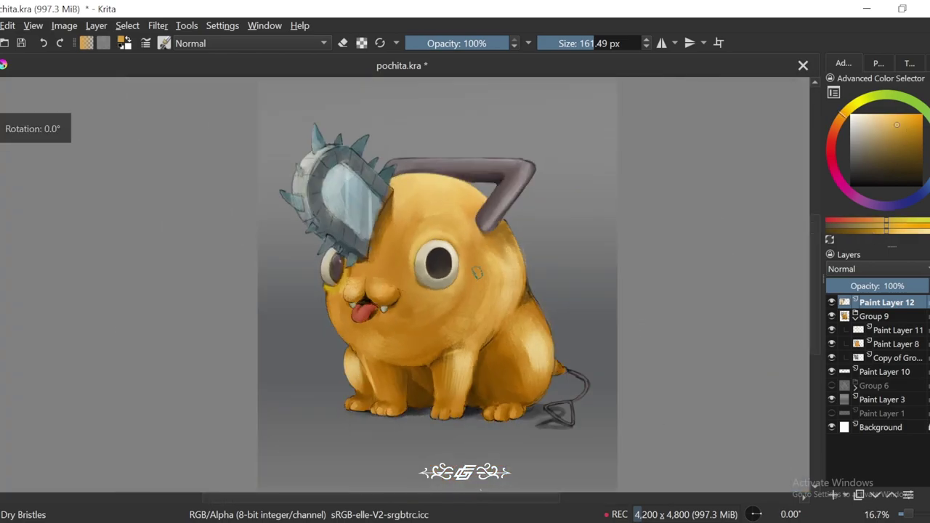
pyautogui.scroll(2, 480, 291)
pyautogui.keyDown('ctrl'); pyautogui.click(402, 336); pyautogui.keyUp('ctrl')
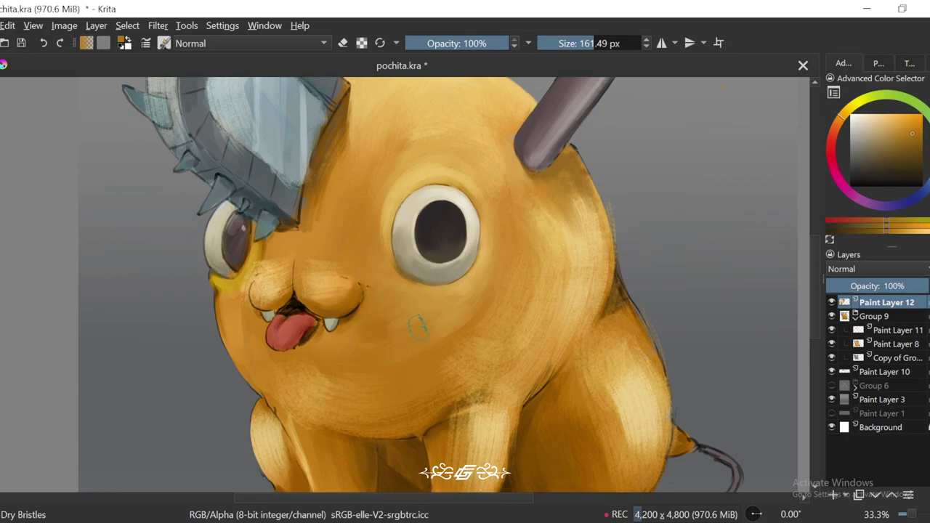
pyautogui.keyDown('ctrl'); pyautogui.click(397, 212); pyautogui.keyUp('ctrl')
# Step: Reframe the head and blend darker and lighter oranges sampled from it
pyautogui.moveTo(393, 218); pyautogui.dragTo(407, 284)
pyautogui.keyDown('ctrl'); pyautogui.click(378, 244); pyautogui.keyUp('ctrl')
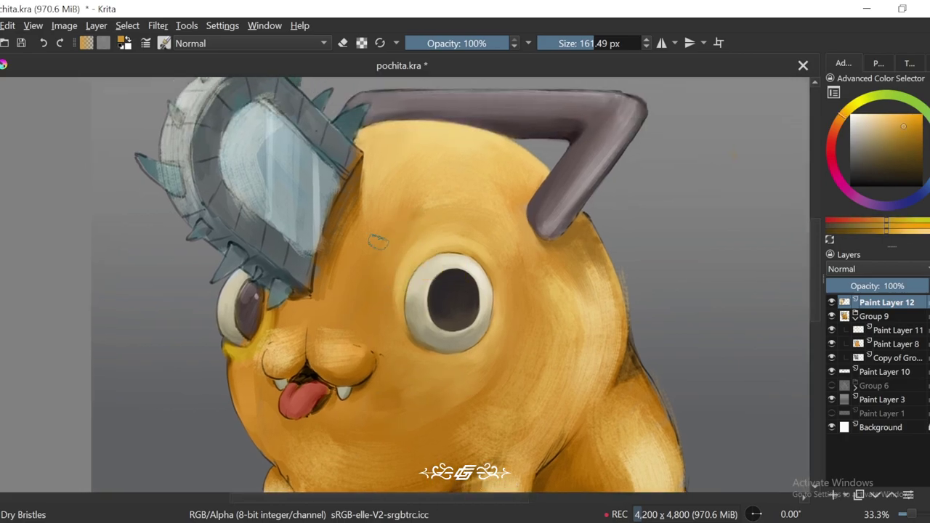
pyautogui.moveTo(373, 226); pyautogui.dragTo(392, 254)
pyautogui.keyDown('ctrl'); pyautogui.click(356, 259); pyautogui.keyUp('ctrl')
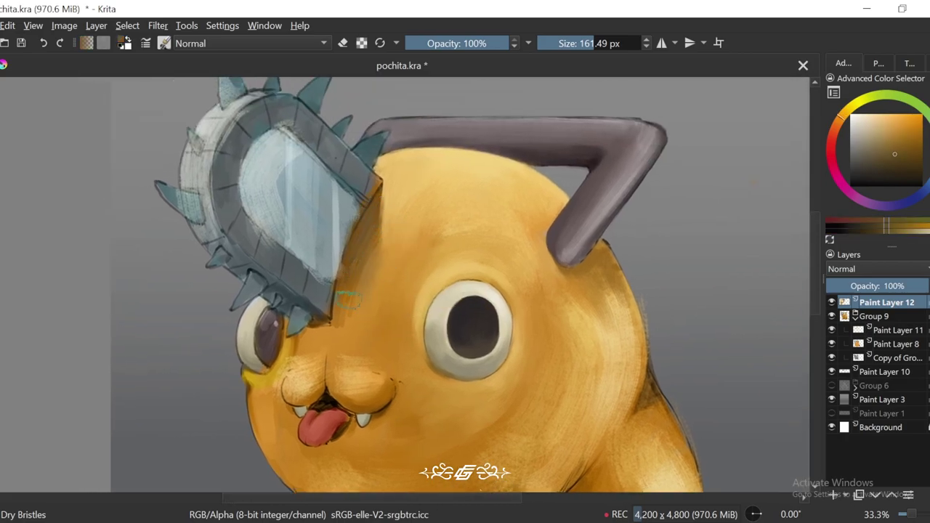
pyautogui.keyDown('ctrl'); pyautogui.click(421, 270); pyautogui.keyUp('ctrl')
pyautogui.scroll(-3, 421, 271)
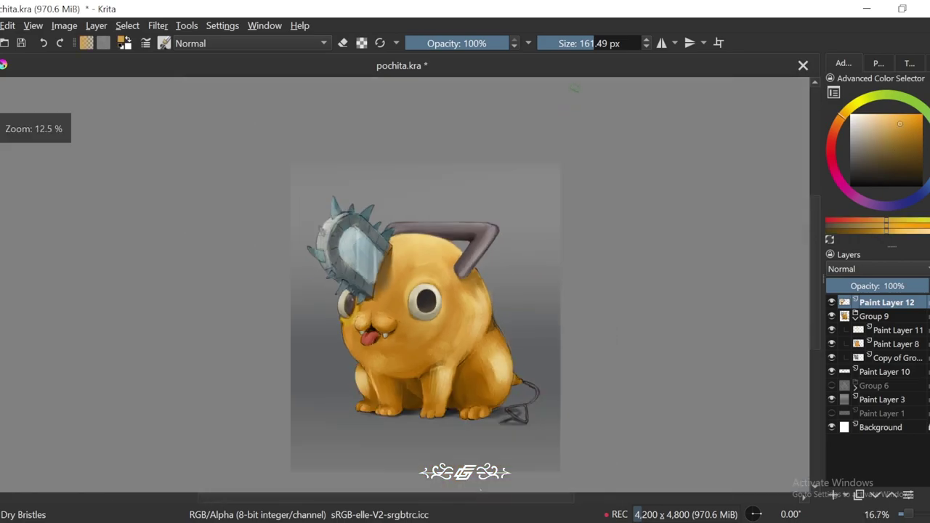
pyautogui.scroll(4, 513, 157)
# Step: Paint a dark shadow under the blade's edge with a smaller brush at a 15° tilt
pyautogui.press('[')
pyautogui.press('[')
pyautogui.press('[')
pyautogui.press('[')
pyautogui.scroll(1, 513, 157)
pyautogui.hotkey('ctrl', ']')
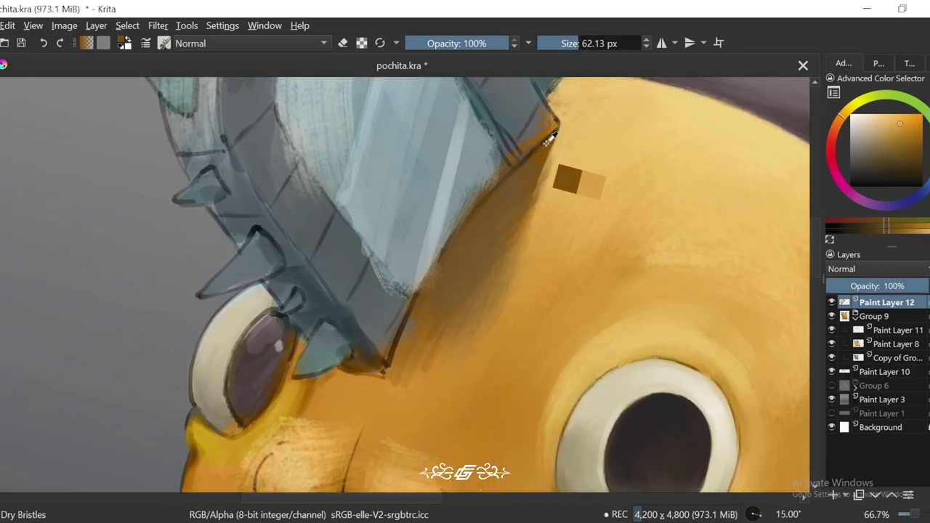
pyautogui.scroll(1, 436, 305)
pyautogui.moveTo(384, 260)
pyautogui.mouseDown()
pyautogui.moveTo(427, 341)
pyautogui.moveTo(448, 332)
pyautogui.mouseUp()
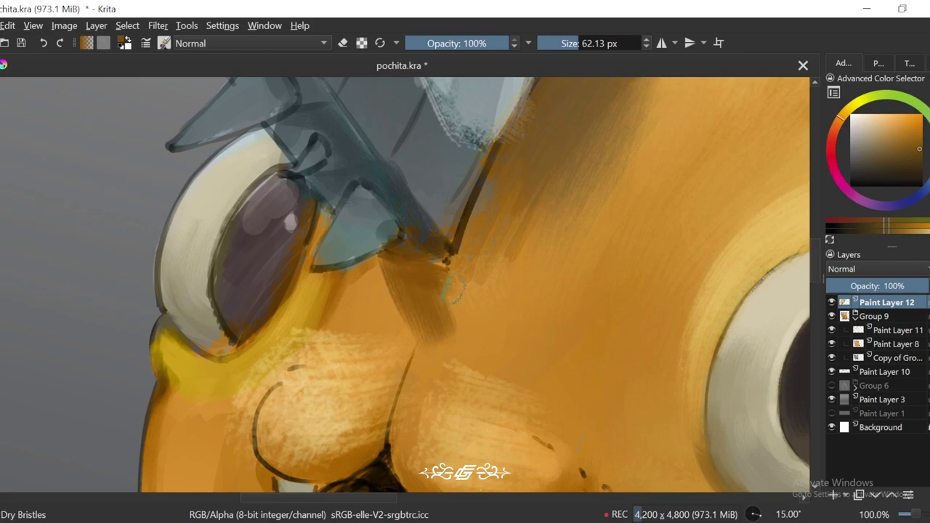
pyautogui.scroll(-1, 451, 254)
pyautogui.scroll(-2, 551, 141)
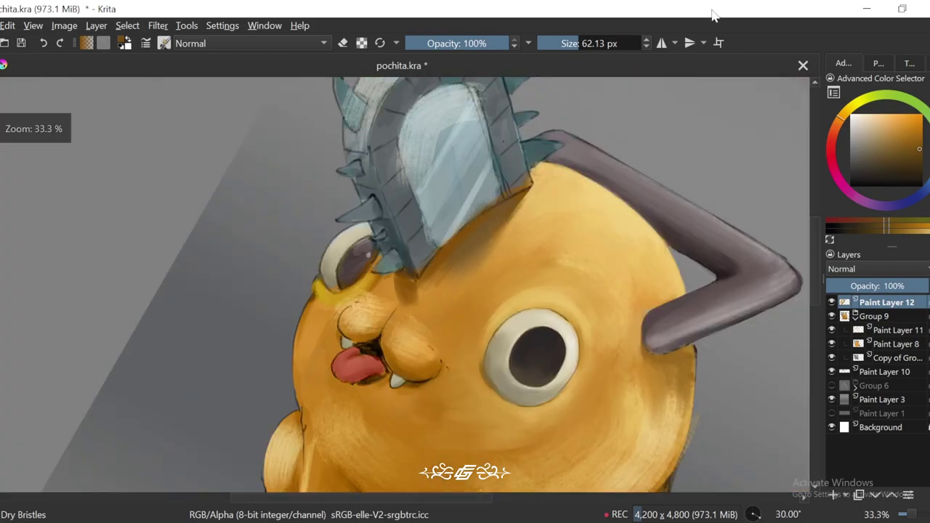
pyautogui.scroll(1, 517, 216)
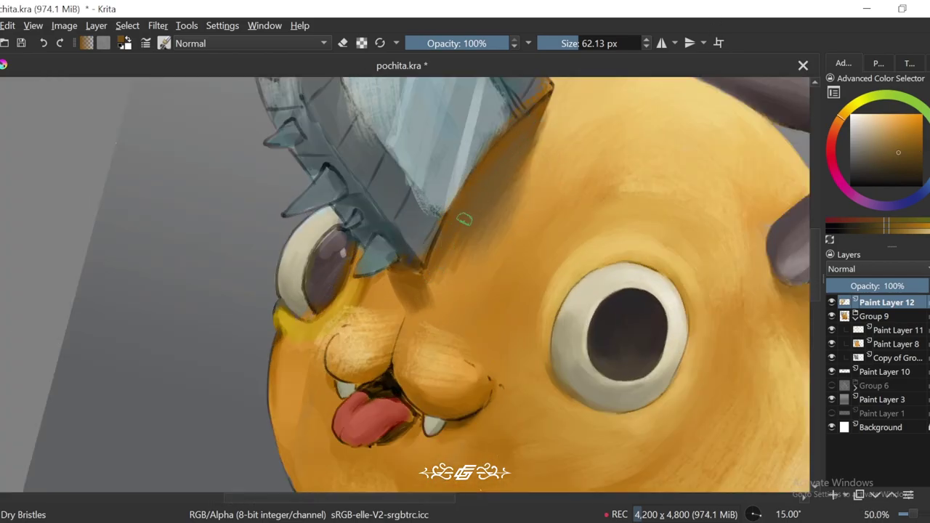
pyautogui.scroll(-3, 430, 262)
pyautogui.press('5')
pyautogui.scroll(3, 451, 277)
# Step: Shrink the brush below 53 px and paint dark brown shadow beneath the blade
pyautogui.moveTo(443, 282); pyautogui.dragTo(461, 282)
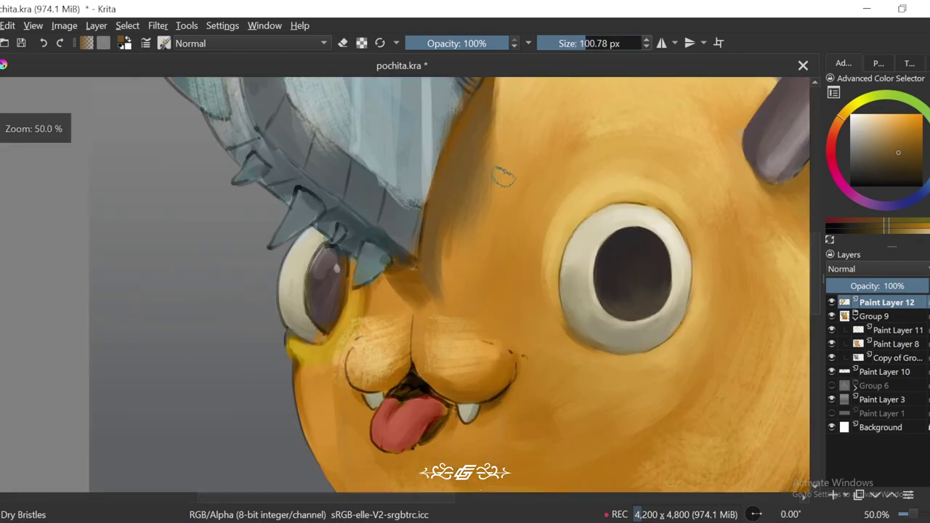
pyautogui.press('6')
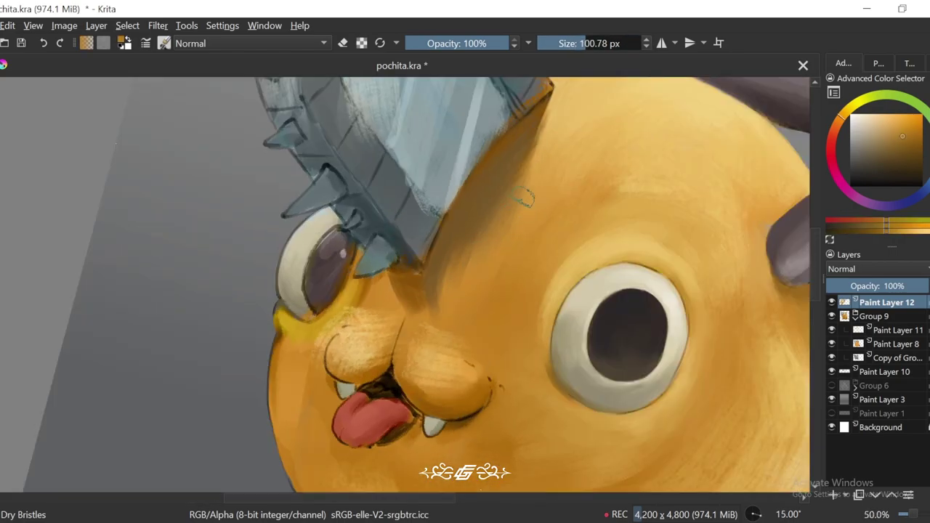
pyautogui.scroll(-3, 428, 314)
pyautogui.press('6')
pyautogui.press('6')
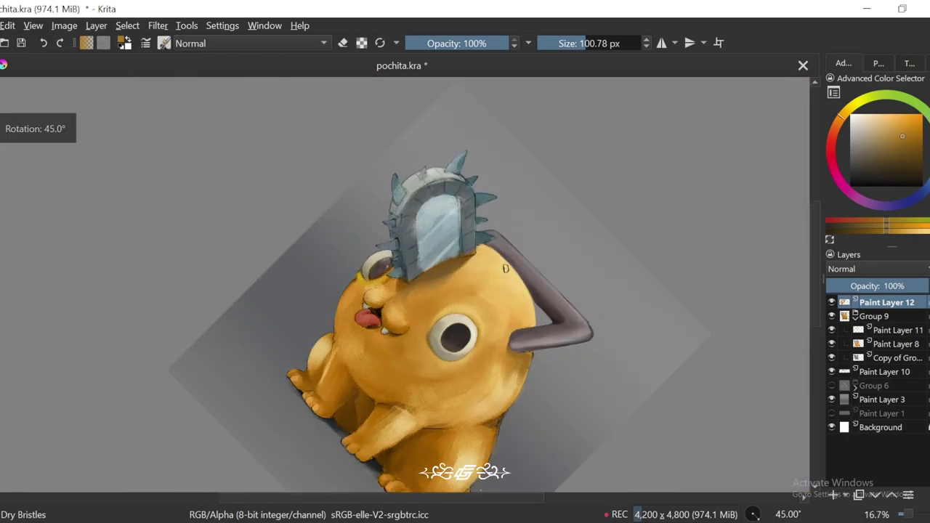
pyautogui.scroll(2, 436, 291)
pyautogui.moveTo(590, 43); pyautogui.dragTo(573, 51)
pyautogui.press('6')
pyautogui.scroll(3, 549, 125)
pyautogui.press('[')
pyautogui.press('[')
pyautogui.press('[')
pyautogui.press('[')
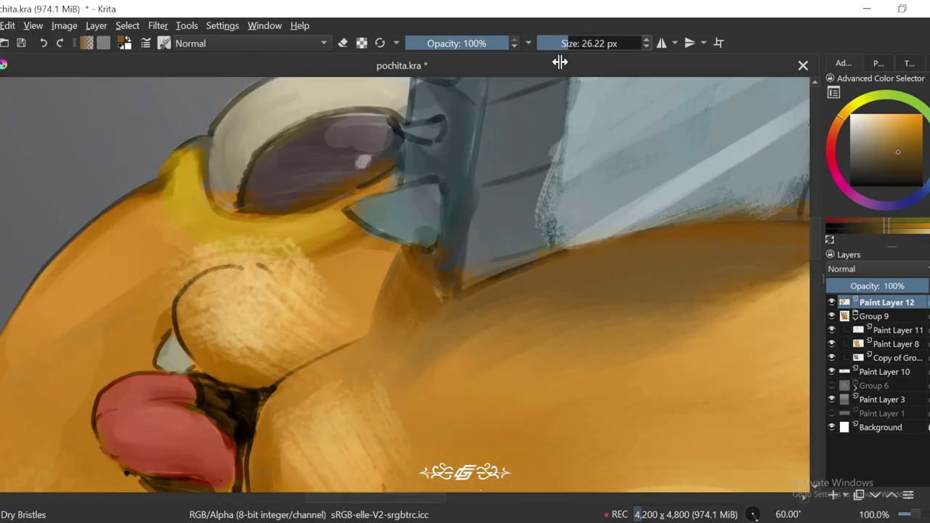
pyautogui.moveTo(361, 333); pyautogui.dragTo(411, 280)
pyautogui.keyDown('ctrl'); pyautogui.click(416, 249); pyautogui.keyUp('ctrl')
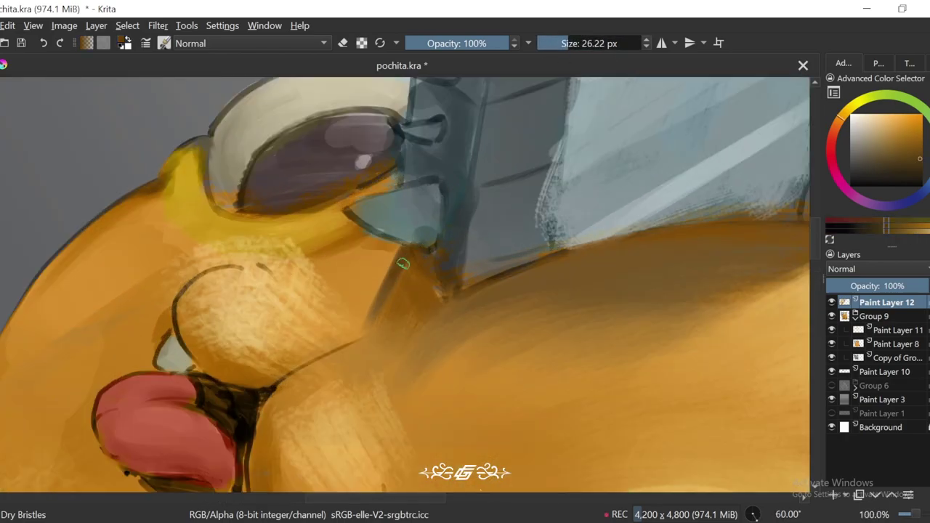
# Step: Blend a lighter orange beside the muzzle with a 60 px brush
pyautogui.press('5')
pyautogui.press('4')
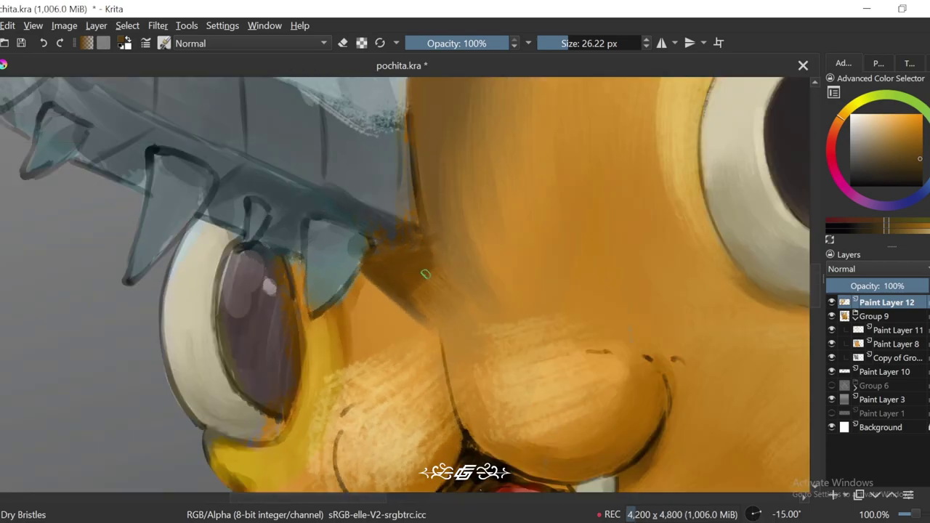
pyautogui.press('-')
pyautogui.press('-')
pyautogui.press('-')
pyautogui.press('-')
pyautogui.press('-')
pyautogui.press('-')
pyautogui.press('5')
pyautogui.press('+')
pyautogui.press('+')
pyautogui.press('+')
pyautogui.press('6')
pyautogui.press('6')
pyautogui.press('+')
pyautogui.press('+')
pyautogui.click(571, 40)
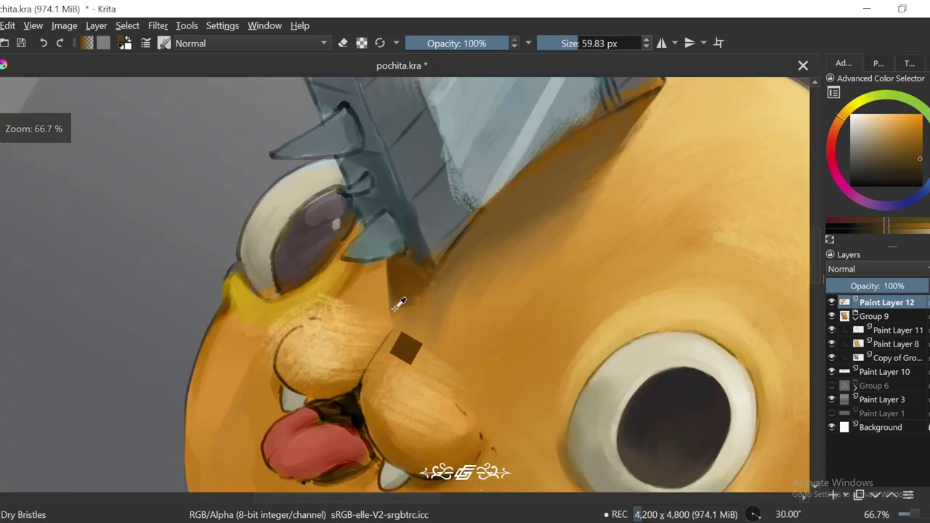
pyautogui.keyDown('ctrl'); pyautogui.click(398, 304); pyautogui.keyUp('ctrl')
# Step: Blend light face and nose oranges around the snout with an 83 px brush
pyautogui.press('5')
pyautogui.press(']')
pyautogui.press(']')
pyautogui.press(']')
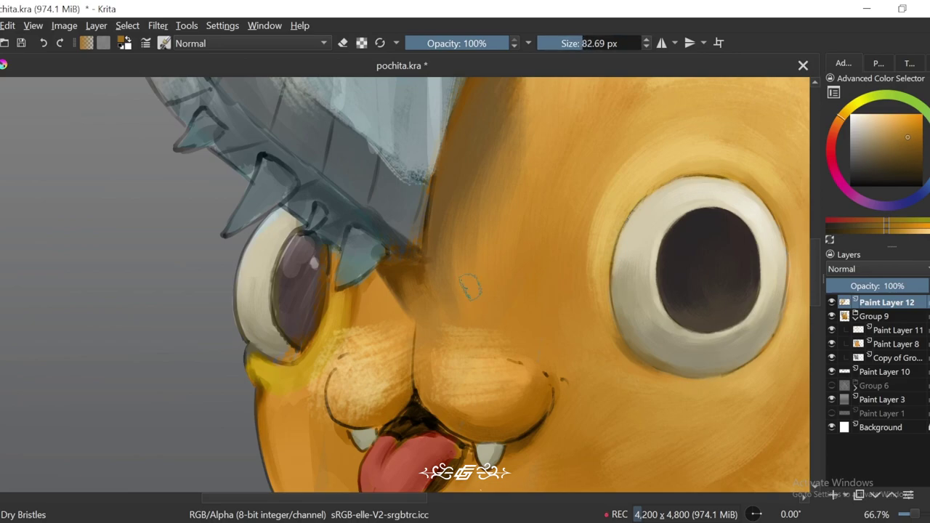
pyautogui.keyDown('ctrl'); pyautogui.click(486, 320); pyautogui.keyUp('ctrl')
pyautogui.press('4')
pyautogui.press('4')
pyautogui.press('4')
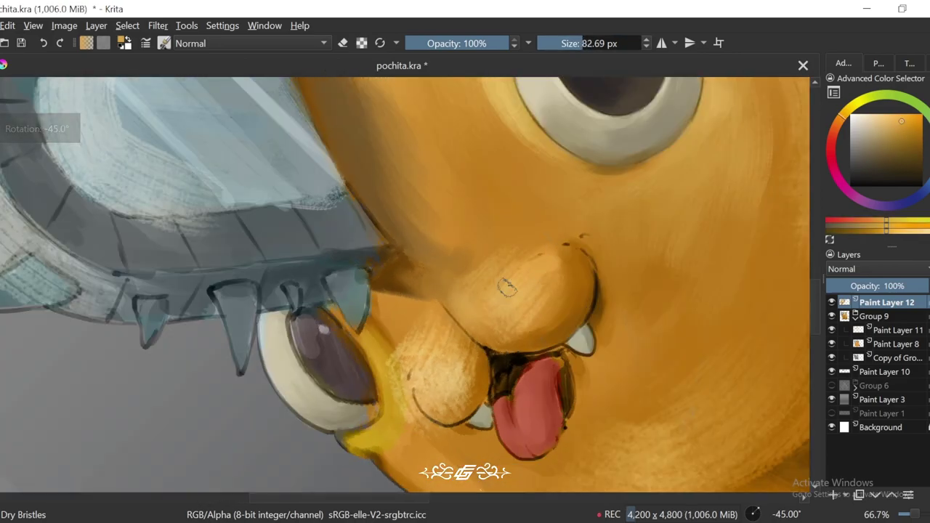
pyautogui.keyDown('ctrl'); pyautogui.click(570, 267); pyautogui.keyUp('ctrl')
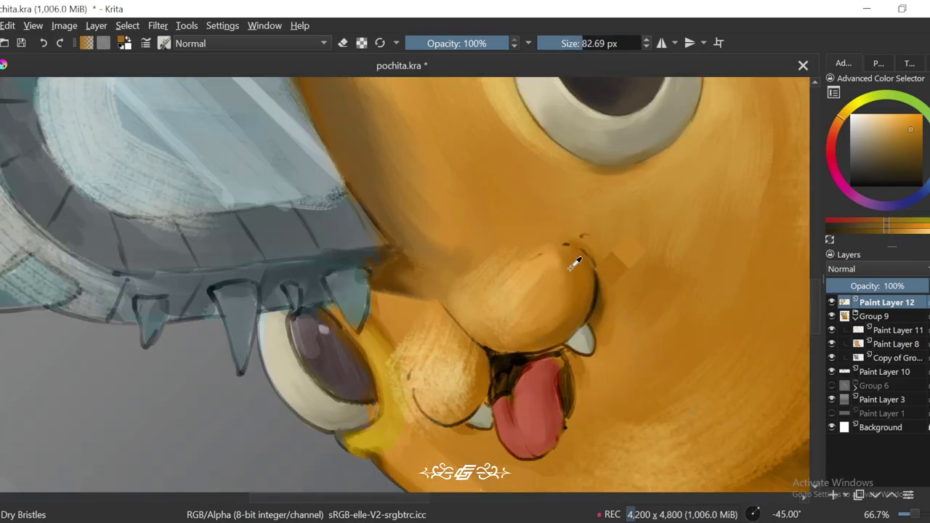
pyautogui.press('5')
pyautogui.press('-')
pyautogui.press('-')
pyautogui.press('-')
pyautogui.press('-')
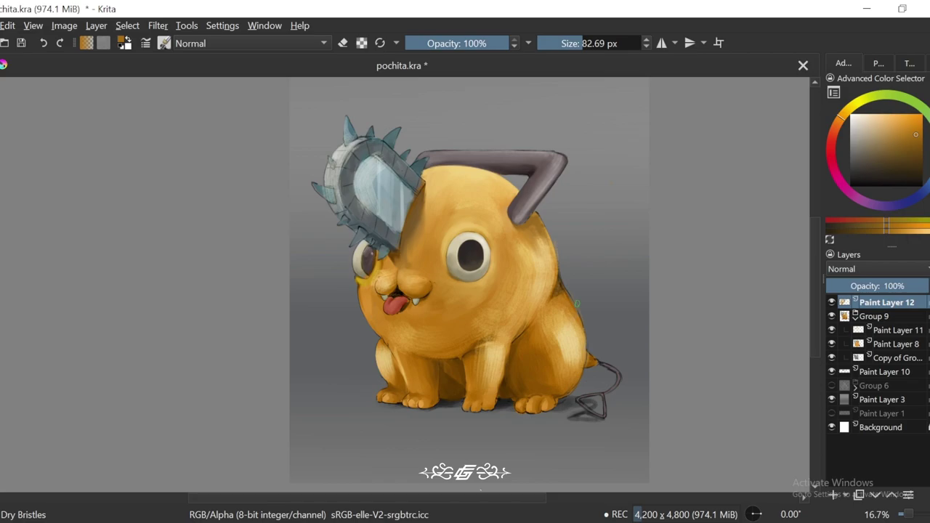
# Step: Sample darker and lighter oranges from the muzzle and cheek, then smooth the left cheek with a light stroke
pyautogui.press('+')
pyautogui.press('+')
pyautogui.press('+')
pyautogui.press('+')
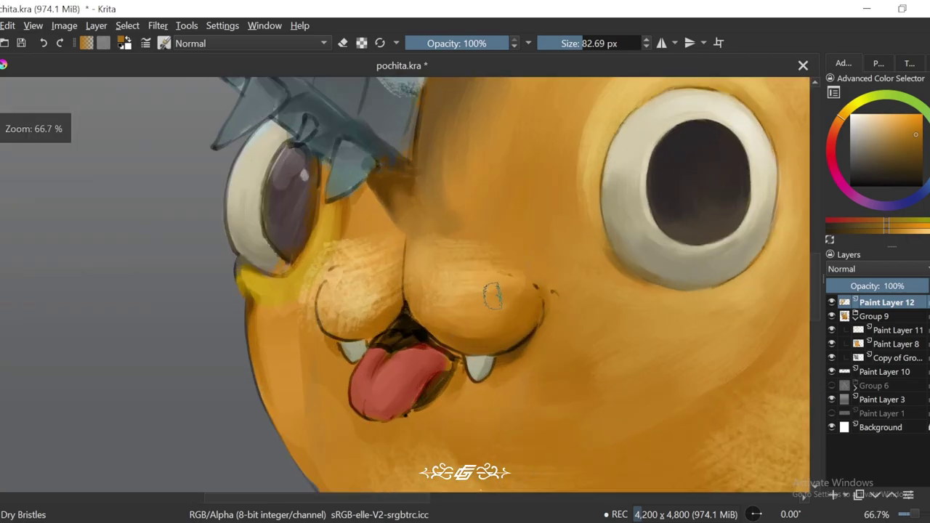
pyautogui.keyDown('ctrl'); pyautogui.click(440, 249); pyautogui.keyUp('ctrl')
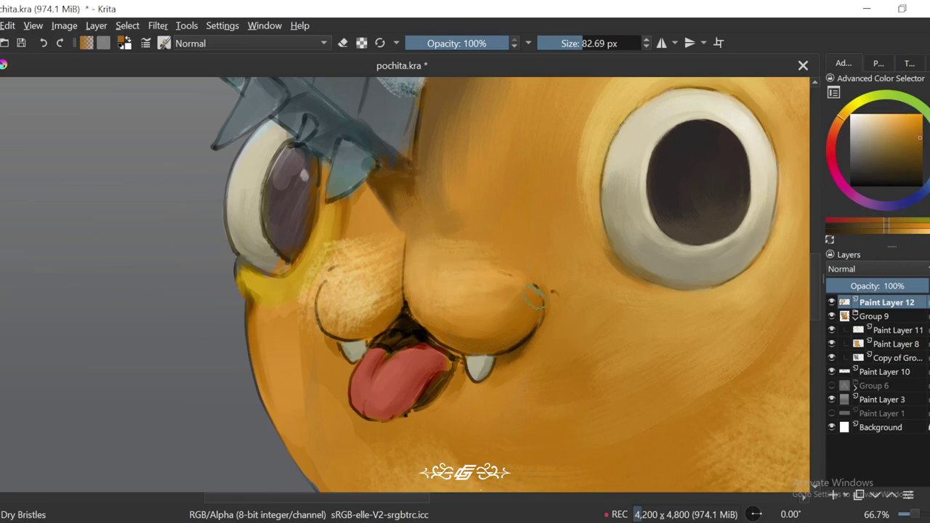
pyautogui.press('4')
pyautogui.press('4')
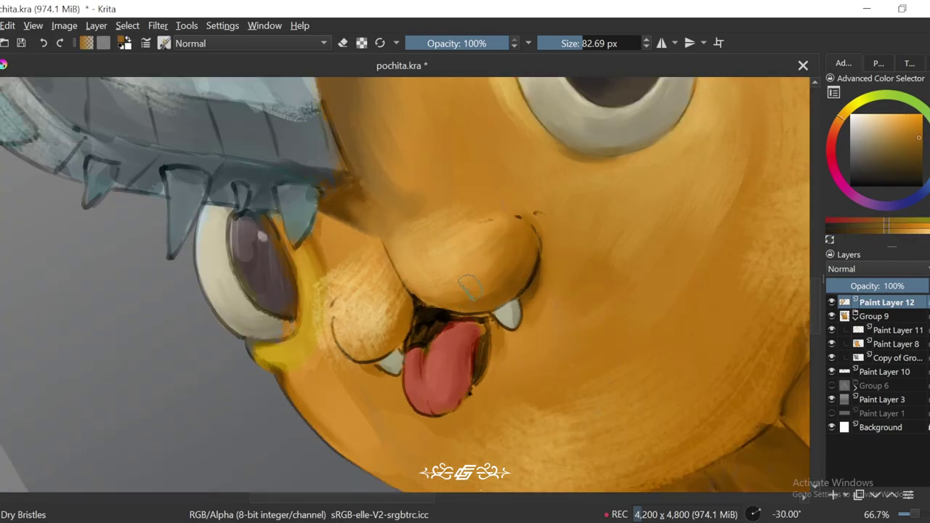
pyautogui.keyDown('ctrl'); pyautogui.click(465, 253); pyautogui.keyUp('ctrl')
pyautogui.press('5')
pyautogui.press('-')
pyautogui.press('-')
pyautogui.press('-')
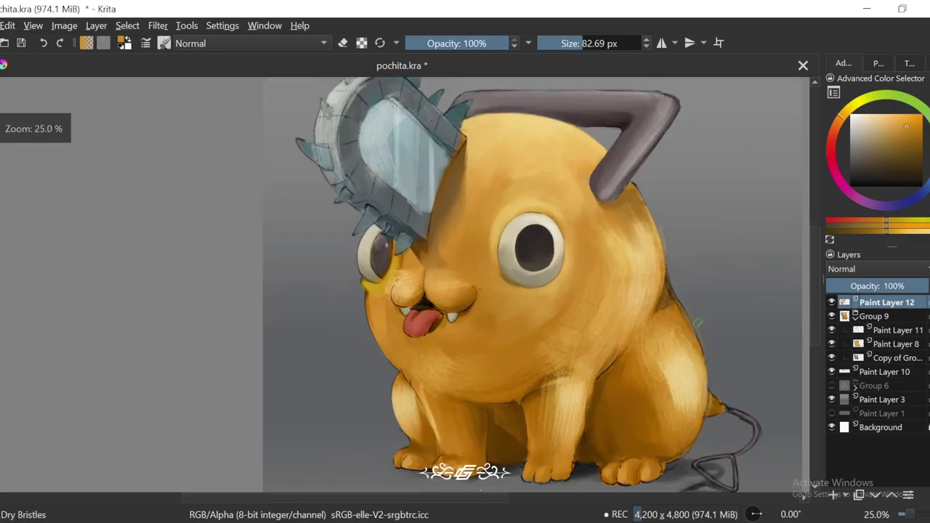
pyautogui.press('+')
pyautogui.press('+')
pyautogui.press('+')
pyautogui.press('+')
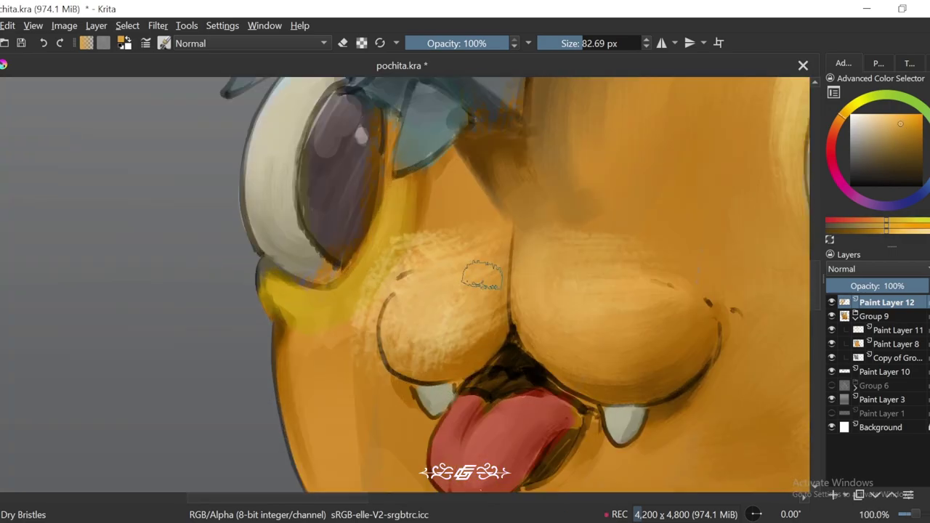
pyautogui.keyDown('ctrl'); pyautogui.click(391, 236); pyautogui.keyUp('ctrl')
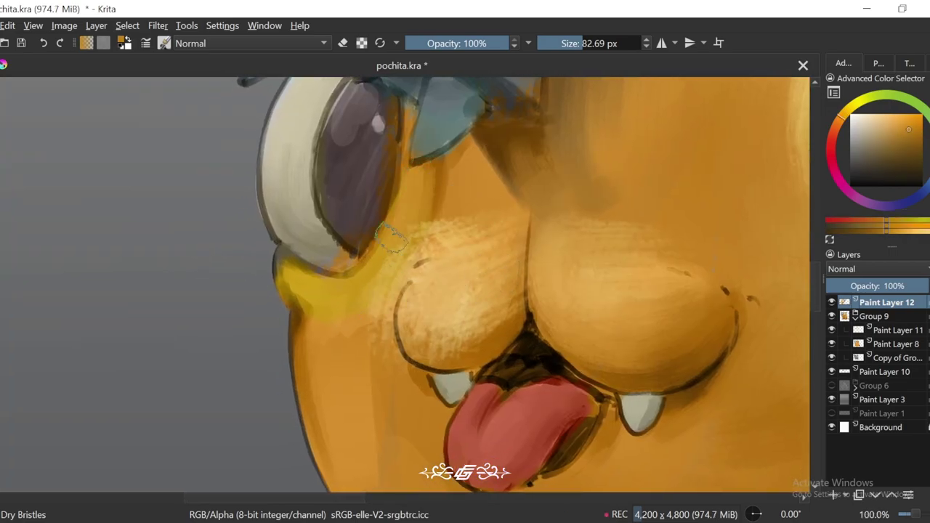
pyautogui.keyDown('ctrl'); pyautogui.click(417, 247); pyautogui.keyUp('ctrl')
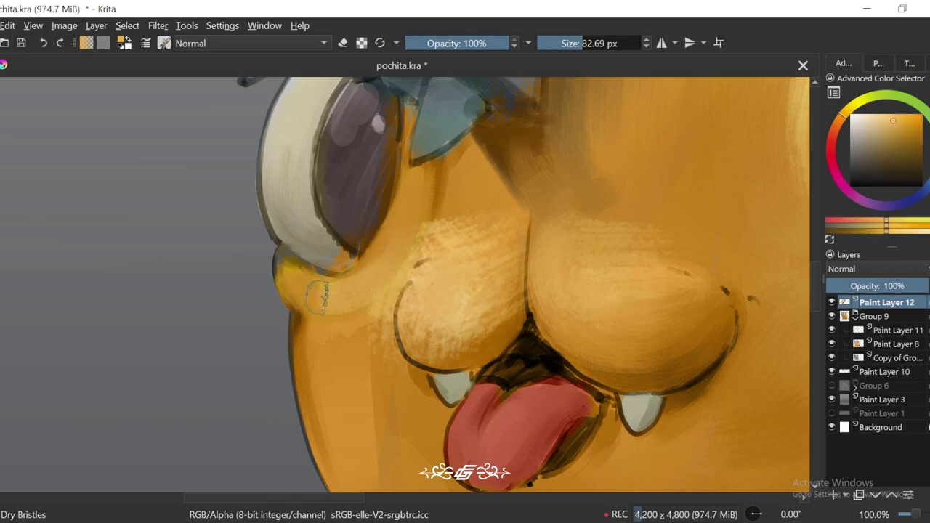
pyautogui.press('-')
pyautogui.press('-')
pyautogui.press('-')
pyautogui.press('+')
pyautogui.press('+')
pyautogui.keyDown('ctrl'); pyautogui.click(425, 236); pyautogui.keyUp('ctrl')
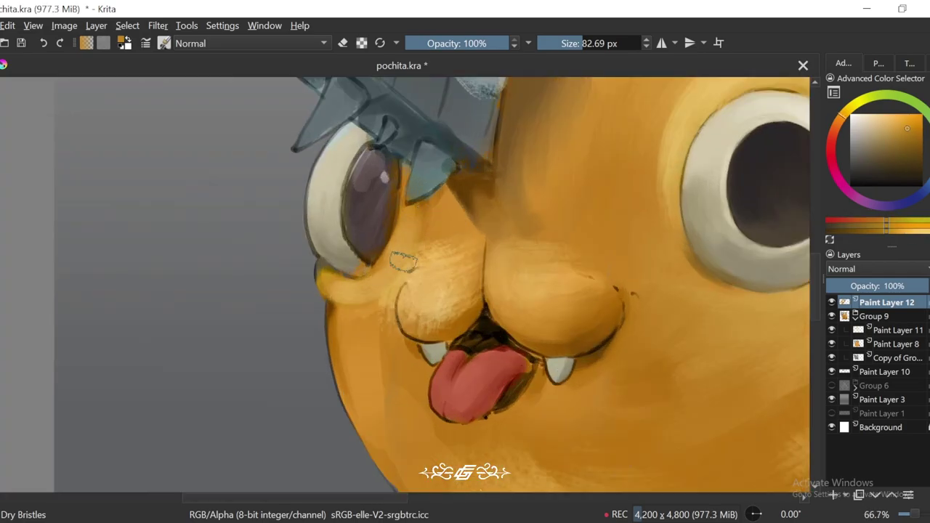
pyautogui.moveTo(418, 292); pyautogui.dragTo(447, 276)
# Step: Pick lighter oranges and skin tones from the cheek, face and muzzle
pyautogui.press('4')
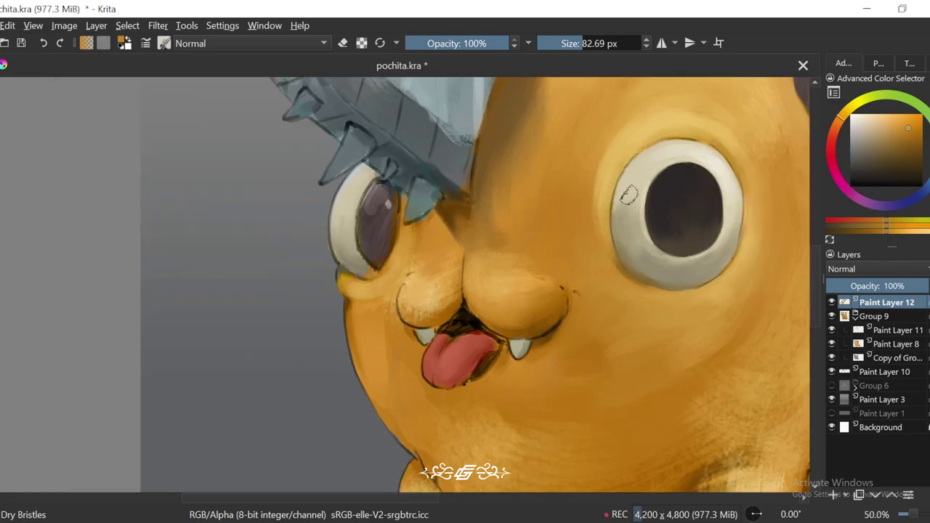
pyautogui.keyDown('ctrl'); pyautogui.click(429, 308); pyautogui.keyUp('ctrl')
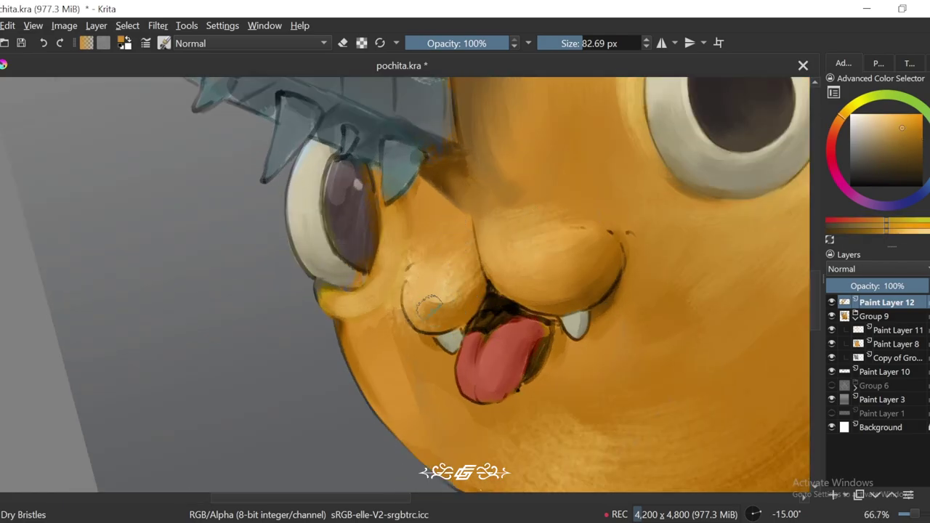
pyautogui.press('5')
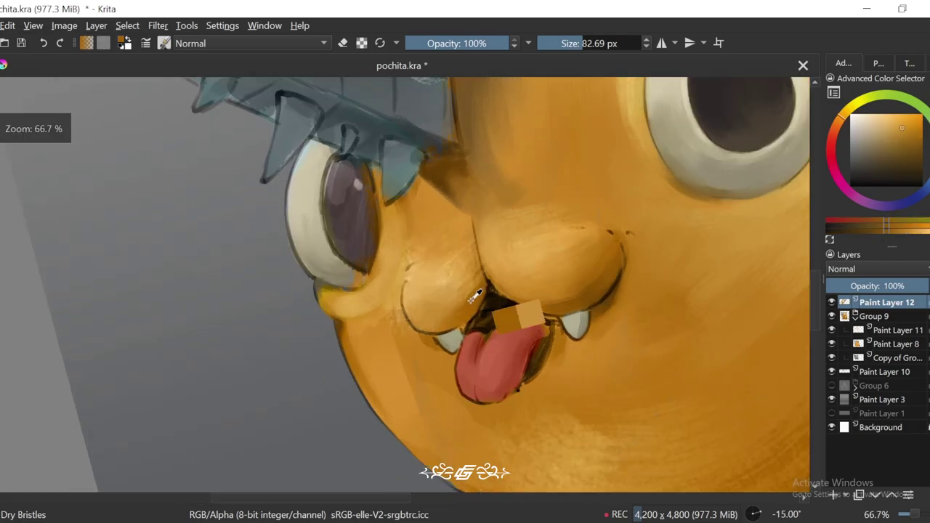
pyautogui.scroll(-3, 527, 290)
pyautogui.scroll(3, 527, 291)
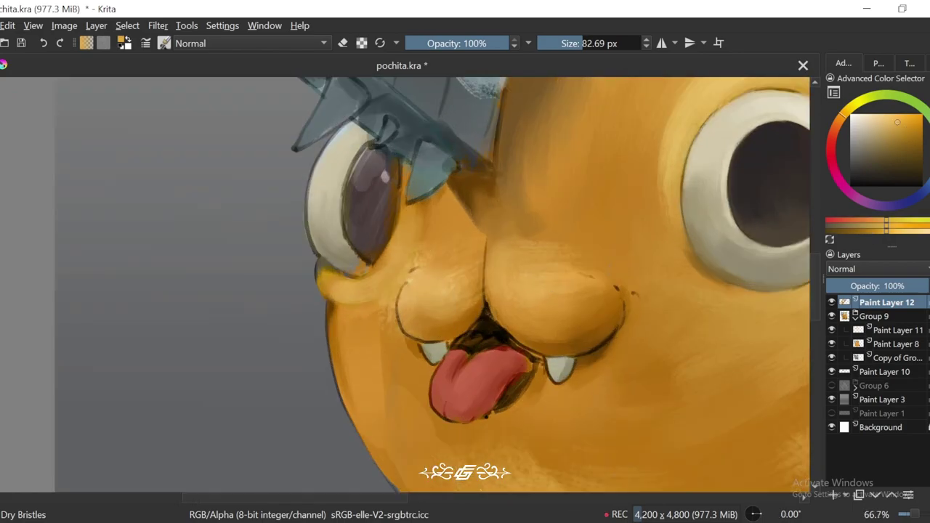
pyautogui.keyDown('ctrl'); pyautogui.click(445, 302); pyautogui.keyUp('ctrl')
pyautogui.scroll(-2, 552, 289)
pyautogui.scroll(2, 553, 290)
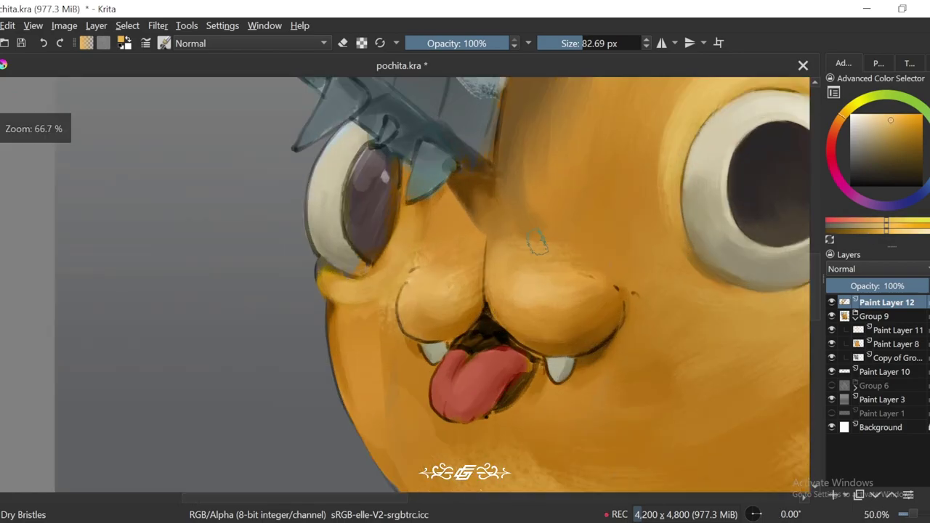
pyautogui.keyDown('ctrl'); pyautogui.click(509, 294); pyautogui.keyUp('ctrl')
pyautogui.keyDown('ctrl'); pyautogui.click(539, 303); pyautogui.keyUp('ctrl')
pyautogui.press('4')
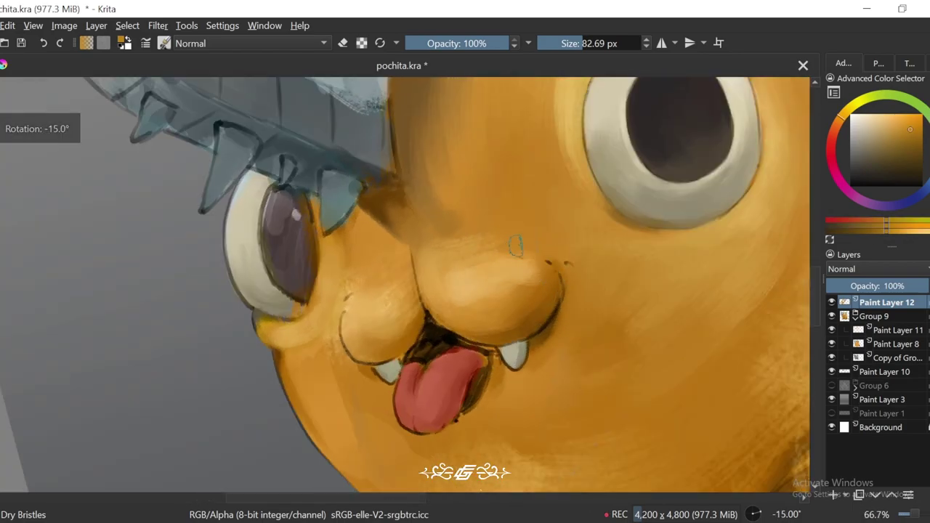
pyautogui.press('5')
pyautogui.keyDown('ctrl'); pyautogui.click(339, 286); pyautogui.keyUp('ctrl')
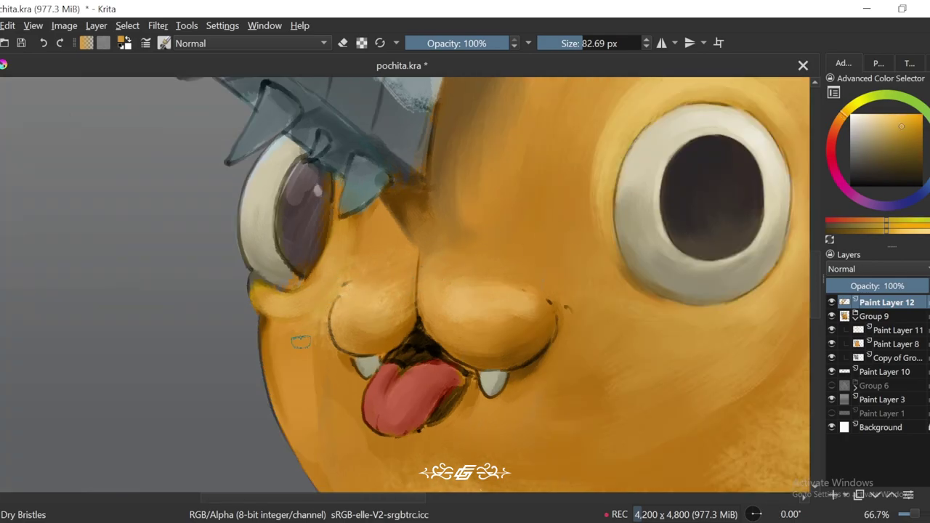
pyautogui.moveTo(316, 302); pyautogui.dragTo(363, 254)
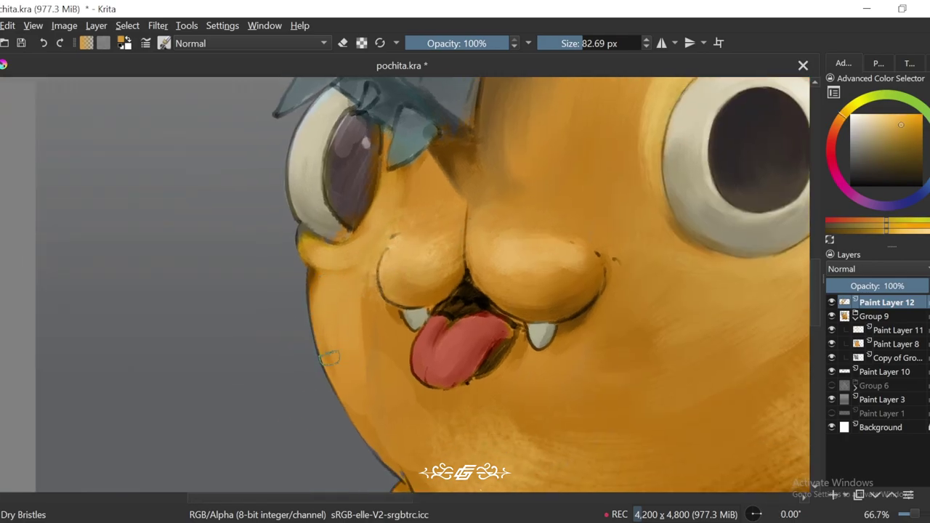
# Step: Sample a darker head orange and set the brush to about 300 px at 72% opacity
pyautogui.press('6')
pyautogui.scroll(-1, 367, 320)
pyautogui.press('[')
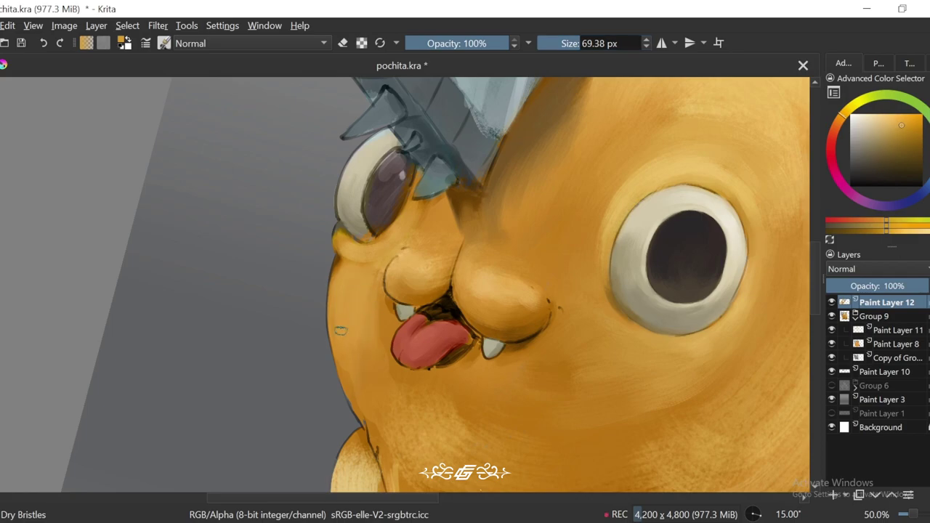
pyautogui.press('5')
pyautogui.scroll(-3, 340, 331)
pyautogui.scroll(2, 407, 196)
pyautogui.press(']')
pyautogui.press(']')
pyautogui.press(']')
pyautogui.press(']')
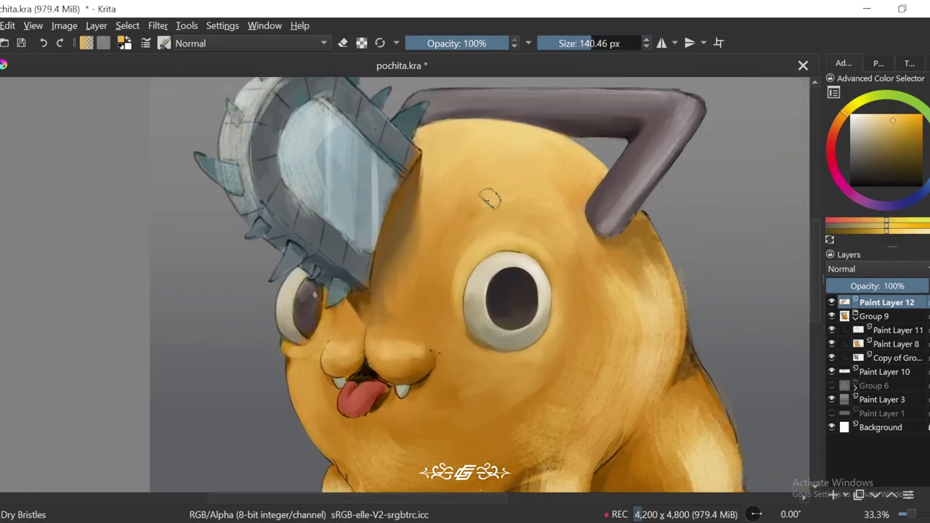
pyautogui.keyDown('ctrl'); pyautogui.click(449, 232); pyautogui.keyUp('ctrl')
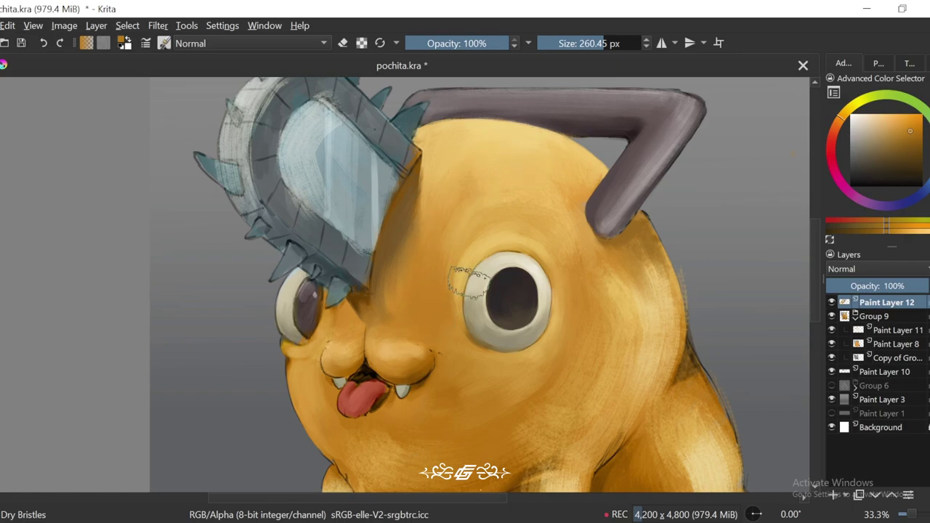
pyautogui.press('-')
pyautogui.press('-')
pyautogui.press('-')
pyautogui.press('+')
pyautogui.press('+')
pyautogui.press('4')
pyautogui.press('[')
pyautogui.press('[')
pyautogui.press('[')
pyautogui.press('[')
pyautogui.press('[')
pyautogui.press('[')
pyautogui.press('[')
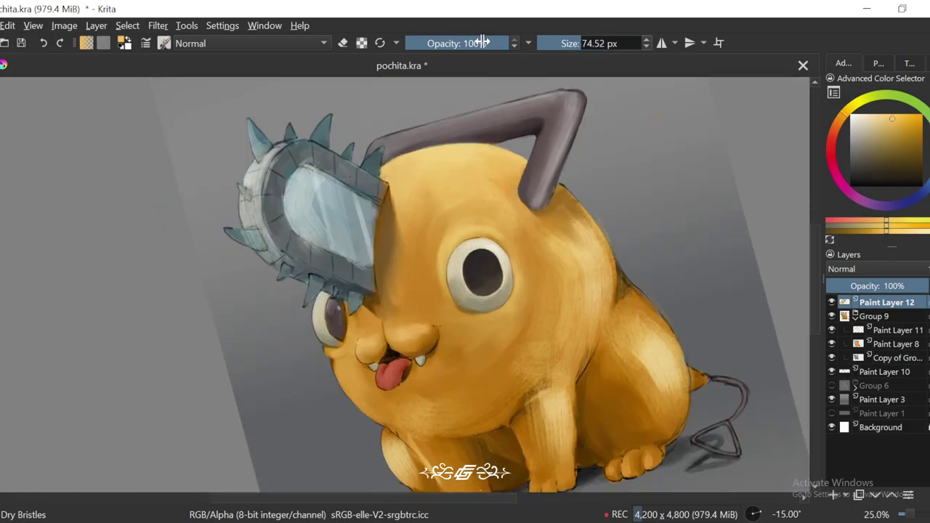
pyautogui.moveTo(483, 42); pyautogui.dragTo(479, 42)
pyautogui.press(']')
pyautogui.press(']')
pyautogui.press(']')
pyautogui.press(']')
pyautogui.press(']')
pyautogui.press(']')
pyautogui.press(']')
pyautogui.press(']')
pyautogui.press('5')
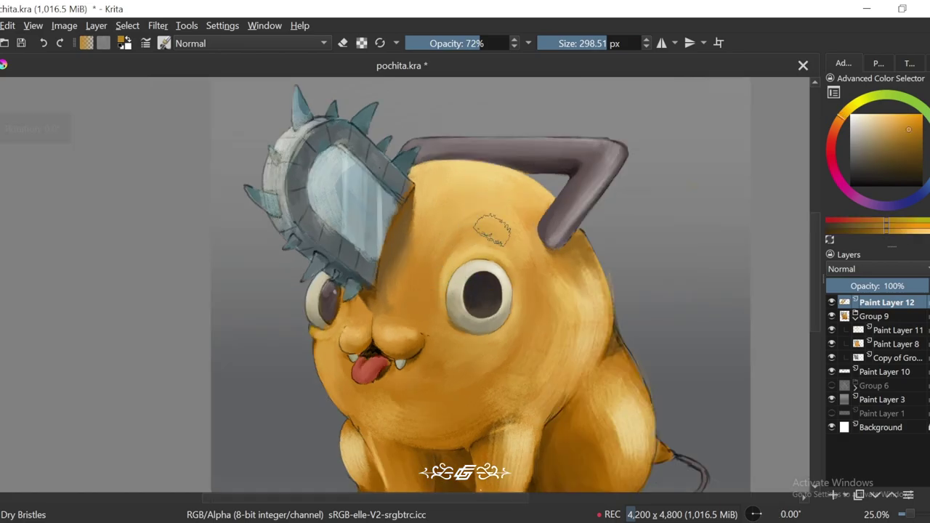
# Step: Sample skin tones from the face, beside the eye and from the forehead
pyautogui.keyDown('ctrl'); pyautogui.click(509, 227); pyautogui.keyUp('ctrl')
pyautogui.keyDown('ctrl'); pyautogui.click(463, 228); pyautogui.keyUp('ctrl')
pyautogui.keyDown('ctrl'); pyautogui.click(464, 237); pyautogui.keyUp('ctrl')
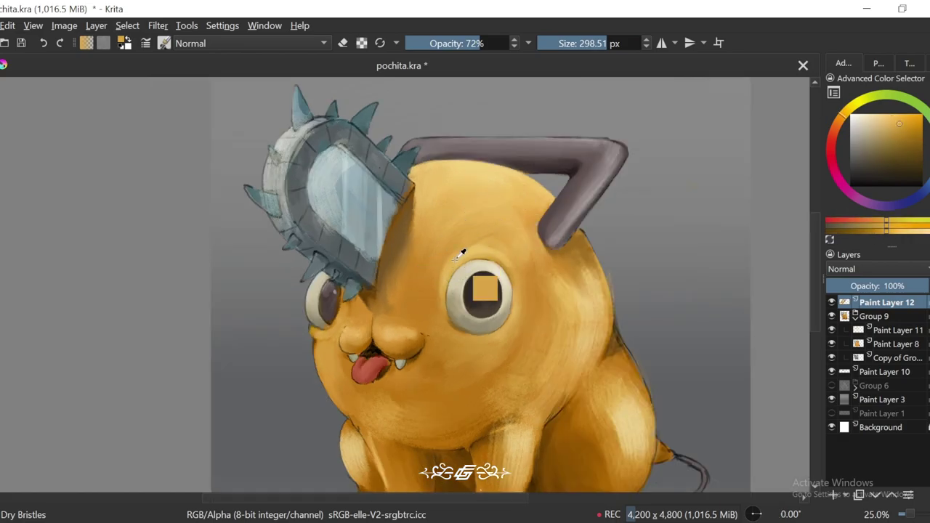
pyautogui.keyDown('ctrl'); pyautogui.click(462, 252); pyautogui.keyUp('ctrl')
pyautogui.keyDown('ctrl'); pyautogui.click(429, 274); pyautogui.keyUp('ctrl')
pyautogui.keyDown('ctrl'); pyautogui.click(419, 298); pyautogui.keyUp('ctrl')
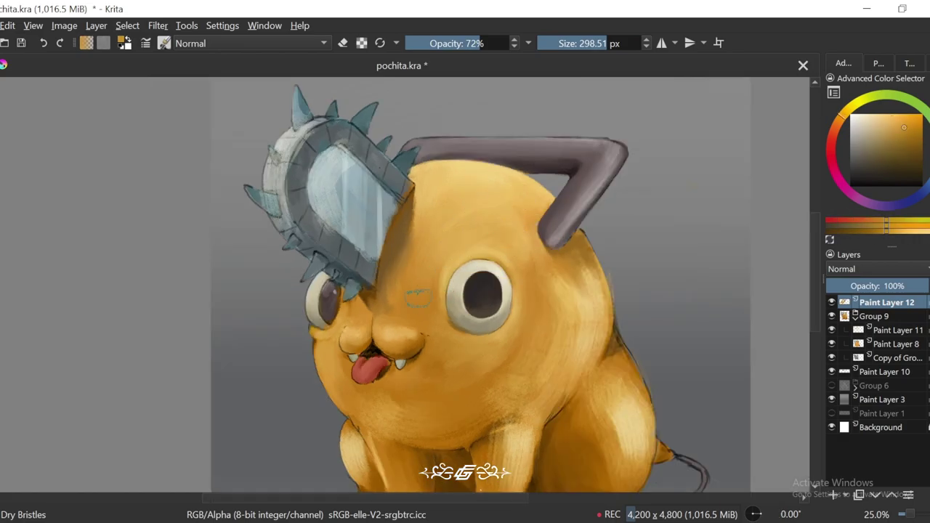
pyautogui.hotkey('ctrl', ']')
pyautogui.scroll(-1, 414, 256)
pyautogui.scroll(2, 415, 256)
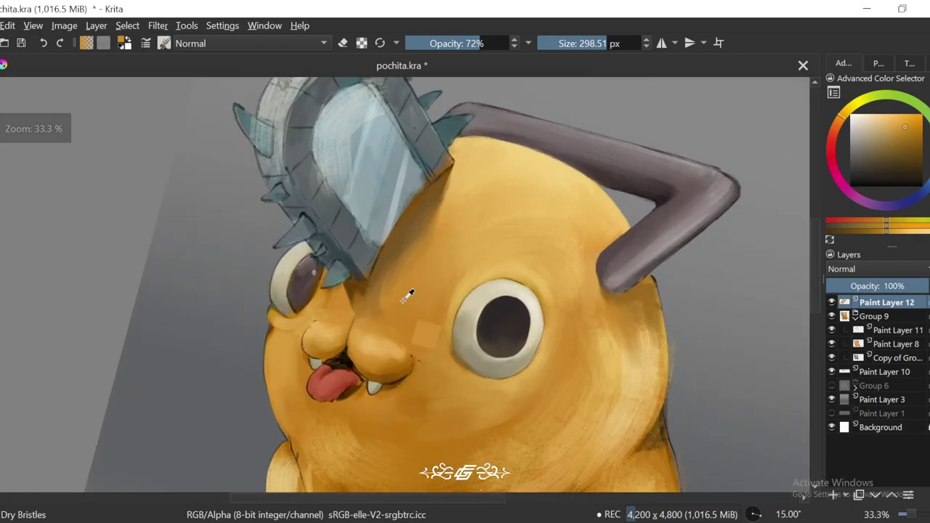
pyautogui.hotkey('ctrl', '[')
pyautogui.scroll(-1, 436, 276)
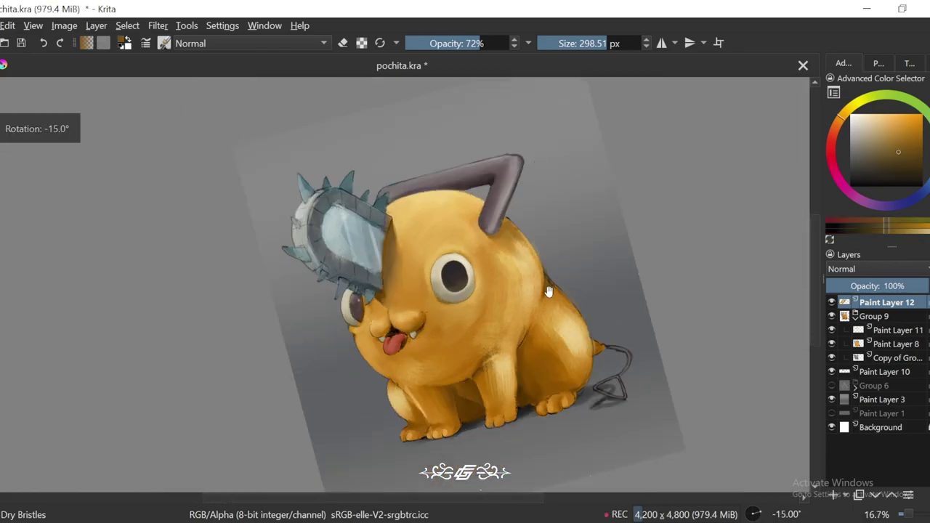
pyautogui.scroll(1, 465, 291)
# Step: Sample body, face and forehead colours, then shrink the brush and restore full opacity
pyautogui.keyDown('ctrl'); pyautogui.click(514, 334); pyautogui.keyUp('ctrl')
pyautogui.keyDown('ctrl'); pyautogui.click(540, 295); pyautogui.keyUp('ctrl')
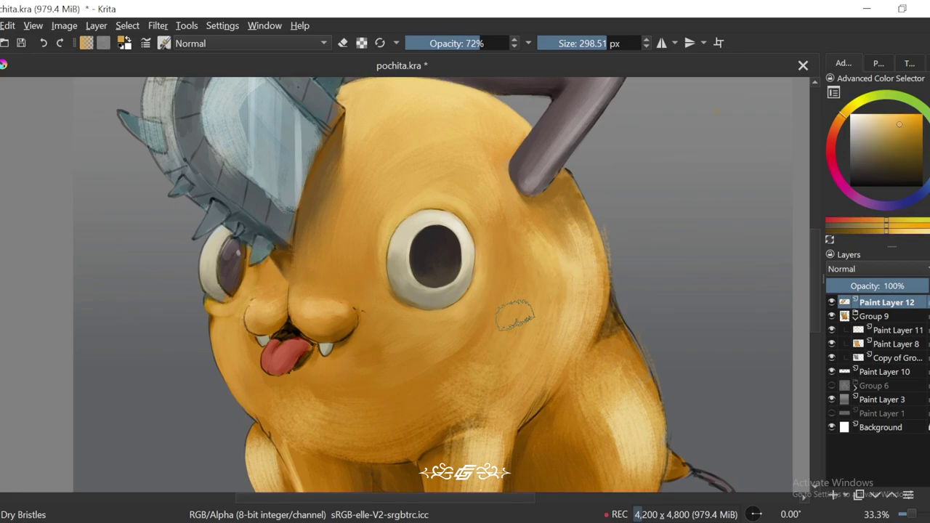
pyautogui.keyDown('ctrl'); pyautogui.click(501, 236); pyautogui.keyUp('ctrl')
pyautogui.keyDown('ctrl'); pyautogui.click(478, 186); pyautogui.keyUp('ctrl')
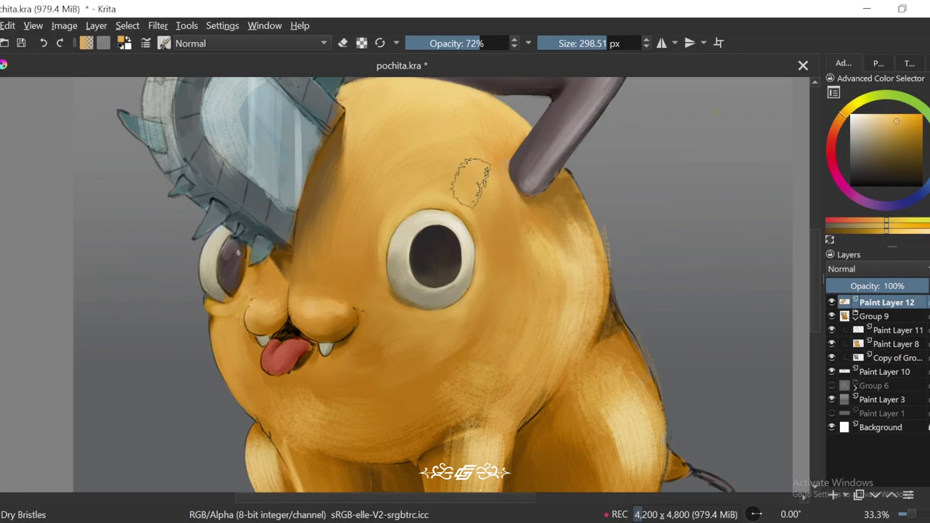
pyautogui.keyDown('ctrl'); pyautogui.click(494, 192); pyautogui.keyUp('ctrl')
pyautogui.scroll(-1, 488, 191)
pyautogui.scroll(-1, 622, 145)
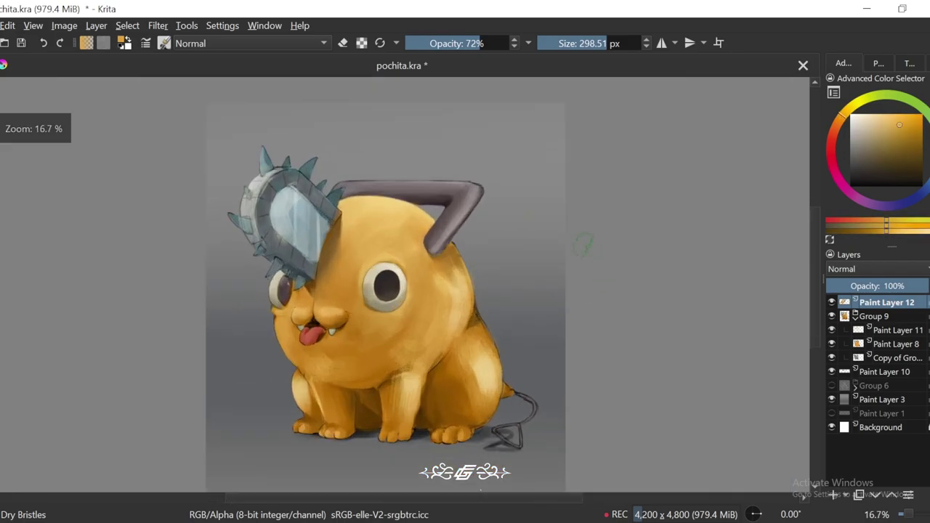
pyautogui.scroll(2, 487, 262)
pyautogui.hotkey('ctrl', ']')
pyautogui.press('[')
pyautogui.scroll(1, 502, 174)
pyautogui.scroll(-1, 502, 174)
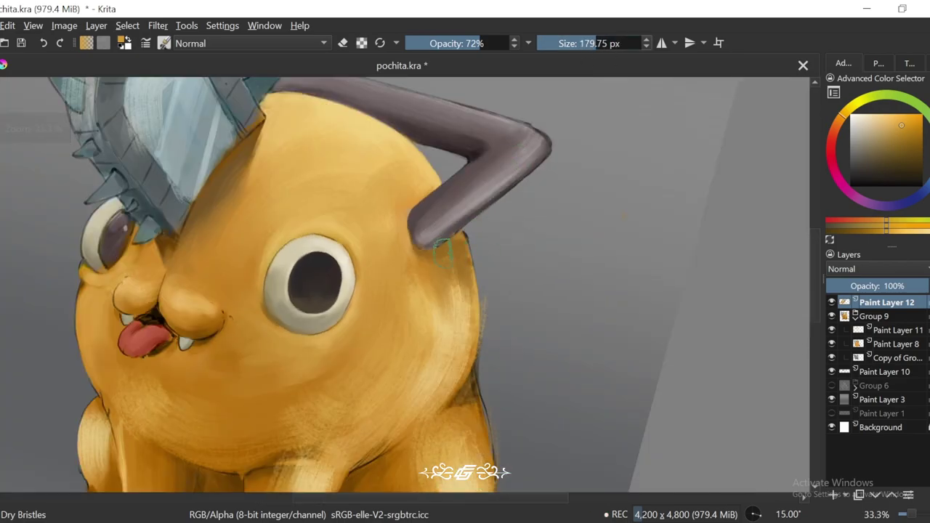
pyautogui.press('5')
pyautogui.keyDown('ctrl'); pyautogui.click(163, 304); pyautogui.keyUp('ctrl')
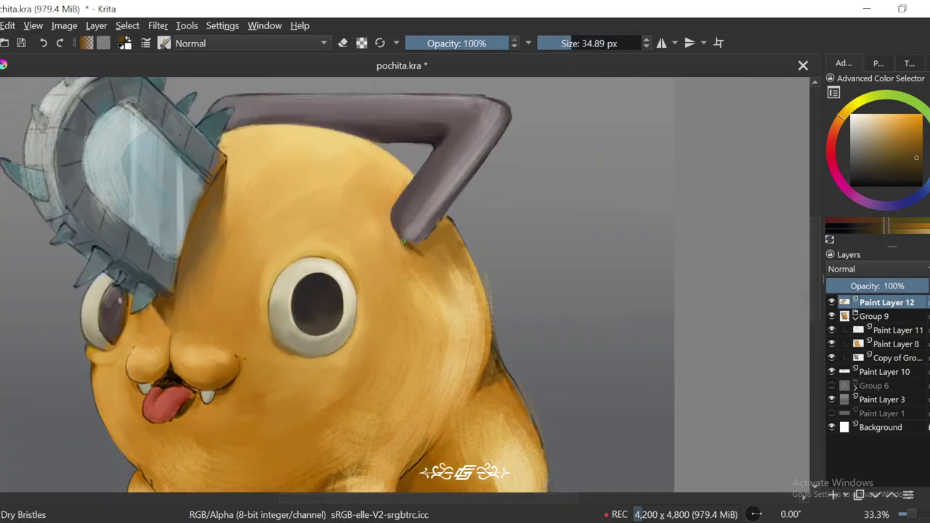
pyautogui.moveTo(495, 244); pyautogui.dragTo(419, 259)
pyautogui.scroll(1, 331, 258)
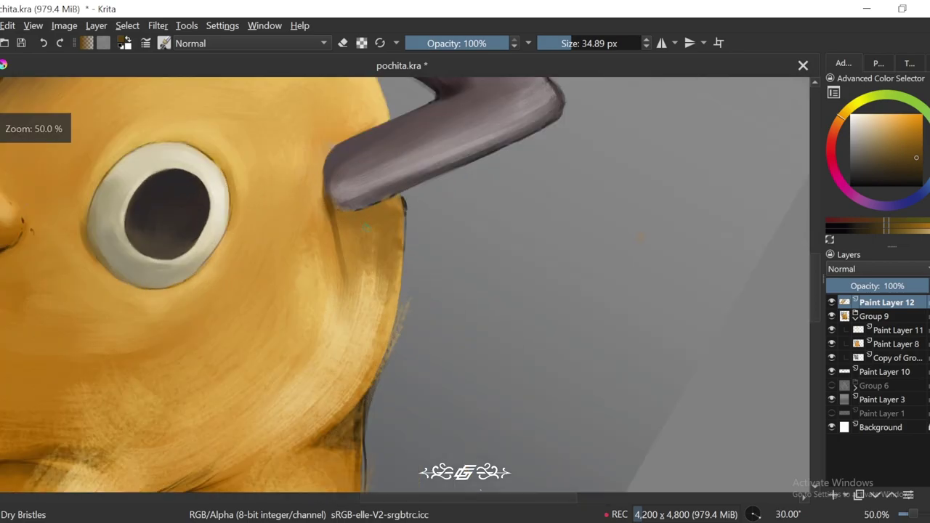
pyautogui.press('5')
pyautogui.press('6')
pyautogui.press('6')
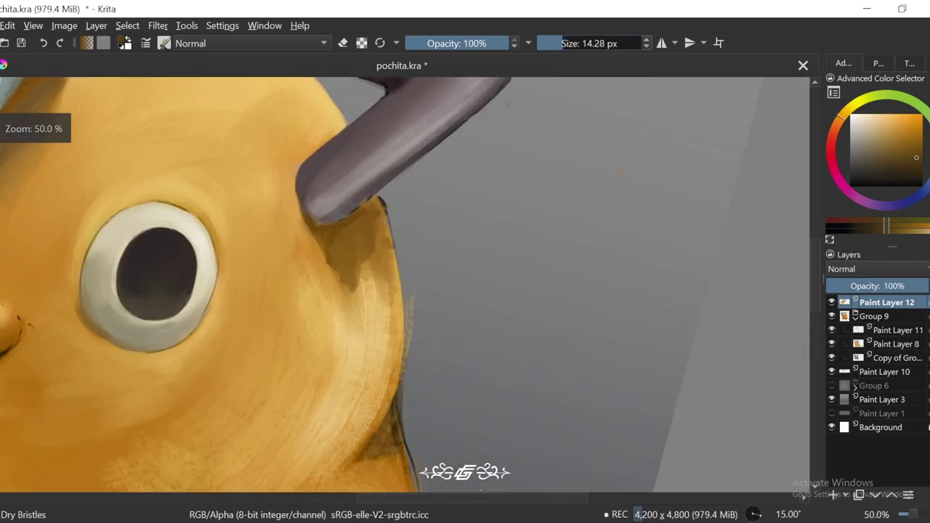
# Step: Sample a darker head orange, resize the brush to about 88 px and shade below the handle
pyautogui.scroll(1, 430, 181)
pyautogui.press(']')
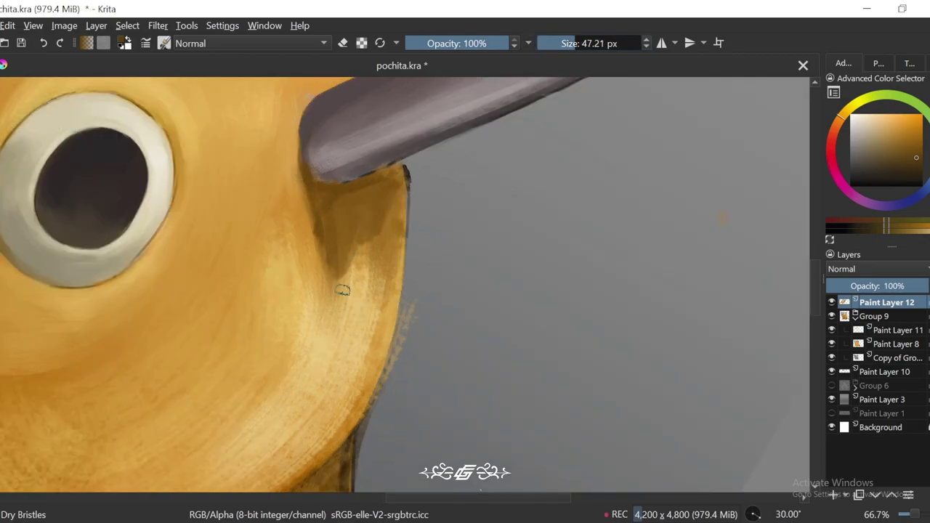
pyautogui.keyDown('ctrl'); pyautogui.click(342, 291); pyautogui.keyUp('ctrl')
pyautogui.moveTo(343, 291); pyautogui.dragTo(393, 290)
pyautogui.keyDown('ctrl'); pyautogui.click(350, 292); pyautogui.keyUp('ctrl')
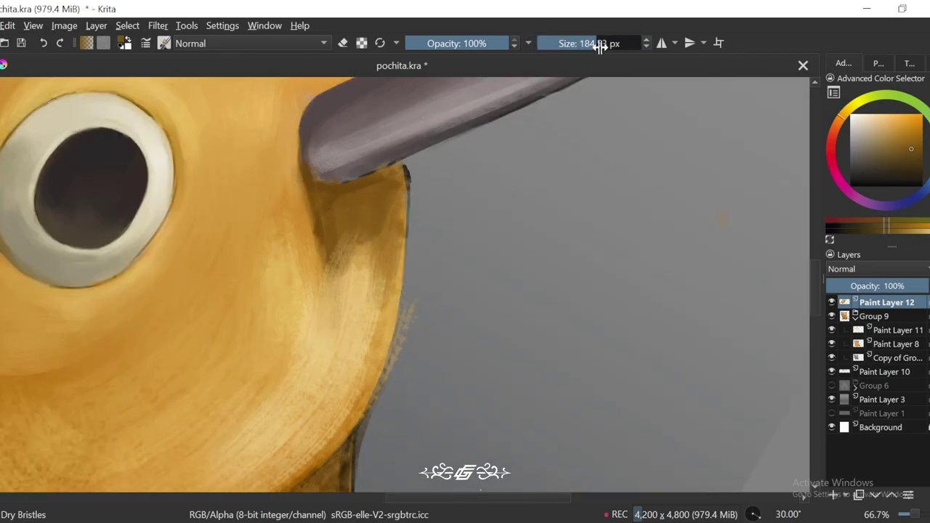
pyautogui.moveTo(339, 222); pyautogui.dragTo(305, 222)
pyautogui.moveTo(339, 289); pyautogui.dragTo(377, 276)
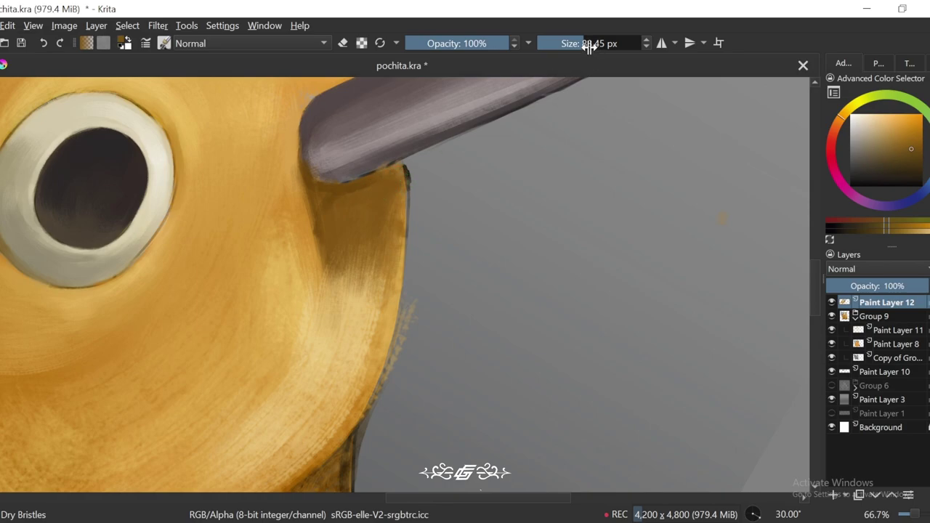
pyautogui.moveTo(387, 176)
pyautogui.mouseDown()
pyautogui.moveTo(398, 218)
pyautogui.moveTo(392, 258)
pyautogui.mouseUp()
# Step: Sample a dark tone at the handle base and stroke lightly along the head edge
pyautogui.keyDown('ctrl'); pyautogui.click(336, 192); pyautogui.keyUp('ctrl')
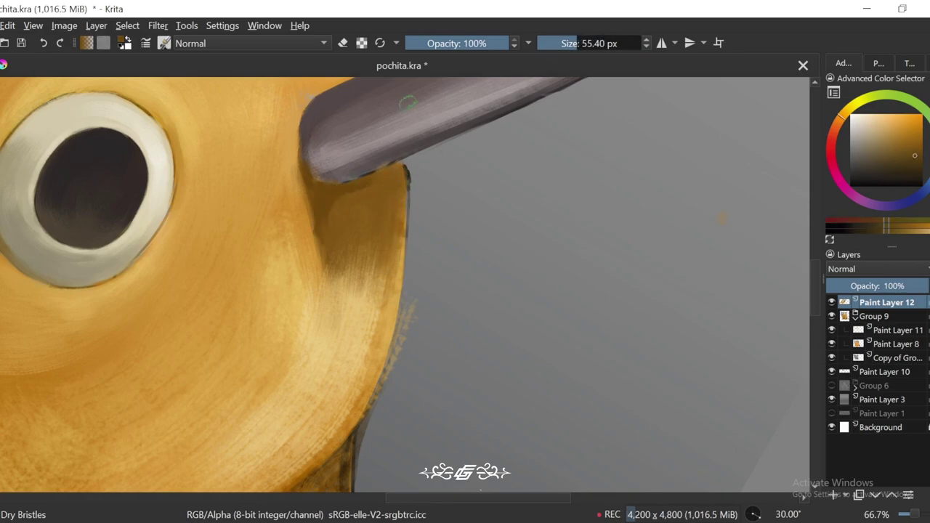
pyautogui.press('5')
pyautogui.scroll(-5, 312, 281)
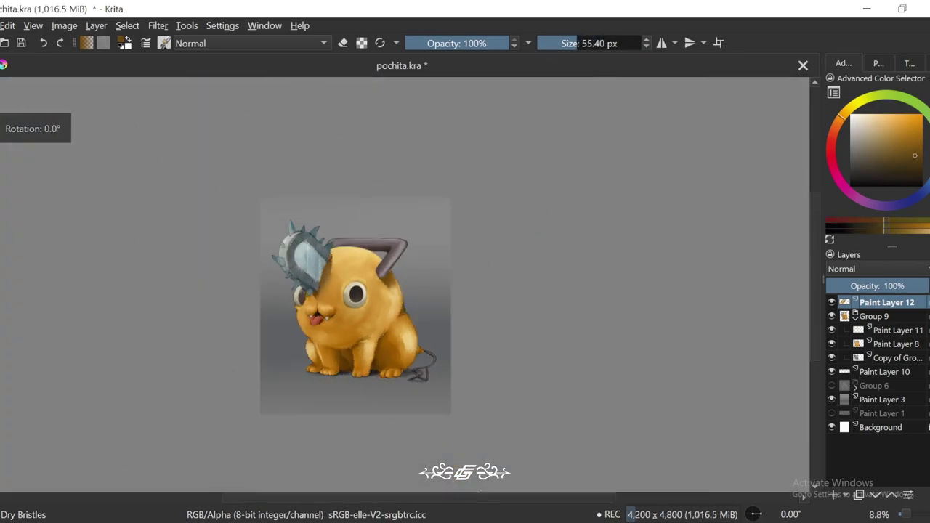
pyautogui.scroll(6, 336, 199)
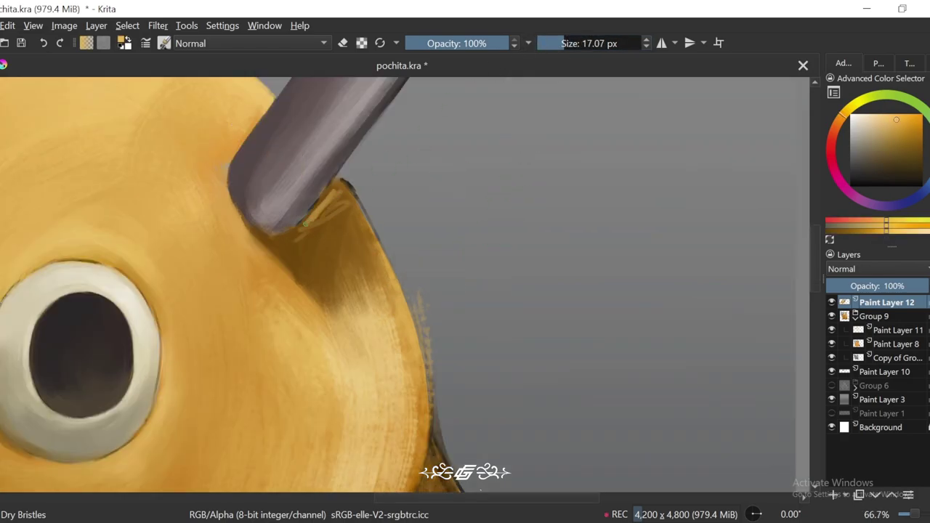
pyautogui.moveTo(305, 223); pyautogui.dragTo(339, 182)
pyautogui.keyDown('ctrl'); pyautogui.click(304, 215); pyautogui.keyUp('ctrl')
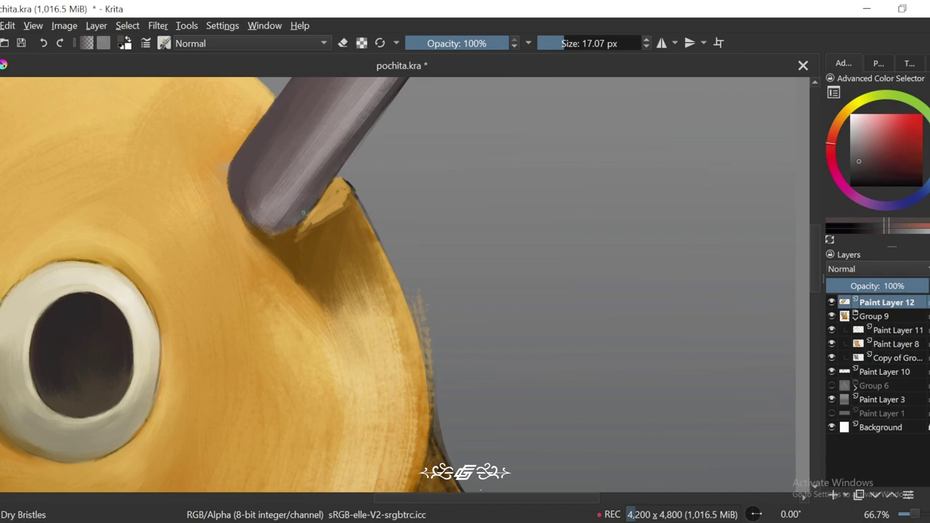
pyautogui.scroll(-5, 304, 215)
pyautogui.scroll(5, 376, 242)
pyautogui.scroll(-1, 376, 242)
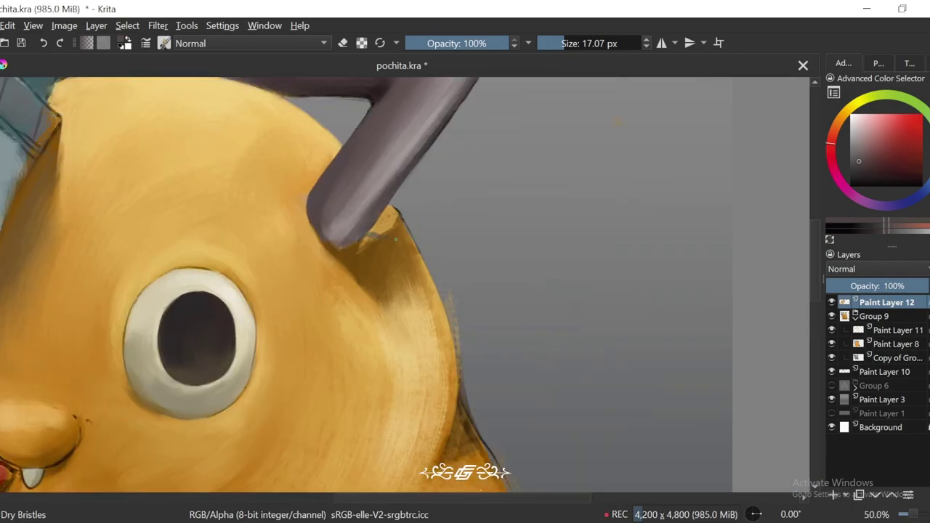
# Step: Shade and dab the head edge at the handle's base, then sample a lighter body orange
pyautogui.press('6')
pyautogui.press('6')
pyautogui.press('5')
pyautogui.scroll(-3, 291, 283)
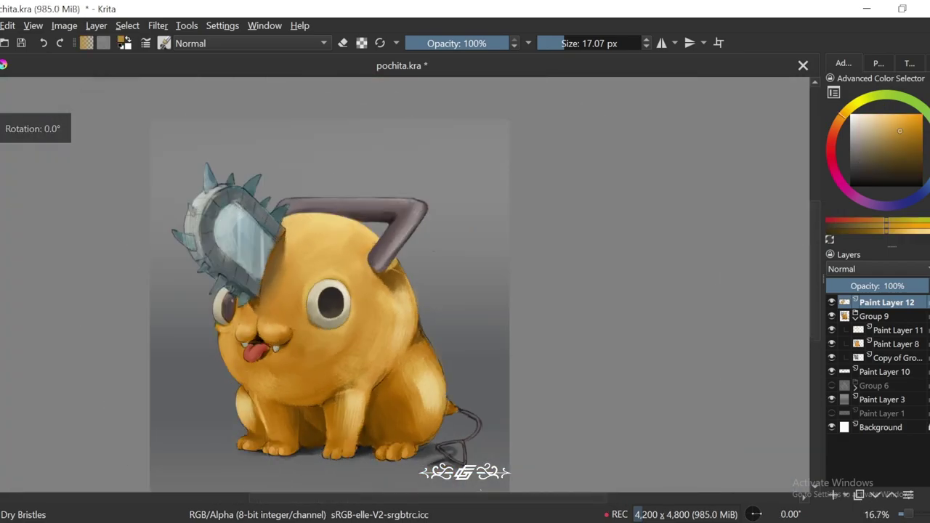
pyautogui.scroll(2, 291, 284)
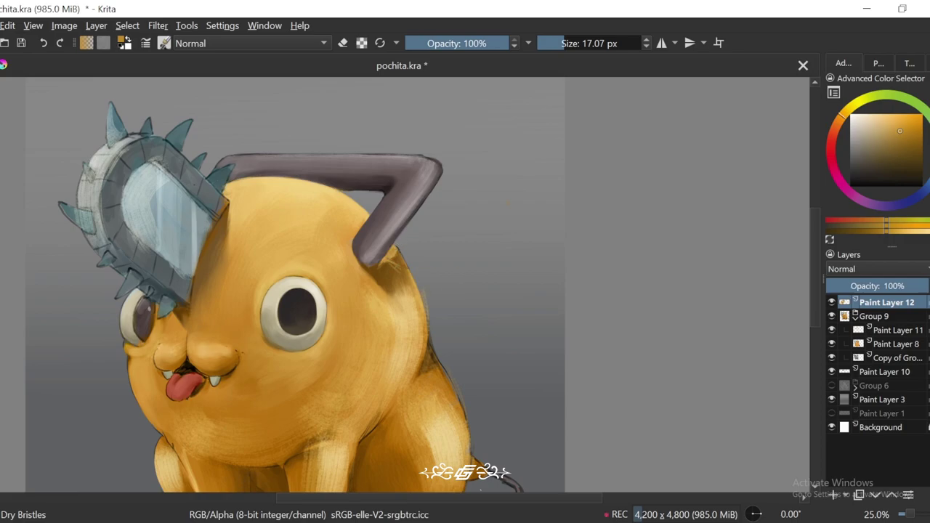
pyautogui.scroll(3, 392, 207)
pyautogui.press('6')
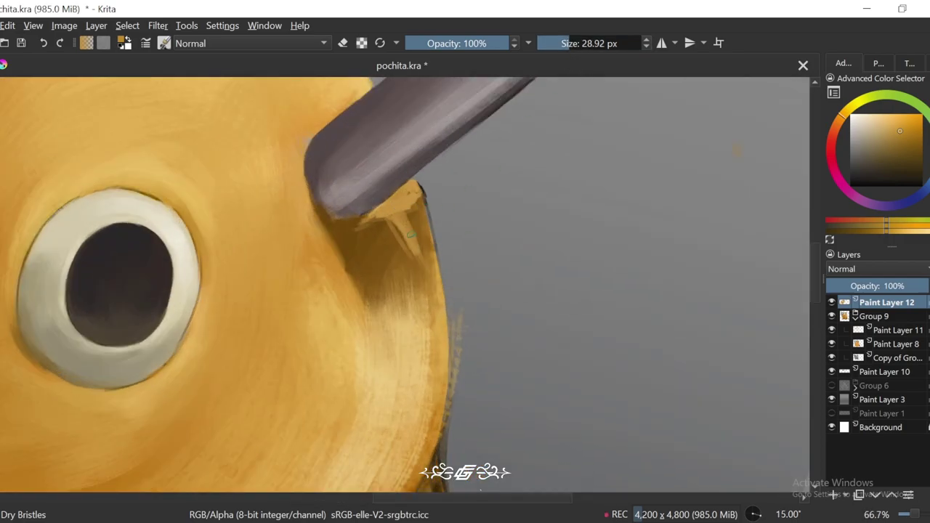
pyautogui.moveTo(411, 234); pyautogui.dragTo(421, 191)
pyautogui.keyDown('ctrl'); pyautogui.click(383, 220); pyautogui.keyUp('ctrl')
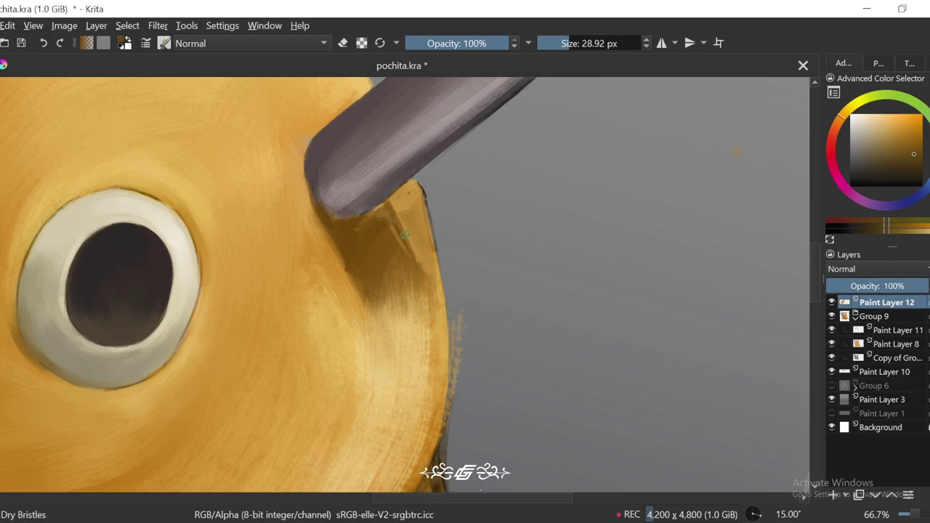
pyautogui.scroll(-5, 390, 235)
pyautogui.press('5')
pyautogui.scroll(1, 389, 235)
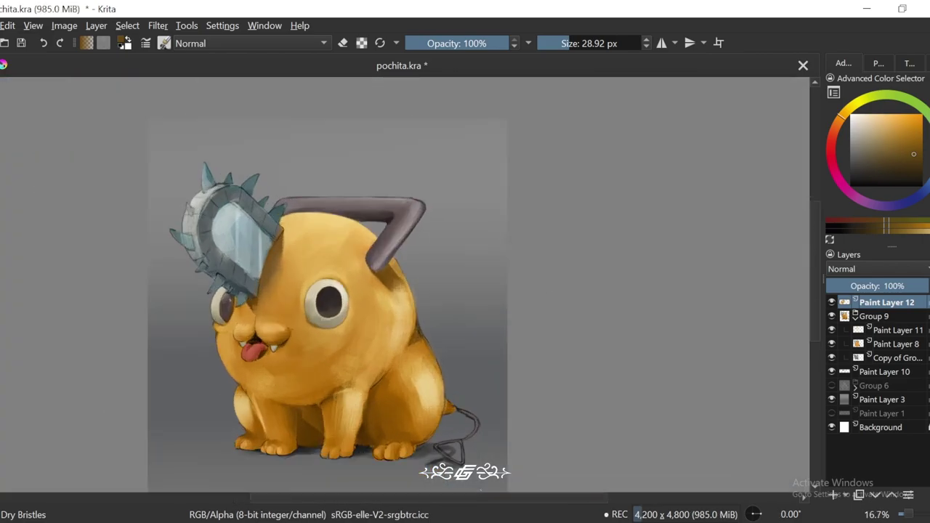
pyautogui.scroll(-2, 390, 235)
pyautogui.moveTo(618, 372); pyautogui.dragTo(629, 367)
pyautogui.scroll(5, 404, 245)
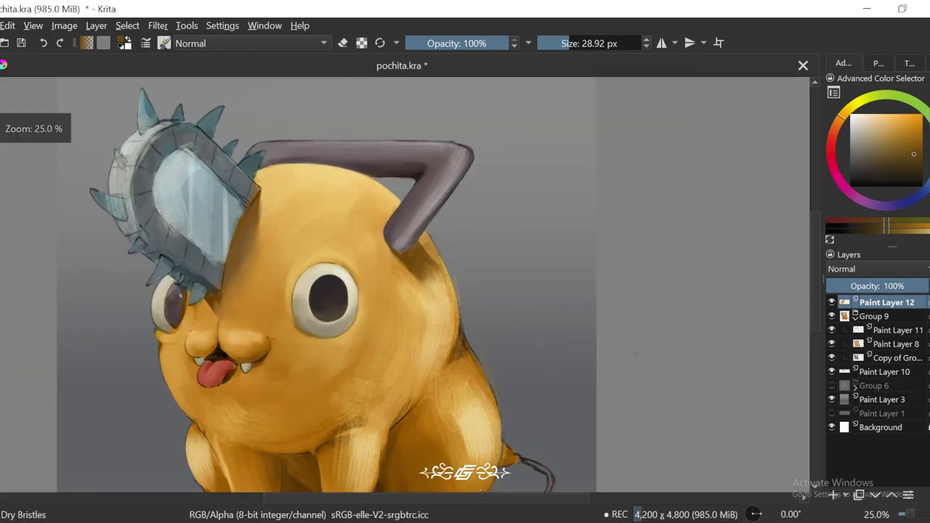
pyautogui.keyDown('ctrl'); pyautogui.click(404, 246); pyautogui.keyUp('ctrl')
# Step: Sample oranges from the head and face and dab darker shading onto the right cheek
pyautogui.keyDown('ctrl'); pyautogui.click(440, 286); pyautogui.keyUp('ctrl')
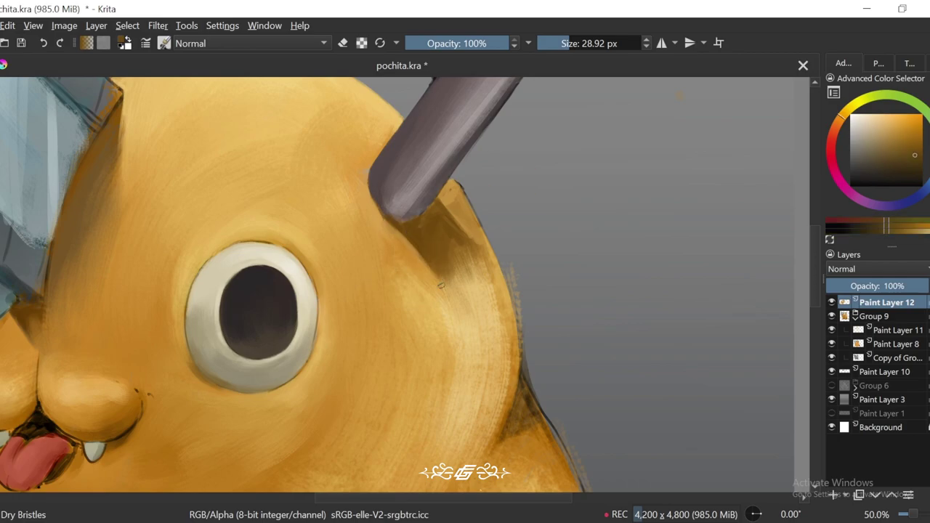
pyautogui.keyDown('ctrl'); pyautogui.click(448, 215); pyautogui.keyUp('ctrl')
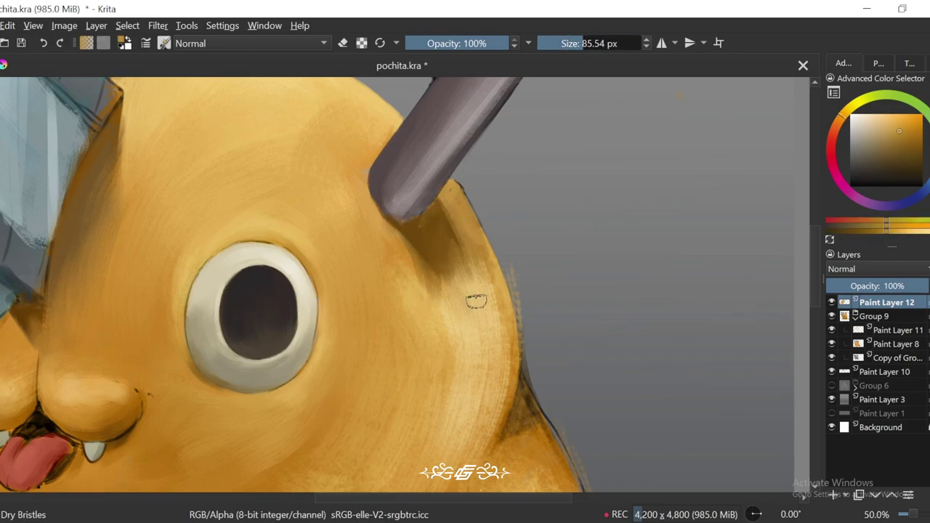
pyautogui.press('6')
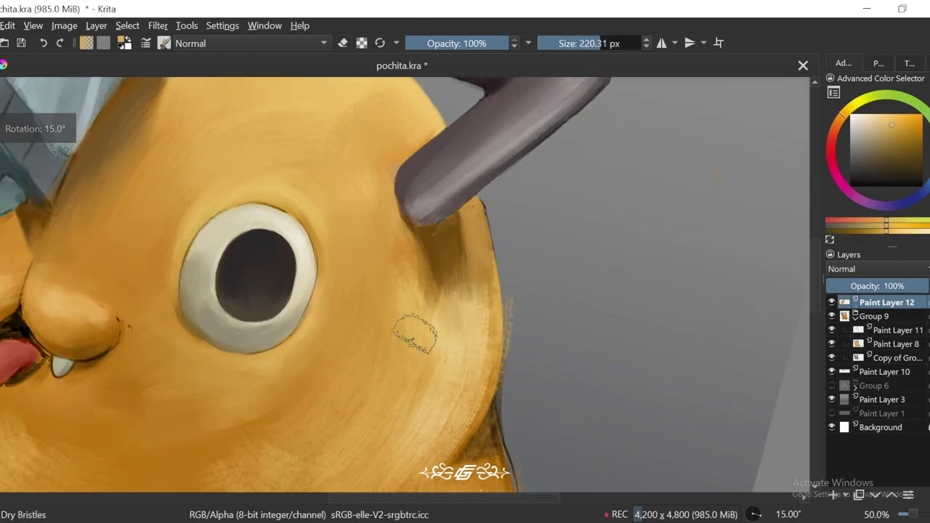
pyautogui.click(451, 251)
# Step: Sample more head, body and mouth oranges, choosing a more saturated orange
pyautogui.keyDown('ctrl'); pyautogui.click(433, 305); pyautogui.keyUp('ctrl')
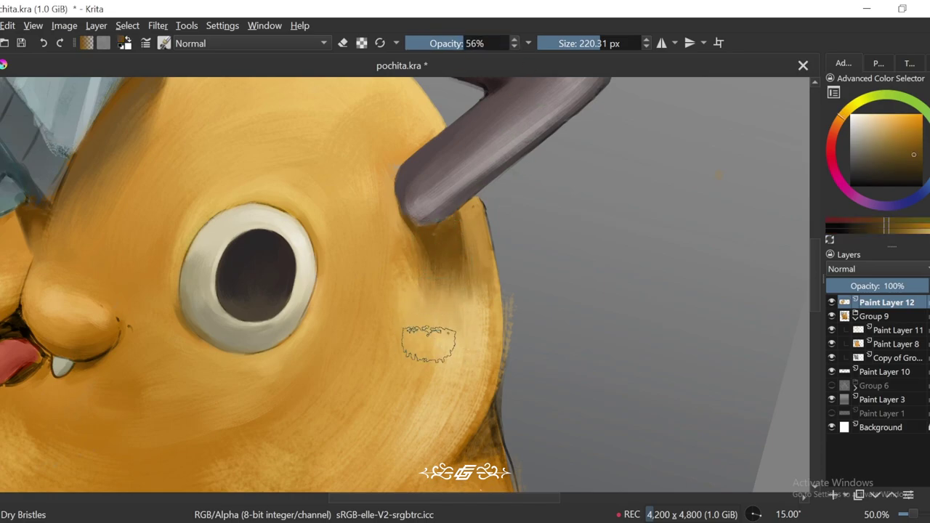
pyautogui.keyDown('ctrl'); pyautogui.click(428, 343); pyautogui.keyUp('ctrl')
pyautogui.press('5')
pyautogui.scroll(-3, 416, 339)
pyautogui.press('+')
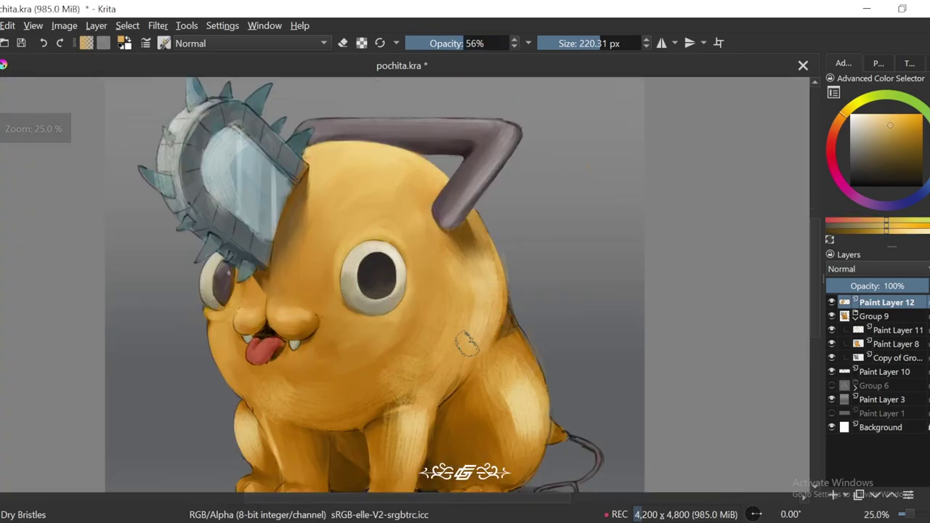
pyautogui.keyDown('ctrl'); pyautogui.click(454, 263); pyautogui.keyUp('ctrl')
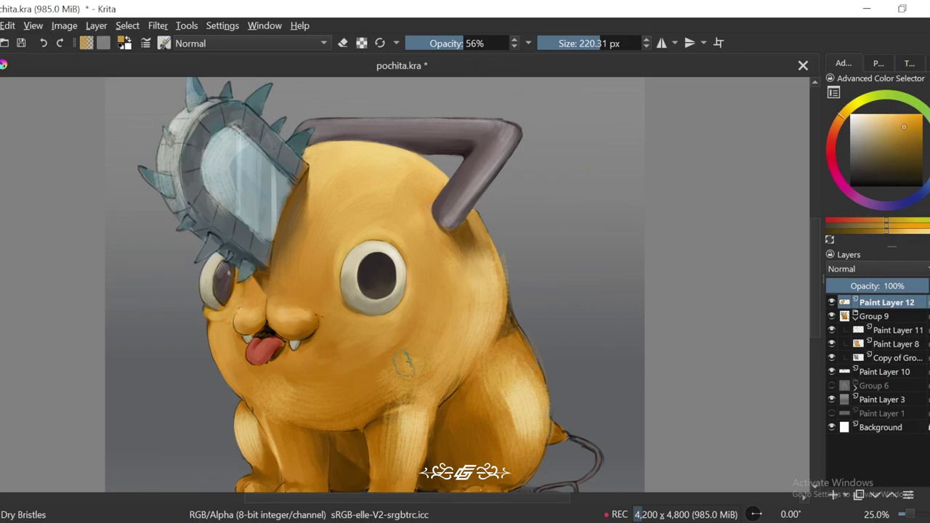
pyautogui.press('4')
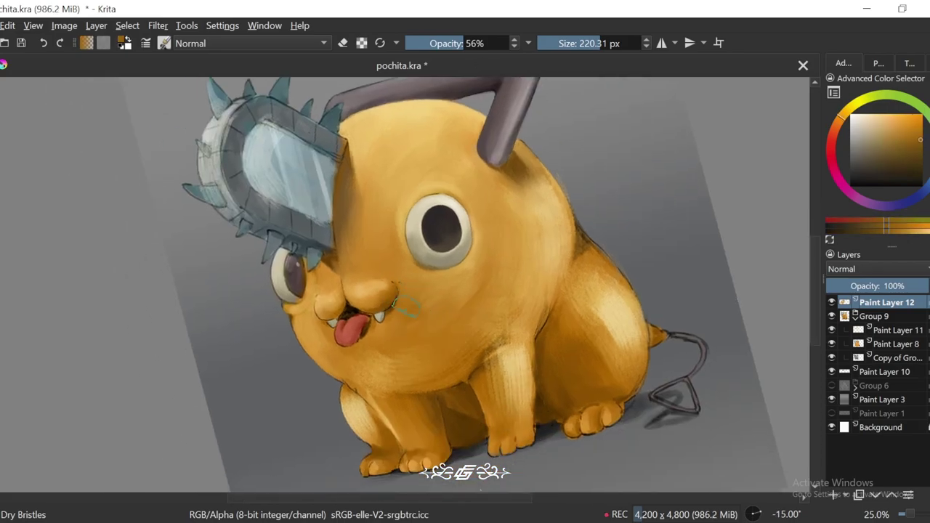
pyautogui.keyDown('ctrl'); pyautogui.click(393, 308); pyautogui.keyUp('ctrl')
pyautogui.scroll(1, 414, 285)
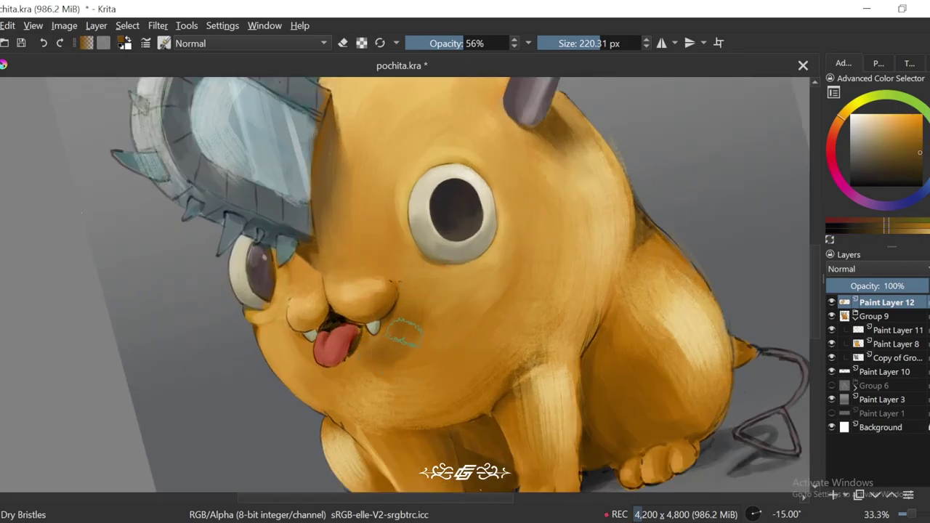
pyautogui.scroll(-2, 389, 354)
# Step: Sample an orange near the eye and enlarge the brush to about 110 px
pyautogui.scroll(3, 392, 218)
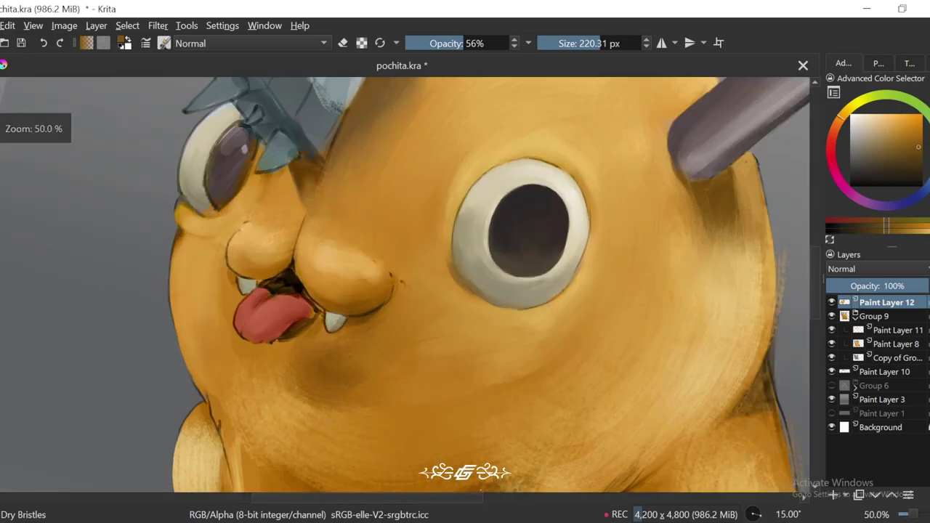
pyautogui.keyDown('ctrl'); pyautogui.click(575, 264); pyautogui.keyUp('ctrl')
pyautogui.press('5')
pyautogui.scroll(1, 374, 397)
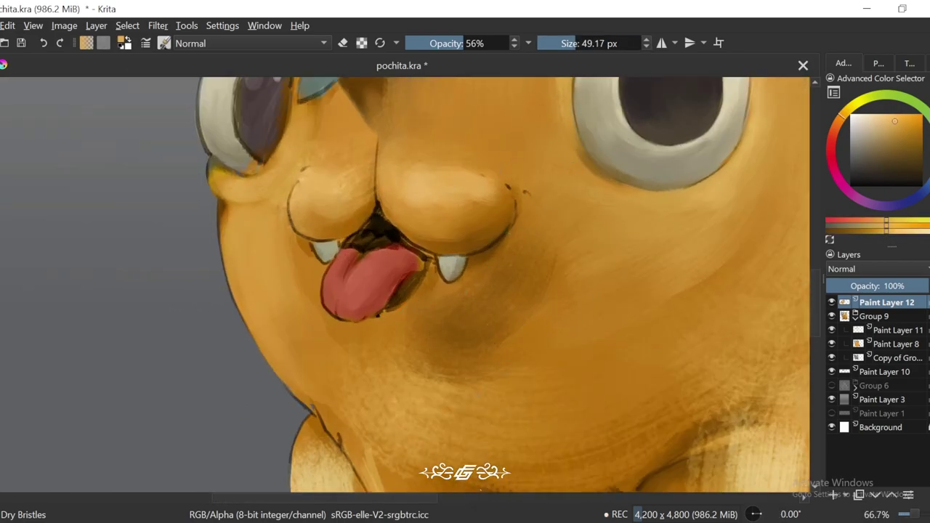
pyautogui.press('4')
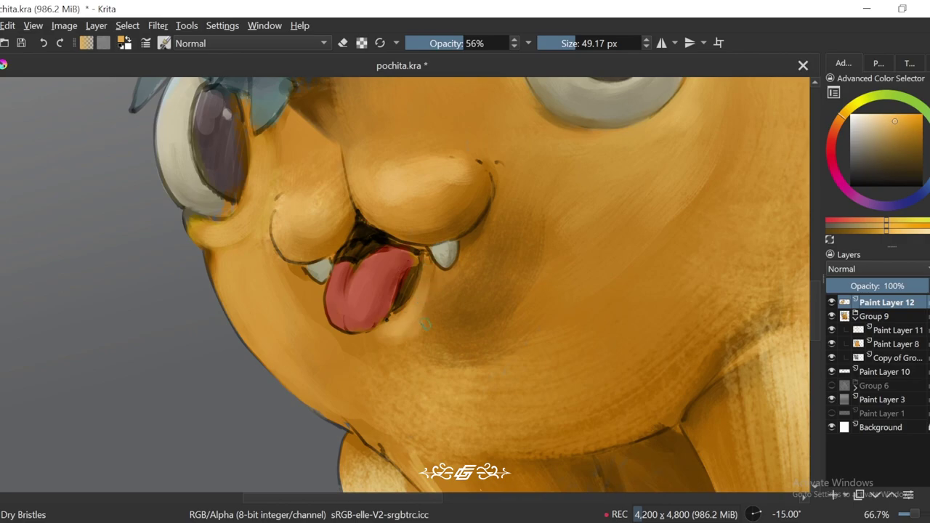
pyautogui.press('5')
pyautogui.scroll(-2, 436, 319)
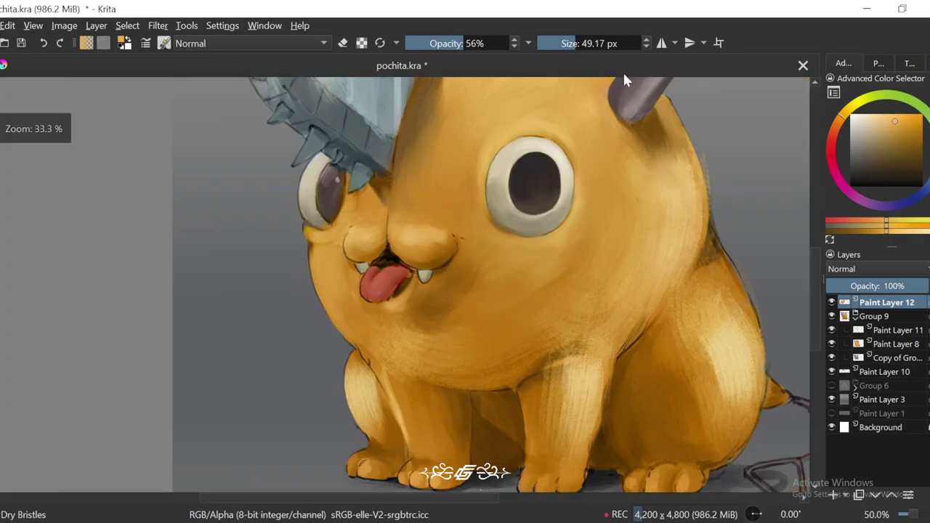
pyautogui.scroll(2, 442, 315)
pyautogui.press('4')
pyautogui.press(']')
pyautogui.press(']')
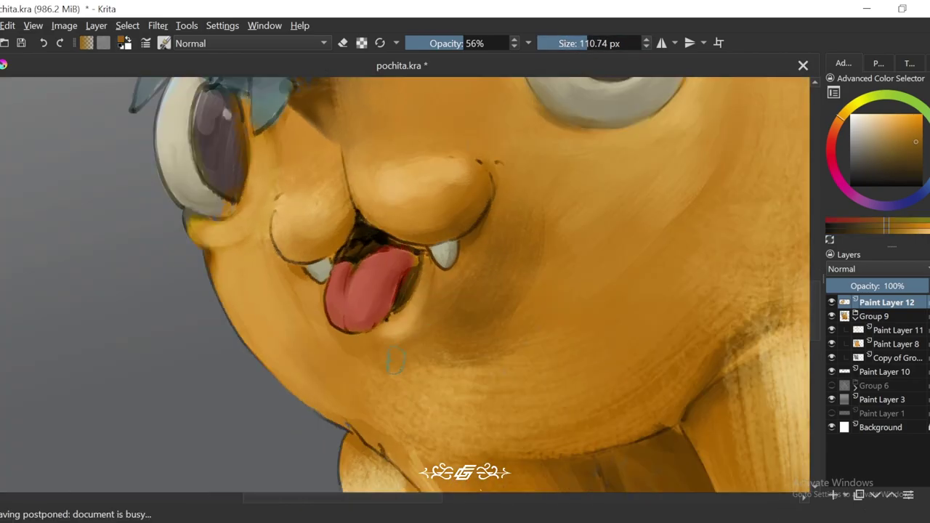
pyautogui.scroll(-3, 486, 335)
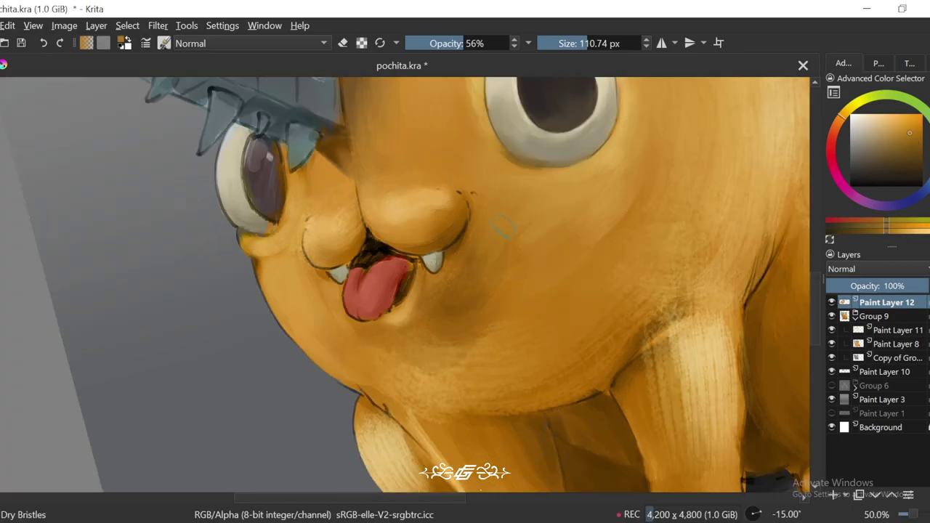
pyautogui.scroll(1, 575, 211)
pyautogui.press('5')
pyautogui.scroll(3, 476, 277)
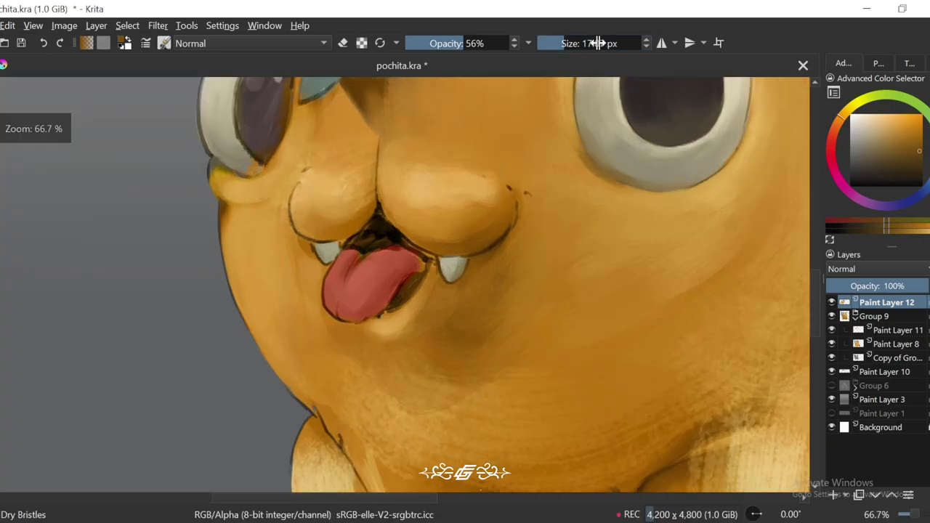
# Step: Resize the brush to about 77 px, then to about 180 px
pyautogui.moveTo(445, 280)
pyautogui.mouseDown()
pyautogui.moveTo(502, 281)
pyautogui.moveTo(465, 287)
pyautogui.mouseUp()
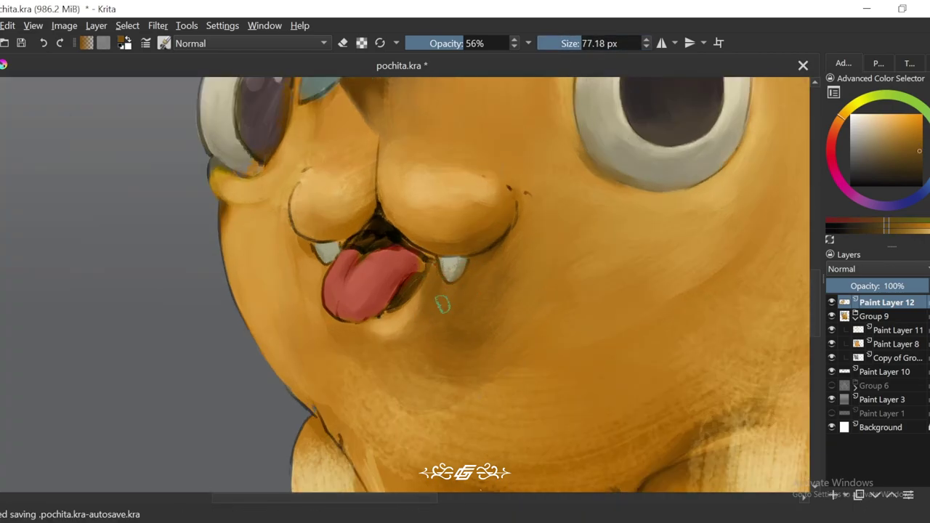
pyautogui.scroll(-3, 429, 312)
pyautogui.press('4')
pyautogui.scroll(2, 430, 311)
pyautogui.click(585, 45)
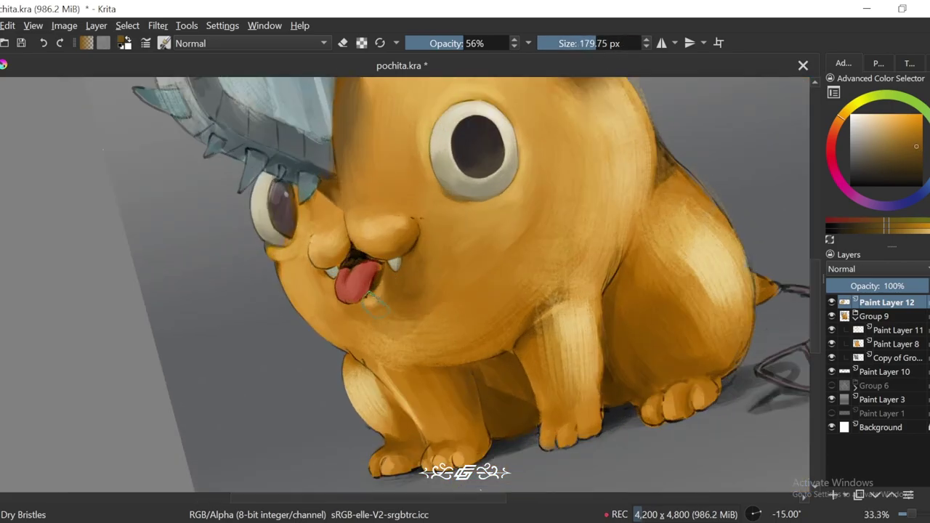
pyautogui.scroll(-3, 444, 266)
pyautogui.press('5')
pyautogui.press('4')
pyautogui.press('4')
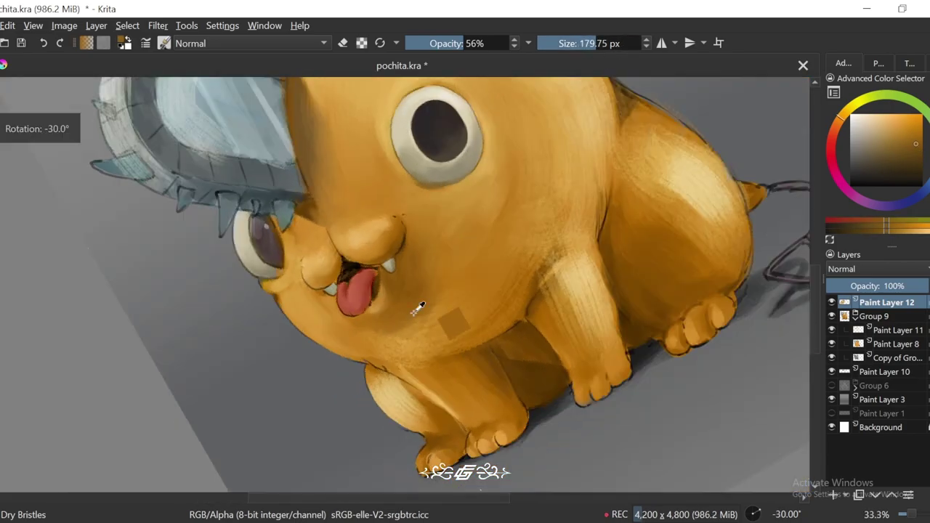
pyautogui.scroll(3, 415, 337)
# Step: Pick a darker orange, then sample darker and lighter oranges from the body
pyautogui.keyDown('ctrl'); pyautogui.click(407, 327); pyautogui.keyUp('ctrl')
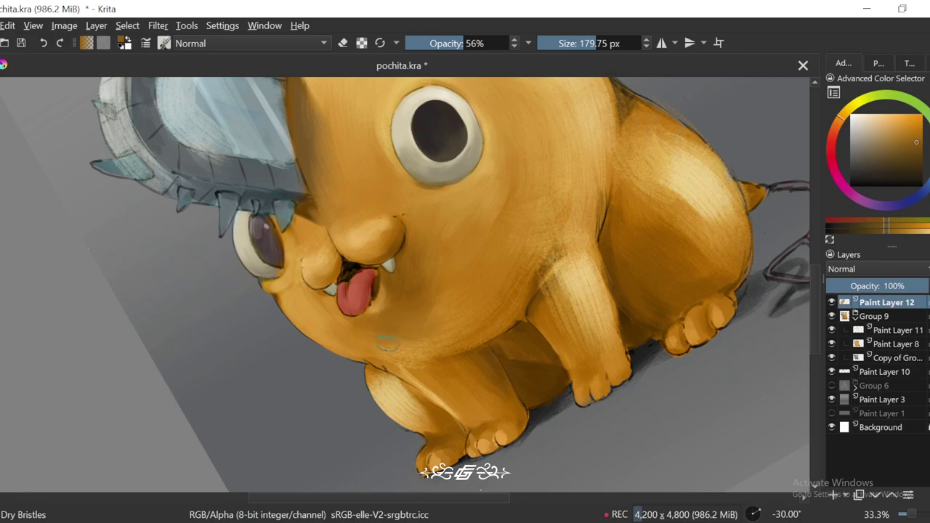
pyautogui.scroll(-2, 388, 343)
pyautogui.press('6')
pyautogui.press('6')
pyautogui.press('6')
pyautogui.press('6')
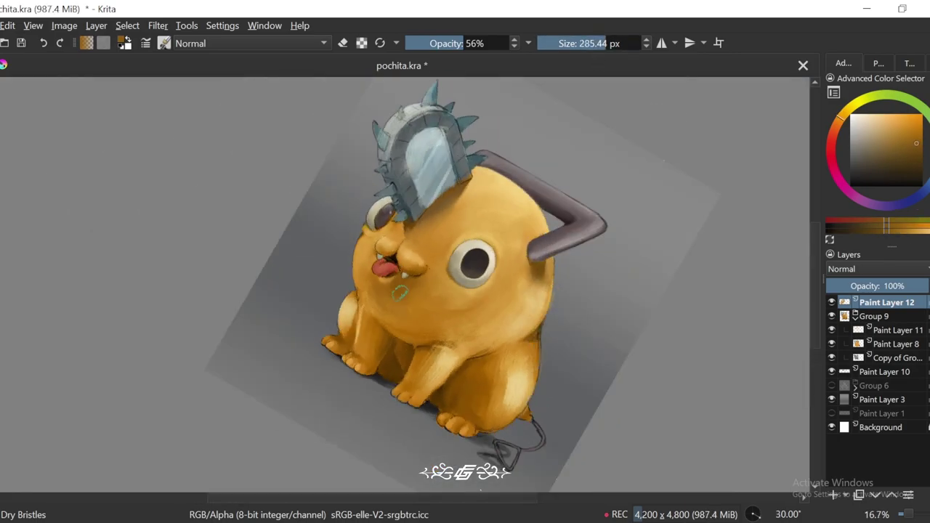
pyautogui.press('5')
pyautogui.scroll(1, 407, 302)
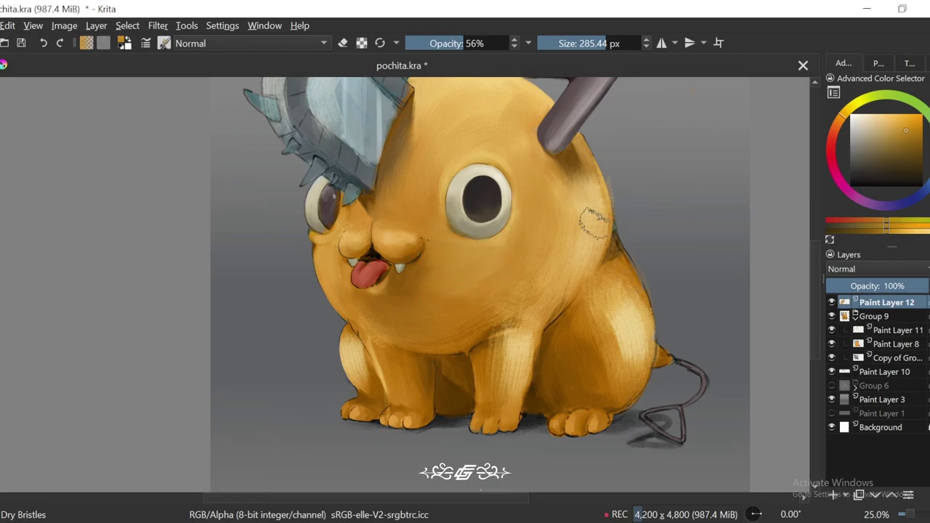
pyautogui.keyDown('ctrl'); pyautogui.click(445, 337); pyautogui.keyUp('ctrl')
pyautogui.keyDown('ctrl'); pyautogui.click(563, 209); pyautogui.keyUp('ctrl')
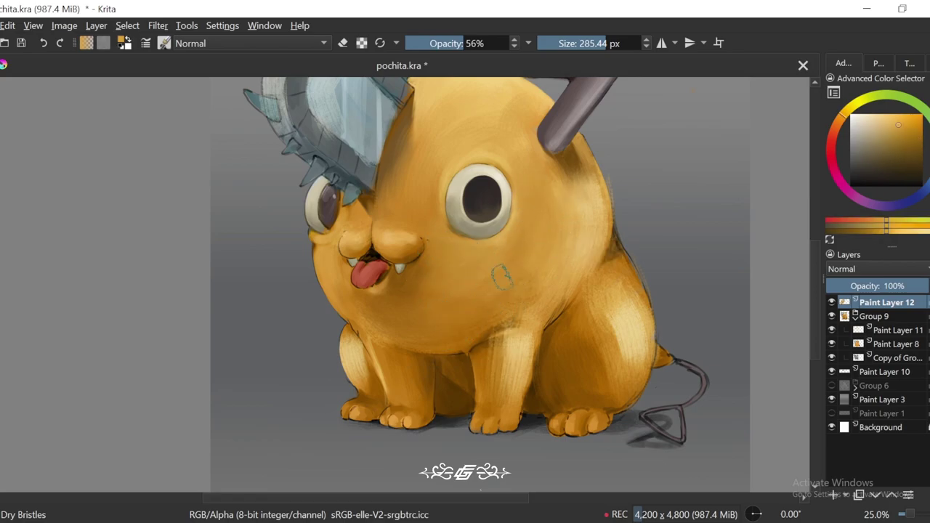
pyautogui.scroll(1, 513, 254)
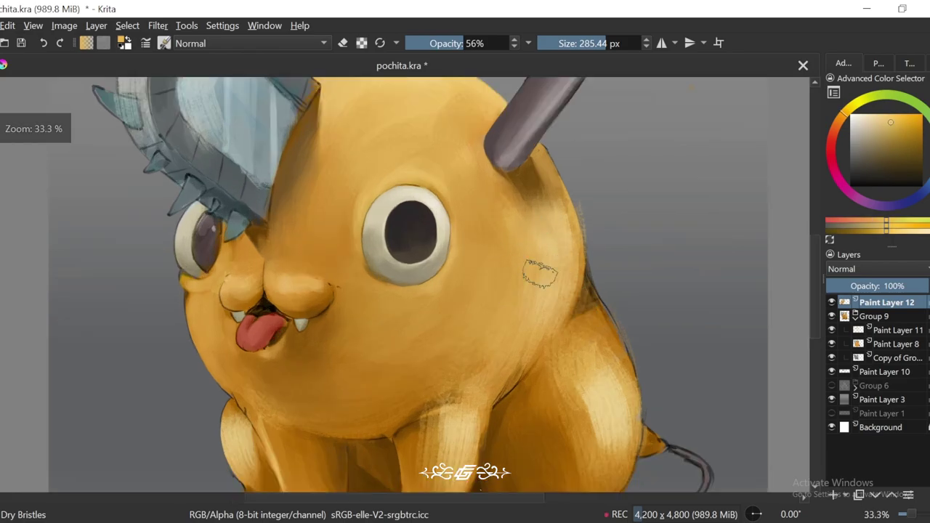
pyautogui.scroll(1, 572, 102)
pyautogui.moveTo(570, 102); pyautogui.dragTo(494, 218)
pyautogui.hotkey('ctrl', ']')
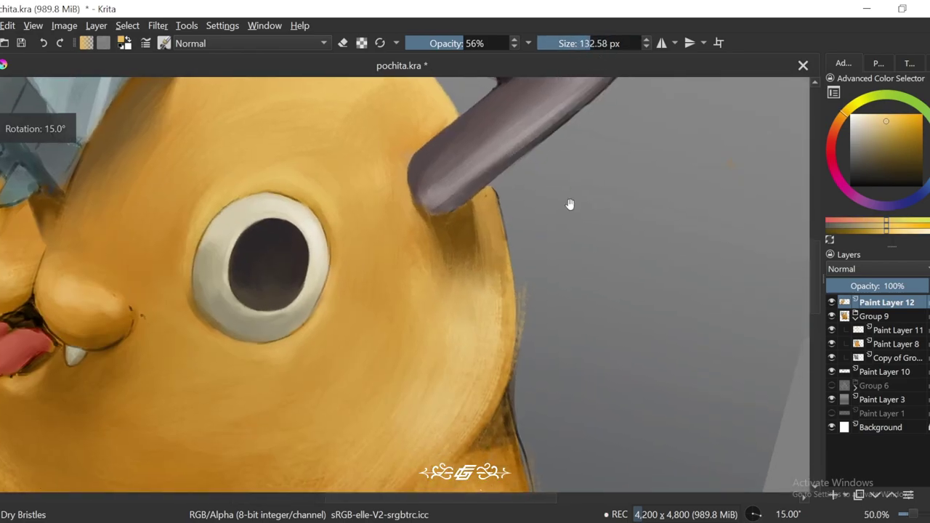
pyautogui.hotkey('ctrl', ']')
pyautogui.hotkey('ctrl', ']')
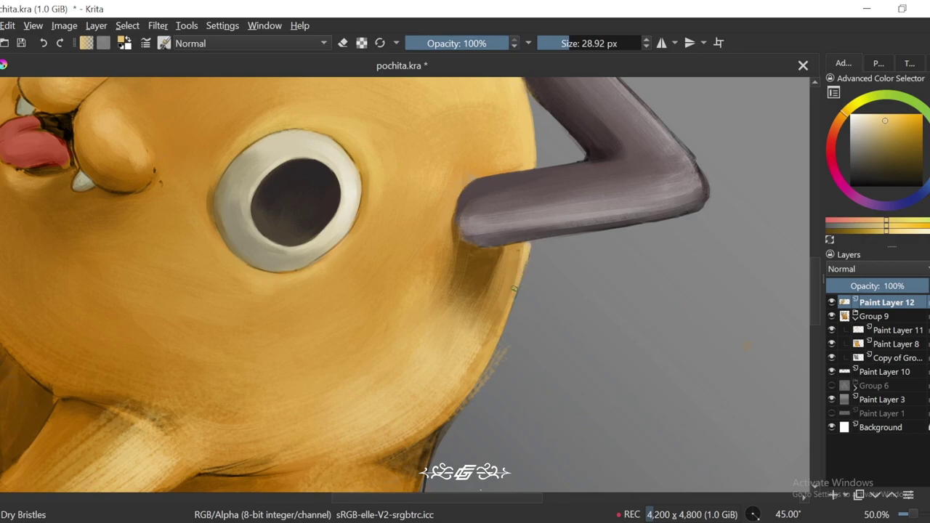
pyautogui.hotkey('ctrl', '[')
pyautogui.scroll(-1, 509, 262)
pyautogui.scroll(1, 513, 240)
pyautogui.hotkey('ctrl', ']')
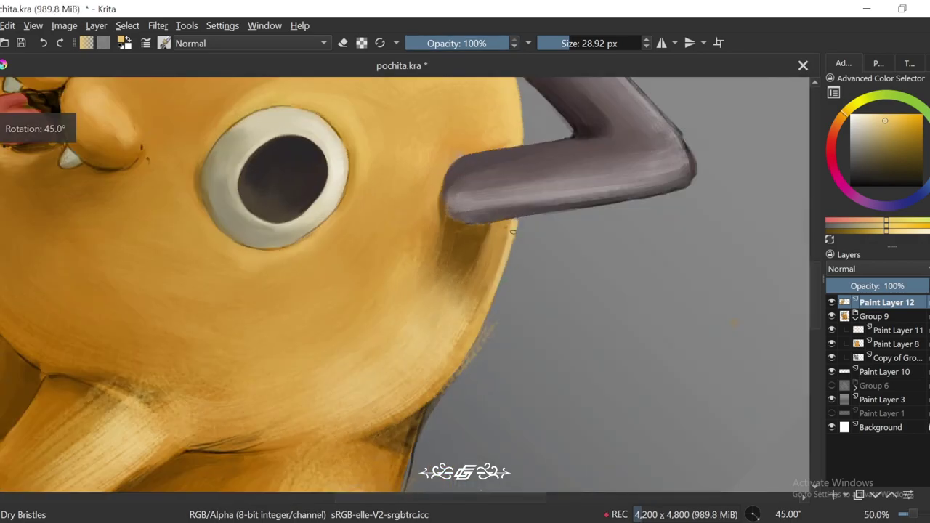
pyautogui.hotkey('ctrl', '[')
pyautogui.press(']')
pyautogui.press(']')
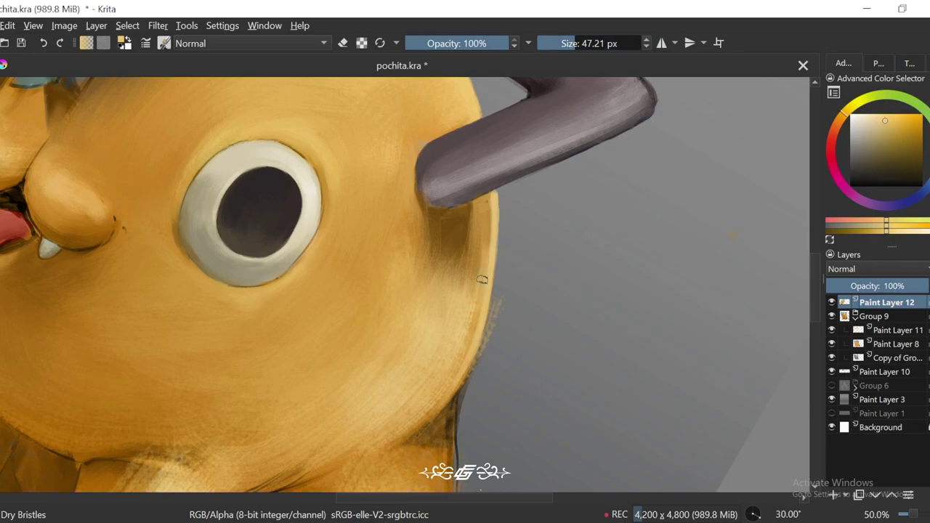
pyautogui.hotkey('ctrl', '[')
pyautogui.press(']')
pyautogui.press(']')
pyautogui.press(']')
pyautogui.press(']')
pyautogui.press(']')
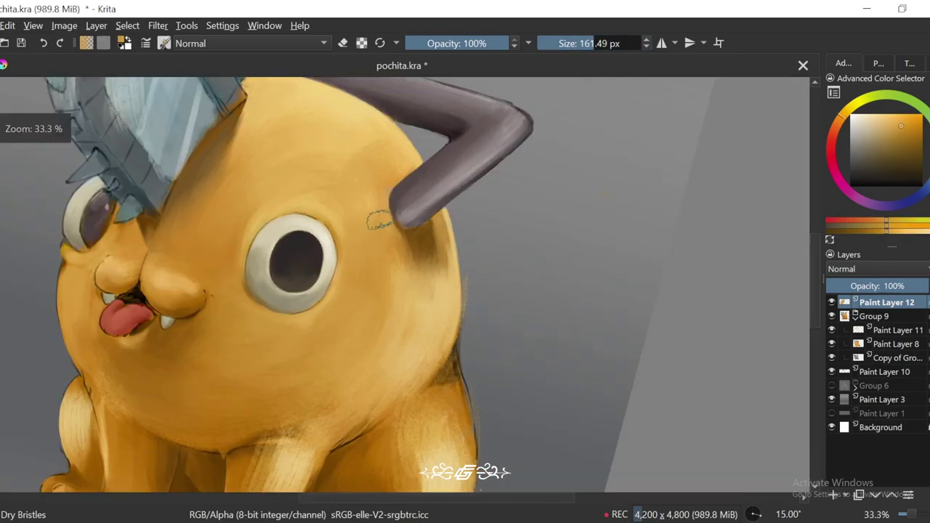
pyautogui.scroll(-1, 426, 339)
pyautogui.hotkey('ctrl', '[')
pyautogui.scroll(-1, 383, 227)
pyautogui.scroll(1, 394, 290)
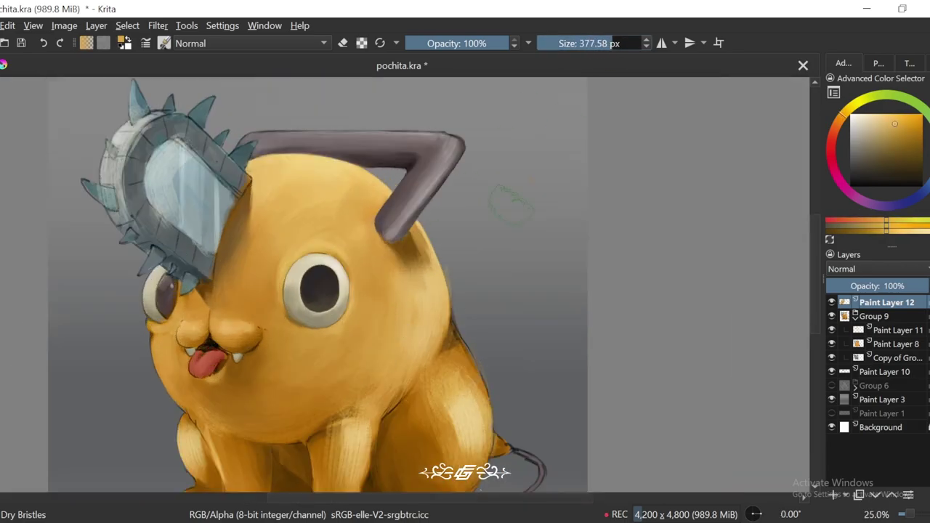
pyautogui.moveTo(511, 203)
pyautogui.mouseDown()
pyautogui.moveTo(498, 266)
pyautogui.moveTo(375, 313)
pyautogui.mouseUp()
pyautogui.moveTo(384, 282); pyautogui.dragTo(404, 313)
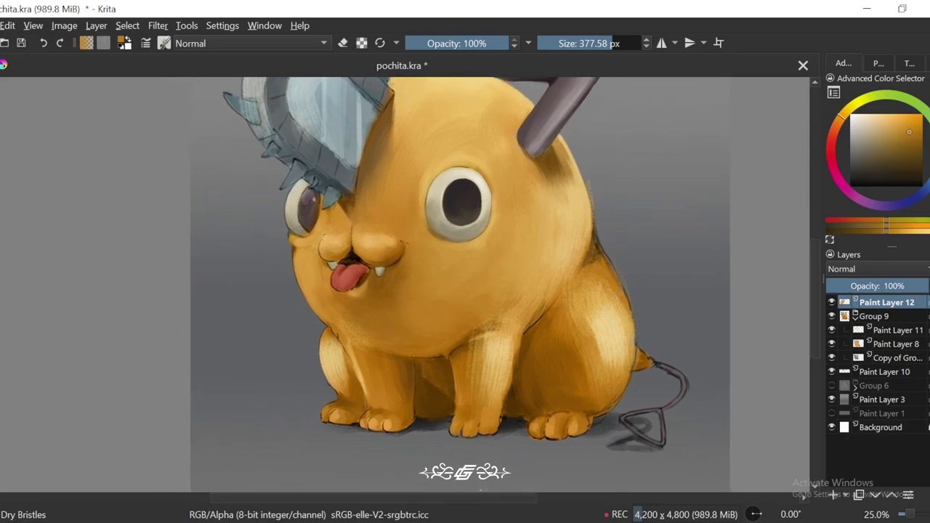
pyautogui.scroll(1, 404, 313)
# Step: Frame the belly and front legs, and set a fine brush sampled from the body colour
pyautogui.press('[')
pyautogui.press('[')
pyautogui.press('[')
pyautogui.press('[')
pyautogui.press('[')
pyautogui.moveTo(462, 170); pyautogui.dragTo(564, 202)
pyautogui.scroll(1, 446, 259)
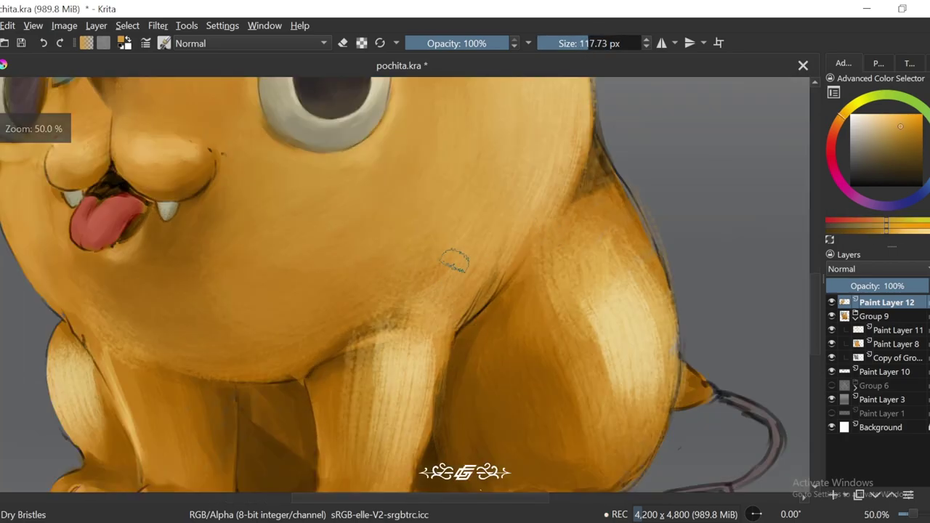
pyautogui.hotkey('ctrl', '[')
pyautogui.scroll(1, 536, 170)
pyautogui.press('[')
pyautogui.press('[')
pyautogui.press('[')
pyautogui.press('[')
pyautogui.press('[')
pyautogui.press('[')
pyautogui.press('[')
pyautogui.press('[')
pyautogui.press('[')
pyautogui.keyDown('ctrl'); pyautogui.click(417, 310); pyautogui.keyUp('ctrl')
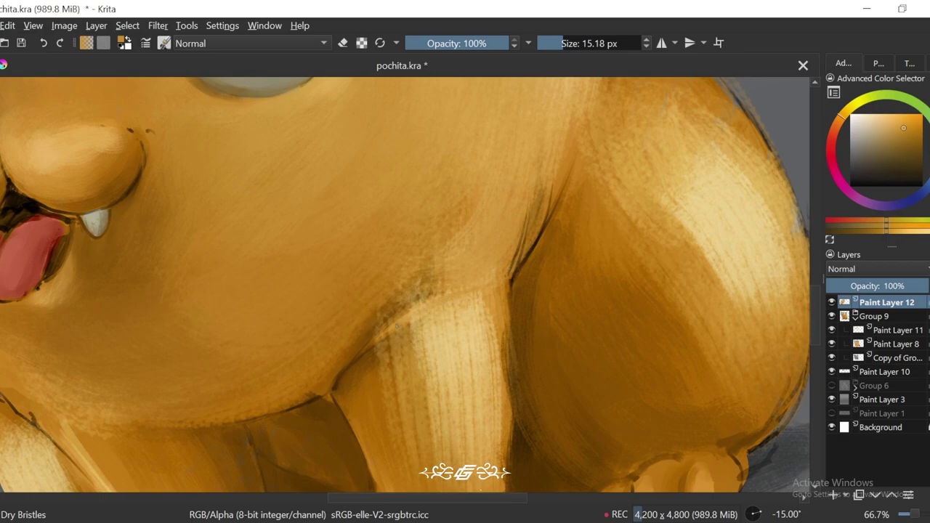
pyautogui.press(']')
pyautogui.press(']')
pyautogui.press(']')
pyautogui.press(']')
pyautogui.press(']')
# Step: Paint a dark orange crease between the belly and the front leg
pyautogui.keyDown('ctrl'); pyautogui.click(327, 388); pyautogui.keyUp('ctrl')
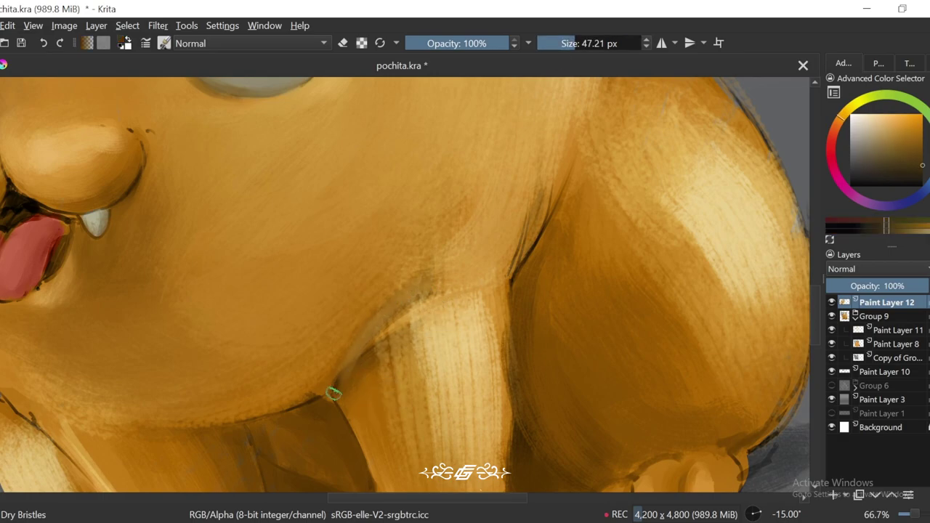
pyautogui.moveTo(327, 389)
pyautogui.mouseDown()
pyautogui.moveTo(412, 328)
pyautogui.moveTo(341, 370)
pyautogui.moveTo(407, 323)
pyautogui.moveTo(357, 355)
pyautogui.moveTo(436, 305)
pyautogui.mouseUp()
pyautogui.keyDown('ctrl'); pyautogui.click(341, 370); pyautogui.keyUp('ctrl')
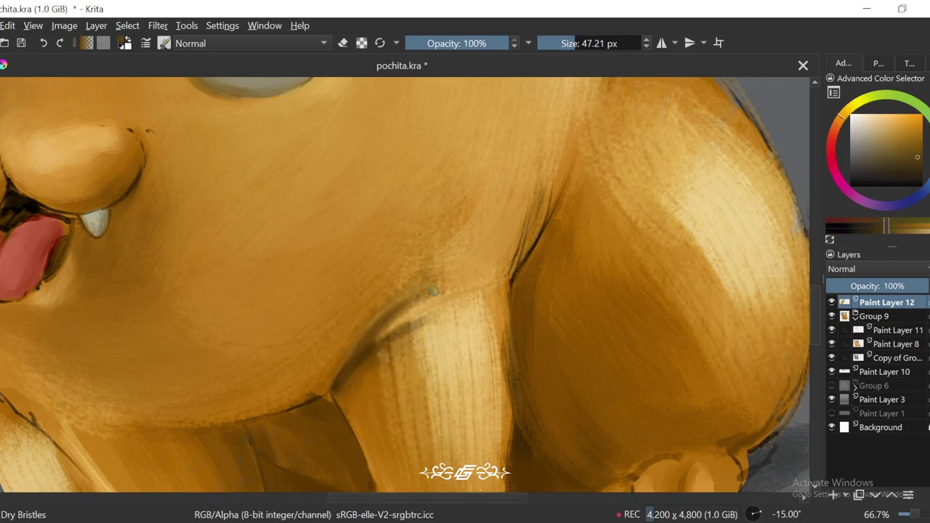
pyautogui.moveTo(349, 359); pyautogui.dragTo(436, 291)
pyautogui.scroll(-3, 500, 257)
pyautogui.scroll(3, 491, 265)
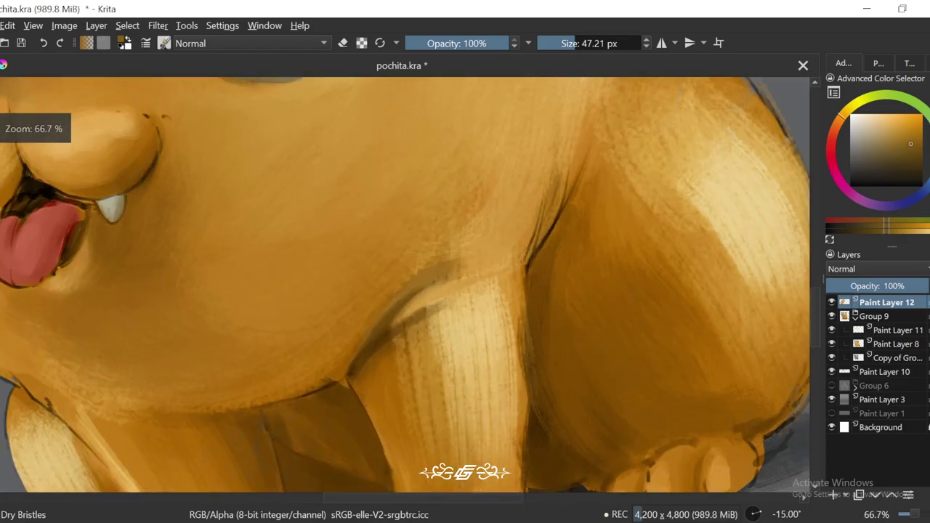
# Step: Highlight the top of the front leg with a lighter sampled orange
pyautogui.keyDown('ctrl'); pyautogui.click(450, 311); pyautogui.keyUp('ctrl')
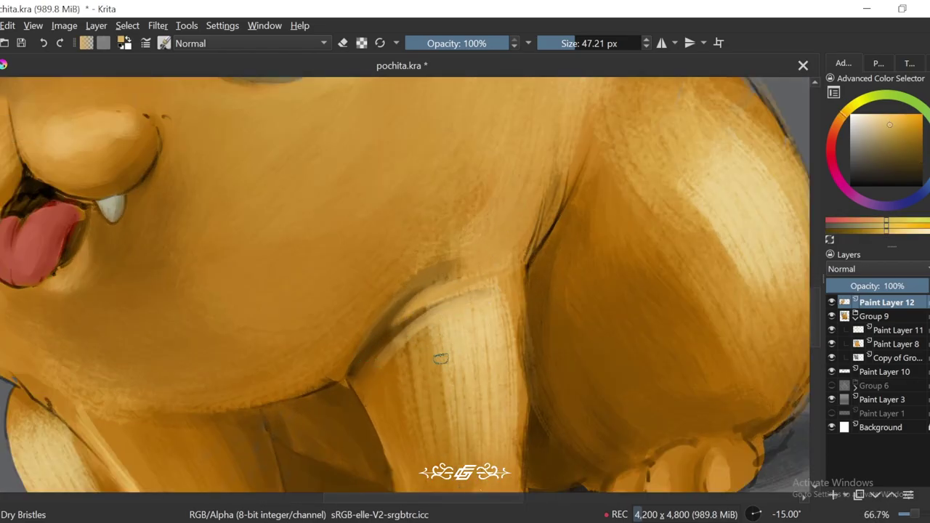
pyautogui.scroll(-4, 441, 358)
pyautogui.press('5')
pyautogui.scroll(5, 465, 240)
pyautogui.keyDown('ctrl'); pyautogui.click(478, 200); pyautogui.keyUp('ctrl')
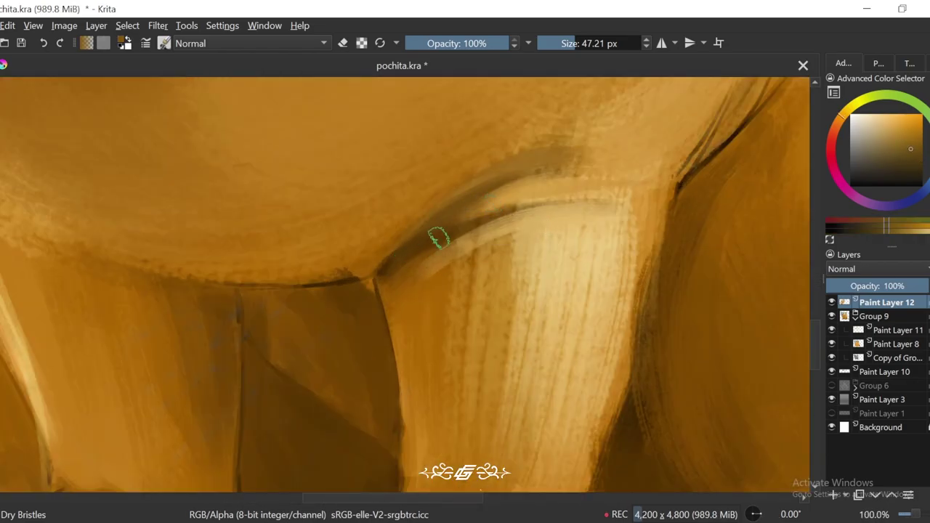
pyautogui.keyDown('ctrl'); pyautogui.click(436, 240); pyautogui.keyUp('ctrl')
pyautogui.press('4')
pyautogui.moveTo(448, 196); pyautogui.dragTo(422, 197)
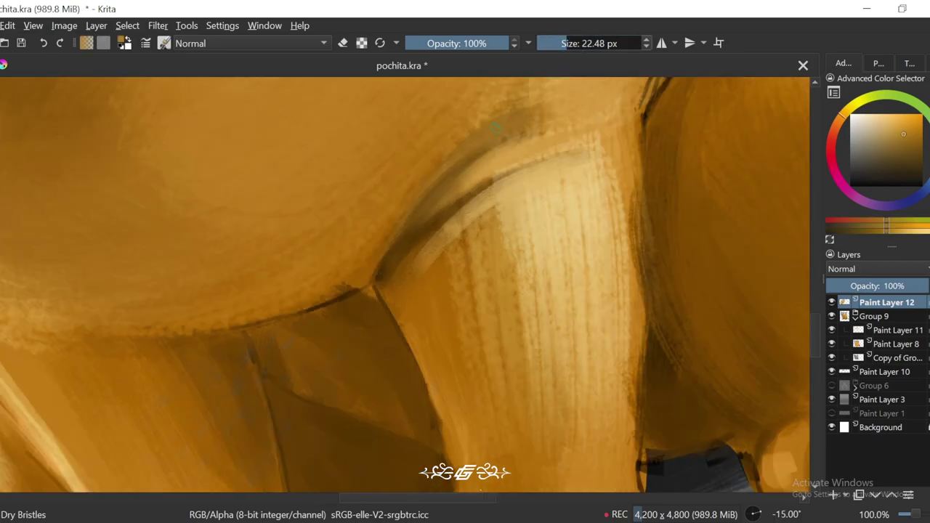
# Step: Brush a lighter vertical stroke down the front leg using colours from its edge
pyautogui.scroll(2, 390, 271)
pyautogui.keyDown('ctrl'); pyautogui.click(426, 270); pyautogui.keyUp('ctrl')
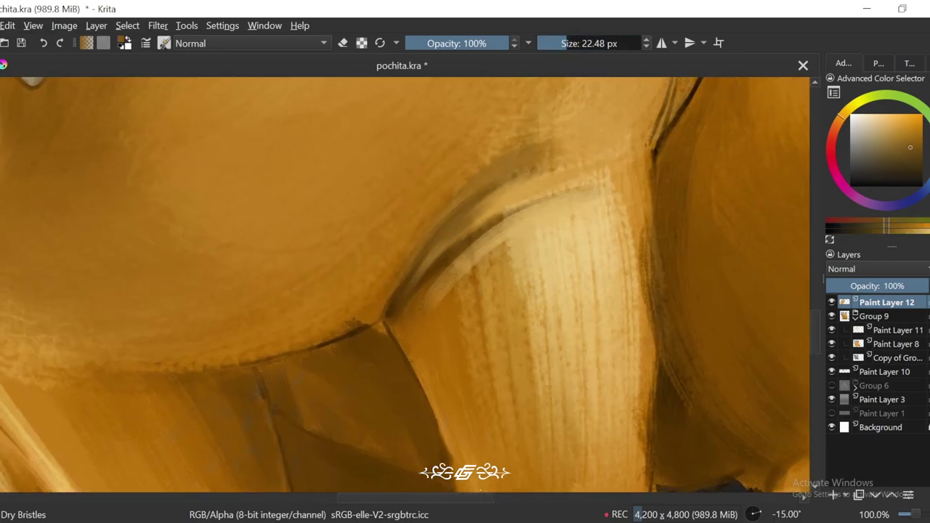
pyautogui.keyDown('ctrl'); pyautogui.click(398, 308); pyautogui.keyUp('ctrl')
pyautogui.scroll(-2, 494, 184)
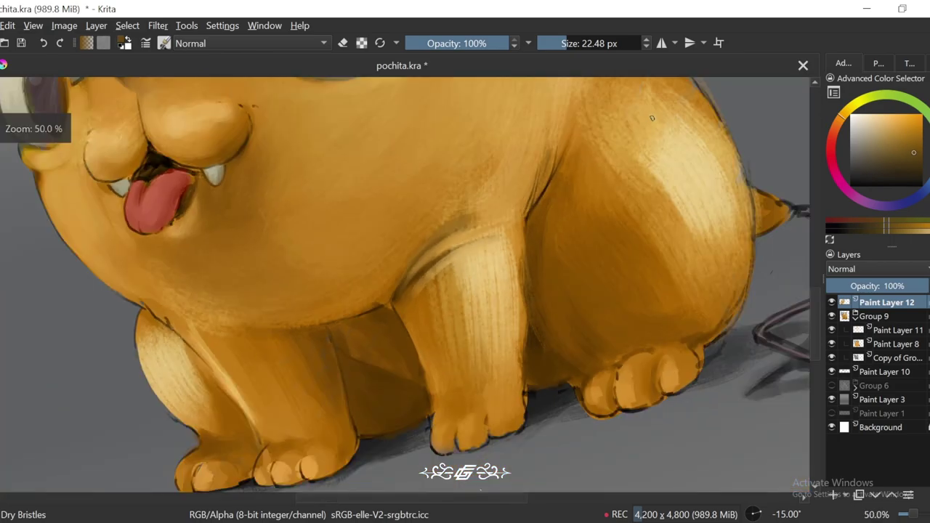
pyautogui.scroll(1, 536, 210)
pyautogui.keyDown('ctrl'); pyautogui.click(520, 218); pyautogui.keyUp('ctrl')
pyautogui.keyDown('ctrl'); pyautogui.click(485, 220); pyautogui.keyUp('ctrl')
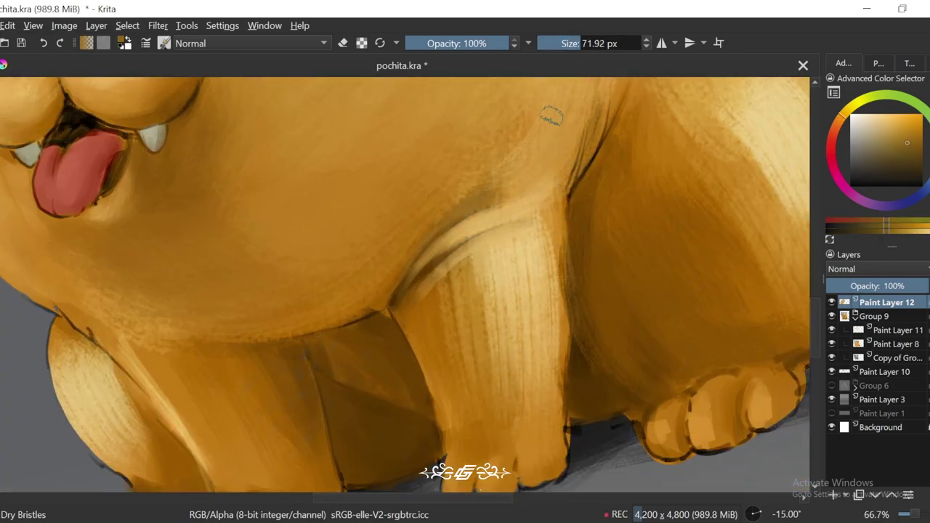
pyautogui.scroll(-1, 458, 294)
pyautogui.press('5')
pyautogui.moveTo(459, 295); pyautogui.dragTo(450, 320)
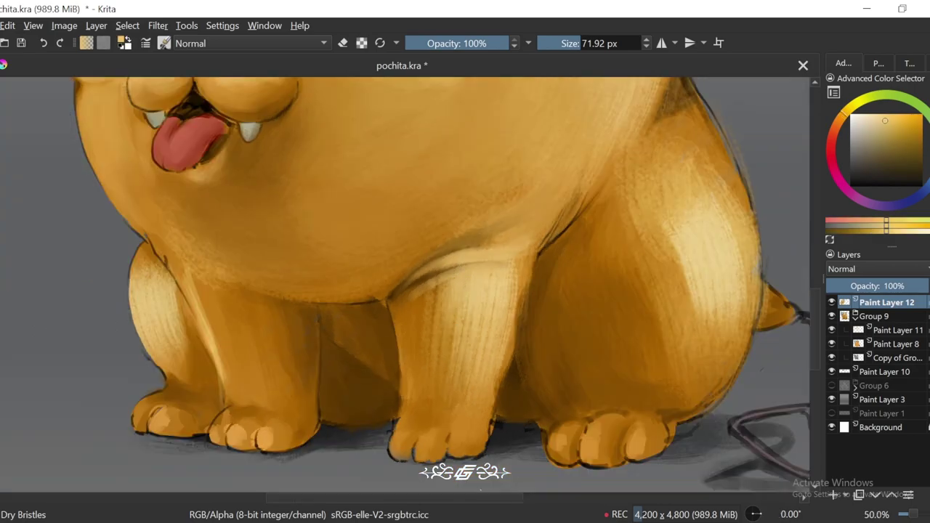
# Step: Dab a small light highlight on the front paw's toe with a fine 27.55 px brush
pyautogui.moveTo(518, 329); pyautogui.dragTo(480, 320)
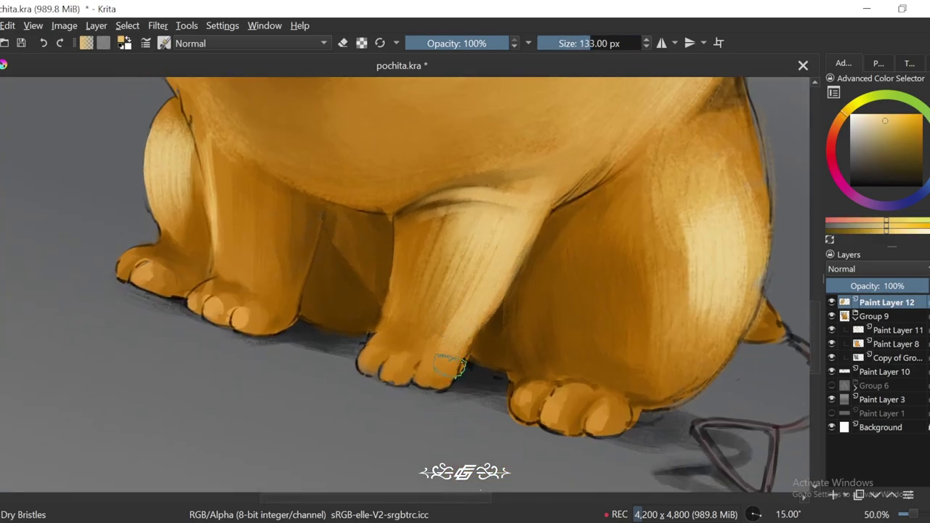
pyautogui.scroll(1, 482, 373)
pyautogui.keyDown('ctrl'); pyautogui.click(505, 371); pyautogui.keyUp('ctrl')
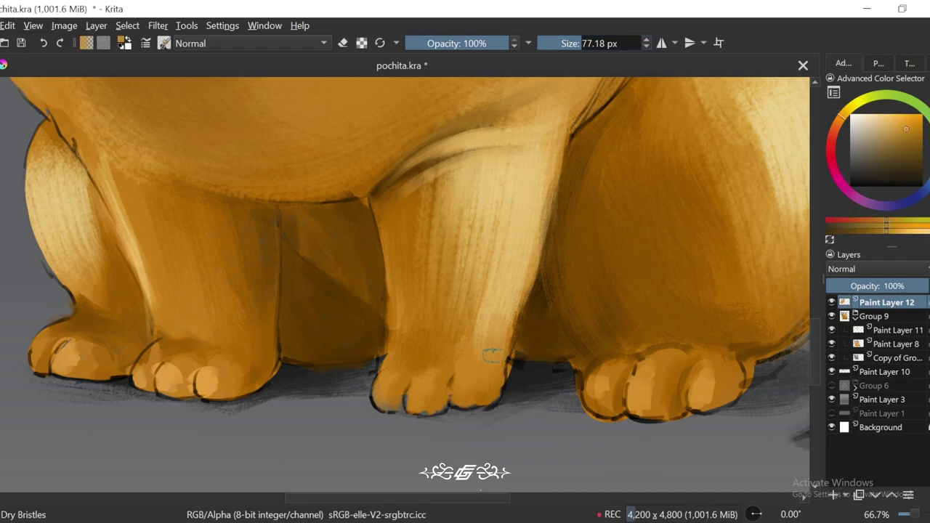
pyautogui.scroll(-1, 509, 349)
pyautogui.press('6')
pyautogui.scroll(-1, 509, 349)
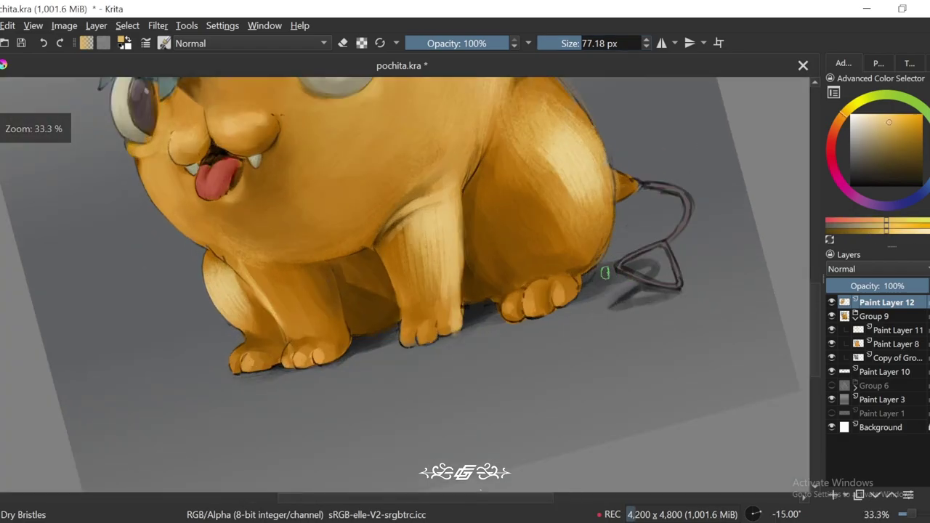
pyautogui.scroll(1, 508, 349)
pyautogui.moveTo(574, 43); pyautogui.dragTo(586, 43)
pyautogui.press('5')
pyautogui.scroll(1, 499, 240)
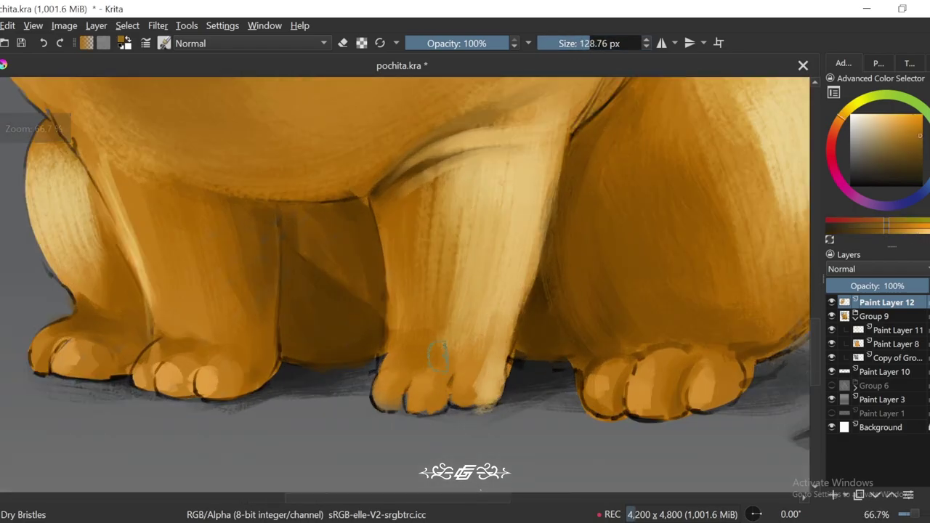
pyautogui.scroll(1, 529, 232)
pyautogui.moveTo(478, 208)
pyautogui.mouseDown()
pyautogui.moveTo(440, 345)
pyautogui.moveTo(420, 369)
pyautogui.mouseUp()
pyautogui.keyDown('ctrl'); pyautogui.click(446, 336); pyautogui.keyUp('ctrl')
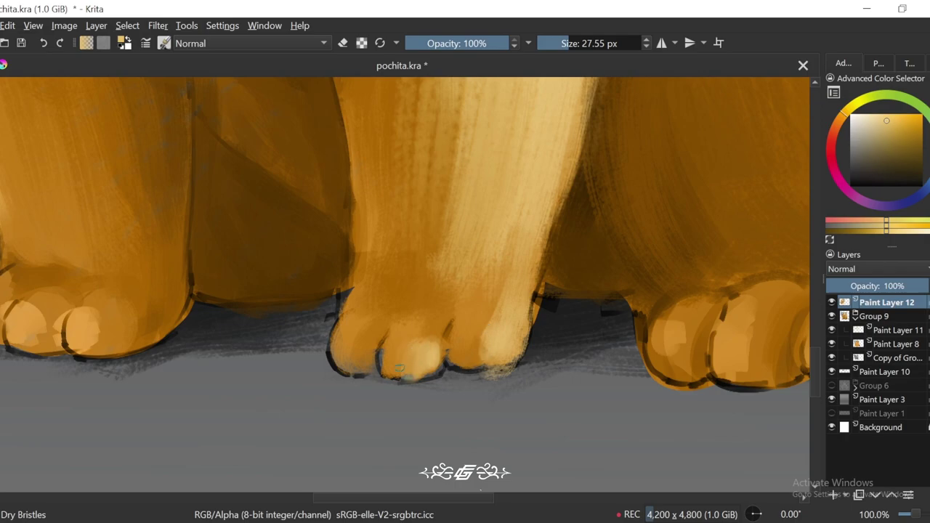
# Step: Adjust the Dry Bristles brush size and opacity, and sample a mid-tone orange from the front leg
pyautogui.scroll(-4, 341, 351)
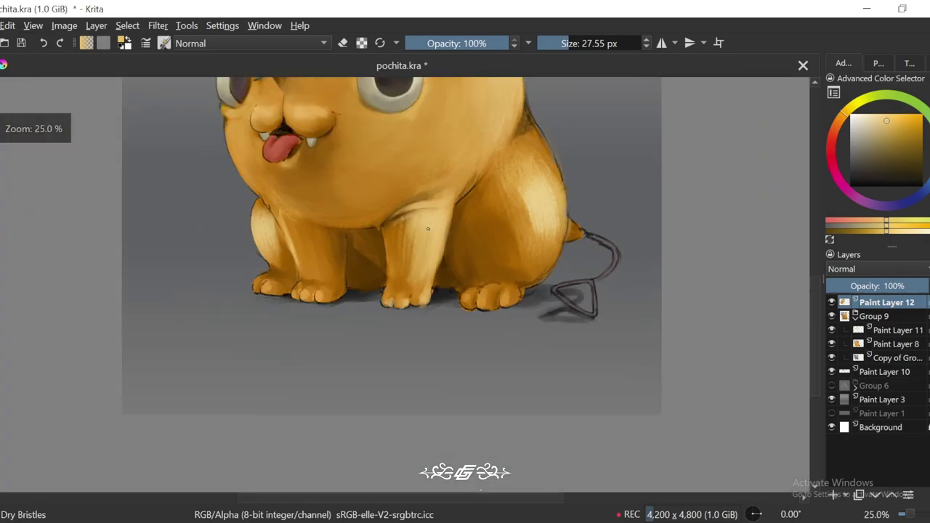
pyautogui.scroll(4, 341, 351)
pyautogui.press('4')
pyautogui.press('4')
pyautogui.press('4')
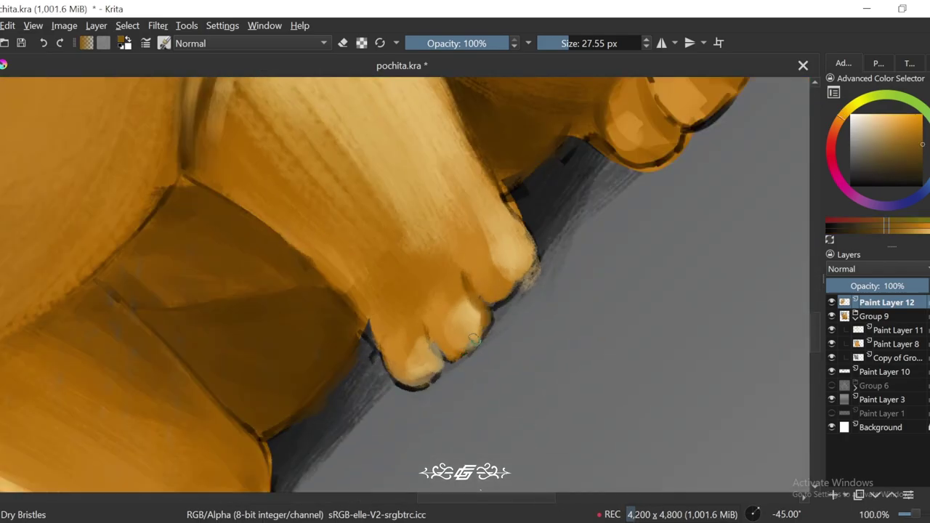
pyautogui.scroll(-2, 439, 371)
pyautogui.scroll(-2, 652, 126)
pyautogui.press('5')
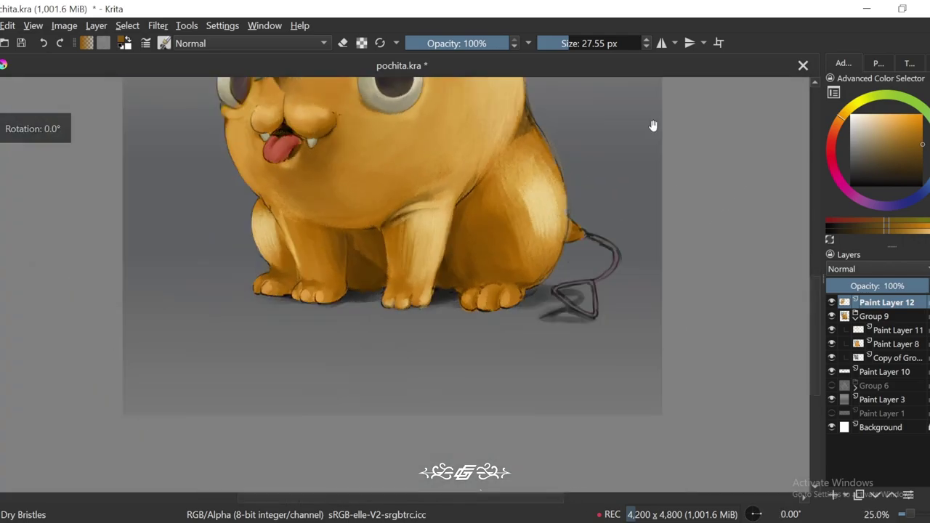
pyautogui.scroll(3, 652, 127)
pyautogui.scroll(1, 481, 188)
pyautogui.press(']')
pyautogui.press(']')
pyautogui.press('6')
pyautogui.press('6')
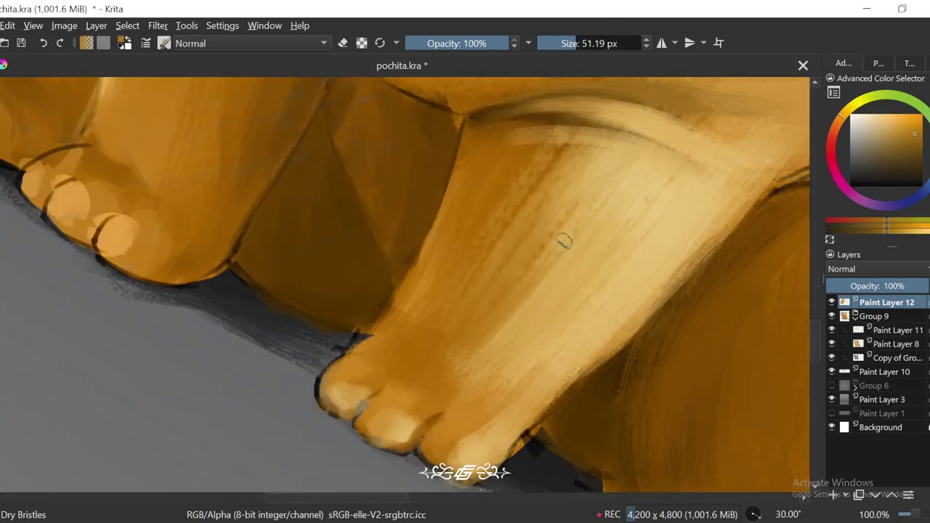
pyautogui.press('i')
pyautogui.press('i')
pyautogui.press('[')
pyautogui.press('[')
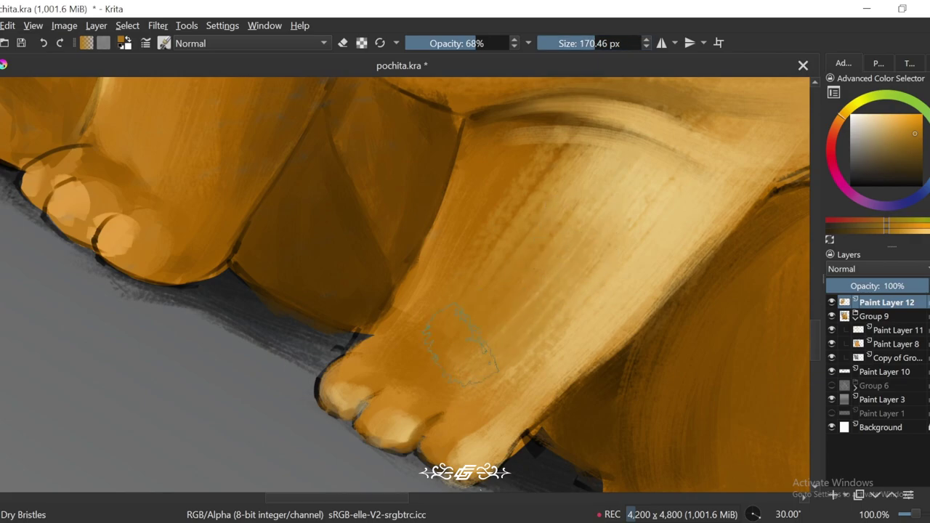
pyautogui.keyDown('ctrl'); pyautogui.click(533, 144); pyautogui.keyUp('ctrl')
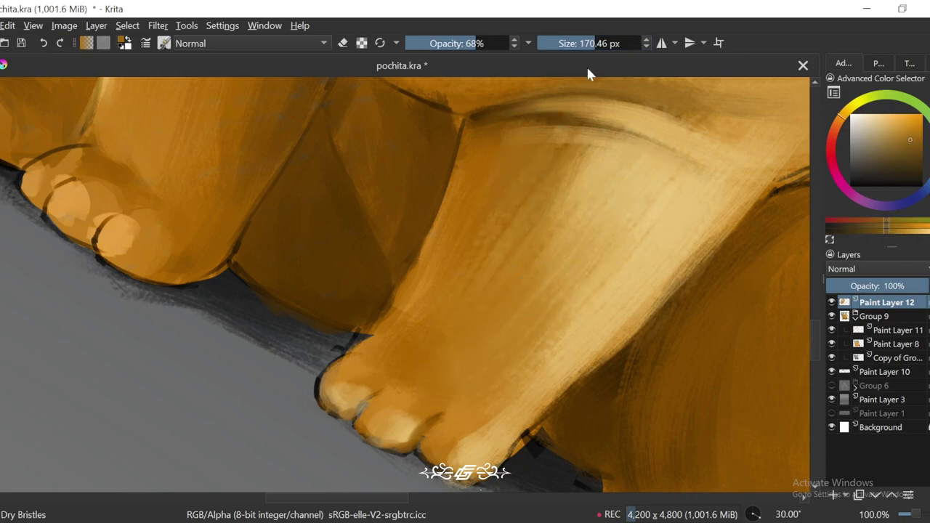
# Step: Sample a saturated body orange and paint shading strokes down the front leg
pyautogui.press('-')
pyautogui.press('-')
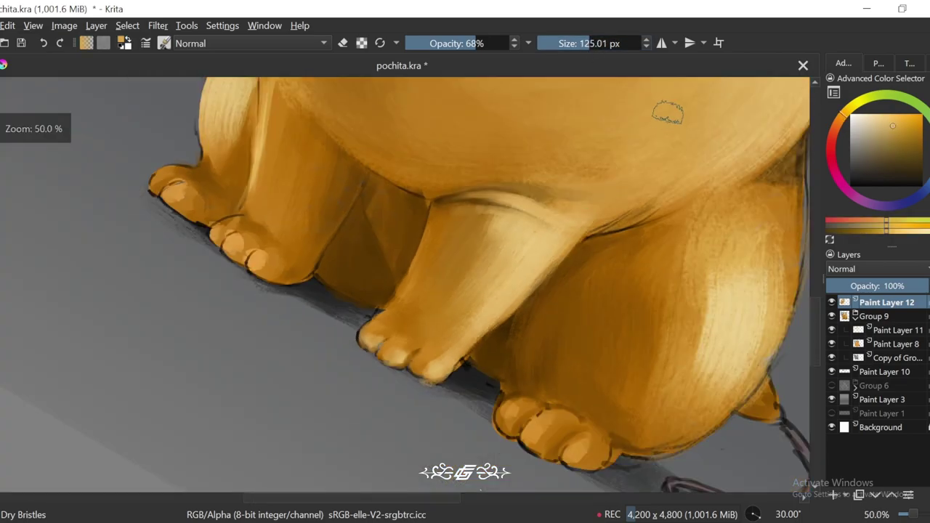
pyautogui.press('4')
pyautogui.press('-')
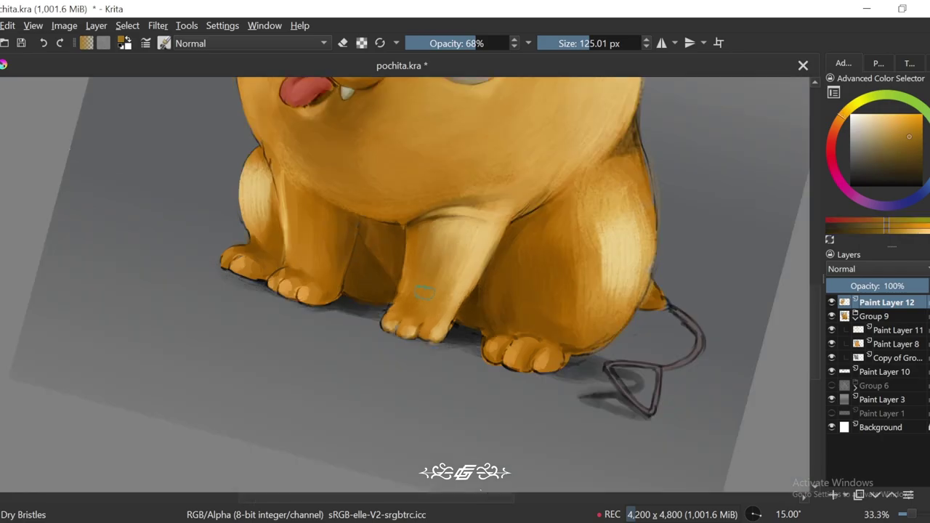
pyautogui.press('+')
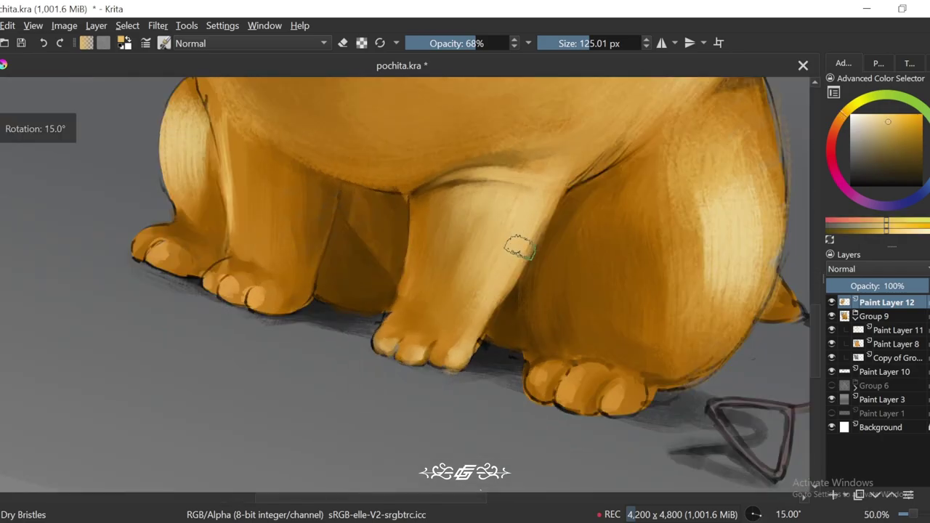
pyautogui.keyDown('ctrl'); pyautogui.click(429, 327); pyautogui.keyUp('ctrl')
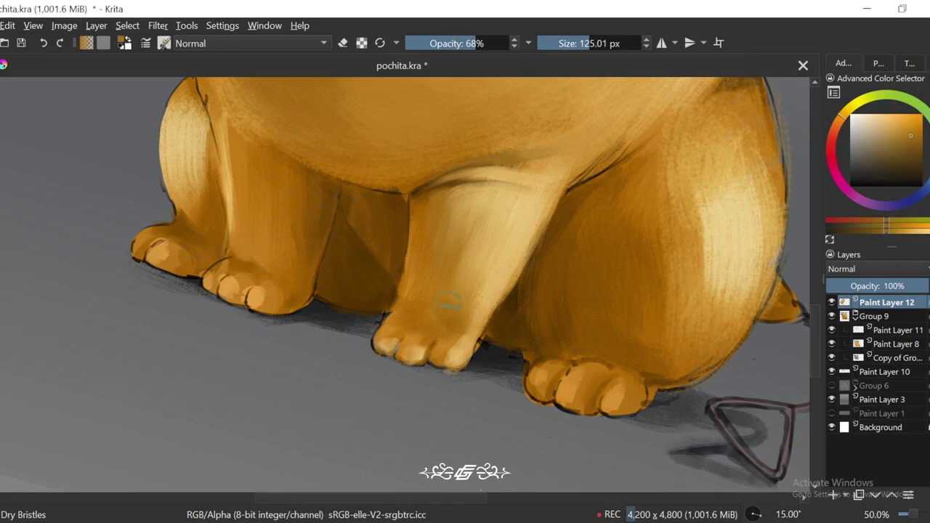
pyautogui.press('-')
pyautogui.press('-')
pyautogui.press('6')
pyautogui.press('+')
pyautogui.press('+')
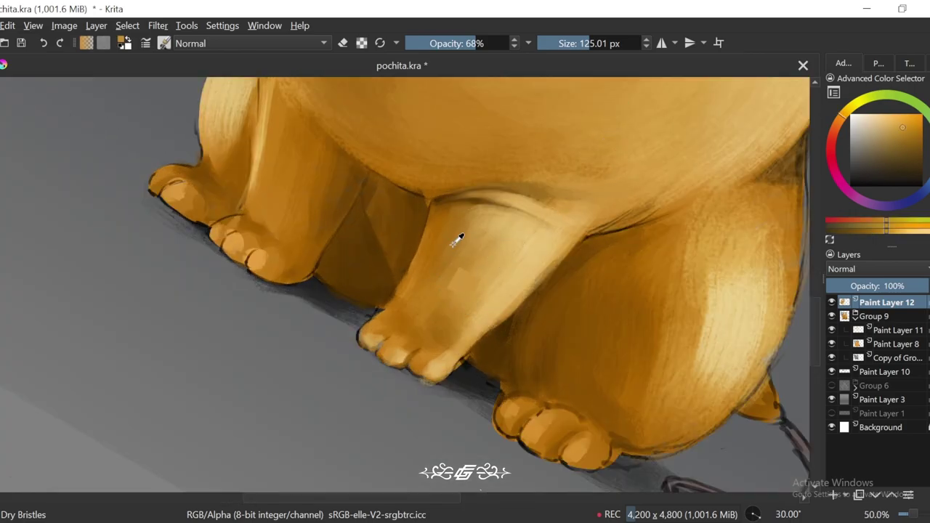
pyautogui.moveTo(457, 240)
pyautogui.mouseDown()
pyautogui.moveTo(487, 234)
pyautogui.moveTo(494, 283)
pyautogui.mouseUp()
# Step: Pick a fresh orange from the front leg while checking the whole character
pyautogui.press('-')
pyautogui.press('-')
pyautogui.press('4')
pyautogui.press('4')
pyautogui.press('4')
pyautogui.press('4')
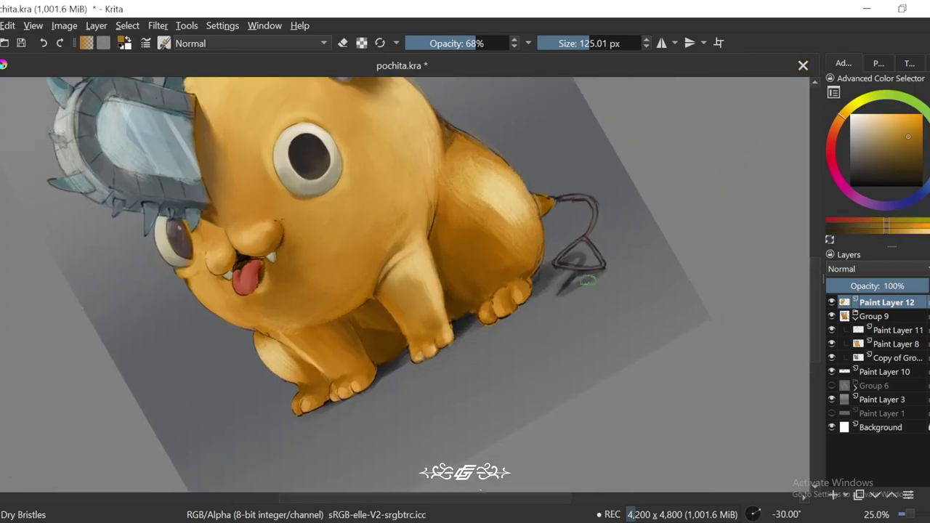
pyautogui.press('+')
pyautogui.press('+')
pyautogui.press('+')
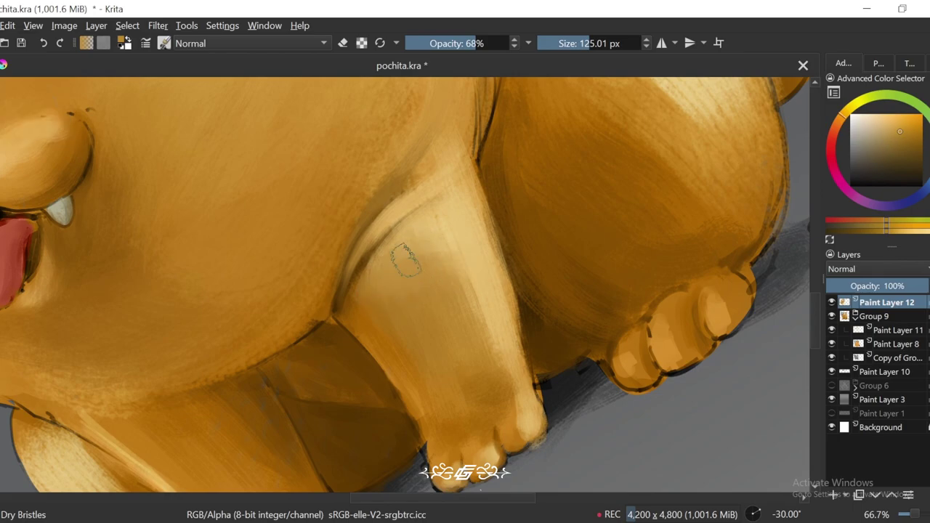
pyautogui.keyDown('ctrl'); pyautogui.click(404, 250); pyautogui.keyUp('ctrl')
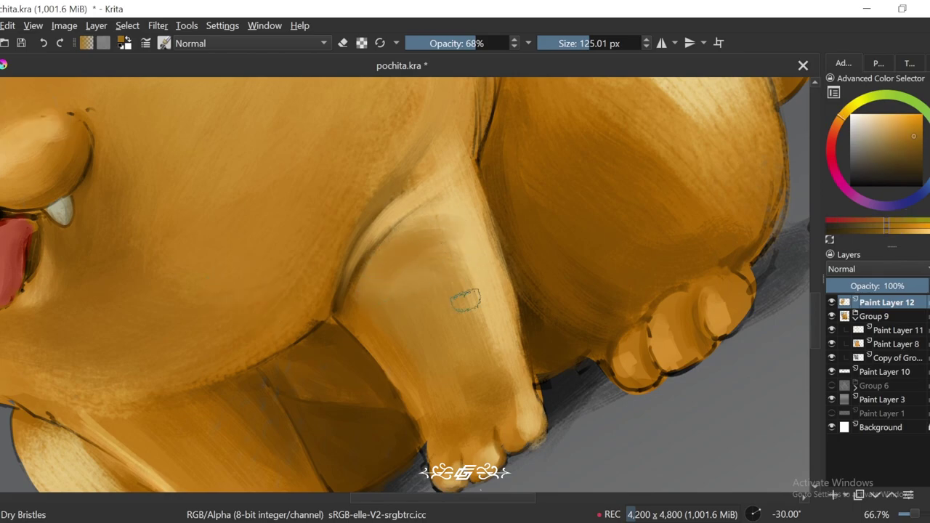
pyautogui.press('-')
pyautogui.press('-')
pyautogui.press('-')
pyautogui.press('-')
pyautogui.press('6')
pyautogui.press('6')
pyautogui.press('6')
pyautogui.press('6')
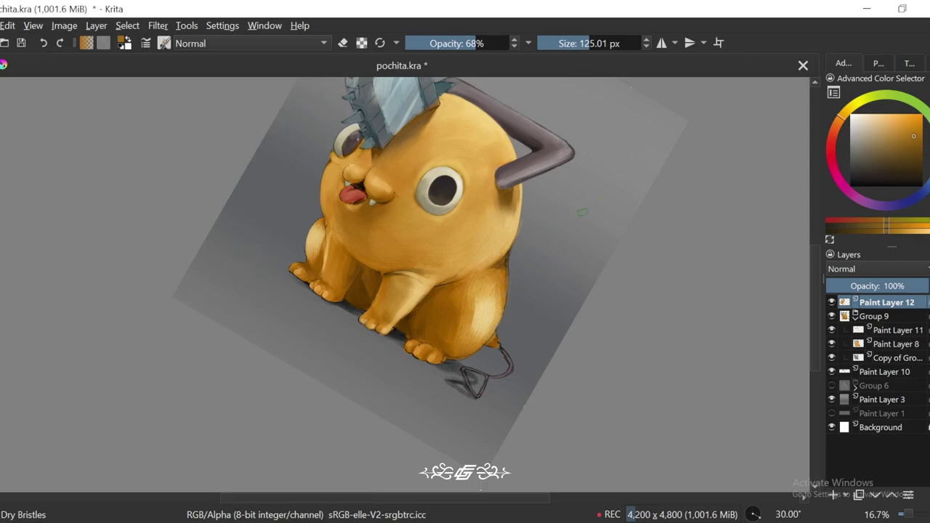
pyautogui.press('5')
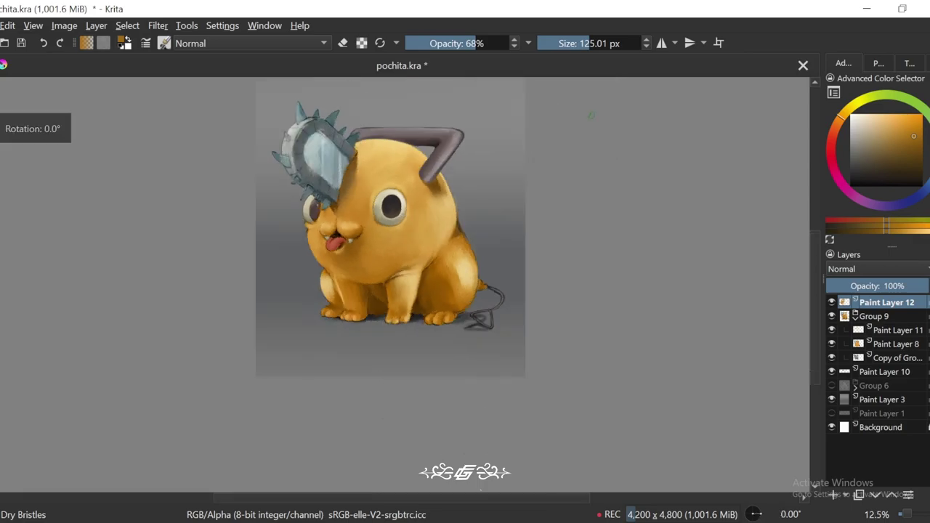
pyautogui.press('+')
pyautogui.press('+')
pyautogui.press('+')
pyautogui.press('+')
pyautogui.press('+')
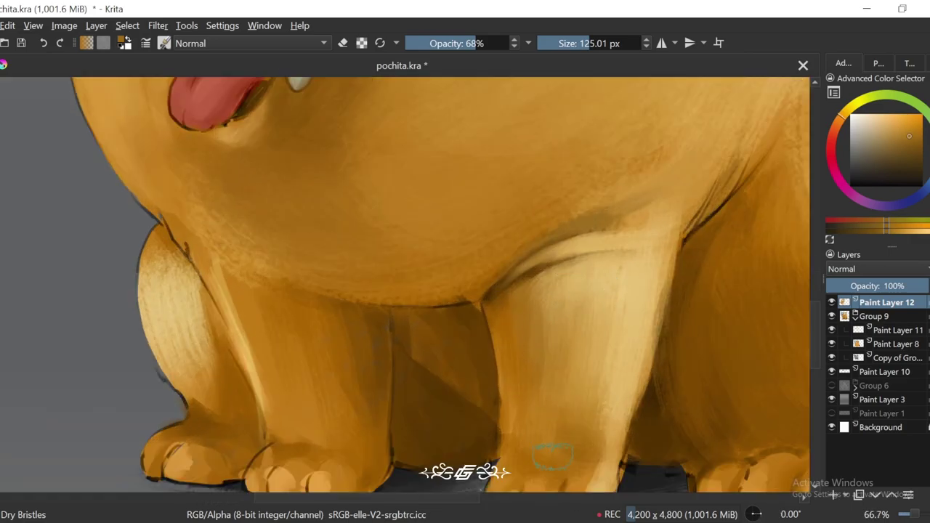
# Step: Shrink the brush for finer strokes at 100% view and sample a body colour
pyautogui.press('6')
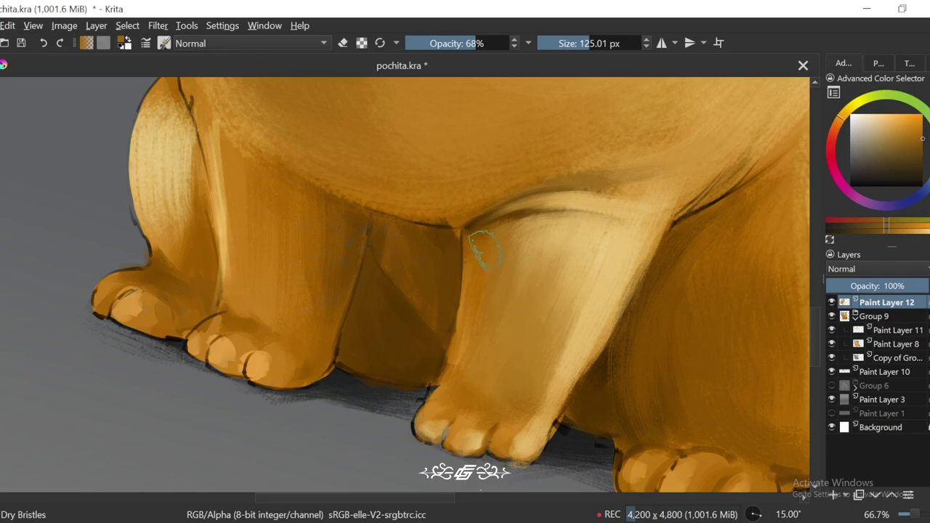
pyautogui.scroll(1, 519, 298)
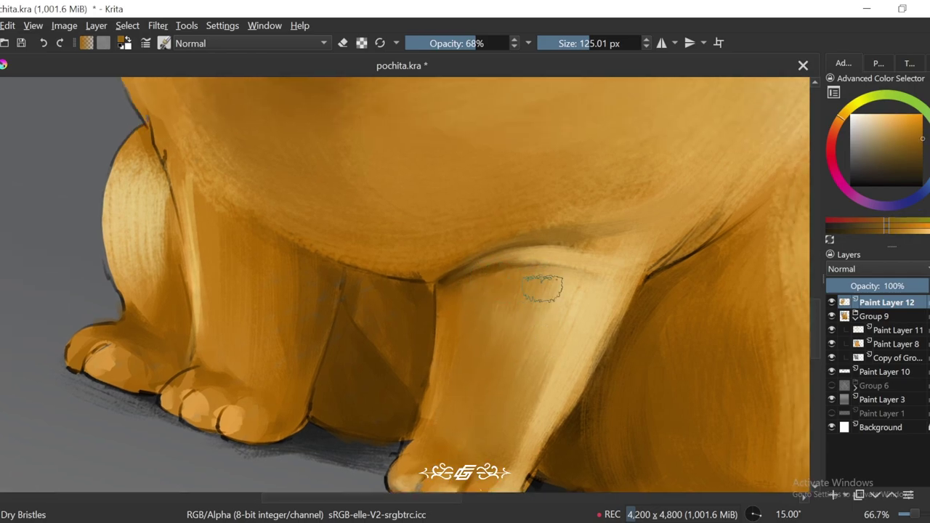
pyautogui.press('6')
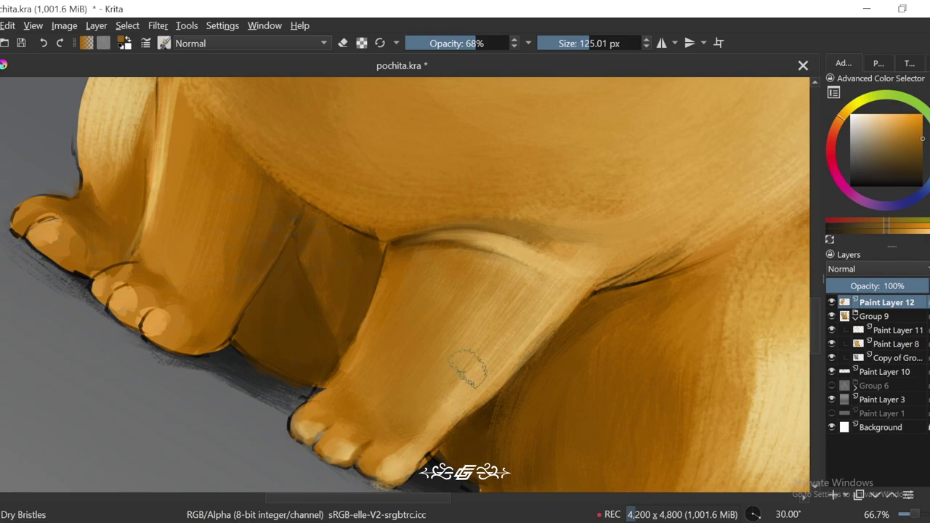
pyautogui.press('5')
pyautogui.press('1')
pyautogui.press('[')
pyautogui.press('[')
pyautogui.press('[')
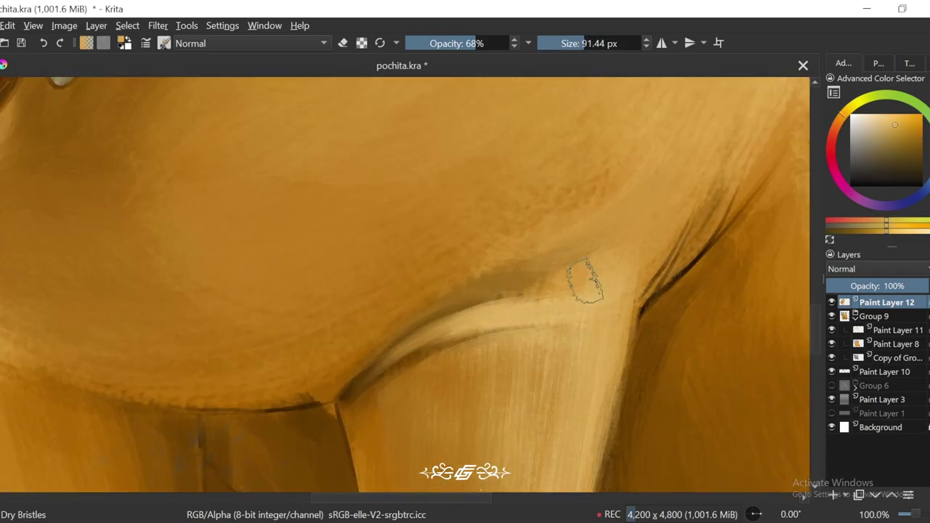
pyautogui.scroll(1, 582, 233)
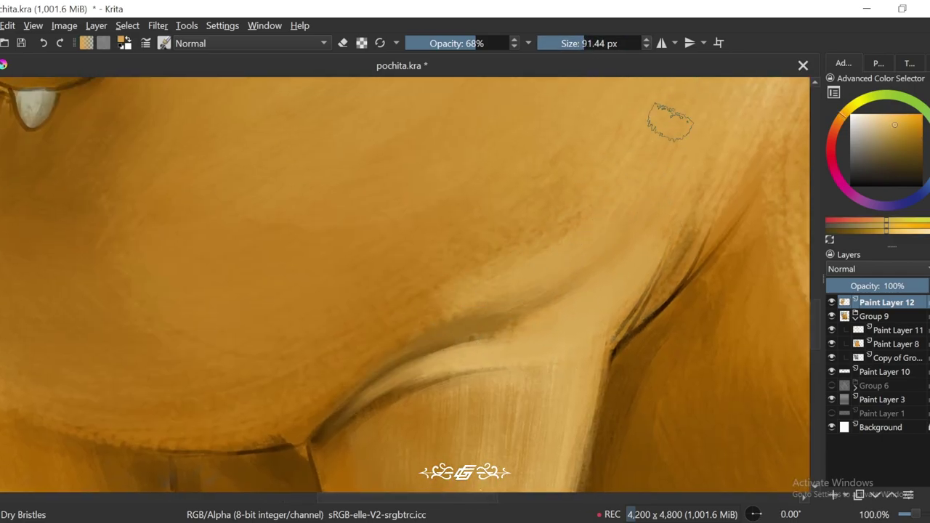
pyautogui.press('-')
pyautogui.press('4')
pyautogui.keyDown('ctrl'); pyautogui.click(420, 287); pyautogui.keyUp('ctrl')
# Step: Sample darker and lighter oranges from the leg near the paw at 50% view
pyautogui.press('-')
pyautogui.press('-')
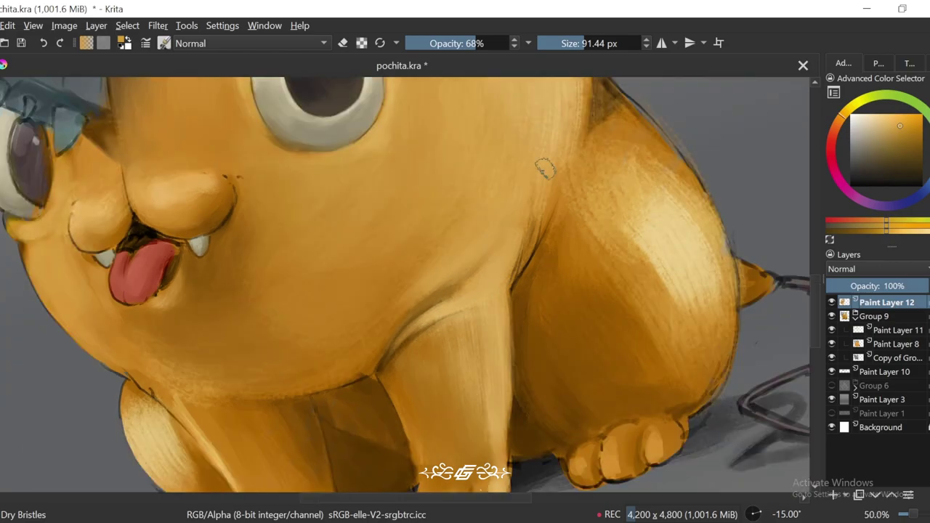
pyautogui.press('=')
pyautogui.press('=')
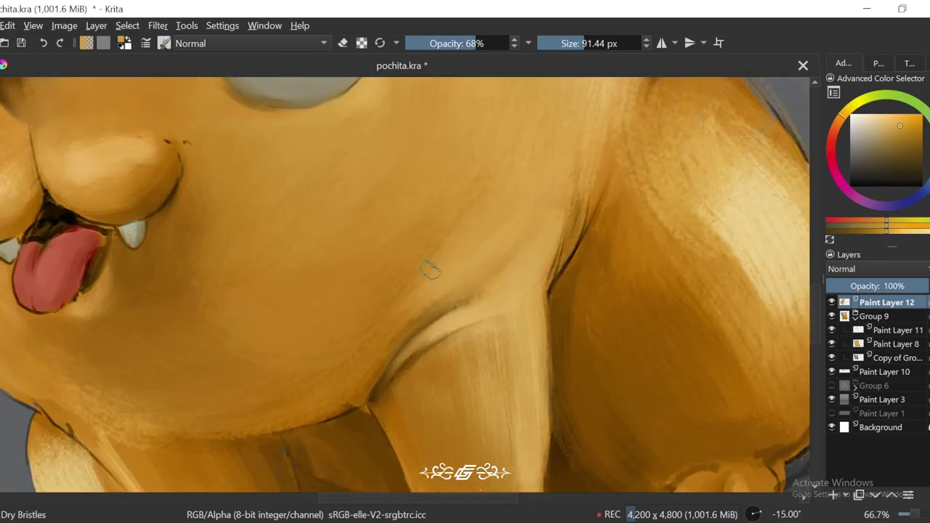
pyautogui.press('5')
pyautogui.press('-')
pyautogui.press('-')
pyautogui.press('-')
pyautogui.press('-')
pyautogui.press('=')
pyautogui.press('=')
pyautogui.press('=')
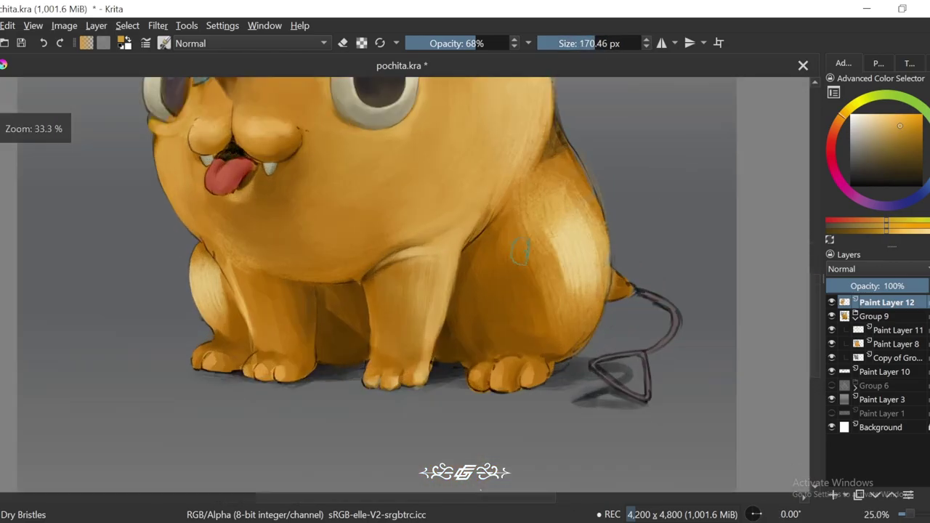
pyautogui.keyDown('ctrl'); pyautogui.click(407, 370); pyautogui.keyUp('ctrl')
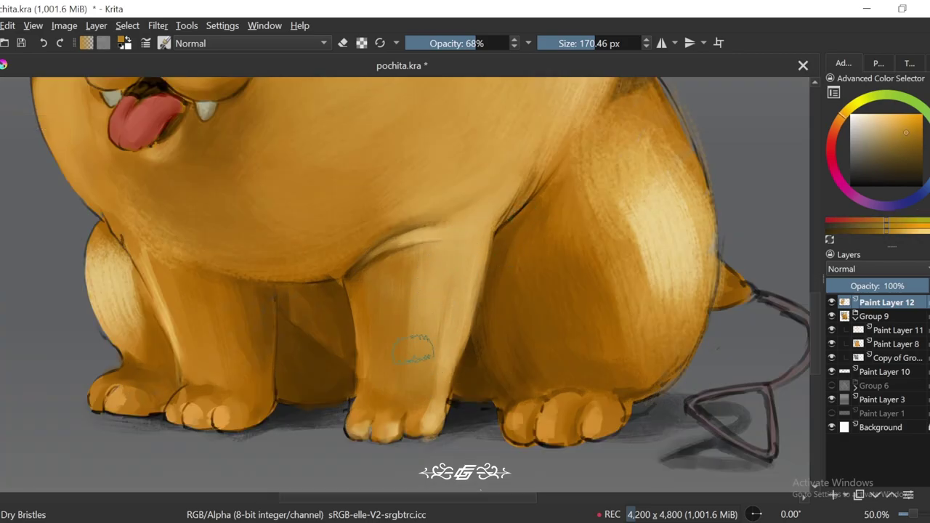
pyautogui.press('-')
pyautogui.press('6')
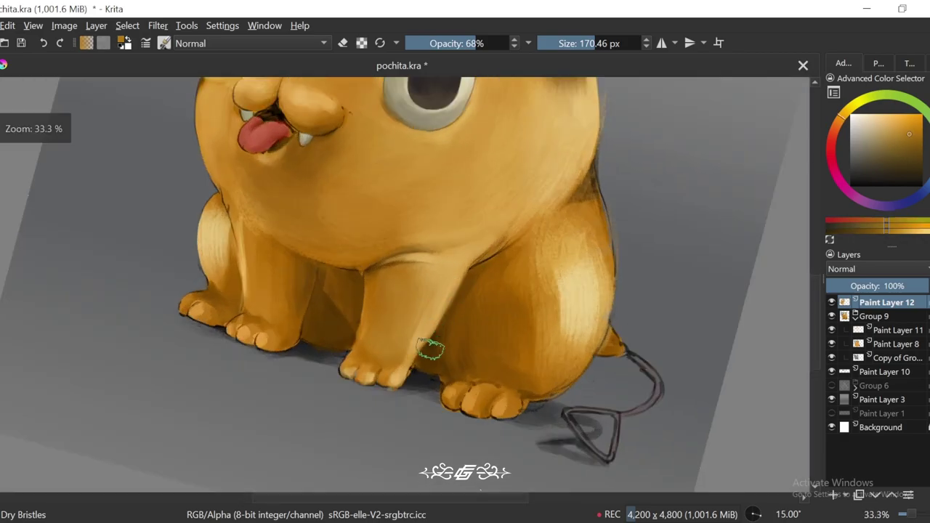
pyautogui.keyDown('ctrl'); pyautogui.click(383, 291); pyautogui.keyUp('ctrl')
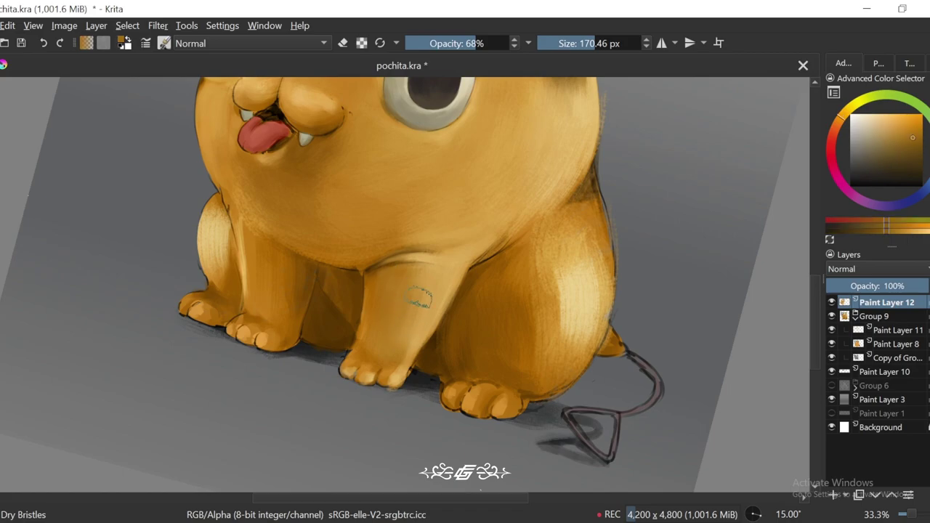
pyautogui.keyDown('ctrl'); pyautogui.click(398, 320); pyautogui.keyUp('ctrl')
# Step: Shrink the brush further for painting the toes at 100% view
pyautogui.scroll(-5, 408, 360)
pyautogui.press('5')
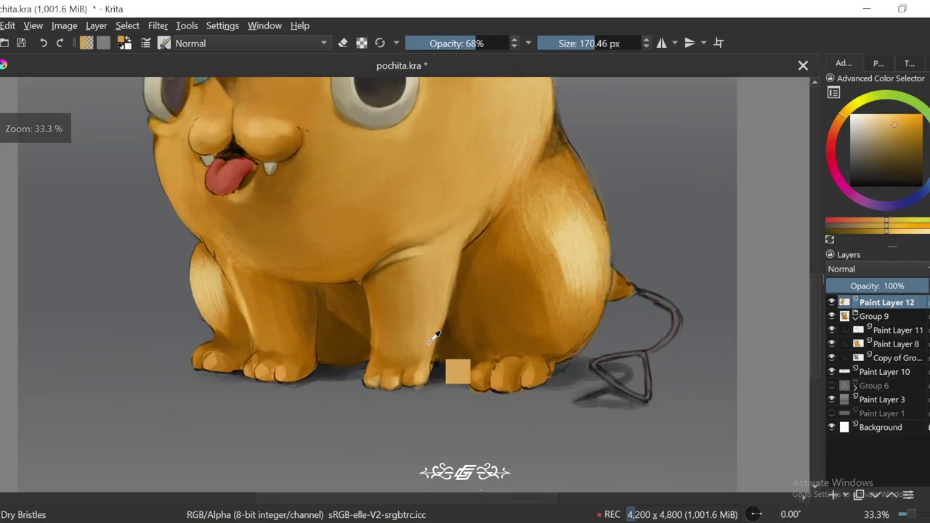
pyautogui.scroll(5, 407, 298)
pyautogui.press('[')
pyautogui.press('[')
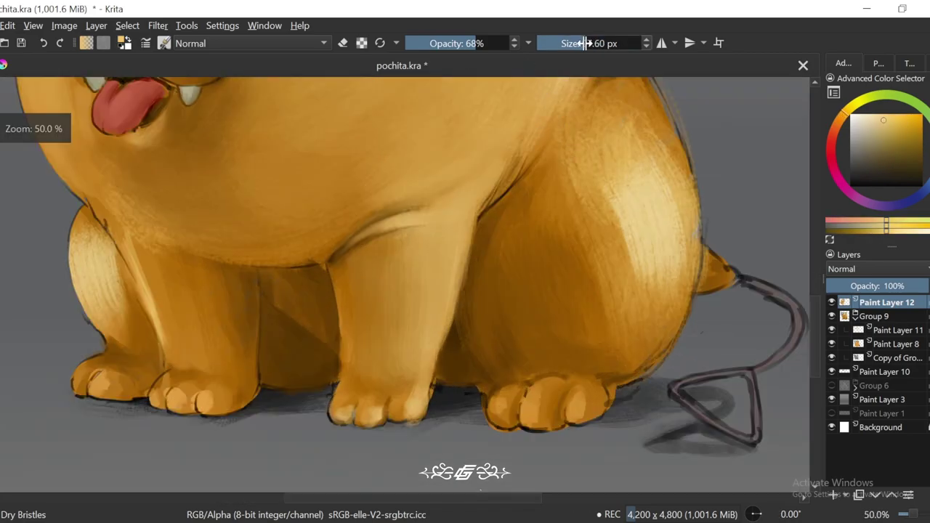
pyautogui.press('6')
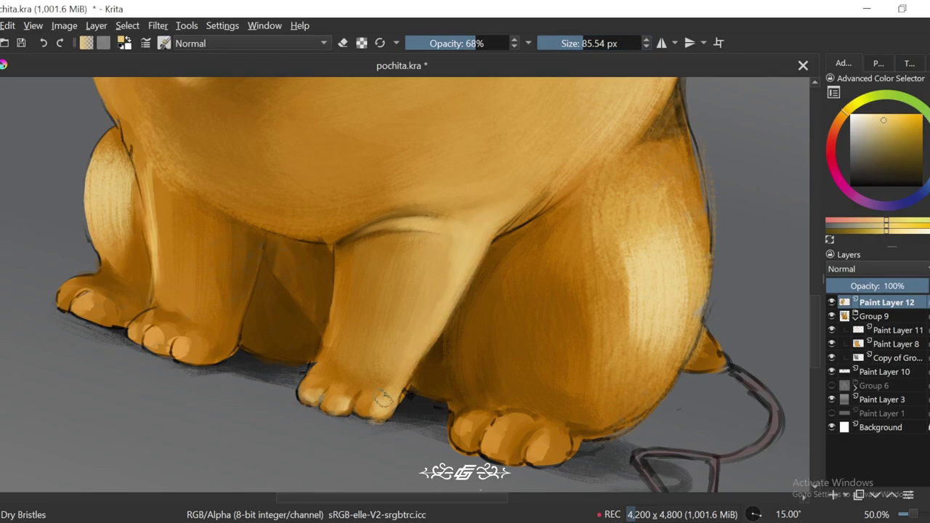
pyautogui.scroll(-2, 399, 369)
pyautogui.press('5')
pyautogui.press('1')
pyautogui.press('[')
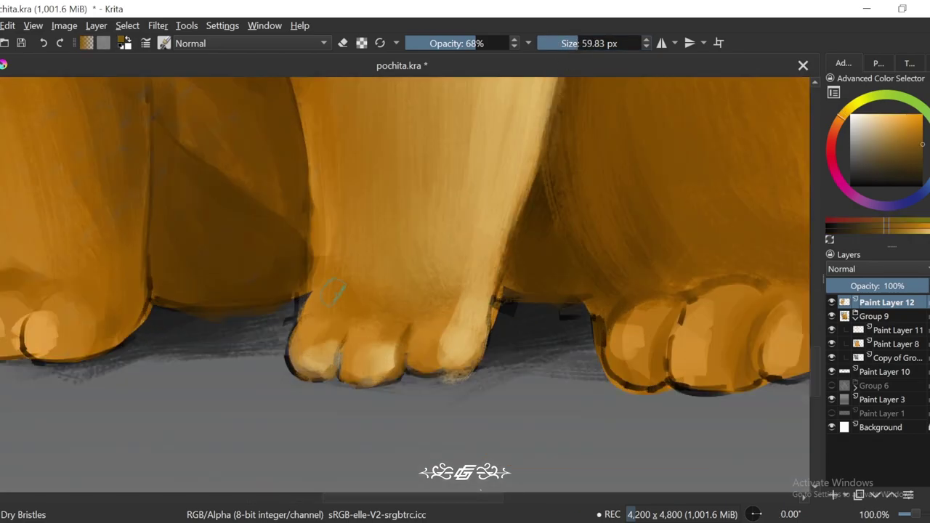
# Step: Refine the leg edge with a smaller brush, sampling dark brown and light tan tones
pyautogui.press('4')
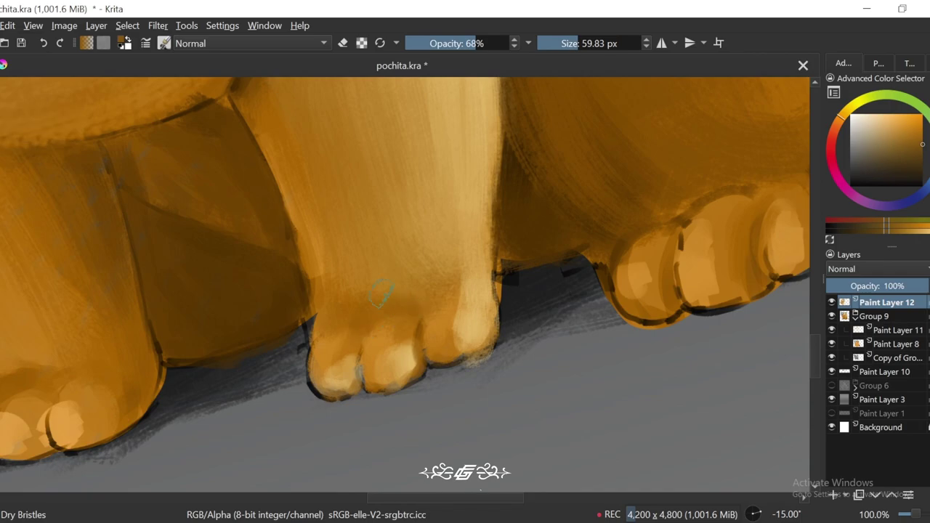
pyautogui.press('6')
pyautogui.press('6')
pyautogui.scroll(-2, 346, 253)
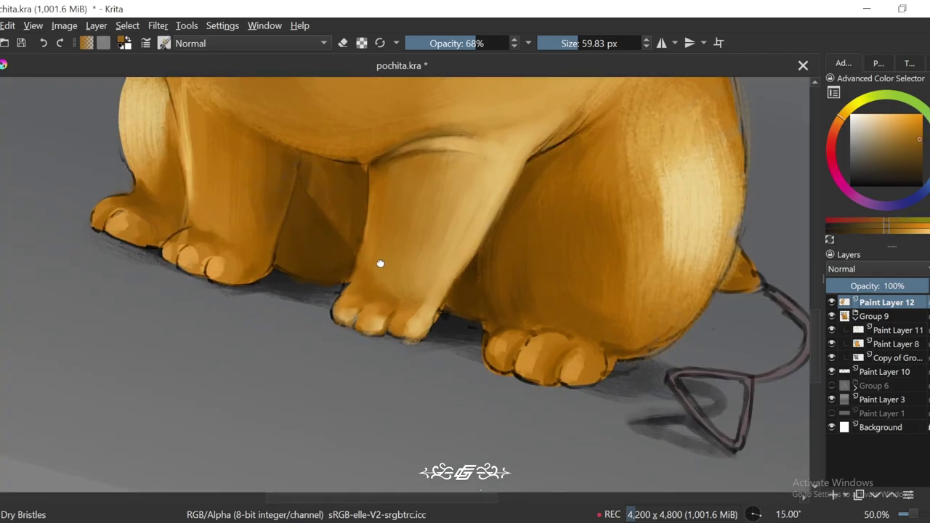
pyautogui.scroll(1, 380, 261)
pyautogui.press('6')
pyautogui.press('[')
pyautogui.press('1')
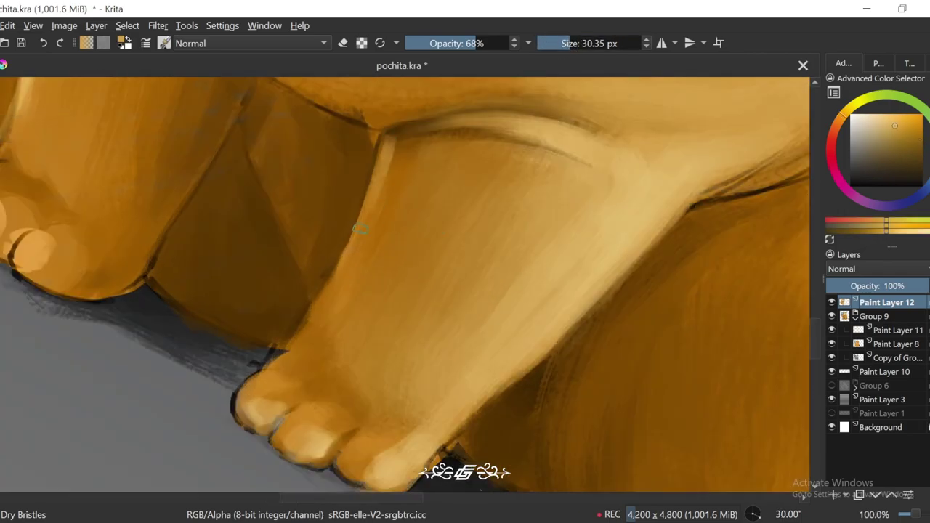
pyautogui.keyDown('ctrl'); pyautogui.click(402, 139); pyautogui.keyUp('ctrl')
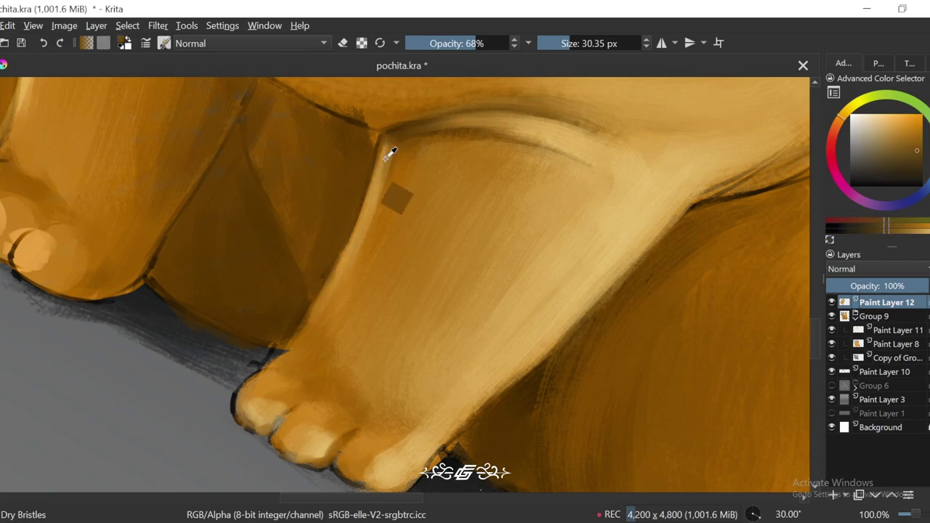
pyautogui.keyDown('ctrl'); pyautogui.click(391, 152); pyautogui.keyUp('ctrl')
pyautogui.keyDown('ctrl'); pyautogui.click(387, 155); pyautogui.keyUp('ctrl')
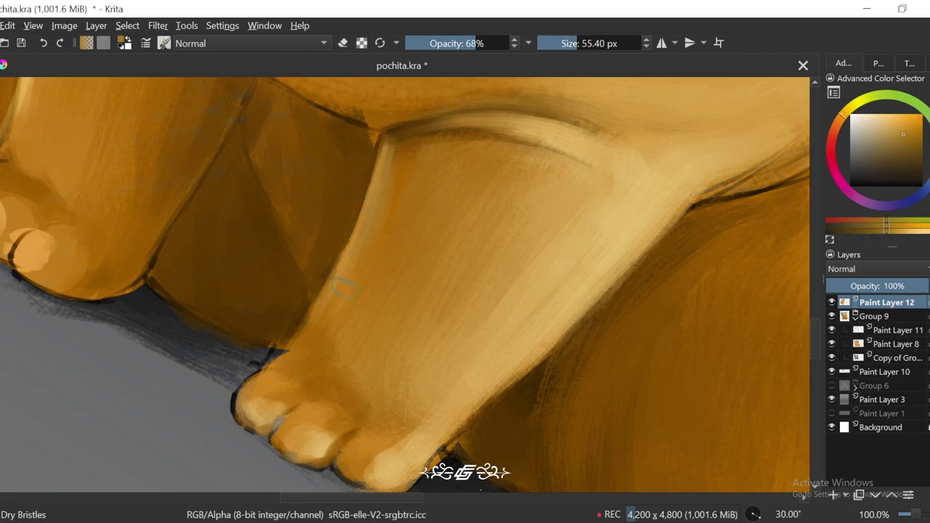
pyautogui.keyDown('ctrl'); pyautogui.click(393, 172); pyautogui.keyUp('ctrl')
pyautogui.press('5')
pyautogui.press('-')
pyautogui.press('-')
pyautogui.press('-')
pyautogui.press('-')
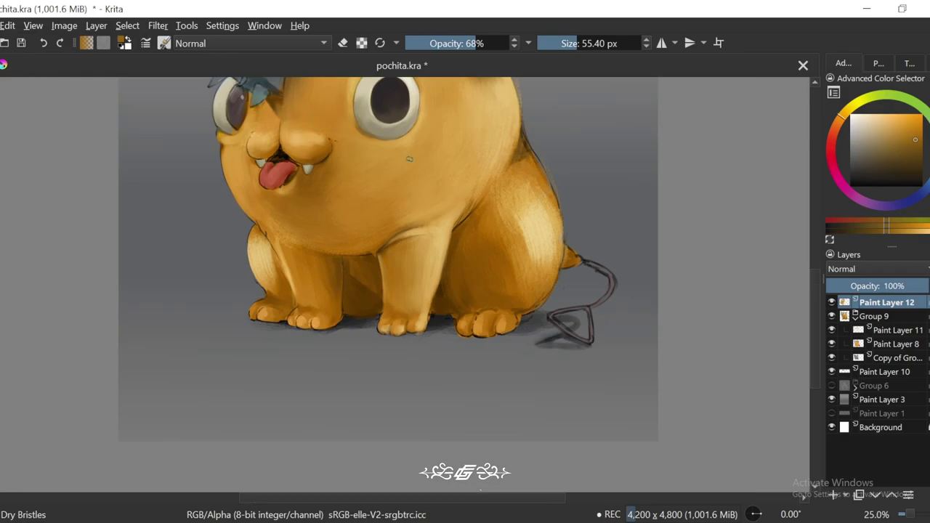
# Step: Sample lighter and richer darker oranges from the fur around the belly and haunch
pyautogui.press('+')
pyautogui.press('+')
pyautogui.press('+')
pyautogui.hotkey('ctrl', ']')
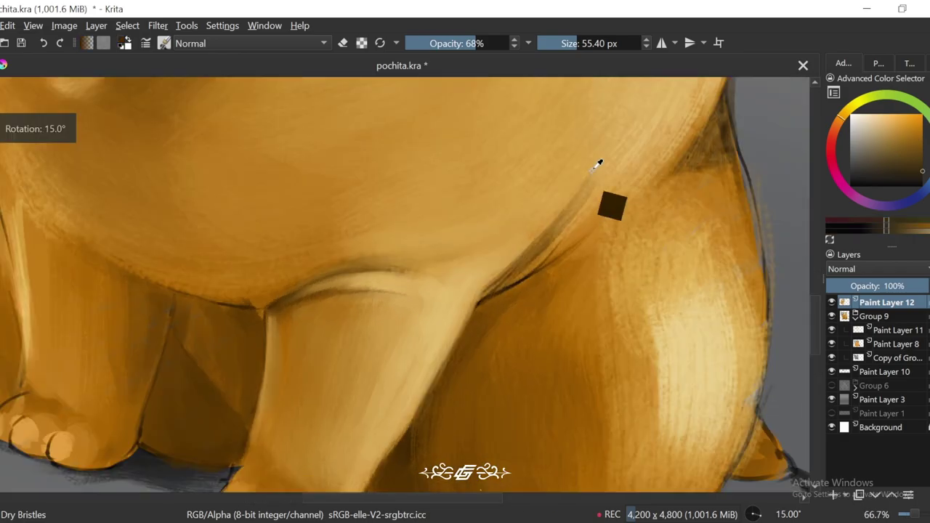
pyautogui.press('-')
pyautogui.press('-')
pyautogui.press('-')
pyautogui.press('5')
pyautogui.press('+')
pyautogui.press('+')
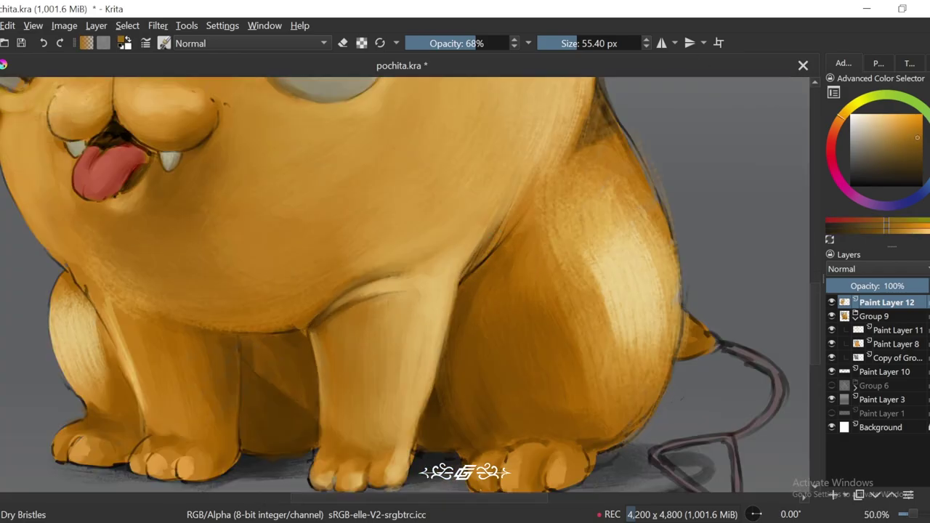
pyautogui.press('-')
pyautogui.press('+')
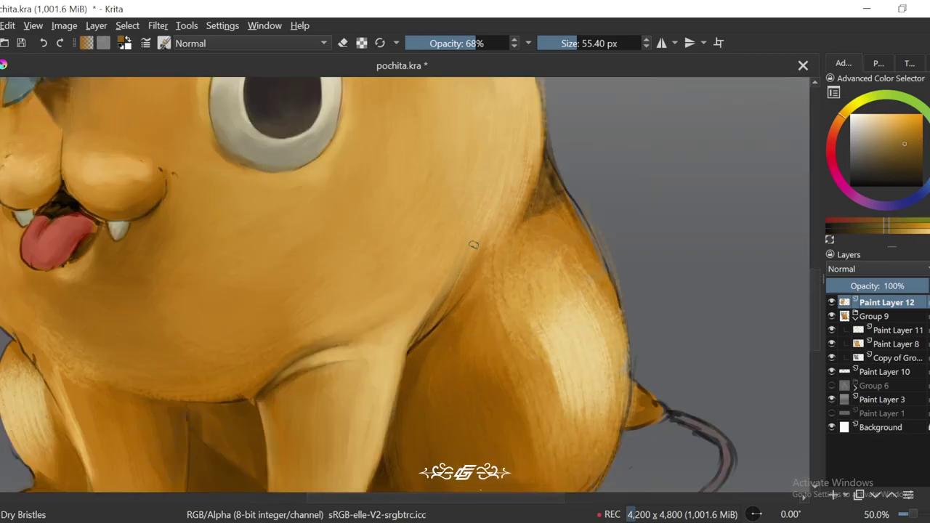
pyautogui.keyDown('ctrl'); pyautogui.click(420, 297); pyautogui.keyUp('ctrl')
pyautogui.keyDown('ctrl'); pyautogui.click(532, 193); pyautogui.keyUp('ctrl')
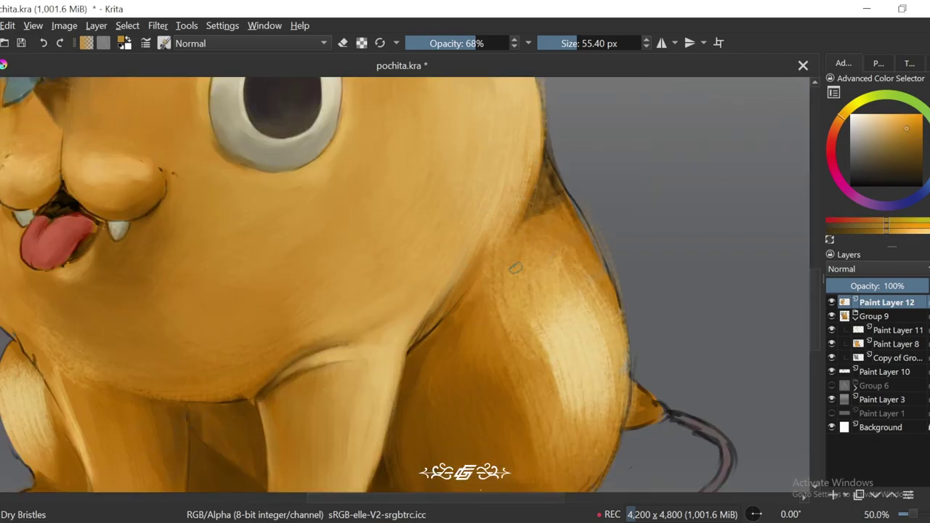
pyautogui.moveTo(515, 267); pyautogui.dragTo(488, 252)
pyautogui.keyDown('ctrl'); pyautogui.click(519, 190); pyautogui.keyUp('ctrl')
# Step: Sample more dark, saturated and light fur oranges for the haunch shading
pyautogui.scroll(-3, 397, 311)
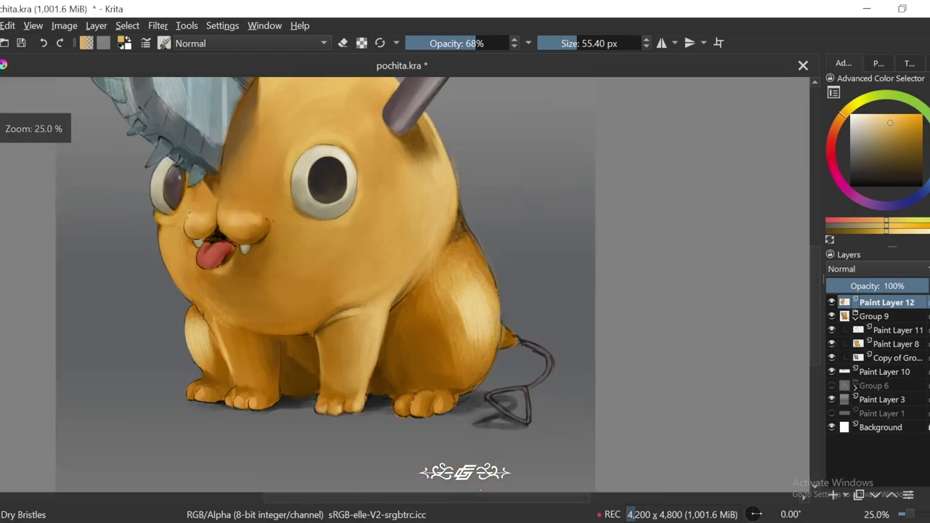
pyautogui.scroll(4, 398, 311)
pyautogui.keyDown('ctrl'); pyautogui.click(398, 306); pyautogui.keyUp('ctrl')
pyautogui.scroll(1, 398, 305)
pyautogui.keyDown('ctrl'); pyautogui.click(438, 300); pyautogui.keyUp('ctrl')
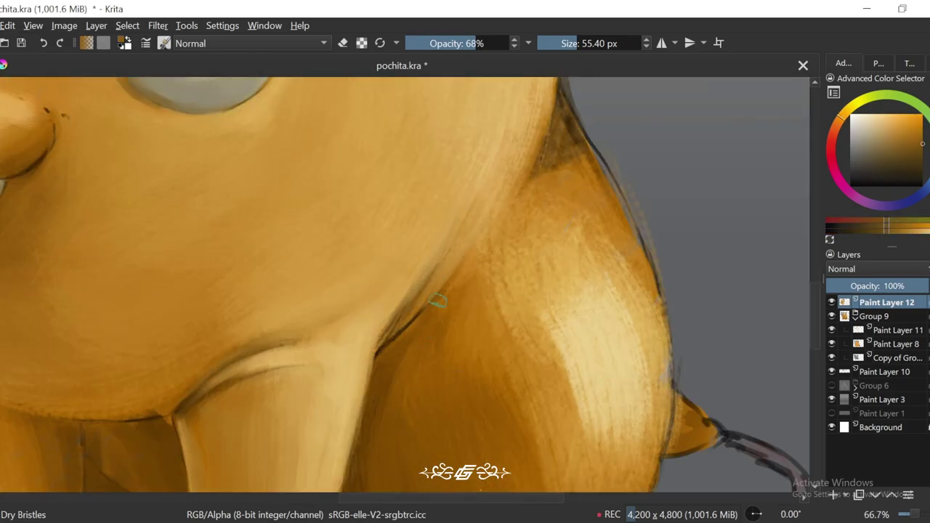
pyautogui.keyDown('ctrl'); pyautogui.click(482, 162); pyautogui.keyUp('ctrl')
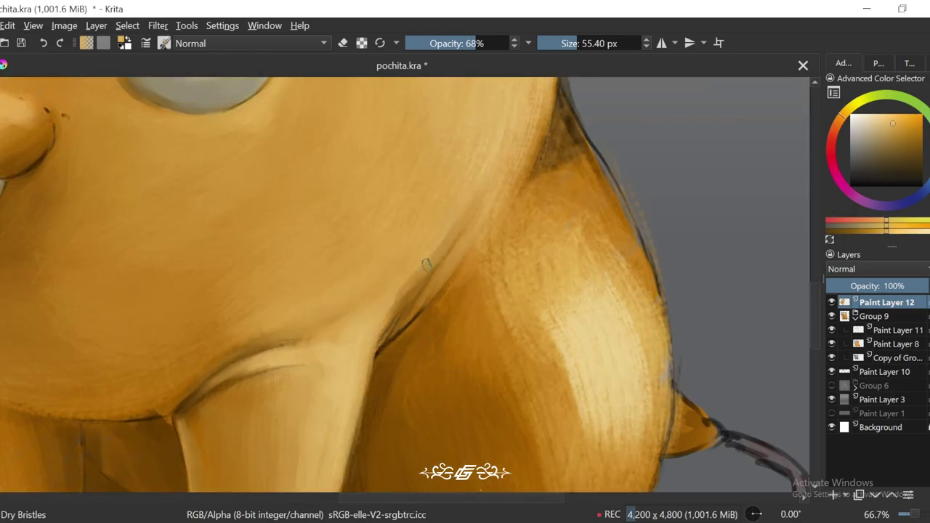
pyautogui.scroll(-5, 427, 264)
pyautogui.scroll(3, 498, 283)
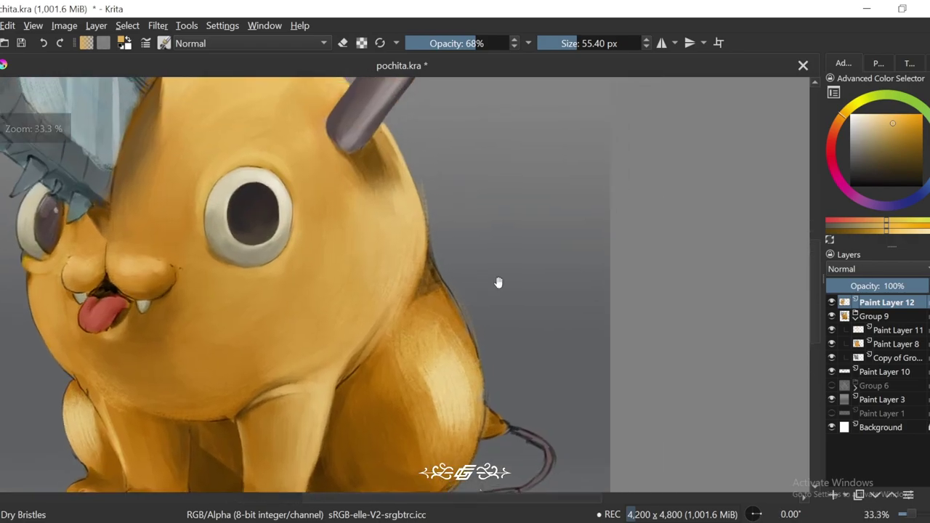
pyautogui.scroll(1, 499, 283)
pyautogui.keyDown('ctrl'); pyautogui.click(418, 291); pyautogui.keyUp('ctrl')
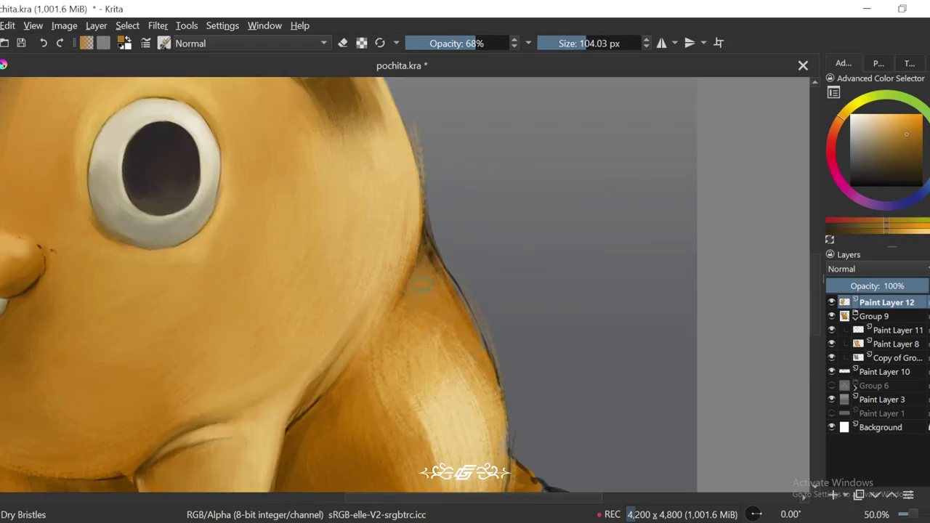
pyautogui.scroll(-4, 422, 285)
pyautogui.scroll(2, 422, 342)
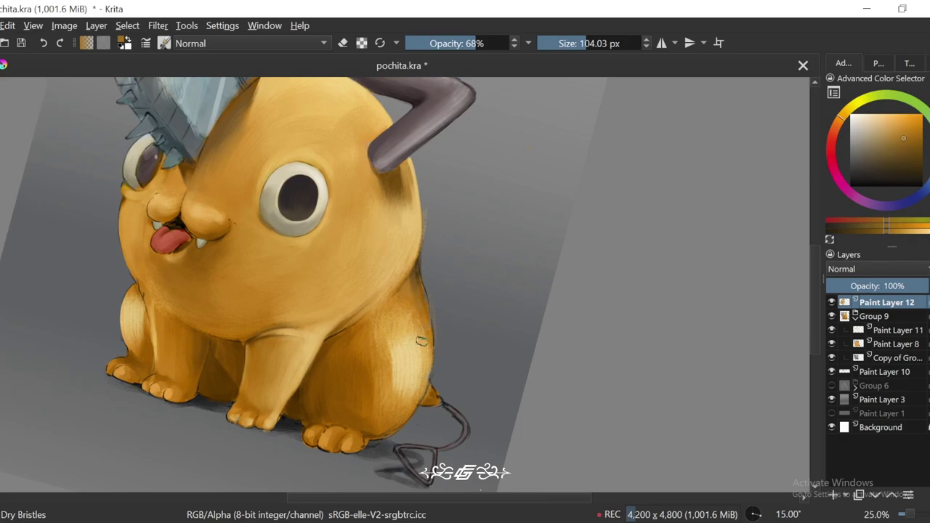
pyautogui.scroll(1, 422, 341)
# Step: Enlarge the brush and blend shading into the haunch with a sampled fur colour
pyautogui.press('5')
pyautogui.press(']')
pyautogui.keyDown('ctrl'); pyautogui.click(429, 346); pyautogui.keyUp('ctrl')
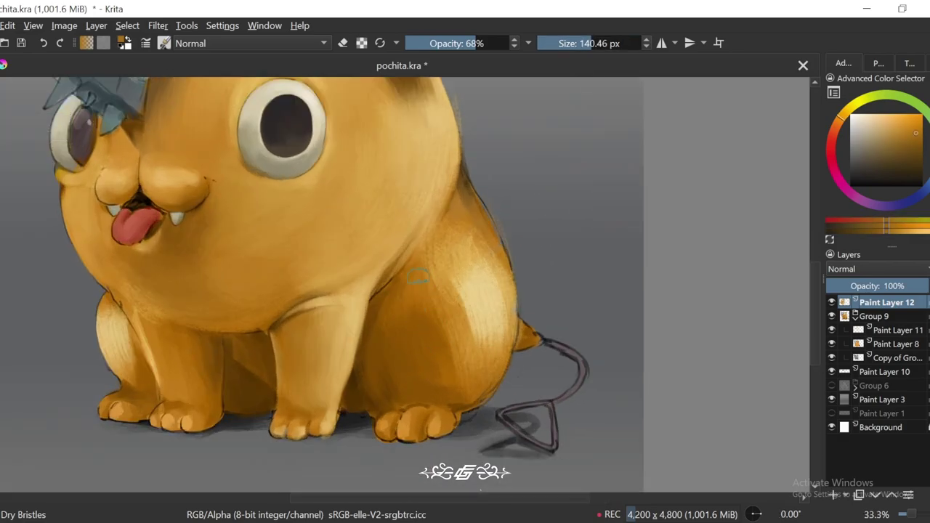
pyautogui.press('6')
pyautogui.press(']')
pyautogui.press(']')
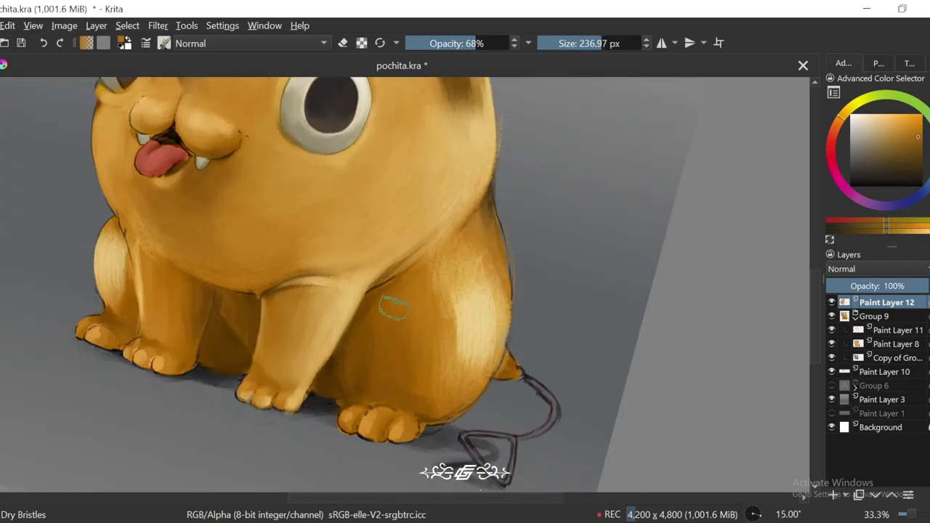
pyautogui.keyDown('ctrl'); pyautogui.click(465, 277); pyautogui.keyUp('ctrl')
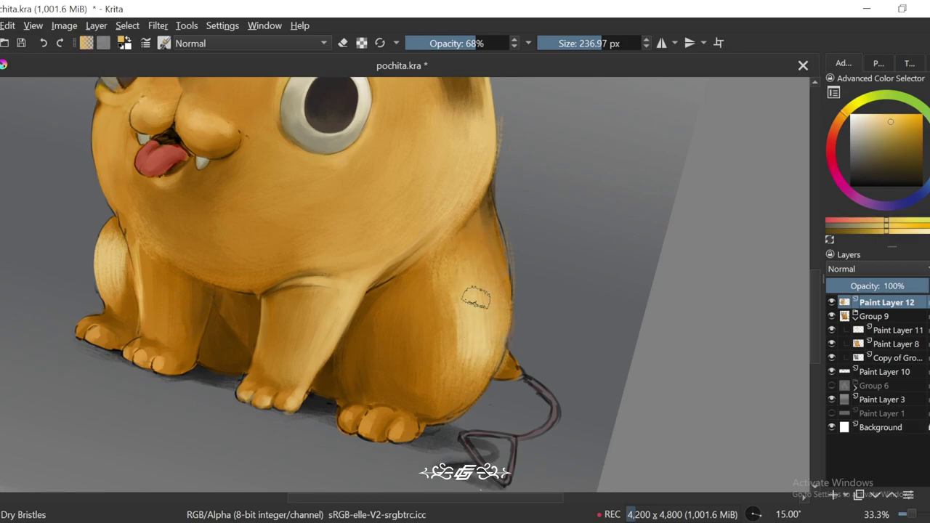
pyautogui.press('5')
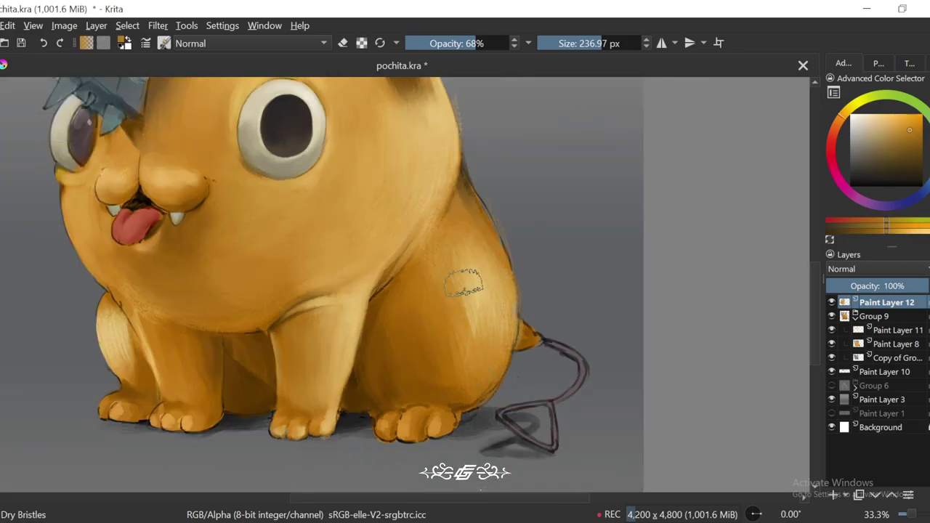
pyautogui.keyDown('ctrl'); pyautogui.click(478, 293); pyautogui.keyUp('ctrl')
# Step: Re-sample darker and lighter fur oranges across the haunch and hind leg
pyautogui.scroll(-1, 494, 283)
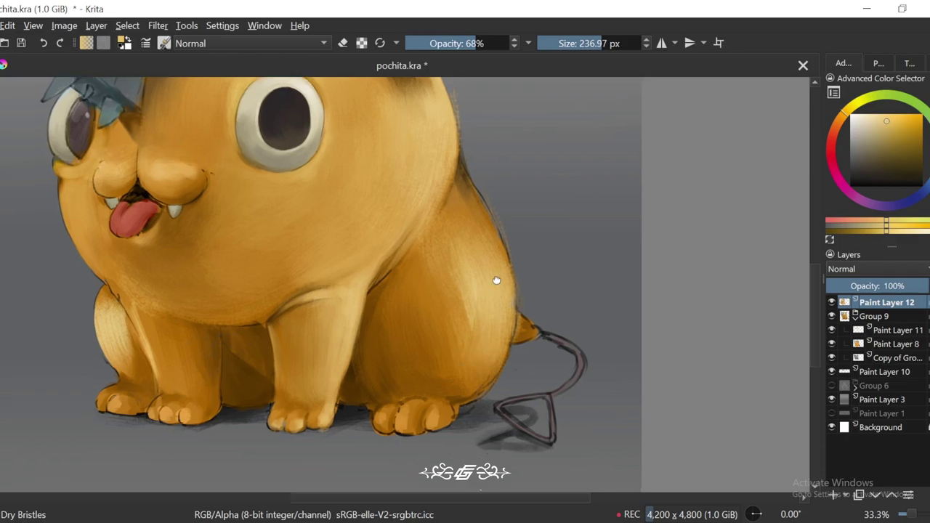
pyautogui.keyDown('ctrl'); pyautogui.click(457, 306); pyautogui.keyUp('ctrl')
pyautogui.keyDown('ctrl'); pyautogui.click(430, 220); pyautogui.keyUp('ctrl')
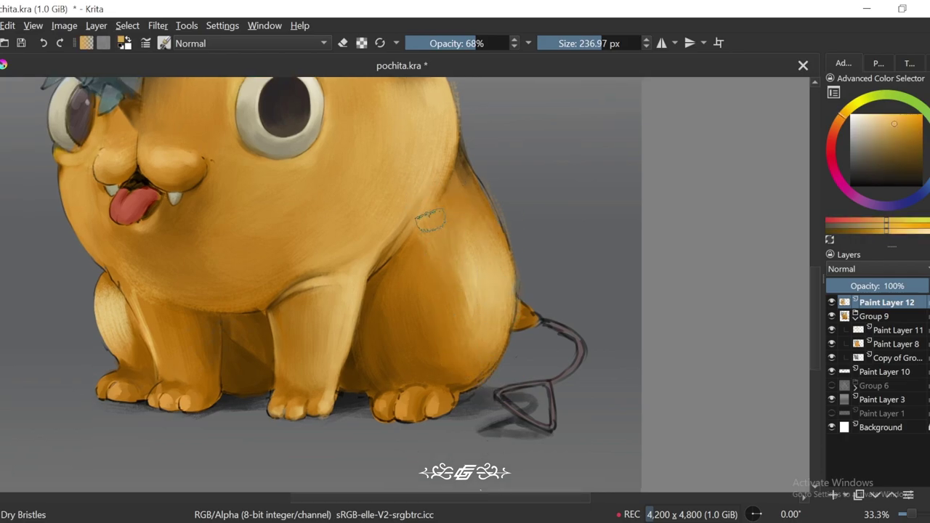
pyautogui.scroll(-1, 431, 226)
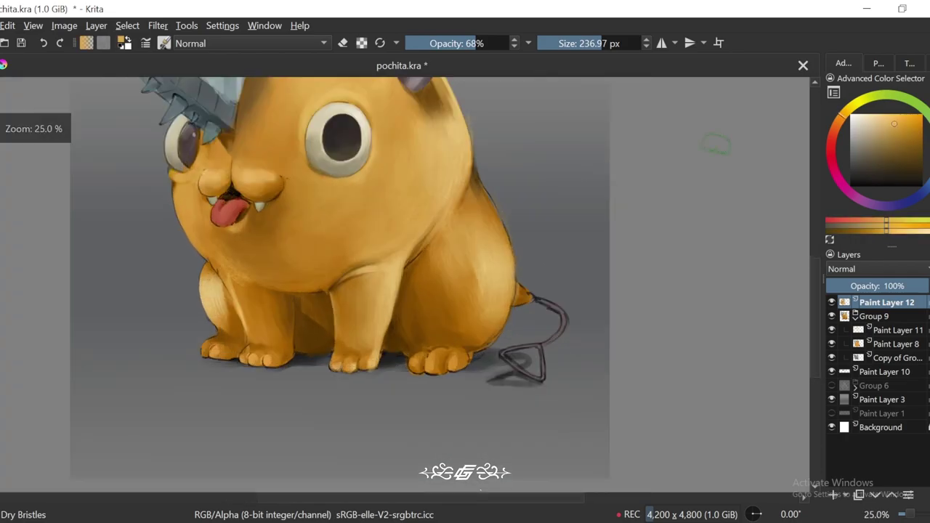
pyautogui.scroll(1, 458, 232)
pyautogui.keyDown('ctrl'); pyautogui.click(458, 232); pyautogui.keyUp('ctrl')
pyautogui.keyDown('ctrl'); pyautogui.click(467, 333); pyautogui.keyUp('ctrl')
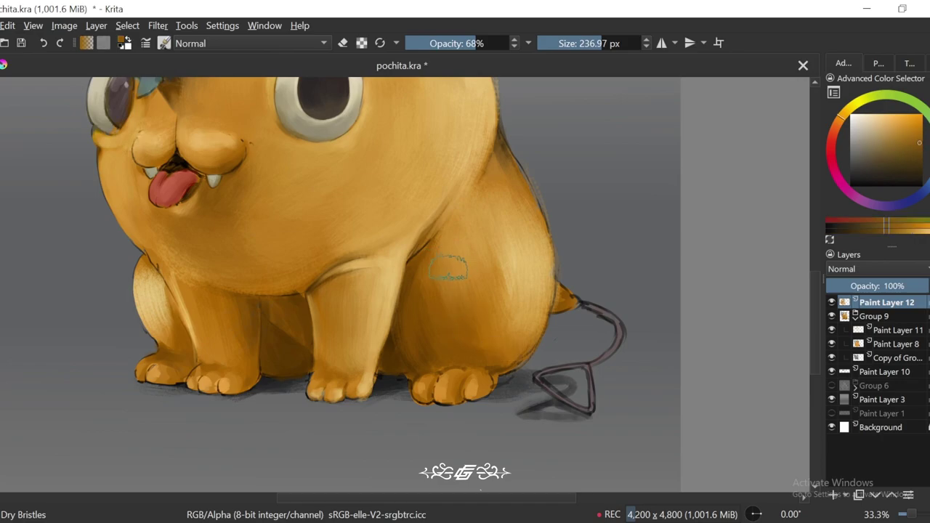
pyautogui.keyDown('ctrl'); pyautogui.click(490, 241); pyautogui.keyUp('ctrl')
pyautogui.scroll(-3, 552, 259)
pyautogui.scroll(3, 524, 255)
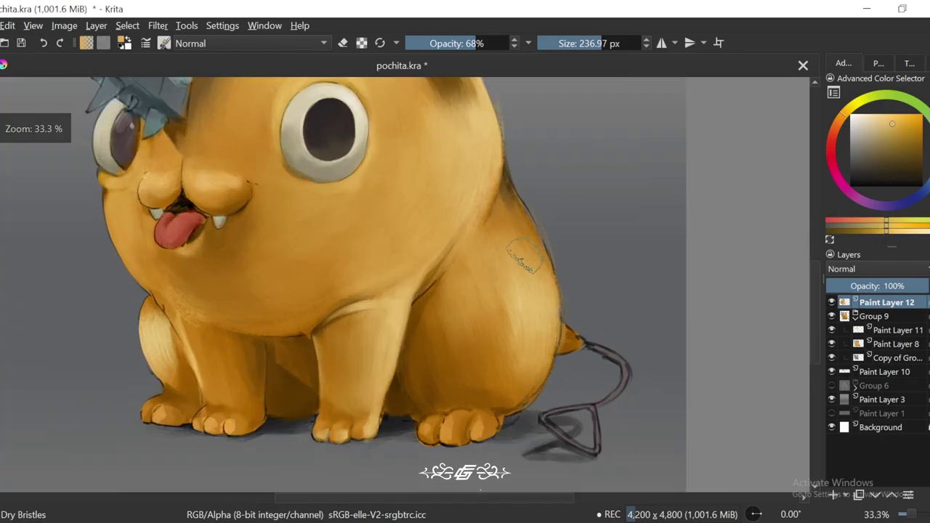
pyautogui.keyDown('ctrl'); pyautogui.click(466, 280); pyautogui.keyUp('ctrl')
pyautogui.keyDown('ctrl'); pyautogui.click(478, 312); pyautogui.keyUp('ctrl')
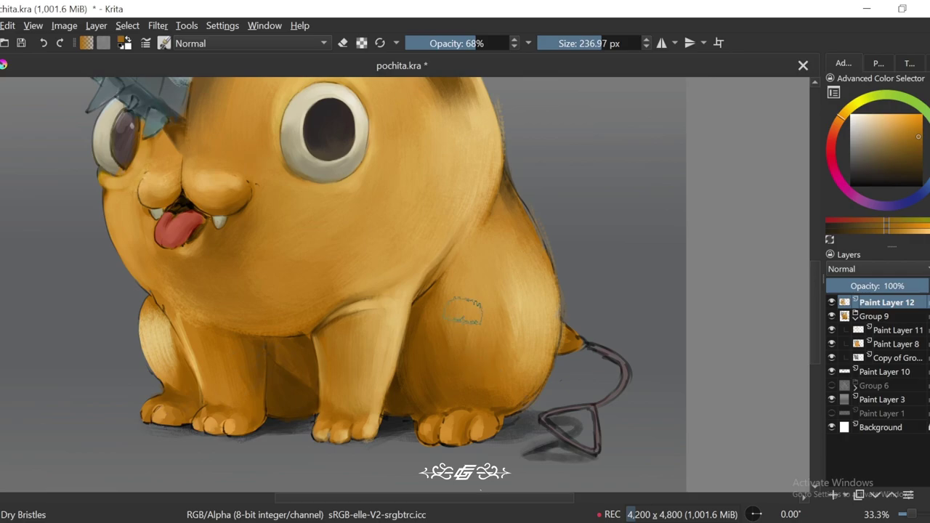
# Step: Lower the brush opacity to 51%, shrink it, and sample the haunch fur colour
pyautogui.press('6')
pyautogui.press('i')
pyautogui.scroll(1, 509, 311)
pyautogui.press('[')
pyautogui.keyDown('ctrl'); pyautogui.click(500, 234); pyautogui.keyUp('ctrl')
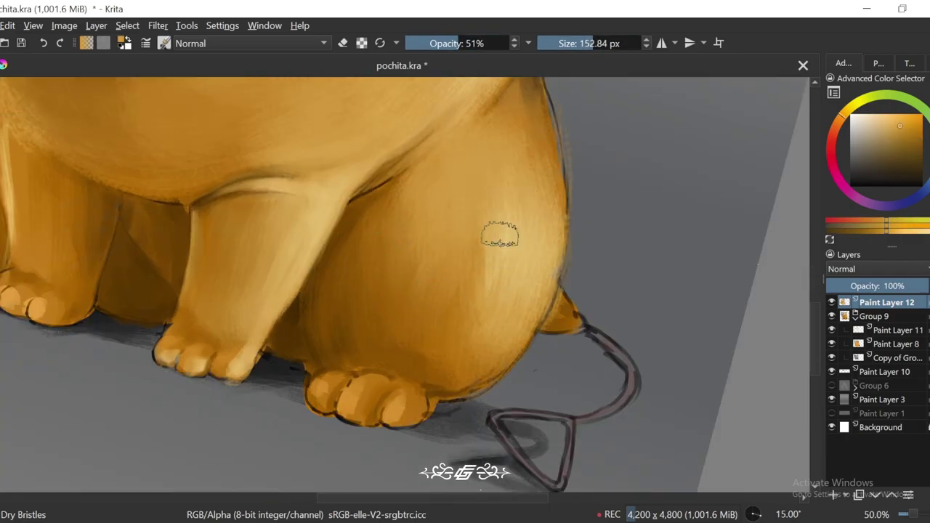
# Step: Review the whole of Pochita and save the painting as pochita.kra
pyautogui.moveTo(525, 134)
pyautogui.mouseDown()
pyautogui.moveTo(526, 318)
pyautogui.moveTo(474, 197)
pyautogui.mouseUp()
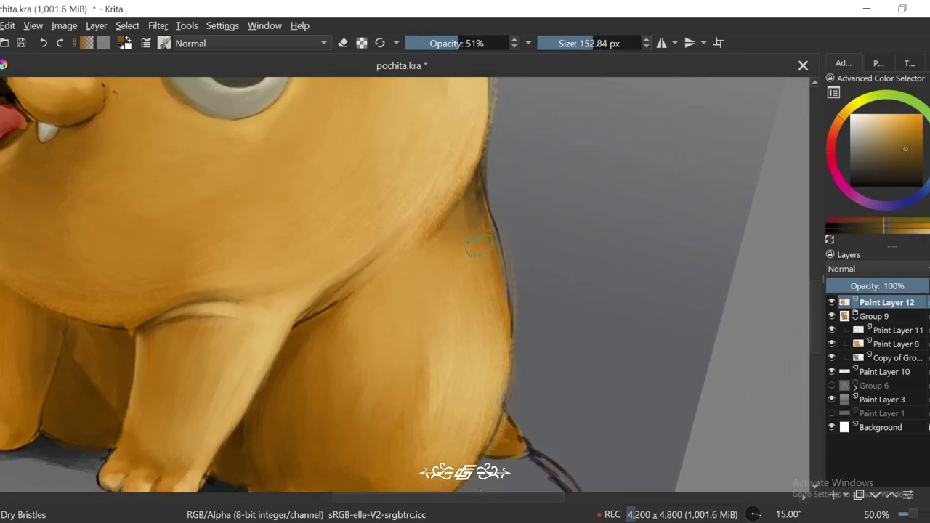
pyautogui.press('5')
pyautogui.scroll(-2, 498, 290)
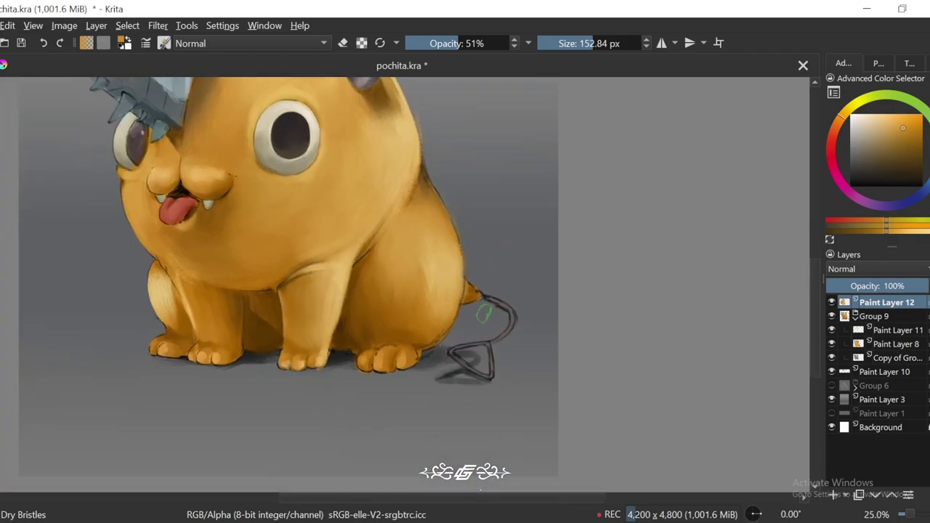
pyautogui.scroll(2, 422, 307)
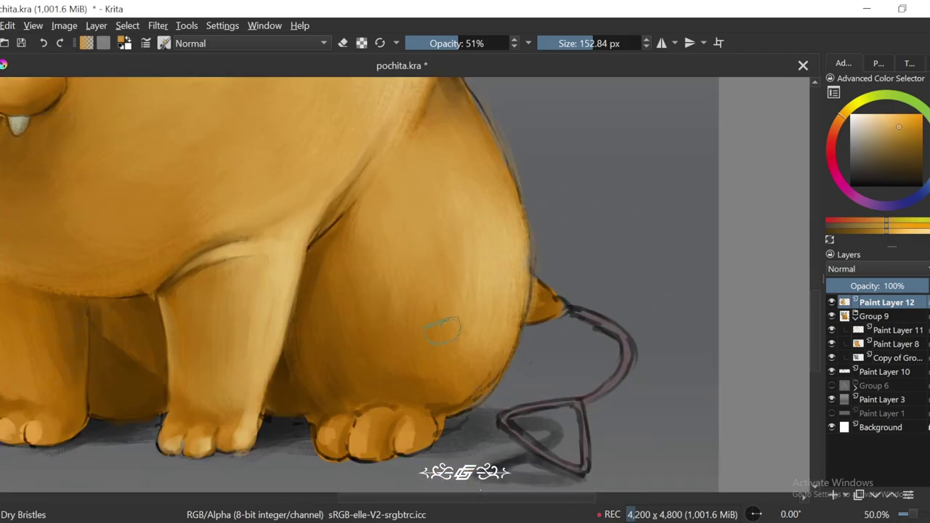
pyautogui.press('6')
pyautogui.scroll(-3, 317, 353)
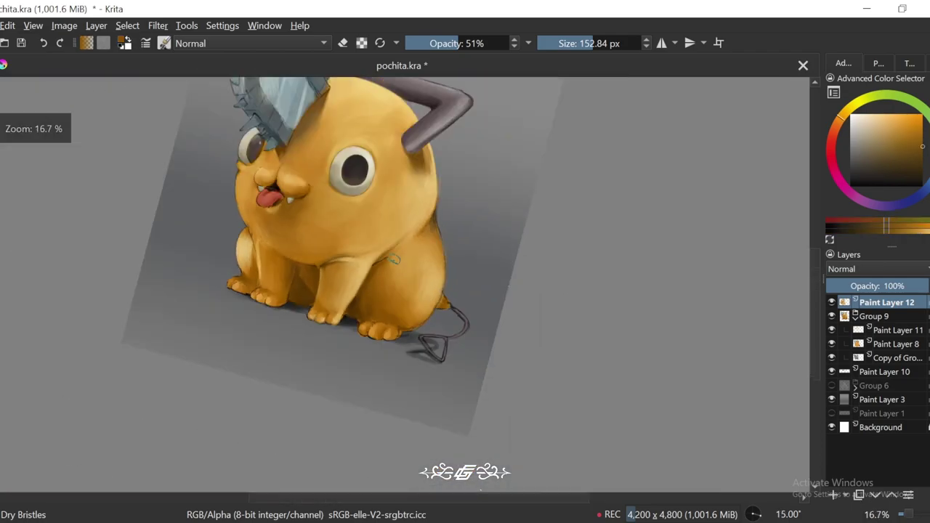
pyautogui.press('5')
pyautogui.scroll(-1, 571, 329)
pyautogui.hotkey('ctrl', 's')
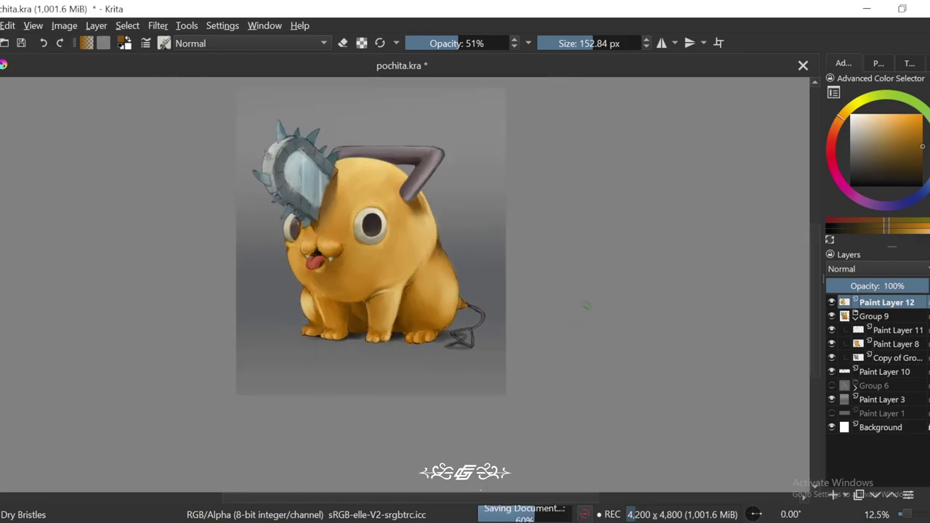
# Step: Select the Copy of Group layer and zoom to 100% on the right edge of Pochita's head
pyautogui.scroll(4, 586, 306)
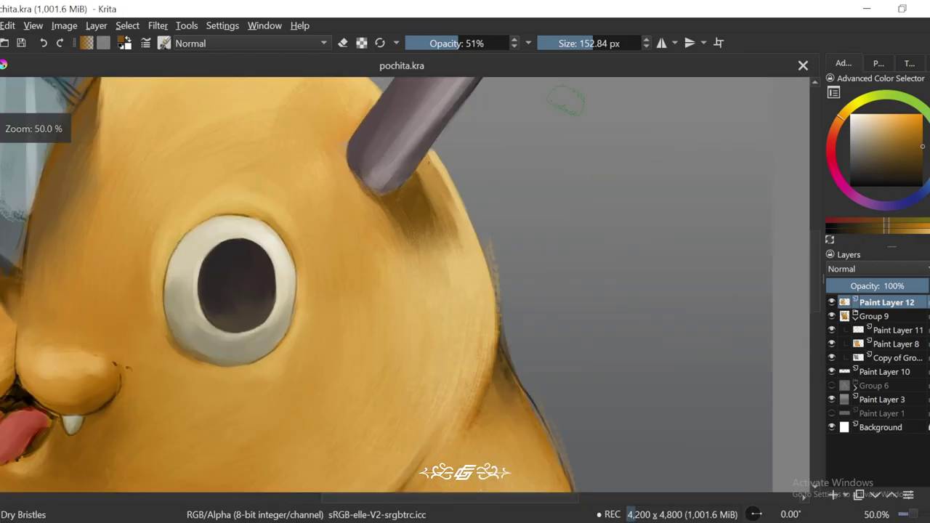
pyautogui.scroll(1, 543, 313)
pyautogui.click(893, 346)
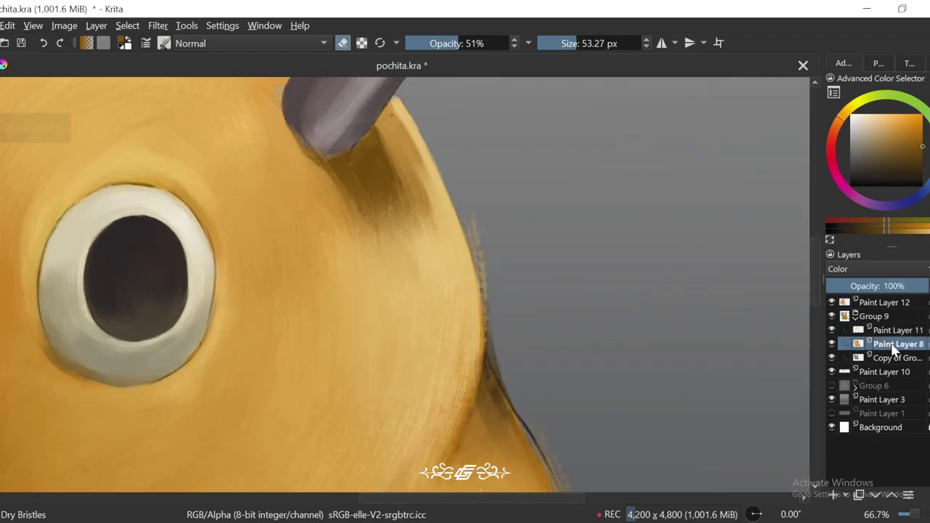
pyautogui.hotkey('ctrl', ']')
pyautogui.click(895, 358)
pyautogui.press('1')
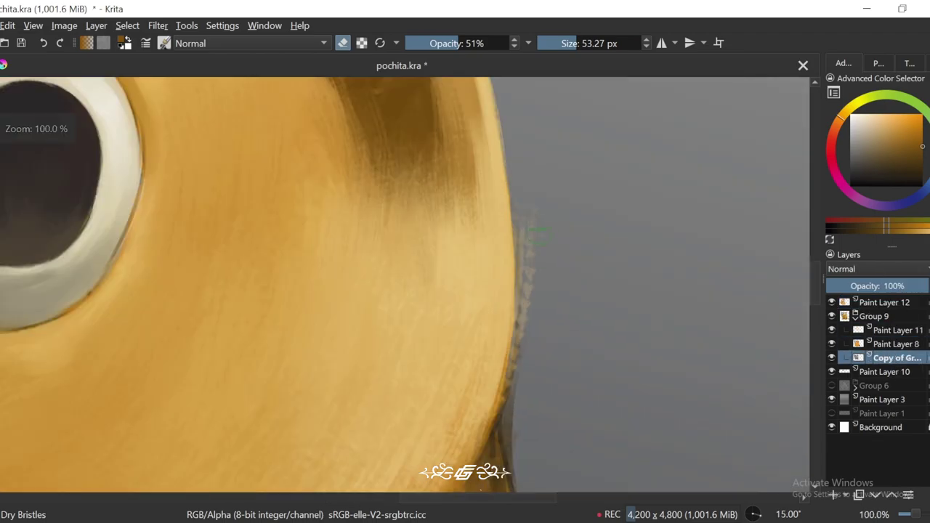
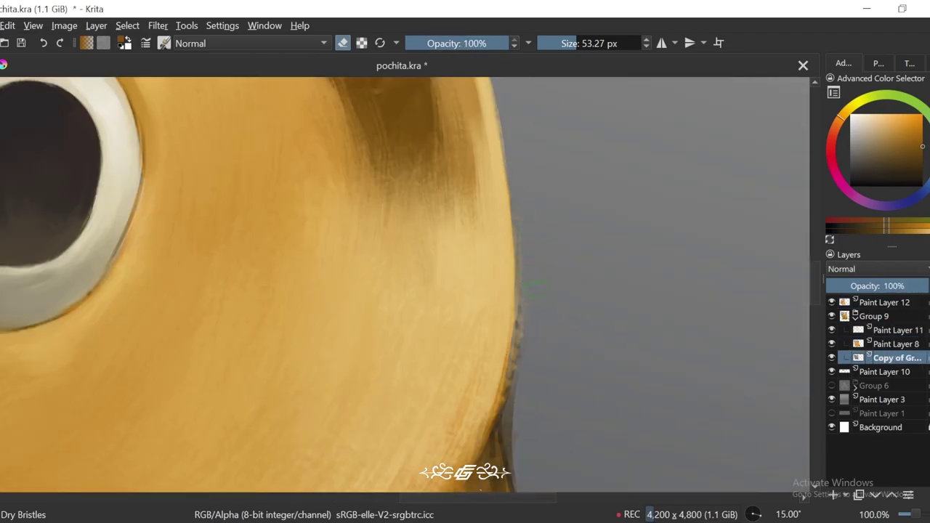
# Step: Make Paint Layer 12 active, straighten the canvas view and enlarge the Dry Bristles brush
pyautogui.scroll(-4, 530, 314)
pyautogui.press('5')
pyautogui.click(887, 303)
pyautogui.scroll(2, 398, 160)
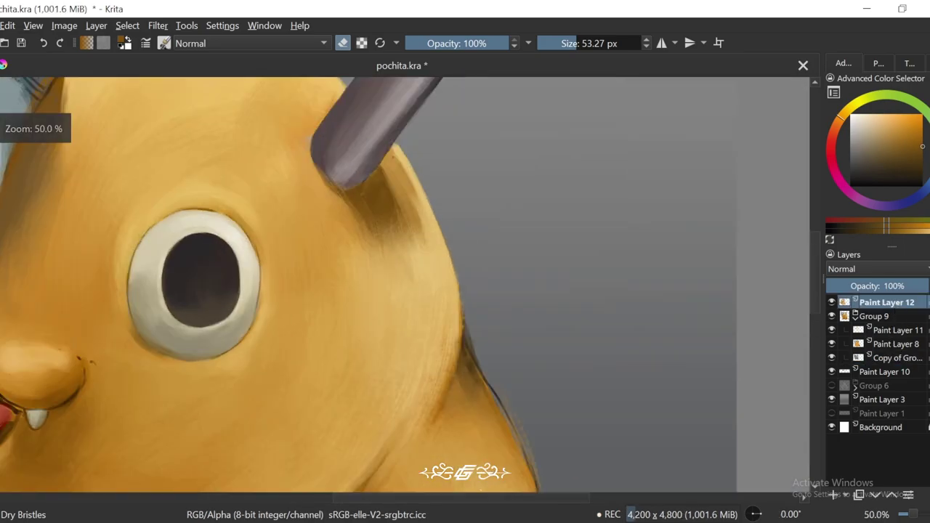
pyautogui.hotkey('ctrl', ']')
pyautogui.press('5')
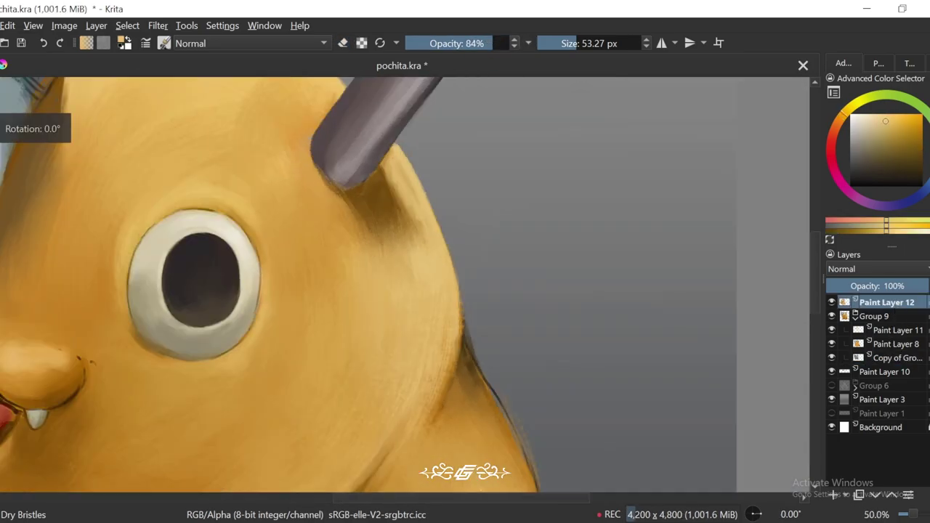
pyautogui.scroll(-2, 398, 186)
pyautogui.scroll(2, 399, 186)
pyautogui.press(']')
# Step: Tilt the view toward the feet, enlarge the brush further and lower its opacity
pyautogui.scroll(-2, 434, 341)
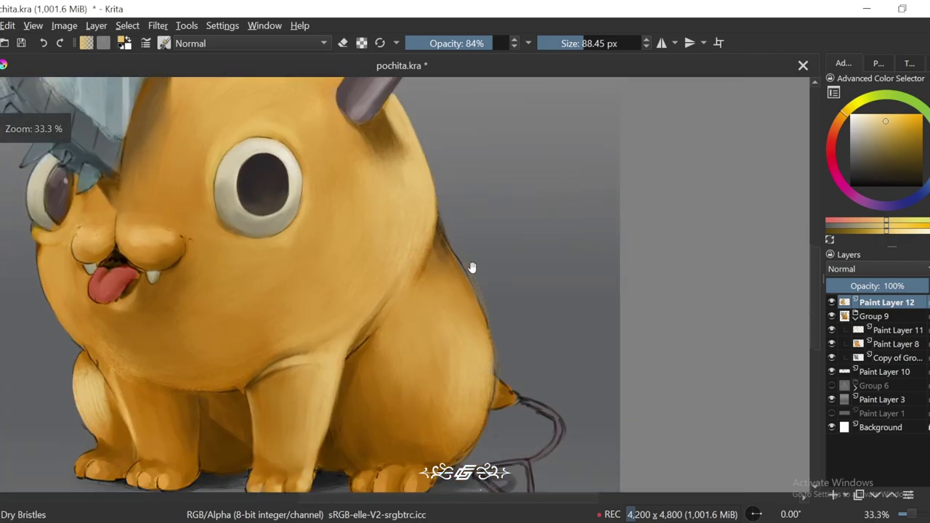
pyautogui.scroll(2, 472, 266)
pyautogui.hotkey('ctrl', ']')
pyautogui.hotkey('ctrl', ']')
pyautogui.hotkey('ctrl', ']')
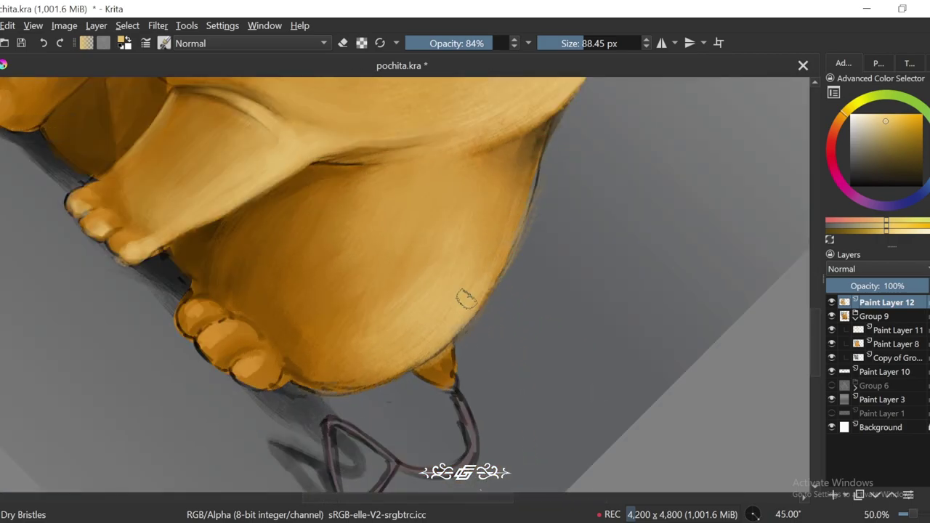
pyautogui.press('5')
pyautogui.scroll(-2, 498, 261)
pyautogui.scroll(1, 465, 276)
pyautogui.press(']')
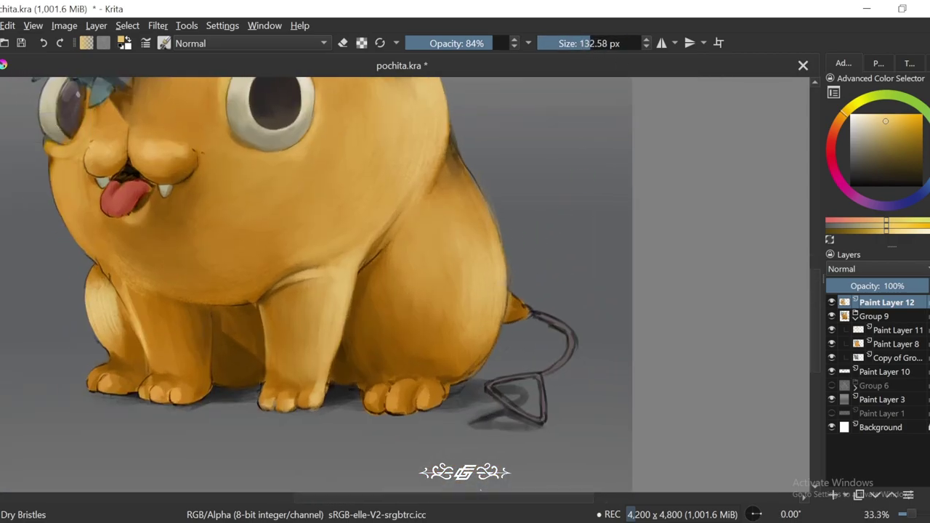
pyautogui.scroll(1, 431, 291)
pyautogui.hotkey('ctrl', ']')
pyautogui.press('i')
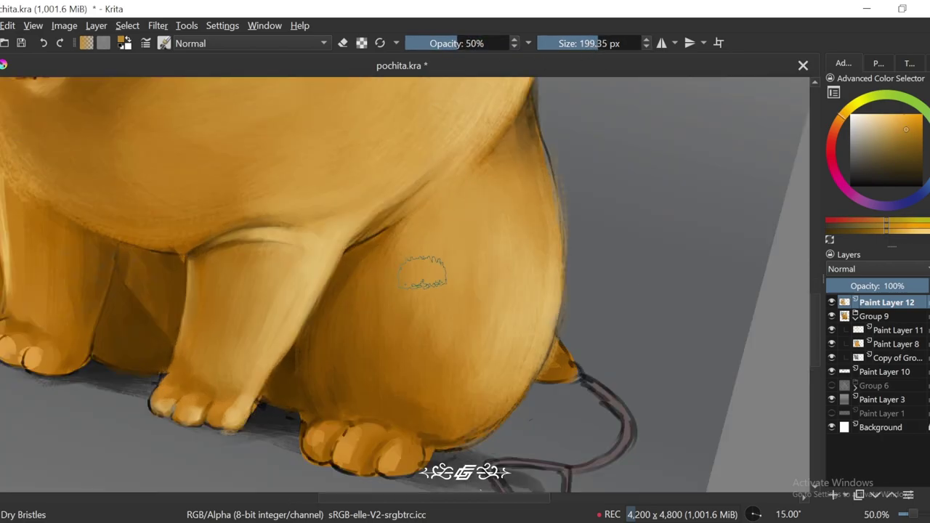
pyautogui.press(']')
# Step: Sample deeper oranges from the fur for shading and shrink the brush for detail
pyautogui.keyDown('ctrl'); pyautogui.click(447, 364); pyautogui.keyUp('ctrl')
pyautogui.keyDown('ctrl'); pyautogui.click(411, 320); pyautogui.keyUp('ctrl')
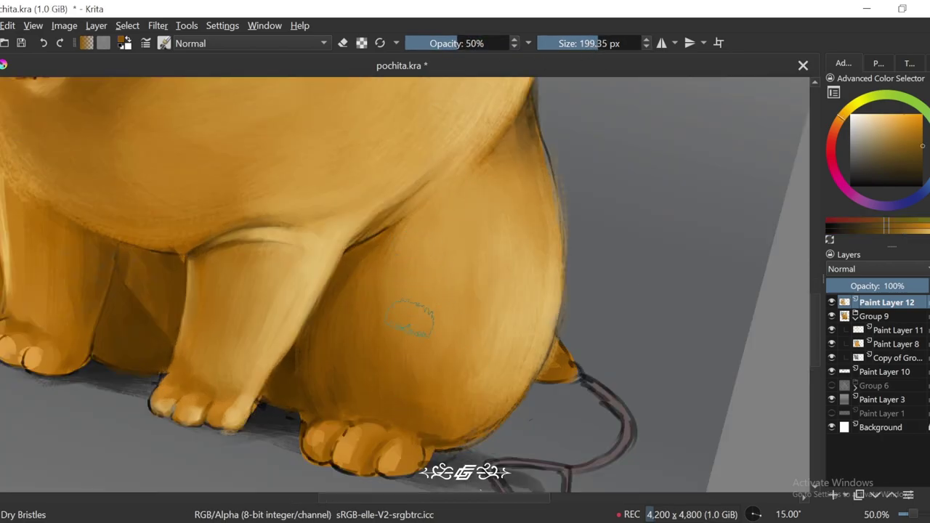
pyautogui.press('5')
pyautogui.scroll(-2, 382, 265)
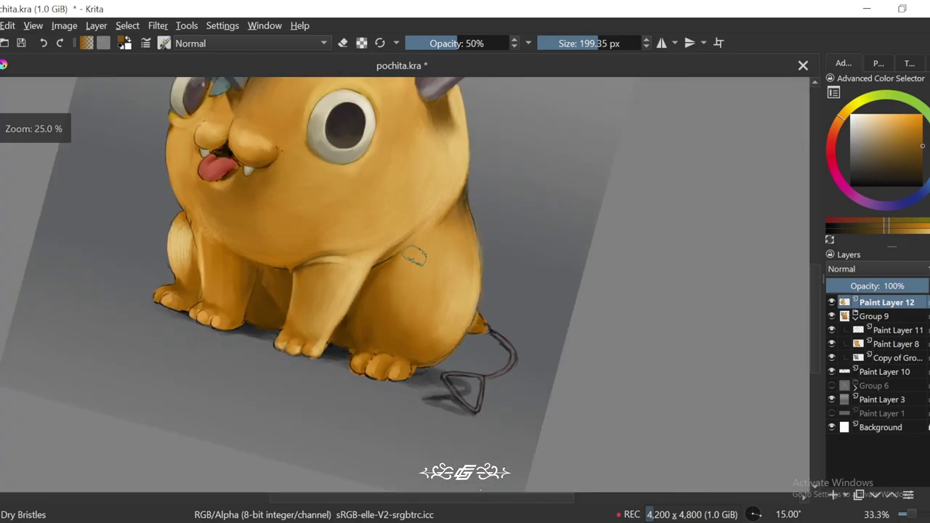
pyautogui.scroll(1, 385, 276)
pyautogui.scroll(2, 394, 364)
pyautogui.press('[')
pyautogui.press('[')
pyautogui.press('[')
pyautogui.press('[')
pyautogui.scroll(1, 411, 302)
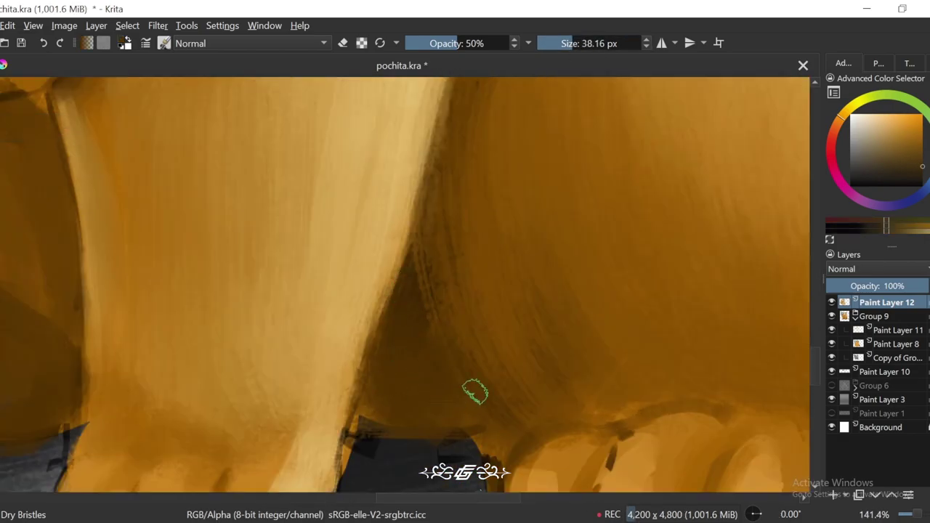
# Step: Paint detailed shadows between the legs at a tilted view, then restore full brush opacity
pyautogui.hotkey('ctrl', ']')
pyautogui.hotkey('ctrl', '[')
pyautogui.hotkey('ctrl', '[')
pyautogui.hotkey('ctrl', '[')
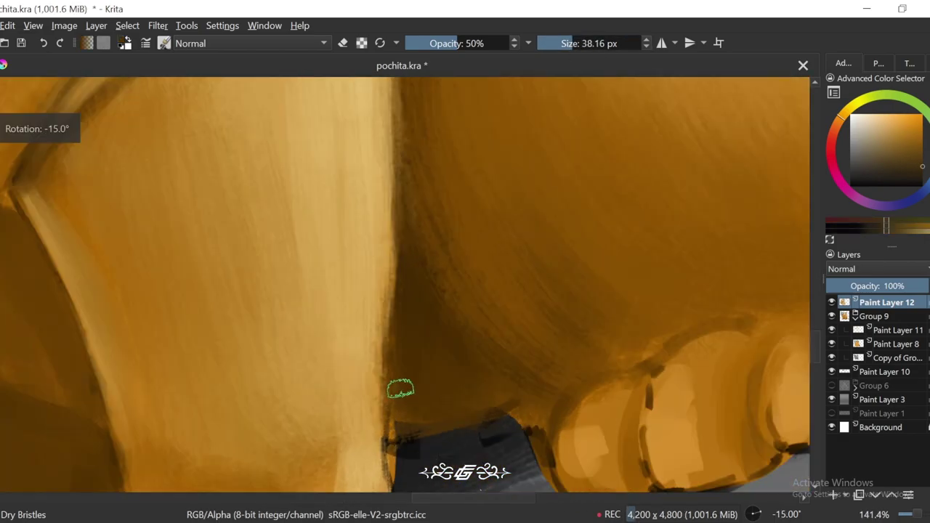
pyautogui.press('[')
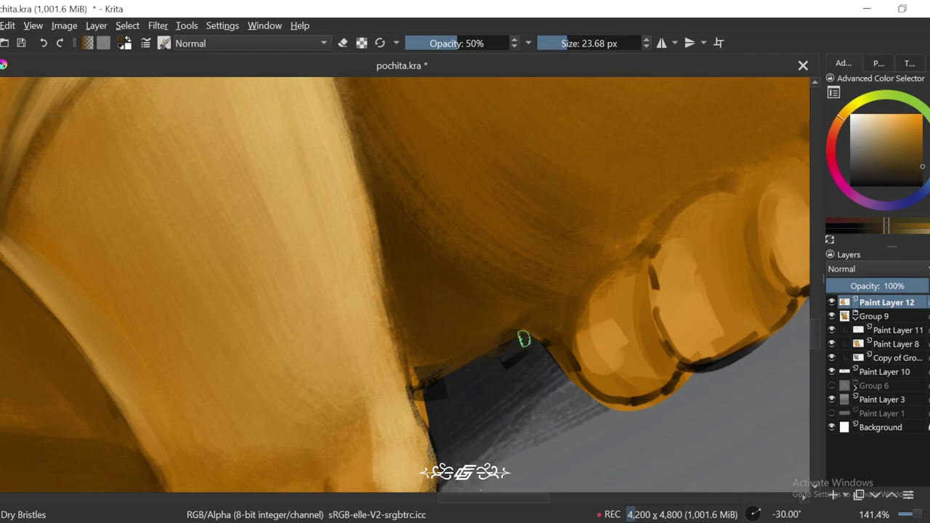
pyautogui.press('o')
pyautogui.press('o')
pyautogui.press('o')
pyautogui.press('o')
pyautogui.press('o')
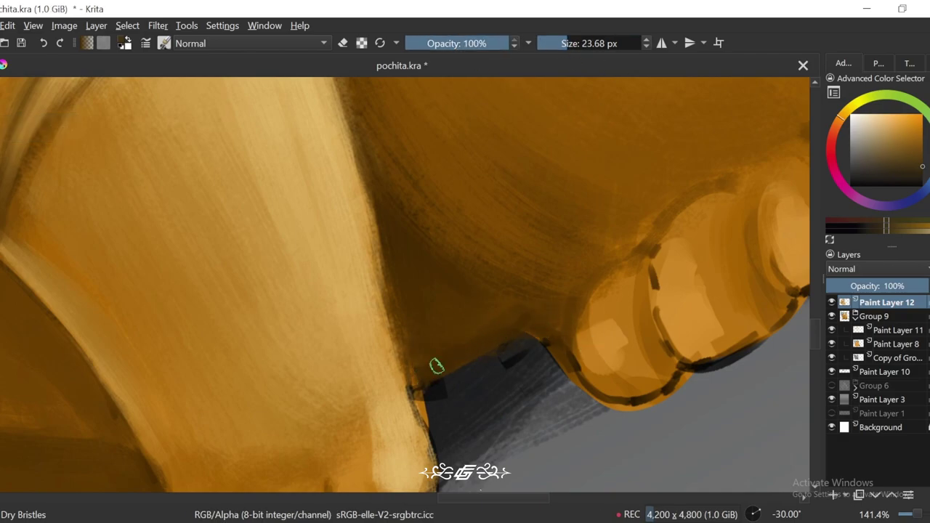
# Step: Zoom out upright to check the legs and sample a fur colour
pyautogui.press('-')
pyautogui.press('-')
pyautogui.press('5')
pyautogui.press('-')
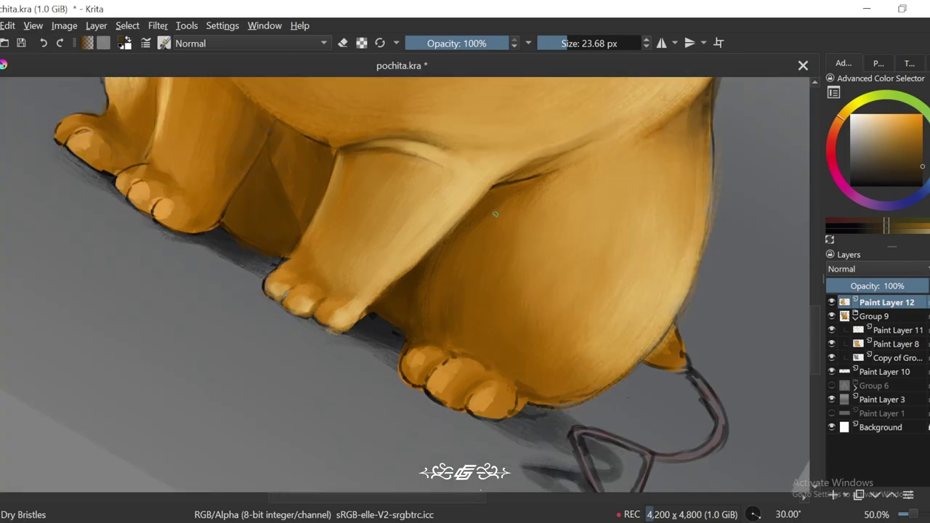
pyautogui.press('-')
pyautogui.keyDown('ctrl'); pyautogui.click(484, 218); pyautogui.keyUp('ctrl')
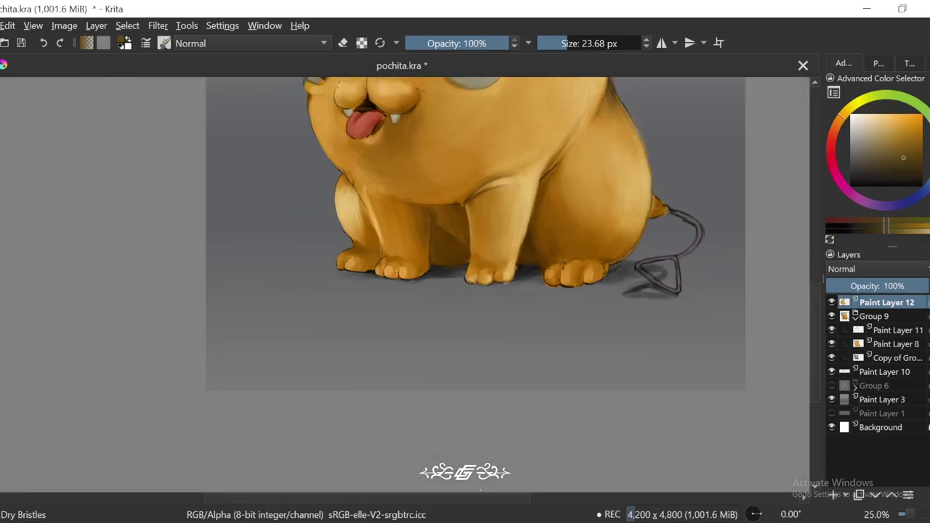
# Step: Paint a dark stroke between the legs and sample a darker shadow orange
pyautogui.press('+')
pyautogui.press('+')
pyautogui.press('+')
pyautogui.hotkey('ctrl', ']')
pyautogui.hotkey('ctrl', ']')
pyautogui.moveTo(669, 188); pyautogui.dragTo(553, 232)
pyautogui.press(']')
pyautogui.press(']')
pyautogui.moveTo(393, 356); pyautogui.dragTo(425, 370)
pyautogui.keyDown('ctrl'); pyautogui.click(391, 310); pyautogui.keyUp('ctrl')
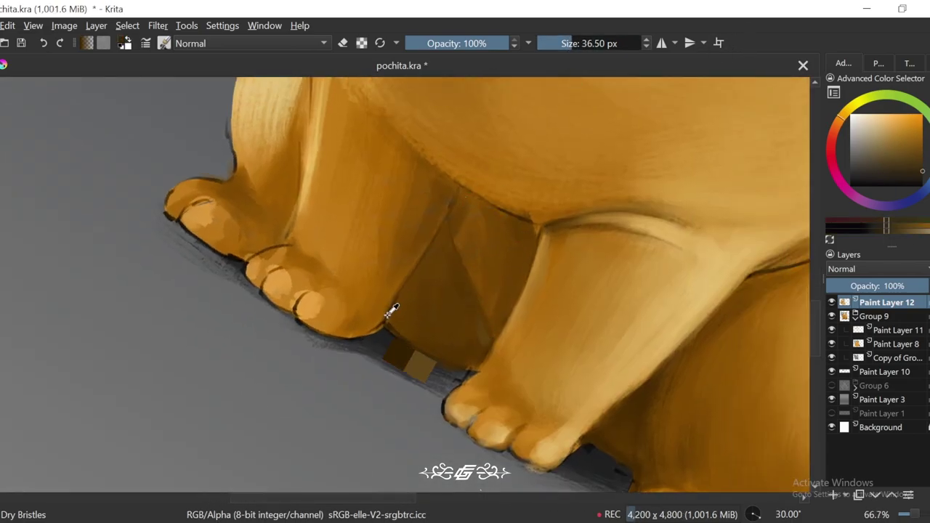
# Step: Pick lighter oranges from the fur and leg at a 30-degree view
pyautogui.hotkey('ctrl', ']')
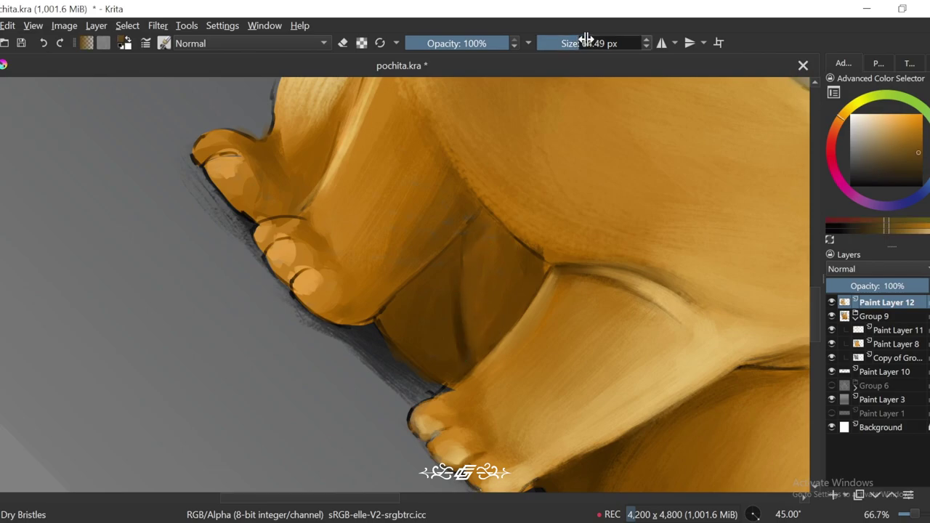
pyautogui.hotkey('ctrl', '[')
pyautogui.hotkey('ctrl', '[')
pyautogui.hotkey('ctrl', ']')
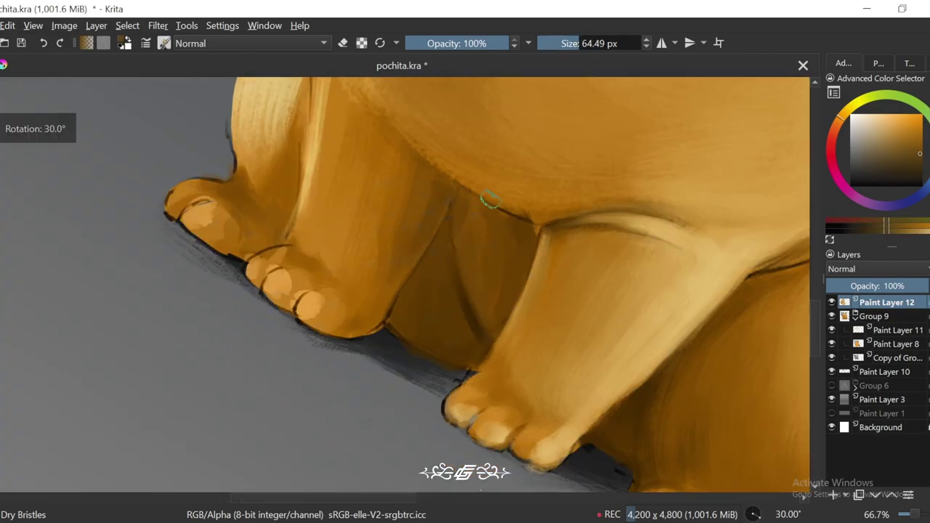
pyautogui.keyDown('ctrl'); pyautogui.click(499, 109); pyautogui.keyUp('ctrl')
pyautogui.keyDown('ctrl'); pyautogui.click(469, 202); pyautogui.keyUp('ctrl')
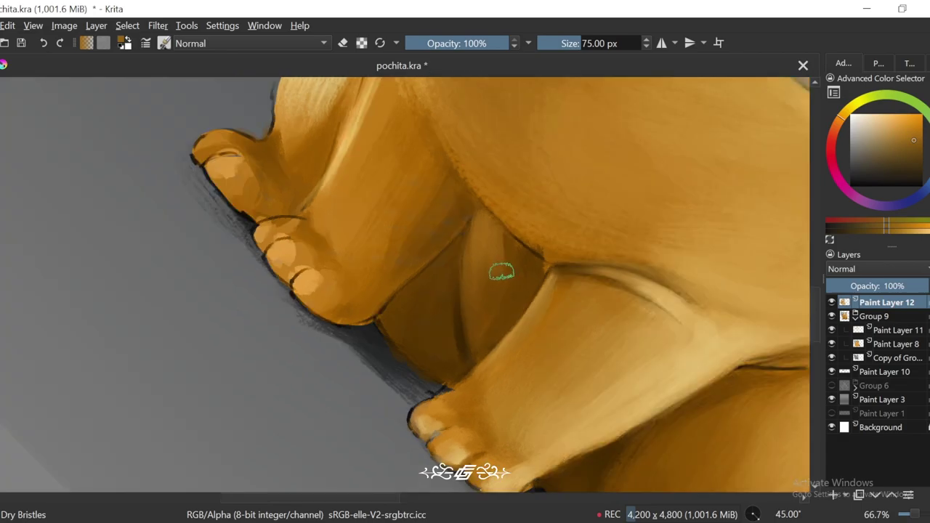
# Step: Sample leg shading and the shadow colour between the legs, rotating up to 60 degrees
pyautogui.hotkey('ctrl', ']')
pyautogui.keyDown('ctrl'); pyautogui.click(515, 267); pyautogui.keyUp('ctrl')
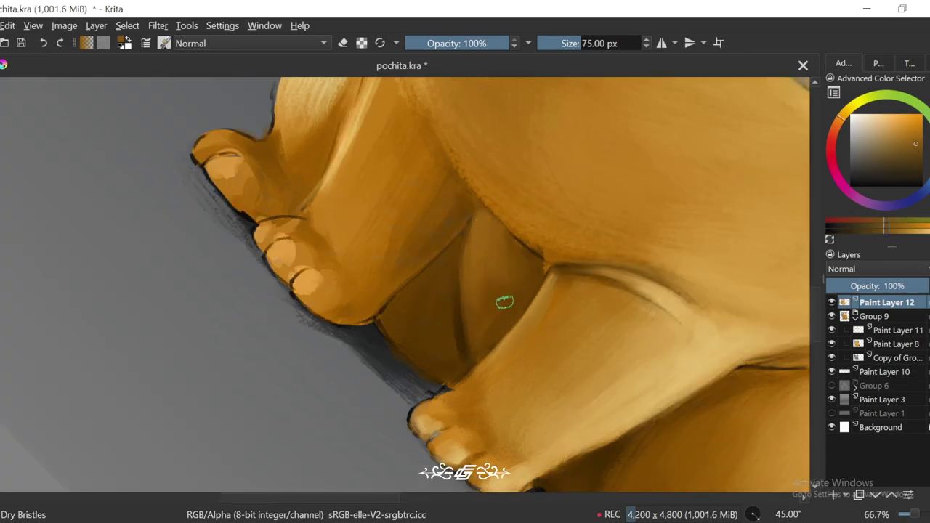
pyautogui.keyDown('ctrl'); pyautogui.click(485, 282); pyautogui.keyUp('ctrl')
pyautogui.hotkey('ctrl', ']')
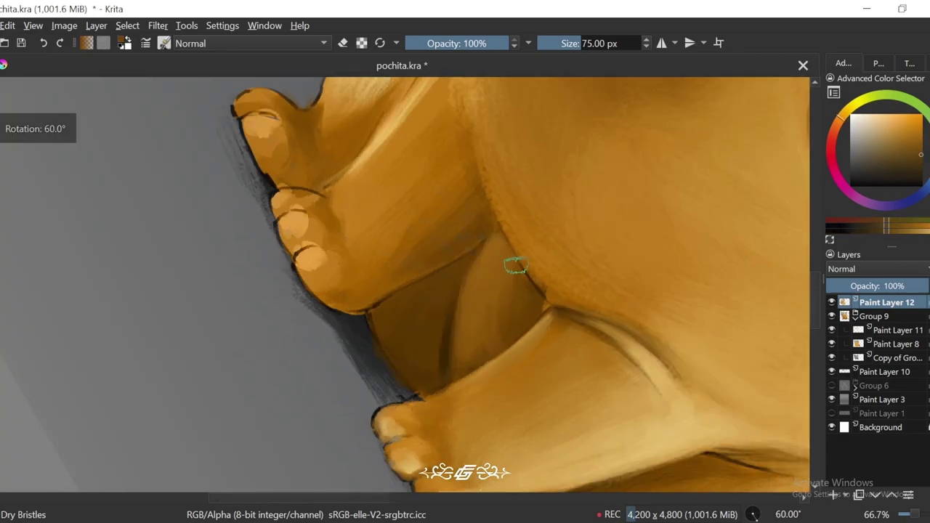
pyautogui.press('-')
pyautogui.hotkey('ctrl', ']')
pyautogui.press('+')
pyautogui.keyDown('ctrl'); pyautogui.click(509, 282); pyautogui.keyUp('ctrl')
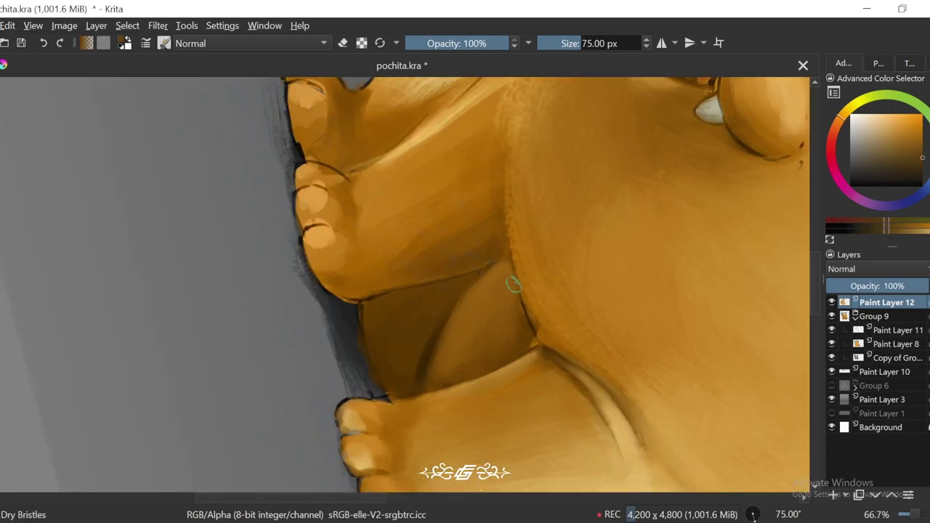
# Step: Pick a darker shade from the legs and deepen the leg shading
pyautogui.hotkey('ctrl', '[')
pyautogui.hotkey('ctrl', '[')
pyautogui.hotkey('ctrl', '[')
pyautogui.press('-')
pyautogui.press('-')
pyautogui.press('-')
pyautogui.press('-')
pyautogui.hotkey('ctrl', '[')
pyautogui.hotkey('ctrl', ']')
pyautogui.press('+')
pyautogui.press('+')
pyautogui.press('+')
pyautogui.keyDown('ctrl'); pyautogui.click(474, 291); pyautogui.keyUp('ctrl')
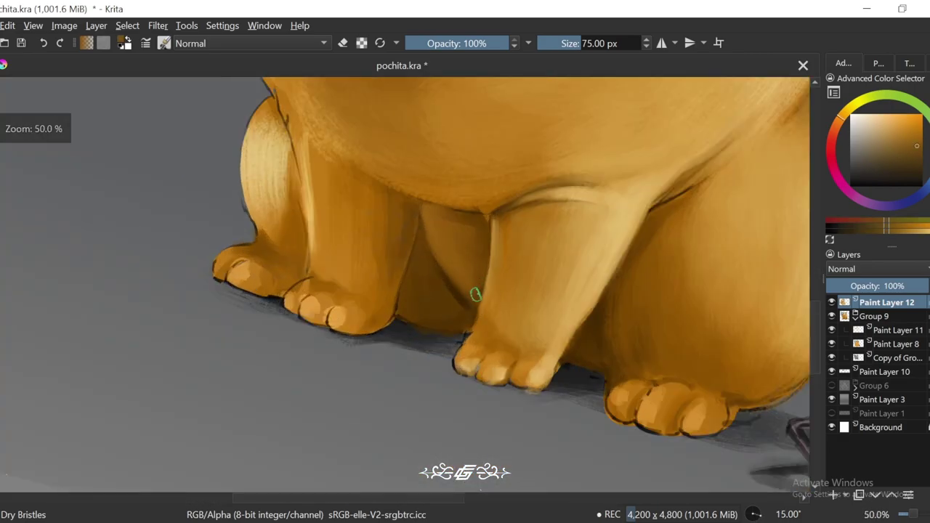
pyautogui.keyDown('ctrl'); pyautogui.click(391, 306); pyautogui.keyUp('ctrl')
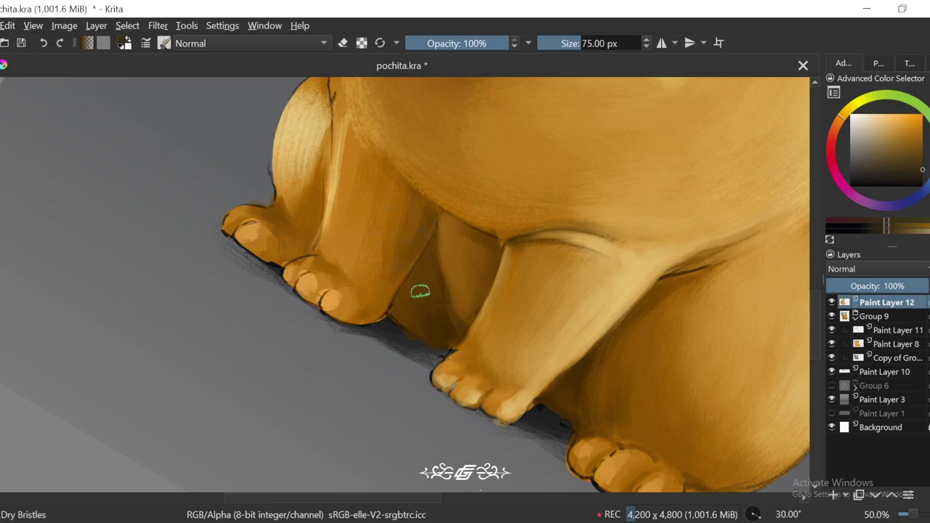
# Step: Review the painting, then zoom in on the feet and sample a colour near them
pyautogui.press('-')
pyautogui.press('-')
pyautogui.press('-')
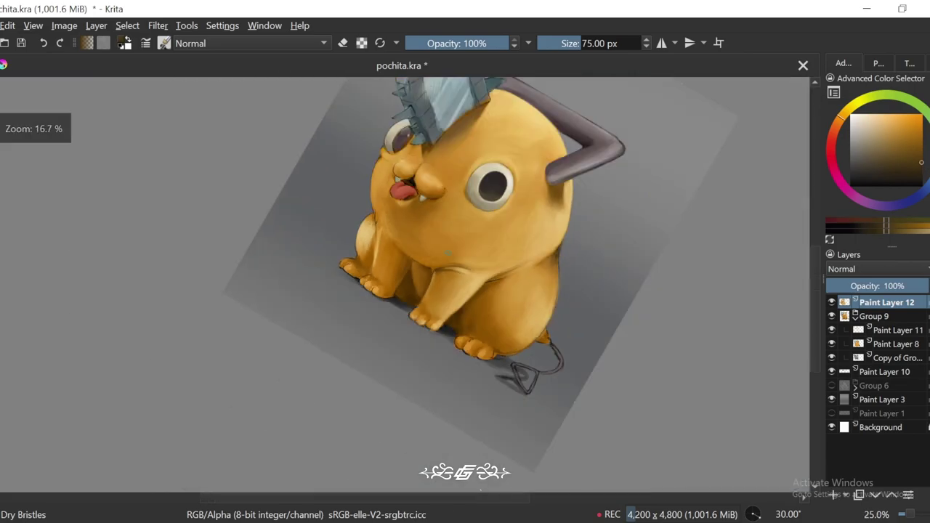
pyautogui.hotkey('ctrl', '[')
pyautogui.hotkey('ctrl', '[')
pyautogui.press('+')
pyautogui.press('+')
pyautogui.press('+')
pyautogui.press('+')
pyautogui.keyDown('ctrl'); pyautogui.click(369, 347); pyautogui.keyUp('ctrl')
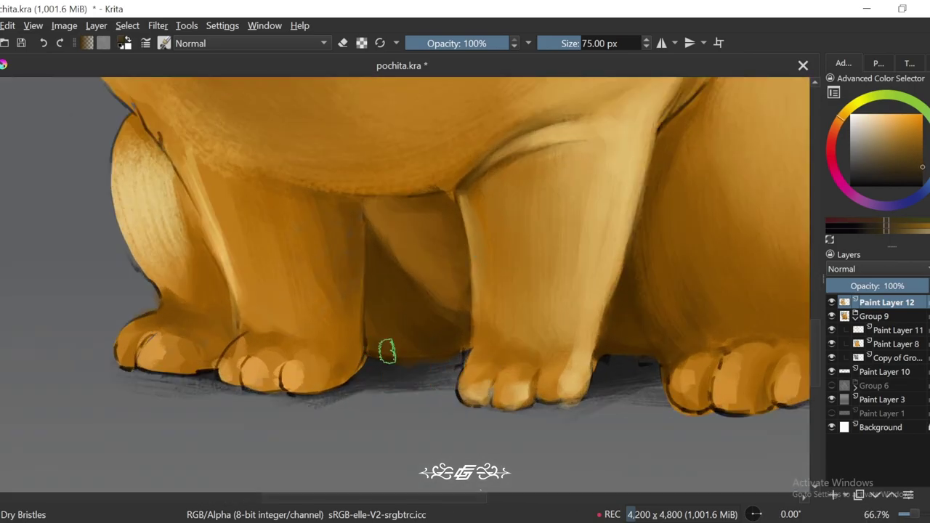
pyautogui.hotkey('ctrl', '[')
pyautogui.hotkey('ctrl', '[')
# Step: Shrink the brush to about 26 px and shade the feet on Paint Layer 12
pyautogui.hotkey('ctrl', '[')
pyautogui.press('+')
pyautogui.hotkey('ctrl', ']')
pyautogui.hotkey('ctrl', ']')
pyautogui.click(557, 52)
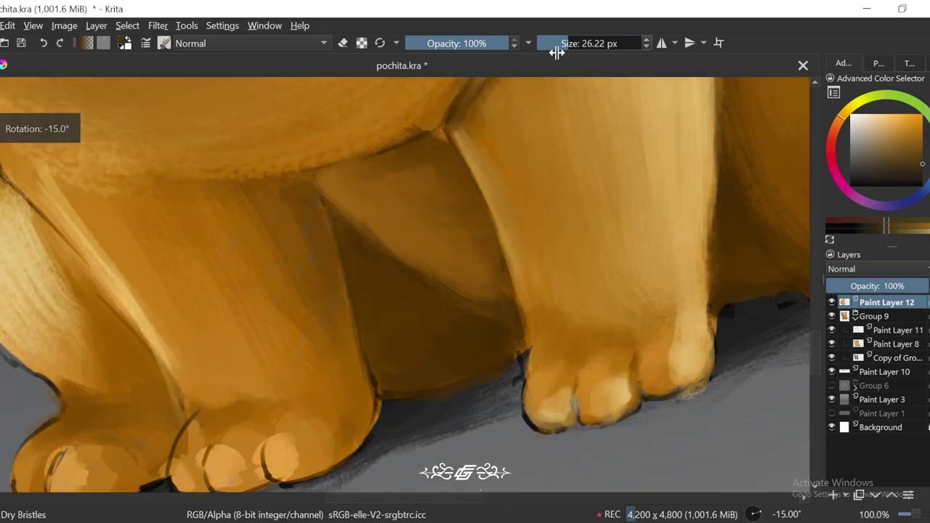
pyautogui.hotkey('ctrl', ']')
pyautogui.hotkey('ctrl', ']')
pyautogui.hotkey('ctrl', '[')
pyautogui.press('-')
pyautogui.press('-')
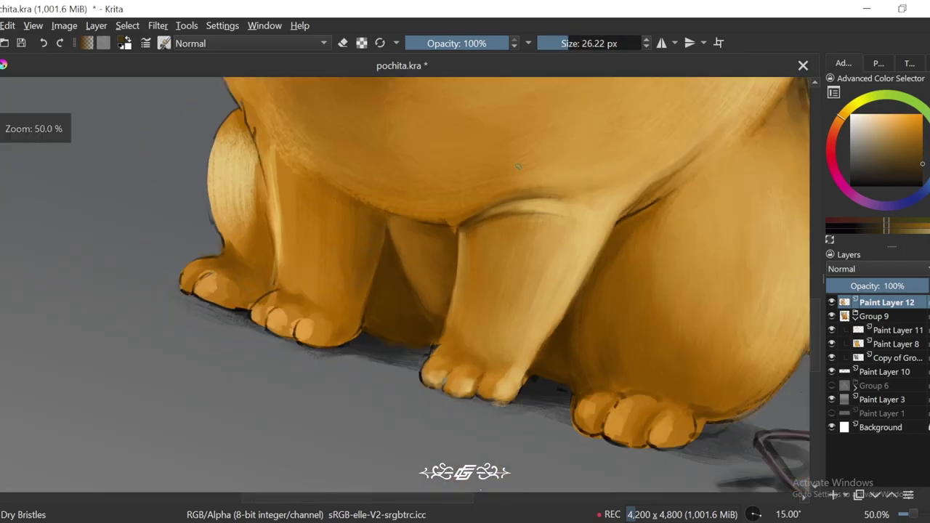
pyautogui.press('pagedown')
pyautogui.press('+')
pyautogui.press('+')
pyautogui.hotkey('ctrl', '[')
pyautogui.hotkey('ctrl', '[')
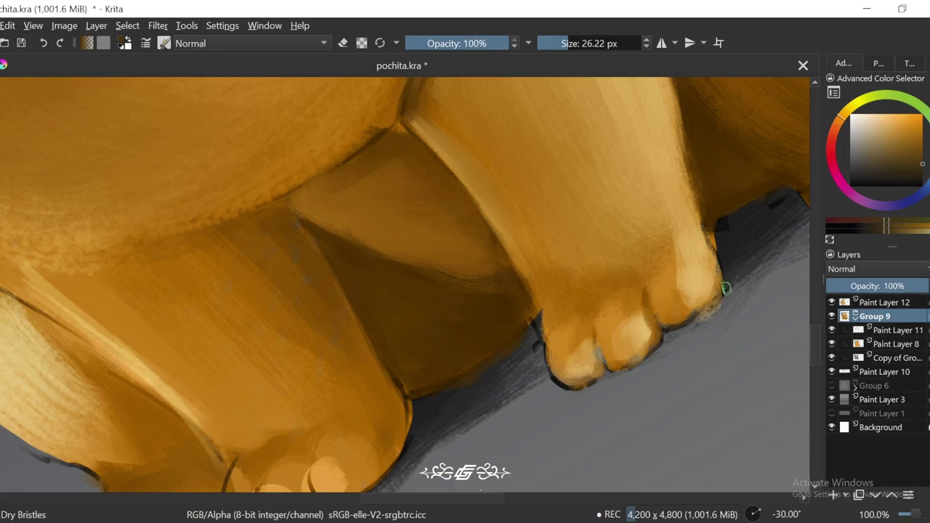
pyautogui.press('pageup')
# Step: Resize the brush at a 45-degree view, ending with a smaller size for finer strokes
pyautogui.hotkey('ctrl', ']')
pyautogui.hotkey('ctrl', ']')
pyautogui.hotkey('ctrl', ']')
pyautogui.hotkey('ctrl', ']')
pyautogui.hotkey('ctrl', ']')
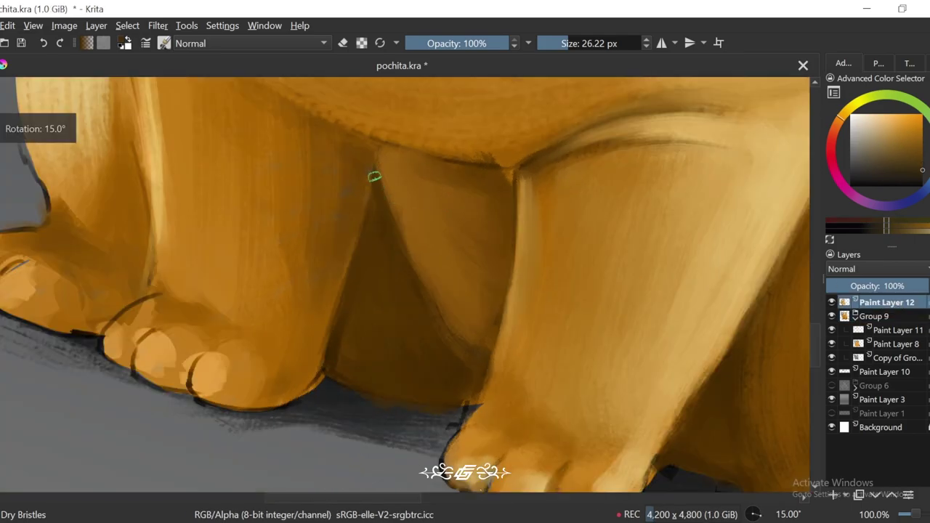
pyautogui.hotkey('ctrl', ']')
pyautogui.press(']')
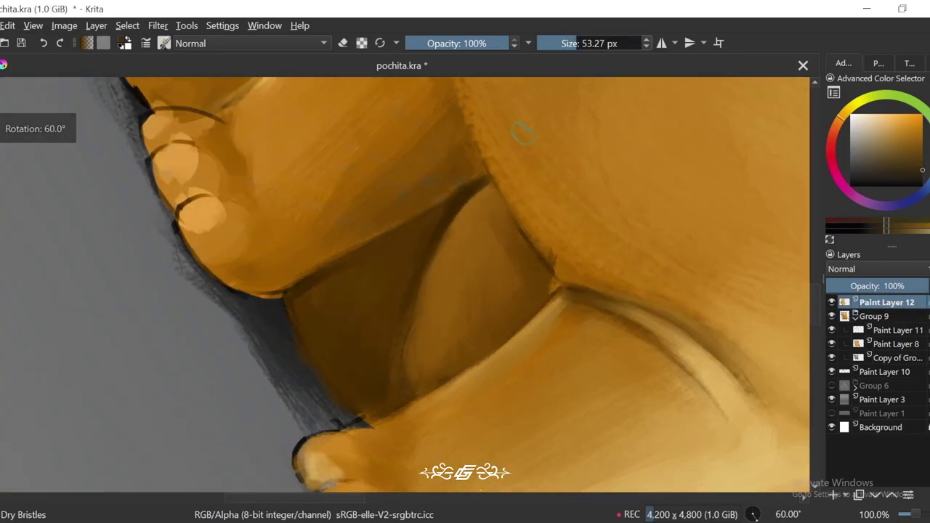
pyautogui.hotkey('ctrl', '[')
pyautogui.hotkey('ctrl', '[')
pyautogui.hotkey('ctrl', '[')
pyautogui.click(571, 44)
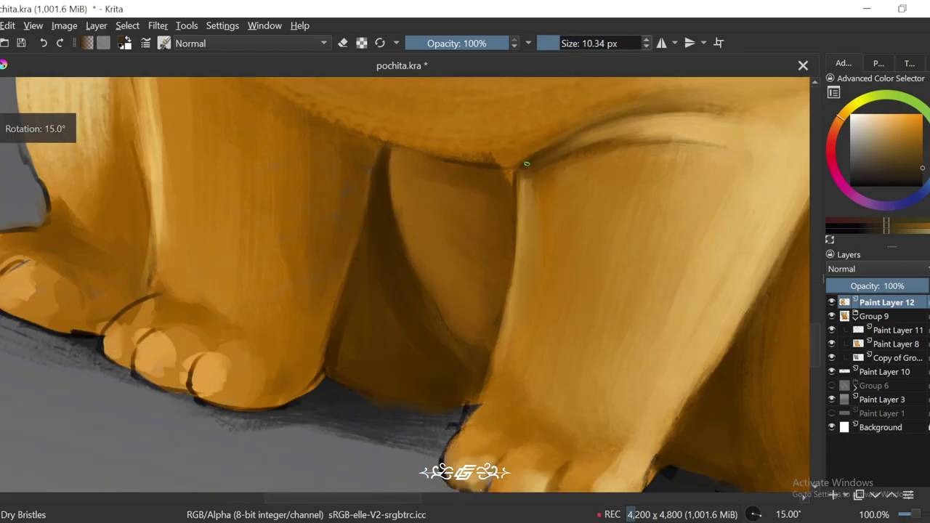
pyautogui.hotkey('ctrl', '[')
pyautogui.hotkey('ctrl', '[')
pyautogui.hotkey('ctrl', '[')
# Step: Pick a lighter fur orange and the darker shadow orange from the legs
pyautogui.press('-')
pyautogui.press('-')
pyautogui.press('-')
pyautogui.press('-')
pyautogui.hotkey('ctrl', ']')
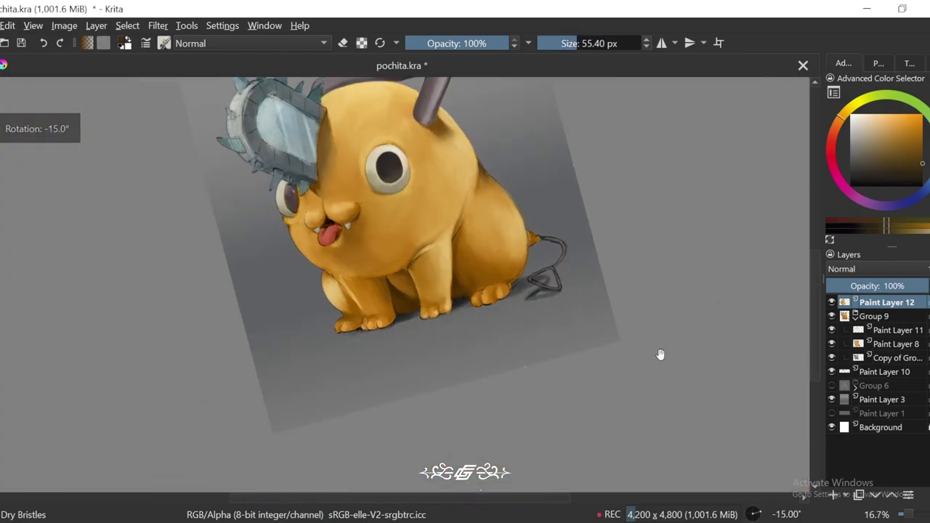
pyautogui.hotkey('ctrl', ']')
pyautogui.press('+')
pyautogui.press('+')
pyautogui.press('+')
pyautogui.hotkey('ctrl', '[')
pyautogui.hotkey('ctrl', '[')
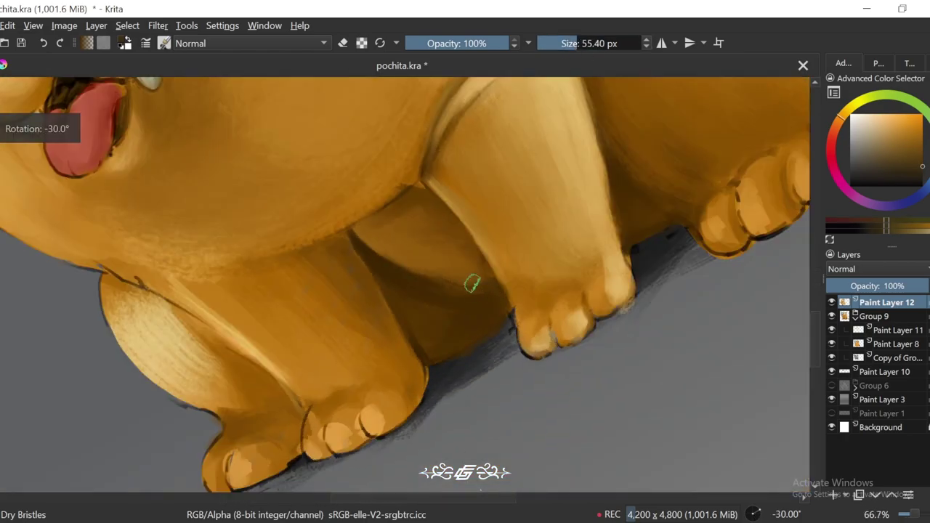
pyautogui.keyDown('ctrl'); pyautogui.click(485, 313); pyautogui.keyUp('ctrl')
pyautogui.keyDown('ctrl'); pyautogui.click(437, 290); pyautogui.keyUp('ctrl')
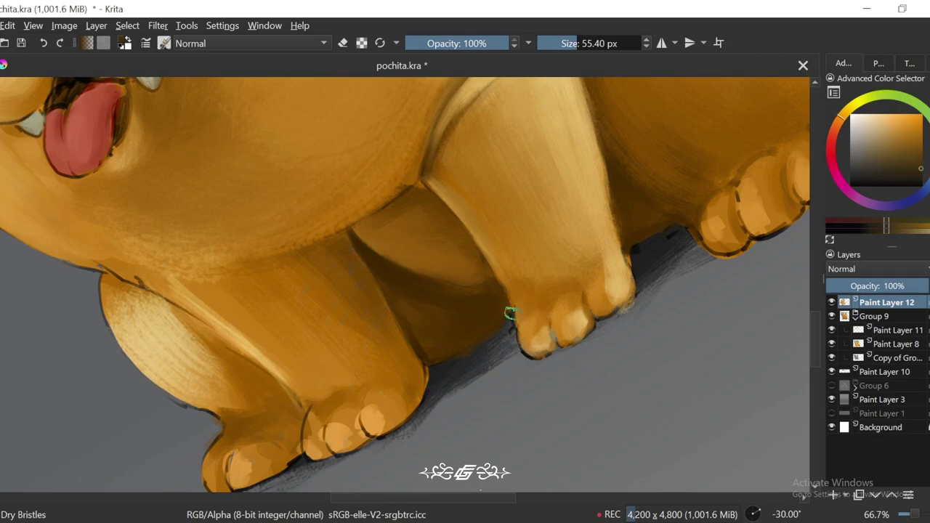
# Step: Finely shade the gap between the legs and pick a darker orange from the shadow
pyautogui.hotkey('ctrl', '[')
pyautogui.press('[')
pyautogui.press('[')
pyautogui.press('[')
pyautogui.press('[')
pyautogui.press('[')
pyautogui.press('+')
pyautogui.press('+')
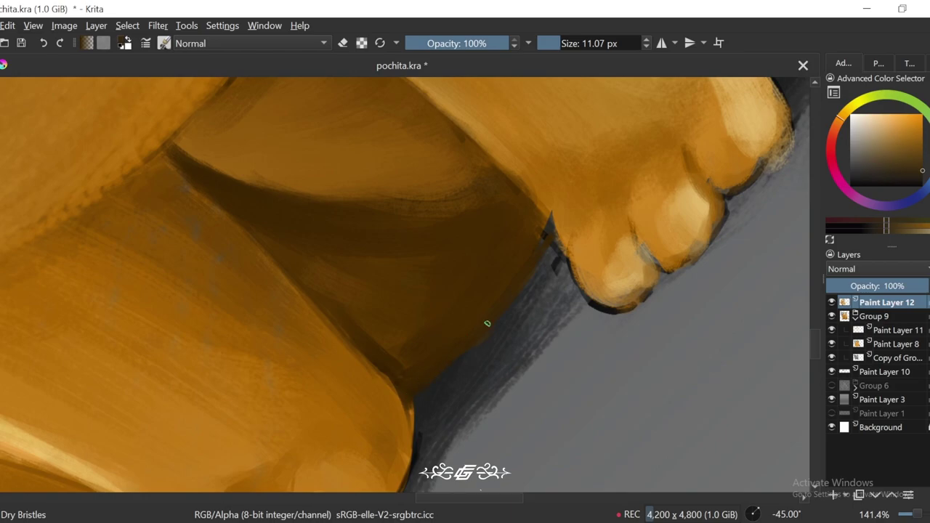
pyautogui.hotkey('ctrl', ']')
pyautogui.hotkey('ctrl', ']')
pyautogui.hotkey('ctrl', ']')
pyautogui.hotkey('ctrl', ']')
pyautogui.press('-')
pyautogui.press('-')
pyautogui.press('-')
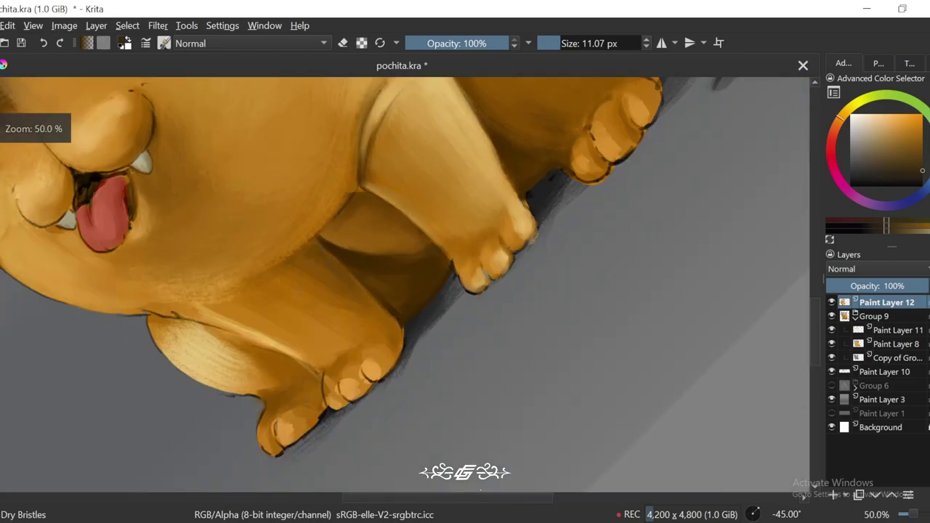
pyautogui.press('+')
pyautogui.press('+')
pyautogui.press('+')
pyautogui.keyDown('ctrl'); pyautogui.click(535, 378); pyautogui.keyUp('ctrl')
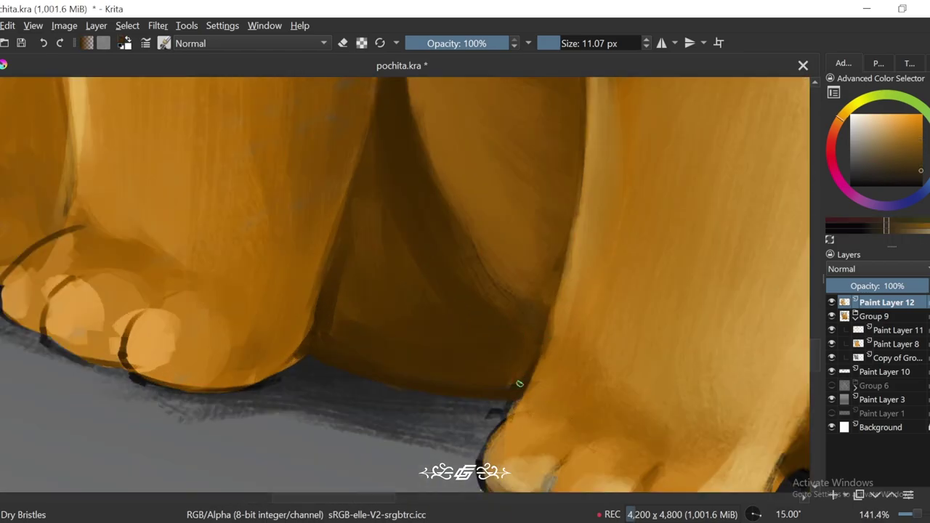
# Step: Broaden the shading under the feet with a larger brush
pyautogui.hotkey('ctrl', '[')
pyautogui.hotkey('ctrl', '[')
pyautogui.hotkey('ctrl', '[')
pyautogui.hotkey('ctrl', ']')
pyautogui.hotkey('ctrl', ']')
pyautogui.hotkey('ctrl', ']')
pyautogui.hotkey('ctrl', ']')
pyautogui.hotkey('ctrl', ']')
pyautogui.press(']')
pyautogui.press(']')
pyautogui.press(']')
pyautogui.press(']')
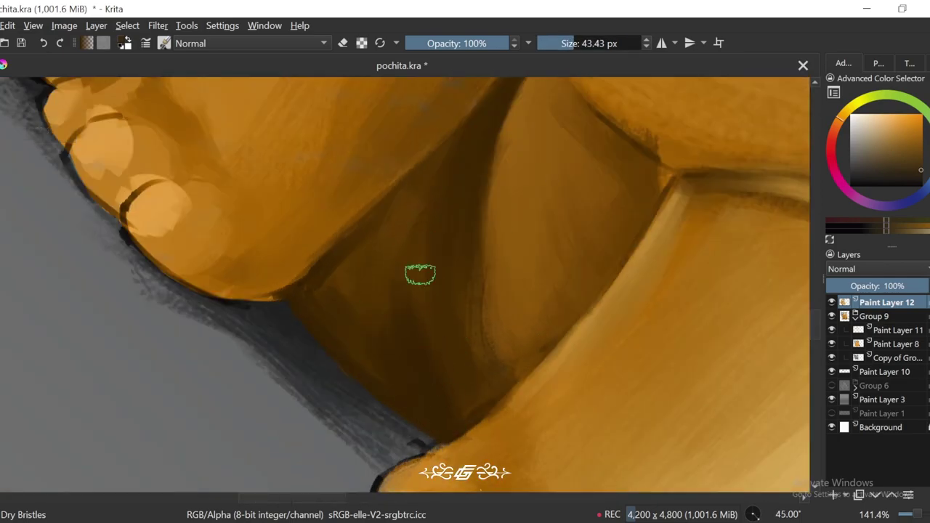
pyautogui.press('-')
pyautogui.hotkey('ctrl', '[')
pyautogui.hotkey('ctrl', '[')
pyautogui.press('-')
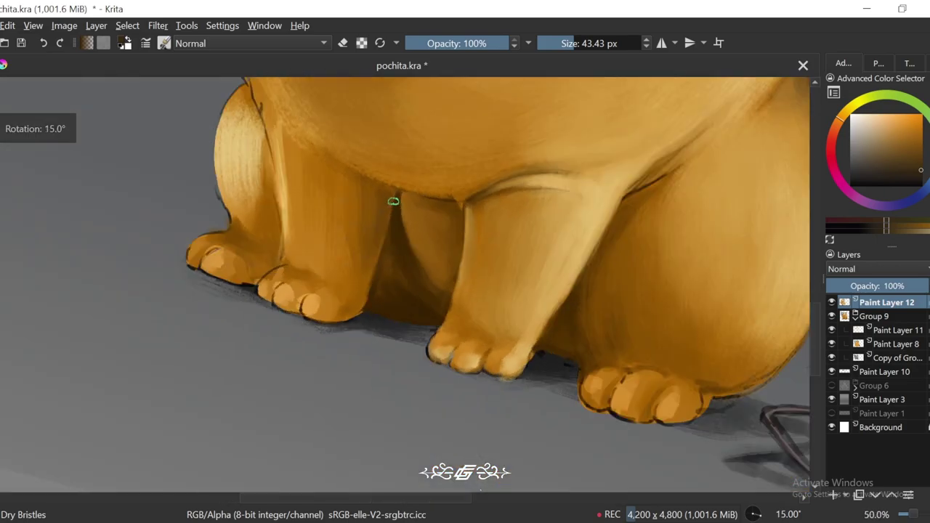
pyautogui.press('+')
pyautogui.hotkey('ctrl', ']')
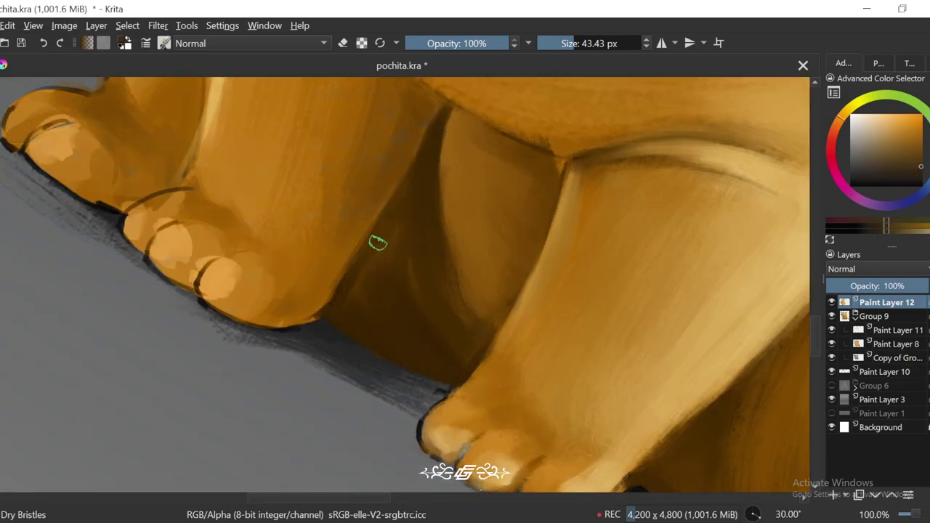
# Step: Review the whole figure, then blend the leg hollow with the brush enlarged to 77.18 px
pyautogui.press('-')
pyautogui.press('-')
pyautogui.hotkey('ctrl', '[')
pyautogui.hotkey('ctrl', '[')
pyautogui.hotkey('ctrl', '[')
pyautogui.press('-')
pyautogui.press('-')
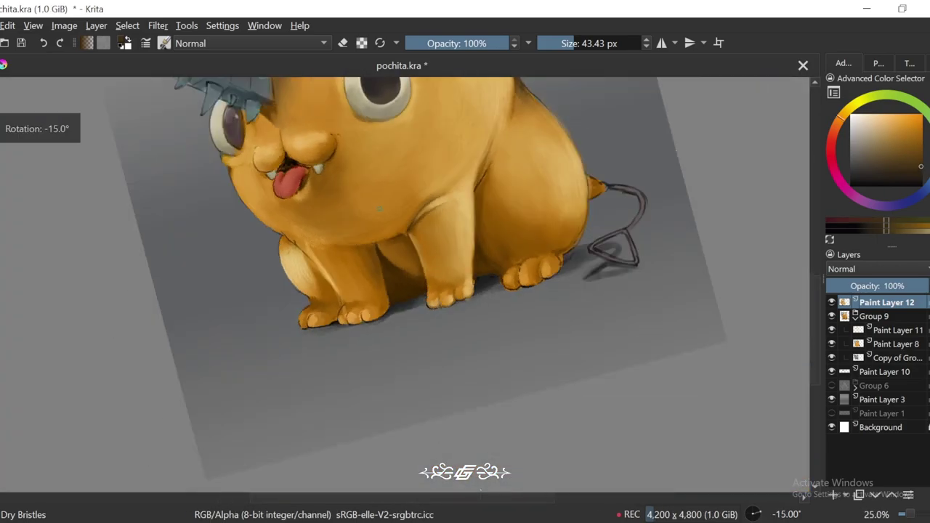
pyautogui.hotkey('ctrl', '[')
pyautogui.press('-')
pyautogui.press('+')
pyautogui.press('+')
pyautogui.press('+')
pyautogui.press('+')
pyautogui.hotkey('ctrl', ']')
pyautogui.hotkey('ctrl', ']')
pyautogui.hotkey('ctrl', ']')
pyautogui.hotkey('ctrl', ']')
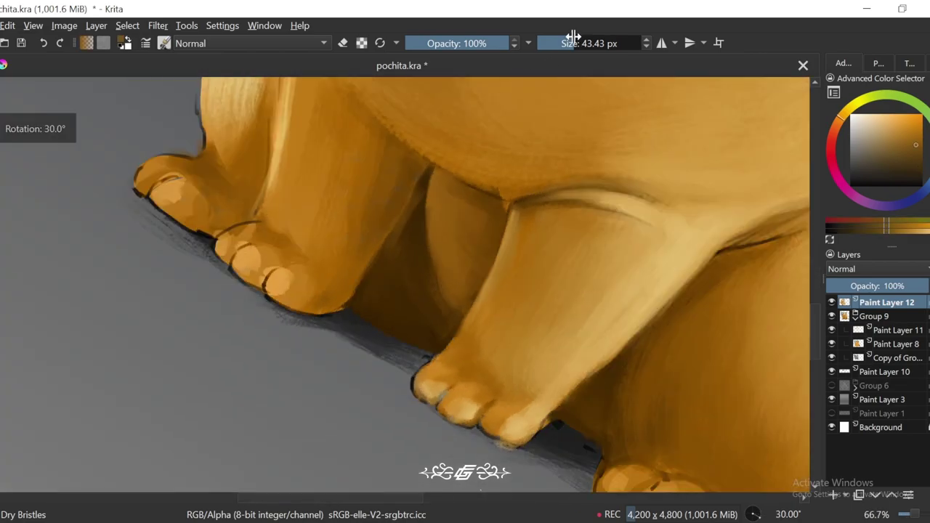
pyautogui.press(']')
pyautogui.press(']')
pyautogui.hotkey('ctrl', ']')
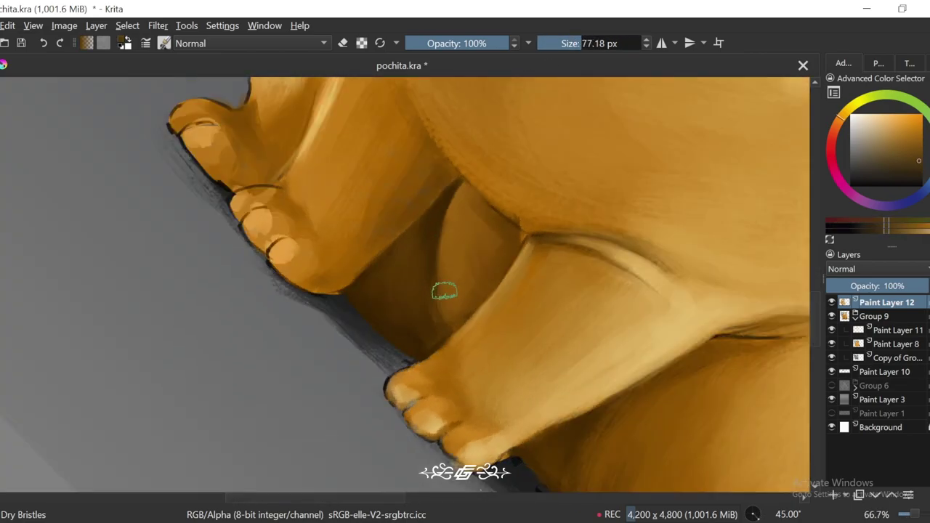
pyautogui.press('-')
pyautogui.hotkey('ctrl', '[')
pyautogui.hotkey('ctrl', '[')
# Step: Zoom and tilt the view onto the chainsaw base and small eye, shrinking the brush for detail
pyautogui.press('-')
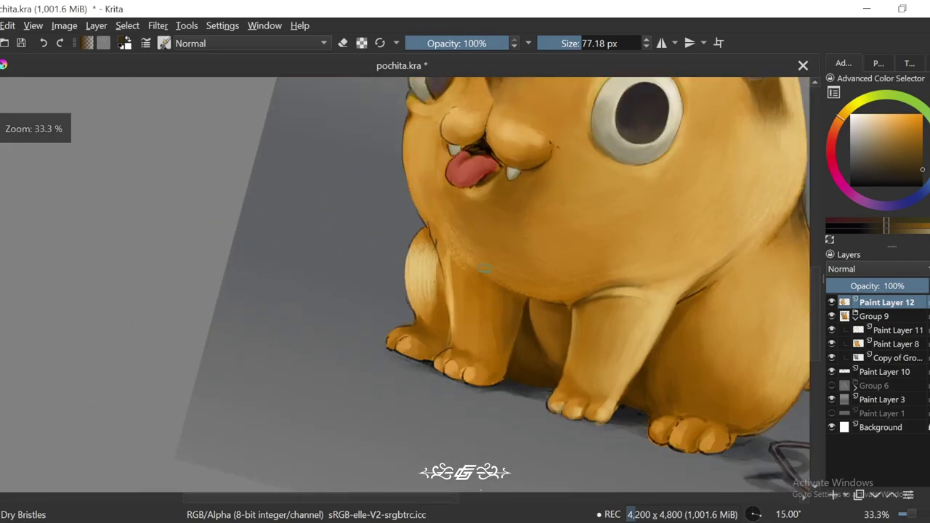
pyautogui.press('-')
pyautogui.hotkey('ctrl', '[')
pyautogui.press('+')
pyautogui.press('+')
pyautogui.press('+')
pyautogui.press('+')
pyautogui.press('+')
pyautogui.hotkey('ctrl', ']')
pyautogui.hotkey('ctrl', ']')
pyautogui.press('[')
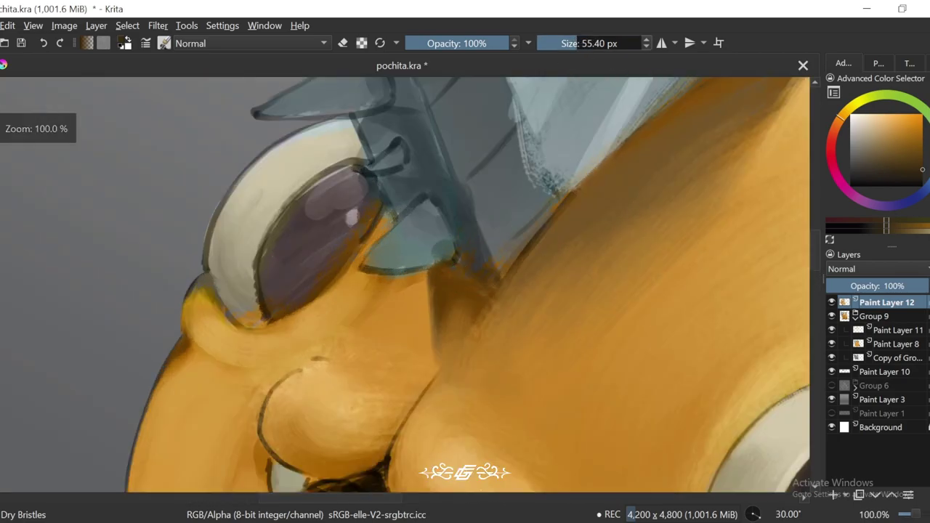
pyautogui.press('[')
pyautogui.press('[')
pyautogui.press('[')
pyautogui.press('[')
pyautogui.hotkey('ctrl', ']')
pyautogui.hotkey('ctrl', ']')
pyautogui.press('+')
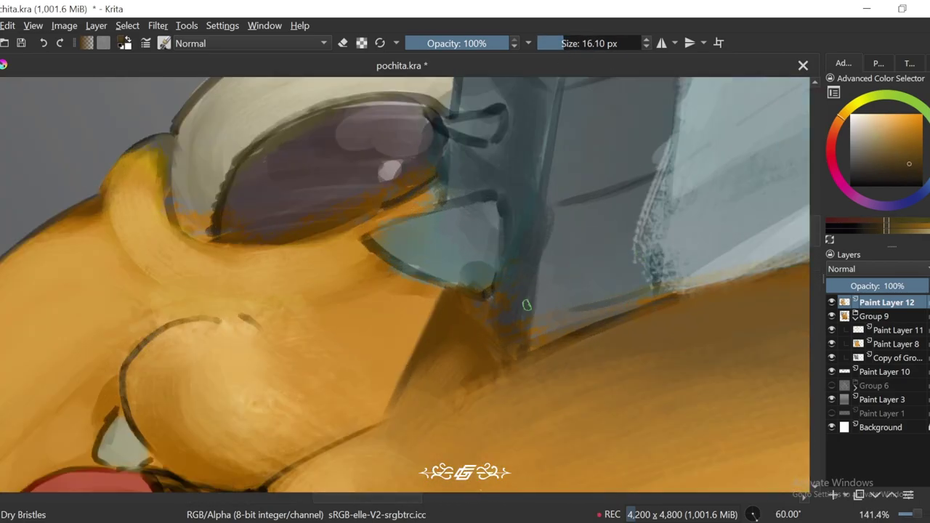
pyautogui.hotkey('ctrl', '[')
pyautogui.hotkey('ctrl', '[')
pyautogui.hotkey('ctrl', '[')
pyautogui.hotkey('ctrl', '[')
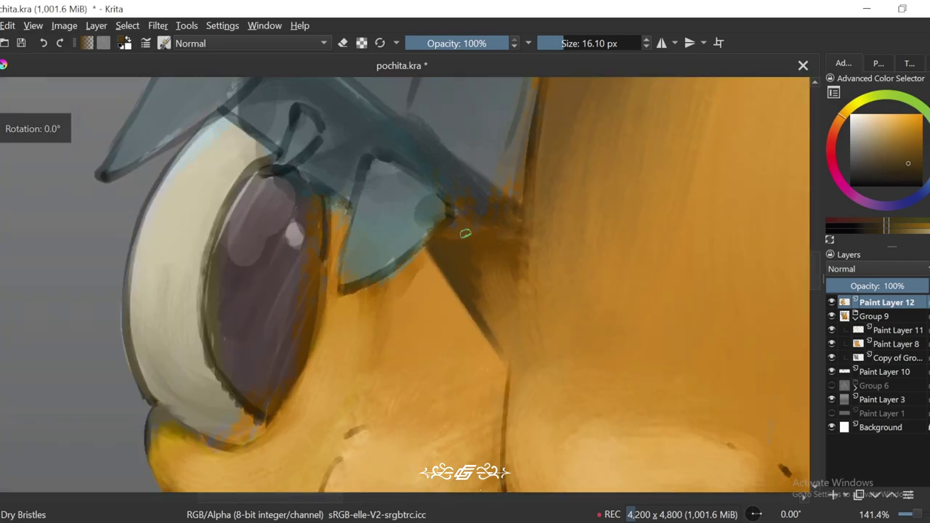
pyautogui.hotkey('ctrl', '[')
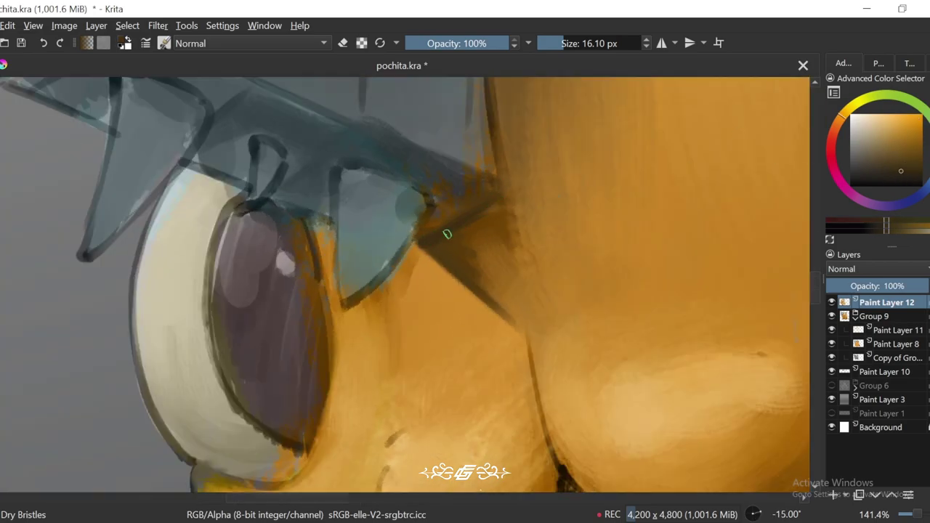
pyautogui.scroll(-3, 447, 234)
pyautogui.hotkey('ctrl', ']')
pyautogui.hotkey('ctrl', ']')
pyautogui.hotkey('ctrl', ']')
# Step: Blend lighter oranges picked from the fur and head into the chainsaw base with a larger brush
pyautogui.press('1')
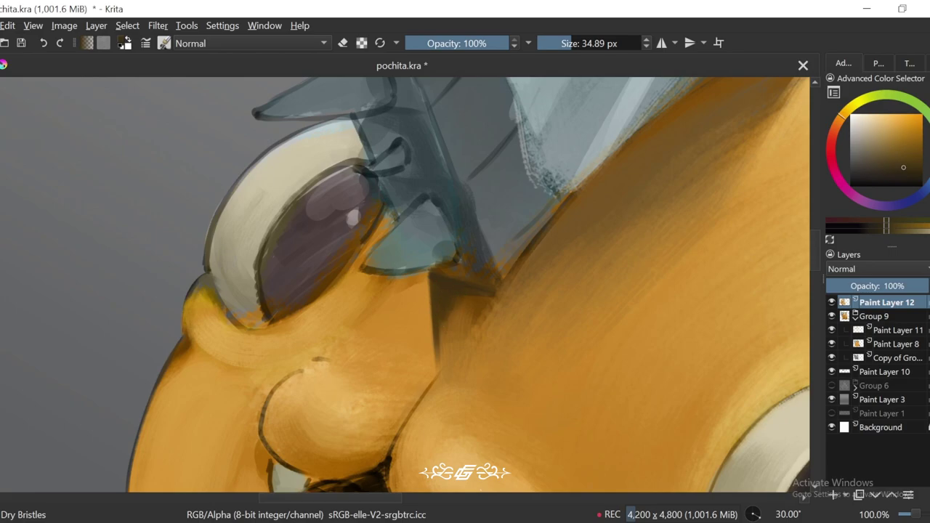
pyautogui.keyDown('ctrl'); pyautogui.click(458, 317); pyautogui.keyUp('ctrl')
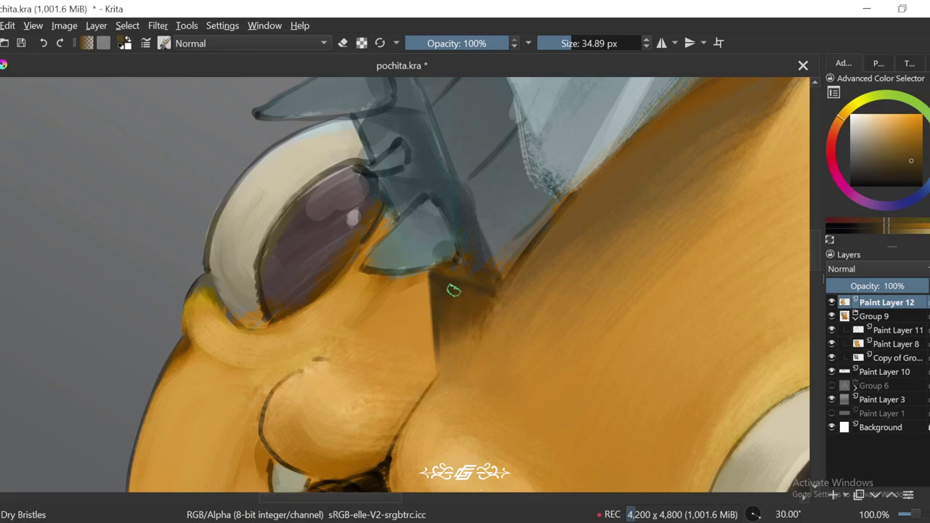
pyautogui.scroll(-5, 453, 291)
pyautogui.scroll(2, 577, 210)
pyautogui.hotkey('ctrl', ']')
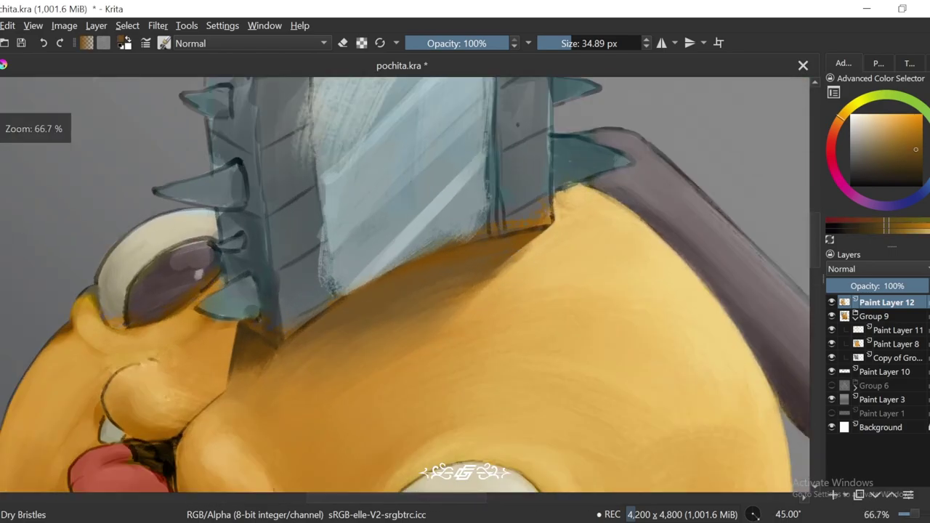
pyautogui.keyDown('ctrl'); pyautogui.click(501, 270); pyautogui.keyUp('ctrl')
pyautogui.hotkey('ctrl', '[')
pyautogui.hotkey('ctrl', '[')
pyautogui.scroll(-1, 494, 254)
pyautogui.scroll(1, 480, 233)
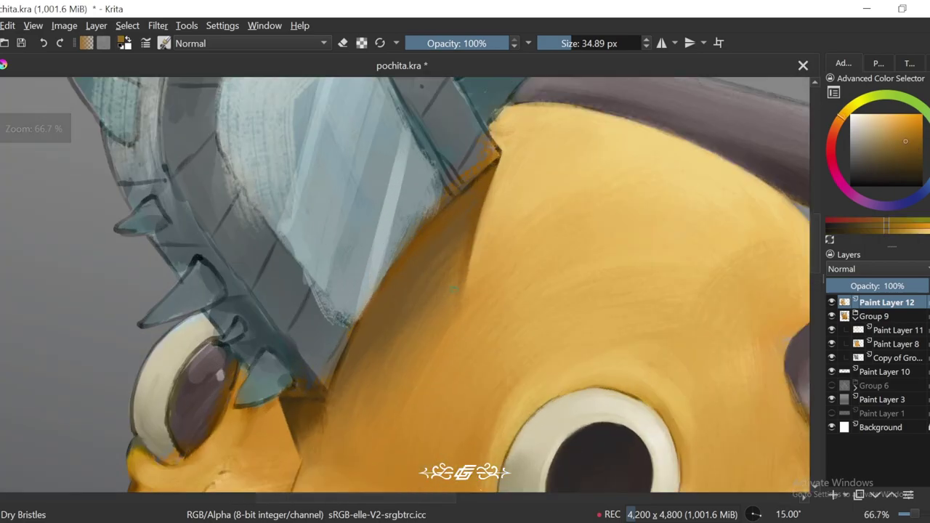
pyautogui.press(']')
# Step: Blend darker and lighter oranges around the eye and muzzle, then save pochita.kra
pyautogui.keyDown('ctrl'); pyautogui.click(420, 267); pyautogui.keyUp('ctrl')
pyautogui.press('5')
pyautogui.scroll(-5, 447, 226)
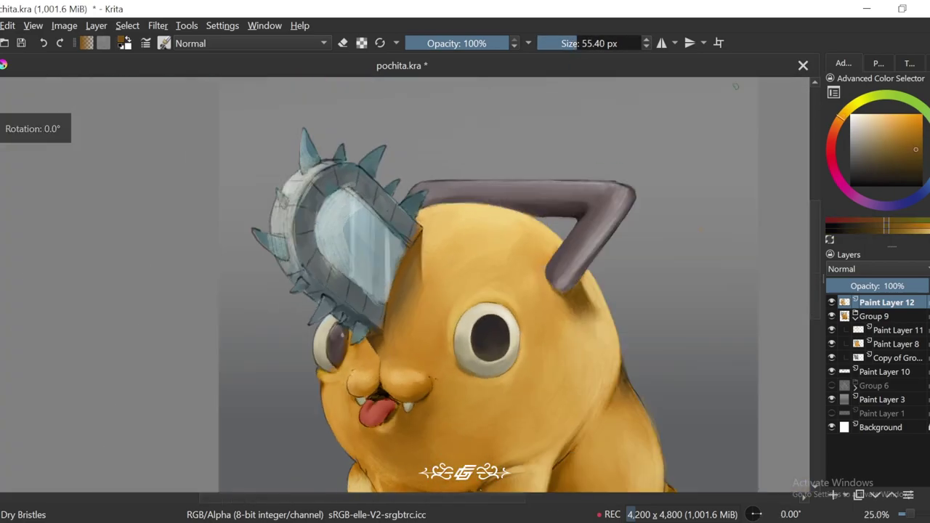
pyautogui.scroll(2, 644, 244)
pyautogui.scroll(5, 644, 245)
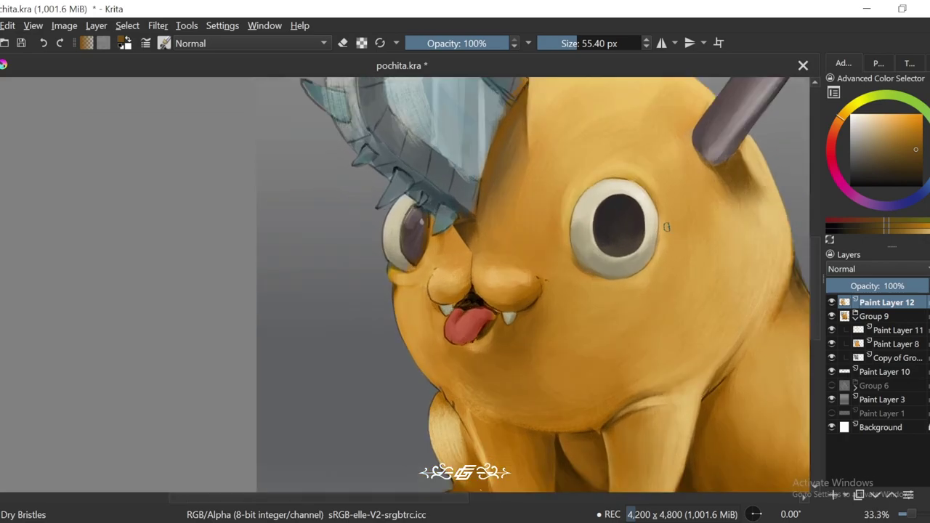
pyautogui.keyDown('ctrl'); pyautogui.click(582, 364); pyautogui.keyUp('ctrl')
pyautogui.moveTo(595, 349); pyautogui.dragTo(576, 322)
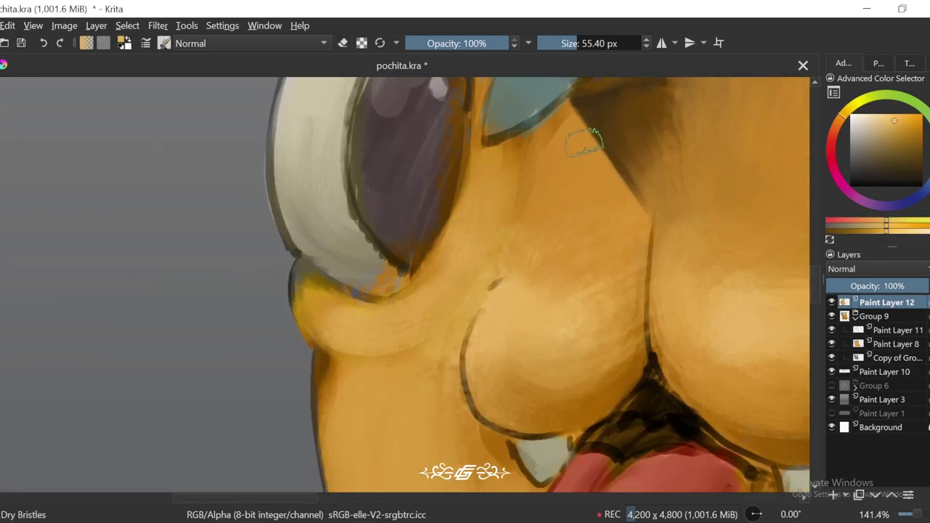
pyautogui.press('4')
pyautogui.scroll(-2, 654, 290)
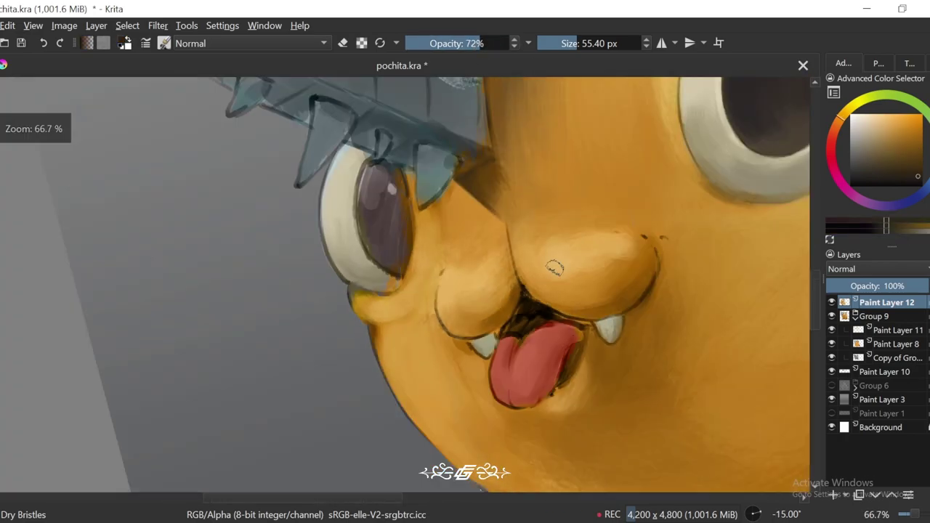
pyautogui.scroll(1, 525, 349)
pyautogui.keyDown('ctrl'); pyautogui.click(541, 329); pyautogui.keyUp('ctrl')
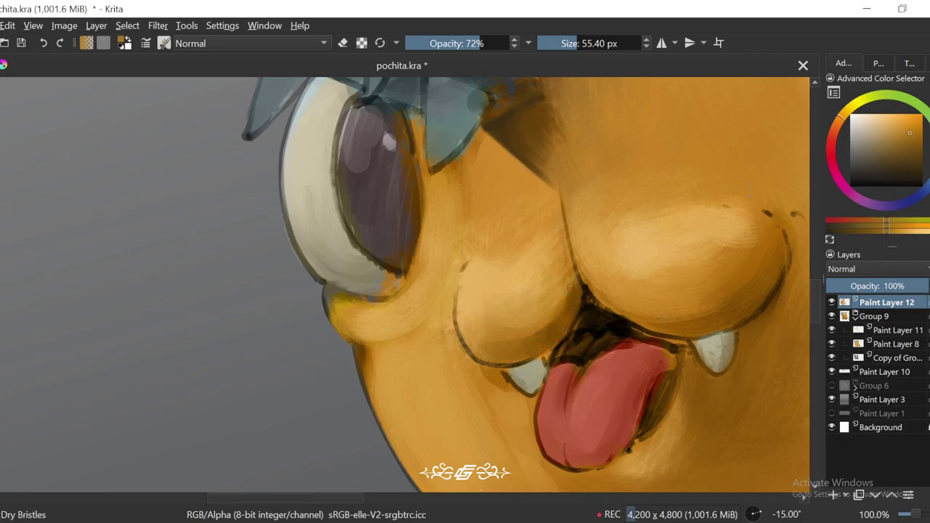
pyautogui.scroll(1, 509, 314)
pyautogui.scroll(-8, 544, 318)
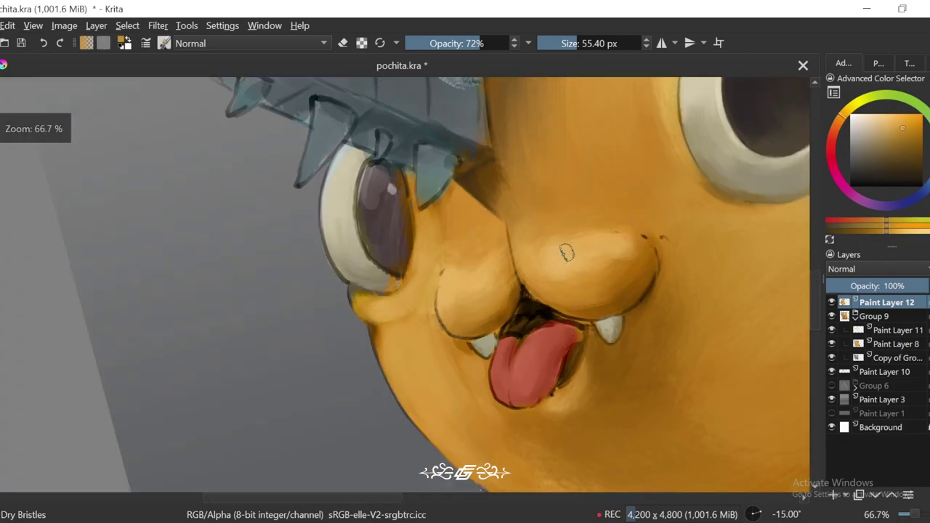
pyautogui.press('5')
pyautogui.scroll(-1, 654, 285)
pyautogui.hotkey('ctrl', 's')
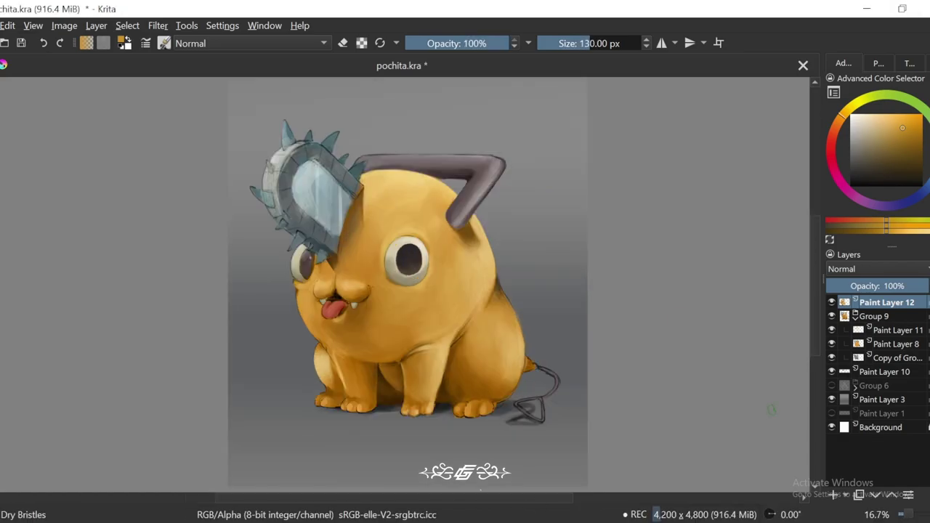
# Step: Add a new white-filled Paint Layer 13 above Paint Layer 3
pyautogui.moveTo(704, 407); pyautogui.dragTo(721, 388)
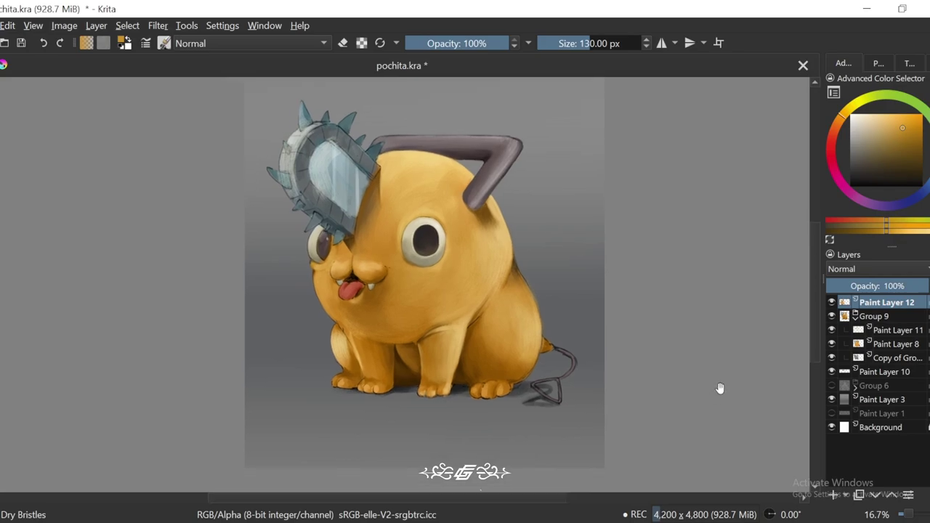
pyautogui.click(881, 401)
pyautogui.press('Insert')
pyautogui.press('-')
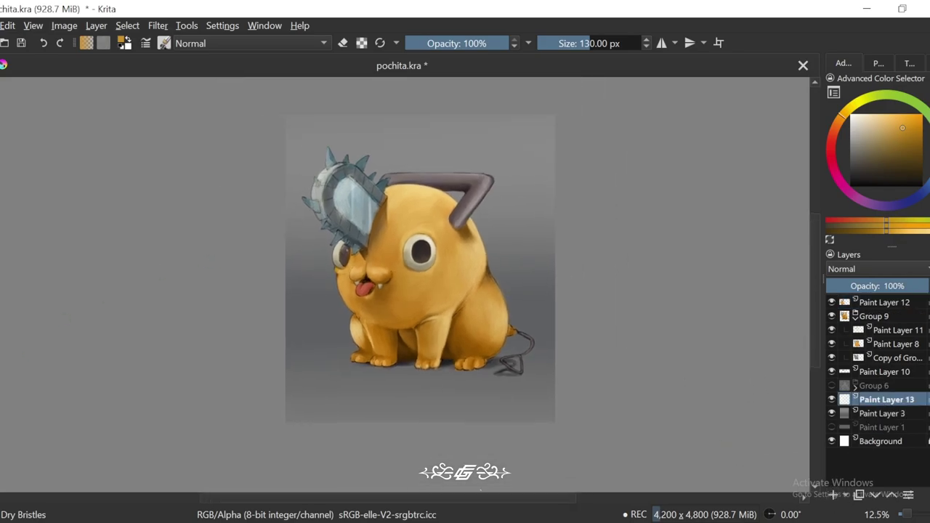
pyautogui.press('BackSpace')
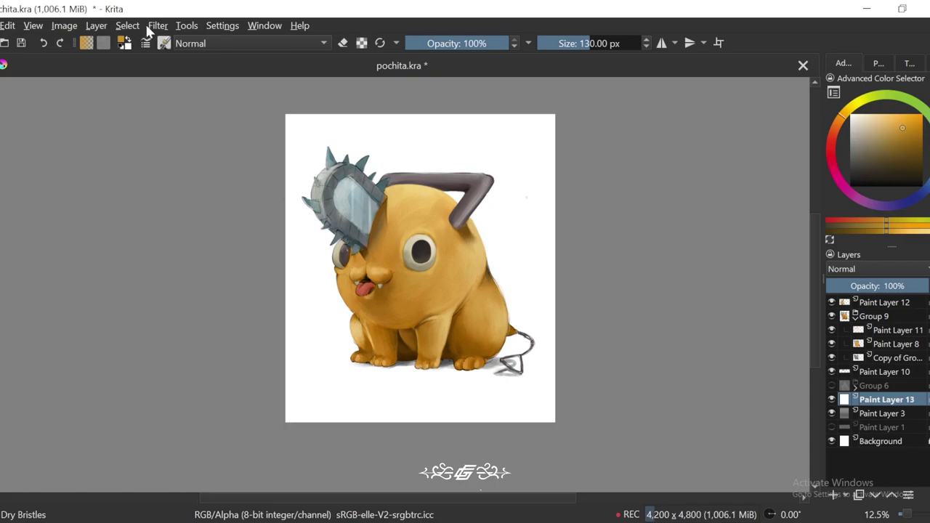
# Step: Paint Paint Layer 13 pale beige across the canvas and set its blend mode to Color
pyautogui.click(158, 25)
pyautogui.moveTo(235, 92)
pyautogui.click(426, 195)
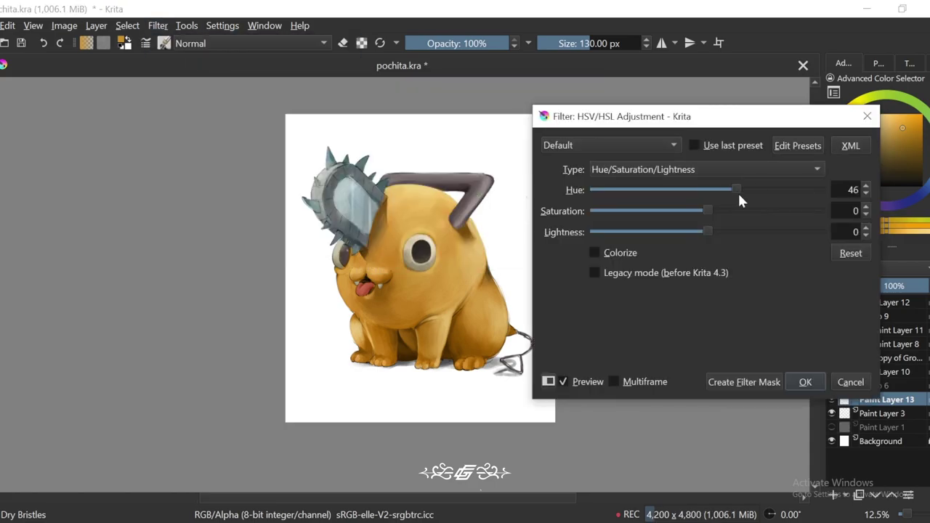
pyautogui.click(850, 384)
pyautogui.moveTo(687, 446); pyautogui.dragTo(697, 448)
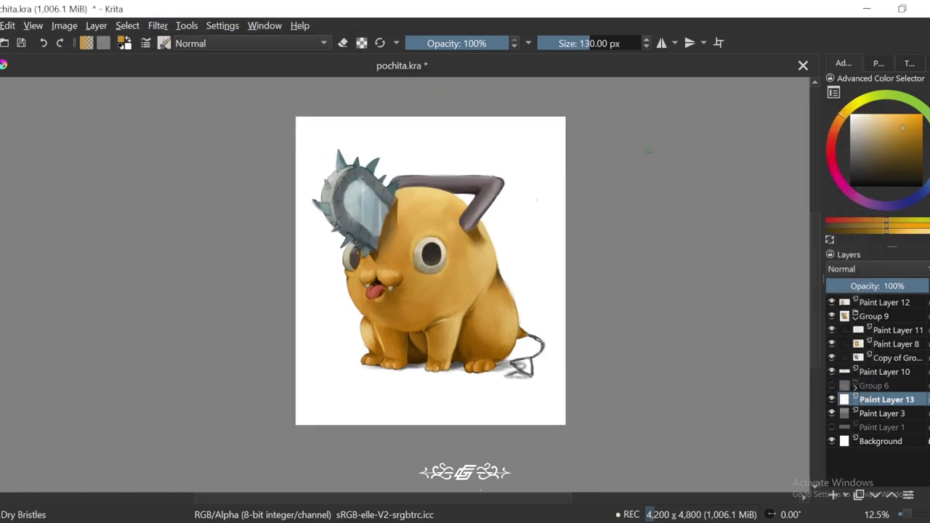
pyautogui.click(864, 129)
pyautogui.moveTo(269, 127)
pyautogui.mouseDown()
pyautogui.moveTo(328, 116)
pyautogui.moveTo(352, 127)
pyautogui.moveTo(563, 131)
pyautogui.moveTo(304, 211)
pyautogui.moveTo(392, 189)
pyautogui.moveTo(515, 182)
pyautogui.moveTo(537, 164)
pyautogui.moveTo(545, 317)
pyautogui.moveTo(523, 319)
pyautogui.moveTo(489, 267)
pyautogui.moveTo(458, 376)
pyautogui.moveTo(429, 222)
pyautogui.moveTo(403, 343)
pyautogui.moveTo(380, 291)
pyautogui.moveTo(344, 262)
pyautogui.moveTo(310, 424)
pyautogui.moveTo(311, 229)
pyautogui.mouseUp()
pyautogui.moveTo(545, 211)
pyautogui.mouseDown()
pyautogui.moveTo(566, 408)
pyautogui.moveTo(488, 398)
pyautogui.mouseUp()
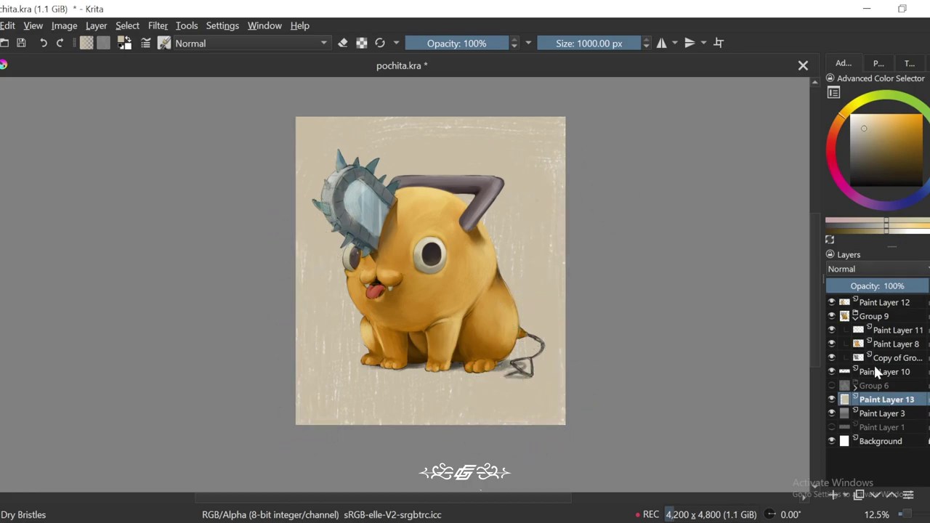
pyautogui.click(872, 269)
pyautogui.click(847, 143)
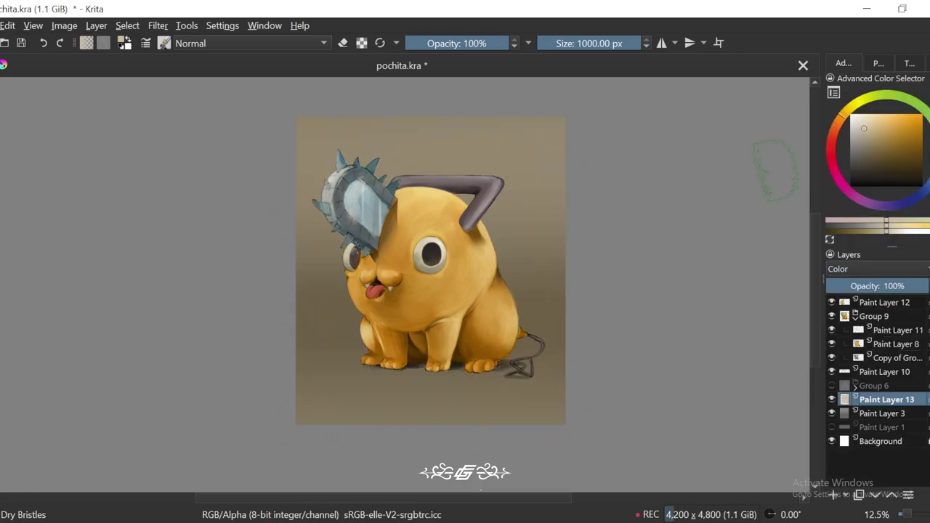
pyautogui.moveTo(628, 283); pyautogui.dragTo(647, 309)
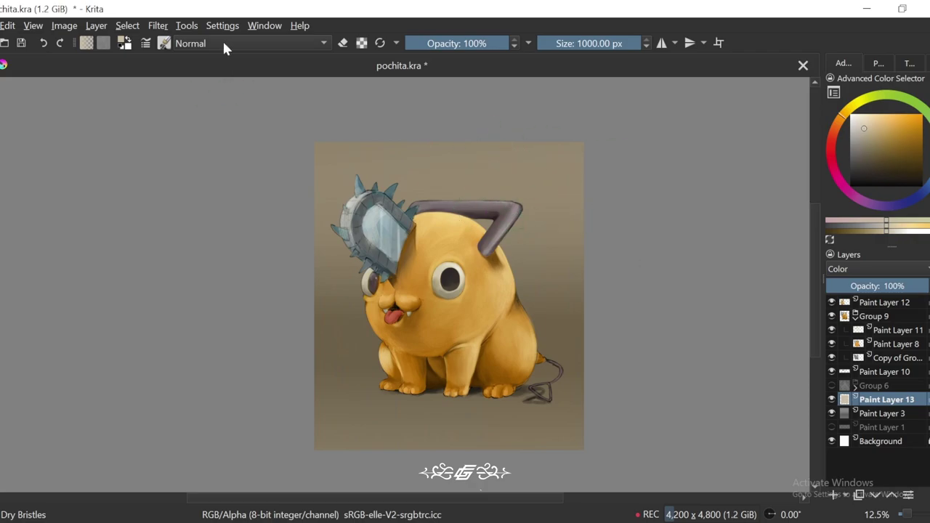
# Step: Raise Paint Layer 3's lightness to 14 with the HSV/HSL adjustment, then sample a grey
pyautogui.click(901, 413)
pyautogui.click(158, 25)
pyautogui.moveTo(197, 77)
pyautogui.click(415, 193)
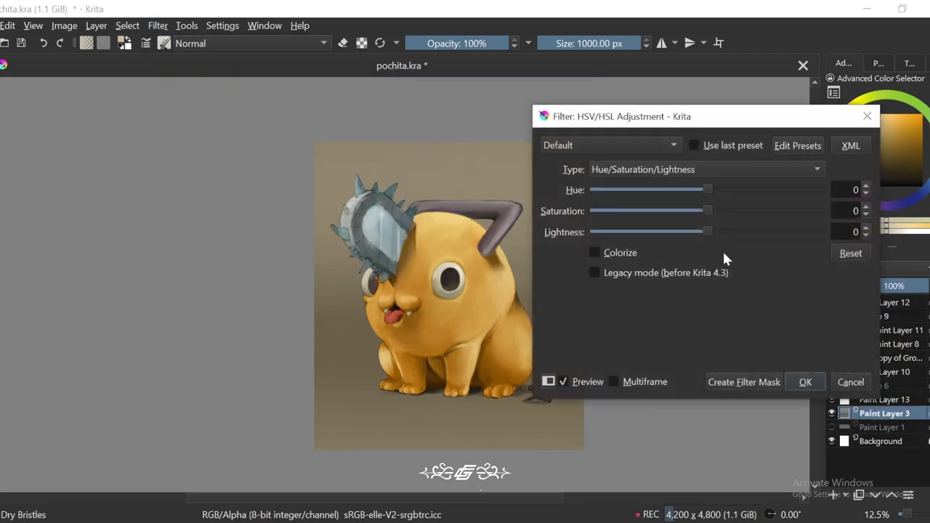
pyautogui.click(724, 232)
pyautogui.click(804, 383)
pyautogui.press('-')
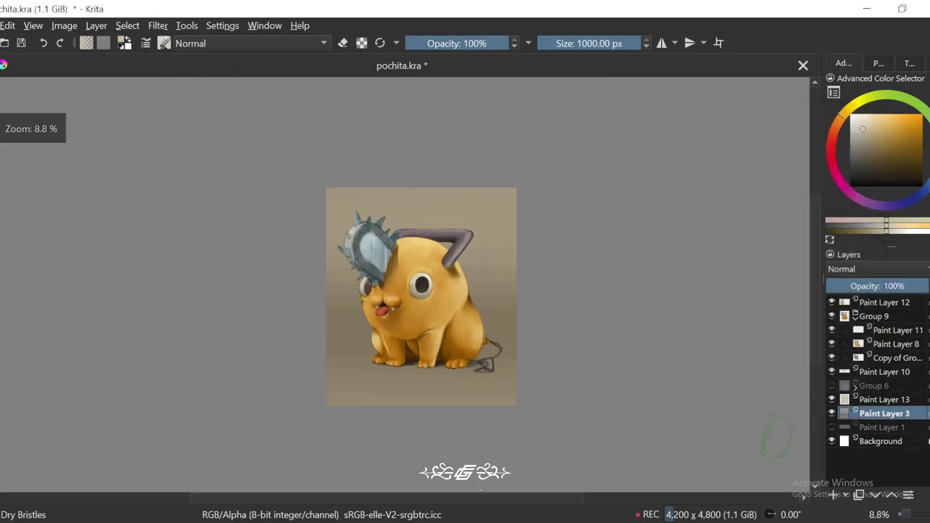
pyautogui.press('=')
pyautogui.press('4')
pyautogui.press('5')
pyautogui.keyDown('ctrl'); pyautogui.click(556, 335); pyautogui.keyUp('ctrl')
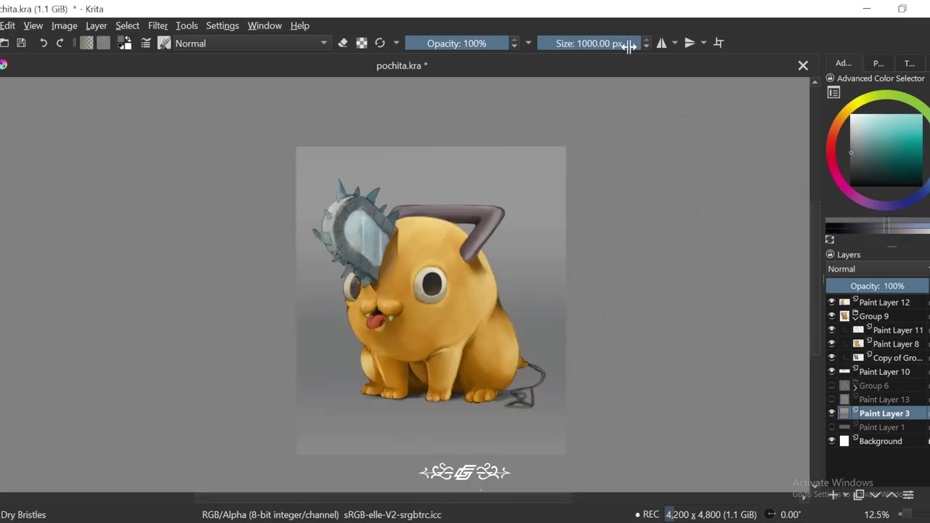
# Step: Sample grey-blues from the canvas, set brush opacity to 65% and size about 535 px
pyautogui.click(847, 154)
pyautogui.press('4')
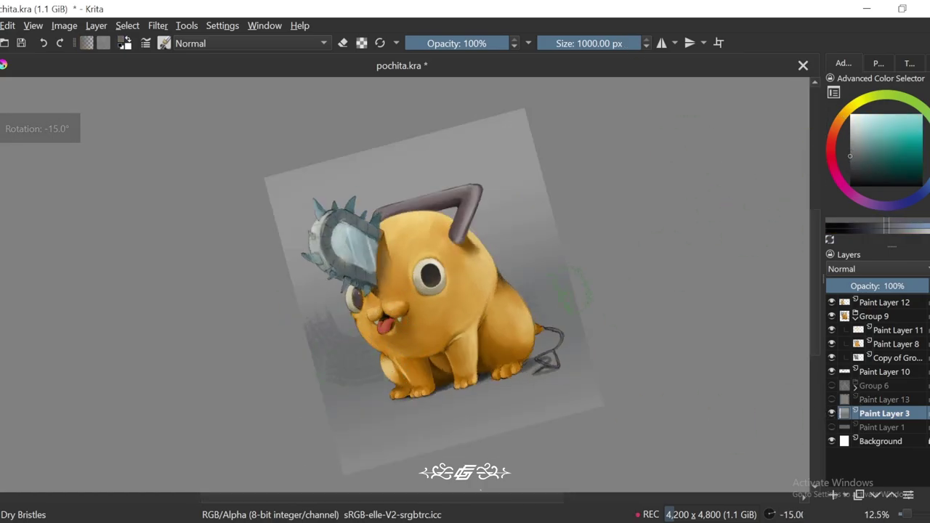
pyautogui.keyDown('ctrl'); pyautogui.click(547, 229); pyautogui.keyUp('ctrl')
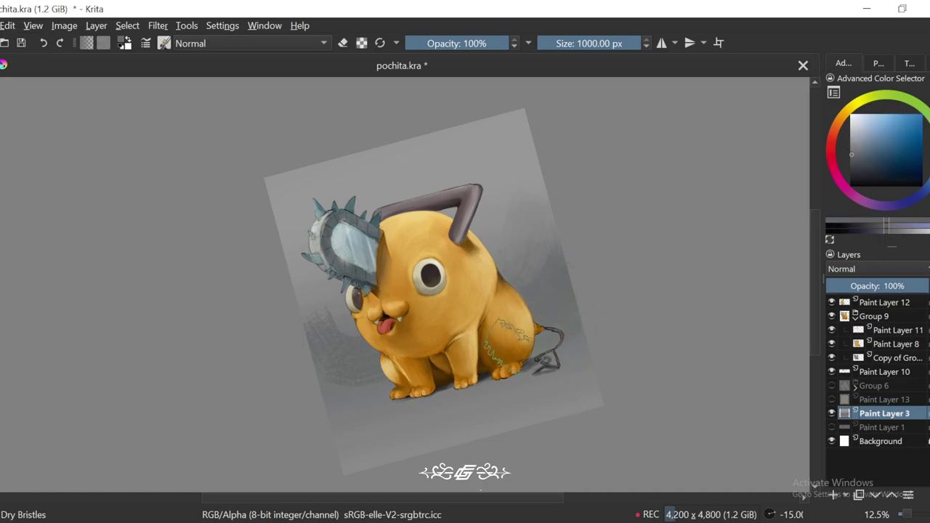
pyautogui.press('2')
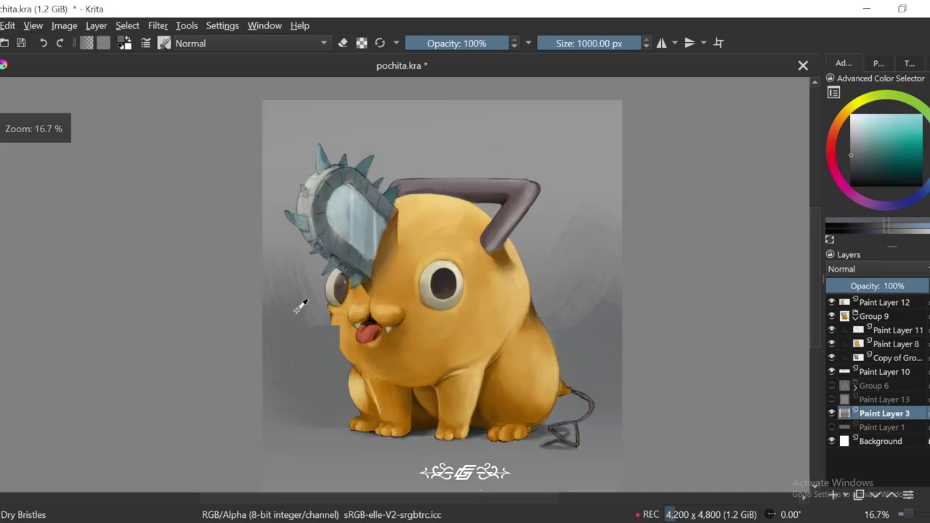
pyautogui.keyDown('ctrl'); pyautogui.click(358, 157); pyautogui.keyUp('ctrl')
pyautogui.keyDown('ctrl'); pyautogui.click(300, 289); pyautogui.keyUp('ctrl')
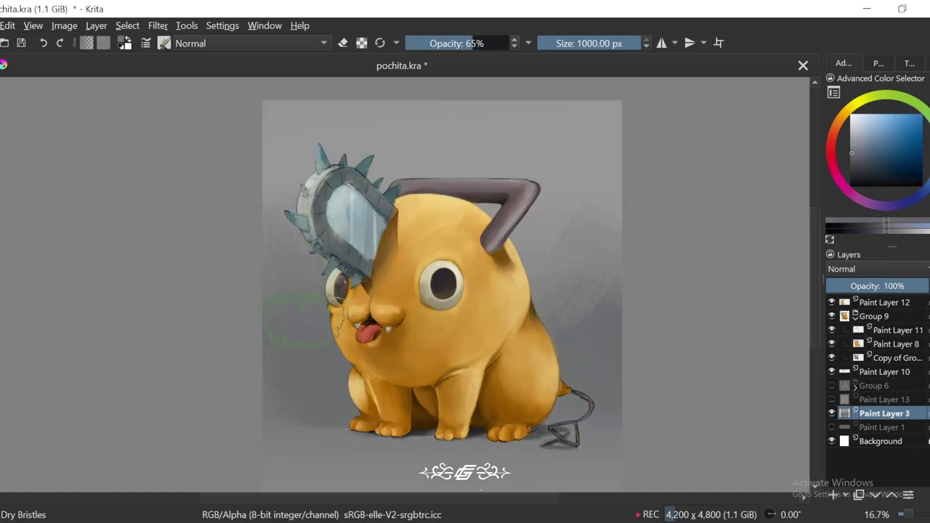
pyautogui.keyDown('ctrl'); pyautogui.click(341, 246); pyautogui.keyUp('ctrl')
pyautogui.keyDown('ctrl'); pyautogui.click(325, 247); pyautogui.keyUp('ctrl')
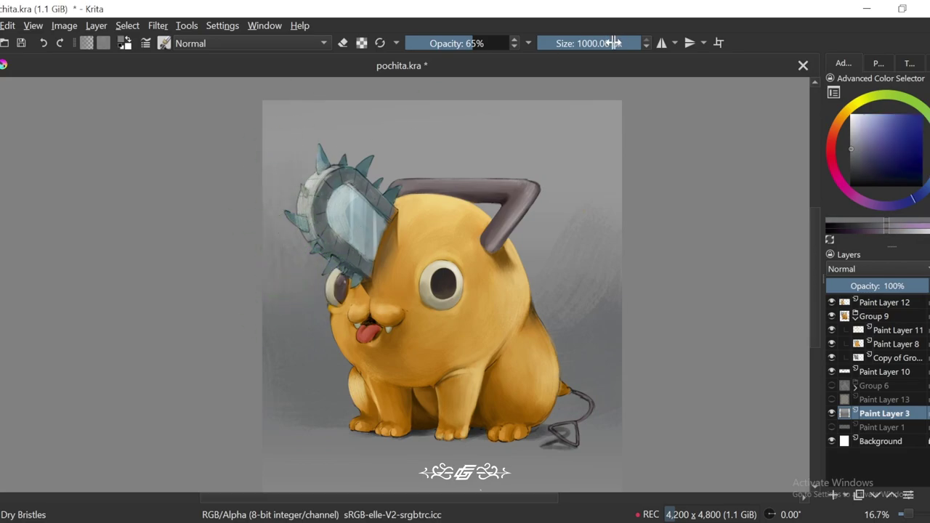
pyautogui.moveTo(603, 171); pyautogui.dragTo(574, 171)
pyautogui.keyDown('ctrl'); pyautogui.click(602, 342); pyautogui.keyUp('ctrl')
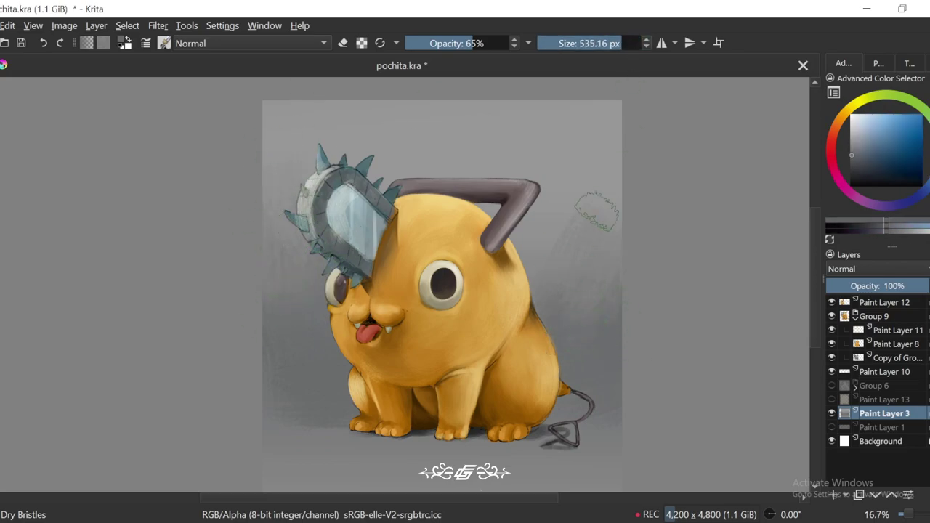
# Step: Enlarge the brush to about 942 px and paint with pale bluish-violet shades
pyautogui.press('6')
pyautogui.press('-')
pyautogui.keyDown('ctrl'); pyautogui.click(556, 248); pyautogui.keyUp('ctrl')
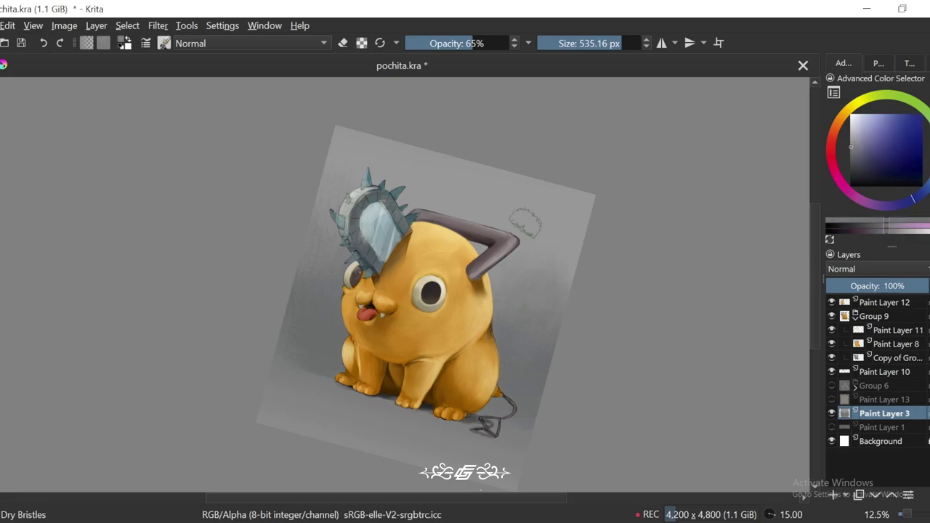
pyautogui.press('5')
pyautogui.press(']')
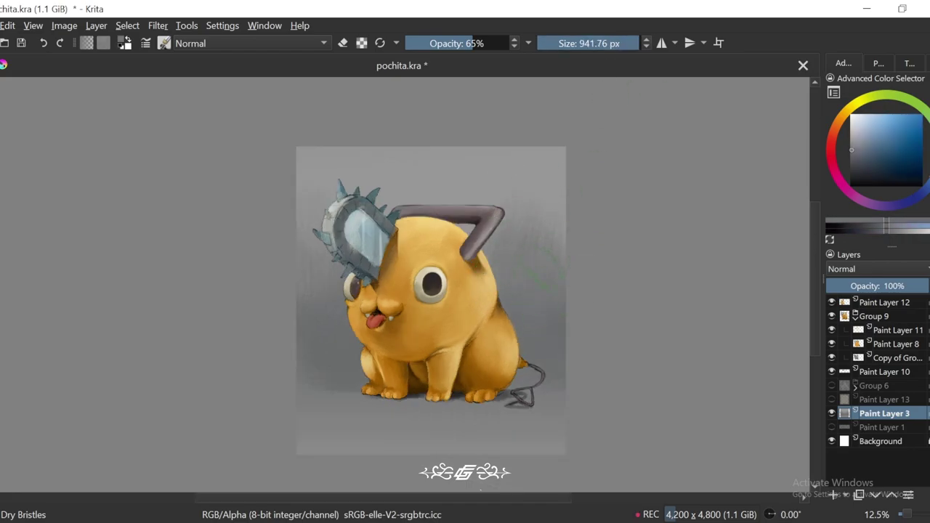
pyautogui.keyDown('ctrl'); pyautogui.click(491, 188); pyautogui.keyUp('ctrl')
pyautogui.keyDown('ctrl'); pyautogui.click(481, 162); pyautogui.keyUp('ctrl')
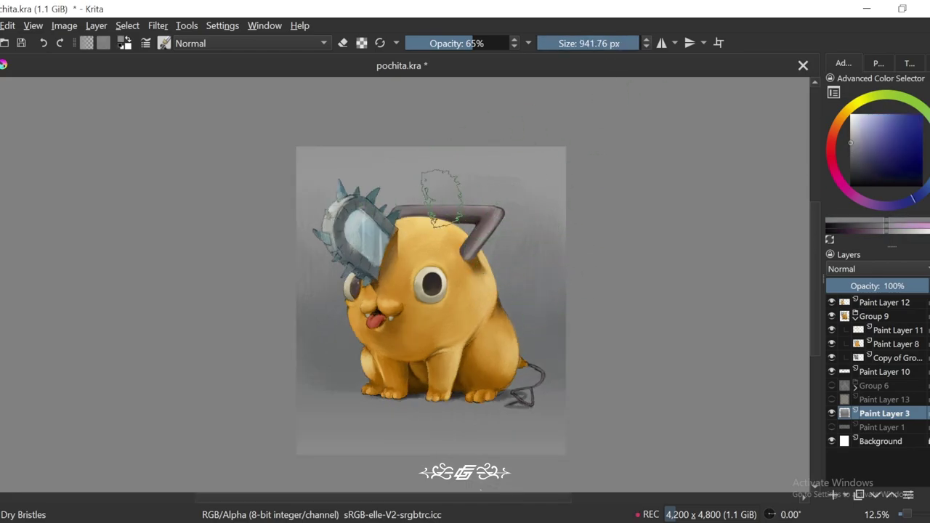
pyautogui.moveTo(589, 308); pyautogui.dragTo(622, 265)
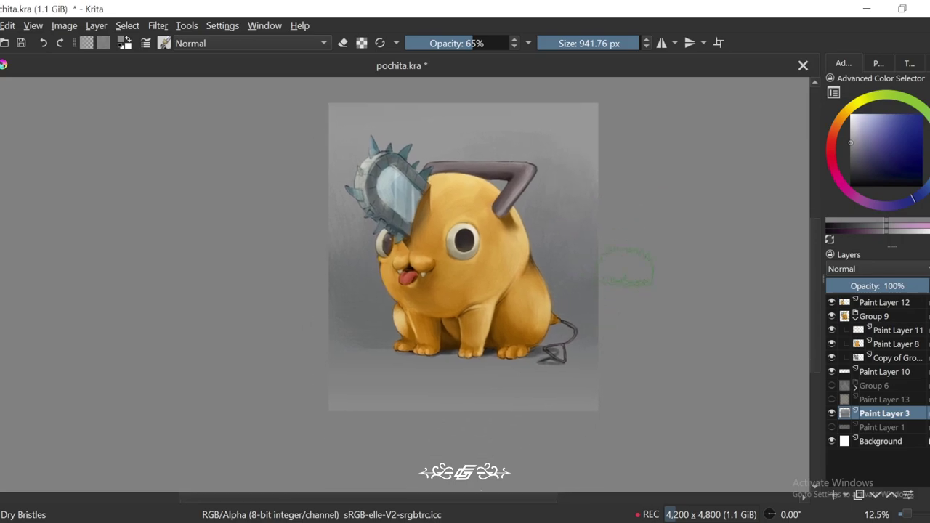
# Step: Paint the background with sampled greys, finishing with a light greyish blue
pyautogui.keyDown('ctrl'); pyautogui.click(361, 301); pyautogui.keyUp('ctrl')
pyautogui.hotkey('ctrl', '[')
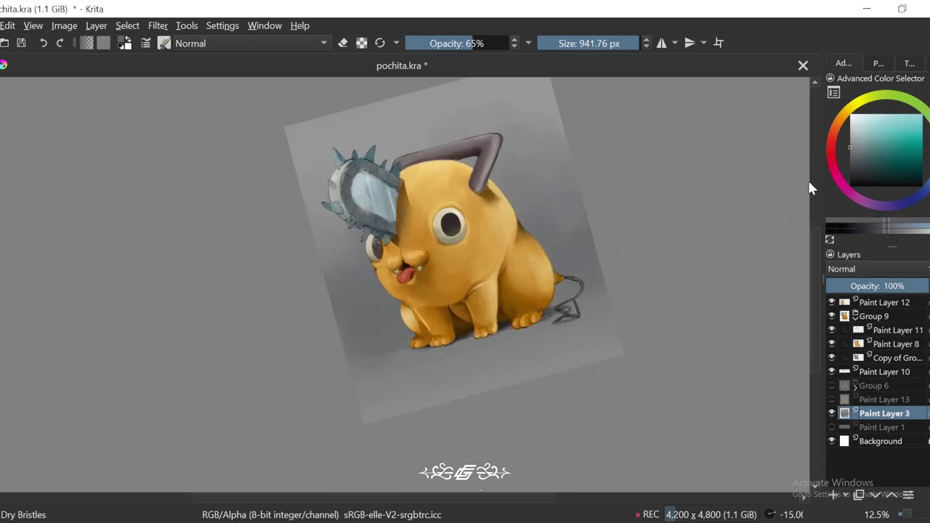
pyautogui.click(850, 141)
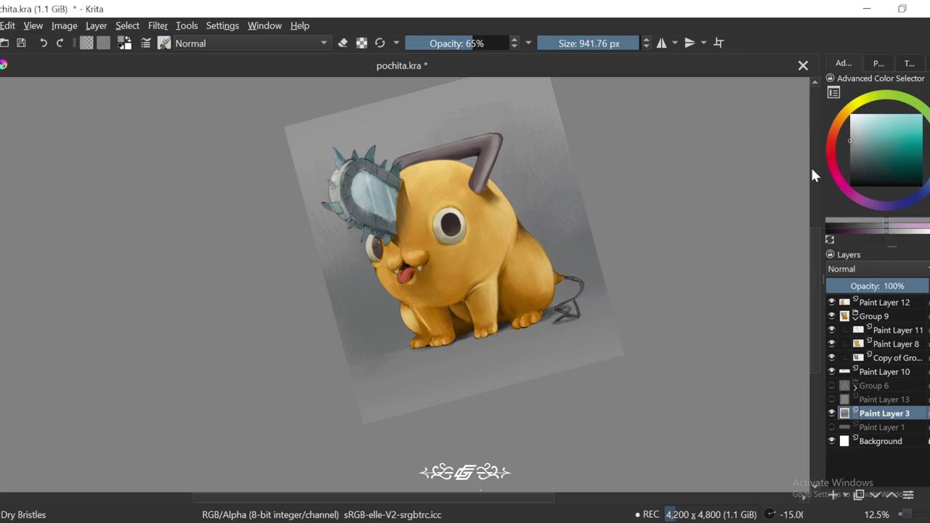
pyautogui.keyDown('ctrl'); pyautogui.click(607, 345); pyautogui.keyUp('ctrl')
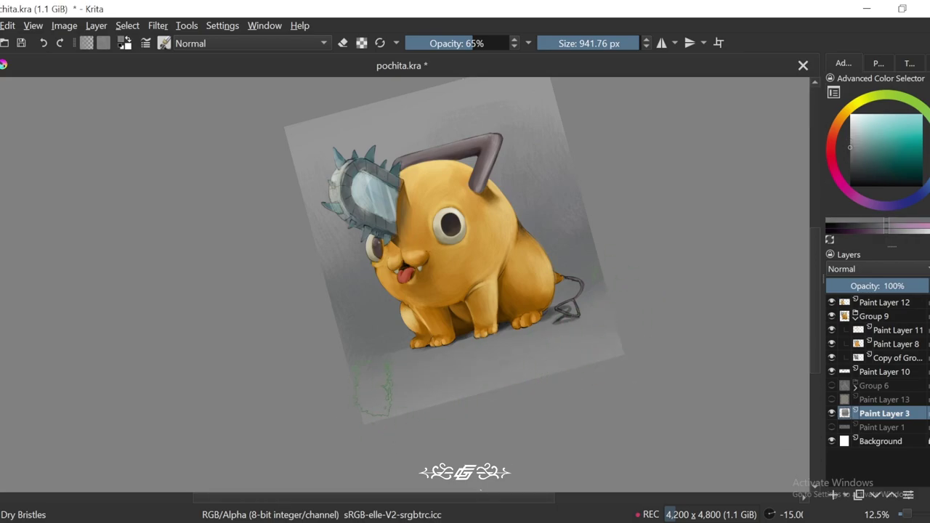
pyautogui.hotkey('ctrl', '[')
pyautogui.press('+')
pyautogui.keyDown('ctrl'); pyautogui.click(445, 349); pyautogui.keyUp('ctrl')
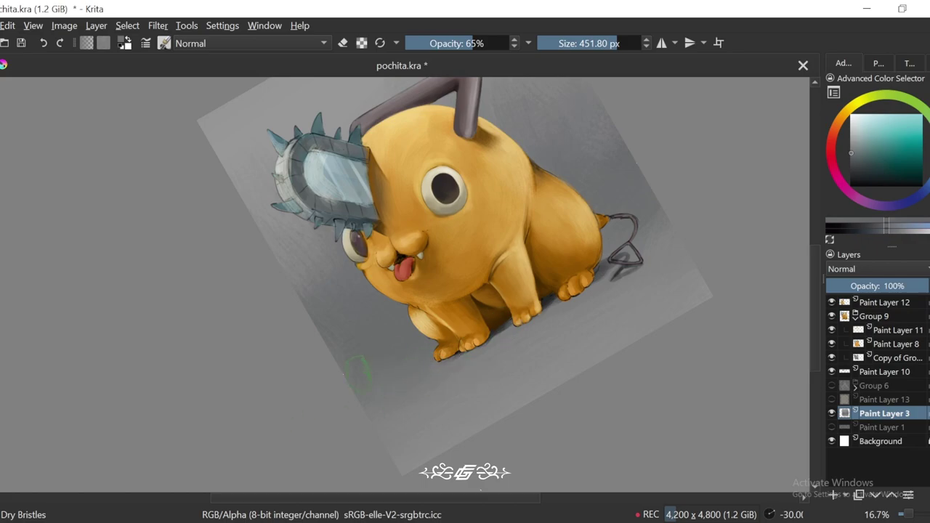
pyautogui.press('-')
pyautogui.press('5')
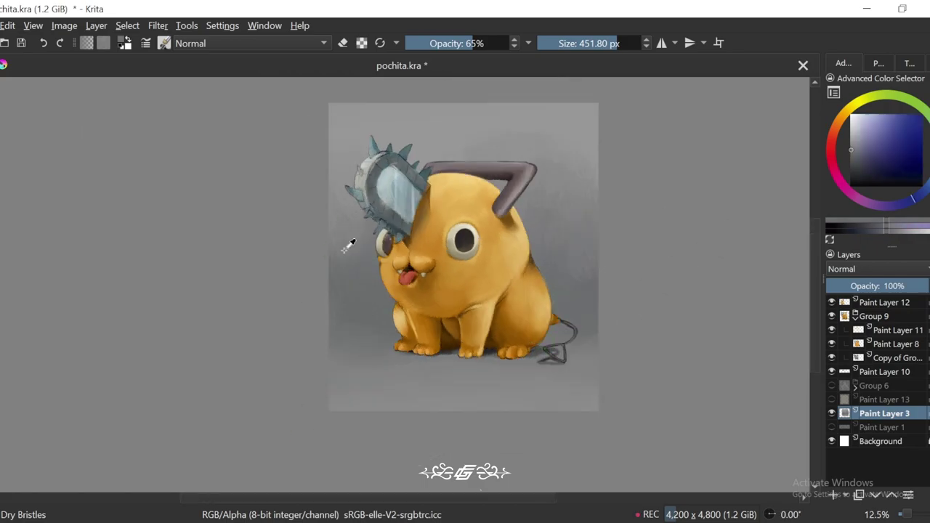
pyautogui.keyDown('ctrl'); pyautogui.click(347, 169); pyautogui.keyUp('ctrl')
pyautogui.press('-')
# Step: Show the beige Paint Layer 13 again and add Paint Layer 14 above it
pyautogui.click(832, 399)
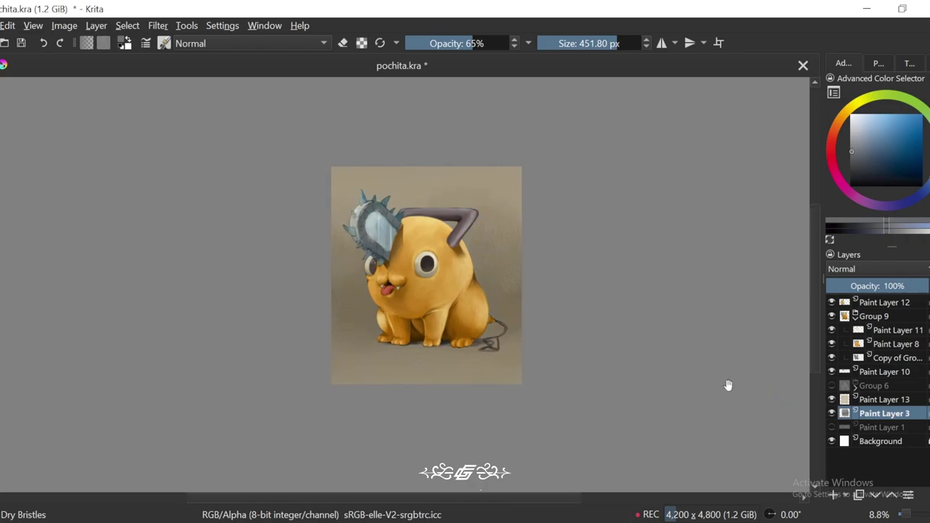
pyautogui.press('5')
pyautogui.press('-')
pyautogui.press('+')
pyautogui.press('+')
pyautogui.press('4')
pyautogui.press('4')
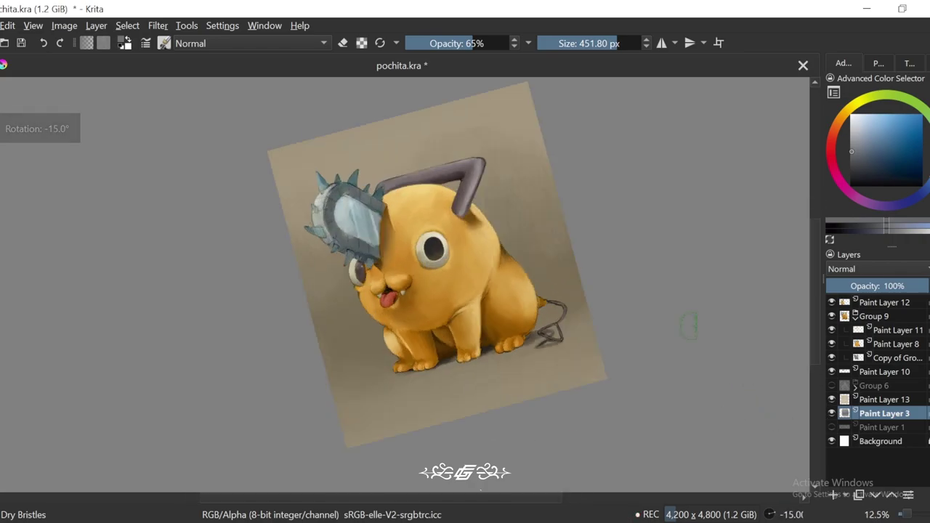
pyautogui.click(872, 400)
pyautogui.click(834, 495)
pyautogui.press('+')
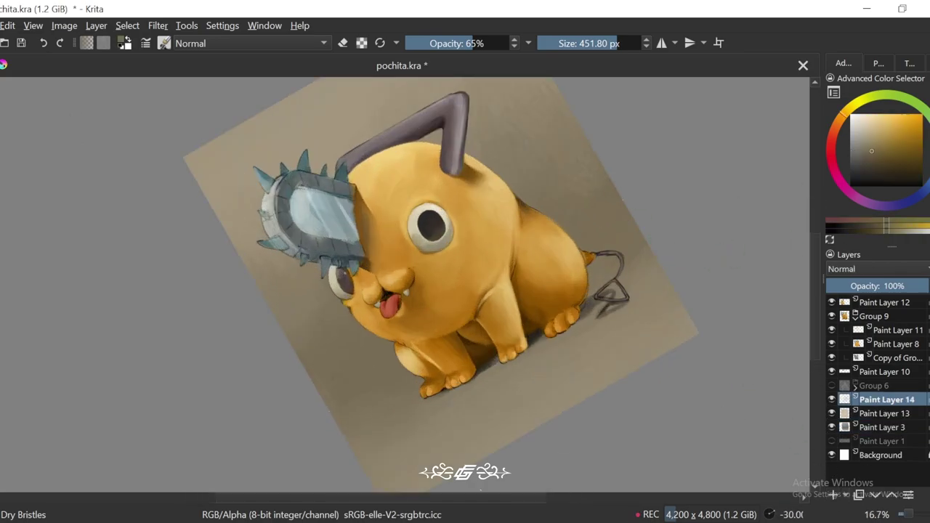
# Step: Undo the white fill and hide the beige tint layer
pyautogui.press('6')
pyautogui.press('BackSpace')
pyautogui.hotkey('ctrl', 'z')
pyautogui.press('-')
pyautogui.click(832, 413)
pyautogui.press('+')
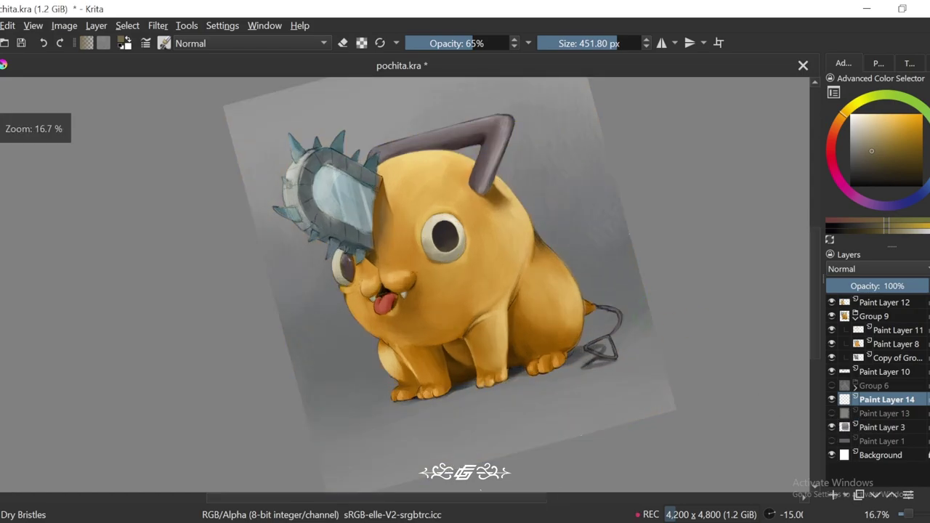
pyautogui.press('4')
pyautogui.moveTo(439, 333); pyautogui.dragTo(529, 297)
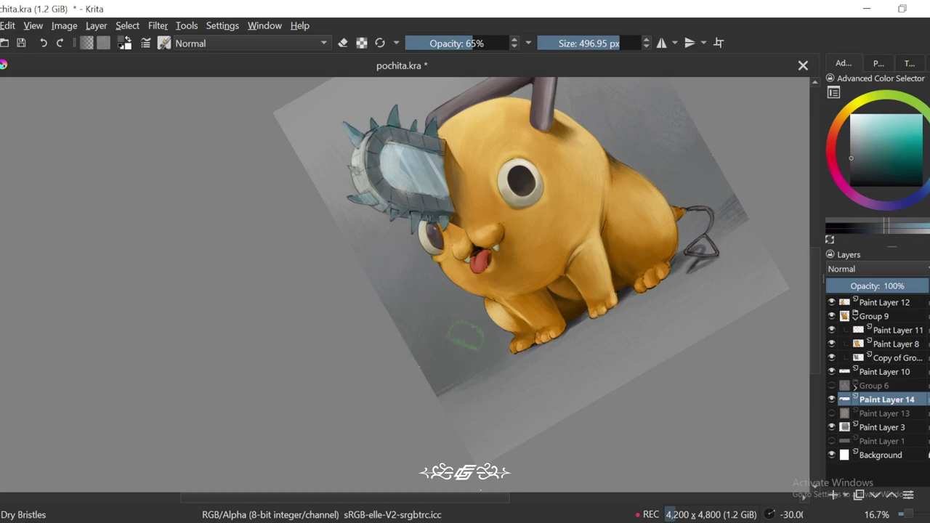
# Step: Nudge the painting colour lighter and darker using the L and K keys
pyautogui.press('l')
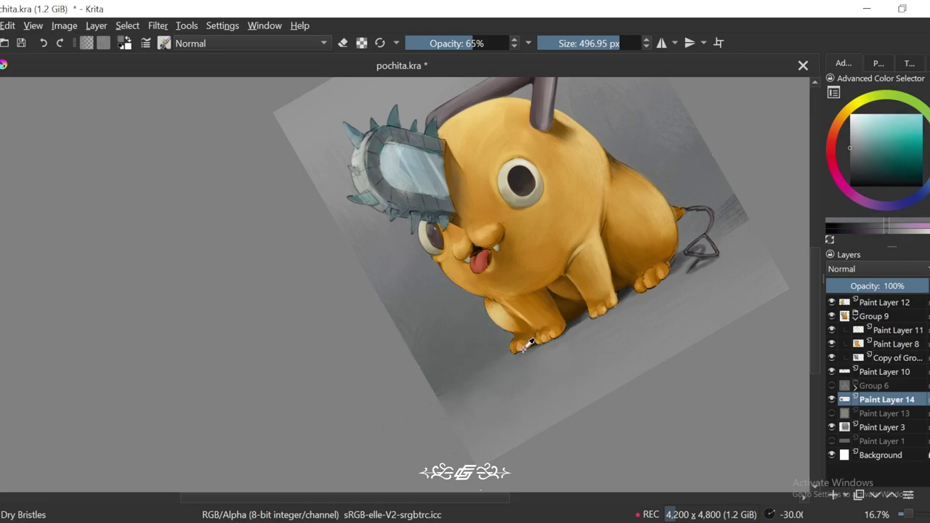
pyautogui.press('k')
pyautogui.press('-')
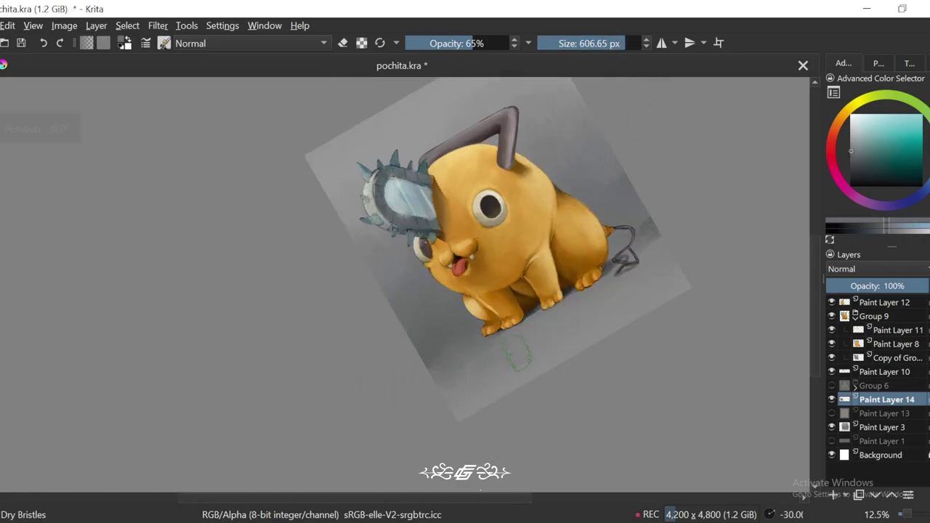
pyautogui.press('k')
pyautogui.press('l')
pyautogui.press('6')
pyautogui.press('o')
pyautogui.press('o')
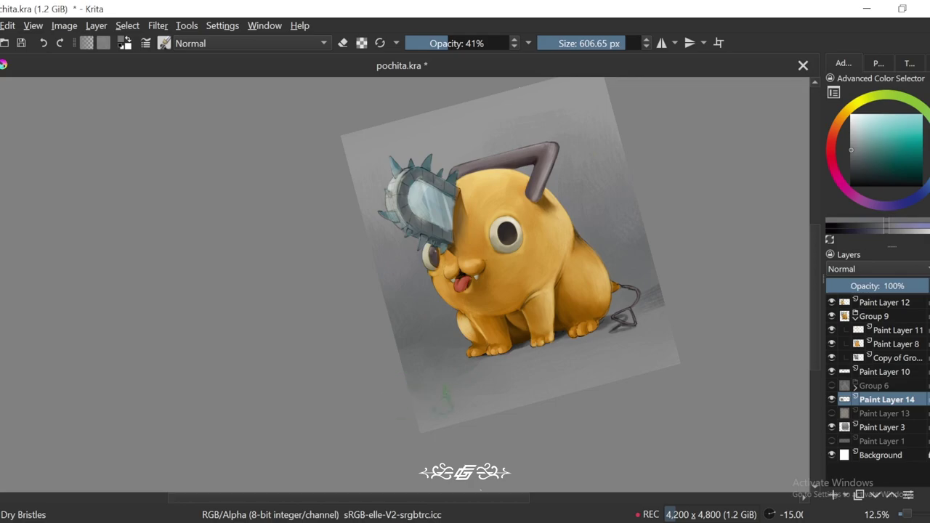
pyautogui.press('5')
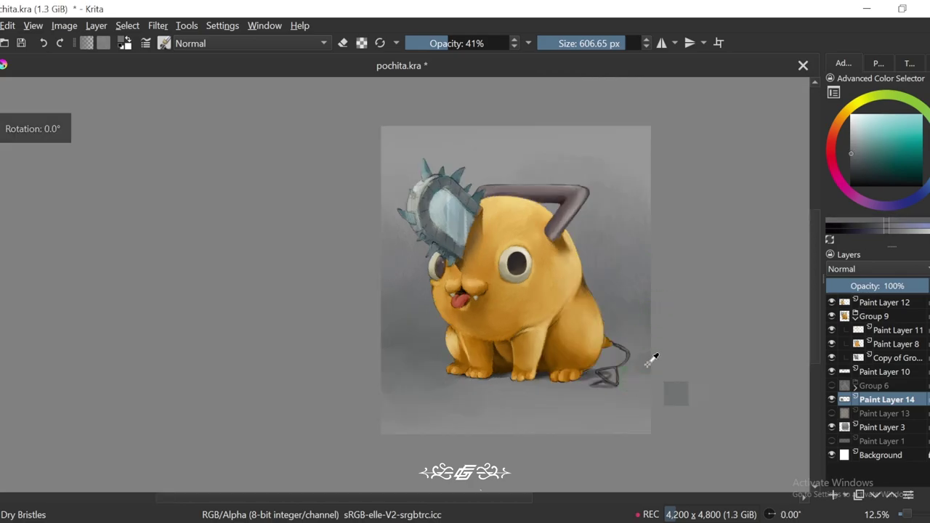
pyautogui.press('k')
pyautogui.press('l')
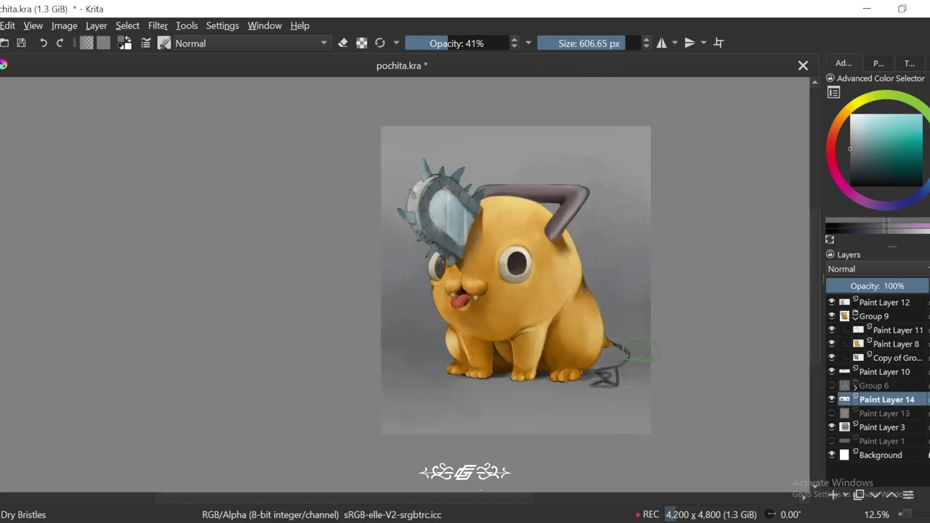
pyautogui.press('k')
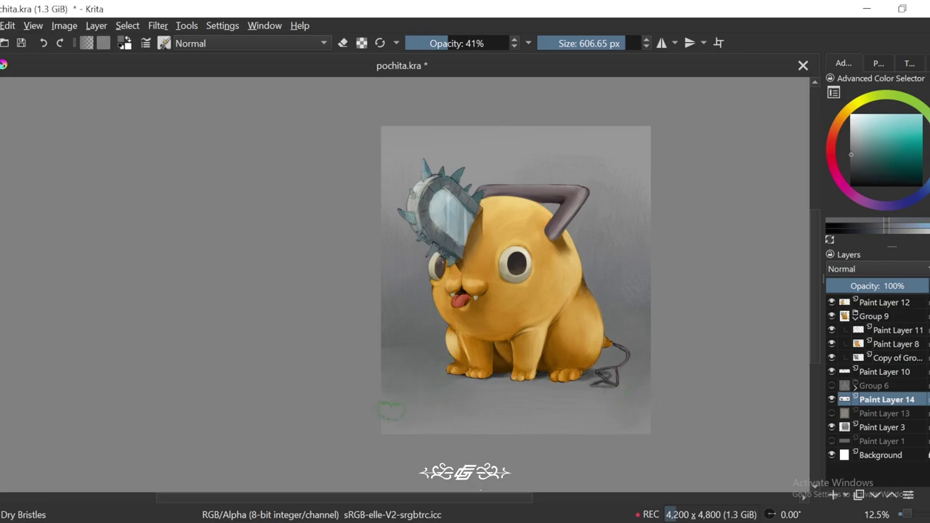
# Step: Tilt and zoom out the view to check the drawing, then straighten it upright
pyautogui.press('4')
pyautogui.press('-')
pyautogui.press('5')
pyautogui.press('4')
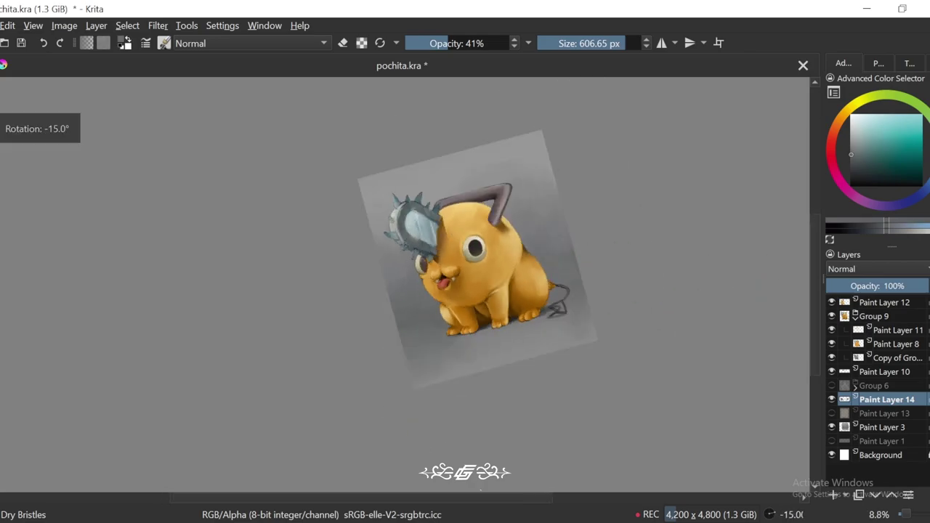
pyautogui.press('5')
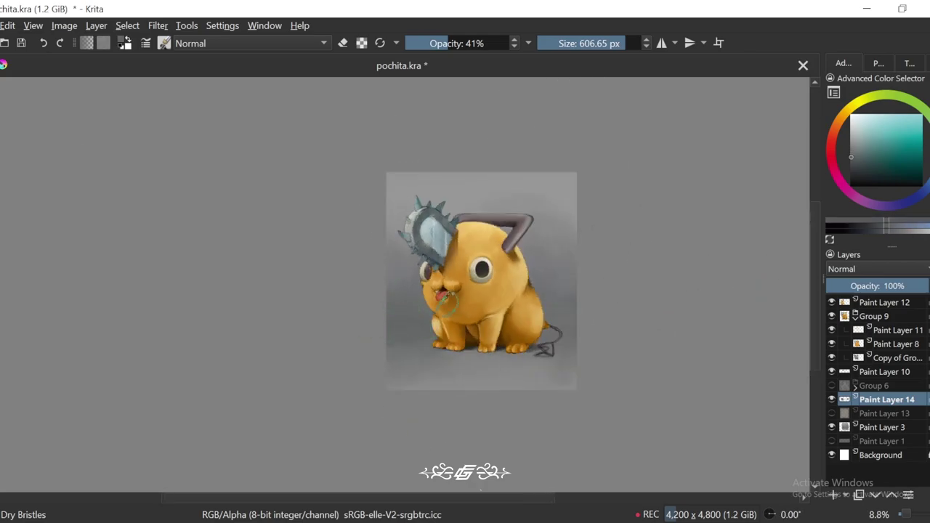
# Step: Sample a light colour, a bluish grey and a pinkish purple from the painting
pyautogui.click(852, 120)
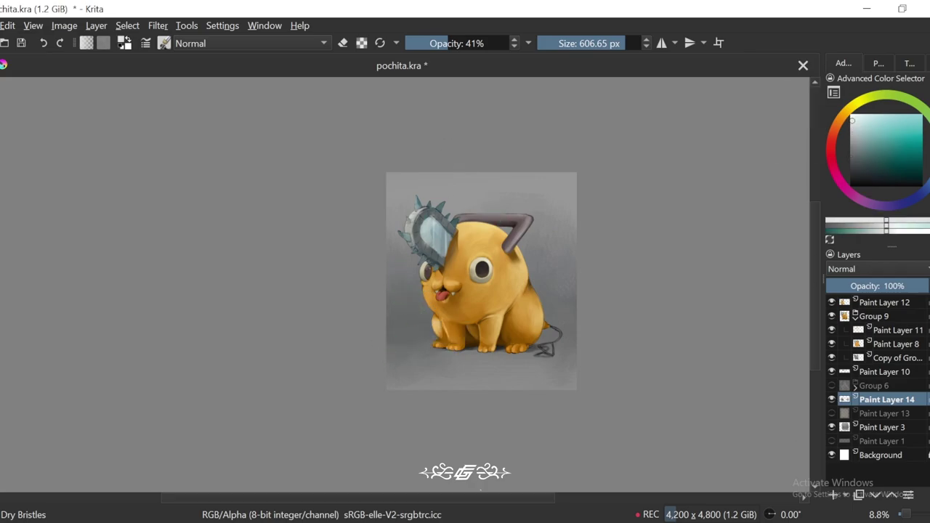
pyautogui.keyDown('ctrl'); pyautogui.click(405, 179); pyautogui.keyUp('ctrl')
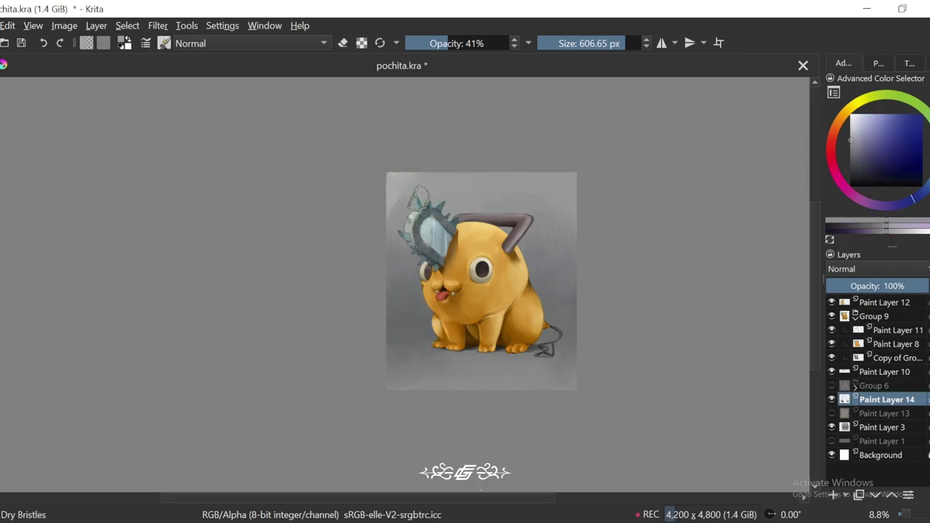
pyautogui.press('4')
pyautogui.press('4')
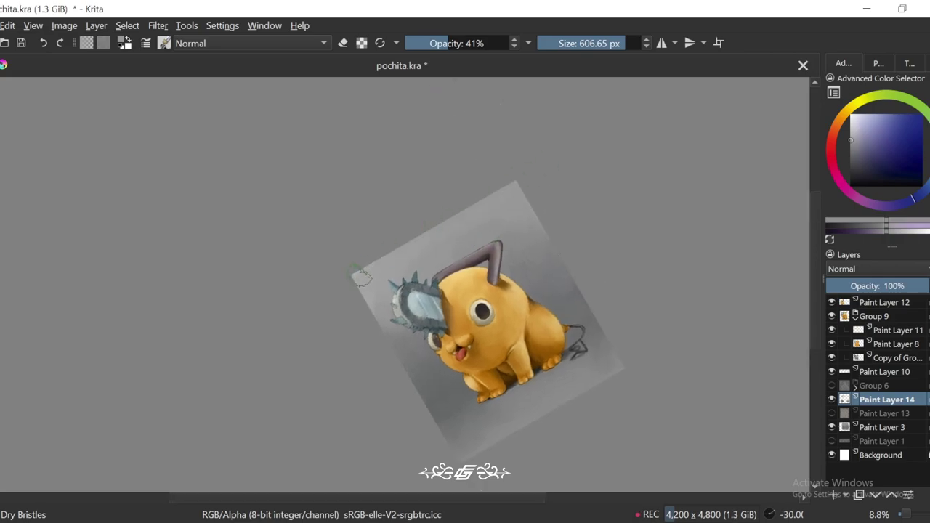
pyautogui.press('+')
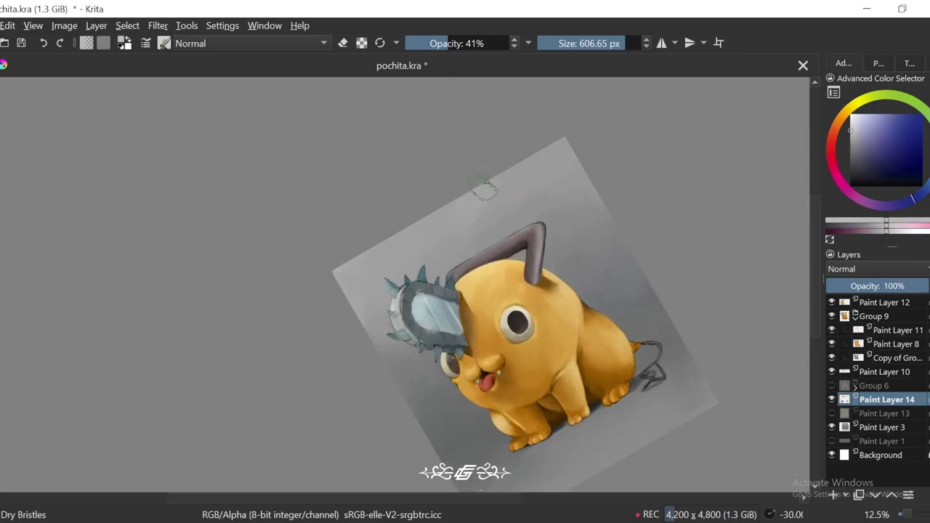
pyautogui.keyDown('ctrl'); pyautogui.click(503, 193); pyautogui.keyUp('ctrl')
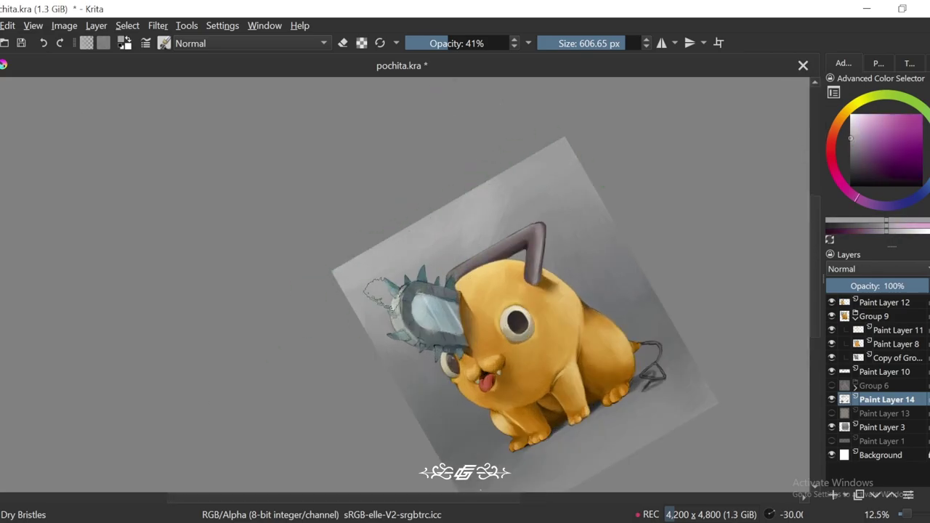
pyautogui.press('6')
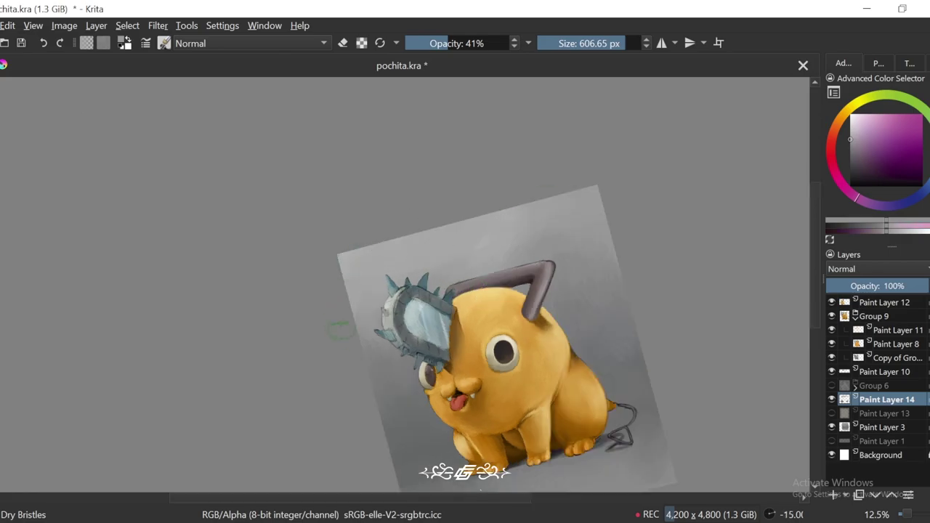
pyautogui.press('6')
pyautogui.press('-')
# Step: Sample teal and grey-blue, then move Paint Layer 14 below Paint Layer 13
pyautogui.keyDown('ctrl'); pyautogui.click(380, 322); pyautogui.keyUp('ctrl')
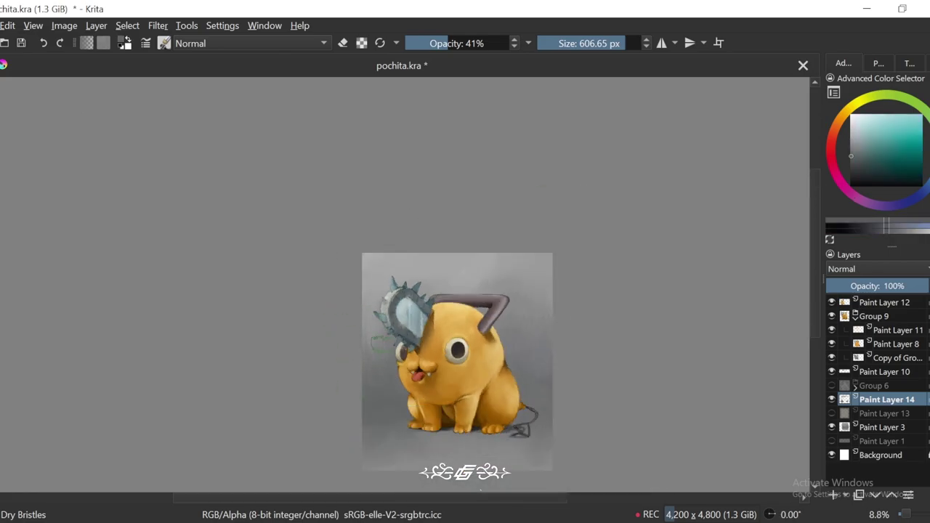
pyautogui.press('+')
pyautogui.scroll(-1, 637, 256)
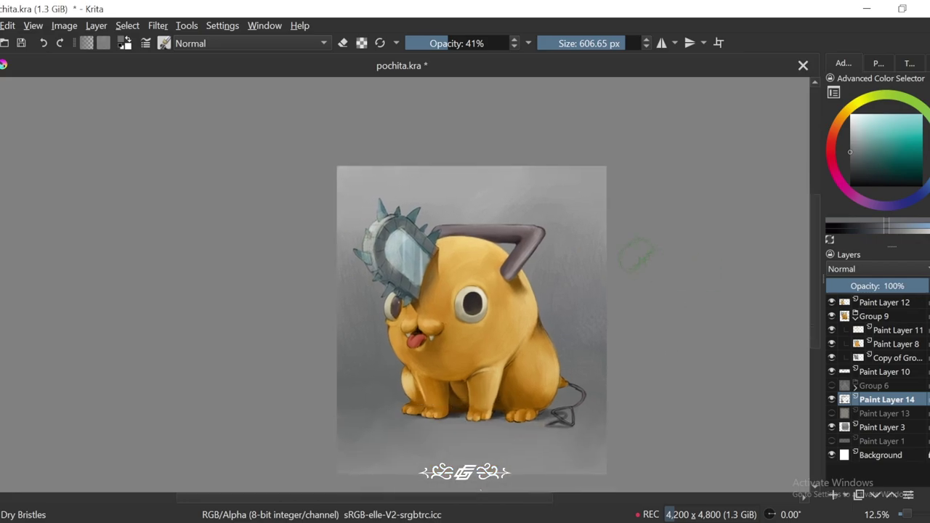
pyautogui.press('+')
pyautogui.keyDown('ctrl'); pyautogui.click(639, 251); pyautogui.keyUp('ctrl')
pyautogui.moveTo(876, 409)
pyautogui.mouseDown()
pyautogui.moveTo(882, 435)
pyautogui.moveTo(879, 415)
pyautogui.mouseUp()
pyautogui.press('-')
pyautogui.press('-')
# Step: Hide Paint Layer 13 and merge Paint Layer 14 down into Paint Layer 3
pyautogui.press('+')
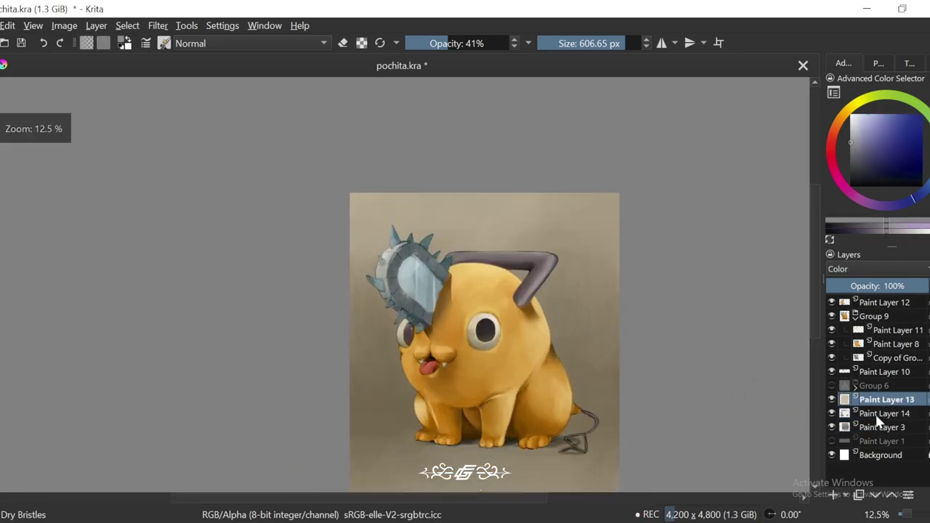
pyautogui.click(850, 135)
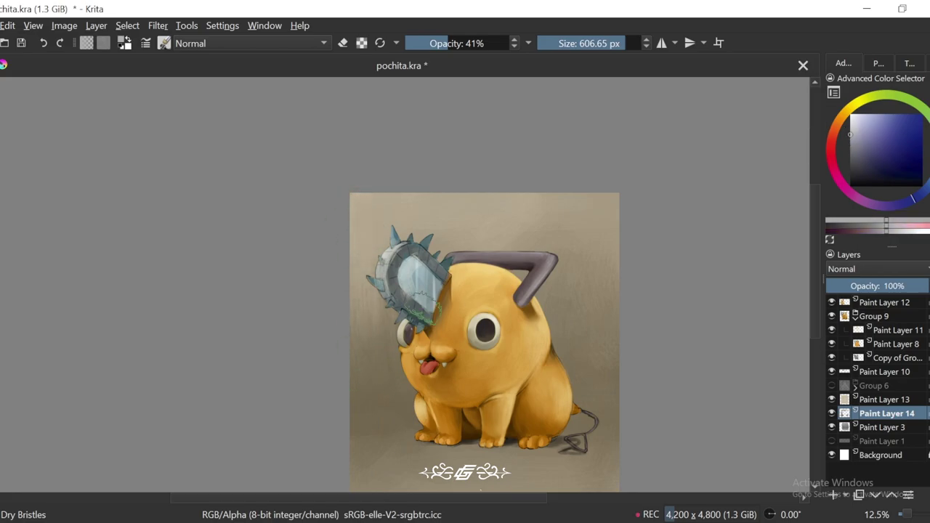
pyautogui.press('-')
pyautogui.press('-')
pyautogui.press('+')
pyautogui.press('+')
pyautogui.press('+')
pyautogui.click(832, 400)
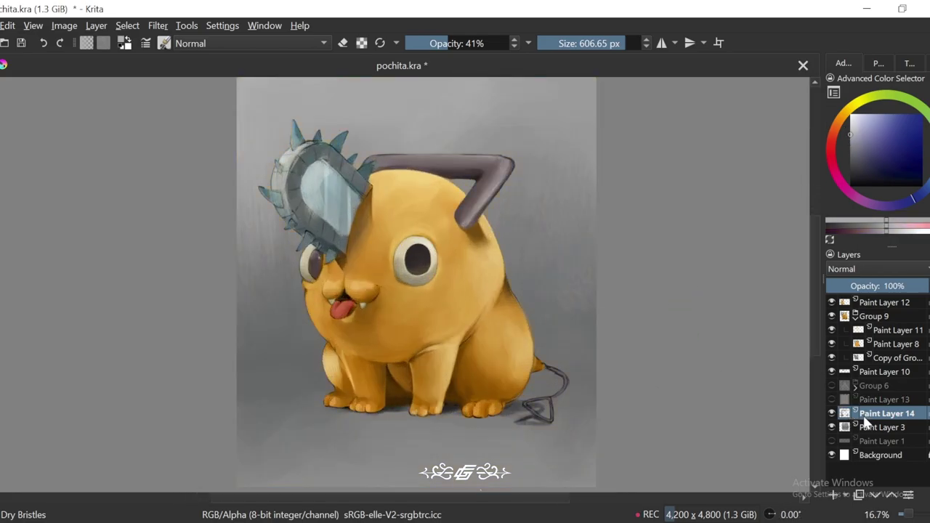
pyautogui.hotkey('ctrl', 'e')
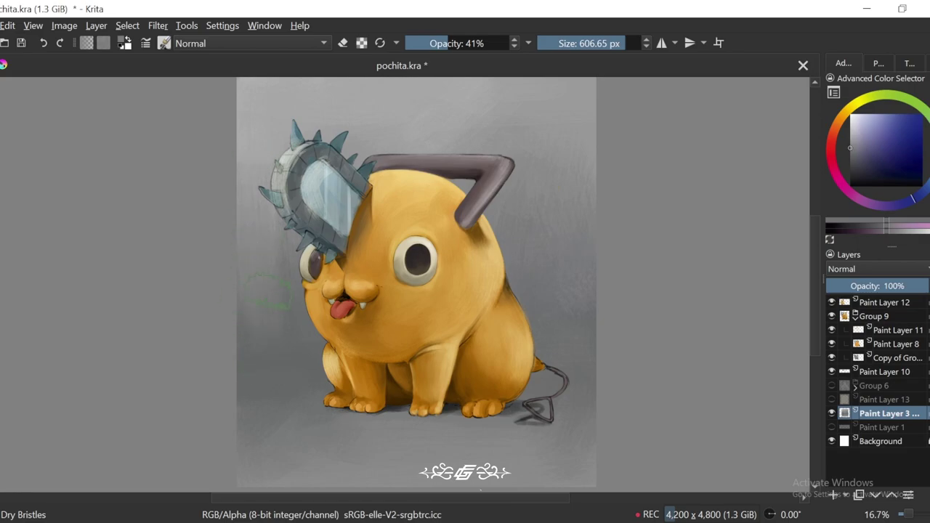
# Step: Sample a pale cyan from the painting and adjust the brush size
pyautogui.keyDown('ctrl'); pyautogui.click(269, 291); pyautogui.keyUp('ctrl')
pyautogui.press('4')
pyautogui.moveTo(618, 43); pyautogui.dragTo(645, 43)
pyautogui.press('5')
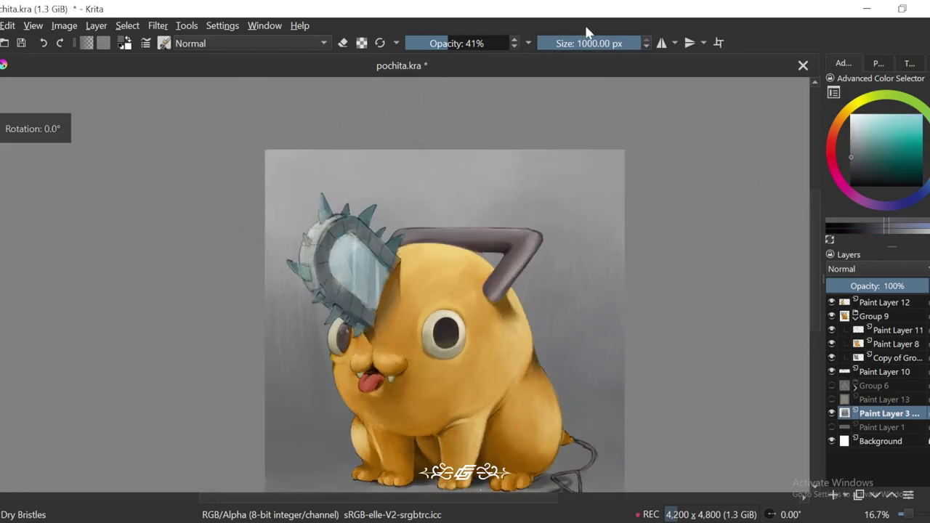
pyautogui.click(587, 43)
# Step: Switch to the Airbrush Soft brush and enlarge it to 1000 px
pyautogui.click(164, 43)
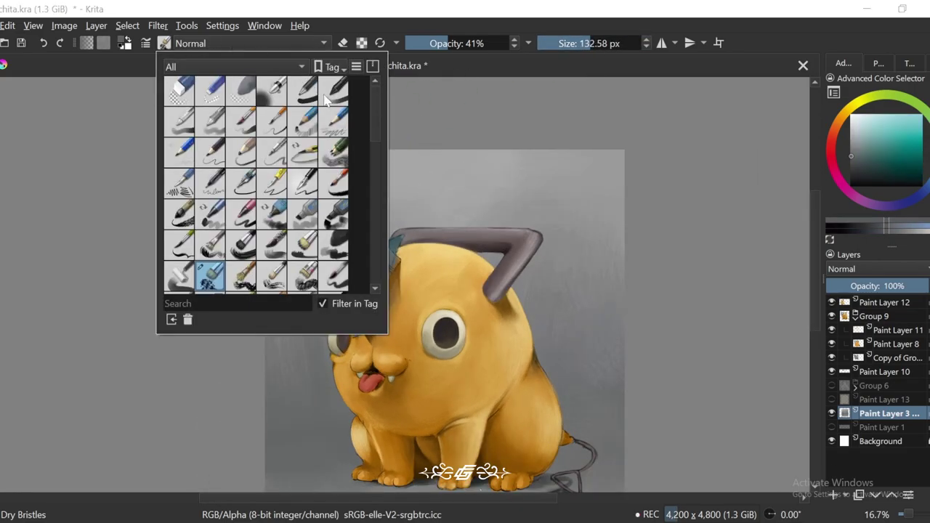
pyautogui.click(210, 276)
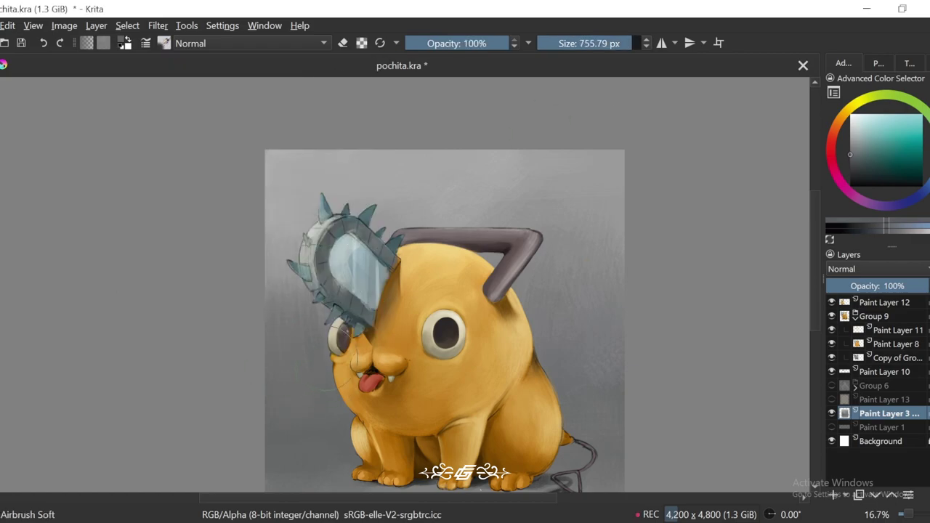
pyautogui.press(']')
pyautogui.press(']')
pyautogui.hotkey('ctrl', ']')
pyautogui.press('5')
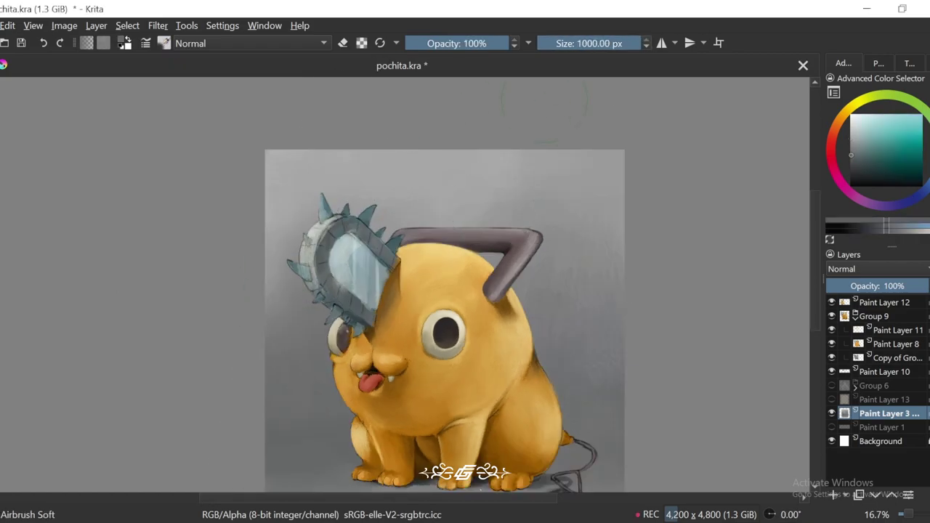
pyautogui.press('-')
pyautogui.hotkey('ctrl', '[')
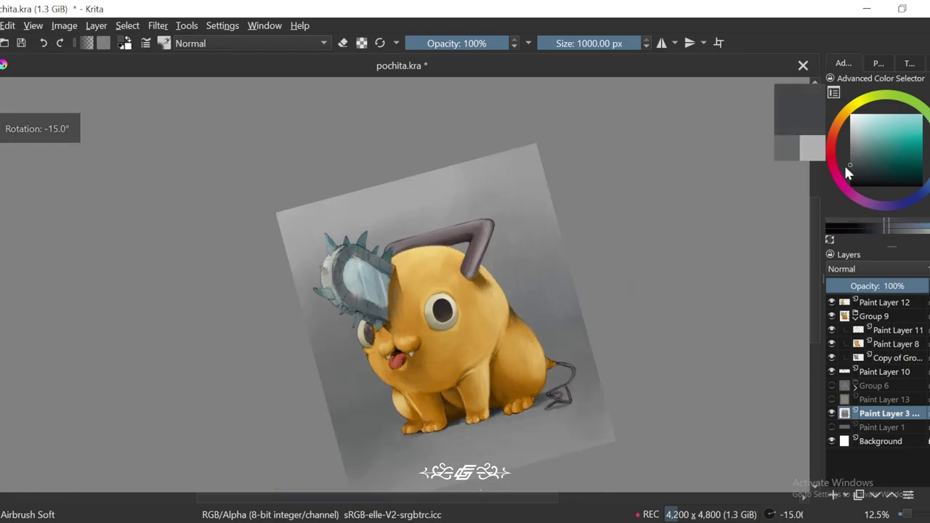
pyautogui.moveTo(395, 453); pyautogui.dragTo(472, 397)
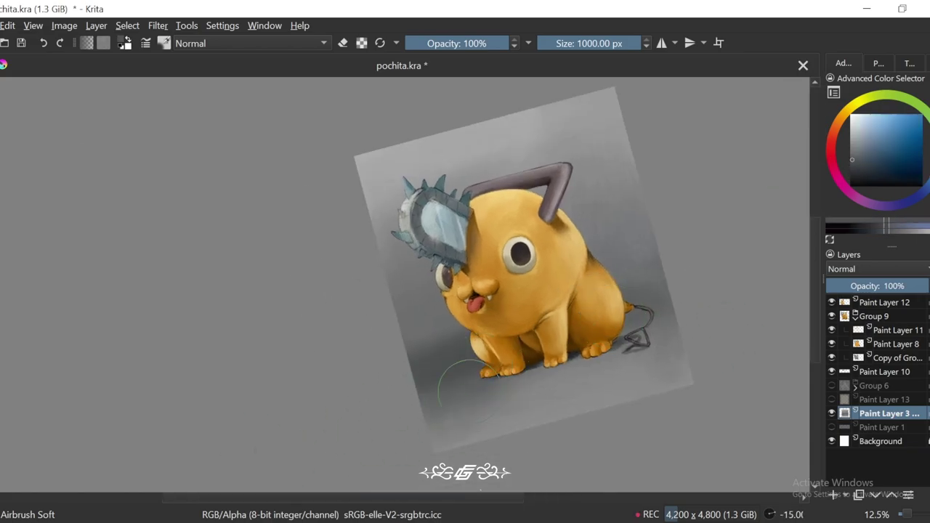
# Step: Sample colours near the dog's feet, a light pinkish grey and a dark bluish-grey
pyautogui.keyDown('ctrl'); pyautogui.click(569, 389); pyautogui.keyUp('ctrl')
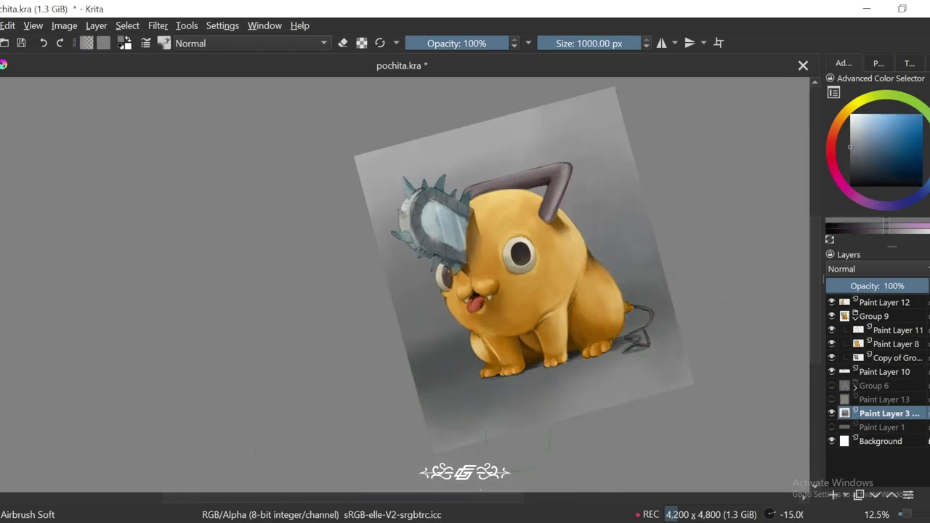
pyautogui.hotkey('ctrl', ']')
pyautogui.hotkey('ctrl', '[')
pyautogui.press('-')
pyautogui.hotkey('ctrl', '[')
pyautogui.press('+')
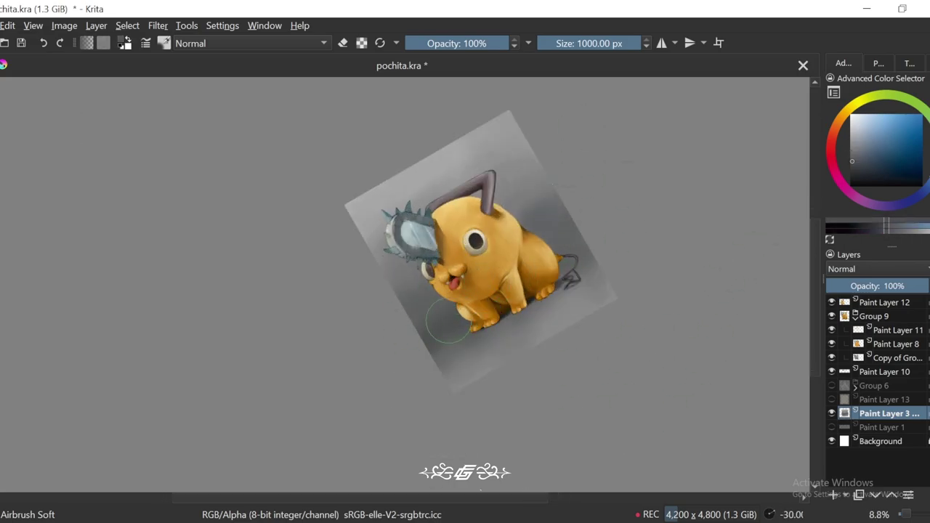
pyautogui.press('5')
pyautogui.keyDown('ctrl'); pyautogui.click(412, 201); pyautogui.keyUp('ctrl')
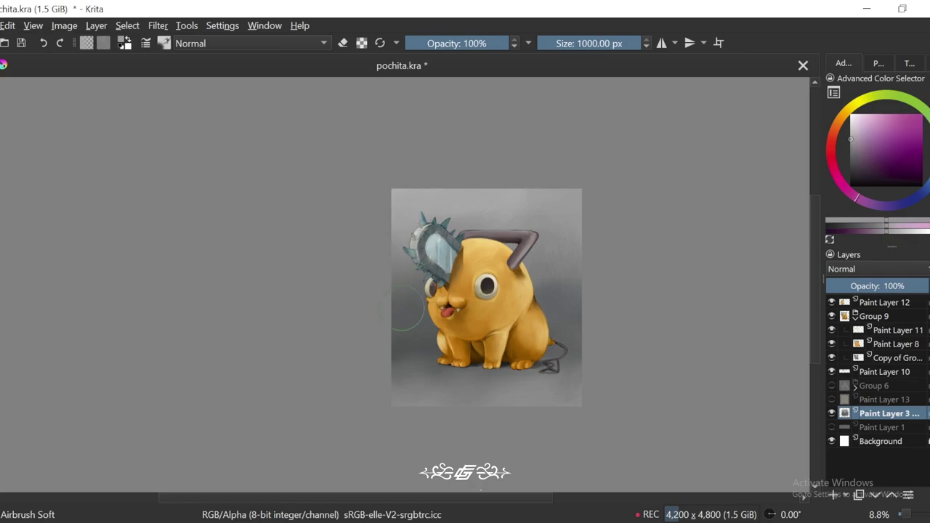
pyautogui.keyDown('ctrl'); pyautogui.click(563, 249); pyautogui.keyUp('ctrl')
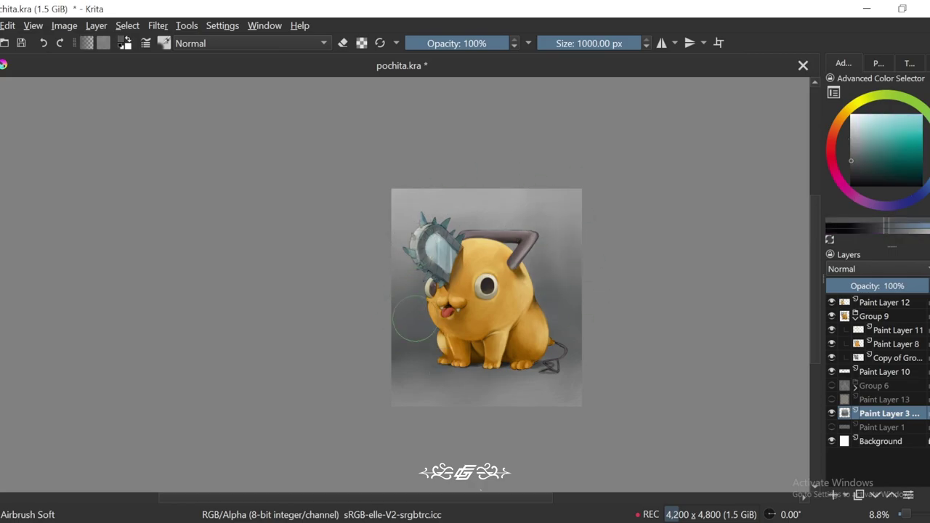
pyautogui.press('+')
pyautogui.press('-')
# Step: Toggle Paint Layer 13's visibility, then rotate and pan the view before resetting it upright
pyautogui.click(832, 399)
pyautogui.moveTo(778, 430); pyautogui.dragTo(731, 402)
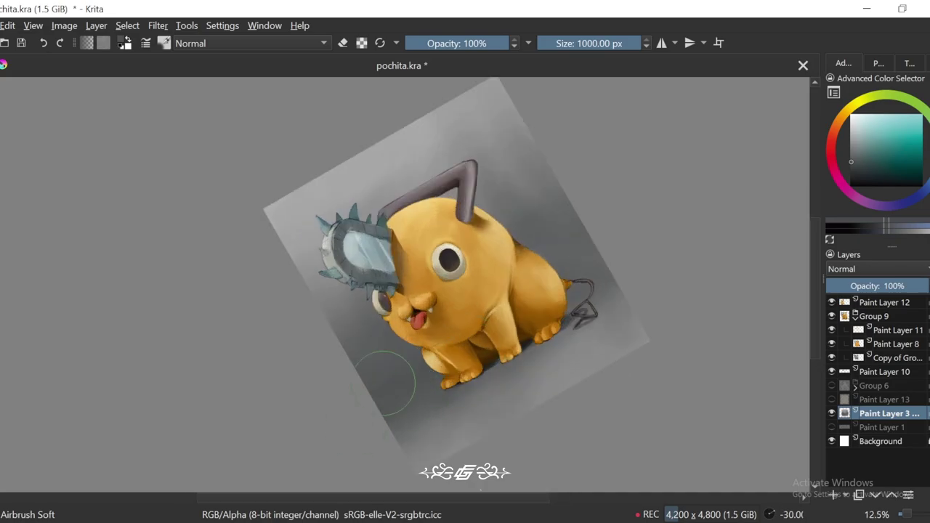
pyautogui.moveTo(392, 495); pyautogui.dragTo(418, 454)
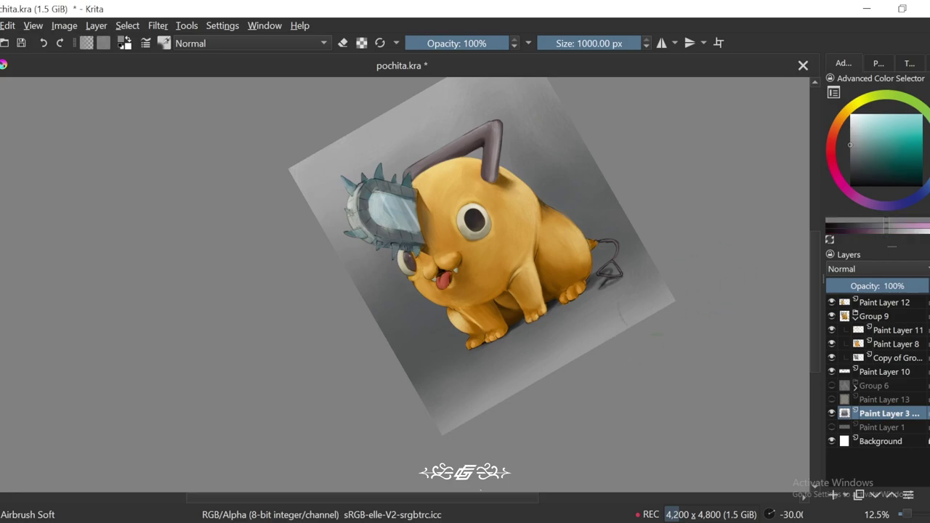
pyautogui.press('6')
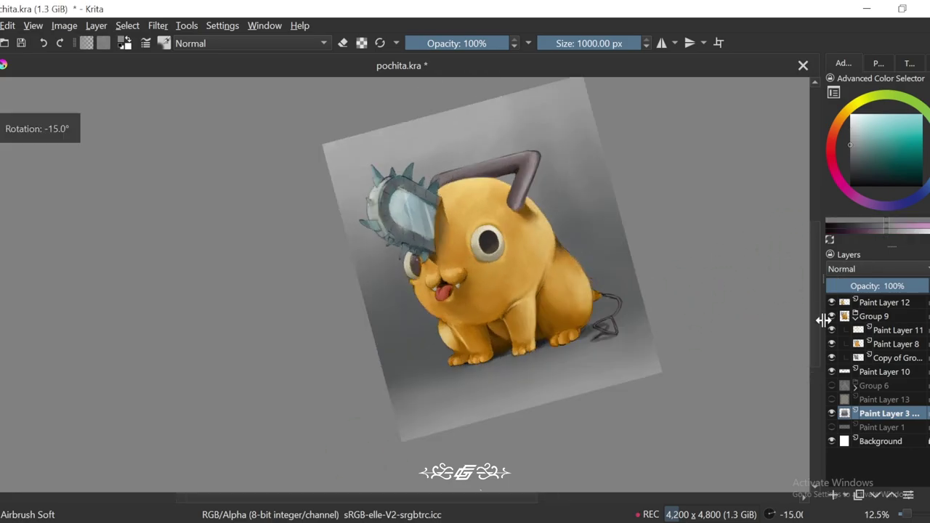
pyautogui.press('5')
pyautogui.press('4')
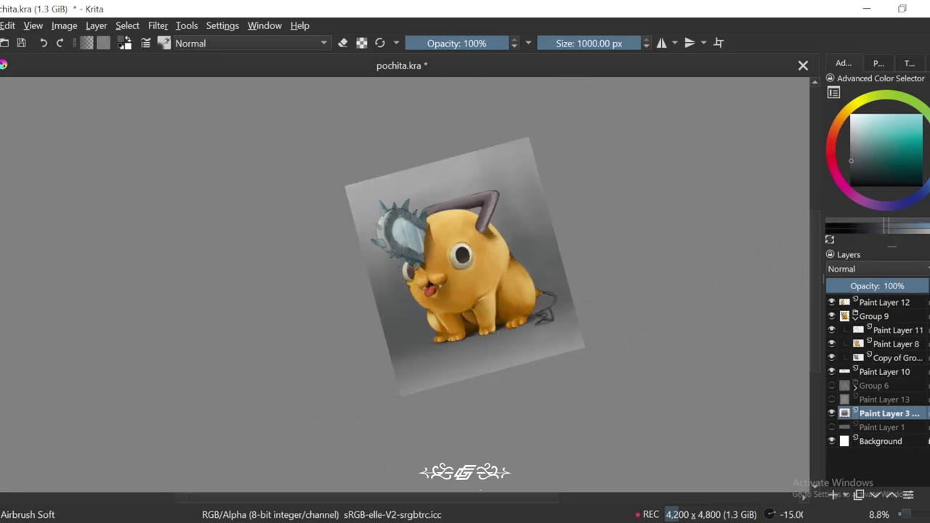
pyautogui.press('5')
# Step: Show the warm brown Paint Layer 13 and select it for adjustment
pyautogui.click(833, 400)
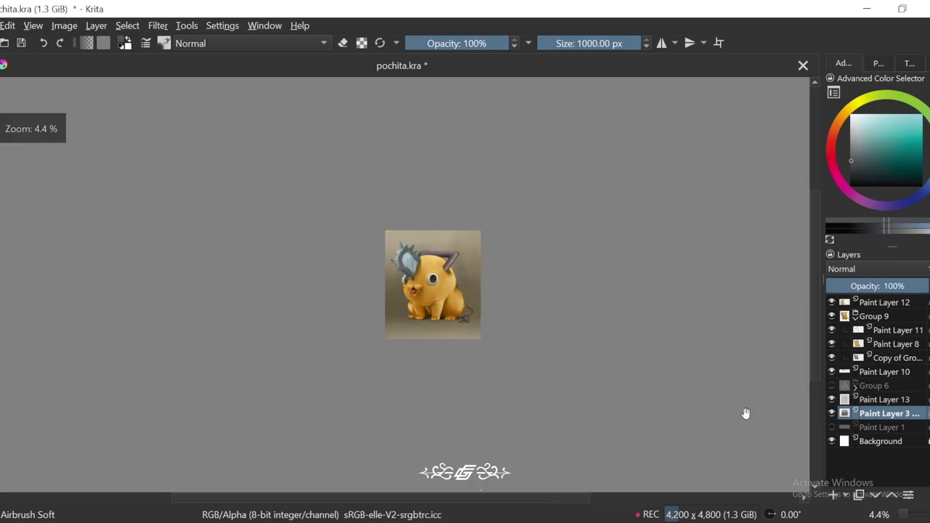
pyautogui.click(883, 400)
pyautogui.press('+')
pyautogui.click(158, 25)
# Step: Raise Paint Layer 13's saturation to about 35 with the HSV Adjustment filter
pyautogui.moveTo(187, 75)
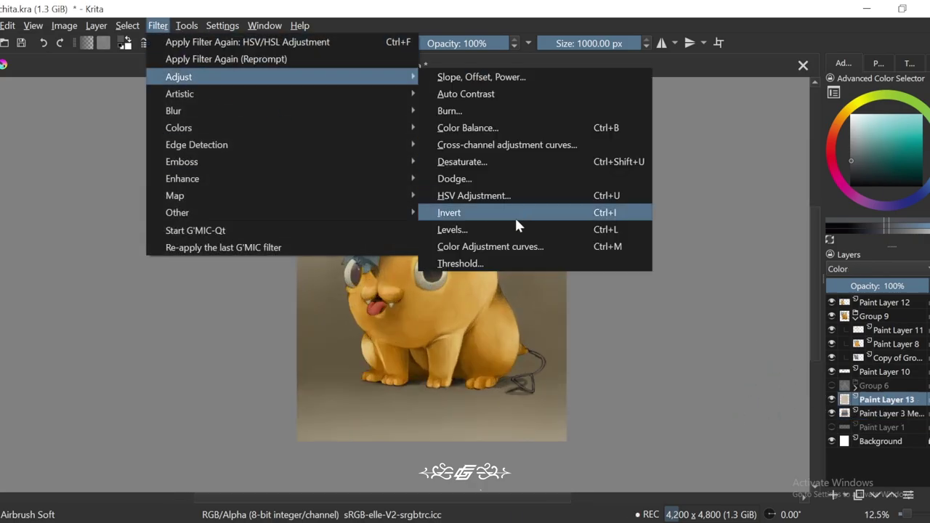
pyautogui.click(512, 195)
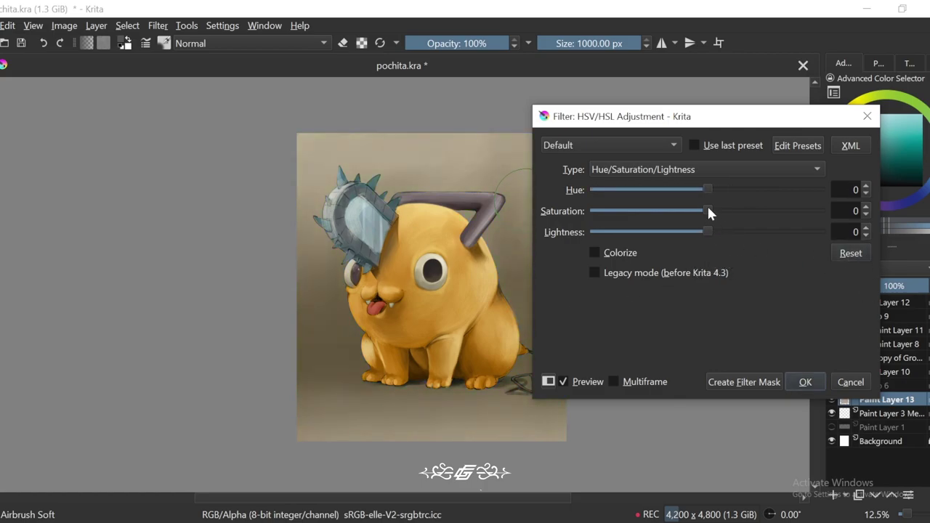
pyautogui.moveTo(709, 207); pyautogui.dragTo(728, 212)
pyautogui.click(805, 382)
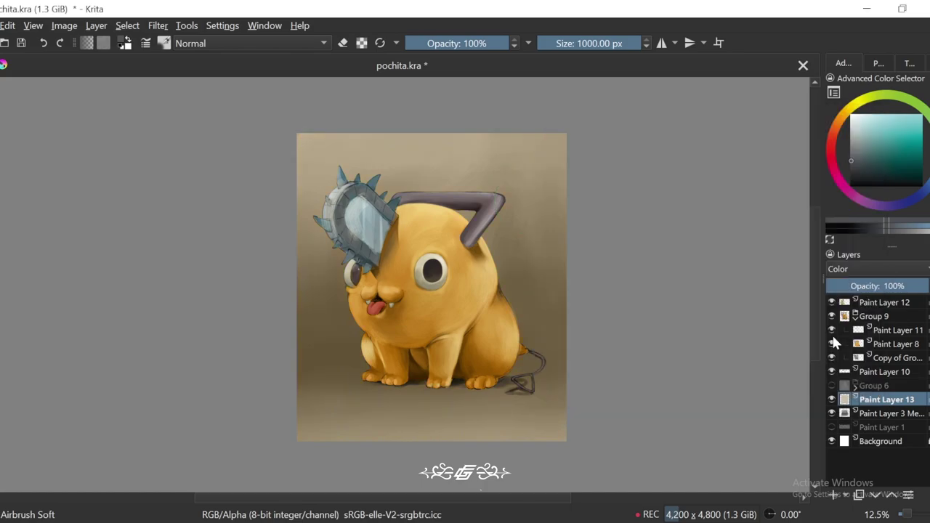
pyautogui.click(885, 303)
# Step: Select the Dry Bristles brush preset from the full list of brush presets
pyautogui.press('+')
pyautogui.click(164, 43)
pyautogui.click(279, 66)
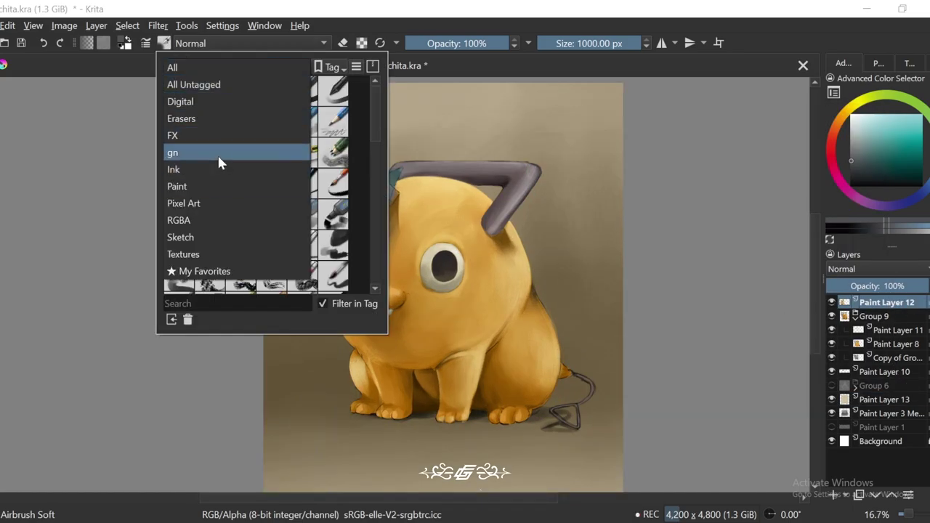
pyautogui.click(254, 152)
pyautogui.click(259, 68)
pyautogui.click(218, 6)
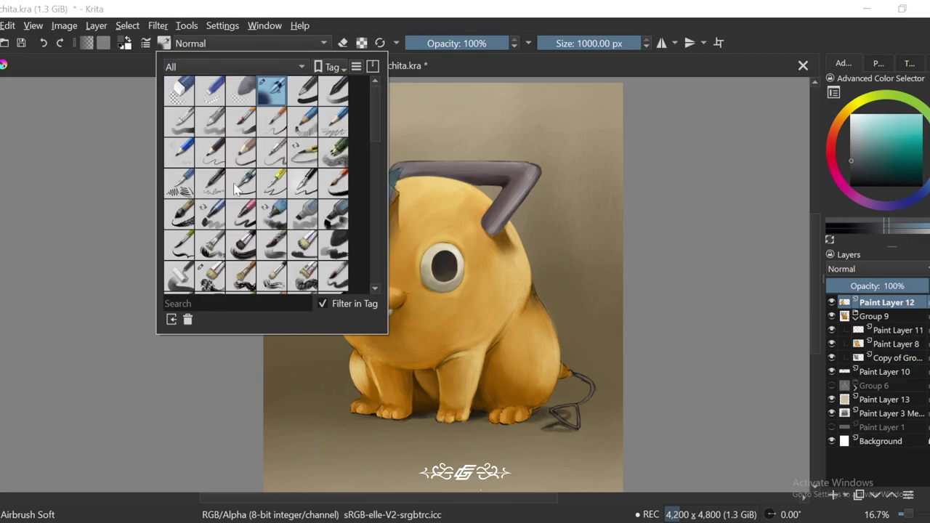
pyautogui.click(218, 248)
# Step: Zoom onto the horn base, shrink the brush, and darken the shadow beneath the horn
pyautogui.scroll(2, 508, 247)
pyautogui.scroll(-3, 590, 263)
pyautogui.press('6')
pyautogui.press('5')
pyautogui.scroll(3, 592, 305)
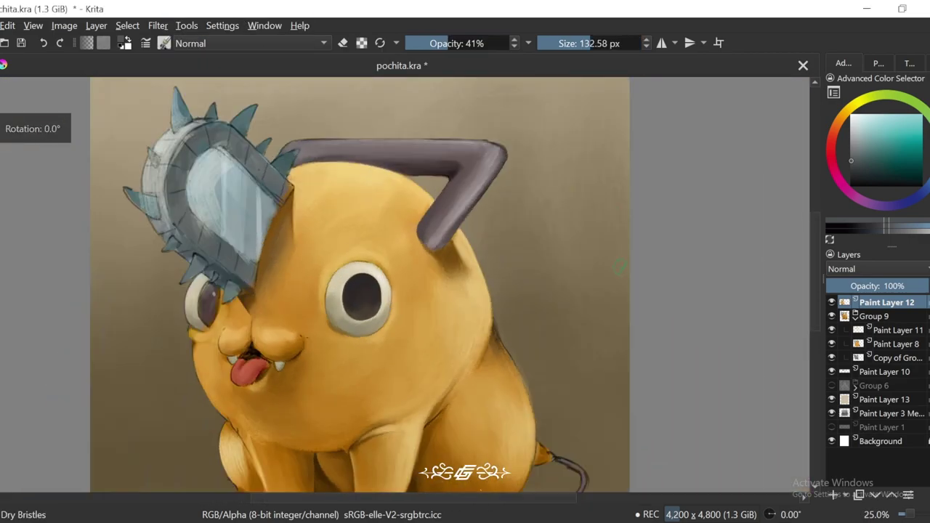
pyautogui.hotkey('ctrl', '+')
pyautogui.hotkey('ctrl', '+')
pyautogui.moveTo(434, 197); pyautogui.dragTo(444, 182)
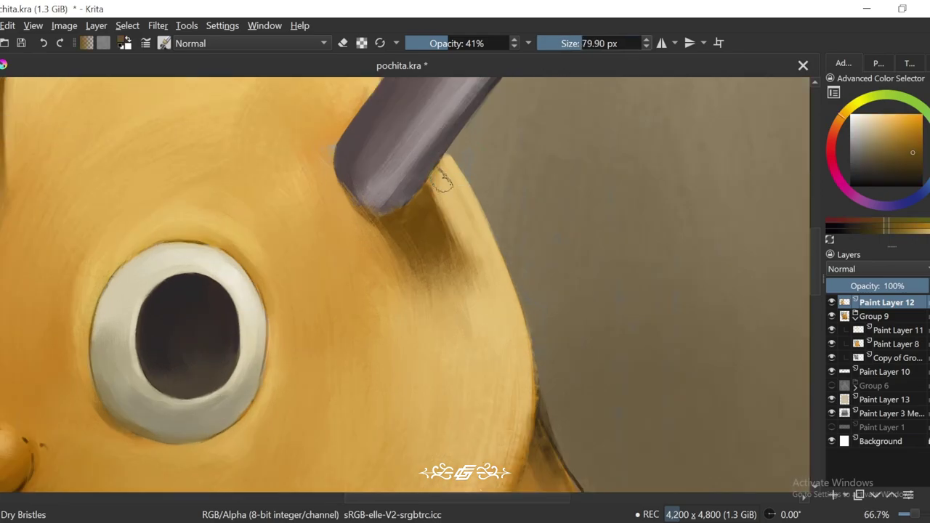
pyautogui.hotkey('ctrl', '+')
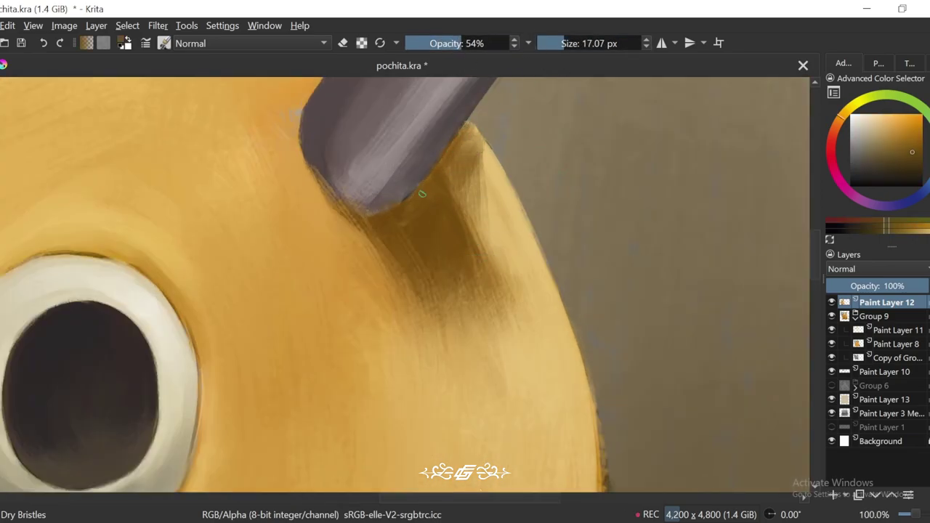
pyautogui.scroll(-3, 421, 194)
pyautogui.press('6')
pyautogui.scroll(2, 429, 211)
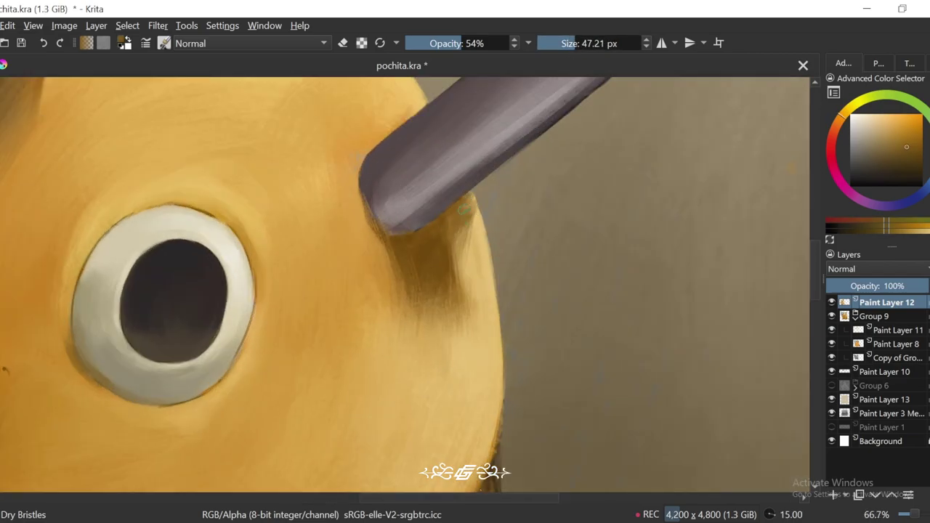
pyautogui.moveTo(480, 204)
pyautogui.mouseDown()
pyautogui.moveTo(476, 266)
pyautogui.moveTo(465, 283)
pyautogui.mouseUp()
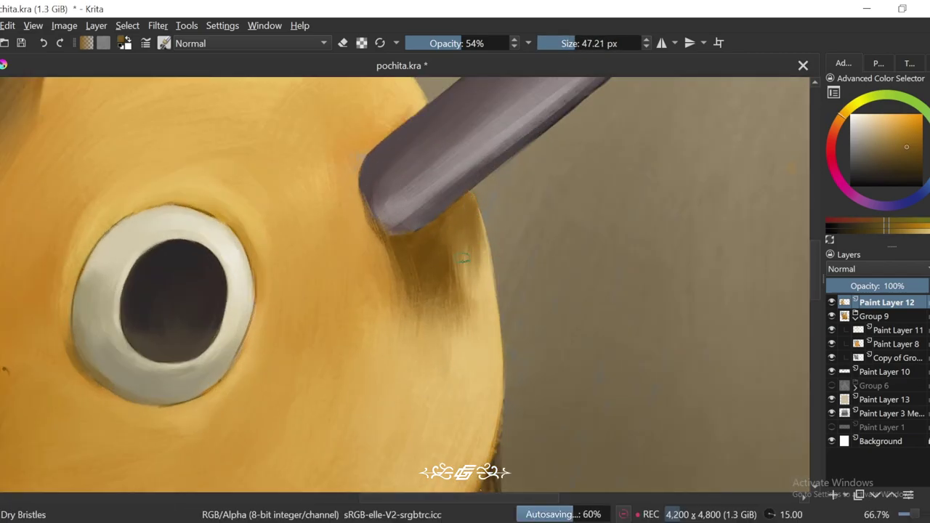
pyautogui.moveTo(468, 239); pyautogui.dragTo(464, 294)
# Step: Review the whole character, then lighten the shading below the horn with a larger brush
pyautogui.hotkey('ctrl', '-')
pyautogui.hotkey('ctrl', '-')
pyautogui.hotkey('ctrl', '-')
pyautogui.hotkey('ctrl', '-')
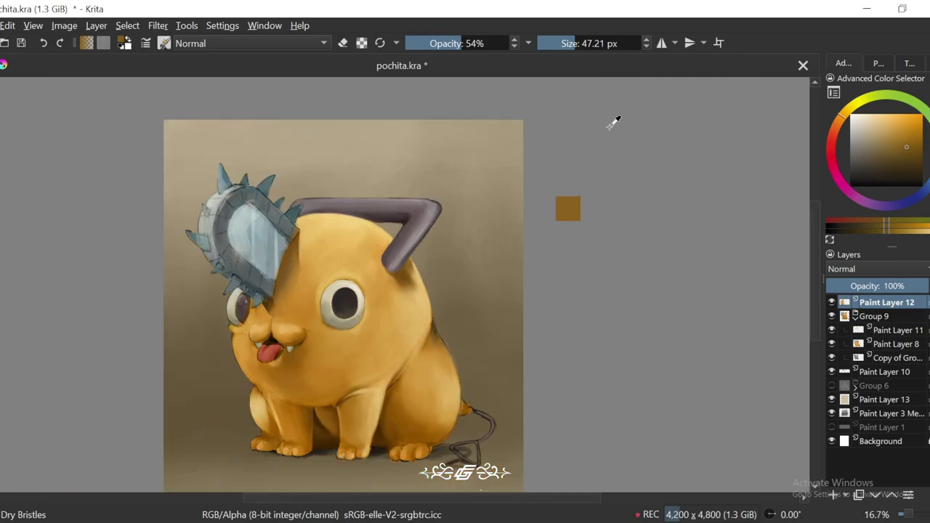
pyautogui.hotkey('ctrl', '-')
pyautogui.hotkey('ctrl', '-')
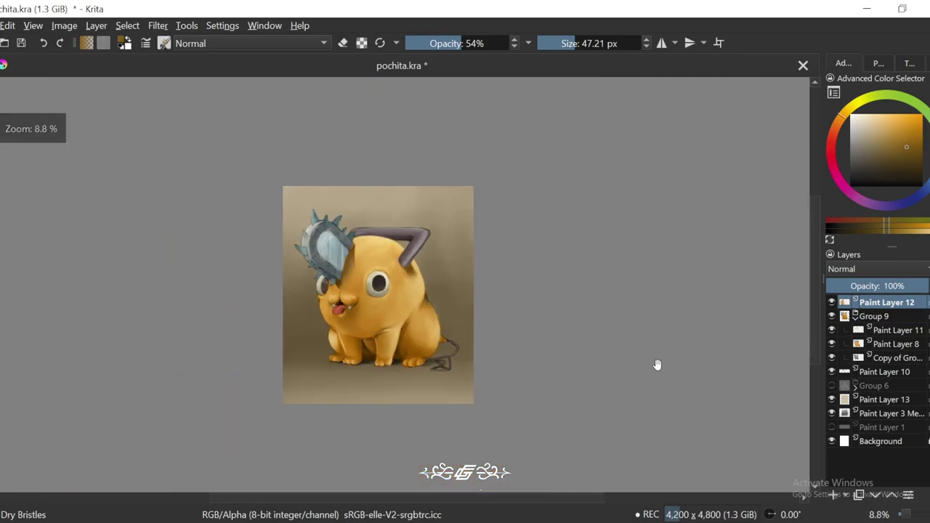
pyautogui.moveTo(656, 369); pyautogui.dragTo(668, 375)
pyautogui.hotkey('ctrl', '+')
pyautogui.hotkey('ctrl', '+')
pyautogui.hotkey('ctrl', '+')
pyautogui.hotkey('ctrl', '+')
pyautogui.hotkey('ctrl', '+')
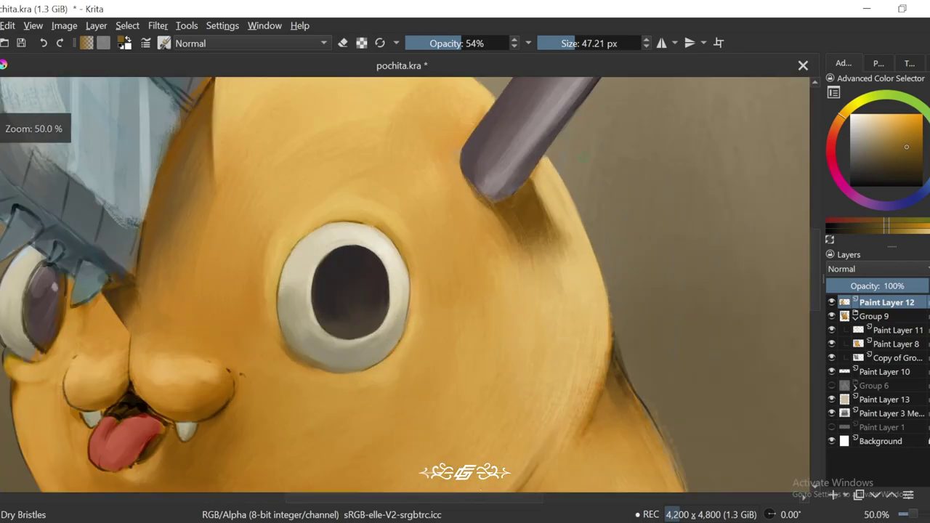
pyautogui.press(']')
pyautogui.press(']')
pyautogui.press(']')
pyautogui.press(']')
pyautogui.press(']')
pyautogui.press(']')
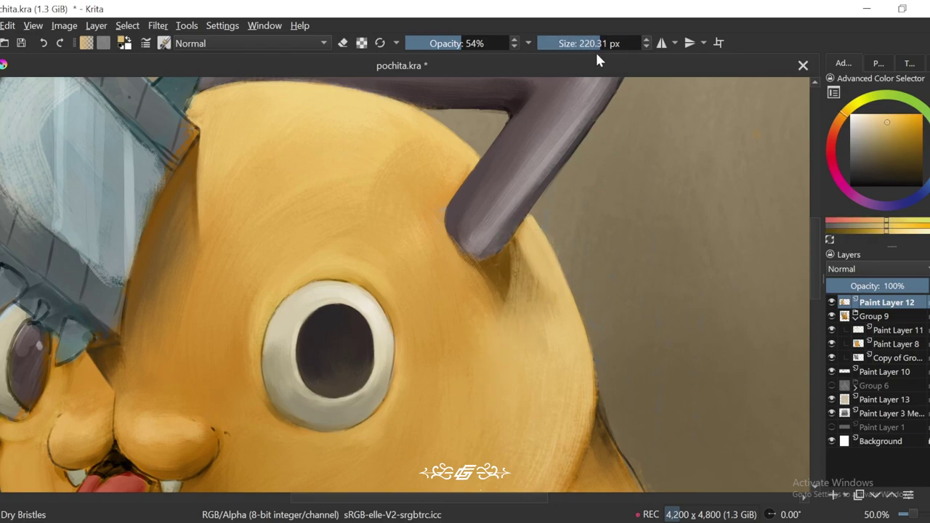
pyautogui.moveTo(534, 248); pyautogui.dragTo(494, 290)
pyautogui.keyDown('ctrl'); pyautogui.click(526, 243); pyautogui.keyUp('ctrl')
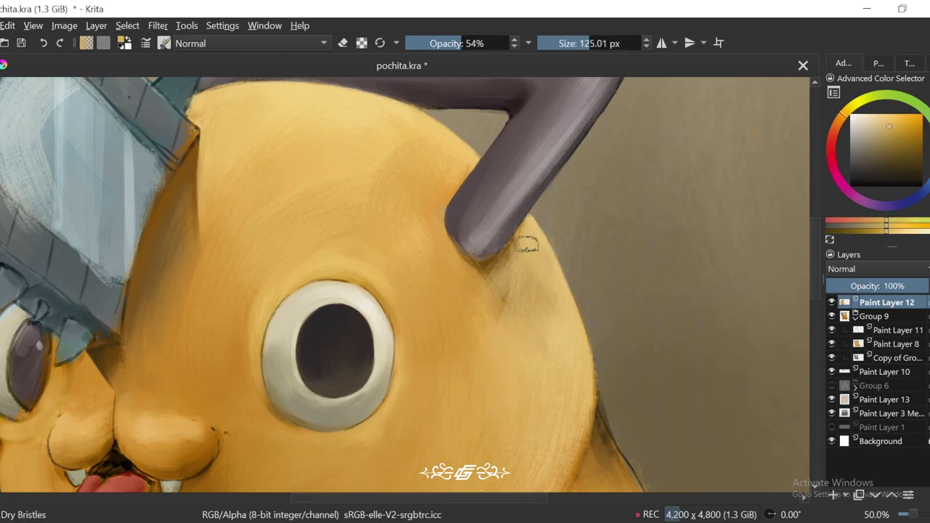
pyautogui.keyDown('ctrl'); pyautogui.click(506, 262); pyautogui.keyUp('ctrl')
# Step: Sample a greyish colour from the horn and an orange from the nearby fur
pyautogui.hotkey('ctrl', '-')
pyautogui.hotkey('ctrl', '-')
pyautogui.hotkey('ctrl', '-')
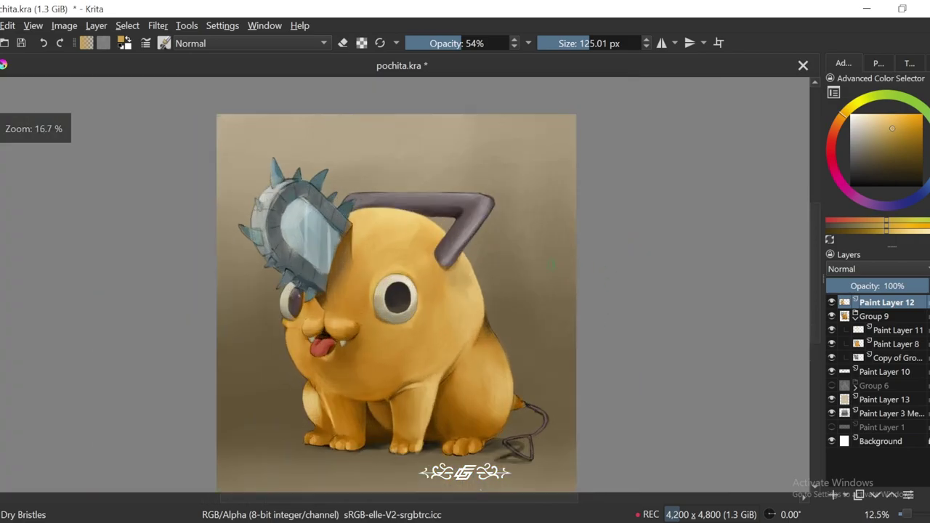
pyautogui.hotkey('ctrl', '+')
pyautogui.hotkey('ctrl', '-')
pyautogui.hotkey('ctrl', '-')
pyautogui.hotkey('ctrl', '-')
pyautogui.hotkey('ctrl', '-')
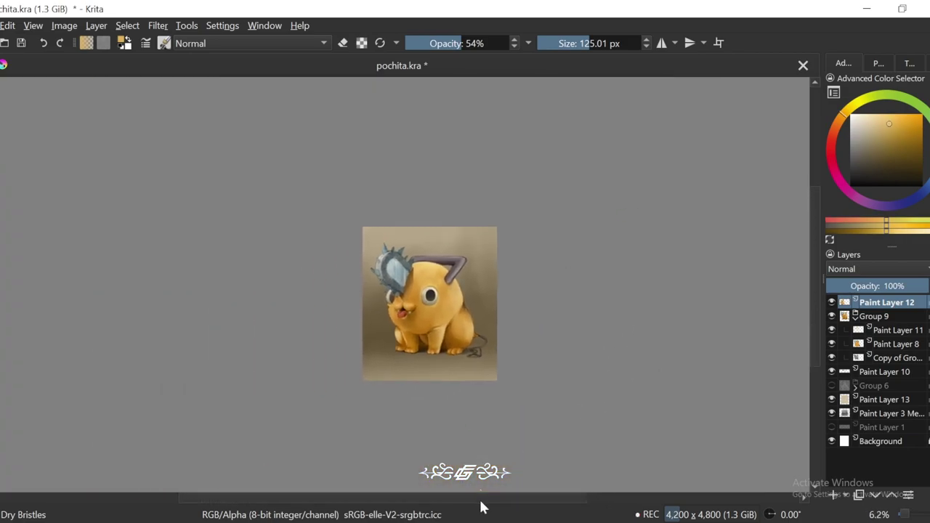
pyautogui.hotkey('ctrl', '+')
pyautogui.hotkey('ctrl', '+')
pyautogui.hotkey('ctrl', '+')
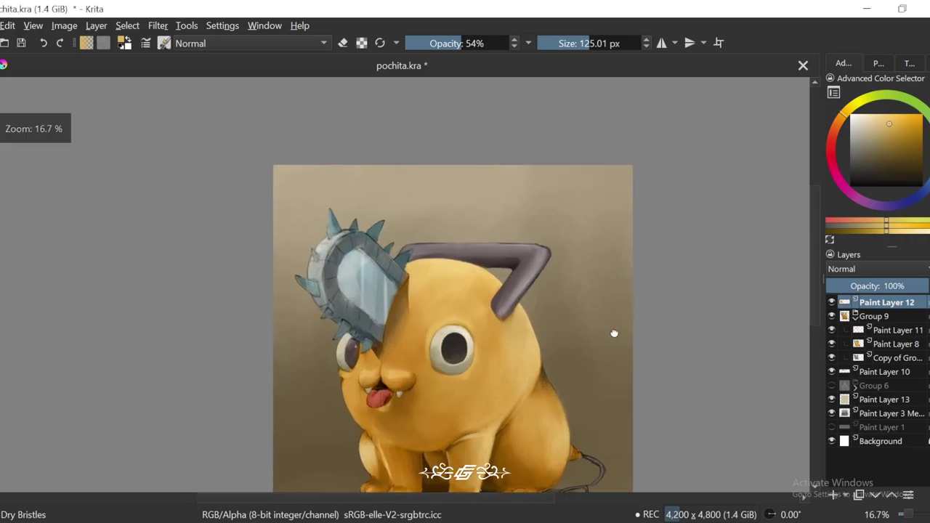
pyautogui.hotkey('ctrl', '-')
pyautogui.hotkey('ctrl', '-')
pyautogui.hotkey('ctrl', '+')
pyautogui.hotkey('ctrl', '+')
pyautogui.hotkey('ctrl', '+')
pyautogui.hotkey('ctrl', '+')
pyautogui.hotkey('ctrl', '+')
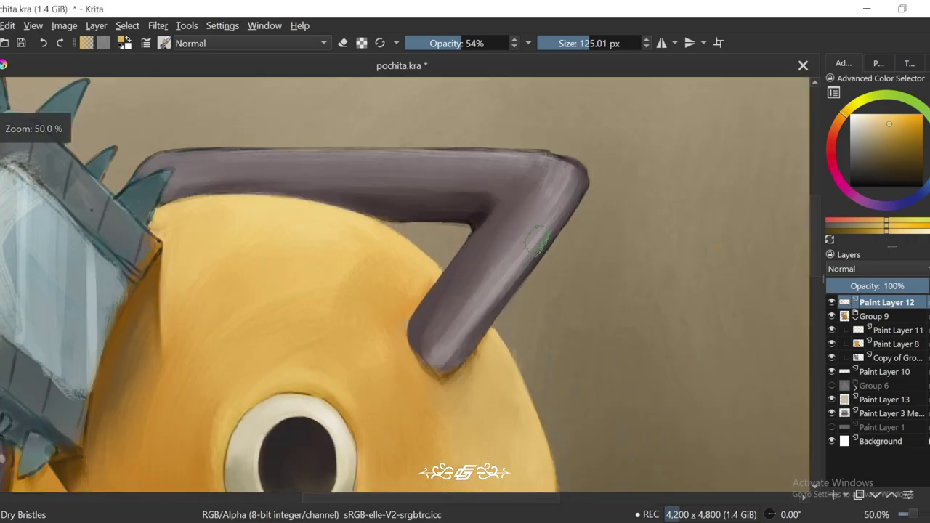
pyautogui.keyDown('ctrl'); pyautogui.click(425, 375); pyautogui.keyUp('ctrl')
pyautogui.moveTo(454, 343); pyautogui.dragTo(578, 156)
pyautogui.hotkey('ctrl', '+')
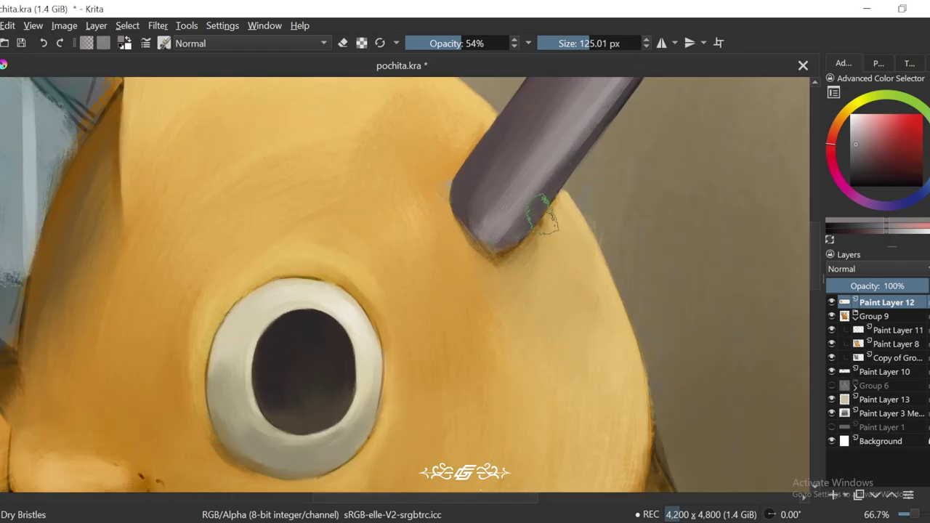
pyautogui.keyDown('ctrl'); pyautogui.click(514, 249); pyautogui.keyUp('ctrl')
# Step: Paint brown shading below the horn tip
pyautogui.hotkey('ctrl', '-')
pyautogui.hotkey('ctrl', '-')
pyautogui.hotkey('ctrl', '-')
pyautogui.hotkey('ctrl', '-')
pyautogui.hotkey('ctrl', '-')
pyautogui.hotkey('ctrl', '-')
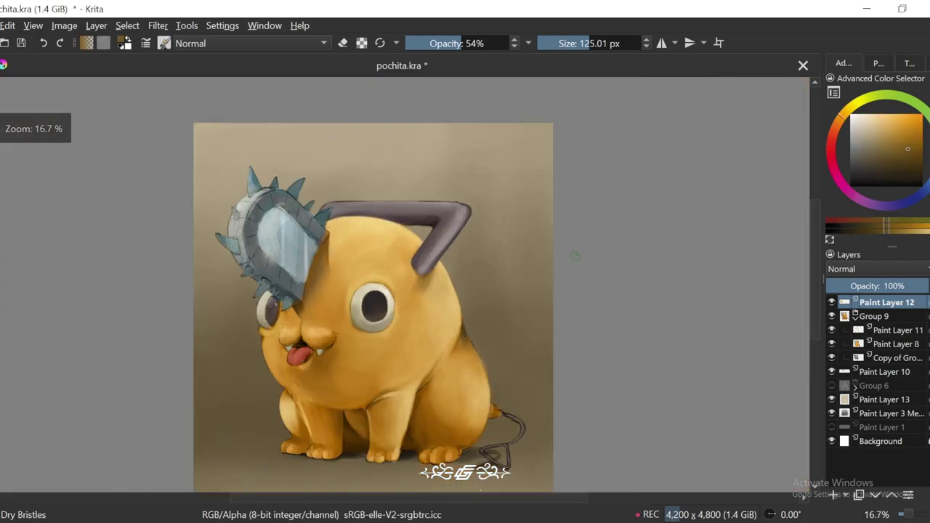
pyautogui.hotkey('ctrl', '+')
pyautogui.hotkey('ctrl', '+')
pyautogui.hotkey('ctrl', '+')
pyautogui.hotkey('ctrl', '+')
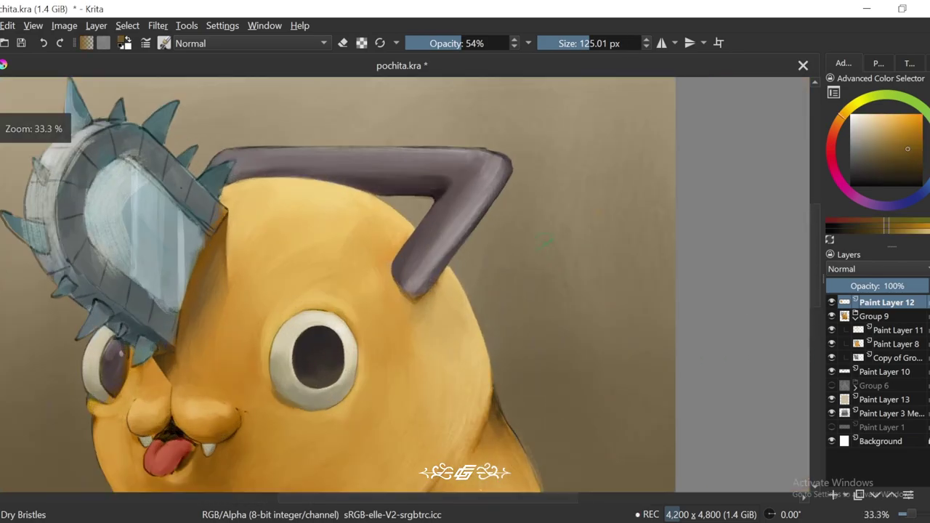
pyautogui.hotkey('ctrl', '+')
pyautogui.hotkey('ctrl', '-')
pyautogui.hotkey('ctrl', '-')
pyautogui.hotkey('ctrl', '-')
pyautogui.hotkey('ctrl', '-')
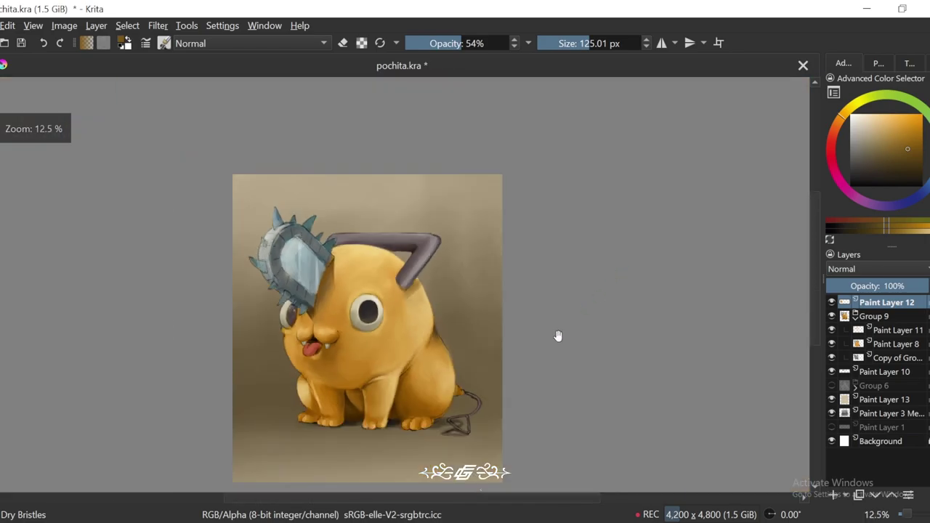
pyautogui.moveTo(557, 335); pyautogui.dragTo(486, 338)
pyautogui.hotkey('ctrl', '+')
pyautogui.hotkey('ctrl', '+')
pyautogui.hotkey('ctrl', '+')
pyautogui.moveTo(665, 304); pyautogui.dragTo(486, 254)
pyautogui.hotkey('ctrl', '+')
pyautogui.hotkey('ctrl', '+')
pyautogui.moveTo(422, 269)
pyautogui.mouseDown()
pyautogui.moveTo(476, 210)
pyautogui.moveTo(463, 238)
pyautogui.moveTo(542, 202)
pyautogui.moveTo(516, 195)
pyautogui.mouseUp()
# Step: Shrink the brush and sample a lighter fur colour, then the darker brown shadow colour
pyautogui.hotkey('ctrl', '-')
pyautogui.hotkey('ctrl', '-')
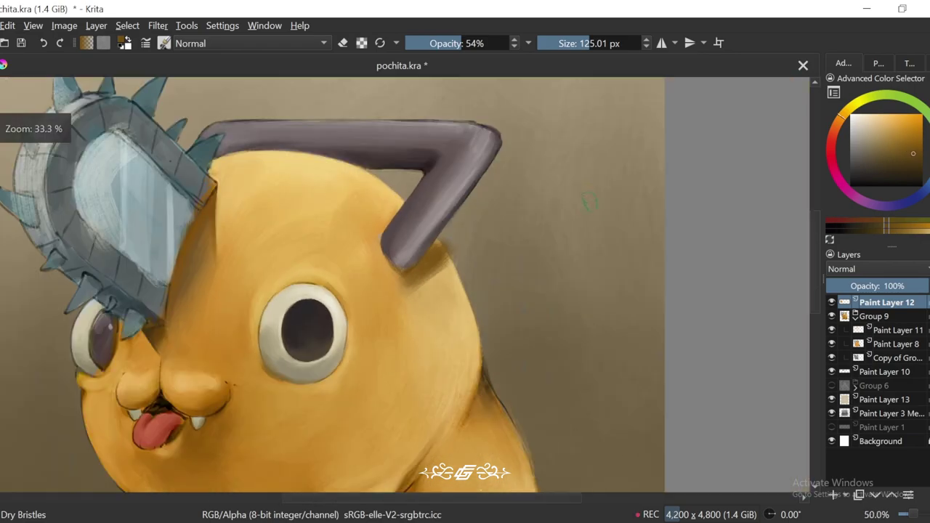
pyautogui.press('[')
pyautogui.press('[')
pyautogui.press('[')
pyautogui.hotkey('ctrl', '+')
pyautogui.hotkey('ctrl', '+')
pyautogui.hotkey('ctrl', '[')
pyautogui.keyDown('ctrl'); pyautogui.click(498, 233); pyautogui.keyUp('ctrl')
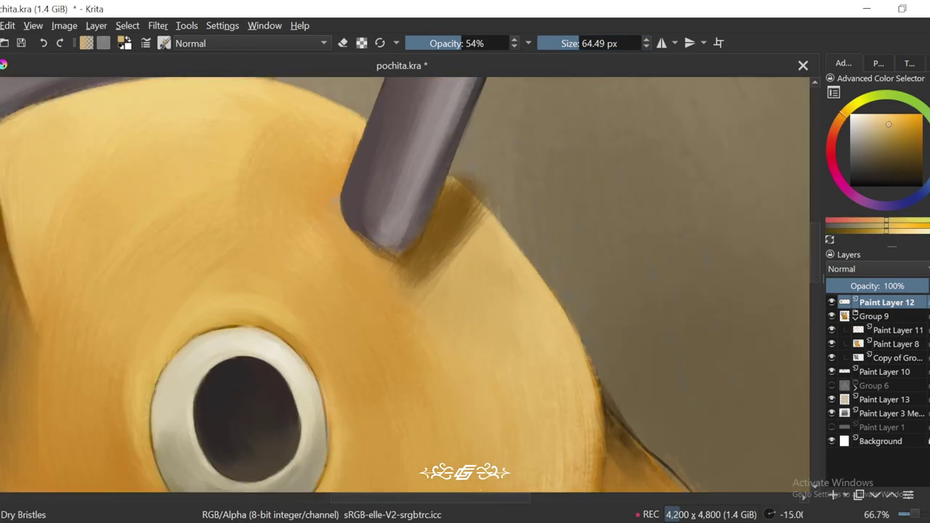
pyautogui.hotkey('ctrl', ']')
pyautogui.hotkey('ctrl', ']')
pyautogui.press('e')
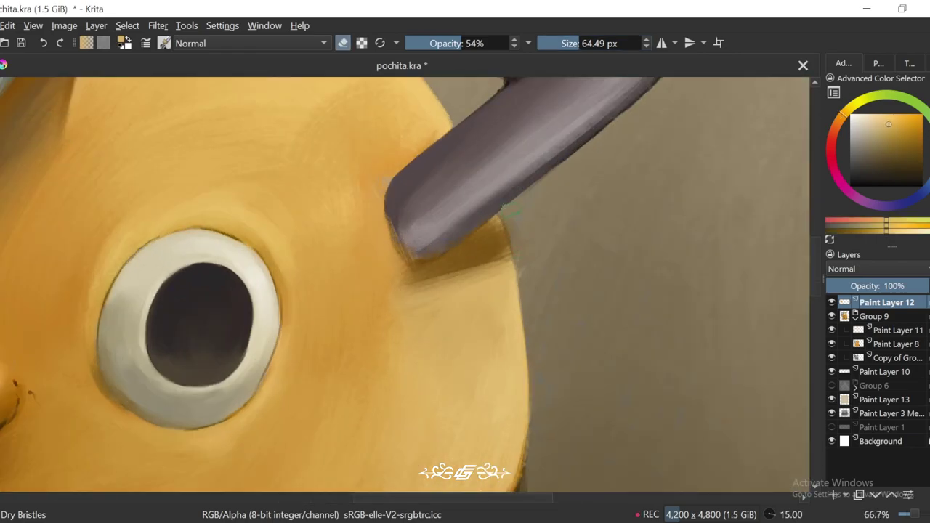
pyautogui.hotkey('ctrl', '-')
pyautogui.hotkey('ctrl', '-')
pyautogui.hotkey('ctrl', '-')
pyautogui.hotkey('ctrl', '-')
pyautogui.hotkey('ctrl', '-')
pyautogui.press('5')
pyautogui.hotkey('ctrl', '+')
pyautogui.hotkey('ctrl', '+')
pyautogui.hotkey('ctrl', '+')
pyautogui.hotkey('ctrl', '+')
pyautogui.hotkey('ctrl', '+')
pyautogui.hotkey('ctrl', '+')
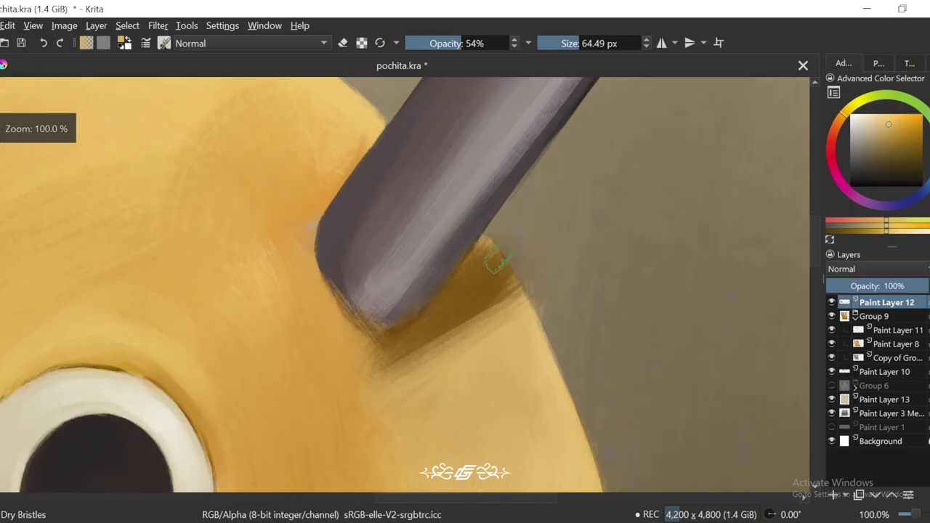
pyautogui.keyDown('ctrl'); pyautogui.click(418, 331); pyautogui.keyUp('ctrl')
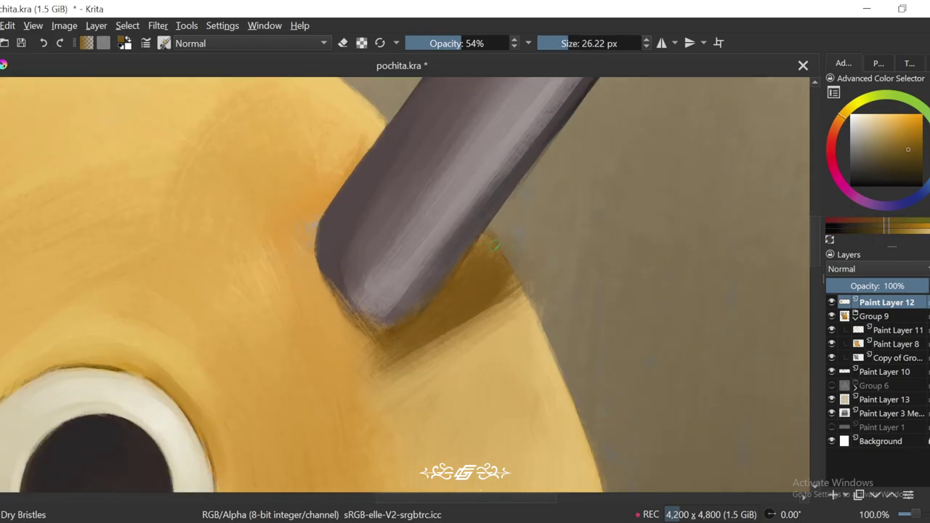
# Step: Paint yellow fur strokes under the handle with a larger brush, then lower the opacity for blending
pyautogui.press('e')
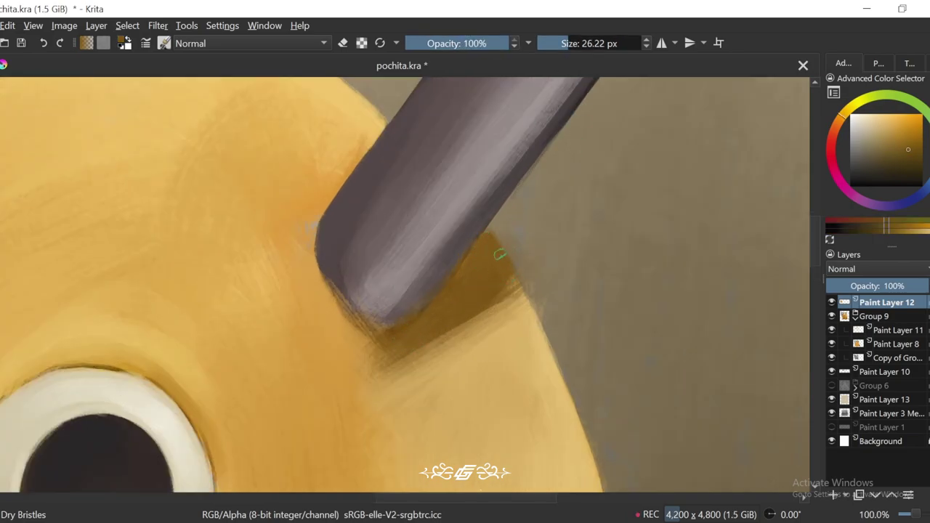
pyautogui.hotkey('ctrl', '[')
pyautogui.click(582, 44)
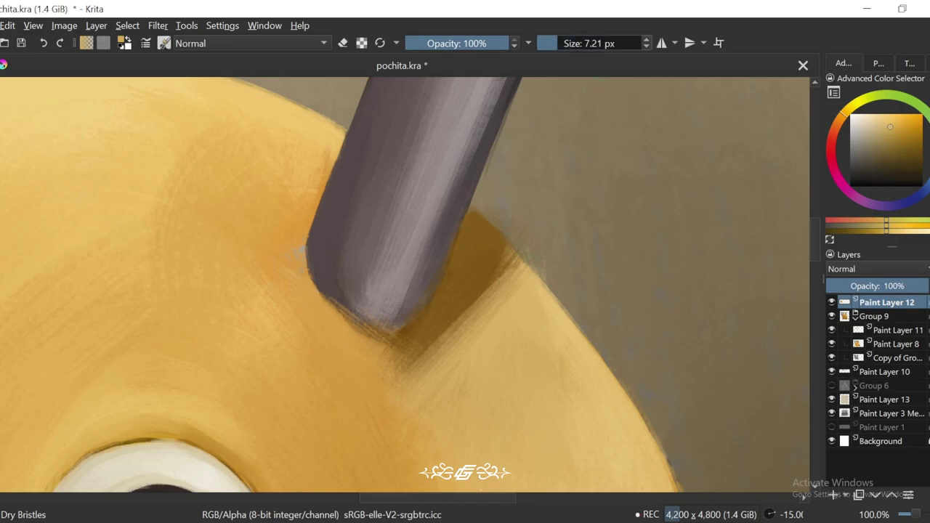
pyautogui.press(']')
pyautogui.press(']')
pyautogui.press(']')
pyautogui.press(']')
pyautogui.moveTo(407, 359); pyautogui.dragTo(509, 269)
pyautogui.press('5')
pyautogui.press('o')
pyautogui.press('o')
pyautogui.press('o')
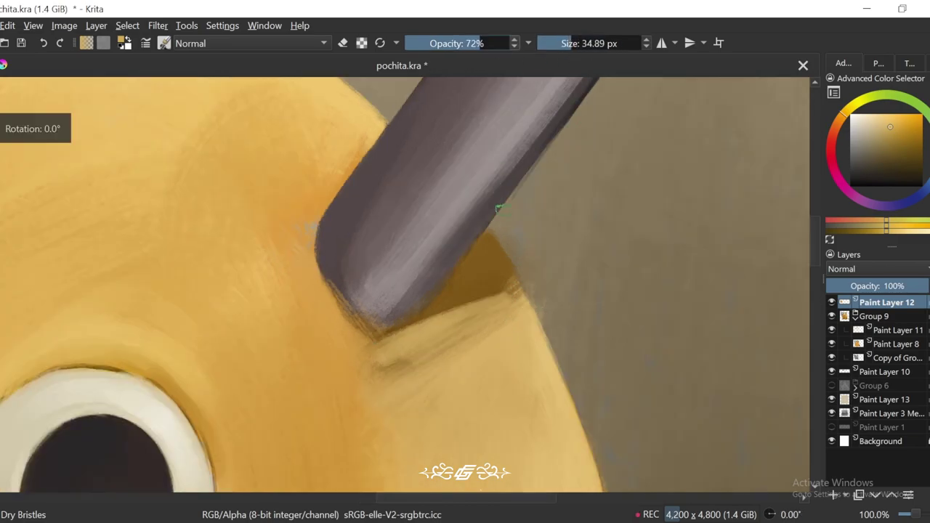
pyautogui.scroll(-10, 407, 357)
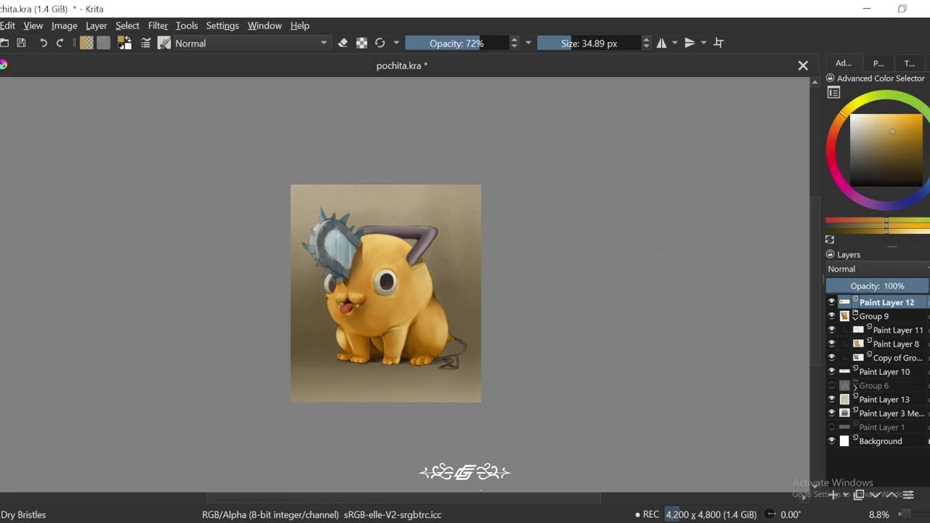
# Step: Darken the left eye's pupil, covering its lighter purple highlights
pyautogui.scroll(-1, 680, 382)
pyautogui.scroll(6, 698, 395)
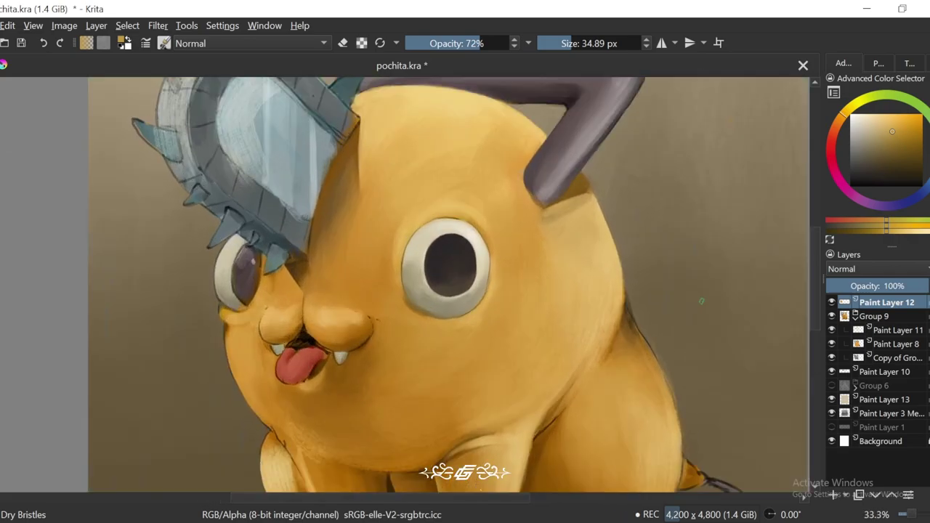
pyautogui.scroll(2, 565, 223)
pyautogui.keyDown('ctrl'); pyautogui.click(564, 222); pyautogui.keyUp('ctrl')
pyautogui.scroll(3, 474, 208)
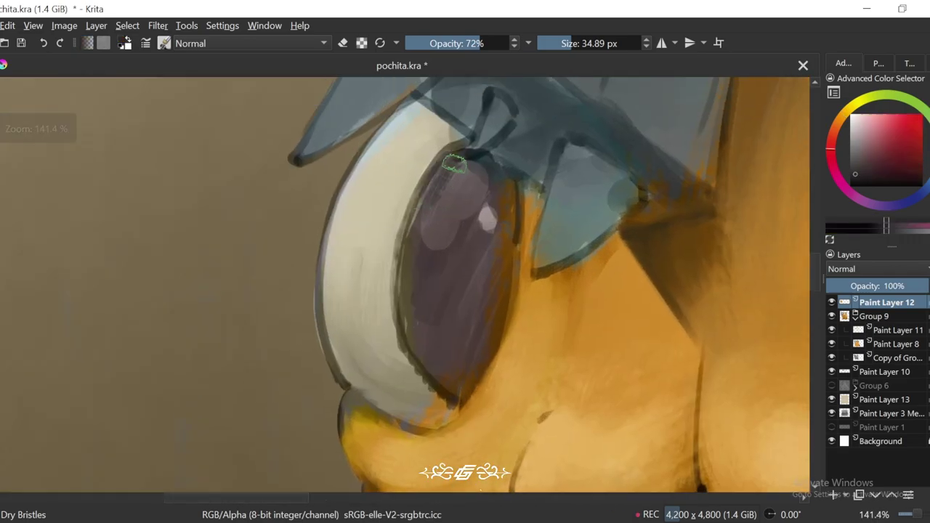
pyautogui.moveTo(469, 145); pyautogui.dragTo(474, 169)
pyautogui.moveTo(494, 178)
pyautogui.mouseDown()
pyautogui.moveTo(498, 218)
pyautogui.moveTo(481, 269)
pyautogui.moveTo(454, 224)
pyautogui.moveTo(443, 171)
pyautogui.moveTo(436, 199)
pyautogui.moveTo(441, 173)
pyautogui.moveTo(447, 165)
pyautogui.moveTo(442, 215)
pyautogui.moveTo(488, 193)
pyautogui.mouseUp()
pyautogui.hotkey('ctrl', ']')
pyautogui.moveTo(494, 243); pyautogui.dragTo(436, 325)
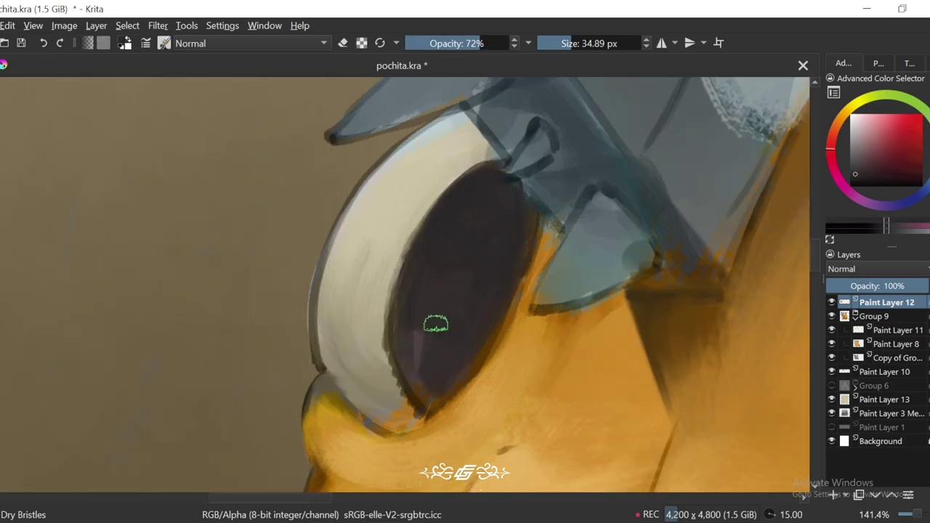
# Step: Sample dark pupil and orange-brown tones around the left eye
pyautogui.press('5')
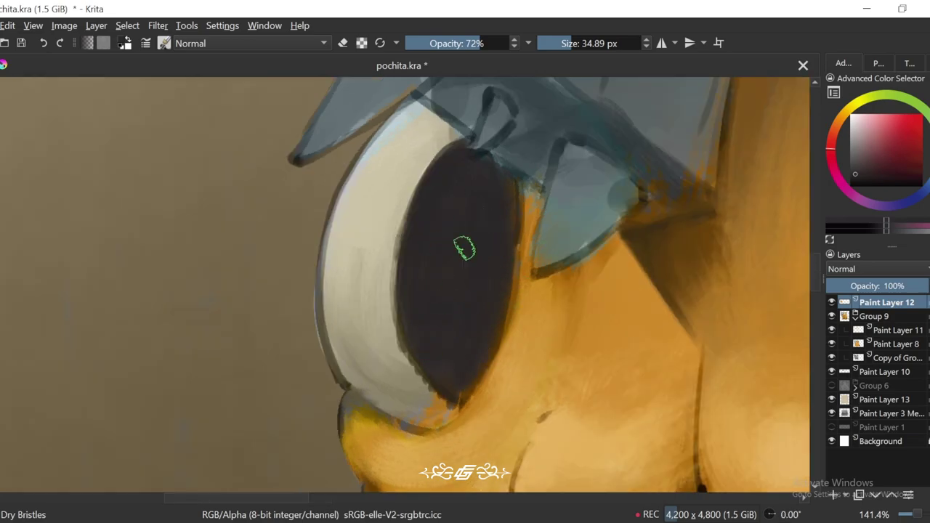
pyautogui.scroll(-2, 464, 248)
pyautogui.scroll(3, 380, 247)
pyautogui.press('6')
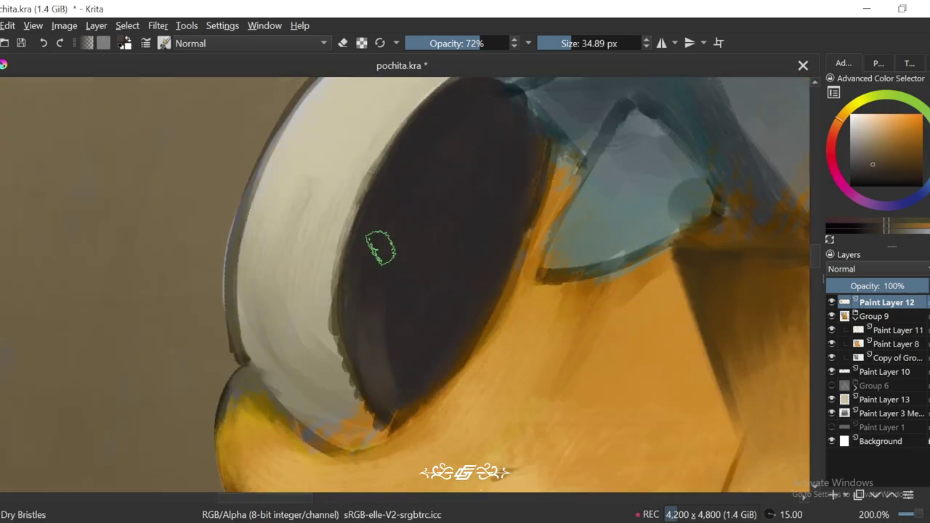
pyautogui.press('5')
pyautogui.press('6')
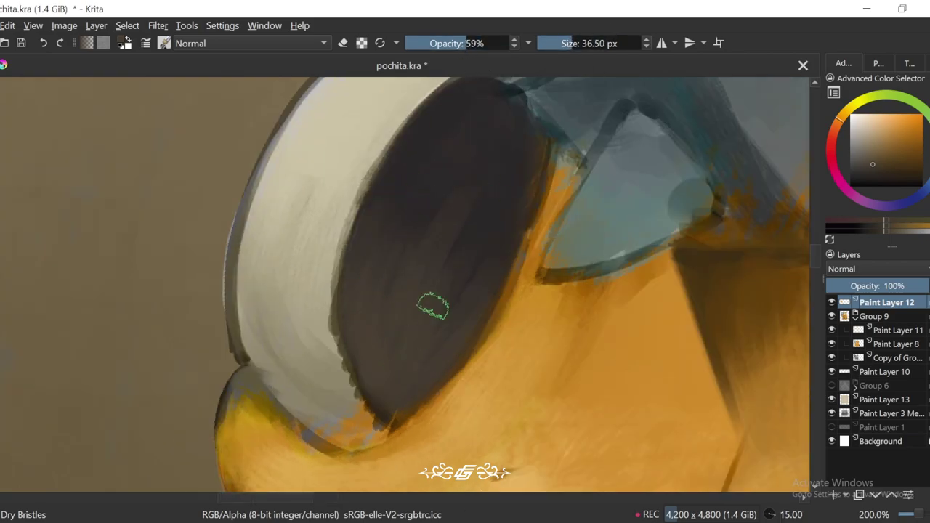
pyautogui.keyDown('ctrl'); pyautogui.click(422, 272); pyautogui.keyUp('ctrl')
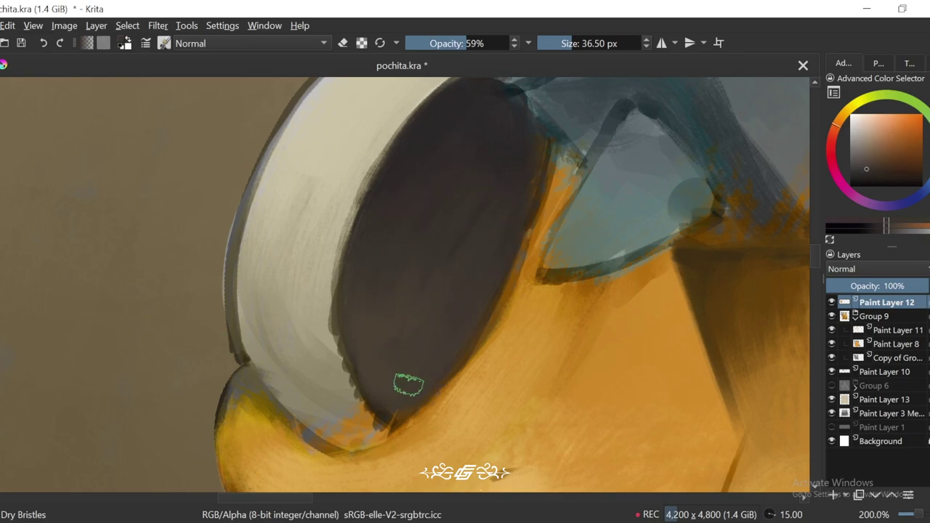
pyautogui.press('6')
pyautogui.press('1')
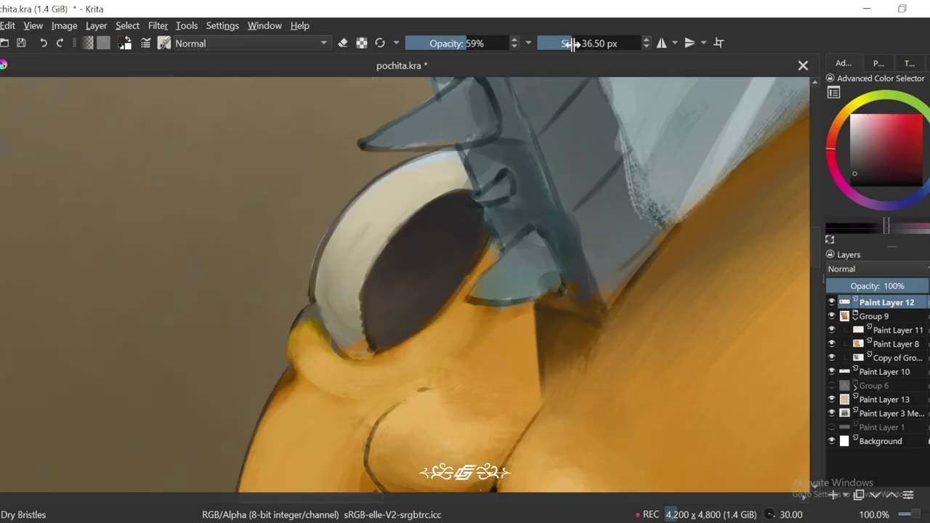
pyautogui.keyDown('ctrl'); pyautogui.click(384, 289); pyautogui.keyUp('ctrl')
pyautogui.press('-')
pyautogui.press('-')
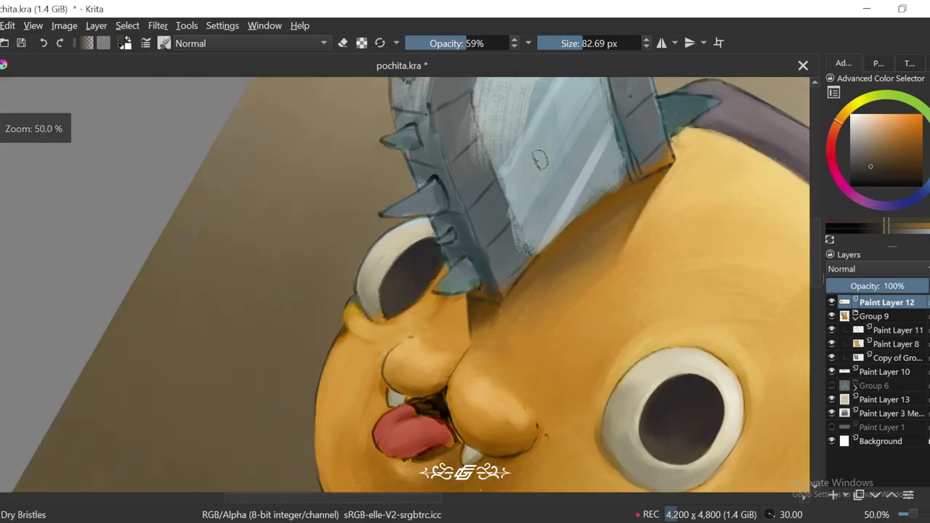
pyautogui.press('4')
pyautogui.press('[')
# Step: Sample dark red, light cream, near-black and orange-brown tones and set full brush opacity
pyautogui.scroll(3, 414, 234)
pyautogui.keyDown('ctrl'); pyautogui.click(414, 234); pyautogui.keyUp('ctrl')
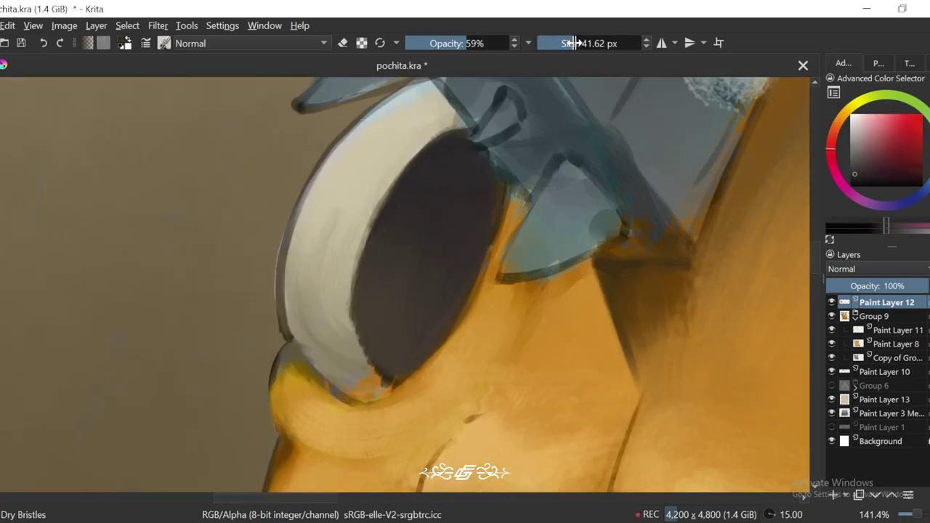
pyautogui.click(573, 43)
pyautogui.keyDown('ctrl'); pyautogui.click(402, 167); pyautogui.keyUp('ctrl')
pyautogui.press('+')
pyautogui.press('[')
pyautogui.press('[')
pyautogui.press('[')
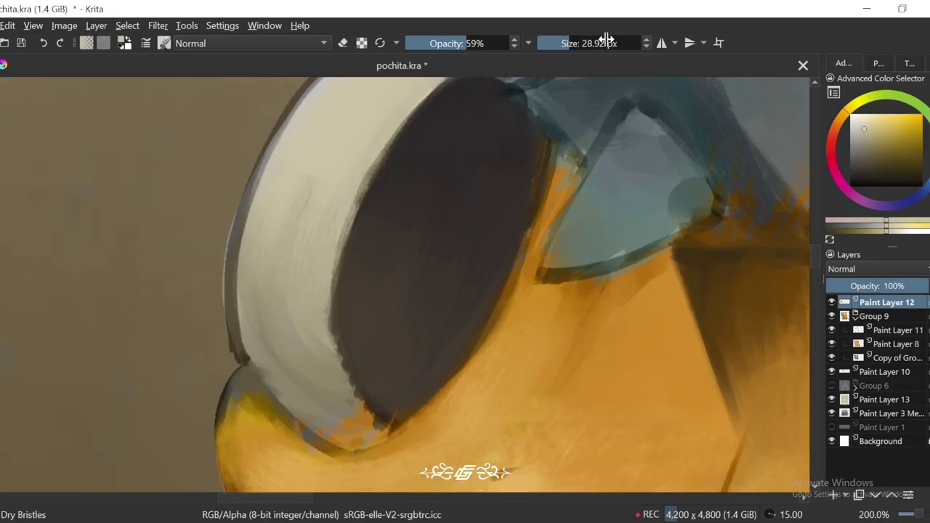
pyautogui.keyDown('ctrl'); pyautogui.click(375, 187); pyautogui.keyUp('ctrl')
pyautogui.press('6')
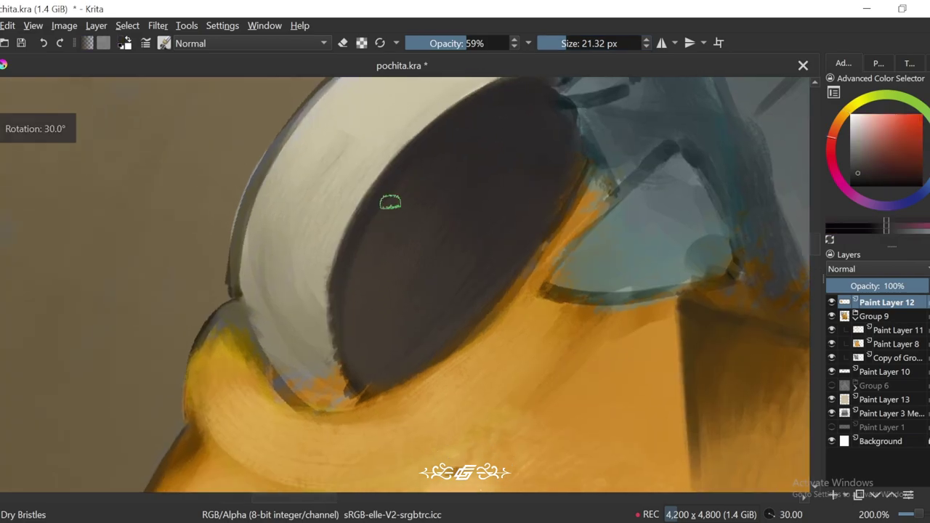
pyautogui.keyDown('ctrl'); pyautogui.click(345, 326); pyautogui.keyUp('ctrl')
pyautogui.keyDown('ctrl'); pyautogui.click(314, 348); pyautogui.keyUp('ctrl')
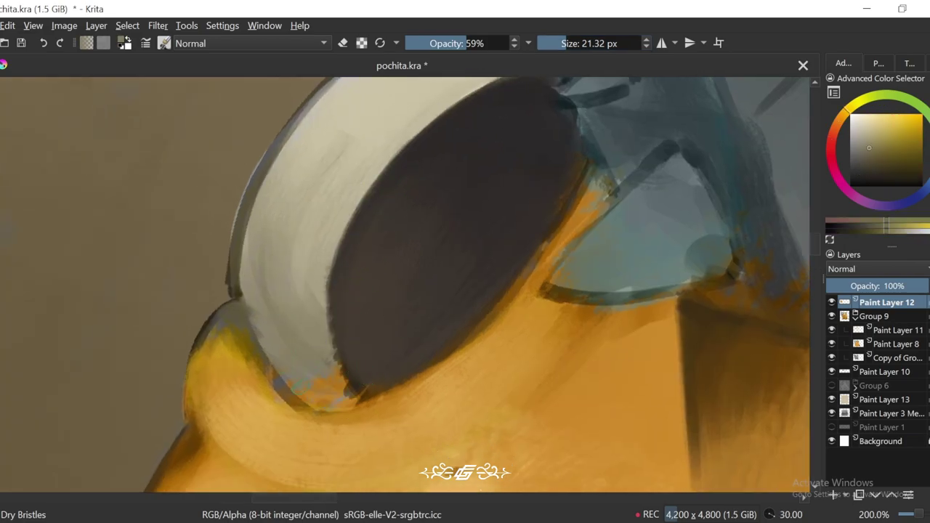
pyautogui.press('6')
pyautogui.press('-')
pyautogui.press('+')
pyautogui.press('o')
pyautogui.press('o')
pyautogui.press('o')
pyautogui.press('o')
pyautogui.press('o')
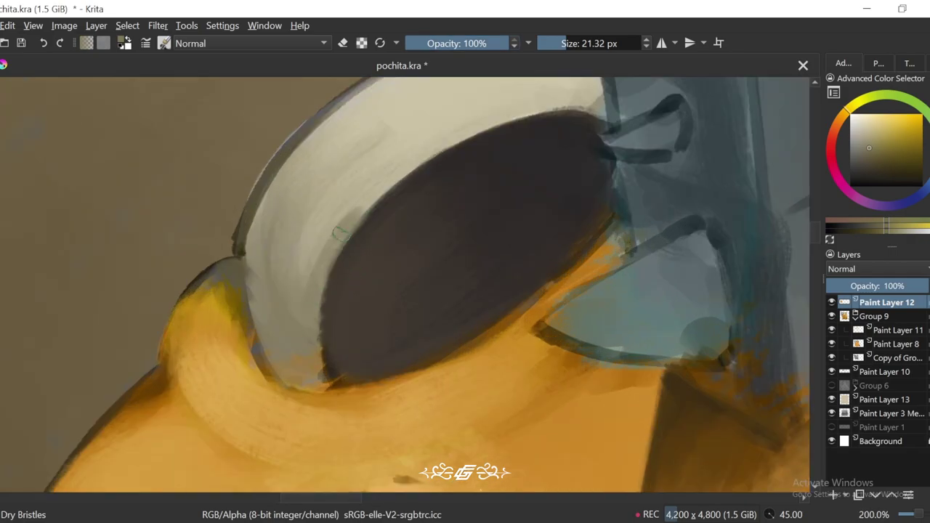
# Step: Darken the grey edge of the left eye white, then lighten and smooth its upper part
pyautogui.press('4')
pyautogui.press('4')
pyautogui.press('4')
pyautogui.press('4')
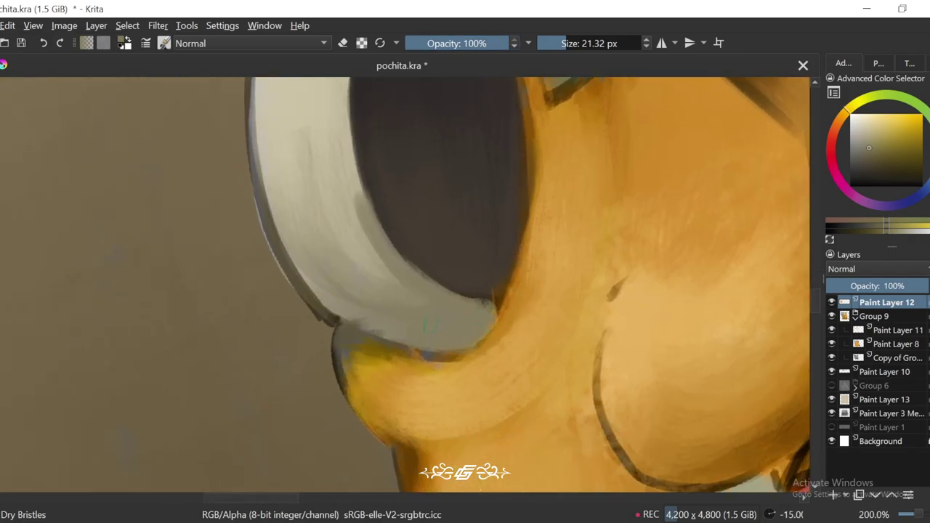
pyautogui.press('-')
pyautogui.press('-')
pyautogui.press('-')
pyautogui.press('-')
pyautogui.press('6')
pyautogui.press('6')
pyautogui.press('+')
pyautogui.press('+')
pyautogui.press('+')
pyautogui.press('6')
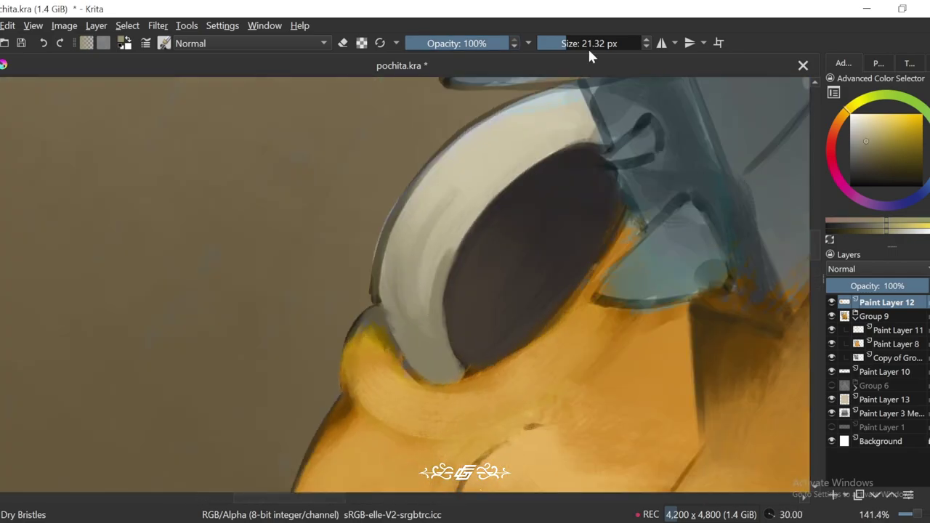
pyautogui.press(']')
pyautogui.press(']')
pyautogui.press(']')
pyautogui.keyDown('ctrl'); pyautogui.click(402, 311); pyautogui.keyUp('ctrl')
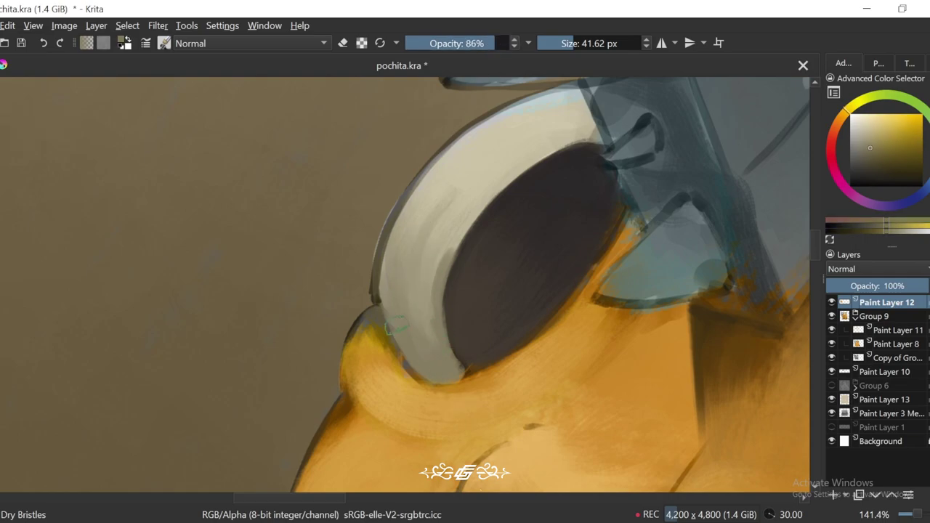
pyautogui.moveTo(412, 218); pyautogui.dragTo(433, 313)
pyautogui.keyDown('ctrl'); pyautogui.click(456, 208); pyautogui.keyUp('ctrl')
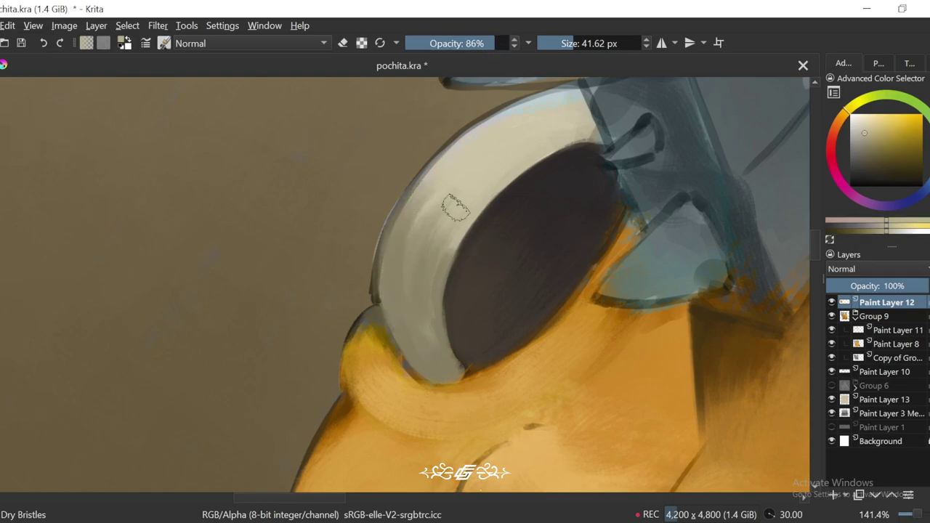
pyautogui.keyDown('ctrl'); pyautogui.click(507, 98); pyautogui.keyUp('ctrl')
pyautogui.moveTo(414, 232); pyautogui.dragTo(462, 160)
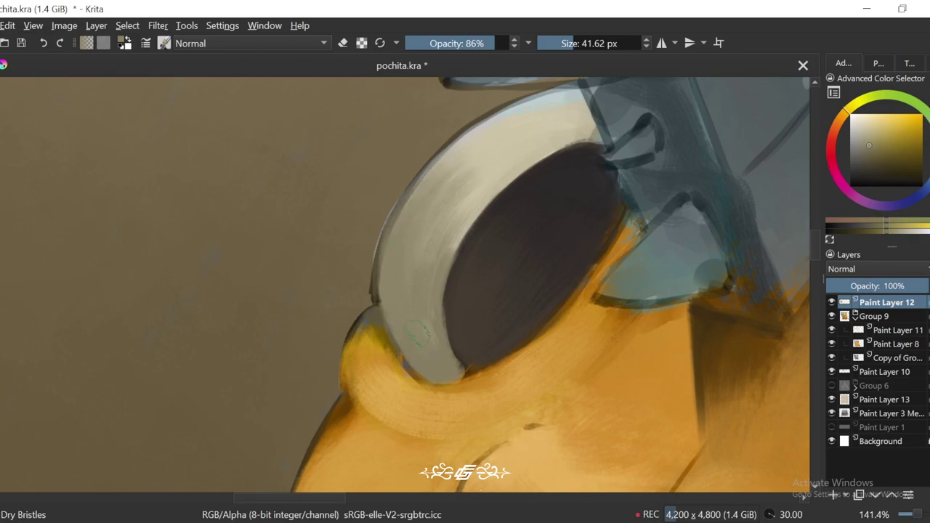
# Step: Cover the grey patch inside the pupil and smooth the eye white's edge with light paint
pyautogui.press('5')
pyautogui.press('2')
pyautogui.scroll(6, 437, 327)
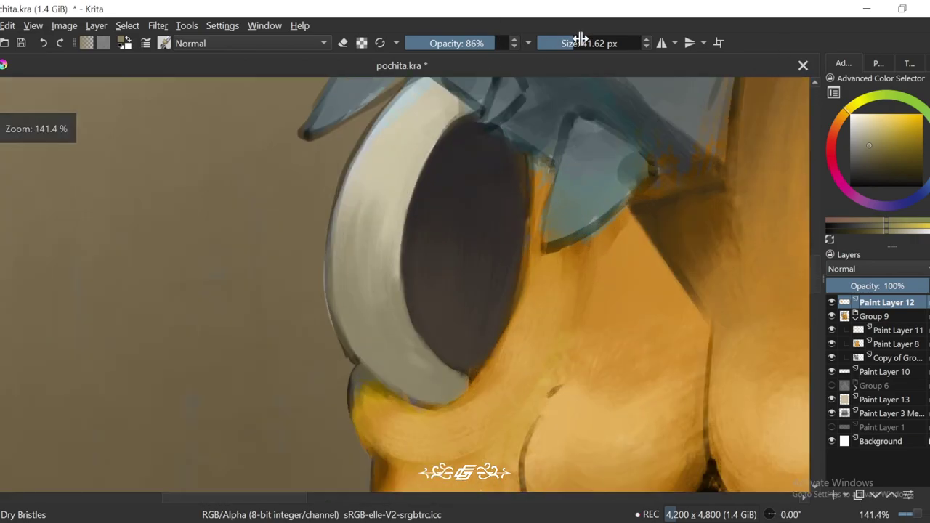
pyautogui.click(577, 43)
pyautogui.moveTo(438, 327); pyautogui.dragTo(513, 388)
pyautogui.keyDown('ctrl'); pyautogui.click(461, 366); pyautogui.keyUp('ctrl')
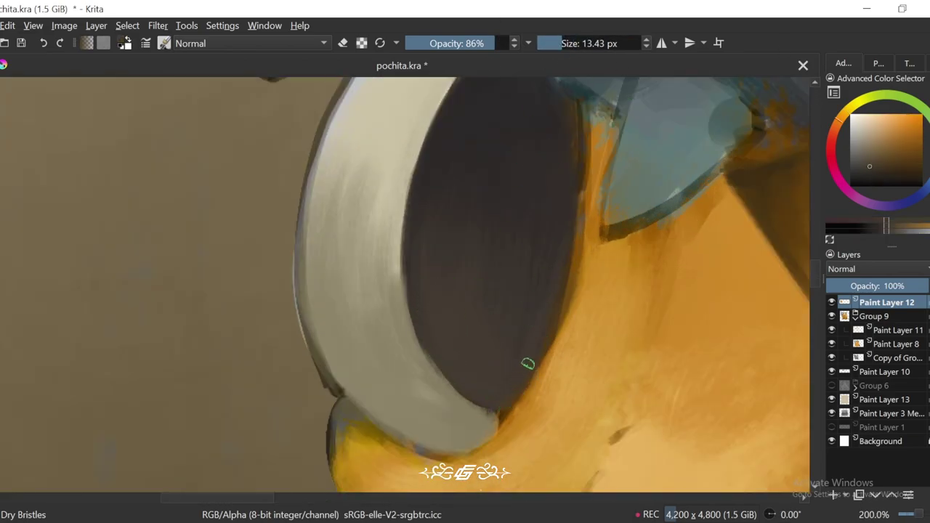
pyautogui.moveTo(432, 363); pyautogui.dragTo(401, 201)
# Step: Sample lighter and darker cream tones from the lens rim to refine the eye rim
pyautogui.scroll(-2, 441, 298)
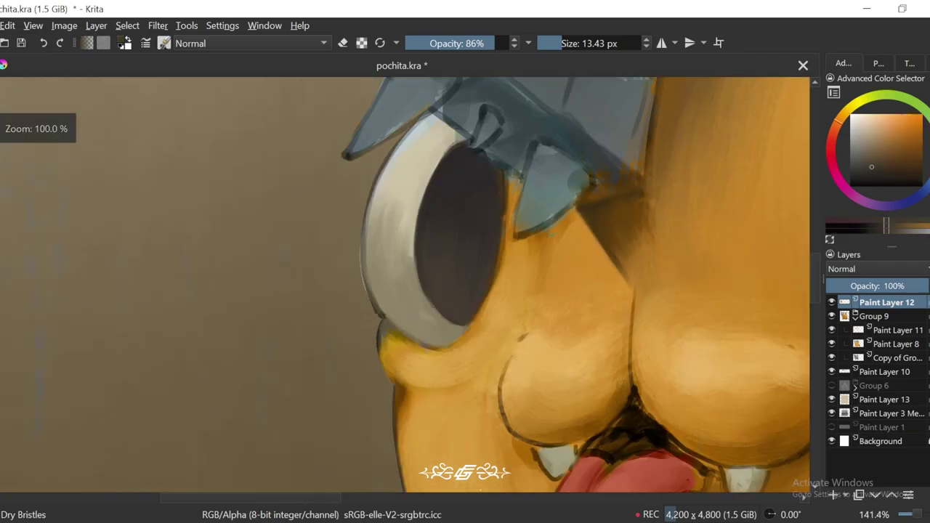
pyautogui.scroll(1, 440, 298)
pyautogui.keyDown('ctrl'); pyautogui.click(440, 298); pyautogui.keyUp('ctrl')
pyautogui.hotkey('ctrl', ']')
pyautogui.hotkey('ctrl', ']')
pyautogui.hotkey('ctrl', ']')
pyautogui.scroll(-6, 456, 352)
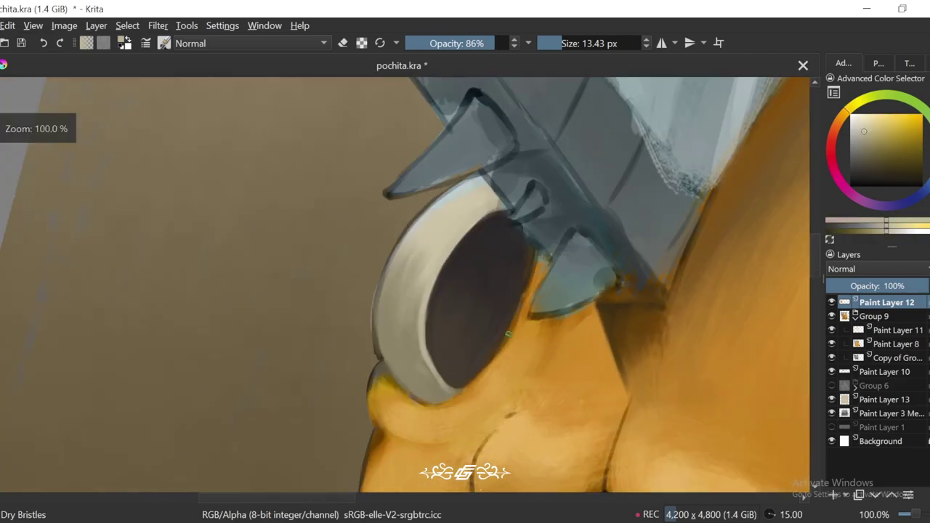
pyautogui.scroll(7, 456, 352)
pyautogui.keyDown('ctrl'); pyautogui.click(368, 336); pyautogui.keyUp('ctrl')
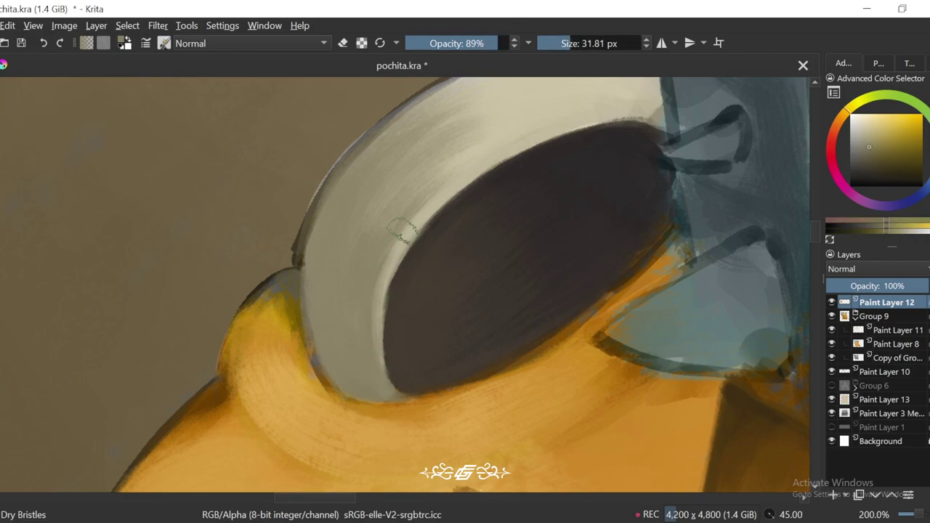
pyautogui.scroll(-1, 402, 231)
pyautogui.hotkey('ctrl', '[')
pyautogui.hotkey('ctrl', '[')
pyautogui.keyDown('ctrl'); pyautogui.click(479, 183); pyautogui.keyUp('ctrl')
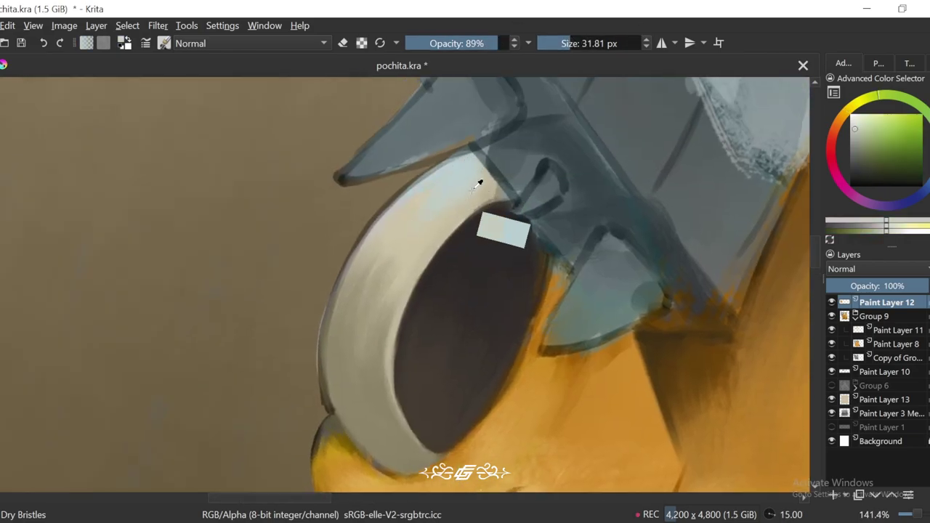
pyautogui.hotkey('ctrl', '[')
pyautogui.keyDown('ctrl'); pyautogui.click(454, 188); pyautogui.keyUp('ctrl')
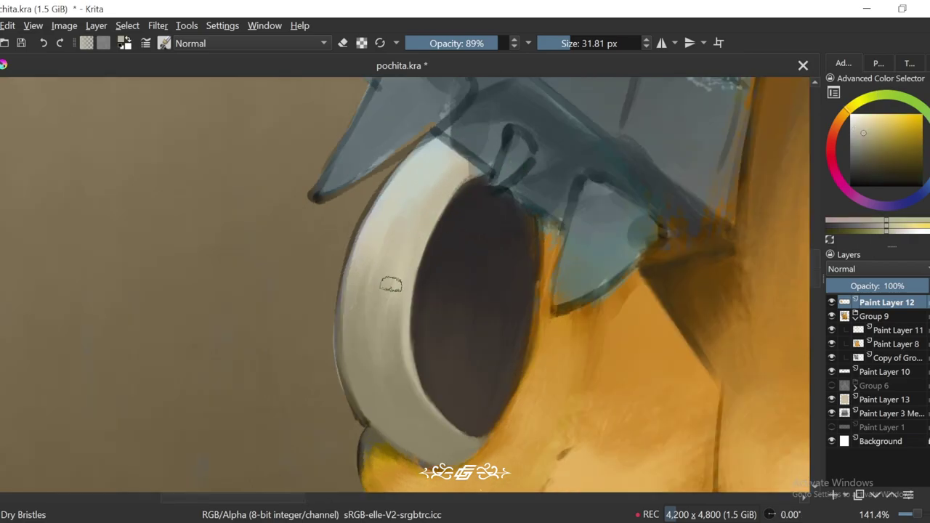
# Step: Sample darker cream and lighter orange tones around the left eye and shrink the brush
pyautogui.scroll(-5, 378, 333)
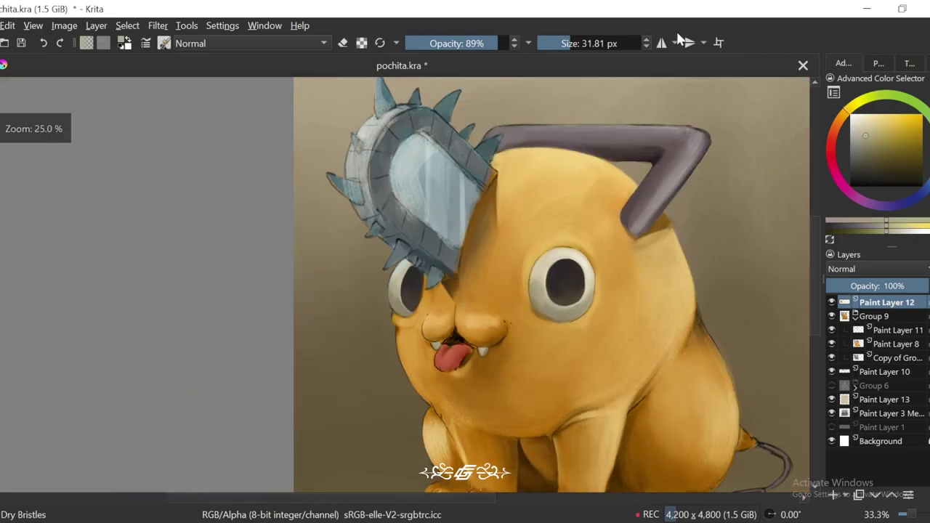
pyautogui.scroll(4, 411, 260)
pyautogui.hotkey('ctrl', ']')
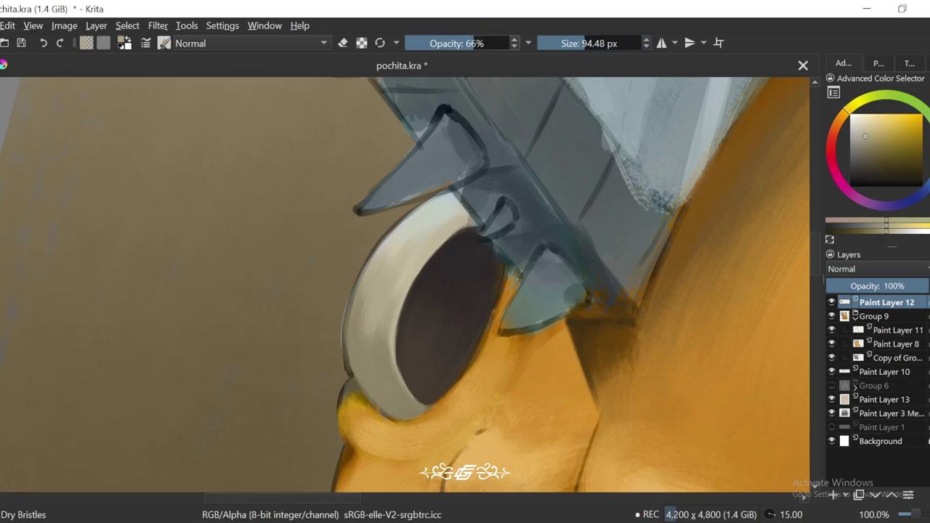
pyautogui.keyDown('ctrl'); pyautogui.click(370, 314); pyautogui.keyUp('ctrl')
pyautogui.hotkey('ctrl', ']')
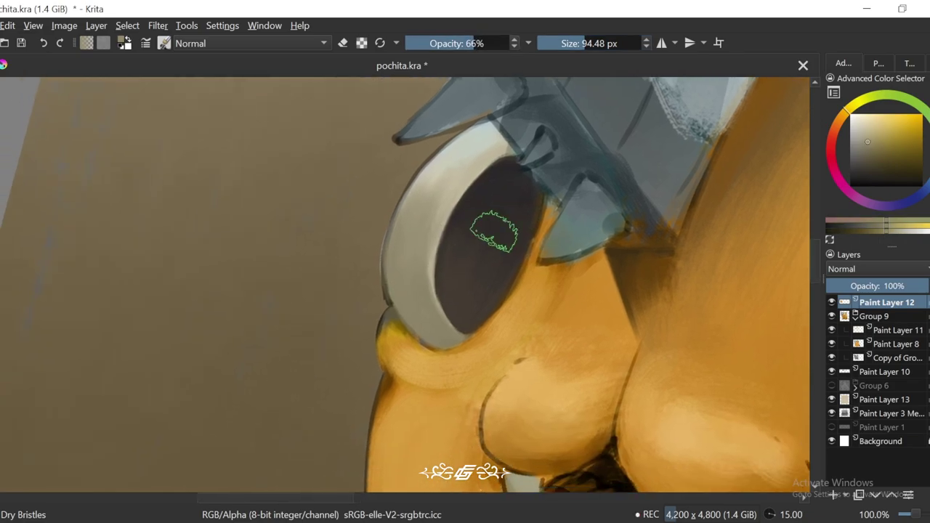
pyautogui.scroll(2, 457, 285)
pyautogui.press('[')
pyautogui.press('[')
pyautogui.press('[')
pyautogui.keyDown('ctrl'); pyautogui.click(412, 263); pyautogui.keyUp('ctrl')
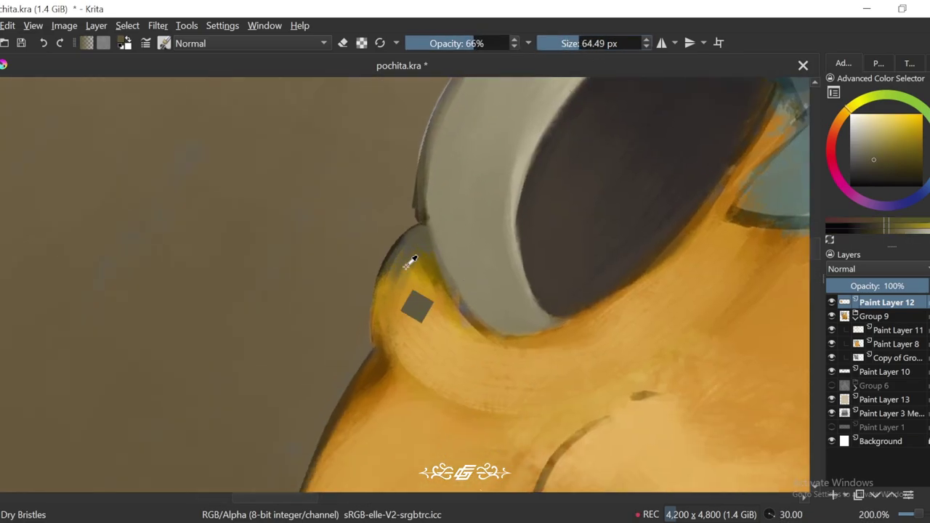
pyautogui.press('5')
pyautogui.keyDown('ctrl'); pyautogui.click(603, 260); pyautogui.keyUp('ctrl')
# Step: Sample a fur colour near the muzzle while tilting the canvas to check the face
pyautogui.hotkey('ctrl', '[')
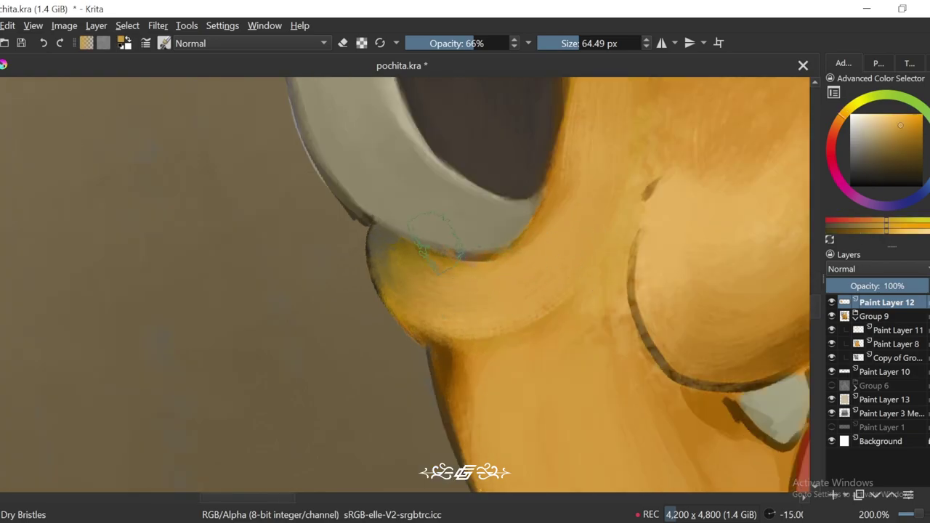
pyautogui.scroll(-7, 435, 240)
pyautogui.press('5')
pyautogui.scroll(5, 512, 304)
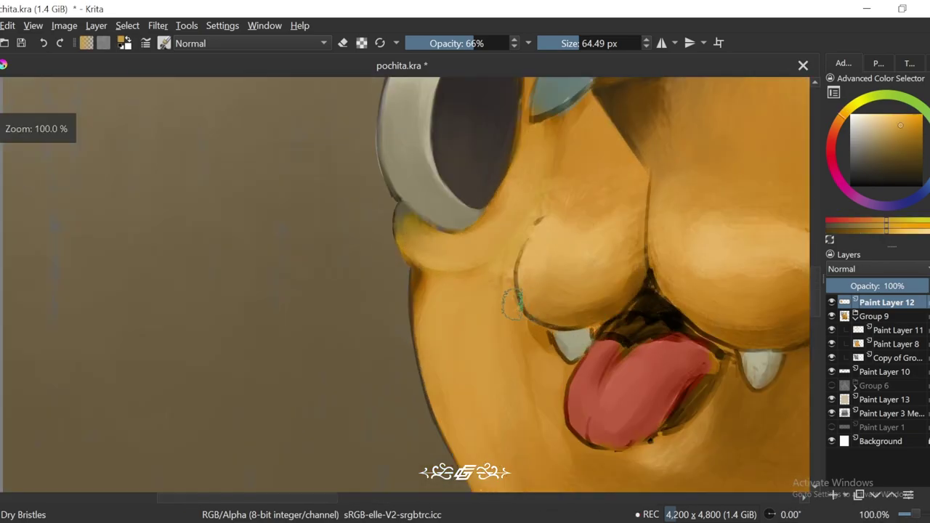
pyautogui.scroll(1, 513, 304)
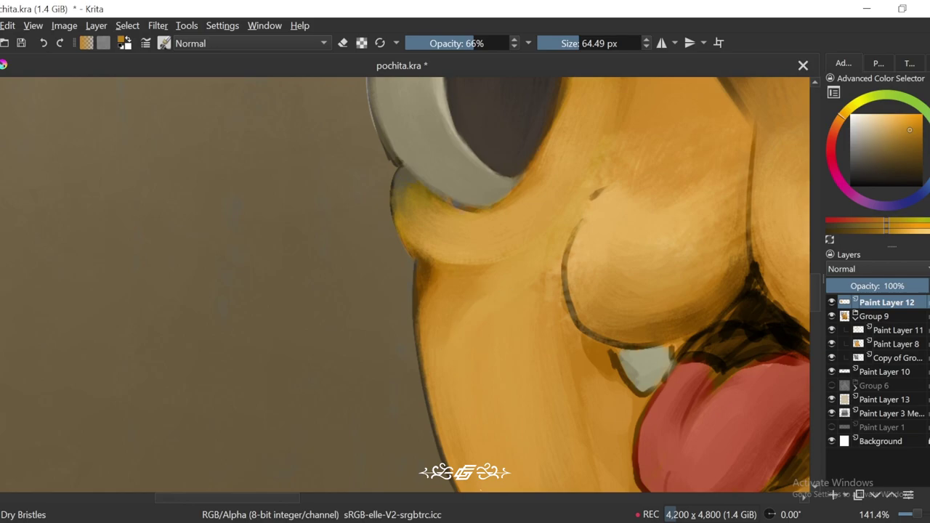
pyautogui.keyDown('ctrl'); pyautogui.click(456, 301); pyautogui.keyUp('ctrl')
pyautogui.scroll(-4, 456, 301)
pyautogui.scroll(-1, 457, 301)
pyautogui.hotkey('ctrl', ']')
pyautogui.hotkey('ctrl', ']')
pyautogui.press('5')
pyautogui.scroll(2, 548, 63)
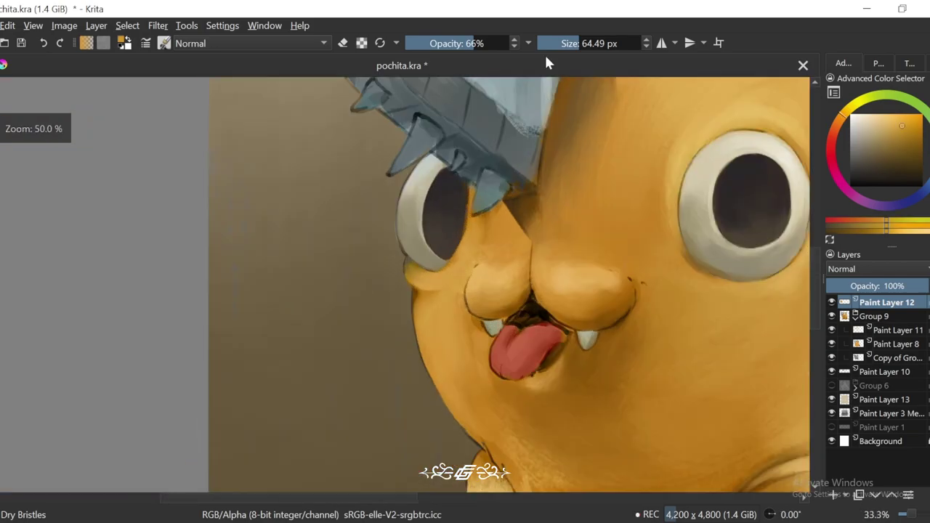
# Step: Shrink the brush to about 26 px and rotate the canvas up to 45° and back upright
pyautogui.press('[')
pyautogui.press('[')
pyautogui.press('[')
pyautogui.scroll(3, 460, 208)
pyautogui.hotkey('ctrl', ']')
pyautogui.scroll(1, 460, 209)
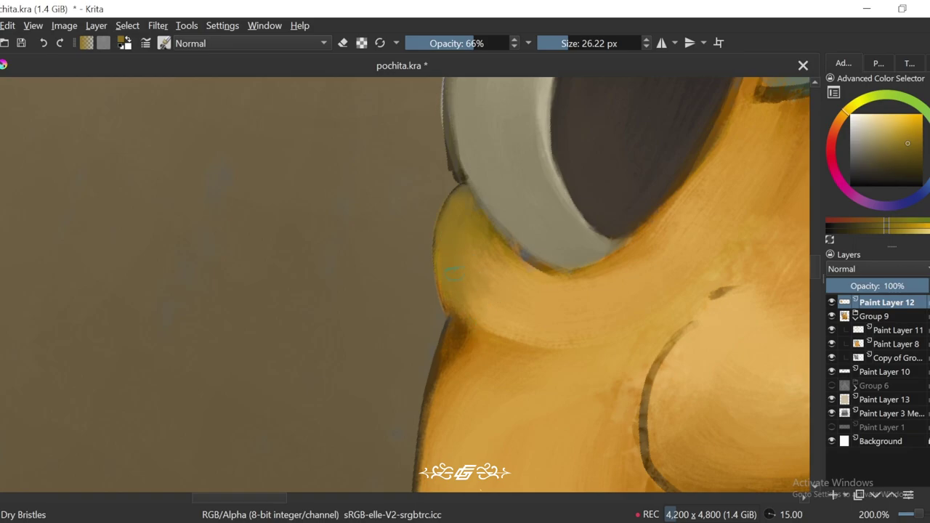
pyautogui.hotkey('ctrl', ']')
pyautogui.hotkey('ctrl', '[')
pyautogui.hotkey('ctrl', ']')
pyautogui.hotkey('ctrl', ']')
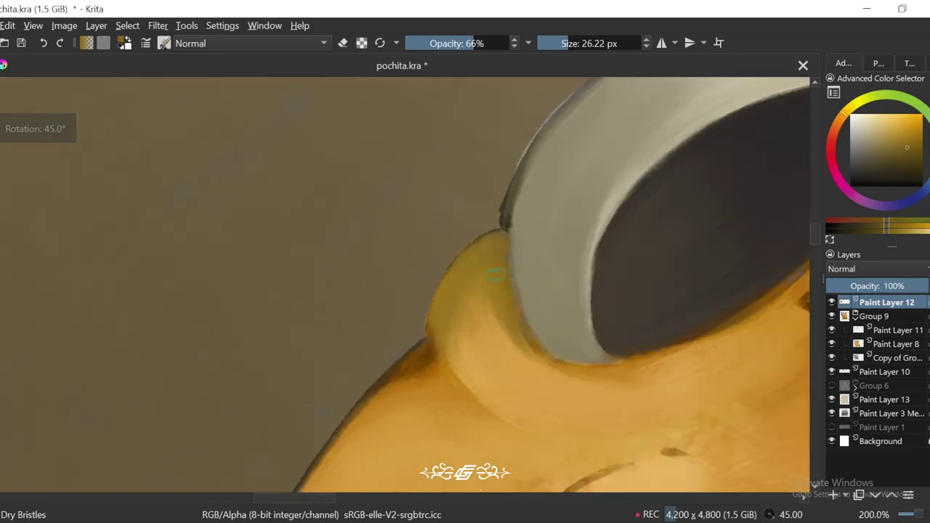
pyautogui.hotkey('ctrl', '[')
pyautogui.hotkey('ctrl', '[')
pyautogui.scroll(-4, 496, 273)
pyautogui.press('5')
pyautogui.scroll(1, 586, 365)
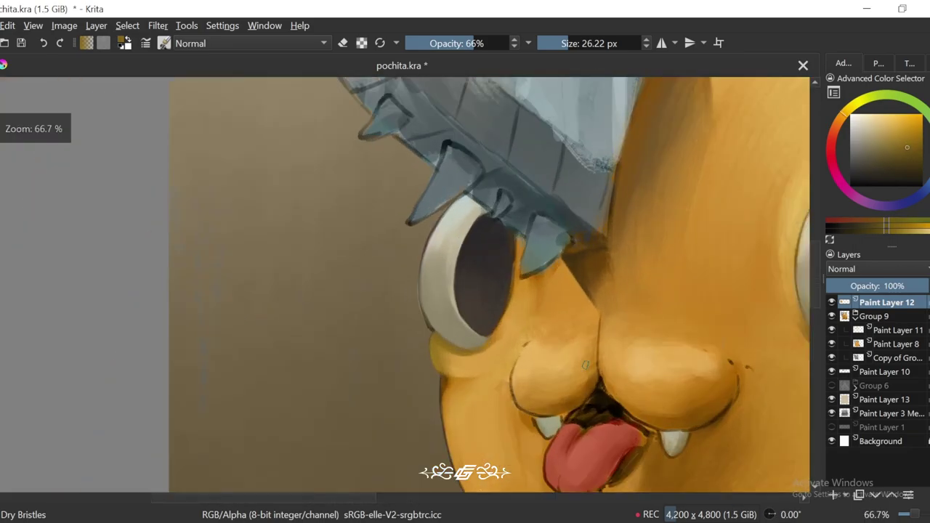
pyautogui.scroll(2, 585, 365)
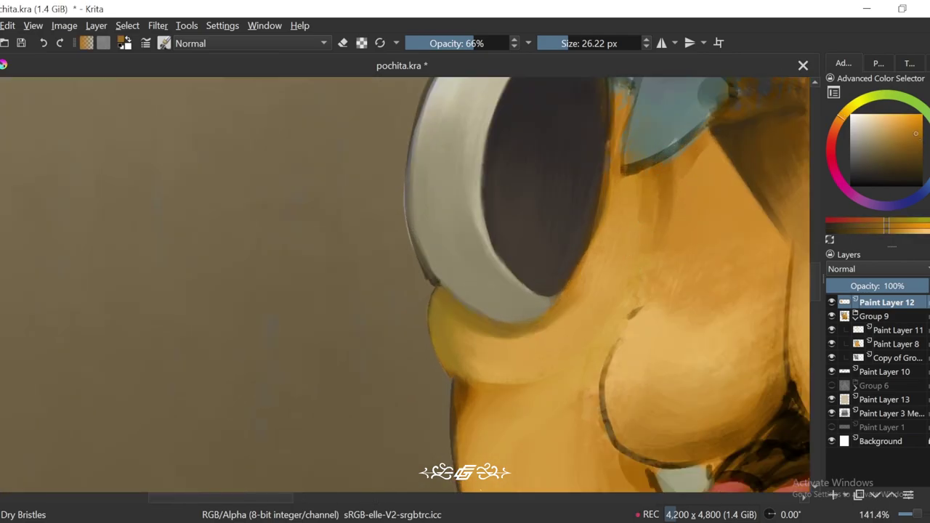
# Step: Smooth the cheek bulge under the left eye rim with a slightly darker sampled orange
pyautogui.keyDown('ctrl'); pyautogui.click(667, 172); pyautogui.keyUp('ctrl')
pyautogui.scroll(-3, 688, 191)
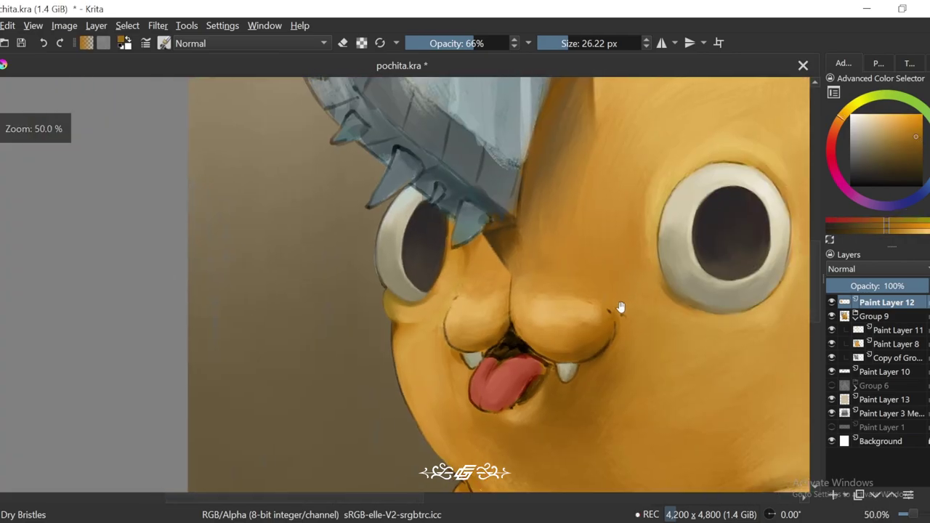
pyautogui.scroll(3, 618, 308)
pyautogui.scroll(-7, 446, 269)
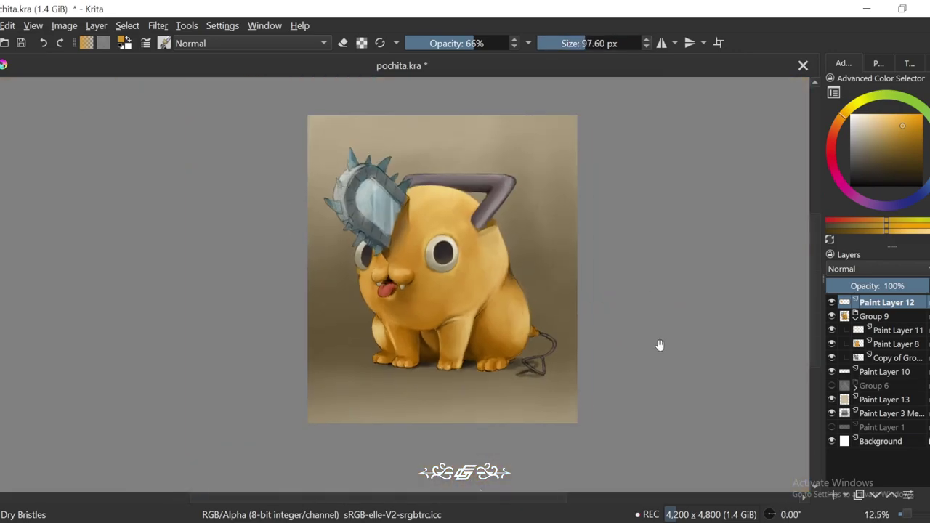
pyautogui.scroll(4, 633, 305)
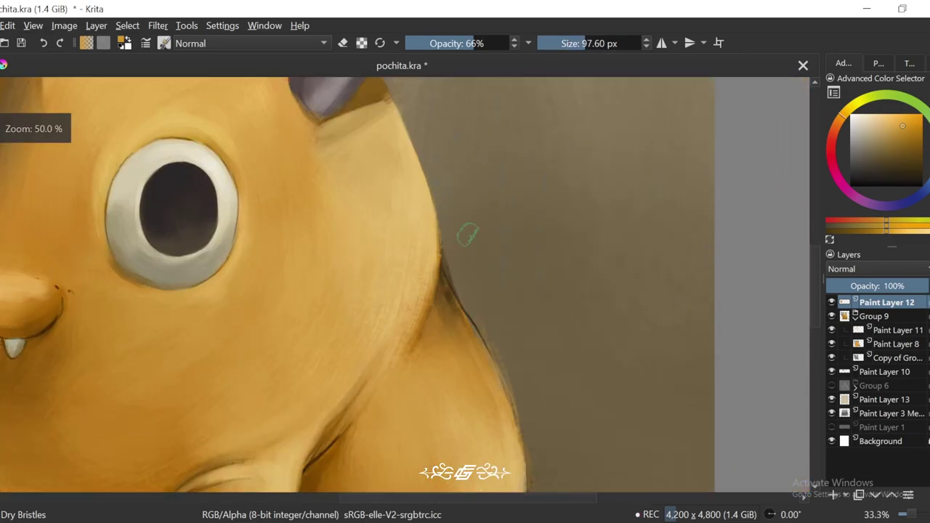
pyautogui.keyDown('ctrl'); pyautogui.click(449, 285); pyautogui.keyUp('ctrl')
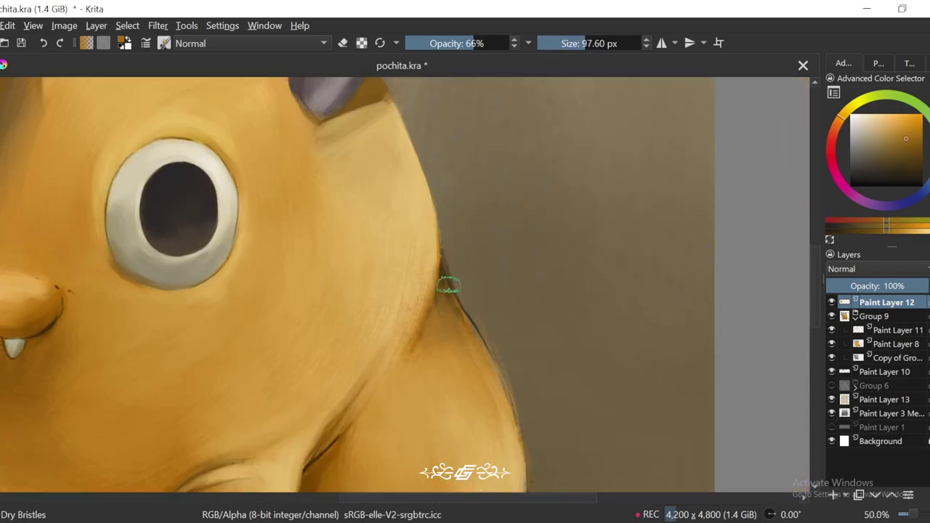
pyautogui.keyDown('ctrl'); pyautogui.click(420, 200); pyautogui.keyUp('ctrl')
pyautogui.scroll(-6, 411, 279)
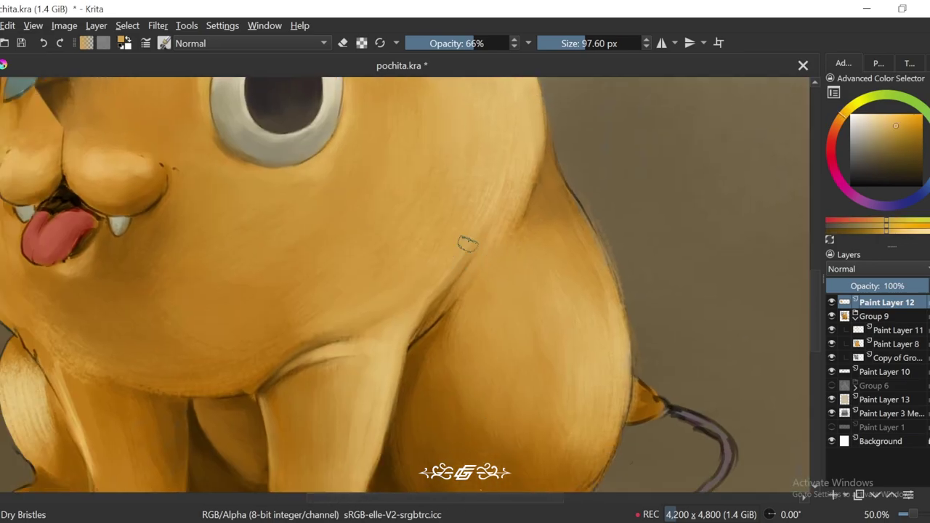
pyautogui.scroll(2, 596, 315)
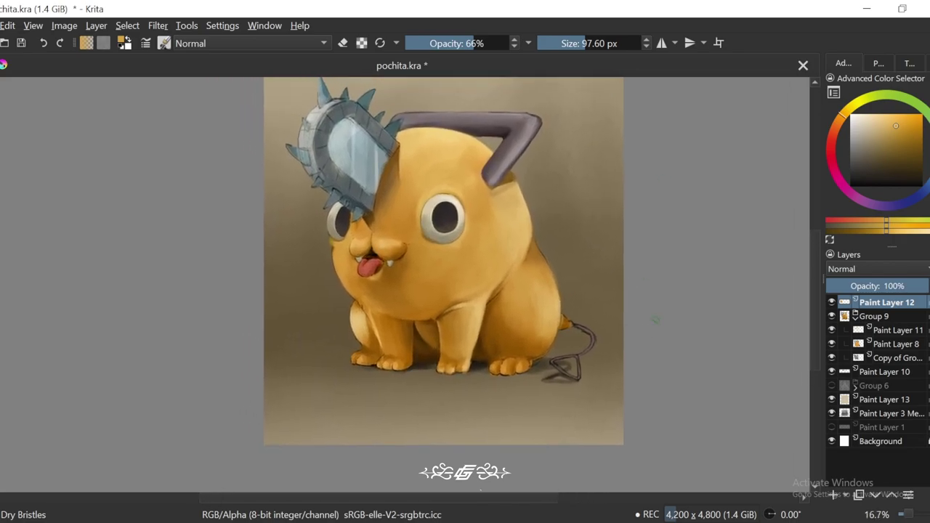
pyautogui.press('4')
pyautogui.scroll(2, 760, 347)
pyautogui.click(488, 43)
# Step: Raise brush opacity to 100% and extend the pupil highlight downward with a mid-grey
pyautogui.moveTo(488, 43); pyautogui.dragTo(511, 43)
pyautogui.press('5')
pyautogui.scroll(4, 532, 208)
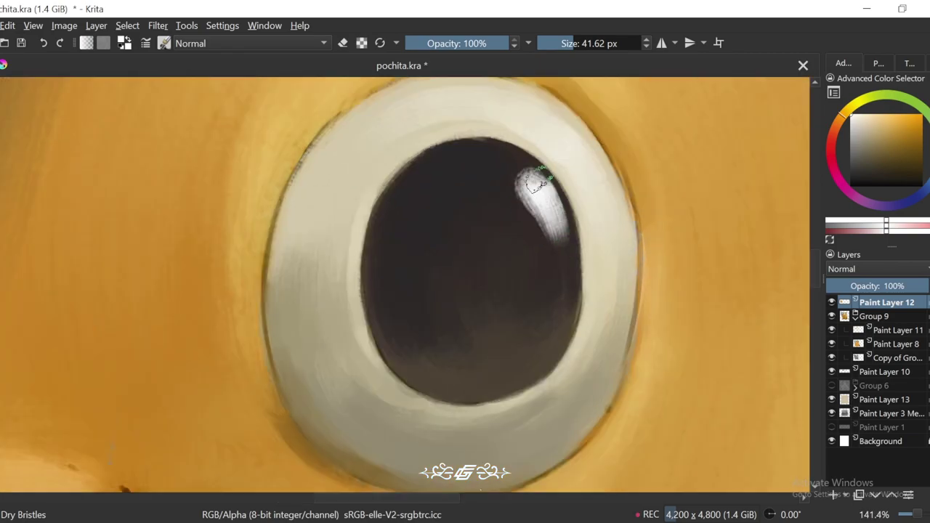
pyautogui.scroll(1, 536, 183)
pyautogui.keyDown('ctrl'); pyautogui.click(467, 195); pyautogui.keyUp('ctrl')
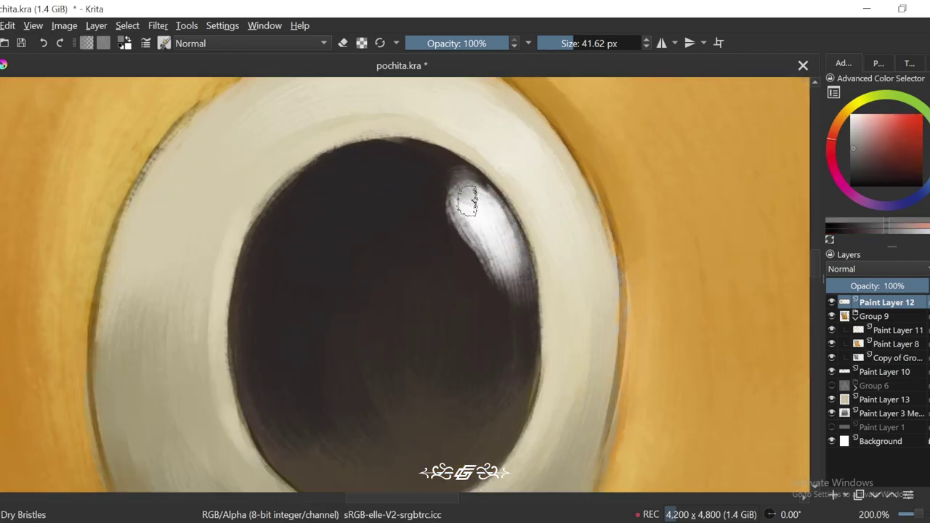
pyautogui.moveTo(466, 197)
pyautogui.mouseDown()
pyautogui.moveTo(465, 226)
pyautogui.moveTo(504, 305)
pyautogui.mouseUp()
# Step: Reshape the pupil highlight with grey and white strokes on a 30°-tilted canvas
pyautogui.press('6')
pyautogui.press('6')
pyautogui.scroll(-3, 484, 277)
pyautogui.scroll(2, 471, 323)
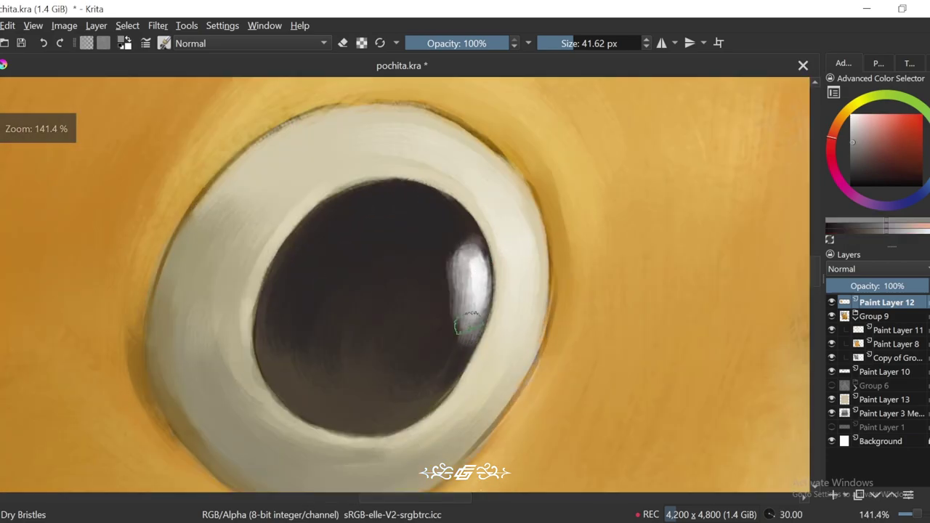
pyautogui.keyDown('ctrl'); pyautogui.click(455, 348); pyautogui.keyUp('ctrl')
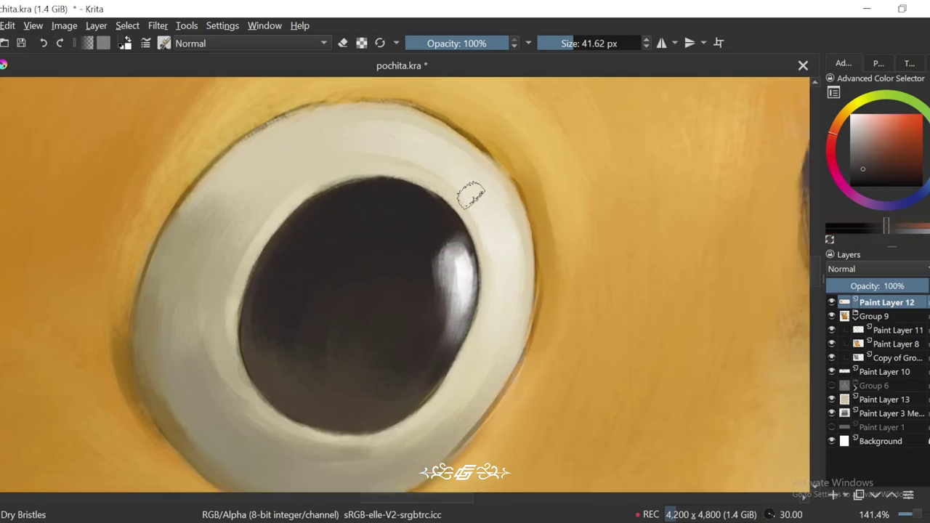
pyautogui.keyDown('ctrl'); pyautogui.click(473, 193); pyautogui.keyUp('ctrl')
pyautogui.moveTo(474, 291); pyautogui.dragTo(437, 332)
pyautogui.moveTo(458, 262)
pyautogui.mouseDown()
pyautogui.moveTo(473, 307)
pyautogui.moveTo(458, 254)
pyautogui.moveTo(339, 287)
pyautogui.mouseUp()
# Step: Sample highlight and dark brown colours and enlarge the brush to about 19 px
pyautogui.keyDown('ctrl'); pyautogui.click(473, 308); pyautogui.keyUp('ctrl')
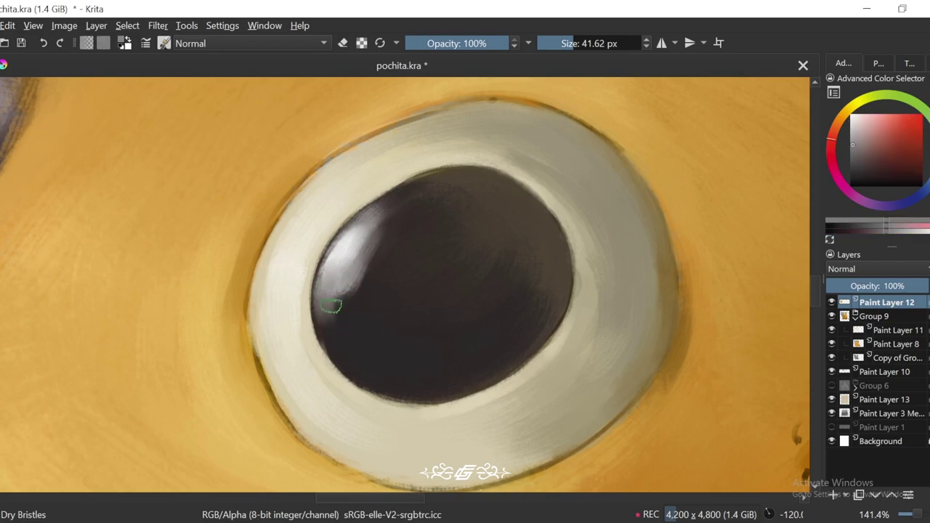
pyautogui.keyDown('ctrl'); pyautogui.click(419, 209); pyautogui.keyUp('ctrl')
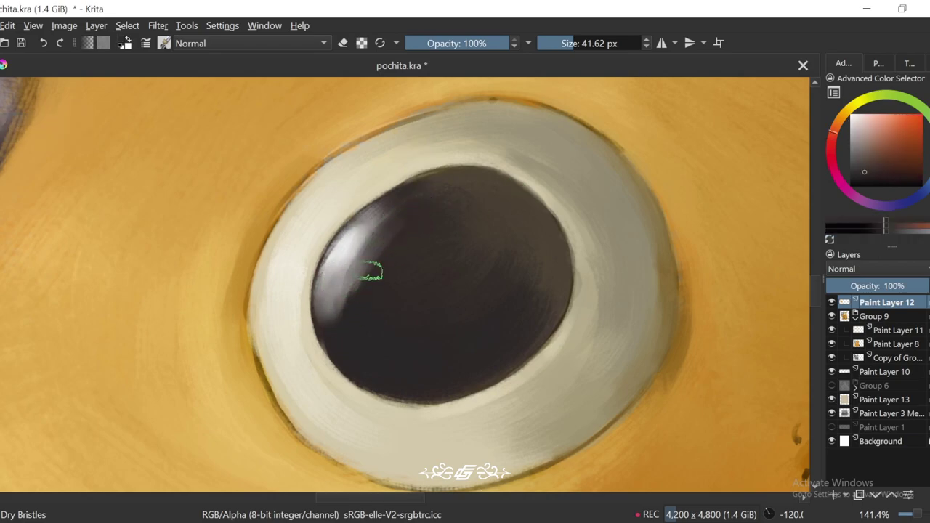
pyautogui.press('5')
pyautogui.scroll(-5, 465, 284)
pyautogui.scroll(5, 465, 283)
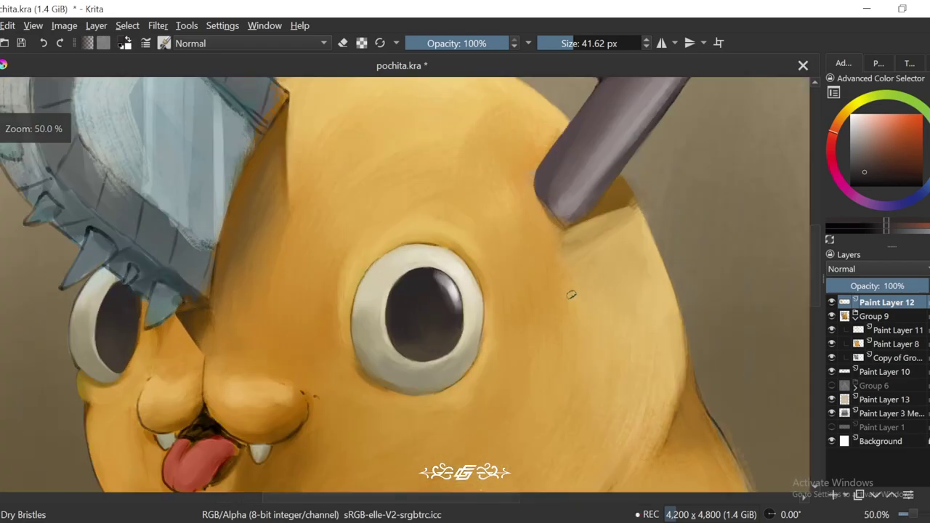
pyautogui.click(579, 43)
pyautogui.press('6')
pyautogui.scroll(1, 436, 218)
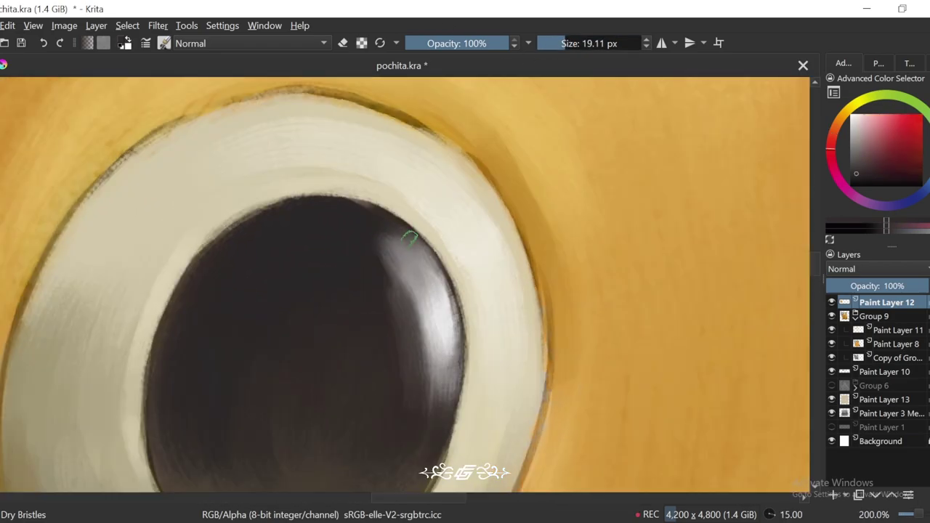
pyautogui.moveTo(426, 291)
pyautogui.mouseDown()
pyautogui.moveTo(363, 207)
pyautogui.moveTo(403, 325)
pyautogui.moveTo(449, 191)
pyautogui.moveTo(444, 118)
pyautogui.moveTo(474, 154)
pyautogui.moveTo(424, 255)
pyautogui.moveTo(402, 243)
pyautogui.mouseUp()
# Step: Dab a small near-white cream catchlight on the pupil at normal view size
pyautogui.keyDown('ctrl'); pyautogui.click(473, 155); pyautogui.keyUp('ctrl')
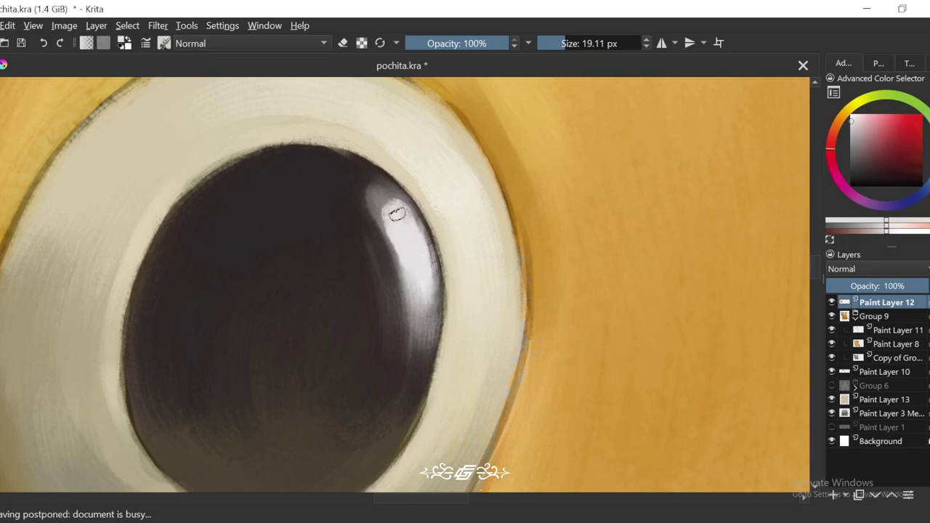
pyautogui.scroll(-4, 420, 319)
pyautogui.press('5')
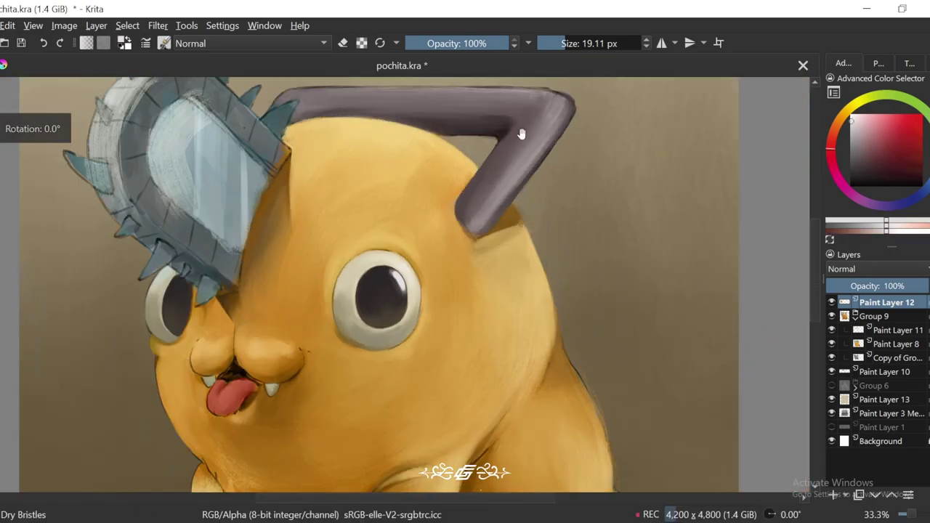
pyautogui.press('1')
pyautogui.scroll(1, 327, 263)
pyautogui.click(327, 264)
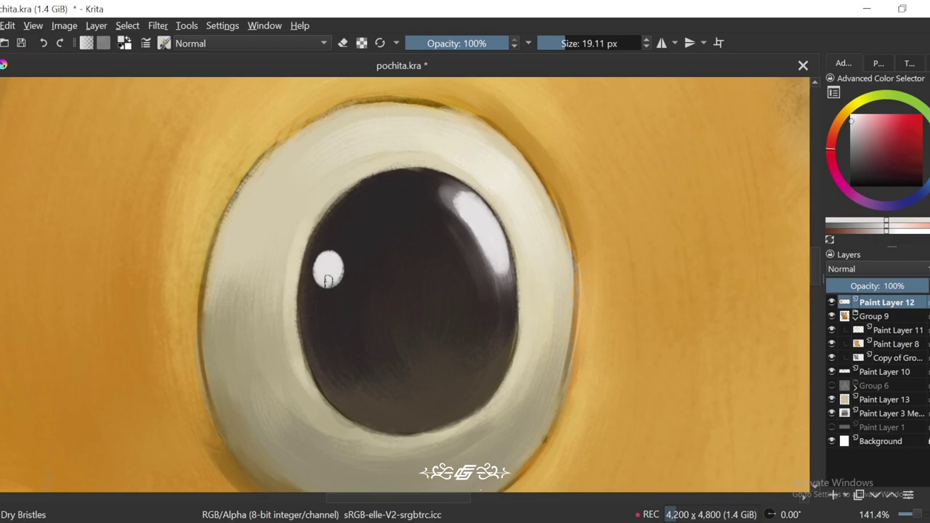
pyautogui.scroll(-7, 328, 280)
pyautogui.scroll(5, 510, 268)
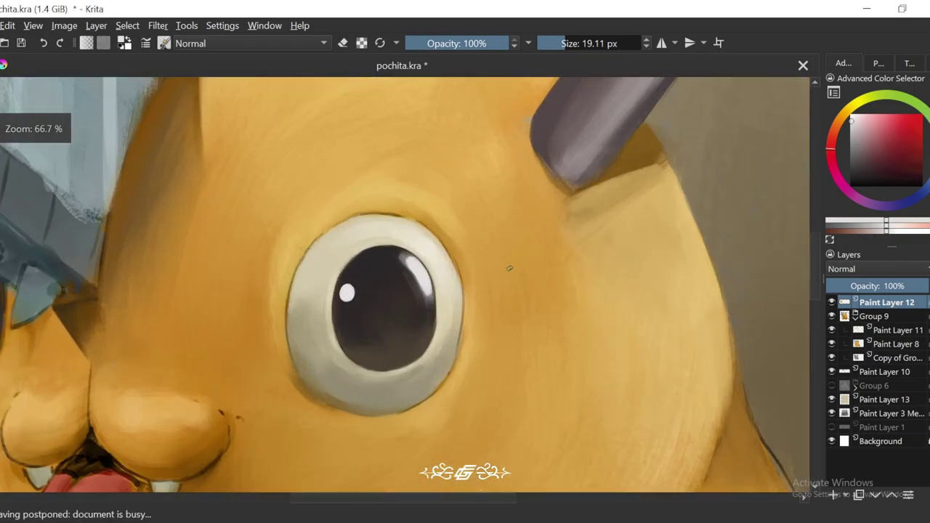
pyautogui.scroll(2, 407, 280)
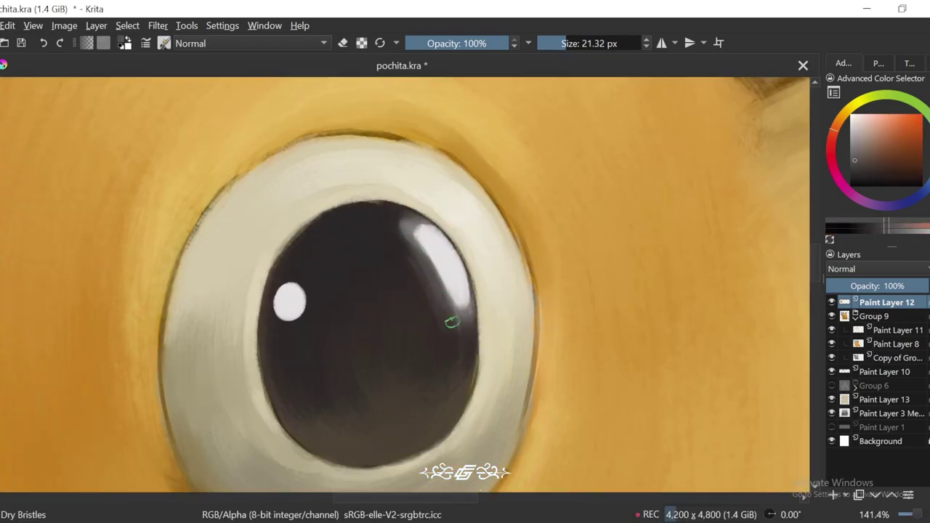
# Step: Sample a colour from the eye with the view rotated slightly clockwise
pyautogui.press('6')
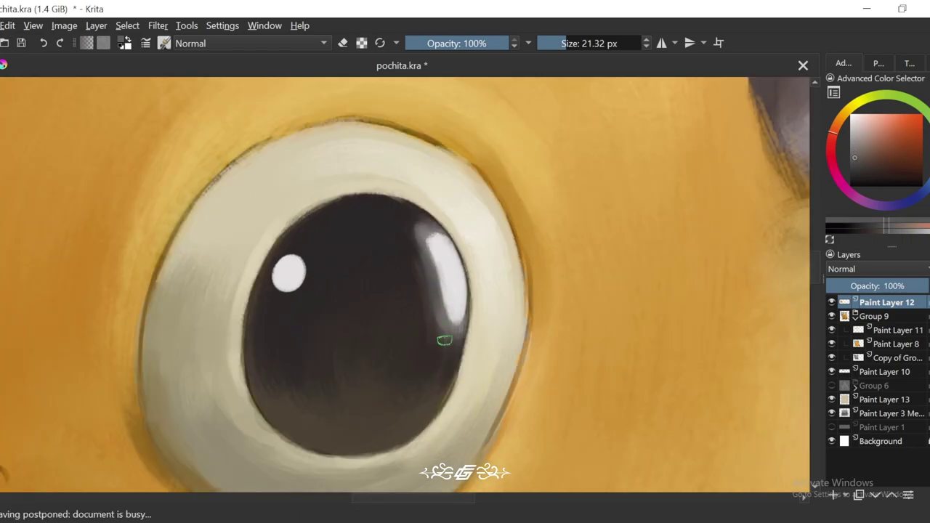
pyautogui.keyDown('ctrl'); pyautogui.click(442, 349); pyautogui.keyUp('ctrl')
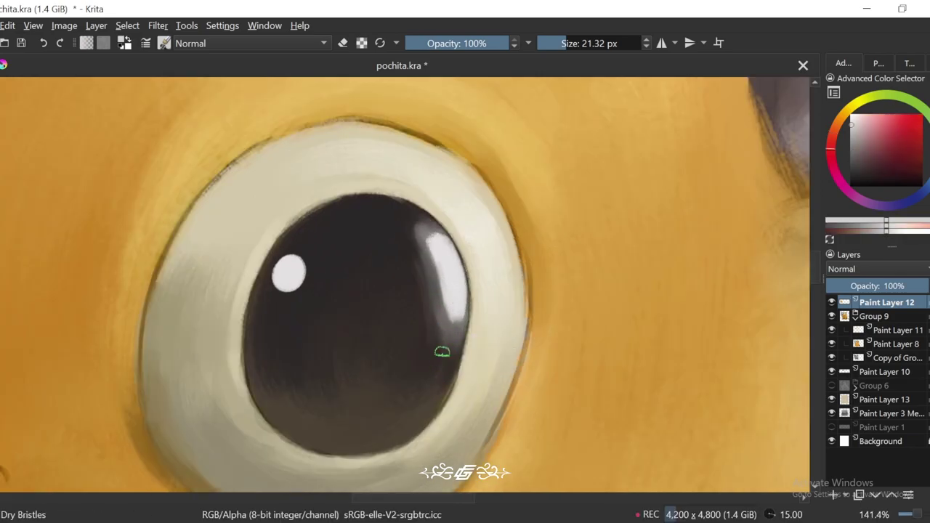
pyautogui.scroll(-5, 442, 348)
pyautogui.press('5')
pyautogui.scroll(2, 487, 301)
pyautogui.scroll(2, 487, 301)
pyautogui.scroll(1, 560, 274)
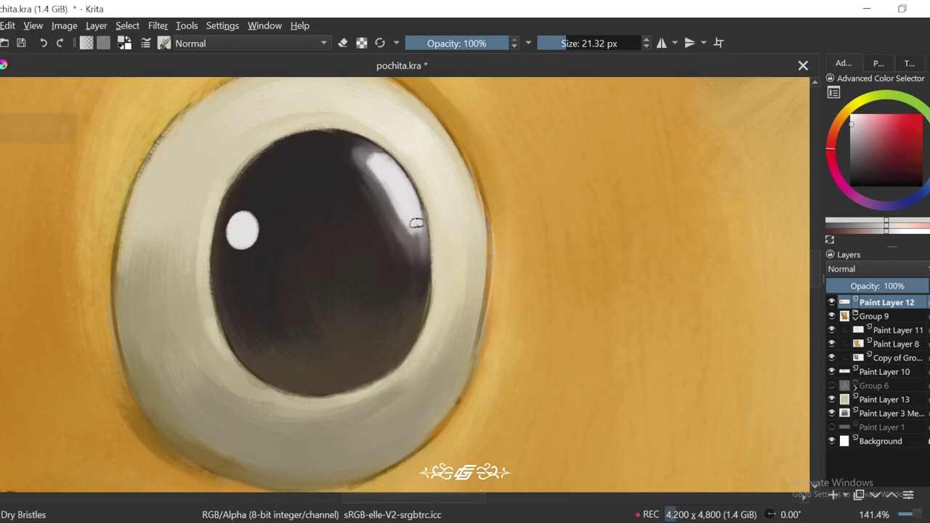
# Step: Sample the dark brown at the pupil edge with the view rotated to -45°
pyautogui.press('6')
pyautogui.press('5')
pyautogui.scroll(-1, 511, 235)
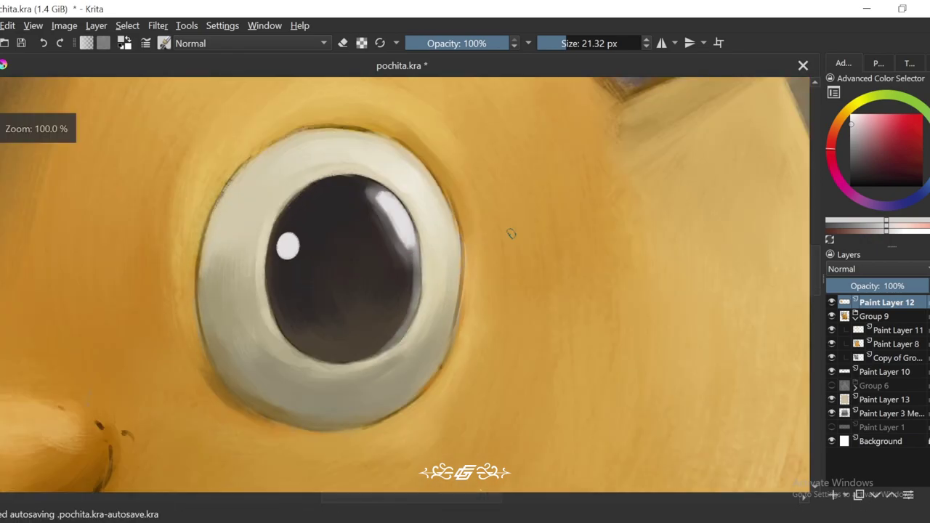
pyautogui.scroll(1, 413, 293)
pyautogui.scroll(-2, 405, 332)
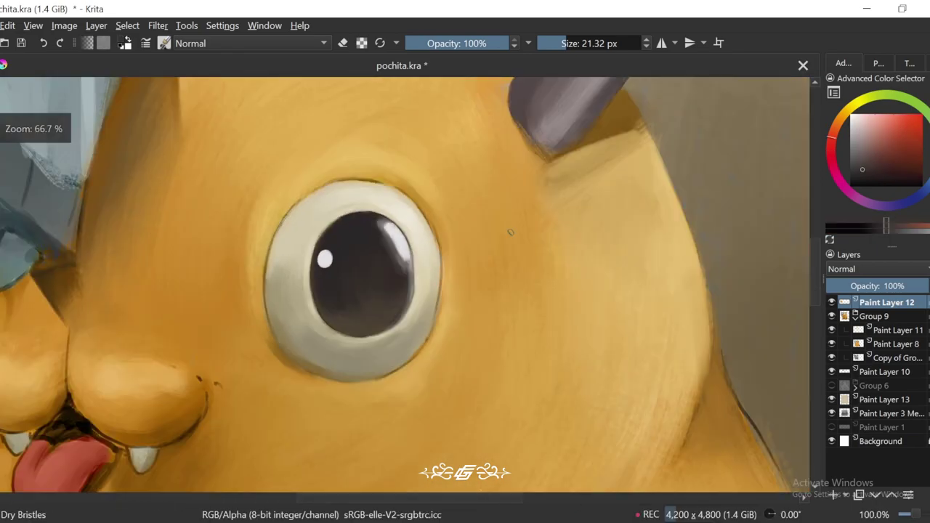
pyautogui.scroll(1, 450, 233)
pyautogui.press('4')
pyautogui.press('4')
pyautogui.press('4')
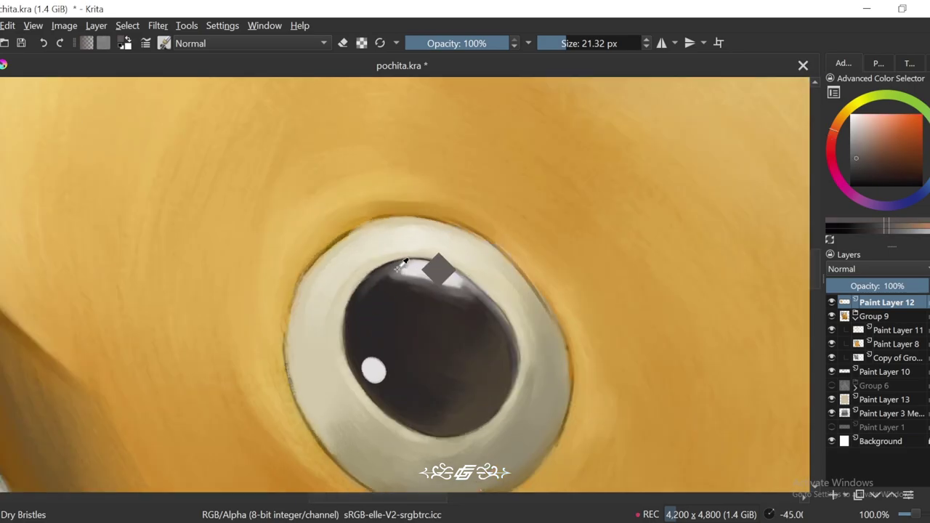
pyautogui.keyDown('ctrl'); pyautogui.click(352, 337); pyautogui.keyUp('ctrl')
pyautogui.scroll(1, 516, 345)
pyautogui.press('6')
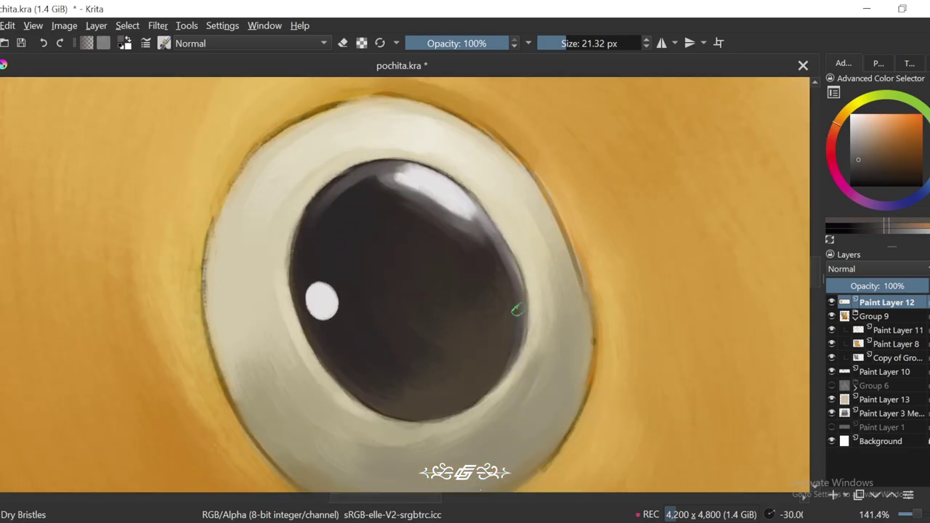
pyautogui.press('2')
# Step: Brighten the highlight along the pupil's right edge with a pale colour from the eye
pyautogui.press('6')
pyautogui.press('6')
pyautogui.press('6')
pyautogui.press('6')
pyautogui.press('6')
pyautogui.scroll(4, 480, 279)
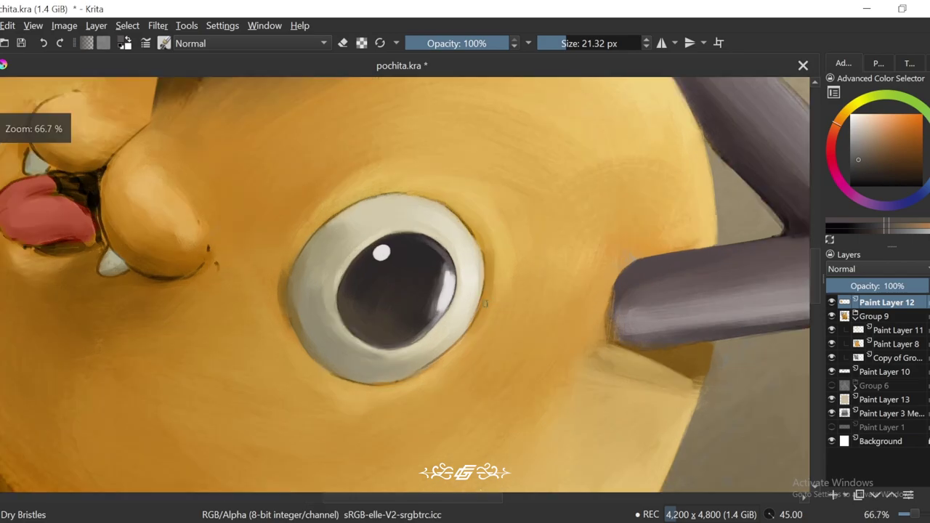
pyautogui.keyDown('ctrl'); pyautogui.click(480, 279); pyautogui.keyUp('ctrl')
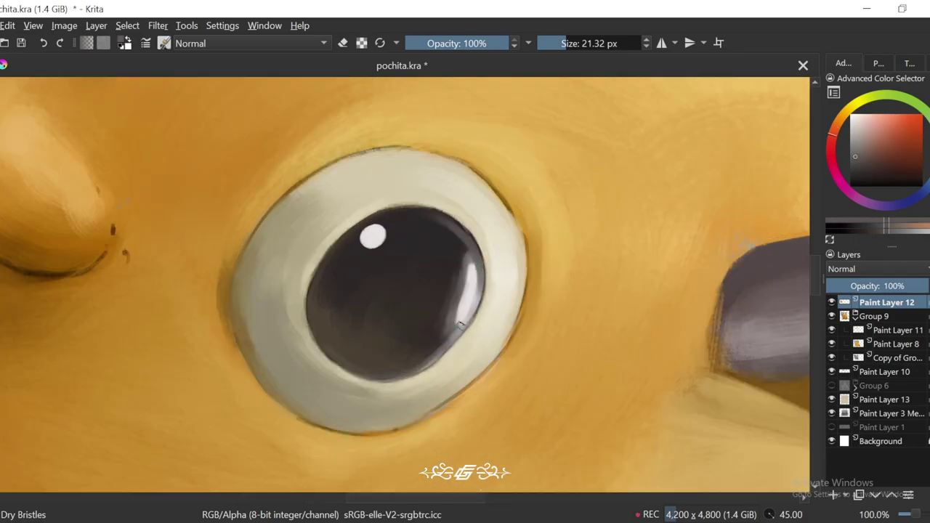
pyautogui.keyDown('ctrl'); pyautogui.click(460, 325); pyautogui.keyUp('ctrl')
pyautogui.moveTo(459, 325); pyautogui.dragTo(468, 272)
# Step: Sample the pupil's dark reddish brown and a colour near the eye, view upright
pyautogui.press('4')
pyautogui.scroll(2, 504, 264)
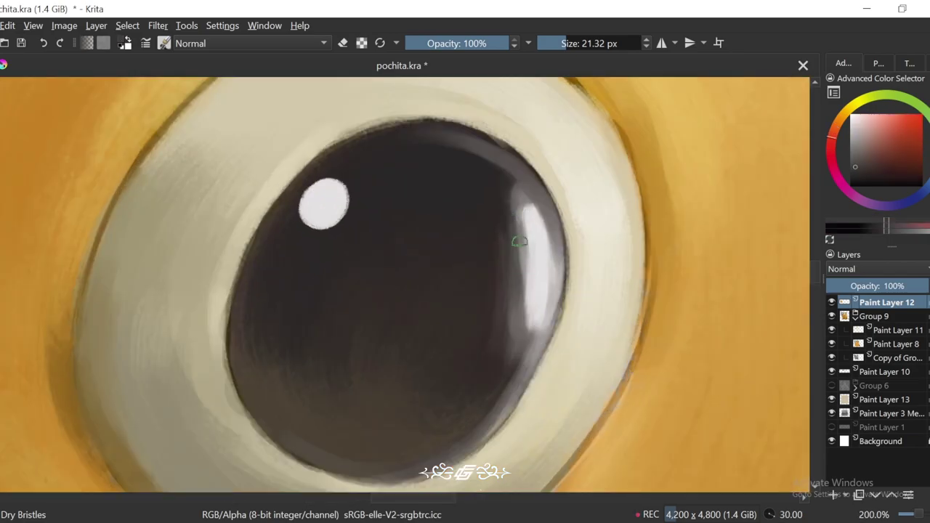
pyautogui.scroll(-3, 515, 327)
pyautogui.press('5')
pyautogui.scroll(-3, 480, 313)
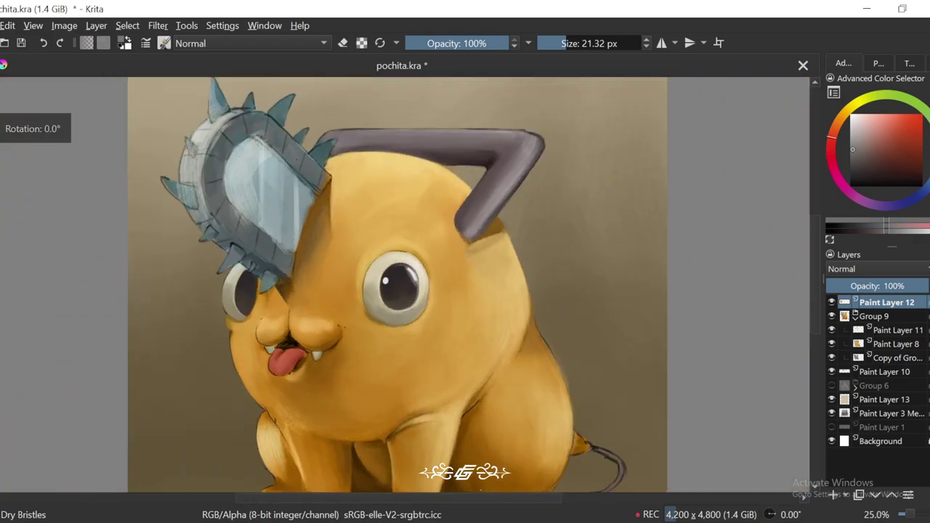
pyautogui.press('4')
pyautogui.scroll(-1, 466, 305)
pyautogui.scroll(2, 455, 298)
pyautogui.press('5')
pyautogui.scroll(4, 454, 299)
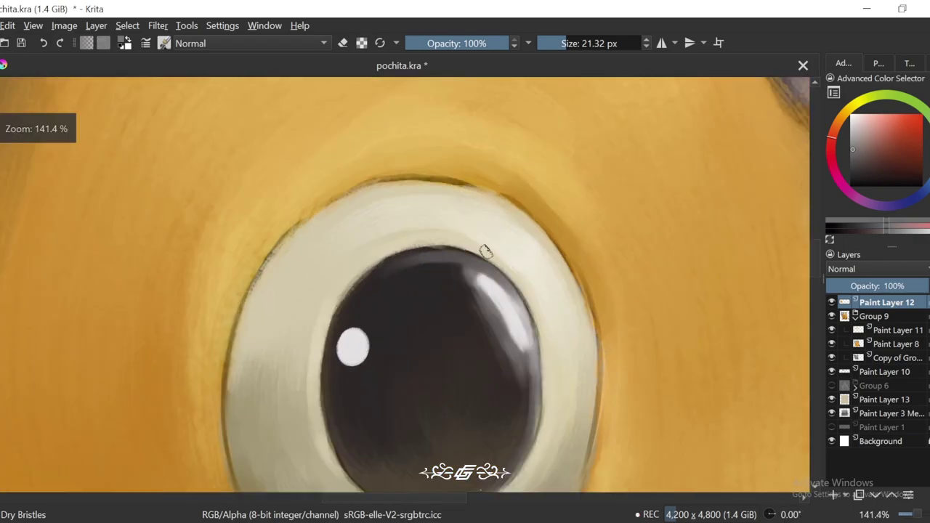
pyautogui.keyDown('ctrl'); pyautogui.click(452, 267); pyautogui.keyUp('ctrl')
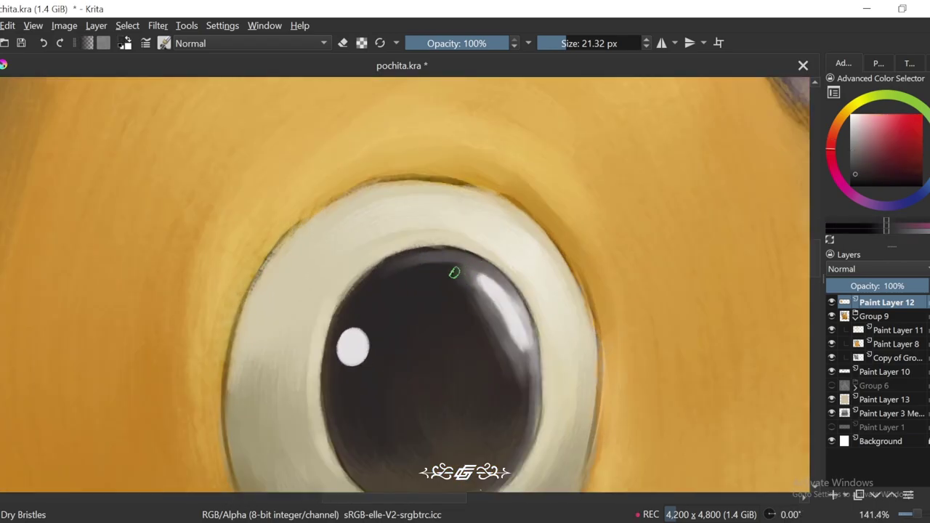
pyautogui.scroll(-5, 512, 398)
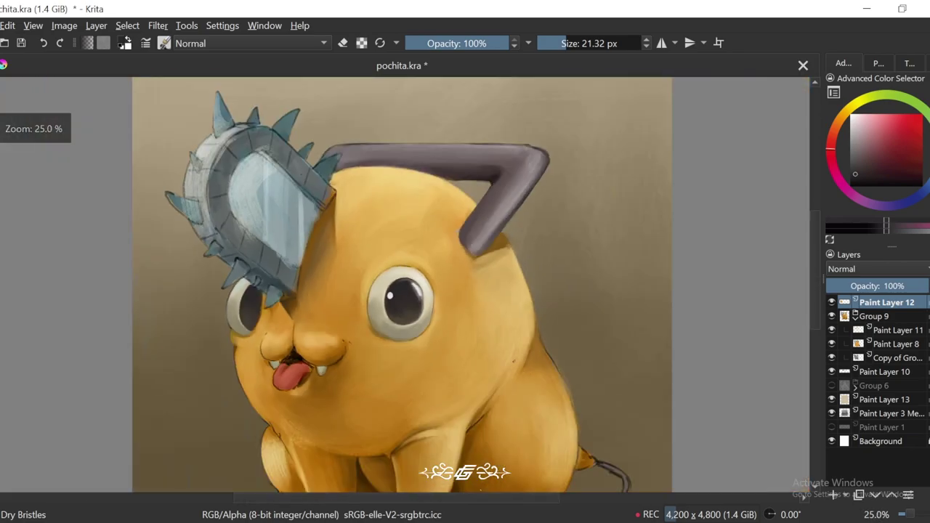
pyautogui.scroll(1, 536, 349)
pyautogui.keyDown('ctrl'); pyautogui.click(554, 294); pyautogui.keyUp('ctrl')
# Step: Paint a white highlight into the left eye's dark pupil
pyautogui.scroll(5, 385, 351)
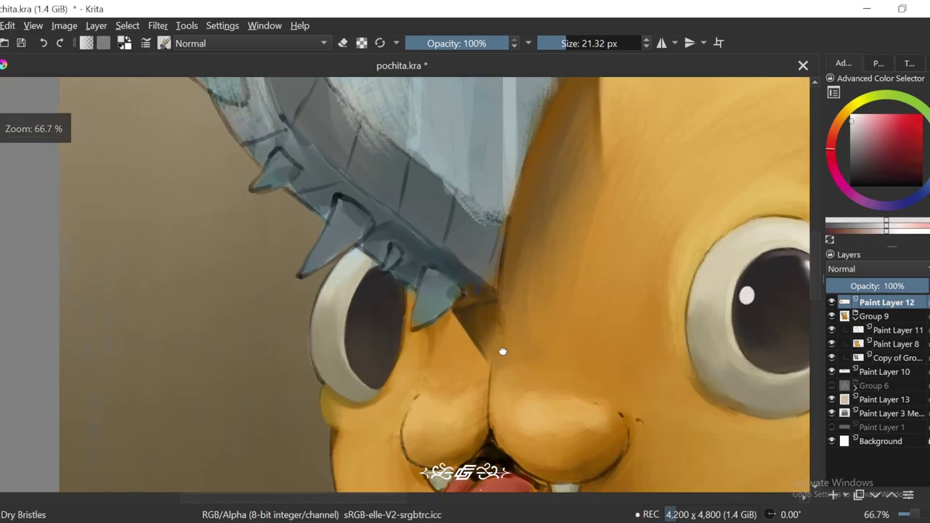
pyautogui.moveTo(406, 324); pyautogui.dragTo(377, 378)
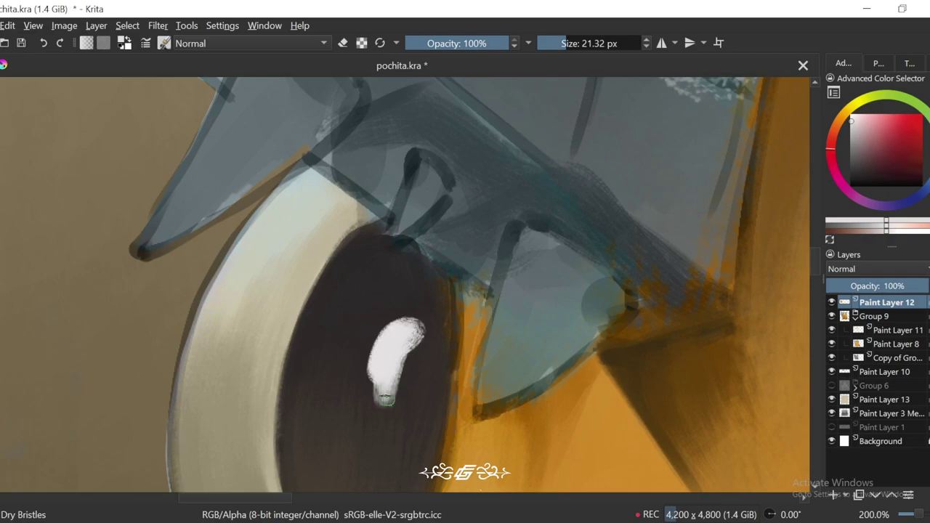
pyautogui.scroll(-9, 386, 399)
pyautogui.scroll(2, 580, 366)
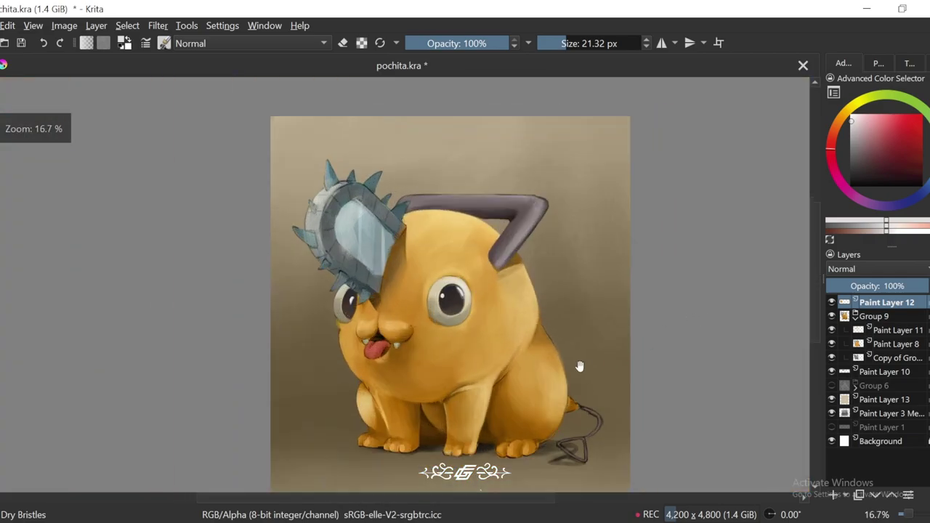
pyautogui.scroll(6, 346, 296)
pyautogui.moveTo(387, 307); pyautogui.dragTo(376, 331)
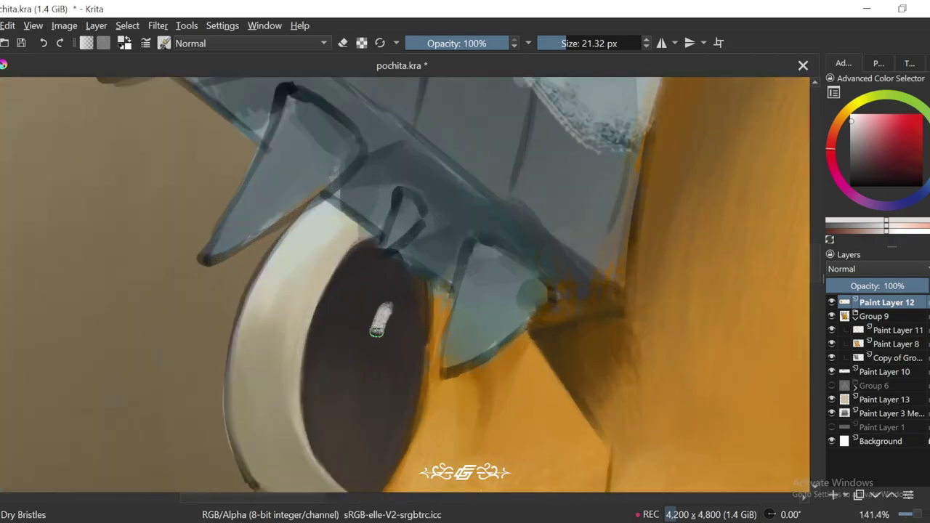
pyautogui.press('6')
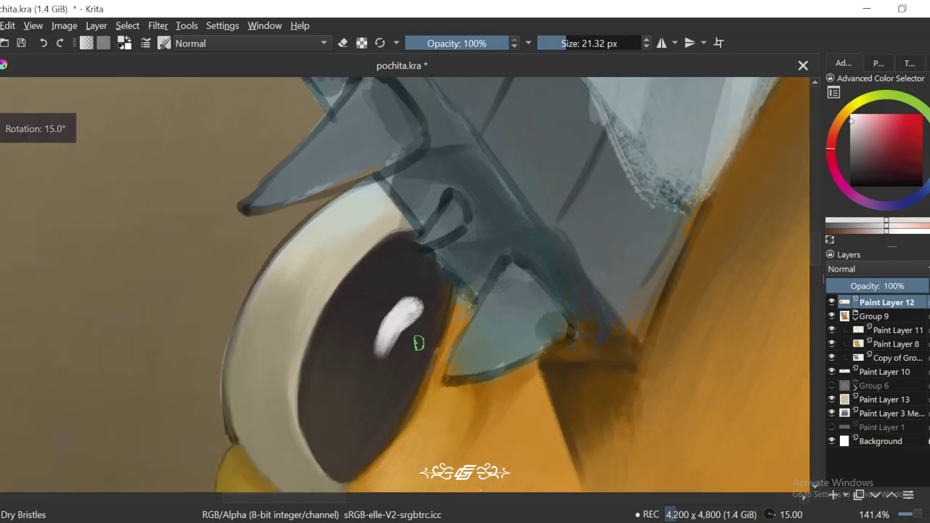
pyautogui.press('5')
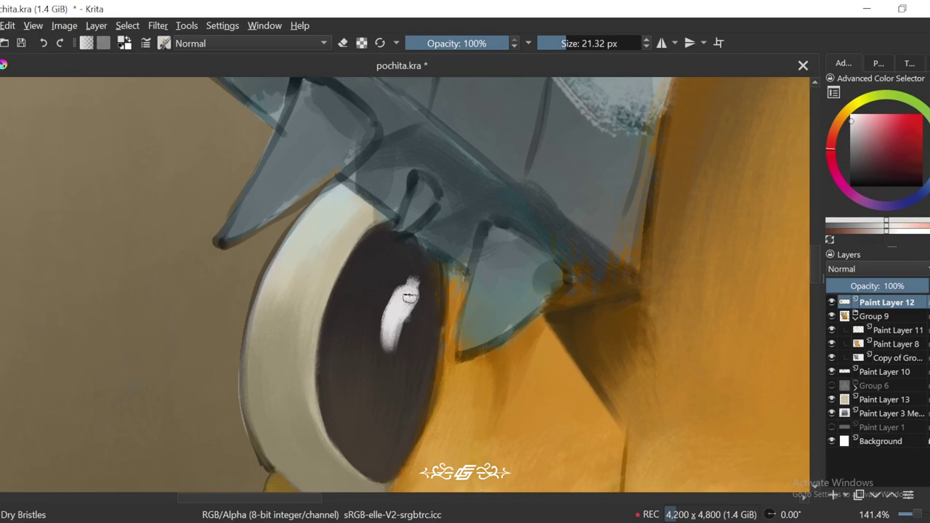
# Step: Reshape the left eye's highlight by trimming its edges with the dark pupil brown
pyautogui.keyDown('ctrl'); pyautogui.click(441, 310); pyautogui.keyUp('ctrl')
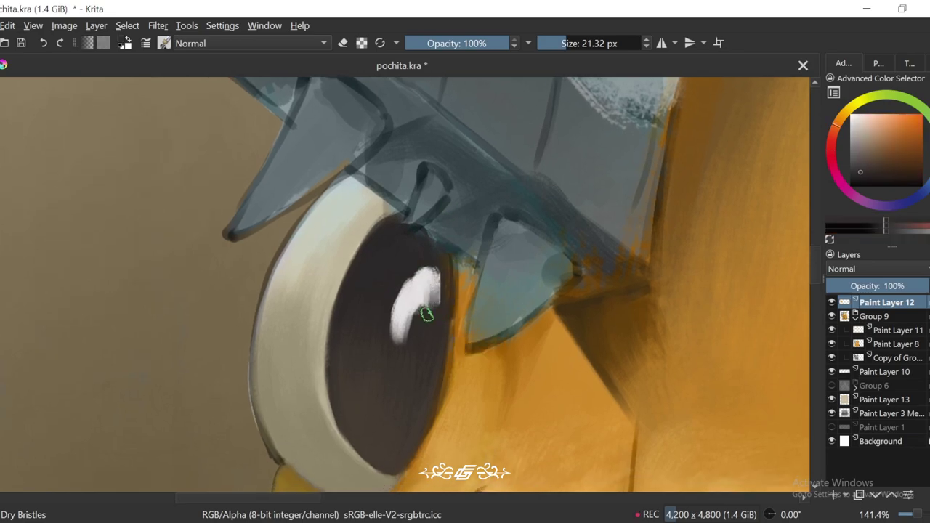
pyautogui.keyDown('ctrl'); pyautogui.click(433, 273); pyautogui.keyUp('ctrl')
pyautogui.scroll(-4, 430, 288)
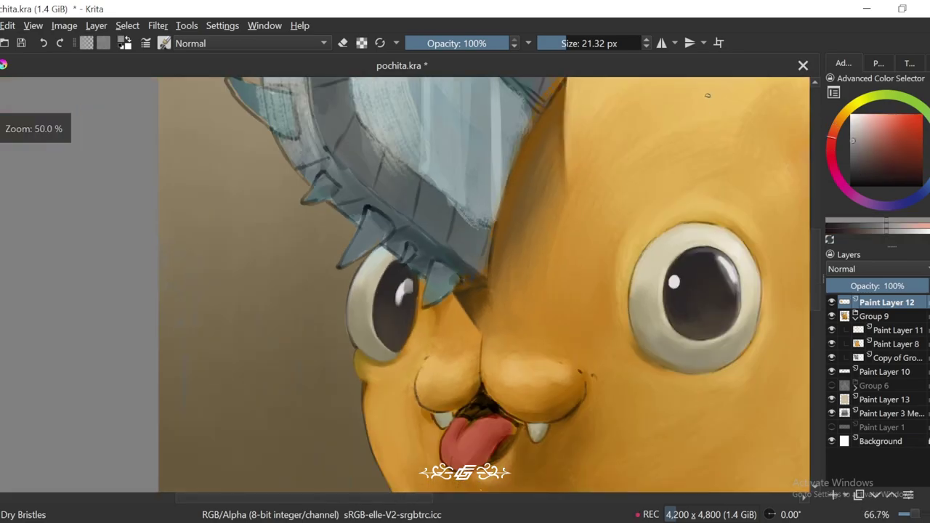
pyautogui.scroll(6, 431, 287)
pyautogui.keyDown('ctrl'); pyautogui.click(465, 249); pyautogui.keyUp('ctrl')
pyautogui.moveTo(459, 232); pyautogui.dragTo(441, 253)
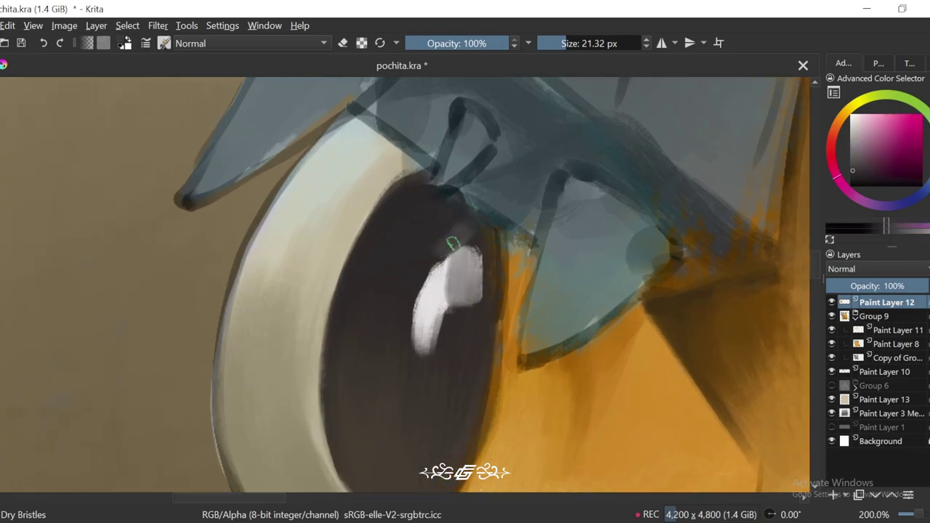
pyautogui.moveTo(436, 291)
pyautogui.mouseDown()
pyautogui.moveTo(462, 271)
pyautogui.moveTo(448, 343)
pyautogui.mouseUp()
pyautogui.keyDown('ctrl'); pyautogui.click(480, 240); pyautogui.keyUp('ctrl')
pyautogui.moveTo(385, 253)
pyautogui.mouseDown()
pyautogui.moveTo(418, 392)
pyautogui.moveTo(381, 270)
pyautogui.moveTo(438, 389)
pyautogui.moveTo(469, 407)
pyautogui.mouseUp()
pyautogui.hotkey('ctrl', 'z')
# Step: Paint a wide grey reflected-light arc along the left pupil with a larger brush
pyautogui.press(']')
pyautogui.press(']')
pyautogui.press(']')
pyautogui.moveTo(401, 208)
pyautogui.mouseDown()
pyautogui.moveTo(477, 373)
pyautogui.moveTo(409, 364)
pyautogui.moveTo(366, 235)
pyautogui.moveTo(346, 222)
pyautogui.mouseUp()
pyautogui.scroll(-2, 561, 145)
pyautogui.press('[')
pyautogui.press('[')
pyautogui.press('[')
pyautogui.scroll(1, 381, 308)
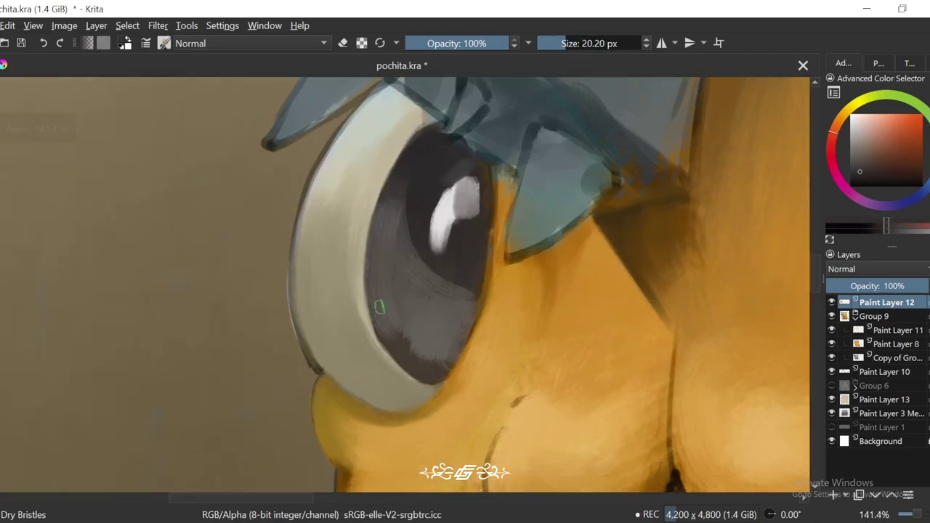
# Step: Straighten the canvas rotation and zoom out to check Pochita's face
pyautogui.hotkey('ctrl', ']')
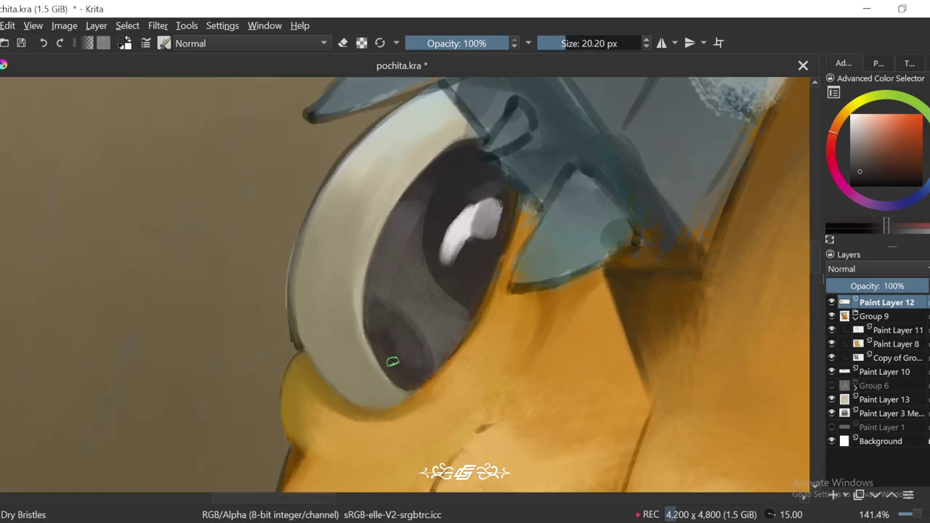
pyautogui.scroll(-3, 419, 368)
pyautogui.press('5')
pyautogui.scroll(-5, 419, 368)
pyautogui.scroll(4, 447, 255)
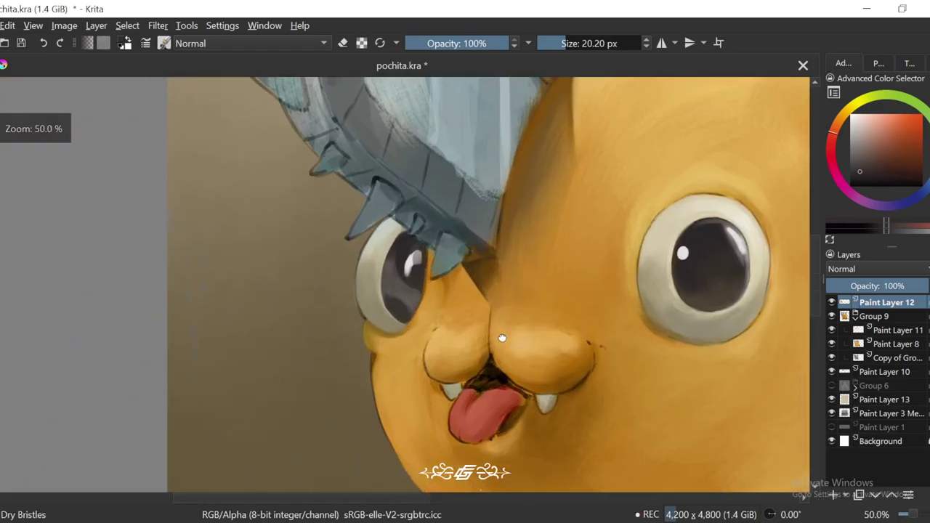
pyautogui.scroll(3, 447, 256)
pyautogui.scroll(1, 448, 256)
pyautogui.hotkey('ctrl', ']')
pyautogui.press(']')
pyautogui.press(']')
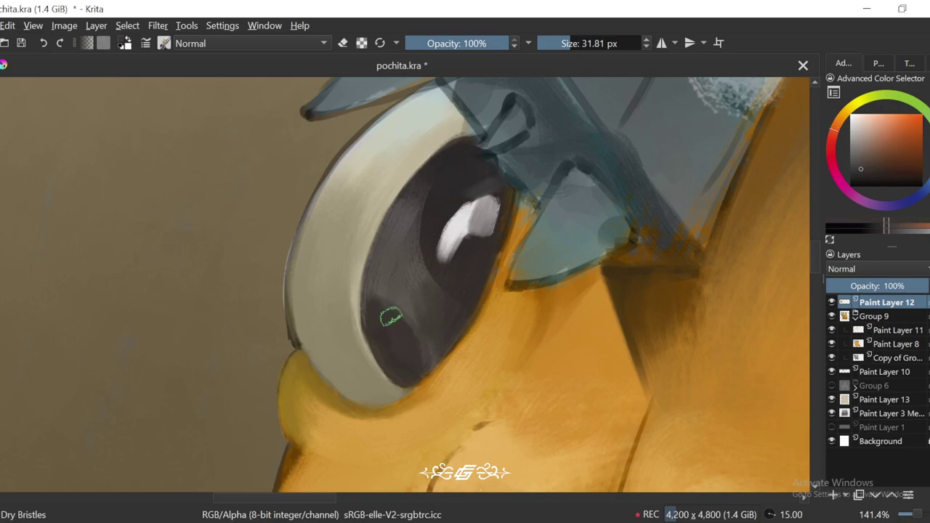
pyautogui.scroll(2, 430, 216)
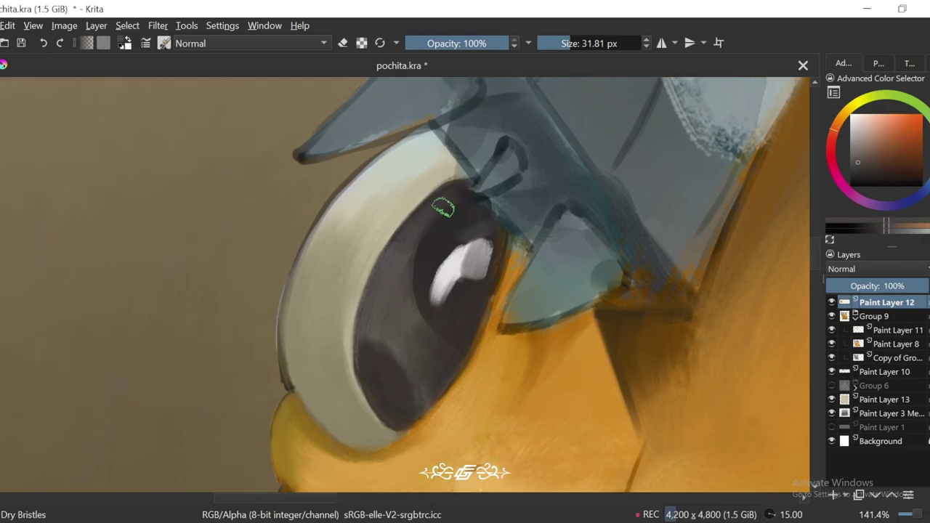
pyautogui.scroll(1, 435, 291)
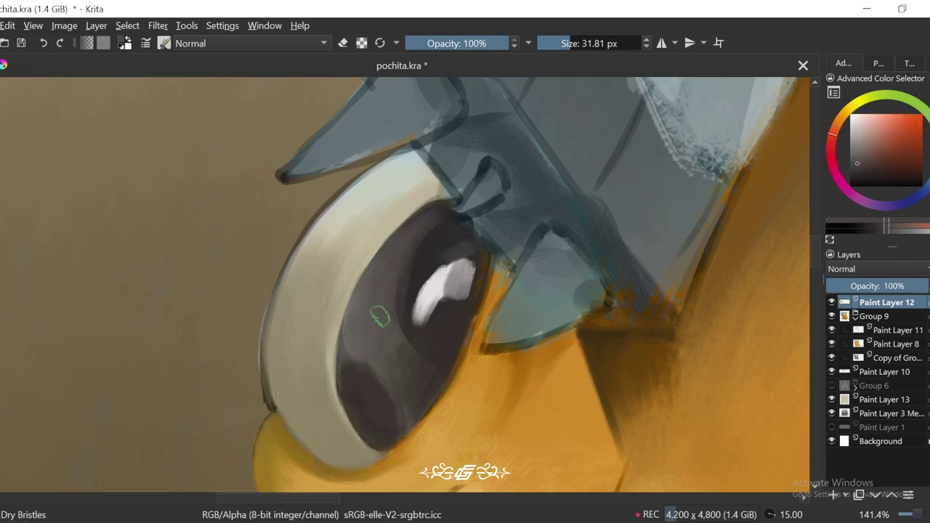
pyautogui.press('5')
pyautogui.scroll(-5, 379, 316)
pyautogui.scroll(3, 602, 309)
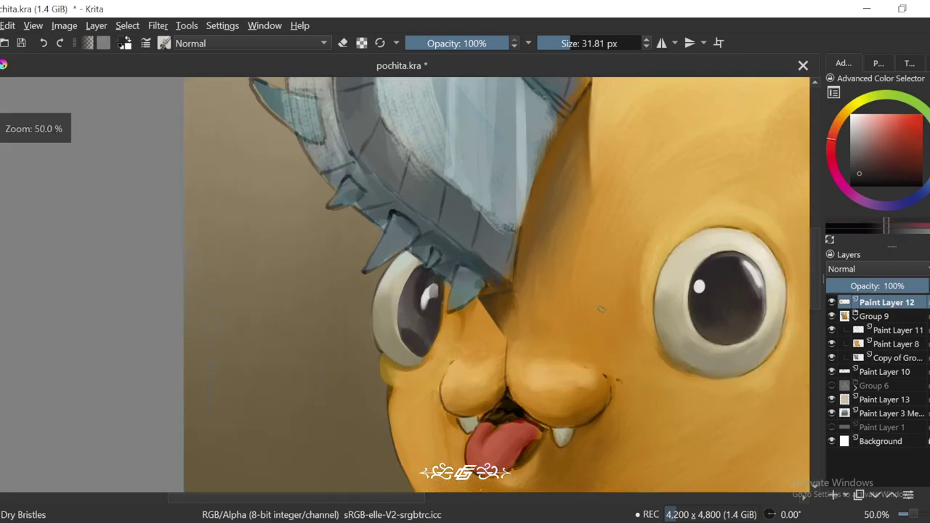
# Step: Paint a reddish-brown reflection into the lower part of the right pupil
pyautogui.scroll(3, 370, 335)
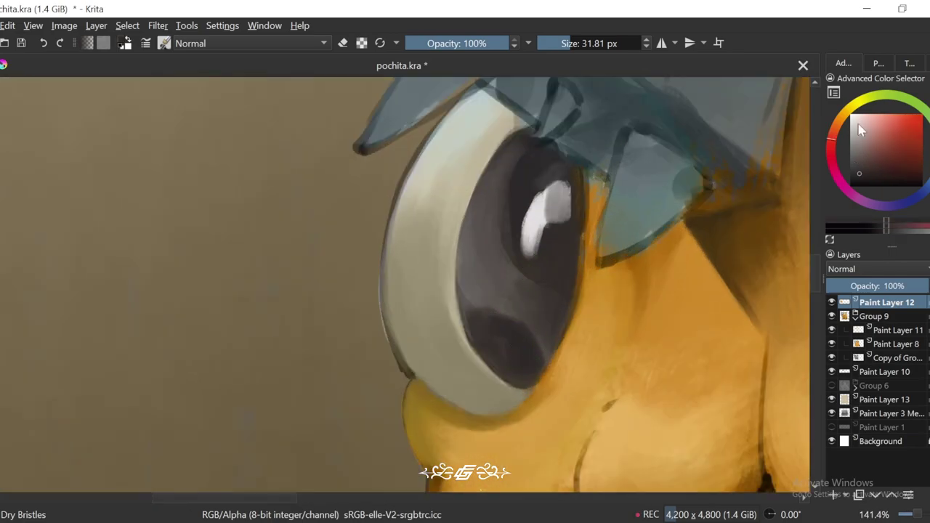
pyautogui.click(874, 156)
pyautogui.press('6')
pyautogui.moveTo(440, 331); pyautogui.dragTo(469, 384)
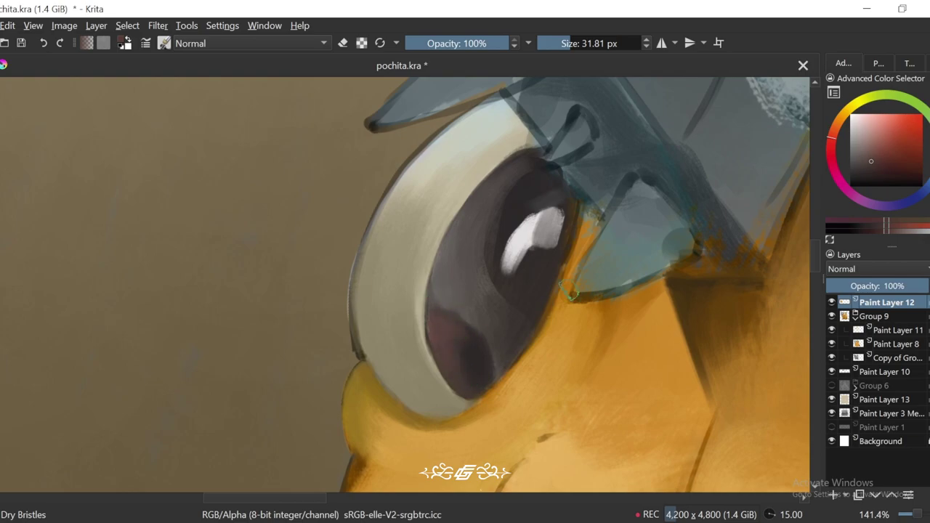
pyautogui.press('5')
pyautogui.scroll(-8, 571, 295)
pyautogui.scroll(6, 646, 328)
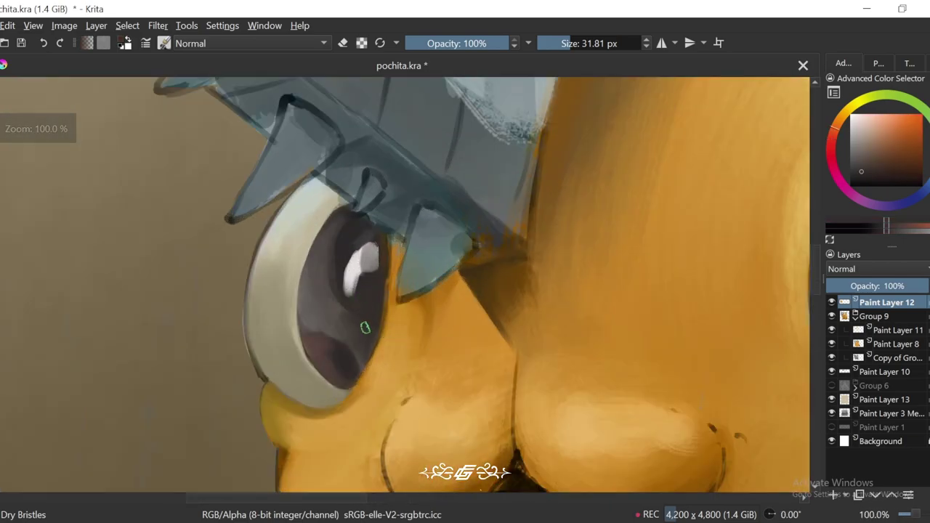
pyautogui.press('6')
pyautogui.press(']')
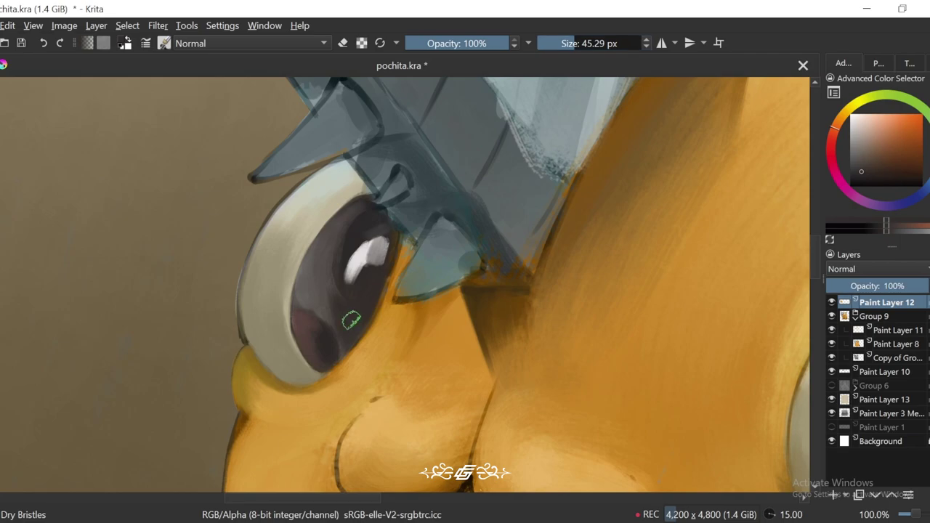
pyautogui.press('5')
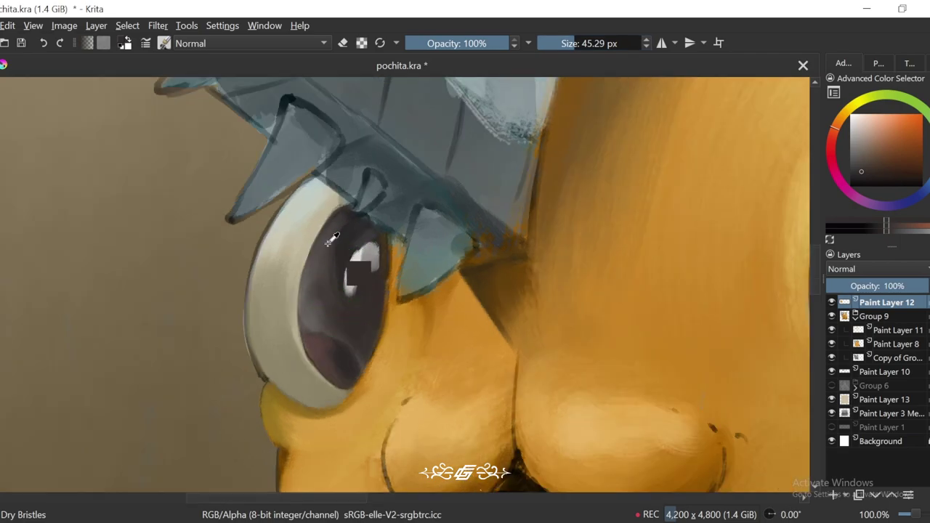
# Step: Reframe the painting and sample a dark colour from the right pupil
pyautogui.keyDown('ctrl'); pyautogui.click(324, 278); pyautogui.keyUp('ctrl')
pyautogui.scroll(-4, 320, 269)
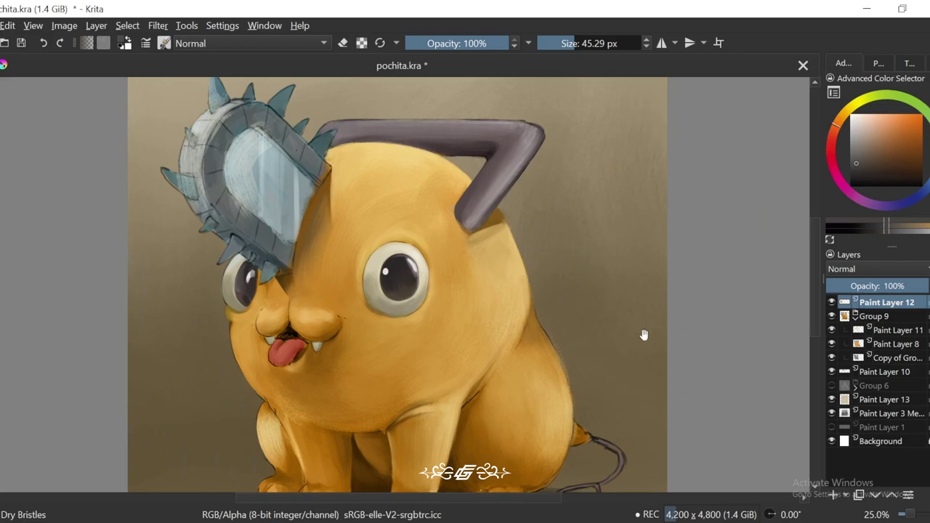
pyautogui.moveTo(644, 335); pyautogui.dragTo(639, 324)
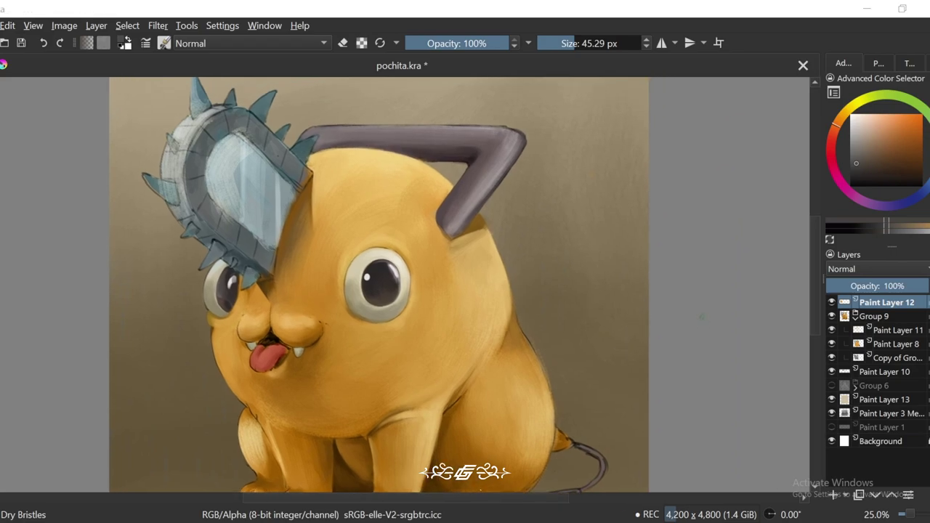
pyautogui.scroll(5, 366, 282)
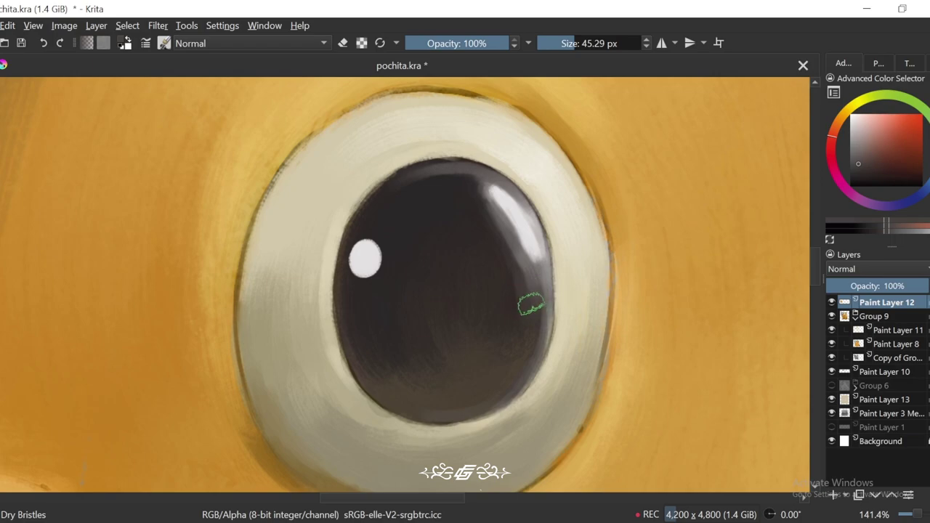
pyautogui.press('6')
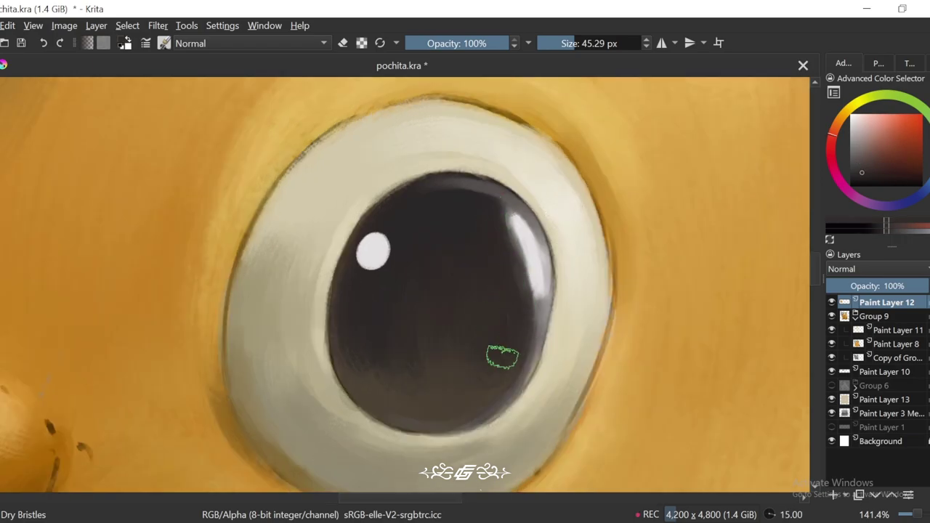
pyautogui.scroll(-5, 503, 357)
pyautogui.press('4')
pyautogui.press('4')
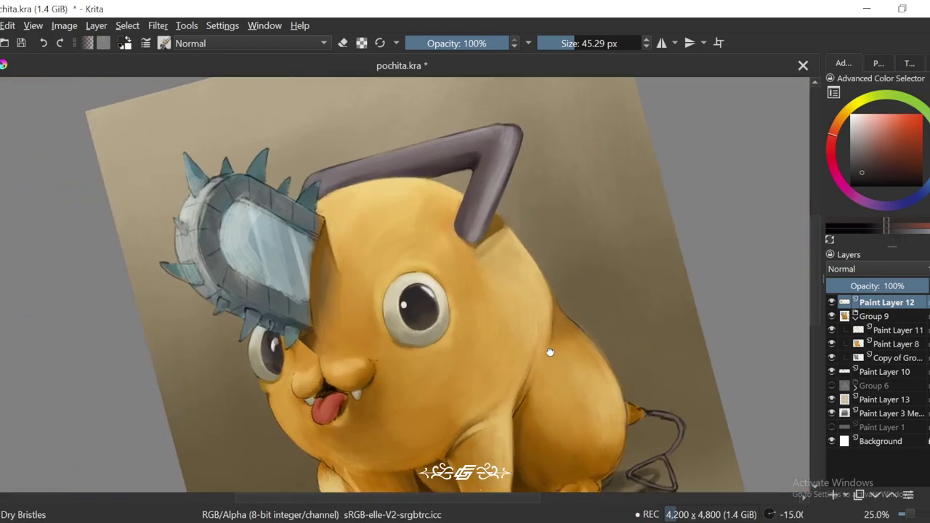
pyautogui.scroll(5, 550, 352)
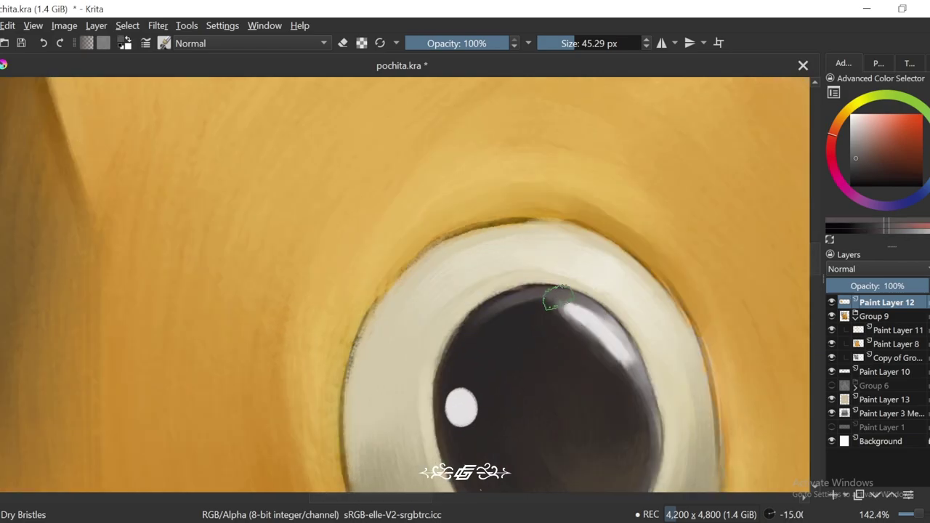
pyautogui.keyDown('ctrl'); pyautogui.click(465, 360); pyautogui.keyUp('ctrl')
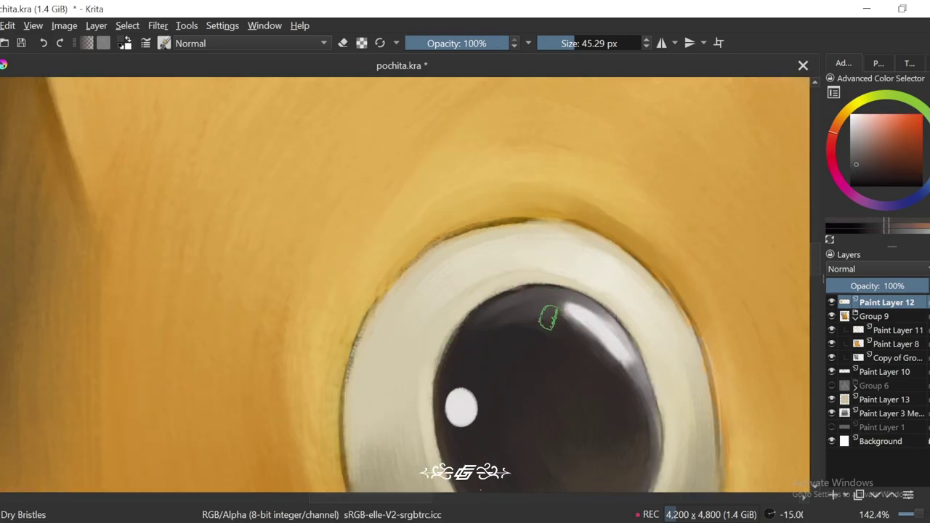
pyautogui.press('5')
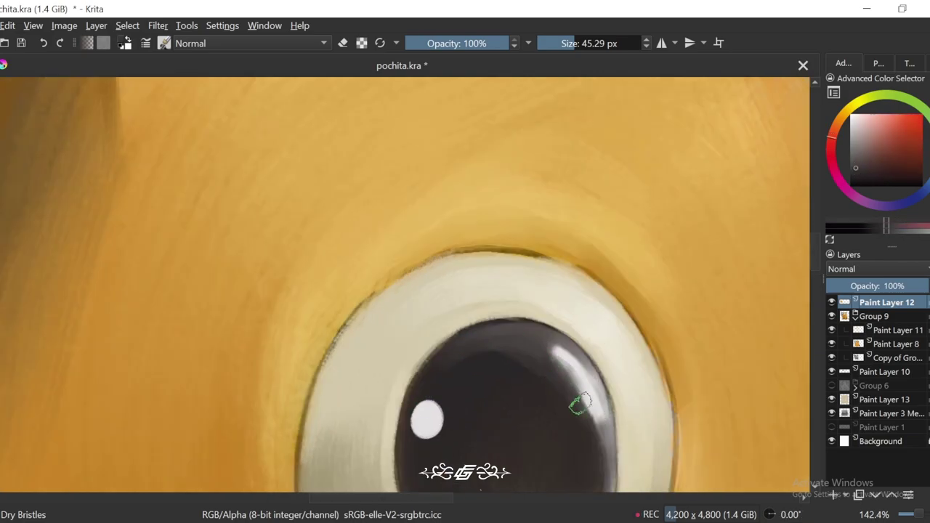
# Step: Brighten the round white catchlight and darken the grey halo around it
pyautogui.keyDown('ctrl'); pyautogui.click(589, 356); pyautogui.keyUp('ctrl')
pyautogui.press('[')
pyautogui.press('[')
pyautogui.press('[')
pyautogui.scroll(-4, 600, 373)
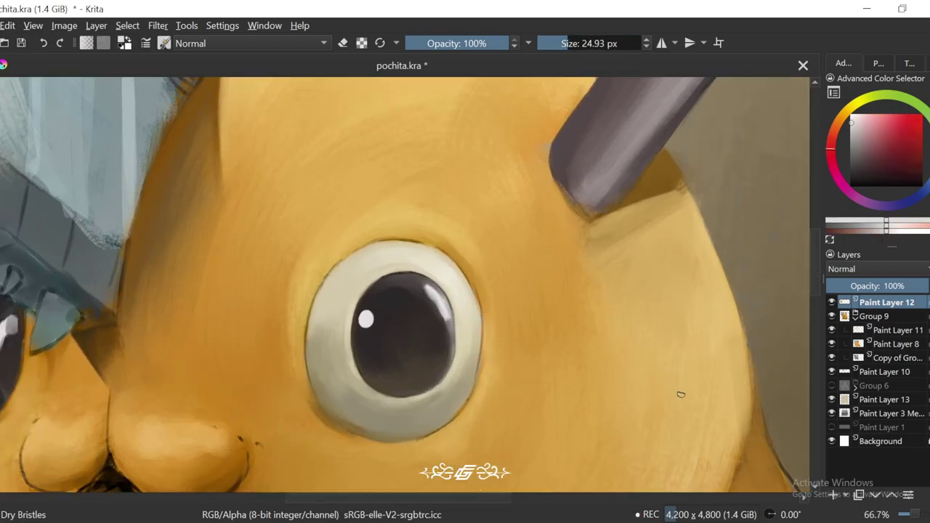
pyautogui.scroll(3, 368, 324)
pyautogui.moveTo(380, 342)
pyautogui.mouseDown()
pyautogui.moveTo(381, 375)
pyautogui.moveTo(390, 379)
pyautogui.moveTo(363, 360)
pyautogui.mouseUp()
pyautogui.keyDown('ctrl'); pyautogui.click(425, 324); pyautogui.keyUp('ctrl')
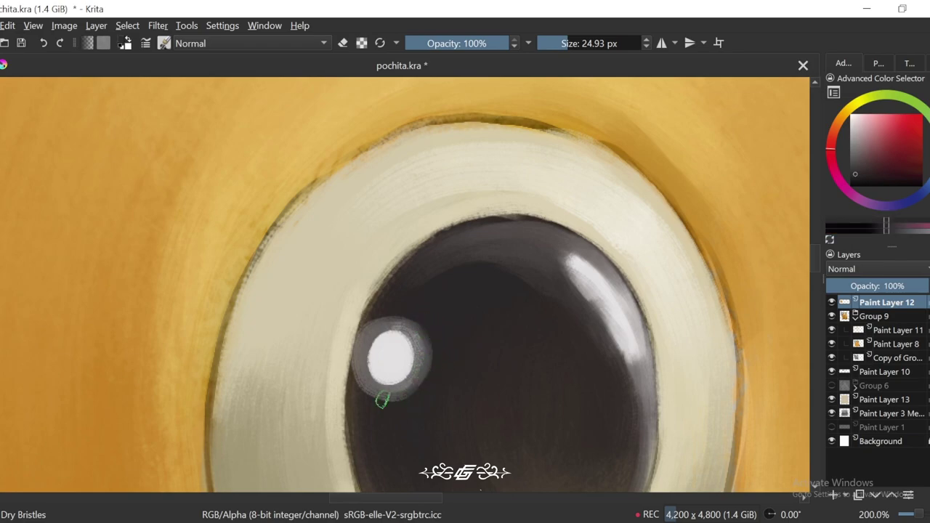
pyautogui.moveTo(383, 400)
pyautogui.mouseDown()
pyautogui.moveTo(430, 360)
pyautogui.moveTo(390, 313)
pyautogui.mouseUp()
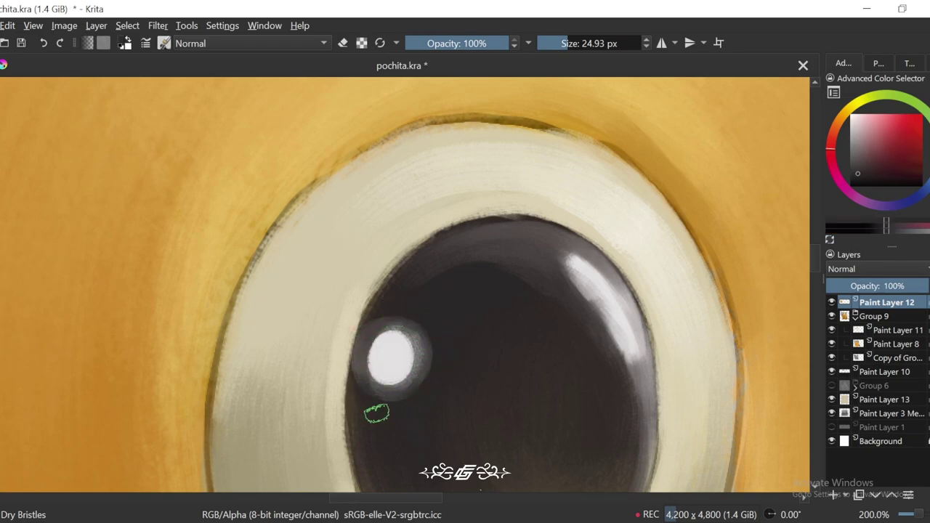
pyautogui.scroll(-6, 400, 286)
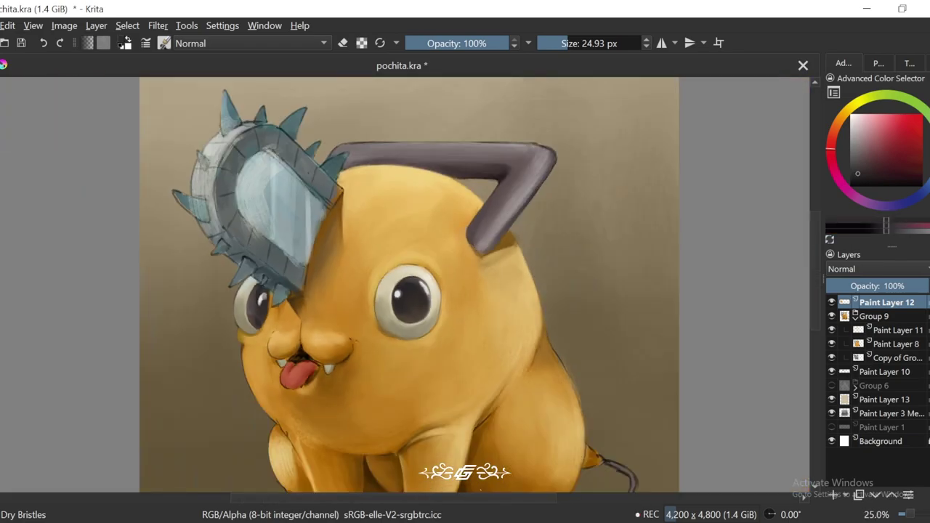
# Step: Zoom in on the right eye and paint a dark stroke across the upper pupil
pyautogui.press('1')
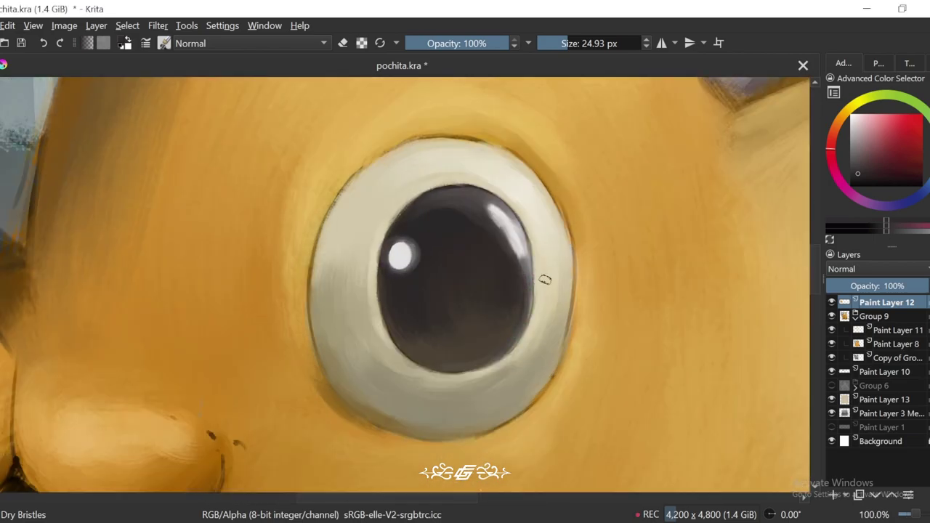
pyautogui.press('4')
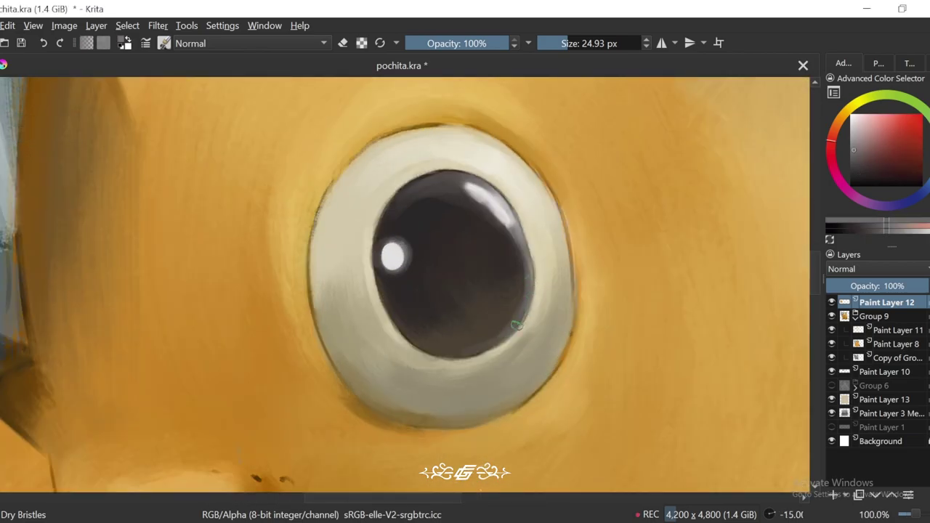
pyautogui.press('+')
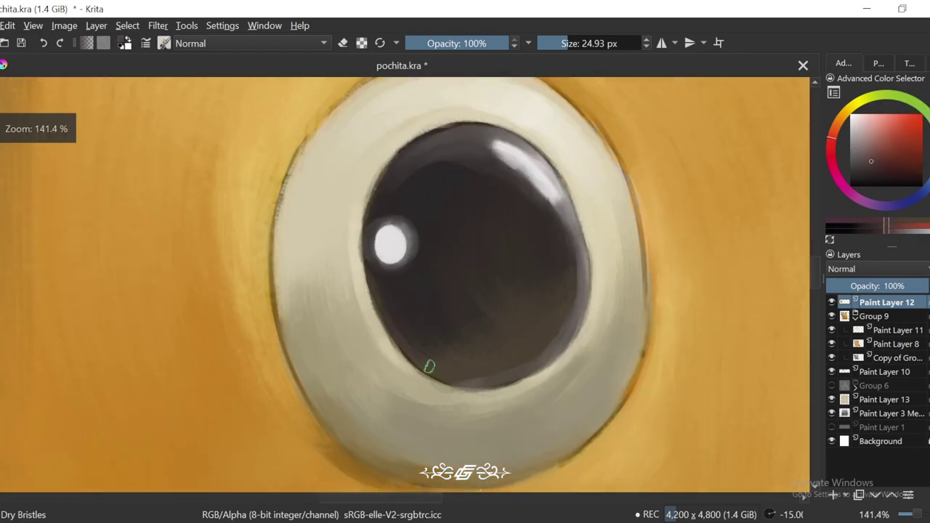
pyautogui.press('5')
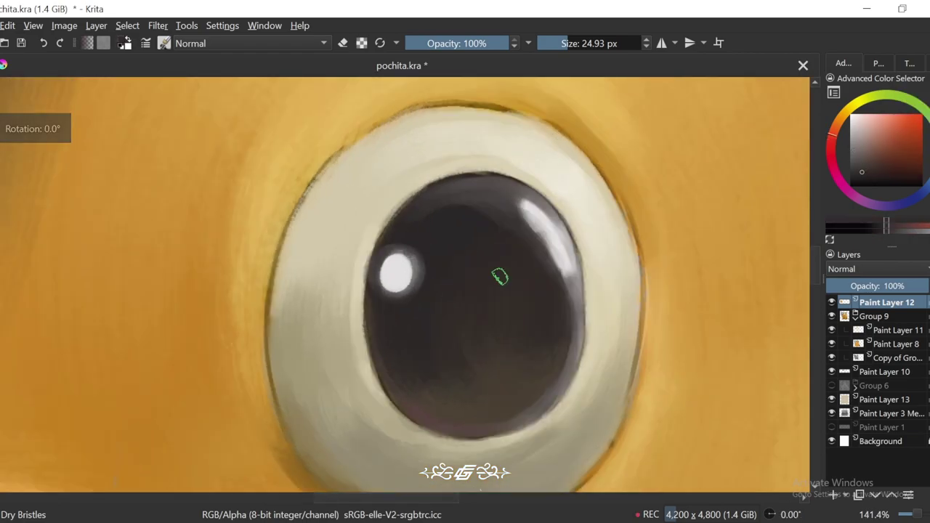
pyautogui.click(852, 180)
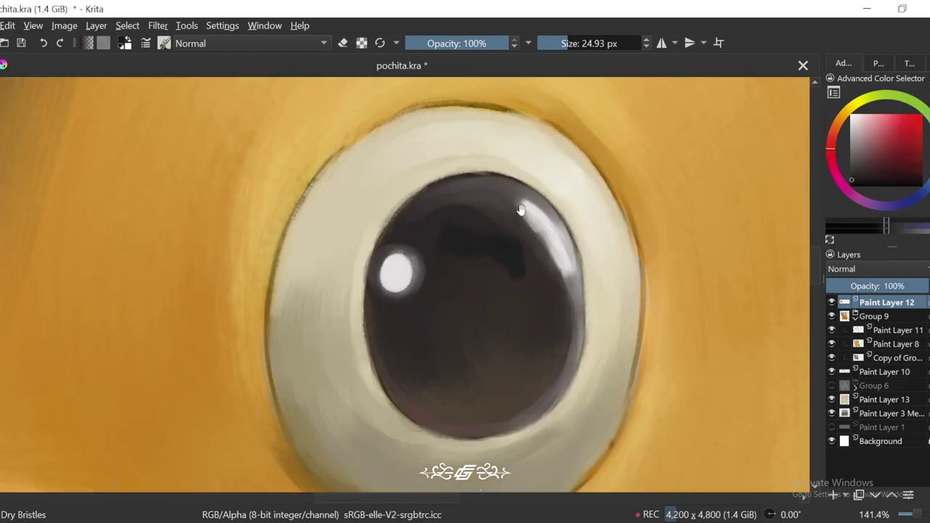
pyautogui.moveTo(521, 211); pyautogui.dragTo(523, 199)
pyautogui.moveTo(432, 333); pyautogui.dragTo(482, 254)
pyautogui.press('6')
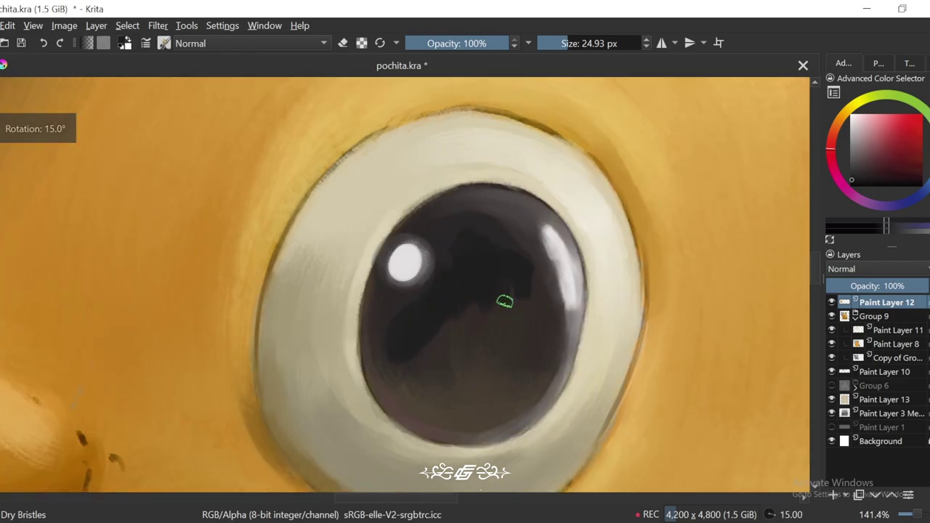
pyautogui.press('4')
pyautogui.press('4')
pyautogui.press('5')
pyautogui.scroll(-3, 529, 268)
pyautogui.scroll(2, 512, 281)
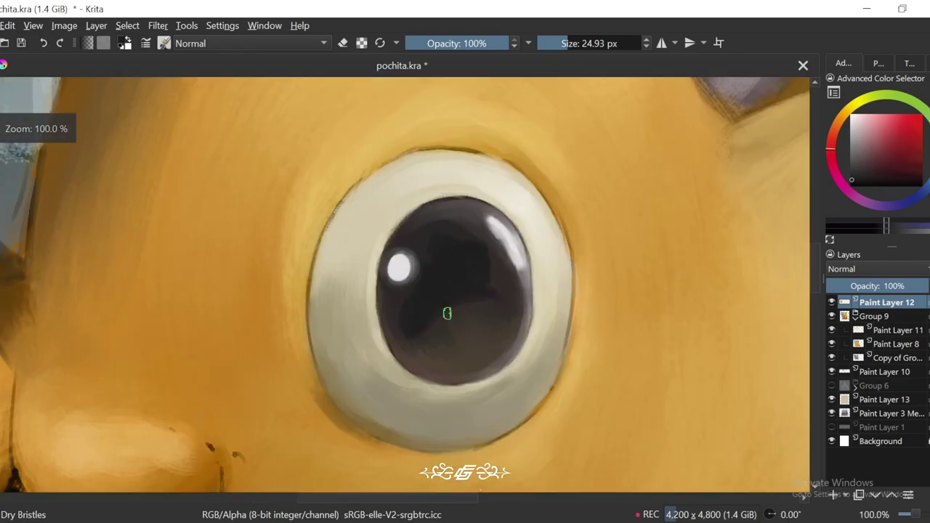
pyautogui.scroll(-5, 511, 296)
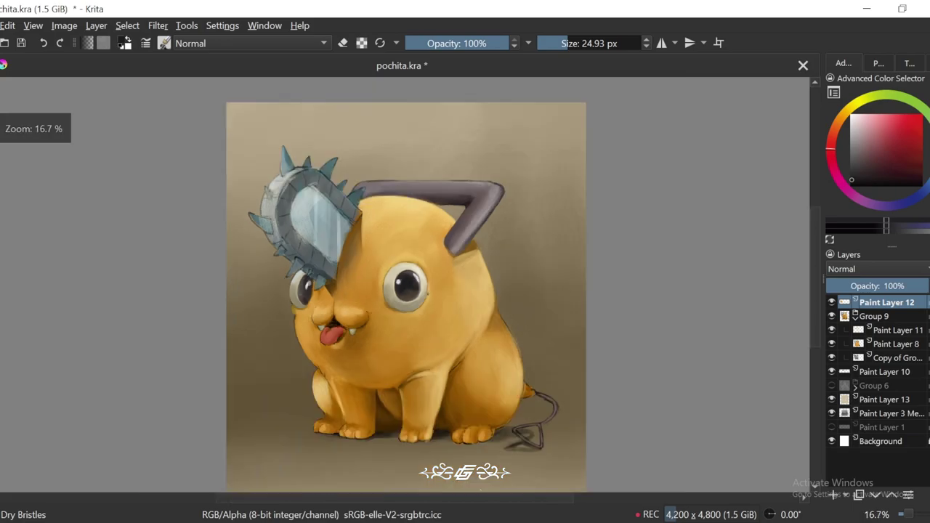
pyautogui.scroll(2, 556, 327)
pyautogui.scroll(1, 557, 342)
# Step: Darken the lower-right rim of the iris with a finer brush
pyautogui.press('4')
pyautogui.scroll(1, 482, 306)
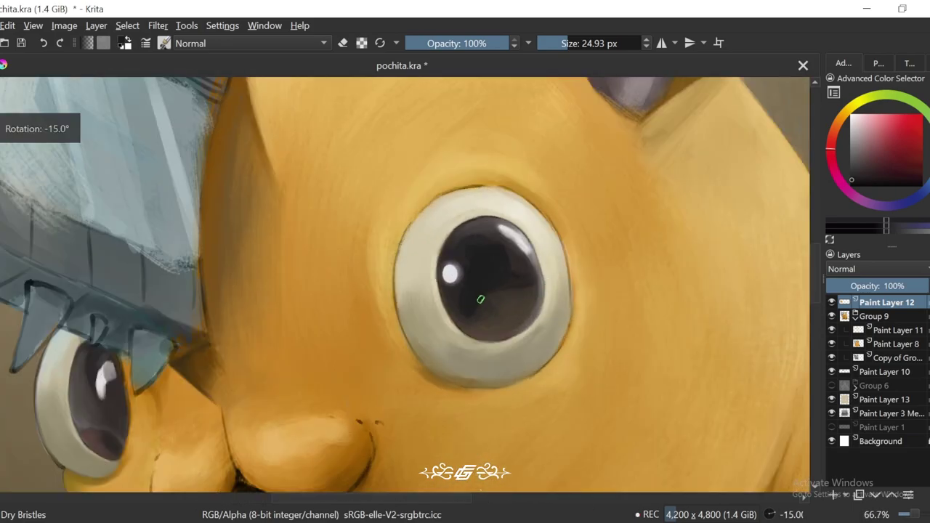
pyautogui.press('1')
pyautogui.press('[')
pyautogui.press('[')
pyautogui.press('+')
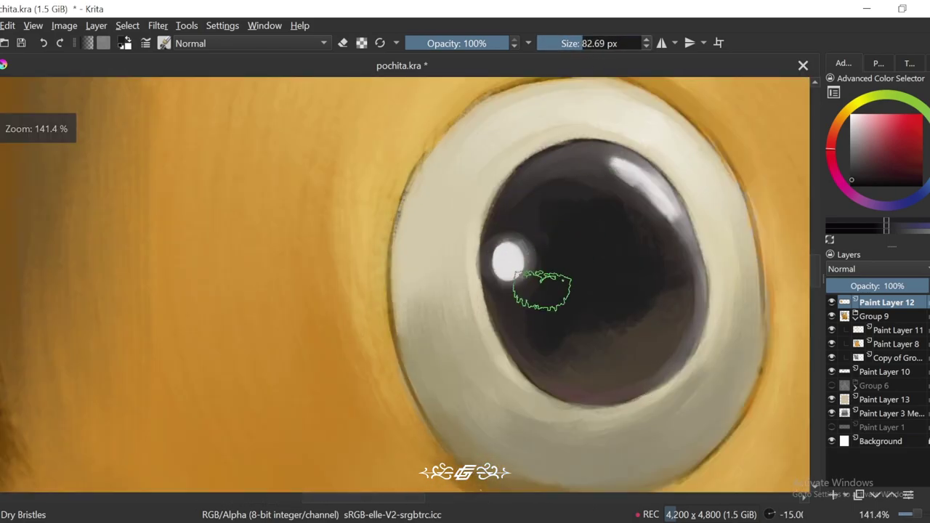
pyautogui.press('5')
pyautogui.press('[')
pyautogui.press('[')
pyautogui.press('[')
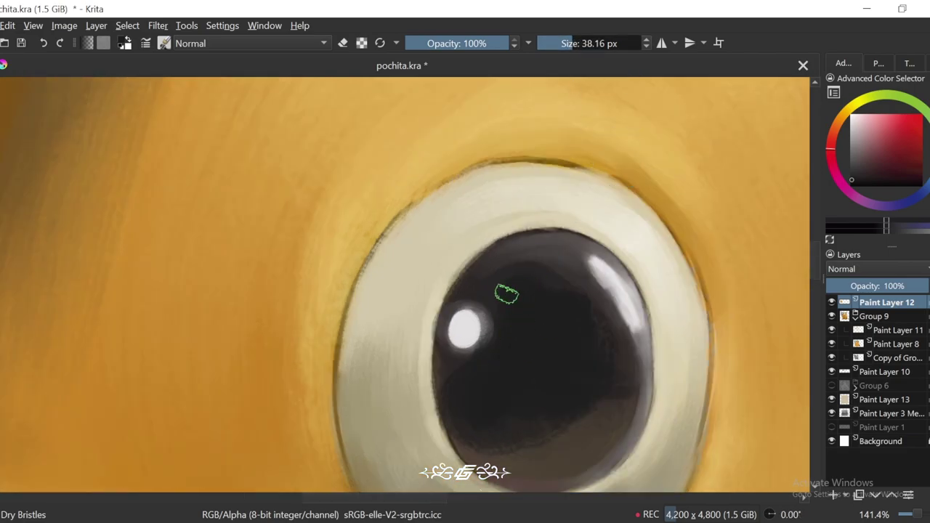
pyautogui.keyDown('ctrl'); pyautogui.click(494, 324); pyautogui.keyUp('ctrl')
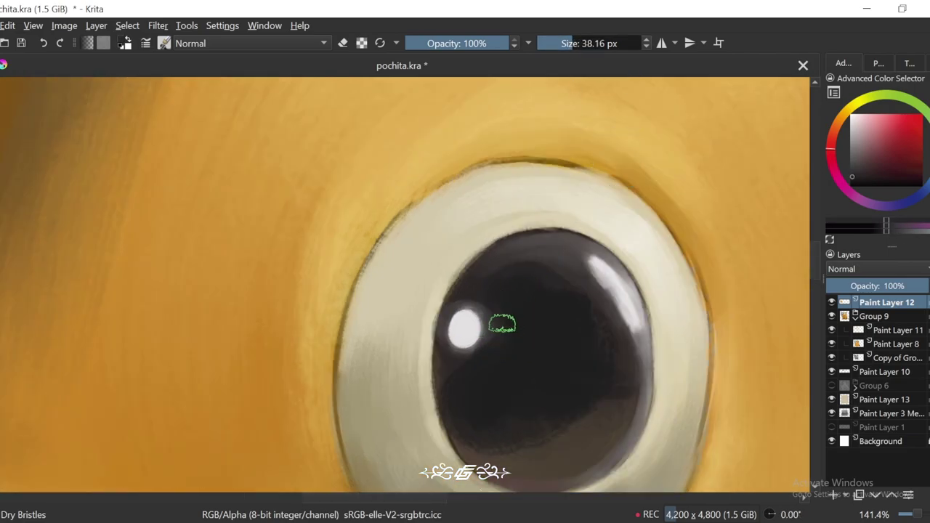
pyautogui.keyDown('ctrl'); pyautogui.click(599, 306); pyautogui.keyUp('ctrl')
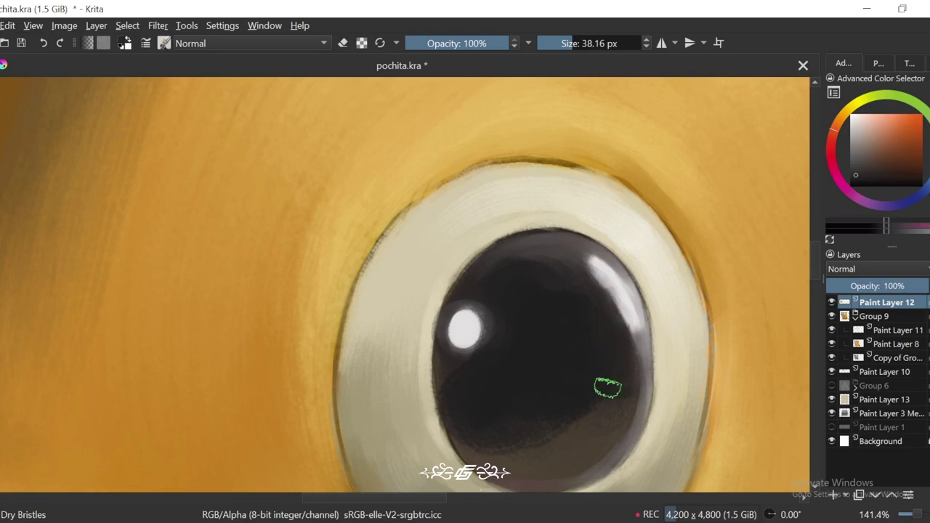
pyautogui.press('4')
pyautogui.keyDown('ctrl'); pyautogui.click(599, 415); pyautogui.keyUp('ctrl')
pyautogui.press('4')
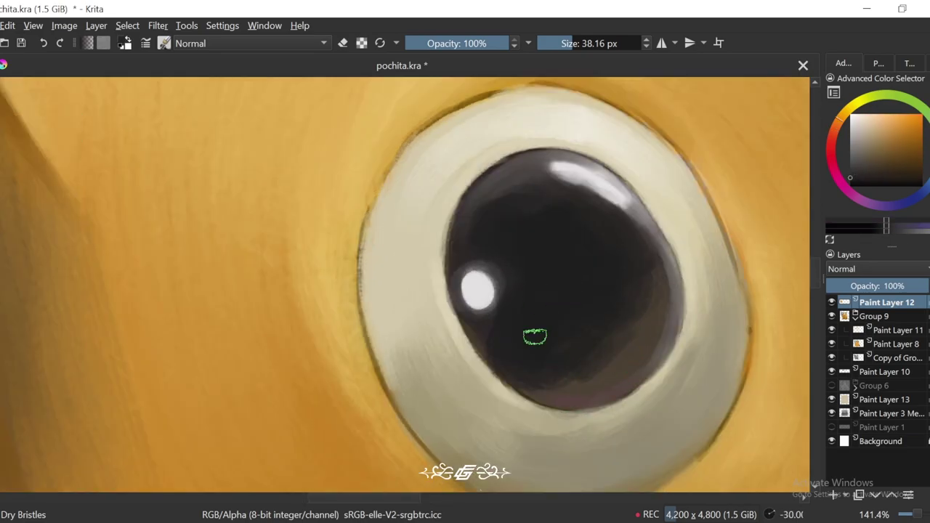
pyautogui.moveTo(535, 337)
pyautogui.mouseDown()
pyautogui.moveTo(587, 372)
pyautogui.moveTo(634, 344)
pyautogui.moveTo(638, 282)
pyautogui.moveTo(650, 306)
pyautogui.mouseUp()
pyautogui.scroll(-3, 617, 362)
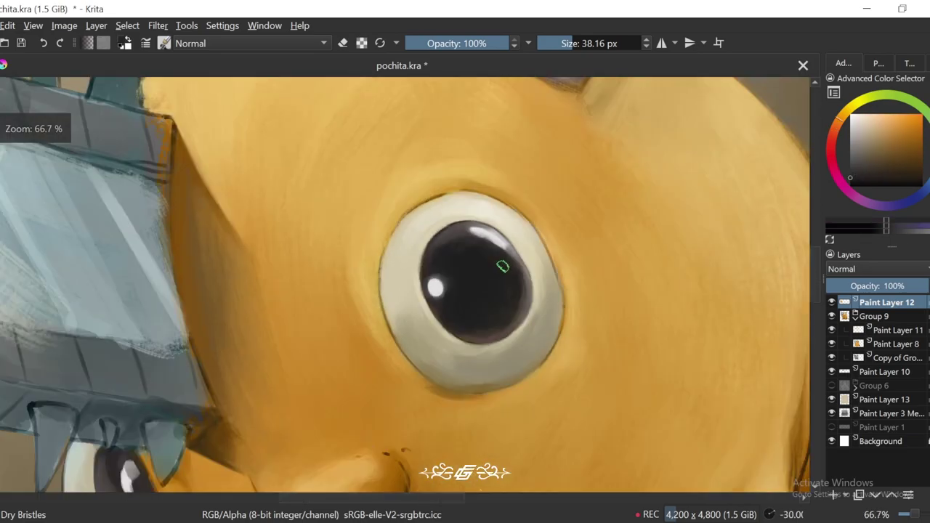
pyautogui.scroll(3, 617, 362)
# Step: Sample darker iris and pupil shades with a slightly larger brush
pyautogui.keyDown('ctrl'); pyautogui.click(706, 326); pyautogui.keyUp('ctrl')
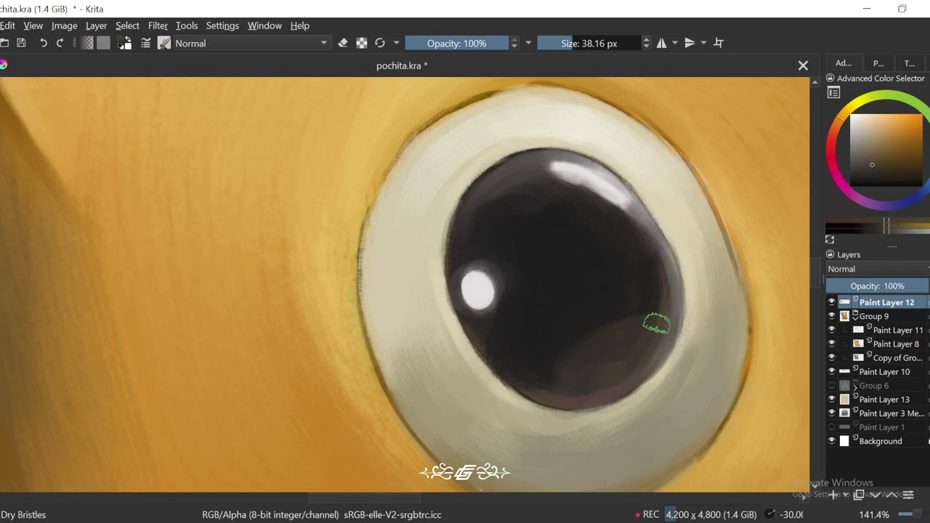
pyautogui.scroll(-5, 598, 361)
pyautogui.scroll(6, 598, 361)
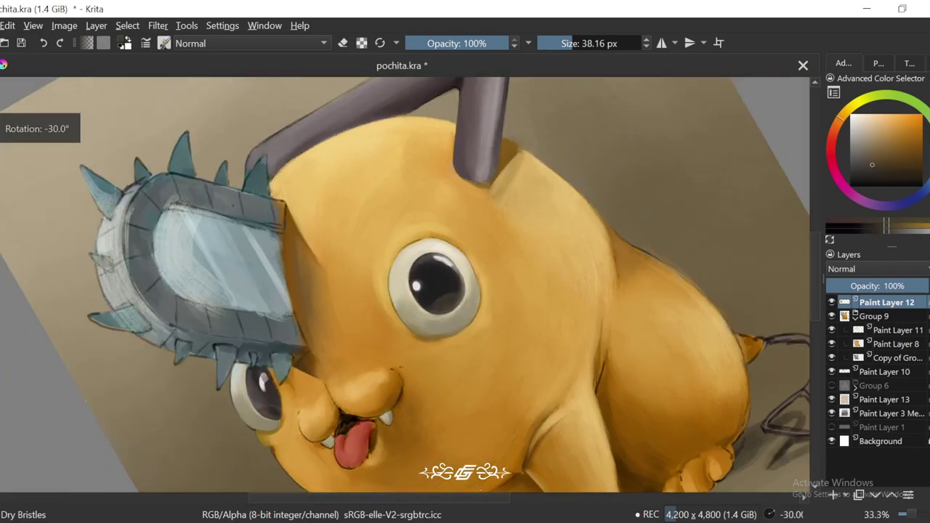
pyautogui.press(']')
pyautogui.keyDown('ctrl'); pyautogui.click(526, 316); pyautogui.keyUp('ctrl')
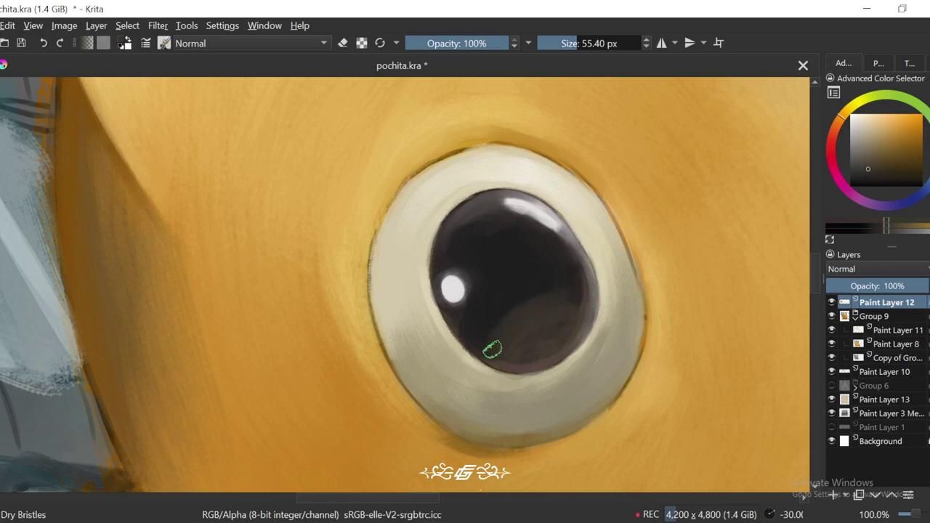
pyautogui.keyDown('ctrl'); pyautogui.click(529, 317); pyautogui.keyUp('ctrl')
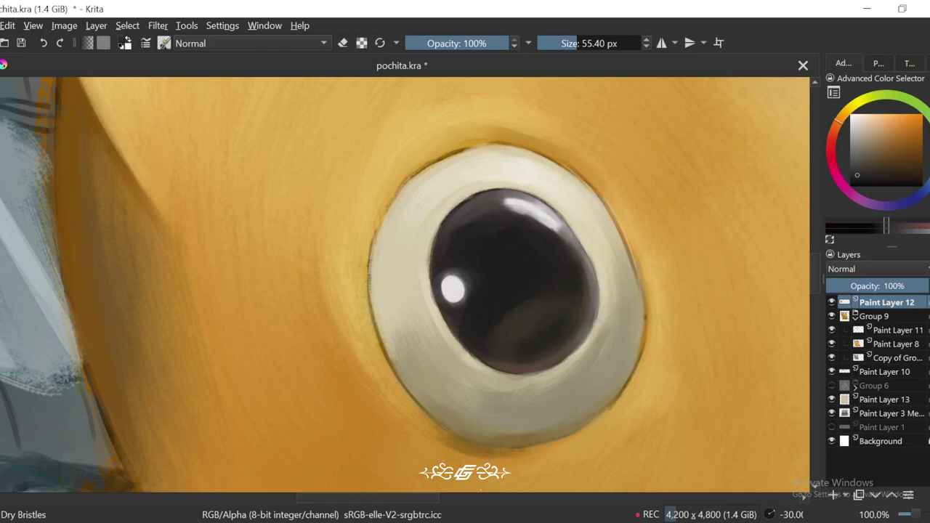
pyautogui.keyDown('ctrl'); pyautogui.click(558, 299); pyautogui.keyUp('ctrl')
pyautogui.scroll(-5, 561, 301)
# Step: Narrow the left eye's white highlight by painting dark over its lower and left edges
pyautogui.press('5')
pyautogui.scroll(2, 500, 284)
pyautogui.keyDown('ctrl'); pyautogui.click(500, 283); pyautogui.keyUp('ctrl')
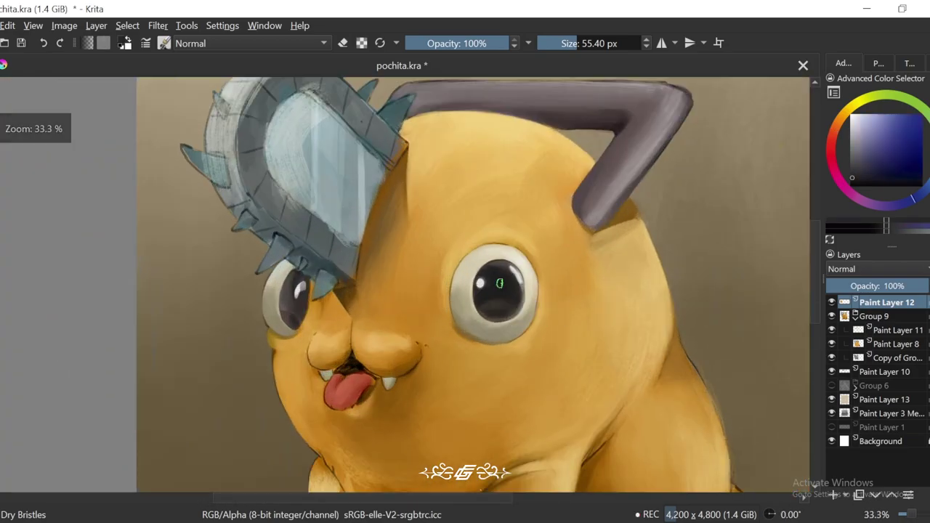
pyautogui.scroll(2, 500, 283)
pyautogui.scroll(3, 545, 259)
pyautogui.press('6')
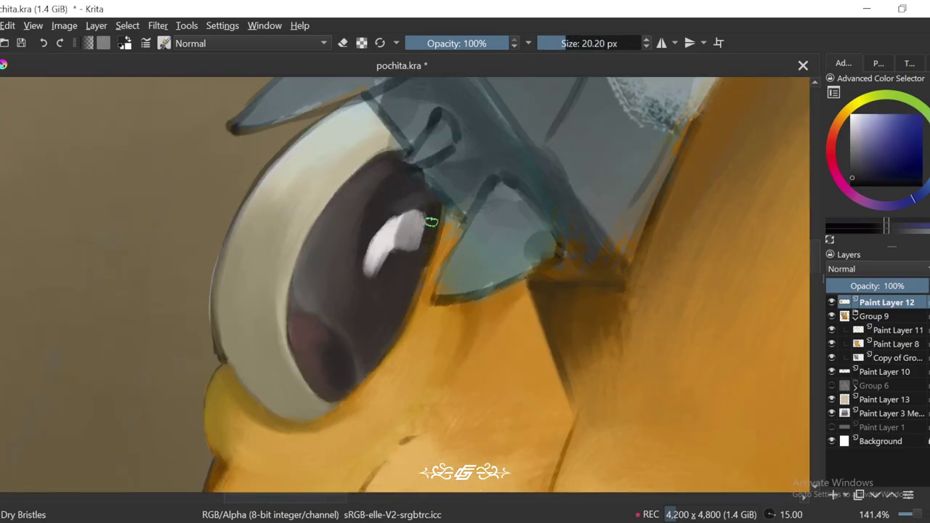
pyautogui.press('6')
pyautogui.press('4')
pyautogui.scroll(1, 415, 245)
pyautogui.moveTo(415, 245); pyautogui.dragTo(431, 270)
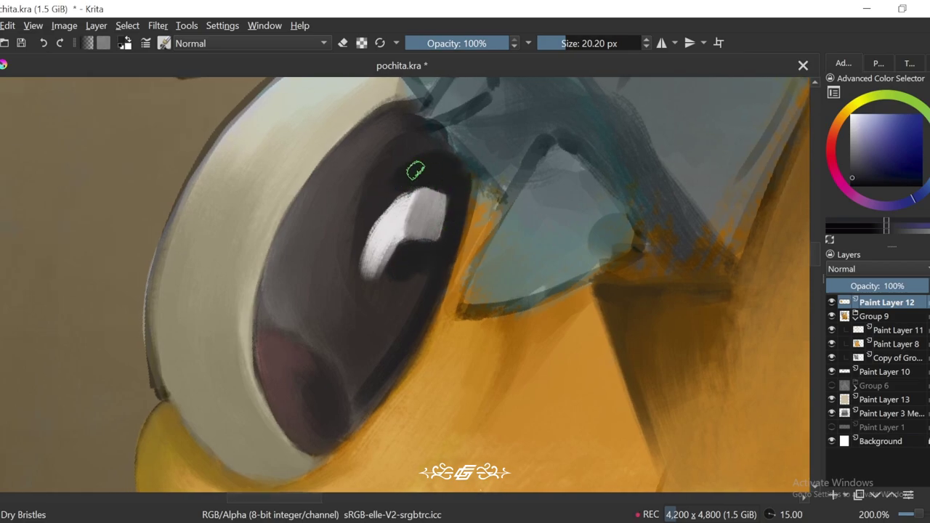
pyautogui.moveTo(417, 191); pyautogui.dragTo(360, 272)
# Step: Shift across the left eye and sample the pupil's dark reddish and blue tones
pyautogui.scroll(-1, 436, 271)
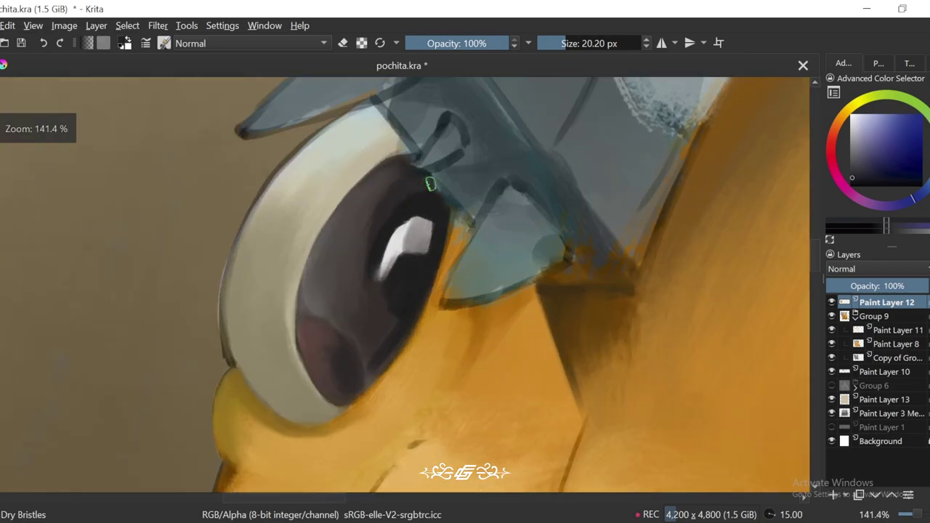
pyautogui.moveTo(467, 106); pyautogui.dragTo(489, 131)
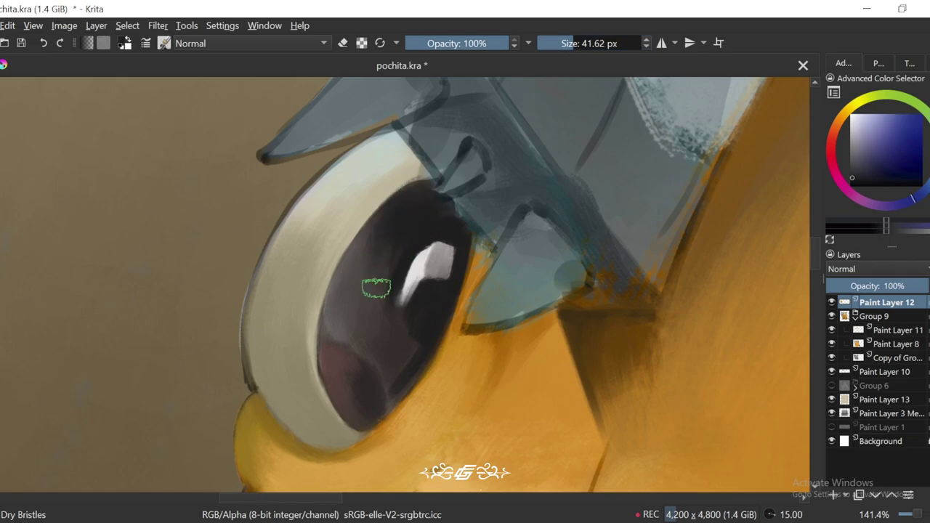
pyautogui.keyDown('ctrl'); pyautogui.click(372, 243); pyautogui.keyUp('ctrl')
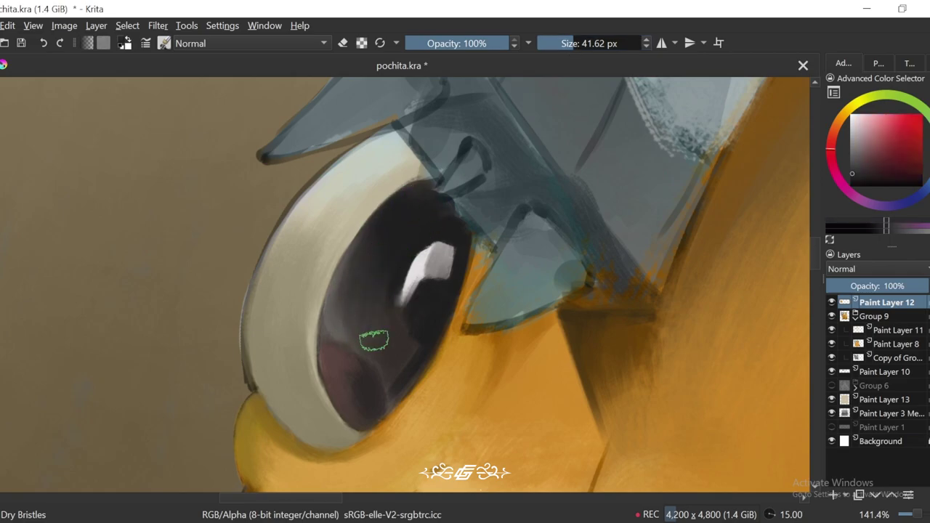
pyautogui.keyDown('ctrl'); pyautogui.click(440, 307); pyautogui.keyUp('ctrl')
pyautogui.scroll(-5, 415, 317)
pyautogui.scroll(5, 415, 318)
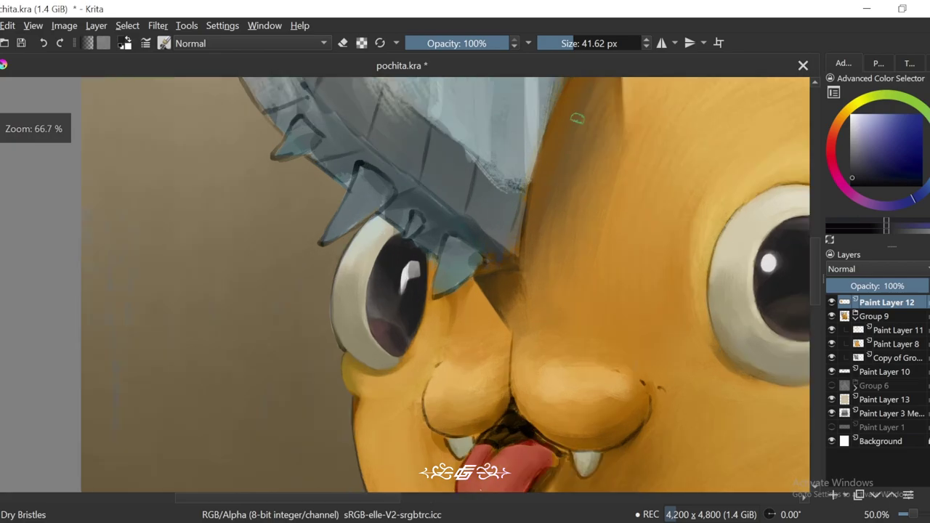
# Step: Zoom into the lower iris with a finer brush and sample its warm brown and dark blue tones
pyautogui.hotkey('ctrl', ']')
pyautogui.scroll(1, 426, 394)
pyautogui.press('[')
pyautogui.press('[')
pyautogui.press('[')
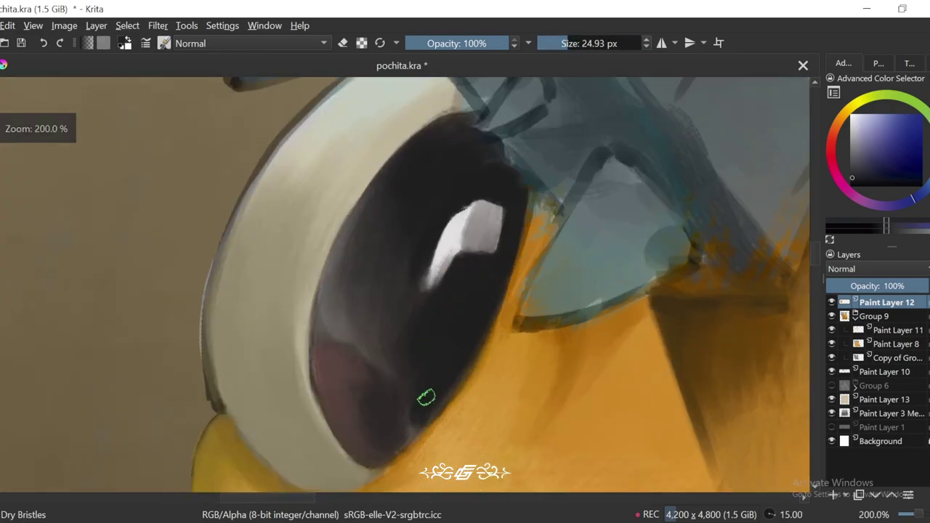
pyautogui.moveTo(426, 394)
pyautogui.mouseDown()
pyautogui.moveTo(467, 285)
pyautogui.moveTo(480, 344)
pyautogui.mouseUp()
pyautogui.press('+')
pyautogui.keyDown('ctrl'); pyautogui.click(391, 391); pyautogui.keyUp('ctrl')
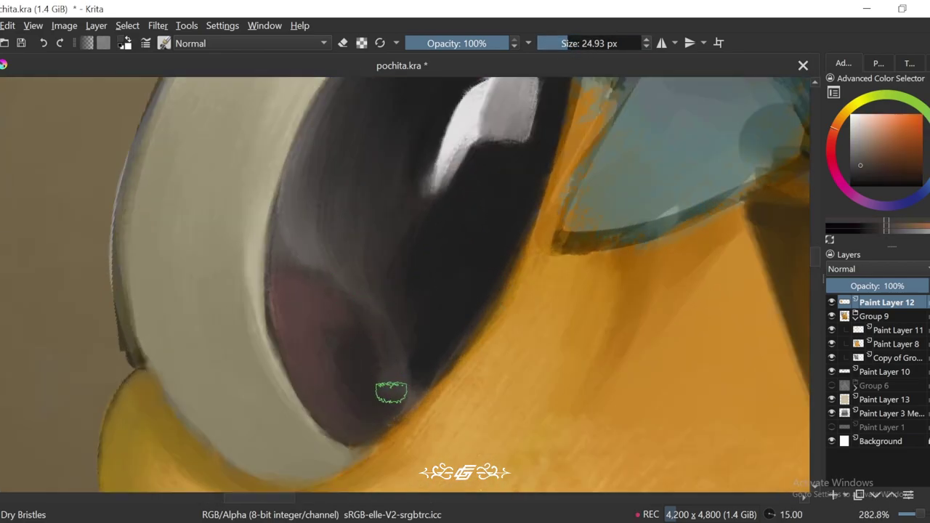
pyautogui.keyDown('ctrl'); pyautogui.click(346, 231); pyautogui.keyUp('ctrl')
pyautogui.keyDown('ctrl'); pyautogui.click(394, 322); pyautogui.keyUp('ctrl')
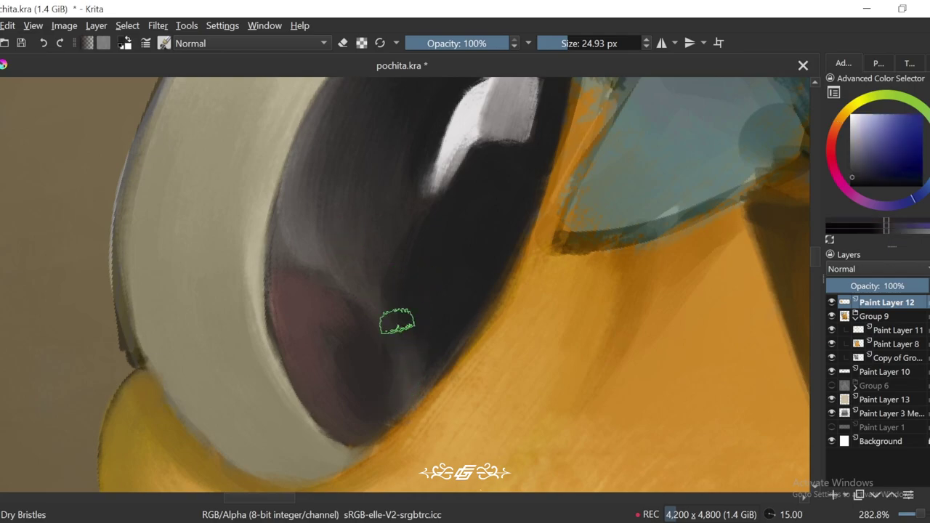
pyautogui.press('5')
pyautogui.scroll(-4, 432, 292)
pyautogui.scroll(2, 385, 201)
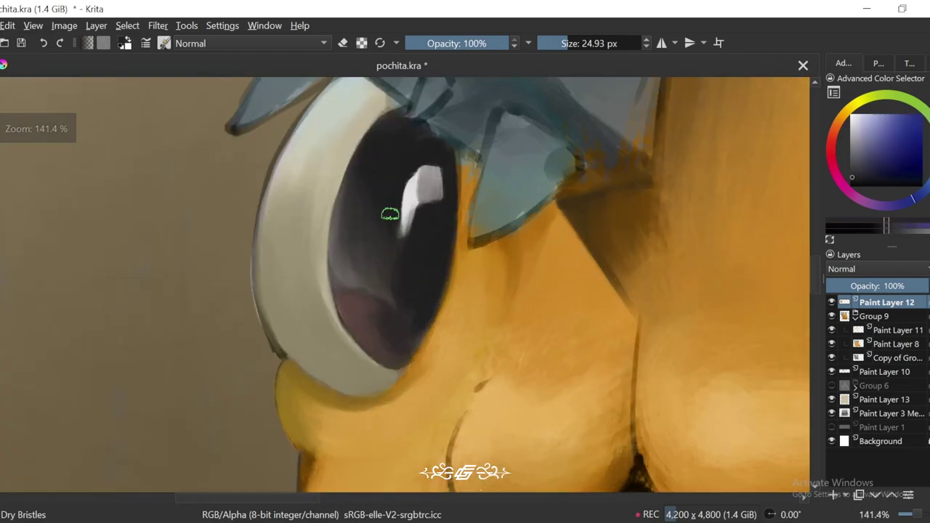
pyautogui.scroll(-7, 727, 345)
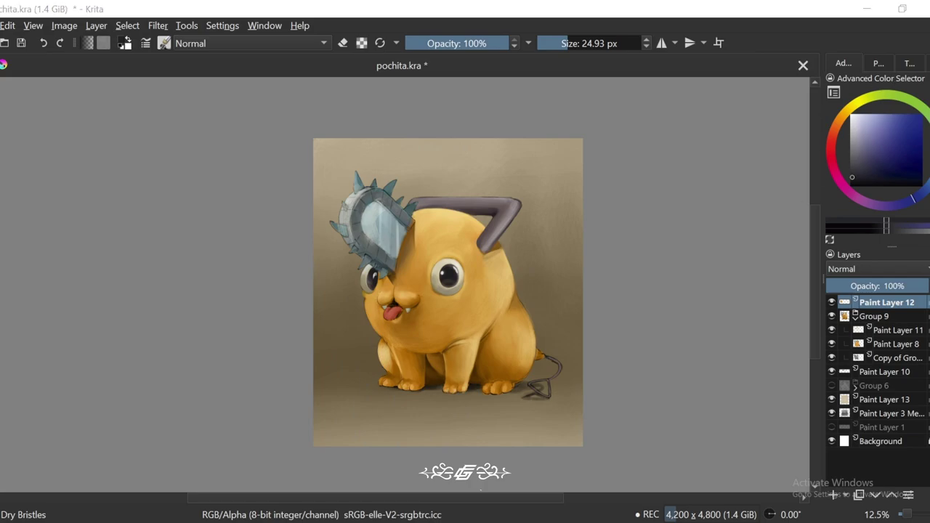
# Step: Frame and level the view on the grey horn and pick a grey from it
pyautogui.scroll(1, 701, 351)
pyautogui.scroll(-1, 685, 353)
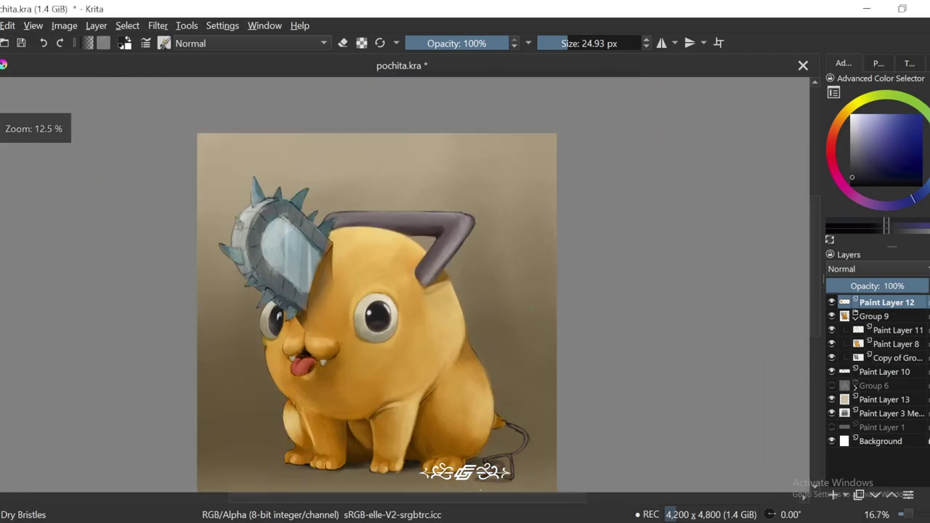
pyautogui.scroll(3, 623, 405)
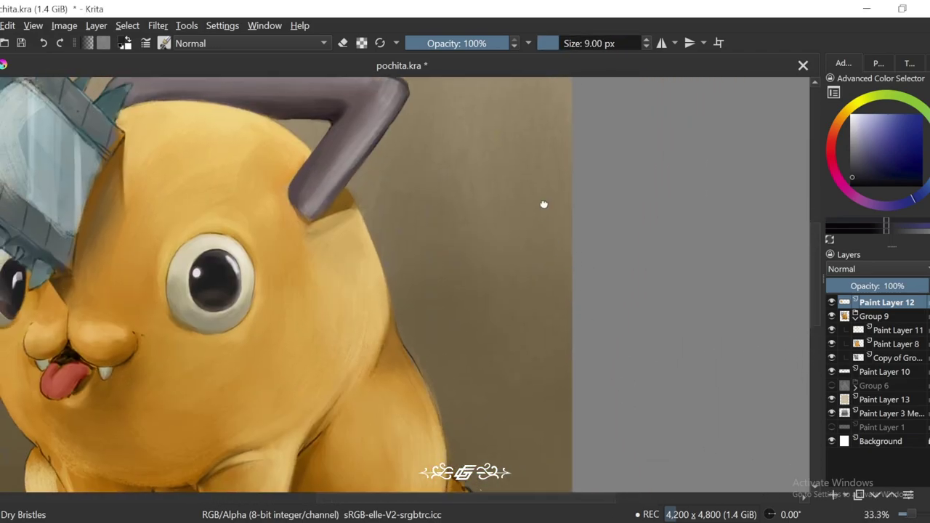
pyautogui.scroll(2, 544, 203)
pyautogui.moveTo(492, 140); pyautogui.dragTo(457, 266)
pyautogui.keyDown('ctrl'); pyautogui.click(463, 239); pyautogui.keyUp('ctrl')
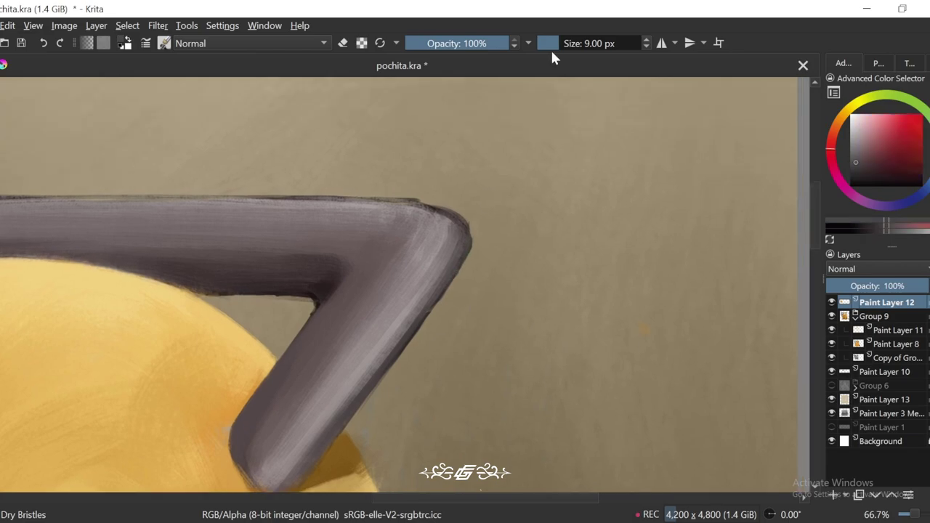
pyautogui.press('4')
pyautogui.press('4')
pyautogui.scroll(1, 470, 203)
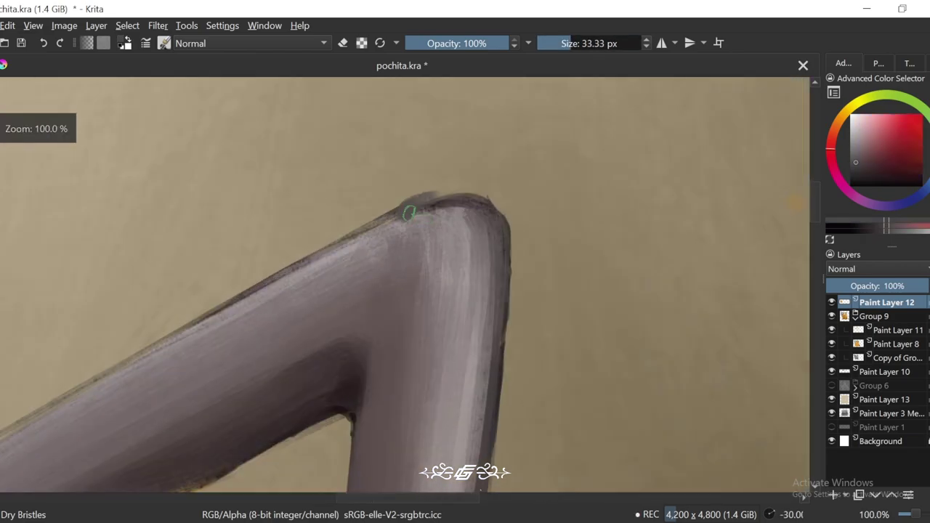
pyautogui.press('6')
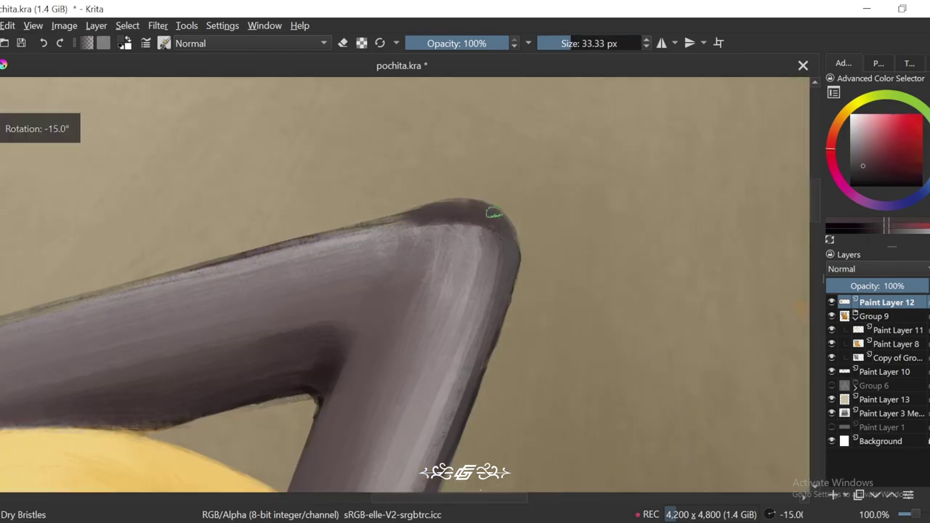
pyautogui.scroll(-2, 487, 215)
pyautogui.press('6')
pyautogui.scroll(1, 489, 229)
# Step: Enlarge the brush to about 83 px and paint a dark brownish-grey stroke down the horn's inner edge
pyautogui.keyDown('ctrl'); pyautogui.click(489, 228); pyautogui.keyUp('ctrl')
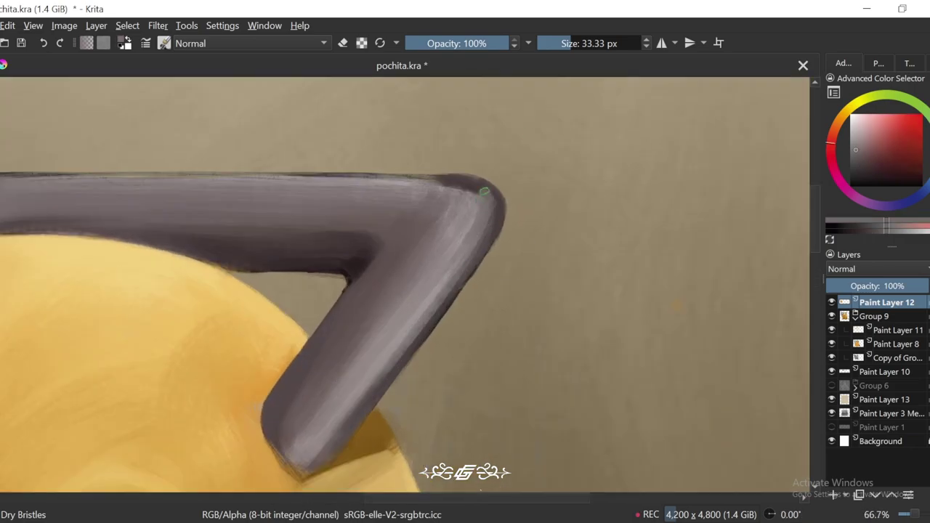
pyautogui.scroll(-1, 485, 208)
pyautogui.scroll(1, 451, 254)
pyautogui.moveTo(465, 218); pyautogui.dragTo(484, 204)
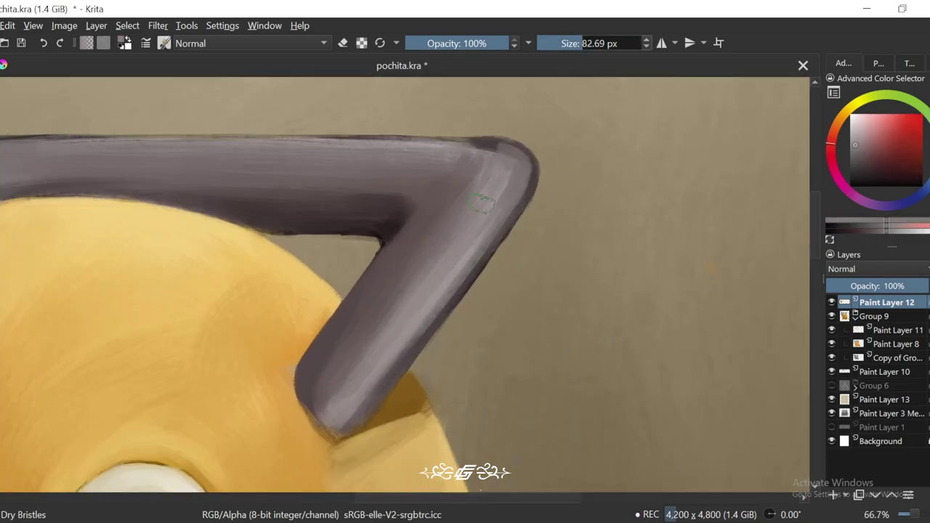
pyautogui.keyDown('ctrl'); pyautogui.click(528, 166); pyautogui.keyUp('ctrl')
pyautogui.scroll(-1, 436, 204)
pyautogui.scroll(1, 401, 229)
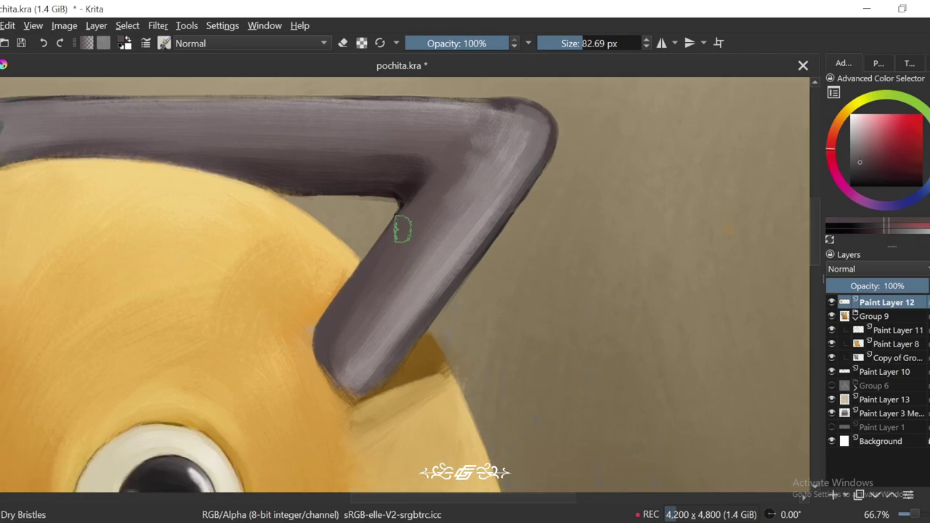
pyautogui.keyDown('ctrl'); pyautogui.click(417, 186); pyautogui.keyUp('ctrl')
pyautogui.moveTo(417, 185); pyautogui.dragTo(322, 343)
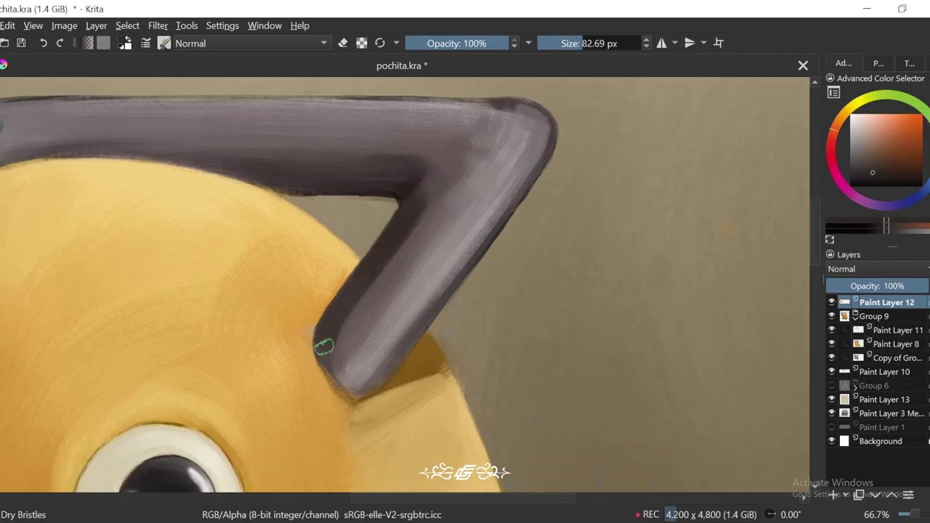
# Step: Add a dark stroke and then lighter grey strokes along the horn's inner side
pyautogui.scroll(-4, 323, 342)
pyautogui.scroll(3, 430, 266)
pyautogui.moveTo(430, 265); pyautogui.dragTo(422, 271)
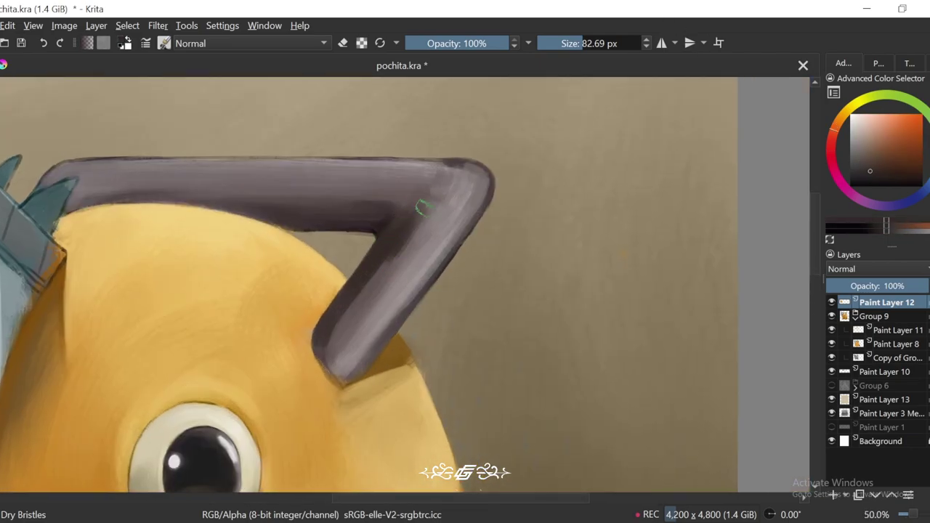
pyautogui.moveTo(423, 207); pyautogui.dragTo(376, 278)
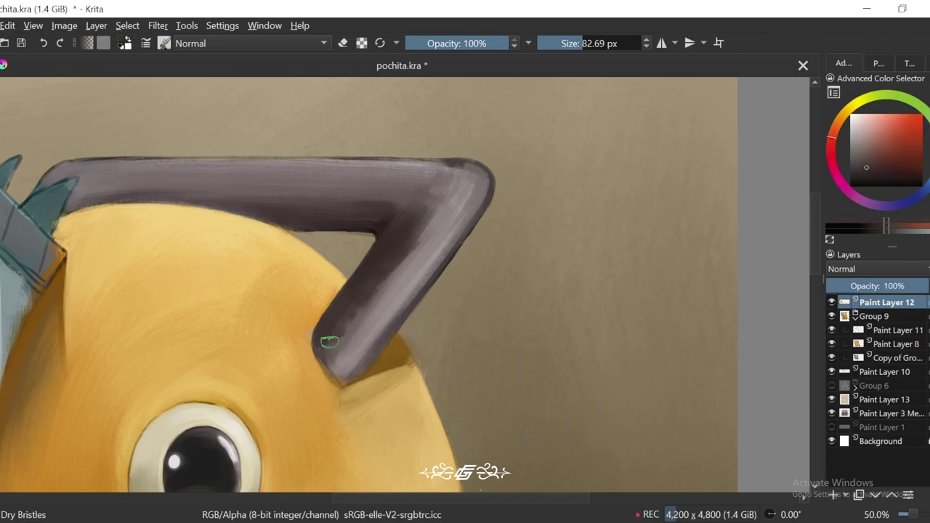
pyautogui.keyDown('ctrl'); pyautogui.click(388, 272); pyautogui.keyUp('ctrl')
pyautogui.moveTo(420, 230)
pyautogui.mouseDown()
pyautogui.moveTo(386, 264)
pyautogui.moveTo(393, 273)
pyautogui.moveTo(397, 259)
pyautogui.moveTo(378, 295)
pyautogui.mouseUp()
# Step: Paint a dark grey stroke along the horn's upper side
pyautogui.scroll(-3, 502, 151)
pyautogui.scroll(3, 383, 260)
pyautogui.keyDown('ctrl'); pyautogui.click(415, 218); pyautogui.keyUp('ctrl')
pyautogui.moveTo(415, 218); pyautogui.dragTo(380, 254)
pyautogui.scroll(-3, 380, 254)
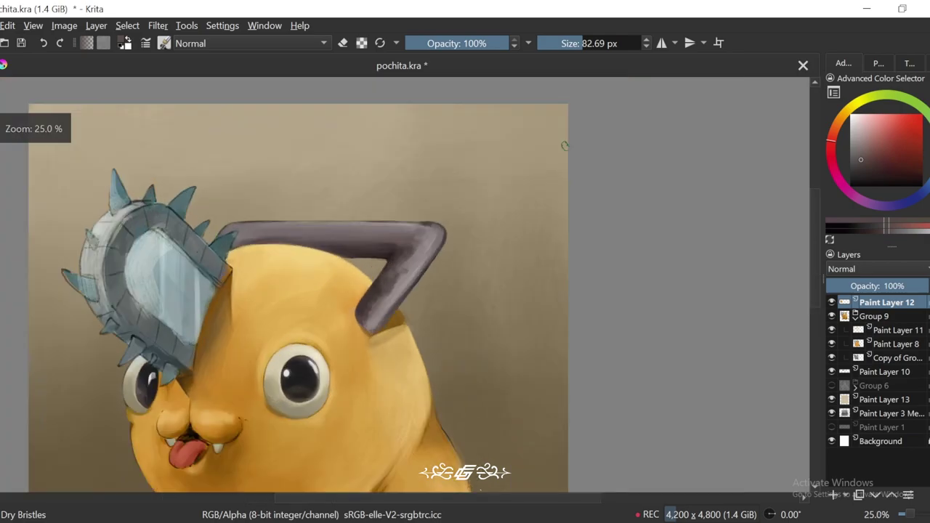
pyautogui.scroll(3, 356, 293)
# Step: Pick light and dark greys from the horn and shrink the brush to about 75 px
pyautogui.keyDown('ctrl'); pyautogui.click(351, 322); pyautogui.keyUp('ctrl')
pyautogui.keyDown('ctrl'); pyautogui.click(379, 299); pyautogui.keyUp('ctrl')
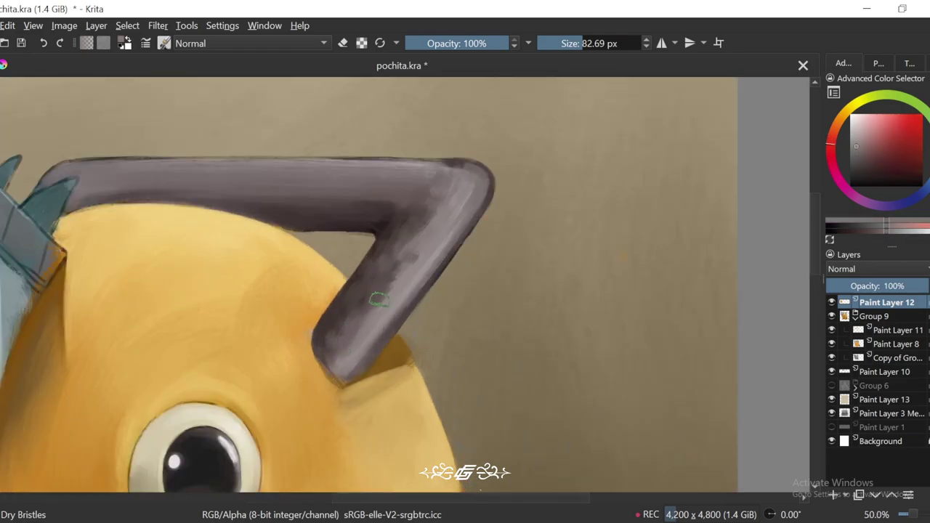
pyautogui.keyDown('ctrl'); pyautogui.click(411, 304); pyautogui.keyUp('ctrl')
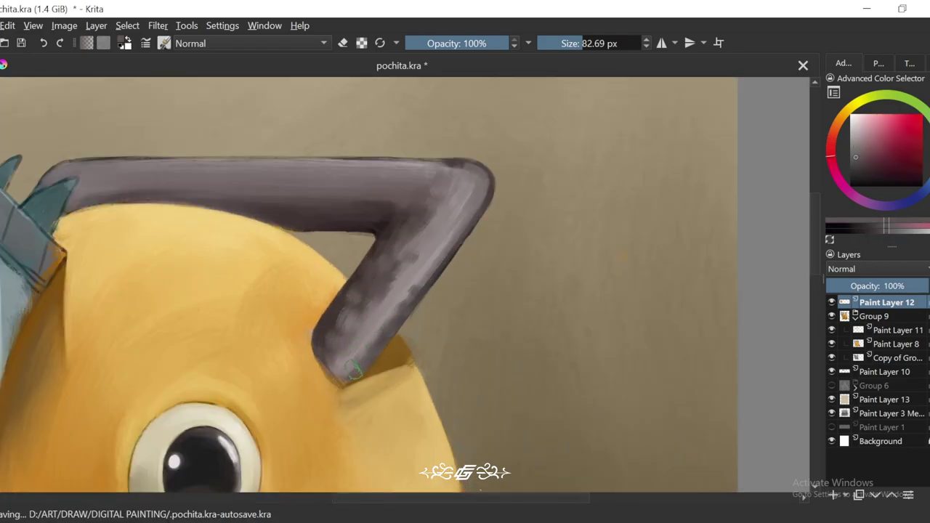
pyautogui.scroll(-4, 512, 168)
pyautogui.scroll(5, 513, 167)
pyautogui.press('[')
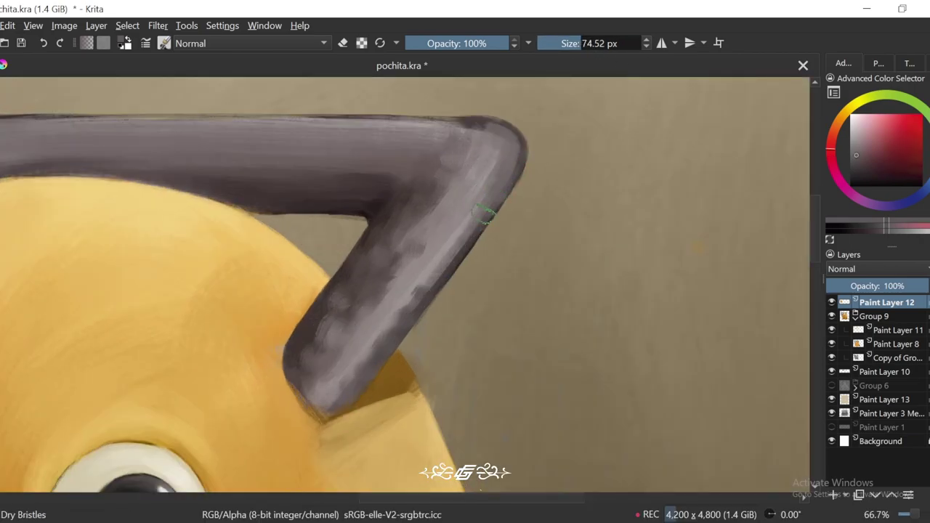
# Step: Pick lighter greys from the horn and recentre the view on it
pyautogui.keyDown('ctrl'); pyautogui.click(517, 149); pyautogui.keyUp('ctrl')
pyautogui.moveTo(517, 150); pyautogui.dragTo(502, 165)
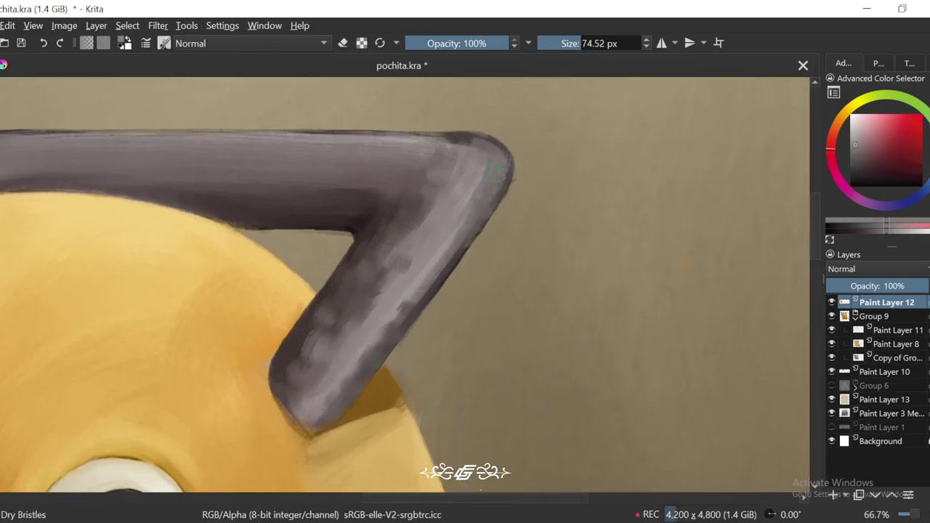
pyautogui.keyDown('ctrl'); pyautogui.click(469, 206); pyautogui.keyUp('ctrl')
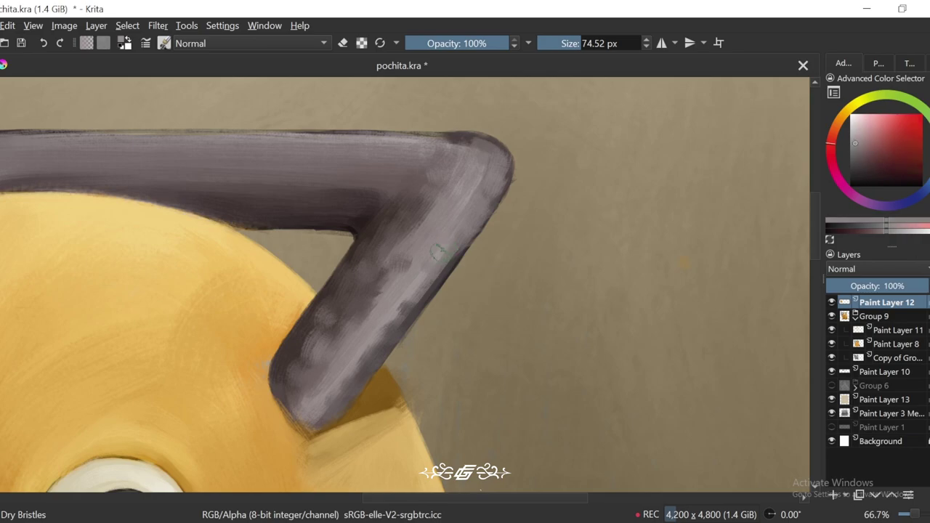
pyautogui.scroll(-5, 335, 379)
pyautogui.scroll(4, 523, 239)
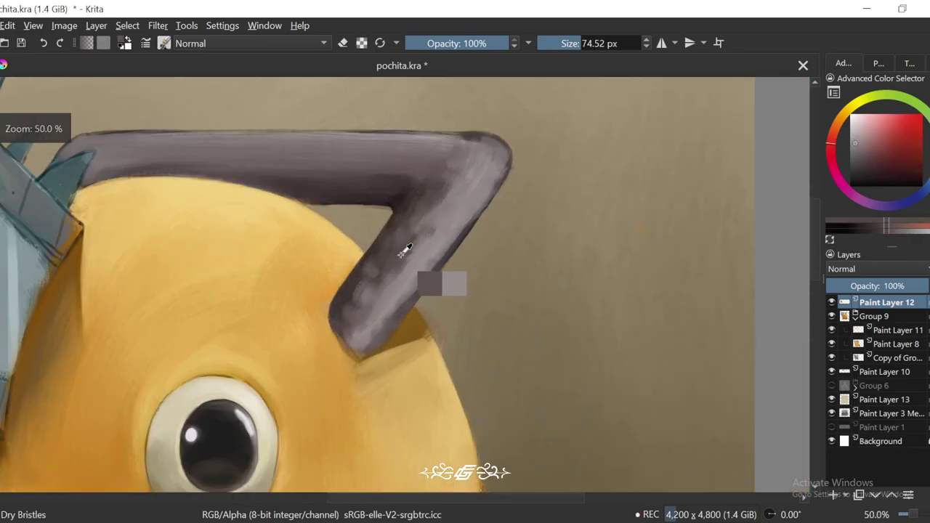
pyautogui.keyDown('ctrl'); pyautogui.click(374, 260); pyautogui.keyUp('ctrl')
pyautogui.moveTo(374, 260); pyautogui.dragTo(406, 294)
# Step: Tilt the canvas around the horn, then reset the rotation to level
pyautogui.scroll(-6, 380, 284)
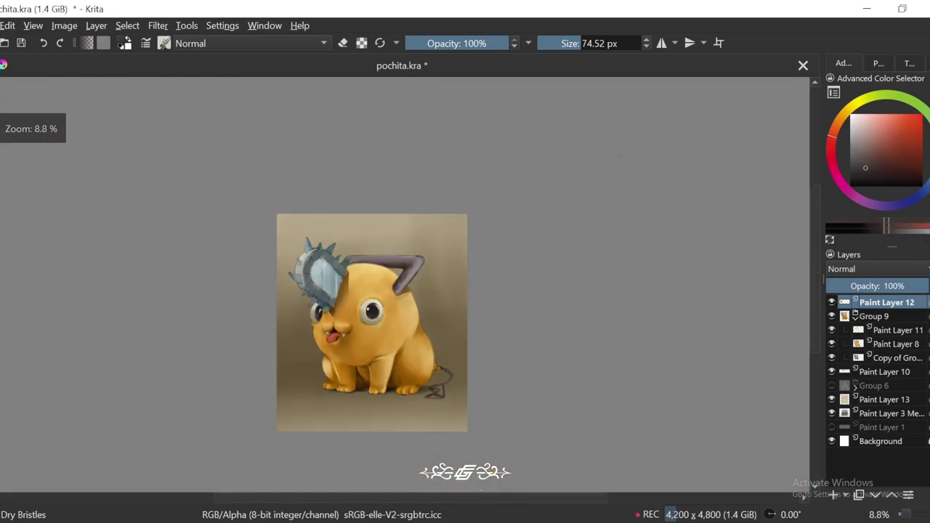
pyautogui.scroll(3, 473, 315)
pyautogui.scroll(3, 397, 258)
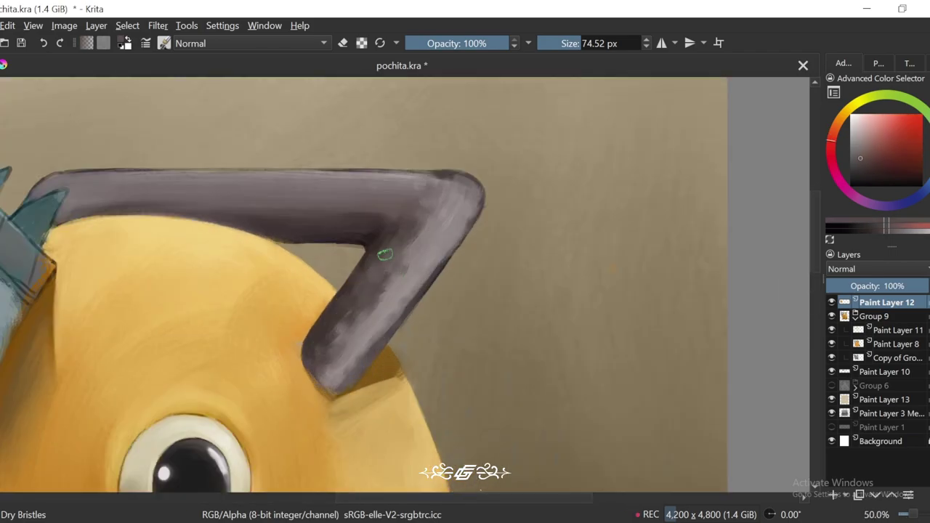
pyautogui.press('4')
pyautogui.press('4')
pyautogui.press('4')
pyautogui.scroll(1, 389, 262)
pyautogui.scroll(-2, 318, 326)
pyautogui.press('6')
pyautogui.press('6')
pyautogui.press('6')
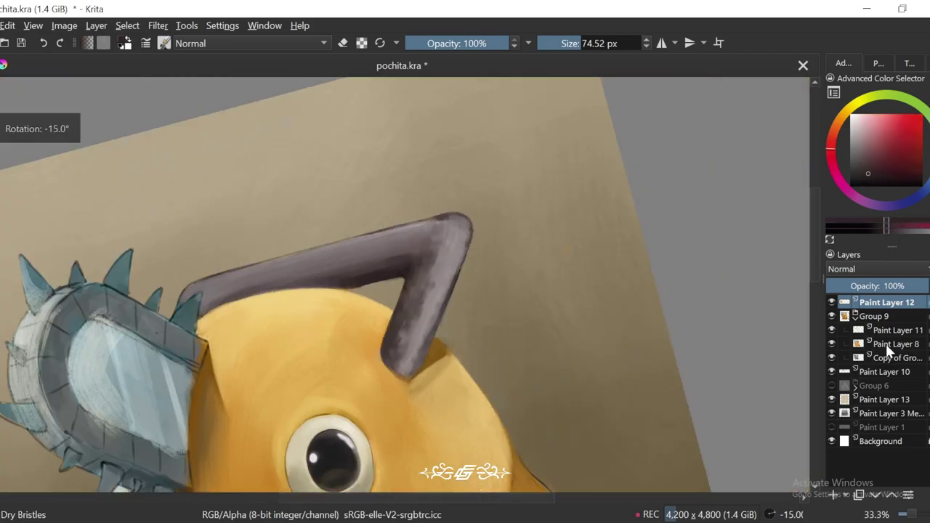
# Step: Check Paint Layer 8, then return to Paint Layer 12
pyautogui.click(894, 344)
pyautogui.click(857, 135)
pyautogui.moveTo(865, 202); pyautogui.dragTo(894, 205)
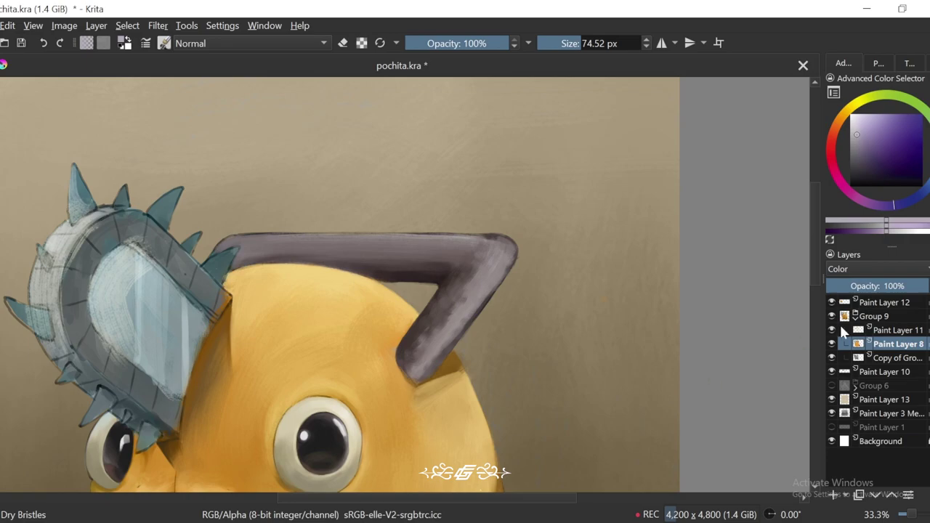
pyautogui.scroll(-2, 407, 305)
pyautogui.click(887, 302)
pyautogui.scroll(4, 378, 306)
# Step: Pick the horn's grey-pink colour and progressively darker shades from it
pyautogui.keyDown('ctrl'); pyautogui.click(545, 343); pyautogui.keyUp('ctrl')
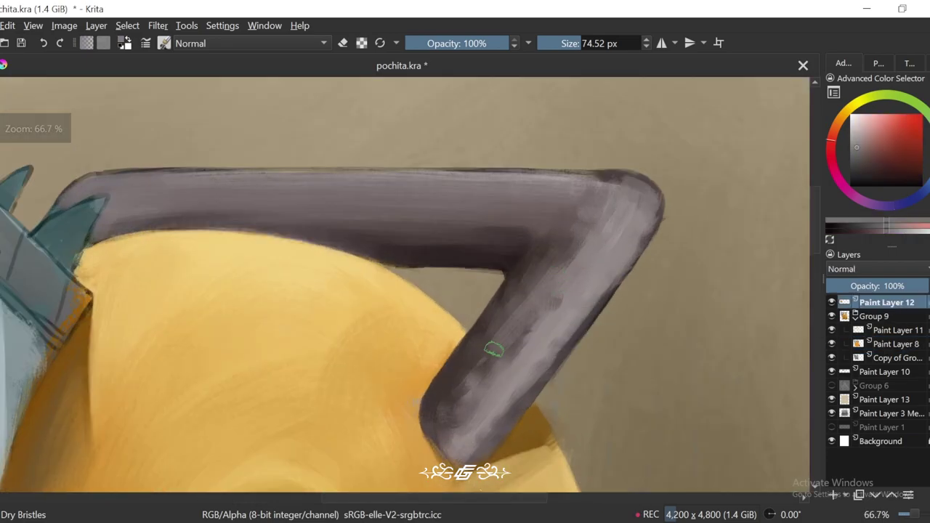
pyautogui.keyDown('ctrl'); pyautogui.click(513, 304); pyautogui.keyUp('ctrl')
pyautogui.keyDown('ctrl'); pyautogui.click(501, 316); pyautogui.keyUp('ctrl')
pyautogui.scroll(-1, 502, 318)
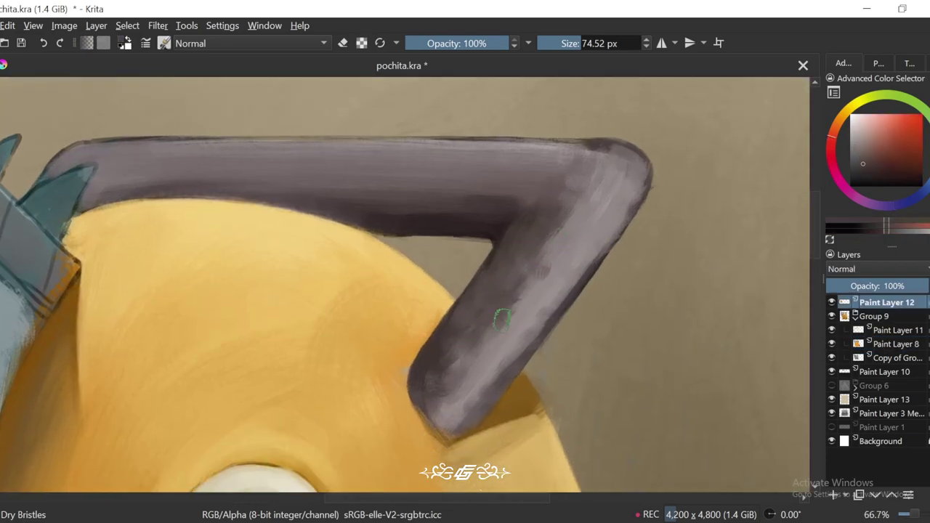
pyautogui.scroll(-3, 434, 371)
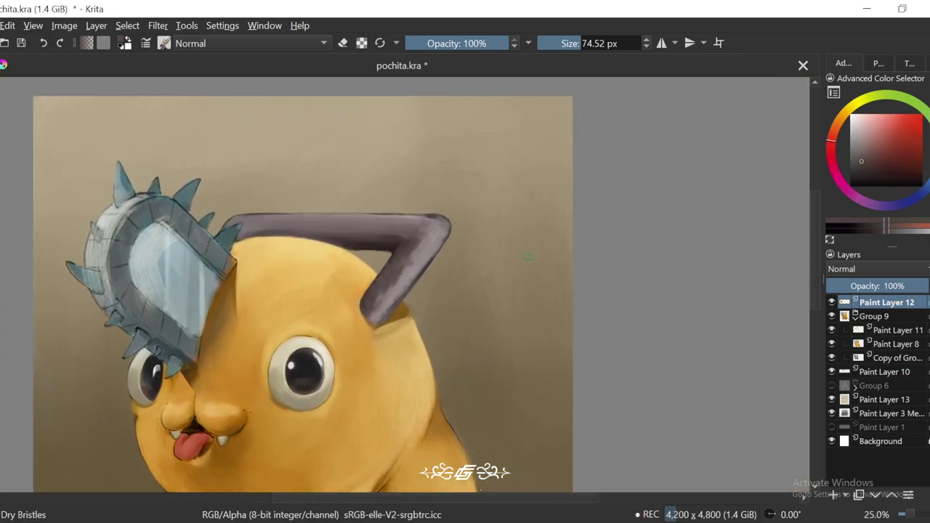
pyautogui.scroll(2, 432, 229)
# Step: Paint a near-white highlight dab and streak up the horn's edge
pyautogui.keyDown('ctrl'); pyautogui.click(429, 263); pyautogui.keyUp('ctrl')
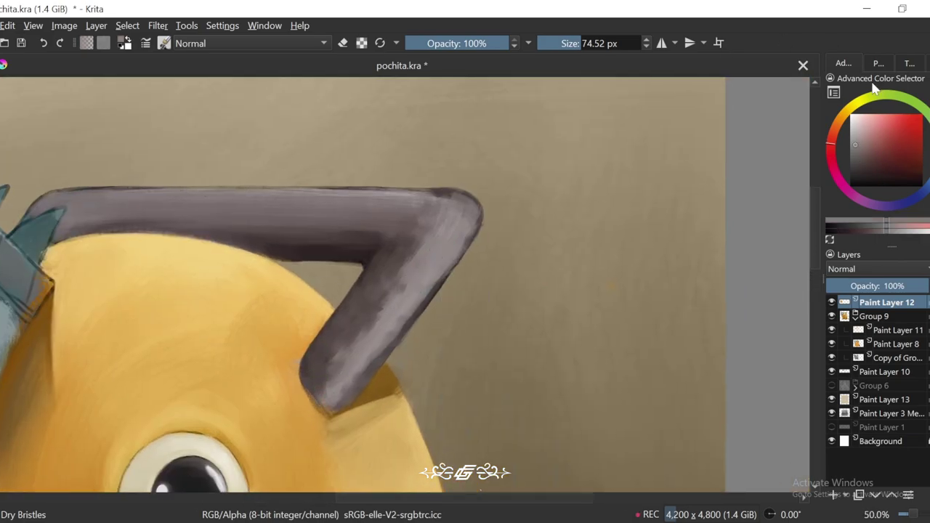
pyautogui.click(854, 120)
pyautogui.click(435, 263)
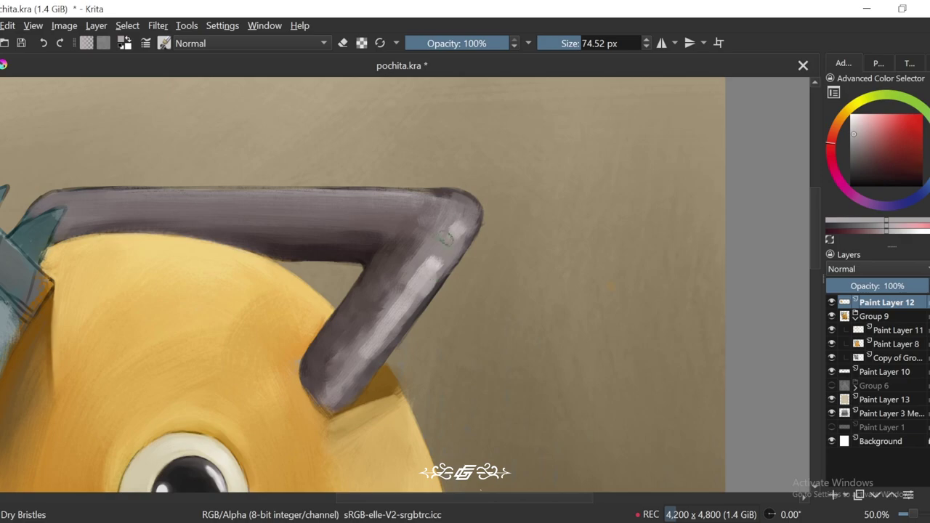
pyautogui.scroll(1, 395, 297)
pyautogui.moveTo(442, 259); pyautogui.dragTo(474, 211)
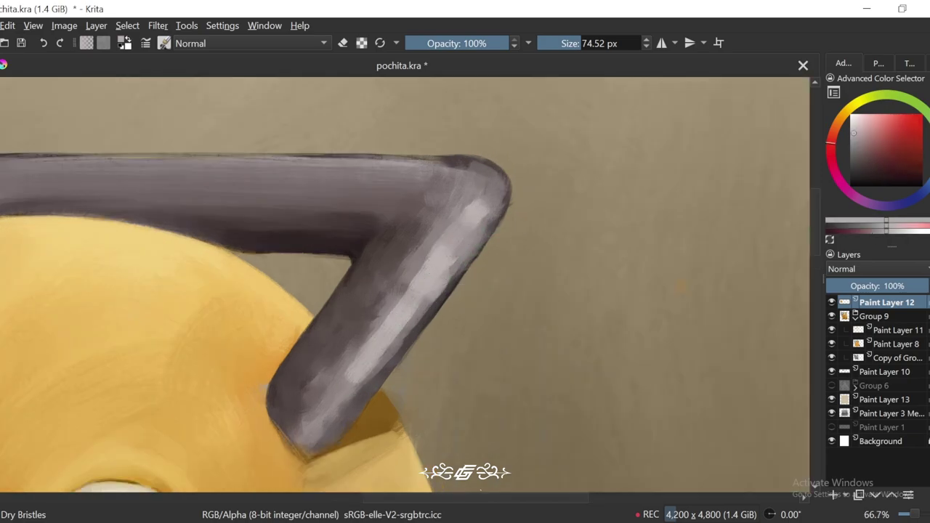
pyautogui.keyDown('ctrl'); pyautogui.click(426, 312); pyautogui.keyUp('ctrl')
pyautogui.scroll(-2, 411, 302)
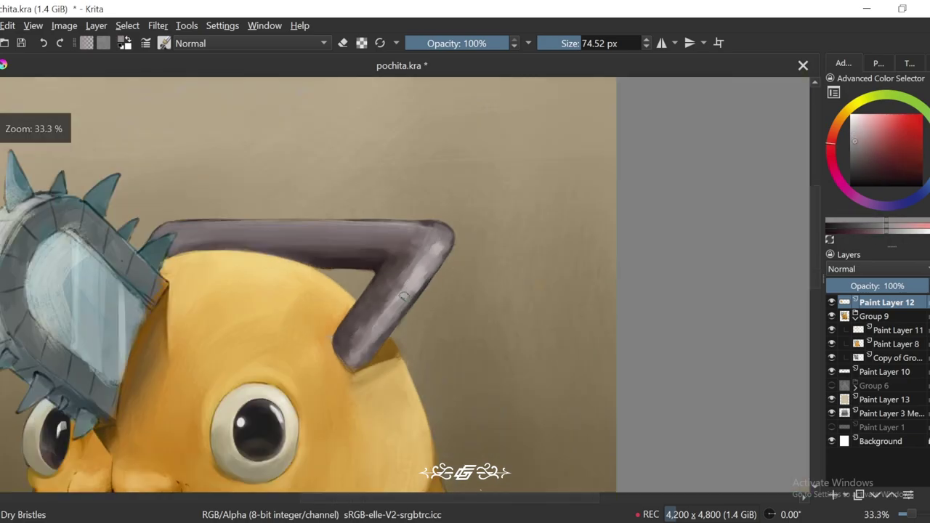
pyautogui.scroll(1, 436, 276)
# Step: Sample light and darker greys from the handle tip while tilting the canvas around the horn
pyautogui.press('4')
pyautogui.press('4')
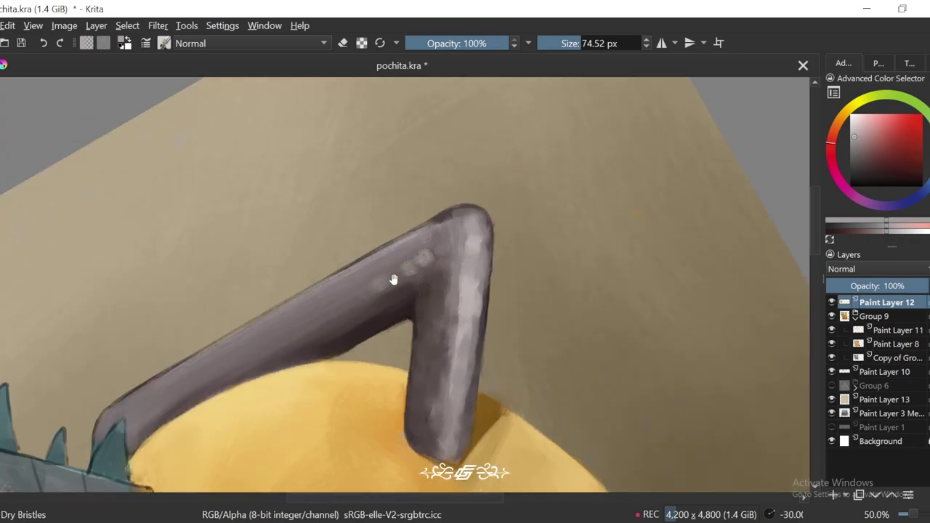
pyautogui.hscroll(-2, 393, 276)
pyautogui.keyDown('ctrl'); pyautogui.click(513, 177); pyautogui.keyUp('ctrl')
pyautogui.hscroll(-1, 530, 169)
pyautogui.keyDown('ctrl'); pyautogui.click(512, 177); pyautogui.keyUp('ctrl')
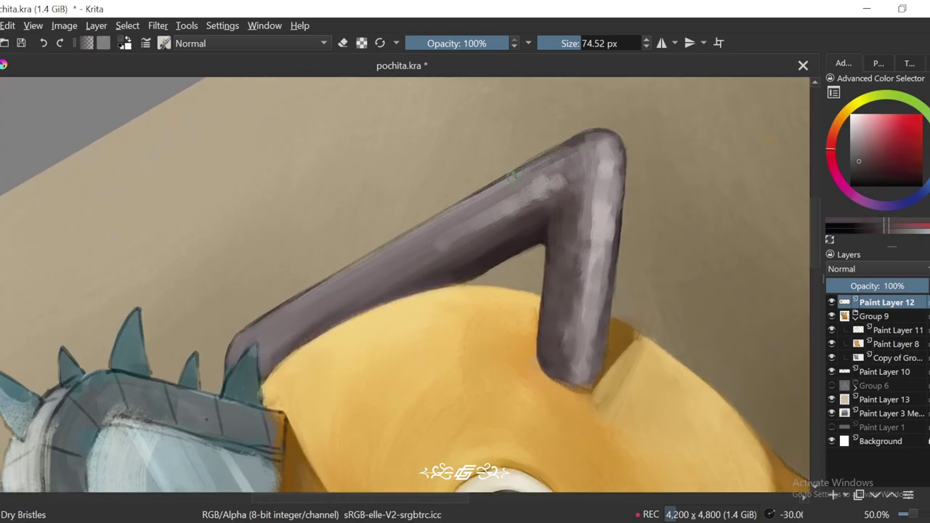
pyautogui.keyDown('ctrl'); pyautogui.click(503, 188); pyautogui.keyUp('ctrl')
pyautogui.hotkey('ctrl', '[')
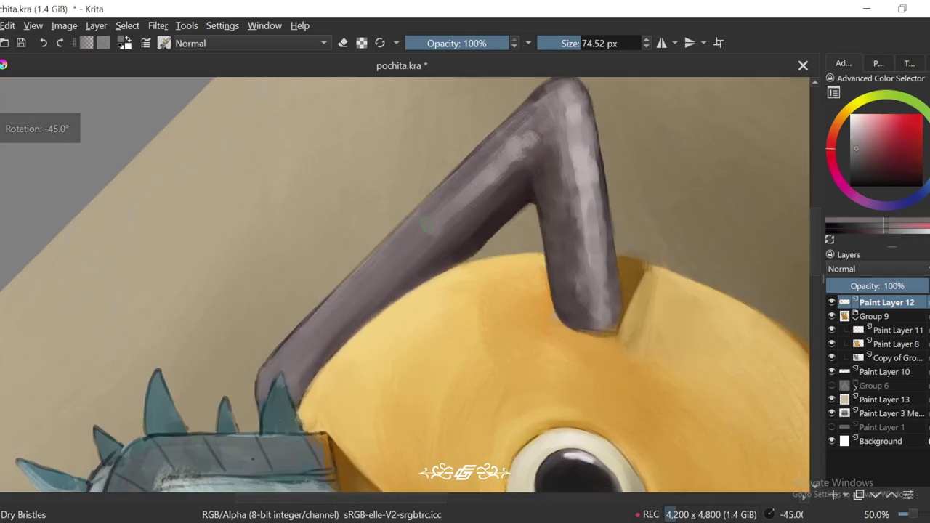
pyautogui.keyDown('ctrl'); pyautogui.click(341, 313); pyautogui.keyUp('ctrl')
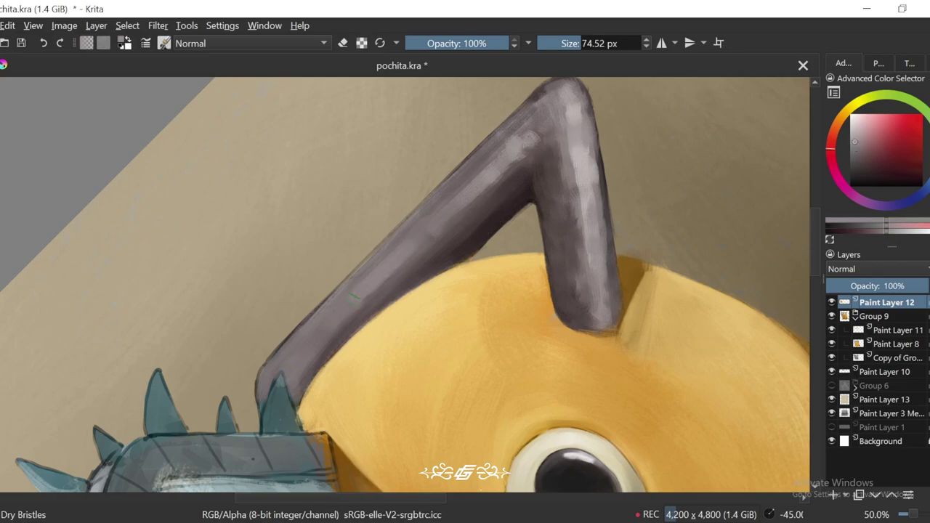
# Step: Shrink the brush for finer shading and pick darker and lighter handle greys up close
pyautogui.press('-')
pyautogui.press('-')
pyautogui.press('-')
pyautogui.press('-')
pyautogui.press('5')
pyautogui.hotkey('ctrl', '[')
pyautogui.hotkey('ctrl', '[')
pyautogui.press('=')
pyautogui.press('=')
pyautogui.press('=')
pyautogui.press('=')
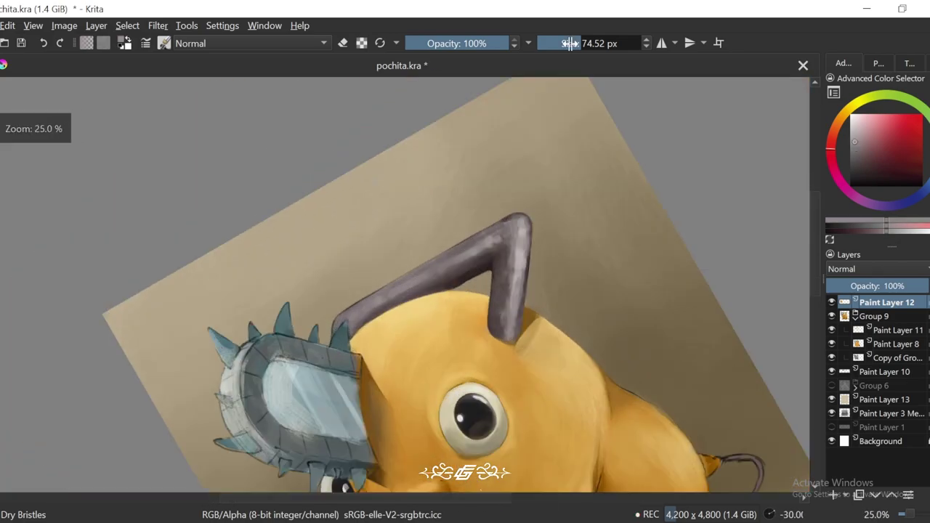
pyautogui.press('[')
pyautogui.press('[')
pyautogui.press('[')
pyautogui.press('[')
pyautogui.keyDown('ctrl'); pyautogui.click(594, 243); pyautogui.keyUp('ctrl')
pyautogui.press('=')
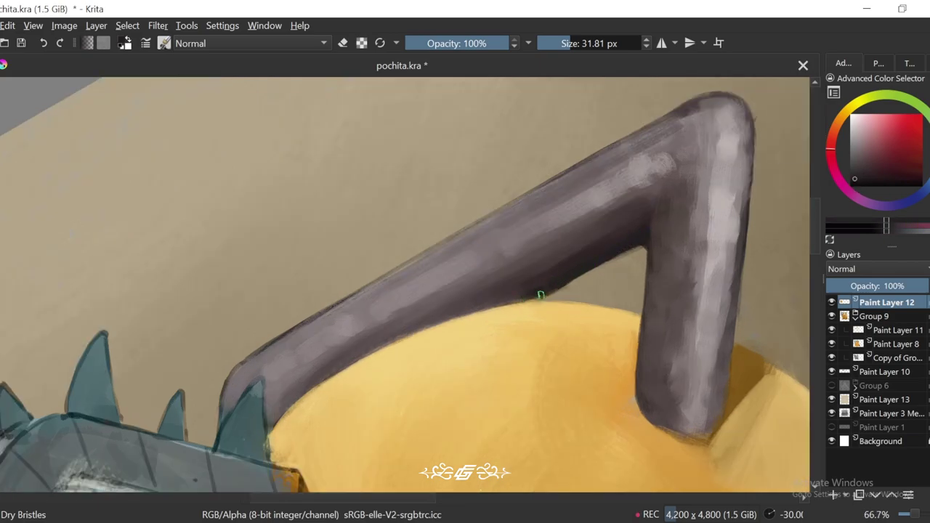
pyautogui.hotkey('ctrl', ']')
pyautogui.hotkey('ctrl', ']')
pyautogui.hotkey('ctrl', ']')
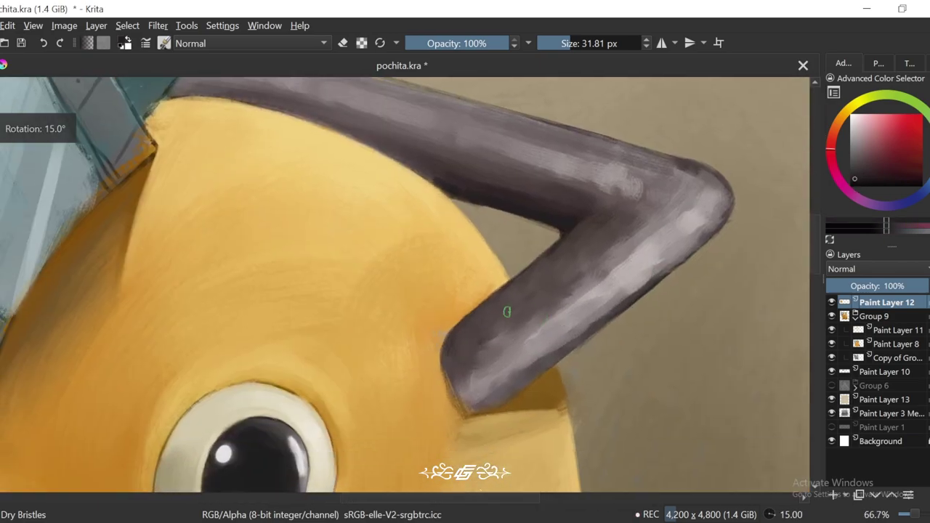
pyautogui.keyDown('ctrl'); pyautogui.click(490, 305); pyautogui.keyUp('ctrl')
# Step: Reframe the view on the handle's base, rotated to -30 degrees
pyautogui.press('-')
pyautogui.press('-')
pyautogui.press('-')
pyautogui.press('-')
pyautogui.press('-')
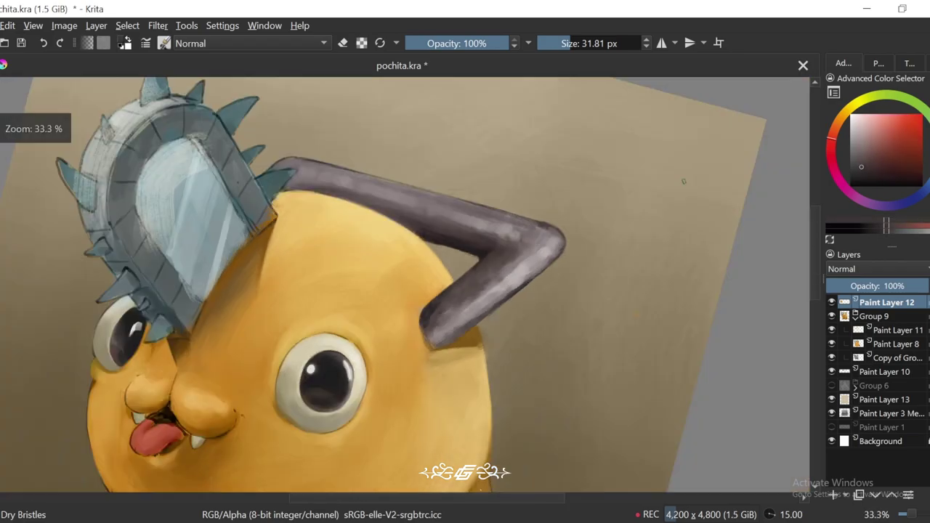
pyautogui.hotkey('ctrl', '[')
pyautogui.hotkey('ctrl', '[')
pyautogui.press('=')
pyautogui.press('=')
pyautogui.press('=')
pyautogui.press('=')
pyautogui.press('=')
pyautogui.press('=')
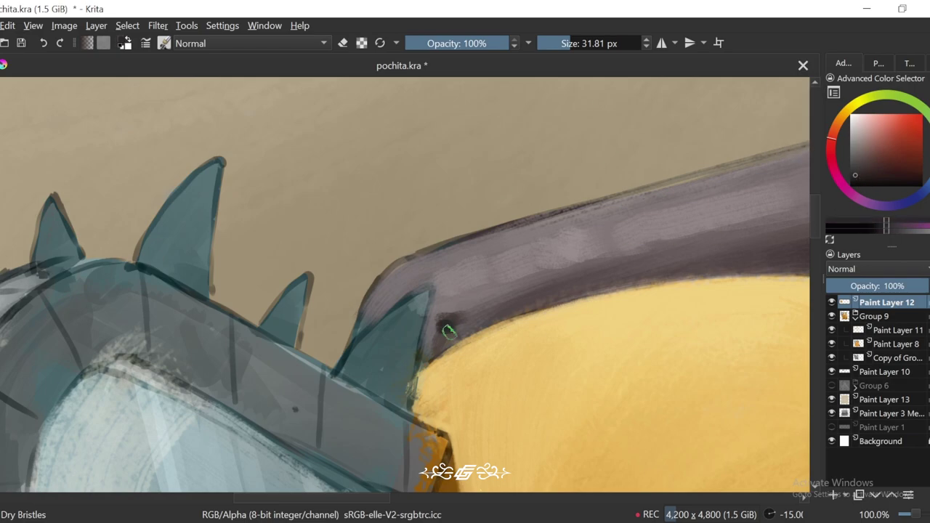
pyautogui.scroll(-2, 480, 314)
pyautogui.scroll(1, 487, 291)
pyautogui.press('4')
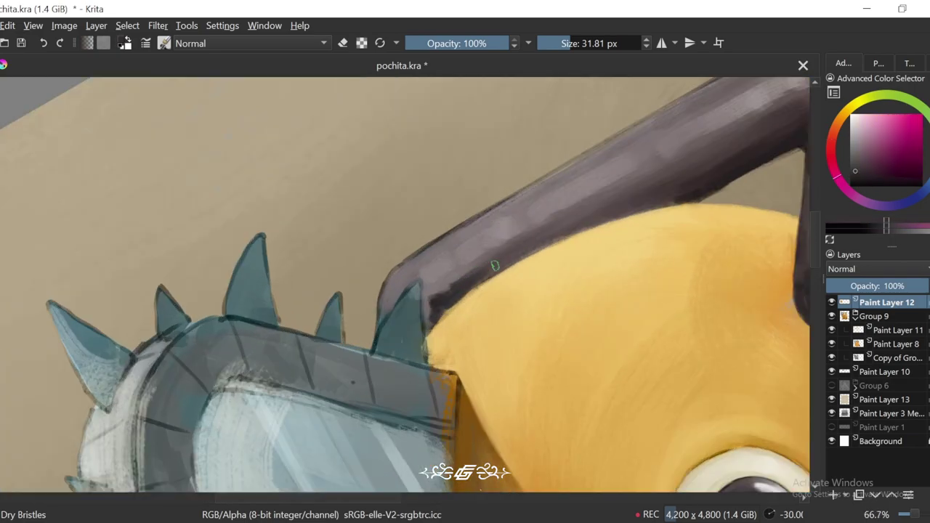
pyautogui.moveTo(582, 219); pyautogui.dragTo(552, 245)
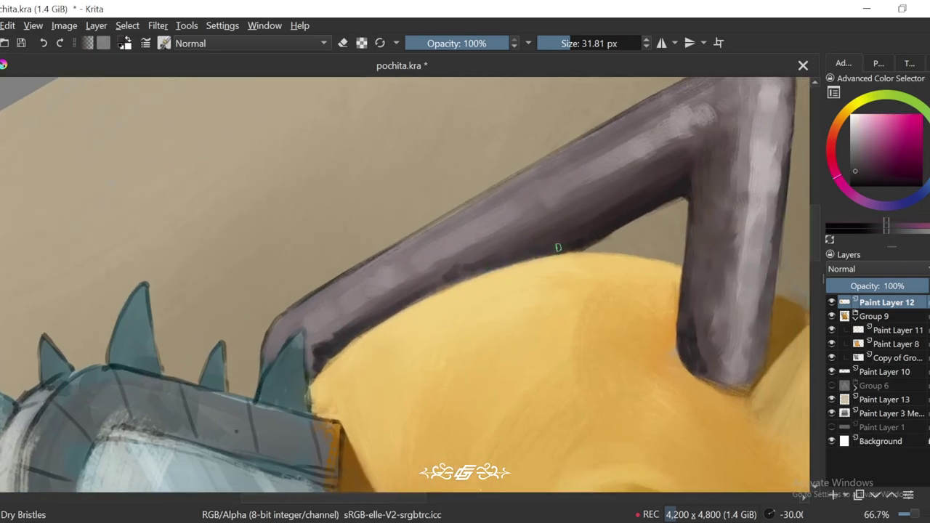
pyautogui.scroll(-5, 558, 247)
pyautogui.press('5')
pyautogui.scroll(4, 617, 351)
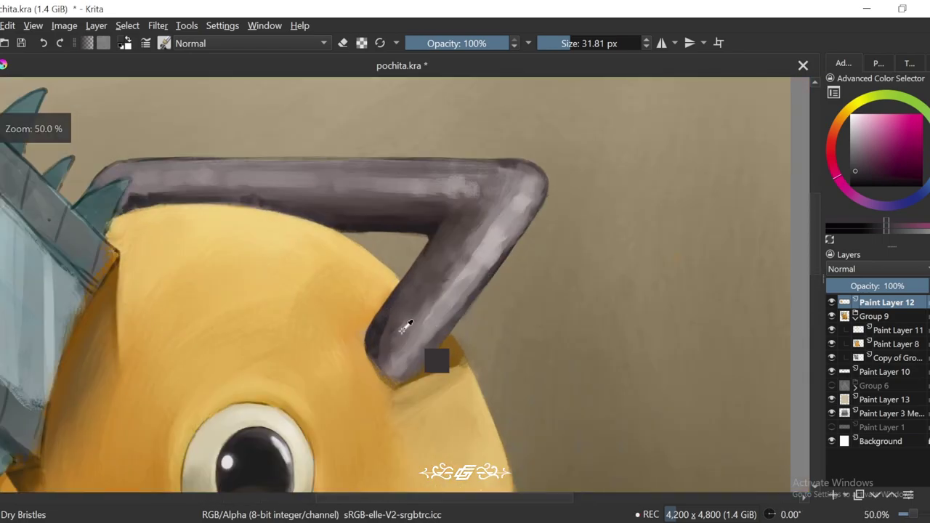
pyautogui.scroll(-3, 407, 326)
pyautogui.scroll(4, 546, 251)
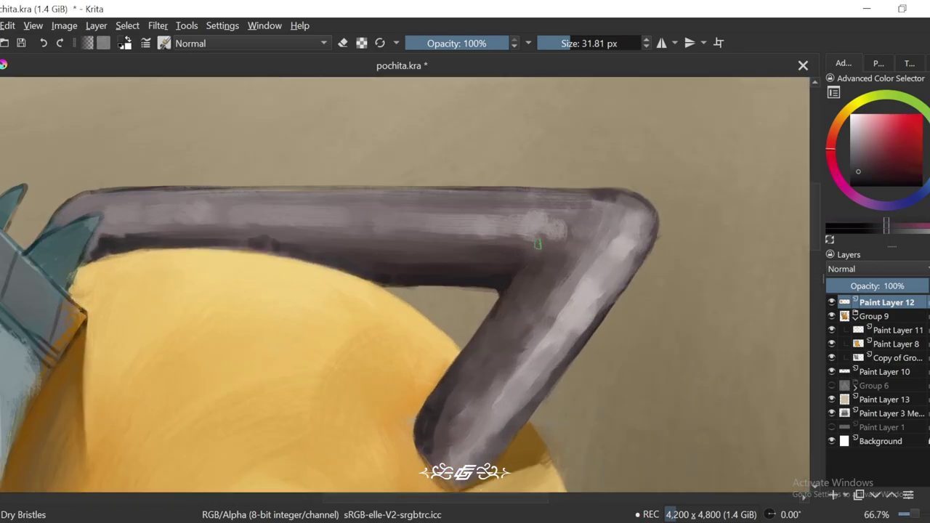
pyautogui.scroll(1, 538, 245)
pyautogui.press('4')
pyautogui.press('4')
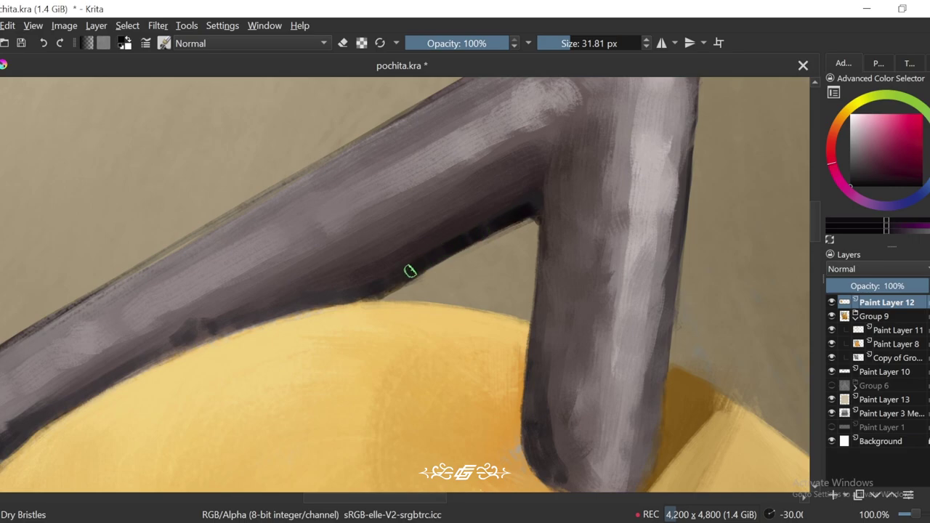
# Step: Load a dark reddish-brown shadow tone and enlarge the brush to about 51 px
pyautogui.keyDown('ctrl'); pyautogui.click(536, 199); pyautogui.keyUp('ctrl')
pyautogui.scroll(1, 536, 198)
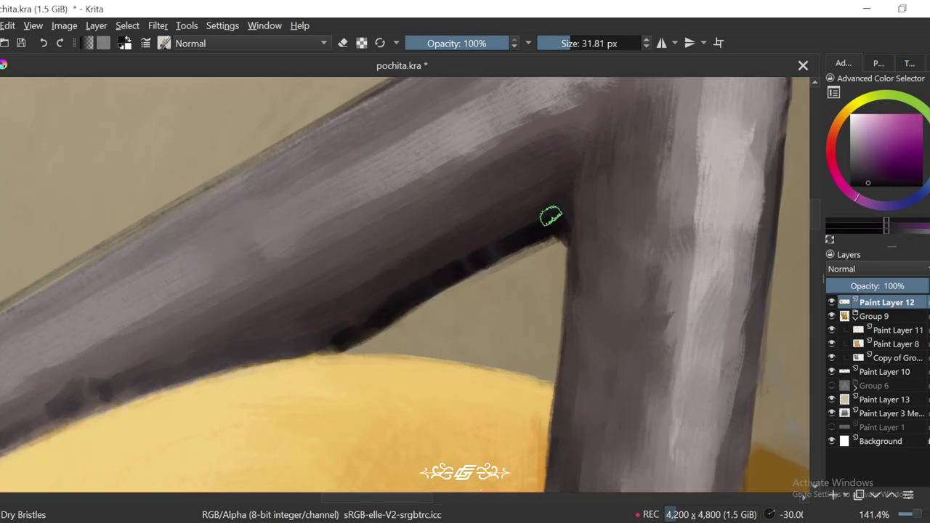
pyautogui.keyDown('ctrl'); pyautogui.click(551, 216); pyautogui.keyUp('ctrl')
pyautogui.moveTo(596, 151)
pyautogui.mouseDown()
pyautogui.moveTo(654, 138)
pyautogui.moveTo(553, 101)
pyautogui.moveTo(596, 56)
pyautogui.moveTo(596, 151)
pyautogui.mouseUp()
# Step: Sample a dark warm grey from the handle with the view rotated to -45 degrees
pyautogui.scroll(-1, 596, 151)
pyautogui.press('6')
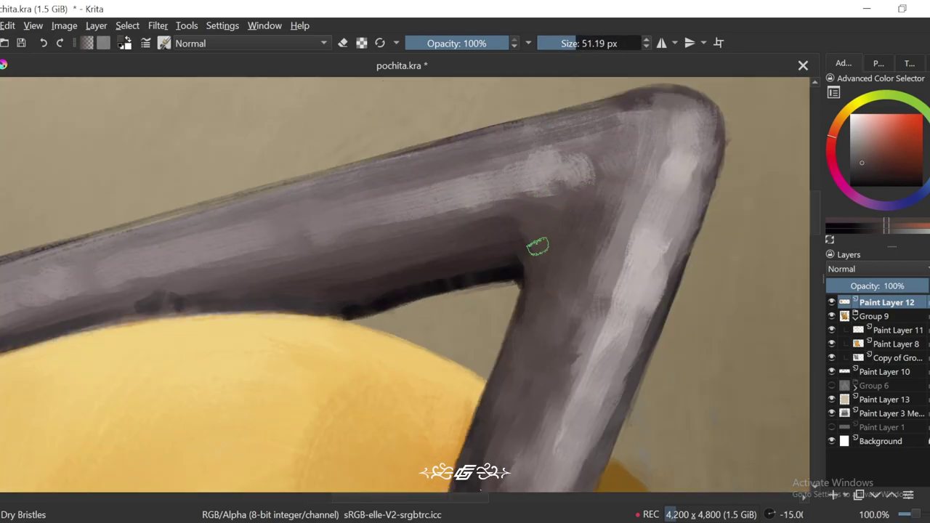
pyautogui.scroll(-2, 510, 230)
pyautogui.press('5')
pyautogui.scroll(-2, 560, 270)
pyautogui.scroll(2, 579, 240)
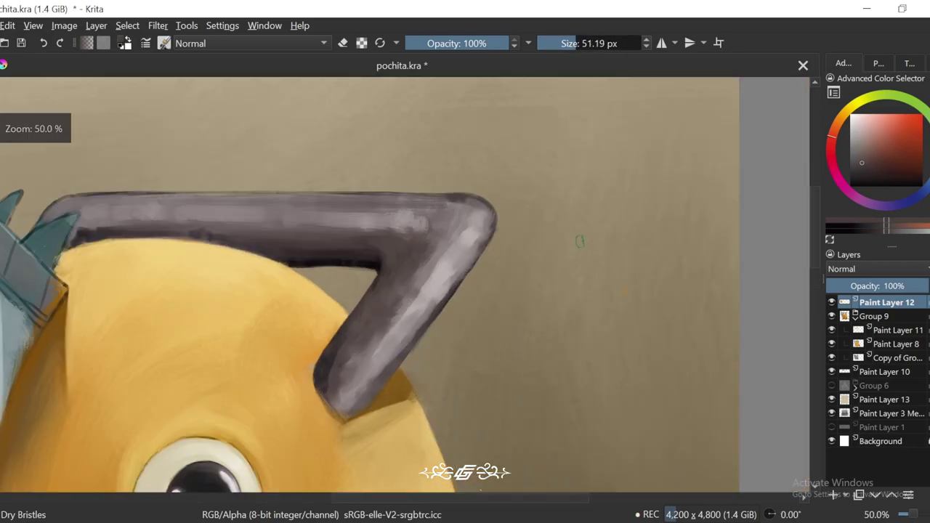
pyautogui.scroll(2, 459, 230)
pyautogui.scroll(-2, 368, 212)
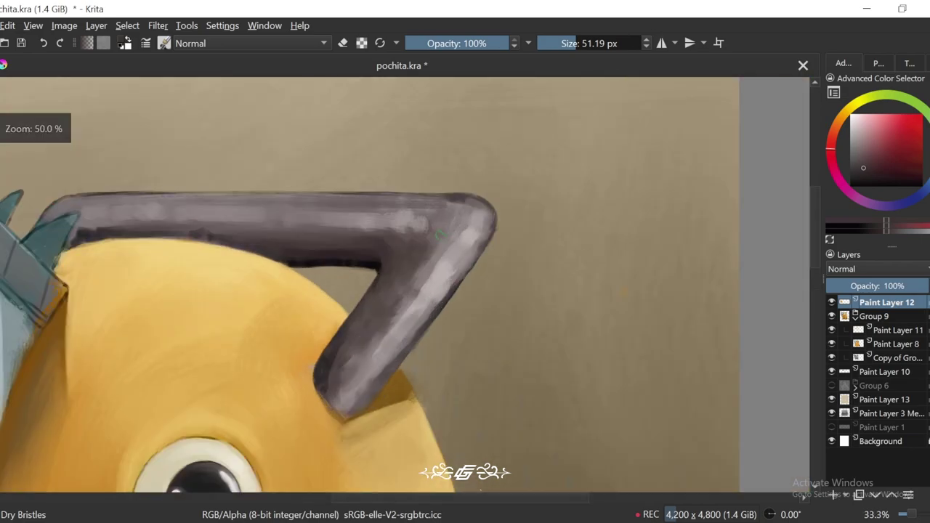
pyautogui.scroll(2, 353, 241)
pyautogui.scroll(-2, 363, 232)
pyautogui.press('4')
pyautogui.press('4')
pyautogui.press('4')
pyautogui.keyDown('ctrl'); pyautogui.click(360, 271); pyautogui.keyUp('ctrl')
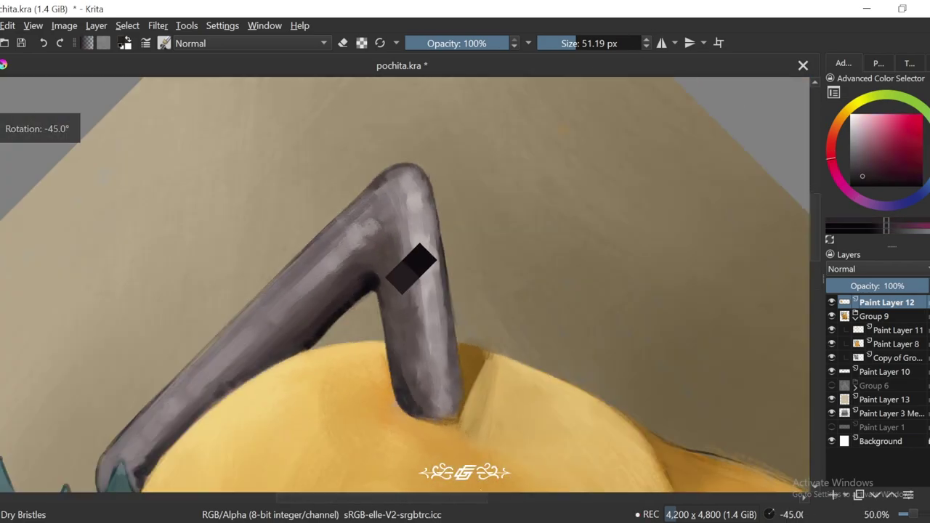
pyautogui.press('6')
pyautogui.press('6')
pyautogui.press('6')
pyautogui.scroll(-4, 487, 337)
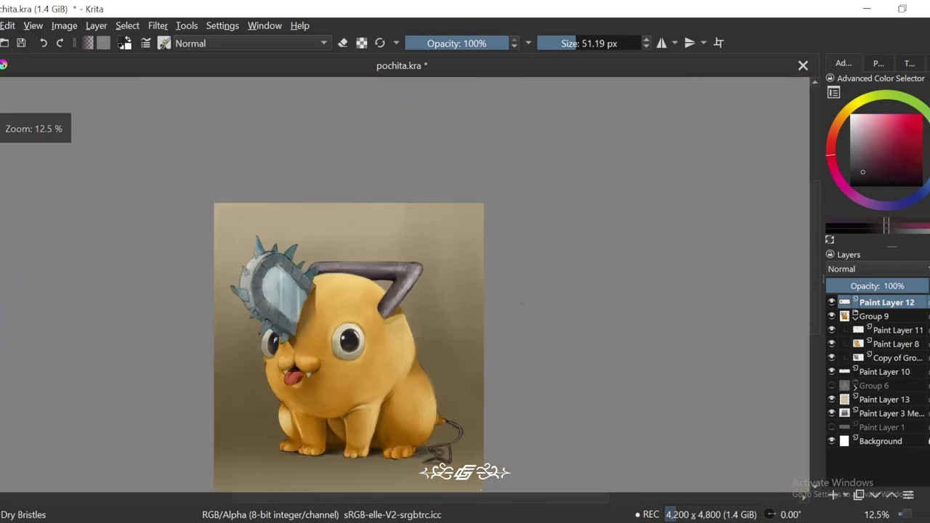
pyautogui.press('+')
pyautogui.press('+')
pyautogui.press('+')
pyautogui.press('+')
pyautogui.press('+')
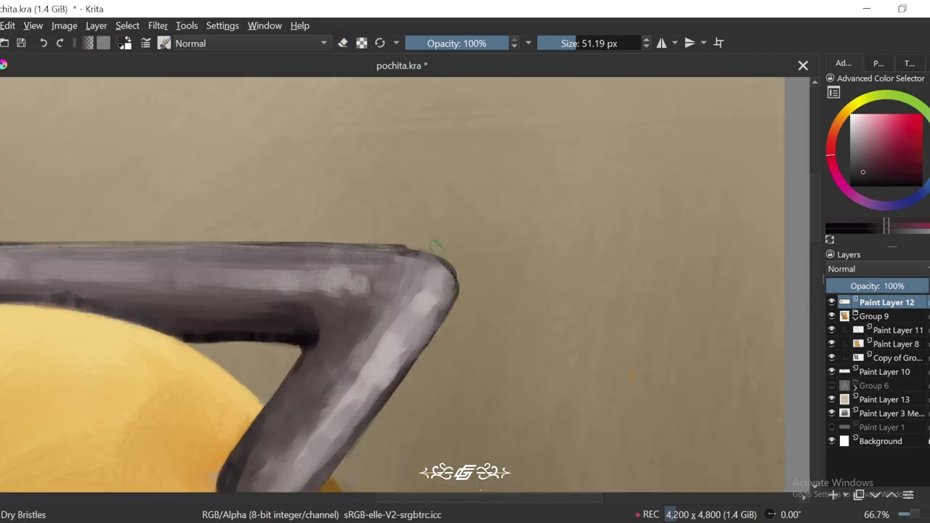
# Step: Pick a lighter grey, review the full figure, and return to the top paint layer
pyautogui.press('4')
pyautogui.keyDown('ctrl'); pyautogui.click(420, 266); pyautogui.keyUp('ctrl')
pyautogui.press('-')
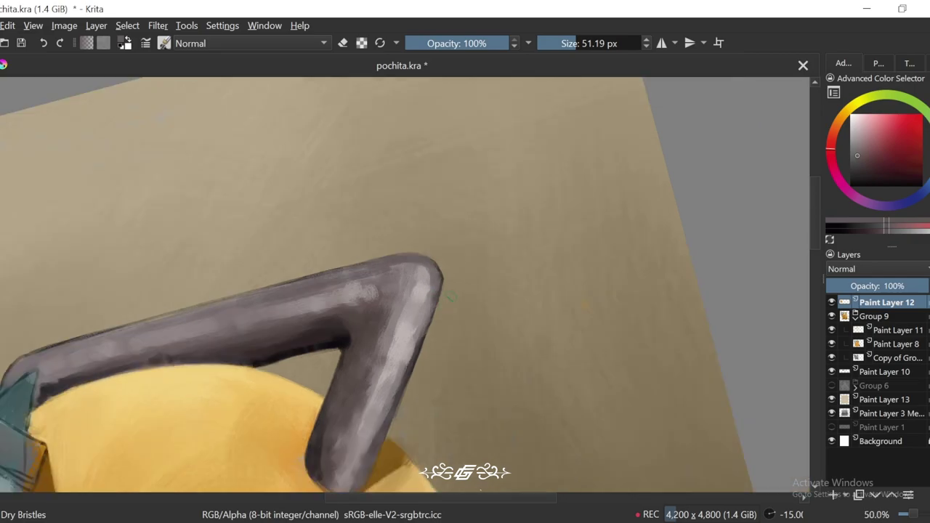
pyautogui.press('5')
pyautogui.press('-')
pyautogui.press('-')
pyautogui.press('-')
pyautogui.press('-')
pyautogui.press('+')
pyautogui.press('+')
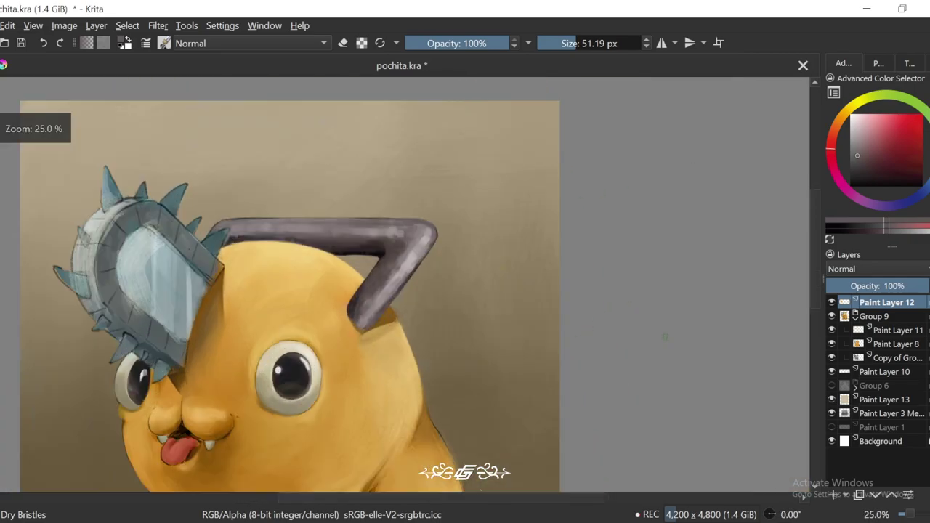
pyautogui.moveTo(664, 336); pyautogui.dragTo(652, 363)
pyautogui.press('+')
pyautogui.press('pagedown')
pyautogui.press('pagedown')
pyautogui.press('pagedown')
pyautogui.press('pagedown')
pyautogui.press('e')
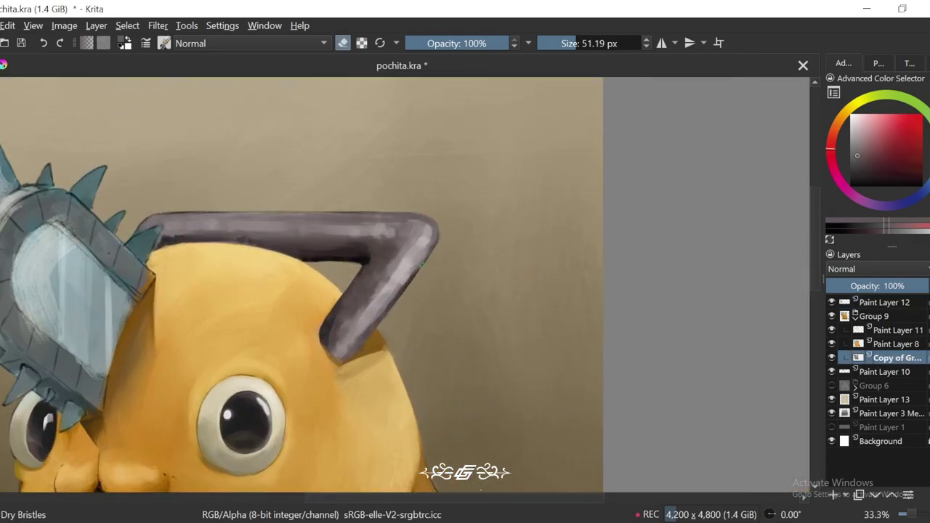
pyautogui.press('pageup')
pyautogui.press('pageup')
pyautogui.press('pageup')
pyautogui.press('pageup')
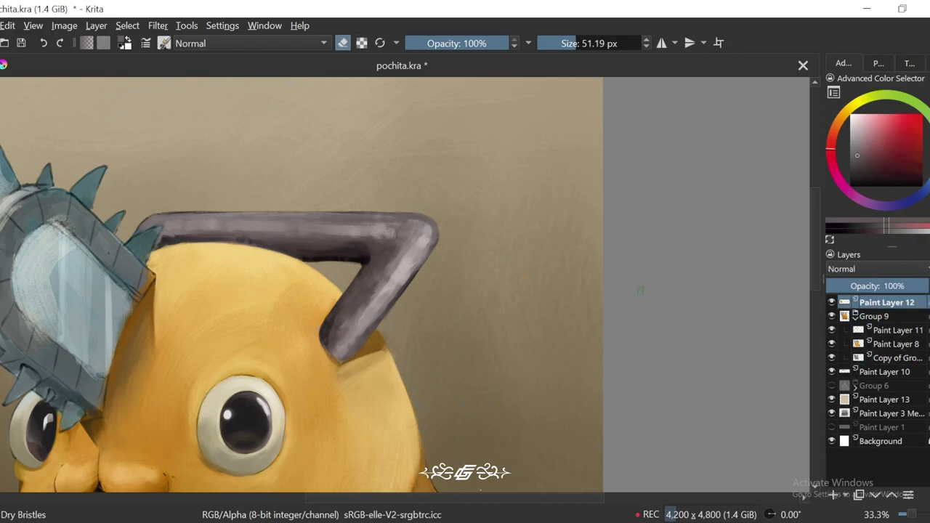
pyautogui.press('+')
pyautogui.press('+')
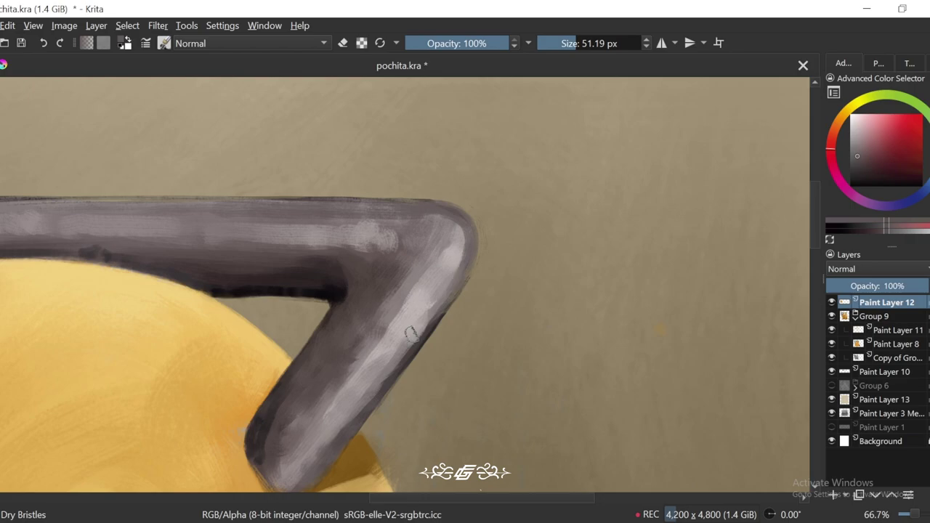
pyautogui.scroll(-5, 411, 333)
pyautogui.scroll(4, 567, 315)
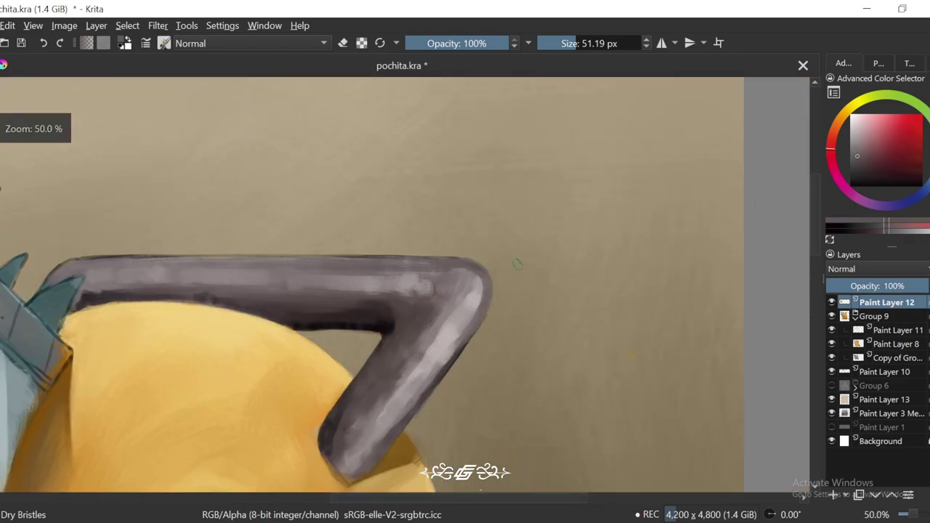
# Step: Sample light and dark greys along the handle arm to darken its underside
pyautogui.keyDown('ctrl'); pyautogui.click(477, 271); pyautogui.keyUp('ctrl')
pyautogui.press('4')
pyautogui.press('4')
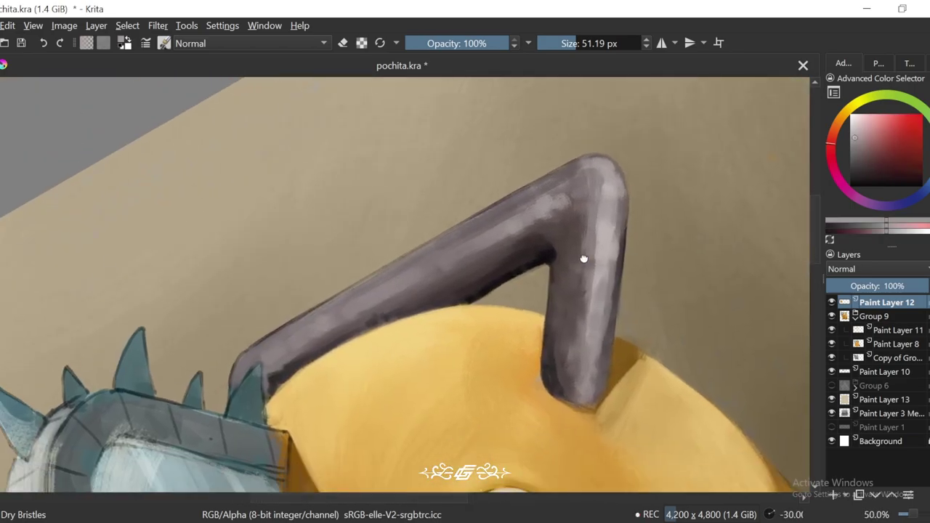
pyautogui.press('+')
pyautogui.keyDown('ctrl'); pyautogui.click(410, 288); pyautogui.keyUp('ctrl')
pyautogui.keyDown('ctrl'); pyautogui.click(538, 260); pyautogui.keyUp('ctrl')
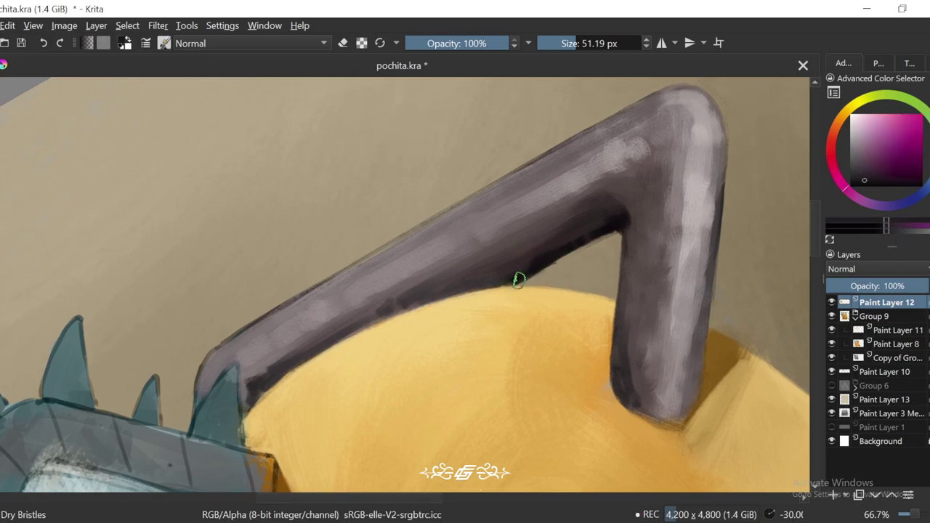
pyautogui.moveTo(434, 277); pyautogui.dragTo(484, 258)
pyautogui.keyDown('ctrl'); pyautogui.click(484, 258); pyautogui.keyUp('ctrl')
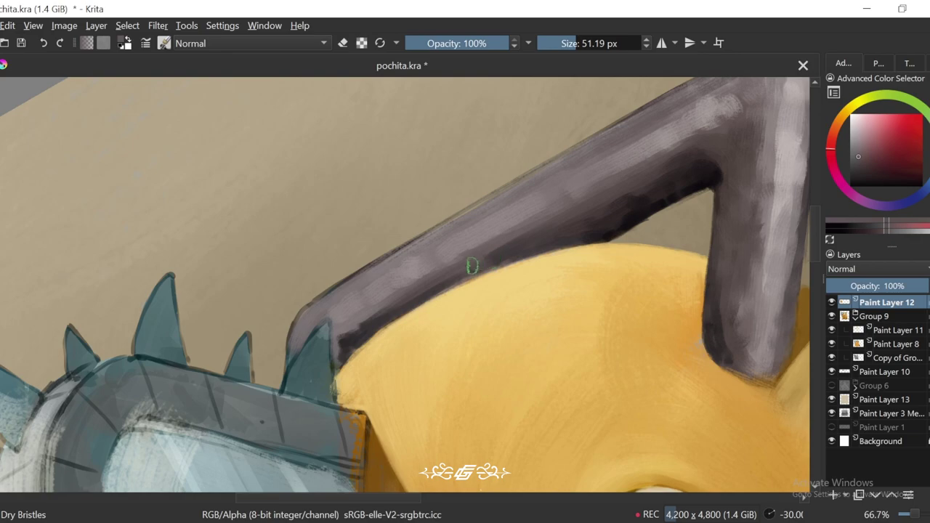
pyautogui.keyDown('ctrl'); pyautogui.click(507, 242); pyautogui.keyUp('ctrl')
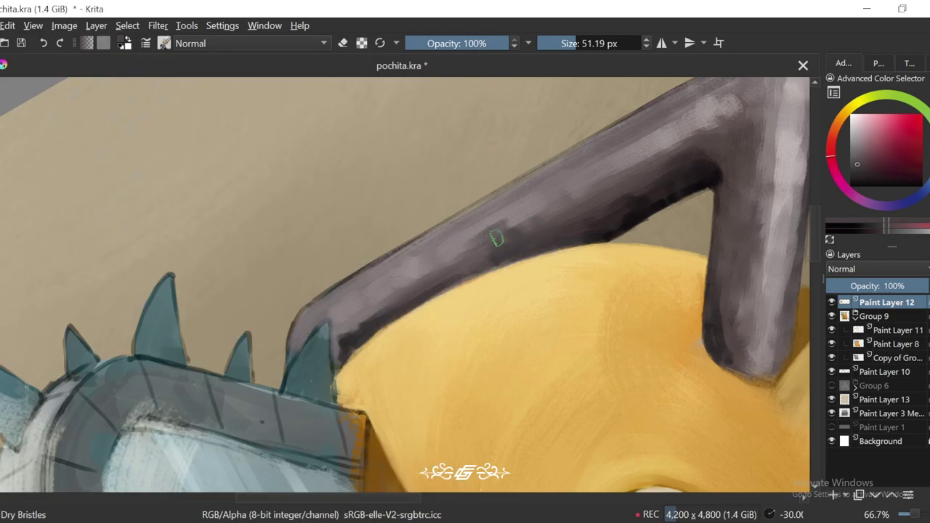
pyautogui.moveTo(496, 239)
pyautogui.keyDown('ctrl'); pyautogui.mouseDown()
pyautogui.moveTo(339, 336)
pyautogui.moveTo(450, 271)
pyautogui.moveTo(434, 286)
pyautogui.moveTo(633, 218)
pyautogui.mouseUp(); pyautogui.keyUp('ctrl')
# Step: Level the view rotation and zoom to 100% on the grey handle
pyautogui.press('-')
pyautogui.press('-')
pyautogui.press('-')
pyautogui.press('-')
pyautogui.press('5')
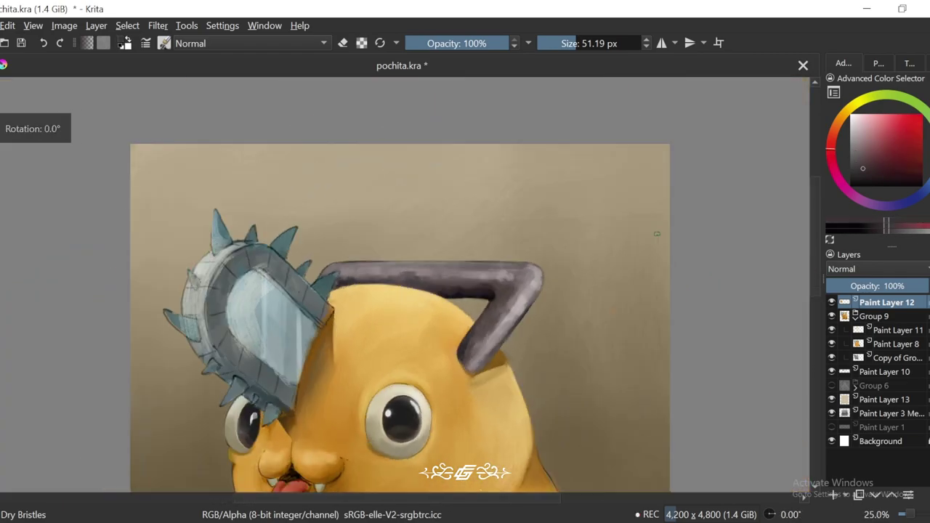
pyautogui.press('6')
pyautogui.press('-')
pyautogui.press('5')
pyautogui.press('+')
pyautogui.press('+')
pyautogui.press('+')
pyautogui.press('+')
pyautogui.press('+')
pyautogui.press('+')
pyautogui.press('[')
pyautogui.press('[')
pyautogui.press('[')
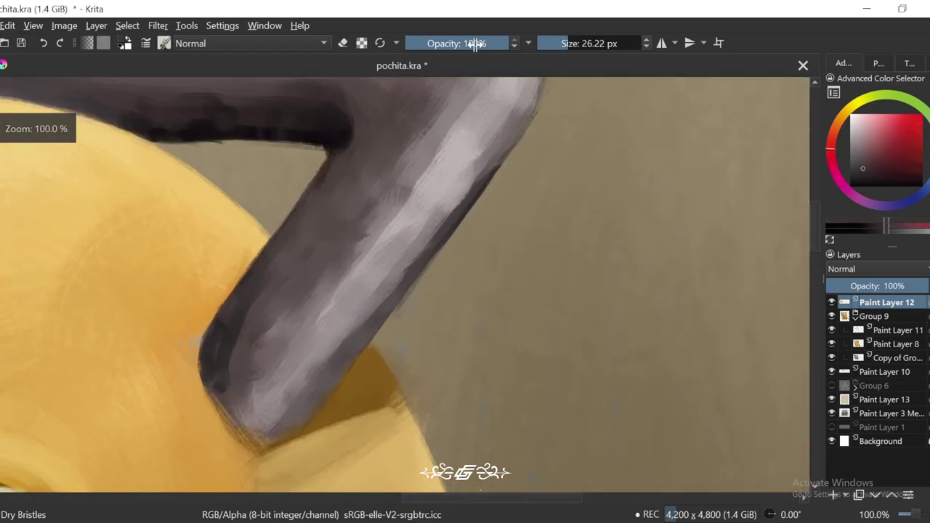
pyautogui.click(450, 43)
pyautogui.moveTo(425, 265); pyautogui.dragTo(430, 247)
pyautogui.press('+')
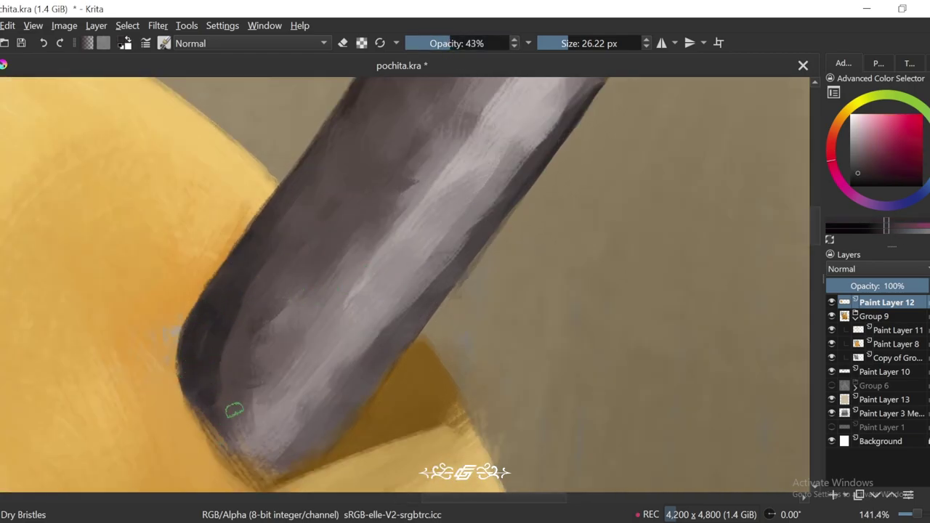
pyautogui.press('-')
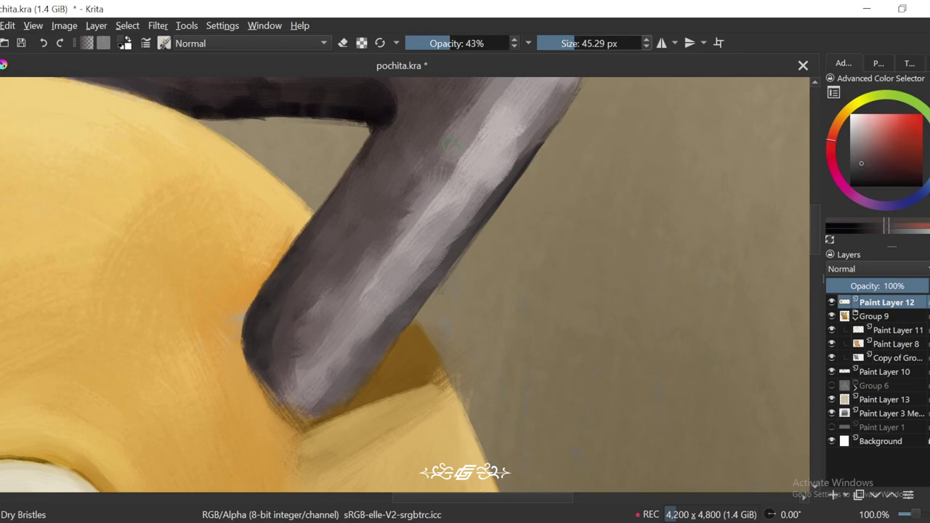
pyautogui.scroll(1, 285, 303)
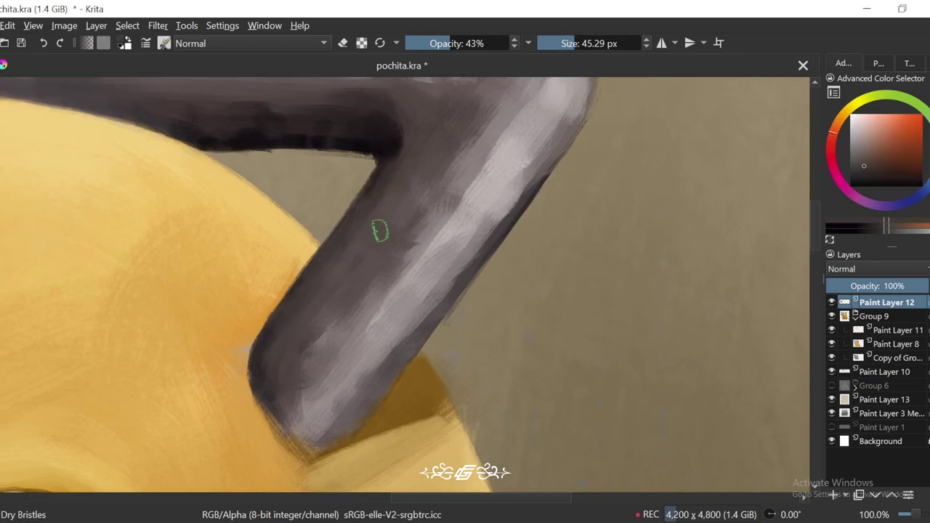
# Step: Sample purplish, reddish and lighter greys from the handle for shadows and highlights
pyautogui.keyDown('ctrl'); pyautogui.click(382, 151); pyautogui.keyUp('ctrl')
pyautogui.keyDown('ctrl'); pyautogui.click(411, 166); pyautogui.keyUp('ctrl')
pyautogui.scroll(1, 411, 166)
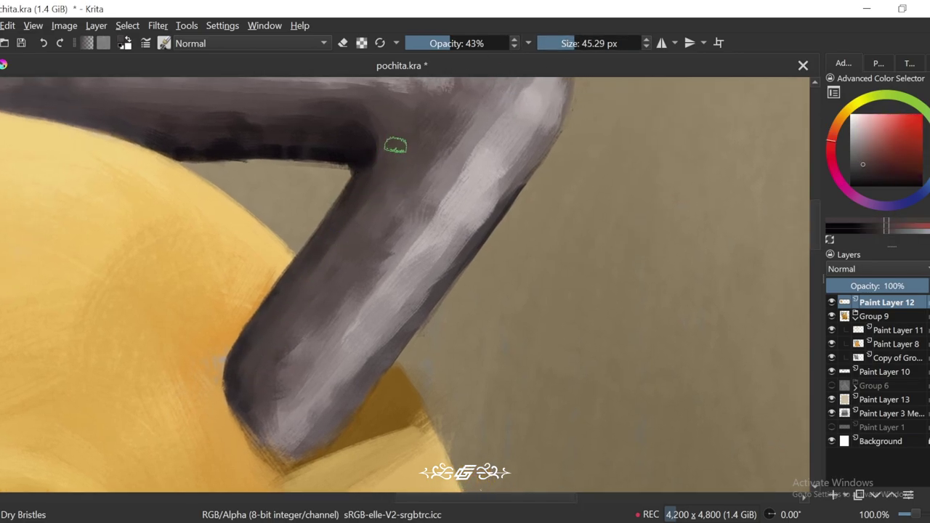
pyautogui.keyDown('ctrl'); pyautogui.click(422, 220); pyautogui.keyUp('ctrl')
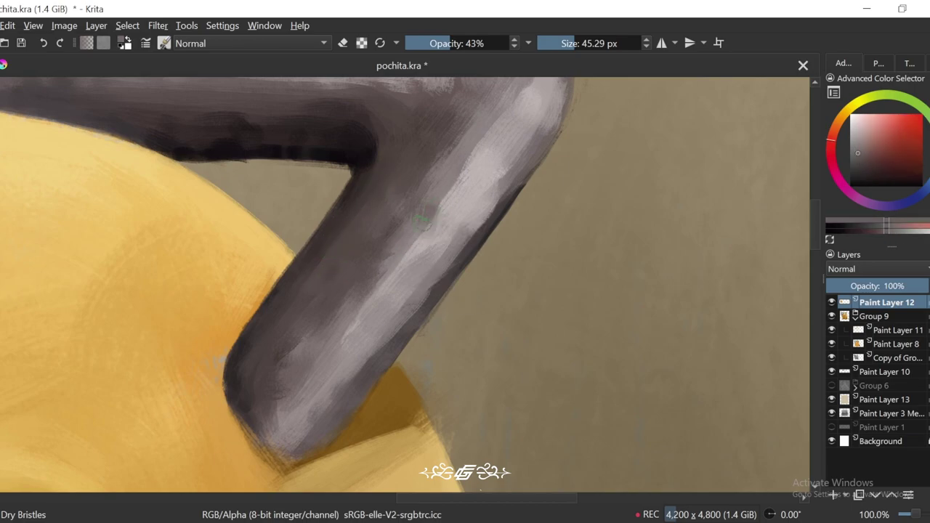
pyautogui.scroll(1, 461, 182)
pyautogui.keyDown('ctrl'); pyautogui.click(437, 218); pyautogui.keyUp('ctrl')
pyautogui.scroll(-1, 436, 218)
pyautogui.scroll(-1, 422, 240)
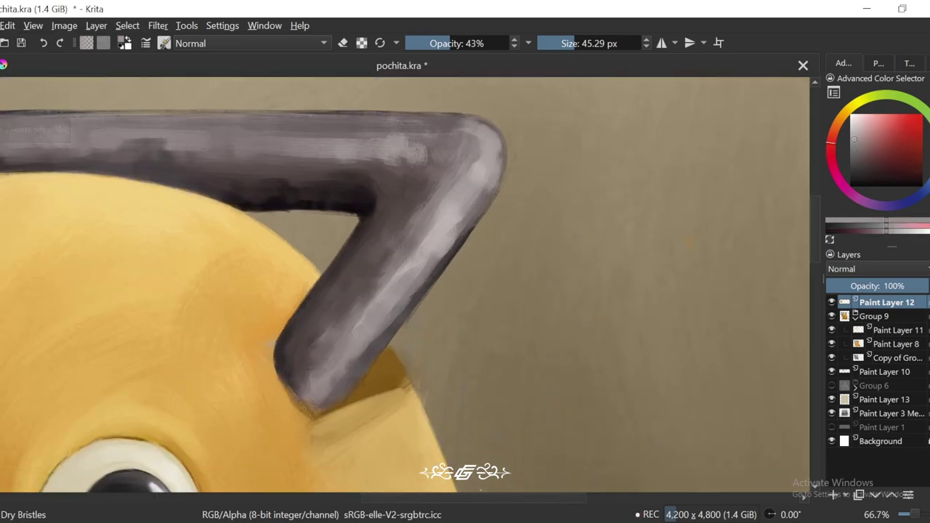
pyautogui.keyDown('ctrl'); pyautogui.click(412, 257); pyautogui.keyUp('ctrl')
pyautogui.keyDown('ctrl'); pyautogui.click(395, 319); pyautogui.keyUp('ctrl')
pyautogui.keyDown('ctrl'); pyautogui.click(384, 278); pyautogui.keyUp('ctrl')
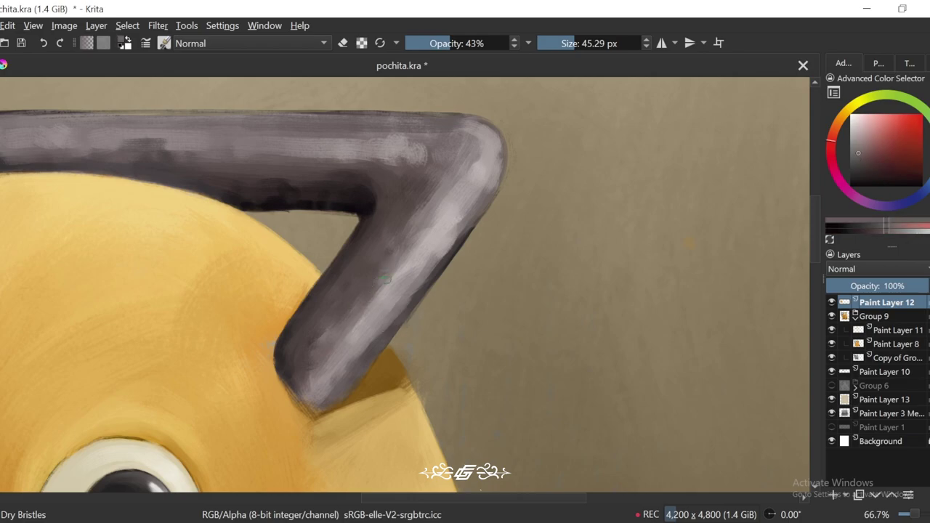
pyautogui.keyDown('ctrl'); pyautogui.click(349, 275); pyautogui.keyUp('ctrl')
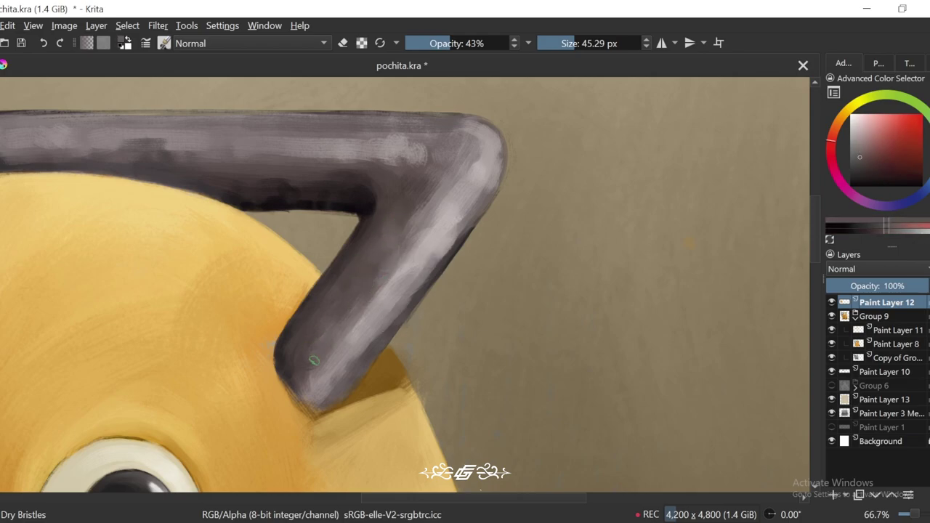
pyautogui.keyDown('ctrl'); pyautogui.click(314, 356); pyautogui.keyUp('ctrl')
pyautogui.scroll(1, 320, 401)
# Step: Resize the brush from about 7 px to 32 px with the view tilted 15 degrees
pyautogui.click(562, 45)
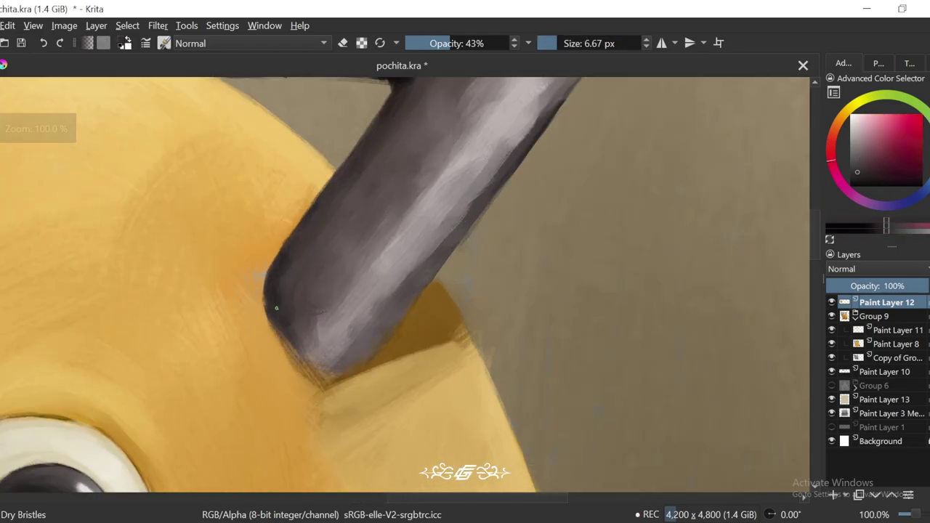
pyautogui.moveTo(352, 363); pyautogui.dragTo(398, 396)
pyautogui.press('6')
pyautogui.press('6')
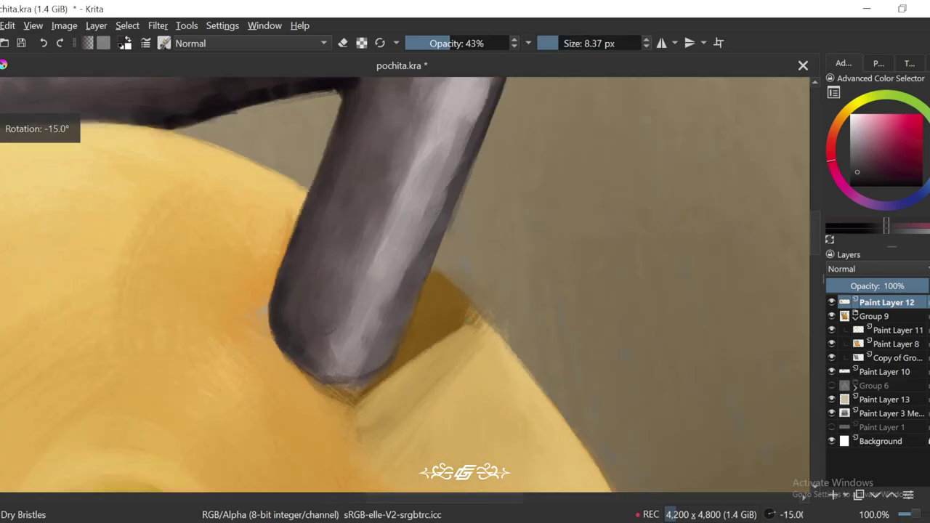
pyautogui.press('6')
pyautogui.scroll(-5, 393, 323)
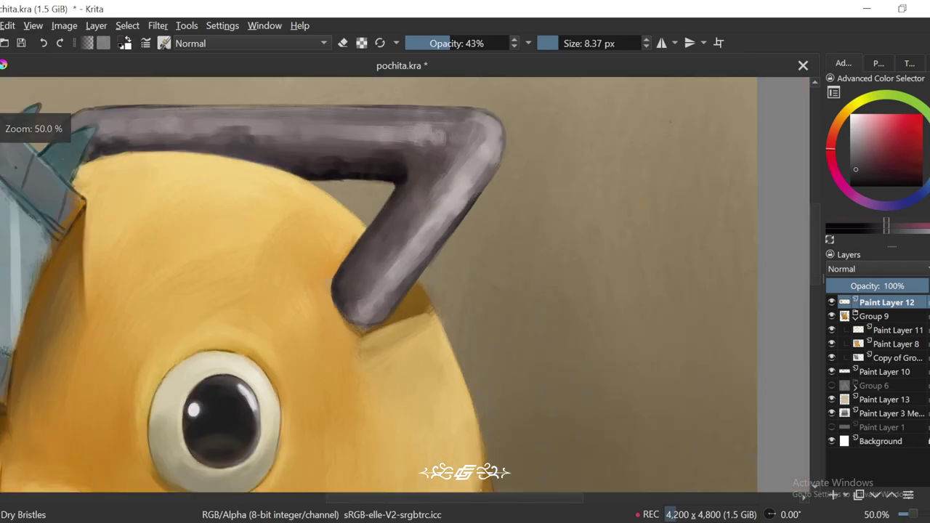
pyautogui.press('6')
pyautogui.scroll(4, 519, 239)
pyautogui.moveTo(540, 197); pyautogui.dragTo(575, 197)
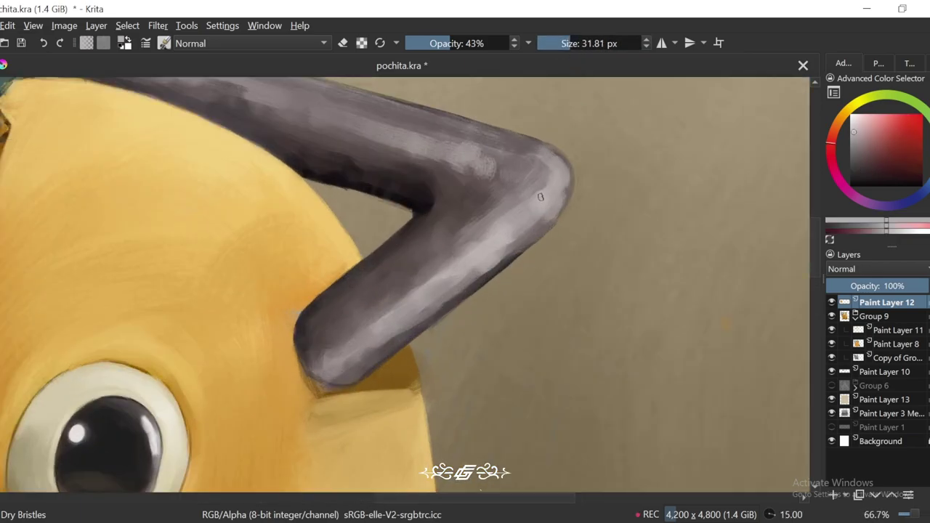
# Step: Load a lighter grey for the handle's bend and zoom out to see the whole handle
pyautogui.press('5')
pyautogui.press('6')
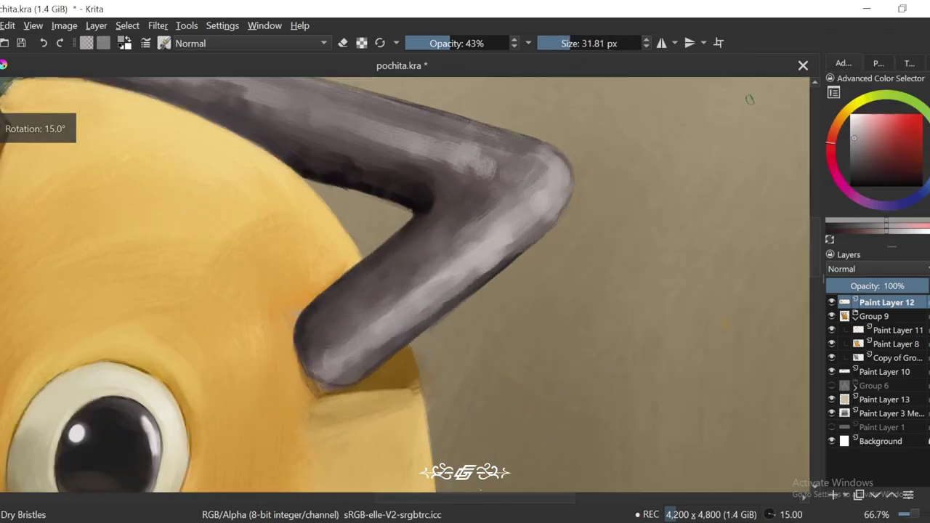
pyautogui.press('1')
pyautogui.keyDown('ctrl'); pyautogui.click(590, 184); pyautogui.keyUp('ctrl')
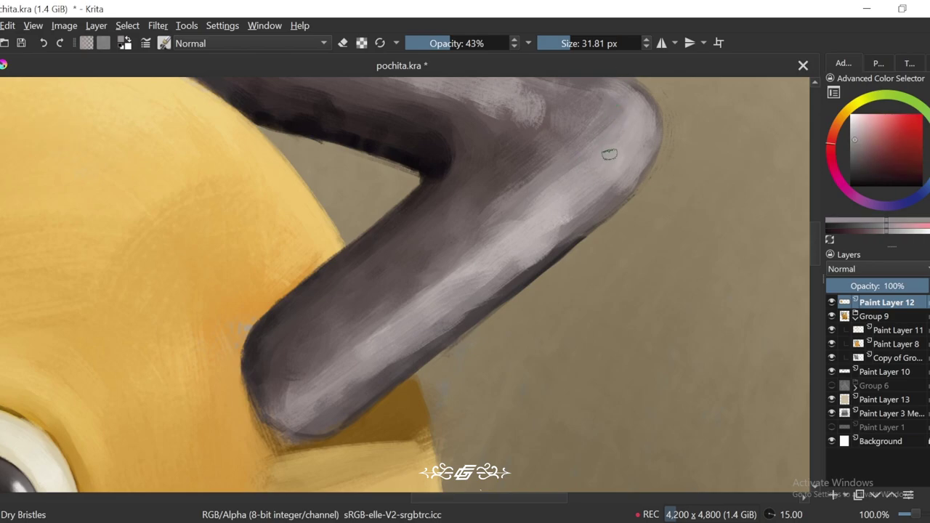
pyautogui.moveTo(628, 184); pyautogui.dragTo(584, 197)
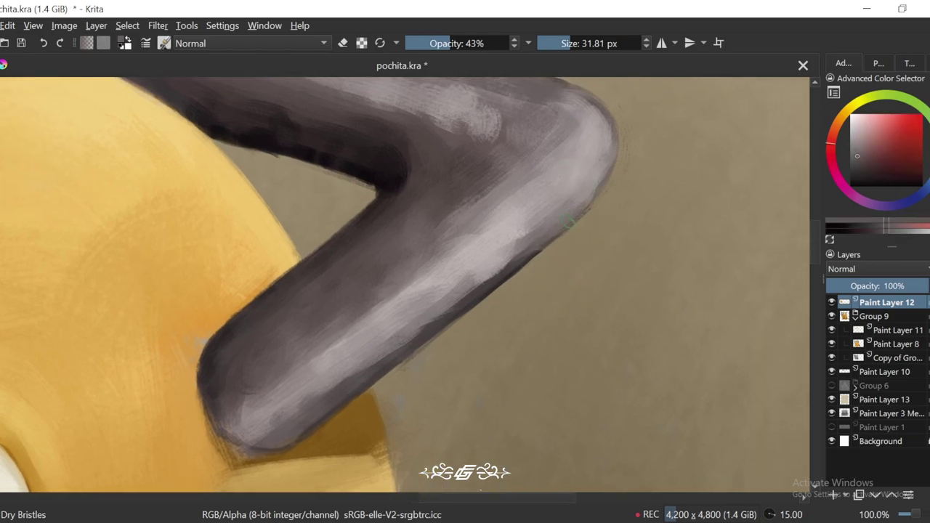
pyautogui.press('5')
pyautogui.press('-')
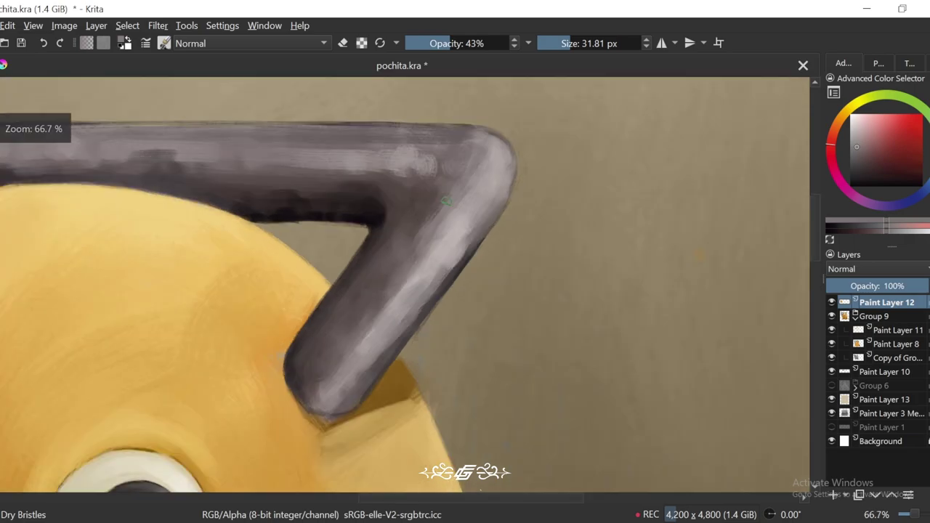
# Step: Sample darker and lighter greys from the handle, checking the result at 50% zoom
pyautogui.keyDown('ctrl'); pyautogui.click(398, 260); pyautogui.keyUp('ctrl')
pyautogui.keyDown('ctrl'); pyautogui.click(406, 280); pyautogui.keyUp('ctrl')
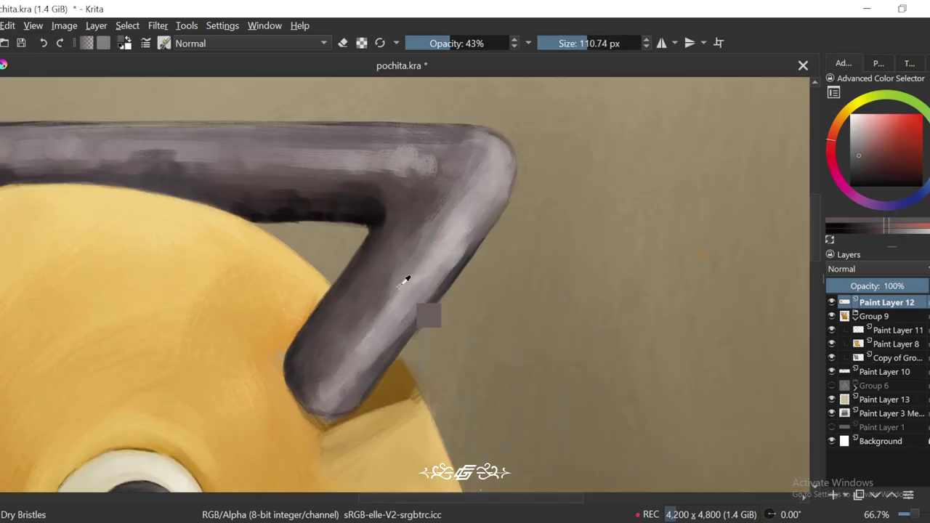
pyautogui.keyDown('ctrl'); pyautogui.click(409, 284); pyautogui.keyUp('ctrl')
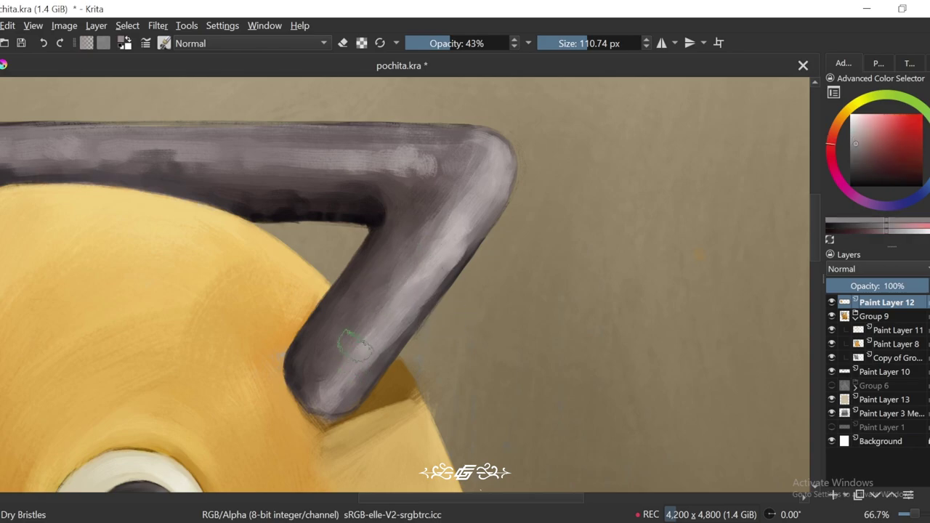
pyautogui.press('-')
pyautogui.press('-')
pyautogui.press('-')
pyautogui.press('+')
pyautogui.press('+')
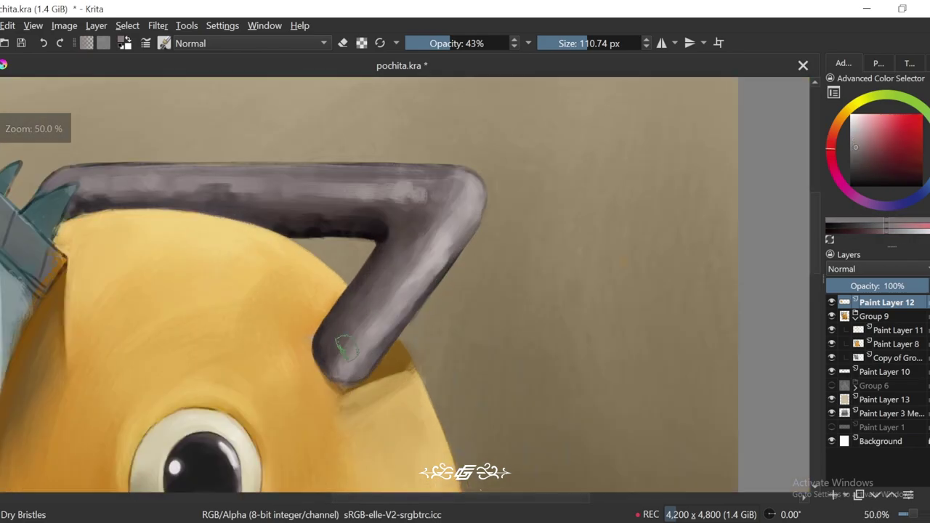
pyautogui.keyDown('ctrl'); pyautogui.click(399, 262); pyautogui.keyUp('ctrl')
pyautogui.press('-')
pyautogui.press('-')
pyautogui.press('-')
pyautogui.press('-')
pyautogui.press('+')
pyautogui.press('+')
pyautogui.press('+')
pyautogui.press('+')
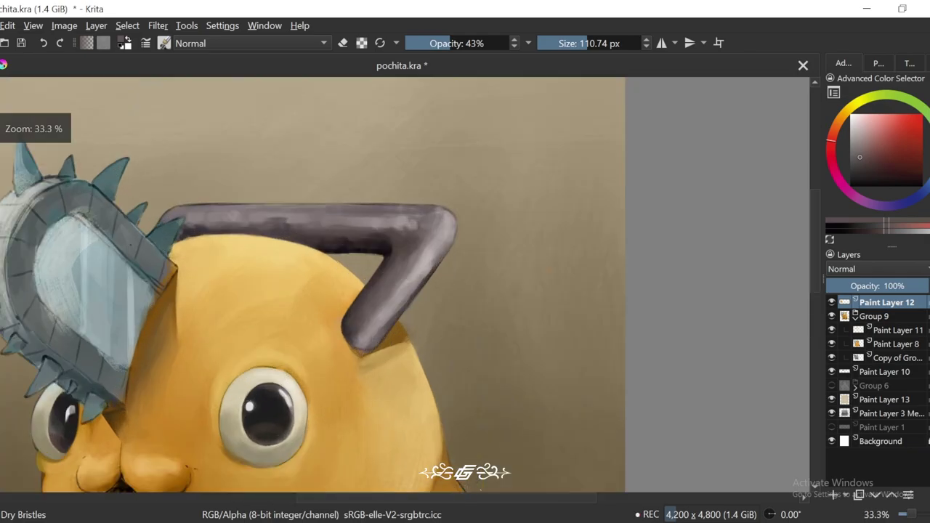
# Step: Work lighter greys along the upper handle with the view tilted to -30 degrees
pyautogui.keyDown('ctrl'); pyautogui.click(469, 175); pyautogui.keyUp('ctrl')
pyautogui.keyDown('ctrl'); pyautogui.click(484, 151); pyautogui.keyUp('ctrl')
pyautogui.moveTo(484, 151); pyautogui.dragTo(476, 176)
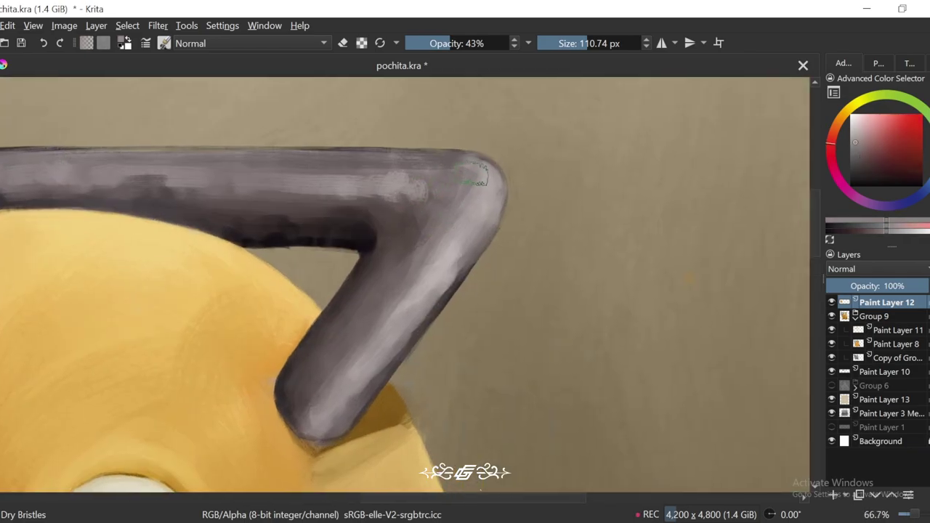
pyautogui.keyDown('ctrl'); pyautogui.click(450, 165); pyautogui.keyUp('ctrl')
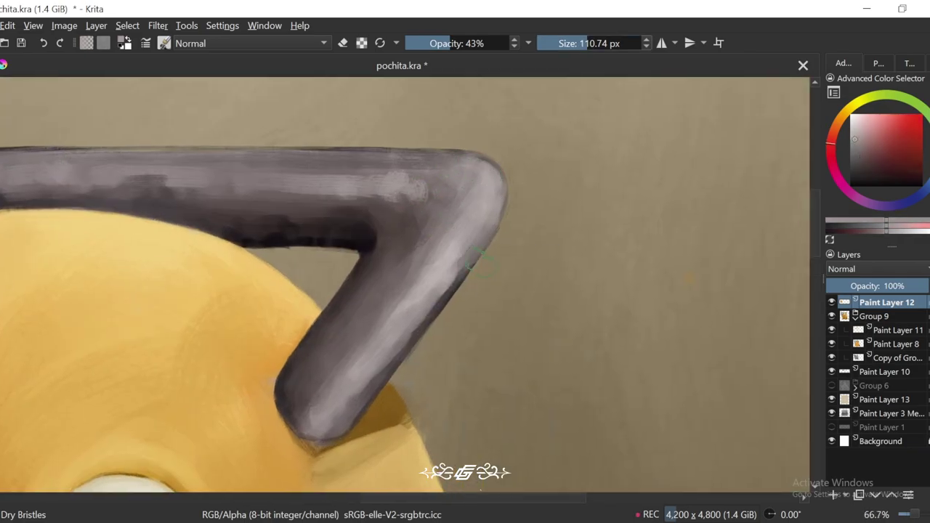
pyautogui.keyDown('ctrl'); pyautogui.click(447, 274); pyautogui.keyUp('ctrl')
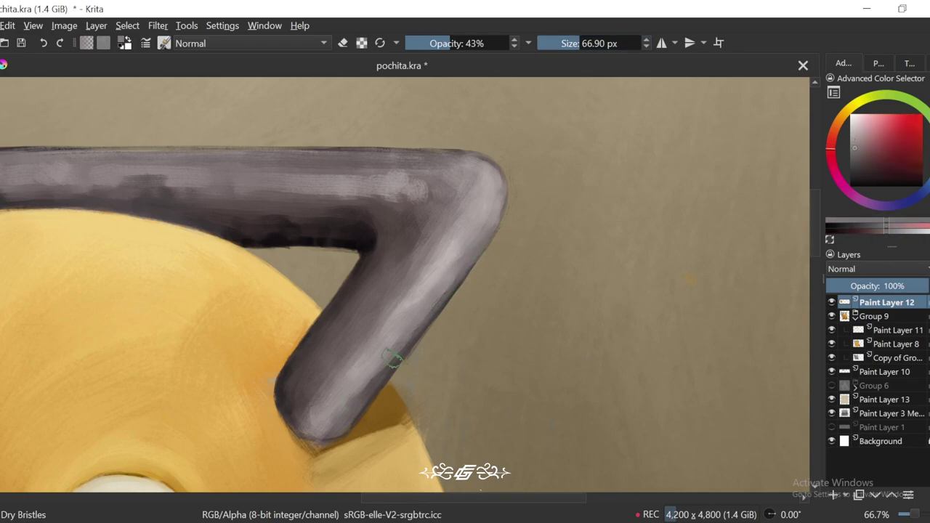
pyautogui.press('-')
pyautogui.press('-')
pyautogui.press('-')
pyautogui.press('-')
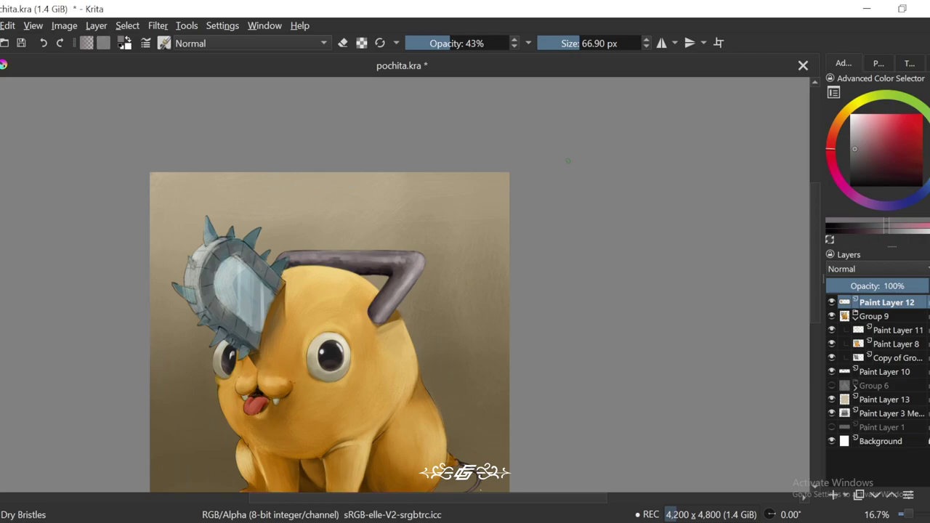
pyautogui.press('4')
pyautogui.press('4')
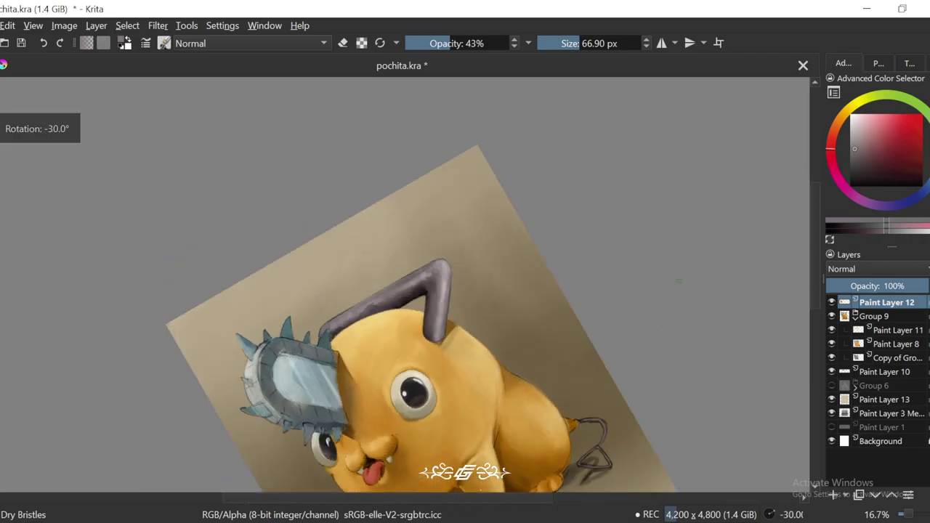
pyautogui.press('+')
pyautogui.press('+')
pyautogui.press('+')
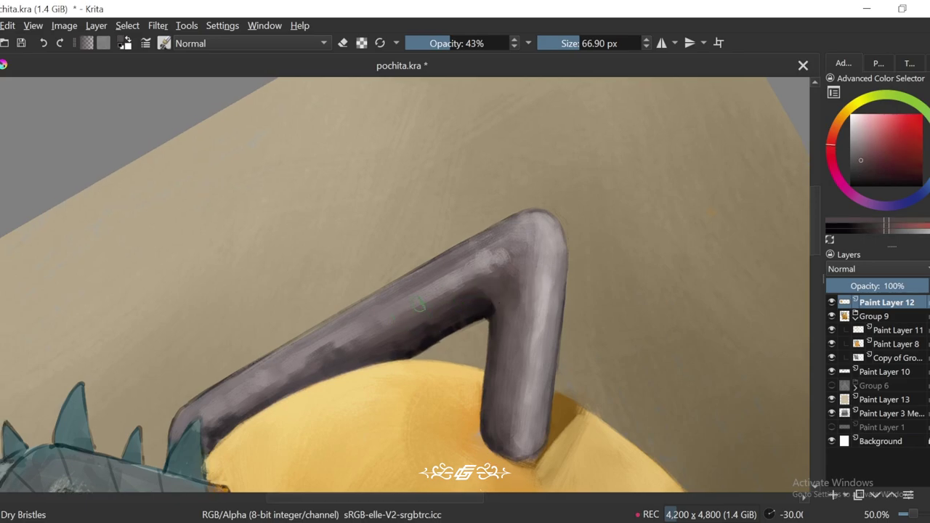
pyautogui.keyDown('ctrl'); pyautogui.click(511, 264); pyautogui.keyUp('ctrl')
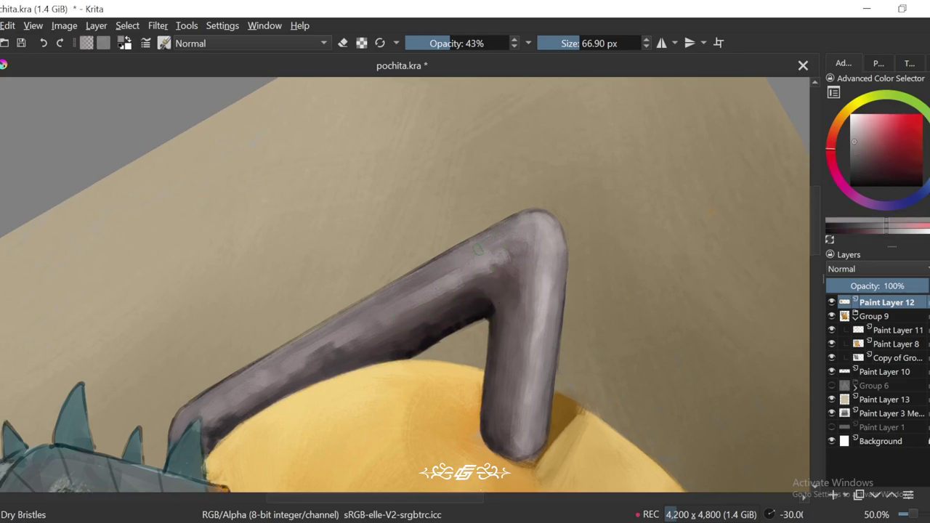
# Step: Paint dark grey shading on the handle with the view rotated to -45 degrees
pyautogui.press('4')
pyautogui.keyDown('ctrl'); pyautogui.click(343, 368); pyautogui.keyUp('ctrl')
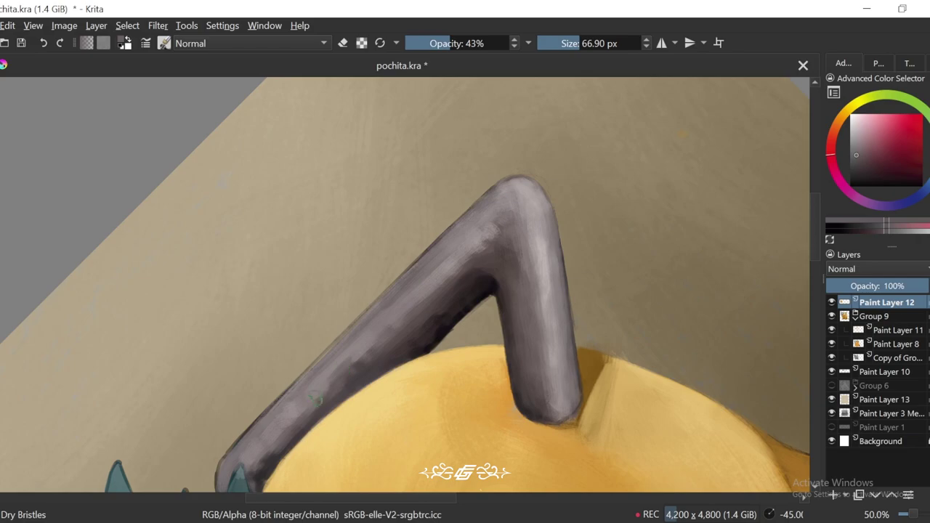
pyautogui.press('6')
pyautogui.press('6')
pyautogui.press('-')
pyautogui.press('-')
pyautogui.press('-')
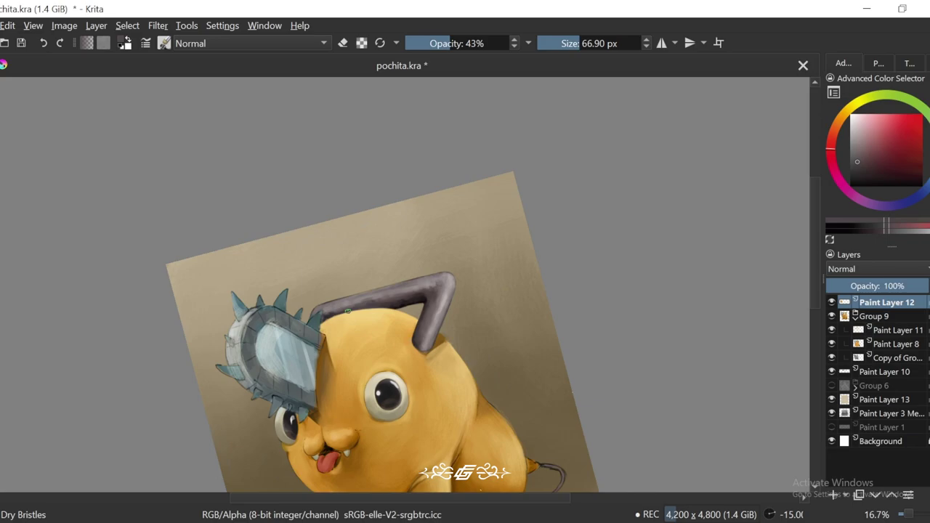
pyautogui.press('+')
pyautogui.press('+')
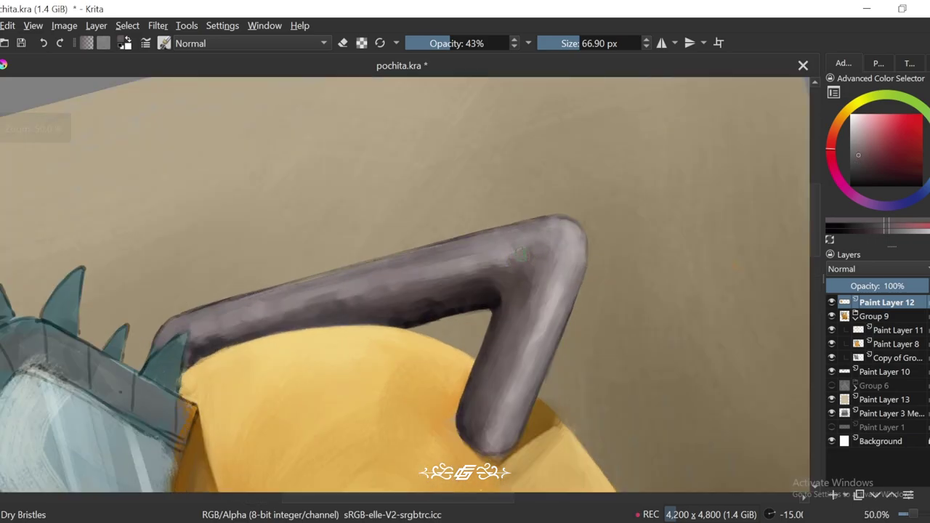
pyautogui.press('4')
pyautogui.press('4')
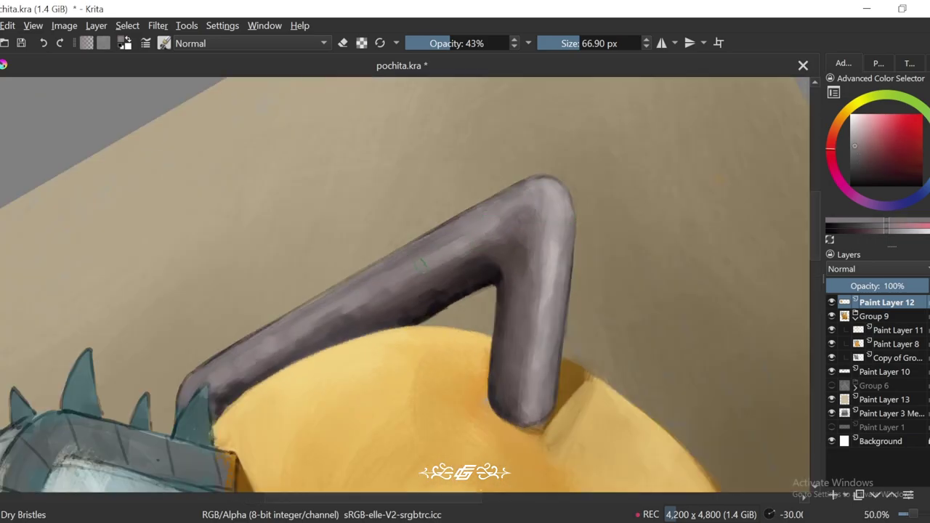
pyautogui.scroll(-2, 399, 256)
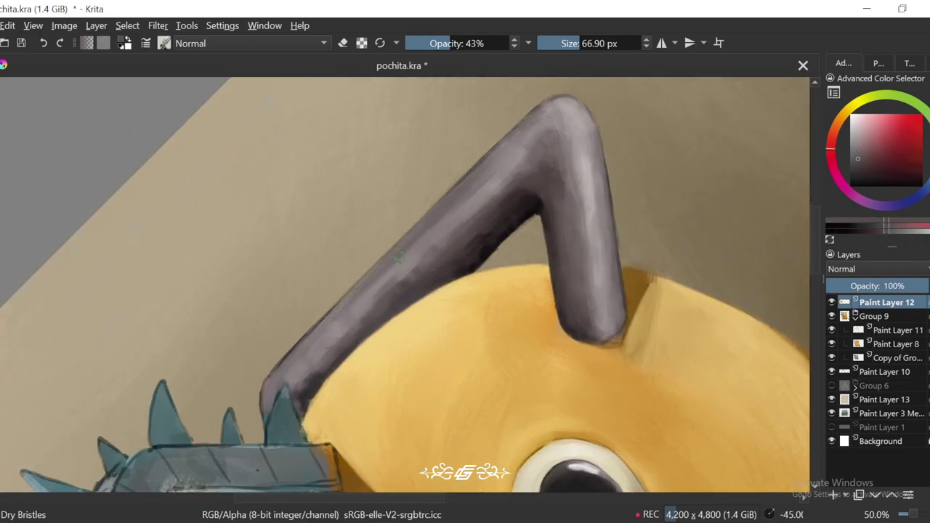
pyautogui.scroll(-3, 420, 314)
pyautogui.scroll(3, 419, 314)
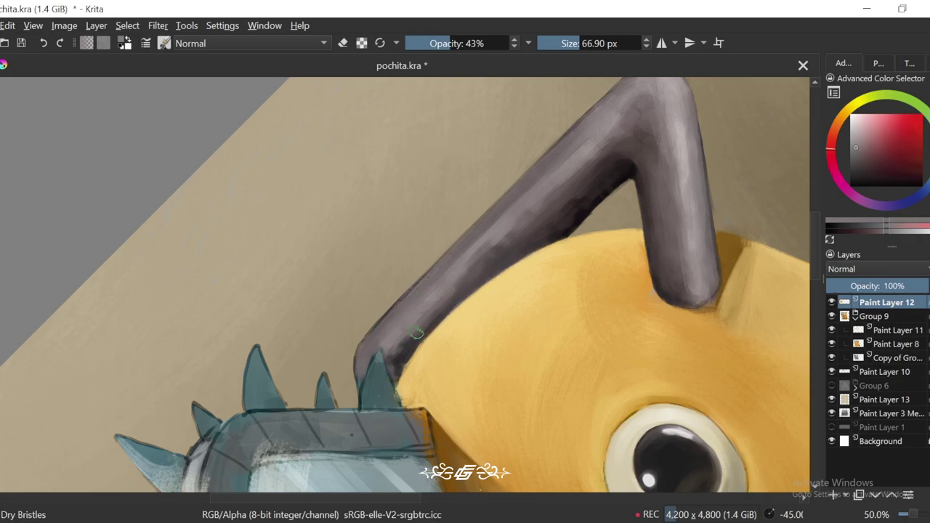
pyautogui.keyDown('ctrl'); pyautogui.click(404, 343); pyautogui.keyUp('ctrl')
# Step: Shrink the brush and lay alternating dark grey shades into the handle
pyautogui.press('[')
pyautogui.press('[')
pyautogui.scroll(1, 399, 385)
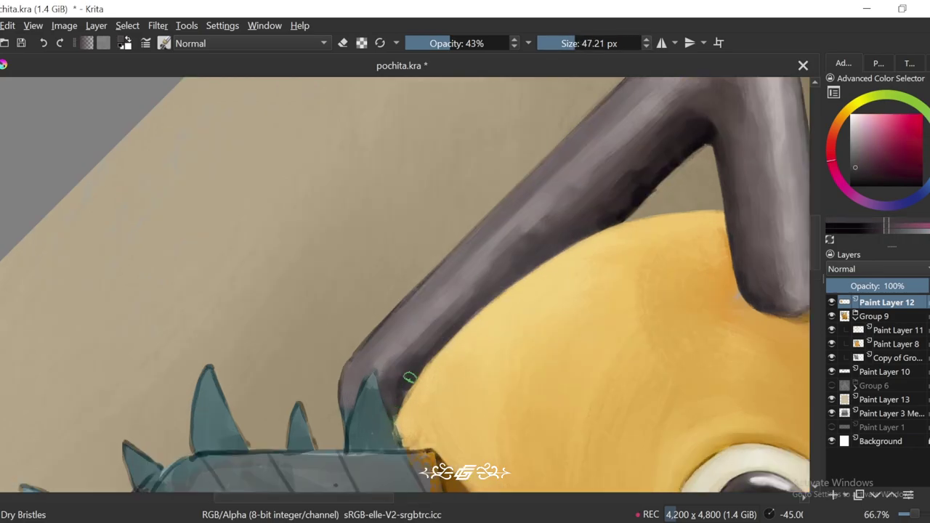
pyautogui.scroll(-2, 396, 371)
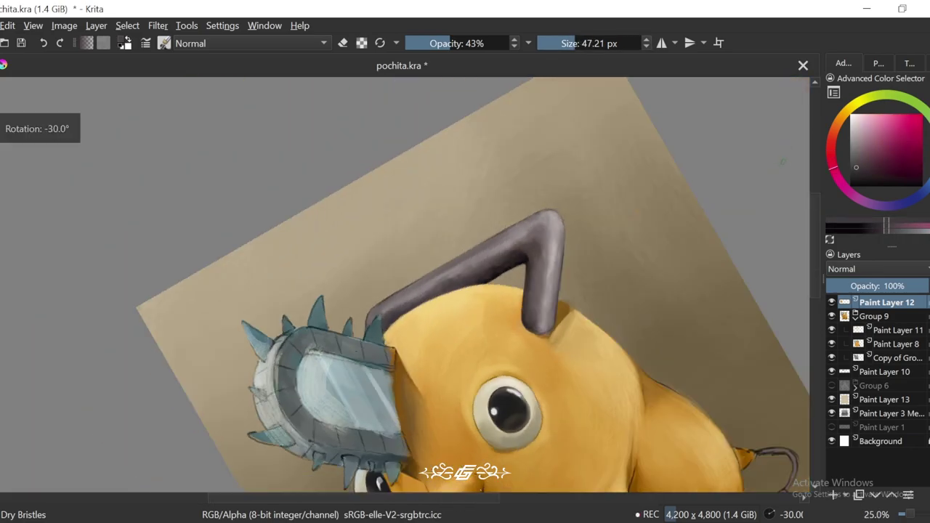
pyautogui.scroll(2, 433, 308)
pyautogui.keyDown('ctrl'); pyautogui.click(398, 367); pyautogui.keyUp('ctrl')
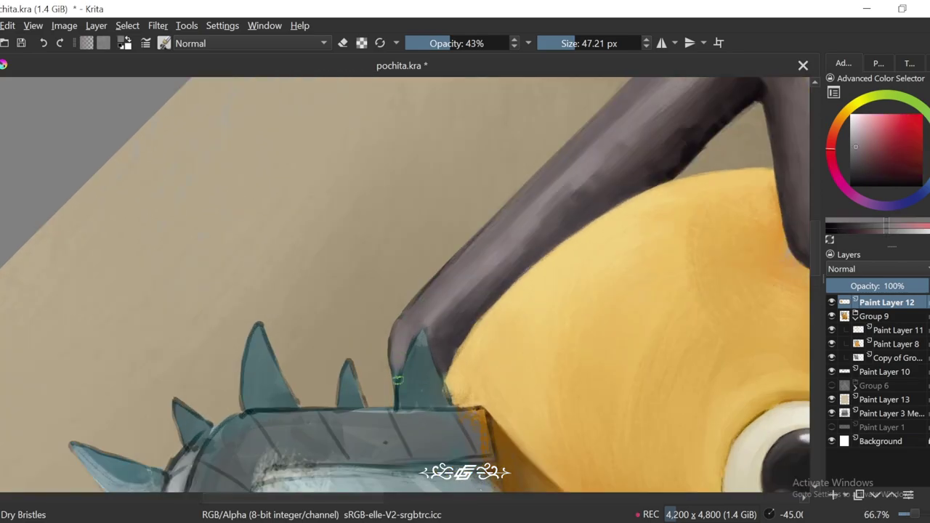
pyautogui.scroll(-1, 398, 378)
pyautogui.scroll(1, 481, 334)
pyautogui.keyDown('ctrl'); pyautogui.click(544, 247); pyautogui.keyUp('ctrl')
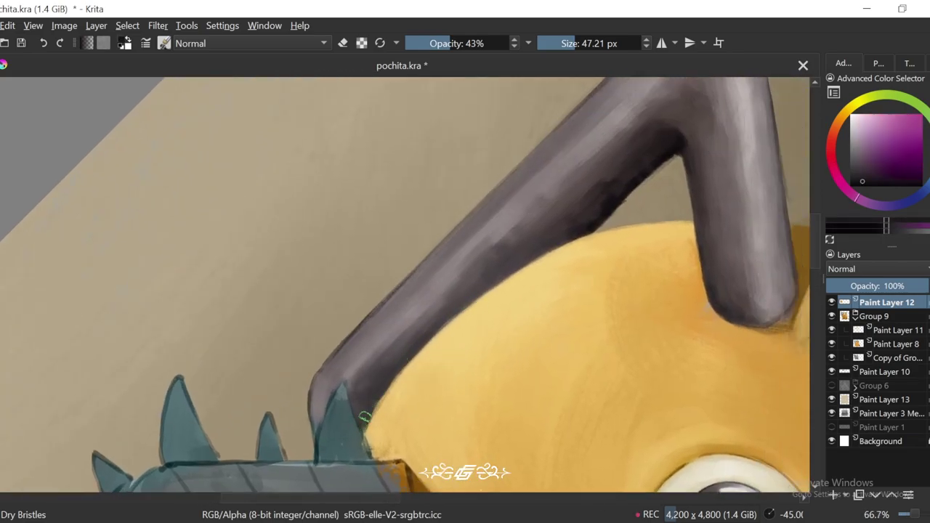
pyautogui.scroll(-3, 460, 306)
pyautogui.scroll(3, 396, 343)
pyautogui.keyDown('ctrl'); pyautogui.click(396, 343); pyautogui.keyUp('ctrl')
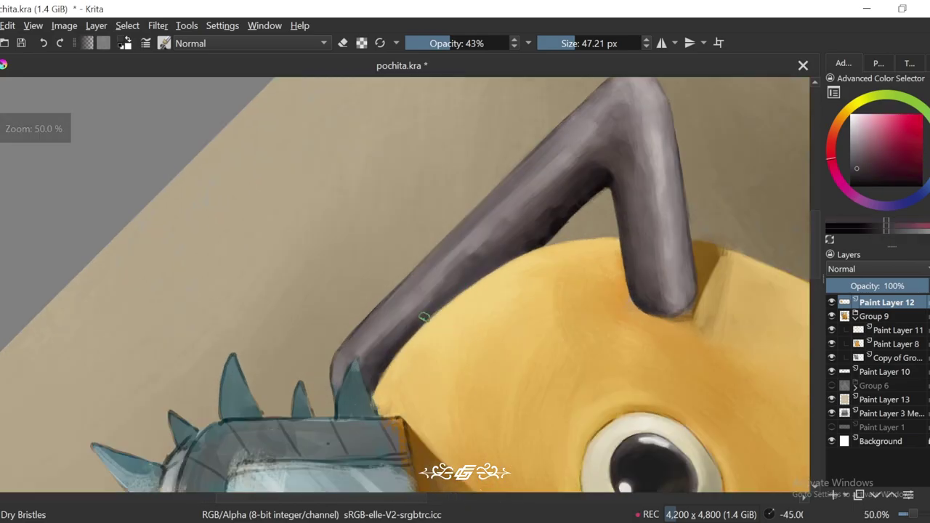
# Step: Blend grey-purple tones along the handle, adjusting the view between -30 and -45 degrees
pyautogui.keyDown('ctrl'); pyautogui.click(443, 272); pyautogui.keyUp('ctrl')
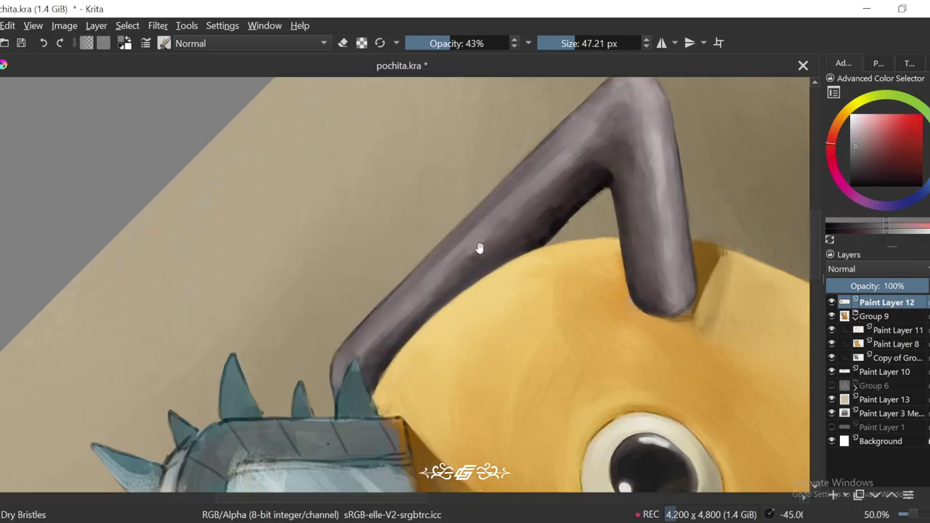
pyautogui.moveTo(479, 249); pyautogui.dragTo(433, 291)
pyautogui.keyDown('ctrl'); pyautogui.click(483, 250); pyautogui.keyUp('ctrl')
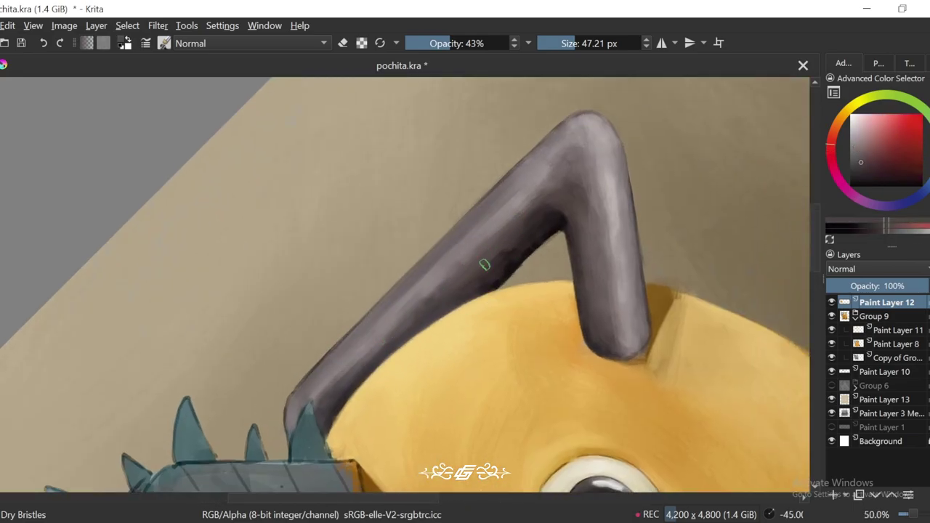
pyautogui.keyDown('ctrl'); pyautogui.click(485, 266); pyautogui.keyUp('ctrl')
pyautogui.keyDown('ctrl'); pyautogui.click(546, 260); pyautogui.keyUp('ctrl')
pyautogui.keyDown('ctrl'); pyautogui.click(542, 208); pyautogui.keyUp('ctrl')
pyautogui.press('6')
pyautogui.scroll(-3, 542, 208)
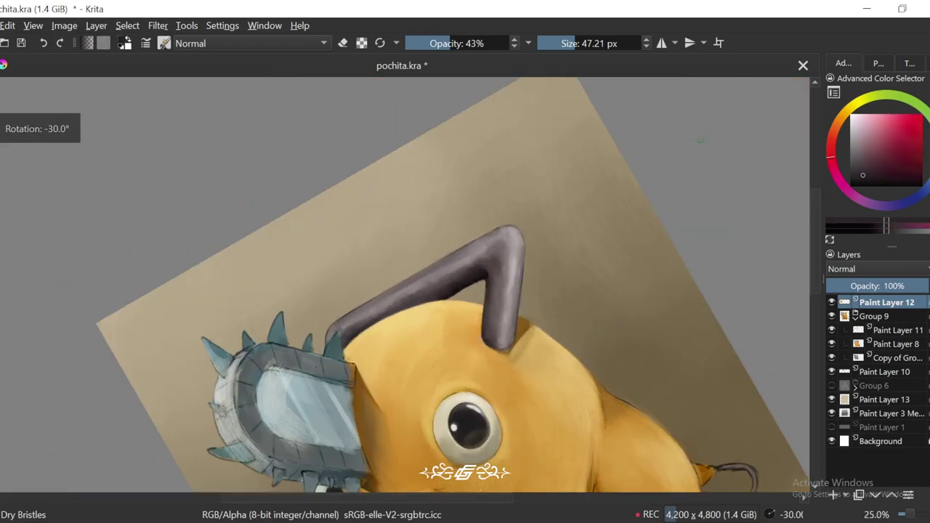
pyautogui.press('6')
pyautogui.scroll(2, 581, 391)
pyautogui.press('4')
pyautogui.scroll(1, 471, 245)
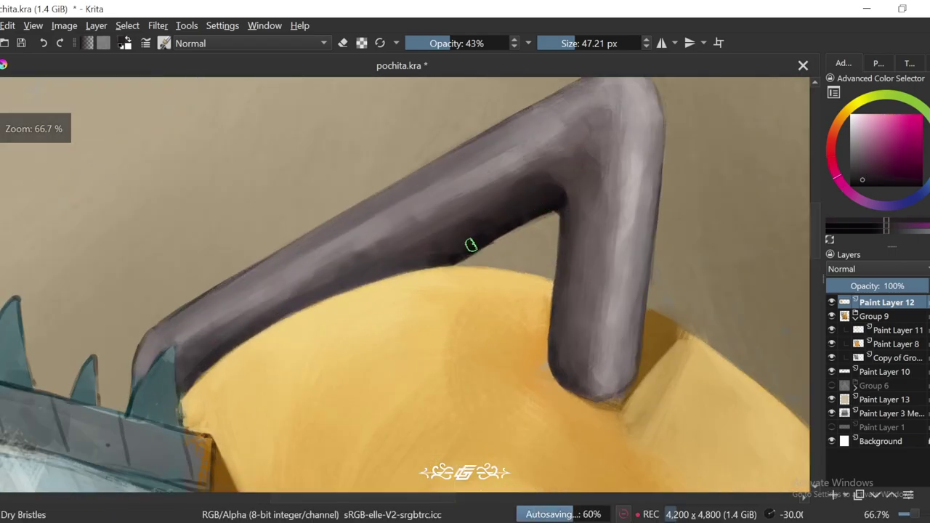
pyautogui.press('4')
# Step: Add reddish-grey shading along the side of the handle
pyautogui.keyDown('ctrl'); pyautogui.click(413, 311); pyautogui.keyUp('ctrl')
pyautogui.keyDown('ctrl'); pyautogui.click(411, 254); pyautogui.keyUp('ctrl')
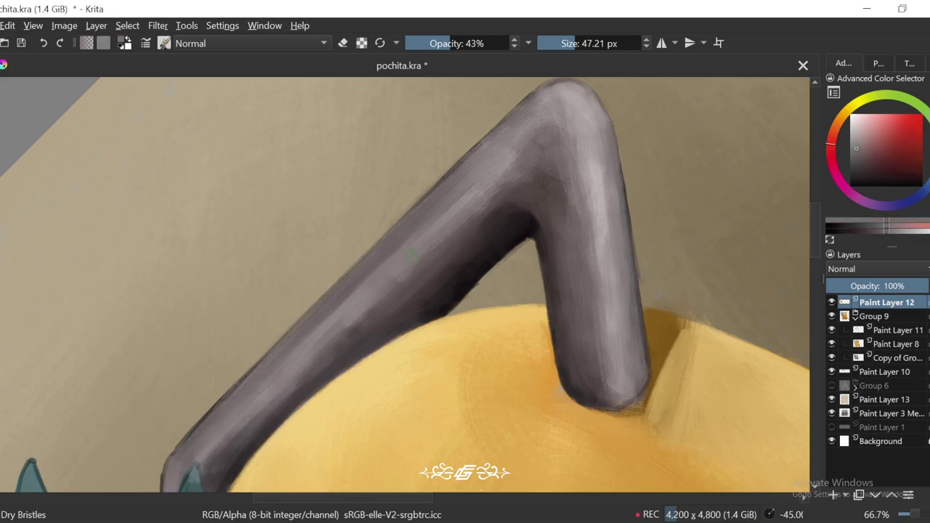
pyautogui.scroll(-1, 396, 262)
pyautogui.scroll(2, 455, 211)
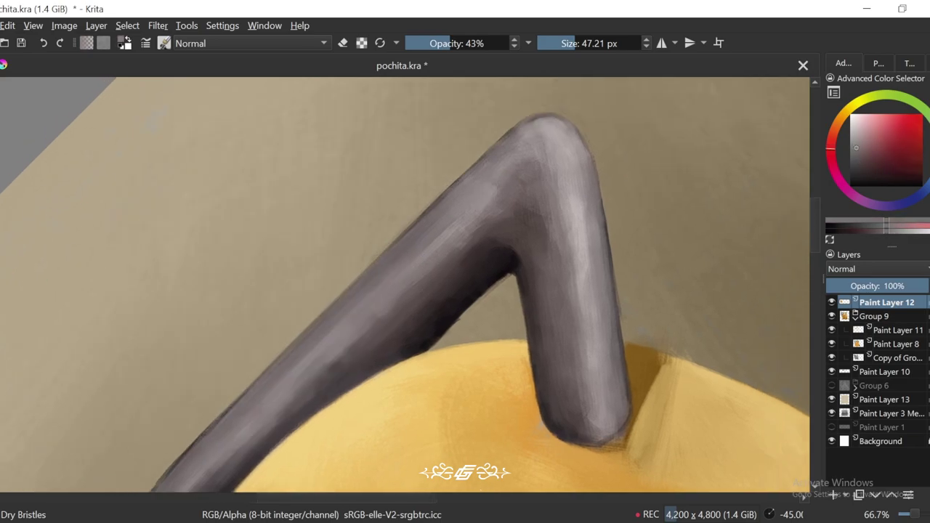
pyautogui.scroll(-3, 473, 260)
pyautogui.scroll(2, 473, 260)
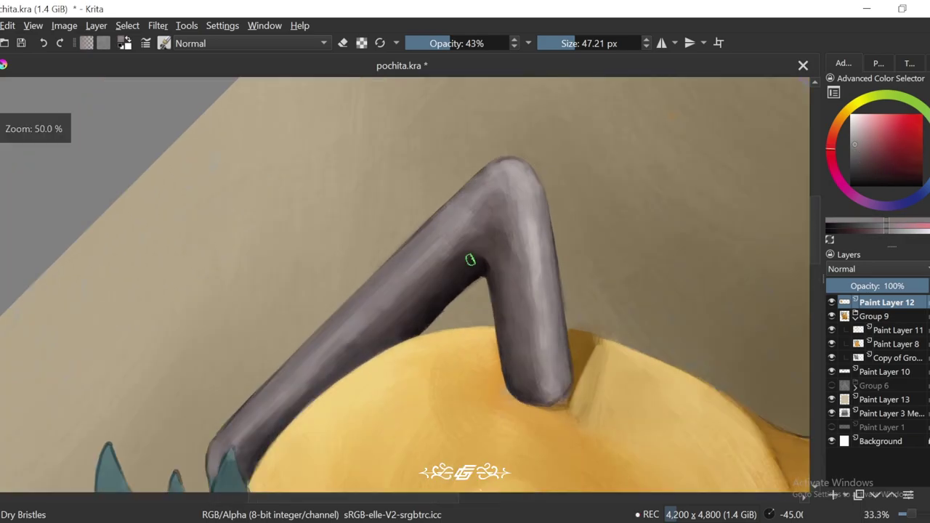
pyautogui.keyDown('ctrl'); pyautogui.click(458, 180); pyautogui.keyUp('ctrl')
pyautogui.scroll(-2, 458, 180)
pyautogui.scroll(4, 378, 308)
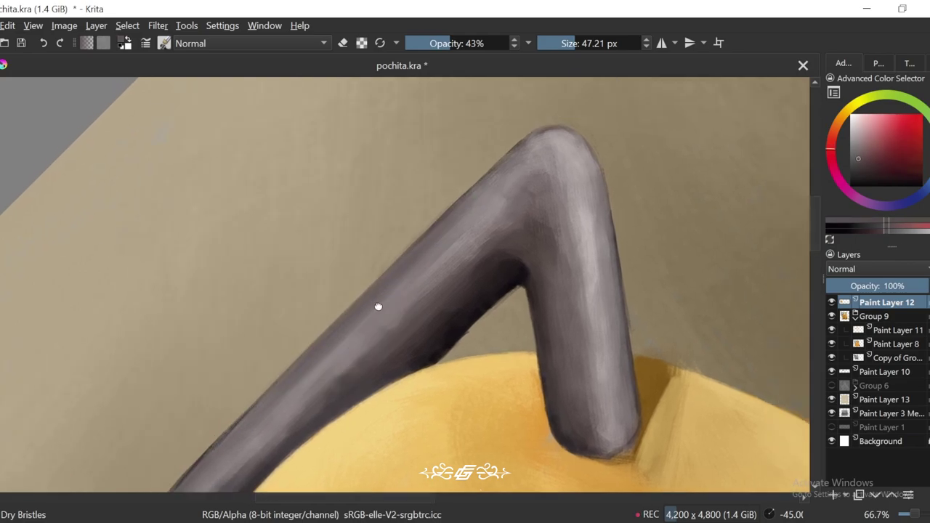
# Step: Paint lighter grey highlights on the handle, then return the view upright
pyautogui.scroll(-1, 502, 200)
pyautogui.scroll(1, 501, 200)
pyautogui.keyDown('ctrl'); pyautogui.click(480, 209); pyautogui.keyUp('ctrl')
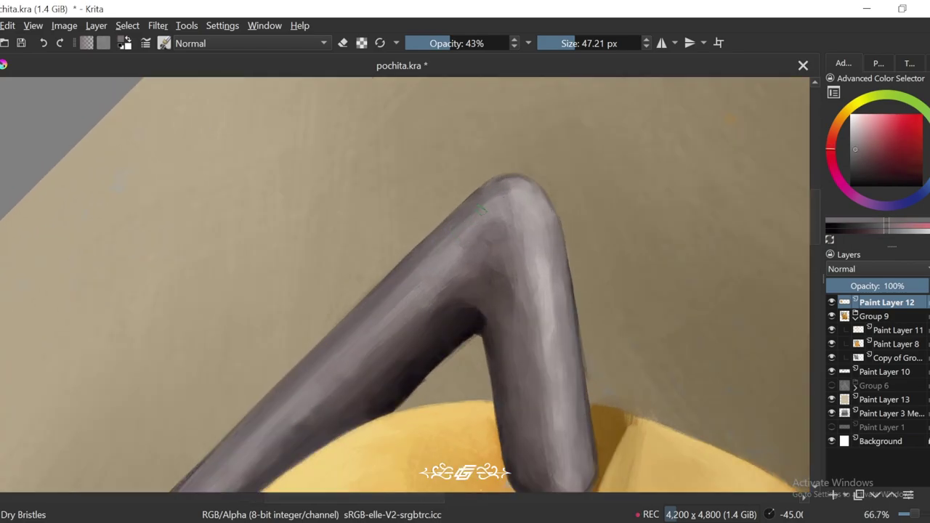
pyautogui.scroll(-5, 441, 249)
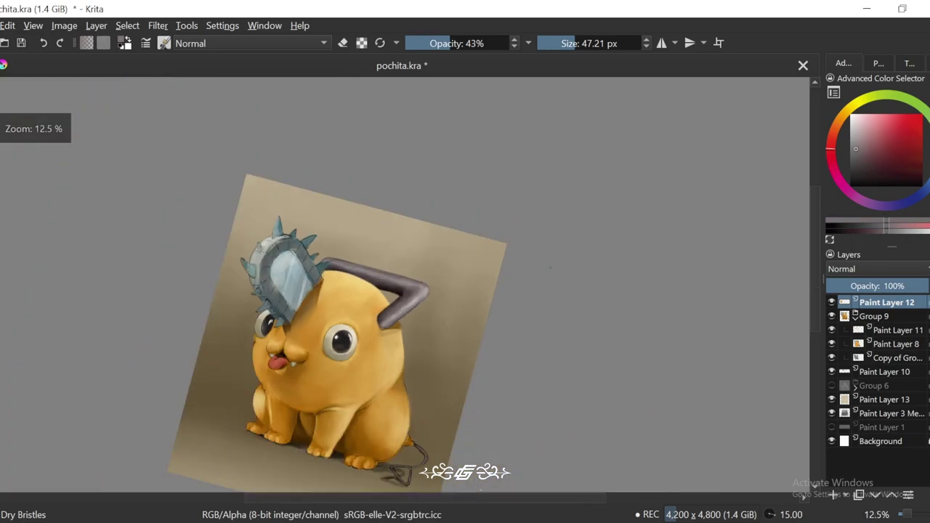
pyautogui.press('5')
pyautogui.scroll(2, 520, 266)
pyautogui.scroll(1, 520, 267)
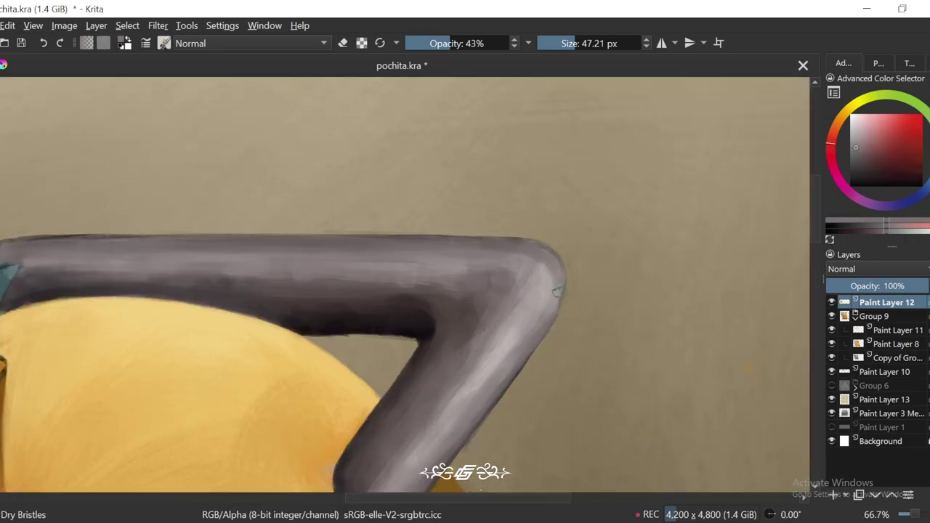
# Step: Smooth light-grey highlights around the bend of the handle
pyautogui.moveTo(557, 291); pyautogui.dragTo(510, 279)
pyautogui.keyDown('ctrl'); pyautogui.click(495, 280); pyautogui.keyUp('ctrl')
pyautogui.keyDown('ctrl'); pyautogui.click(482, 297); pyautogui.keyUp('ctrl')
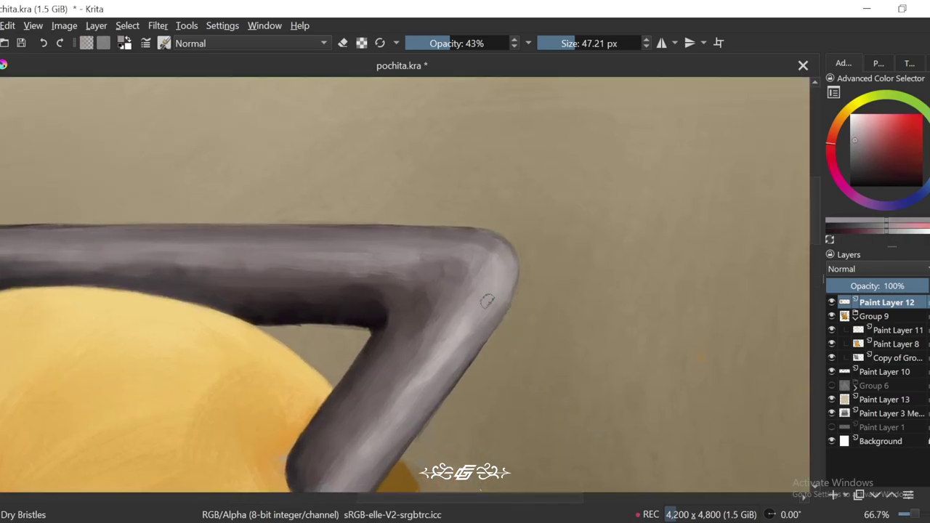
pyautogui.keyDown('ctrl'); pyautogui.click(457, 332); pyautogui.keyUp('ctrl')
pyautogui.moveTo(430, 373); pyautogui.dragTo(470, 316)
pyautogui.keyDown('ctrl'); pyautogui.click(433, 334); pyautogui.keyUp('ctrl')
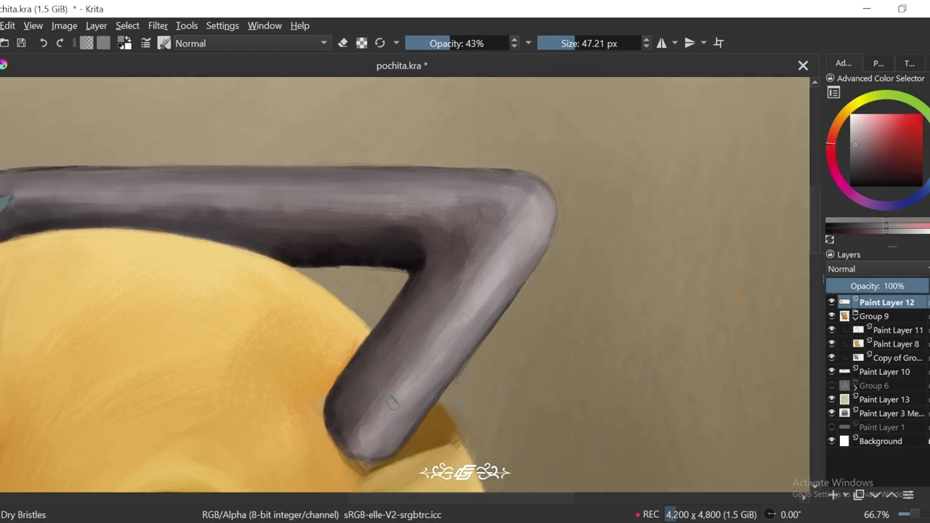
pyautogui.keyDown('ctrl'); pyautogui.click(378, 426); pyautogui.keyUp('ctrl')
# Step: Brighten the shading along the handle's lower end with light strokes
pyautogui.scroll(-3, 357, 416)
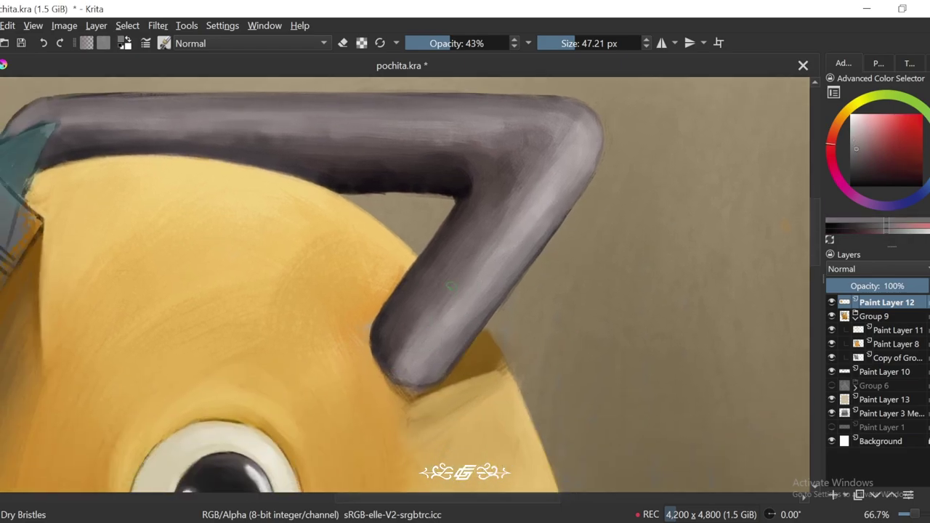
pyautogui.press('1')
pyautogui.keyDown('ctrl'); pyautogui.click(368, 358); pyautogui.keyUp('ctrl')
pyautogui.moveTo(397, 321); pyautogui.dragTo(389, 360)
pyautogui.keyDown('ctrl'); pyautogui.click(389, 360); pyautogui.keyUp('ctrl')
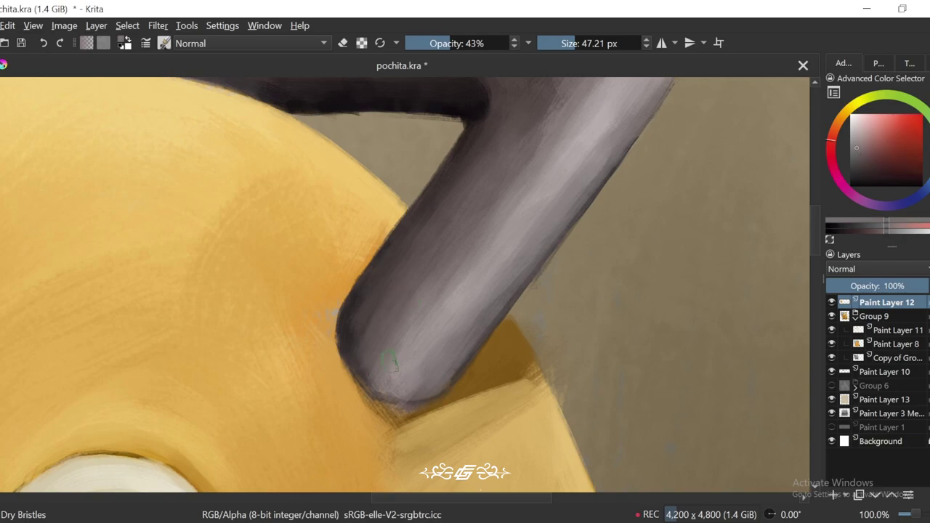
pyautogui.keyDown('ctrl'); pyautogui.click(353, 370); pyautogui.keyUp('ctrl')
pyautogui.press('4')
pyautogui.press('5')
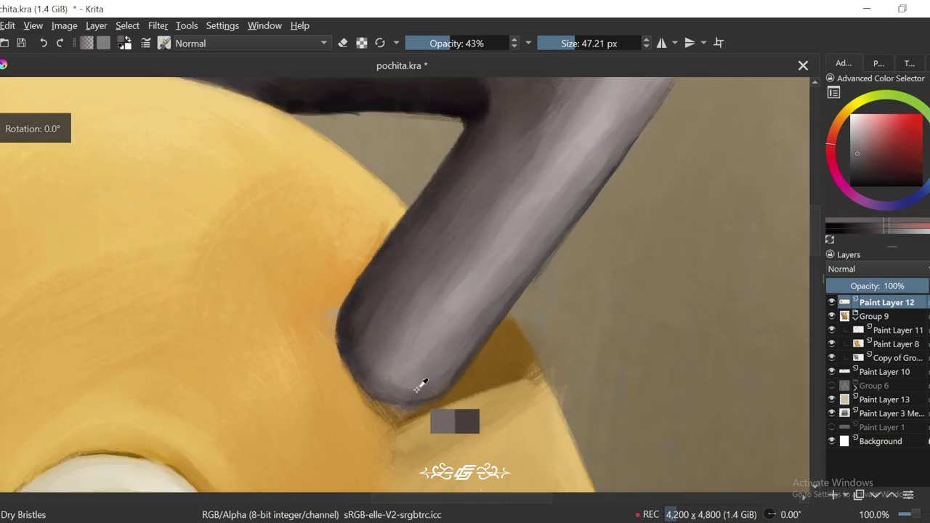
pyautogui.scroll(-6, 534, 225)
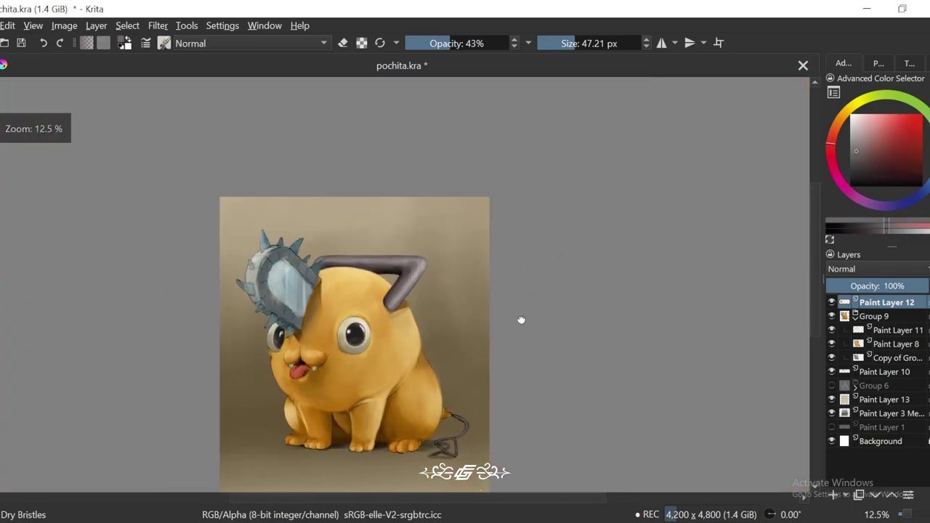
# Step: Sample darker and lighter body oranges with the view rotated to 15 degrees
pyautogui.scroll(4, 581, 379)
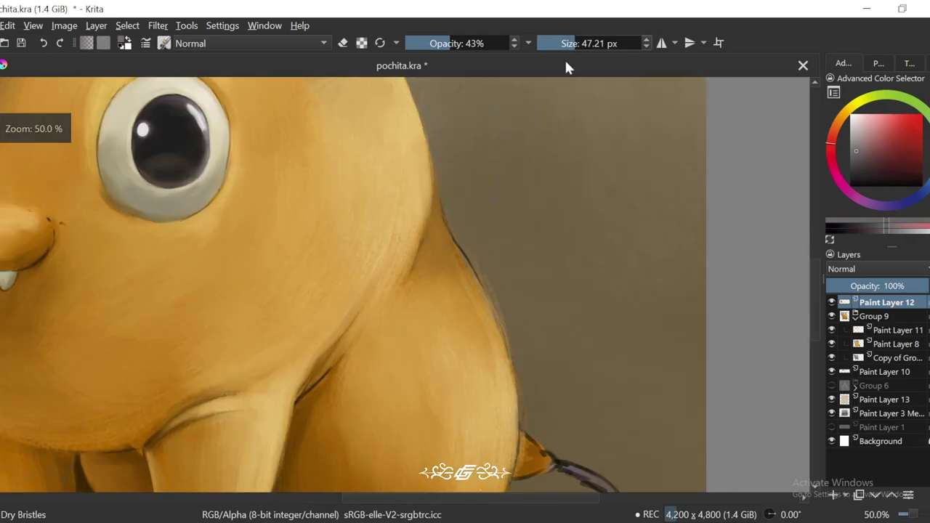
pyautogui.scroll(1, 473, 285)
pyautogui.keyDown('ctrl'); pyautogui.click(472, 285); pyautogui.keyUp('ctrl')
pyautogui.press('6')
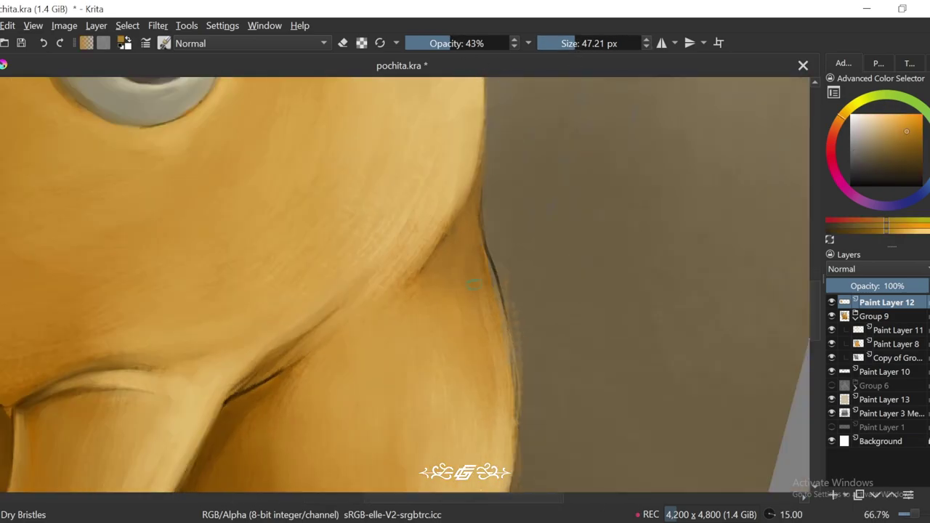
pyautogui.keyDown('ctrl'); pyautogui.click(482, 247); pyautogui.keyUp('ctrl')
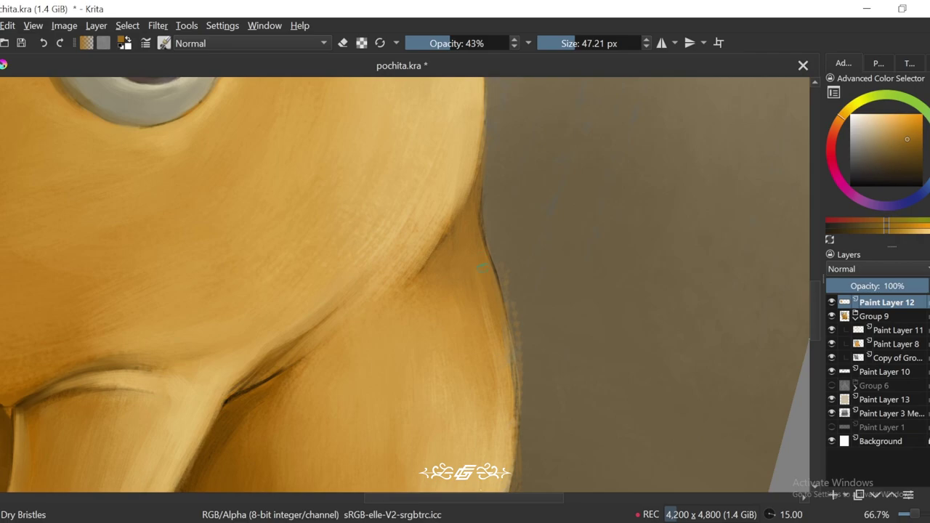
pyautogui.keyDown('ctrl'); pyautogui.click(481, 269); pyautogui.keyUp('ctrl')
pyautogui.scroll(1, 481, 269)
# Step: Pick haunch and face oranges, then zoom in close on the tail base
pyautogui.keyDown('ctrl'); pyautogui.click(422, 182); pyautogui.keyUp('ctrl')
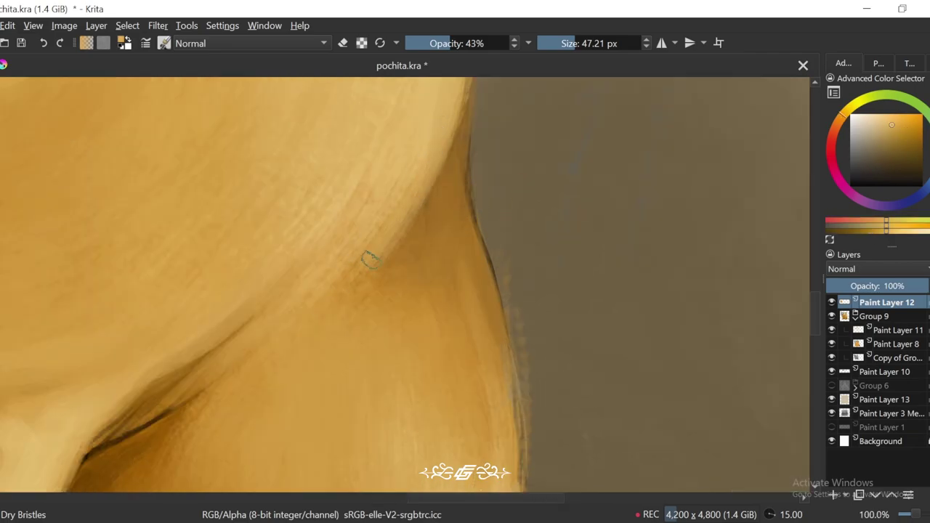
pyautogui.keyDown('ctrl'); pyautogui.click(411, 252); pyautogui.keyUp('ctrl')
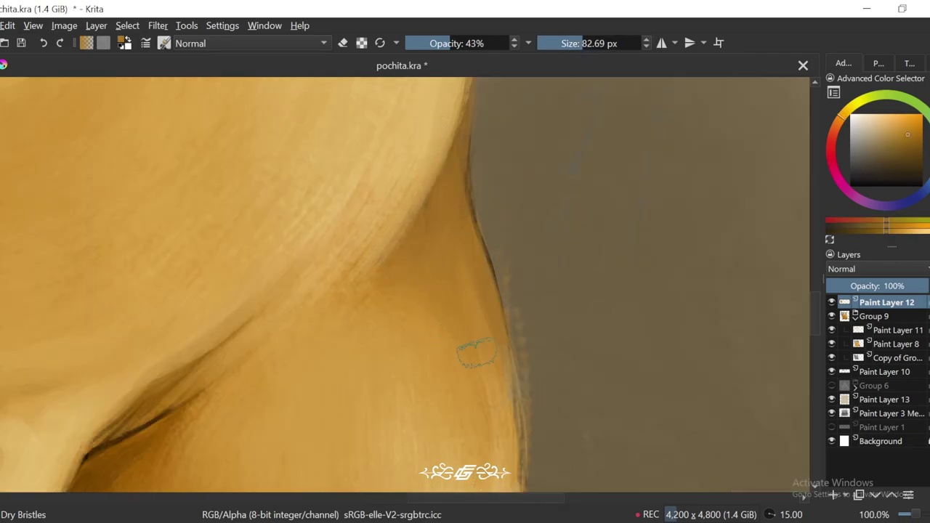
pyautogui.keyDown('ctrl'); pyautogui.click(439, 314); pyautogui.keyUp('ctrl')
pyautogui.scroll(-3, 482, 391)
pyautogui.keyDown('ctrl'); pyautogui.click(407, 281); pyautogui.keyUp('ctrl')
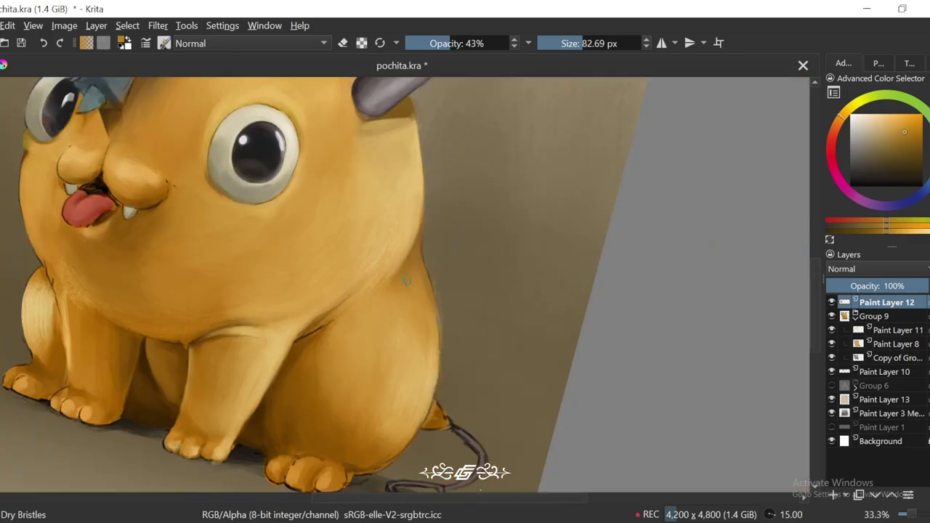
pyautogui.press('5')
pyautogui.scroll(8, 494, 303)
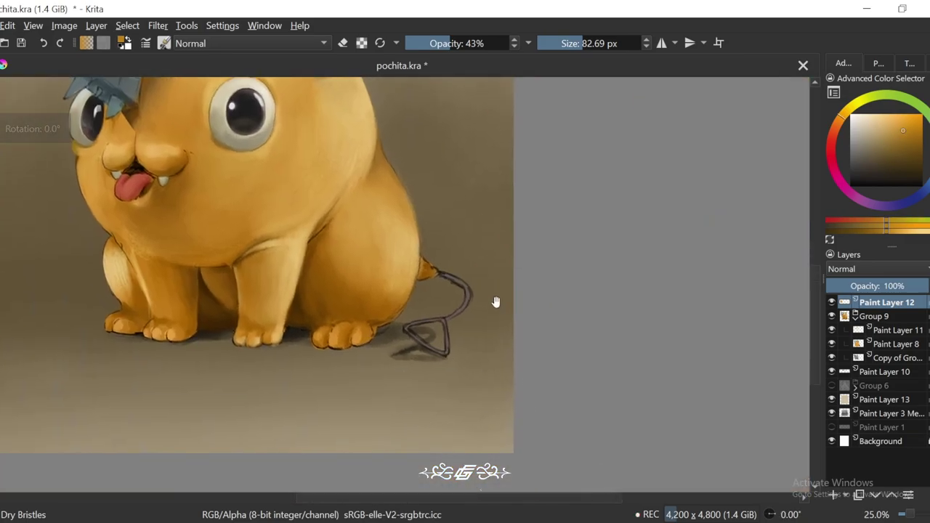
# Step: Tilt the canvas between 15 and 30 degrees to frame the tail base
pyautogui.hotkey('ctrl', ']')
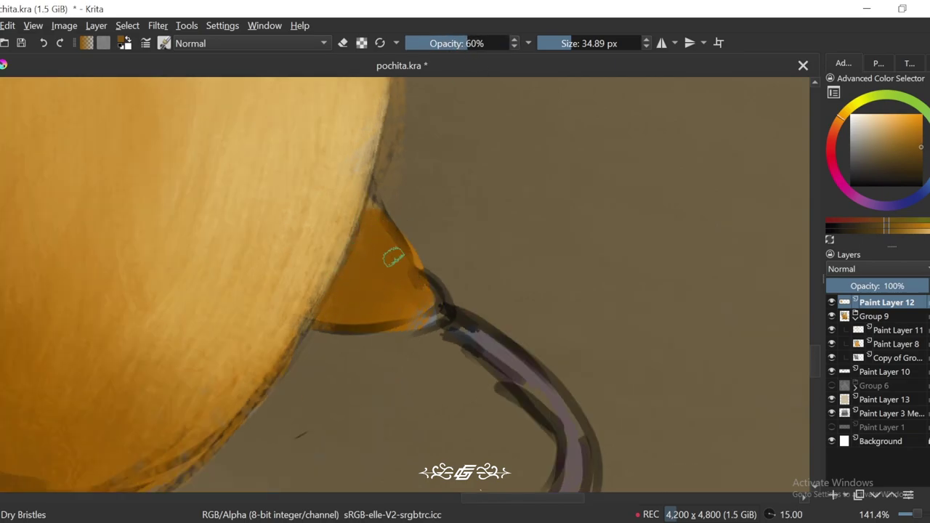
pyautogui.hotkey('ctrl', ']')
pyautogui.hotkey('ctrl', '[')
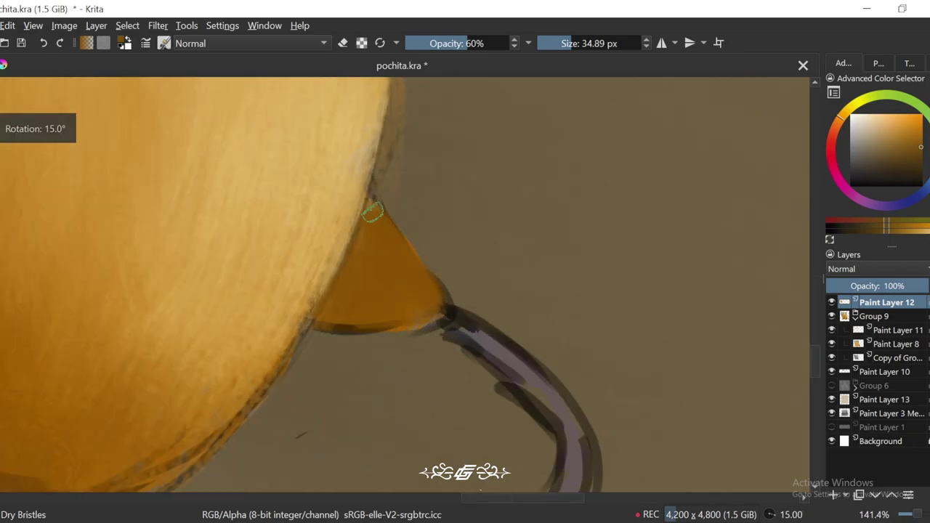
pyautogui.scroll(-3, 396, 318)
pyautogui.scroll(2, 415, 245)
pyautogui.hotkey('ctrl', ']')
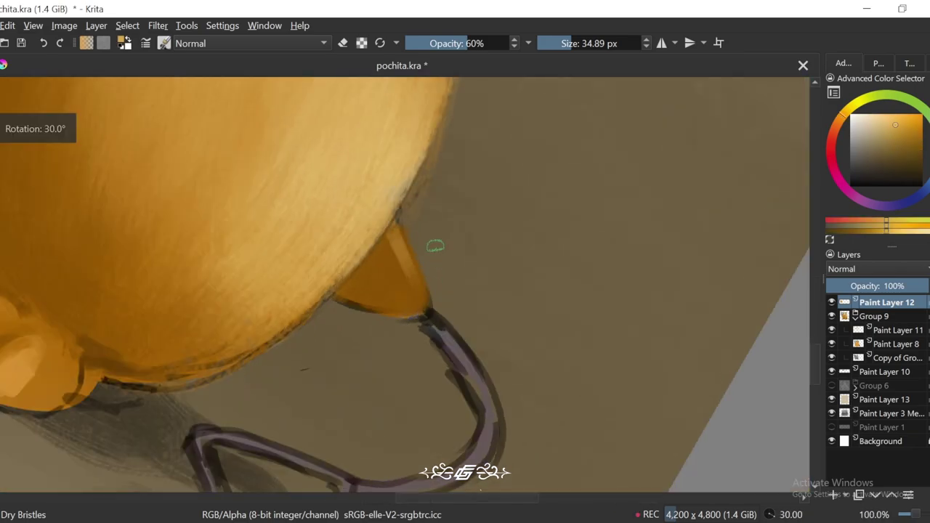
pyautogui.scroll(1, 429, 301)
pyautogui.hotkey('ctrl', ']')
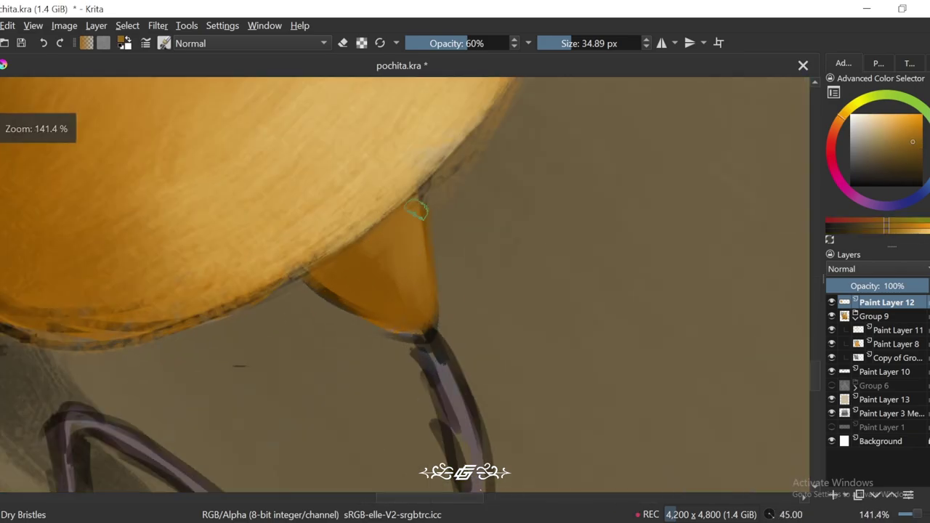
pyautogui.hotkey('ctrl', "'")
pyautogui.hotkey('ctrl', '[')
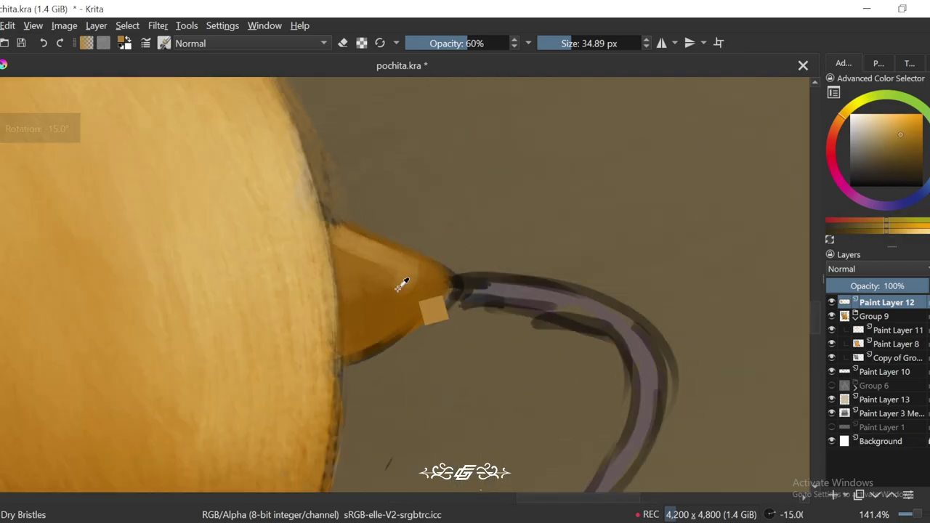
# Step: Sample darker and lighter tail oranges and paint a stroke extending the tail cone tip
pyautogui.keyDown('ctrl'); pyautogui.click(348, 285); pyautogui.keyUp('ctrl')
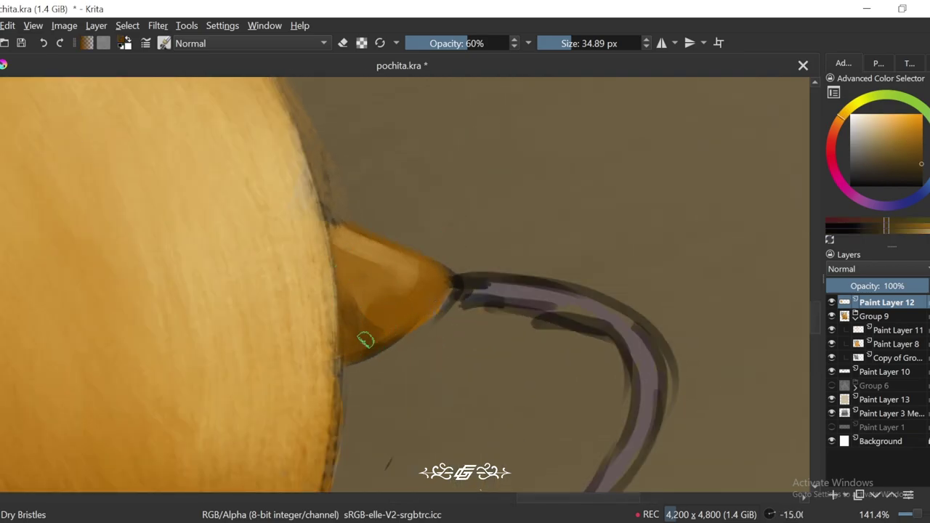
pyautogui.keyDown('ctrl'); pyautogui.click(369, 327); pyautogui.keyUp('ctrl')
pyautogui.scroll(-2, 369, 327)
pyautogui.scroll(2, 370, 327)
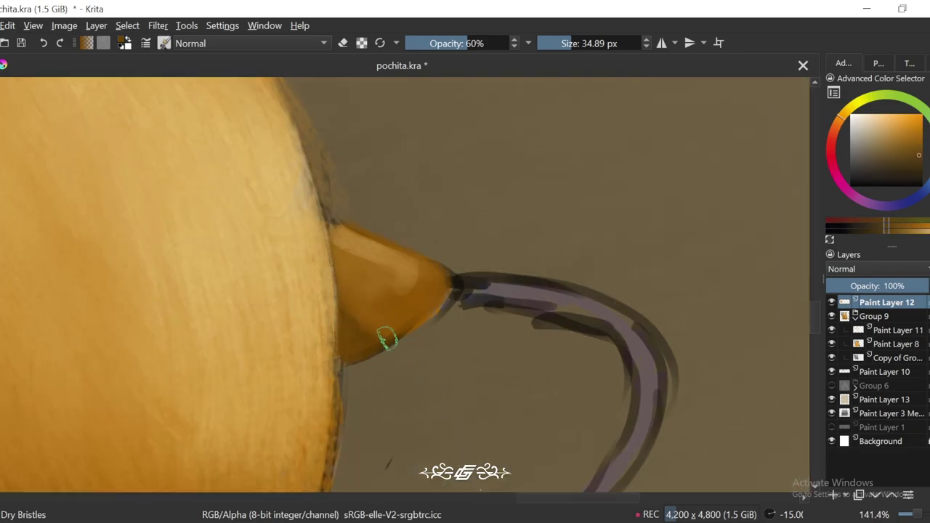
pyautogui.keyDown('ctrl'); pyautogui.click(440, 309); pyautogui.keyUp('ctrl')
pyautogui.hotkey('ctrl', '[')
pyautogui.hotkey('ctrl', '[')
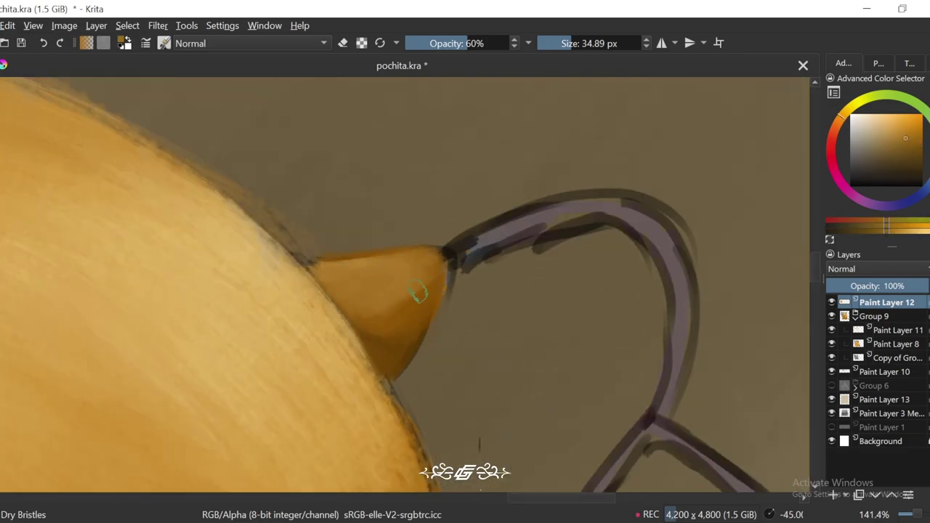
pyautogui.hotkey('ctrl', ']')
pyautogui.hotkey('ctrl', ']')
pyautogui.hotkey('ctrl', ']')
pyautogui.hotkey('ctrl', ']')
pyautogui.scroll(-5, 418, 293)
pyautogui.scroll(3, 399, 276)
pyautogui.keyDown('ctrl'); pyautogui.click(385, 260); pyautogui.keyUp('ctrl')
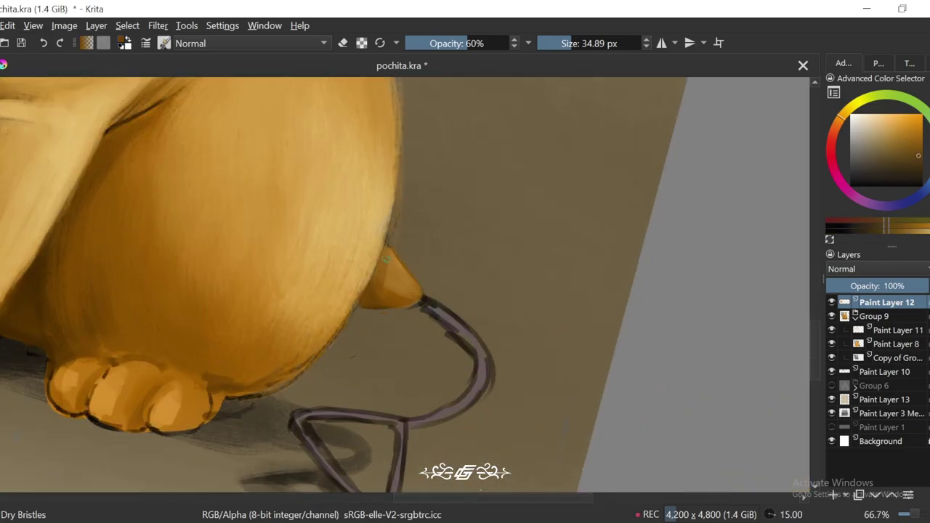
pyautogui.moveTo(379, 285); pyautogui.dragTo(445, 309)
pyautogui.keyDown('ctrl'); pyautogui.click(396, 260); pyautogui.keyUp('ctrl')
# Step: Reposition and re-tilt the view along the haunch edge, briefly toggling the eraser
pyautogui.hotkey('ctrl', ']')
pyautogui.scroll(1, 398, 278)
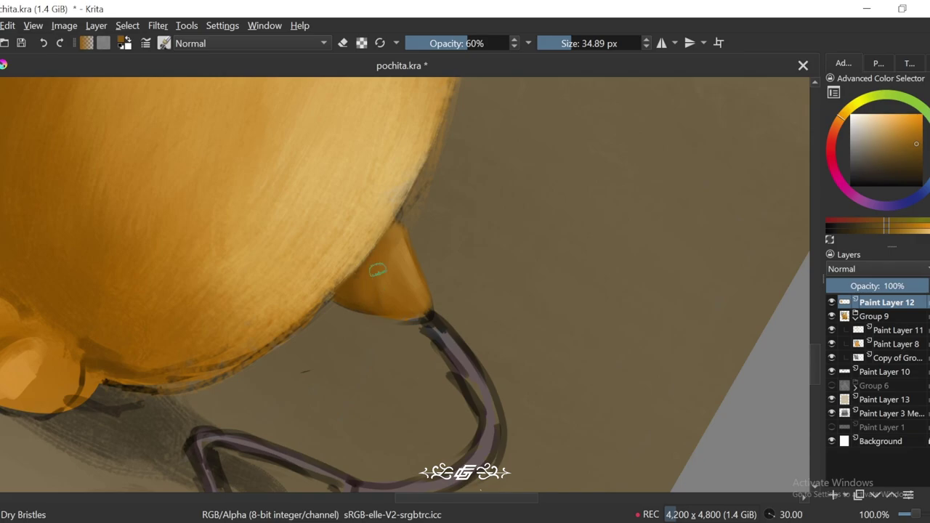
pyautogui.moveTo(440, 173); pyautogui.dragTo(371, 294)
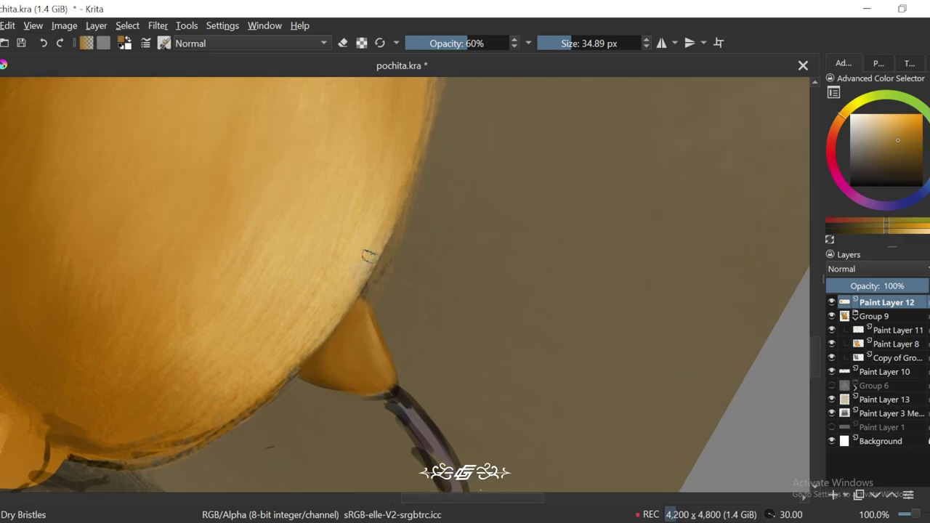
pyautogui.scroll(-1, 461, 189)
pyautogui.press('e')
pyautogui.press('e')
pyautogui.scroll(-2, 411, 232)
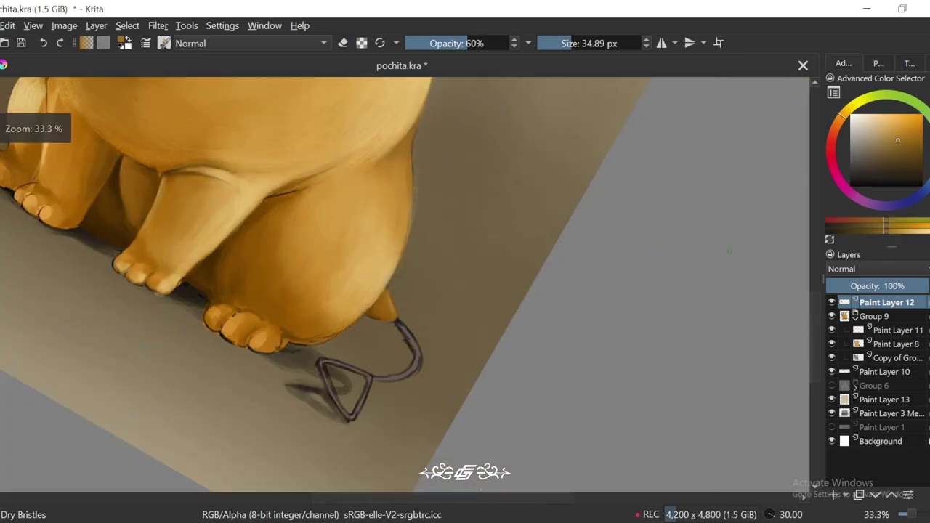
pyautogui.press('5')
pyautogui.scroll(-2, 436, 276)
pyautogui.press('4')
pyautogui.scroll(1, 494, 306)
pyautogui.scroll(3, 524, 330)
pyautogui.press('5')
pyautogui.scroll(1, 524, 330)
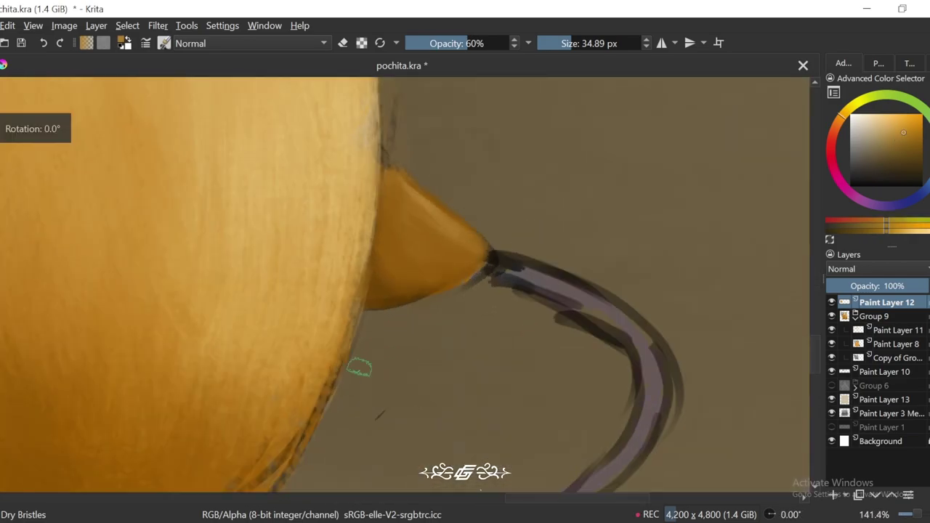
# Step: Sample a haunch orange and enlarge the brush to about 43 px
pyautogui.moveTo(383, 292); pyautogui.dragTo(442, 192)
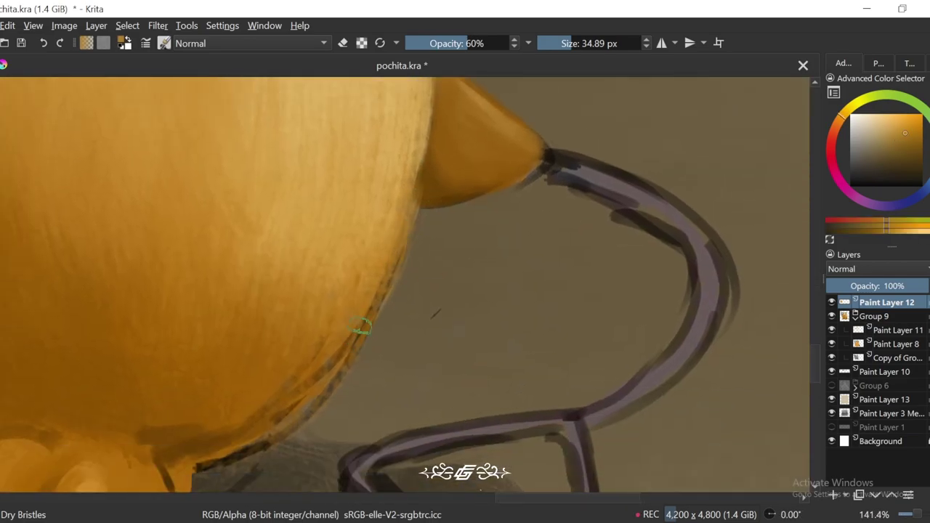
pyautogui.keyDown('ctrl'); pyautogui.click(407, 224); pyautogui.keyUp('ctrl')
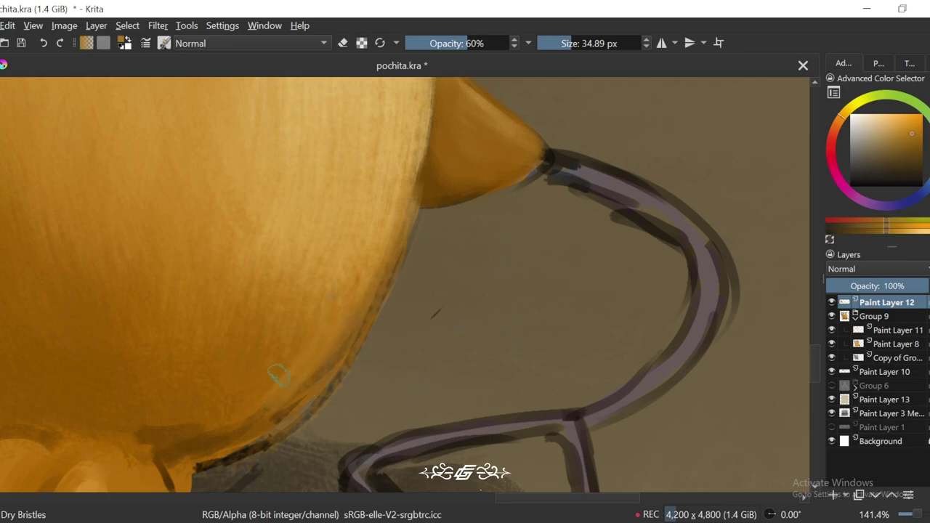
pyautogui.press('4')
pyautogui.scroll(-1, 290, 407)
pyautogui.press(']')
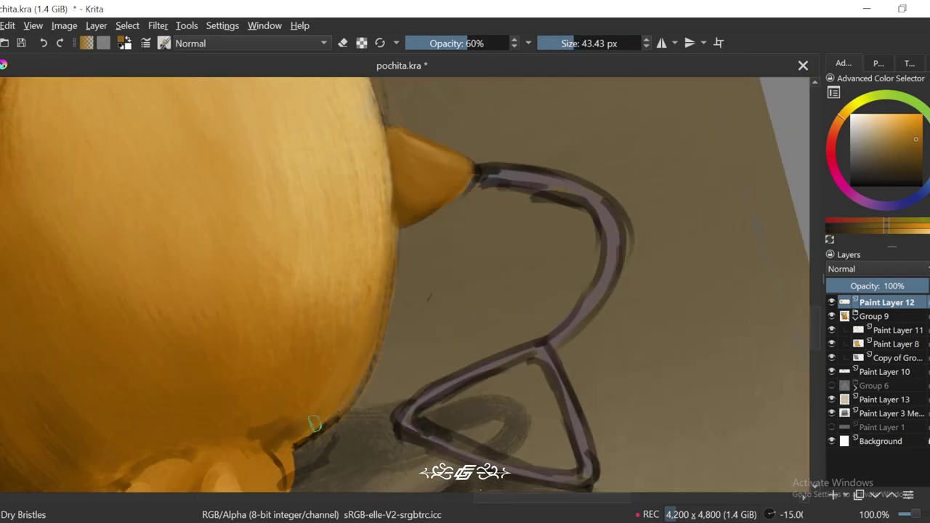
pyautogui.scroll(-2, 354, 351)
pyautogui.press('5')
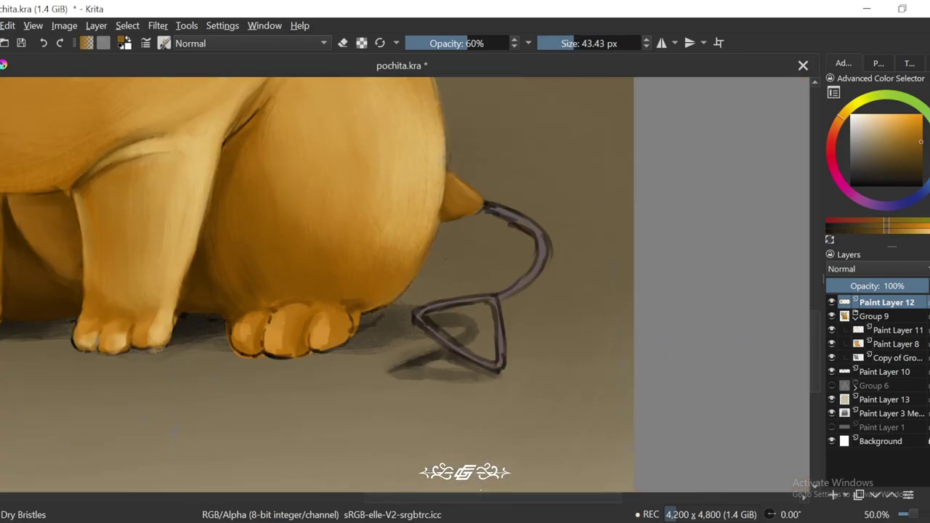
pyautogui.scroll(1, 656, 357)
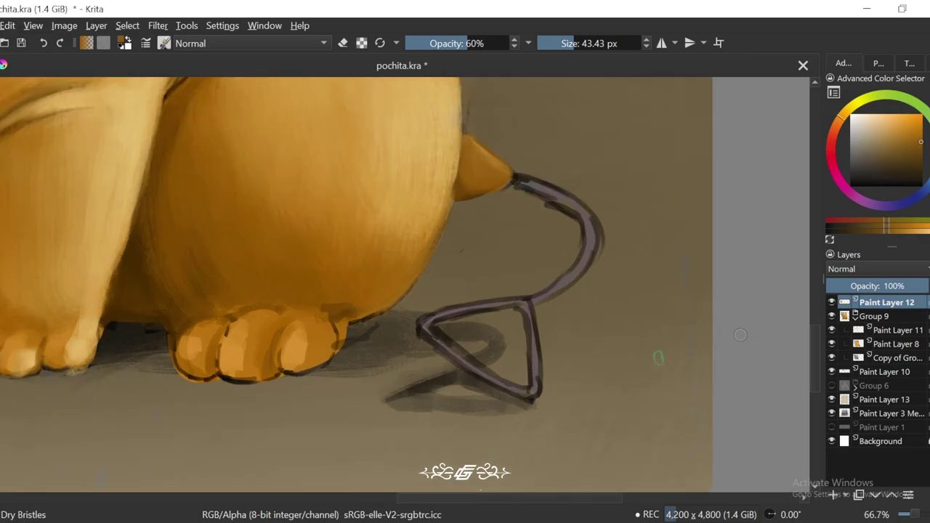
pyautogui.scroll(1, 560, 307)
pyautogui.scroll(-4, 546, 346)
pyautogui.scroll(3, 546, 346)
# Step: Tilt the view to -30 degrees and paint a darker shadow along the paw's upper edge
pyautogui.scroll(2, 436, 245)
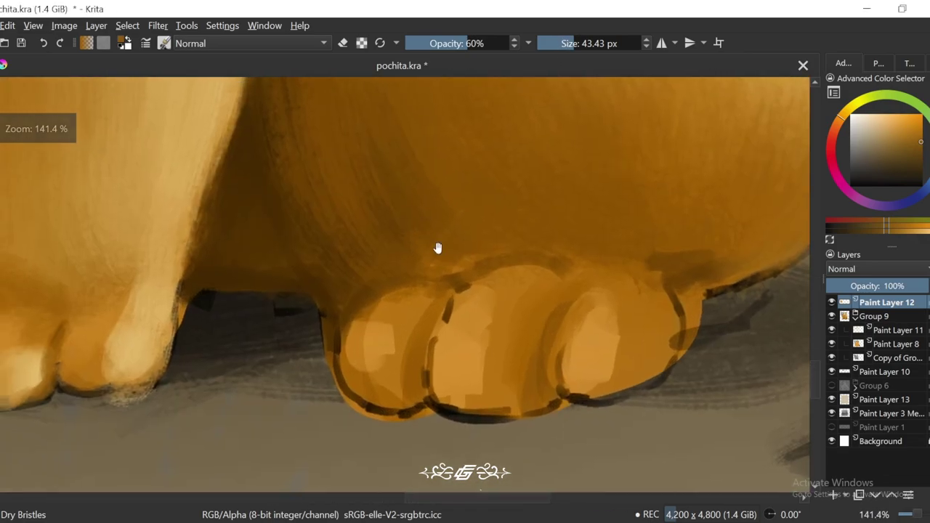
pyautogui.press('4')
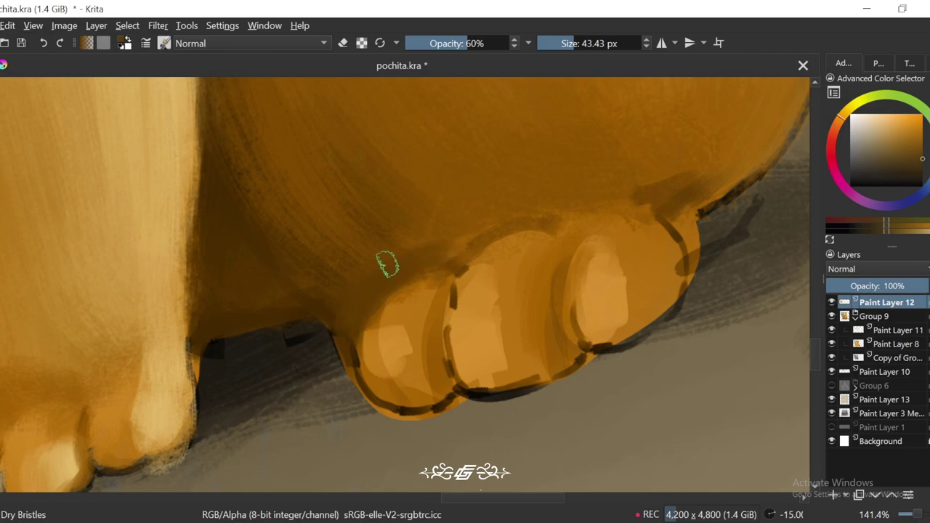
pyautogui.press('4')
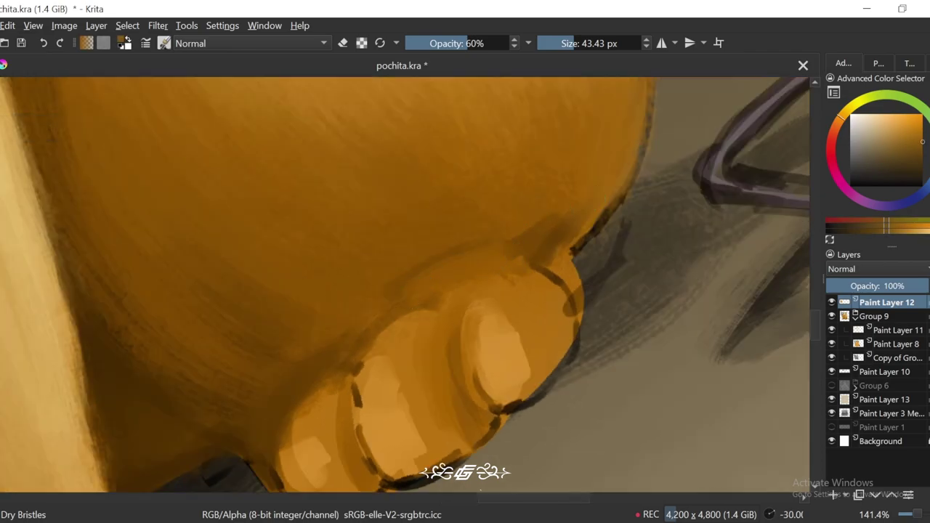
pyautogui.keyDown('ctrl'); pyautogui.click(586, 225); pyautogui.keyUp('ctrl')
pyautogui.moveTo(614, 190); pyautogui.dragTo(379, 315)
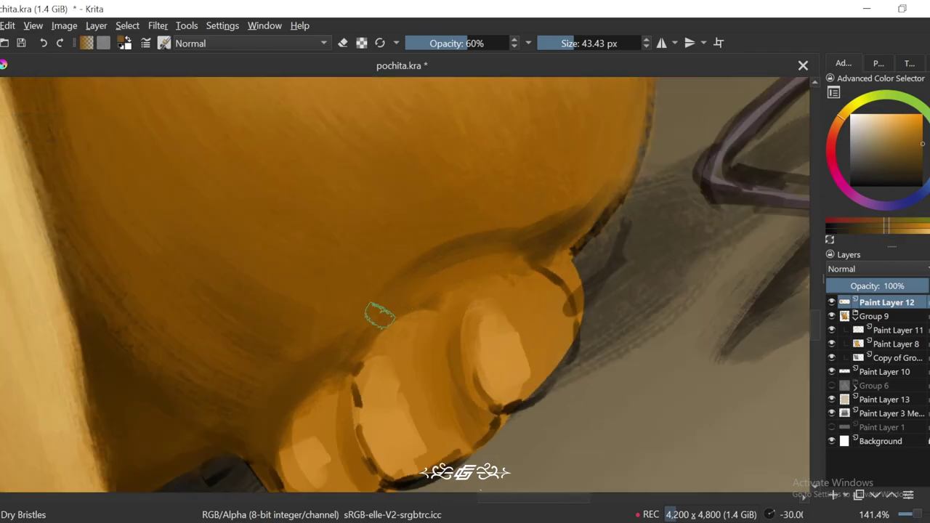
# Step: Check the paws and tail together, then shrink the brush to about 26 px
pyautogui.moveTo(525, 274); pyautogui.dragTo(542, 231)
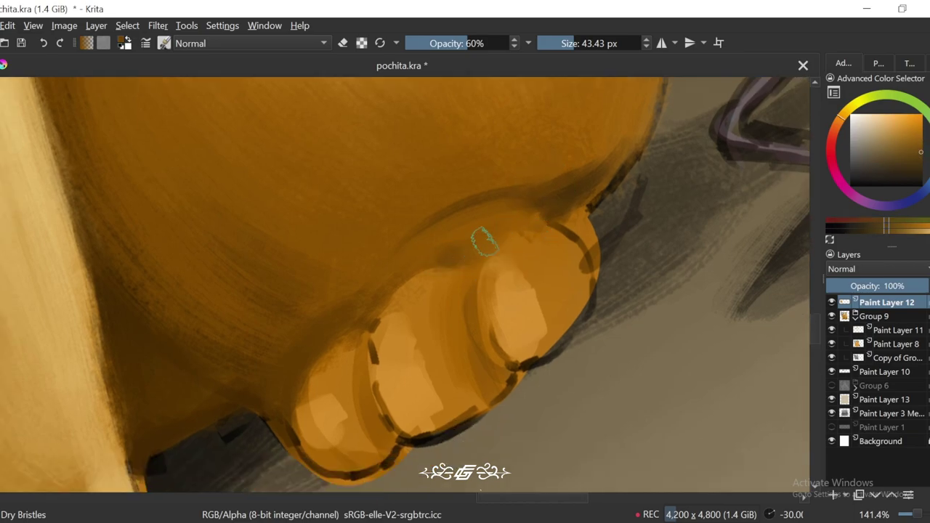
pyautogui.press('5')
pyautogui.scroll(-3, 526, 259)
pyautogui.scroll(3, 384, 296)
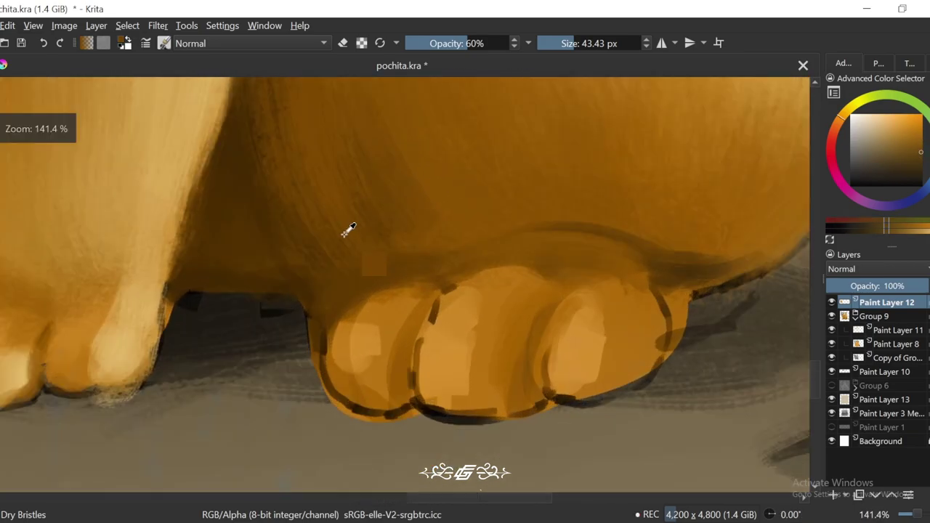
pyautogui.press('6')
pyautogui.scroll(-2, 393, 231)
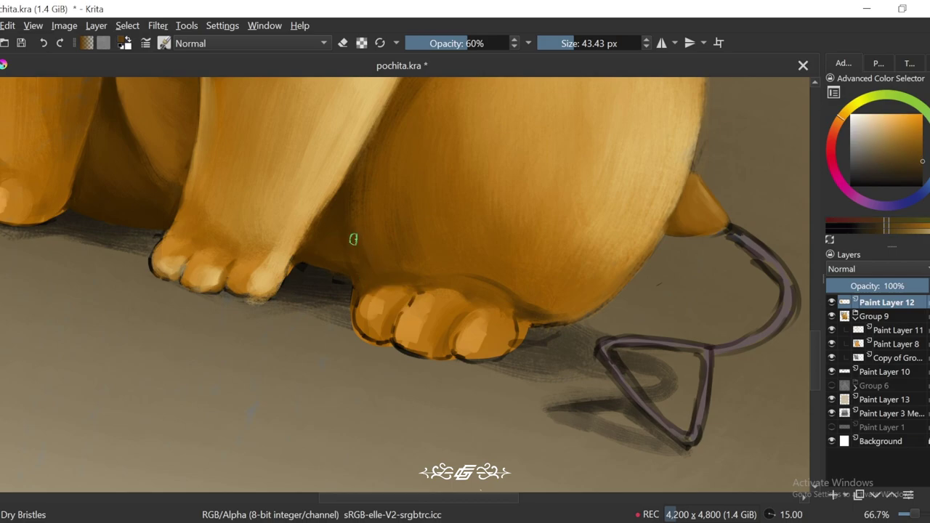
pyautogui.press('6')
pyautogui.press('4')
pyautogui.press('4')
pyautogui.scroll(2, 415, 193)
pyautogui.click(565, 44)
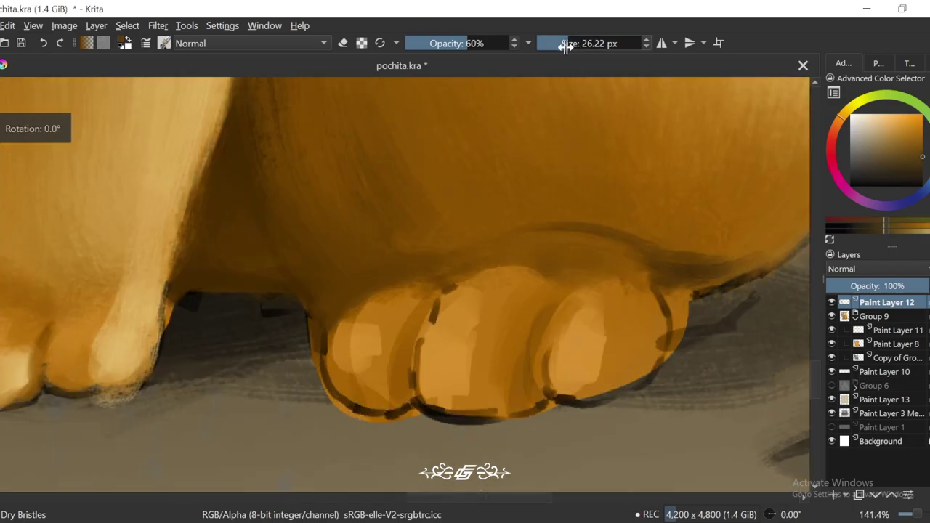
pyautogui.scroll(1, 322, 300)
# Step: Darken the toe's left outline and its dividing line
pyautogui.moveTo(317, 324); pyautogui.dragTo(353, 370)
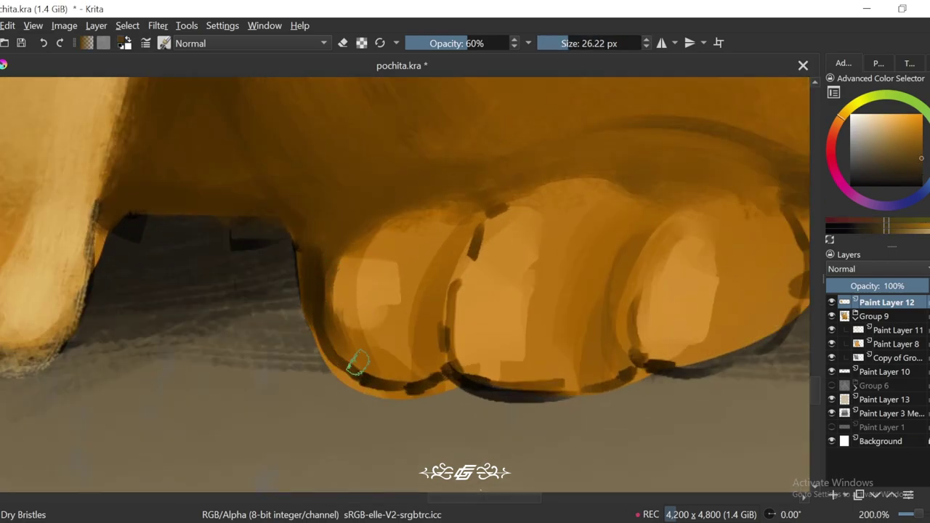
pyautogui.press('4')
pyautogui.press('4')
pyautogui.press('6')
pyautogui.moveTo(469, 348)
pyautogui.mouseDown()
pyautogui.moveTo(415, 291)
pyautogui.moveTo(453, 316)
pyautogui.moveTo(469, 191)
pyautogui.mouseUp()
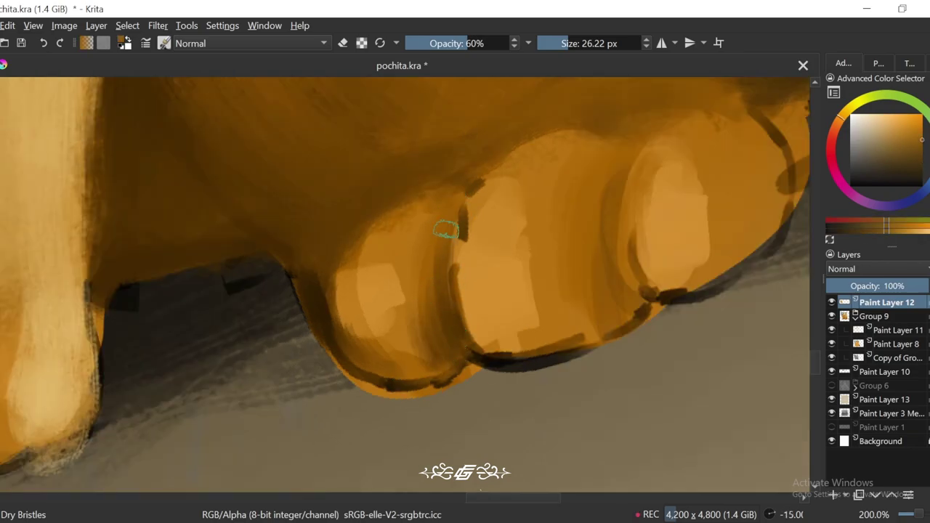
# Step: Pick up the toe orange and paint a lighter stroke down the middle toe
pyautogui.press('5')
pyautogui.press('1')
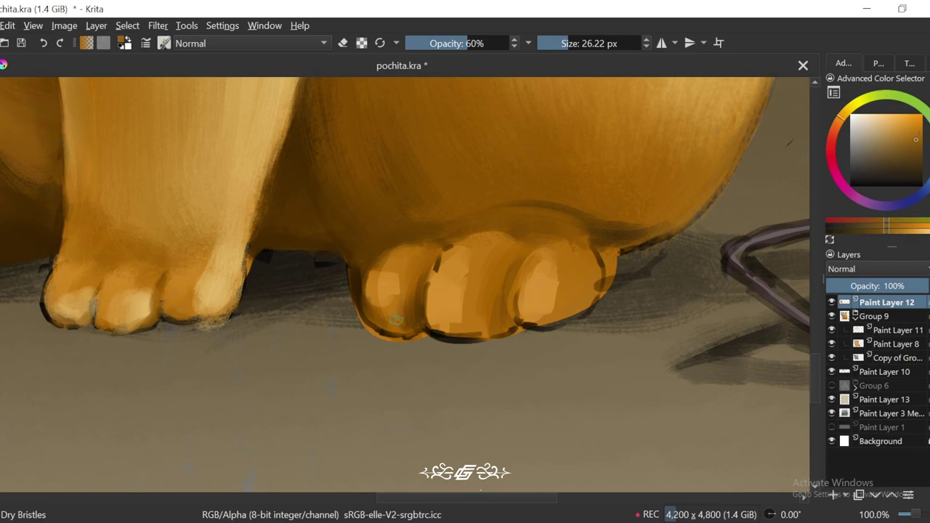
pyautogui.press('+')
pyautogui.press('+')
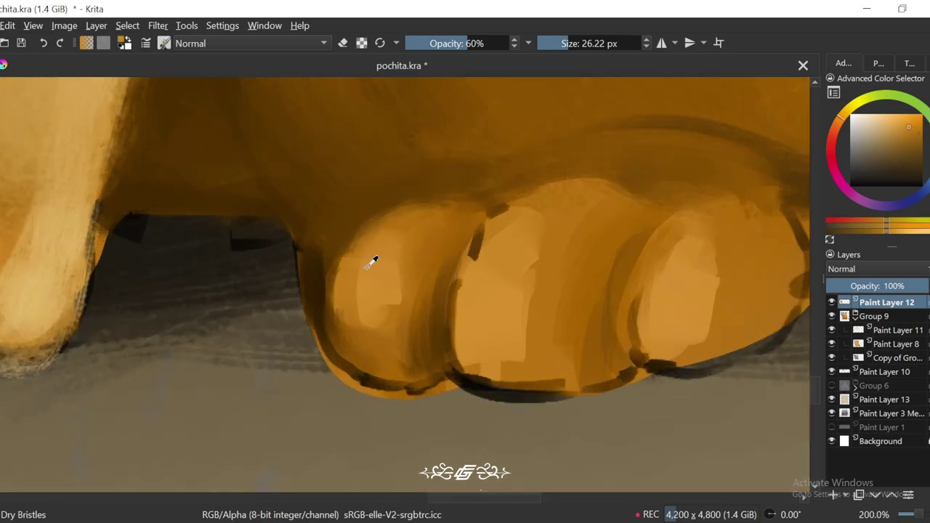
pyautogui.moveTo(363, 288); pyautogui.dragTo(352, 277)
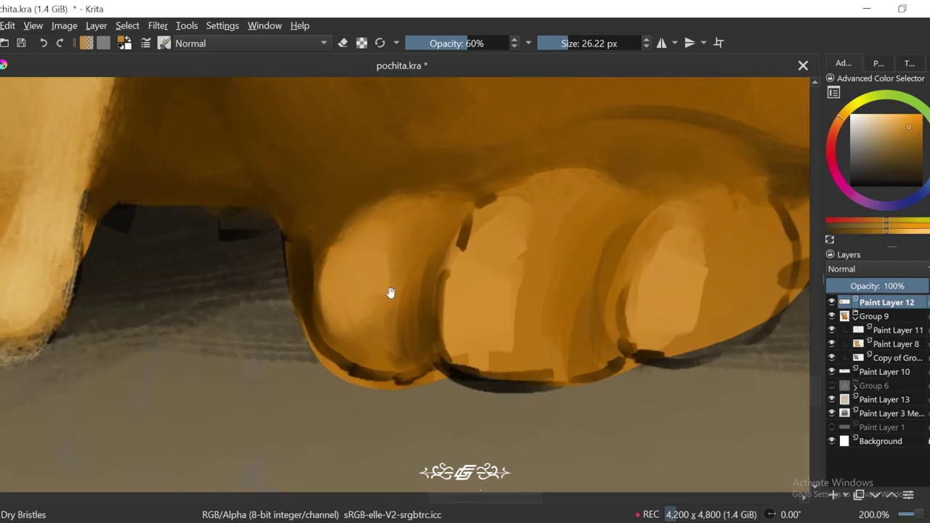
pyautogui.keyDown('ctrl'); pyautogui.click(423, 216); pyautogui.keyUp('ctrl')
pyautogui.press('-')
pyautogui.press('-')
pyautogui.press('-')
pyautogui.press('-')
pyautogui.press('+')
pyautogui.press('+')
pyautogui.press('+')
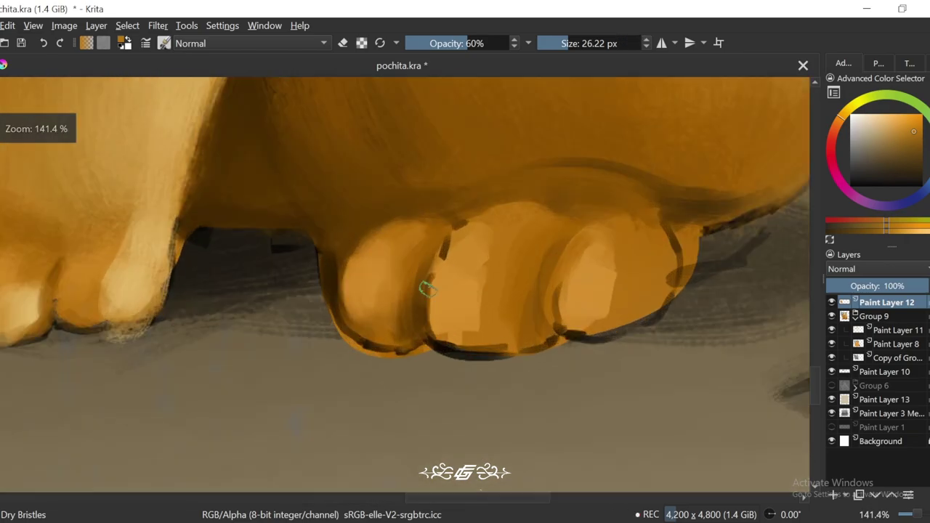
pyautogui.moveTo(464, 279); pyautogui.dragTo(440, 338)
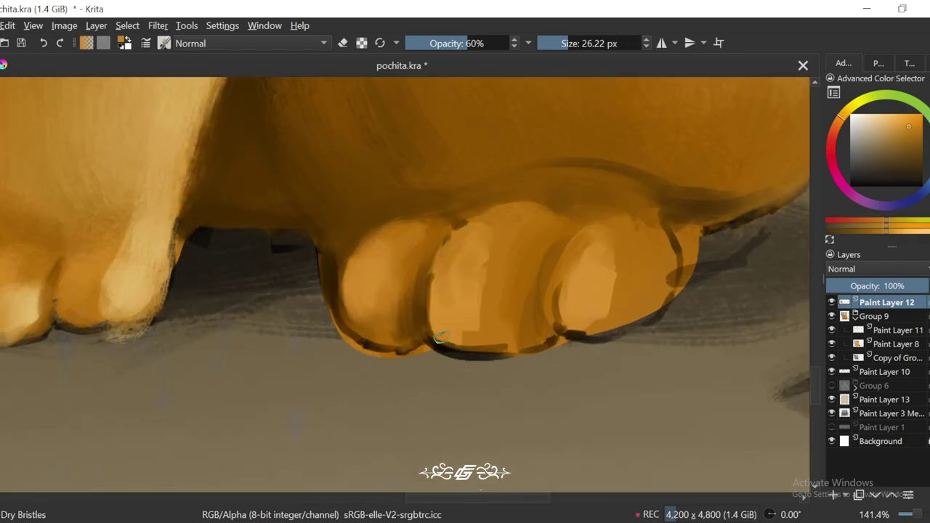
pyautogui.press('4')
pyautogui.press('-')
pyautogui.press('-')
pyautogui.press('-')
pyautogui.press('-')
pyautogui.press('-')
pyautogui.press('-')
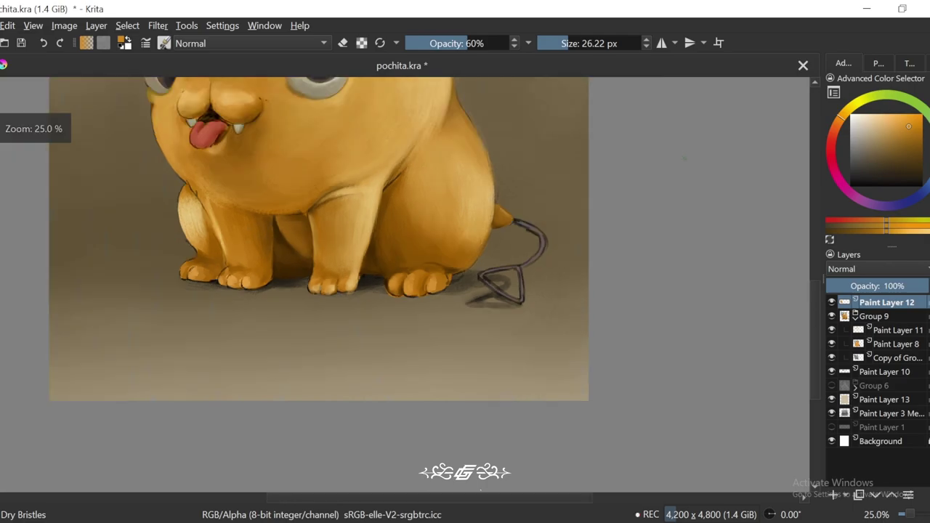
pyautogui.press('+')
pyautogui.press('+')
pyautogui.press('+')
pyautogui.press('+')
pyautogui.press('+')
pyautogui.press('+')
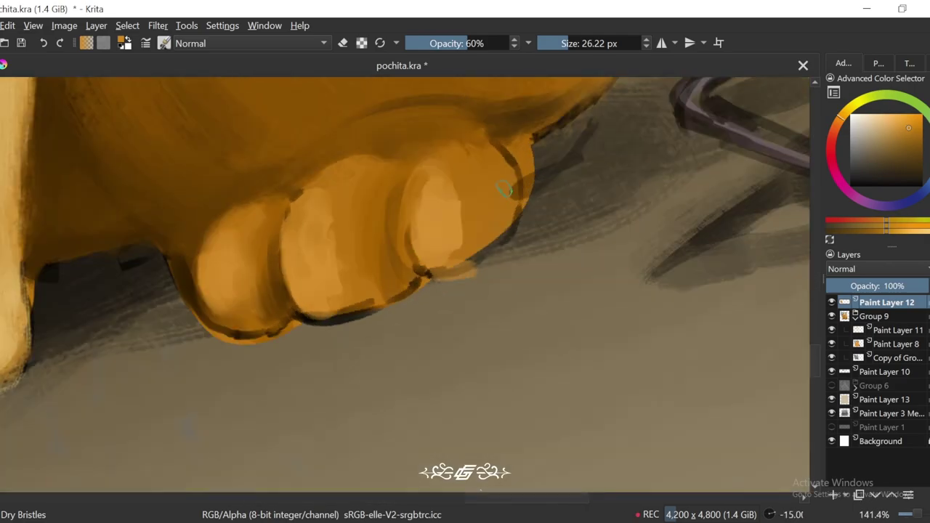
# Step: At full opacity, paint a light stroke along the lower toe edge
pyautogui.press('o')
pyautogui.press('o')
pyautogui.press('o')
pyautogui.press('o')
pyautogui.moveTo(509, 243); pyautogui.dragTo(448, 275)
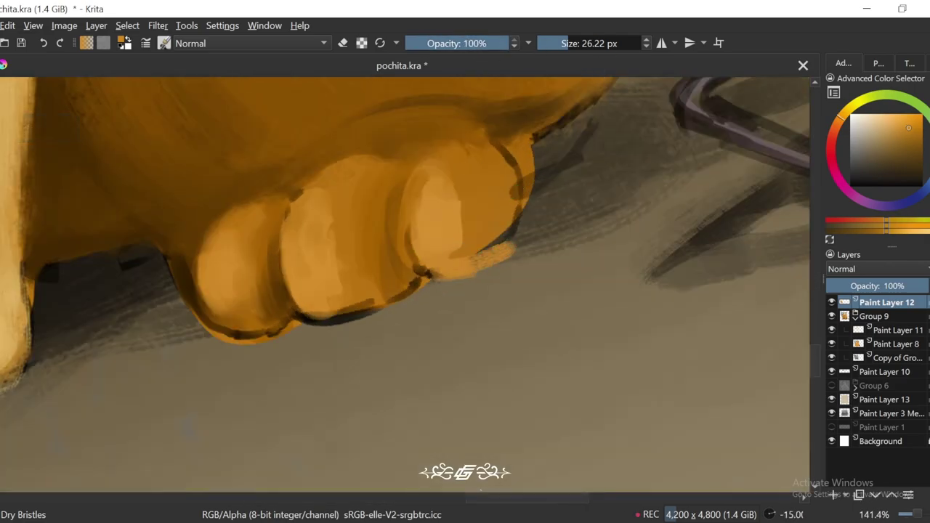
pyautogui.keyDown('ctrl'); pyautogui.click(511, 235); pyautogui.keyUp('ctrl')
pyautogui.press('5')
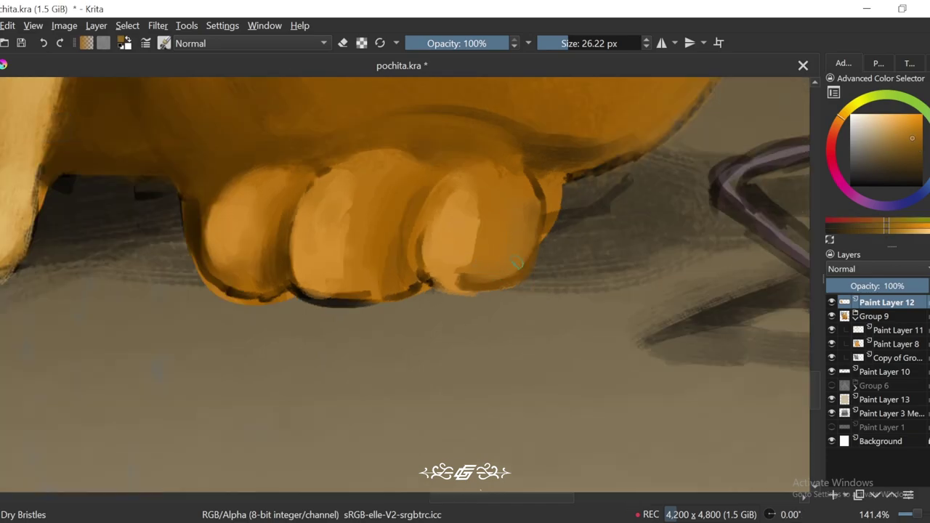
pyautogui.press('-')
pyautogui.press('-')
pyautogui.press('+')
pyautogui.press('+')
pyautogui.press('4')
pyautogui.press('4')
pyautogui.moveTo(431, 295); pyautogui.dragTo(463, 259)
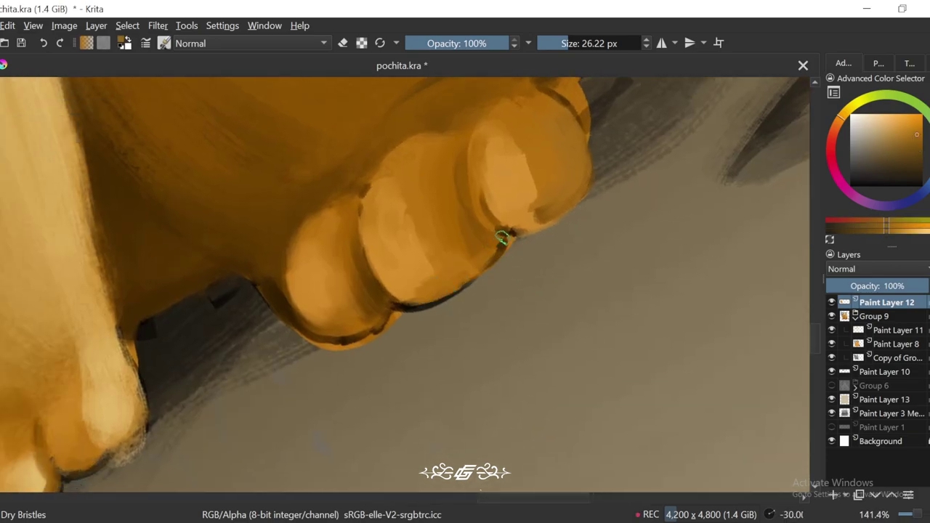
# Step: Review the paws and undo the stray dark stroke under the toe
pyautogui.press('-')
pyautogui.press('-')
pyautogui.press('-')
pyautogui.press('-')
pyautogui.press('5')
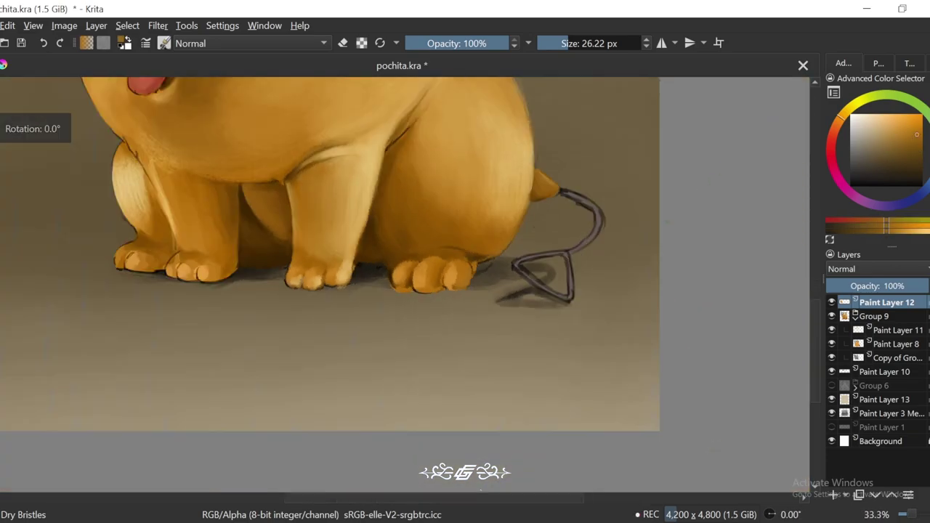
pyautogui.press('+')
pyautogui.press('+')
pyautogui.press('+')
pyautogui.press('+')
pyautogui.press('+')
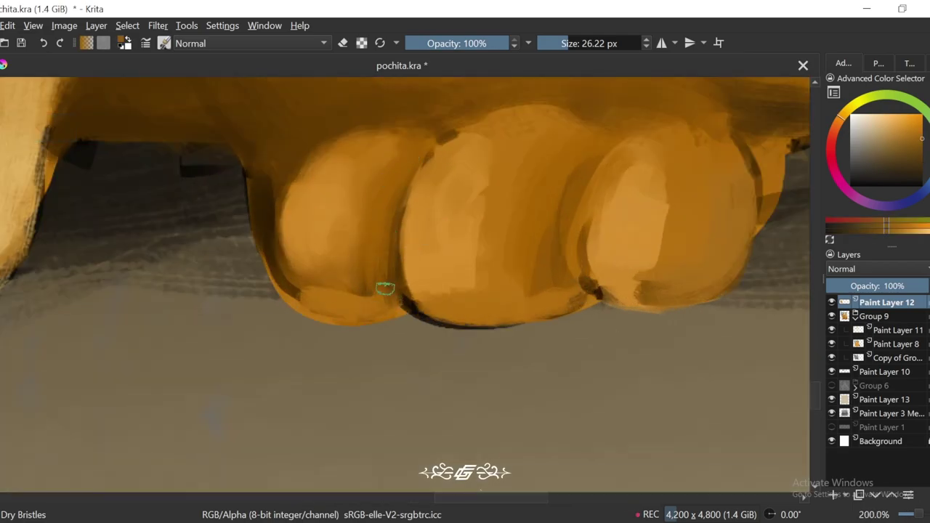
pyautogui.press('-')
pyautogui.press('-')
pyautogui.press('-')
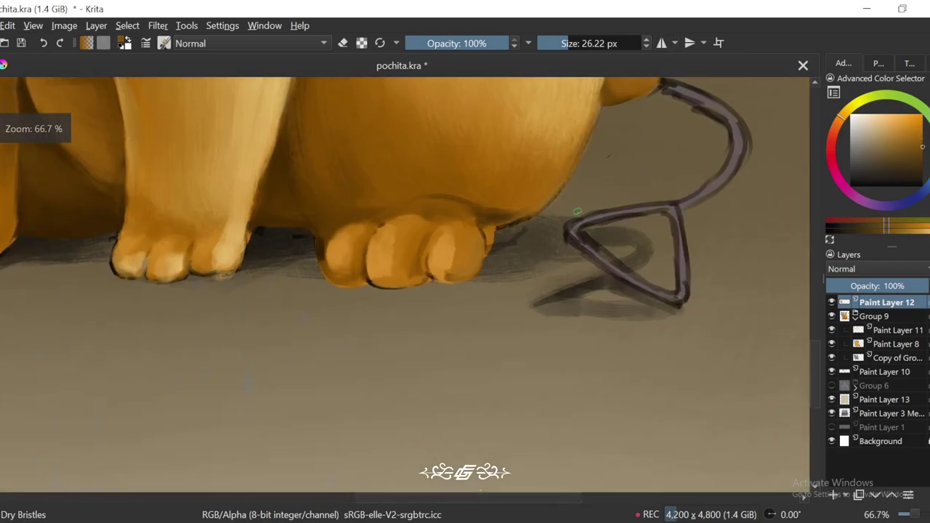
pyautogui.press('+')
pyautogui.press('+')
pyautogui.press('4')
pyautogui.press('4')
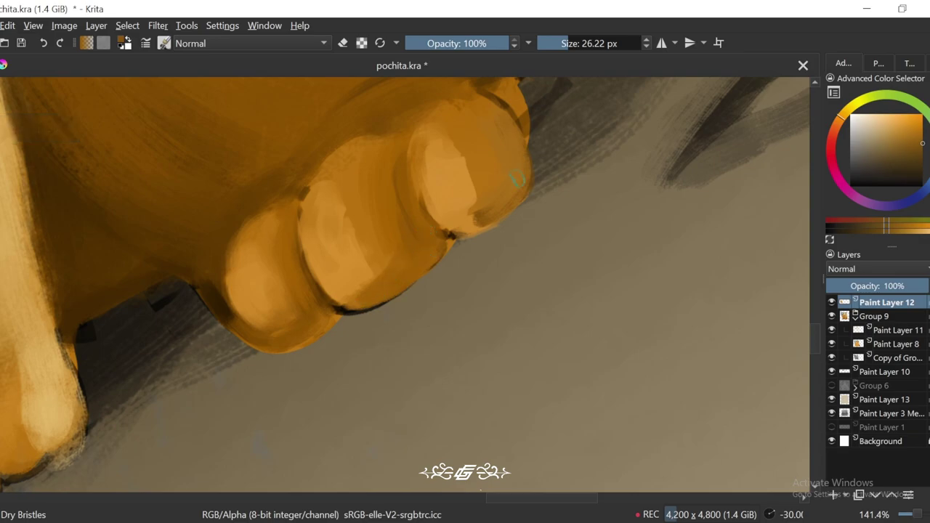
pyautogui.press('-')
pyautogui.press('-')
pyautogui.press('-')
pyautogui.press('+')
pyautogui.press('+')
pyautogui.press('+')
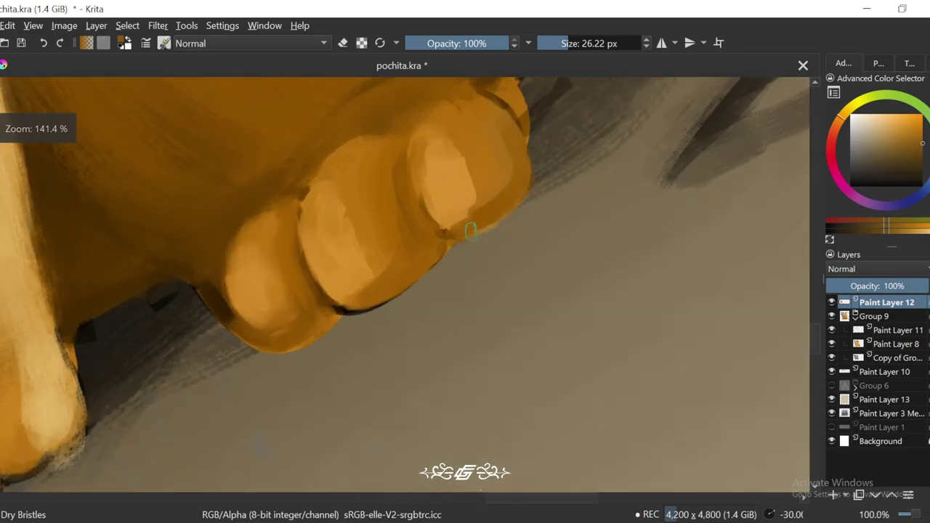
pyautogui.hotkey('ctrl', 'z')
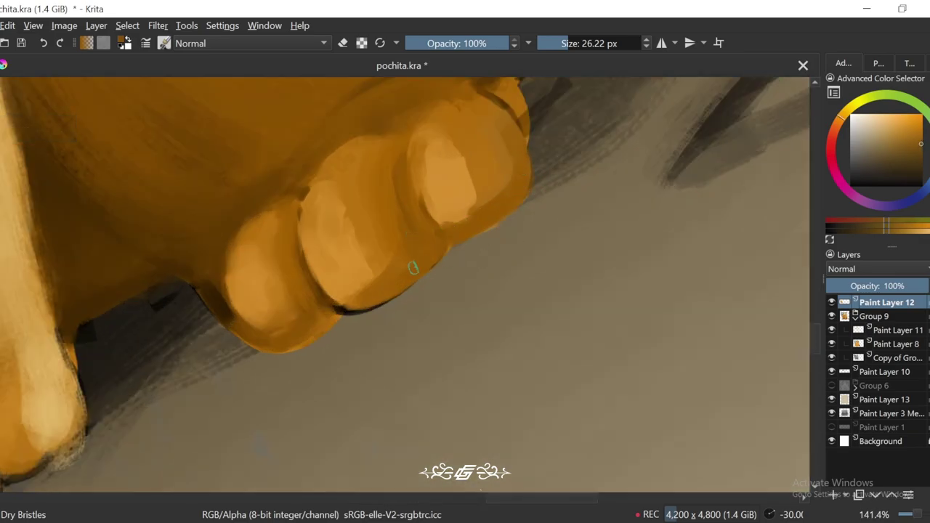
# Step: Sample a lighter body orange and cover the dark edge above the toe
pyautogui.press('-')
pyautogui.press('-')
pyautogui.press('-')
pyautogui.press('6')
pyautogui.press('+')
pyautogui.press('+')
pyautogui.press('6')
pyautogui.press('+')
pyautogui.keyDown('ctrl'); pyautogui.click(478, 205); pyautogui.keyUp('ctrl')
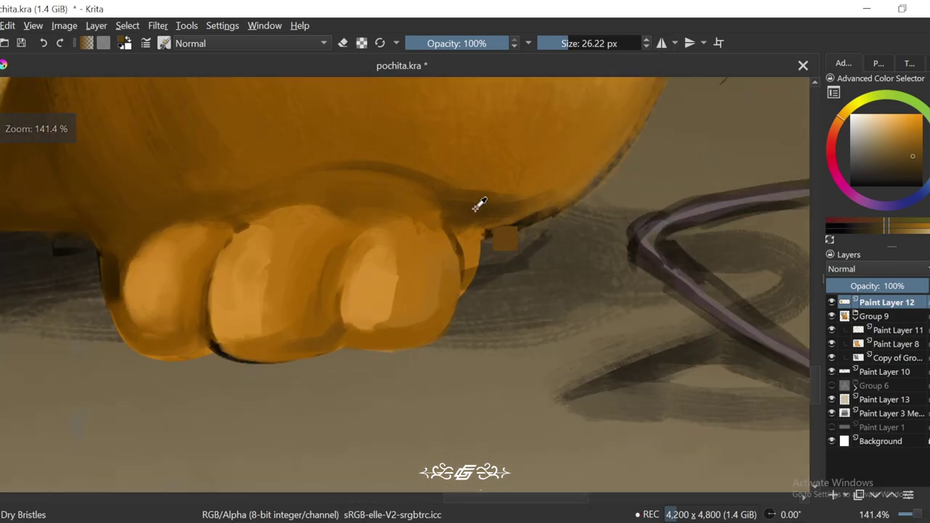
pyautogui.keyDown('ctrl'); pyautogui.click(467, 239); pyautogui.keyUp('ctrl')
pyautogui.moveTo(467, 239); pyautogui.dragTo(458, 245)
# Step: Return to Paint Layer 12 after checking the layer below, and pick a paw colour
pyautogui.press('-')
pyautogui.press('-')
pyautogui.press('-')
pyautogui.press('-')
pyautogui.press('-')
pyautogui.press('-')
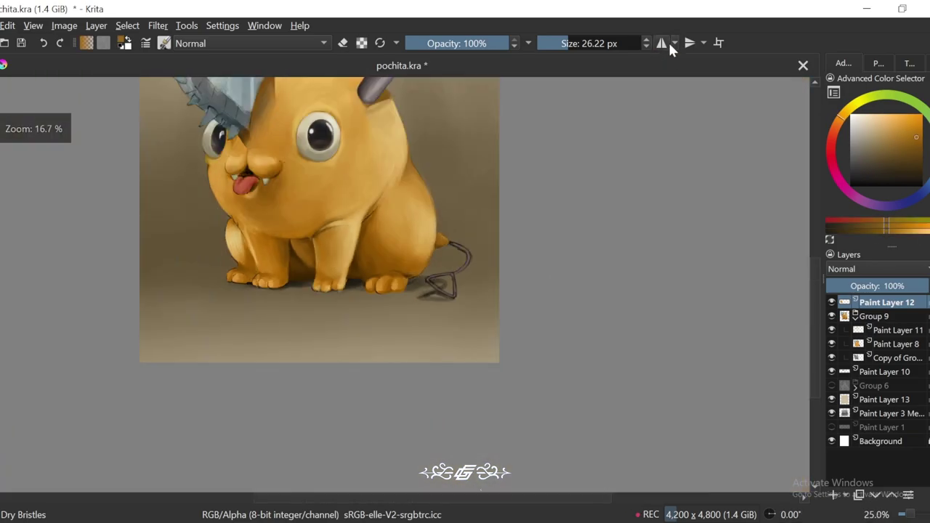
pyautogui.press('1')
pyautogui.press('+')
pyautogui.press('e')
pyautogui.press('pagedown')
pyautogui.press('pagedown')
pyautogui.press('pagedown')
pyautogui.press('pagedown')
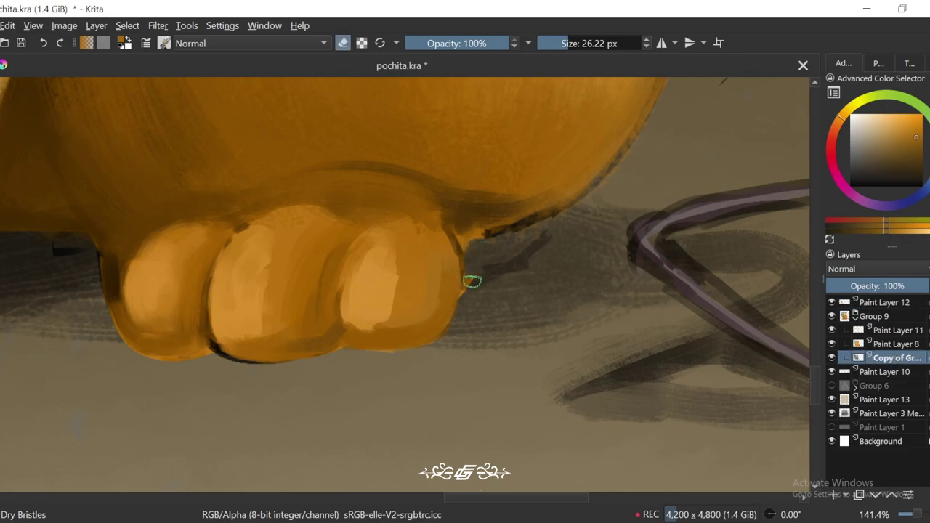
pyautogui.press('pageup')
pyautogui.press('pageup')
pyautogui.press('pageup')
pyautogui.press('pageup')
pyautogui.keyDown('ctrl'); pyautogui.click(480, 231); pyautogui.keyUp('ctrl')
pyautogui.moveTo(467, 218); pyautogui.dragTo(452, 239)
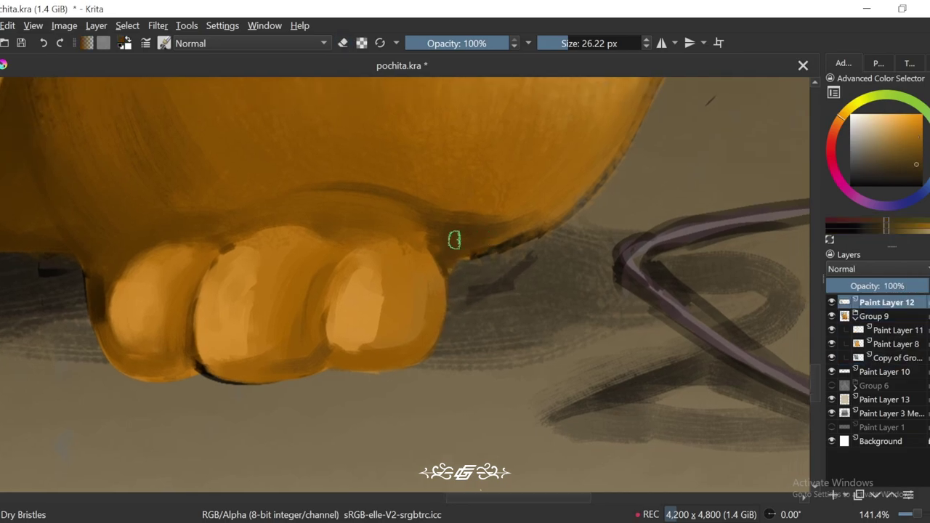
# Step: Darken the right toe's outer edge with a darker paw orange
pyautogui.press('4')
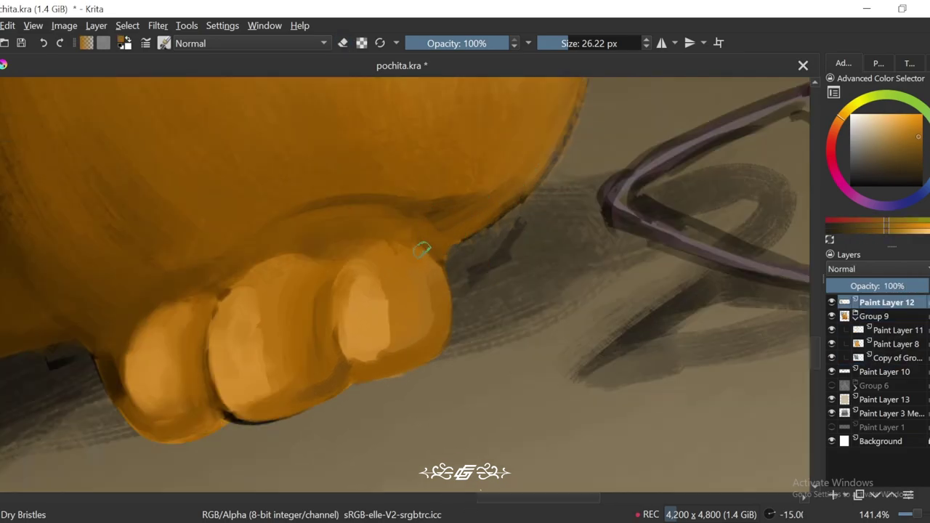
pyautogui.press('5')
pyautogui.press('1')
pyautogui.press('+')
pyautogui.keyDown('ctrl'); pyautogui.click(423, 294); pyautogui.keyUp('ctrl')
pyautogui.moveTo(422, 236)
pyautogui.mouseDown()
pyautogui.moveTo(411, 329)
pyautogui.moveTo(428, 301)
pyautogui.mouseUp()
# Step: Paint a light orange highlight down the middle of the right toe
pyautogui.keyDown('ctrl'); pyautogui.click(331, 320); pyautogui.keyUp('ctrl')
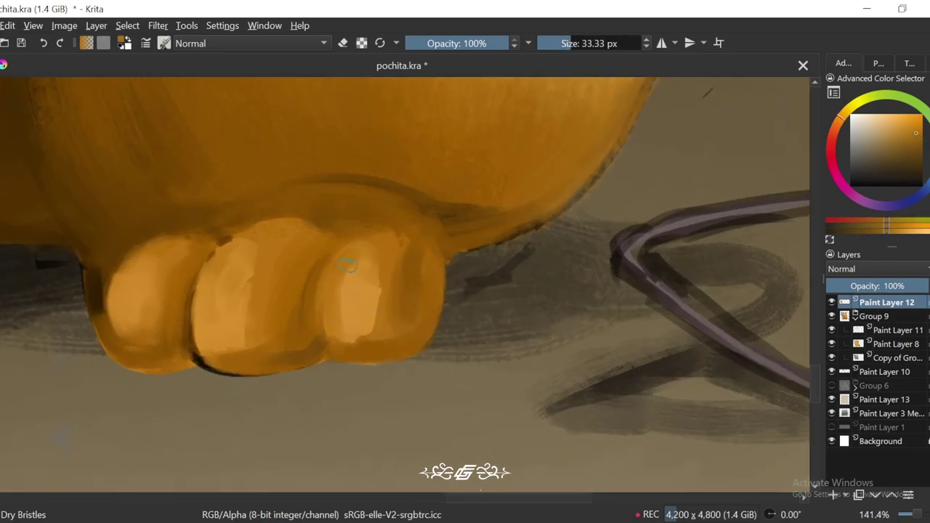
pyautogui.keyDown('ctrl'); pyautogui.click(348, 265); pyautogui.keyUp('ctrl')
pyautogui.moveTo(418, 246)
pyautogui.mouseDown()
pyautogui.moveTo(411, 305)
pyautogui.moveTo(391, 277)
pyautogui.mouseUp()
pyautogui.keyDown('ctrl'); pyautogui.click(391, 276); pyautogui.keyUp('ctrl')
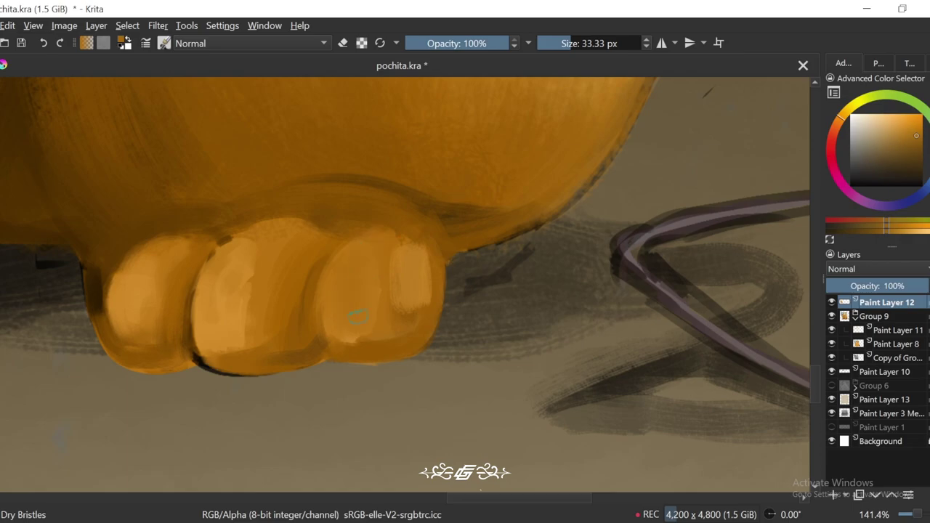
pyautogui.scroll(-4, 356, 315)
pyautogui.scroll(3, 484, 166)
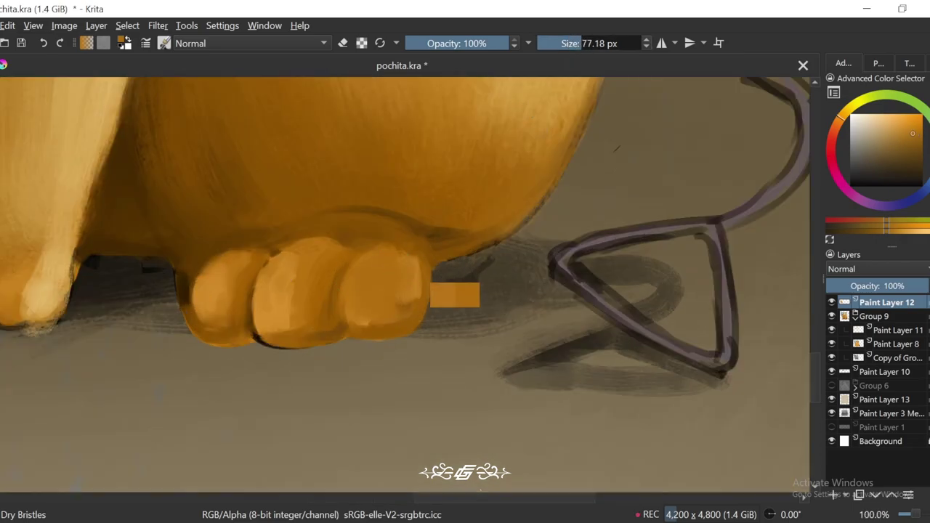
# Step: Add a small light orange highlight to the right toe and brighten it
pyautogui.moveTo(407, 247); pyautogui.dragTo(418, 309)
pyautogui.scroll(-4, 436, 291)
pyautogui.scroll(3, 448, 267)
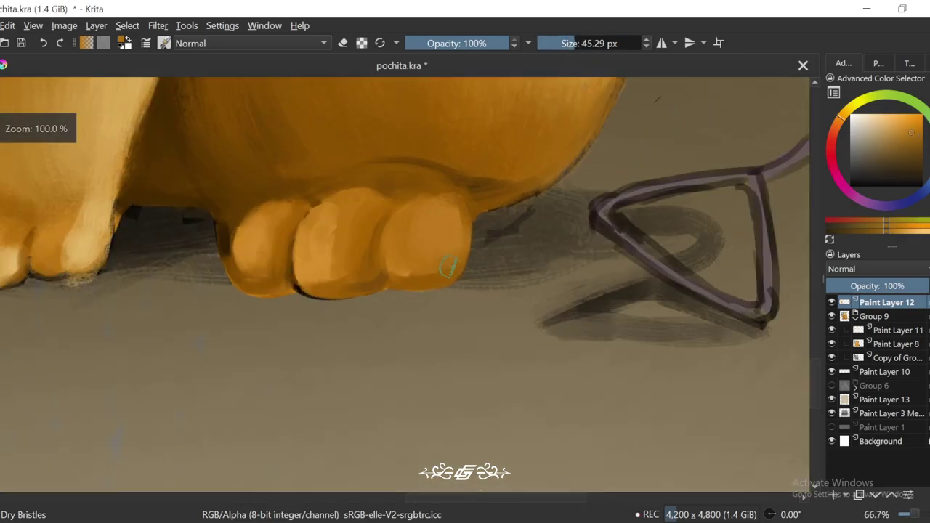
pyautogui.scroll(2, 449, 267)
pyautogui.press('4')
pyautogui.press('5')
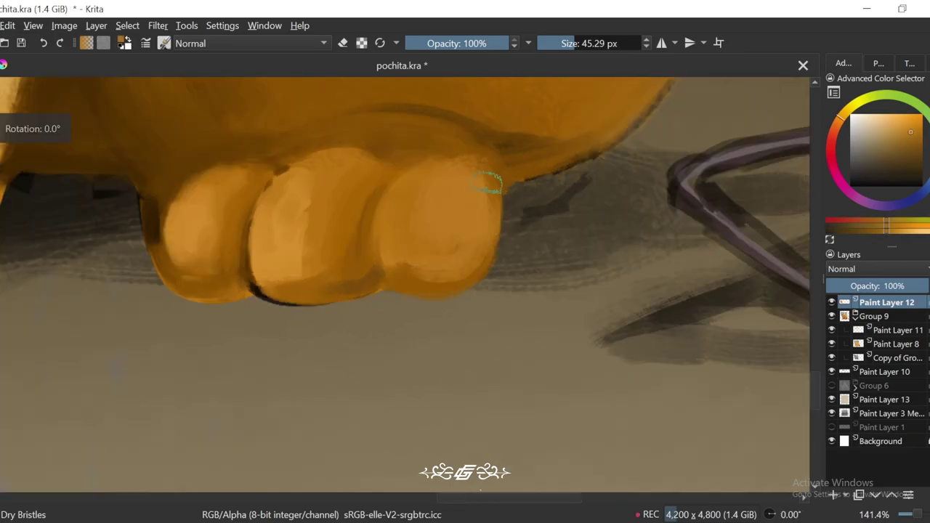
pyautogui.keyDown('ctrl'); pyautogui.click(470, 188); pyautogui.keyUp('ctrl')
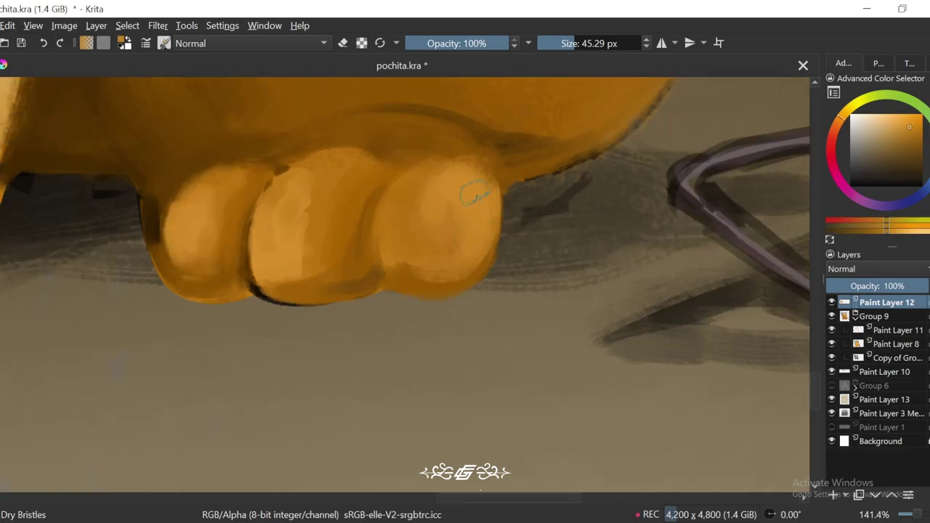
pyautogui.keyDown('ctrl'); pyautogui.click(475, 197); pyautogui.keyUp('ctrl')
pyautogui.moveTo(465, 190); pyautogui.dragTo(479, 240)
# Step: Shade the left sides of the middle and left toes with a darker orange
pyautogui.moveTo(437, 182); pyautogui.dragTo(575, 219)
pyautogui.keyDown('ctrl'); pyautogui.click(443, 200); pyautogui.keyUp('ctrl')
pyautogui.moveTo(445, 197); pyautogui.dragTo(428, 289)
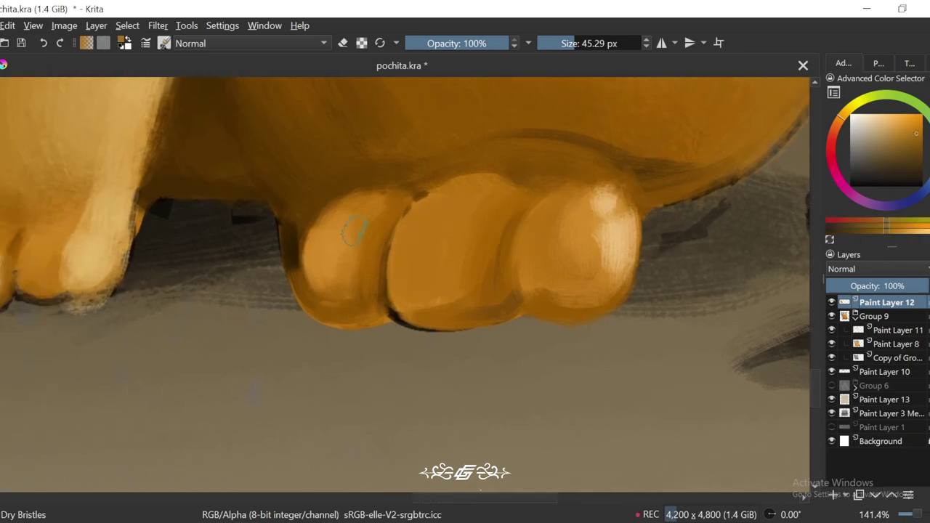
pyautogui.moveTo(355, 232); pyautogui.dragTo(353, 250)
pyautogui.keyDown('ctrl'); pyautogui.click(590, 207); pyautogui.keyUp('ctrl')
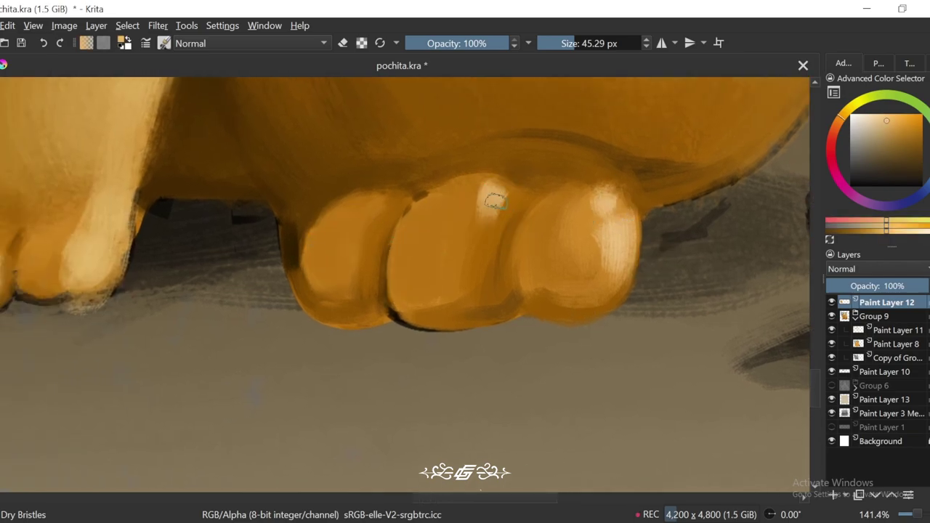
pyautogui.moveTo(495, 202)
pyautogui.mouseDown()
pyautogui.moveTo(494, 270)
pyautogui.moveTo(512, 198)
pyautogui.moveTo(491, 225)
pyautogui.moveTo(492, 286)
pyautogui.moveTo(479, 204)
pyautogui.moveTo(467, 249)
pyautogui.moveTo(487, 192)
pyautogui.moveTo(477, 211)
pyautogui.moveTo(463, 212)
pyautogui.moveTo(447, 250)
pyautogui.mouseUp()
pyautogui.hotkey('ctrl', 'z')
# Step: Highlight the left toe with a brighter, more saturated orange
pyautogui.keyDown('ctrl'); pyautogui.click(628, 276); pyautogui.keyUp('ctrl')
pyautogui.moveTo(356, 212); pyautogui.dragTo(364, 247)
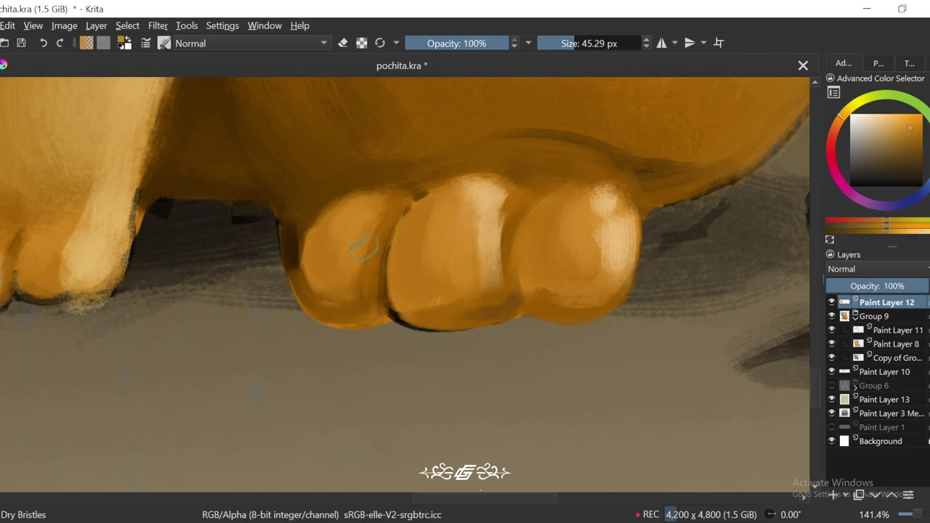
pyautogui.press('-')
pyautogui.press('-')
pyautogui.press('-')
pyautogui.press('-')
pyautogui.press('-')
pyautogui.press('-')
pyautogui.press('-')
pyautogui.press('4')
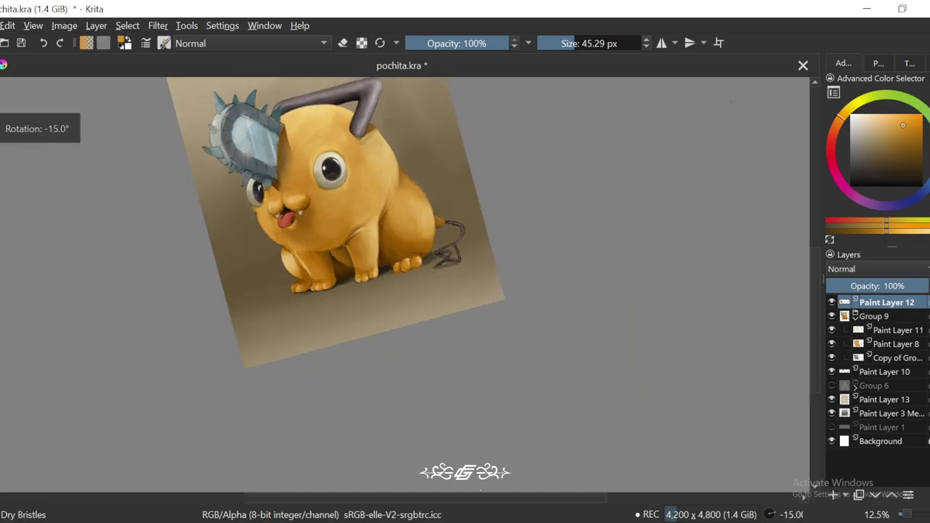
pyautogui.press('5')
pyautogui.press('+')
pyautogui.press('+')
pyautogui.press('+')
pyautogui.press('+')
pyautogui.press('+')
pyautogui.press('-')
pyautogui.press('[')
pyautogui.press('[')
pyautogui.press('4')
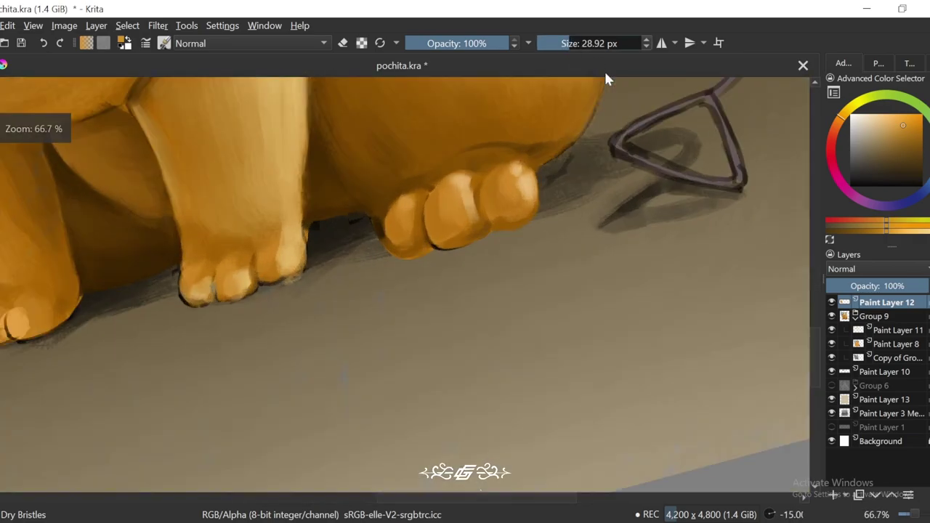
# Step: Paint a dark black crease line beneath the toes, with orange strokes just below it
pyautogui.press('+')
pyautogui.press('+')
pyautogui.press('+')
pyautogui.press('4')
pyautogui.keyDown('ctrl'); pyautogui.click(478, 259); pyautogui.keyUp('ctrl')
pyautogui.press('+')
pyautogui.press('[')
pyautogui.press('[')
pyautogui.press('[')
pyautogui.press('[')
pyautogui.press('[')
pyautogui.press('[')
pyautogui.press('[')
pyautogui.press('[')
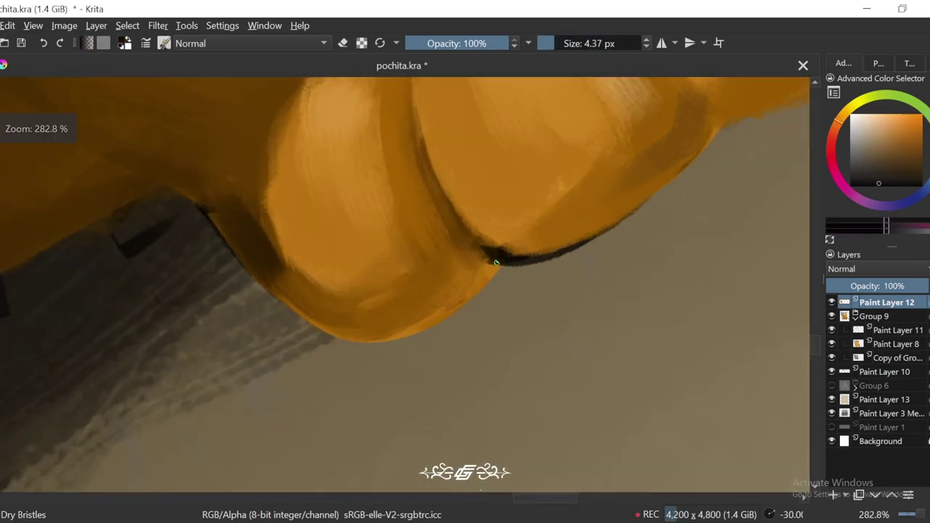
pyautogui.moveTo(509, 259); pyautogui.dragTo(440, 313)
pyautogui.keyDown('ctrl'); pyautogui.click(461, 255); pyautogui.keyUp('ctrl')
pyautogui.moveTo(461, 255)
pyautogui.mouseDown()
pyautogui.moveTo(438, 303)
pyautogui.moveTo(406, 314)
pyautogui.mouseUp()
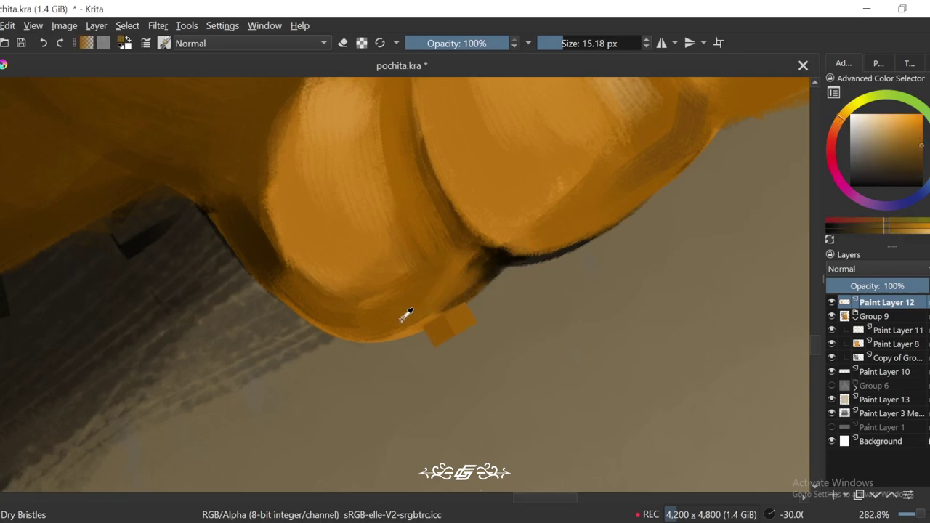
pyautogui.keyDown('ctrl'); pyautogui.click(479, 262); pyautogui.keyUp('ctrl')
pyautogui.moveTo(479, 261)
pyautogui.mouseDown()
pyautogui.moveTo(410, 315)
pyautogui.moveTo(401, 336)
pyautogui.mouseUp()
# Step: Mirror, rotate and zoom the view to check the toes and feet at 100%
pyautogui.press('m')
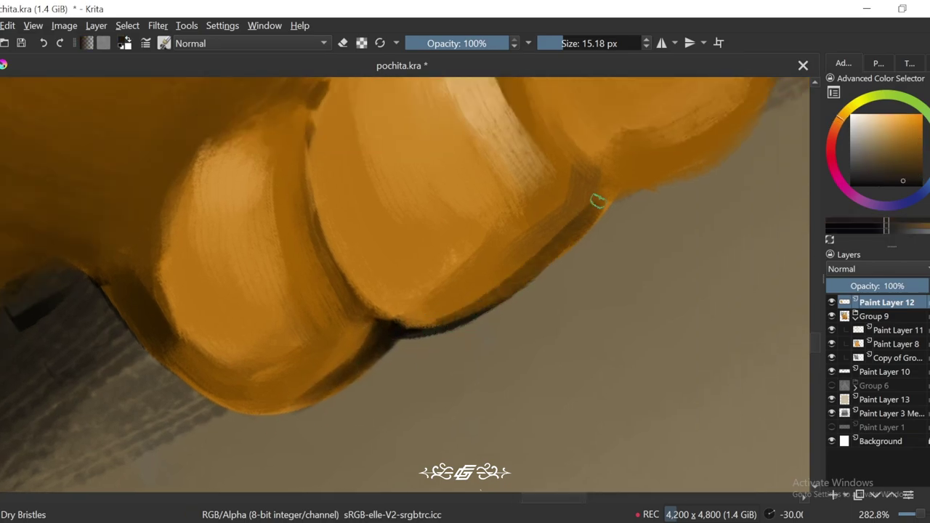
pyautogui.moveTo(598, 199); pyautogui.dragTo(514, 300)
pyautogui.press('1')
pyautogui.press('+')
pyautogui.press('+')
pyautogui.press('e')
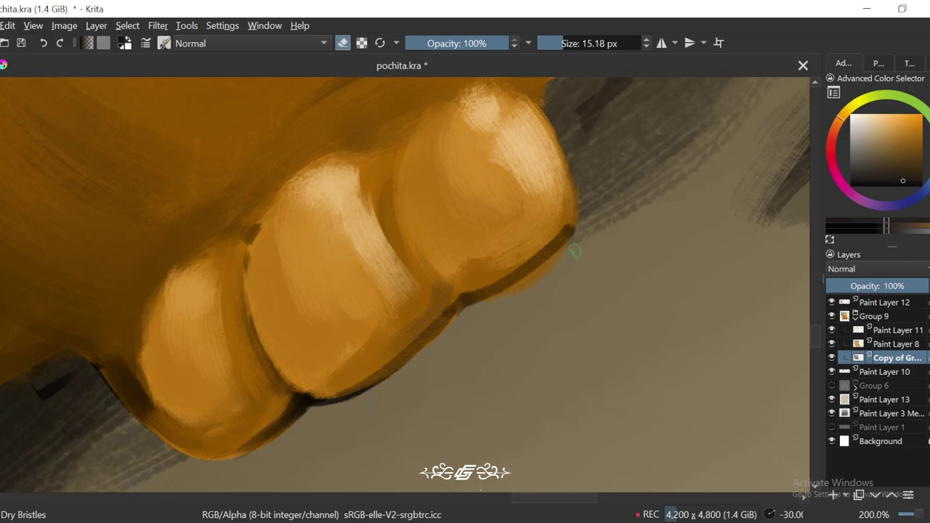
pyautogui.press('e')
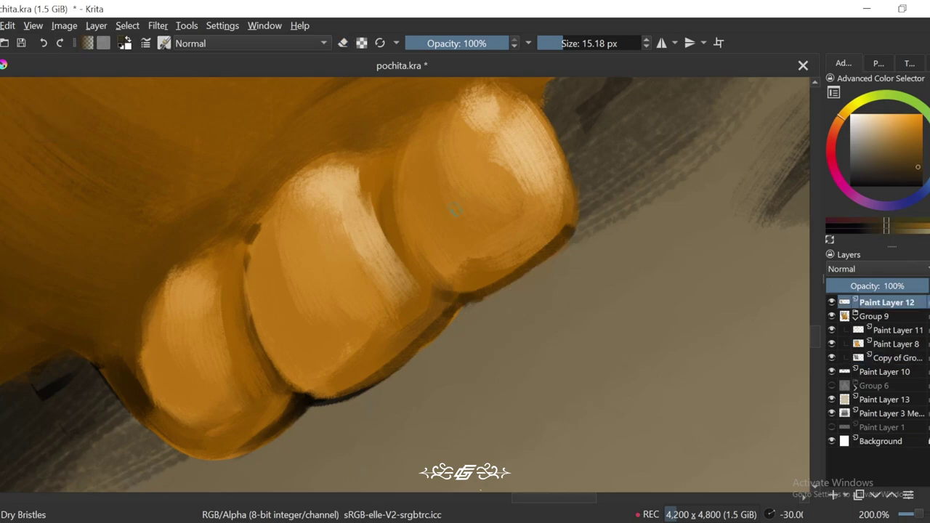
pyautogui.press('6')
pyautogui.press('4')
pyautogui.press('1')
pyautogui.press('2')
pyautogui.press('6')
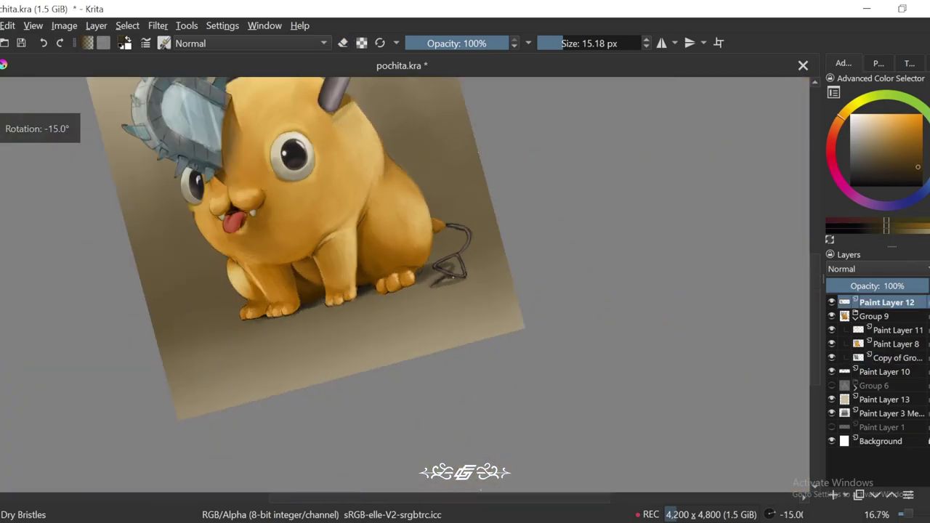
pyautogui.press('6')
pyautogui.press('2')
pyautogui.press('+')
pyautogui.press('+')
pyautogui.press('1')
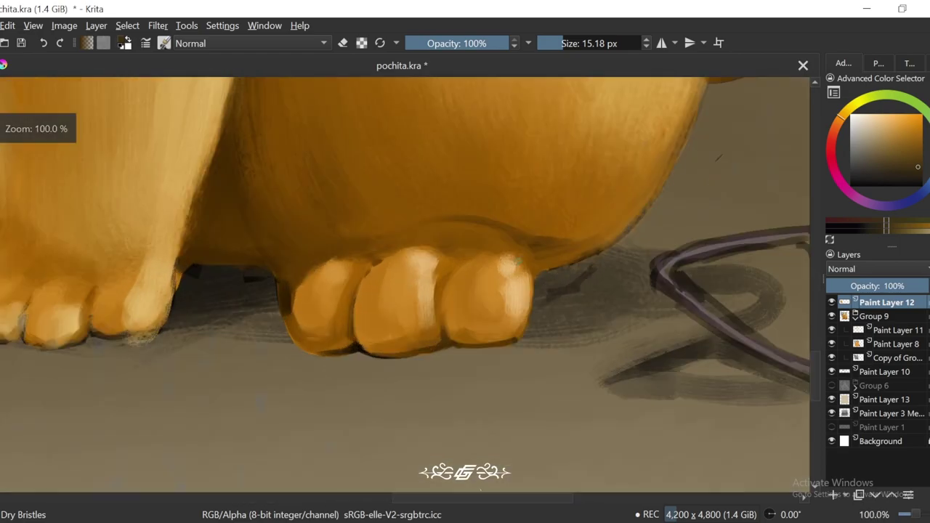
# Step: Load a pale orange from the foot and shrink the brush to 6.67 px
pyautogui.keyDown('ctrl'); pyautogui.click(465, 281); pyautogui.keyUp('ctrl')
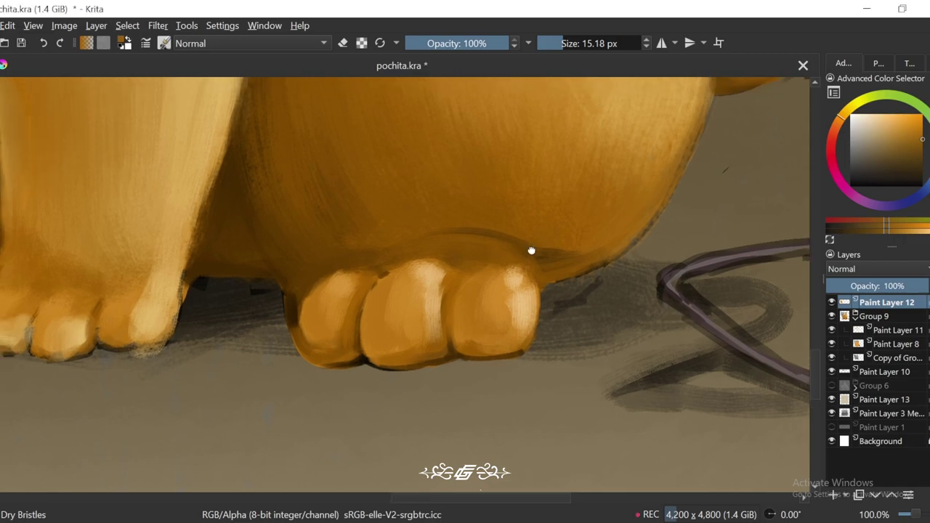
pyautogui.press('4')
pyautogui.press('5')
pyautogui.click(561, 43)
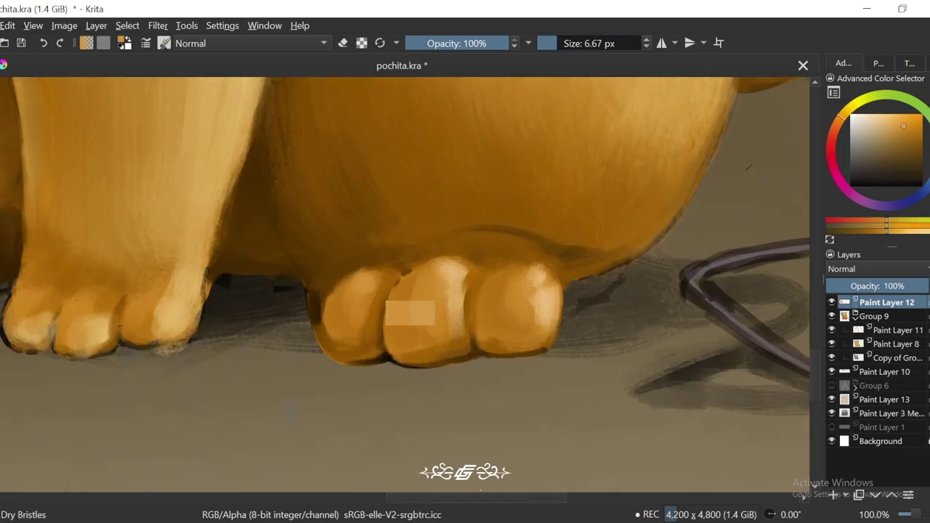
pyautogui.press('-')
pyautogui.press('-')
pyautogui.press('-')
pyautogui.press('-')
pyautogui.press('-')
pyautogui.press('-')
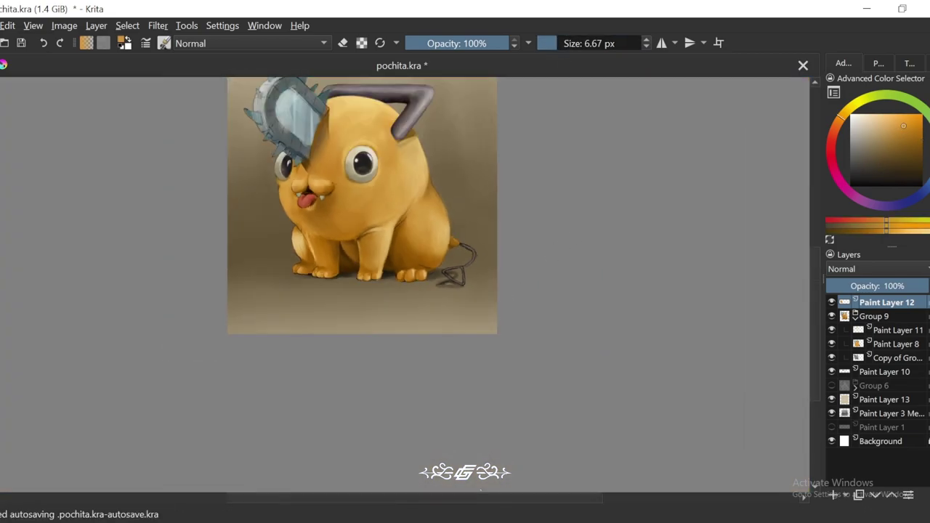
pyautogui.press('+')
pyautogui.press('+')
pyautogui.press('+')
# Step: Rotate the view to 45° and sample oranges from the haunch and body
pyautogui.press('+')
pyautogui.press('+')
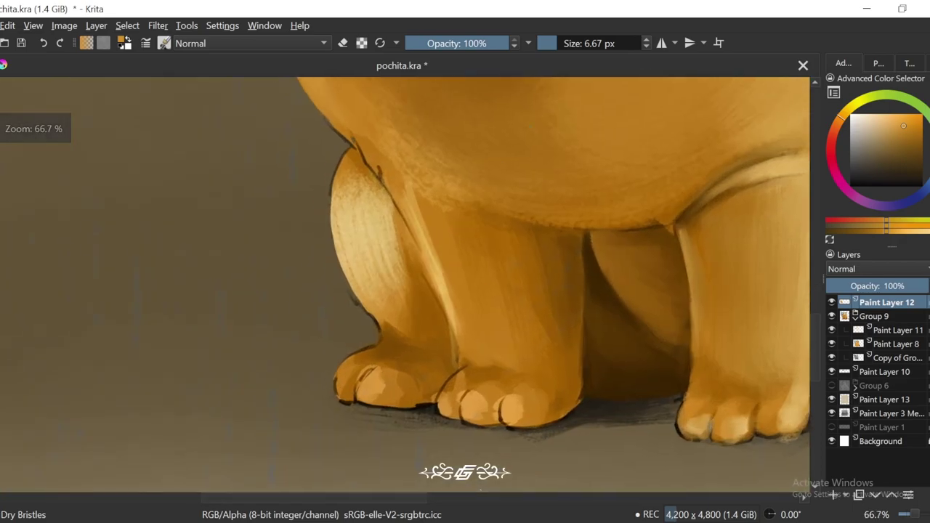
pyautogui.press('6')
pyautogui.press('+')
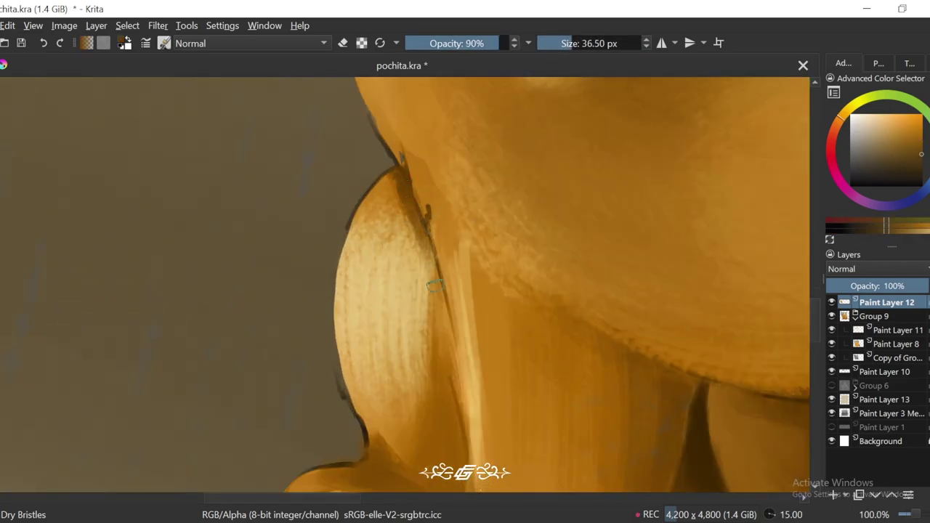
pyautogui.press('6')
pyautogui.press('6')
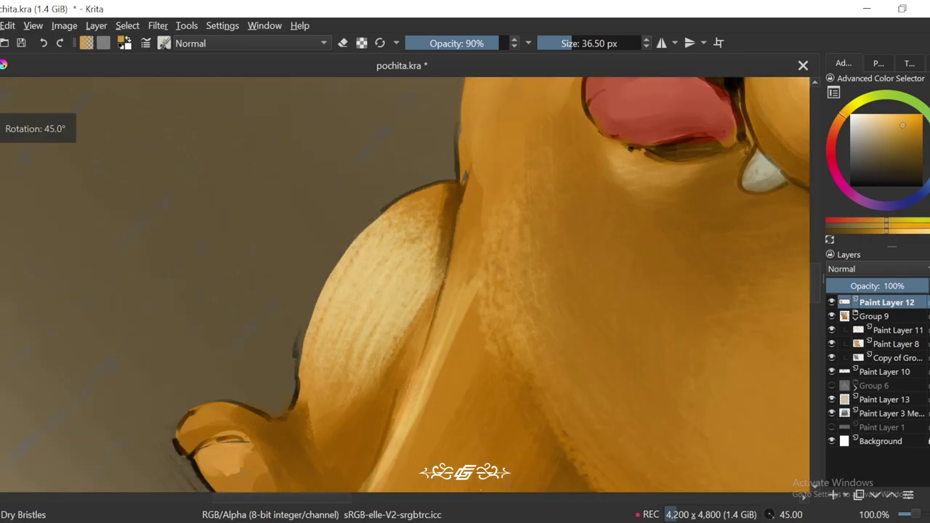
pyautogui.keyDown('ctrl'); pyautogui.click(480, 153); pyautogui.keyUp('ctrl')
pyautogui.press('4')
pyautogui.keyDown('ctrl'); pyautogui.click(490, 208); pyautogui.keyUp('ctrl')
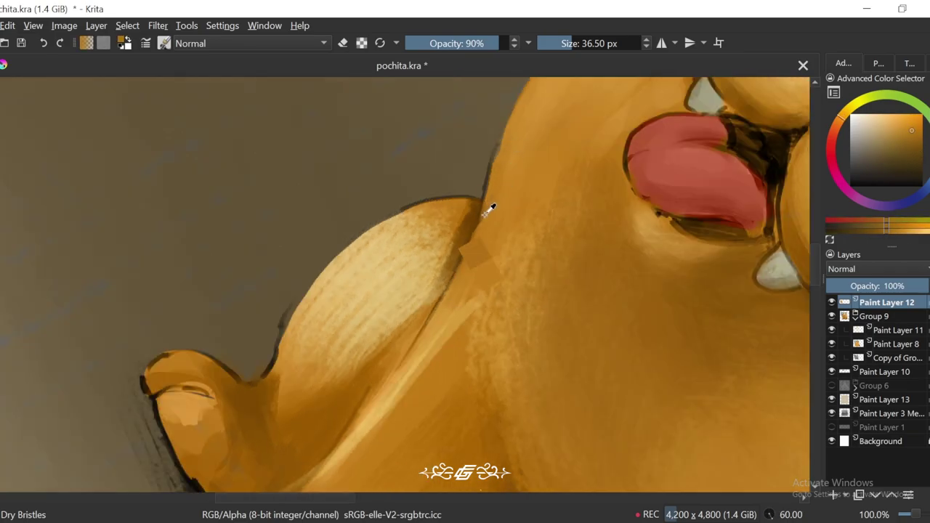
pyautogui.press('6')
pyautogui.moveTo(460, 324); pyautogui.dragTo(472, 221)
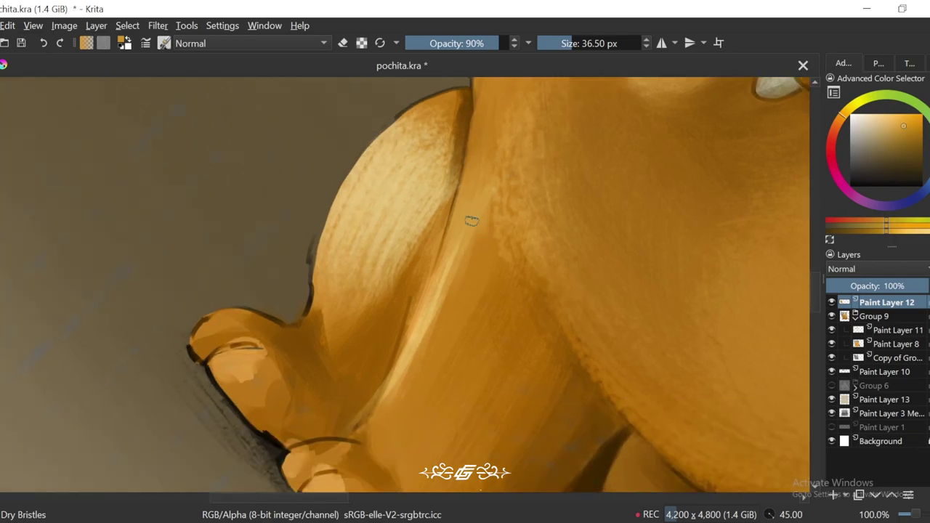
pyautogui.keyDown('ctrl'); pyautogui.click(443, 287); pyautogui.keyUp('ctrl')
# Step: At 100% zoom, sample several lighter haunch and leg shades for blending
pyautogui.press('1')
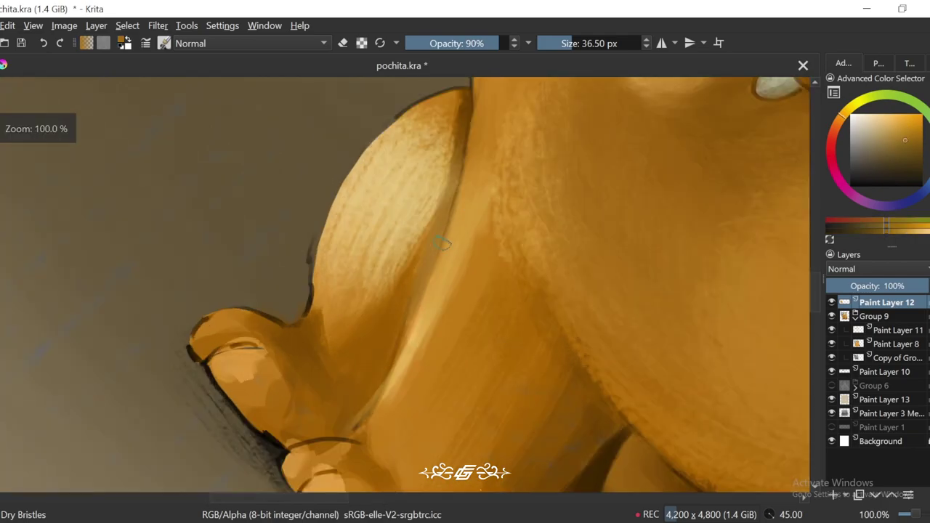
pyautogui.keyDown('ctrl'); pyautogui.click(454, 214); pyautogui.keyUp('ctrl')
pyautogui.keyDown('ctrl'); pyautogui.click(423, 228); pyautogui.keyUp('ctrl')
pyautogui.keyDown('ctrl'); pyautogui.click(418, 218); pyautogui.keyUp('ctrl')
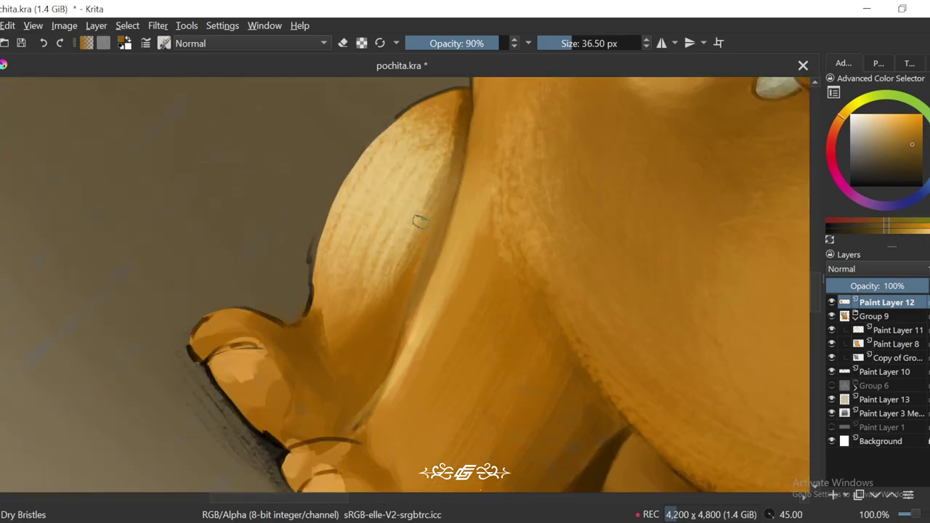
pyautogui.keyDown('ctrl'); pyautogui.click(421, 208); pyautogui.keyUp('ctrl')
pyautogui.keyDown('ctrl'); pyautogui.click(394, 310); pyautogui.keyUp('ctrl')
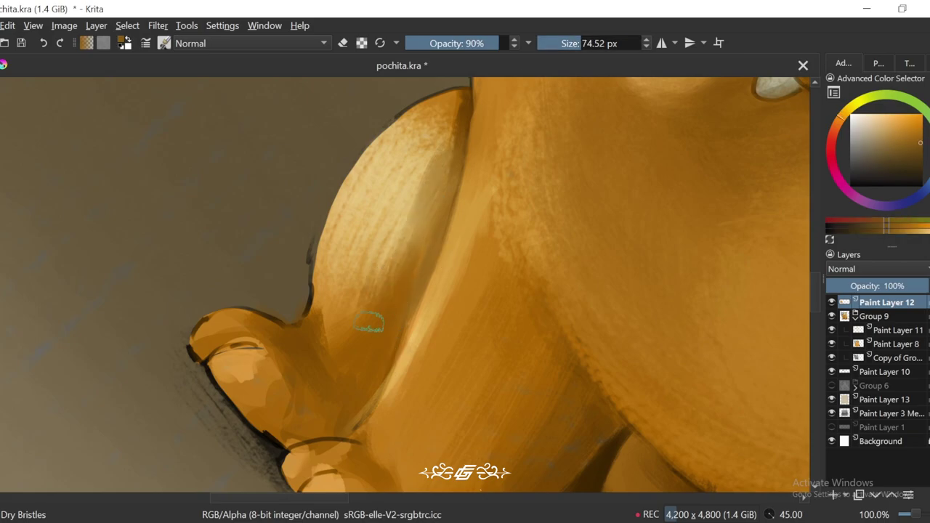
pyautogui.press('-')
pyautogui.press('-')
pyautogui.press('+')
pyautogui.keyDown('ctrl'); pyautogui.click(402, 227); pyautogui.keyUp('ctrl')
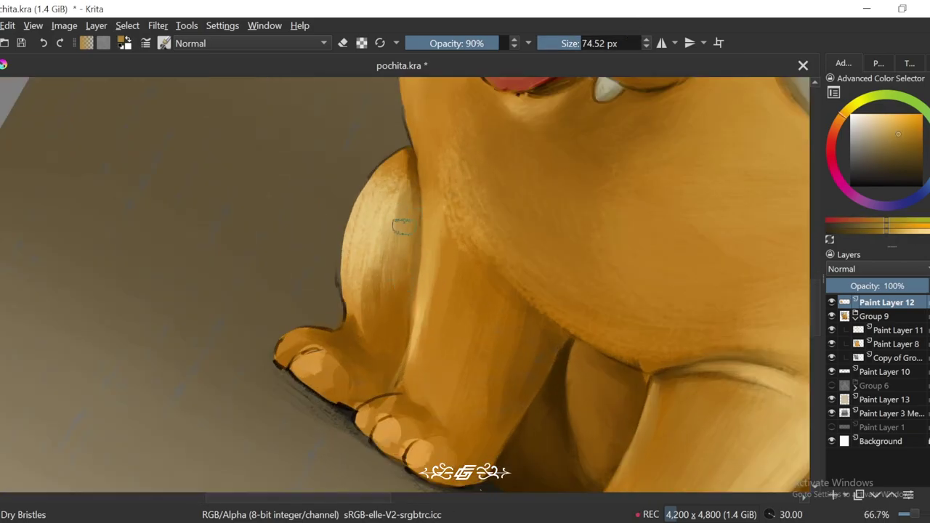
pyautogui.keyDown('ctrl'); pyautogui.click(407, 171); pyautogui.keyUp('ctrl')
# Step: Return to 66.7% zoom at 15° rotation and load a light haunch orange
pyautogui.press('-')
pyautogui.press('-')
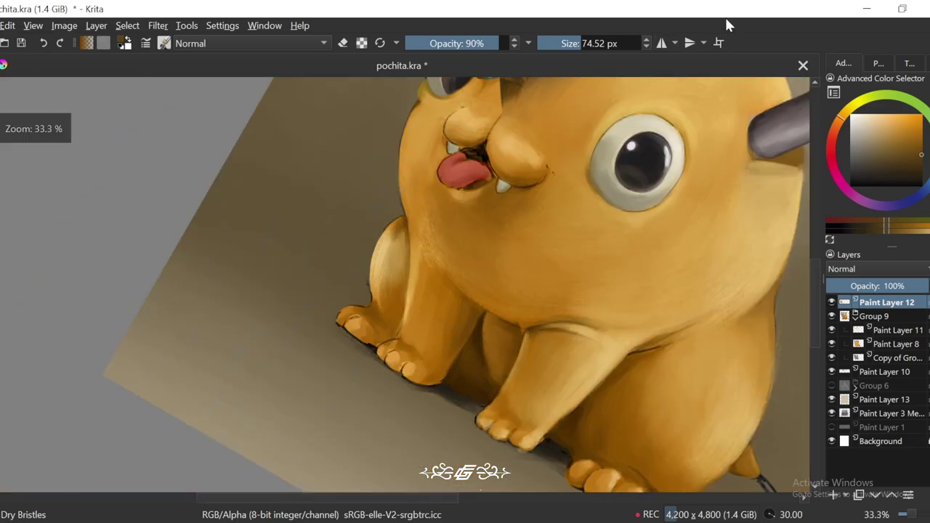
pyautogui.press('+')
pyautogui.press('4')
pyautogui.press('+')
pyautogui.keyDown('ctrl'); pyautogui.click(389, 217); pyautogui.keyUp('ctrl')
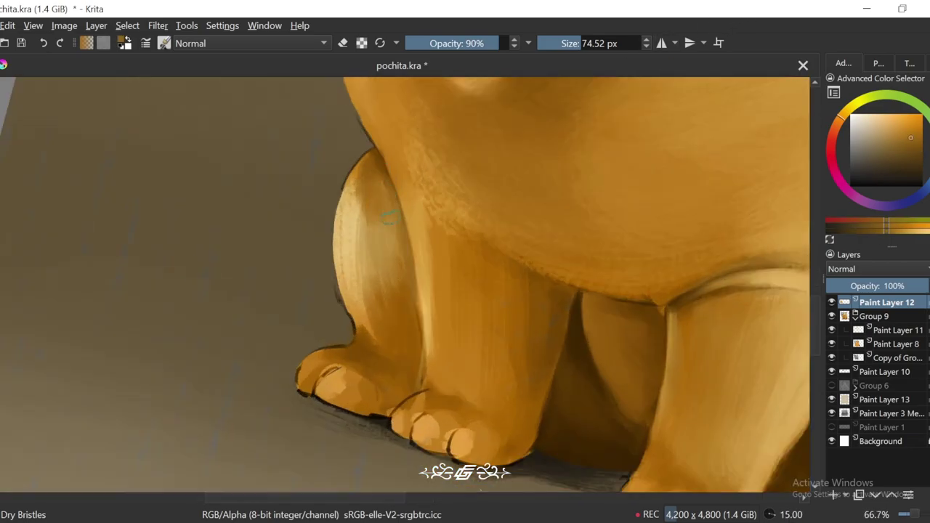
pyautogui.scroll(1, 385, 142)
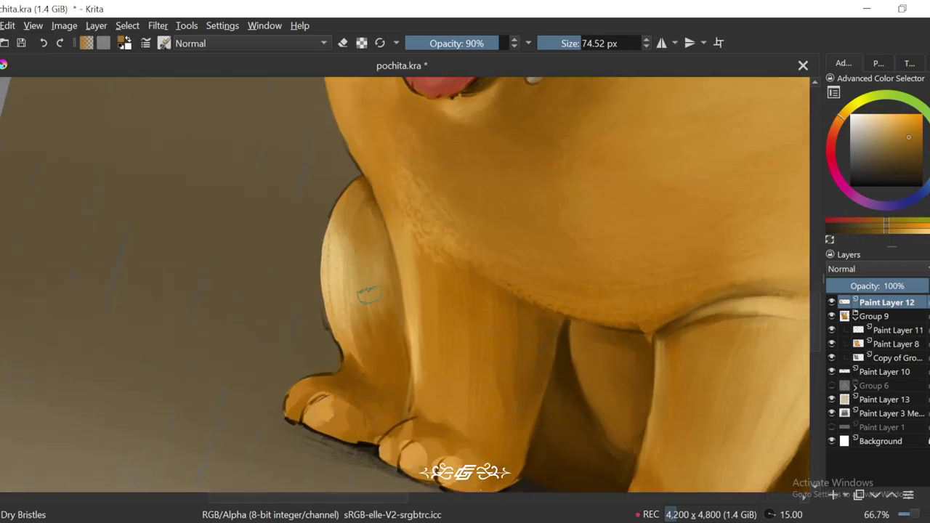
pyautogui.keyDown('ctrl'); pyautogui.click(355, 260); pyautogui.keyUp('ctrl')
pyautogui.scroll(-5, 384, 279)
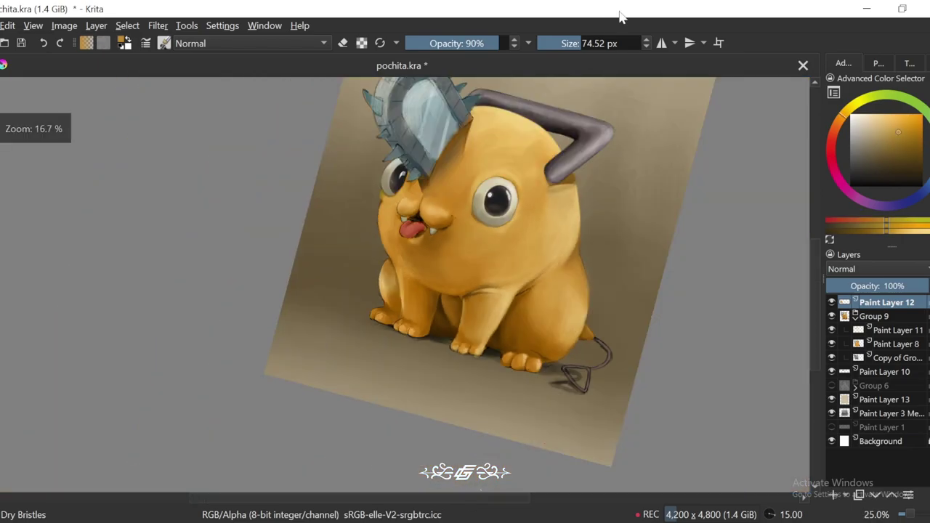
pyautogui.scroll(6, 363, 266)
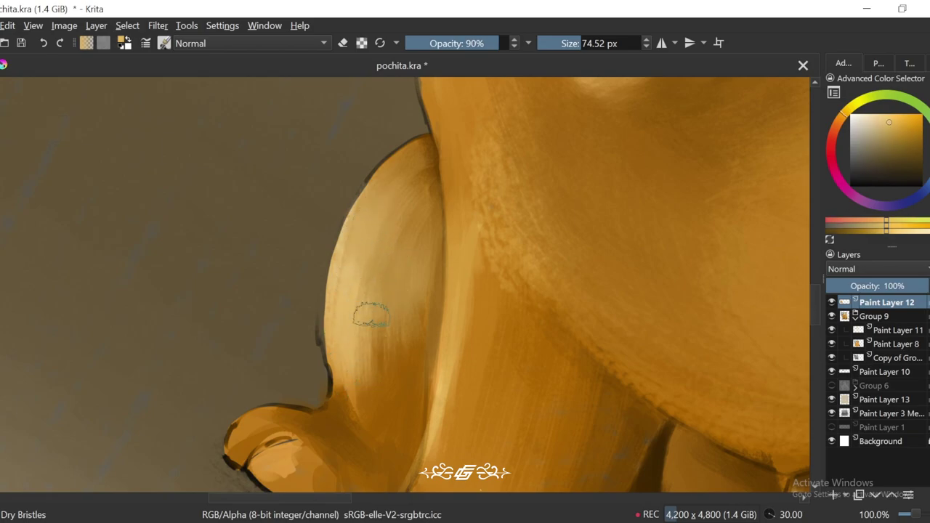
# Step: Switch to the gn-tagged Basic-6 Details brush and zoom in on the haunch
pyautogui.press('4')
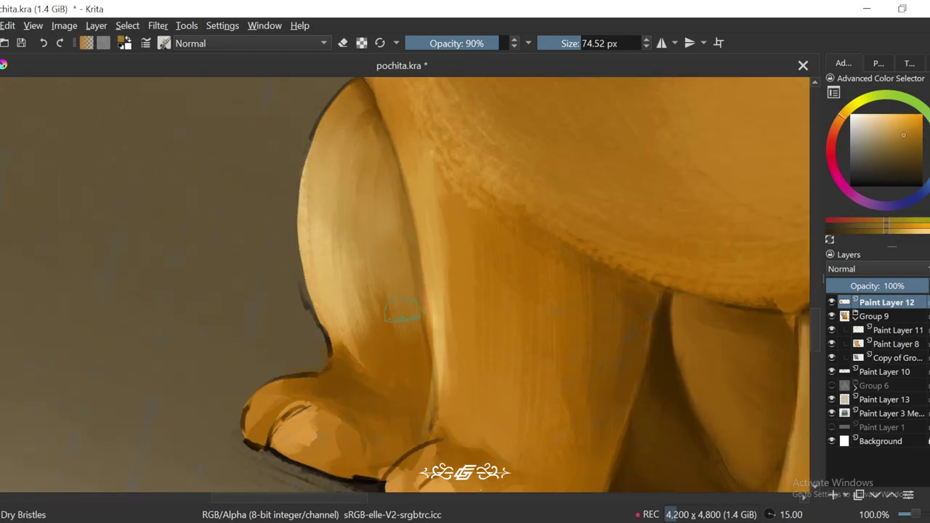
pyautogui.press('6')
pyautogui.press('F6')
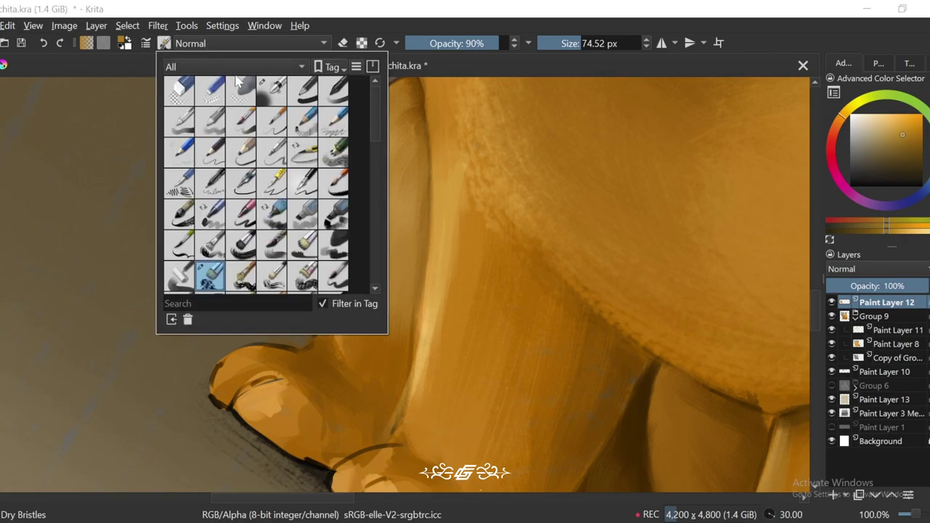
pyautogui.click(232, 67)
pyautogui.click(233, 149)
pyautogui.click(240, 91)
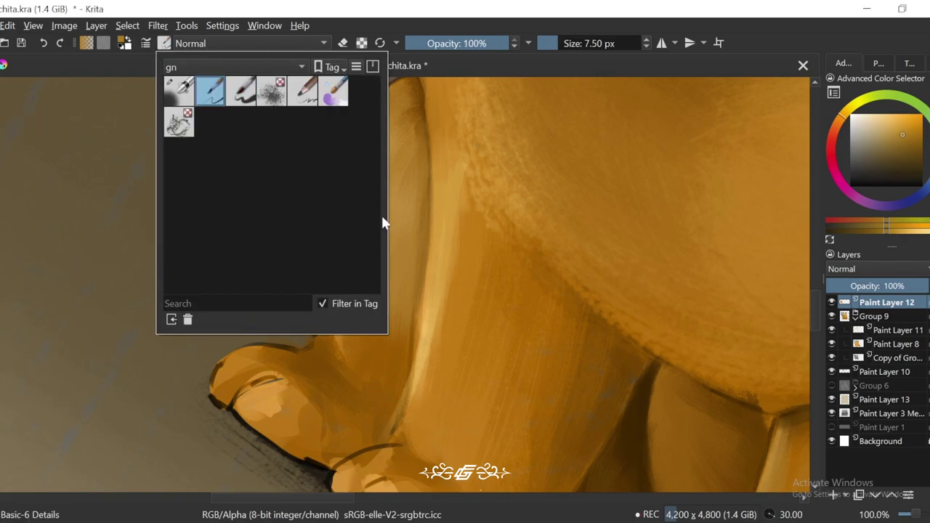
pyautogui.press('Escape')
pyautogui.press('+')
pyautogui.press('6')
# Step: Sample orange shades from the haunch, then reframe the view at 50% on the legs
pyautogui.keyDown('ctrl'); pyautogui.click(370, 309); pyautogui.keyUp('ctrl')
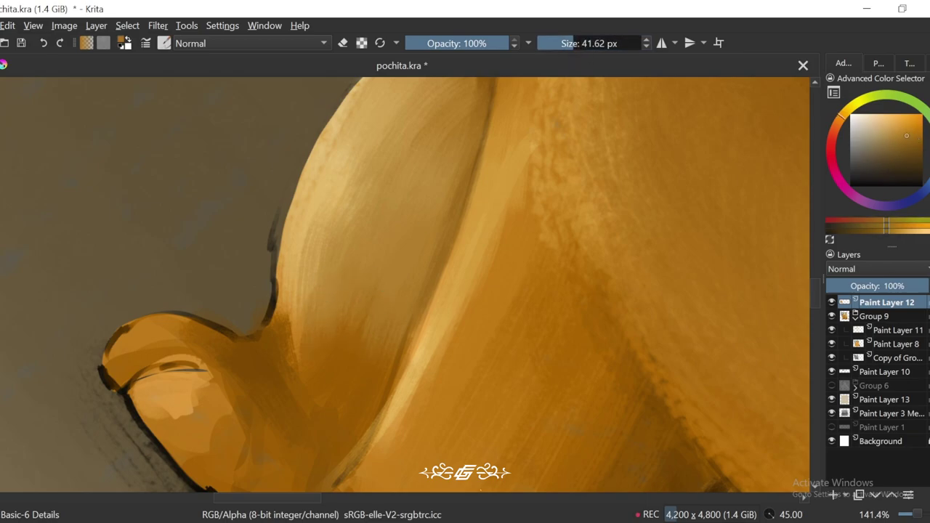
pyautogui.keyDown('ctrl'); pyautogui.click(293, 286); pyautogui.keyUp('ctrl')
pyautogui.keyDown('ctrl'); pyautogui.click(283, 320); pyautogui.keyUp('ctrl')
pyautogui.press('5')
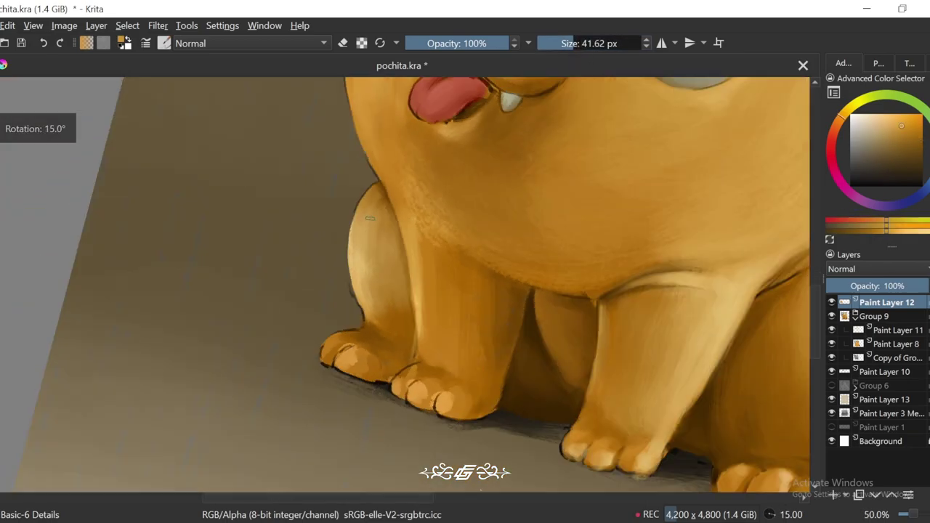
pyautogui.press('-')
pyautogui.press('-')
pyautogui.press('-')
pyautogui.press('-')
pyautogui.press('-')
pyautogui.press('-')
pyautogui.press('+')
pyautogui.press('+')
pyautogui.press('+')
pyautogui.press('+')
# Step: Return to the Dry Bristles brush from the full brush preset list
pyautogui.click(163, 43)
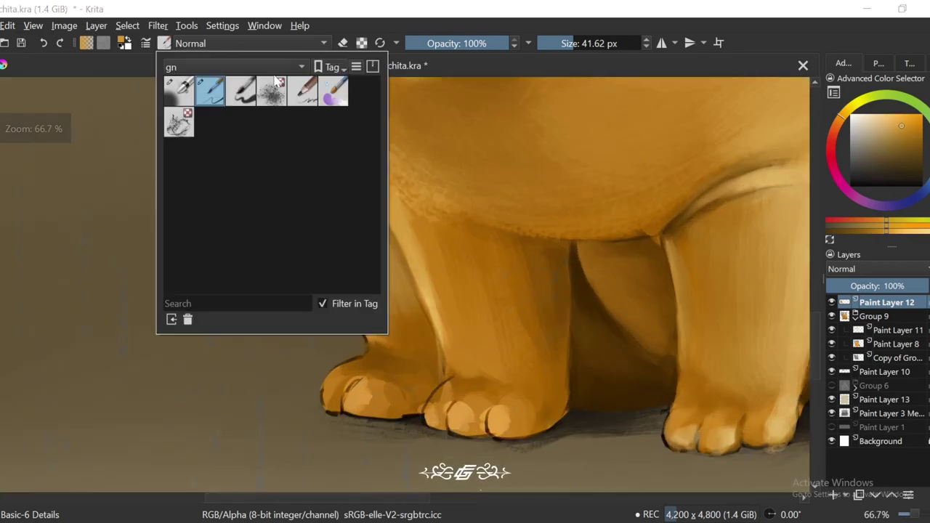
pyautogui.click(232, 66)
pyautogui.click(174, 7)
pyautogui.click(210, 246)
pyautogui.click(218, 280)
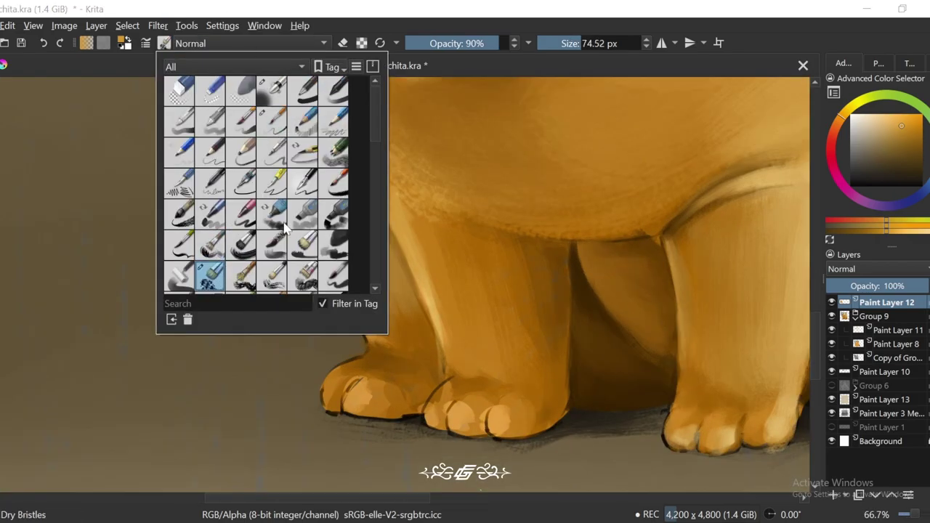
pyautogui.click(429, 269)
# Step: Zoom to 100% and rotate the view to frame the haunch and lower face
pyautogui.press('+')
pyautogui.press('6')
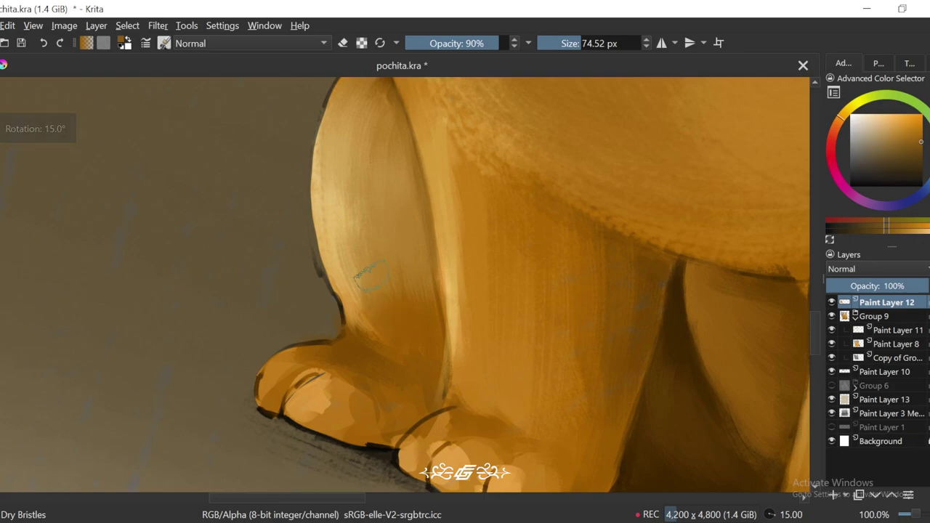
pyautogui.press('6')
pyautogui.press('6')
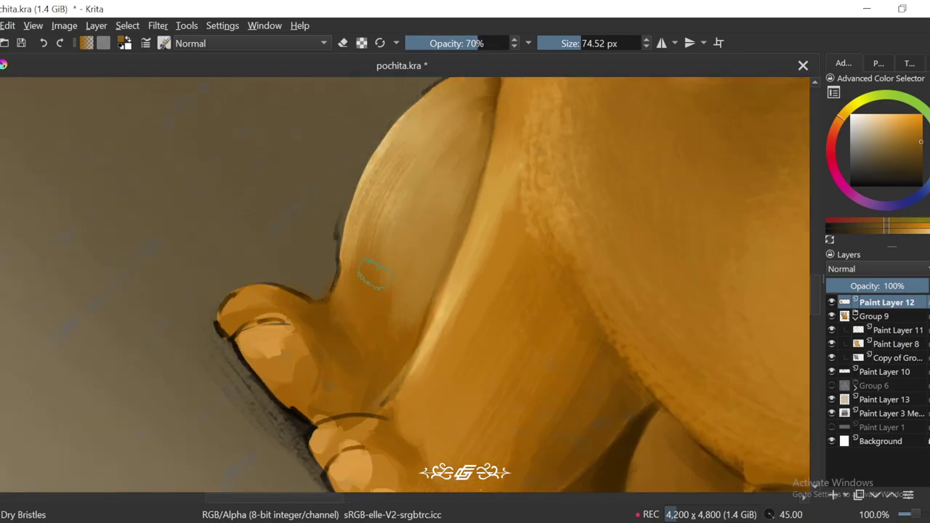
pyautogui.moveTo(371, 256); pyautogui.dragTo(338, 306)
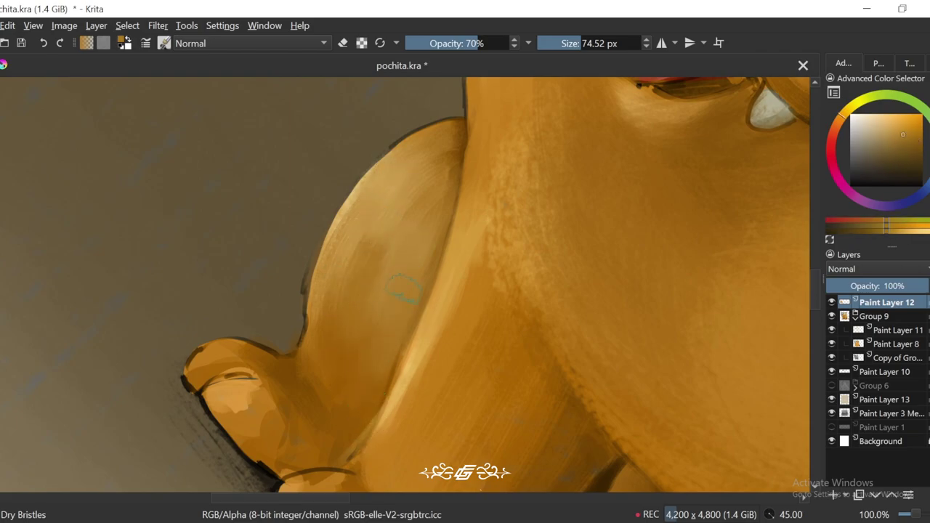
pyautogui.press('-')
pyautogui.press('6')
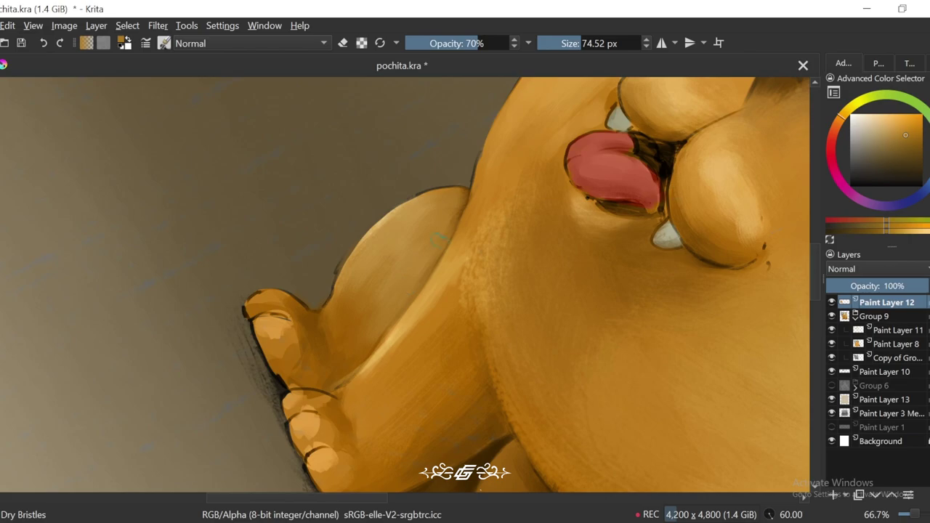
pyautogui.press('4')
pyautogui.press('4')
pyautogui.press('4')
pyautogui.press('-')
pyautogui.press('-')
pyautogui.press('-')
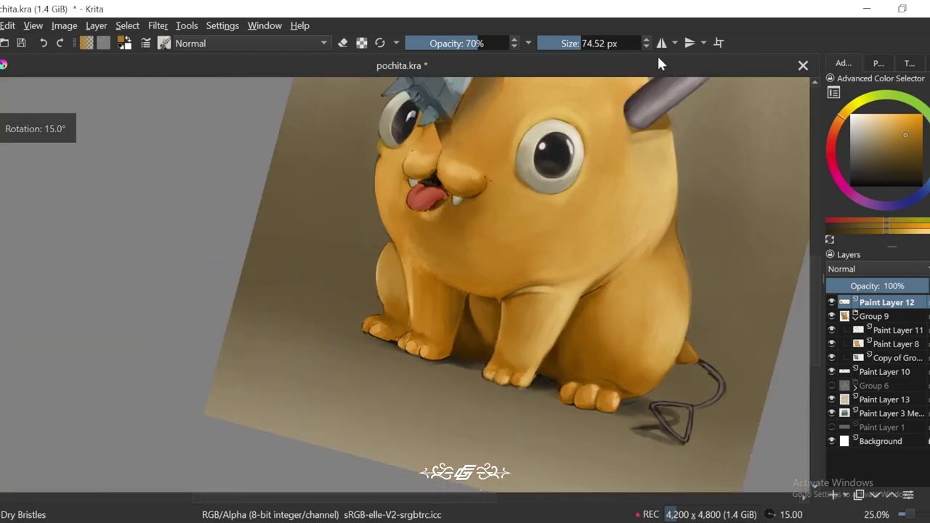
pyautogui.press('+')
pyautogui.press('+')
pyautogui.press('+')
# Step: Sample lighter oranges from the painted leg and haunch with the view reset upright
pyautogui.keyDown('ctrl'); pyautogui.click(400, 245); pyautogui.keyUp('ctrl')
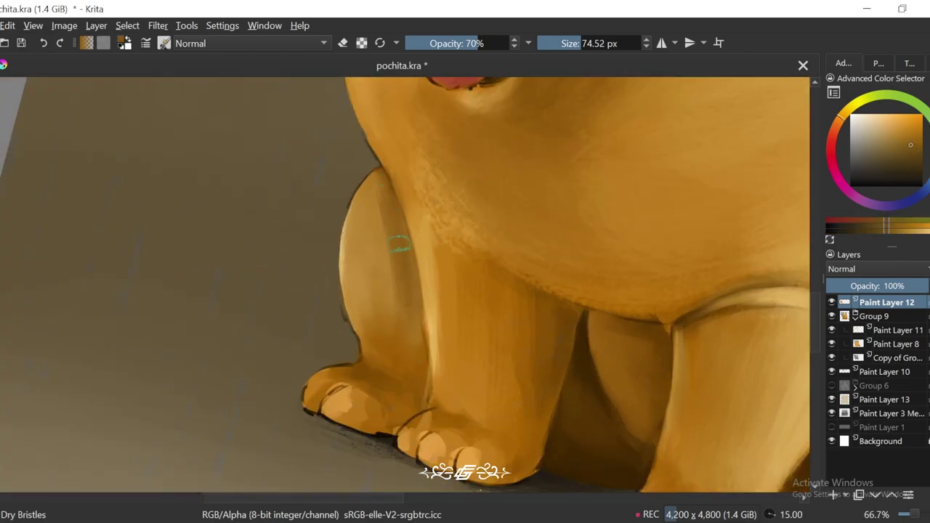
pyautogui.keyDown('ctrl'); pyautogui.click(369, 256); pyautogui.keyUp('ctrl')
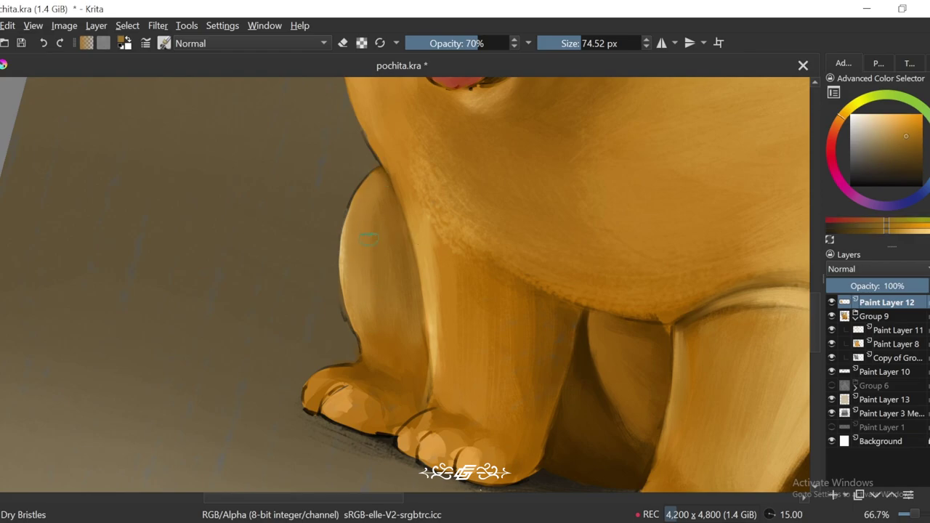
pyautogui.press('-')
pyautogui.press('-')
pyautogui.press('5')
pyautogui.press('+')
pyautogui.press('+')
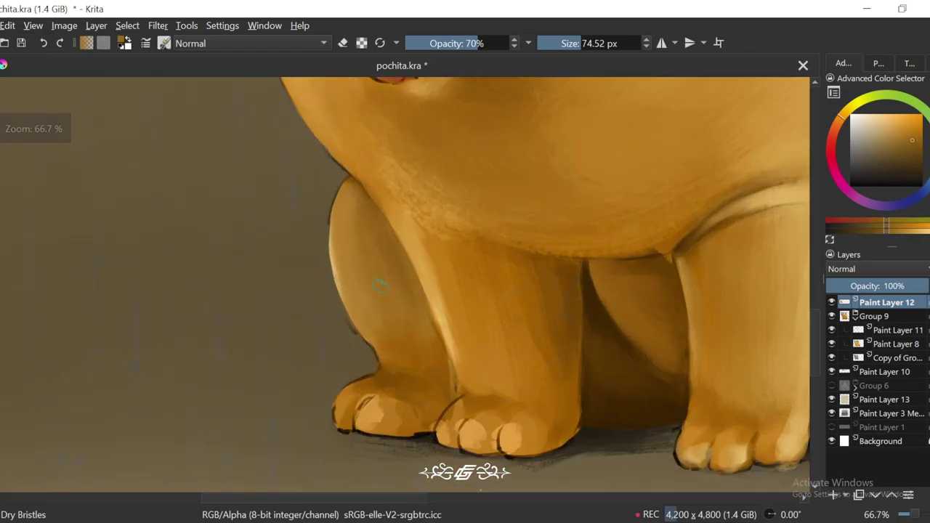
# Step: Resize the brush between about 33 and 88 px and sample new haunch oranges
pyautogui.press('+')
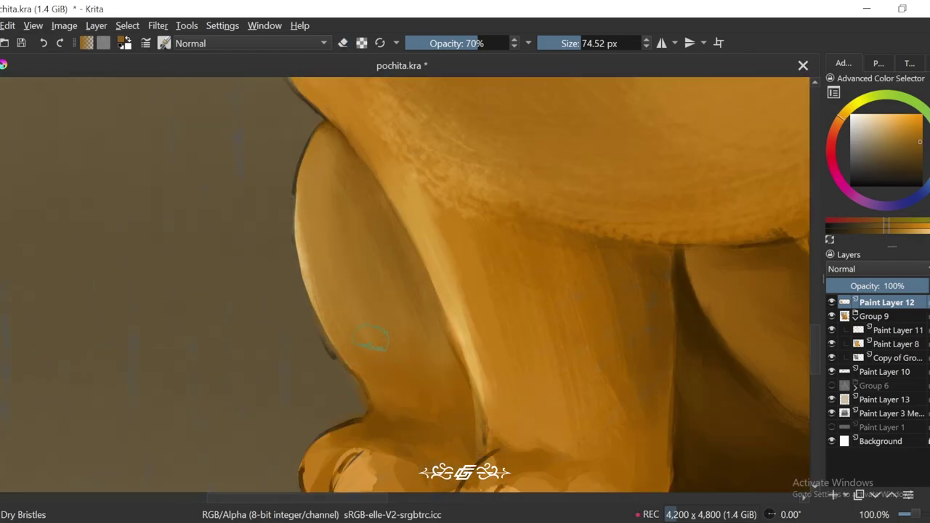
pyautogui.keyDown('ctrl'); pyautogui.click(335, 375); pyautogui.keyUp('ctrl')
pyautogui.press('6')
pyautogui.keyDown('ctrl'); pyautogui.click(336, 176); pyautogui.keyUp('ctrl')
pyautogui.moveTo(336, 176)
pyautogui.mouseDown()
pyautogui.moveTo(312, 176)
pyautogui.moveTo(327, 177)
pyautogui.mouseUp()
pyautogui.press('6')
pyautogui.press('+')
pyautogui.moveTo(357, 122); pyautogui.dragTo(357, 184)
pyautogui.moveTo(357, 183); pyautogui.dragTo(433, 124)
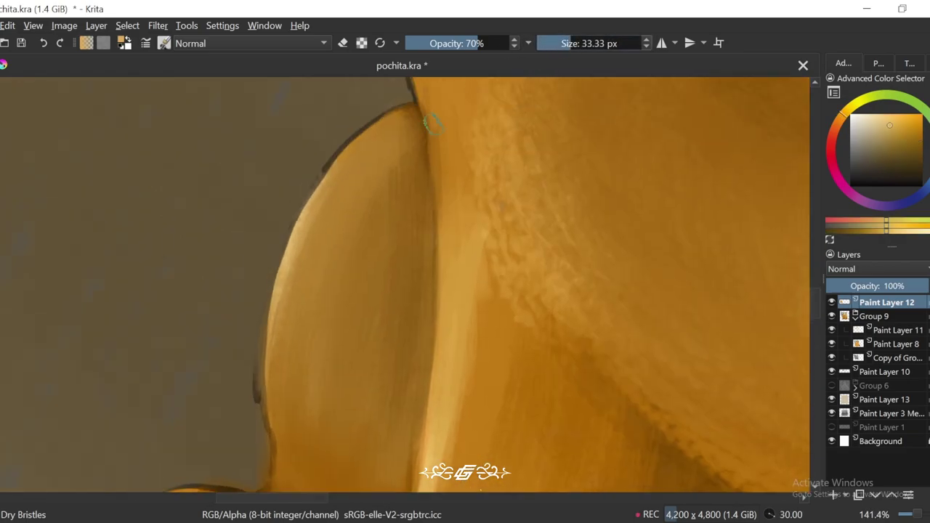
pyautogui.keyDown('ctrl'); pyautogui.click(381, 137); pyautogui.keyUp('ctrl')
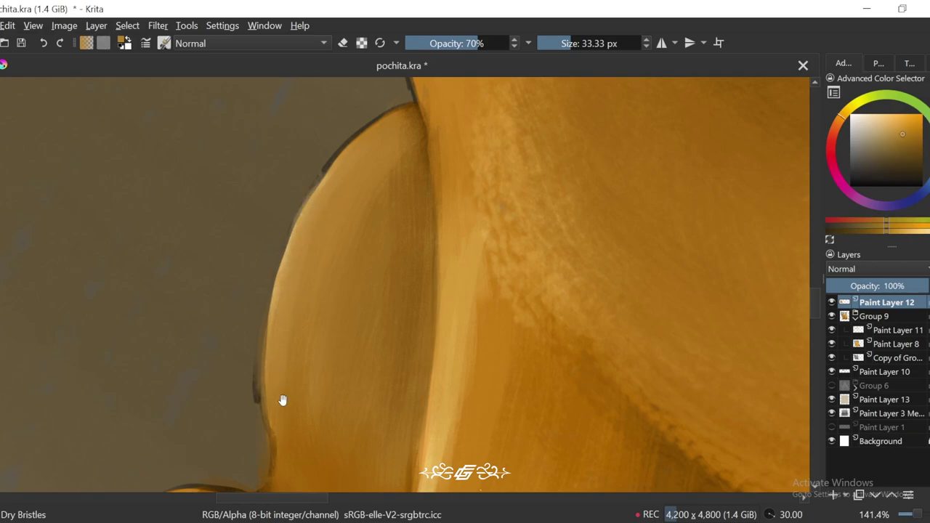
pyautogui.press('1')
pyautogui.keyDown('ctrl'); pyautogui.click(327, 214); pyautogui.keyUp('ctrl')
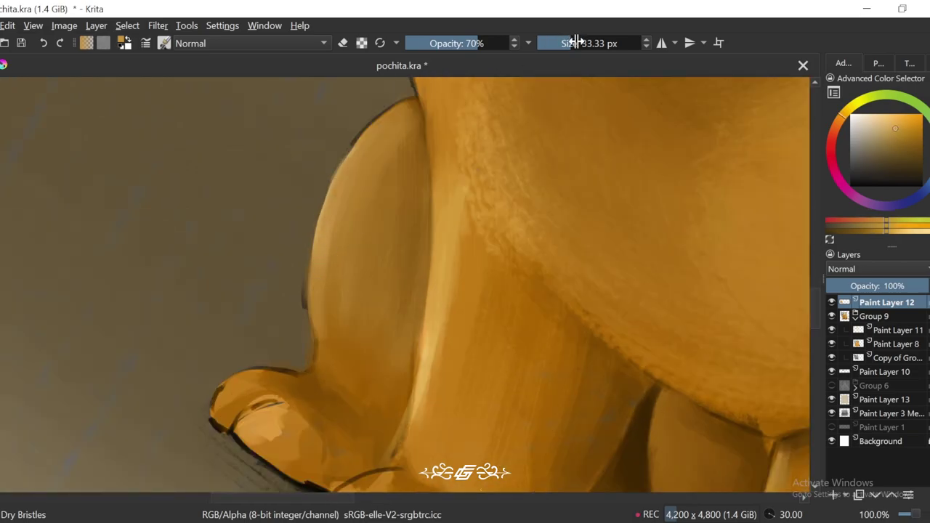
pyautogui.moveTo(577, 42); pyautogui.dragTo(610, 42)
pyautogui.keyDown('ctrl'); pyautogui.click(364, 222); pyautogui.keyUp('ctrl')
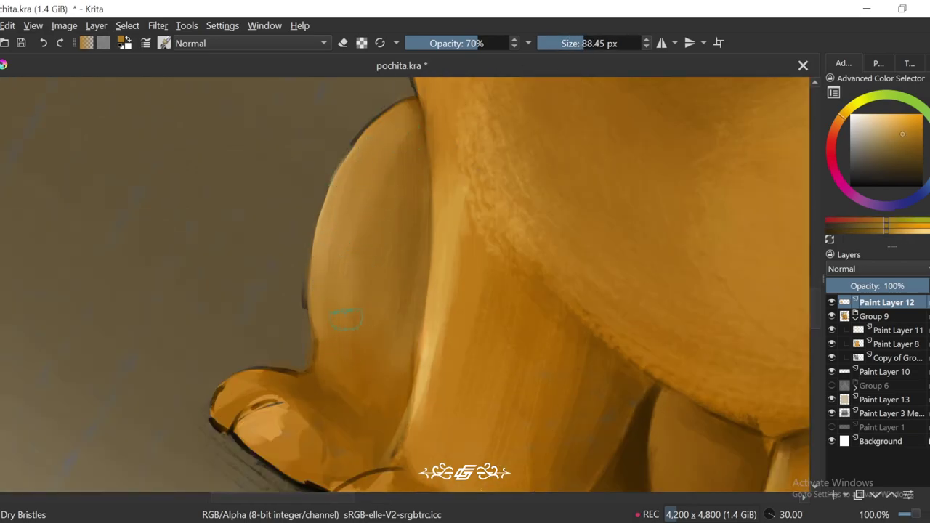
# Step: Sample a darker haunch orange and shrink the brush to about 12 px for the edge
pyautogui.press('6')
pyautogui.scroll(-2, 353, 322)
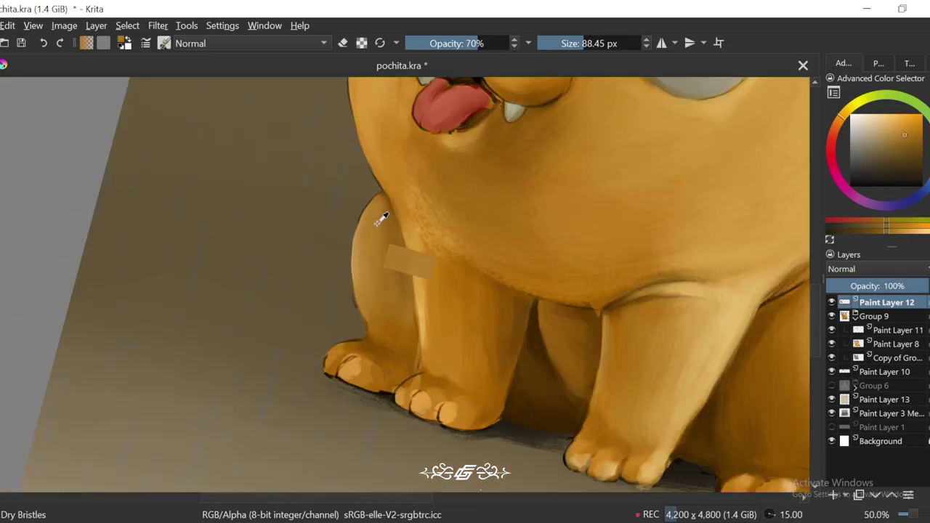
pyautogui.keyDown('ctrl'); pyautogui.click(382, 217); pyautogui.keyUp('ctrl')
pyautogui.press('5')
pyautogui.scroll(-3, 451, 178)
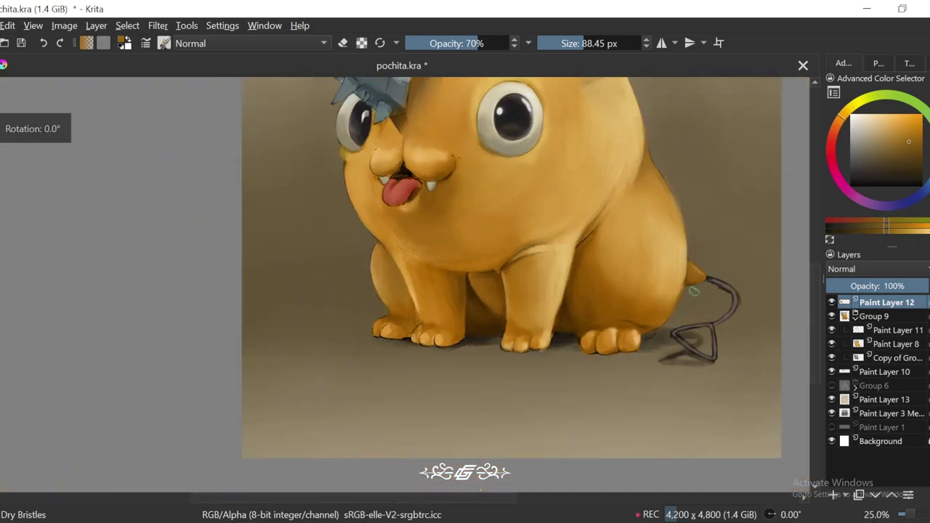
pyautogui.scroll(5, 661, 404)
pyautogui.press('6')
pyautogui.press('6')
pyautogui.press('[')
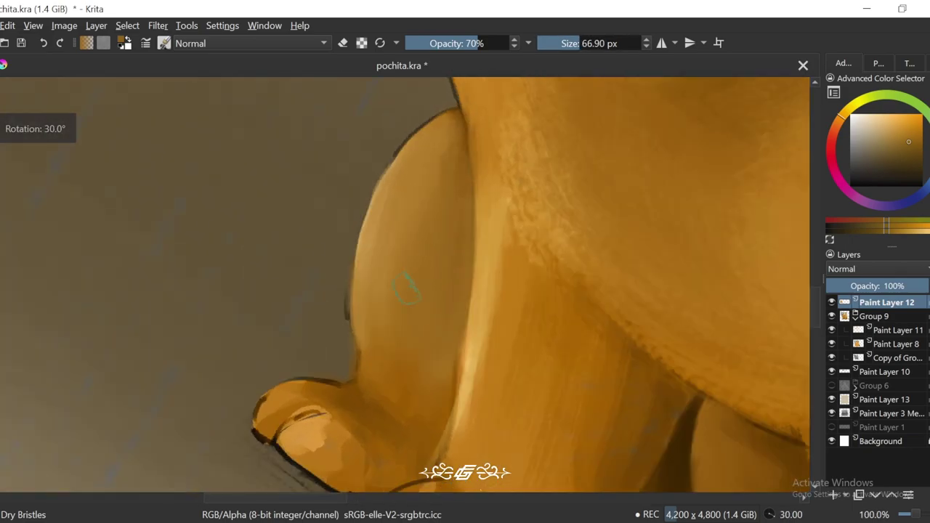
pyautogui.scroll(1, 373, 141)
pyautogui.press('[')
pyautogui.press('[')
pyautogui.press('[')
pyautogui.press('[')
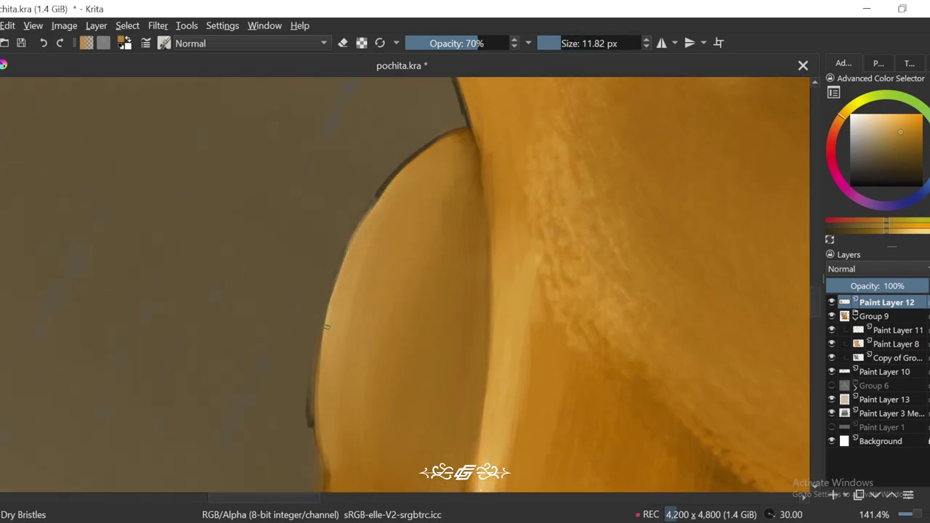
# Step: Enlarge the brush to about 72 px and sample fresh oranges from the haunch and leg
pyautogui.press('4')
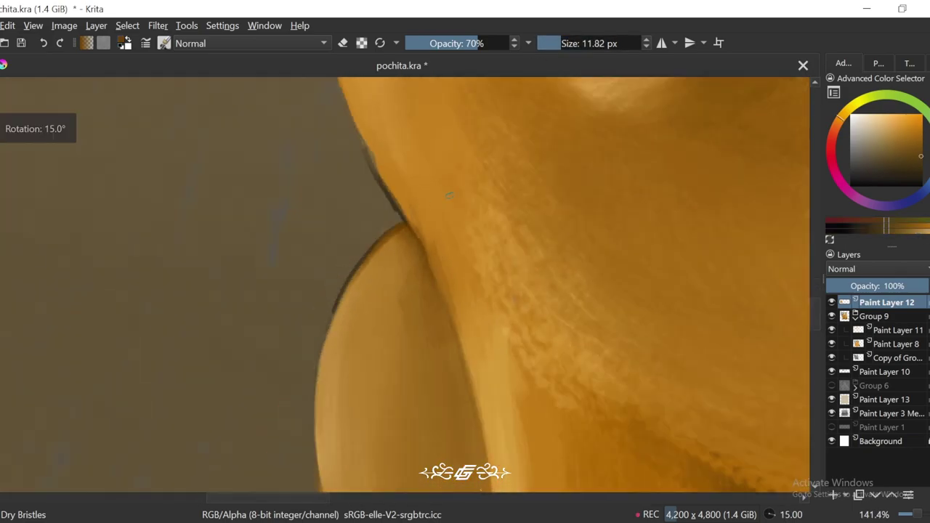
pyautogui.scroll(-2, 385, 229)
pyautogui.press('6')
pyautogui.press('6')
pyautogui.scroll(-3, 532, 191)
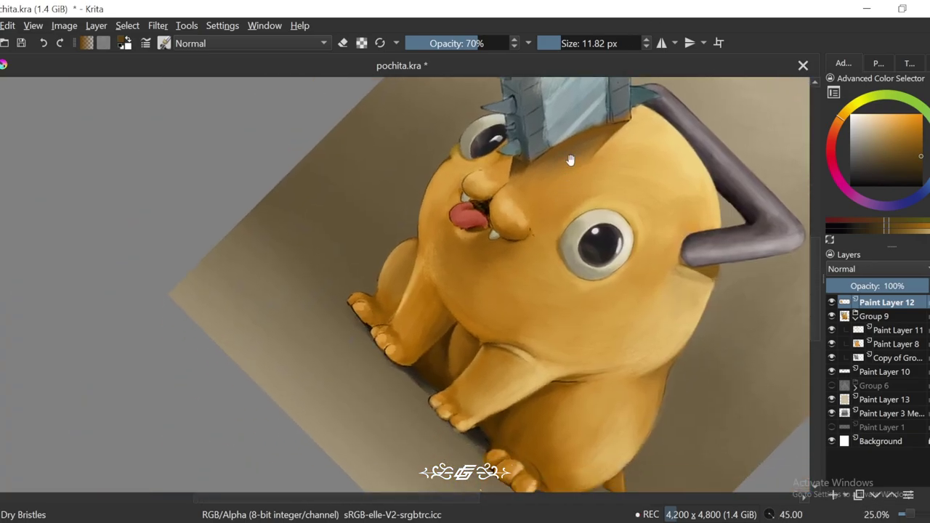
pyautogui.scroll(5, 531, 191)
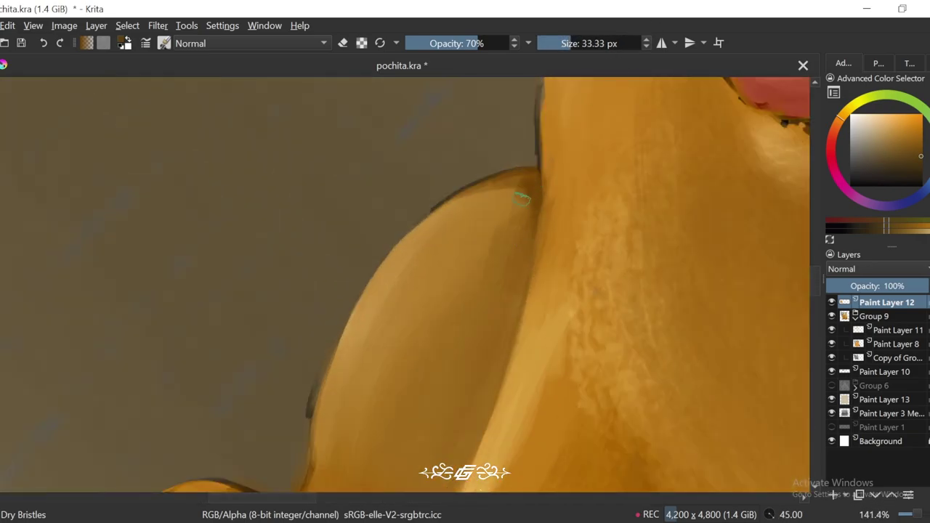
pyautogui.press('4')
pyautogui.keyDown('ctrl'); pyautogui.click(436, 190); pyautogui.keyUp('ctrl')
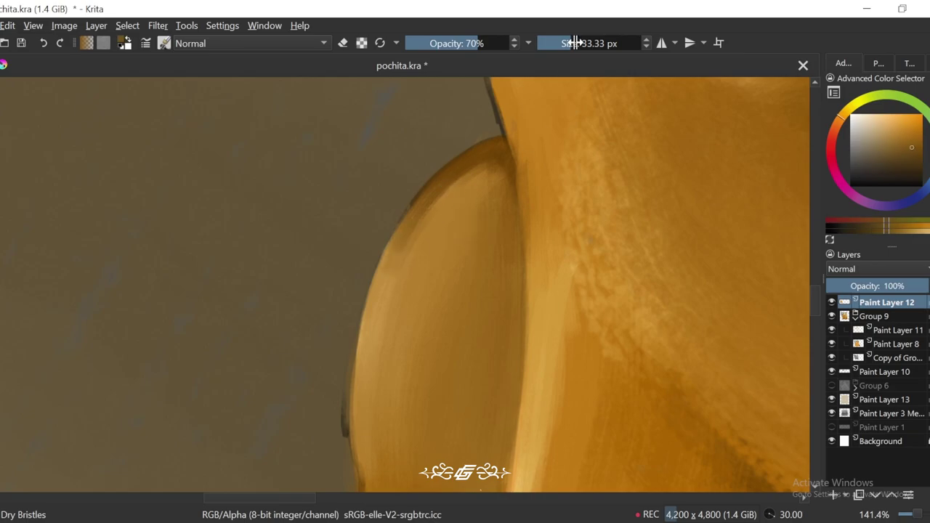
pyautogui.moveTo(574, 43); pyautogui.dragTo(581, 43)
pyautogui.keyDown('ctrl'); pyautogui.click(424, 242); pyautogui.keyUp('ctrl')
pyautogui.keyDown('ctrl'); pyautogui.click(484, 181); pyautogui.keyUp('ctrl')
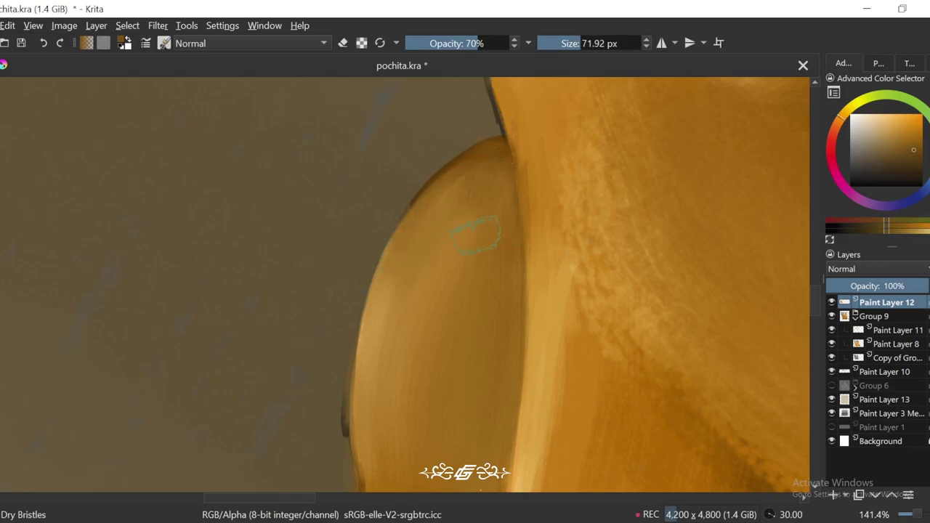
pyautogui.keyDown('ctrl'); pyautogui.click(446, 250); pyautogui.keyUp('ctrl')
# Step: Straighten the view upright and zoom out to show the feet
pyautogui.scroll(-4, 446, 250)
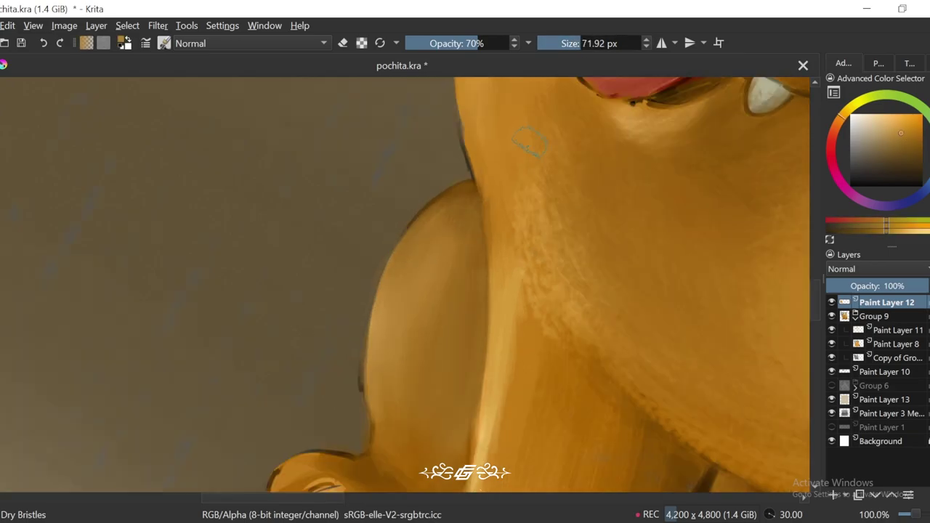
pyautogui.press('4')
pyautogui.press('4')
pyautogui.scroll(2, 514, 287)
pyautogui.scroll(2, 514, 287)
# Step: Sample several orange shades from the front toes in a close, tilted view
pyautogui.press('[')
pyautogui.press('6')
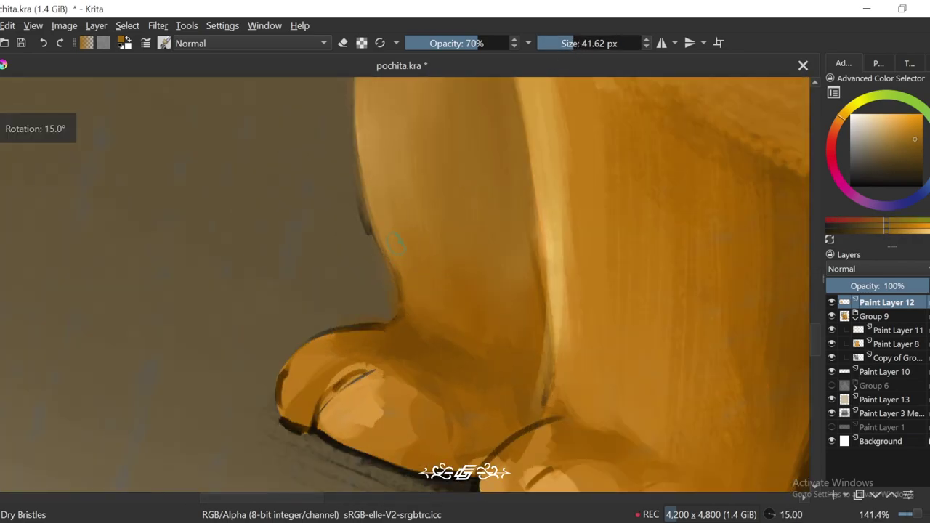
pyautogui.press('4')
pyautogui.press('4')
pyautogui.keyDown('ctrl'); pyautogui.click(429, 286); pyautogui.keyUp('ctrl')
pyautogui.keyDown('ctrl'); pyautogui.click(395, 280); pyautogui.keyUp('ctrl')
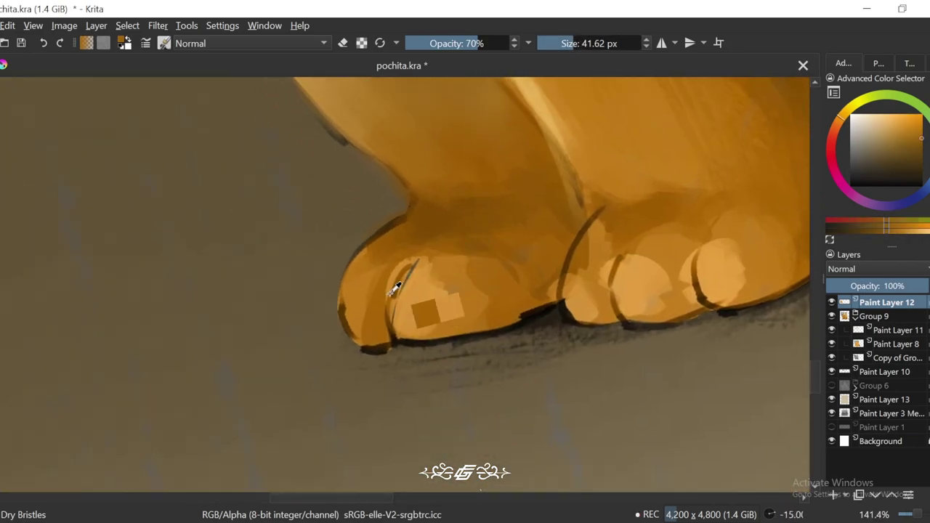
pyautogui.keyDown('ctrl'); pyautogui.click(365, 336); pyautogui.keyUp('ctrl')
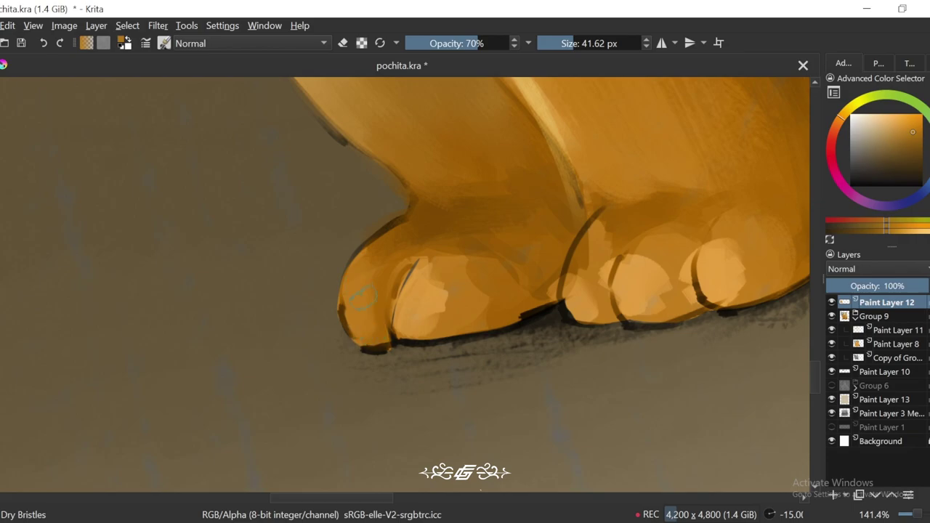
pyautogui.scroll(1, 415, 287)
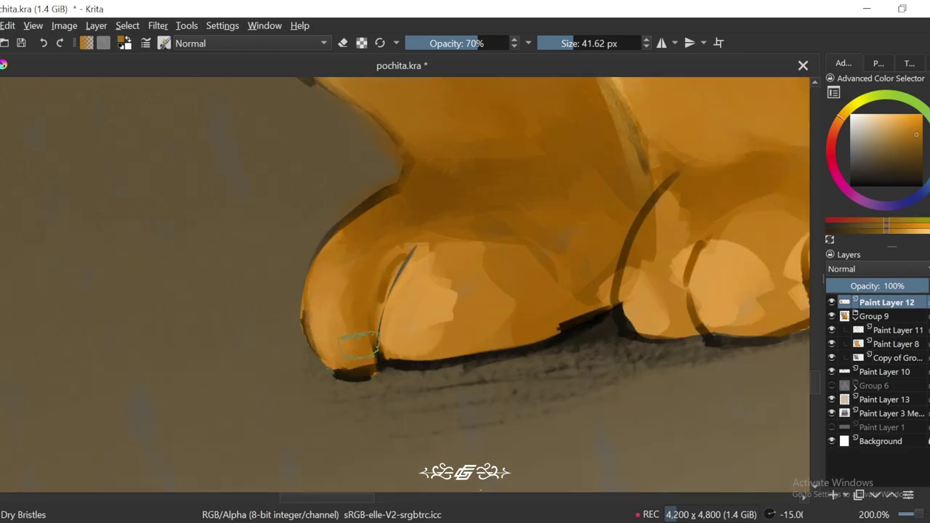
pyautogui.keyDown('ctrl'); pyautogui.click(436, 195); pyautogui.keyUp('ctrl')
pyautogui.keyDown('ctrl'); pyautogui.click(385, 247); pyautogui.keyUp('ctrl')
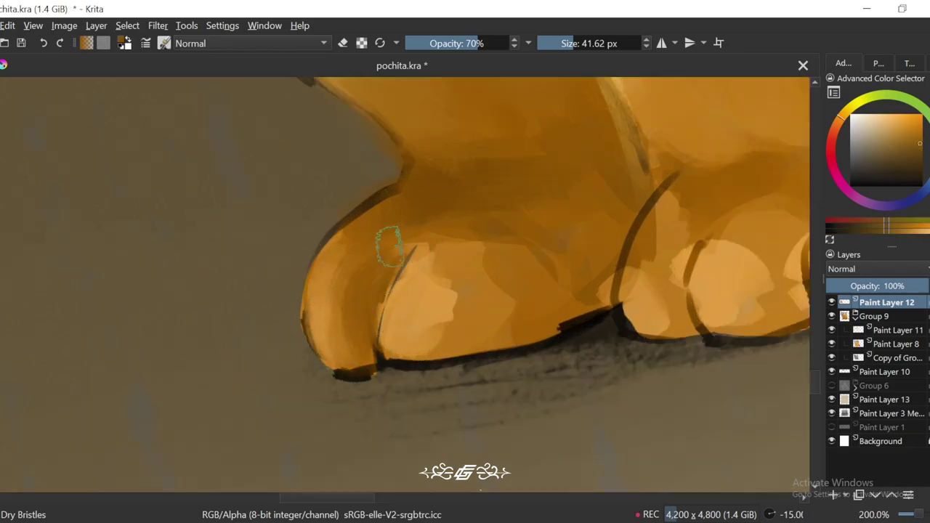
pyautogui.keyDown('ctrl'); pyautogui.click(351, 298); pyautogui.keyUp('ctrl')
pyautogui.scroll(-4, 575, 139)
pyautogui.scroll(4, 569, 109)
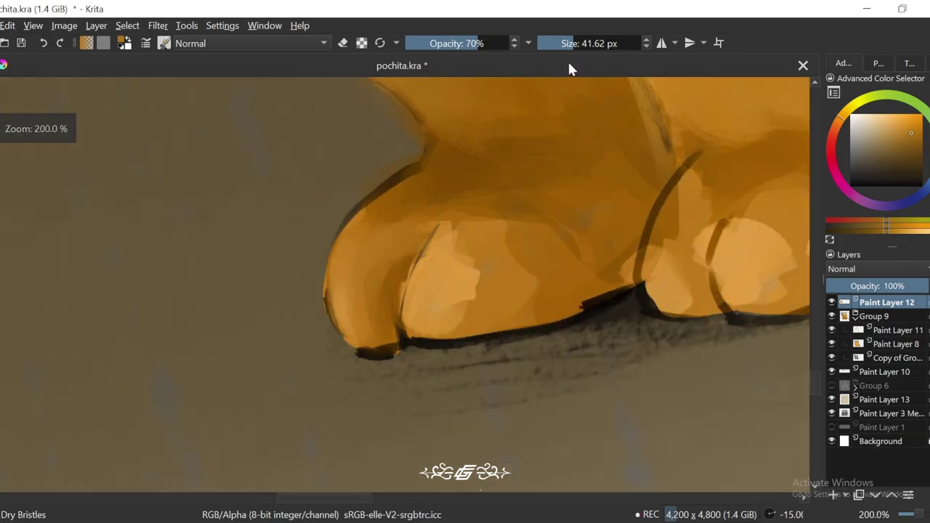
# Step: Paint light orange over the dark line and crease at the toe's base
pyautogui.click(558, 43)
pyautogui.scroll(1, 469, 210)
pyautogui.keyDown('ctrl'); pyautogui.click(434, 266); pyautogui.keyUp('ctrl')
pyautogui.moveTo(445, 224); pyautogui.dragTo(412, 357)
pyautogui.keyDown('ctrl'); pyautogui.click(421, 246); pyautogui.keyUp('ctrl')
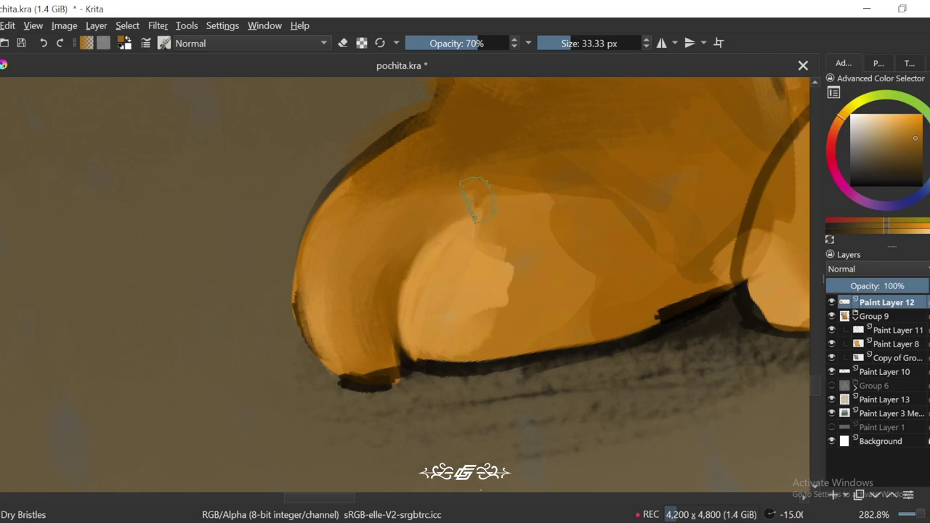
pyautogui.scroll(-1, 476, 196)
pyautogui.keyDown('ctrl'); pyautogui.click(492, 246); pyautogui.keyUp('ctrl')
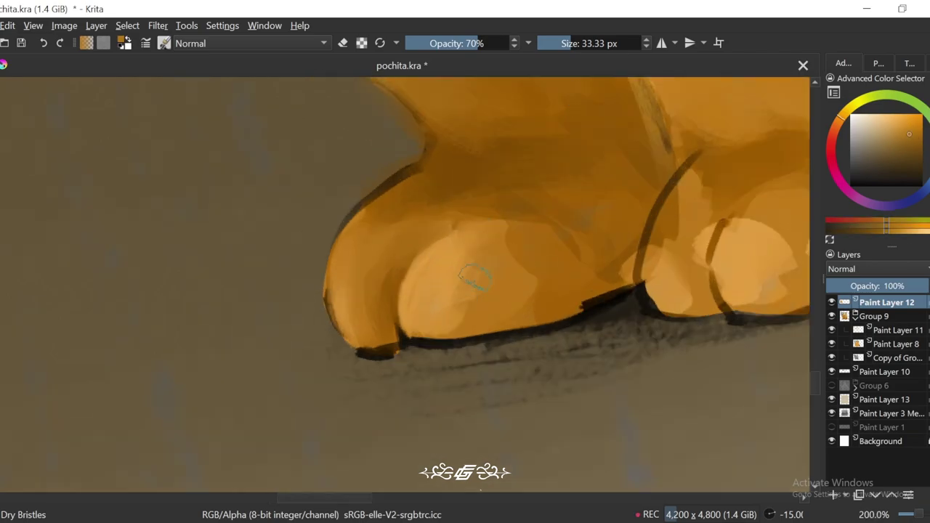
# Step: Pick slightly darker oranges from the toe and paw with the view tilted to -30°
pyautogui.hotkey('ctrl', '[')
pyautogui.keyDown('ctrl'); pyautogui.click(549, 258); pyautogui.keyUp('ctrl')
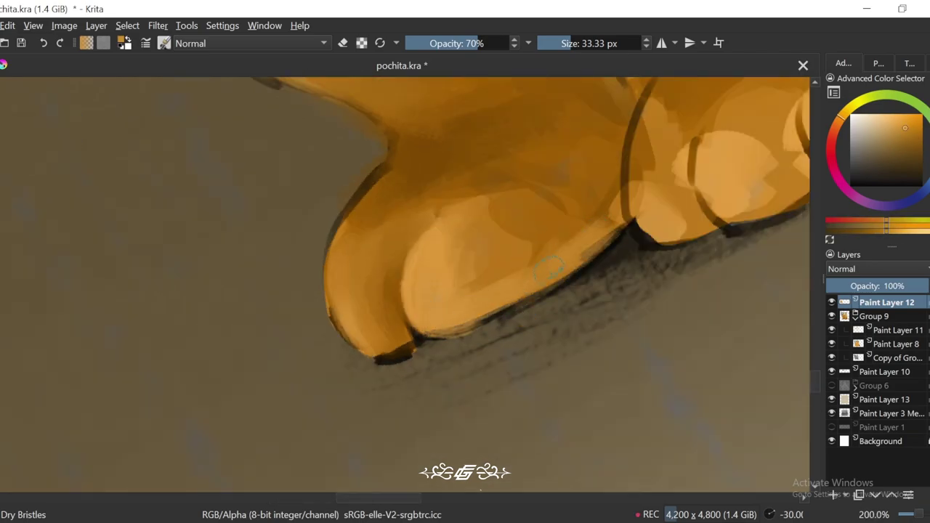
pyautogui.keyDown('ctrl'); pyautogui.click(562, 245); pyautogui.keyUp('ctrl')
pyautogui.hotkey('ctrl', ']')
pyautogui.keyDown('ctrl'); pyautogui.click(646, 178); pyautogui.keyUp('ctrl')
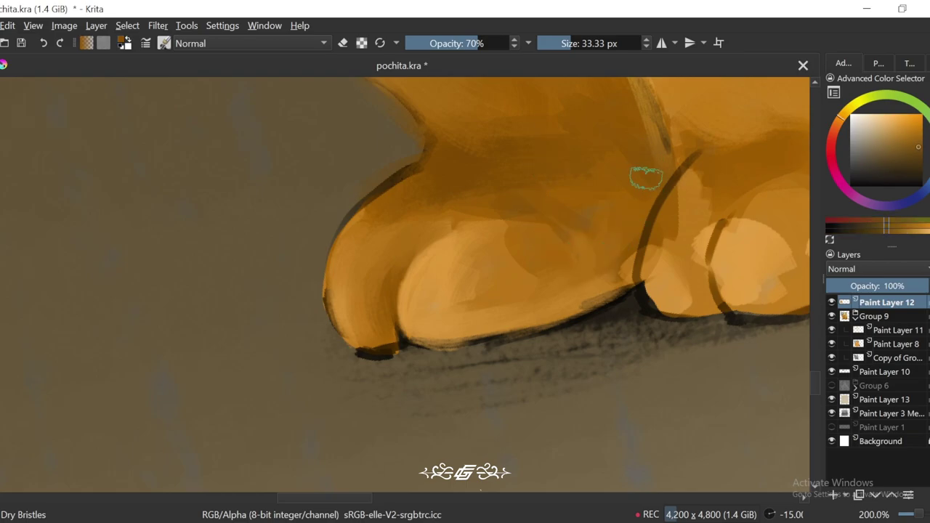
# Step: Pick lighter and darker oranges from the toe and foot, tilting between -30° and -15°
pyautogui.scroll(1, 541, 211)
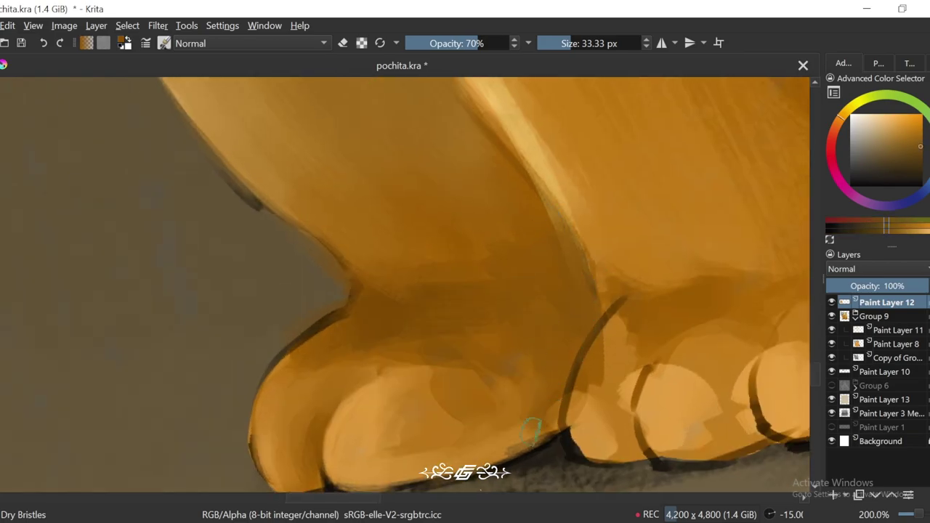
pyautogui.scroll(-1, 531, 431)
pyautogui.scroll(-2, 504, 395)
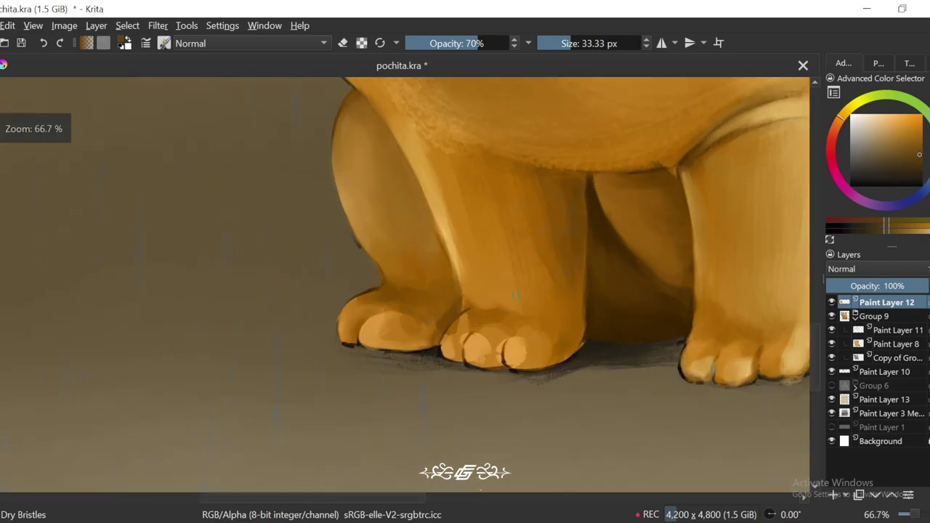
pyautogui.scroll(2, 519, 315)
pyautogui.hotkey('ctrl', '[')
pyautogui.keyDown('ctrl'); pyautogui.click(509, 360); pyautogui.keyUp('ctrl')
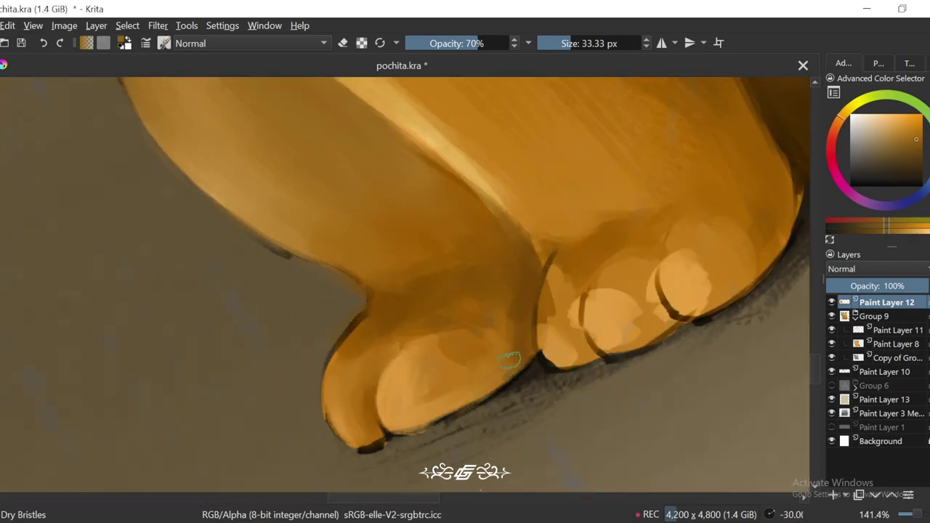
pyautogui.keyDown('ctrl'); pyautogui.click(479, 304); pyautogui.keyUp('ctrl')
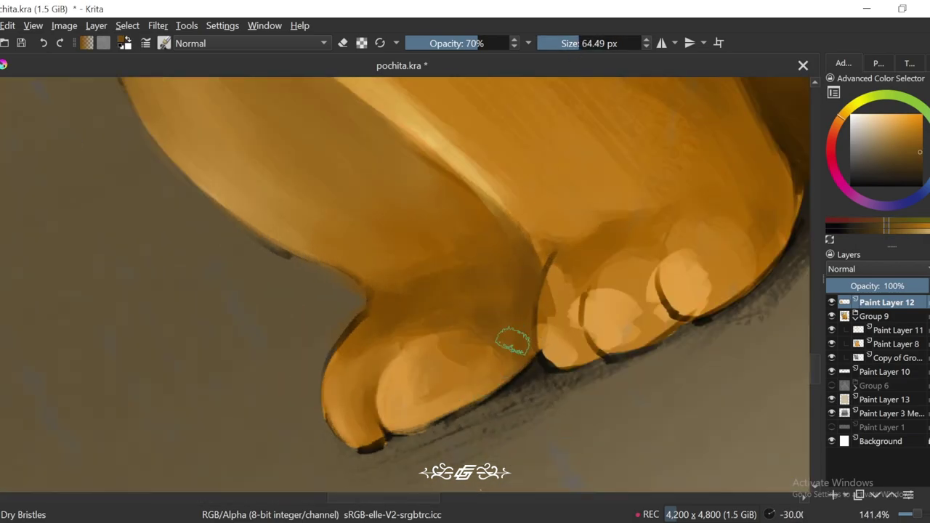
pyautogui.hotkey('ctrl', ']')
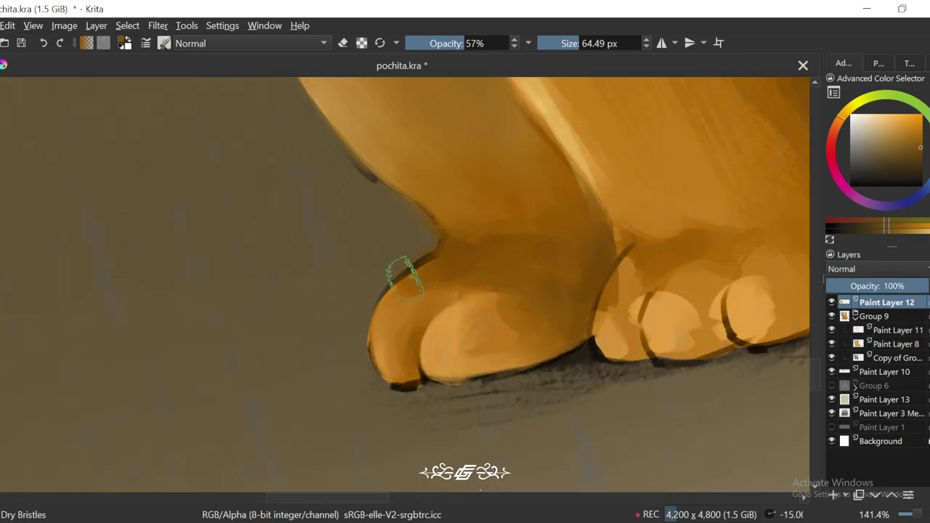
# Step: Shrink the brush to about 26 px and sample toe oranges, including a lighter highlight tone
pyautogui.scroll(1, 502, 249)
pyautogui.press('[')
pyautogui.press('5')
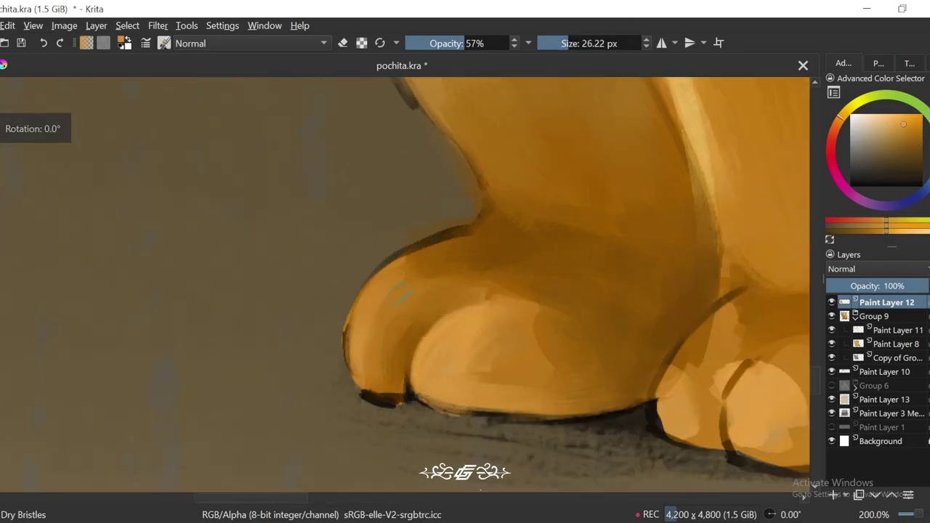
pyautogui.keyDown('ctrl'); pyautogui.click(378, 351); pyautogui.keyUp('ctrl')
pyautogui.hotkey('ctrl', '[')
pyautogui.hotkey('ctrl', '[')
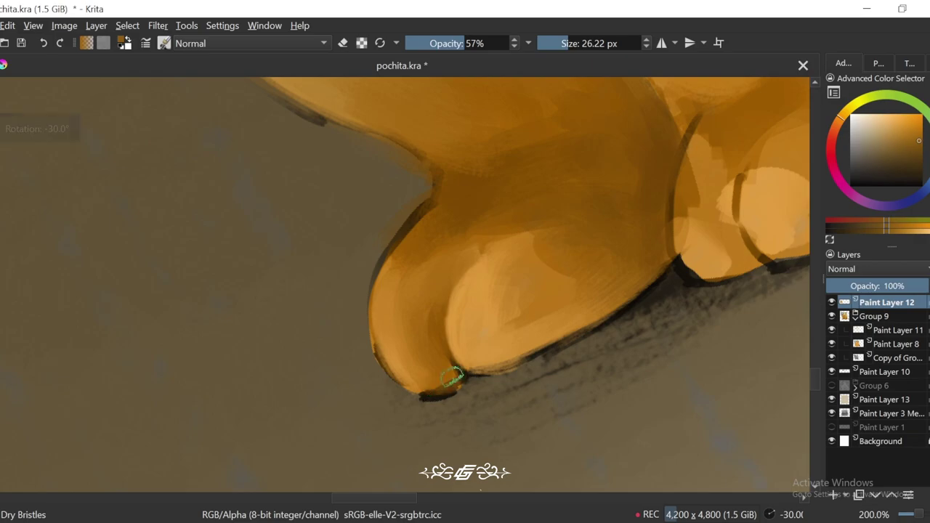
pyautogui.keyDown('ctrl'); pyautogui.click(505, 350); pyautogui.keyUp('ctrl')
pyautogui.hotkey('ctrl', ']')
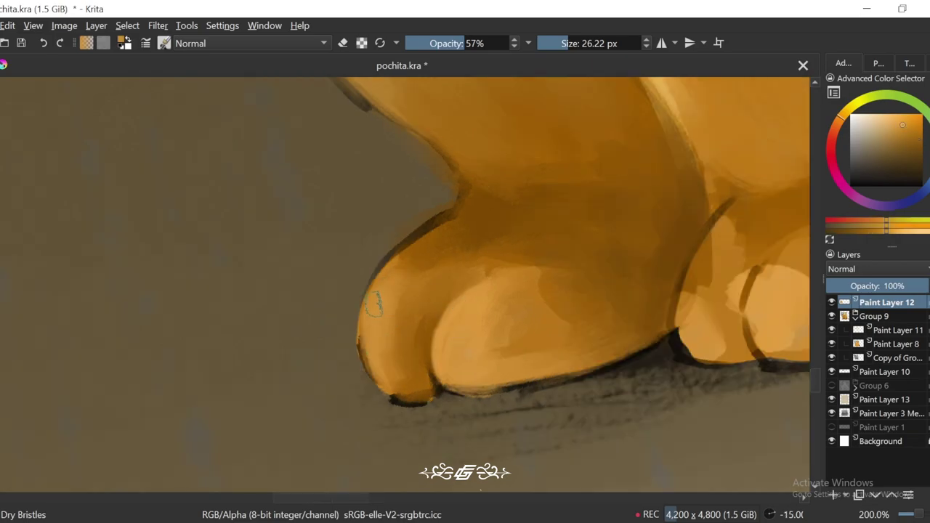
pyautogui.scroll(-3, 436, 257)
pyautogui.scroll(3, 436, 258)
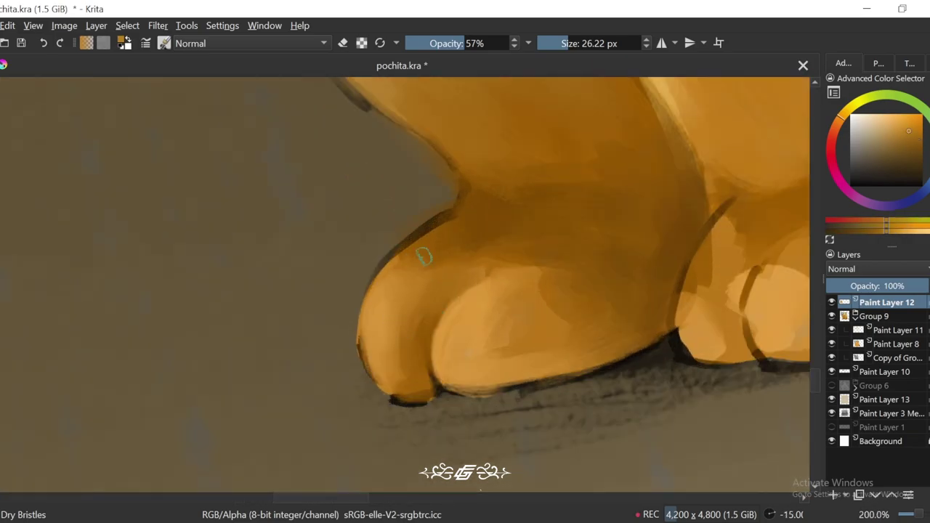
# Step: Paint lit toe tones and a darker crease orange onto the toes at a -30° view tilt
pyautogui.keyDown('ctrl'); pyautogui.click(464, 219); pyautogui.keyUp('ctrl')
pyautogui.keyDown('ctrl'); pyautogui.click(398, 290); pyautogui.keyUp('ctrl')
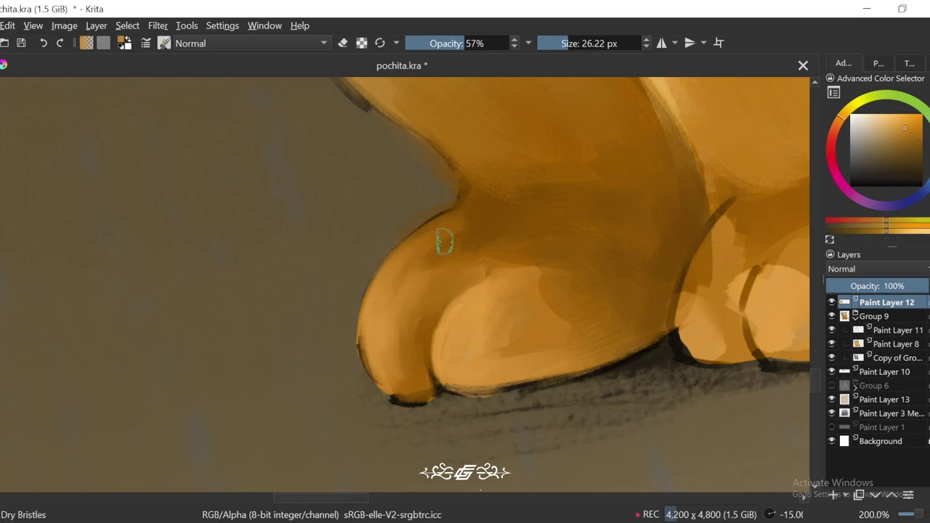
pyautogui.scroll(-7, 411, 290)
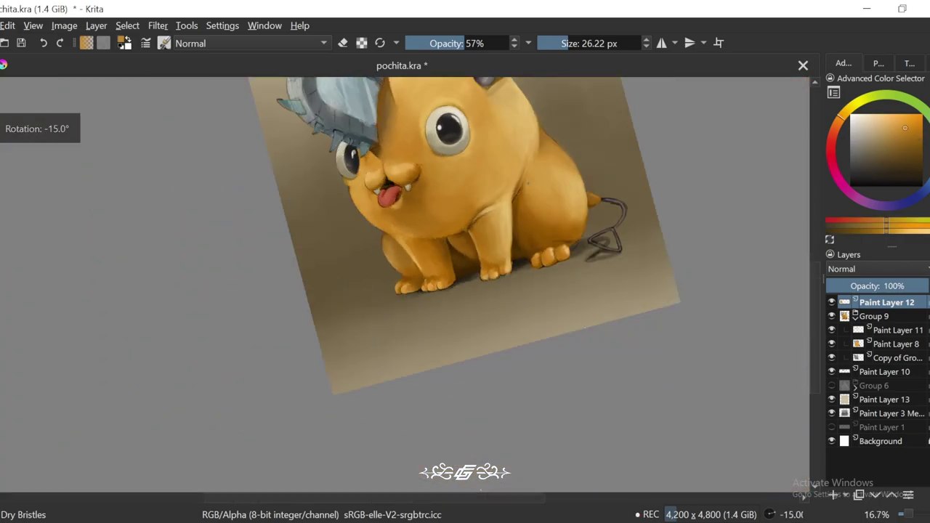
pyautogui.scroll(5, 558, 314)
pyautogui.scroll(1, 400, 266)
pyautogui.press('4')
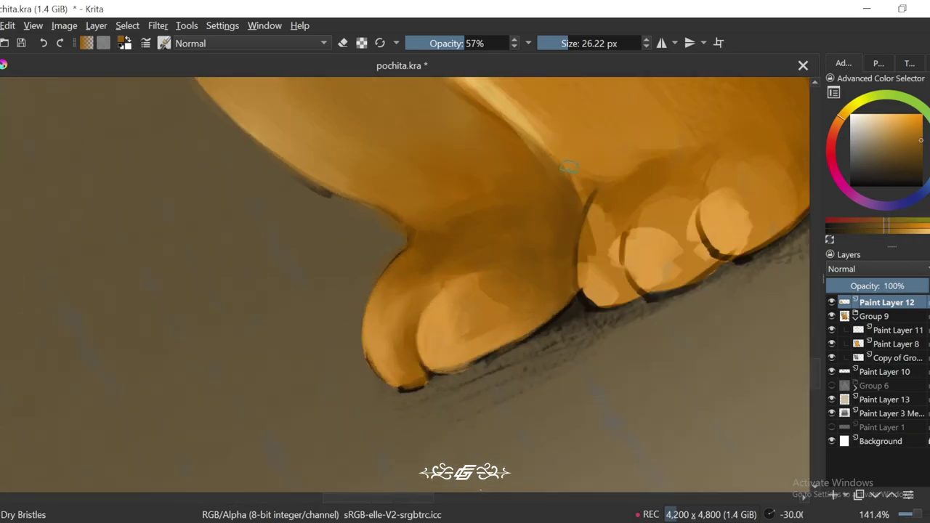
pyautogui.keyDown('ctrl'); pyautogui.click(416, 296); pyautogui.keyUp('ctrl')
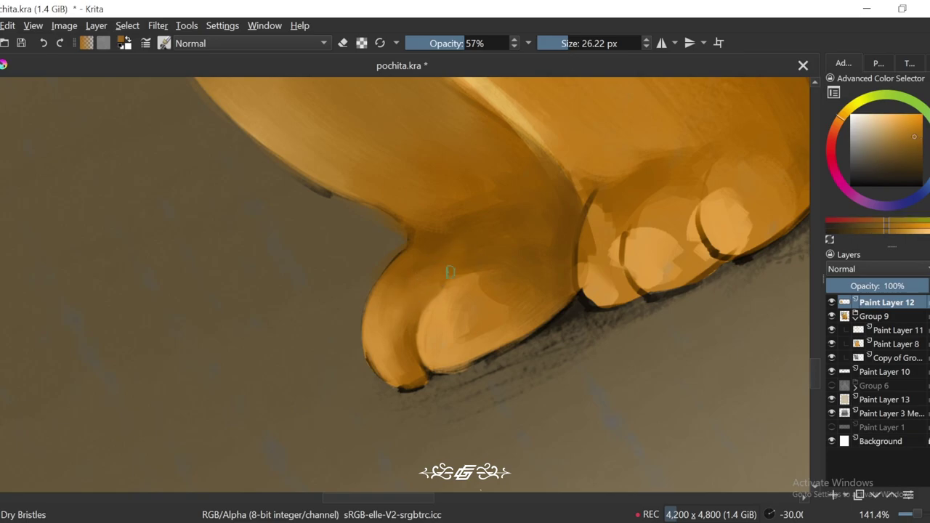
pyautogui.keyDown('ctrl'); pyautogui.click(418, 365); pyautogui.keyUp('ctrl')
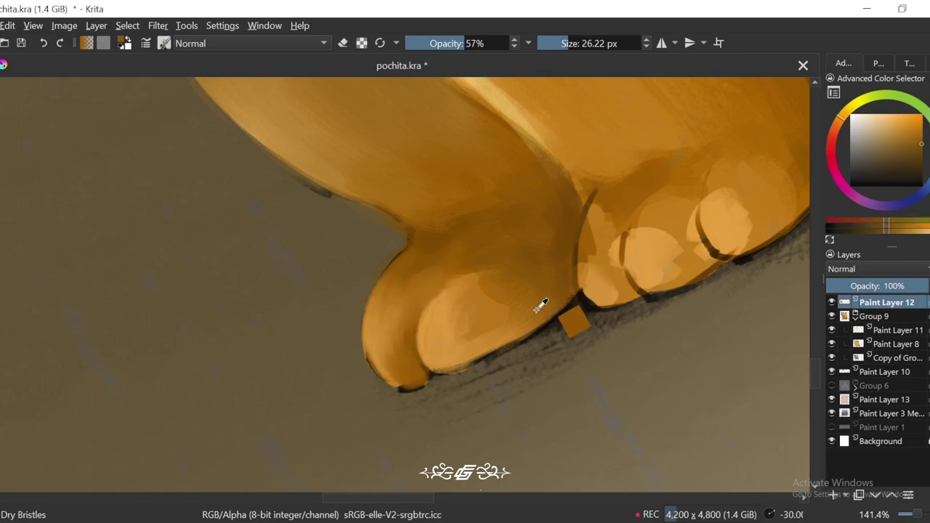
# Step: Blend lighter toe oranges at -45°, then use a larger 45 px brush for broader orange strokes
pyautogui.press('4')
pyautogui.keyDown('ctrl'); pyautogui.click(489, 332); pyautogui.keyUp('ctrl')
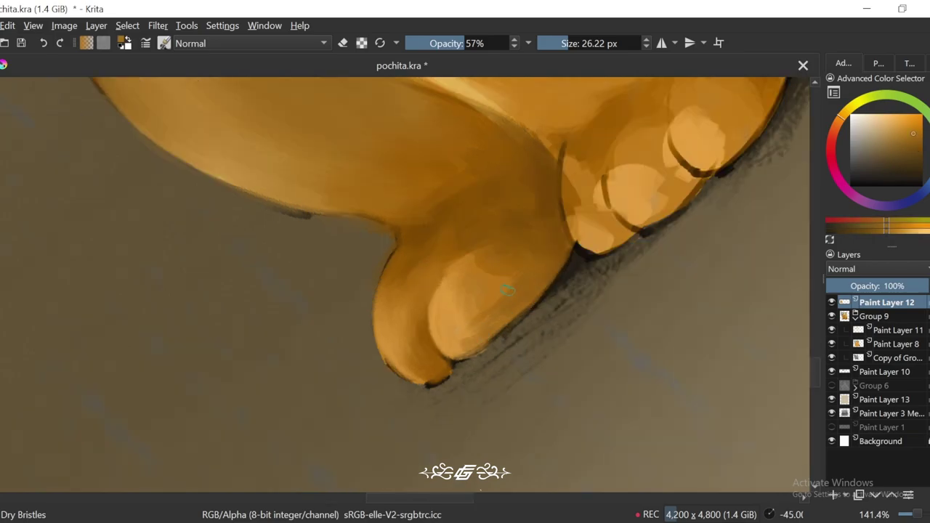
pyautogui.keyDown('ctrl'); pyautogui.click(463, 333); pyautogui.keyUp('ctrl')
pyautogui.press('6')
pyautogui.press('4')
pyautogui.press('6')
pyautogui.press('6')
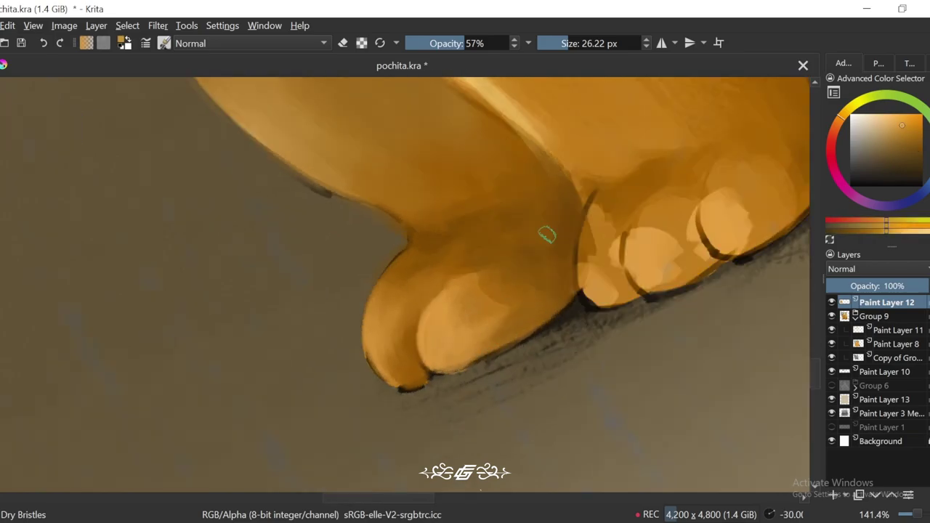
pyautogui.keyDown('ctrl'); pyautogui.click(485, 317); pyautogui.keyUp('ctrl')
pyautogui.press(']')
pyautogui.press(']')
pyautogui.keyDown('ctrl'); pyautogui.click(511, 311); pyautogui.keyUp('ctrl')
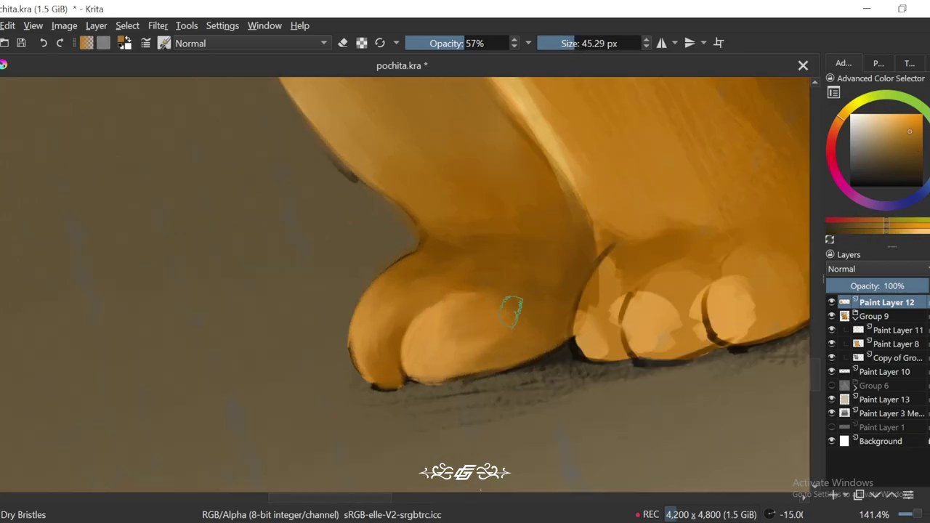
# Step: Drop the brush to about 25 px and blend darker, richer and lighter oranges into the toes
pyautogui.press('4')
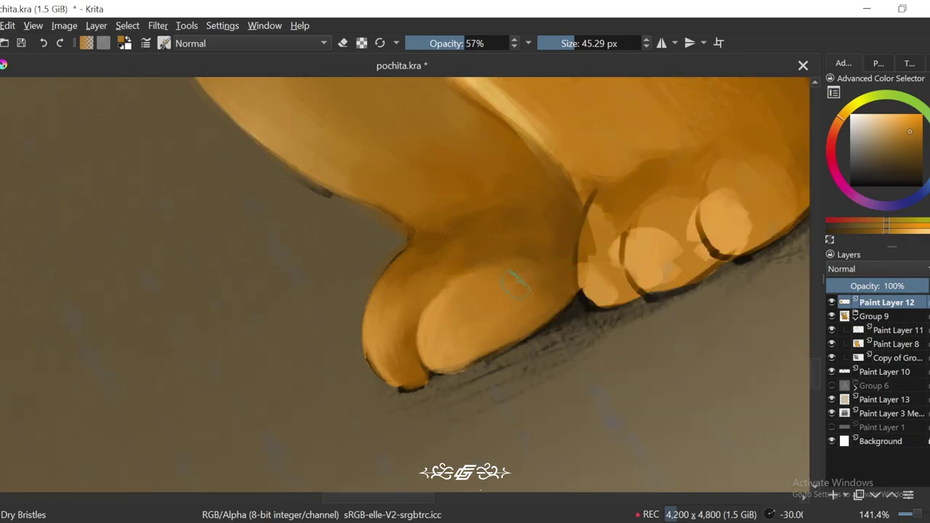
pyautogui.scroll(-6, 516, 284)
pyautogui.press('5')
pyautogui.scroll(5, 535, 311)
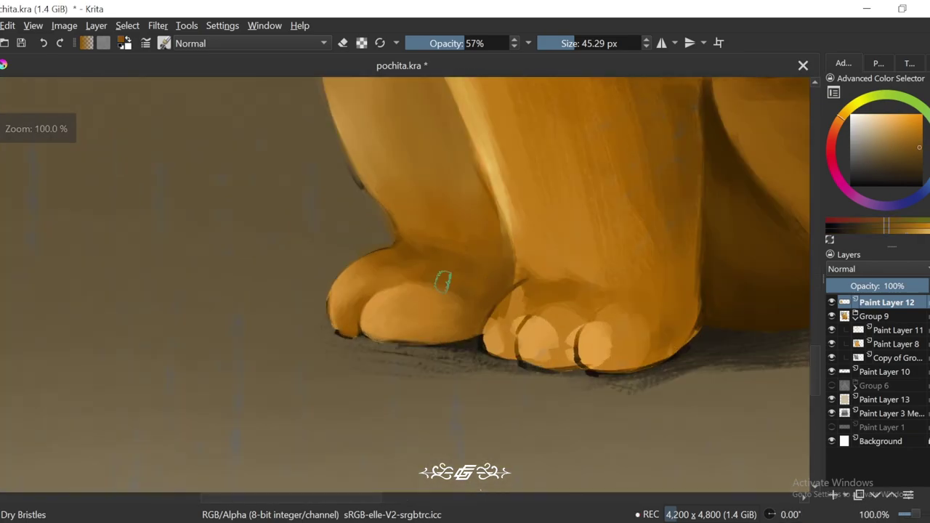
pyautogui.press('4')
pyautogui.press('4')
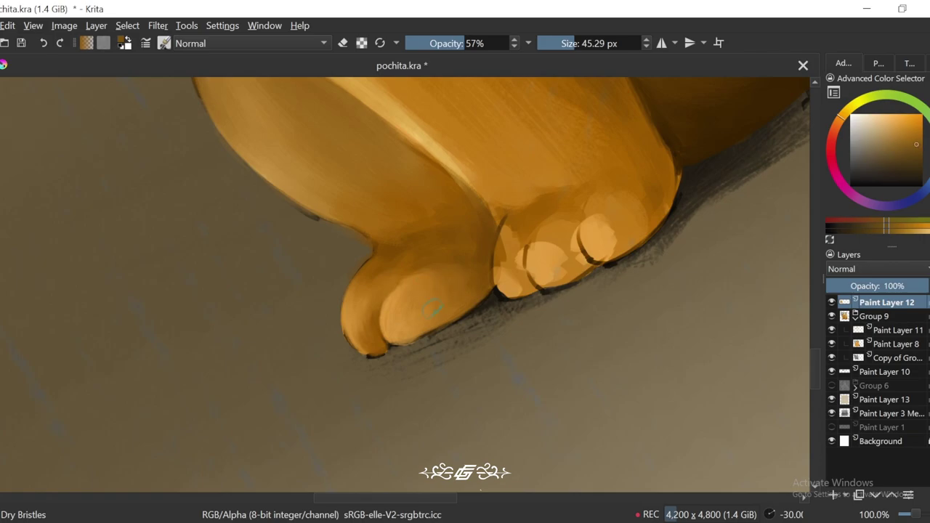
pyautogui.press('6')
pyautogui.press('6')
pyautogui.press('[')
pyautogui.press('[')
pyautogui.press('[')
pyautogui.press('[')
pyautogui.scroll(1, 442, 394)
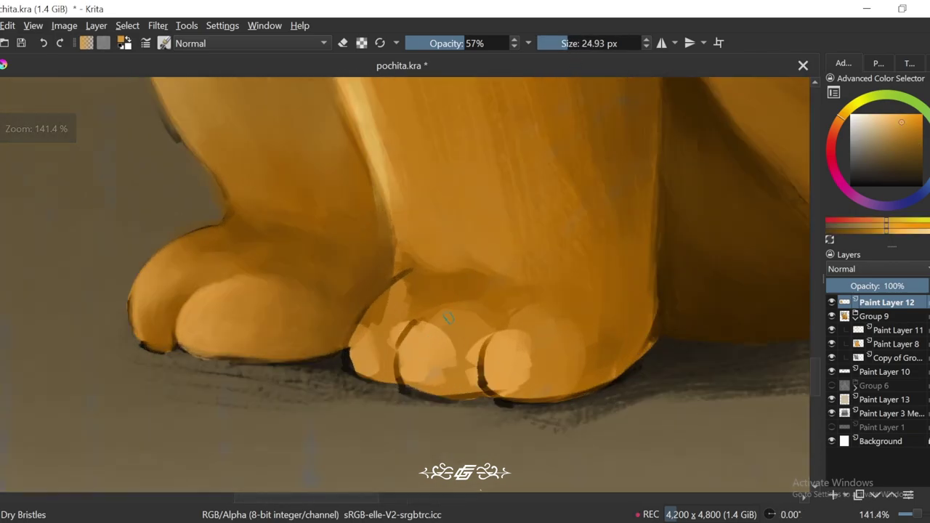
pyautogui.press('4')
pyautogui.keyDown('ctrl'); pyautogui.click(400, 287); pyautogui.keyUp('ctrl')
pyautogui.keyDown('ctrl'); pyautogui.click(379, 335); pyautogui.keyUp('ctrl')
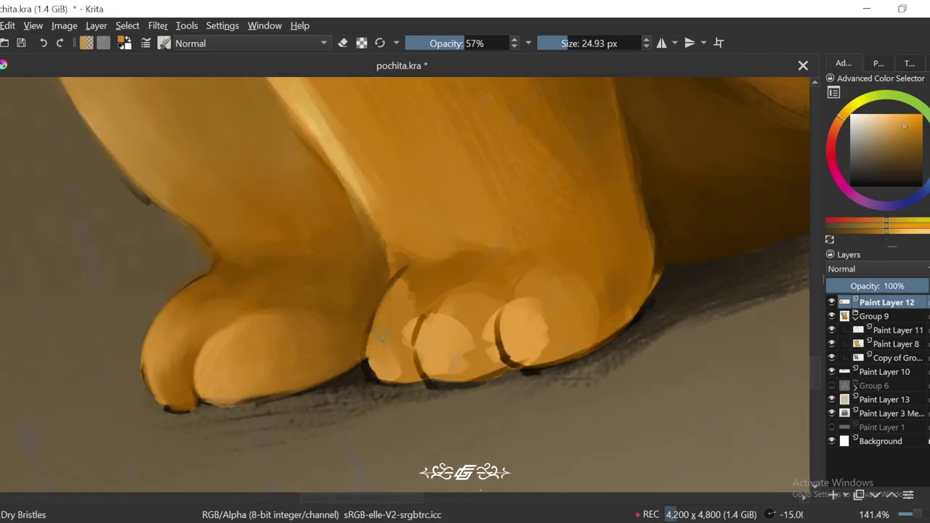
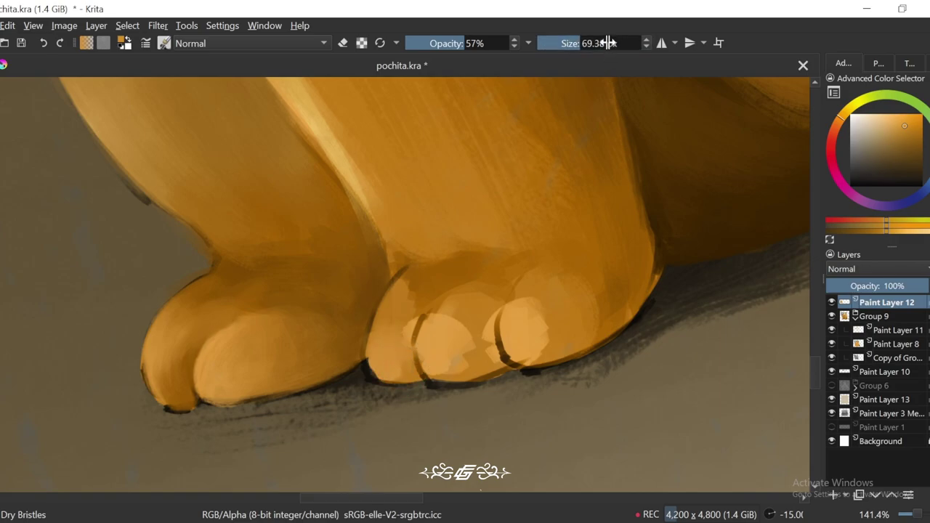
# Step: Shrink the Dry Bristles brush to about 30 px and sample a darker toe orange at -15° tilt
pyautogui.moveTo(609, 43); pyautogui.dragTo(582, 43)
pyautogui.press('5')
pyautogui.scroll(1, 364, 395)
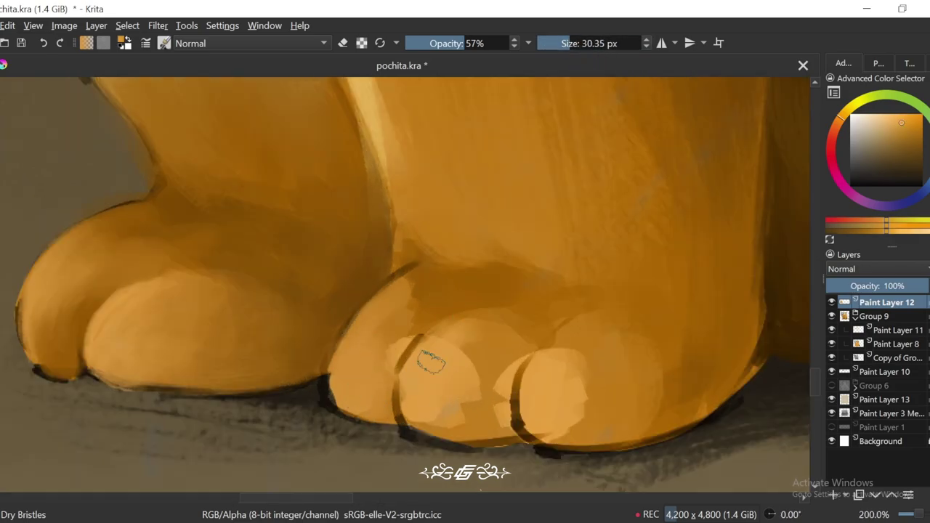
pyautogui.press('4')
pyautogui.keyDown('ctrl'); pyautogui.click(430, 297); pyautogui.keyUp('ctrl')
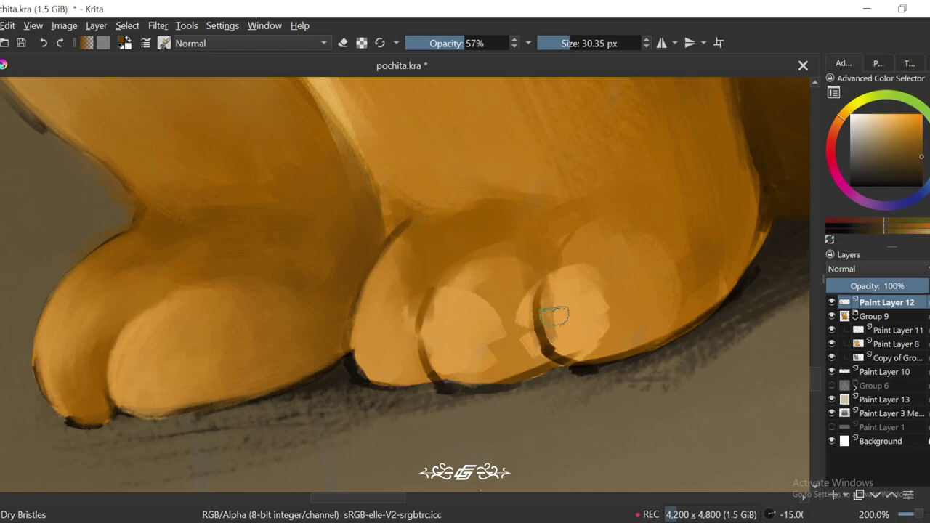
# Step: Check the whole painting at different tilts, then sample a lighter orange from the toe
pyautogui.scroll(-6, 541, 256)
pyautogui.press('5')
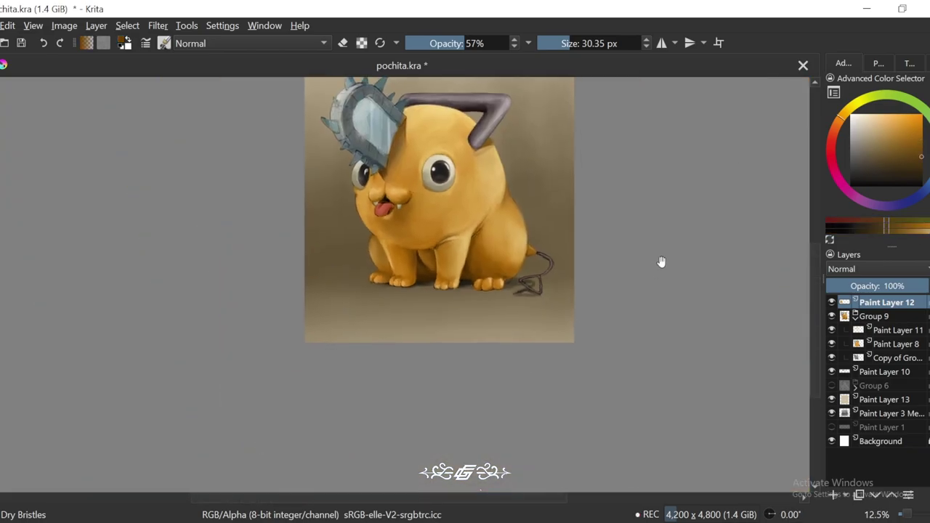
pyautogui.scroll(6, 399, 289)
pyautogui.press('6')
pyautogui.press('6')
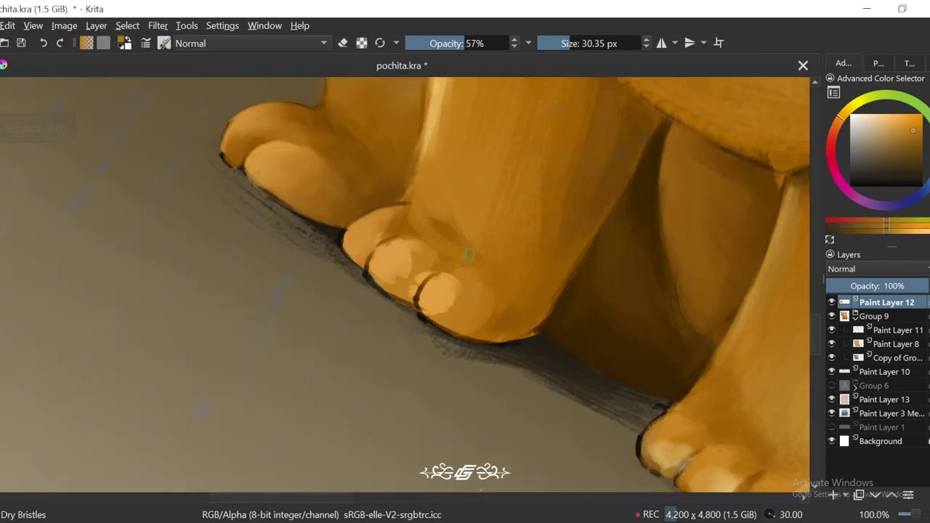
pyautogui.press('4')
pyautogui.press('4')
pyautogui.scroll(-1, 486, 182)
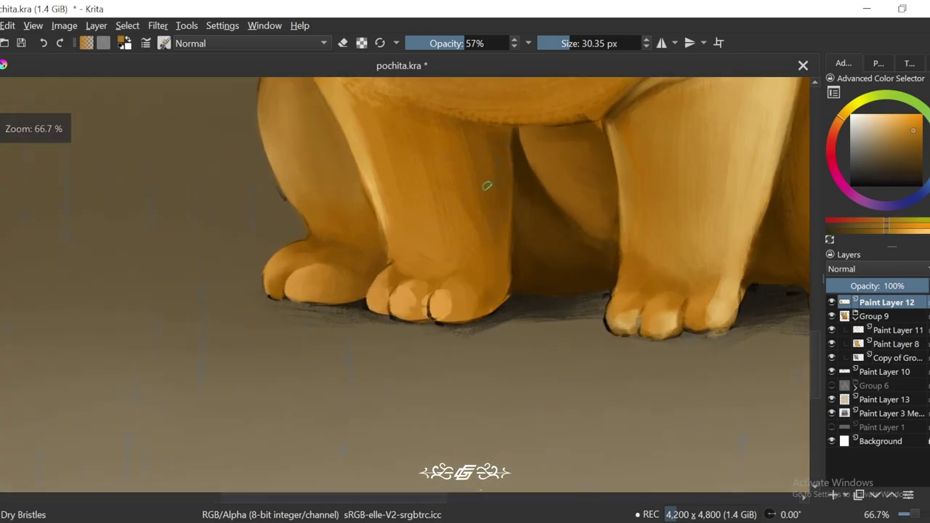
pyautogui.press('1')
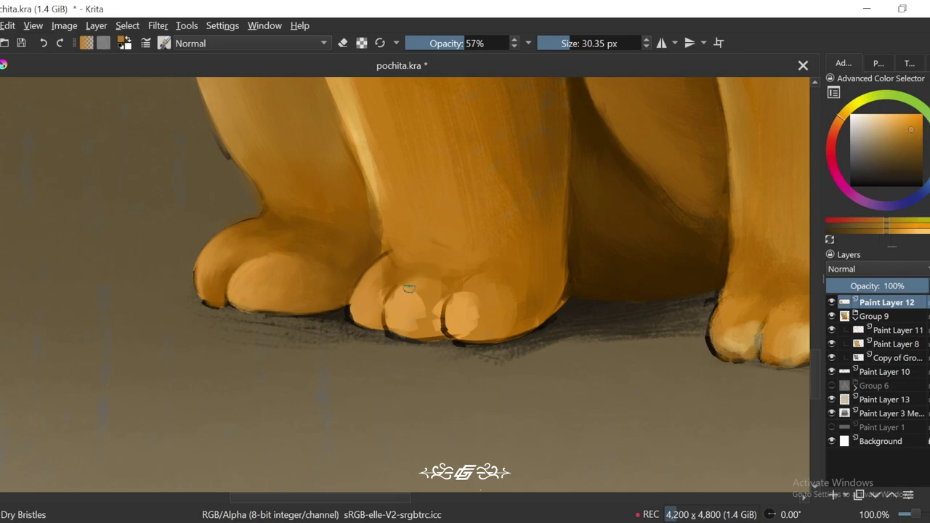
pyautogui.scroll(2, 407, 305)
pyautogui.keyDown('ctrl'); pyautogui.click(369, 309); pyautogui.keyUp('ctrl')
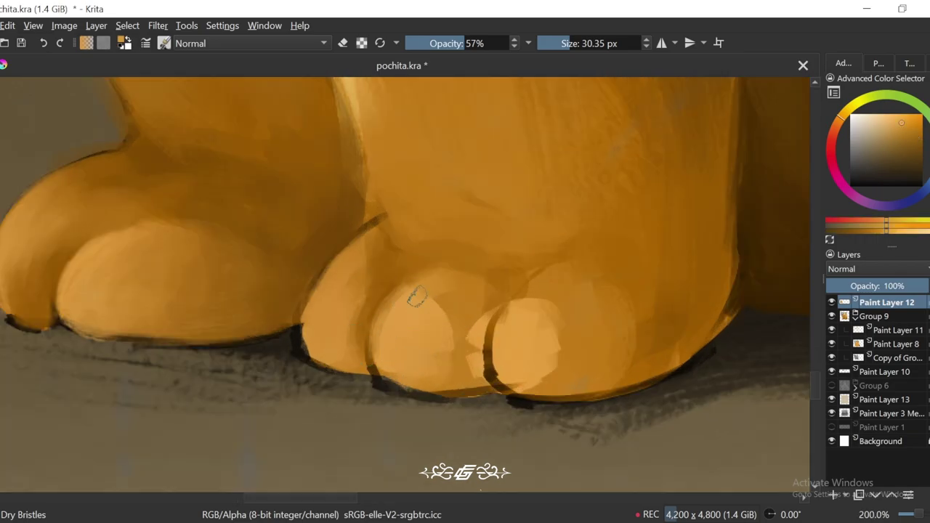
# Step: Paint a darker orange stroke into the gap between the toes, then review the whole dog
pyautogui.press('4')
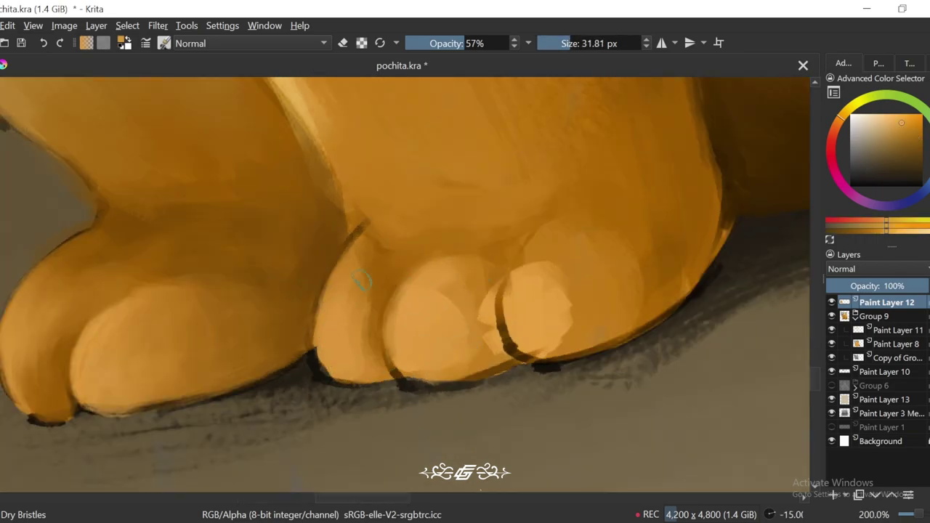
pyautogui.keyDown('ctrl'); pyautogui.click(485, 289); pyautogui.keyUp('ctrl')
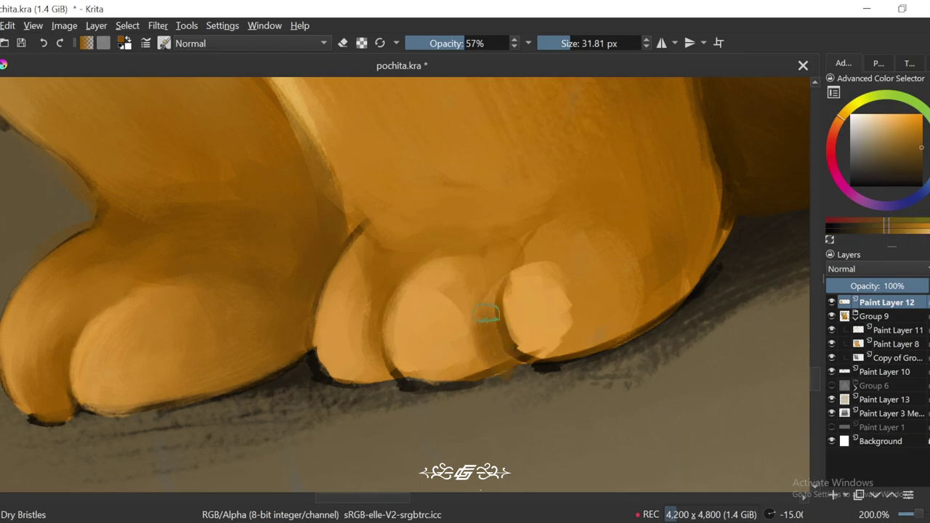
pyautogui.moveTo(487, 314); pyautogui.dragTo(495, 265)
pyautogui.press('4')
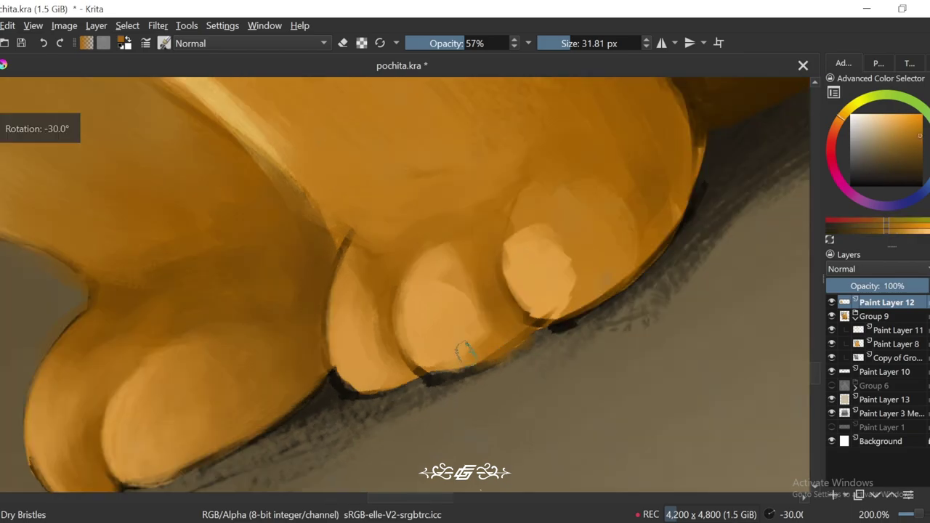
pyautogui.press('1')
pyautogui.press('2')
pyautogui.press('5')
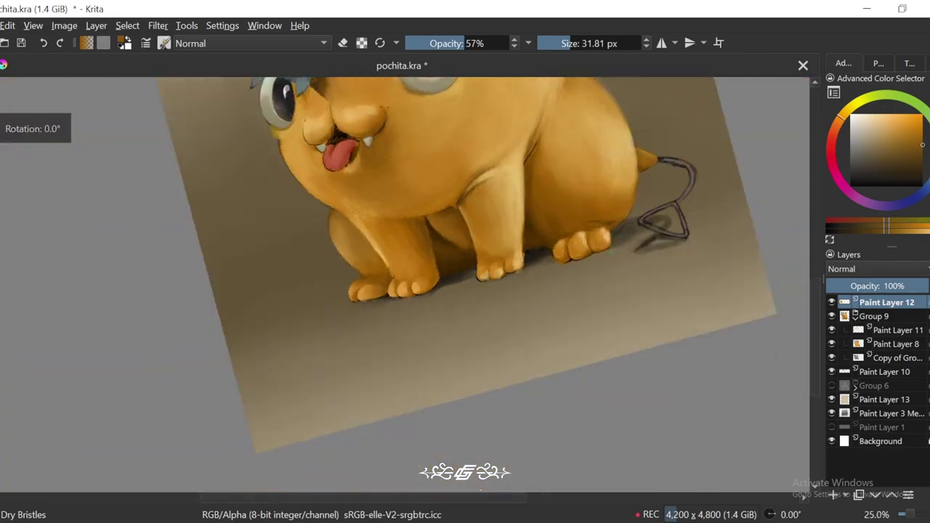
pyautogui.press('1')
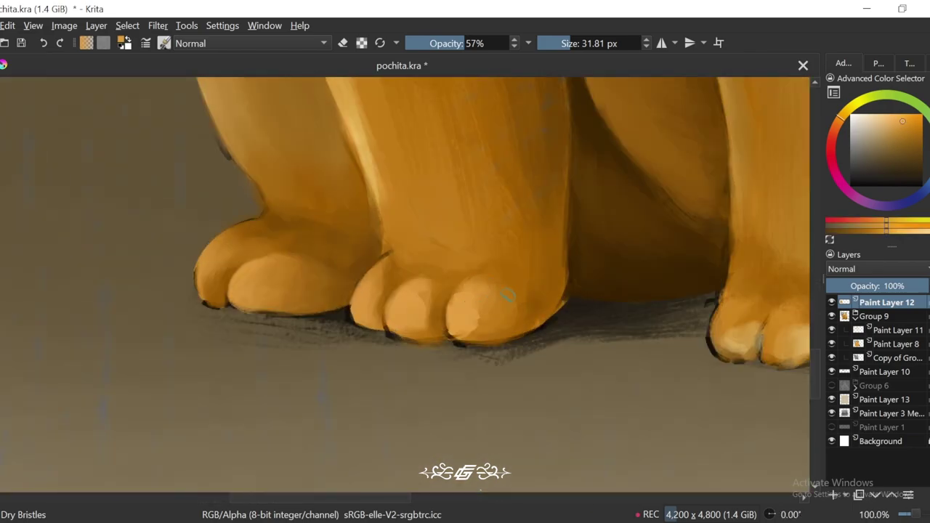
# Step: Sample darker, lighter and more saturated oranges across the toes to blend the separations
pyautogui.keyDown('ctrl'); pyautogui.click(421, 300); pyautogui.keyUp('ctrl')
pyautogui.keyDown('ctrl'); pyautogui.click(453, 305); pyautogui.keyUp('ctrl')
pyautogui.press('4')
pyautogui.press('+')
pyautogui.keyDown('ctrl'); pyautogui.click(482, 331); pyautogui.keyUp('ctrl')
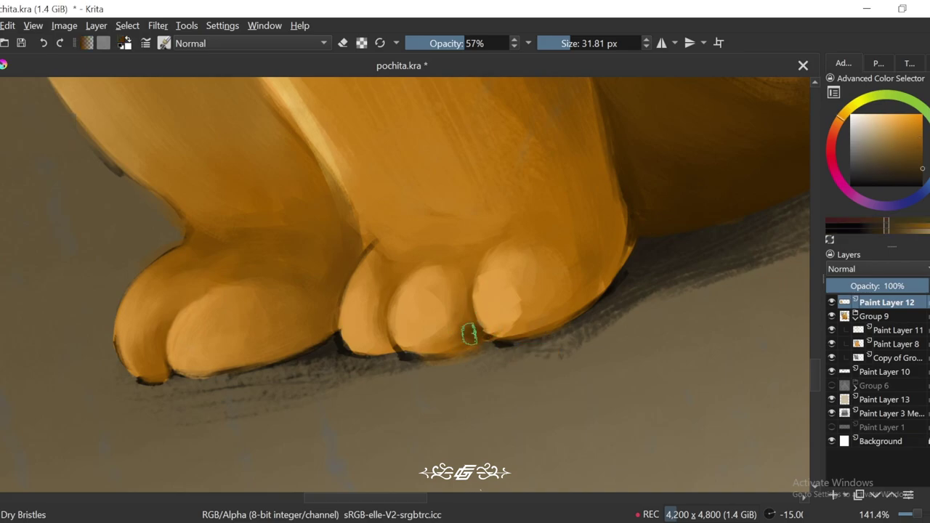
pyautogui.keyDown('ctrl'); pyautogui.click(544, 311); pyautogui.keyUp('ctrl')
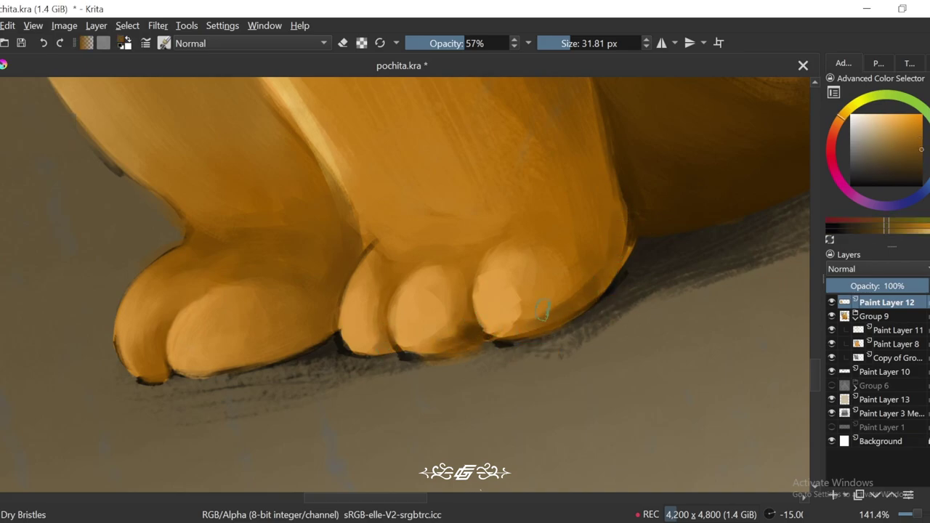
pyautogui.keyDown('ctrl'); pyautogui.click(531, 318); pyautogui.keyUp('ctrl')
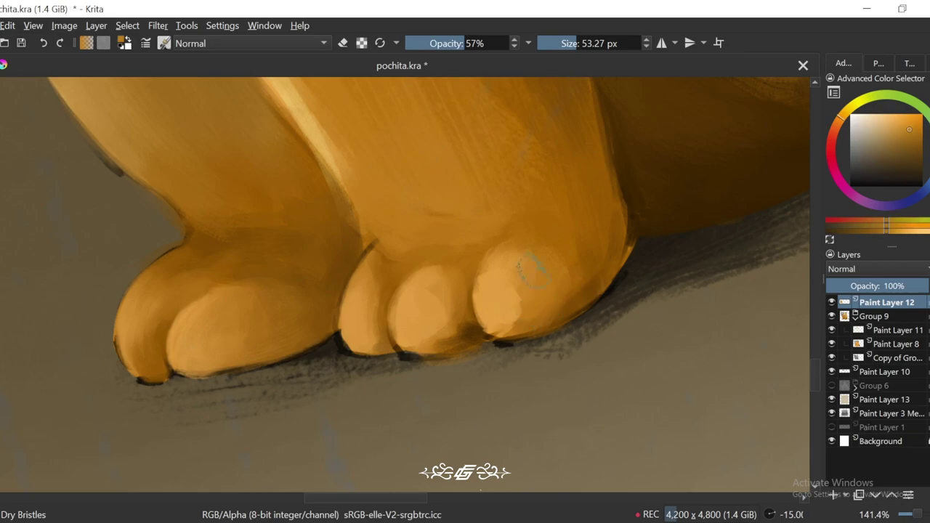
pyautogui.keyDown('ctrl'); pyautogui.click(520, 307); pyautogui.keyUp('ctrl')
pyautogui.keyDown('ctrl'); pyautogui.click(537, 250); pyautogui.keyUp('ctrl')
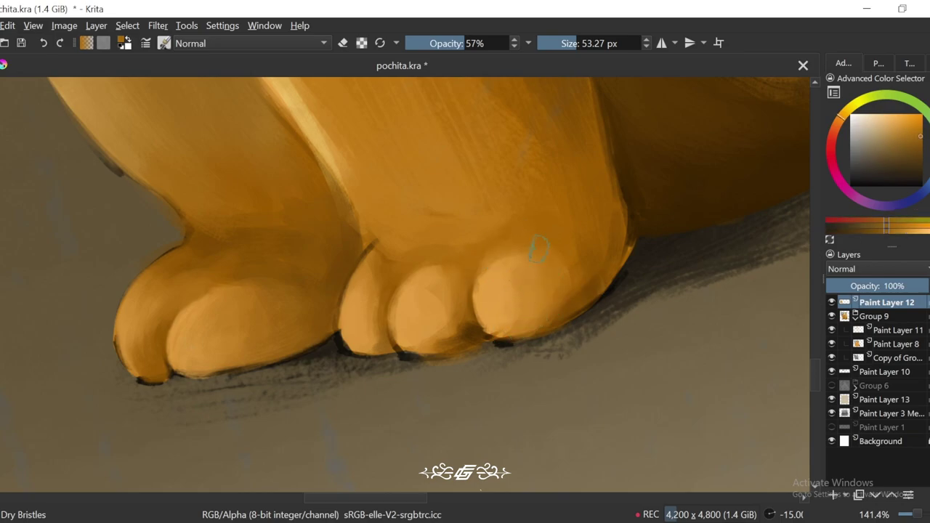
pyautogui.keyDown('ctrl'); pyautogui.click(460, 313); pyautogui.keyUp('ctrl')
pyautogui.keyDown('ctrl'); pyautogui.click(458, 320); pyautogui.keyUp('ctrl')
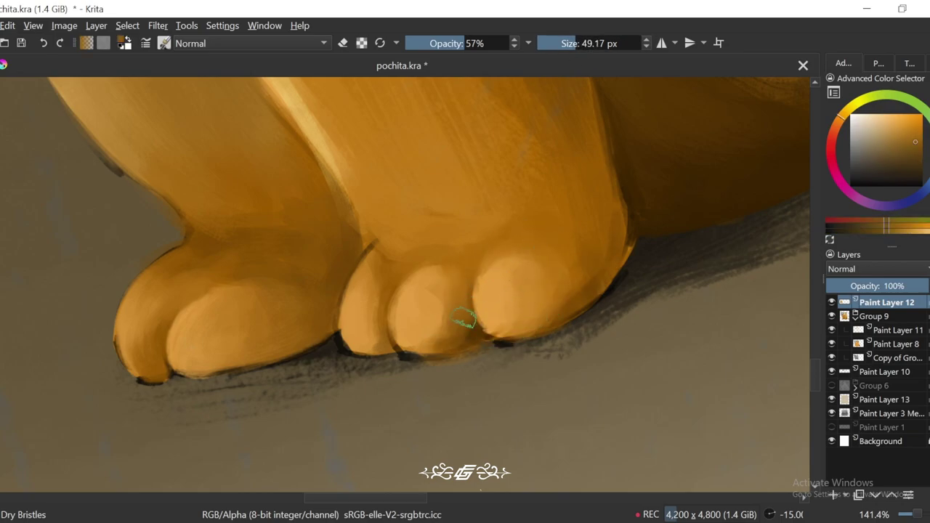
pyautogui.keyDown('ctrl'); pyautogui.click(456, 332); pyautogui.keyUp('ctrl')
# Step: Compare the toe shading with the canvas straight and tilted to -15°
pyautogui.scroll(-3, 457, 331)
pyautogui.press('5')
pyautogui.scroll(3, 433, 282)
pyautogui.press('4')
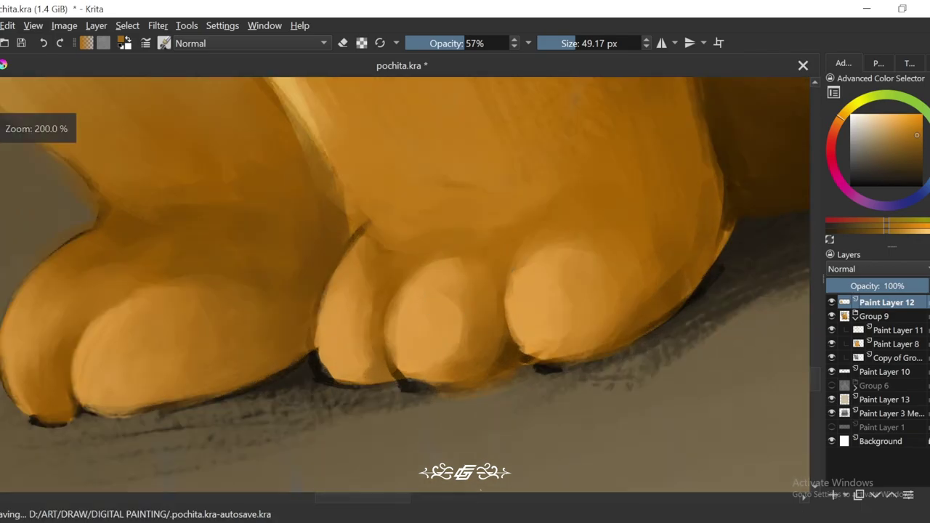
pyautogui.scroll(-1, 497, 291)
pyautogui.press('5')
pyautogui.scroll(1, 497, 290)
pyautogui.press('4')
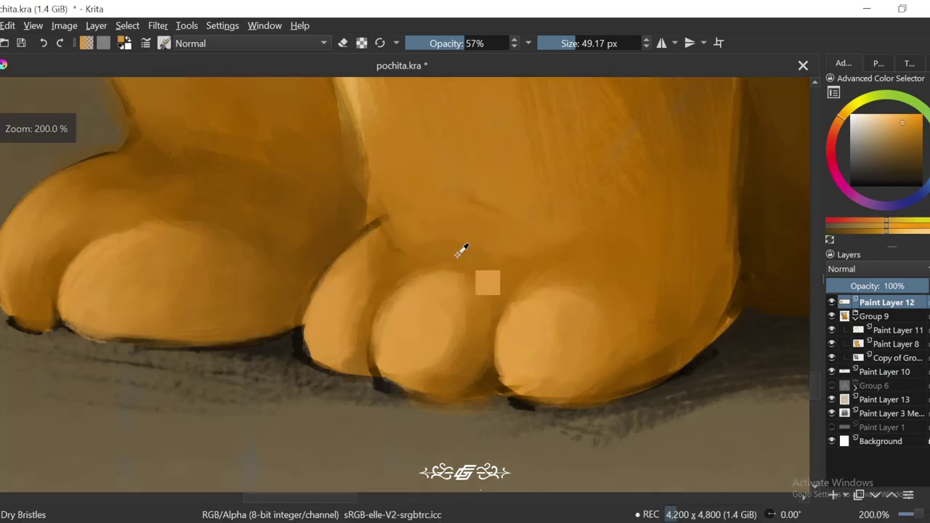
pyautogui.scroll(-1, 497, 296)
pyautogui.press('5')
pyautogui.scroll(-2, 497, 297)
pyautogui.press('4')
pyautogui.scroll(4, 477, 318)
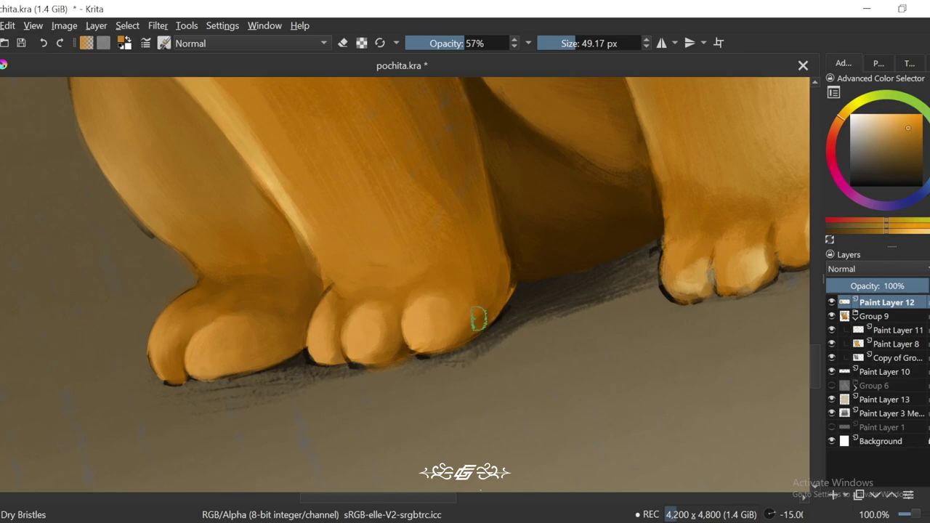
# Step: Shrink the brush to about 17 px and review the paws at a 15° tilt
pyautogui.press('[')
pyautogui.press('[')
pyautogui.press('[')
pyautogui.scroll(-1, 414, 374)
pyautogui.press('5')
pyautogui.scroll(-4, 428, 291)
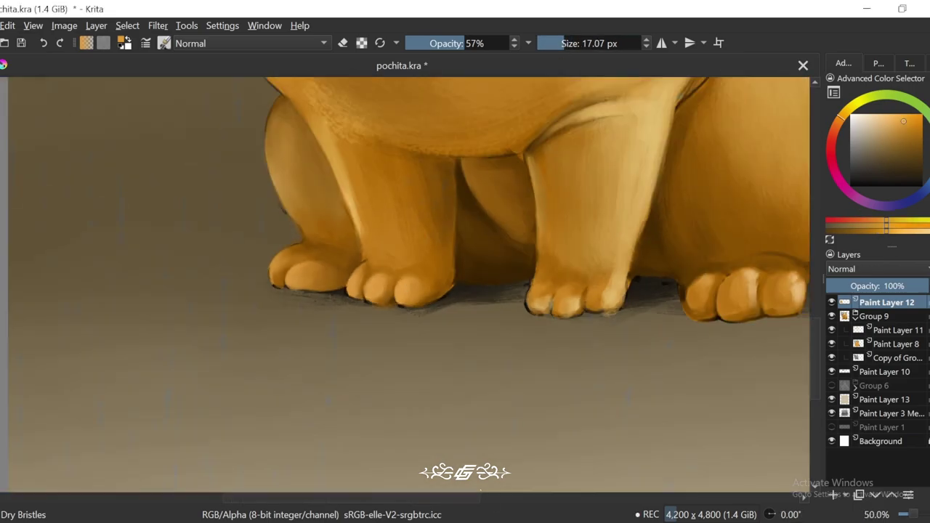
pyautogui.scroll(1, 466, 325)
pyautogui.press('6')
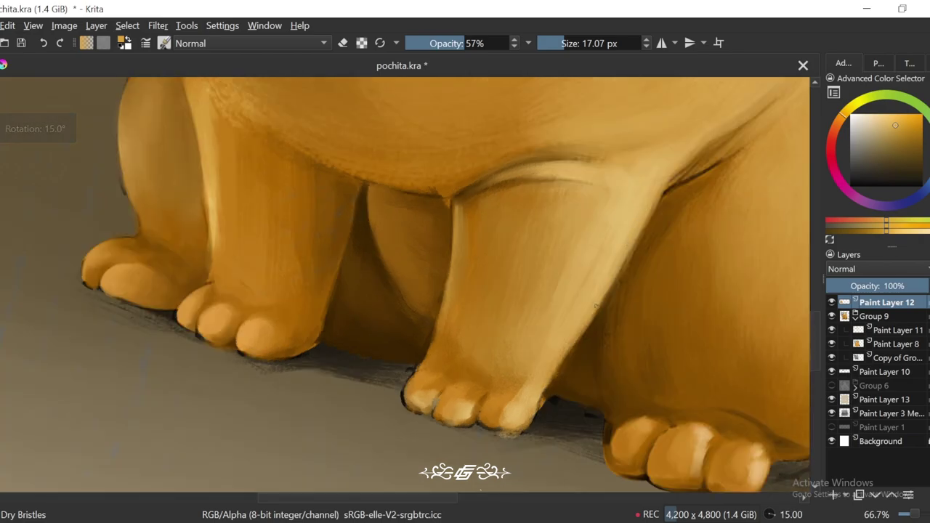
pyautogui.scroll(-3, 538, 402)
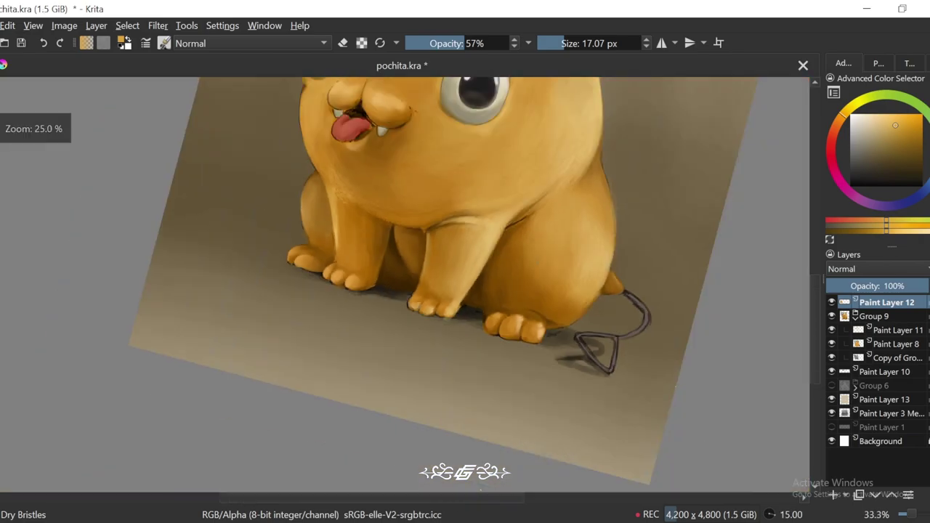
pyautogui.press('5')
pyautogui.scroll(2, 584, 370)
pyautogui.scroll(3, 594, 376)
# Step: Sample oranges from the toe and leg with the canvas rotated to 30°
pyautogui.keyDown('ctrl'); pyautogui.click(439, 324); pyautogui.keyUp('ctrl')
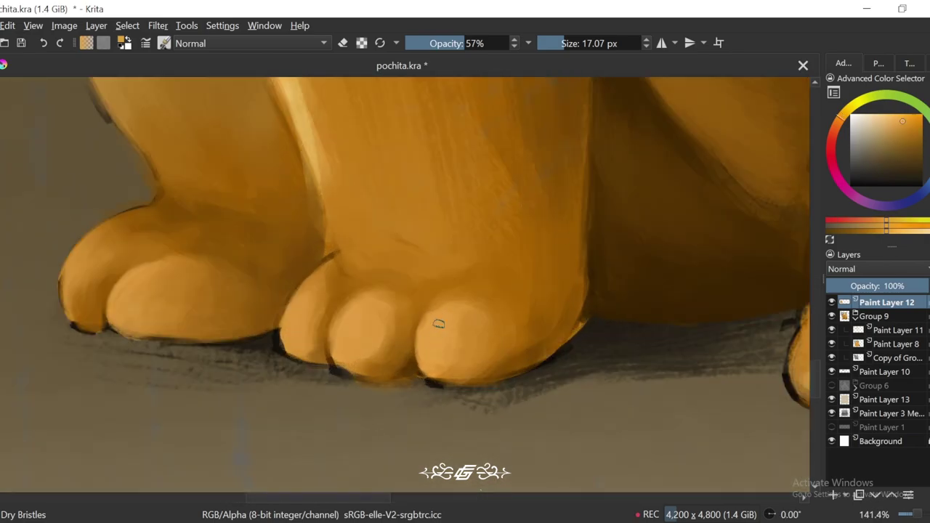
pyautogui.scroll(1, 390, 202)
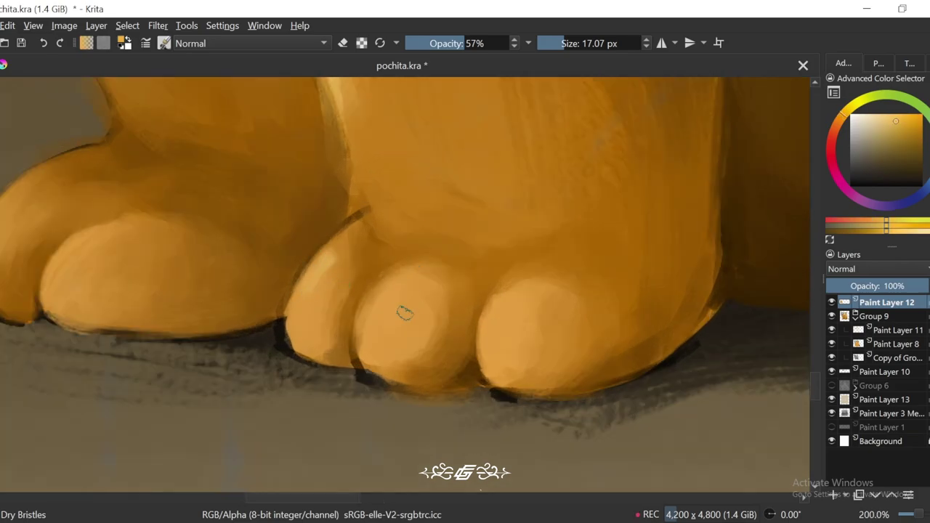
pyautogui.scroll(-2, 513, 307)
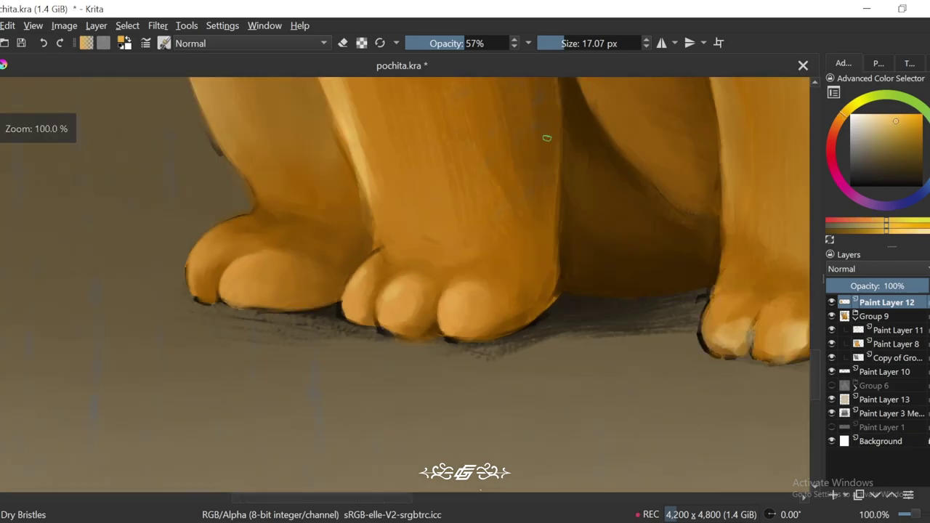
pyautogui.scroll(-1, 581, 266)
pyautogui.press('6')
pyautogui.press('6')
pyautogui.scroll(2, 329, 231)
pyautogui.keyDown('ctrl'); pyautogui.click(329, 231); pyautogui.keyUp('ctrl')
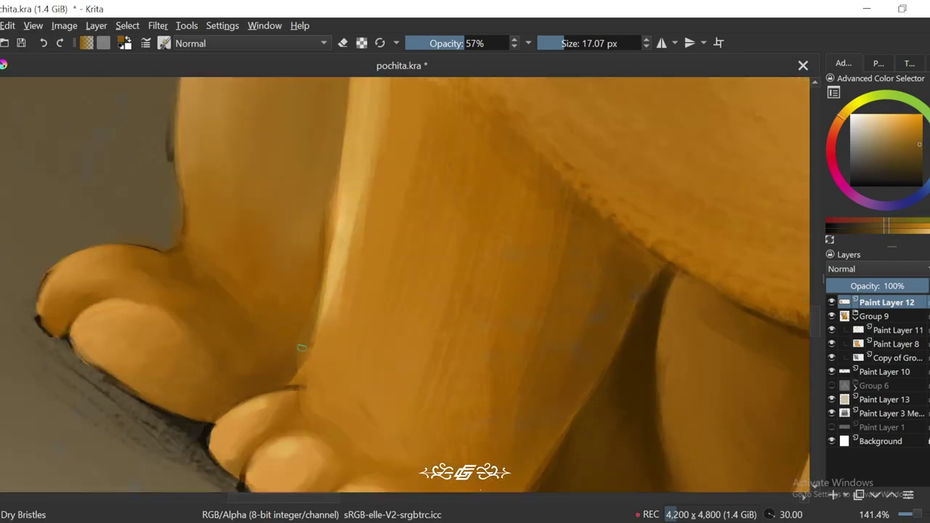
pyautogui.scroll(-4, 294, 362)
pyautogui.scroll(-2, 602, 292)
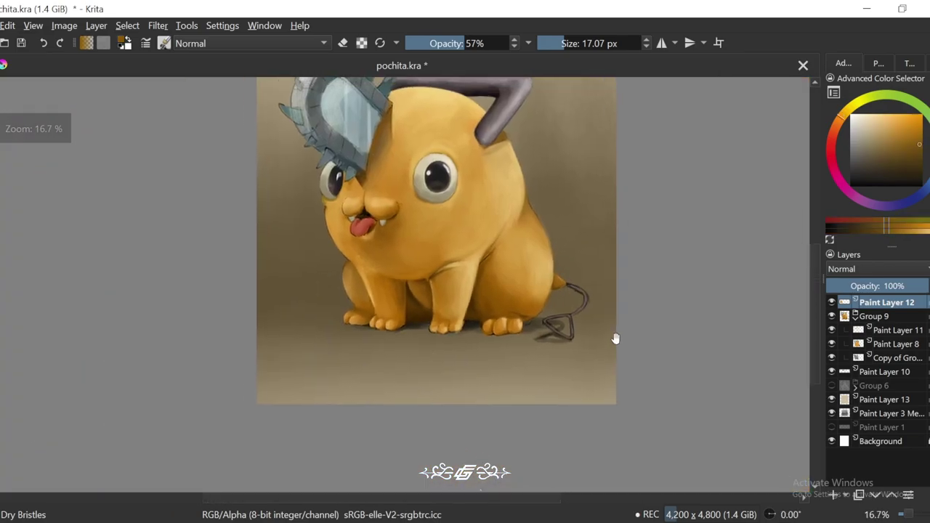
pyautogui.scroll(4, 431, 320)
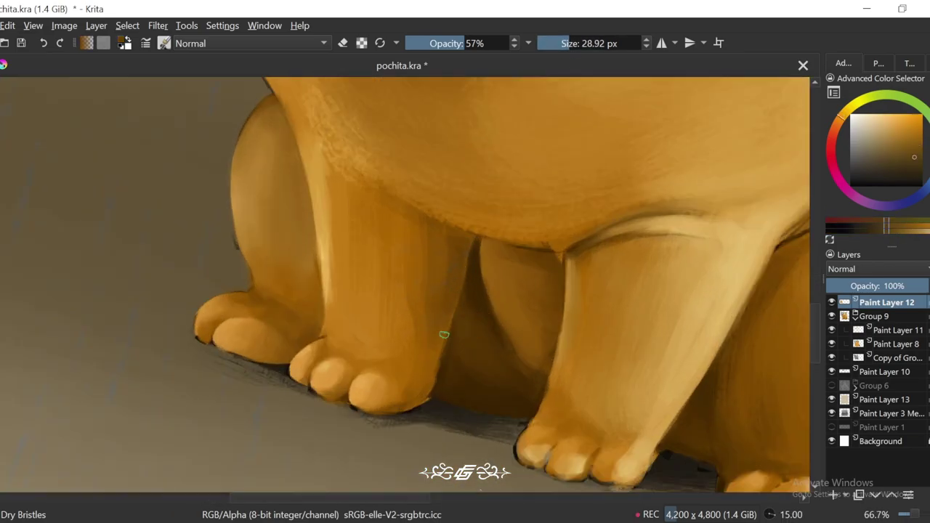
# Step: Sample darker oranges and paint a dark stroke up the leg crease with a ~35 px brush
pyautogui.hotkey('ctrl', ']')
pyautogui.click(591, 43)
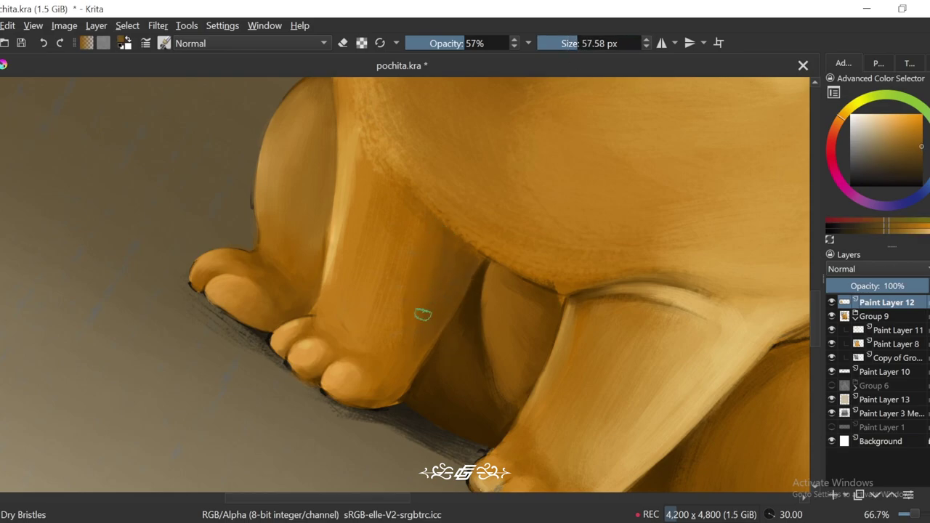
pyautogui.hotkey('ctrl', '[')
pyautogui.hotkey('ctrl', '[')
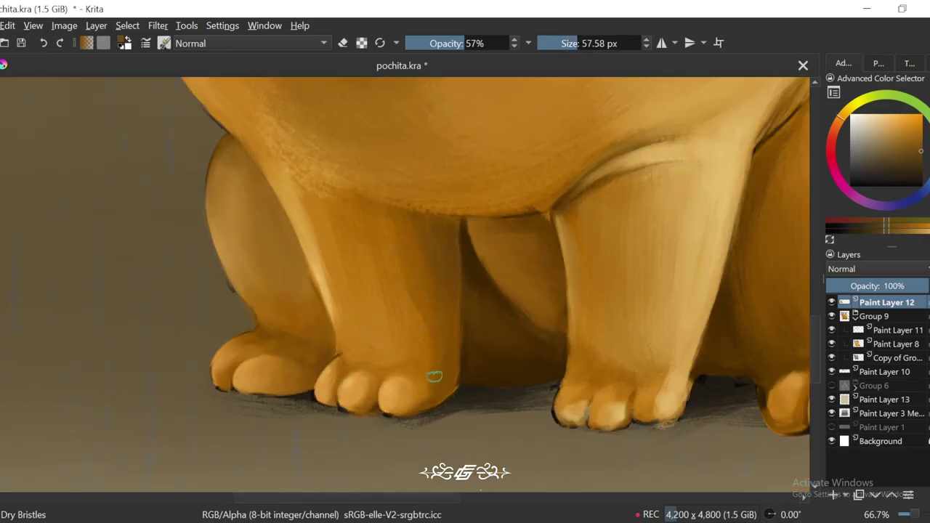
pyautogui.hotkey('ctrl', ']')
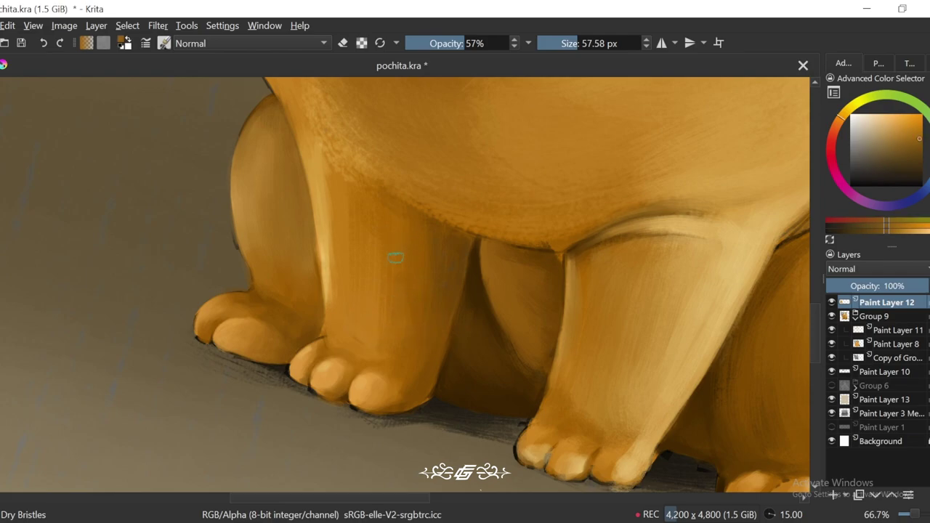
pyautogui.keyDown('ctrl'); pyautogui.click(375, 238); pyautogui.keyUp('ctrl')
pyautogui.hotkey('ctrl', ']')
pyautogui.press(']')
pyautogui.keyDown('ctrl'); pyautogui.click(426, 285); pyautogui.keyUp('ctrl')
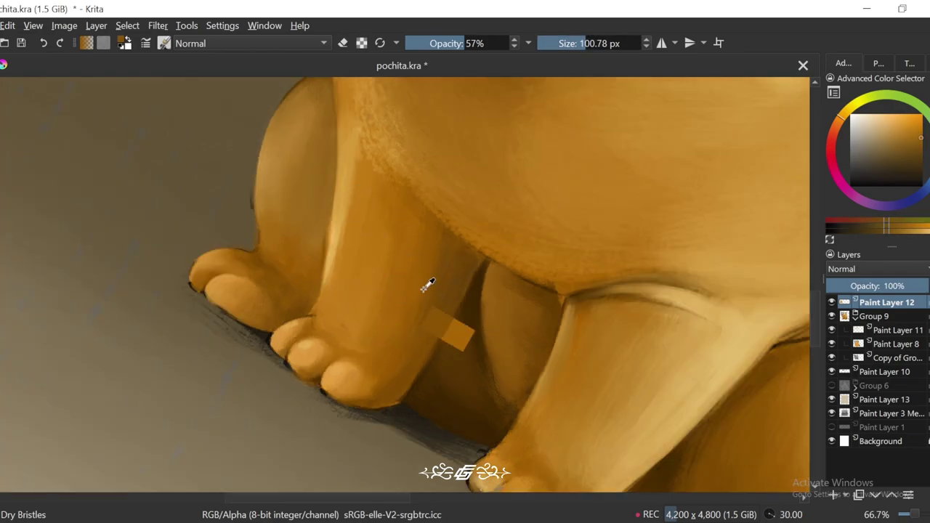
pyautogui.keyDown('ctrl'); pyautogui.click(547, 277); pyautogui.keyUp('ctrl')
pyautogui.hotkey('ctrl', ']')
pyautogui.press('[')
pyautogui.press('[')
pyautogui.press('[')
pyautogui.press('[')
pyautogui.press('[')
pyautogui.press('[')
pyautogui.press('[')
pyautogui.press('[')
pyautogui.press('[')
pyautogui.press('[')
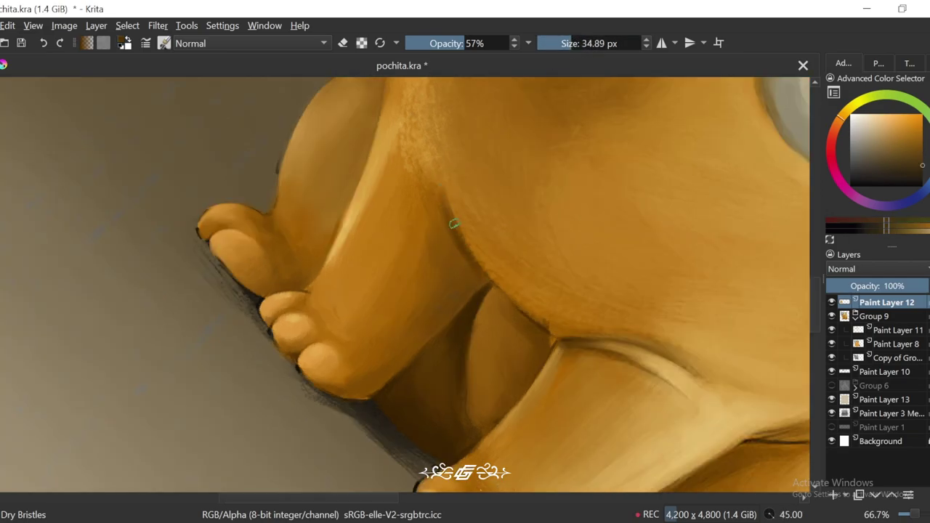
pyautogui.moveTo(488, 283)
pyautogui.mouseDown()
pyautogui.moveTo(462, 243)
pyautogui.moveTo(436, 149)
pyautogui.mouseUp()
pyautogui.keyDown('ctrl'); pyautogui.click(435, 133); pyautogui.keyUp('ctrl')
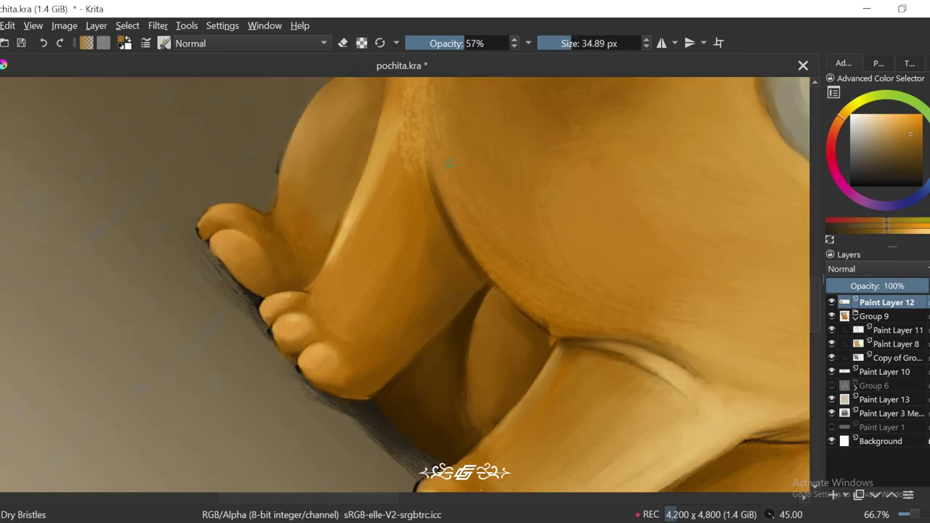
# Step: Pick a more saturated, darker orange and cover the light patches along the crease
pyautogui.hotkey('ctrl', ']')
pyautogui.press('-')
pyautogui.press('-')
pyautogui.press('=')
pyautogui.press('=')
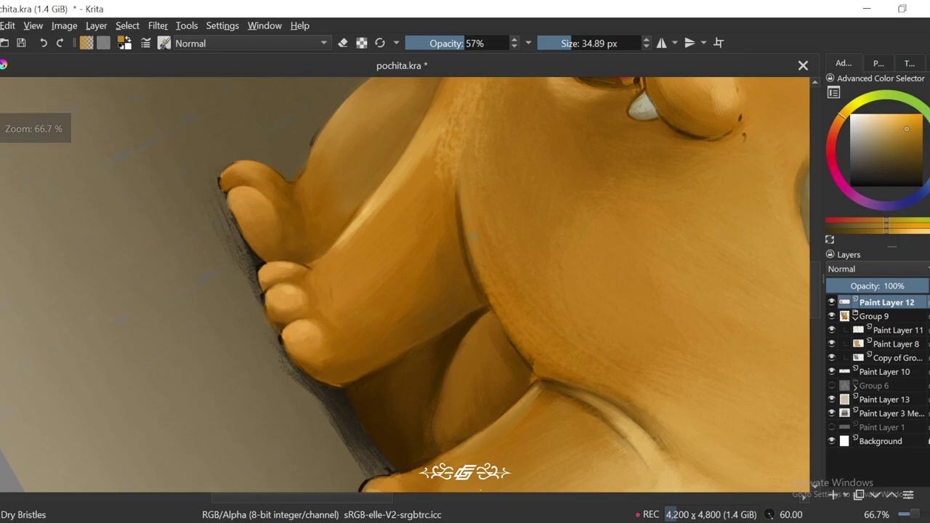
pyautogui.keyDown('ctrl'); pyautogui.click(456, 137); pyautogui.keyUp('ctrl')
pyautogui.hotkey('ctrl', ']')
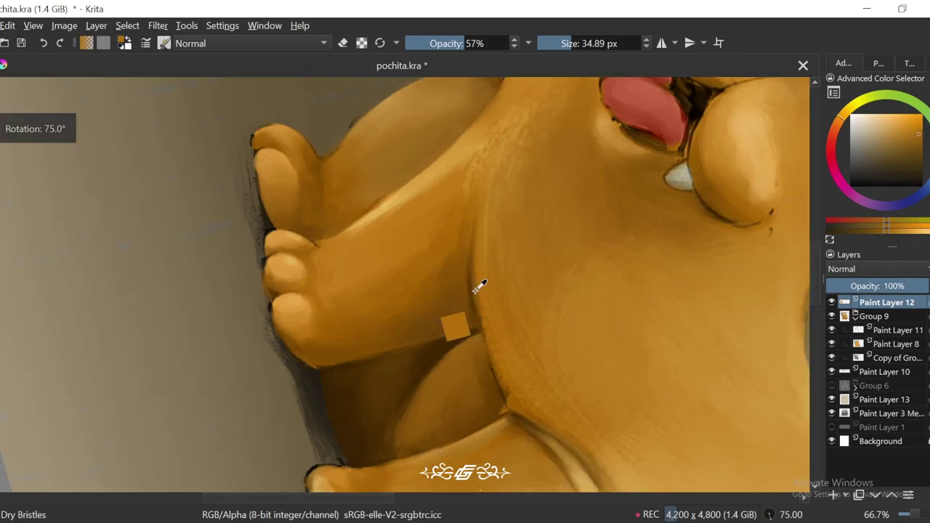
pyautogui.hotkey('ctrl', '[')
pyautogui.hotkey('ctrl', '[')
pyautogui.keyDown('ctrl'); pyautogui.click(479, 320); pyautogui.keyUp('ctrl')
pyautogui.moveTo(472, 291); pyautogui.dragTo(481, 336)
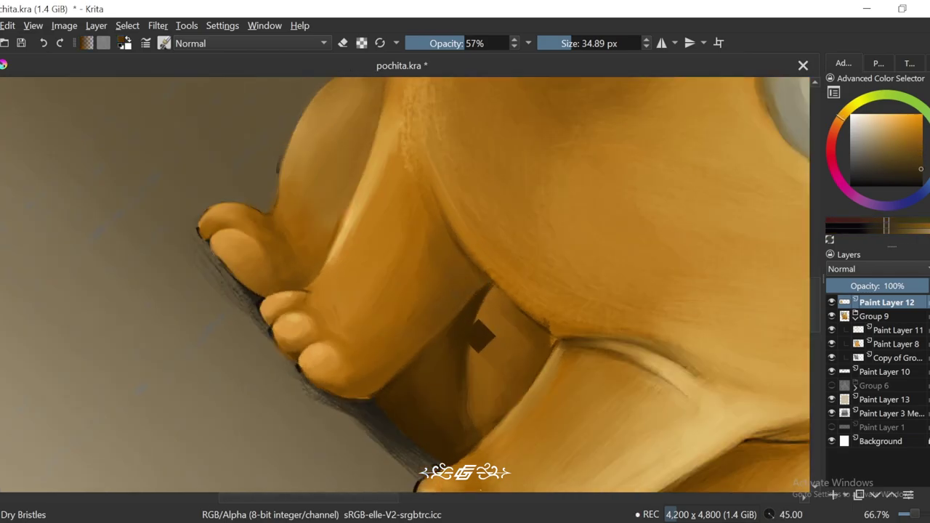
pyautogui.hotkey('ctrl', '[')
# Step: Enlarge the brush to about 72 px and paint a darker shadow on the back leg between the legs
pyautogui.scroll(1, 477, 269)
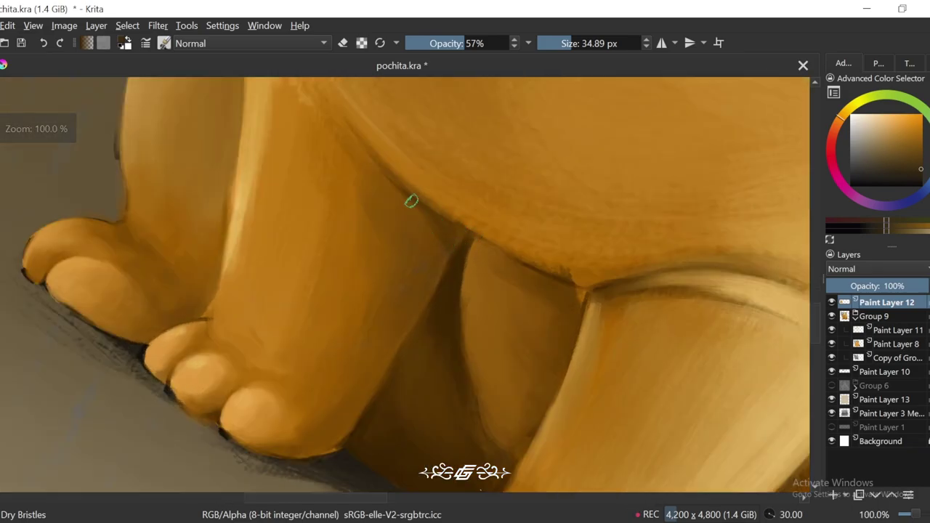
pyautogui.keyDown('ctrl'); pyautogui.click(436, 257); pyautogui.keyUp('ctrl')
pyautogui.press('5')
pyautogui.scroll(-1, 531, 77)
pyautogui.press(']')
pyautogui.scroll(-3, 363, 243)
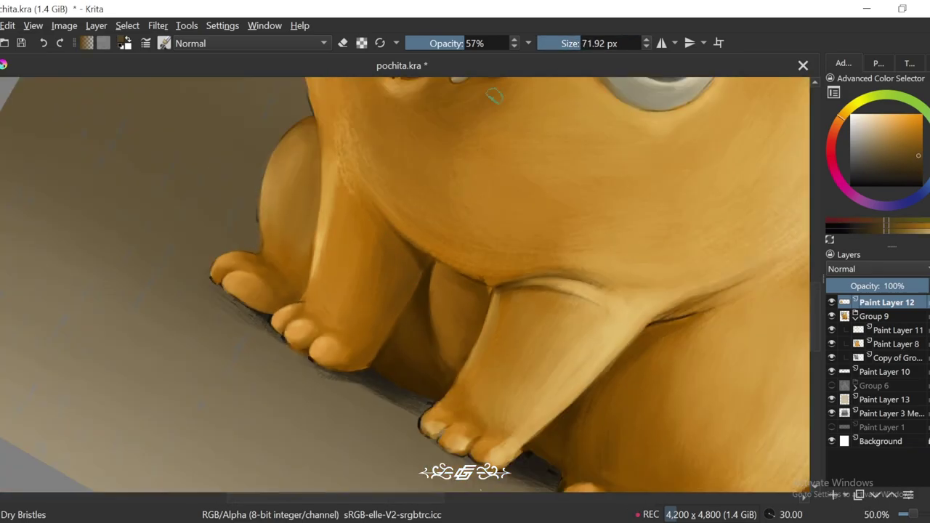
pyautogui.scroll(-2, 548, 248)
pyautogui.hotkey('ctrl', ']')
pyautogui.scroll(4, 426, 266)
pyautogui.hotkey('ctrl', ']')
pyautogui.hotkey('ctrl', ']')
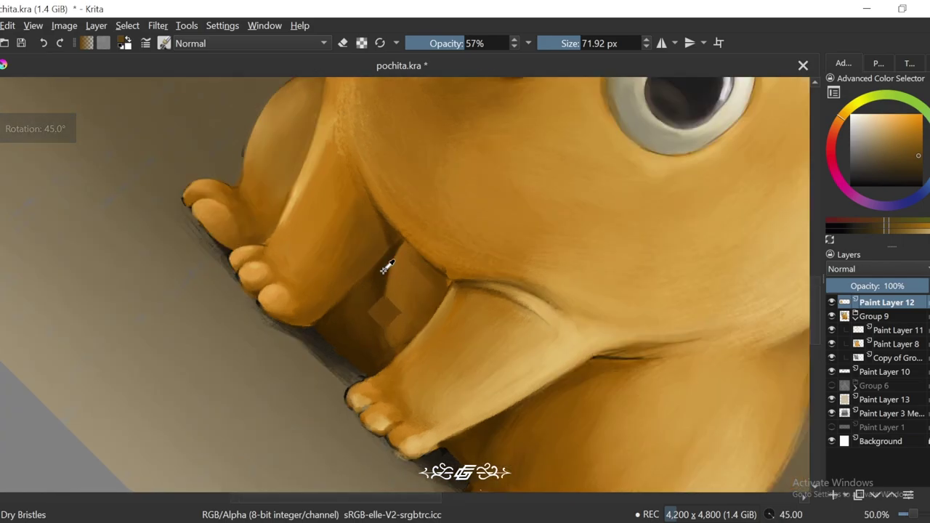
pyautogui.moveTo(402, 265); pyautogui.dragTo(422, 308)
# Step: Compare lighter and darker shades, then sample the dark shadow colour between the legs
pyautogui.keyDown('ctrl'); pyautogui.click(408, 253); pyautogui.keyUp('ctrl')
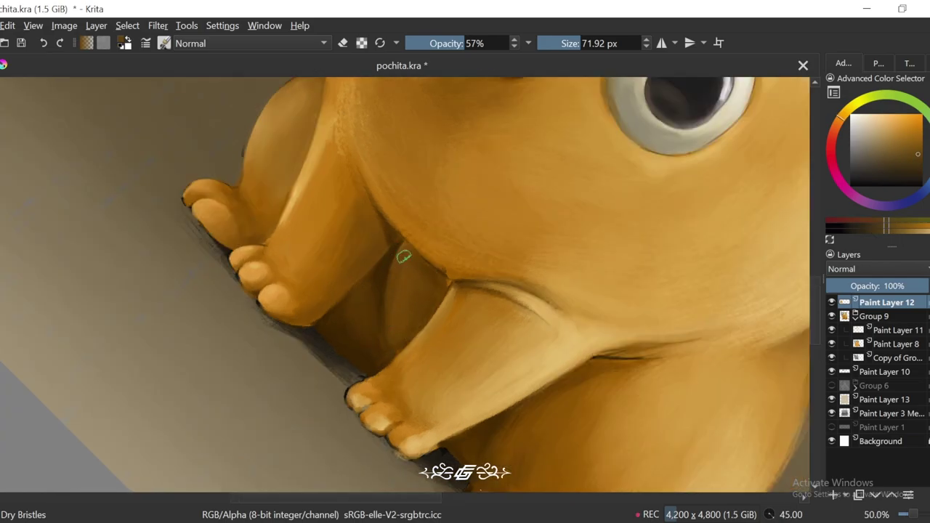
pyautogui.keyDown('ctrl'); pyautogui.click(446, 286); pyautogui.keyUp('ctrl')
pyautogui.scroll(-5, 415, 273)
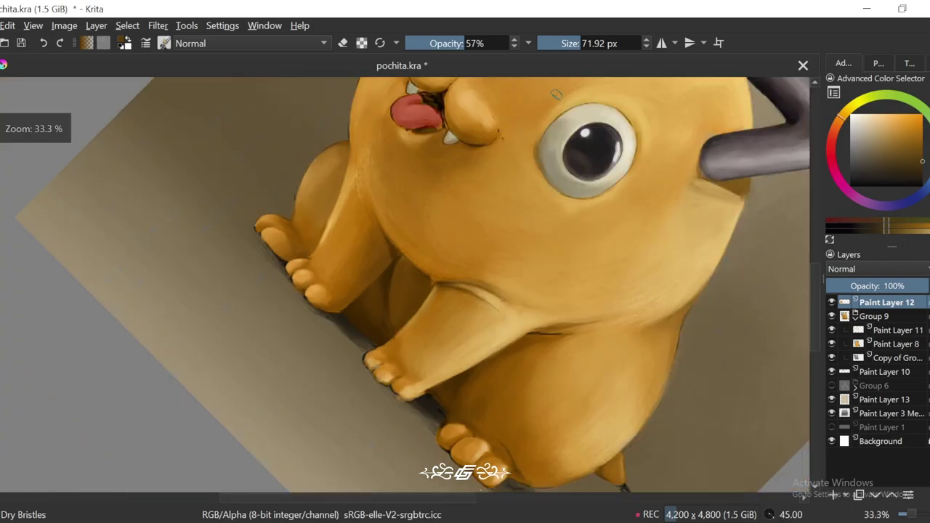
pyautogui.press('5')
pyautogui.scroll(3, 421, 234)
pyautogui.scroll(1, 421, 234)
pyautogui.press('6')
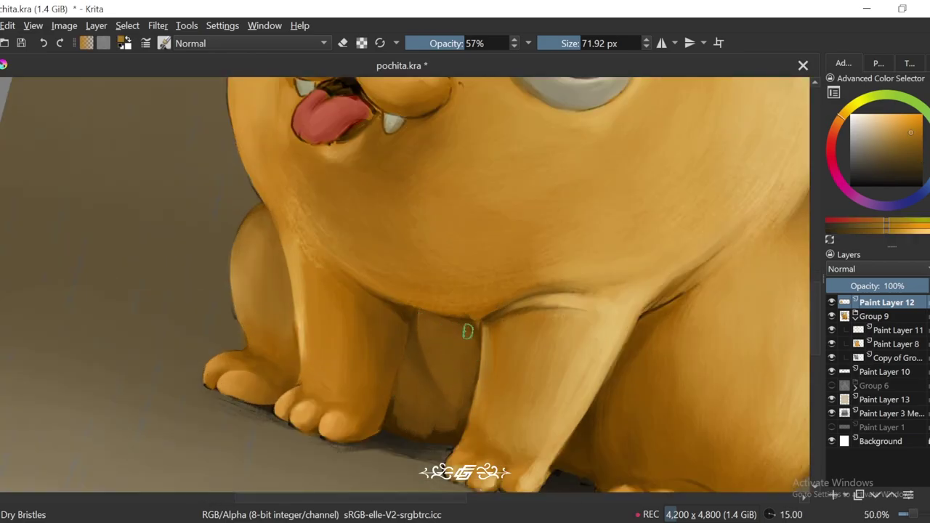
pyautogui.scroll(-4, 405, 430)
pyautogui.press('6')
pyautogui.press('6')
pyautogui.scroll(5, 450, 291)
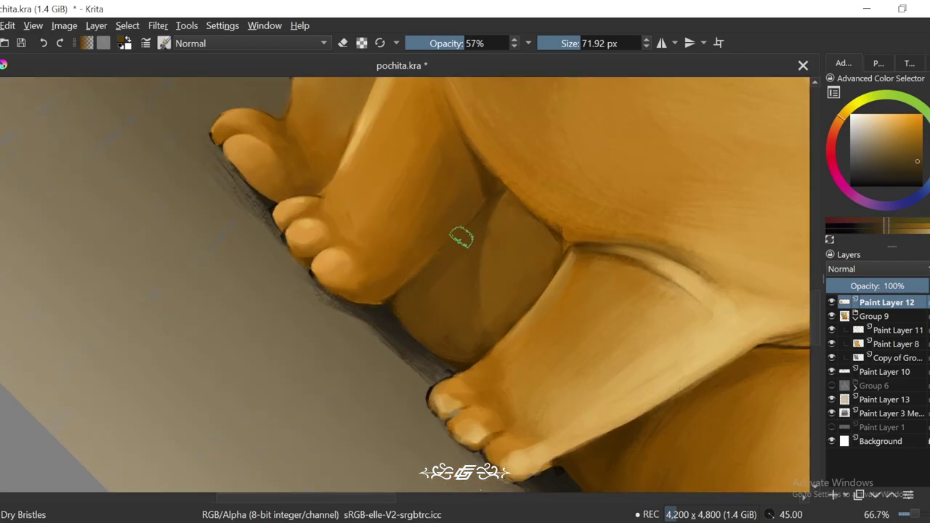
pyautogui.moveTo(460, 237); pyautogui.dragTo(454, 256)
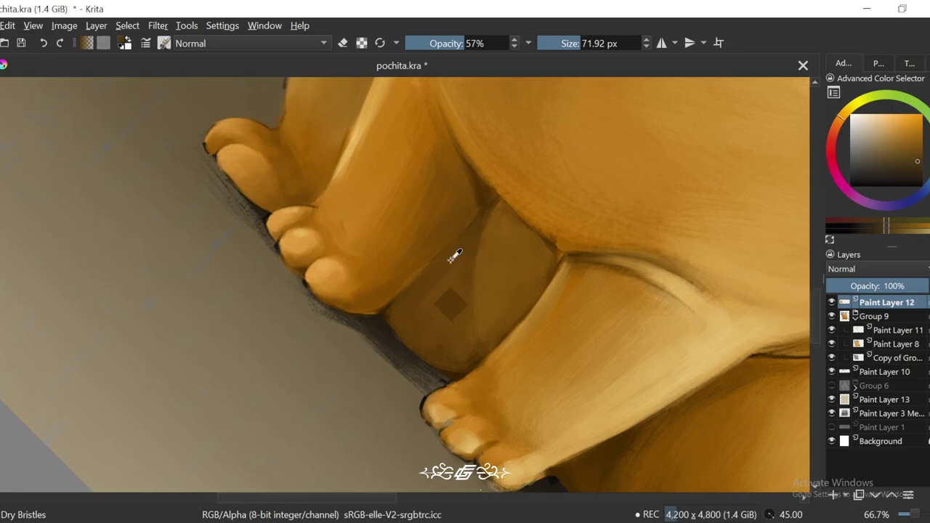
# Step: Lower the brush opacity to 50%
pyautogui.press('4')
pyautogui.press('4')
pyautogui.press('4')
pyautogui.press('4')
pyautogui.press('4')
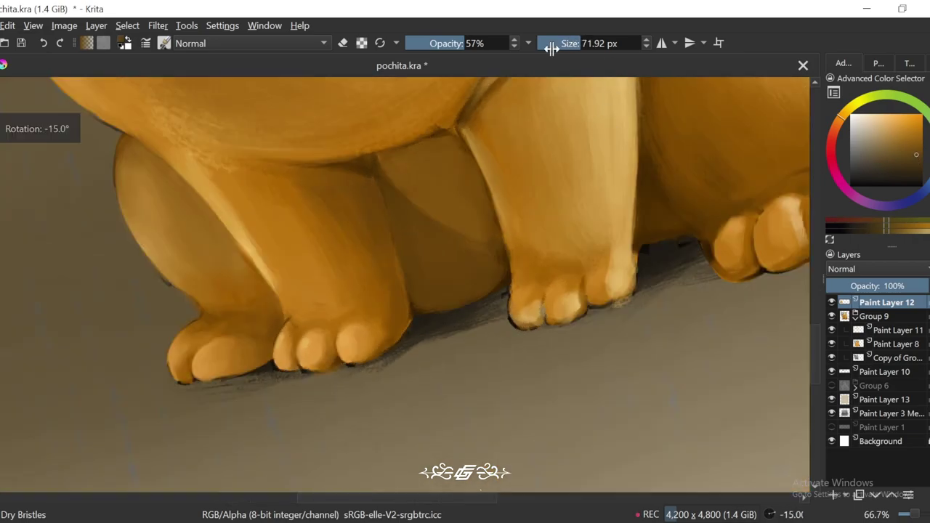
pyautogui.press('i')
pyautogui.scroll(1, 507, 269)
pyautogui.press('6')
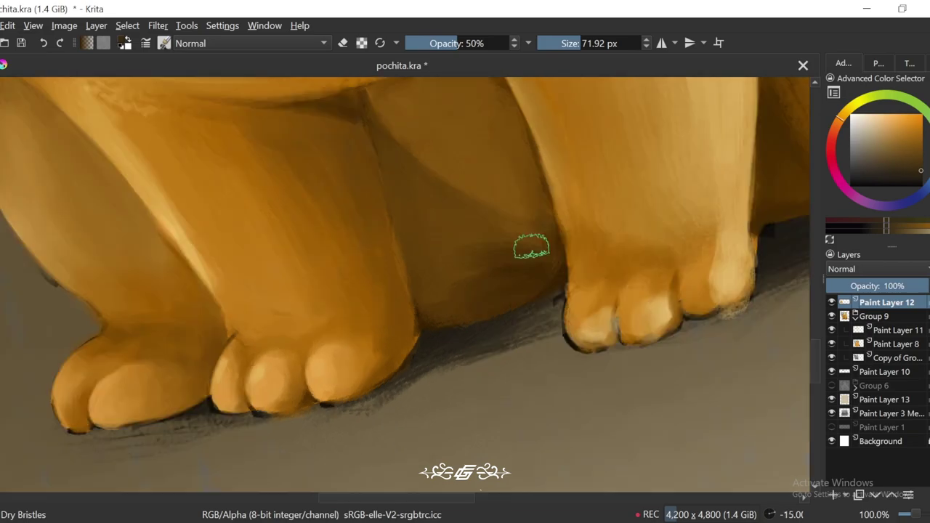
pyautogui.press('6')
pyautogui.press('6')
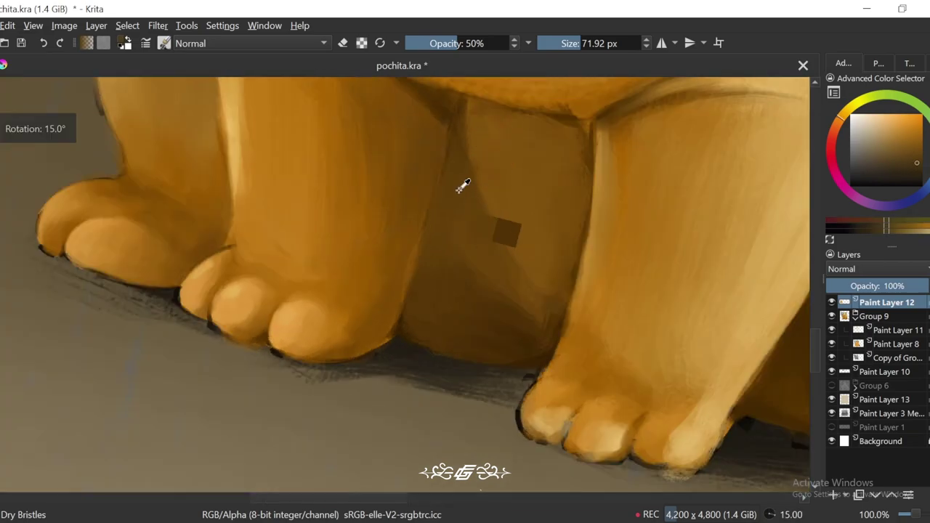
pyautogui.scroll(-1, 474, 286)
pyautogui.scroll(-3, 587, 93)
# Step: Rotate the canvas view from -30° around to 45° to frame the legs
pyautogui.press('4')
pyautogui.press('4')
pyautogui.scroll(1, 581, 174)
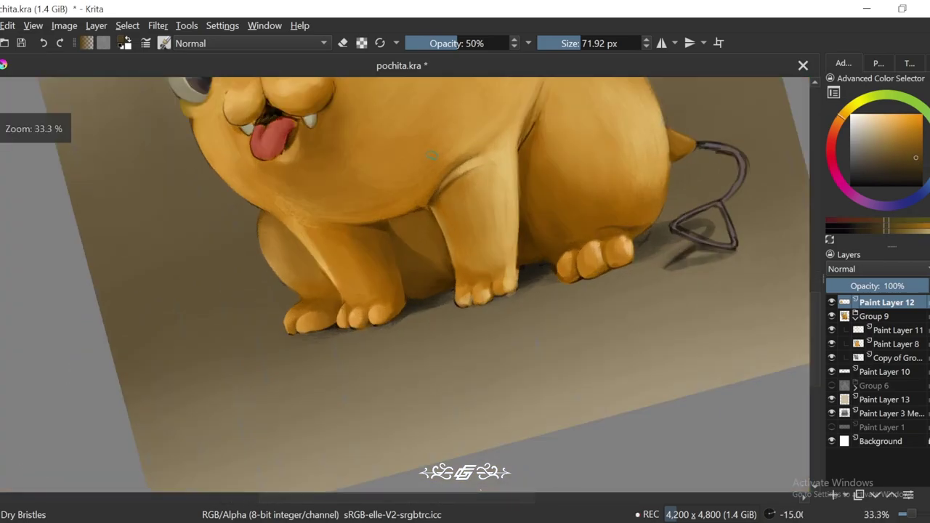
pyautogui.press('4')
pyautogui.scroll(2, 577, 258)
pyautogui.press('5')
pyautogui.scroll(1, 527, 272)
pyautogui.press('6')
pyautogui.press('6')
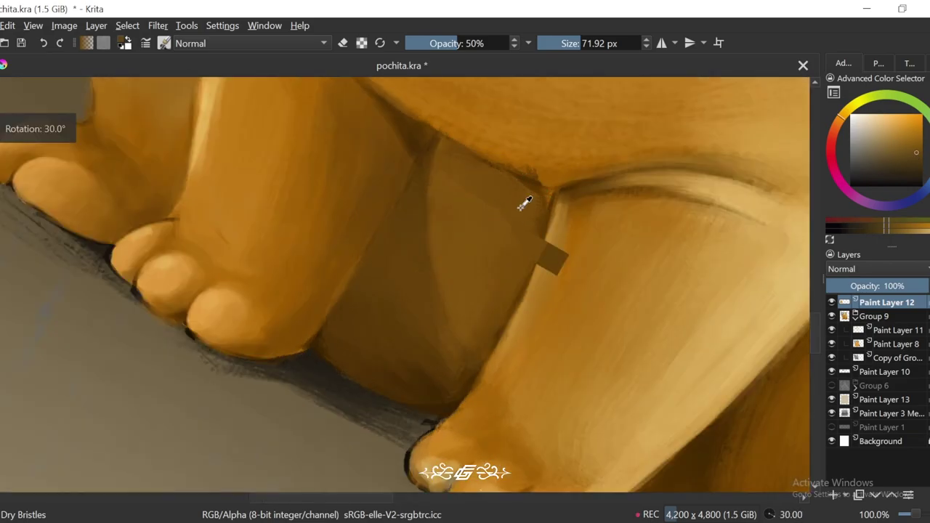
pyautogui.press('6')
# Step: Shrink the brush to about 21 px, sample a darker shadow orange, then return to about 72 px
pyautogui.press('[')
pyautogui.press('[')
pyautogui.press('[')
pyautogui.press('[')
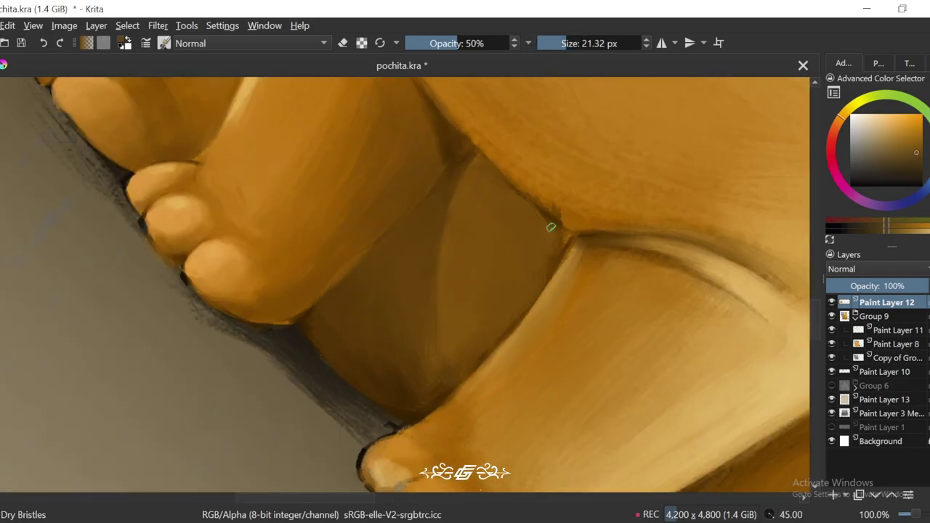
pyautogui.keyDown('ctrl'); pyautogui.click(559, 231); pyautogui.keyUp('ctrl')
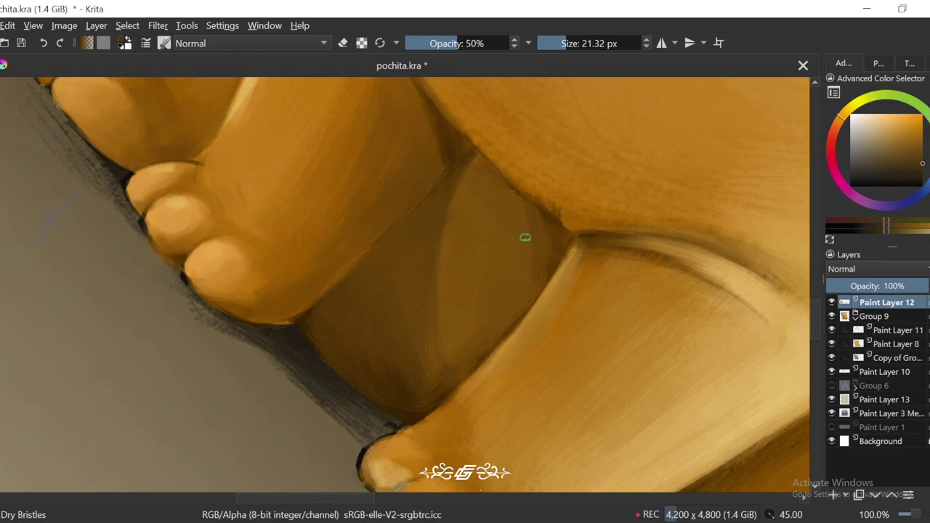
pyautogui.press('-')
pyautogui.press('-')
pyautogui.press('-')
pyautogui.press('=')
pyautogui.press(']')
pyautogui.press('=')
pyautogui.press('6')
pyautogui.press(']')
pyautogui.press(']')
pyautogui.press(']')
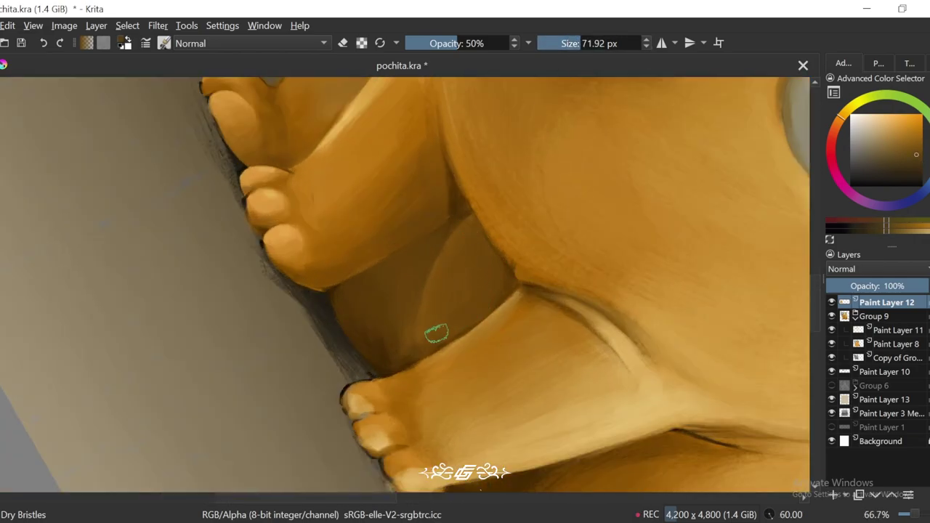
# Step: Sample another darker orange from the legs at 66.7% zoom
pyautogui.press('-')
pyautogui.press('-')
pyautogui.press('4')
pyautogui.press('4')
pyautogui.press('=')
pyautogui.press('=')
pyautogui.keyDown('ctrl'); pyautogui.click(455, 203); pyautogui.keyUp('ctrl')
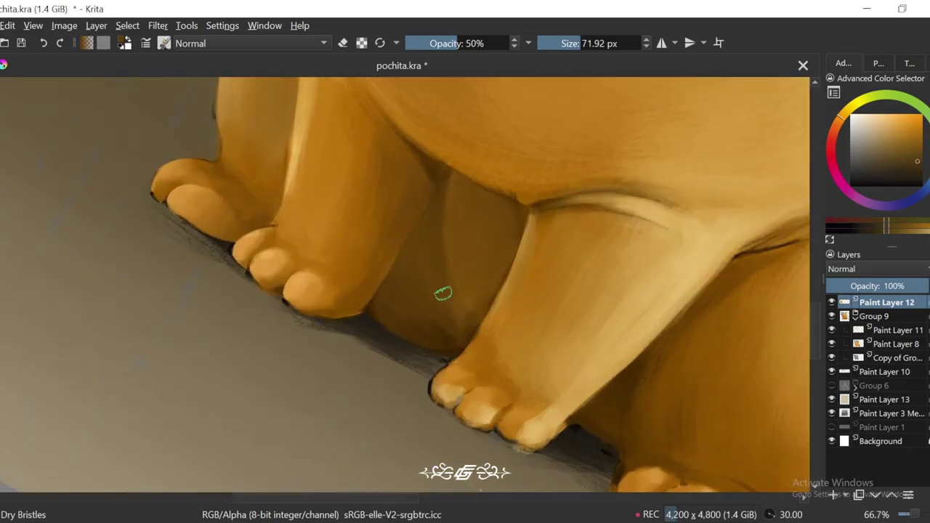
pyautogui.press('4')
pyautogui.press('4')
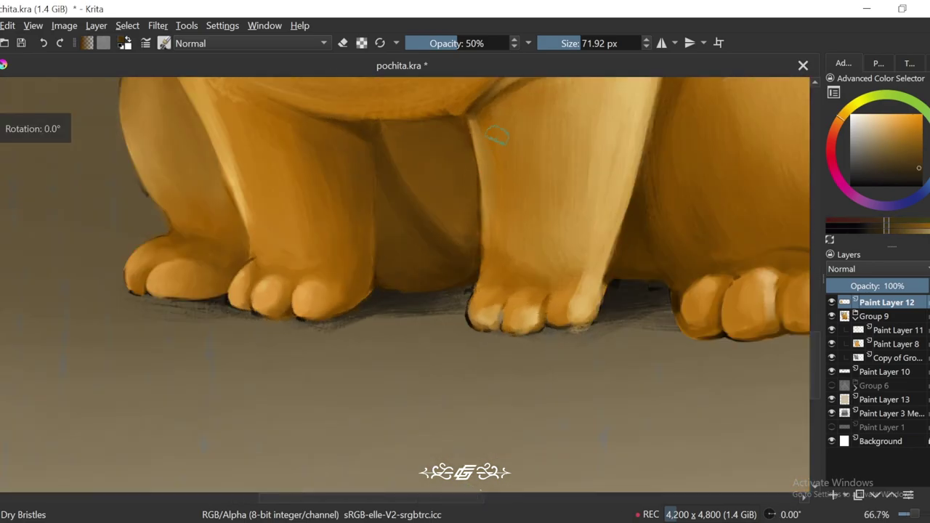
pyautogui.press('4')
pyautogui.press('4')
pyautogui.press('6')
pyautogui.press('-')
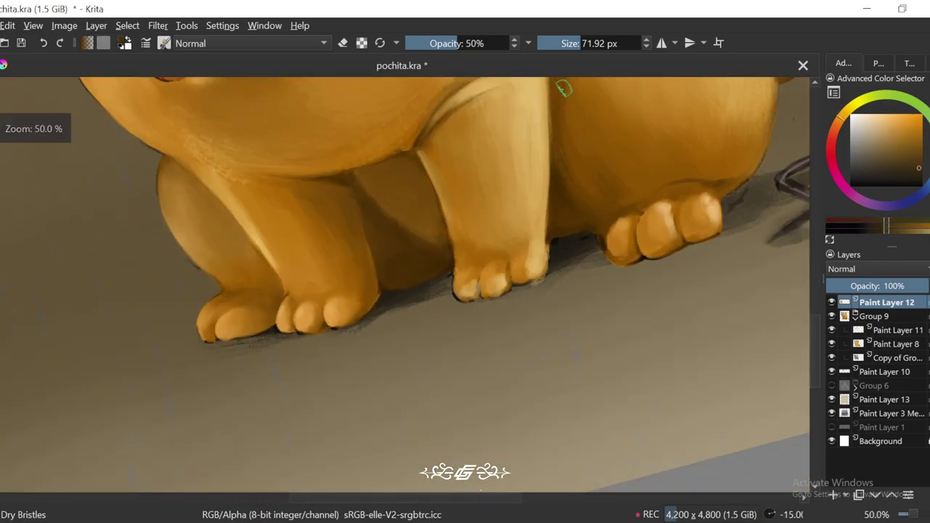
# Step: Fit the canvas, zoom to 50% on the legs at 30° rotation and sample a canvas colour
pyautogui.press('2')
pyautogui.press('6')
pyautogui.press('=')
pyautogui.press('=')
pyautogui.press('=')
pyautogui.press('=')
pyautogui.press('=')
pyautogui.press('6')
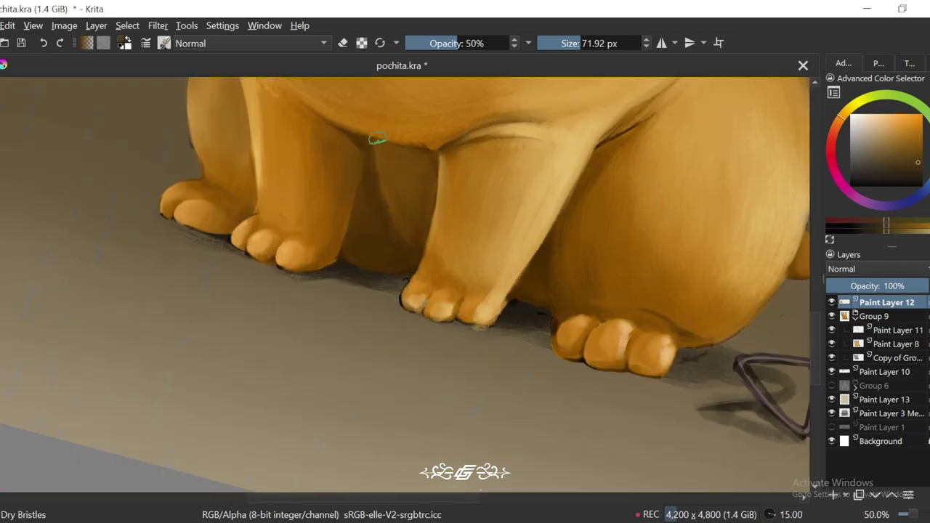
pyautogui.press('6')
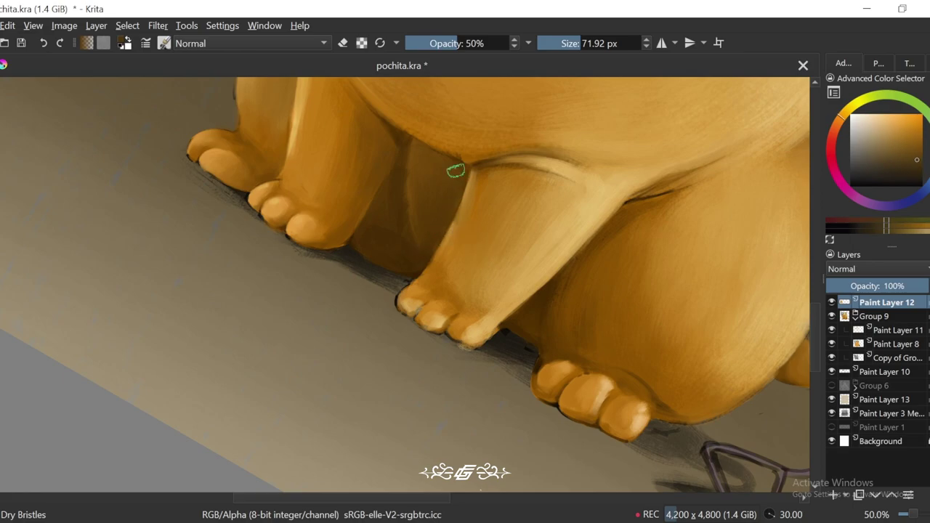
pyautogui.scroll(1, 423, 151)
pyautogui.keyDown('ctrl'); pyautogui.click(417, 231); pyautogui.keyUp('ctrl')
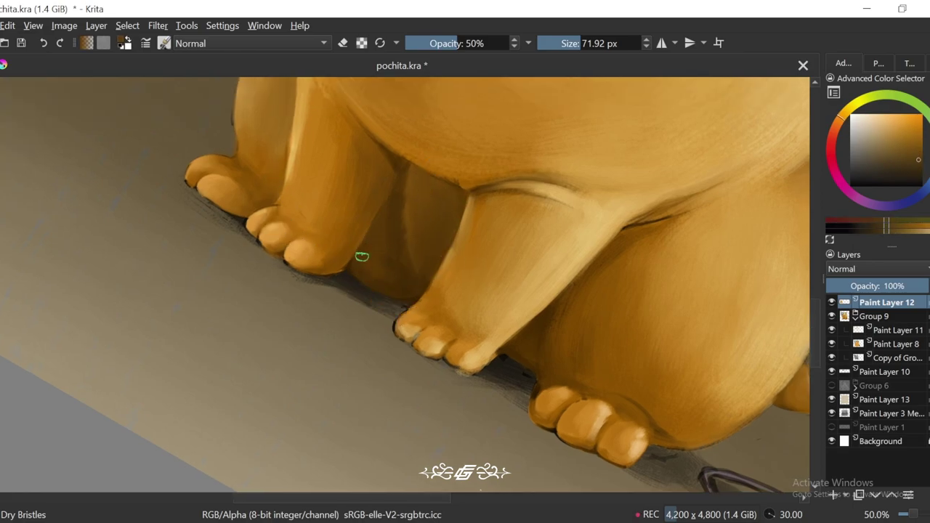
pyautogui.press('4')
pyautogui.press('4')
pyautogui.press('4')
pyautogui.press('4')
pyautogui.press('4')
pyautogui.scroll(4, 438, 336)
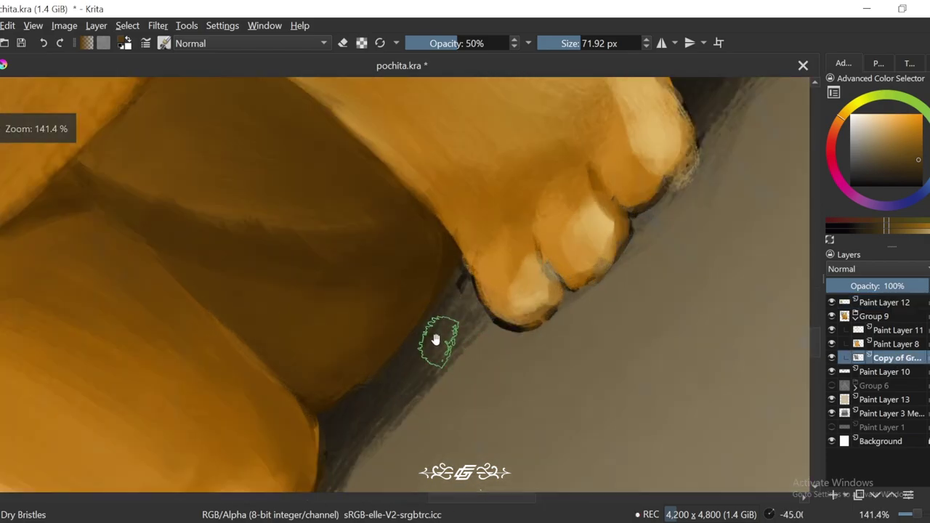
# Step: Select Paint Layer 12, shrink the brush and switch from eraser back to painting
pyautogui.press('e')
pyautogui.click(894, 305)
pyautogui.press('[')
pyautogui.press('[')
pyautogui.press('[')
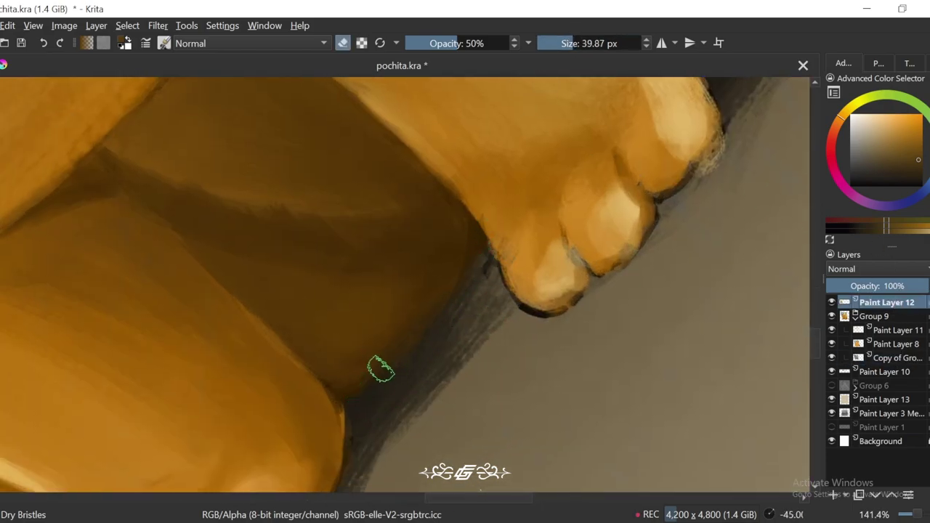
pyautogui.press('e')
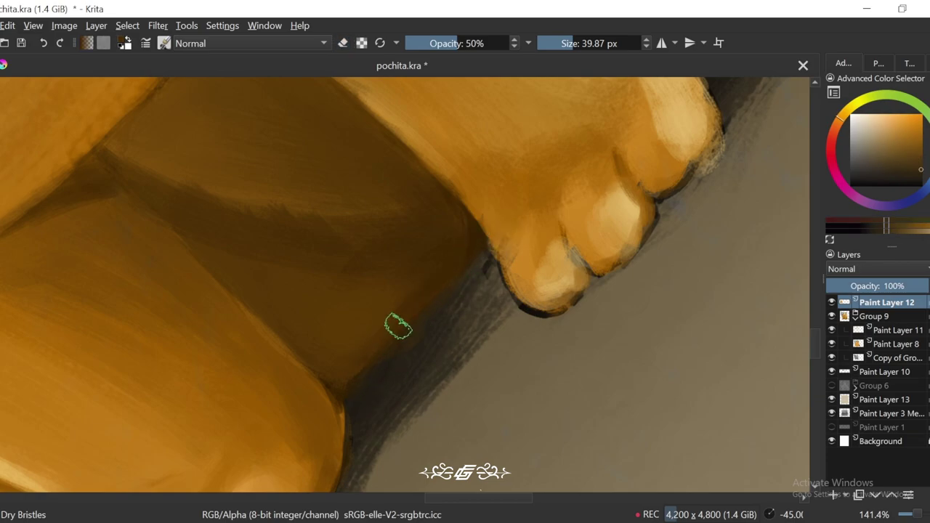
pyautogui.press('6')
pyautogui.press('6')
pyautogui.press('6')
pyautogui.press('6')
pyautogui.press('6')
pyautogui.press('6')
pyautogui.scroll(-4, 411, 366)
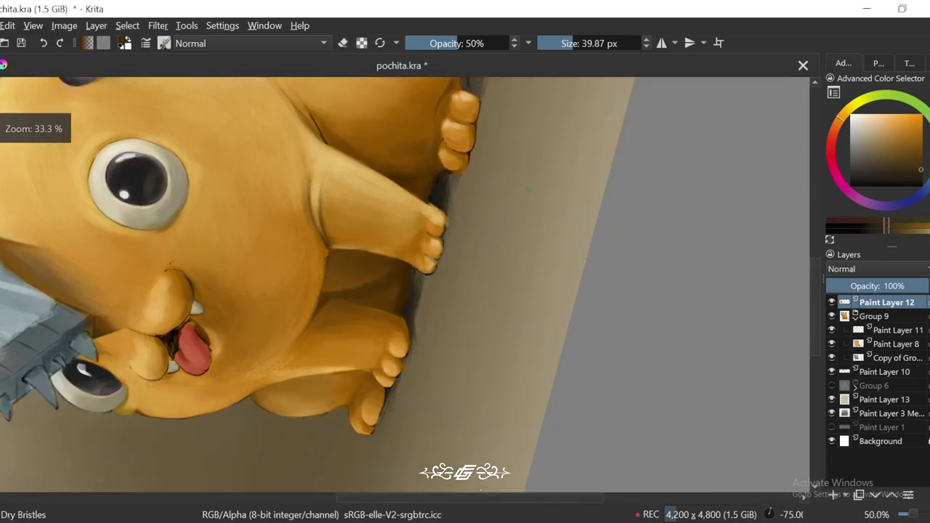
pyautogui.scroll(2, 385, 270)
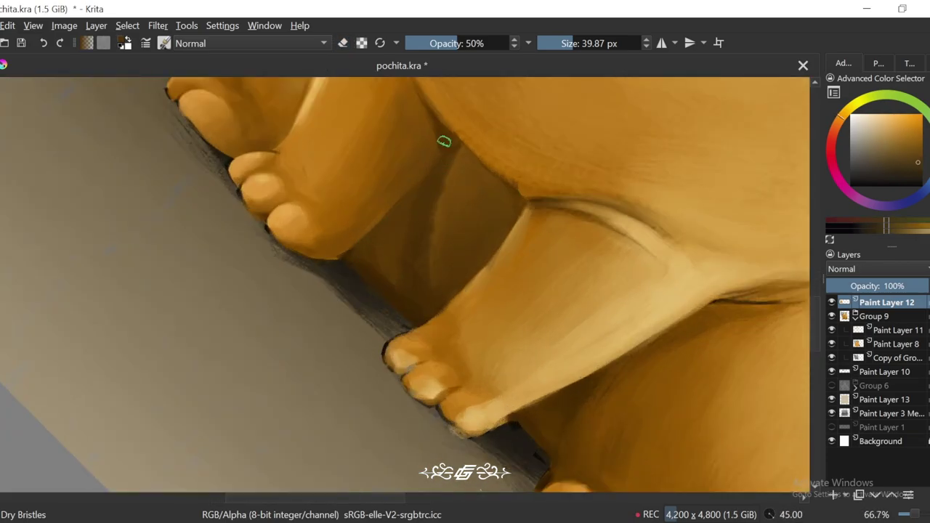
# Step: Raise the brush opacity to 67% and pick a colour from the leg shading
pyautogui.click(466, 43)
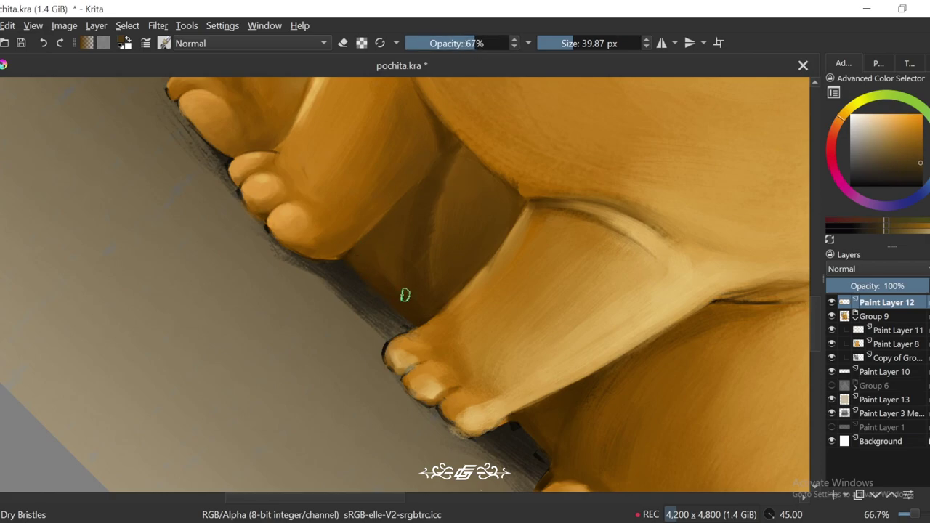
pyautogui.scroll(1, 431, 168)
pyautogui.click(915, 172)
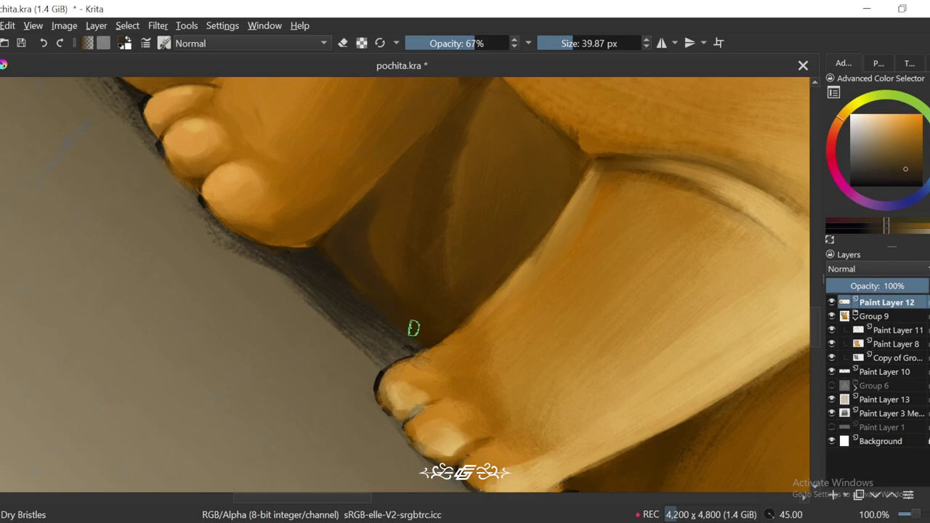
pyautogui.scroll(-1, 377, 245)
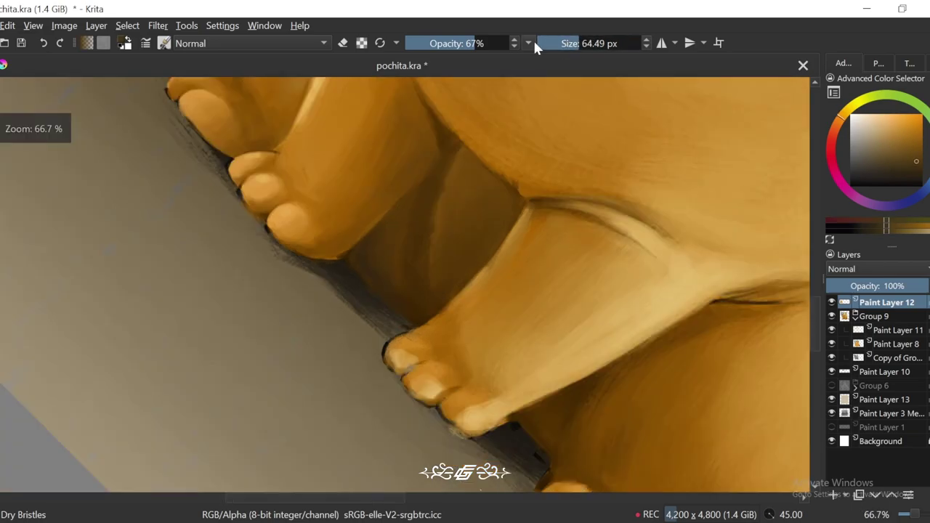
pyautogui.press('4')
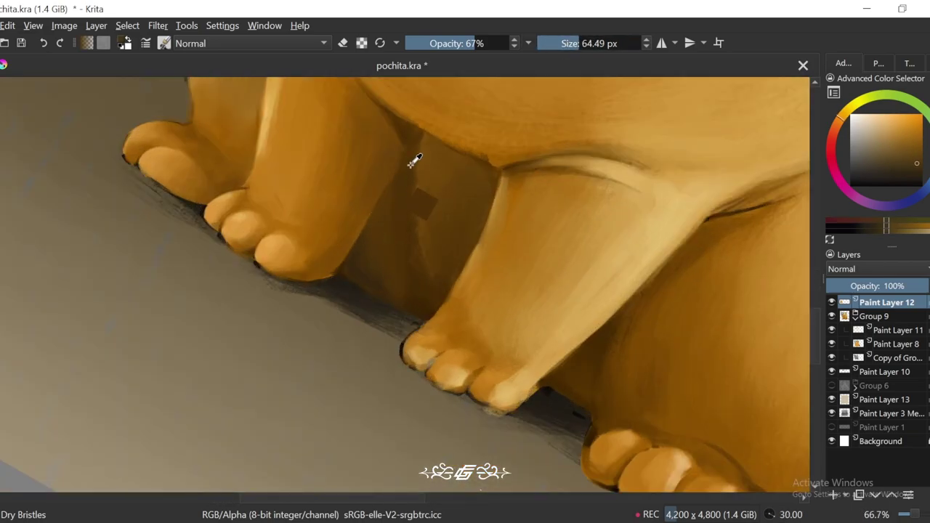
pyautogui.scroll(-4, 354, 262)
pyautogui.press('6')
pyautogui.scroll(3, 378, 277)
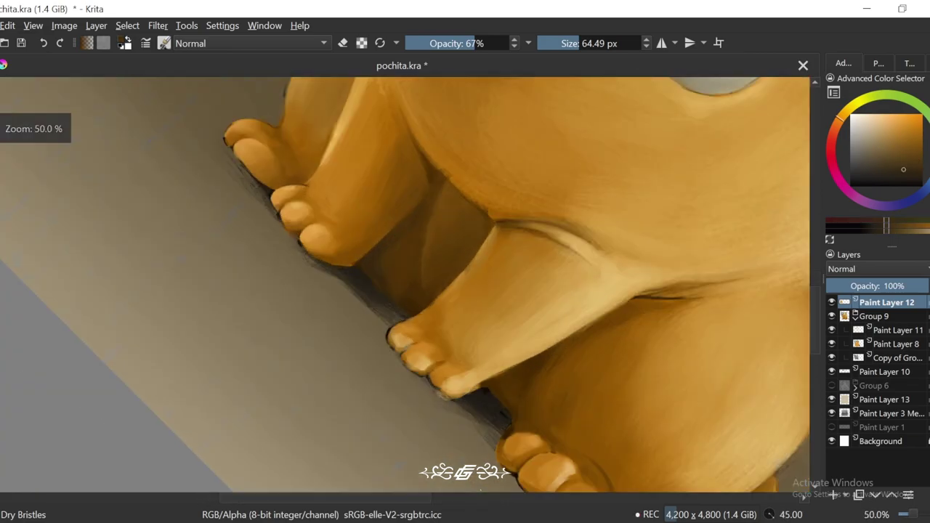
pyautogui.scroll(-1, 392, 273)
# Step: Set the brush to full opacity at about 36 px and tilt the view -45° onto the hind paw
pyautogui.scroll(-2, 571, 73)
pyautogui.press('4')
pyautogui.press('4')
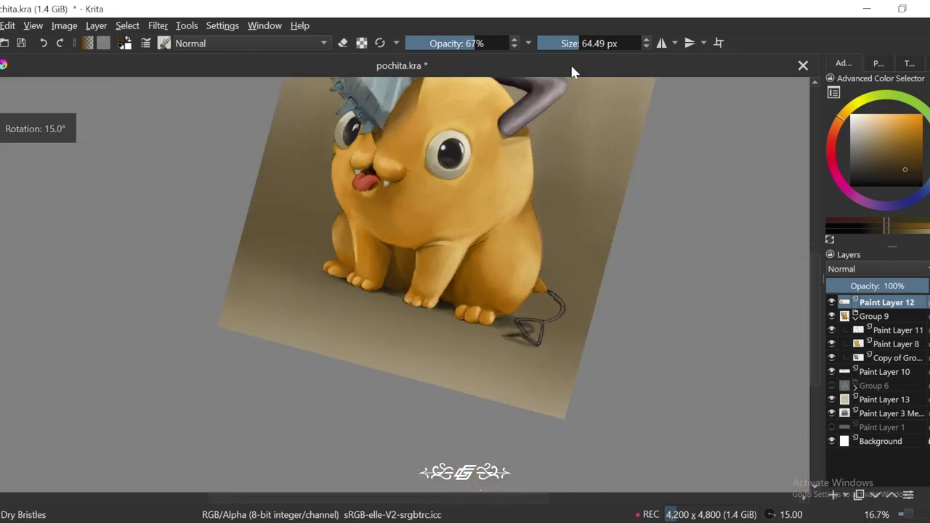
pyautogui.press('4')
pyautogui.scroll(-1, 605, 331)
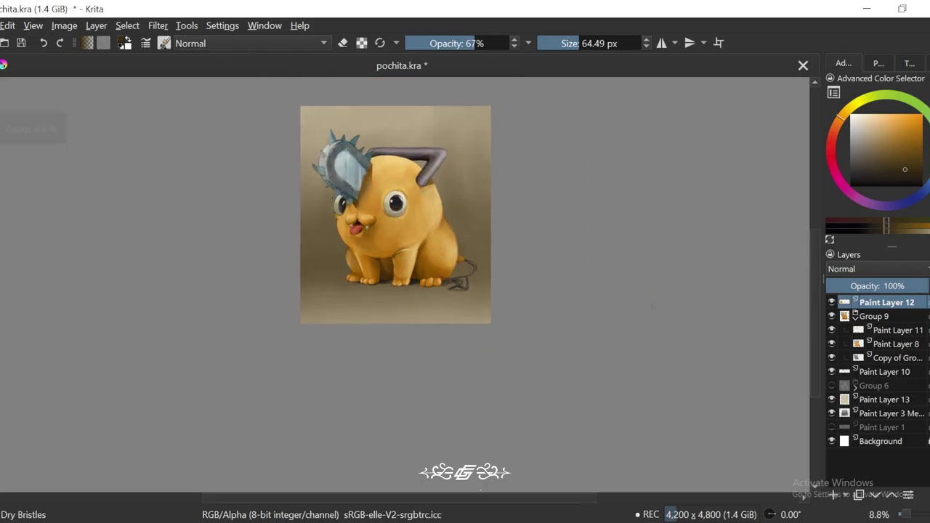
pyautogui.scroll(2, 608, 349)
pyautogui.scroll(2, 607, 348)
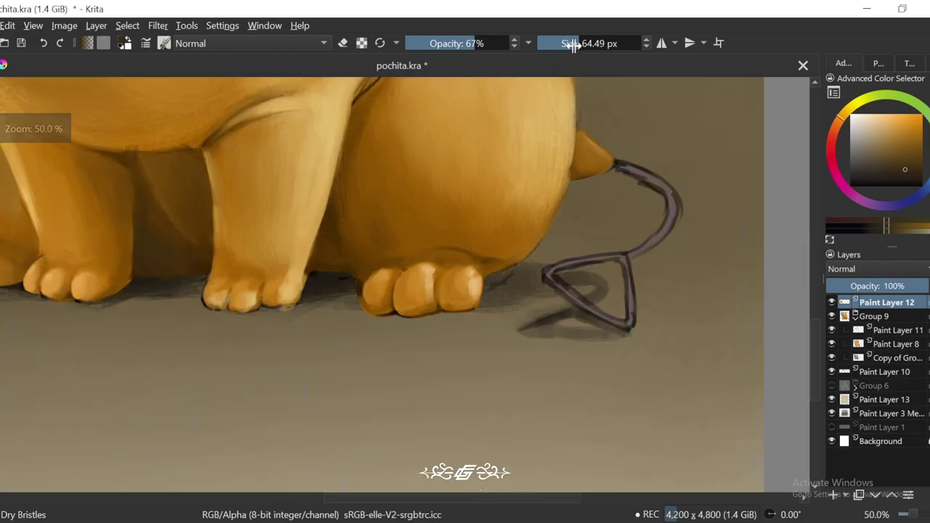
pyautogui.moveTo(608, 348); pyautogui.dragTo(557, 301)
pyautogui.scroll(-2, 602, 262)
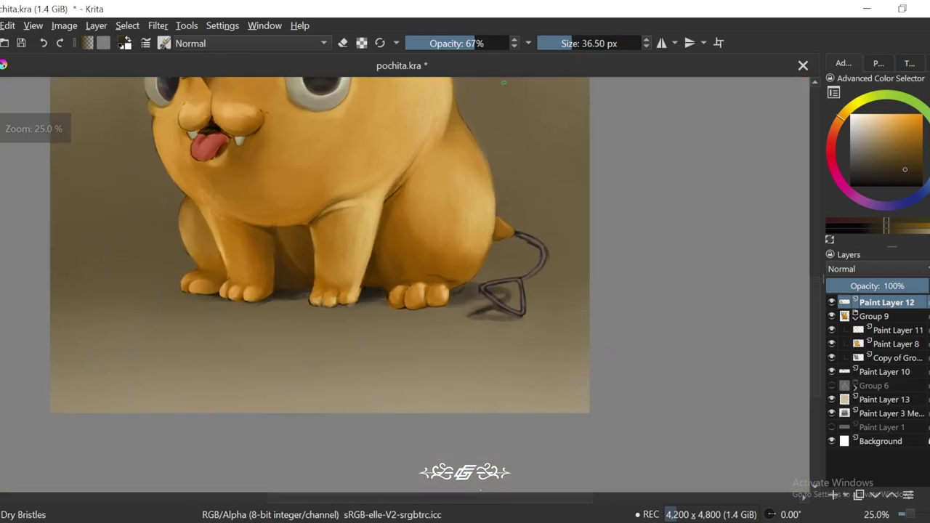
pyautogui.press('o')
pyautogui.press('o')
pyautogui.press('o')
pyautogui.press('o')
pyautogui.scroll(1, 618, 319)
pyautogui.press('4')
pyautogui.press('4')
pyautogui.press('4')
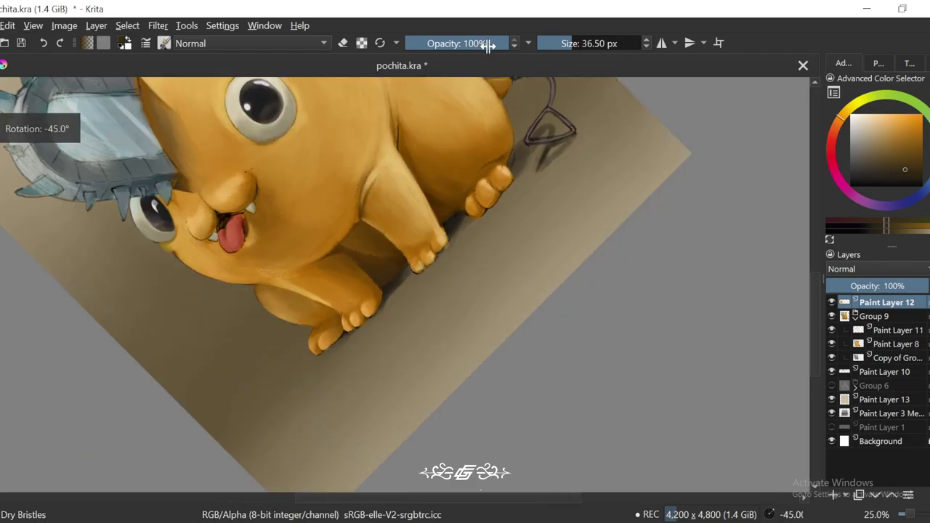
pyautogui.scroll(4, 502, 197)
pyautogui.scroll(1, 453, 270)
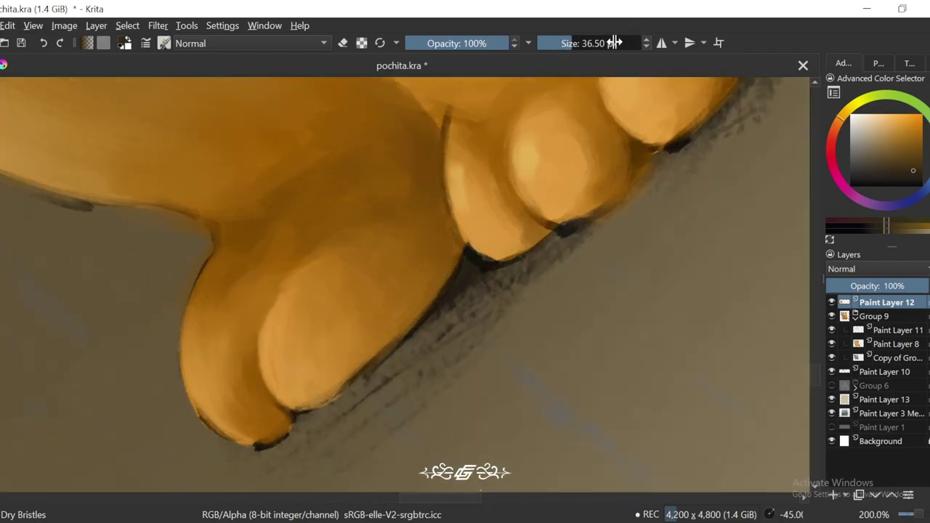
pyautogui.moveTo(451, 242); pyautogui.dragTo(469, 242)
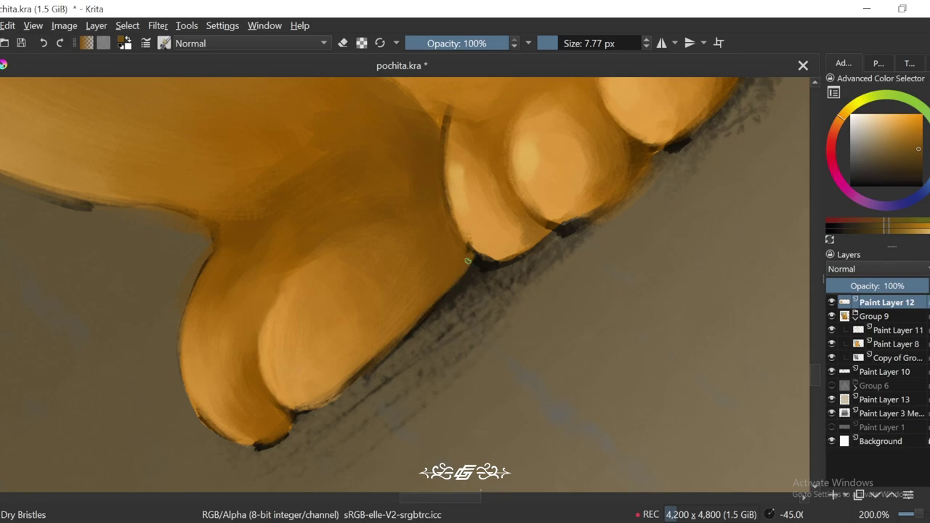
# Step: Zoom in on the front paw toes and switch the brush to erase mode
pyautogui.moveTo(314, 396); pyautogui.dragTo(438, 287)
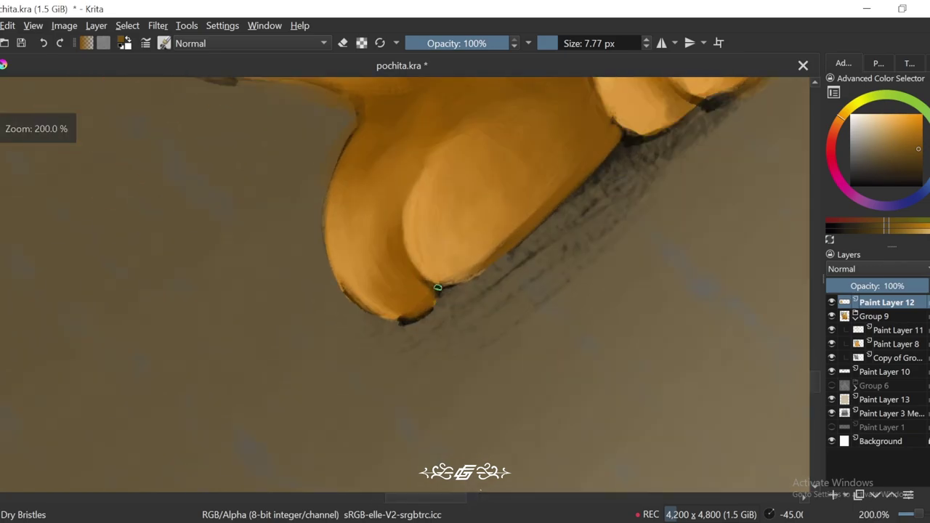
pyautogui.scroll(-5, 432, 304)
pyautogui.press('6')
pyautogui.press('6')
pyautogui.press('6')
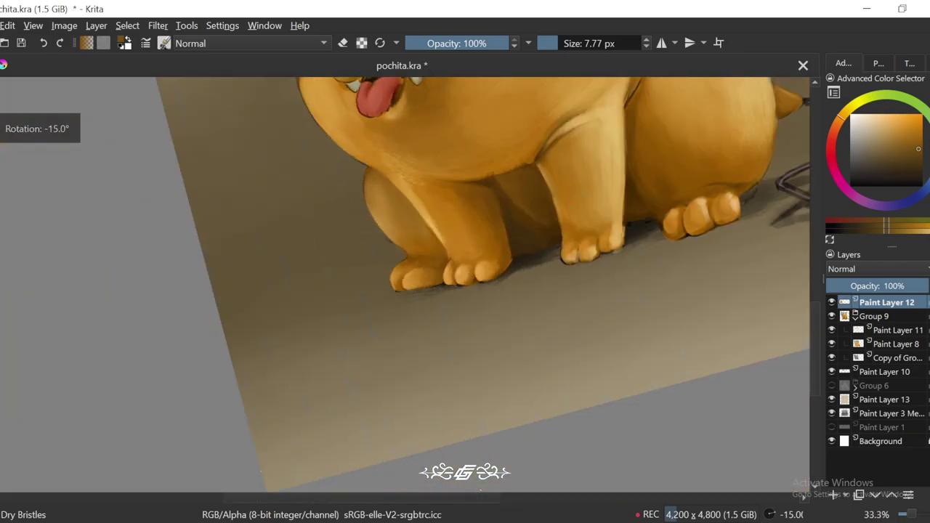
pyautogui.moveTo(676, 323); pyautogui.dragTo(543, 314)
pyautogui.press('1')
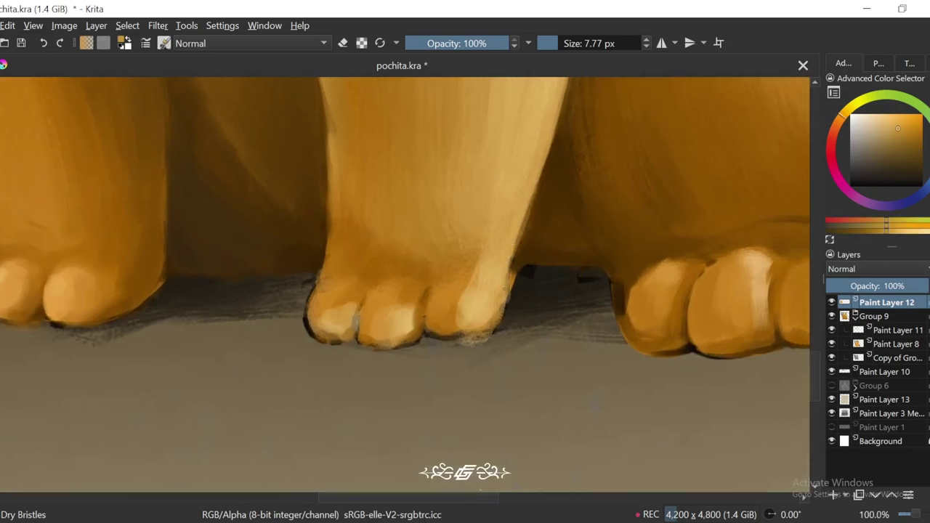
pyautogui.press('+')
pyautogui.press('4')
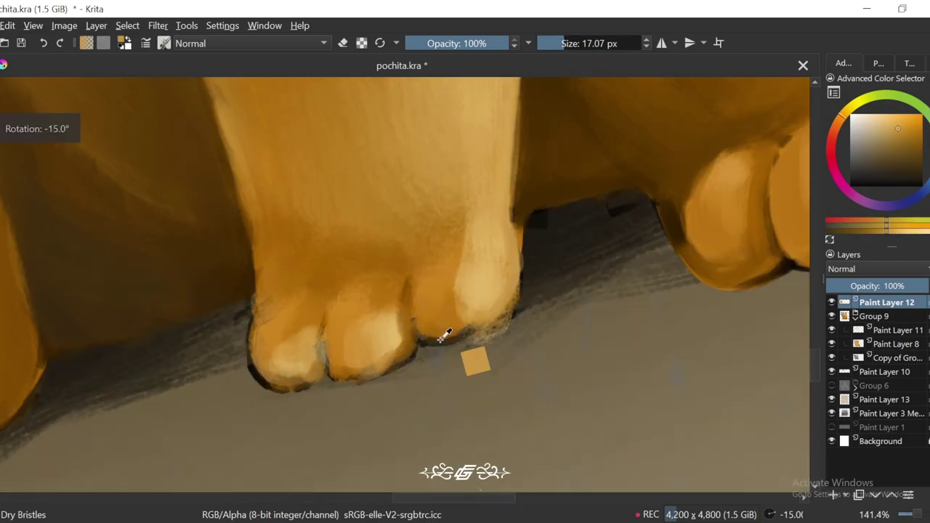
pyautogui.moveTo(467, 327); pyautogui.dragTo(546, 312)
pyautogui.press('e')
pyautogui.press('5')
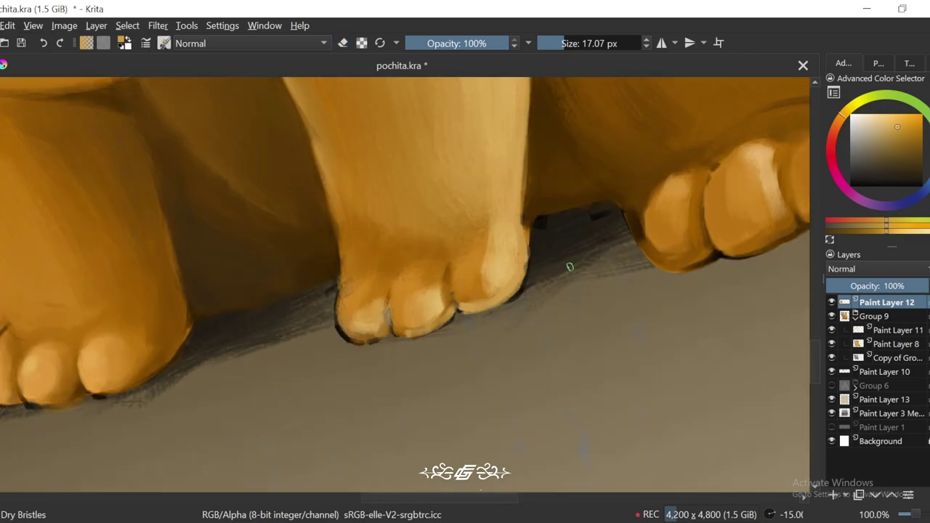
pyautogui.press('-')
pyautogui.press('-')
pyautogui.press('+')
# Step: Sample darker and lighter orange tones from the toes with the brush at 27.55 px
pyautogui.press('+')
pyautogui.keyDown('ctrl'); pyautogui.click(393, 256); pyautogui.keyUp('ctrl')
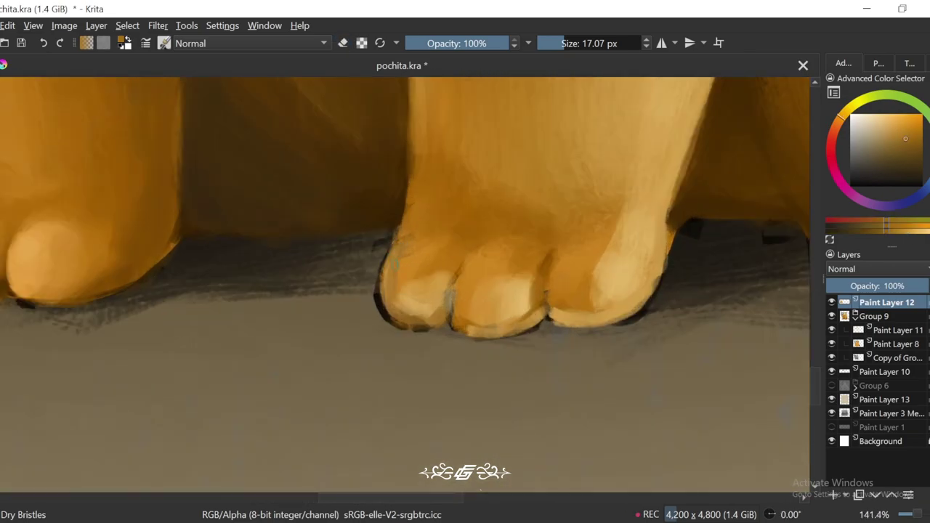
pyautogui.press('-')
pyautogui.press('-')
pyautogui.press('+')
pyautogui.press('+')
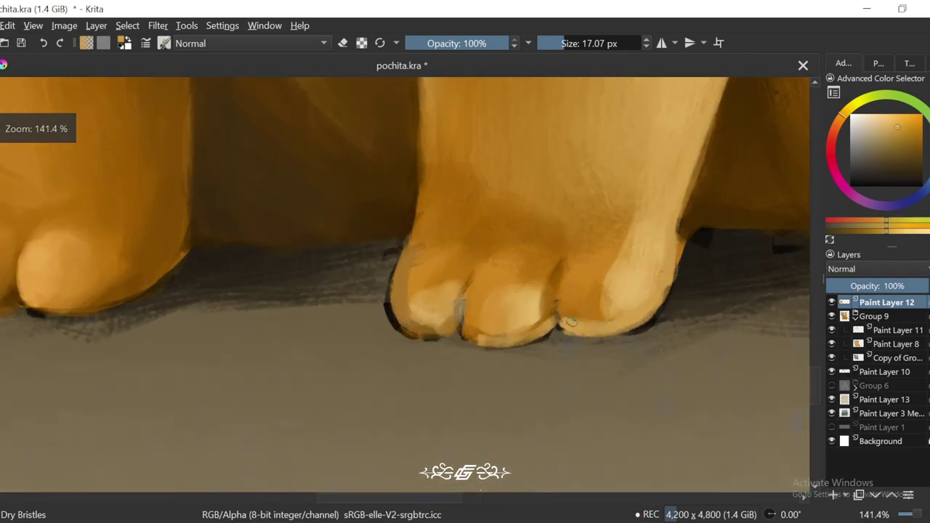
pyautogui.press('6')
pyautogui.press(']')
pyautogui.press(']')
pyautogui.press(']')
pyautogui.keyDown('ctrl'); pyautogui.click(545, 313); pyautogui.keyUp('ctrl')
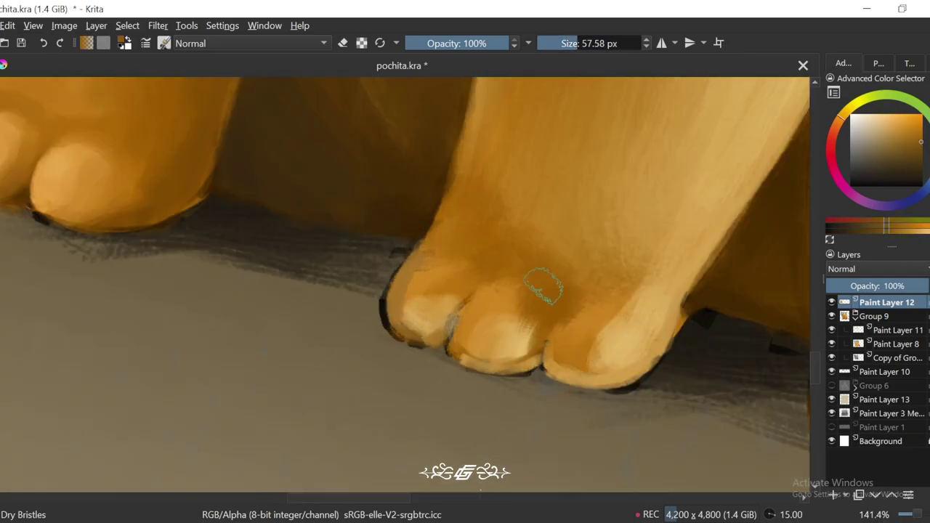
pyautogui.keyDown('ctrl'); pyautogui.click(541, 290); pyautogui.keyUp('ctrl')
pyautogui.press('5')
pyautogui.press('[')
pyautogui.press('[')
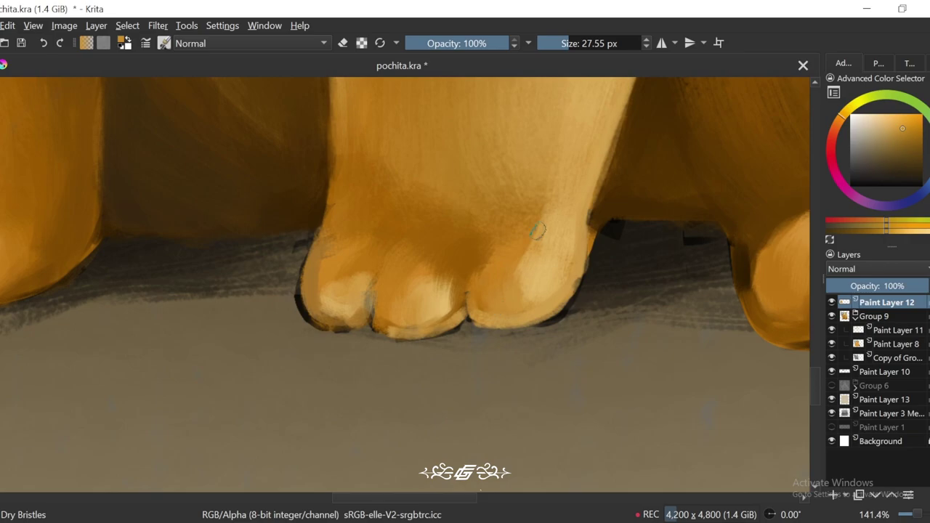
pyautogui.keyDown('ctrl'); pyautogui.click(512, 266); pyautogui.keyUp('ctrl')
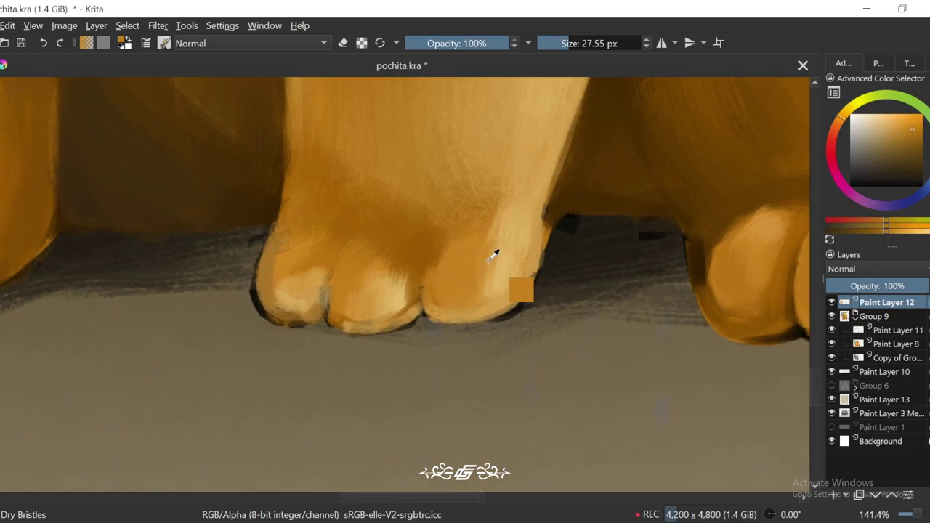
pyautogui.keyDown('ctrl'); pyautogui.click(436, 287); pyautogui.keyUp('ctrl')
pyautogui.keyDown('ctrl'); pyautogui.click(425, 273); pyautogui.keyUp('ctrl')
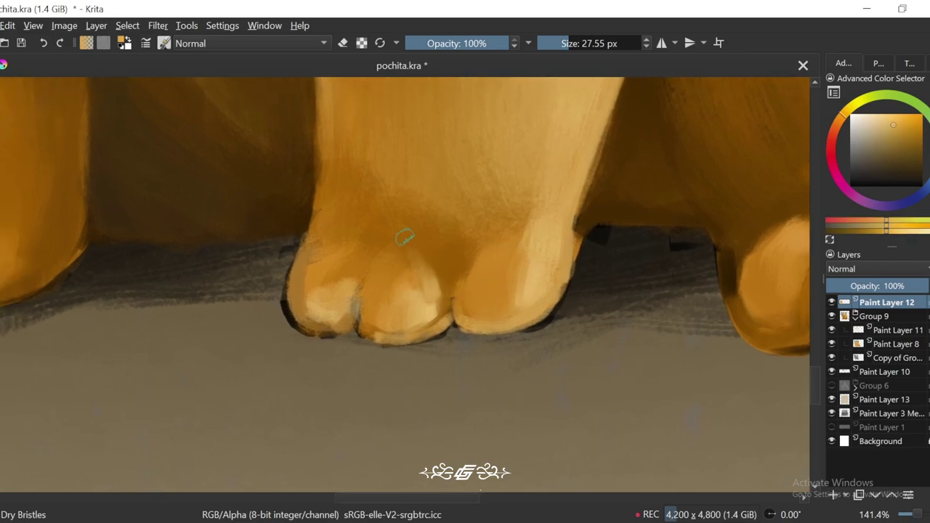
pyautogui.keyDown('ctrl'); pyautogui.click(405, 237); pyautogui.keyUp('ctrl')
# Step: Paint orange over the black outline beneath the toe with a roughly 20 px brush
pyautogui.moveTo(410, 243); pyautogui.dragTo(432, 245)
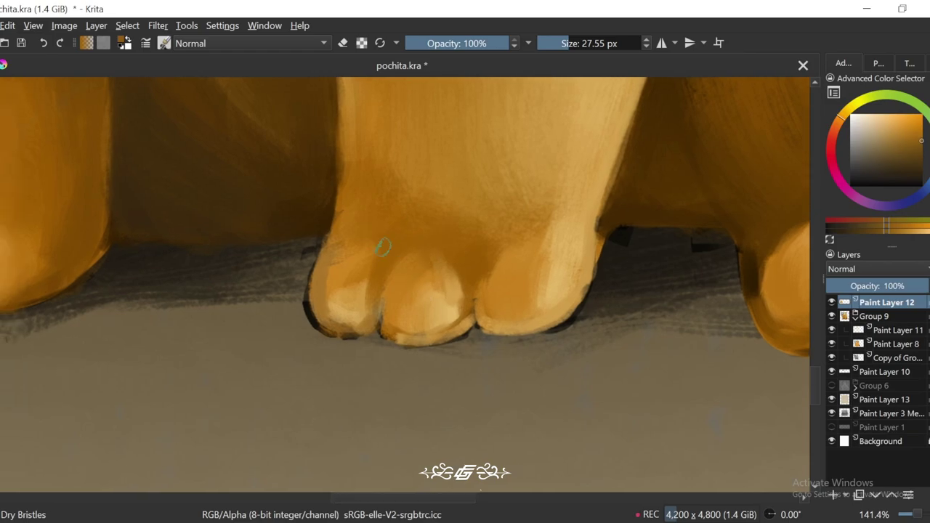
pyautogui.keyDown('ctrl'); pyautogui.click(344, 249); pyautogui.keyUp('ctrl')
pyautogui.moveTo(316, 322)
pyautogui.mouseDown()
pyautogui.moveTo(480, 311)
pyautogui.moveTo(341, 381)
pyautogui.mouseUp()
pyautogui.click(562, 43)
pyautogui.press('+')
pyautogui.press('+')
pyautogui.moveTo(493, 285); pyautogui.dragTo(427, 351)
pyautogui.scroll(-5, 509, 249)
pyautogui.scroll(5, 508, 249)
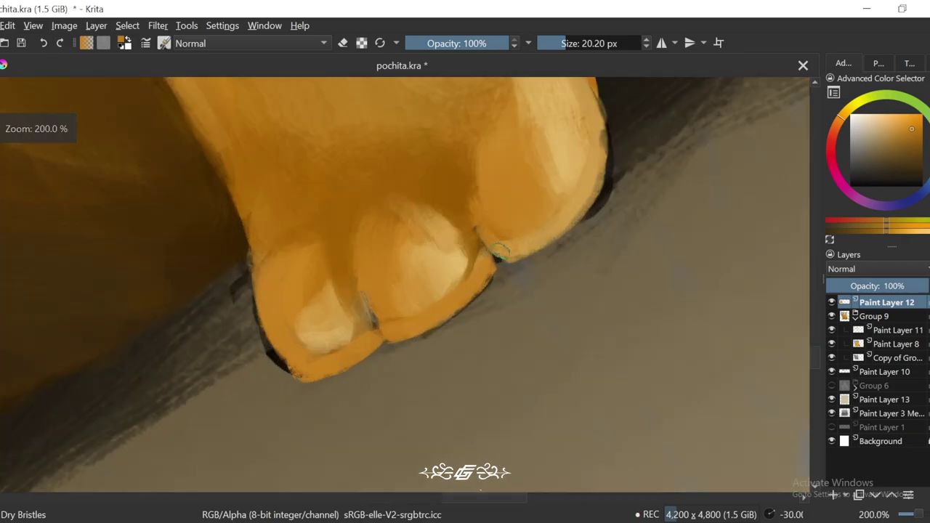
pyautogui.scroll(-2, 514, 231)
# Step: Paint lighter highlight strokes on the right toe using a light tone sampled from the middle toe
pyautogui.press('5')
pyautogui.scroll(-4, 509, 240)
pyautogui.scroll(4, 472, 276)
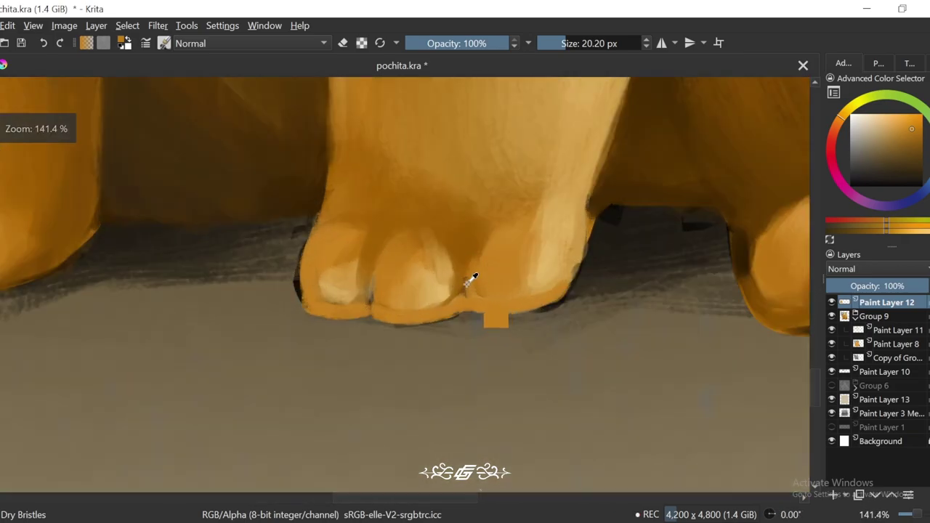
pyautogui.scroll(1, 363, 277)
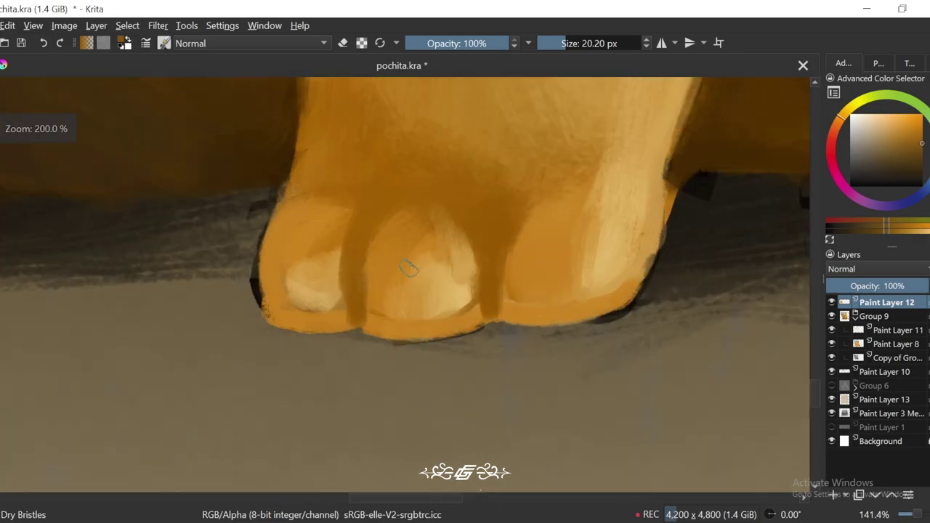
pyautogui.press('4')
pyautogui.keyDown('ctrl'); pyautogui.click(463, 272); pyautogui.keyUp('ctrl')
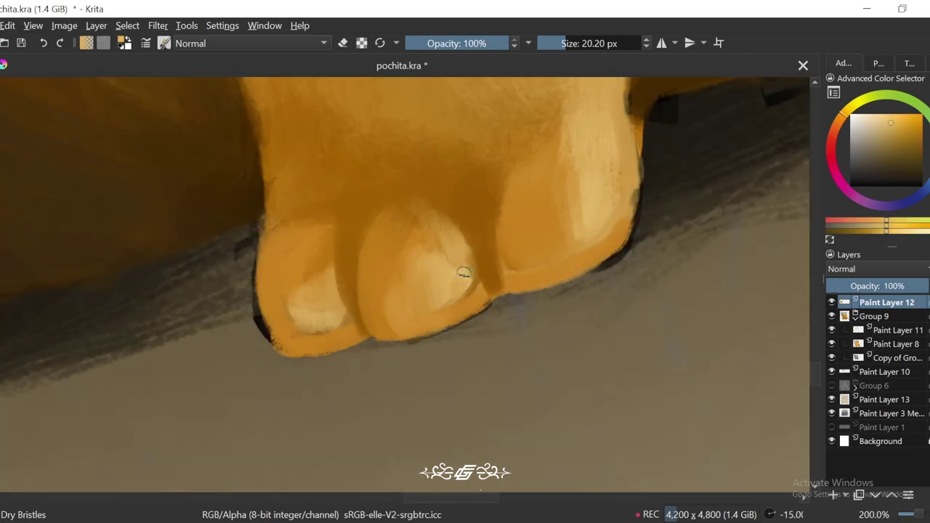
pyautogui.keyDown('ctrl'); pyautogui.click(491, 305); pyautogui.keyUp('ctrl')
pyautogui.moveTo(602, 247); pyautogui.dragTo(621, 192)
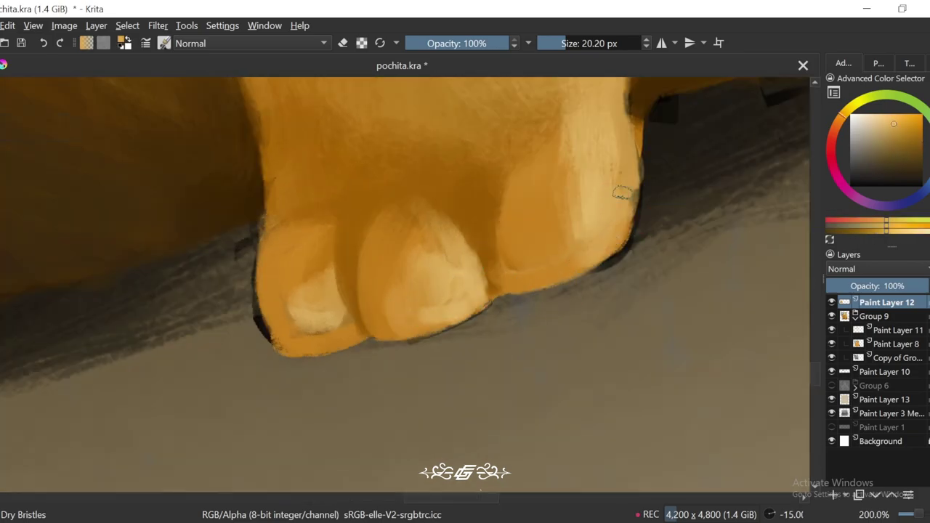
# Step: Sample a darker tone from the left toe and make the brush much larger
pyautogui.press('5')
pyautogui.keyDown('ctrl'); pyautogui.click(603, 250); pyautogui.keyUp('ctrl')
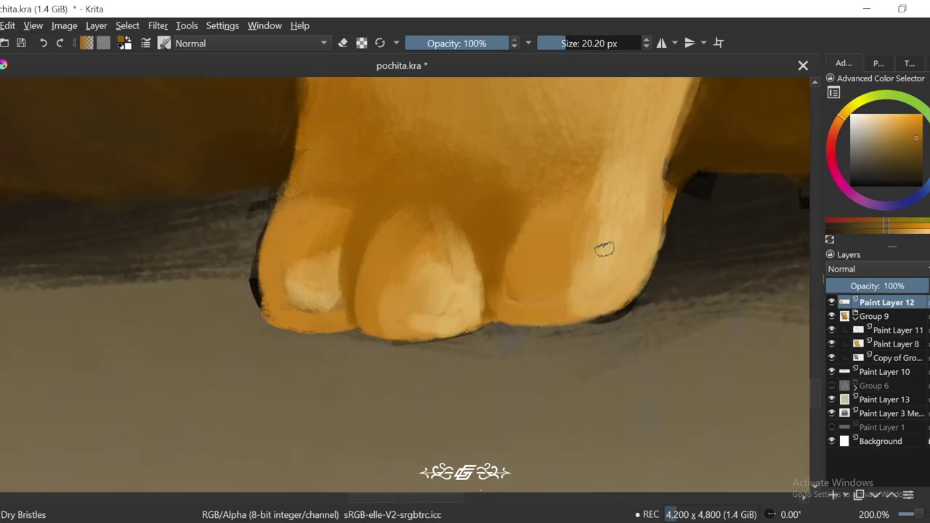
pyautogui.keyDown('ctrl'); pyautogui.click(339, 304); pyautogui.keyUp('ctrl')
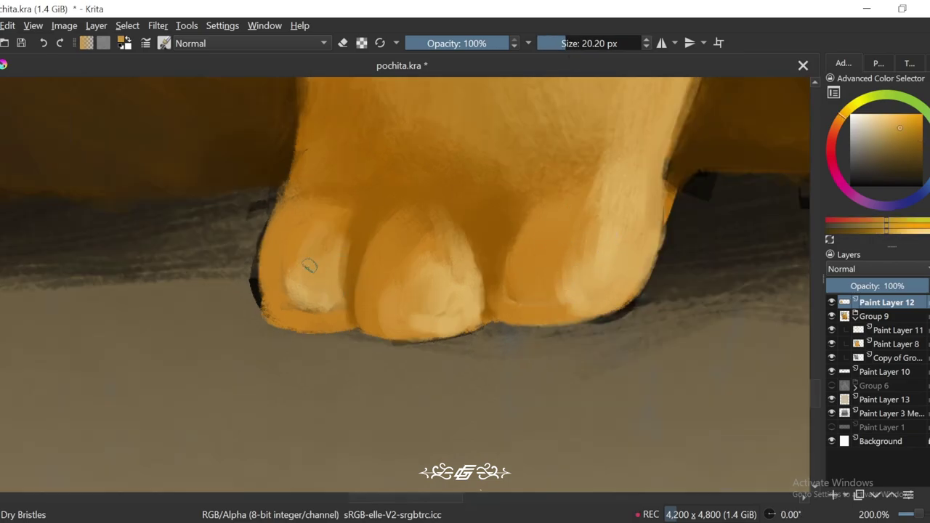
pyautogui.press('4')
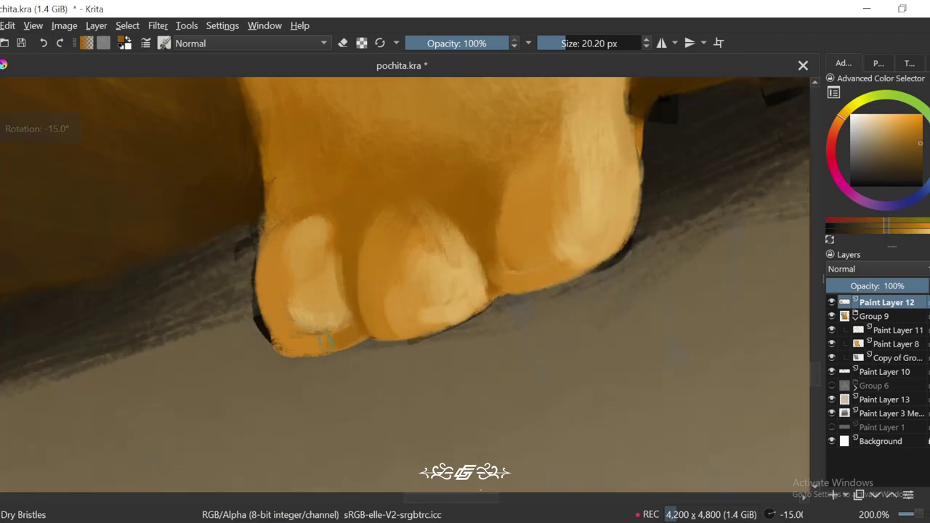
pyautogui.press('5')
pyautogui.moveTo(297, 318); pyautogui.dragTo(311, 260)
pyautogui.press('-')
pyautogui.press('-')
pyautogui.press('-')
pyautogui.press('-')
pyautogui.press('-')
pyautogui.press('-')
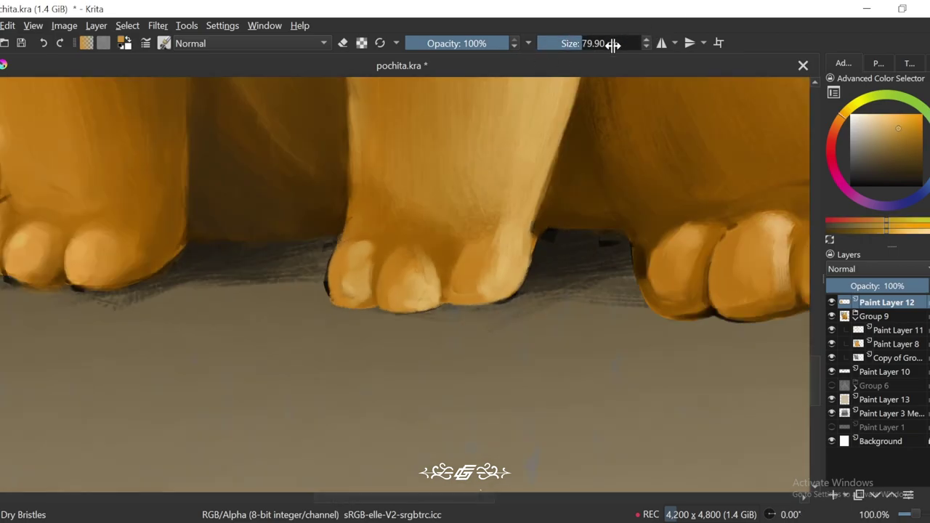
pyautogui.press('+')
pyautogui.press('+')
pyautogui.press('+')
pyautogui.press('+')
pyautogui.press('+')
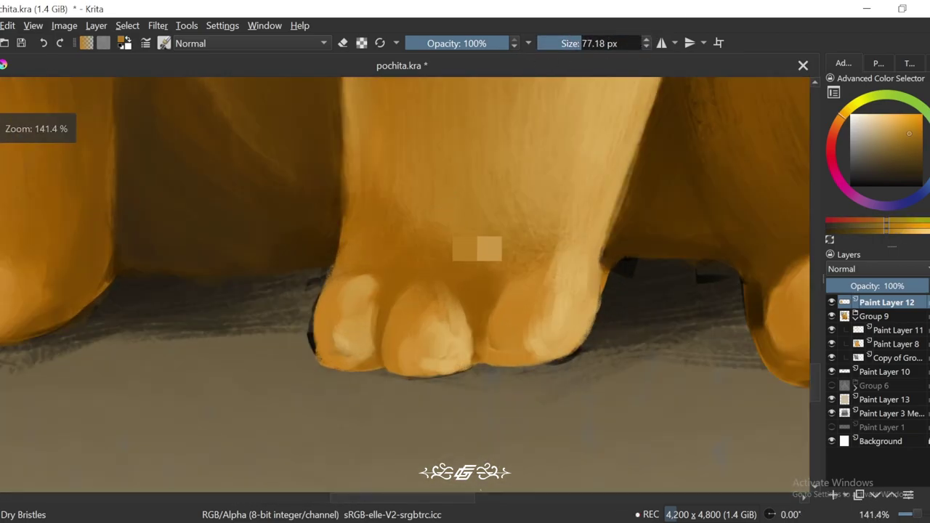
# Step: Resize the brush to about 45 px and sample a colour from the leg
pyautogui.press('6')
pyautogui.moveTo(514, 242)
pyautogui.mouseDown()
pyautogui.moveTo(411, 240)
pyautogui.moveTo(422, 214)
pyautogui.mouseUp()
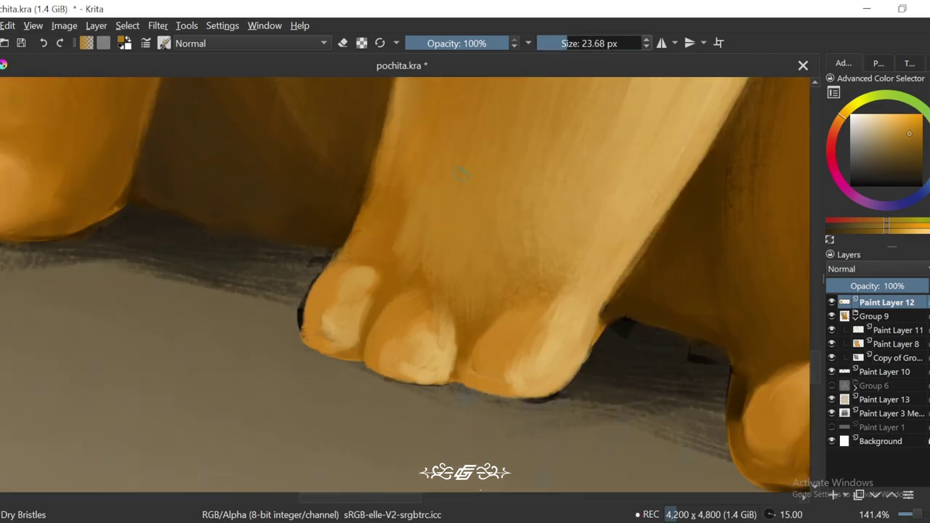
pyautogui.moveTo(447, 189); pyautogui.dragTo(378, 236)
pyautogui.keyDown('ctrl'); pyautogui.click(378, 237); pyautogui.keyUp('ctrl')
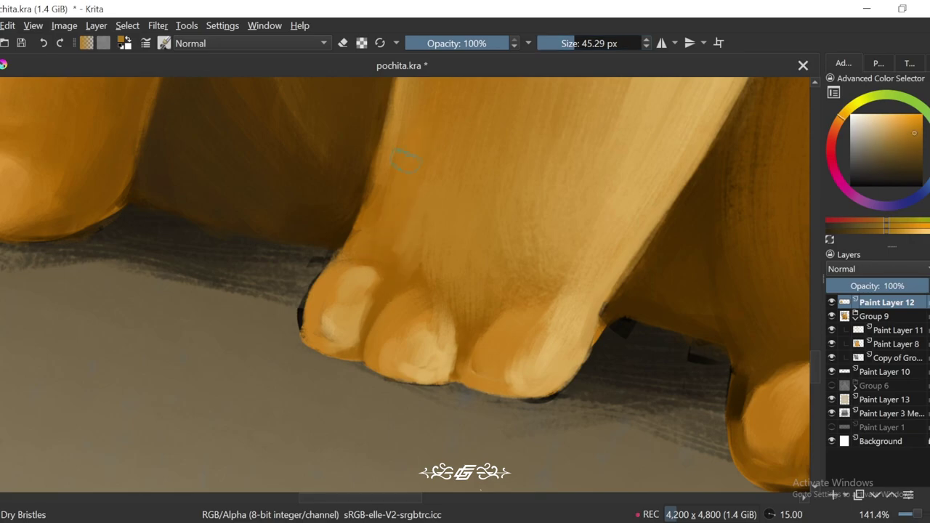
pyautogui.press('5')
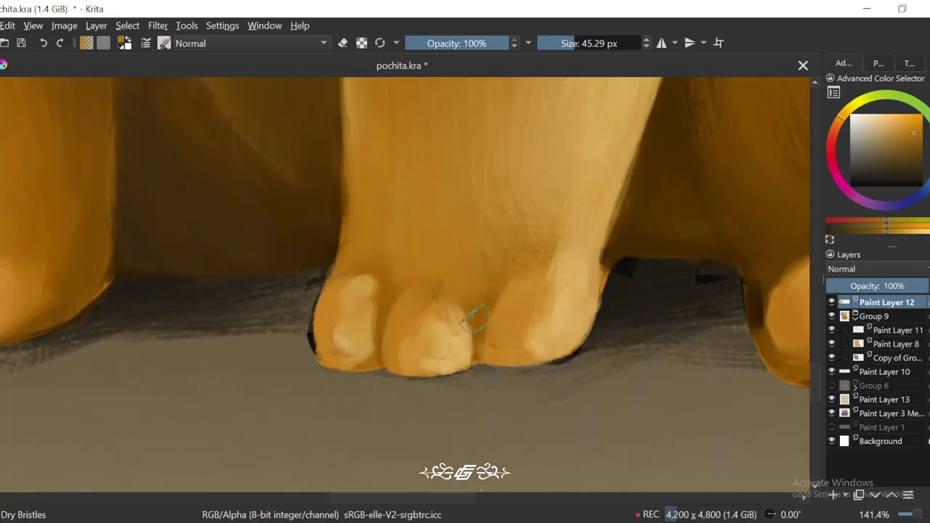
pyautogui.scroll(-5, 488, 340)
# Step: Lower brush opacity to 62% and paint blended shading strokes on the middle toe
pyautogui.scroll(3, 441, 255)
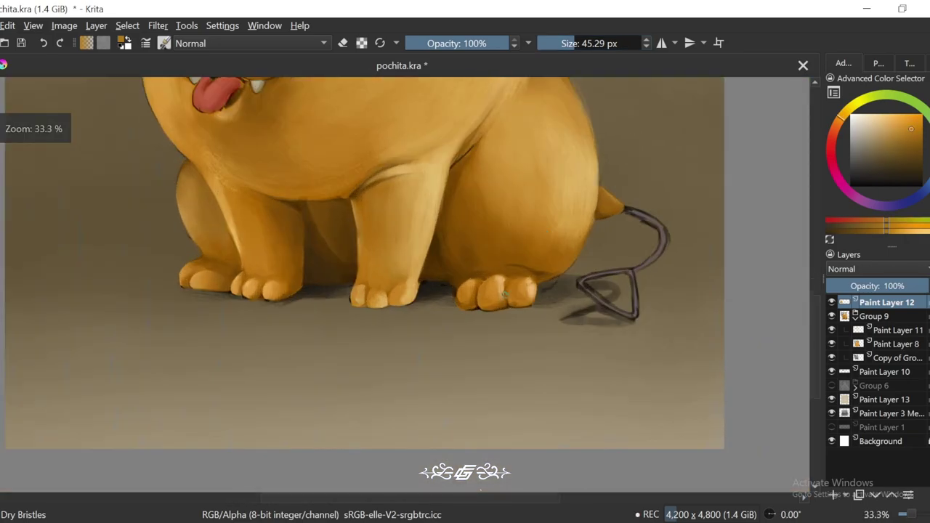
pyautogui.keyDown('ctrl'); pyautogui.click(442, 256); pyautogui.keyUp('ctrl')
pyautogui.scroll(3, 403, 308)
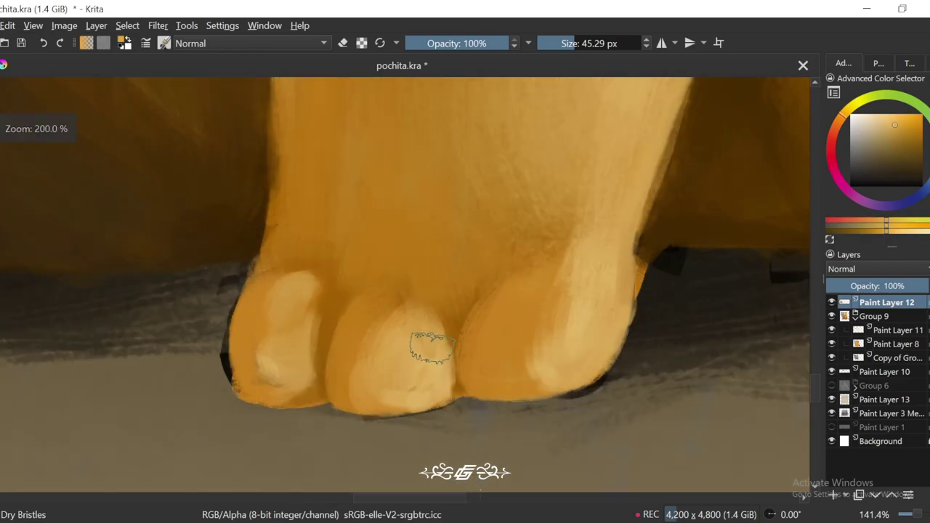
pyautogui.press('o')
pyautogui.press('o')
pyautogui.press('o')
pyautogui.press('o')
pyautogui.moveTo(415, 301)
pyautogui.mouseDown()
pyautogui.moveTo(381, 322)
pyautogui.moveTo(385, 385)
pyautogui.mouseUp()
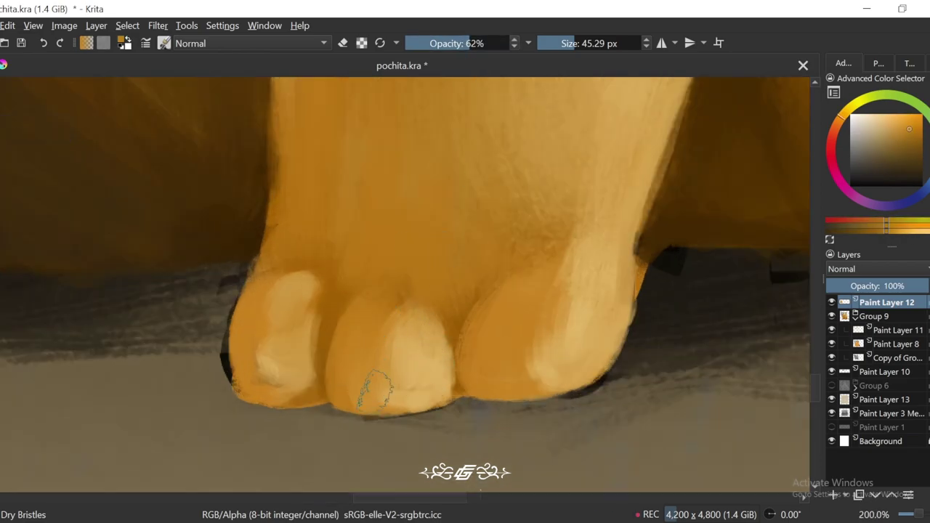
pyautogui.moveTo(289, 298); pyautogui.dragTo(357, 272)
pyautogui.keyDown('ctrl'); pyautogui.click(356, 350); pyautogui.keyUp('ctrl')
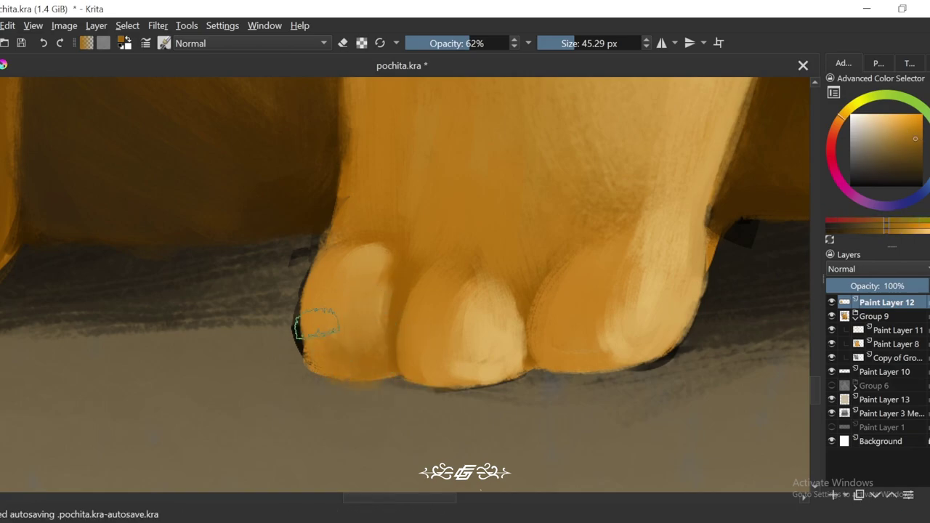
# Step: Sample a lighter orange from the toe, then zoom out to check the paw
pyautogui.hotkey('ctrl', '[')
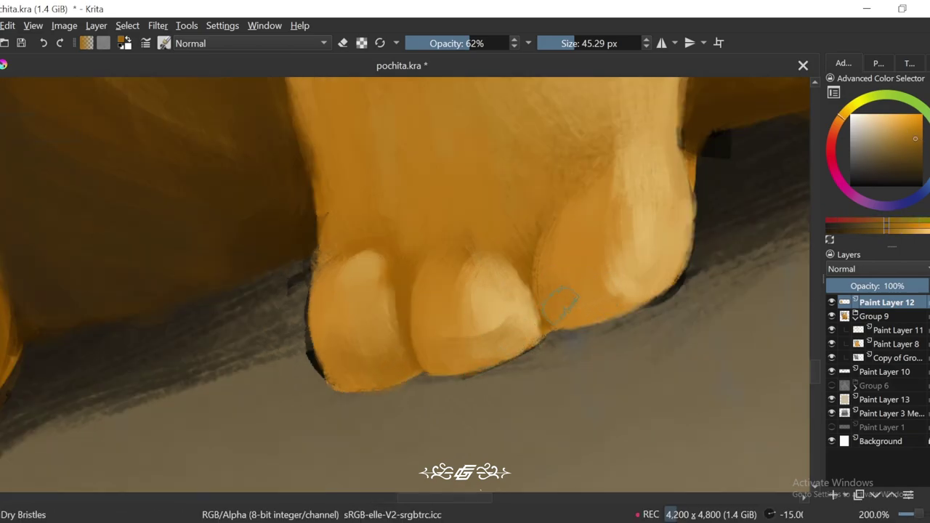
pyautogui.keyDown('ctrl'); pyautogui.click(566, 259); pyautogui.keyUp('ctrl')
pyautogui.keyDown('ctrl'); pyautogui.click(439, 357); pyautogui.keyUp('ctrl')
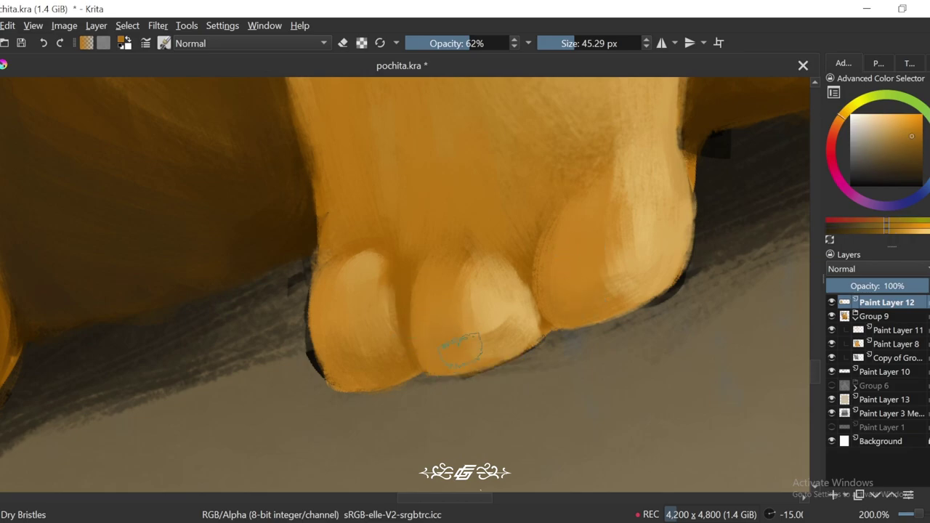
pyautogui.press('5')
pyautogui.press('1')
pyautogui.scroll(-3, 509, 290)
pyautogui.scroll(2, 583, 268)
pyautogui.scroll(2, 442, 218)
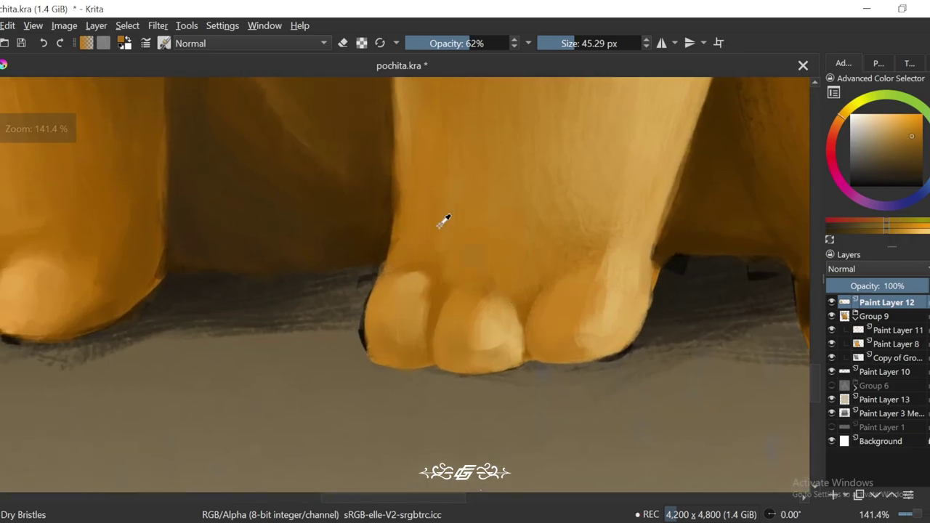
# Step: Pick several lighter and slightly different orange tones from the paw toes
pyautogui.keyDown('ctrl'); pyautogui.click(429, 306); pyautogui.keyUp('ctrl')
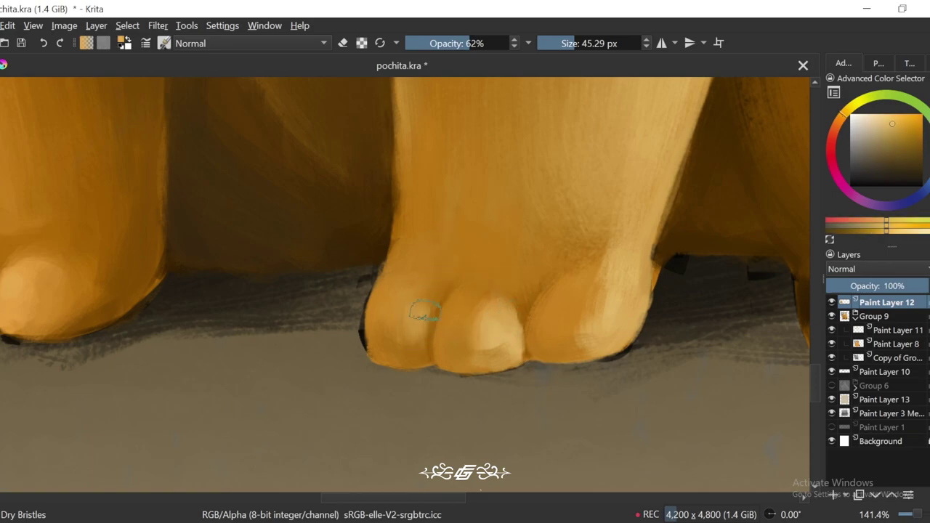
pyautogui.scroll(-1, 414, 286)
pyautogui.keyDown('ctrl'); pyautogui.click(534, 286); pyautogui.keyUp('ctrl')
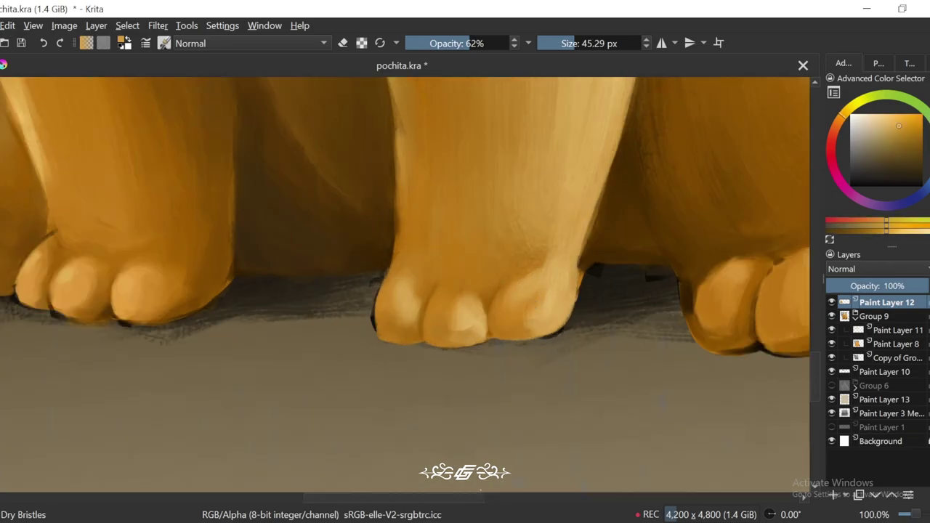
pyautogui.scroll(-4, 535, 285)
pyautogui.scroll(4, 534, 286)
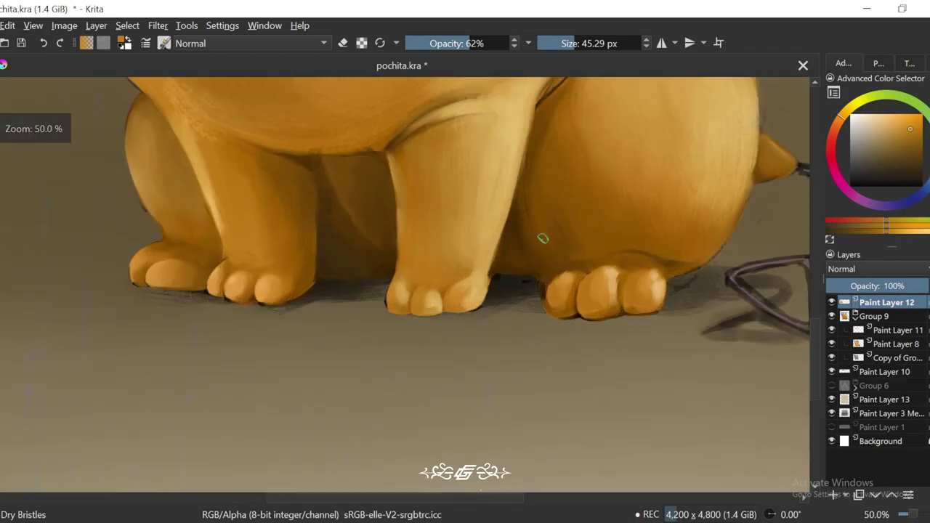
pyautogui.keyDown('ctrl'); pyautogui.click(397, 293); pyautogui.keyUp('ctrl')
pyautogui.keyDown('ctrl'); pyautogui.click(402, 288); pyautogui.keyUp('ctrl')
pyautogui.scroll(-5, 519, 308)
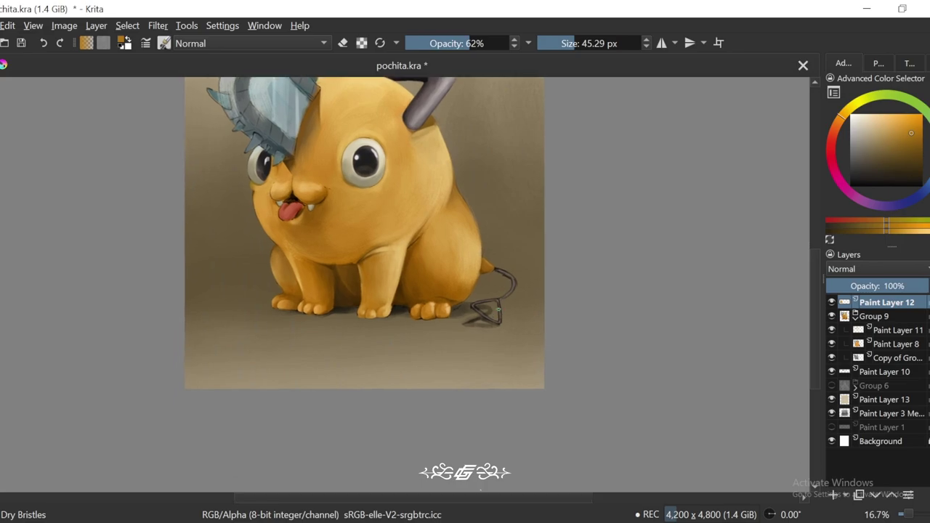
# Step: Enlarge the brush to about 129 px and sample lighter and darker oranges from the leg
pyautogui.scroll(3, 484, 326)
pyautogui.press('6')
pyautogui.click(602, 36)
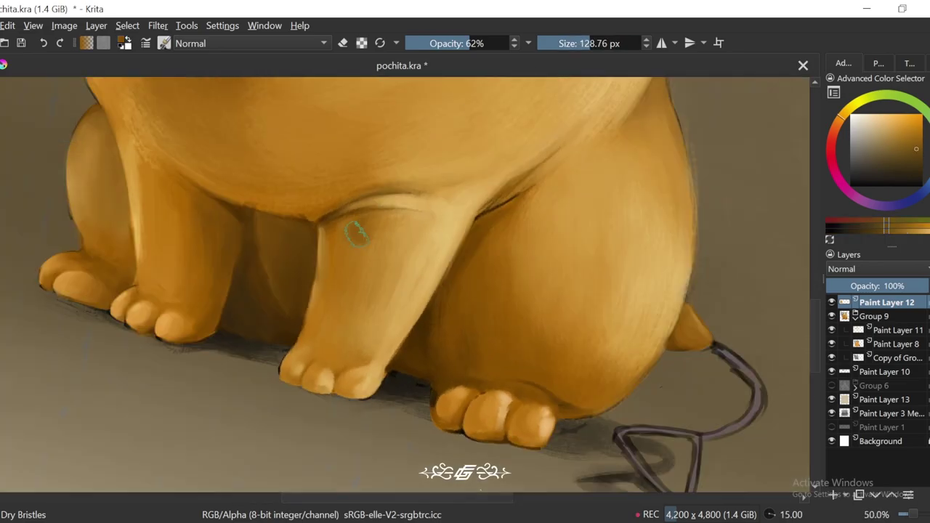
pyautogui.keyDown('ctrl'); pyautogui.click(371, 237); pyautogui.keyUp('ctrl')
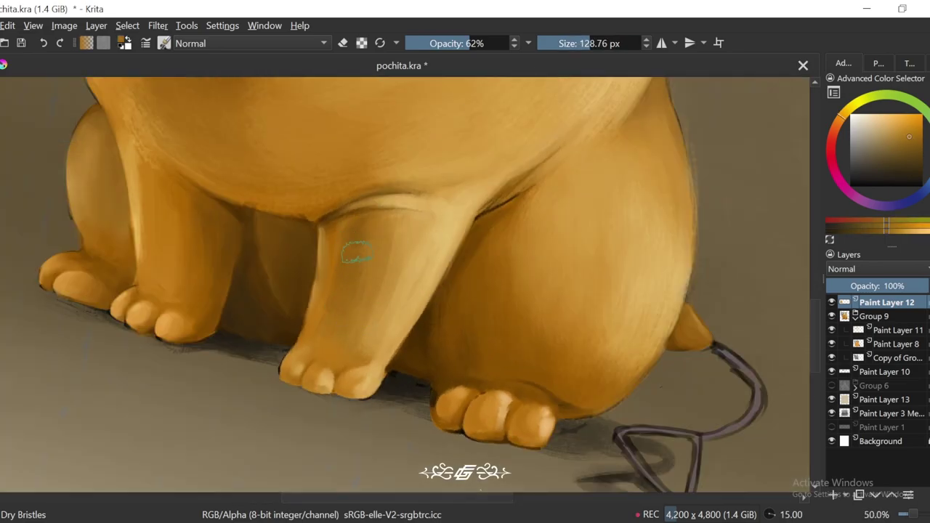
pyautogui.keyDown('ctrl'); pyautogui.click(336, 230); pyautogui.keyUp('ctrl')
pyautogui.keyDown('ctrl'); pyautogui.click(355, 227); pyautogui.keyUp('ctrl')
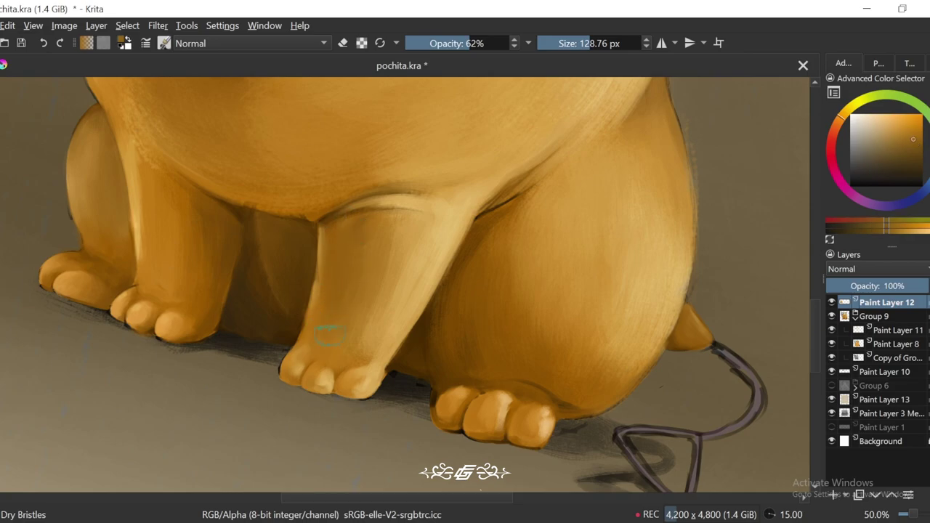
pyautogui.keyDown('ctrl'); pyautogui.click(404, 229); pyautogui.keyUp('ctrl')
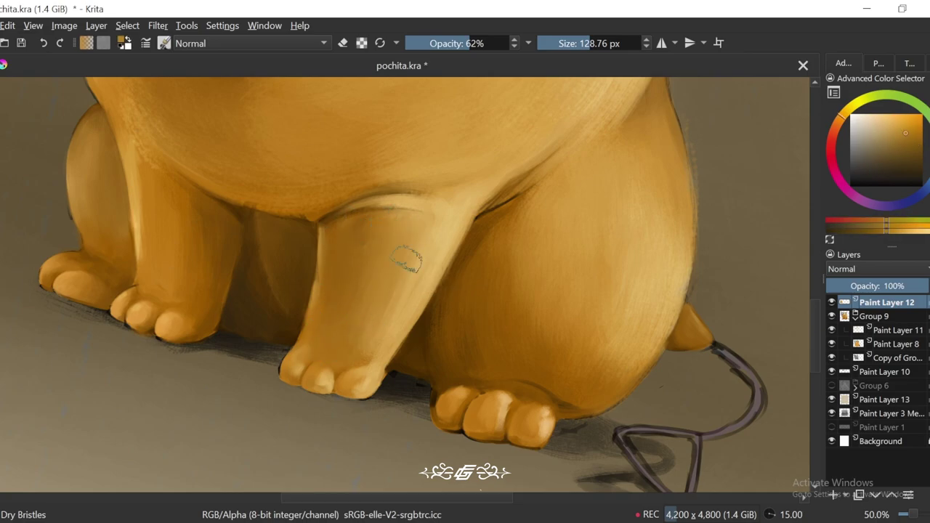
# Step: Zoom in on the paw and make the copied group layer active for painting
pyautogui.press('-')
pyautogui.press('6')
pyautogui.press('5')
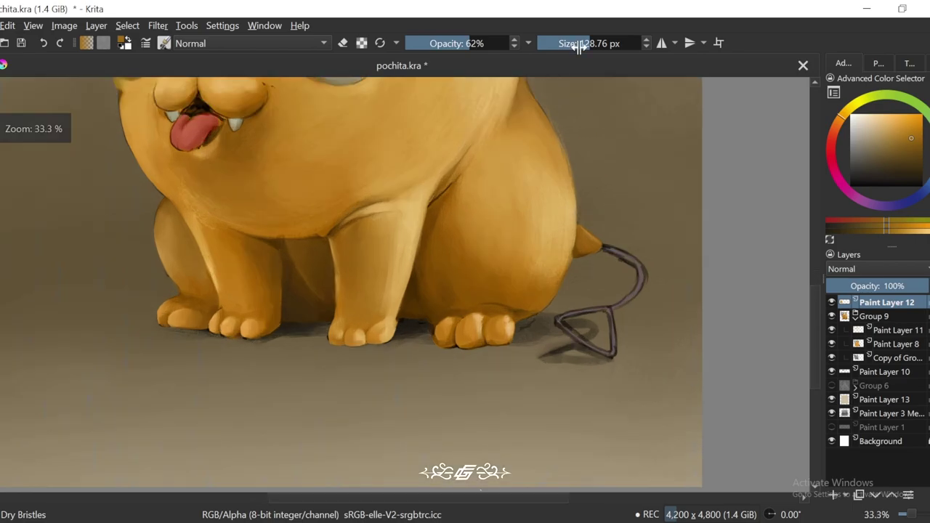
pyautogui.press('1')
pyautogui.press('+')
pyautogui.press('6')
pyautogui.press('e')
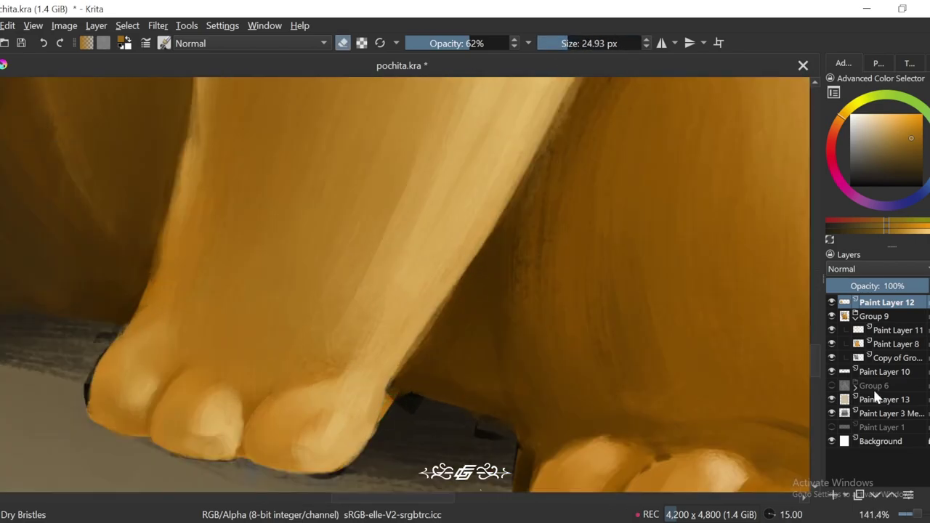
pyautogui.click(890, 371)
pyautogui.click(891, 357)
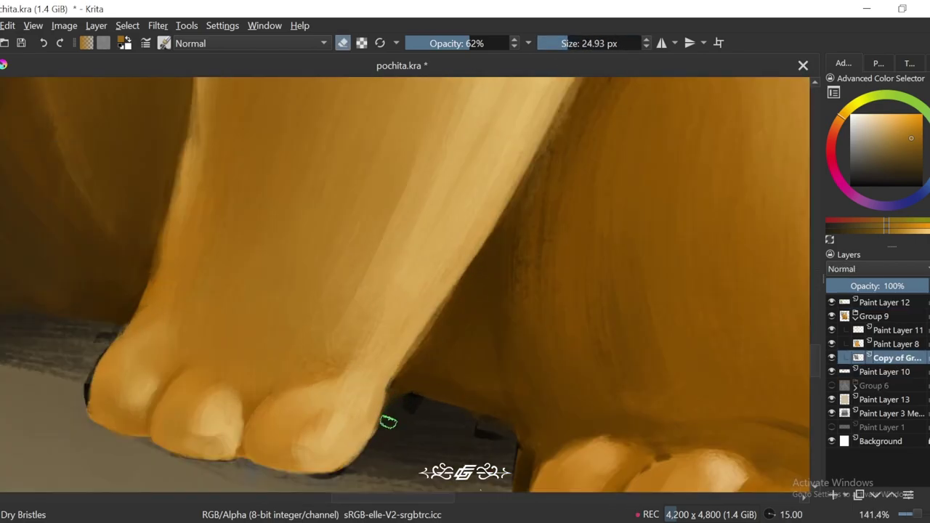
pyautogui.press('e')
pyautogui.press('5')
pyautogui.press('4')
# Step: Sample dark brown and light orange, then zoom to 200% on the hind-paw toes
pyautogui.keyDown('ctrl'); pyautogui.click(501, 352); pyautogui.keyUp('ctrl')
pyautogui.press('1')
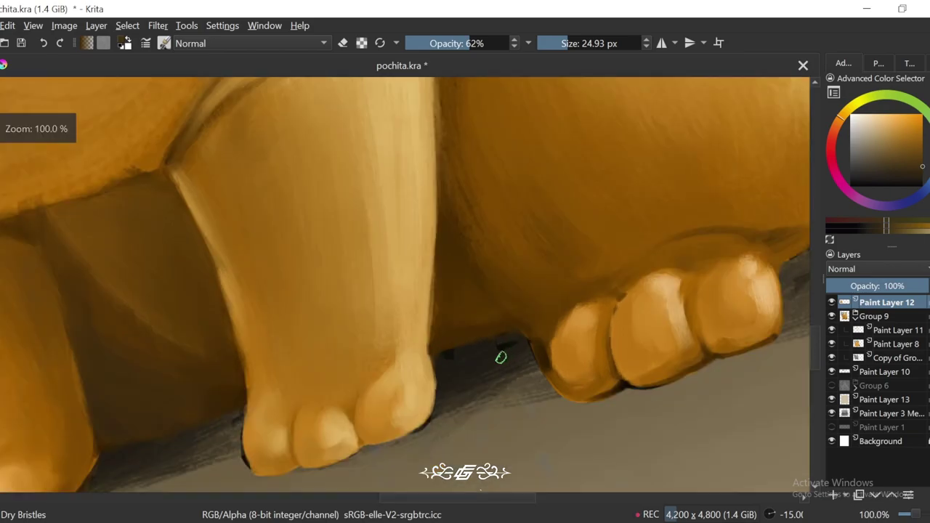
pyautogui.keyDown('ctrl'); pyautogui.click(442, 335); pyautogui.keyUp('ctrl')
pyautogui.scroll(-4, 441, 380)
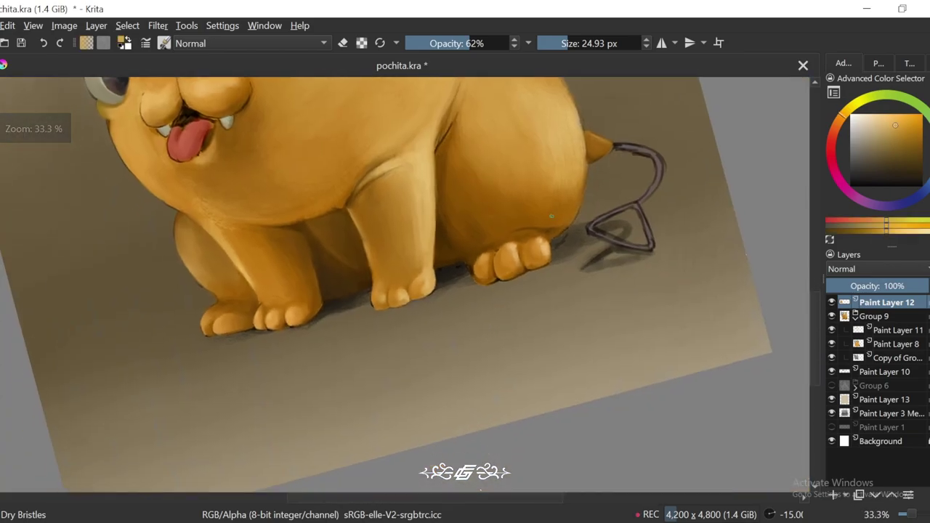
pyautogui.press('5')
pyautogui.scroll(4, 488, 307)
pyautogui.keyDown('ctrl'); pyautogui.click(522, 331); pyautogui.keyUp('ctrl')
pyautogui.scroll(1, 522, 331)
pyautogui.press('[')
pyautogui.press('4')
pyautogui.press('4')
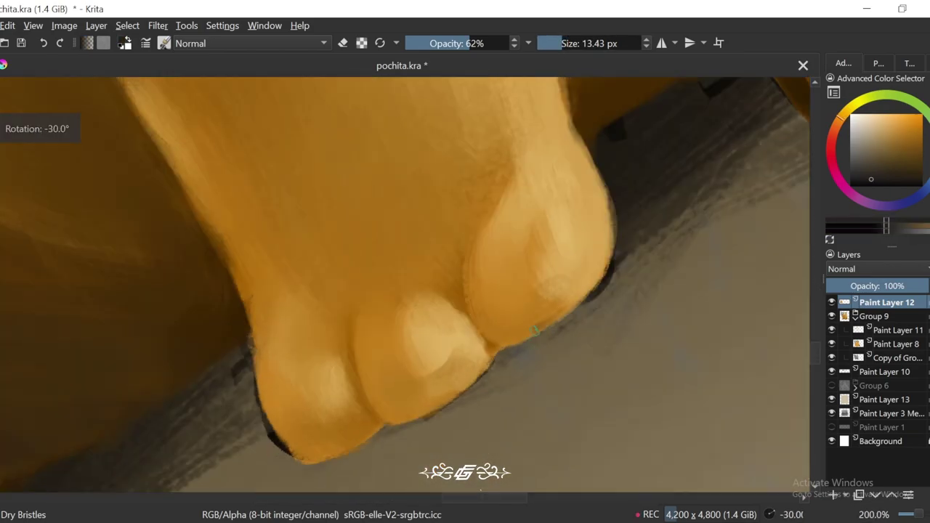
pyautogui.moveTo(439, 420); pyautogui.dragTo(466, 385)
pyautogui.press('6')
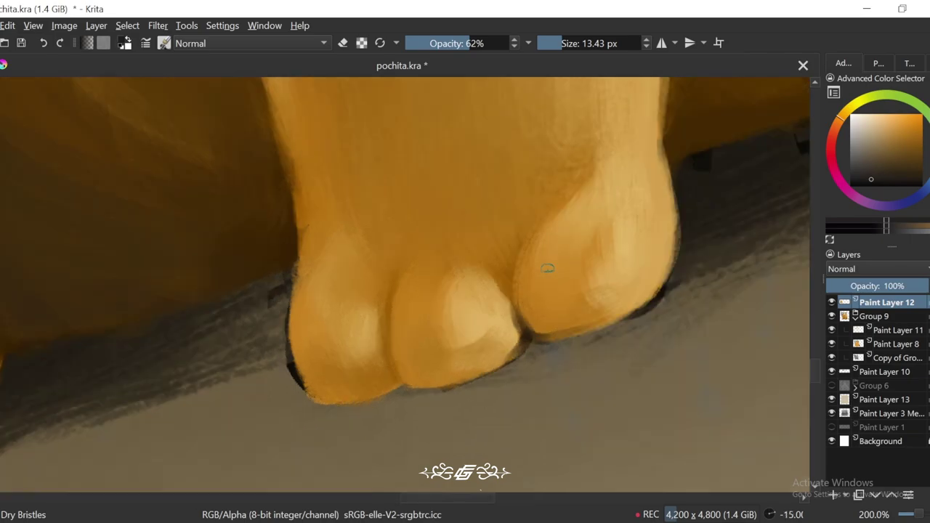
# Step: Sample light oranges and a dark shadow tone from the hind-paw toes
pyautogui.keyDown('ctrl'); pyautogui.click(525, 306); pyautogui.keyUp('ctrl')
pyautogui.keyDown('ctrl'); pyautogui.click(512, 311); pyautogui.keyUp('ctrl')
pyautogui.scroll(-2, 511, 310)
pyautogui.scroll(3, 501, 318)
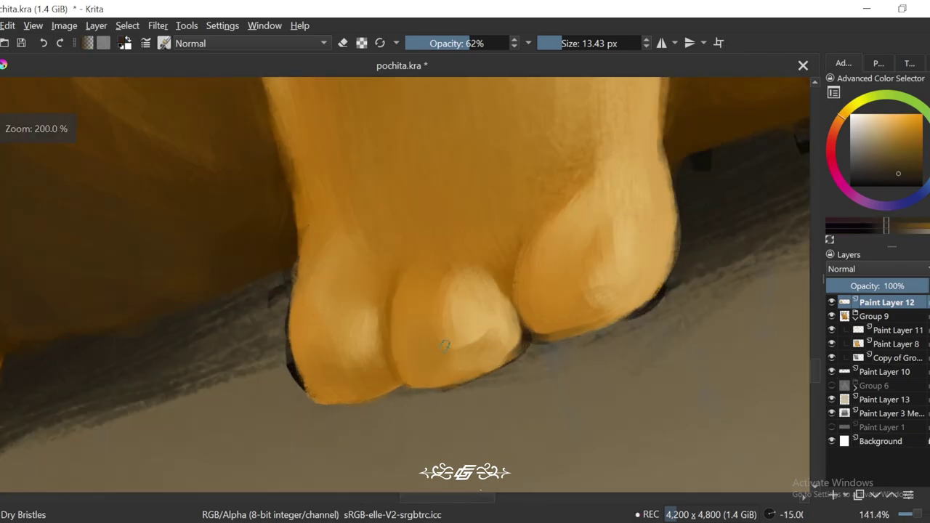
pyautogui.keyDown('ctrl'); pyautogui.click(502, 317); pyautogui.keyUp('ctrl')
pyautogui.keyDown('ctrl'); pyautogui.click(487, 317); pyautogui.keyUp('ctrl')
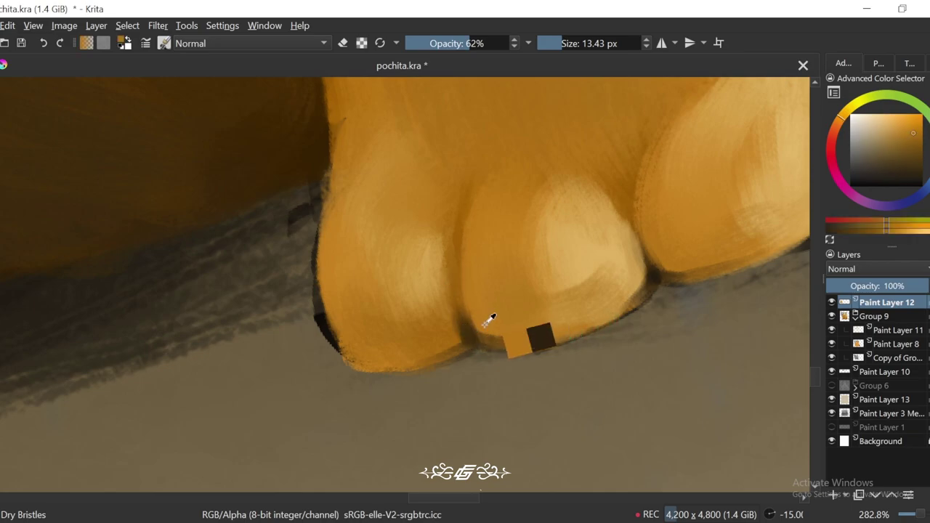
pyautogui.press('6')
# Step: Sample further toe colours, a darker paw tone and a lighter leg orange
pyautogui.keyDown('ctrl'); pyautogui.click(461, 274); pyautogui.keyUp('ctrl')
pyautogui.press('4')
pyautogui.keyDown('ctrl'); pyautogui.click(479, 275); pyautogui.keyUp('ctrl')
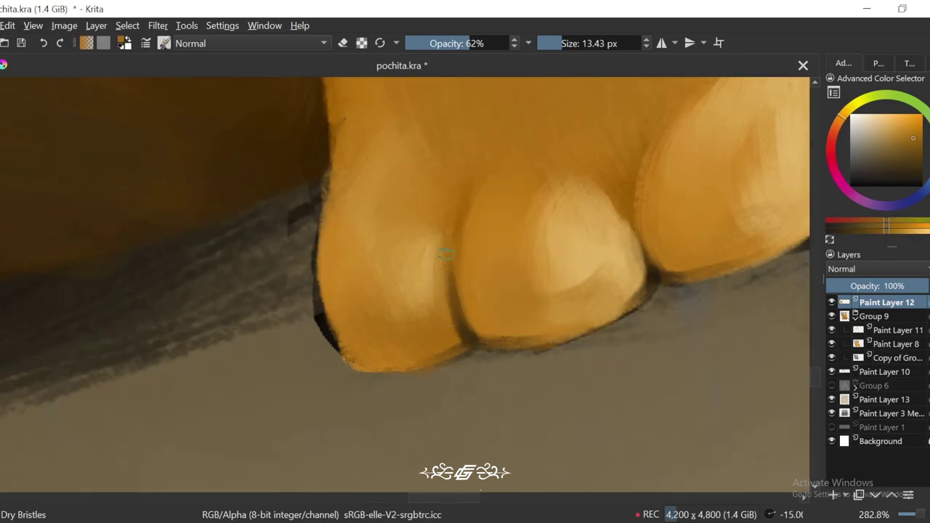
pyautogui.keyDown('ctrl'); pyautogui.click(456, 330); pyautogui.keyUp('ctrl')
pyautogui.press('5')
pyautogui.scroll(-5, 465, 332)
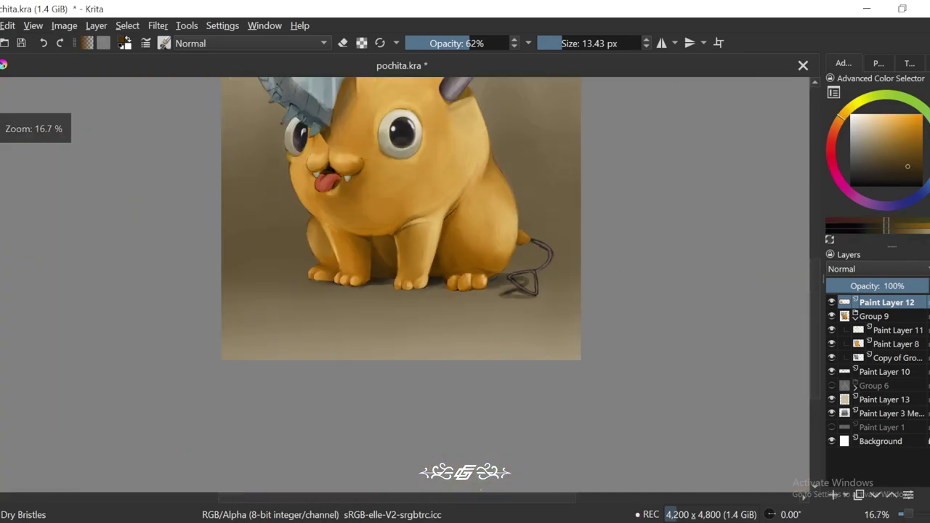
pyautogui.scroll(2, 592, 326)
pyautogui.scroll(2, 457, 280)
pyautogui.keyDown('ctrl'); pyautogui.click(450, 280); pyautogui.keyUp('ctrl')
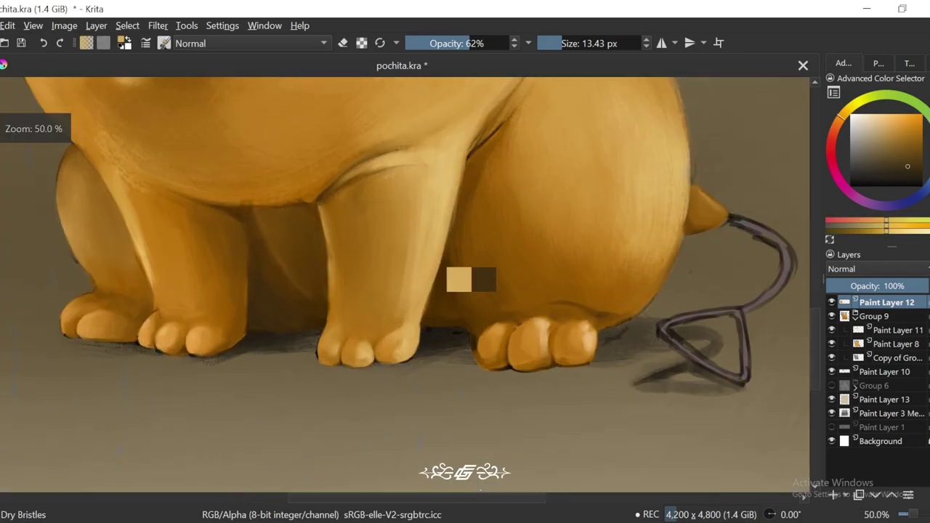
# Step: Zoom in on the hind-paw toes, shrink the brush, and pick a near-black shadow colour
pyautogui.moveTo(408, 353); pyautogui.dragTo(581, 341)
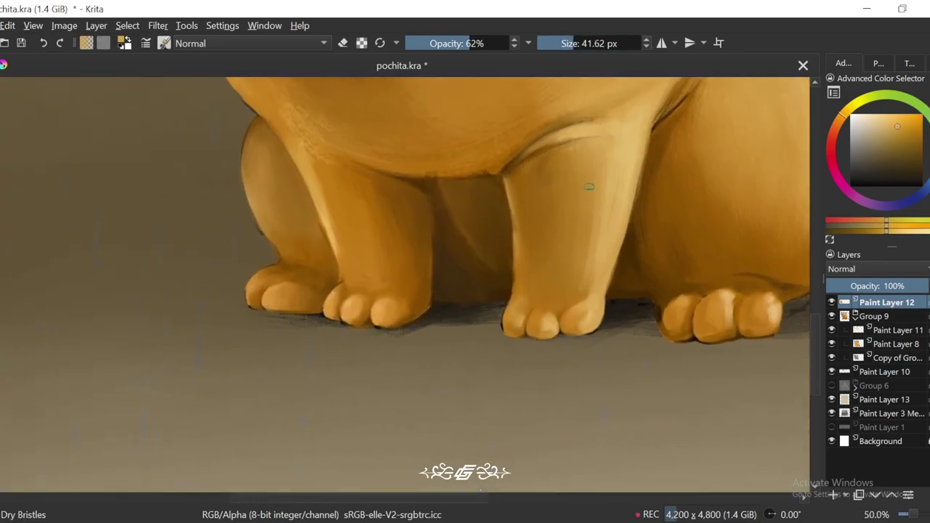
pyautogui.scroll(1, 436, 218)
pyautogui.press('[')
pyautogui.keyDown('ctrl'); pyautogui.click(438, 205); pyautogui.keyUp('ctrl')
pyautogui.scroll(1, 438, 204)
pyautogui.press('[')
pyautogui.press('[')
pyautogui.press('[')
pyautogui.press('[')
pyautogui.press('[')
pyautogui.keyDown('ctrl'); pyautogui.click(346, 373); pyautogui.keyUp('ctrl')
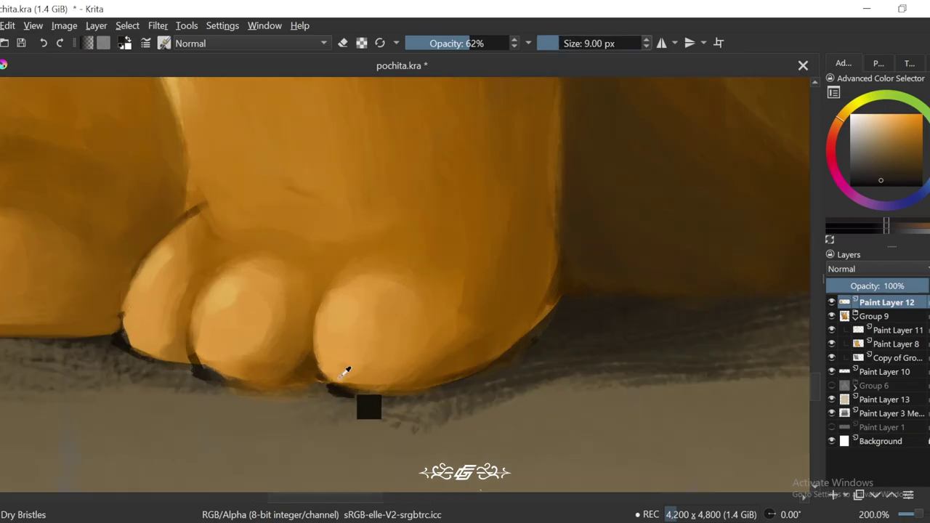
# Step: Paint a dark crease along the toe's lower edge and blend orange along its bottom
pyautogui.press('4')
pyautogui.press('4')
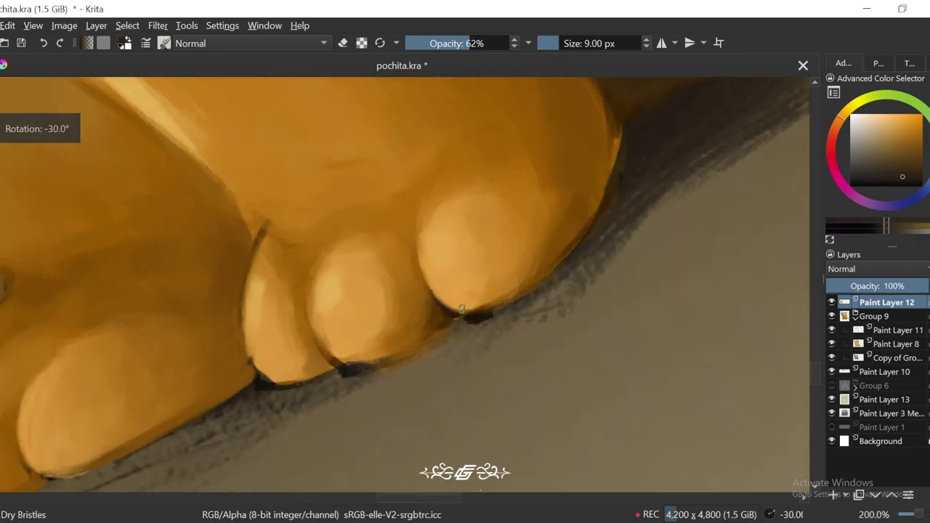
pyautogui.moveTo(461, 309); pyautogui.dragTo(398, 349)
pyautogui.press('4')
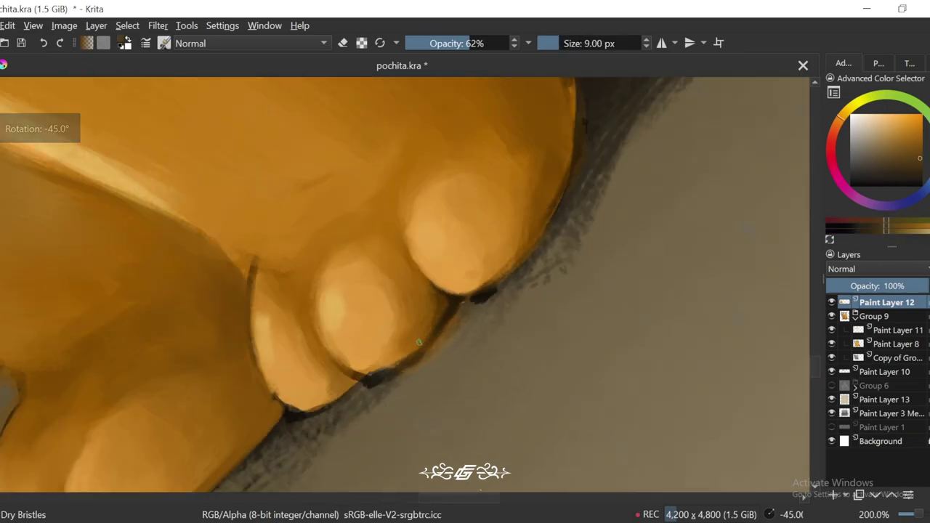
pyautogui.keyDown('ctrl'); pyautogui.click(437, 315); pyautogui.keyUp('ctrl')
pyautogui.moveTo(437, 315); pyautogui.dragTo(476, 320)
pyautogui.keyDown('ctrl'); pyautogui.click(505, 293); pyautogui.keyUp('ctrl')
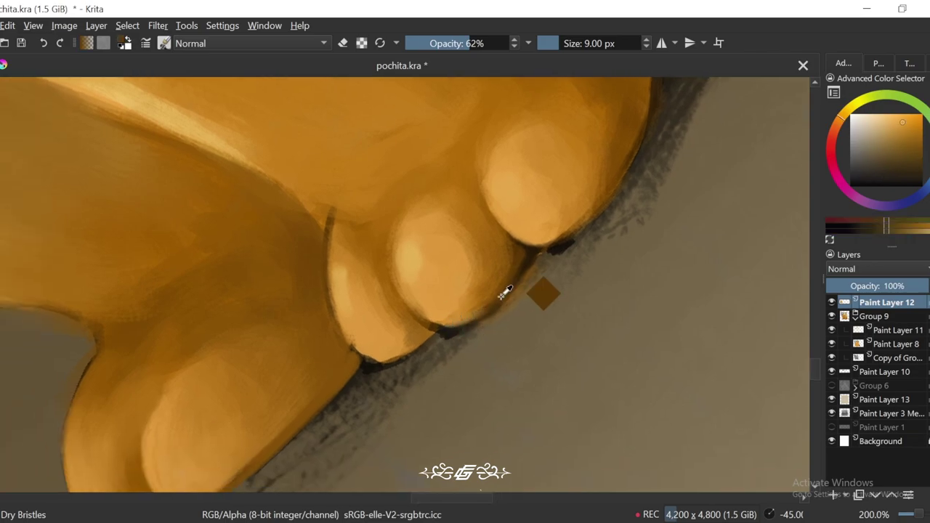
pyautogui.keyDown('ctrl'); pyautogui.click(439, 333); pyautogui.keyUp('ctrl')
pyautogui.press('6')
pyautogui.press('6')
# Step: Sample bright, darker and lighter oranges along the toe edges for further shading
pyautogui.scroll(-3, 405, 353)
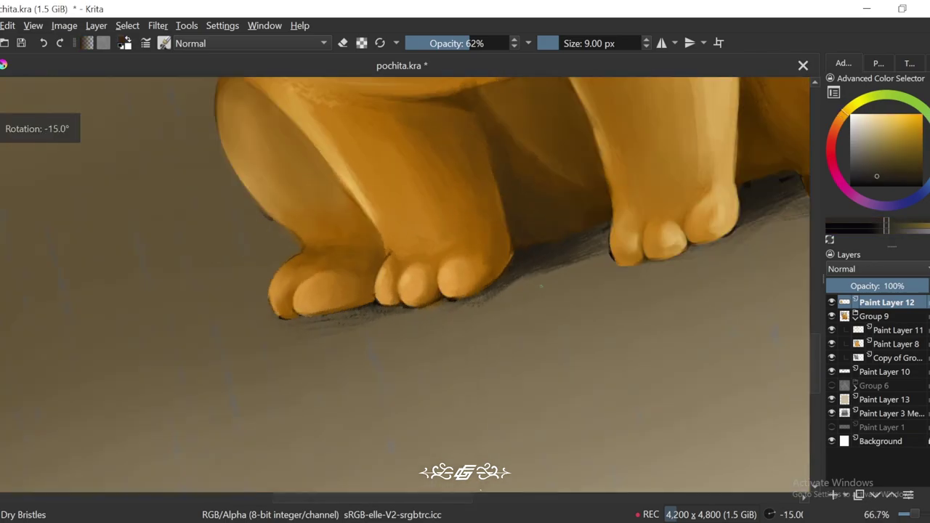
pyautogui.press('4')
pyautogui.scroll(4, 357, 344)
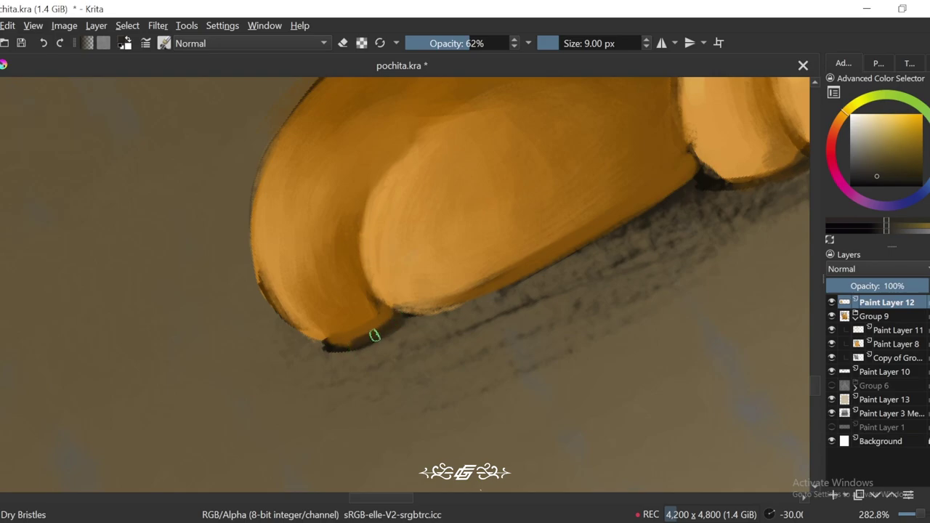
pyautogui.keyDown('ctrl'); pyautogui.click(376, 305); pyautogui.keyUp('ctrl')
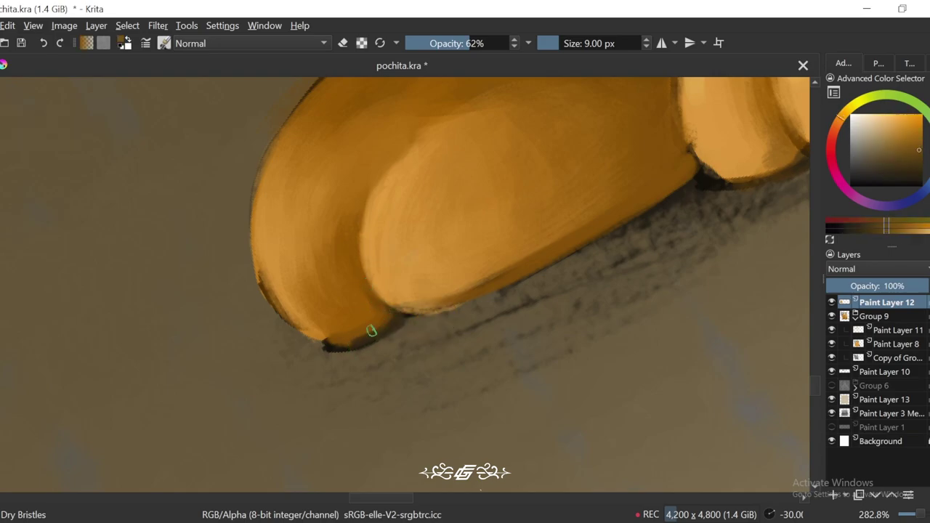
pyautogui.keyDown('ctrl'); pyautogui.click(412, 321); pyautogui.keyUp('ctrl')
pyautogui.scroll(-3, 466, 312)
pyautogui.press('6')
pyautogui.press('6')
pyautogui.press('6')
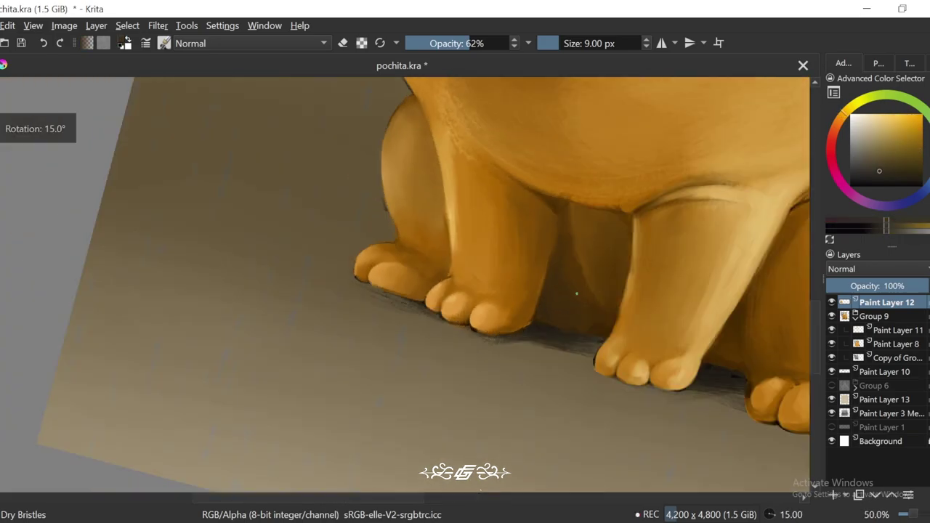
pyautogui.scroll(2, 436, 268)
pyautogui.scroll(2, 436, 268)
pyautogui.keyDown('ctrl'); pyautogui.click(416, 342); pyautogui.keyUp('ctrl')
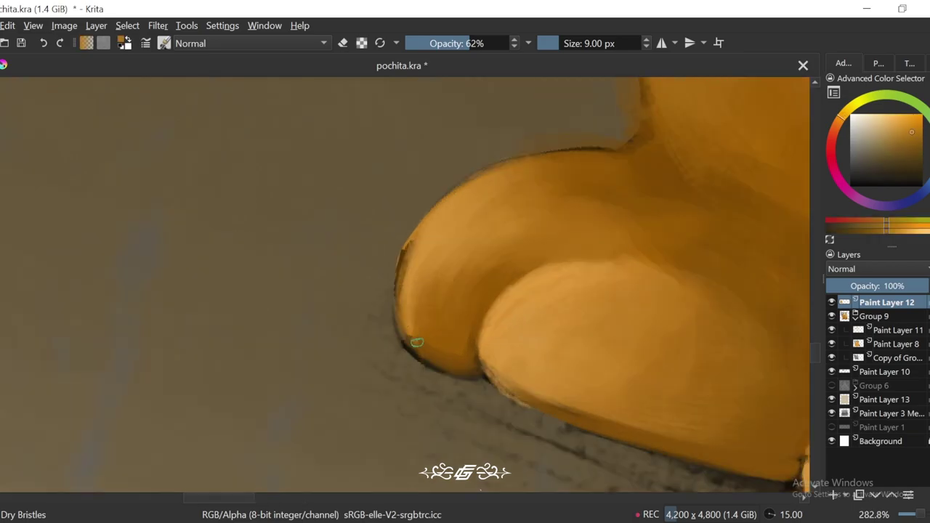
pyautogui.keyDown('ctrl'); pyautogui.click(410, 248); pyautogui.keyUp('ctrl')
pyautogui.keyDown('ctrl'); pyautogui.click(437, 249); pyautogui.keyUp('ctrl')
# Step: Zoom out to review the shaded toes, picking toe colours, and reset the canvas upright
pyautogui.press('1')
pyautogui.press('5')
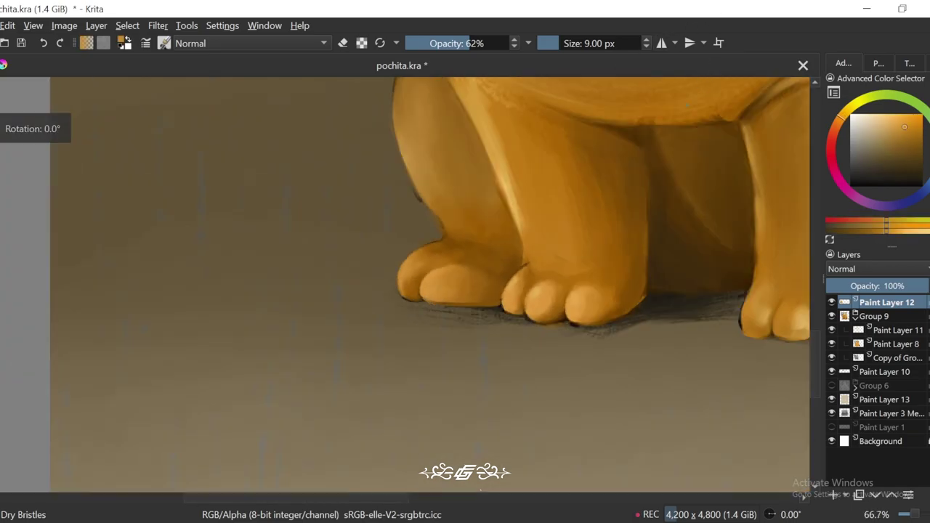
pyautogui.scroll(2, 443, 160)
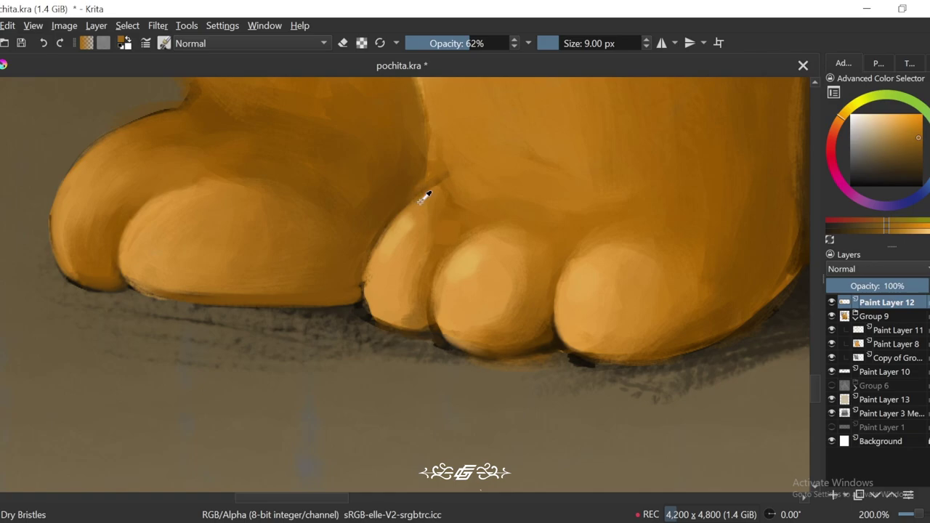
pyautogui.keyDown('ctrl'); pyautogui.click(448, 236); pyautogui.keyUp('ctrl')
pyautogui.scroll(-1, 421, 181)
pyautogui.keyDown('ctrl'); pyautogui.click(455, 133); pyautogui.keyUp('ctrl')
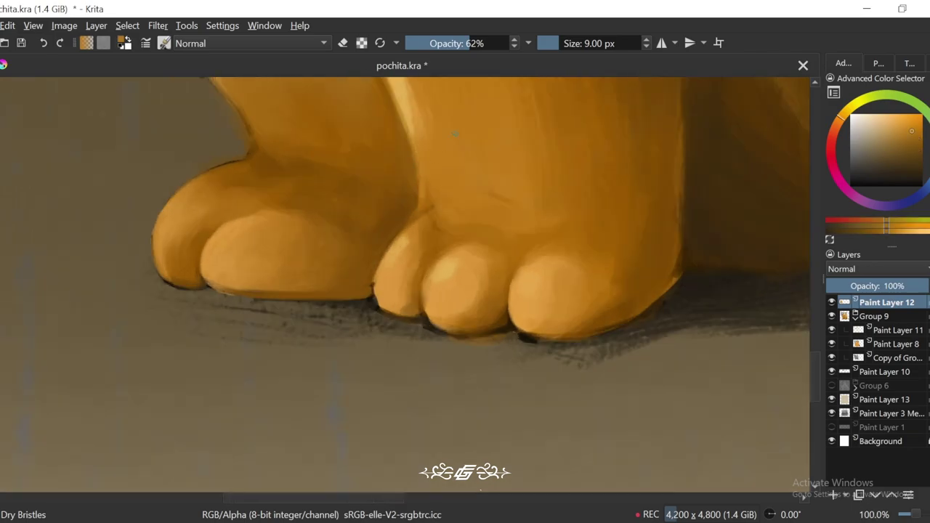
pyautogui.scroll(-3, 563, 185)
pyautogui.press('6')
pyautogui.press('6')
pyautogui.scroll(2, 520, 231)
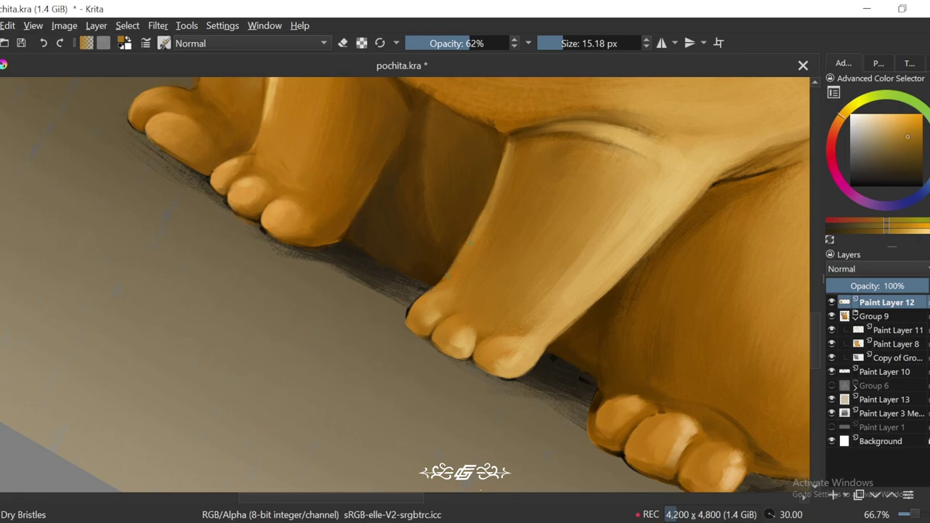
pyautogui.scroll(-1, 407, 276)
pyautogui.press('5')
pyautogui.scroll(-4, 407, 276)
# Step: Pick brown from the paw shadow and darken the outer toe's lower edge
pyautogui.scroll(2, 407, 277)
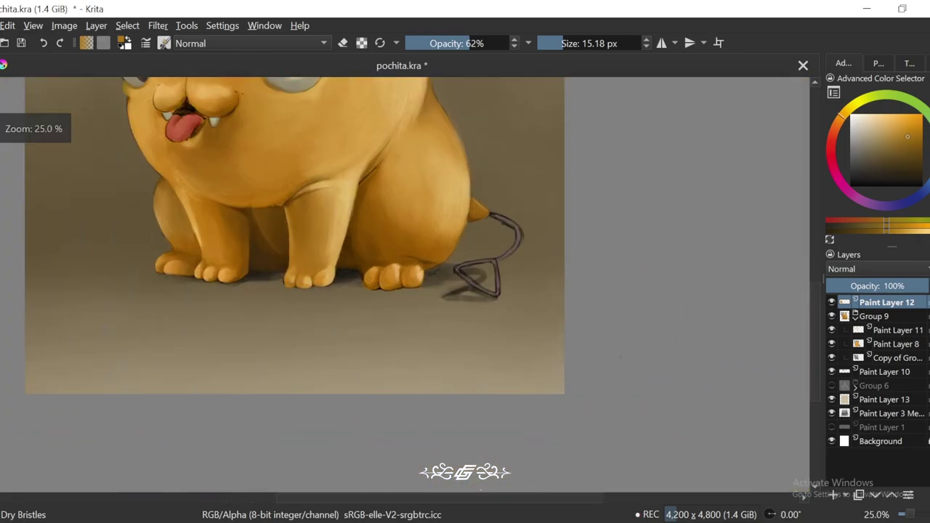
pyautogui.scroll(1, 434, 248)
pyautogui.scroll(-2, 489, 406)
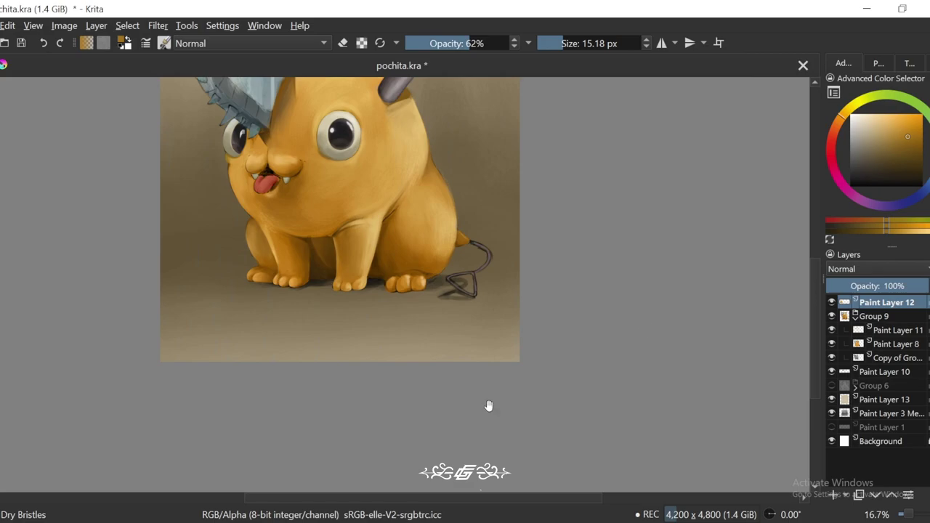
pyautogui.scroll(6, 489, 405)
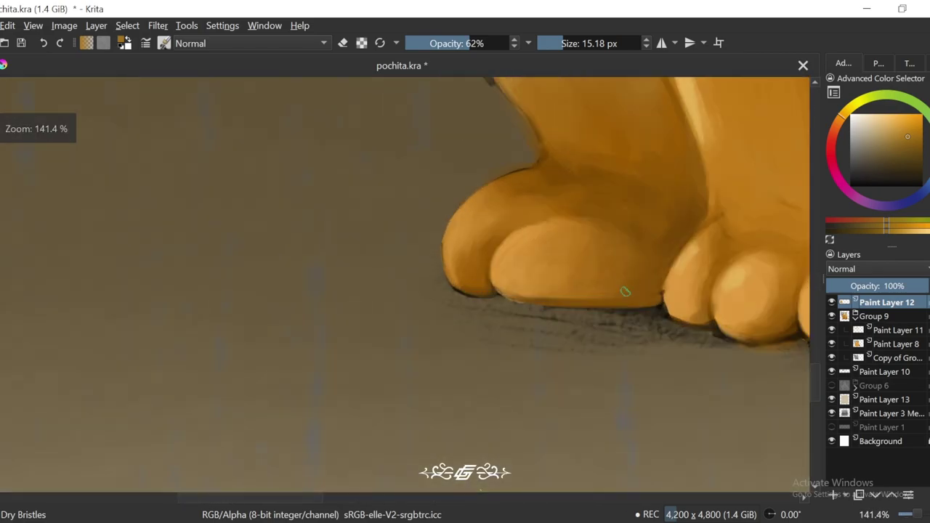
pyautogui.keyDown('ctrl'); pyautogui.click(643, 304); pyautogui.keyUp('ctrl')
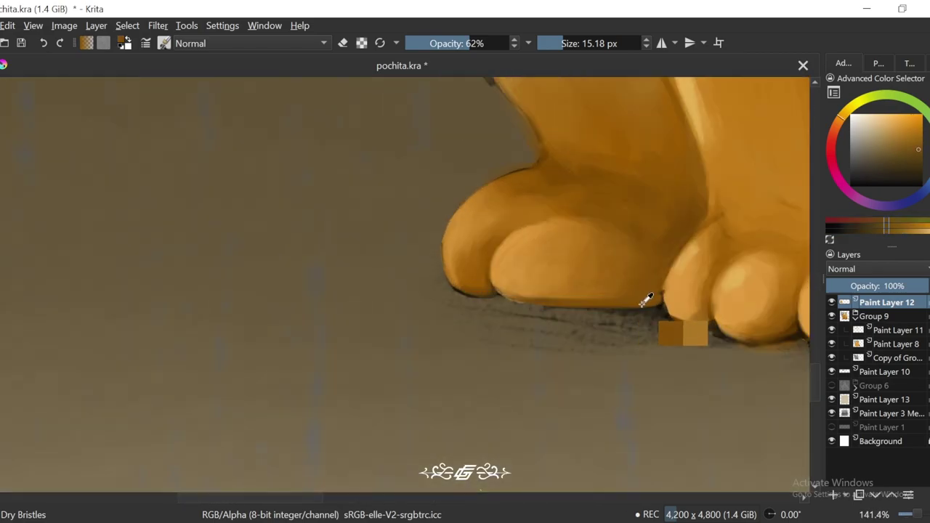
pyautogui.moveTo(501, 301); pyautogui.dragTo(493, 263)
pyautogui.keyDown('ctrl'); pyautogui.click(505, 287); pyautogui.keyUp('ctrl')
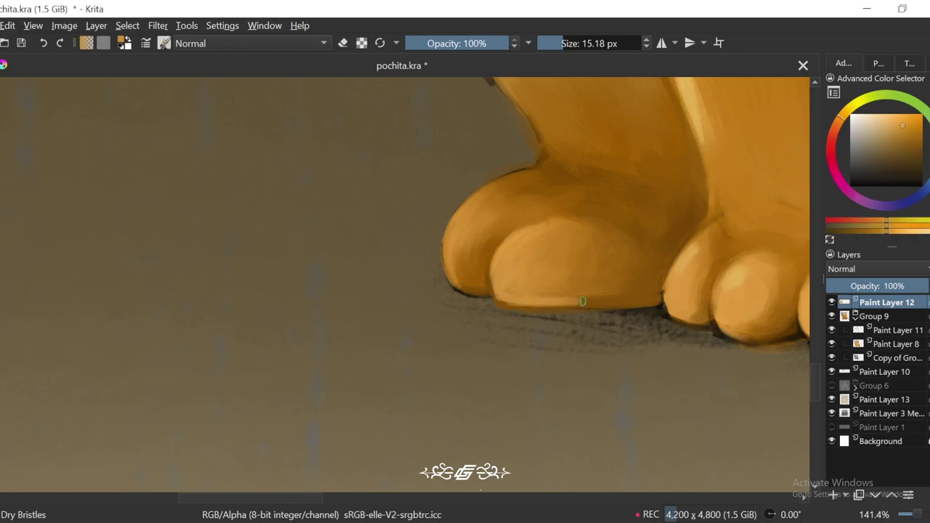
# Step: Zoom in on the outer toe, shrink the brush to 6.67 px, and pick darker tones
pyautogui.scroll(-2, 642, 296)
pyautogui.press('4')
pyautogui.scroll(2, 614, 243)
pyautogui.keyDown('ctrl'); pyautogui.click(615, 243); pyautogui.keyUp('ctrl')
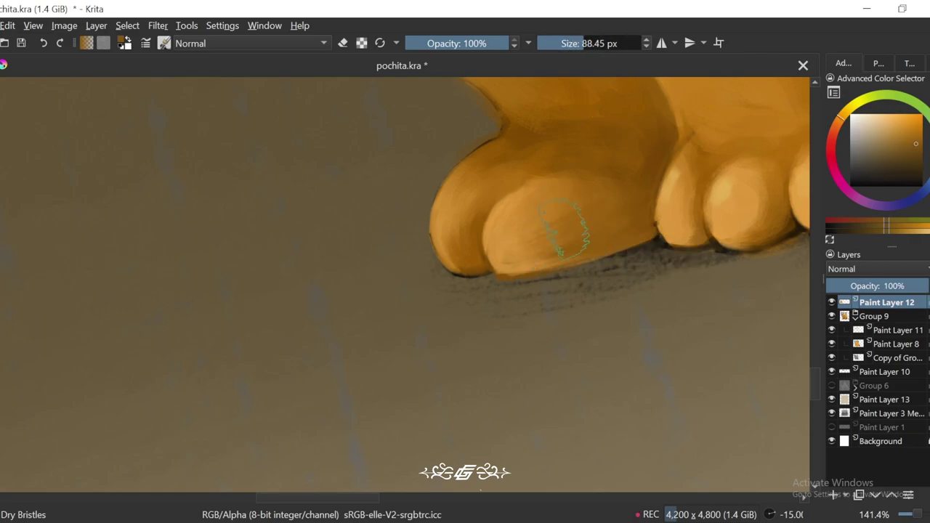
pyautogui.press('+')
pyautogui.press('[')
pyautogui.press('[')
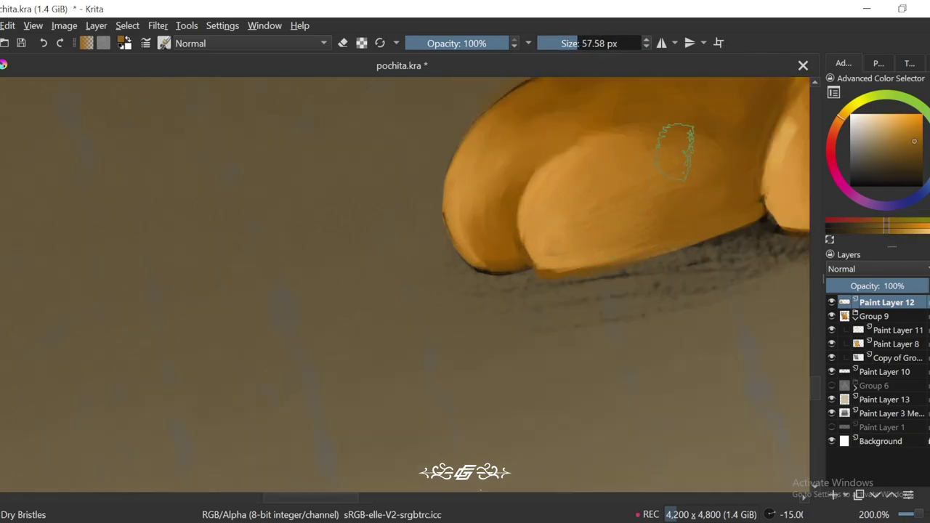
pyautogui.moveTo(698, 166); pyautogui.dragTo(625, 240)
pyautogui.press('+')
pyautogui.press('[')
pyautogui.press('[')
pyautogui.press('[')
pyautogui.press('[')
pyautogui.keyDown('ctrl'); pyautogui.click(429, 259); pyautogui.keyUp('ctrl')
pyautogui.press('5')
pyautogui.press('[')
pyautogui.press('[')
pyautogui.press('[')
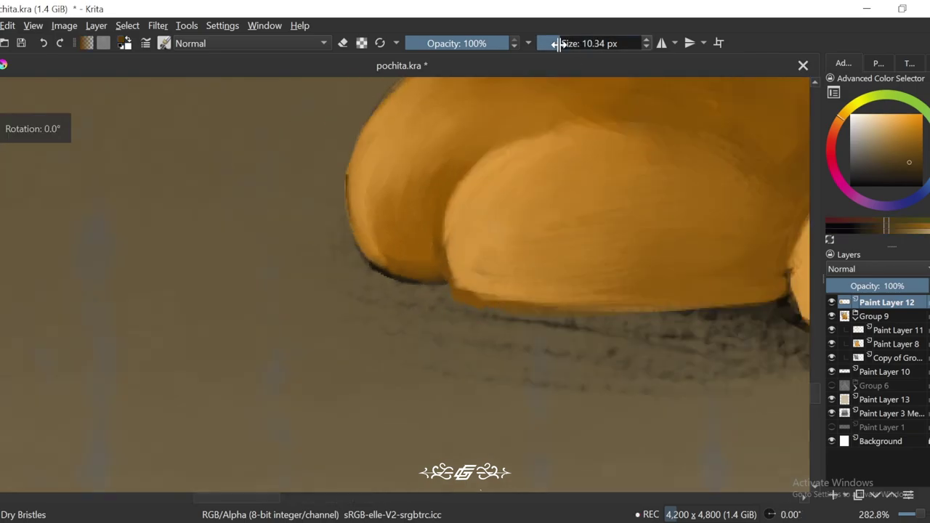
pyautogui.press('[')
pyautogui.press('[')
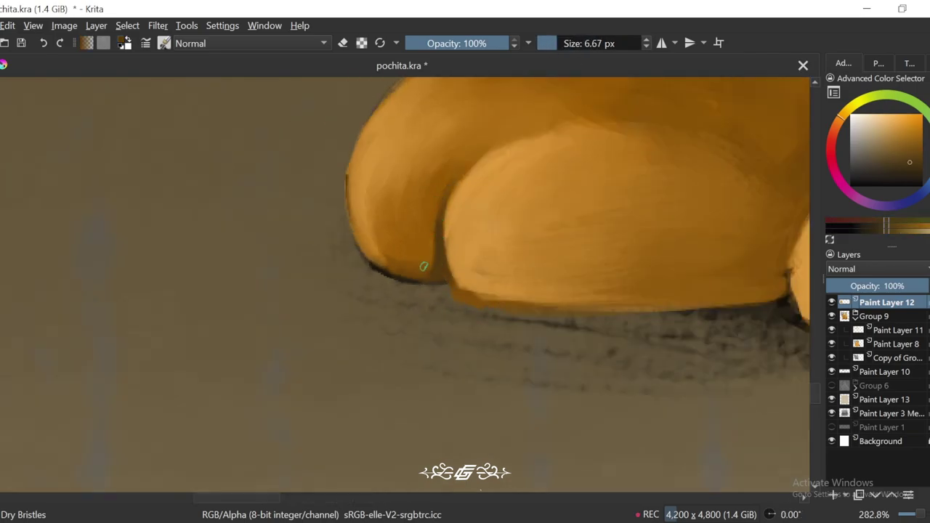
# Step: Straighten the canvas and bring the whole dog back into view
pyautogui.press('4')
pyautogui.press('4')
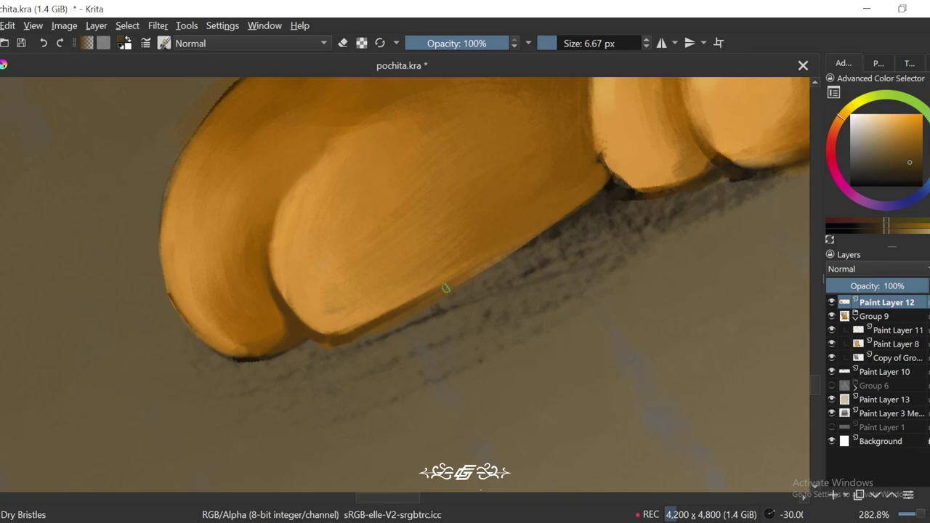
pyautogui.press('5')
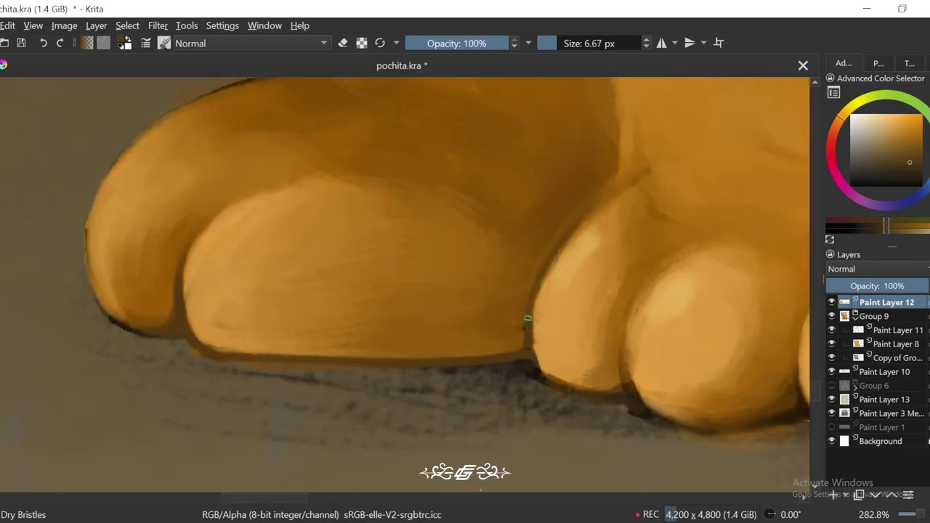
pyautogui.press('4')
pyautogui.press('4')
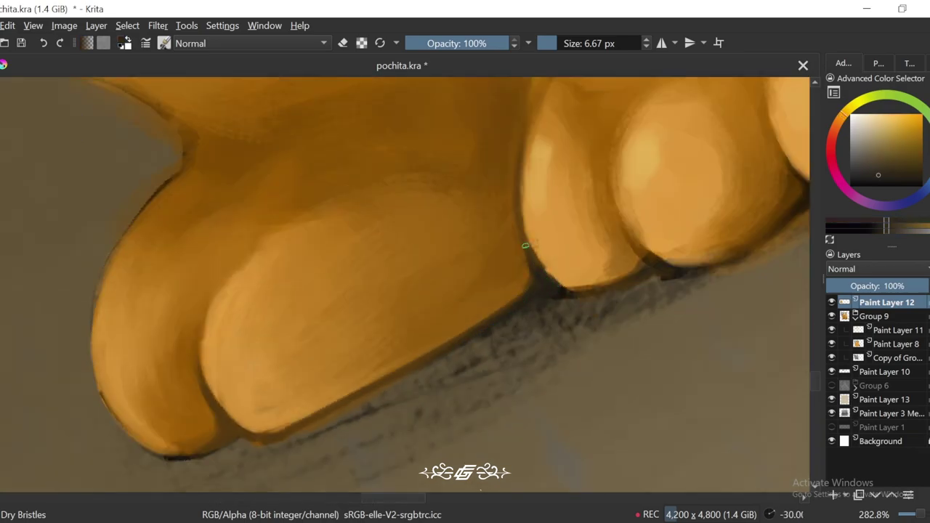
pyautogui.scroll(-8, 525, 245)
pyautogui.press('6')
pyautogui.press('6')
pyautogui.moveTo(688, 330); pyautogui.dragTo(638, 291)
pyautogui.scroll(6, 509, 284)
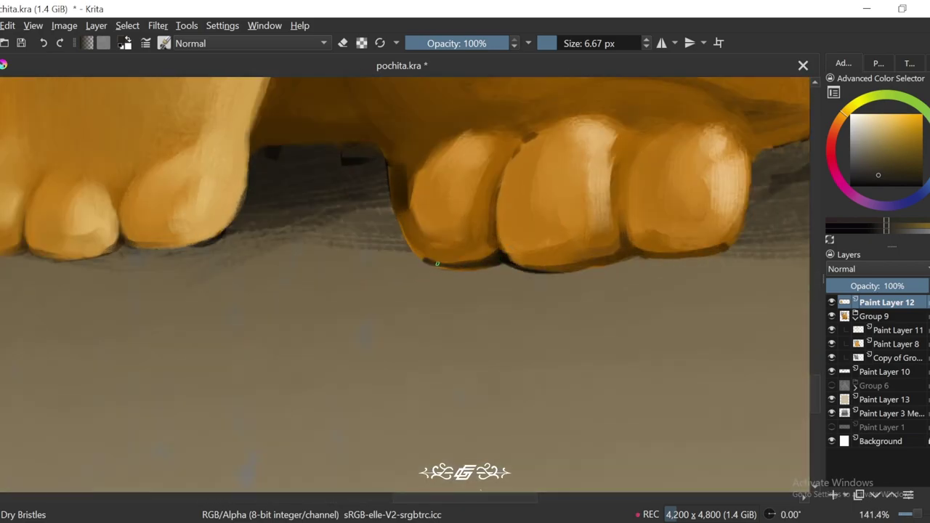
# Step: Enlarge the brush for the toes and sample the paw's orange
pyautogui.keyDown('shift'); pyautogui.moveTo(422, 227); pyautogui.dragTo(440, 227); pyautogui.keyUp('shift')
pyautogui.keyDown('ctrl'); pyautogui.click(440, 227); pyautogui.keyUp('ctrl')
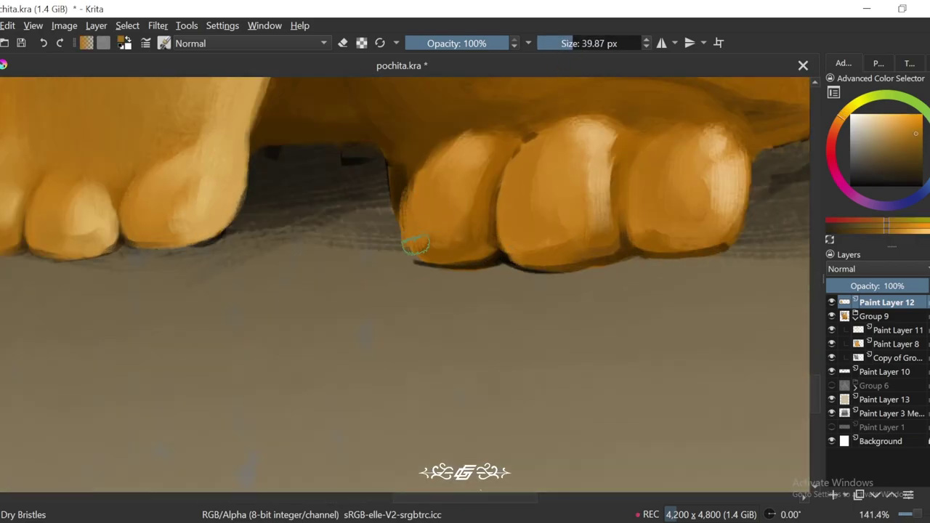
pyautogui.scroll(-5, 494, 245)
pyautogui.scroll(3, 600, 271)
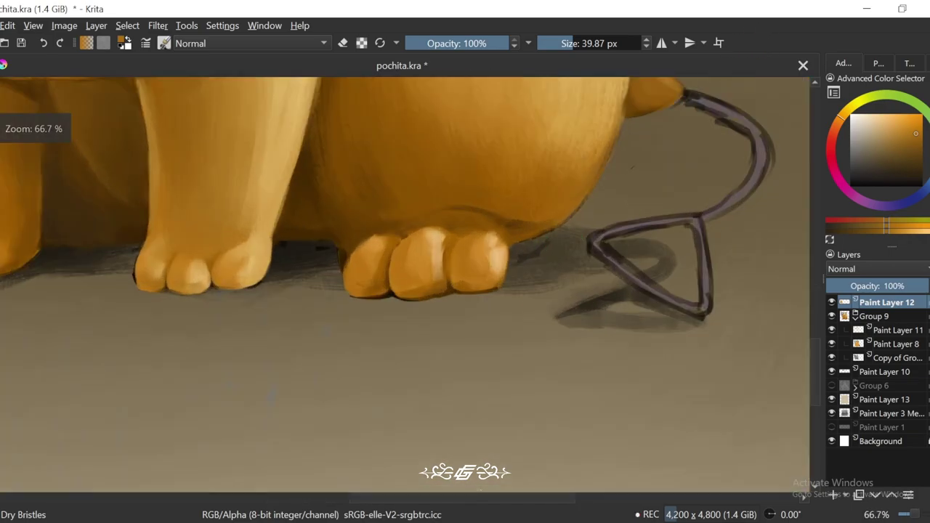
pyautogui.scroll(-5, 546, 229)
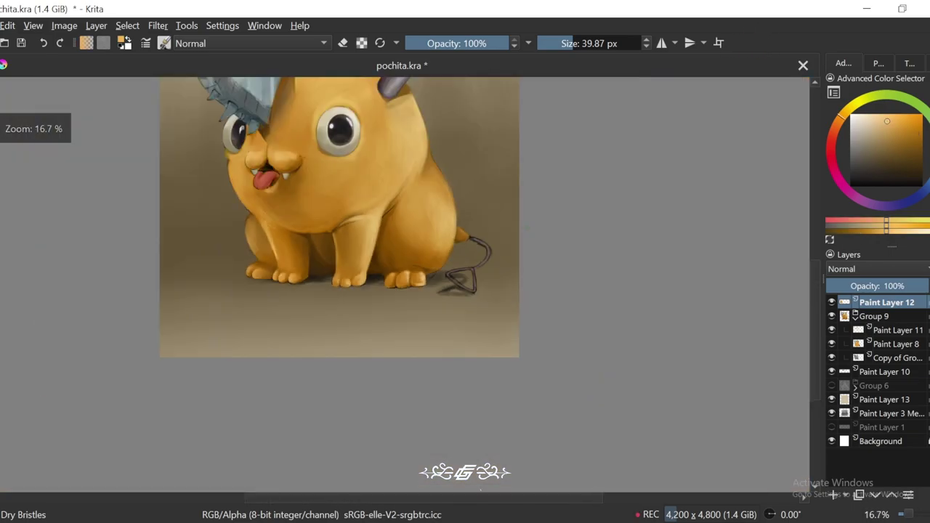
pyautogui.scroll(5, 519, 254)
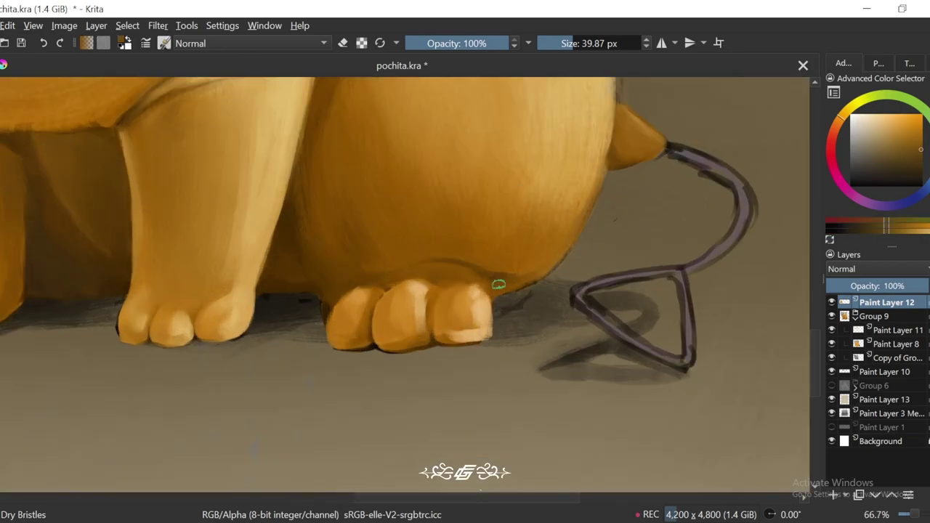
# Step: Sample lighter and saturated oranges from the hind paw and toes
pyautogui.moveTo(498, 281); pyautogui.dragTo(510, 279)
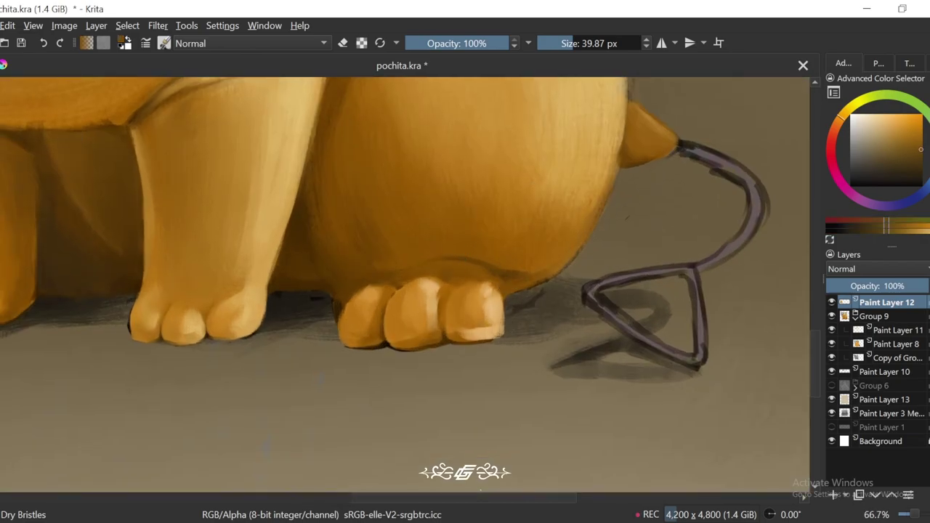
pyautogui.keyDown('ctrl'); pyautogui.click(422, 298); pyautogui.keyUp('ctrl')
pyautogui.keyDown('ctrl'); pyautogui.click(436, 288); pyautogui.keyUp('ctrl')
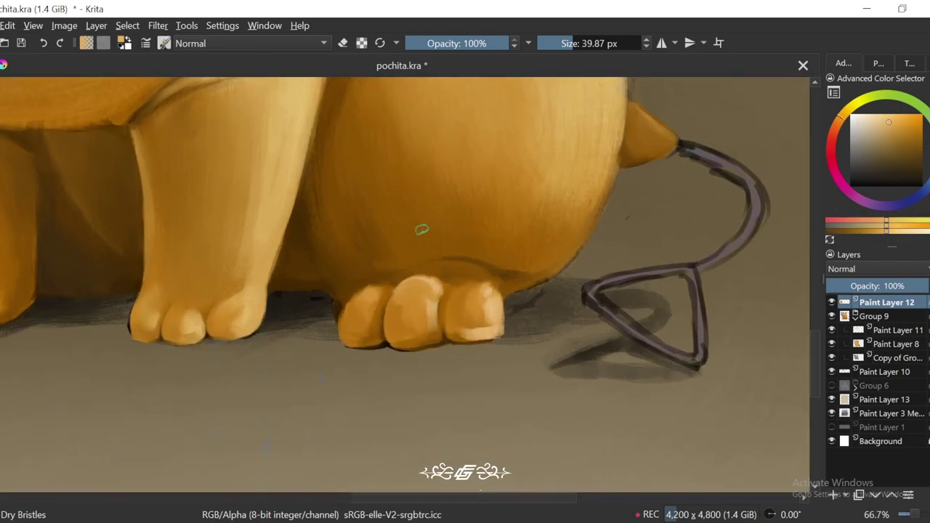
pyautogui.keyDown('ctrl'); pyautogui.click(393, 282); pyautogui.keyUp('ctrl')
pyautogui.keyDown('ctrl'); pyautogui.click(403, 291); pyautogui.keyUp('ctrl')
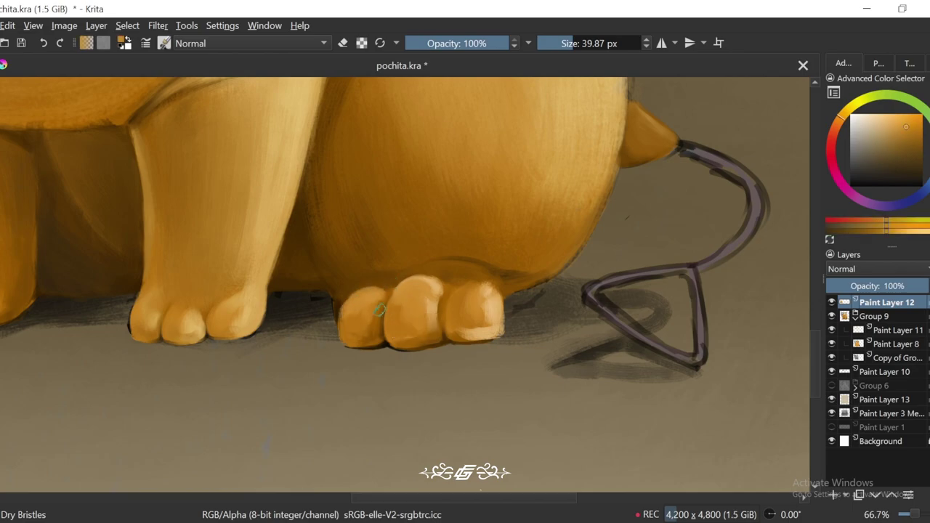
pyautogui.scroll(-2, 379, 311)
pyautogui.scroll(4, 535, 285)
# Step: Rotate and zoom in on the toes, then zoom out to view the whole painting
pyautogui.hotkey('ctrl', '[')
pyautogui.press('[')
pyautogui.keyDown('ctrl'); pyautogui.click(532, 318); pyautogui.keyUp('ctrl')
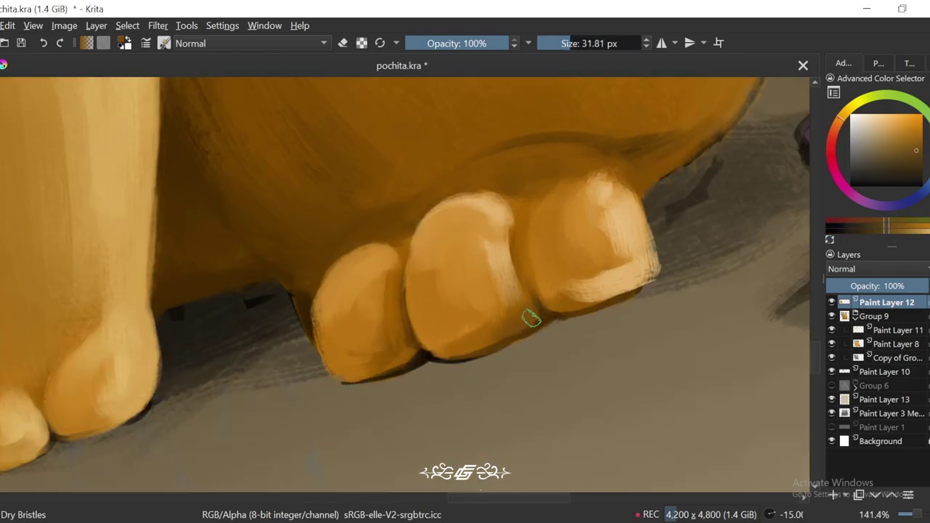
pyautogui.press('4')
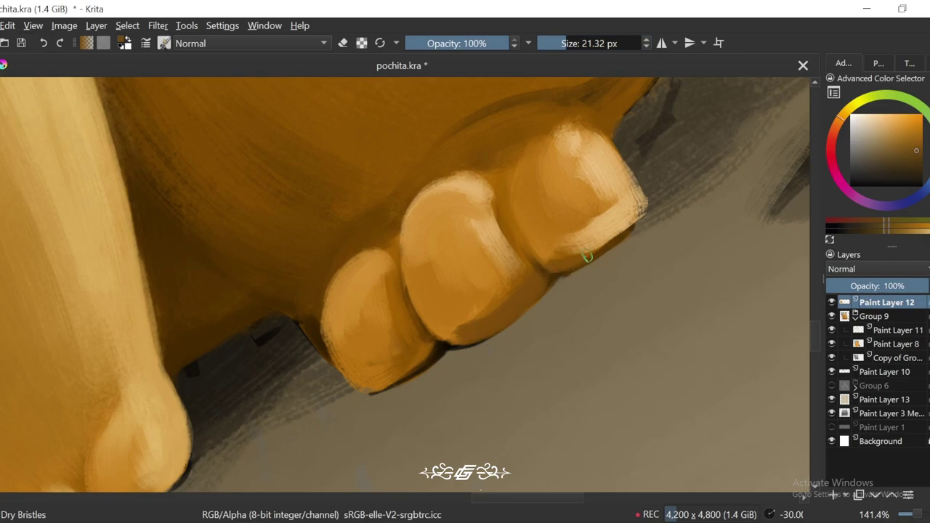
pyautogui.moveTo(637, 212); pyautogui.dragTo(542, 287)
pyautogui.scroll(-6, 514, 300)
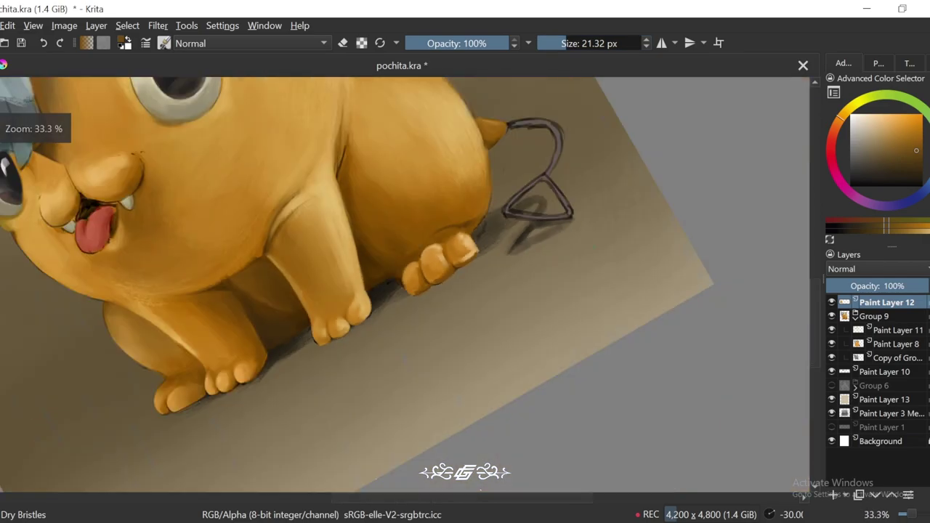
pyautogui.press('6')
pyautogui.press('6')
pyautogui.press('-')
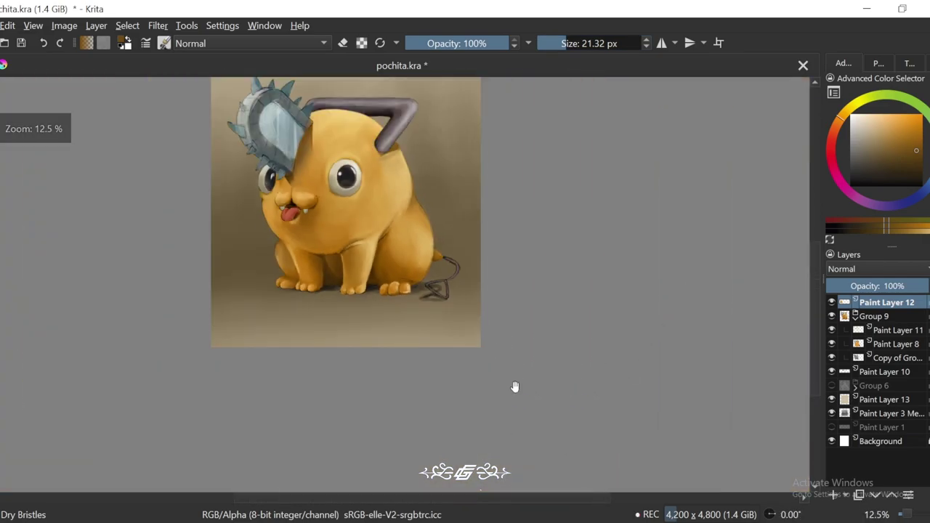
pyautogui.moveTo(561, 351); pyautogui.dragTo(590, 344)
pyautogui.scroll(3, 647, 285)
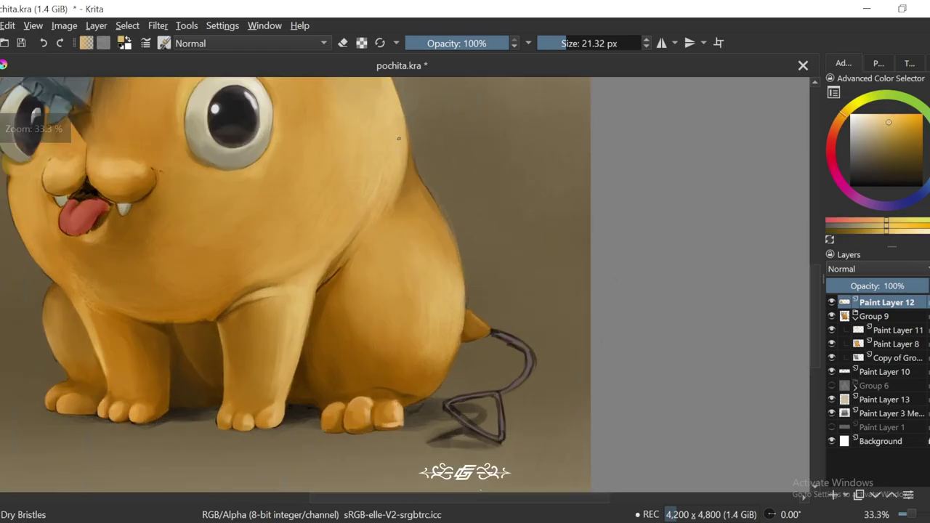
# Step: Sample darker and lighter oranges from Pochita's body, checking the view with rotation
pyautogui.keyDown('ctrl'); pyautogui.click(375, 225); pyautogui.keyUp('ctrl')
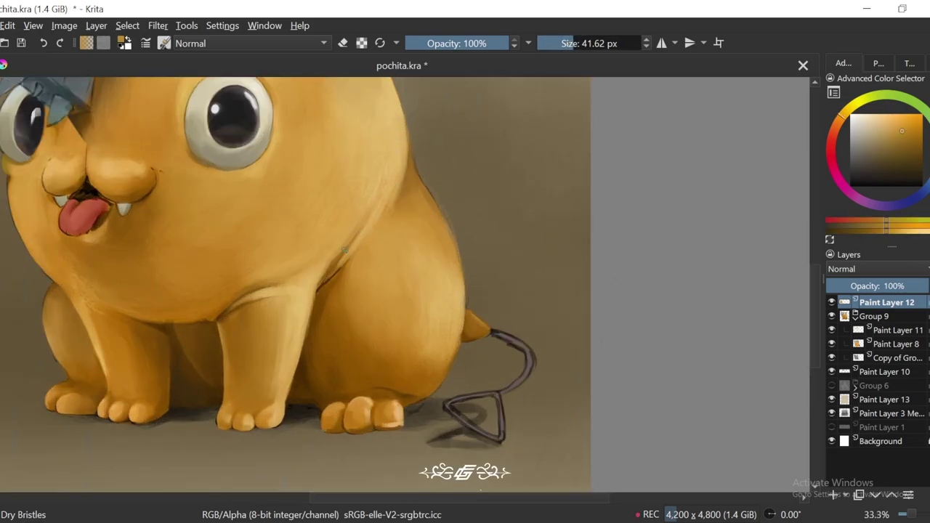
pyautogui.keyDown('ctrl'); pyautogui.click(336, 260); pyautogui.keyUp('ctrl')
pyautogui.keyDown('ctrl'); pyautogui.click(362, 239); pyautogui.keyUp('ctrl')
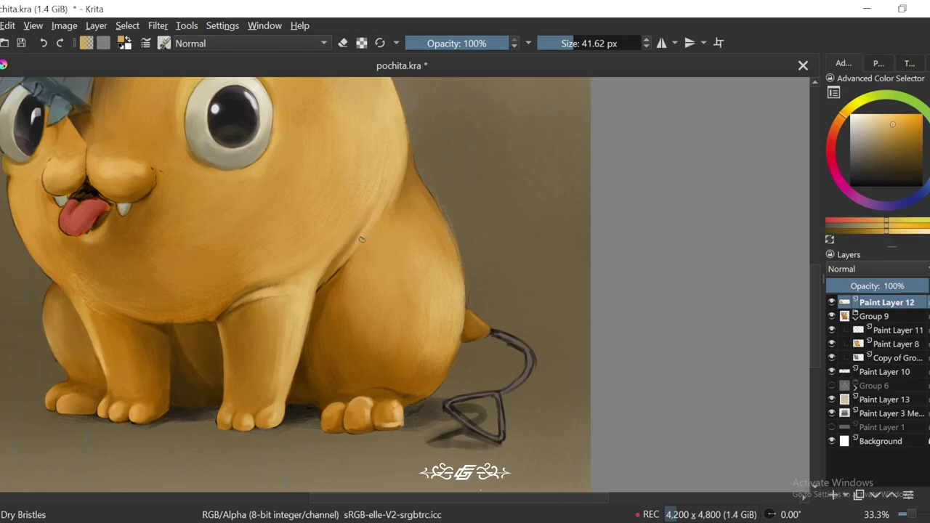
pyautogui.scroll(-3, 357, 247)
pyautogui.scroll(3, 497, 193)
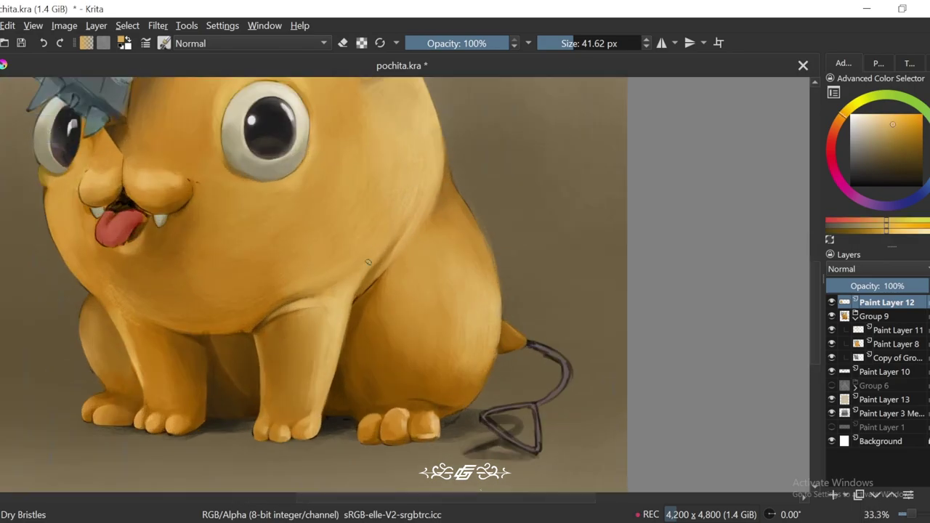
pyautogui.press('4')
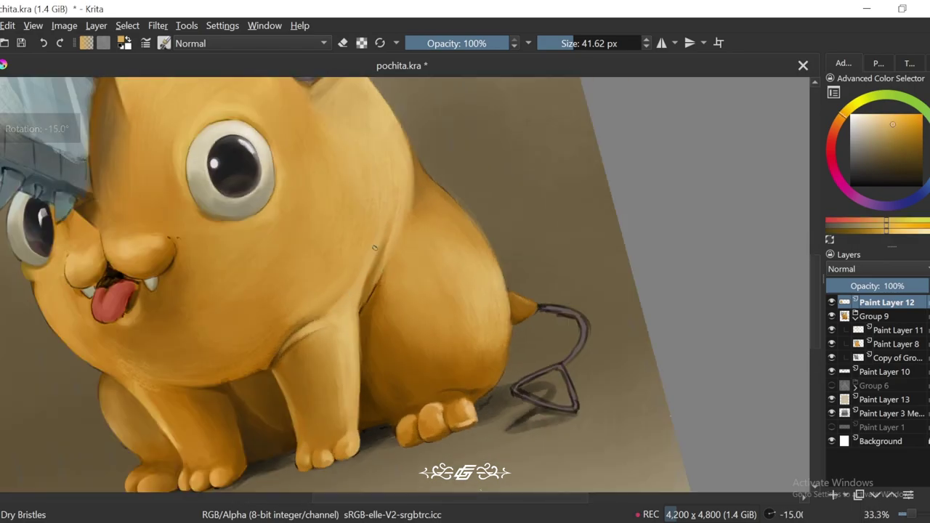
pyautogui.scroll(-3, 638, 330)
pyautogui.press('5')
pyautogui.scroll(3, 638, 330)
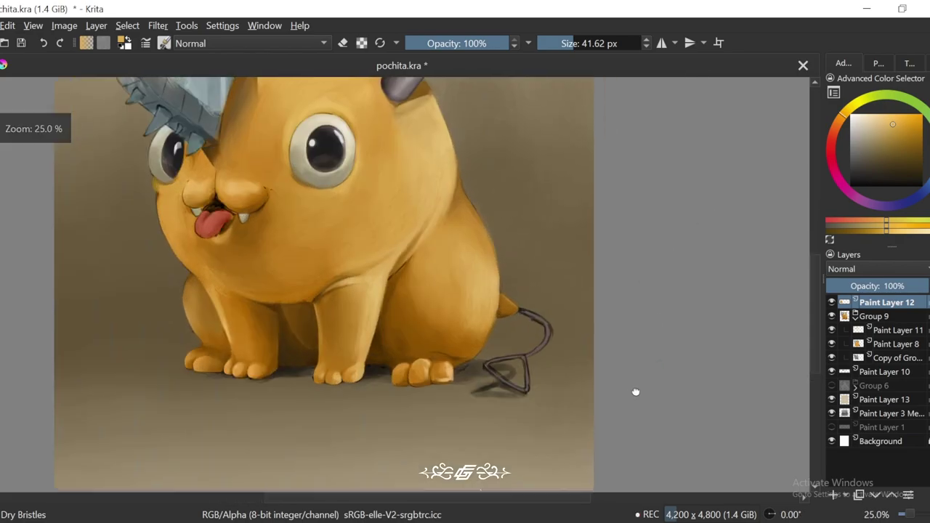
pyautogui.scroll(3, 415, 287)
pyautogui.press('4')
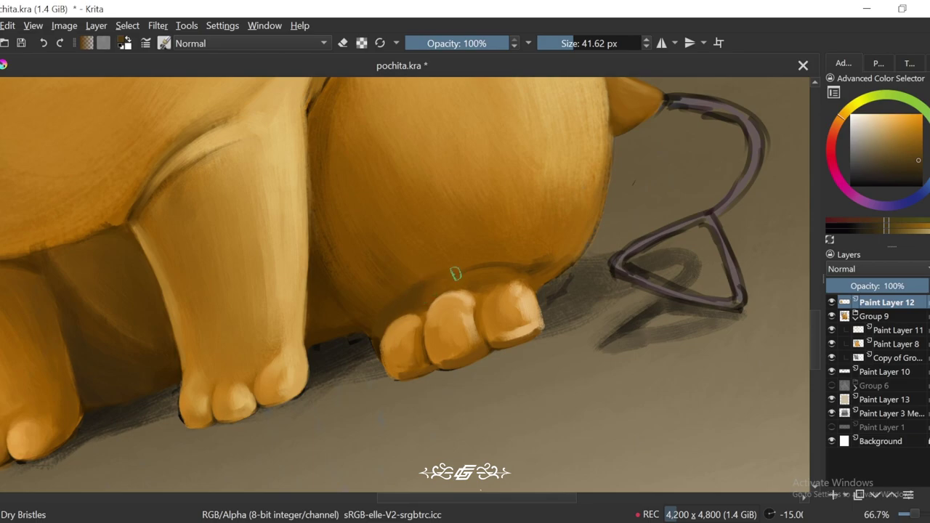
# Step: Darken the belly's lower edge above the toes with orange sampled from the foot
pyautogui.keyDown('ctrl'); pyautogui.click(430, 288); pyautogui.keyUp('ctrl')
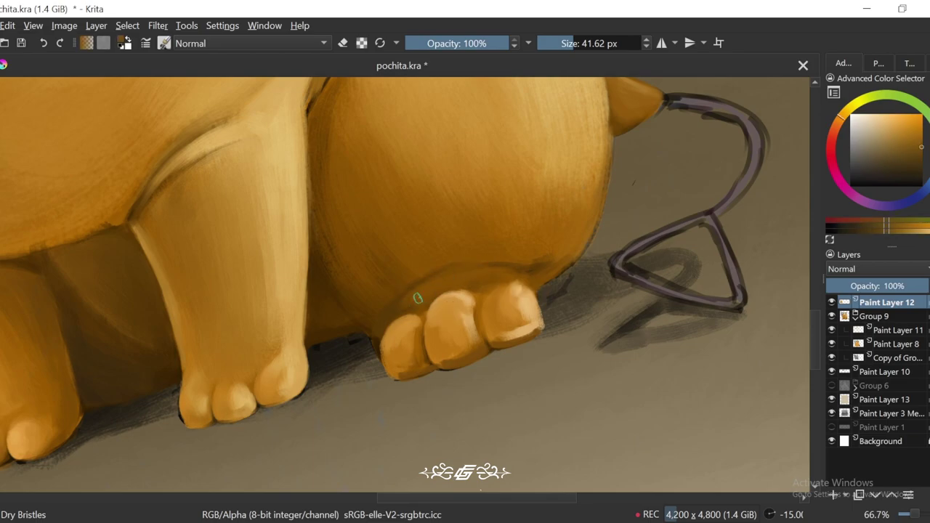
pyautogui.keyDown('ctrl'); pyautogui.click(403, 303); pyautogui.keyUp('ctrl')
pyautogui.moveTo(517, 251); pyautogui.dragTo(554, 261)
pyautogui.keyDown('ctrl'); pyautogui.click(600, 258); pyautogui.keyUp('ctrl')
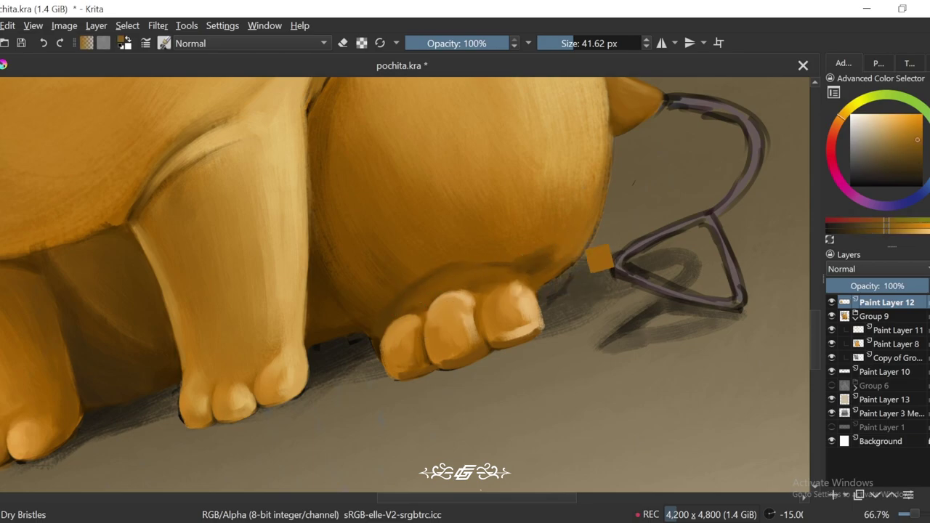
pyautogui.keyDown('ctrl'); pyautogui.click(558, 246); pyautogui.keyUp('ctrl')
# Step: Zoom in and out to compare the shaded toes against the whole creature
pyautogui.press('5')
pyautogui.press('-')
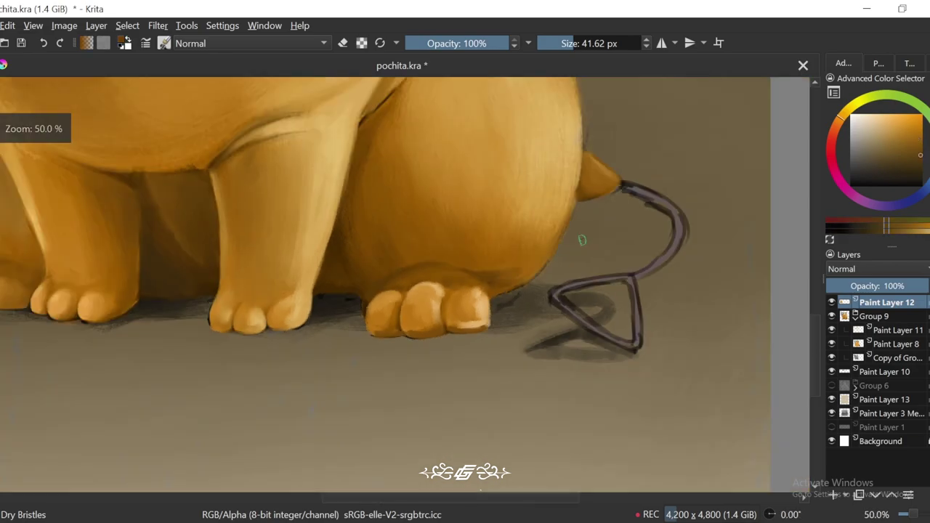
pyautogui.press('+')
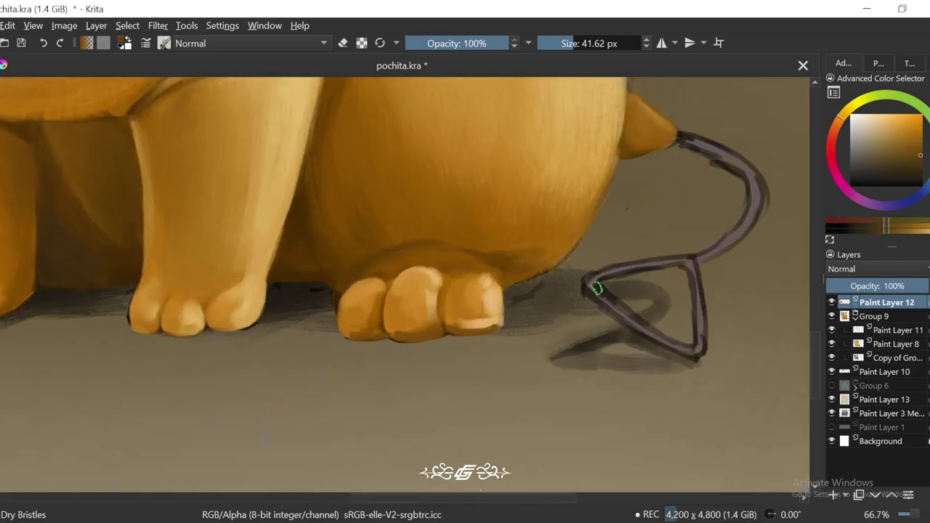
pyautogui.press('-')
pyautogui.press('+')
pyautogui.press('+')
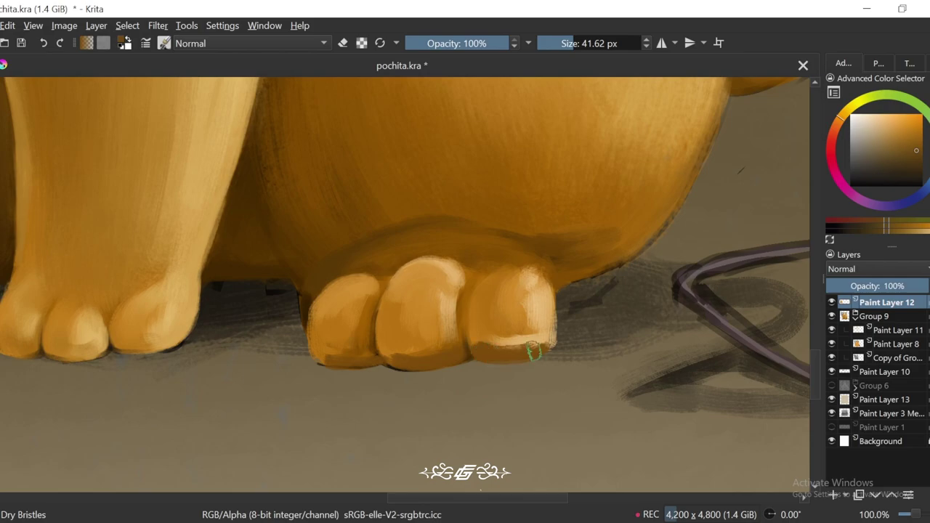
pyautogui.press('-')
pyautogui.press('+')
# Step: Make the brush slightly larger and frame the hind paw between overview checks
pyautogui.press('-')
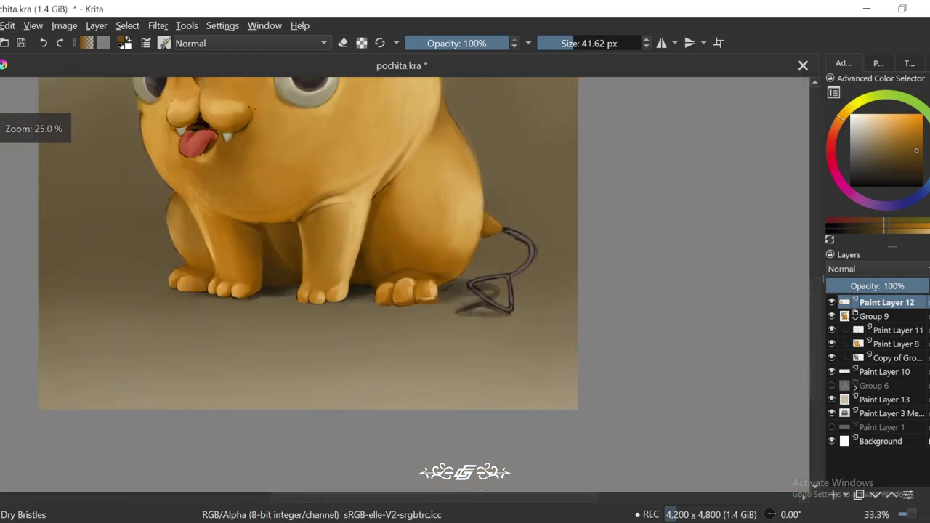
pyautogui.press('-')
pyautogui.moveTo(524, 343); pyautogui.dragTo(523, 371)
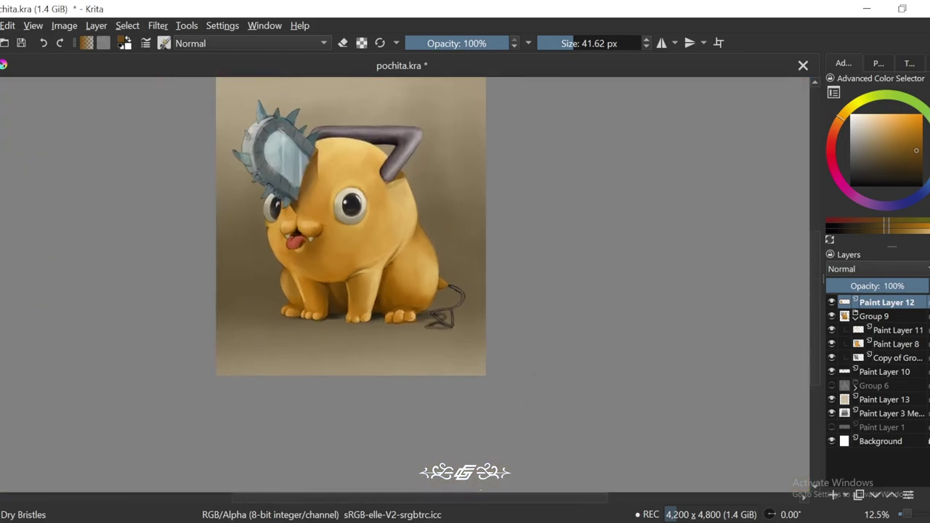
pyautogui.moveTo(524, 413); pyautogui.dragTo(506, 416)
pyautogui.press('+')
pyautogui.press('+')
pyautogui.press('+')
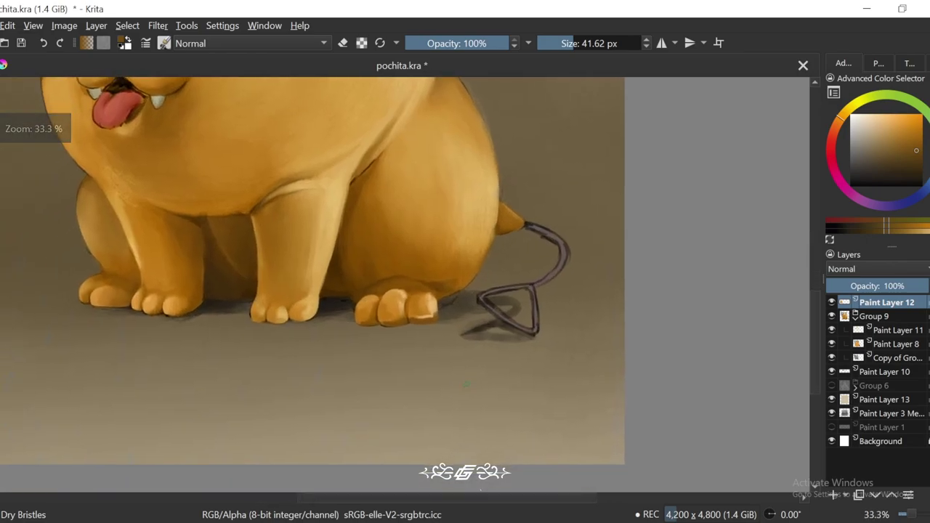
pyautogui.press('+')
pyautogui.press('+')
pyautogui.press('+')
pyautogui.press('-')
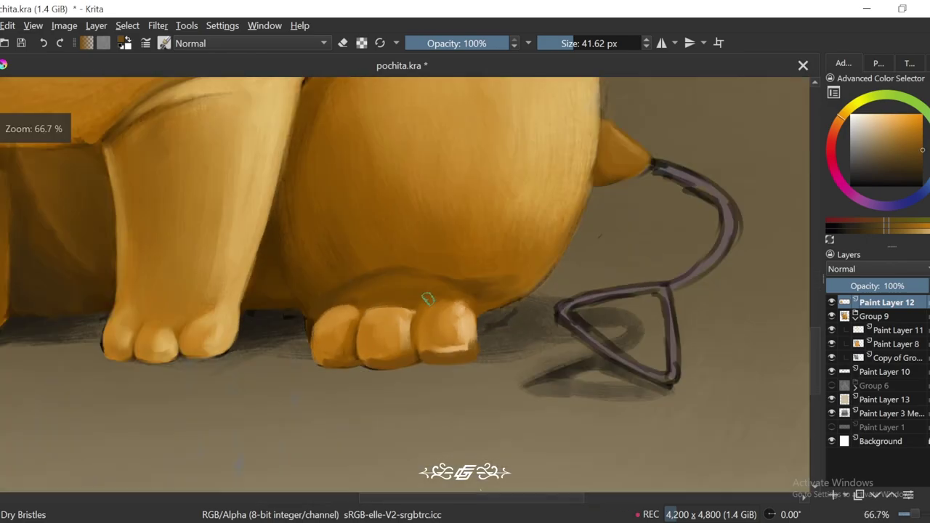
pyautogui.press('-')
pyautogui.moveTo(560, 43); pyautogui.dragTo(574, 43)
pyautogui.press('1')
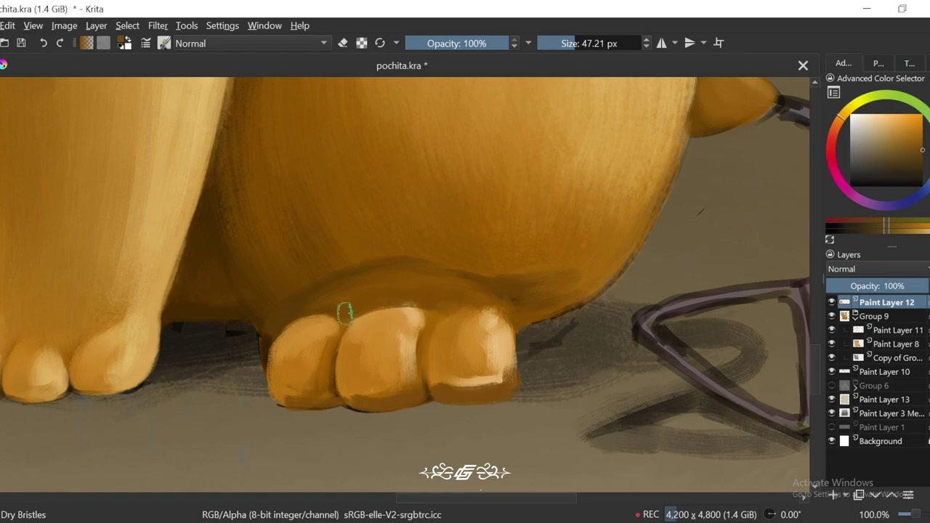
pyautogui.press('-')
pyautogui.press('-')
pyautogui.press('-')
pyautogui.press('-')
pyautogui.press('-')
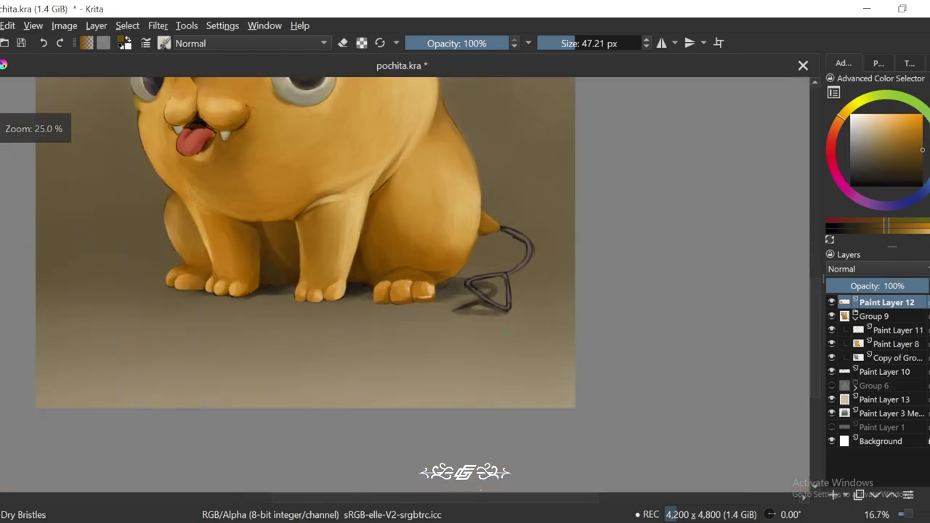
pyautogui.press('+')
pyautogui.press('+')
pyautogui.press('+')
pyautogui.press('+')
pyautogui.press('+')
# Step: Paint a light orange highlight along the hind toe's right edge
pyautogui.keyDown('ctrl'); pyautogui.click(361, 343); pyautogui.keyUp('ctrl')
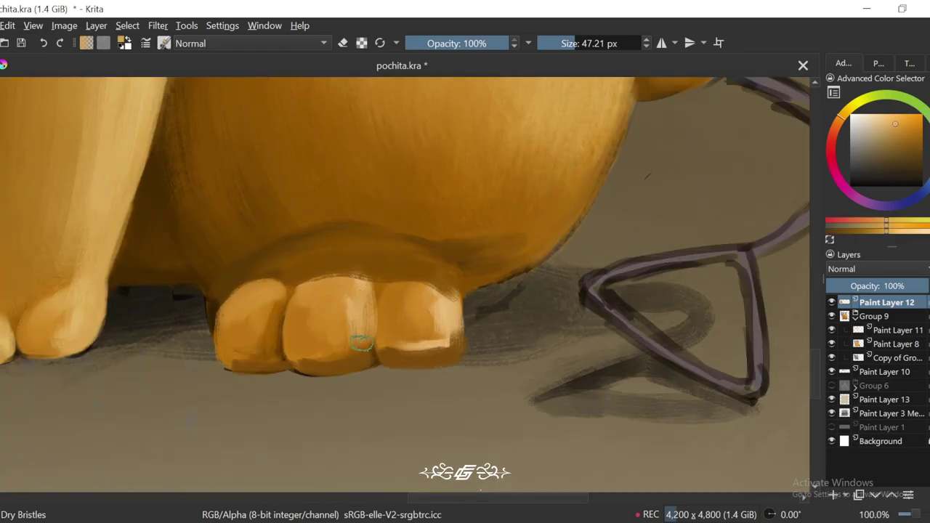
pyautogui.moveTo(352, 346); pyautogui.dragTo(394, 311)
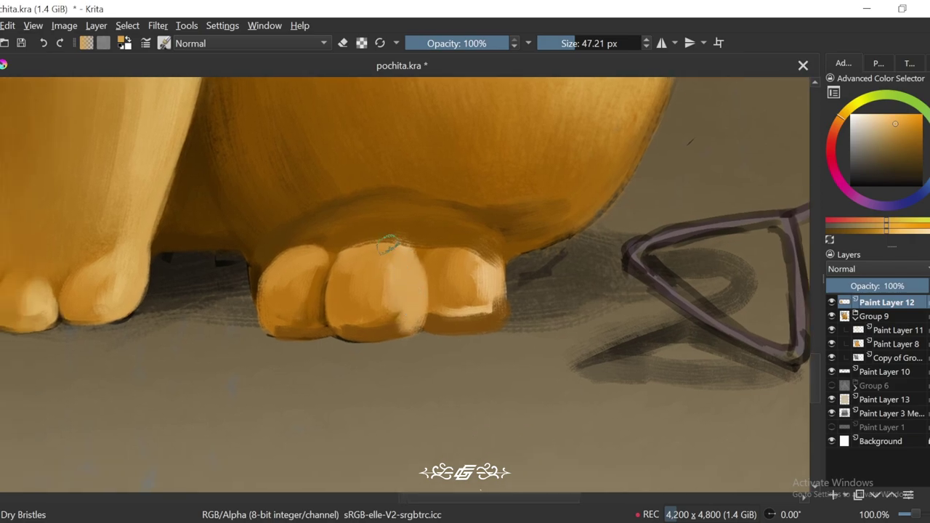
pyautogui.keyDown('ctrl'); pyautogui.click(501, 258); pyautogui.keyUp('ctrl')
pyautogui.moveTo(503, 316); pyautogui.dragTo(484, 263)
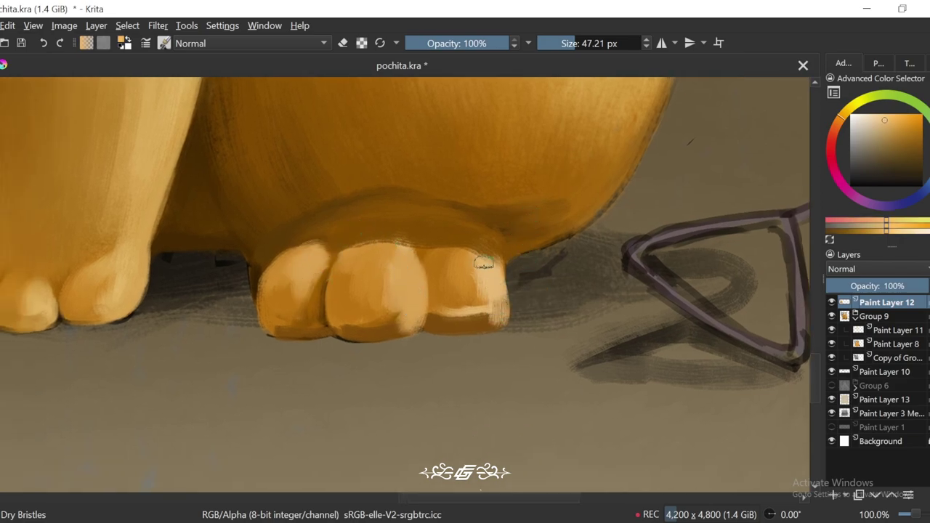
# Step: With a smaller brush and dark colour, paint a shadow line beneath the toe's lower edge
pyautogui.press('4')
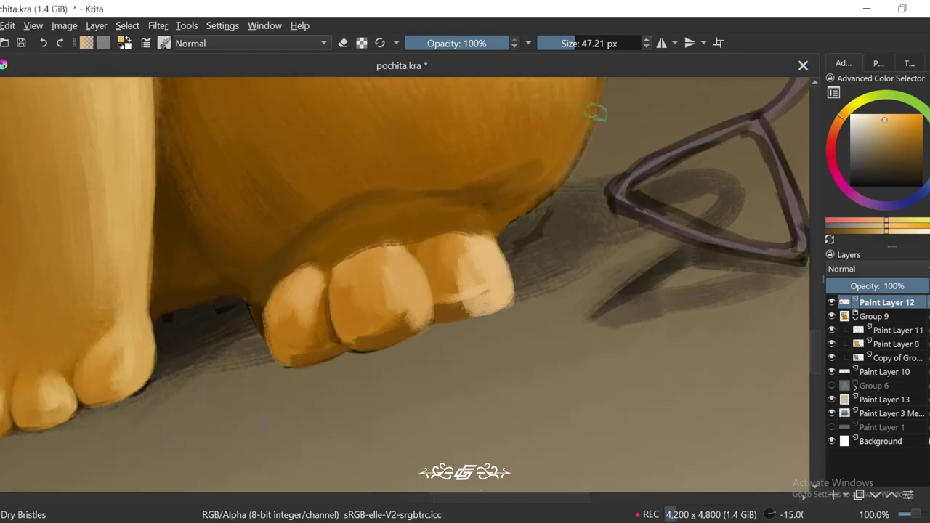
pyautogui.press('[')
pyautogui.press('[')
pyautogui.press('[')
pyautogui.press('[')
pyautogui.press('[')
pyautogui.keyDown('ctrl'); pyautogui.click(369, 349); pyautogui.keyUp('ctrl')
pyautogui.press('4')
pyautogui.scroll(1, 467, 333)
pyautogui.moveTo(467, 332)
pyautogui.mouseDown()
pyautogui.moveTo(425, 362)
pyautogui.moveTo(451, 327)
pyautogui.mouseUp()
pyautogui.moveTo(451, 327); pyautogui.dragTo(365, 364)
# Step: Zoom and tilt the canvas back and forth to inspect the rightmost hind toe
pyautogui.scroll(-7, 567, 248)
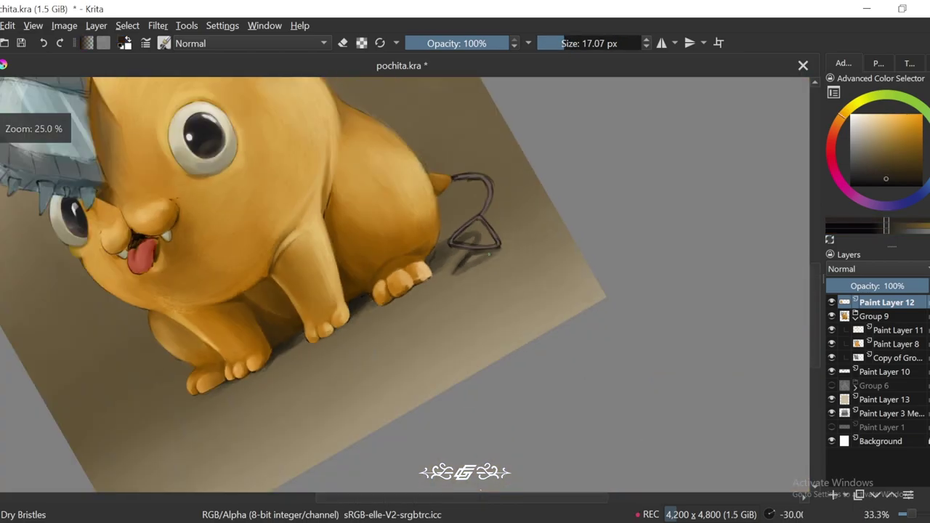
pyautogui.press('5')
pyautogui.scroll(7, 483, 274)
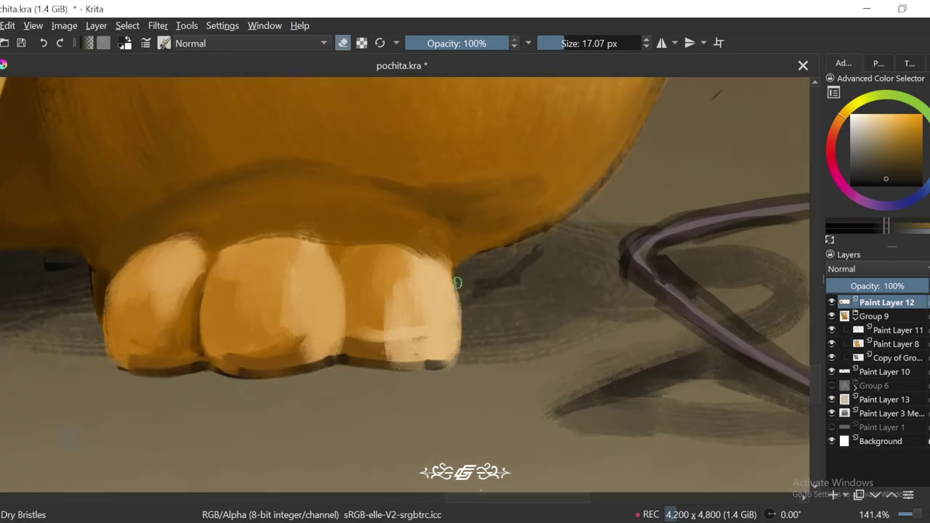
pyautogui.scroll(-4, 580, 192)
pyautogui.scroll(3, 430, 275)
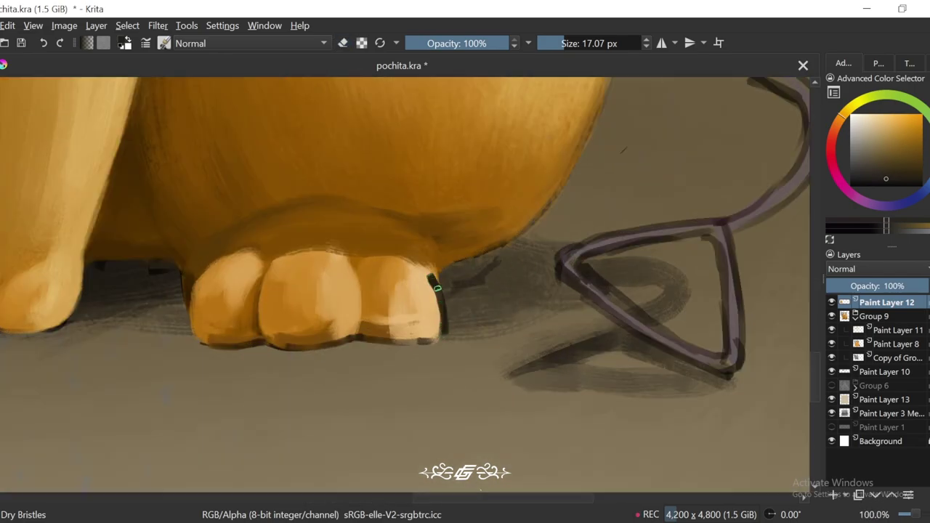
pyautogui.scroll(-6, 439, 273)
pyautogui.press('4')
pyautogui.scroll(6, 598, 290)
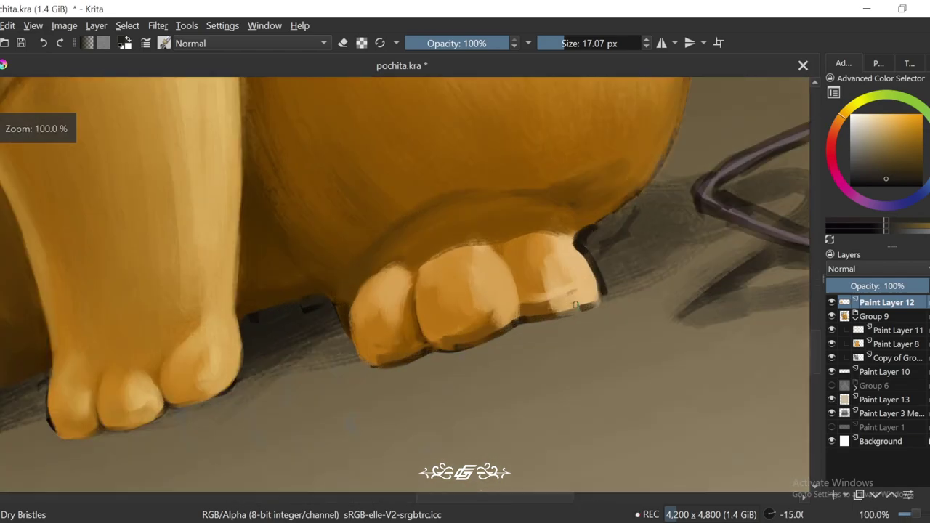
pyautogui.scroll(-1, 597, 291)
pyautogui.press('5')
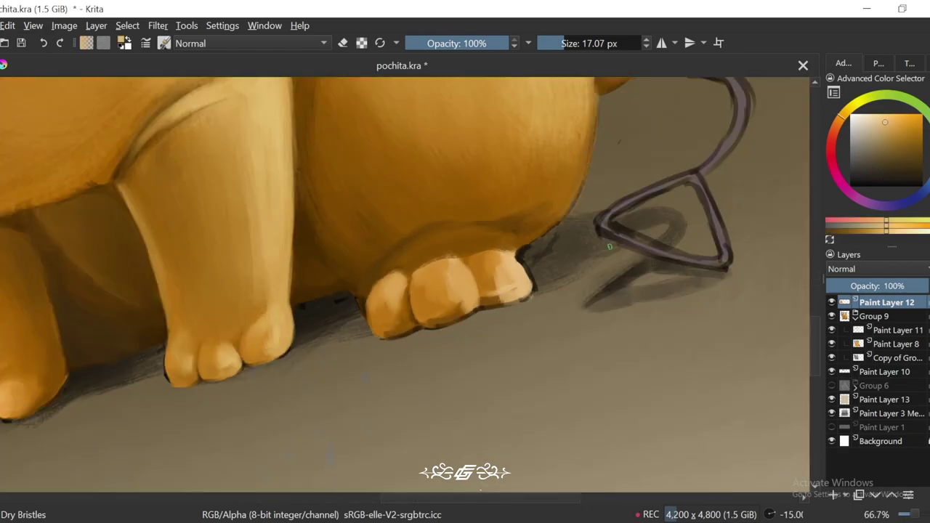
pyautogui.scroll(1, 587, 295)
# Step: Sample the light peach and darker oranges from the toe and paw
pyautogui.keyDown('ctrl'); pyautogui.click(580, 302); pyautogui.keyUp('ctrl')
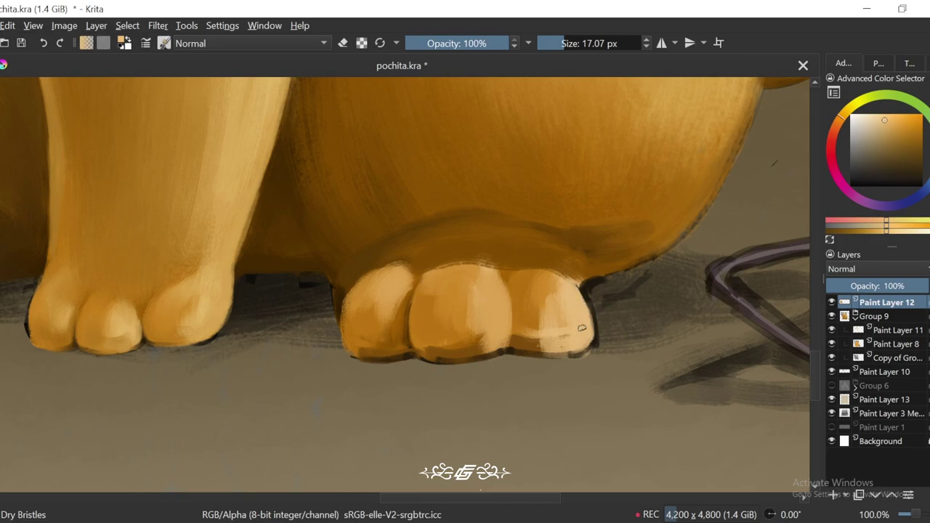
pyautogui.scroll(-5, 581, 329)
pyautogui.press('4')
pyautogui.scroll(6, 545, 298)
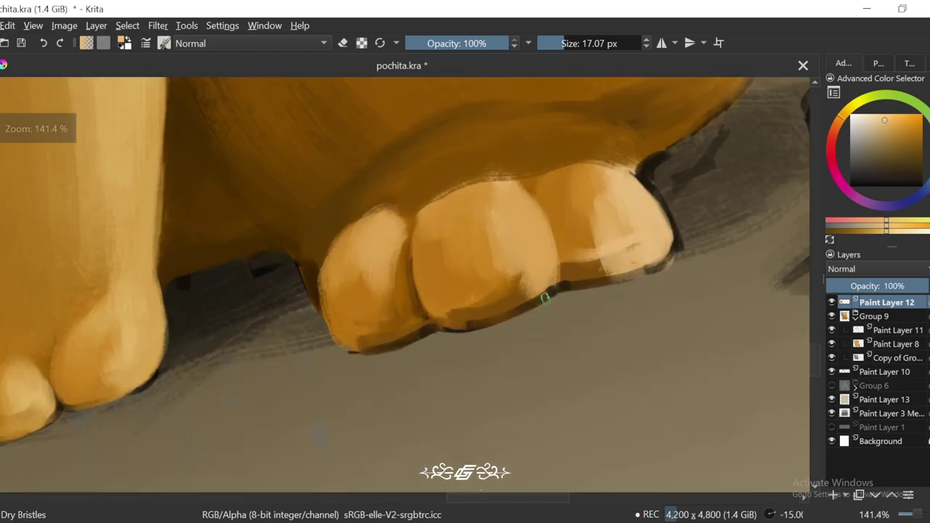
pyautogui.keyDown('ctrl'); pyautogui.click(543, 285); pyautogui.keyUp('ctrl')
pyautogui.press('4')
pyautogui.keyDown('ctrl'); pyautogui.click(523, 276); pyautogui.keyUp('ctrl')
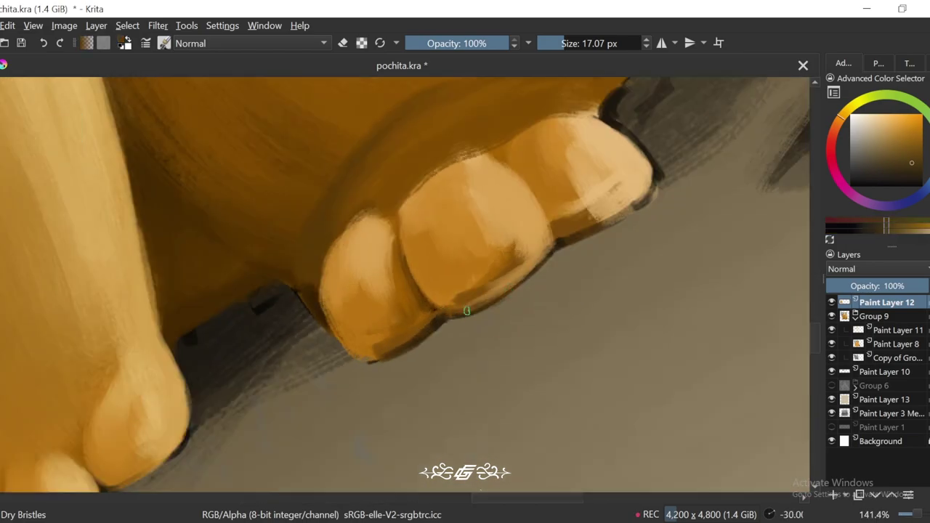
pyautogui.scroll(-3, 486, 303)
pyautogui.press('5')
pyautogui.scroll(1, 509, 305)
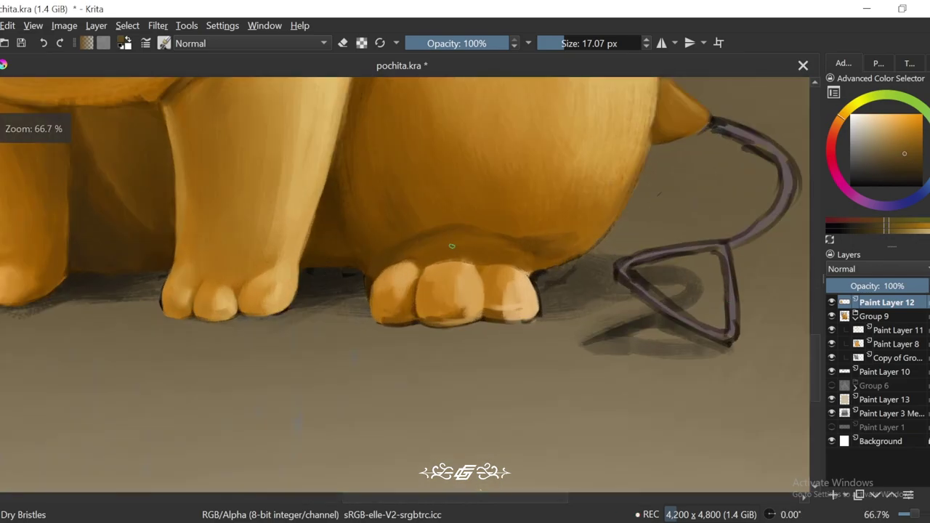
# Step: Enlarge the brush to 27.55 px and gather darker and brighter tones from the toes
pyautogui.moveTo(564, 42); pyautogui.dragTo(581, 43)
pyautogui.keyDown('ctrl'); pyautogui.click(401, 277); pyautogui.keyUp('ctrl')
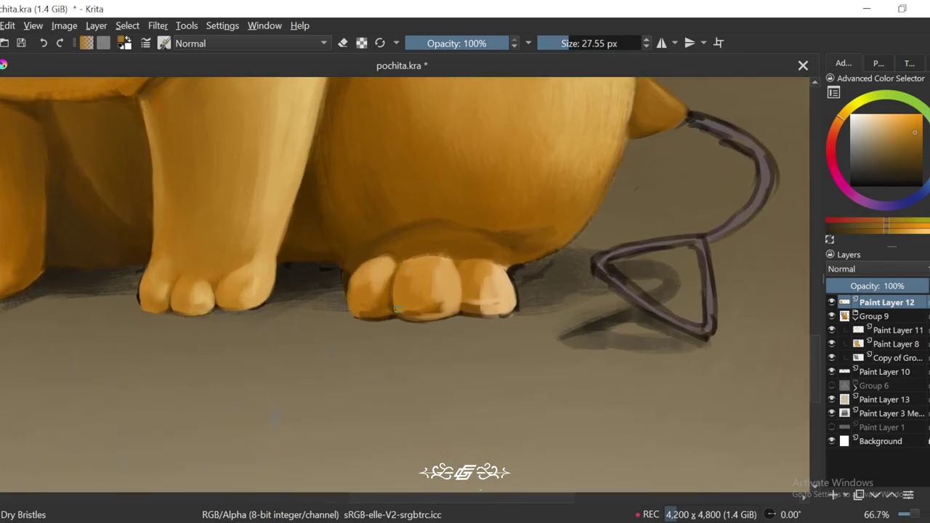
pyautogui.keyDown('ctrl'); pyautogui.click(398, 299); pyautogui.keyUp('ctrl')
pyautogui.keyDown('ctrl'); pyautogui.click(418, 221); pyautogui.keyUp('ctrl')
pyautogui.scroll(-1, 415, 251)
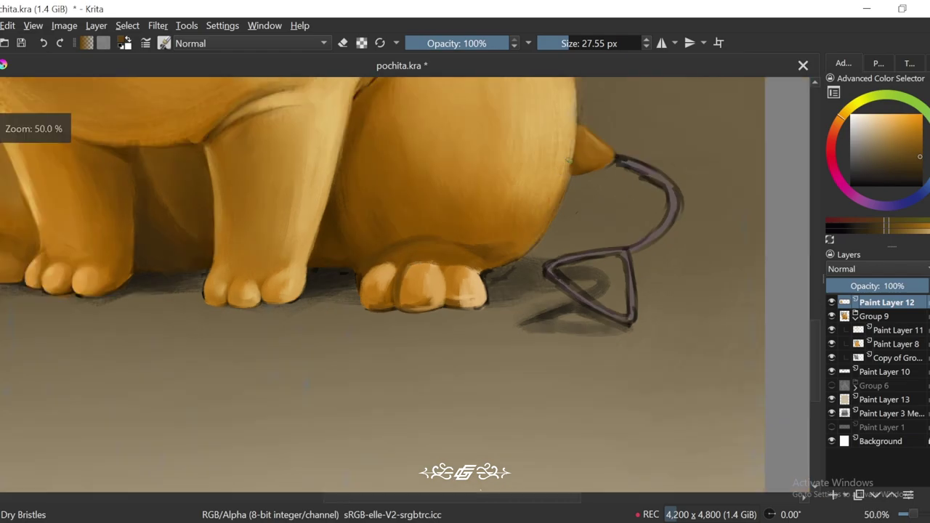
pyautogui.scroll(3, 416, 247)
pyautogui.keyDown('ctrl'); pyautogui.click(438, 248); pyautogui.keyUp('ctrl')
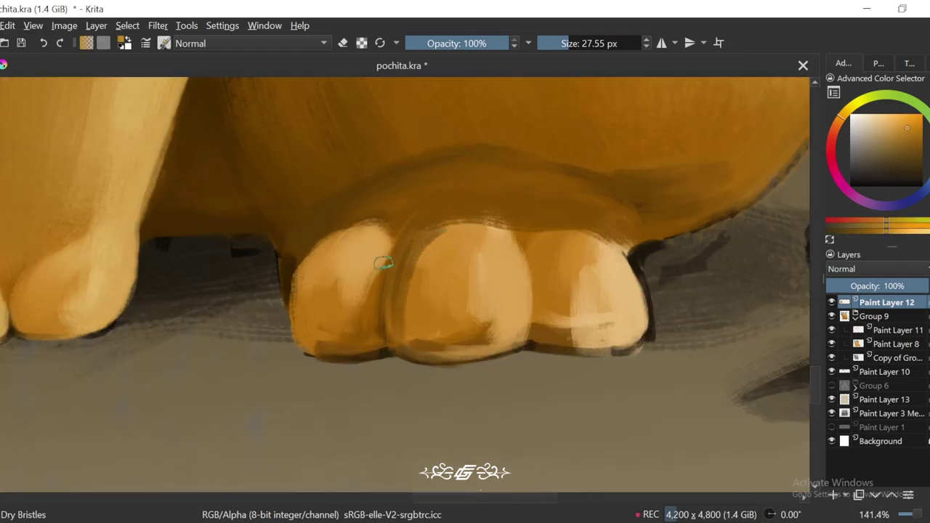
pyautogui.scroll(-5, 334, 266)
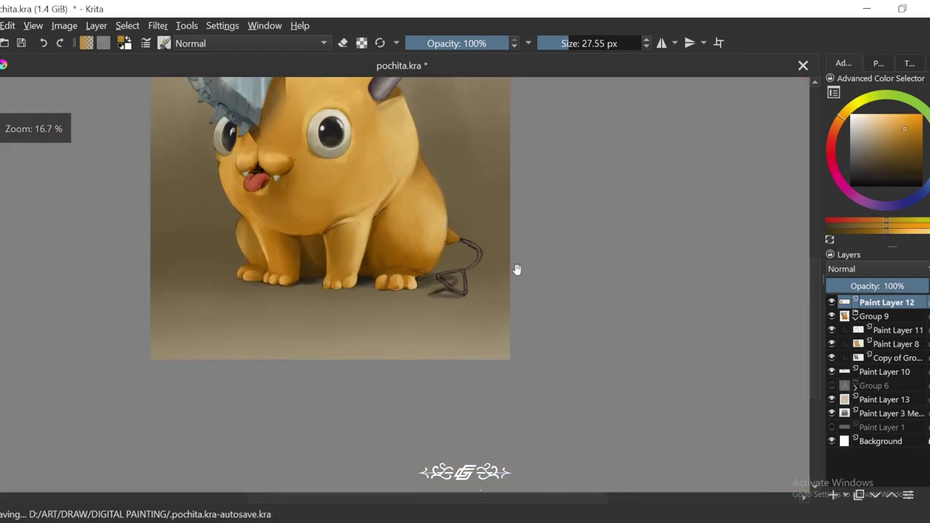
# Step: Zoom in on the hind-paw toes and set the brush to about 16 px at 70% opacity
pyautogui.scroll(5, 450, 243)
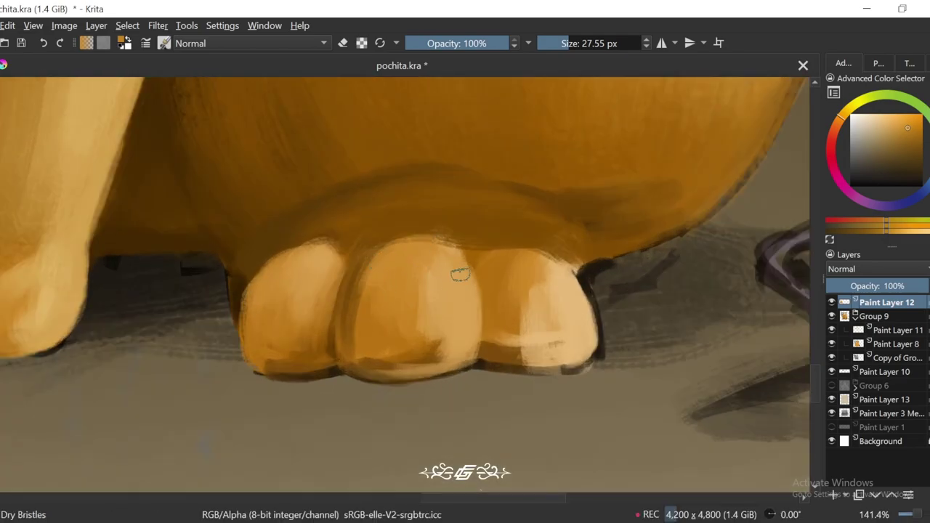
pyautogui.moveTo(404, 240); pyautogui.dragTo(451, 240)
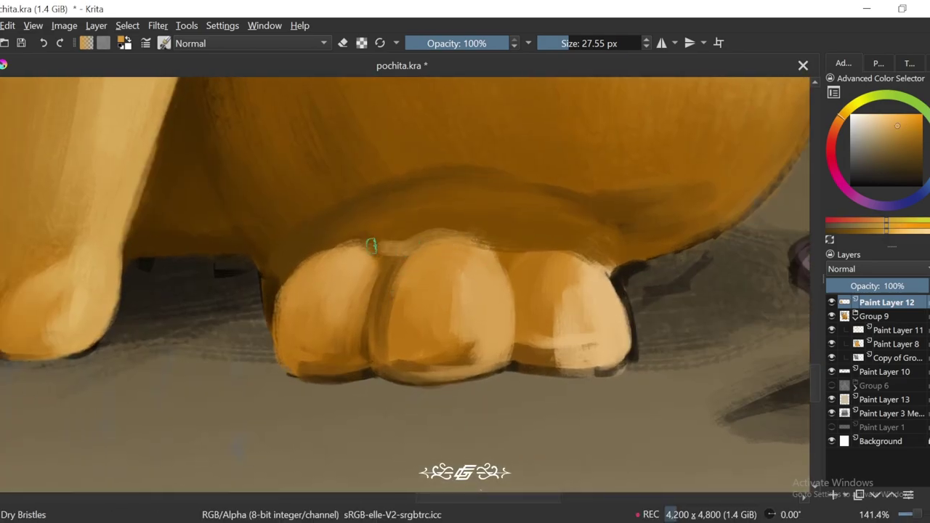
pyautogui.scroll(-6, 371, 246)
pyautogui.scroll(1, 559, 246)
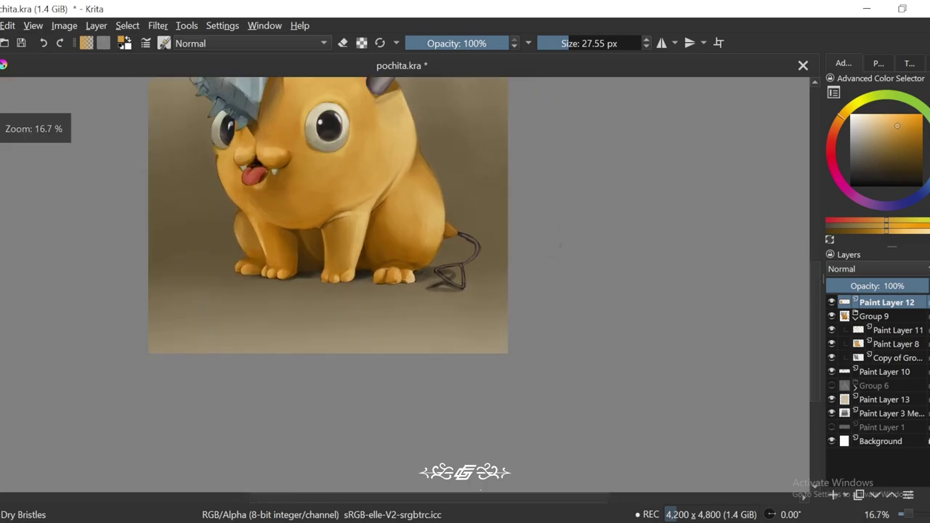
pyautogui.scroll(6, 412, 263)
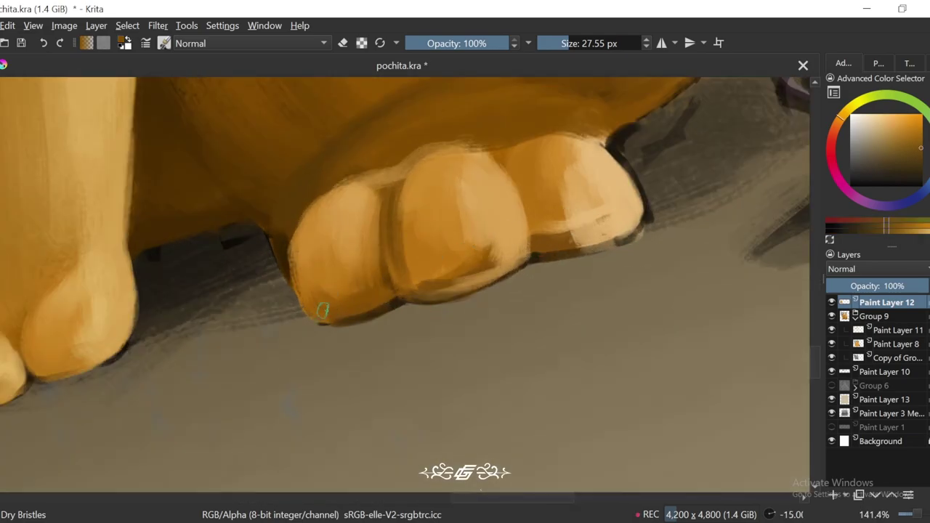
pyautogui.press('5')
pyautogui.press('+')
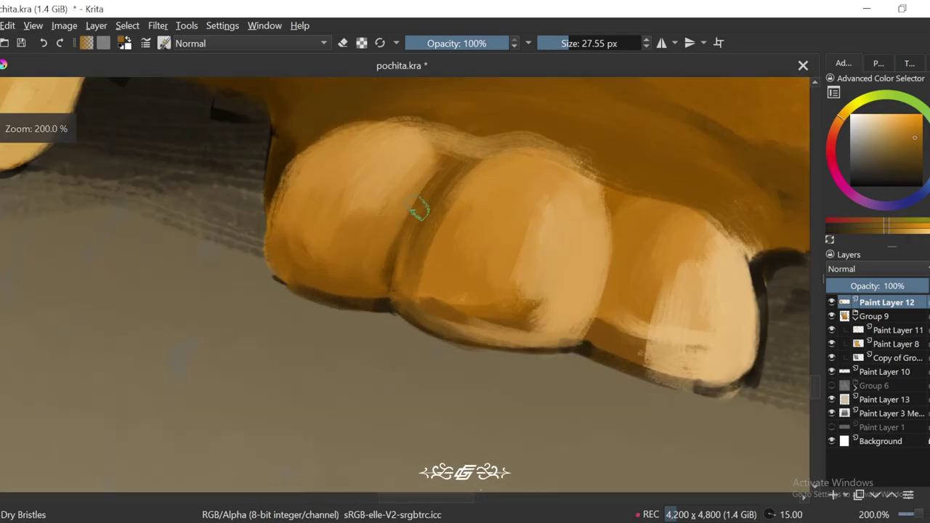
pyautogui.press('4')
pyautogui.press('4')
pyautogui.press('o')
pyautogui.press('o')
pyautogui.press('o')
pyautogui.press('k')
pyautogui.press('4')
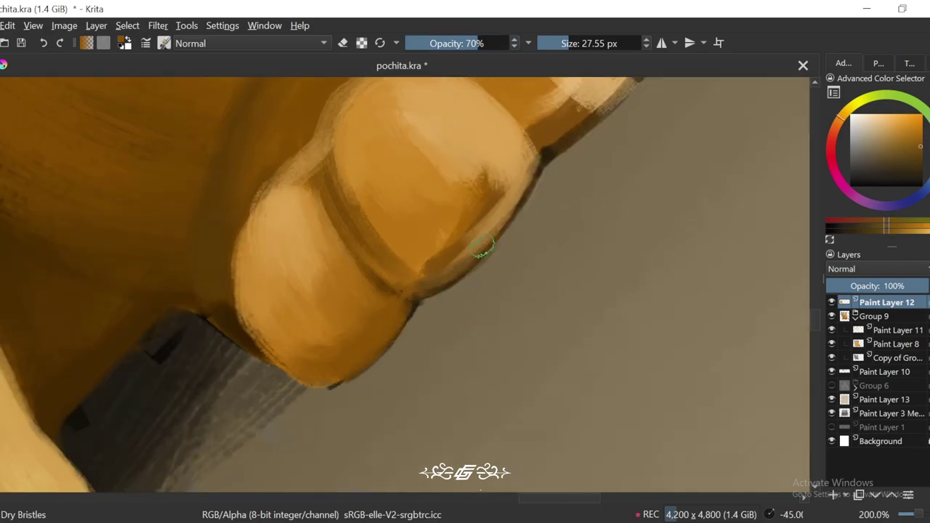
pyautogui.press('6')
pyautogui.press('5')
pyautogui.press('+')
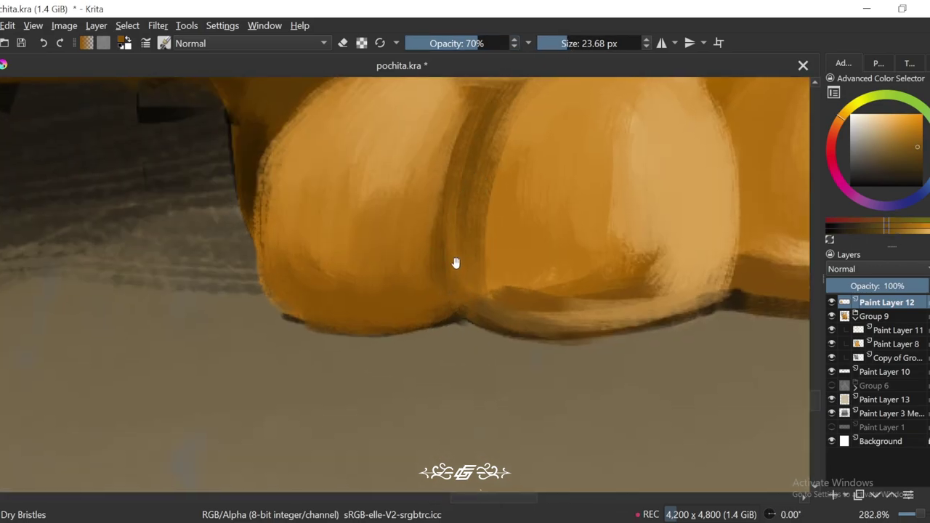
pyautogui.press('4')
pyautogui.press('5')
pyautogui.press('[')
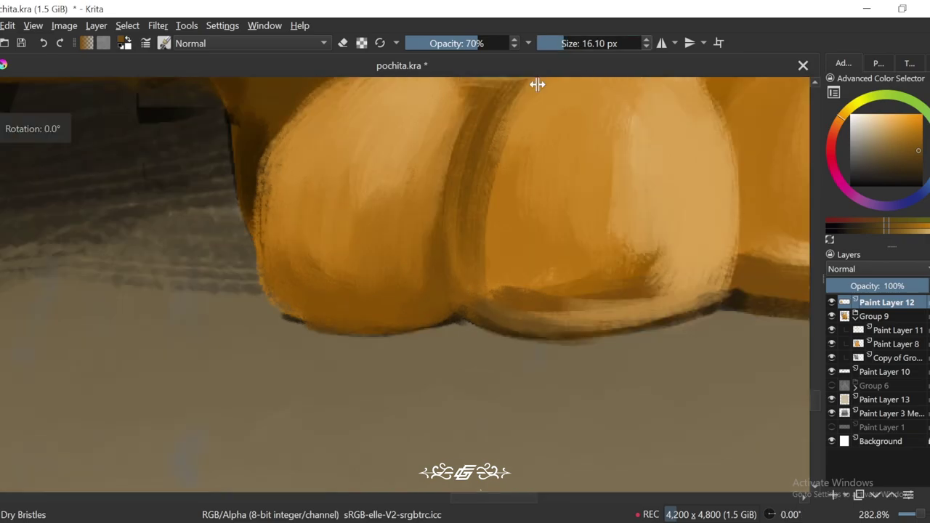
pyautogui.press('4')
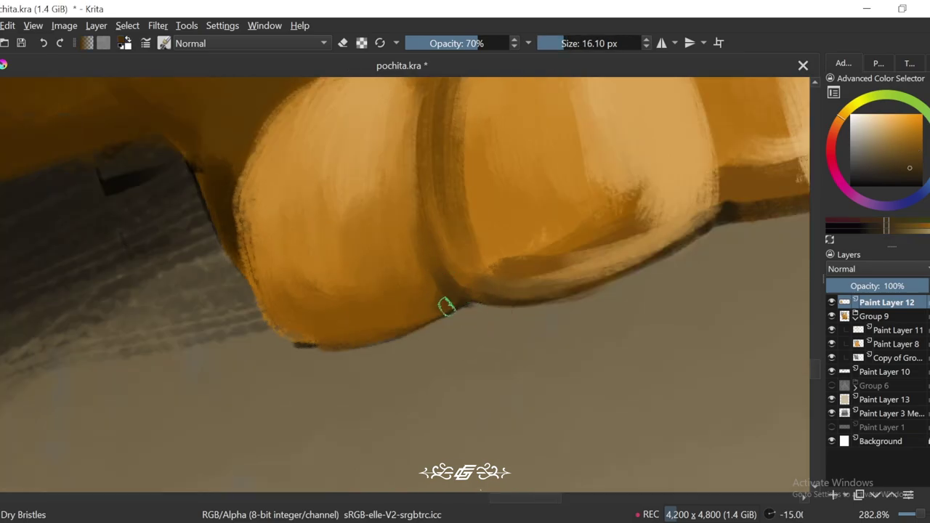
pyautogui.press('5')
pyautogui.press('6')
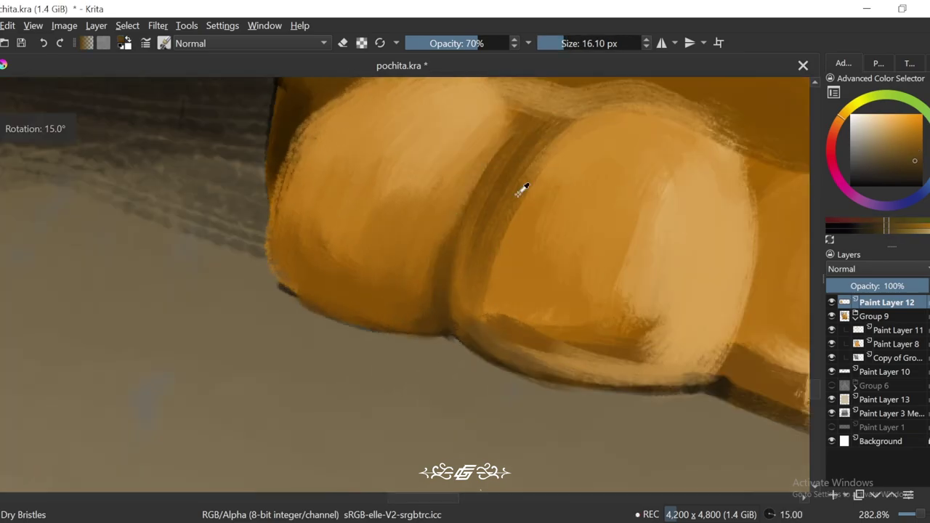
# Step: Pick a crease colour and paint dark, then lighter, strokes along the toe crease
pyautogui.keyDown('ctrl'); pyautogui.click(522, 190); pyautogui.keyUp('ctrl')
pyautogui.moveTo(611, 120)
pyautogui.mouseDown()
pyautogui.moveTo(523, 247)
pyautogui.moveTo(560, 211)
pyautogui.moveTo(556, 232)
pyautogui.moveTo(495, 268)
pyautogui.mouseUp()
pyautogui.moveTo(553, 134); pyautogui.dragTo(480, 283)
pyautogui.press('-')
pyautogui.press('-')
pyautogui.press('+')
pyautogui.press('5')
pyautogui.press('4')
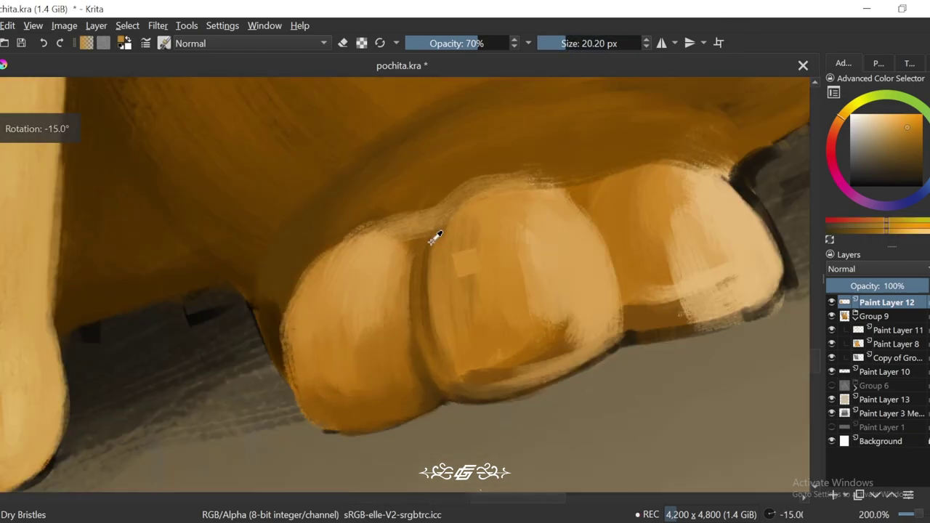
pyautogui.scroll(1, 435, 238)
pyautogui.press('-')
pyautogui.press('6')
pyautogui.press('6')
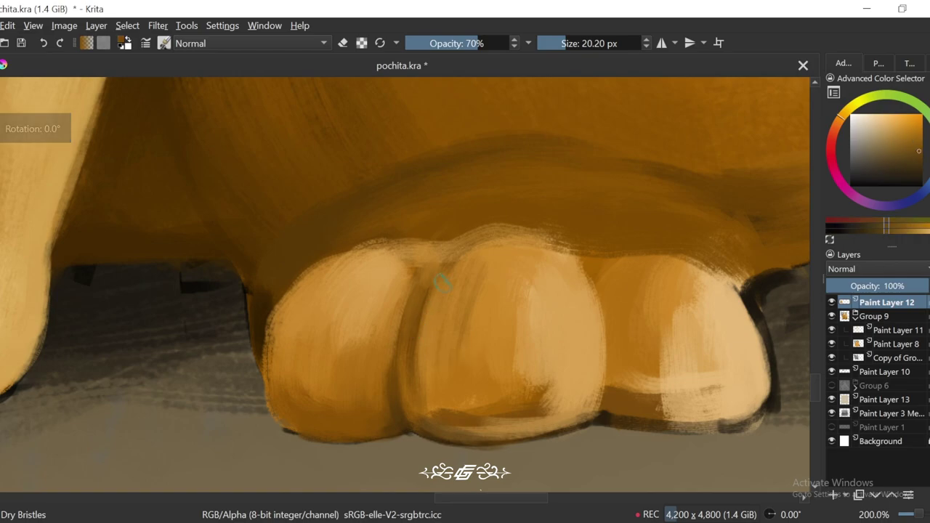
pyautogui.press('-')
pyautogui.press('+')
pyautogui.press('+')
# Step: Enlarge the brush to about 30 px, sample toe tones, and dab light tan onto a toe
pyautogui.click(565, 41)
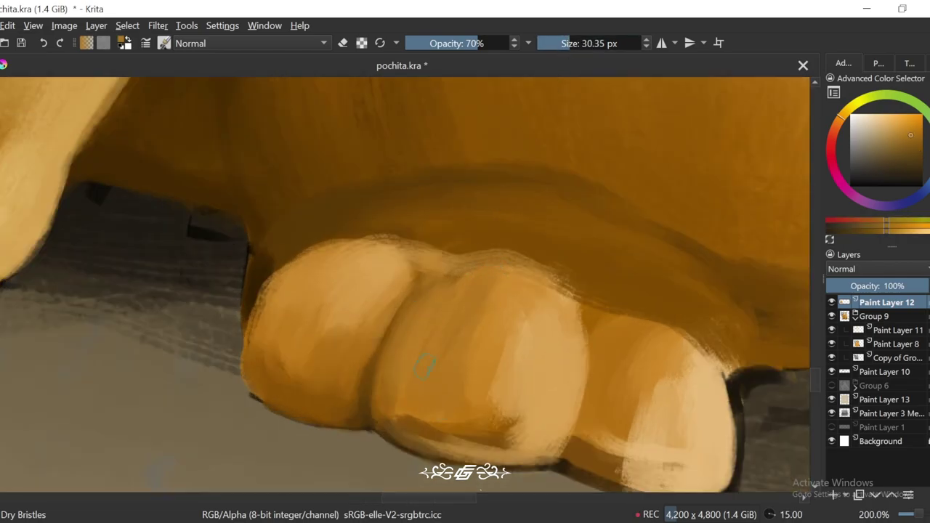
pyautogui.keyDown('ctrl'); pyautogui.click(396, 355); pyautogui.keyUp('ctrl')
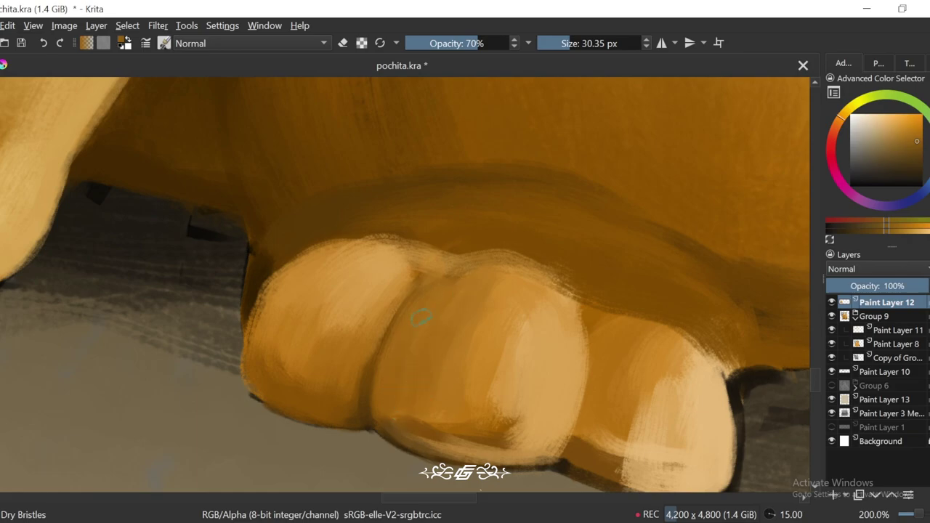
pyautogui.press('-')
pyautogui.press('-')
pyautogui.press('-')
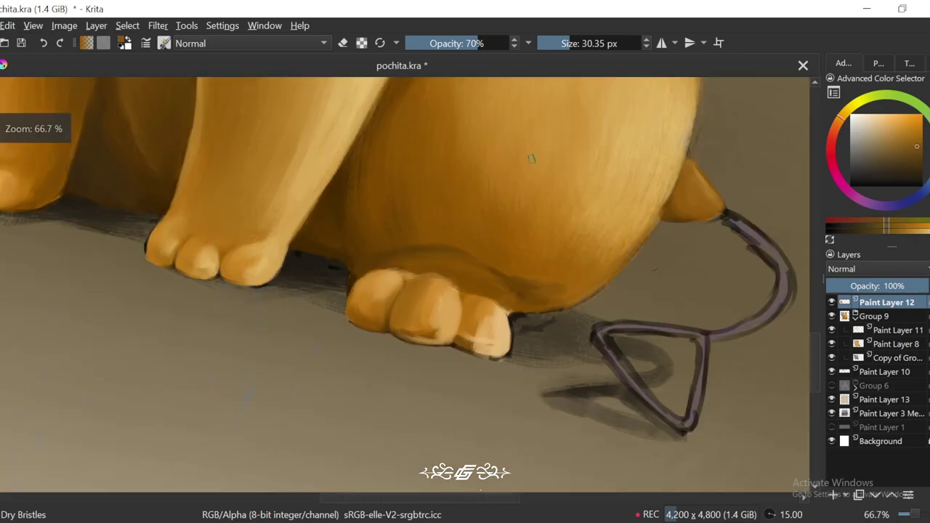
pyautogui.press('+')
pyautogui.press('+')
pyautogui.press('4')
pyautogui.press('4')
pyautogui.press('+')
pyautogui.press('4')
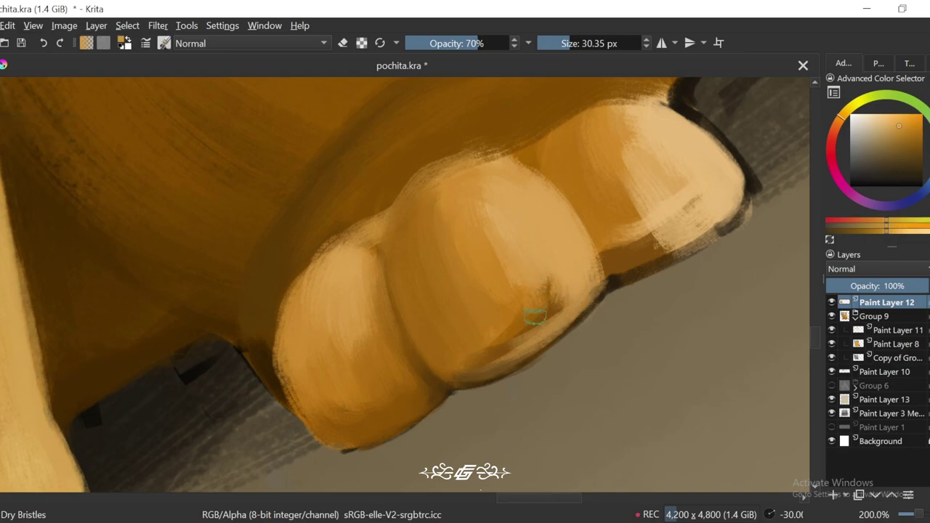
pyautogui.keyDown('ctrl'); pyautogui.click(550, 332); pyautogui.keyUp('ctrl')
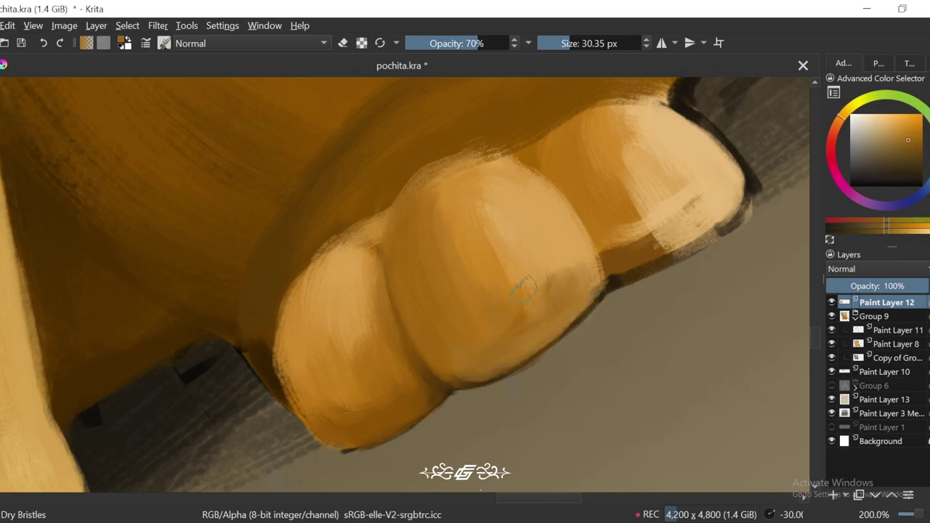
pyautogui.press('-')
pyautogui.press('-')
pyautogui.press('5')
pyautogui.press('+')
pyautogui.press('6')
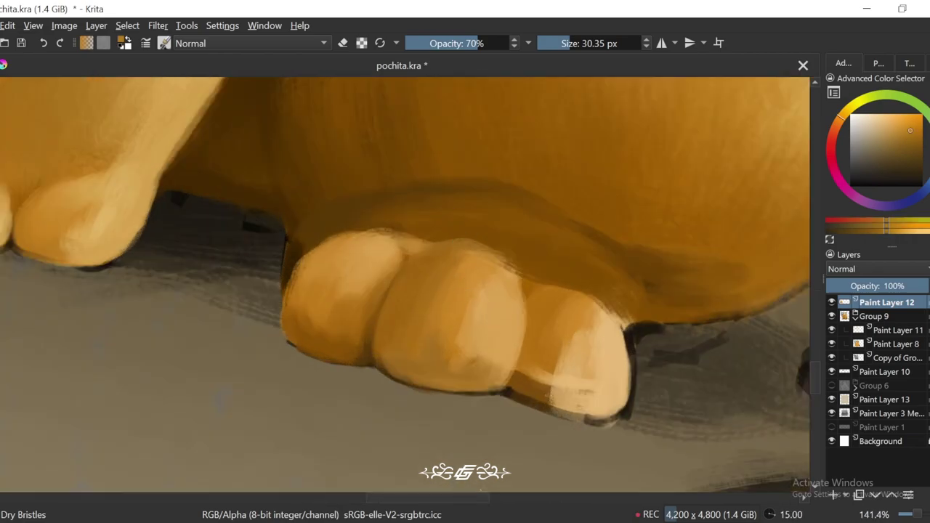
pyautogui.click(527, 354)
pyautogui.keyDown('ctrl'); pyautogui.click(490, 301); pyautogui.keyUp('ctrl')
# Step: With a smaller brush, brighten the toe's upper-left edge, then sample dark brown for its lower edge
pyautogui.press('5')
pyautogui.press('+')
pyautogui.press('[')
pyautogui.press('[')
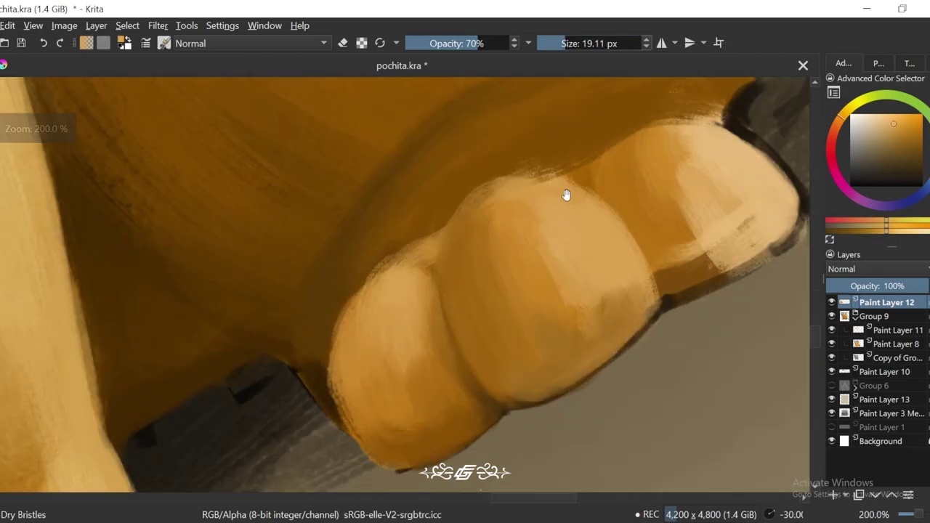
pyautogui.press('4')
pyautogui.keyDown('ctrl'); pyautogui.click(377, 319); pyautogui.keyUp('ctrl')
pyautogui.moveTo(377, 320); pyautogui.dragTo(440, 242)
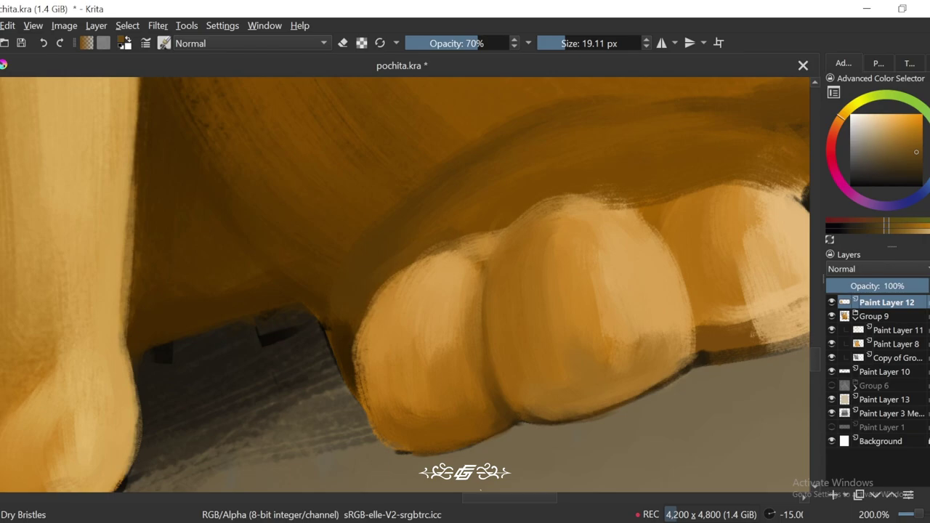
pyautogui.keyDown('ctrl'); pyautogui.click(367, 322); pyautogui.keyUp('ctrl')
pyautogui.press('-')
pyautogui.press('-')
pyautogui.press('-')
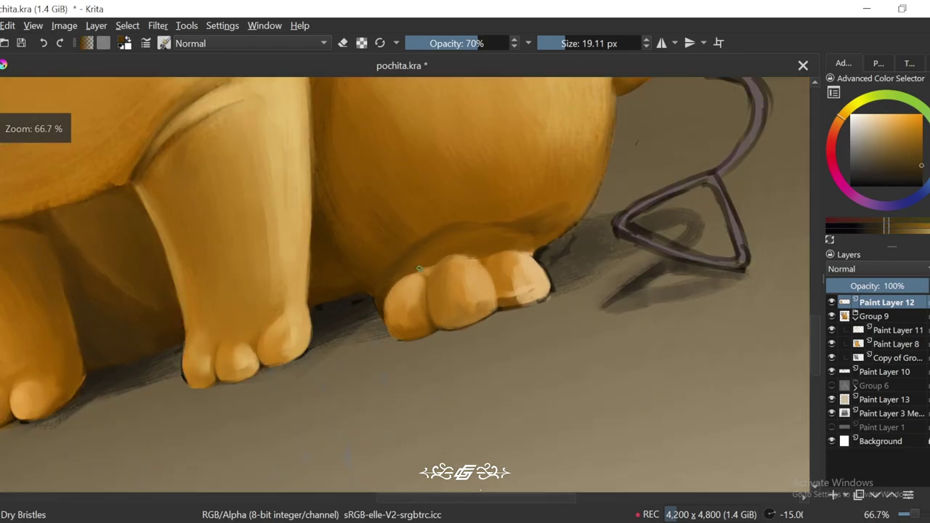
pyautogui.press('-')
pyautogui.press('-')
pyautogui.press('+')
pyautogui.press('+')
pyautogui.press('+')
pyautogui.press('4')
pyautogui.press('+')
pyautogui.press('+')
pyautogui.press('+')
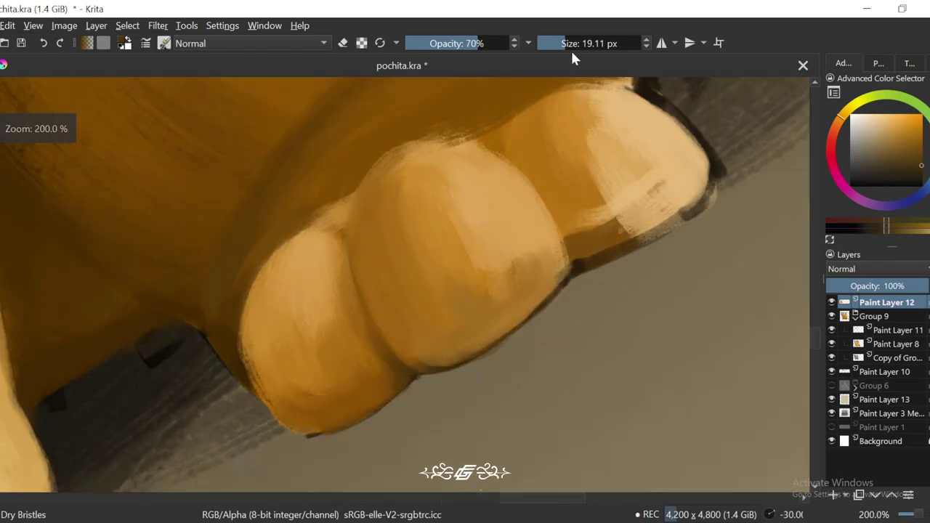
pyautogui.press('[')
pyautogui.keyDown('ctrl'); pyautogui.click(562, 271); pyautogui.keyUp('ctrl')
pyautogui.keyDown('ctrl'); pyautogui.click(579, 266); pyautogui.keyUp('ctrl')
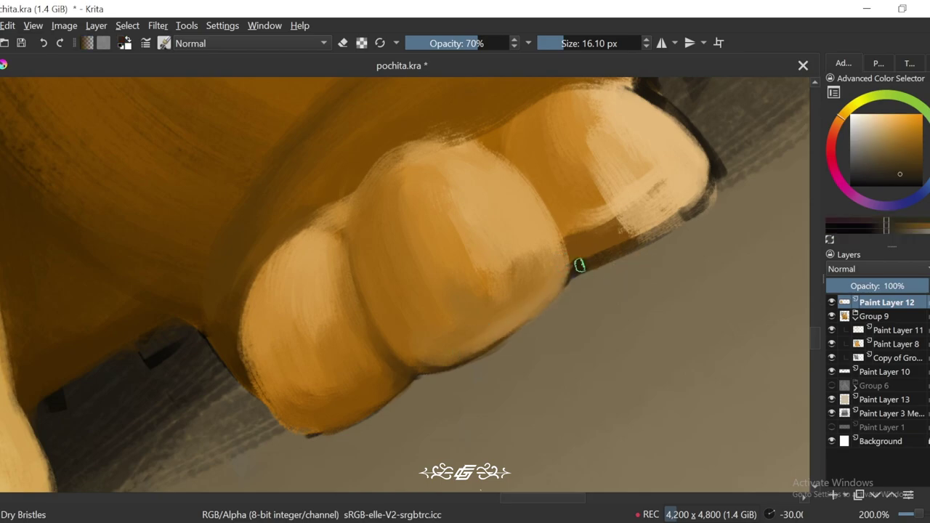
# Step: Sample lighter and darker oranges from the middle and right toes
pyautogui.press('-')
pyautogui.press('-')
pyautogui.press('-')
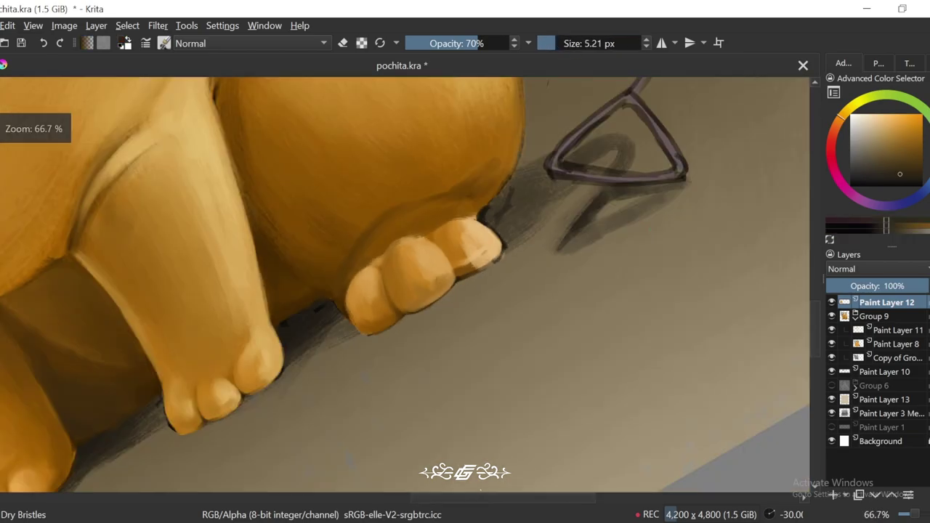
pyautogui.press('-')
pyautogui.press('-')
pyautogui.press('-')
pyautogui.press('-')
pyautogui.press('6')
pyautogui.press('6')
pyautogui.press('1')
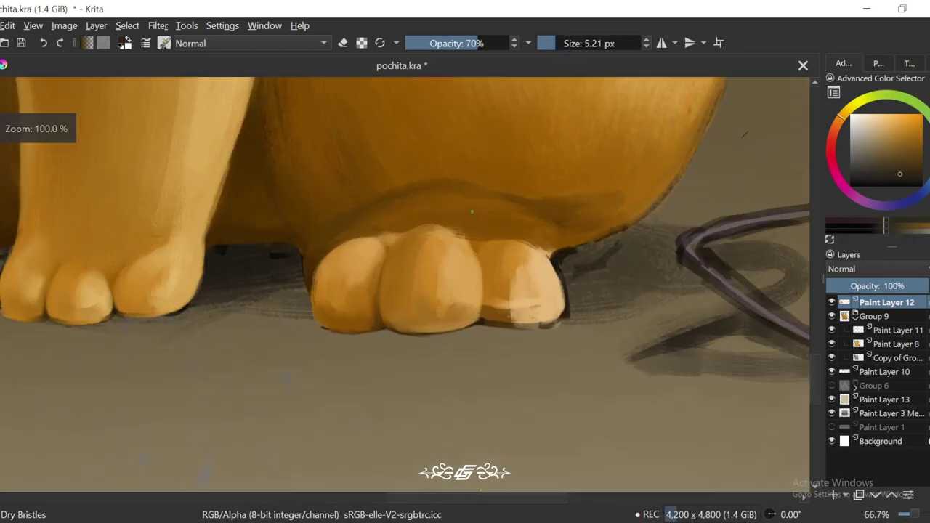
pyautogui.press('+')
pyautogui.keyDown('ctrl'); pyautogui.click(554, 207); pyautogui.keyUp('ctrl')
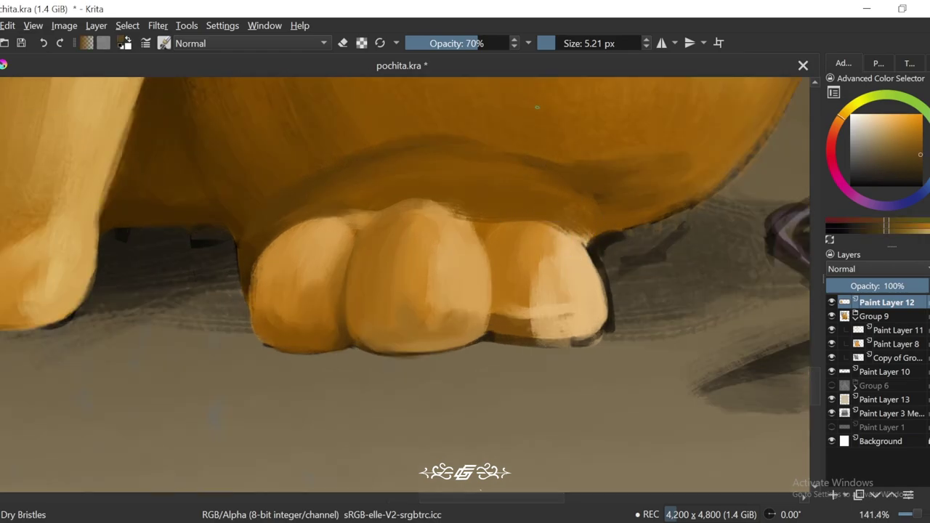
pyautogui.keyDown('ctrl'); pyautogui.click(487, 235); pyautogui.keyUp('ctrl')
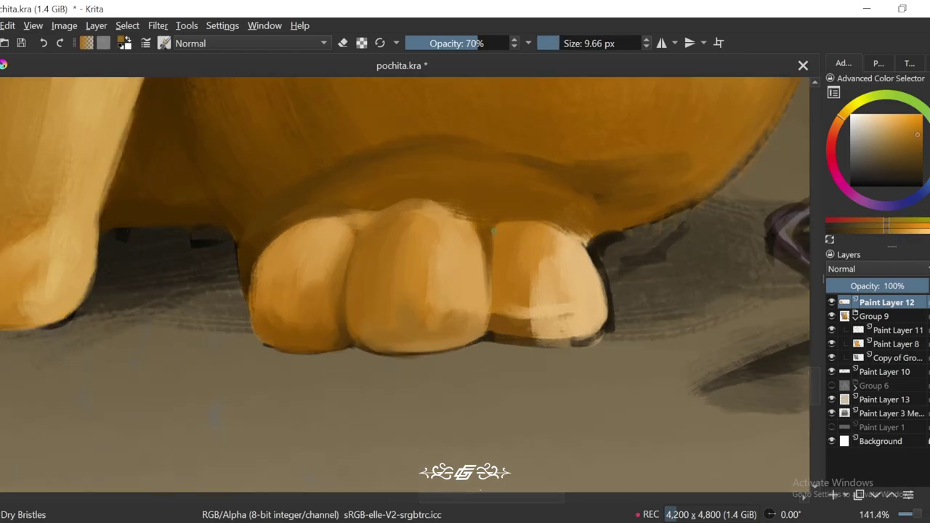
pyautogui.press('-')
pyautogui.press('-')
pyautogui.press('-')
pyautogui.press('+')
pyautogui.press('+')
pyautogui.press('+')
pyautogui.keyDown('ctrl'); pyautogui.click(474, 228); pyautogui.keyUp('ctrl')
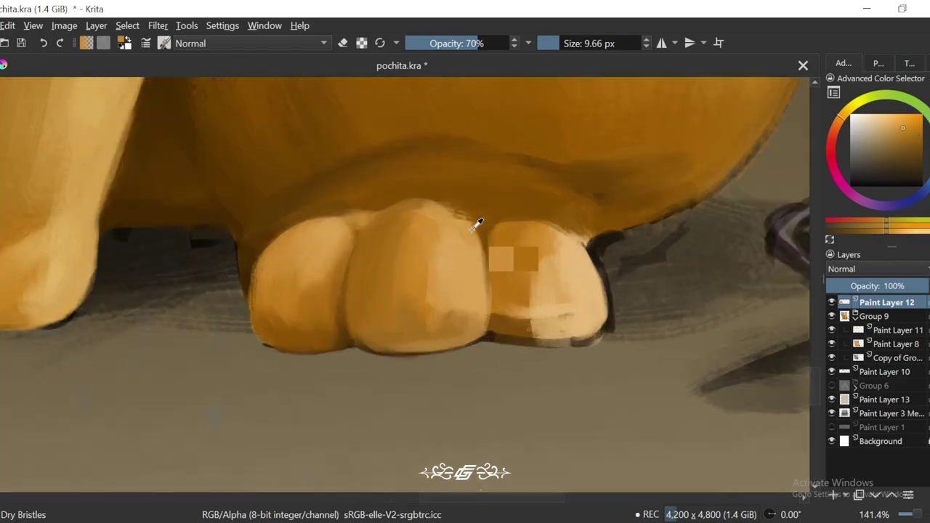
pyautogui.keyDown('ctrl'); pyautogui.click(468, 307); pyautogui.keyUp('ctrl')
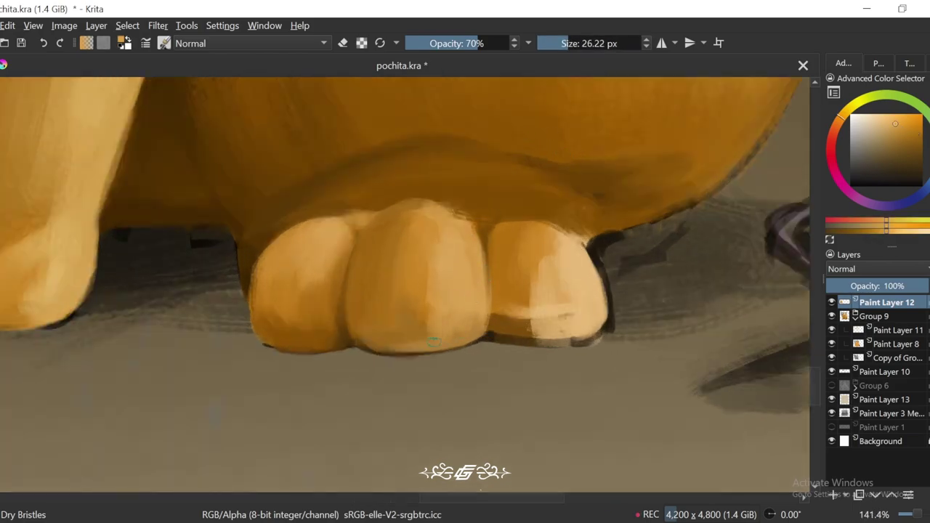
pyautogui.keyDown('ctrl'); pyautogui.click(430, 332); pyautogui.keyUp('ctrl')
pyautogui.keyDown('ctrl'); pyautogui.click(431, 247); pyautogui.keyUp('ctrl')
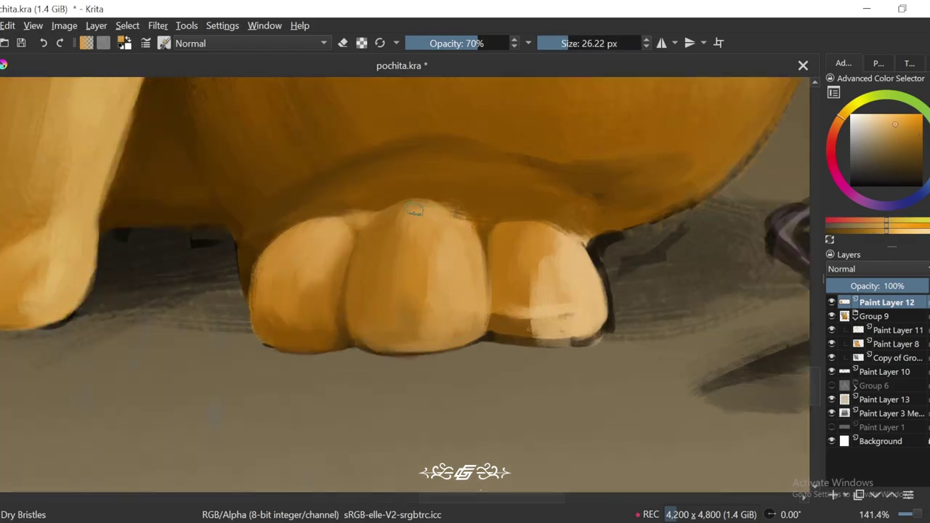
pyautogui.keyDown('ctrl'); pyautogui.click(414, 211); pyautogui.keyUp('ctrl')
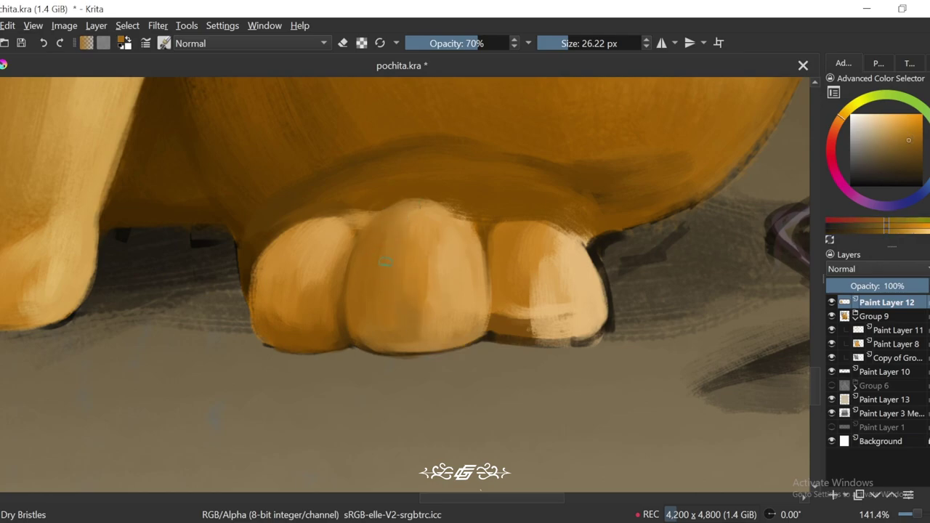
pyautogui.press('6')
pyautogui.press('5')
# Step: Blend lighter paint over the right toe, then sample darker oranges from the middle toe
pyautogui.keyDown('ctrl'); pyautogui.click(517, 225); pyautogui.keyUp('ctrl')
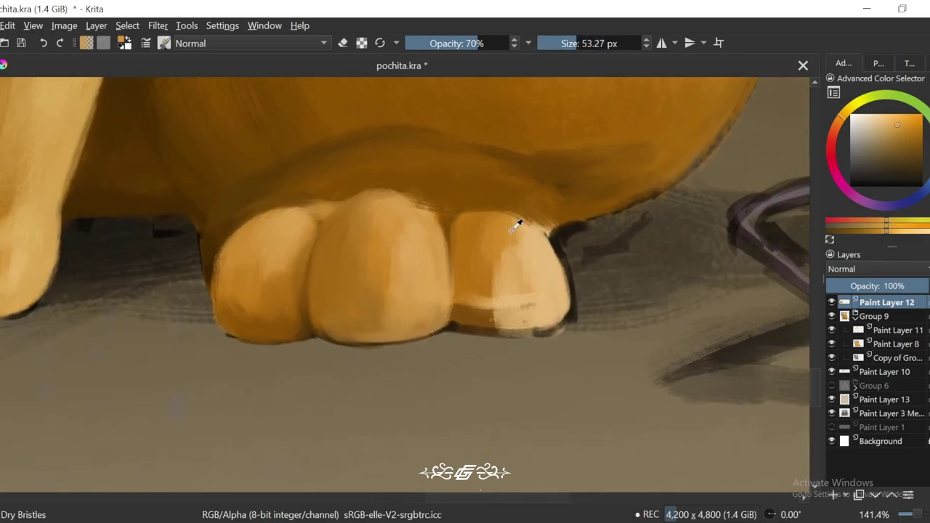
pyautogui.keyDown('ctrl'); pyautogui.click(526, 223); pyautogui.keyUp('ctrl')
pyautogui.keyDown('ctrl'); pyautogui.click(491, 298); pyautogui.keyUp('ctrl')
pyautogui.moveTo(491, 298); pyautogui.dragTo(521, 248)
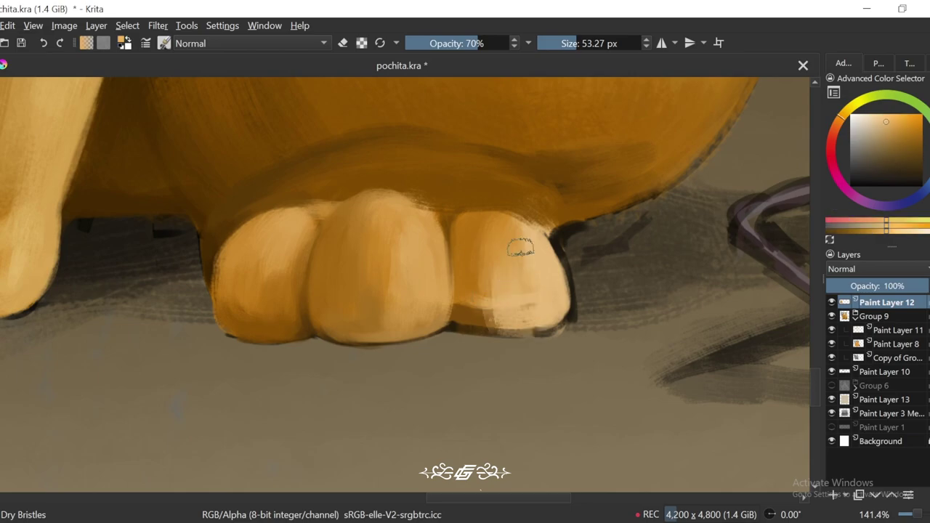
pyautogui.keyDown('ctrl'); pyautogui.click(541, 263); pyautogui.keyUp('ctrl')
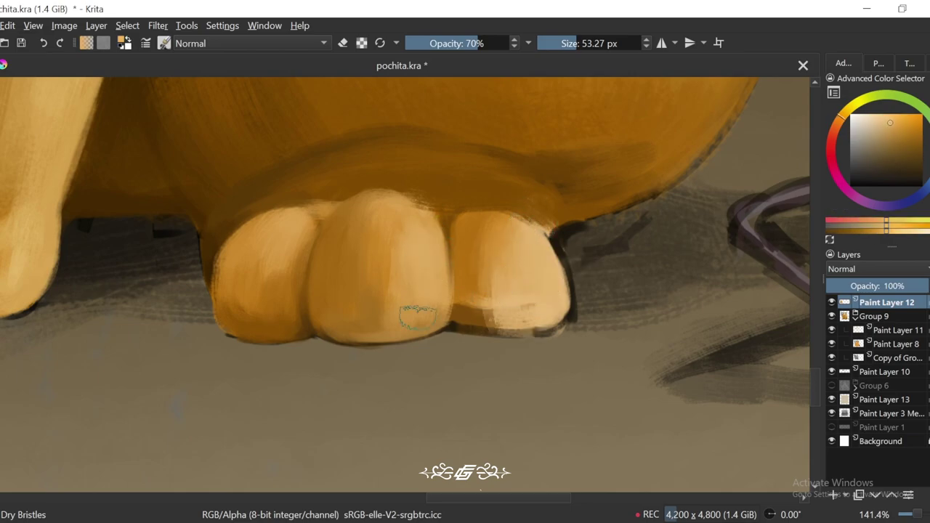
pyautogui.scroll(-10, 420, 330)
pyautogui.press('1')
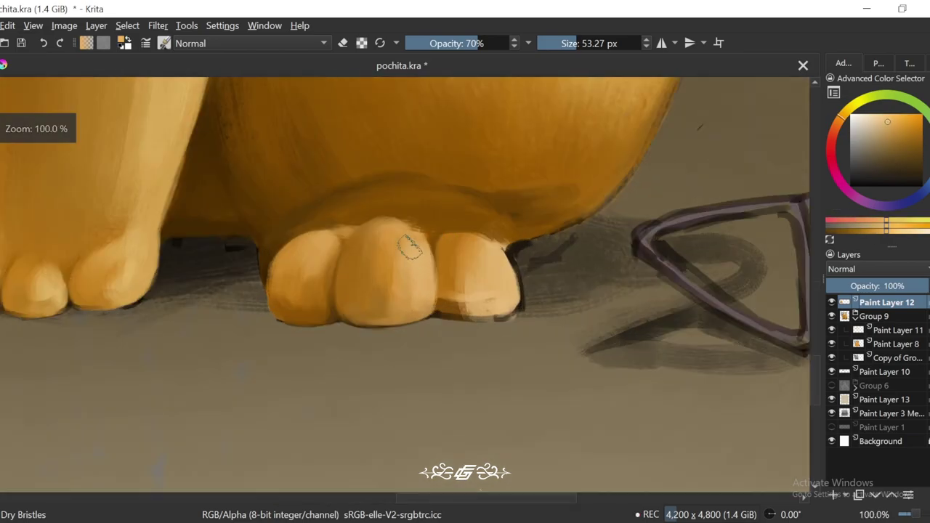
pyautogui.keyDown('ctrl'); pyautogui.click(407, 309); pyautogui.keyUp('ctrl')
pyautogui.keyDown('ctrl'); pyautogui.click(404, 243); pyautogui.keyUp('ctrl')
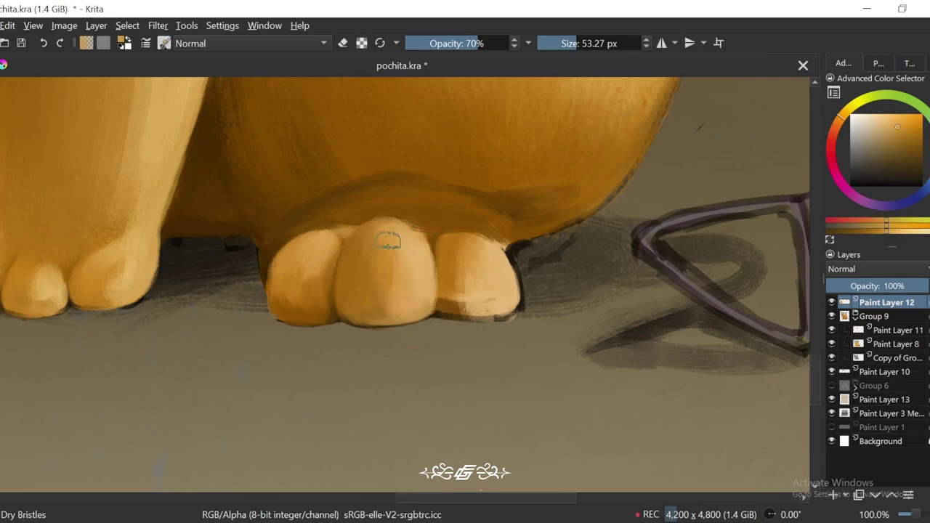
pyautogui.keyDown('ctrl'); pyautogui.click(365, 302); pyautogui.keyUp('ctrl')
pyautogui.scroll(1, 400, 268)
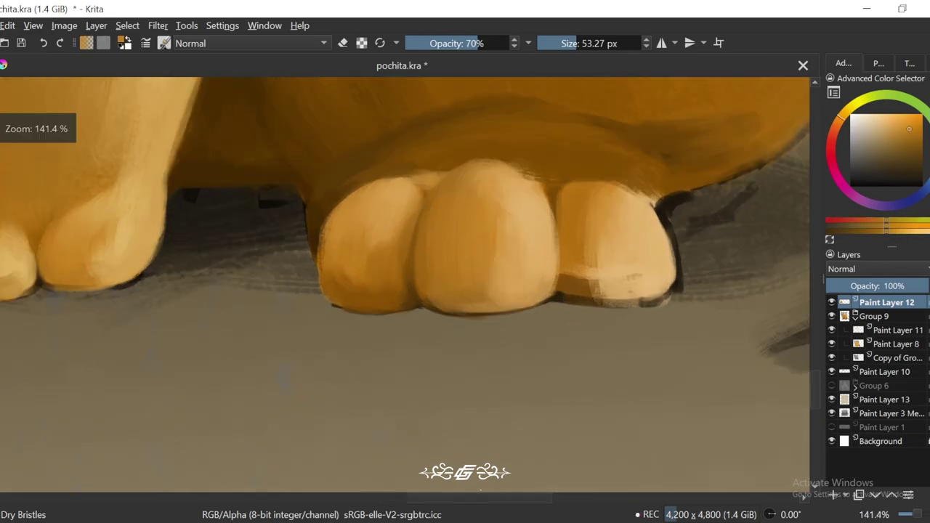
pyautogui.moveTo(641, 265); pyautogui.dragTo(570, 264)
# Step: Resample brown and peach tones from the toes while resizing the brush, zoomed to 200%
pyautogui.keyDown('ctrl'); pyautogui.click(501, 301); pyautogui.keyUp('ctrl')
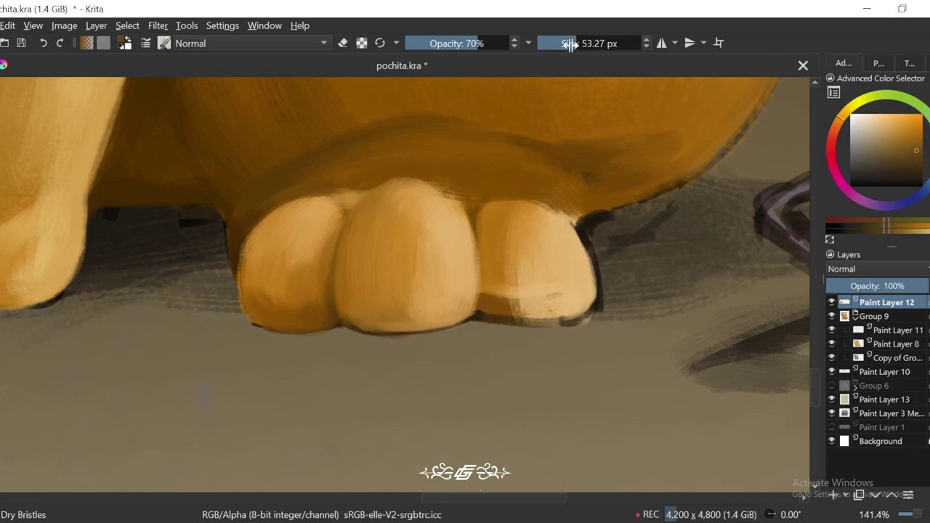
pyautogui.moveTo(570, 43); pyautogui.dragTo(556, 44)
pyautogui.hotkey('ctrl', ']')
pyautogui.keyDown('ctrl'); pyautogui.click(499, 242); pyautogui.keyUp('ctrl')
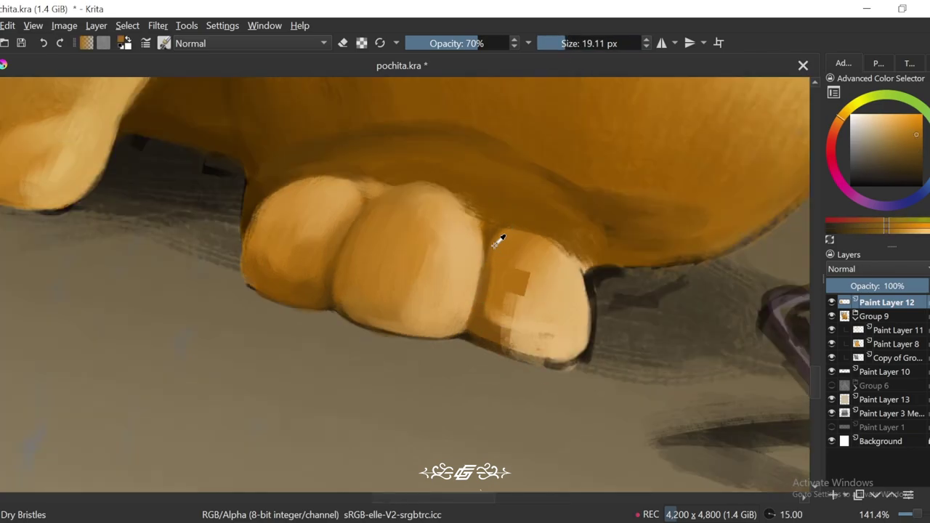
pyautogui.press('5')
pyautogui.press(']')
pyautogui.press(']')
pyautogui.press(']')
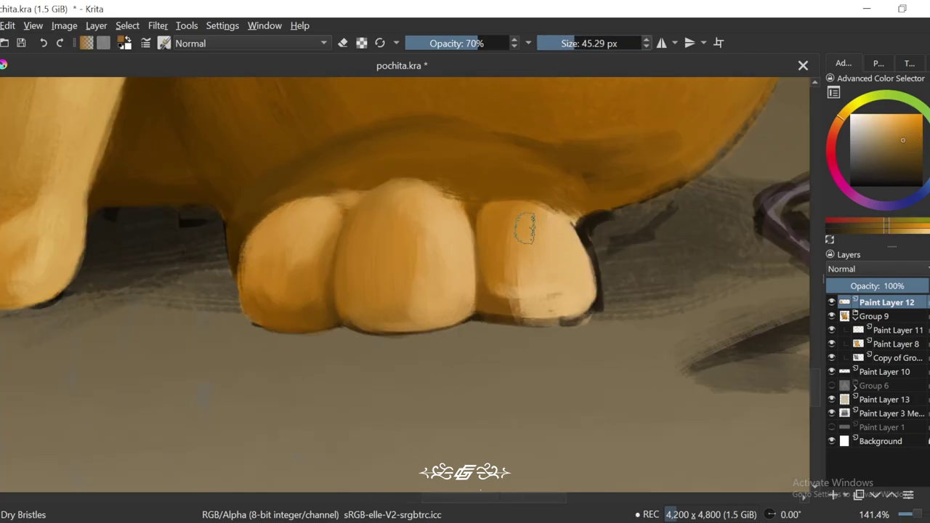
pyautogui.keyDown('ctrl'); pyautogui.click(535, 307); pyautogui.keyUp('ctrl')
pyautogui.hotkey('ctrl', ']')
pyautogui.hotkey('ctrl', ']')
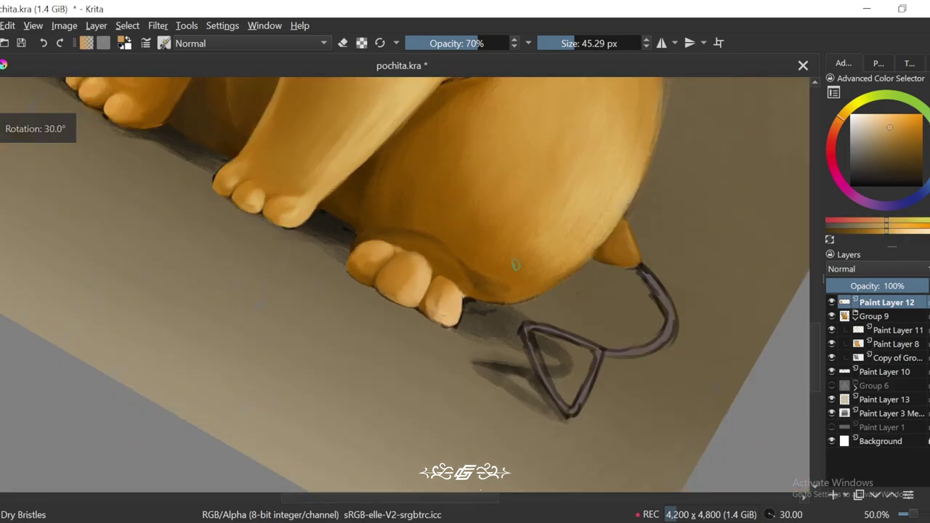
pyautogui.press('1')
pyautogui.keyDown('ctrl'); pyautogui.click(470, 297); pyautogui.keyUp('ctrl')
pyautogui.press('5')
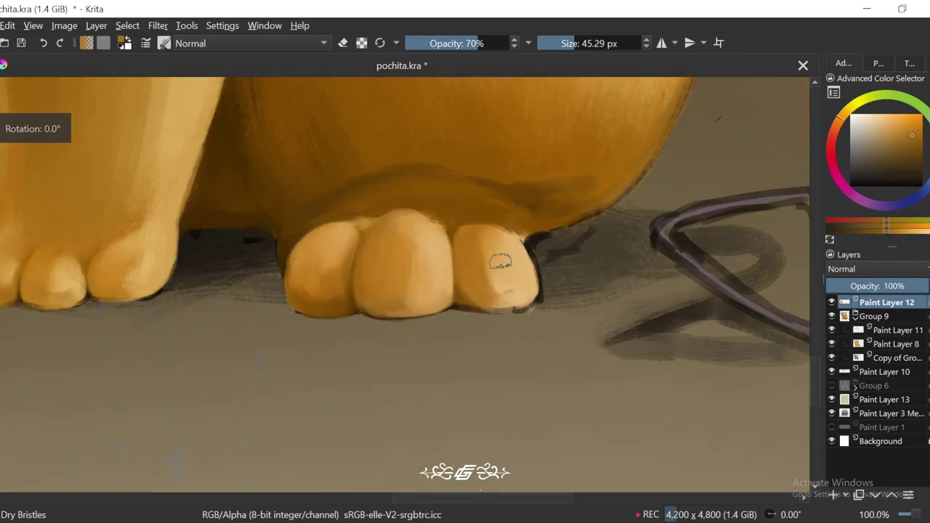
pyautogui.press('4')
pyautogui.press('4')
pyautogui.press('+')
pyautogui.press('+')
pyautogui.press('[')
pyautogui.press('[')
pyautogui.press('[')
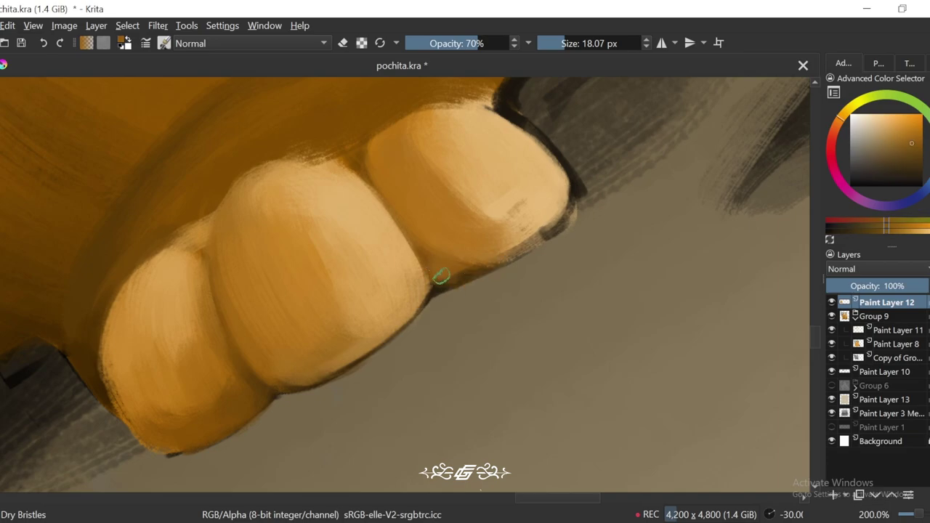
# Step: Enlarge the brush to about 69 px and re-centre the 100% view on the hind paw
pyautogui.press('-')
pyautogui.press('-')
pyautogui.press('-')
pyautogui.press('-')
pyautogui.press('-')
pyautogui.press('-')
pyautogui.press('5')
pyautogui.press('-')
pyautogui.press('-')
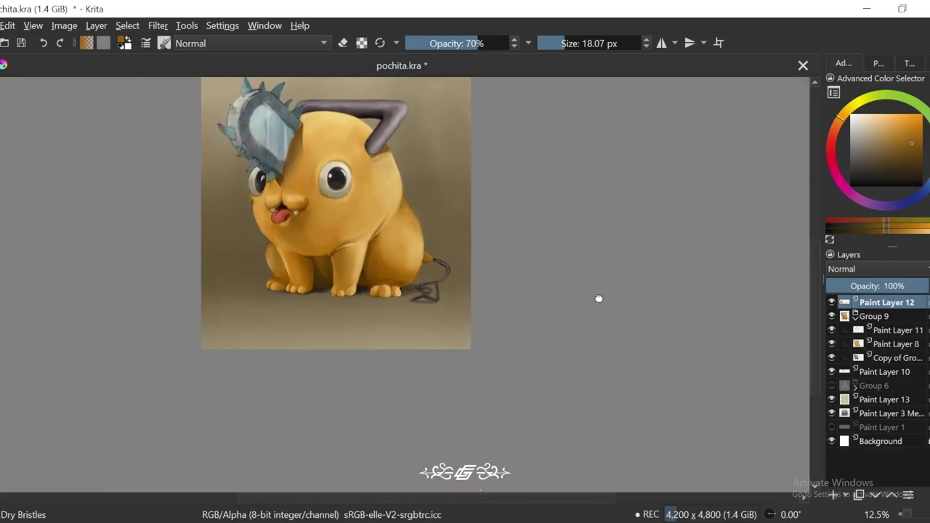
pyautogui.press('+')
pyautogui.press('+')
pyautogui.press('+')
pyautogui.press('+')
pyautogui.press('+')
pyautogui.press('+')
pyautogui.press(']')
pyautogui.press(']')
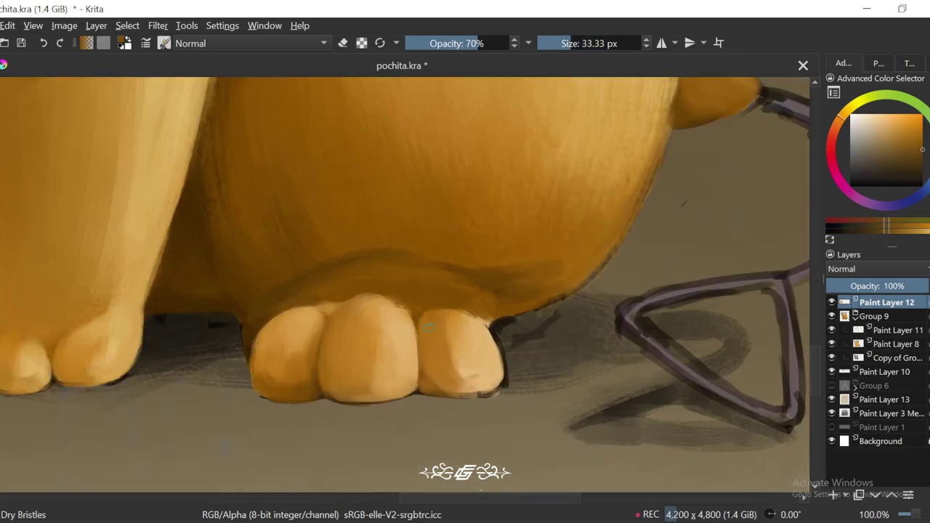
pyautogui.moveTo(432, 321); pyautogui.dragTo(387, 231)
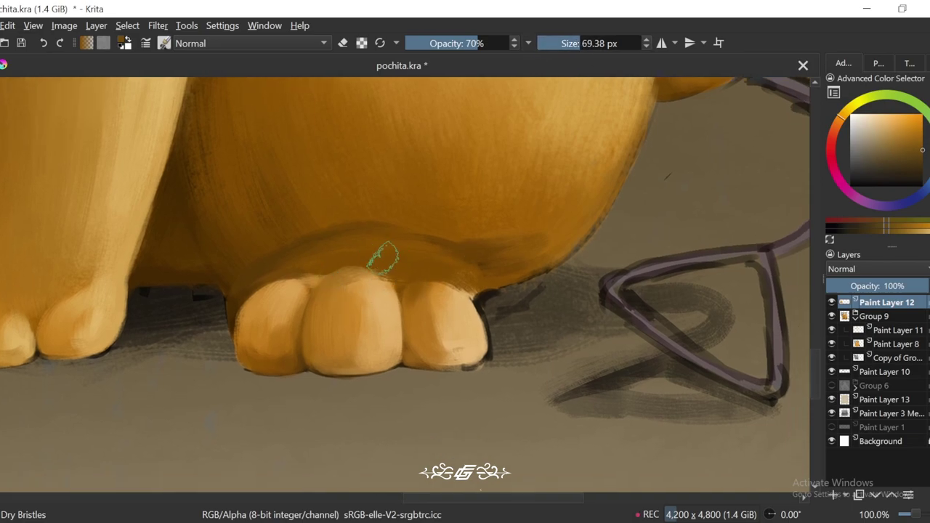
pyautogui.press('-')
pyautogui.press('-')
pyautogui.press('+')
pyautogui.press('+')
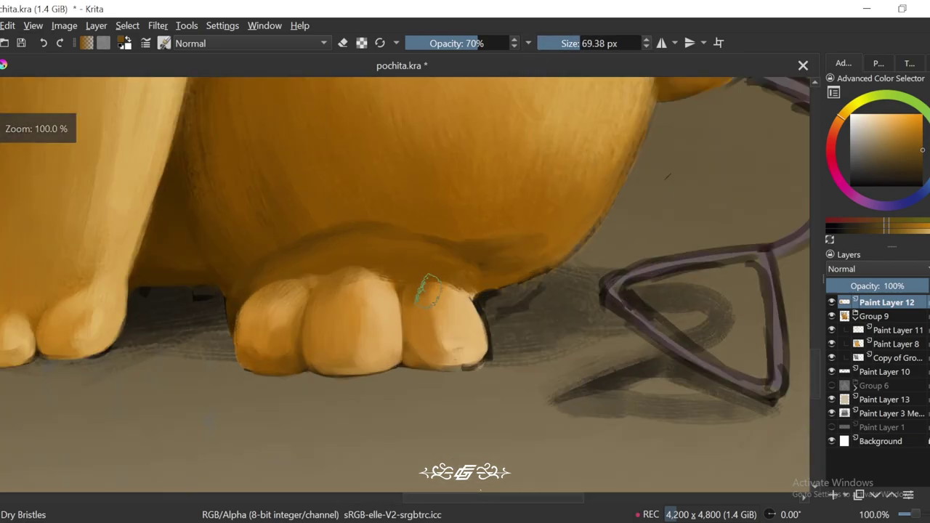
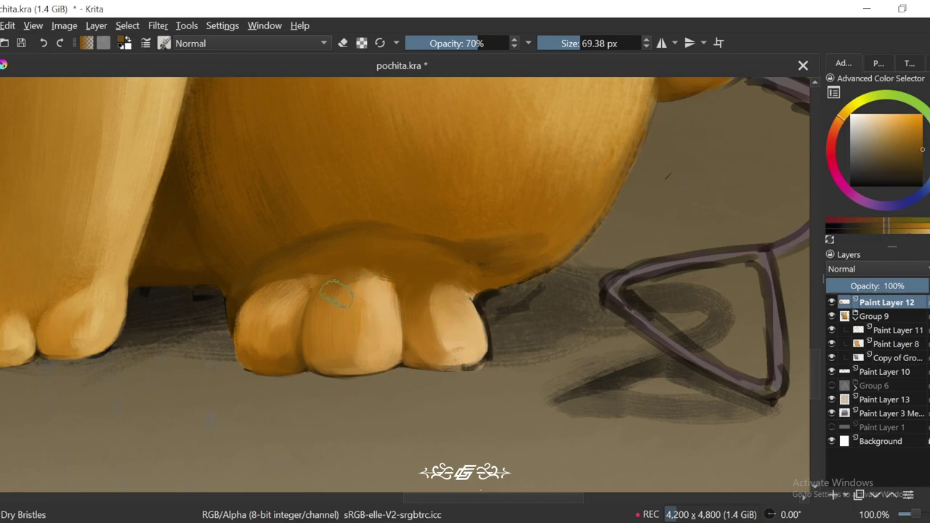
# Step: Zoom in on the hind paw toes with a smaller brush and pick their light peach tone
pyautogui.moveTo(336, 295); pyautogui.dragTo(342, 263)
pyautogui.press('-')
pyautogui.press('-')
pyautogui.press('-')
pyautogui.press('-')
pyautogui.press('-')
pyautogui.press('+')
pyautogui.press('+')
pyautogui.press('+')
pyautogui.press('+')
pyautogui.press('+')
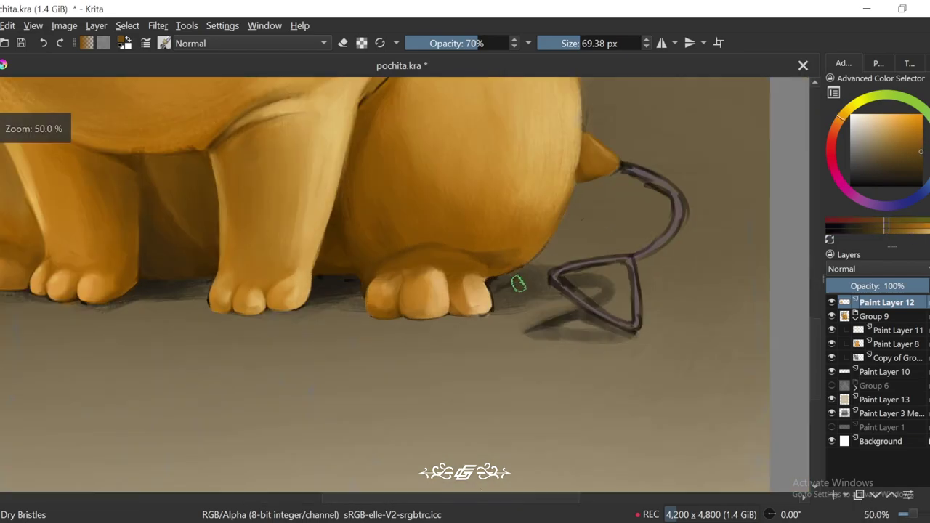
pyautogui.press('[')
pyautogui.press('[')
pyautogui.press('[')
pyautogui.press('+')
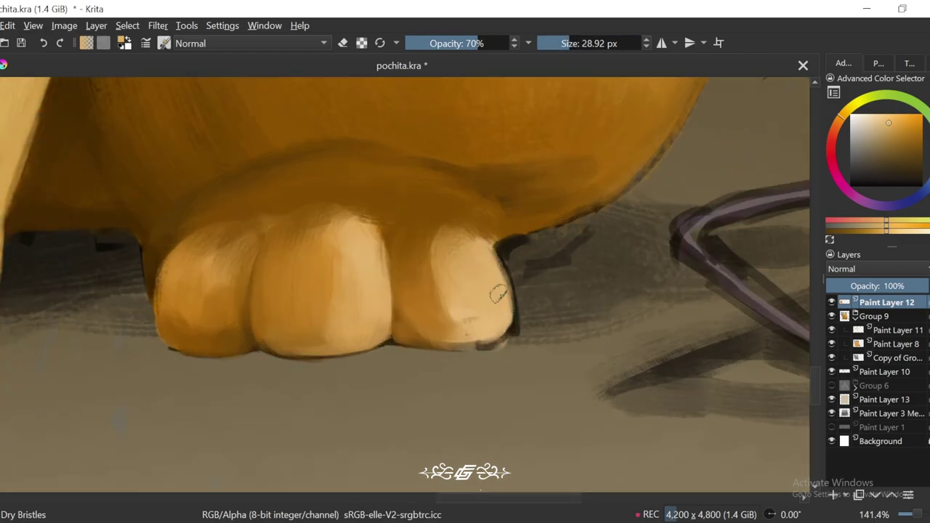
pyautogui.moveTo(545, 246); pyautogui.dragTo(576, 240)
pyautogui.keyDown('ctrl'); pyautogui.click(528, 285); pyautogui.keyUp('ctrl')
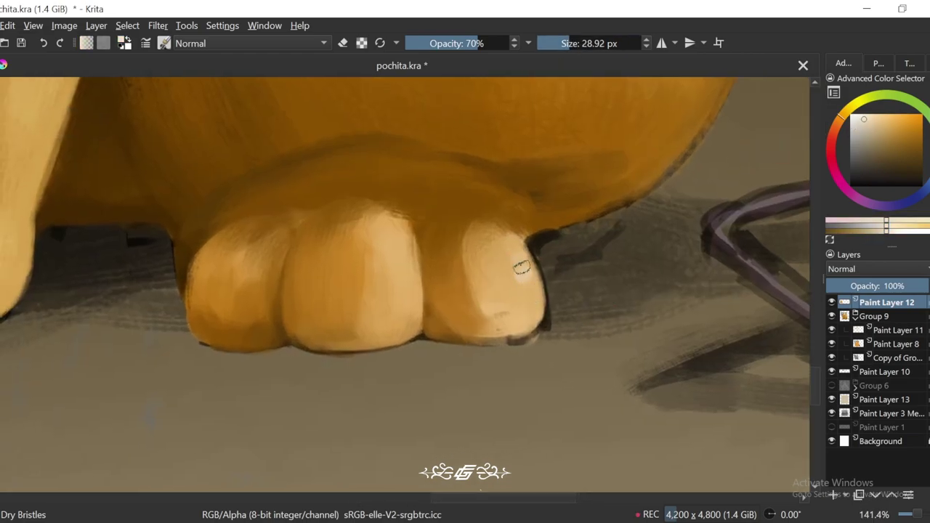
pyautogui.scroll(-1, 405, 240)
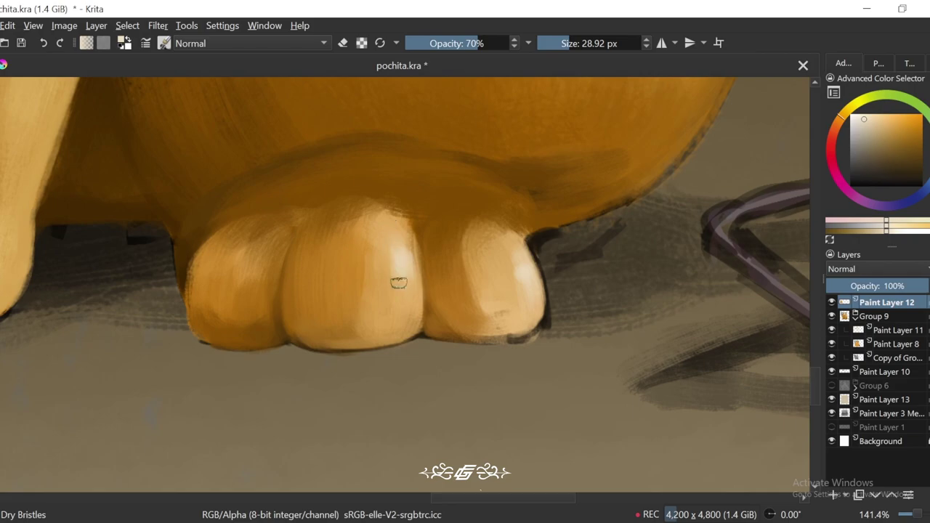
# Step: Sample darker orange and softer light tones from the front toes, then reframe the paws
pyautogui.moveTo(369, 260); pyautogui.dragTo(431, 258)
pyautogui.press('4')
pyautogui.keyDown('ctrl'); pyautogui.click(315, 291); pyautogui.keyUp('ctrl')
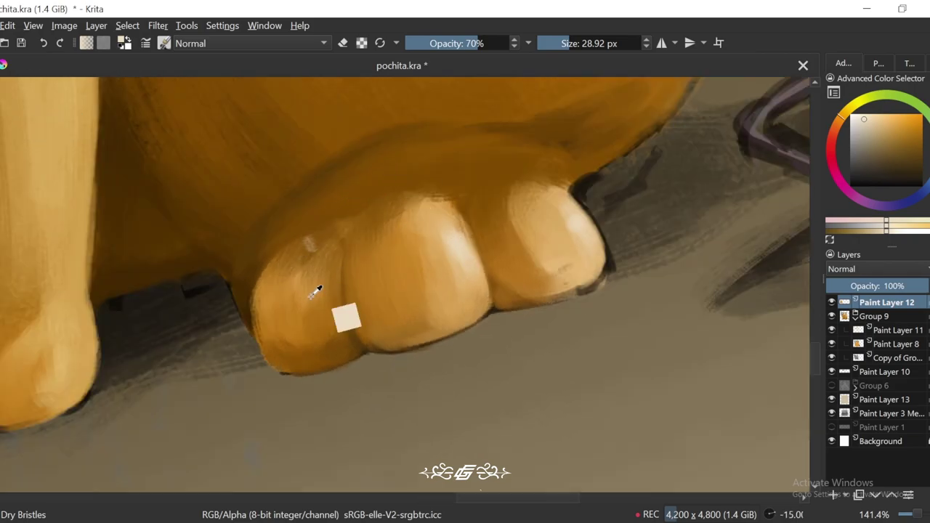
pyautogui.keyDown('ctrl'); pyautogui.click(297, 247); pyautogui.keyUp('ctrl')
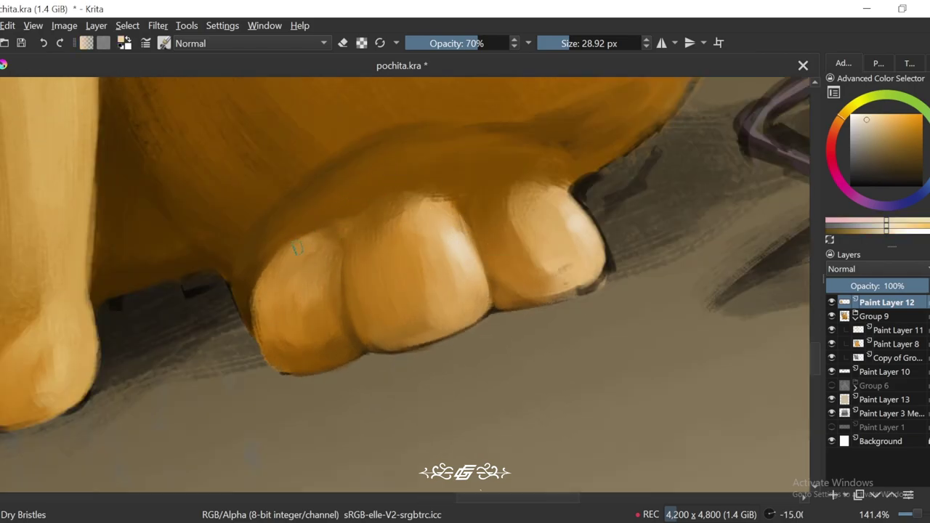
pyautogui.scroll(-3, 304, 282)
pyautogui.press('5')
pyautogui.scroll(3, 536, 301)
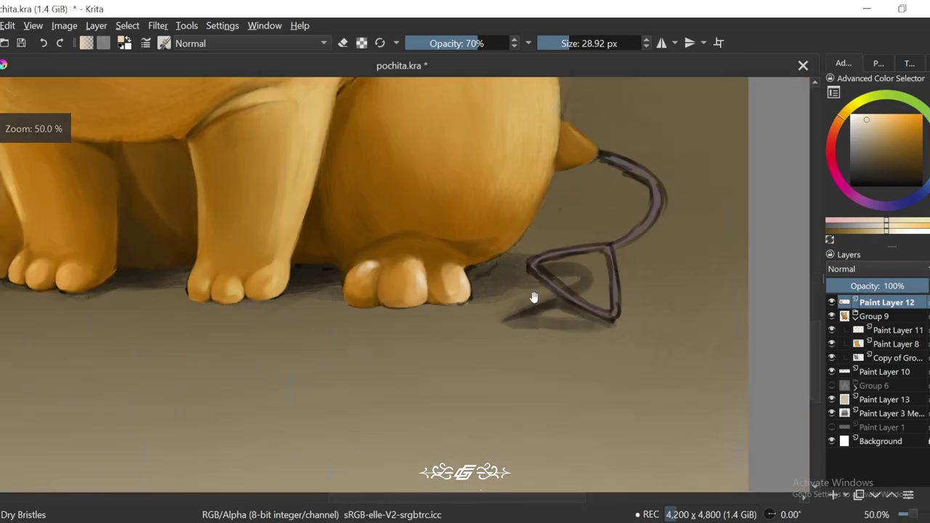
pyautogui.moveTo(536, 301); pyautogui.dragTo(570, 295)
pyautogui.scroll(3, 570, 295)
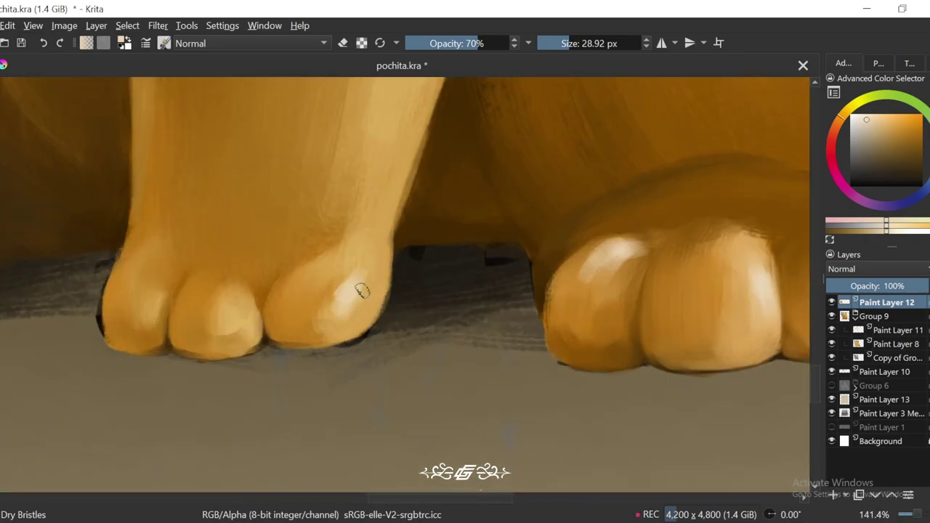
pyautogui.scroll(-7, 298, 256)
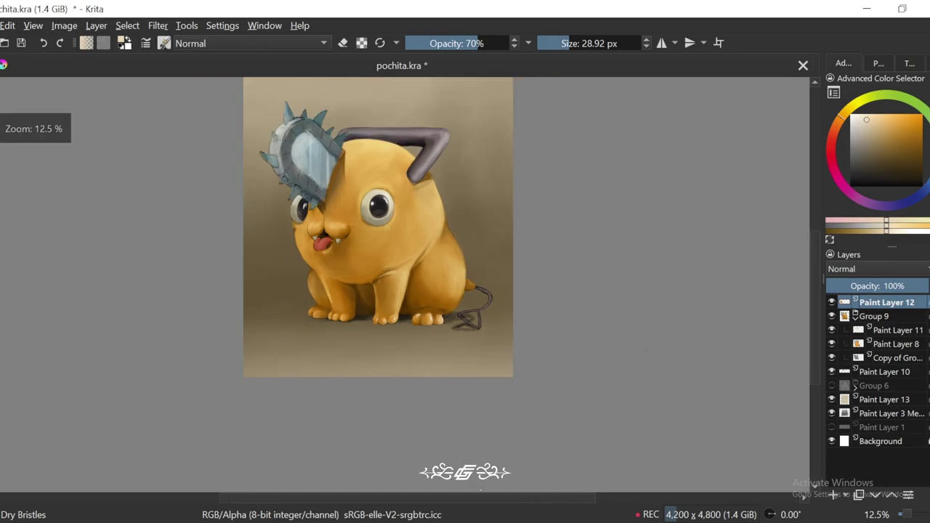
pyautogui.scroll(6, 613, 390)
# Step: Pick saturated, lighter and deeper oranges on the other paw with an enlarged brush
pyautogui.keyDown('ctrl'); pyautogui.click(545, 342); pyautogui.keyUp('ctrl')
pyautogui.moveTo(545, 342); pyautogui.dragTo(554, 156)
pyautogui.press(']')
pyautogui.press(']')
pyautogui.press(']')
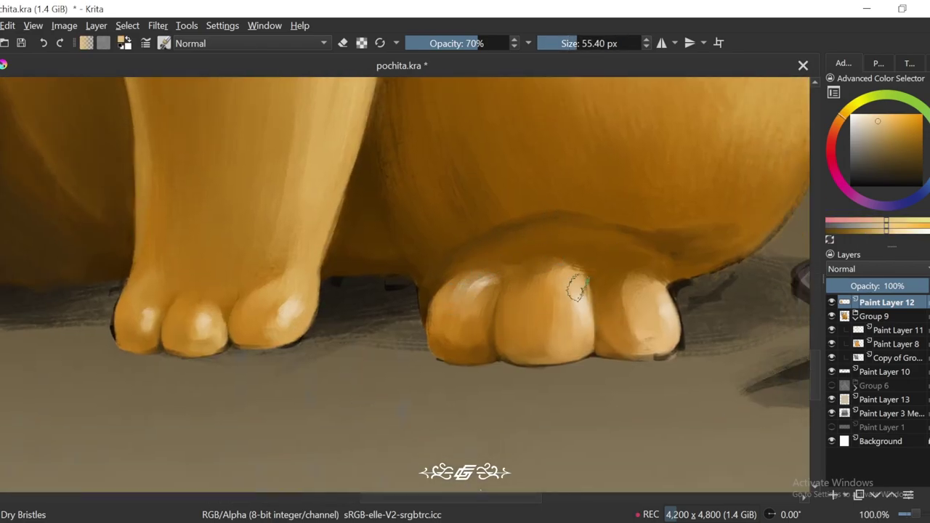
pyautogui.keyDown('ctrl'); pyautogui.click(544, 263); pyautogui.keyUp('ctrl')
pyautogui.keyDown('ctrl'); pyautogui.click(546, 270); pyautogui.keyUp('ctrl')
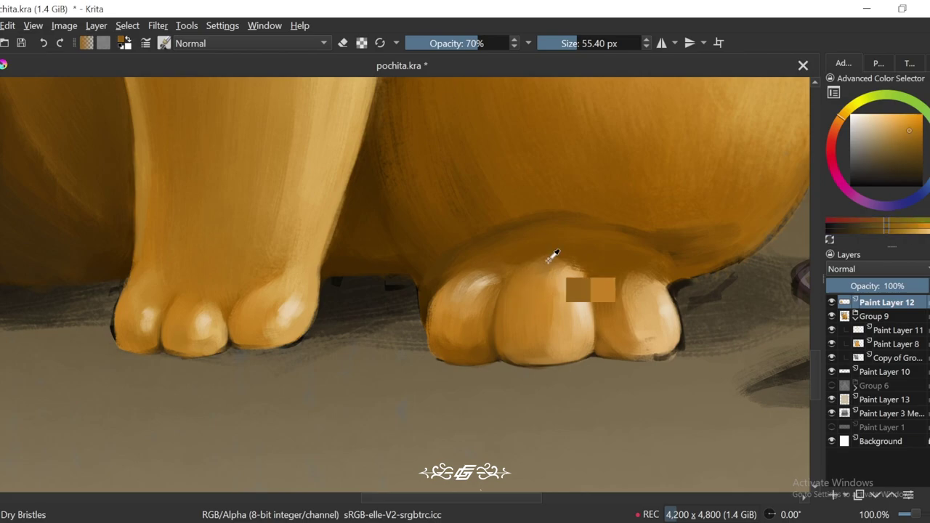
pyautogui.press('4')
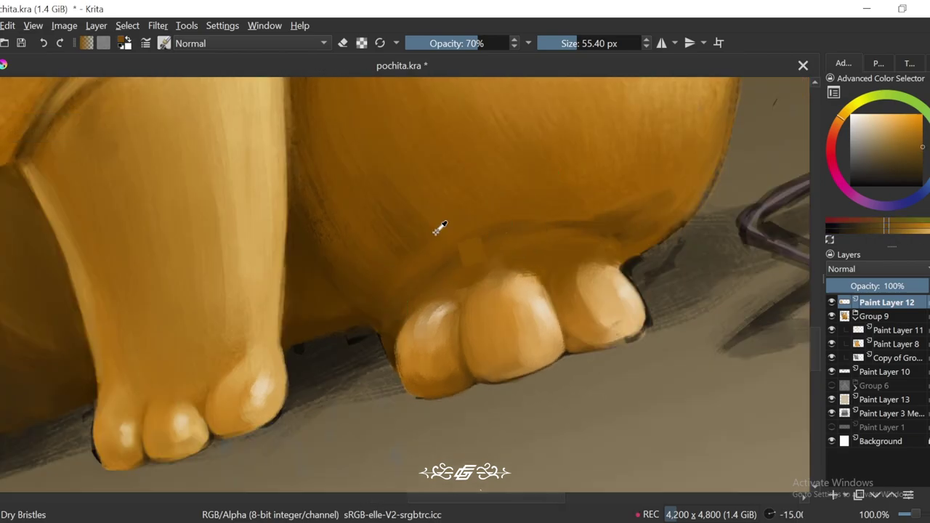
pyautogui.press('5')
pyautogui.scroll(-5, 417, 218)
pyautogui.scroll(3, 567, 229)
# Step: Refine the toe shading with a smaller brush, then check the whole painting
pyautogui.press('4')
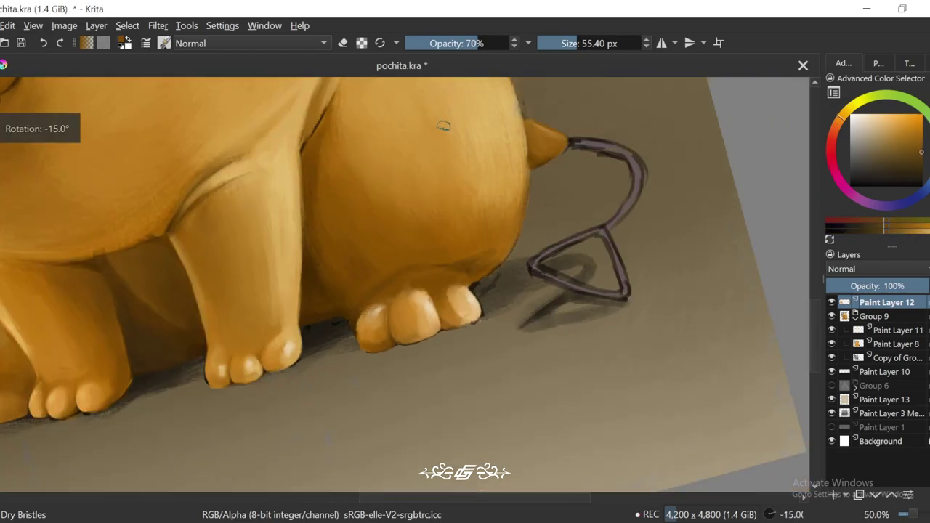
pyautogui.scroll(1, 423, 269)
pyautogui.scroll(1, 460, 266)
pyautogui.moveTo(482, 276); pyautogui.dragTo(441, 266)
pyautogui.scroll(1, 440, 266)
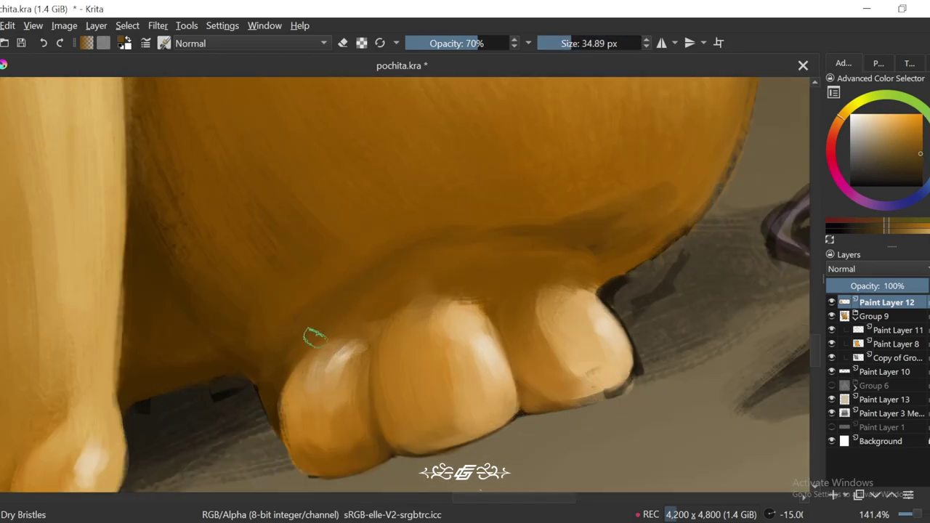
pyautogui.press('4')
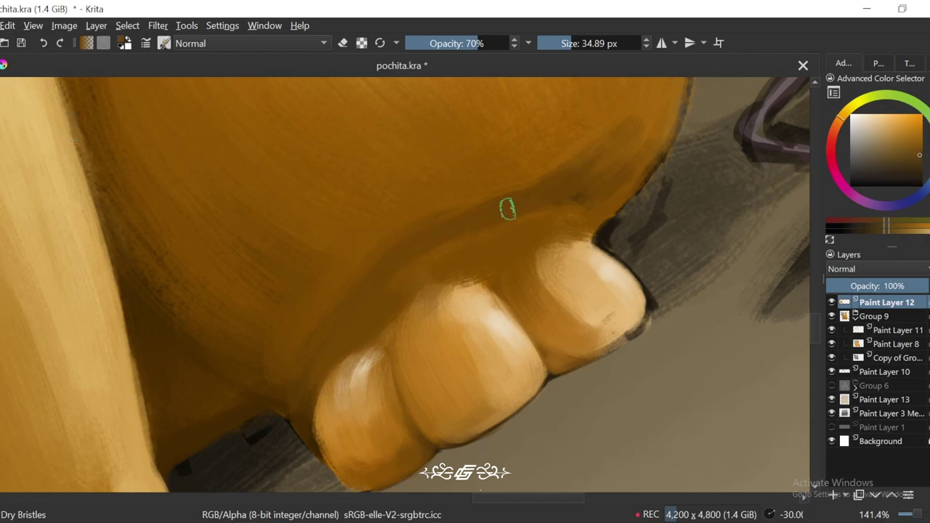
pyautogui.scroll(-1, 391, 280)
pyautogui.press('6')
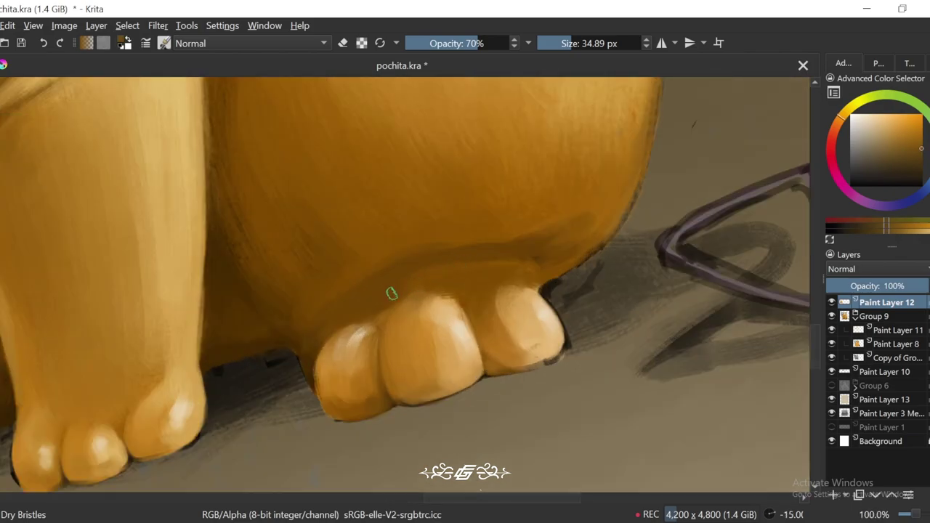
pyautogui.scroll(-4, 417, 274)
pyautogui.press('5')
pyautogui.scroll(3, 447, 280)
pyautogui.press('4')
pyautogui.press('4')
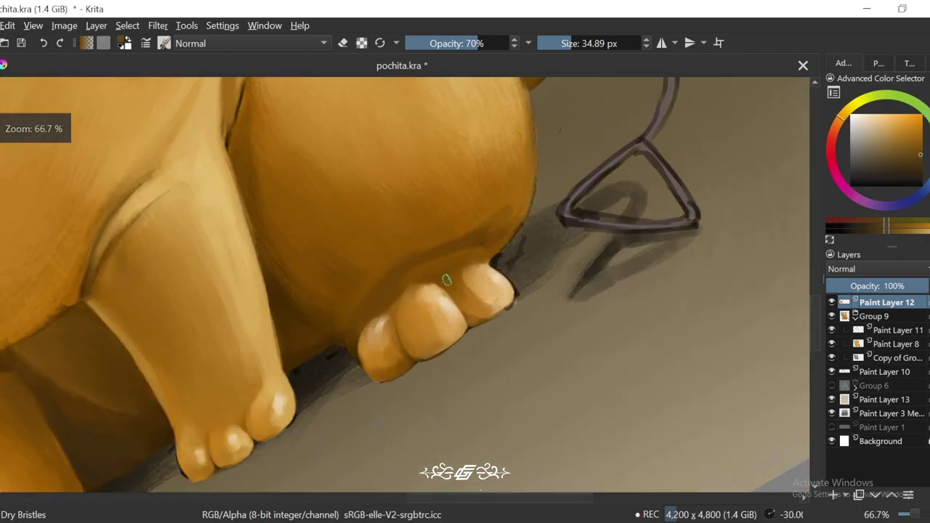
pyautogui.scroll(-6, 394, 299)
pyautogui.press('5')
pyautogui.scroll(1, 565, 326)
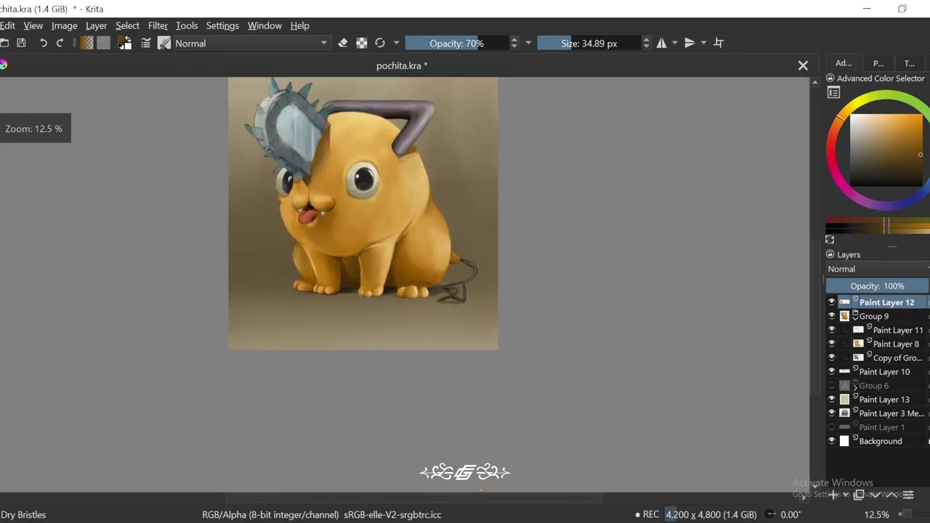
# Step: Brighten the fang's left side with a light grey-white stroke
pyautogui.scroll(9, 565, 386)
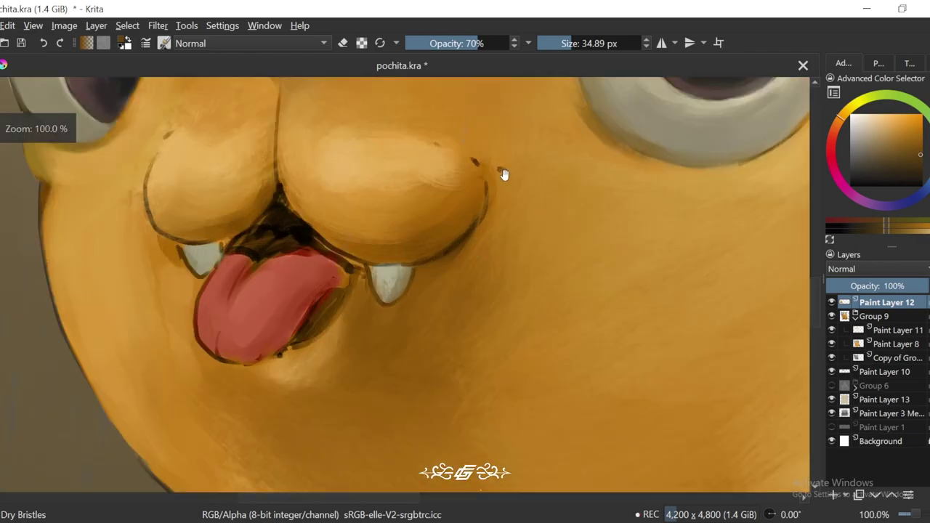
pyautogui.press('[')
pyautogui.keyDown('ctrl'); pyautogui.click(481, 220); pyautogui.keyUp('ctrl')
pyautogui.press('6')
pyautogui.press('[')
pyautogui.press('[')
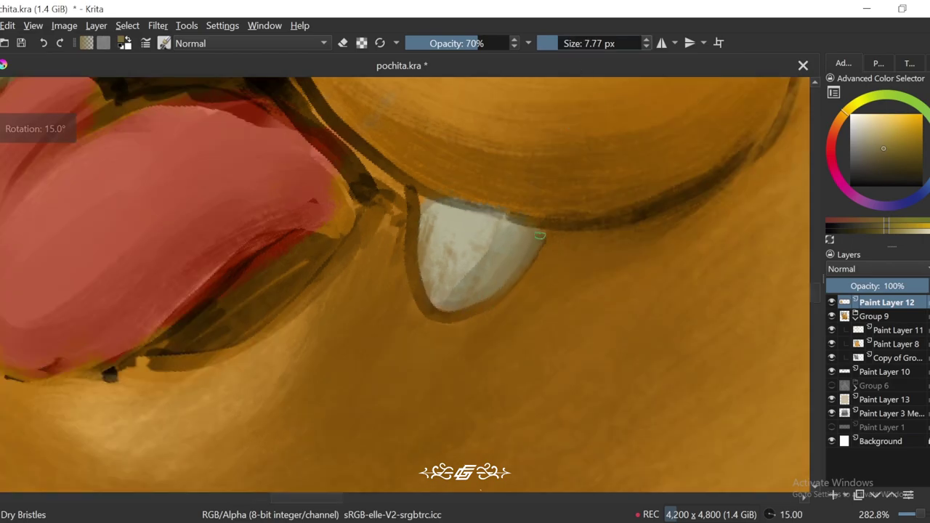
pyautogui.keyDown('ctrl'); pyautogui.click(536, 226); pyautogui.keyUp('ctrl')
pyautogui.press('4')
pyautogui.press('4')
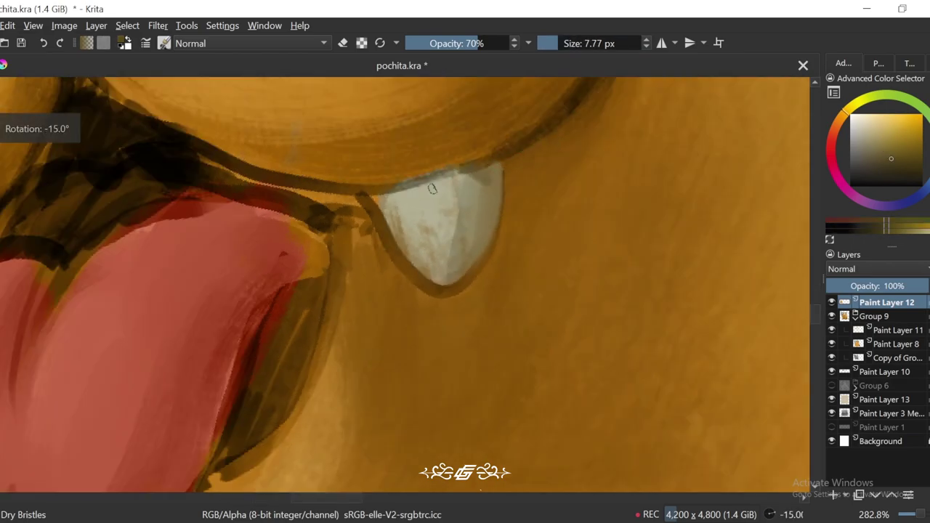
pyautogui.press('6')
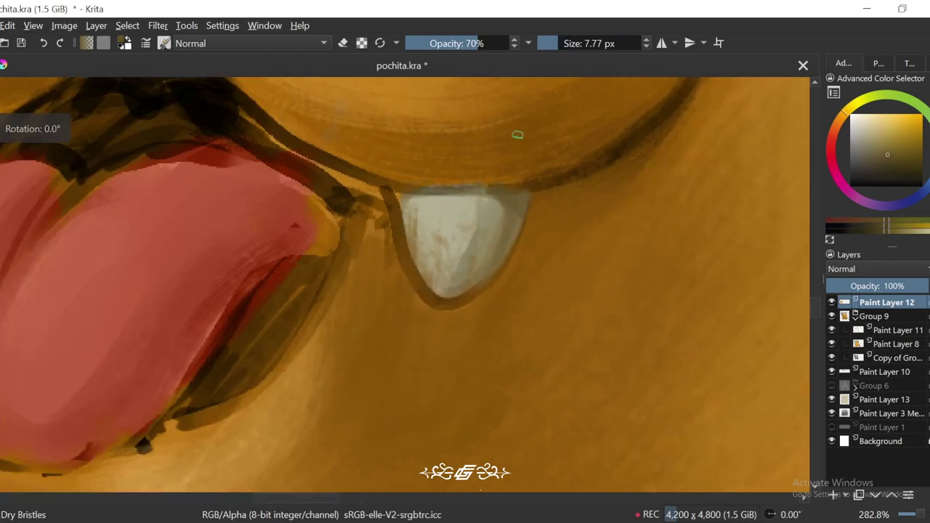
pyautogui.keyDown('ctrl'); pyautogui.click(424, 215); pyautogui.keyUp('ctrl')
pyautogui.press('6')
pyautogui.press(']')
pyautogui.press(']')
pyautogui.moveTo(423, 215); pyautogui.dragTo(455, 239)
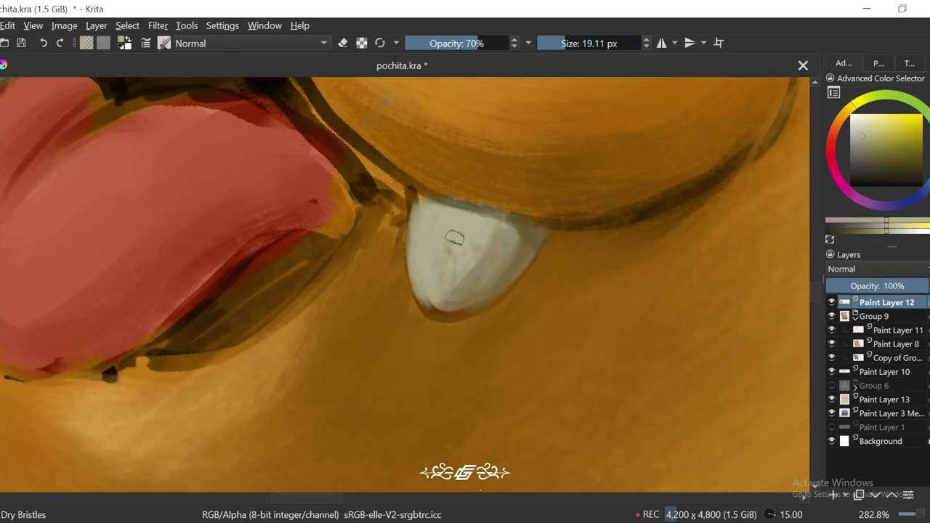
# Step: Sample a darker grey from the tooth's bottom and an adjusted tooth colour
pyautogui.press('4')
pyautogui.press('4')
pyautogui.press('[')
pyautogui.press('[')
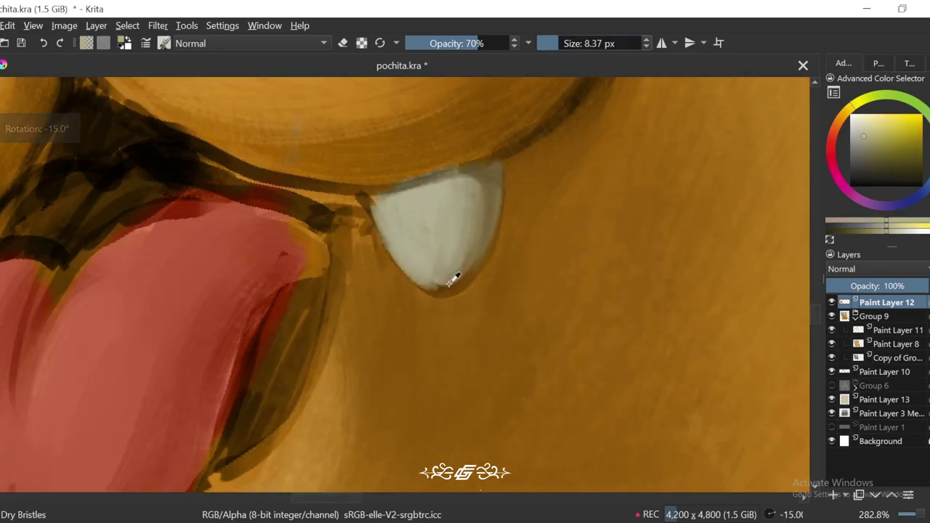
pyautogui.keyDown('ctrl'); pyautogui.click(438, 282); pyautogui.keyUp('ctrl')
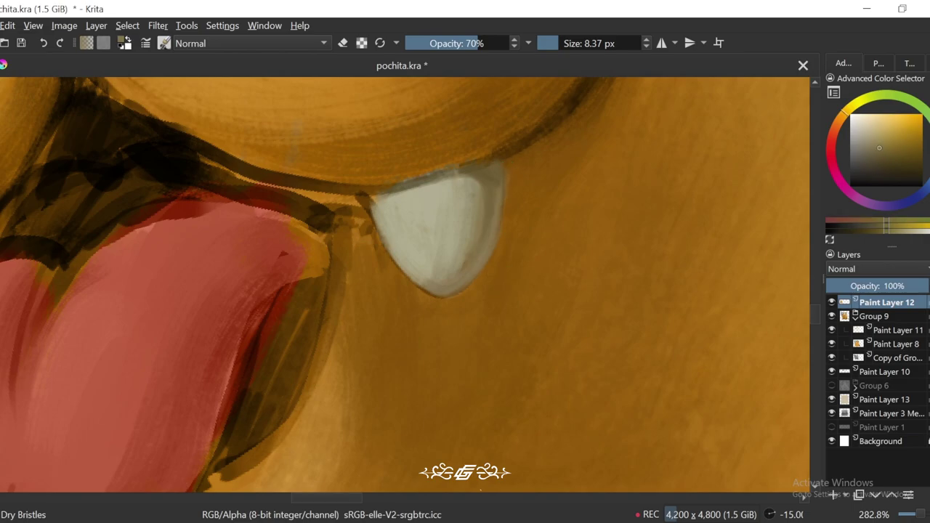
pyautogui.keyDown('ctrl'); pyautogui.click(487, 209); pyautogui.keyUp('ctrl')
pyautogui.press('6')
pyautogui.press(']')
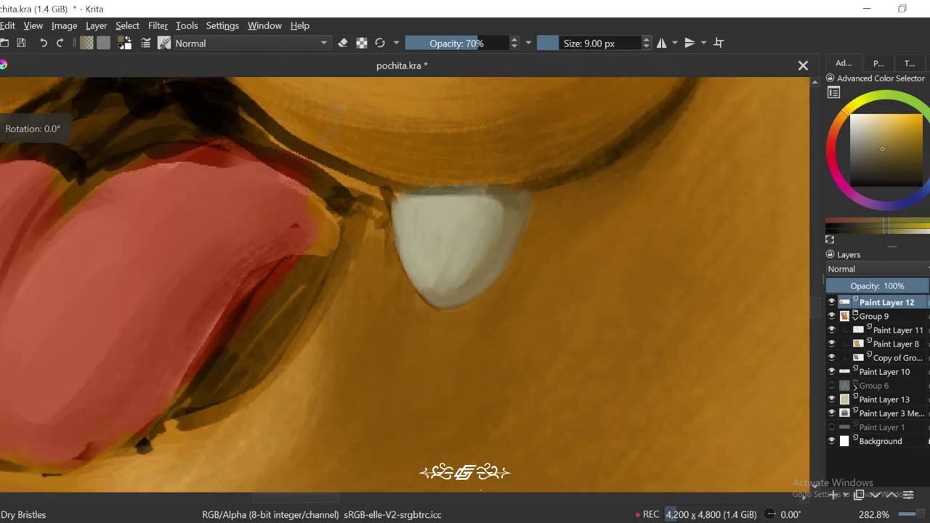
pyautogui.press('6')
# Step: Paint a small white highlight down the fang's lower left edge
pyautogui.press('4')
pyautogui.press('4')
pyautogui.press('4')
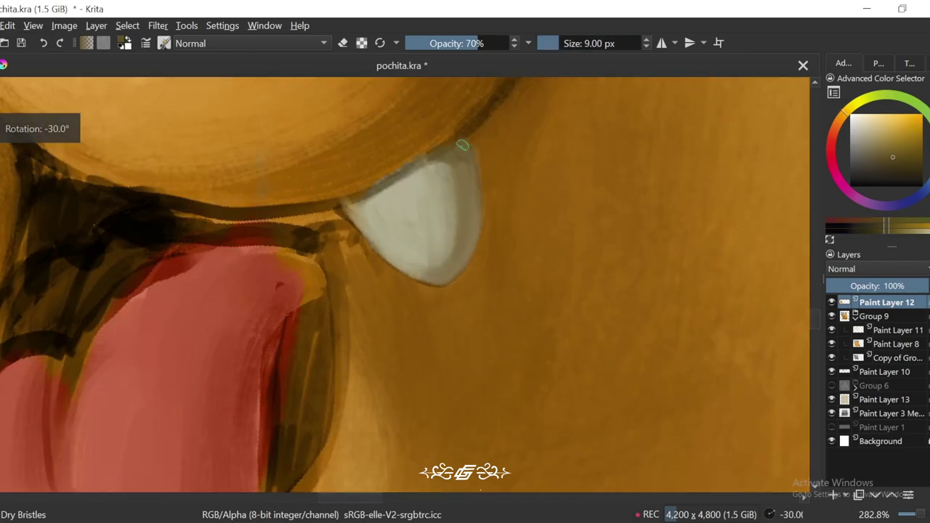
pyautogui.press('4')
pyautogui.press('-')
pyautogui.press('-')
pyautogui.press('-')
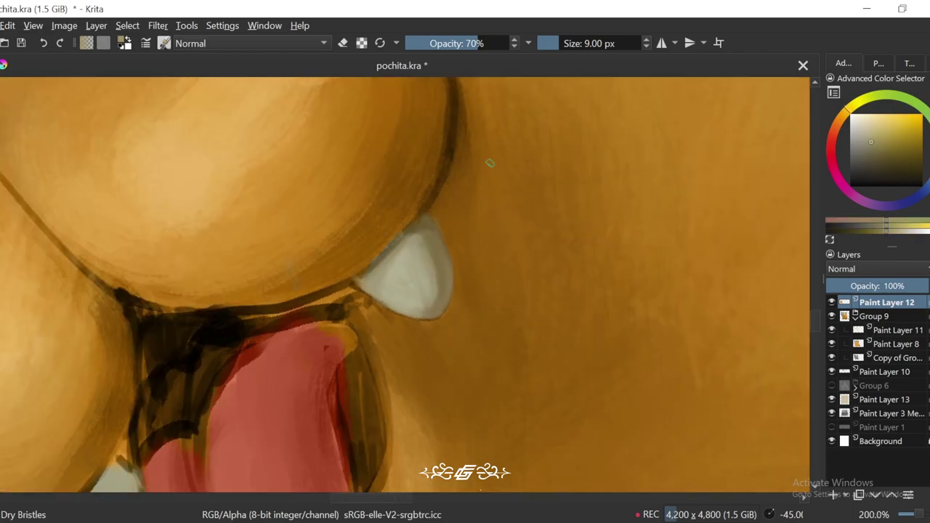
pyautogui.press('6')
pyautogui.press('6')
pyautogui.press('+')
pyautogui.press('+')
pyautogui.press('+')
pyautogui.press('6')
pyautogui.press('+')
pyautogui.moveTo(374, 273)
pyautogui.mouseDown()
pyautogui.moveTo(425, 289)
pyautogui.moveTo(385, 298)
pyautogui.moveTo(400, 326)
pyautogui.moveTo(390, 332)
pyautogui.moveTo(381, 310)
pyautogui.moveTo(408, 338)
pyautogui.mouseUp()
pyautogui.keyDown('ctrl'); pyautogui.click(408, 338); pyautogui.keyUp('ctrl')
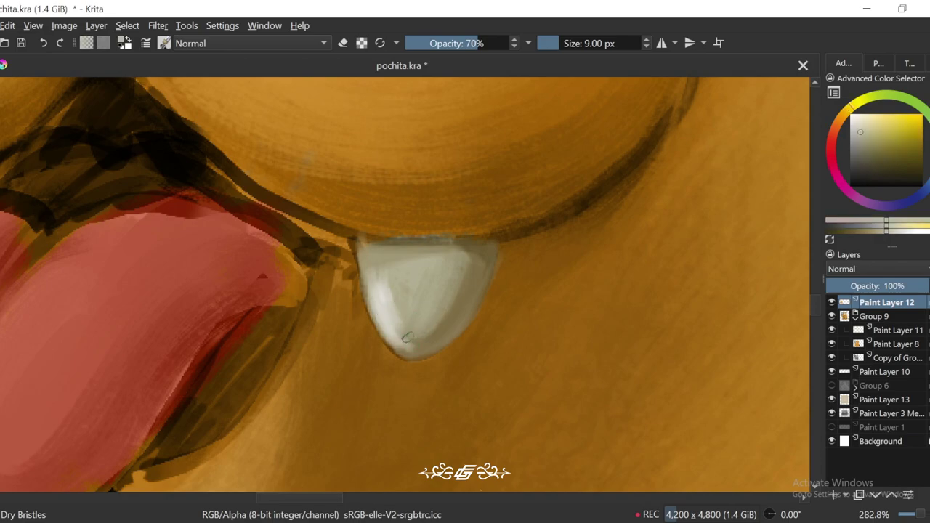
# Step: Paint a highlight along the fang's left edge, then sample greyer, lighter tooth tones
pyautogui.press('-')
pyautogui.press('-')
pyautogui.press('-')
pyautogui.press('6')
pyautogui.press('6')
pyautogui.press('+')
pyautogui.press('+')
pyautogui.press('+')
pyautogui.keyDown('ctrl'); pyautogui.click(382, 239); pyautogui.keyUp('ctrl')
pyautogui.moveTo(385, 238); pyautogui.dragTo(360, 320)
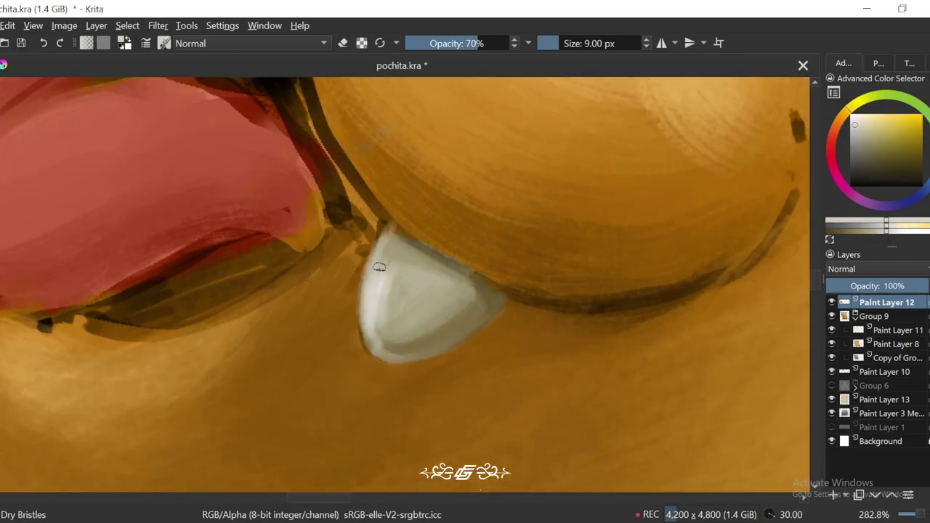
pyautogui.keyDown('ctrl'); pyautogui.click(385, 242); pyautogui.keyUp('ctrl')
pyautogui.keyDown('ctrl'); pyautogui.click(371, 283); pyautogui.keyUp('ctrl')
pyautogui.press('5')
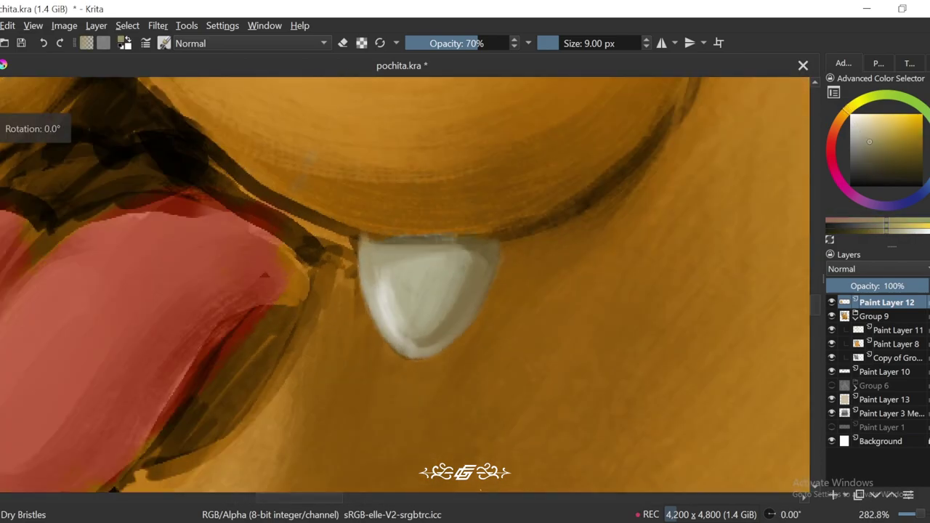
pyautogui.keyDown('ctrl'); pyautogui.click(477, 287); pyautogui.keyUp('ctrl')
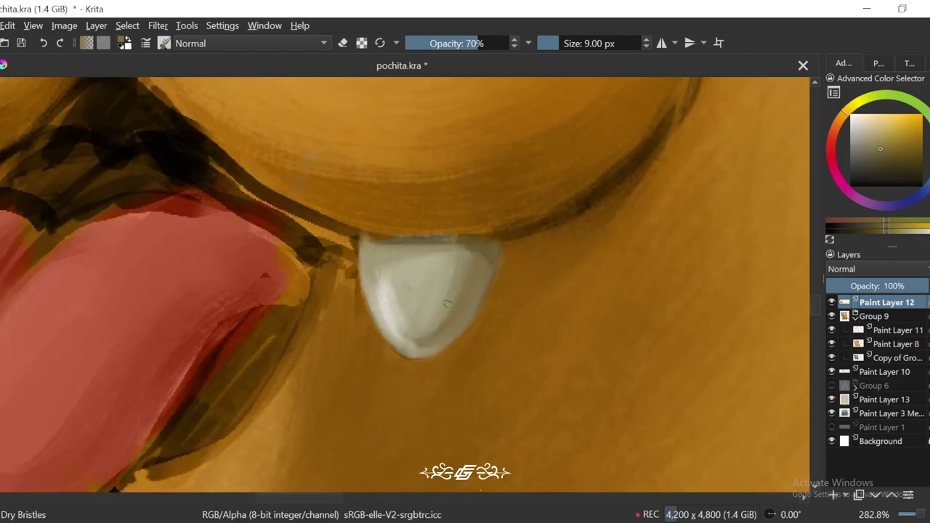
# Step: Sample the fang's light grey and the colour beside it on a tilted view
pyautogui.press('4')
pyautogui.press('-')
pyautogui.press('-')
pyautogui.press('-')
pyautogui.press('-')
pyautogui.press('-')
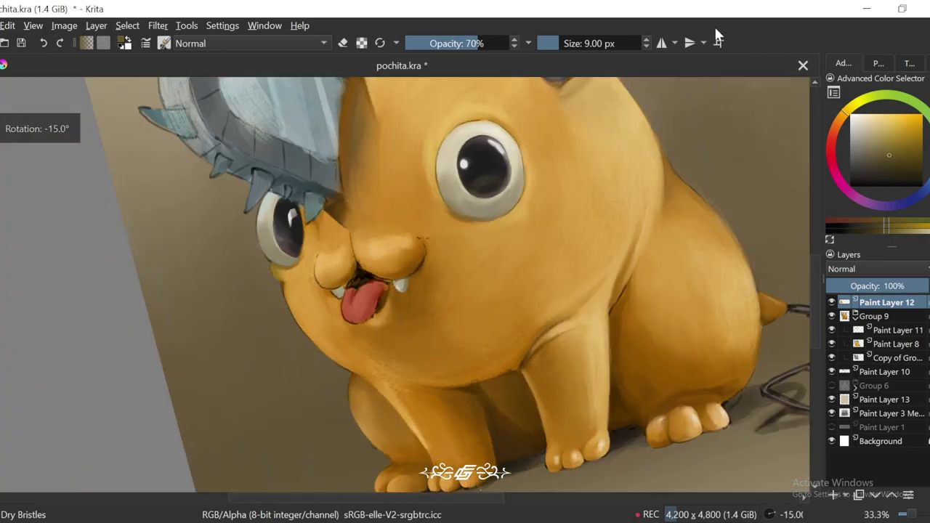
pyautogui.press('+')
pyautogui.press('+')
pyautogui.press('+')
pyautogui.press('+')
pyautogui.press('+')
pyautogui.press('+')
pyautogui.keyDown('ctrl'); pyautogui.click(372, 276); pyautogui.keyUp('ctrl')
pyautogui.press('6')
pyautogui.press('6')
pyautogui.press('6')
pyautogui.keyDown('ctrl'); pyautogui.click(391, 271); pyautogui.keyUp('ctrl')
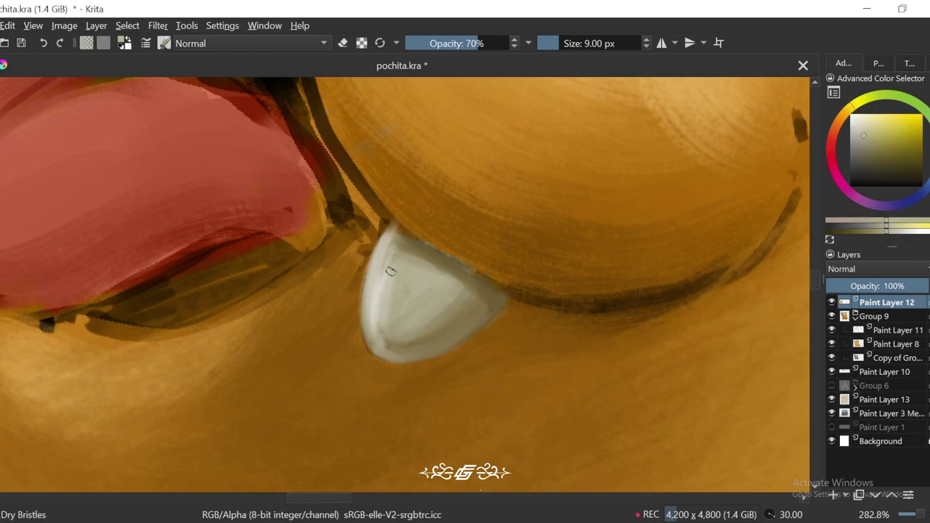
pyautogui.keyDown('ctrl'); pyautogui.click(391, 227); pyautogui.keyUp('ctrl')
# Step: Paint a dark stroke along the cheek edge next to the fang at a 75° tilt
pyautogui.press('6')
pyautogui.press('6')
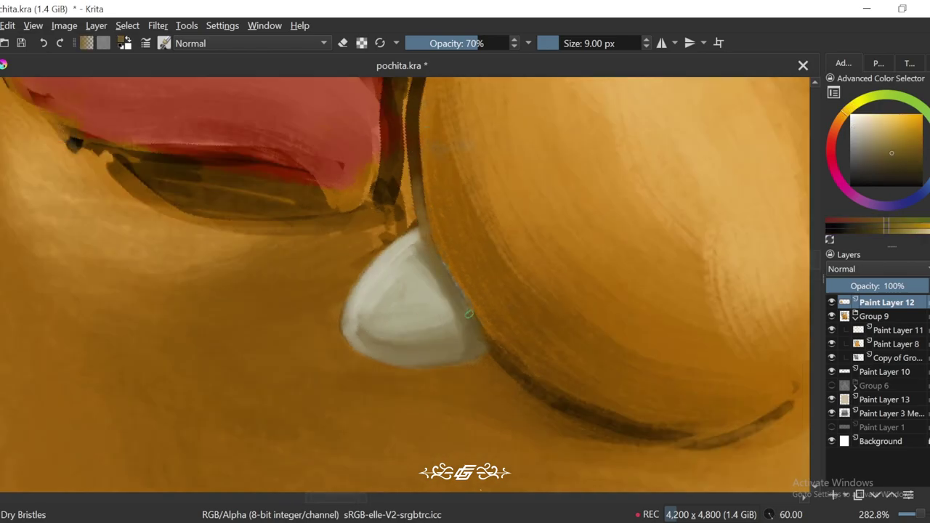
pyautogui.keyDown('ctrl'); pyautogui.click(483, 325); pyautogui.keyUp('ctrl')
pyautogui.press('6')
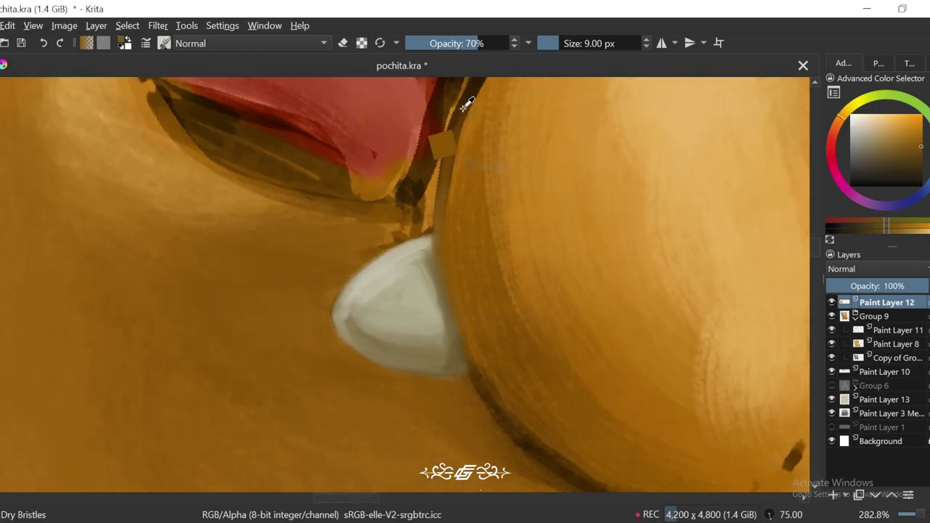
pyautogui.moveTo(468, 102)
pyautogui.mouseDown()
pyautogui.moveTo(442, 275)
pyautogui.moveTo(458, 349)
pyautogui.mouseUp()
pyautogui.press('1')
pyautogui.press('-')
# Step: Frame the mouth close up and sample the light grey of the right tooth
pyautogui.press('4')
pyautogui.press('4')
pyautogui.press('5')
pyautogui.press('1')
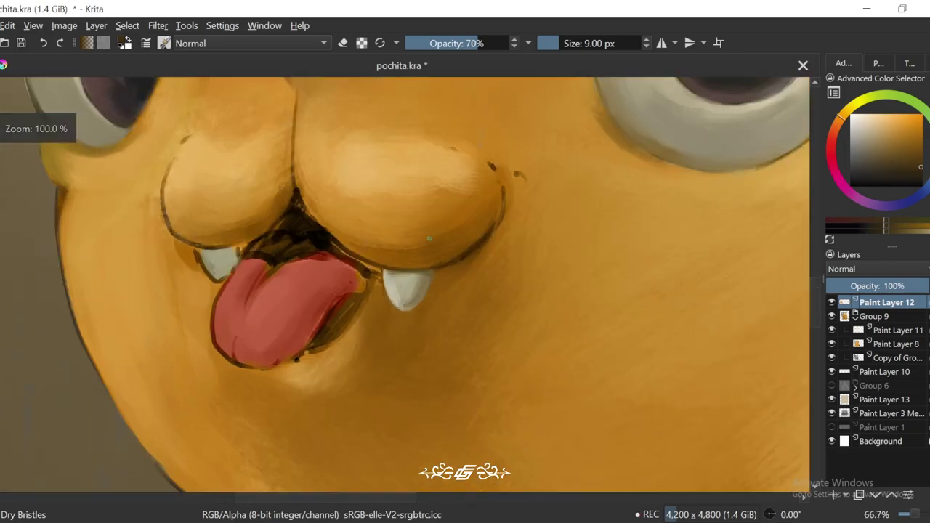
pyautogui.press('+')
pyautogui.moveTo(465, 235); pyautogui.dragTo(650, 311)
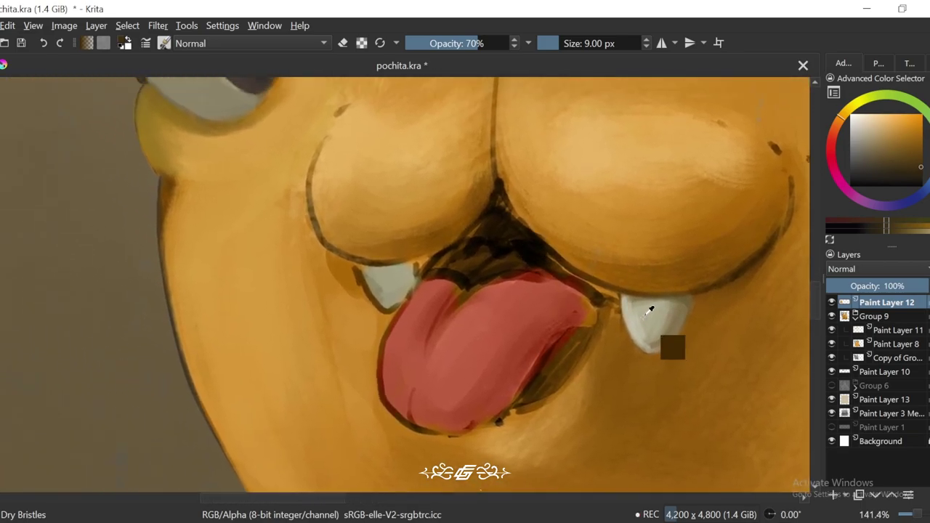
pyautogui.keyDown('ctrl'); pyautogui.click(650, 312); pyautogui.keyUp('ctrl')
# Step: Sample orange skin and several lighter greys from the right tooth
pyautogui.press('+')
pyautogui.keyDown('ctrl'); pyautogui.click(671, 365); pyautogui.keyUp('ctrl')
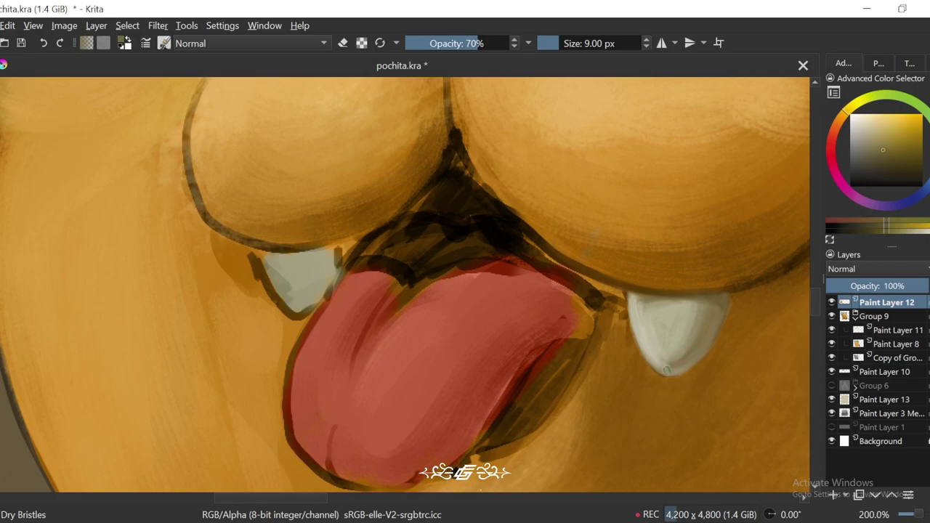
pyautogui.keyDown('ctrl'); pyautogui.click(718, 314); pyautogui.keyUp('ctrl')
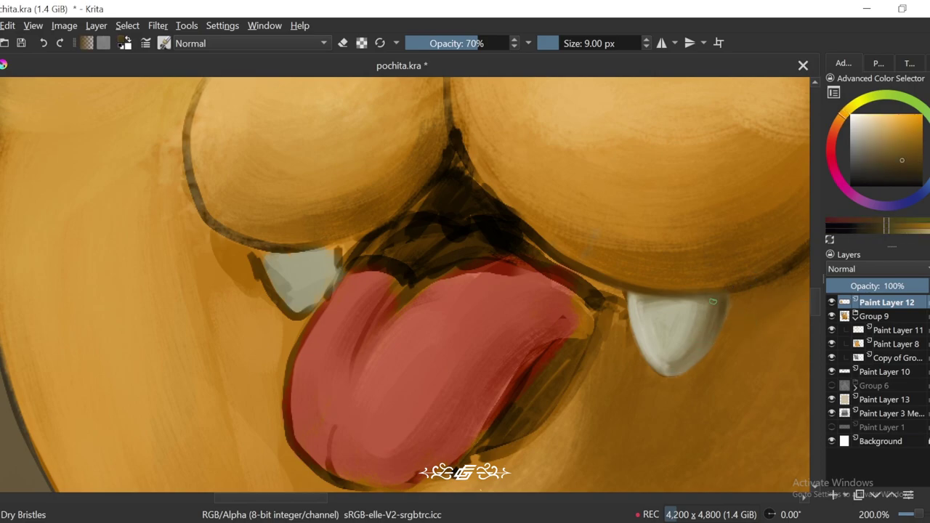
pyautogui.keyDown('ctrl'); pyautogui.click(704, 311); pyautogui.keyUp('ctrl')
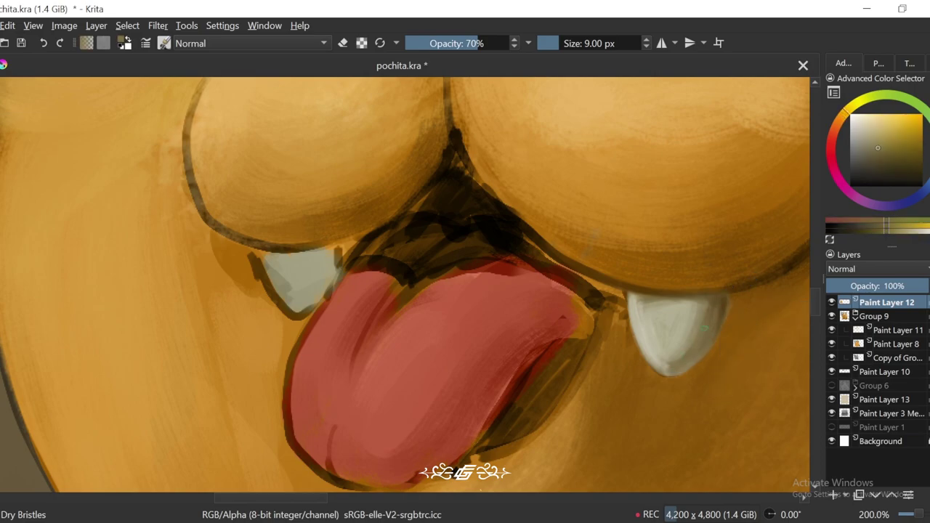
pyautogui.press('-')
pyautogui.press('-')
pyautogui.press('-')
pyautogui.press('-')
pyautogui.press('+')
pyautogui.press('+')
pyautogui.press('+')
pyautogui.press('+')
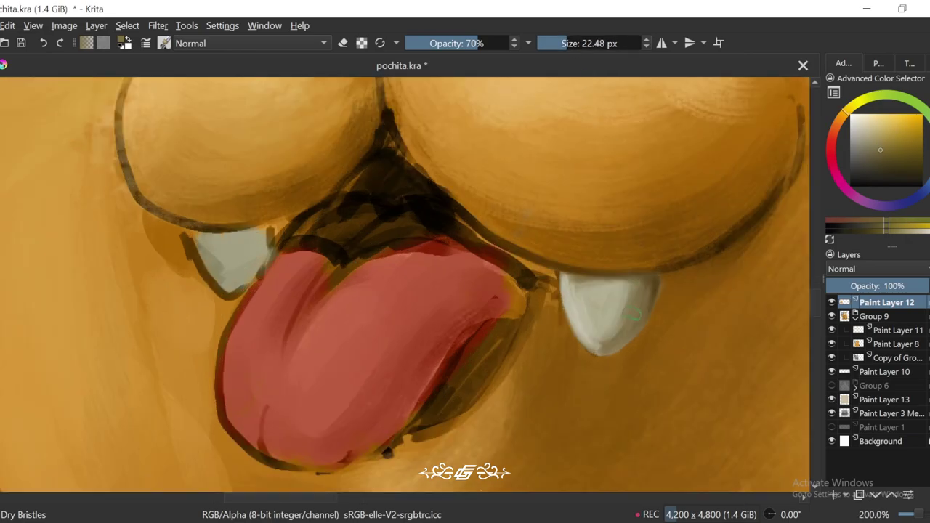
pyautogui.keyDown('ctrl'); pyautogui.click(630, 287); pyautogui.keyUp('ctrl')
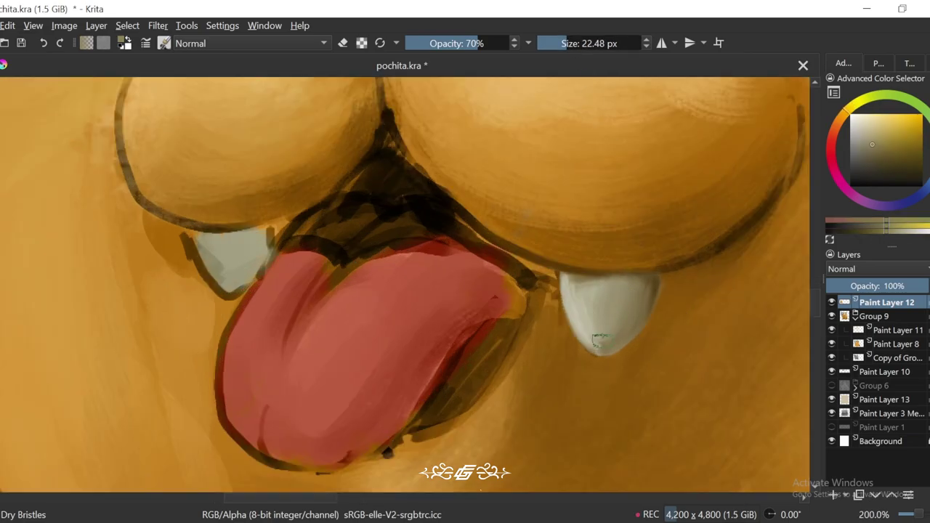
pyautogui.keyDown('ctrl'); pyautogui.click(592, 289); pyautogui.keyUp('ctrl')
pyautogui.keyDown('ctrl'); pyautogui.click(618, 288); pyautogui.keyUp('ctrl')
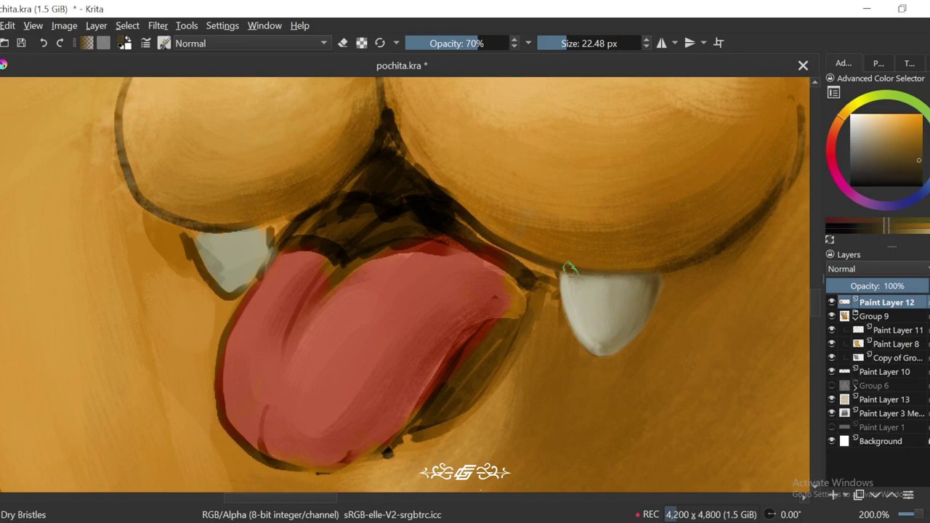
# Step: Zoom onto the left fang, sample a paler tooth tone, and set a smaller brush at full opacity
pyautogui.press('-')
pyautogui.press('-')
pyautogui.press('-')
pyautogui.press('6')
pyautogui.press('+')
pyautogui.press('+')
pyautogui.keyDown('ctrl'); pyautogui.click(552, 323); pyautogui.keyUp('ctrl')
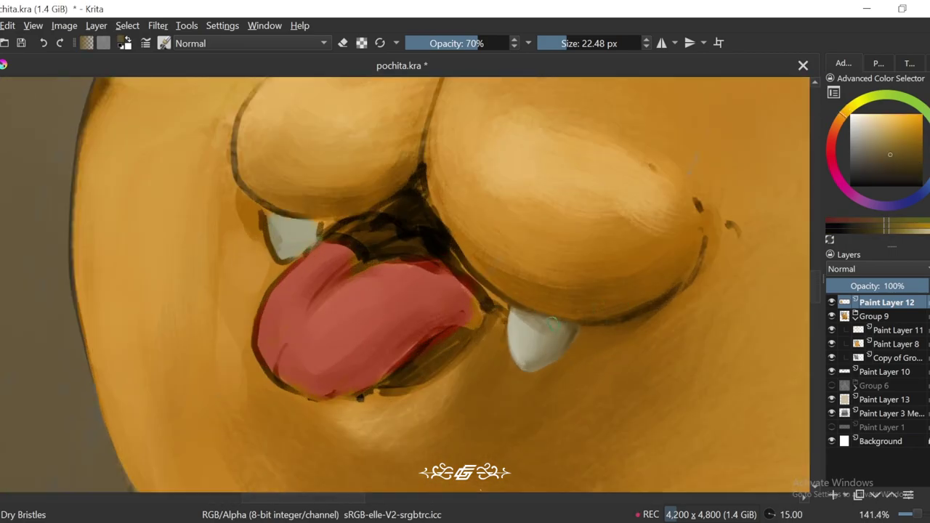
pyautogui.press('-')
pyautogui.press('-')
pyautogui.press('-')
pyautogui.press('5')
pyautogui.keyDown('ctrl'); pyautogui.click(509, 322); pyautogui.keyUp('ctrl')
pyautogui.press('+')
pyautogui.press('+')
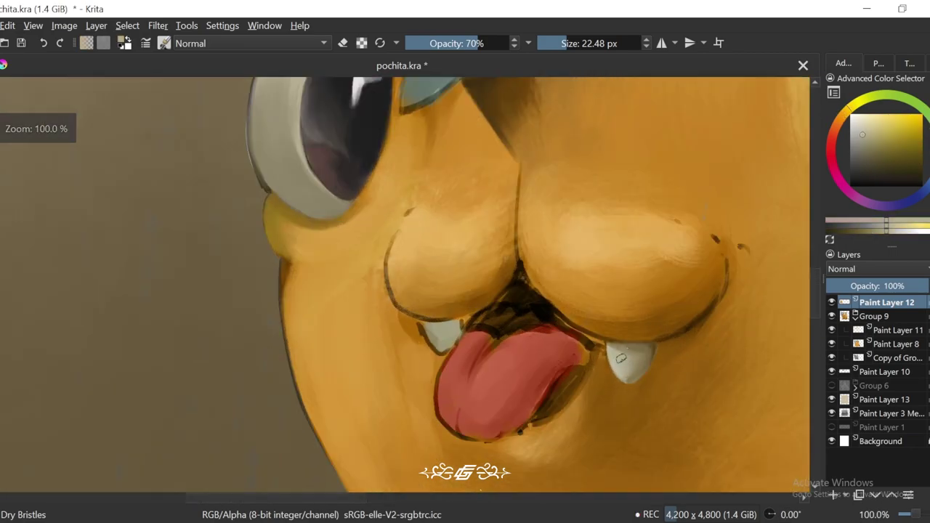
pyautogui.press('+')
pyautogui.press('+')
pyautogui.press('6')
pyautogui.press('[')
pyautogui.press('[')
pyautogui.press('[')
pyautogui.press('[')
pyautogui.press('[')
pyautogui.press('[')
pyautogui.press('o')
pyautogui.press('o')
pyautogui.press('o')
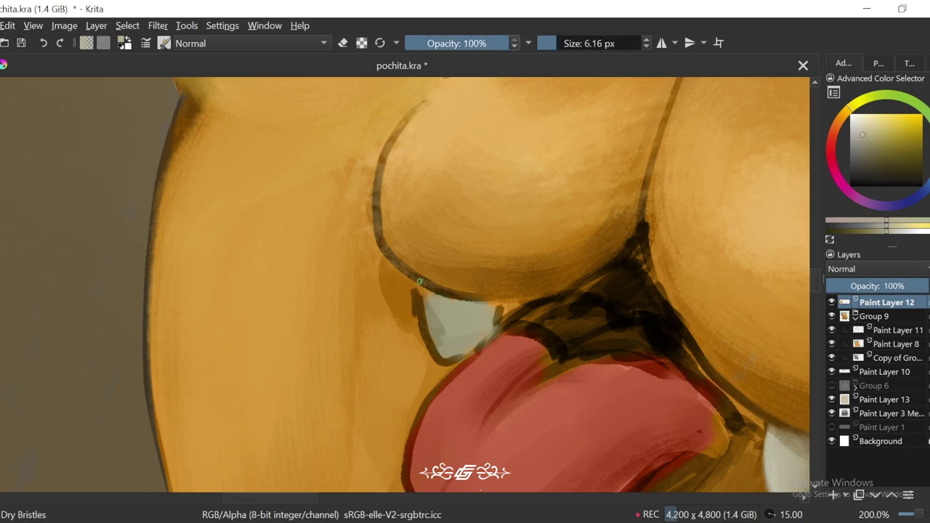
# Step: Brighten the grey patch on the left fang with its sampled light grey
pyautogui.press('6')
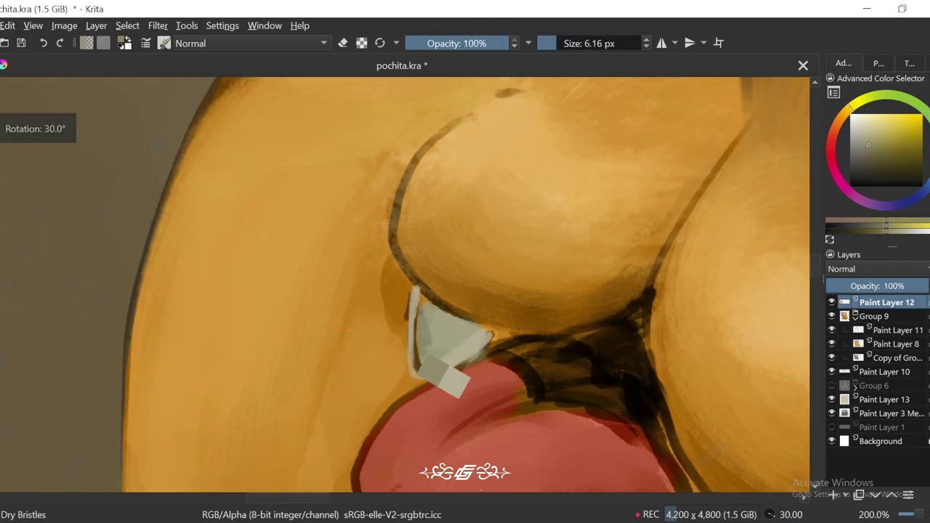
pyautogui.press('4')
pyautogui.press(']')
pyautogui.press(']')
pyautogui.press(']')
pyautogui.press('4')
pyautogui.press('4')
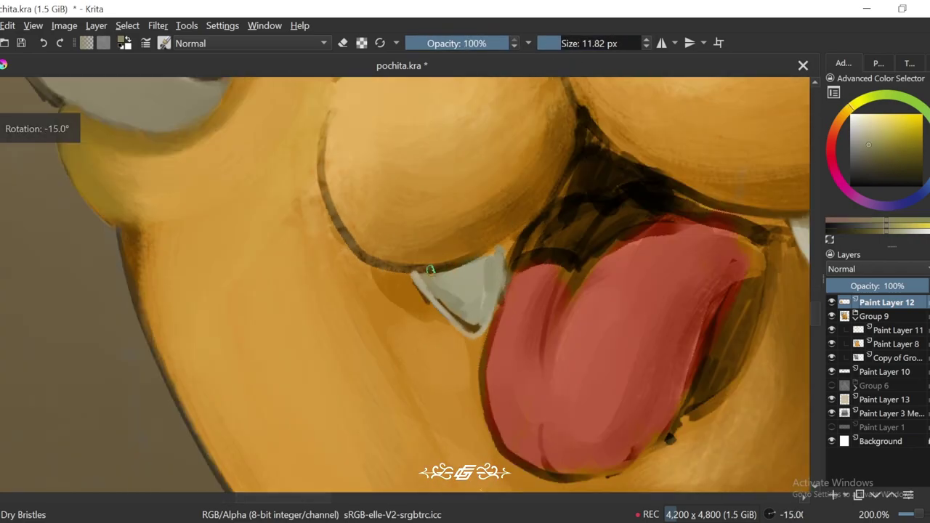
pyautogui.keyDown('ctrl'); pyautogui.click(451, 270); pyautogui.keyUp('ctrl')
pyautogui.press('5')
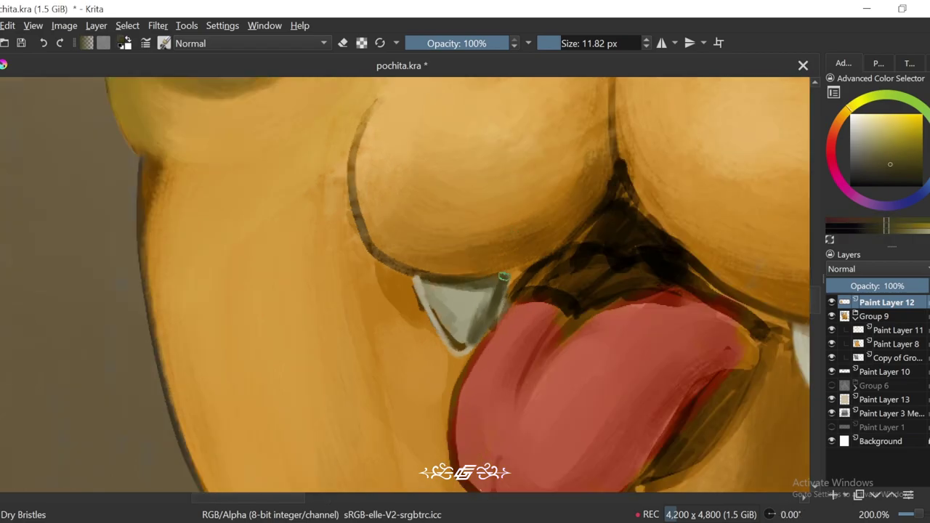
pyautogui.keyDown('ctrl'); pyautogui.click(476, 320); pyautogui.keyUp('ctrl')
pyautogui.moveTo(474, 319); pyautogui.dragTo(487, 305)
# Step: Tilt the view around the left fang and sample lighter fang greys and orange skin
pyautogui.press('6')
pyautogui.press('6')
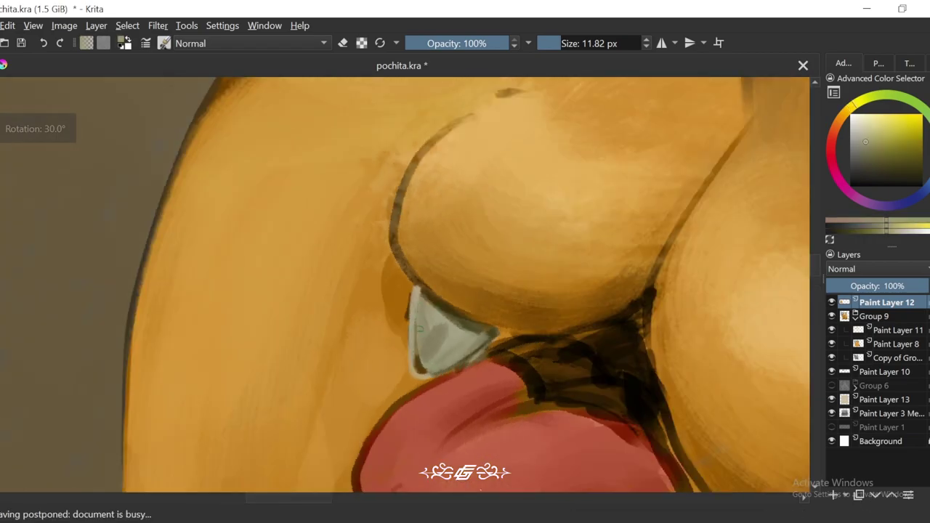
pyautogui.press('-')
pyautogui.press('-')
pyautogui.press('-')
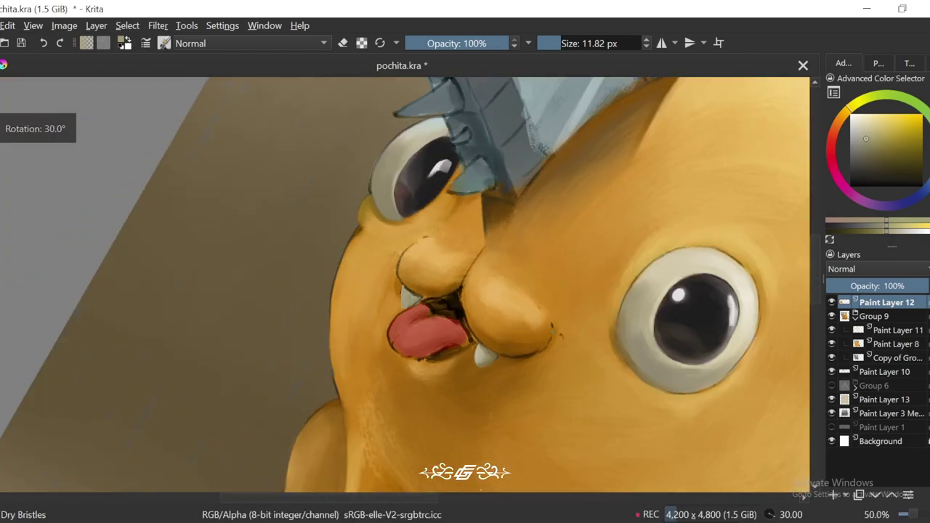
pyautogui.press('1')
pyautogui.press('+')
pyautogui.press('+')
pyautogui.press('+')
pyautogui.press('6')
pyautogui.press('6')
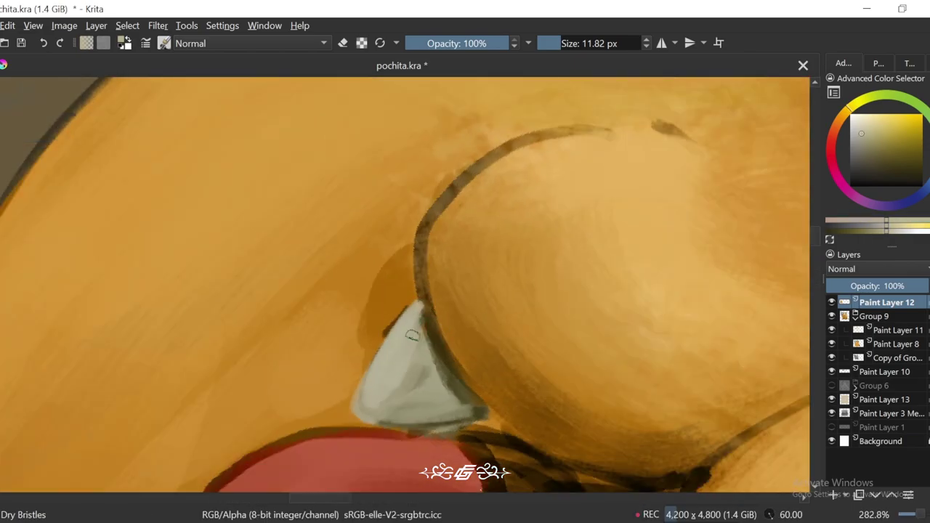
pyautogui.press('4')
pyautogui.press('4')
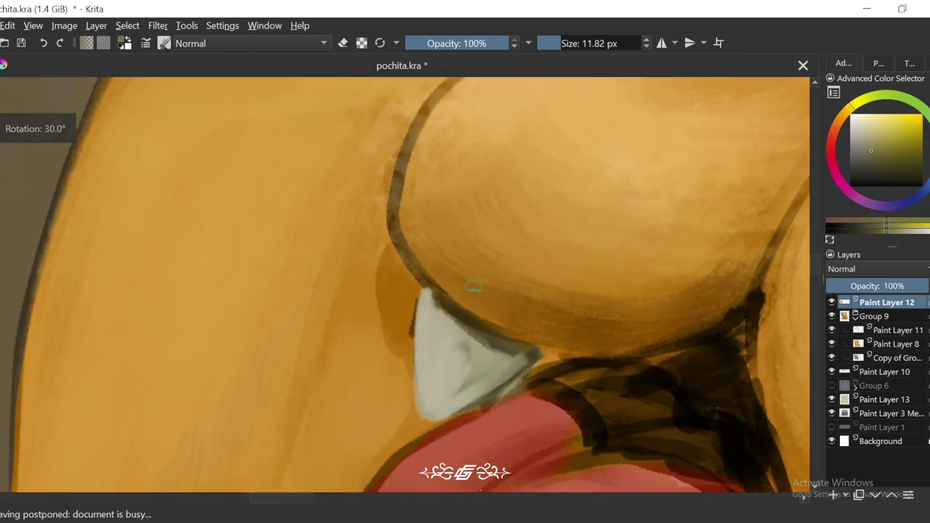
pyautogui.press('4')
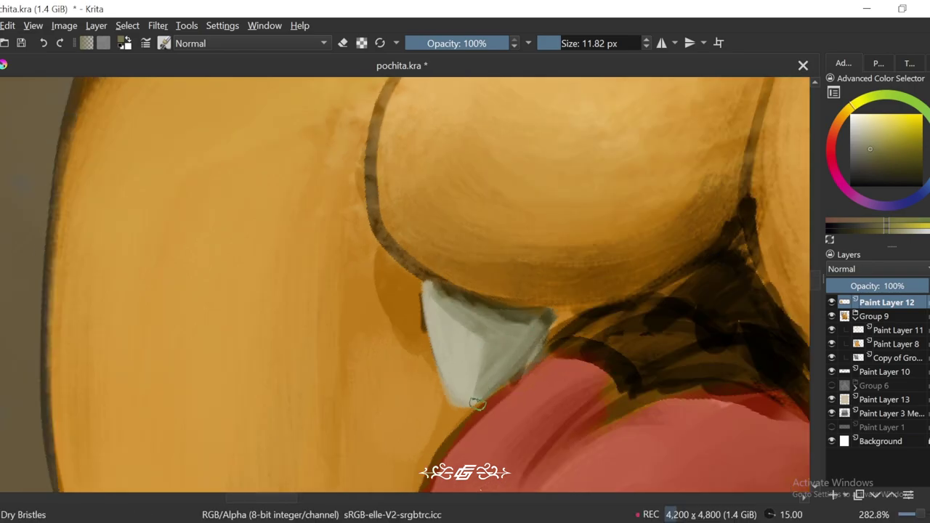
pyautogui.keyDown('ctrl'); pyautogui.click(475, 385); pyautogui.keyUp('ctrl')
pyautogui.keyDown('ctrl'); pyautogui.click(463, 397); pyautogui.keyUp('ctrl')
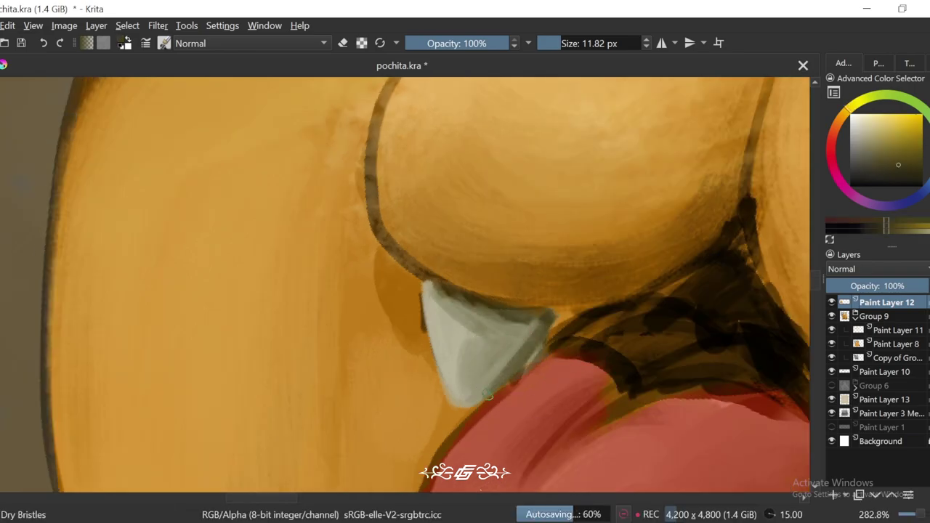
pyautogui.press('-')
pyautogui.press('-')
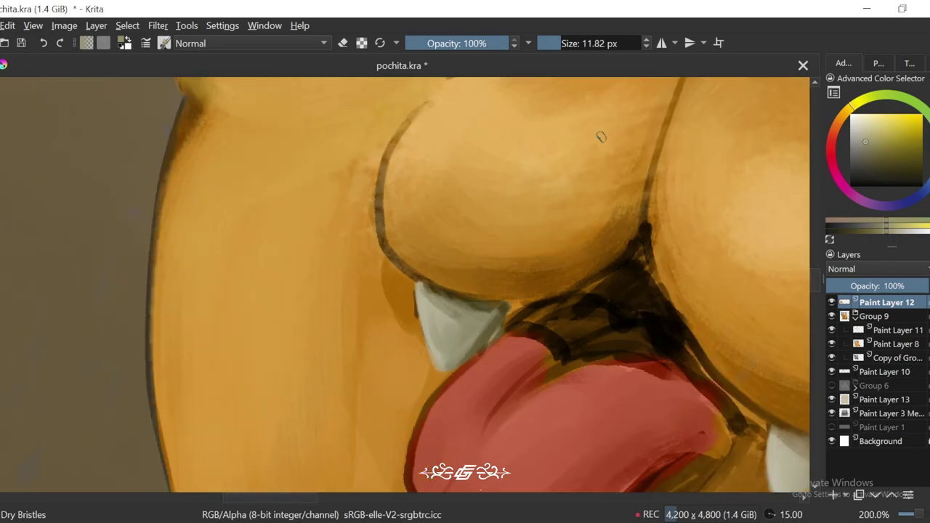
pyautogui.press('5')
pyautogui.keyDown('ctrl'); pyautogui.click(473, 282); pyautogui.keyUp('ctrl')
# Step: Lighten the left fang's right side and edge with sampled light grey
pyautogui.press('-')
pyautogui.press('-')
pyautogui.press('-')
pyautogui.press('-')
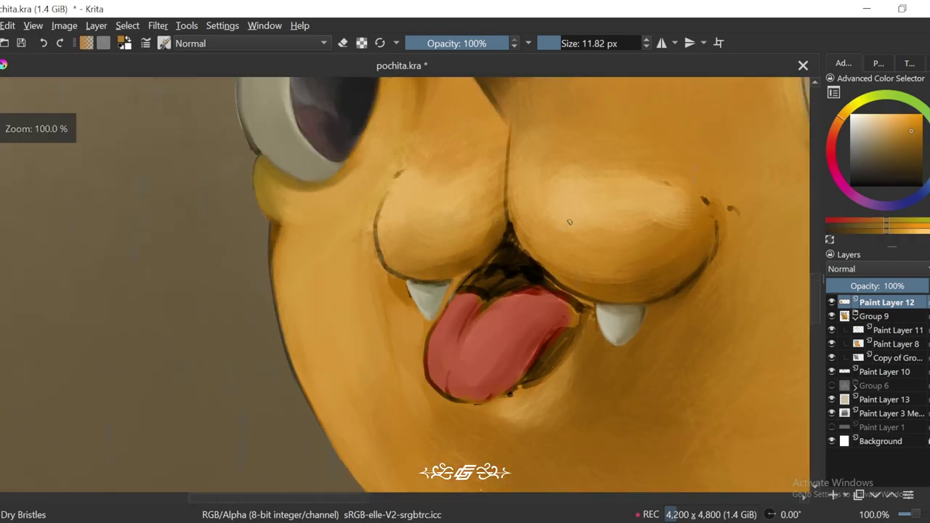
pyautogui.press('+')
pyautogui.press('+')
pyautogui.press('+')
pyautogui.press('+')
pyautogui.press('+')
pyautogui.keyDown('ctrl'); pyautogui.click(552, 262); pyautogui.keyUp('ctrl')
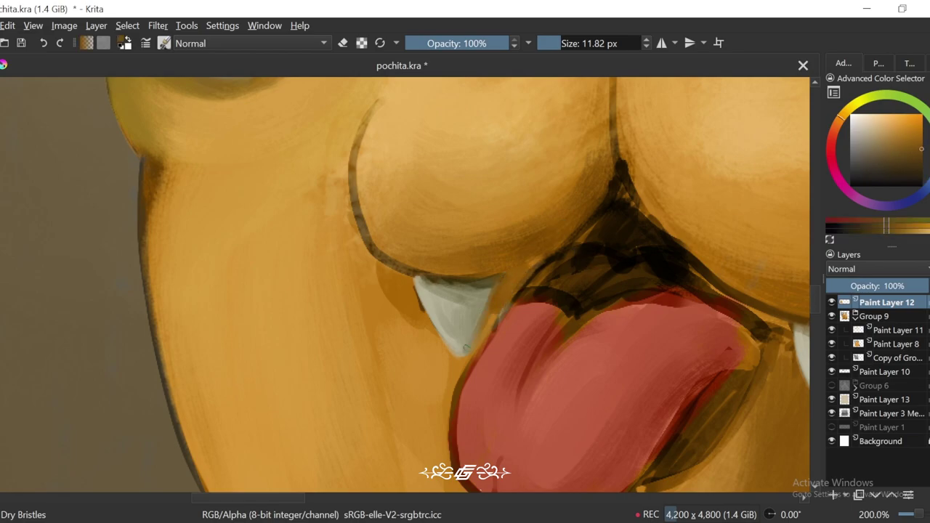
pyautogui.keyDown('ctrl'); pyautogui.click(492, 307); pyautogui.keyUp('ctrl')
pyautogui.press('-')
pyautogui.press('-')
pyautogui.press('+')
pyautogui.press('+')
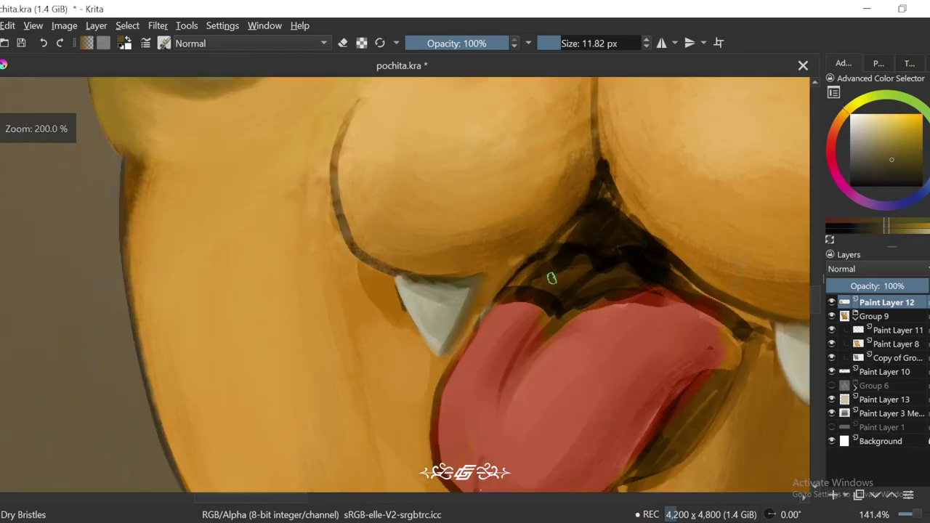
pyautogui.press('+')
pyautogui.moveTo(492, 296)
pyautogui.mouseDown()
pyautogui.moveTo(467, 350)
pyautogui.moveTo(448, 346)
pyautogui.moveTo(405, 306)
pyautogui.mouseUp()
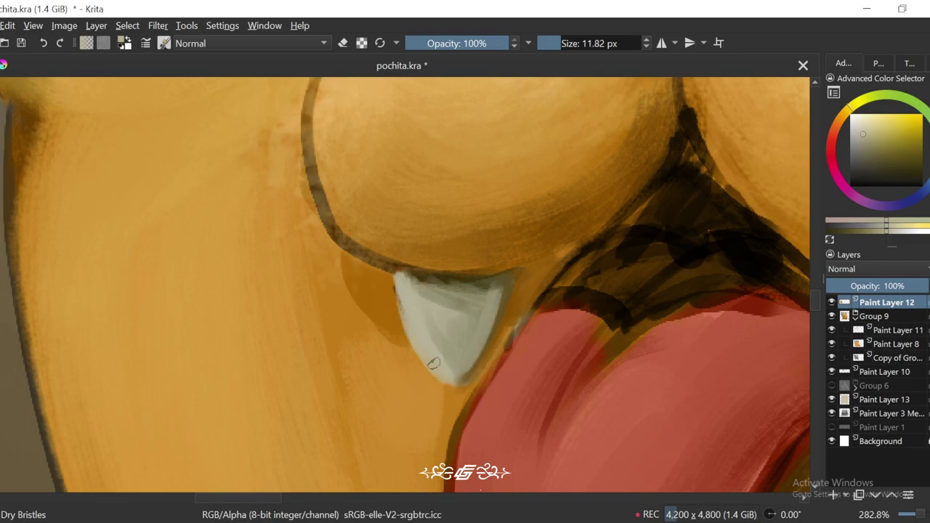
# Step: Cover the dark shadow on the cheek's lower edge with orange skin colour, then sample a lighter snout orange
pyautogui.press('-')
pyautogui.press('-')
pyautogui.press('-')
pyautogui.press('-')
pyautogui.press('-')
pyautogui.press('4')
pyautogui.press('4')
pyautogui.press('4')
pyautogui.press('+')
pyautogui.press('+')
pyautogui.press('+')
pyautogui.press('+')
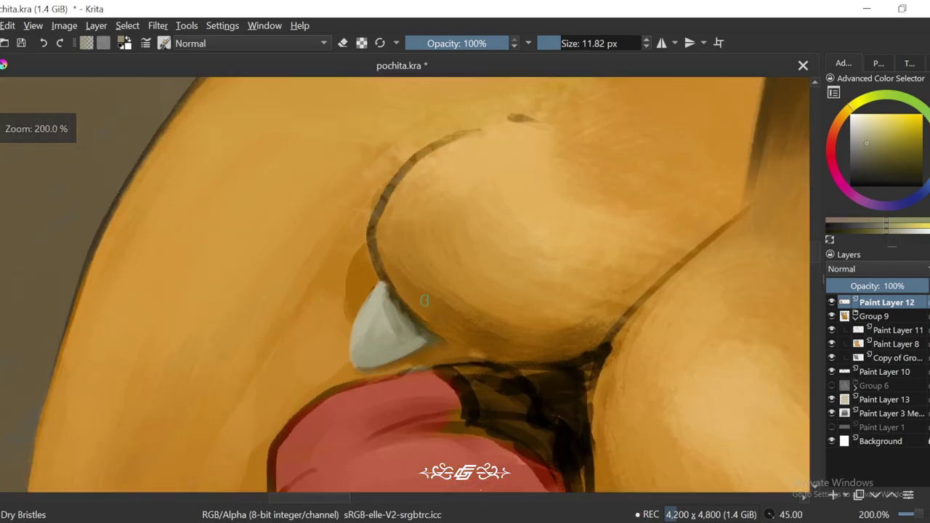
pyautogui.press('+')
pyautogui.keyDown('ctrl'); pyautogui.click(425, 301); pyautogui.keyUp('ctrl')
pyautogui.press('4')
pyautogui.keyDown('ctrl'); pyautogui.click(416, 351); pyautogui.keyUp('ctrl')
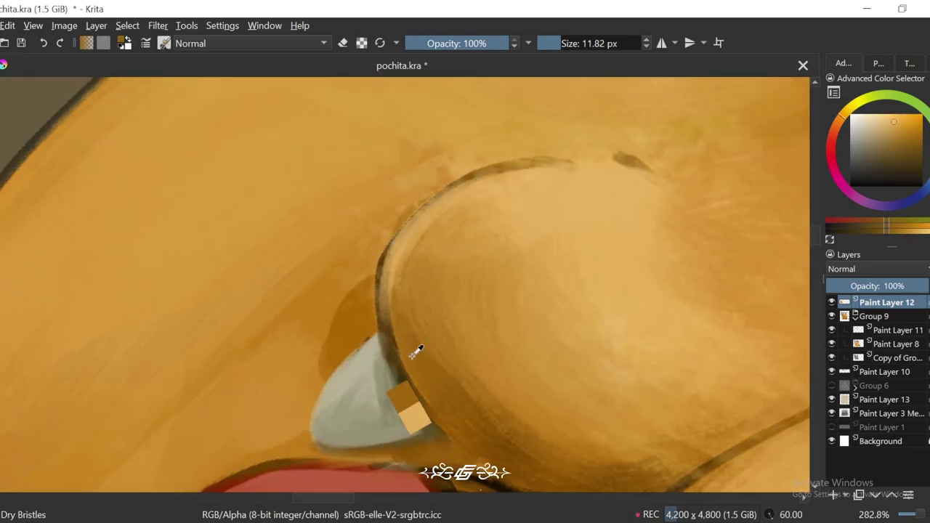
pyautogui.moveTo(385, 323); pyautogui.dragTo(426, 407)
pyautogui.press('6')
pyautogui.keyDown('ctrl'); pyautogui.click(455, 165); pyautogui.keyUp('ctrl')
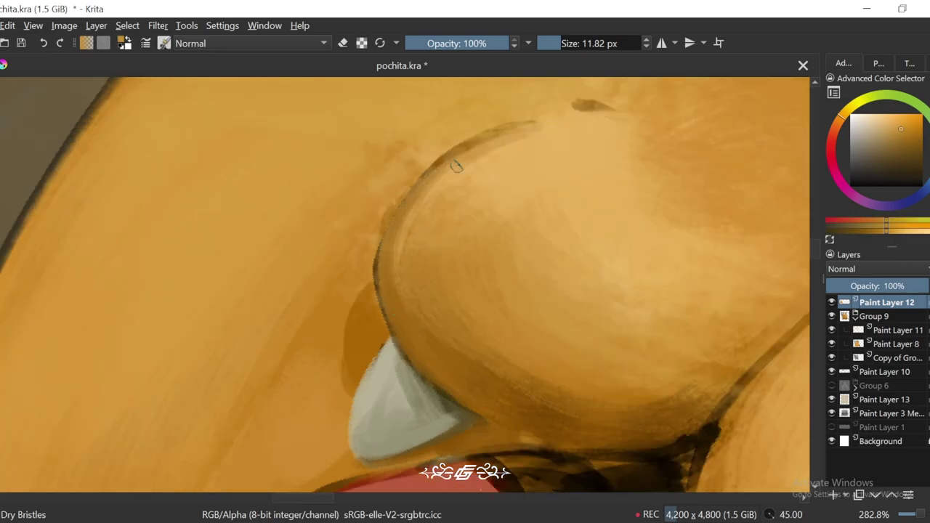
pyautogui.scroll(-5, 394, 251)
# Step: Sample a lighter orange from the snout while adjusting the view
pyautogui.press('5')
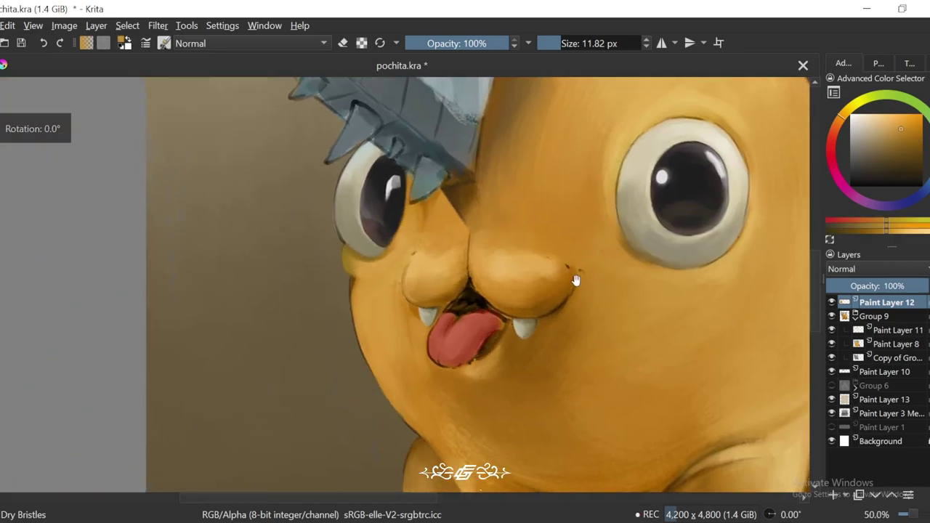
pyautogui.scroll(3, 450, 249)
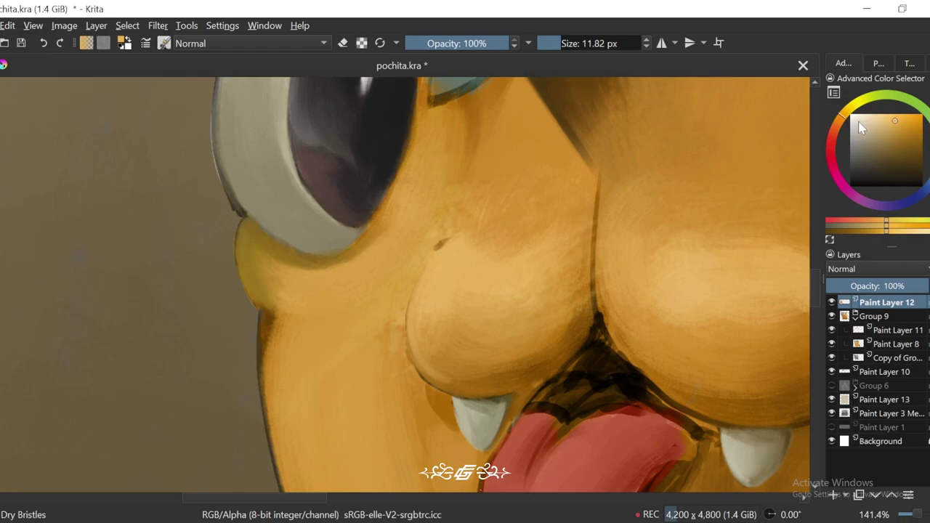
pyautogui.click(887, 116)
pyautogui.press('4')
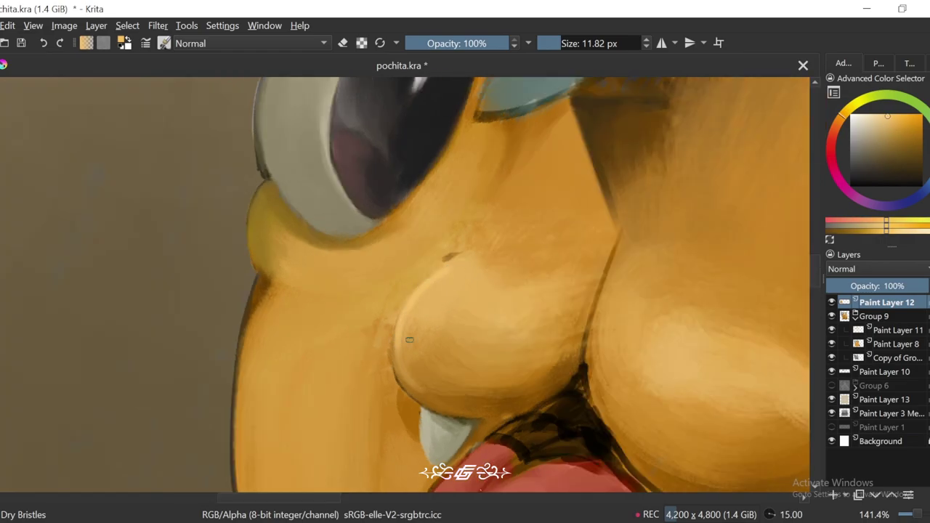
pyautogui.scroll(-3, 410, 339)
pyautogui.press('5')
pyautogui.scroll(-3, 409, 339)
pyautogui.scroll(2, 613, 283)
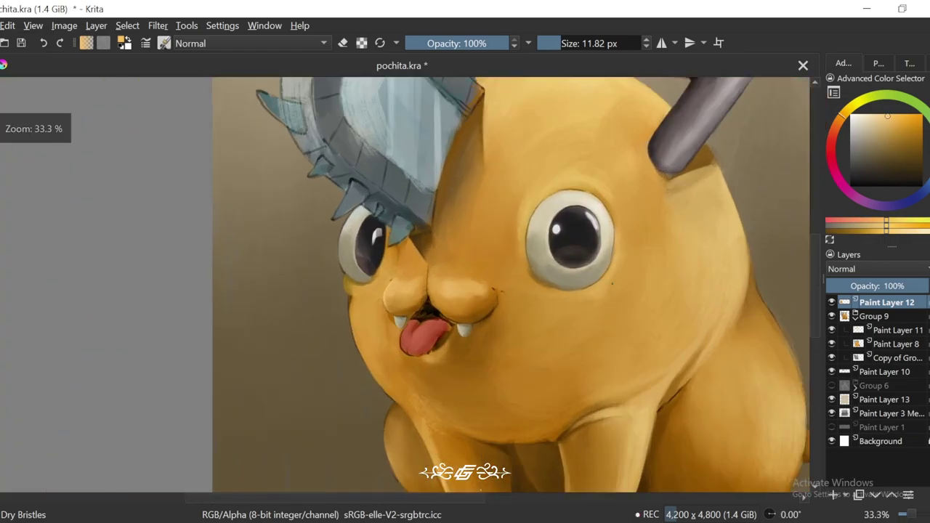
pyautogui.scroll(6, 573, 327)
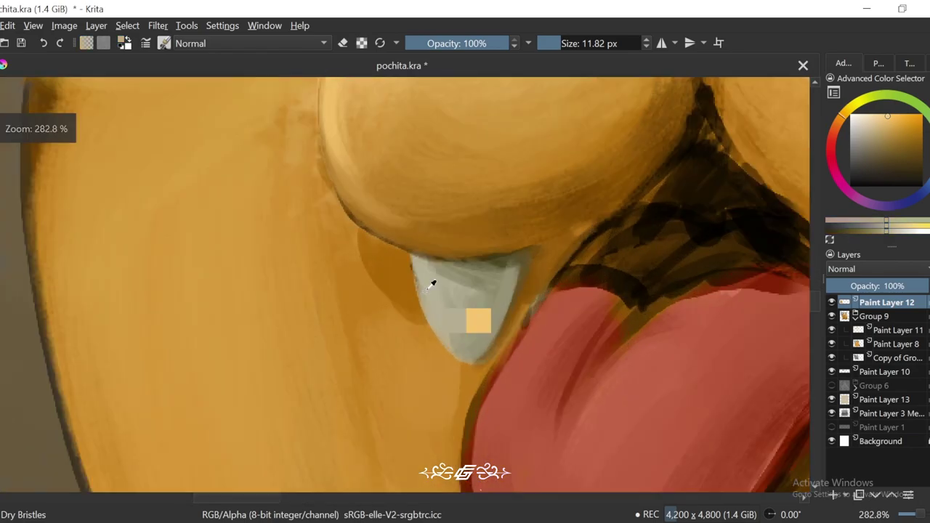
# Step: Sample the left fang's light grey, a darker adjacent tone, and the snout's light orange
pyautogui.press('4')
pyautogui.keyDown('ctrl'); pyautogui.click(436, 290); pyautogui.keyUp('ctrl')
pyautogui.press('4')
pyautogui.press('4')
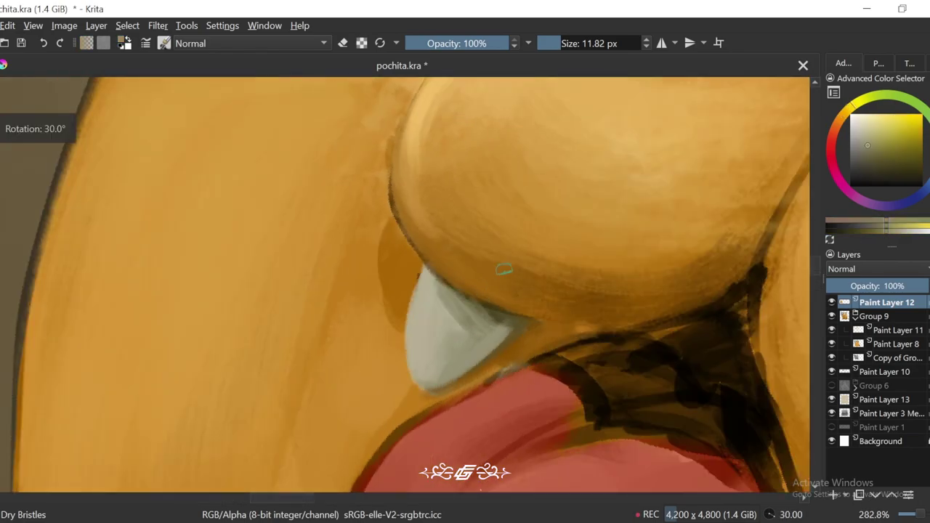
pyautogui.keyDown('ctrl'); pyautogui.click(498, 352); pyautogui.keyUp('ctrl')
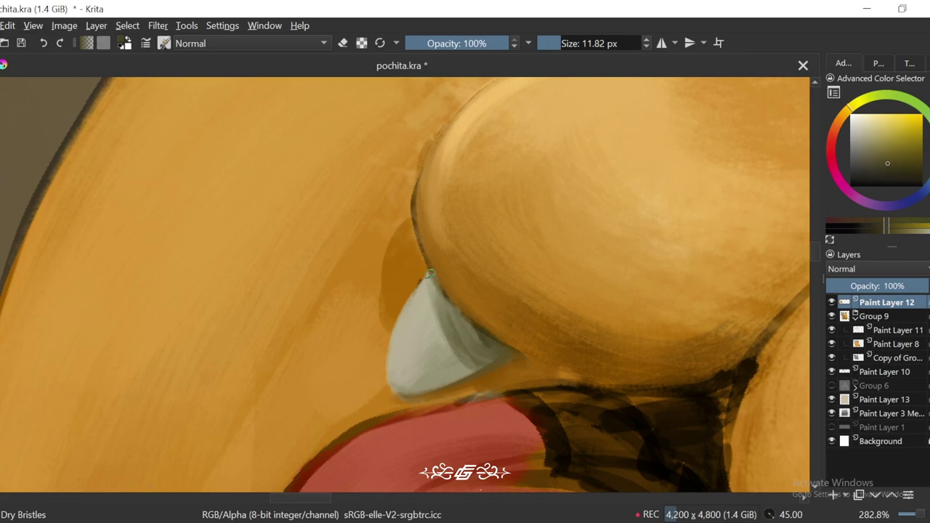
pyautogui.keyDown('ctrl'); pyautogui.click(438, 292); pyautogui.keyUp('ctrl')
pyautogui.press('-')
pyautogui.press('-')
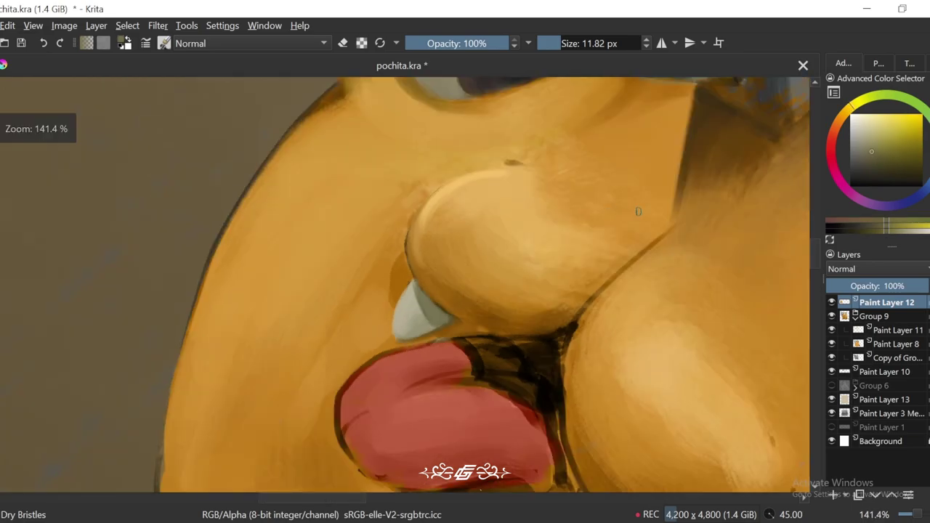
pyautogui.press('5')
pyautogui.press('+')
pyautogui.keyDown('ctrl'); pyautogui.click(513, 259); pyautogui.keyUp('ctrl')
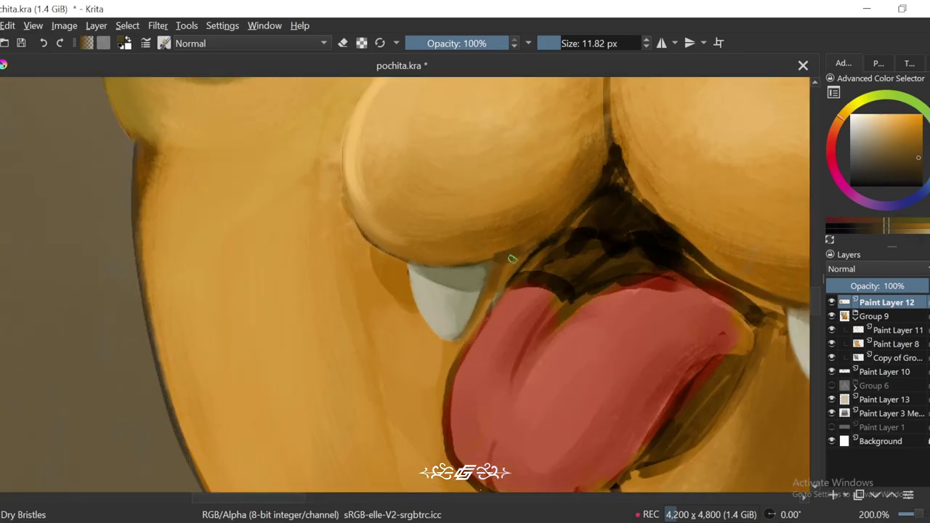
# Step: Sample a colour beside the tongue and frame the mouth and tongue close up
pyautogui.press('4')
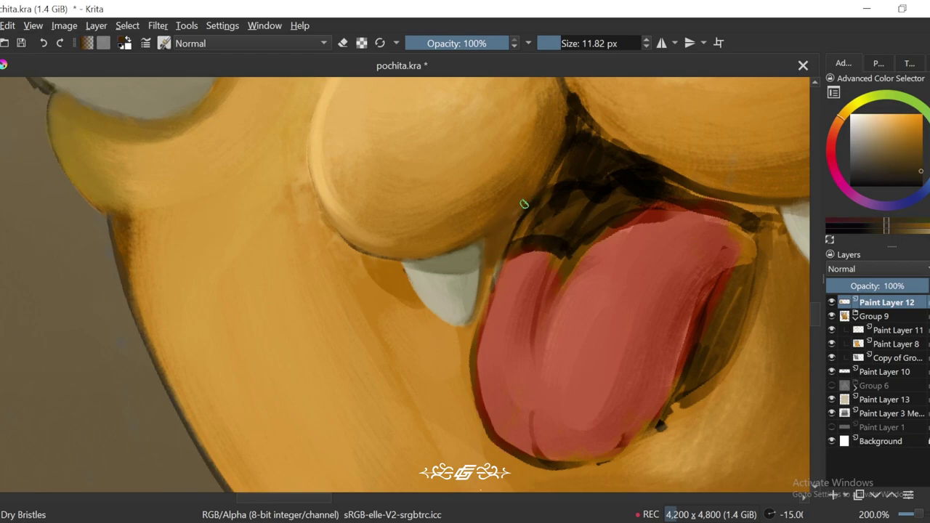
pyautogui.keyDown('ctrl'); pyautogui.click(523, 204); pyautogui.keyUp('ctrl')
pyautogui.press('5')
pyautogui.press('-')
pyautogui.press('-')
pyautogui.press('-')
pyautogui.press('-')
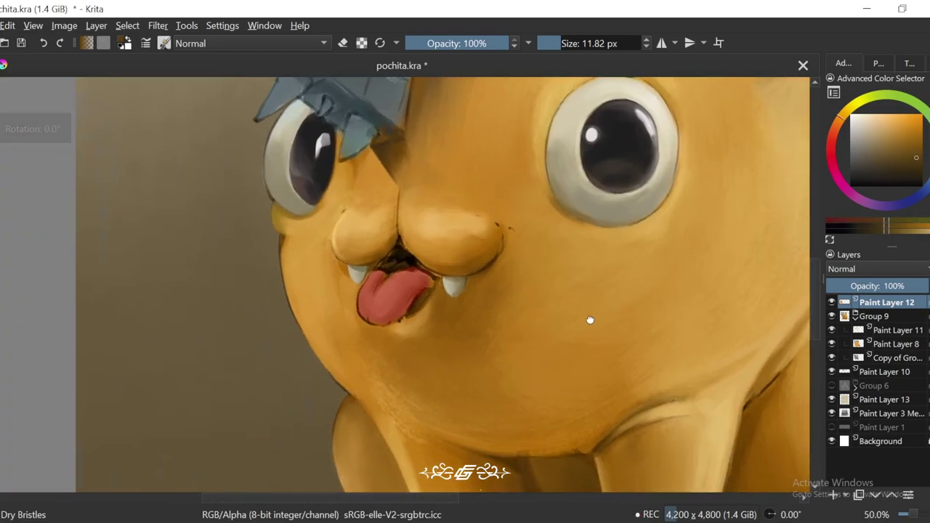
pyautogui.press('+')
pyautogui.press('+')
pyautogui.press('+')
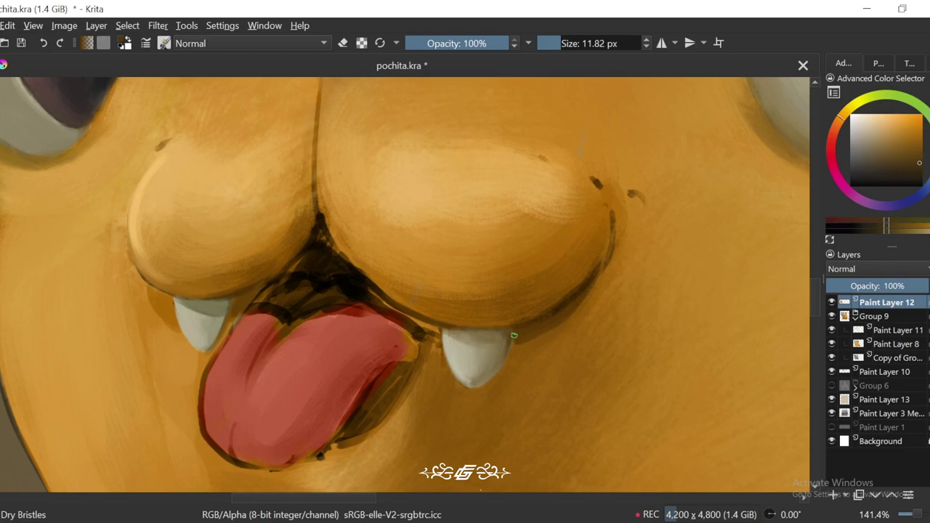
pyautogui.press('-')
pyautogui.press('-')
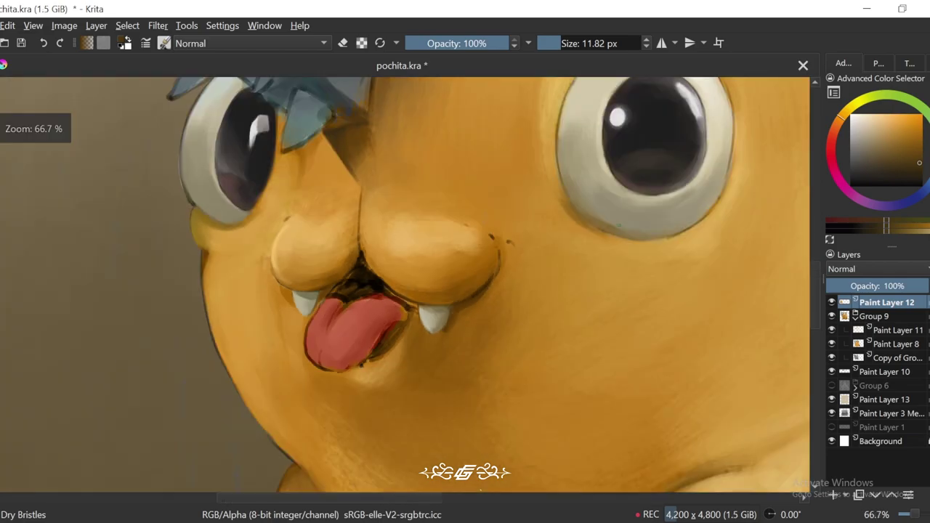
pyautogui.press('-')
pyautogui.press('-')
pyautogui.press('-')
pyautogui.press('+')
pyautogui.press('+')
pyautogui.press('+')
pyautogui.moveTo(556, 374); pyautogui.dragTo(554, 310)
pyautogui.press('+')
pyautogui.press('+')
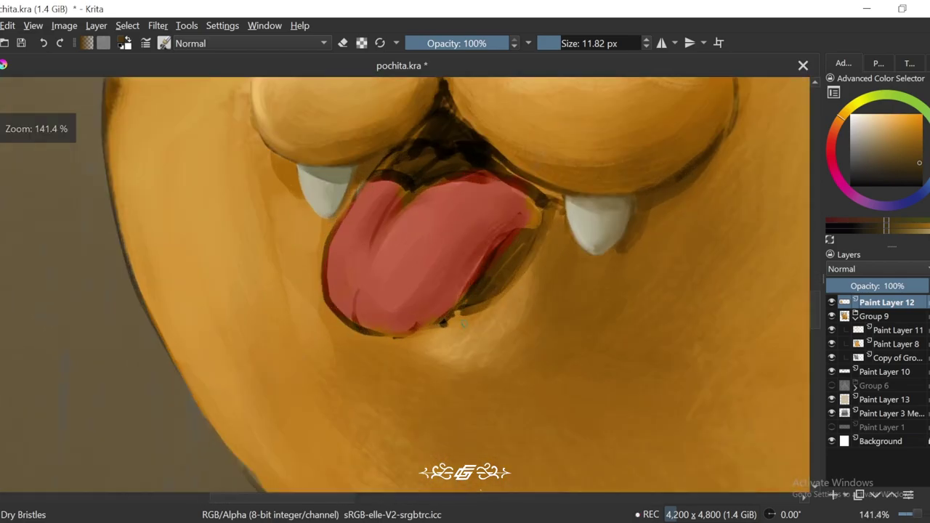
pyautogui.press('+')
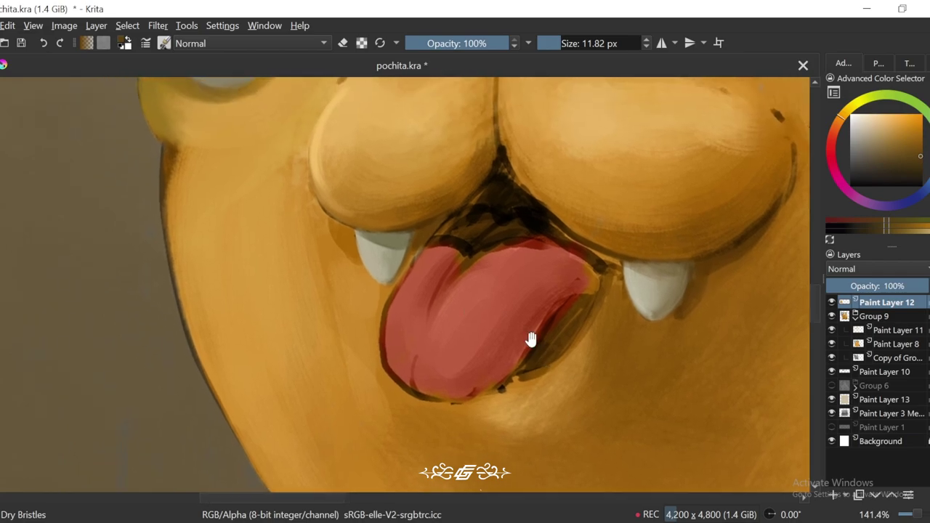
# Step: Enlarge the brush to about 19 px and tilt the view to 30 degrees over the mouth
pyautogui.press('6')
pyautogui.press('6')
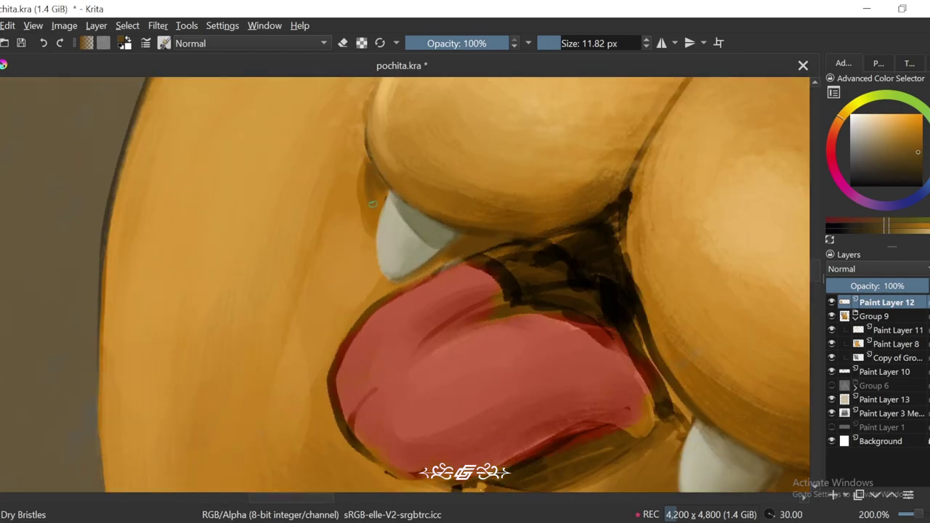
pyautogui.moveTo(372, 204); pyautogui.dragTo(379, 244)
pyautogui.press(']')
pyautogui.press(']')
pyautogui.press(']')
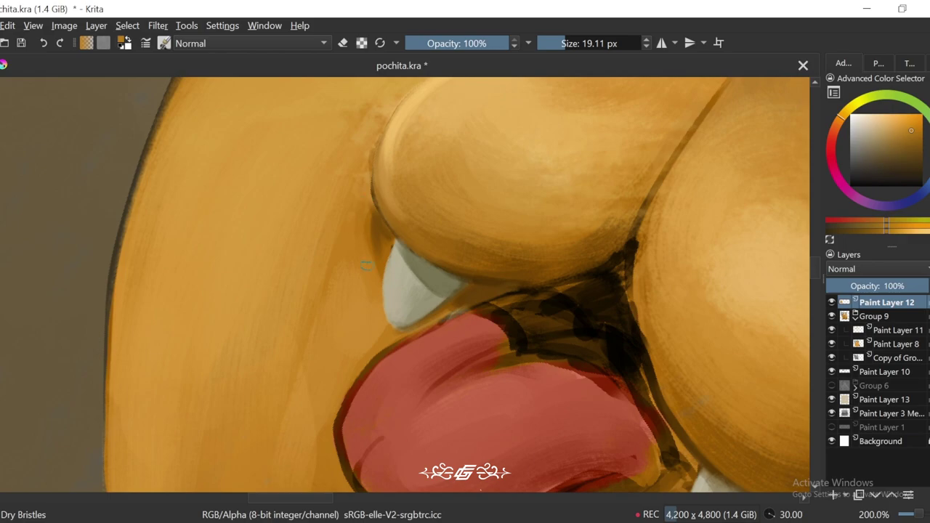
pyautogui.press('5')
pyautogui.press('-')
pyautogui.press('-')
pyautogui.press('-')
pyautogui.press('-')
pyautogui.press('+')
pyautogui.press('+')
pyautogui.press('+')
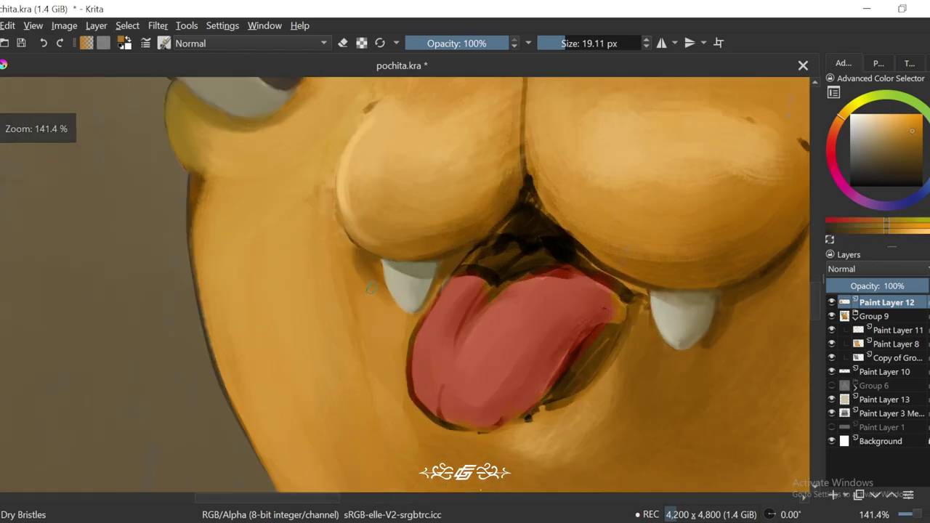
pyautogui.press('6')
pyautogui.press('6')
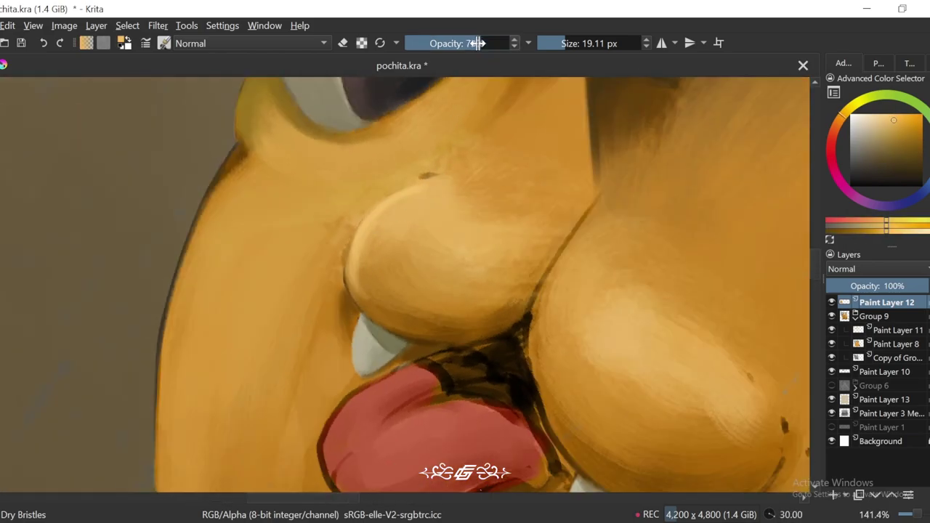
pyautogui.press('6')
pyautogui.press('6')
pyautogui.press('6')
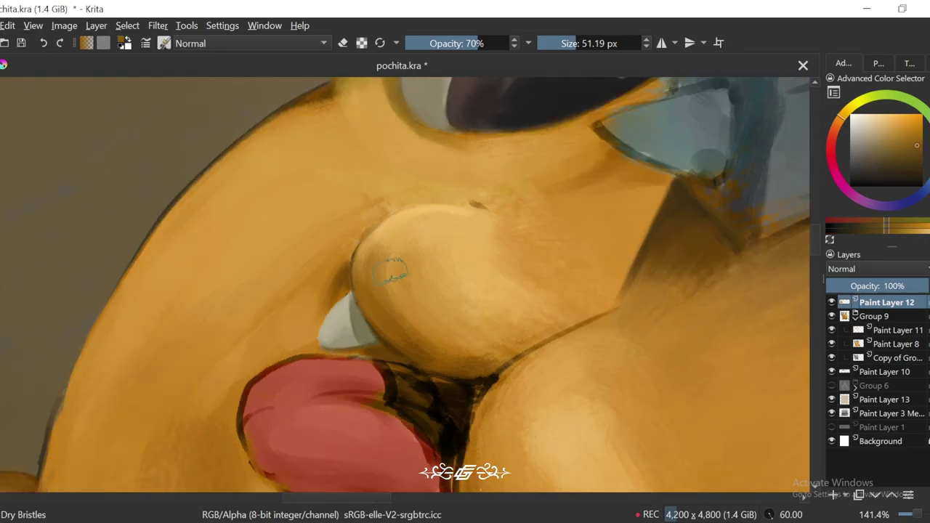
# Step: Shrink the brush to about 24 px and sample the snout's orange
pyautogui.press('4')
pyautogui.press('4')
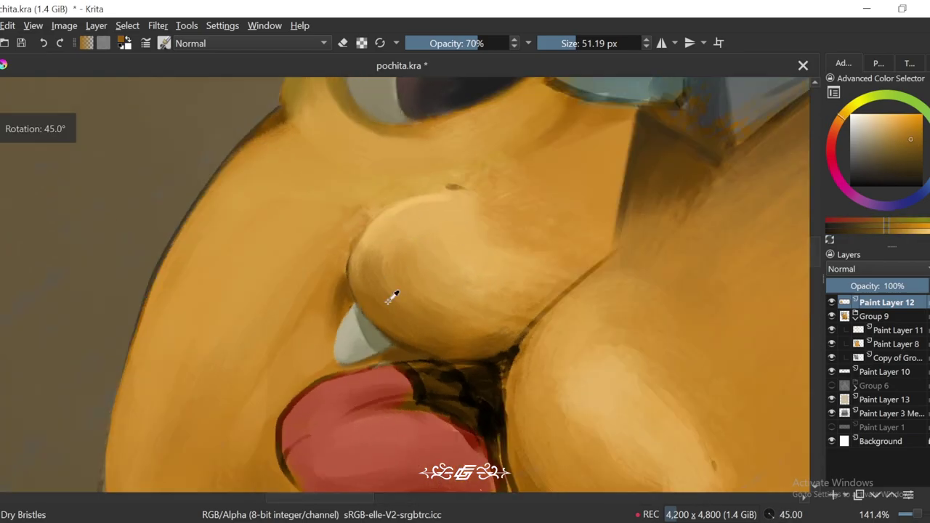
pyautogui.press('4')
pyautogui.press('4')
pyautogui.press('4')
pyautogui.press('6')
pyautogui.press('6')
pyautogui.press('-')
pyautogui.press('-')
pyautogui.press('-')
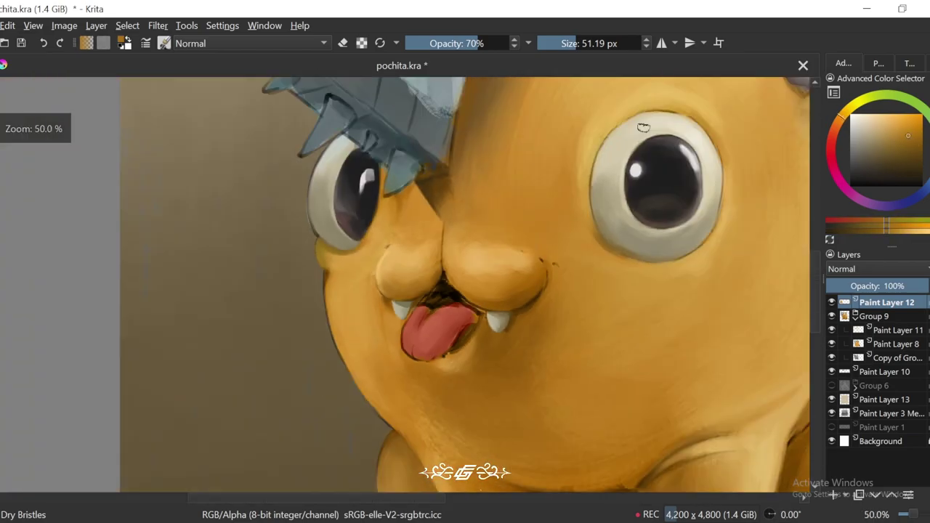
pyautogui.moveTo(572, 47); pyautogui.dragTo(558, 48)
pyautogui.press('+')
pyautogui.press('+')
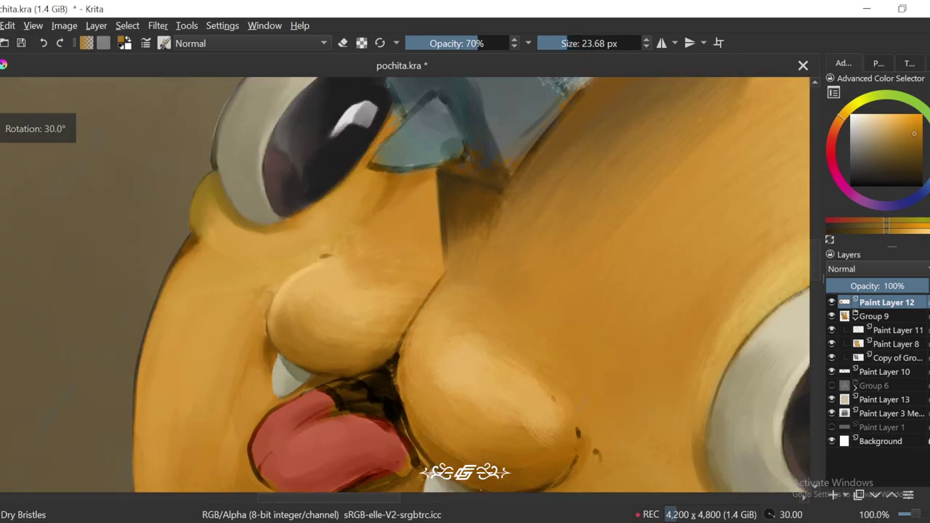
pyautogui.keyDown('ctrl'); pyautogui.click(425, 329); pyautogui.keyUp('ctrl')
# Step: Level the canvas rotation and resample the snout colour for the left lobe
pyautogui.hscroll(1, 459, 237)
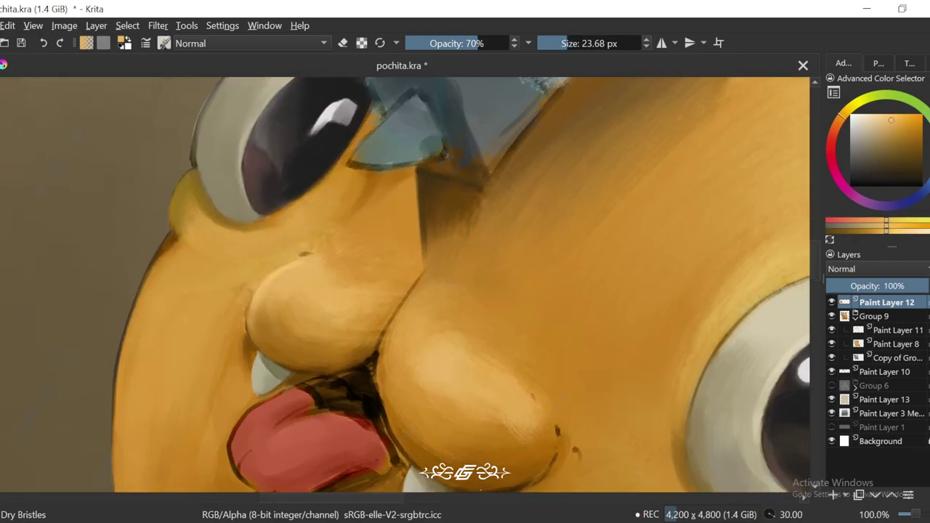
pyautogui.press('5')
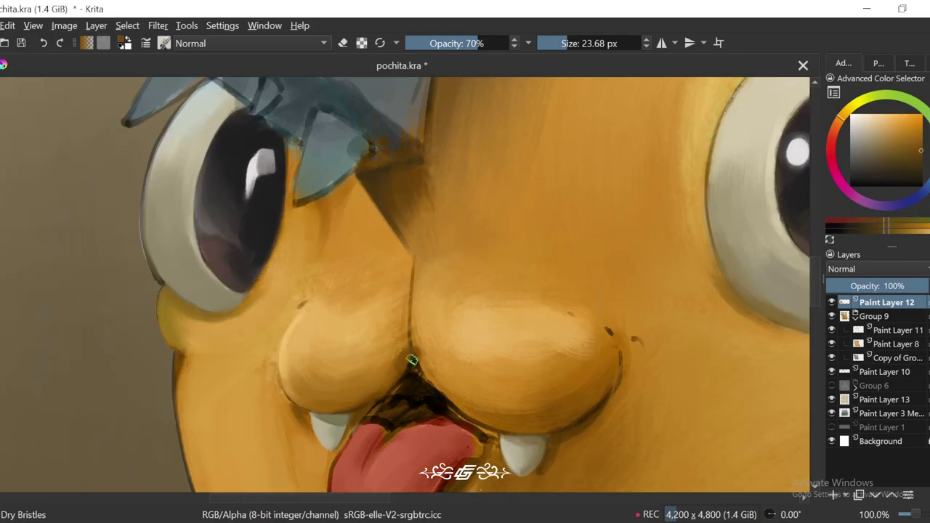
pyautogui.press('4')
pyautogui.press('4')
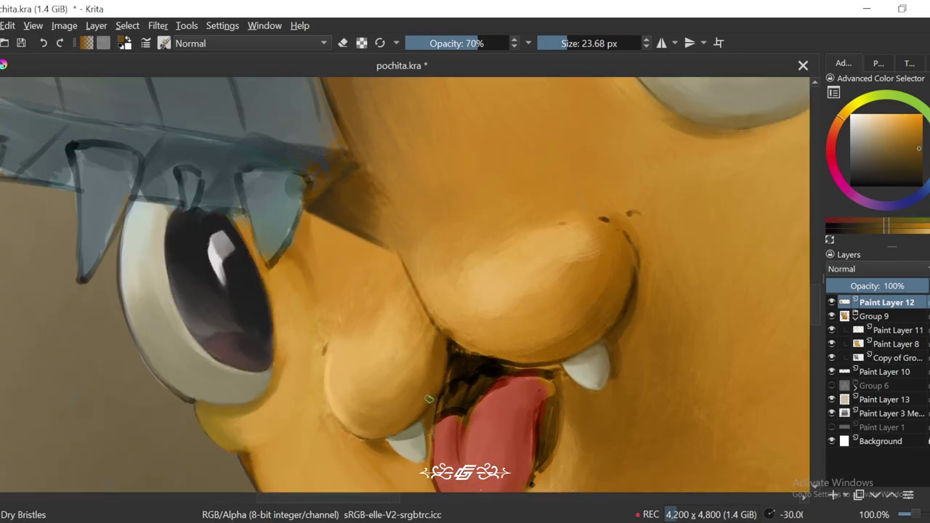
pyautogui.scroll(-3, 437, 383)
pyautogui.press('5')
pyautogui.scroll(4, 513, 290)
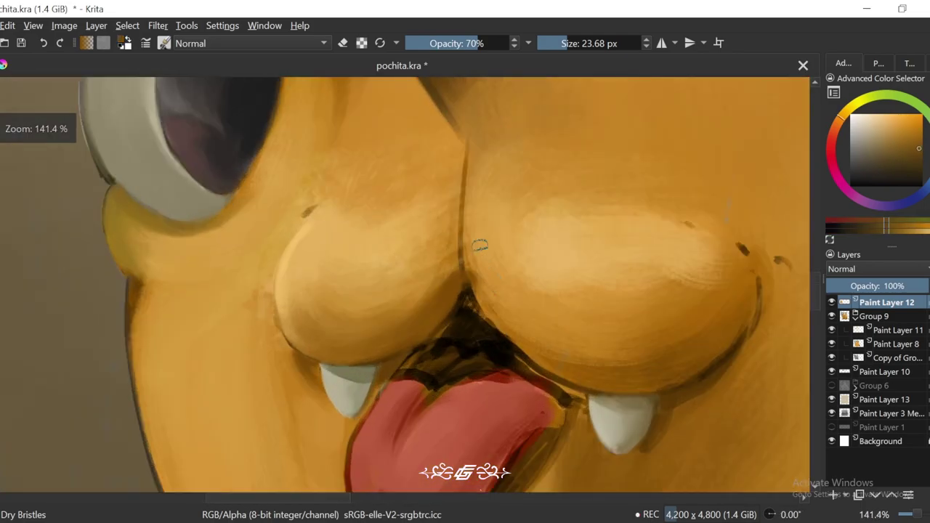
pyautogui.keyDown('ctrl'); pyautogui.click(506, 263); pyautogui.keyUp('ctrl')
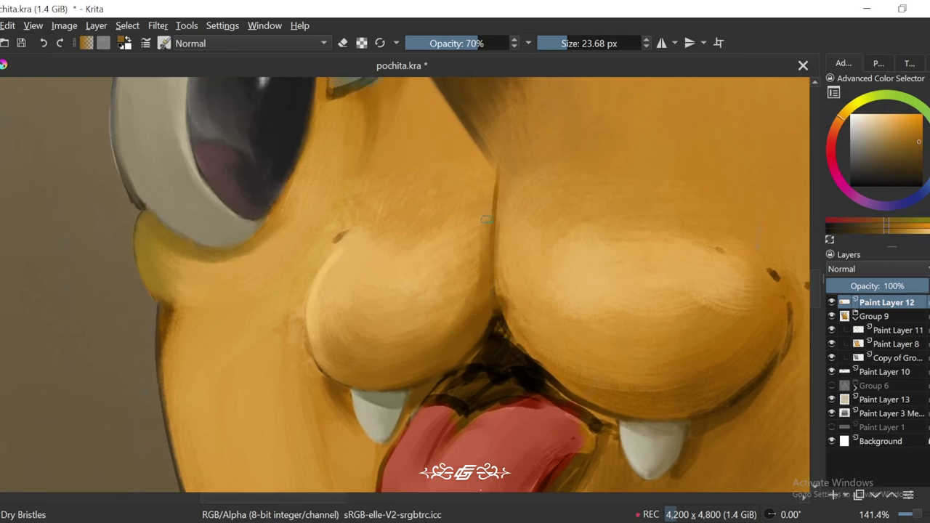
# Step: Enlarge the brush to about 40 px and sample light oranges from the snout
pyautogui.press('6')
pyautogui.press('5')
pyautogui.press(']')
pyautogui.press(']')
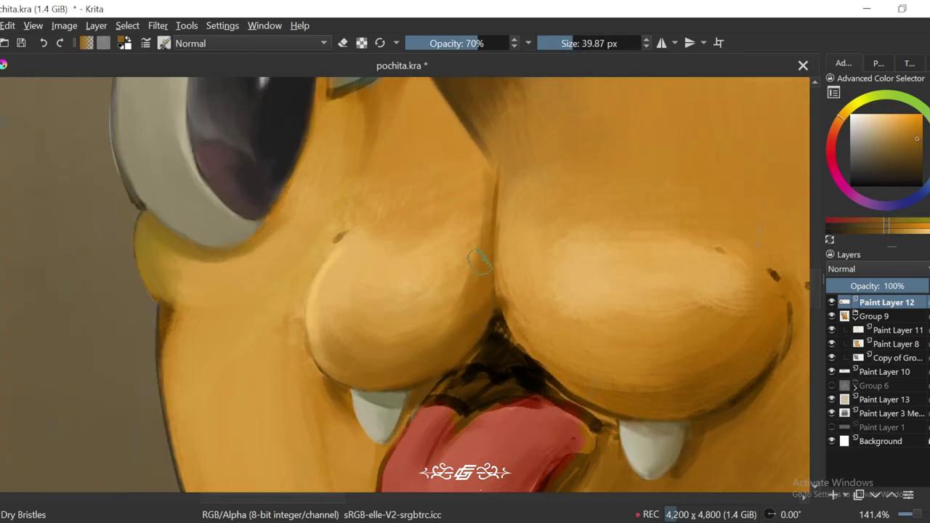
pyautogui.keyDown('ctrl'); pyautogui.click(436, 253); pyautogui.keyUp('ctrl')
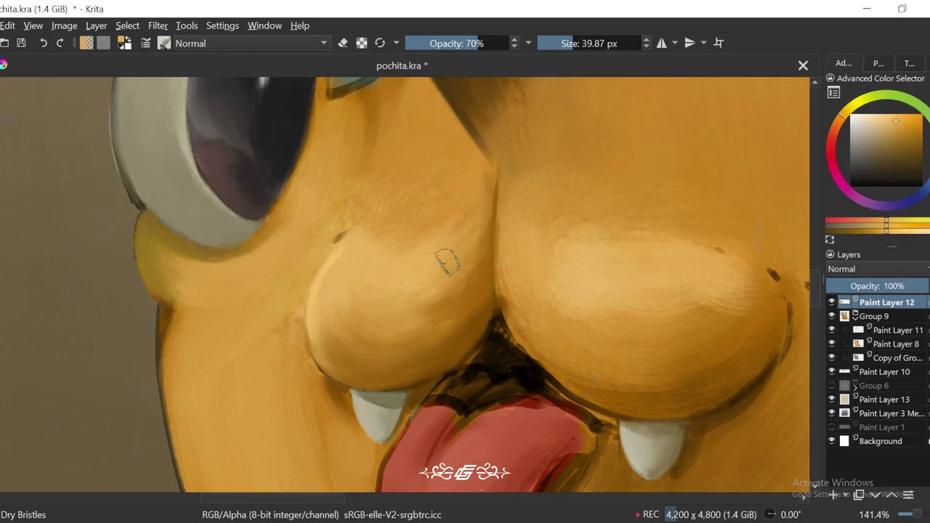
pyautogui.scroll(-3, 441, 256)
pyautogui.scroll(-2, 586, 212)
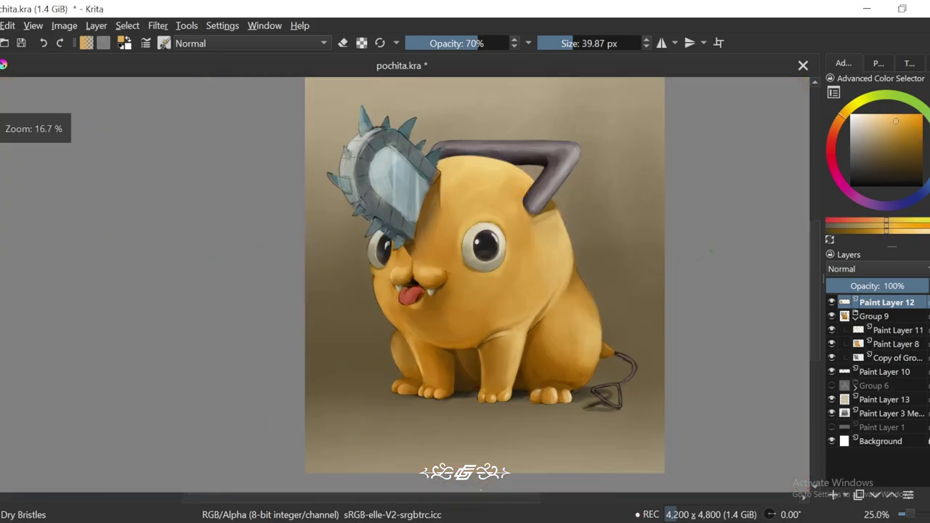
pyautogui.scroll(4, 411, 209)
pyautogui.scroll(1, 469, 178)
pyautogui.press(']')
pyautogui.press(']')
pyautogui.press(']')
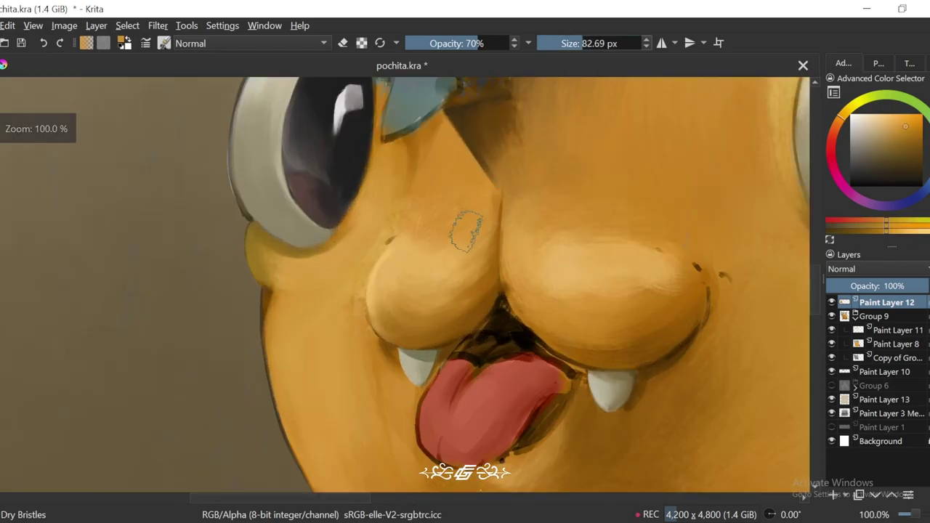
pyautogui.keyDown('ctrl'); pyautogui.click(399, 241); pyautogui.keyUp('ctrl')
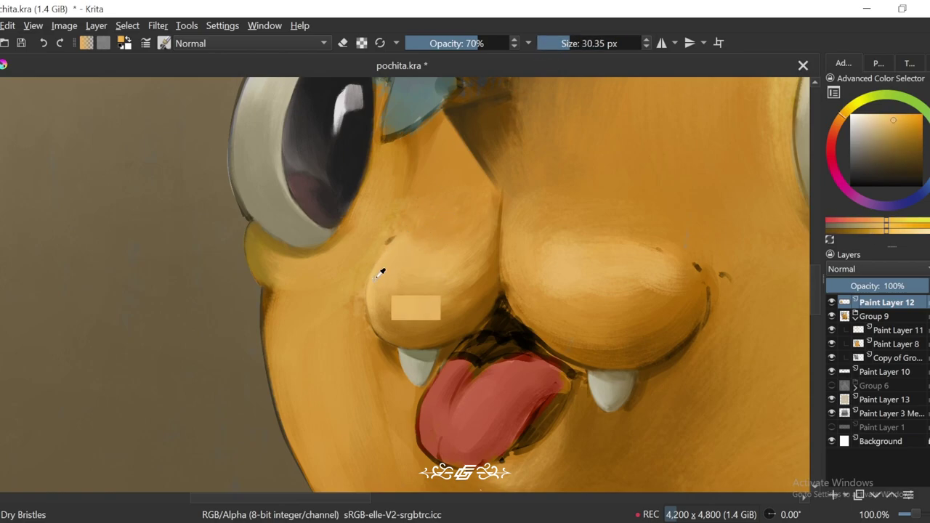
# Step: Lower the brush opacity to 43% for softer blending on the snout lobe
pyautogui.scroll(1, 414, 252)
pyautogui.press('4')
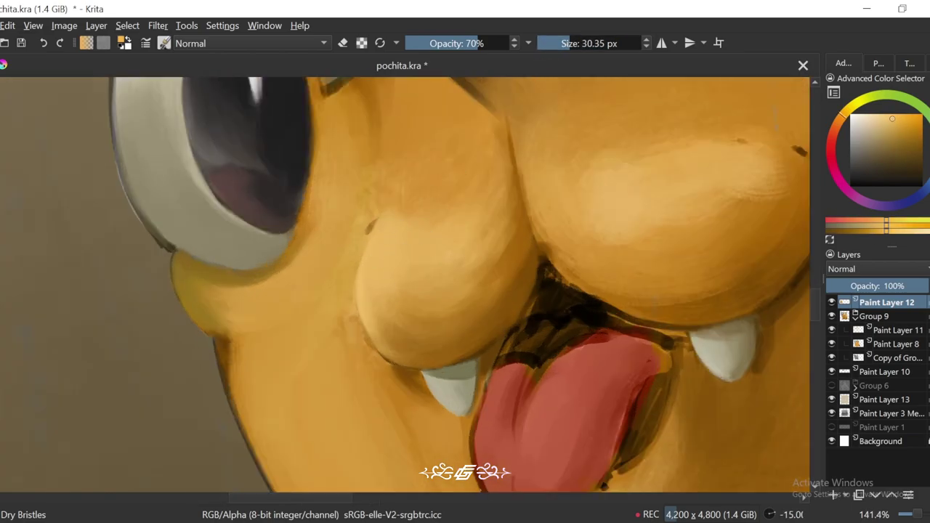
pyautogui.press('6')
pyautogui.press('6')
pyautogui.press('i')
pyautogui.press('i')
pyautogui.press('i')
pyautogui.press('k')
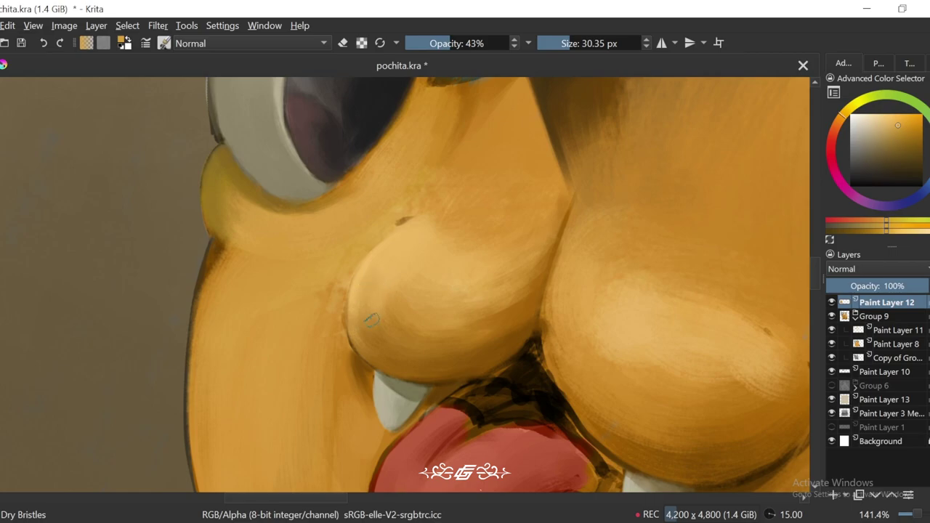
pyautogui.press('5')
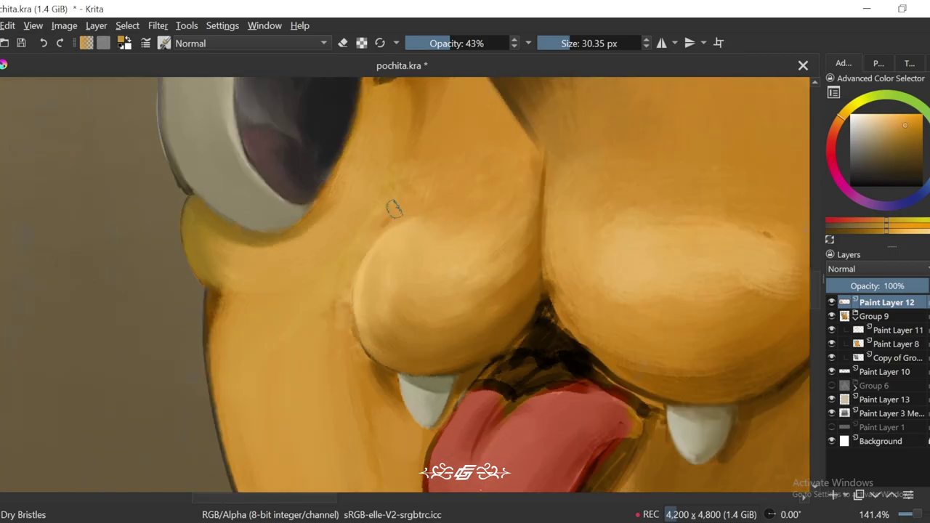
pyautogui.press('6')
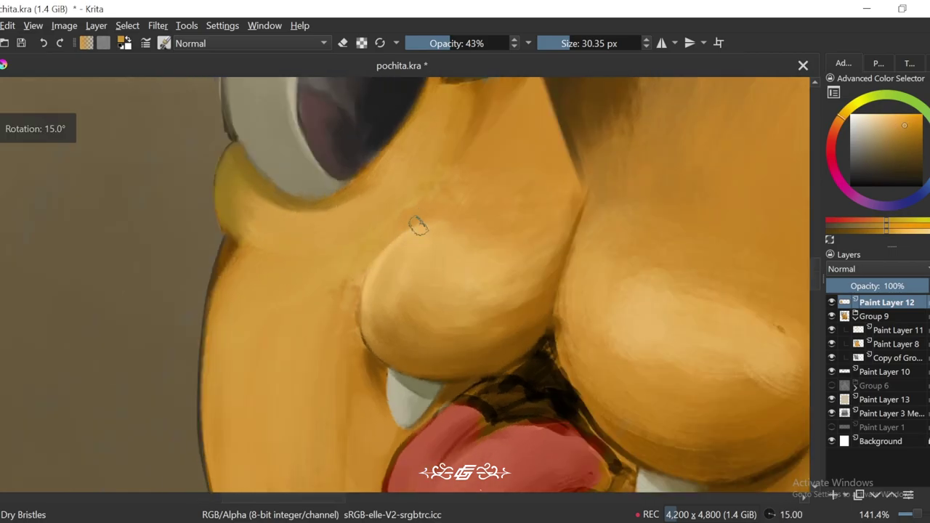
pyautogui.press('4')
pyautogui.press('4')
pyautogui.press('4')
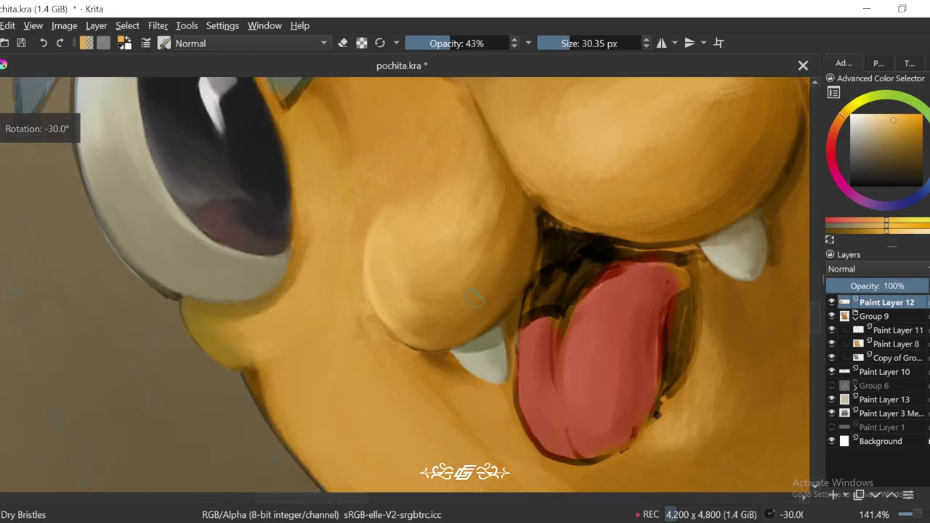
pyautogui.press('6')
pyautogui.scroll(-4, 465, 320)
pyautogui.scroll(4, 509, 291)
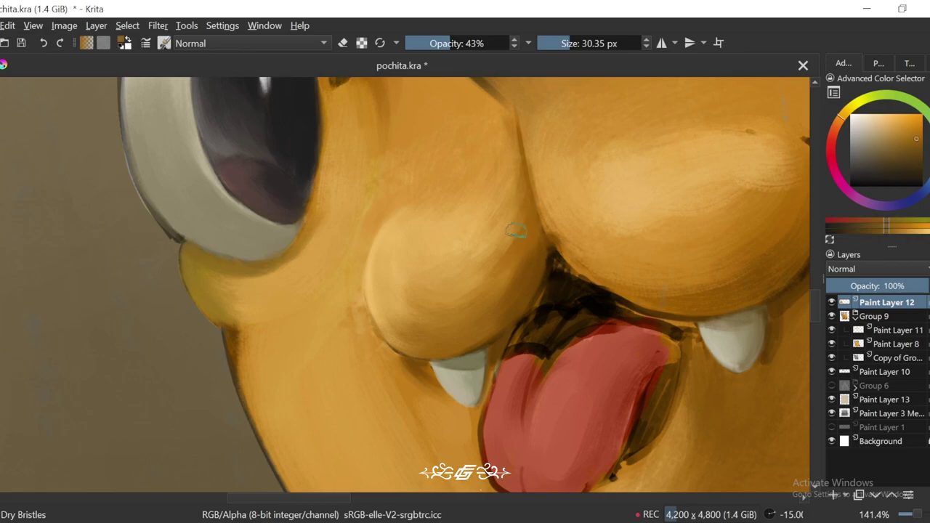
pyautogui.press('6')
# Step: Set the Dry Bristles brush size to 55.40 px
pyautogui.click(569, 45)
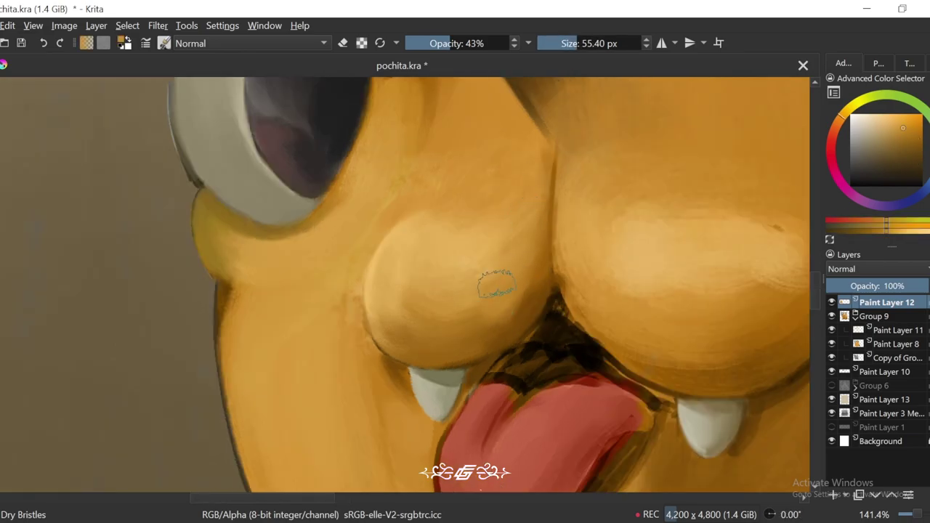
pyautogui.scroll(-5, 446, 309)
pyautogui.press('6')
pyautogui.press('6')
pyautogui.press('6')
pyautogui.press('6')
pyautogui.press('6')
pyautogui.press('6')
pyautogui.press('6')
pyautogui.press('6')
pyautogui.scroll(4, 414, 308)
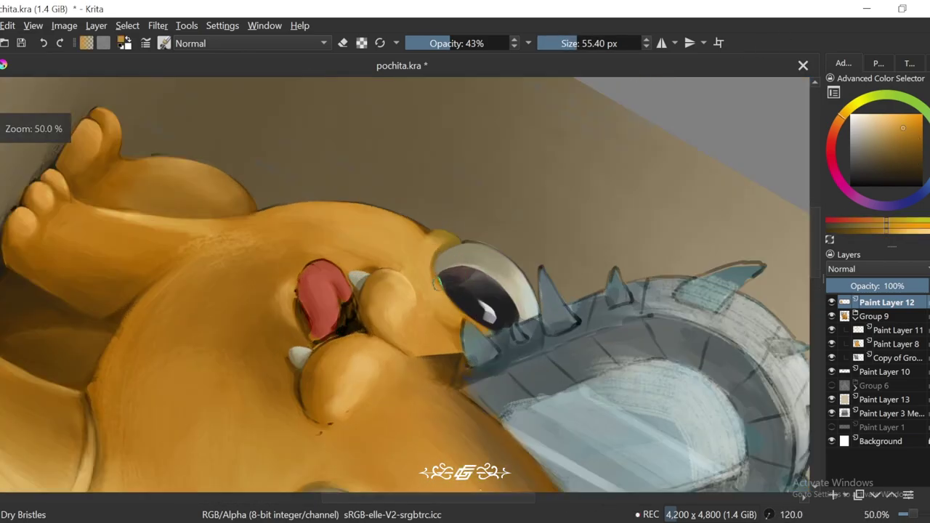
pyautogui.press('4')
pyautogui.press('5')
pyautogui.press('4')
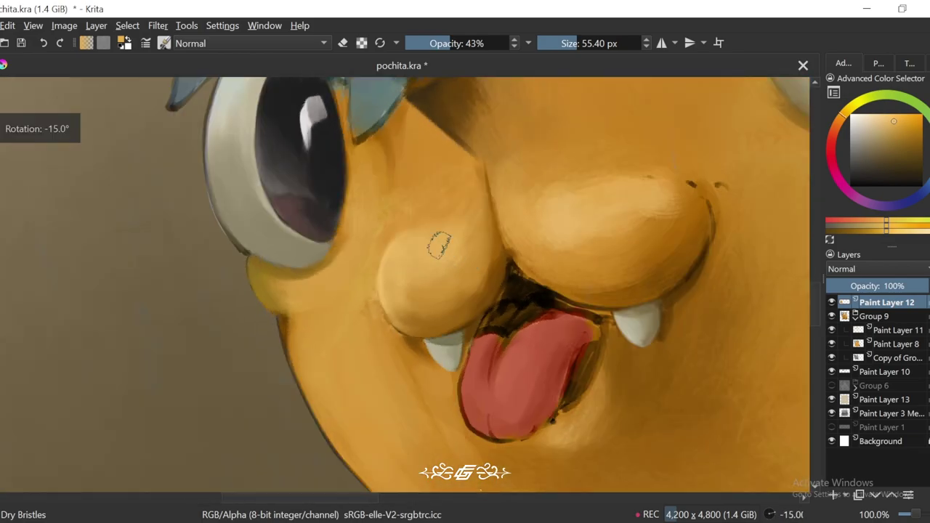
# Step: Blend the lobe above the fang with darker mouth and lighter cheek oranges
pyautogui.keyDown('ctrl'); pyautogui.click(493, 282); pyautogui.keyUp('ctrl')
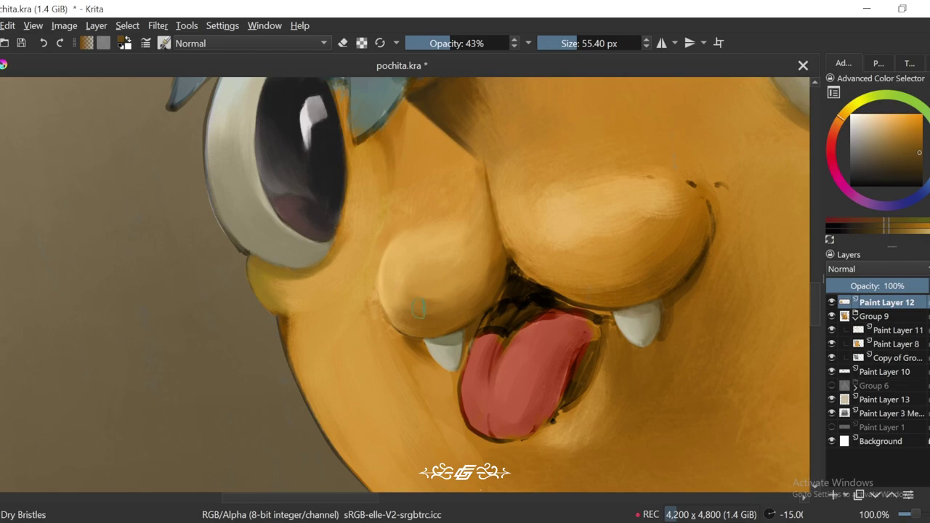
pyautogui.keyDown('ctrl'); pyautogui.click(443, 293); pyautogui.keyUp('ctrl')
pyautogui.scroll(-3, 443, 294)
pyautogui.scroll(3, 443, 296)
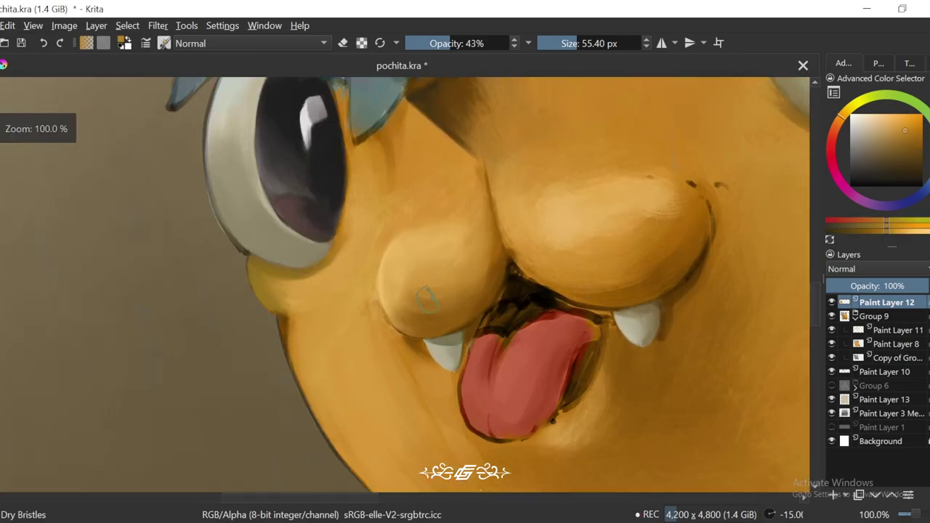
pyautogui.keyDown('ctrl'); pyautogui.click(412, 303); pyautogui.keyUp('ctrl')
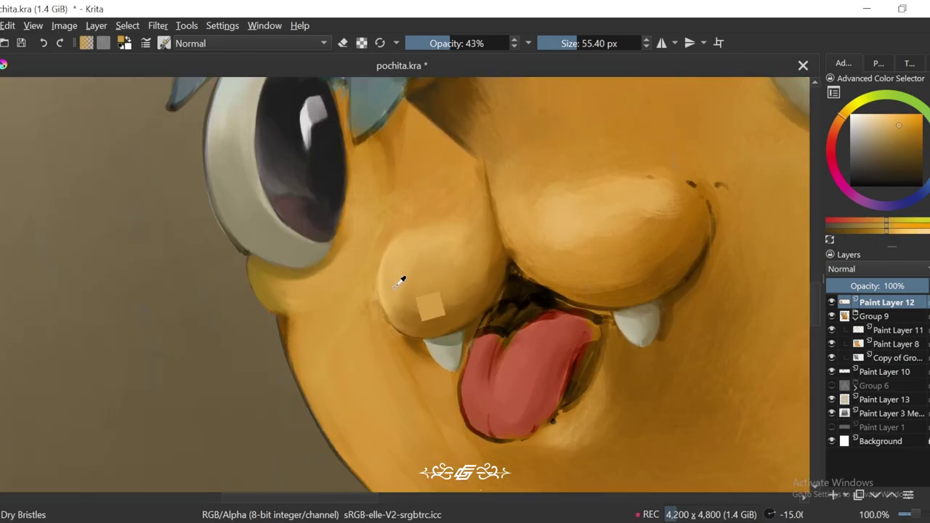
pyautogui.keyDown('ctrl'); pyautogui.click(401, 280); pyautogui.keyUp('ctrl')
pyautogui.hotkey('ctrl', '[')
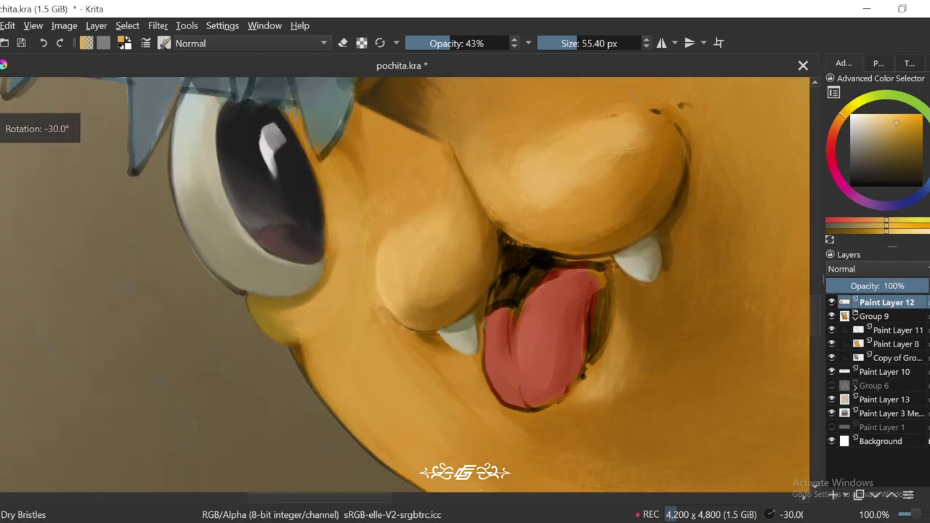
pyautogui.keyDown('ctrl'); pyautogui.click(458, 251); pyautogui.keyUp('ctrl')
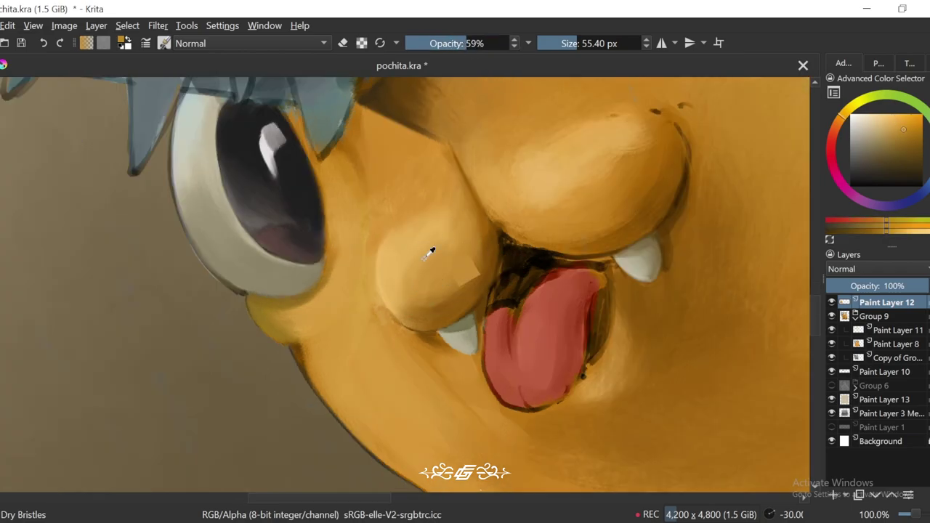
# Step: Sample lighter and darker oranges from the cheek and snout for the nose top
pyautogui.keyDown('ctrl'); pyautogui.click(431, 252); pyautogui.keyUp('ctrl')
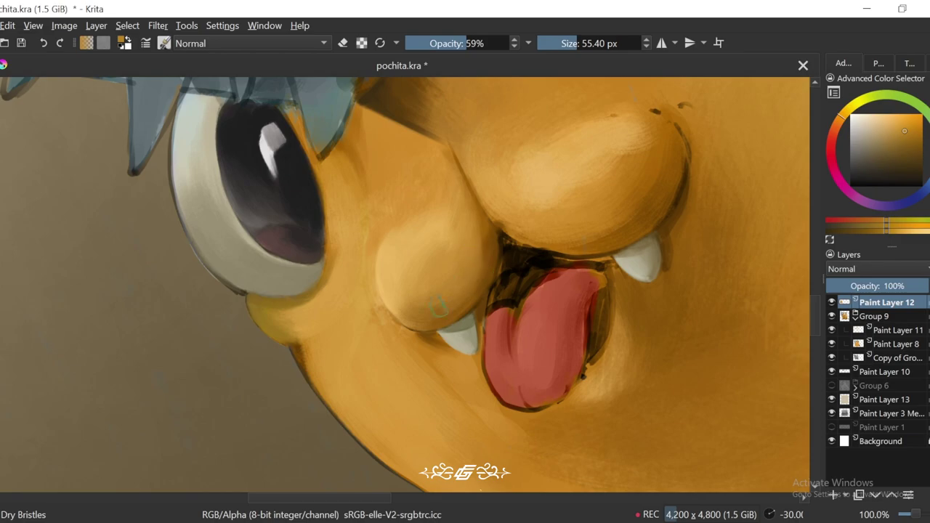
pyautogui.scroll(-4, 436, 307)
pyautogui.press('5')
pyautogui.press('1')
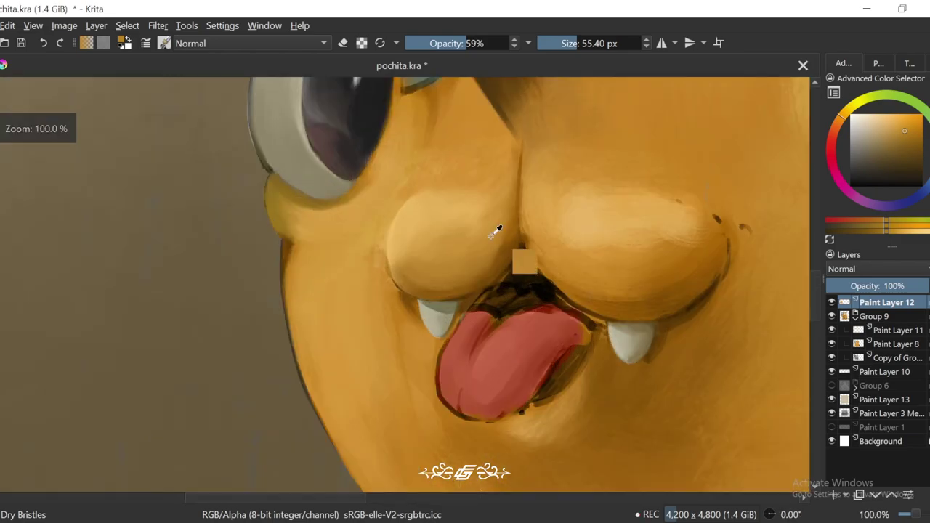
pyautogui.keyDown('ctrl'); pyautogui.click(496, 231); pyautogui.keyUp('ctrl')
pyautogui.hotkey('ctrl', '[')
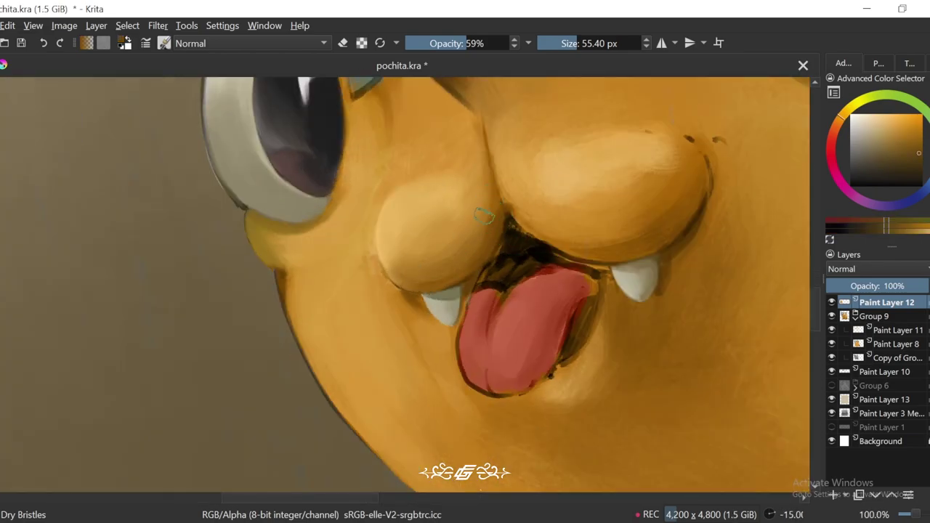
pyautogui.keyDown('ctrl'); pyautogui.click(481, 196); pyautogui.keyUp('ctrl')
pyautogui.keyDown('ctrl'); pyautogui.click(498, 209); pyautogui.keyUp('ctrl')
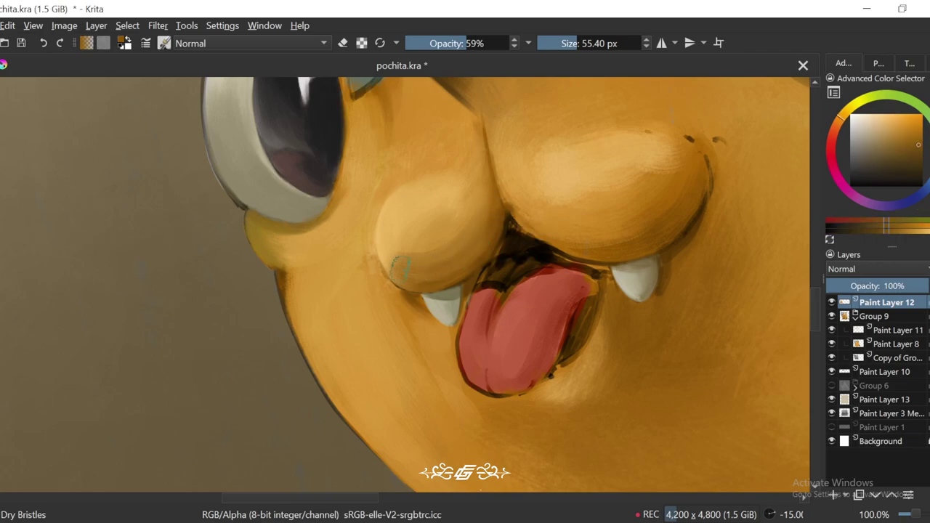
# Step: Paint small nose-top strokes with a lighter face orange and a cheek orange
pyautogui.press('-')
pyautogui.press('-')
pyautogui.press('-')
pyautogui.press('-')
pyautogui.press('1')
pyautogui.press('5')
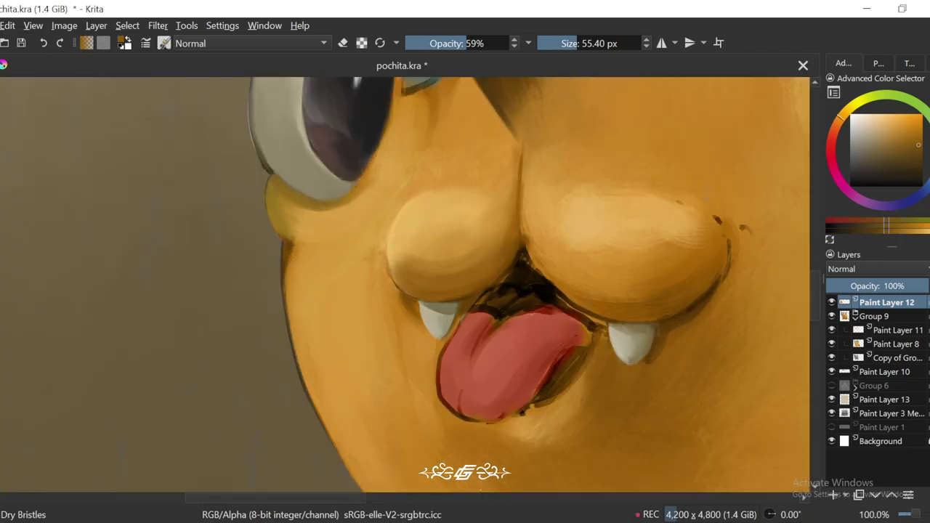
pyautogui.scroll(-3, 426, 233)
pyautogui.scroll(3, 425, 233)
pyautogui.keyDown('ctrl'); pyautogui.click(426, 243); pyautogui.keyUp('ctrl')
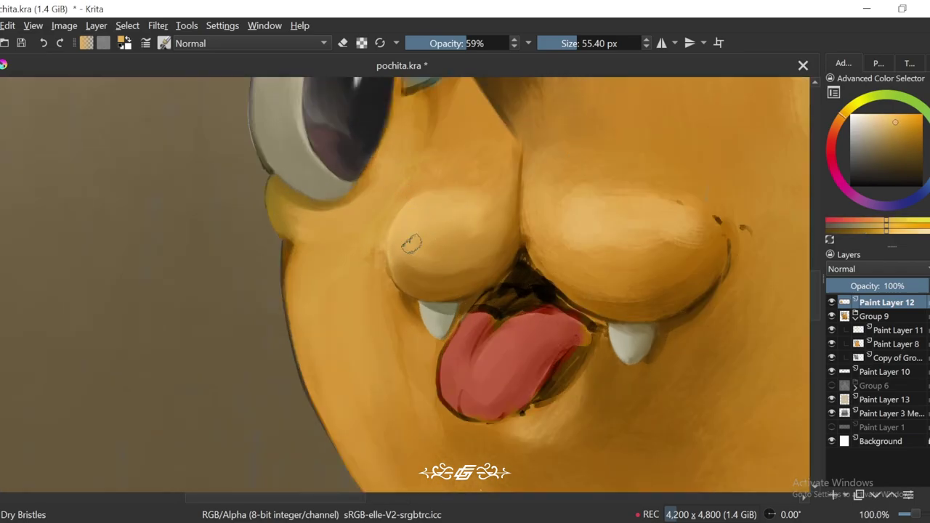
pyautogui.scroll(1, 454, 269)
pyautogui.press('4')
pyautogui.press('4')
pyautogui.keyDown('ctrl'); pyautogui.click(489, 153); pyautogui.keyUp('ctrl')
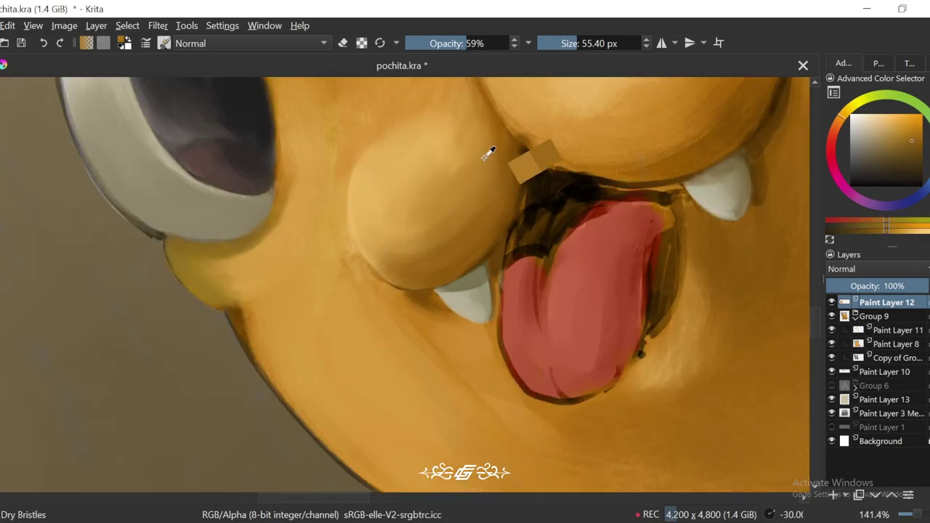
# Step: Keep shading the snout top with further oranges sampled from the face
pyautogui.scroll(-2, 377, 242)
pyautogui.press('6')
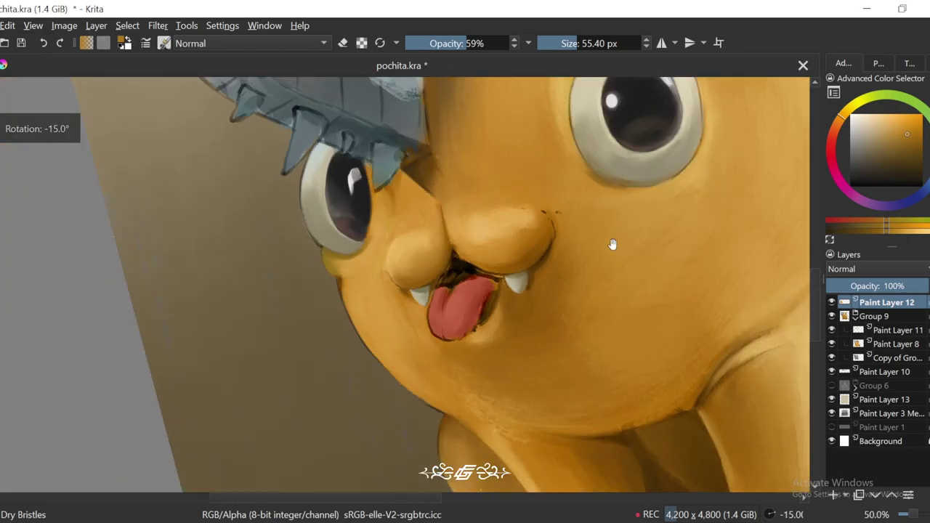
pyautogui.press('6')
pyautogui.press('4')
pyautogui.press('4')
pyautogui.keyDown('ctrl'); pyautogui.click(426, 216); pyautogui.keyUp('ctrl')
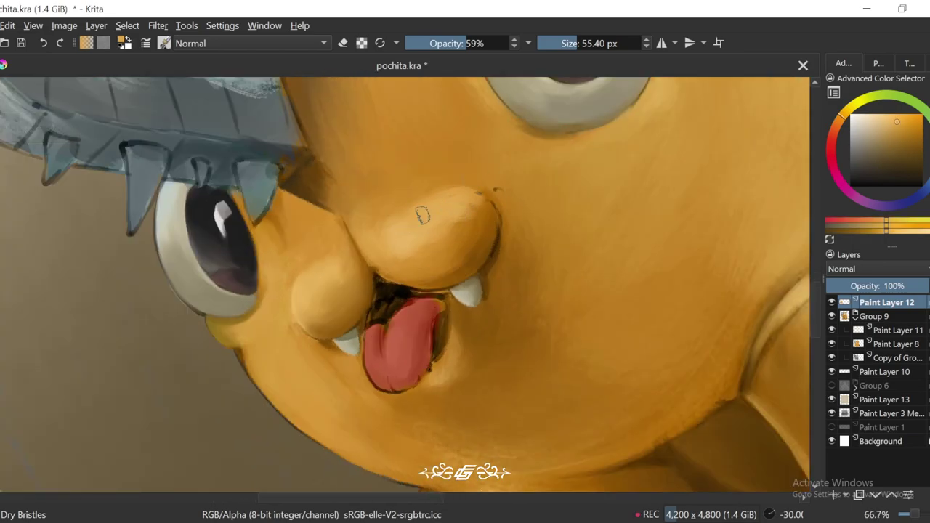
pyautogui.scroll(-4, 465, 198)
pyautogui.scroll(4, 509, 211)
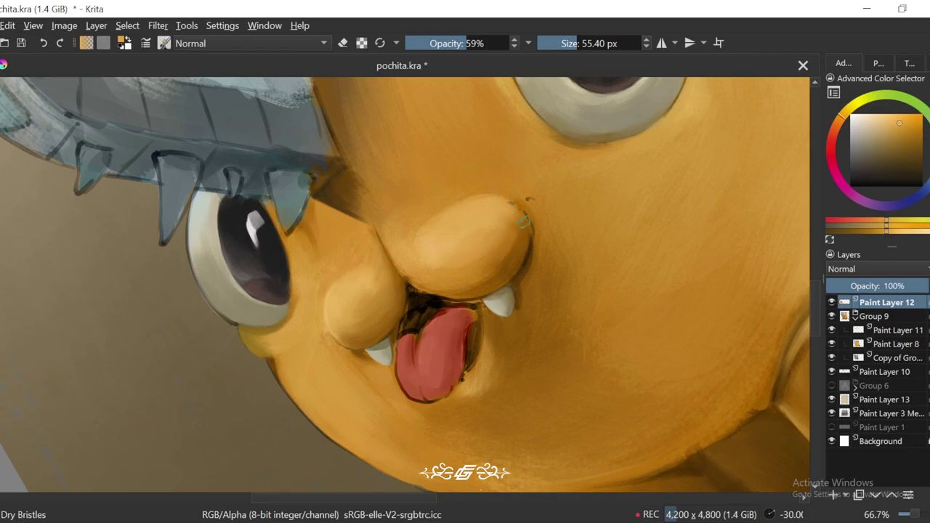
pyautogui.press('5')
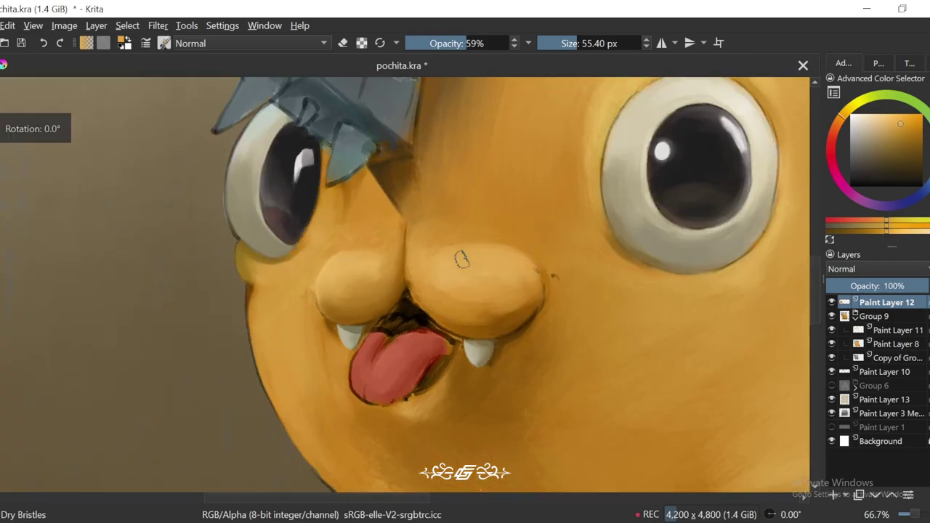
pyautogui.press('6')
pyautogui.press('1')
pyautogui.keyDown('ctrl'); pyautogui.click(486, 336); pyautogui.keyUp('ctrl')
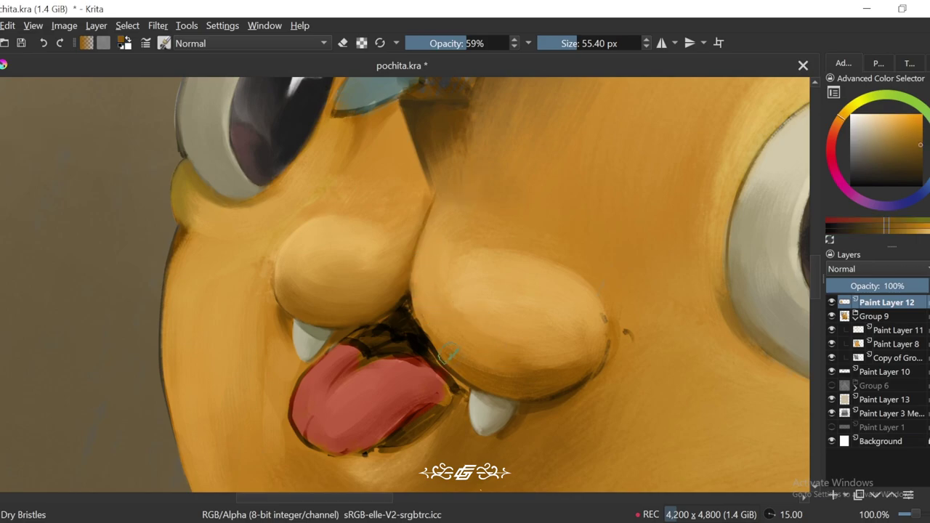
# Step: At a 45–60 degree canvas tilt, paint with oranges from beside the mouth and nose
pyautogui.press('6')
pyautogui.press('6')
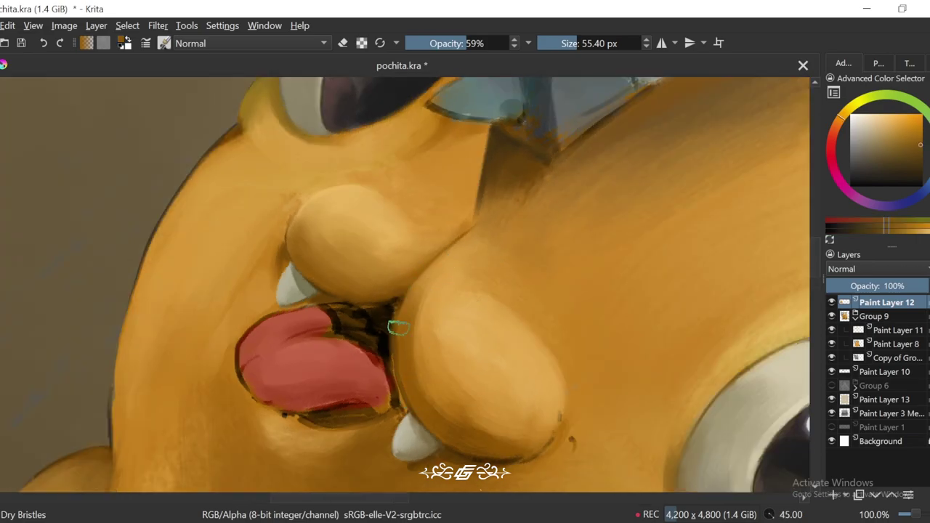
pyautogui.press('6')
pyautogui.keyDown('ctrl'); pyautogui.click(413, 320); pyautogui.keyUp('ctrl')
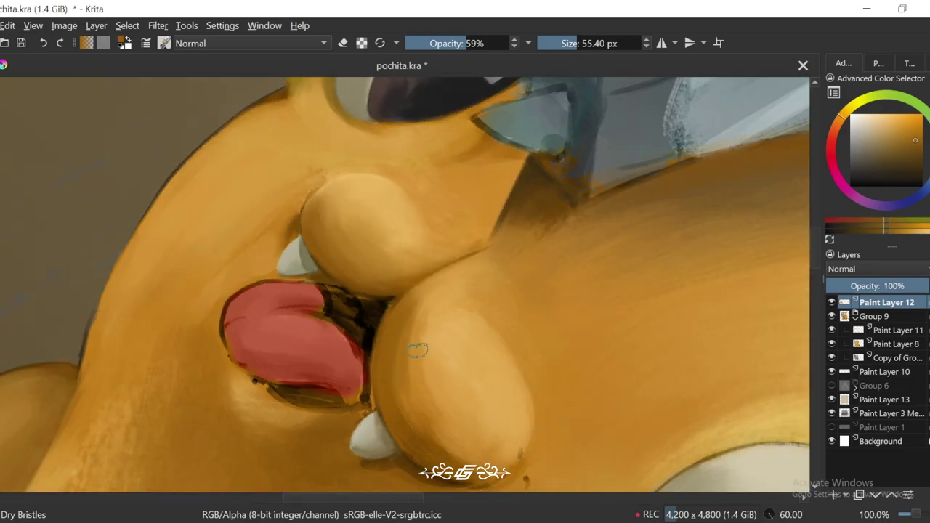
pyautogui.press('4')
pyautogui.press('4')
pyautogui.press('4')
pyautogui.press('4')
pyautogui.press('4')
pyautogui.press('4')
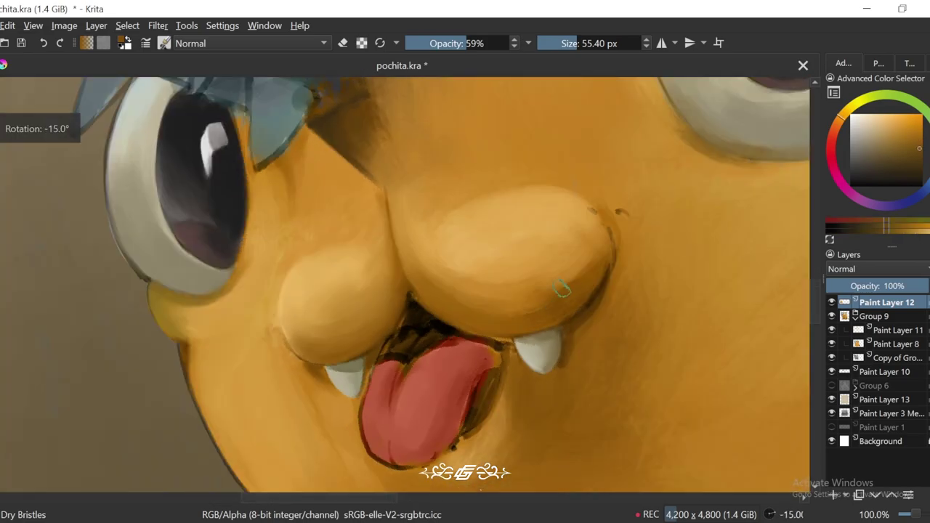
pyautogui.press('4')
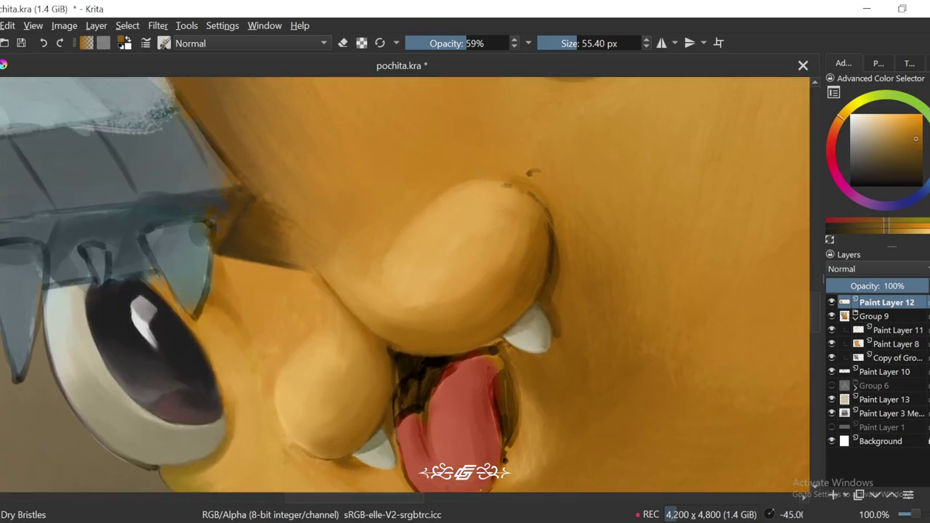
pyautogui.keyDown('ctrl'); pyautogui.click(477, 207); pyautogui.keyUp('ctrl')
pyautogui.press('-')
pyautogui.press('-')
pyautogui.press('6')
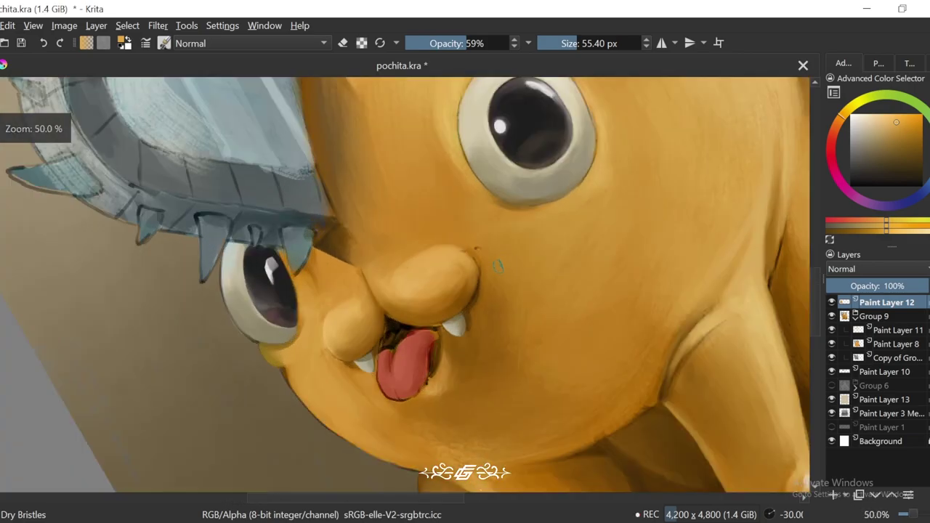
pyautogui.press('+')
pyautogui.press('4')
pyautogui.keyDown('ctrl'); pyautogui.click(425, 282); pyautogui.keyUp('ctrl')
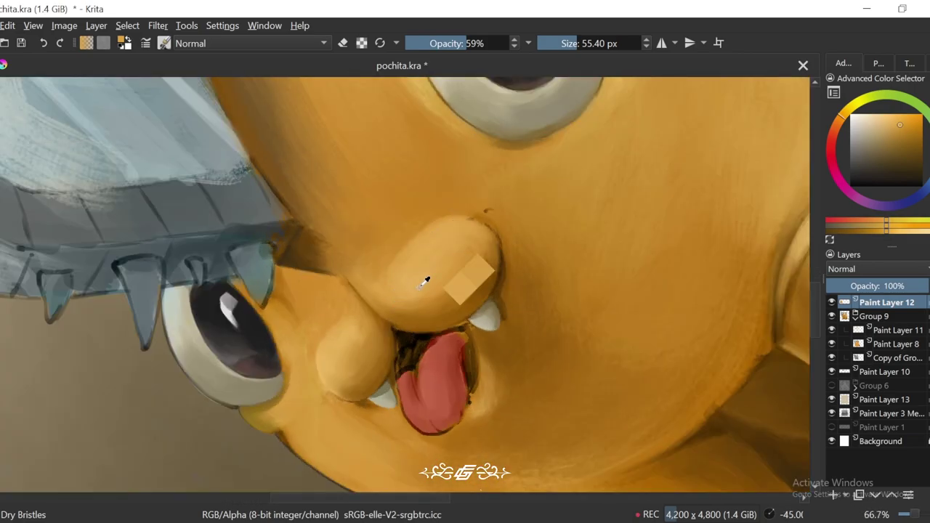
# Step: Highlight the nose with a lighter orange and a light tan from the lower cheek
pyautogui.press('-')
pyautogui.press('-')
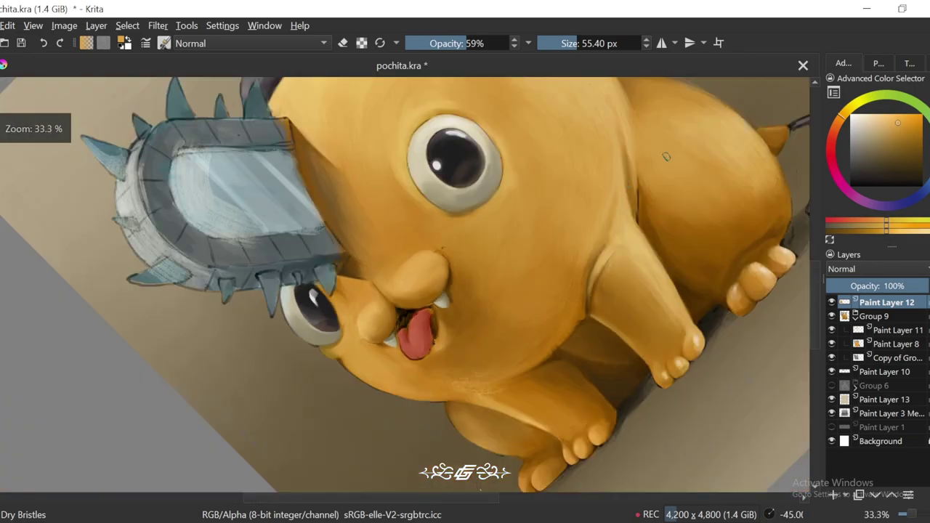
pyautogui.press('+')
pyautogui.press('+')
pyautogui.press('+')
pyautogui.keyDown('ctrl'); pyautogui.click(509, 311); pyautogui.keyUp('ctrl')
pyautogui.keyDown('ctrl'); pyautogui.click(556, 241); pyautogui.keyUp('ctrl')
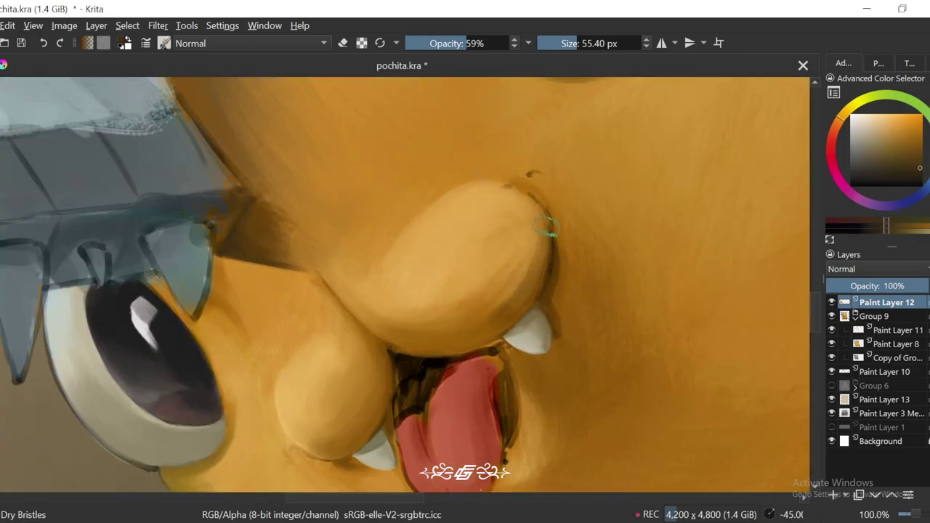
pyautogui.keyDown('ctrl'); pyautogui.click(420, 342); pyautogui.keyUp('ctrl')
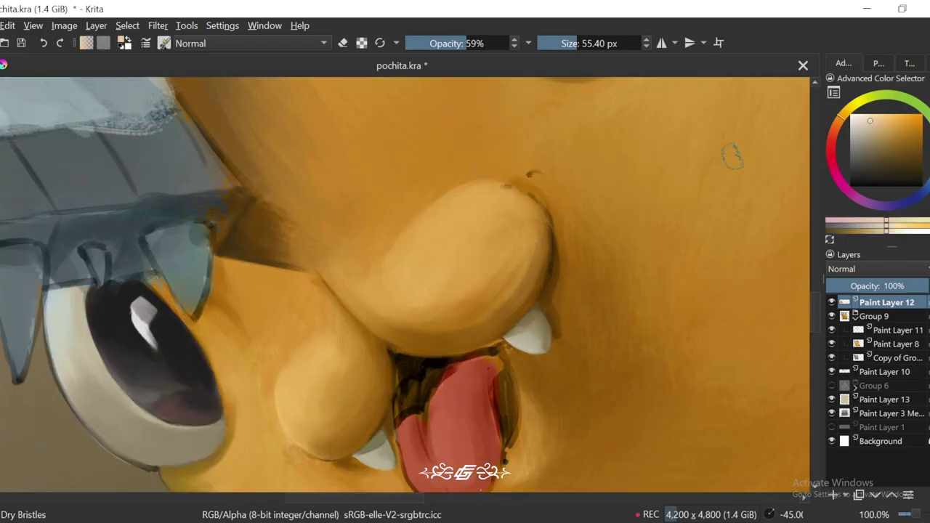
# Step: Deepen the snout's shading with darker, saturated oranges from the nose edge
pyautogui.press('-')
pyautogui.press('-')
pyautogui.press('-')
pyautogui.press('+')
pyautogui.press('+')
pyautogui.press('+')
pyautogui.keyDown('ctrl'); pyautogui.click(484, 205); pyautogui.keyUp('ctrl')
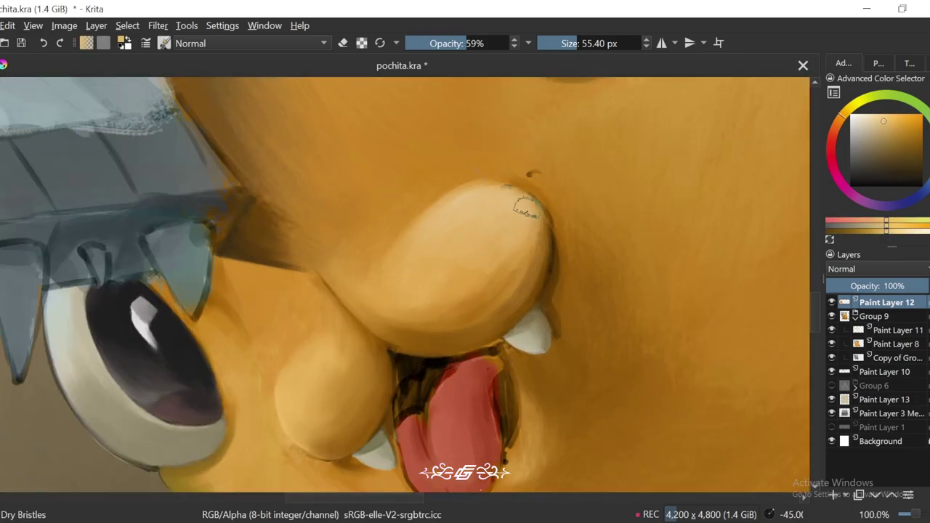
pyautogui.keyDown('ctrl'); pyautogui.click(489, 294); pyautogui.keyUp('ctrl')
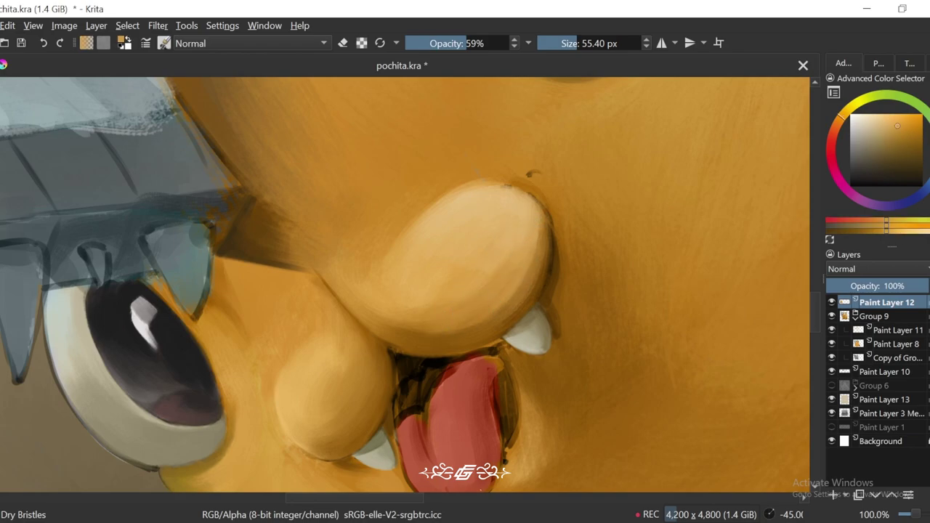
pyautogui.keyDown('ctrl'); pyautogui.click(546, 219); pyautogui.keyUp('ctrl')
# Step: Zoom out and re-tilt the view to review the whole painting's shading
pyautogui.press('-')
pyautogui.press('-')
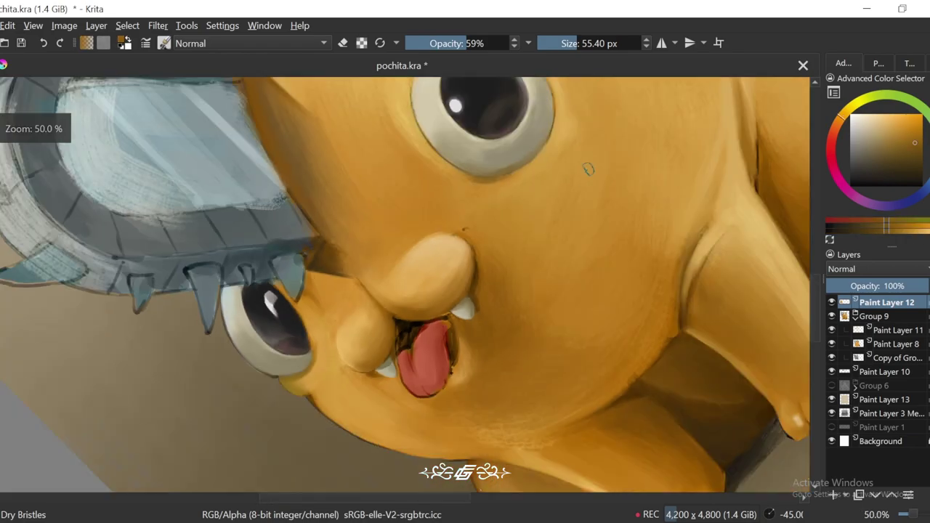
pyautogui.press('-')
pyautogui.press('6')
pyautogui.press('6')
pyautogui.press('5')
pyautogui.press('+')
pyautogui.press('4')
pyautogui.press('4')
pyautogui.press('+')
pyautogui.press('+')
pyautogui.press('+')
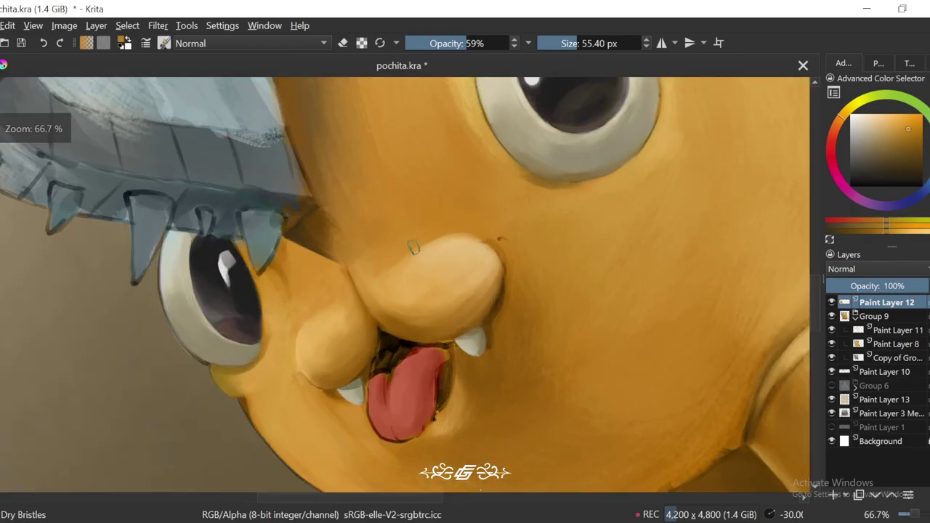
pyautogui.press('-')
pyautogui.press('-')
pyautogui.press('-')
pyautogui.press('-')
# Step: Reduce the brush size to 27.55 px while zoomed in close on the nose
pyautogui.press('5')
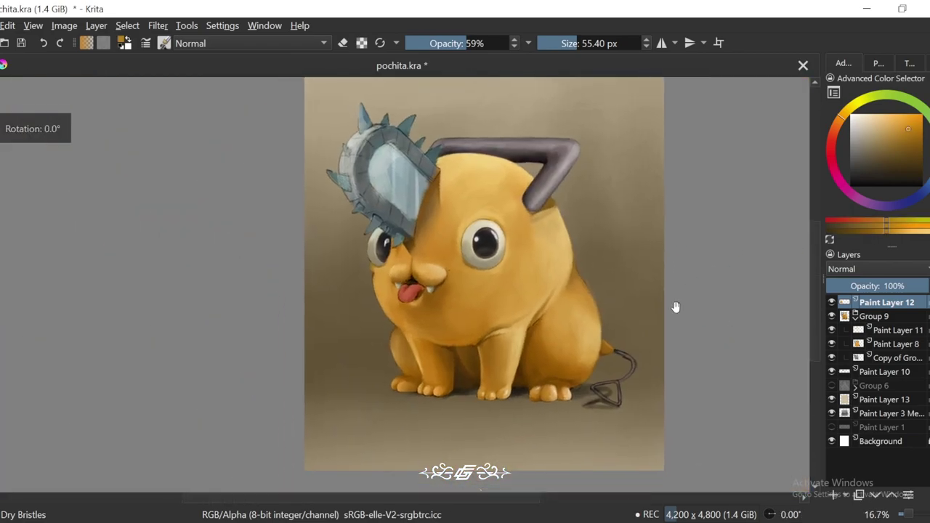
pyautogui.press('+')
pyautogui.press('+')
pyautogui.press('+')
pyautogui.moveTo(640, 280); pyautogui.dragTo(575, 301)
pyautogui.press('4')
pyautogui.press('+')
pyautogui.press('+')
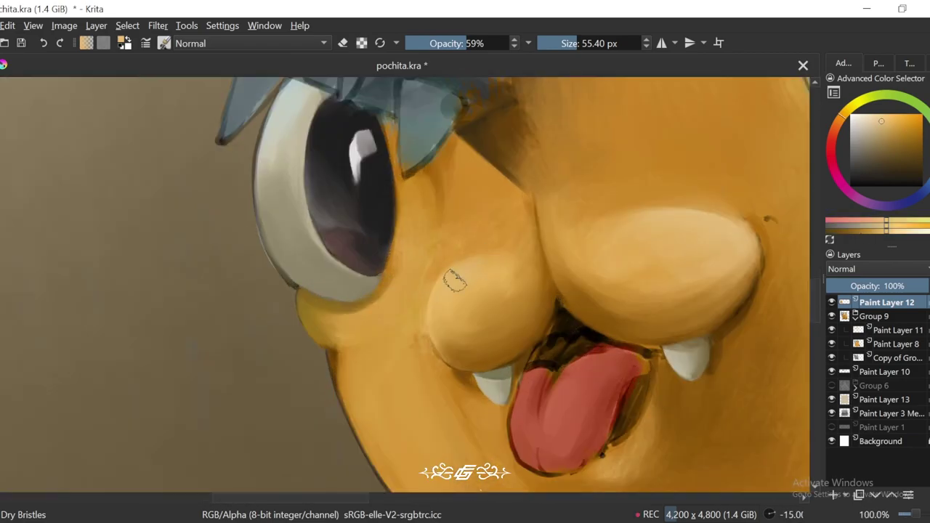
pyautogui.press('-')
pyautogui.press('-')
pyautogui.press('-')
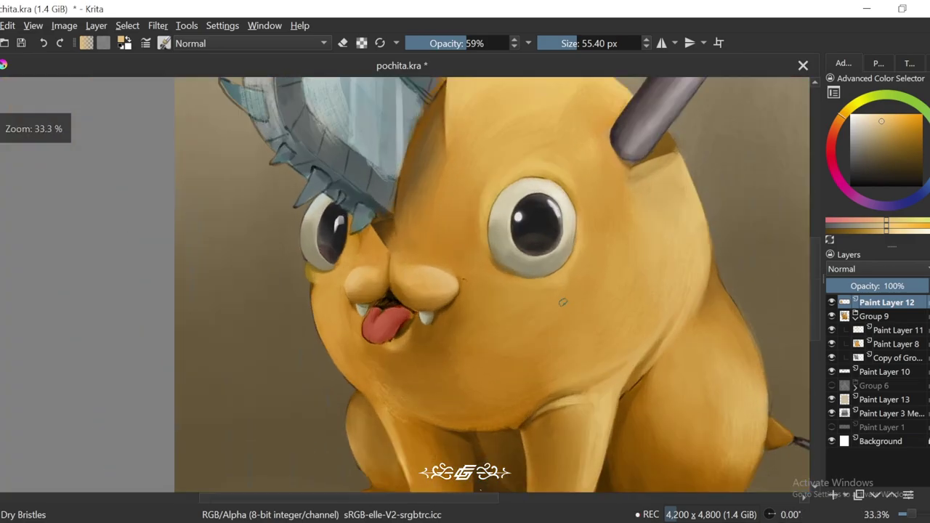
pyautogui.press('+')
pyautogui.press('+')
pyautogui.press('4')
pyautogui.click(570, 43)
pyautogui.press('4')
pyautogui.press('+')
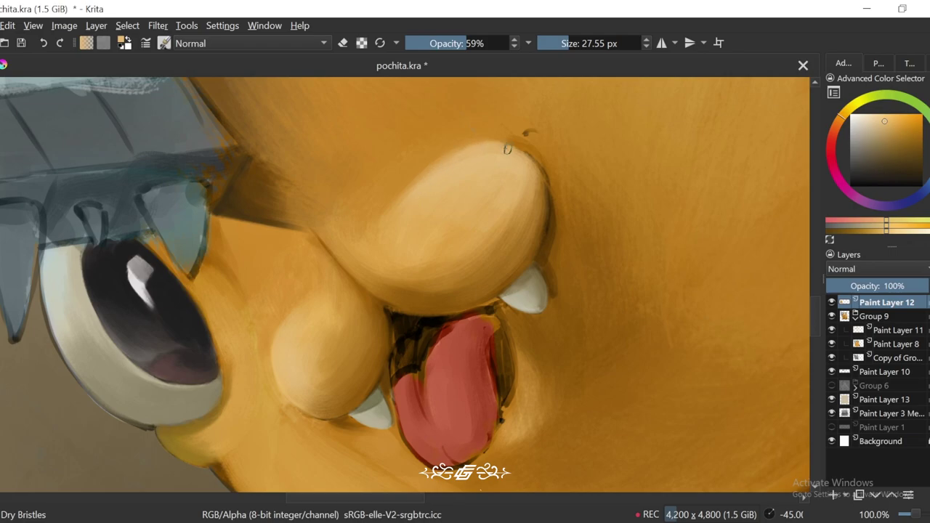
# Step: Select the copied group layer and switch the brush to eraser mode
pyautogui.press('-')
pyautogui.press('-')
pyautogui.press('-')
pyautogui.press('-')
pyautogui.press('6')
pyautogui.scroll(4, 429, 323)
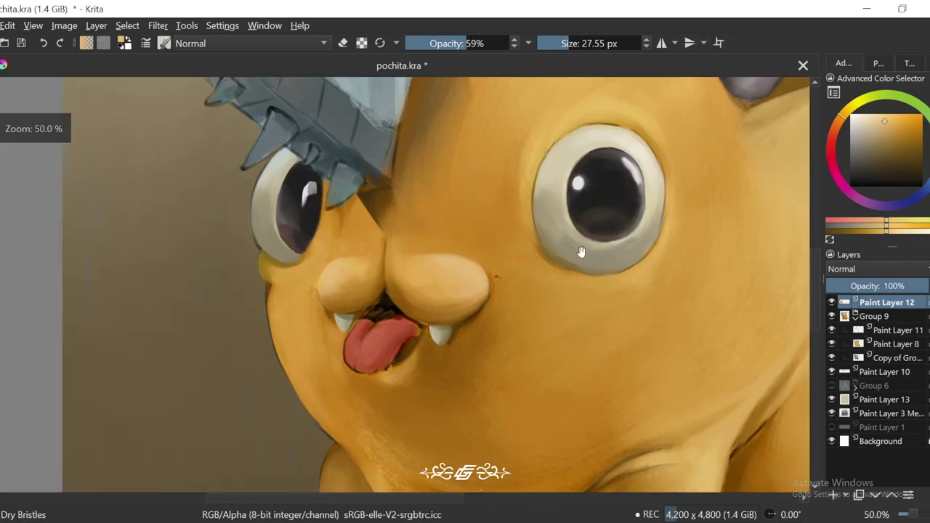
pyautogui.press('6')
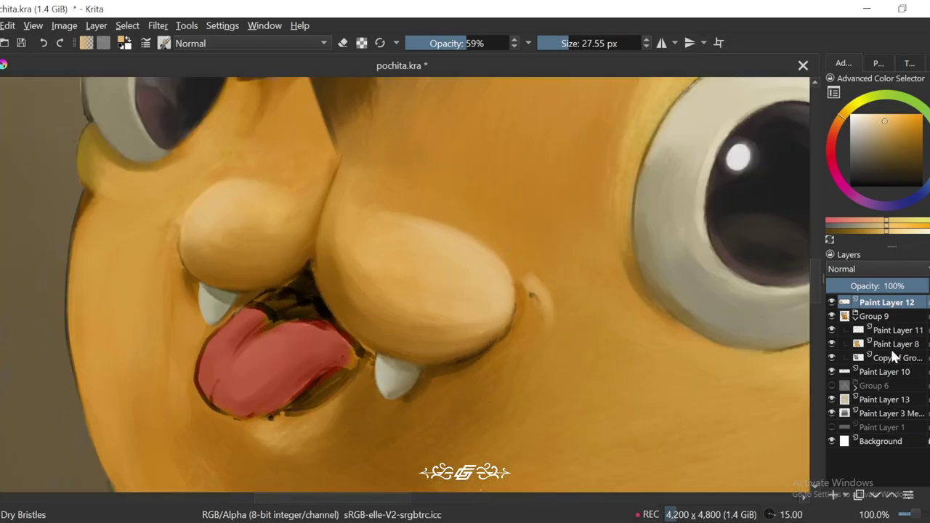
pyautogui.click(536, 294)
pyautogui.press('e')
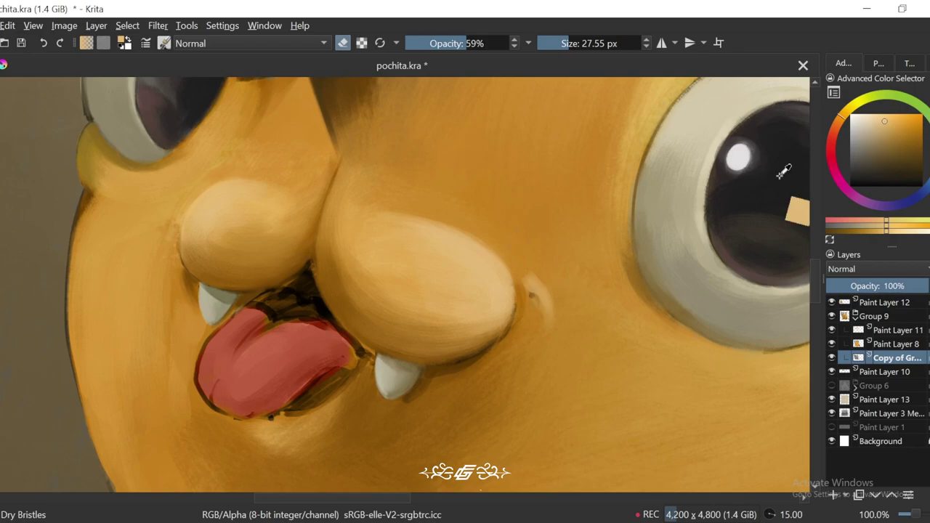
# Step: On Paint Layer 12, paint a light highlight just right of Pochita's muzzle
pyautogui.press('e')
pyautogui.press('5')
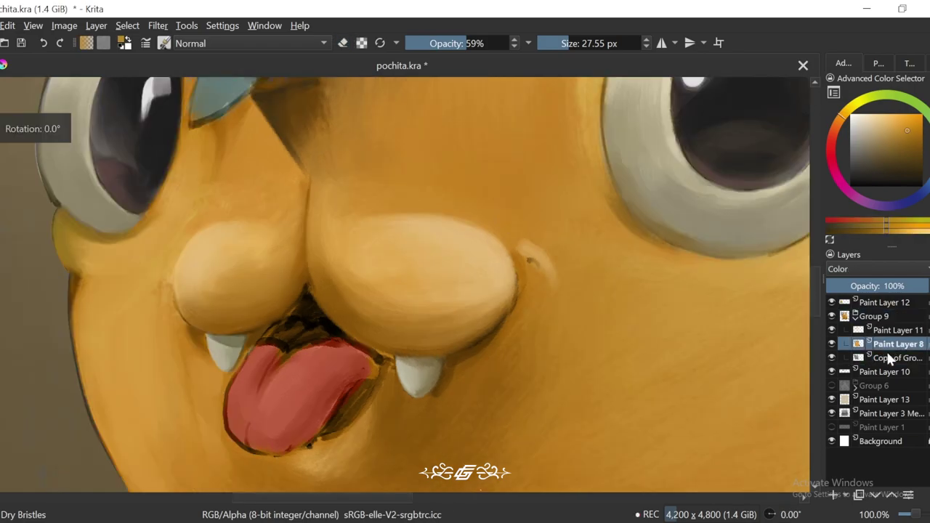
pyautogui.click(886, 303)
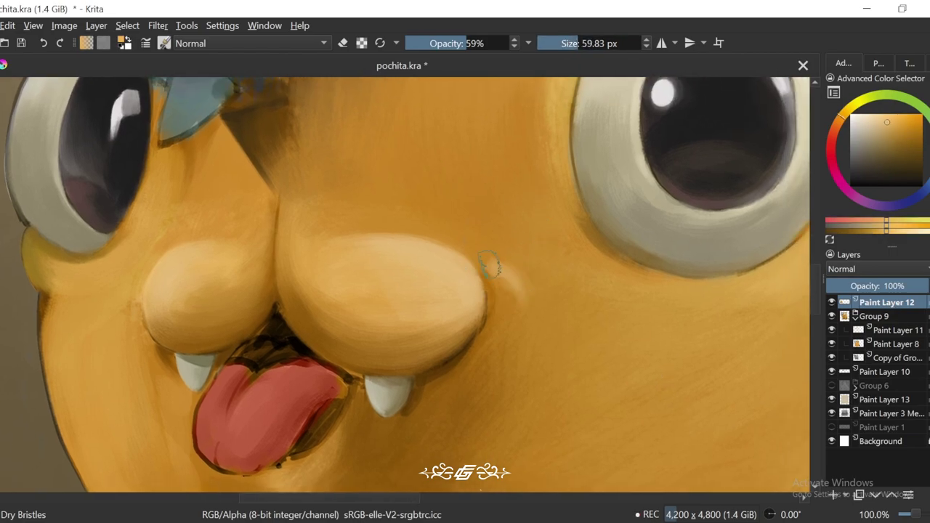
pyautogui.moveTo(508, 272); pyautogui.dragTo(529, 299)
# Step: Sample skin tones around the muzzle, including its darker shadow, to blend the cheek
pyautogui.keyDown('ctrl'); pyautogui.click(510, 267); pyautogui.keyUp('ctrl')
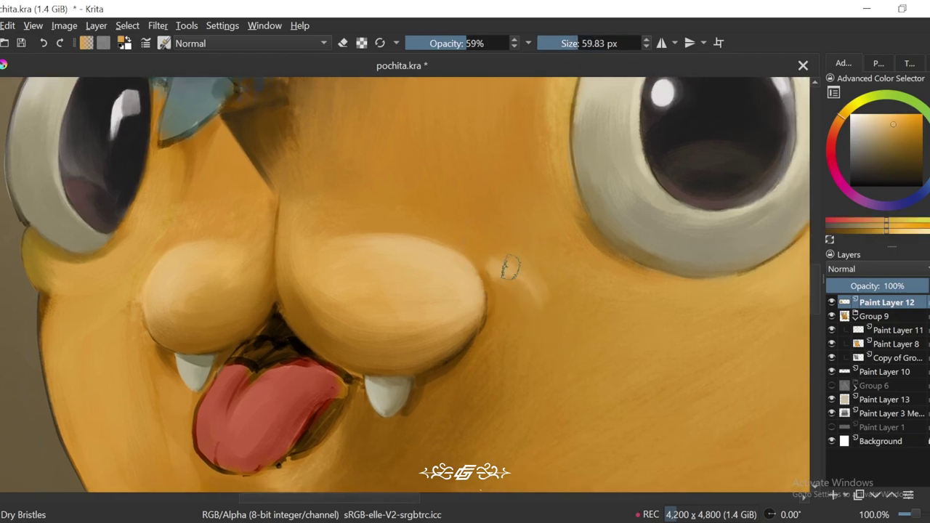
pyautogui.scroll(-5, 531, 262)
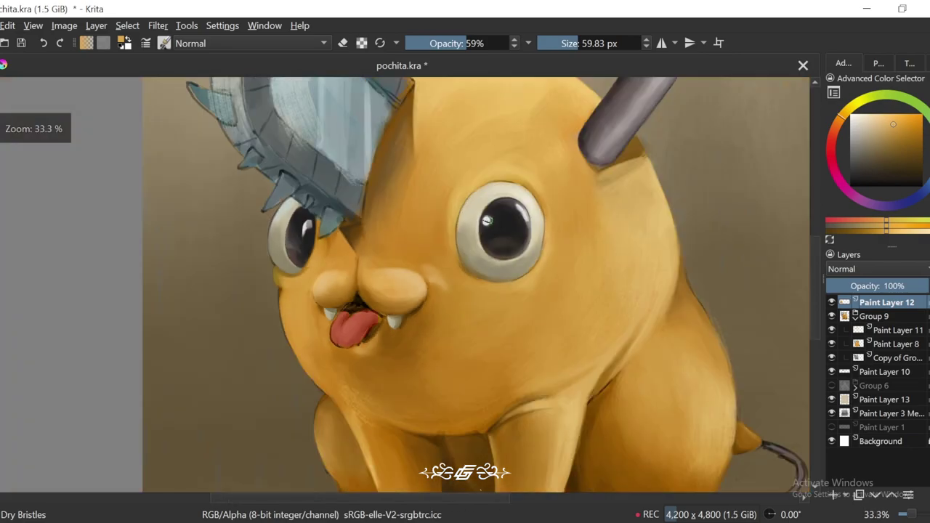
pyautogui.scroll(5, 650, 210)
pyautogui.keyDown('ctrl'); pyautogui.click(466, 285); pyautogui.keyUp('ctrl')
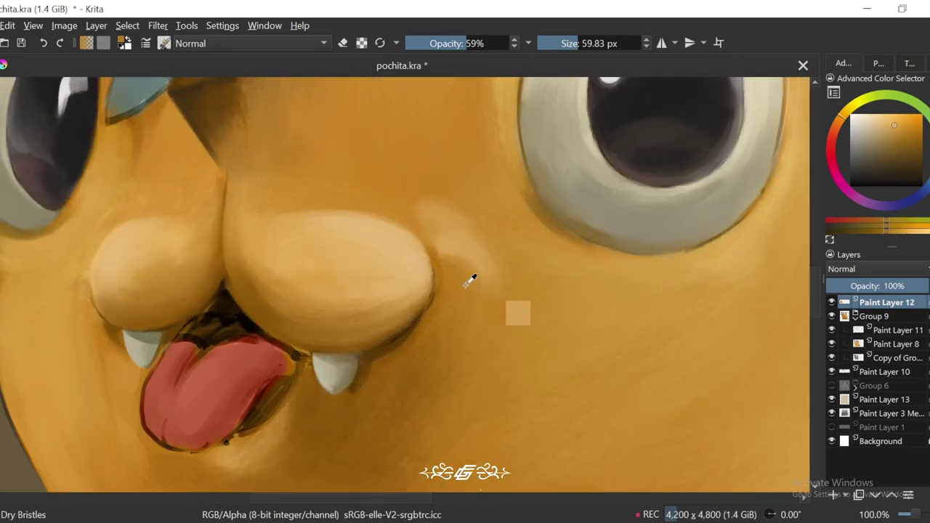
pyautogui.keyDown('ctrl'); pyautogui.click(407, 341); pyautogui.keyUp('ctrl')
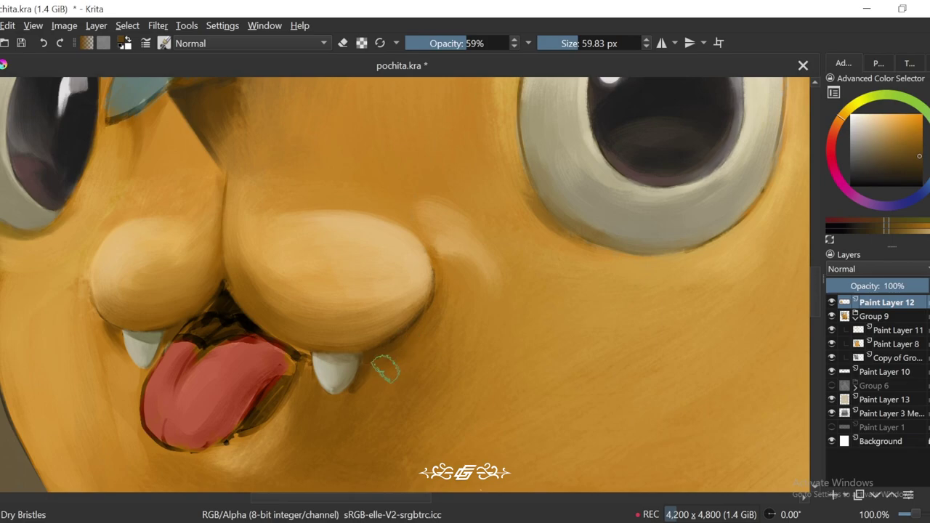
pyautogui.scroll(-4, 698, 64)
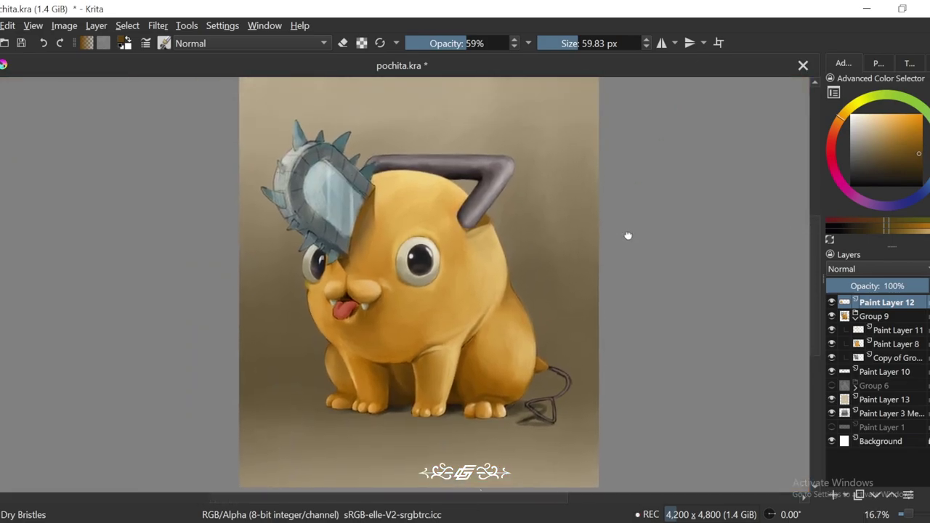
pyautogui.scroll(3, 535, 222)
pyautogui.scroll(2, 319, 251)
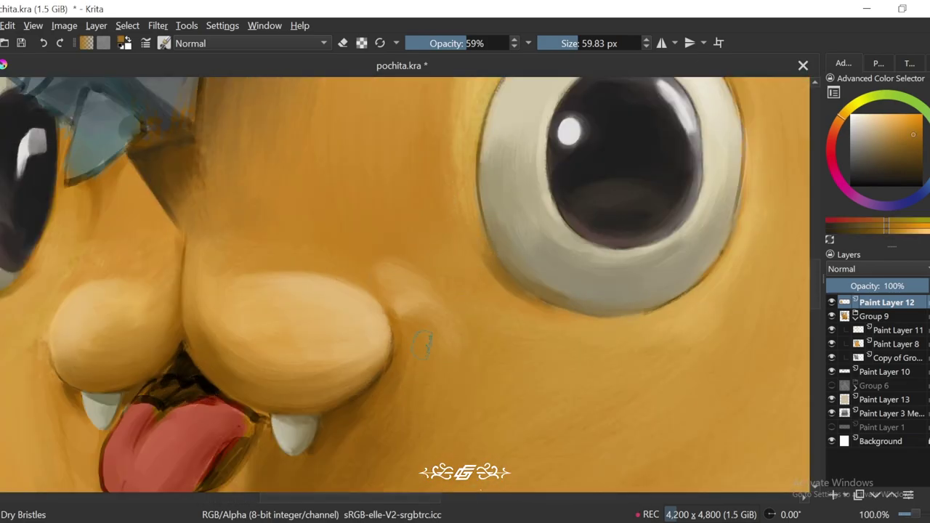
pyautogui.keyDown('ctrl'); pyautogui.click(412, 281); pyautogui.keyUp('ctrl')
# Step: Sample lighter and darker skin tones beside the nose, then bring the mouth into view
pyautogui.press('4')
pyautogui.press('4')
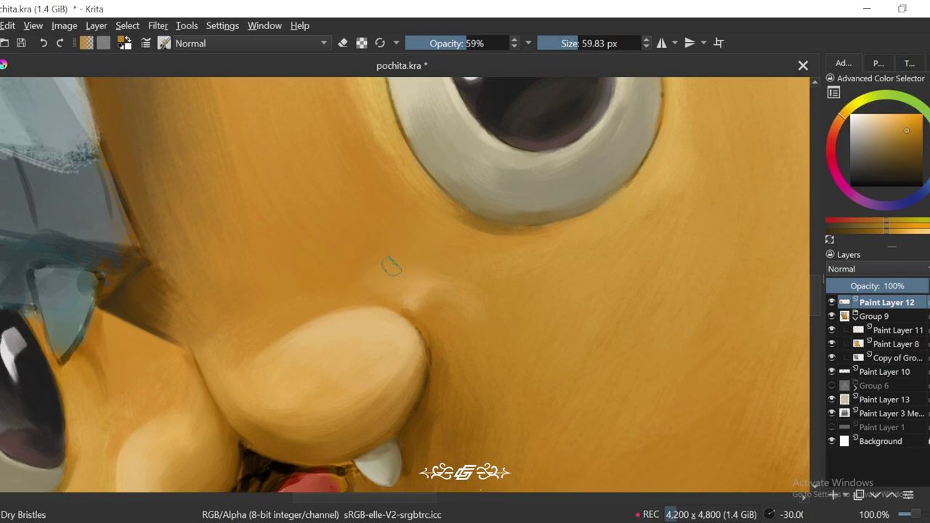
pyautogui.press('5')
pyautogui.keyDown('ctrl'); pyautogui.click(411, 280); pyautogui.keyUp('ctrl')
pyautogui.scroll(-1, 418, 291)
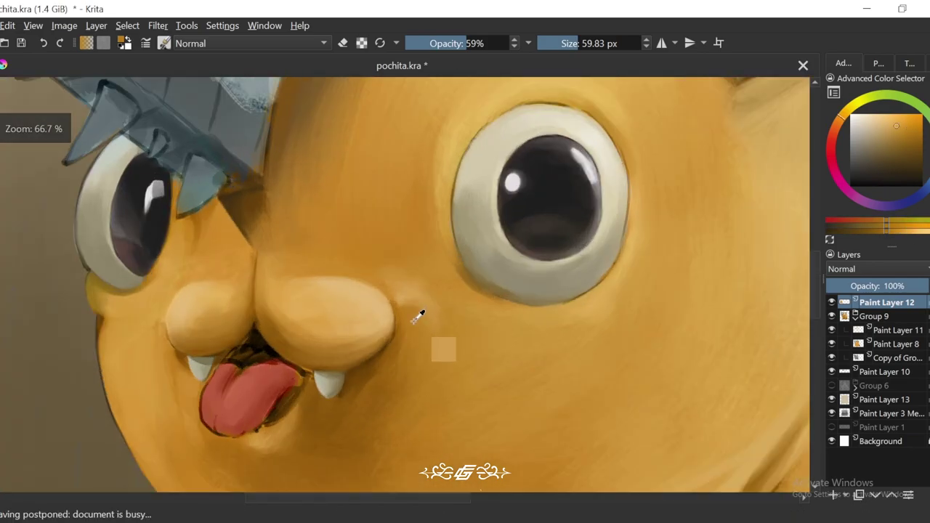
pyautogui.keyDown('ctrl'); pyautogui.click(418, 314); pyautogui.keyUp('ctrl')
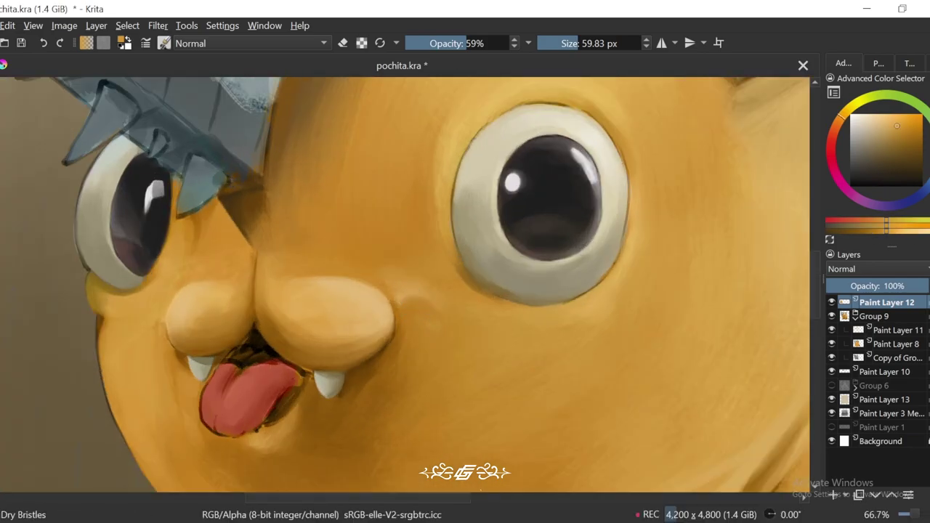
pyautogui.keyDown('ctrl'); pyautogui.click(432, 324); pyautogui.keyUp('ctrl')
pyautogui.moveTo(398, 368); pyautogui.dragTo(436, 312)
# Step: Pick a tongue red, reduce the brush to 36.50 px, and sample lighter and saturated tongue reds
pyautogui.scroll(2, 436, 312)
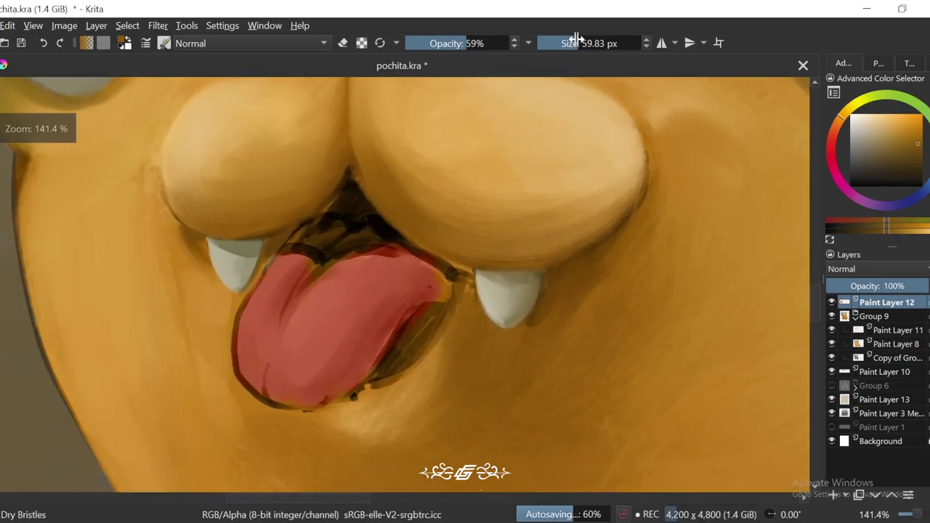
pyautogui.click(575, 43)
pyautogui.keyDown('ctrl'); pyautogui.click(384, 349); pyautogui.keyUp('ctrl')
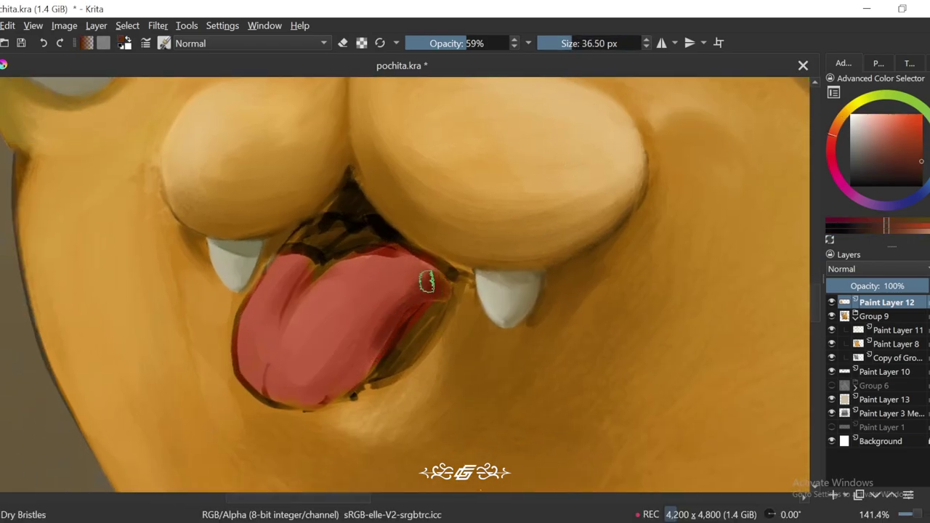
pyautogui.moveTo(440, 230); pyautogui.dragTo(473, 190)
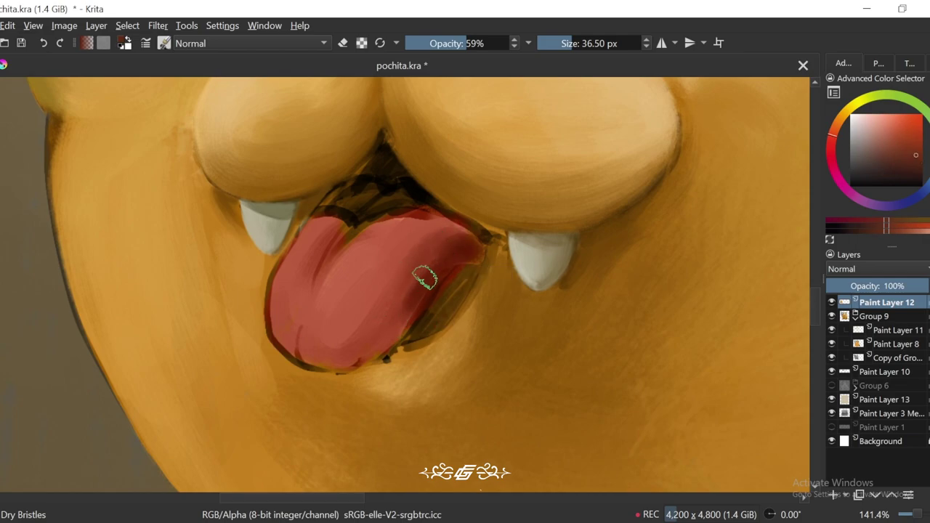
pyautogui.keyDown('ctrl'); pyautogui.click(334, 276); pyautogui.keyUp('ctrl')
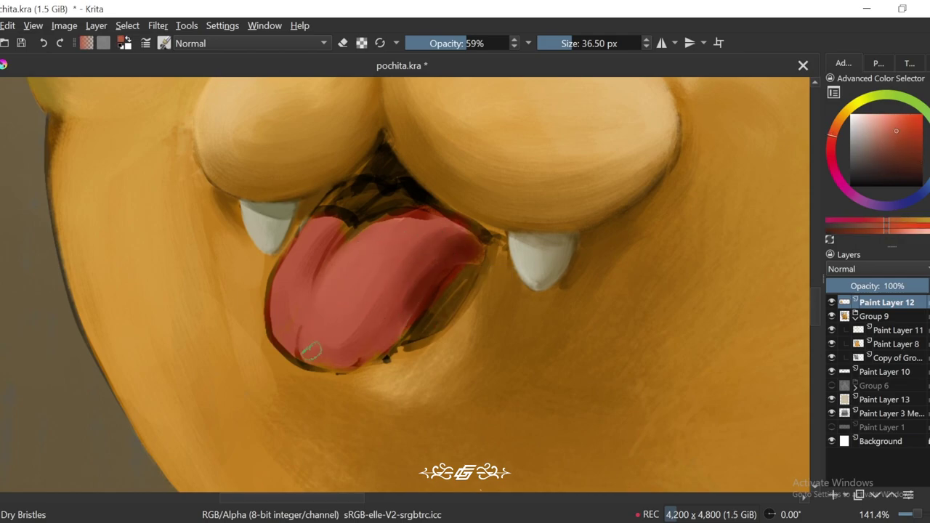
pyautogui.keyDown('ctrl'); pyautogui.click(452, 233); pyautogui.keyUp('ctrl')
pyautogui.moveTo(453, 234); pyautogui.dragTo(446, 249)
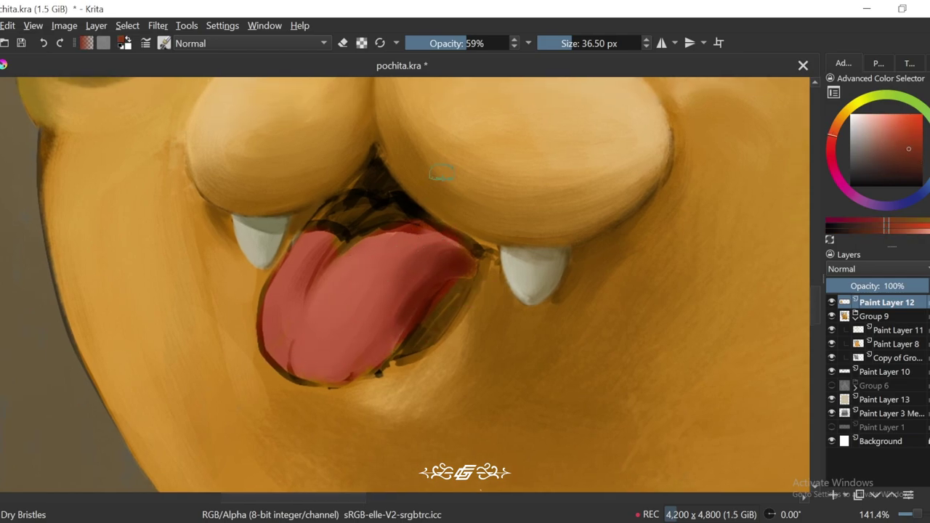
# Step: Blend the tongue's top edge with sampled pinks and darker reds at -15° and -30° rotation
pyautogui.keyDown('ctrl'); pyautogui.click(469, 236); pyautogui.keyUp('ctrl')
pyautogui.scroll(-4, 480, 251)
pyautogui.scroll(3, 467, 270)
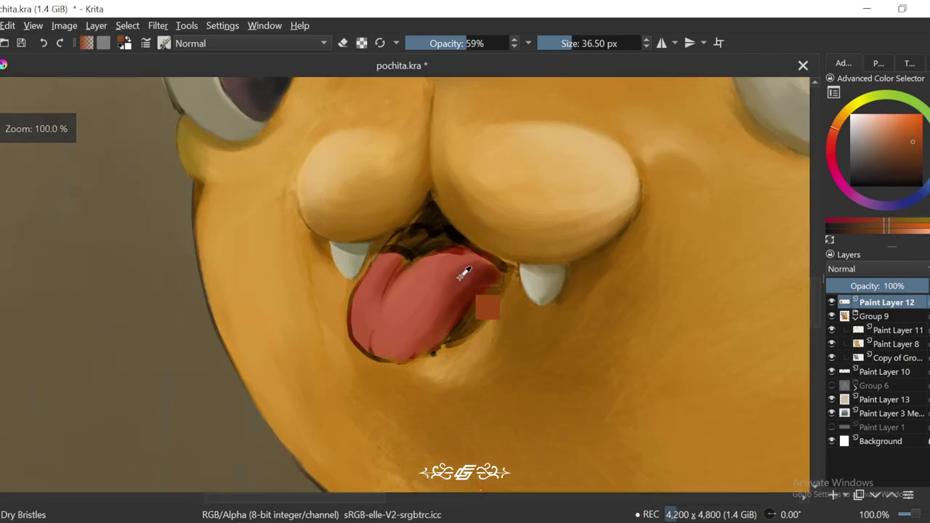
pyautogui.keyDown('ctrl'); pyautogui.click(467, 269); pyautogui.keyUp('ctrl')
pyautogui.press('4')
pyautogui.press('4')
pyautogui.keyDown('ctrl'); pyautogui.click(472, 220); pyautogui.keyUp('ctrl')
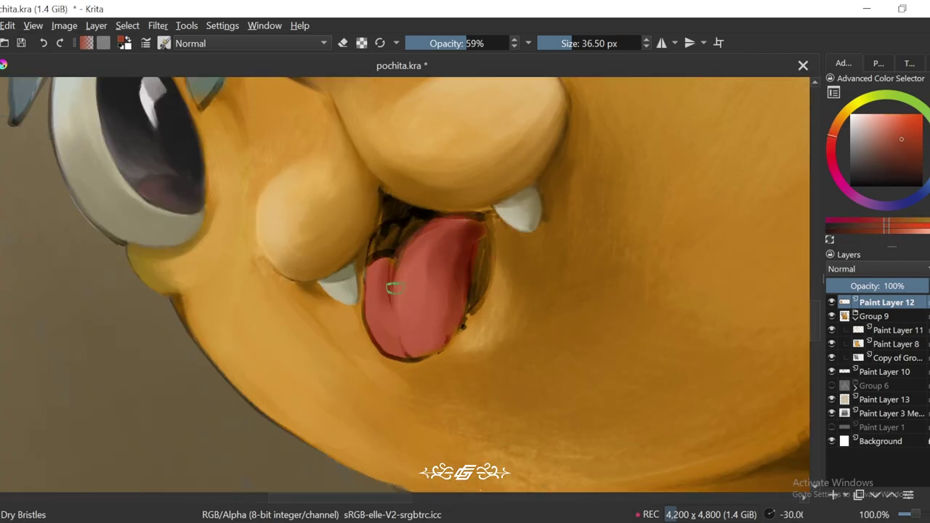
pyautogui.scroll(-4, 390, 259)
pyautogui.press('5')
pyautogui.press('4')
pyautogui.press('4')
pyautogui.scroll(5, 496, 193)
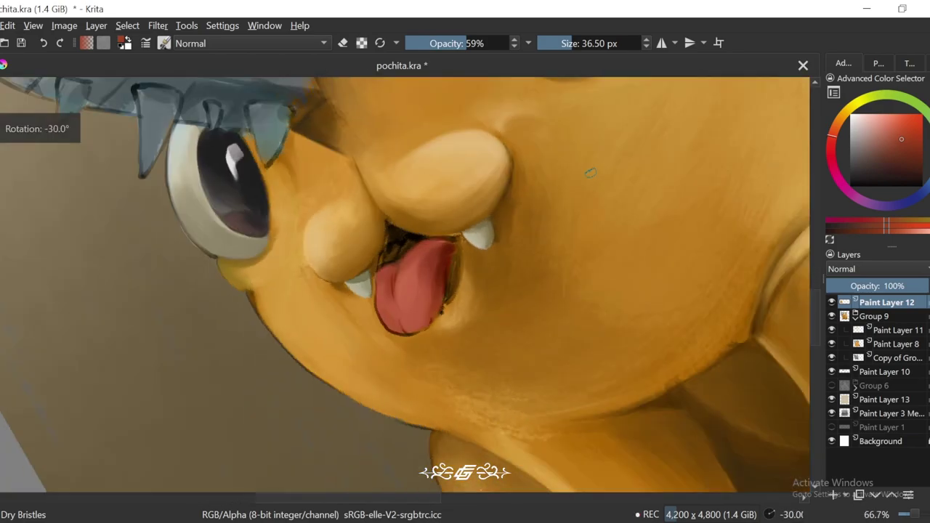
pyautogui.scroll(-3, 442, 218)
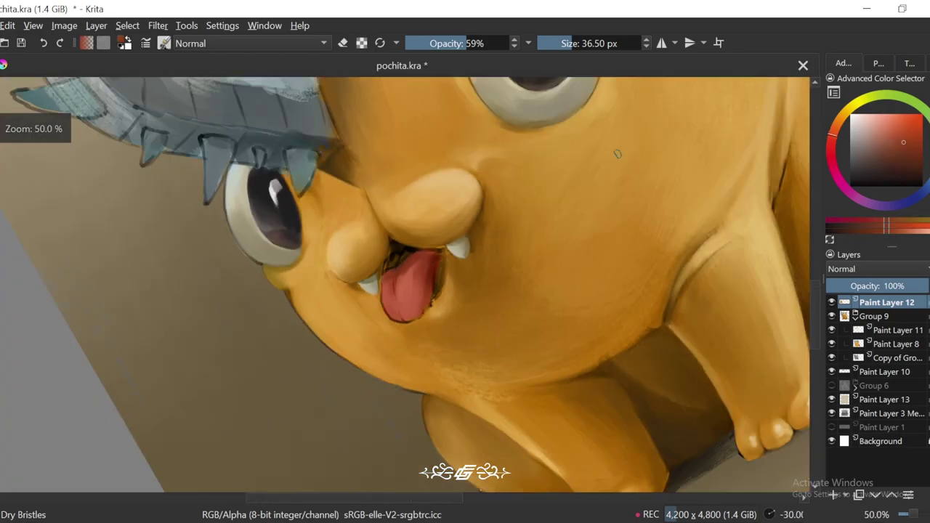
pyautogui.scroll(2, 439, 254)
# Step: Paint over the tongue with a sampled darker red, then a lighter red
pyautogui.press('6')
pyautogui.keyDown('ctrl'); pyautogui.click(412, 254); pyautogui.keyUp('ctrl')
pyautogui.press('5')
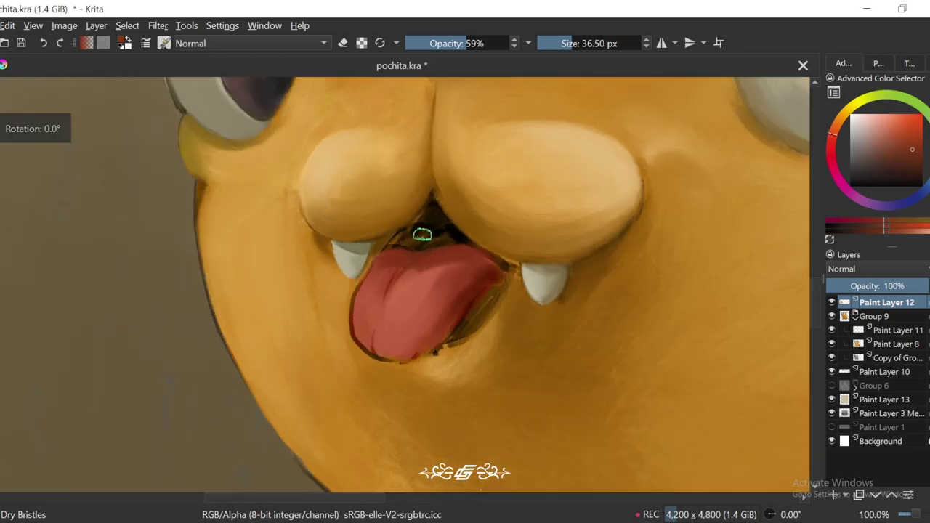
pyautogui.scroll(1, 402, 260)
pyautogui.keyDown('ctrl'); pyautogui.click(418, 277); pyautogui.keyUp('ctrl')
pyautogui.keyDown('ctrl'); pyautogui.click(465, 271); pyautogui.keyUp('ctrl')
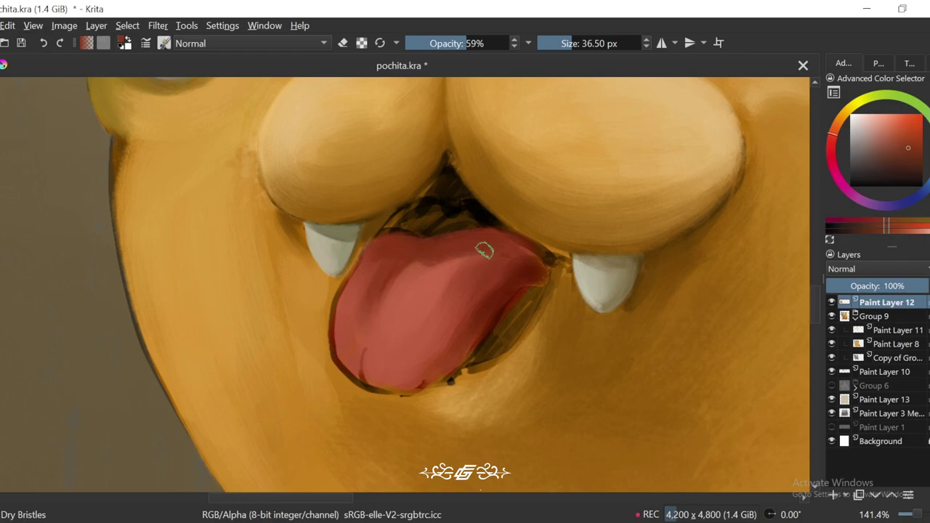
# Step: Refine the tongue's shading with further sampled reds, including its lower left
pyautogui.press('4')
pyautogui.keyDown('ctrl'); pyautogui.click(465, 269); pyautogui.keyUp('ctrl')
pyautogui.press('5')
pyautogui.scroll(-5, 465, 273)
pyautogui.scroll(4, 436, 291)
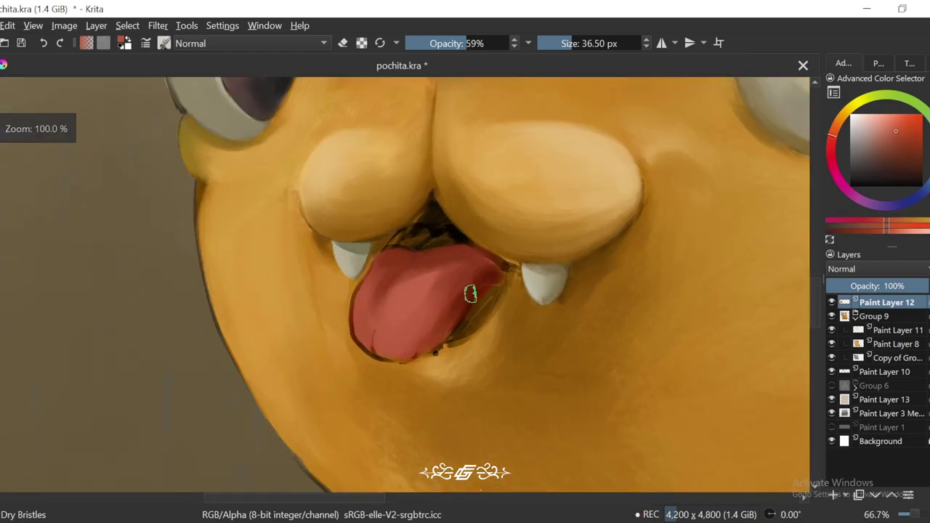
pyautogui.keyDown('ctrl'); pyautogui.click(458, 284); pyautogui.keyUp('ctrl')
pyautogui.scroll(1, 448, 313)
pyautogui.keyDown('ctrl'); pyautogui.click(434, 324); pyautogui.keyUp('ctrl')
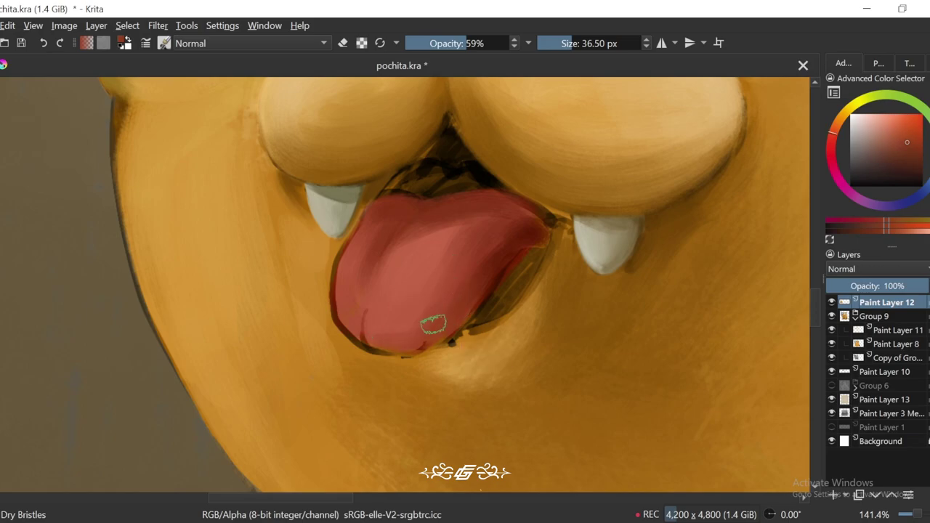
pyautogui.scroll(1, 435, 186)
# Step: Shrink the brush to about 6 px and clean the tongue edge with tongue reds and surrounding orange skin
pyautogui.press('[')
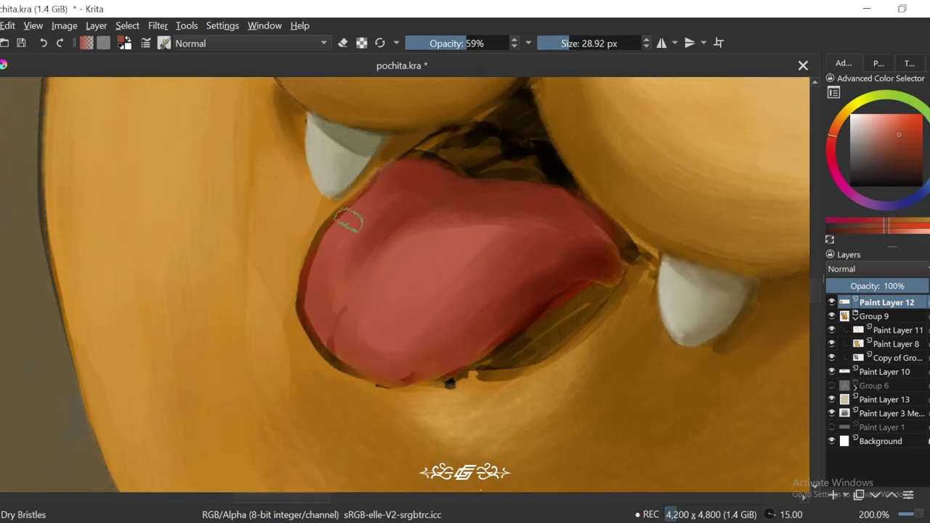
pyautogui.press('[')
pyautogui.press('[')
pyautogui.press('[')
pyautogui.press('[')
pyautogui.press('[')
pyautogui.press('[')
pyautogui.press('[')
pyautogui.scroll(1, 335, 236)
pyautogui.keyDown('ctrl'); pyautogui.click(269, 287); pyautogui.keyUp('ctrl')
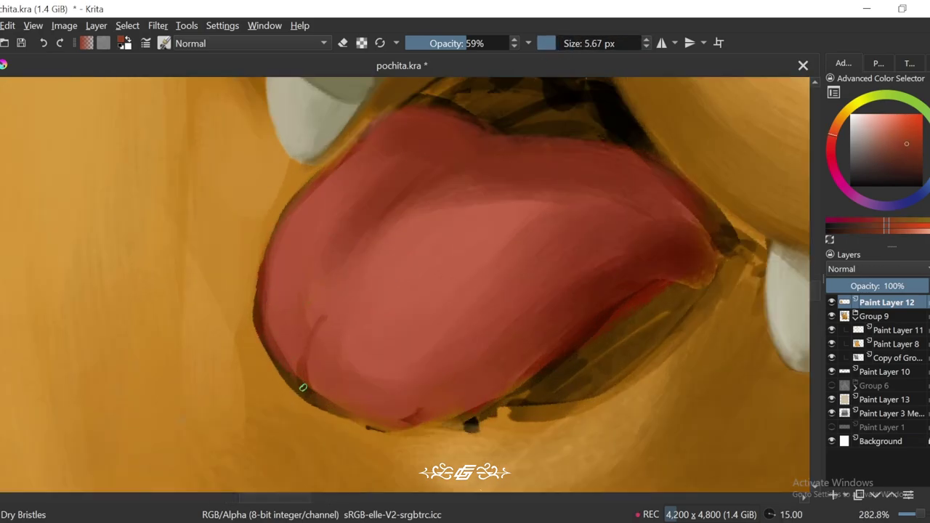
pyautogui.press('6')
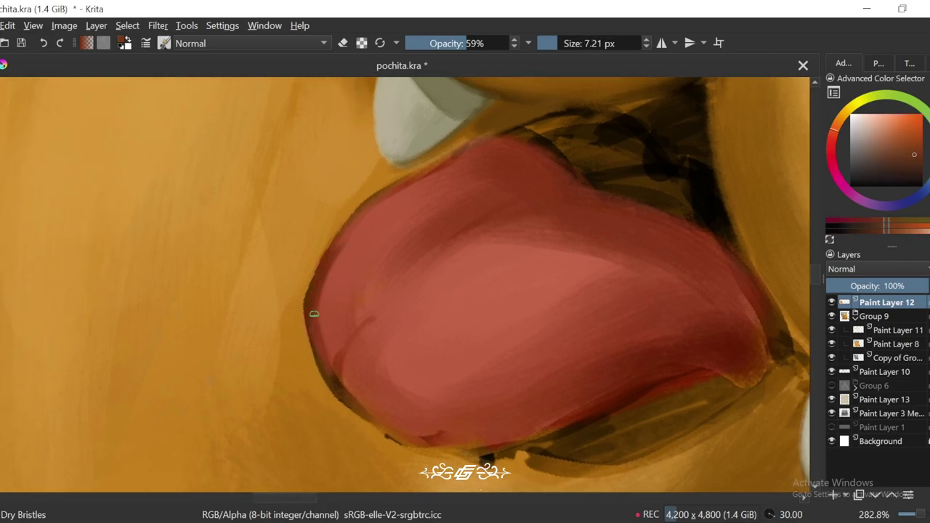
pyautogui.press('5')
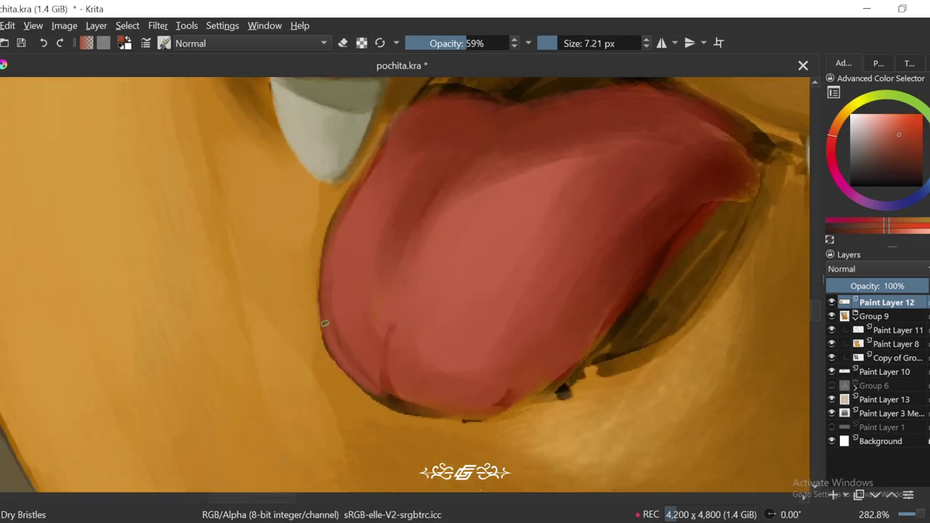
pyautogui.press('6')
pyautogui.keyDown('ctrl'); pyautogui.click(366, 192); pyautogui.keyUp('ctrl')
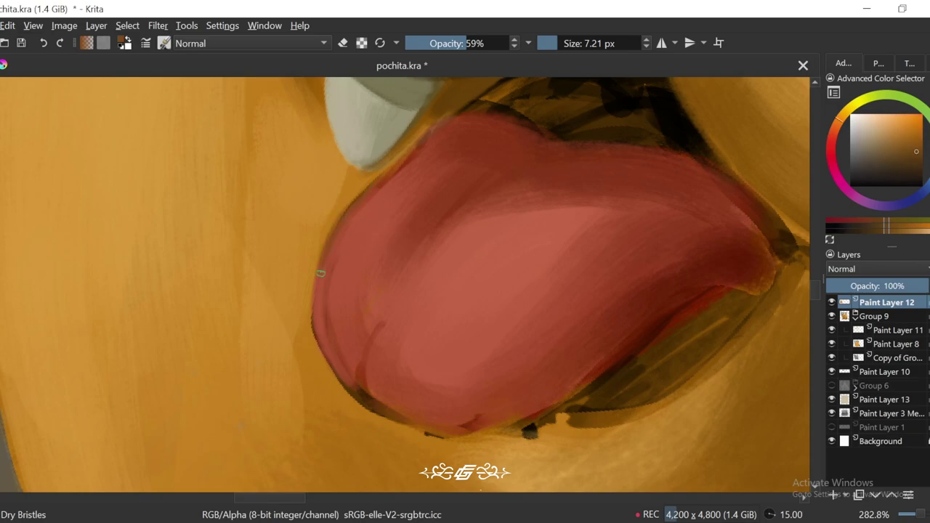
pyautogui.press('1')
pyautogui.press('5')
pyautogui.press('+')
pyautogui.press('+')
pyautogui.press('4')
pyautogui.press('4')
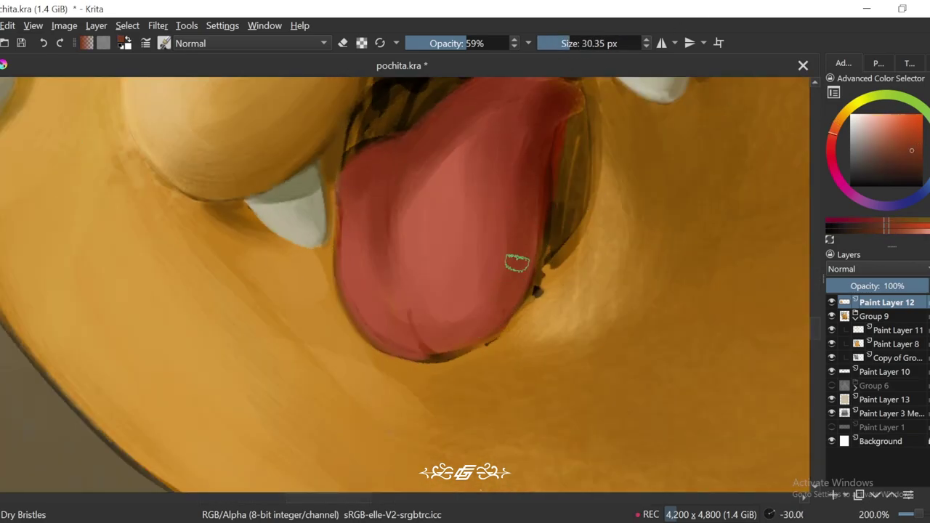
# Step: Smooth the tongue's outline using a lighter tongue red and orange skin tones from the cheek
pyautogui.keyDown('ctrl'); pyautogui.click(530, 235); pyautogui.keyUp('ctrl')
pyautogui.click(560, 43)
pyautogui.keyDown('ctrl'); pyautogui.click(534, 217); pyautogui.keyUp('ctrl')
pyautogui.moveTo(638, 338); pyautogui.dragTo(663, 325)
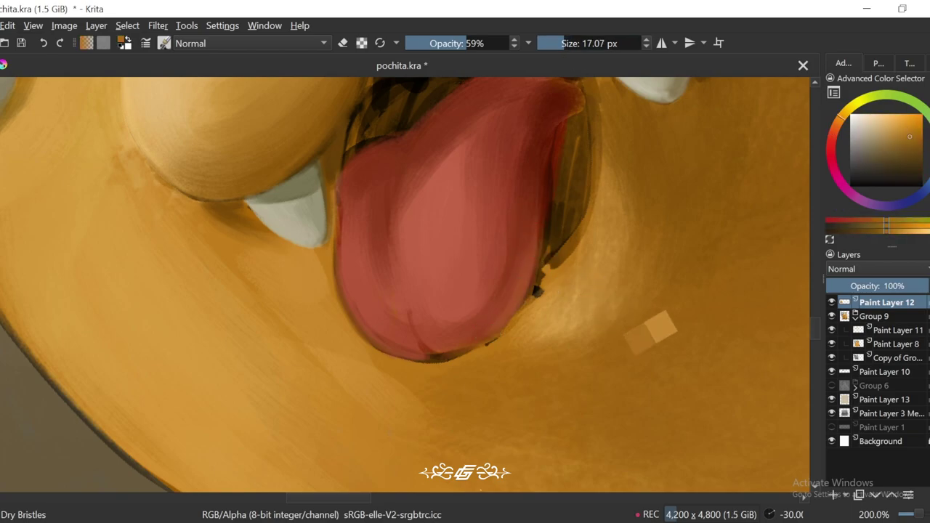
pyautogui.keyDown('ctrl'); pyautogui.click(549, 238); pyautogui.keyUp('ctrl')
pyautogui.press('4')
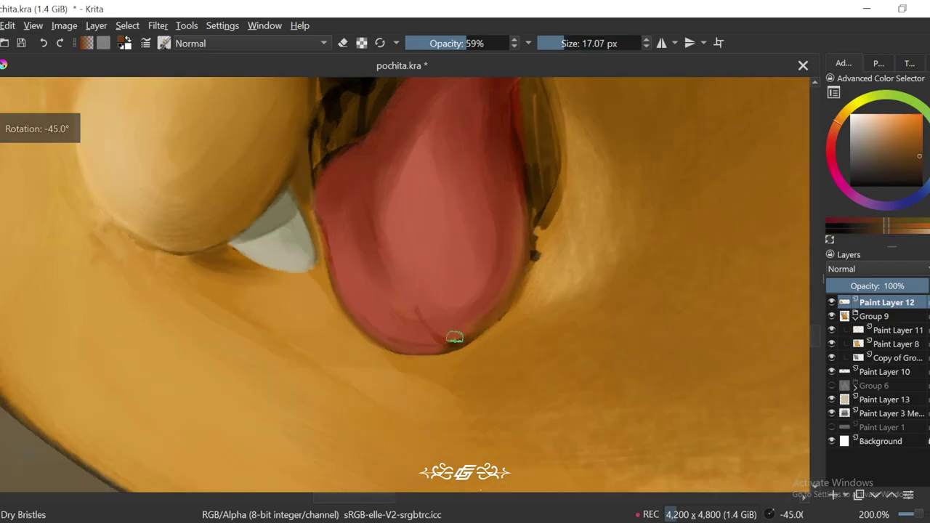
pyautogui.scroll(-4, 512, 274)
pyautogui.press('5')
pyautogui.scroll(4, 515, 328)
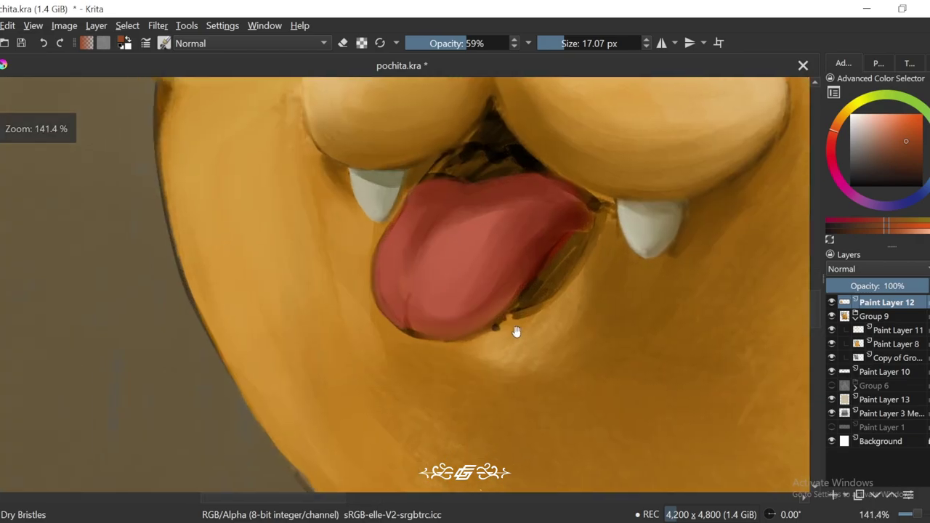
# Step: Blend the tongue with sampled darker and lighter reds, especially near its top
pyautogui.keyDown('ctrl'); pyautogui.click(410, 311); pyautogui.keyUp('ctrl')
pyautogui.press('6')
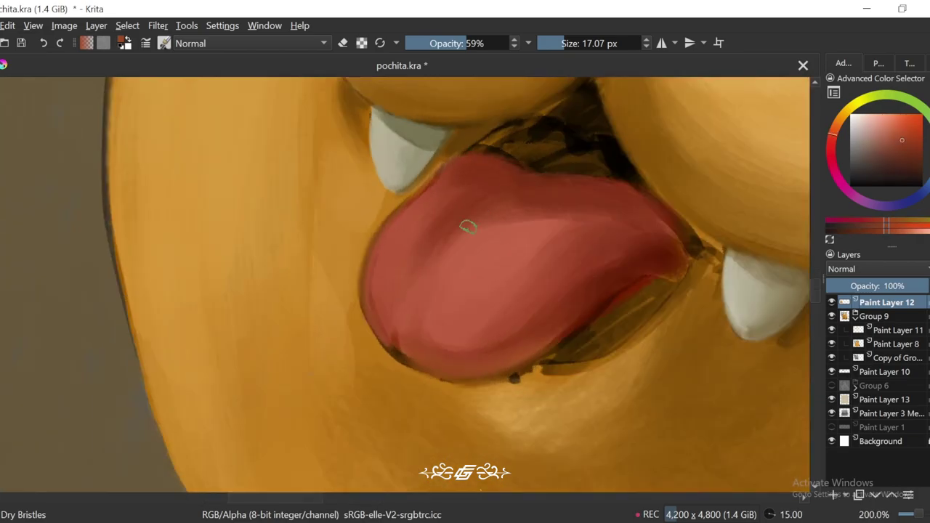
pyautogui.keyDown('ctrl'); pyautogui.click(458, 239); pyautogui.keyUp('ctrl')
pyautogui.press('5')
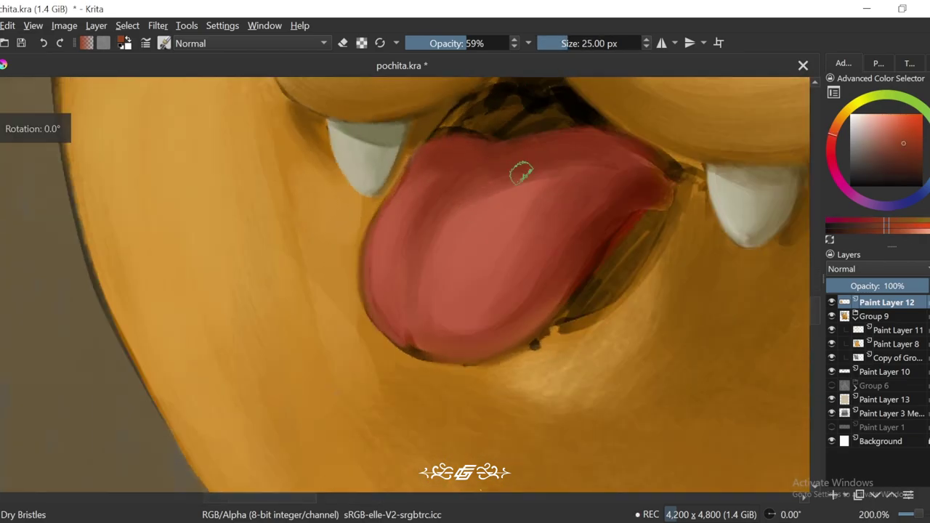
pyautogui.press('4')
pyautogui.press('5')
pyautogui.keyDown('ctrl'); pyautogui.click(464, 340); pyautogui.keyUp('ctrl')
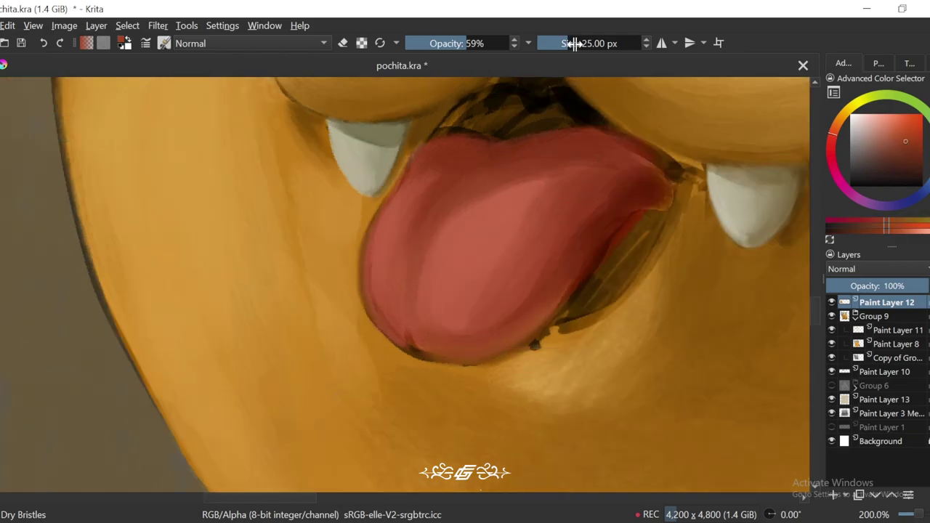
pyautogui.keyDown('ctrl'); pyautogui.click(532, 218); pyautogui.keyUp('ctrl')
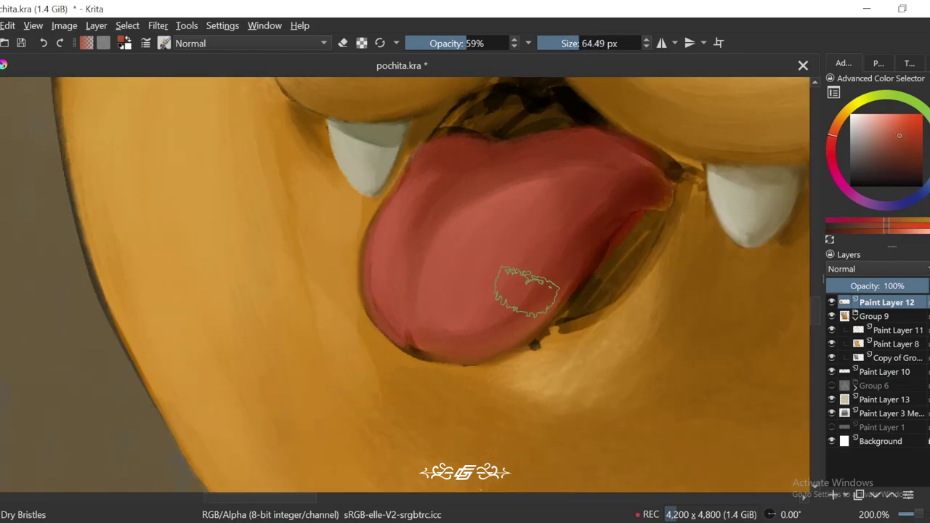
pyautogui.scroll(-6, 527, 291)
pyautogui.scroll(5, 519, 218)
# Step: Shrink the brush to about 13 px and refine the tongue with darker and lighter reds
pyautogui.moveTo(519, 187); pyautogui.dragTo(502, 231)
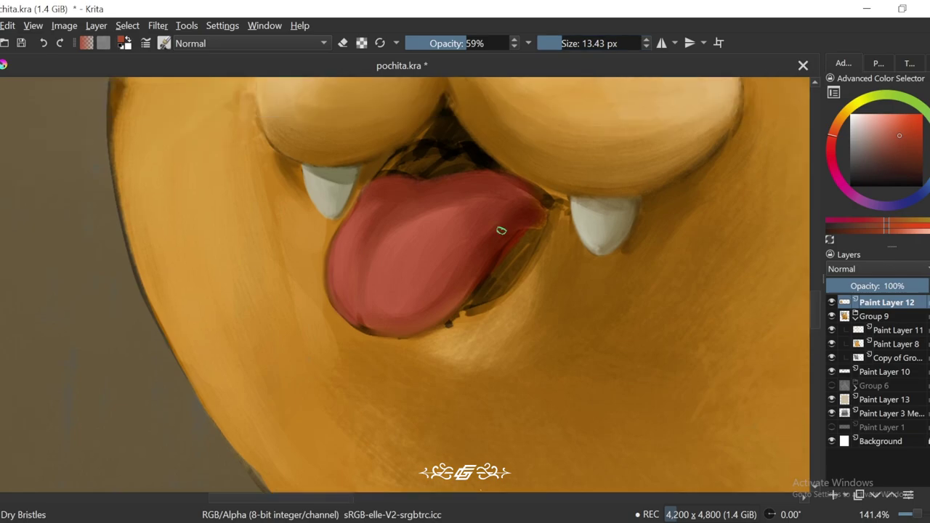
pyautogui.keyDown('ctrl'); pyautogui.click(494, 233); pyautogui.keyUp('ctrl')
pyautogui.scroll(1, 512, 272)
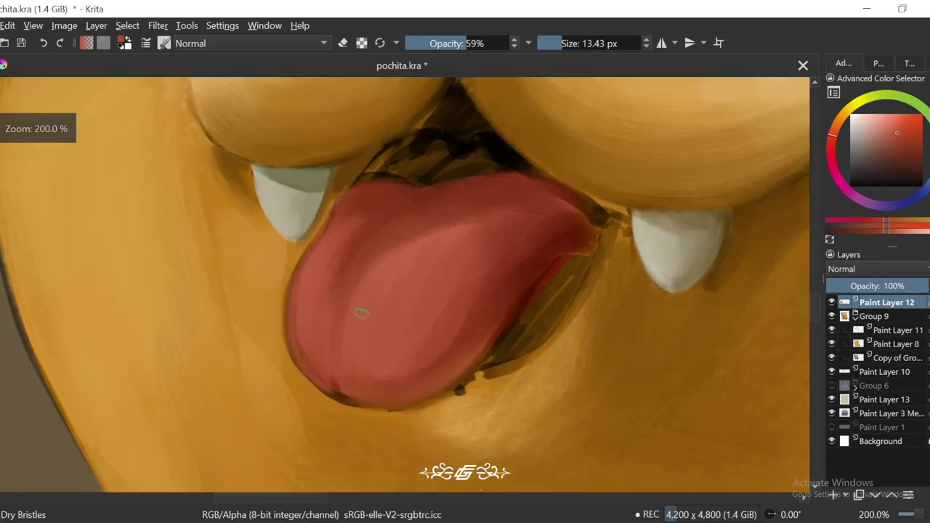
pyautogui.keyDown('ctrl'); pyautogui.click(374, 257); pyautogui.keyUp('ctrl')
pyautogui.moveTo(381, 274); pyautogui.dragTo(415, 245)
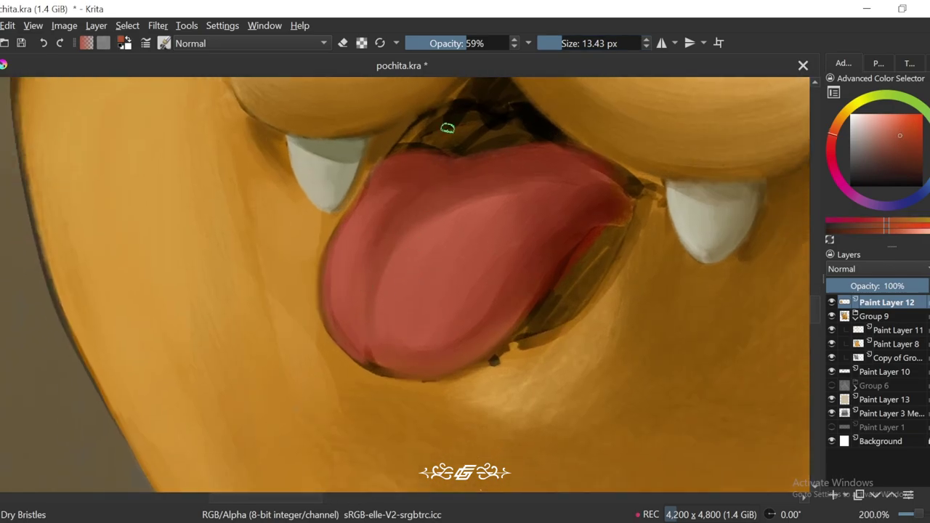
pyautogui.keyDown('ctrl'); pyautogui.click(389, 211); pyautogui.keyUp('ctrl')
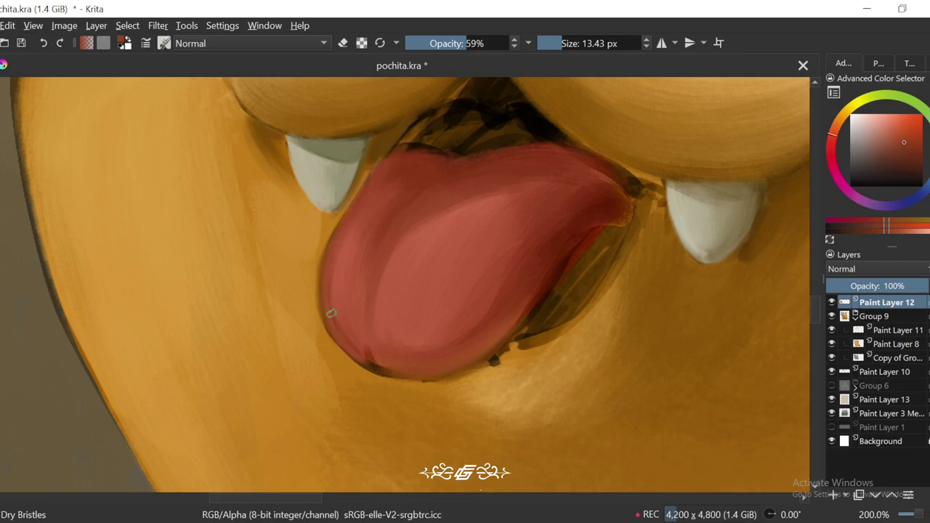
# Step: Set the paint colour to a deep crimson in the Advanced Color Selector
pyautogui.moveTo(331, 313)
pyautogui.mouseDown()
pyautogui.moveTo(468, 347)
pyautogui.moveTo(473, 337)
pyautogui.mouseUp()
pyautogui.scroll(1, 473, 337)
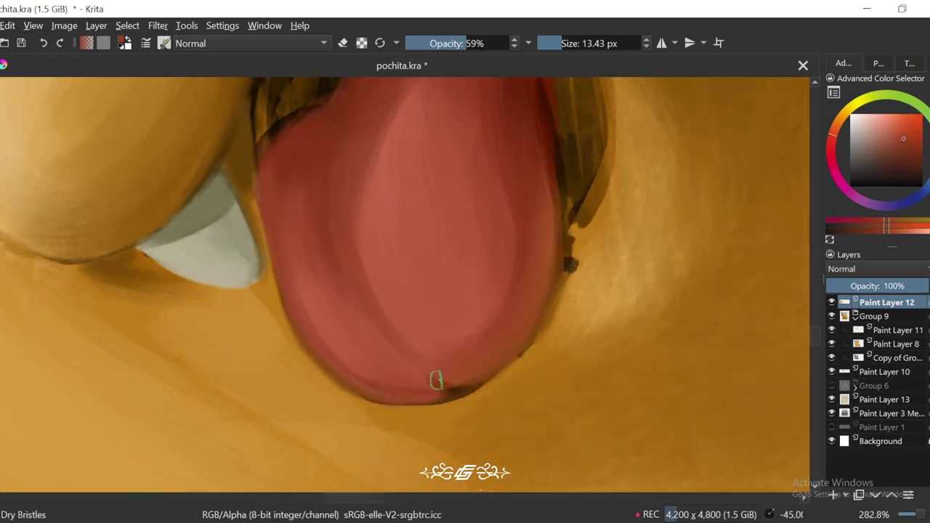
pyautogui.moveTo(460, 385); pyautogui.dragTo(509, 349)
pyautogui.scroll(-3, 509, 349)
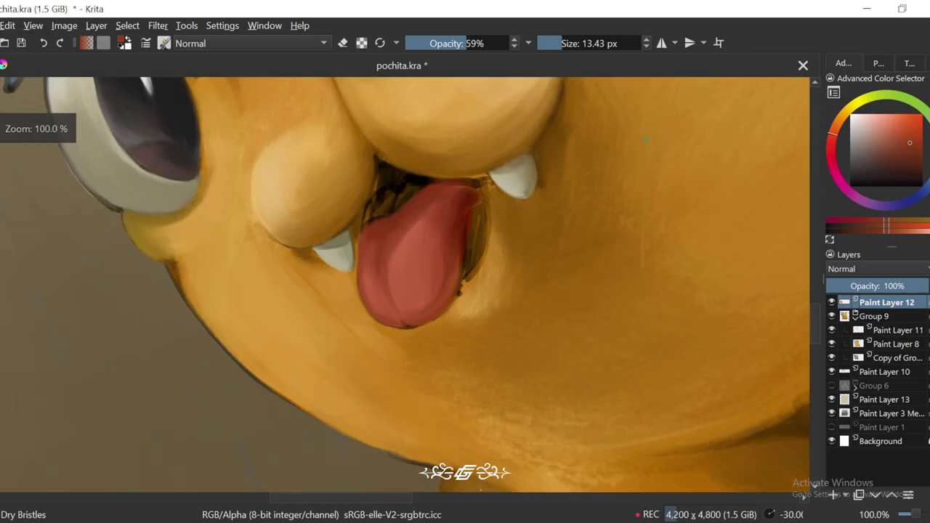
pyautogui.scroll(1, 509, 349)
pyautogui.click(917, 131)
pyautogui.click(833, 164)
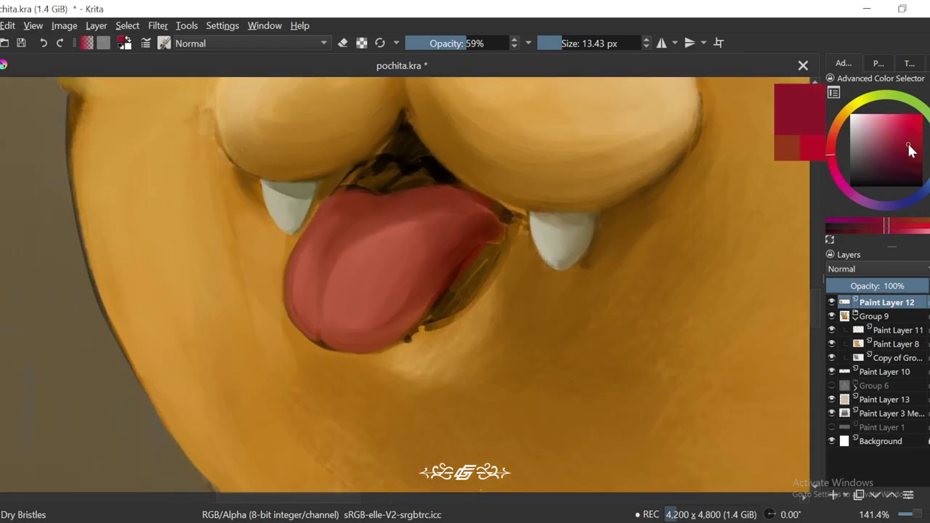
# Step: Paint dark red and magenta shadow along the tongue's right edge at 100% brush opacity
pyautogui.moveTo(910, 150); pyautogui.dragTo(905, 149)
pyautogui.moveTo(485, 253); pyautogui.dragTo(462, 281)
pyautogui.scroll(1, 438, 312)
pyautogui.moveTo(495, 43); pyautogui.dragTo(518, 43)
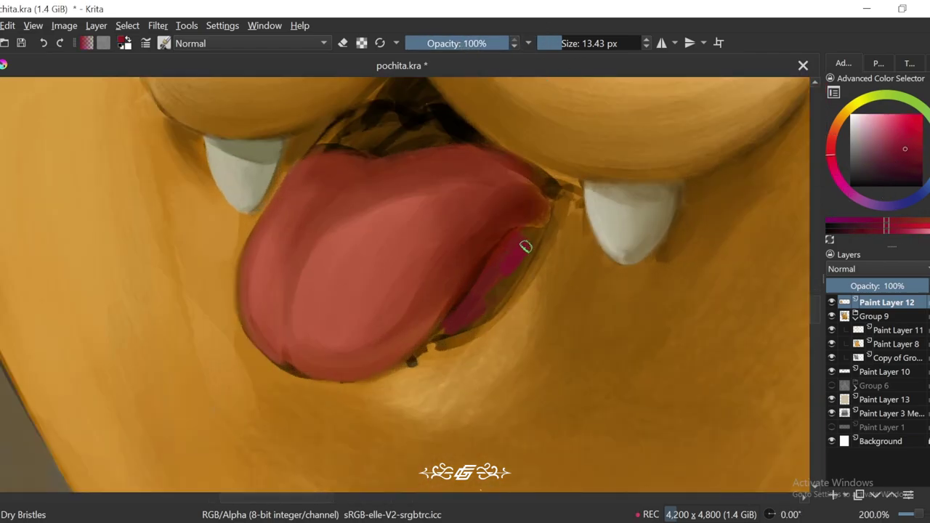
pyautogui.moveTo(525, 245); pyautogui.dragTo(509, 283)
# Step: Choose a darker crimson, sample the dark browns beside the tongue, and paint its underside
pyautogui.click(875, 164)
pyautogui.click(869, 166)
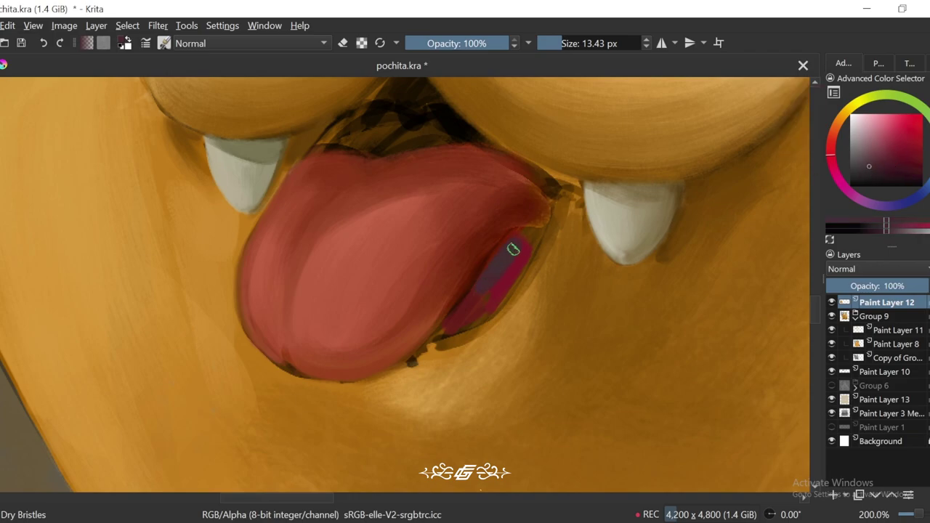
pyautogui.keyDown('ctrl'); pyautogui.click(525, 245); pyautogui.keyUp('ctrl')
pyautogui.keyDown('ctrl'); pyautogui.click(474, 286); pyautogui.keyUp('ctrl')
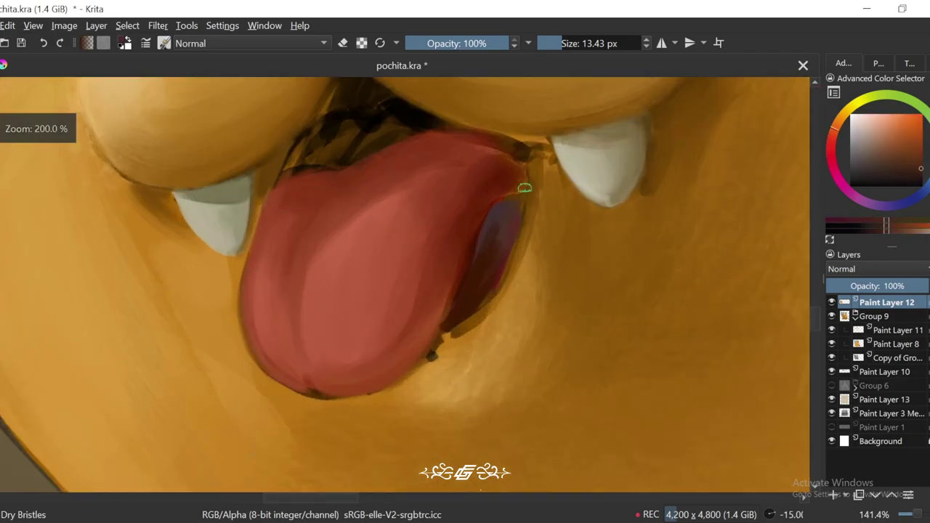
pyautogui.moveTo(538, 231)
pyautogui.mouseDown()
pyautogui.moveTo(498, 255)
pyautogui.moveTo(537, 237)
pyautogui.mouseUp()
pyautogui.press('4')
pyautogui.scroll(-5, 494, 214)
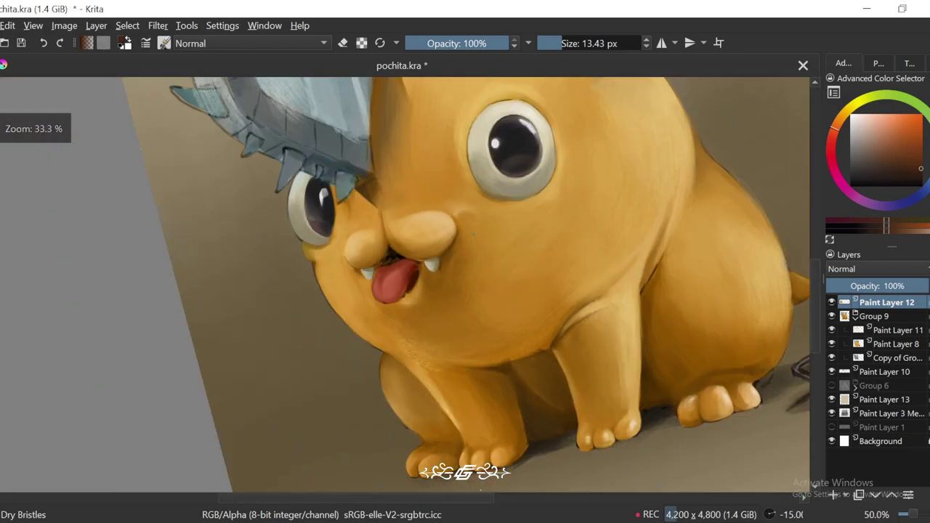
pyautogui.press('5')
pyautogui.scroll(3, 514, 255)
# Step: Tilt and zoom in on the mouth, pick a red, and paint red strokes inside it
pyautogui.press('4')
pyautogui.scroll(2, 522, 262)
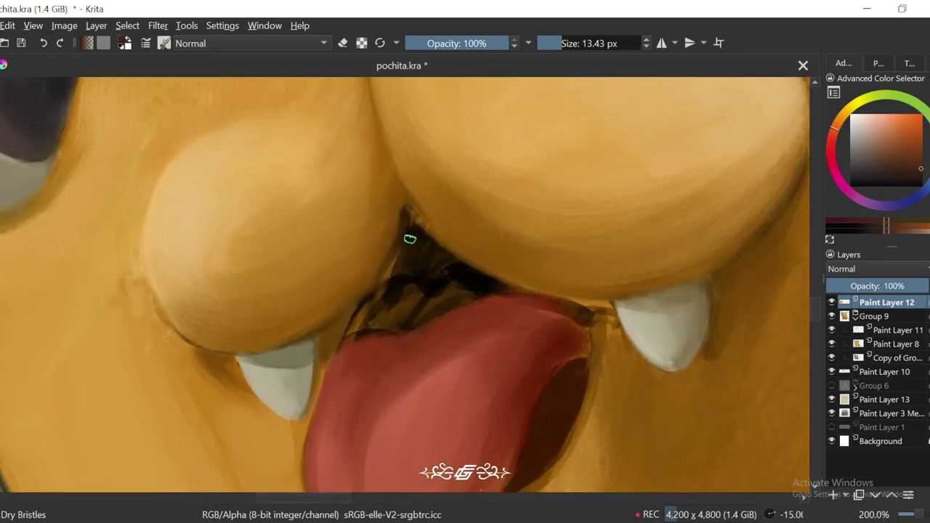
pyautogui.press('5')
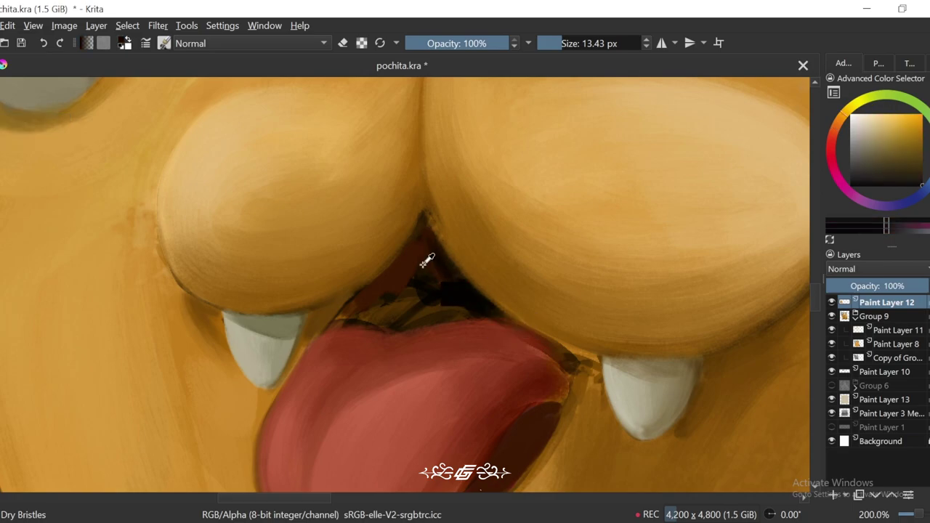
pyautogui.press('4')
pyautogui.press('4')
pyautogui.press('4')
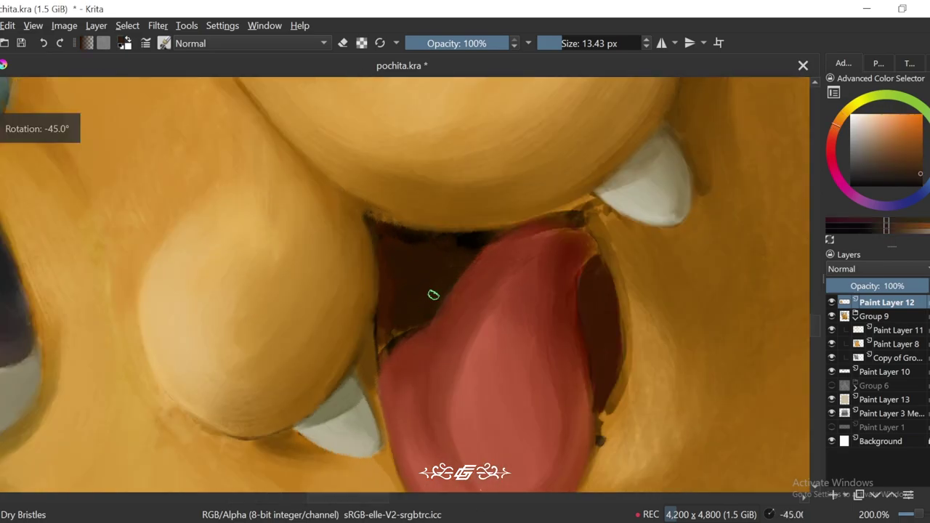
pyautogui.scroll(-3, 383, 359)
pyautogui.press('6')
pyautogui.scroll(4, 383, 359)
pyautogui.press('6')
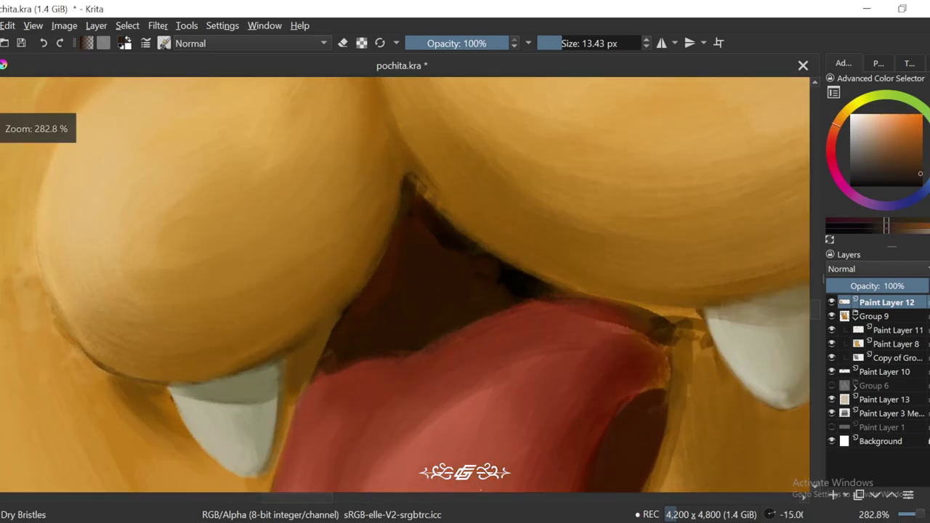
pyautogui.click(833, 139)
pyautogui.click(917, 151)
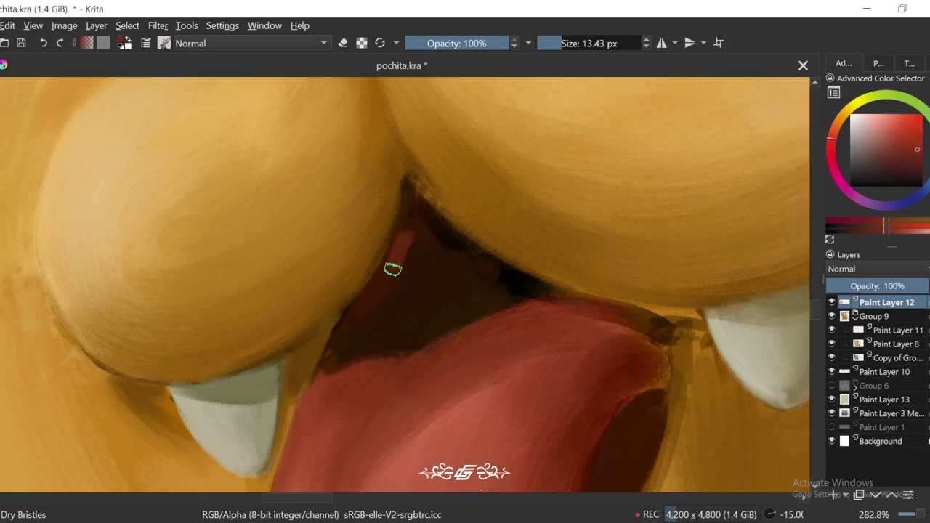
pyautogui.moveTo(391, 262); pyautogui.dragTo(495, 281)
# Step: Enlarge the brush to about 21 px and sample the dark red from the mouth
pyautogui.press('5')
pyautogui.scroll(-3, 384, 301)
pyautogui.scroll(1, 469, 417)
pyautogui.scroll(1, 406, 274)
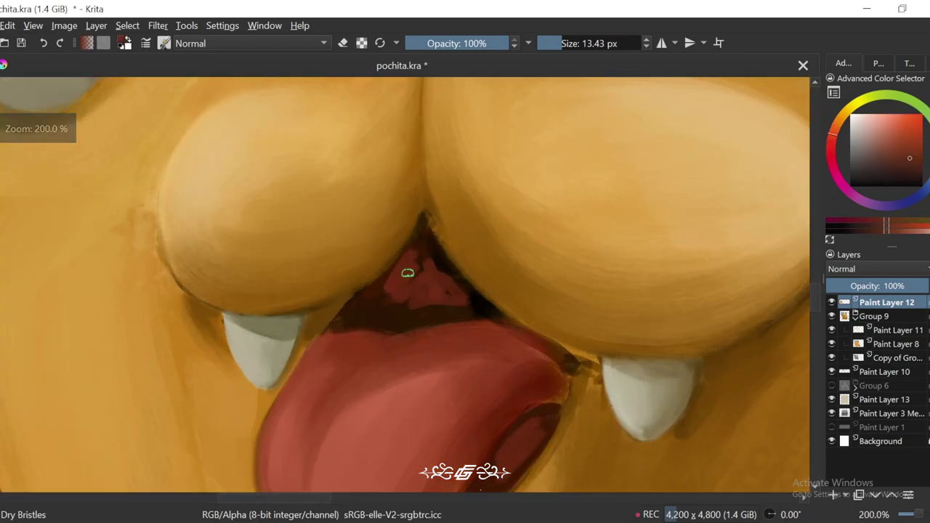
pyautogui.press('4')
pyautogui.press('4')
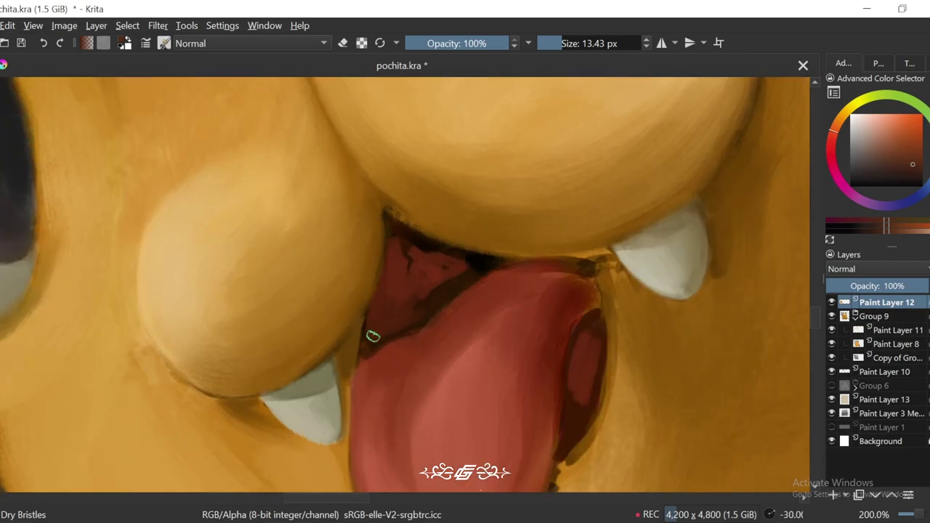
pyautogui.scroll(-1, 372, 335)
pyautogui.press('6')
pyautogui.press('6')
pyautogui.press('6')
pyautogui.scroll(1, 429, 263)
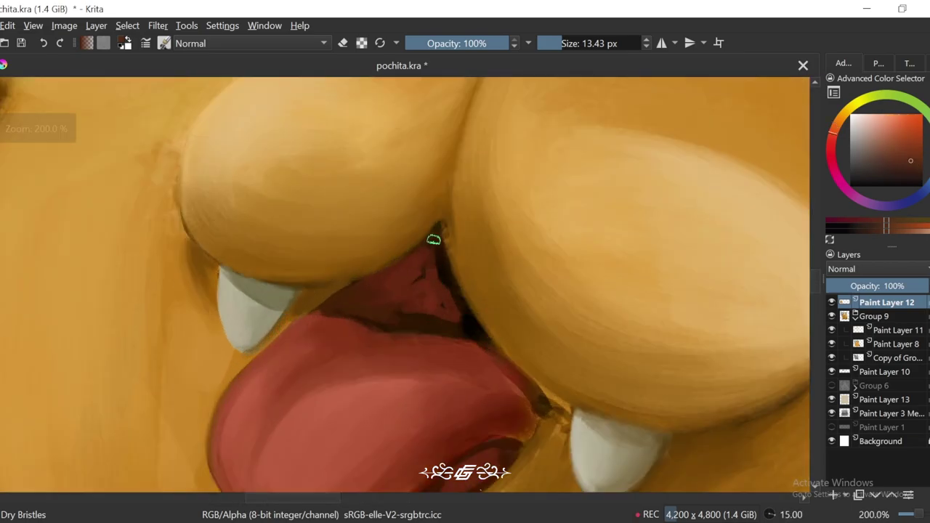
pyautogui.press(']')
pyautogui.press('5')
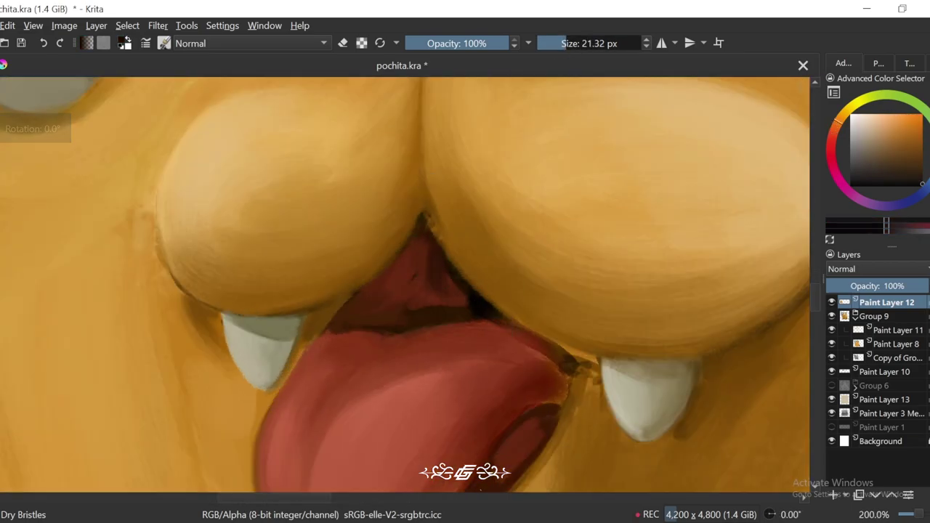
pyautogui.keyDown('ctrl'); pyautogui.click(448, 290); pyautogui.keyUp('ctrl')
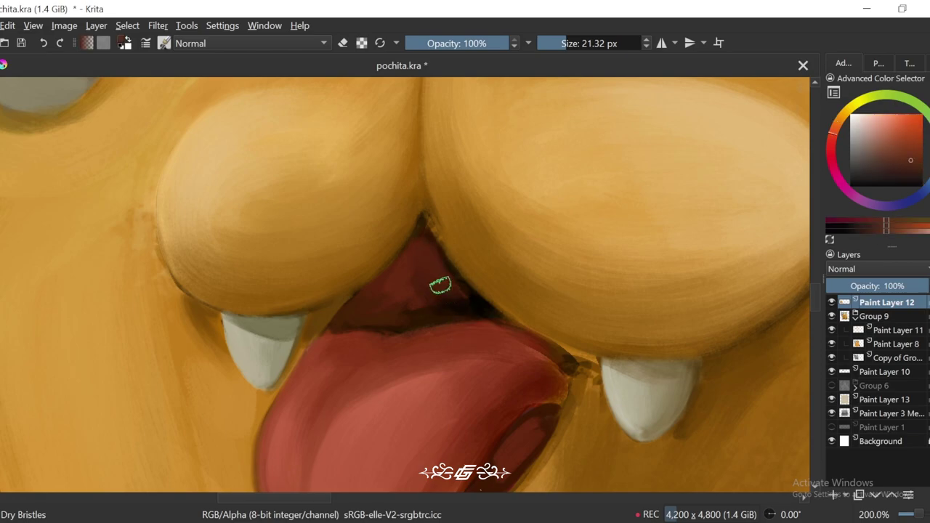
# Step: Fine-tune the brush size and pick a darker red shade for the mouth interior
pyautogui.press('4')
pyautogui.press('4')
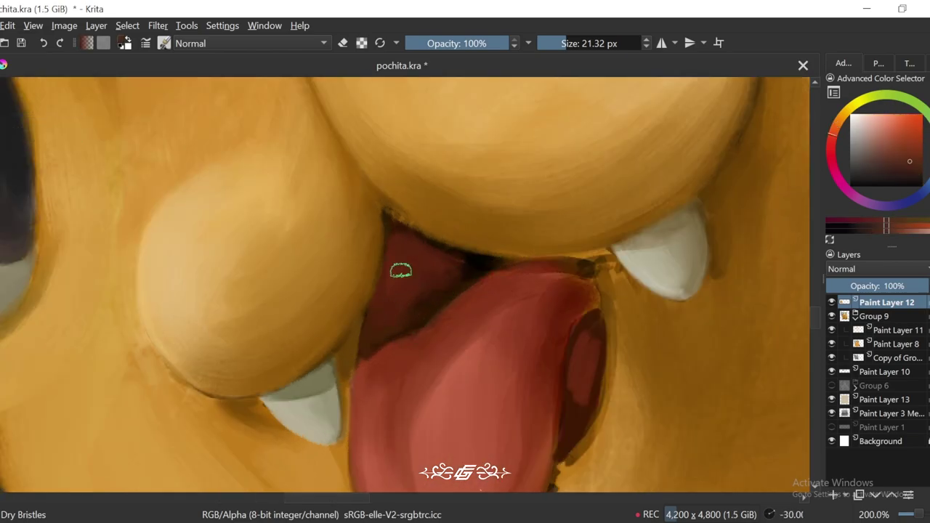
pyautogui.scroll(-4, 401, 271)
pyautogui.press('6')
pyautogui.scroll(4, 465, 204)
pyautogui.press('6')
pyautogui.press('6')
pyautogui.press('[')
pyautogui.press('[')
pyautogui.press('[')
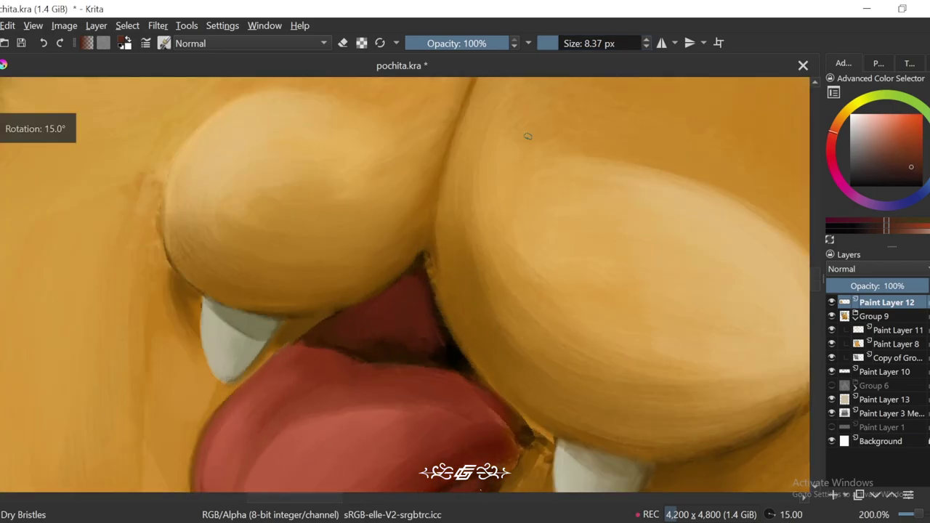
pyautogui.press(']')
pyautogui.keyDown('ctrl'); pyautogui.click(441, 347); pyautogui.keyUp('ctrl')
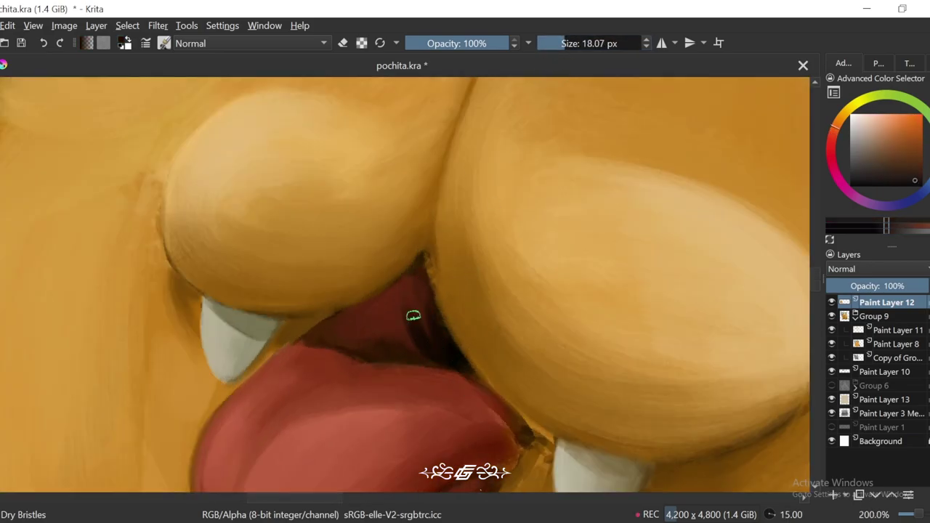
# Step: Reframe the view on the tongue and sample a brighter red from it
pyautogui.press('5')
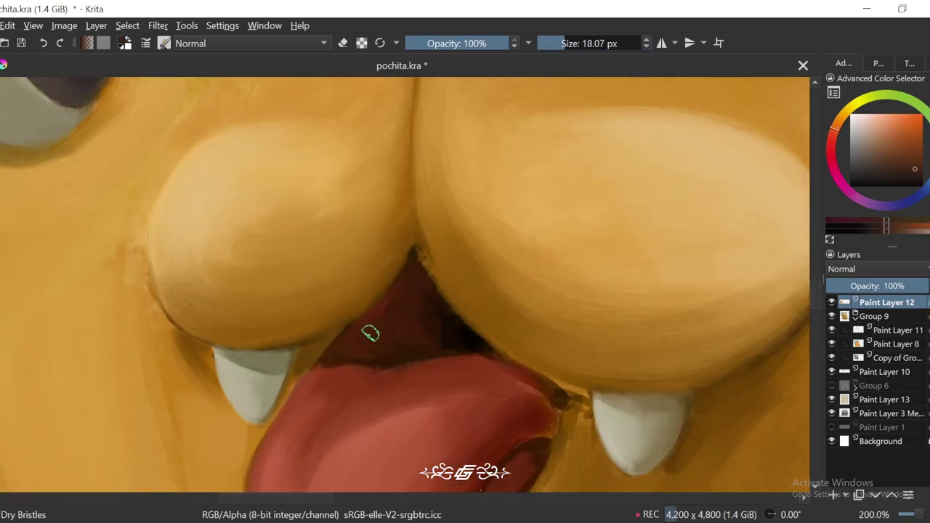
pyautogui.press('4')
pyautogui.press('4')
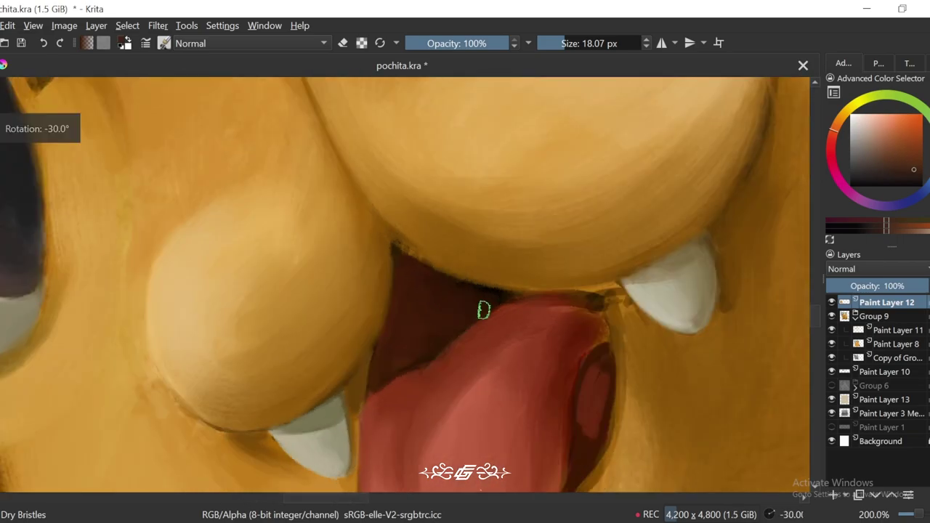
pyautogui.press('6')
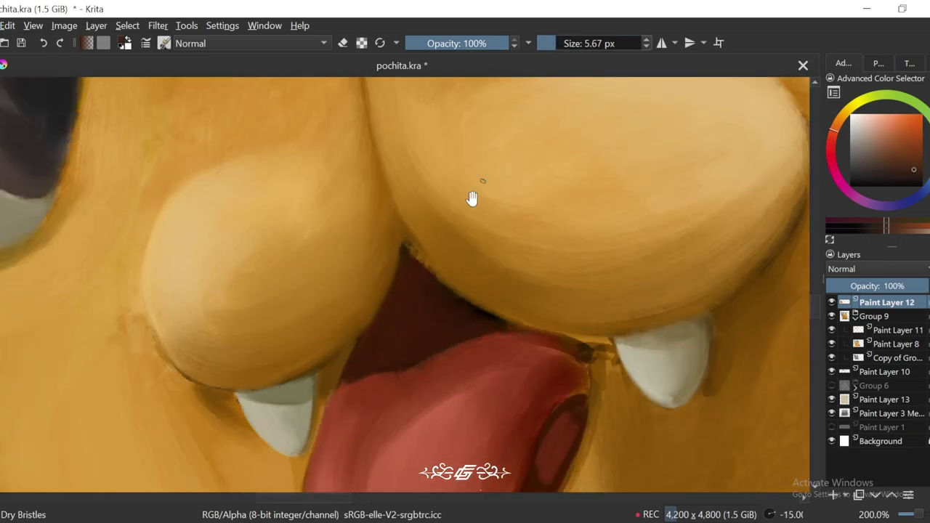
pyautogui.press('+')
pyautogui.press('-')
pyautogui.press('5')
pyautogui.press('4')
pyautogui.press('4')
pyautogui.press('+')
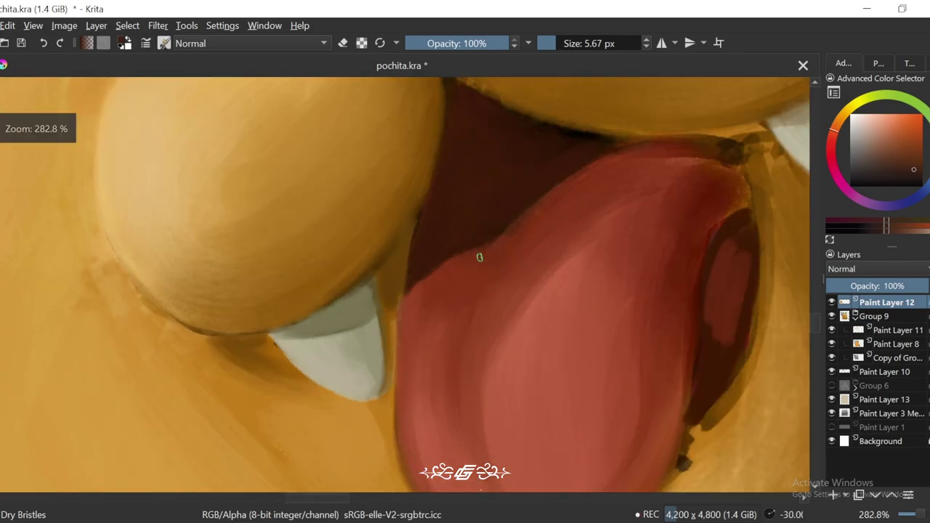
pyautogui.keyDown('ctrl'); pyautogui.click(482, 251); pyautogui.keyUp('ctrl')
# Step: Enlarge the brush to about 24 px and reframe the mouth at -15° tilt
pyautogui.press('5')
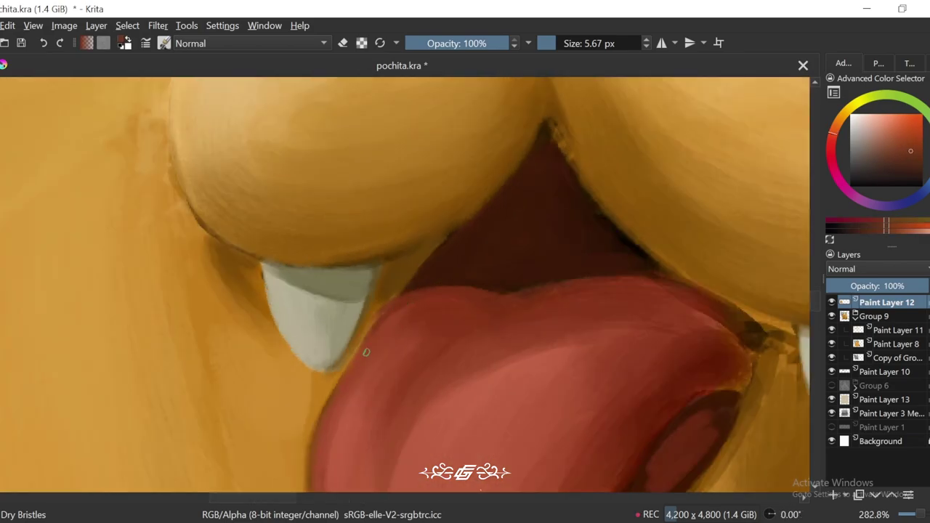
pyautogui.press('6')
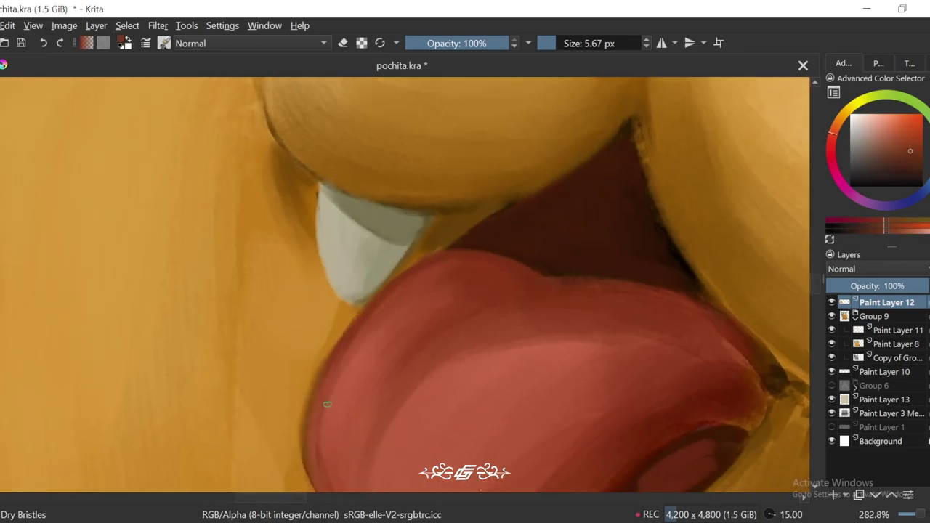
pyautogui.moveTo(353, 337)
pyautogui.mouseDown()
pyautogui.moveTo(374, 311)
pyautogui.moveTo(411, 296)
pyautogui.mouseUp()
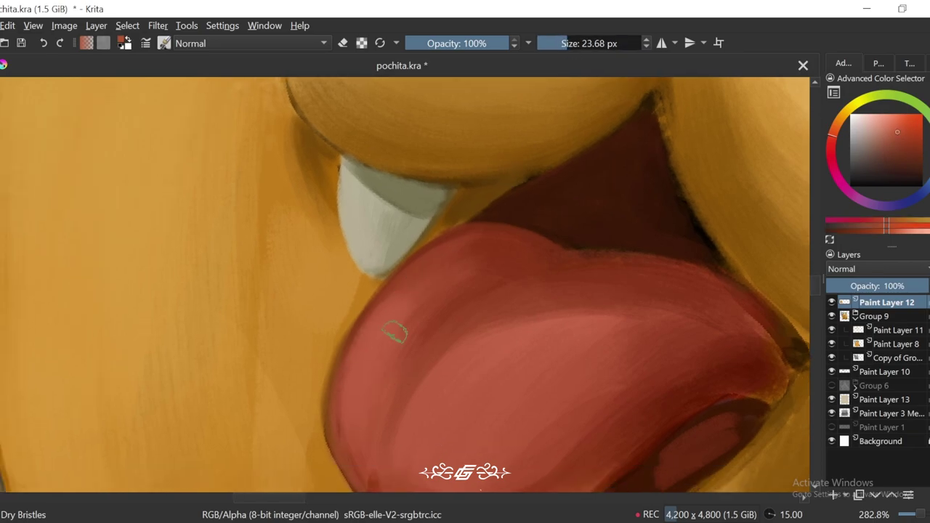
pyautogui.press('-')
pyautogui.press('-')
pyautogui.press('4')
pyautogui.press('4')
pyautogui.press('+')
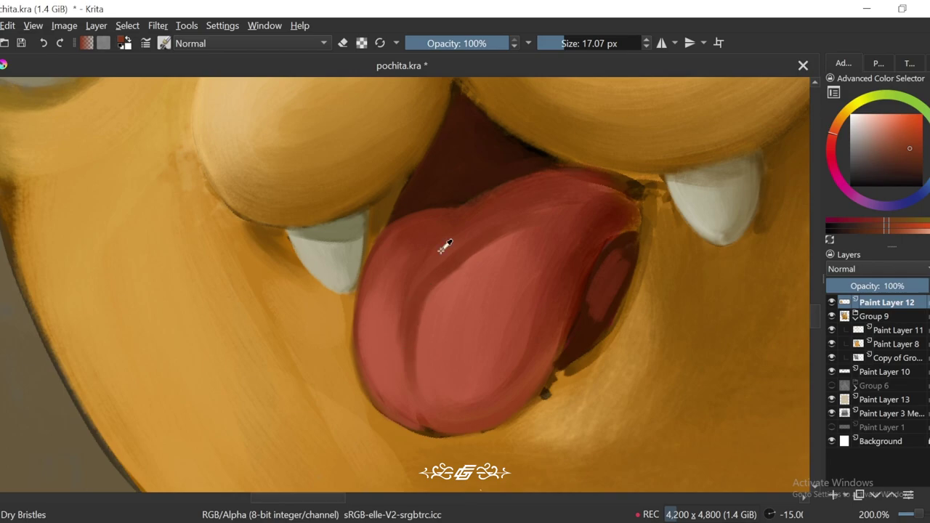
# Step: Compare the tongue close-up with the wider view, then sample the dark red under the tongue
pyautogui.press('-')
pyautogui.press('-')
pyautogui.press('-')
pyautogui.press('-')
pyautogui.press('+')
pyautogui.press('+')
pyautogui.press('+')
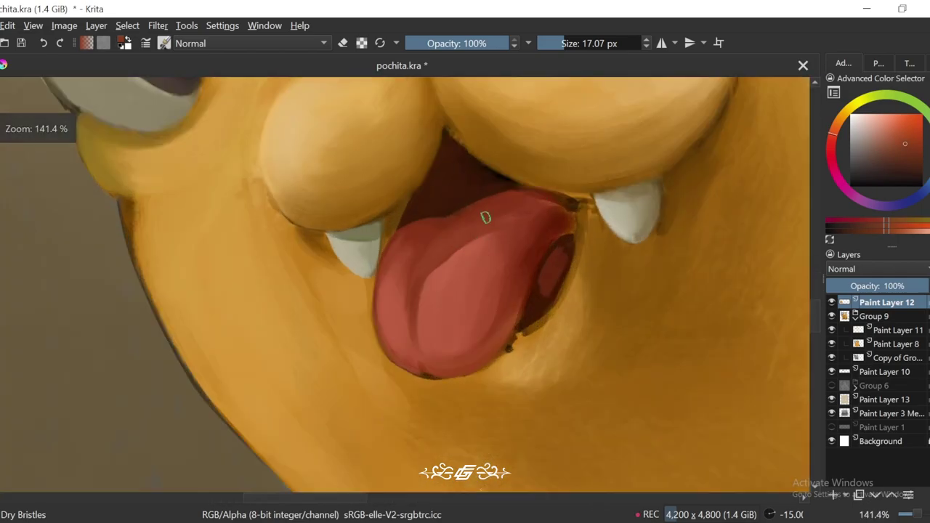
pyautogui.press('6')
pyautogui.press('4')
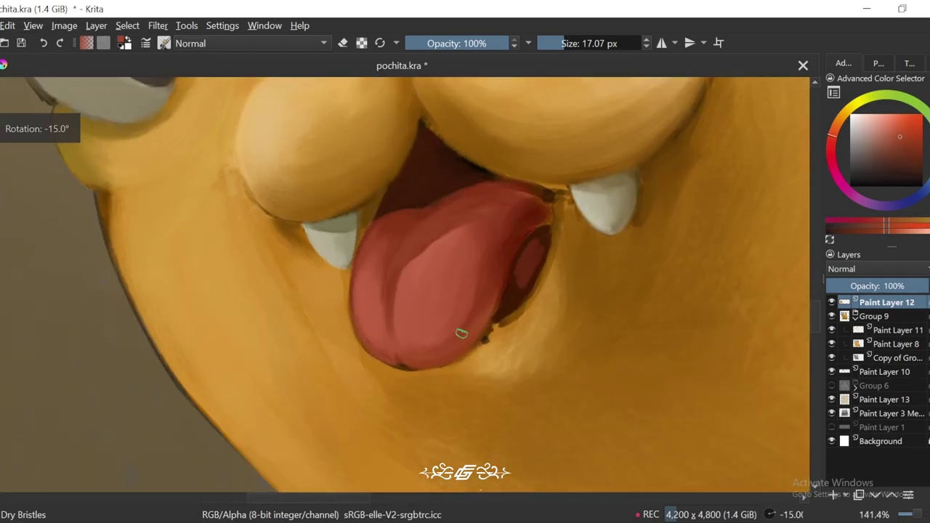
pyautogui.press('4')
pyautogui.press('-')
pyautogui.press('-')
pyautogui.press('-')
pyautogui.press('-')
pyautogui.press('6')
pyautogui.press('+')
pyautogui.press('+')
pyautogui.press('+')
pyautogui.press('+')
pyautogui.press('+')
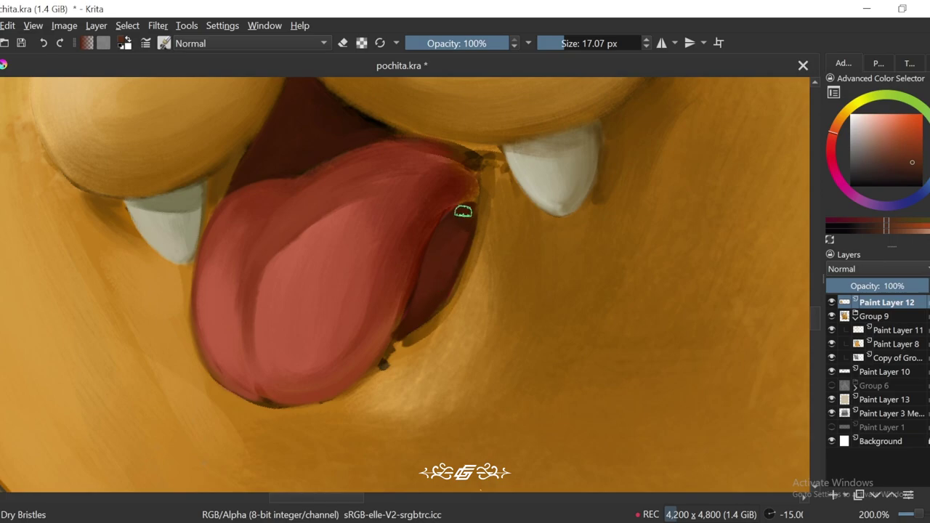
pyautogui.press('6')
pyautogui.press('-')
pyautogui.press('-')
pyautogui.press('-')
pyautogui.press('+')
pyautogui.press('+')
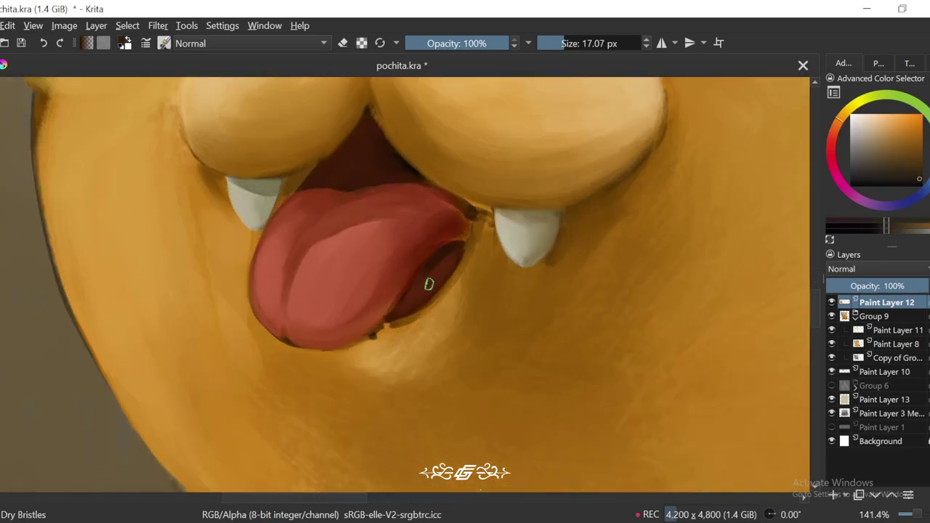
pyautogui.press('+')
pyautogui.keyDown('ctrl'); pyautogui.click(469, 243); pyautogui.keyUp('ctrl')
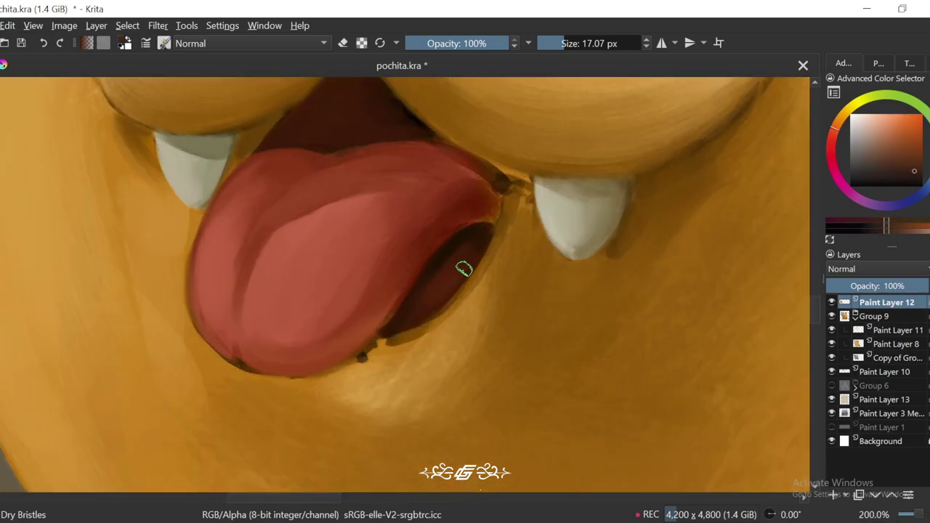
# Step: Alternate between the whole character at 50% and the mouth at 200% with rotated views
pyautogui.press('+')
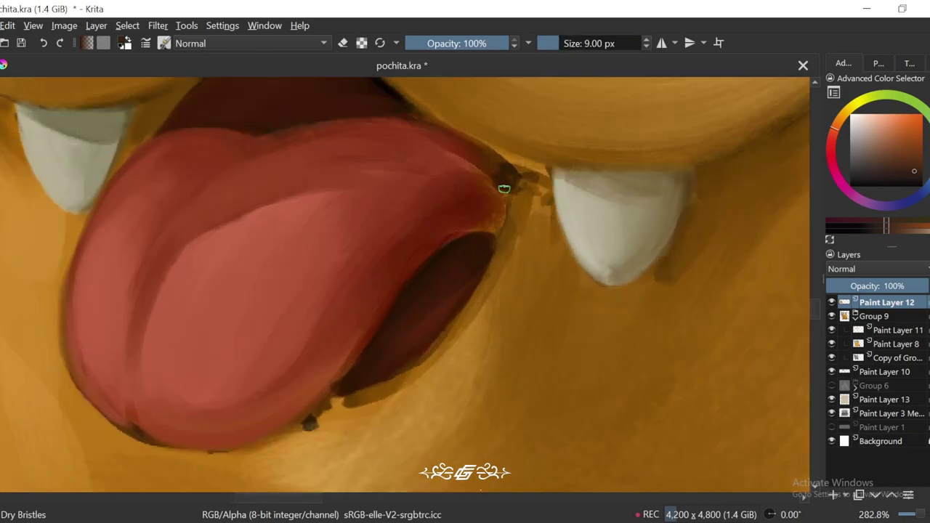
pyautogui.press('6')
pyautogui.press('-')
pyautogui.press('6')
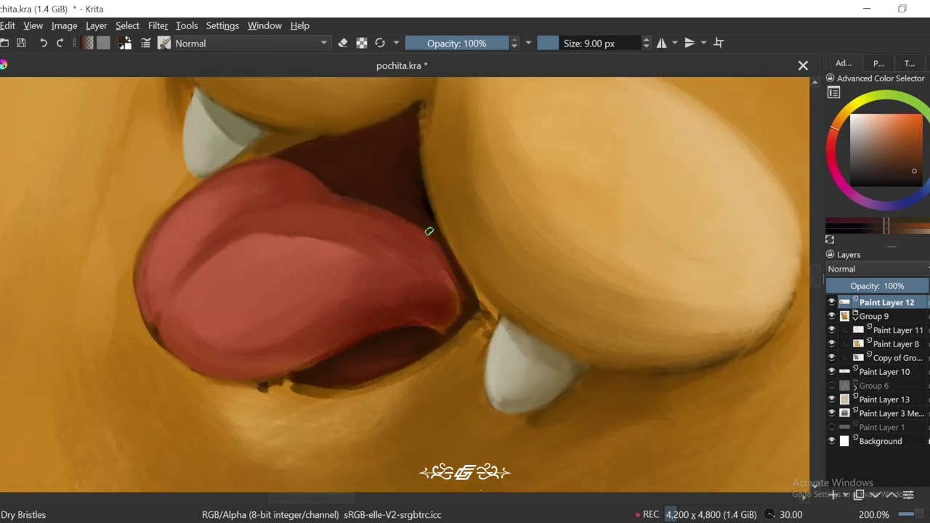
pyautogui.press('5')
pyautogui.press('4')
pyautogui.press('-')
pyautogui.press('-')
pyautogui.press('-')
pyautogui.press('-')
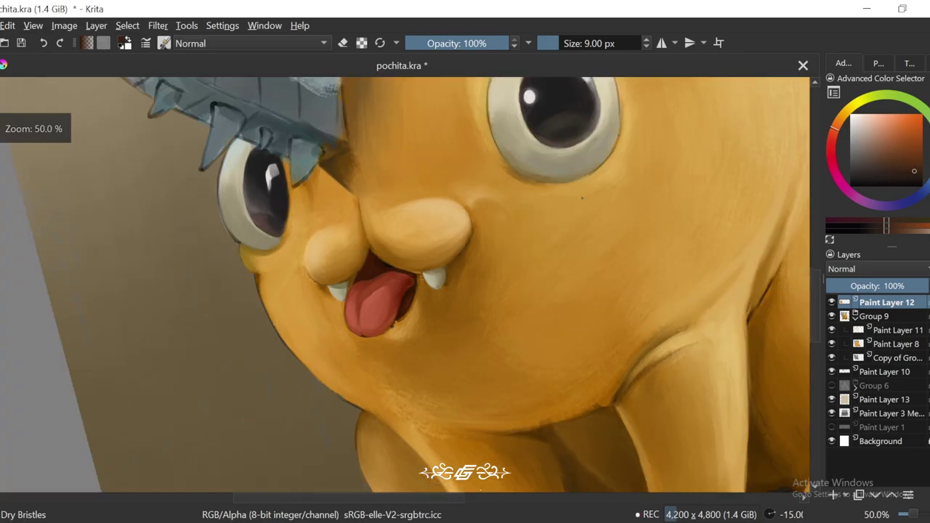
pyautogui.press('-')
pyautogui.press('+')
pyautogui.press('+')
pyautogui.press('+')
pyautogui.press('4')
pyautogui.press('+')
pyautogui.press('4')
# Step: Tilt the mouth view to -45° at 200% and enlarge the brush to about 24 px
pyautogui.press('+')
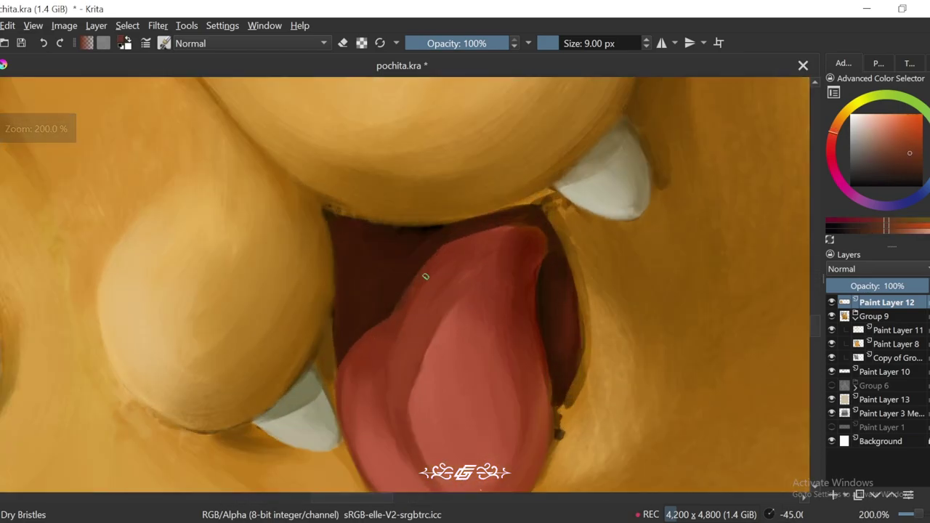
pyautogui.press('4')
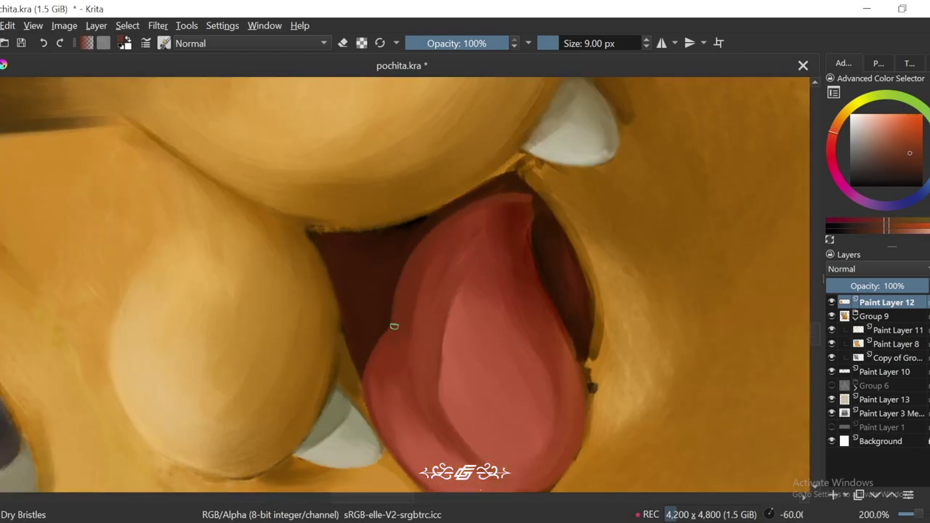
pyautogui.press('6')
pyautogui.press('-')
pyautogui.press('+')
pyautogui.press(']')
pyautogui.press(']')
pyautogui.press(']')
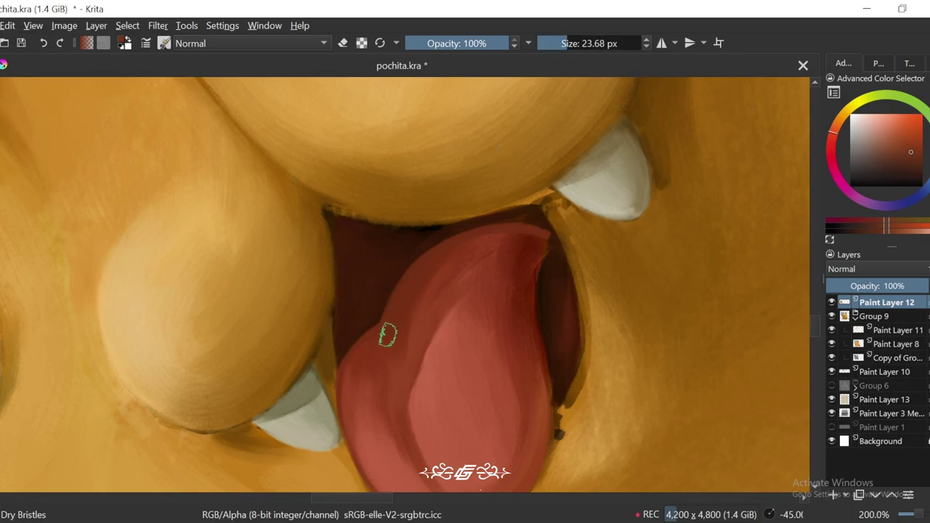
# Step: Straighten the canvas and zoom out to 33.3% to see the whole head and body
pyautogui.press('-')
pyautogui.press('-')
pyautogui.press('-')
pyautogui.press('5')
pyautogui.press('+')
pyautogui.press('+')
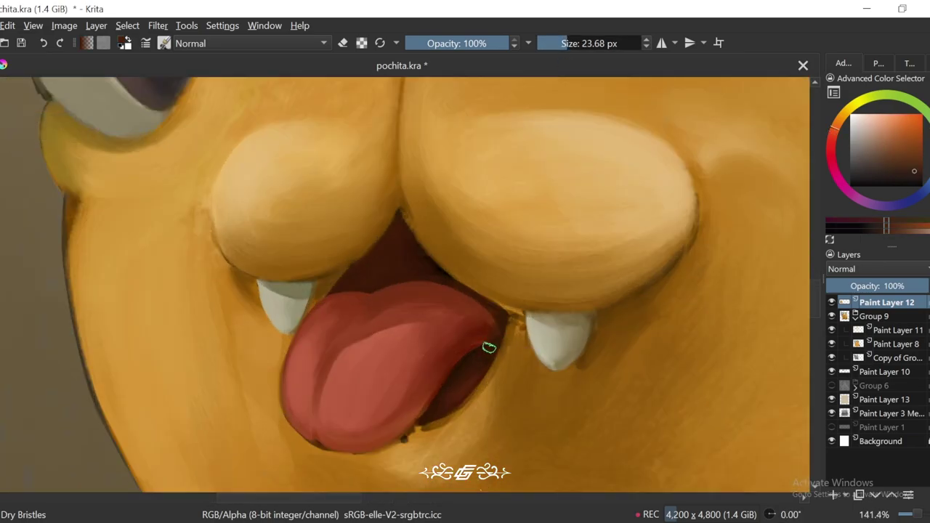
pyautogui.press('-')
pyautogui.press('-')
pyautogui.press('-')
pyautogui.press('-')
pyautogui.press('5')
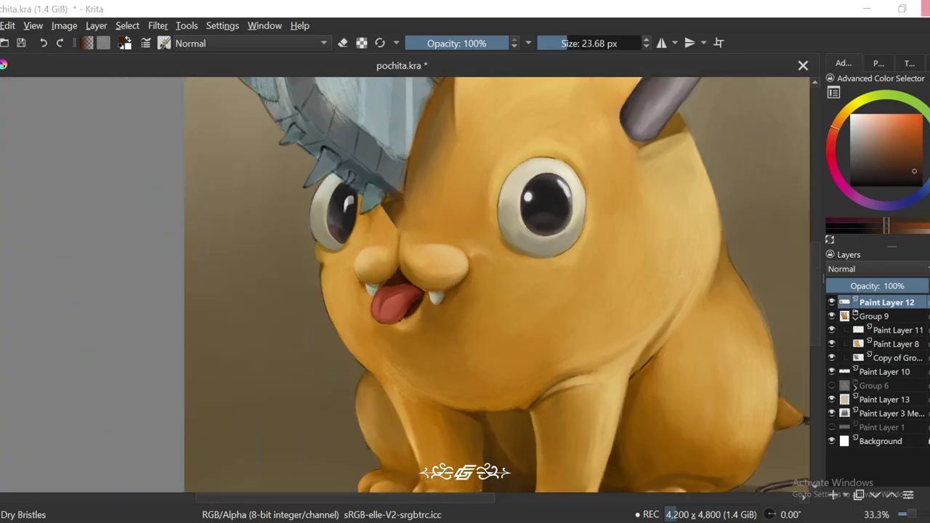
pyautogui.press('-')
pyautogui.press('-')
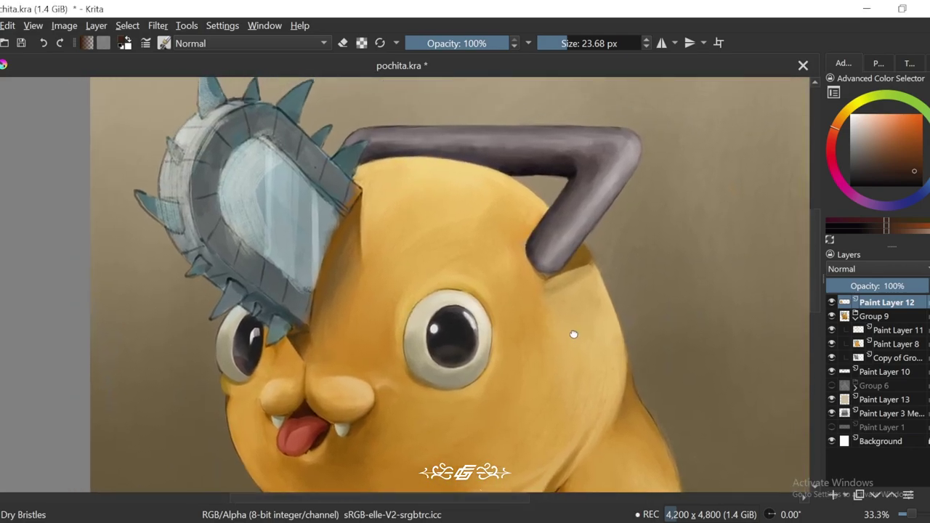
# Step: Zoom in on the left cheek and sample darker and lighter orange skin tones
pyautogui.press('+')
pyautogui.press('+')
pyautogui.press('+')
pyautogui.press('+')
pyautogui.press('+')
pyautogui.press('+')
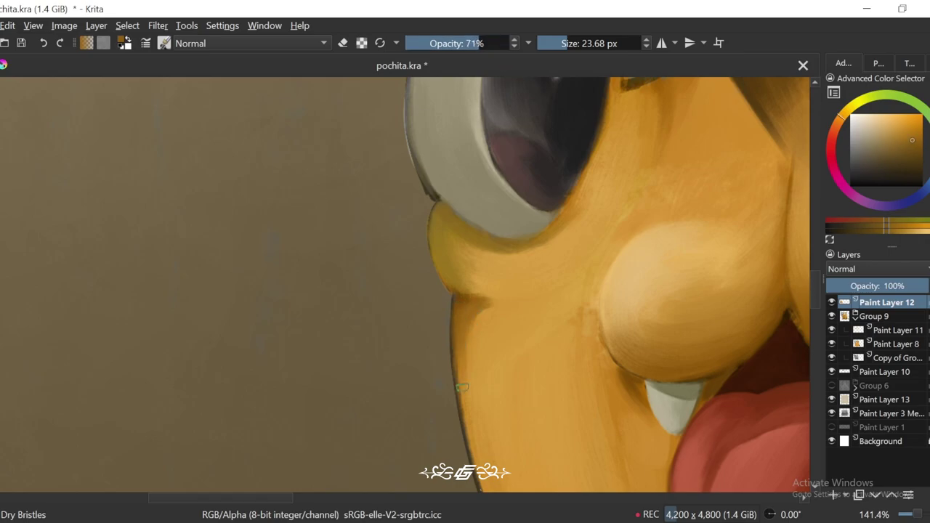
pyautogui.press('6')
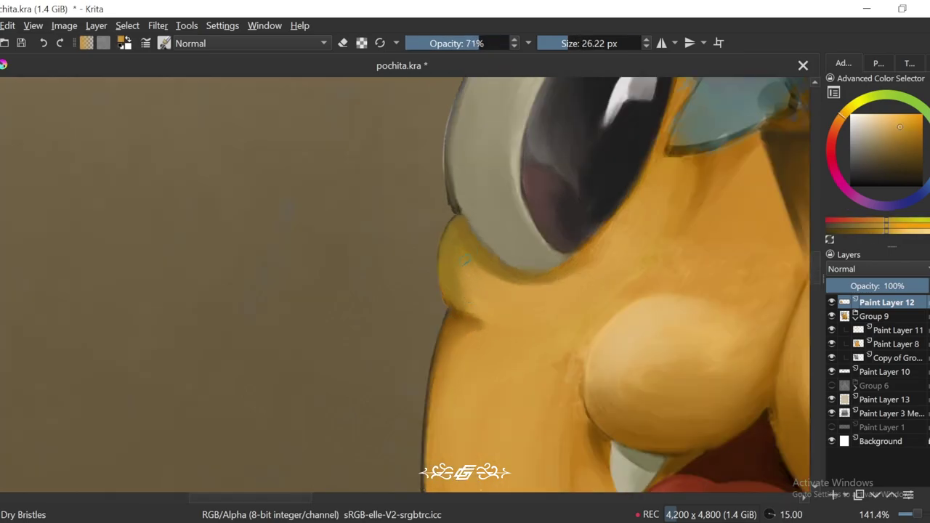
pyautogui.keyDown('ctrl'); pyautogui.click(458, 276); pyautogui.keyUp('ctrl')
pyautogui.keyDown('ctrl'); pyautogui.click(466, 269); pyautogui.keyUp('ctrl')
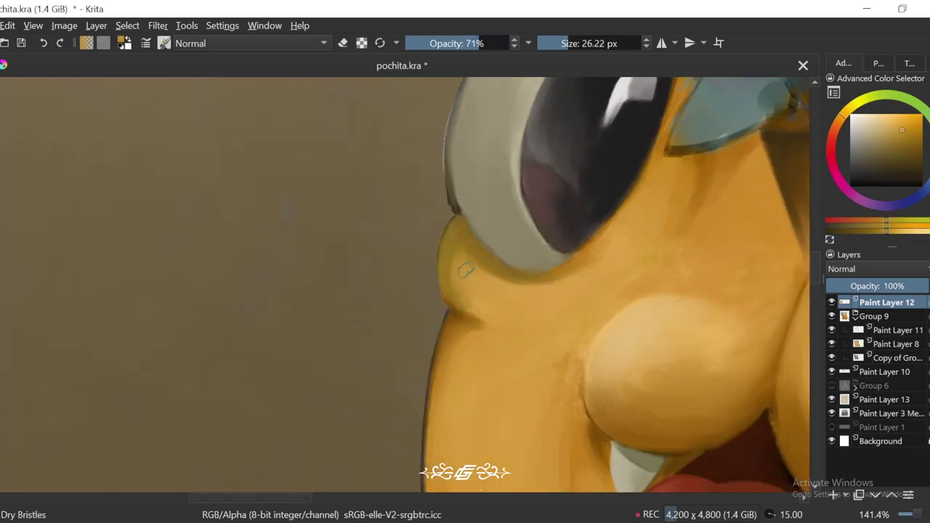
pyautogui.press('6')
pyautogui.keyDown('ctrl'); pyautogui.click(454, 298); pyautogui.keyUp('ctrl')
pyautogui.keyDown('ctrl'); pyautogui.click(471, 312); pyautogui.keyUp('ctrl')
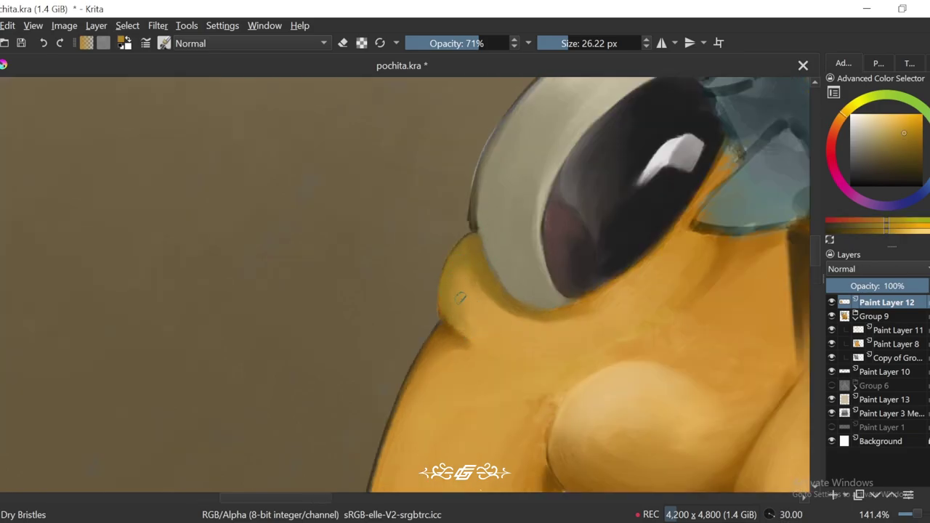
# Step: Tilt the canvas to 30 degrees and enlarge the brush for broader strokes
pyautogui.press('4')
pyautogui.scroll(-3, 407, 283)
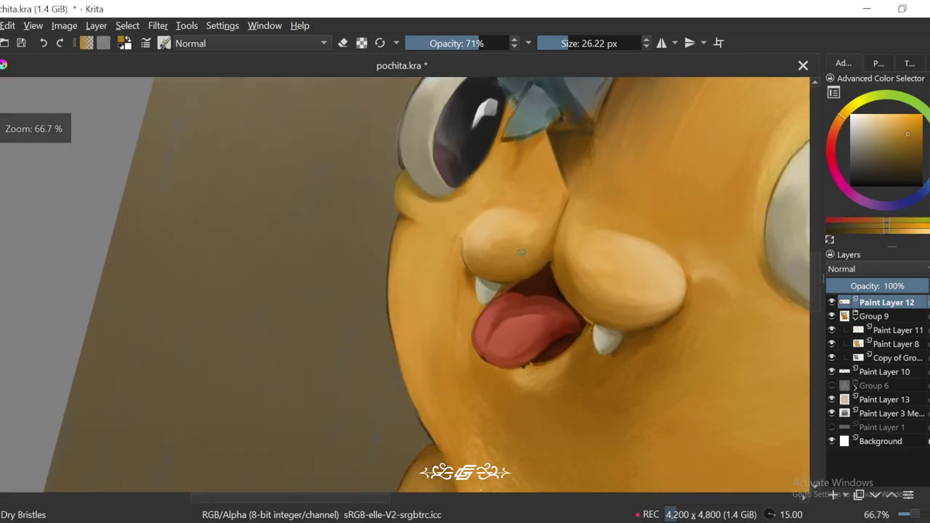
pyautogui.scroll(2, 407, 284)
pyautogui.press('6')
pyautogui.moveTo(572, 42); pyautogui.dragTo(596, 43)
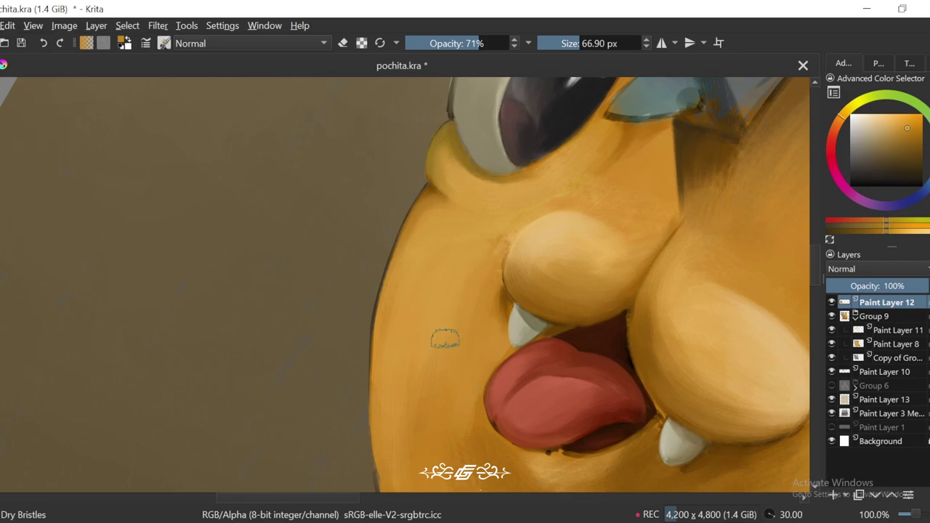
pyautogui.scroll(-3, 565, 269)
# Step: Straighten the canvas and shrink the brush much smaller for fine detail
pyautogui.press('5')
pyautogui.scroll(3, 505, 259)
pyautogui.press('4')
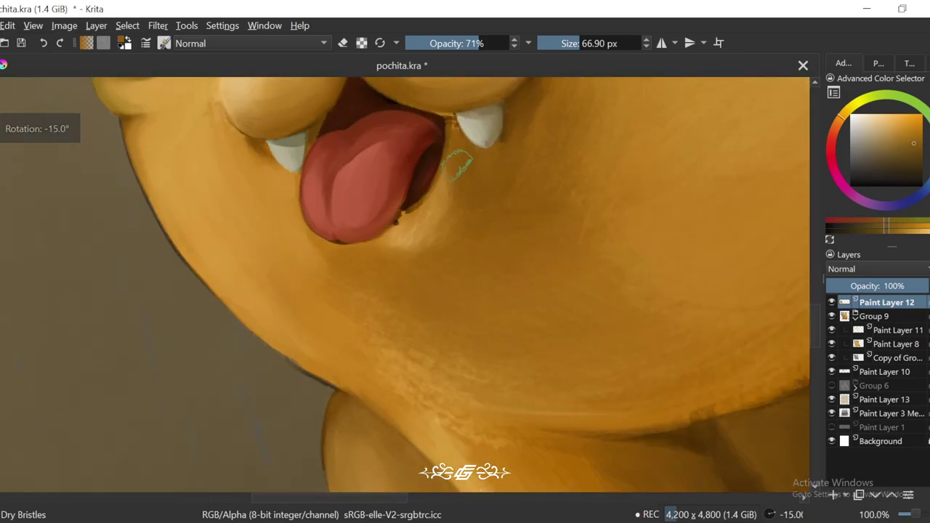
pyautogui.press('5')
pyautogui.scroll(2, 456, 166)
pyautogui.press('[')
pyautogui.press('[')
pyautogui.press('[')
pyautogui.press('[')
pyautogui.press('[')
pyautogui.press('[')
pyautogui.press('[')
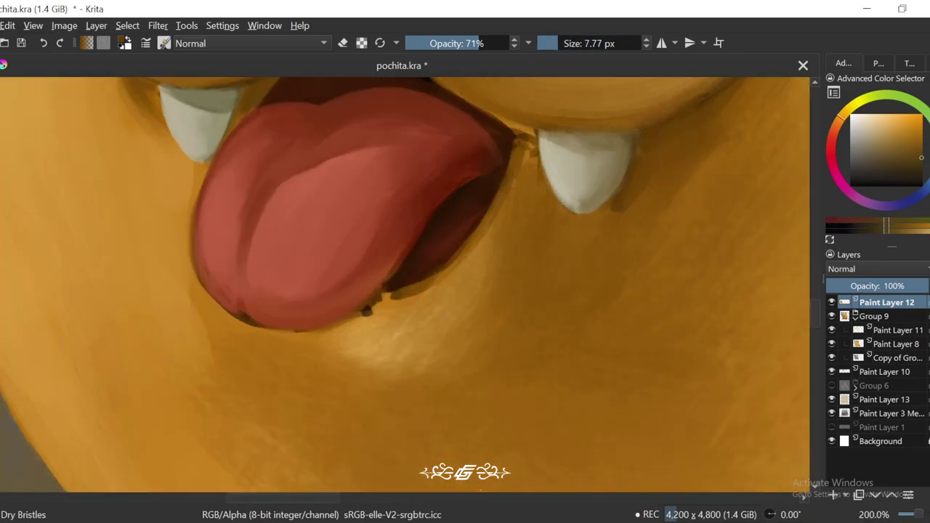
pyautogui.press('4')
# Step: Centre the tongue, sample a lighter red, and resize the brush to about 21 px
pyautogui.moveTo(383, 308); pyautogui.dragTo(425, 291)
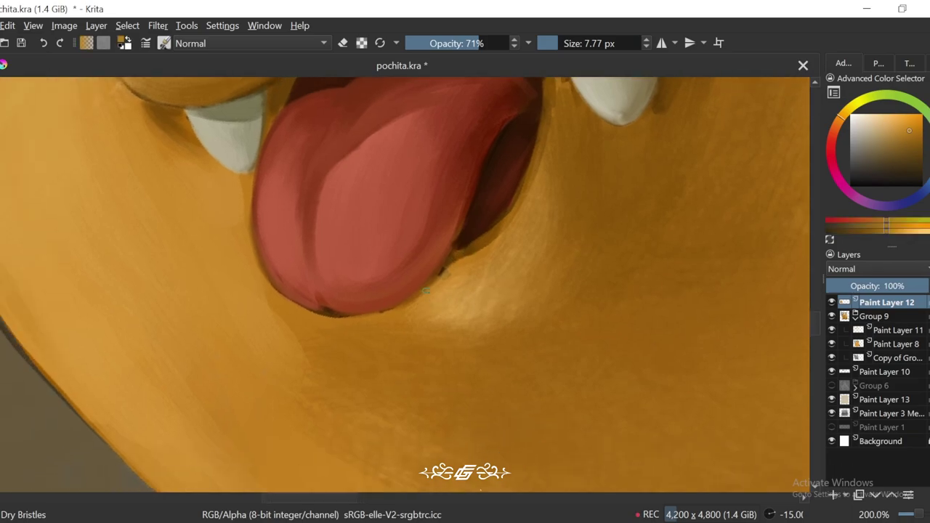
pyautogui.press('5')
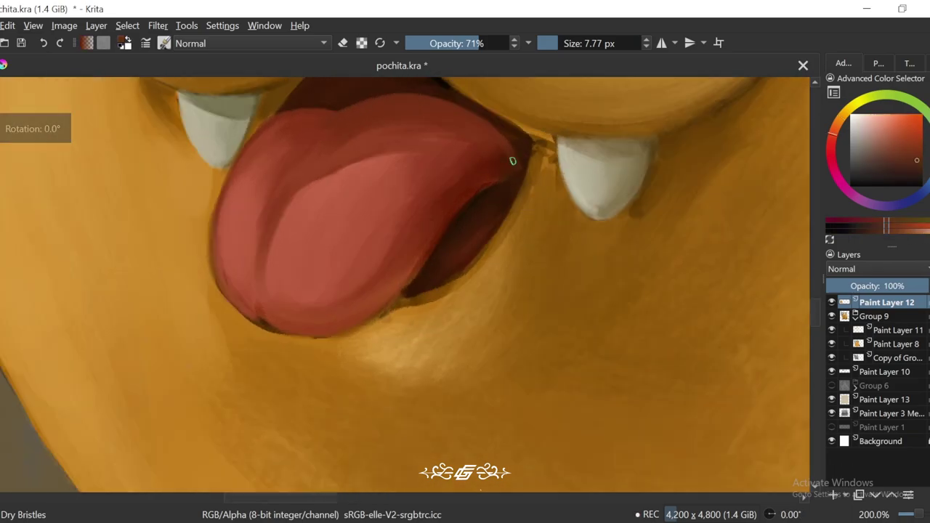
pyautogui.scroll(1, 499, 199)
pyautogui.keyDown('ctrl'); pyautogui.click(378, 307); pyautogui.keyUp('ctrl')
pyautogui.press('4')
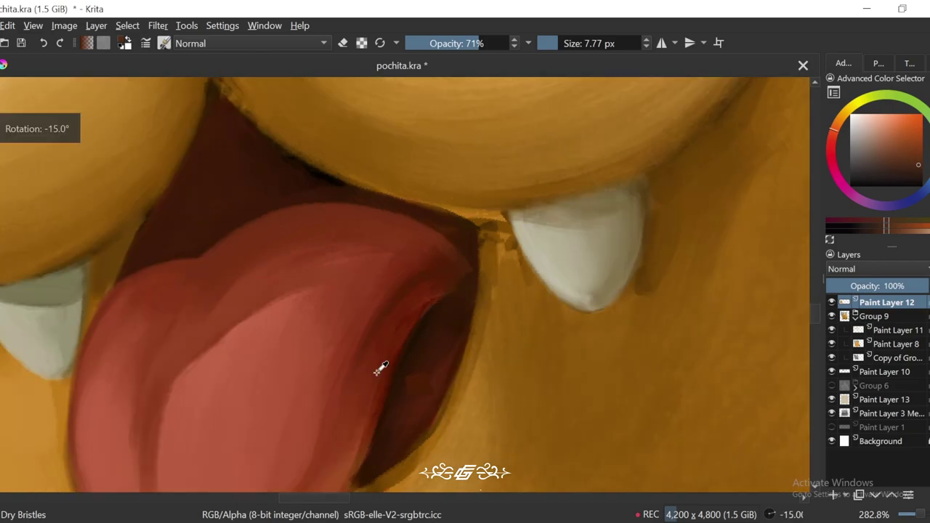
pyautogui.moveTo(391, 308)
pyautogui.mouseDown()
pyautogui.moveTo(553, 240)
pyautogui.moveTo(501, 164)
pyautogui.mouseUp()
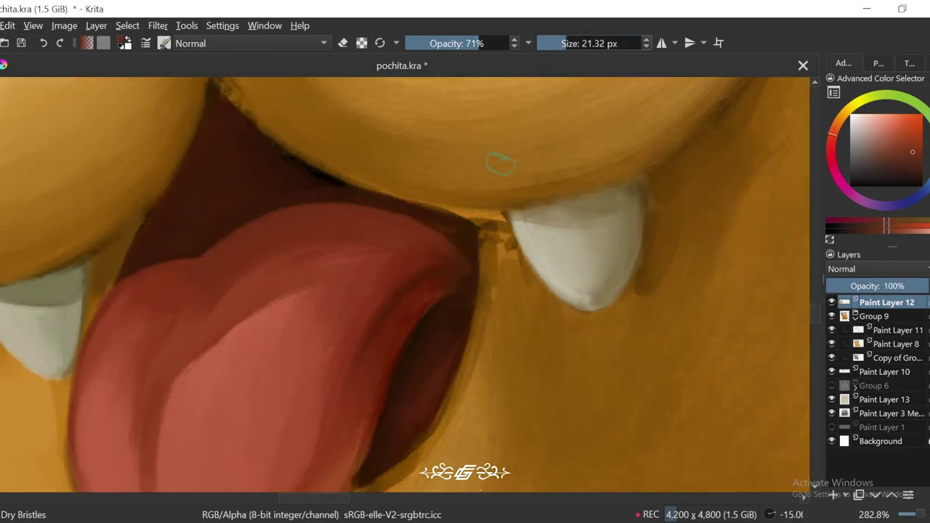
pyautogui.press('5')
pyautogui.scroll(-2, 352, 400)
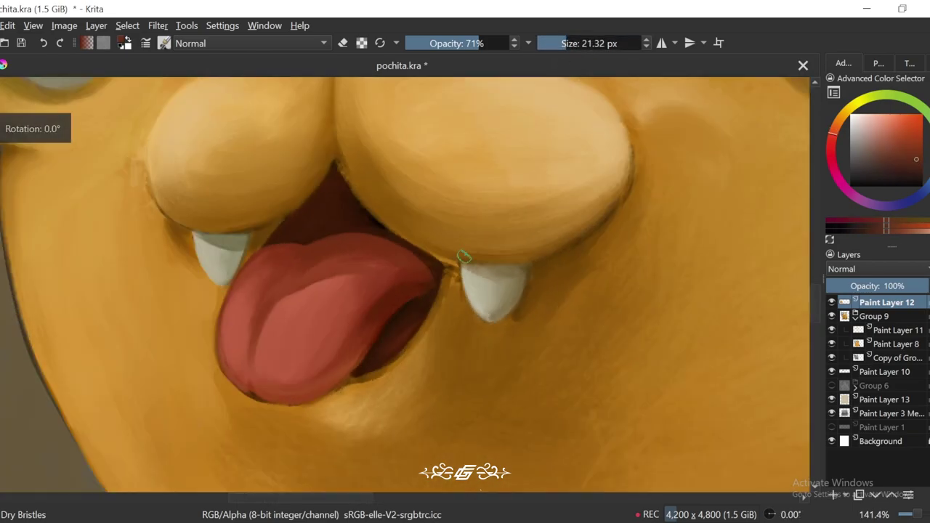
pyautogui.press('2')
# Step: Rotate the canvas to -45 degrees and sample dark red, orange-yellow and saturated tongue red
pyautogui.press('4')
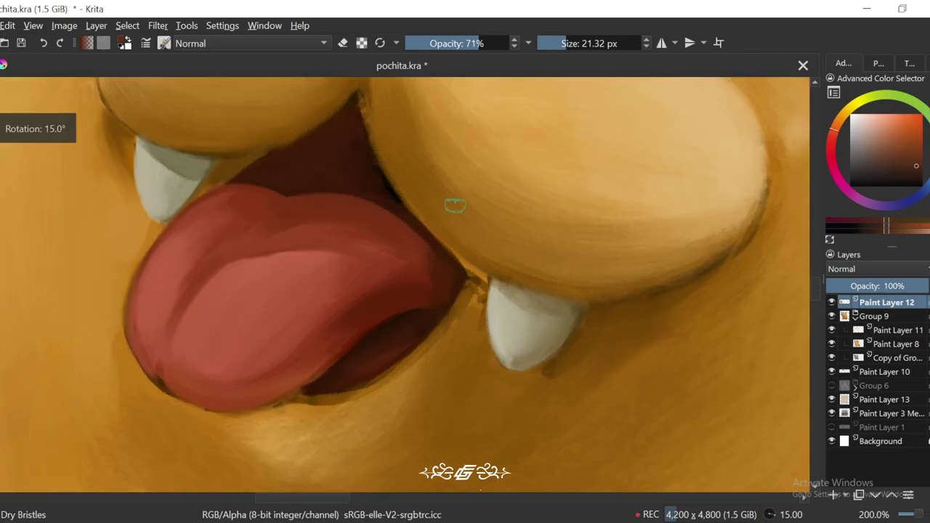
pyautogui.press('4')
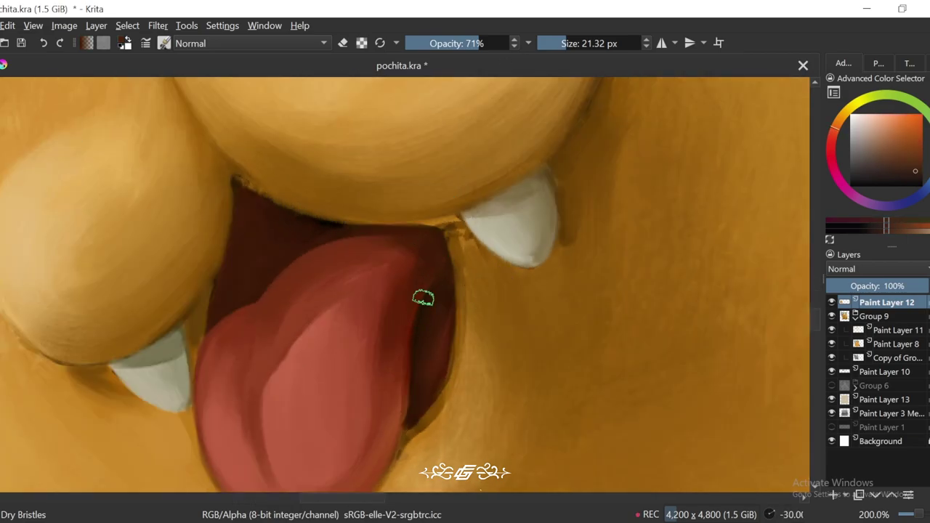
pyautogui.scroll(-3, 423, 298)
pyautogui.press('6')
pyautogui.scroll(-1, 423, 298)
pyautogui.press('6')
pyautogui.press('6')
pyautogui.press('6')
pyautogui.scroll(-2, 423, 298)
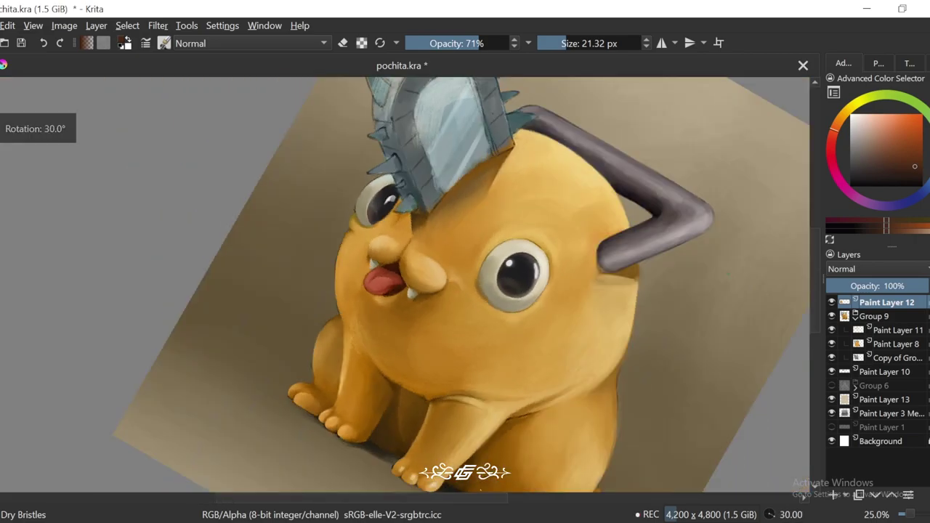
pyautogui.press('4')
pyautogui.scroll(5, 442, 279)
pyautogui.press('4')
pyautogui.press('4')
pyautogui.press('4')
pyautogui.press('4')
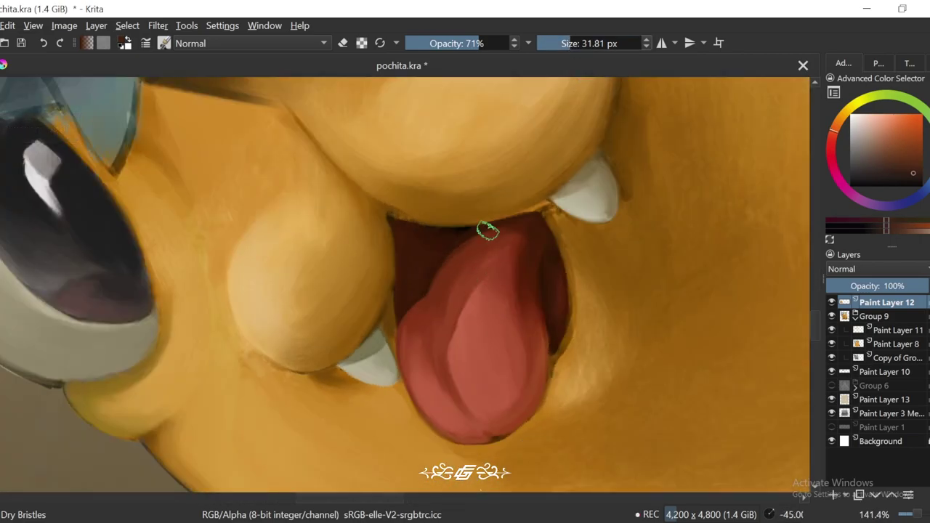
pyautogui.keyDown('ctrl'); pyautogui.click(512, 226); pyautogui.keyUp('ctrl')
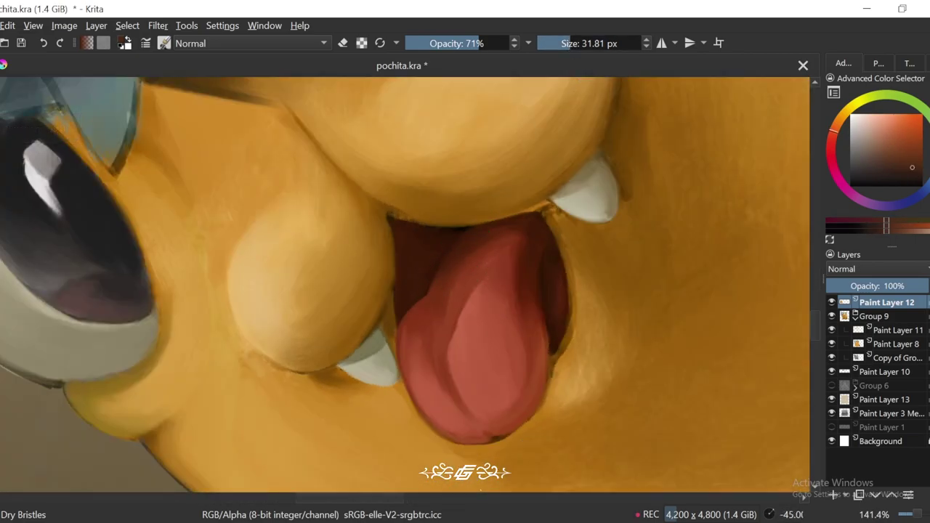
pyautogui.keyDown('ctrl'); pyautogui.click(457, 218); pyautogui.keyUp('ctrl')
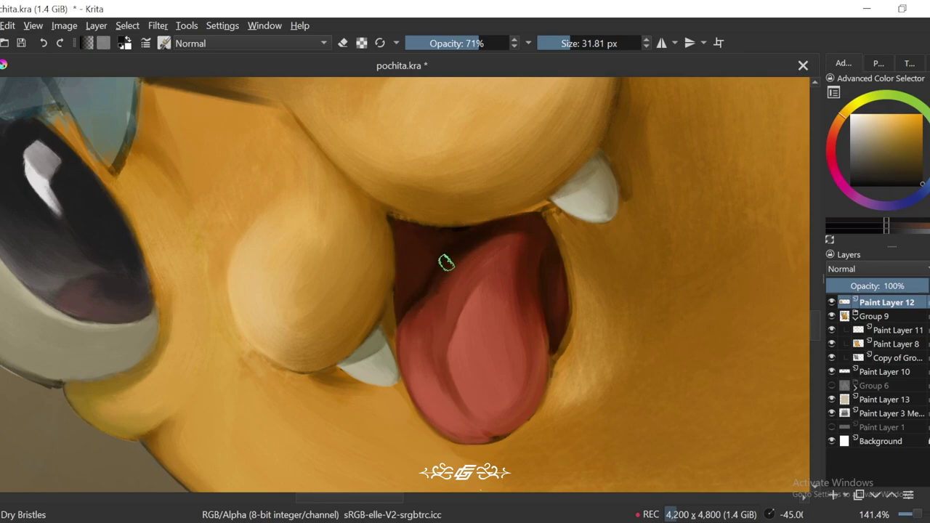
pyautogui.keyDown('ctrl'); pyautogui.click(492, 235); pyautogui.keyUp('ctrl')
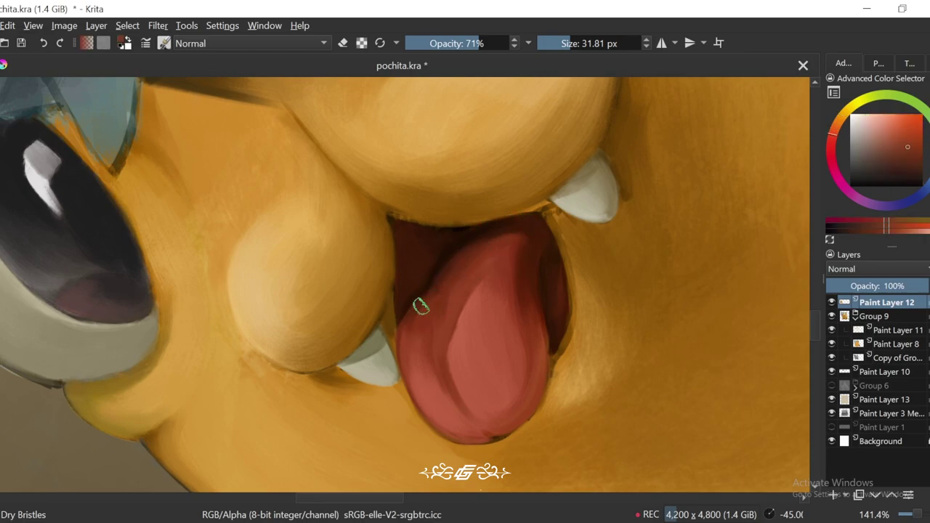
# Step: Sample a dark mouth-interior shade and a lighter tongue red for blending
pyautogui.scroll(-5, 421, 307)
pyautogui.scroll(6, 421, 307)
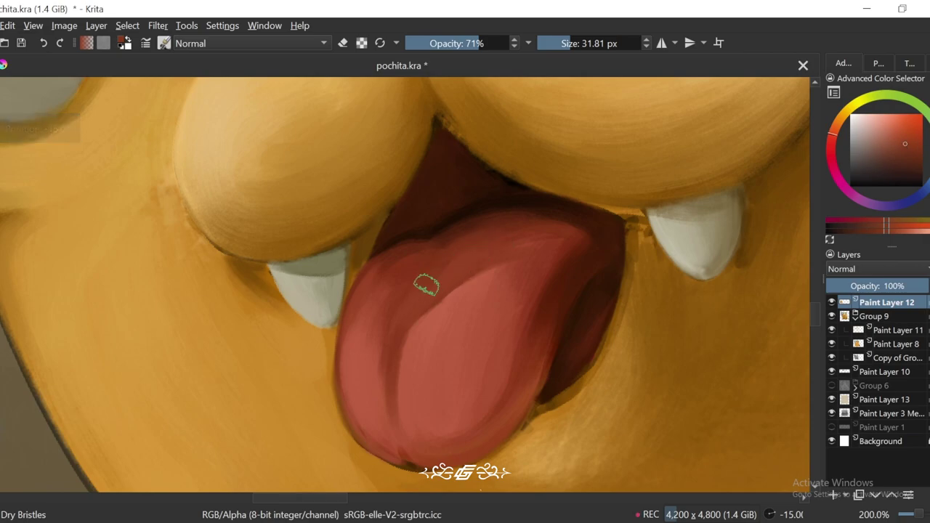
pyautogui.scroll(-3, 509, 247)
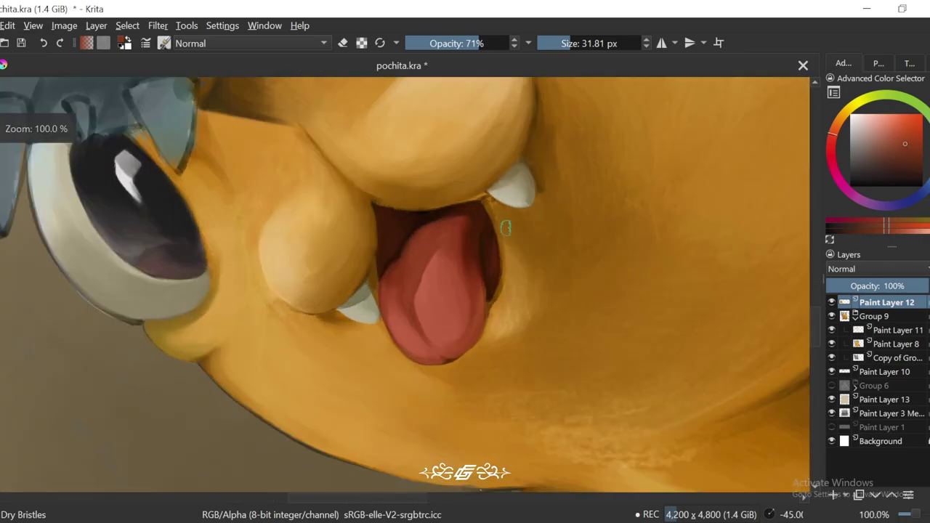
pyautogui.scroll(3, 501, 225)
pyautogui.keyDown('ctrl'); pyautogui.click(447, 170); pyautogui.keyUp('ctrl')
pyautogui.keyDown('ctrl'); pyautogui.click(459, 181); pyautogui.keyUp('ctrl')
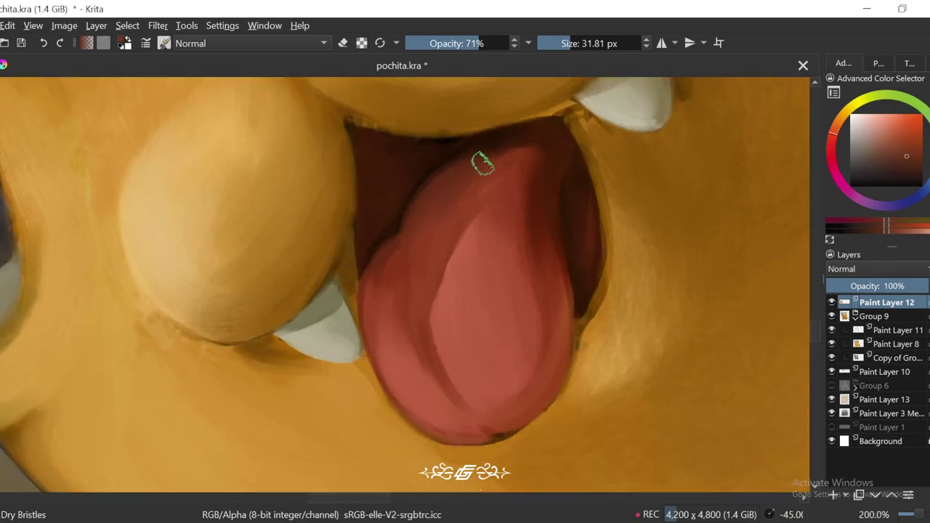
pyautogui.scroll(-8, 380, 234)
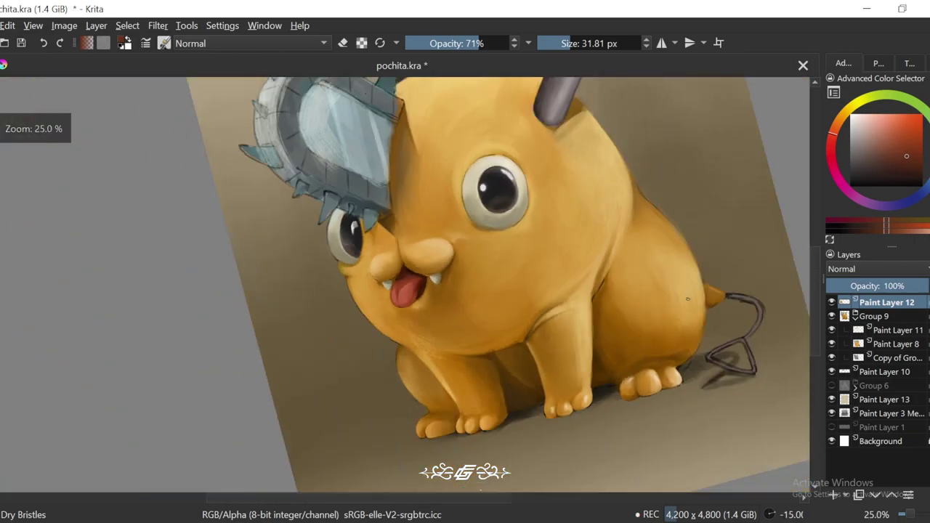
# Step: Zoom out to view the whole painting and save pochita.kra with Ctrl+S
pyautogui.scroll(2, 666, 347)
pyautogui.scroll(-2, 636, 366)
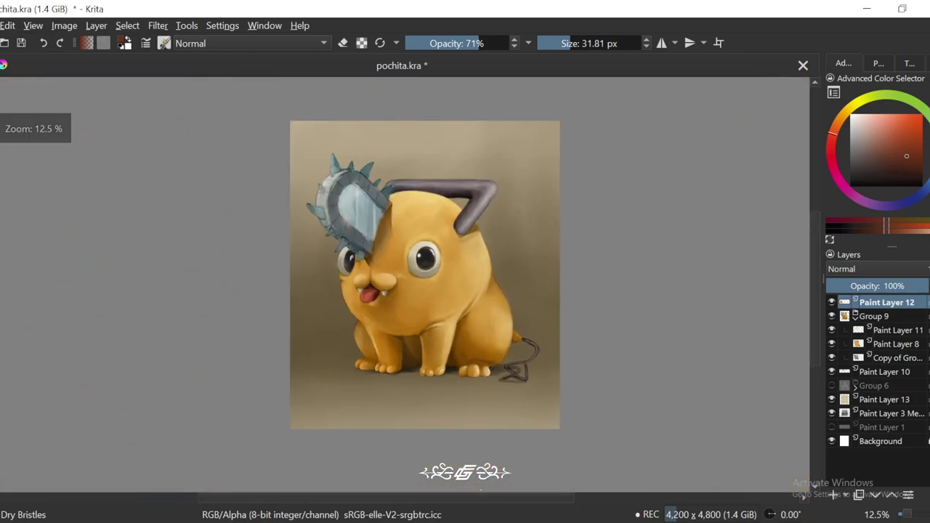
pyautogui.hotkey('ctrl', 's')
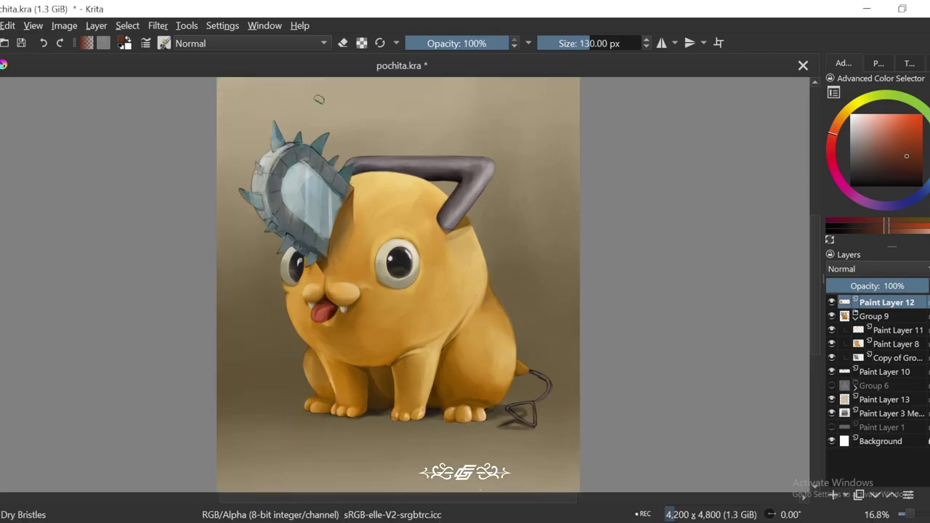
pyautogui.scroll(1, 665, 349)
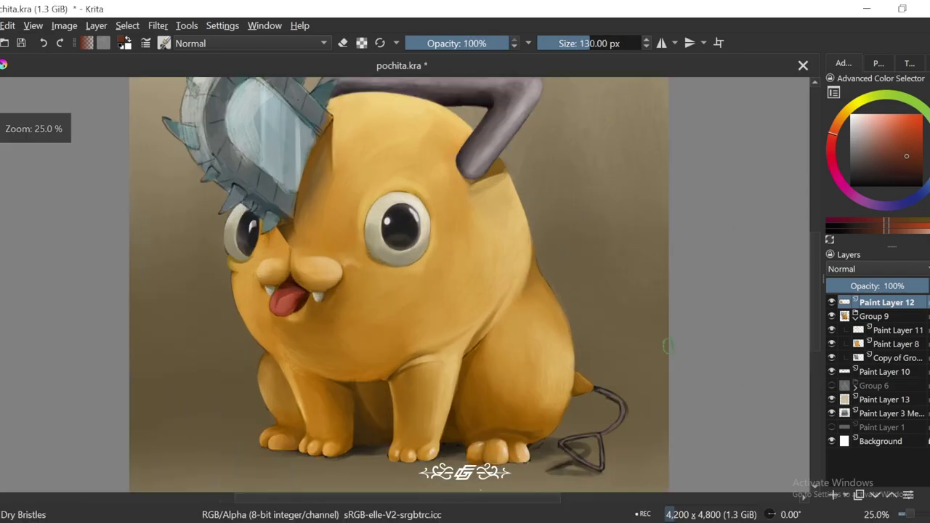
# Step: Bring the tail stub into view and repaint its orange shading with sampled oranges
pyautogui.moveTo(683, 392); pyautogui.dragTo(625, 223)
pyautogui.scroll(6, 625, 223)
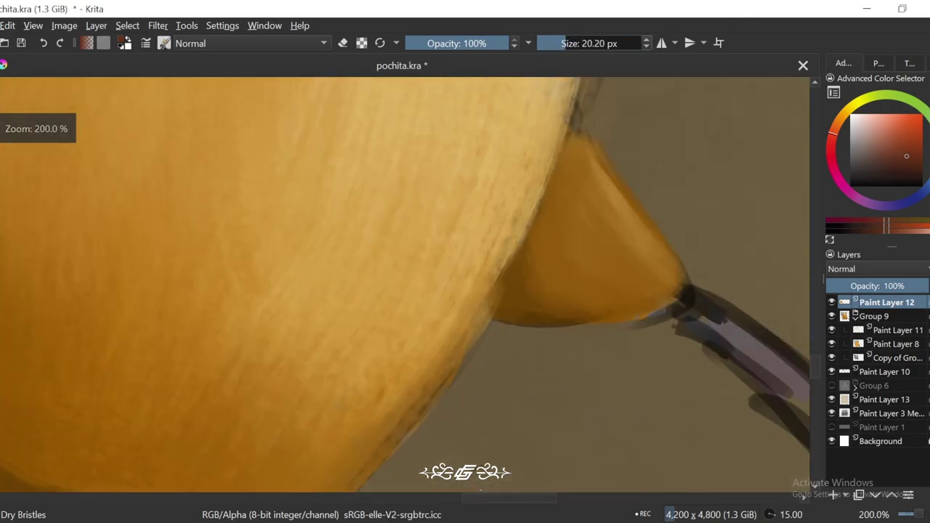
pyautogui.keyDown('ctrl'); pyautogui.click(445, 371); pyautogui.keyUp('ctrl')
pyautogui.press('4')
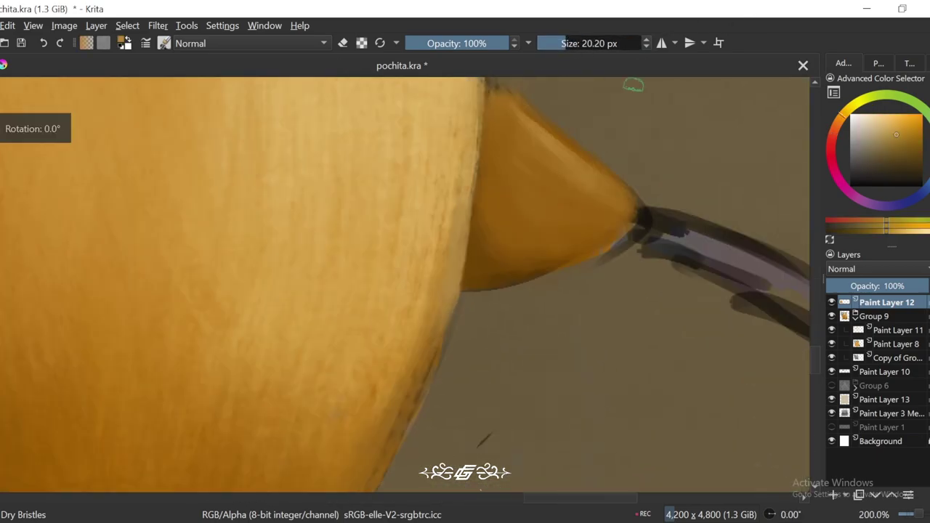
pyautogui.press('6')
pyautogui.press('6')
pyautogui.moveTo(549, 191); pyautogui.dragTo(541, 287)
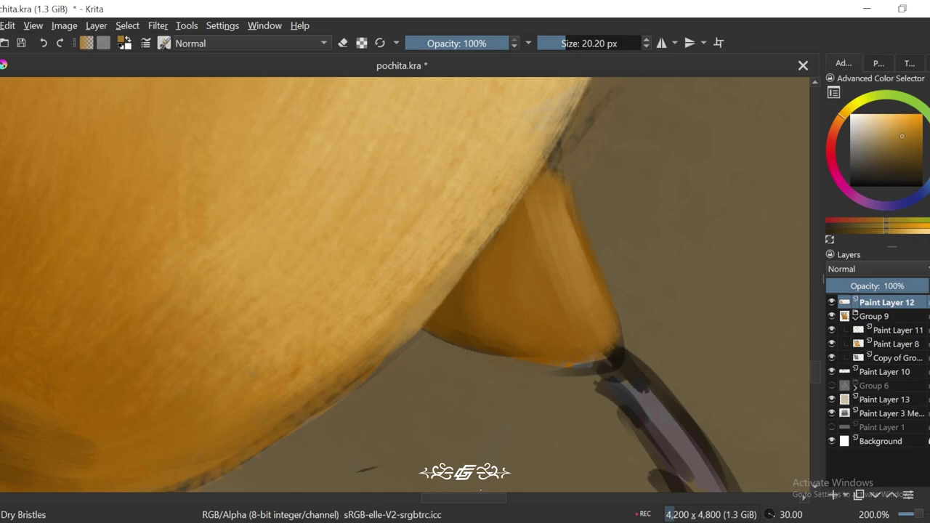
pyautogui.keyDown('ctrl'); pyautogui.click(524, 207); pyautogui.keyUp('ctrl')
pyautogui.moveTo(523, 207)
pyautogui.mouseDown()
pyautogui.moveTo(501, 276)
pyautogui.moveTo(523, 281)
pyautogui.moveTo(543, 268)
pyautogui.moveTo(542, 282)
pyautogui.moveTo(513, 253)
pyautogui.moveTo(520, 324)
pyautogui.moveTo(542, 333)
pyautogui.mouseUp()
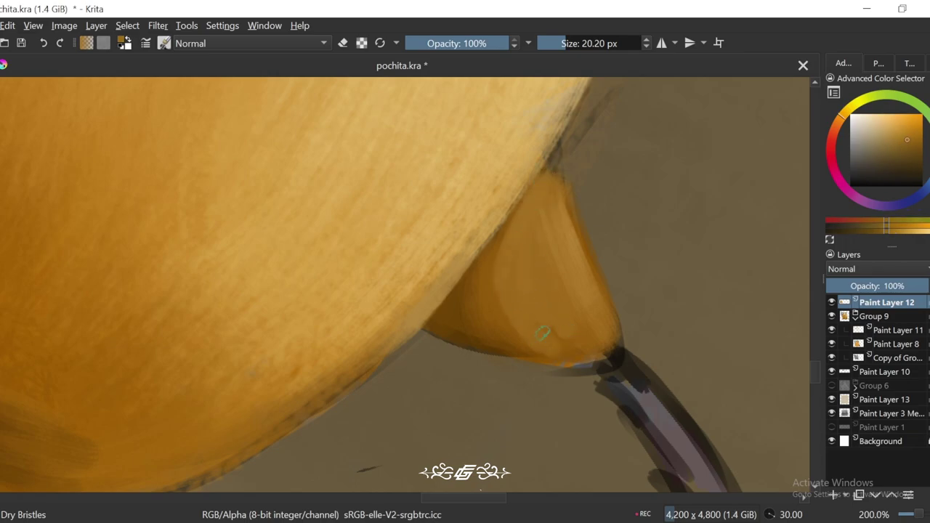
# Step: Shrink the brush to about 7 px and sample darker and lighter oranges near the cord joint
pyautogui.press('4')
pyautogui.press('4')
pyautogui.press('4')
pyautogui.press('4')
pyautogui.press('4')
pyautogui.press('4')
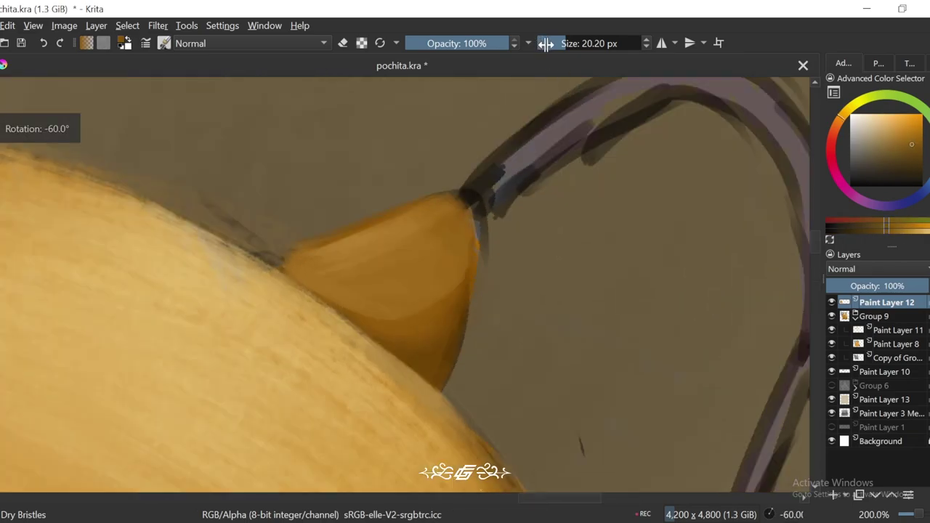
pyautogui.press('4')
pyautogui.press('+')
pyautogui.press('[')
pyautogui.press('[')
pyautogui.press('[')
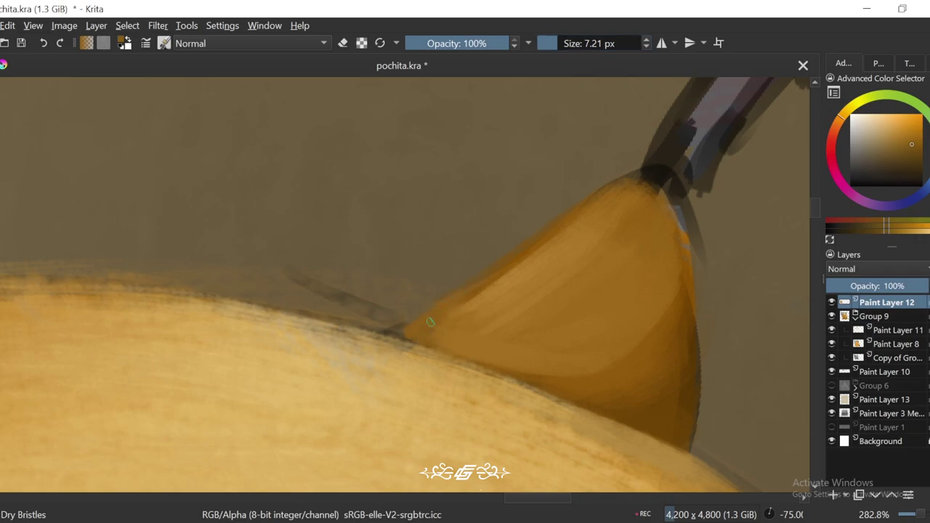
pyautogui.keyDown('ctrl'); pyautogui.click(619, 172); pyautogui.keyUp('ctrl')
pyautogui.keyDown('ctrl'); pyautogui.click(596, 208); pyautogui.keyUp('ctrl')
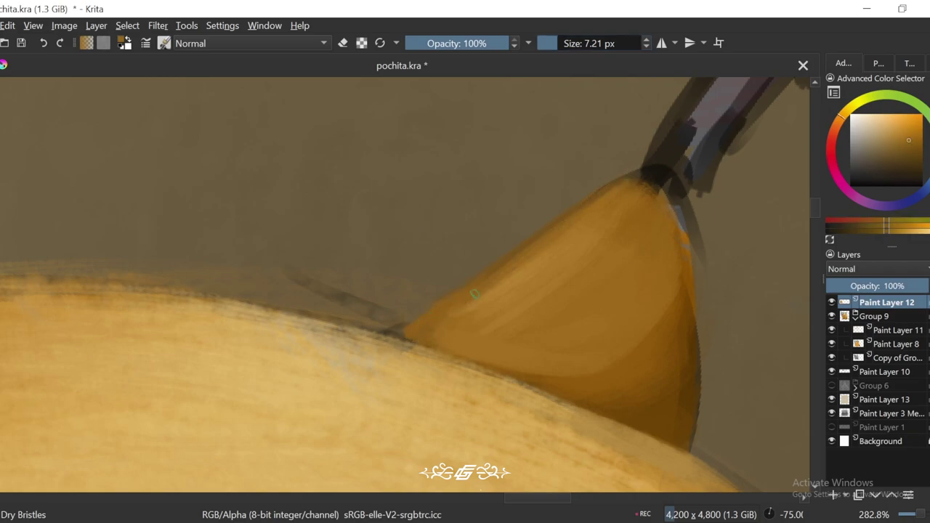
pyautogui.press('4')
pyautogui.press('4')
pyautogui.press('4')
pyautogui.keyDown('ctrl'); pyautogui.click(437, 308); pyautogui.keyUp('ctrl')
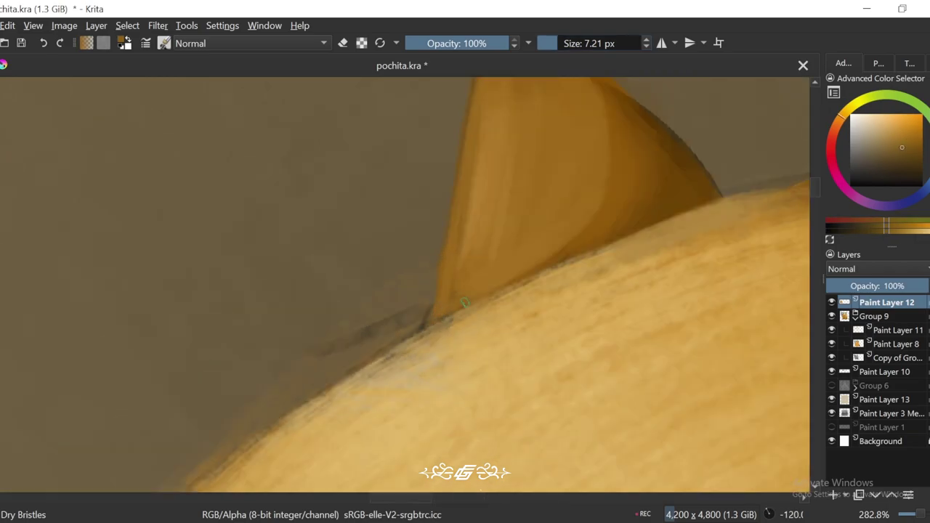
pyautogui.press('6')
pyautogui.press('6')
pyautogui.keyDown('ctrl'); pyautogui.click(497, 237); pyautogui.keyUp('ctrl')
# Step: Zoom out over the whole tail and sample the dark purple-grey of the cord
pyautogui.scroll(-6, 458, 309)
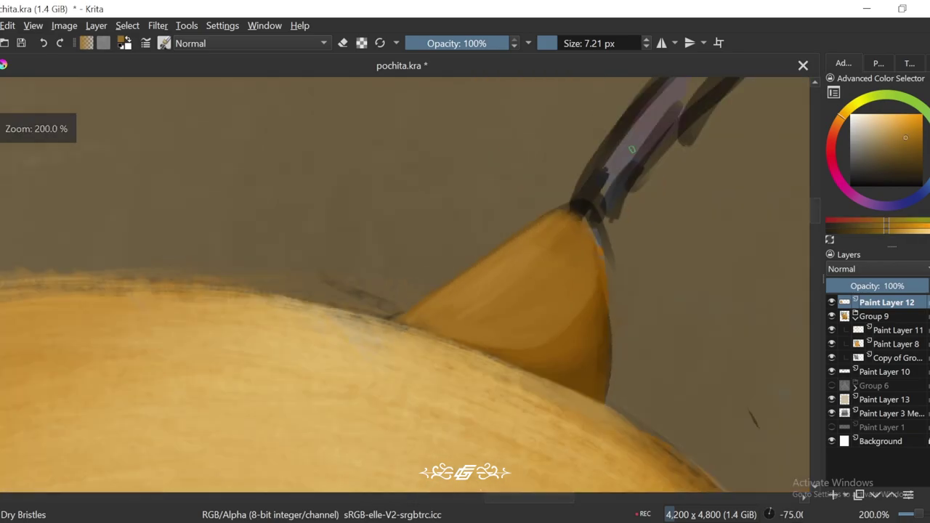
pyautogui.press('6')
pyautogui.press('6')
pyautogui.press('6')
pyautogui.press('6')
pyautogui.press('6')
pyautogui.press('6')
pyautogui.press('6')
pyautogui.press('6')
pyautogui.press('6')
pyautogui.press('6')
pyautogui.press('6')
pyautogui.scroll(4, 471, 275)
pyautogui.scroll(1, 471, 275)
pyautogui.keyDown('ctrl'); pyautogui.click(458, 291); pyautogui.keyUp('ctrl')
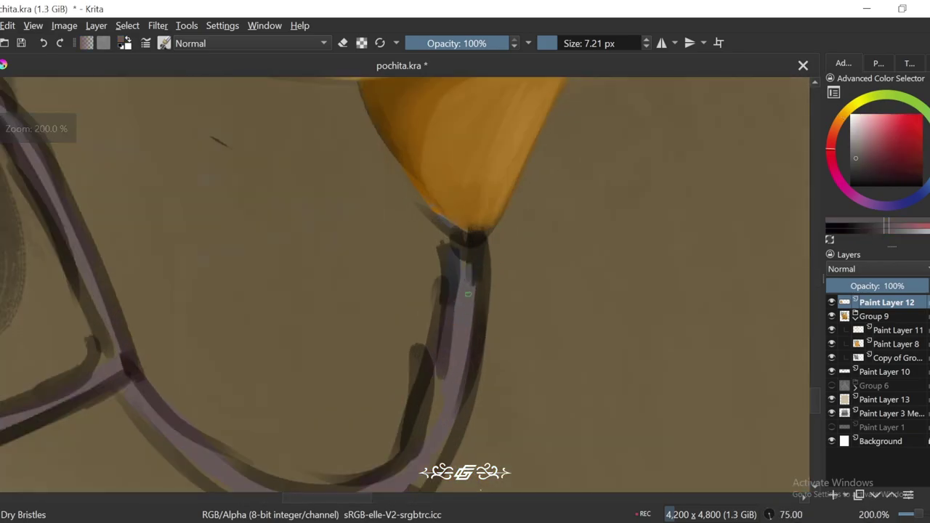
pyautogui.press('6')
pyautogui.moveTo(560, 205); pyautogui.dragTo(545, 190)
pyautogui.press('4')
pyautogui.press('4')
pyautogui.press('4')
pyautogui.press('4')
pyautogui.press('4')
pyautogui.press('4')
pyautogui.scroll(-4, 594, 78)
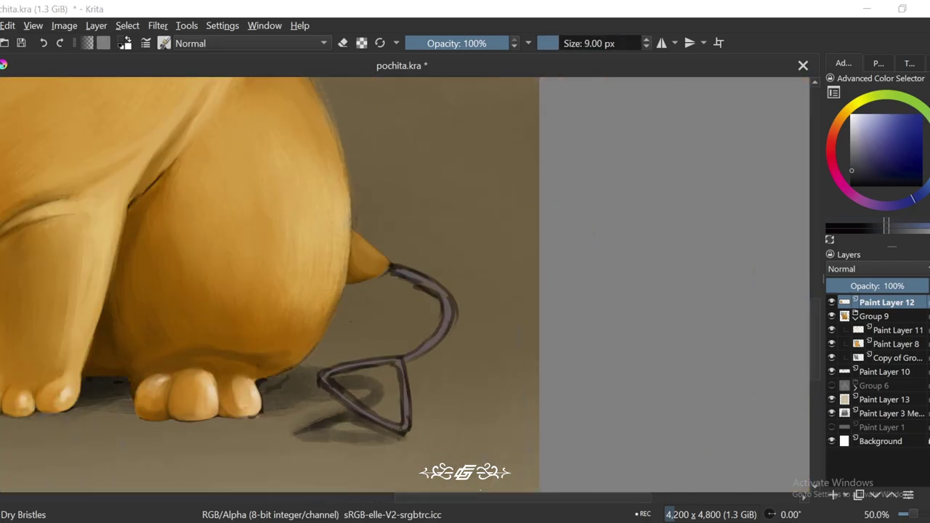
# Step: Zoom in on the triangular loop, shrink the brush to 8.37 px, and sample a dark grey-brown
pyautogui.scroll(2, 669, 288)
pyautogui.press('6')
pyautogui.press('6')
pyautogui.press('6')
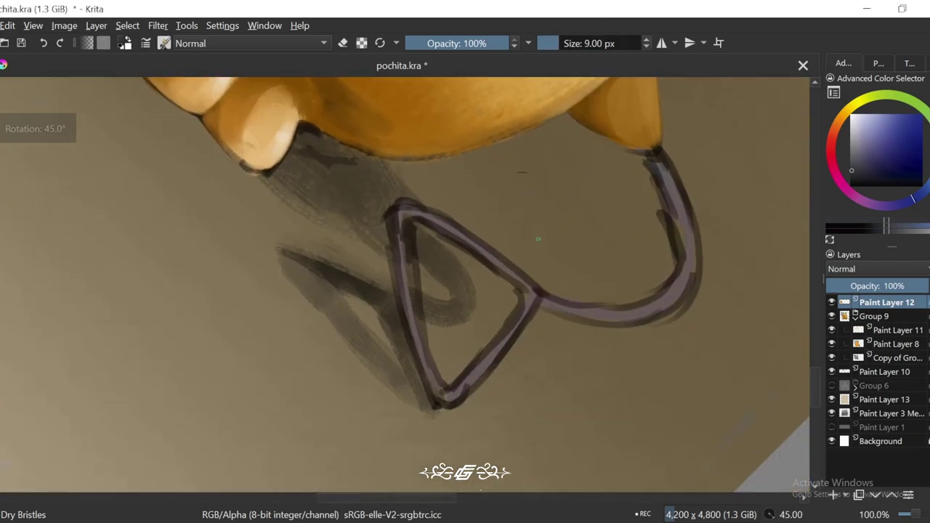
pyautogui.press('6')
pyautogui.press('6')
pyautogui.scroll(1, 538, 239)
pyautogui.keyDown('ctrl'); pyautogui.click(404, 314); pyautogui.keyUp('ctrl')
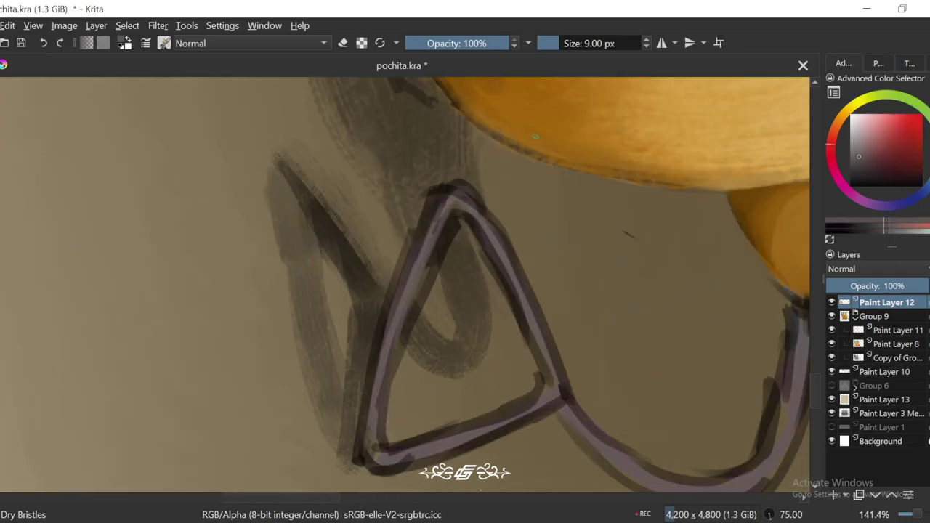
pyautogui.press('6')
pyautogui.press('[')
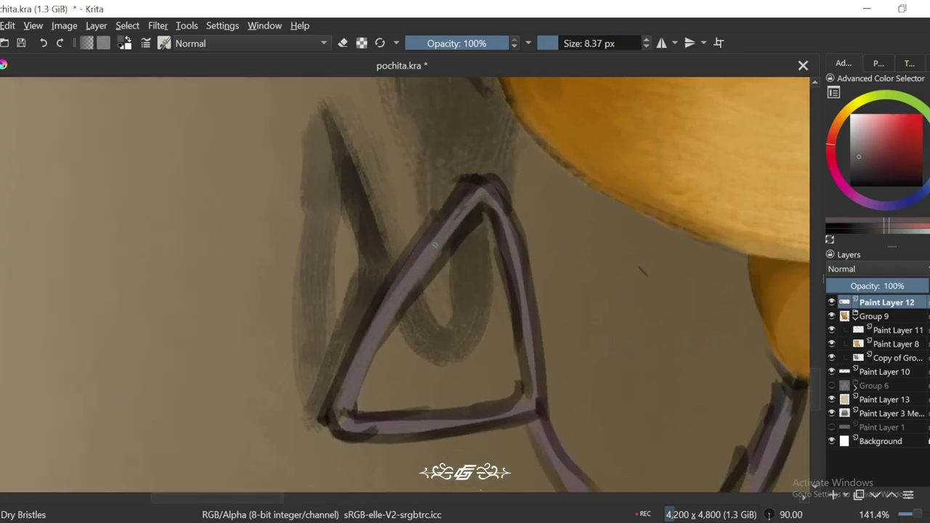
pyautogui.moveTo(446, 245); pyautogui.dragTo(454, 211)
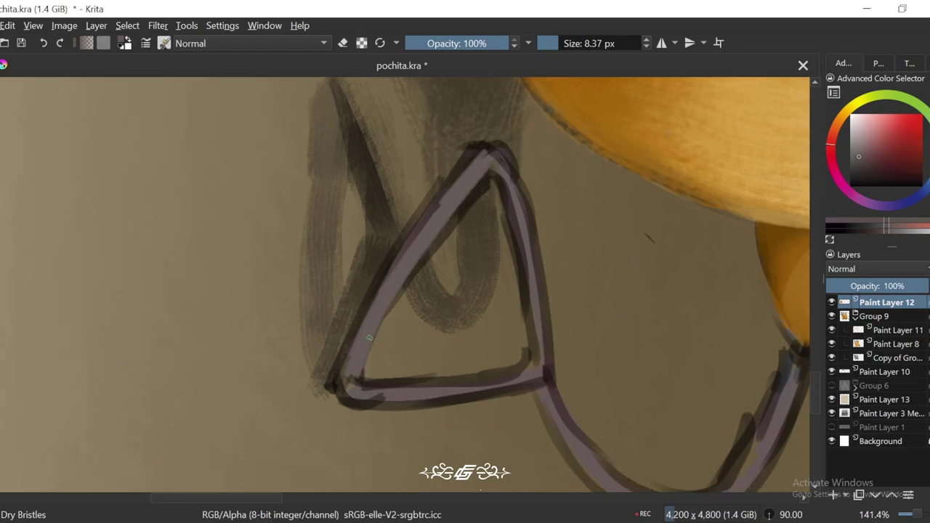
pyautogui.keyDown('ctrl'); pyautogui.click(451, 218); pyautogui.keyUp('ctrl')
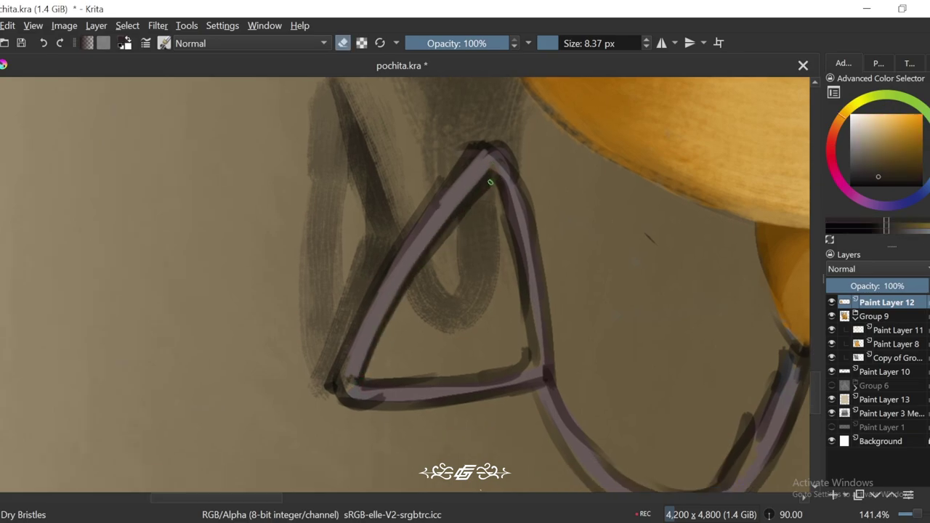
pyautogui.keyDown('ctrl'); pyautogui.click(482, 160); pyautogui.keyUp('ctrl')
pyautogui.moveTo(454, 188); pyautogui.dragTo(476, 202)
pyautogui.keyDown('ctrl'); pyautogui.click(494, 163); pyautogui.keyUp('ctrl')
# Step: Darken the triangle's outer upper-left edge down to the bottom-left corner
pyautogui.moveTo(489, 168); pyautogui.dragTo(374, 323)
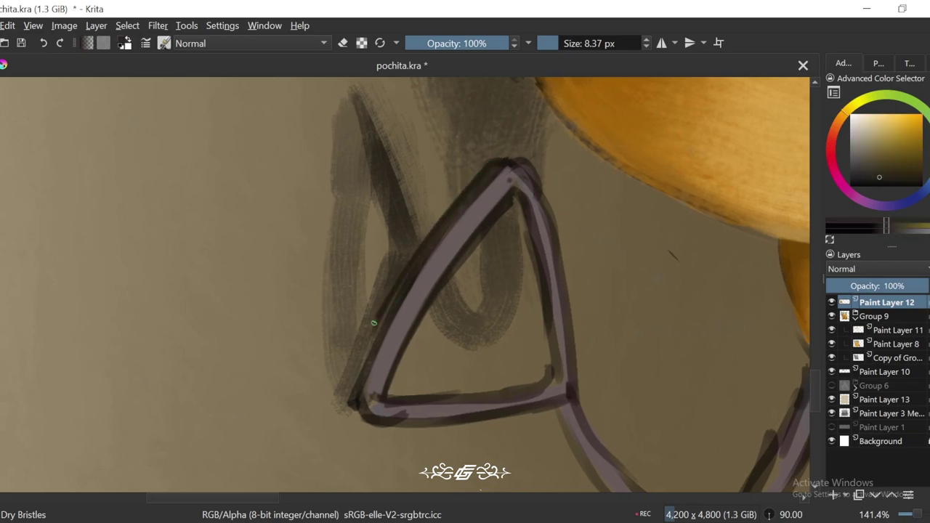
pyautogui.moveTo(351, 386); pyautogui.dragTo(489, 286)
pyautogui.press('+')
pyautogui.press('+')
pyautogui.press('+')
pyautogui.press('+')
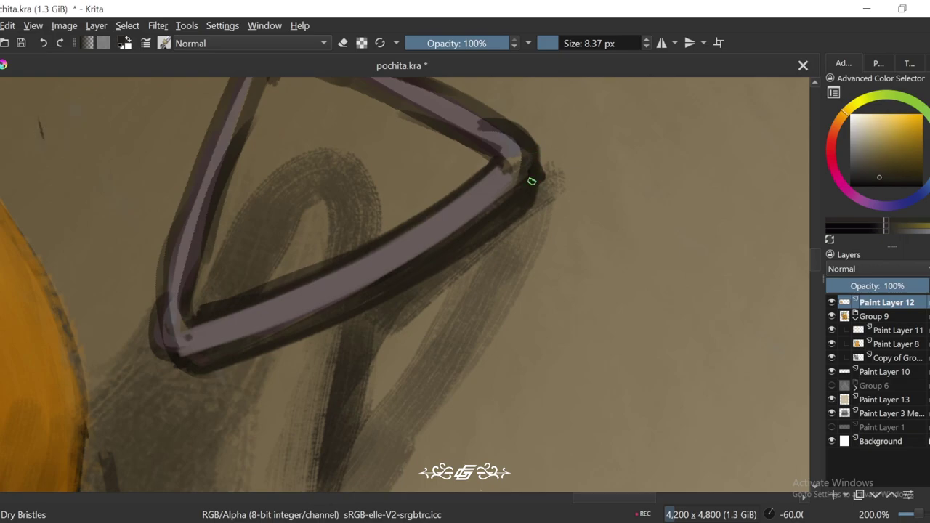
pyautogui.keyDown('ctrl'); pyautogui.click(532, 182); pyautogui.keyUp('ctrl')
pyautogui.press('4')
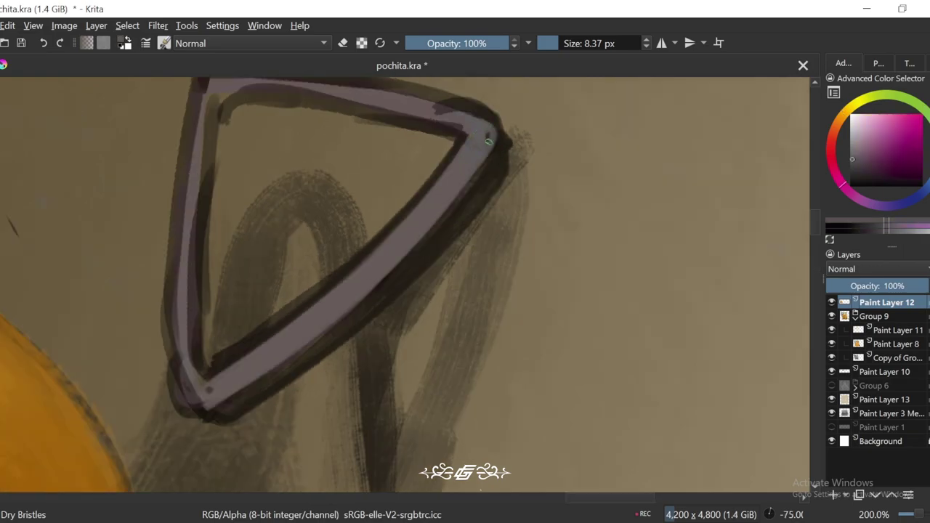
pyautogui.press('4')
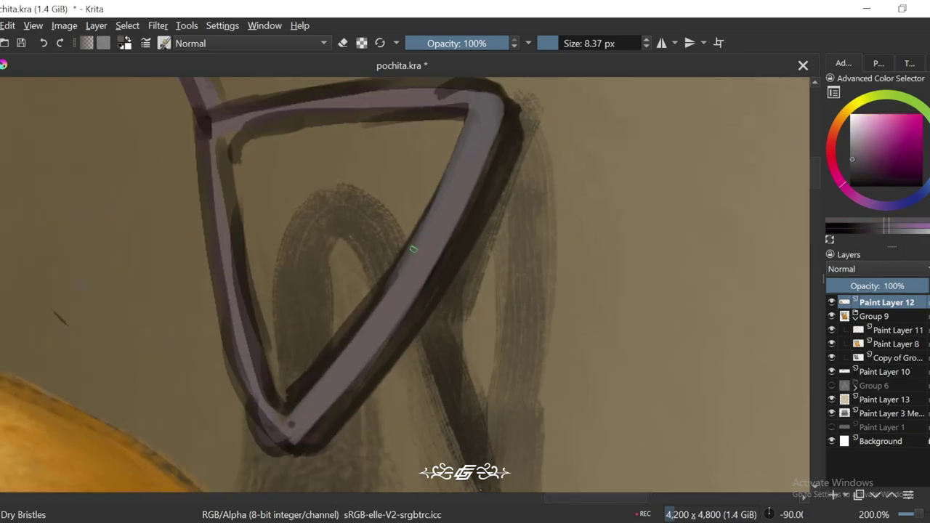
pyautogui.press('-')
pyautogui.press('-')
pyautogui.press('-')
pyautogui.press('-')
pyautogui.press('-')
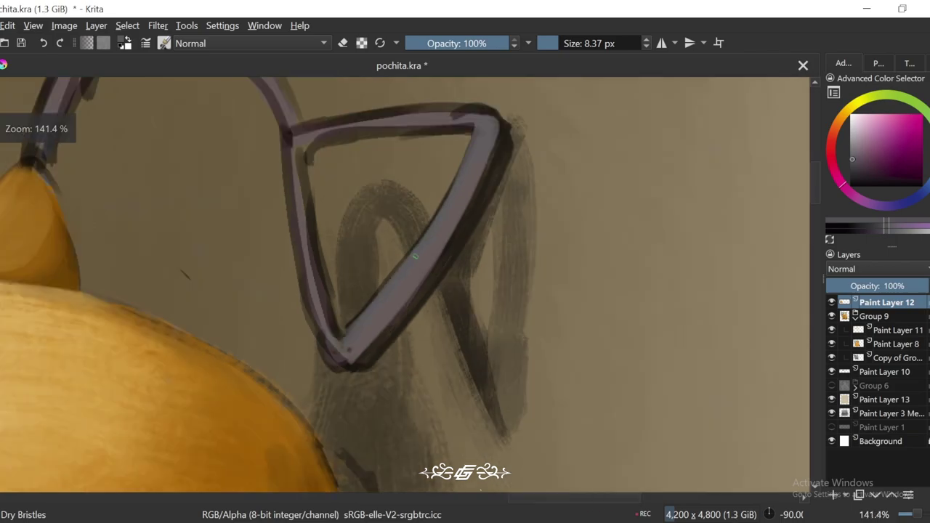
pyautogui.press('6')
pyautogui.press('6')
pyautogui.press('6')
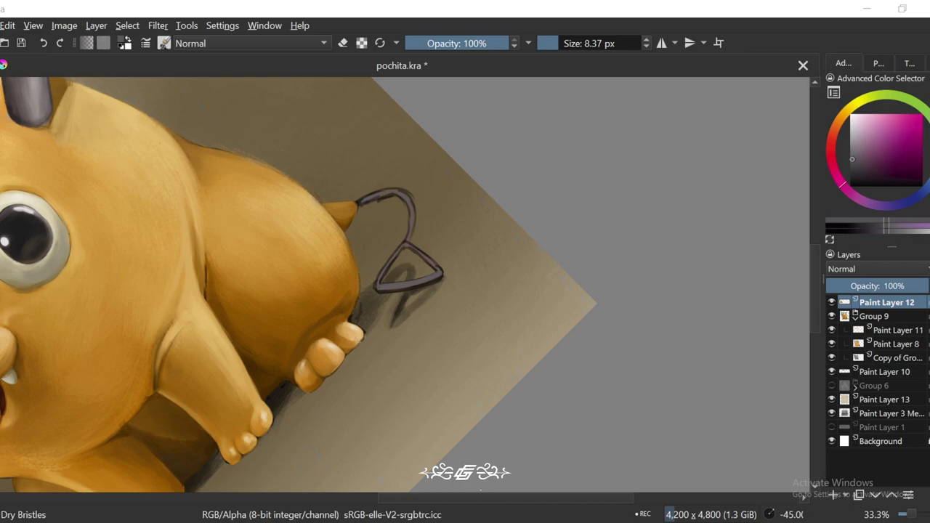
# Step: Zoom back in on the cord loop and sample dark red and dark grey shadow colours
pyautogui.press('6')
pyautogui.press('+')
pyautogui.press('+')
pyautogui.press('+')
pyautogui.press('+')
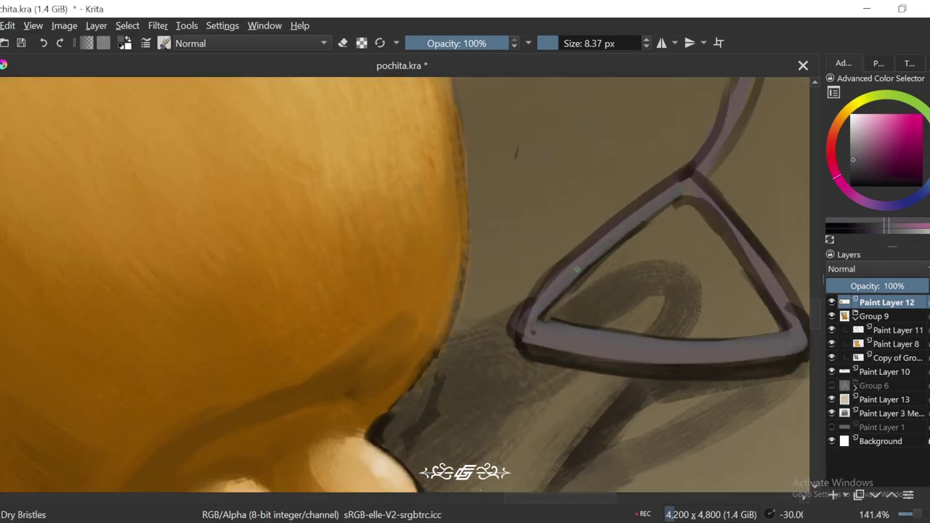
pyautogui.keyDown('ctrl'); pyautogui.click(677, 178); pyautogui.keyUp('ctrl')
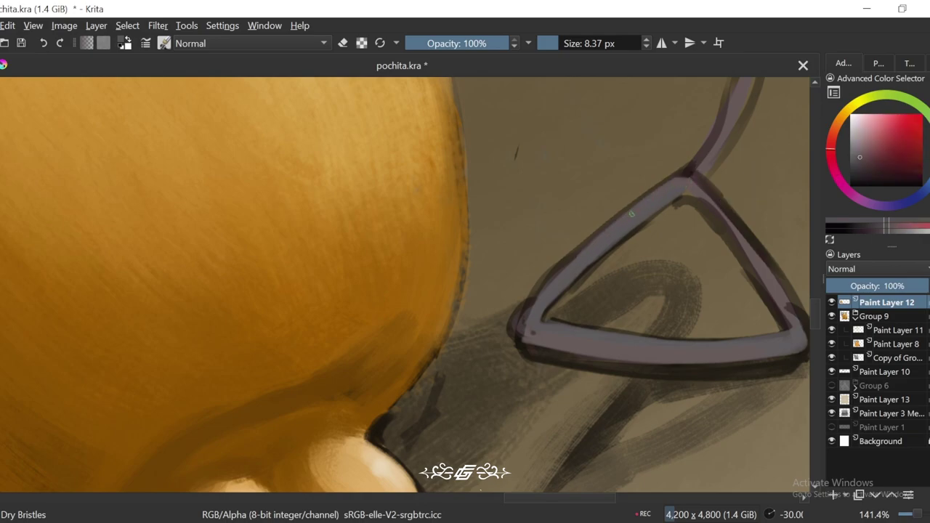
pyautogui.keyDown('ctrl'); pyautogui.click(529, 335); pyautogui.keyUp('ctrl')
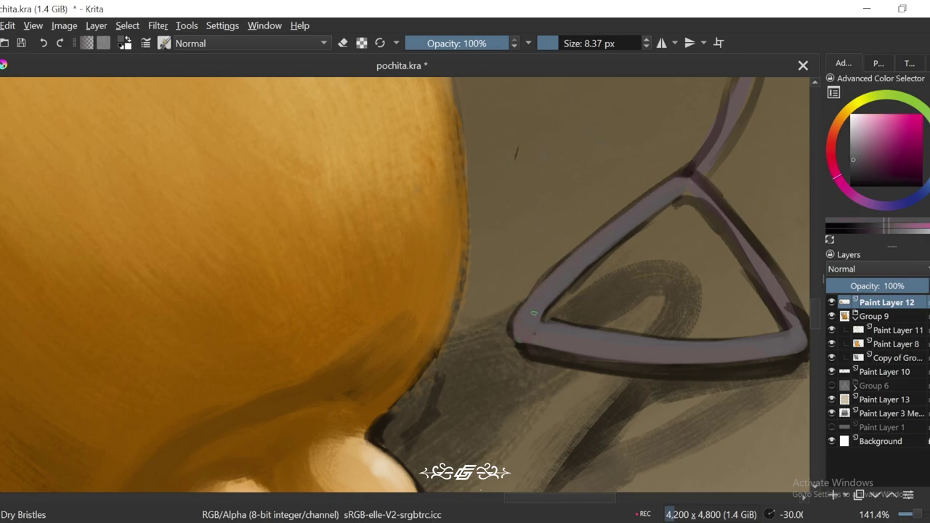
pyautogui.keyDown('ctrl'); pyautogui.click(519, 312); pyautogui.keyUp('ctrl')
# Step: At 141.4% and 30 degrees, sample a magenta-tinted grey from the triangle's right edge
pyautogui.moveTo(568, 383); pyautogui.dragTo(551, 371)
pyautogui.press('+')
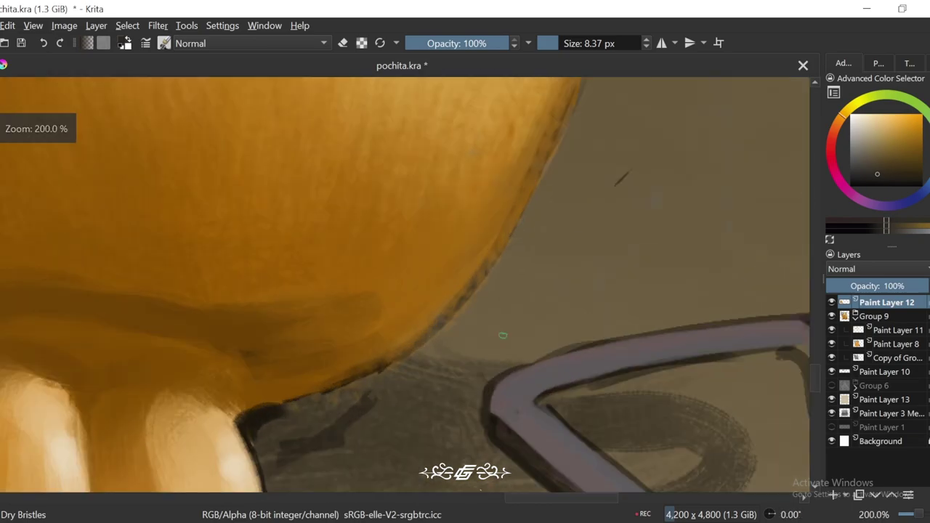
pyautogui.press('6')
pyautogui.press('-')
pyautogui.press('-')
pyautogui.press('4')
pyautogui.press('6')
pyautogui.press('6')
pyautogui.press('6')
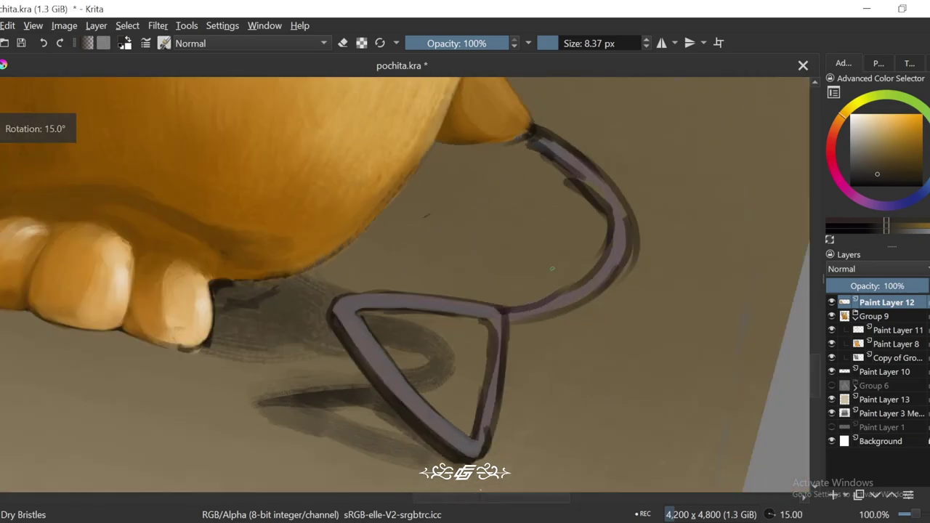
pyautogui.press('+')
pyautogui.press('6')
pyautogui.keyDown('ctrl'); pyautogui.click(529, 283); pyautogui.keyUp('ctrl')
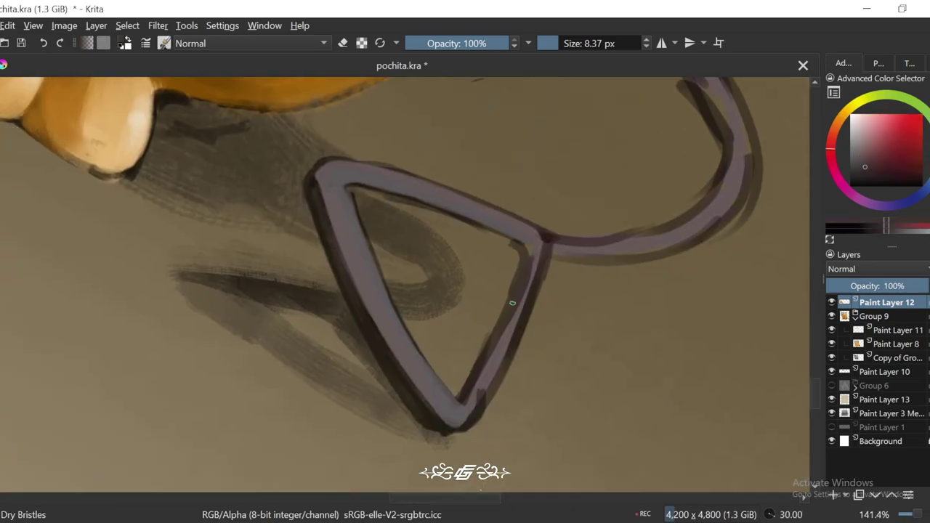
pyautogui.keyDown('ctrl'); pyautogui.click(535, 250); pyautogui.keyUp('ctrl')
pyautogui.keyDown('ctrl'); pyautogui.click(523, 290); pyautogui.keyUp('ctrl')
pyautogui.keyDown('ctrl'); pyautogui.click(516, 301); pyautogui.keyUp('ctrl')
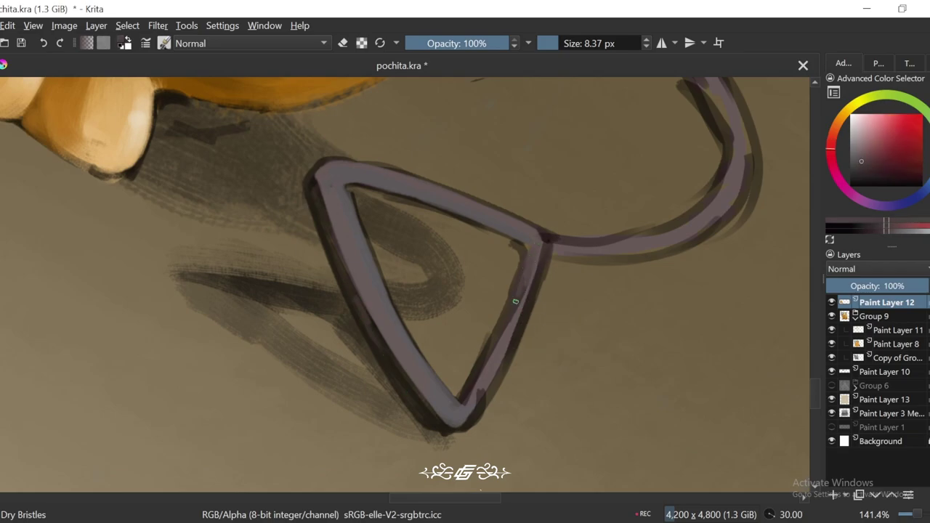
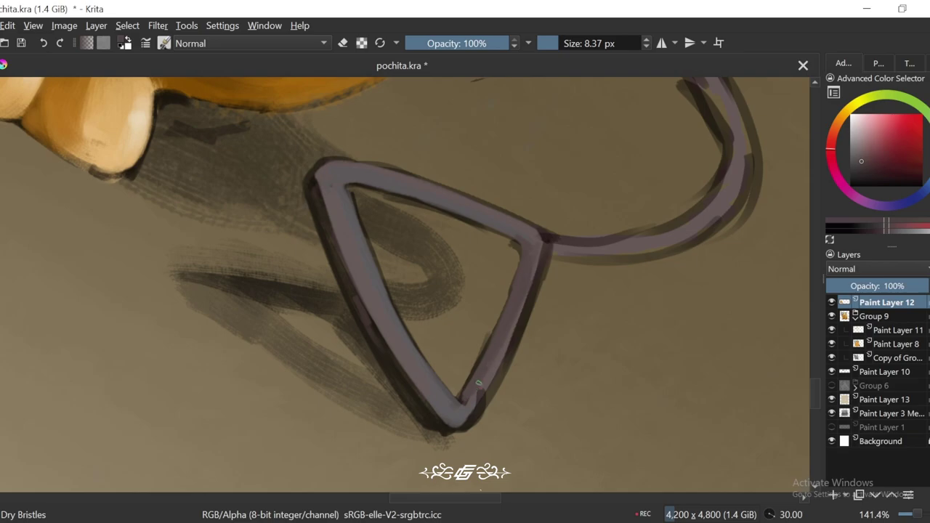
# Step: Paint dark brown shading along the inner right edge of the tail's triangular tip
pyautogui.press('4')
pyautogui.press('-')
pyautogui.press('-')
pyautogui.press('-')
pyautogui.press('6')
pyautogui.press('+')
pyautogui.press('+')
pyautogui.press('+')
pyautogui.press('+')
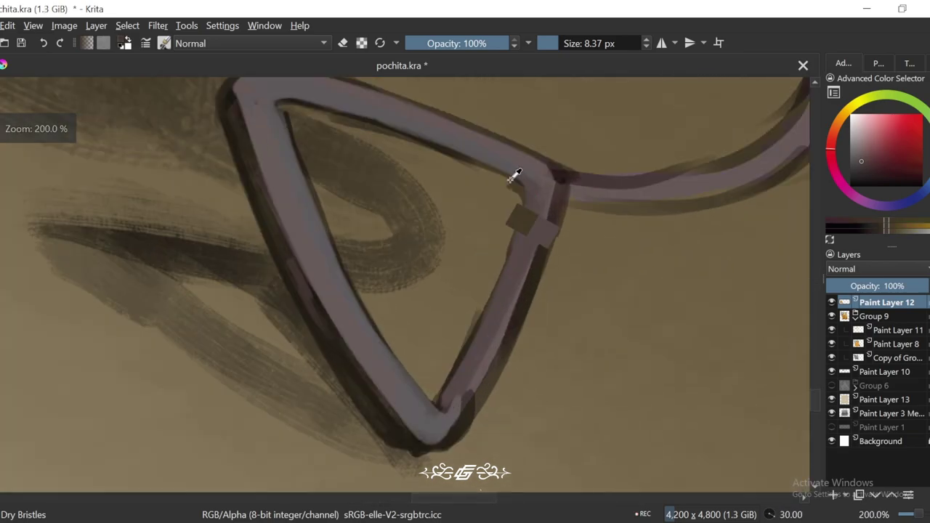
pyautogui.keyDown('ctrl'); pyautogui.click(514, 176); pyautogui.keyUp('ctrl')
pyautogui.moveTo(519, 201)
pyautogui.mouseDown()
pyautogui.moveTo(437, 397)
pyautogui.moveTo(518, 218)
pyautogui.moveTo(461, 344)
pyautogui.moveTo(460, 334)
pyautogui.moveTo(463, 361)
pyautogui.mouseUp()
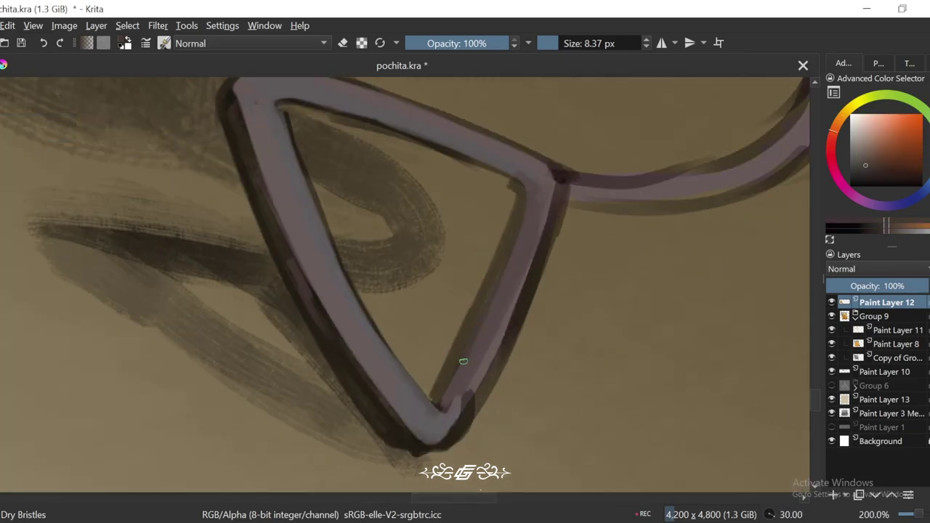
# Step: Add a lighter mauve highlight down the triangle's right edge and widen it
pyautogui.keyDown('ctrl'); pyautogui.click(508, 272); pyautogui.keyUp('ctrl')
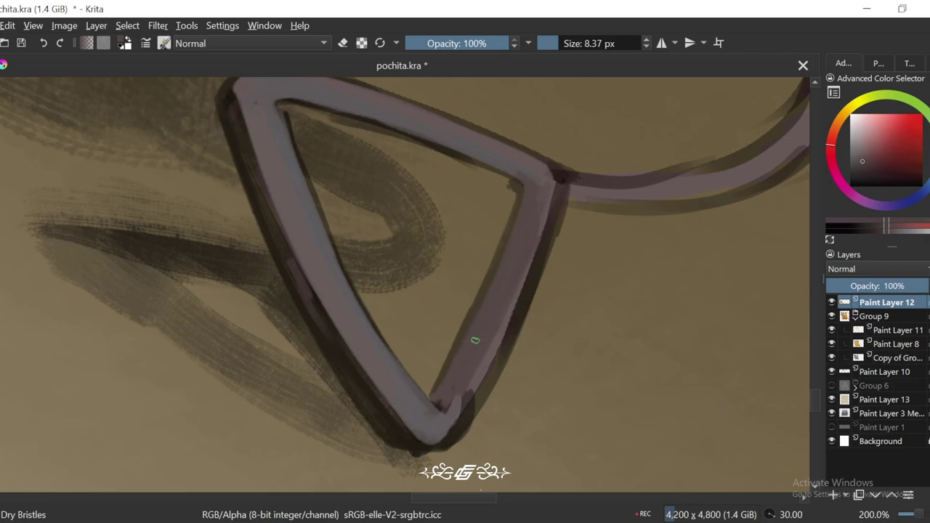
pyautogui.keyDown('ctrl'); pyautogui.click(512, 307); pyautogui.keyUp('ctrl')
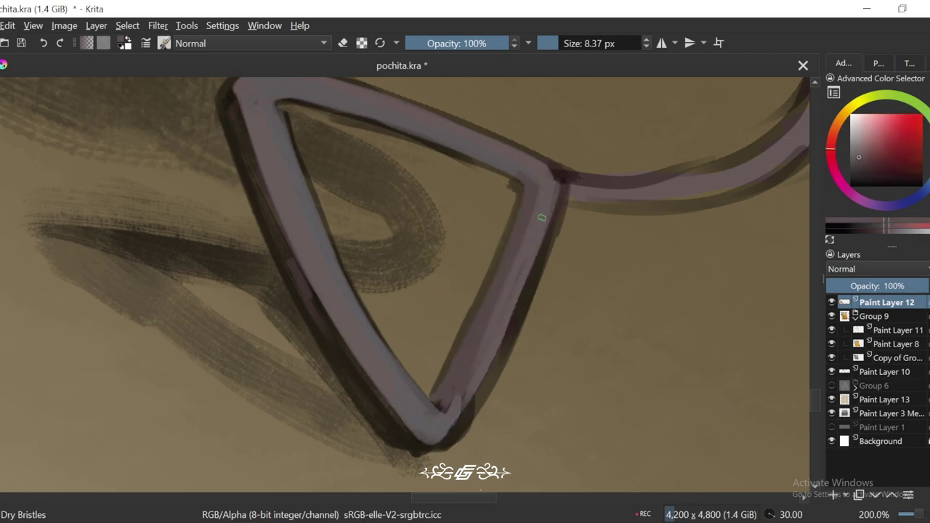
pyautogui.moveTo(556, 182); pyautogui.dragTo(460, 414)
pyautogui.moveTo(559, 186); pyautogui.dragTo(508, 329)
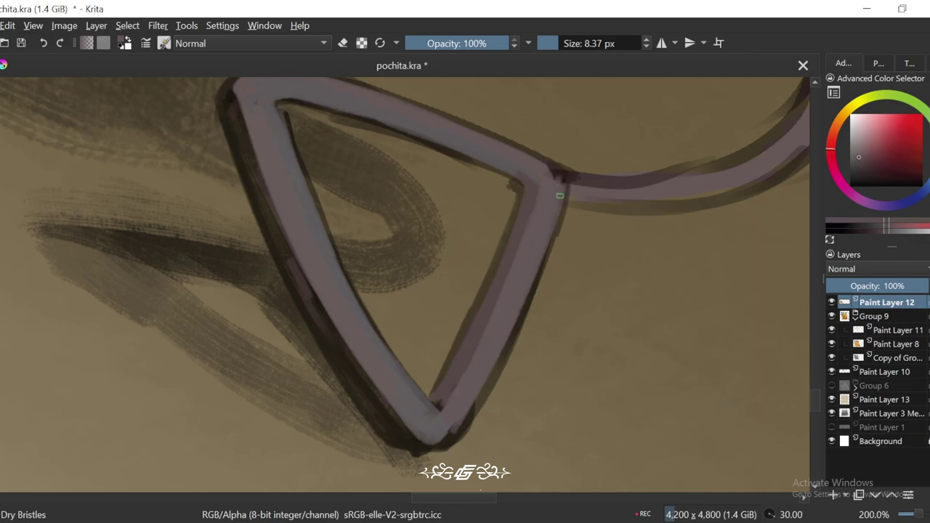
# Step: Rotate to another edge and pick dark orange-brown and reddish-brown shading tones from the tail
pyautogui.scroll(-3, 560, 196)
pyautogui.press('4')
pyautogui.press('4')
pyautogui.press('4')
pyautogui.scroll(2, 557, 293)
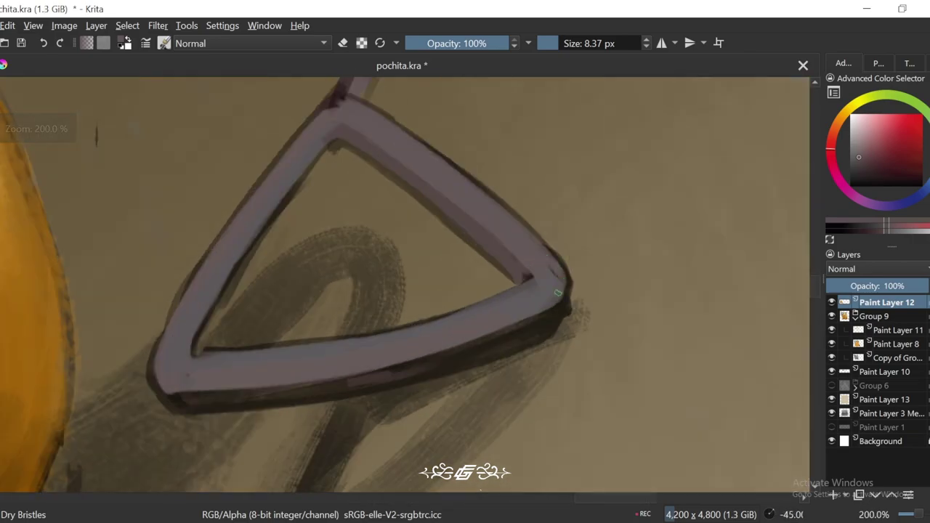
pyautogui.press('4')
pyautogui.press('4')
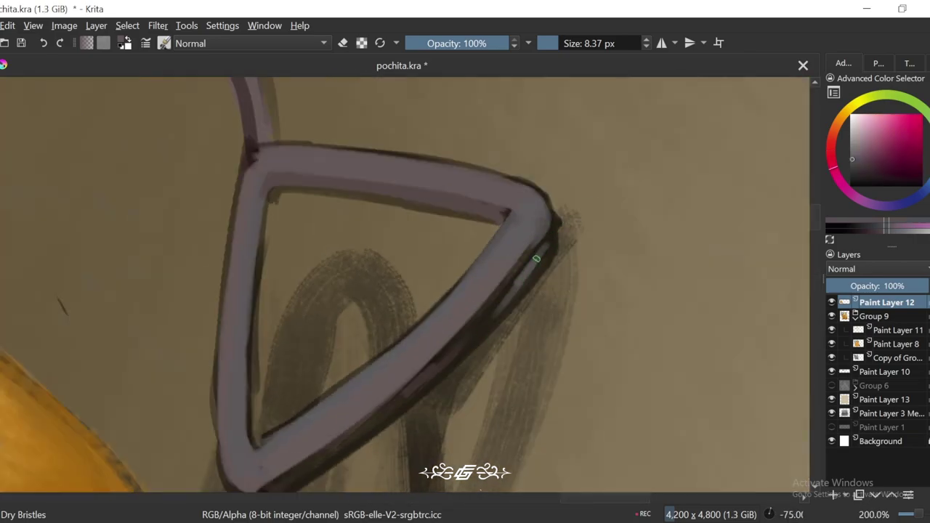
pyautogui.keyDown('ctrl'); pyautogui.click(541, 251); pyautogui.keyUp('ctrl')
pyautogui.keyDown('ctrl'); pyautogui.click(529, 266); pyautogui.keyUp('ctrl')
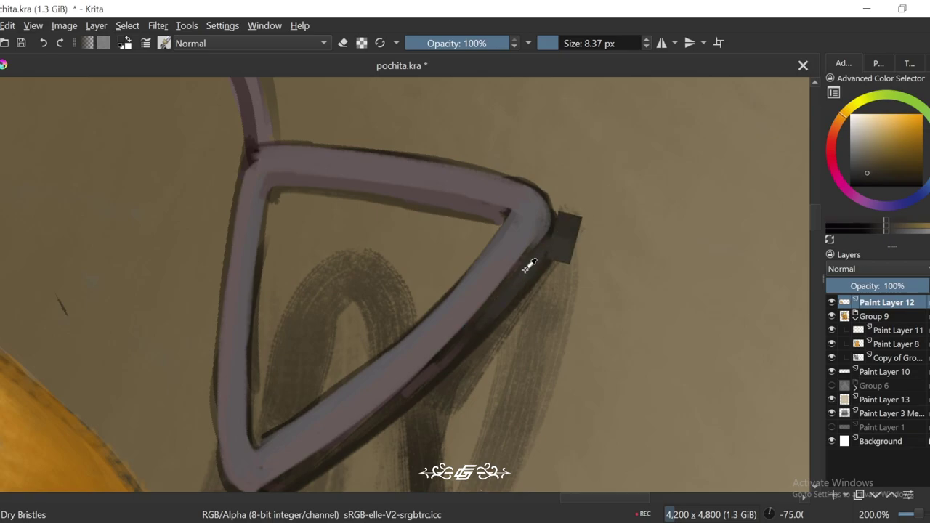
pyautogui.press('-')
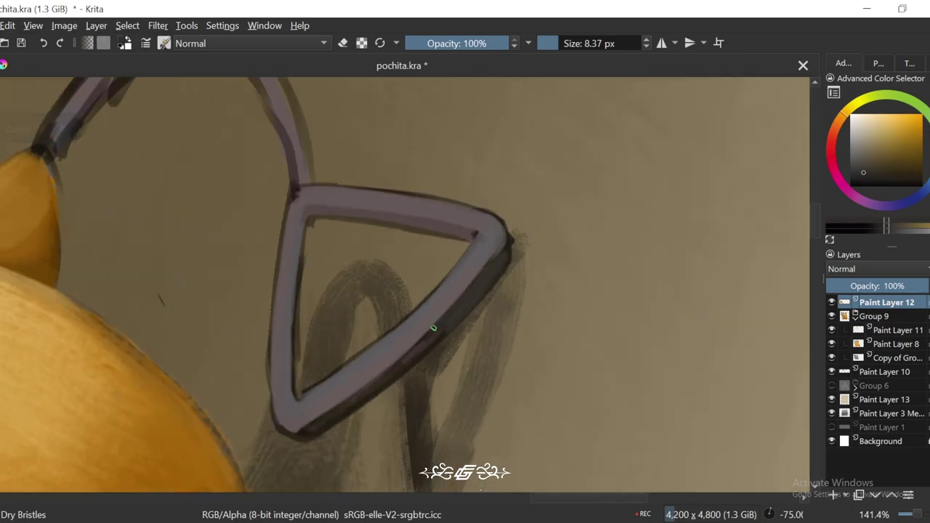
pyautogui.press('+')
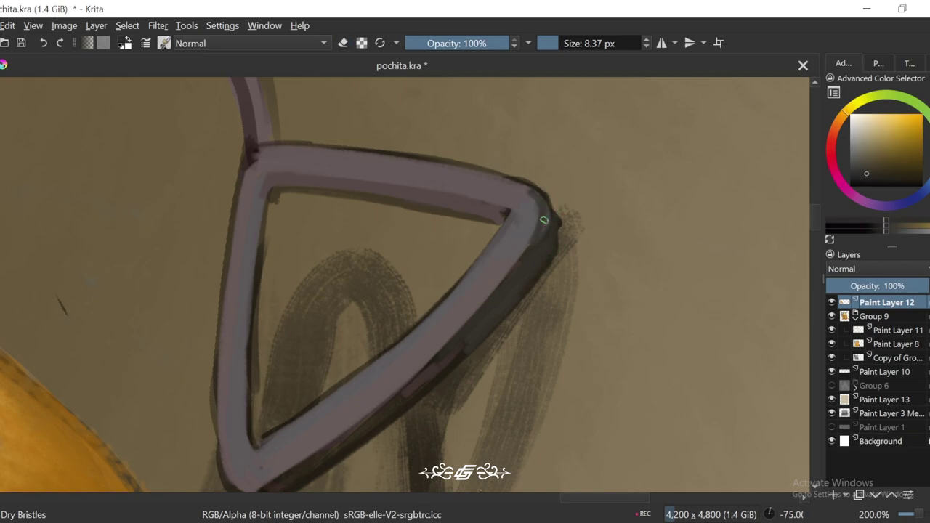
pyautogui.keyDown('ctrl'); pyautogui.click(538, 198); pyautogui.keyUp('ctrl')
pyautogui.moveTo(522, 270)
pyautogui.mouseDown()
pyautogui.moveTo(584, 162)
pyautogui.moveTo(523, 194)
pyautogui.mouseUp()
pyautogui.keyDown('ctrl'); pyautogui.click(542, 219); pyautogui.keyUp('ctrl')
pyautogui.keyDown('ctrl'); pyautogui.click(521, 249); pyautogui.keyUp('ctrl')
# Step: Turn the view to 90° on the triangle's lower corner and pick the dark edge colour
pyautogui.hotkey('ctrl', '[')
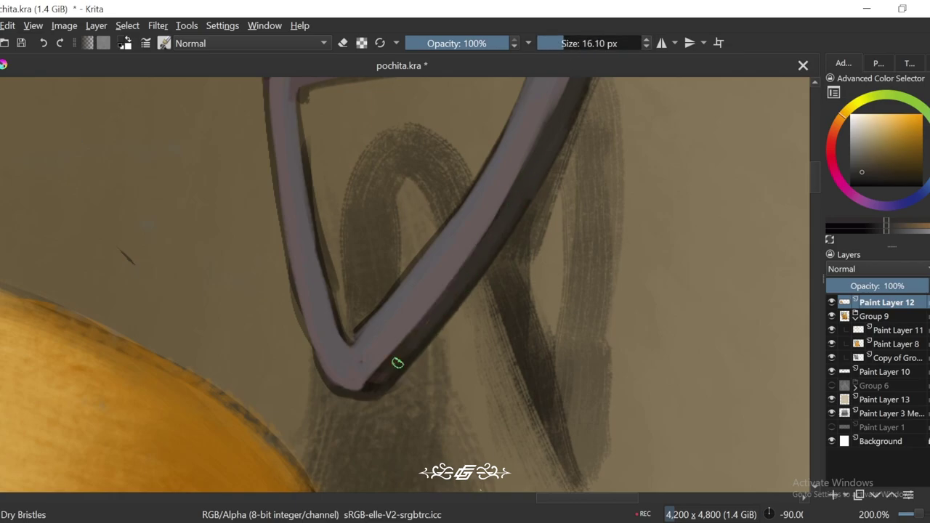
pyautogui.moveTo(397, 363)
pyautogui.mouseDown()
pyautogui.moveTo(405, 349)
pyautogui.moveTo(378, 327)
pyautogui.moveTo(436, 291)
pyautogui.mouseUp()
pyautogui.hotkey('ctrl', ']')
pyautogui.hotkey('ctrl', ']')
pyautogui.keyDown('ctrl'); pyautogui.click(502, 150); pyautogui.keyUp('ctrl')
pyautogui.scroll(1, 415, 284)
pyautogui.press('[')
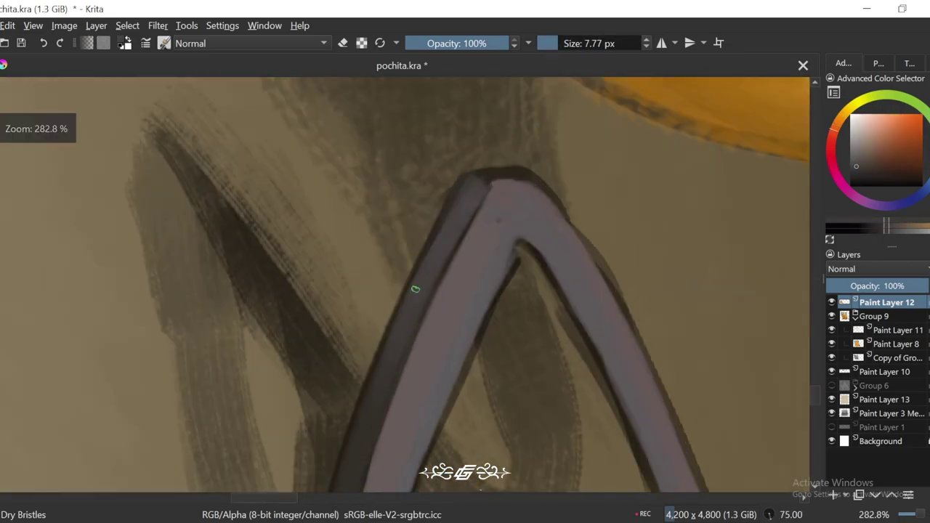
pyautogui.hotkey('ctrl', ']')
pyautogui.keyDown('ctrl'); pyautogui.click(448, 240); pyautogui.keyUp('ctrl')
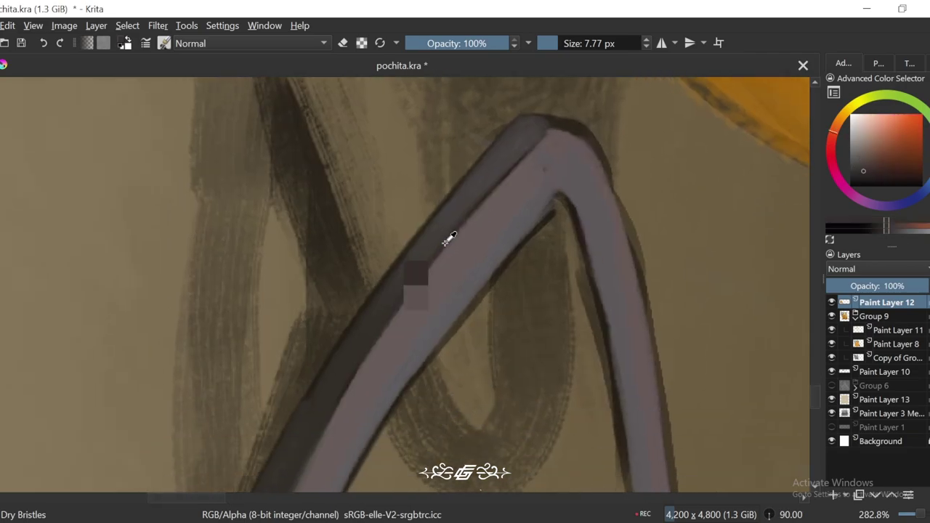
# Step: Pan and rotate around the tail tip, ending at a -30° view
pyautogui.moveTo(439, 168); pyautogui.dragTo(530, 114)
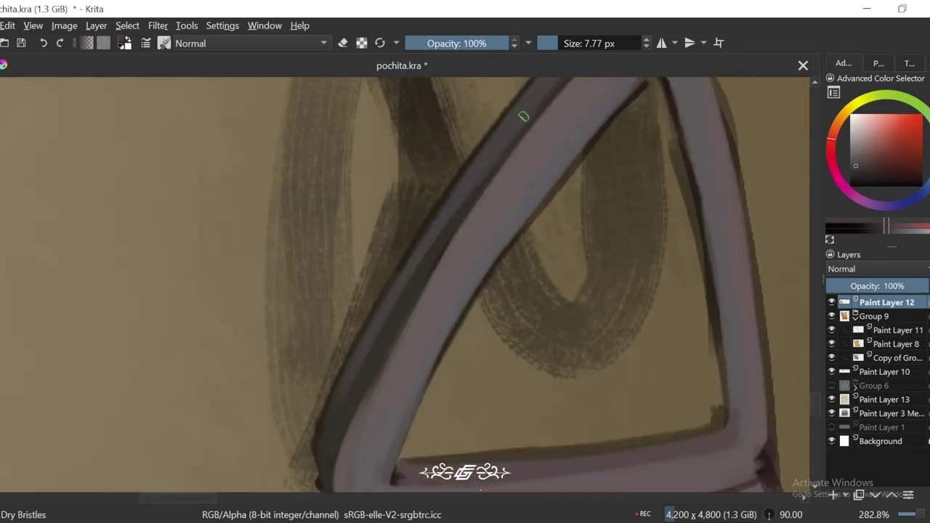
pyautogui.scroll(-1, 477, 184)
pyautogui.moveTo(407, 222); pyautogui.dragTo(453, 216)
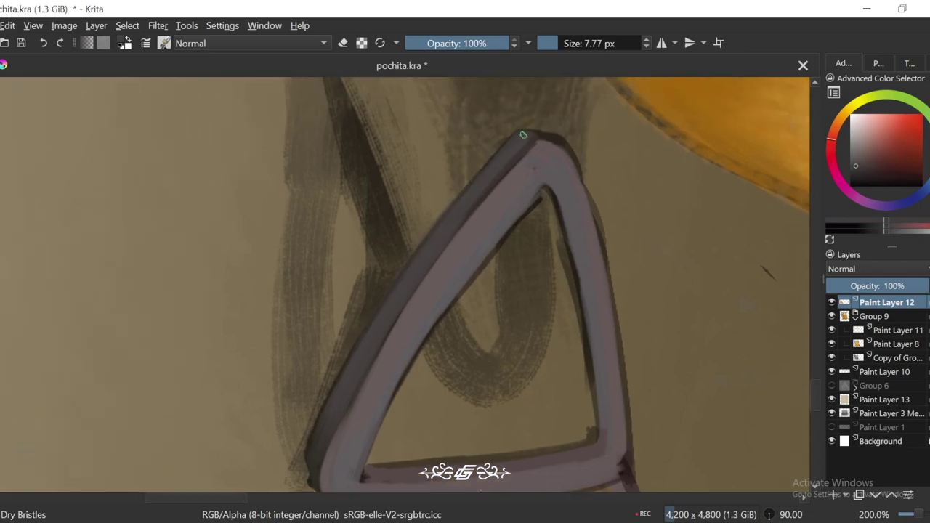
pyautogui.scroll(1, 454, 216)
pyautogui.scroll(-1, 556, 121)
pyautogui.hotkey('ctrl', '[')
pyautogui.hotkey('ctrl', '[')
pyautogui.hotkey('ctrl', '[')
pyautogui.hotkey('ctrl', '[')
pyautogui.hotkey('ctrl', '[')
pyautogui.scroll(-3, 539, 294)
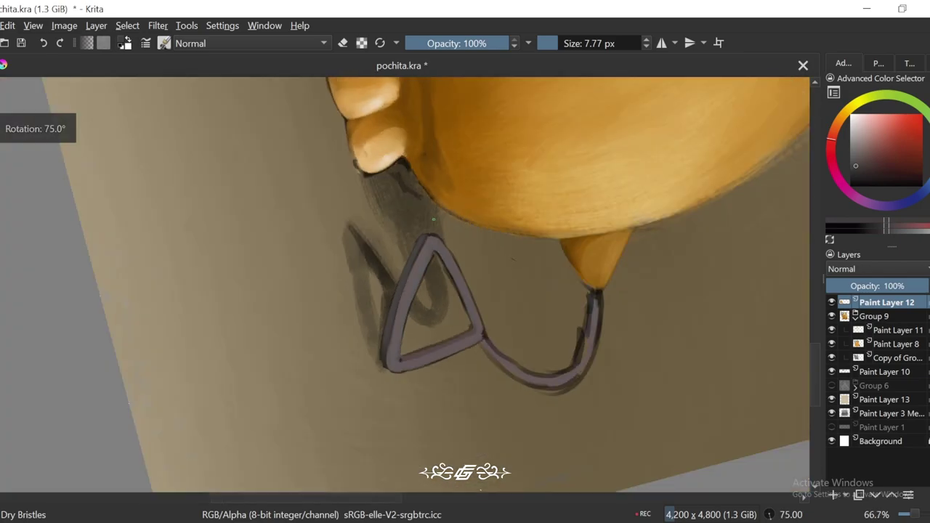
pyautogui.scroll(1, 539, 294)
pyautogui.scroll(-1, 538, 295)
pyautogui.hotkey('ctrl', '[')
pyautogui.hotkey('ctrl', '[')
pyautogui.hotkey('ctrl', '[')
# Step: Recenter on the tail tip and pick reddish-brown, greyish-red and red tones from it
pyautogui.scroll(3, 422, 298)
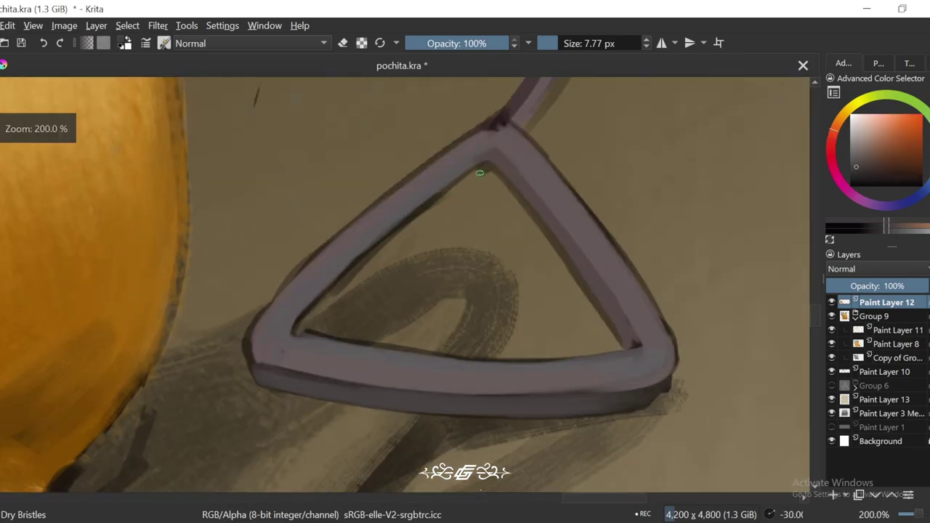
pyautogui.moveTo(477, 171); pyautogui.dragTo(511, 186)
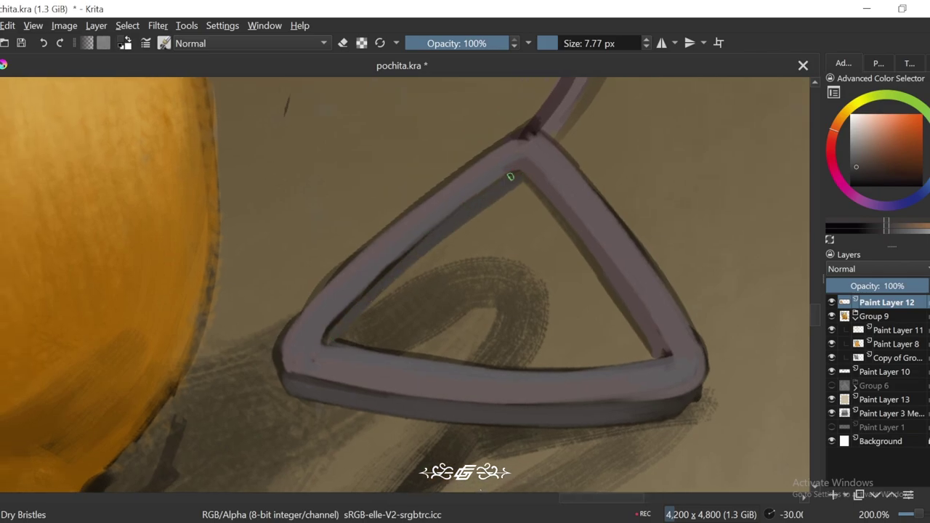
pyautogui.keyDown('ctrl'); pyautogui.click(362, 345); pyautogui.keyUp('ctrl')
pyautogui.scroll(-1, 339, 344)
pyautogui.scroll(1, 340, 344)
pyautogui.keyDown('ctrl'); pyautogui.click(519, 181); pyautogui.keyUp('ctrl')
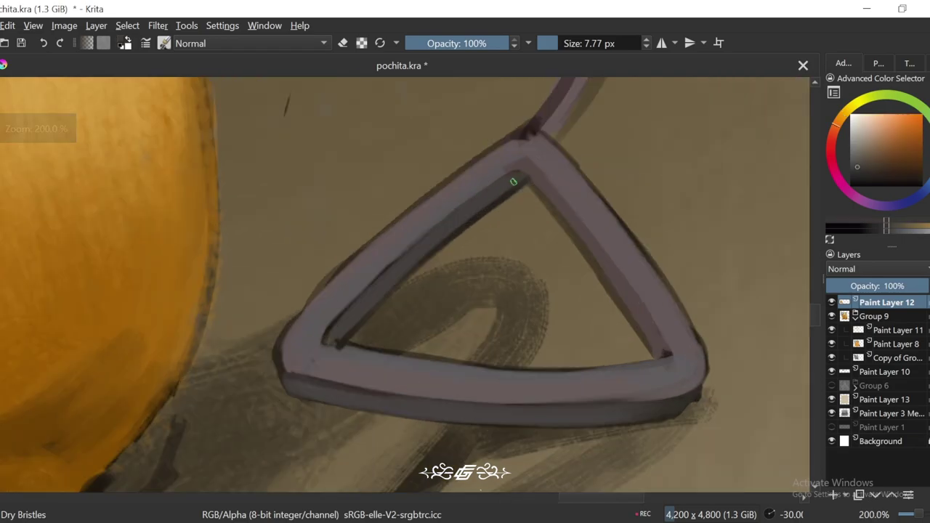
pyautogui.keyDown('ctrl'); pyautogui.click(521, 177); pyautogui.keyUp('ctrl')
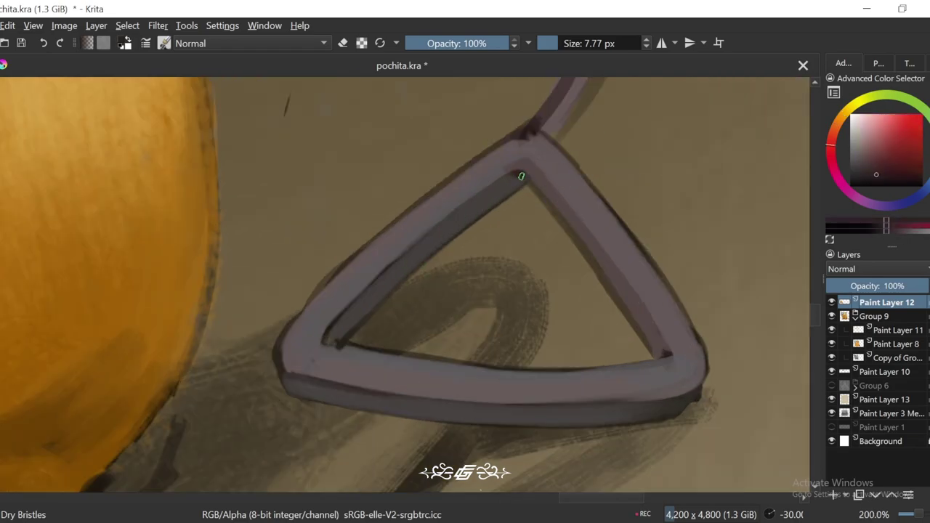
pyautogui.moveTo(669, 156); pyautogui.dragTo(644, 188)
pyautogui.scroll(-4, 503, 208)
pyautogui.scroll(4, 503, 208)
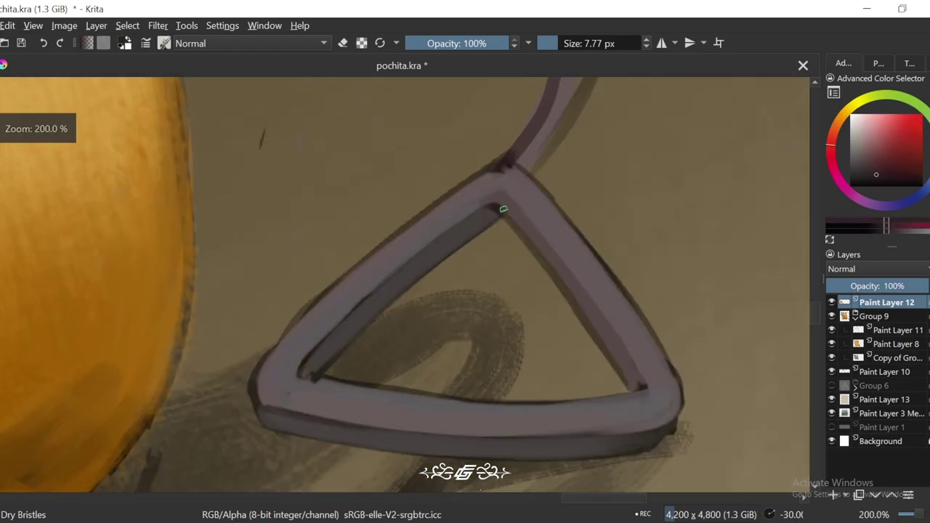
pyautogui.keyDown('ctrl'); pyautogui.click(497, 203); pyautogui.keyUp('ctrl')
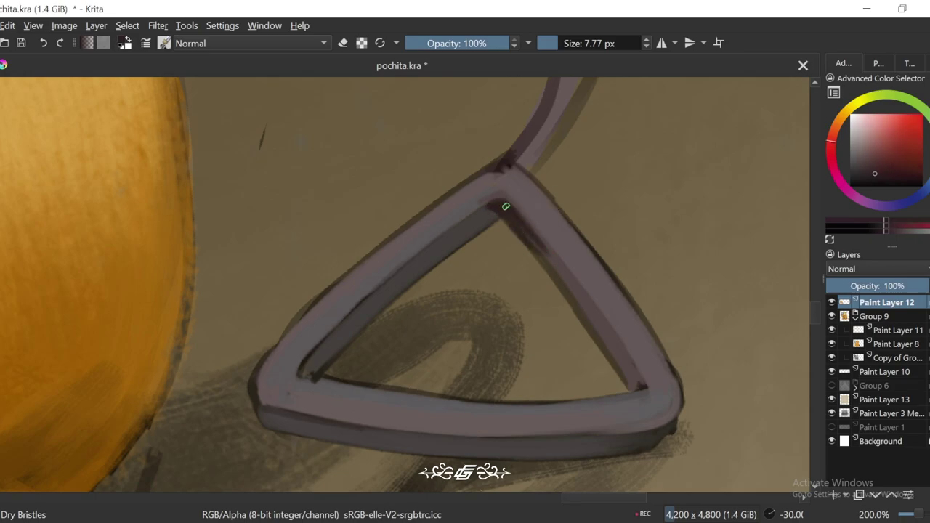
pyautogui.press('6')
pyautogui.press('6')
pyautogui.press('6')
pyautogui.press('6')
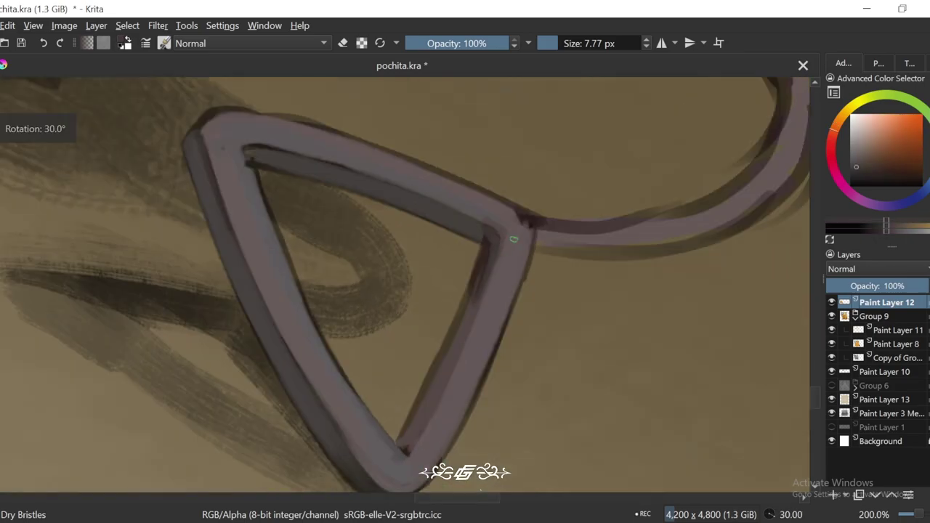
pyautogui.keyDown('ctrl'); pyautogui.click(483, 264); pyautogui.keyUp('ctrl')
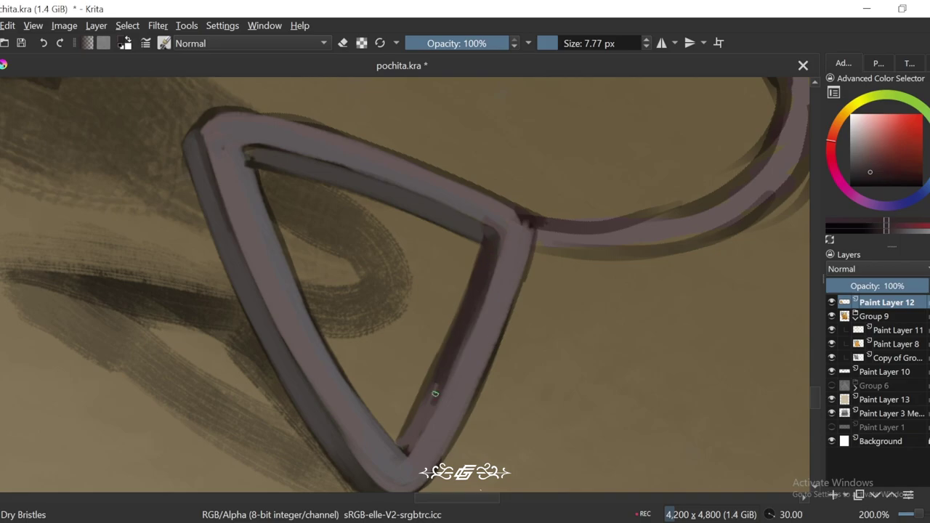
# Step: Darken the inner edge of the triangle's left arm at a -45° view
pyautogui.scroll(-3, 435, 394)
pyautogui.press('-')
pyautogui.press('-')
pyautogui.press('-')
pyautogui.press('4')
pyautogui.press('4')
pyautogui.press('+')
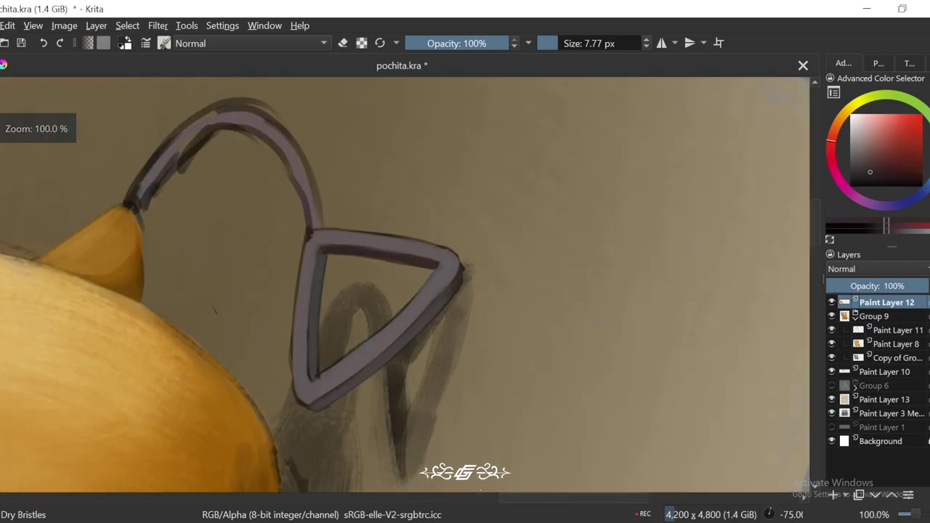
pyautogui.press('+')
pyautogui.press('4')
pyautogui.press('4')
pyautogui.press('4')
pyautogui.press('+')
pyautogui.moveTo(375, 297)
pyautogui.mouseDown()
pyautogui.moveTo(431, 255)
pyautogui.moveTo(473, 185)
pyautogui.moveTo(308, 426)
pyautogui.moveTo(486, 133)
pyautogui.moveTo(499, 147)
pyautogui.mouseUp()
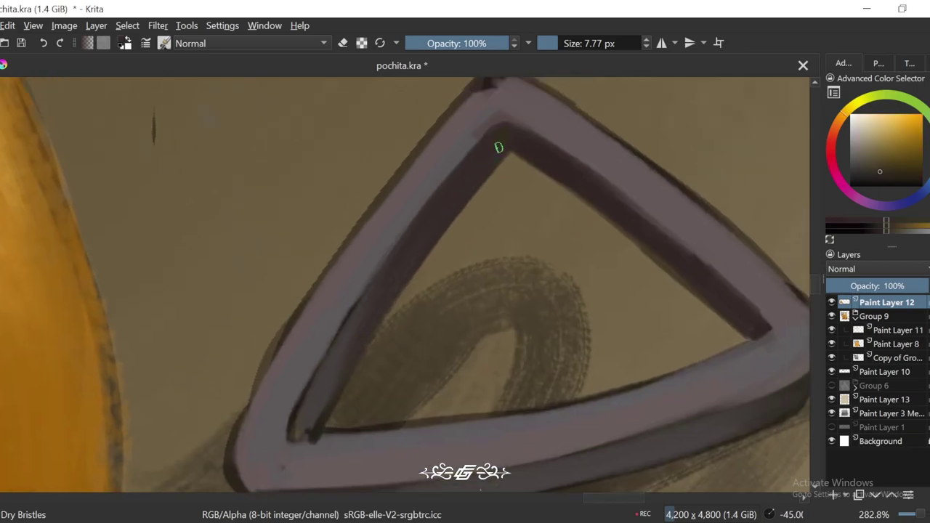
# Step: Check the shading, then paint more dark shading along the triangle's inner edge at -30°
pyautogui.press('-')
pyautogui.press('-')
pyautogui.press('+')
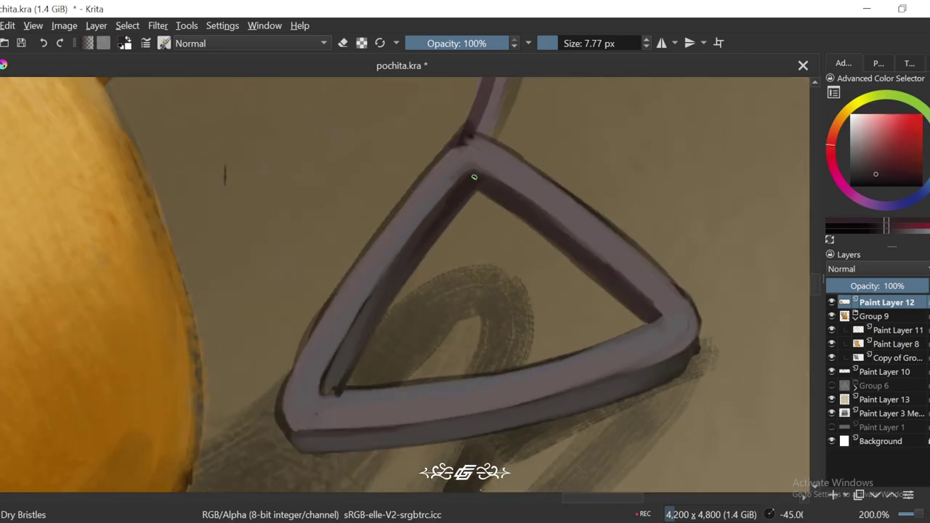
pyautogui.press('-')
pyautogui.press('-')
pyautogui.hotkey('ctrl', ']')
pyautogui.hotkey('ctrl', ']')
pyautogui.hotkey('ctrl', ']')
pyautogui.hotkey('ctrl', ']')
pyautogui.press('+')
pyautogui.press('+')
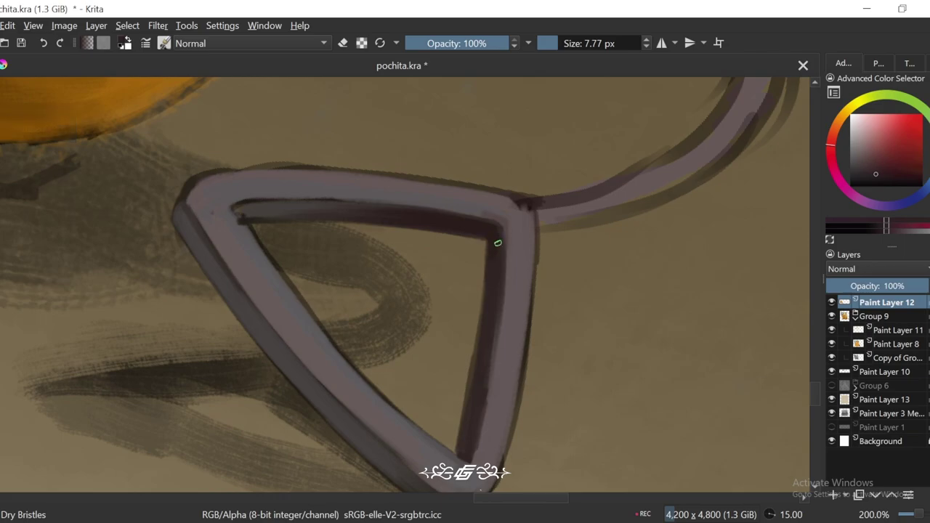
pyautogui.hotkey('ctrl', ']')
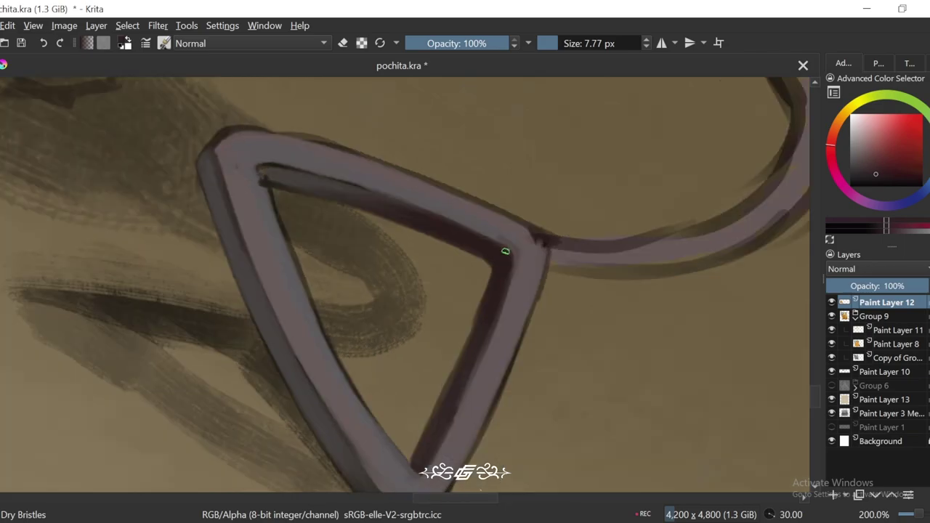
pyautogui.scroll(-1, 502, 268)
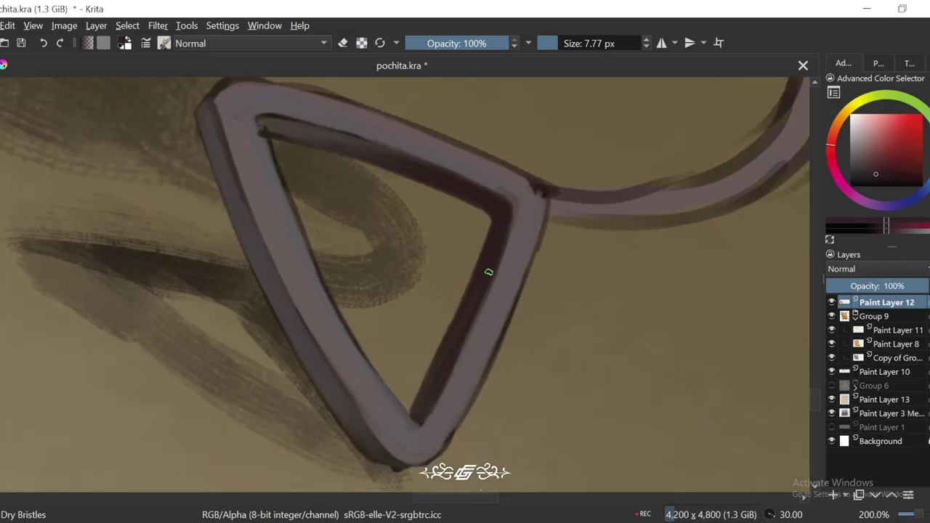
pyautogui.press('-')
pyautogui.press('-')
pyautogui.press('-')
pyautogui.hotkey('ctrl', '[')
pyautogui.hotkey('ctrl', '[')
pyautogui.hotkey('ctrl', '[')
pyautogui.hotkey('ctrl', '[')
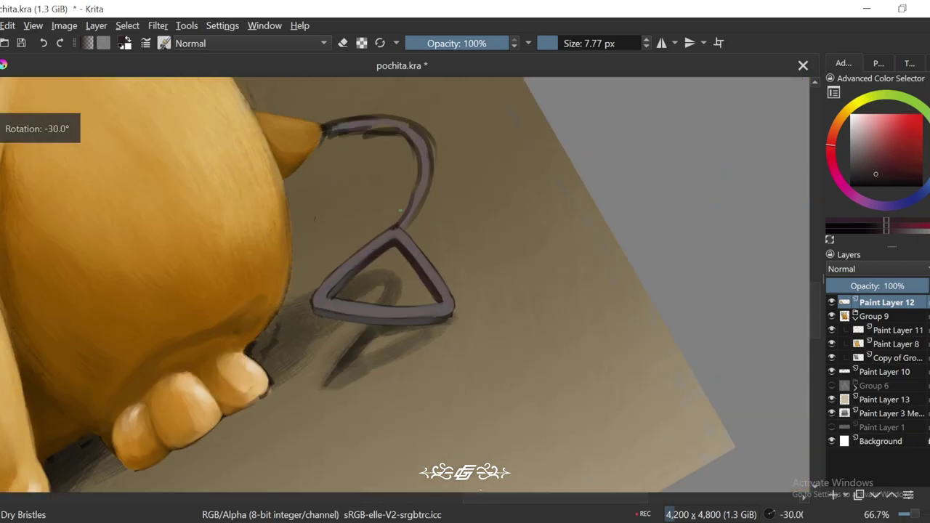
pyautogui.press('+')
pyautogui.press('+')
pyautogui.press('+')
pyautogui.press('+')
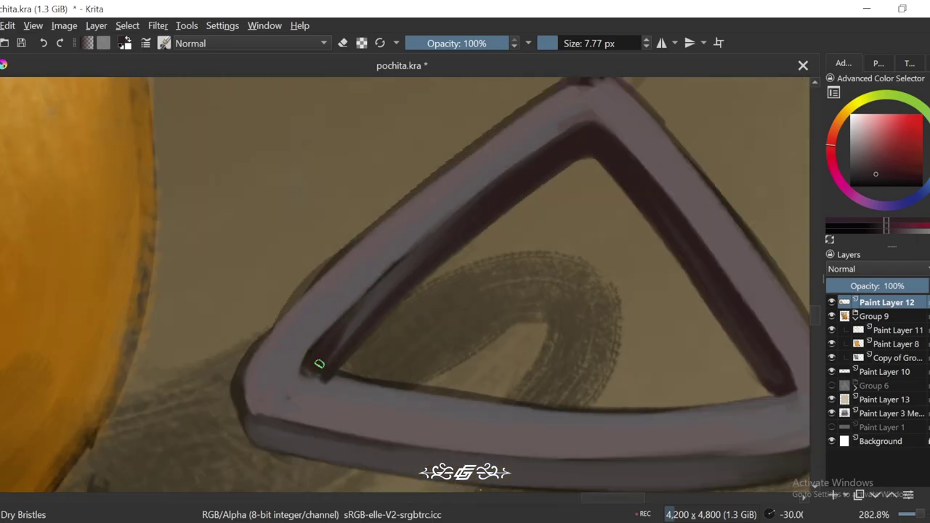
pyautogui.moveTo(349, 341); pyautogui.dragTo(478, 245)
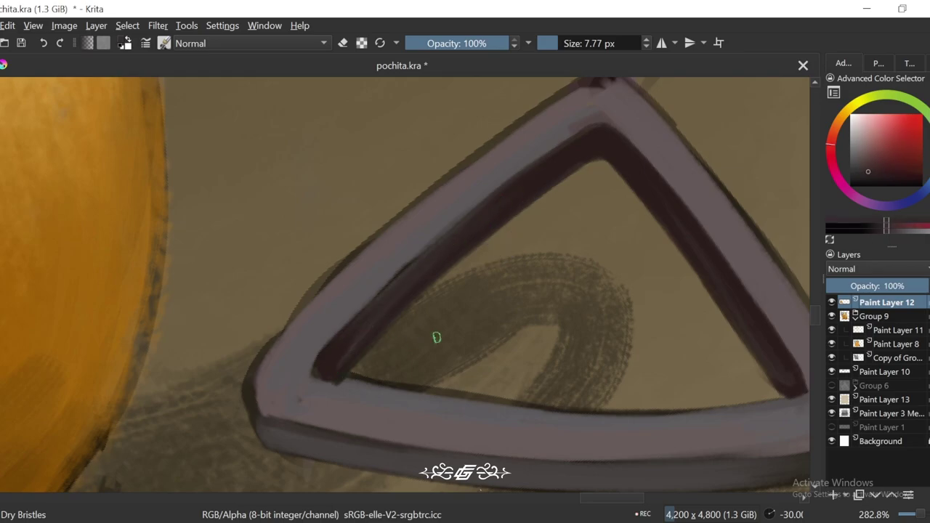
# Step: Rotate to -75° and pick the dark red shadow and grey-purple tail colours
pyautogui.hotkey('ctrl', '[')
pyautogui.hotkey('ctrl', '[')
pyautogui.hotkey('ctrl', '[')
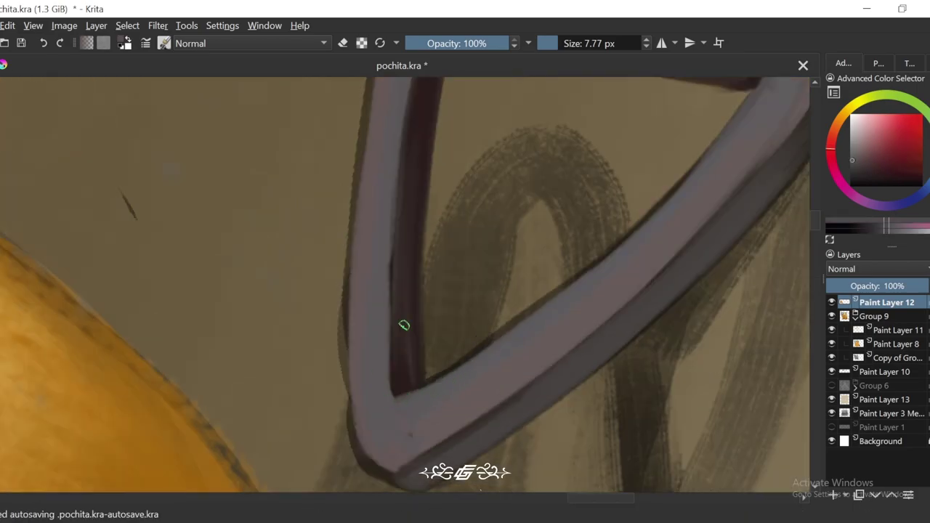
pyautogui.hotkey('ctrl', ']')
pyautogui.hotkey('ctrl', '[')
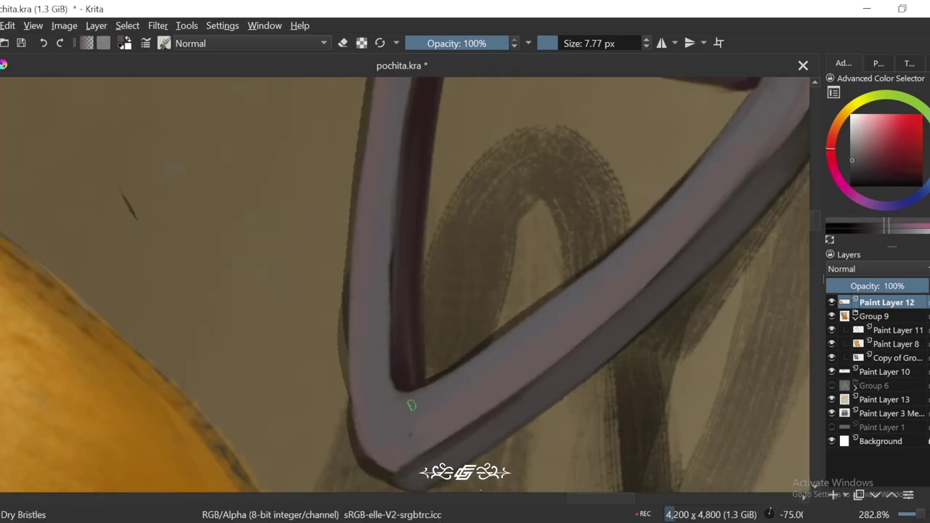
pyautogui.press('-')
pyautogui.press('-')
pyautogui.press('-')
pyautogui.press('-')
pyautogui.press('-')
pyautogui.press('+')
pyautogui.press('+')
pyautogui.press('+')
pyautogui.hotkey('ctrl', ']')
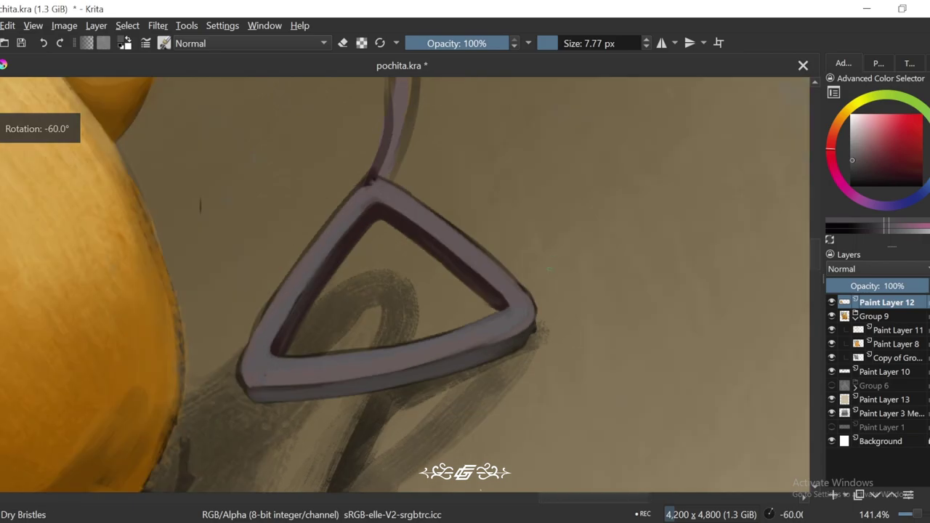
pyautogui.press('+')
pyautogui.press('+')
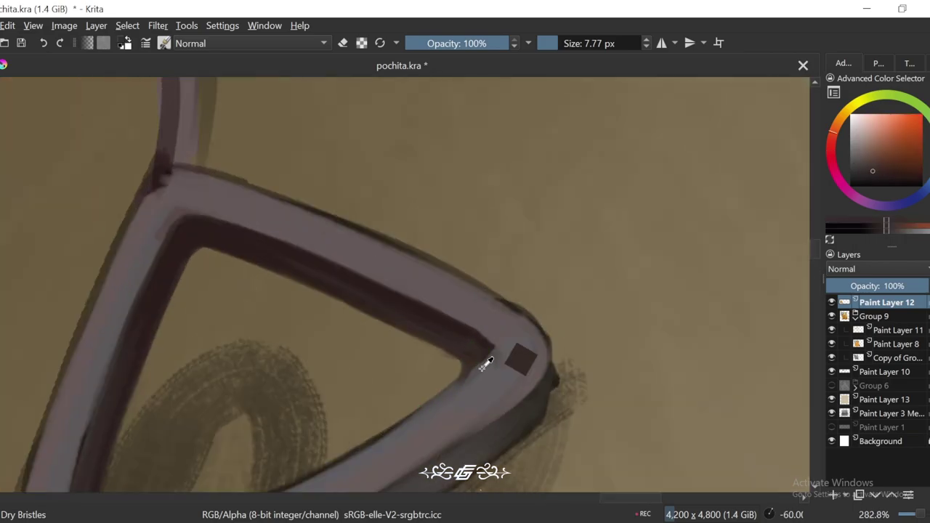
pyautogui.keyDown('ctrl'); pyautogui.click(486, 365); pyautogui.keyUp('ctrl')
pyautogui.press('6')
pyautogui.press('4')
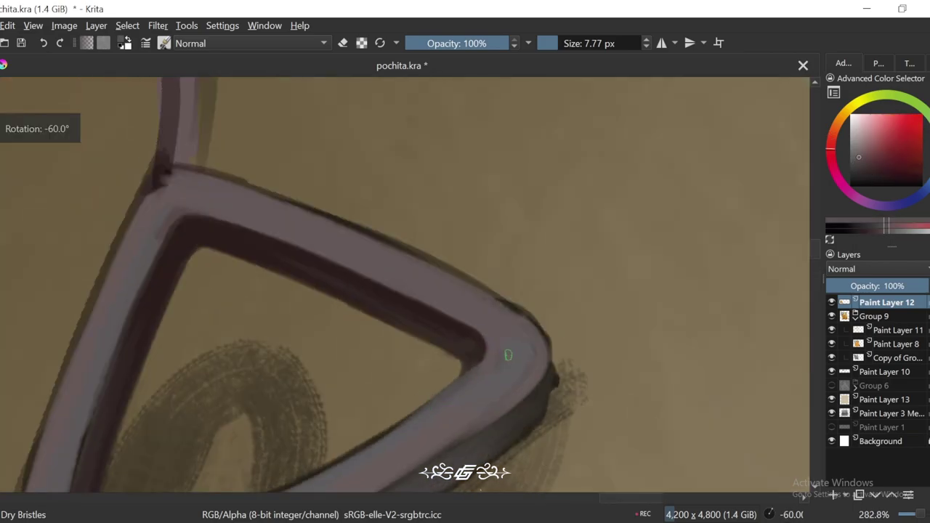
pyautogui.press('-')
pyautogui.press('4')
pyautogui.keyDown('ctrl'); pyautogui.click(518, 273); pyautogui.keyUp('ctrl')
# Step: Reframe the view at 90°, pick a reddish tone and darken it with K
pyautogui.moveTo(469, 279); pyautogui.dragTo(577, 202)
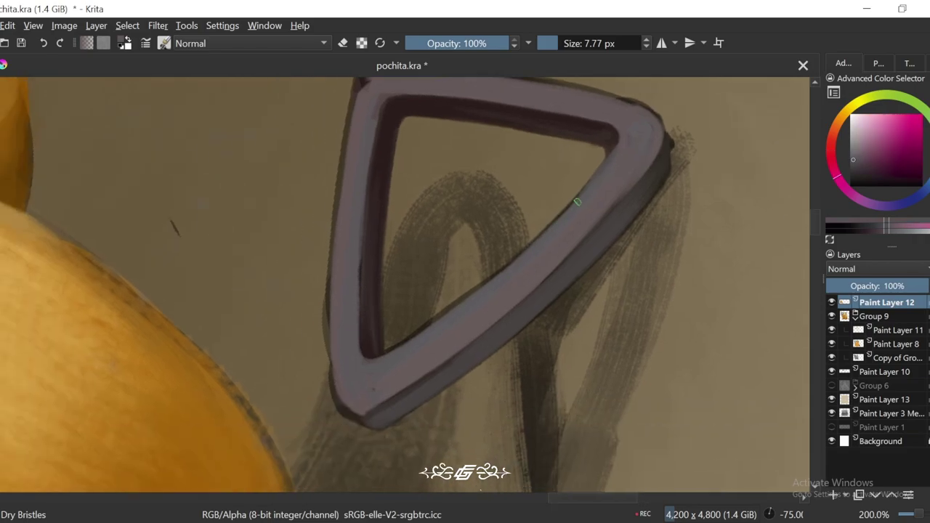
pyautogui.press('-')
pyautogui.press('6')
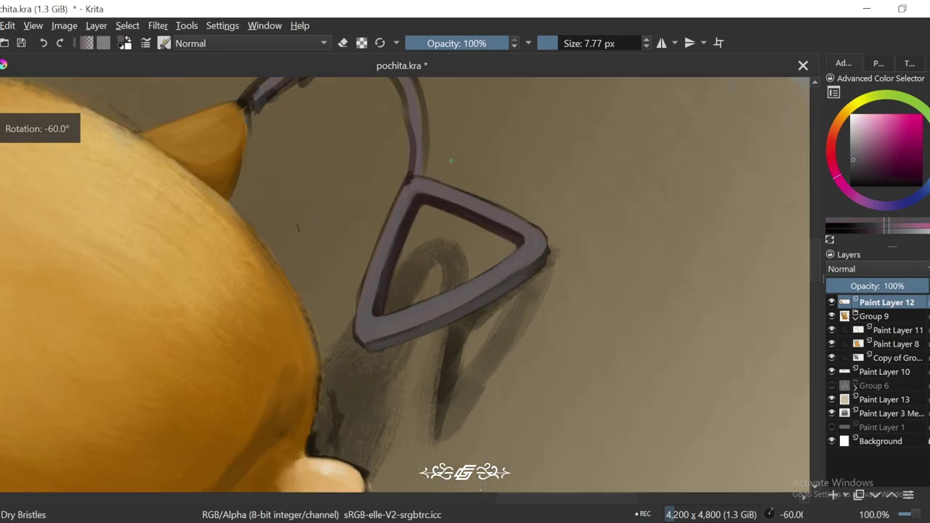
pyautogui.press('+')
pyautogui.press('6')
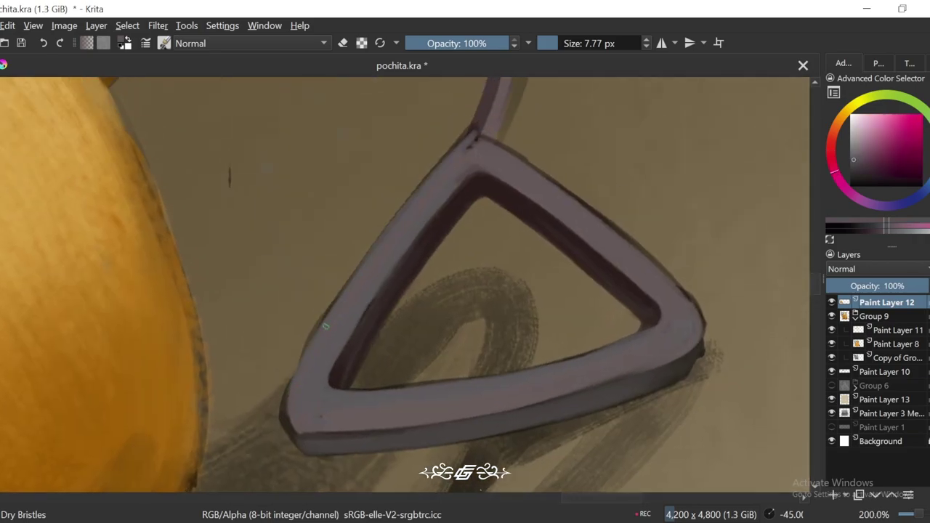
pyautogui.press('-')
pyautogui.press('-')
pyautogui.press('-')
pyautogui.press('-')
pyautogui.press('-')
pyautogui.press('-')
pyautogui.press('-')
pyautogui.press('6')
pyautogui.press('6')
pyautogui.press('6')
pyautogui.press('6')
pyautogui.press('6')
pyautogui.press('+')
pyautogui.press('+')
pyautogui.press('+')
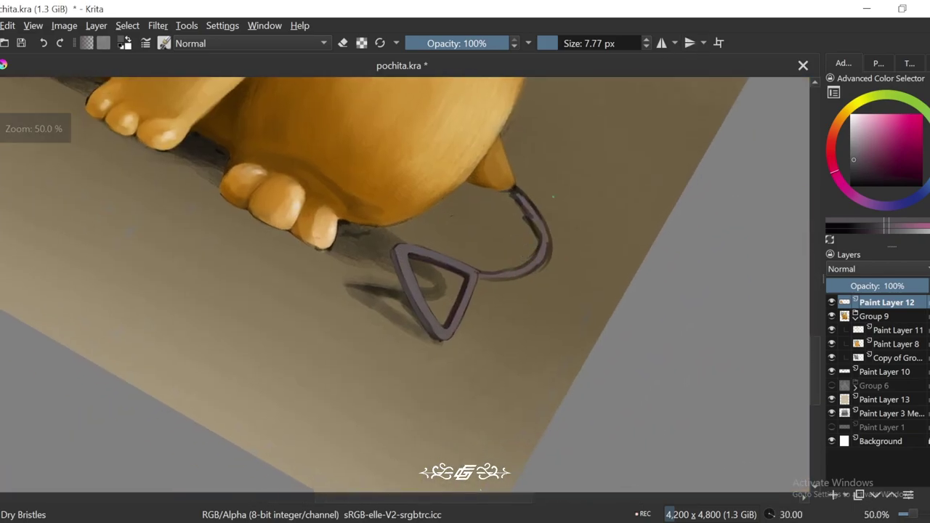
pyautogui.press('+')
pyautogui.press('+')
pyautogui.press('6')
pyautogui.press('6')
pyautogui.press('6')
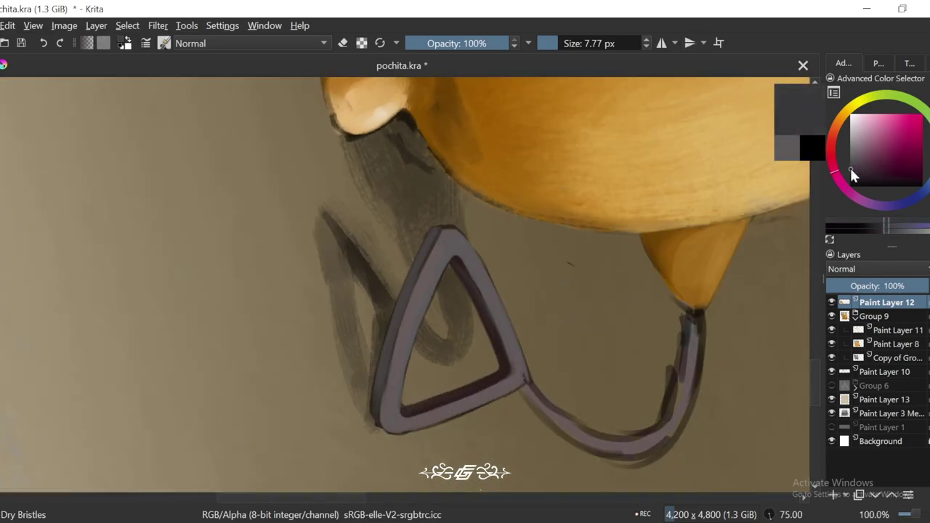
pyautogui.press('6')
pyautogui.keyDown('ctrl'); pyautogui.click(428, 261); pyautogui.keyUp('ctrl')
pyautogui.press('+')
pyautogui.press('+')
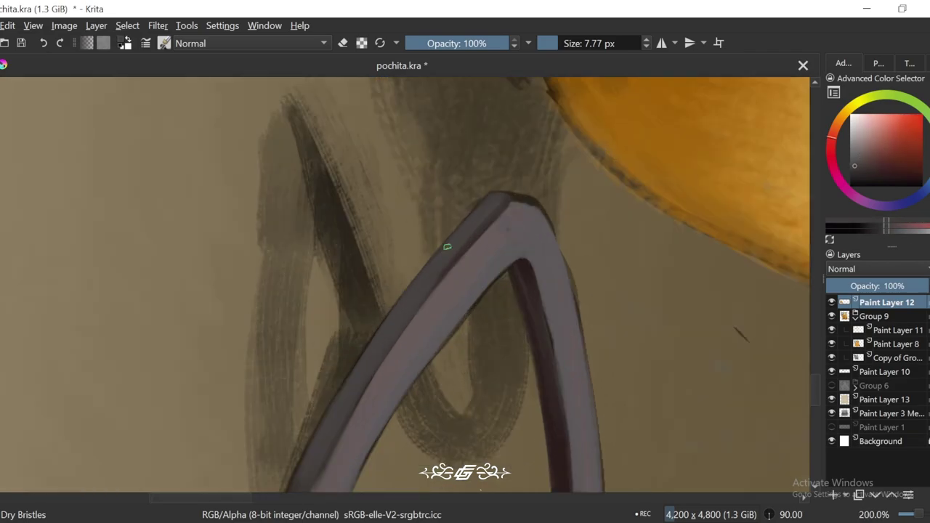
pyautogui.press('k')
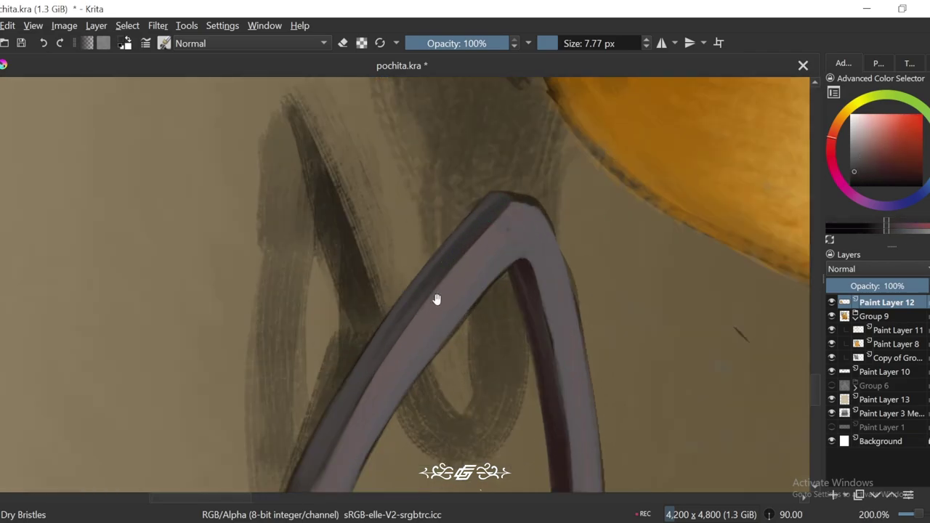
# Step: Pick warm brown and grey rim shades along the upper edge and enlarge the brush to 15.18 px
pyautogui.moveTo(436, 299); pyautogui.dragTo(516, 212)
pyautogui.keyDown('ctrl'); pyautogui.click(393, 366); pyautogui.keyUp('ctrl')
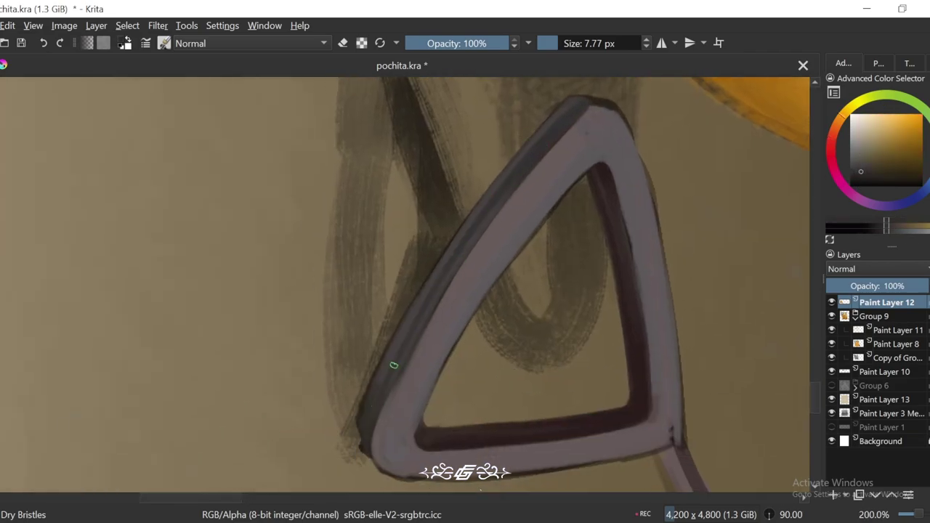
pyautogui.keyDown('ctrl'); pyautogui.click(571, 128); pyautogui.keyUp('ctrl')
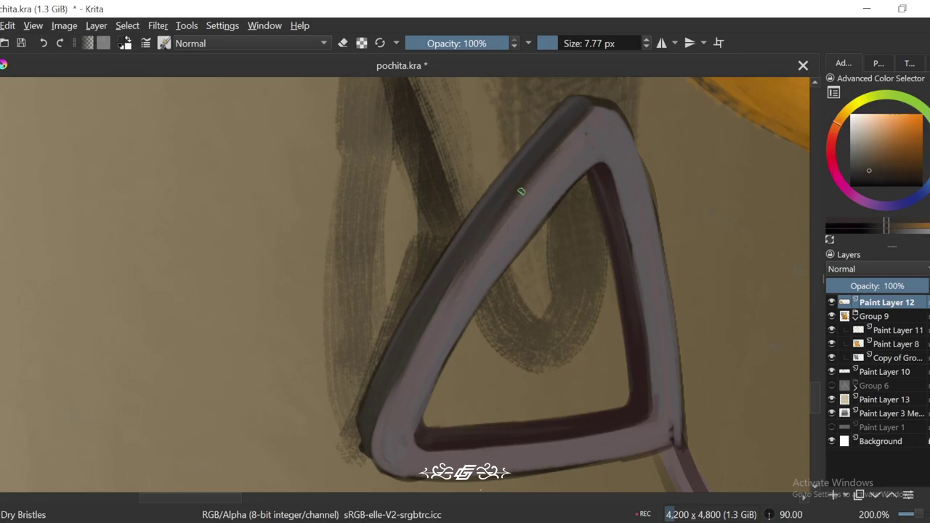
pyautogui.scroll(-2, 465, 231)
pyautogui.keyDown('ctrl'); pyautogui.click(410, 346); pyautogui.keyUp('ctrl')
pyautogui.moveTo(449, 276); pyautogui.dragTo(437, 313)
pyautogui.press(']')
pyautogui.press(']')
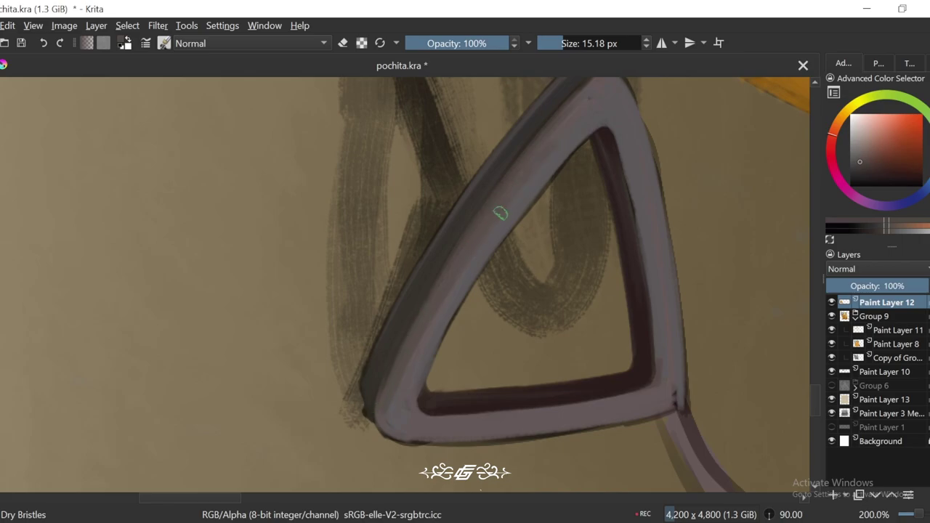
pyautogui.keyDown('ctrl'); pyautogui.click(393, 422); pyautogui.keyUp('ctrl')
pyautogui.keyDown('ctrl'); pyautogui.click(524, 196); pyautogui.keyUp('ctrl')
# Step: Zoom in on the triangle's bottom corner at -45° and pick a tail colour
pyautogui.moveTo(524, 195); pyautogui.dragTo(495, 223)
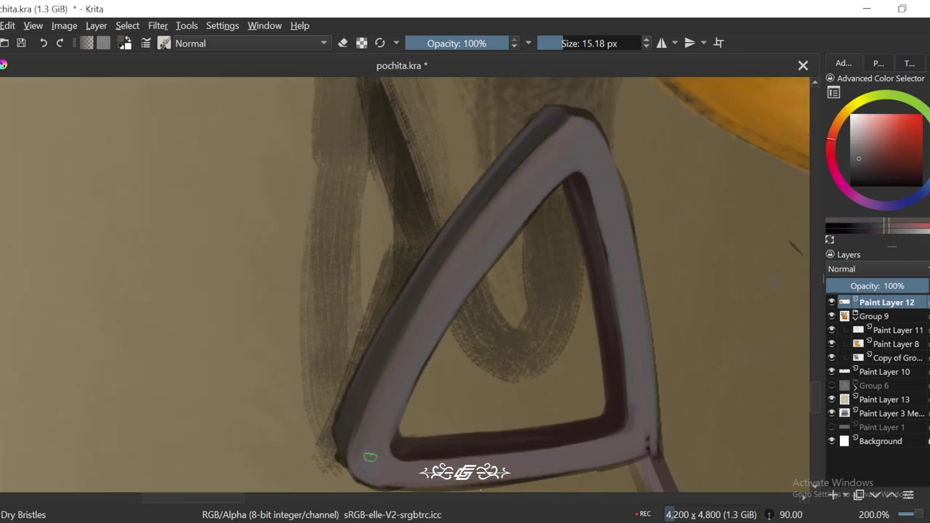
pyautogui.moveTo(370, 458)
pyautogui.mouseDown()
pyautogui.moveTo(430, 308)
pyautogui.moveTo(558, 197)
pyautogui.mouseUp()
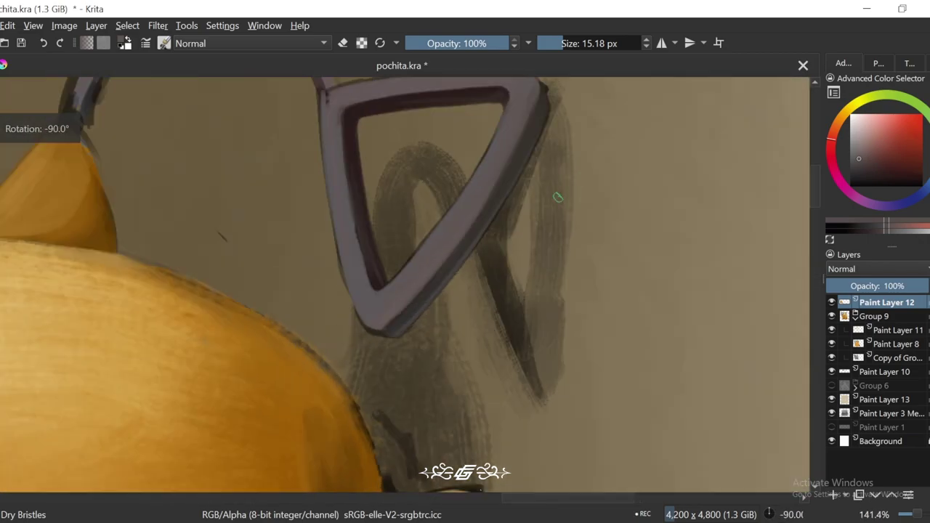
pyautogui.press('+')
pyautogui.keyDown('ctrl'); pyautogui.click(400, 335); pyautogui.keyUp('ctrl')
pyautogui.moveTo(376, 351); pyautogui.dragTo(385, 370)
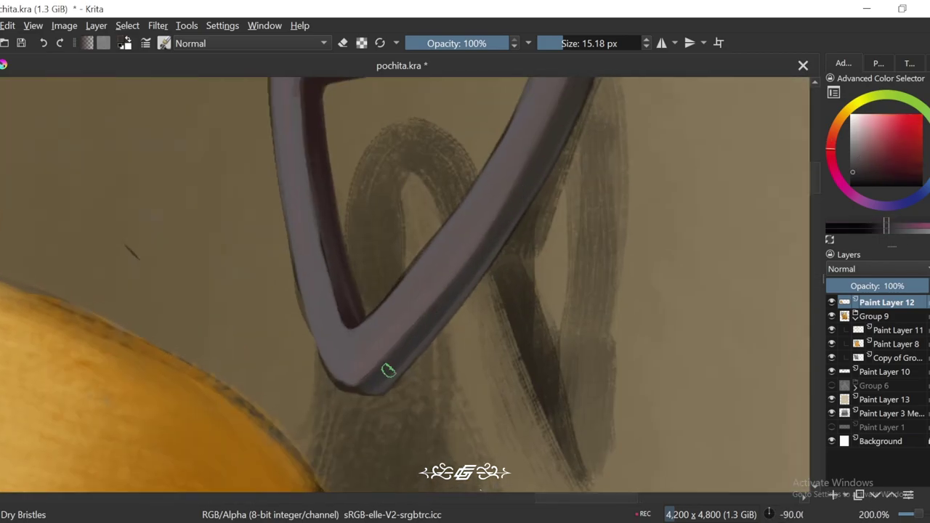
pyautogui.press('4')
pyautogui.press('4')
pyautogui.press('4')
pyautogui.press('+')
# Step: Return to painting on Paint Layer 12 and frame the tail triangle at 200% zoom
pyautogui.click(888, 357)
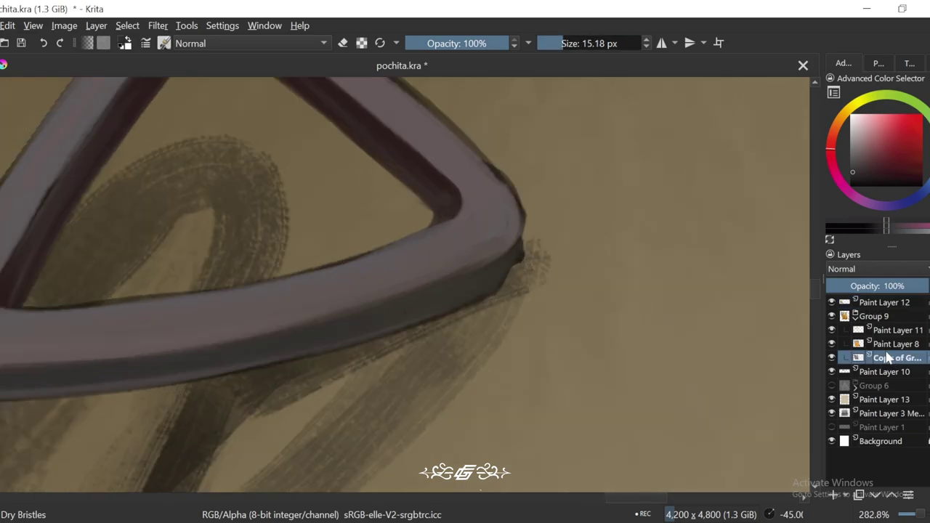
pyautogui.press('e')
pyautogui.press('-')
pyautogui.press('-')
pyautogui.press('-')
pyautogui.press('-')
pyautogui.press('6')
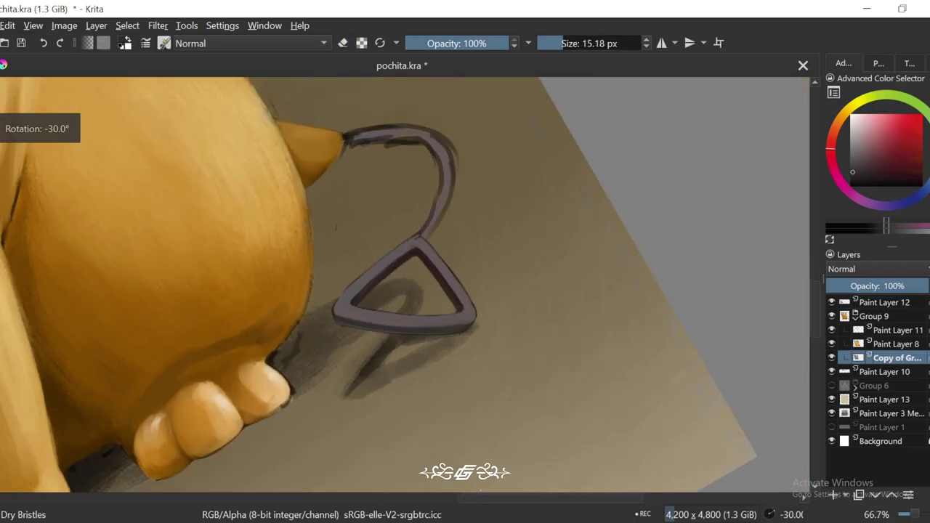
pyautogui.press('+')
pyautogui.press('+')
pyautogui.press('+')
pyautogui.click(887, 303)
pyautogui.moveTo(478, 320); pyautogui.dragTo(513, 261)
# Step: Sample a darker, redder shadow and paint a dark stroke along the triangle's inner edge
pyautogui.keyDown('ctrl'); pyautogui.click(592, 190); pyautogui.keyUp('ctrl')
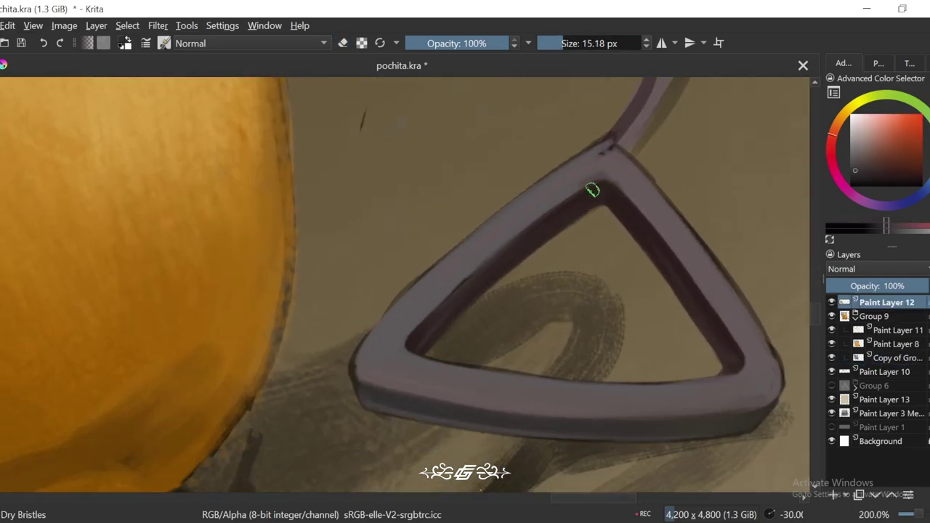
pyautogui.keyDown('ctrl'); pyautogui.click(587, 205); pyautogui.keyUp('ctrl')
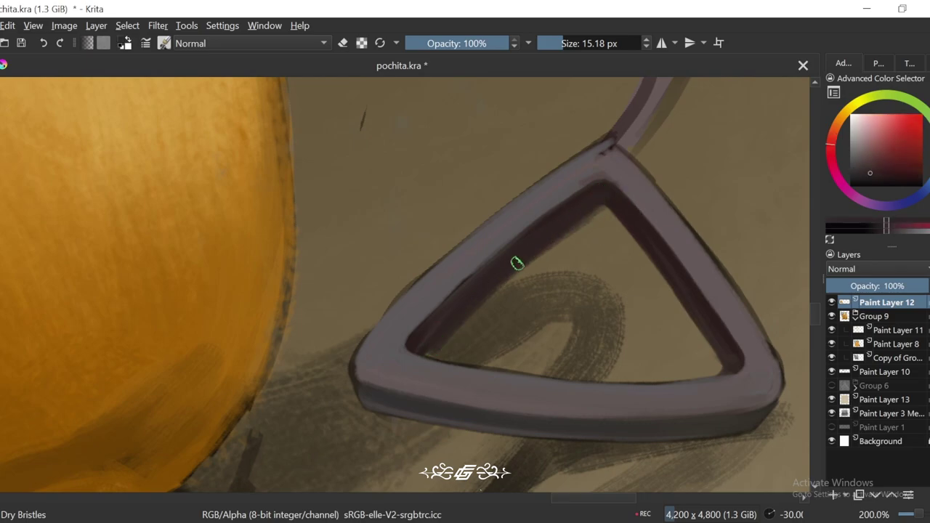
pyautogui.moveTo(499, 277)
pyautogui.mouseDown()
pyautogui.moveTo(534, 270)
pyautogui.moveTo(580, 369)
pyautogui.moveTo(514, 395)
pyautogui.moveTo(531, 234)
pyautogui.moveTo(465, 396)
pyautogui.mouseUp()
pyautogui.press('5')
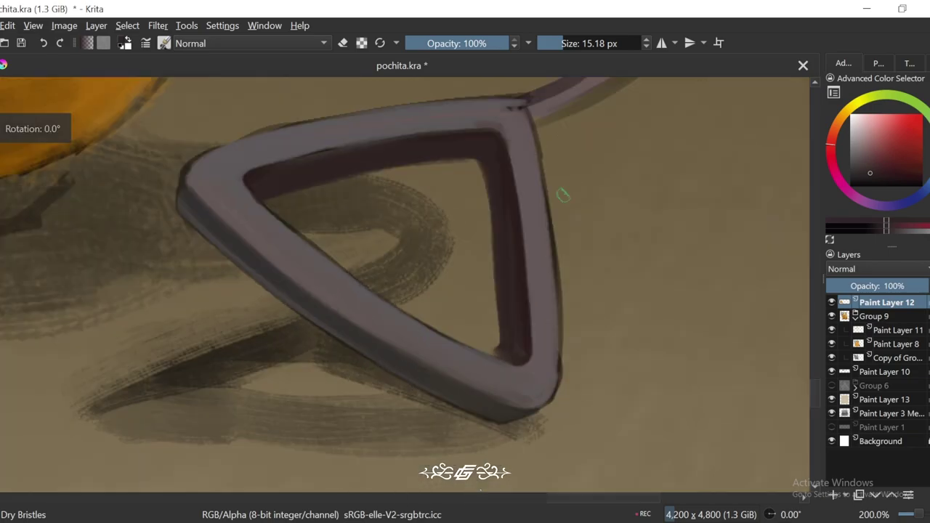
pyautogui.press('5')
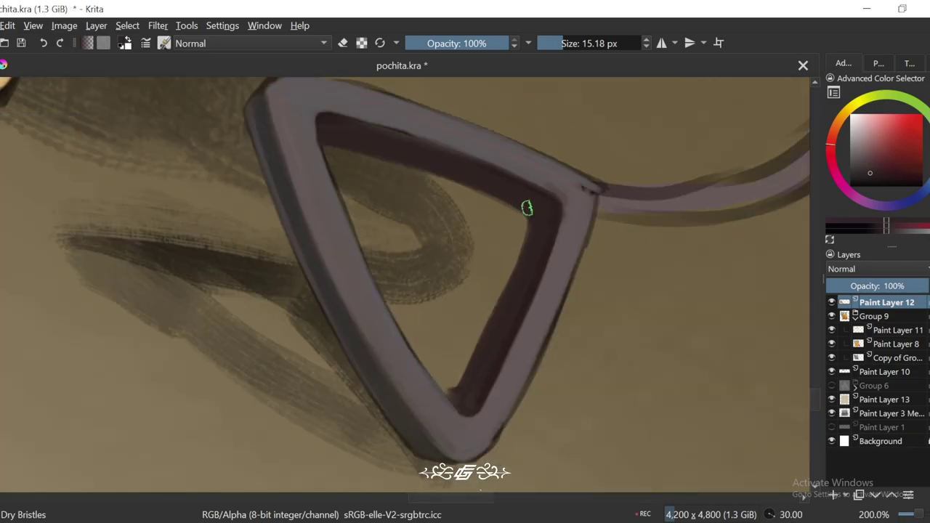
pyautogui.moveTo(535, 221); pyautogui.dragTo(457, 385)
# Step: View the tail tip from new angles and sample the greyish mauve of the triangle
pyautogui.press('4')
pyautogui.press('5')
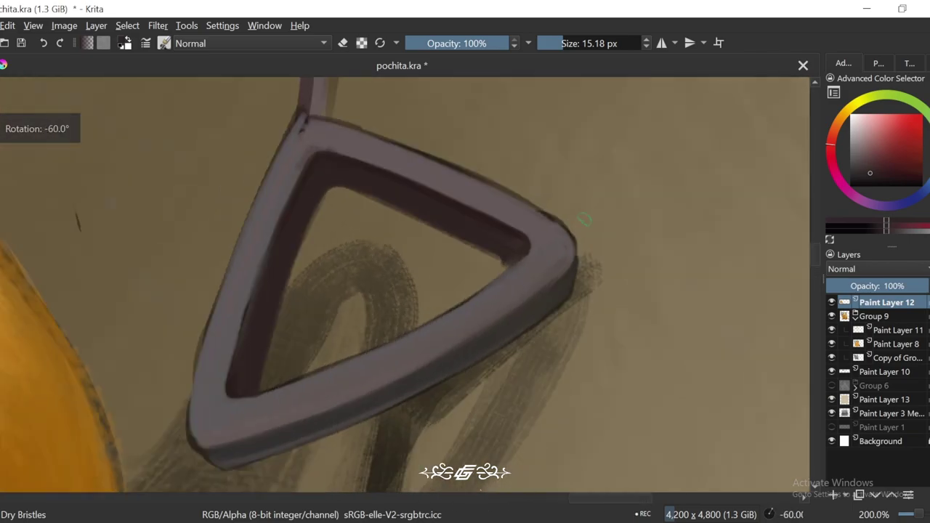
pyautogui.press('5')
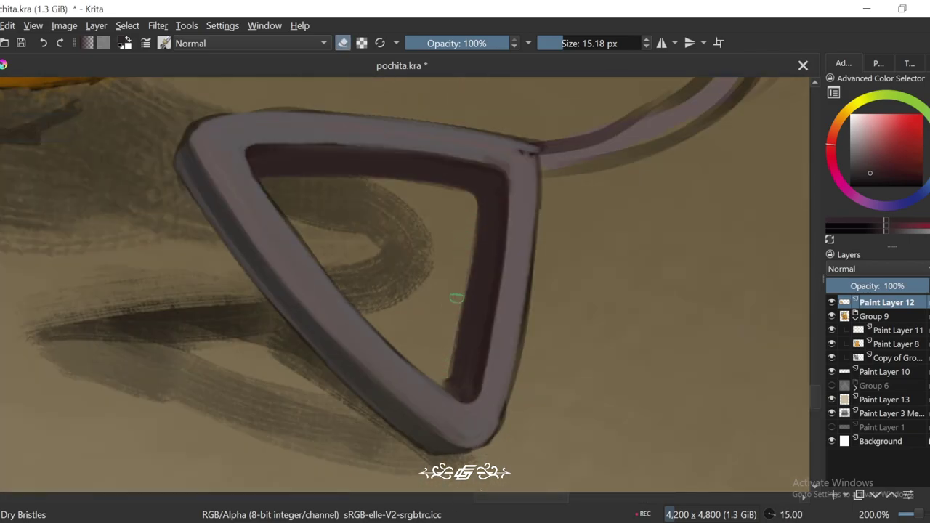
pyautogui.press('4')
pyautogui.press('4')
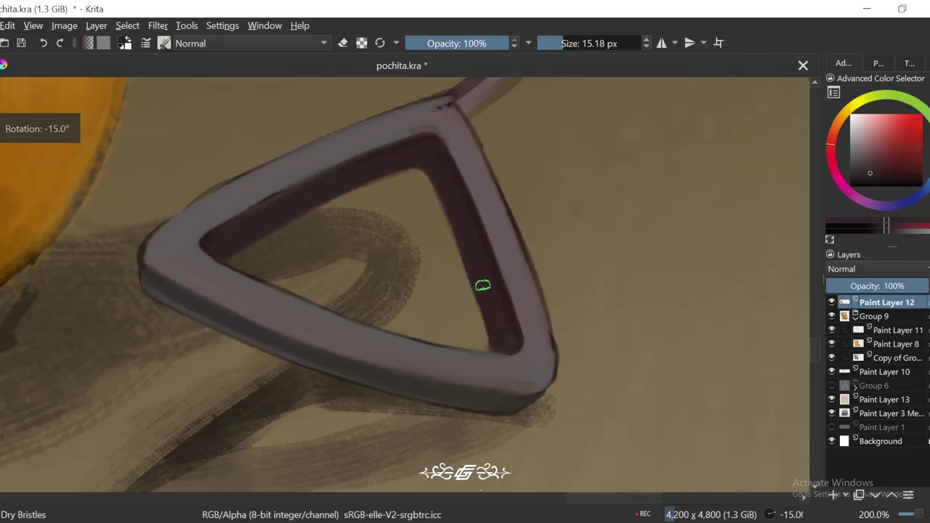
pyautogui.press('4')
pyautogui.press('4')
pyautogui.press('-')
pyautogui.press('-')
pyautogui.press('-')
pyautogui.press('-')
pyautogui.press('+')
pyautogui.press('+')
pyautogui.press('+')
pyautogui.press('+')
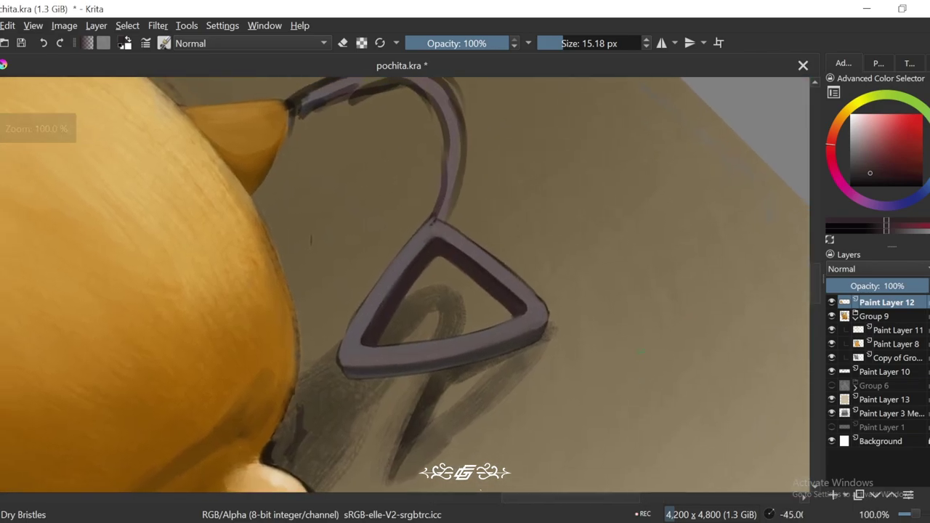
pyautogui.keyDown('ctrl'); pyautogui.click(411, 231); pyautogui.keyUp('ctrl')
# Step: Bring the tail's junction with the triangle into view at a 30-degree rotation
pyautogui.press('4')
pyautogui.press('4')
pyautogui.press('4')
pyautogui.press('4')
pyautogui.press('4')
pyautogui.press('4')
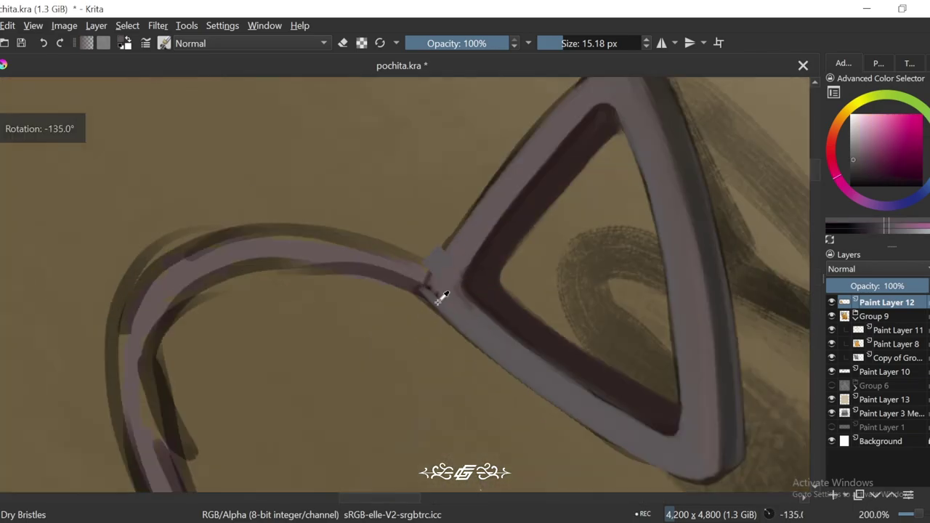
pyautogui.moveTo(468, 233); pyautogui.dragTo(429, 295)
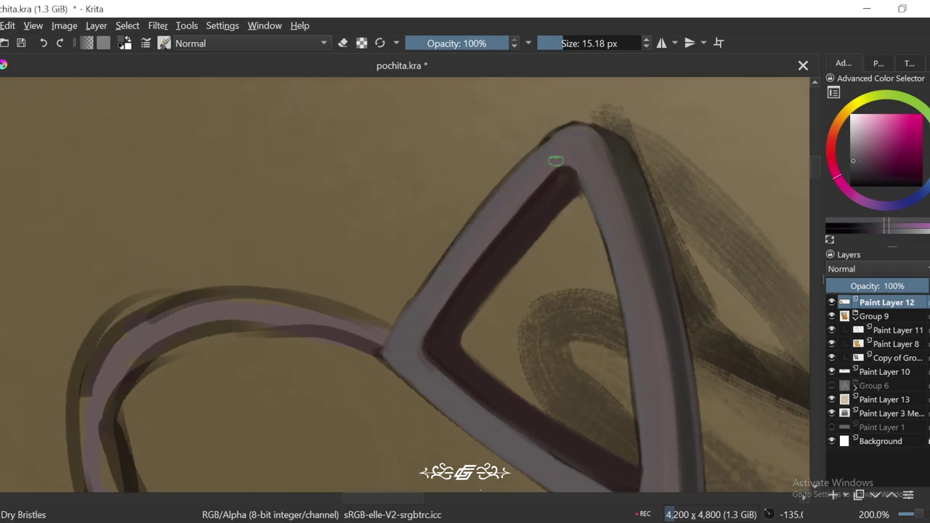
pyautogui.press('6')
pyautogui.press('-')
pyautogui.press('-')
pyautogui.press('-')
pyautogui.press('6')
pyautogui.press('6')
pyautogui.press('6')
pyautogui.press('6')
pyautogui.press('6')
pyautogui.press('6')
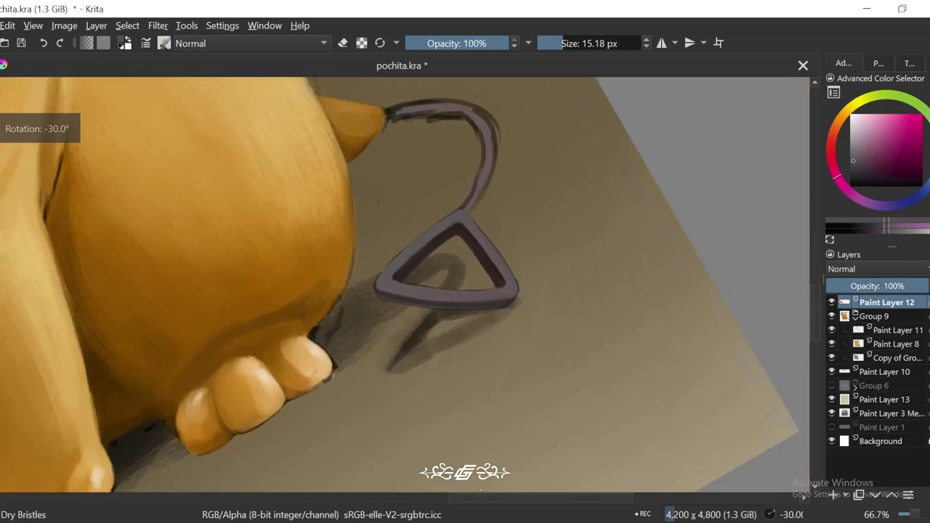
pyautogui.press('6')
pyautogui.press('6')
pyautogui.press('+')
pyautogui.press('+')
pyautogui.press('6')
pyautogui.press('6')
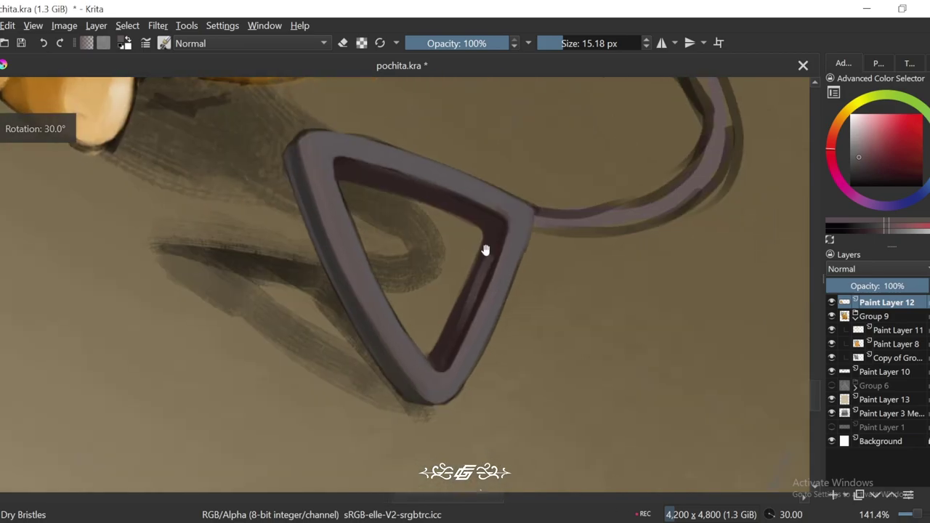
# Step: Inspect the triangle's corners closely and sample a slightly lighter dark purple from the band
pyautogui.press('+')
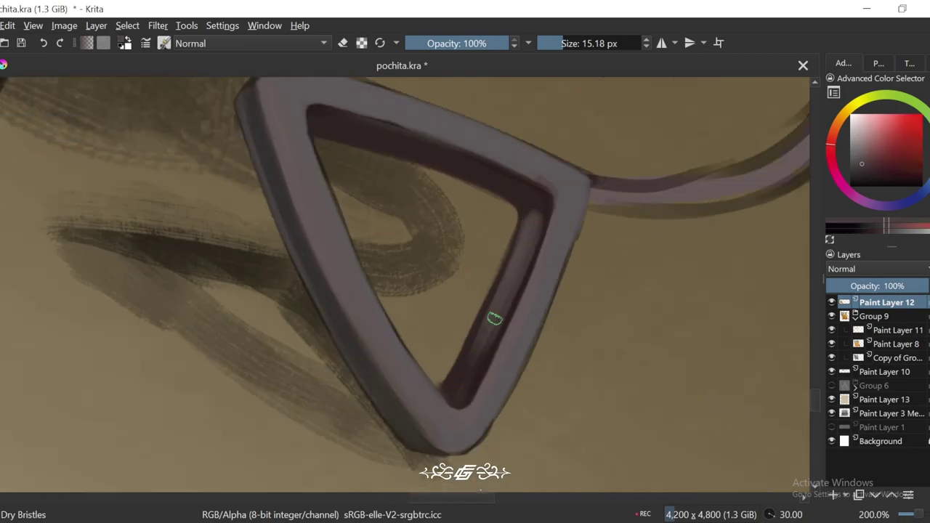
pyautogui.press('+')
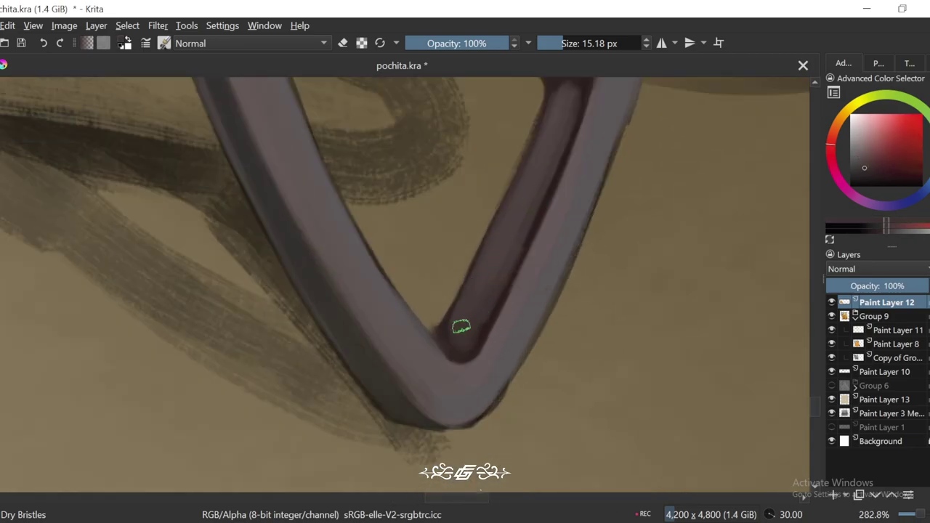
pyautogui.press('-')
pyautogui.press('+')
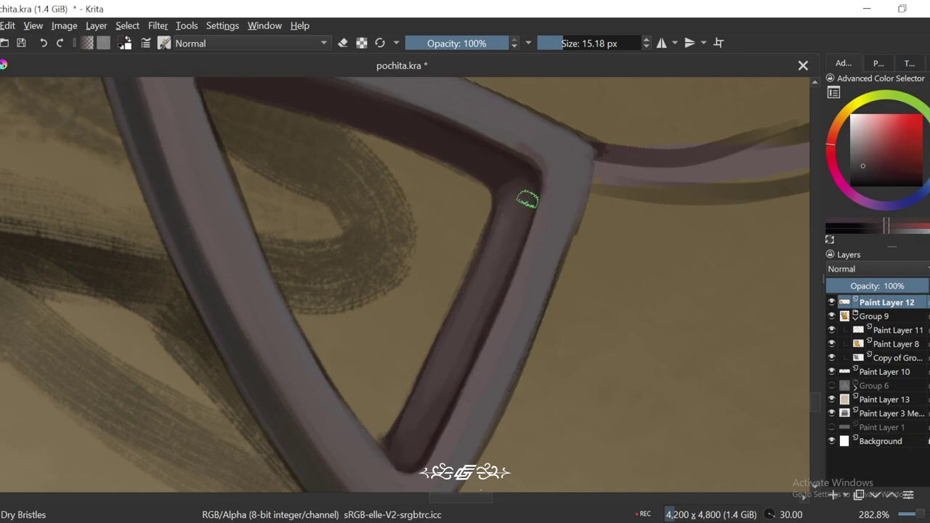
pyautogui.press('-')
pyautogui.press('-')
pyautogui.press('4')
pyautogui.press('4')
pyautogui.press('4')
pyautogui.press('4')
pyautogui.press('4')
pyautogui.press('4')
pyautogui.press('4')
pyautogui.press('4')
pyautogui.press('4')
pyautogui.press('4')
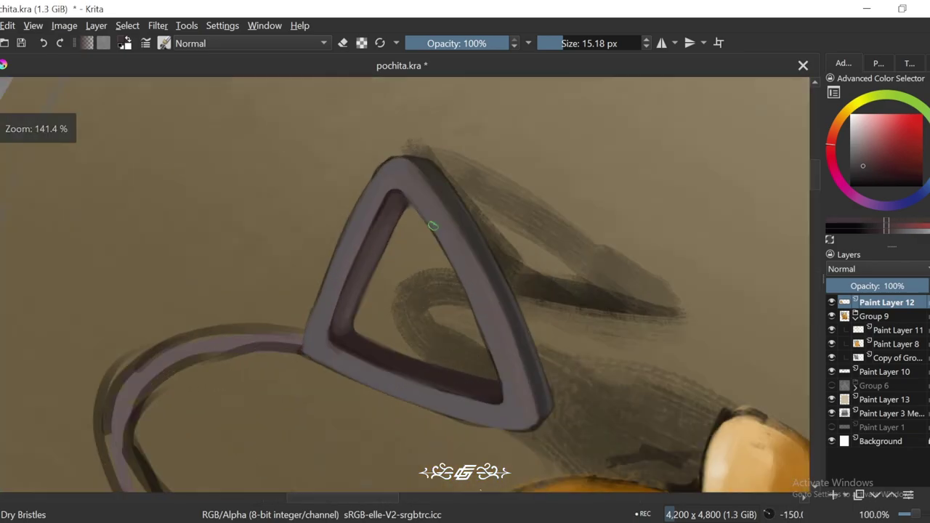
pyautogui.press('+')
pyautogui.press('+')
pyautogui.keyDown('ctrl'); pyautogui.click(391, 234); pyautogui.keyUp('ctrl')
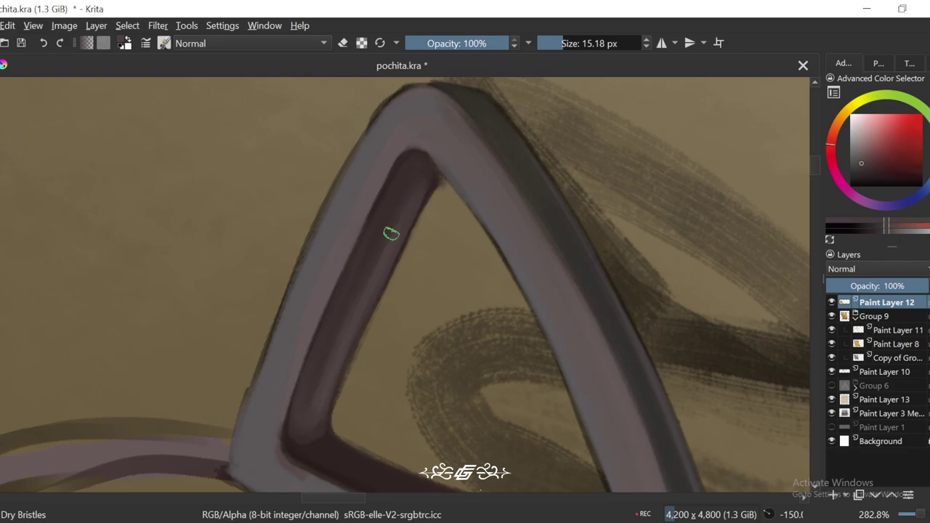
# Step: Check the whole painting, return to the tail, and shrink the brush to 11.82 px
pyautogui.press('6')
pyautogui.press('-')
pyautogui.press('-')
pyautogui.press('6')
pyautogui.press('6')
pyautogui.press('6')
pyautogui.press('6')
pyautogui.press('6')
pyautogui.press('6')
pyautogui.press('6')
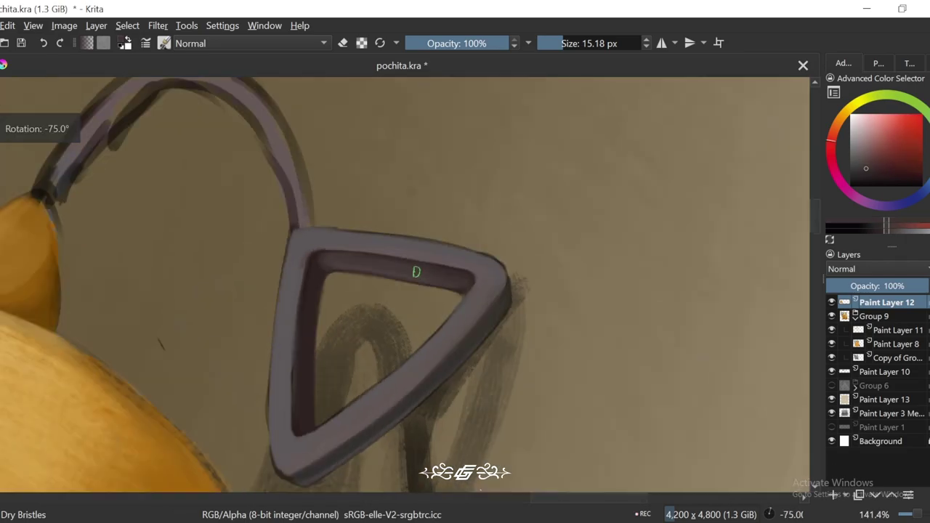
pyautogui.press('4')
pyautogui.press('+')
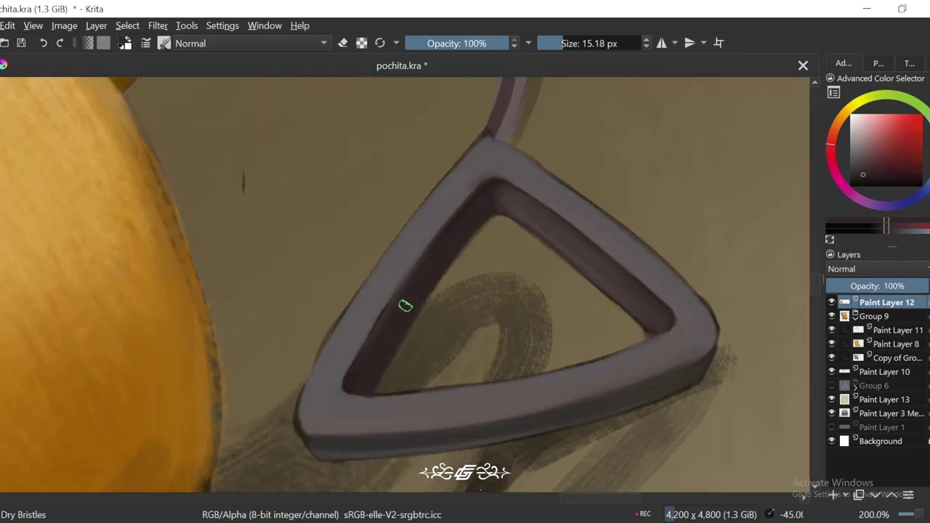
pyautogui.press('-')
pyautogui.press('-')
pyautogui.press('-')
pyautogui.press('-')
pyautogui.press('6')
pyautogui.press('6')
pyautogui.press('+')
pyautogui.press('+')
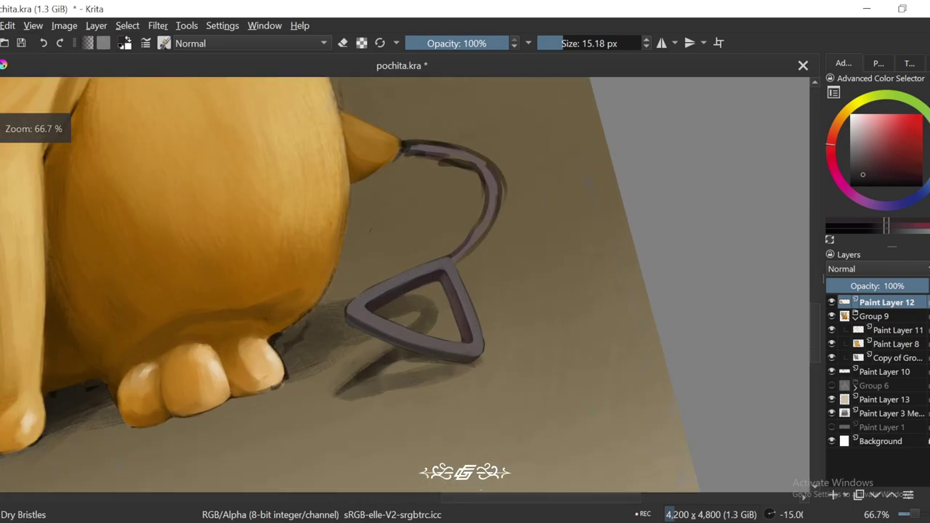
pyautogui.press('+')
pyautogui.press('+')
pyautogui.press('+')
pyautogui.press('4')
pyautogui.press('+')
pyautogui.press('[')
# Step: Resume painting on Paint Layer 12 with a smaller brush after checking the Copy of Group layer
pyautogui.press('pagedown')
pyautogui.press('pagedown')
pyautogui.press('pagedown')
pyautogui.press('pagedown')
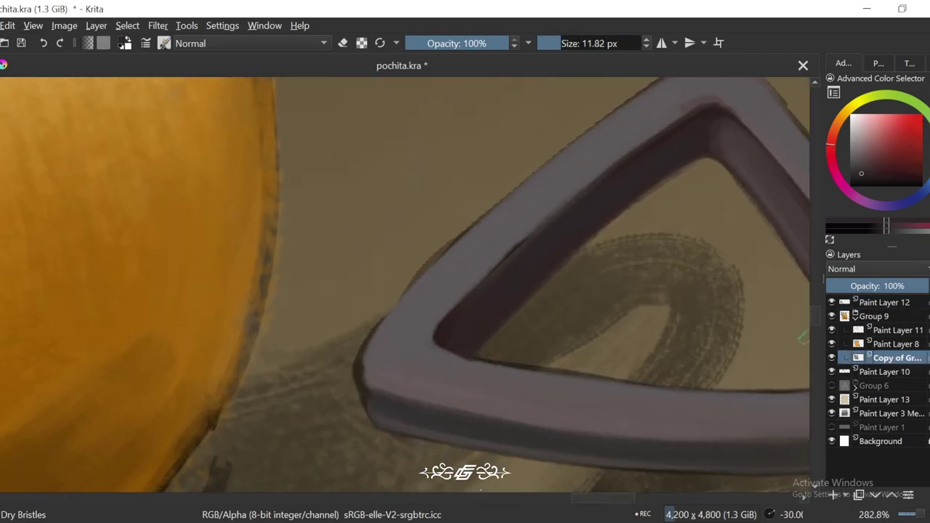
pyautogui.press('-')
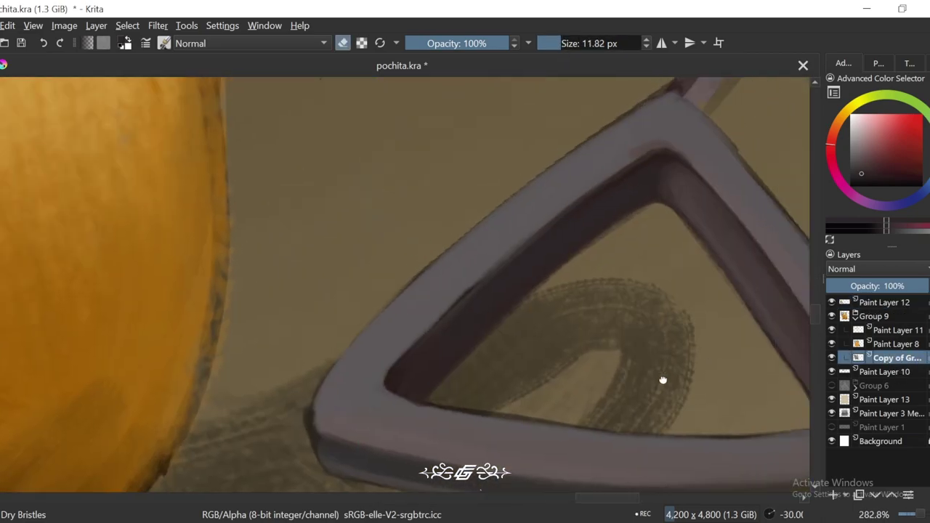
pyautogui.press('+')
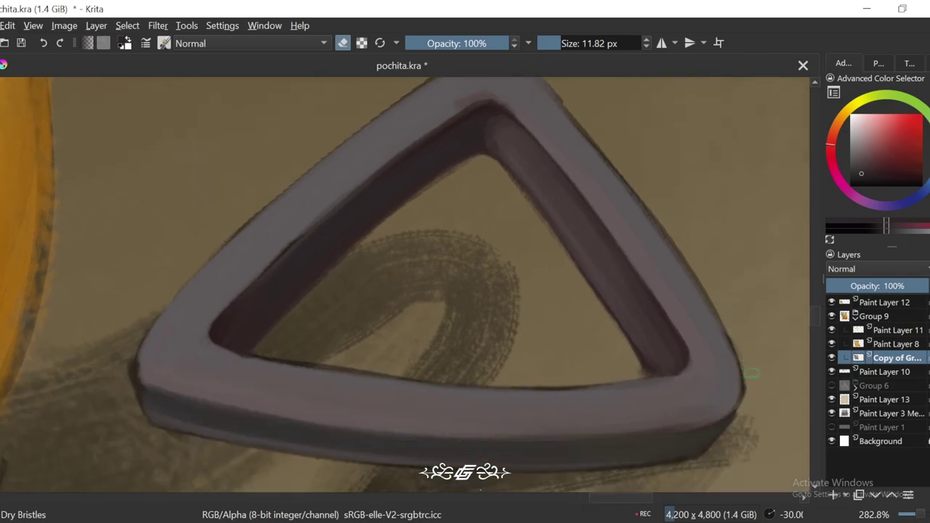
pyautogui.press('4')
pyautogui.click(880, 303)
pyautogui.press('6')
pyautogui.press('[')
pyautogui.press('[')
pyautogui.press('e')
# Step: Review the overall painting and sample the pinkish grey of the triangle
pyautogui.press('1')
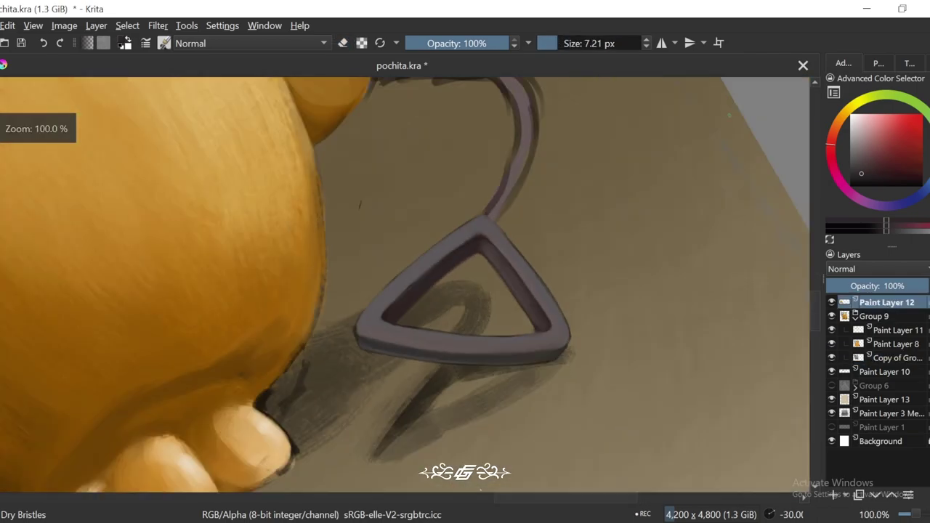
pyautogui.press('6')
pyautogui.press('-')
pyautogui.press('-')
pyautogui.press('-')
pyautogui.press('-')
pyautogui.press('-')
pyautogui.press('+')
pyautogui.press('+')
pyautogui.press('+')
pyautogui.press('+')
pyautogui.press('+')
pyautogui.press('+')
pyautogui.press('+')
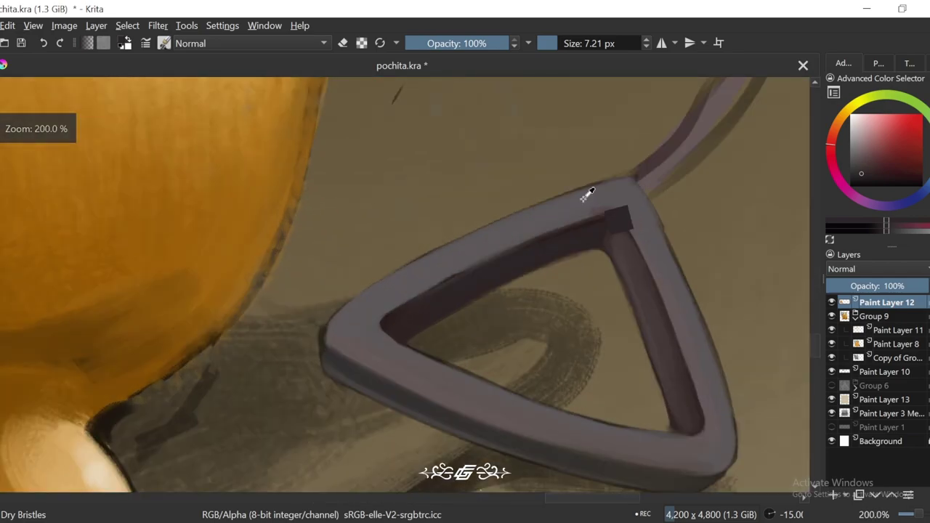
pyautogui.keyDown('ctrl'); pyautogui.click(587, 195); pyautogui.keyUp('ctrl')
# Step: Angle the view around the triangle between 15 and 30 degrees and reduce the brush size
pyautogui.press('4')
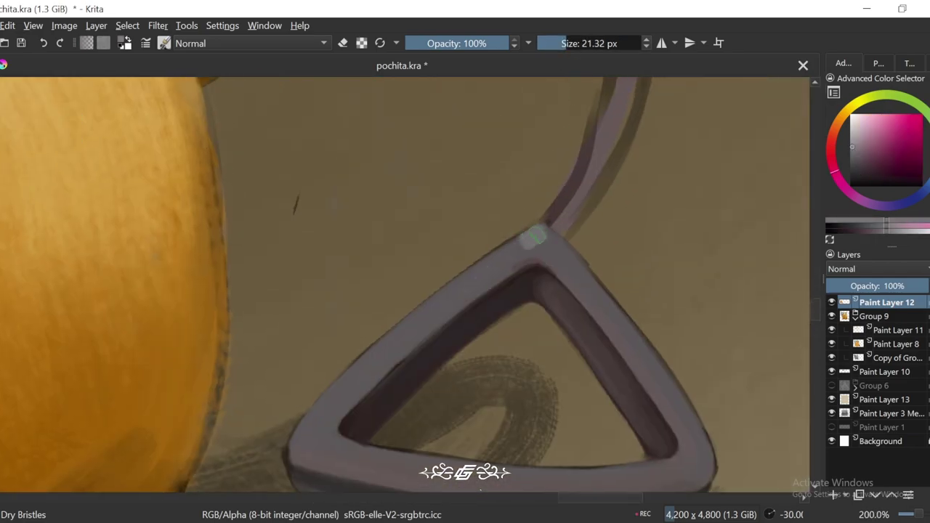
pyautogui.press('6')
pyautogui.press('6')
pyautogui.press('6')
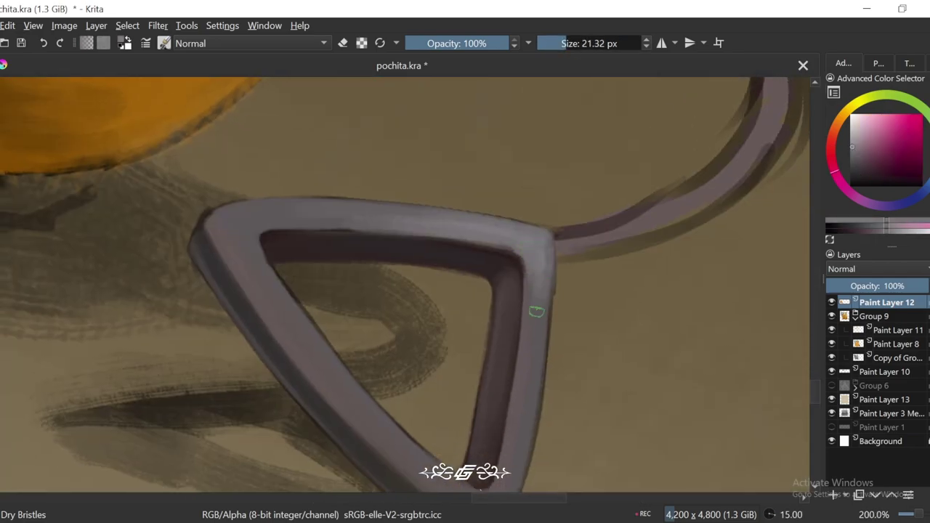
pyautogui.press('-')
pyautogui.press('-')
pyautogui.press('+')
pyautogui.press('+')
pyautogui.press('6')
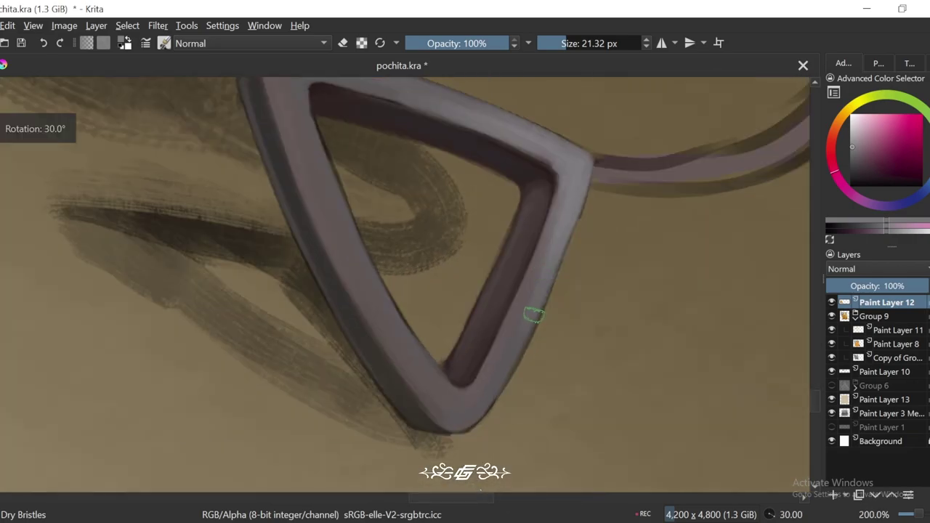
pyautogui.press('4')
pyautogui.press('-')
pyautogui.press('-')
pyautogui.press('4')
pyautogui.press('4')
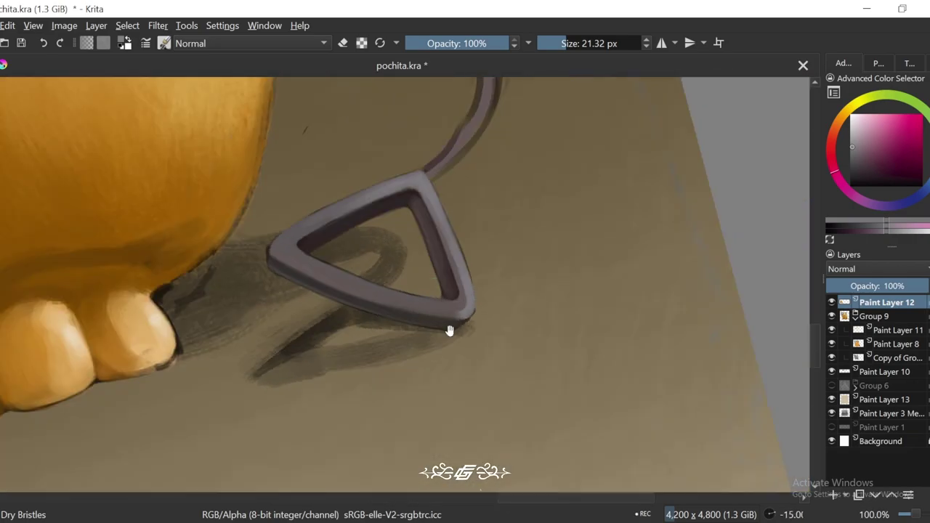
pyautogui.press('+')
pyautogui.press('+')
pyautogui.press('4')
pyautogui.press('[')
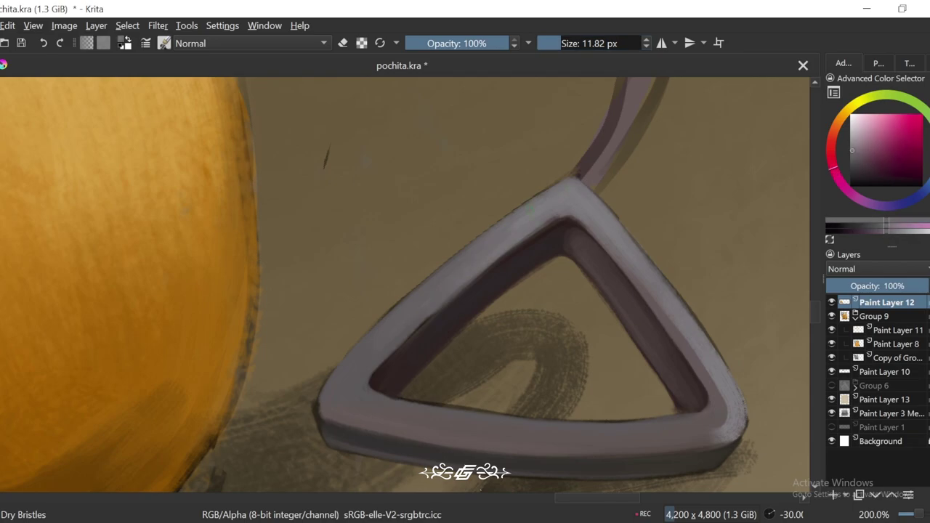
# Step: Rotate to -90 degrees, enlarge the brush slightly, and sample a pinkish grey from the tail frame
pyautogui.press('4')
pyautogui.press('-')
pyautogui.press('-')
pyautogui.press('-')
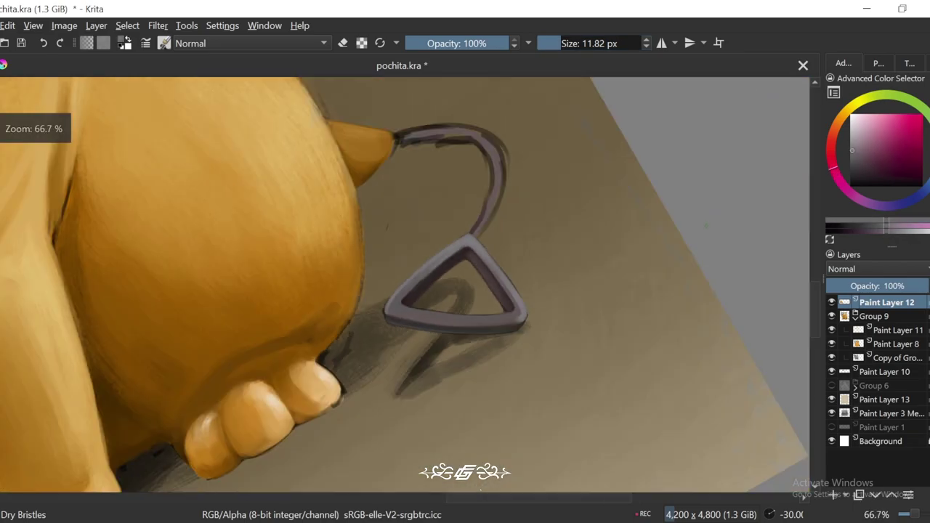
pyautogui.press('-')
pyautogui.press('4')
pyautogui.press('4')
pyautogui.press('+')
pyautogui.press('+')
pyautogui.press('+')
pyautogui.press('+')
pyautogui.press('4')
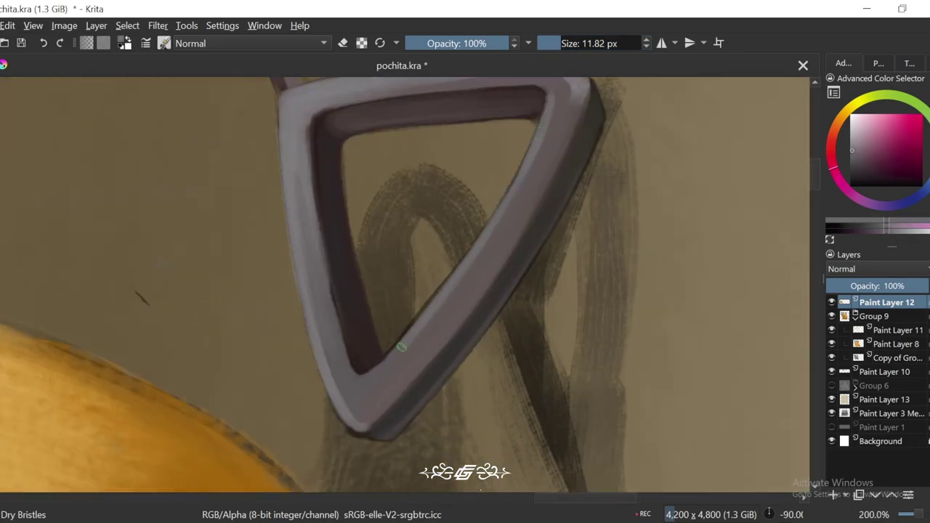
pyautogui.press('4')
pyautogui.press(']')
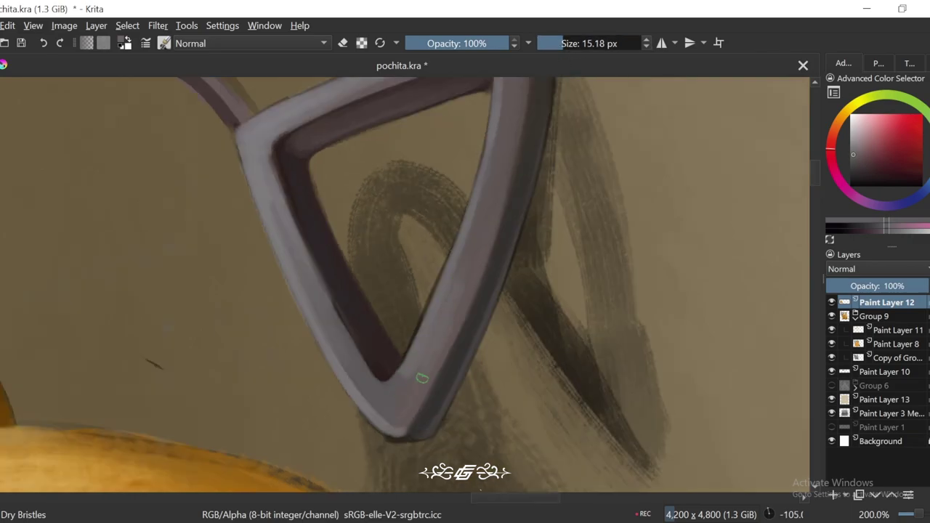
pyautogui.press('6')
pyautogui.press('4')
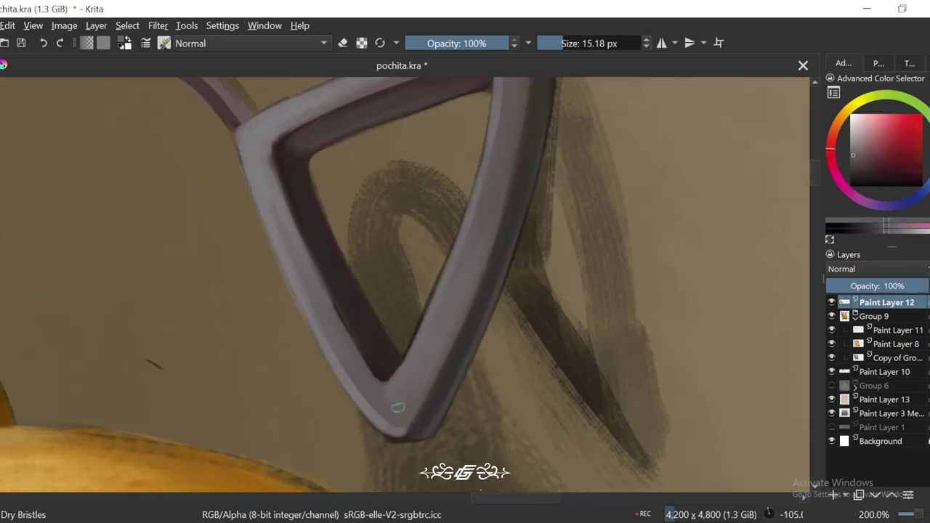
pyautogui.press('6')
pyautogui.press('6')
pyautogui.press('6')
pyautogui.press('6')
pyautogui.keyDown('ctrl'); pyautogui.click(277, 348); pyautogui.keyUp('ctrl')
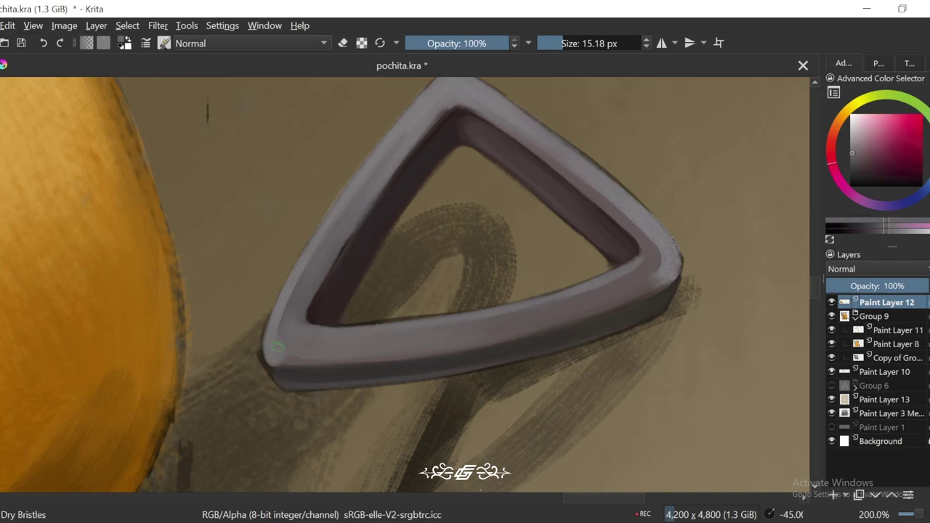
# Step: Tilt the view to -45 degrees and sample a darker grey from the triangle's left arm
pyautogui.press('1')
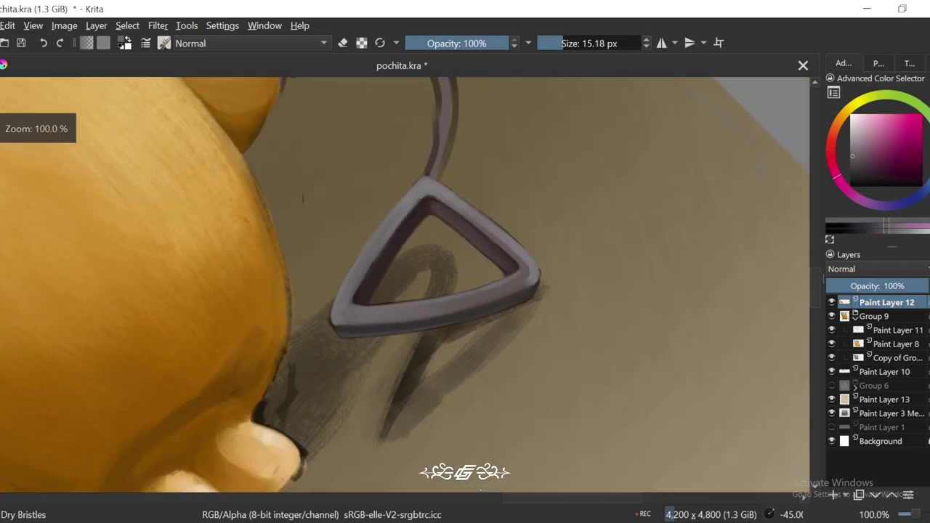
pyautogui.press('5')
pyautogui.press('1')
pyautogui.press('5')
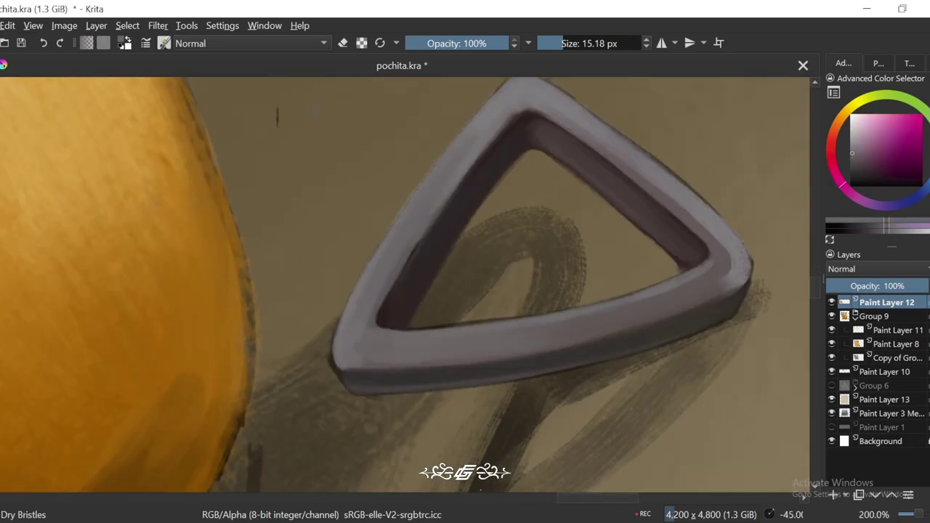
pyautogui.keyDown('ctrl'); pyautogui.click(411, 242); pyautogui.keyUp('ctrl')
# Step: At 45 degrees and 200% zoom, paint a dark stroke along the triangle's inner edge
pyautogui.press('4')
pyautogui.press('4')
pyautogui.press('4')
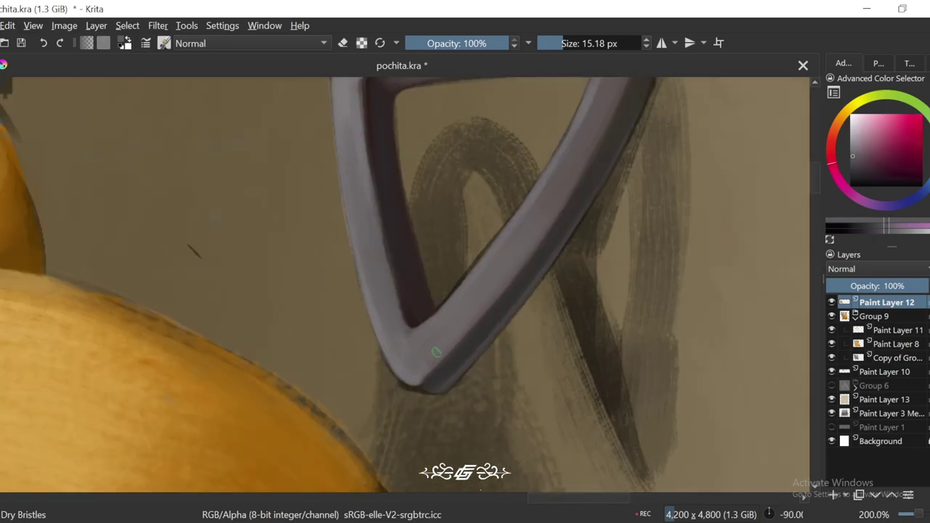
pyautogui.press('1')
pyautogui.press('5')
pyautogui.press('-')
pyautogui.press('4')
pyautogui.press('+')
pyautogui.press('6')
pyautogui.press('6')
pyautogui.press('6')
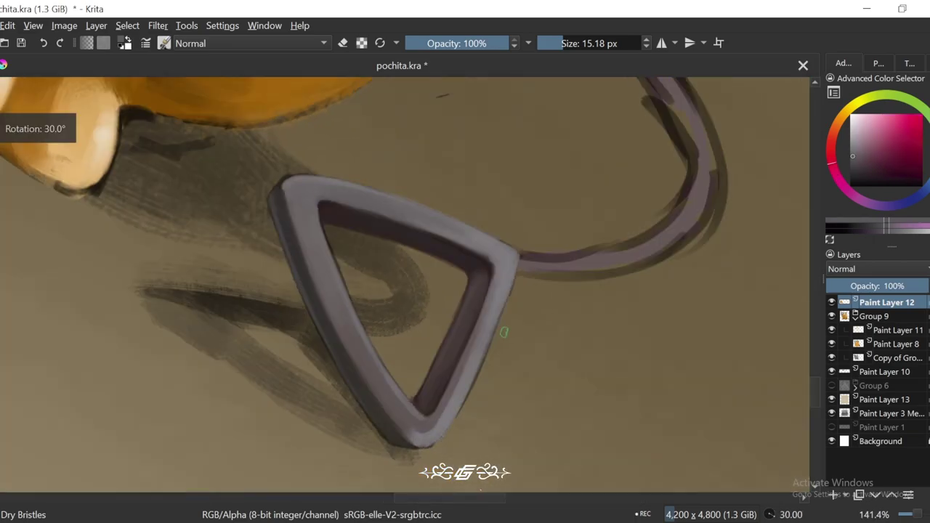
pyautogui.press('+')
pyautogui.press('6')
pyautogui.moveTo(524, 222); pyautogui.dragTo(556, 167)
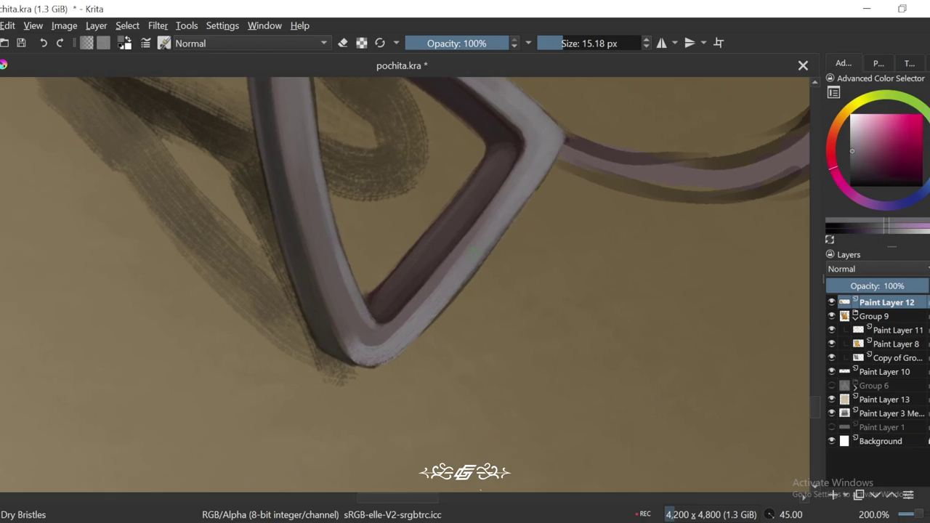
pyautogui.keyDown('ctrl'); pyautogui.click(407, 309); pyautogui.keyUp('ctrl')
pyautogui.moveTo(407, 309); pyautogui.dragTo(482, 237)
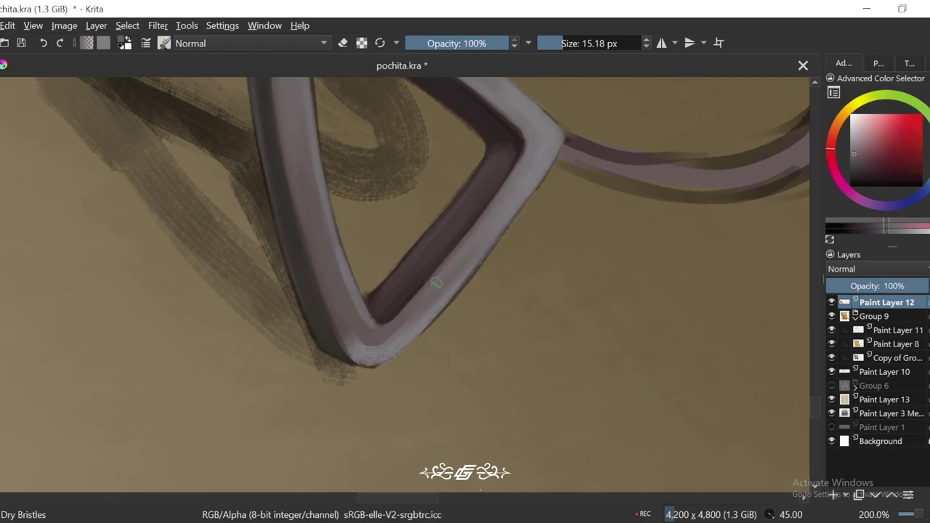
# Step: Sample the frame colour and review the inner edge from several angles at 141.4% zoom
pyautogui.keyDown('ctrl'); pyautogui.click(436, 283); pyautogui.keyUp('ctrl')
pyautogui.press('4')
pyautogui.press('4')
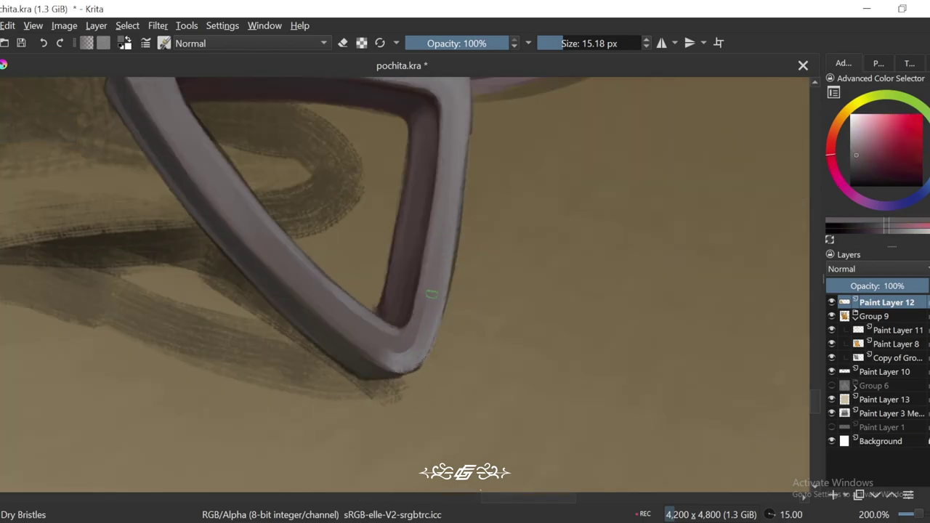
pyautogui.press('4')
pyautogui.press('4')
pyautogui.press('4')
pyautogui.press('4')
pyautogui.press('4')
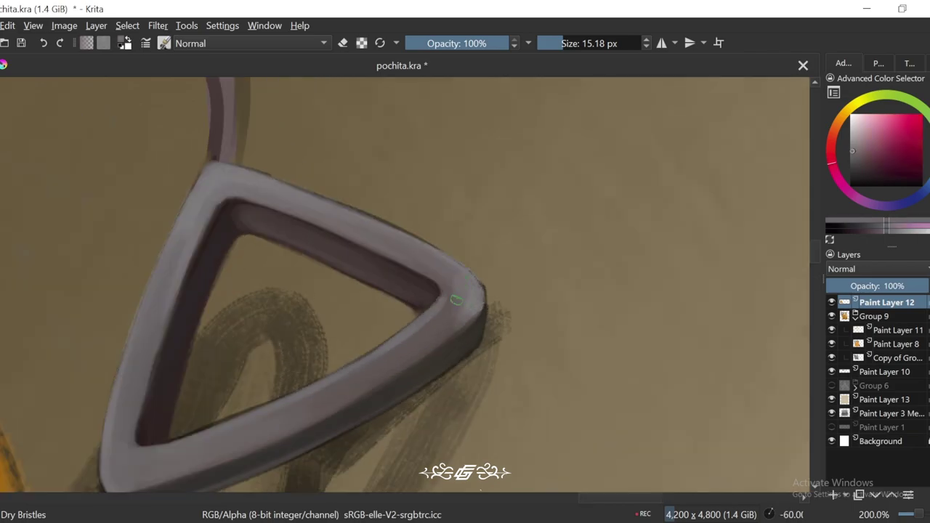
pyautogui.press('4')
pyautogui.press('4')
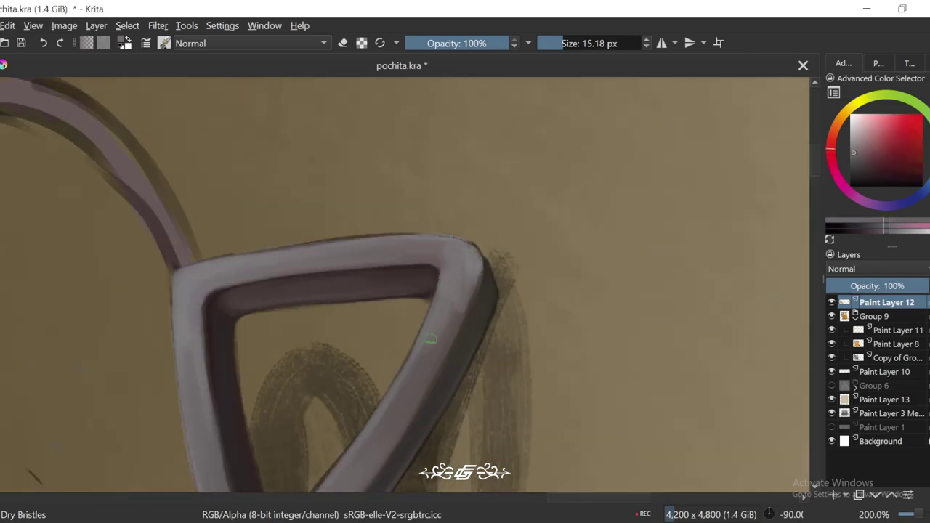
pyautogui.press('-')
pyautogui.press('-')
pyautogui.press('6')
pyautogui.press('6')
pyautogui.press('6')
pyautogui.press('6')
pyautogui.press('6')
pyautogui.press('6')
pyautogui.press('6')
pyautogui.press('6')
pyautogui.press('6')
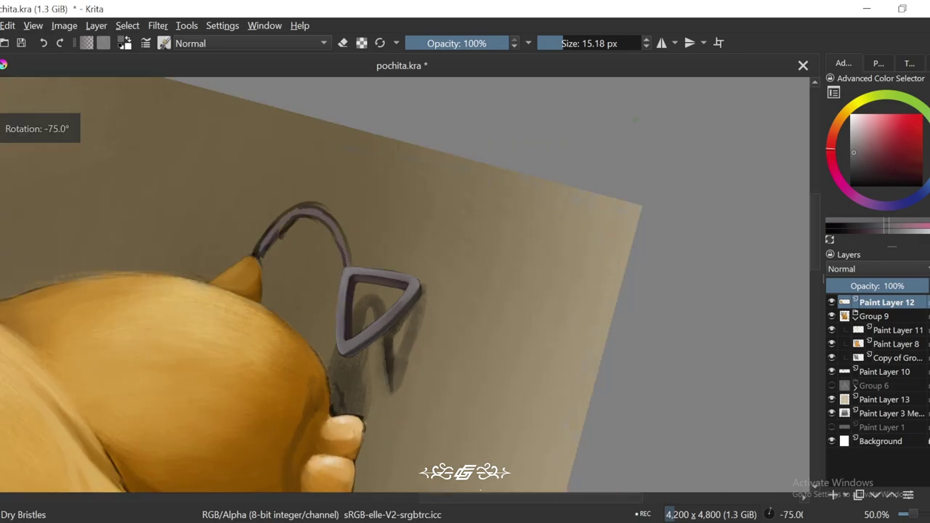
pyautogui.press('+')
pyautogui.press('+')
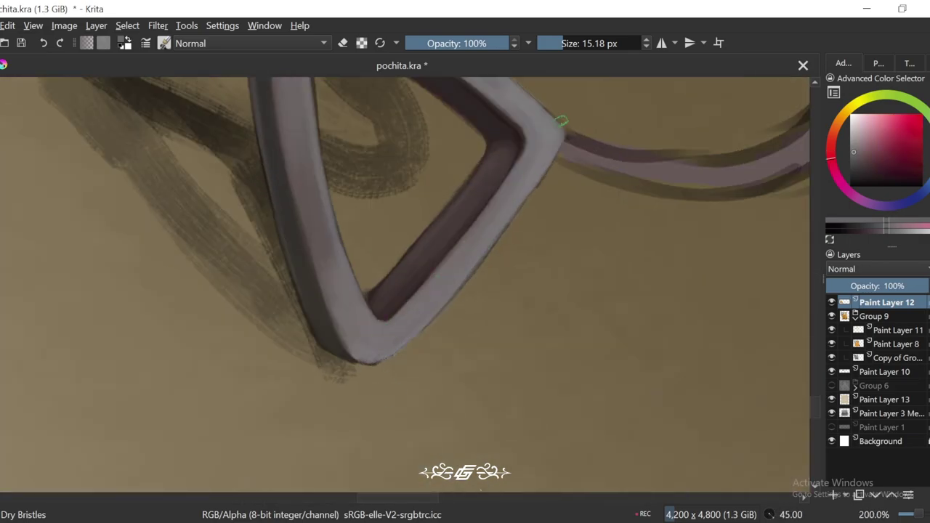
pyautogui.press('-')
pyautogui.press('-')
pyautogui.press('-')
pyautogui.press('-')
pyautogui.press('-')
pyautogui.press('-')
pyautogui.press('4')
pyautogui.press('4')
pyautogui.press('4')
pyautogui.press('4')
pyautogui.press('+')
pyautogui.press('+')
pyautogui.press('+')
pyautogui.press('+')
pyautogui.press('+')
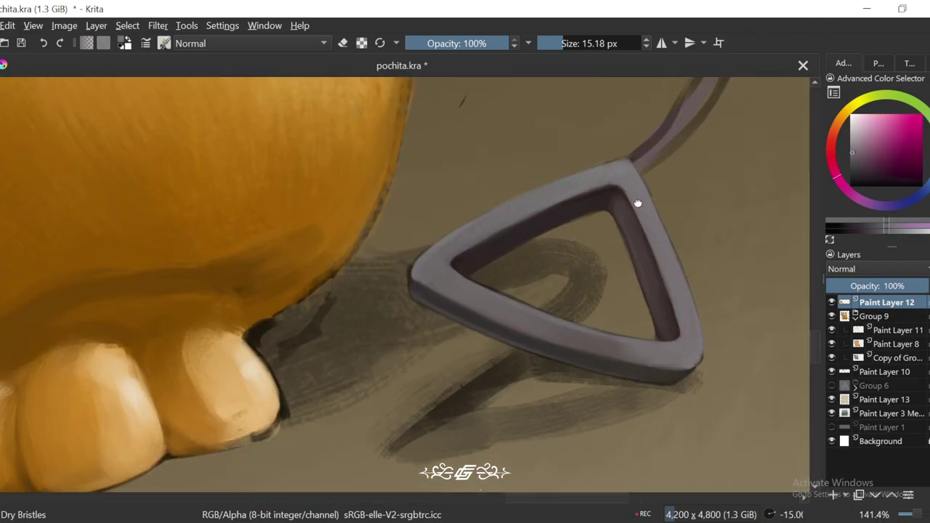
pyautogui.press('+')
# Step: Shrink the brush to 7.77 px and view the triangle at -45 degrees, 282.8% zoom
pyautogui.press('6')
pyautogui.press('6')
pyautogui.press('6')
pyautogui.press('[')
pyautogui.press('[')
pyautogui.press('[')
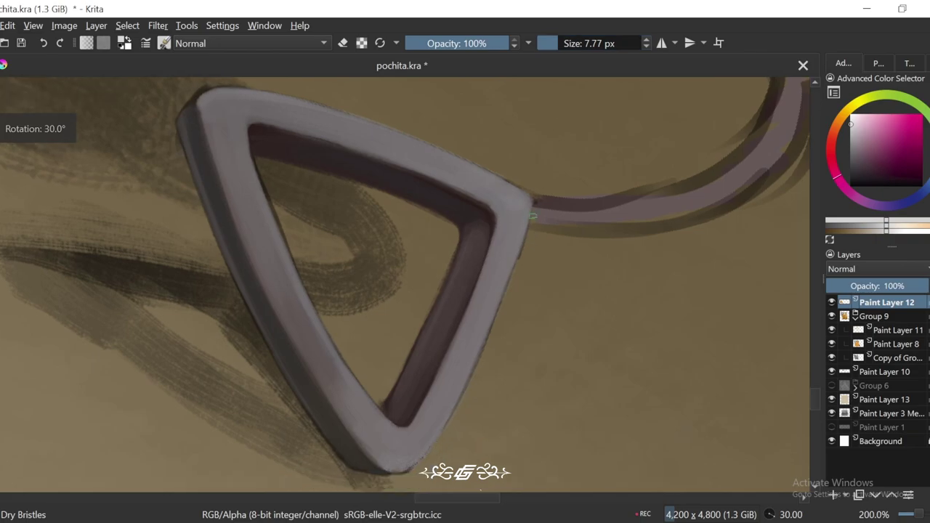
pyautogui.press('6')
pyautogui.press('-')
pyautogui.press('4')
pyautogui.press('4')
pyautogui.press('4')
pyautogui.press('4')
pyautogui.press('4')
pyautogui.press('4')
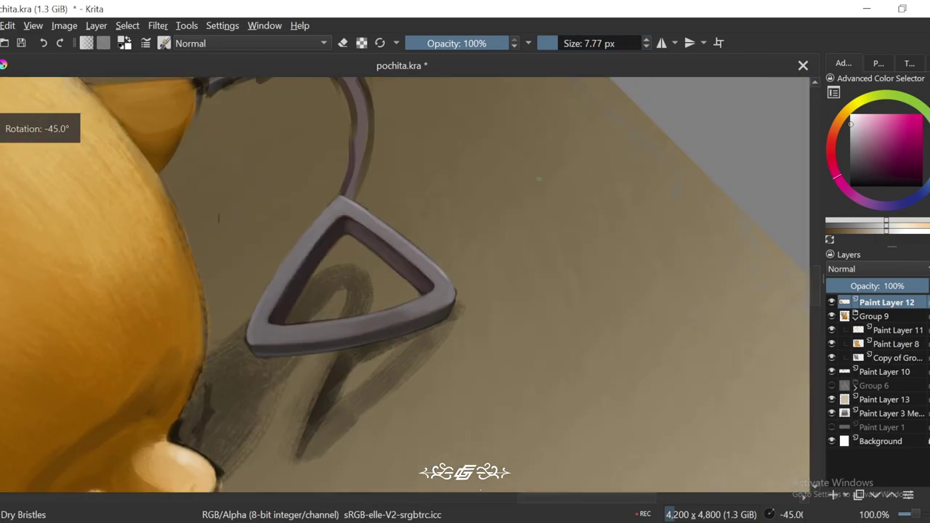
pyautogui.press('4')
pyautogui.press('4')
pyautogui.press('4')
pyautogui.press('6')
pyautogui.press('6')
pyautogui.press('6')
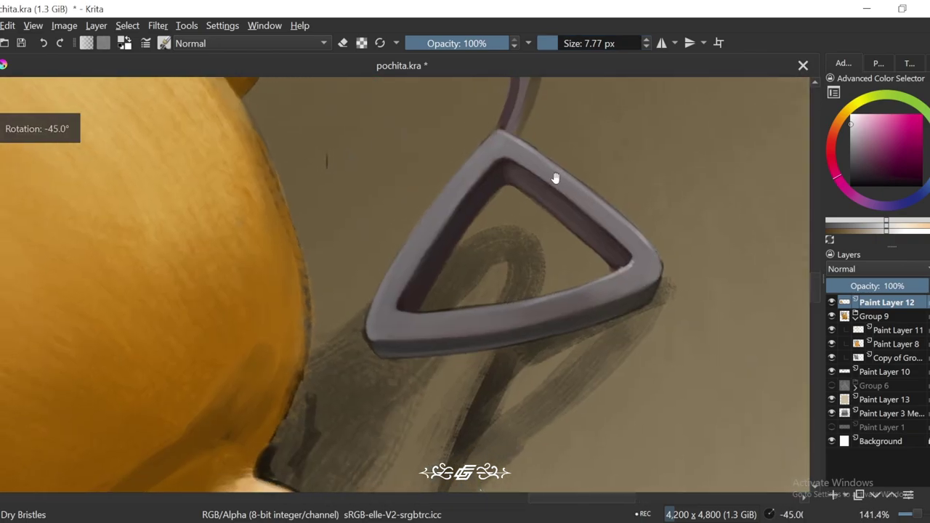
pyautogui.press('+')
pyautogui.press('+')
# Step: Check the whole body, then sample a dark shade from the triangle's inner corner
pyautogui.scroll(-4, 412, 325)
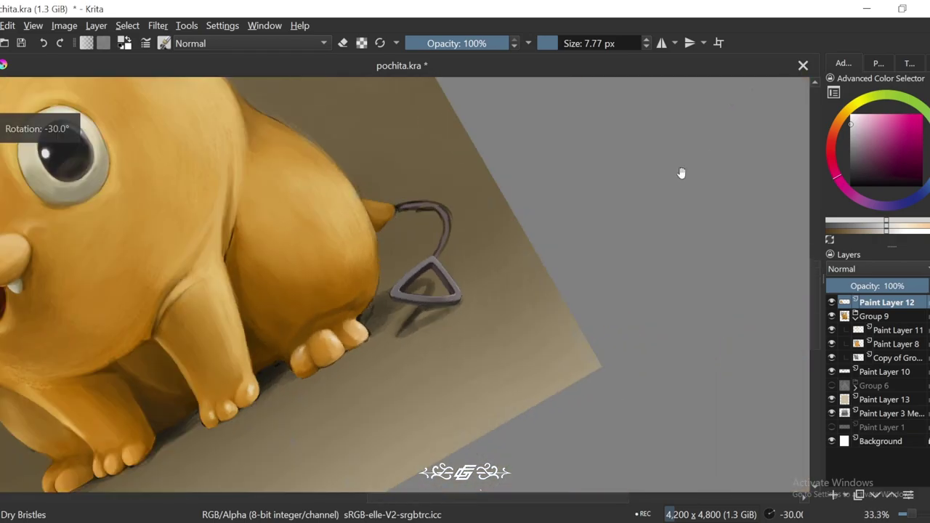
pyautogui.press('5')
pyautogui.scroll(-3, 679, 172)
pyautogui.scroll(7, 385, 302)
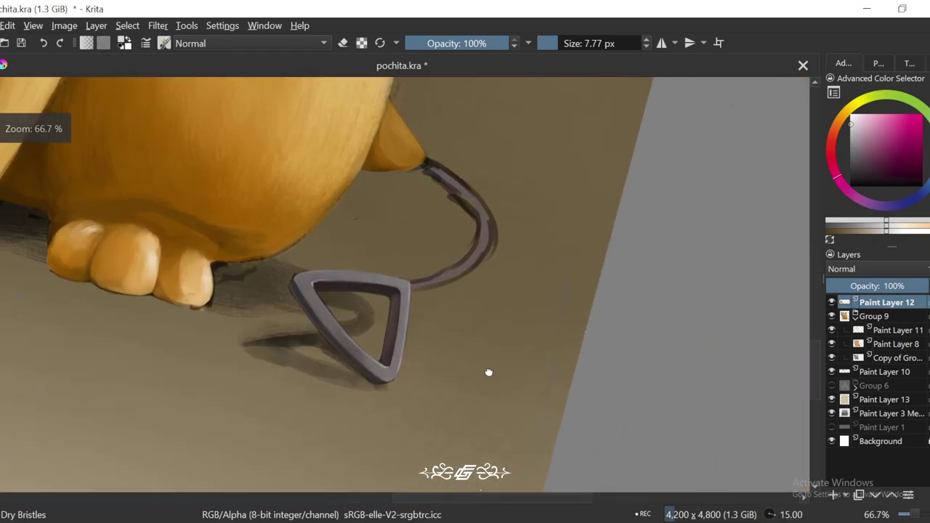
pyautogui.press('4')
pyautogui.press('4')
pyautogui.press('4')
pyautogui.press('4')
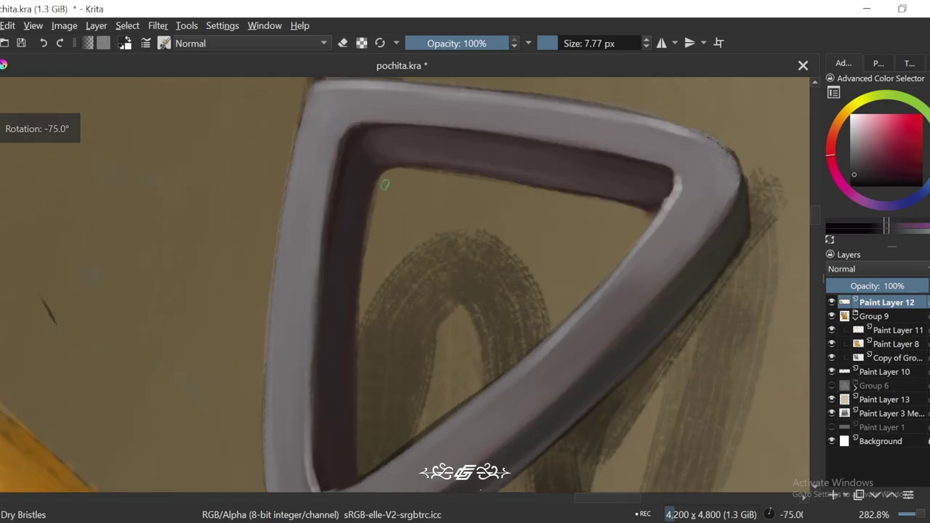
pyautogui.click(856, 177)
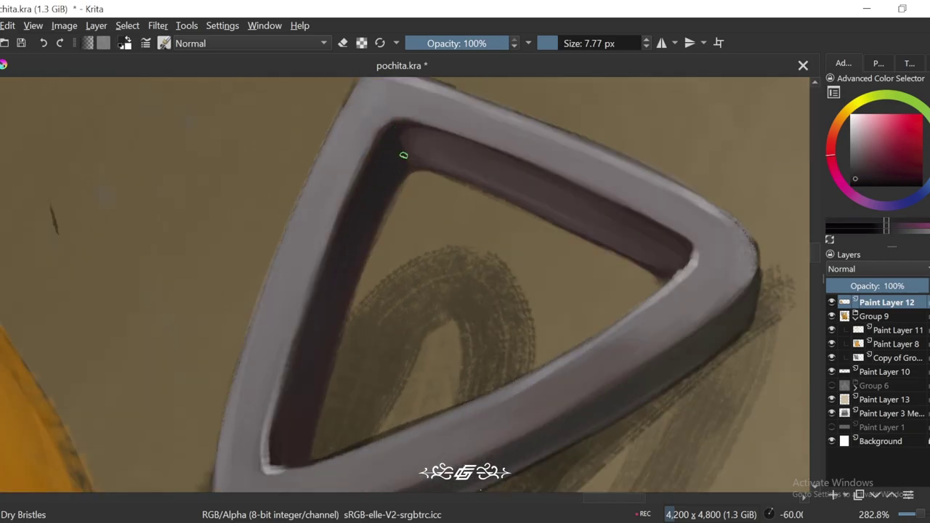
# Step: Inspect the triangle's lower corner, straighten the view to 0 degrees, and sample a lighter grey from the tail junction
pyautogui.scroll(-1, 382, 291)
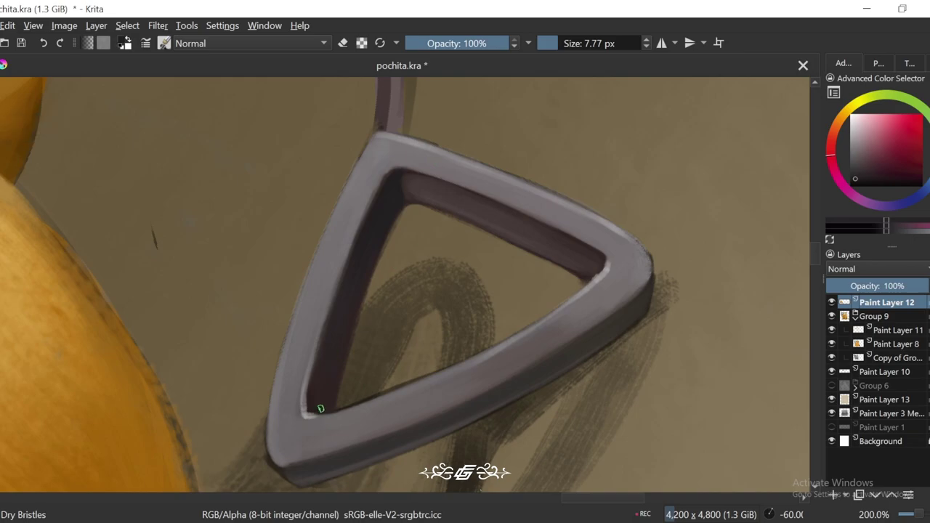
pyautogui.press('-')
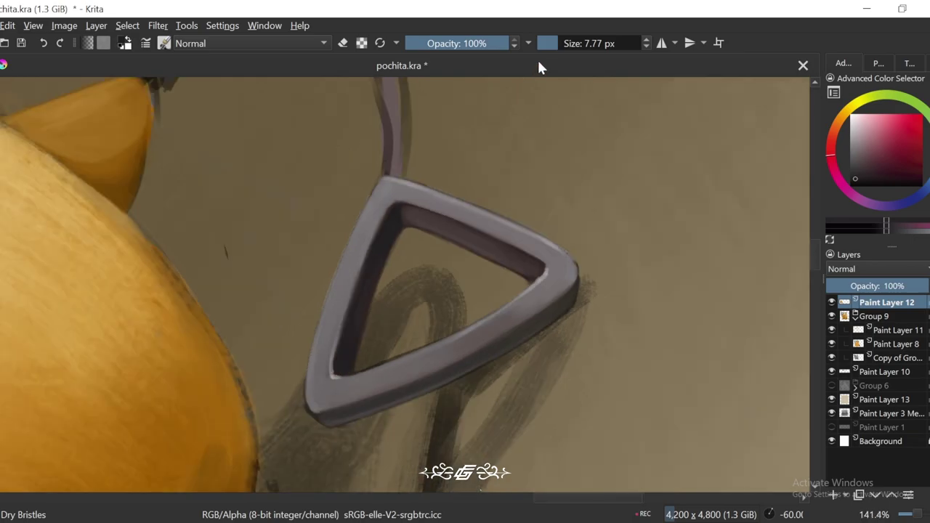
pyautogui.press('4')
pyautogui.press('4')
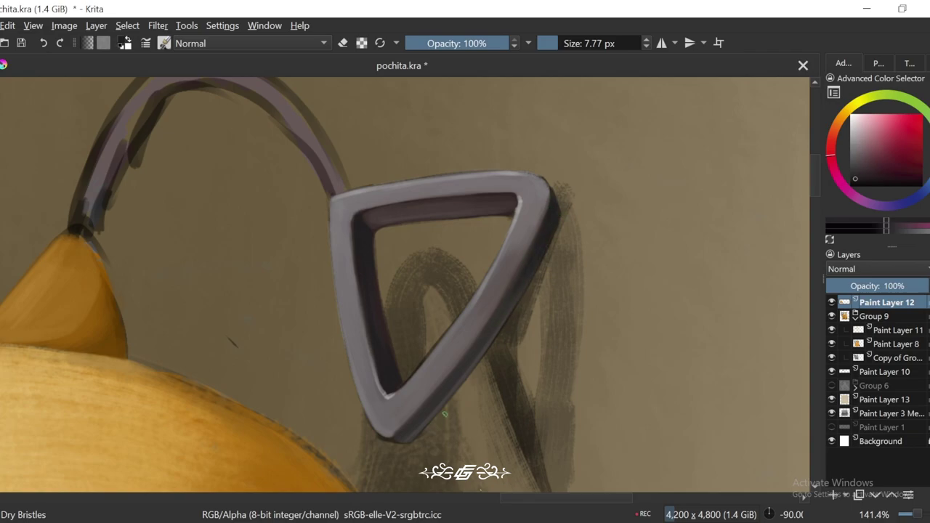
pyautogui.moveTo(445, 414); pyautogui.dragTo(471, 339)
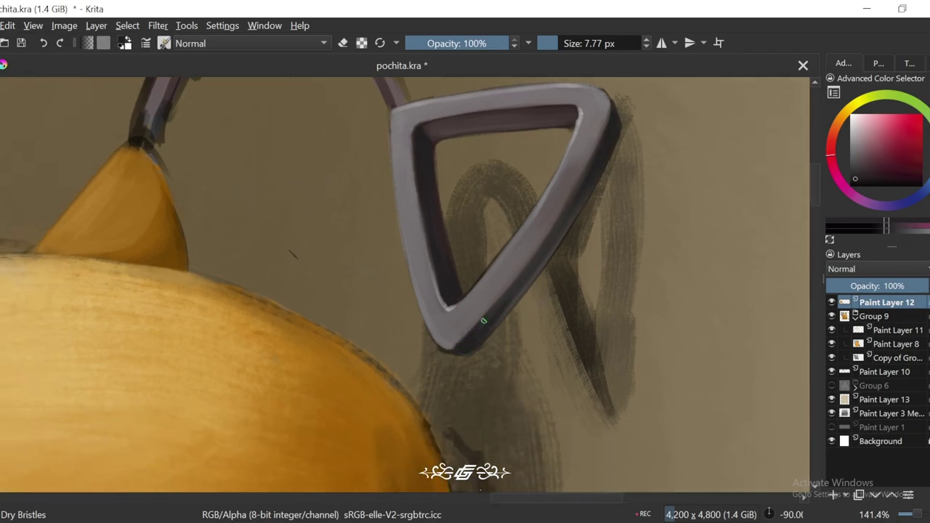
pyautogui.press('-')
pyautogui.press('-')
pyautogui.press('-')
pyautogui.press('6')
pyautogui.press('6')
pyautogui.press('6')
pyautogui.press('6')
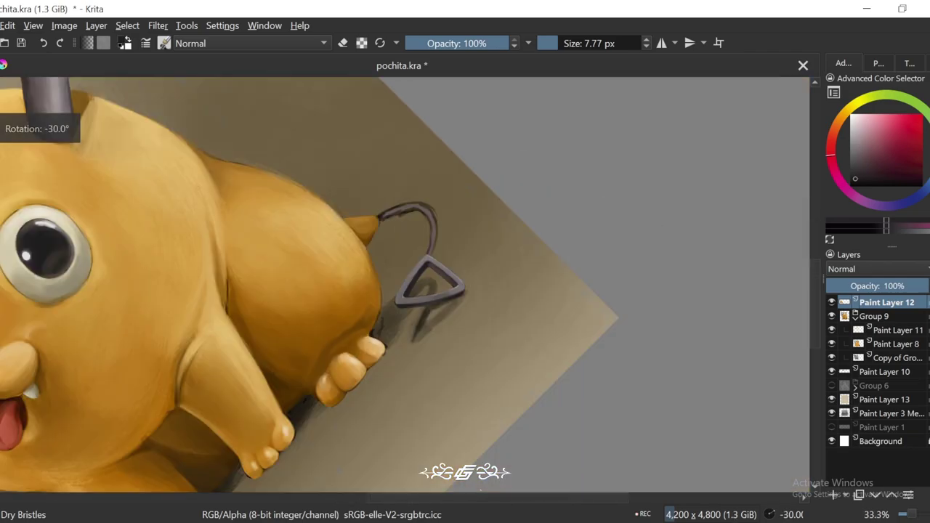
pyautogui.press('6')
pyautogui.press('6')
pyautogui.scroll(2, 613, 246)
pyautogui.scroll(3, 612, 246)
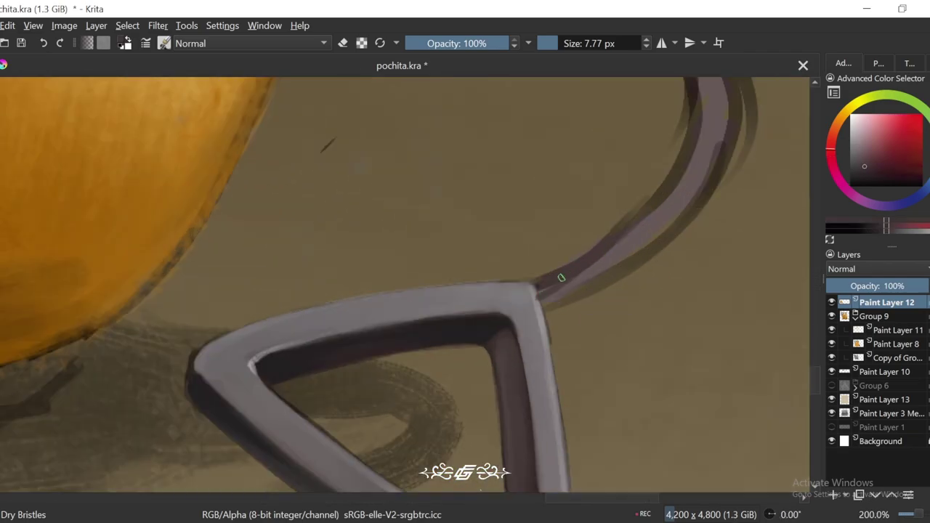
pyautogui.keyDown('ctrl'); pyautogui.click(594, 260); pyautogui.keyUp('ctrl')
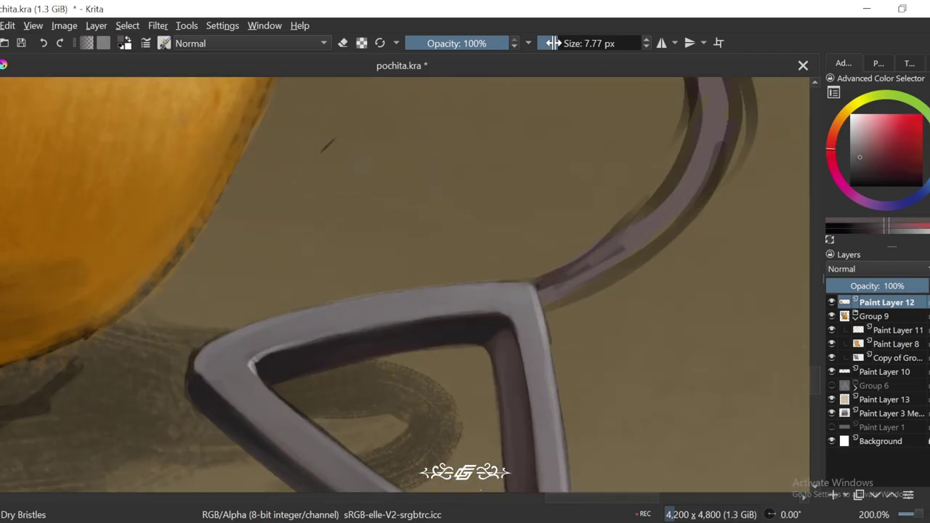
# Step: Frame the tail base and sample its dark blue-grey and red-brown shades
pyautogui.moveTo(713, 89); pyautogui.dragTo(637, 198)
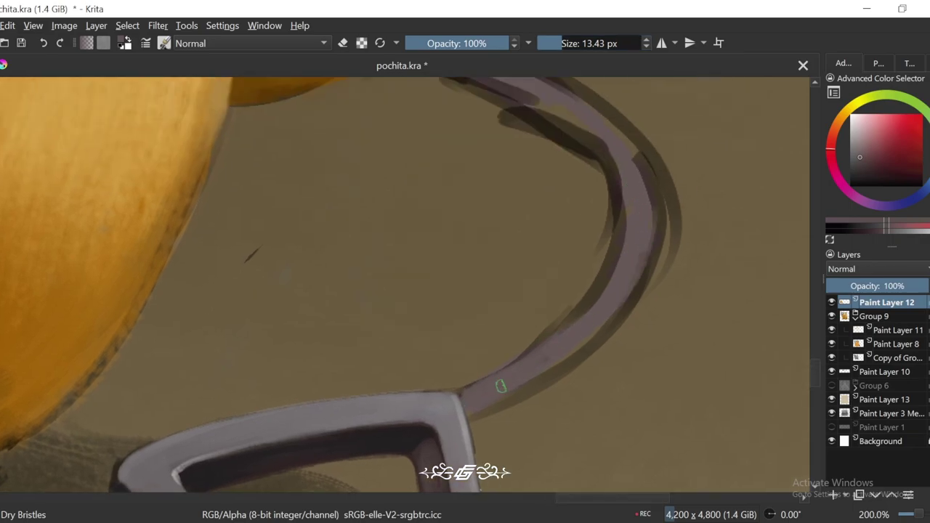
pyautogui.keyDown('ctrl'); pyautogui.click(477, 404); pyautogui.keyUp('ctrl')
pyautogui.press('4')
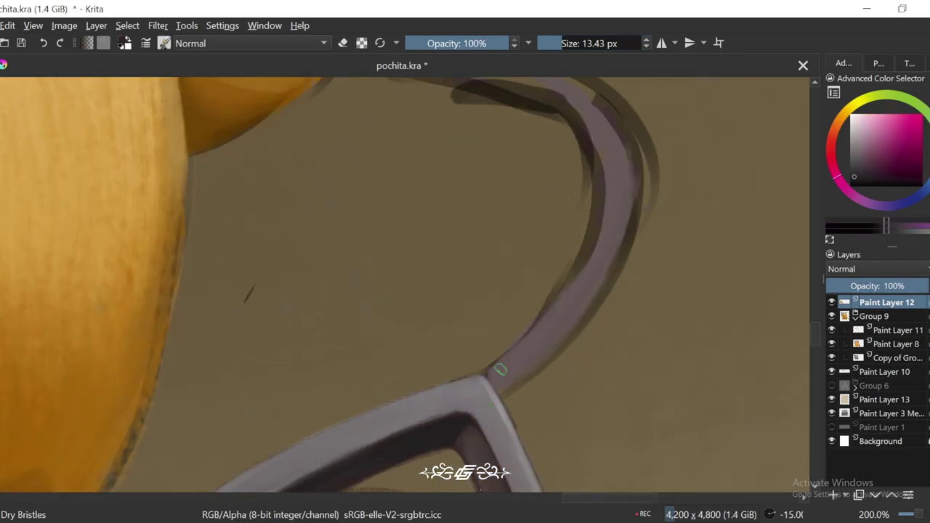
pyautogui.press('1')
pyautogui.press('4')
pyautogui.press('4')
pyautogui.press('4')
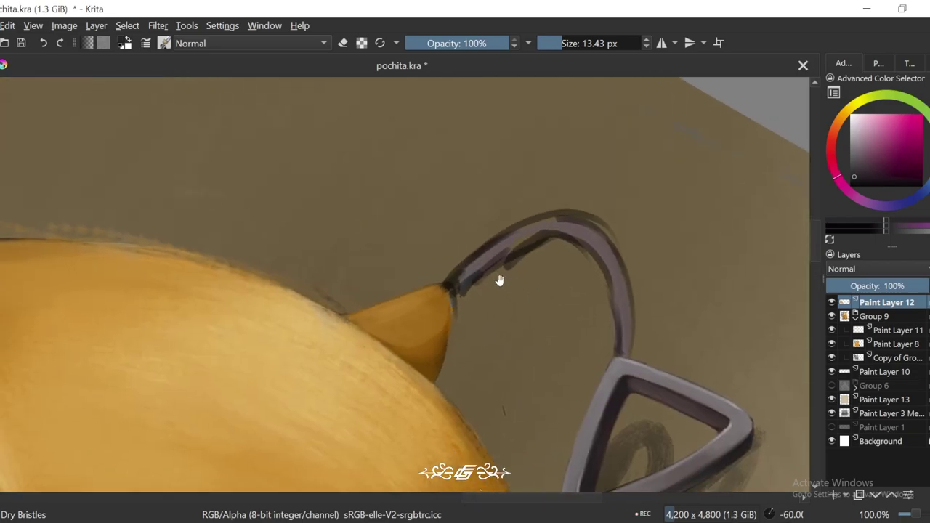
pyautogui.press('=')
pyautogui.keyDown('ctrl'); pyautogui.click(495, 298); pyautogui.keyUp('ctrl')
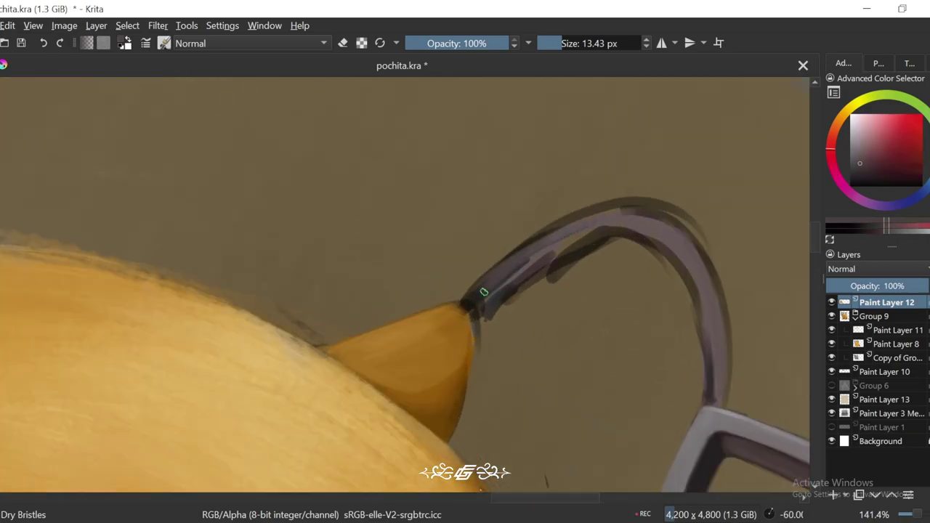
pyautogui.keyDown('ctrl'); pyautogui.click(468, 293); pyautogui.keyUp('ctrl')
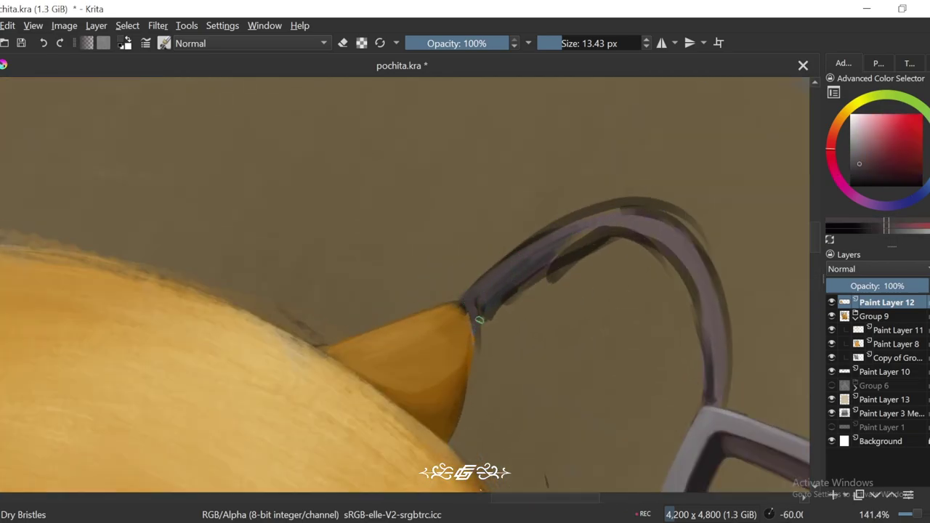
# Step: Paint purple-grey shading down the tail's left edge
pyautogui.press('-')
pyautogui.press('4')
pyautogui.press('1')
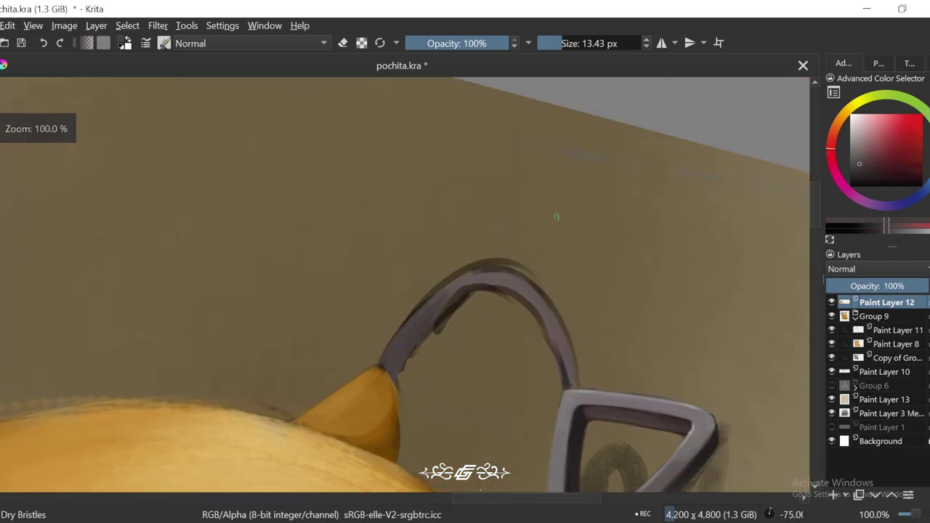
pyautogui.press('=')
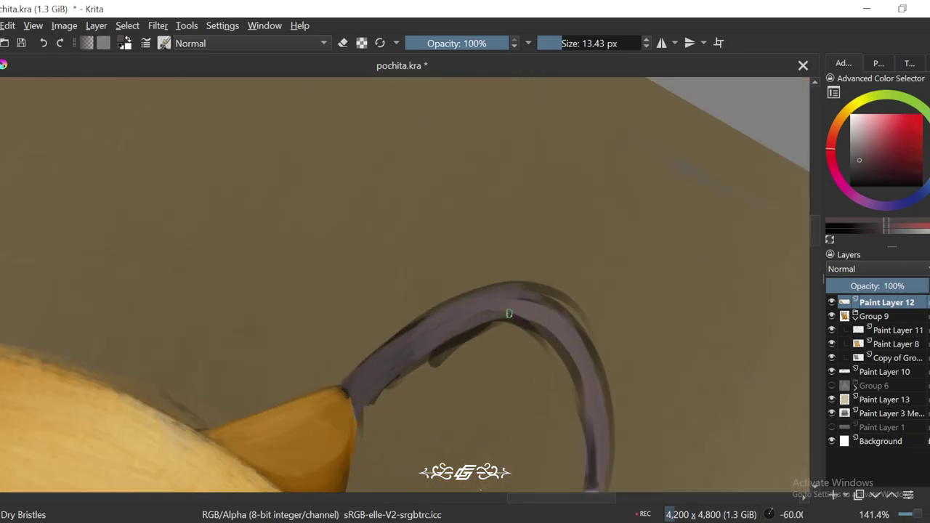
pyautogui.press('1')
pyautogui.press('5')
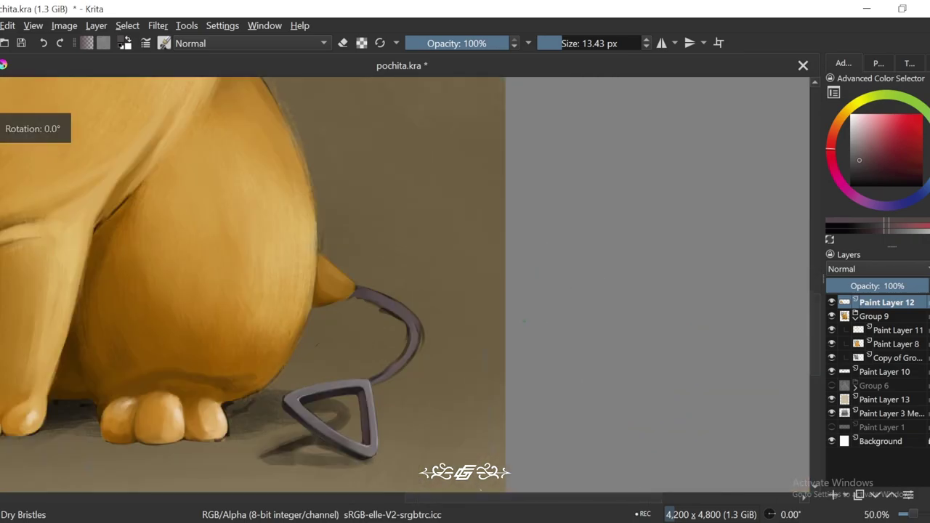
pyautogui.press('=')
pyautogui.press('4')
pyautogui.keyDown('ctrl'); pyautogui.click(465, 216); pyautogui.keyUp('ctrl')
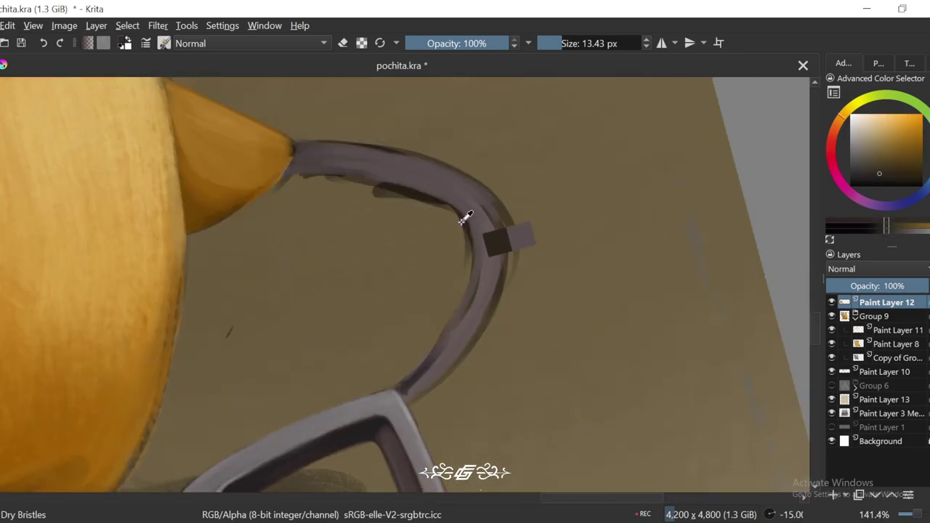
pyautogui.keyDown('ctrl'); pyautogui.click(472, 247); pyautogui.keyUp('ctrl')
pyautogui.moveTo(473, 253)
pyautogui.mouseDown()
pyautogui.moveTo(446, 312)
pyautogui.moveTo(380, 384)
pyautogui.mouseUp()
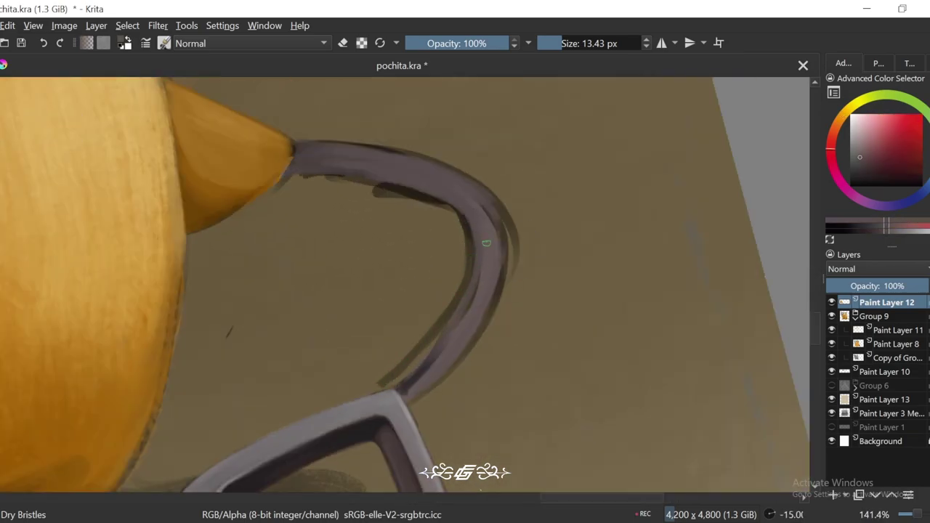
# Step: Sample darker and lighter tail tones, briefly toggle erasing on the copied group layer, and return to Paint Layer 12
pyautogui.keyDown('ctrl'); pyautogui.click(429, 356); pyautogui.keyUp('ctrl')
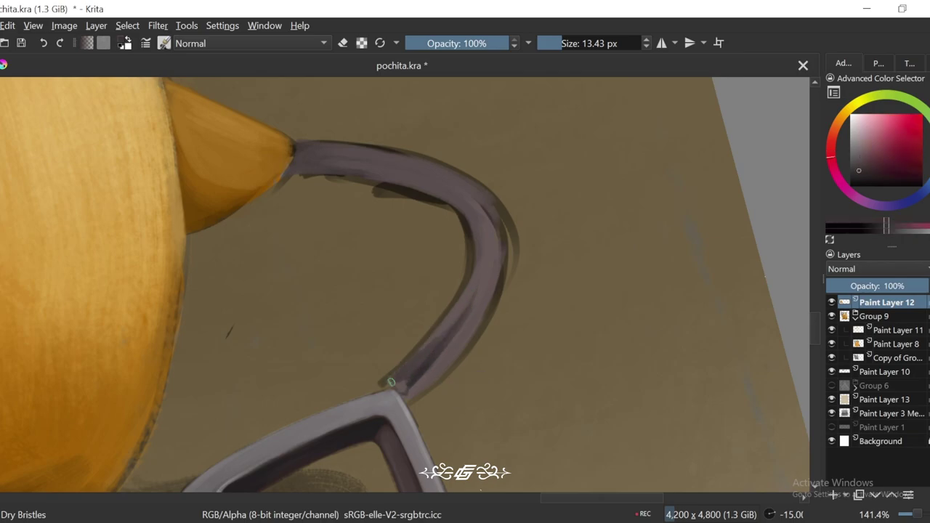
pyautogui.scroll(2, 431, 338)
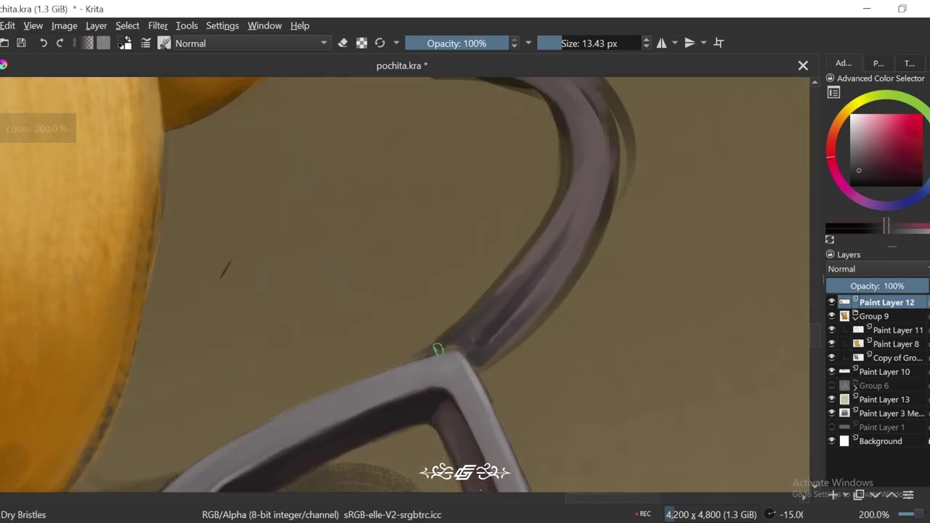
pyautogui.keyDown('ctrl'); pyautogui.click(497, 305); pyautogui.keyUp('ctrl')
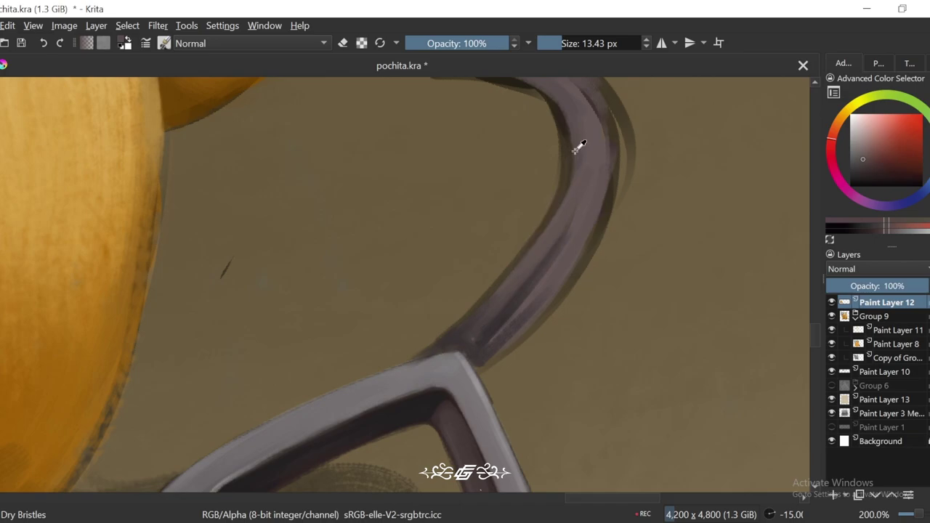
pyautogui.press('1')
pyautogui.press('4')
pyautogui.press('4')
pyautogui.press('4')
pyautogui.press('4')
pyautogui.press('4')
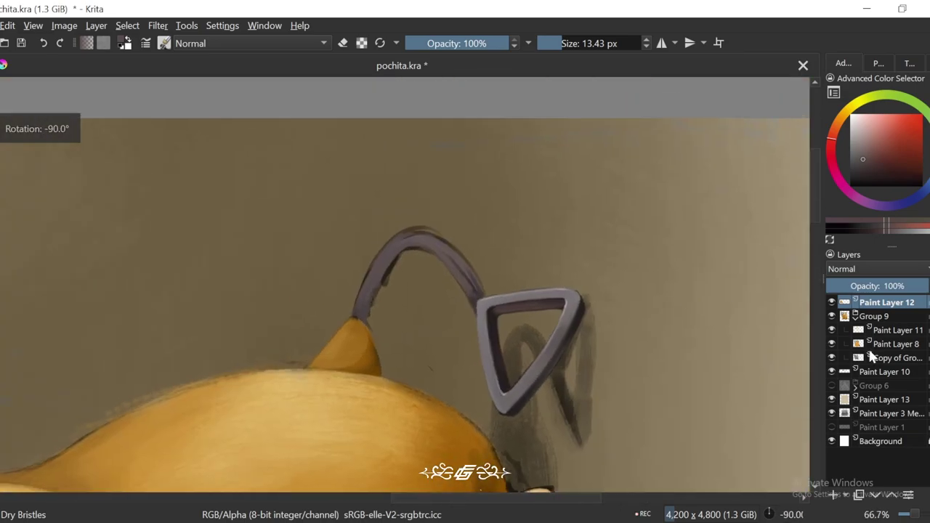
pyautogui.click(410, 238)
pyautogui.press('e')
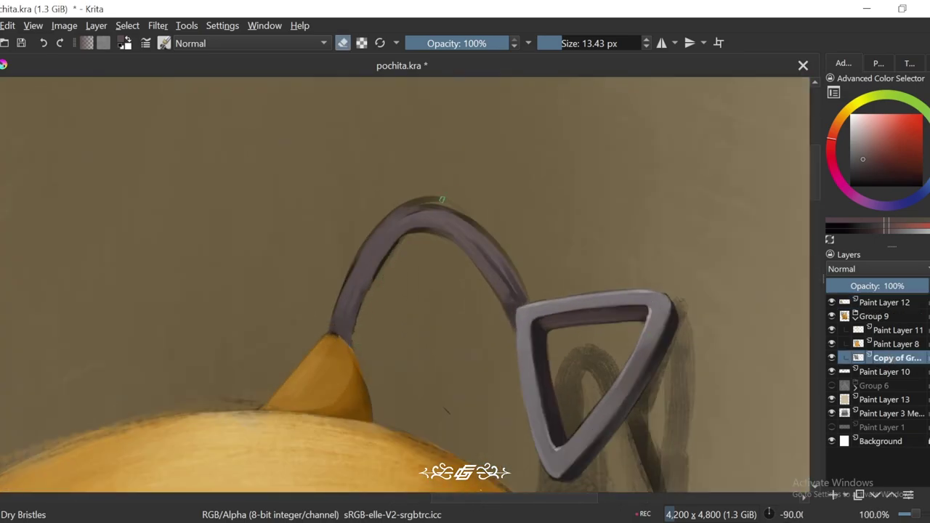
pyautogui.press('e')
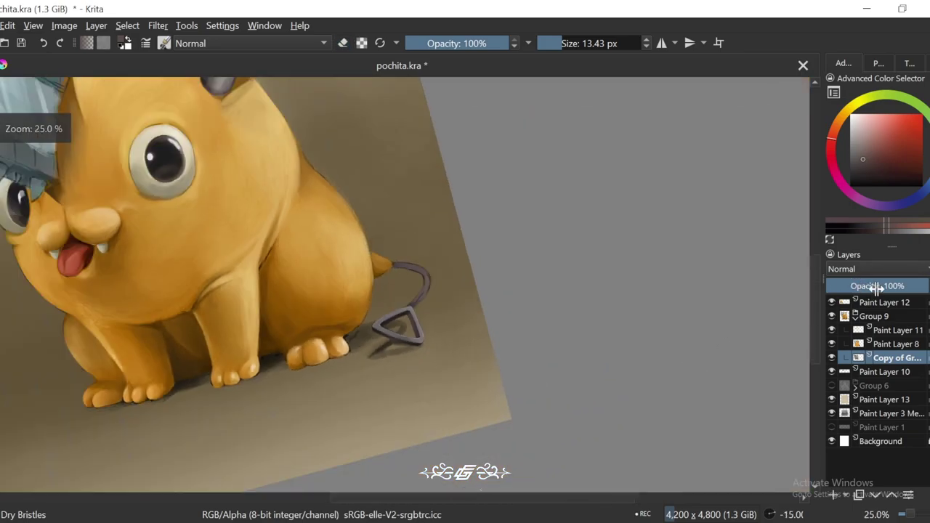
pyautogui.click(869, 302)
# Step: At 200% zoom, paint dark reddish-grey strokes along the tail's edge and upper curve
pyautogui.press('6')
pyautogui.press('6')
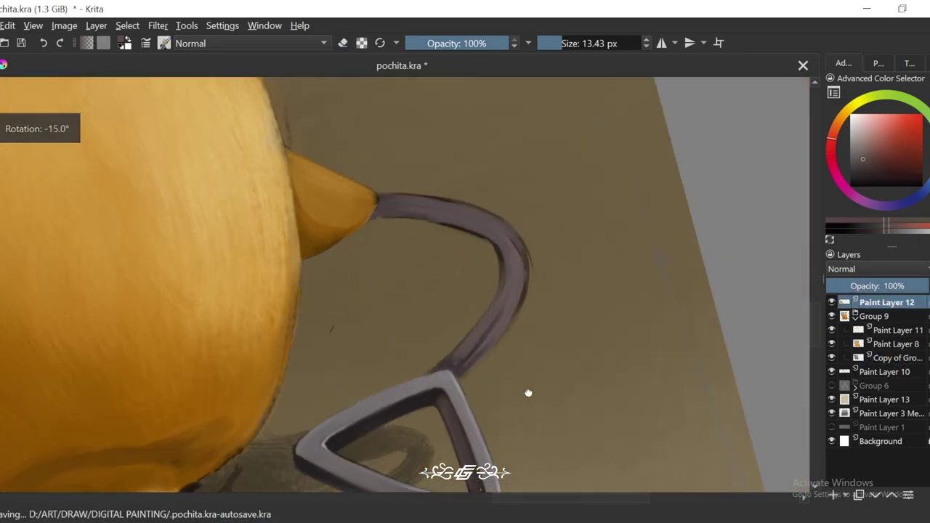
pyautogui.press('6')
pyautogui.press('+')
pyautogui.press('4')
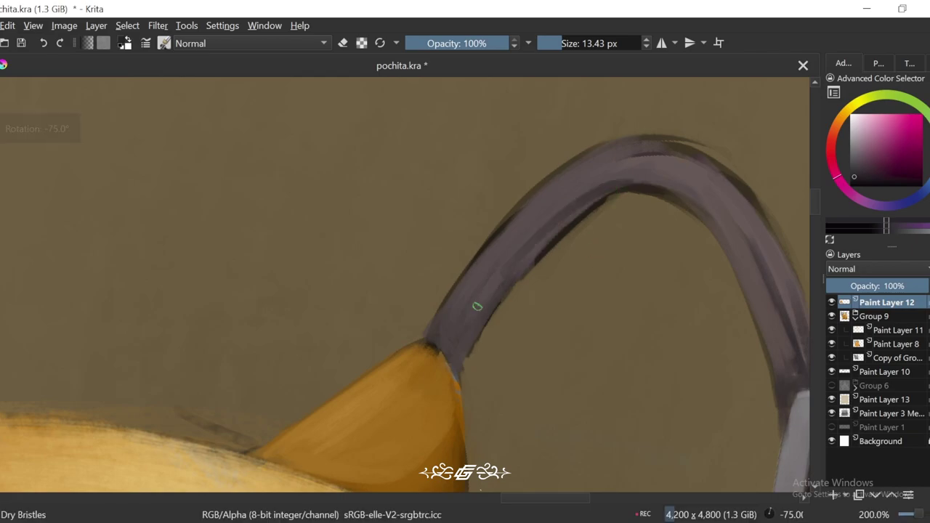
pyautogui.moveTo(476, 305); pyautogui.dragTo(589, 195)
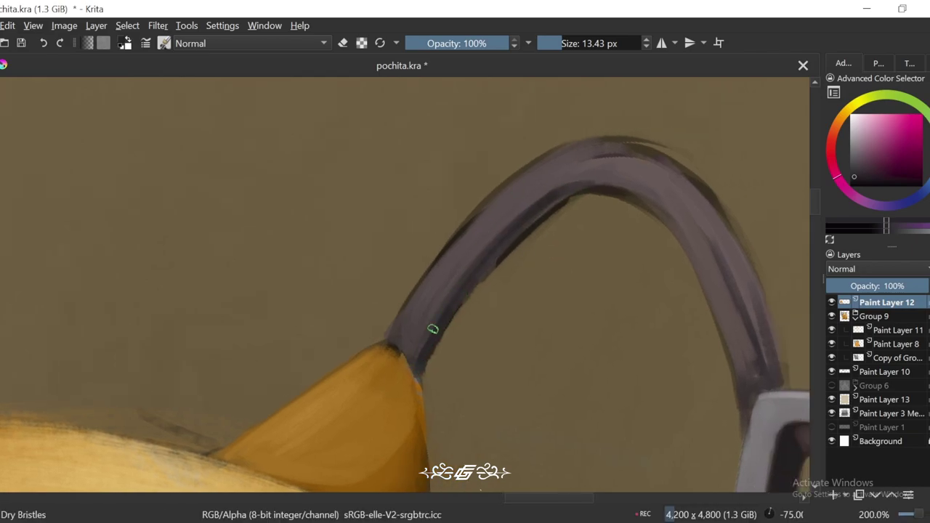
pyautogui.keyDown('ctrl'); pyautogui.click(506, 214); pyautogui.keyUp('ctrl')
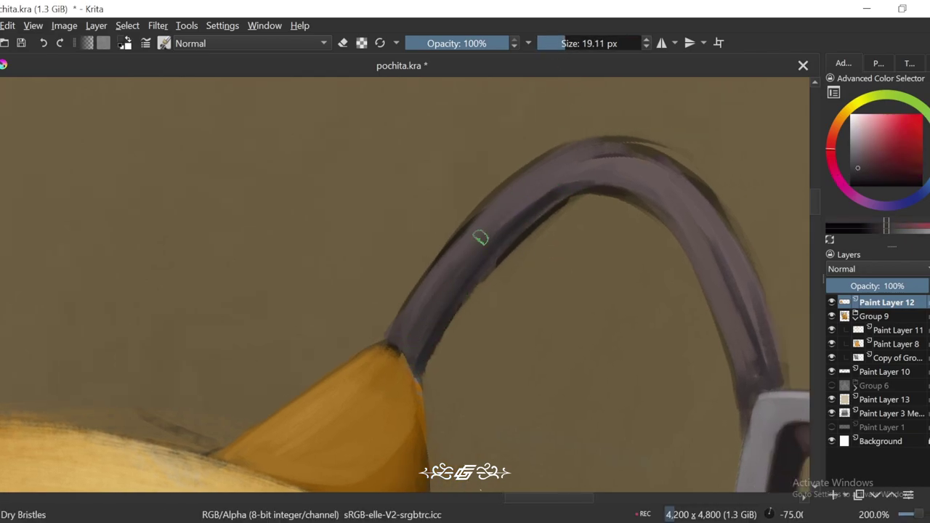
pyautogui.moveTo(480, 238); pyautogui.dragTo(590, 160)
# Step: Reframe the tail's upper curve and lower bend and sample a grey from it
pyautogui.press('4')
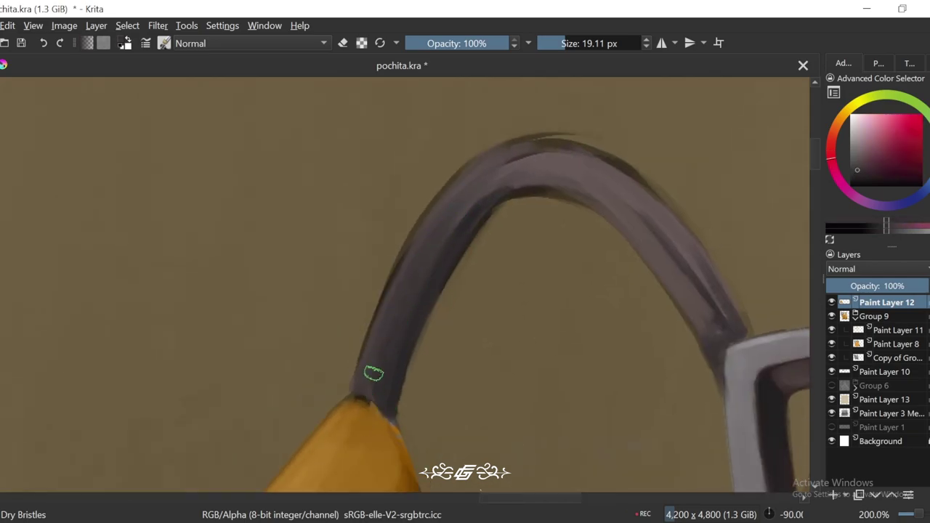
pyautogui.scroll(-4, 374, 372)
pyautogui.press('5')
pyautogui.scroll(3, 500, 310)
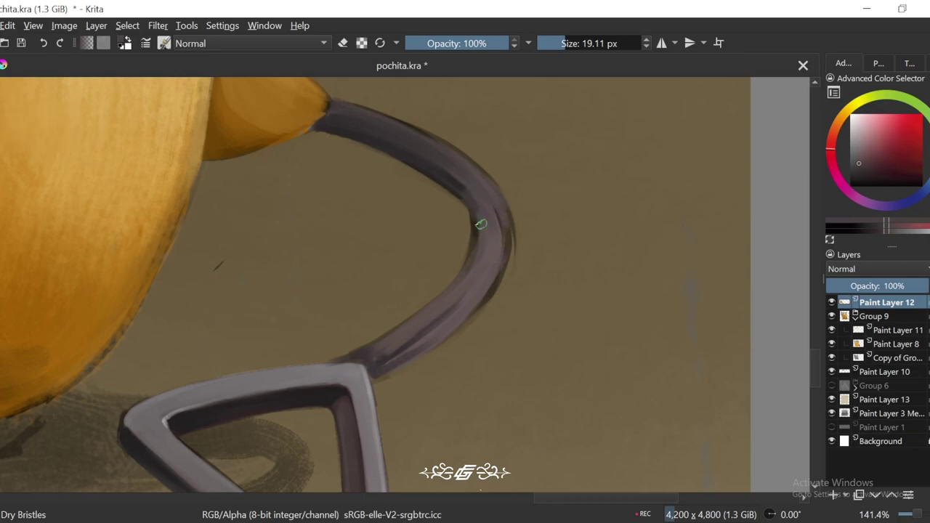
pyautogui.press('4')
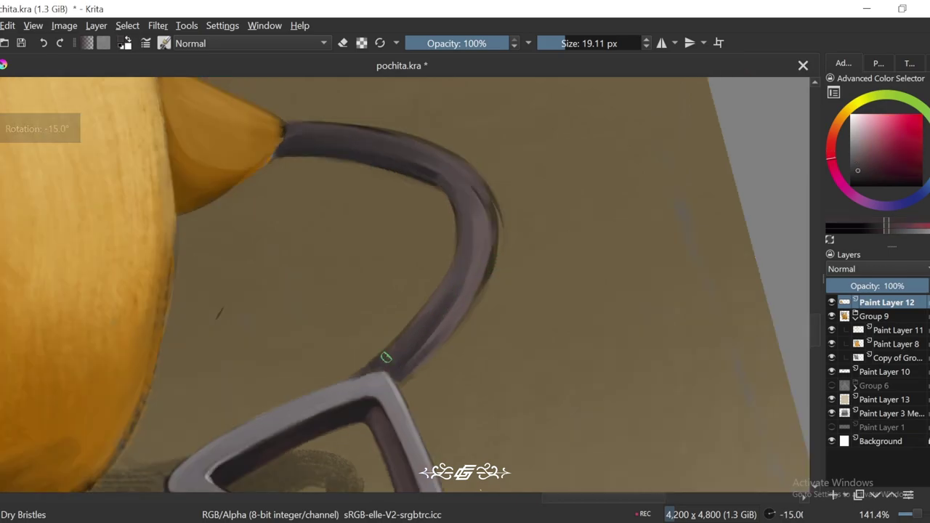
pyautogui.scroll(1, 425, 314)
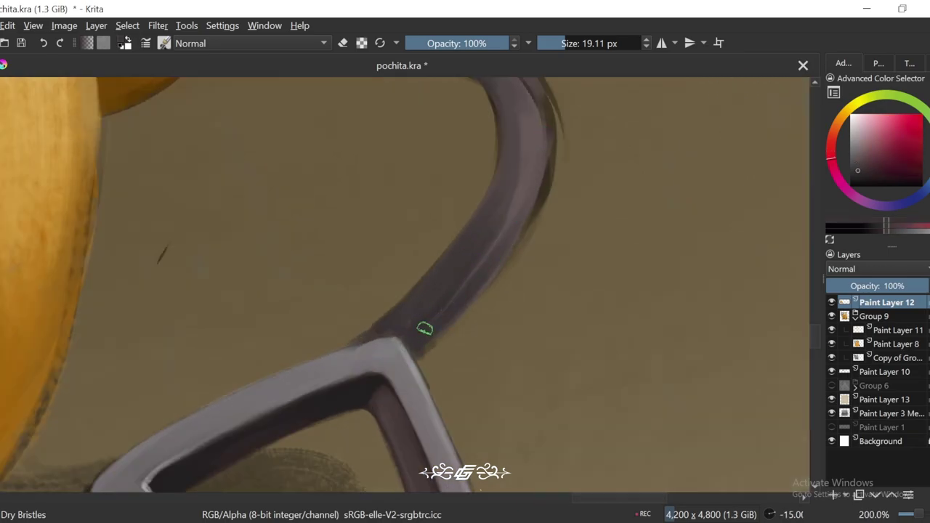
pyautogui.moveTo(521, 193); pyautogui.dragTo(494, 331)
pyautogui.keyDown('ctrl'); pyautogui.click(426, 172); pyautogui.keyUp('ctrl')
pyautogui.moveTo(425, 172); pyautogui.dragTo(451, 357)
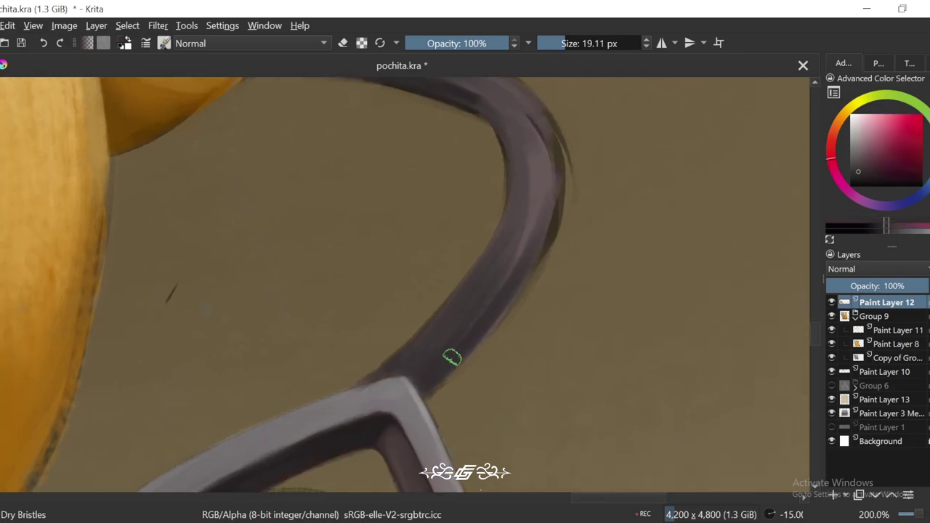
pyautogui.scroll(-5, 538, 229)
pyautogui.scroll(3, 460, 284)
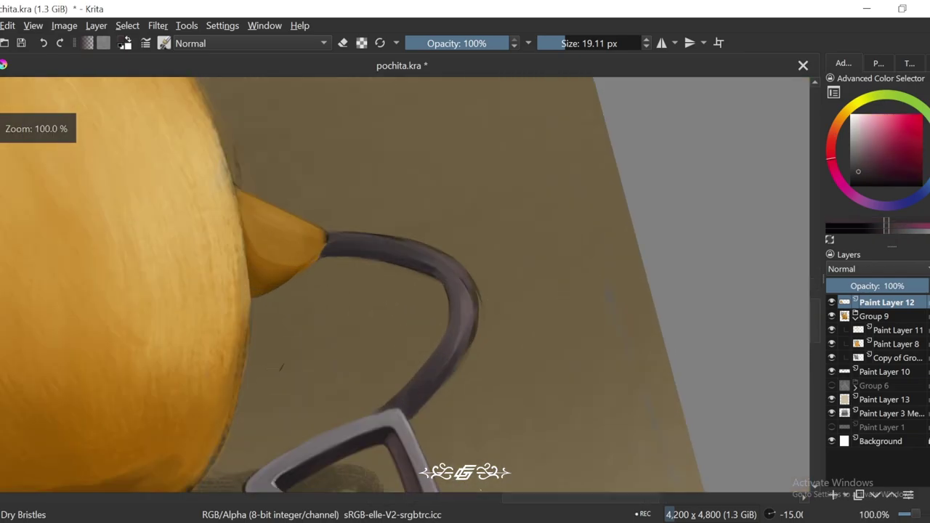
# Step: Sample a dark brownish-orange and the dark tail colour near the upper curve
pyautogui.press('6')
pyautogui.press('6')
pyautogui.press('6')
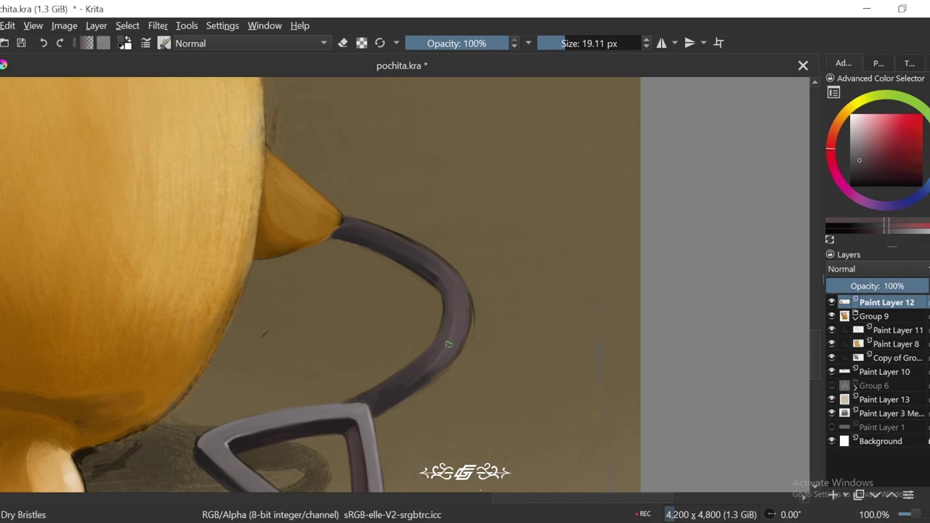
pyautogui.press('5')
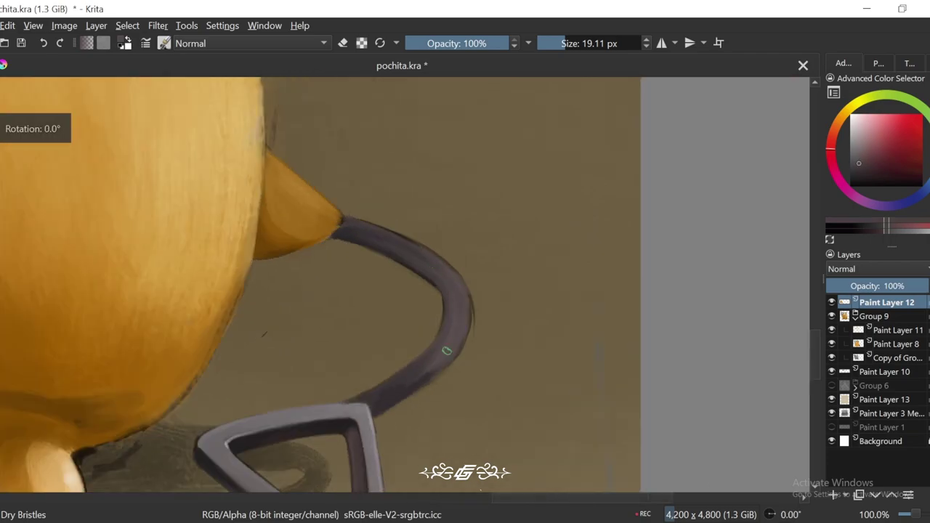
pyautogui.scroll(-4, 430, 351)
pyautogui.scroll(3, 499, 202)
pyautogui.press('4')
pyautogui.scroll(2, 498, 228)
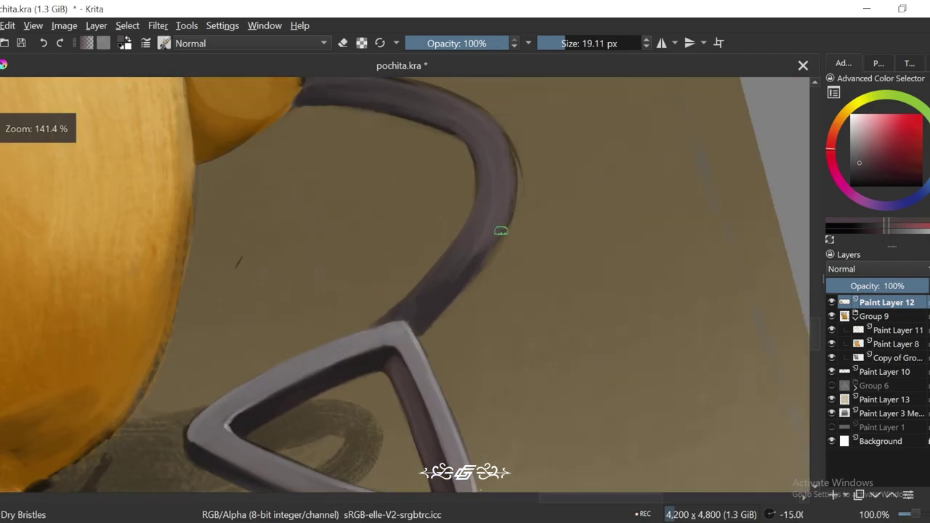
pyautogui.keyDown('ctrl'); pyautogui.click(519, 191); pyautogui.keyUp('ctrl')
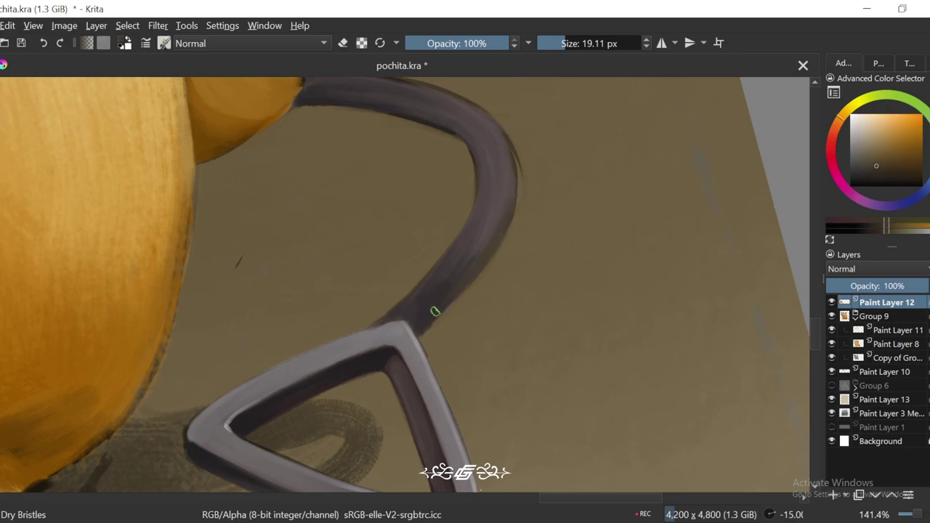
pyautogui.keyDown('ctrl'); pyautogui.click(505, 204); pyautogui.keyUp('ctrl')
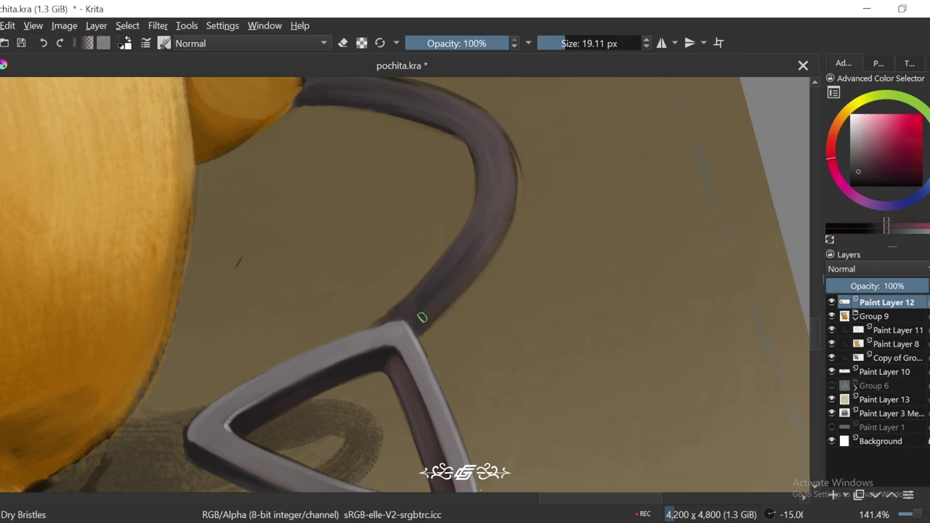
pyautogui.press('1')
pyautogui.scroll(1, 515, 178)
pyautogui.press('5')
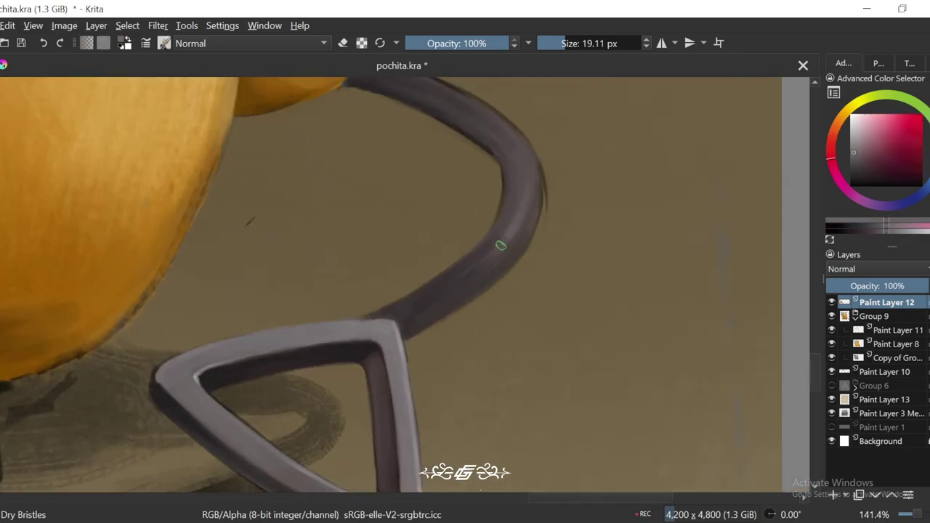
pyautogui.press('4')
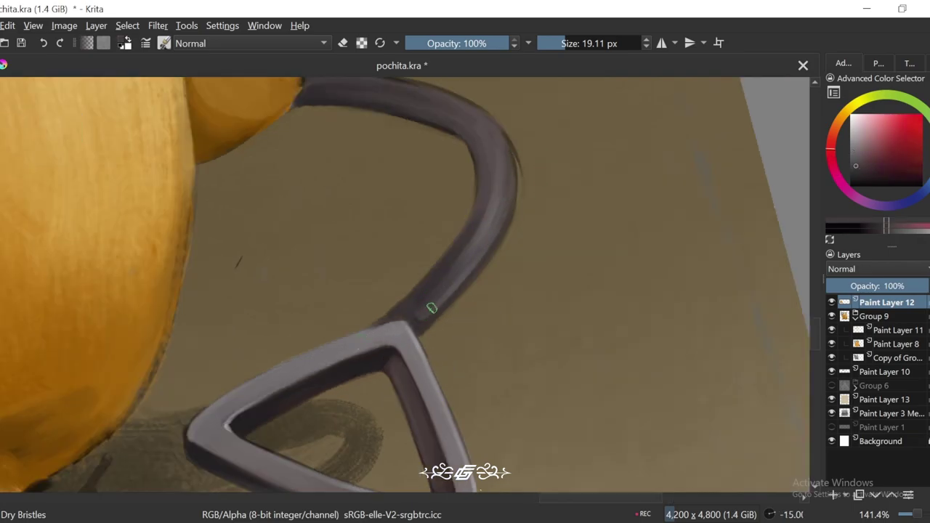
pyautogui.scroll(-3, 470, 270)
# Step: Bring the tail and triangle tip into view and sample a darker grey-brown
pyautogui.press('6')
pyautogui.press('6')
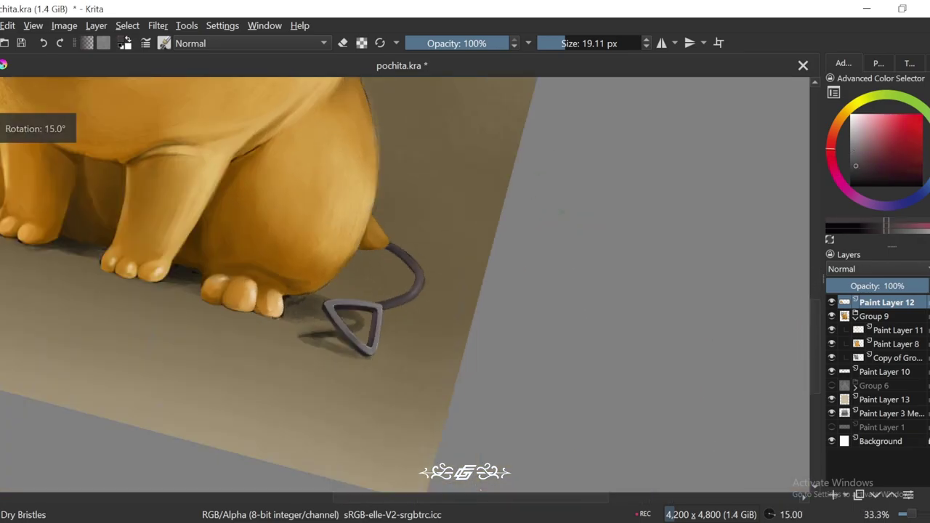
pyautogui.press('1')
pyautogui.press('6')
pyautogui.press('6')
pyautogui.press('4')
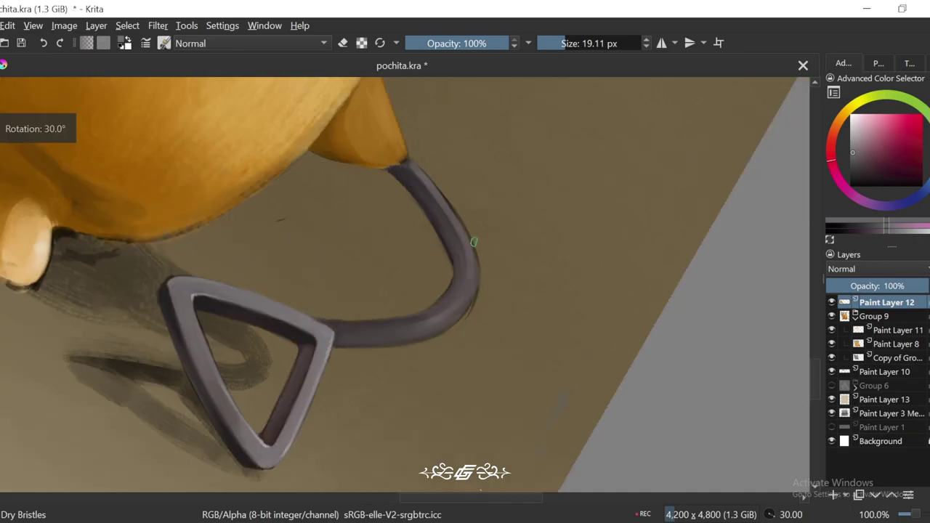
pyautogui.scroll(-1, 465, 270)
pyautogui.press('4')
pyautogui.press('4')
pyautogui.press('4')
pyautogui.press('1')
pyautogui.scroll(3, 463, 378)
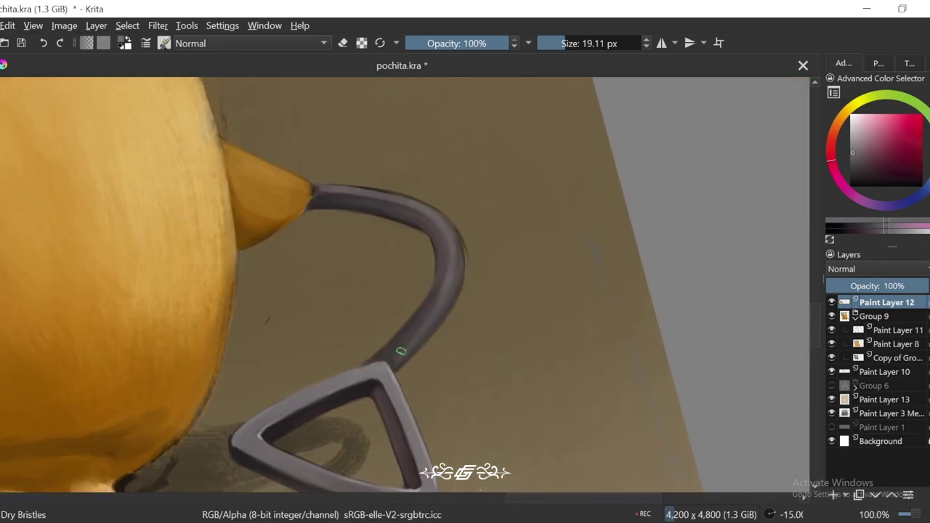
pyautogui.keyDown('ctrl'); pyautogui.click(458, 254); pyautogui.keyUp('ctrl')
# Step: Sample dark orange-brown, reddish-grey and nearby tail shades with the canvas at a quarter turn
pyautogui.scroll(-3, 388, 361)
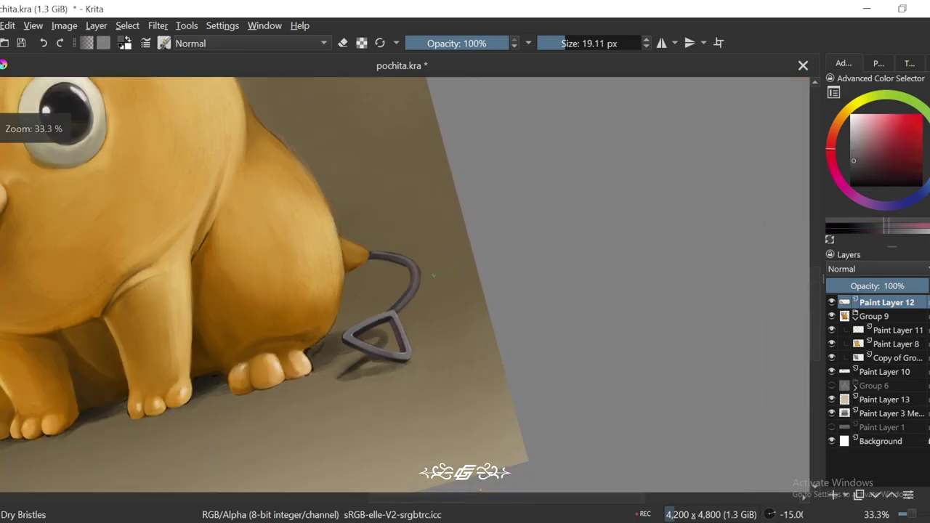
pyautogui.press('4')
pyautogui.press('4')
pyautogui.press('4')
pyautogui.press('4')
pyautogui.scroll(4, 364, 356)
pyautogui.keyDown('ctrl'); pyautogui.click(349, 353); pyautogui.keyUp('ctrl')
pyautogui.keyDown('ctrl'); pyautogui.click(385, 293); pyautogui.keyUp('ctrl')
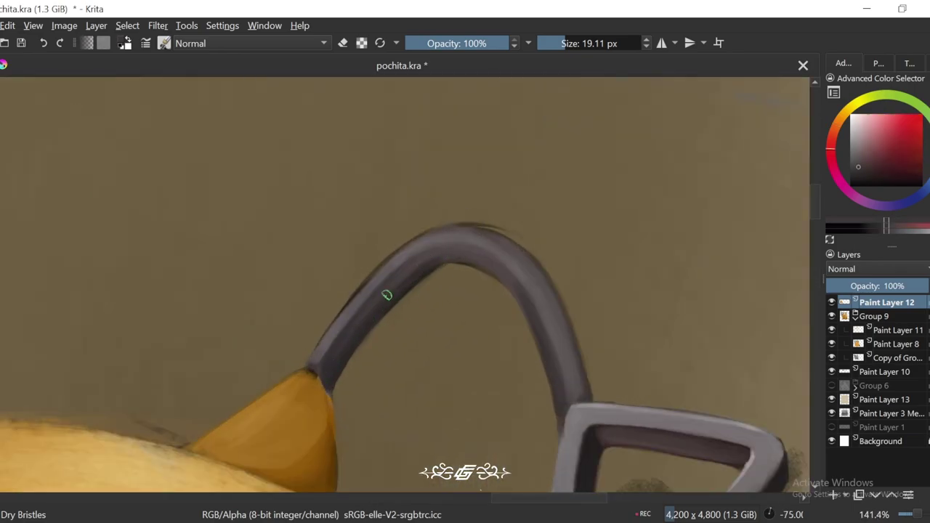
pyautogui.press('4')
pyautogui.press('4')
pyautogui.press('6')
pyautogui.keyDown('ctrl'); pyautogui.click(336, 380); pyautogui.keyUp('ctrl')
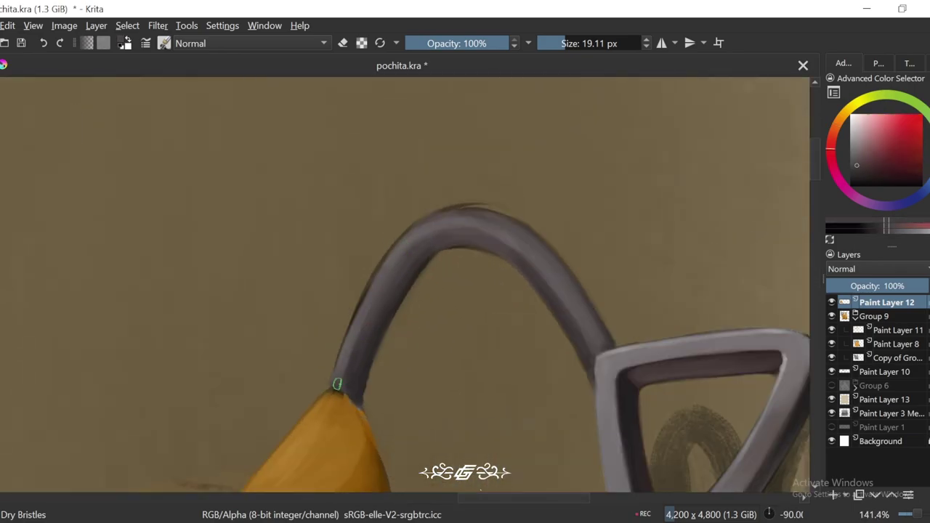
pyautogui.keyDown('ctrl'); pyautogui.click(354, 349); pyautogui.keyUp('ctrl')
# Step: Sample a darker tail shade, then return the view upright to review the smoothed tail
pyautogui.press('4')
pyautogui.press('4')
pyautogui.press('4')
pyautogui.keyDown('ctrl'); pyautogui.click(388, 329); pyautogui.keyUp('ctrl')
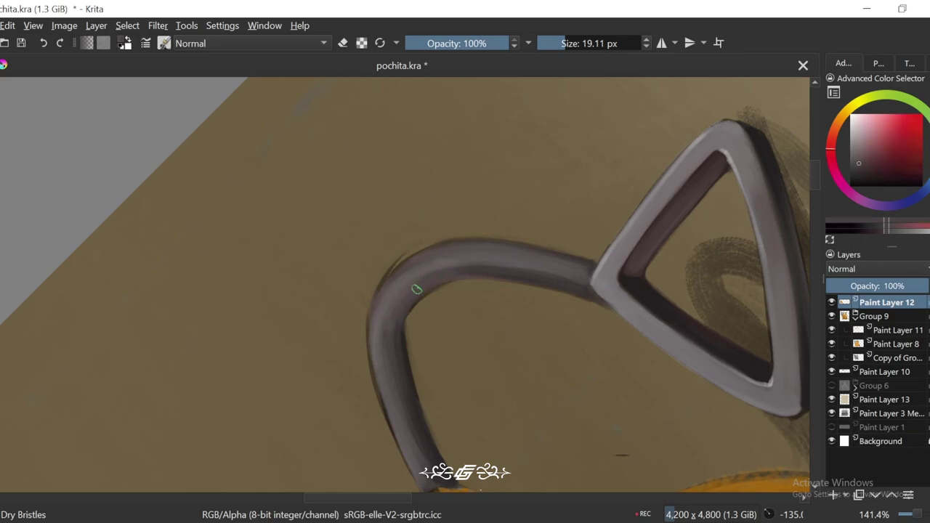
pyautogui.scroll(-6, 415, 291)
pyautogui.press('6')
pyautogui.press('6')
pyautogui.press('6')
pyautogui.press('6')
pyautogui.press('6')
pyautogui.press('6')
pyautogui.press('6')
pyautogui.press('5')
pyautogui.scroll(8, 360, 298)
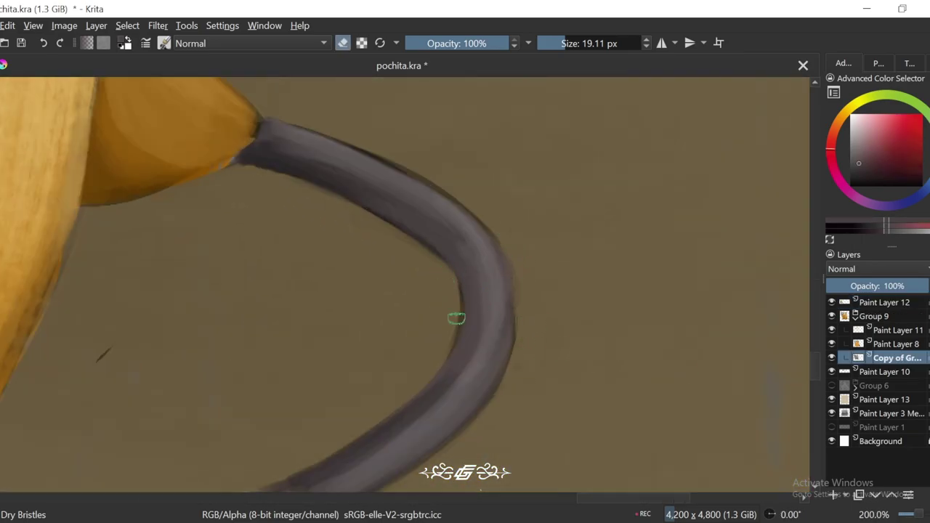
# Step: On Paint Layer 12, sample a tail colour and set the brush to 9 px
pyautogui.click(886, 303)
pyautogui.keyDown('ctrl'); pyautogui.click(507, 270); pyautogui.keyUp('ctrl')
pyautogui.press('[')
pyautogui.press('[')
pyautogui.press('[')
pyautogui.press('[')
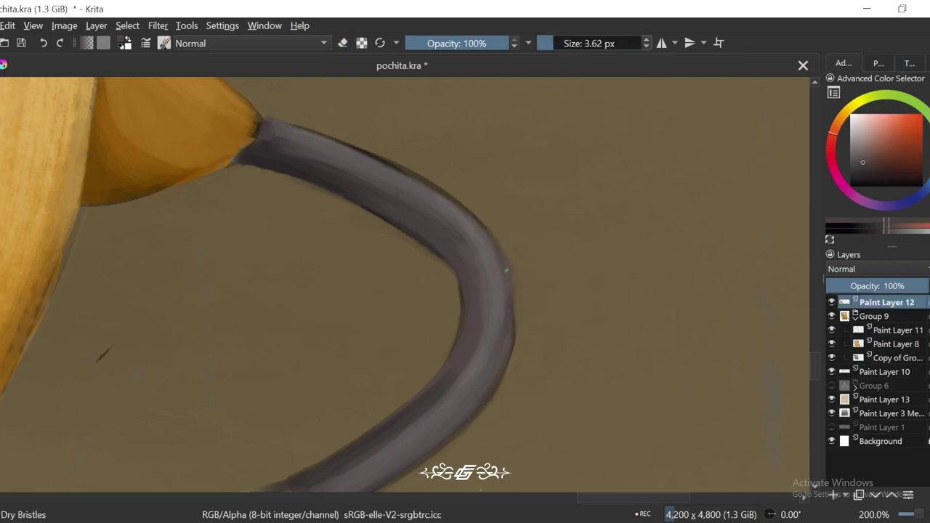
pyautogui.press('6')
pyautogui.press(']')
pyautogui.press(']')
pyautogui.press(']')
pyautogui.press(']')
pyautogui.press(']')
pyautogui.press(']')
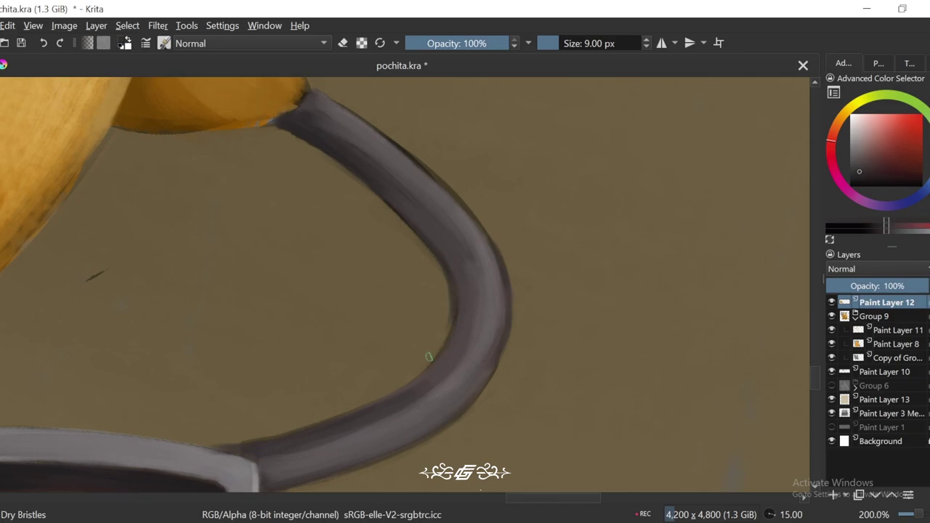
pyautogui.scroll(-3, 452, 296)
pyautogui.scroll(3, 451, 296)
pyautogui.press('6')
pyautogui.press('6')
pyautogui.press('6')
pyautogui.press('6')
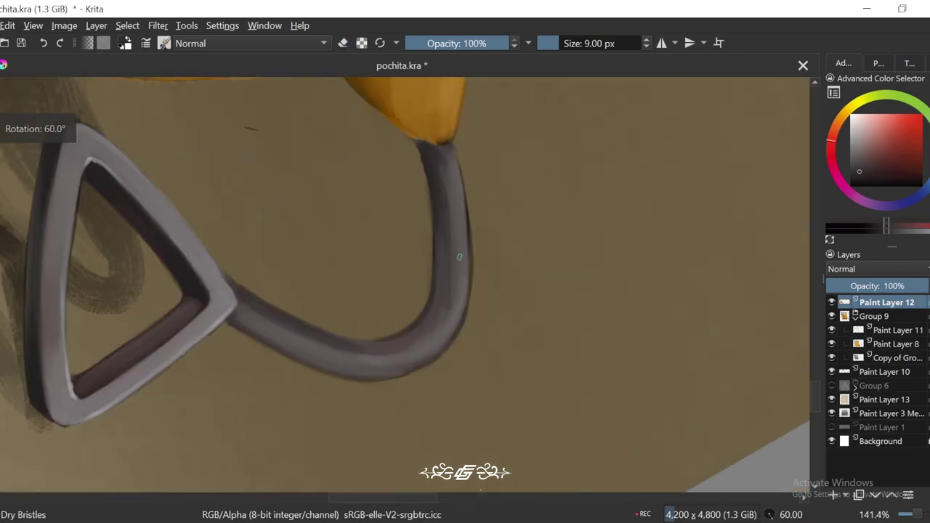
# Step: Toggle the eraser, check the tail-copy layer, and return to Paint Layer 12 at the tail base
pyautogui.press('e')
pyautogui.click(895, 357)
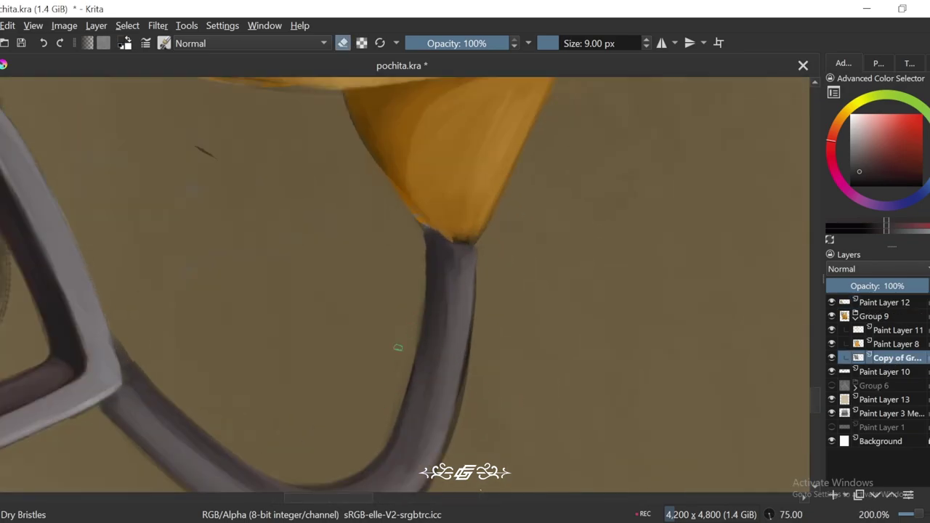
pyautogui.click(887, 302)
pyautogui.press('6')
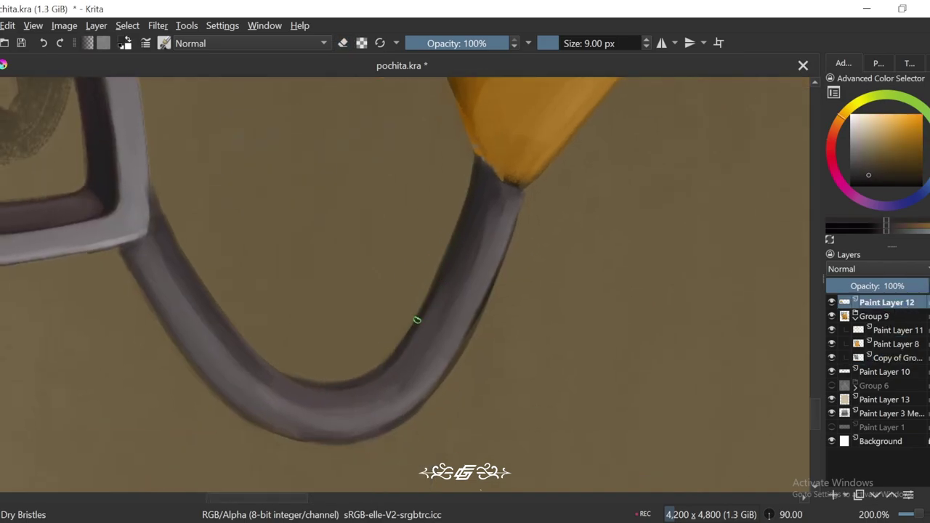
pyautogui.scroll(-3, 417, 317)
pyautogui.press('4')
pyautogui.press('4')
pyautogui.press('4')
pyautogui.press('4')
pyautogui.press('4')
pyautogui.press('4')
pyautogui.press('4')
pyautogui.press('4')
pyautogui.scroll(5, 437, 281)
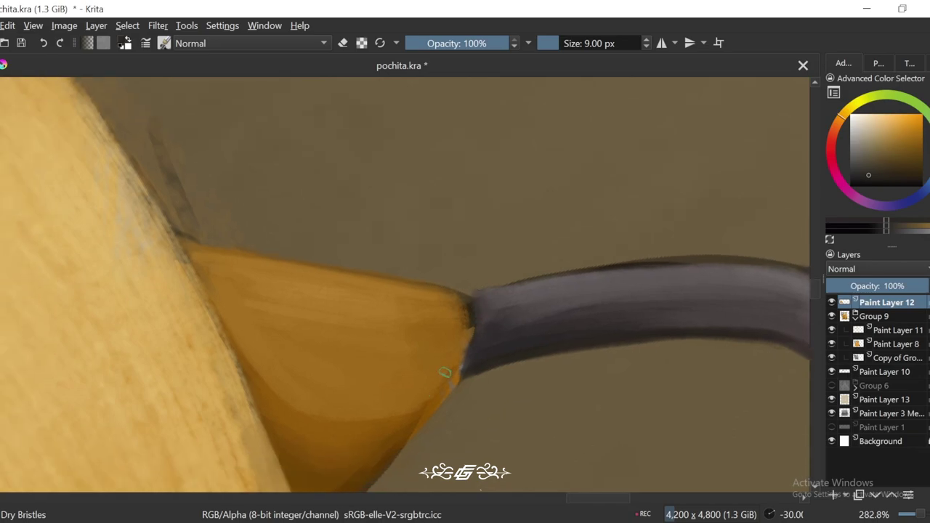
pyautogui.press('4')
pyautogui.scroll(1, 466, 313)
# Step: Blend the dark grey edge and orange nub at the tail joint, then view the whole painting upright
pyautogui.keyDown('ctrl'); pyautogui.click(492, 269); pyautogui.keyUp('ctrl')
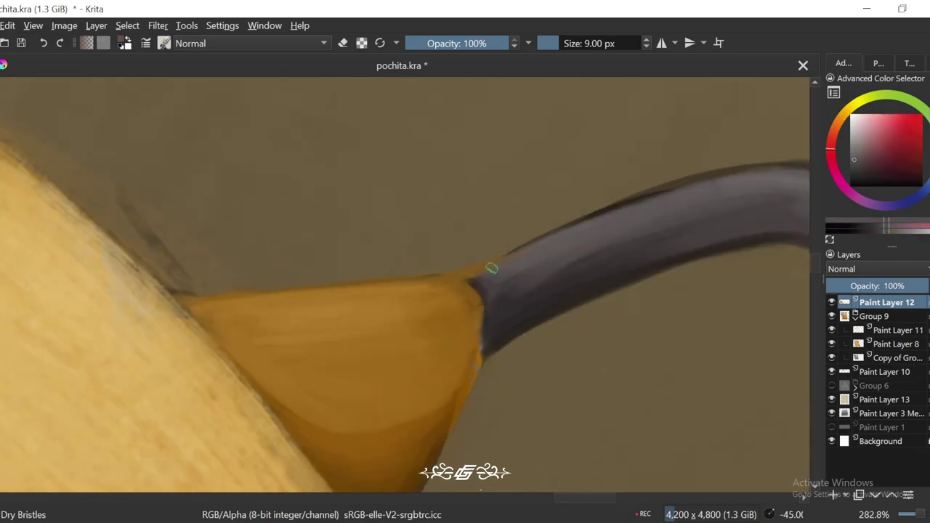
pyautogui.keyDown('ctrl'); pyautogui.click(489, 290); pyautogui.keyUp('ctrl')
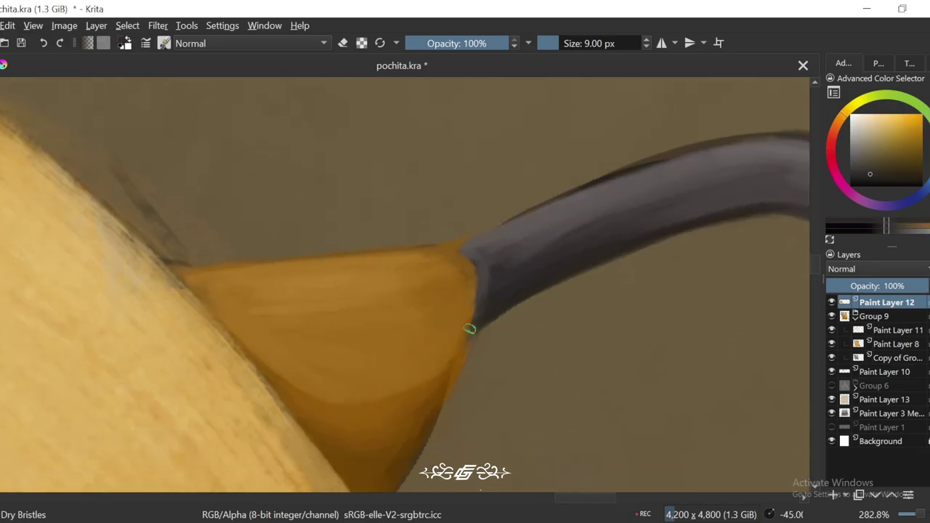
pyautogui.keyDown('ctrl'); pyautogui.click(471, 304); pyautogui.keyUp('ctrl')
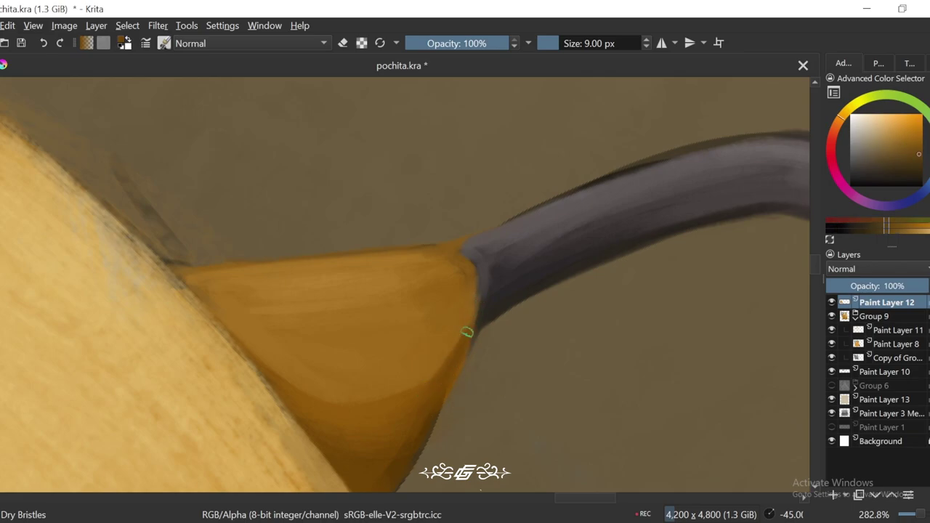
pyautogui.scroll(-8, 468, 332)
pyautogui.press('6')
pyautogui.press('6')
pyautogui.scroll(6, 457, 384)
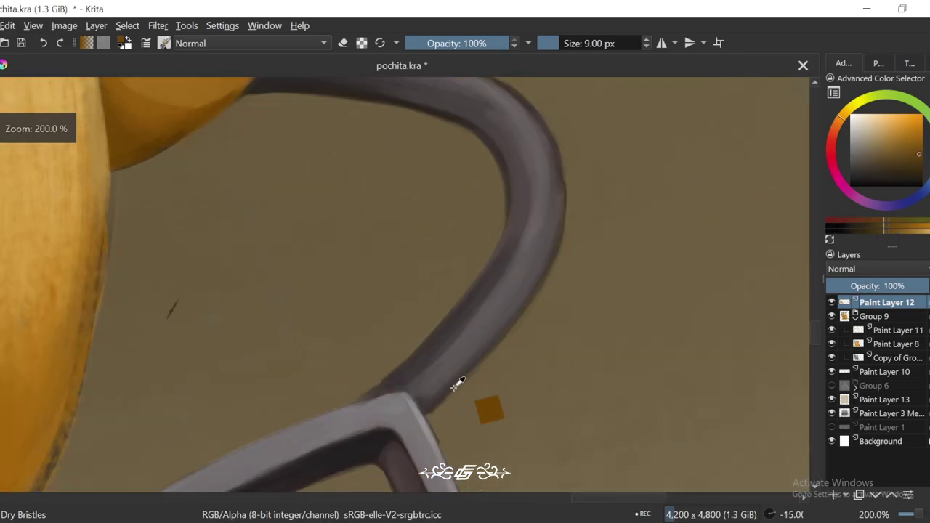
pyautogui.keyDown('ctrl'); pyautogui.click(454, 385); pyautogui.keyUp('ctrl')
pyautogui.scroll(-8, 417, 380)
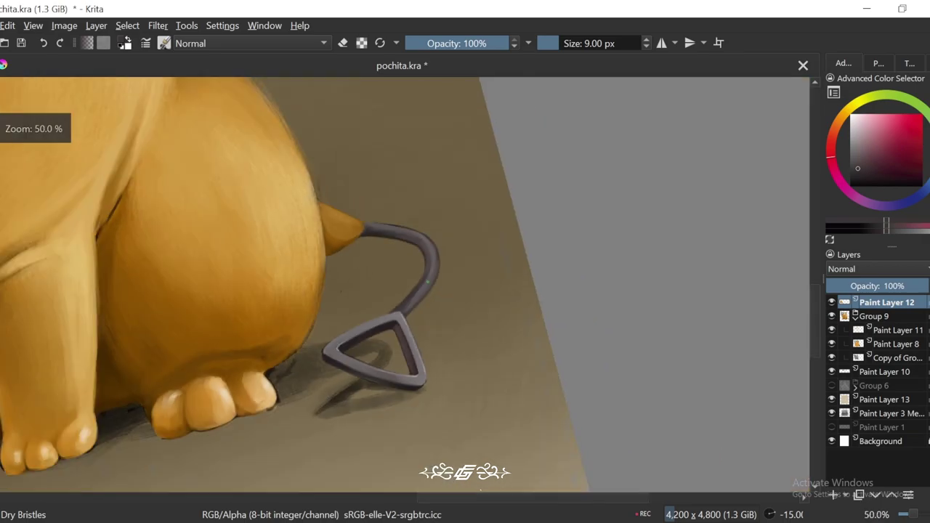
pyautogui.press('5')
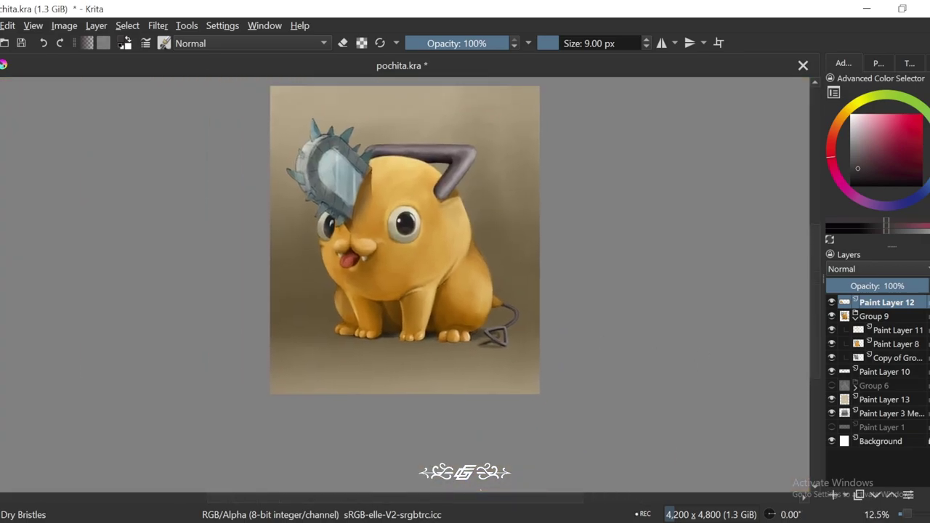
pyautogui.scroll(3, 624, 333)
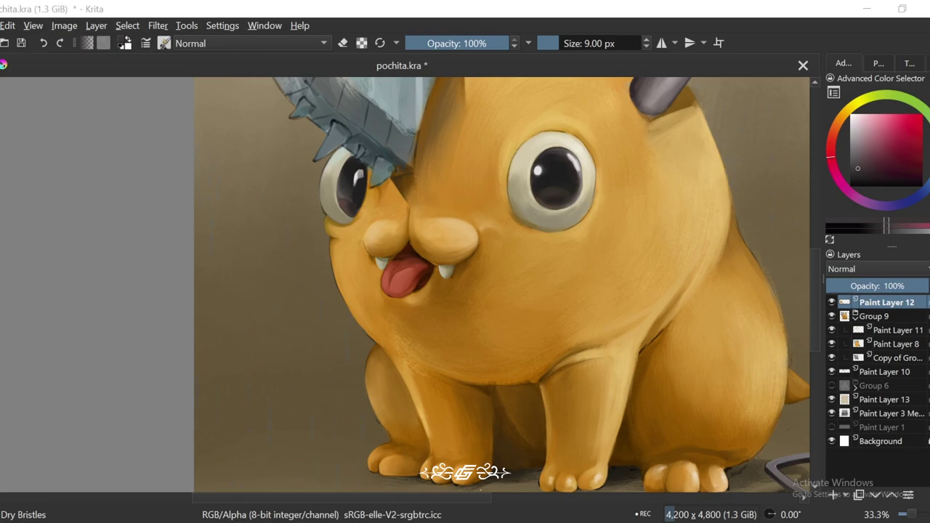
pyautogui.scroll(5, 523, 263)
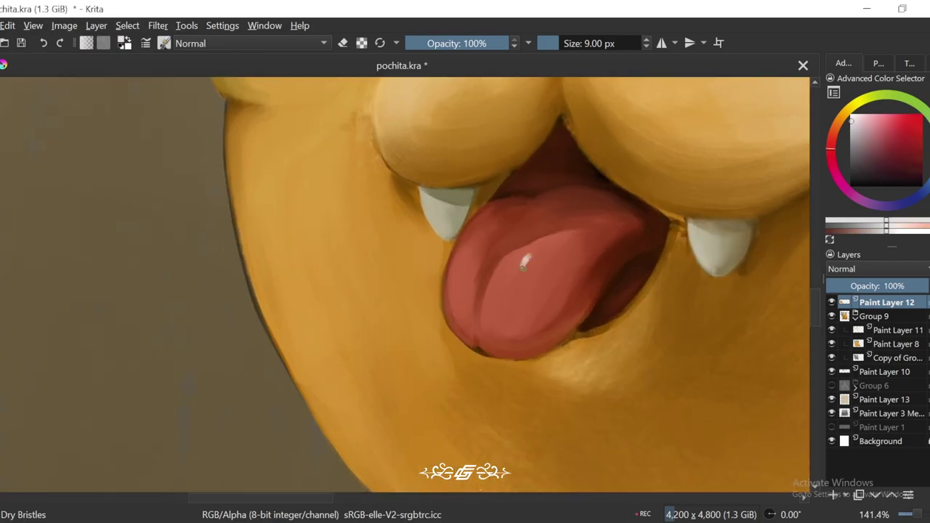
# Step: Dab a light highlight on the tongue, then repaint over it with sampled tongue red
pyautogui.click(502, 303)
pyautogui.scroll(-3, 463, 293)
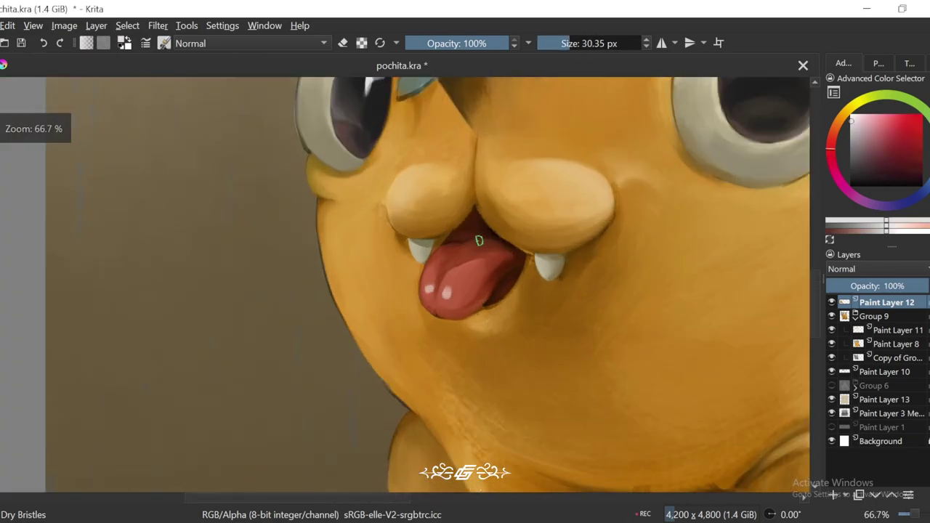
pyautogui.scroll(3, 463, 293)
pyautogui.keyDown('ctrl'); pyautogui.click(523, 264); pyautogui.keyUp('ctrl')
pyautogui.moveTo(497, 275); pyautogui.dragTo(497, 317)
# Step: Fine-tune a light pink highlight tone and dab it onto the tongue
pyautogui.keyDown('ctrl'); pyautogui.click(498, 305); pyautogui.keyUp('ctrl')
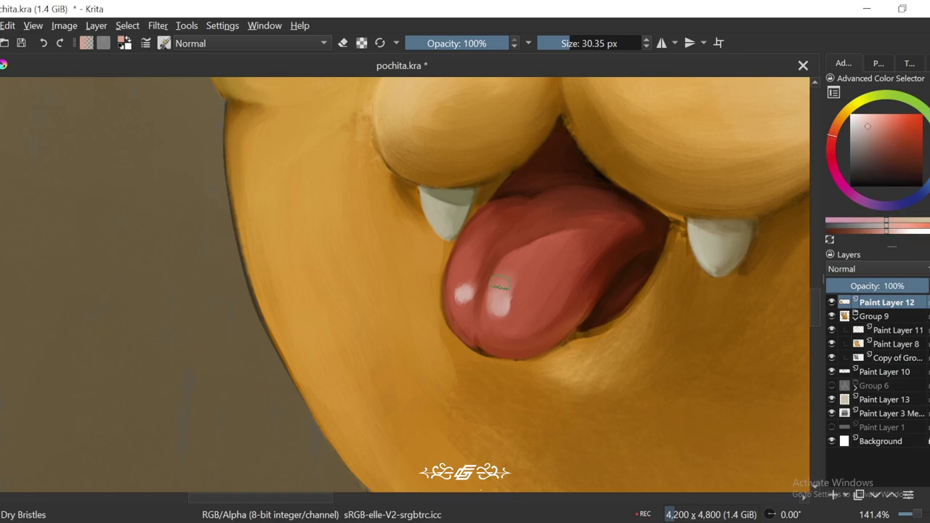
pyautogui.keyDown('ctrl'); pyautogui.click(501, 294); pyautogui.keyUp('ctrl')
pyautogui.keyDown('ctrl'); pyautogui.click(509, 299); pyautogui.keyUp('ctrl')
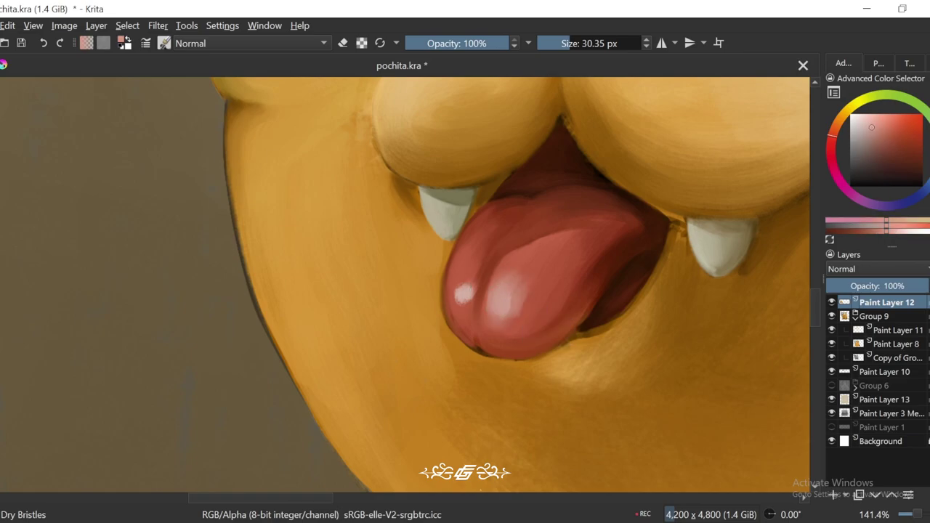
pyautogui.keyDown('ctrl'); pyautogui.click(464, 287); pyautogui.keyUp('ctrl')
pyautogui.keyDown('ctrl'); pyautogui.click(464, 291); pyautogui.keyUp('ctrl')
pyautogui.scroll(-1, 465, 302)
pyautogui.scroll(-3, 668, 111)
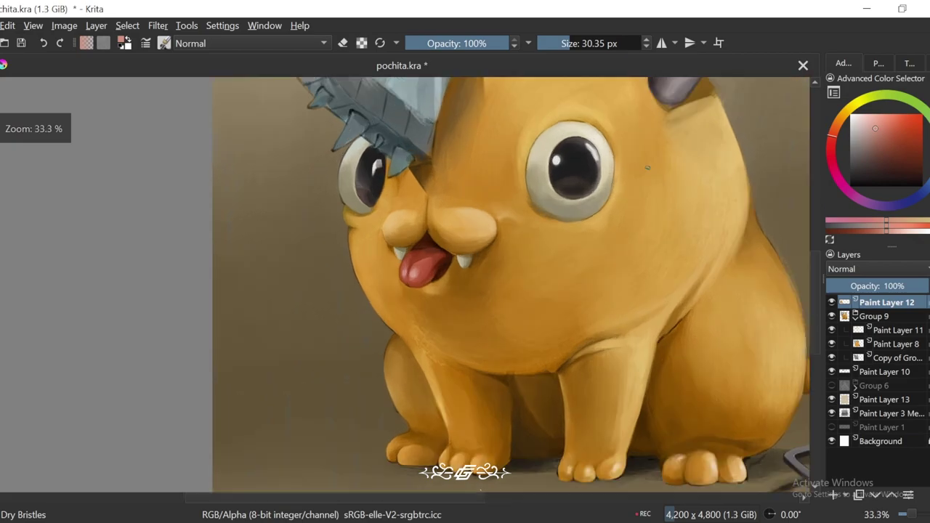
pyautogui.scroll(5, 465, 291)
pyautogui.keyDown('ctrl'); pyautogui.click(491, 250); pyautogui.keyUp('ctrl')
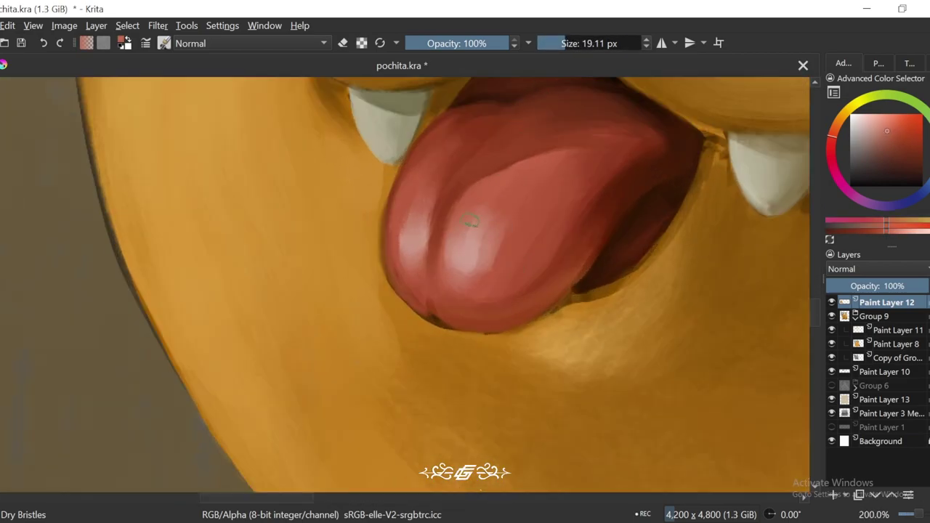
pyautogui.keyDown('ctrl'); pyautogui.click(508, 236); pyautogui.keyUp('ctrl')
# Step: Paint saturated pink onto the tongue and brighten its highlight with a lighter pink
pyautogui.keyDown('ctrl'); pyautogui.click(472, 248); pyautogui.keyUp('ctrl')
pyautogui.keyDown('ctrl'); pyautogui.click(478, 206); pyautogui.keyUp('ctrl')
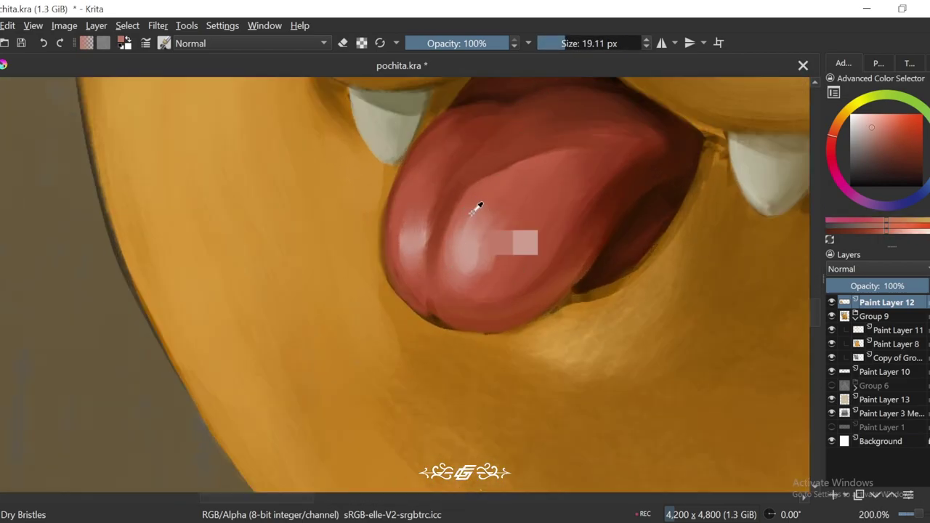
pyautogui.keyDown('ctrl'); pyautogui.click(480, 216); pyautogui.keyUp('ctrl')
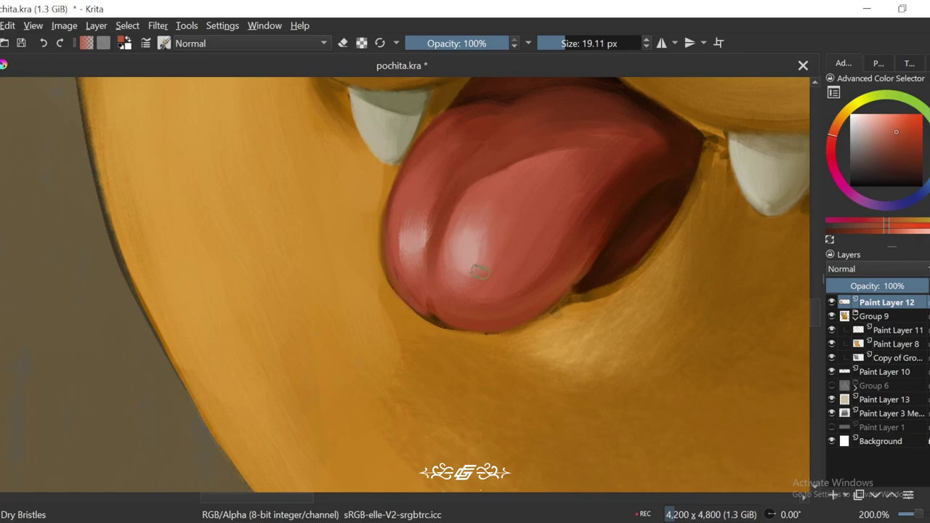
pyautogui.keyDown('ctrl'); pyautogui.click(489, 250); pyautogui.keyUp('ctrl')
pyautogui.keyDown('ctrl'); pyautogui.click(476, 244); pyautogui.keyUp('ctrl')
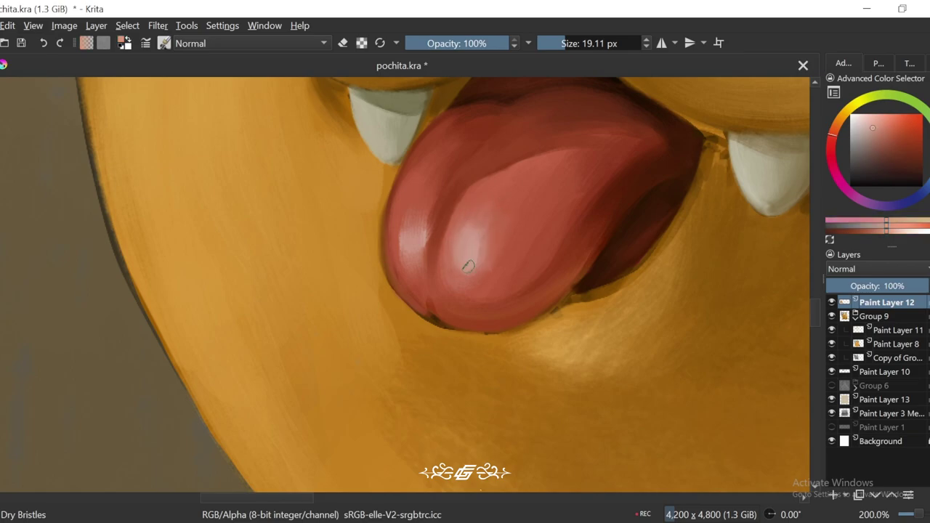
pyautogui.press('-')
pyautogui.press('+')
# Step: Sample a darker tongue shade and paint the tongue's left side
pyautogui.keyDown('ctrl'); pyautogui.click(470, 234); pyautogui.keyUp('ctrl')
pyautogui.keyDown('ctrl'); pyautogui.click(471, 258); pyautogui.keyUp('ctrl')
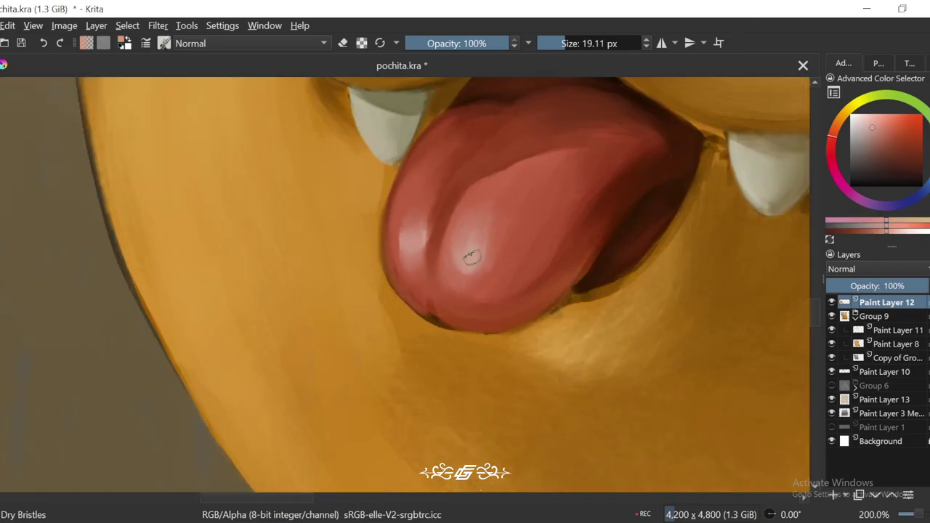
pyautogui.keyDown('ctrl'); pyautogui.click(433, 211); pyautogui.keyUp('ctrl')
pyautogui.keyDown('ctrl'); pyautogui.click(411, 248); pyautogui.keyUp('ctrl')
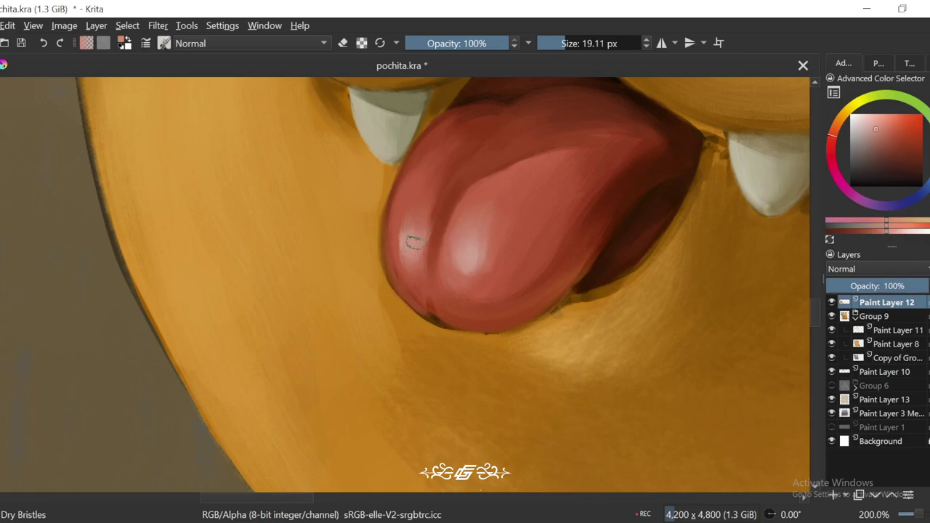
pyautogui.press('-')
pyautogui.press('-')
pyautogui.press('-')
pyautogui.press('-')
pyautogui.press('6')
pyautogui.press('5')
pyautogui.press('+')
pyautogui.press('+')
pyautogui.press('+')
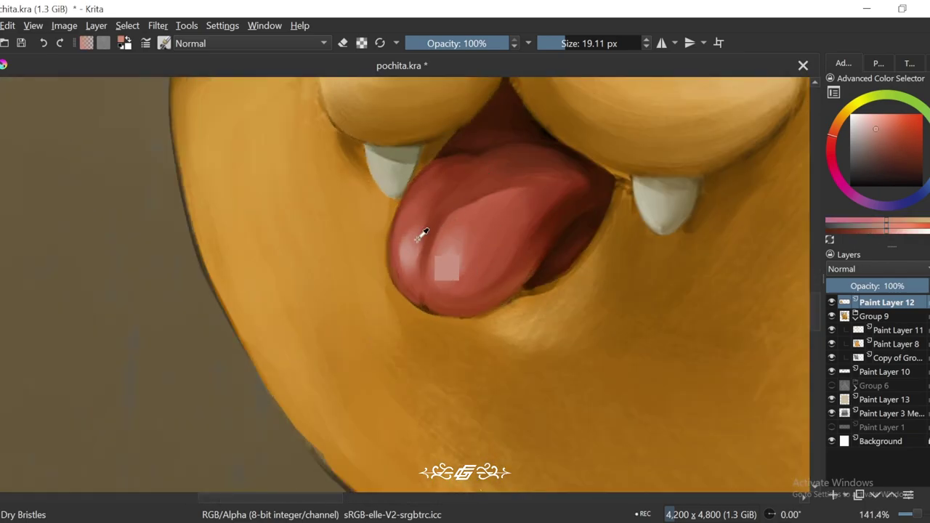
# Step: Blend the tongue shading with sampled pinks and touch up the highlight
pyautogui.keyDown('ctrl'); pyautogui.click(421, 234); pyautogui.keyUp('ctrl')
pyautogui.keyDown('ctrl'); pyautogui.click(415, 244); pyautogui.keyUp('ctrl')
pyautogui.keyDown('ctrl'); pyautogui.click(411, 218); pyautogui.keyUp('ctrl')
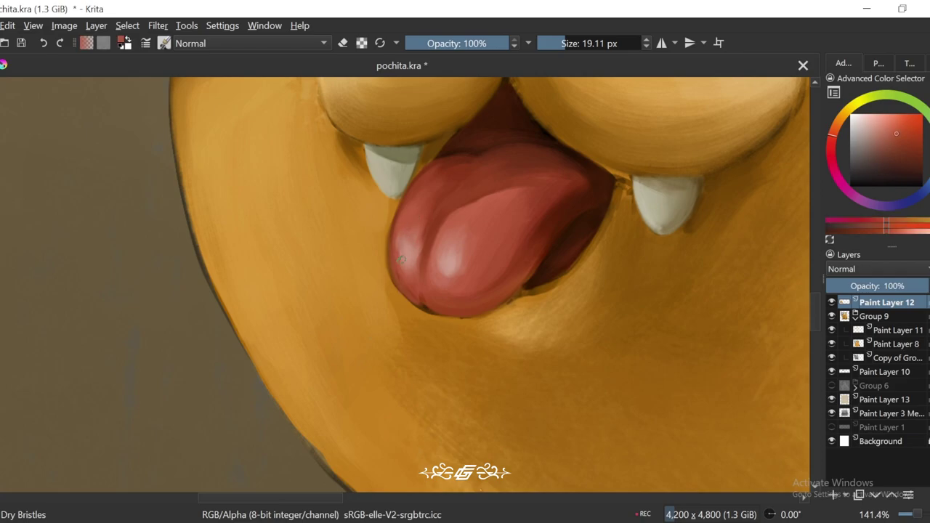
pyautogui.keyDown('ctrl'); pyautogui.click(410, 244); pyautogui.keyUp('ctrl')
pyautogui.keyDown('ctrl'); pyautogui.click(413, 267); pyautogui.keyUp('ctrl')
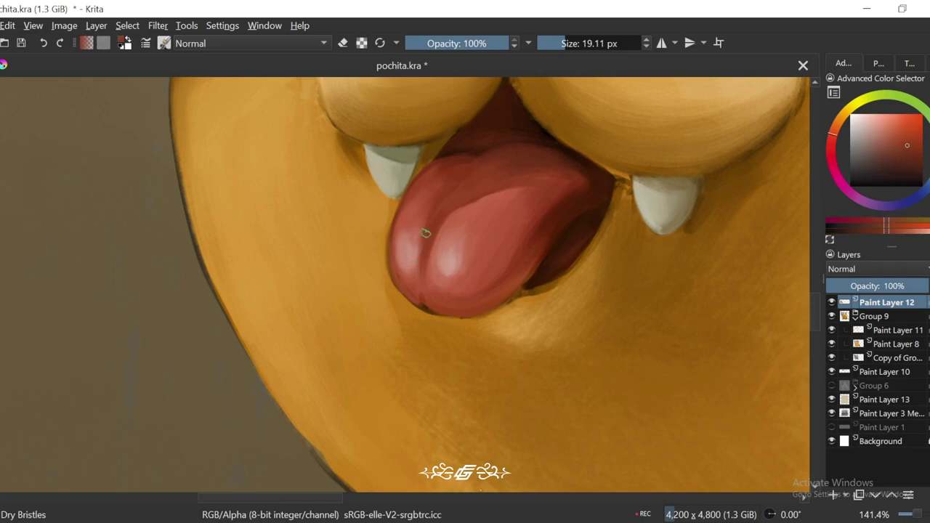
pyautogui.keyDown('ctrl'); pyautogui.click(406, 241); pyautogui.keyUp('ctrl')
pyautogui.keyDown('ctrl'); pyautogui.click(418, 231); pyautogui.keyUp('ctrl')
pyautogui.keyDown('ctrl'); pyautogui.click(405, 234); pyautogui.keyUp('ctrl')
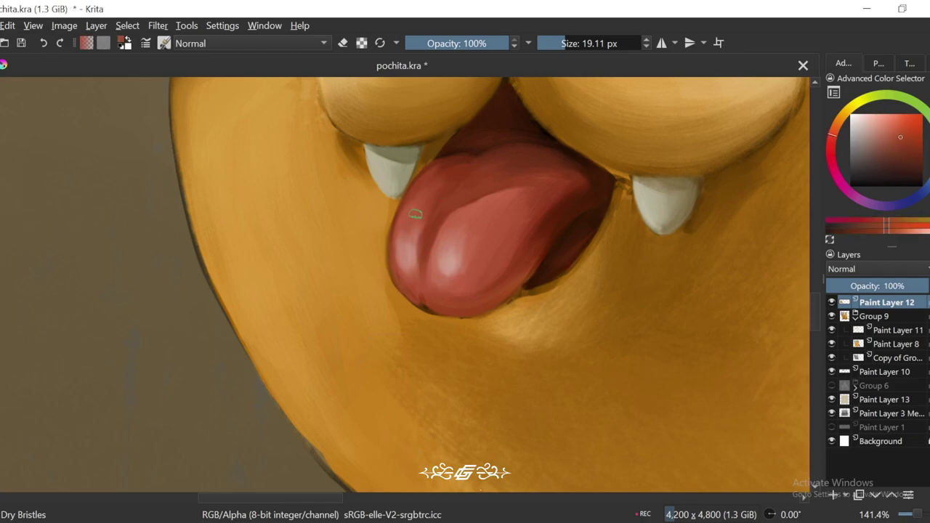
pyautogui.keyDown('ctrl'); pyautogui.click(413, 243); pyautogui.keyUp('ctrl')
pyautogui.keyDown('ctrl'); pyautogui.click(476, 218); pyautogui.keyUp('ctrl')
# Step: Sample a couple more tongue shades while adjusting the view around the mouth
pyautogui.scroll(-5, 445, 263)
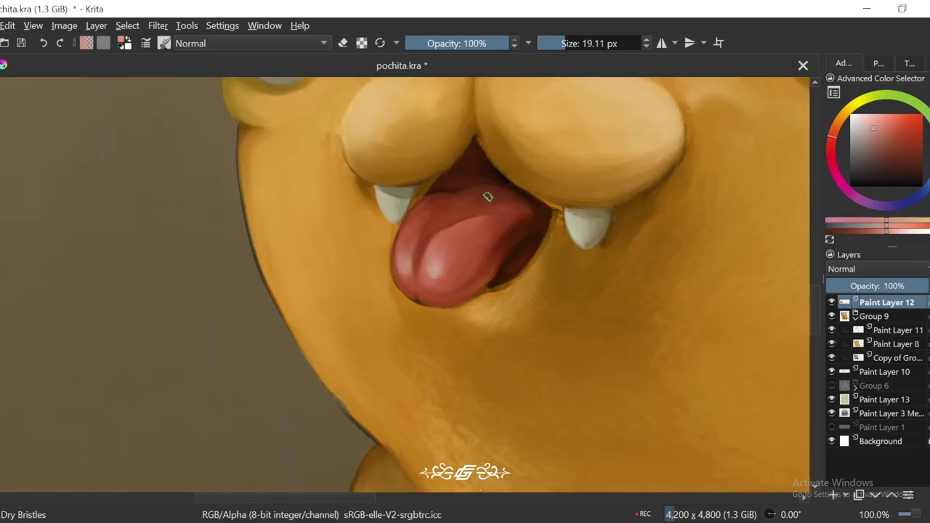
pyautogui.press('4')
pyautogui.press('5')
pyautogui.scroll(-2, 642, 166)
pyautogui.scroll(6, 586, 210)
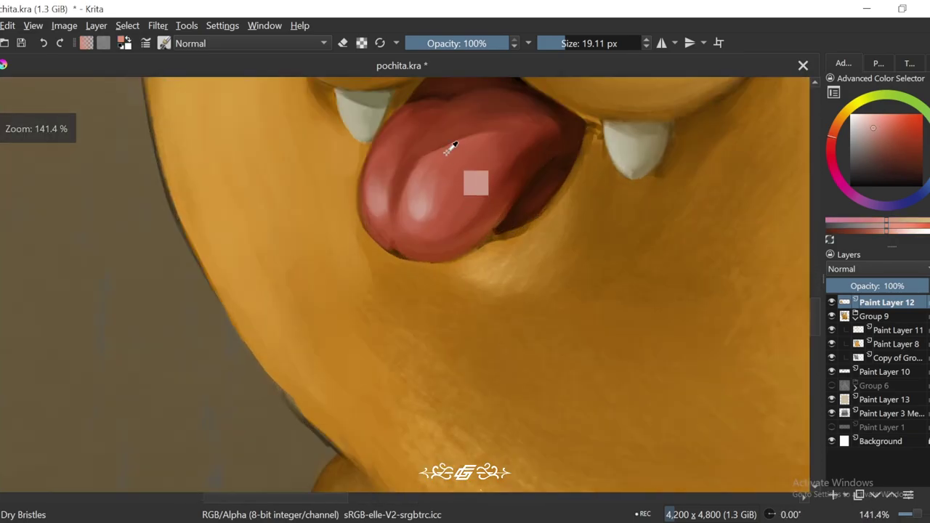
pyautogui.keyDown('ctrl'); pyautogui.click(431, 198); pyautogui.keyUp('ctrl')
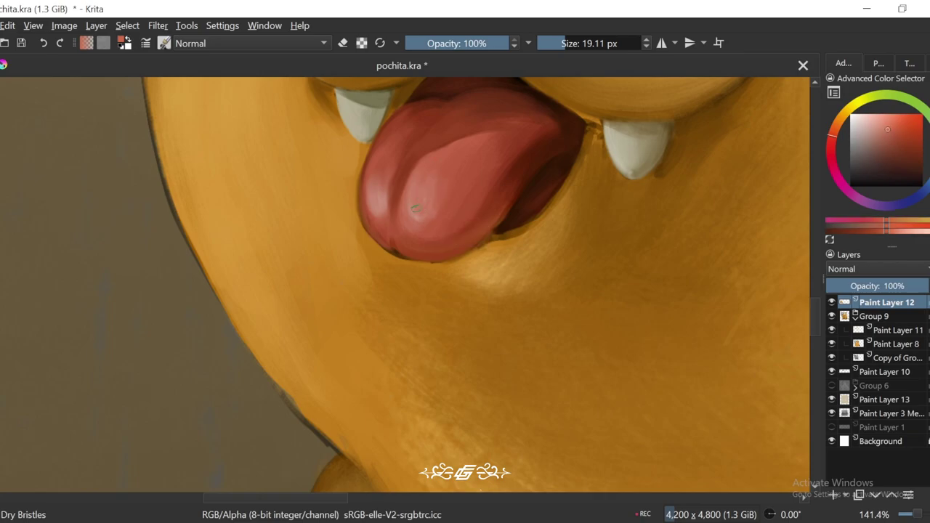
pyautogui.keyDown('ctrl'); pyautogui.click(416, 203); pyautogui.keyUp('ctrl')
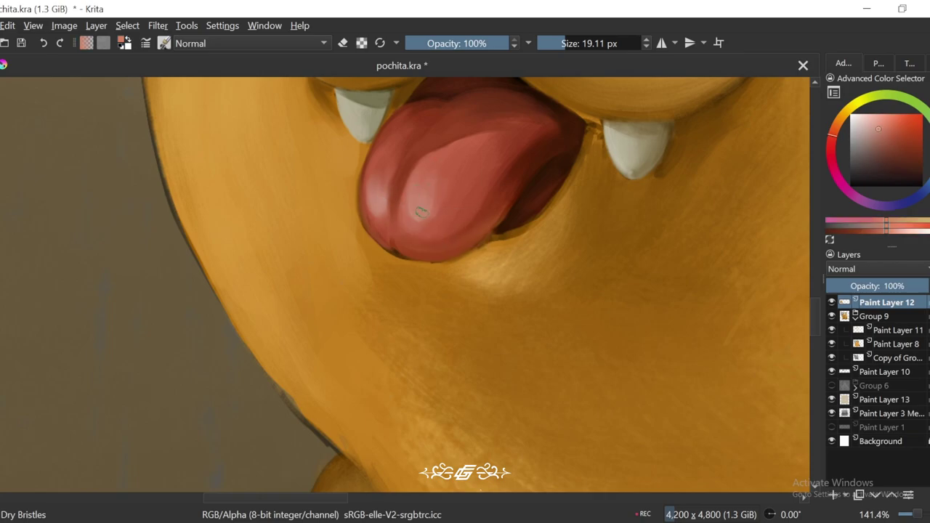
pyautogui.scroll(-5, 403, 357)
# Step: Shrink the brush to 13.43 px
pyautogui.scroll(4, 389, 331)
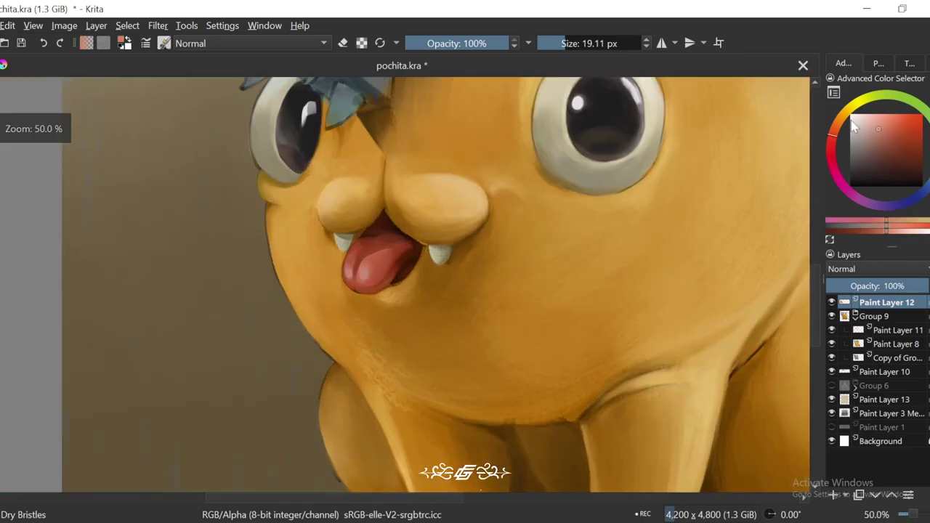
pyautogui.hotkey('ctrl', ']')
pyautogui.press('+')
pyautogui.moveTo(566, 46); pyautogui.dragTo(544, 46)
pyautogui.click(560, 44)
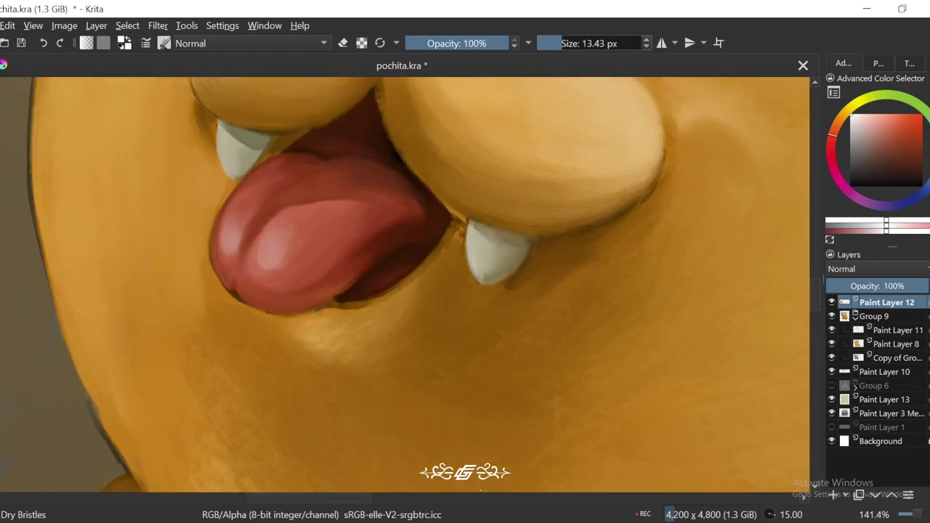
# Step: Pan across the teeth and tongue, then zoom out to view the whole painting
pyautogui.moveTo(472, 250); pyautogui.dragTo(390, 255)
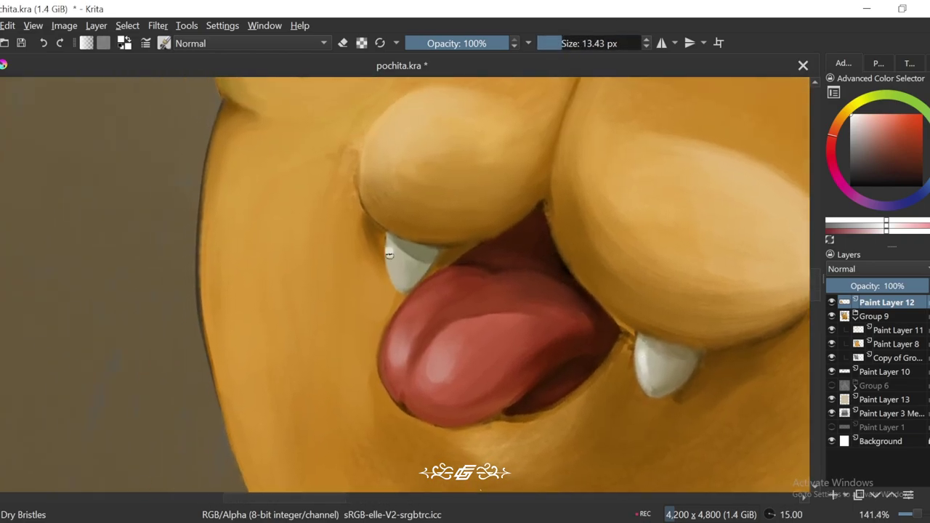
pyautogui.press('5')
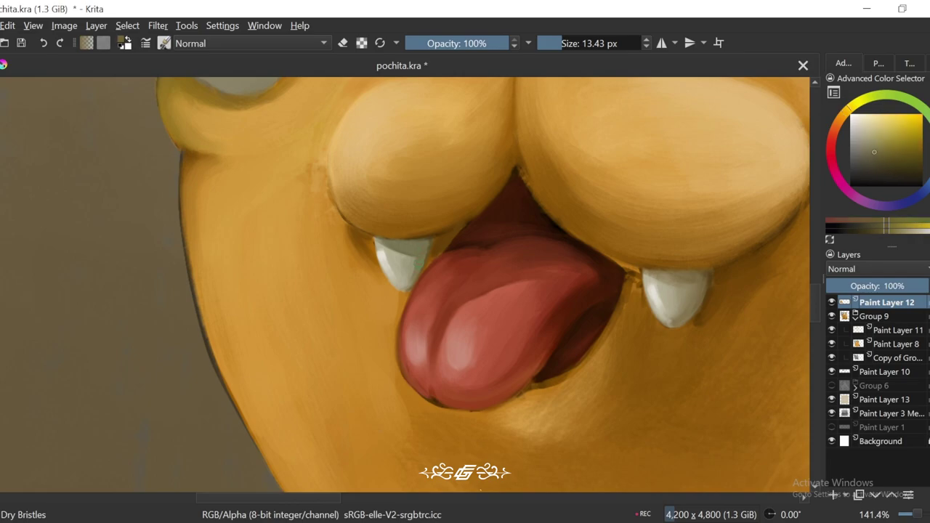
pyautogui.scroll(-7, 640, 254)
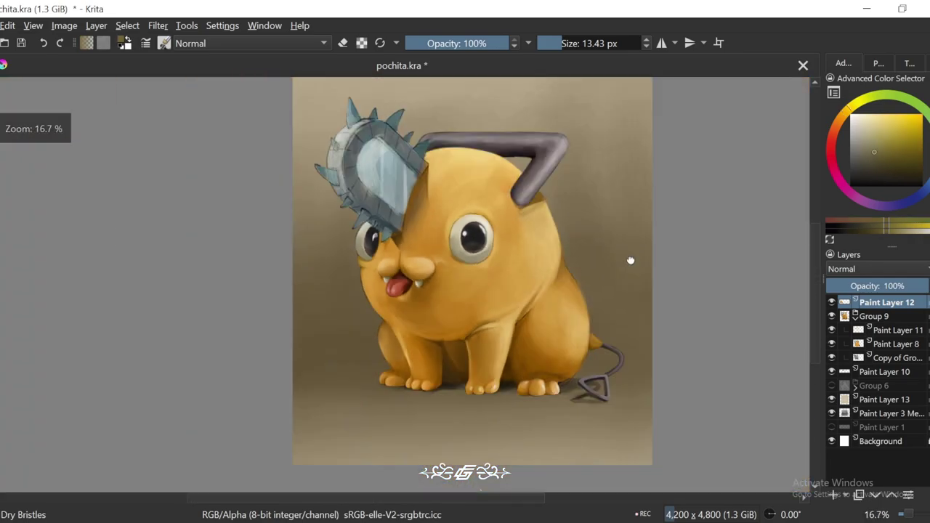
pyautogui.moveTo(631, 261)
pyautogui.mouseDown()
pyautogui.moveTo(639, 251)
pyautogui.moveTo(581, 240)
pyautogui.moveTo(696, 380)
pyautogui.moveTo(697, 366)
pyautogui.mouseUp()
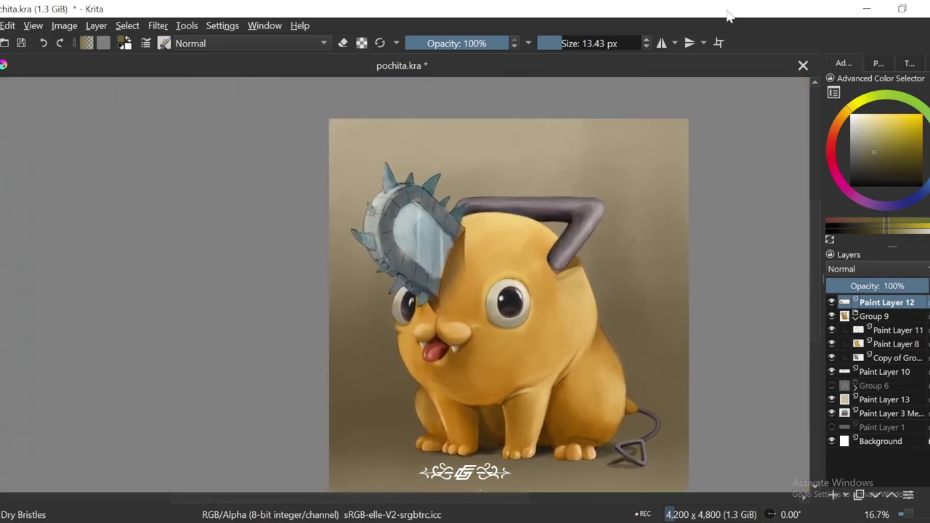
# Step: Rotate the view and paint a dark rim along the eye's upper-left edge
pyautogui.scroll(6, 509, 301)
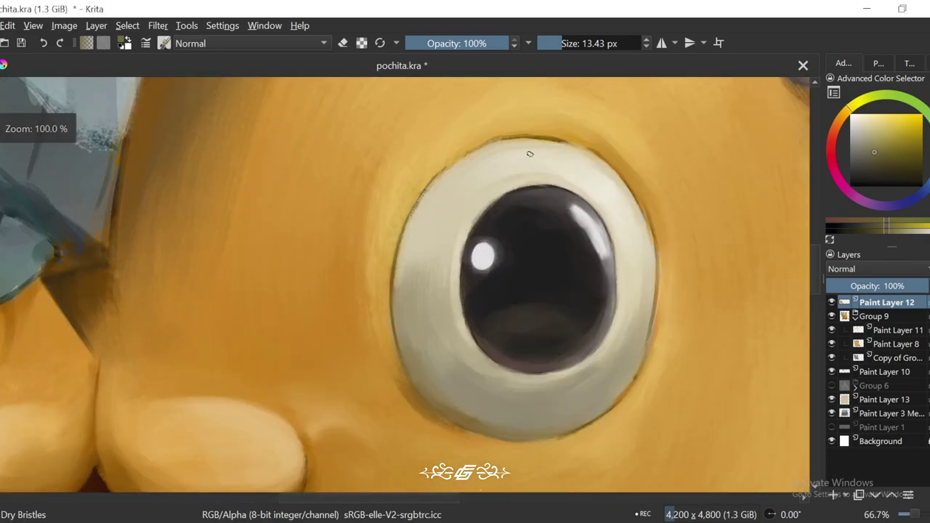
pyautogui.press('6')
pyautogui.press('4')
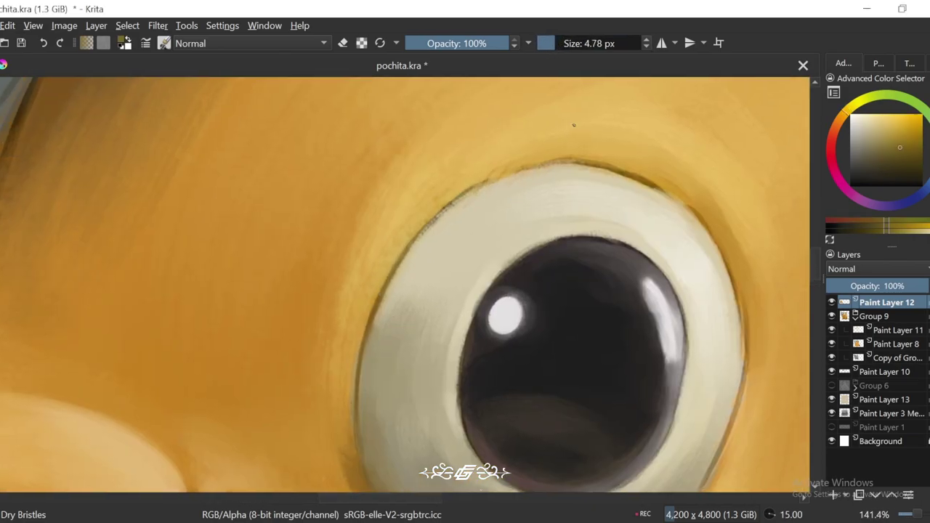
pyautogui.press('4')
pyautogui.scroll(1, 538, 175)
pyautogui.press('4')
pyautogui.moveTo(491, 113)
pyautogui.mouseDown()
pyautogui.moveTo(405, 234)
pyautogui.moveTo(387, 396)
pyautogui.mouseUp()
# Step: Sample dark purple-grey and dark brown tones from the eye rim
pyautogui.scroll(-4, 407, 218)
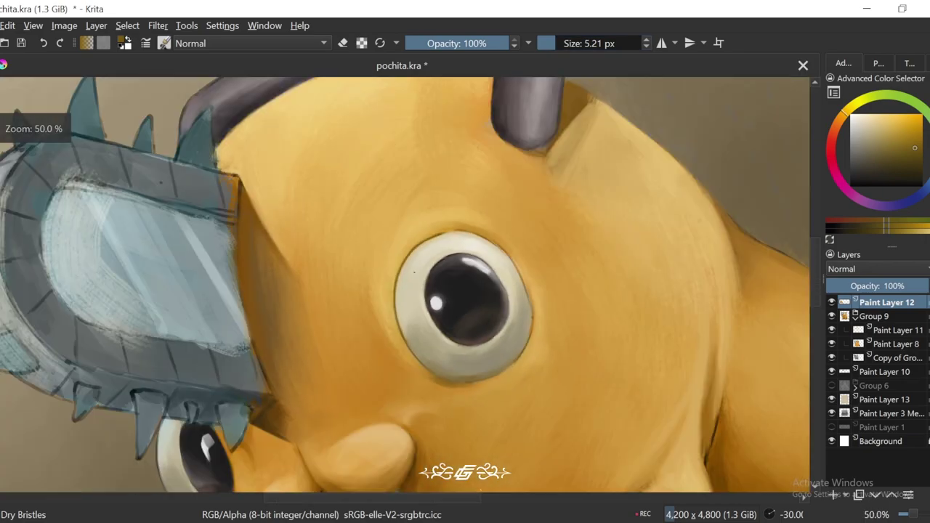
pyautogui.scroll(4, 436, 182)
pyautogui.press('6')
pyautogui.press('6')
pyautogui.press('6')
pyautogui.press('6')
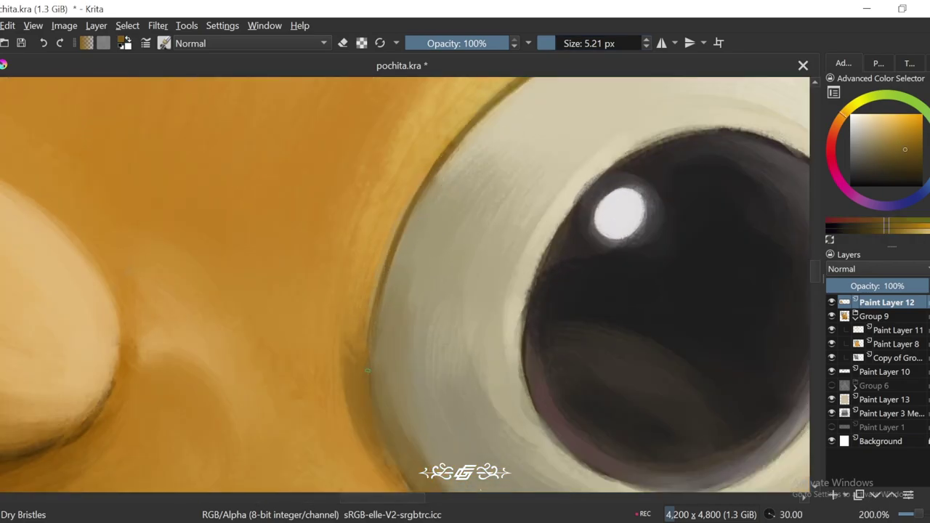
pyautogui.press('6')
pyautogui.scroll(-1, 346, 322)
pyautogui.keyDown('ctrl'); pyautogui.click(402, 187); pyautogui.keyUp('ctrl')
pyautogui.scroll(1, 402, 188)
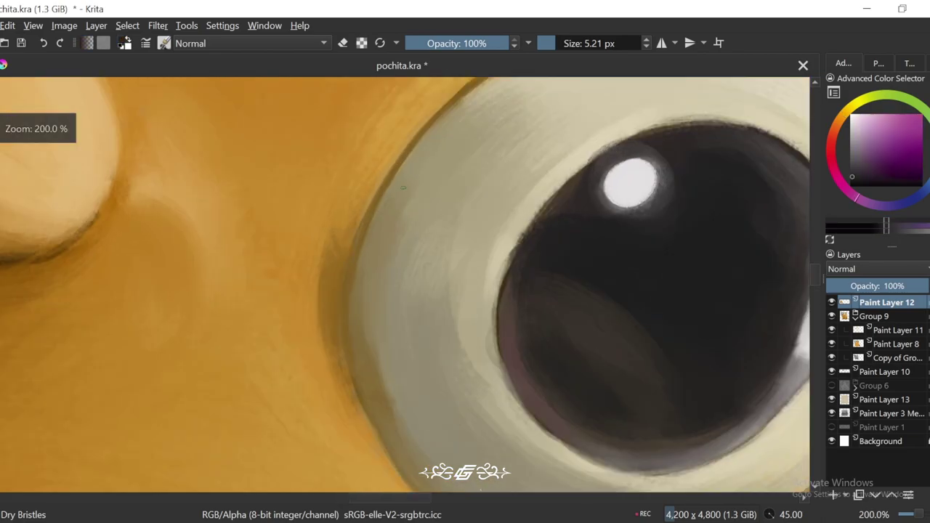
pyautogui.scroll(-4, 405, 284)
pyautogui.press('4')
pyautogui.press('4')
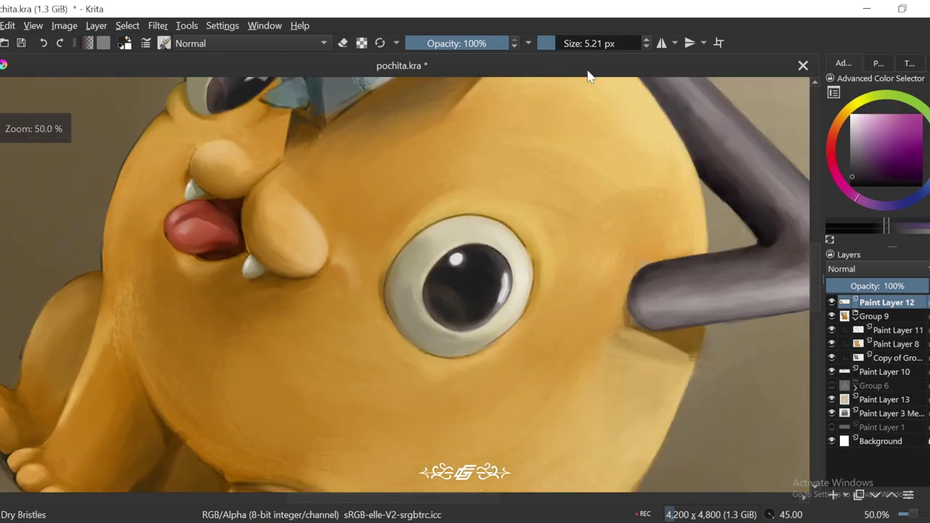
pyautogui.scroll(3, 405, 284)
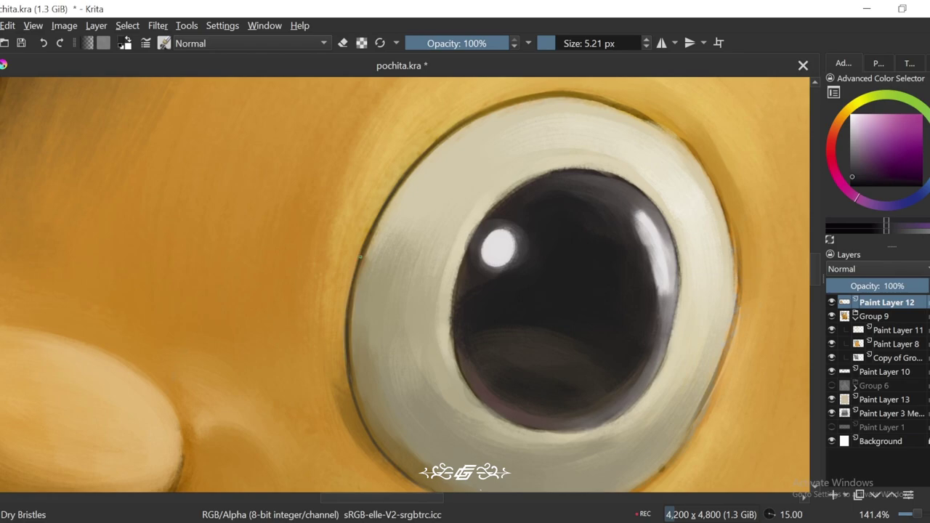
pyautogui.scroll(-1, 360, 256)
pyautogui.scroll(2, 380, 225)
pyautogui.keyDown('ctrl'); pyautogui.click(380, 225); pyautogui.keyUp('ctrl')
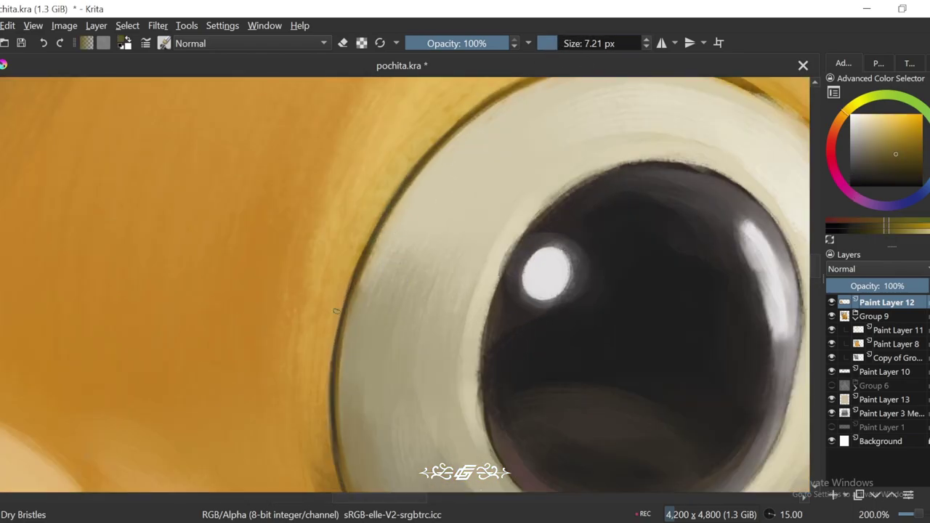
# Step: Sample darker orange skin and lighter tones from around the eye
pyautogui.press('6')
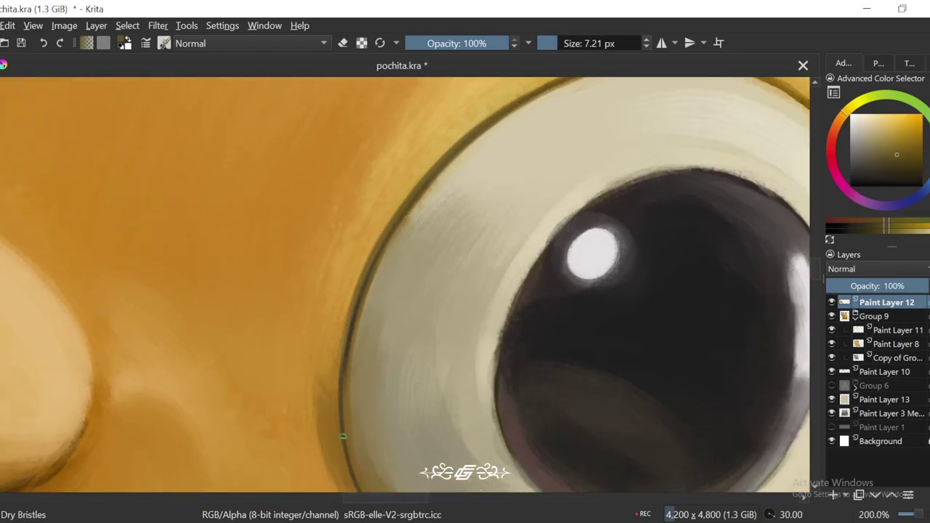
pyautogui.scroll(-1, 366, 281)
pyautogui.press('4')
pyautogui.press('4')
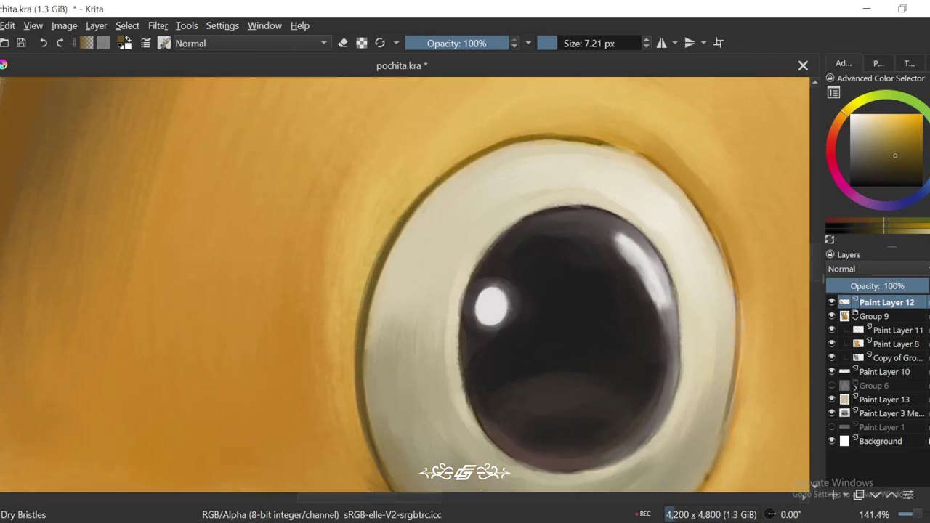
pyautogui.scroll(1, 339, 405)
pyautogui.press('4')
pyautogui.press('6')
pyautogui.scroll(-5, 496, 128)
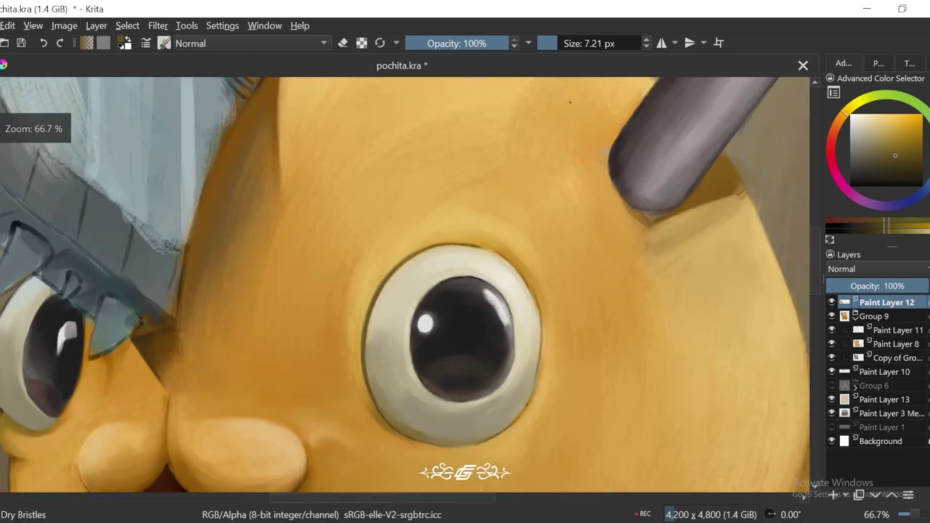
pyautogui.scroll(1, 488, 199)
pyautogui.scroll(3, 357, 211)
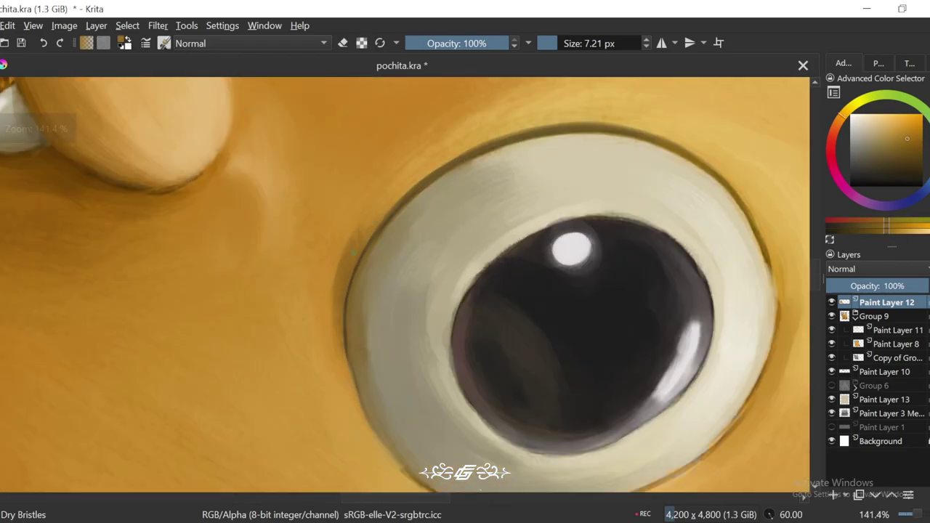
pyautogui.keyDown('ctrl'); pyautogui.click(384, 201); pyautogui.keyUp('ctrl')
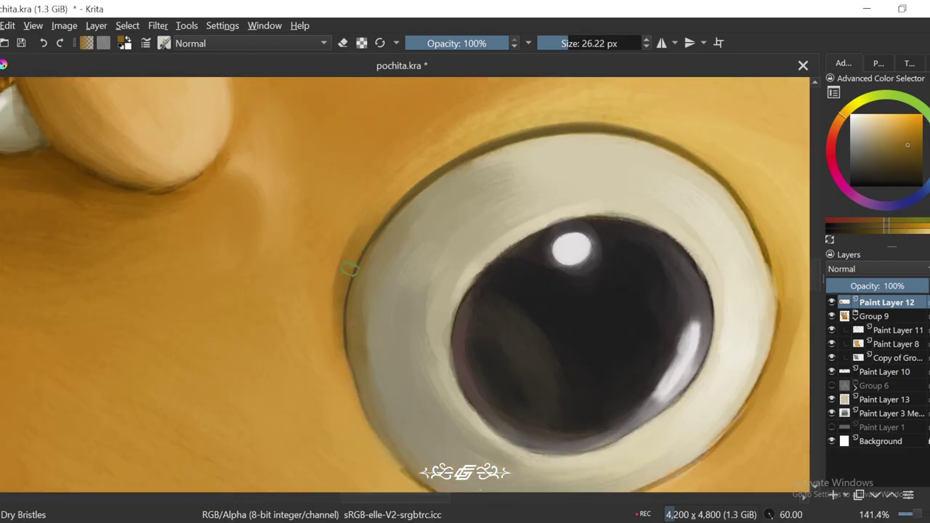
pyautogui.keyDown('ctrl'); pyautogui.click(420, 189); pyautogui.keyUp('ctrl')
pyautogui.keyDown('ctrl'); pyautogui.click(348, 261); pyautogui.keyUp('ctrl')
# Step: Shrink the brush to about 9.66 px and paint dark outline strokes along the eye's edge
pyautogui.scroll(2, 353, 390)
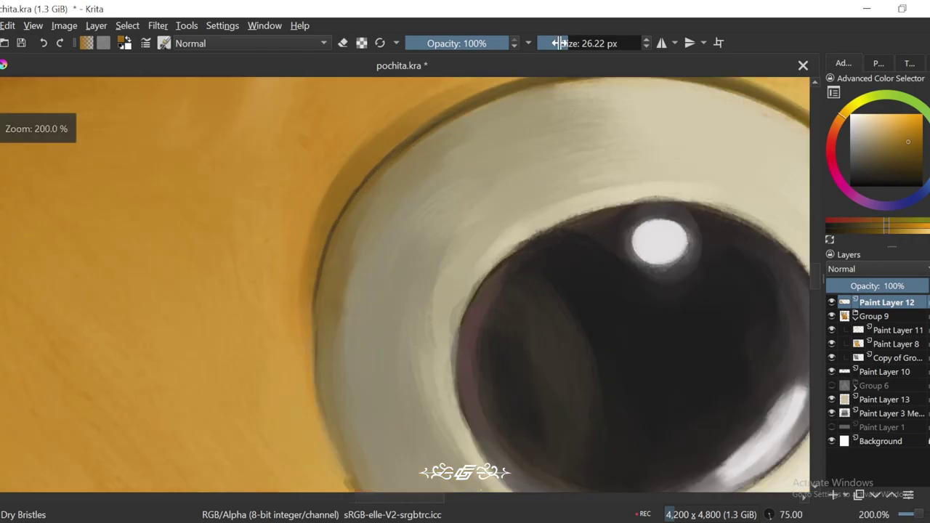
pyautogui.press('[')
pyautogui.keyDown('ctrl'); pyautogui.click(421, 142); pyautogui.keyUp('ctrl')
pyautogui.moveTo(564, 43); pyautogui.dragTo(558, 43)
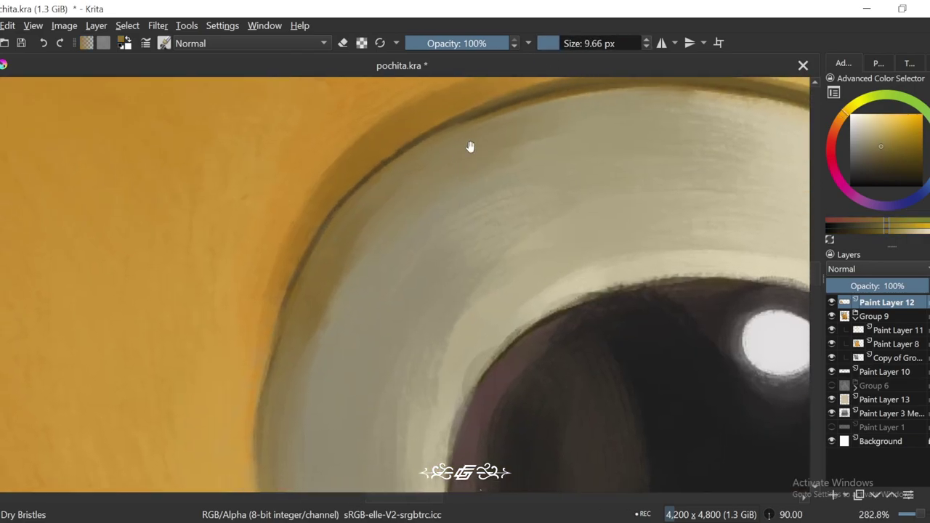
pyautogui.keyDown('ctrl'); pyautogui.click(395, 153); pyautogui.keyUp('ctrl')
pyautogui.press('6')
pyautogui.moveTo(320, 227); pyautogui.dragTo(268, 356)
pyautogui.scroll(-3, 463, 192)
pyautogui.press('5')
pyautogui.scroll(-3, 463, 192)
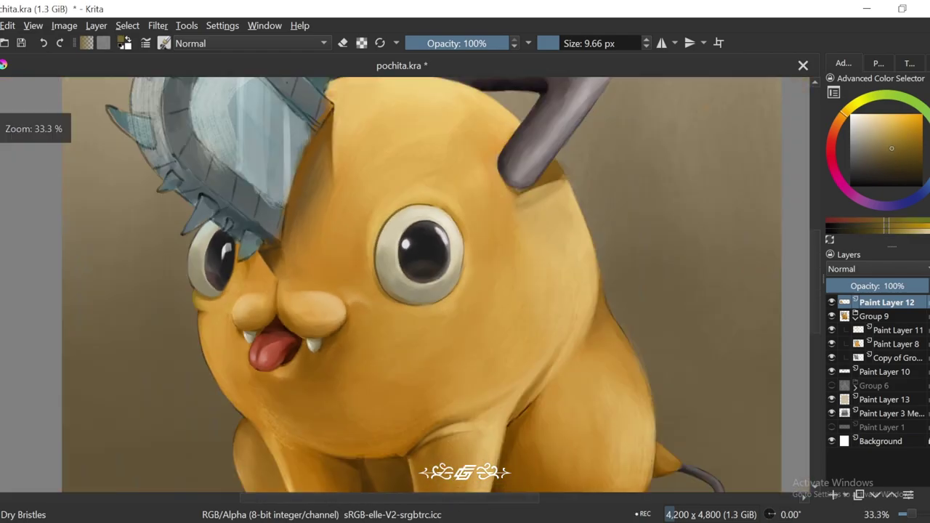
# Step: Rotate the view around the eye rim and return it to 0°
pyautogui.scroll(1, 546, 275)
pyautogui.scroll(1, 548, 276)
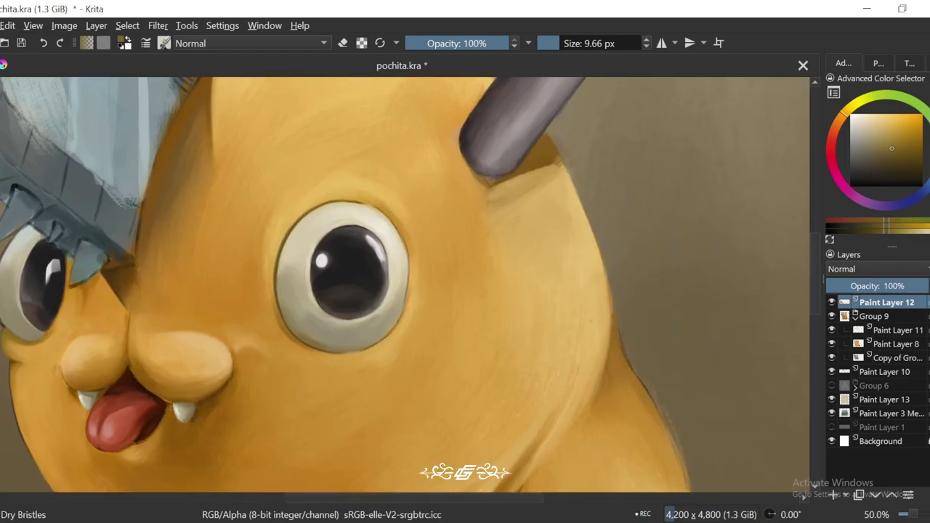
pyautogui.scroll(3, 508, 264)
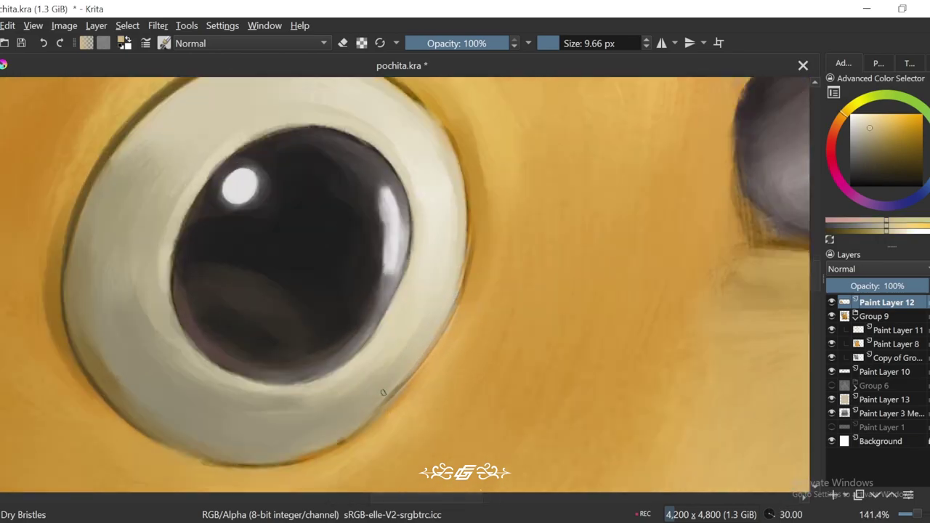
pyautogui.scroll(1, 461, 286)
pyautogui.press('6')
pyautogui.press('6')
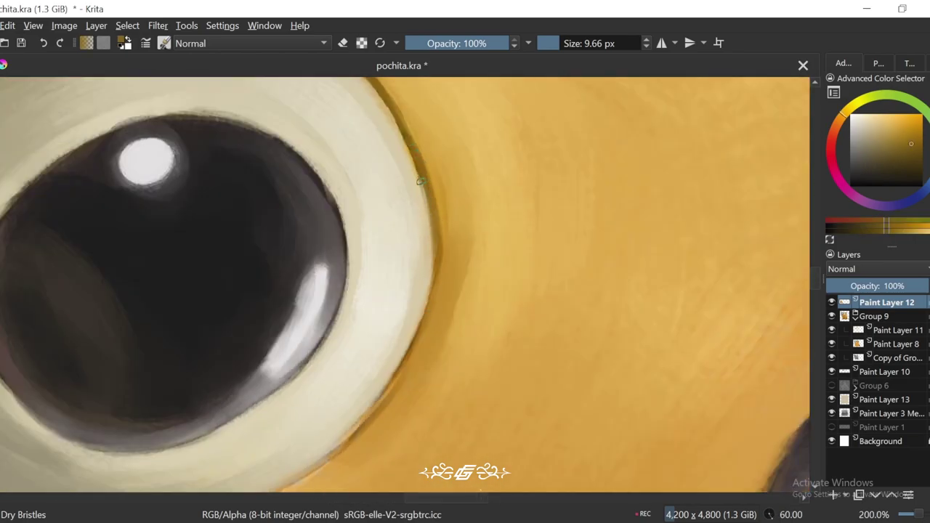
pyautogui.press('4')
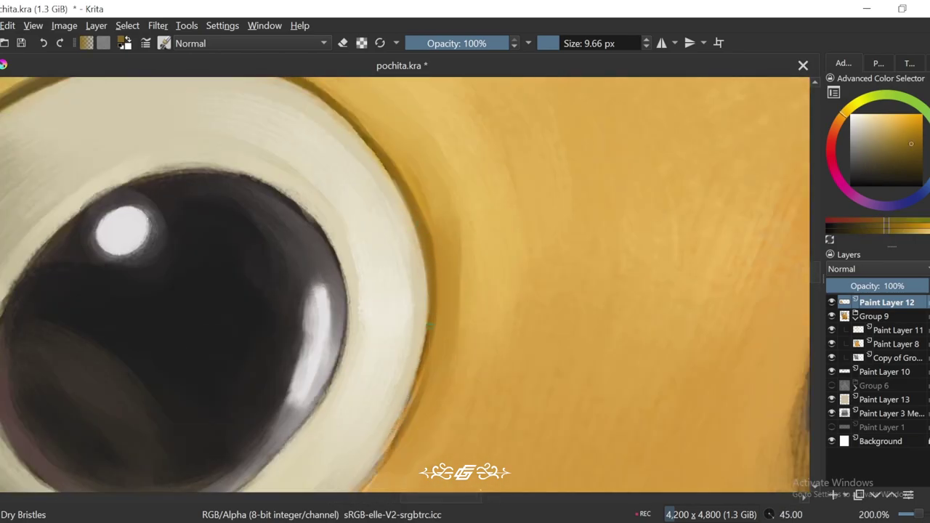
pyautogui.scroll(1, 430, 326)
pyautogui.scroll(-1, 457, 259)
pyautogui.scroll(-4, 405, 285)
pyautogui.press('4')
pyautogui.scroll(3, 405, 285)
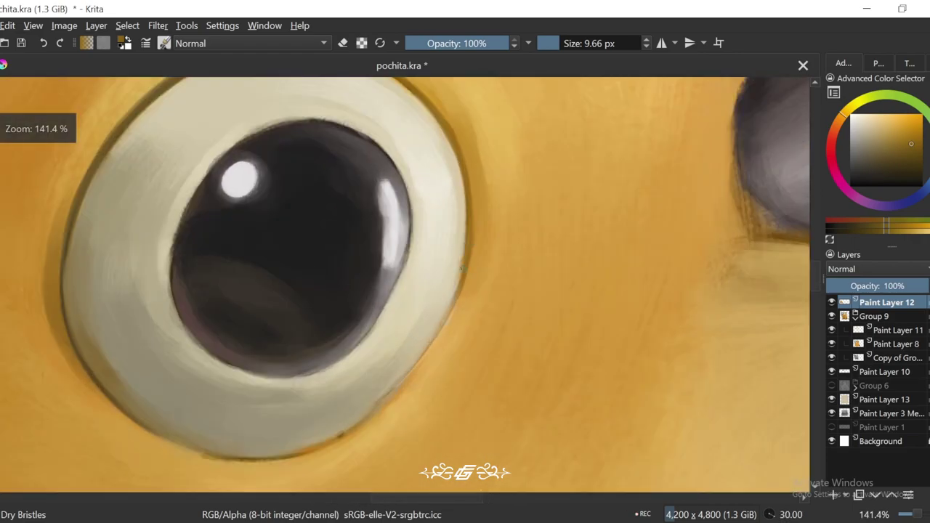
pyautogui.press('4')
pyautogui.scroll(-2, 452, 304)
pyautogui.press('4')
# Step: Tilt the view to -60° and sample skin tones beside the eye, including a saturated orange
pyautogui.scroll(-5, 452, 304)
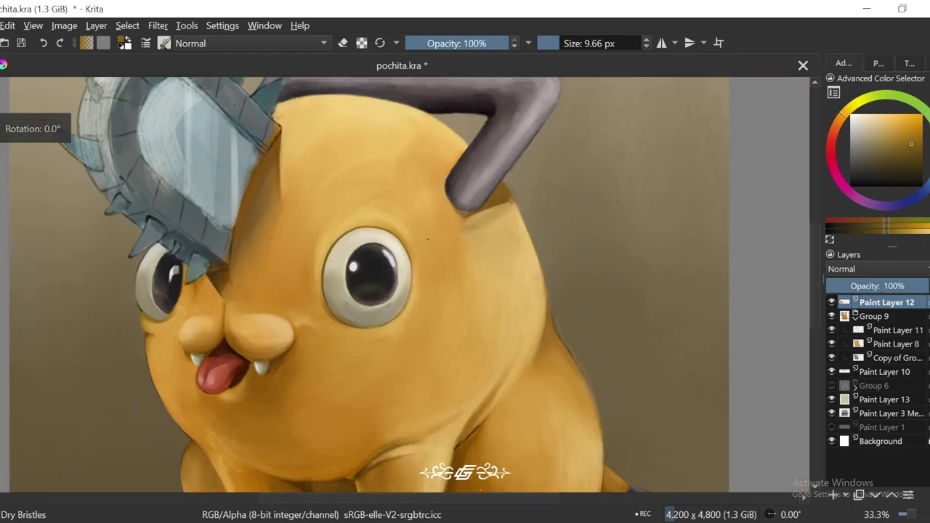
pyautogui.scroll(7, 557, 250)
pyautogui.press('4')
pyautogui.press('4')
pyautogui.press('4')
pyautogui.press('4')
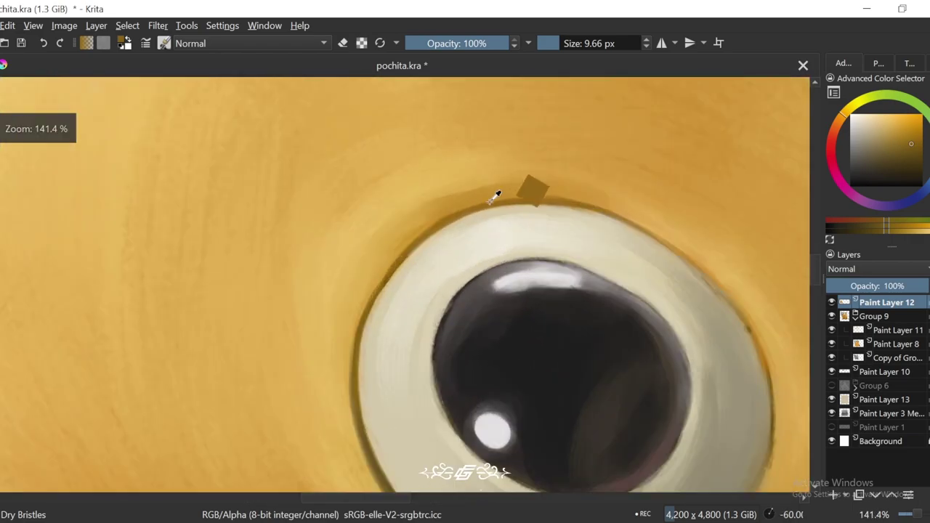
pyautogui.keyDown('ctrl'); pyautogui.click(495, 196); pyautogui.keyUp('ctrl')
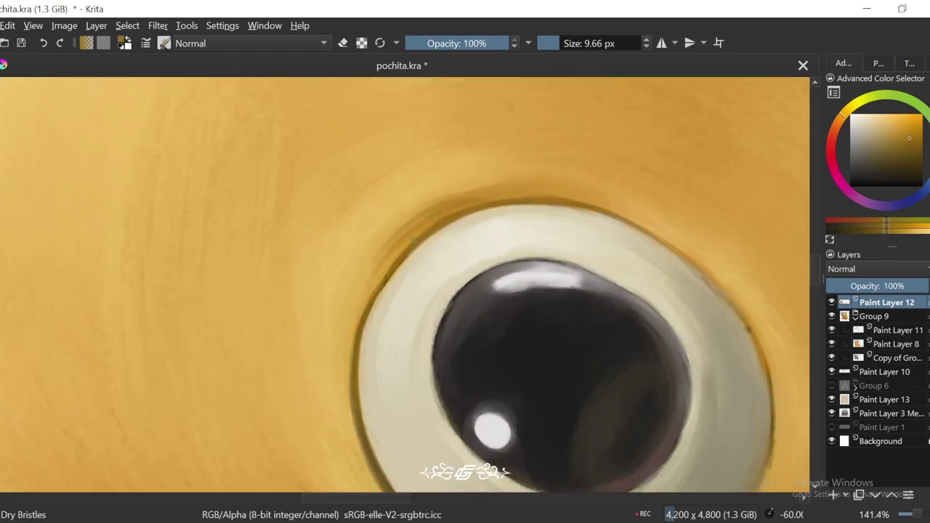
pyautogui.keyDown('ctrl'); pyautogui.click(367, 289); pyautogui.keyUp('ctrl')
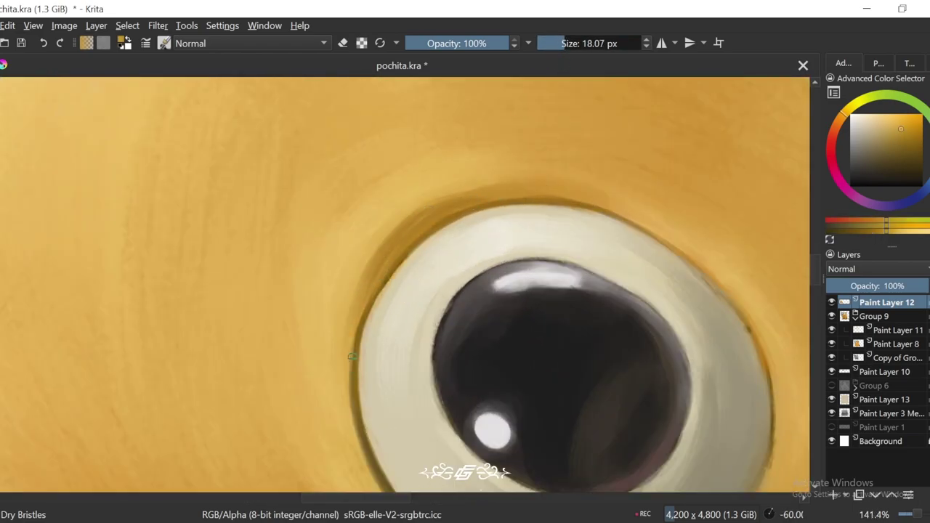
pyautogui.keyDown('ctrl'); pyautogui.click(432, 203); pyautogui.keyUp('ctrl')
pyautogui.keyDown('ctrl'); pyautogui.click(364, 339); pyautogui.keyUp('ctrl')
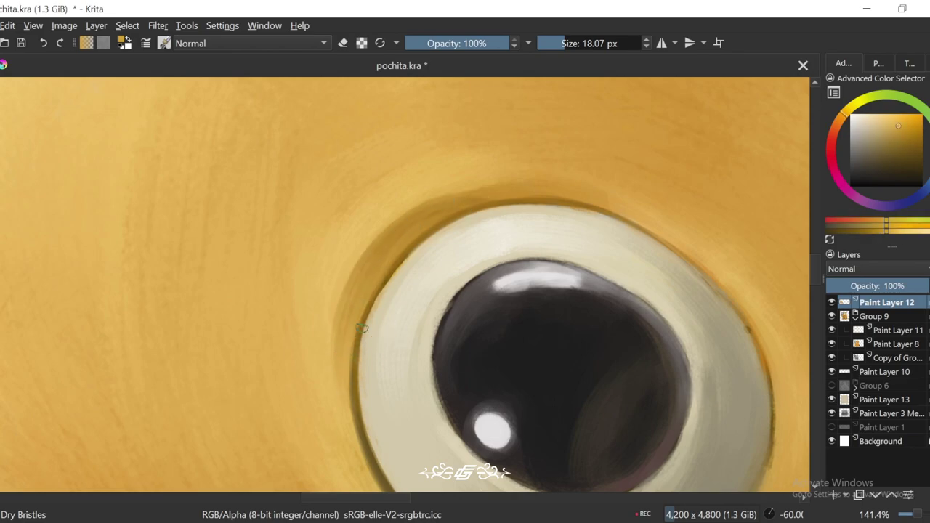
pyautogui.scroll(-5, 392, 271)
pyautogui.moveTo(393, 271); pyautogui.dragTo(451, 247)
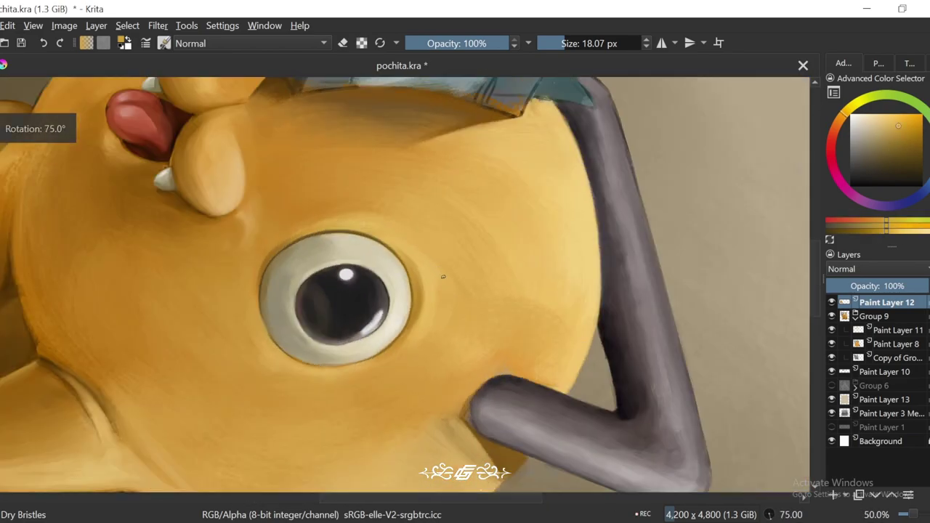
pyautogui.scroll(4, 461, 250)
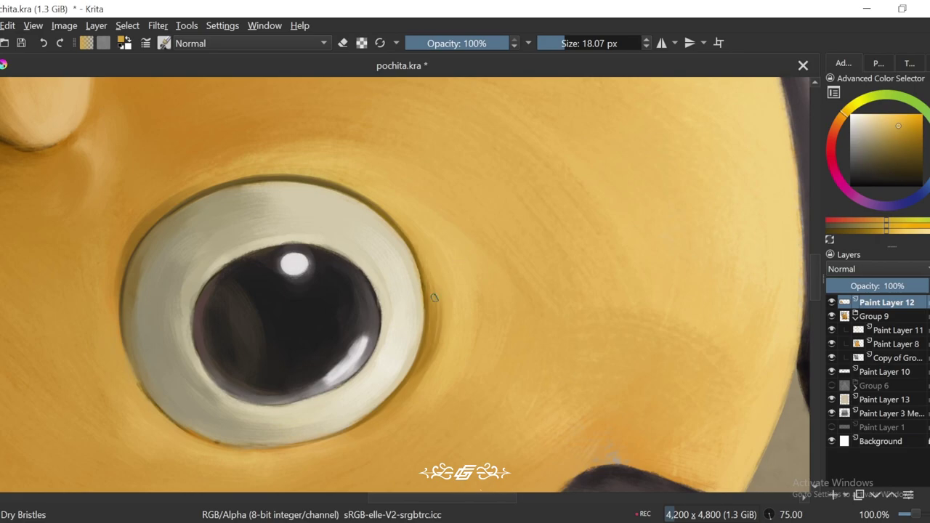
pyautogui.keyDown('ctrl'); pyautogui.click(428, 312); pyautogui.keyUp('ctrl')
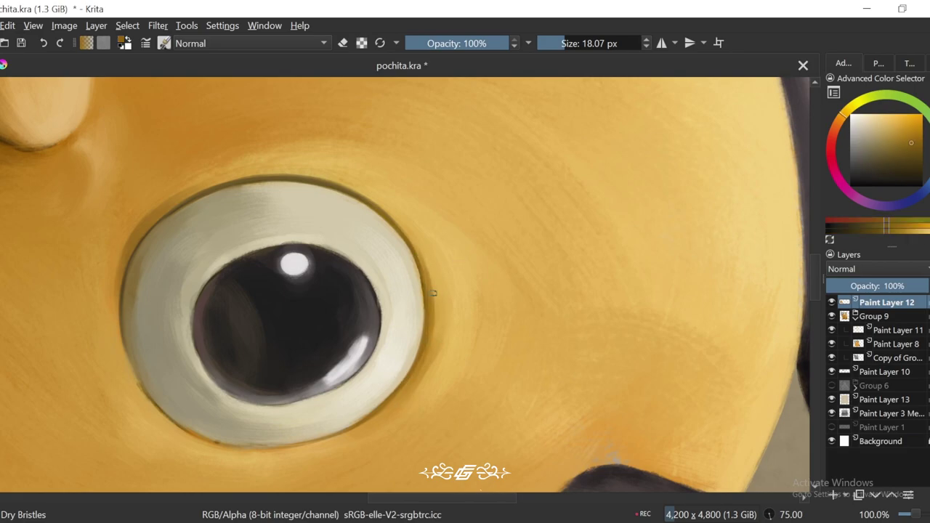
# Step: Return the view to -60° and sample lighter and darker oranges beside the eye
pyautogui.scroll(-3, 434, 293)
pyautogui.moveTo(433, 293); pyautogui.dragTo(390, 256)
pyautogui.scroll(3, 390, 256)
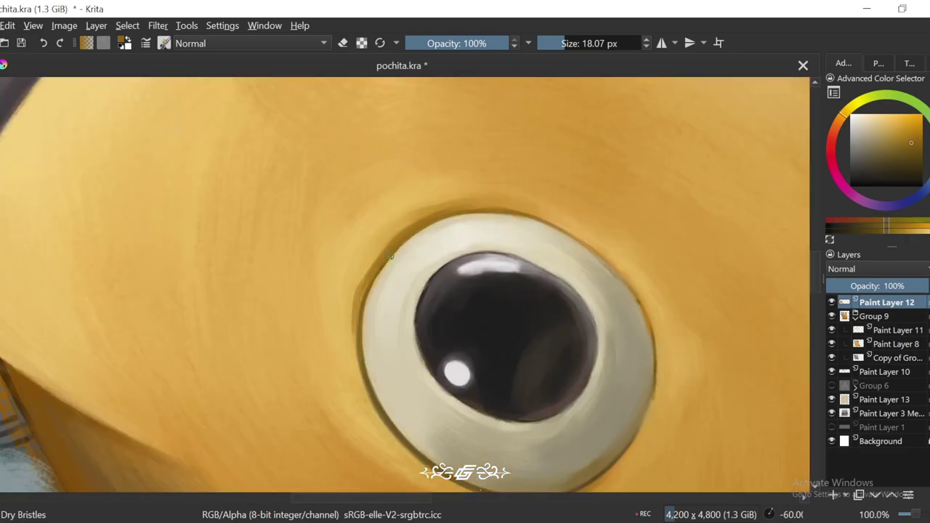
pyautogui.keyDown('ctrl'); pyautogui.click(426, 213); pyautogui.keyUp('ctrl')
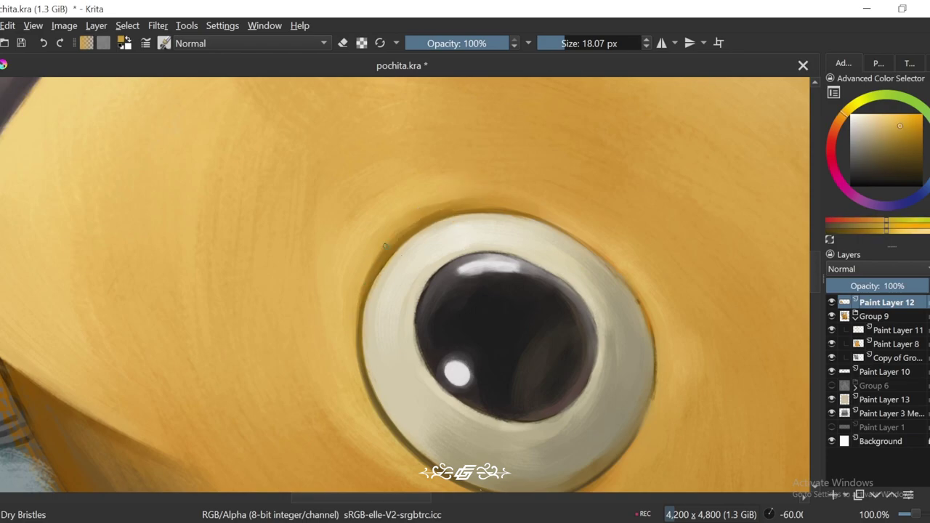
pyautogui.keyDown('ctrl'); pyautogui.click(374, 363); pyautogui.keyUp('ctrl')
pyautogui.scroll(-3, 367, 302)
pyautogui.scroll(-2, 532, 254)
pyautogui.press('5')
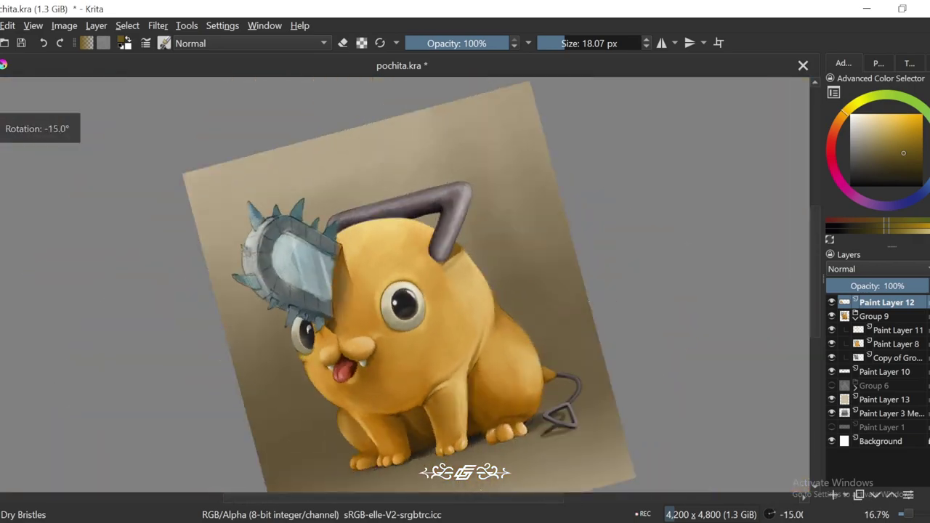
pyautogui.scroll(4, 532, 254)
pyautogui.keyDown('ctrl'); pyautogui.click(473, 298); pyautogui.keyUp('ctrl')
pyautogui.press('4')
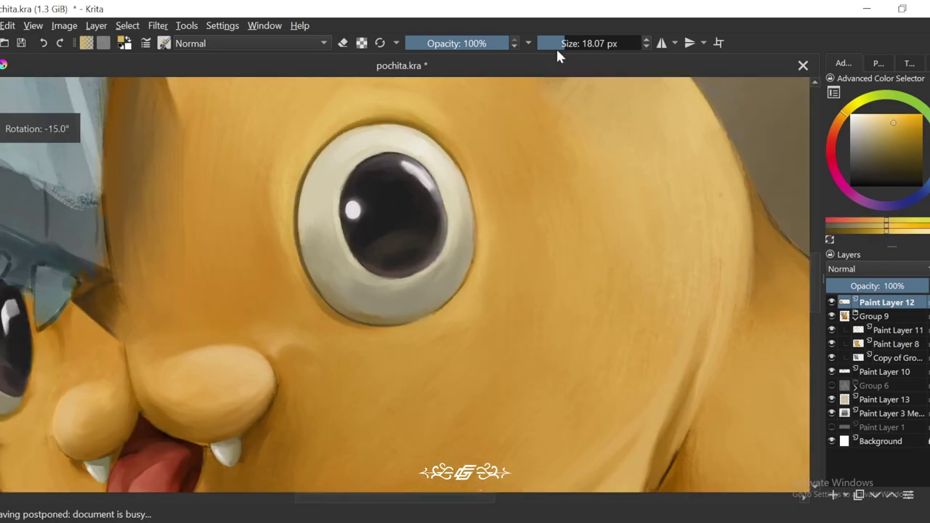
pyautogui.scroll(-1, 557, 47)
pyautogui.press('4')
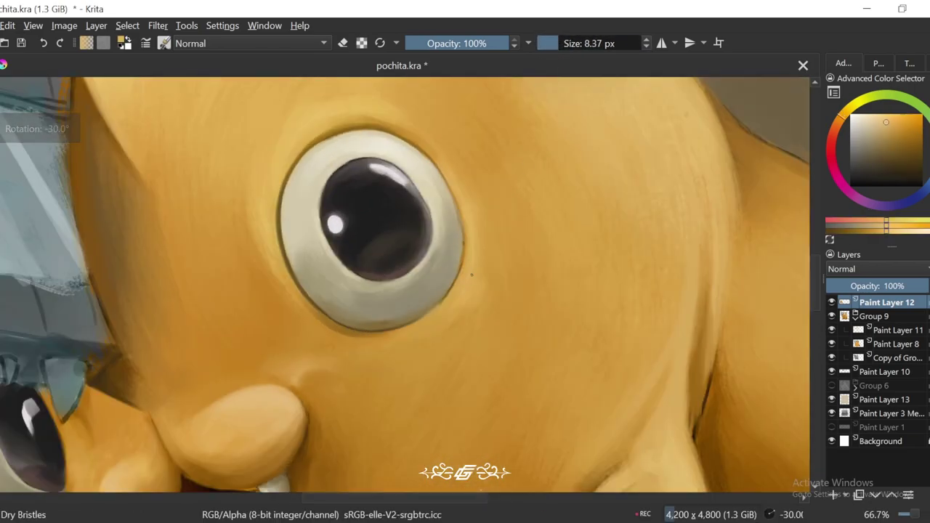
pyautogui.press(']')
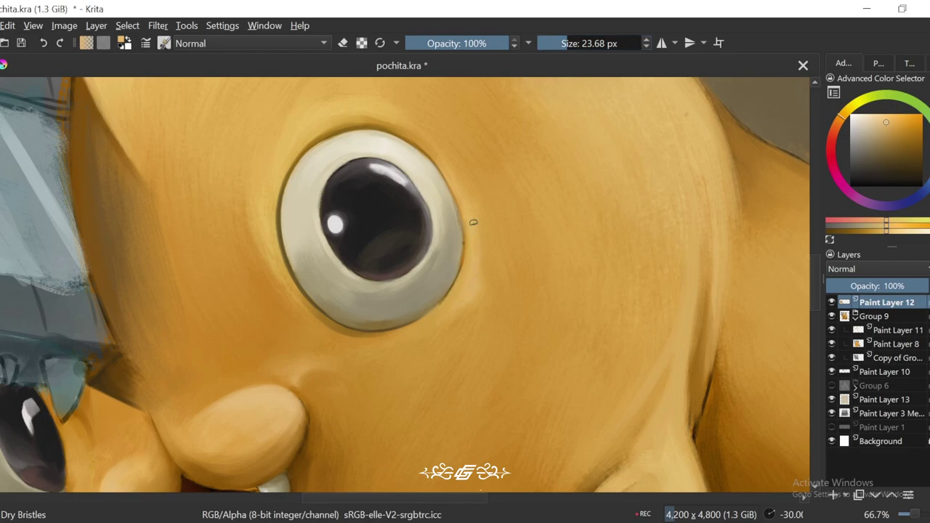
pyautogui.press('4')
pyautogui.scroll(-1, 443, 319)
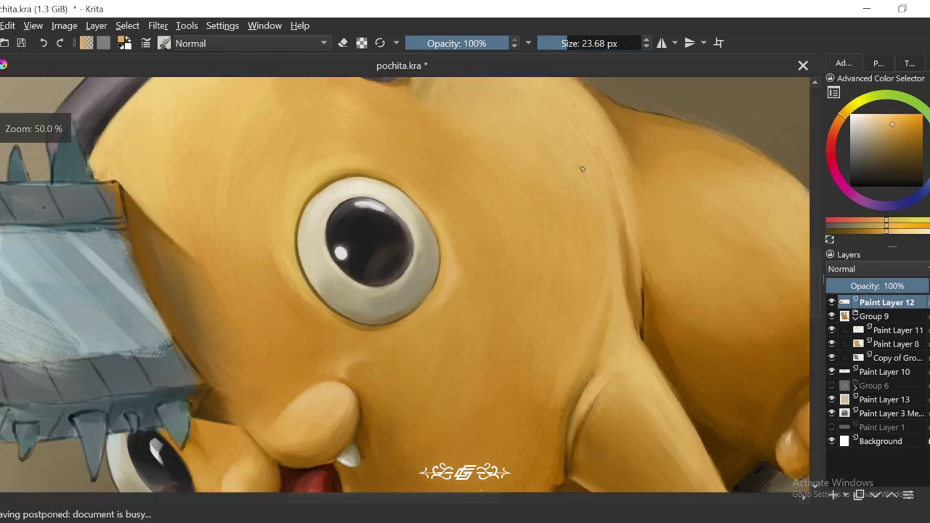
pyautogui.press('6')
pyautogui.press('6')
pyautogui.press('6')
pyautogui.press(']')
pyautogui.scroll(2, 494, 271)
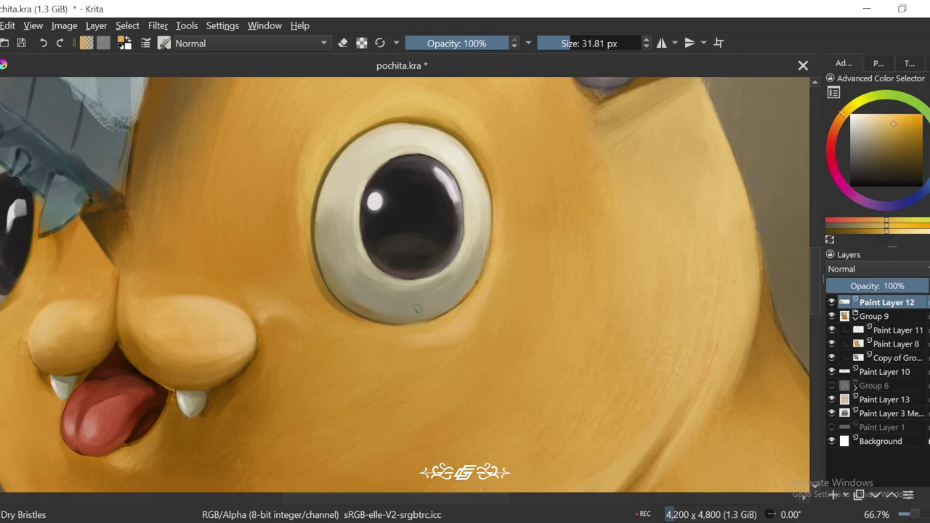
pyautogui.scroll(1, 418, 309)
pyautogui.press('[')
pyautogui.press('[')
pyautogui.press('[')
pyautogui.press('[')
pyautogui.scroll(1, 418, 309)
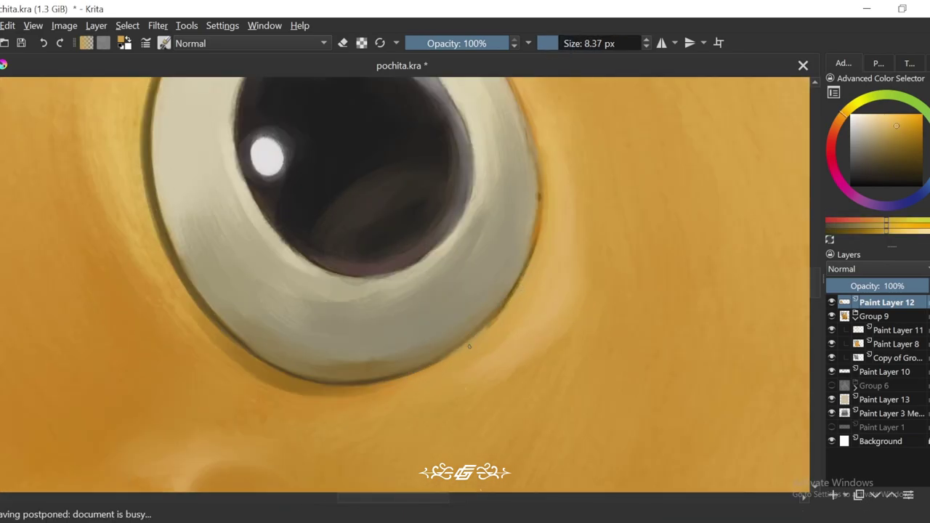
pyautogui.scroll(-5, 469, 347)
pyautogui.press('4')
pyautogui.press('4')
pyautogui.press('6')
pyautogui.scroll(4, 627, 274)
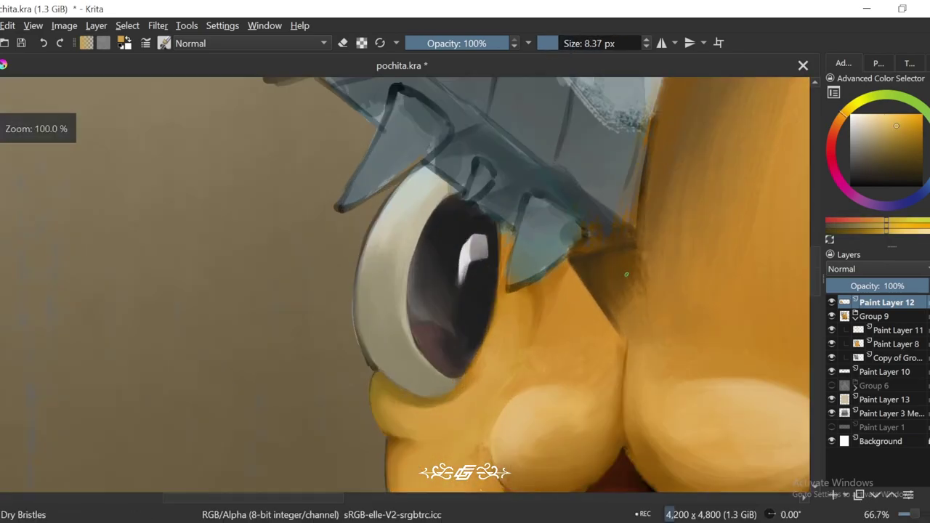
pyautogui.scroll(1, 627, 274)
pyautogui.scroll(-3, 530, 363)
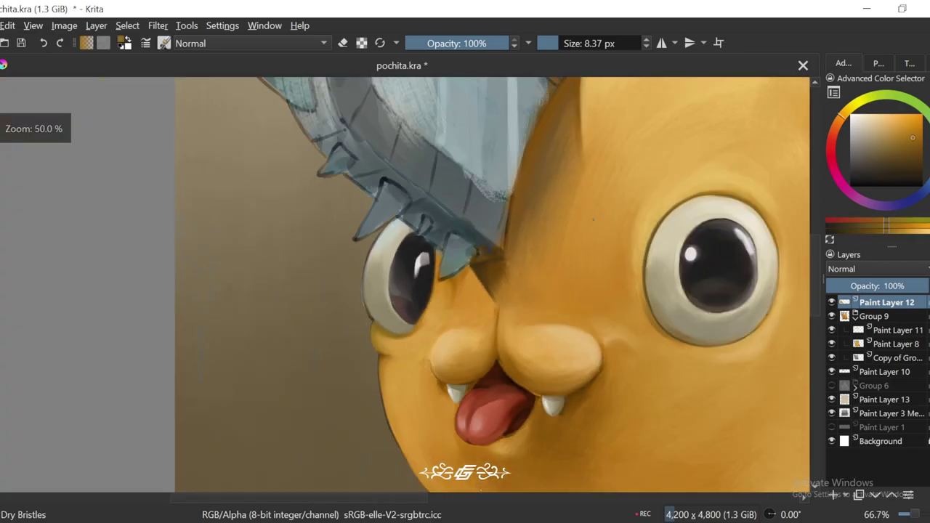
pyautogui.scroll(1, 594, 218)
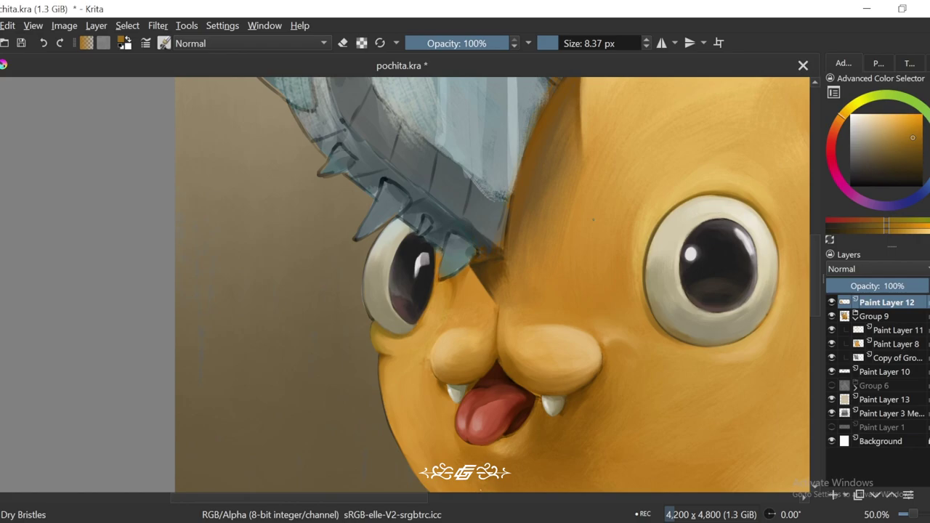
# Step: Sample the pale rim colour and paint a light stroke over the left eye's dark rim edge
pyautogui.moveTo(559, 206); pyautogui.dragTo(552, 198)
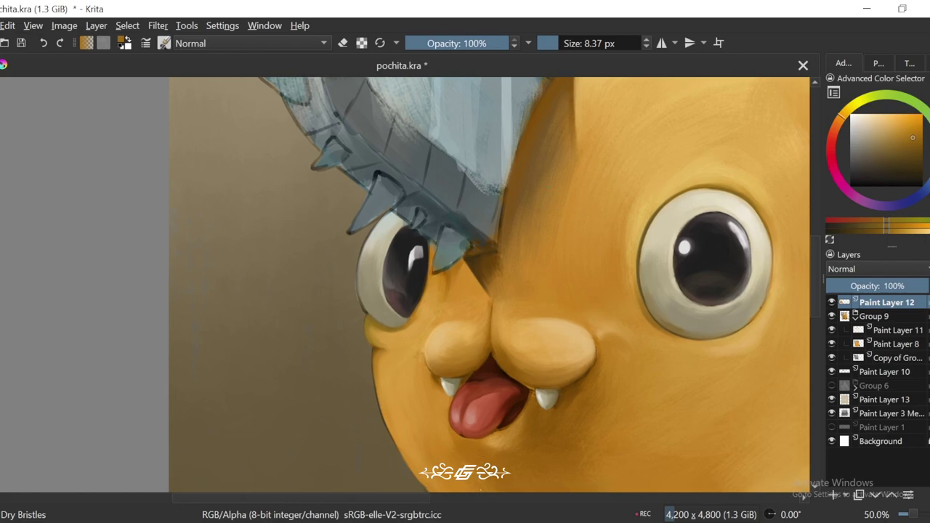
pyautogui.press('6')
pyautogui.scroll(4, 423, 212)
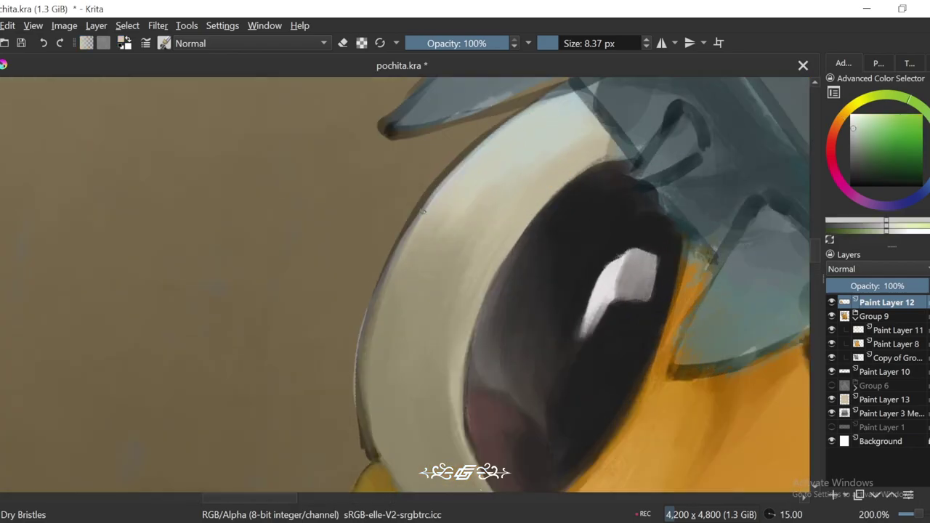
pyautogui.keyDown('ctrl'); pyautogui.click(426, 239); pyautogui.keyUp('ctrl')
pyautogui.press('6')
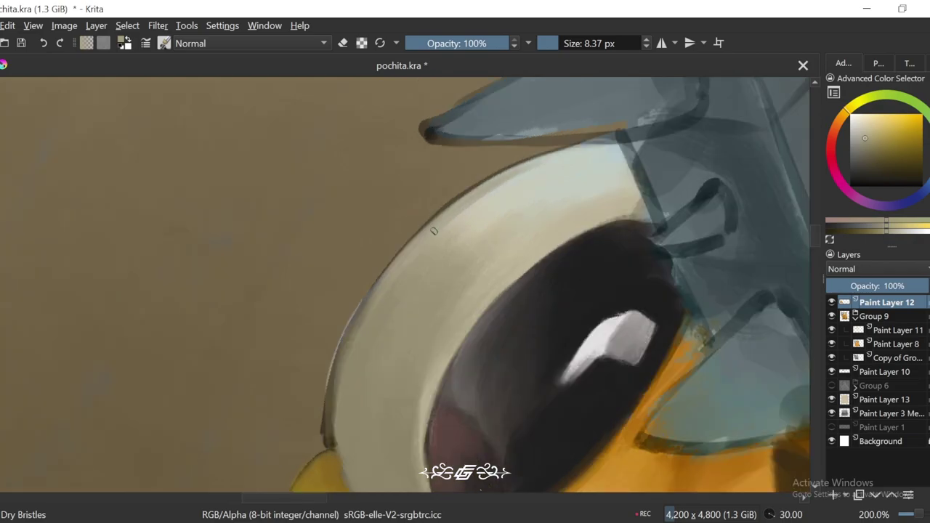
pyautogui.press('6')
pyautogui.scroll(1, 455, 194)
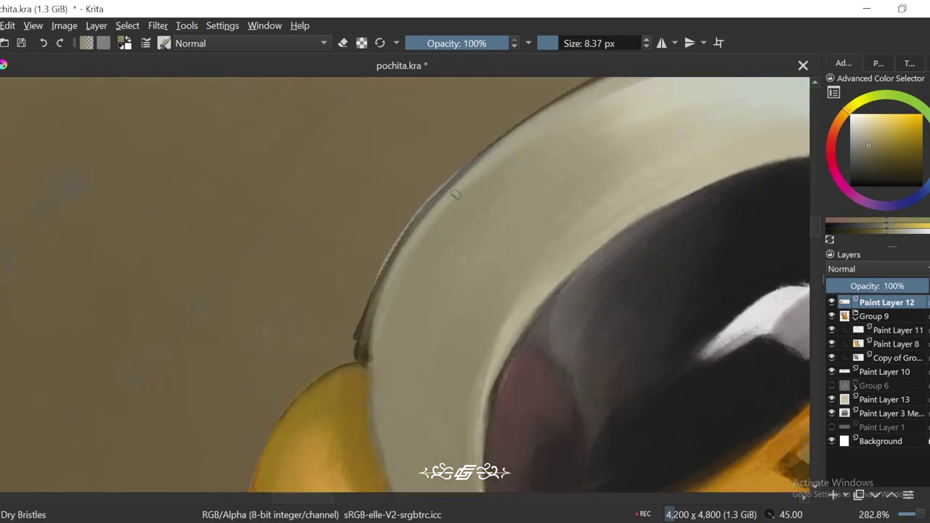
pyautogui.moveTo(413, 231); pyautogui.dragTo(366, 356)
# Step: Dab more pale paint along the left eye rim's edge
pyautogui.scroll(-6, 369, 357)
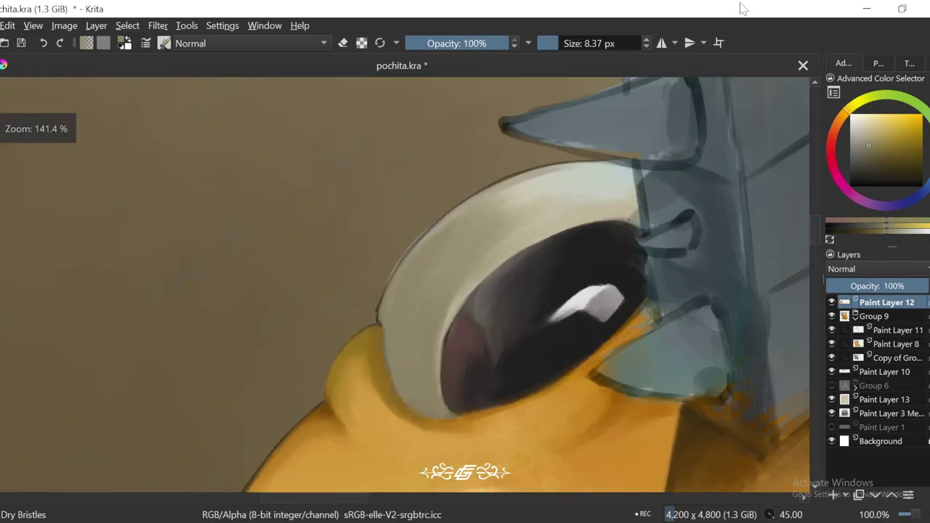
pyautogui.scroll(5, 480, 212)
pyautogui.press('4')
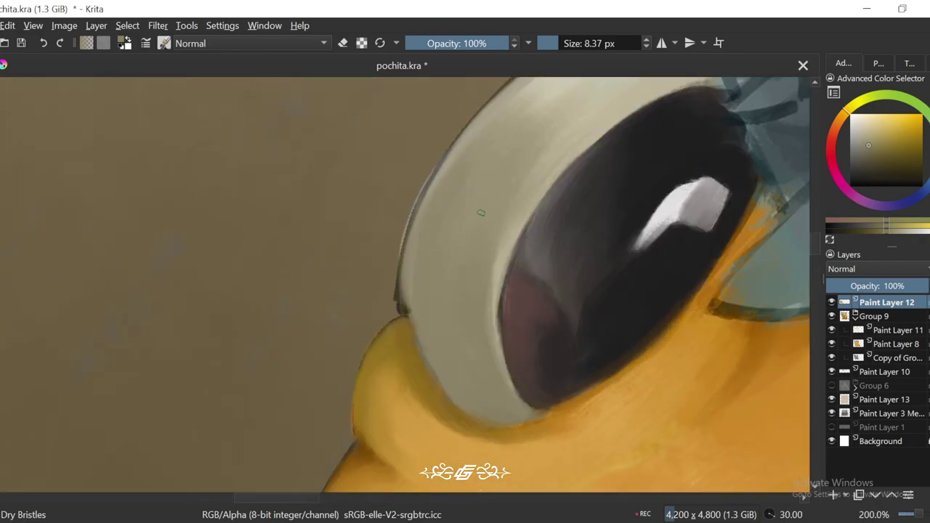
pyautogui.scroll(1, 463, 193)
pyautogui.press('6')
pyautogui.press('6')
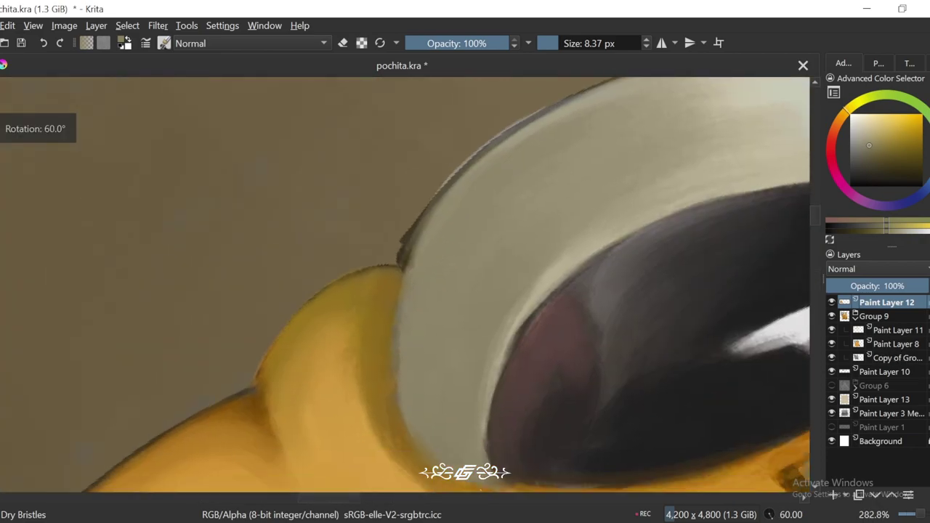
pyautogui.press('6')
pyautogui.click(447, 206)
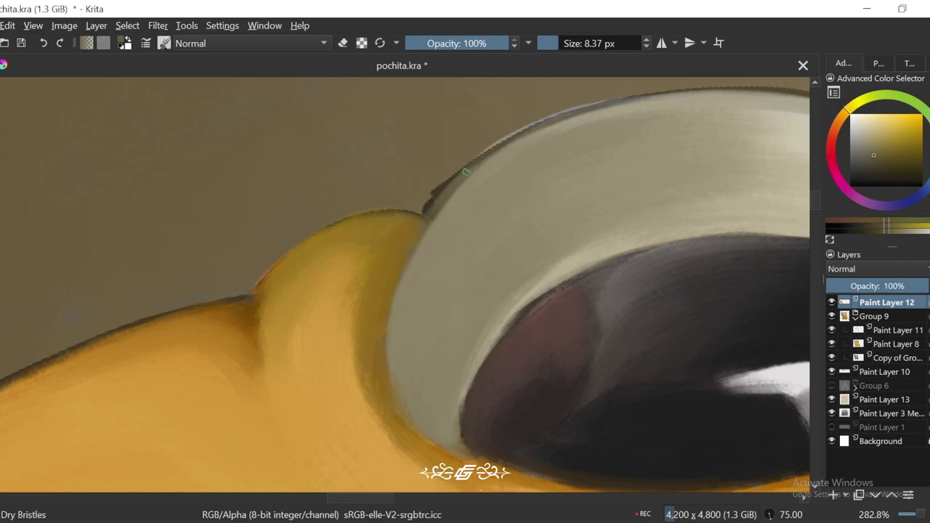
# Step: Pick a darker outline shade for the rim and resize the brush from 2.4 px to 3.62 px
pyautogui.keyDown('ctrl'); pyautogui.click(447, 186); pyautogui.keyUp('ctrl')
pyautogui.keyDown('shift'); pyautogui.moveTo(447, 186); pyautogui.dragTo(437, 211); pyautogui.keyUp('shift')
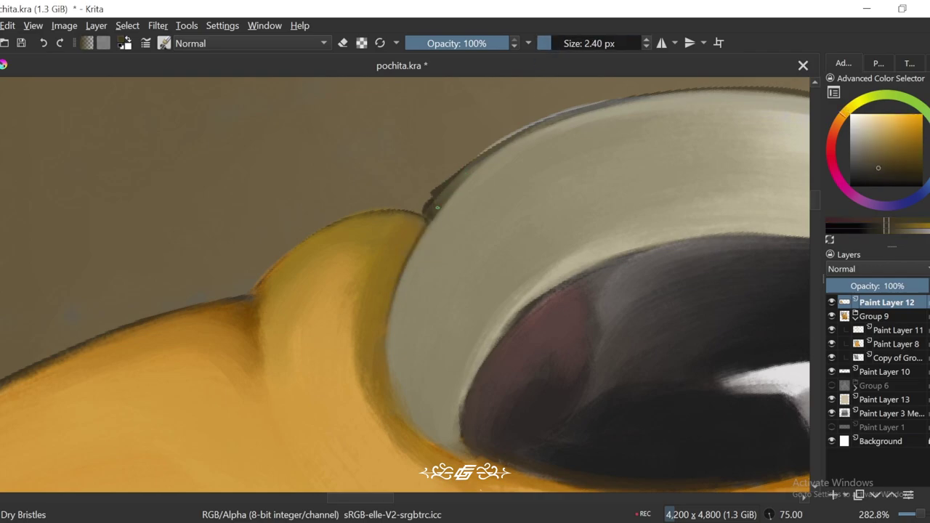
pyautogui.press('4')
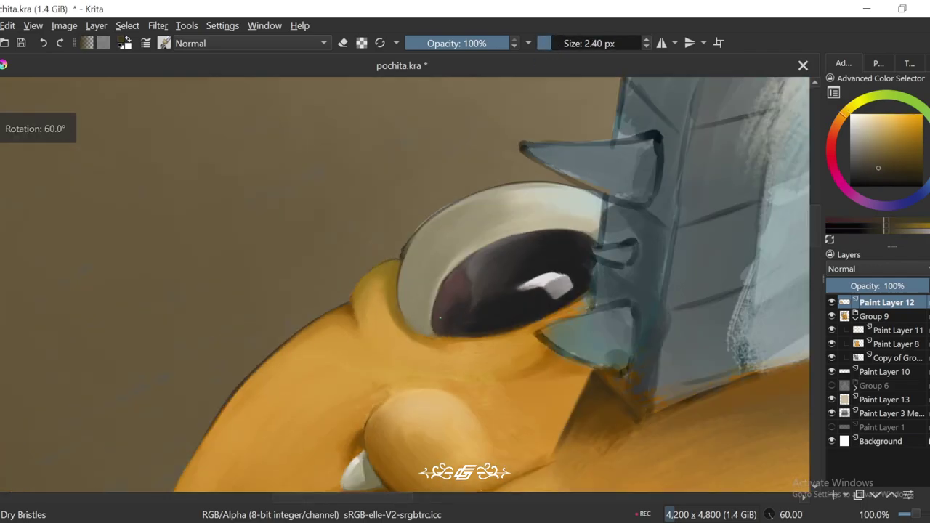
pyautogui.press('4')
pyautogui.press('4')
pyautogui.press('4')
pyautogui.press('4')
pyautogui.press('4')
pyautogui.press('4')
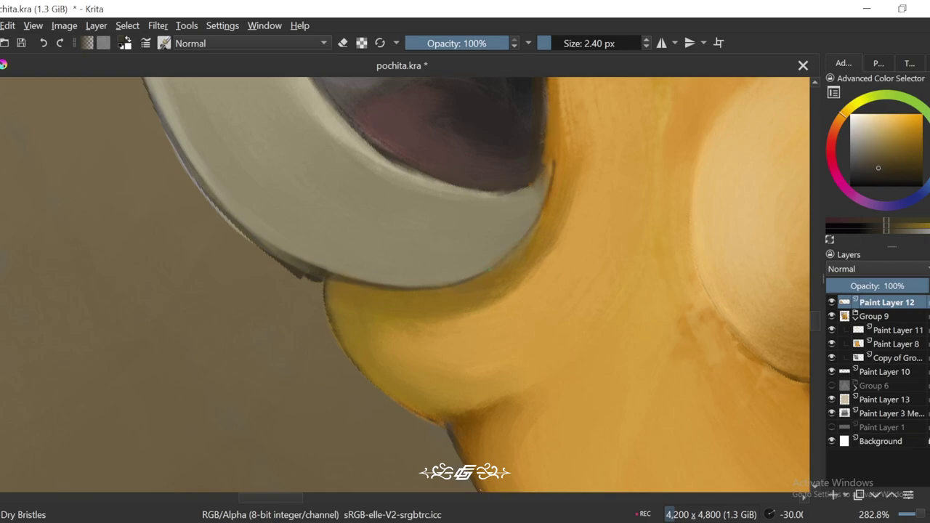
pyautogui.press('4')
pyautogui.press(']')
pyautogui.press('4')
# Step: Check the eye at a wider zoom and enlarge the brush to about 11 px
pyautogui.press('-')
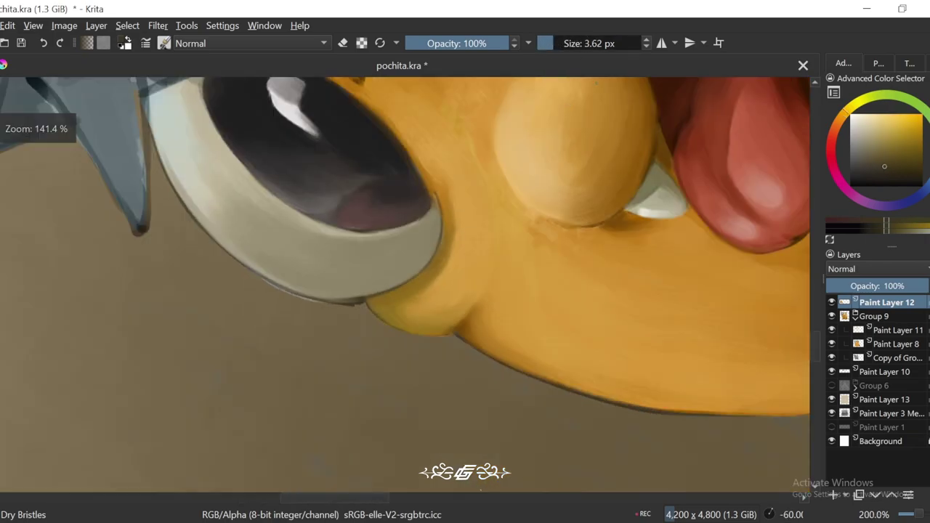
pyautogui.press('6')
pyautogui.press('6')
pyautogui.press('6')
pyautogui.press('6')
pyautogui.press('6')
pyautogui.press('6')
pyautogui.press('-')
pyautogui.press('-')
pyautogui.press('6')
pyautogui.press('6')
pyautogui.press('6')
pyautogui.press('6')
pyautogui.press('=')
pyautogui.press('=')
pyautogui.press('=')
pyautogui.press('=')
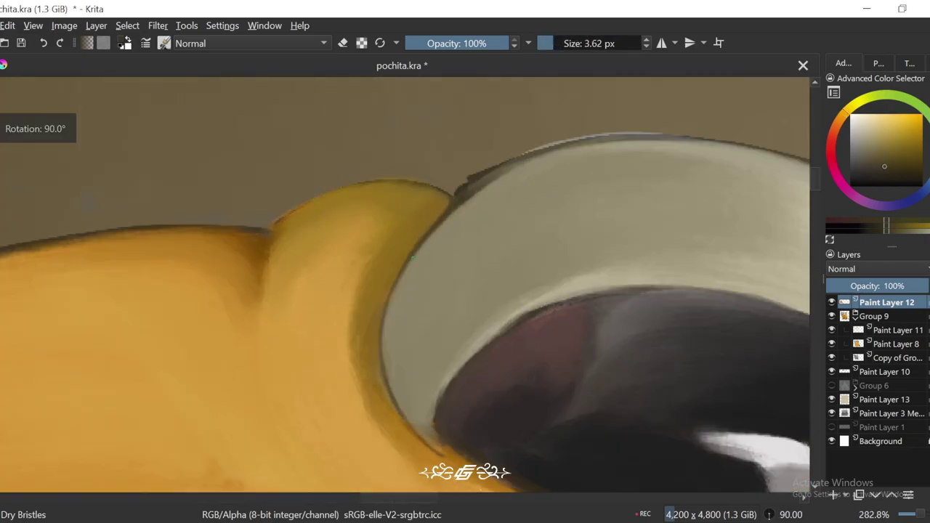
pyautogui.scroll(-2, 412, 259)
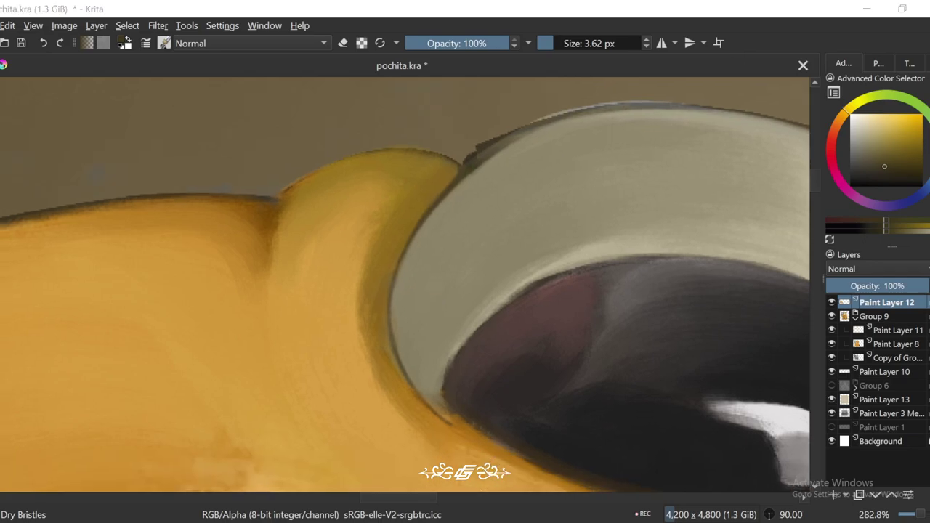
pyautogui.press(']')
pyautogui.press(']')
pyautogui.press(']')
# Step: Sample the cheek's yellow and nearby skin colours, and shrink the brush to about 5.7 px
pyautogui.keyDown('ctrl'); pyautogui.click(444, 178); pyautogui.keyUp('ctrl')
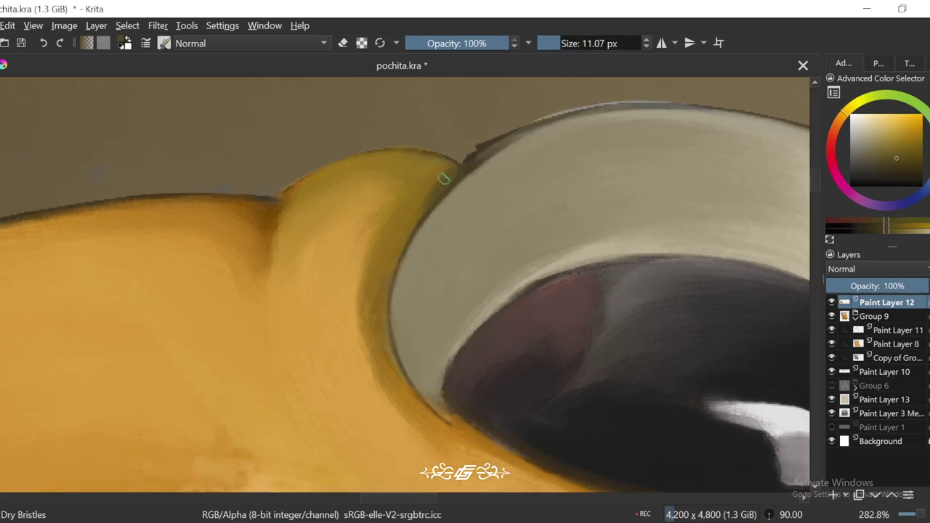
pyautogui.keyDown('ctrl'); pyautogui.click(407, 226); pyautogui.keyUp('ctrl')
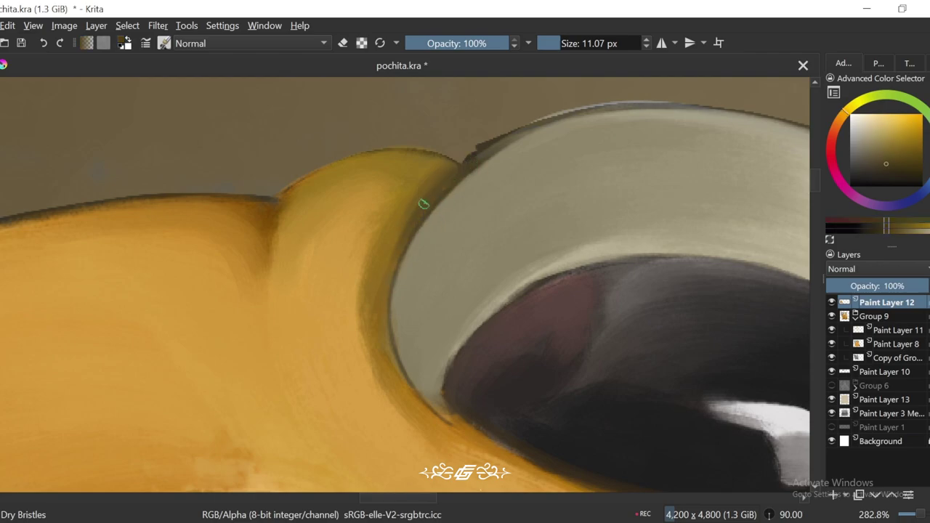
pyautogui.keyDown('ctrl'); pyautogui.click(385, 297); pyautogui.keyUp('ctrl')
pyautogui.press('4')
pyautogui.press('4')
pyautogui.press('4')
pyautogui.press('4')
pyautogui.press('4')
pyautogui.press('4')
pyautogui.press('4')
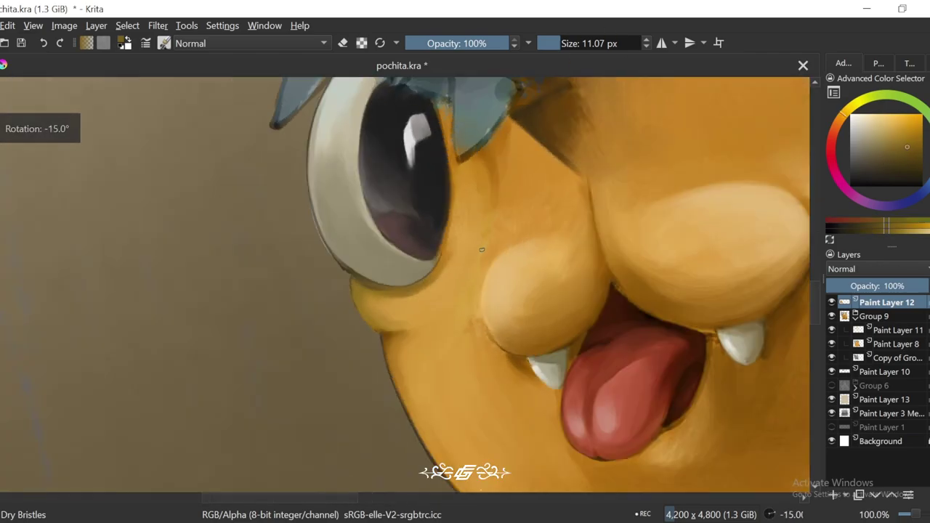
pyautogui.press('+')
pyautogui.press('5')
pyautogui.press('[')
pyautogui.press('[')
# Step: Blend the orange skin at the eye's inner corner beneath the rim, then review the whole face
pyautogui.press('5')
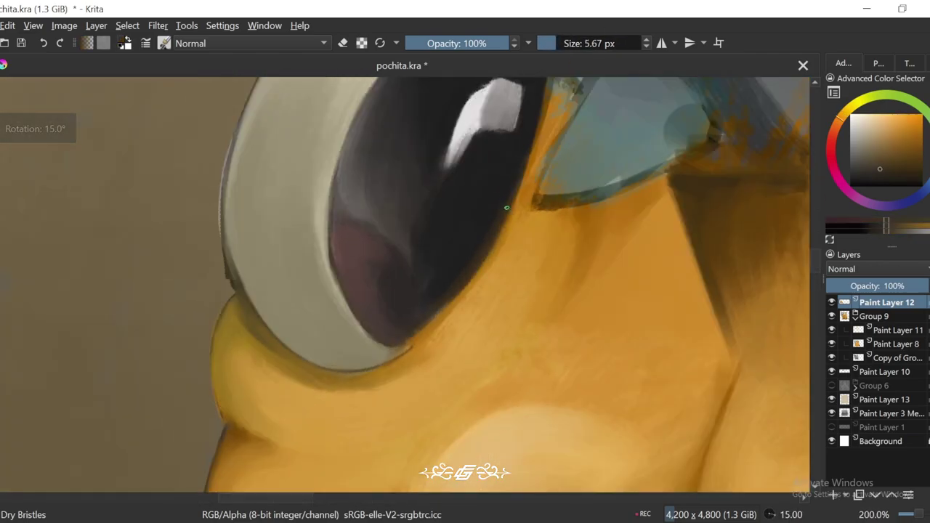
pyautogui.press('+')
pyautogui.scroll(-2, 460, 298)
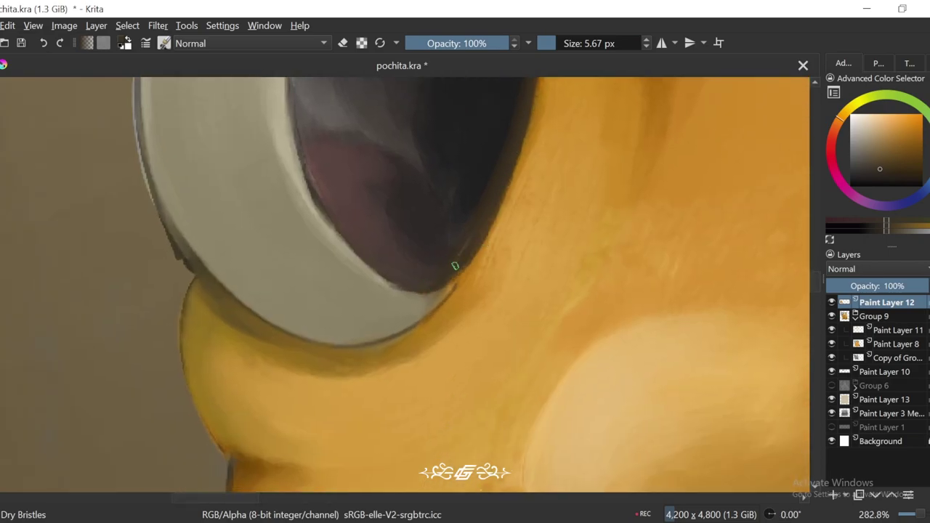
pyautogui.moveTo(416, 320); pyautogui.dragTo(478, 235)
pyautogui.press('4')
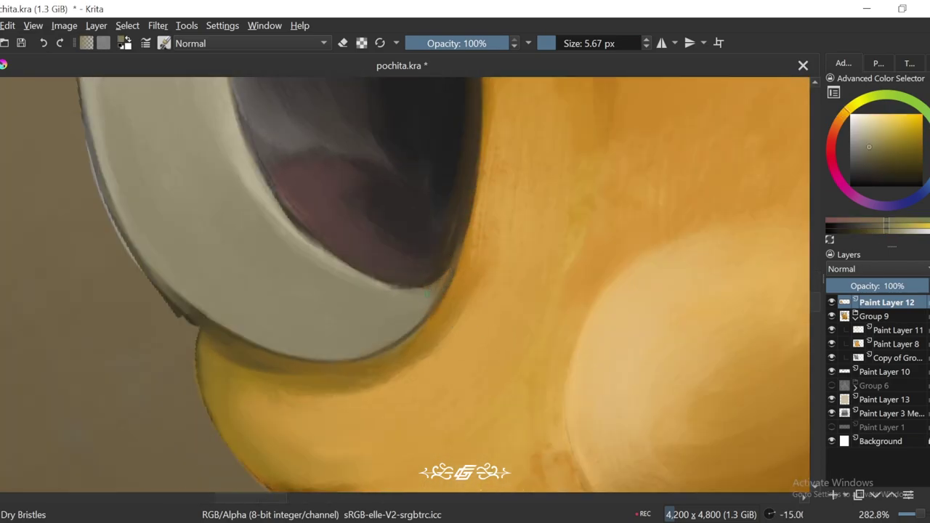
pyautogui.press('-')
pyautogui.press('-')
pyautogui.press('-')
pyautogui.press('-')
pyautogui.press('-')
pyautogui.press('-')
pyautogui.press('-')
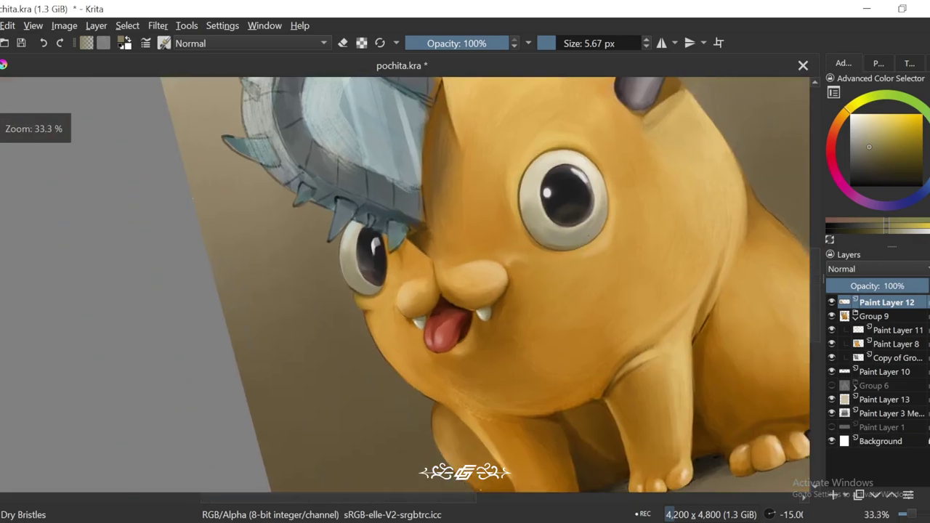
pyautogui.press('5')
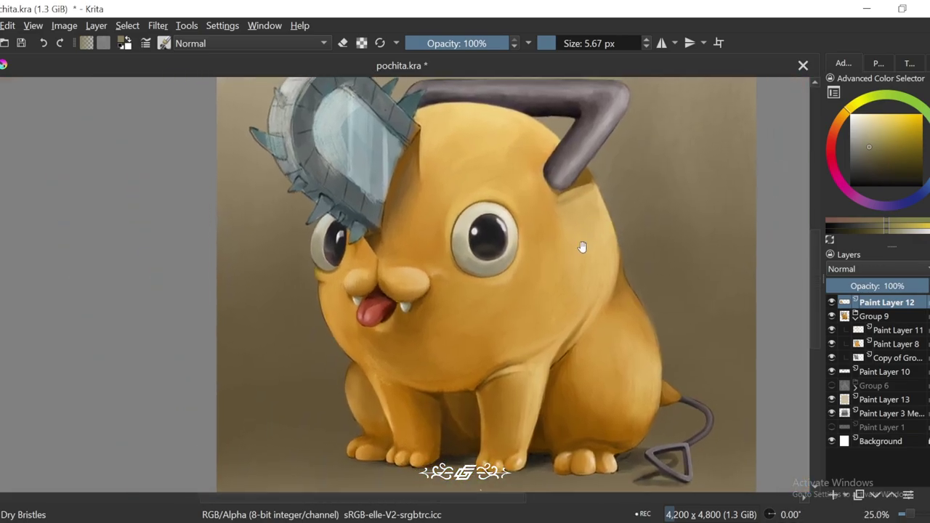
pyautogui.scroll(-2, 583, 245)
pyautogui.press('-')
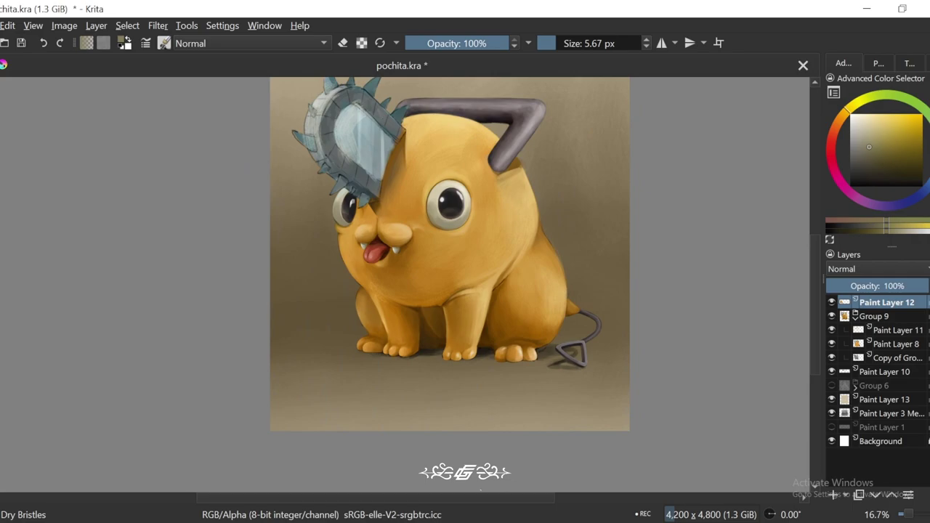
pyautogui.press('+')
pyautogui.press('+')
pyautogui.press('+')
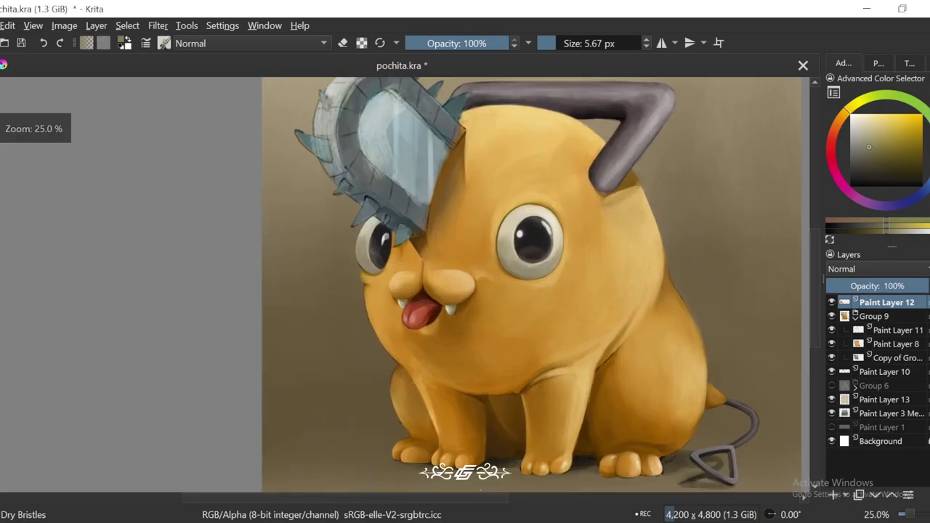
pyautogui.press('-')
pyautogui.press('-')
pyautogui.press('-')
pyautogui.press('-')
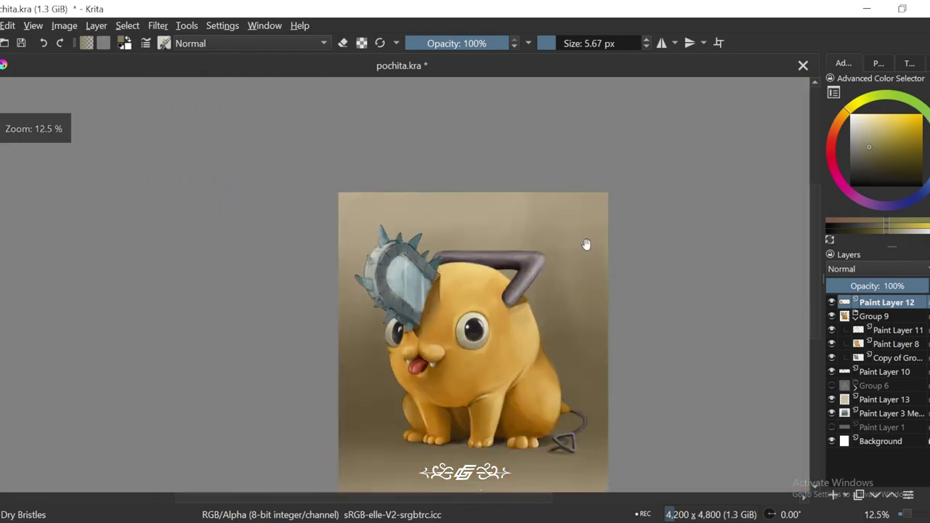
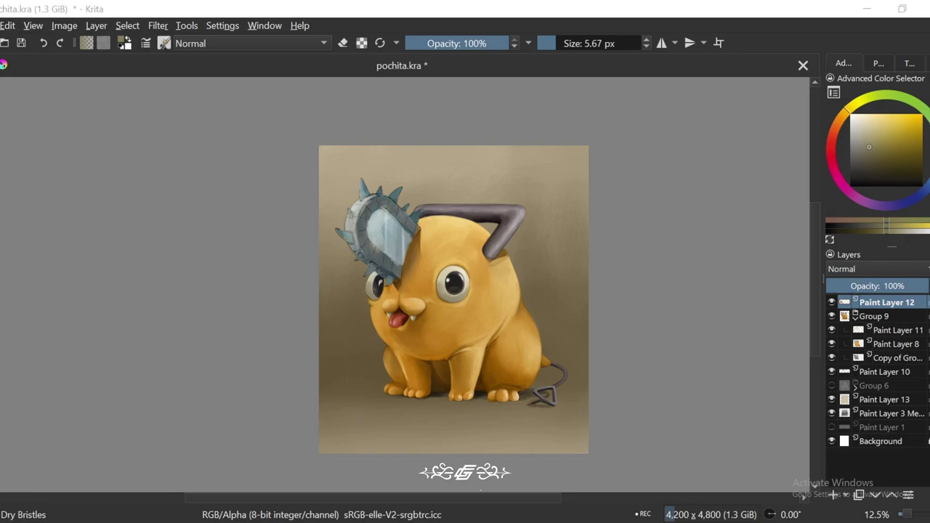
# Step: Zoom in on the blade edge, enlarge the brush, and sample several dark orange shades from the head
pyautogui.scroll(6, 396, 211)
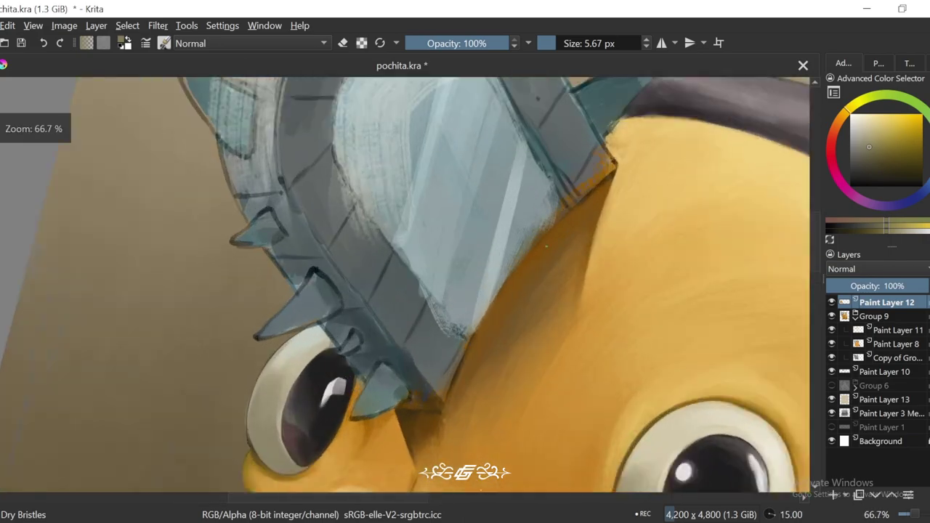
pyautogui.press('5')
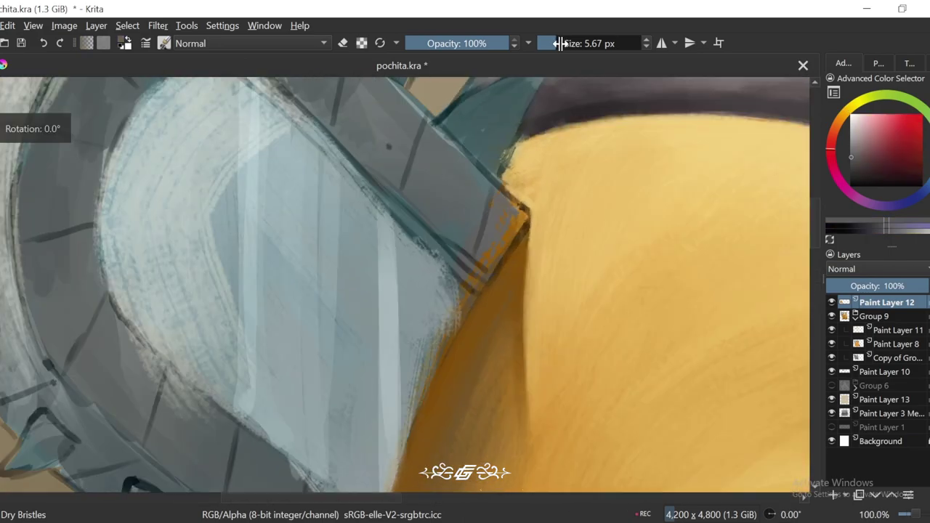
pyautogui.press('+')
pyautogui.press(']')
pyautogui.press(']')
pyautogui.press(']')
pyautogui.keyDown('ctrl'); pyautogui.click(504, 276); pyautogui.keyUp('ctrl')
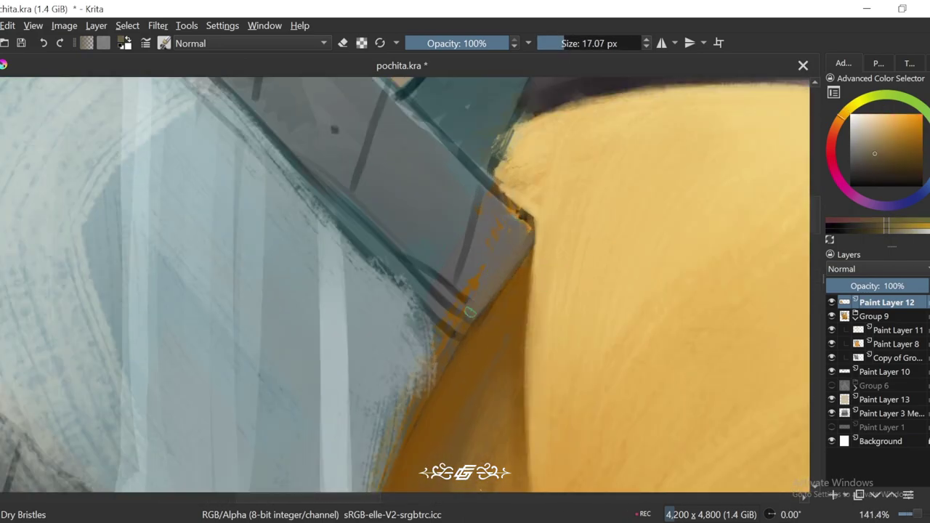
pyautogui.press('6')
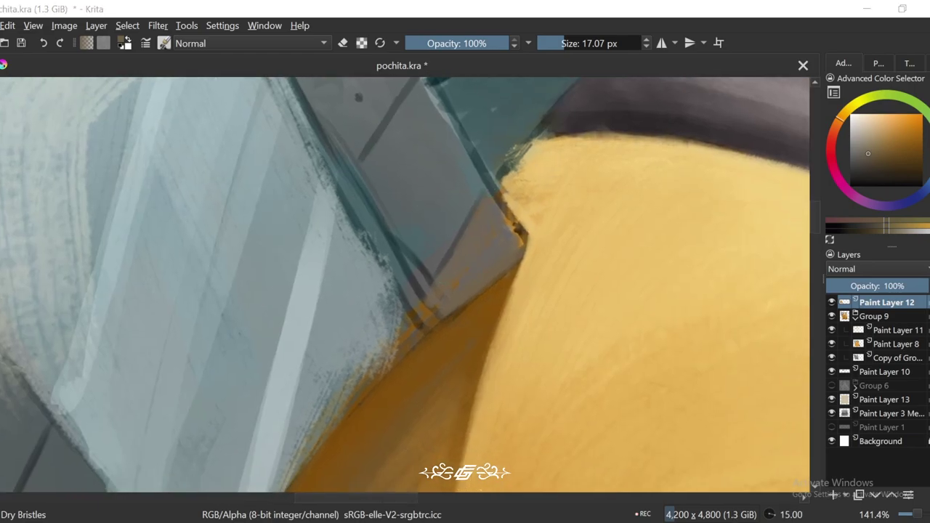
pyautogui.keyDown('ctrl'); pyautogui.click(487, 250); pyautogui.keyUp('ctrl')
pyautogui.keyDown('ctrl'); pyautogui.click(461, 306); pyautogui.keyUp('ctrl')
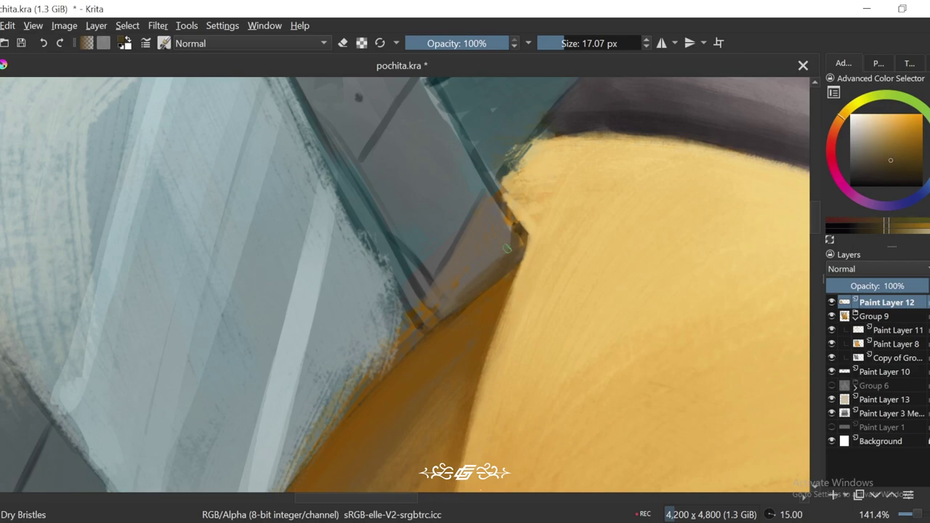
pyautogui.keyDown('ctrl'); pyautogui.click(494, 232); pyautogui.keyUp('ctrl')
pyautogui.press('5')
pyautogui.keyDown('ctrl'); pyautogui.click(447, 301); pyautogui.keyUp('ctrl')
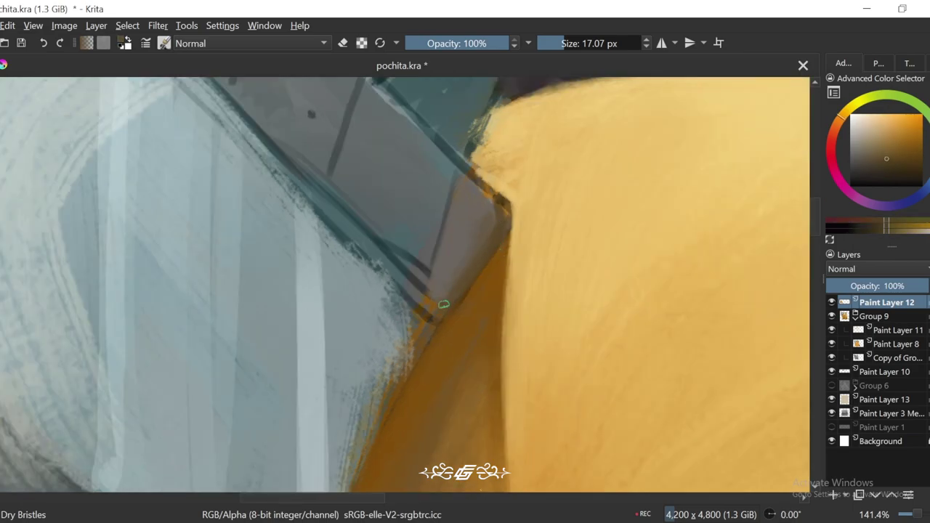
# Step: With the view rotated to 75 degrees, pick the blade's teal and thicken its dark right edge line
pyautogui.press('6')
pyautogui.press('6')
pyautogui.scroll(-3, 422, 229)
pyautogui.scroll(3, 422, 229)
pyautogui.press('6')
pyautogui.keyDown('ctrl'); pyautogui.click(436, 204); pyautogui.keyUp('ctrl')
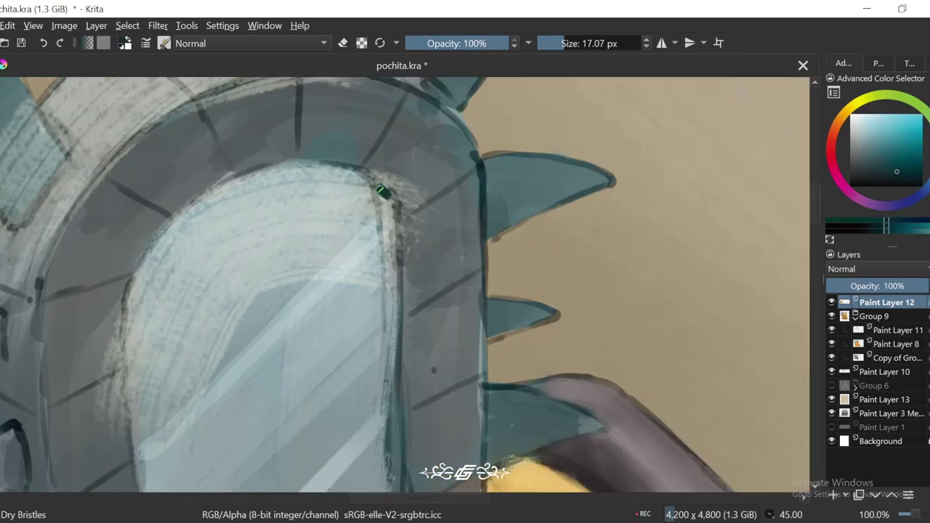
pyautogui.press('6')
pyautogui.press('6')
pyautogui.moveTo(434, 192); pyautogui.dragTo(371, 331)
pyautogui.moveTo(413, 248); pyautogui.dragTo(441, 210)
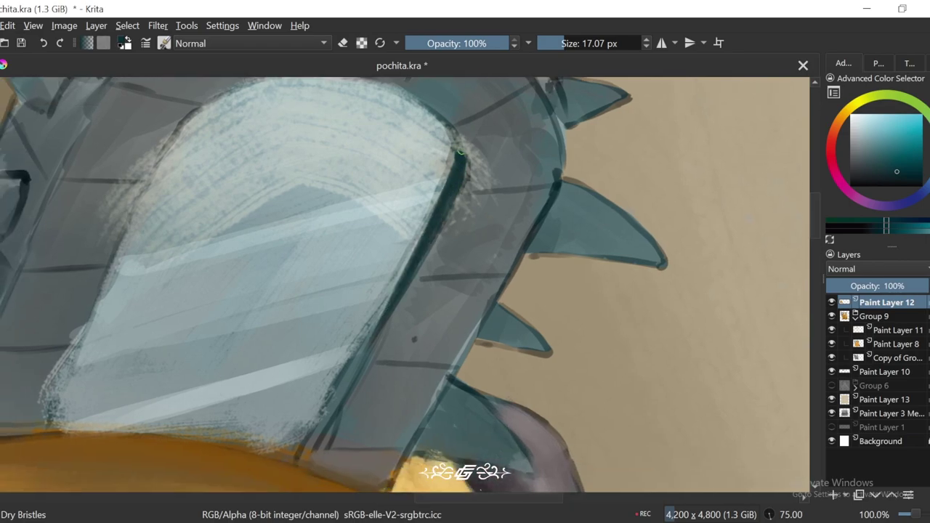
pyautogui.moveTo(460, 151); pyautogui.dragTo(323, 415)
pyautogui.moveTo(452, 175); pyautogui.dragTo(321, 409)
# Step: Return the view to upright at 100% zoom and shrink the brush to about 15 px
pyautogui.scroll(1, 356, 372)
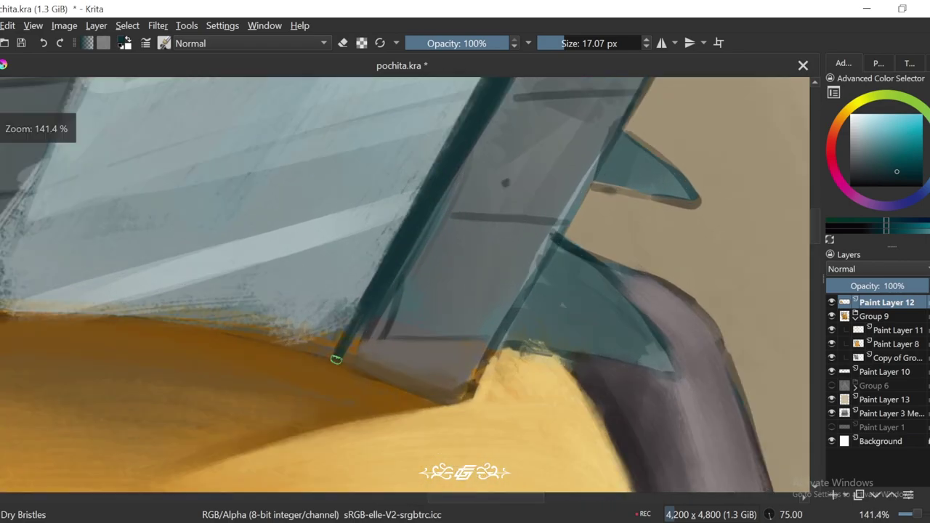
pyautogui.scroll(-2, 334, 357)
pyautogui.press('4')
pyautogui.press('4')
pyautogui.press('4')
pyautogui.press('4')
pyautogui.press('4')
pyautogui.press('4')
pyautogui.press('4')
pyautogui.scroll(2, 500, 322)
pyautogui.scroll(-3, 500, 321)
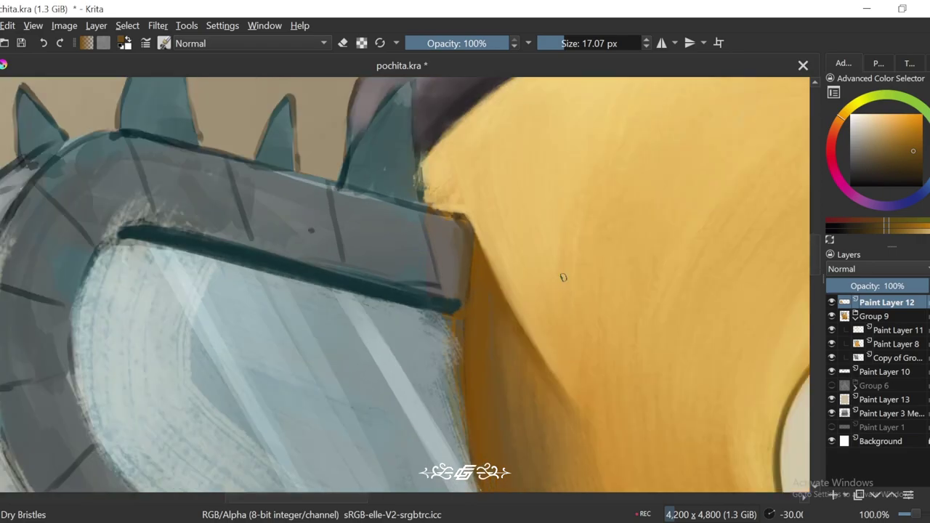
pyautogui.press('5')
pyautogui.press('1')
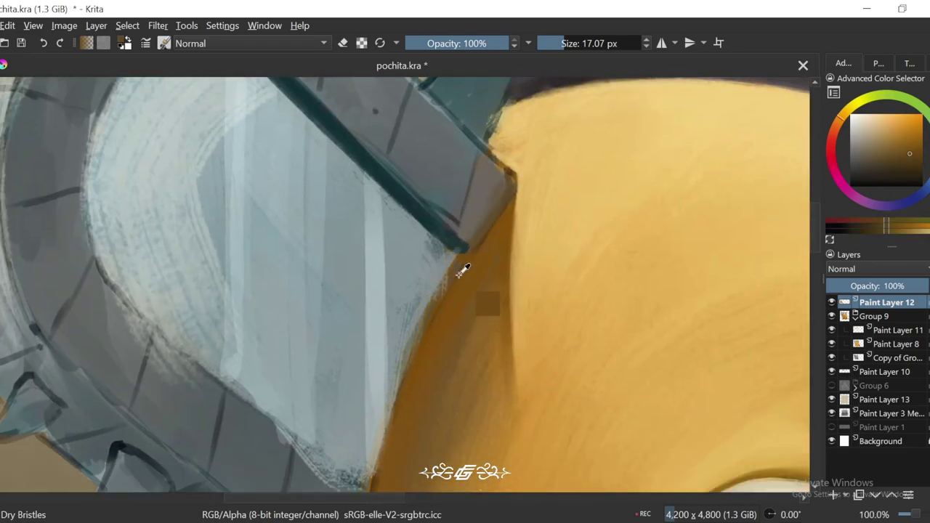
pyautogui.press('6')
pyautogui.scroll(-2, 354, 415)
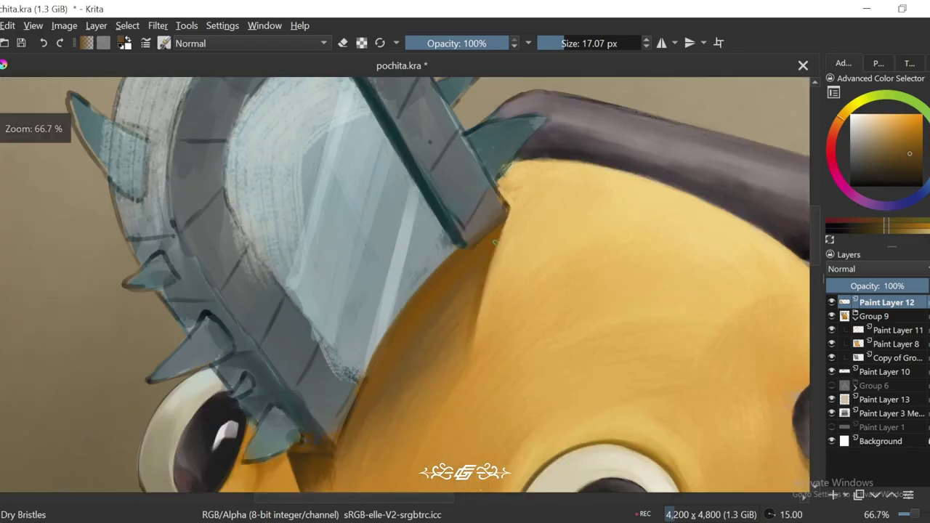
pyautogui.scroll(2, 525, 194)
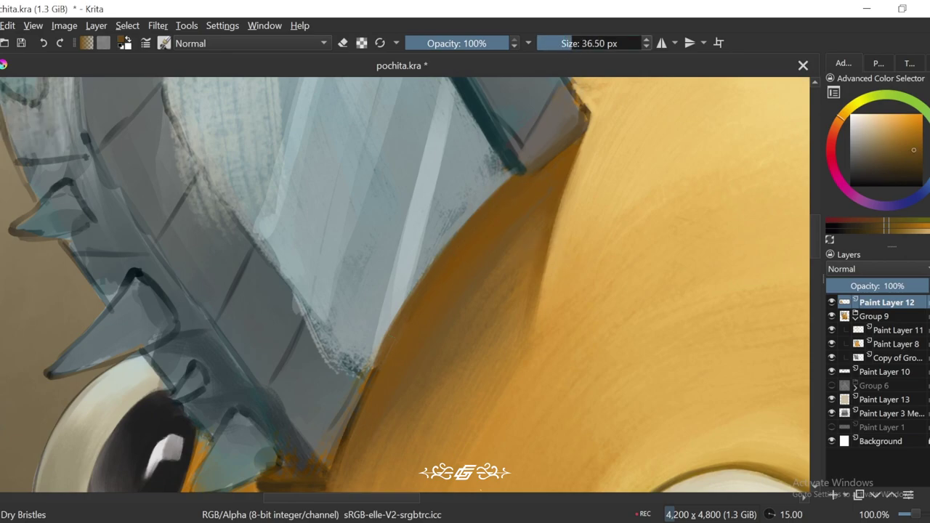
pyautogui.scroll(-2, 383, 357)
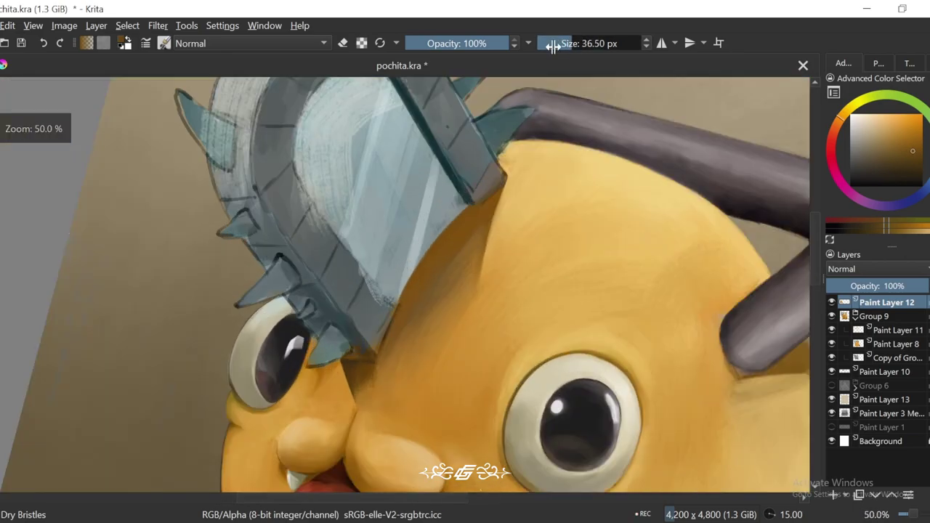
pyautogui.moveTo(550, 41); pyautogui.dragTo(557, 41)
pyautogui.press('1')
# Step: Bring the blade's lower corner into view at a 15-degree tilt and sample lighter and darker grey-blues
pyautogui.moveTo(393, 312); pyautogui.dragTo(407, 268)
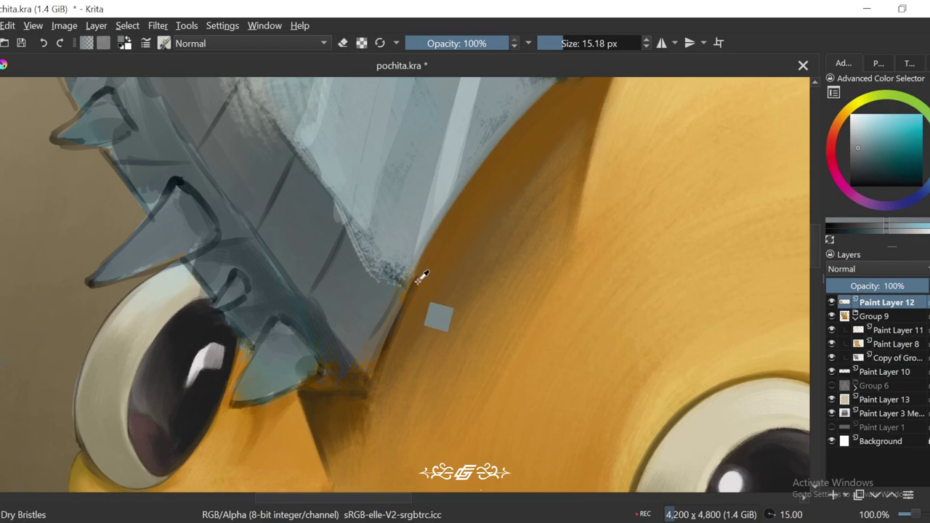
pyautogui.scroll(1, 422, 278)
pyautogui.press('6')
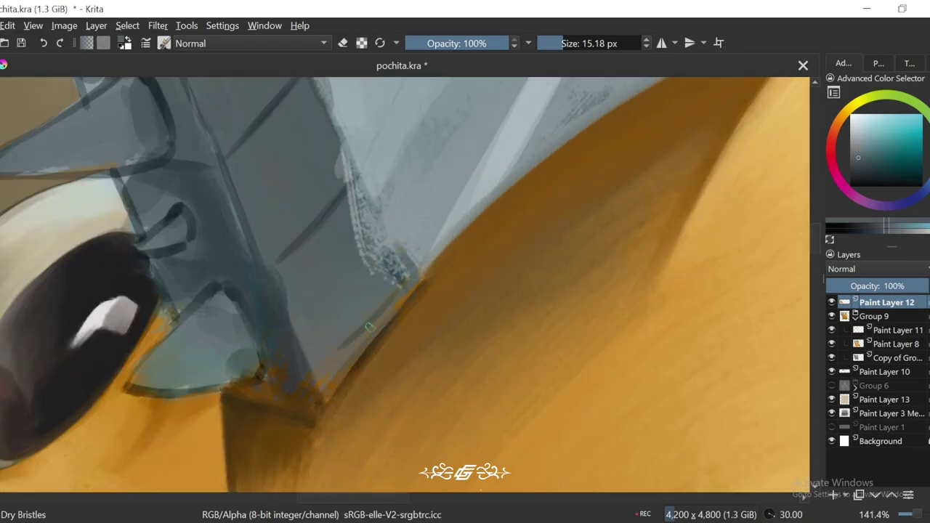
pyautogui.press('6')
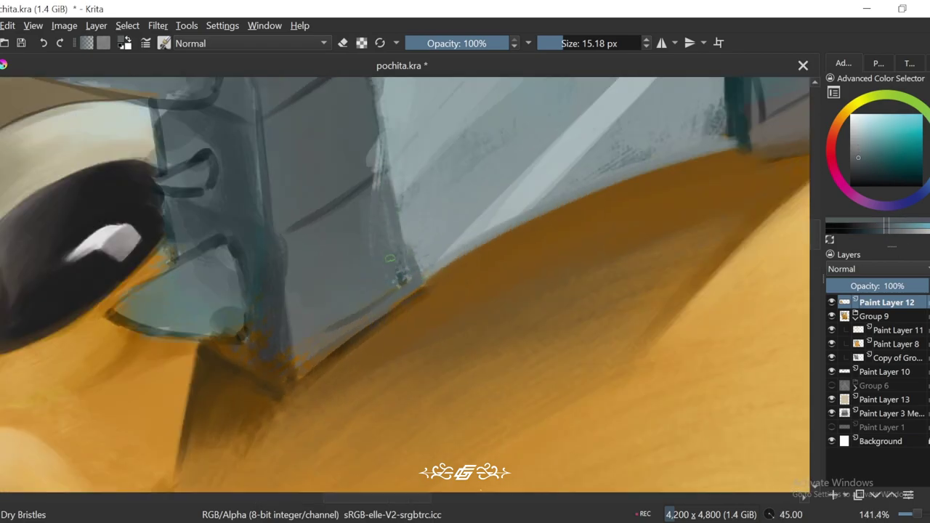
pyautogui.scroll(-4, 390, 259)
pyautogui.press('4')
pyautogui.press('4')
pyautogui.scroll(4, 390, 259)
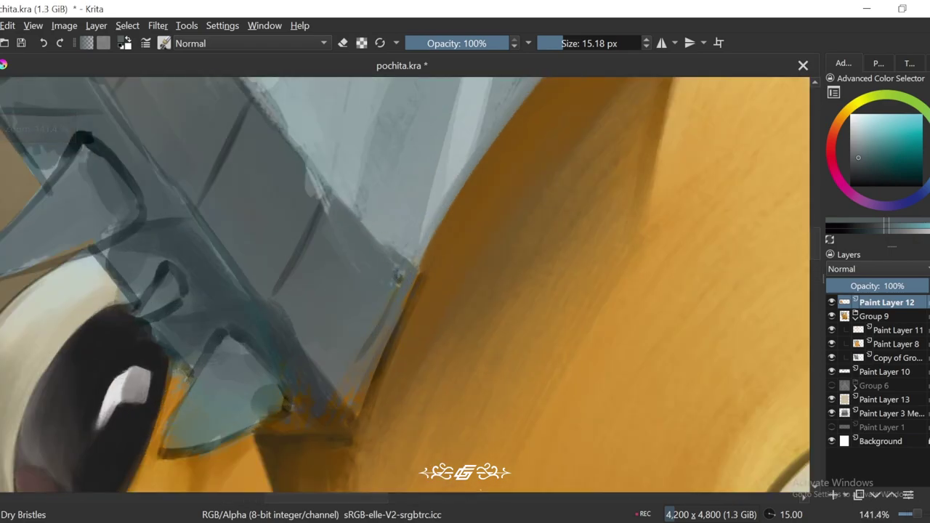
pyautogui.keyDown('ctrl'); pyautogui.click(399, 276); pyautogui.keyUp('ctrl')
pyautogui.keyDown('ctrl'); pyautogui.click(401, 272); pyautogui.keyUp('ctrl')
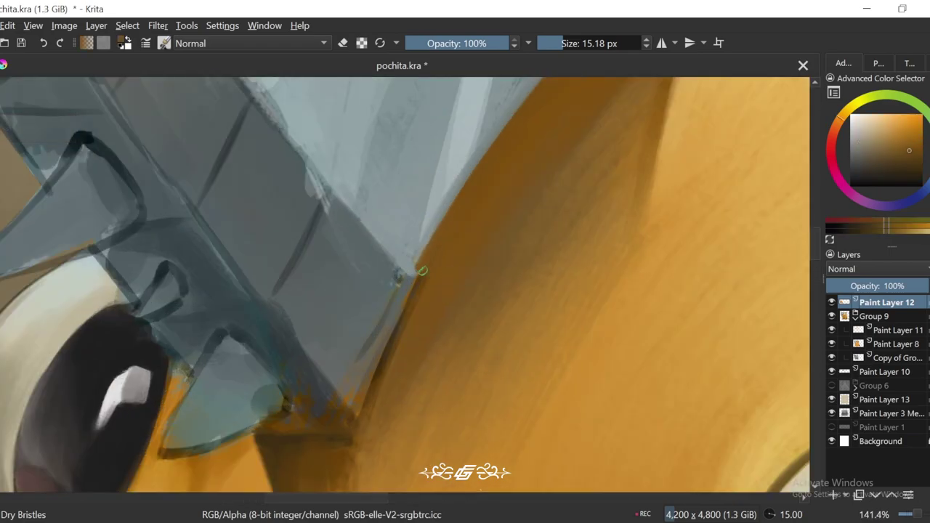
# Step: Reset the rotation to 0 degrees and sample grey-blue blade tones and the orange of Pochita's head
pyautogui.scroll(-4, 399, 250)
pyautogui.scroll(-2, 520, 290)
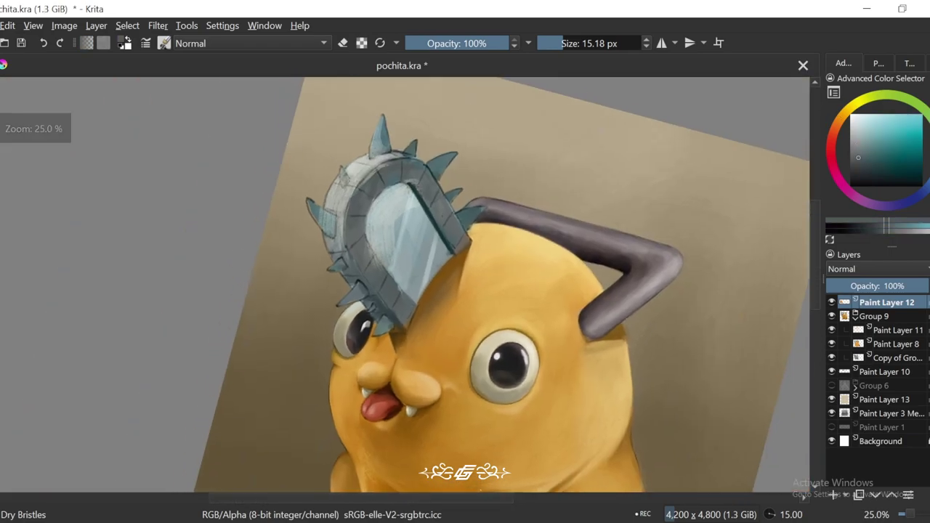
pyautogui.press('5')
pyautogui.scroll(6, 520, 290)
pyautogui.moveTo(520, 290); pyautogui.dragTo(496, 291)
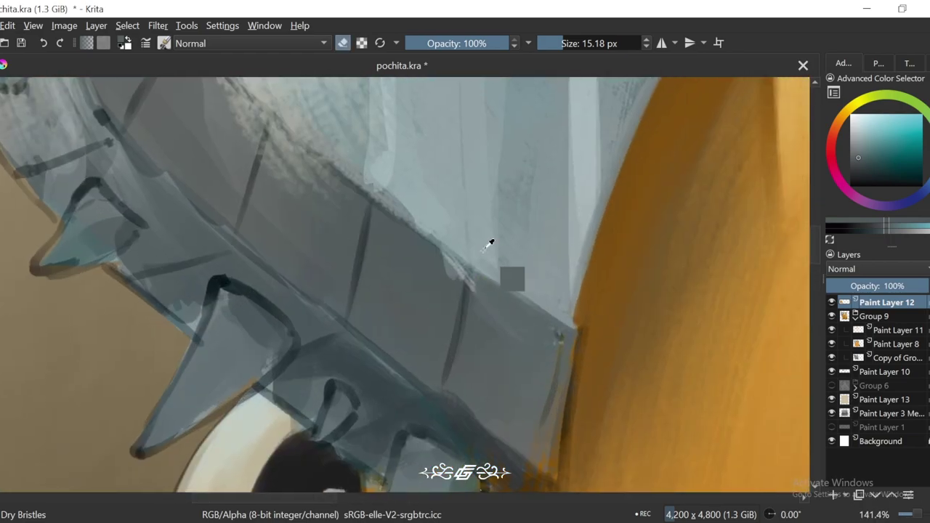
pyautogui.keyDown('ctrl'); pyautogui.click(501, 276); pyautogui.keyUp('ctrl')
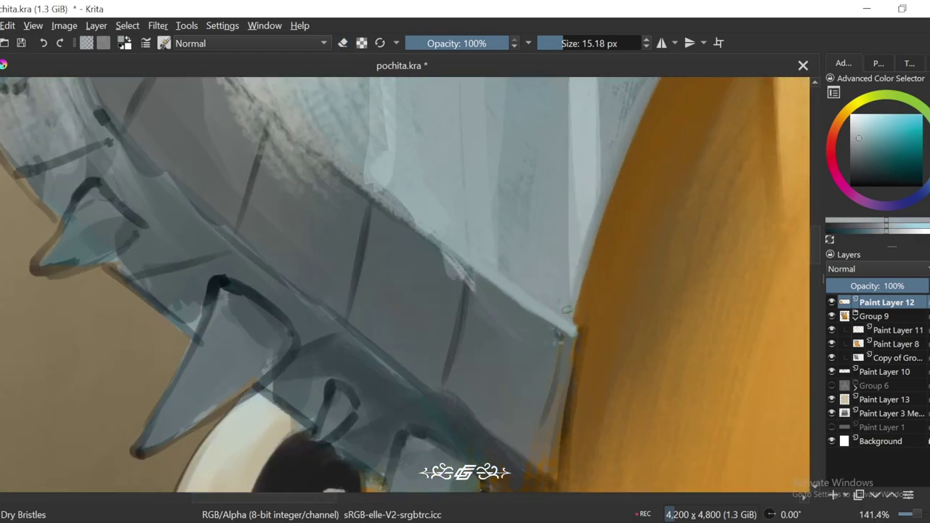
pyautogui.scroll(-3, 567, 309)
pyautogui.scroll(2, 538, 305)
pyautogui.keyDown('ctrl'); pyautogui.click(509, 303); pyautogui.keyUp('ctrl')
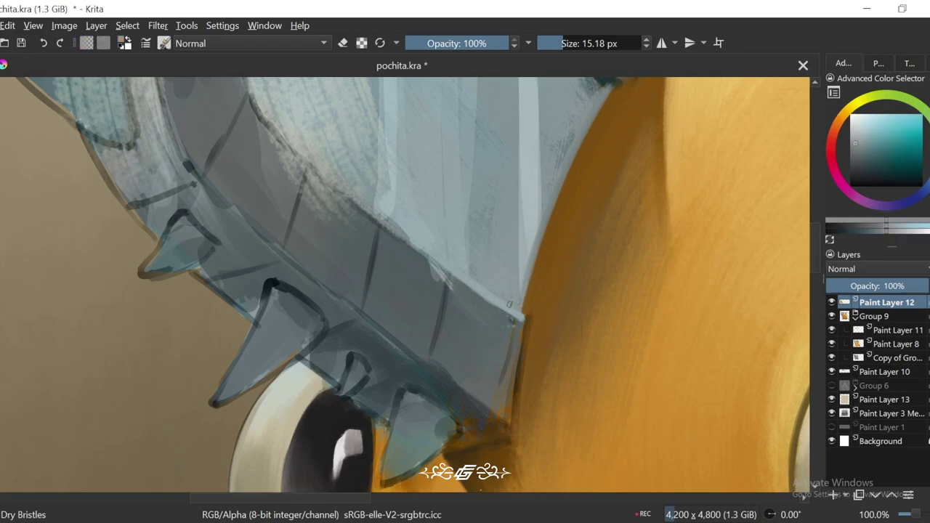
pyautogui.keyDown('ctrl'); pyautogui.click(513, 321); pyautogui.keyUp('ctrl')
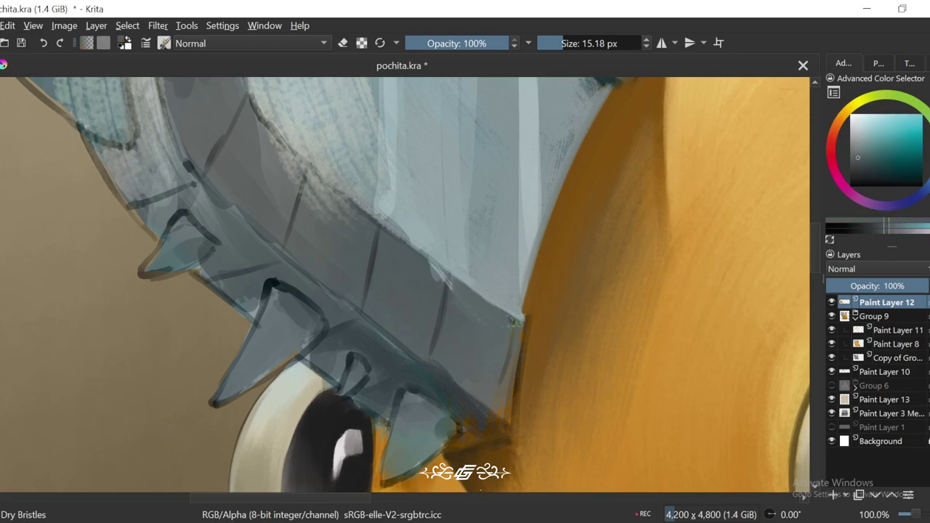
pyautogui.keyDown('ctrl'); pyautogui.click(522, 317); pyautogui.keyUp('ctrl')
pyautogui.scroll(-3, 522, 318)
# Step: Sample the rim's teal-grey and darken the saw's inner rim with a ~33 px stroke
pyautogui.moveTo(472, 189); pyautogui.dragTo(552, 254)
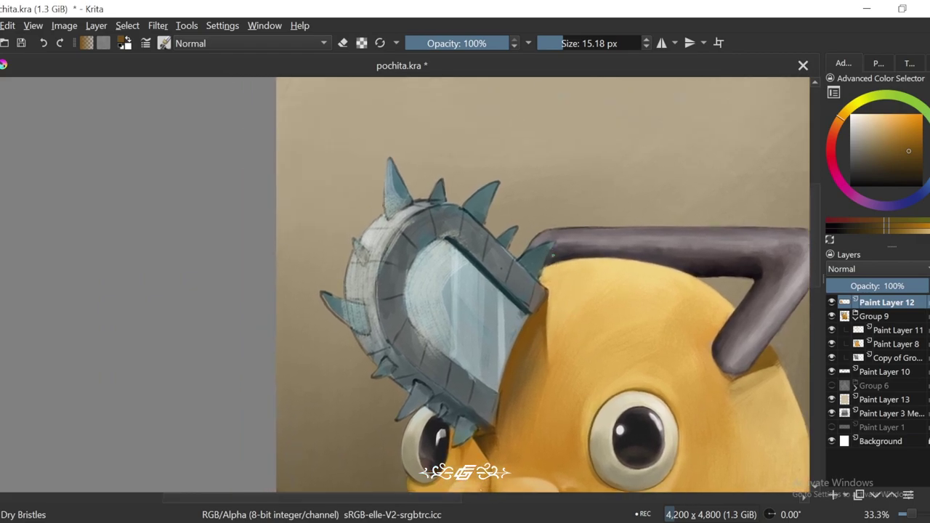
pyautogui.moveTo(676, 257); pyautogui.dragTo(615, 242)
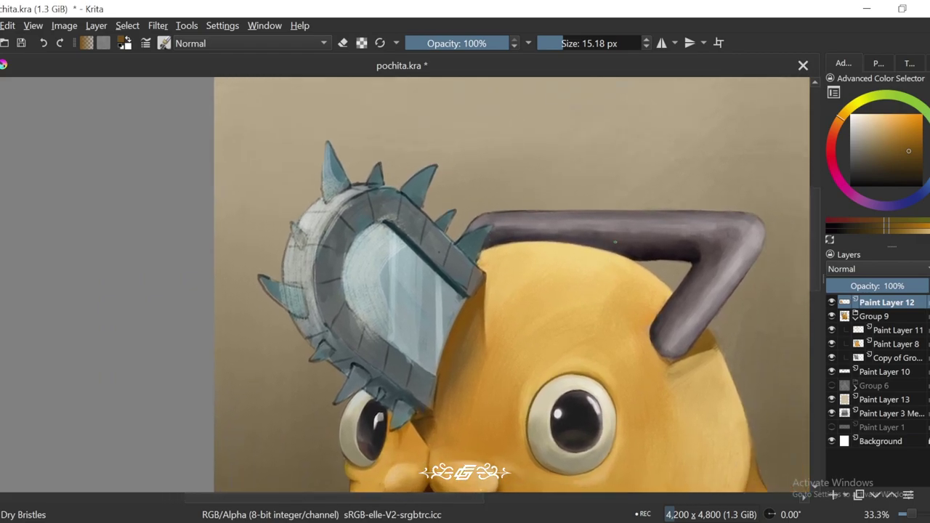
pyautogui.scroll(5, 327, 247)
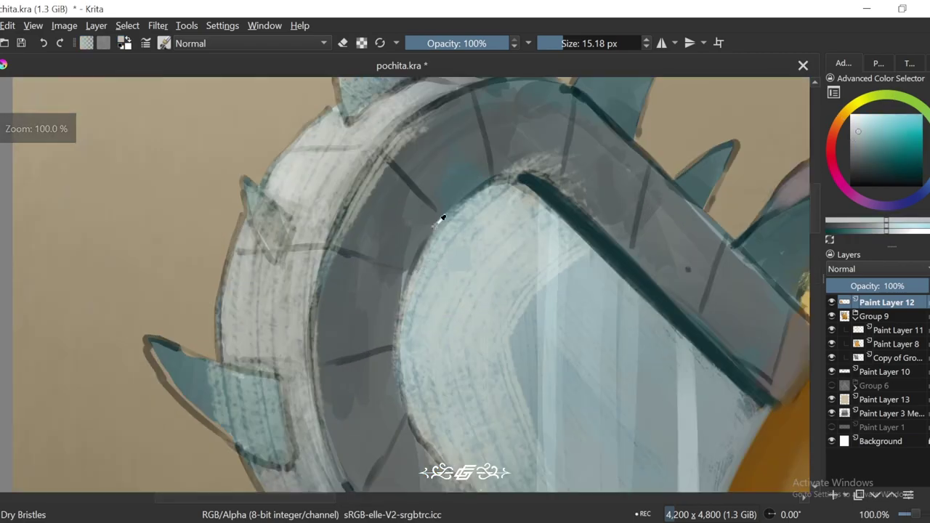
pyautogui.keyDown('ctrl'); pyautogui.click(346, 247); pyautogui.keyUp('ctrl')
pyautogui.press(']')
pyautogui.press(']')
pyautogui.press(']')
pyautogui.press(']')
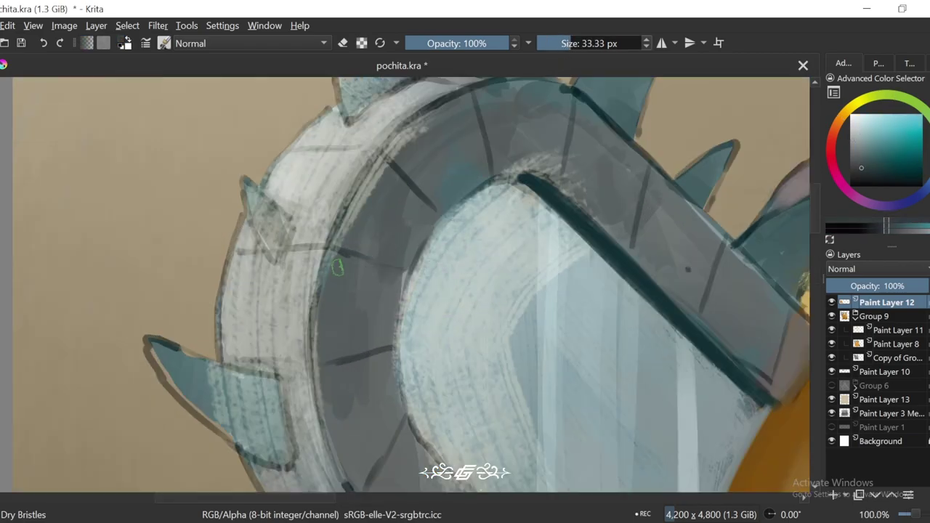
pyautogui.moveTo(400, 201); pyautogui.dragTo(430, 185)
pyautogui.moveTo(375, 238); pyautogui.dragTo(373, 329)
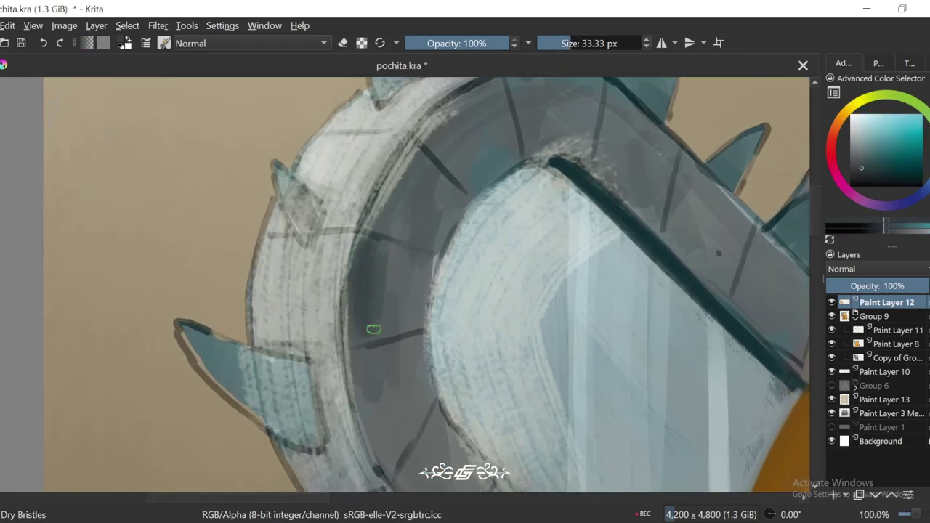
# Step: Sample lighter rim greys and try a short dark rim stroke, then undo it
pyautogui.keyDown('ctrl'); pyautogui.click(368, 234); pyautogui.keyUp('ctrl')
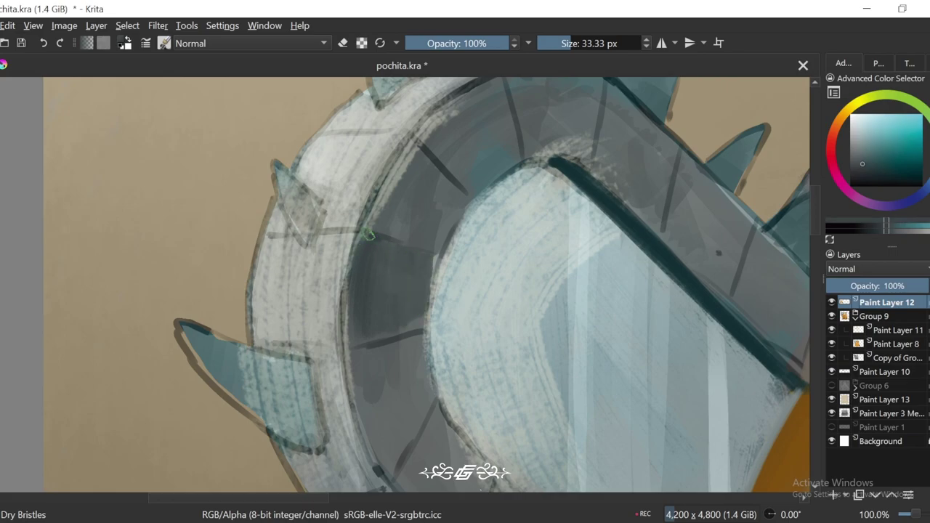
pyautogui.keyDown('ctrl'); pyautogui.click(356, 298); pyautogui.keyUp('ctrl')
pyautogui.hotkey('ctrl', ']')
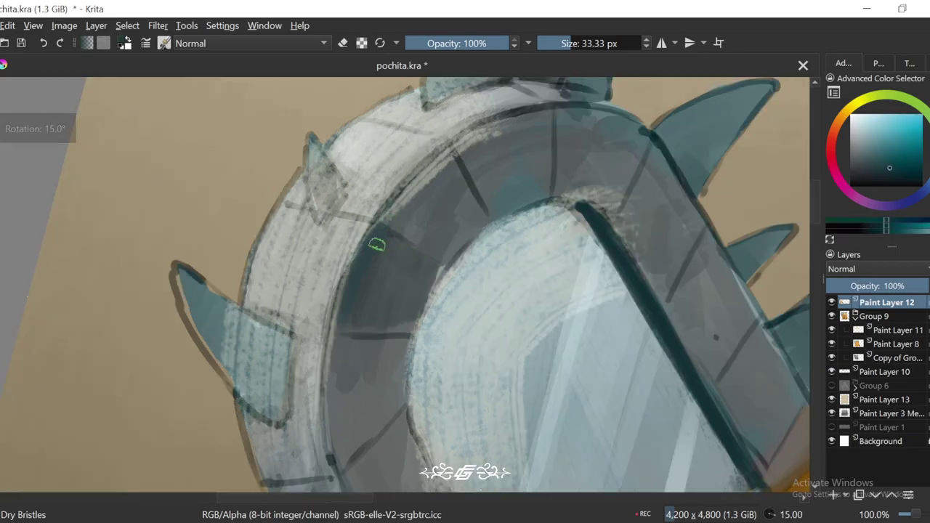
pyautogui.moveTo(396, 275); pyautogui.dragTo(438, 289)
pyautogui.hotkey('ctrl', 'z')
# Step: Paint dark teal shading around the spoke with a larger brush
pyautogui.hotkey('ctrl', '[')
pyautogui.hotkey('ctrl', '[')
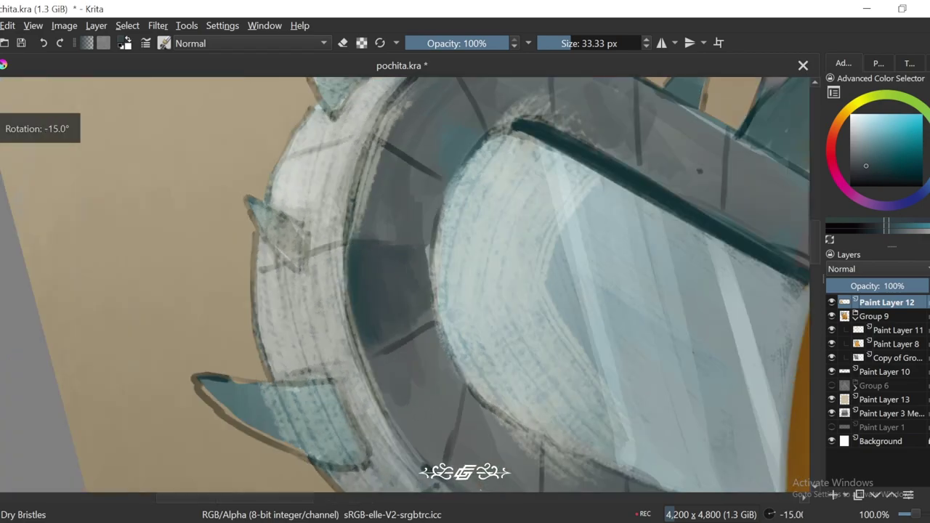
pyautogui.hotkey('ctrl', ']')
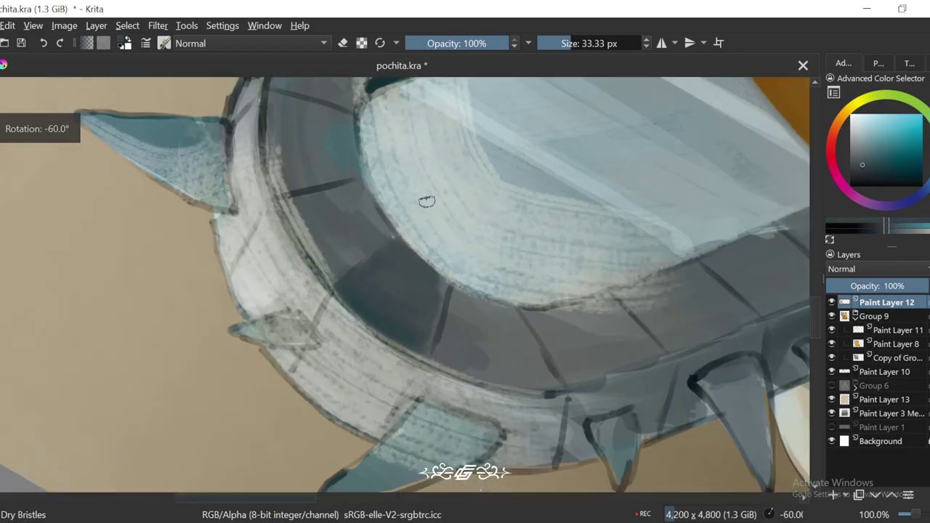
pyautogui.hotkey('ctrl', ']')
pyautogui.hotkey('ctrl', ']')
pyautogui.hotkey('ctrl', ']')
pyautogui.press('+')
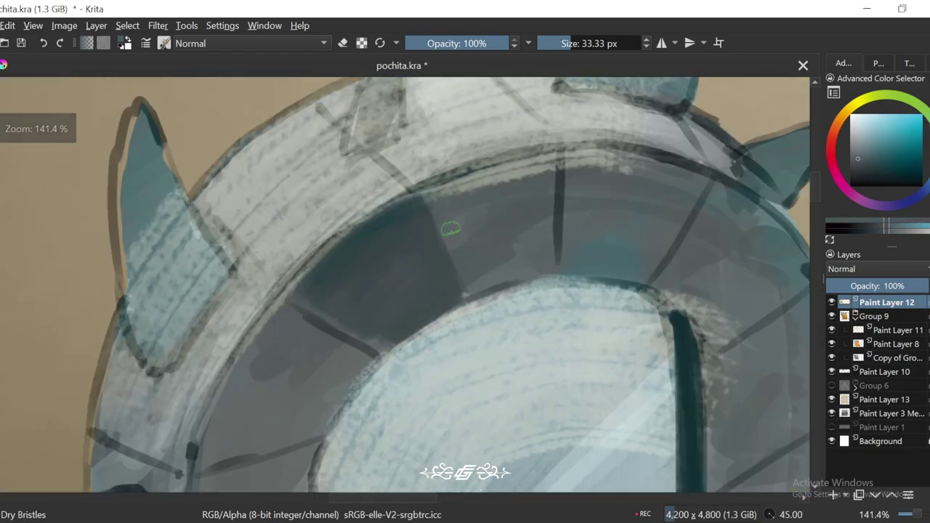
pyautogui.hotkey('ctrl', '[')
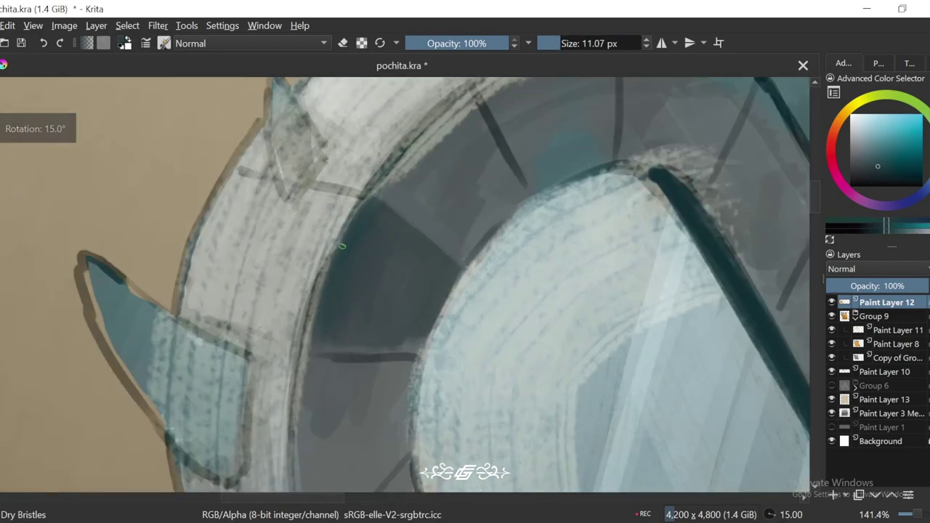
pyautogui.press('-')
pyautogui.press('-')
pyautogui.press('-')
pyautogui.press('+')
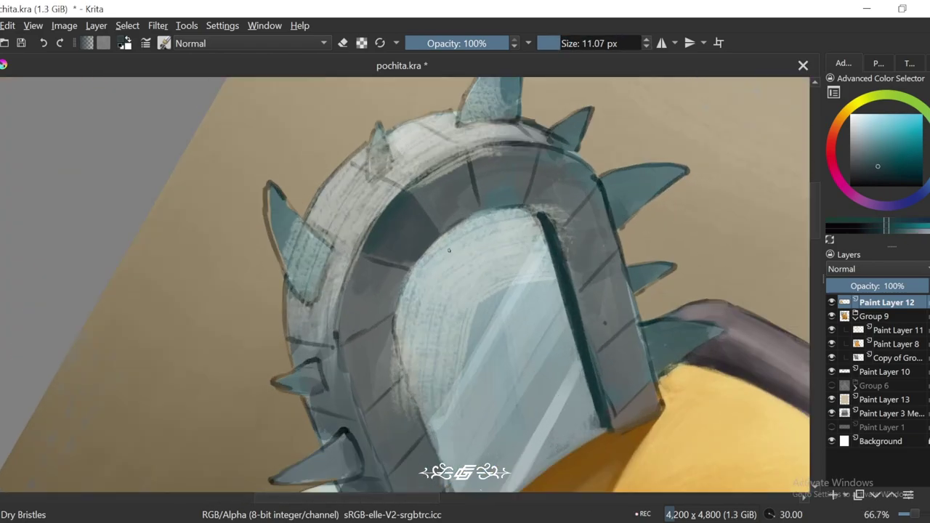
pyautogui.press('+')
pyautogui.hotkey('ctrl', ']')
pyautogui.hotkey('ctrl', ']')
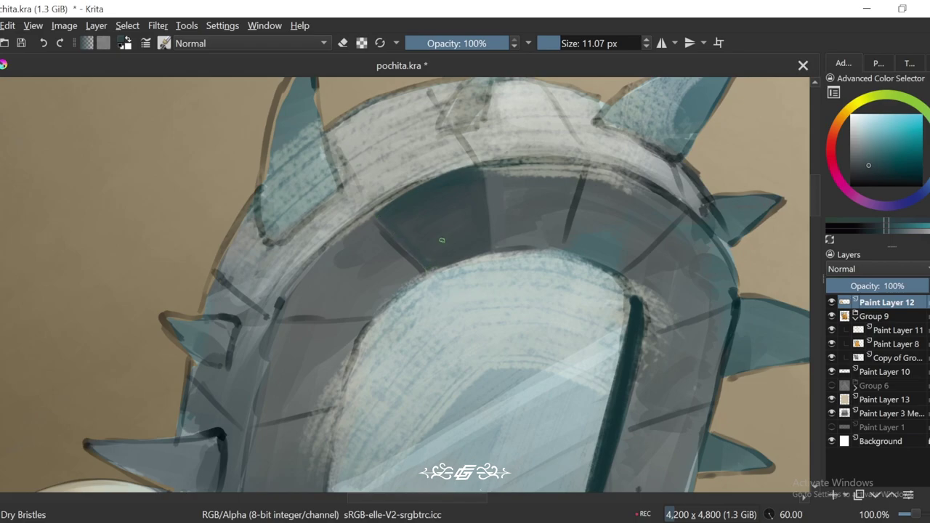
pyautogui.hotkey('ctrl', '[')
pyautogui.hotkey('ctrl', '[')
pyautogui.press('-')
pyautogui.press('-')
pyautogui.hotkey('ctrl', '[')
pyautogui.hotkey('ctrl', '[')
pyautogui.press('-')
pyautogui.press('+')
pyautogui.press('+')
pyautogui.press('+')
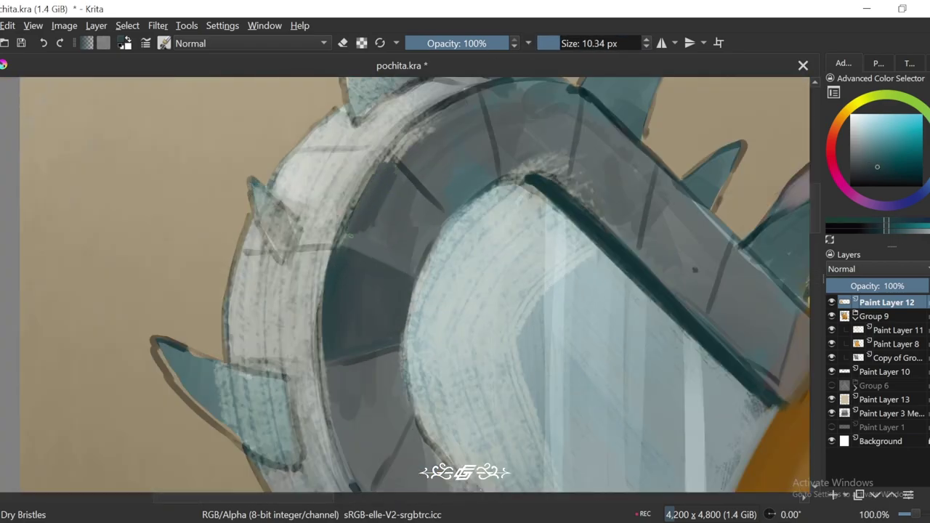
pyautogui.moveTo(441, 185); pyautogui.dragTo(445, 211)
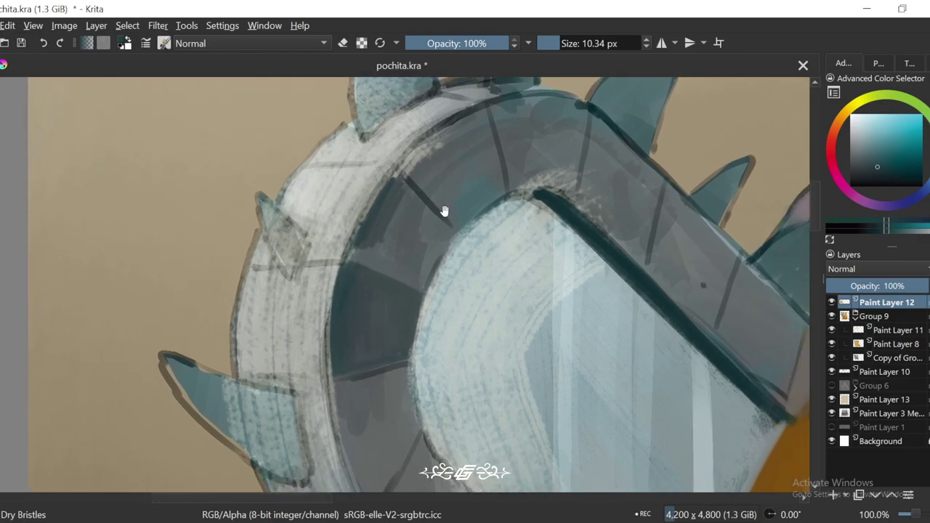
pyautogui.moveTo(537, 44); pyautogui.dragTo(577, 44)
pyautogui.press('+')
pyautogui.moveTo(384, 201)
pyautogui.mouseDown()
pyautogui.moveTo(413, 162)
pyautogui.moveTo(368, 221)
pyautogui.moveTo(426, 206)
pyautogui.moveTo(461, 213)
pyautogui.moveTo(353, 232)
pyautogui.mouseUp()
# Step: Resize the brush and rotate and zoom the view to frame the blade's outer rim
pyautogui.scroll(-3, 397, 250)
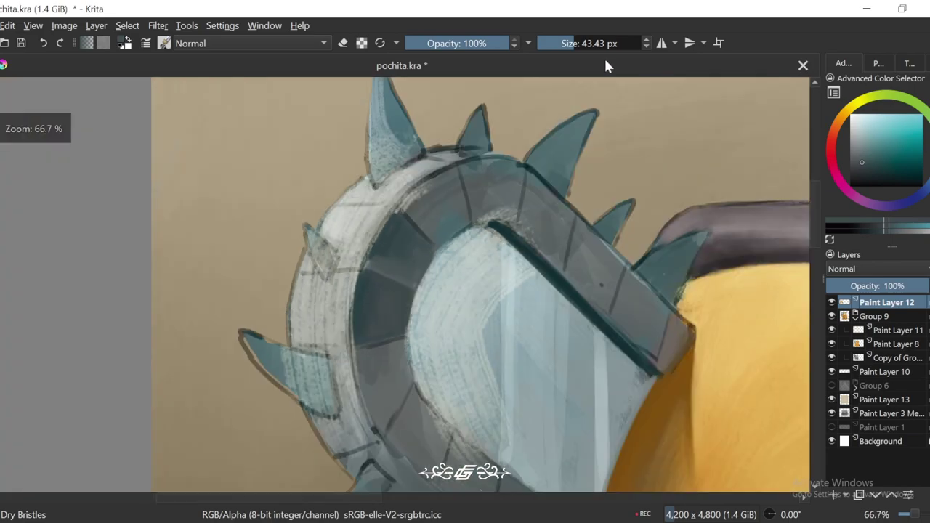
pyautogui.scroll(5, 478, 178)
pyautogui.press('[')
pyautogui.press('[')
pyautogui.press('[')
pyautogui.press('[')
pyautogui.press('[')
pyautogui.press('[')
pyautogui.press('[')
pyautogui.press('[')
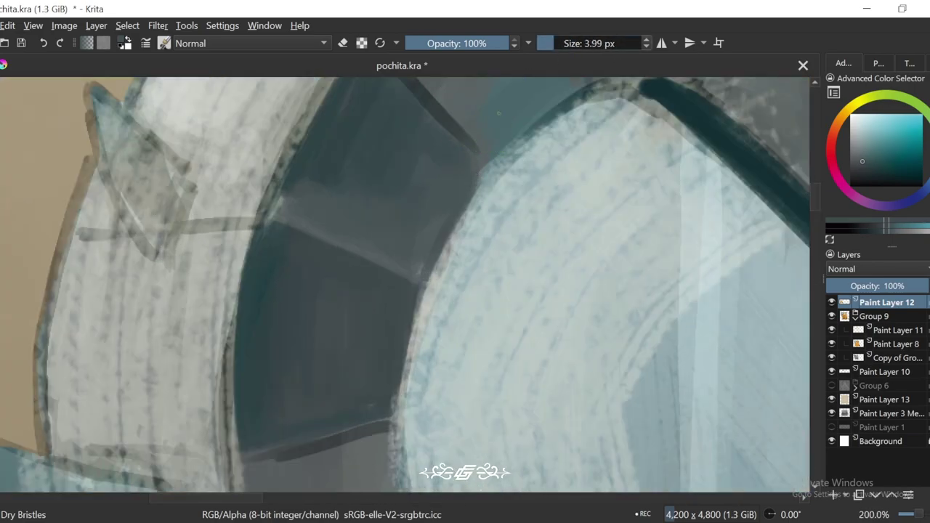
pyautogui.press('4')
pyautogui.press('4')
pyautogui.press('4')
pyautogui.press('4')
pyautogui.press('4')
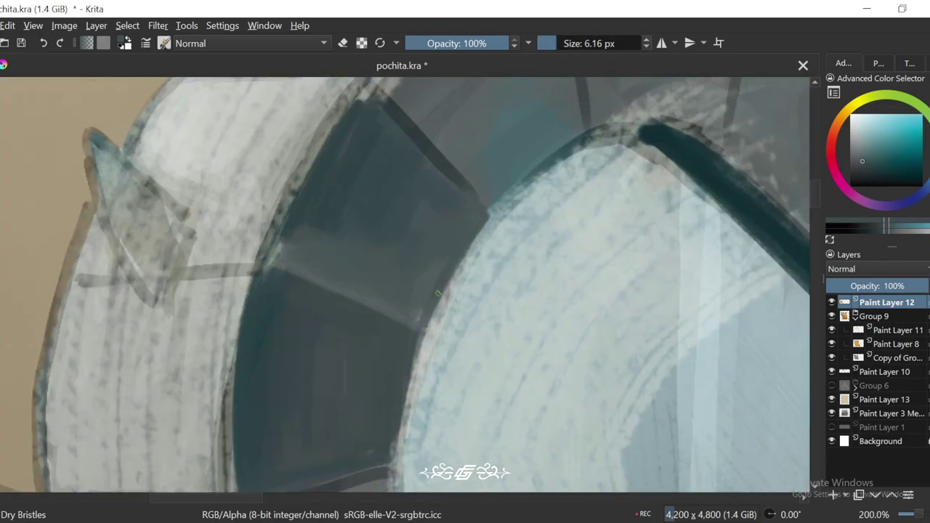
pyautogui.press(']')
pyautogui.press(']')
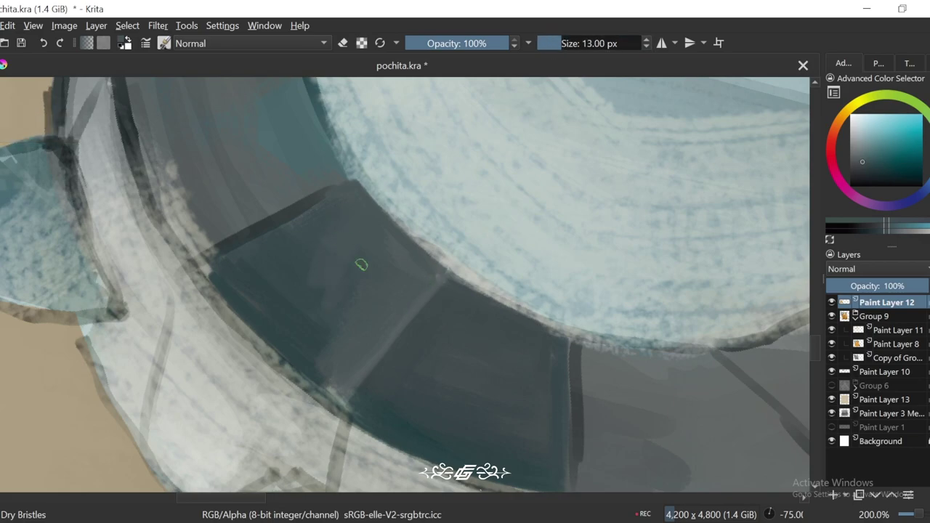
pyautogui.press(']')
pyautogui.press(']')
pyautogui.press(']')
pyautogui.press(']')
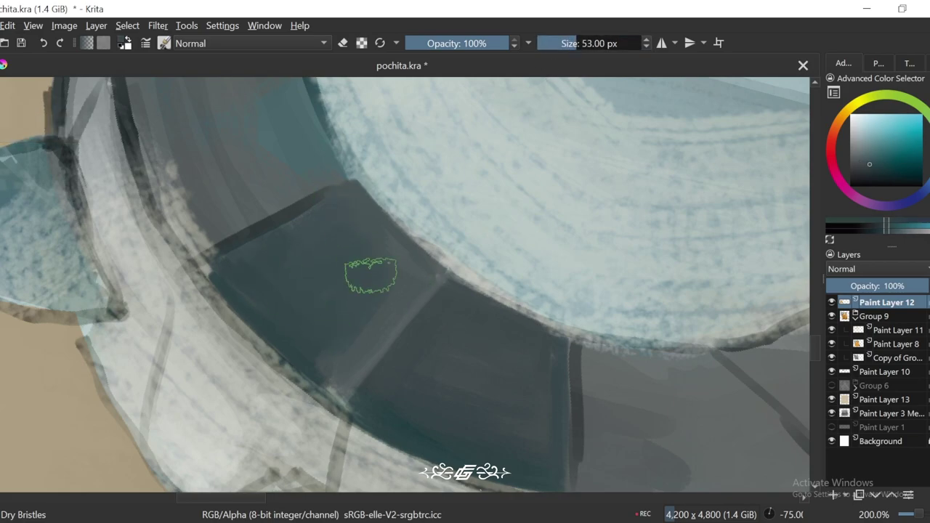
pyautogui.press('-')
pyautogui.press('-')
pyautogui.press('-')
pyautogui.press('-')
pyautogui.press('-')
pyautogui.press('6')
pyautogui.press('6')
pyautogui.press('6')
pyautogui.press('6')
pyautogui.press('6')
pyautogui.press('6')
pyautogui.press('6')
pyautogui.press('6')
pyautogui.press('4')
pyautogui.press('+')
pyautogui.press('+')
pyautogui.press('[')
pyautogui.press('[')
pyautogui.press('[')
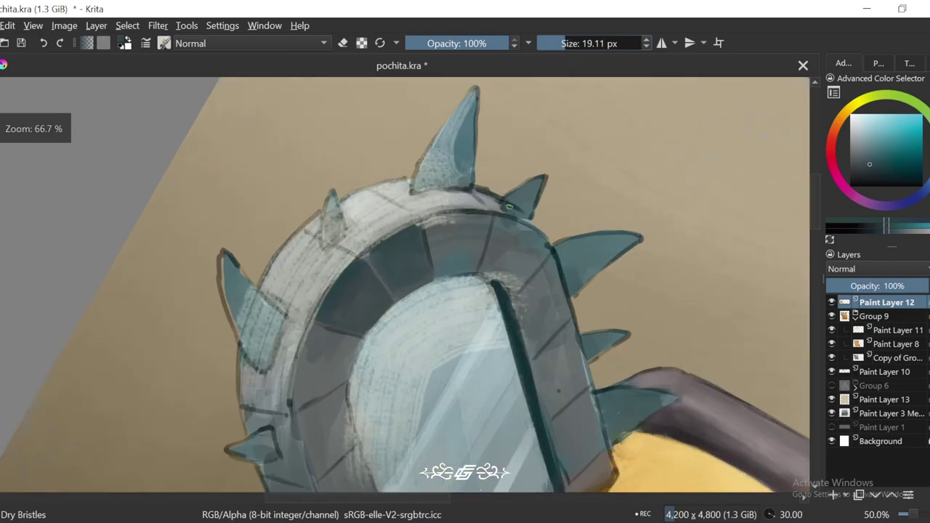
pyautogui.press('4')
pyautogui.press('+')
pyautogui.press('+')
pyautogui.press('4')
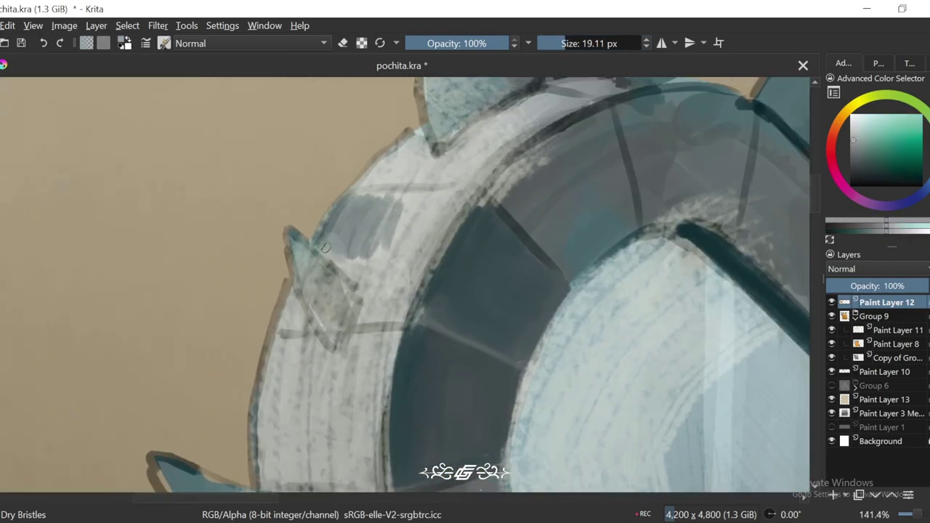
pyautogui.press('4')
pyautogui.press('4')
pyautogui.press('4')
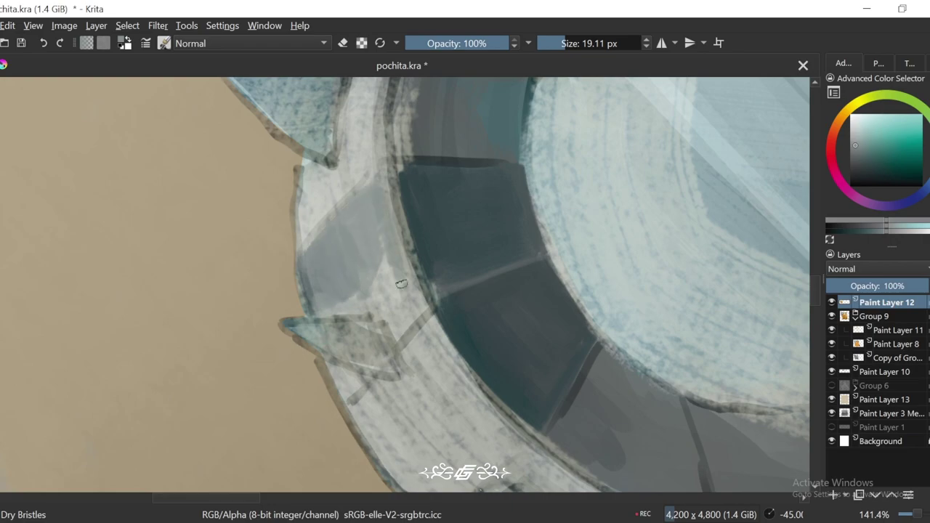
pyautogui.scroll(-4, 397, 335)
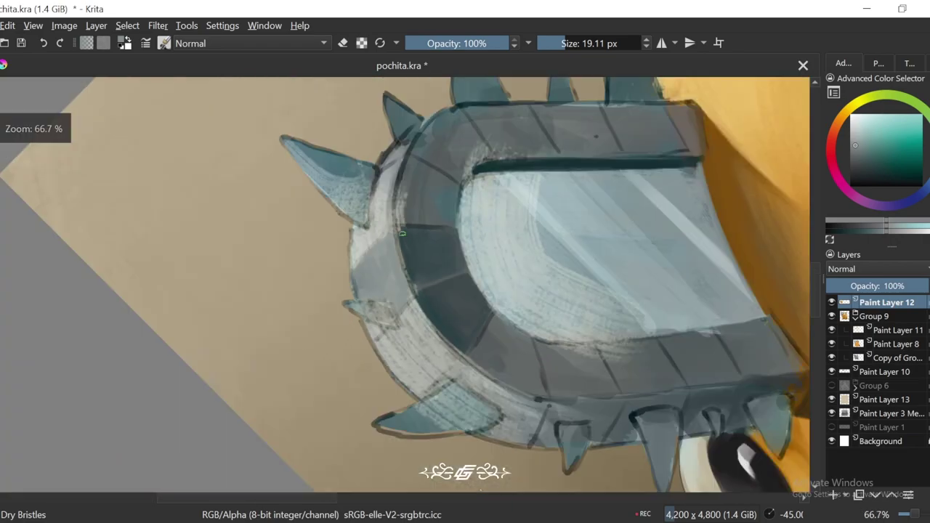
pyautogui.press('6')
pyautogui.press('6')
pyautogui.press('6')
pyautogui.press('6')
pyautogui.scroll(3, 416, 260)
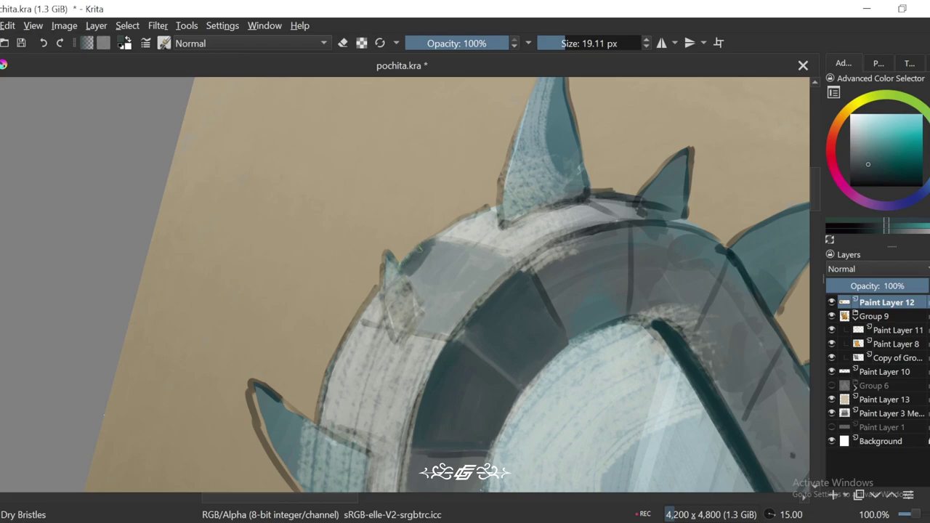
pyautogui.press('4')
pyautogui.press('4')
pyautogui.press('4')
pyautogui.press('6')
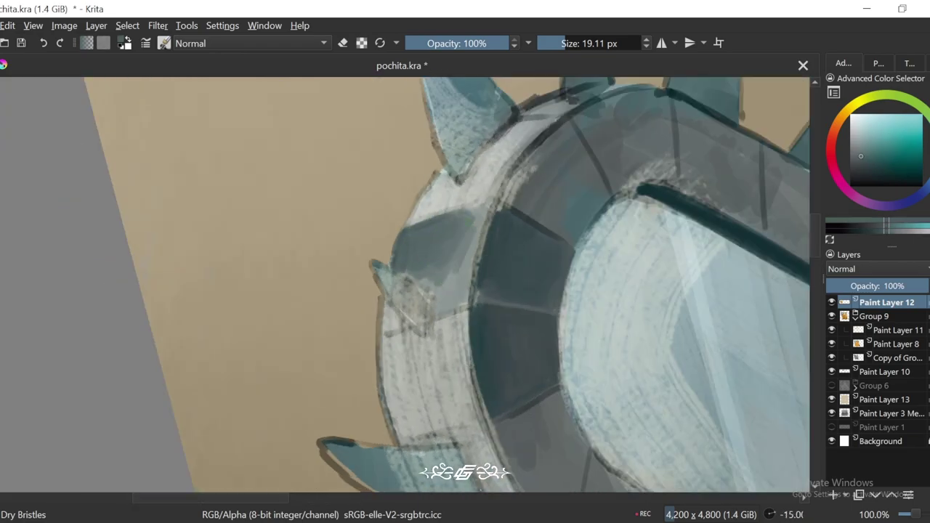
pyautogui.press('4')
pyautogui.press('4')
pyautogui.press('5')
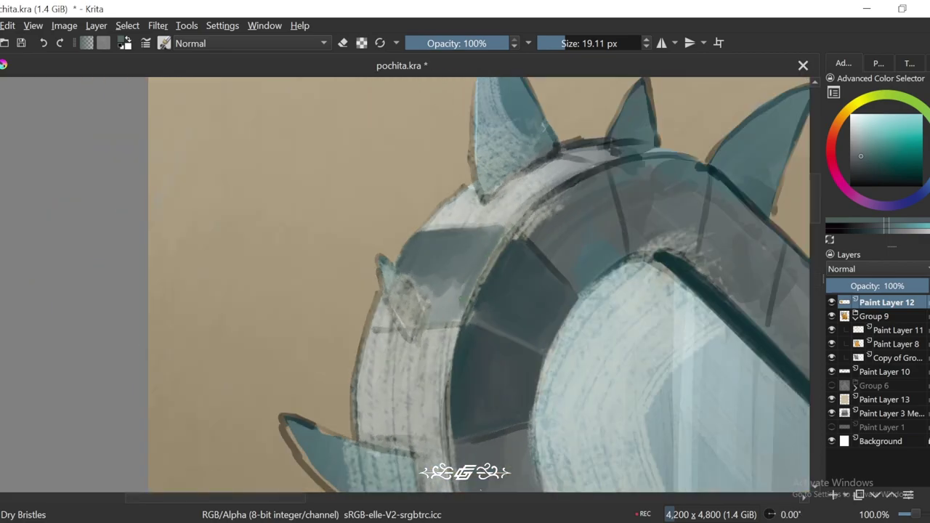
pyautogui.scroll(-2, 429, 238)
pyautogui.scroll(3, 429, 238)
pyautogui.press('6')
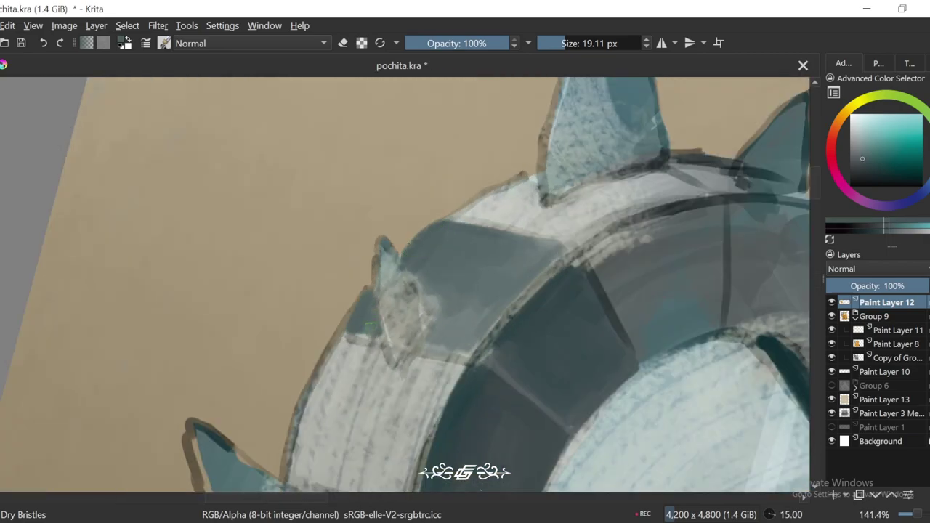
pyautogui.press('5')
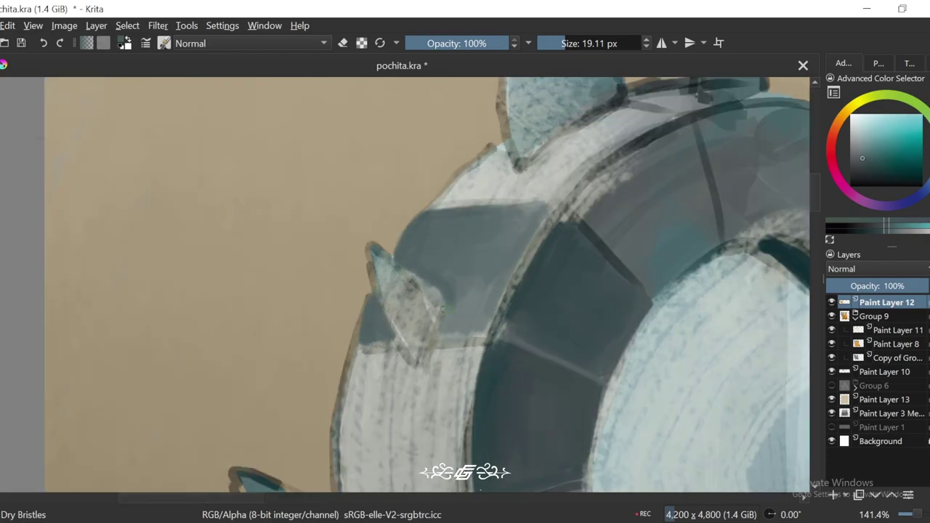
pyautogui.scroll(-3, 445, 309)
pyautogui.scroll(-2, 445, 309)
pyautogui.press('4')
pyautogui.press('4')
pyautogui.scroll(-2, 445, 309)
pyautogui.press('6')
pyautogui.scroll(4, 557, 284)
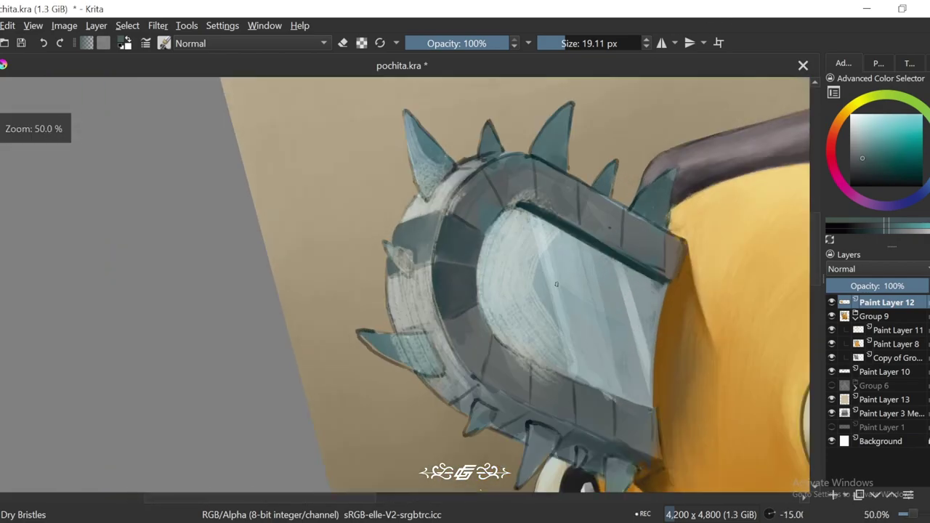
pyautogui.scroll(3, 556, 284)
pyautogui.press('5')
# Step: With a very fine brush, paint a dark blue-teal line along the spike's inner edge
pyautogui.click(541, 44)
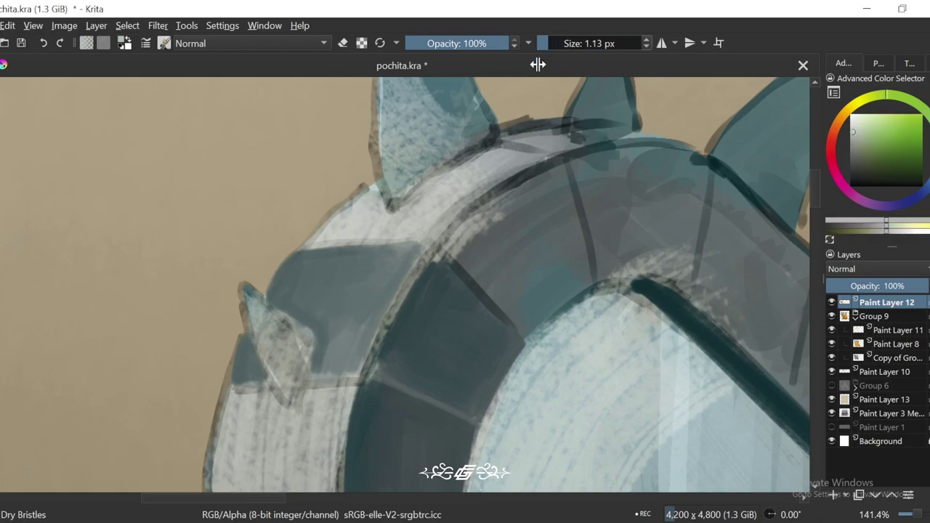
pyautogui.press('4')
pyautogui.press('4')
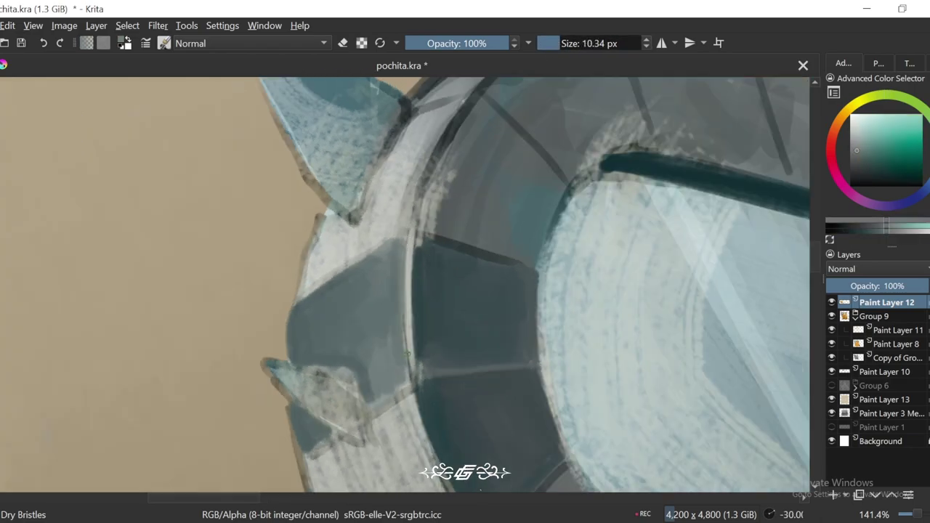
pyautogui.press('4')
pyautogui.press('6')
pyautogui.press('-')
pyautogui.press('-')
pyautogui.press('-')
pyautogui.press('-')
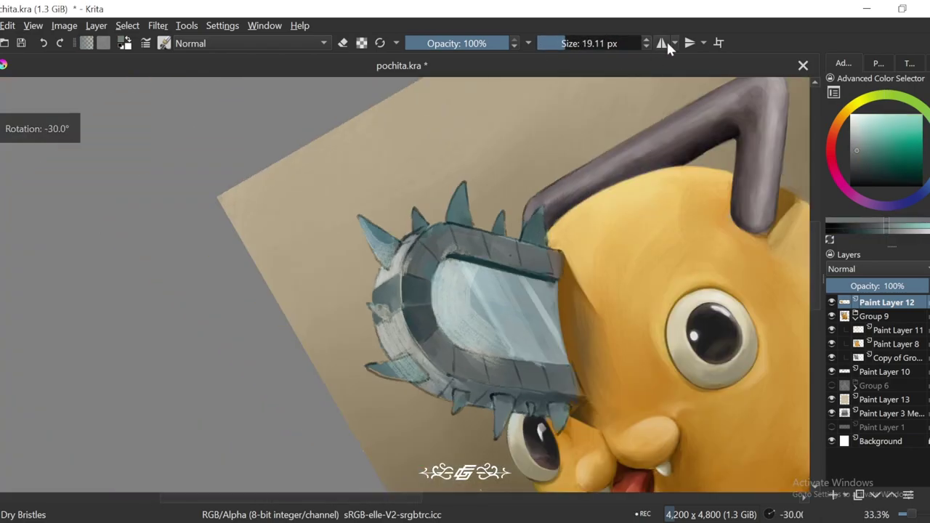
pyautogui.press('6')
pyautogui.press('+')
pyautogui.press('+')
pyautogui.press('+')
pyautogui.press('+')
pyautogui.scroll(2, 469, 213)
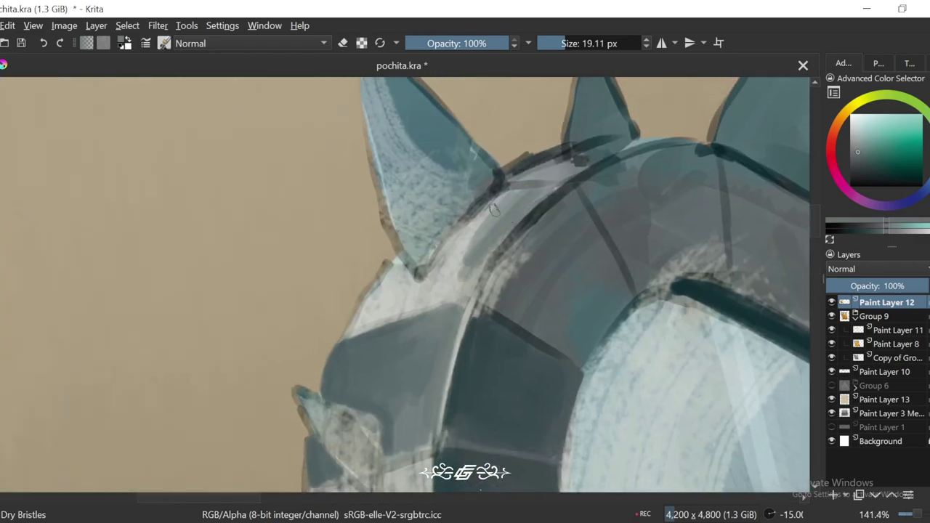
pyautogui.press('4')
pyautogui.press('4')
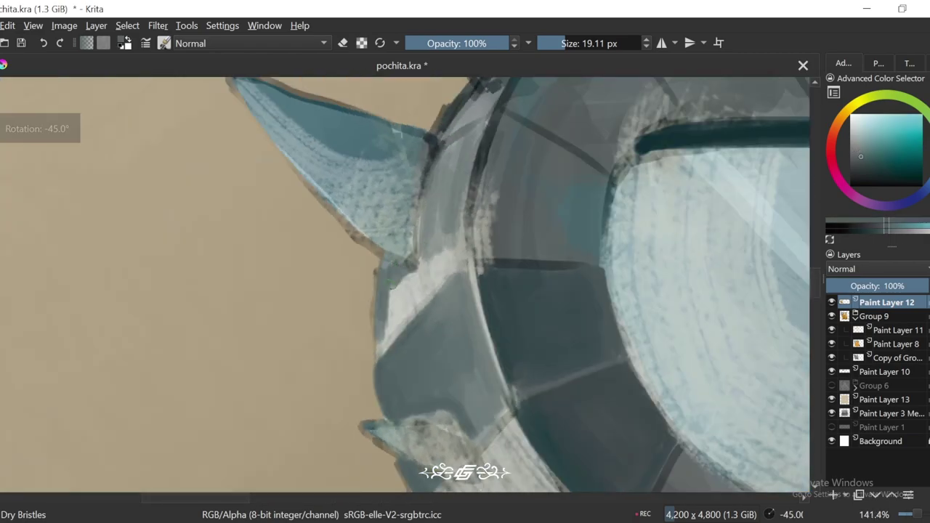
pyautogui.press('6')
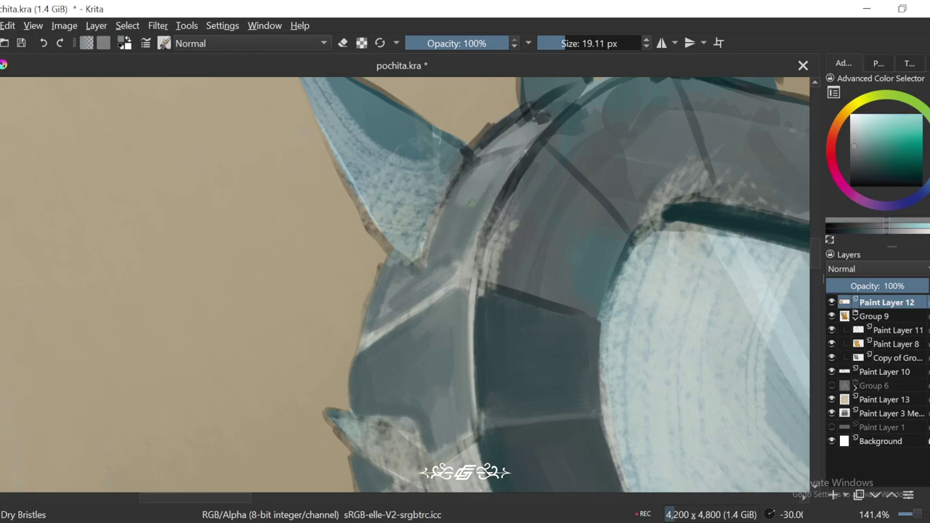
pyautogui.keyDown('ctrl'); pyautogui.click(468, 156); pyautogui.keyUp('ctrl')
pyautogui.moveTo(465, 156); pyautogui.dragTo(425, 253)
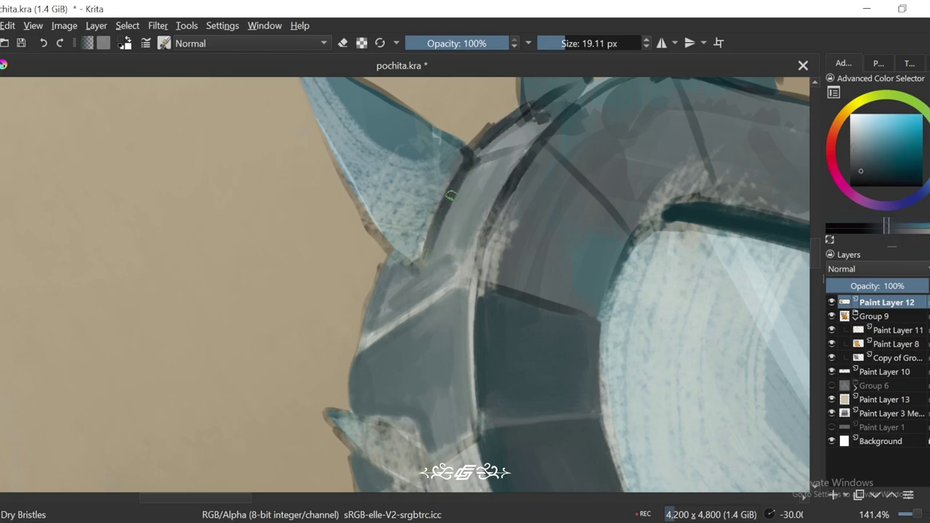
# Step: Tilt the view to -15 degrees and sample lighter and darker teals from the blade
pyautogui.scroll(-5, 454, 229)
pyautogui.press('6')
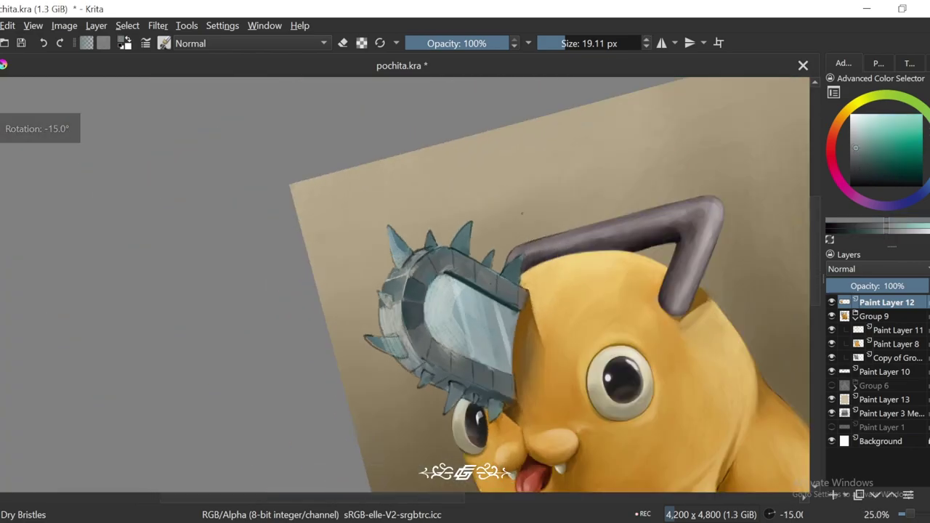
pyautogui.press('6')
pyautogui.scroll(5, 438, 202)
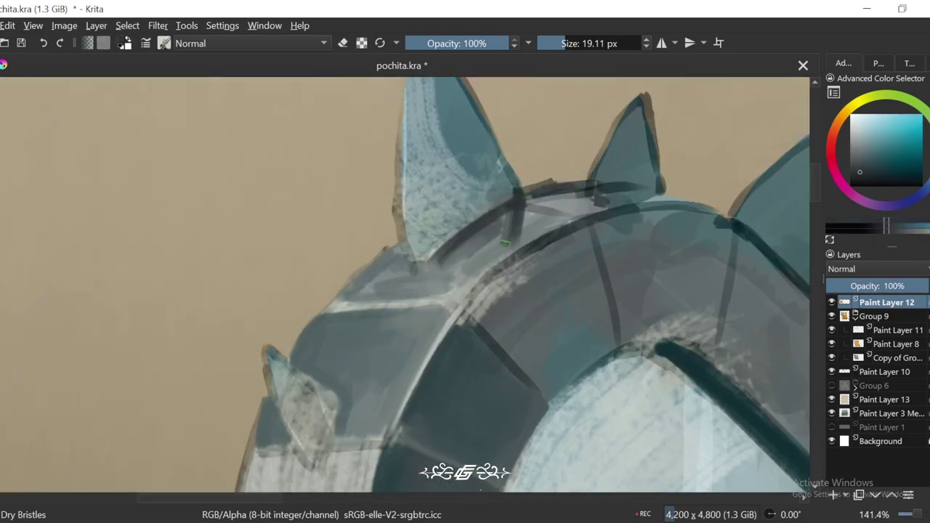
pyautogui.press('4')
pyautogui.press('6')
pyautogui.press('4')
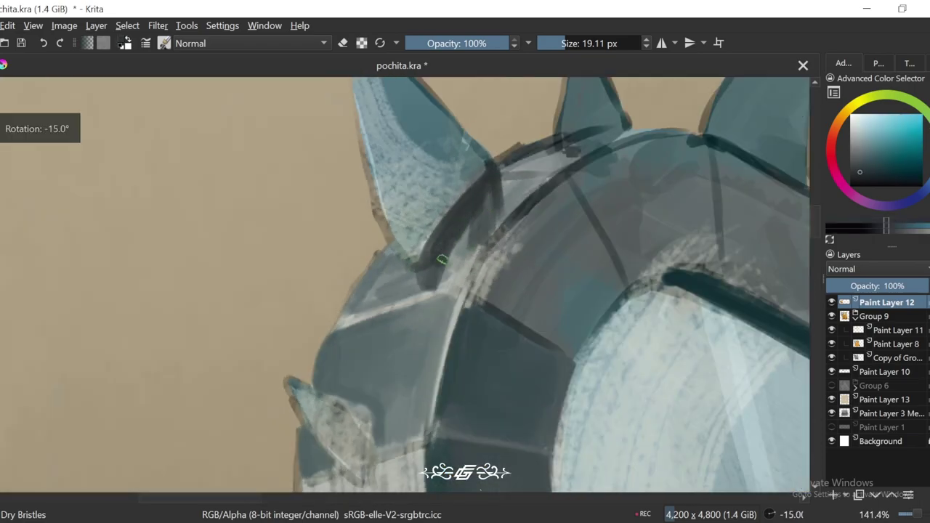
pyautogui.scroll(-4, 491, 218)
pyautogui.scroll(4, 516, 225)
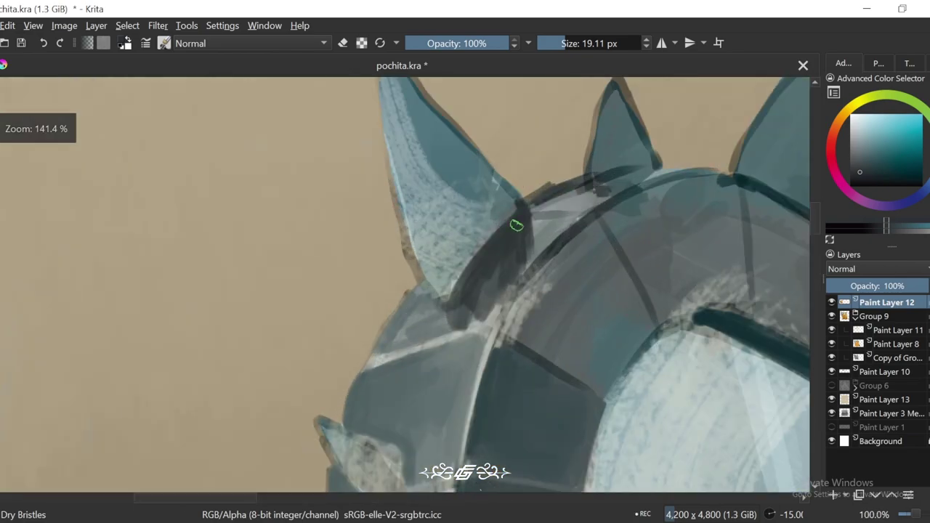
pyautogui.keyDown('ctrl'); pyautogui.click(554, 200); pyautogui.keyUp('ctrl')
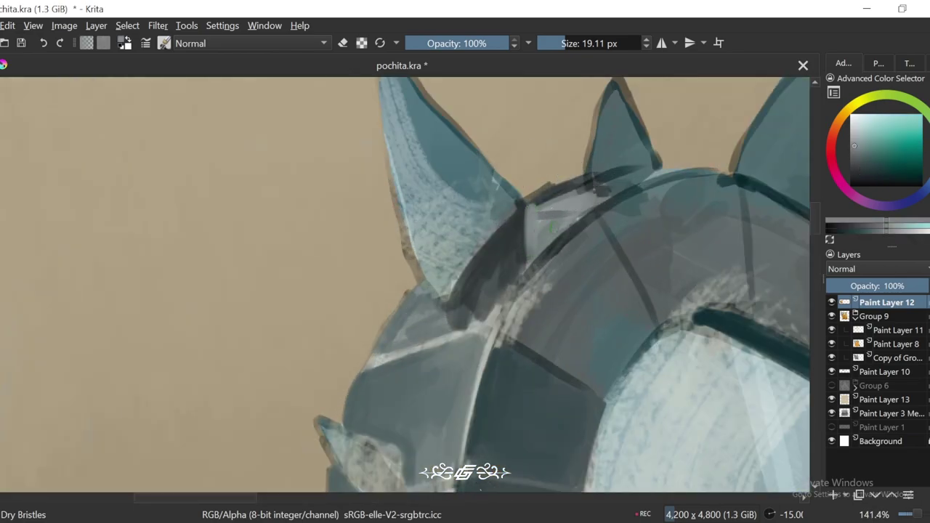
pyautogui.keyDown('ctrl'); pyautogui.click(449, 322); pyautogui.keyUp('ctrl')
pyautogui.moveTo(480, 291); pyautogui.dragTo(559, 183)
pyautogui.scroll(-4, 559, 183)
# Step: Rotate the canvas through -30 and -45 to 15 degrees, zoomed in on the tall spike
pyautogui.press('5')
pyautogui.press('4')
pyautogui.press('4')
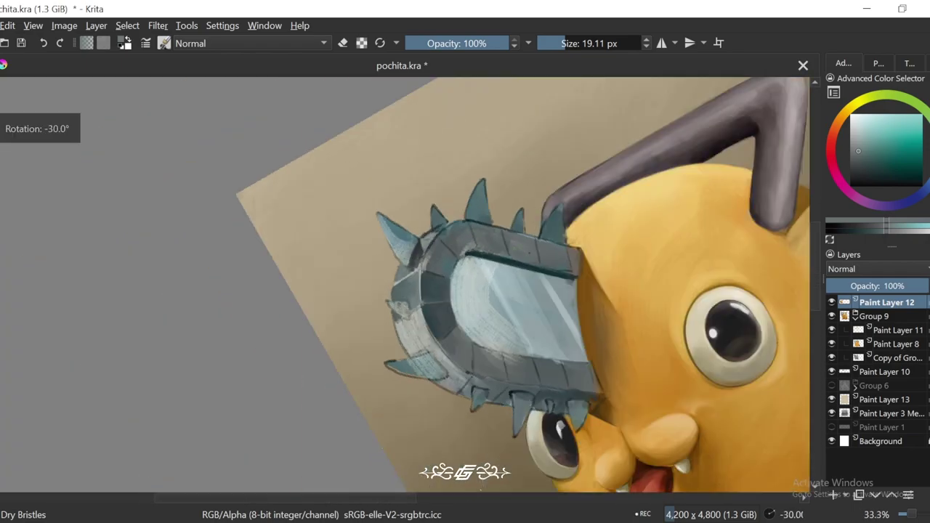
pyautogui.scroll(4, 493, 118)
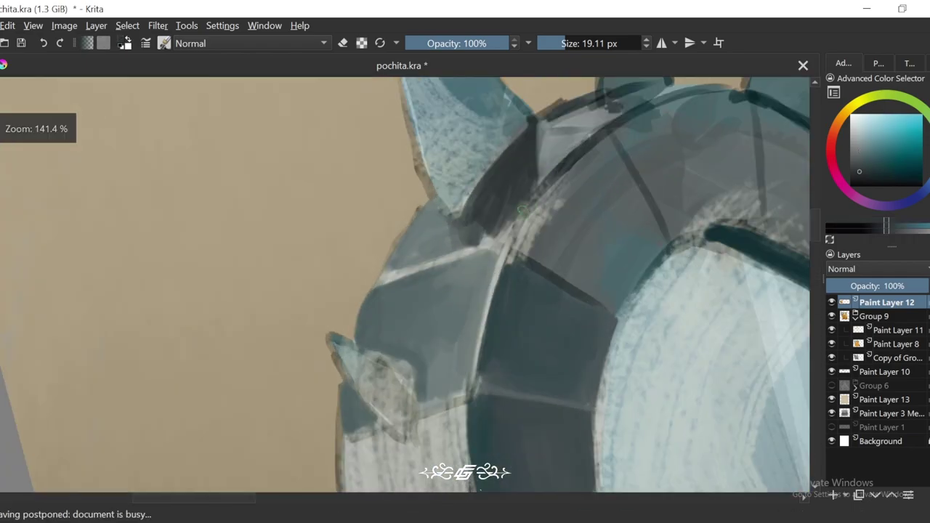
pyautogui.press('4')
pyautogui.press('6')
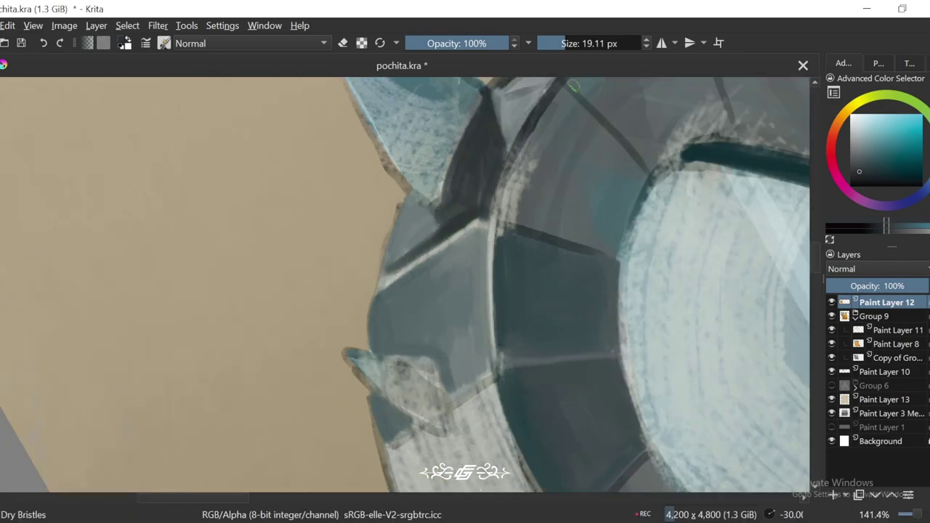
pyautogui.scroll(-4, 574, 85)
pyautogui.press('6')
pyautogui.press('6')
pyautogui.scroll(3, 503, 162)
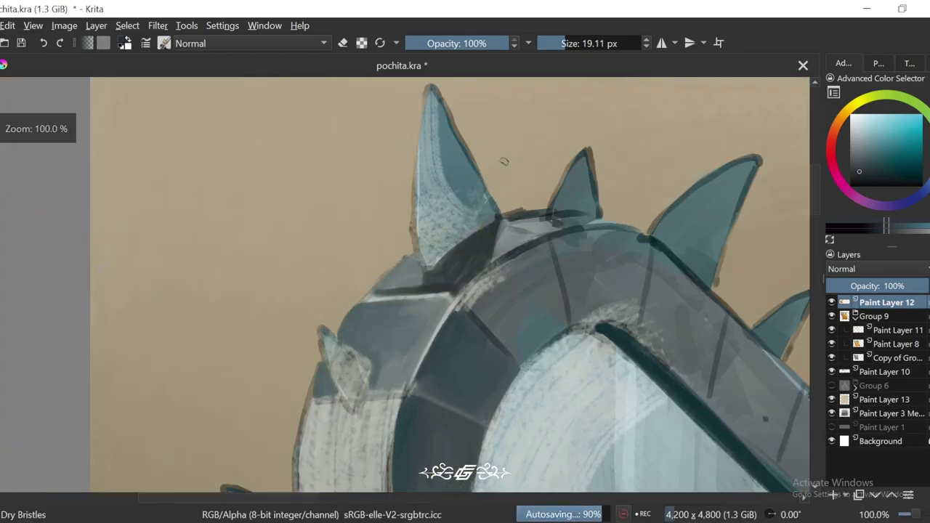
pyautogui.press('6')
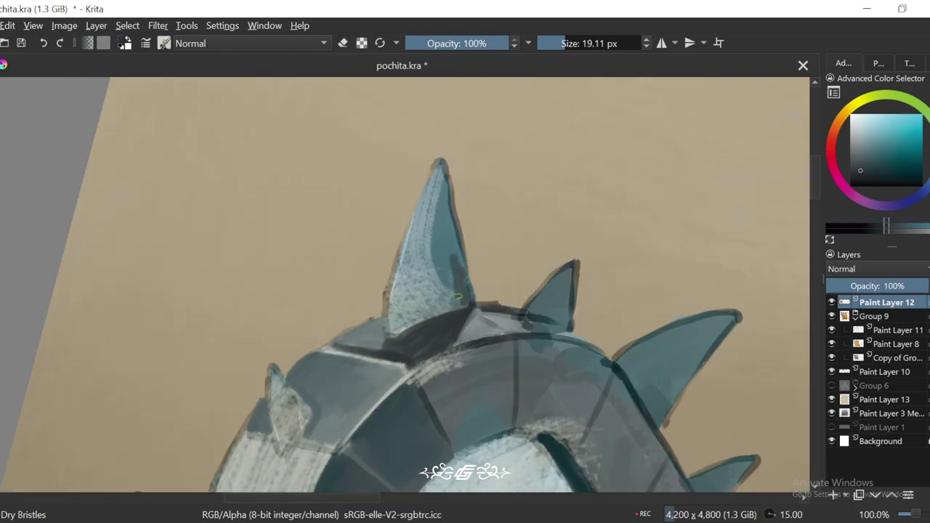
pyautogui.press('6')
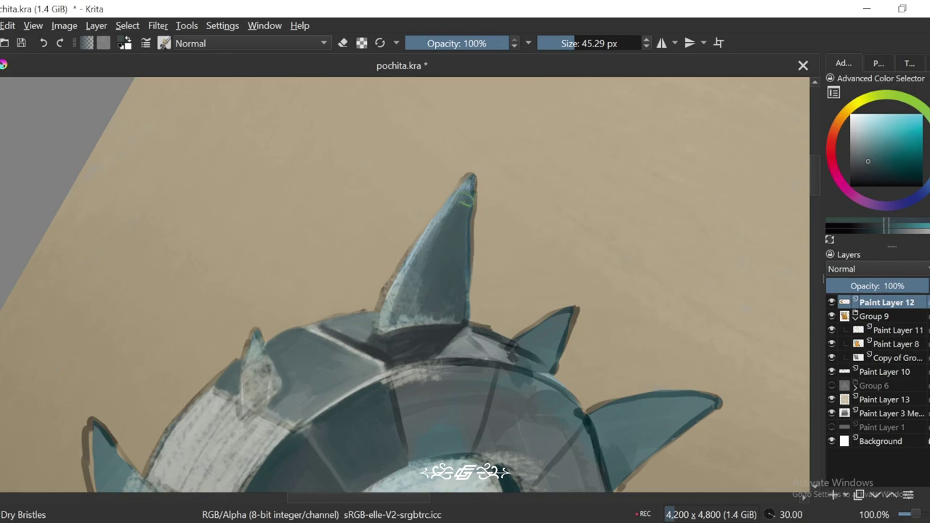
# Step: At 30° rotation, 141.4% zoom and an 18 px brush, paint light blue highlights along the spike's upper-left edge
pyautogui.keyDown('ctrl'); pyautogui.click(443, 233); pyautogui.keyUp('ctrl')
pyautogui.press('5')
pyautogui.keyDown('ctrl'); pyautogui.click(462, 278); pyautogui.keyUp('ctrl')
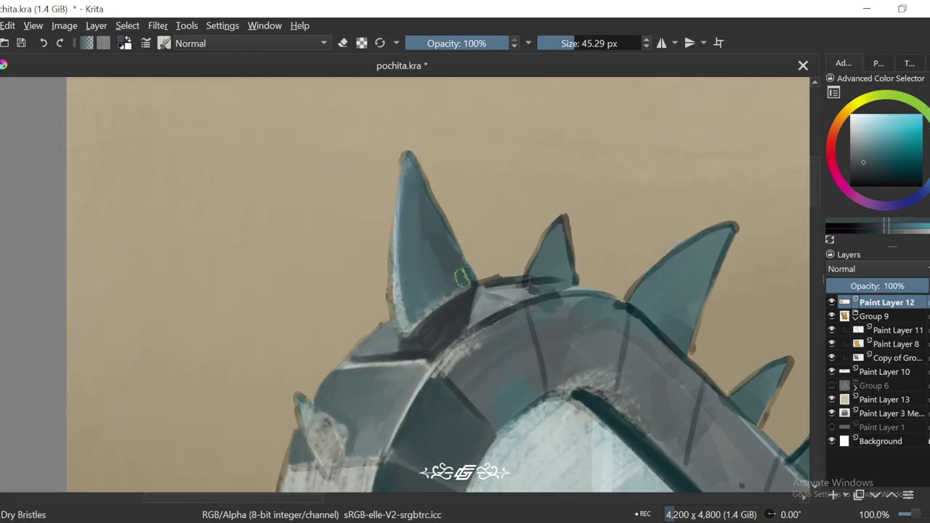
pyautogui.press('6')
pyautogui.press('6')
pyautogui.keyDown('ctrl'); pyautogui.click(437, 222); pyautogui.keyUp('ctrl')
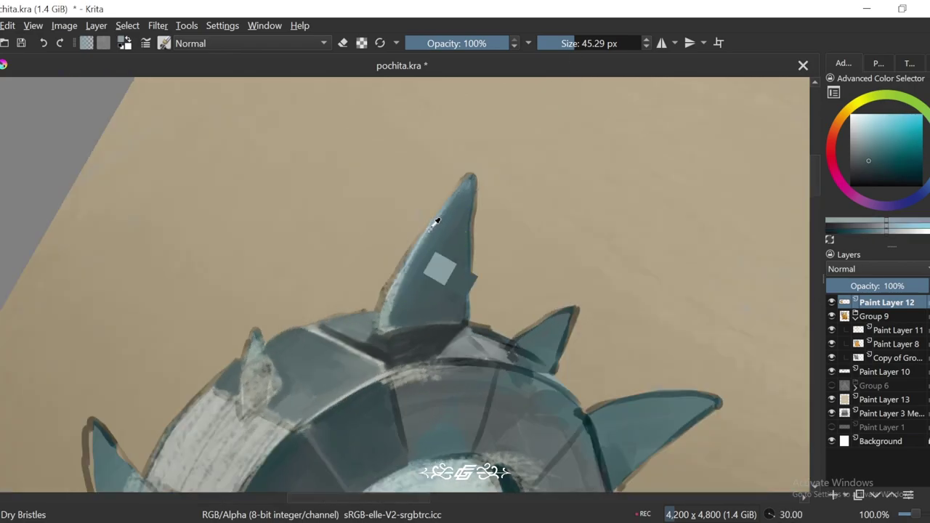
pyautogui.press('+')
pyautogui.moveTo(567, 43); pyautogui.dragTo(546, 42)
pyautogui.keyDown('ctrl'); pyautogui.click(437, 287); pyautogui.keyUp('ctrl')
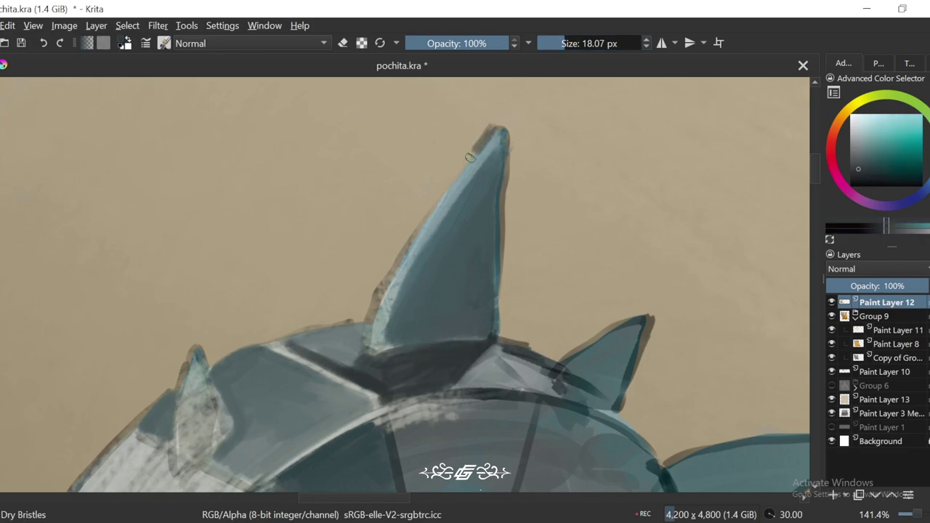
pyautogui.keyDown('ctrl'); pyautogui.click(482, 157); pyautogui.keyUp('ctrl')
pyautogui.moveTo(462, 174); pyautogui.dragTo(491, 142)
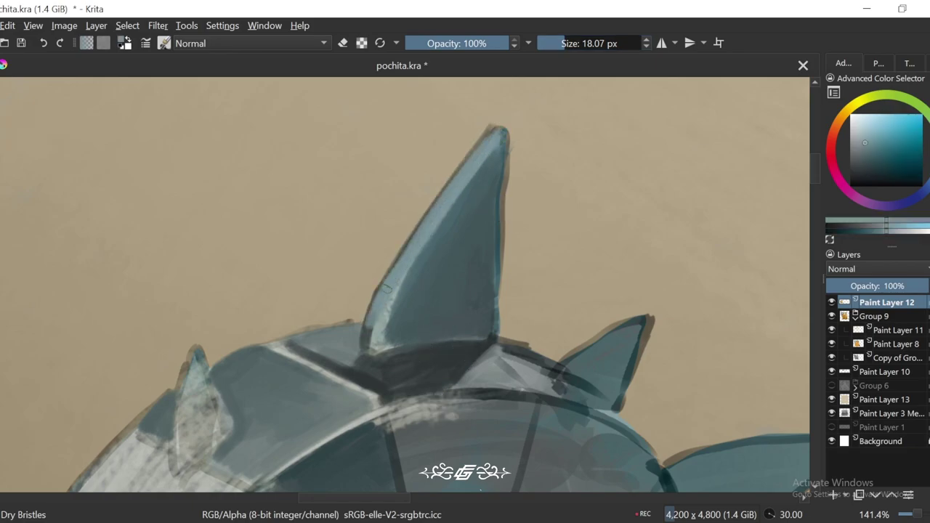
pyautogui.moveTo(386, 289); pyautogui.dragTo(364, 352)
# Step: Zoom to 200% on the spike tip, rotate to -30° and sample a greyer teal from the blade
pyautogui.press('-')
pyautogui.press('-')
pyautogui.press('4')
pyautogui.press('+')
pyautogui.press('+')
pyautogui.press('+')
pyautogui.press('[')
pyautogui.press('[')
pyautogui.press('[')
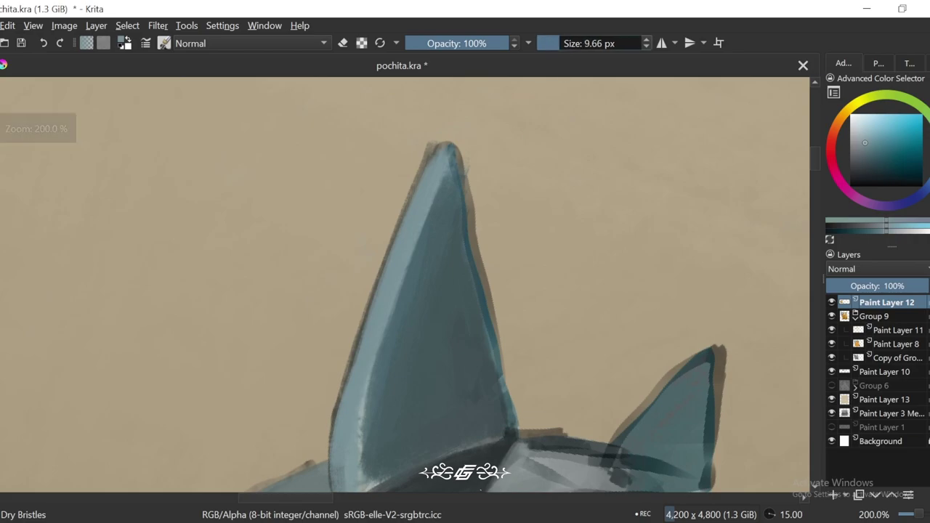
pyautogui.press('6')
pyautogui.moveTo(377, 320); pyautogui.dragTo(380, 289)
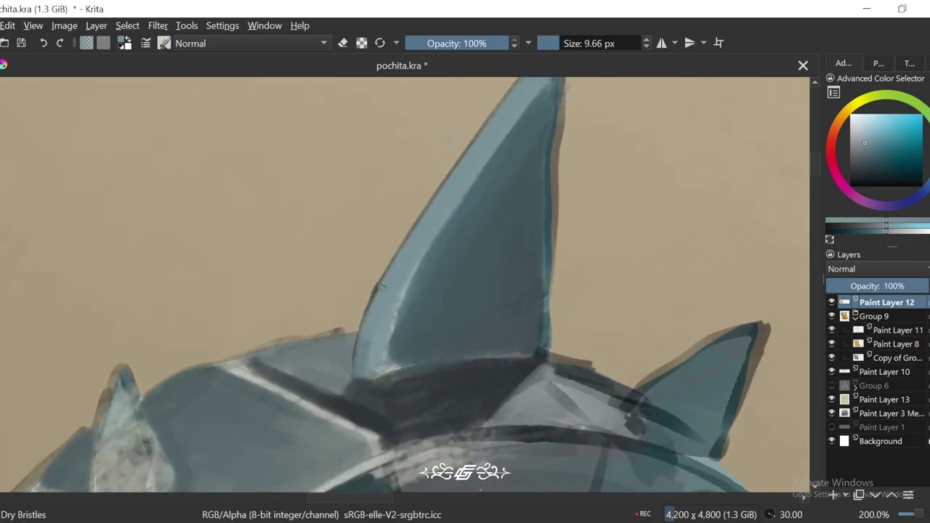
pyautogui.press('4')
pyautogui.press('4')
pyautogui.press('4')
pyautogui.press('4')
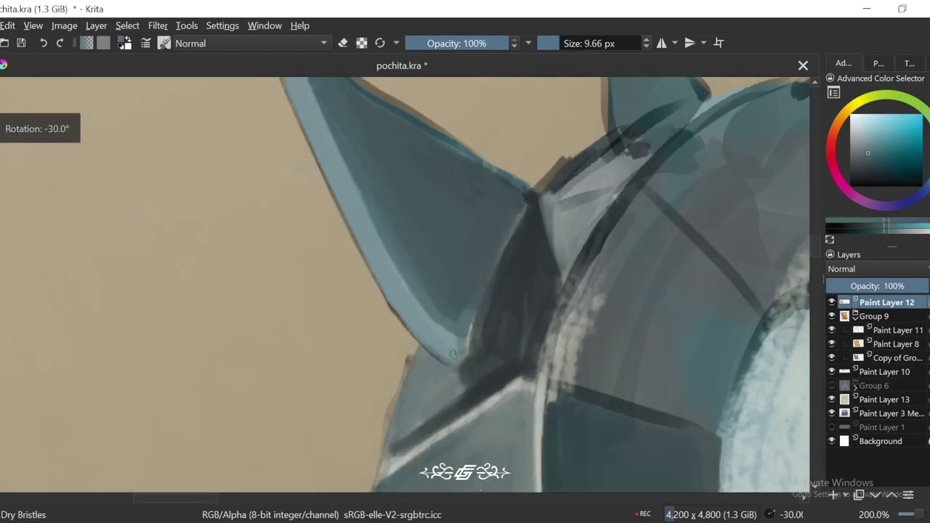
pyautogui.keyDown('ctrl'); pyautogui.click(453, 354); pyautogui.keyUp('ctrl')
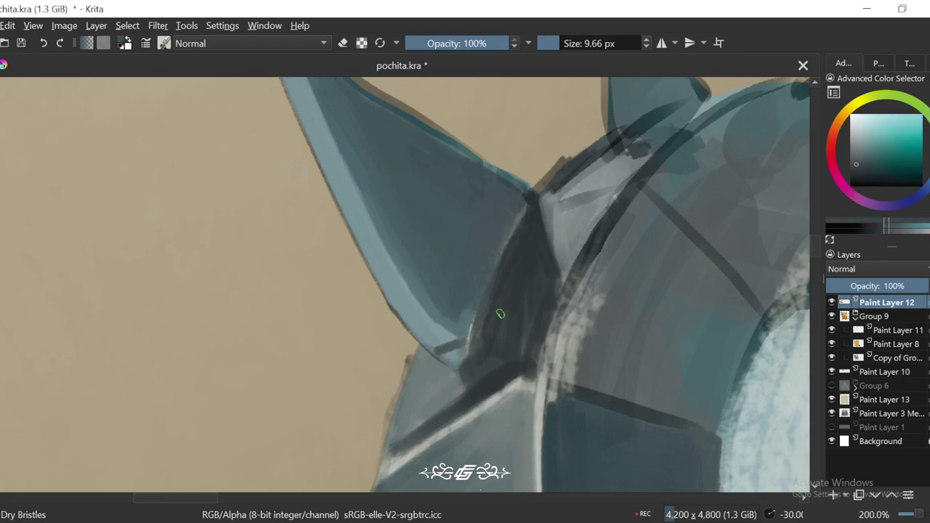
# Step: At 100% zoom and 30° rotation, sample a darker spike colour and frame the spike's tip
pyautogui.scroll(-4, 500, 314)
pyautogui.scroll(1, 500, 314)
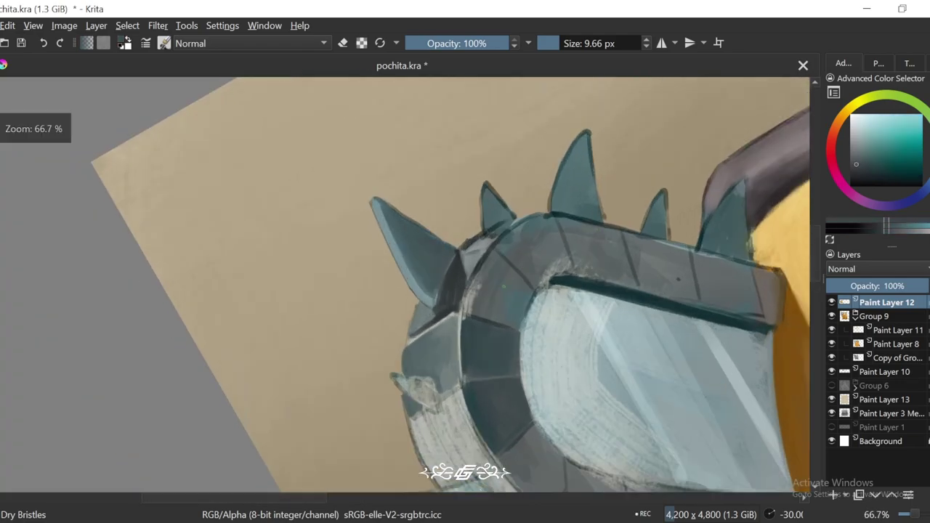
pyautogui.press('1')
pyautogui.scroll(-3, 499, 322)
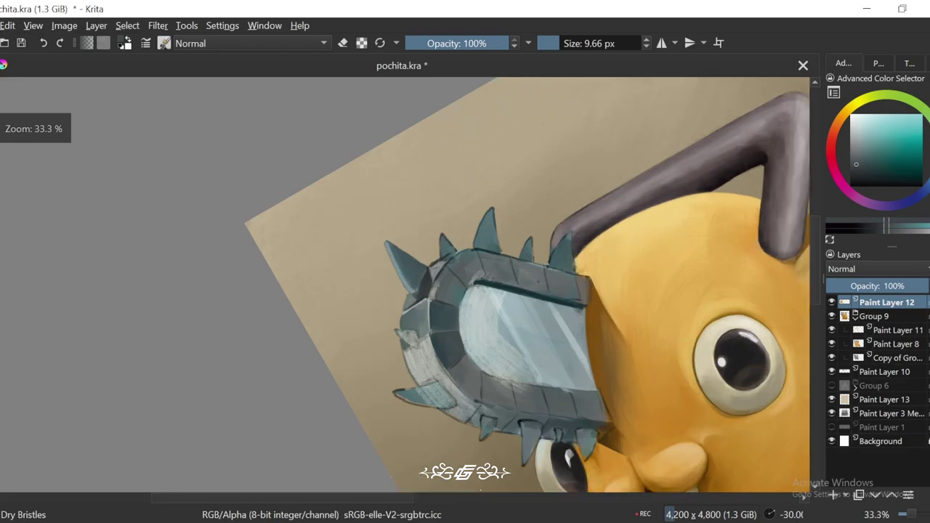
pyautogui.scroll(5, 499, 322)
pyautogui.keyDown('ctrl'); pyautogui.click(490, 341); pyautogui.keyUp('ctrl')
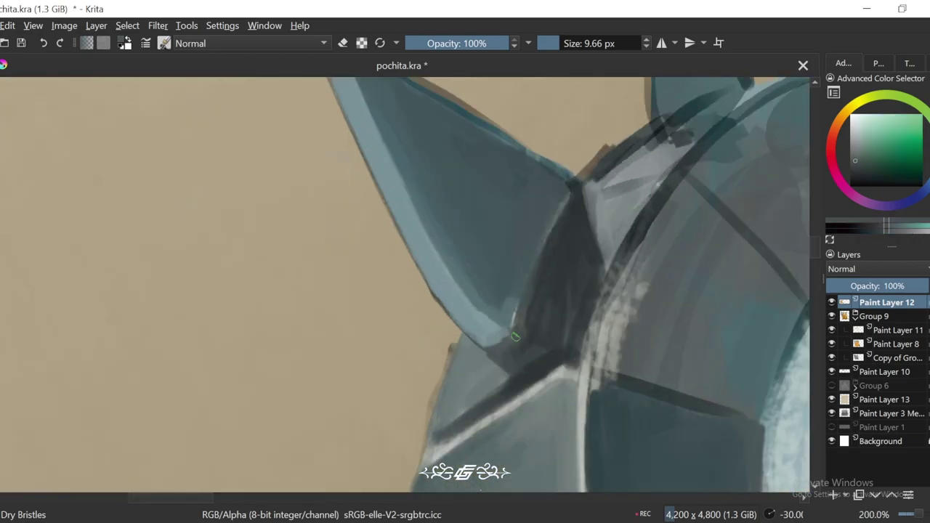
pyautogui.scroll(-3, 509, 313)
pyautogui.press('6')
pyautogui.scroll(5, 509, 312)
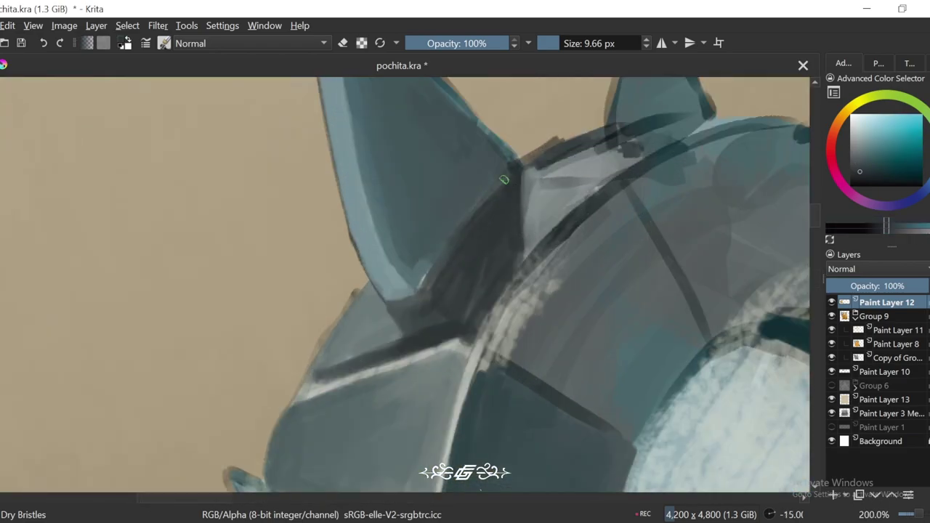
pyautogui.press('6')
pyautogui.press('6')
pyautogui.press('6')
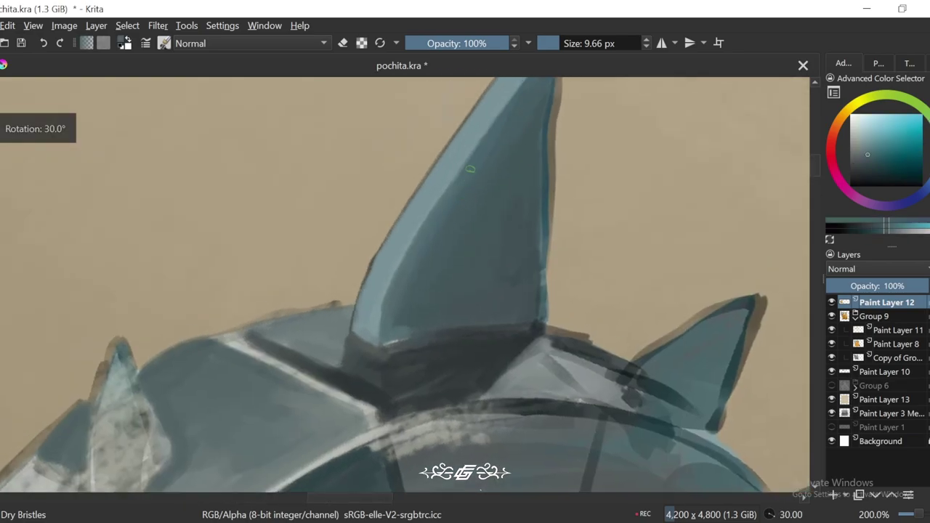
pyautogui.press(']')
pyautogui.keyDown('ctrl'); pyautogui.click(453, 210); pyautogui.keyUp('ctrl')
pyautogui.moveTo(443, 211); pyautogui.dragTo(516, 133)
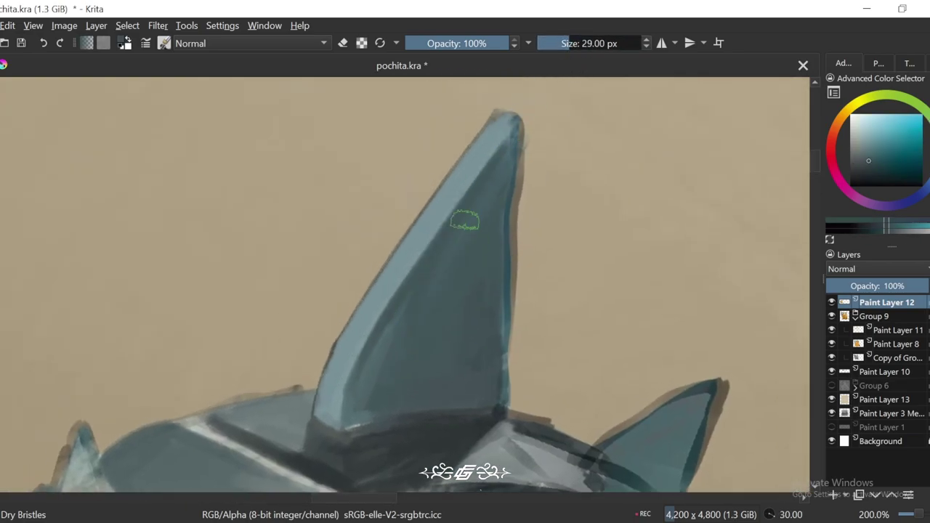
# Step: Sample a lighter spike colour, shrink the brush to about 22 px, and settle at 141.4% and 30°
pyautogui.keyDown('ctrl'); pyautogui.click(501, 168); pyautogui.keyUp('ctrl')
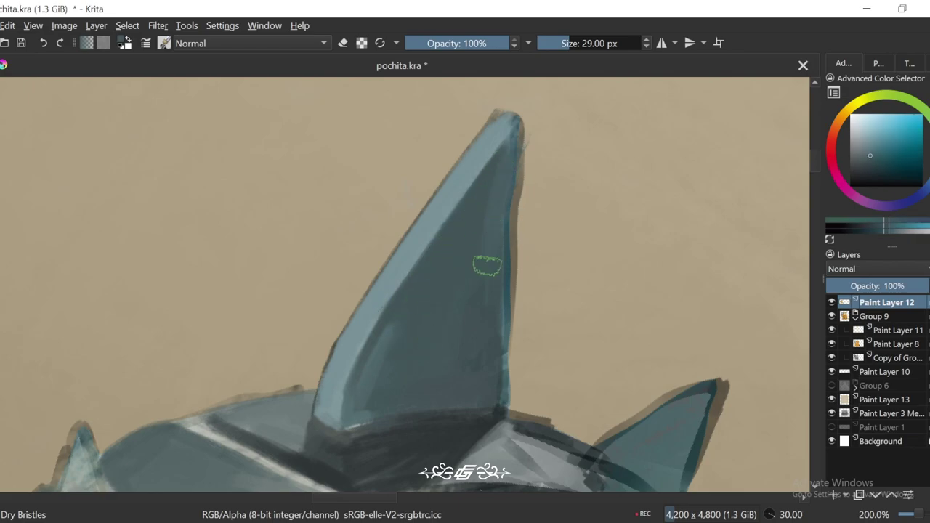
pyautogui.press('4')
pyautogui.press('6')
pyautogui.press('6')
pyautogui.press('[')
pyautogui.press('6')
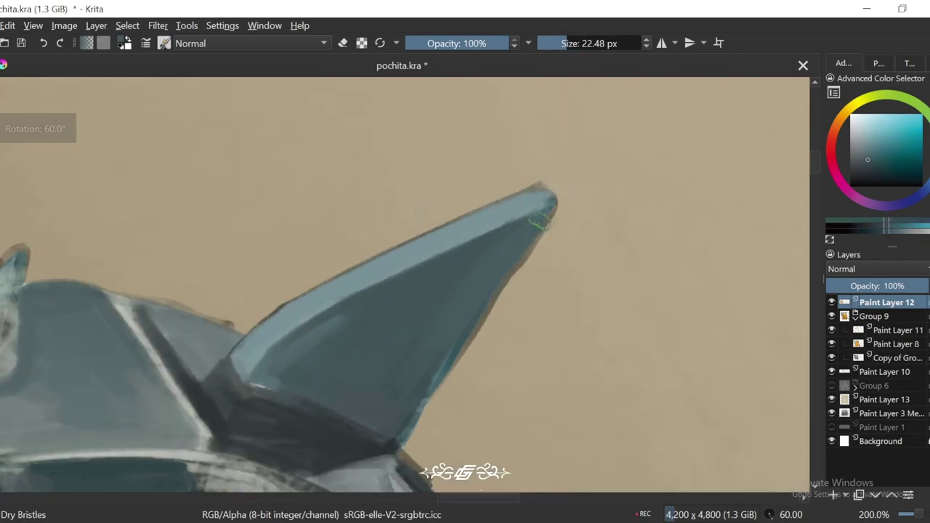
pyautogui.press('4')
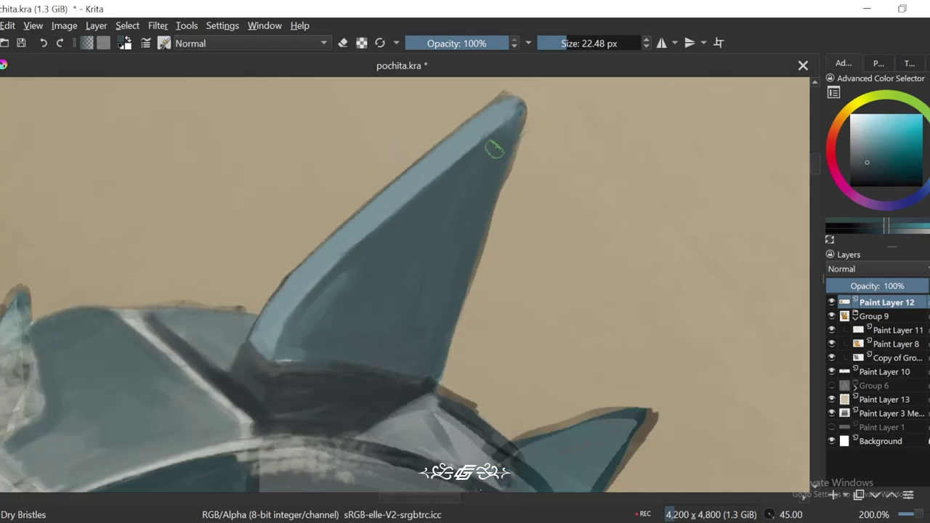
pyautogui.press('-')
pyautogui.press('-')
pyautogui.press('-')
pyautogui.press('4')
pyautogui.press('4')
pyautogui.press('+')
pyautogui.press('+')
pyautogui.press('4')
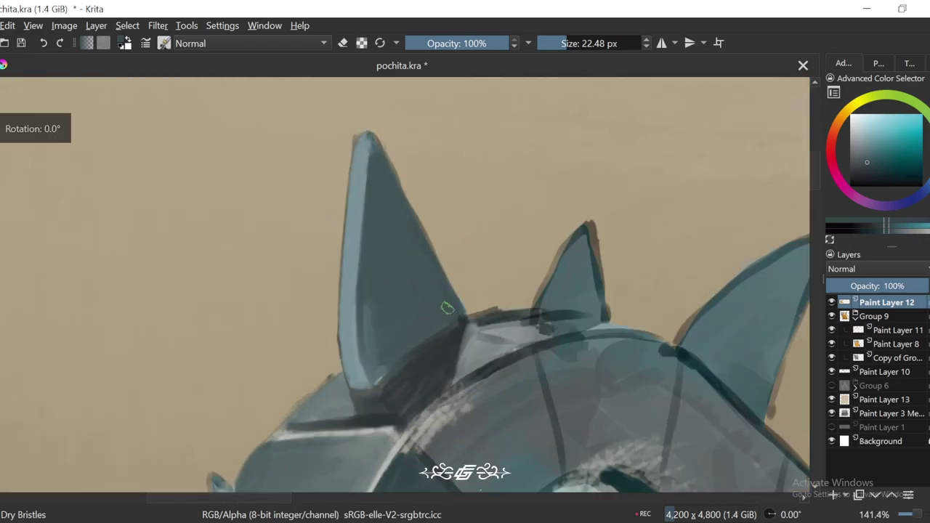
pyautogui.press('6')
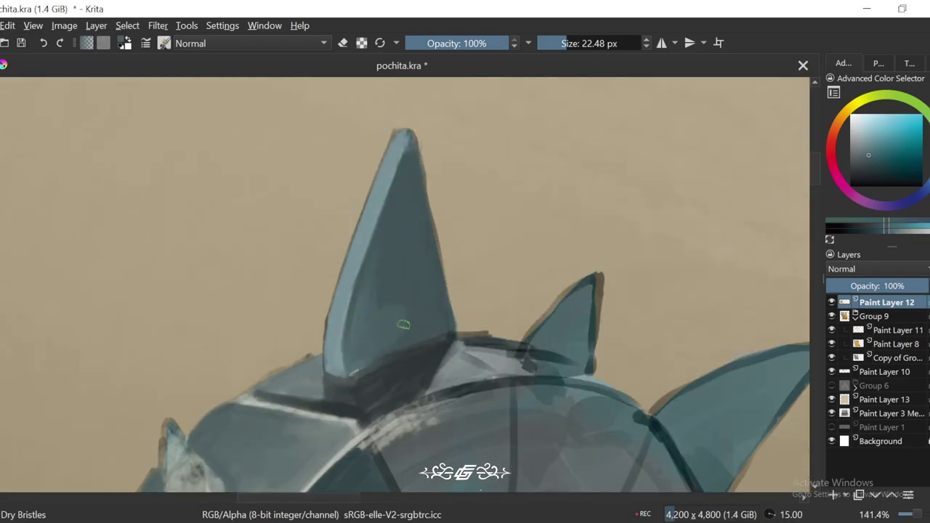
pyautogui.press('4')
pyautogui.press('4')
pyautogui.press('6')
pyautogui.press('6')
pyautogui.press('6')
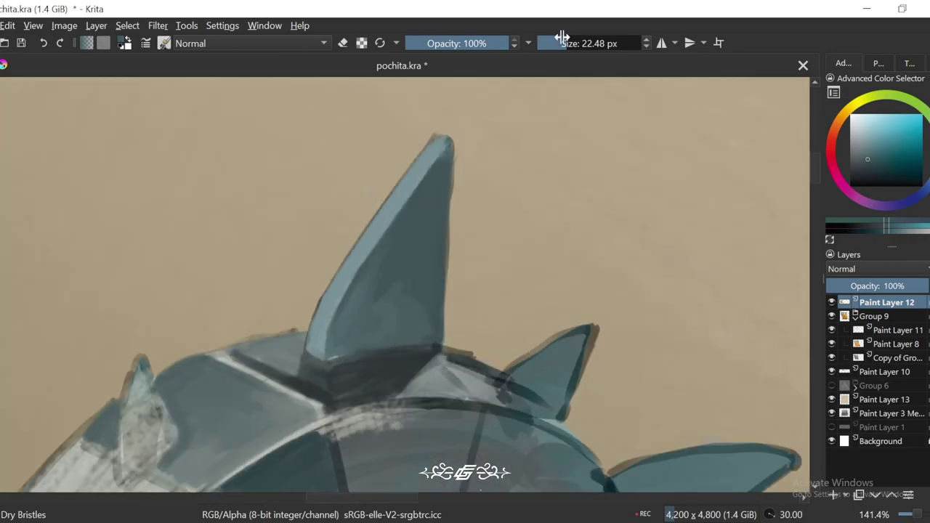
# Step: Check the whole blade at 33.3%, then reduce the brush to about 30 px and return to 200% at 30°
pyautogui.press('-')
pyautogui.press('-')
pyautogui.press('-')
pyautogui.press('4')
pyautogui.press('4')
pyautogui.press('-')
pyautogui.press('4')
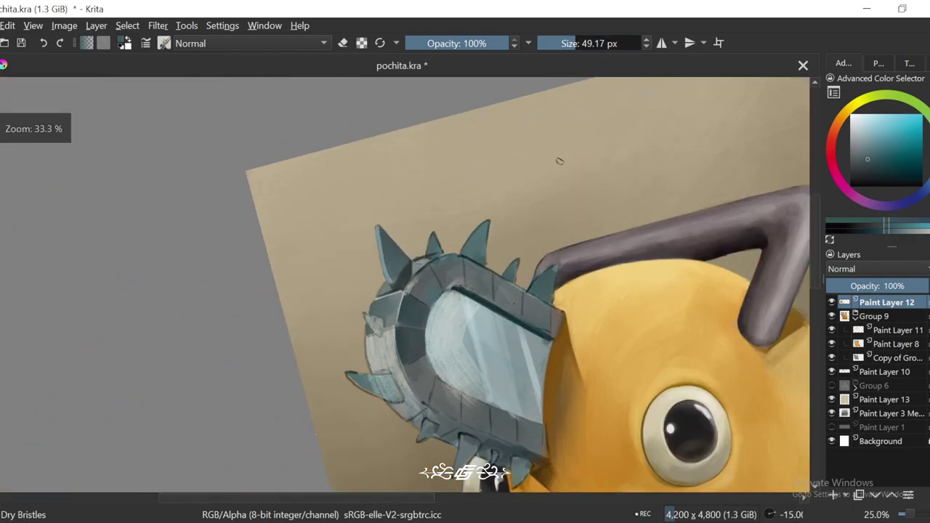
pyautogui.press('+')
pyautogui.press('+')
pyautogui.click(572, 43)
pyautogui.press('+')
pyautogui.moveTo(572, 43); pyautogui.dragTo(563, 43)
pyautogui.press('6')
pyautogui.press('6')
pyautogui.press('+')
pyautogui.press('+')
pyautogui.press('6')
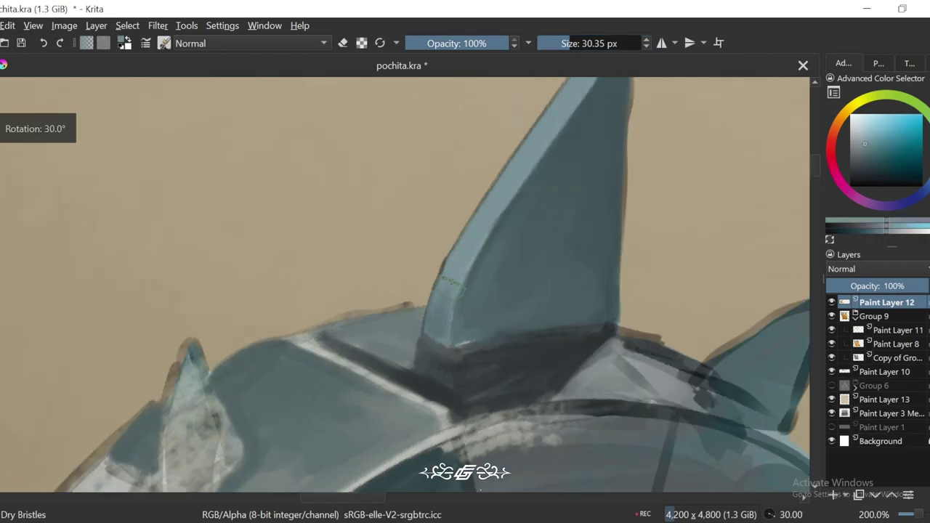
pyautogui.moveTo(576, 79); pyautogui.dragTo(538, 138)
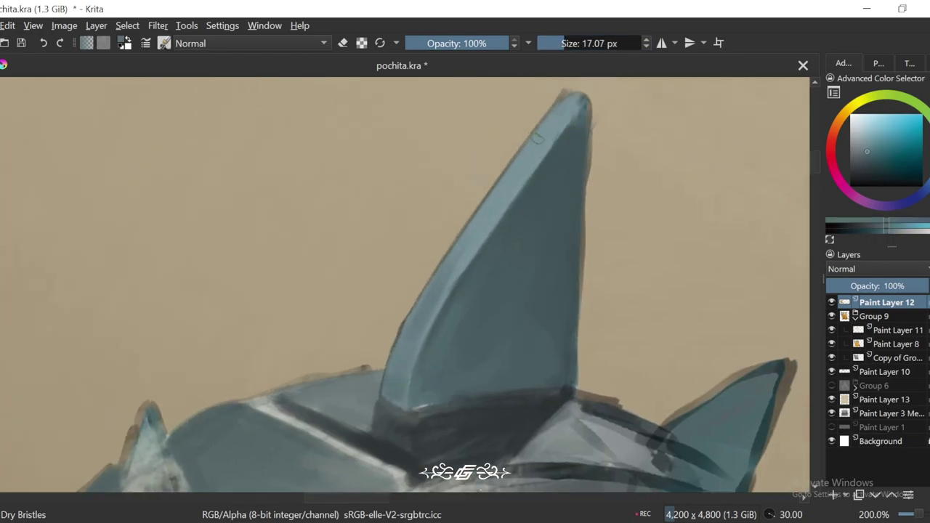
# Step: Sample a blue and a darker shading blue, then a lighter highlight blue, for the spike
pyautogui.keyDown('ctrl'); pyautogui.click(458, 248); pyautogui.keyUp('ctrl')
pyautogui.keyDown('ctrl'); pyautogui.click(399, 392); pyautogui.keyUp('ctrl')
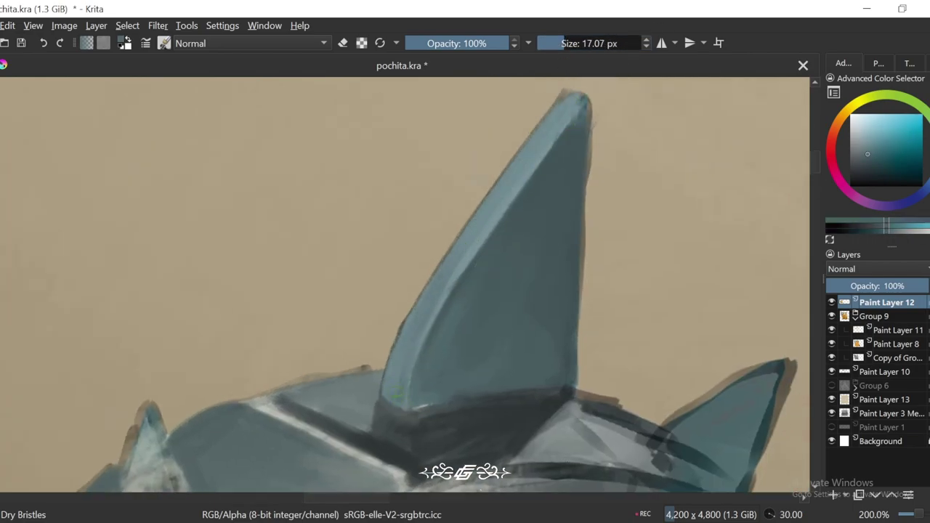
pyautogui.press('4')
pyautogui.press('-')
pyautogui.press('=')
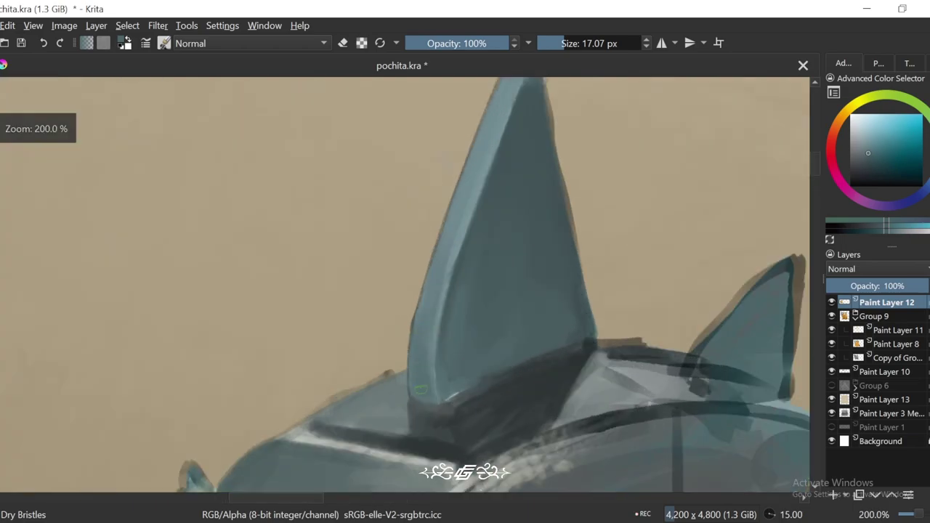
pyautogui.press('6')
pyautogui.keyDown('ctrl'); pyautogui.click(531, 161); pyautogui.keyUp('ctrl')
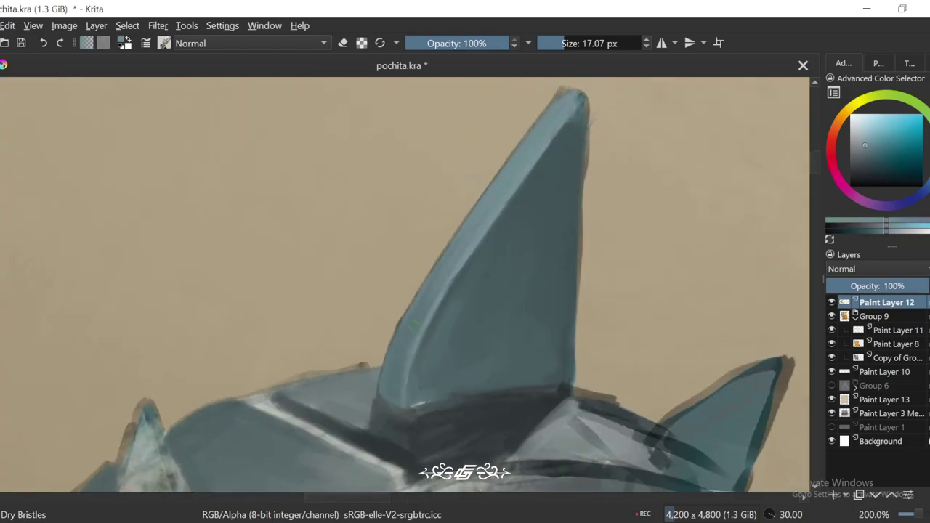
pyautogui.press('-')
pyautogui.press('-')
pyautogui.press('-')
pyautogui.press('4')
pyautogui.press('4')
pyautogui.press('4')
pyautogui.press('=')
pyautogui.press('=')
pyautogui.press('=')
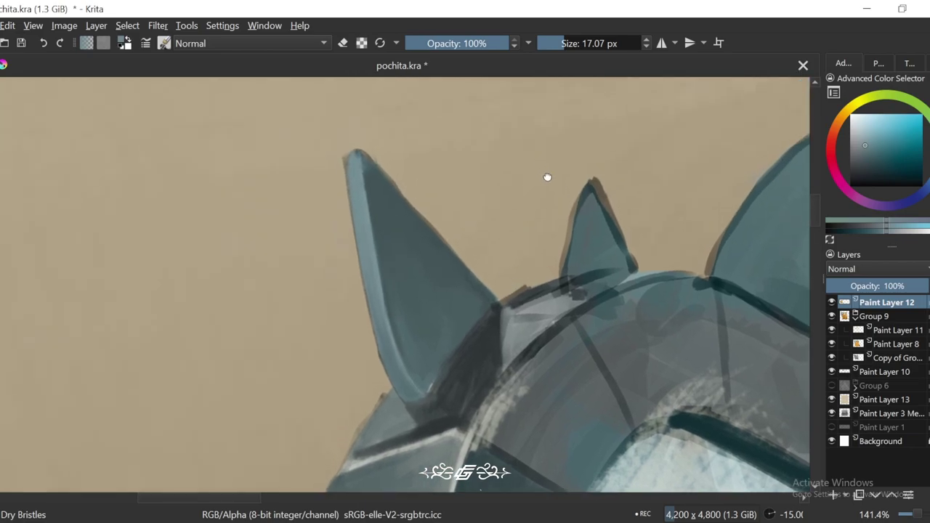
# Step: Zoom in with a smaller brush to detail the spike's tip, checking the blade overall
pyautogui.press('6')
pyautogui.press('=')
pyautogui.press('6')
pyautogui.press('6')
pyautogui.press('6')
pyautogui.press('[')
pyautogui.press('[')
pyautogui.press('[')
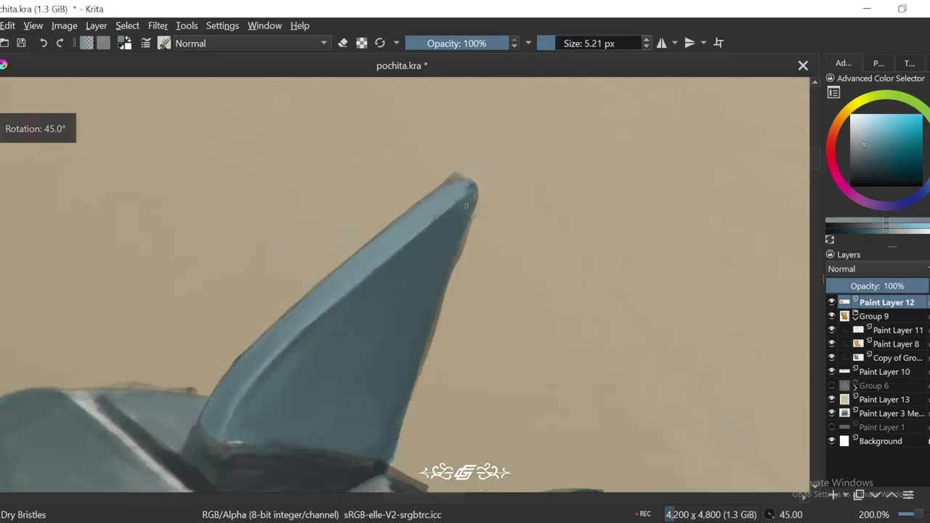
pyautogui.press('6')
pyautogui.press('=')
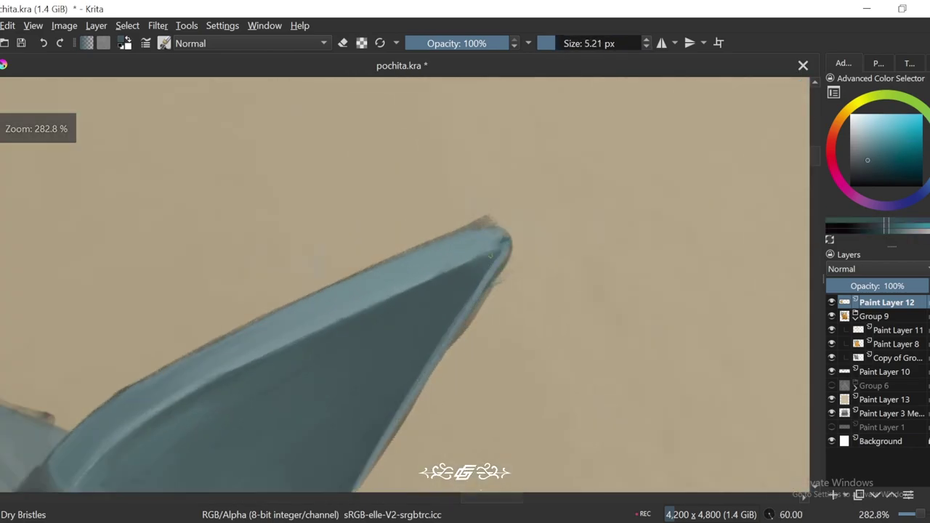
pyautogui.press('4')
pyautogui.press('4')
pyautogui.press('-')
pyautogui.press('-')
pyautogui.press('-')
pyautogui.press('-')
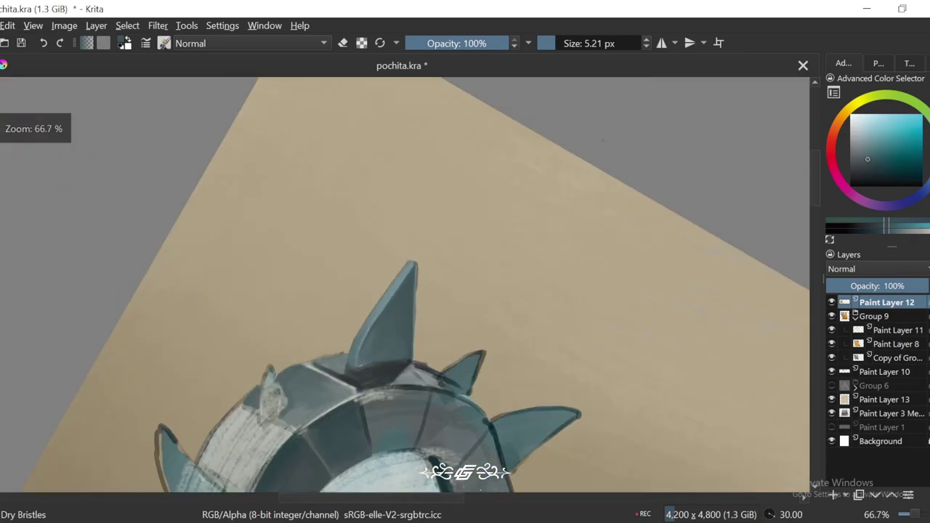
pyautogui.press('5')
pyautogui.press('-')
pyautogui.press('-')
pyautogui.press('4')
pyautogui.press('=')
pyautogui.press('=')
pyautogui.press('=')
pyautogui.press('=')
pyautogui.press('=')
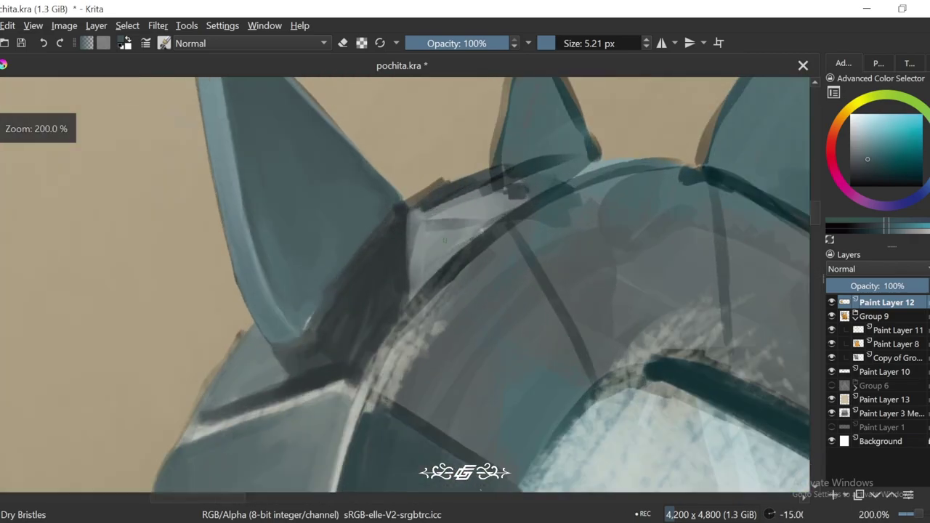
# Step: Tilt the view to paint the neighbouring blade ridge, then zoom out to see the whole character
pyautogui.press('5')
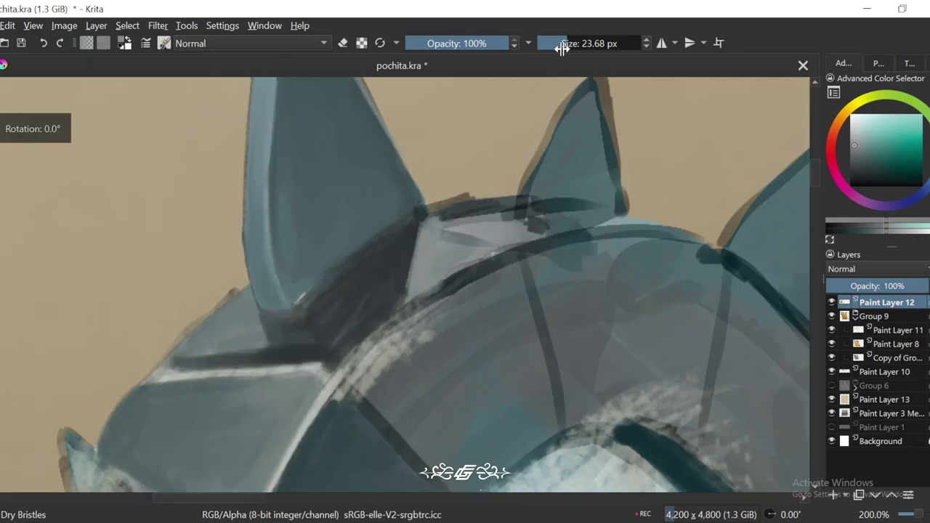
pyautogui.press('6')
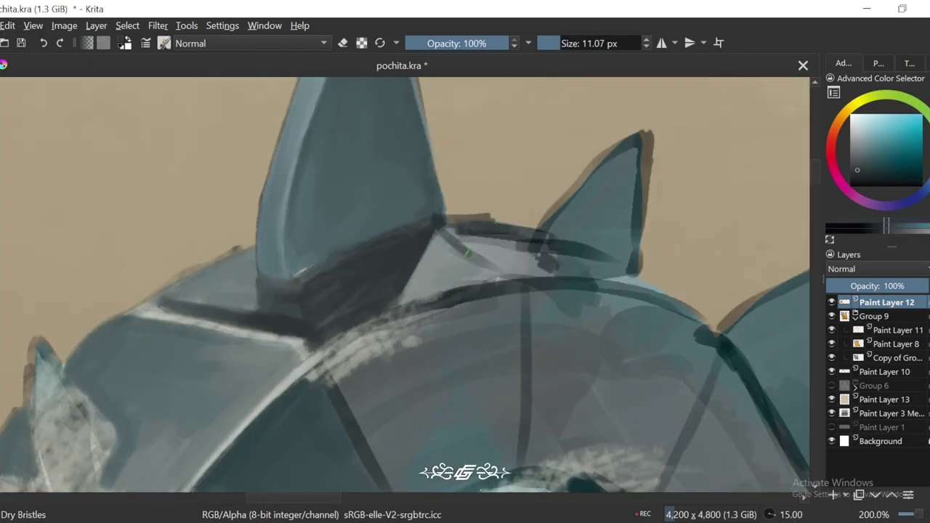
pyautogui.press('4')
pyautogui.press('4')
pyautogui.press('4')
pyautogui.press('4')
pyautogui.press('4')
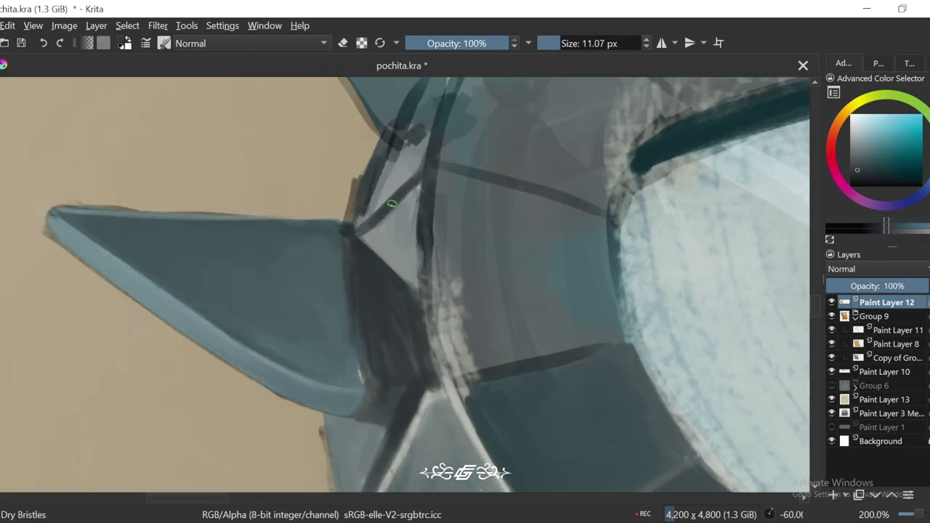
pyautogui.press('4')
pyautogui.press('6')
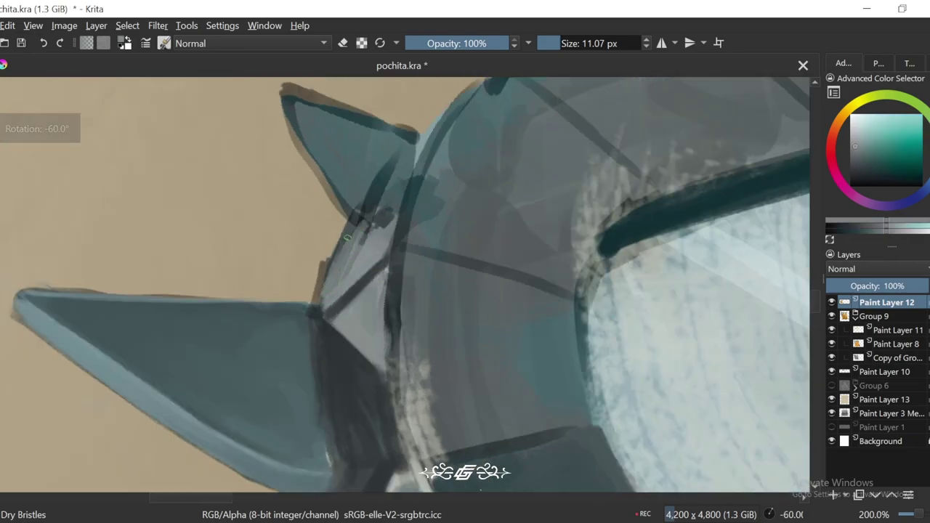
pyautogui.press('-')
pyautogui.press('-')
pyautogui.press('-')
pyautogui.press('-')
# Step: Zoom in on the blade's left side, select Paint Layer 12 and switch eraser mode off
pyautogui.press('6')
pyautogui.press('6')
pyautogui.press('6')
pyautogui.press('6')
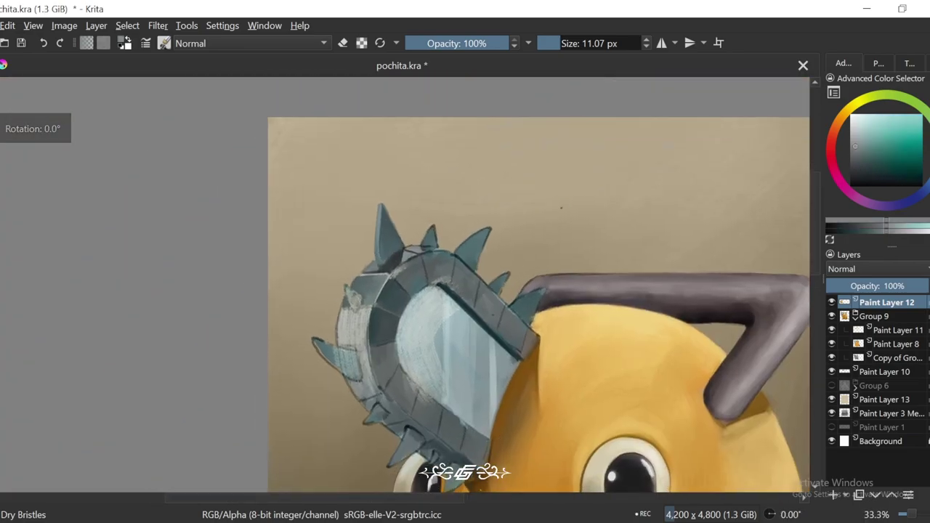
pyautogui.press('=')
pyautogui.press('=')
pyautogui.press('=')
pyautogui.press('=')
pyautogui.scroll(-2, 487, 230)
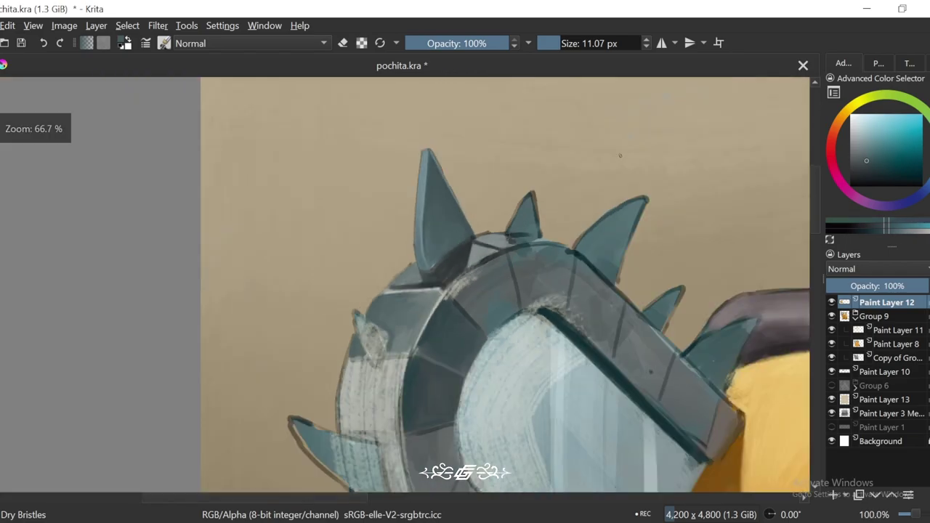
pyautogui.scroll(2, 486, 230)
pyautogui.press('=')
pyautogui.press('4')
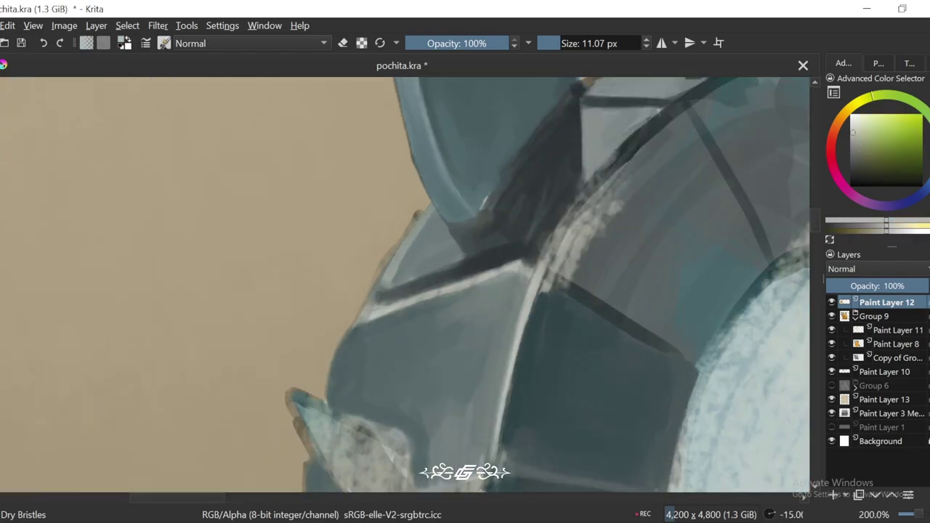
pyautogui.scroll(-3, 394, 266)
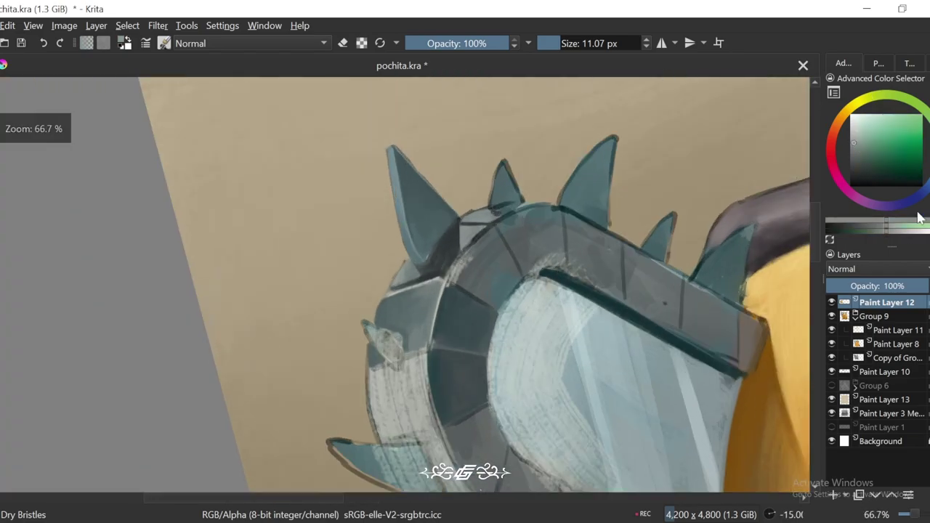
pyautogui.scroll(1, 395, 266)
pyautogui.scroll(2, 585, 382)
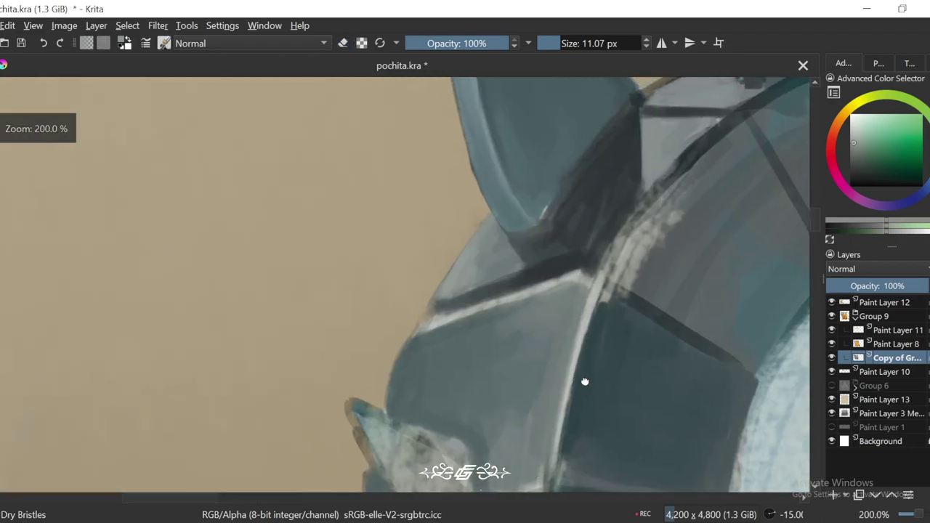
pyautogui.click(881, 303)
pyautogui.scroll(1, 476, 307)
pyautogui.press('e')
# Step: Sample the blade's grey and dark teal edge colour for the left blade segments
pyautogui.press('4')
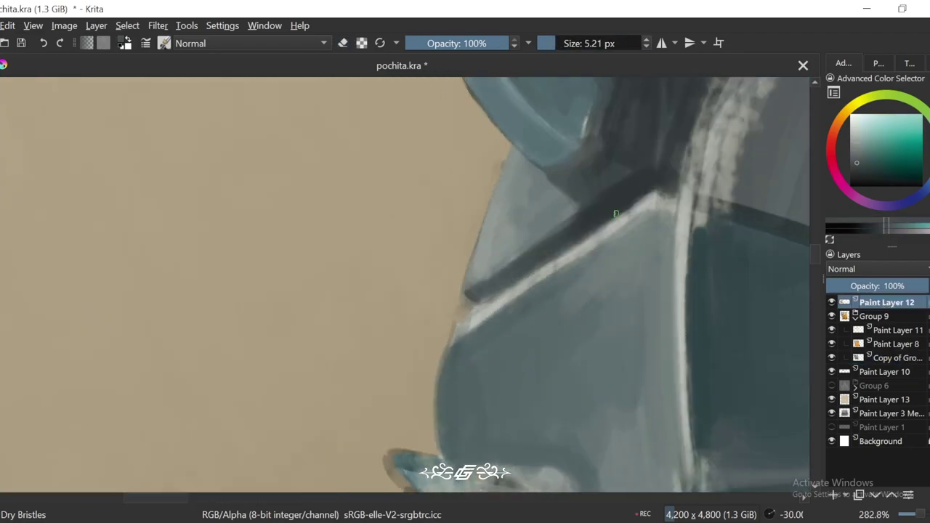
pyautogui.keyDown('ctrl'); pyautogui.click(486, 302); pyautogui.keyUp('ctrl')
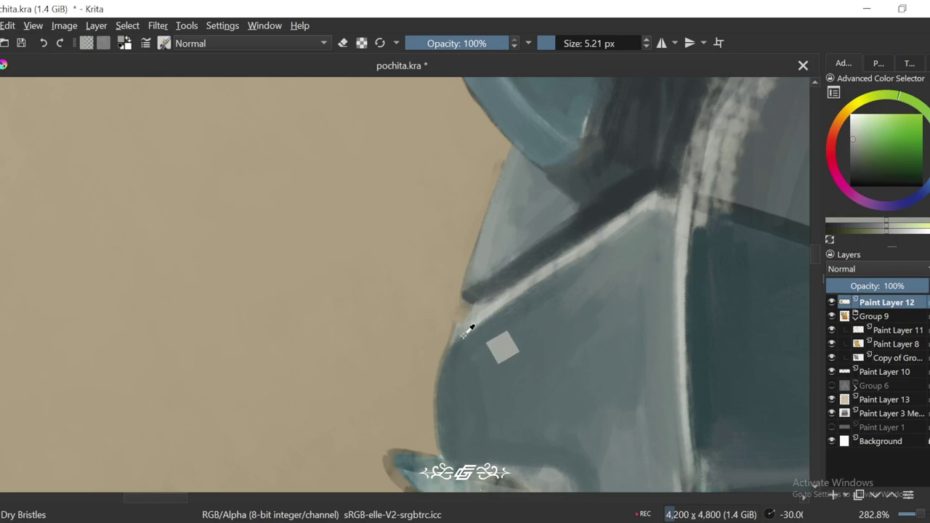
pyautogui.scroll(-1, 469, 329)
pyautogui.keyDown('ctrl'); pyautogui.click(554, 174); pyautogui.keyUp('ctrl')
pyautogui.press('4')
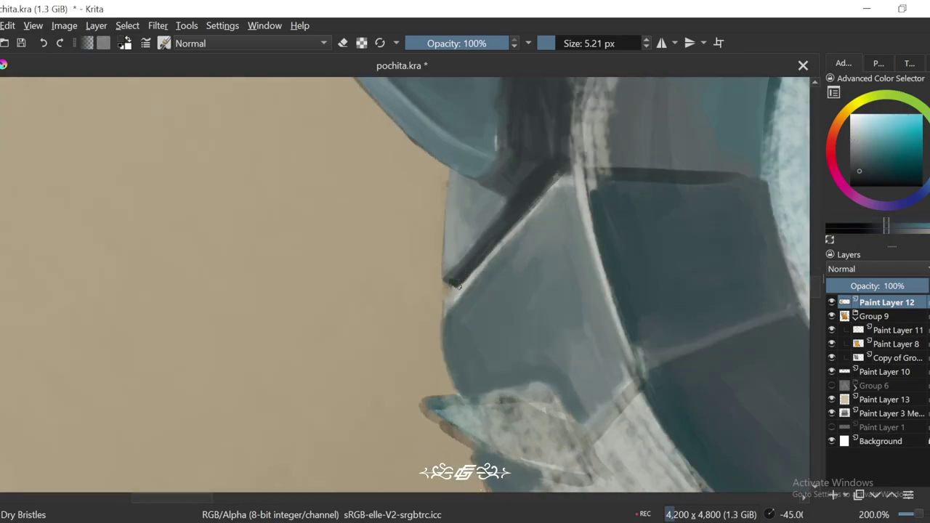
pyautogui.press('6')
pyautogui.scroll(1, 465, 320)
# Step: Paint a light highlight and dark teal edge line on the segment, then view the whole image
pyautogui.keyDown('ctrl'); pyautogui.click(449, 341); pyautogui.keyUp('ctrl')
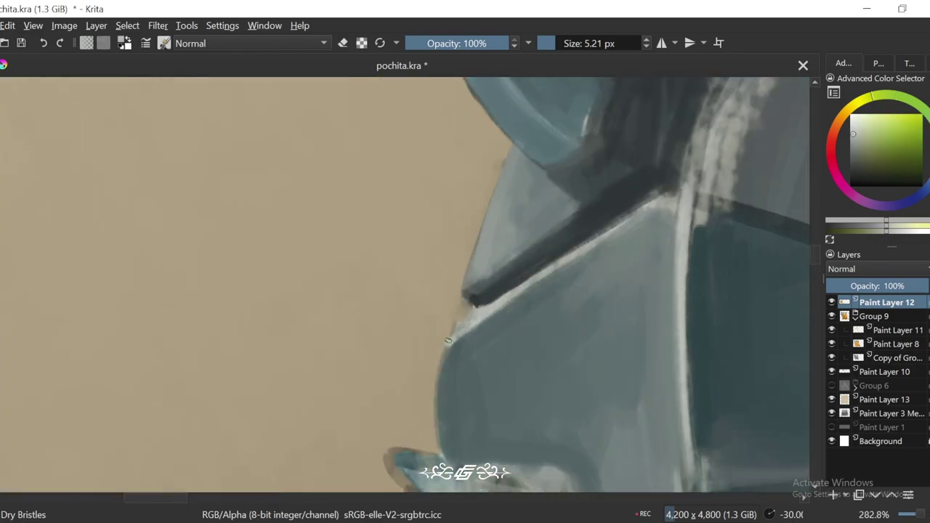
pyautogui.press('6')
pyautogui.press('4')
pyautogui.keyDown('ctrl'); pyautogui.click(471, 304); pyautogui.keyUp('ctrl')
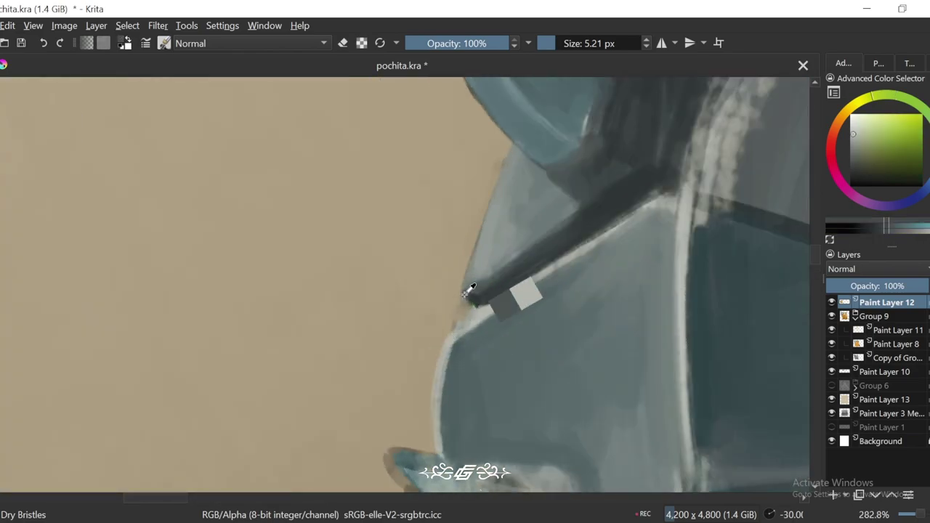
pyautogui.scroll(-5, 476, 316)
pyautogui.press('6')
pyautogui.press('6')
pyautogui.press('6')
pyautogui.press('6')
pyautogui.press('6')
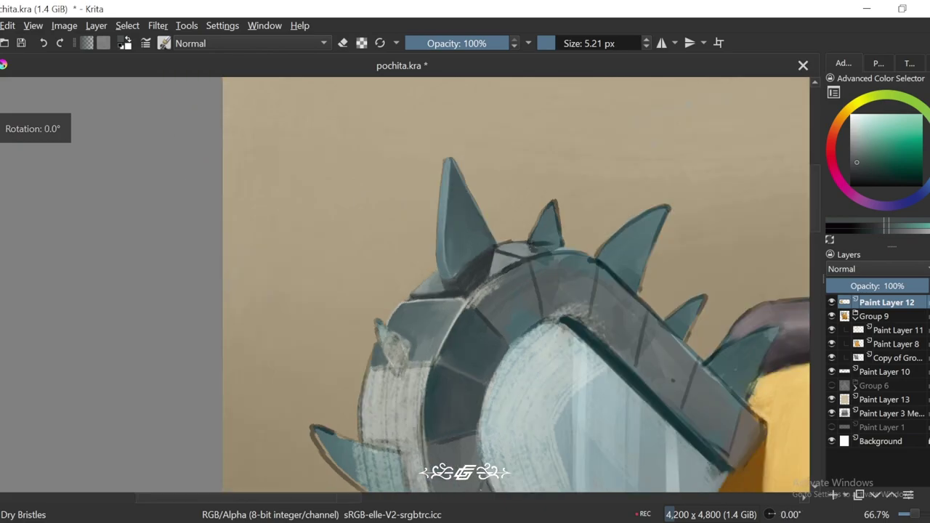
pyautogui.press('5')
pyautogui.scroll(-2, 560, 213)
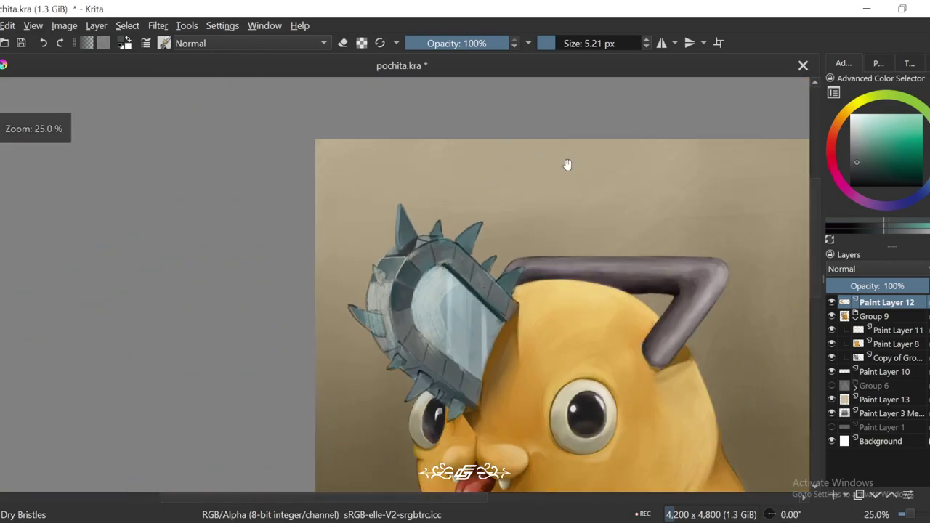
pyautogui.scroll(-2, 625, 131)
pyautogui.scroll(3, 673, 145)
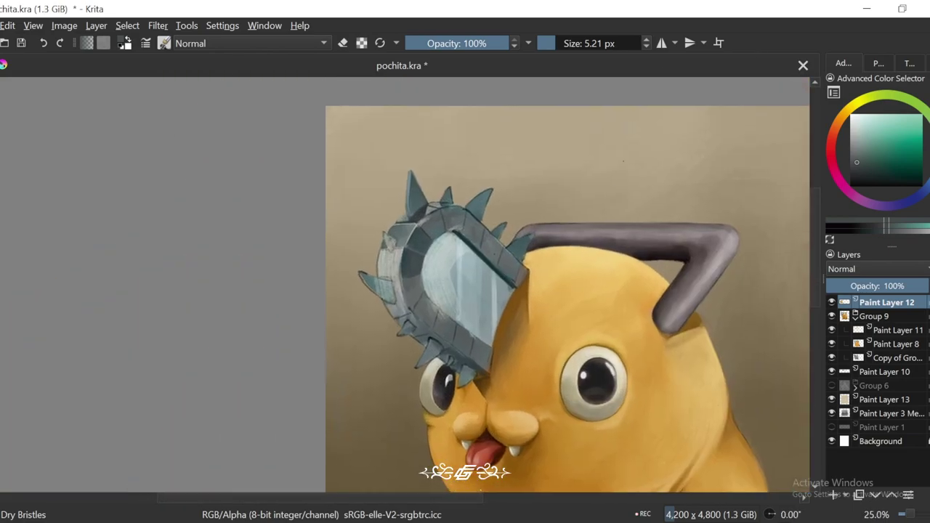
# Step: Zoom and tilt onto the top spike and sample a blue from it
pyautogui.press('6')
pyautogui.press('6')
pyautogui.scroll(1, 451, 254)
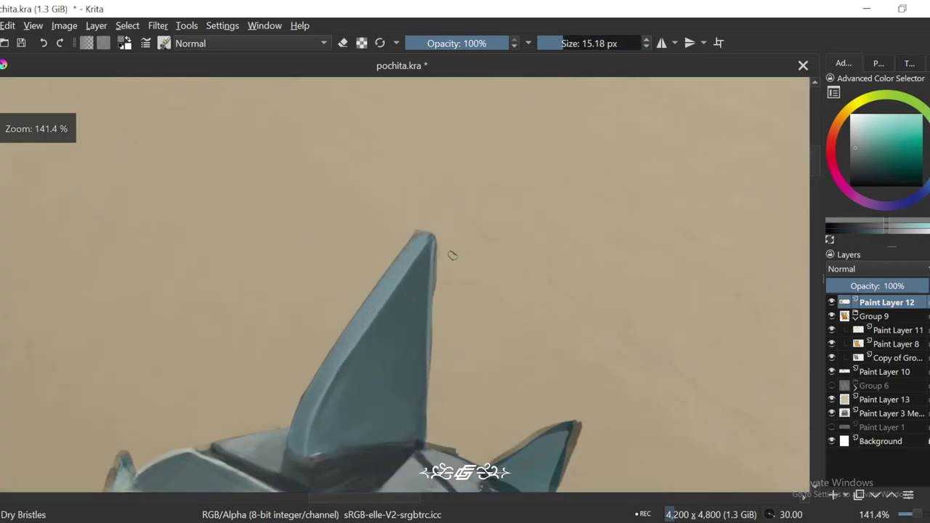
pyautogui.scroll(1, 364, 368)
pyautogui.press('6')
pyautogui.press('4')
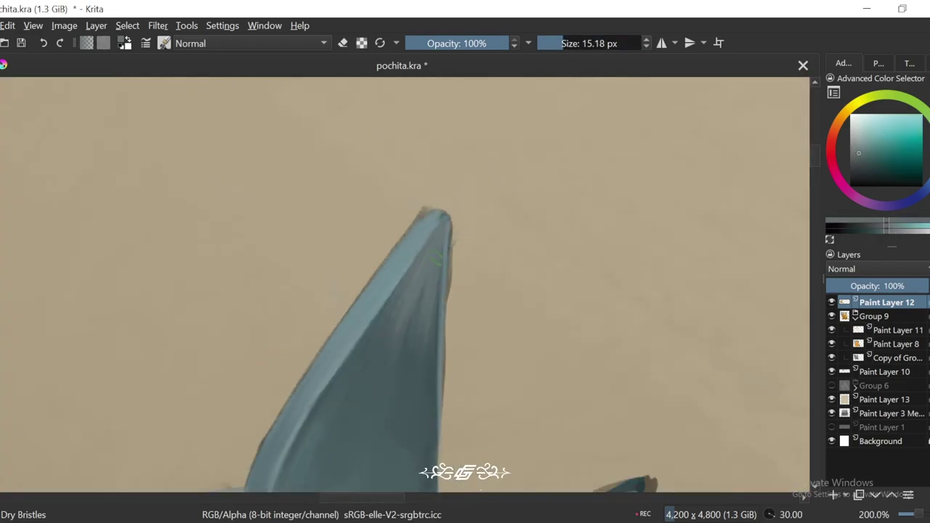
pyautogui.press('6')
pyautogui.press('6')
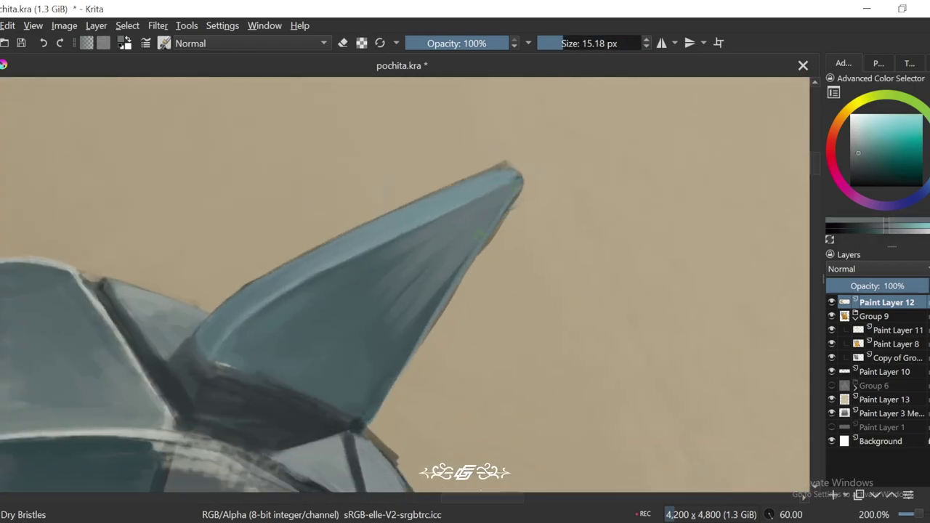
pyautogui.press('4')
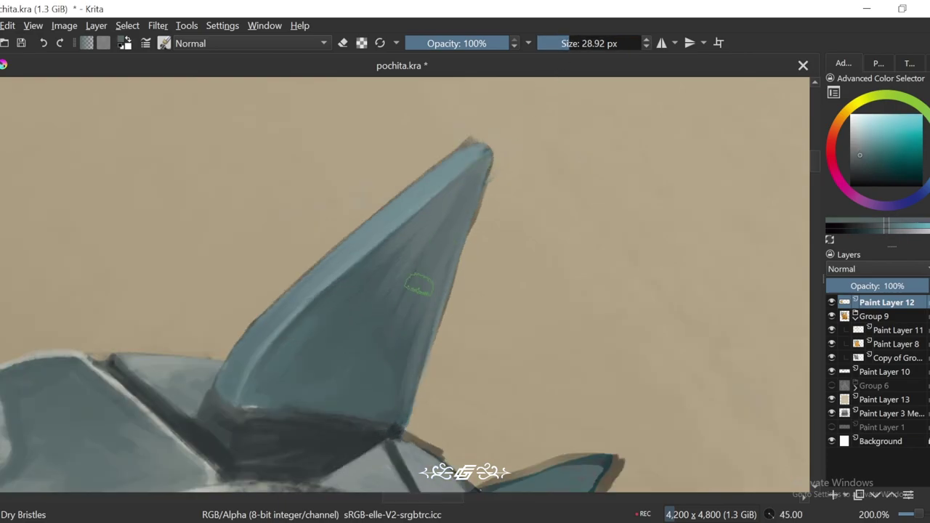
pyautogui.press('4')
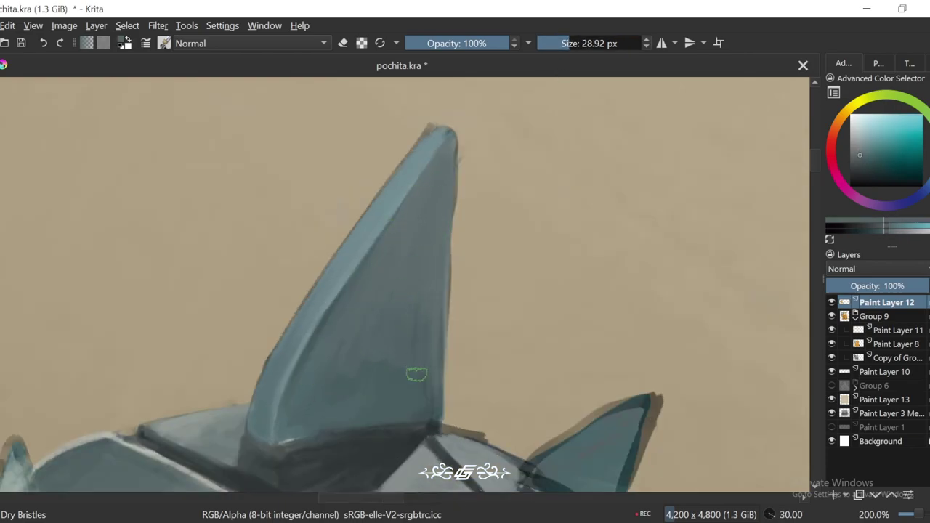
pyautogui.keyDown('ctrl'); pyautogui.click(399, 320); pyautogui.keyUp('ctrl')
# Step: Reset and re-tilt the view, sampling blue-grey shades from the top spikes
pyautogui.press('1')
pyautogui.press('5')
pyautogui.press('+')
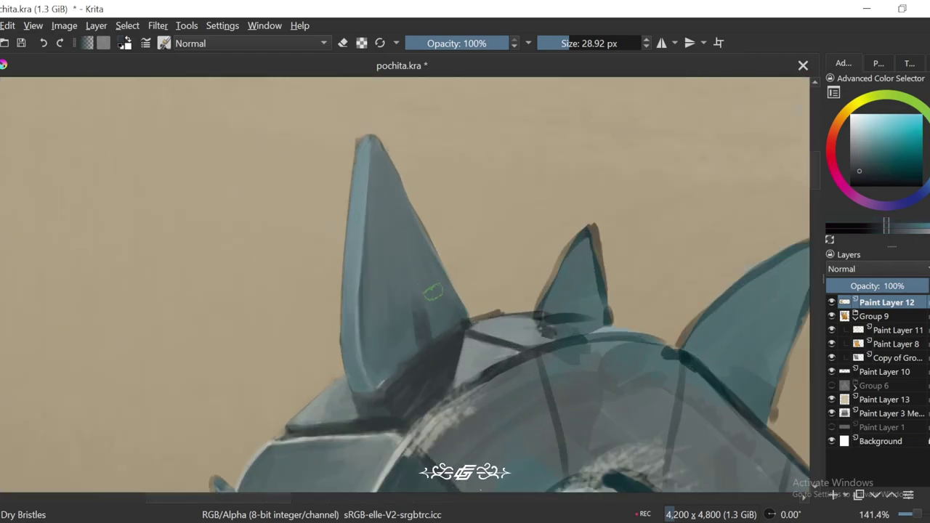
pyautogui.press('6')
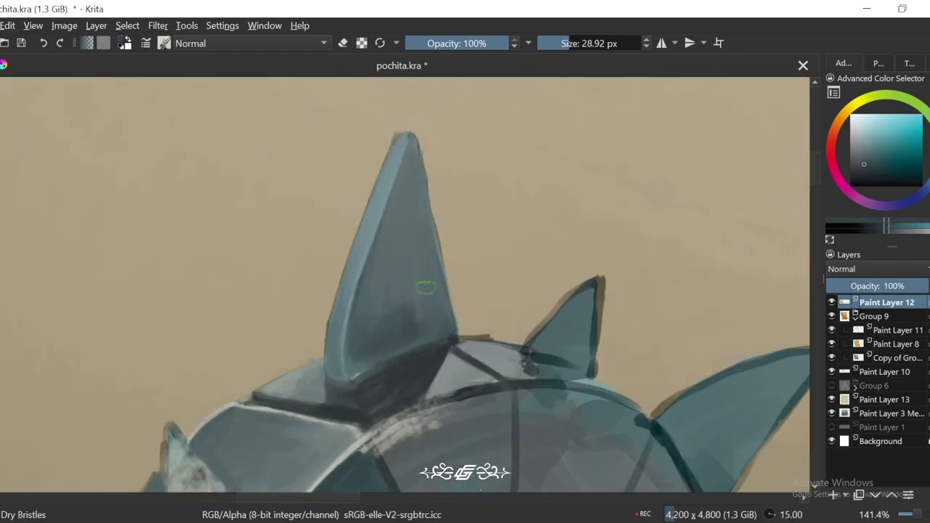
pyautogui.press('6')
pyautogui.keyDown('ctrl'); pyautogui.click(414, 253); pyautogui.keyUp('ctrl')
pyautogui.press('4')
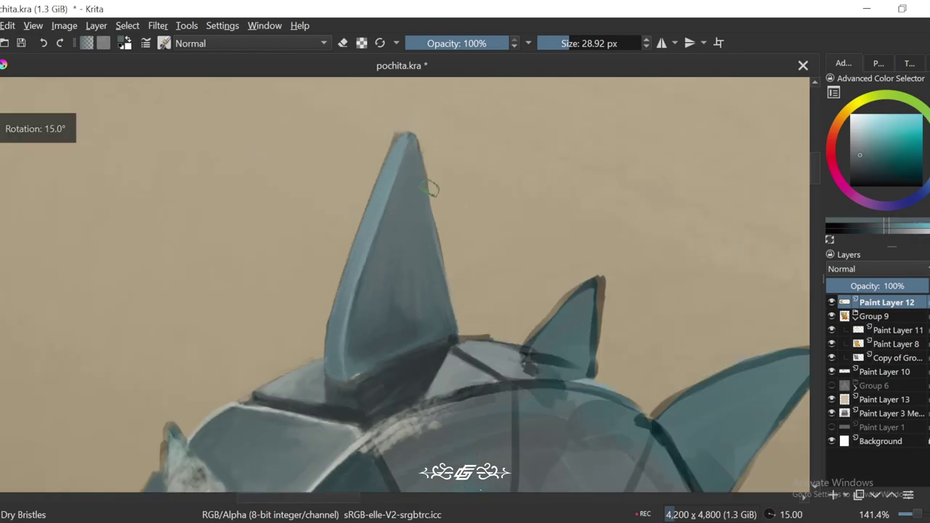
pyautogui.press('4')
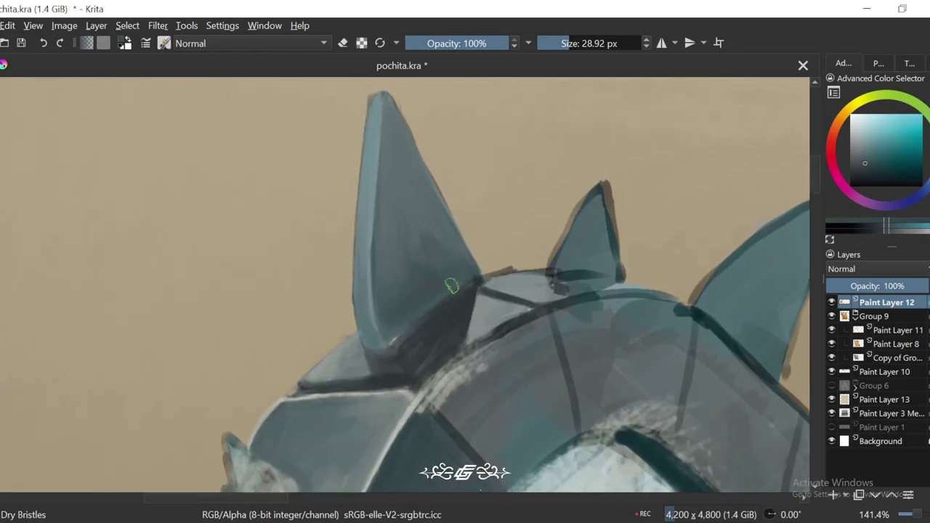
pyautogui.press('6')
pyautogui.press('6')
pyautogui.keyDown('ctrl'); pyautogui.click(443, 240); pyautogui.keyUp('ctrl')
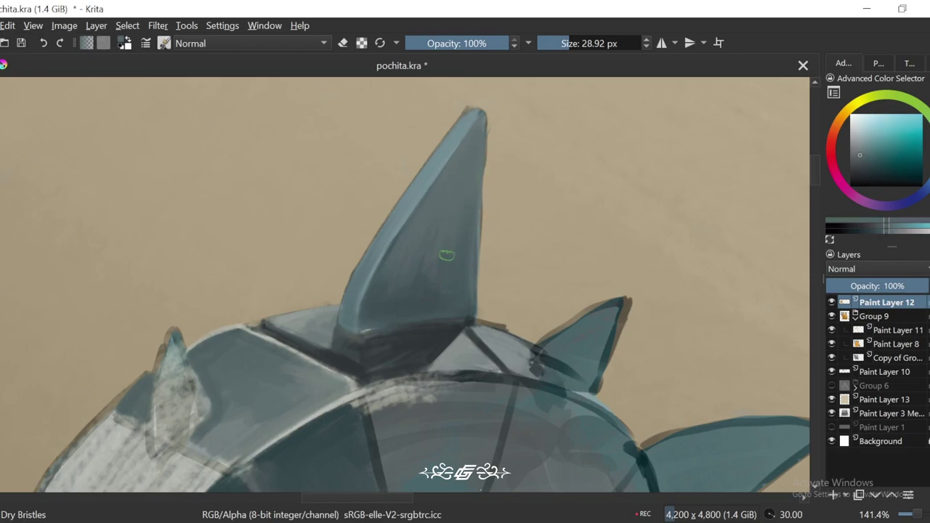
# Step: Shrink the brush and paint a short dark stroke along the spike base edge
pyautogui.press('-')
pyautogui.press('-')
pyautogui.press('-')
pyautogui.press('5')
pyautogui.press('-')
pyautogui.press('1')
pyautogui.press('4')
pyautogui.press('+')
pyautogui.press('+')
pyautogui.press('[')
pyautogui.press('[')
pyautogui.press('[')
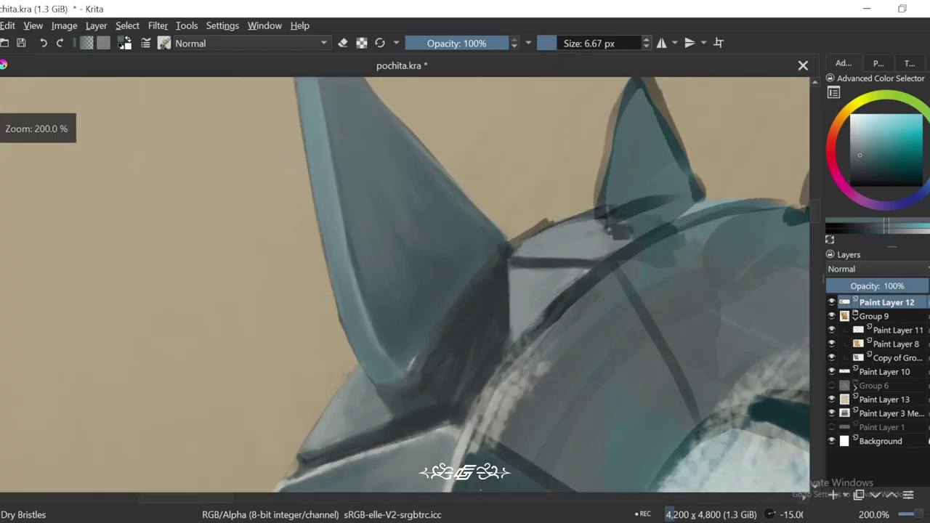
pyautogui.press('[')
pyautogui.press('4')
pyautogui.press('4')
pyautogui.moveTo(456, 363); pyautogui.dragTo(433, 383)
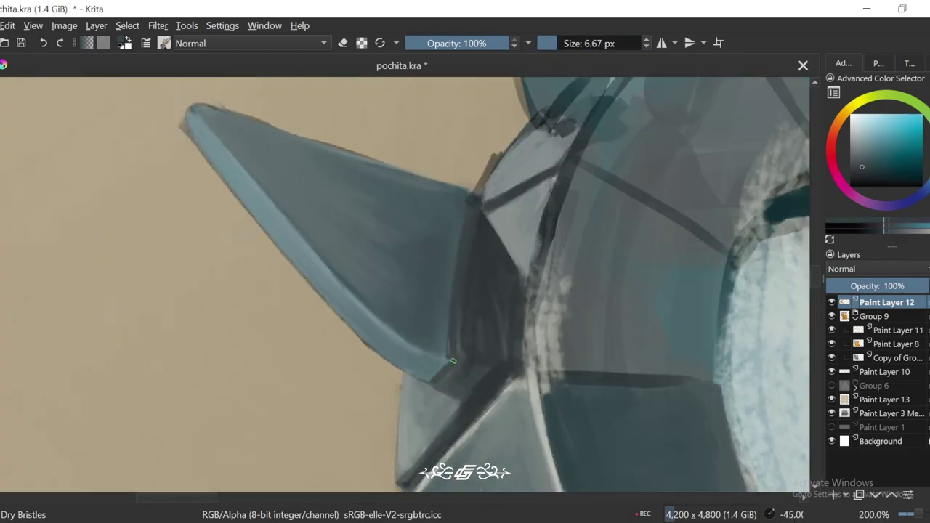
# Step: Enlarge the brush slightly and sample a new shade from the blade
pyautogui.press('6')
pyautogui.press('6')
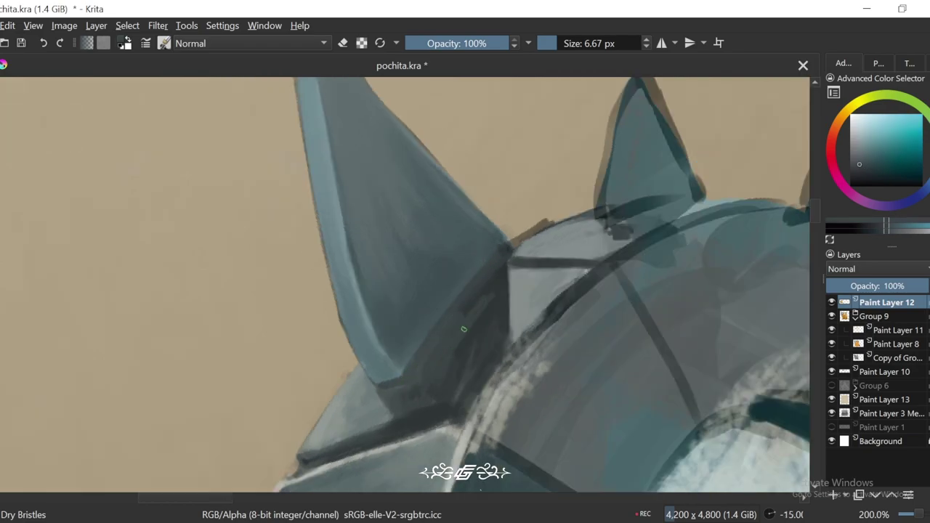
pyautogui.press('5')
pyautogui.press(']')
pyautogui.press(']')
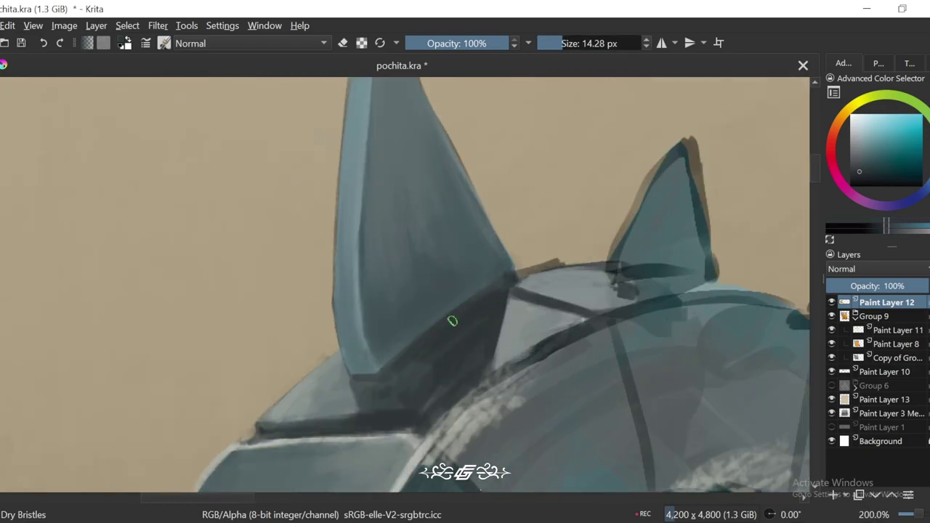
pyautogui.press('4')
pyautogui.press('-')
pyautogui.press('+')
pyautogui.keyDown('ctrl'); pyautogui.click(482, 276); pyautogui.keyUp('ctrl')
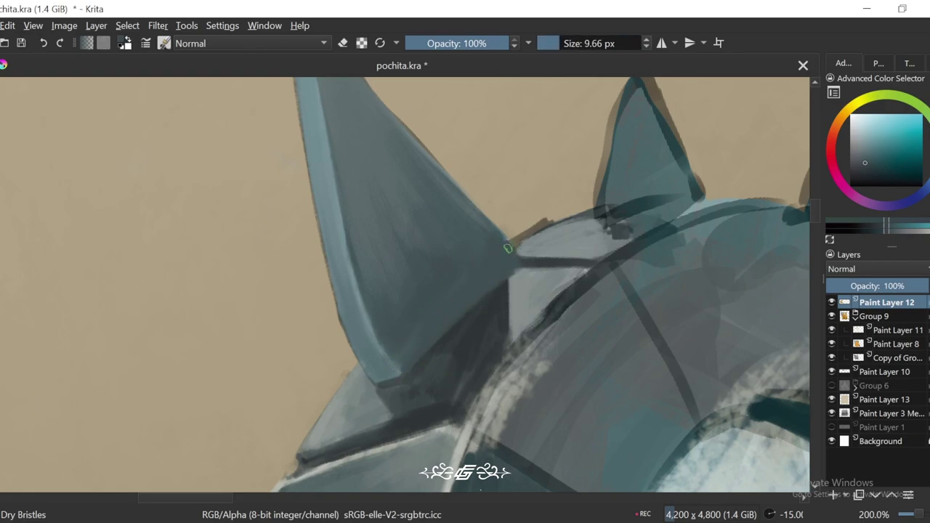
# Step: Zoom out and pan around to review the whole chainsaw head
pyautogui.press('-')
pyautogui.press('-')
pyautogui.press('-')
pyautogui.press('-')
pyautogui.scroll(2, 397, 286)
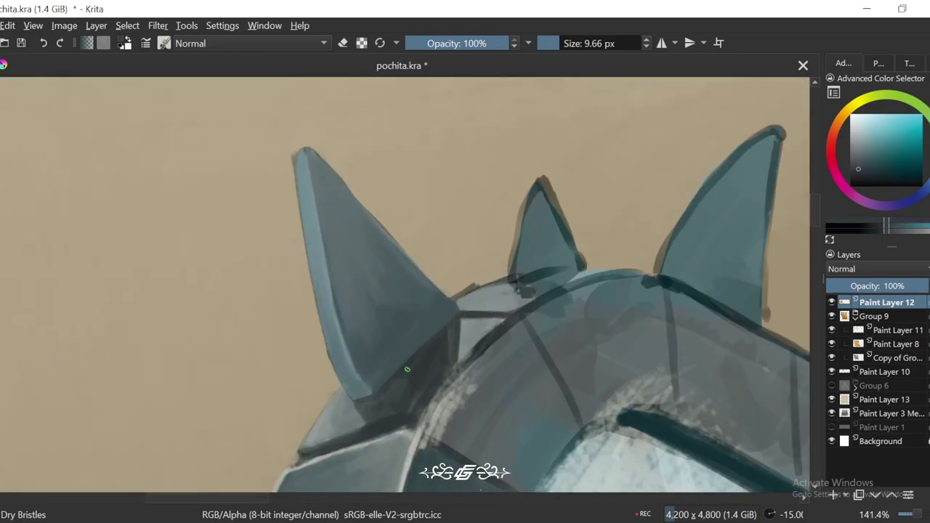
pyautogui.scroll(-4, 456, 347)
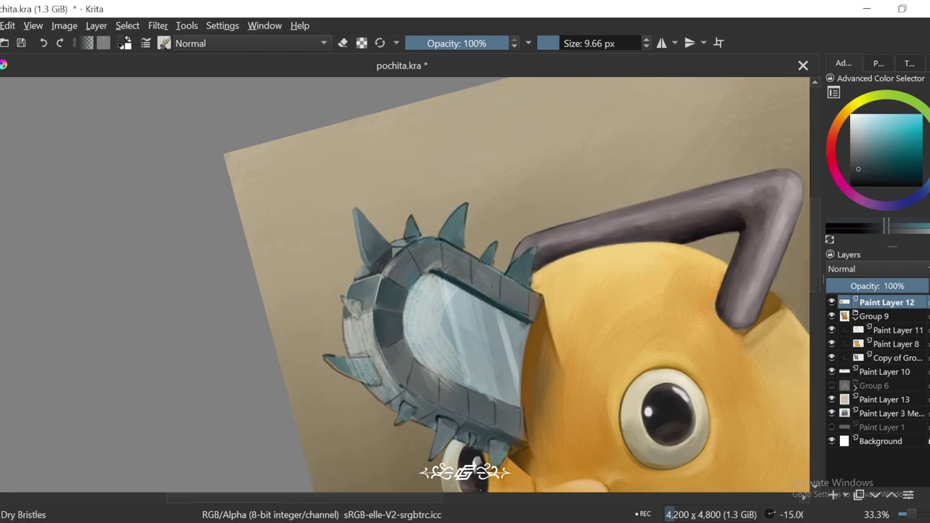
pyautogui.scroll(4, 498, 295)
pyautogui.hscroll(-1, 415, 240)
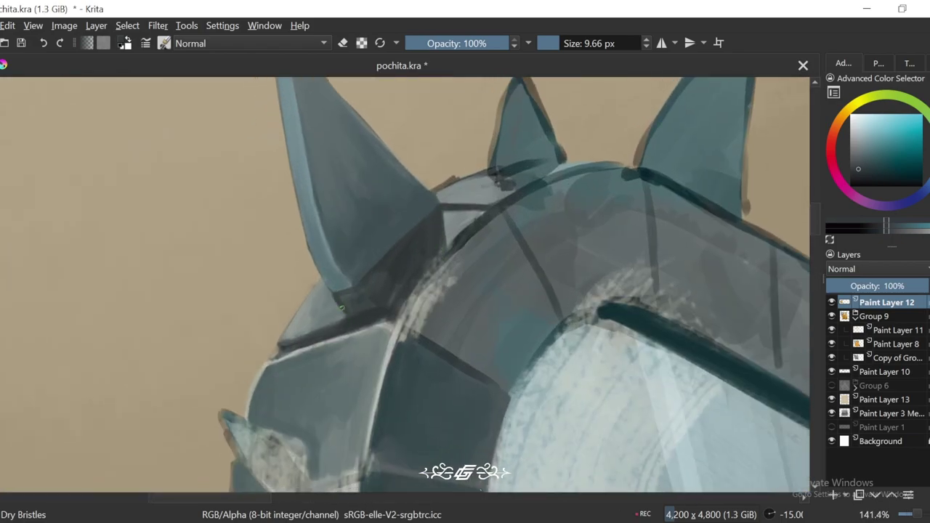
pyautogui.scroll(-4, 341, 308)
pyautogui.press('6')
pyautogui.press('6')
pyautogui.press('5')
pyautogui.scroll(4, 452, 260)
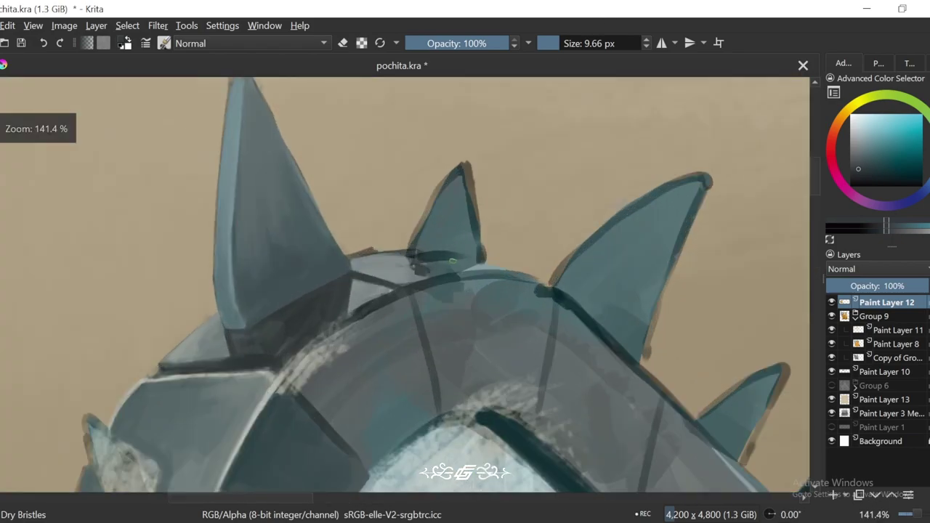
# Step: Frame the blade ring's left segments up close with a smaller brush
pyautogui.press('6')
pyautogui.press('6')
pyautogui.press('6')
pyautogui.press('6')
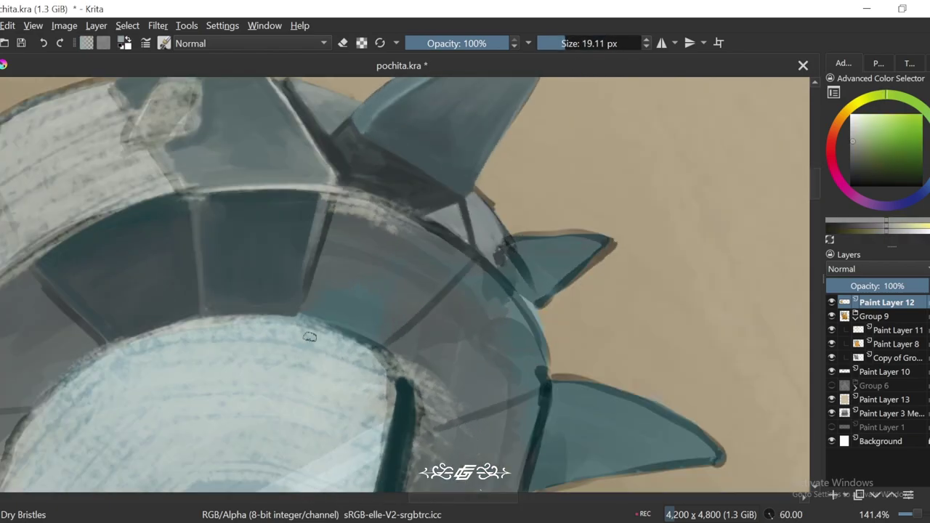
pyautogui.press('[')
pyautogui.press('6')
pyautogui.press(']')
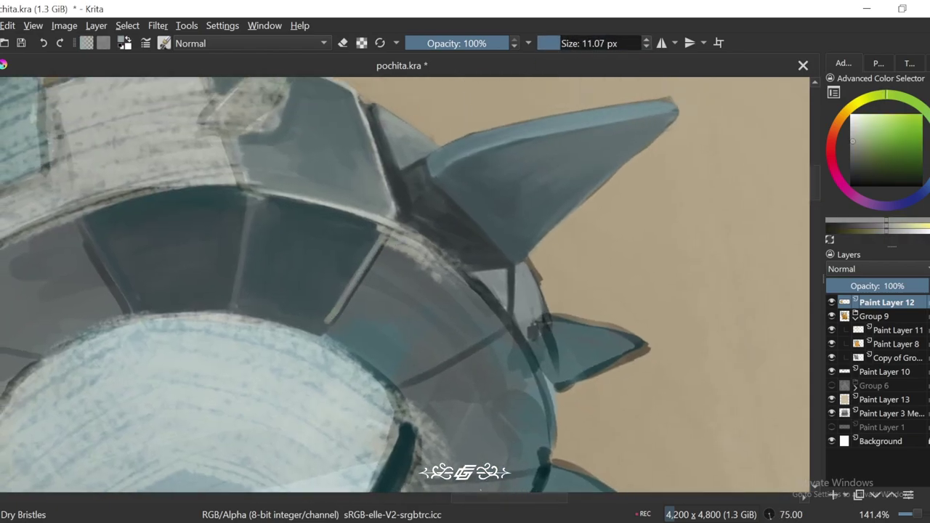
pyautogui.press('4')
pyautogui.press('4')
pyautogui.press('4')
pyautogui.press('-')
pyautogui.press('-')
pyautogui.press('-')
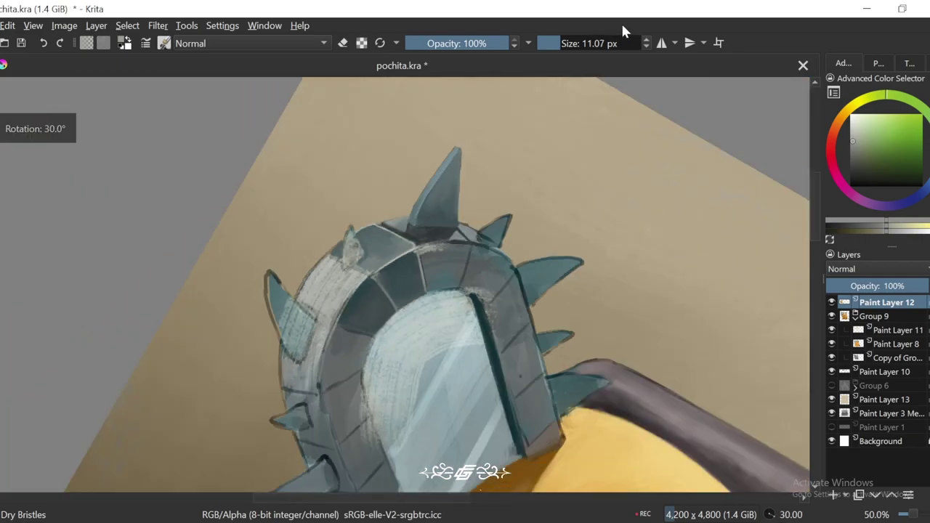
pyautogui.press('=')
pyautogui.press('=')
pyautogui.press('=')
pyautogui.press('4')
pyautogui.press('4')
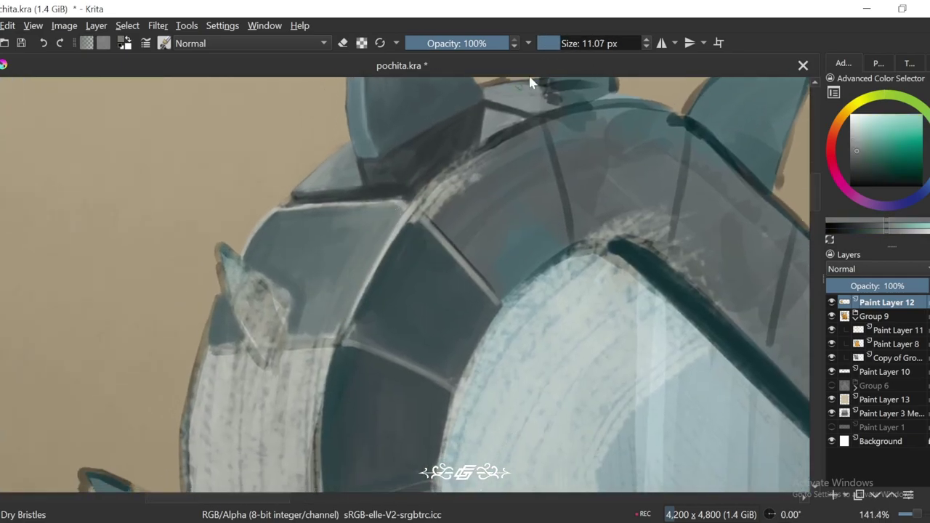
pyautogui.press('[')
pyautogui.press('4')
pyautogui.press('=')
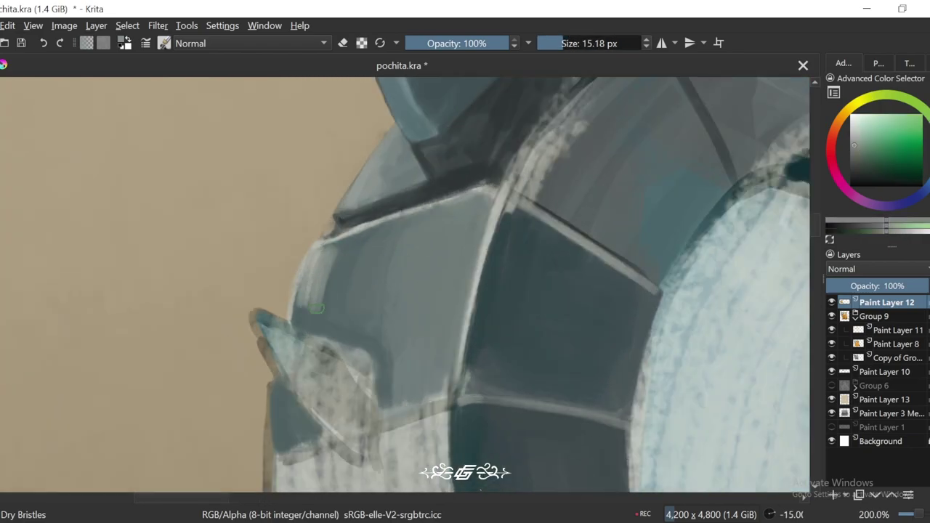
# Step: Sample darker and lighter blue-greys from the left ring segments
pyautogui.keyDown('ctrl'); pyautogui.click(311, 285); pyautogui.keyUp('ctrl')
pyautogui.keyDown('ctrl'); pyautogui.click(299, 305); pyautogui.keyUp('ctrl')
pyautogui.press('4')
pyautogui.press('4')
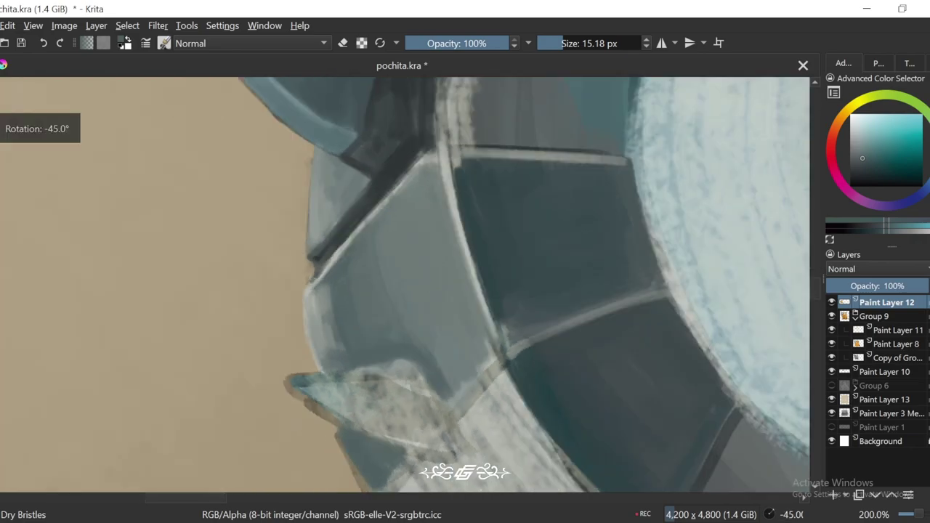
pyautogui.keyDown('ctrl'); pyautogui.click(331, 276); pyautogui.keyUp('ctrl')
pyautogui.keyDown('ctrl'); pyautogui.click(373, 224); pyautogui.keyUp('ctrl')
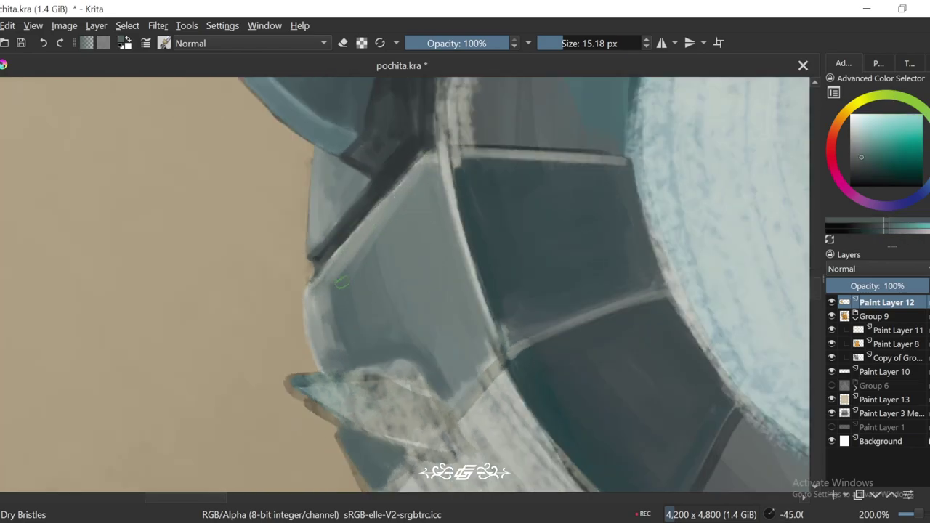
pyautogui.press('6')
pyautogui.press('6')
pyautogui.press('-')
pyautogui.press('6')
pyautogui.press('6')
pyautogui.press('-')
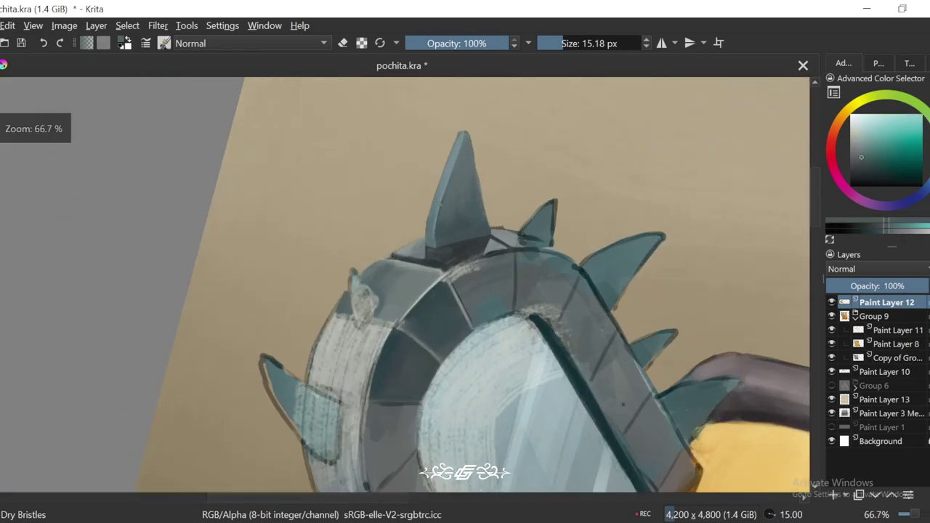
pyautogui.press('+')
pyautogui.press('+')
pyautogui.press('+')
pyautogui.press('+')
pyautogui.press('+')
# Step: Pick a slightly different blade shade and enlarge the brush for broader shading
pyautogui.press('[')
pyautogui.press('[')
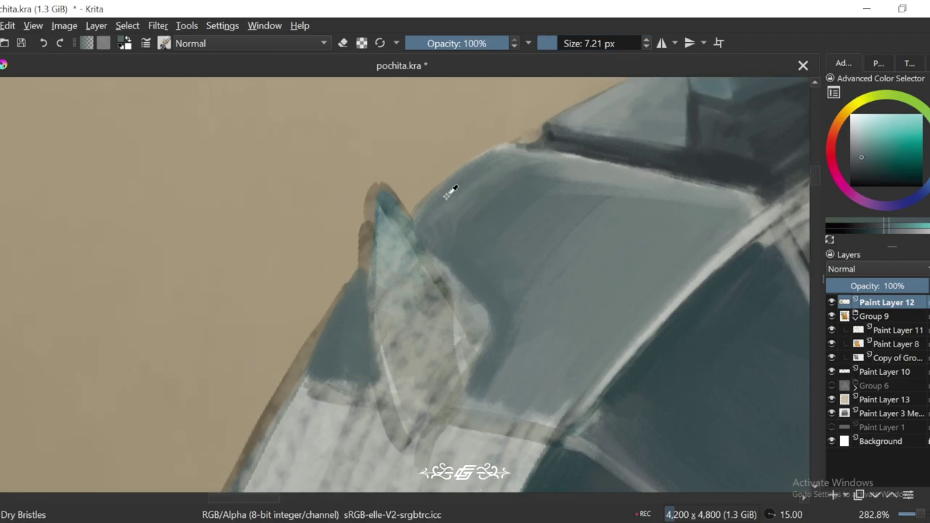
pyautogui.press('4')
pyautogui.press('4')
pyautogui.press('4')
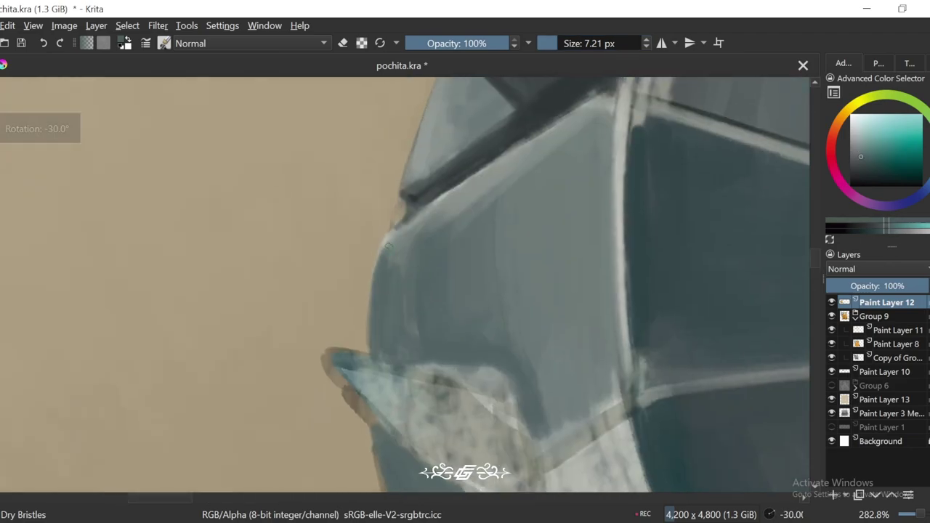
pyautogui.press('4')
pyautogui.keyDown('ctrl'); pyautogui.click(381, 247); pyautogui.keyUp('ctrl')
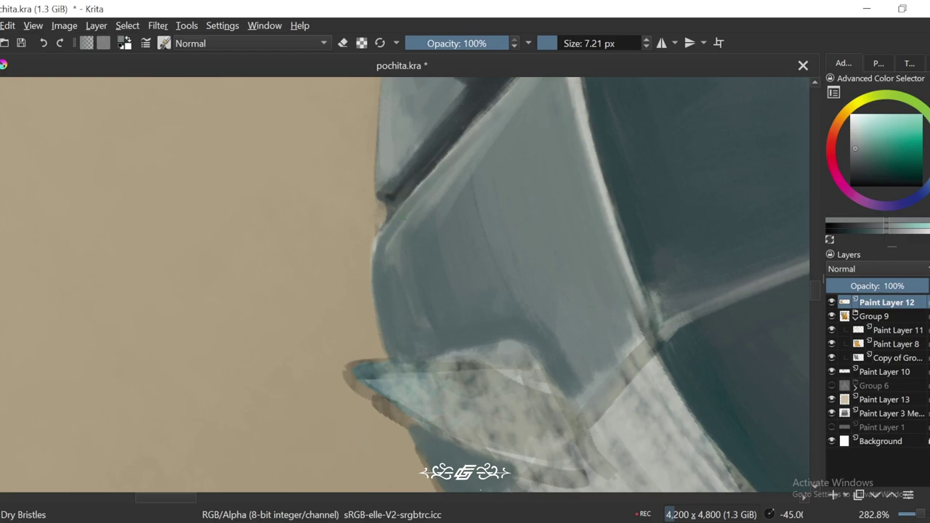
pyautogui.press('6')
pyautogui.click(590, 43)
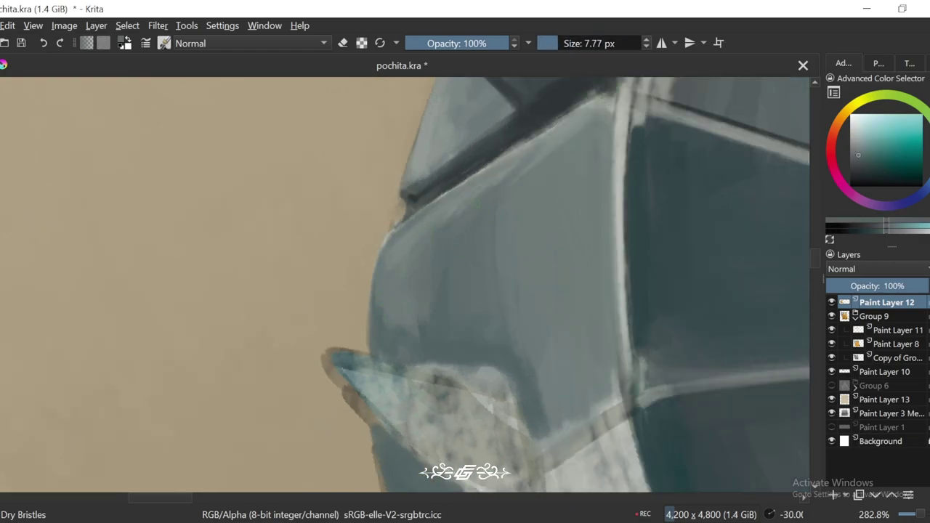
pyautogui.press('4')
pyautogui.press('-')
pyautogui.moveTo(436, 211); pyautogui.dragTo(452, 211)
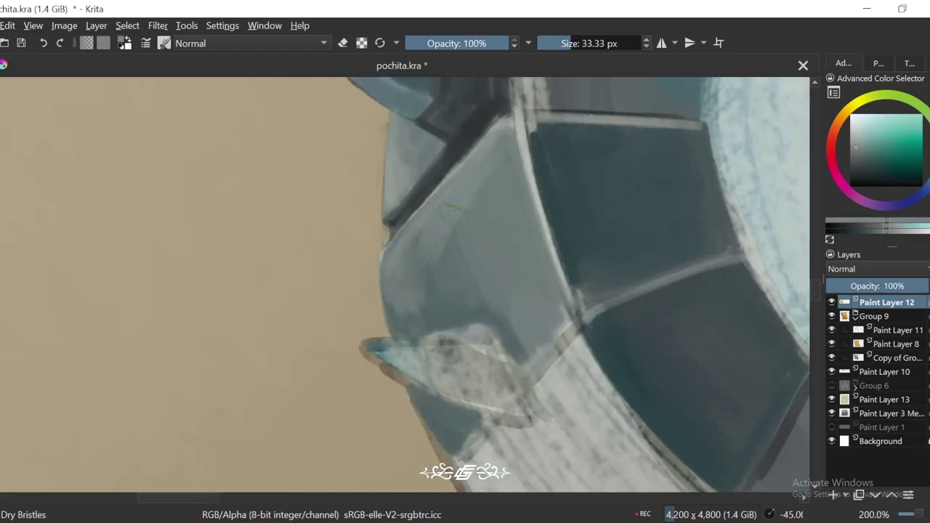
# Step: Sample one more blade colour, then zoom out to check the chainsaw head
pyautogui.press('6')
pyautogui.press('6')
pyautogui.press('-')
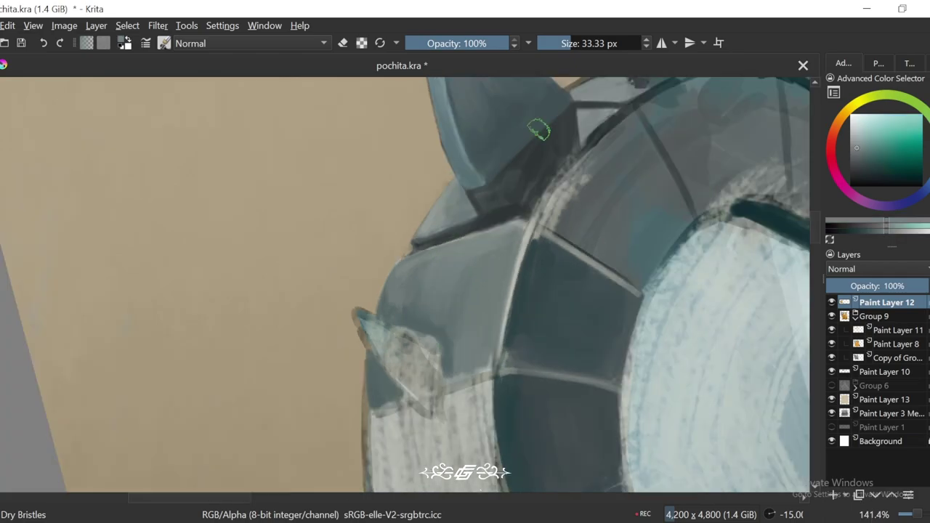
pyautogui.press('5')
pyautogui.press('-')
pyautogui.press('-')
pyautogui.press('+')
pyautogui.press('+')
pyautogui.press('+')
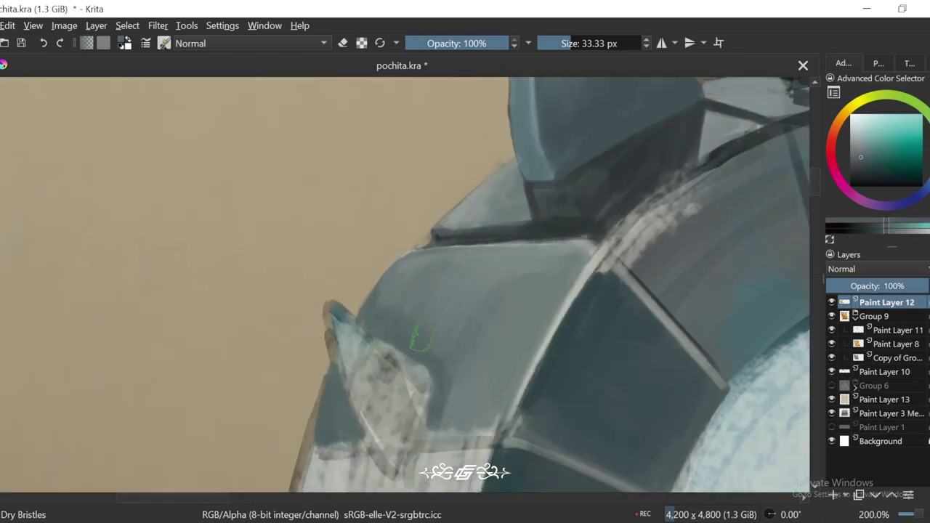
pyautogui.keyDown('ctrl'); pyautogui.click(459, 367); pyautogui.keyUp('ctrl')
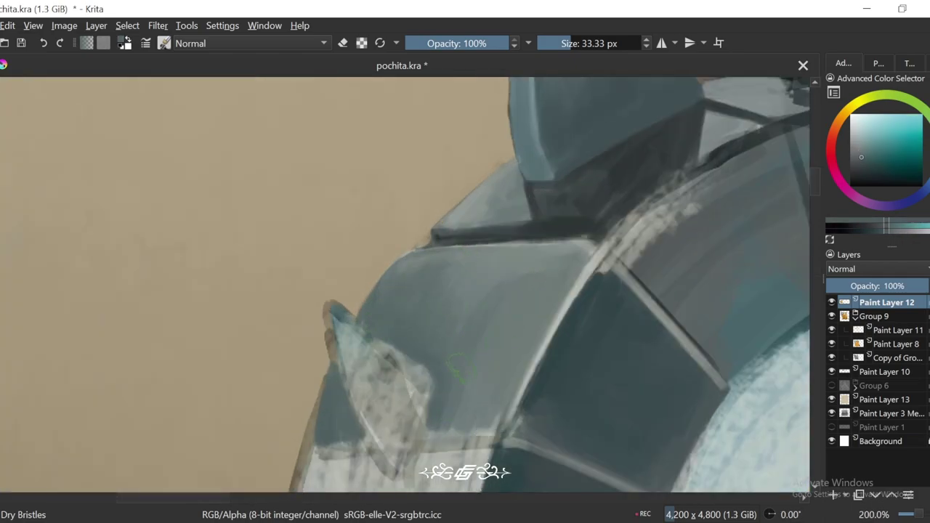
pyautogui.press('4')
pyautogui.press('4')
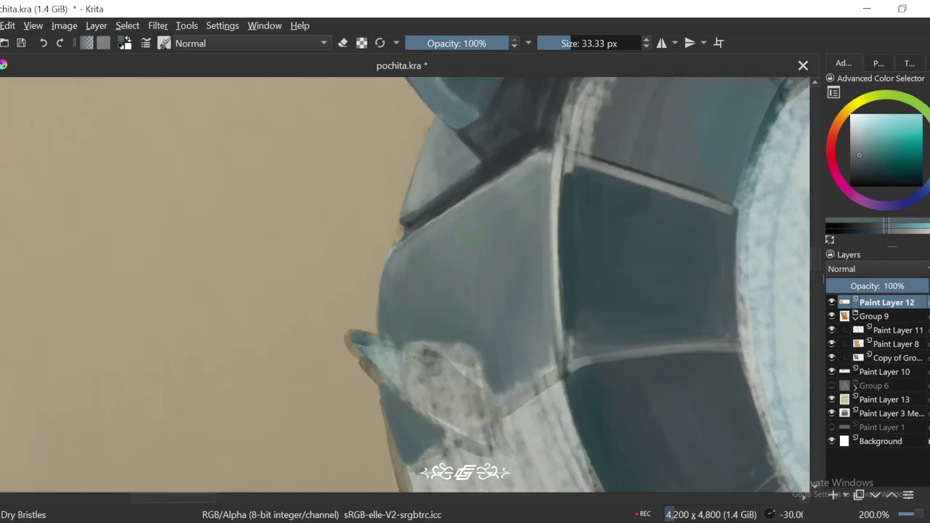
pyautogui.press('1')
pyautogui.press('6')
pyautogui.press('-')
pyautogui.press('-')
pyautogui.press('-')
pyautogui.press('6')
pyautogui.press('-')
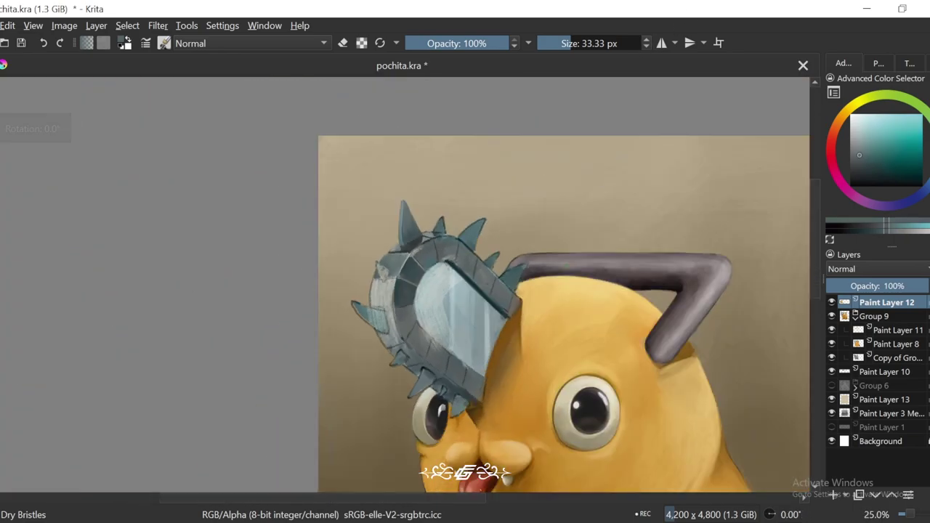
# Step: Paint dark blue-grey shading over the small spike and darken its lower edge
pyautogui.press('+')
pyautogui.press('+')
pyautogui.press('+')
pyautogui.press('+')
pyautogui.press('6')
pyautogui.press('[')
pyautogui.press('[')
pyautogui.press('[')
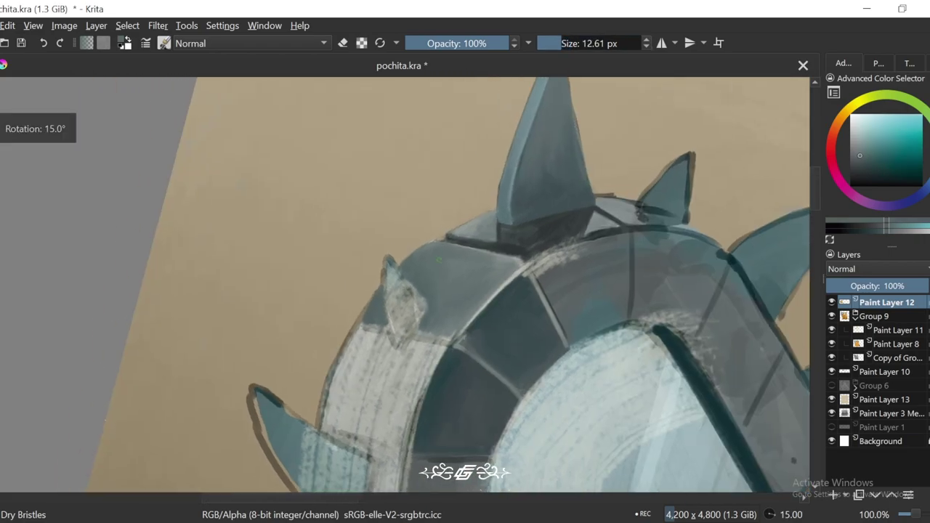
pyautogui.press('6')
pyautogui.press('6')
pyautogui.moveTo(363, 353); pyautogui.dragTo(405, 242)
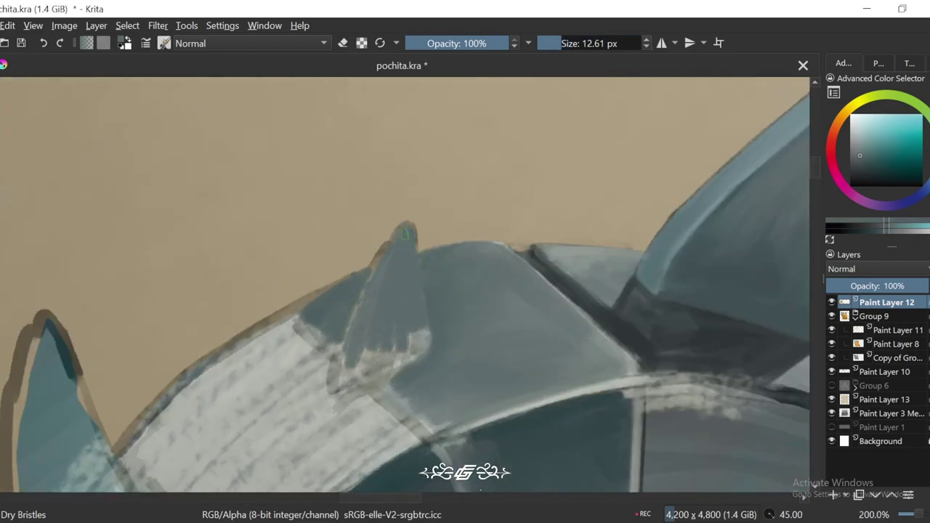
pyautogui.press('4')
pyautogui.press('4')
pyautogui.moveTo(415, 346); pyautogui.dragTo(405, 377)
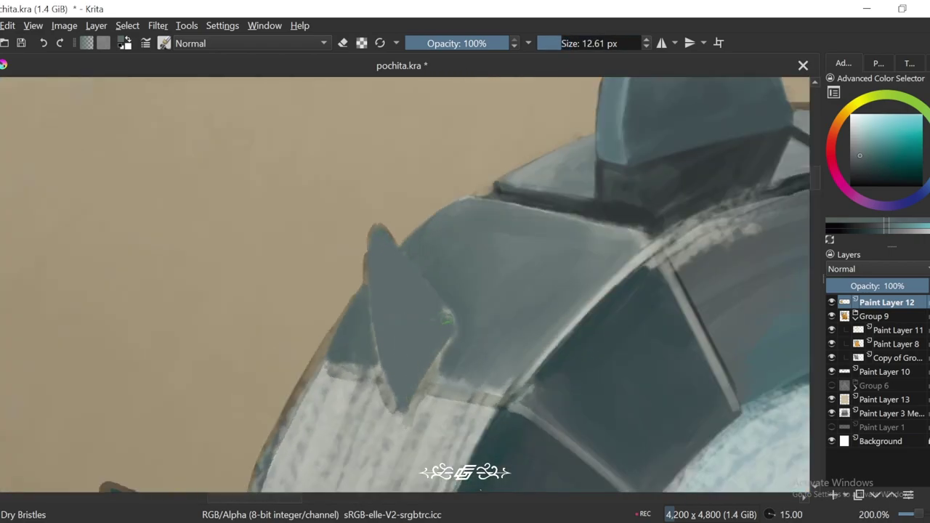
# Step: Zoom closer into the small spike's tip with a smaller brush for edge work
pyautogui.press('-')
pyautogui.press('-')
pyautogui.press('6')
pyautogui.press('6')
pyautogui.press('+')
pyautogui.press('+')
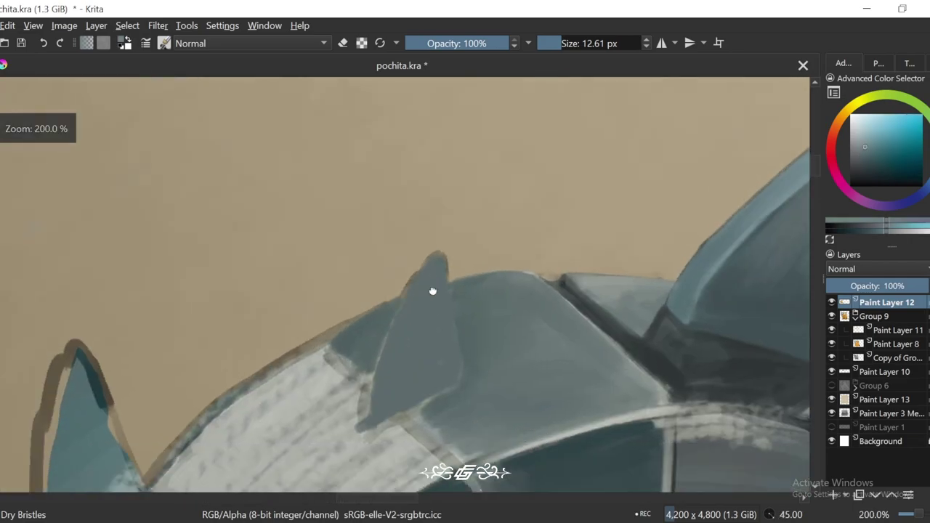
pyautogui.press('+')
pyautogui.press('[')
pyautogui.press('5')
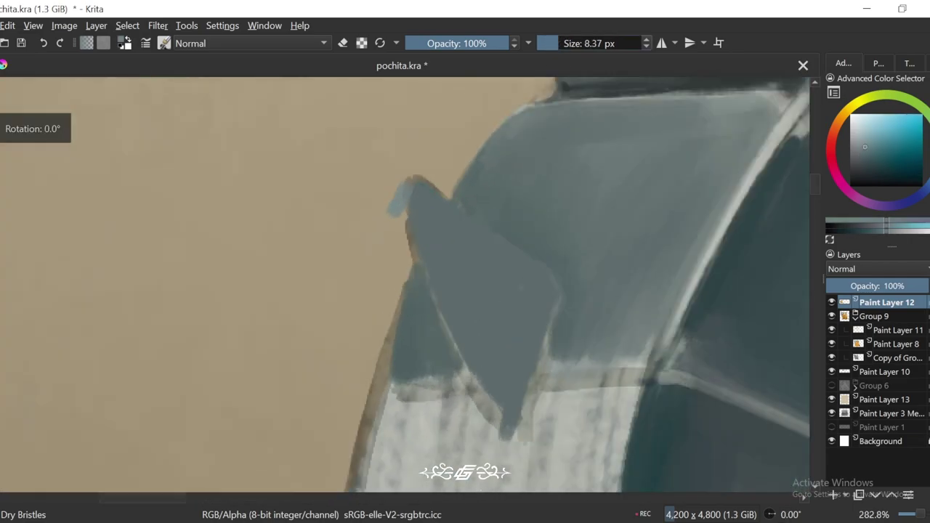
pyautogui.press('1')
pyautogui.press('+')
pyautogui.press('+')
pyautogui.press('6')
pyautogui.press('6')
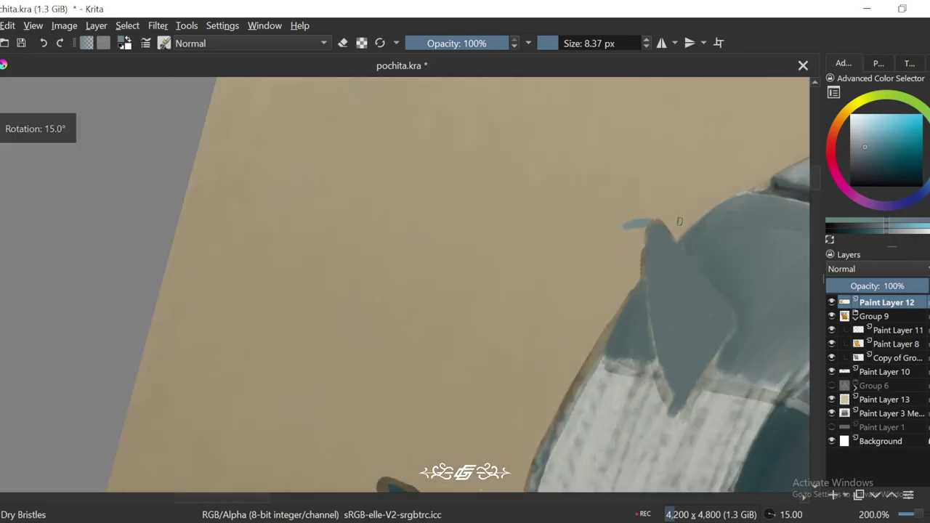
pyautogui.press('6')
pyautogui.press('6')
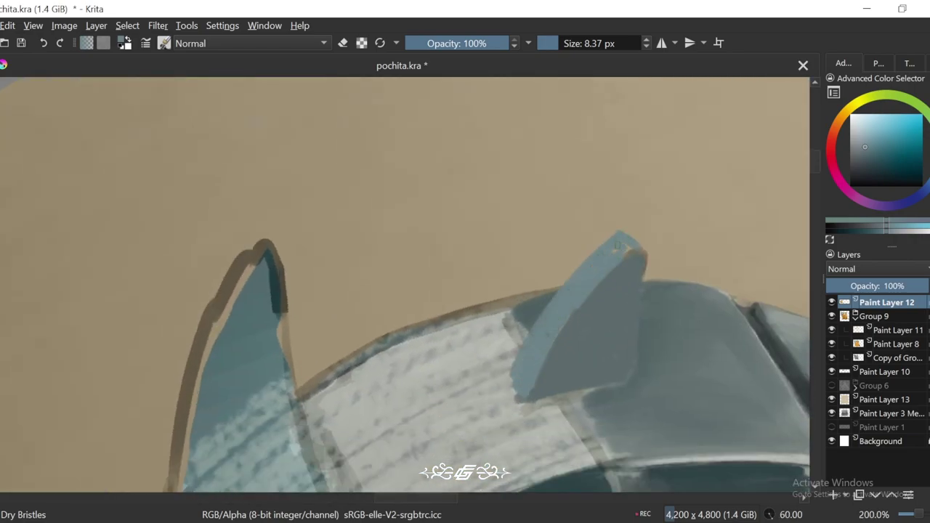
# Step: Review the spike and enlarge the brush back to 12.61 px
pyautogui.press('4')
pyautogui.press('4')
pyautogui.press('4')
pyautogui.press('1')
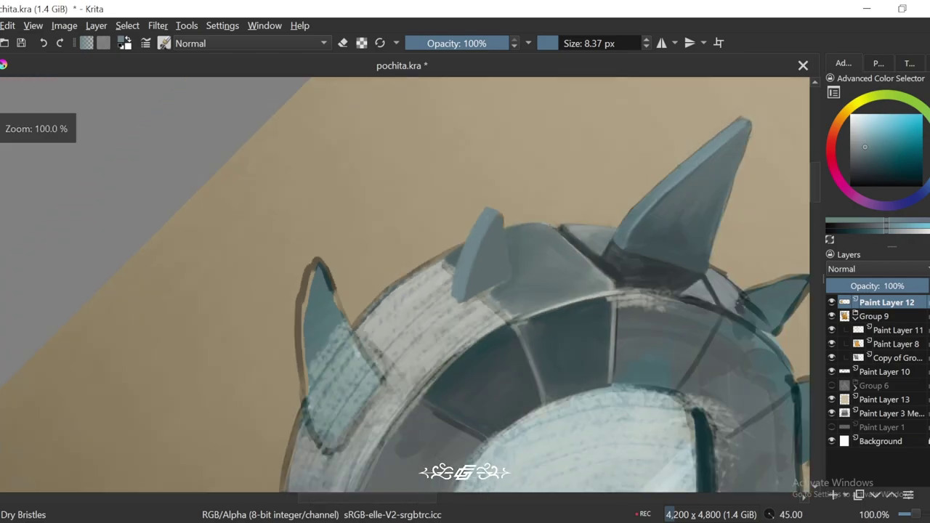
pyautogui.press('+')
pyautogui.press('+')
pyautogui.press('6')
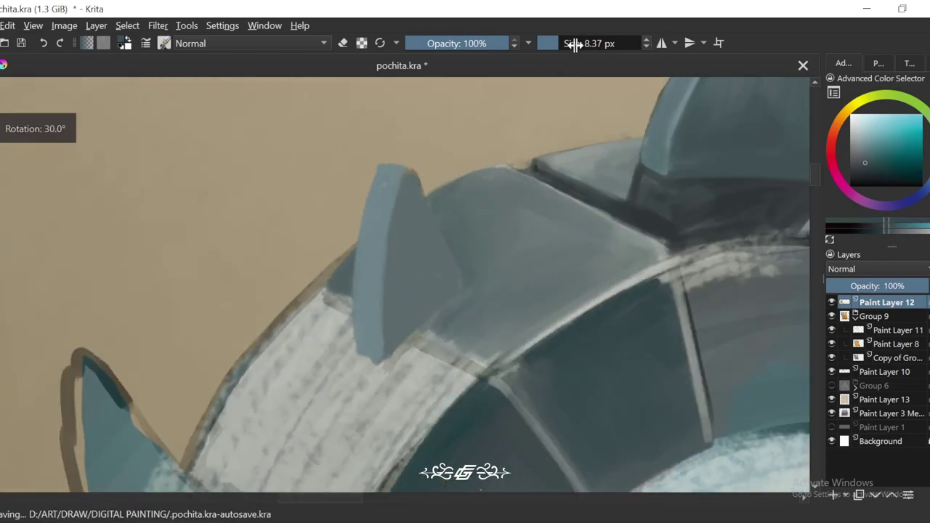
pyautogui.click(574, 44)
pyautogui.press('-')
pyautogui.press('-')
pyautogui.press('-')
pyautogui.press('-')
# Step: With the view rotated to 45°, paint light highlights on the tall top spike
pyautogui.press('5')
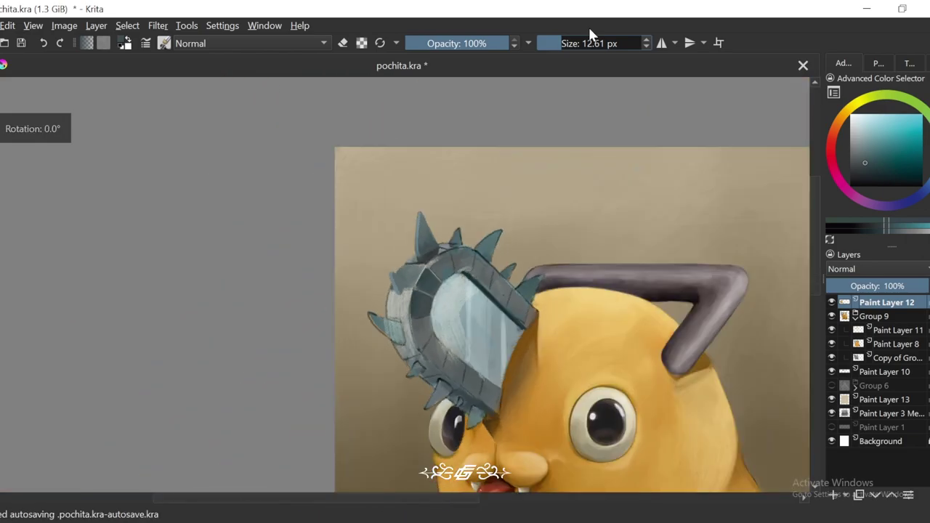
pyautogui.press('+')
pyautogui.moveTo(497, 229); pyautogui.dragTo(487, 311)
pyautogui.press('6')
pyautogui.press('+')
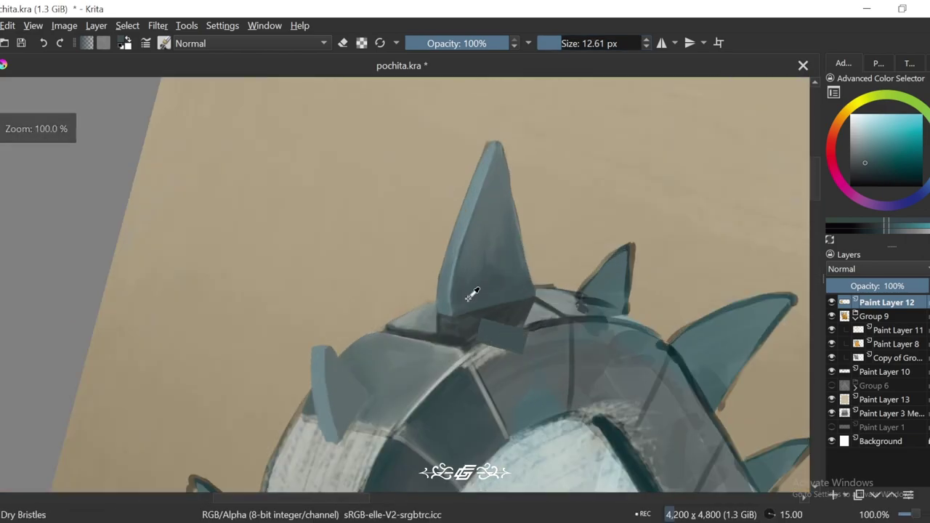
pyautogui.press('6')
pyautogui.press('+')
pyautogui.press('6')
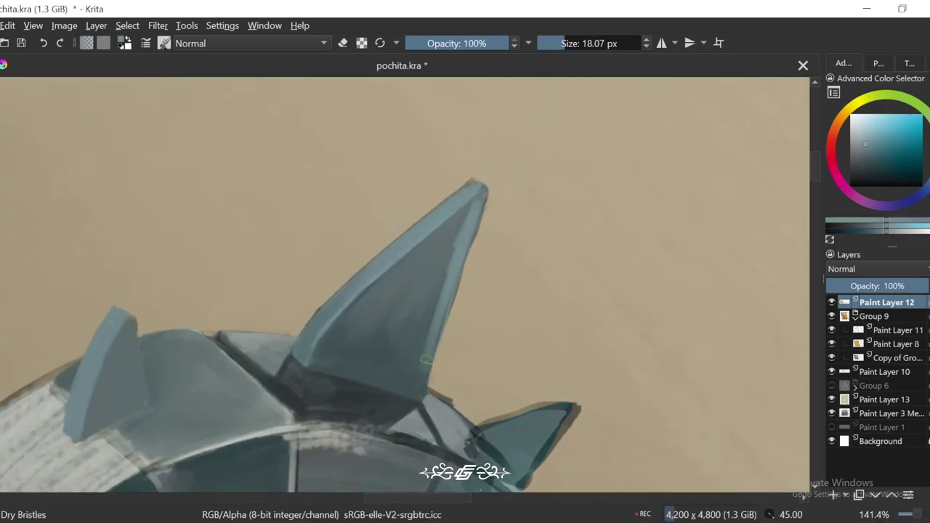
pyautogui.moveTo(447, 269)
pyautogui.mouseDown()
pyautogui.moveTo(414, 297)
pyautogui.moveTo(390, 286)
pyautogui.mouseUp()
# Step: Zoom out and back in between 30° and 45° to check the spike highlights
pyautogui.press('4')
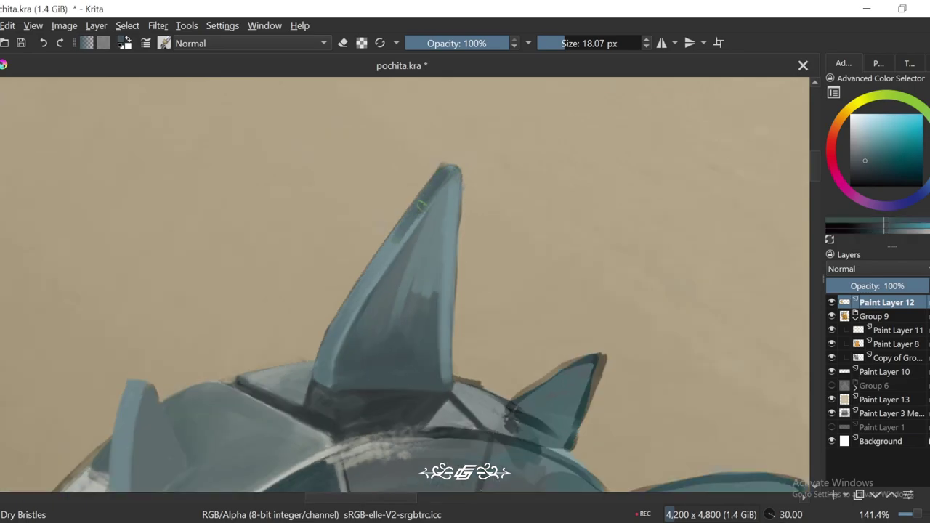
pyautogui.press('-')
pyautogui.press('-')
pyautogui.press('-')
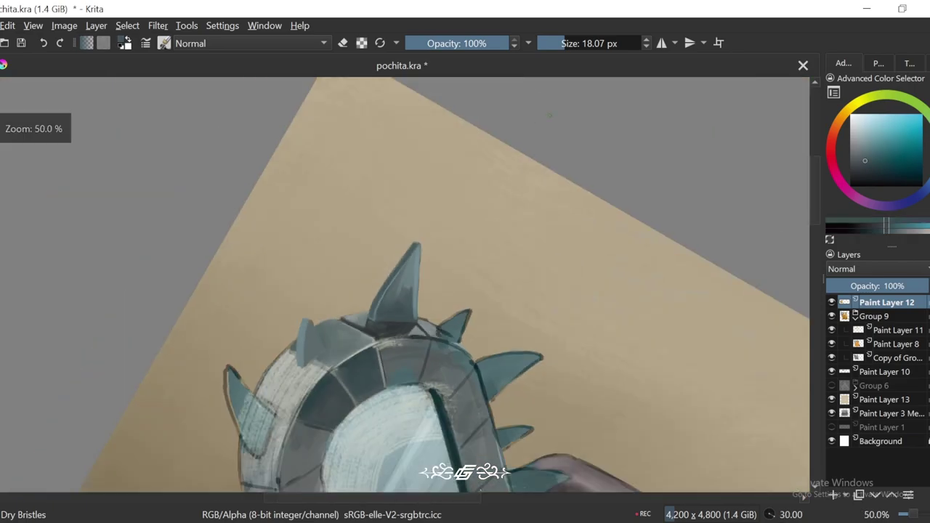
pyautogui.press('+')
pyautogui.press('+')
pyautogui.press('+')
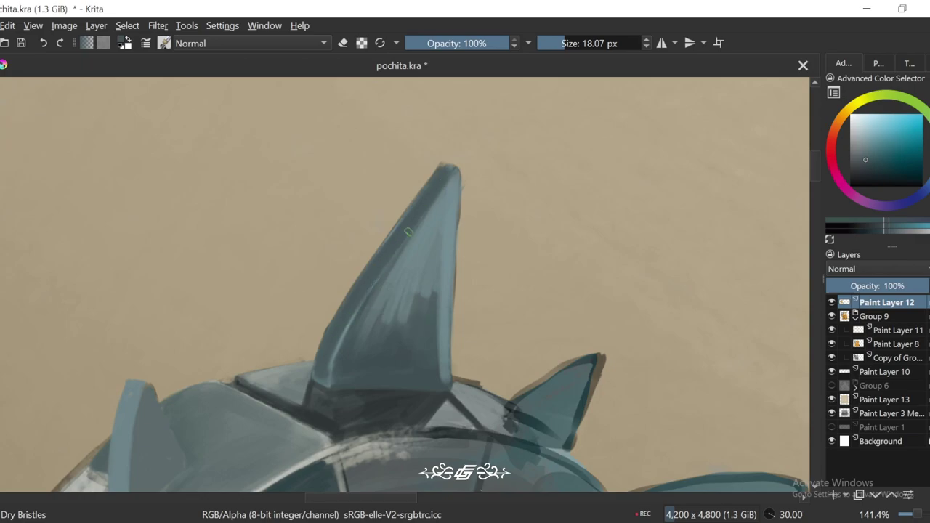
pyautogui.press('6')
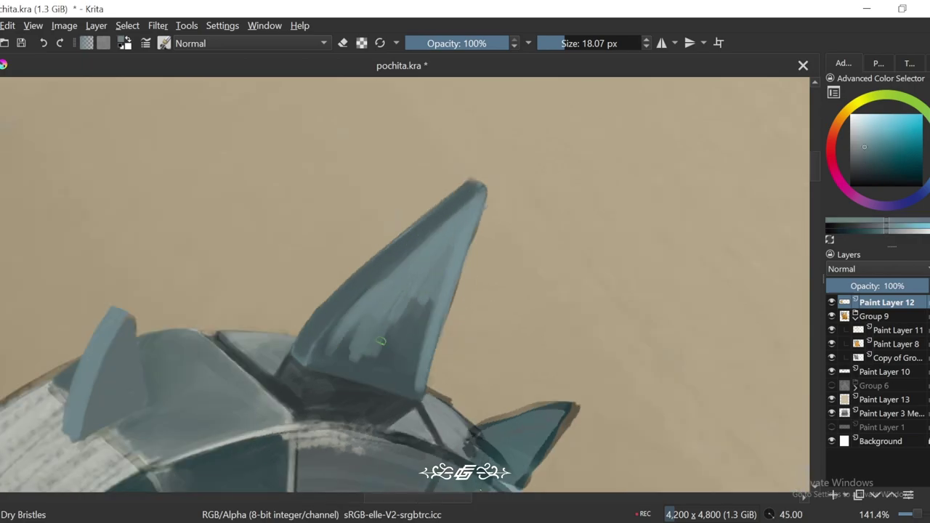
pyautogui.press('4')
pyautogui.press('-')
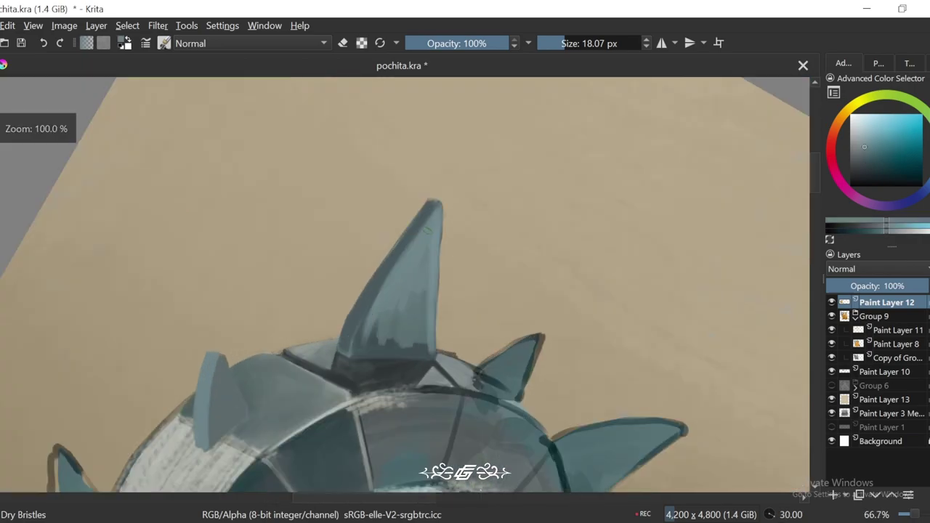
pyautogui.press('+')
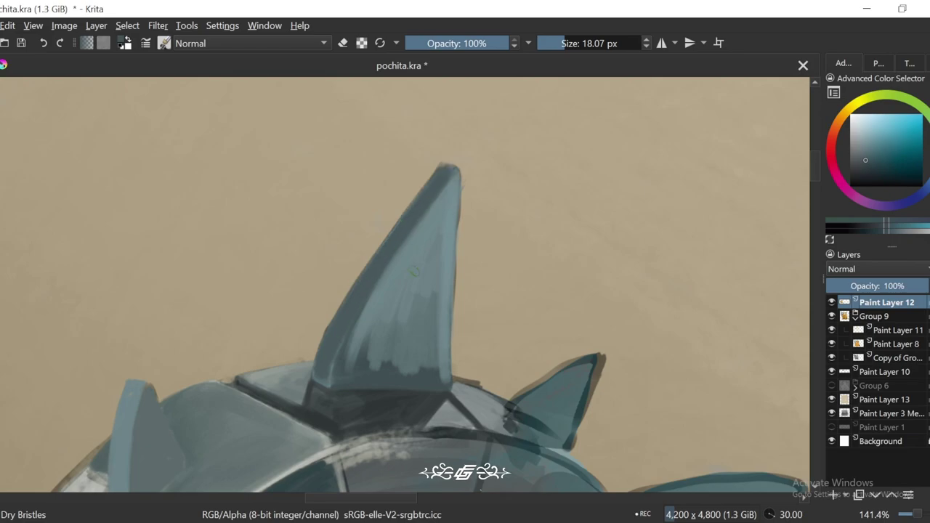
pyautogui.press('-')
pyautogui.press('-')
pyautogui.press('-')
pyautogui.press('-')
# Step: Zoom in on the small fin spike and darken its left edge with a smaller brush
pyautogui.press('5')
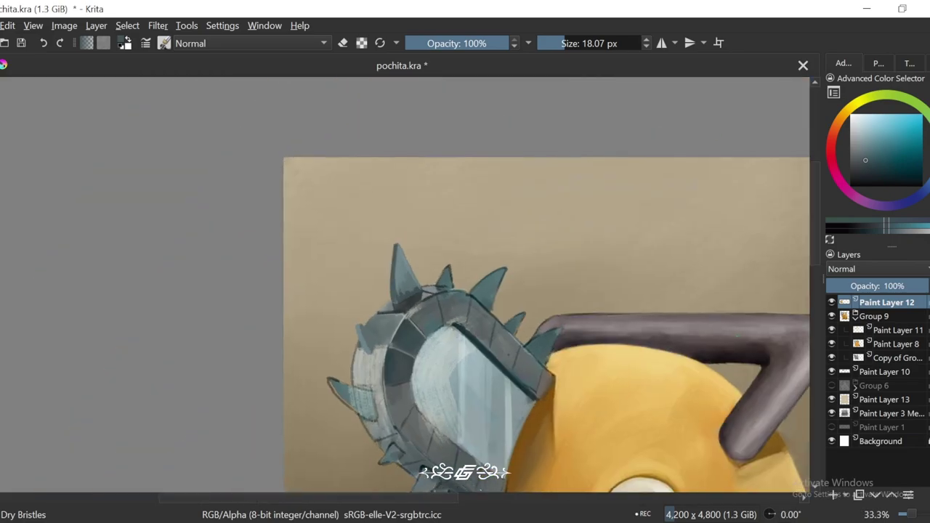
pyautogui.press('1')
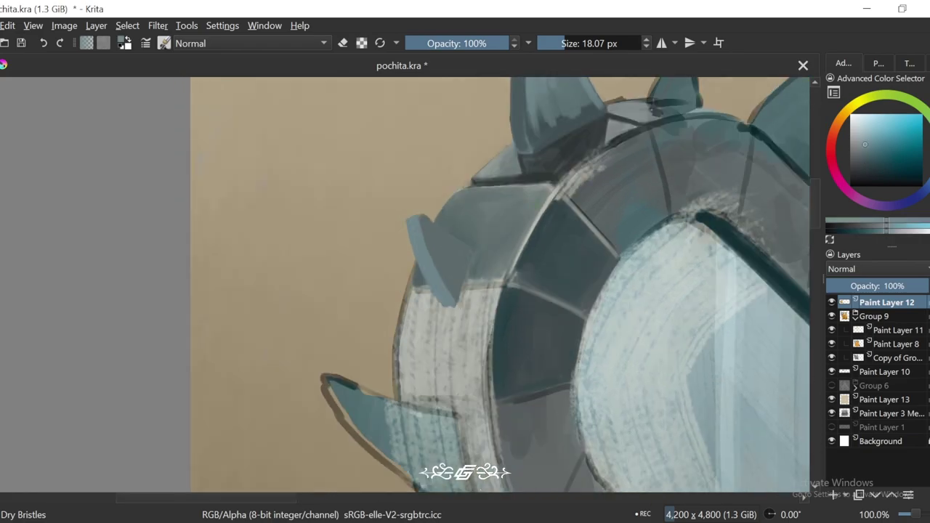
pyautogui.press('+')
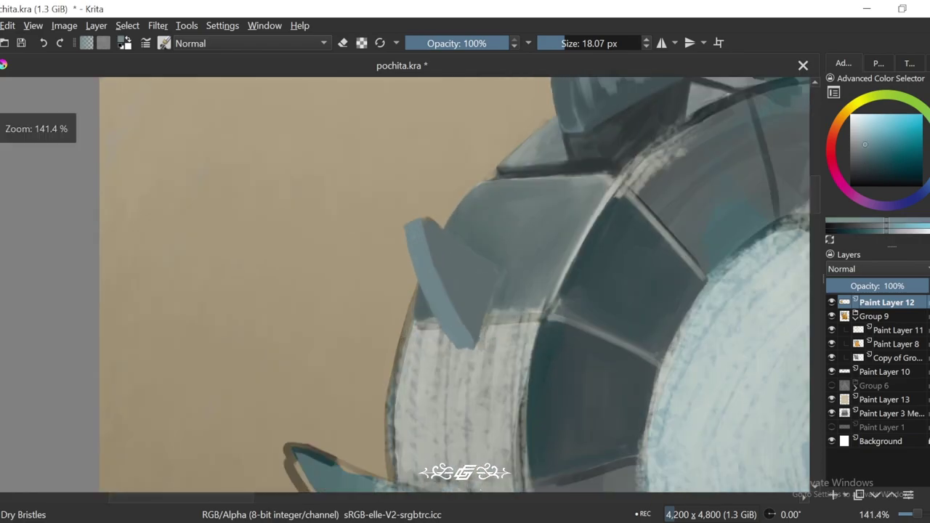
pyautogui.press('6')
pyautogui.press('6')
pyautogui.press('+')
pyautogui.click(558, 43)
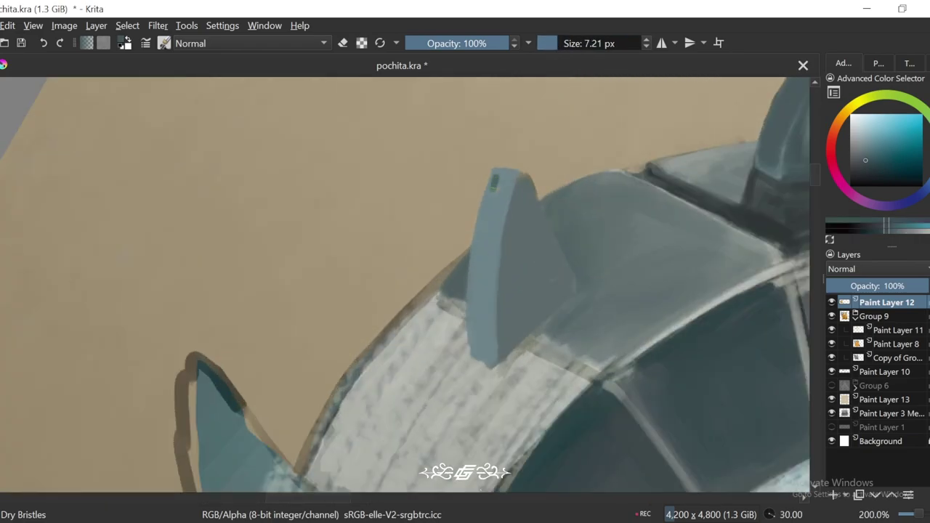
pyautogui.moveTo(499, 174); pyautogui.dragTo(478, 251)
pyautogui.press('6')
pyautogui.moveTo(519, 218); pyautogui.dragTo(484, 314)
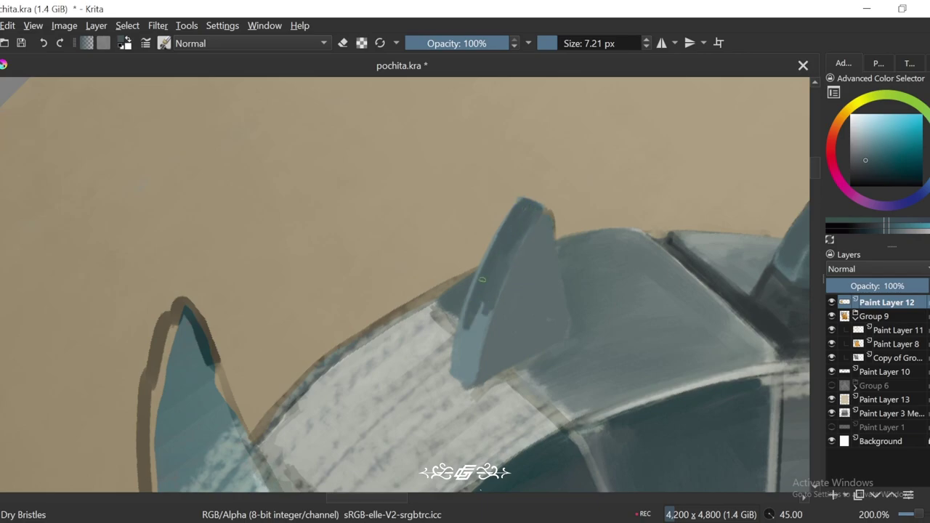
# Step: Enlarge the brush to 28.92 px and brush a light stroke down the fin's face
pyautogui.press('-')
pyautogui.press('-')
pyautogui.press('-')
pyautogui.press('4')
pyautogui.press('4')
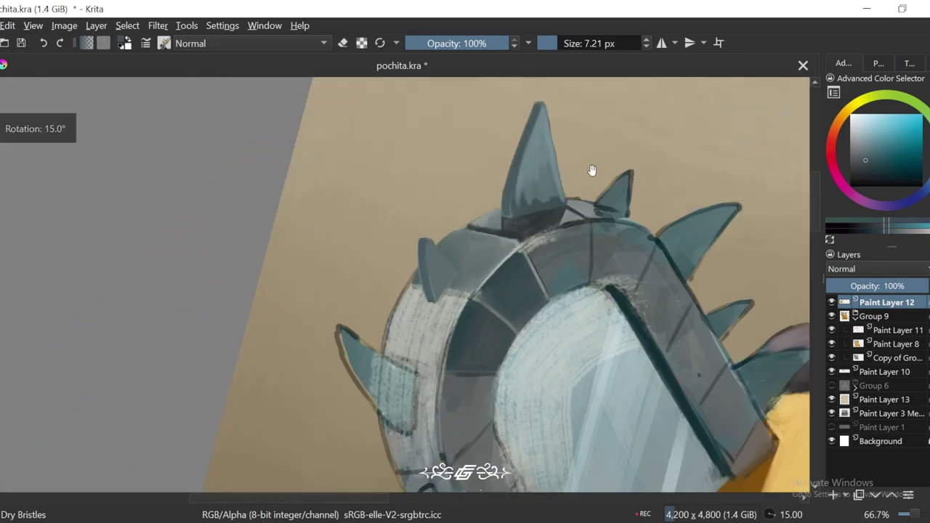
pyautogui.press('+')
pyautogui.press('6')
pyautogui.press('+')
pyautogui.press('+')
pyautogui.click(592, 42)
pyautogui.moveTo(438, 247); pyautogui.dragTo(449, 274)
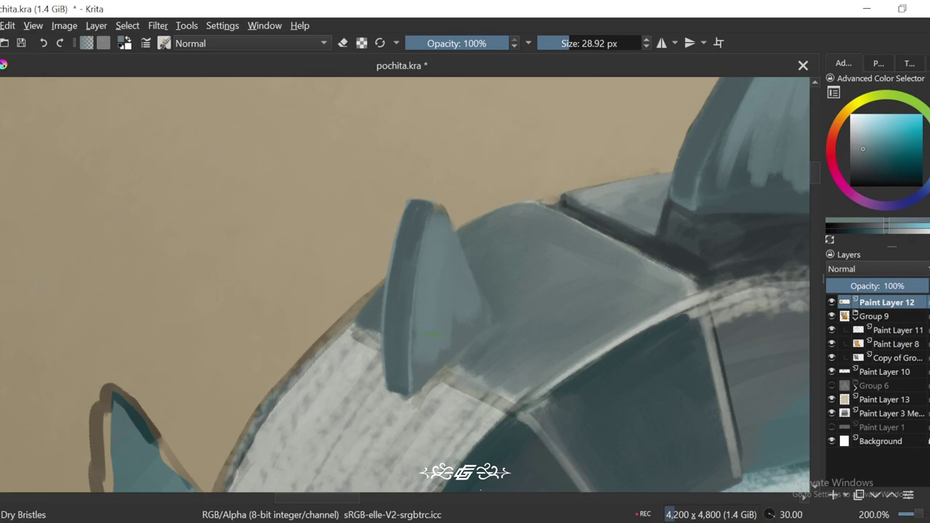
# Step: Review the whole drawing, then zoom to 200% and rotate the view onto the tall top spike
pyautogui.press('-')
pyautogui.press('-')
pyautogui.press('-')
pyautogui.press('-')
pyautogui.press('5')
pyautogui.press('-')
pyautogui.press('-')
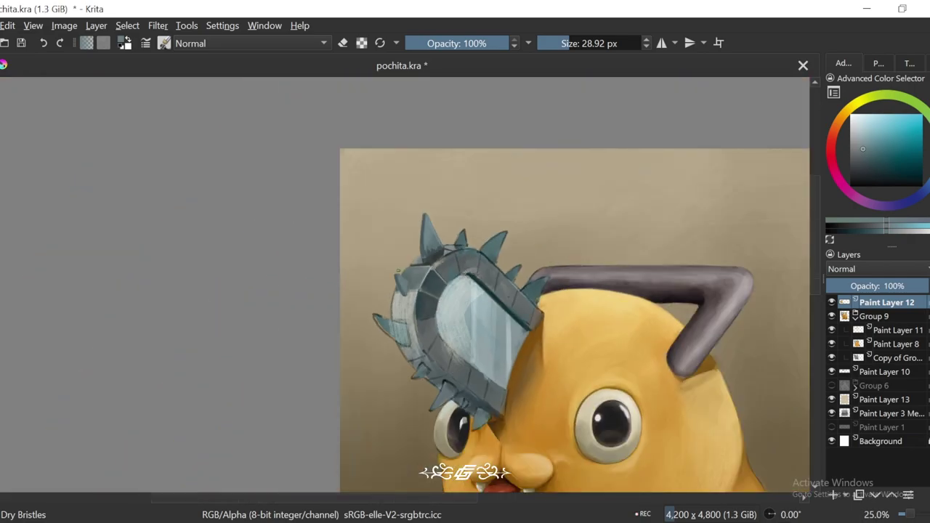
pyautogui.press('+')
pyautogui.press('+')
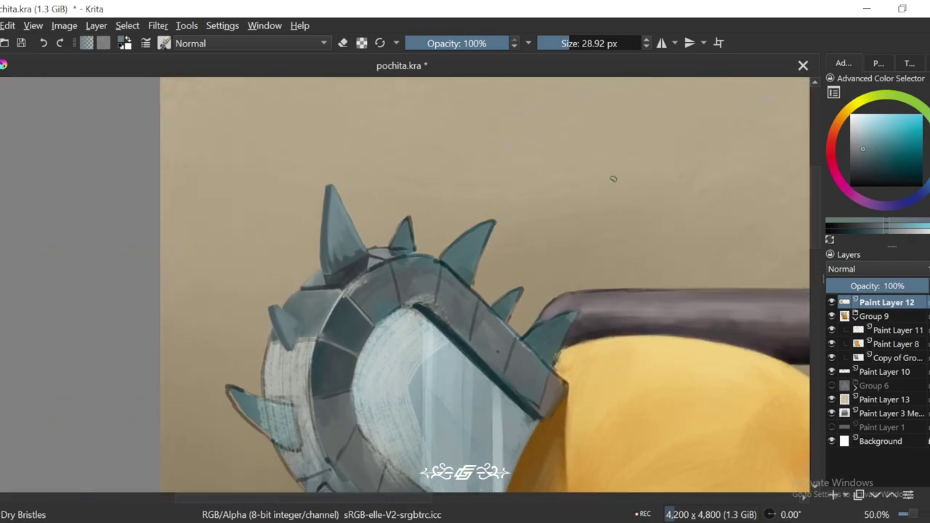
pyautogui.press('-')
pyautogui.press('-')
pyautogui.press('-')
pyautogui.press('-')
pyautogui.press('4')
pyautogui.press('5')
pyautogui.press('+')
pyautogui.press('+')
pyautogui.press('+')
pyautogui.press('+')
pyautogui.press('+')
pyautogui.press('+')
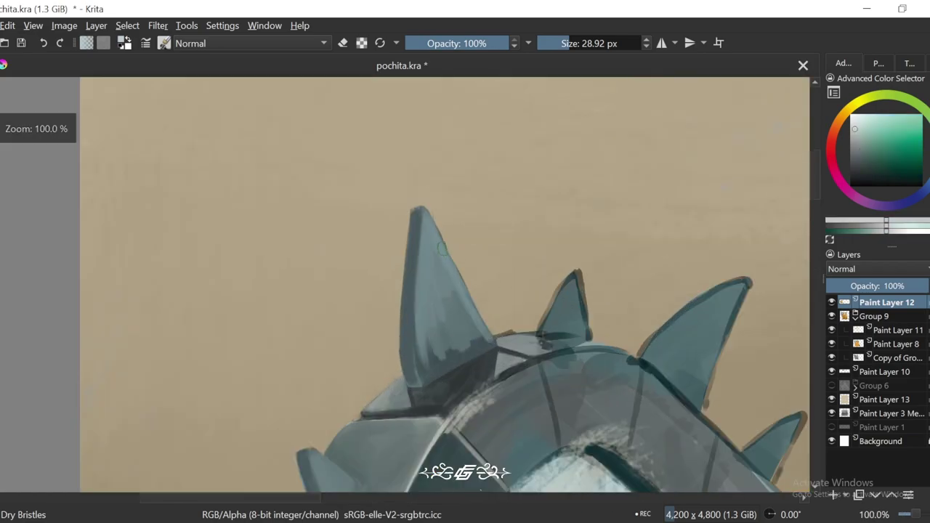
pyautogui.press('6')
pyautogui.press('6')
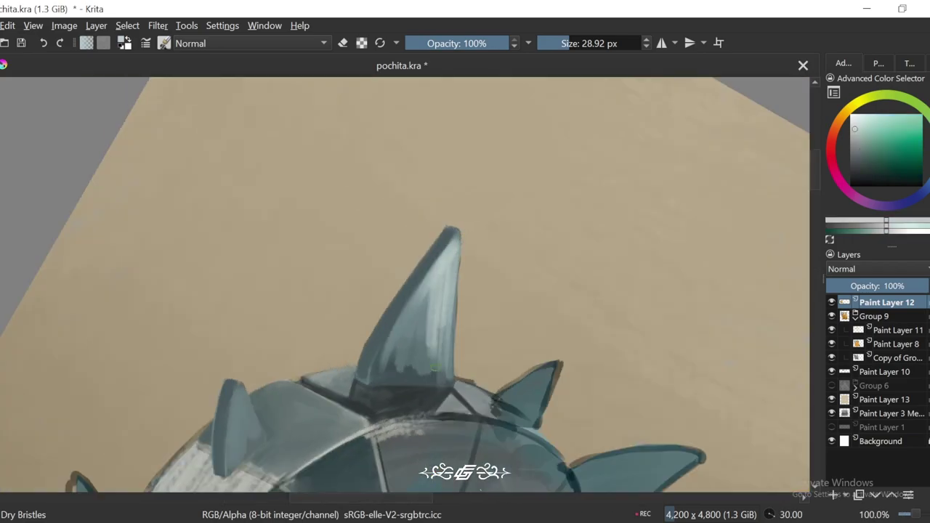
pyautogui.press('+')
pyautogui.press('+')
pyautogui.press('6')
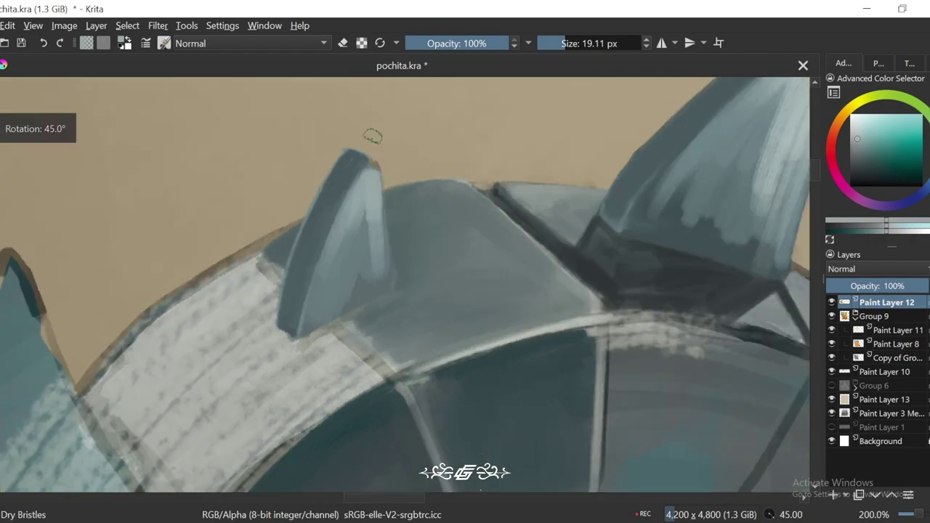
pyautogui.press('4')
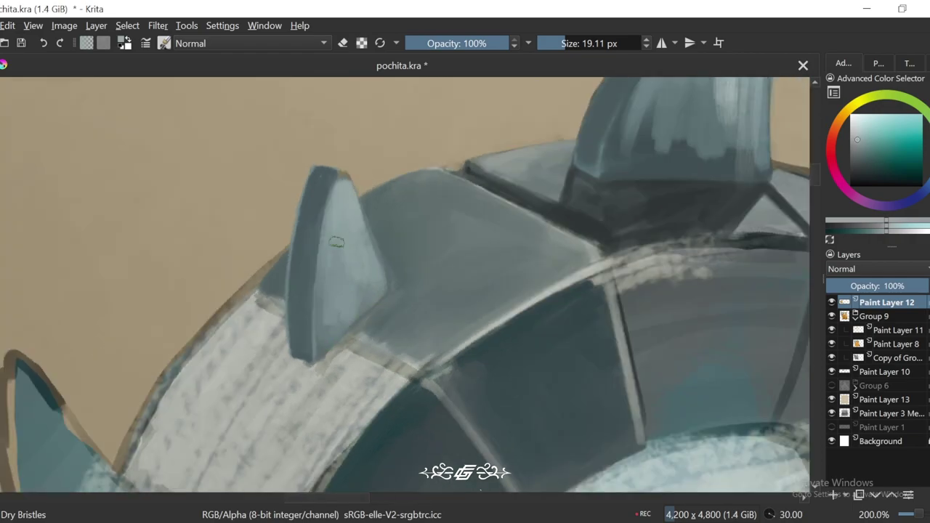
pyautogui.press('-')
pyautogui.press('-')
pyautogui.press('+')
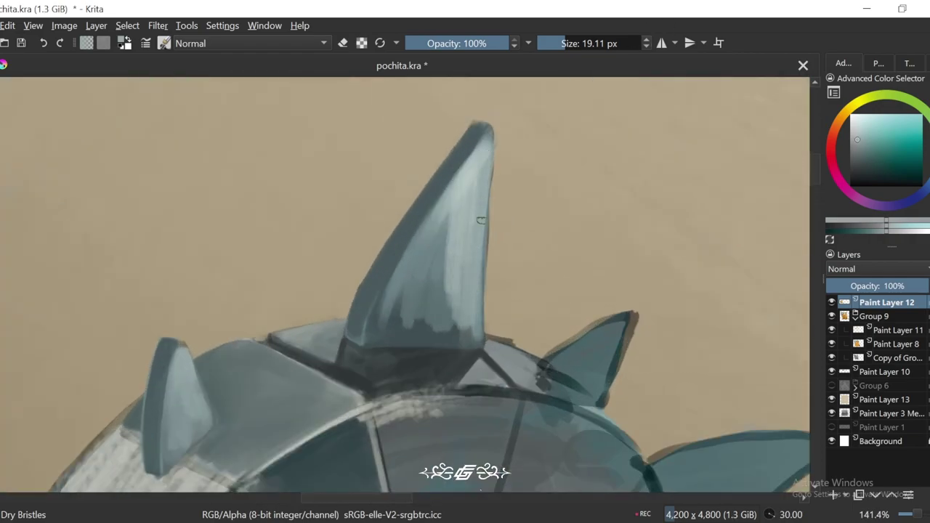
pyautogui.press('6')
pyautogui.press('4')
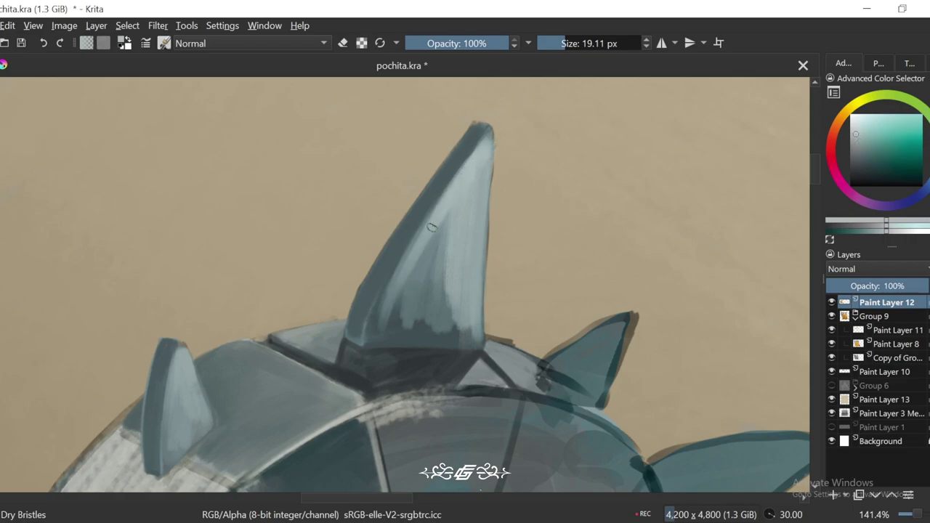
pyautogui.press('4')
pyautogui.press('4')
pyautogui.press('4')
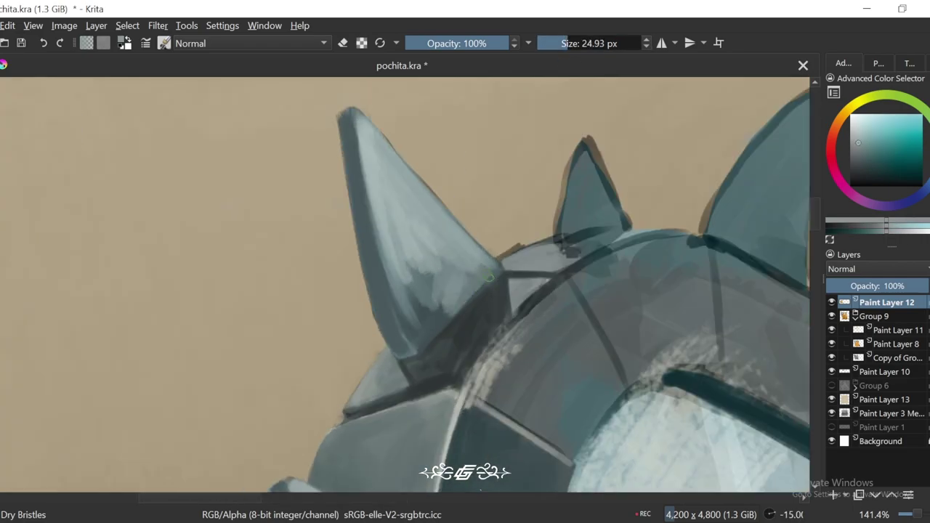
pyautogui.press('5')
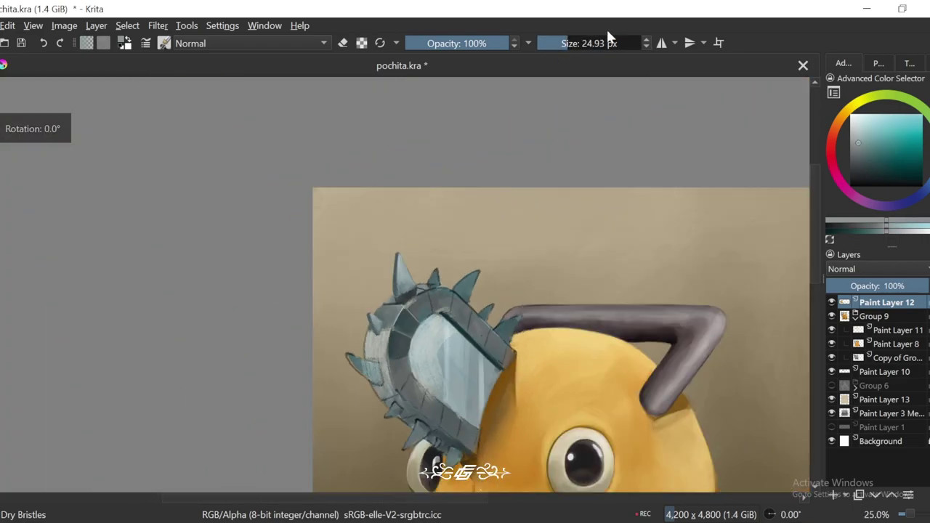
pyautogui.press('1')
pyautogui.press('4')
pyautogui.press('+')
# Step: Sample the spike's blue-grey, then a slightly darker spike shade
pyautogui.press('6')
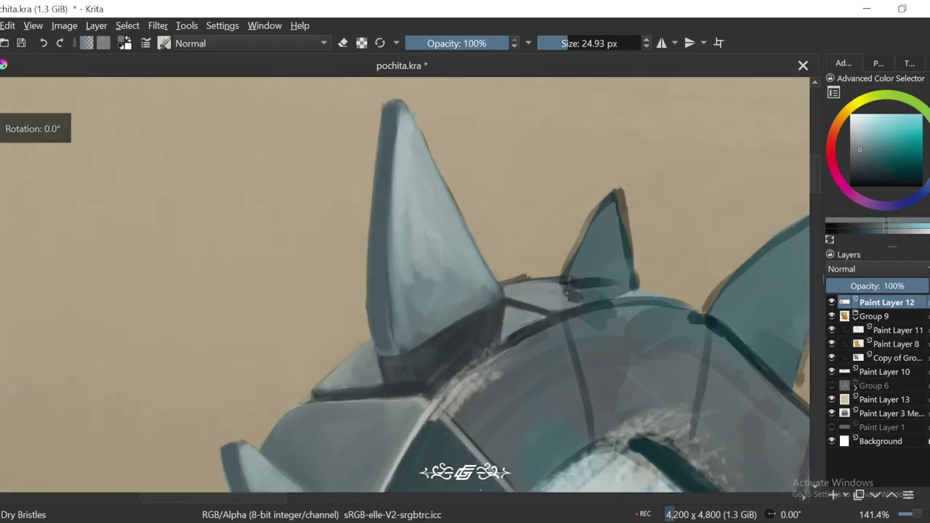
pyautogui.press('6')
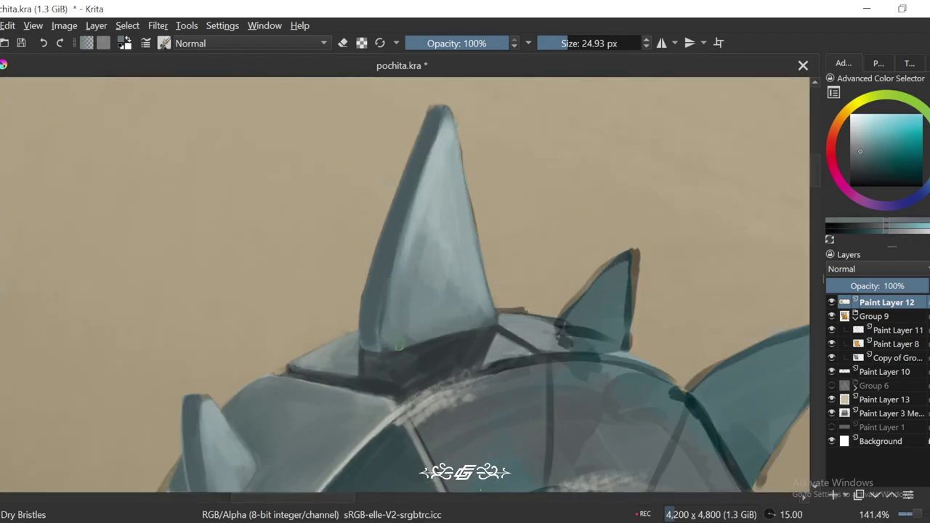
pyautogui.press('6')
pyautogui.keyDown('ctrl'); pyautogui.click(471, 177); pyautogui.keyUp('ctrl')
pyautogui.press('6')
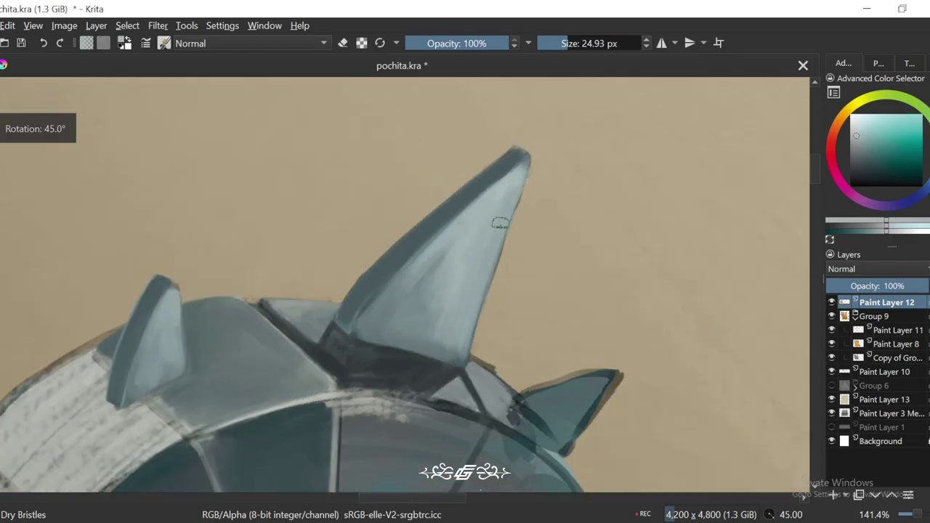
pyautogui.press('4')
pyautogui.press('5')
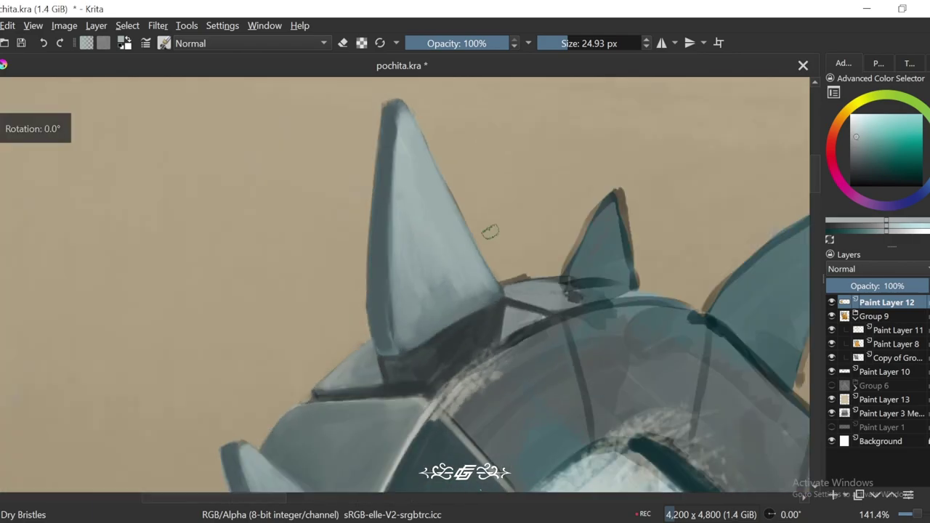
pyautogui.keyDown('ctrl'); pyautogui.click(454, 243); pyautogui.keyUp('ctrl')
# Step: Zoom in tight on the tall spike's tip and shrink the brush for tip detail
pyautogui.press('6')
pyautogui.press('1')
pyautogui.press('6')
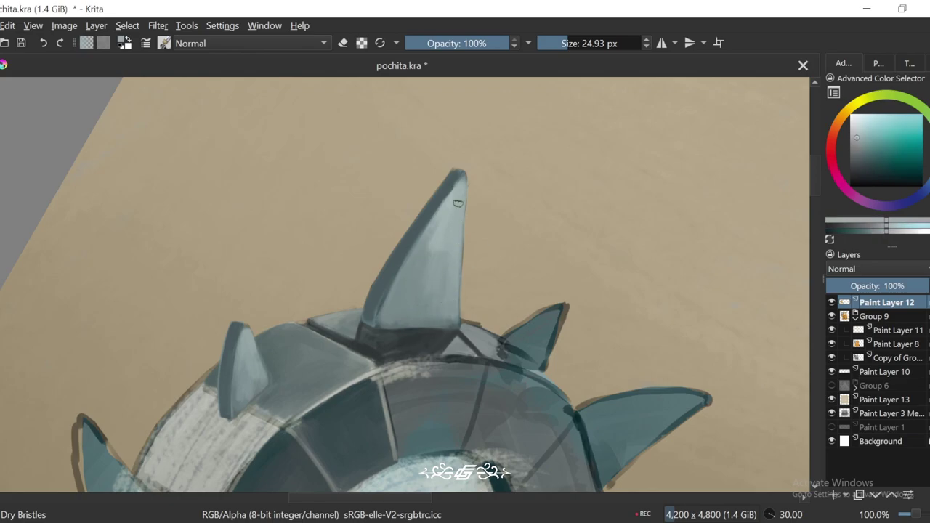
pyautogui.press('-')
pyautogui.press('-')
pyautogui.press('5')
pyautogui.press('-')
pyautogui.press('-')
pyautogui.press('-')
pyautogui.press('+')
pyautogui.press('+')
pyautogui.press('+')
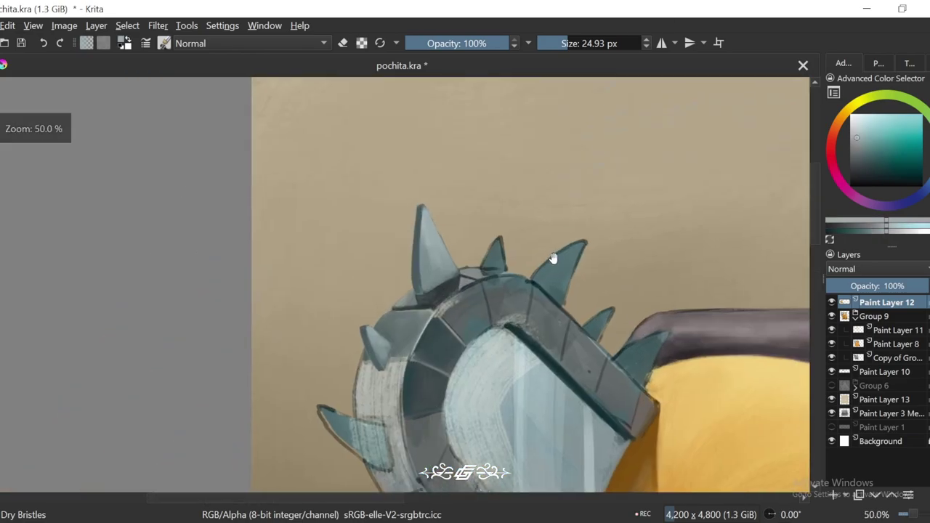
pyautogui.press('+')
pyautogui.press('+')
pyautogui.press('+')
pyautogui.press('6')
pyautogui.press('6')
pyautogui.press('+')
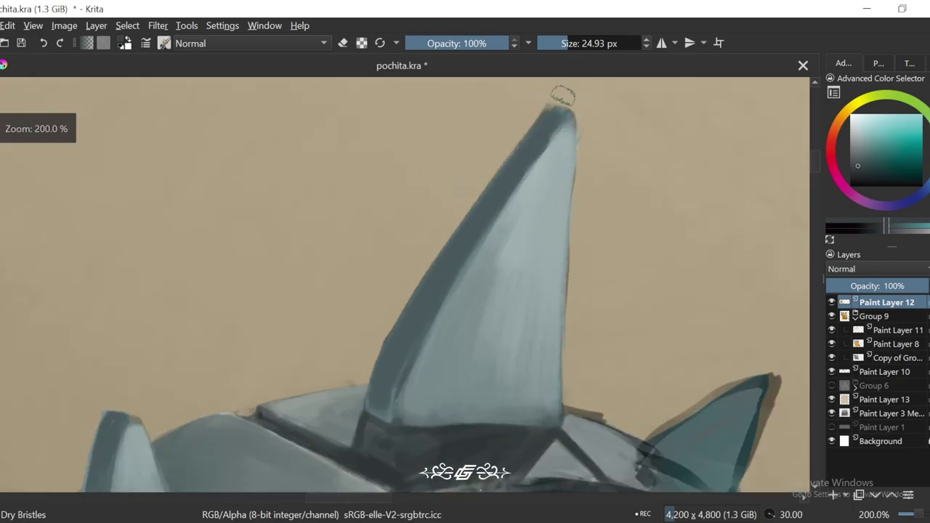
pyautogui.press('5')
pyautogui.press('+')
pyautogui.press('+')
pyautogui.press('[')
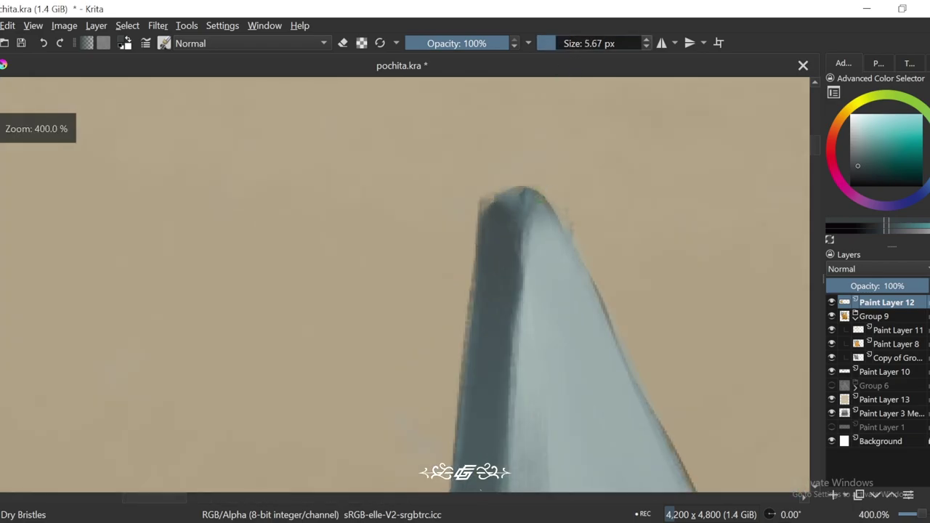
pyautogui.press('+')
pyautogui.press('4')
# Step: Enlarge the brush for broader strokes and sample a lighter blue from the spike
pyautogui.press('-')
pyautogui.press('-')
pyautogui.press('6')
pyautogui.press('6')
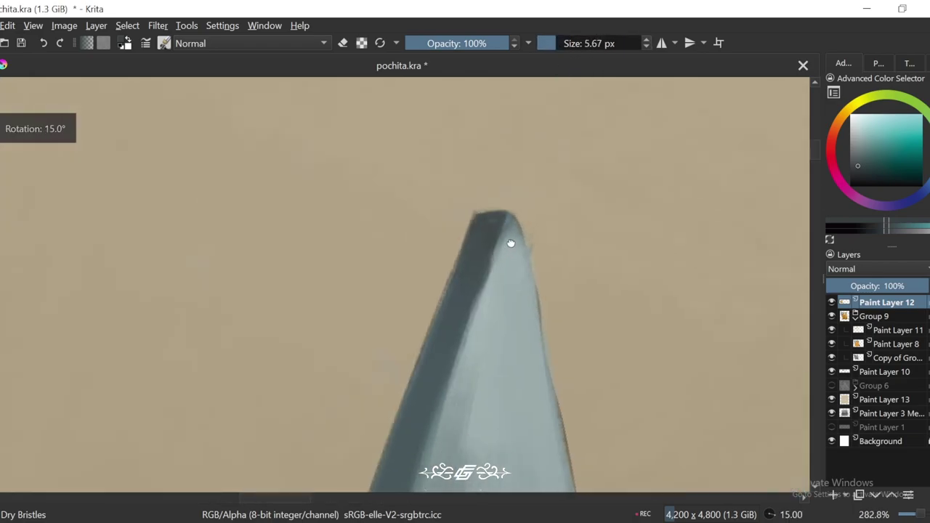
pyautogui.press('-')
pyautogui.press('-')
pyautogui.press('6')
pyautogui.press('+')
pyautogui.press(']')
pyautogui.press(']')
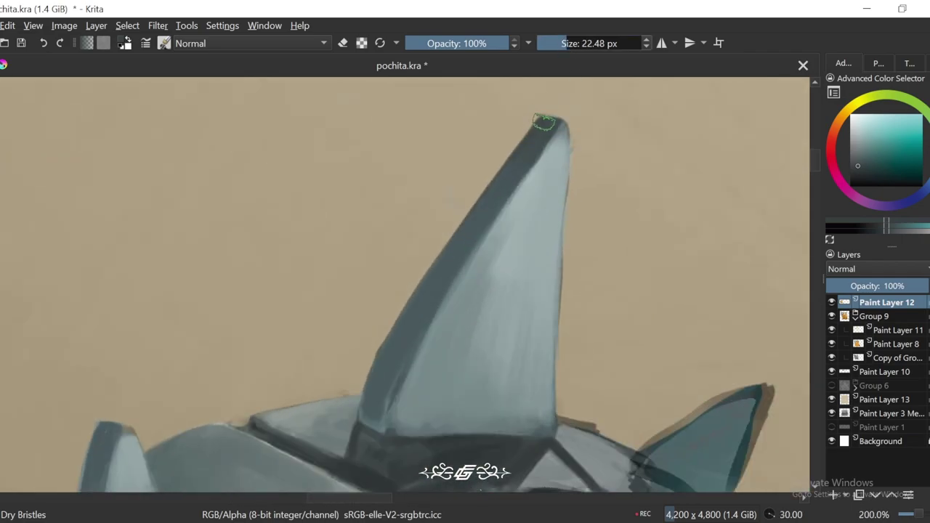
pyautogui.press('-')
pyautogui.press('+')
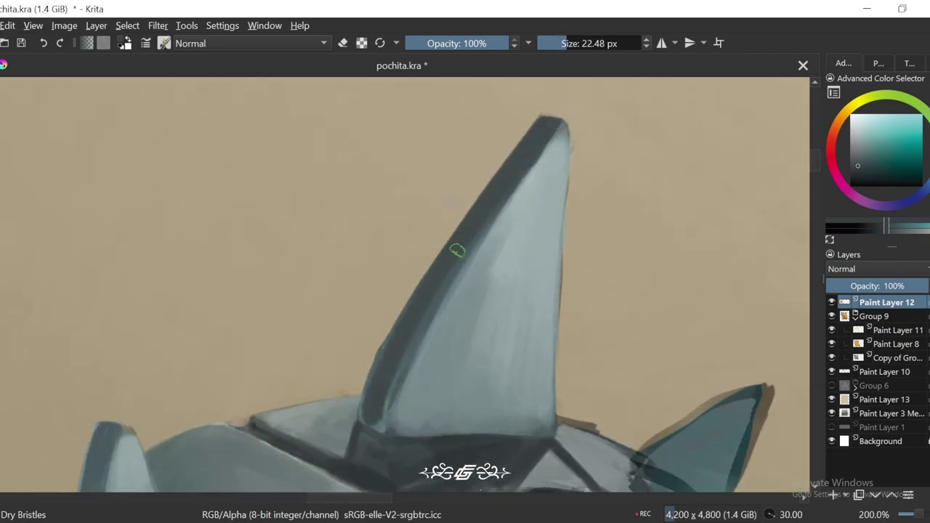
pyautogui.press('-')
pyautogui.press('+')
pyautogui.keyDown('ctrl'); pyautogui.click(438, 277); pyautogui.keyUp('ctrl')
# Step: With a smaller brush, paint a crisp dark edge down the tall spike's left side
pyautogui.press('-')
pyautogui.press('+')
pyautogui.press('+')
pyautogui.press('[')
pyautogui.press('[')
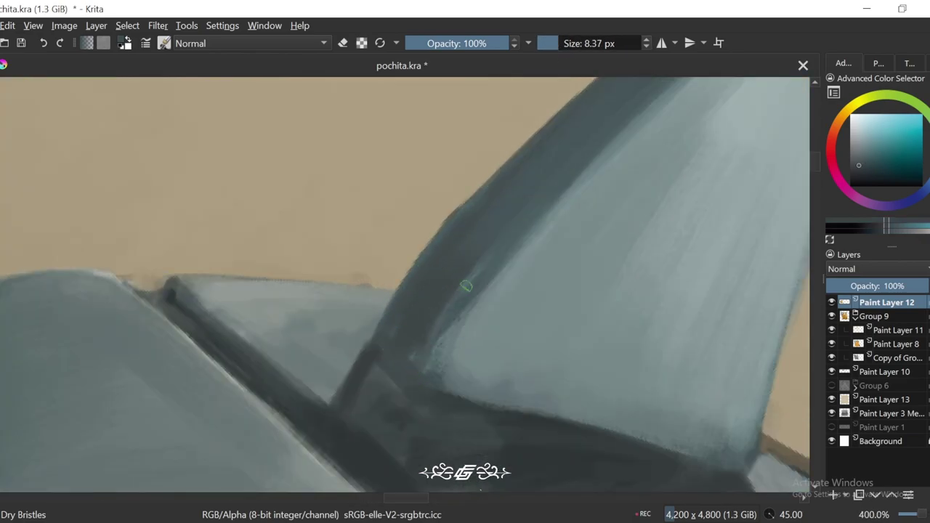
pyautogui.press('-')
pyautogui.press('4')
pyautogui.press('-')
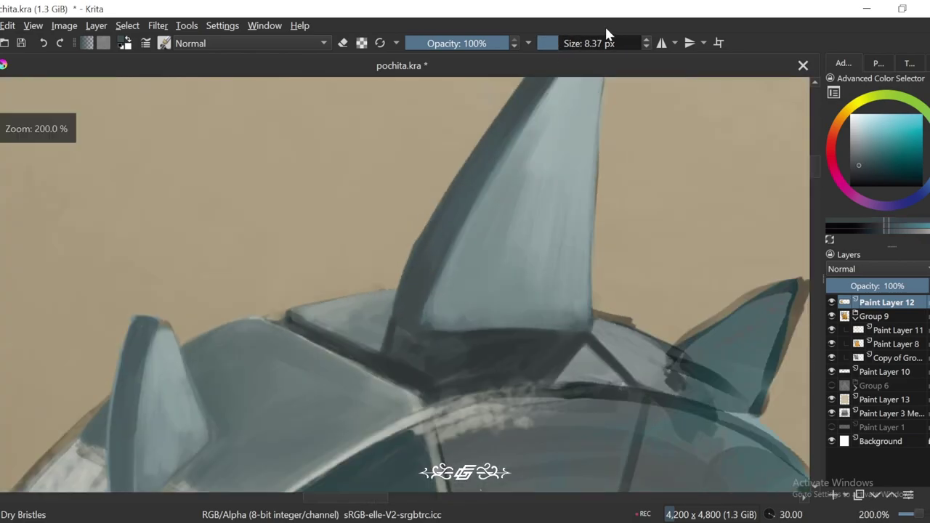
pyautogui.press('2')
pyautogui.press('5')
pyautogui.press('+')
pyautogui.press('+')
pyautogui.press('+')
pyautogui.press('+')
pyautogui.press('6')
pyautogui.press('4')
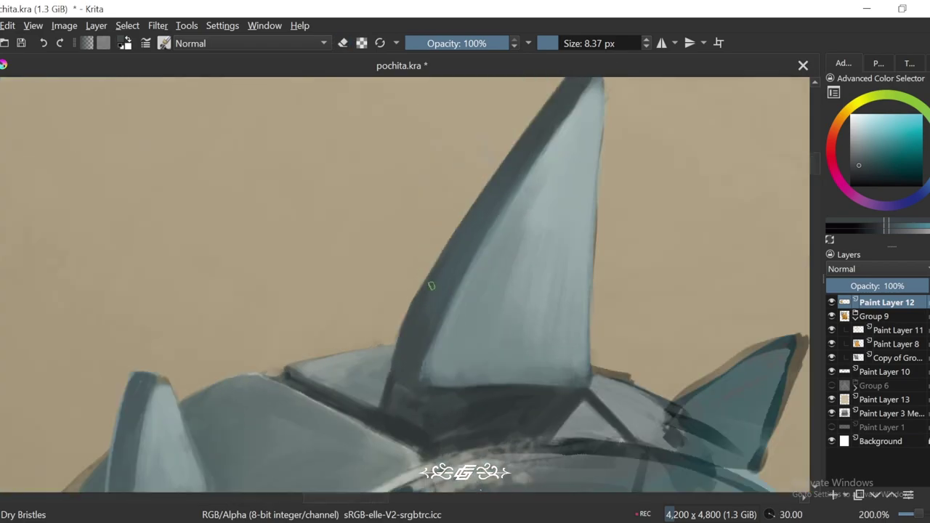
pyautogui.press('+')
pyautogui.moveTo(417, 308); pyautogui.dragTo(384, 411)
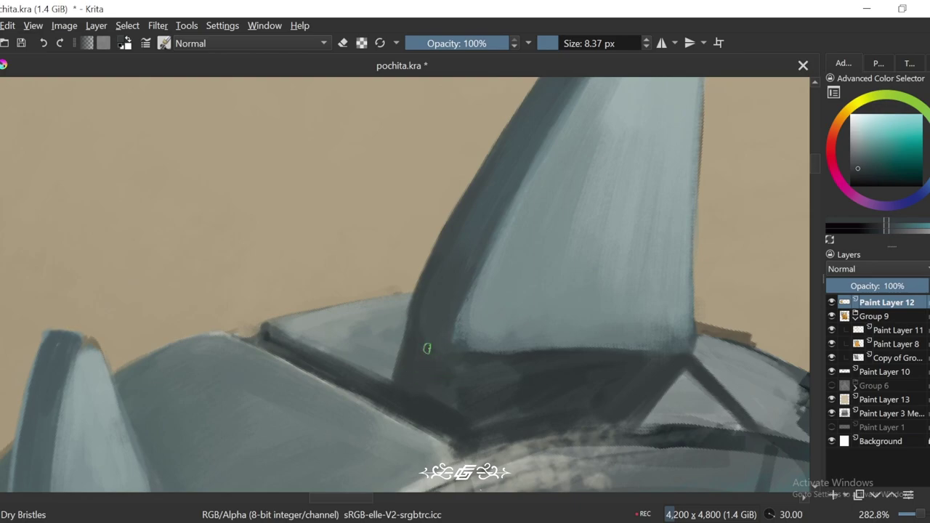
# Step: Sample a colour from the tall spike and review the spiked blade zoomed out
pyautogui.press('-')
pyautogui.press('-')
pyautogui.press('-')
pyautogui.press('-')
pyautogui.press('-')
pyautogui.press('4')
pyautogui.press('+')
pyautogui.press('+')
pyautogui.press('+')
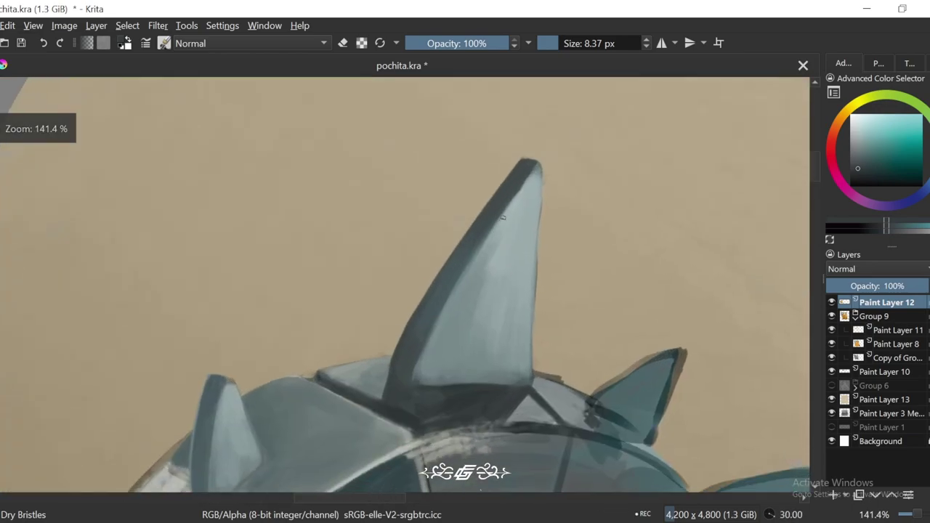
pyautogui.keyDown('ctrl'); pyautogui.click(435, 314); pyautogui.keyUp('ctrl')
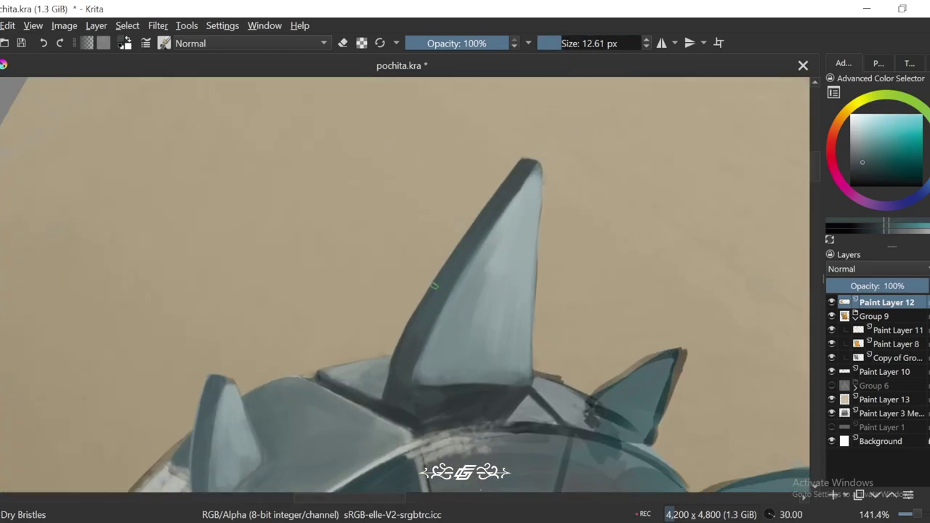
pyautogui.press('-')
pyautogui.press('-')
pyautogui.press('-')
pyautogui.press('5')
pyautogui.press('-')
pyautogui.press('-')
pyautogui.press('-')
# Step: Zoom and tilt onto the small left spike, sample a lighter blue-grey, and shrink the brush for detail
pyautogui.press('+')
pyautogui.press('+')
pyautogui.press('+')
pyautogui.press('+')
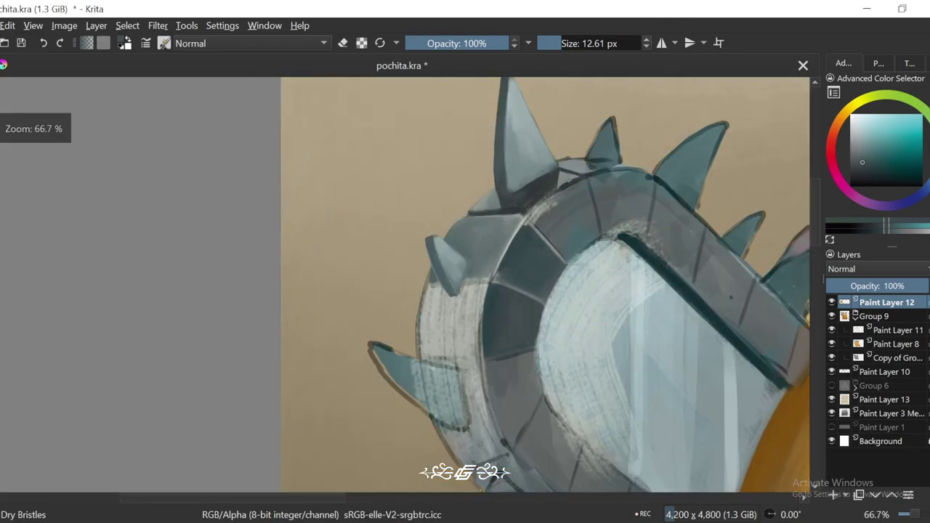
pyautogui.press('4')
pyautogui.press('+')
pyautogui.press('+')
pyautogui.keyDown('ctrl'); pyautogui.click(490, 216); pyautogui.keyUp('ctrl')
pyautogui.press('+')
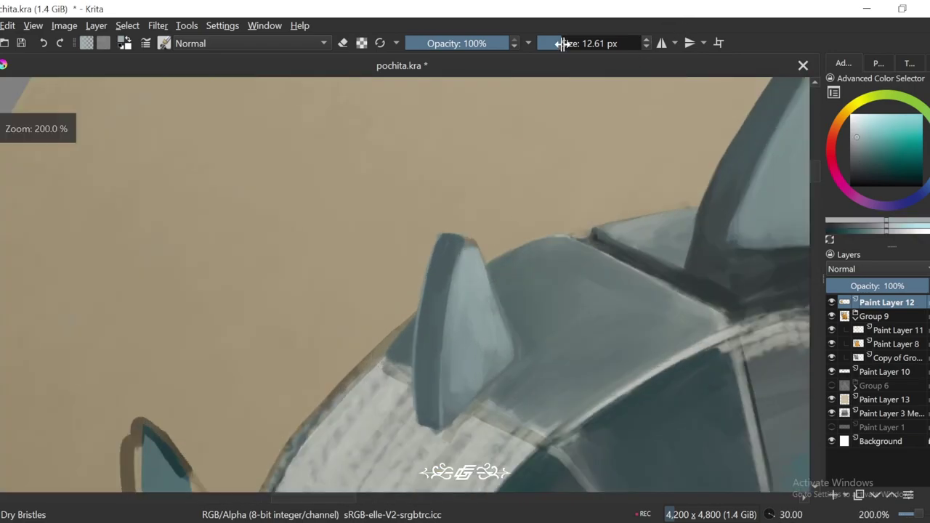
pyautogui.press('[')
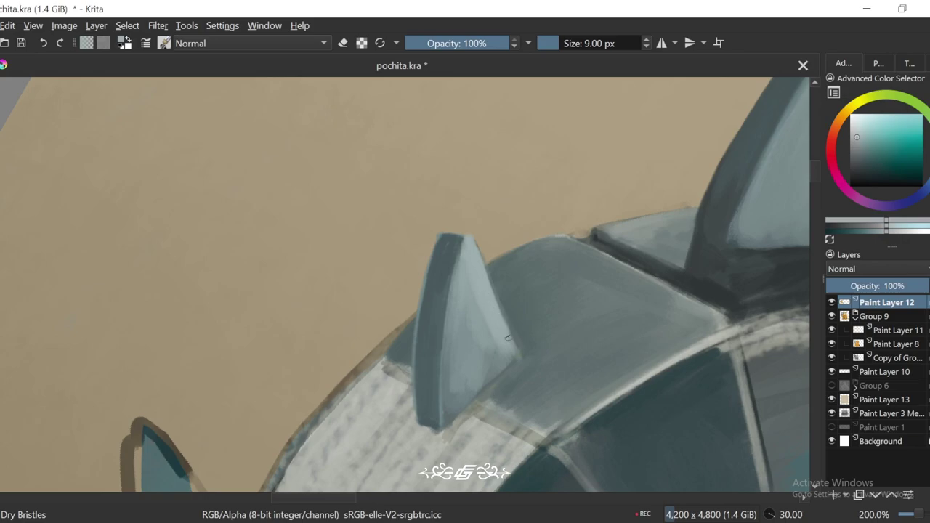
pyautogui.press('6')
pyautogui.press('4')
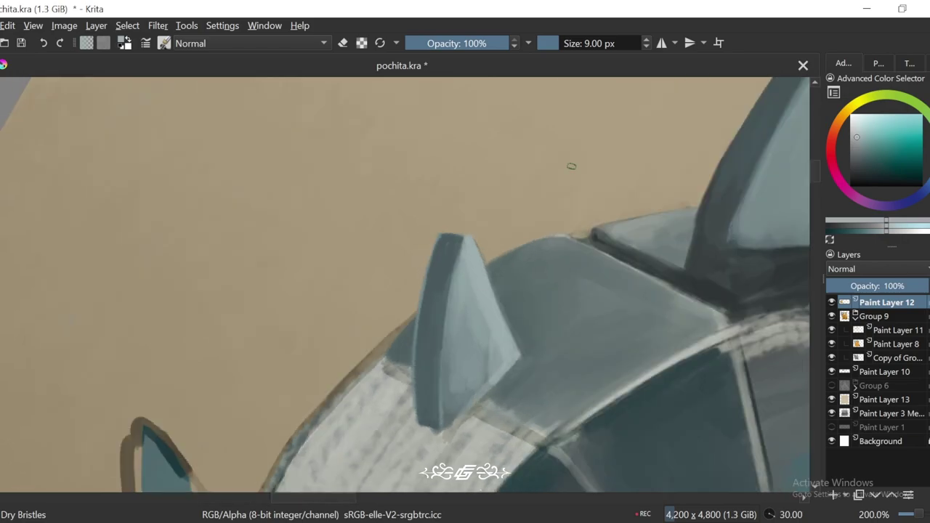
pyautogui.press(']')
pyautogui.press(']')
pyautogui.press('4')
pyautogui.moveTo(469, 342); pyautogui.dragTo(436, 302)
pyautogui.press('6')
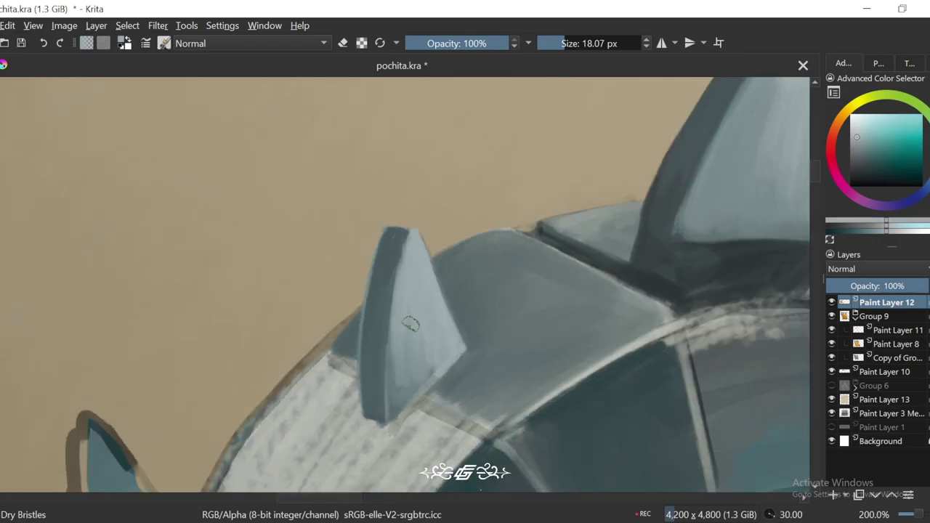
pyautogui.press('4')
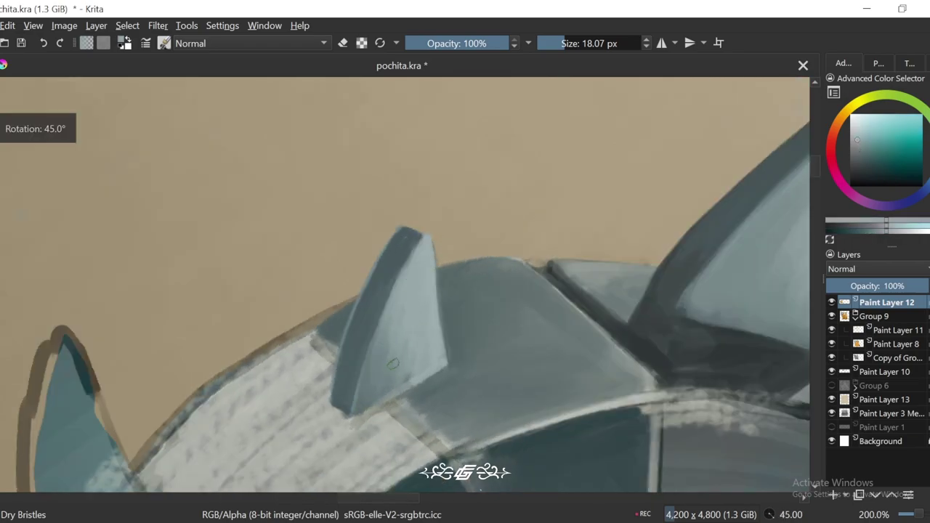
pyautogui.press('6')
pyautogui.press('6')
pyautogui.press('-')
pyautogui.press('-')
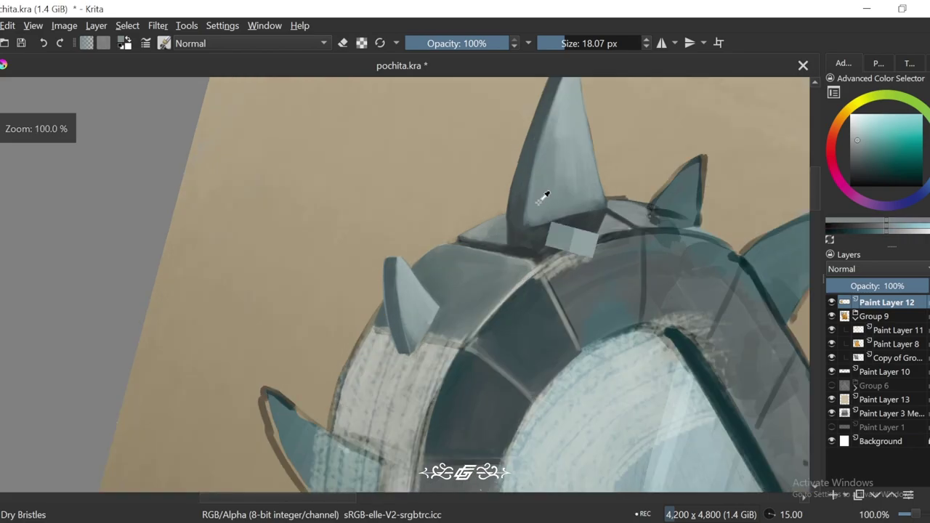
pyautogui.press('+')
pyautogui.press('+')
pyautogui.press('4')
pyautogui.press('4')
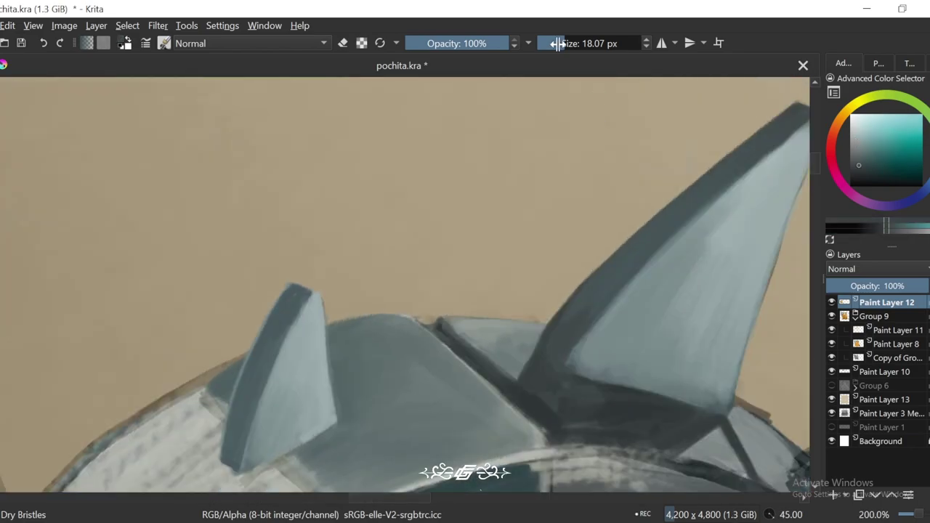
pyautogui.press('+')
pyautogui.press('[')
pyautogui.press('[')
pyautogui.press('[')
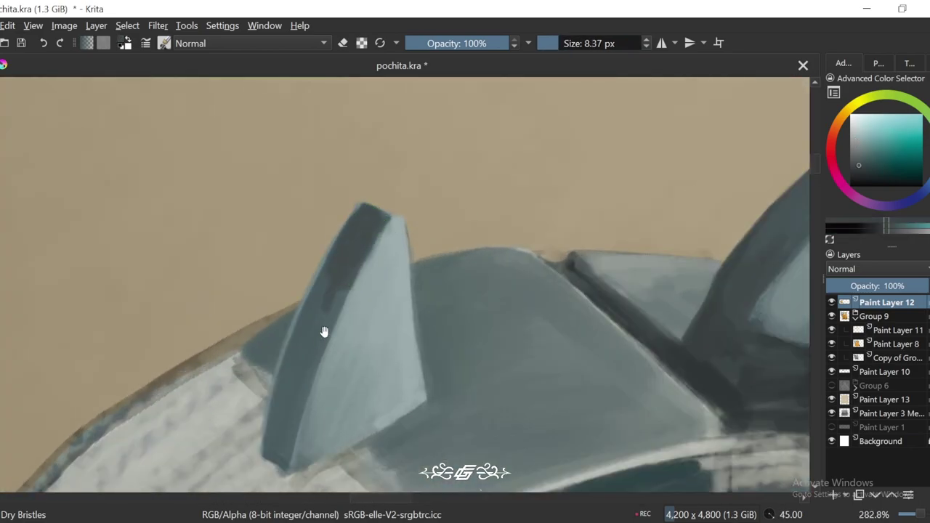
pyautogui.moveTo(324, 332); pyautogui.dragTo(393, 226)
# Step: Review the blade rim at several zoom levels and turn the view to 60 degrees for the next spike
pyautogui.press('-')
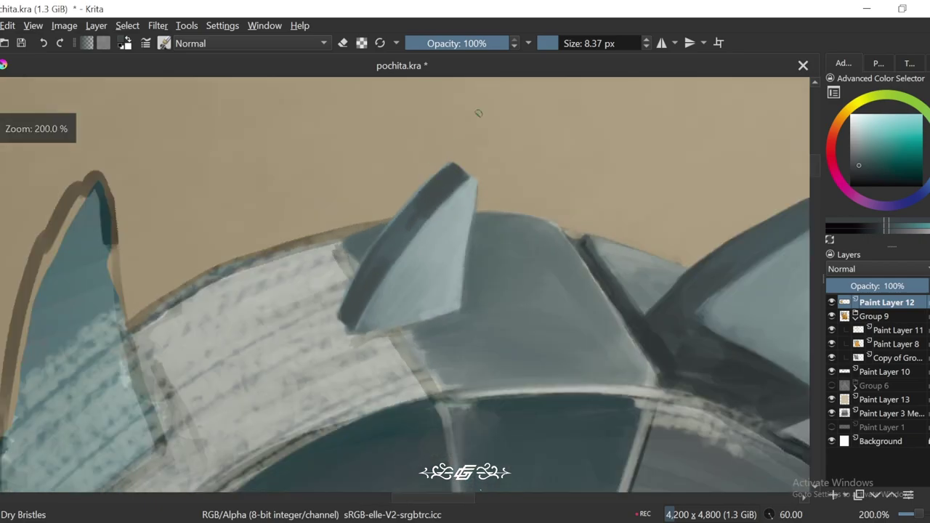
pyautogui.press('-')
pyautogui.press('-')
pyautogui.press('6')
pyautogui.press('+')
pyautogui.press('+')
pyautogui.press('6')
pyautogui.press('-')
pyautogui.press('-')
pyautogui.press('-')
pyautogui.press('-')
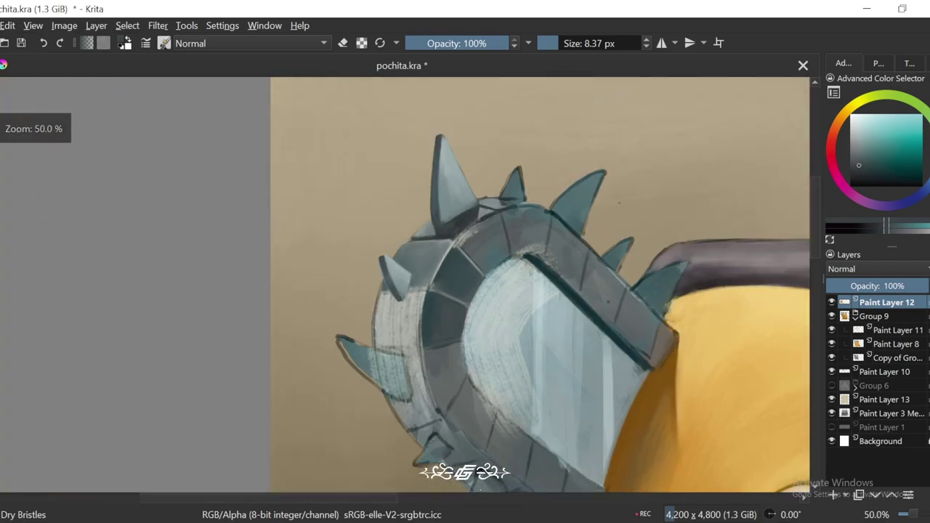
pyautogui.press('+')
pyautogui.press('+')
pyautogui.press('+')
pyautogui.press('+')
pyautogui.press('4')
pyautogui.press('+')
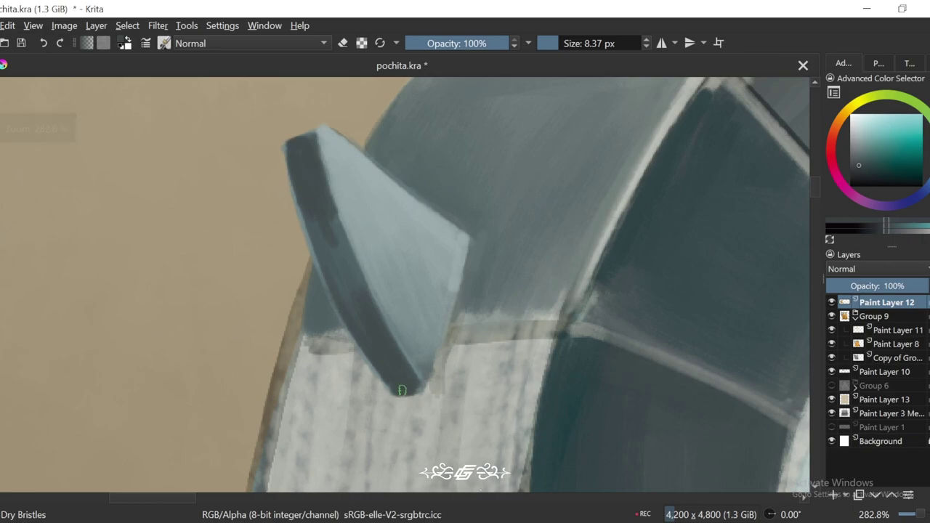
pyautogui.press('6')
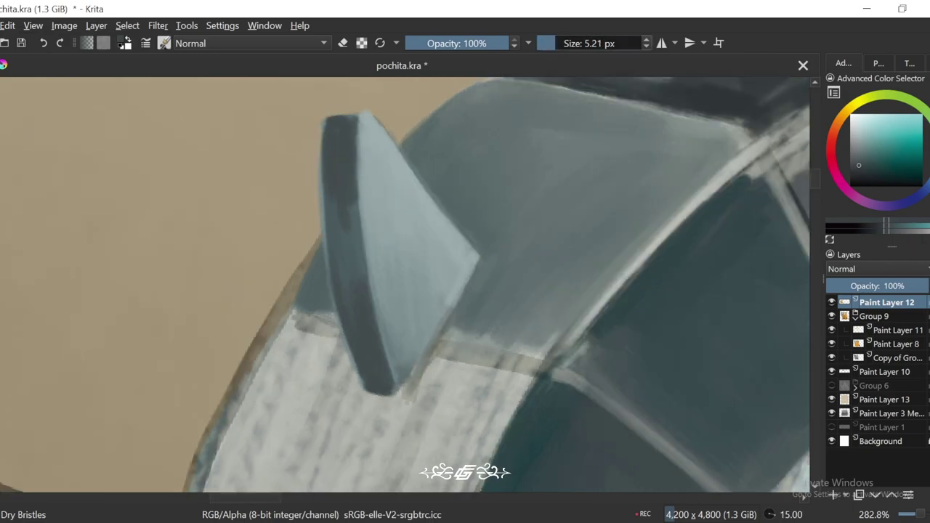
pyautogui.press('6')
pyautogui.press('6')
pyautogui.press('-')
pyautogui.press('-')
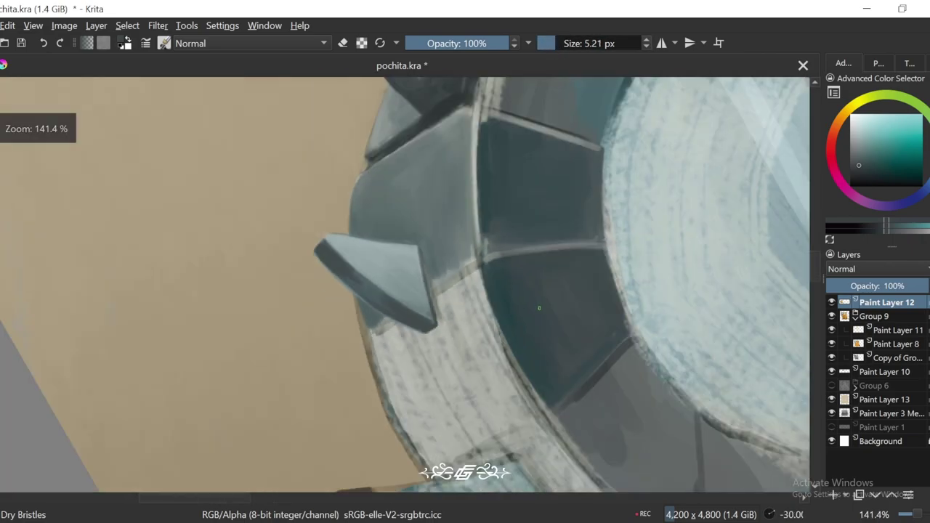
pyautogui.press('-')
pyautogui.press('-')
pyautogui.press('-')
pyautogui.press('4')
pyautogui.press('+')
pyautogui.press('+')
pyautogui.press('+')
pyautogui.press('+')
pyautogui.press('+')
pyautogui.press('-')
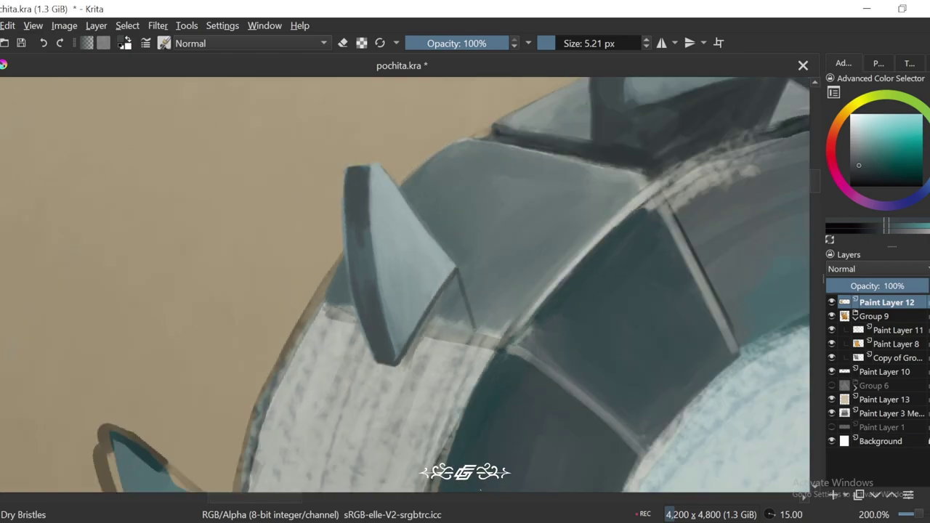
pyautogui.press('-')
pyautogui.press('-')
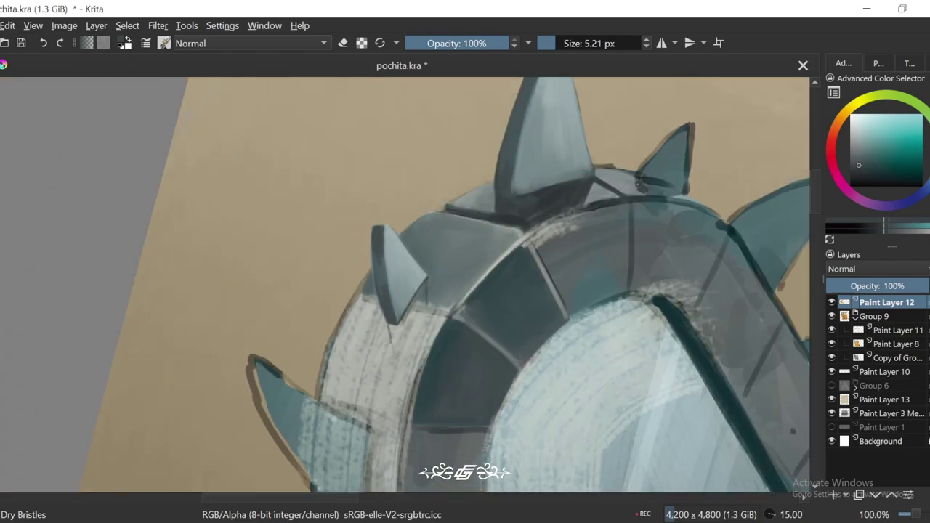
pyautogui.press('-')
pyautogui.press('-')
pyautogui.press('-')
pyautogui.press('-')
pyautogui.press('6')
pyautogui.press('6')
pyautogui.press('+')
pyautogui.press('+')
pyautogui.press('+')
pyautogui.press('+')
pyautogui.press('+')
pyautogui.press('+')
pyautogui.press('6')
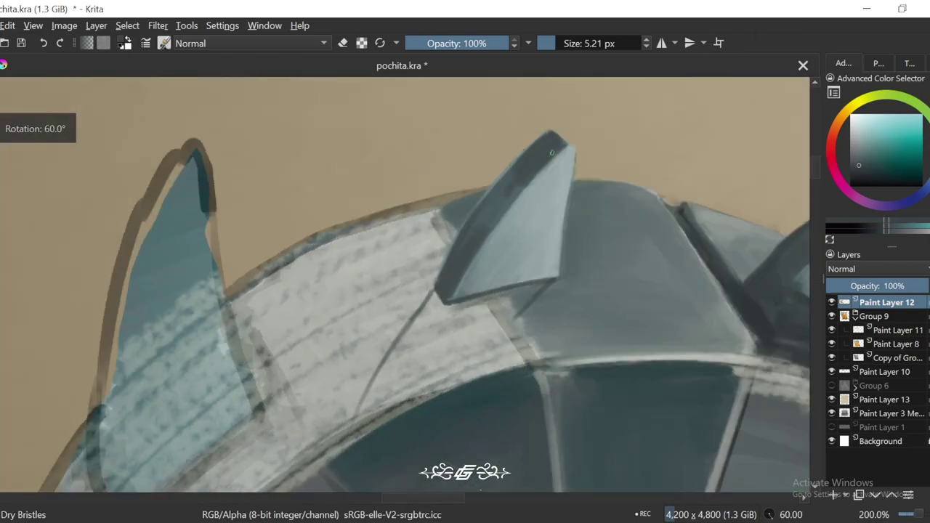
# Step: Sample light cyan-grey tones from the spike and dab dark shading near its tip
pyautogui.keyDown('ctrl'); pyautogui.click(477, 231); pyautogui.keyUp('ctrl')
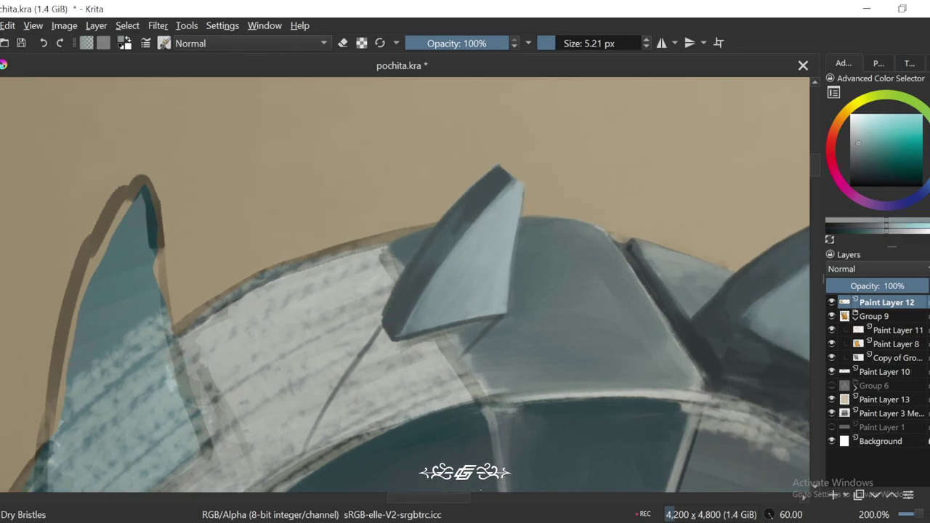
pyautogui.press('-')
pyautogui.press('-')
pyautogui.press('-')
pyautogui.press('4')
pyautogui.press('4')
pyautogui.press('4')
pyautogui.scroll(3, 382, 288)
pyautogui.press('4')
pyautogui.press('4')
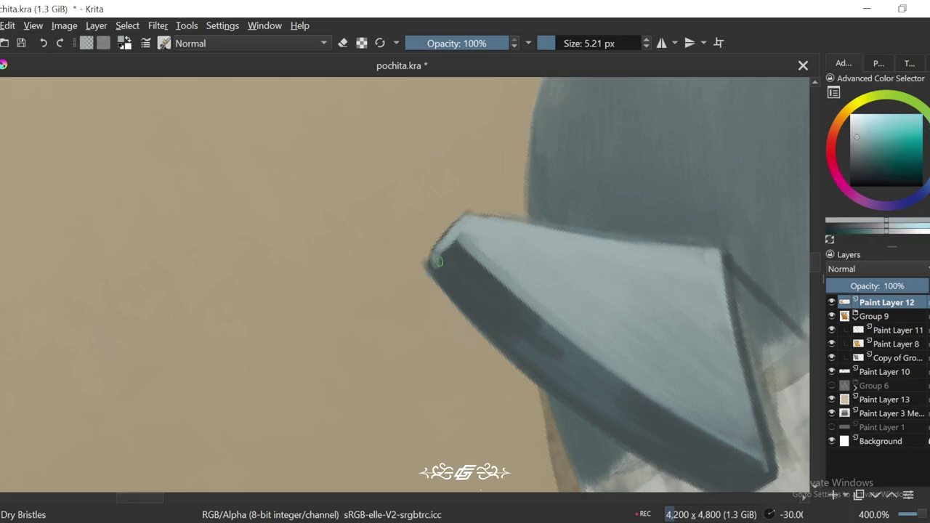
pyautogui.press('5')
pyautogui.scroll(-3, 439, 262)
pyautogui.scroll(2, 436, 284)
pyautogui.press('6')
pyautogui.press('6')
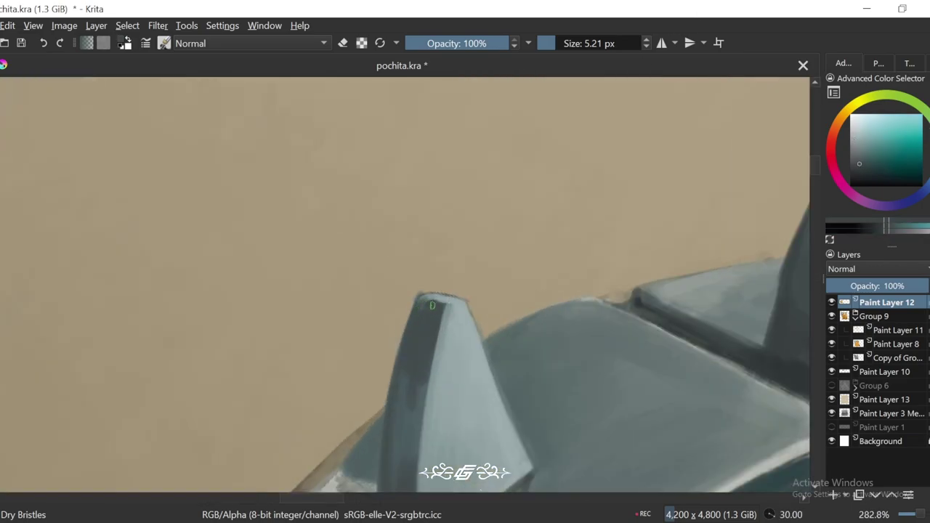
pyautogui.keyDown('ctrl'); pyautogui.click(439, 297); pyautogui.keyUp('ctrl')
pyautogui.press('6')
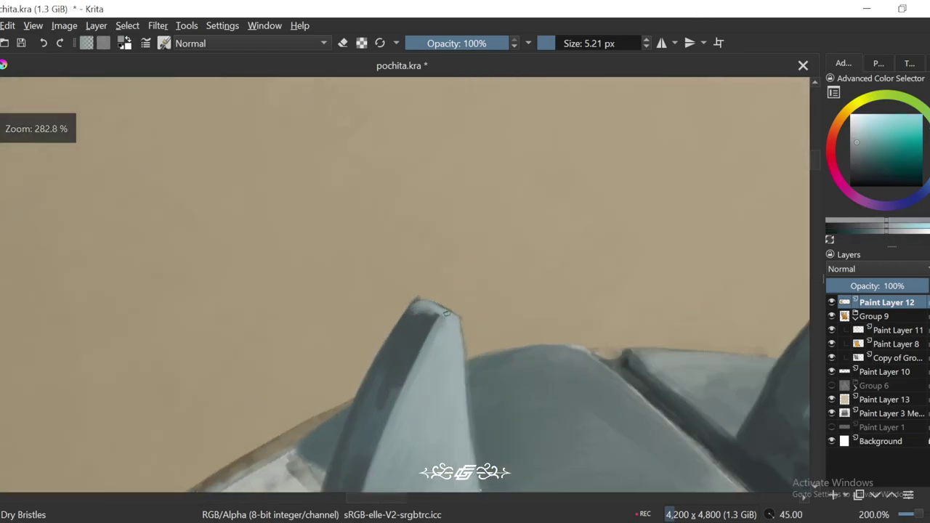
pyautogui.keyDown('ctrl'); pyautogui.click(431, 314); pyautogui.keyUp('ctrl')
pyautogui.scroll(-2, 430, 314)
pyautogui.scroll(2, 431, 314)
pyautogui.keyDown('ctrl'); pyautogui.click(420, 275); pyautogui.keyUp('ctrl')
pyautogui.click(419, 269)
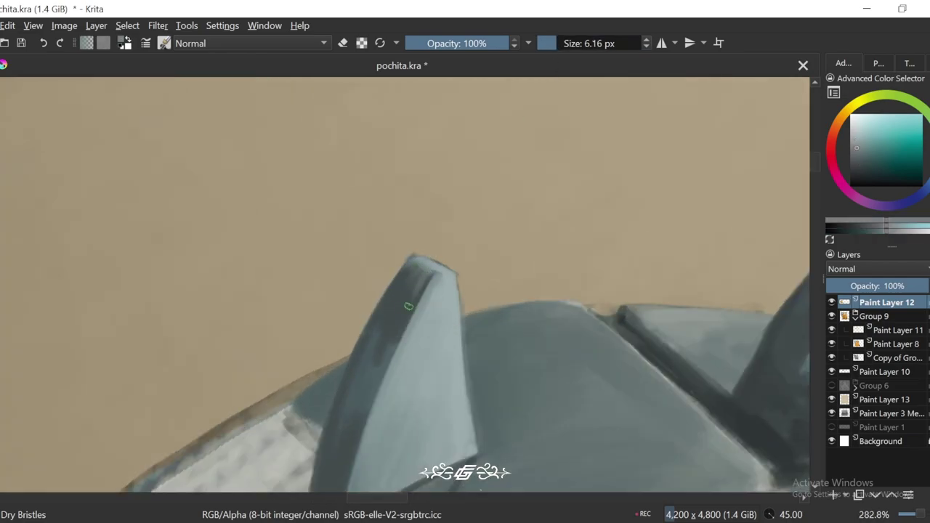
# Step: Pick darker blue-grey tones for the spike's edge with the view rotated between 30 and 60 degrees
pyautogui.scroll(-2, 434, 264)
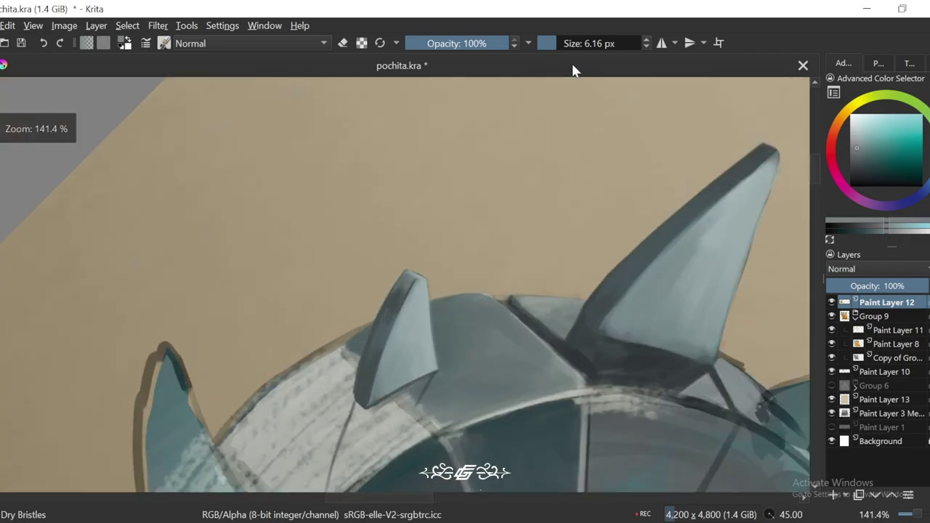
pyautogui.scroll(2, 434, 264)
pyautogui.press('[')
pyautogui.press('6')
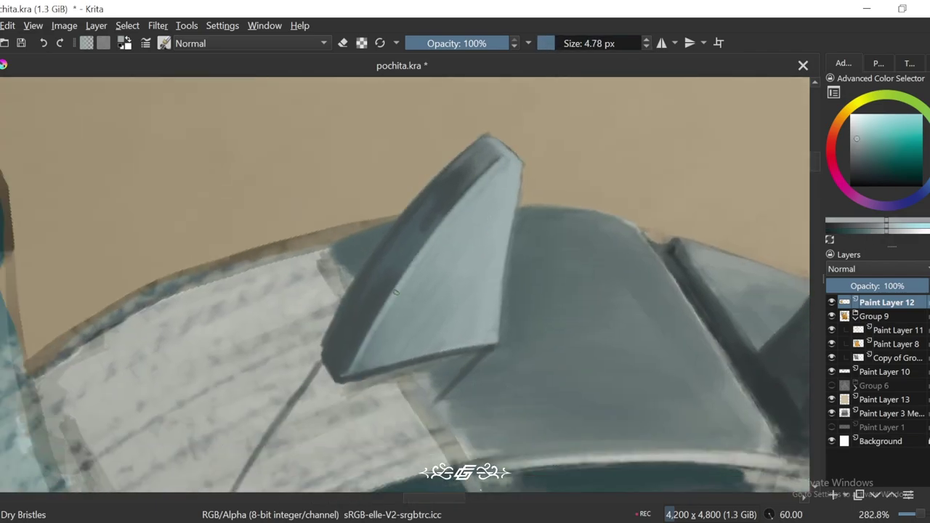
pyautogui.scroll(-4, 506, 158)
pyautogui.scroll(2, 506, 158)
pyautogui.press('4')
pyautogui.scroll(3, 471, 196)
pyautogui.keyDown('ctrl'); pyautogui.click(470, 194); pyautogui.keyUp('ctrl')
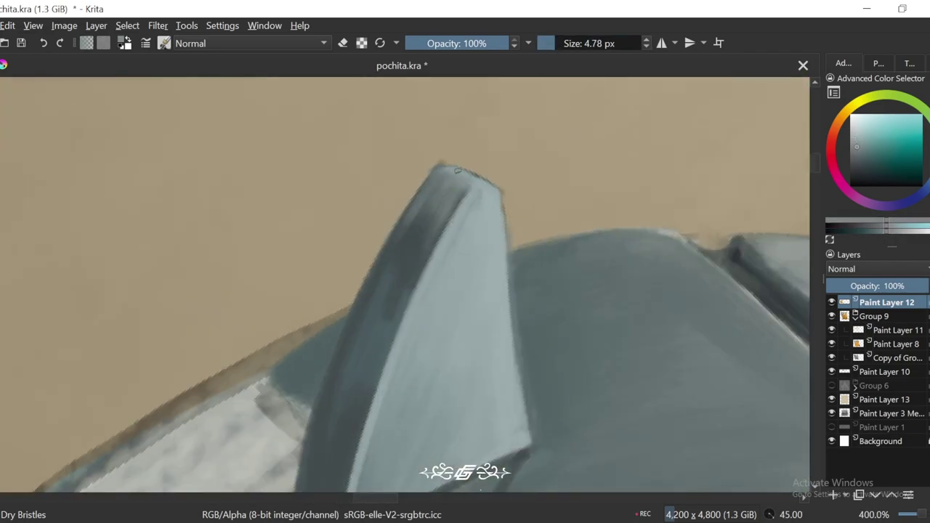
pyautogui.keyDown('ctrl'); pyautogui.click(429, 216); pyautogui.keyUp('ctrl')
pyautogui.scroll(-1, 397, 291)
pyautogui.press(']')
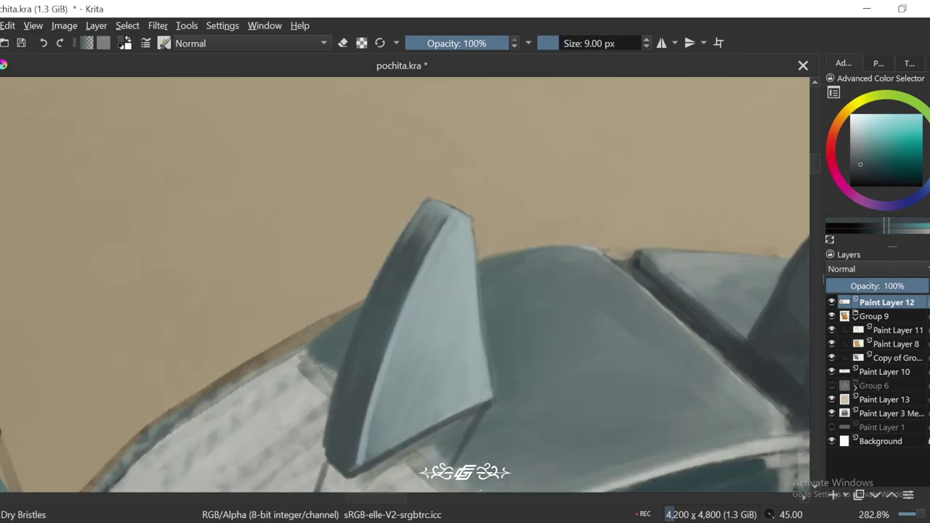
pyautogui.keyDown('ctrl'); pyautogui.click(378, 329); pyautogui.keyUp('ctrl')
pyautogui.scroll(-2, 381, 298)
pyautogui.press('4')
pyautogui.scroll(2, 381, 298)
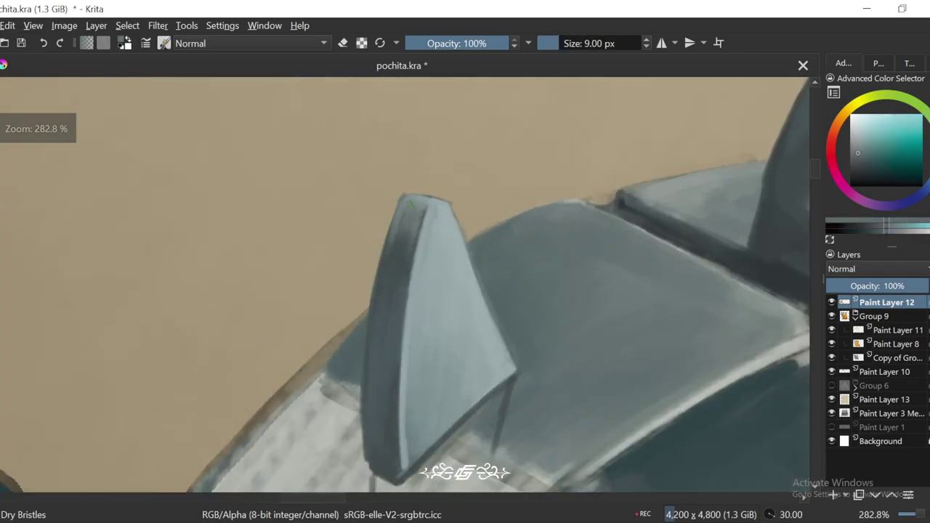
pyautogui.press('6')
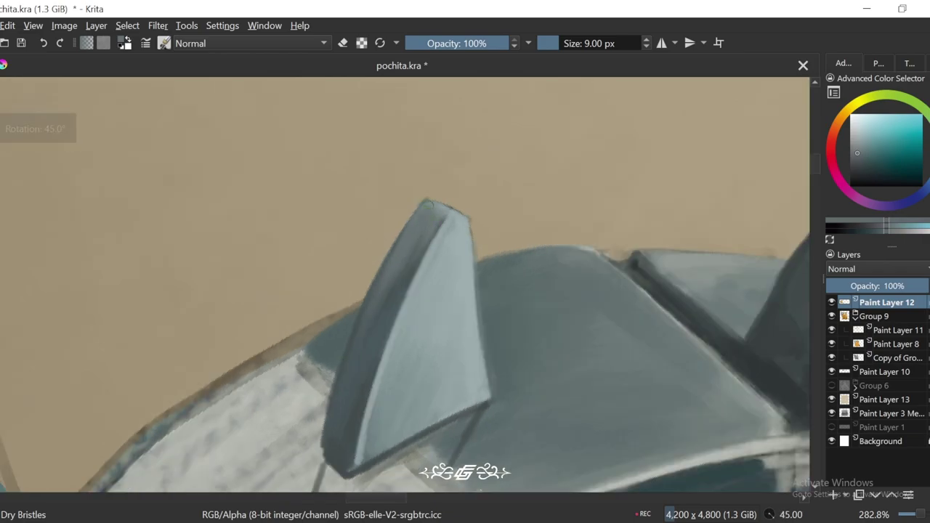
pyautogui.keyDown('ctrl'); pyautogui.click(406, 259); pyautogui.keyUp('ctrl')
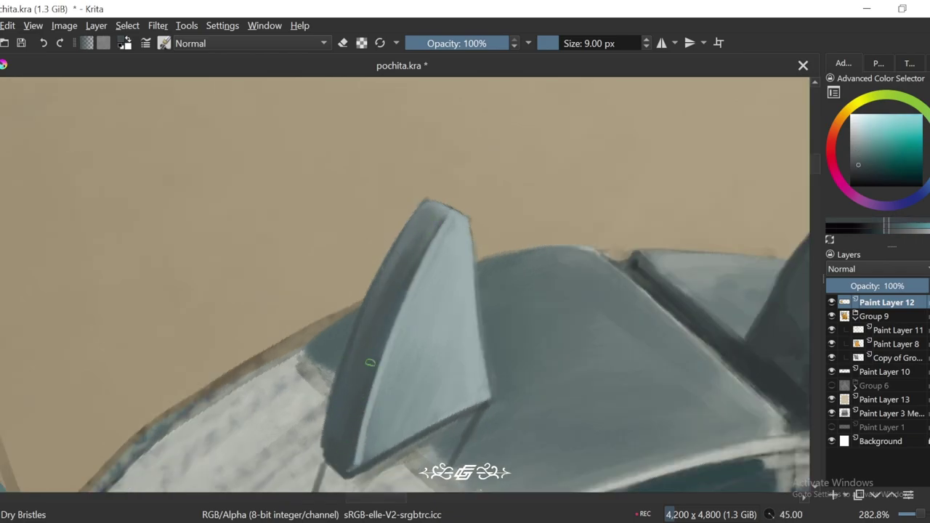
# Step: Rotate the view toward 15 degrees and level it while working over the blade
pyautogui.scroll(-5, 389, 280)
pyautogui.press('4')
pyautogui.press('4')
pyautogui.scroll(3, 436, 284)
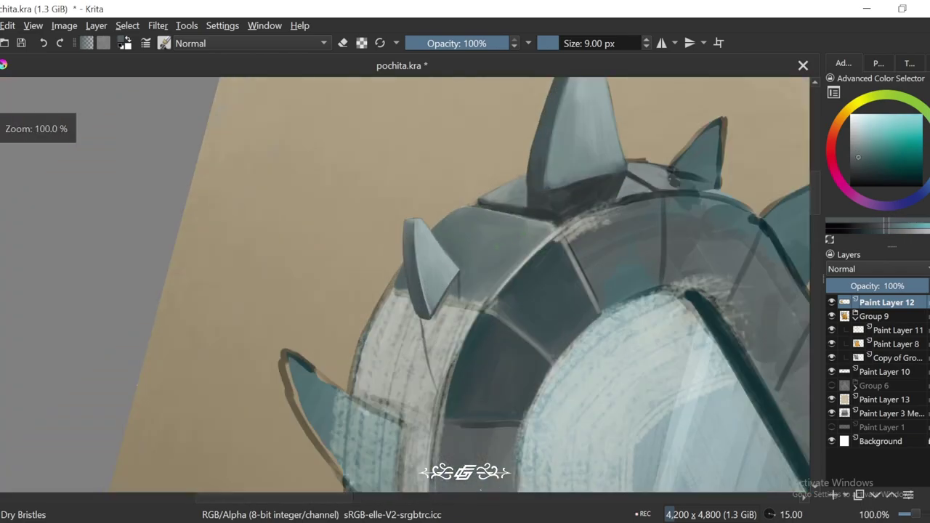
pyautogui.press('4')
pyautogui.scroll(-7, 397, 285)
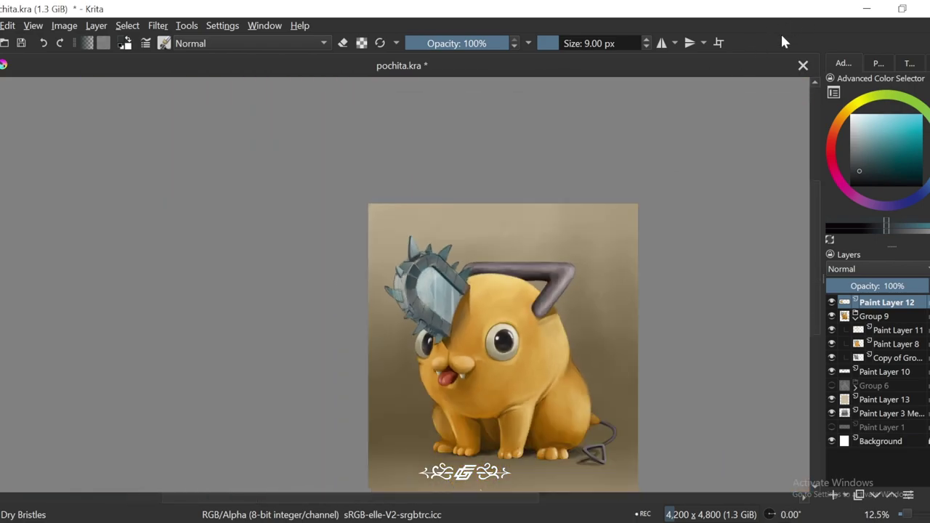
pyautogui.scroll(3, 571, 240)
pyautogui.scroll(-2, 570, 244)
pyautogui.scroll(1, 570, 243)
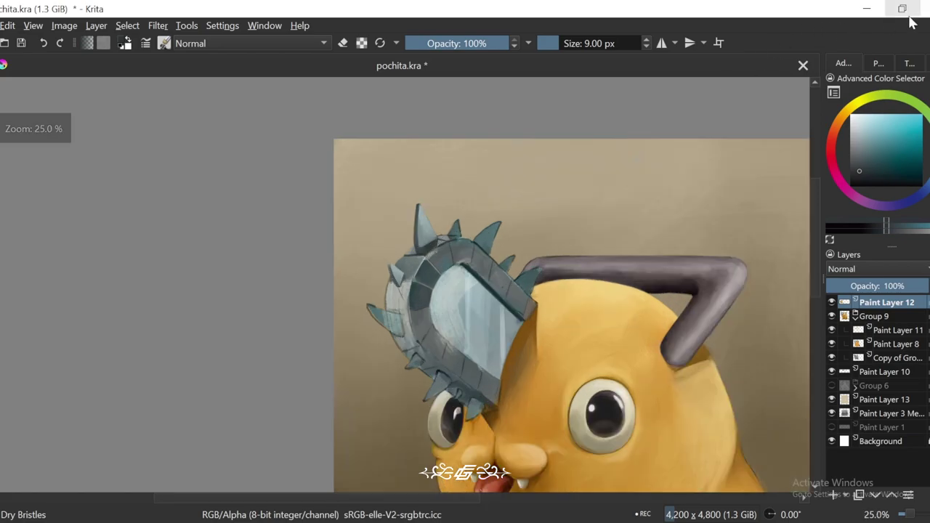
pyautogui.scroll(-1, 571, 244)
pyautogui.scroll(7, 452, 264)
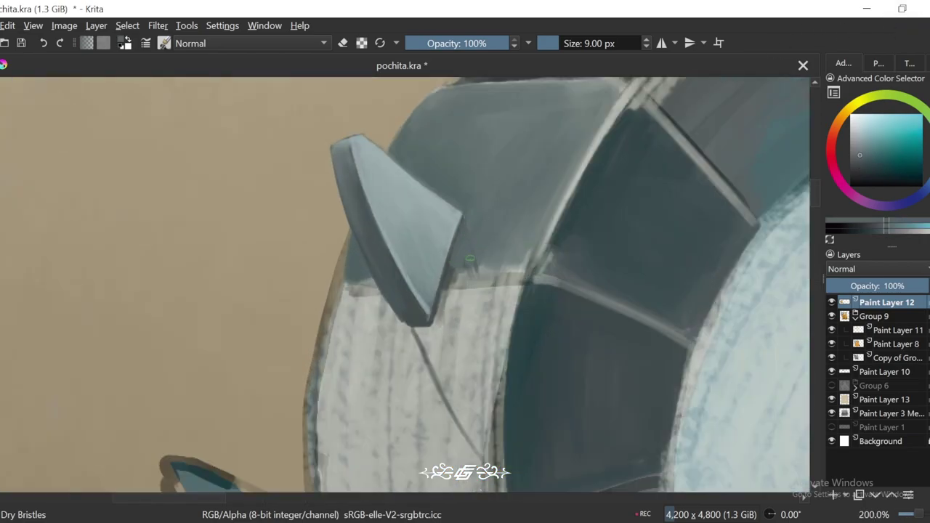
# Step: Rotate the view from -15 to -60 degrees over the chainsaw teeth, then level it to see the whole painting
pyautogui.press('4')
pyautogui.press('4')
pyautogui.press('6')
pyautogui.scroll(-3, 560, 197)
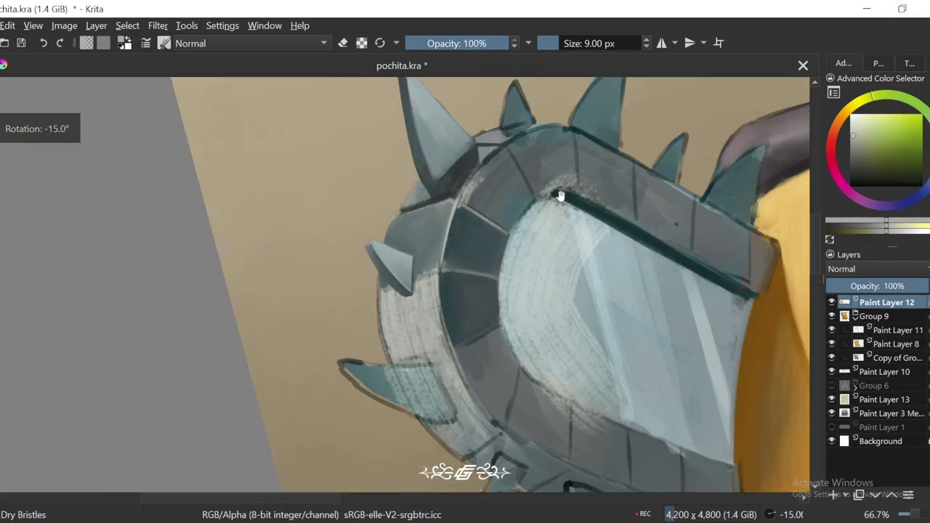
pyautogui.scroll(3, 560, 197)
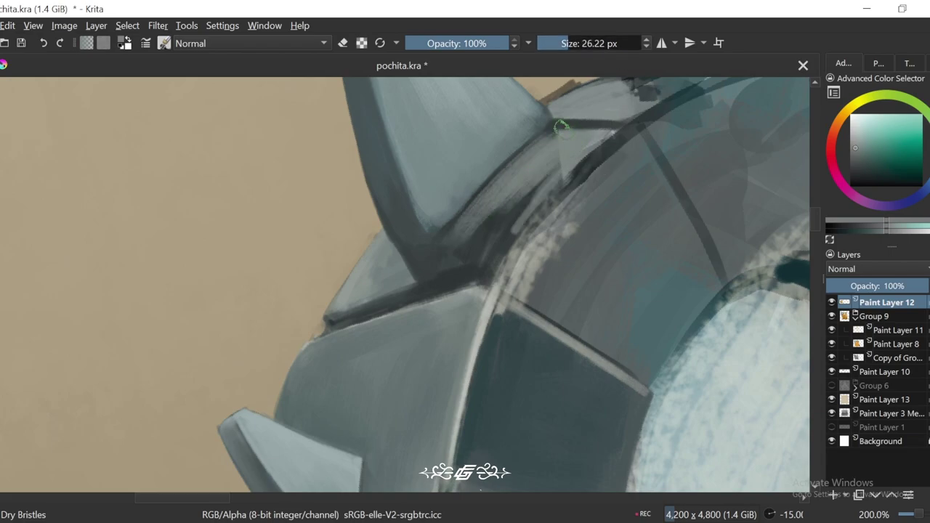
pyautogui.press('4')
pyautogui.press('4')
pyautogui.scroll(-1, 519, 150)
pyautogui.press('4')
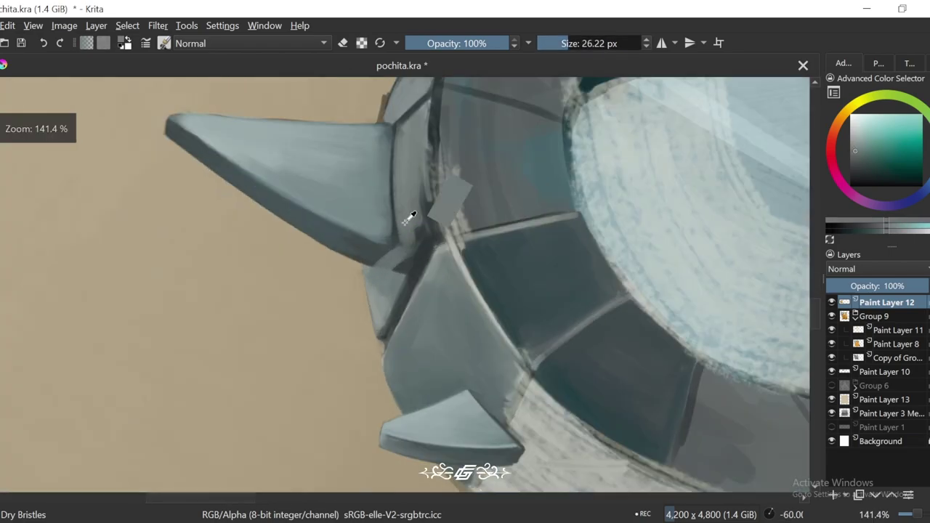
pyautogui.press('5')
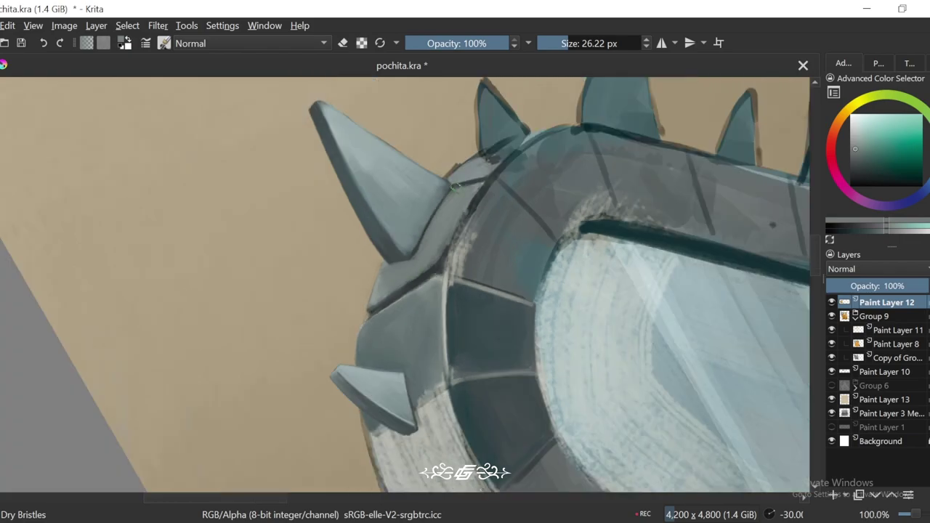
pyautogui.scroll(-5, 405, 283)
pyautogui.scroll(2, 504, 275)
pyautogui.scroll(1, 503, 275)
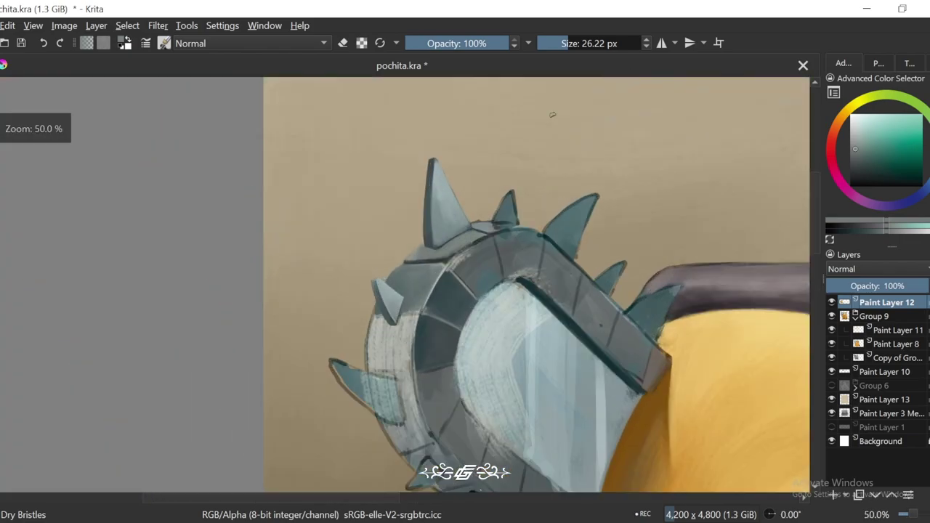
pyautogui.scroll(-2, 504, 274)
pyautogui.scroll(3, 504, 274)
pyautogui.scroll(-2, 504, 275)
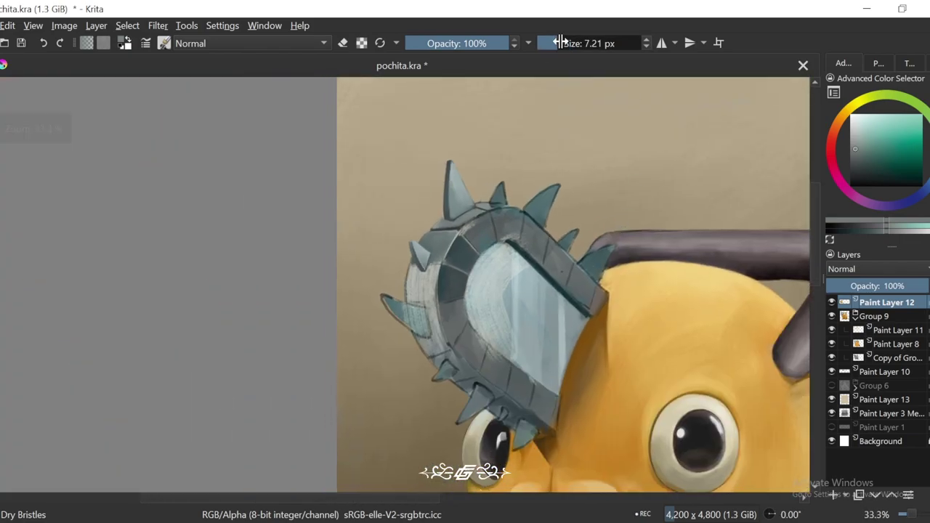
# Step: Shrink the brush from 9 px to about 3 px and angle the view to around -30 degrees
pyautogui.click(557, 41)
pyautogui.press('+')
pyautogui.press('+')
pyautogui.press('+')
pyautogui.press('+')
pyautogui.moveTo(553, 46); pyautogui.dragTo(547, 46)
pyautogui.press('4')
pyautogui.press('4')
pyautogui.press('4')
pyautogui.press('+')
pyautogui.press('+')
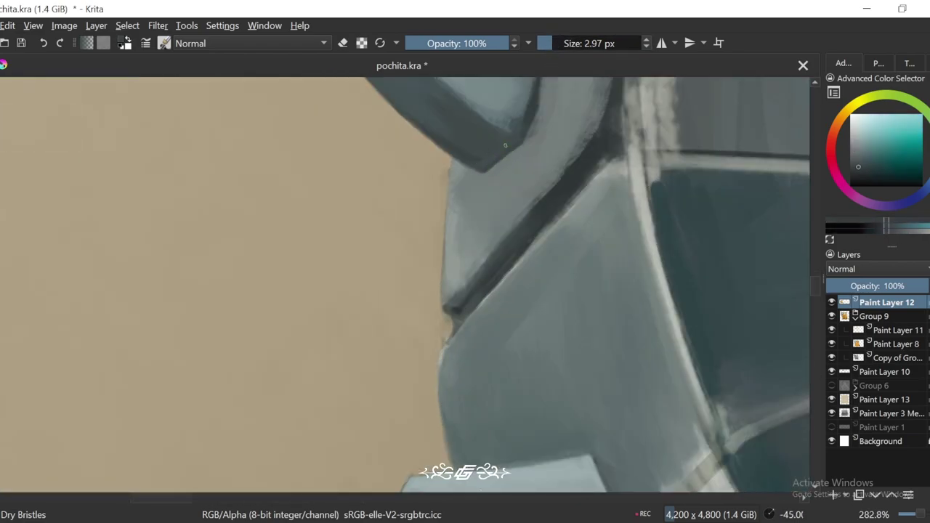
pyautogui.press('6')
pyautogui.press('6')
pyautogui.press('6')
pyautogui.press('6')
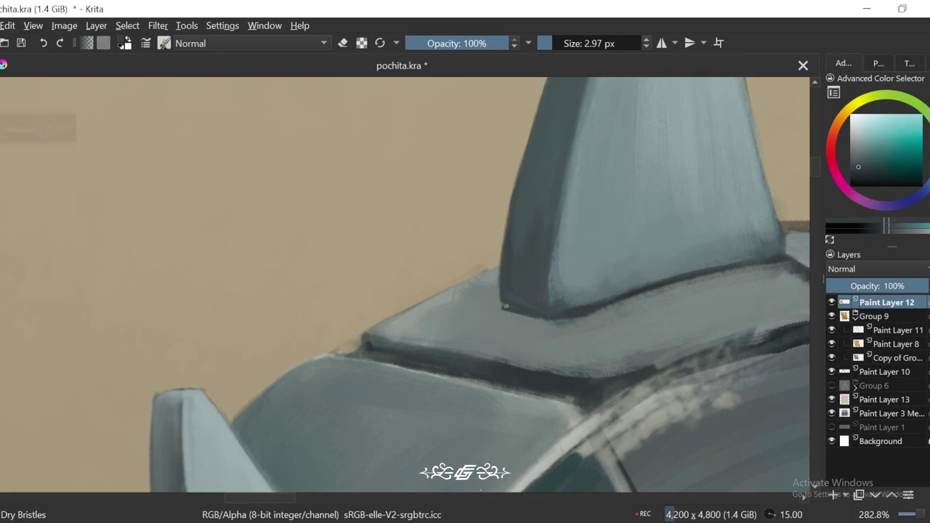
pyautogui.press('6')
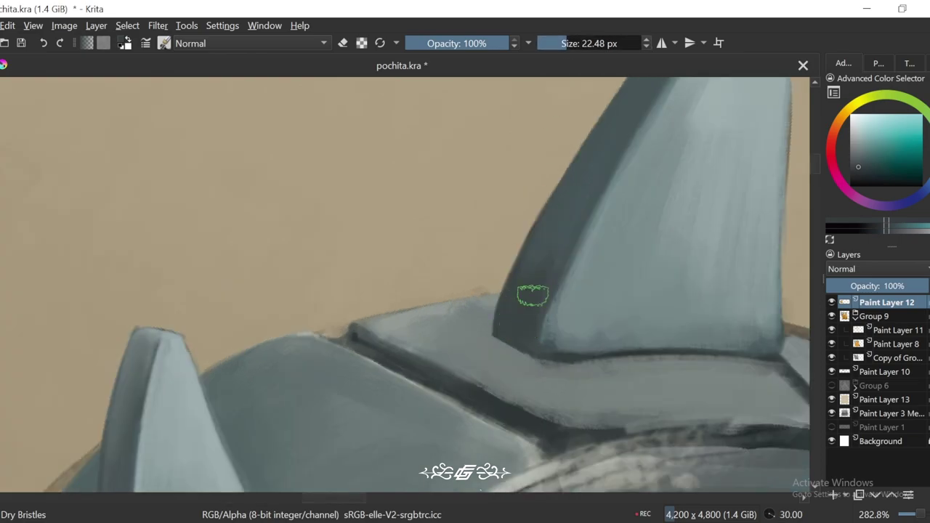
pyautogui.press('4')
pyautogui.press('4')
pyautogui.scroll(-5, 552, 302)
pyautogui.scroll(4, 581, 309)
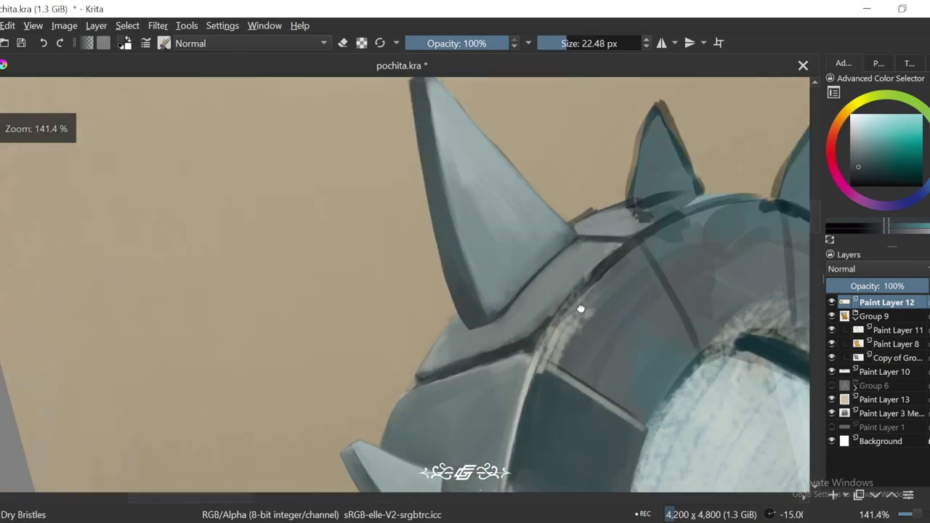
pyautogui.press('4')
pyautogui.press('[')
pyautogui.scroll(2, 581, 309)
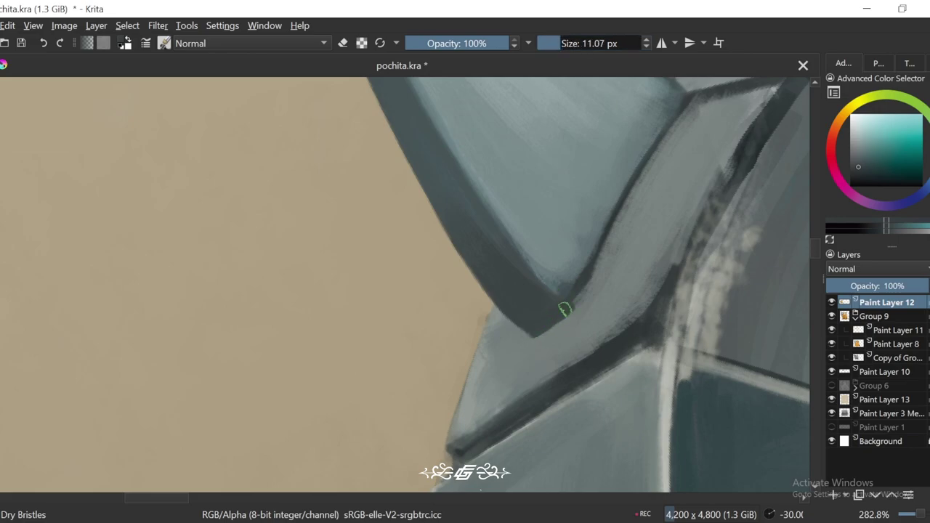
# Step: Sample the spike's blue-grey and paint a thick dark edge along the blade rim
pyautogui.press('6')
pyautogui.keyDown('ctrl'); pyautogui.click(611, 262); pyautogui.keyUp('ctrl')
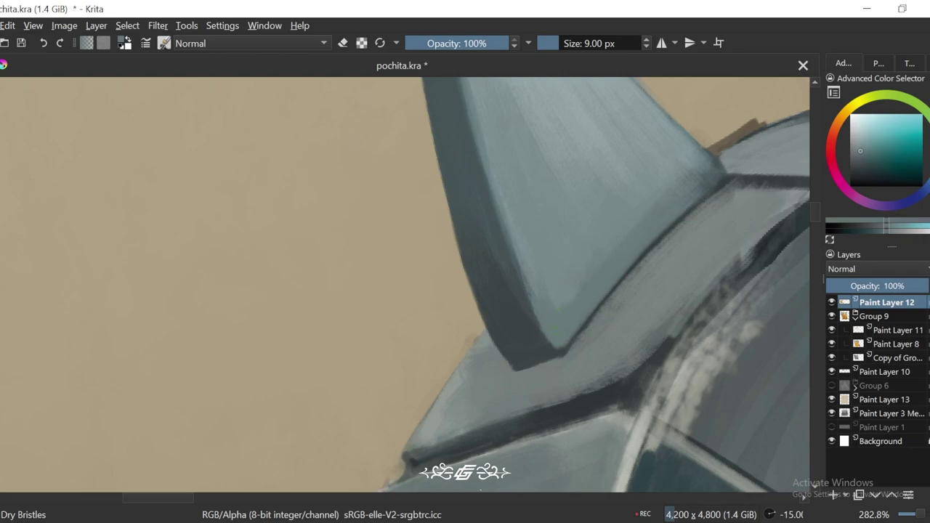
pyautogui.scroll(-5, 701, 226)
pyautogui.scroll(3, 630, 306)
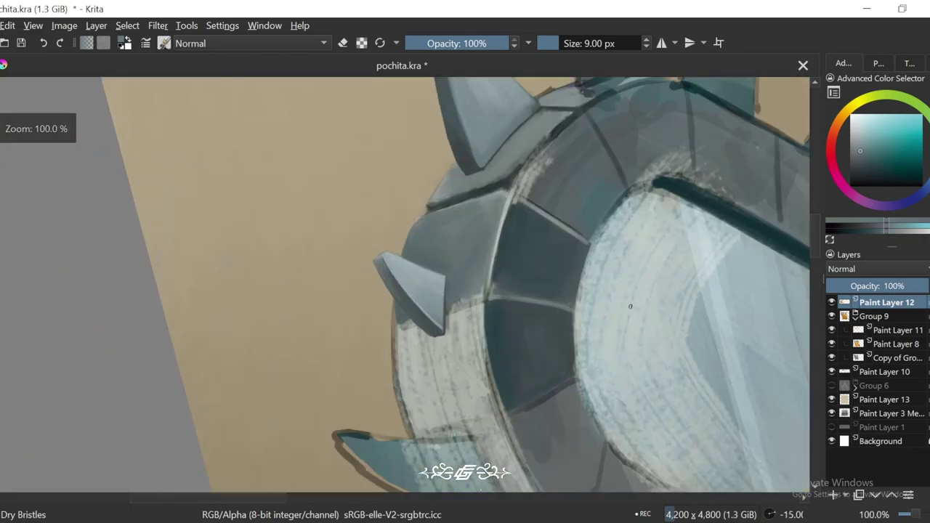
pyautogui.scroll(1, 630, 306)
pyautogui.scroll(-5, 602, 322)
# Step: Zoom in on the chainsaw spikes and paint a lighter face on the left spike
pyautogui.press('5')
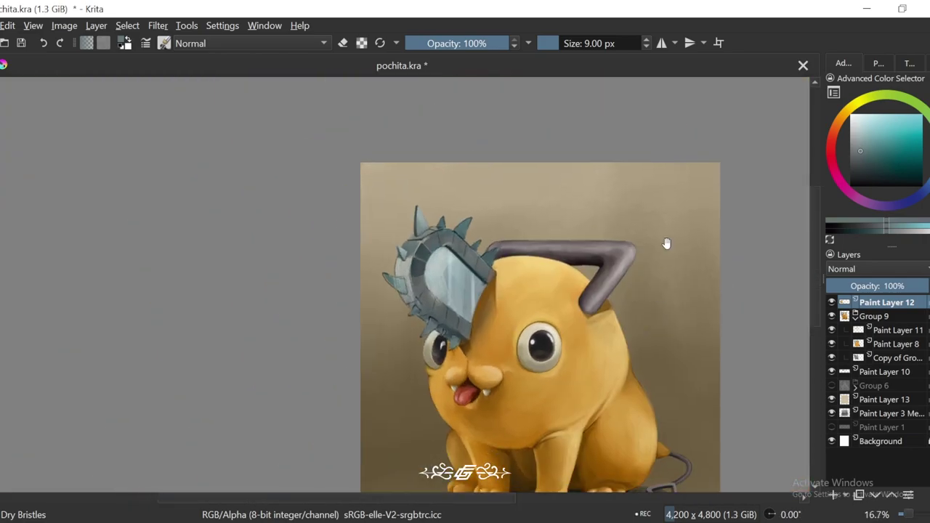
pyautogui.scroll(3, 422, 288)
pyautogui.press('6')
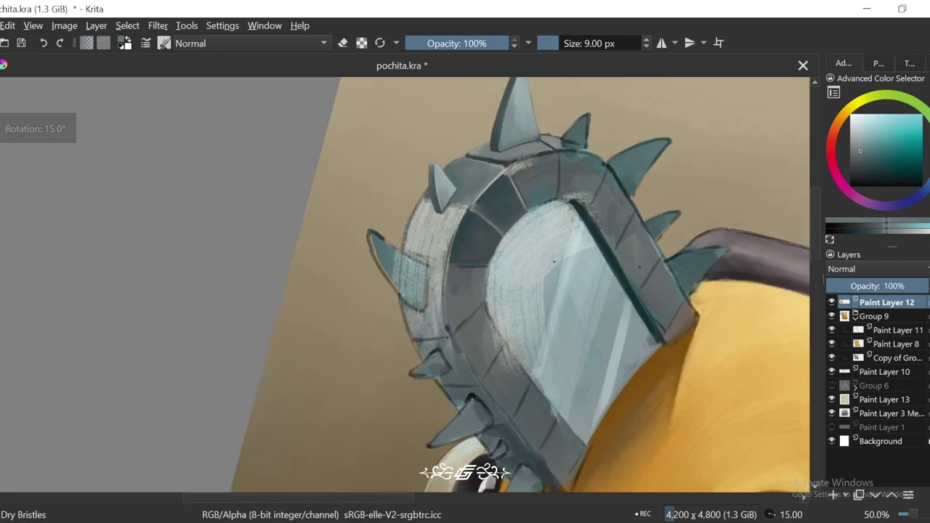
pyautogui.press('1')
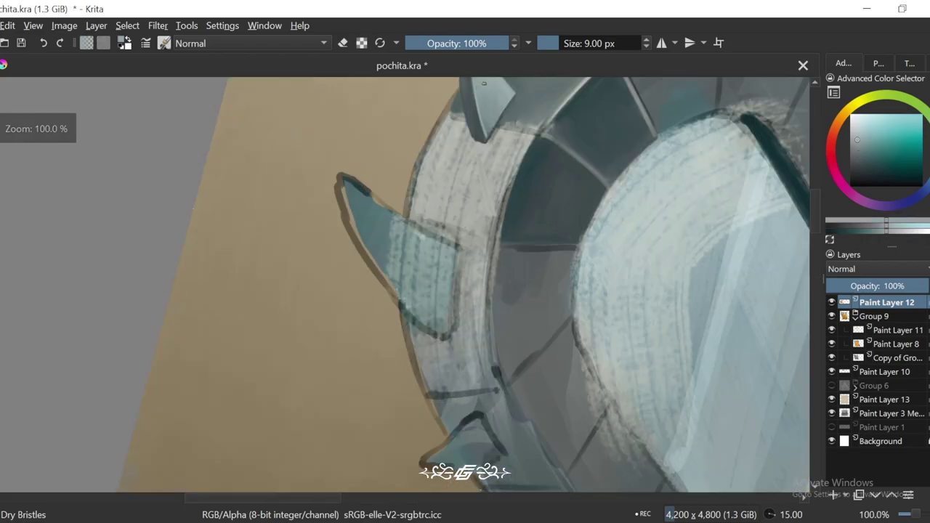
pyautogui.press('6')
pyautogui.press('6')
pyautogui.press('6')
pyautogui.press('6')
pyautogui.click(560, 41)
pyautogui.moveTo(313, 323); pyautogui.dragTo(358, 245)
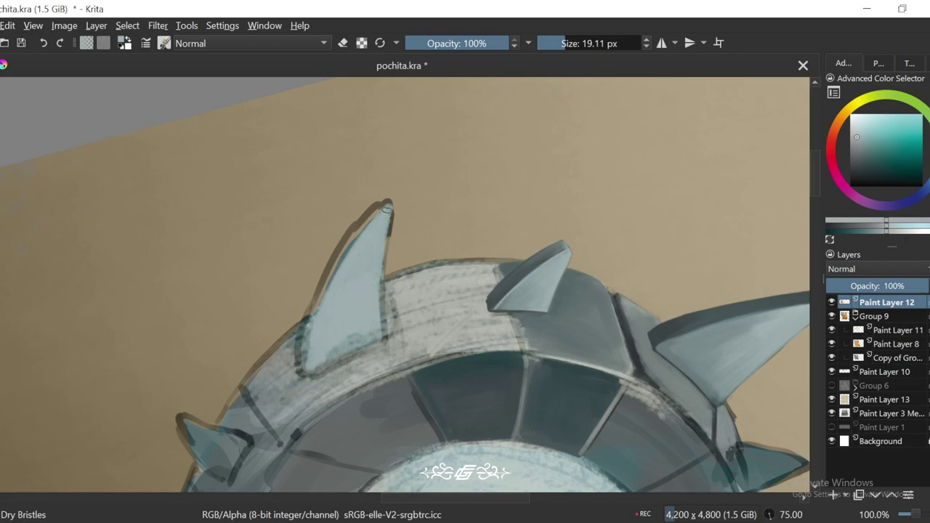
# Step: Rotate and zoom around the left and lower spikes to check their shading
pyautogui.press('4')
pyautogui.press('4')
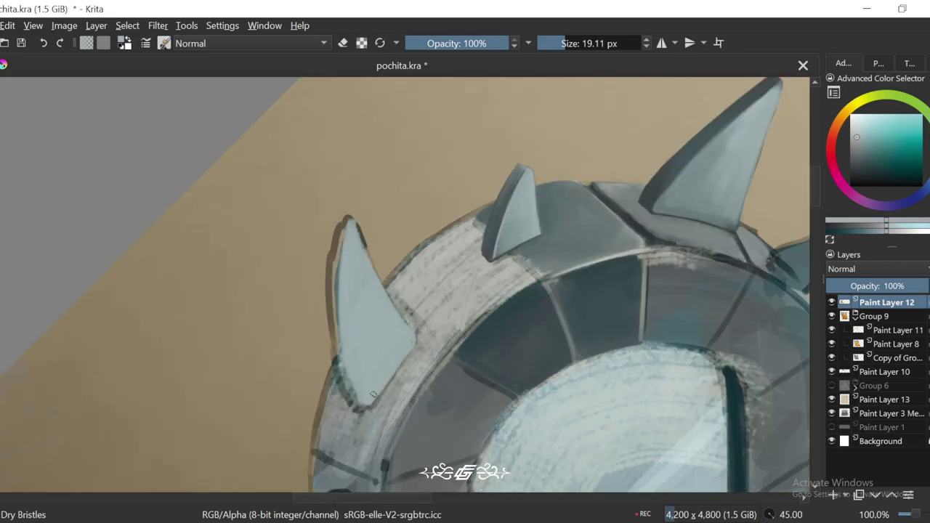
pyautogui.press('-')
pyautogui.press('-')
pyautogui.press('-')
pyautogui.press('-')
pyautogui.press('=')
pyautogui.press('=')
pyautogui.press('=')
pyautogui.press('4')
pyautogui.press('6')
pyautogui.press('1')
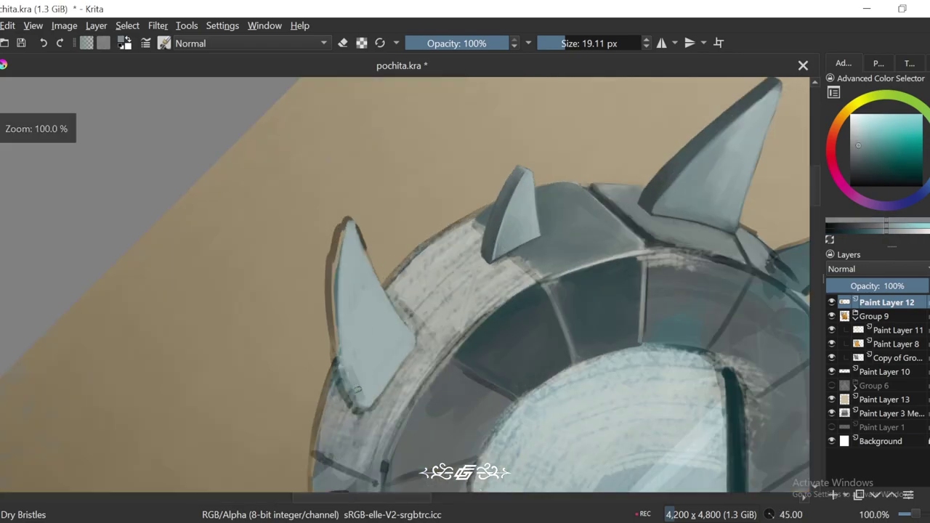
pyautogui.press('6')
pyautogui.press('6')
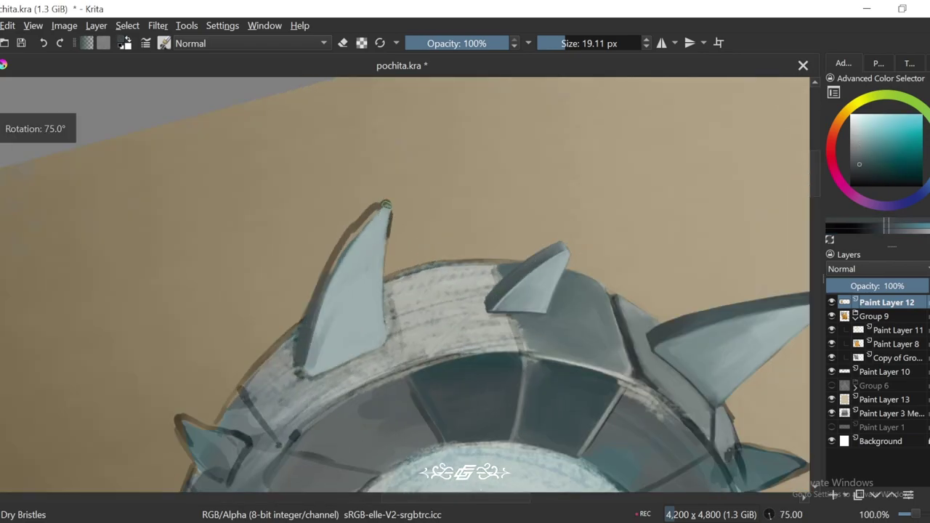
pyautogui.press('4')
pyautogui.press('4')
pyautogui.press('4')
pyautogui.press('4')
pyautogui.press('4')
pyautogui.press('4')
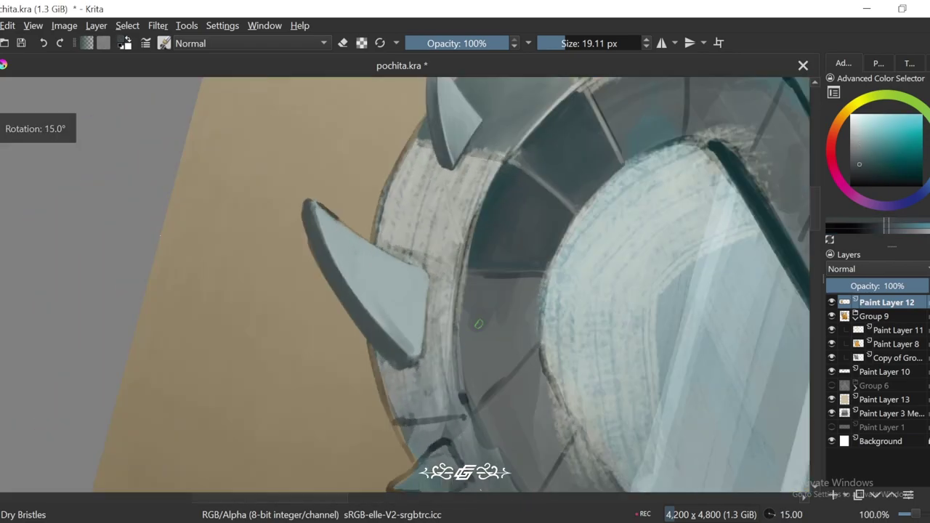
pyautogui.press('=')
pyautogui.press('=')
pyautogui.press('-')
pyautogui.press('-')
pyautogui.press('6')
pyautogui.press('=')
pyautogui.press('6')
pyautogui.press('6')
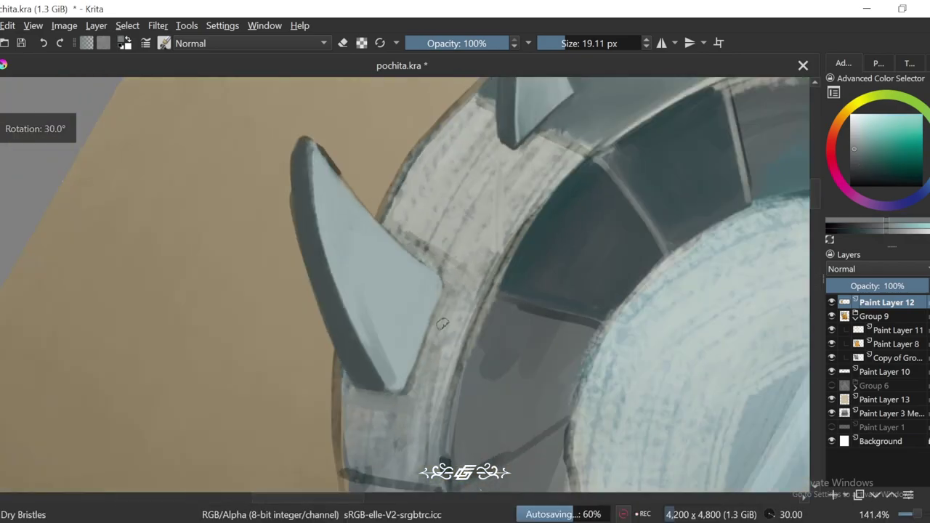
pyautogui.press('6')
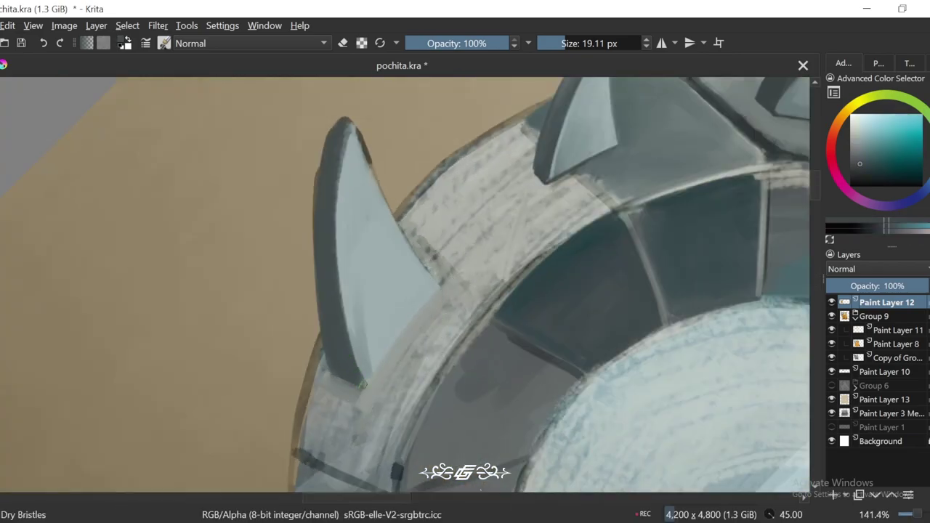
pyautogui.press('-')
pyautogui.press('-')
pyautogui.press('-')
pyautogui.press('-')
pyautogui.press('1')
# Step: Shrink the brush, pick a teal shade, and frame the top spike's tip
pyautogui.press('=')
pyautogui.press('[')
pyautogui.press('[')
pyautogui.press('[')
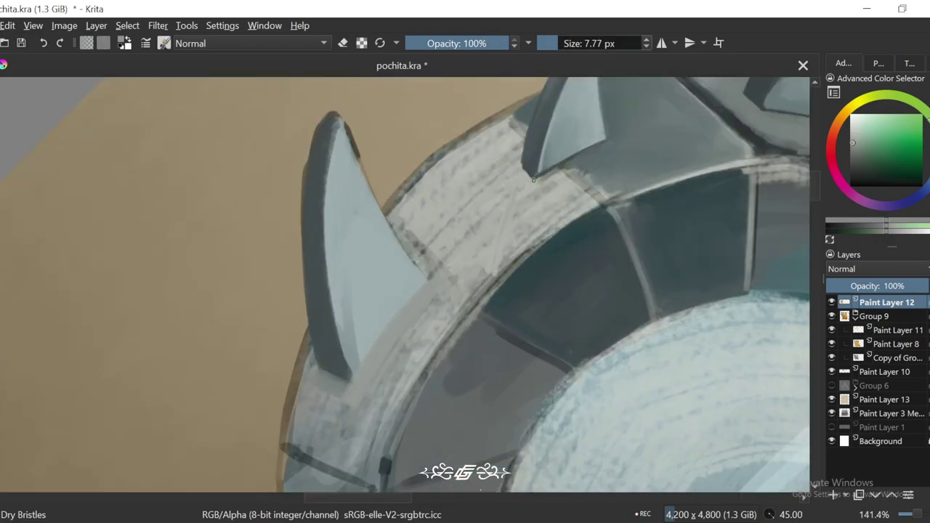
pyautogui.press('-')
pyautogui.press('-')
pyautogui.press('-')
pyautogui.press('-')
pyautogui.press('6')
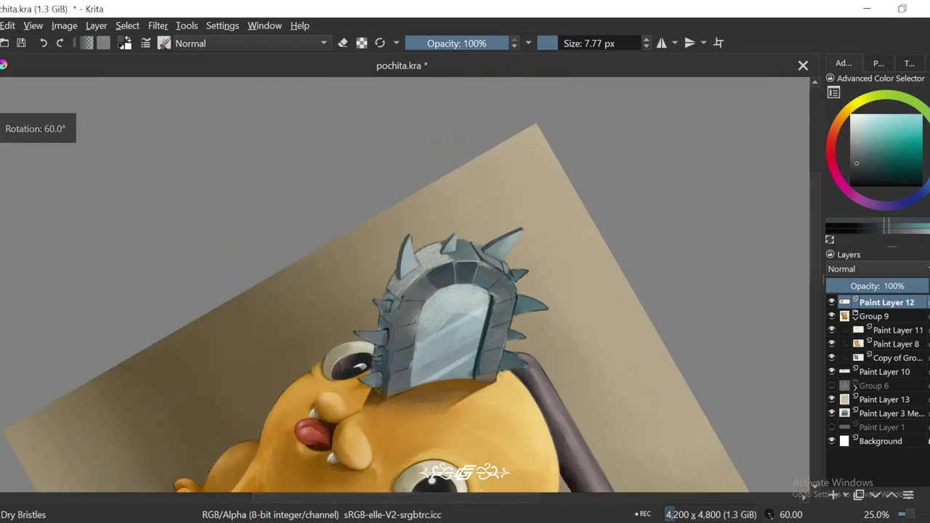
pyautogui.press('=')
pyautogui.press('=')
pyautogui.press('=')
pyautogui.press('6')
pyautogui.press('=')
pyautogui.press('=')
pyautogui.press('6')
pyautogui.press('4')
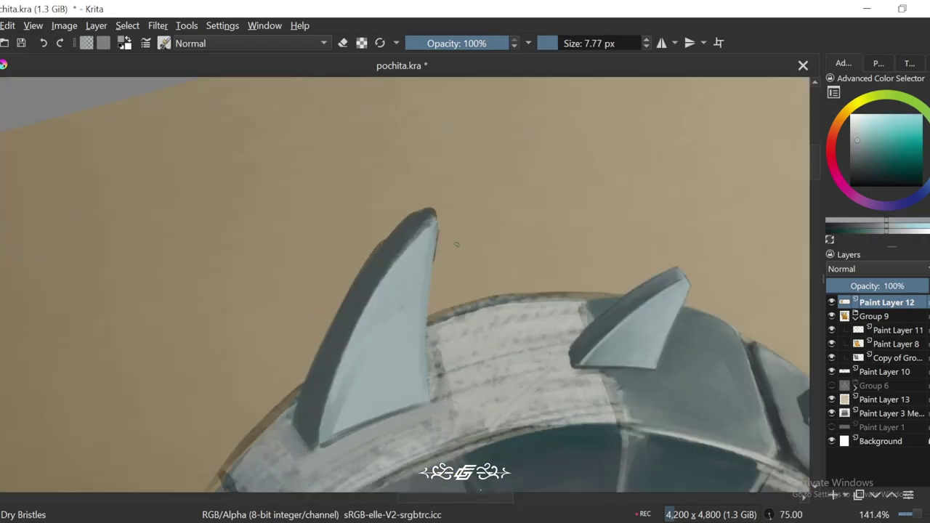
pyautogui.press('4')
pyautogui.press('4')
pyautogui.press('4')
pyautogui.press('4')
pyautogui.press('=')
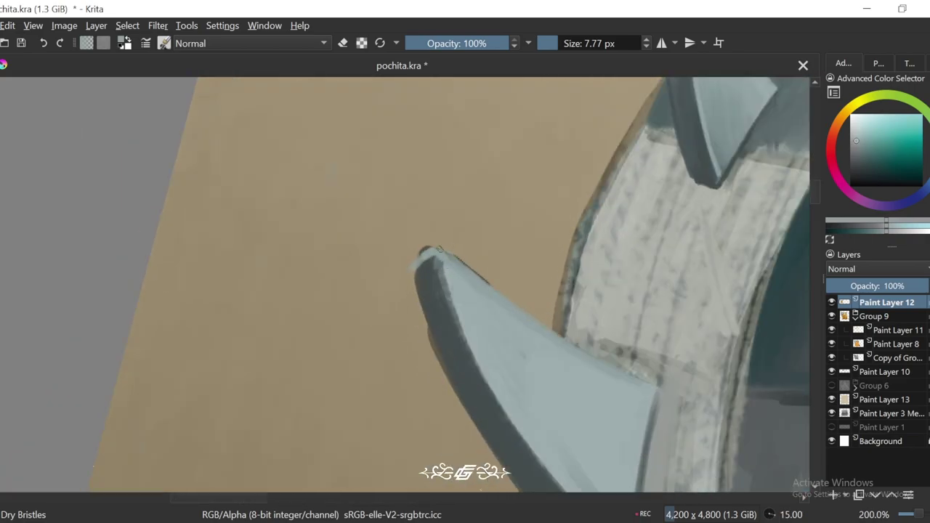
pyautogui.press('-')
pyautogui.press('-')
pyautogui.press('-')
pyautogui.press('-')
pyautogui.press('-')
pyautogui.press('-')
# Step: Frame the top spikes and armour plates at several rotations, then the lower spike
pyautogui.press('5')
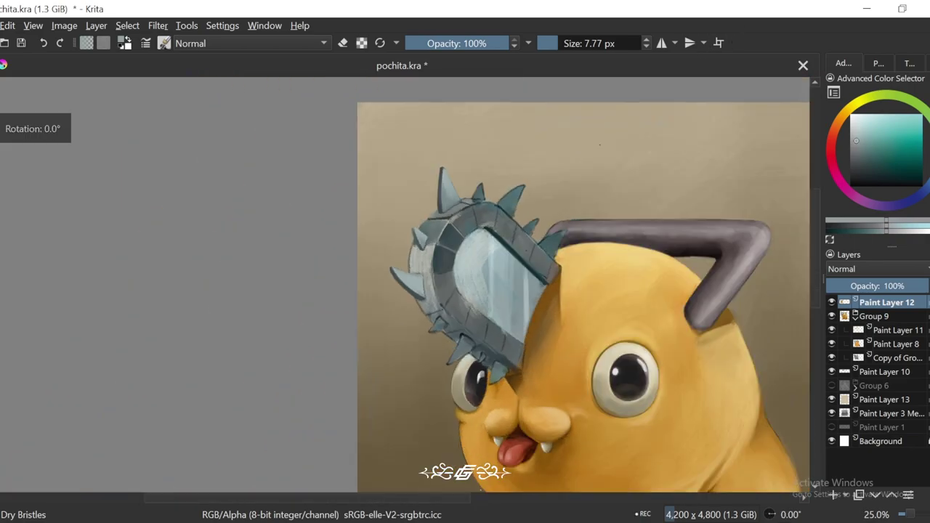
pyautogui.scroll(-1, 770, 218)
pyautogui.scroll(3, 592, 308)
pyautogui.scroll(4, 501, 245)
pyautogui.scroll(-1, 445, 144)
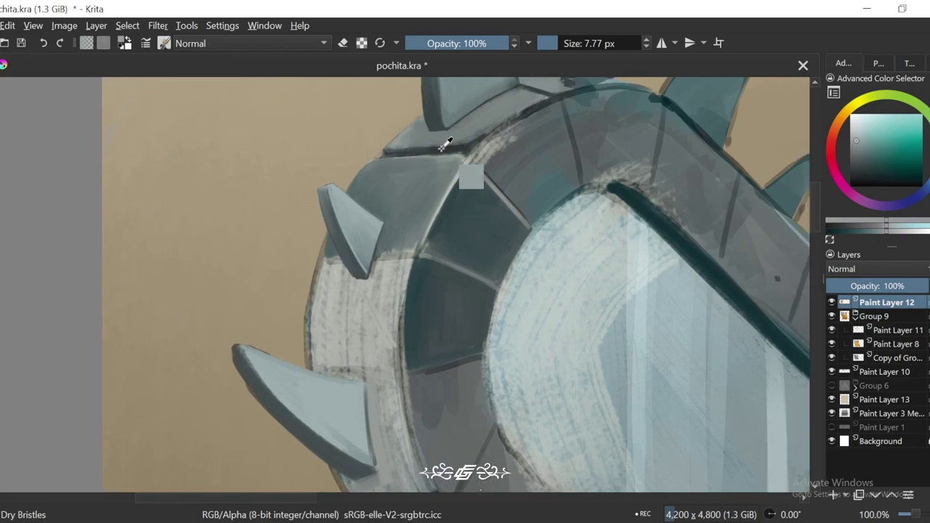
pyautogui.press('6')
pyautogui.press('6')
pyautogui.press('6')
pyautogui.press('=')
pyautogui.press('6')
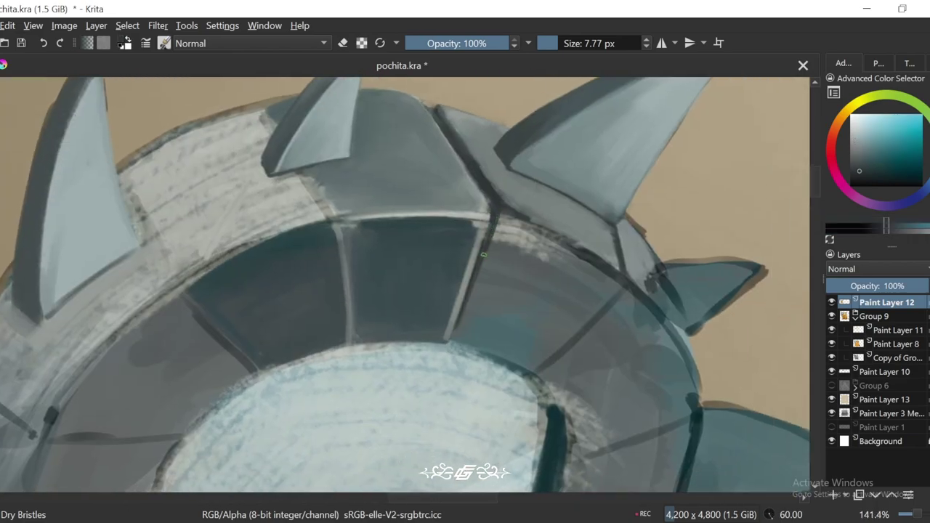
pyautogui.moveTo(483, 254); pyautogui.dragTo(543, 279)
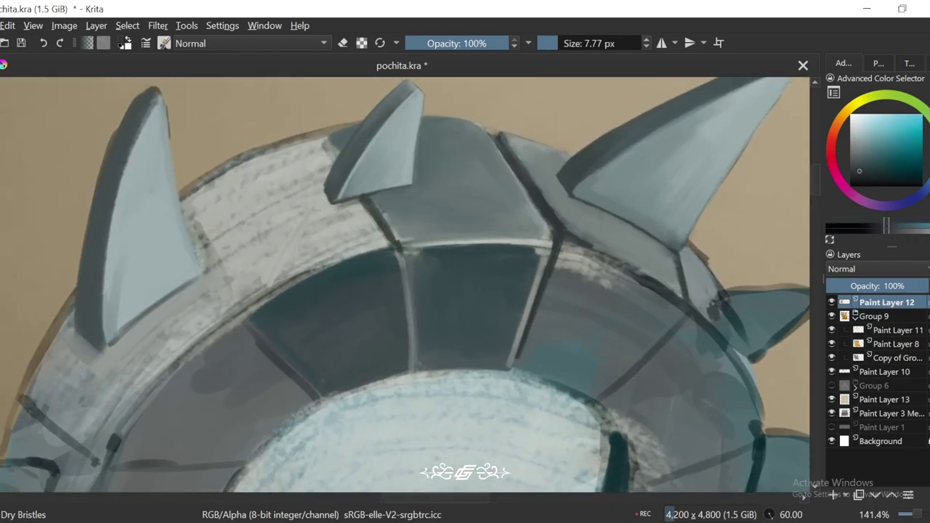
pyautogui.press('6')
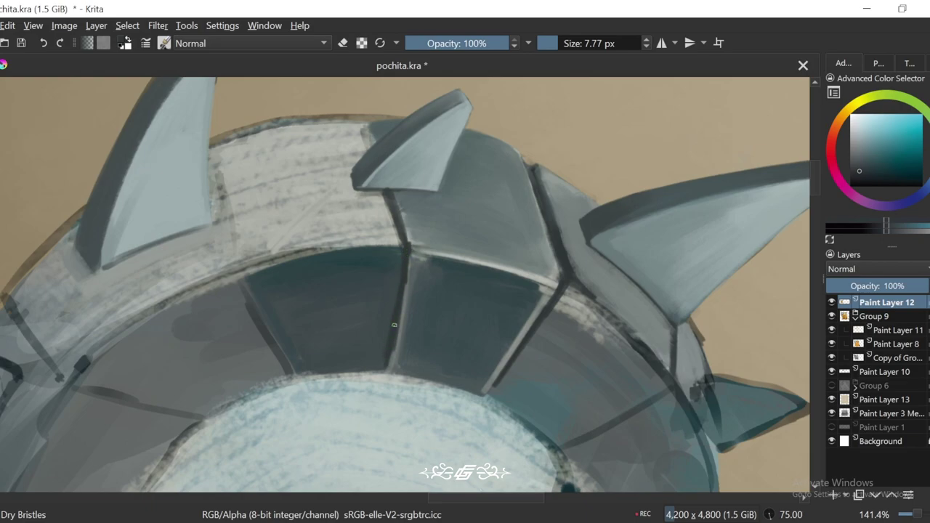
pyautogui.press('-')
pyautogui.press('-')
pyautogui.press('4')
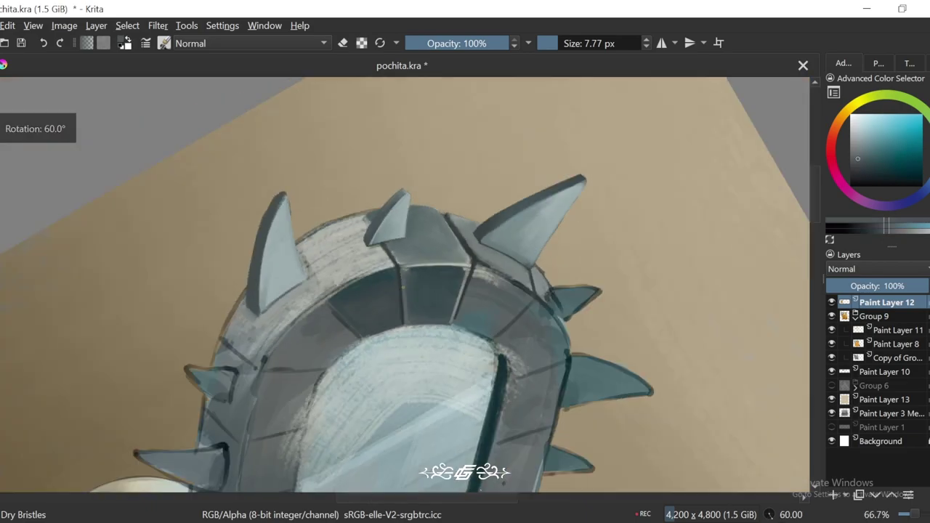
pyautogui.press('4')
pyautogui.press('4')
pyautogui.press('4')
pyautogui.press('4')
pyautogui.press('4')
pyautogui.press('4')
pyautogui.press('4')
pyautogui.press('=')
pyautogui.press('=')
# Step: Switch to a darker green-teal and work over the lower spike and saw blade
pyautogui.keyDown('ctrl'); pyautogui.click(417, 260); pyautogui.keyUp('ctrl')
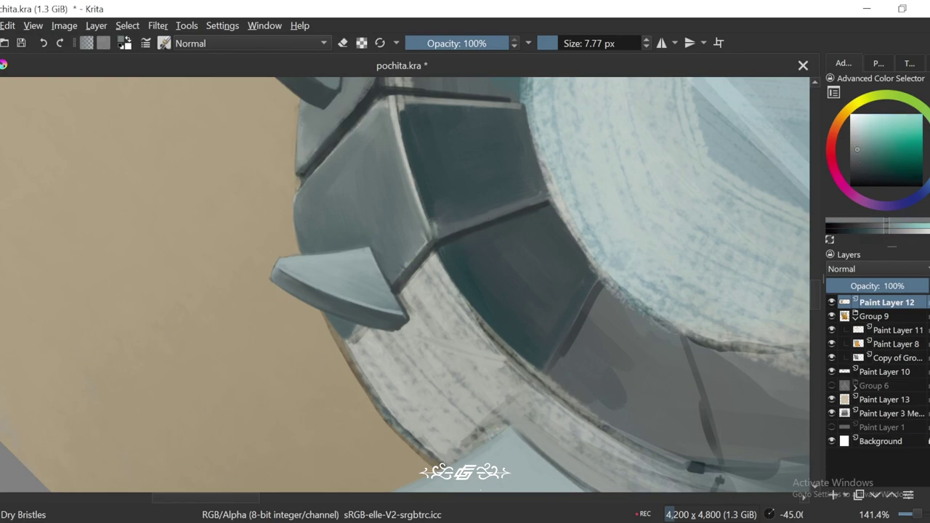
pyautogui.press('-')
pyautogui.press('-')
pyautogui.press('-')
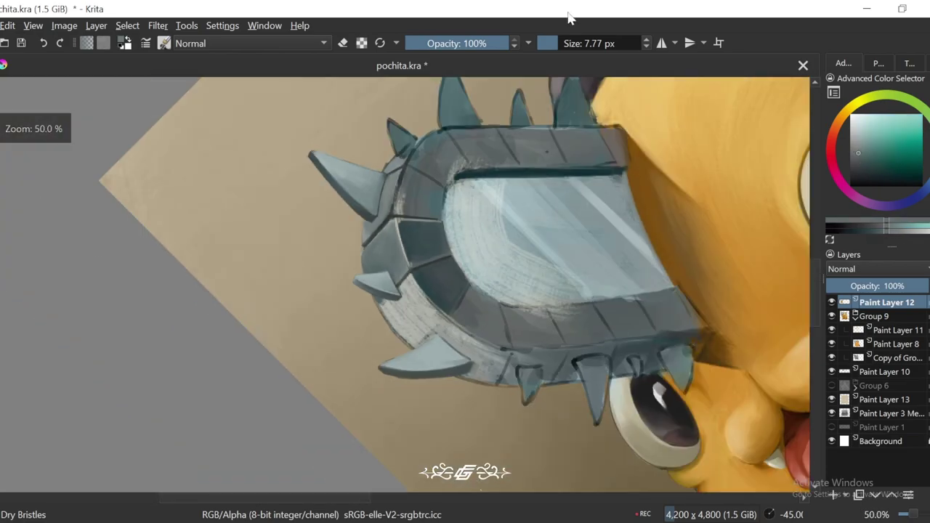
pyautogui.press('6')
pyautogui.press('6')
pyautogui.press('6')
pyautogui.press('6')
pyautogui.press('-')
pyautogui.press('-')
pyautogui.press('=')
pyautogui.press('=')
pyautogui.press('=')
pyautogui.press('=')
pyautogui.press('=')
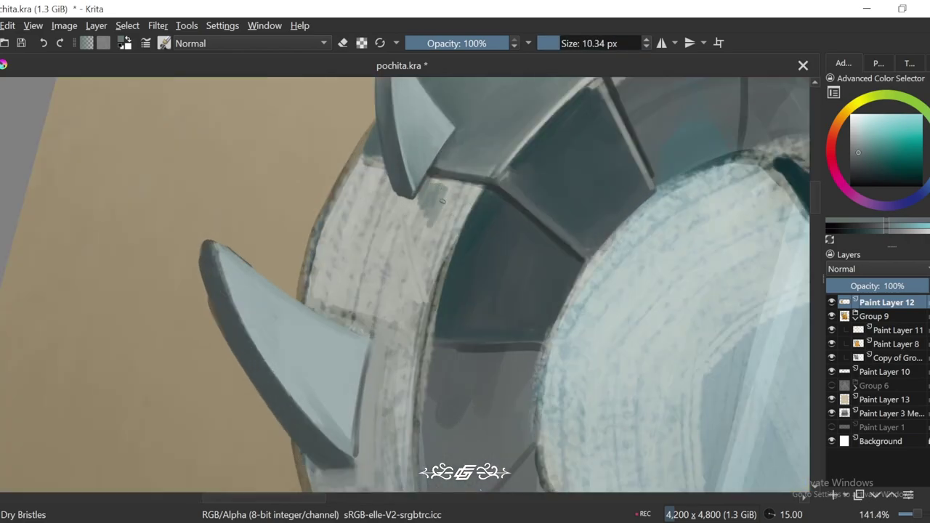
pyautogui.press('4')
pyautogui.press('4')
pyautogui.press('4')
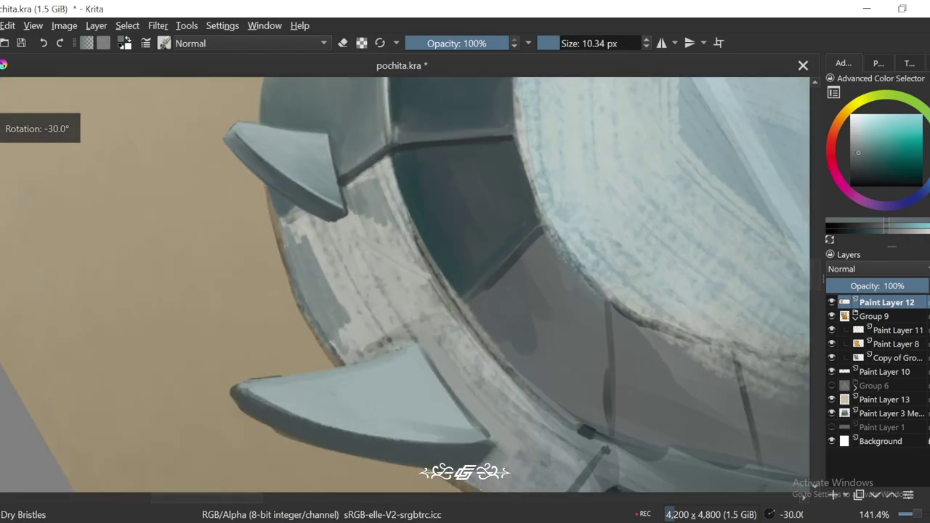
# Step: Switch to a darker grey-blue and touch up the blade segments' shading
pyautogui.keyDown('ctrl'); pyautogui.click(461, 136); pyautogui.keyUp('ctrl')
pyautogui.press('-')
pyautogui.press('-')
pyautogui.press('-')
pyautogui.press('-')
pyautogui.press('6')
pyautogui.press('-')
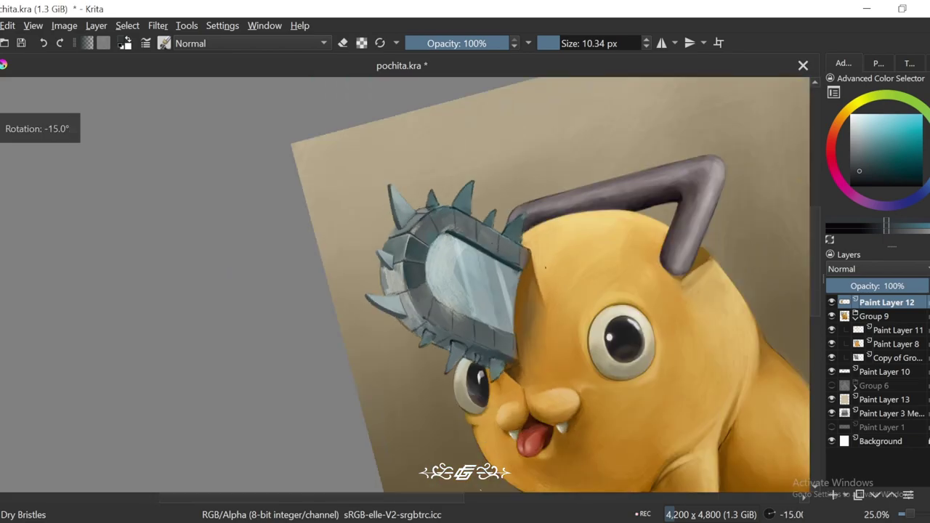
pyautogui.press('4')
pyautogui.press('4')
pyautogui.press('=')
pyautogui.press('=')
pyautogui.press('=')
pyautogui.press('=')
pyautogui.press('-')
pyautogui.press('-')
pyautogui.press('-')
pyautogui.press('-')
pyautogui.press('-')
pyautogui.press('6')
pyautogui.press('6')
pyautogui.press('=')
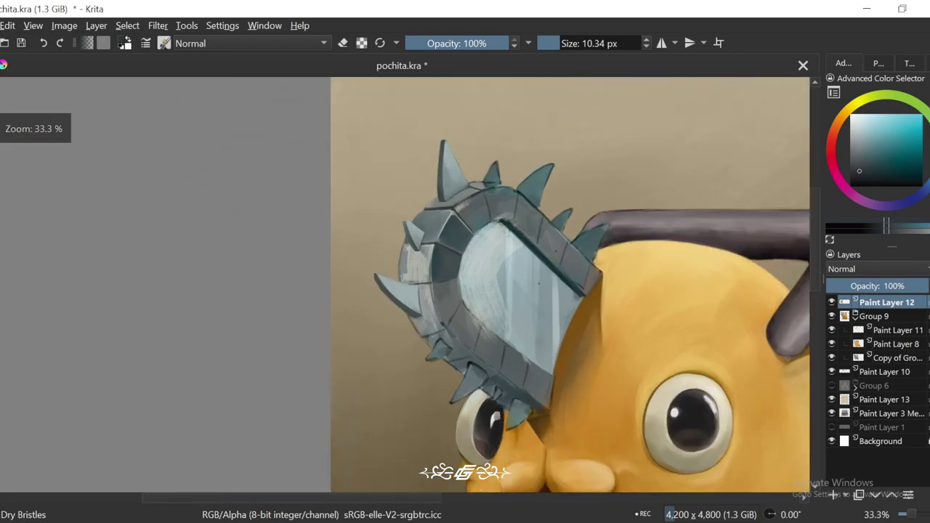
pyautogui.press('=')
pyautogui.press('=')
pyautogui.press('=')
pyautogui.press('=')
# Step: Pick a light colour and save the painting as pochita.kra
pyautogui.press('-')
pyautogui.press('-')
pyautogui.press('6')
pyautogui.keyDown('ctrl'); pyautogui.click(415, 252); pyautogui.keyUp('ctrl')
pyautogui.press('-')
pyautogui.hotkey('ctrl', 's')
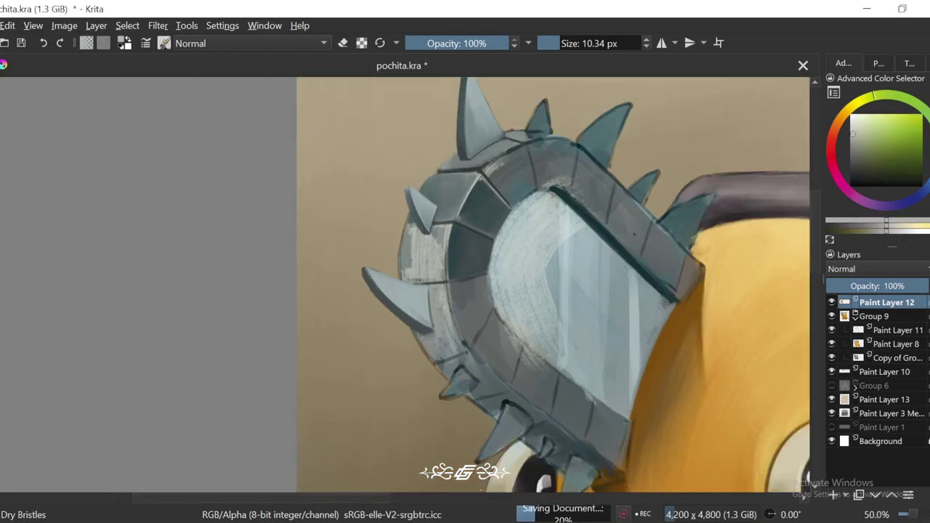
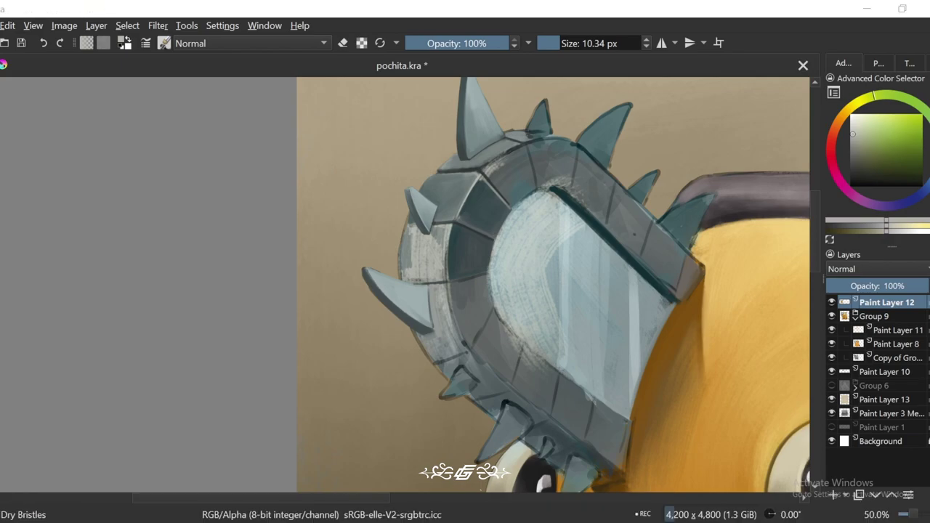
# Step: Paint light cyan highlights along the upper, right and small spikes of the blade
pyautogui.press('-')
pyautogui.press('+')
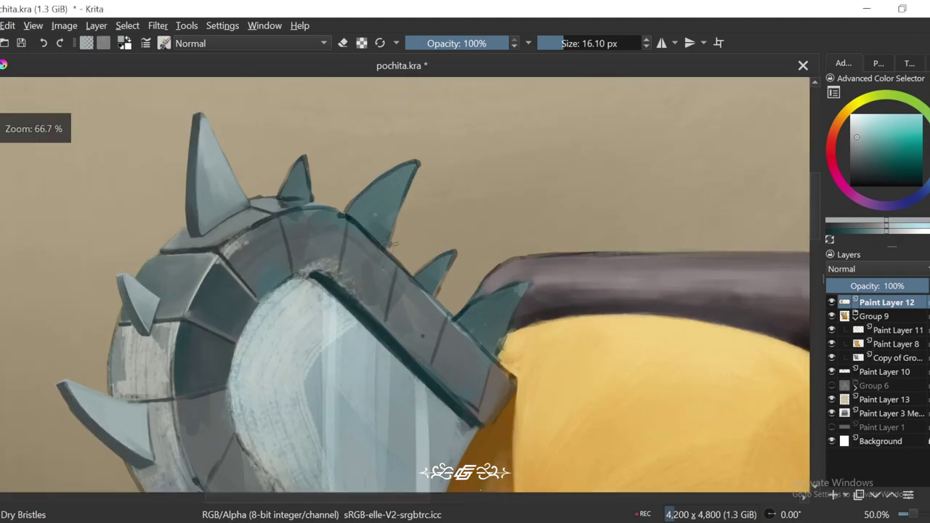
pyautogui.press('+')
pyautogui.moveTo(469, 304); pyautogui.dragTo(500, 256)
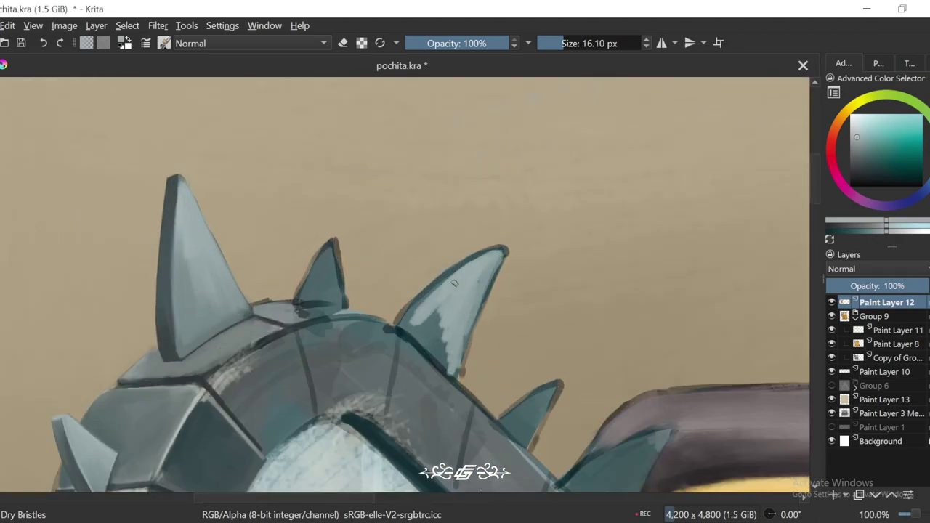
pyautogui.moveTo(436, 353); pyautogui.dragTo(449, 329)
pyautogui.press('+')
pyautogui.moveTo(311, 295); pyautogui.dragTo(300, 237)
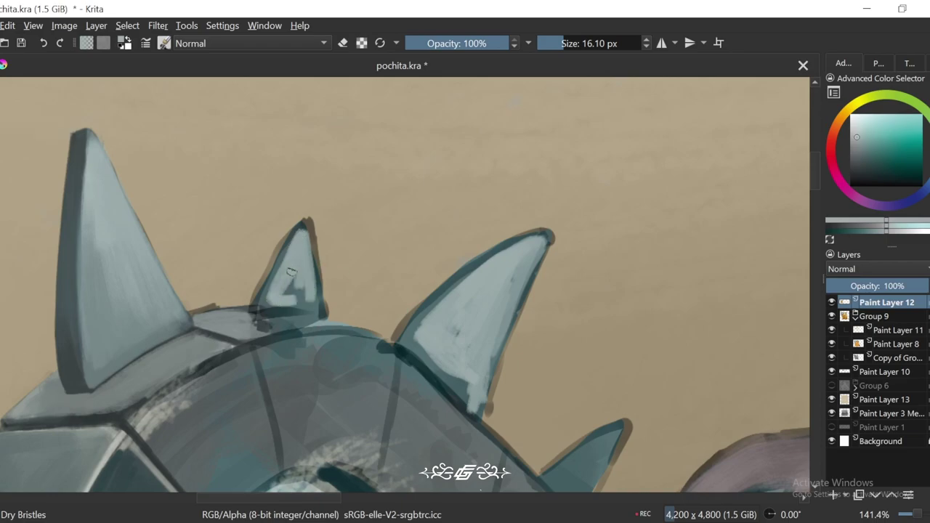
# Step: With the canvas tilted, add another light highlight stroke on the small spike
pyautogui.press('-')
pyautogui.press('-')
pyautogui.press('-')
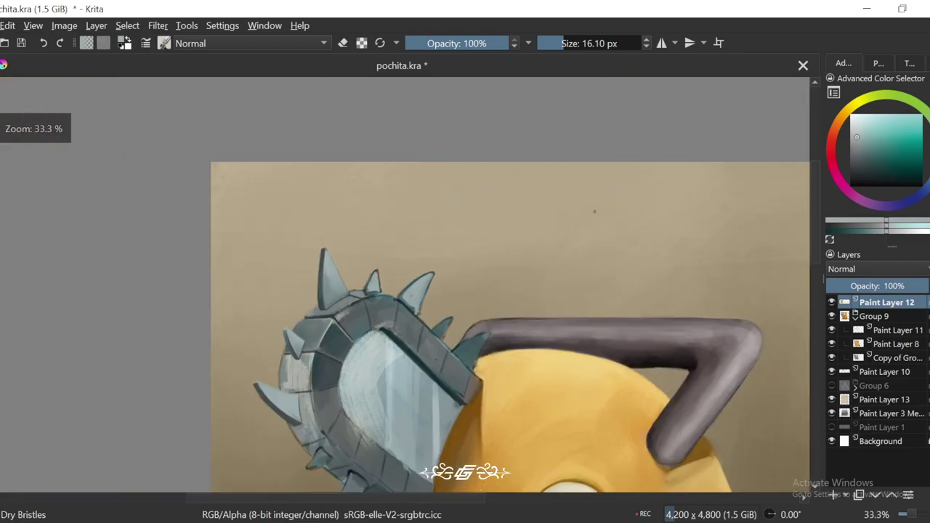
pyautogui.press('4')
pyautogui.press('+')
pyautogui.press('+')
pyautogui.press('+')
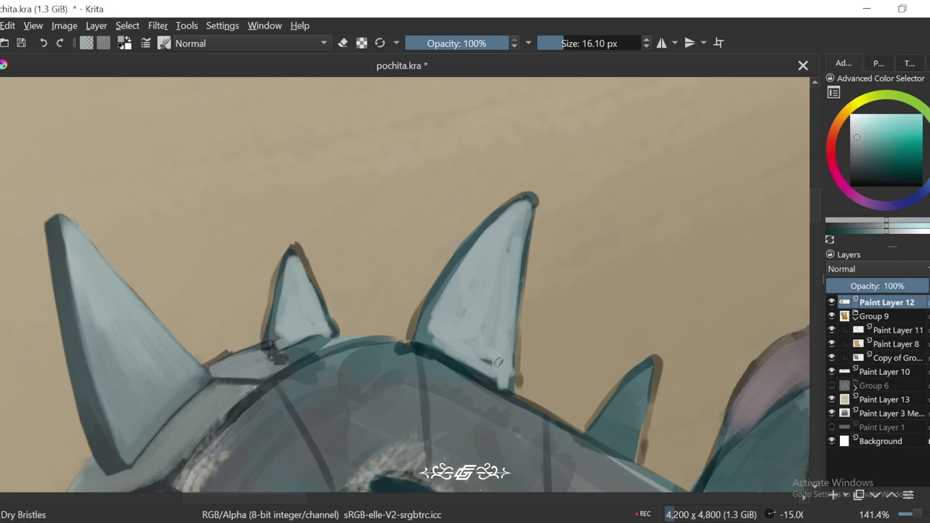
pyautogui.press('4')
pyautogui.press('-')
pyautogui.press('-')
pyautogui.press('-')
pyautogui.press('-')
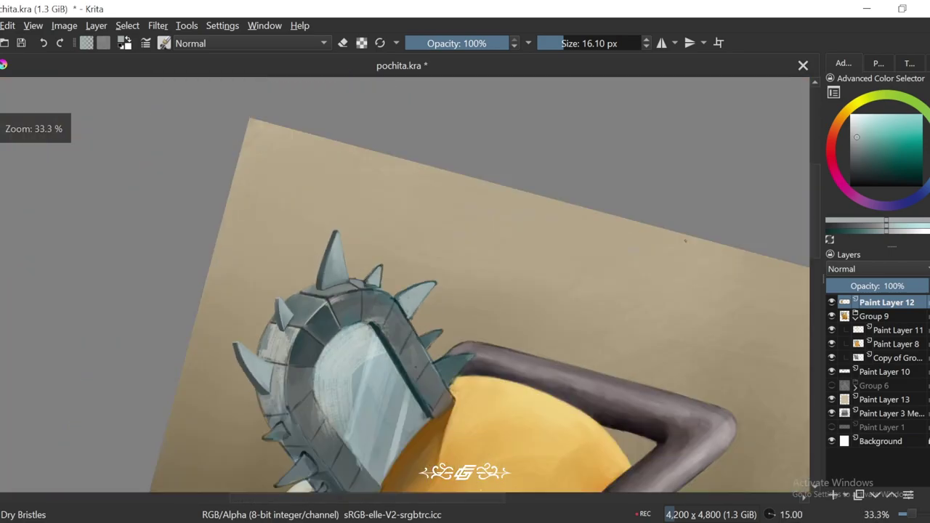
pyautogui.press('1')
pyautogui.press('+')
pyautogui.moveTo(485, 275); pyautogui.dragTo(465, 318)
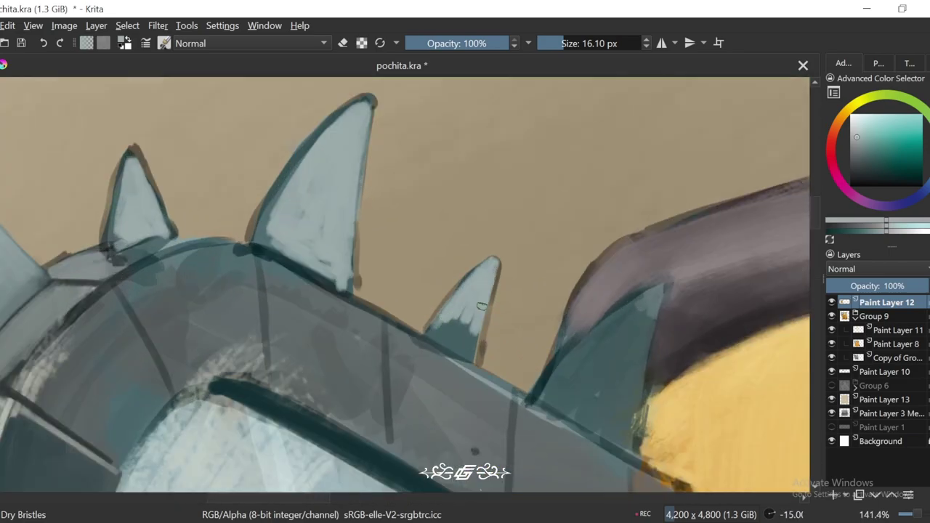
pyautogui.hscroll(3, 481, 306)
pyautogui.press('-')
pyautogui.press('-')
pyautogui.press('-')
pyautogui.press('-')
pyautogui.press('-')
pyautogui.press('1')
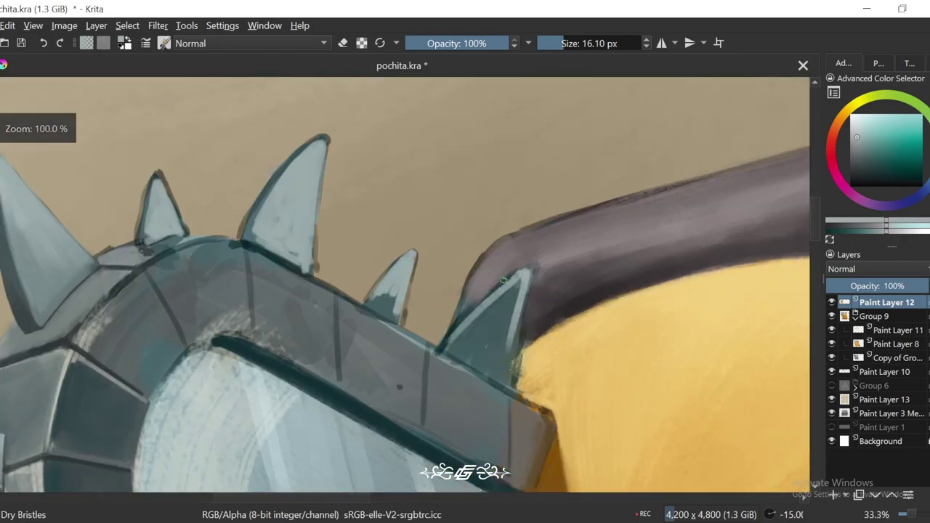
# Step: Review the whole illustration, then level the view and zoom in on the small spike tip
pyautogui.press('-')
pyautogui.press('-')
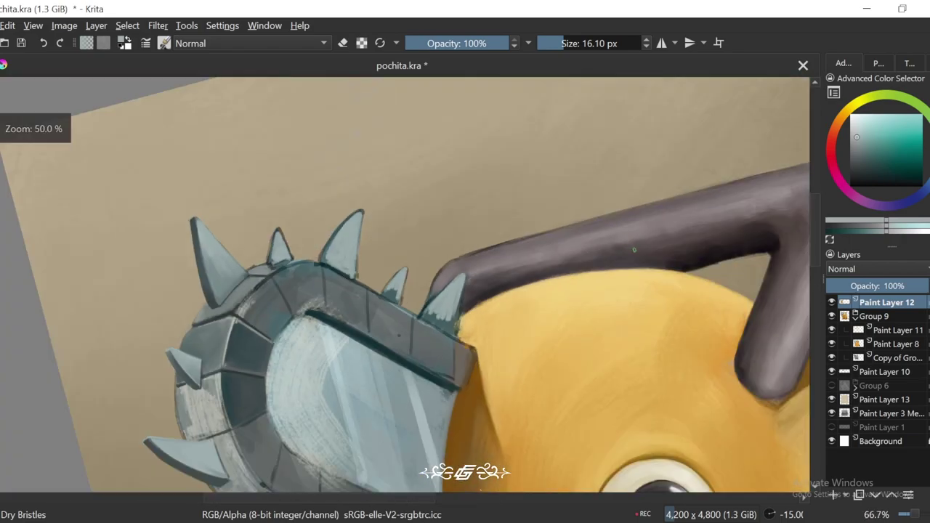
pyautogui.press('-')
pyautogui.press('-')
pyautogui.press('-')
pyautogui.press('-')
pyautogui.press('5')
pyautogui.press('+')
pyautogui.press('+')
pyautogui.press('+')
pyautogui.press('+')
pyautogui.press('+')
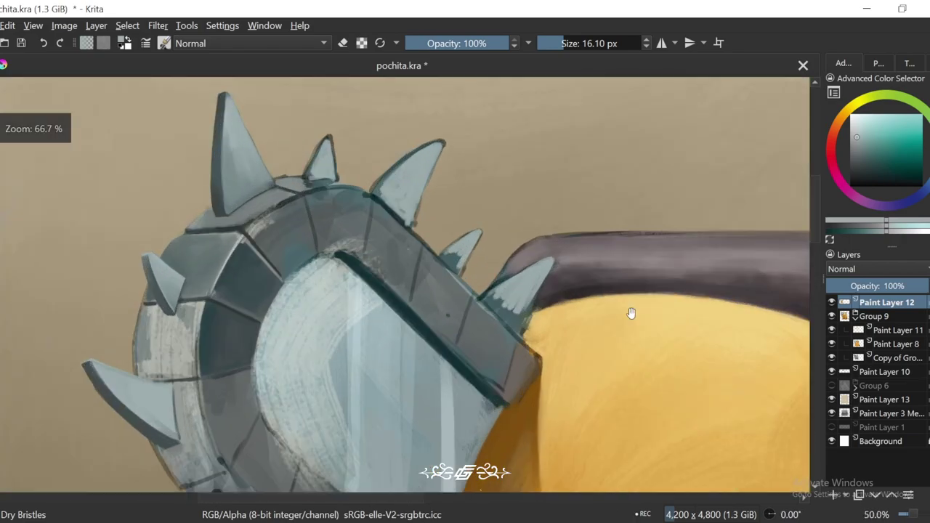
pyautogui.press('+')
pyautogui.press('+')
pyautogui.press('+')
# Step: Switch to a smaller brush for fine edges and level the canvas on the spike tip
pyautogui.press('4')
pyautogui.press('5')
pyautogui.click(545, 45)
pyautogui.press('+')
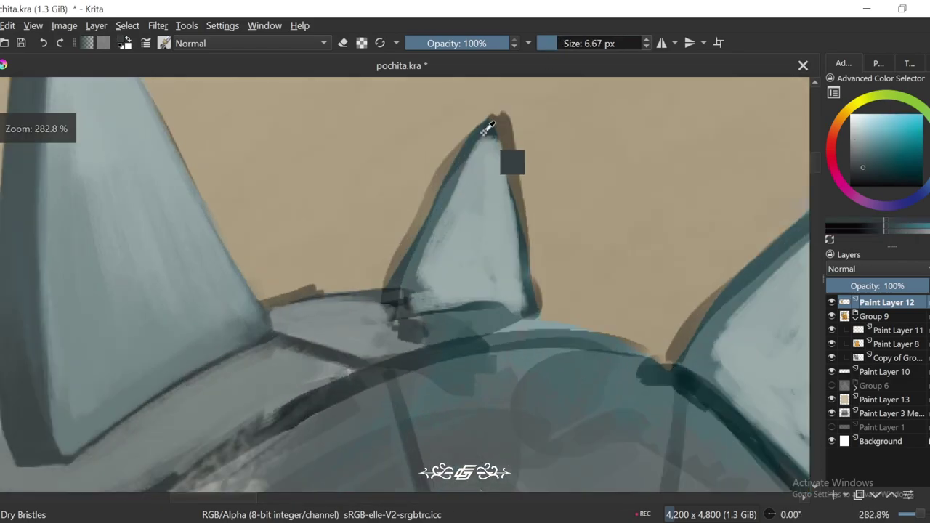
pyautogui.press('6')
pyautogui.press('5')
pyautogui.press('-')
pyautogui.press('+')
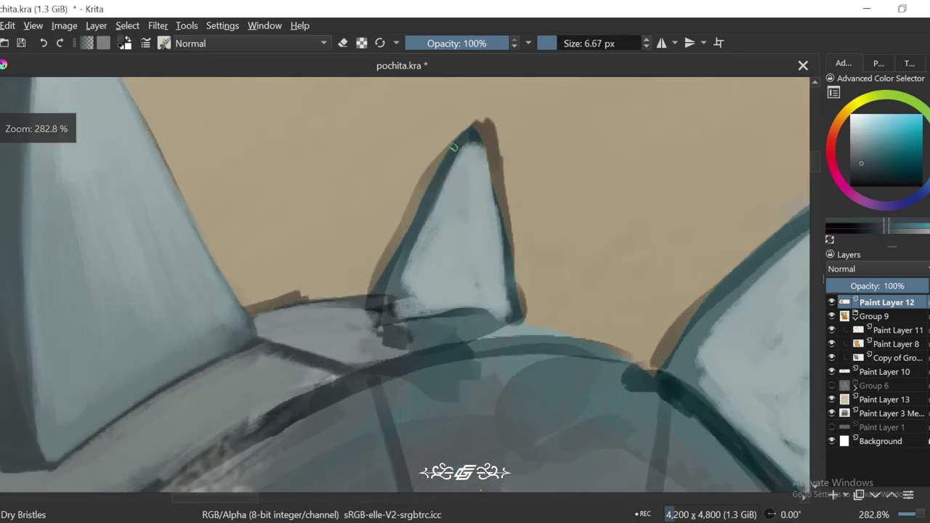
pyautogui.scroll(2, 371, 303)
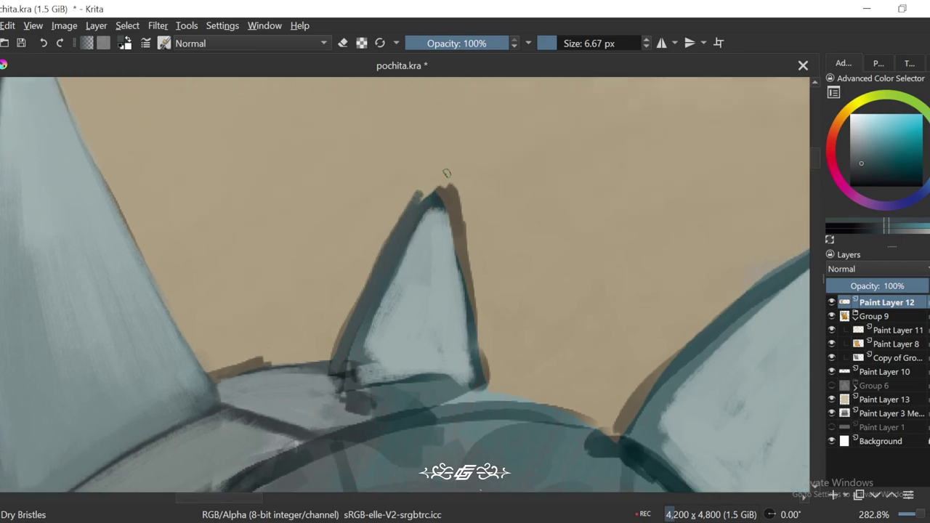
# Step: Tilt the canvas to -30° and zoom in tight on the small spike tip
pyautogui.press('4')
pyautogui.press('+')
pyautogui.press('4')
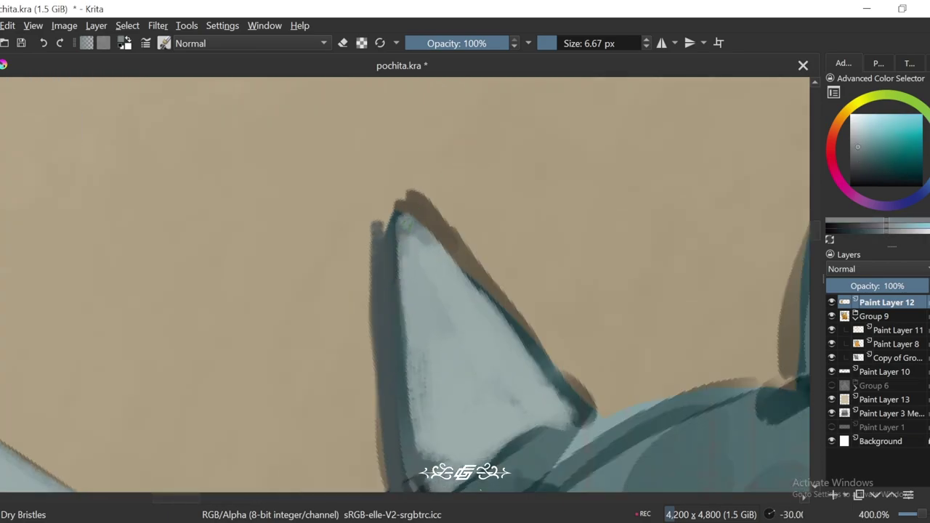
pyautogui.press('-')
pyautogui.press('-')
pyautogui.press('-')
pyautogui.press('-')
pyautogui.press('-')
pyautogui.press('-')
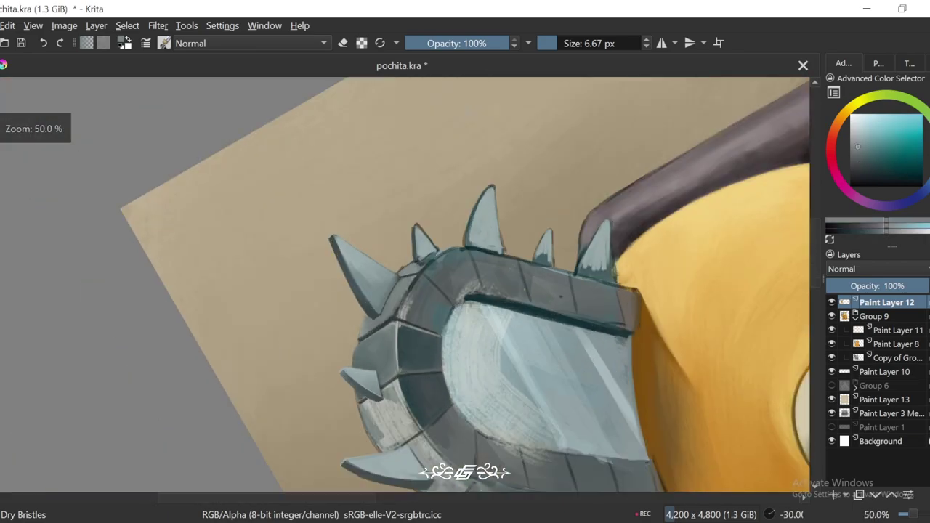
pyautogui.press('+')
pyautogui.press('+')
pyautogui.press('+')
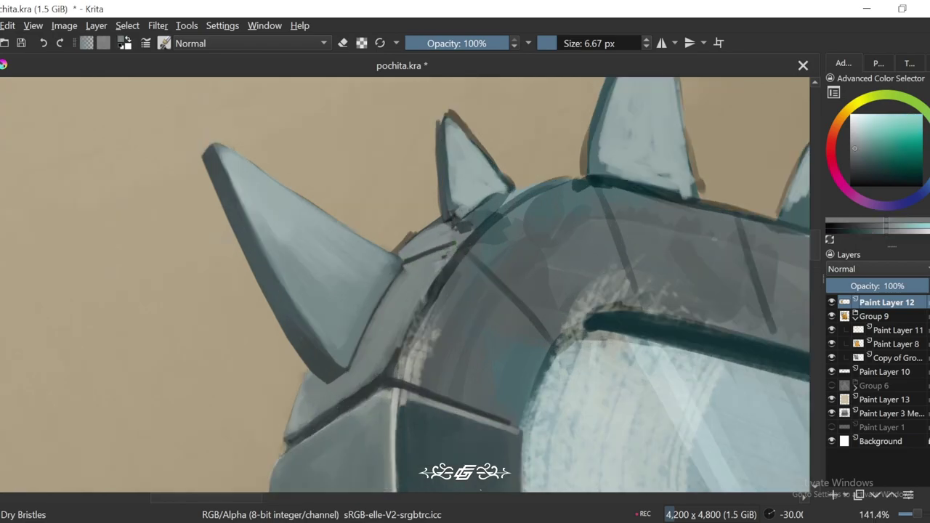
pyautogui.press('-')
pyautogui.press('-')
pyautogui.press('-')
pyautogui.press('+')
pyautogui.press('+')
pyautogui.press('+')
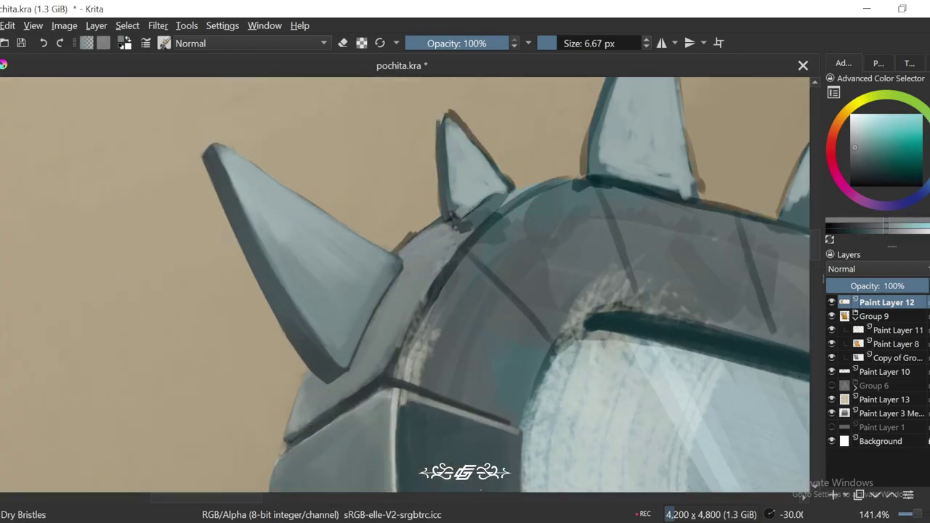
pyautogui.hotkey('ctrl', '[')
pyautogui.press('-')
pyautogui.press('-')
pyautogui.press('-')
pyautogui.press('-')
pyautogui.press('+')
pyautogui.press('+')
pyautogui.press('+')
pyautogui.press('+')
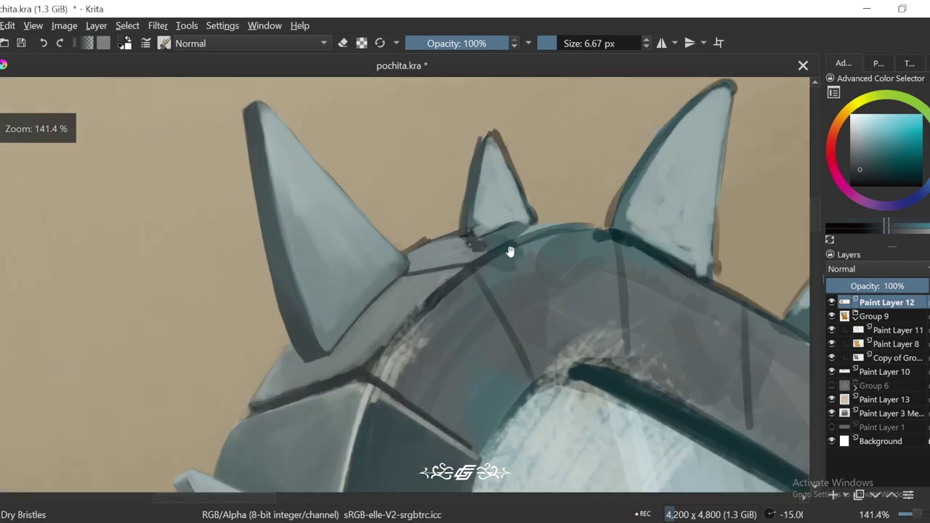
pyautogui.press('+')
pyautogui.press('+')
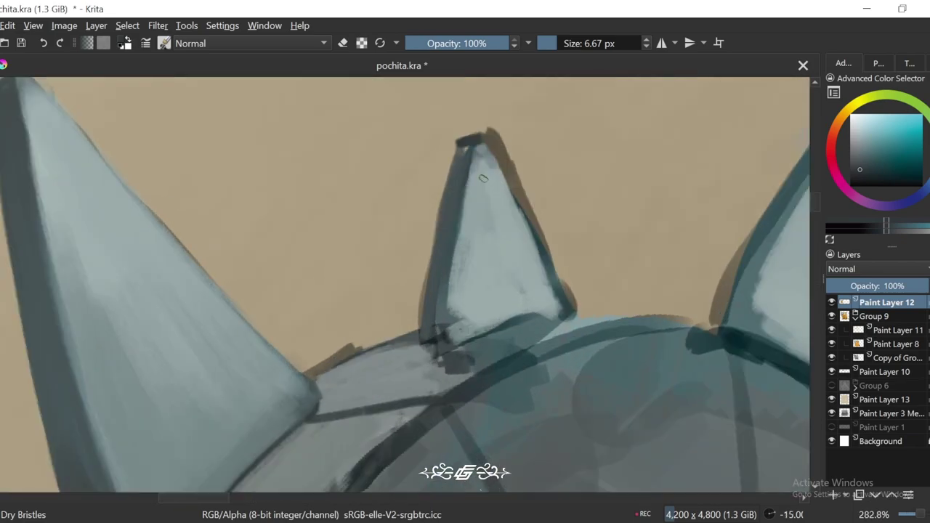
pyautogui.press('+')
# Step: Sample light tones from the small spike's tip and base
pyautogui.keyDown('ctrl'); pyautogui.click(480, 191); pyautogui.keyUp('ctrl')
pyautogui.press('-')
pyautogui.press('-')
pyautogui.press('-')
pyautogui.press('-')
pyautogui.press('-')
pyautogui.press('-')
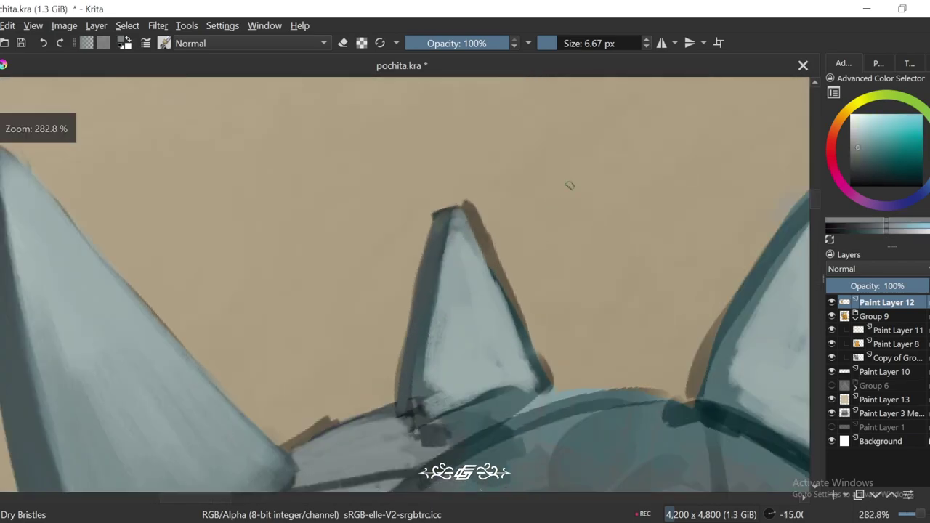
pyautogui.press('+')
pyautogui.press('+')
pyautogui.press('+')
pyautogui.press('+')
pyautogui.press('+')
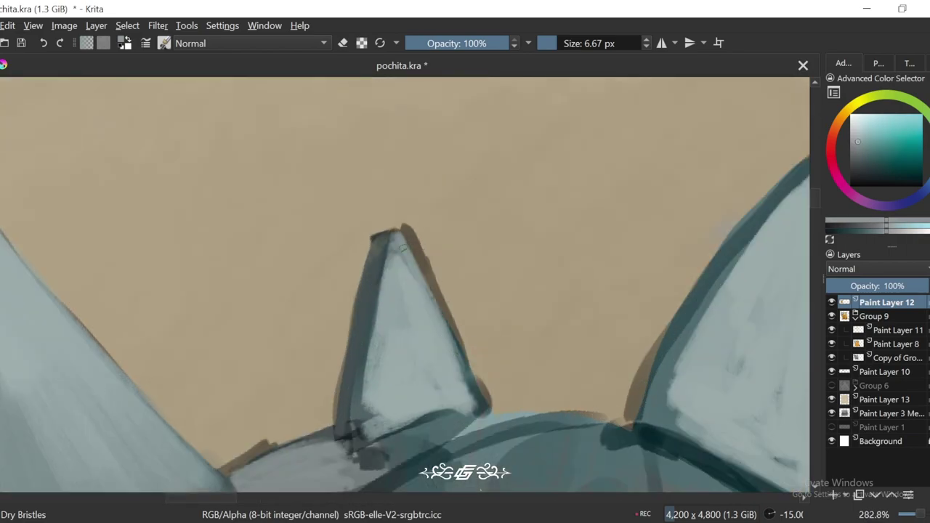
pyautogui.press('4')
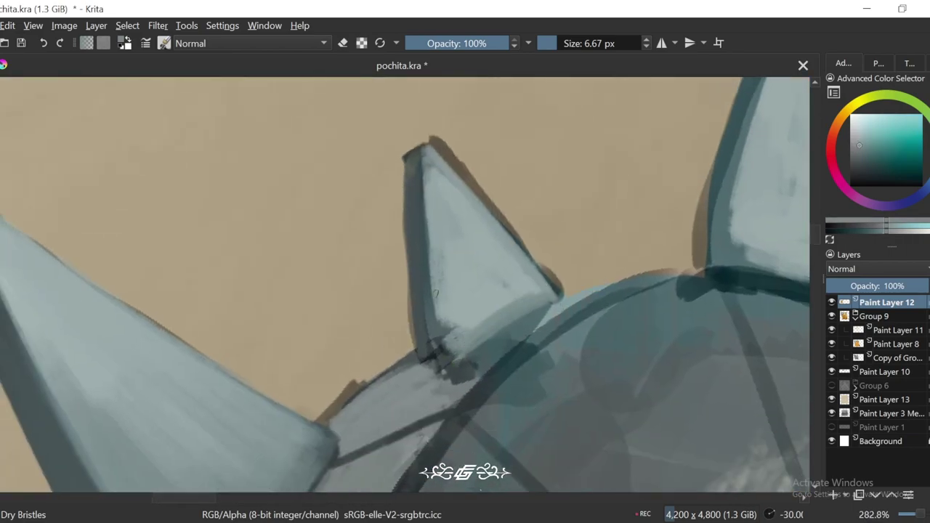
pyautogui.press('6')
pyautogui.keyDown('ctrl'); pyautogui.click(441, 351); pyautogui.keyUp('ctrl')
pyautogui.press('4')
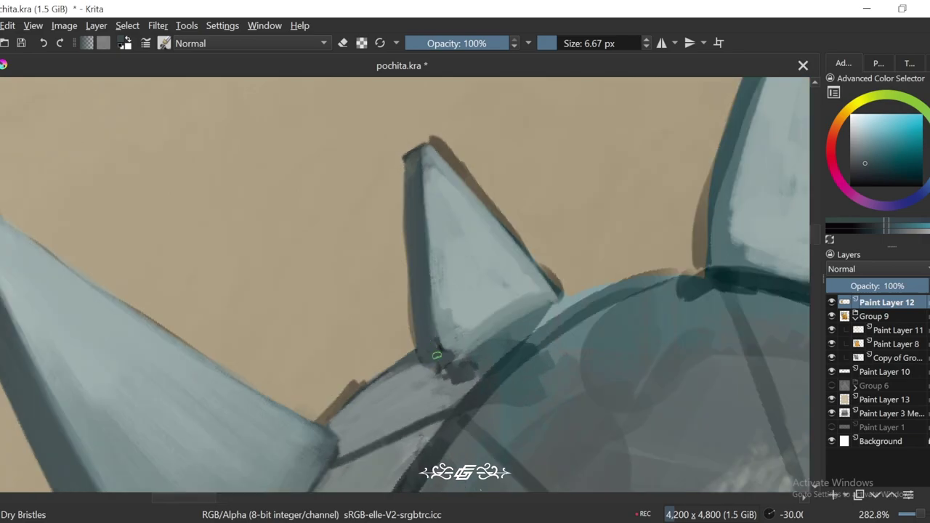
pyautogui.keyDown('ctrl'); pyautogui.click(437, 356); pyautogui.keyUp('ctrl')
# Step: Sample lighter blue-grey from the spikes, including the tall spike
pyautogui.press('-')
pyautogui.press('-')
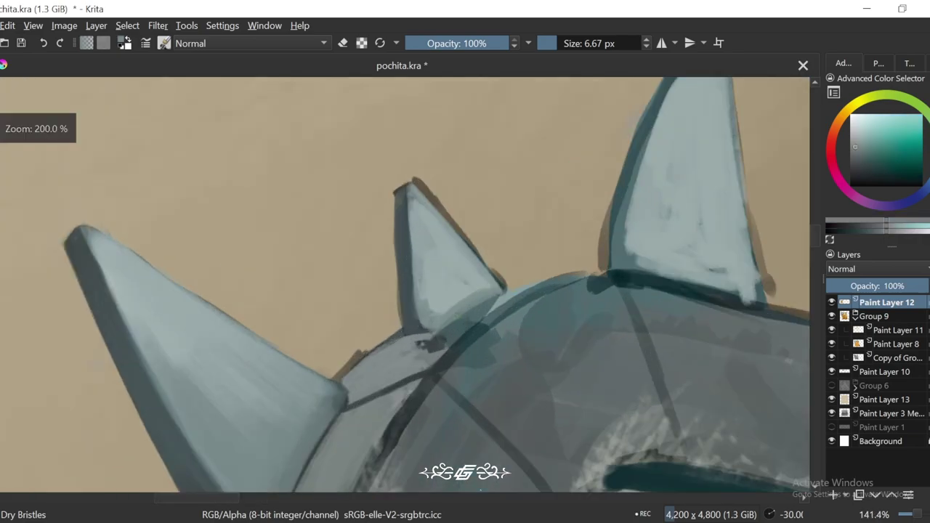
pyautogui.press('-')
pyautogui.press('-')
pyautogui.press('-')
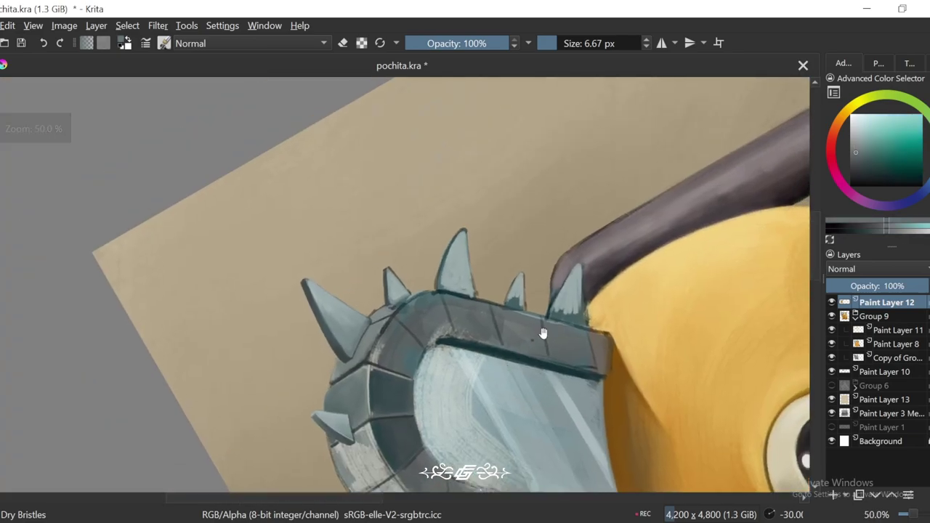
pyautogui.press('+')
pyautogui.press('+')
pyautogui.press('+')
pyautogui.press('+')
pyautogui.press('4')
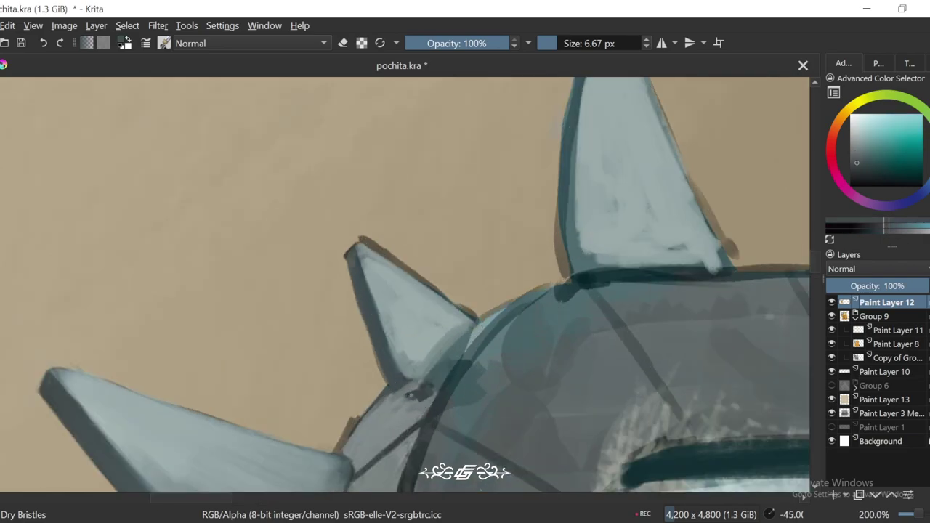
pyautogui.keyDown('ctrl'); pyautogui.click(477, 324); pyautogui.keyUp('ctrl')
pyautogui.press('-')
pyautogui.press('-')
pyautogui.press('-')
pyautogui.press('6')
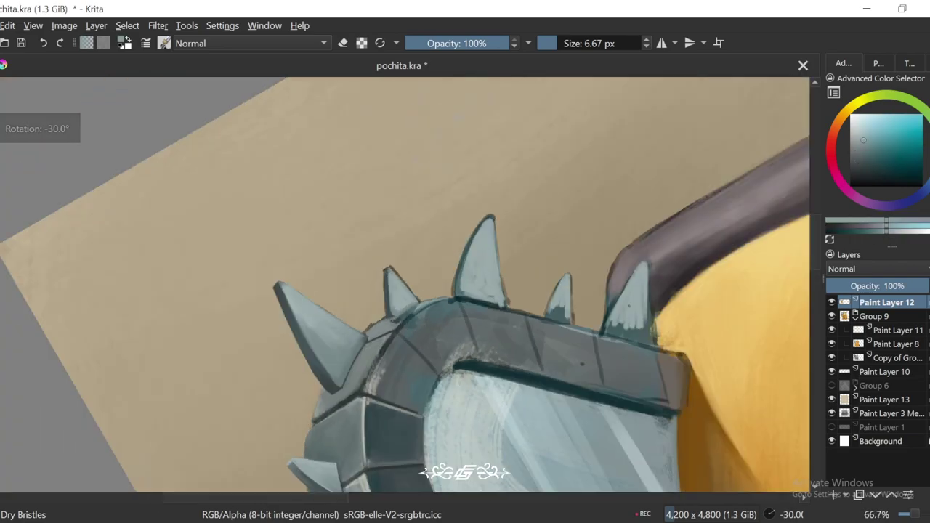
pyautogui.press('-')
pyautogui.press('-')
pyautogui.press('+')
pyautogui.press('+')
pyautogui.press('+')
pyautogui.press('+')
pyautogui.press('+')
pyautogui.press('6')
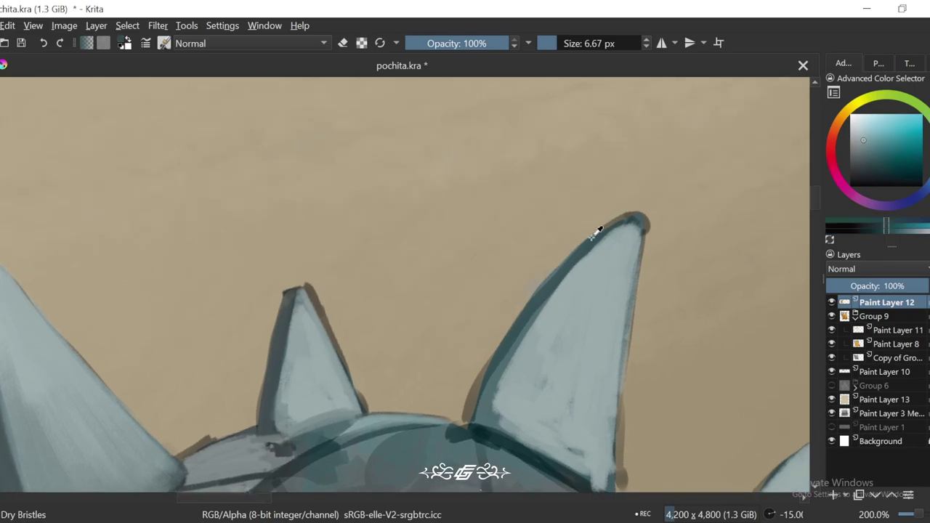
pyautogui.keyDown('ctrl'); pyautogui.click(626, 223); pyautogui.keyUp('ctrl')
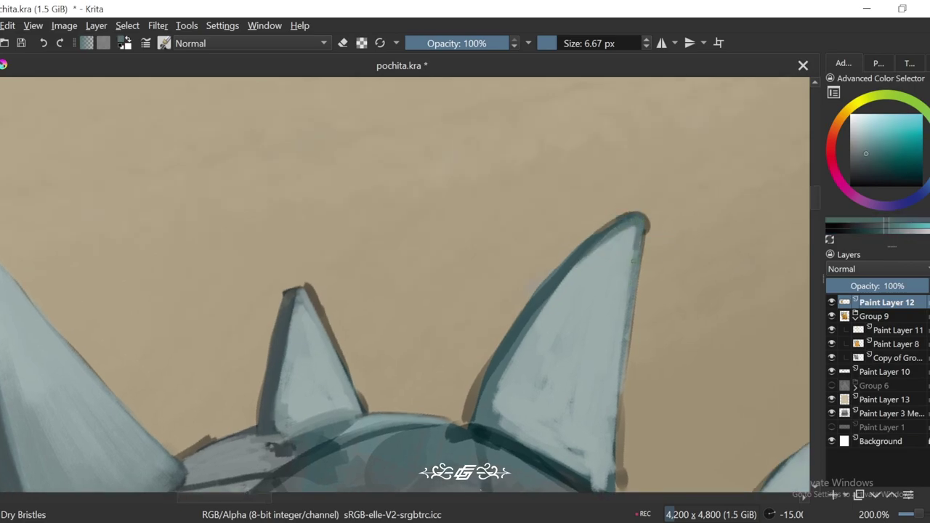
# Step: Move the view to the next spike and enlarge the brush to about 20 px
pyautogui.press('-')
pyautogui.press('-')
pyautogui.press('-')
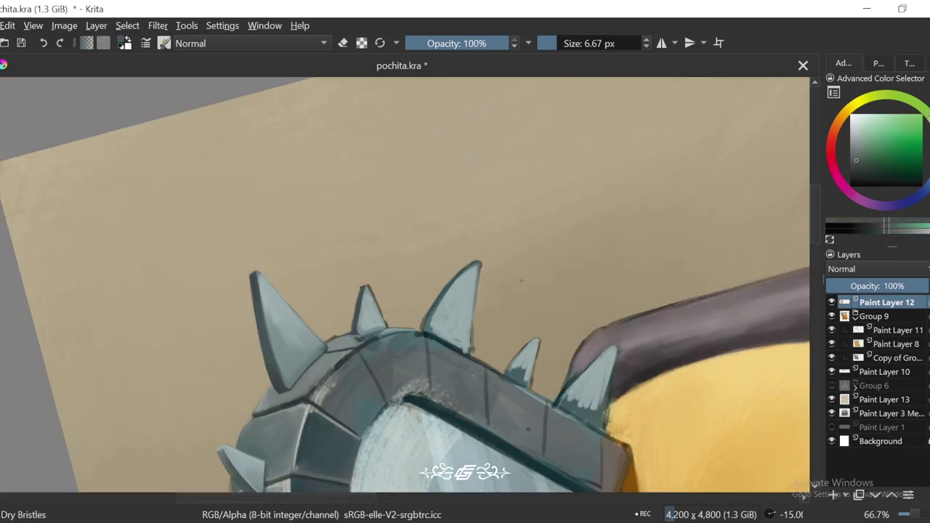
pyautogui.press('+')
pyautogui.press('+')
pyautogui.press('4')
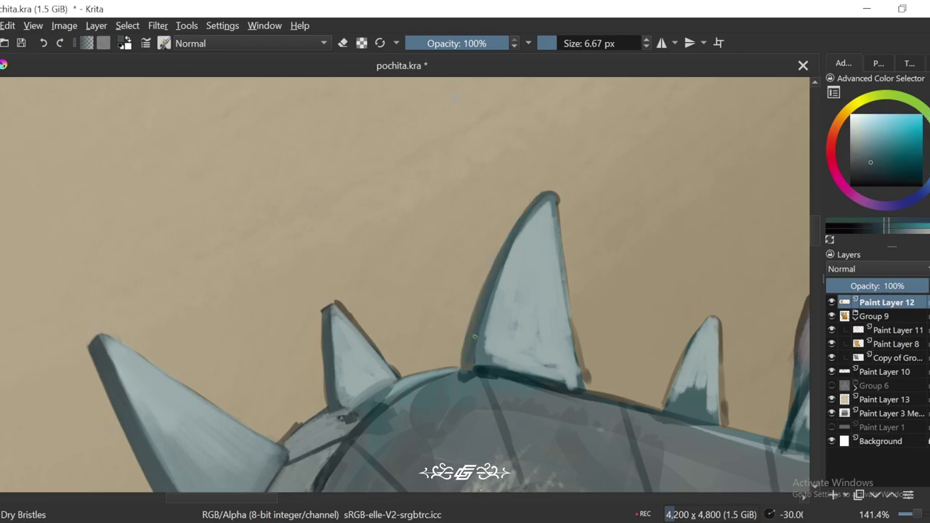
pyautogui.press('+')
pyautogui.press('6')
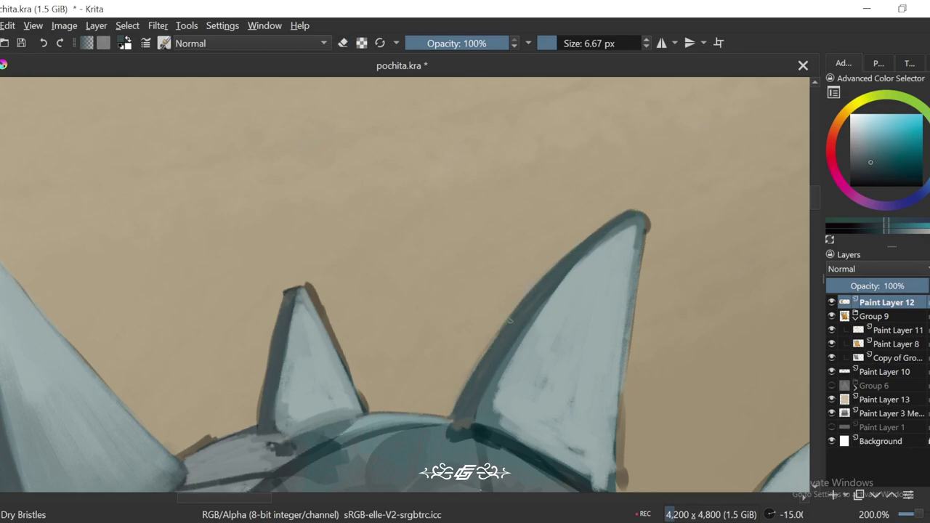
pyautogui.press('-')
pyautogui.press('-')
pyautogui.press('-')
pyautogui.press('-')
pyautogui.press('-')
pyautogui.press('+')
pyautogui.press('+')
pyautogui.press('+')
pyautogui.press('+')
pyautogui.press('+')
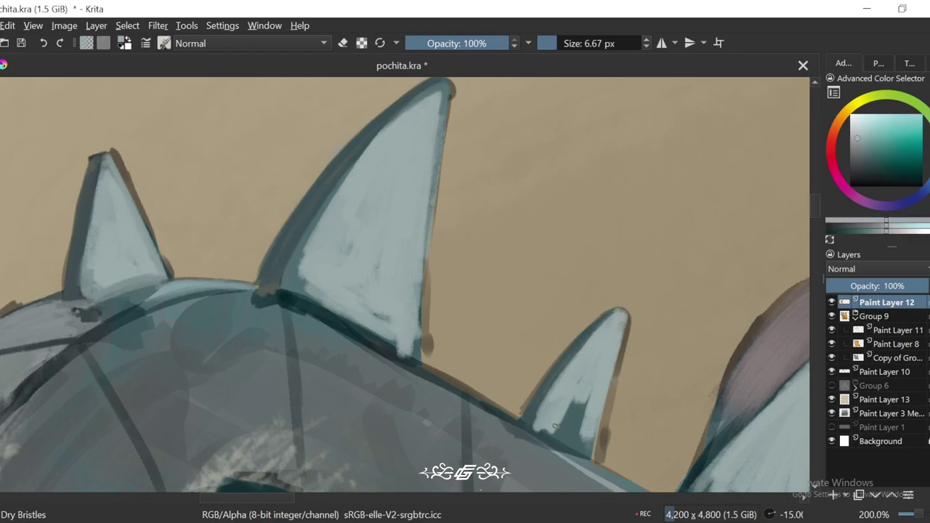
pyautogui.scroll(-2, 85, 158)
pyautogui.scroll(1, 84, 157)
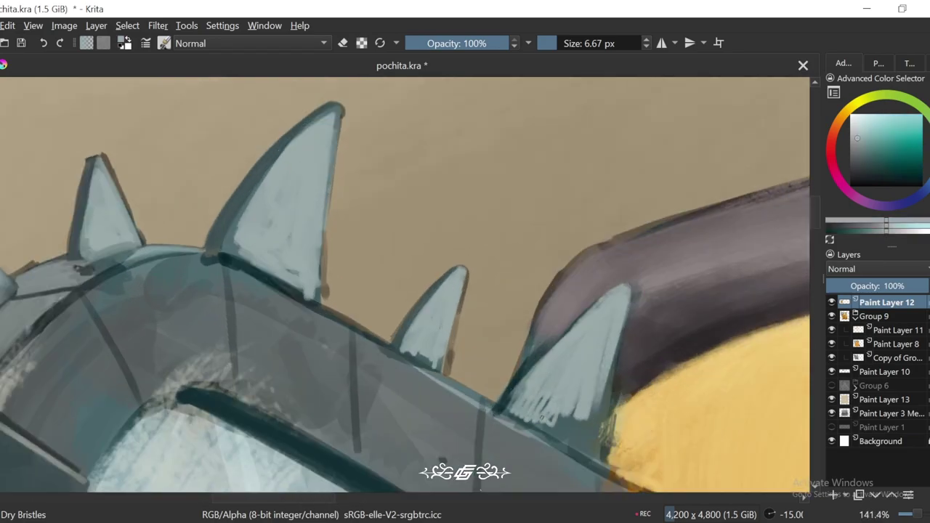
pyautogui.press(']')
pyautogui.press(']')
pyautogui.press(']')
pyautogui.scroll(-6, 633, 316)
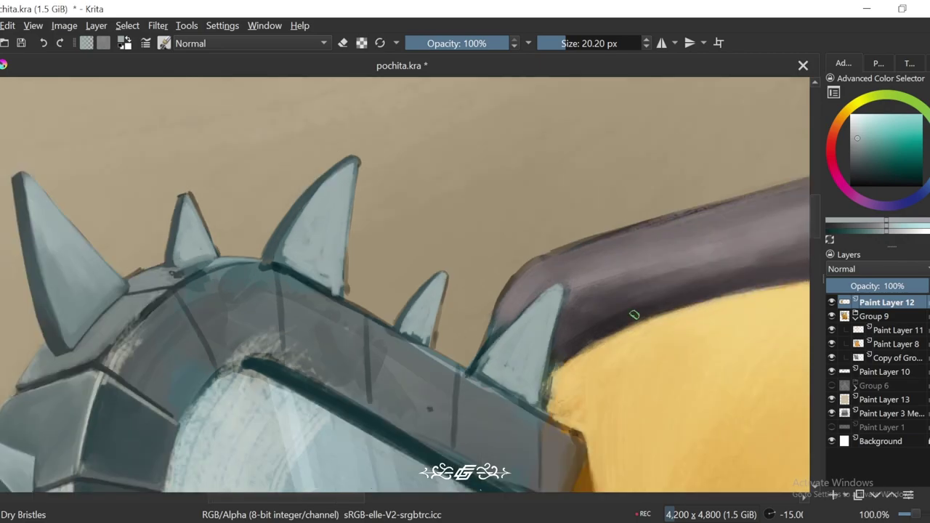
# Step: Reset the view, then rotate it to angle the tall spike of the blade
pyautogui.press('5')
pyautogui.scroll(-1, 634, 354)
pyautogui.scroll(2, 652, 391)
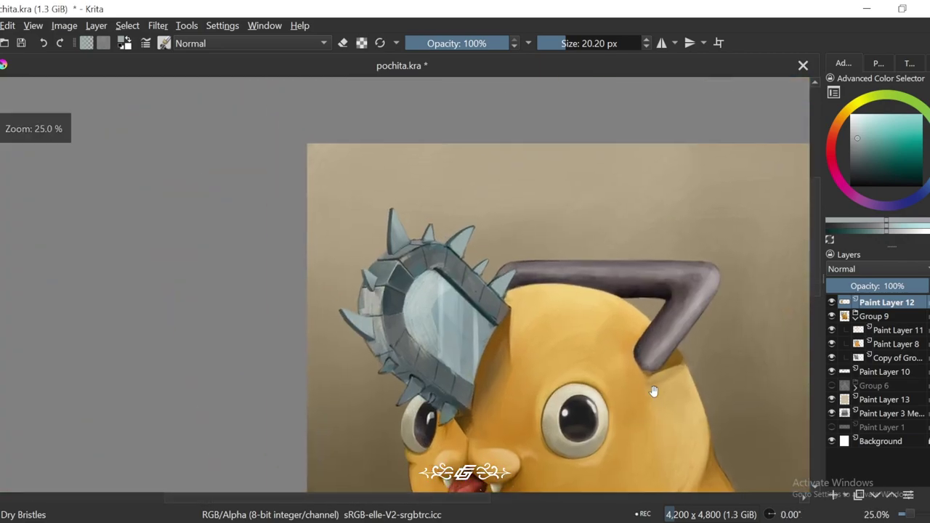
pyautogui.scroll(2, 609, 276)
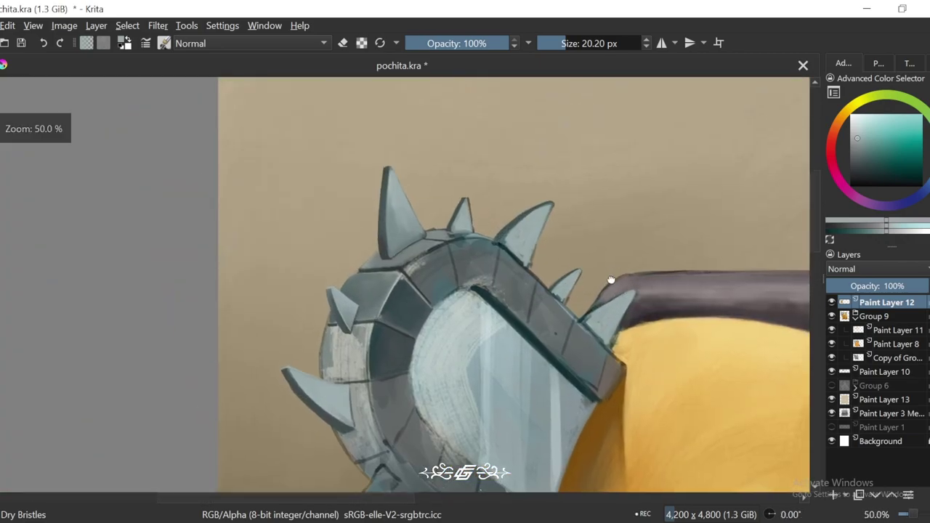
pyautogui.press('4')
pyautogui.scroll(2, 602, 252)
pyautogui.press('6')
pyautogui.press('6')
pyautogui.press('6')
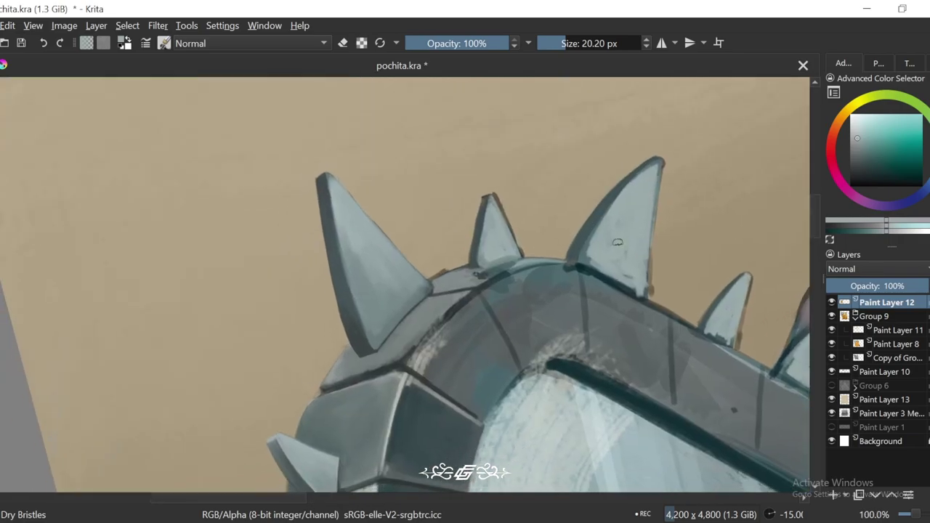
pyautogui.scroll(2, 514, 117)
# Step: Shrink the brush, zoom close on the tall spike, and pick its dark blue-grey
pyautogui.press('[')
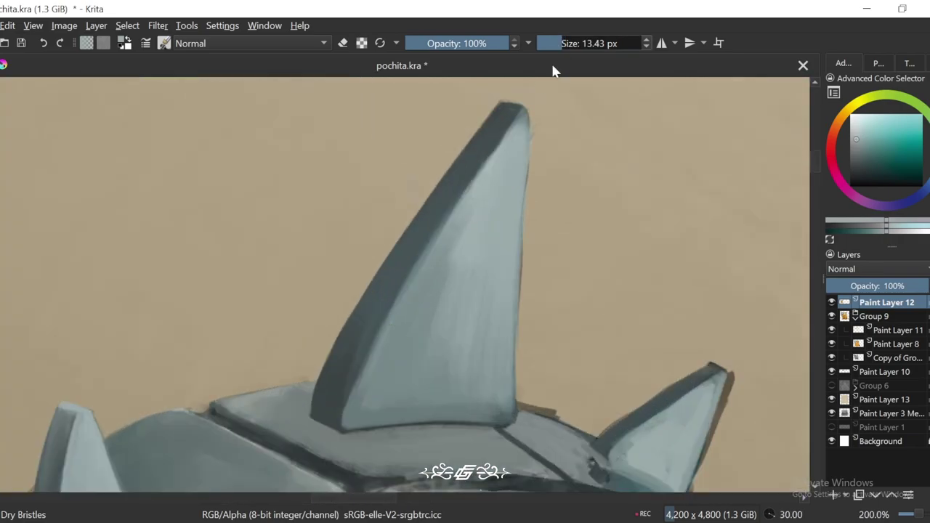
pyautogui.press('e')
pyautogui.scroll(-2, 420, 254)
pyautogui.scroll(1, 358, 335)
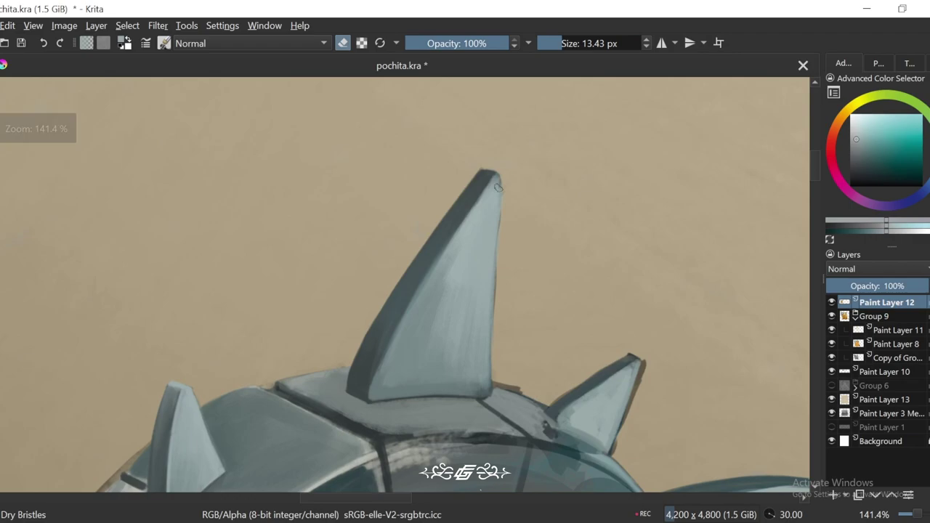
pyautogui.scroll(1, 498, 160)
pyautogui.press('[')
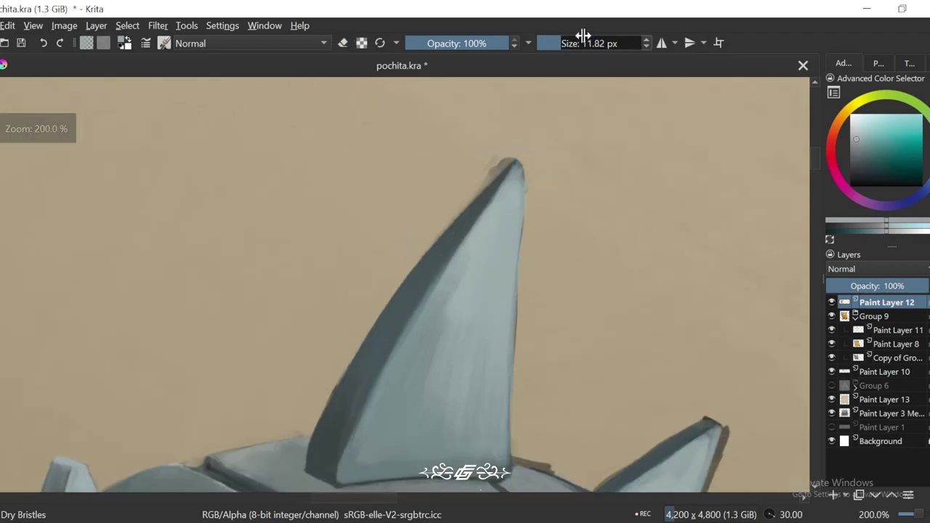
pyautogui.press('pagedown')
pyautogui.press('pagedown')
pyautogui.press('pagedown')
pyautogui.press('pagedown')
pyautogui.click(885, 302)
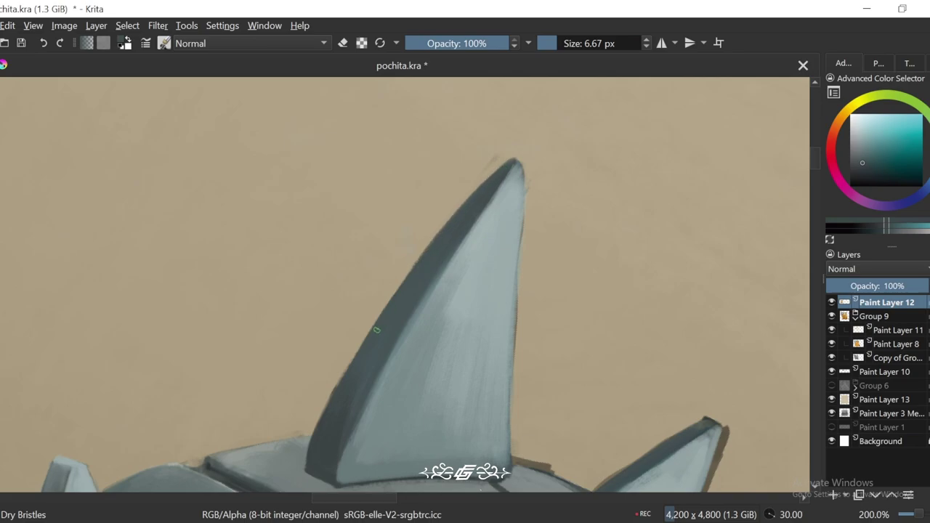
pyautogui.scroll(-1, 376, 331)
pyautogui.scroll(1, 525, 172)
# Step: Set the brush to about 13 px and sample a slightly darker blue-grey
pyautogui.keyDown('ctrl'); pyautogui.click(518, 175); pyautogui.keyUp('ctrl')
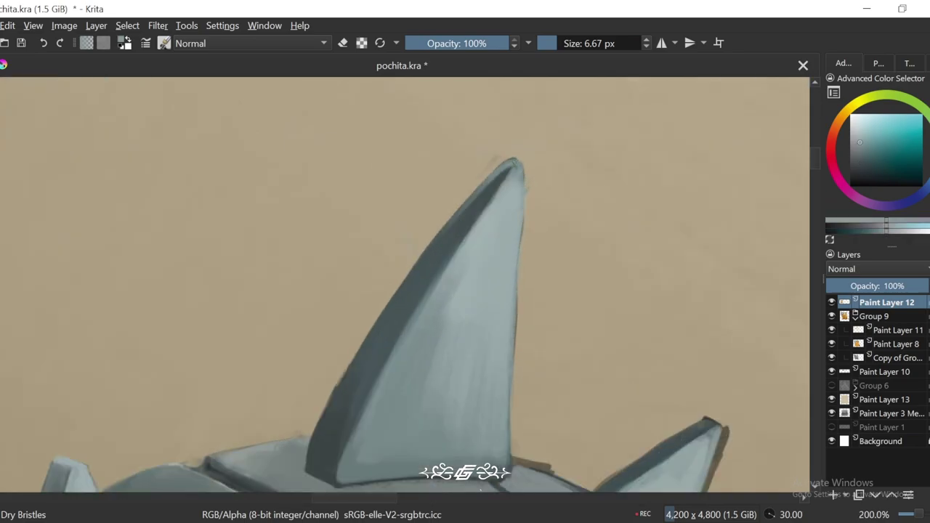
pyautogui.scroll(-1, 492, 188)
pyautogui.scroll(1, 491, 188)
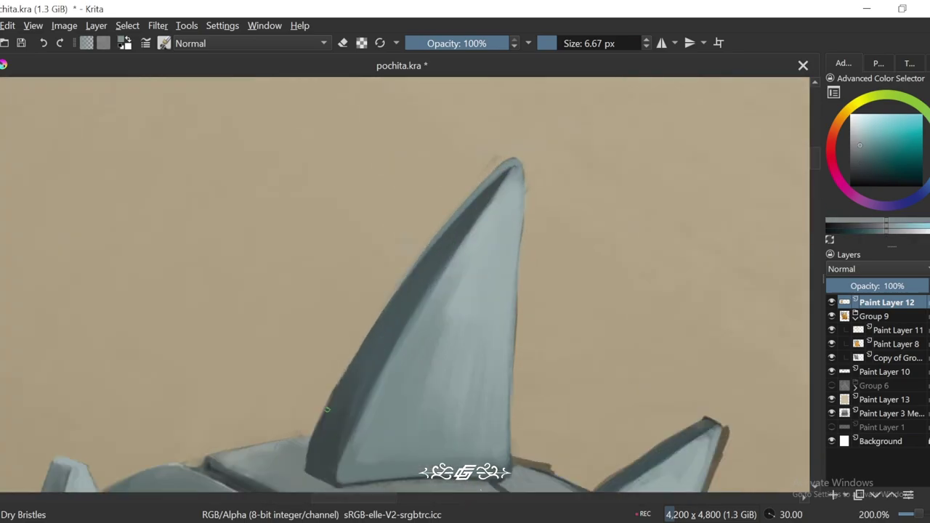
pyautogui.moveTo(508, 195); pyautogui.dragTo(512, 168)
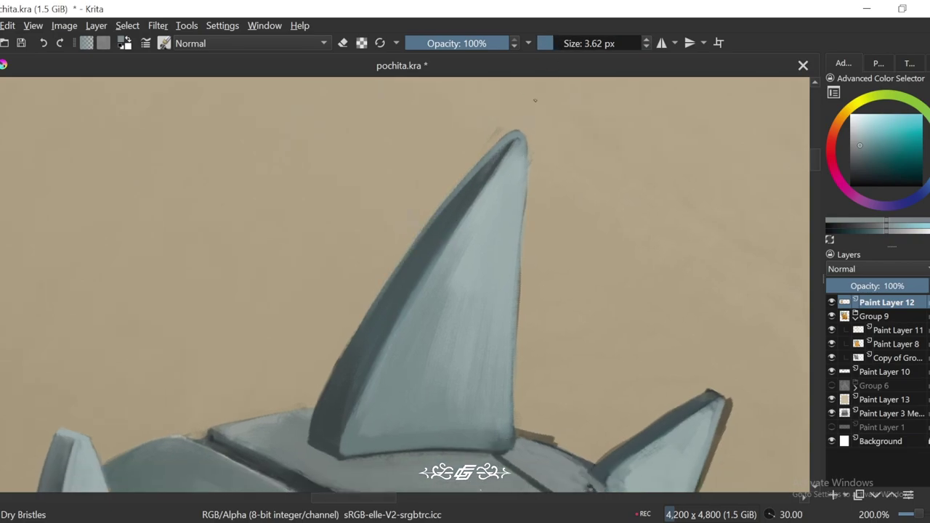
pyautogui.moveTo(524, 125); pyautogui.dragTo(552, 125)
pyautogui.keyDown('ctrl'); pyautogui.click(514, 149); pyautogui.keyUp('ctrl')
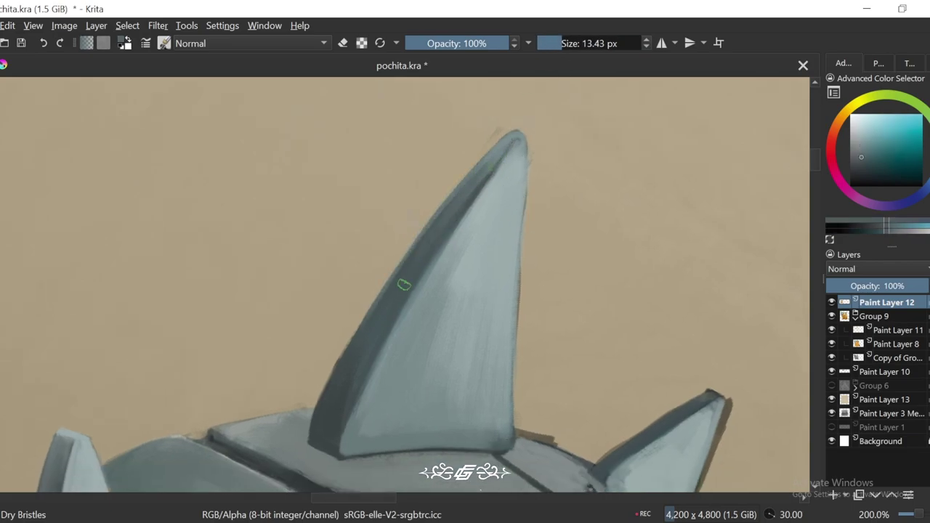
# Step: Soften the tall spike's dark left edge with lighter blue-grey paint
pyautogui.moveTo(460, 196); pyautogui.dragTo(435, 244)
pyautogui.scroll(-1, 492, 153)
pyautogui.scroll(1, 492, 153)
pyautogui.keyDown('ctrl'); pyautogui.click(492, 153); pyautogui.keyUp('ctrl')
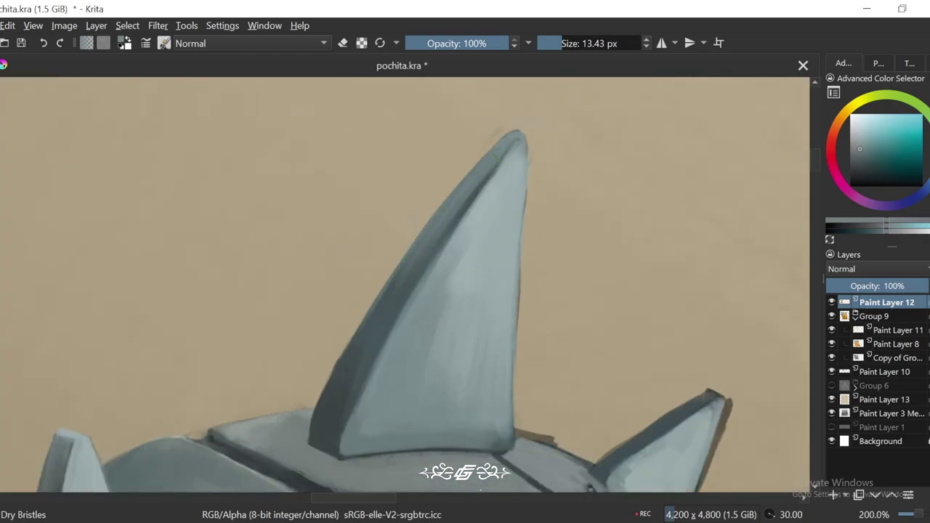
pyautogui.press('-')
pyautogui.press('-')
pyautogui.press('-')
pyautogui.press('-')
# Step: Zoom in and erase the brown edge along the small spike's right side on its base layer
pyautogui.press('4')
pyautogui.press('4')
pyautogui.press('4')
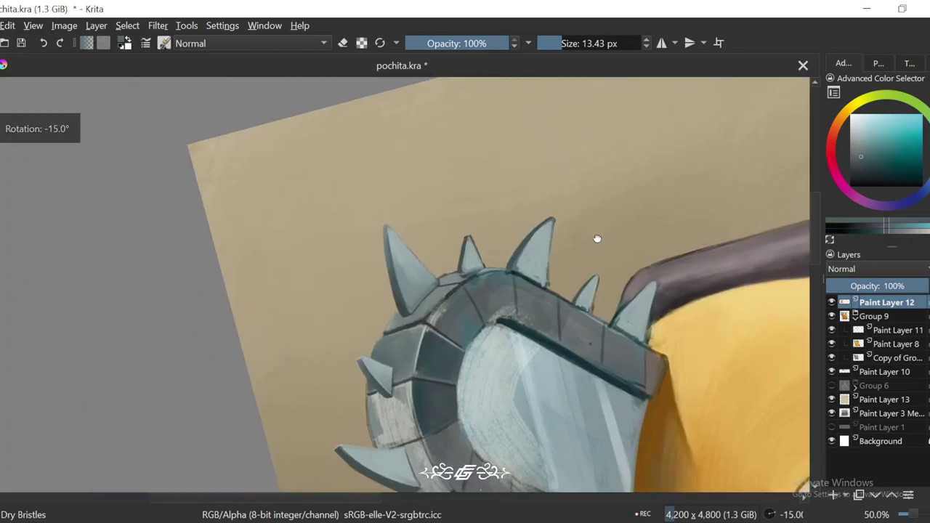
pyautogui.press('5')
pyautogui.press('1')
pyautogui.press('+')
pyautogui.press('+')
pyautogui.press('+')
pyautogui.press('e')
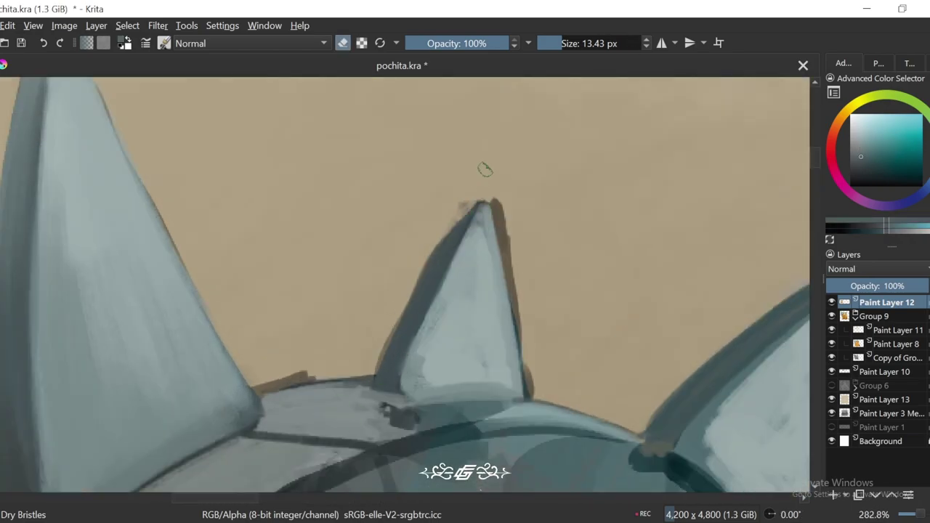
pyautogui.press('pagedown')
pyautogui.press('pagedown')
pyautogui.press('pageup')
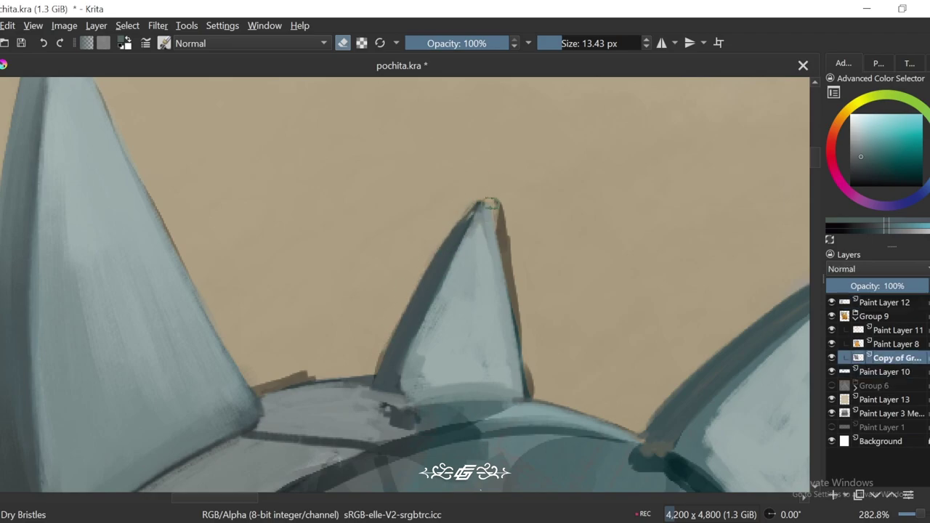
pyautogui.moveTo(491, 203); pyautogui.dragTo(519, 330)
# Step: Dab dark teal onto the small spike's tip with a finer brush, then pick a lighter teal
pyautogui.keyDown('ctrl'); pyautogui.click(480, 204); pyautogui.keyUp('ctrl')
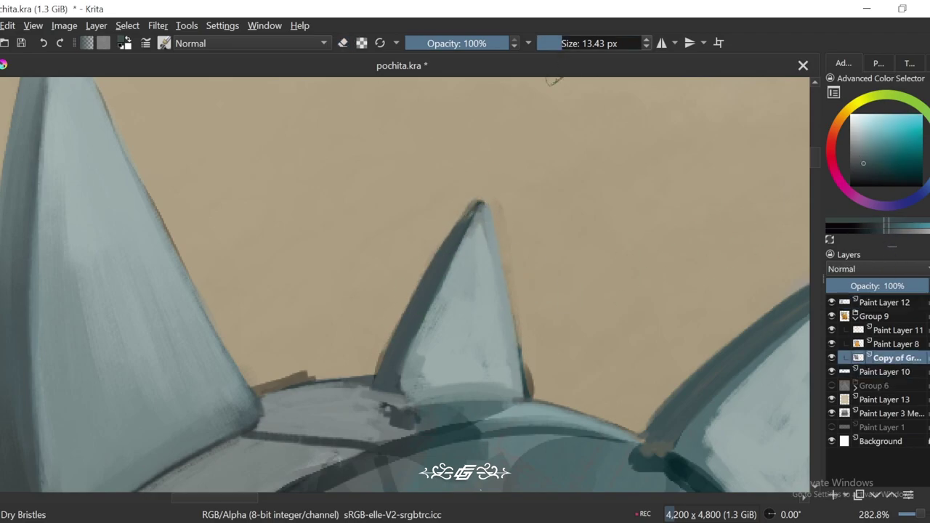
pyautogui.hotkey('ctrl', '+')
pyautogui.click(551, 43)
pyautogui.click(511, 170)
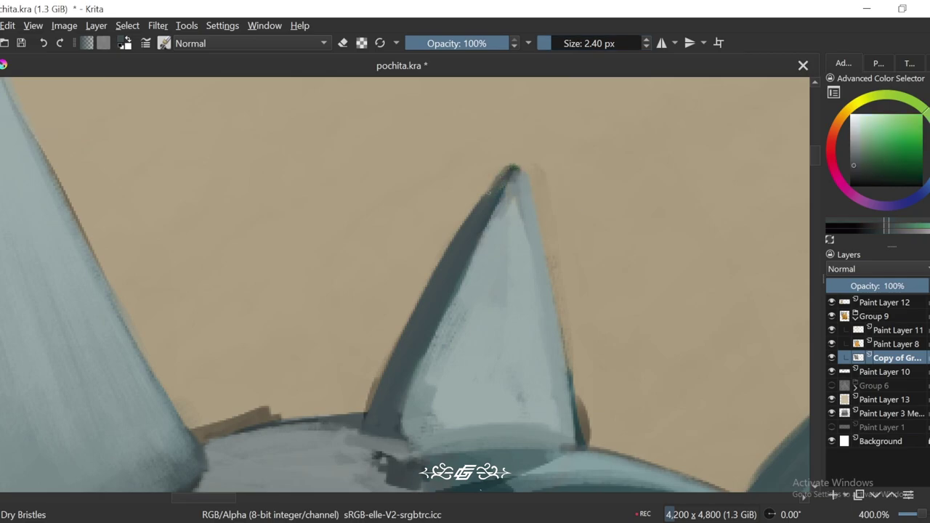
pyautogui.keyDown('ctrl'); pyautogui.click(529, 268); pyautogui.keyUp('ctrl')
pyautogui.press(']')
pyautogui.press(']')
pyautogui.press(']')
# Step: On Paint Layer 12, paint a light teal stroke along the spike's inner edge
pyautogui.press('6')
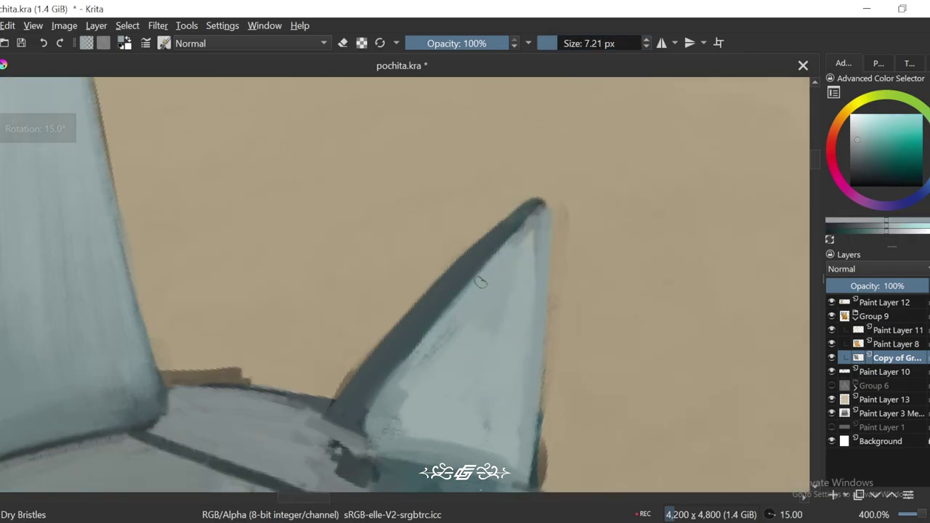
pyautogui.press('-')
pyautogui.press('-')
pyautogui.click(882, 302)
pyautogui.press('+')
pyautogui.press('+')
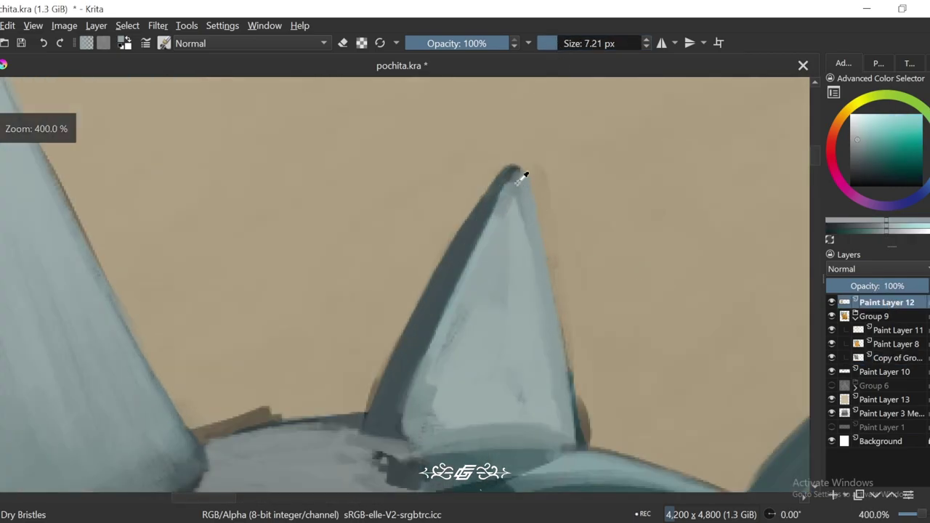
pyautogui.press('6')
pyautogui.keyDown('ctrl'); pyautogui.click(528, 267); pyautogui.keyUp('ctrl')
pyautogui.moveTo(530, 224); pyautogui.dragTo(471, 300)
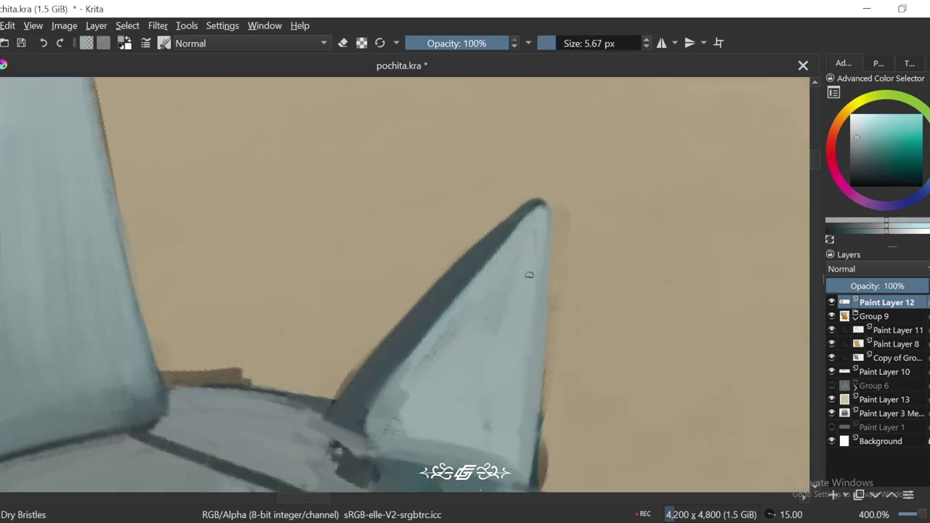
# Step: Return to Paint Layer 12 in paint mode and pick a darker teal from the spike
pyautogui.press('-')
pyautogui.press('-')
pyautogui.press('4')
pyautogui.press('4')
pyautogui.press('-')
pyautogui.press('+')
pyautogui.press('+')
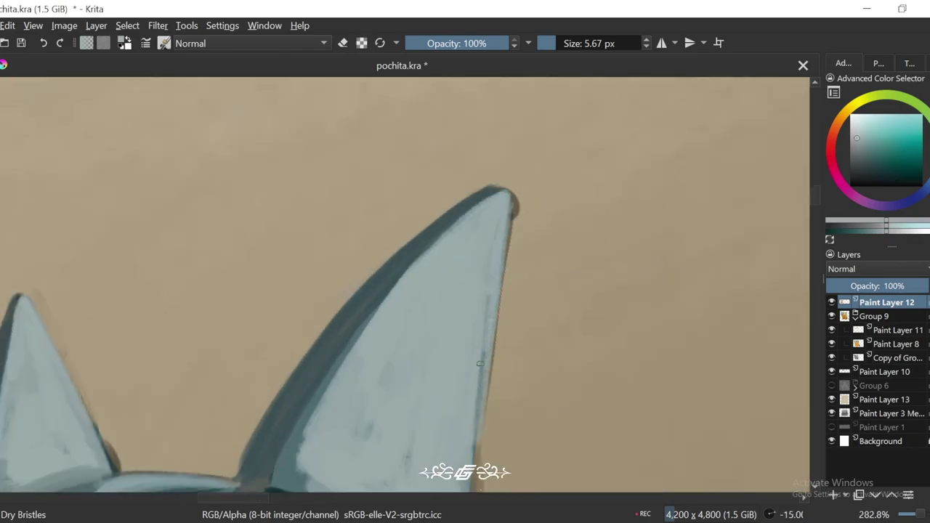
pyautogui.press('4')
pyautogui.click(461, 165)
pyautogui.press('e')
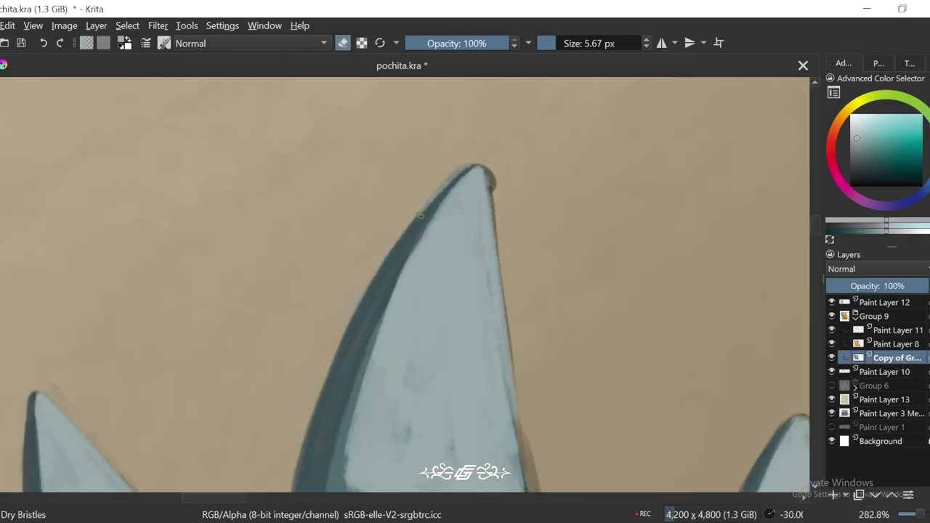
pyautogui.press('e')
pyautogui.click(476, 166)
pyautogui.keyDown('ctrl'); pyautogui.click(476, 166); pyautogui.keyUp('ctrl')
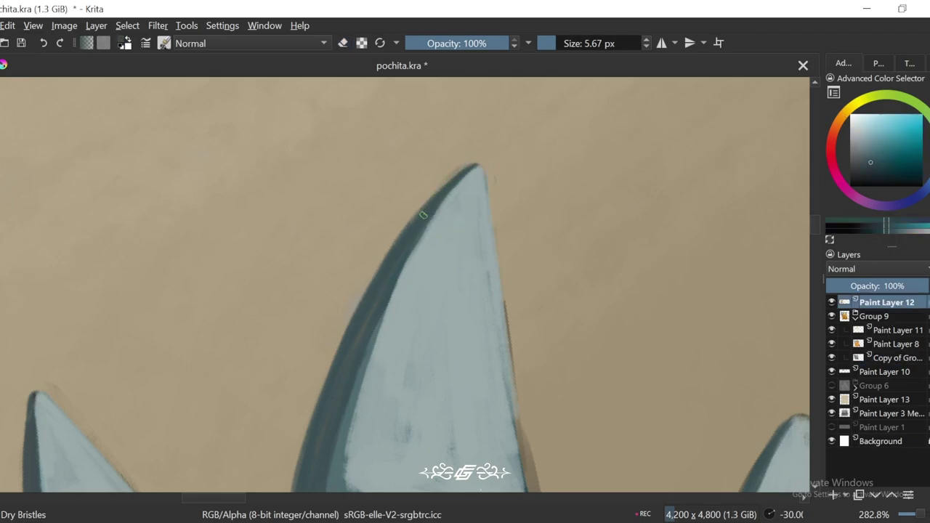
# Step: Zoom in on a spike and sample dark and light teal shades for its edges
pyautogui.scroll(-8, 444, 192)
pyautogui.press('6')
pyautogui.press('5')
pyautogui.scroll(8, 550, 203)
pyautogui.keyDown('ctrl'); pyautogui.click(511, 194); pyautogui.keyUp('ctrl')
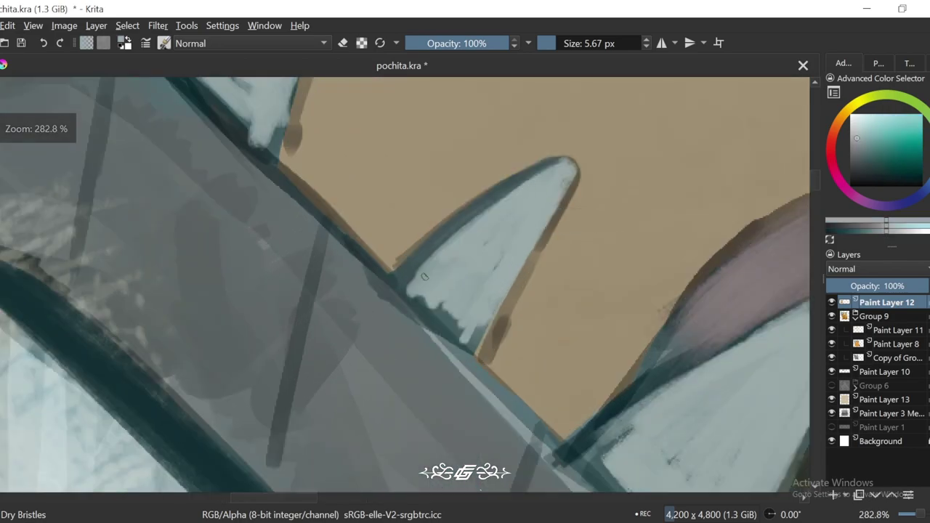
pyautogui.scroll(1, 553, 212)
pyautogui.press('6')
pyautogui.keyDown('ctrl'); pyautogui.click(547, 218); pyautogui.keyUp('ctrl')
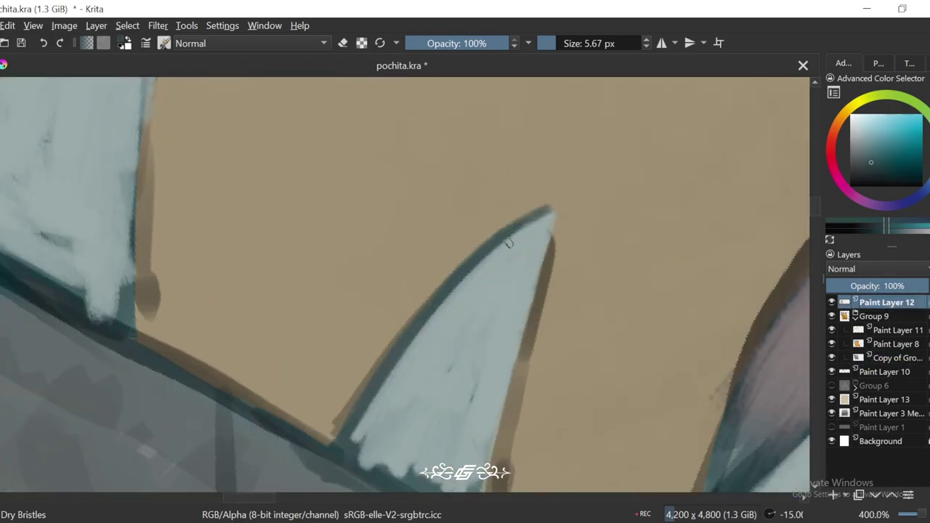
pyautogui.keyDown('ctrl'); pyautogui.click(535, 233); pyautogui.keyUp('ctrl')
# Step: Zoom in on the large spike's tip and paint a dark edge down its left side
pyautogui.scroll(-3, 550, 213)
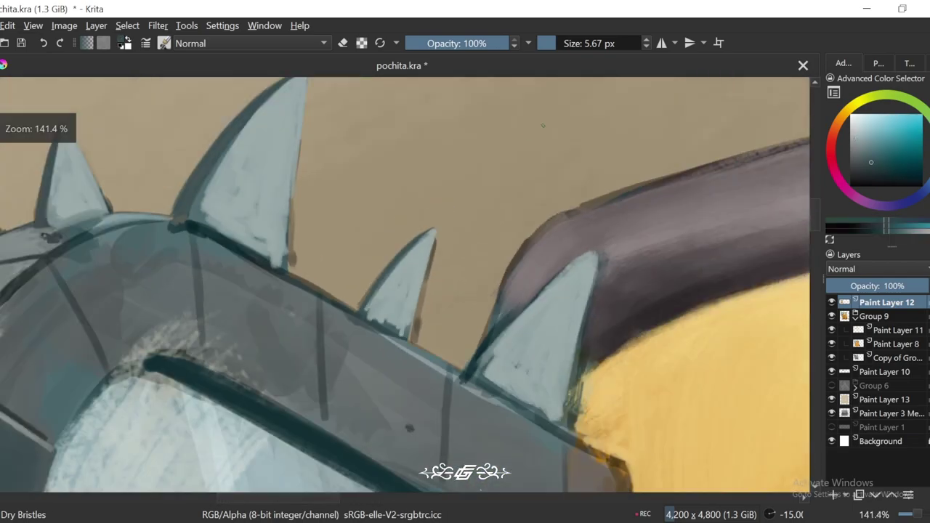
pyautogui.moveTo(543, 125); pyautogui.dragTo(465, 258)
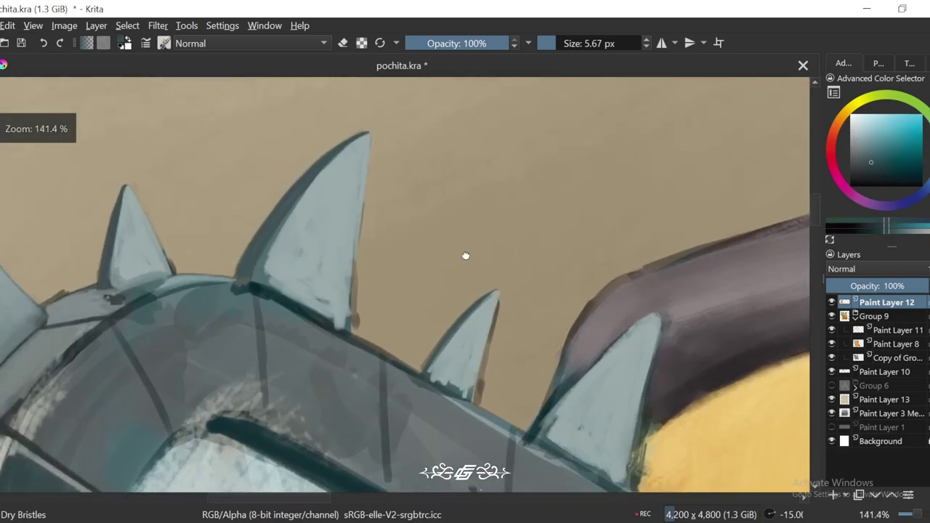
pyautogui.scroll(1, 466, 257)
pyautogui.press(']')
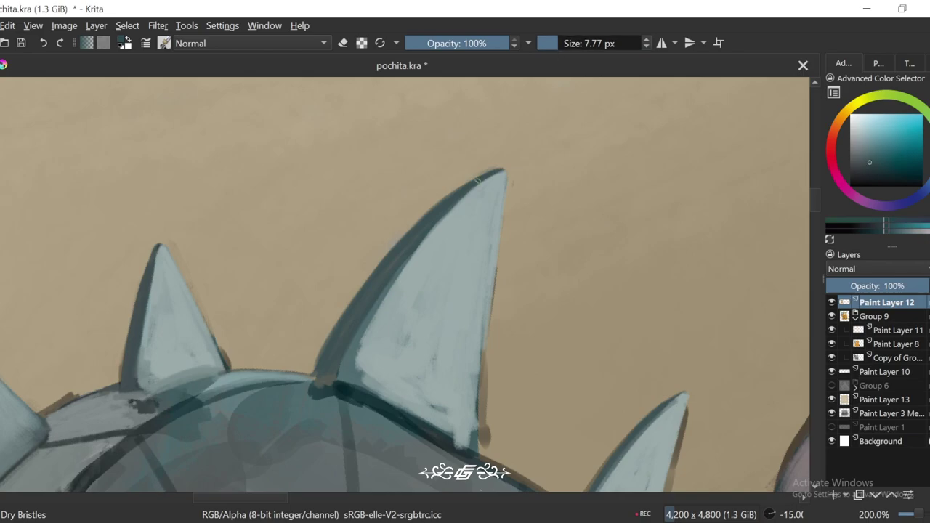
pyautogui.moveTo(447, 159); pyautogui.dragTo(438, 136)
pyautogui.moveTo(397, 230); pyautogui.dragTo(348, 331)
# Step: Enlarge the brush and resample the spike's dark teal and light blue-grey
pyautogui.keyDown('ctrl'); pyautogui.click(347, 331); pyautogui.keyUp('ctrl')
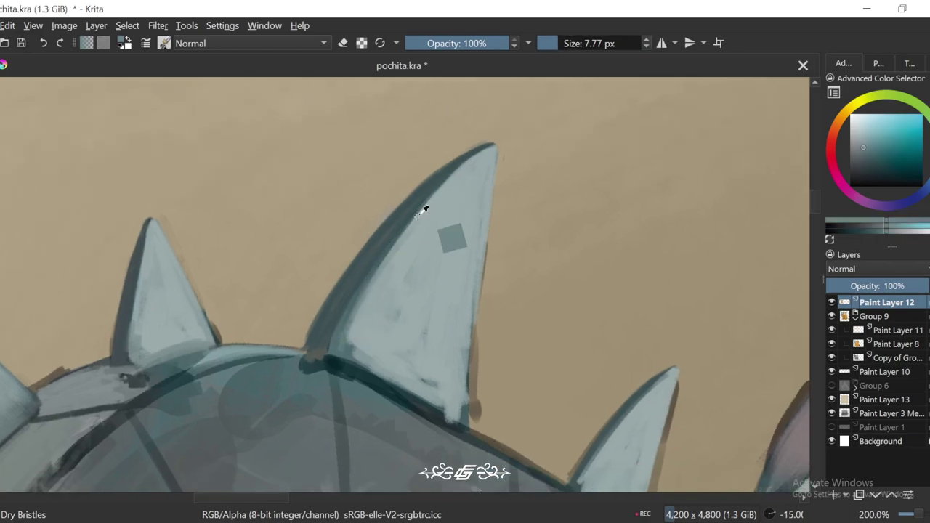
pyautogui.keyDown('ctrl'); pyautogui.click(352, 316); pyautogui.keyUp('ctrl')
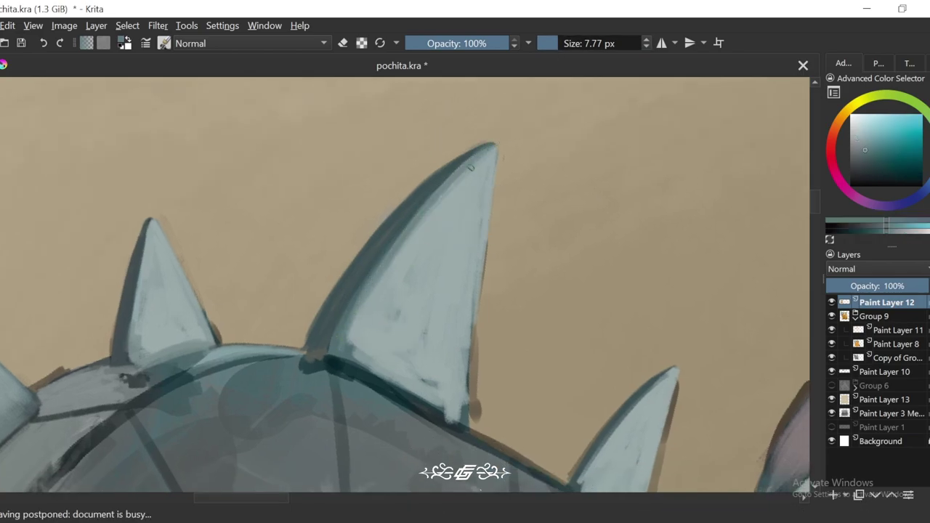
pyautogui.press('1')
pyautogui.scroll(1, 405, 283)
pyautogui.moveTo(436, 291); pyautogui.dragTo(531, 305)
pyautogui.keyDown('ctrl'); pyautogui.click(530, 305); pyautogui.keyUp('ctrl')
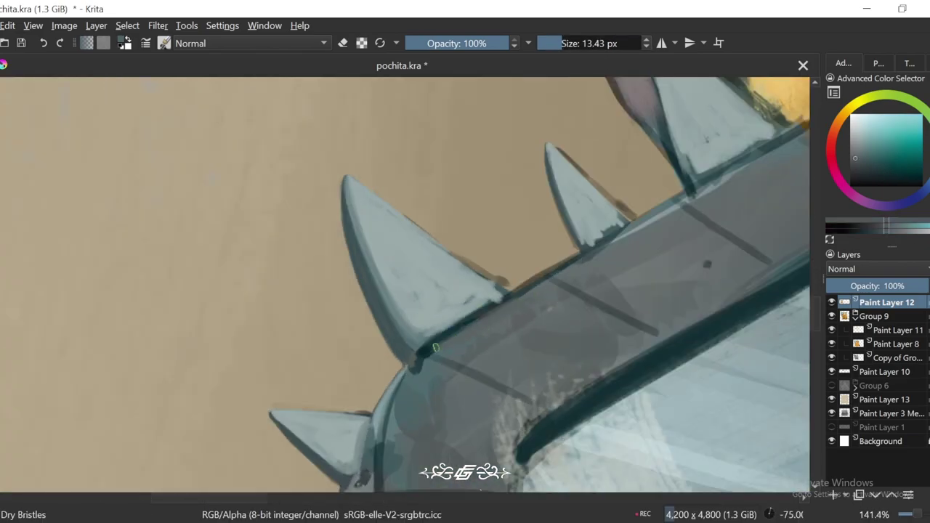
pyautogui.keyDown('ctrl'); pyautogui.click(498, 296); pyautogui.keyUp('ctrl')
# Step: Rotate the view to -45° and -90° and back, enlarge the brush, and sample the spike's light colour
pyautogui.press('6')
pyautogui.press('6')
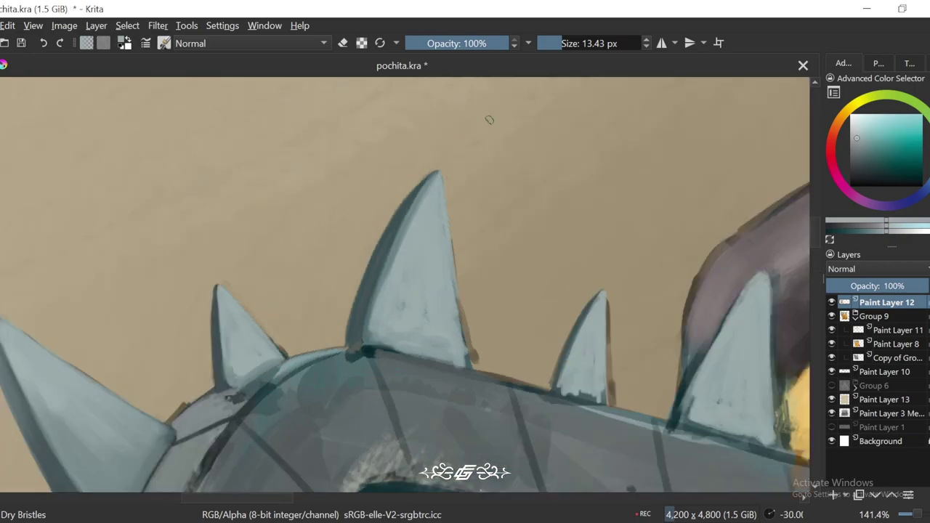
pyautogui.scroll(-4, 405, 285)
pyautogui.scroll(2, 405, 285)
pyautogui.press('6')
pyautogui.press('6')
pyautogui.press('6')
pyautogui.scroll(4, 535, 255)
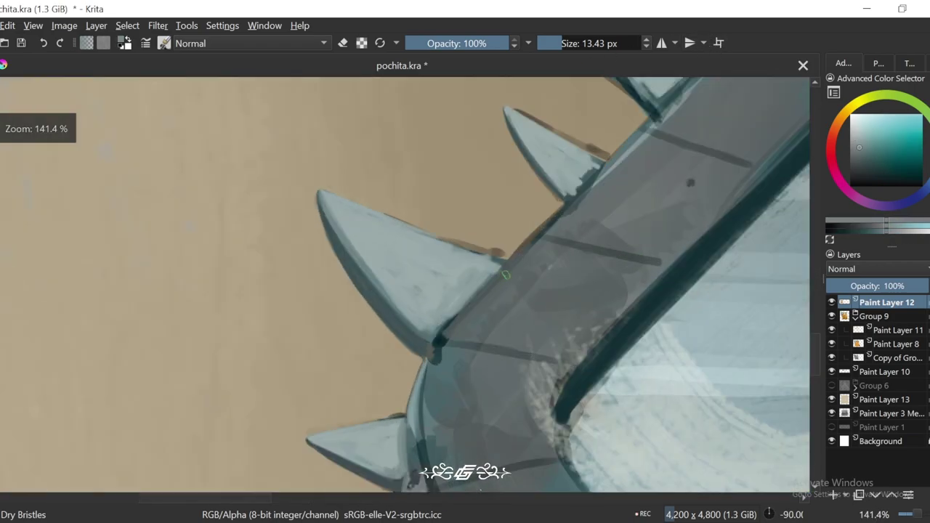
pyautogui.press('4')
pyautogui.press('4')
pyautogui.press('4')
pyautogui.press('4')
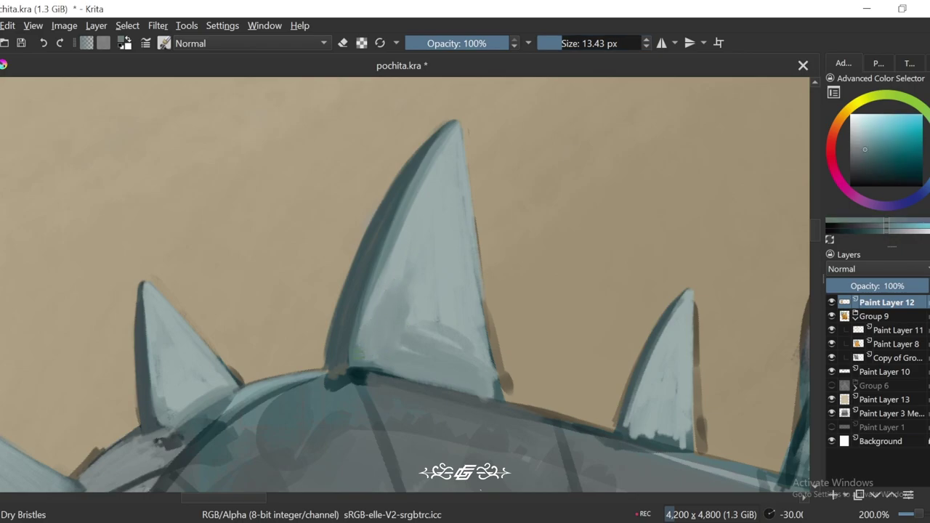
pyautogui.press('4')
pyautogui.press('4')
pyautogui.press('4')
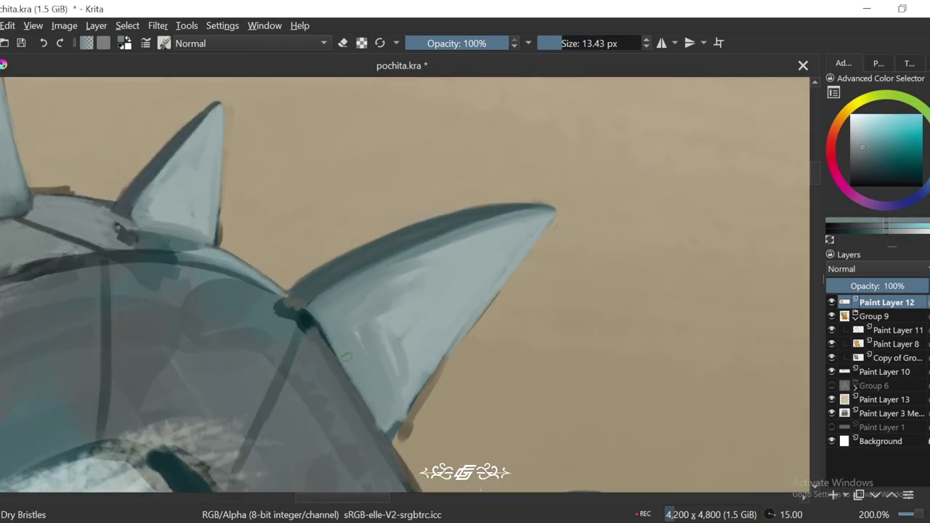
pyautogui.press('6')
pyautogui.moveTo(539, 43); pyautogui.dragTo(564, 43)
pyautogui.keyDown('ctrl'); pyautogui.click(444, 310); pyautogui.keyUp('ctrl')
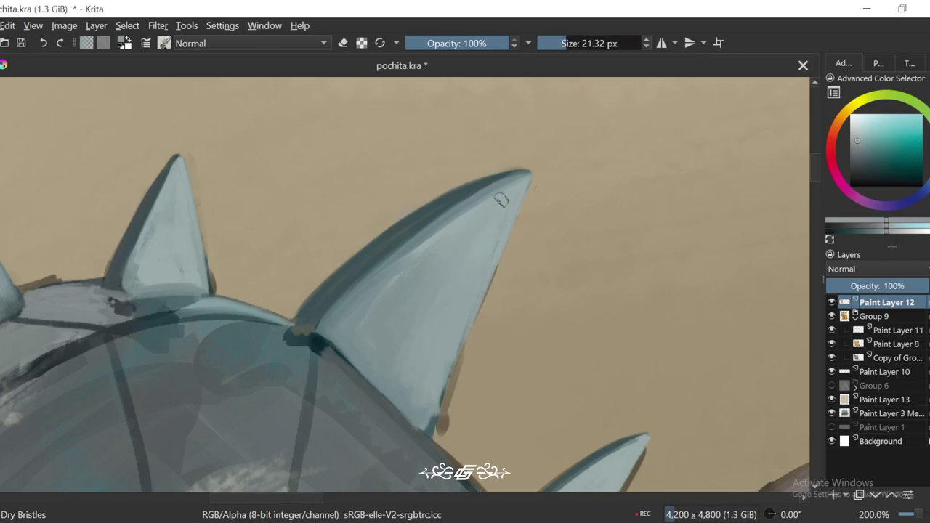
pyautogui.keyDown('ctrl'); pyautogui.click(502, 199); pyautogui.keyUp('ctrl')
# Step: Tilt the view to -15° and sample lighter teal shades from the spike
pyautogui.scroll(-3, 501, 200)
pyautogui.scroll(2, 428, 275)
pyautogui.press('6')
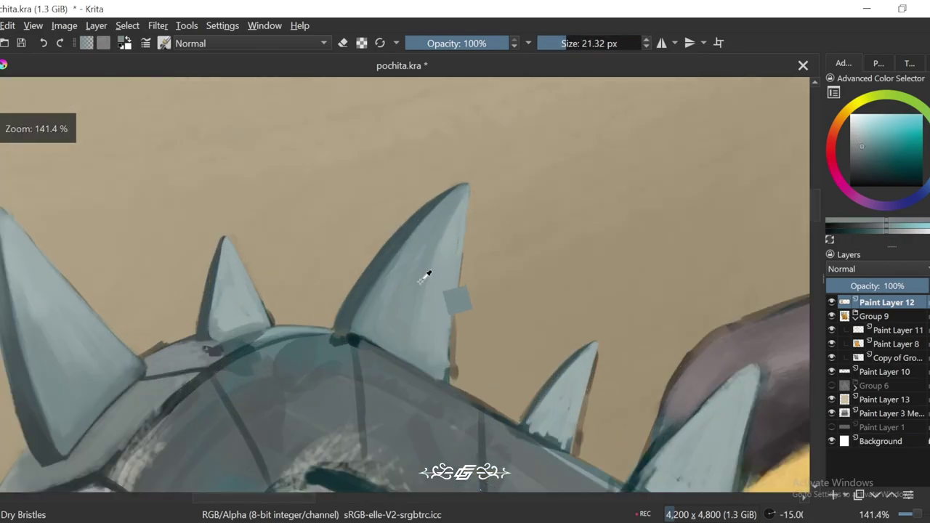
pyautogui.press('4')
pyautogui.keyDown('ctrl'); pyautogui.click(433, 262); pyautogui.keyUp('ctrl')
pyautogui.press('6')
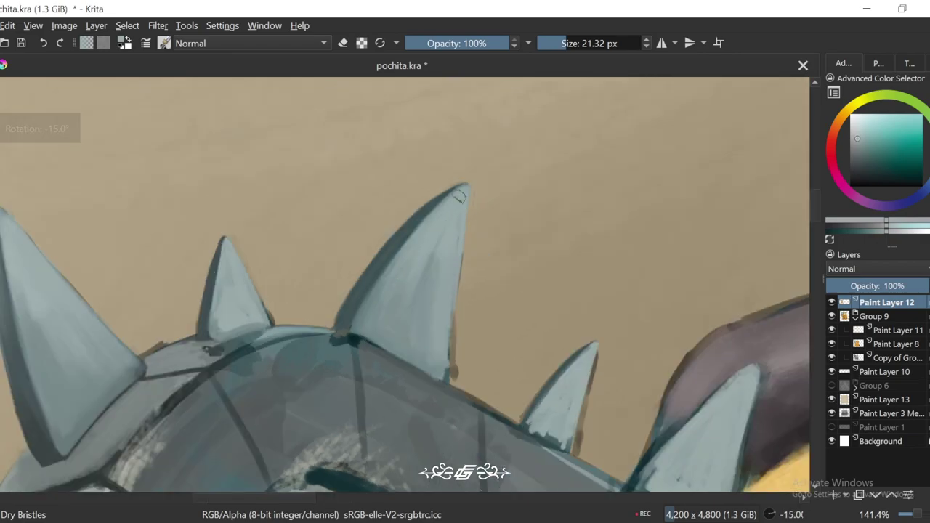
pyautogui.scroll(-4, 438, 279)
pyautogui.scroll(4, 428, 255)
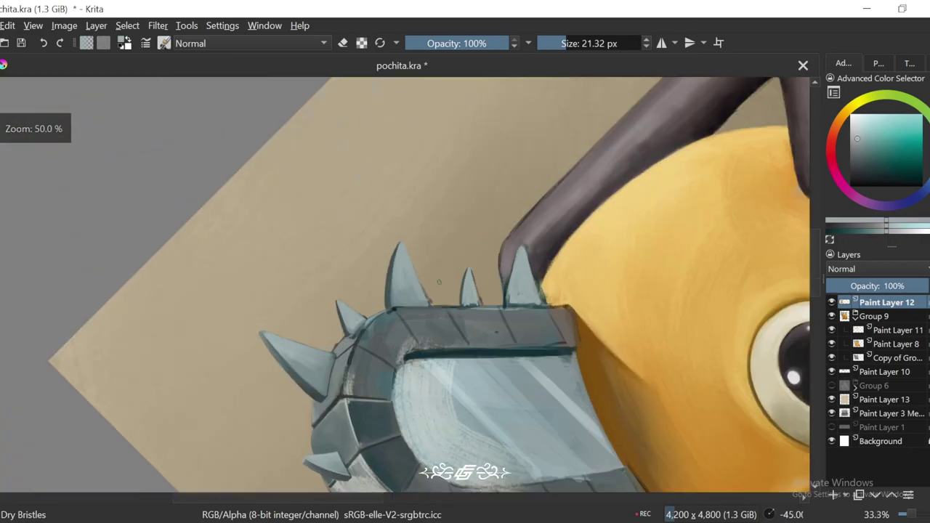
pyautogui.keyDown('ctrl'); pyautogui.click(425, 244); pyautogui.keyUp('ctrl')
pyautogui.press('4')
pyautogui.press('6')
# Step: Switch to Paint Layer 10, then the copied group layer, and fit the whole illustration in view
pyautogui.click(448, 267)
pyautogui.click(458, 320)
pyautogui.press('e')
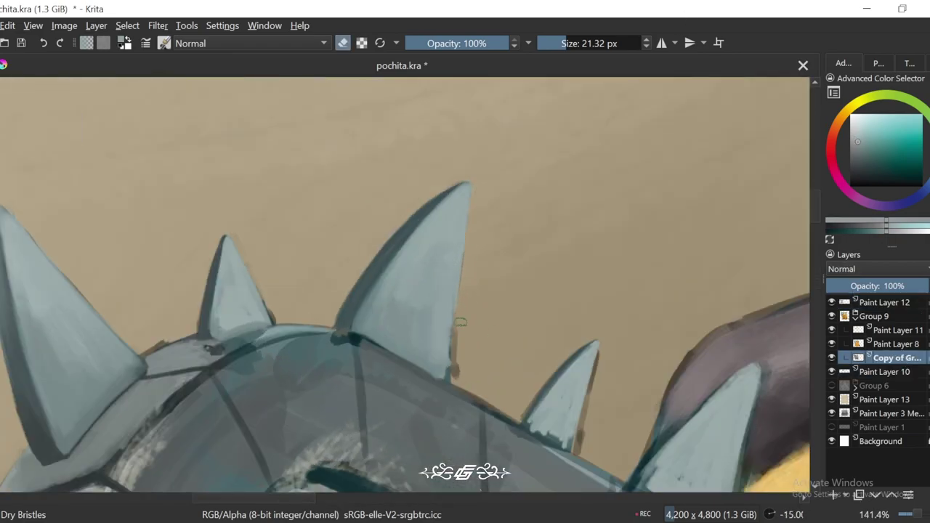
pyautogui.press('e')
pyautogui.scroll(-6, 461, 374)
pyautogui.press('5')
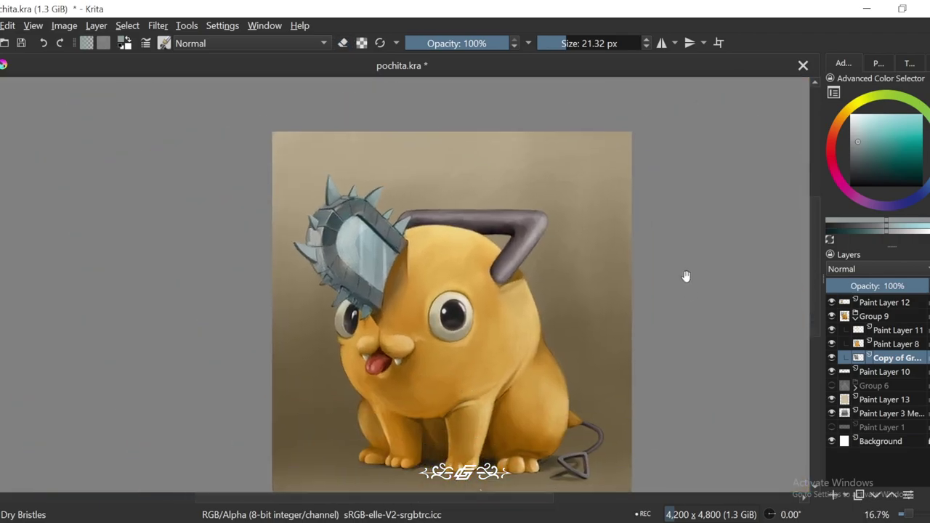
# Step: Center the illustration, tilt the view to -15°, and shrink the brush for the spikes by the handle
pyautogui.moveTo(552, 322); pyautogui.dragTo(523, 279)
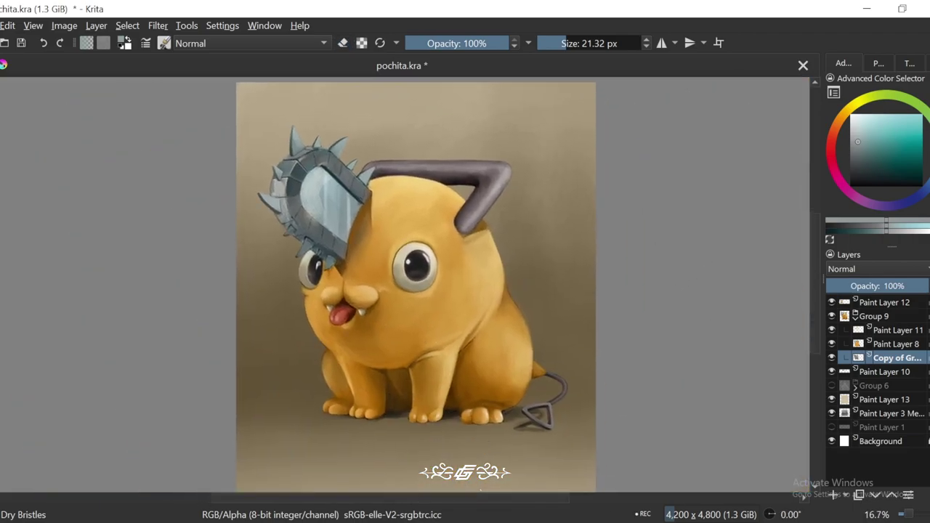
pyautogui.scroll(4, 542, 314)
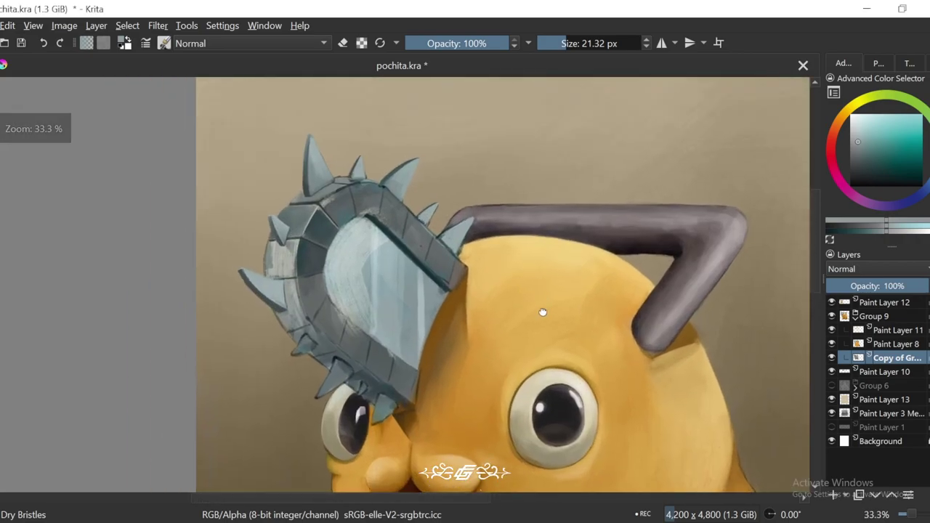
pyautogui.scroll(-3, 573, 256)
pyautogui.scroll(5, 544, 102)
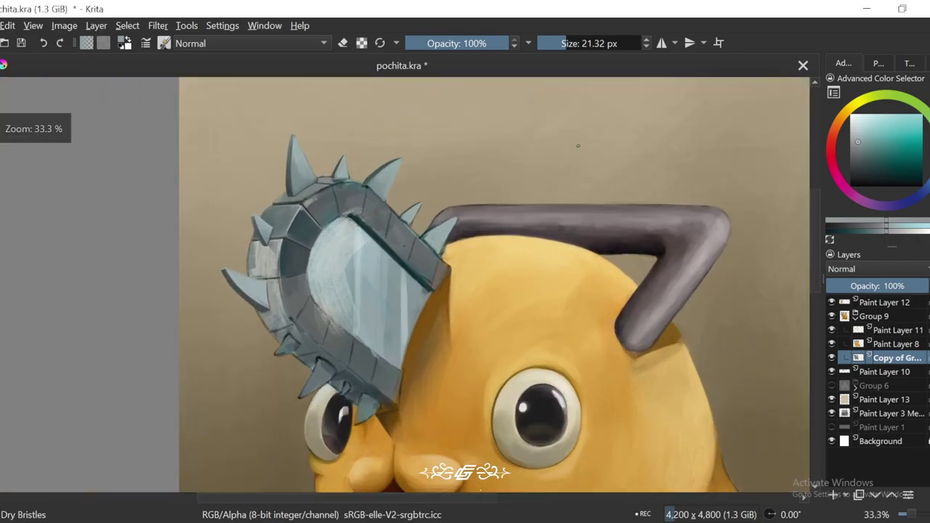
pyautogui.press('4')
pyautogui.press('[')
pyautogui.press('[')
pyautogui.press('[')
pyautogui.moveTo(496, 155); pyautogui.dragTo(523, 232)
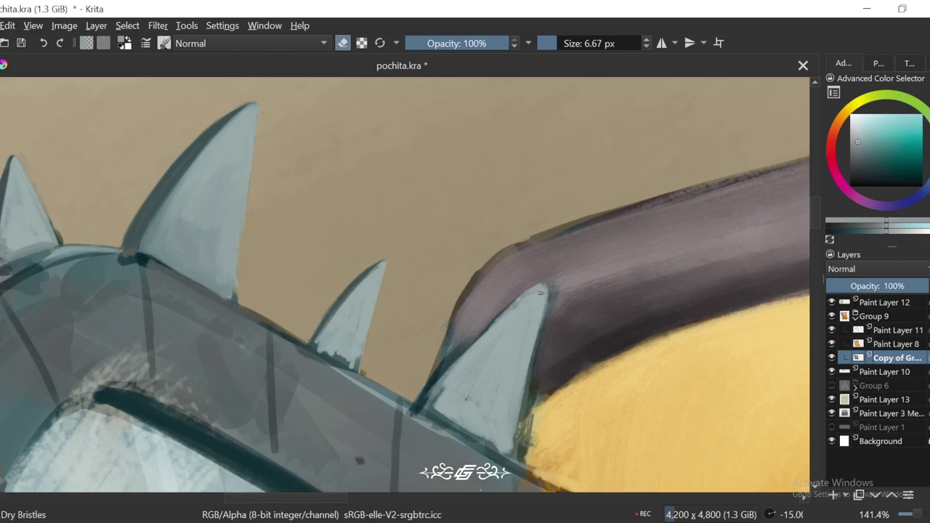
# Step: On Paint Layer 12 at 200% zoom, paint a dark edge along the middle spike's upper side with a 4.78 px brush
pyautogui.click(886, 302)
pyautogui.press('5')
pyautogui.press('+')
pyautogui.press(']')
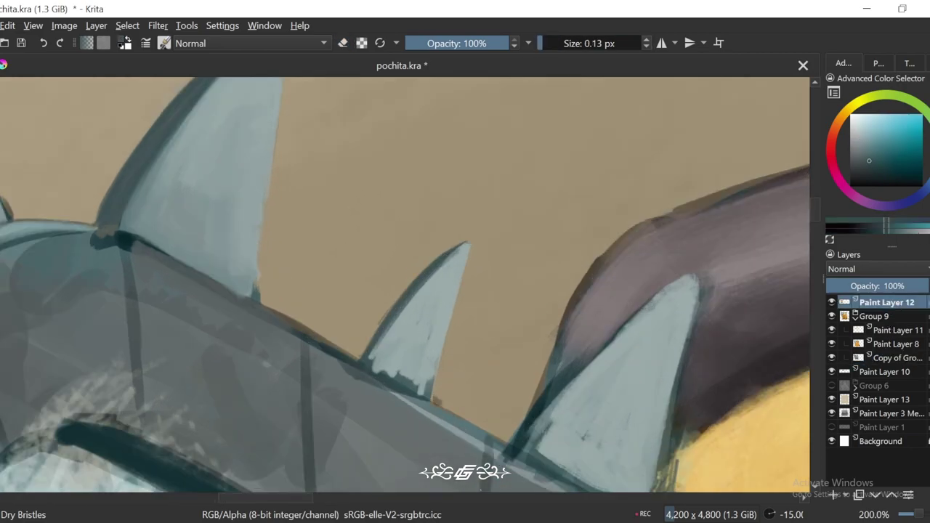
pyautogui.press('[')
pyautogui.press('[')
pyautogui.moveTo(367, 355); pyautogui.dragTo(449, 270)
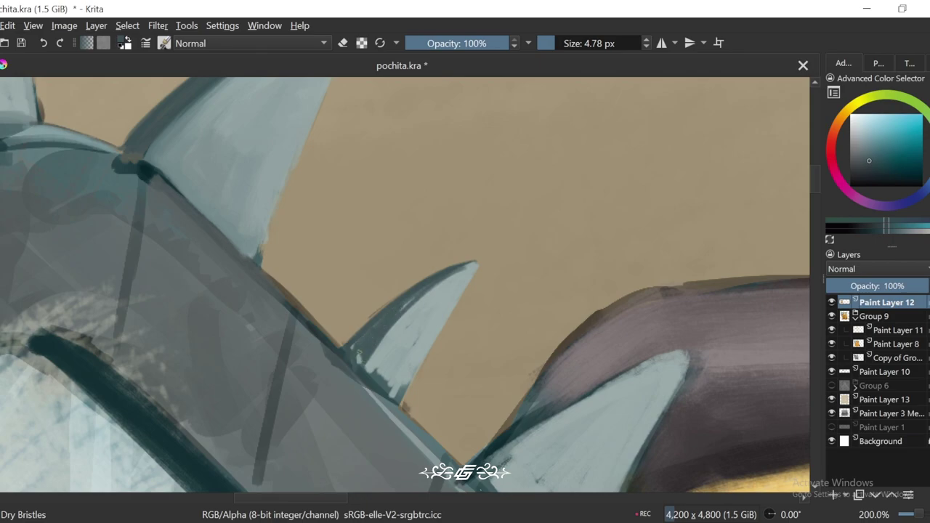
# Step: Zoom out to 141.4% at -15° tilt and sample dark and light greyish teal from the spike
pyautogui.press('-')
pyautogui.press('-')
pyautogui.press('-')
pyautogui.press('-')
pyautogui.press('+')
pyautogui.press('+')
pyautogui.press('+')
pyautogui.press('+')
pyautogui.press('+')
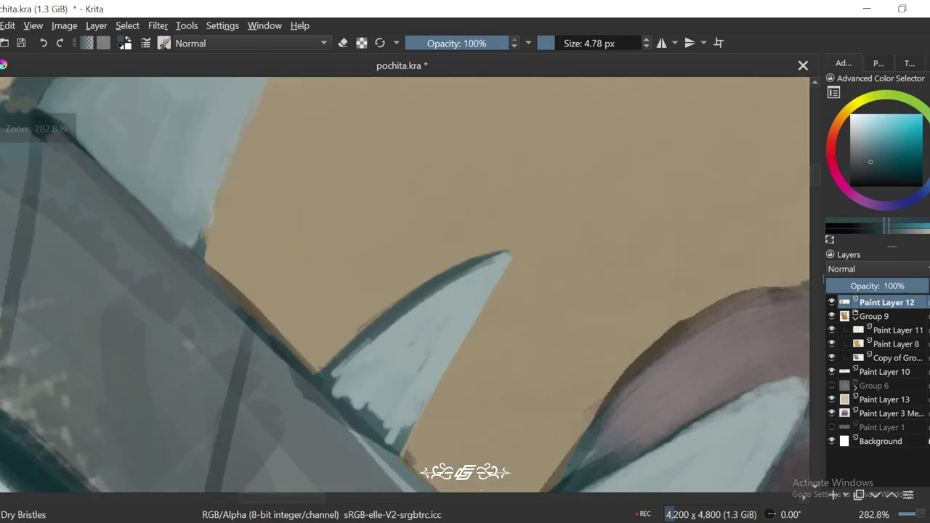
pyautogui.keyDown('ctrl'); pyautogui.click(357, 349); pyautogui.keyUp('ctrl')
pyautogui.press('6')
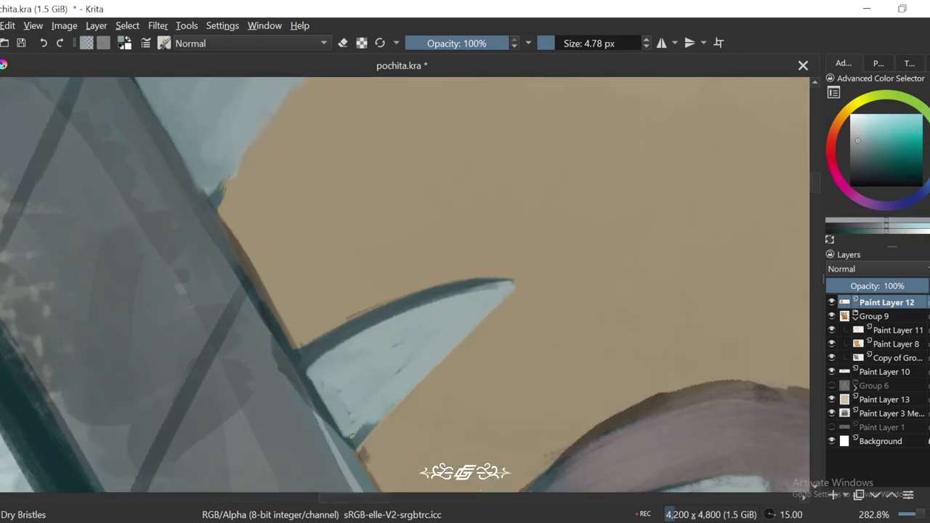
pyautogui.press('-')
pyautogui.press('5')
pyautogui.press('-')
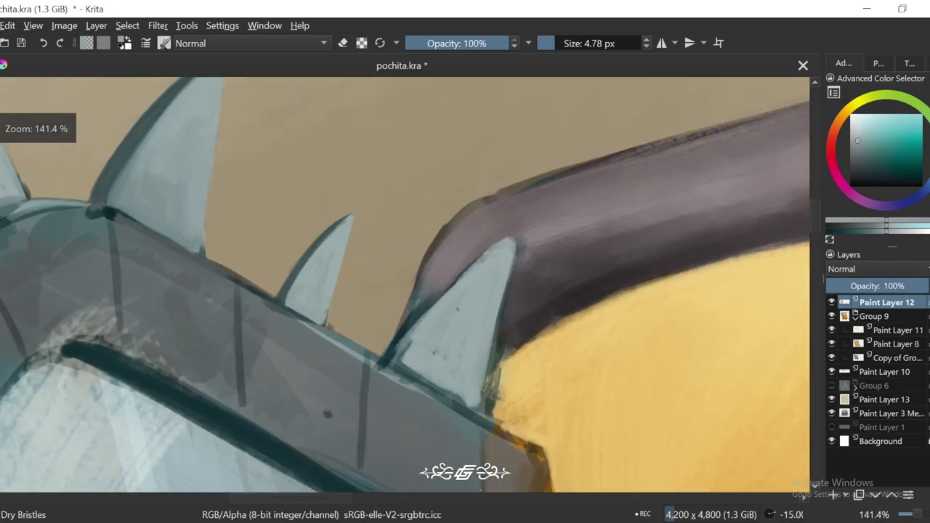
pyautogui.press('4')
pyautogui.keyDown('ctrl'); pyautogui.click(327, 414); pyautogui.keyUp('ctrl')
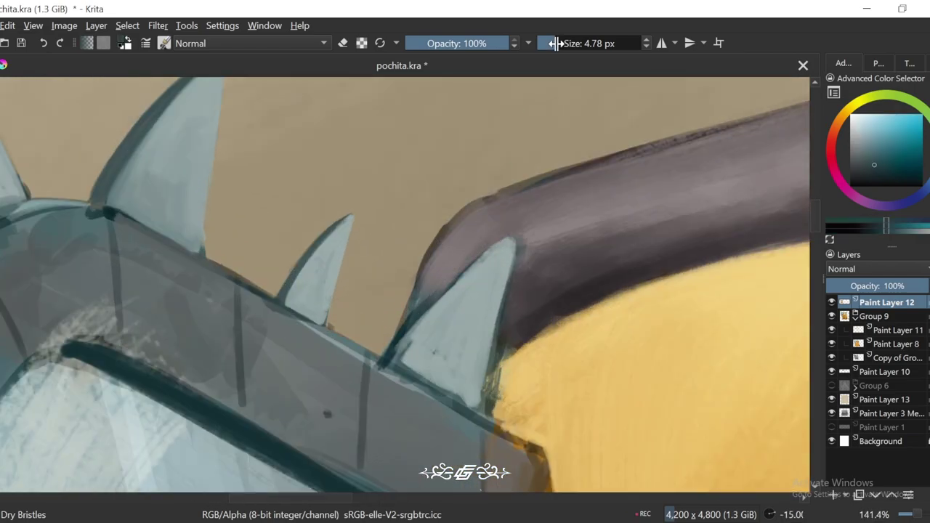
pyautogui.keyDown('ctrl'); pyautogui.click(402, 342); pyautogui.keyUp('ctrl')
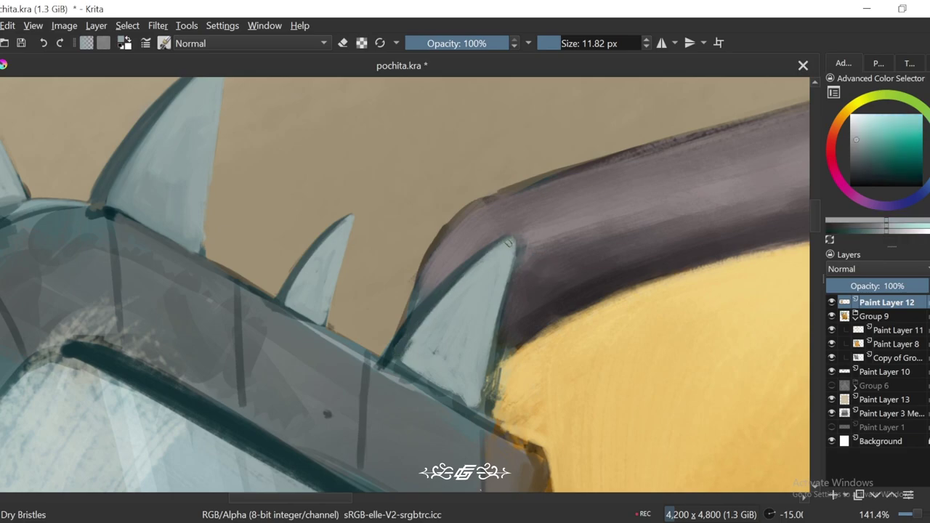
# Step: Paint a dark teal outline and a light teal stroke along the spike's left edge
pyautogui.scroll(-4, 400, 305)
pyautogui.scroll(4, 346, 351)
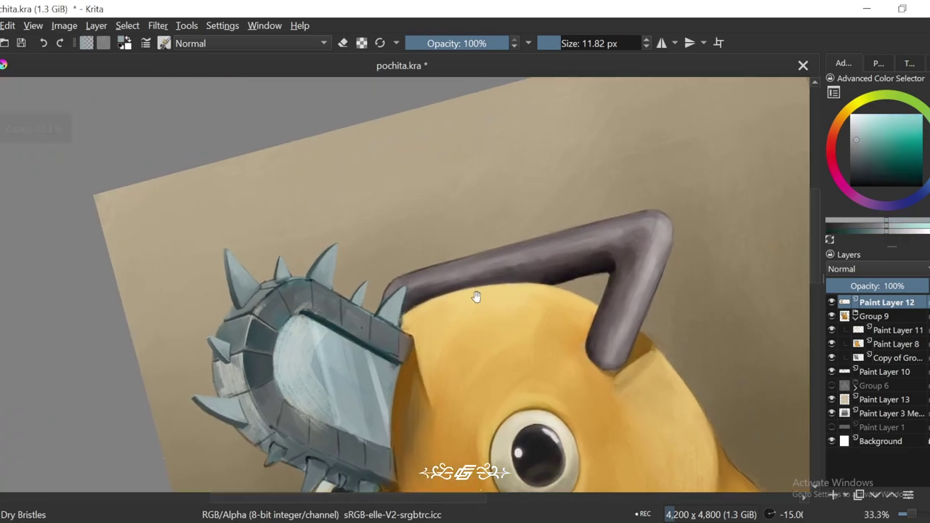
pyautogui.keyDown('ctrl'); pyautogui.click(346, 351); pyautogui.keyUp('ctrl')
pyautogui.moveTo(346, 351)
pyautogui.mouseDown()
pyautogui.moveTo(314, 416)
pyautogui.moveTo(420, 293)
pyautogui.mouseUp()
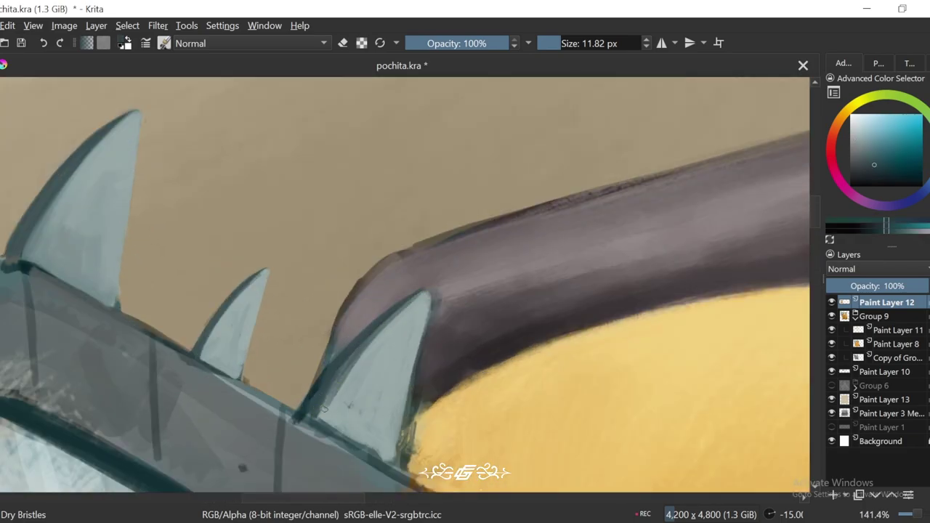
pyautogui.keyDown('ctrl'); pyautogui.click(393, 312); pyautogui.keyUp('ctrl')
pyautogui.keyDown('ctrl'); pyautogui.click(404, 314); pyautogui.keyUp('ctrl')
pyautogui.moveTo(368, 343); pyautogui.dragTo(318, 416)
# Step: Enlarge the brush slightly and sample the handle's dark mauve-grey and the spike's light teal
pyautogui.scroll(1, 390, 287)
pyautogui.press(']')
pyautogui.scroll(1, 374, 320)
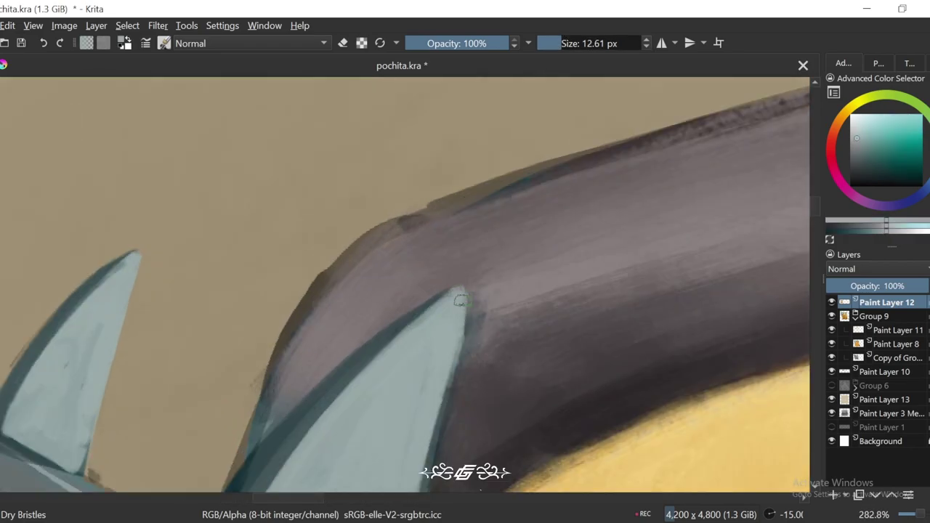
pyautogui.keyDown('ctrl'); pyautogui.click(471, 279); pyautogui.keyUp('ctrl')
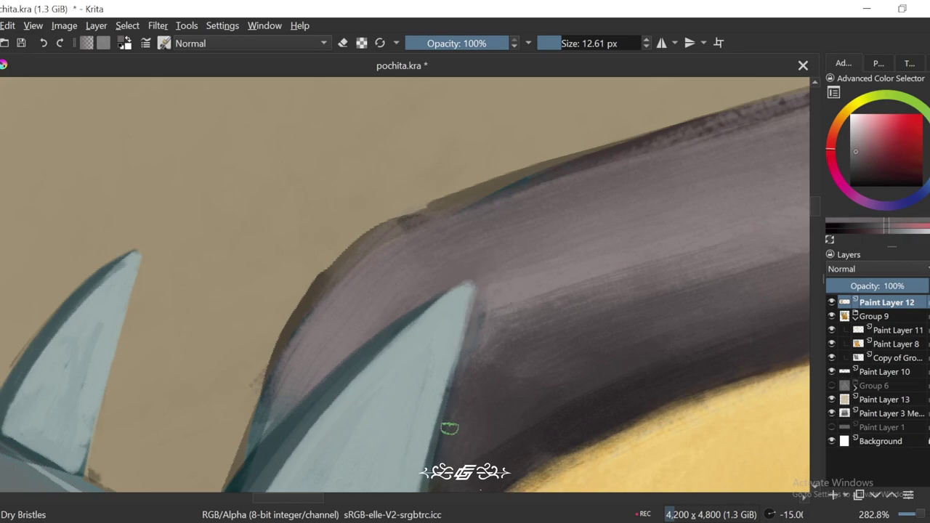
pyautogui.press('5')
pyautogui.keyDown('ctrl'); pyautogui.click(416, 307); pyautogui.keyUp('ctrl')
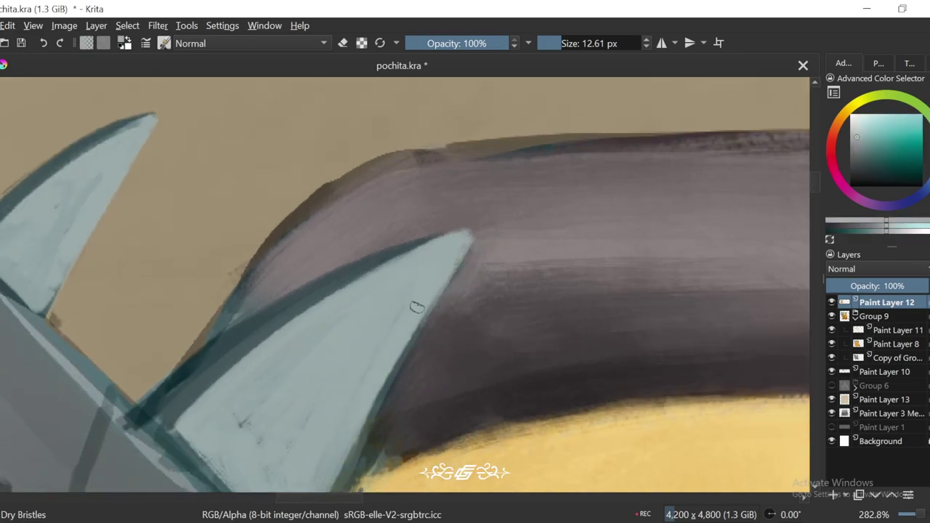
# Step: Zoom out to 100% and level the view to check the whole chainsaw head
pyautogui.press('4')
pyautogui.scroll(-2, 327, 319)
pyautogui.scroll(-4, 328, 320)
pyautogui.press('1')
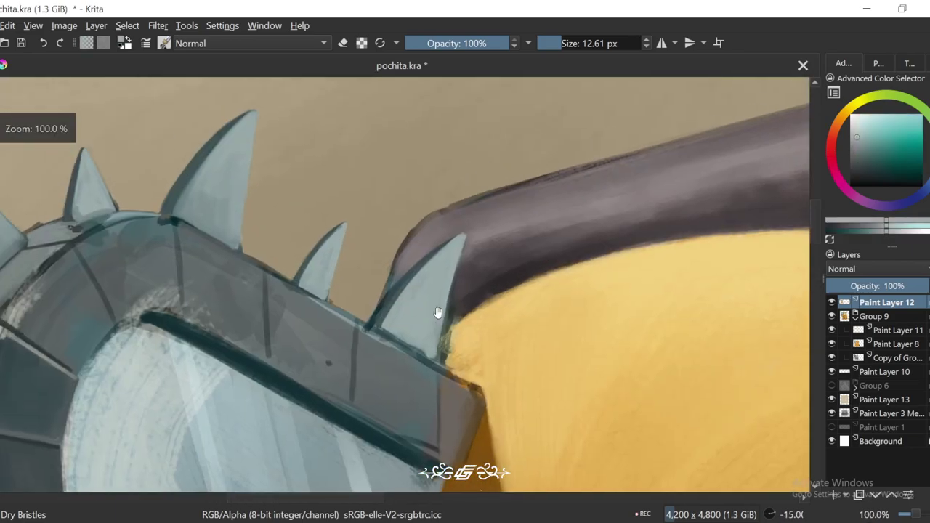
pyautogui.scroll(-2, 438, 313)
pyautogui.press('5')
pyautogui.scroll(-1, 437, 312)
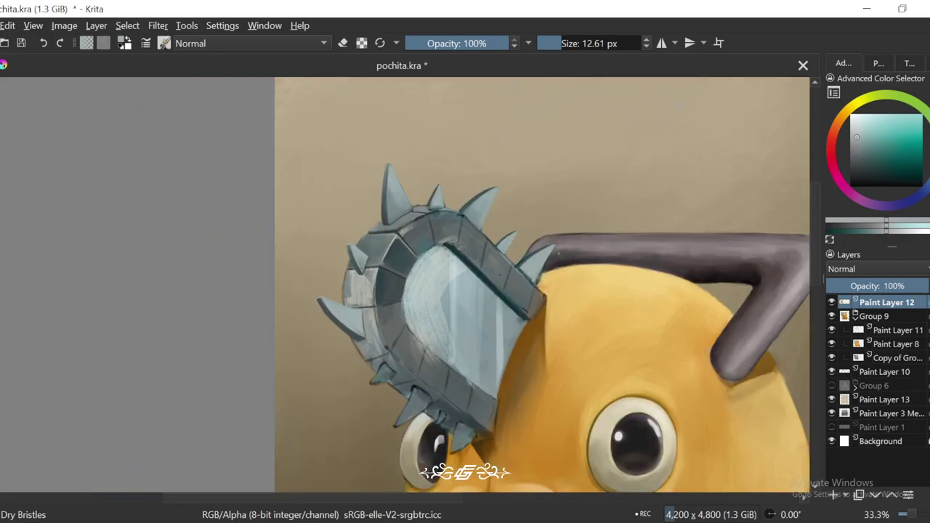
# Step: Sample lighter greenish-grey tones from the armour and paint a lighter grey stroke over the teal top plate
pyautogui.press('1')
pyautogui.press('4')
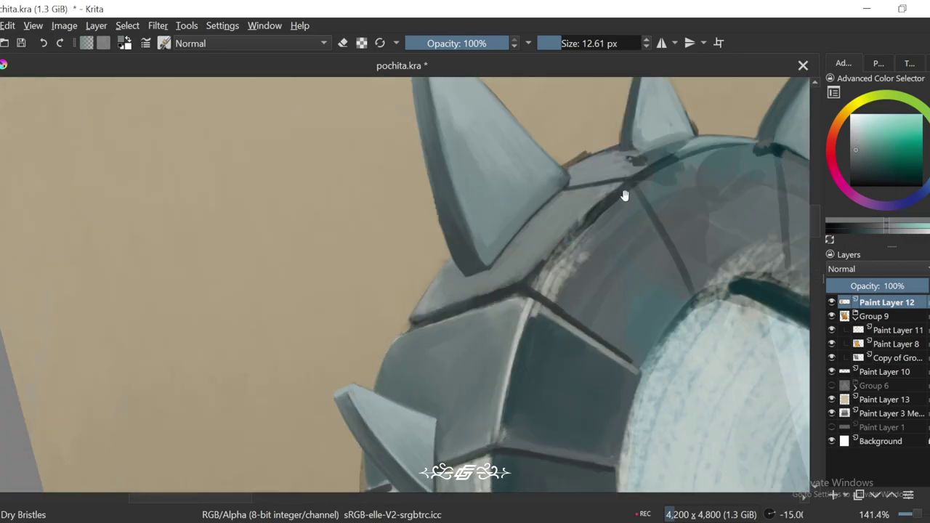
pyautogui.scroll(1, 448, 320)
pyautogui.keyDown('ctrl'); pyautogui.click(480, 316); pyautogui.keyUp('ctrl')
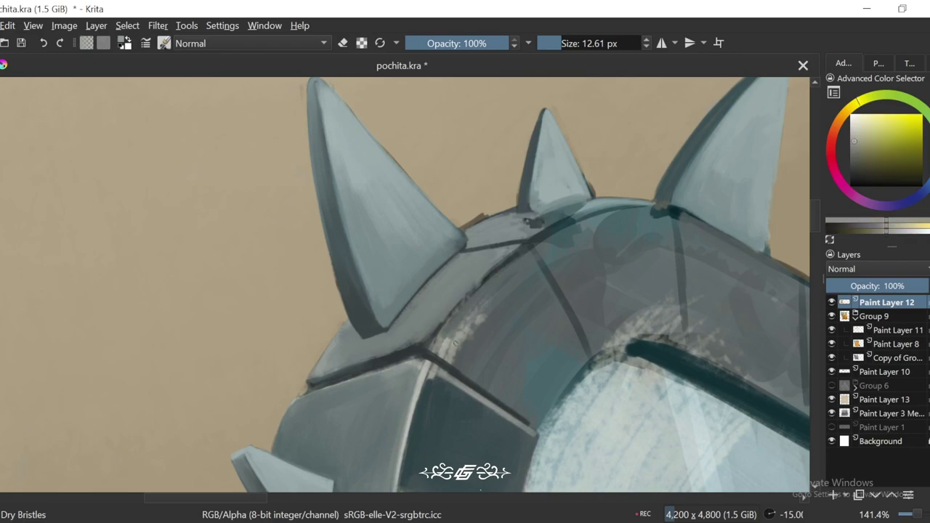
pyautogui.press(']')
pyautogui.press(']')
pyautogui.press(']')
pyautogui.press(']')
pyautogui.press(']')
pyautogui.press(']')
pyautogui.keyDown('ctrl'); pyautogui.click(527, 262); pyautogui.keyUp('ctrl')
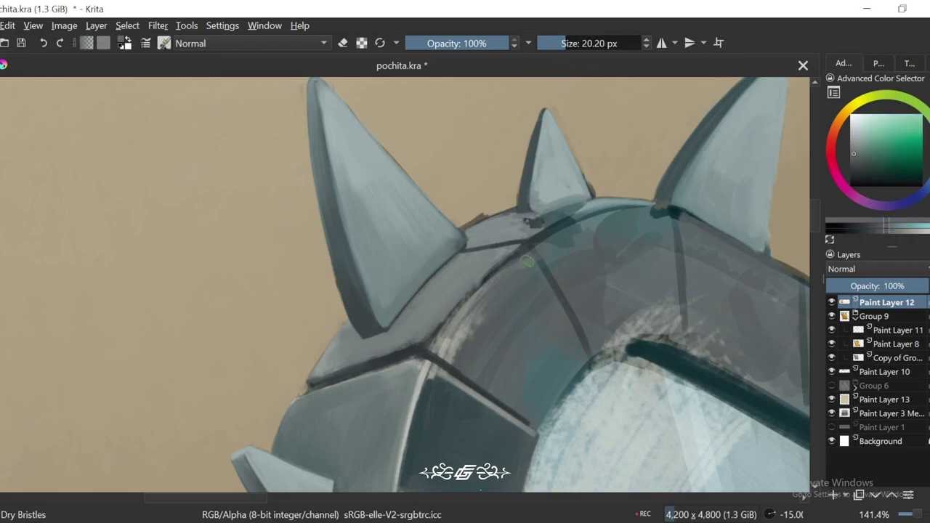
pyautogui.press('5')
pyautogui.keyDown('ctrl'); pyautogui.click(429, 349); pyautogui.keyUp('ctrl')
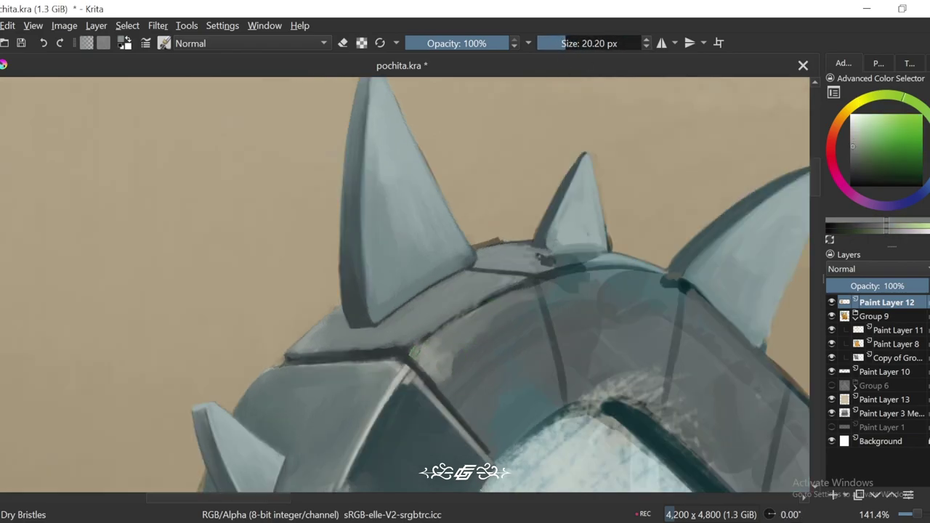
pyautogui.moveTo(432, 368); pyautogui.dragTo(470, 338)
# Step: Sample teal and darker teal shades from the armour at 100% zoom with a tilted view
pyautogui.keyDown('ctrl'); pyautogui.click(525, 347); pyautogui.keyUp('ctrl')
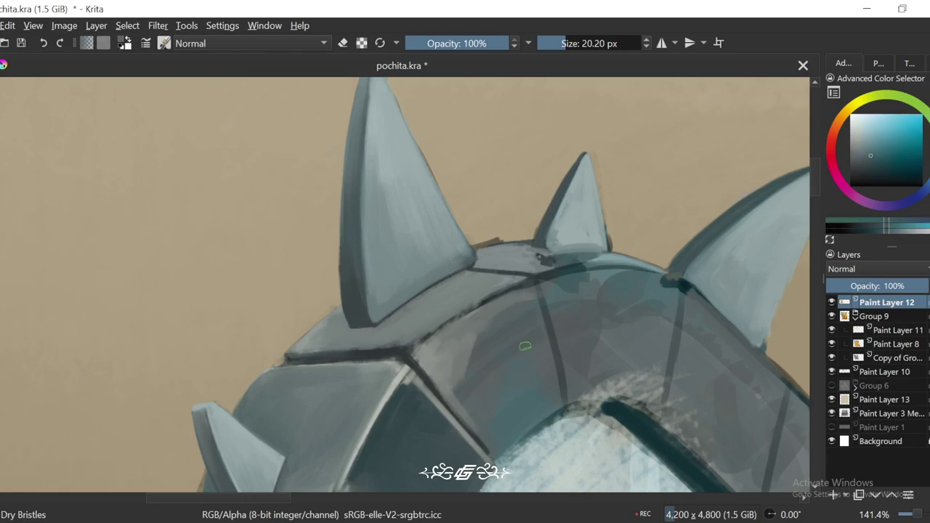
pyautogui.press('-')
pyautogui.press('-')
pyautogui.press('1')
pyautogui.press('4')
pyautogui.keyDown('ctrl'); pyautogui.click(506, 329); pyautogui.keyUp('ctrl')
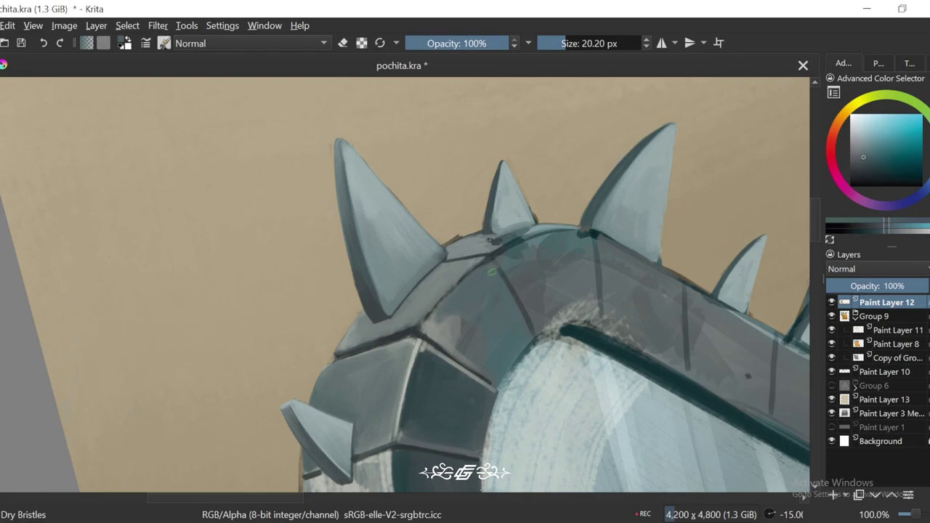
pyautogui.press('-')
pyautogui.press('-')
pyautogui.press('5')
pyautogui.press('6')
pyautogui.press('1')
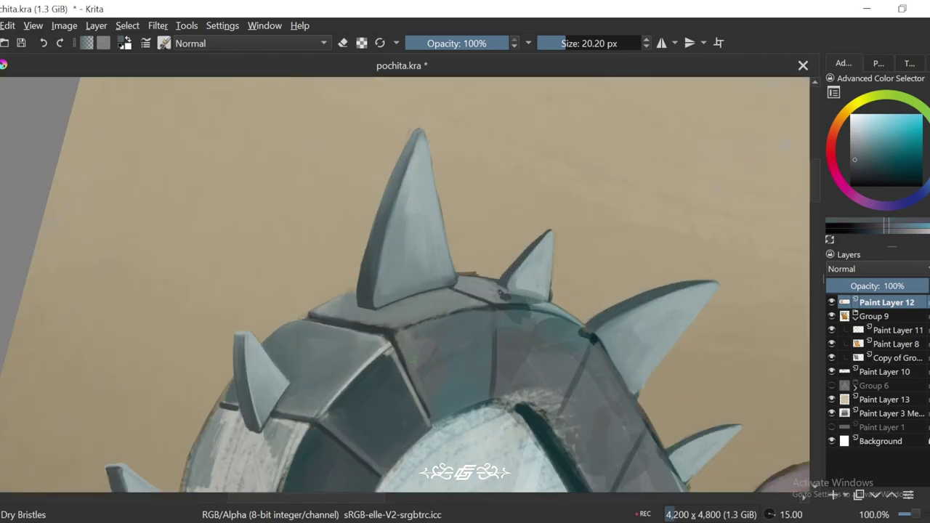
pyautogui.keyDown('ctrl'); pyautogui.click(352, 450); pyautogui.keyUp('ctrl')
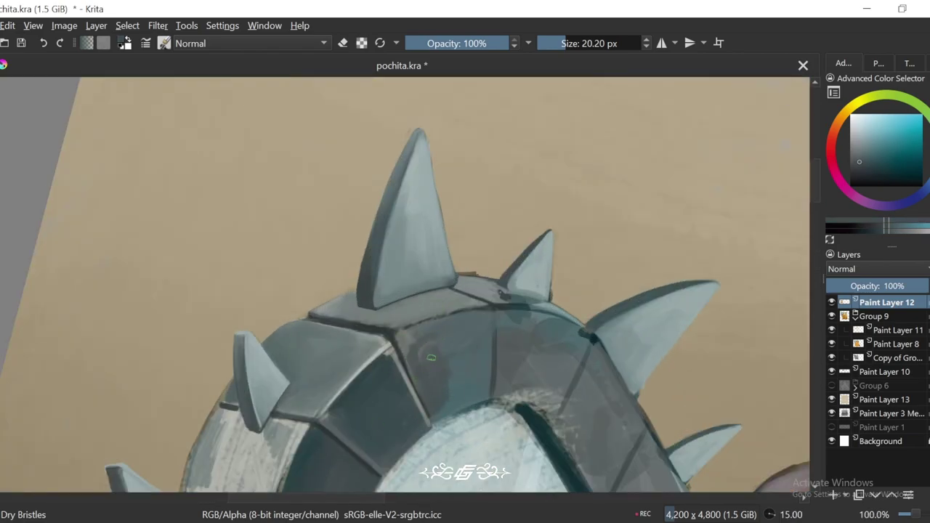
# Step: Pick several lighter and darker teal variations from the top plates while adjusting zoom and tilt
pyautogui.press('-')
pyautogui.press('-')
pyautogui.press('5')
pyautogui.press('4')
pyautogui.press('+')
pyautogui.press('1')
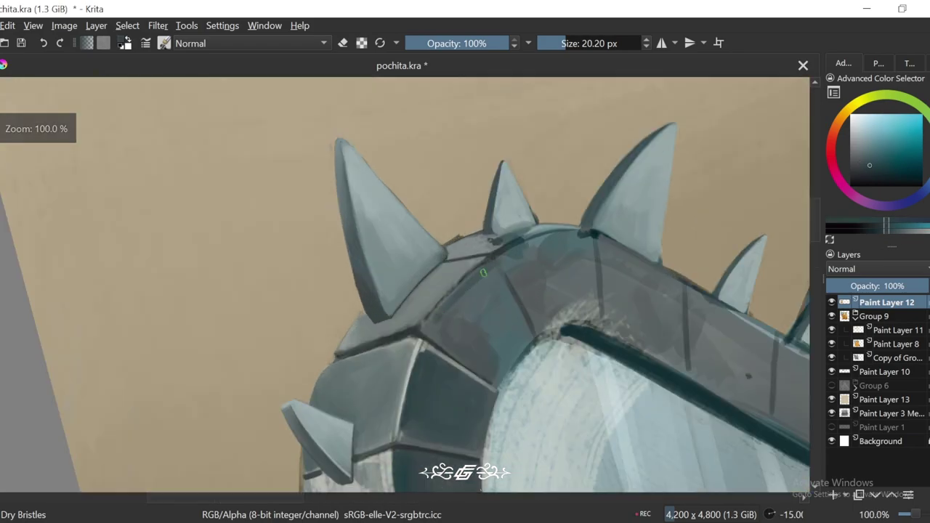
pyautogui.keyDown('ctrl'); pyautogui.click(490, 273); pyautogui.keyUp('ctrl')
pyautogui.keyDown('ctrl'); pyautogui.click(478, 293); pyautogui.keyUp('ctrl')
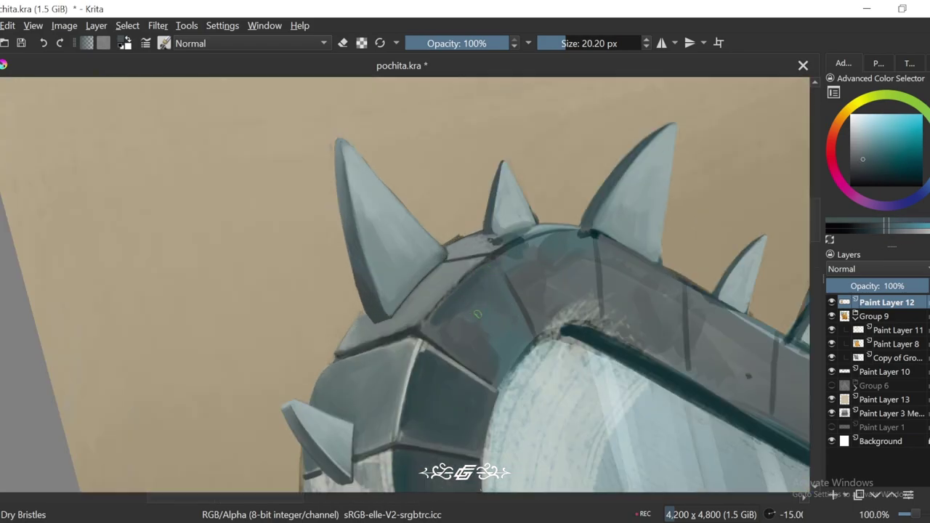
pyautogui.press('5')
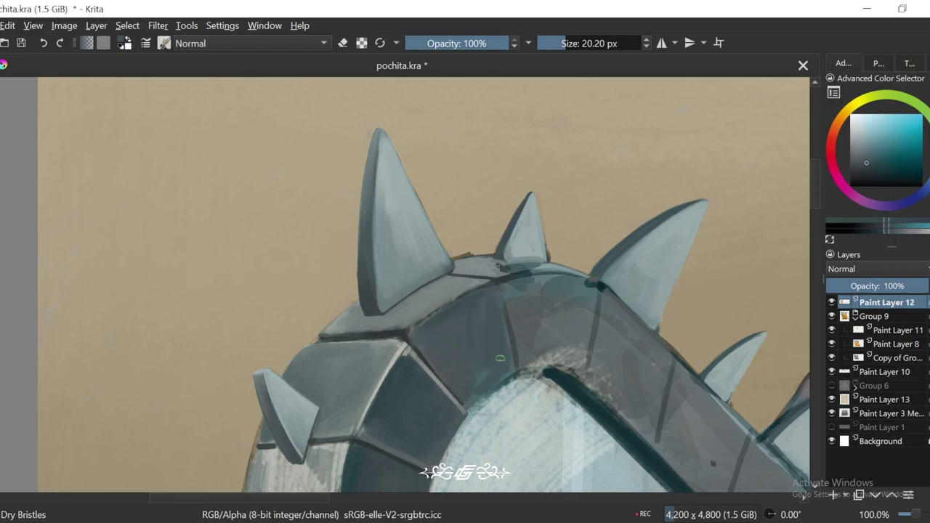
pyautogui.press('4')
pyautogui.keyDown('ctrl'); pyautogui.click(533, 322); pyautogui.keyUp('ctrl')
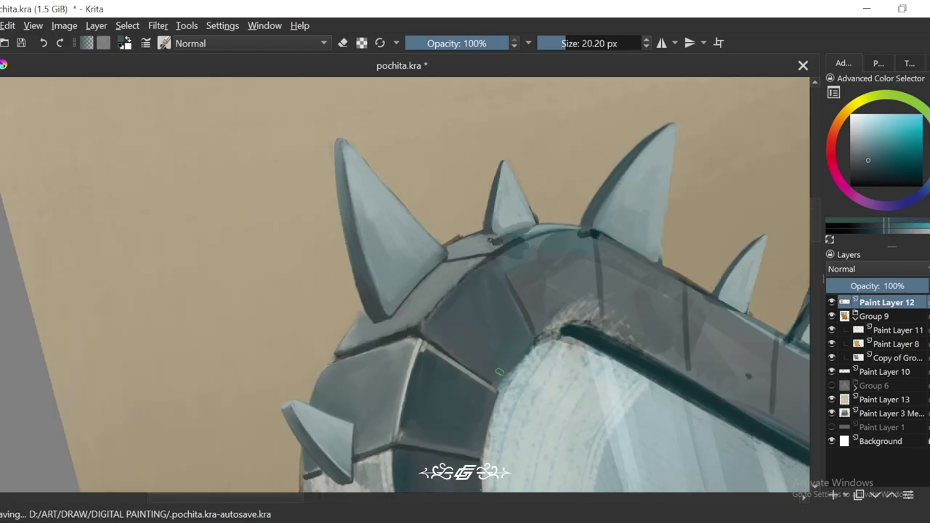
pyautogui.keyDown('ctrl'); pyautogui.click(429, 361); pyautogui.keyUp('ctrl')
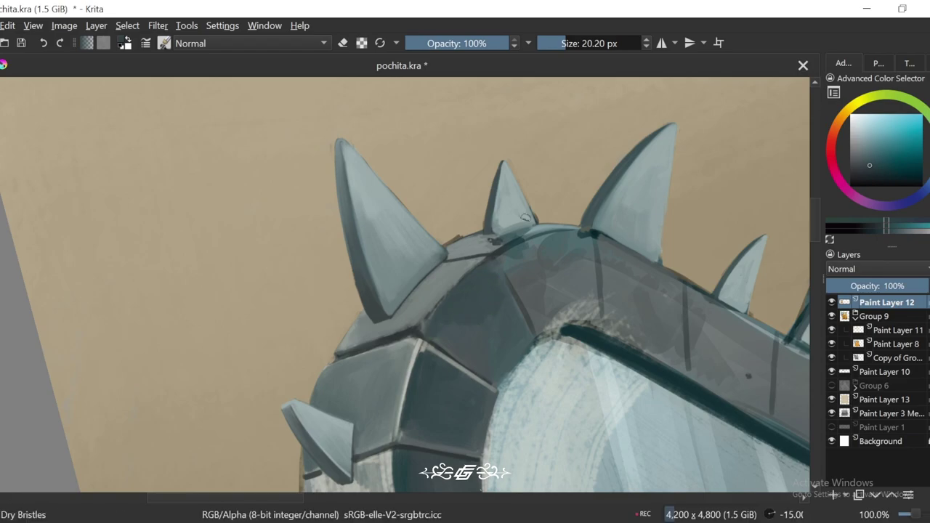
# Step: Zoom out to review the whole piece, shrink the brush for detail, and refocus on the plates
pyautogui.press('6')
pyautogui.press('6')
pyautogui.press('4')
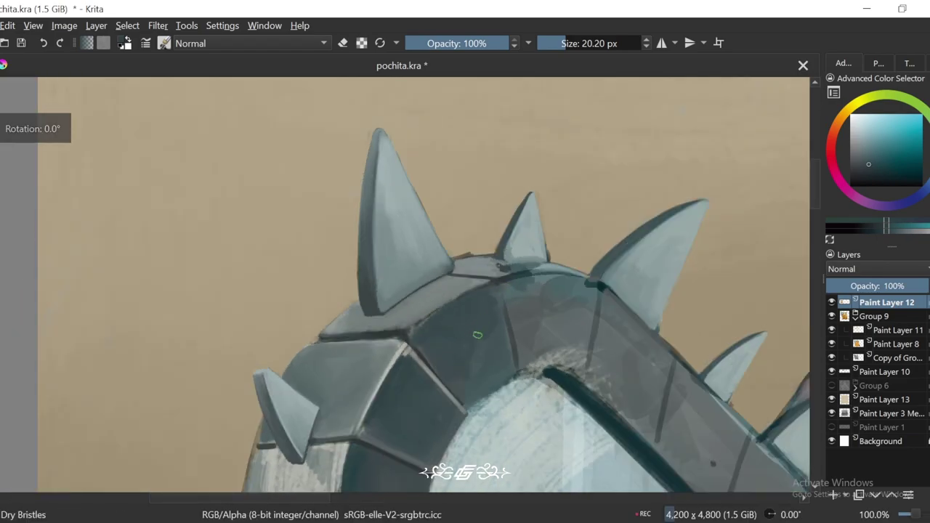
pyautogui.press('-')
pyautogui.press('-')
pyautogui.press('-')
pyautogui.press('-')
pyautogui.press('4')
pyautogui.press('4')
pyautogui.scroll(2, 451, 313)
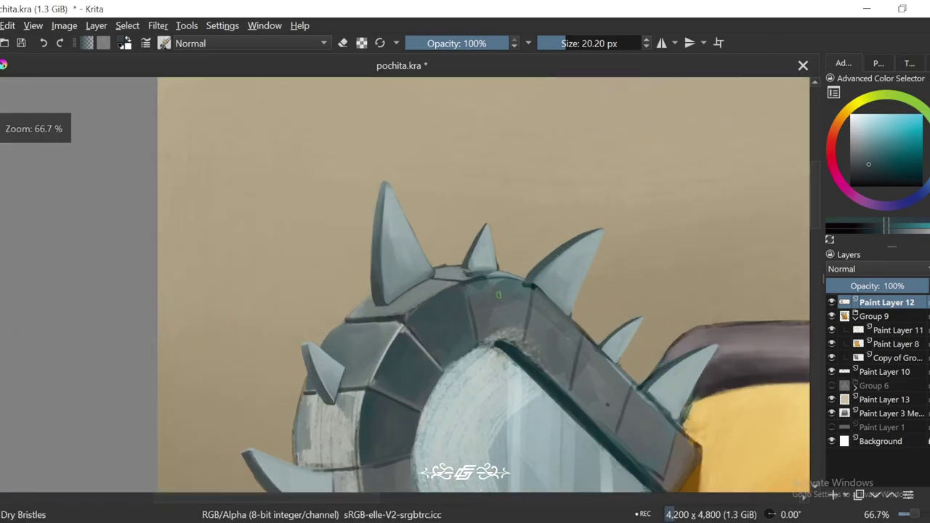
pyautogui.press('6')
pyautogui.press('6')
pyautogui.press('6')
pyautogui.scroll(4, 451, 312)
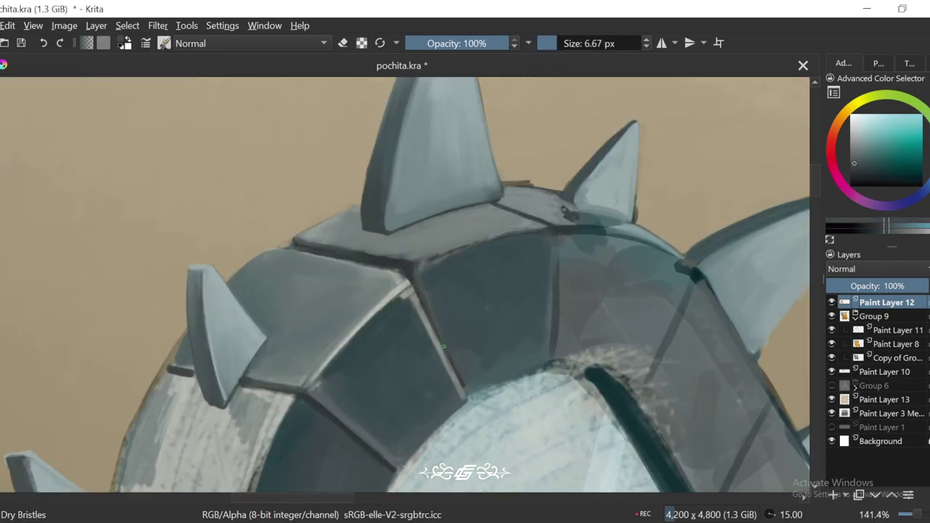
pyautogui.press('6')
pyautogui.press('6')
pyautogui.press('6')
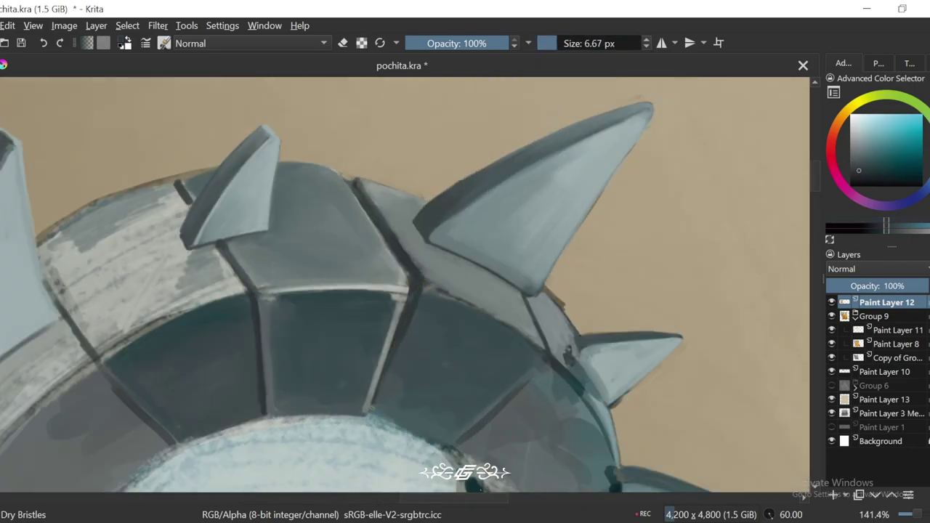
pyautogui.press('4')
pyautogui.press('2')
pyautogui.press('5')
pyautogui.scroll(4, 398, 331)
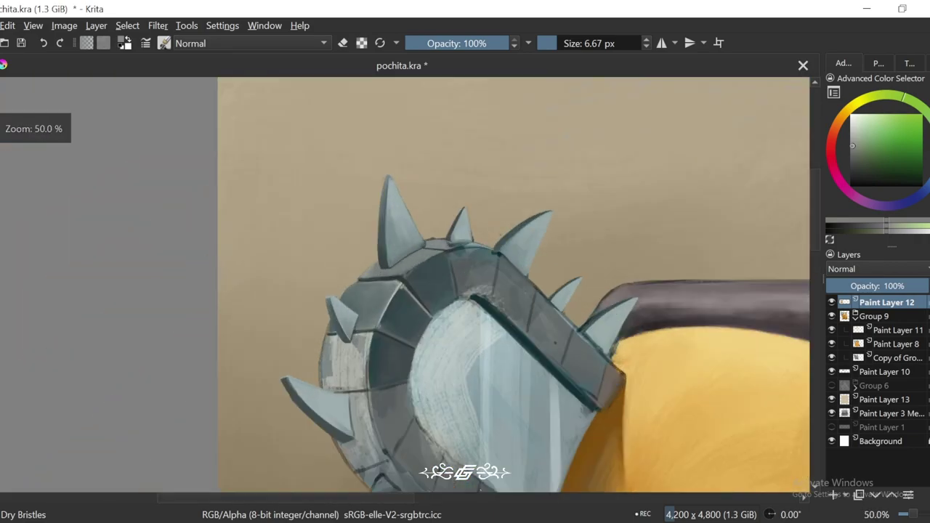
# Step: Centre the top plates and sample teal and darker teal tones from the armour
pyautogui.keyDown('ctrl'); pyautogui.click(447, 304); pyautogui.keyUp('ctrl')
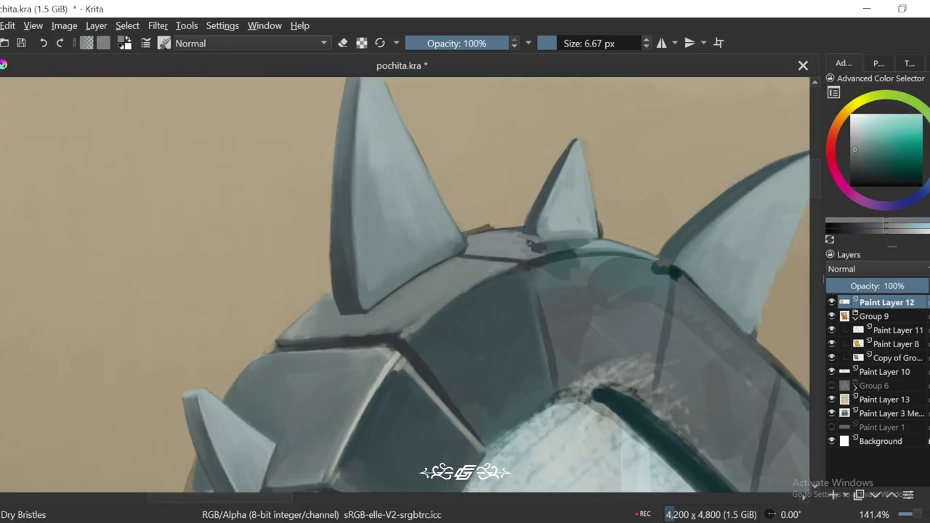
pyautogui.moveTo(447, 304); pyautogui.dragTo(476, 259)
pyautogui.keyDown('ctrl'); pyautogui.click(428, 336); pyautogui.keyUp('ctrl')
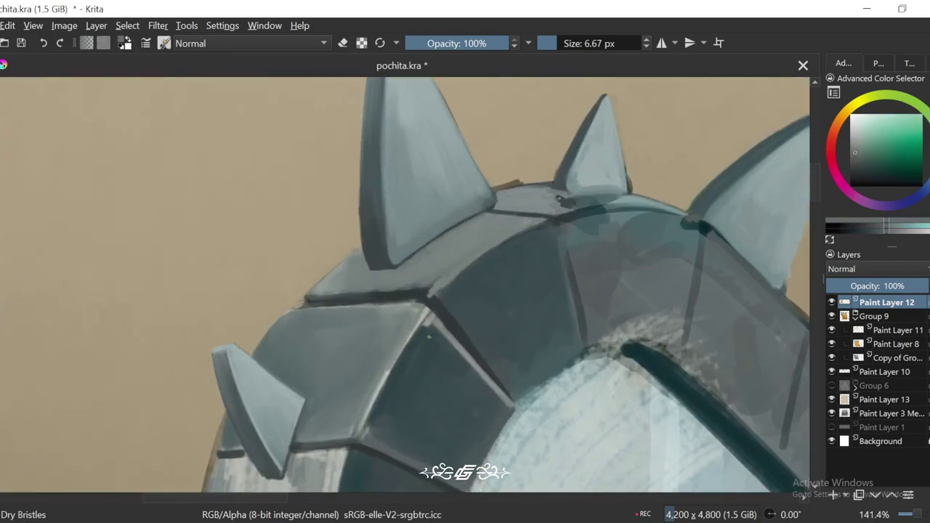
pyautogui.keyDown('ctrl'); pyautogui.click(421, 347); pyautogui.keyUp('ctrl')
pyautogui.press('-')
pyautogui.press('-')
pyautogui.press('-')
pyautogui.press('-')
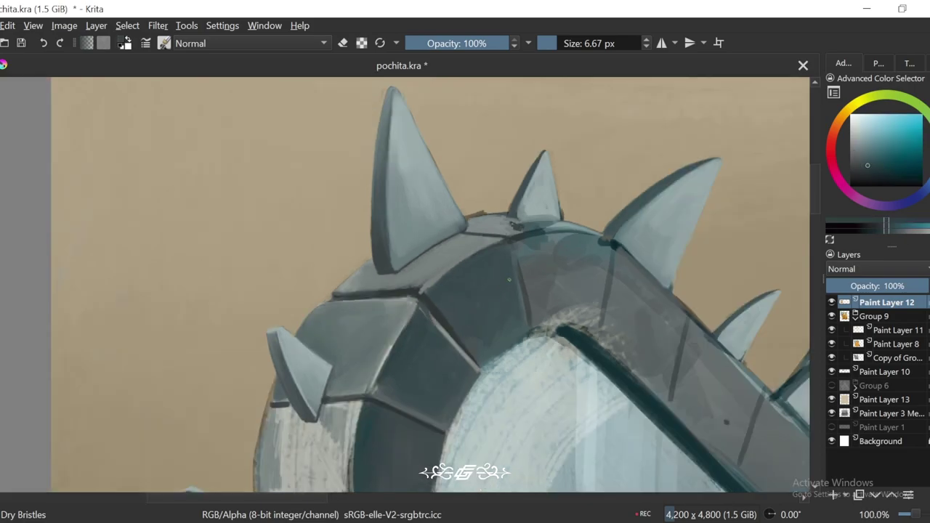
# Step: Review the whole Pochita painting and the helmet spikes, then frame the blade at 100%
pyautogui.press('6')
pyautogui.press('6')
pyautogui.press('4')
pyautogui.press('4')
pyautogui.press('4')
pyautogui.press('-')
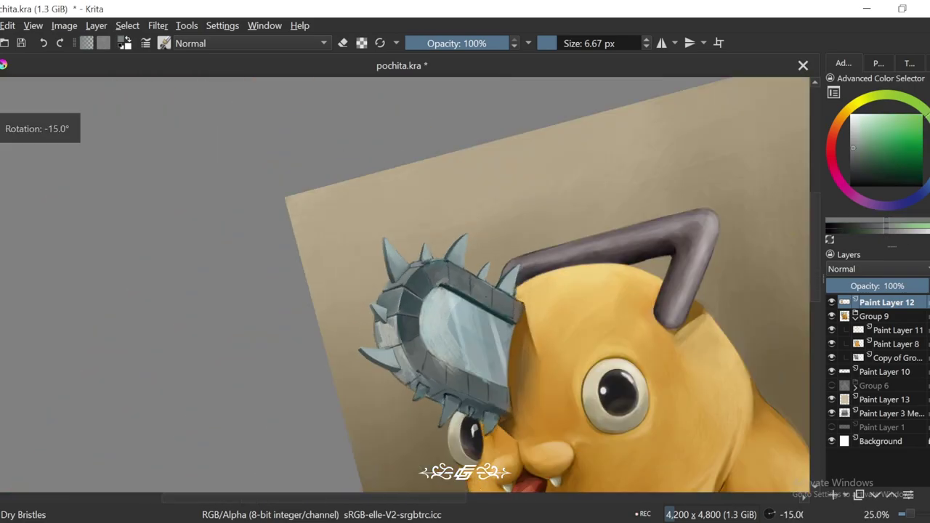
pyautogui.press('5')
pyautogui.press('-')
pyautogui.press('+')
pyautogui.press('+')
pyautogui.press('+')
pyautogui.press('+')
pyautogui.press('-')
pyautogui.press('-')
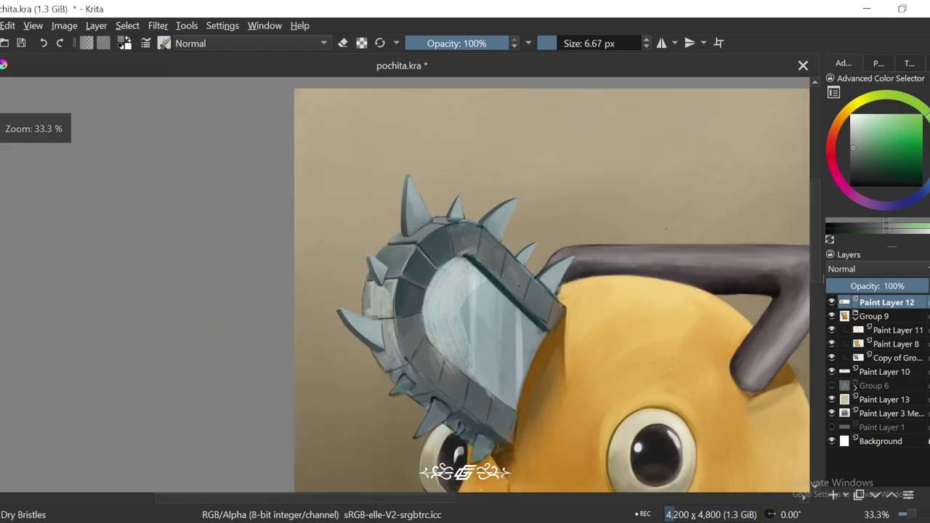
pyautogui.press('+')
pyautogui.press('+')
pyautogui.press('+')
pyautogui.press('+')
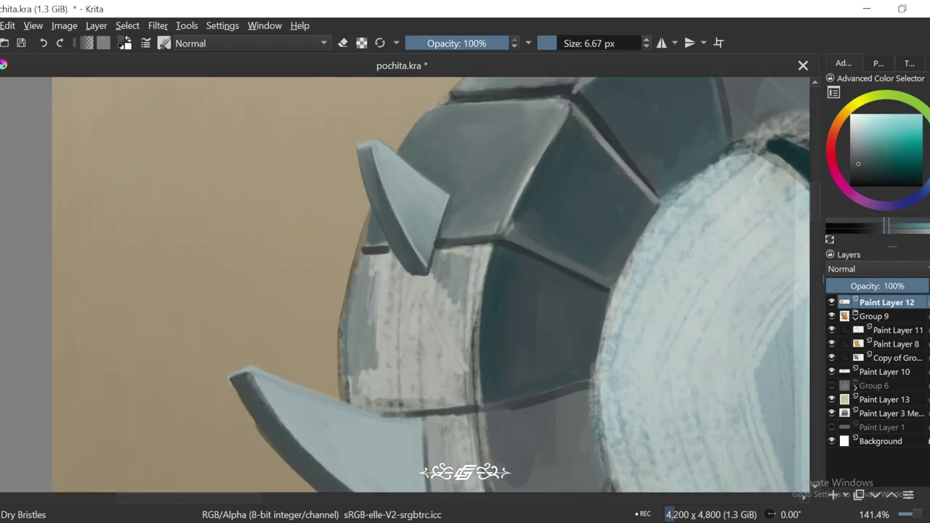
pyautogui.press('-')
pyautogui.press('+')
pyautogui.press('-')
pyautogui.press('-')
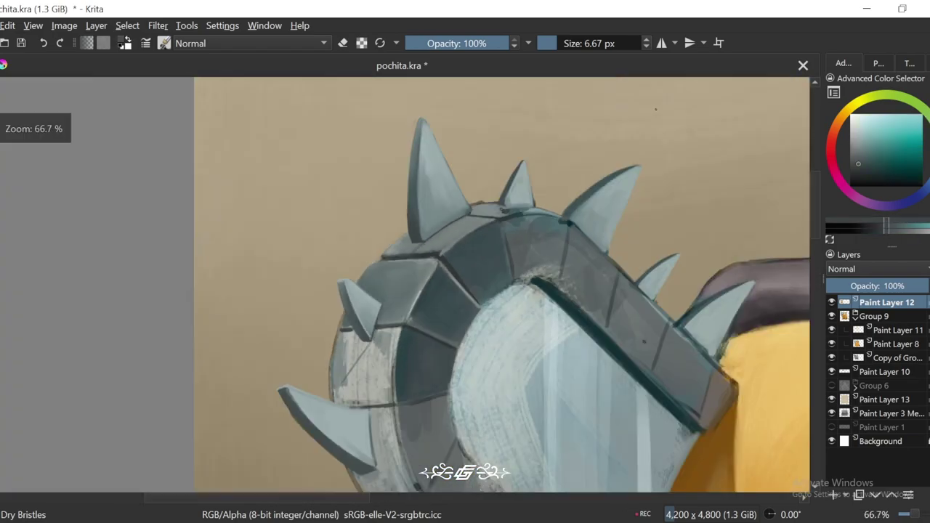
pyautogui.press('-')
pyautogui.press('-')
pyautogui.press('-')
pyautogui.scroll(-2, 656, 166)
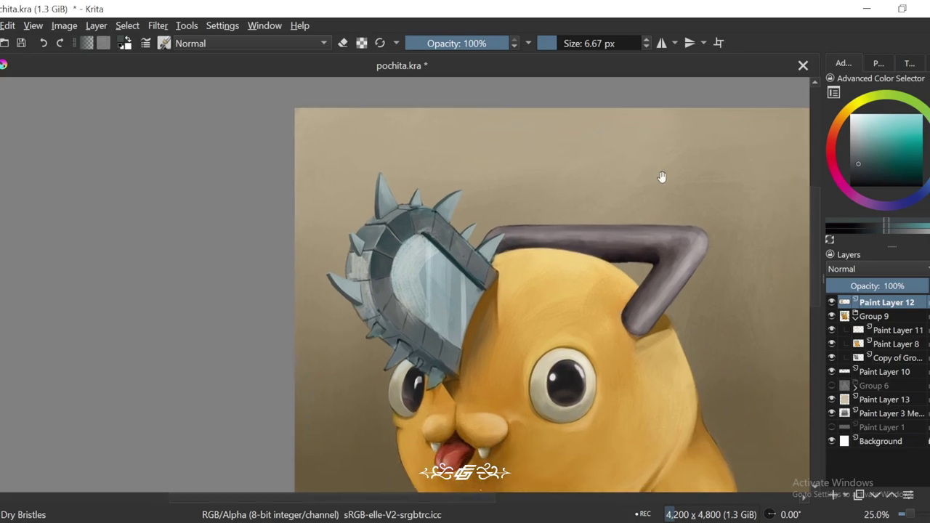
pyautogui.press('-')
pyautogui.press('+')
pyautogui.press('1')
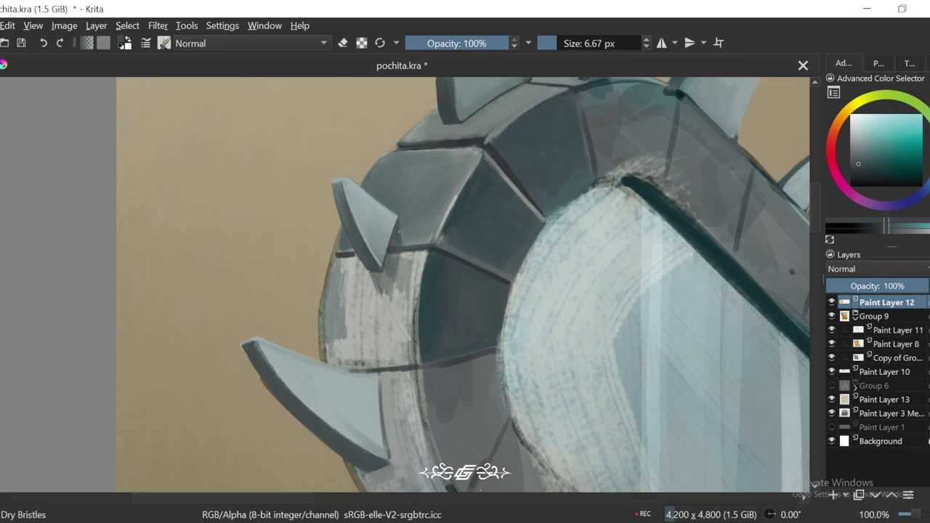
pyautogui.keyDown('ctrl'); pyautogui.scroll(-3, 404, 262); pyautogui.keyUp('ctrl')
pyautogui.keyDown('ctrl'); pyautogui.scroll(3, 444, 221); pyautogui.keyUp('ctrl')
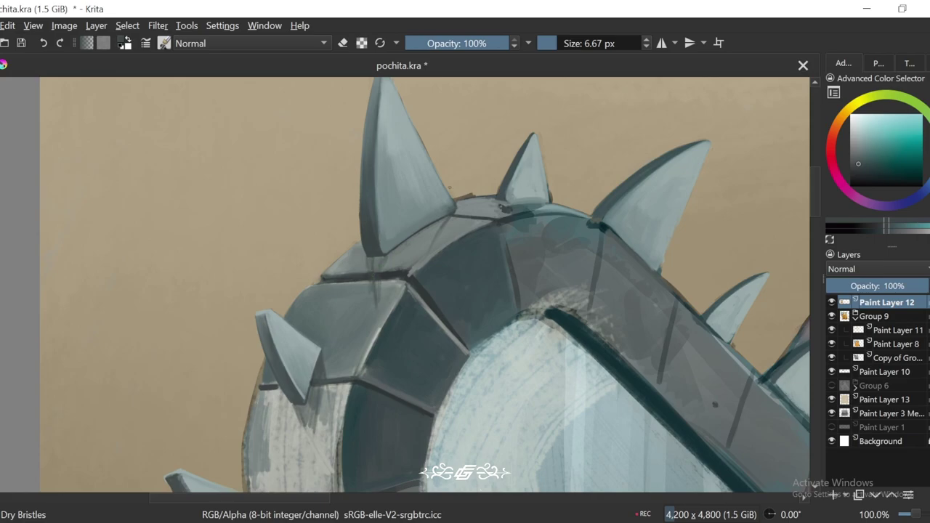
# Step: Enlarge the brush slightly and tilt the view to about -30° for spike strokes
pyautogui.hotkey('ctrl', '[')
pyautogui.press(']')
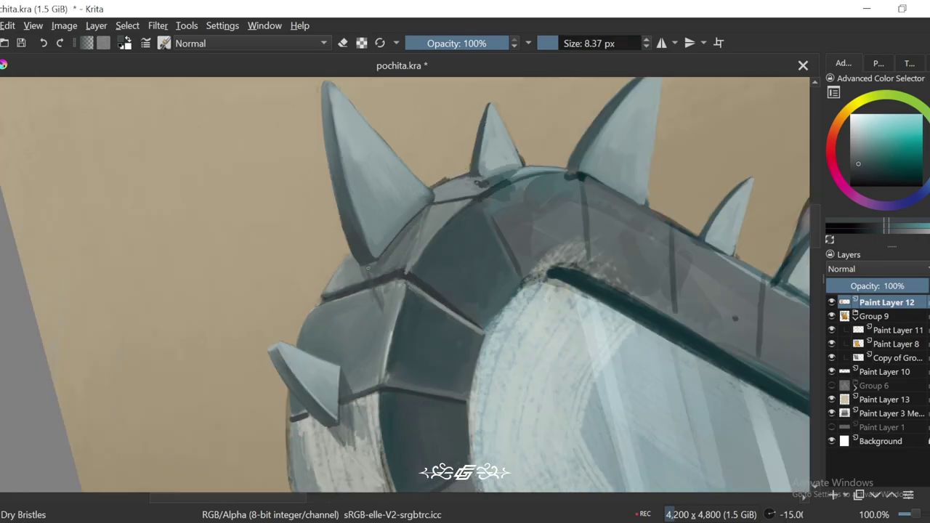
pyautogui.keyDown('ctrl'); pyautogui.scroll(-4, 404, 283); pyautogui.keyUp('ctrl')
pyautogui.press('5')
pyautogui.keyDown('ctrl'); pyautogui.scroll(4, 449, 312); pyautogui.keyUp('ctrl')
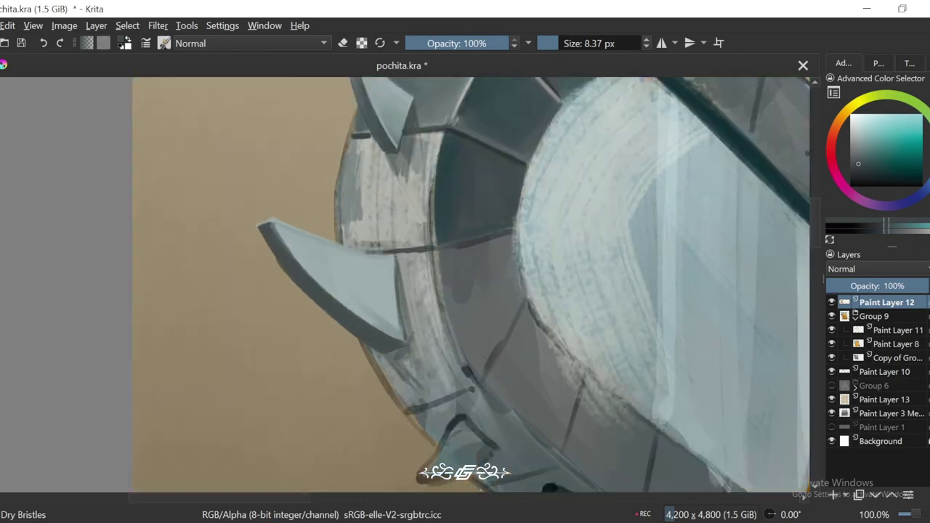
pyautogui.keyDown('ctrl'); pyautogui.scroll(-4, 550, 264); pyautogui.keyUp('ctrl')
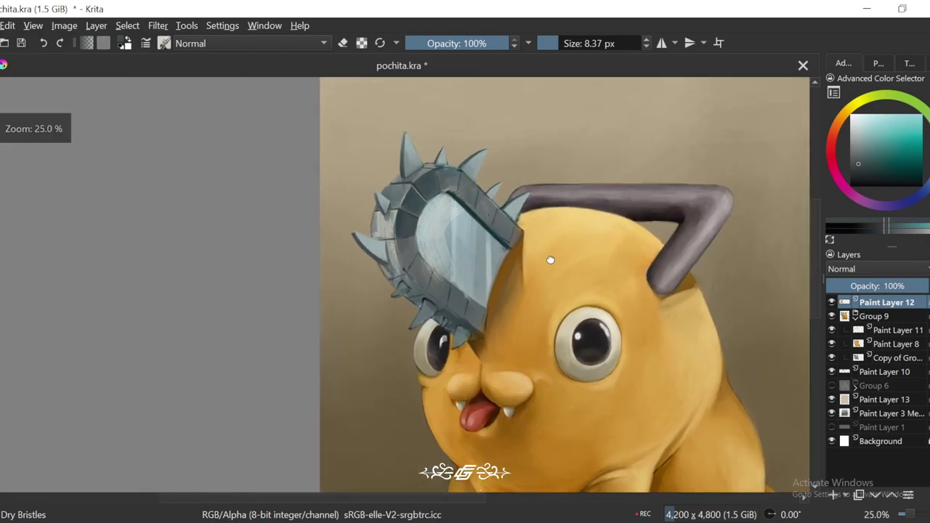
pyautogui.keyDown('ctrl'); pyautogui.scroll(3, 489, 270); pyautogui.keyUp('ctrl')
pyautogui.keyDown('ctrl'); pyautogui.scroll(2, 490, 270); pyautogui.keyUp('ctrl')
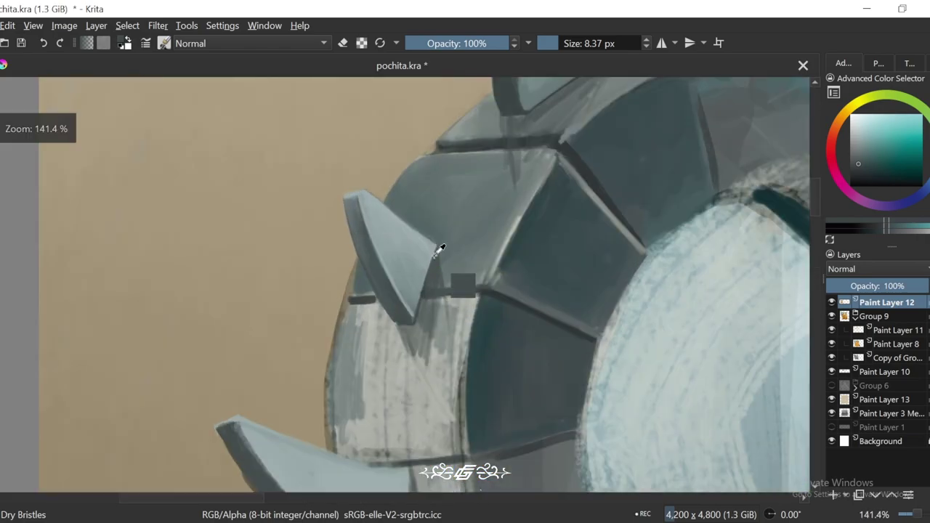
pyautogui.press('4')
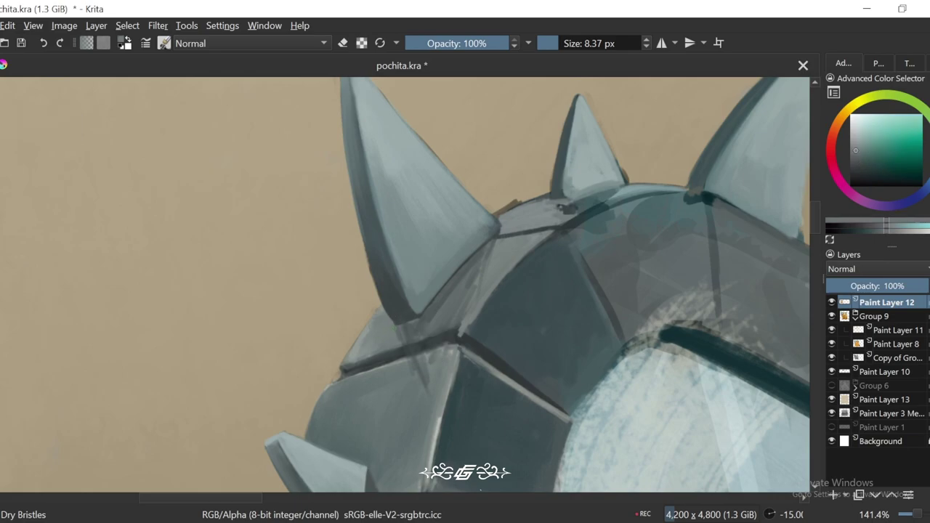
pyautogui.press('4')
pyautogui.press('4')
pyautogui.keyDown('ctrl'); pyautogui.scroll(1, 477, 282); pyautogui.keyUp('ctrl')
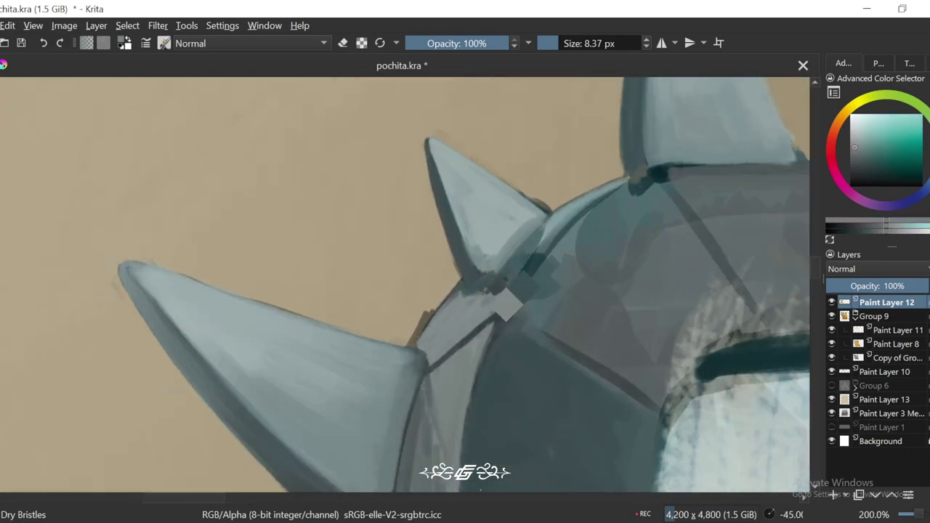
pyautogui.keyDown('ctrl'); pyautogui.scroll(-3, 504, 277); pyautogui.keyUp('ctrl')
pyautogui.press('6')
pyautogui.keyDown('ctrl'); pyautogui.scroll(3, 504, 277); pyautogui.keyUp('ctrl')
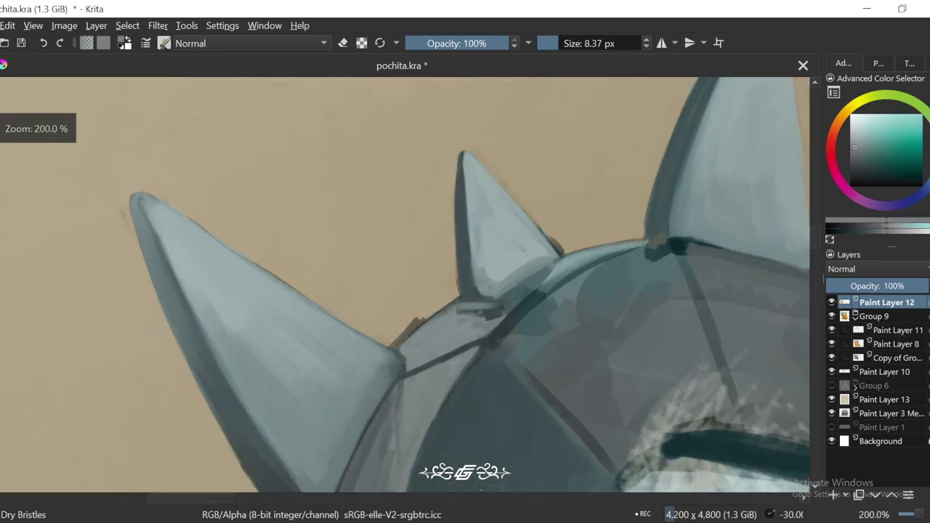
# Step: Sample blue-grey spike tones and the dark teal outline, enlarging the brush
pyautogui.keyDown('ctrl'); pyautogui.click(491, 305); pyautogui.keyUp('ctrl')
pyautogui.keyDown('ctrl'); pyautogui.click(468, 325); pyautogui.keyUp('ctrl')
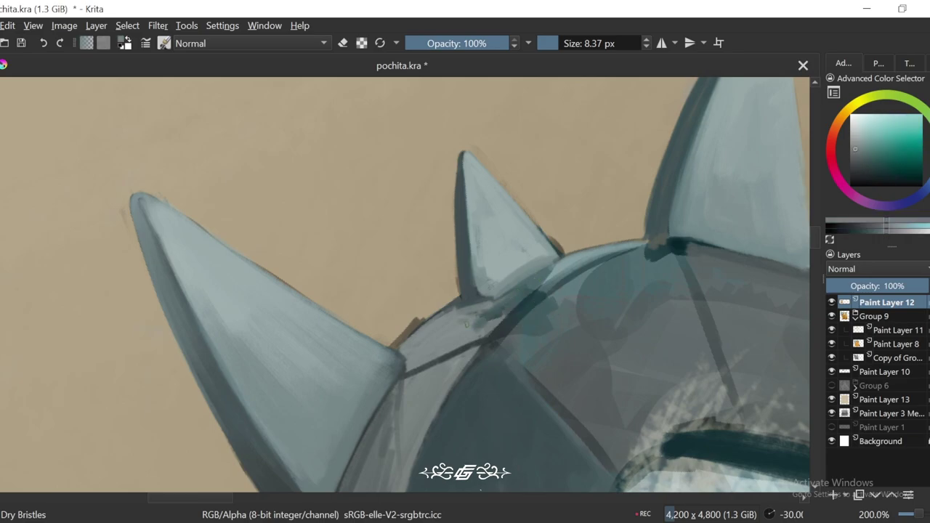
pyautogui.keyDown('ctrl'); pyautogui.click(473, 336); pyautogui.keyUp('ctrl')
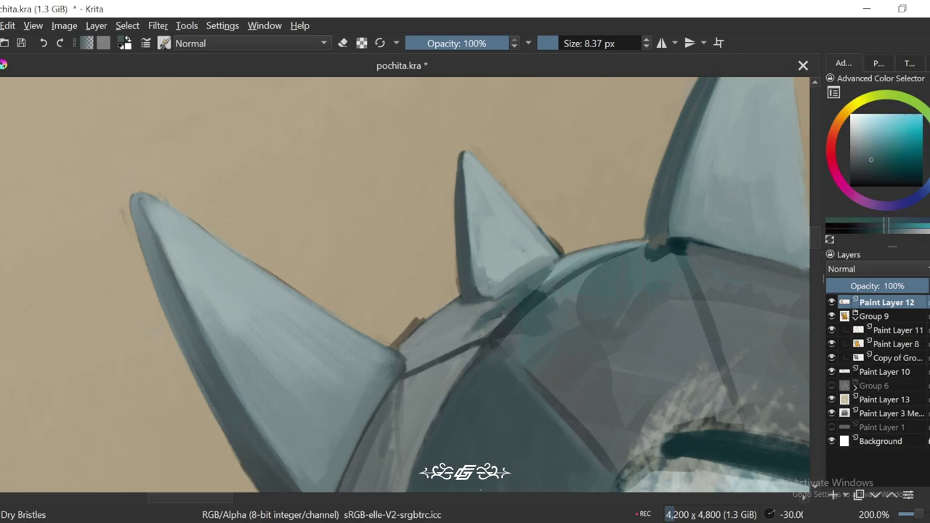
pyautogui.press(']')
pyautogui.press(']')
pyautogui.press(']')
pyautogui.keyDown('ctrl'); pyautogui.click(480, 309); pyautogui.keyUp('ctrl')
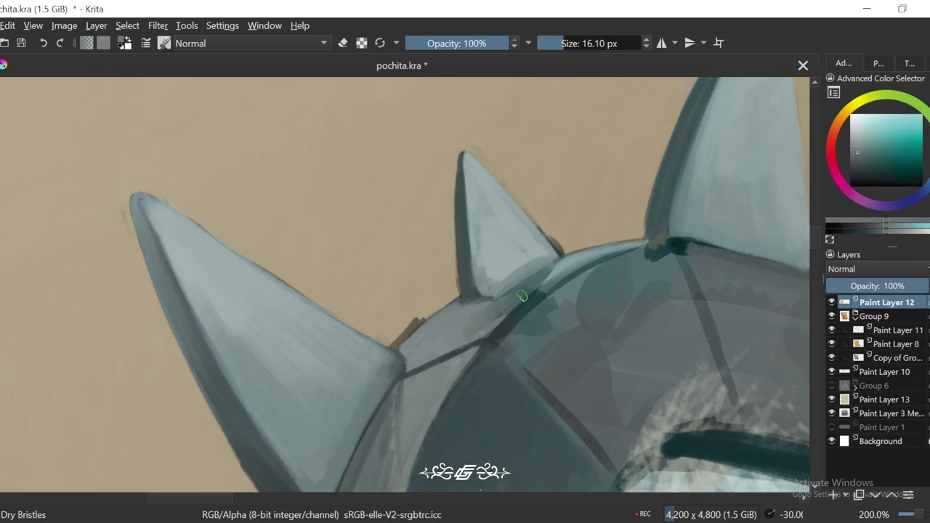
pyautogui.keyDown('ctrl'); pyautogui.click(521, 300); pyautogui.keyUp('ctrl')
pyautogui.keyDown('ctrl'); pyautogui.click(480, 323); pyautogui.keyUp('ctrl')
pyautogui.hotkey('ctrl', '[')
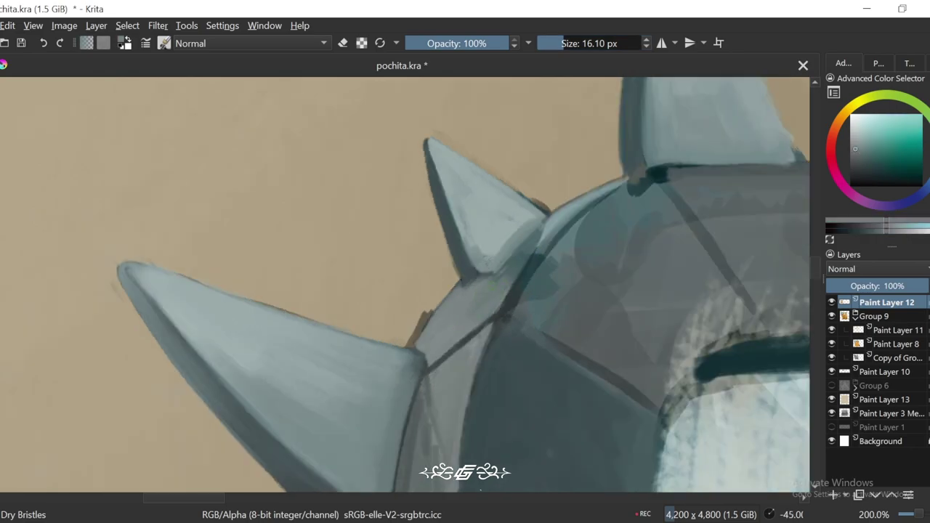
pyautogui.keyDown('ctrl'); pyautogui.click(500, 285); pyautogui.keyUp('ctrl')
# Step: Zoom to 200% on the spikes, sample edge tones, and set the brush to 3.62 px
pyautogui.press('+')
pyautogui.keyDown('ctrl'); pyautogui.click(521, 282); pyautogui.keyUp('ctrl')
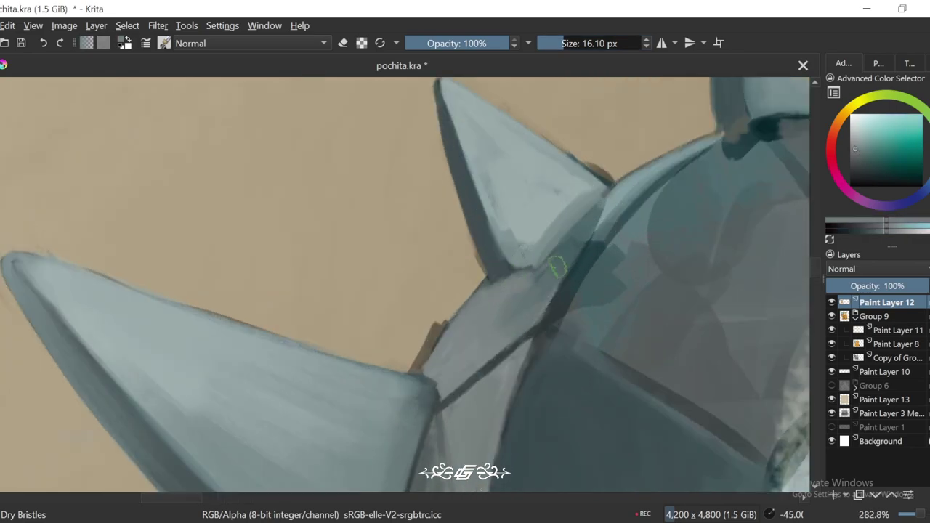
pyautogui.press('-')
pyautogui.press('-')
pyautogui.press('-')
pyautogui.hotkey('ctrl', ']')
pyautogui.press('+')
pyautogui.press('+')
pyautogui.hotkey('ctrl', '[')
pyautogui.keyDown('ctrl'); pyautogui.click(451, 298); pyautogui.keyUp('ctrl')
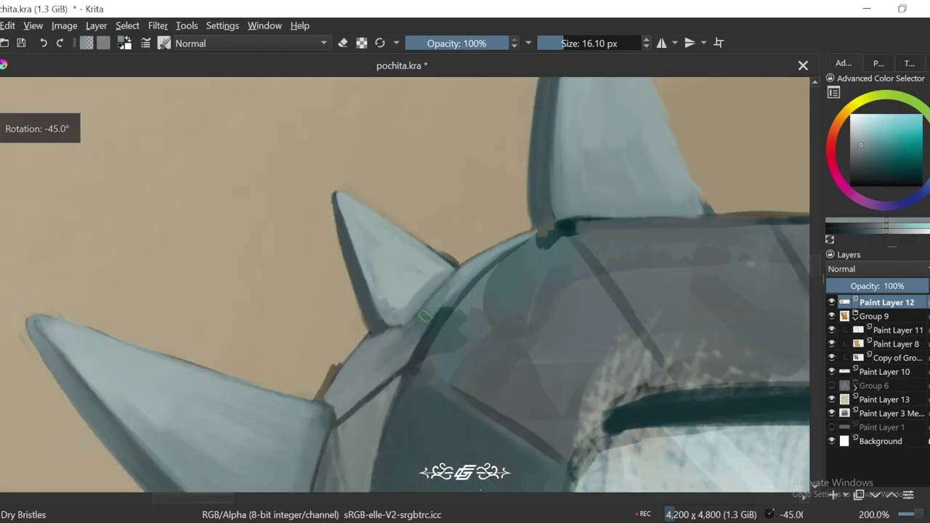
pyautogui.keyDown('ctrl'); pyautogui.click(432, 312); pyautogui.keyUp('ctrl')
pyautogui.press('+')
pyautogui.click(544, 43)
pyautogui.moveTo(543, 43); pyautogui.dragTo(554, 56)
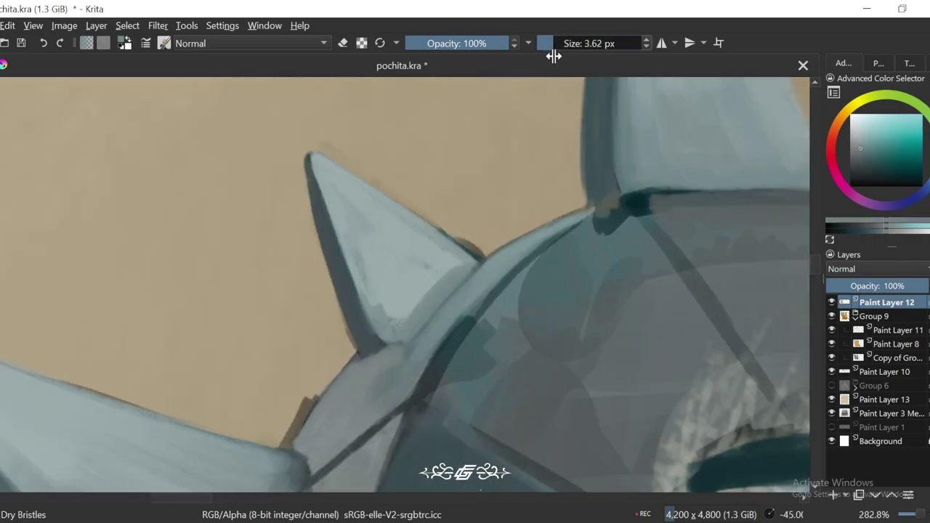
# Step: Sample darker shades, a lighter grey and a darker cyan, then zoom in on the middle spike
pyautogui.keyDown('ctrl'); pyautogui.click(496, 291); pyautogui.keyUp('ctrl')
pyautogui.keyDown('ctrl'); pyautogui.click(524, 262); pyautogui.keyUp('ctrl')
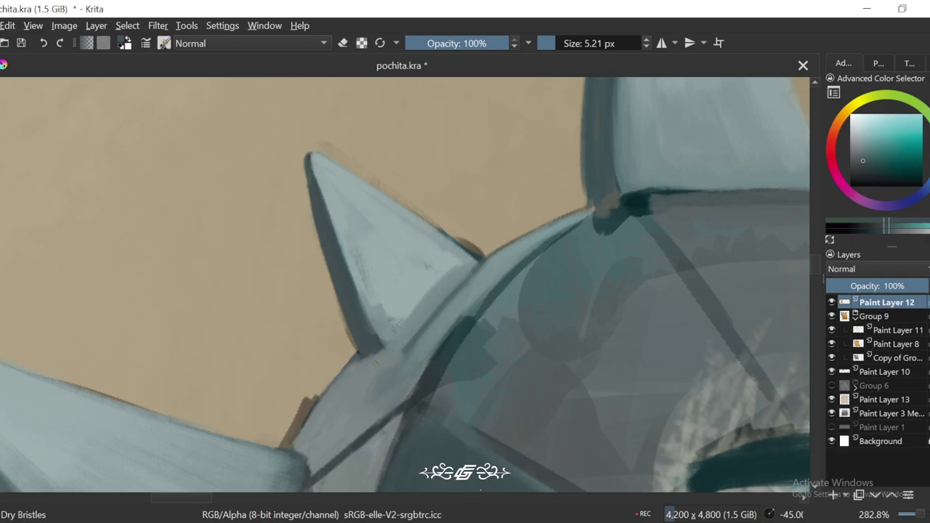
pyautogui.keyDown('ctrl'); pyautogui.click(384, 356); pyautogui.keyUp('ctrl')
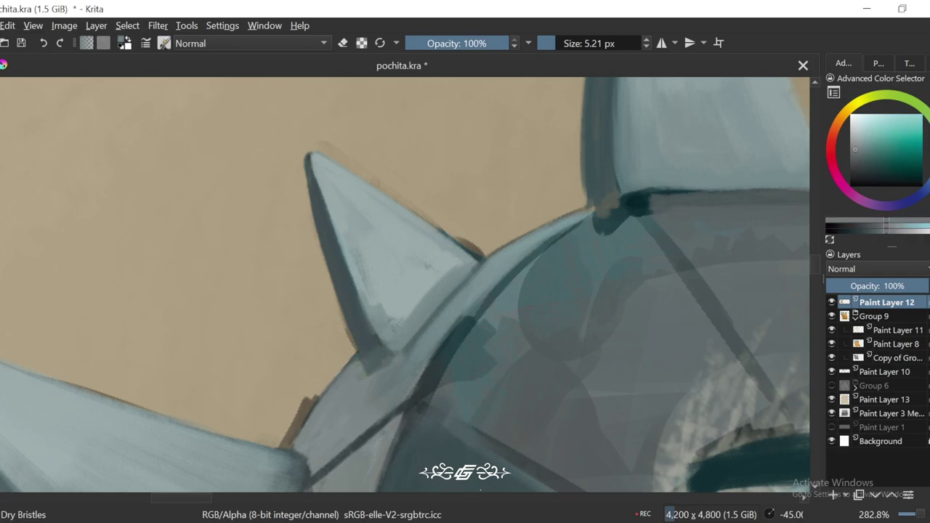
pyautogui.keyDown('ctrl'); pyautogui.click(374, 350); pyautogui.keyUp('ctrl')
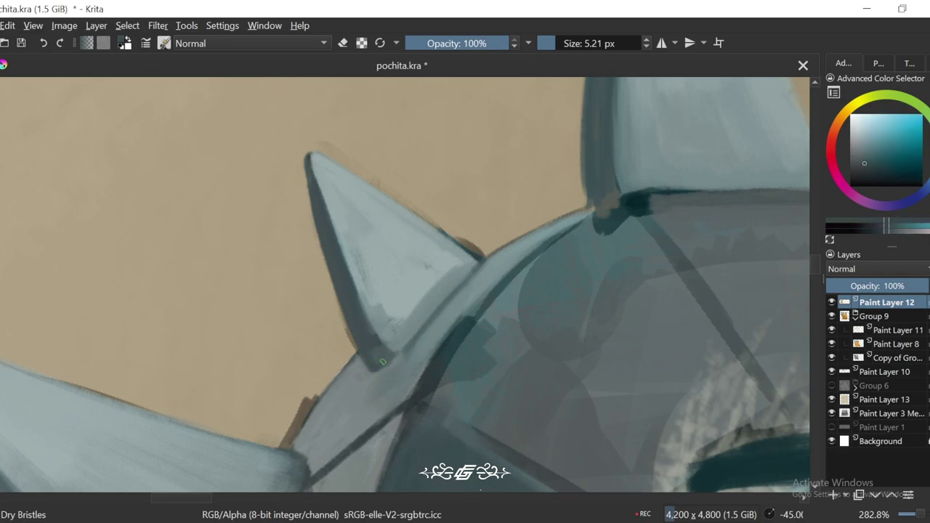
pyautogui.press('-')
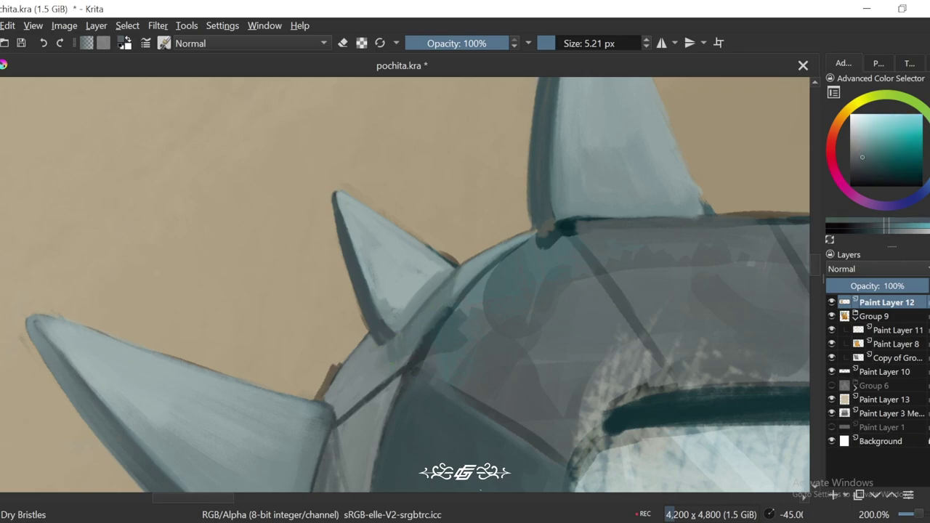
pyautogui.press('2')
pyautogui.press('6')
pyautogui.press('1')
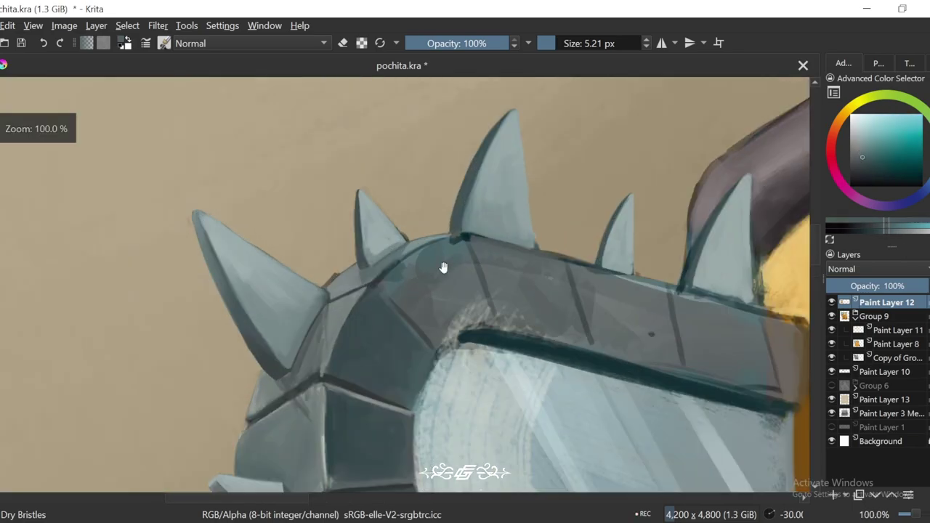
pyautogui.press('+')
pyautogui.press('+')
pyautogui.press('4')
pyautogui.press('6')
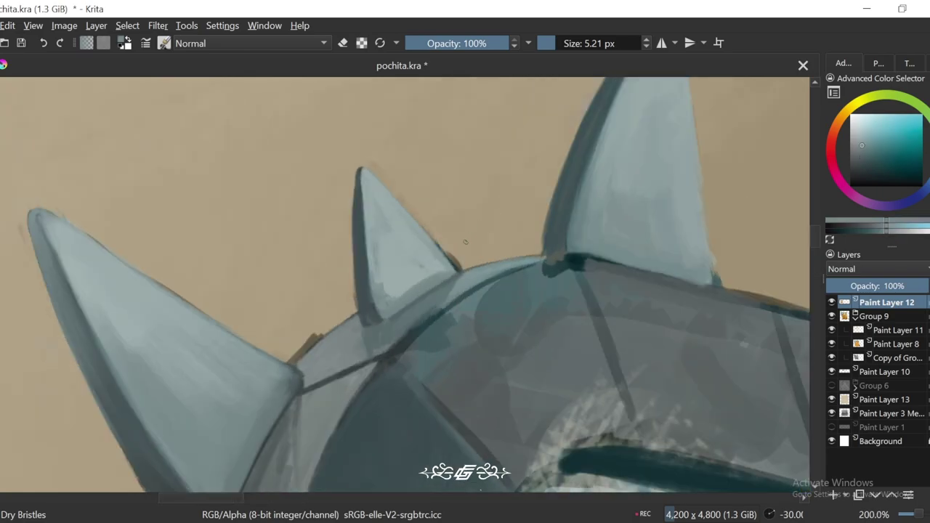
pyautogui.press('+')
pyautogui.press('6')
# Step: Enlarge the brush to about 11 px and sample a light grey-blue from the spike
pyautogui.moveTo(547, 43); pyautogui.dragTo(557, 57)
pyautogui.press('6')
pyautogui.press('4')
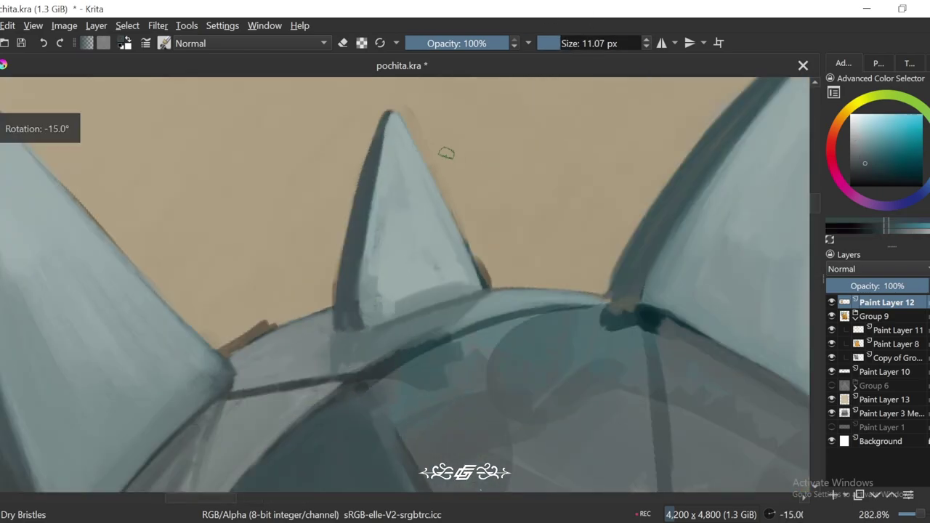
pyautogui.press('4')
pyautogui.press('4')
pyautogui.keyDown('ctrl'); pyautogui.click(457, 252); pyautogui.keyUp('ctrl')
pyautogui.press('6')
pyautogui.press('6')
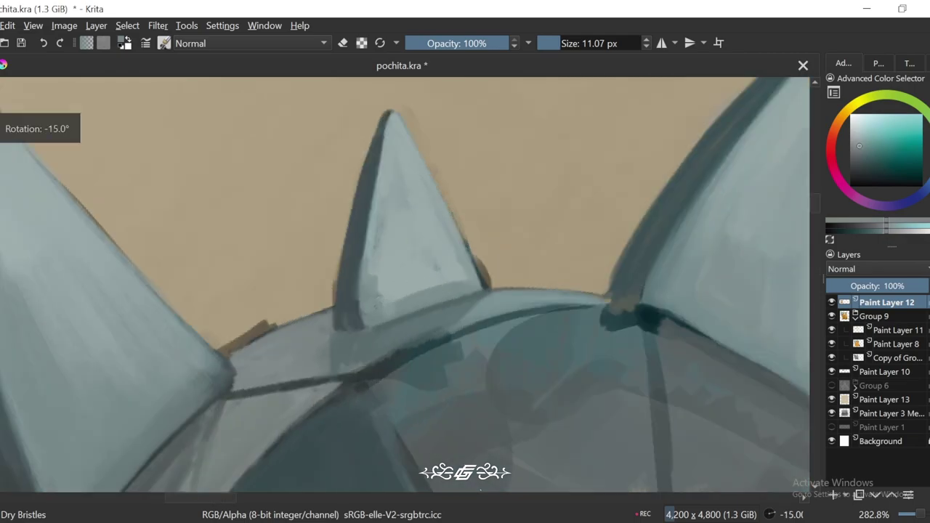
pyautogui.press('4')
pyautogui.press('6')
pyautogui.press('6')
# Step: Set the brush to about 21 px and paint light grey highlights up the spike
pyautogui.click(570, 38)
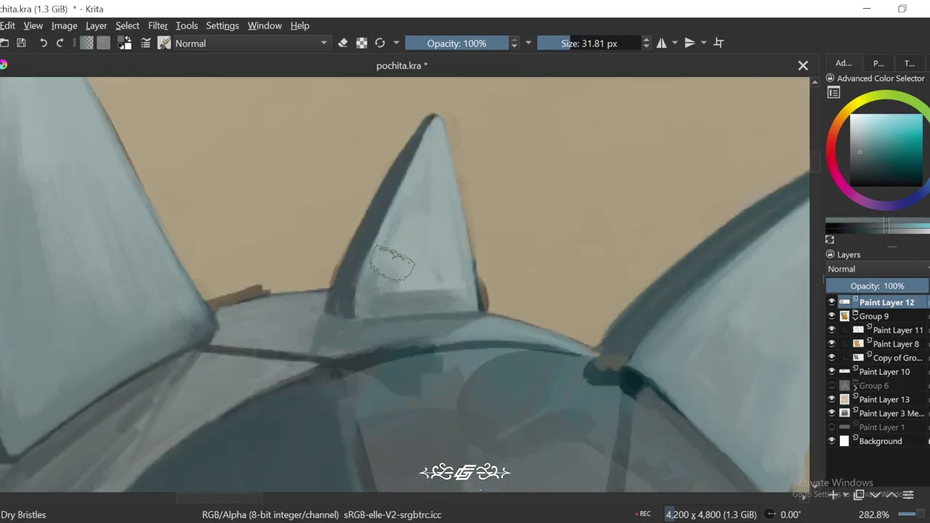
pyautogui.click(565, 39)
pyautogui.press('6')
pyautogui.click(560, 39)
pyautogui.press('6')
pyautogui.moveTo(438, 264)
pyautogui.mouseDown()
pyautogui.moveTo(445, 294)
pyautogui.moveTo(473, 247)
pyautogui.moveTo(436, 240)
pyautogui.moveTo(492, 208)
pyautogui.moveTo(444, 263)
pyautogui.mouseUp()
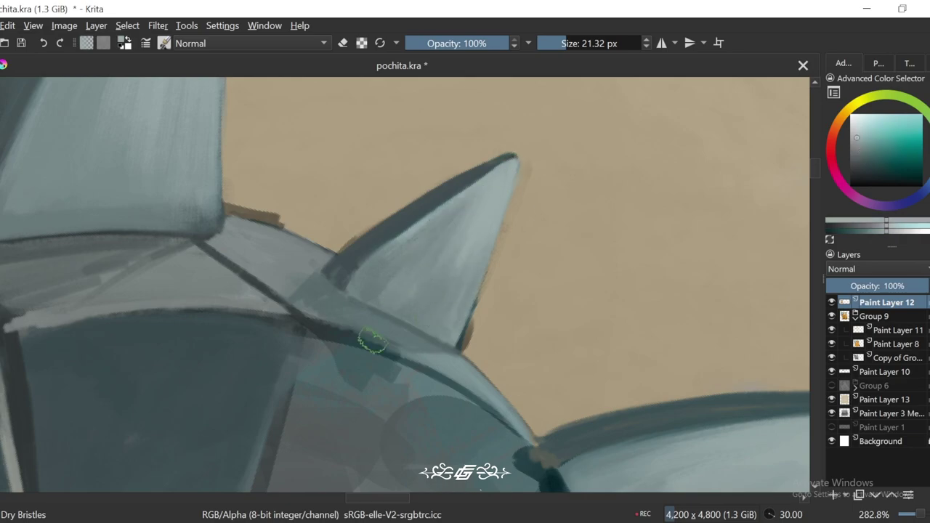
# Step: Zoom to 400% on the spike, shrink the brush for fine edges, and review the spikes
pyautogui.scroll(-4, 460, 298)
pyautogui.press('5')
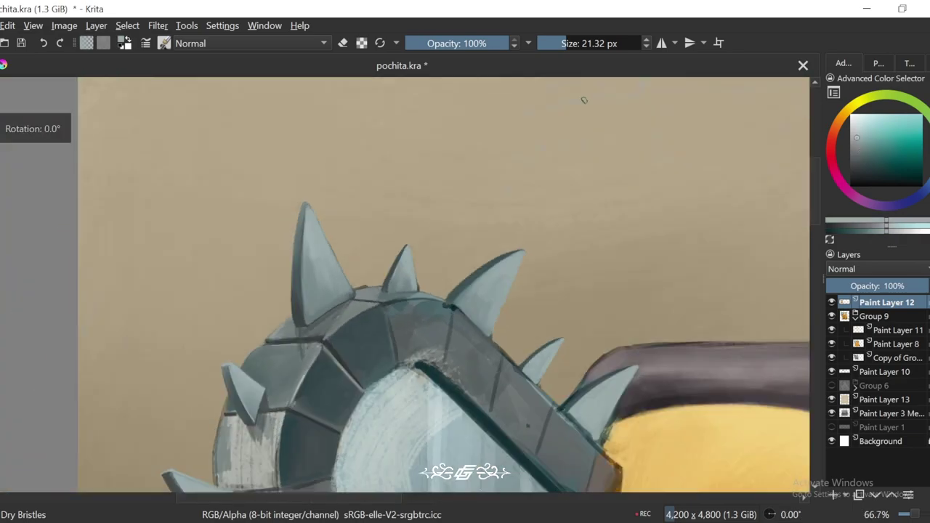
pyautogui.scroll(5, 500, 195)
pyautogui.press('[')
pyautogui.press('4')
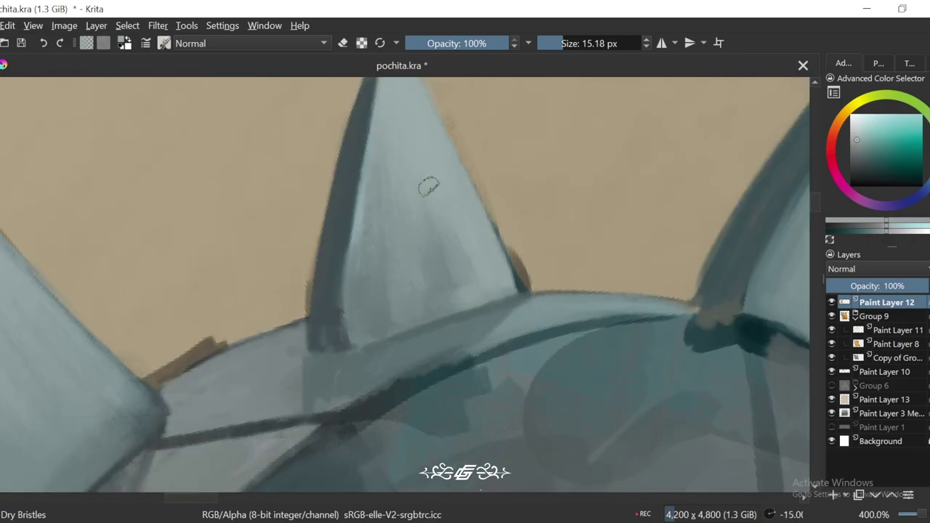
pyautogui.press('4')
pyautogui.press('[')
pyautogui.press('[')
pyautogui.press('[')
pyautogui.press('[')
pyautogui.scroll(-5, 392, 340)
pyautogui.press('5')
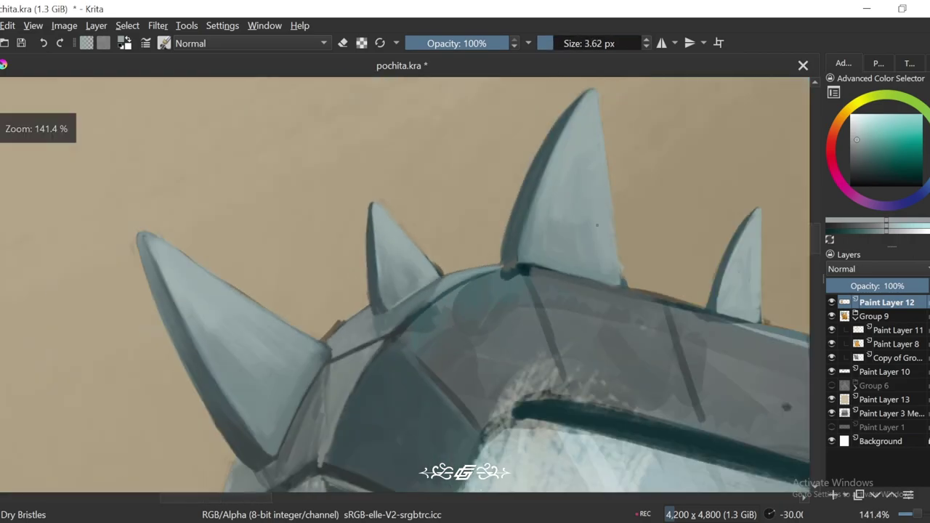
pyautogui.scroll(5, 436, 291)
# Step: Move from the copied group layer to Paint Layer 12 and return the brush from eraser to painting
pyautogui.click(887, 360)
pyautogui.press('e')
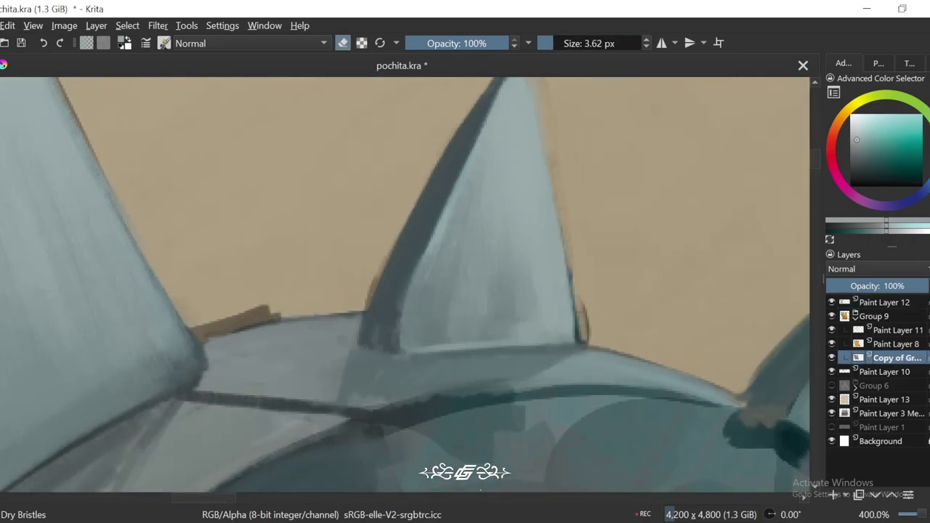
pyautogui.press('4')
pyautogui.press('4')
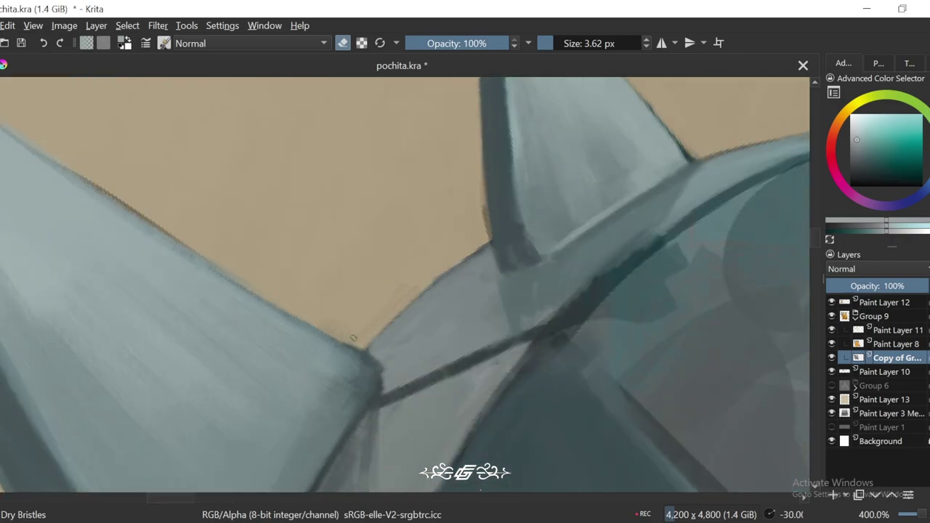
pyautogui.scroll(-3, 483, 211)
pyautogui.press('6')
pyautogui.press('6')
pyautogui.press('6')
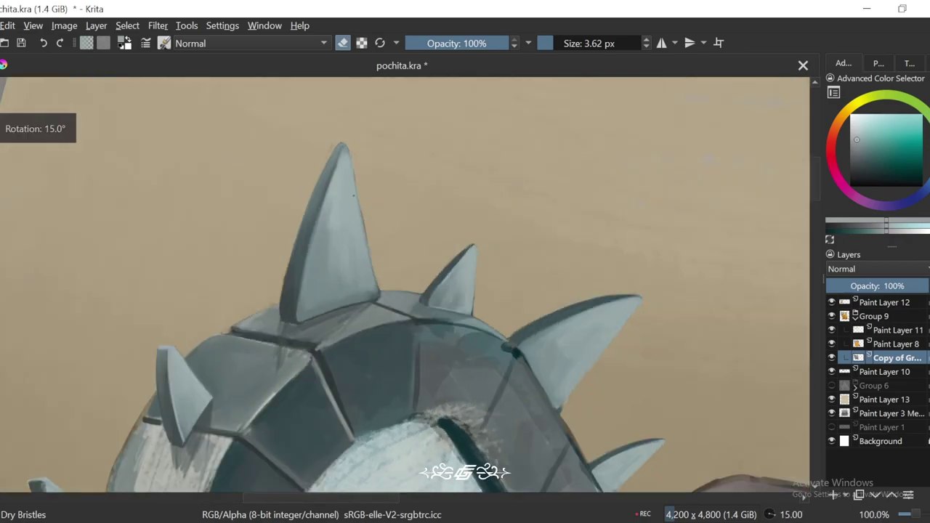
pyautogui.scroll(1, 347, 150)
pyautogui.press('4')
pyautogui.press('4')
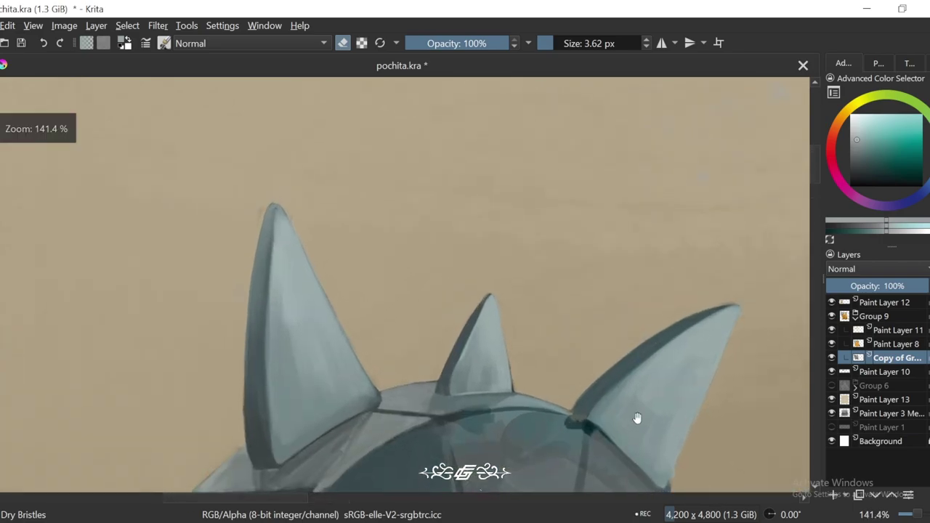
pyautogui.press('+')
pyautogui.click(883, 302)
pyautogui.press('+')
pyautogui.press('+')
pyautogui.press('e')
pyautogui.press('6')
# Step: Paint a dark outline edge up the tall spike to its tip, with the brush enlarged to 4.78 px
pyautogui.keyDown('ctrl'); pyautogui.click(522, 368); pyautogui.keyUp('ctrl')
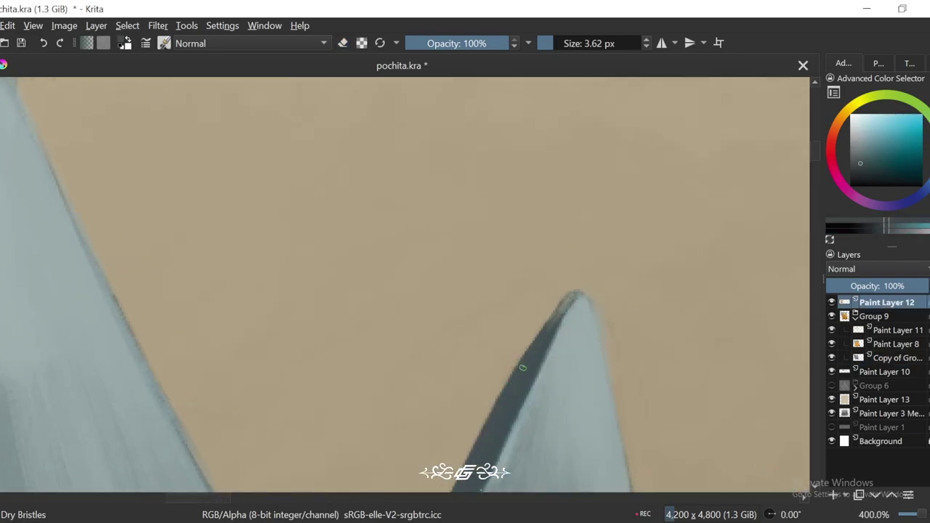
pyautogui.moveTo(540, 338); pyautogui.dragTo(576, 292)
pyautogui.keyDown('ctrl'); pyautogui.click(586, 304); pyautogui.keyUp('ctrl')
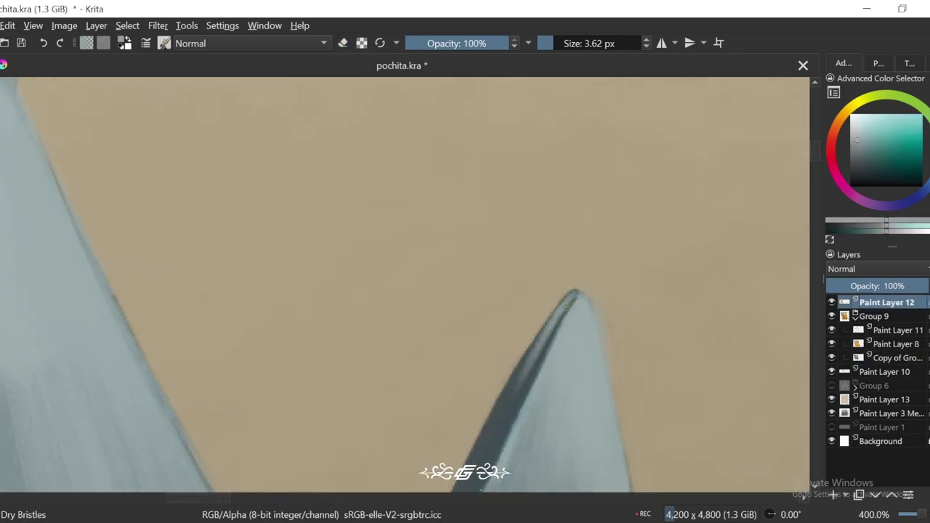
pyautogui.press('6')
pyautogui.keyDown('ctrl'); pyautogui.click(540, 299); pyautogui.keyUp('ctrl')
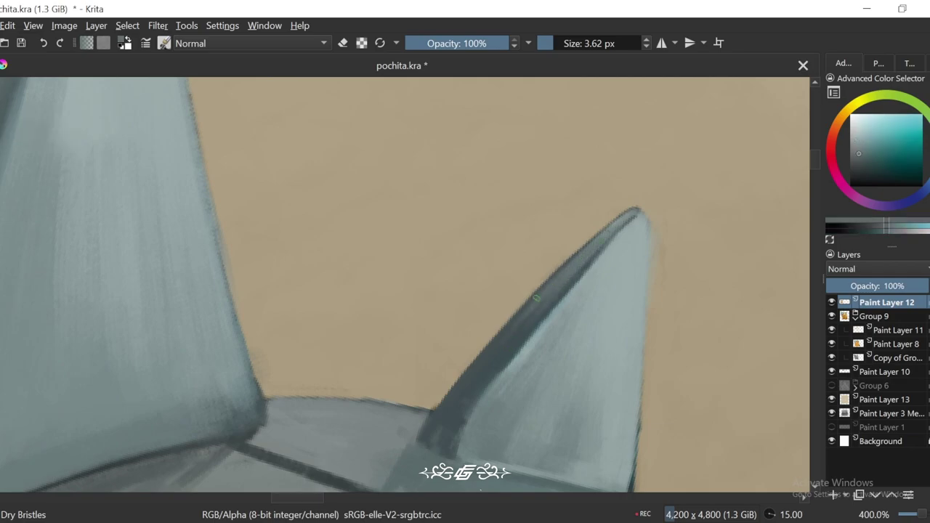
pyautogui.moveTo(552, 44); pyautogui.dragTo(557, 44)
pyautogui.keyDown('ctrl'); pyautogui.click(487, 369); pyautogui.keyUp('ctrl')
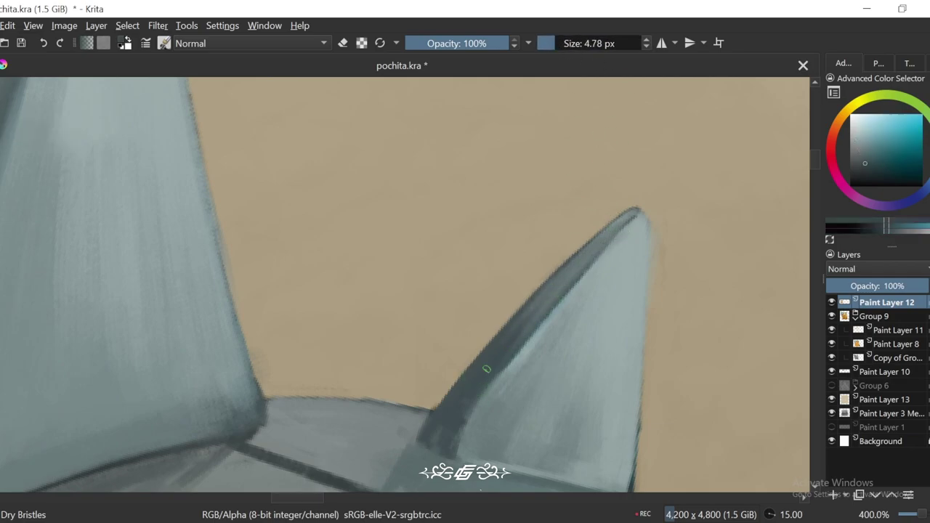
pyautogui.keyDown('ctrl'); pyautogui.click(561, 291); pyautogui.keyUp('ctrl')
pyautogui.scroll(-3, 540, 361)
pyautogui.scroll(2, 540, 362)
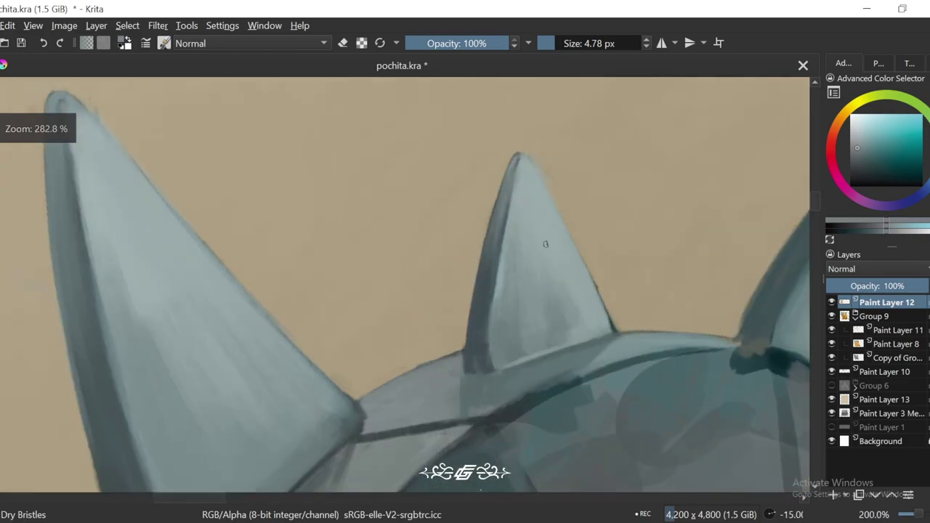
pyautogui.keyDown('ctrl'); pyautogui.click(540, 361); pyautogui.keyUp('ctrl')
# Step: Sample darker teal shading colours from the spike while rotating toward the small spike
pyautogui.press('4')
pyautogui.press('4')
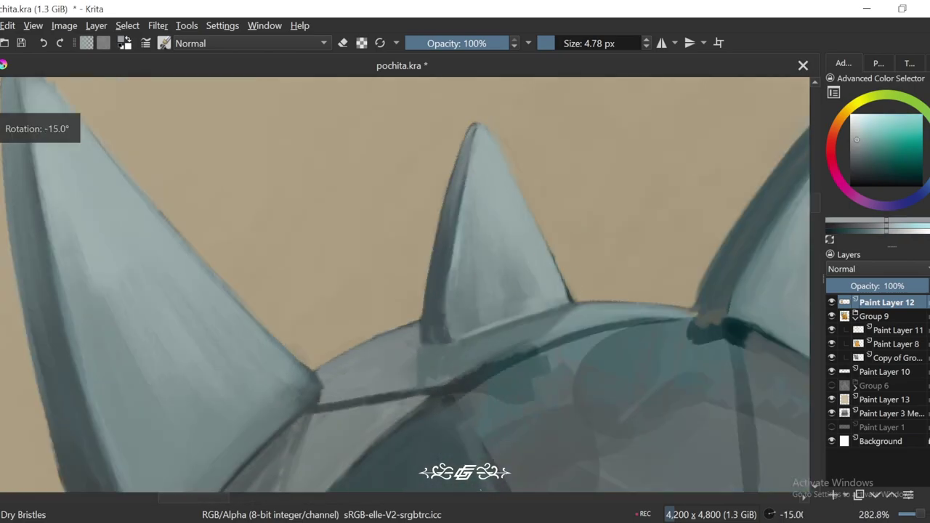
pyautogui.keyDown('ctrl'); pyautogui.click(449, 333); pyautogui.keyUp('ctrl')
pyautogui.scroll(2, 488, 375)
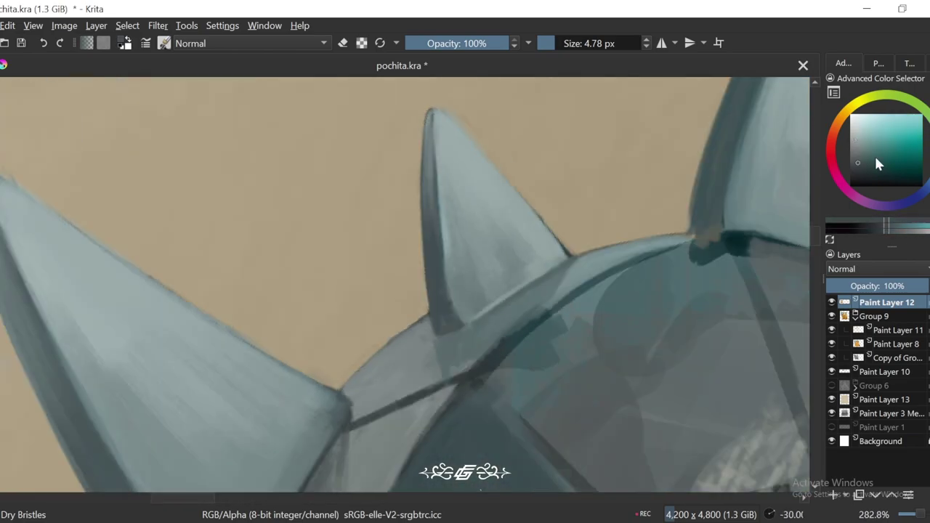
pyautogui.press('4')
pyautogui.press('5')
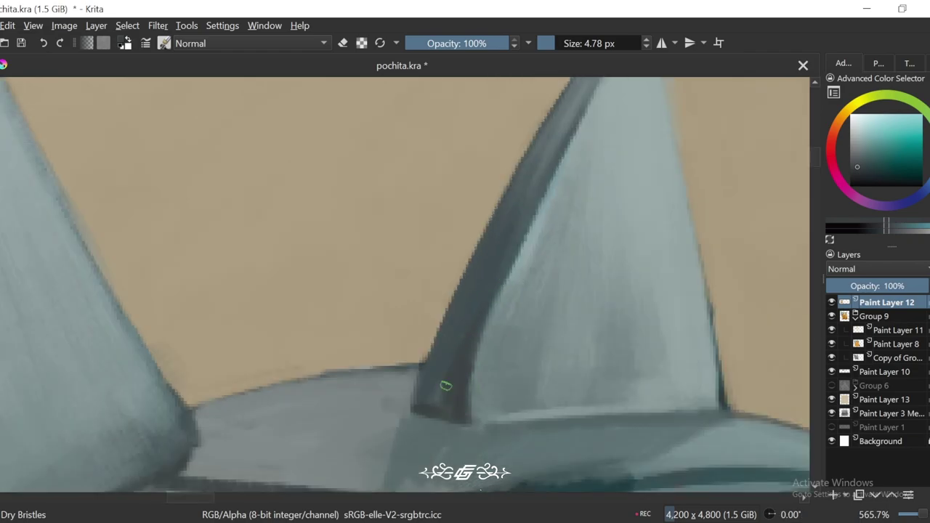
pyautogui.scroll(-3, 471, 302)
pyautogui.press('4')
pyautogui.press('4')
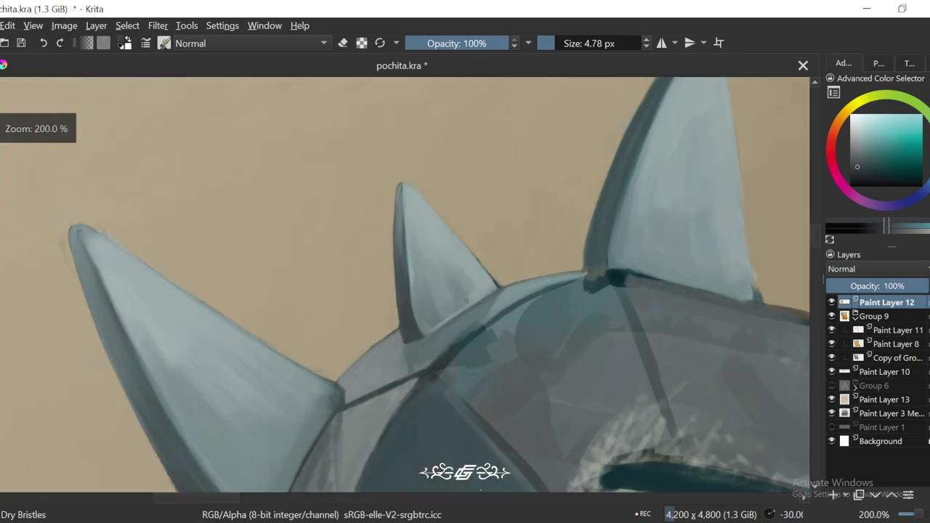
pyautogui.scroll(1, 518, 262)
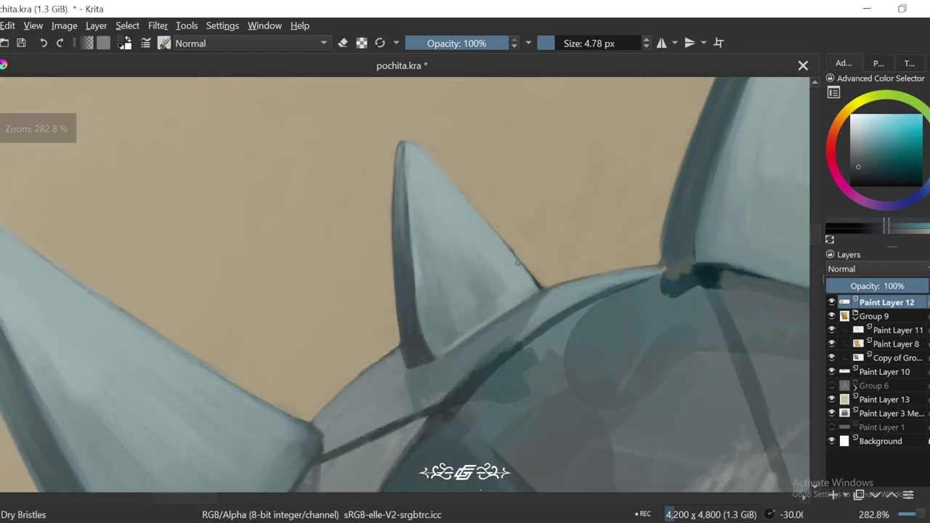
pyautogui.keyDown('ctrl'); pyautogui.click(536, 299); pyautogui.keyUp('ctrl')
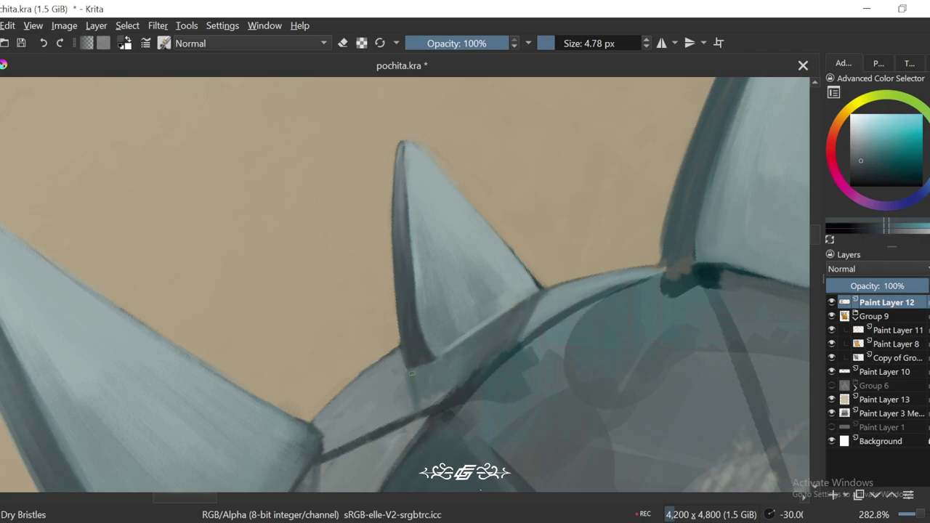
# Step: Rotate the canvas to -60 degrees and zoom out and in to check the small spike's shading
pyautogui.press('4')
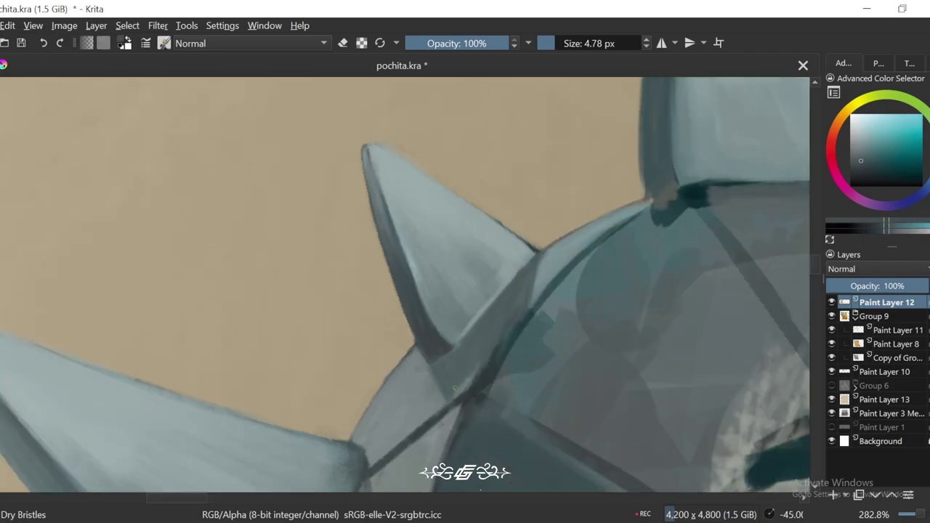
pyautogui.press('1')
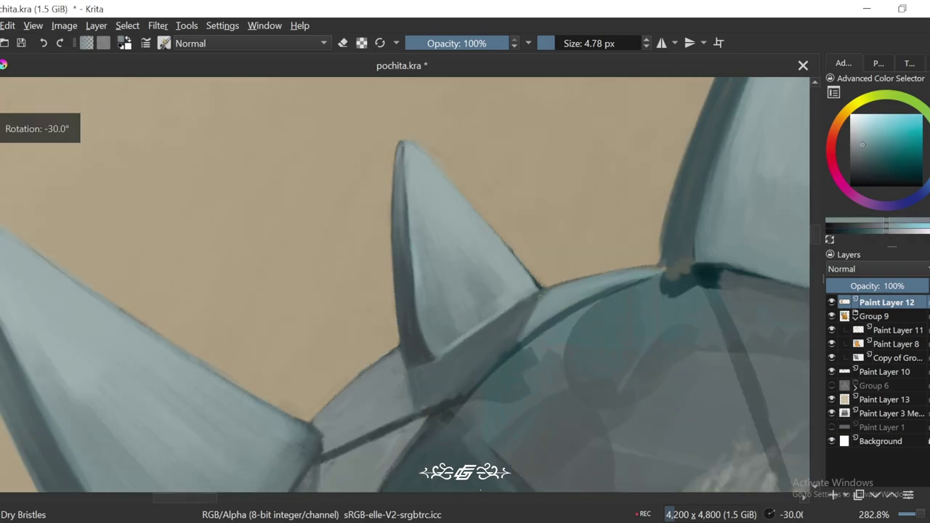
pyautogui.press('1')
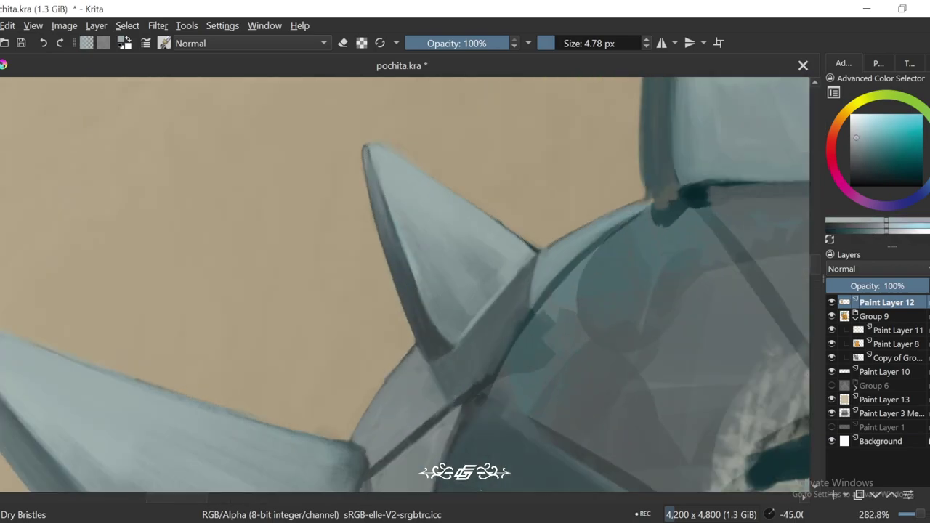
pyautogui.press('4')
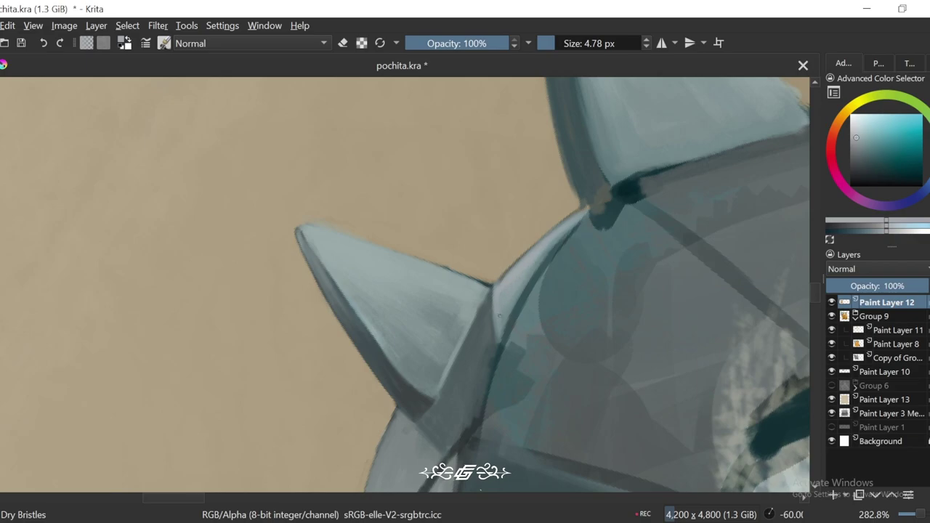
pyautogui.press('-')
pyautogui.press('-')
pyautogui.press('6')
pyautogui.press('6')
pyautogui.press('+')
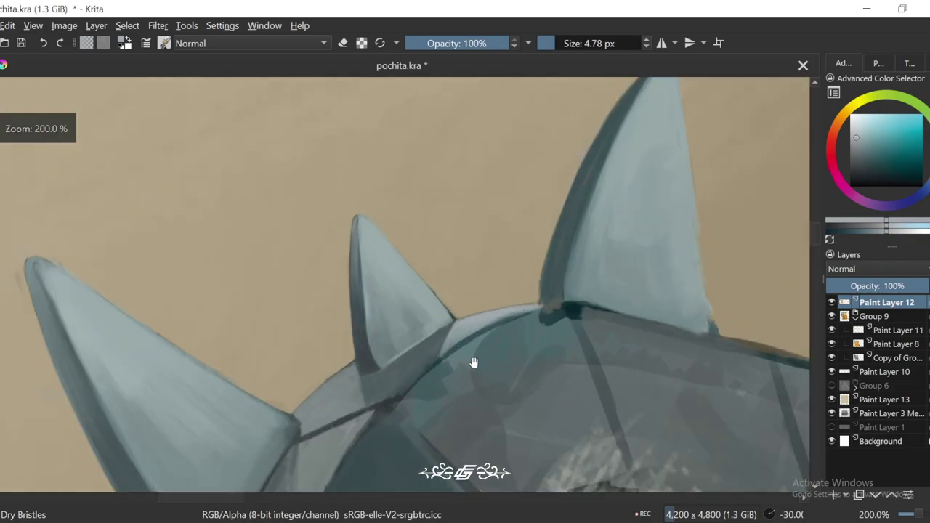
pyautogui.press('+')
pyautogui.press('+')
# Step: Pick cooler blue-grey tones from the spike and the rim
pyautogui.keyDown('ctrl'); pyautogui.click(482, 309); pyautogui.keyUp('ctrl')
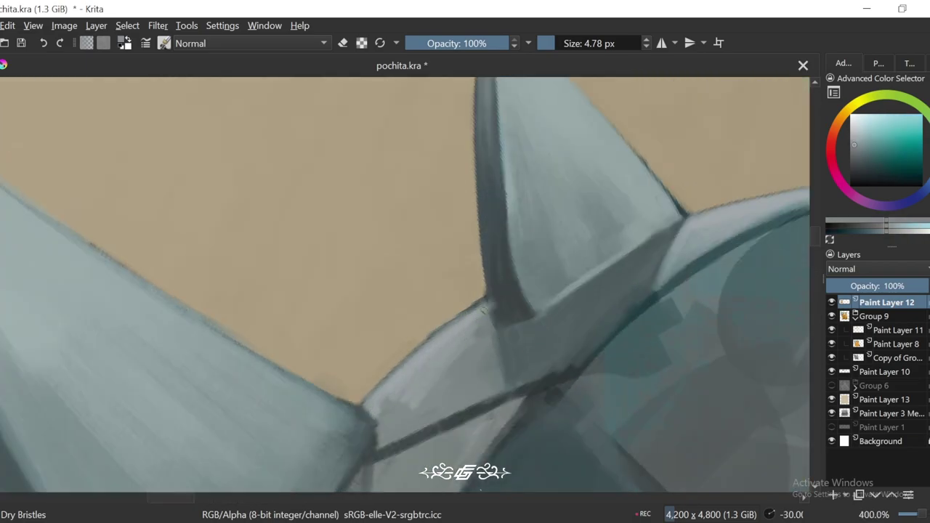
pyautogui.keyDown('ctrl'); pyautogui.click(430, 354); pyautogui.keyUp('ctrl')
pyautogui.press('4')
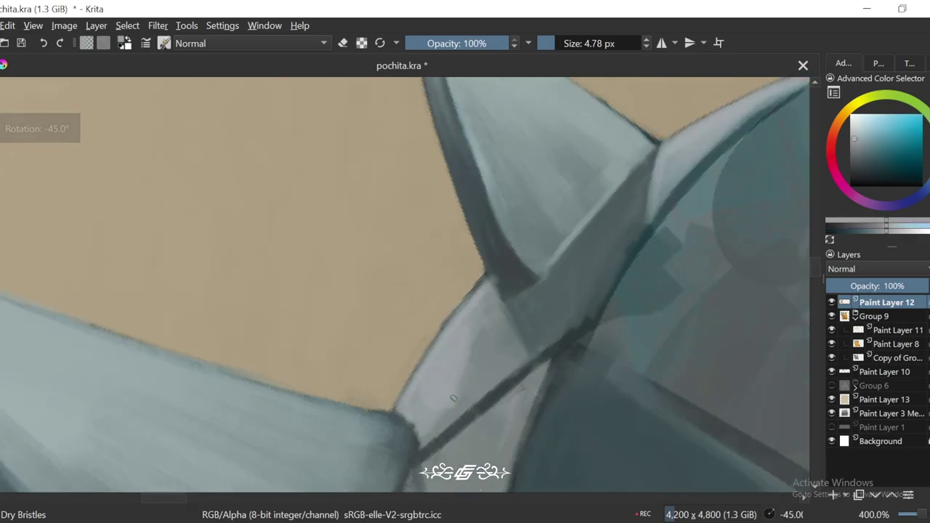
pyautogui.keyDown('ctrl'); pyautogui.click(469, 341); pyautogui.keyUp('ctrl')
pyautogui.press('-')
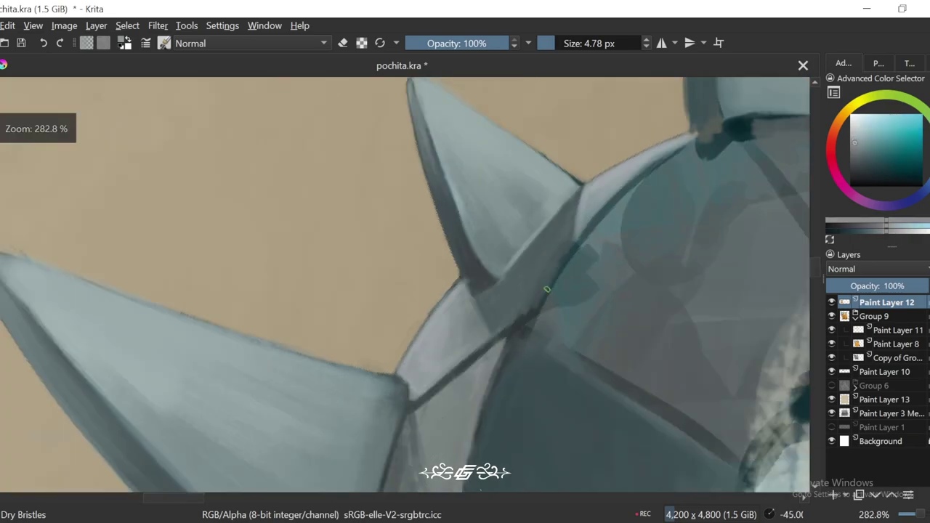
pyautogui.press('-')
pyautogui.press('-')
pyautogui.press('6')
pyautogui.press('6')
pyautogui.press('-')
pyautogui.press('-')
pyautogui.press('4')
pyautogui.press('4')
pyautogui.press('+')
pyautogui.press('+')
pyautogui.press('+')
pyautogui.press('+')
pyautogui.press('+')
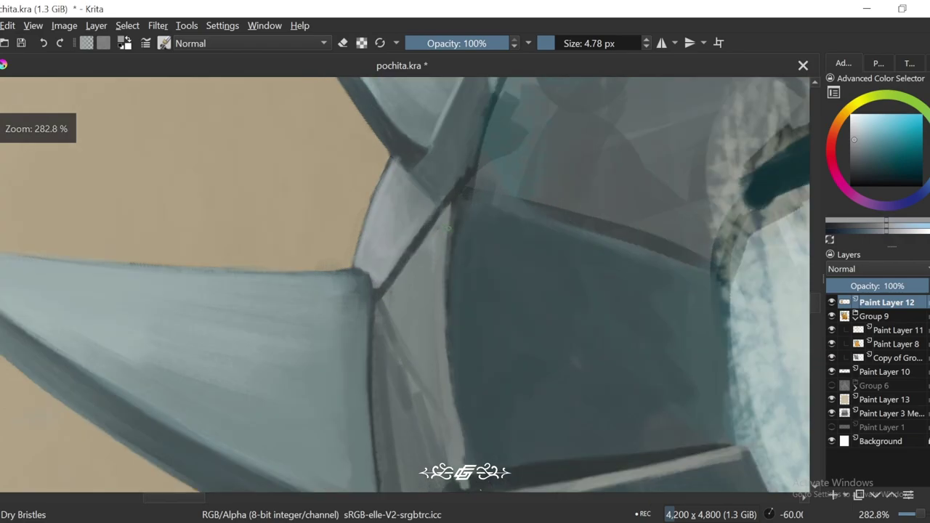
pyautogui.press('6')
pyautogui.press('6')
pyautogui.keyDown('ctrl'); pyautogui.click(415, 297); pyautogui.keyUp('ctrl')
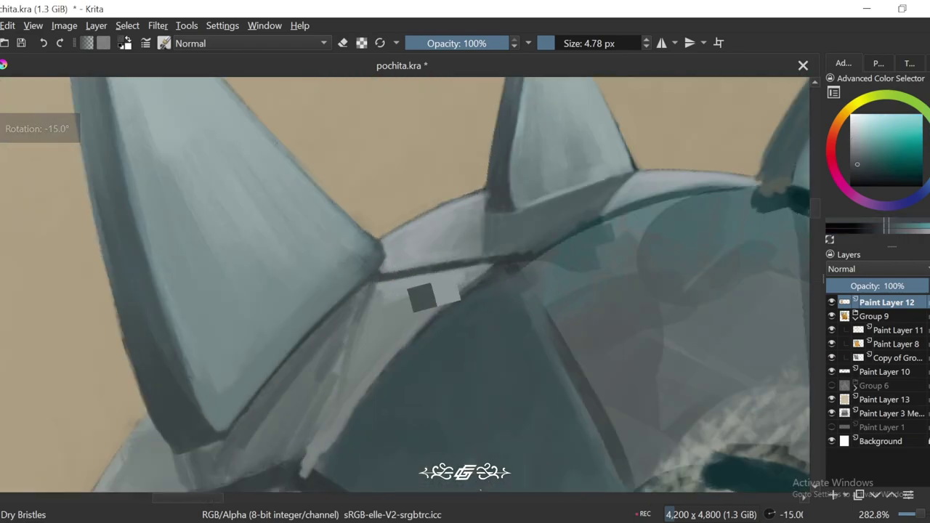
# Step: Paint dark grey shading where the spike meets the rim, with the brush resized from about 16 to 11 px
pyautogui.press('-')
pyautogui.press(']')
pyautogui.press(']')
pyautogui.press(']')
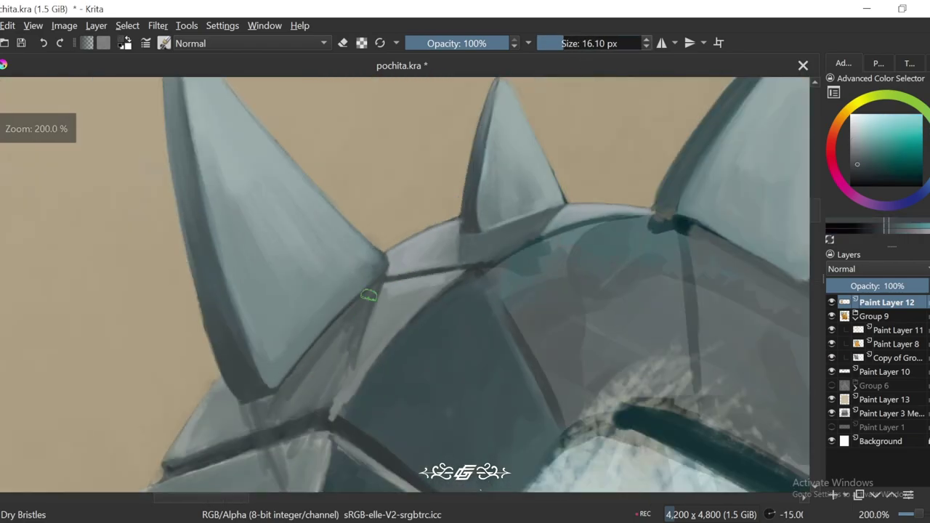
pyautogui.keyDown('ctrl'); pyautogui.click(479, 187); pyautogui.keyUp('ctrl')
pyautogui.moveTo(383, 292); pyautogui.dragTo(405, 277)
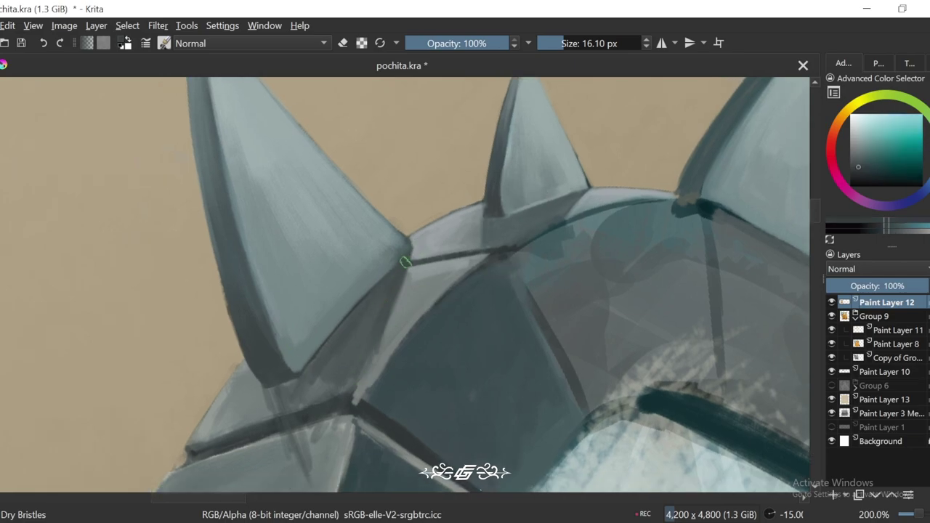
pyautogui.press('6')
pyautogui.press('+')
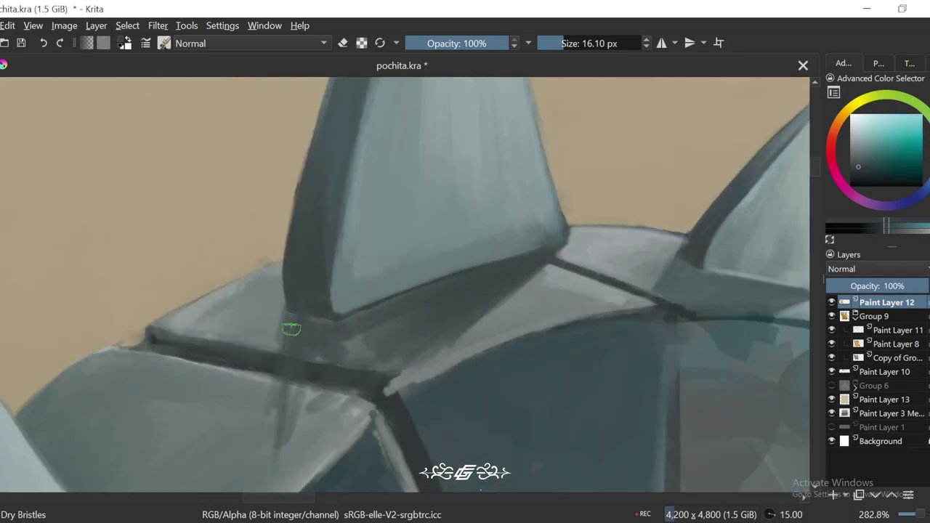
pyautogui.moveTo(291, 326); pyautogui.dragTo(420, 291)
pyautogui.press('4')
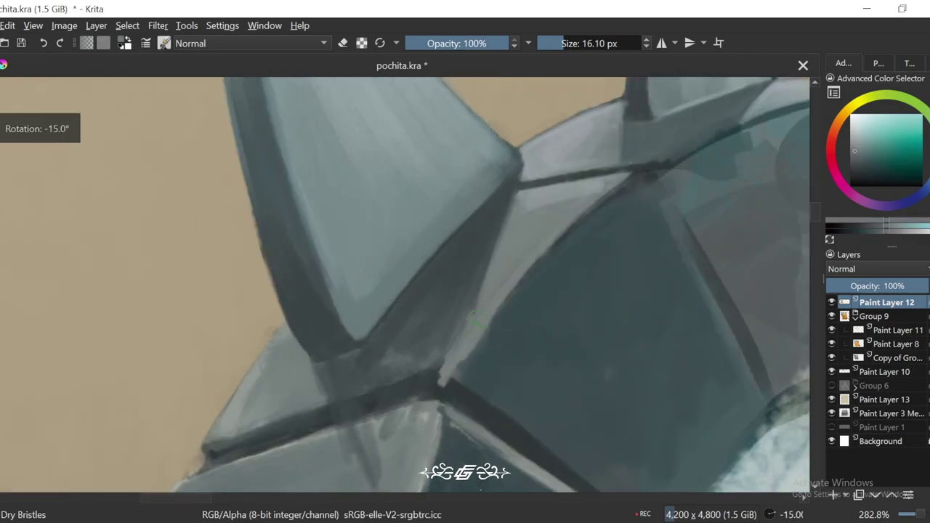
pyautogui.press('4')
pyautogui.moveTo(560, 42); pyautogui.dragTo(557, 42)
pyautogui.press('6')
pyautogui.press('6')
pyautogui.moveTo(418, 428); pyautogui.dragTo(439, 342)
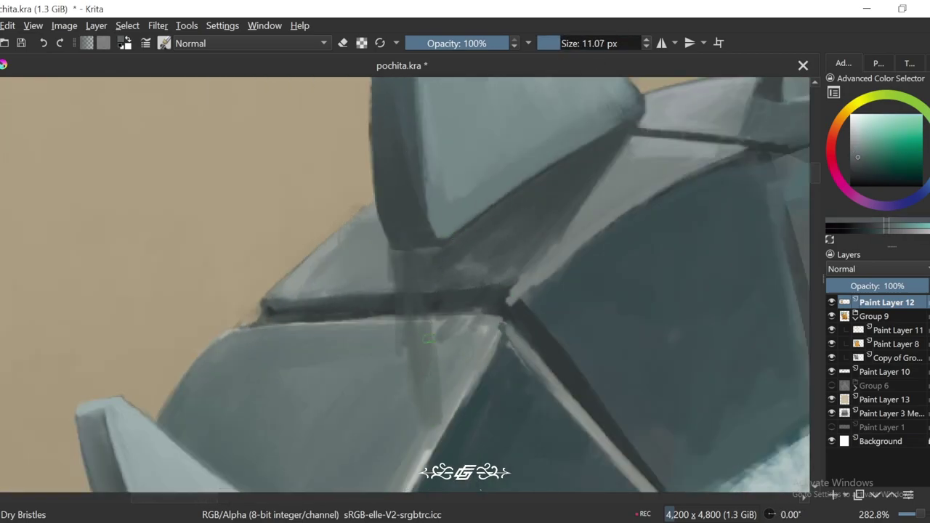
pyautogui.moveTo(444, 414); pyautogui.dragTo(465, 313)
# Step: Bring the brush back to about 11 px and frame the spike's base at 45 degrees
pyautogui.press('-')
pyautogui.press('-')
pyautogui.press('-')
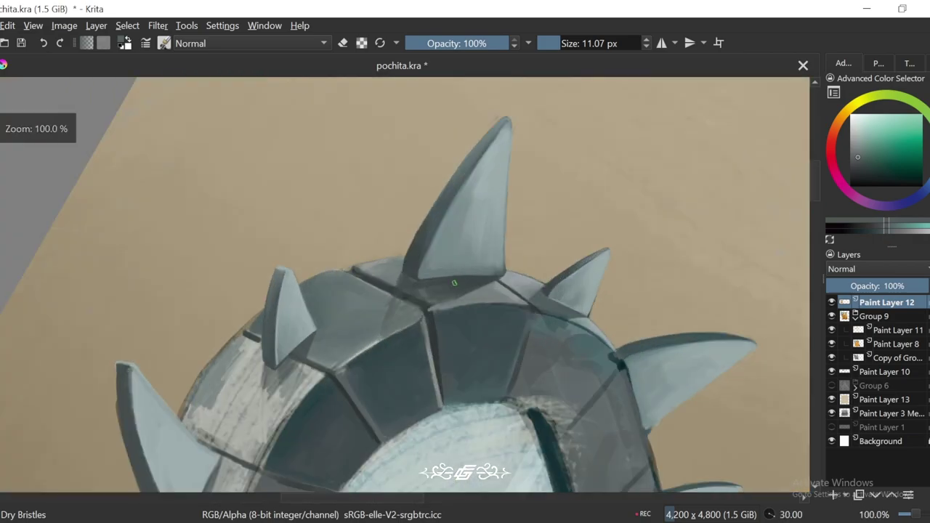
pyautogui.press('+')
pyautogui.press('+')
pyautogui.press('+')
pyautogui.press('6')
pyautogui.press('6')
pyautogui.press('[')
pyautogui.press('[')
pyautogui.press('[')
pyautogui.press('[')
pyautogui.moveTo(419, 229); pyautogui.dragTo(365, 356)
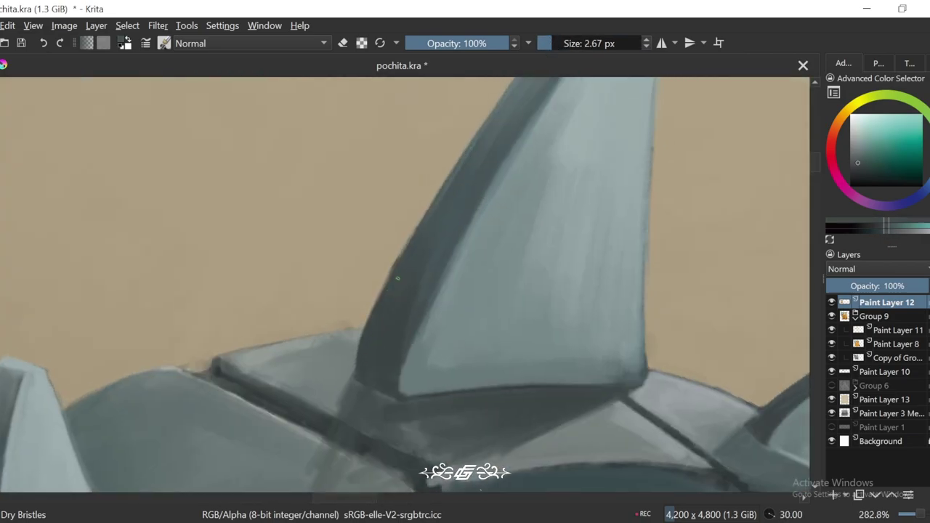
pyautogui.click(560, 43)
pyautogui.press('6')
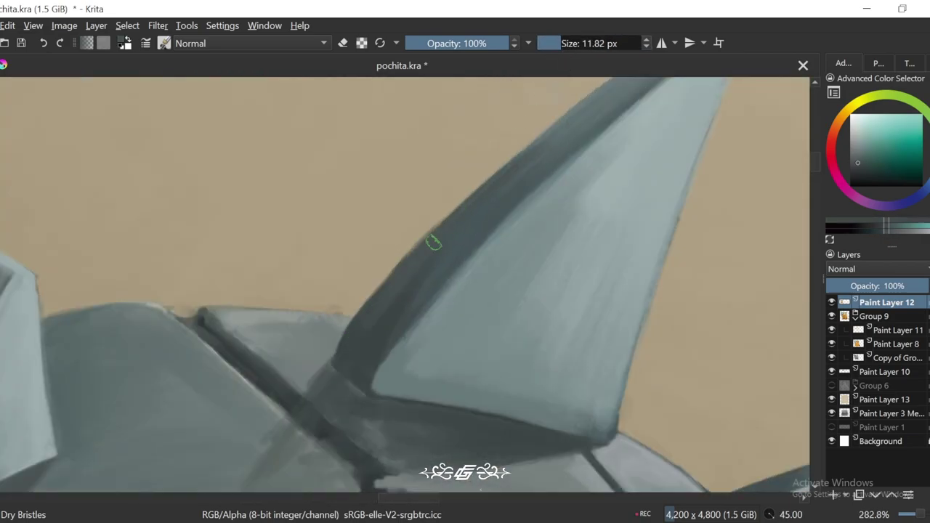
pyautogui.moveTo(427, 261); pyautogui.dragTo(432, 274)
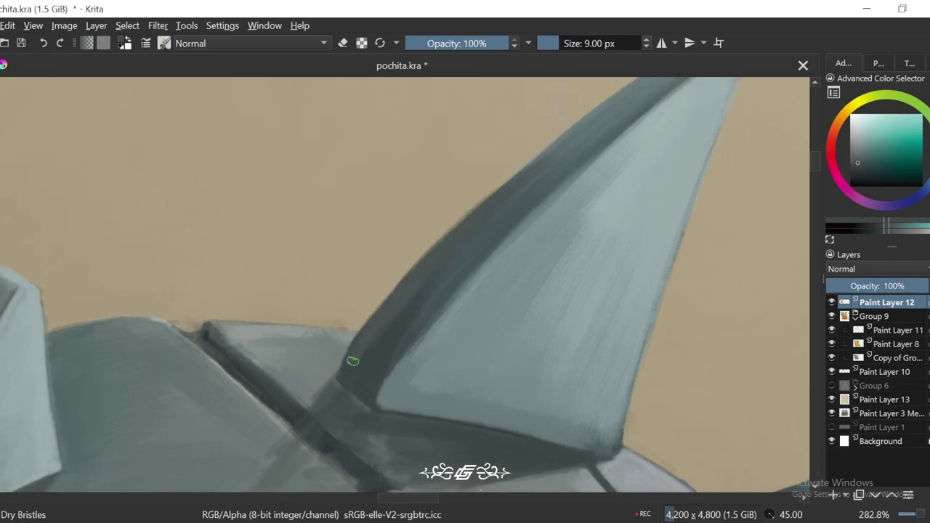
# Step: Inspect the spike's base joint from several rotations and save the document
pyautogui.scroll(-2, 442, 326)
pyautogui.scroll(3, 405, 312)
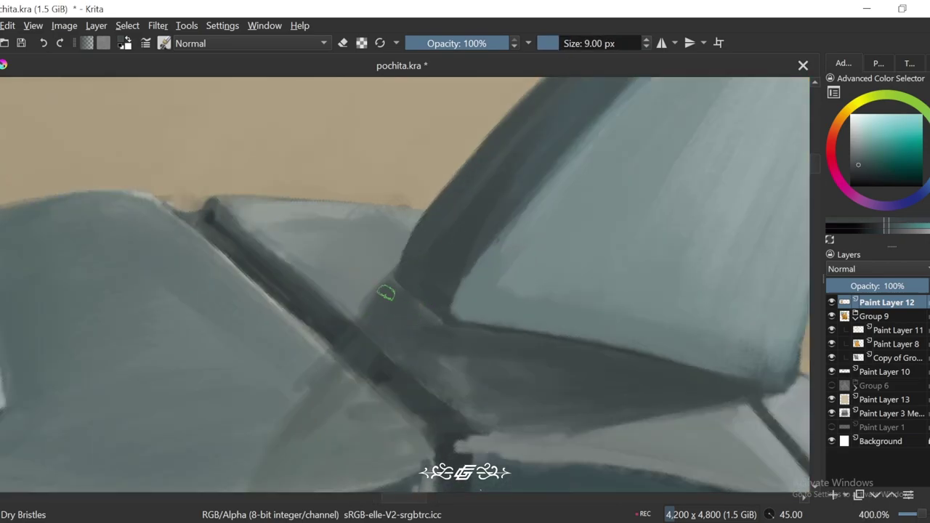
pyautogui.moveTo(388, 273); pyautogui.dragTo(476, 161)
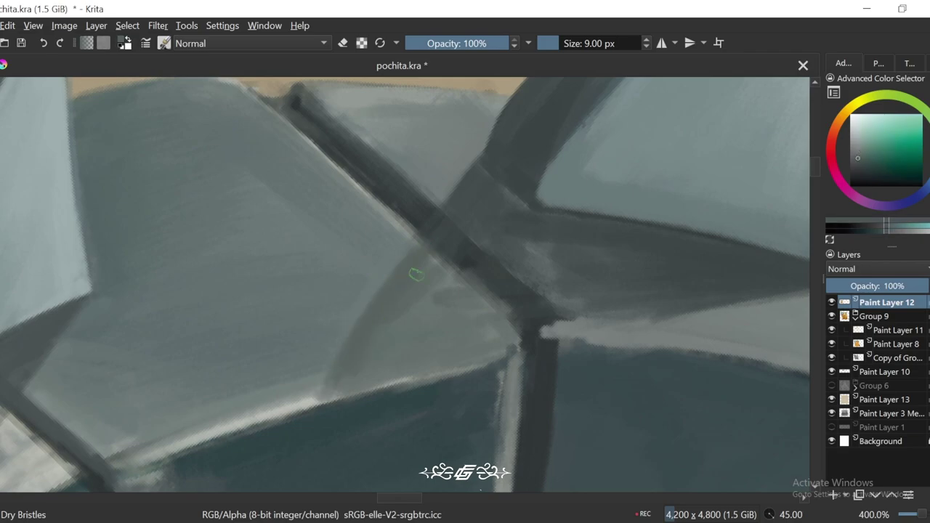
pyautogui.press('4')
pyautogui.press('4')
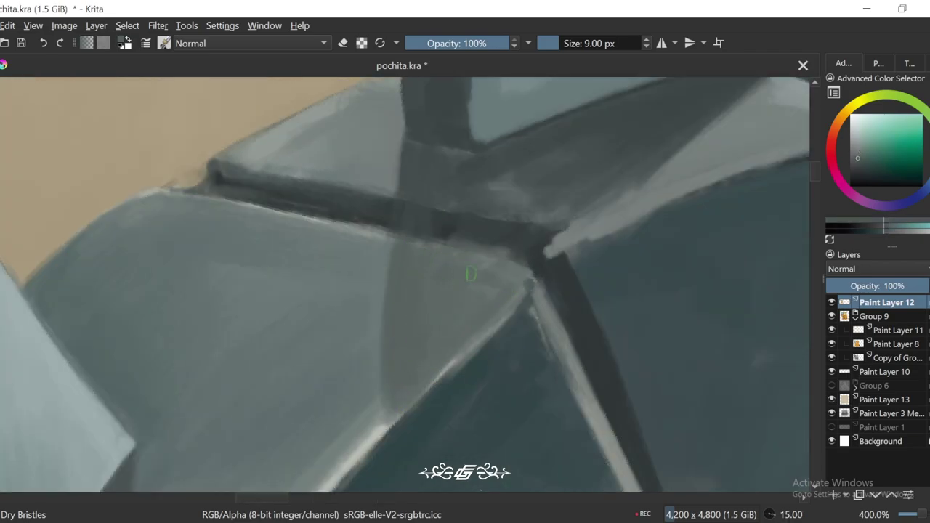
pyautogui.scroll(-5, 440, 254)
pyautogui.press('5')
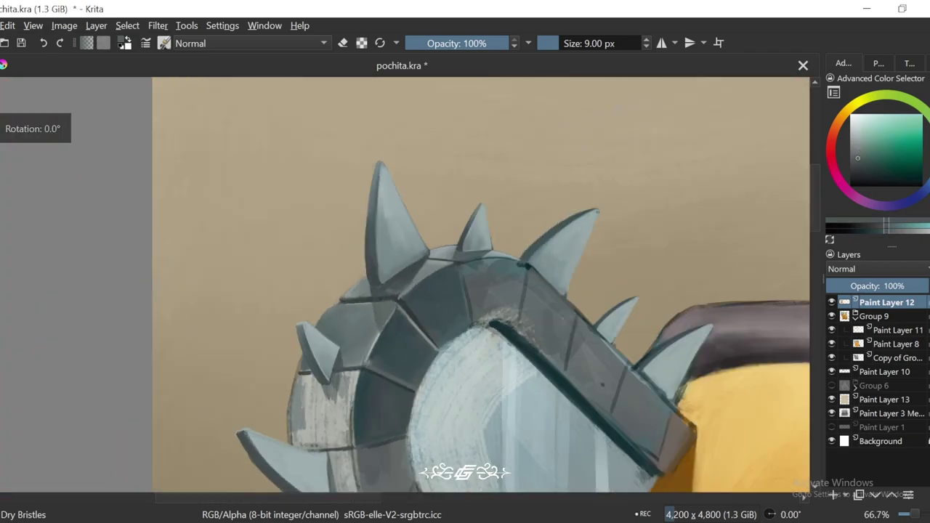
pyautogui.scroll(4, 412, 249)
pyautogui.press('4')
pyautogui.press('4')
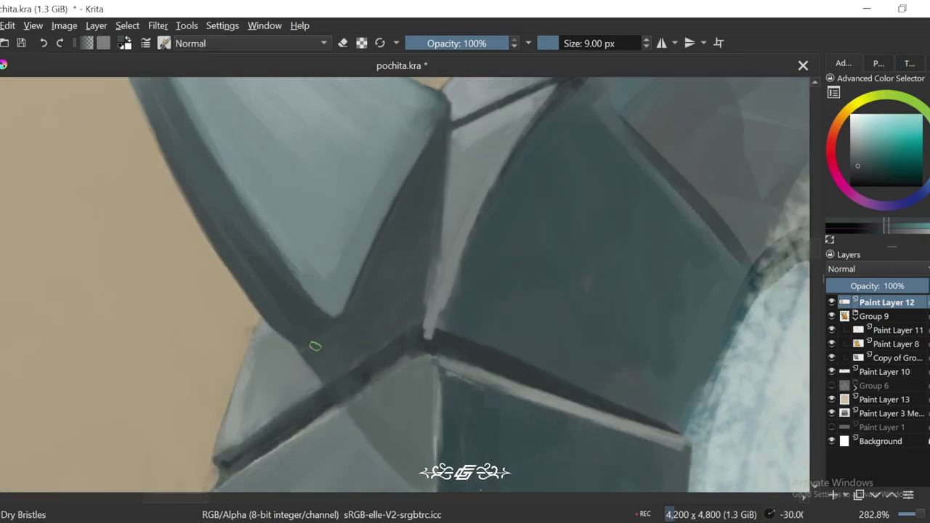
pyautogui.press('6')
pyautogui.hotkey('ctrl', 's')
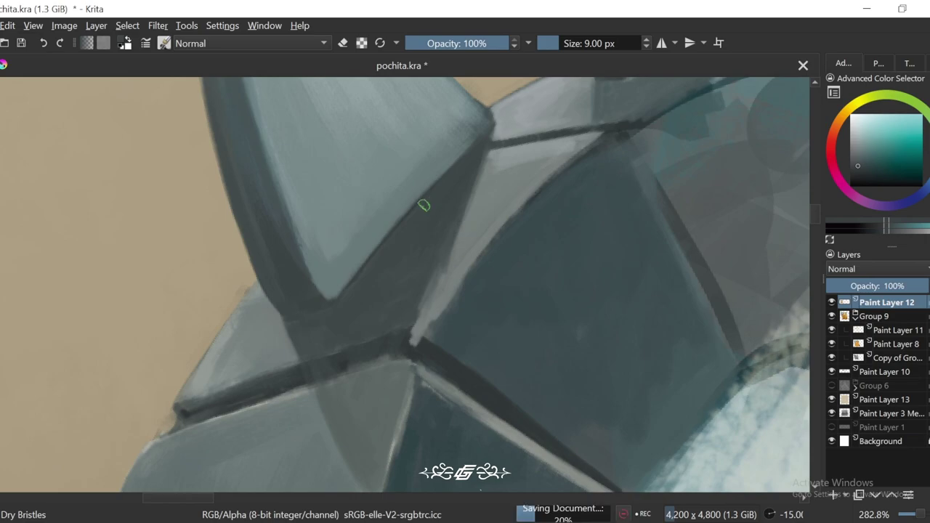
# Step: Sample dark colours from the painted plates near the spike base
pyautogui.keyDown('ctrl'); pyautogui.click(453, 323); pyautogui.keyUp('ctrl')
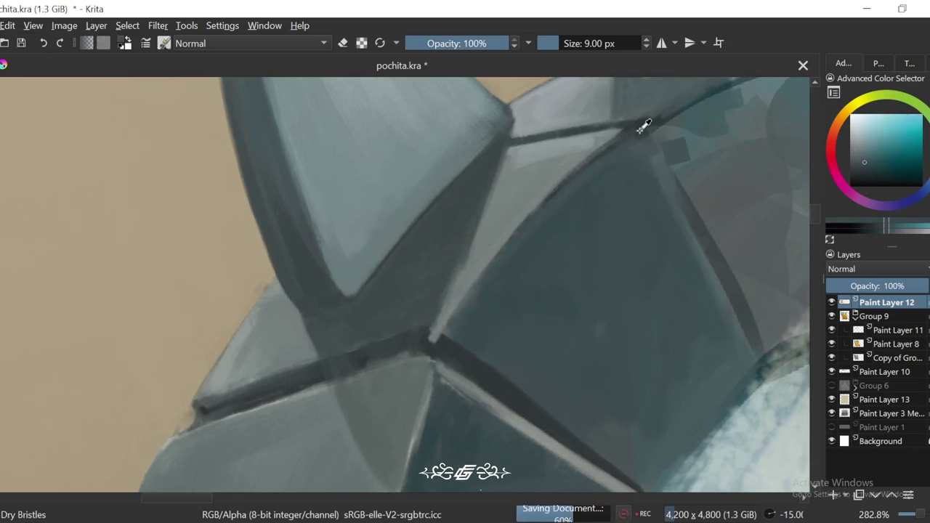
pyautogui.press('4')
pyautogui.press('4')
pyautogui.keyDown('ctrl'); pyautogui.click(447, 313); pyautogui.keyUp('ctrl')
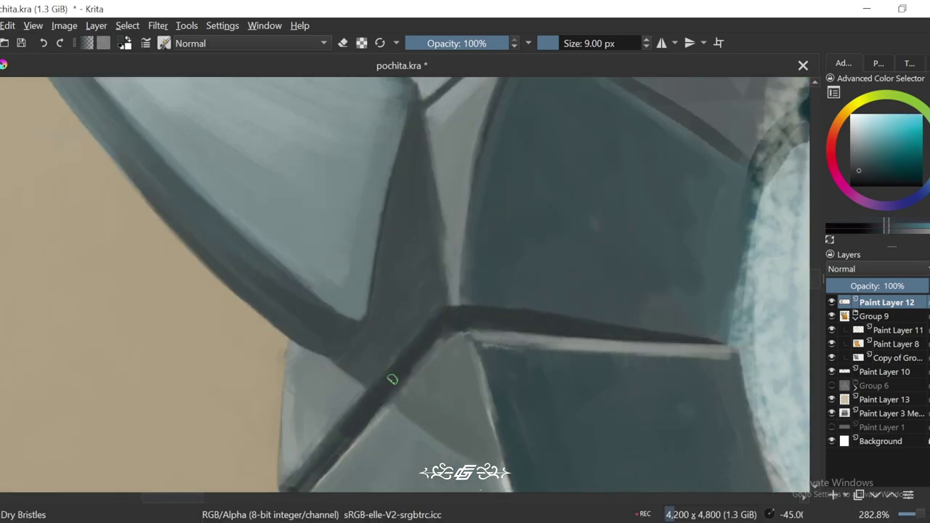
pyautogui.press('6')
pyautogui.scroll(-5, 438, 340)
pyautogui.press('6')
pyautogui.press('6')
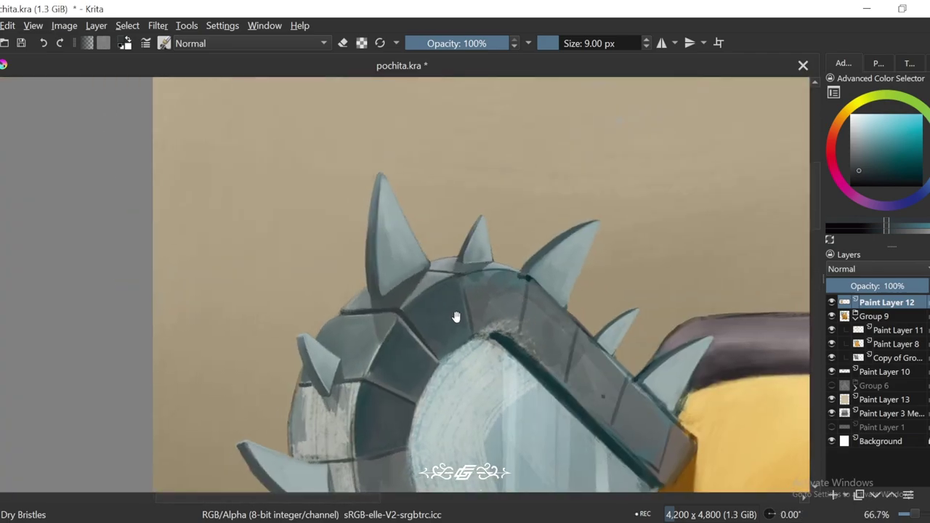
pyautogui.scroll(3, 467, 312)
pyautogui.scroll(1, 467, 312)
pyautogui.keyDown('ctrl'); pyautogui.click(450, 327); pyautogui.keyUp('ctrl')
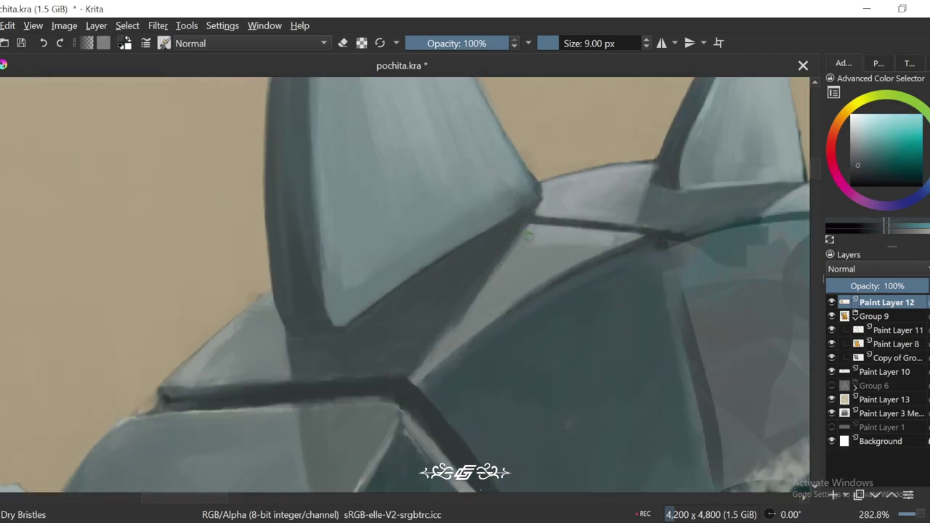
# Step: Pick a dark tone at the spike base and check the crease shading at tilts between -45 and 15 degrees
pyautogui.press('4')
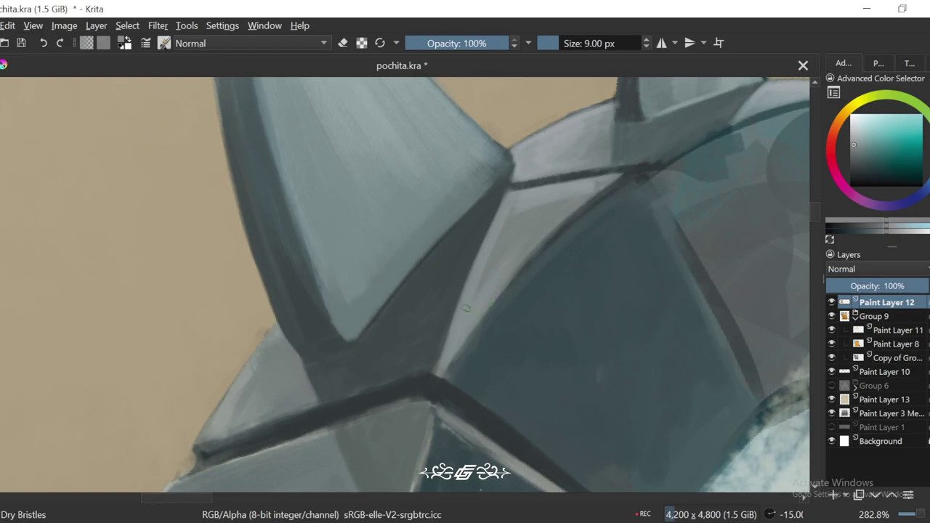
pyautogui.scroll(-5, 494, 240)
pyautogui.press('6')
pyautogui.press('6')
pyautogui.press('4')
pyautogui.scroll(4, 359, 357)
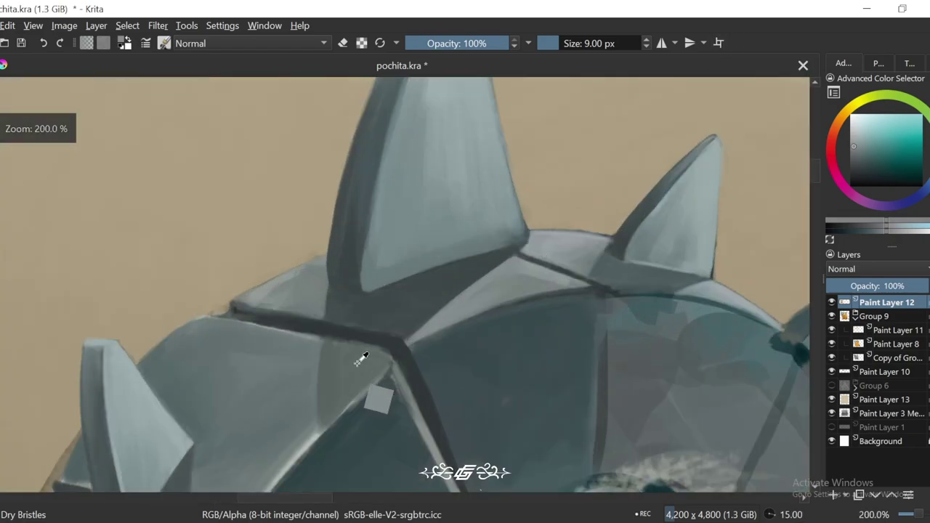
pyautogui.press('4')
pyautogui.scroll(1, 445, 279)
pyautogui.keyDown('ctrl'); pyautogui.click(415, 300); pyautogui.keyUp('ctrl')
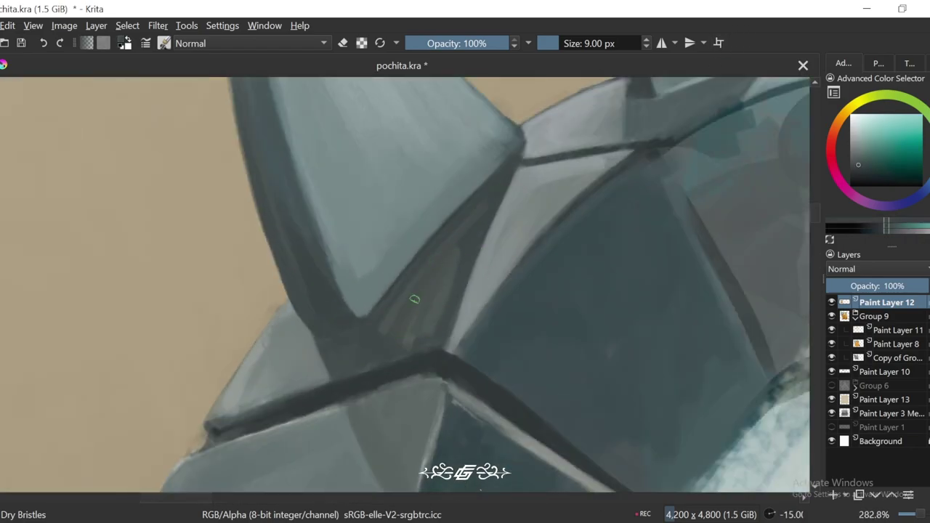
pyautogui.press('4')
pyautogui.press('4')
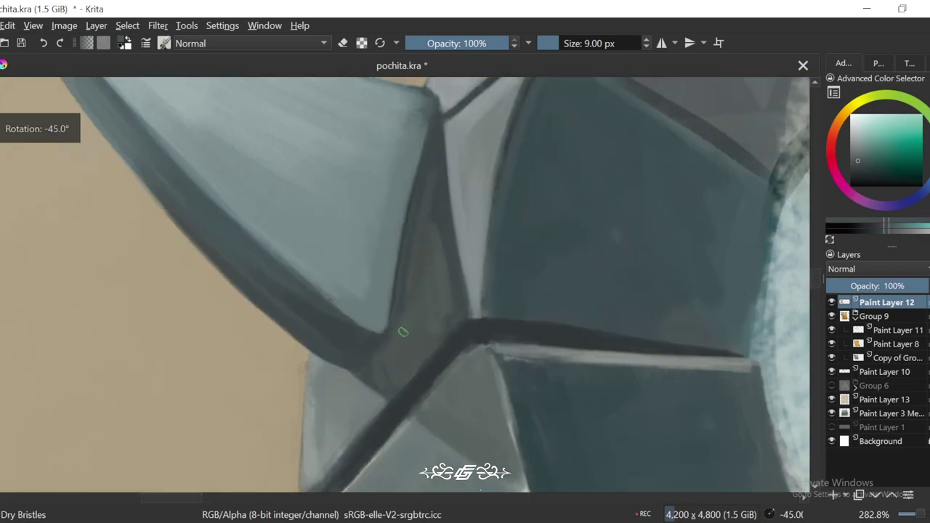
pyautogui.press('6')
pyautogui.press('6')
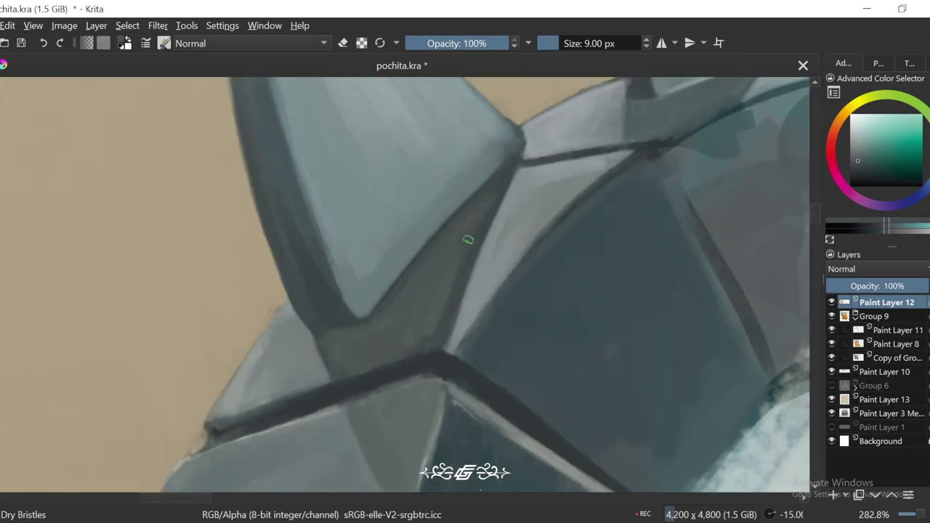
pyautogui.press('5')
pyautogui.scroll(-2, 435, 319)
pyautogui.scroll(2, 436, 300)
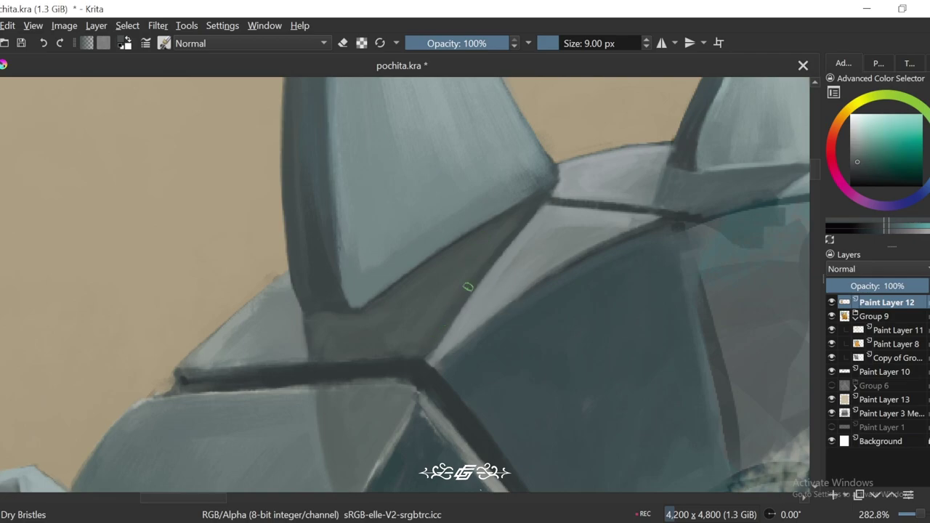
pyautogui.press('4')
pyautogui.scroll(-6, 384, 353)
# Step: Return to Paint Layer 12 and sample a dark teal-grey from the blade
pyautogui.press('5')
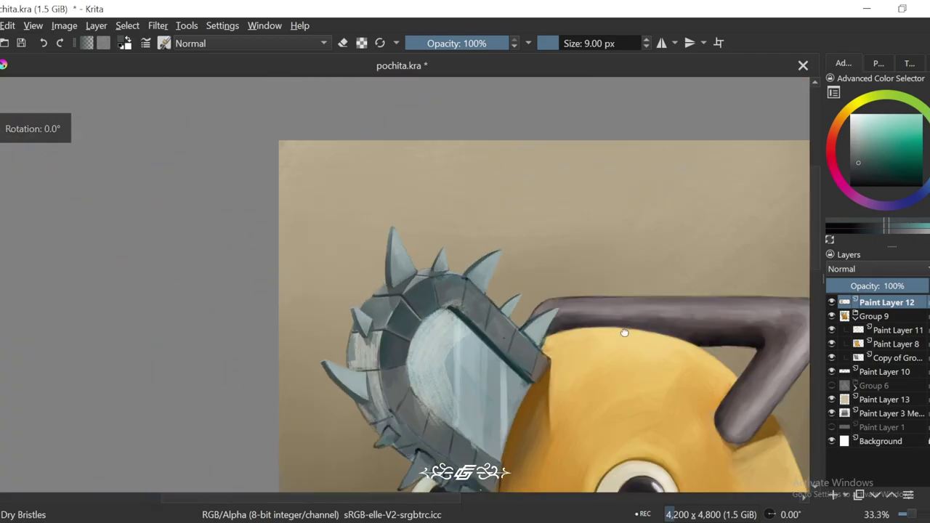
pyautogui.press('4')
pyautogui.scroll(4, 407, 306)
pyautogui.scroll(1, 407, 306)
pyautogui.press('5')
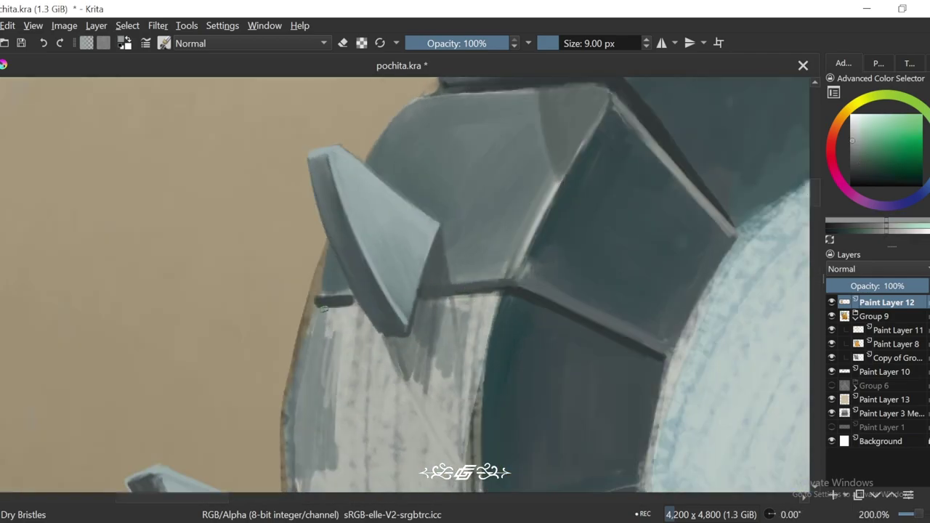
pyautogui.keyDown('ctrl'); pyautogui.click(338, 288); pyautogui.keyUp('ctrl')
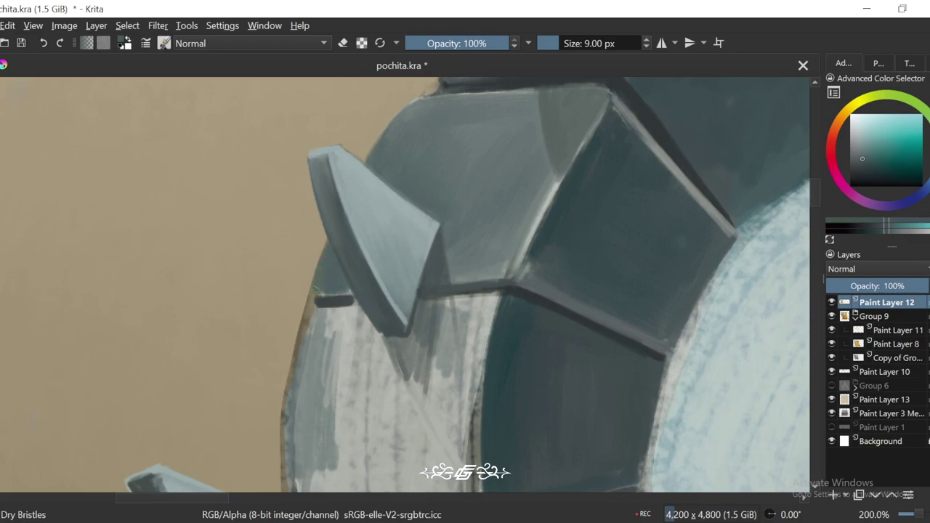
pyautogui.scroll(1, 338, 291)
pyautogui.scroll(-3, 338, 291)
pyautogui.press('6')
pyautogui.scroll(1, 338, 291)
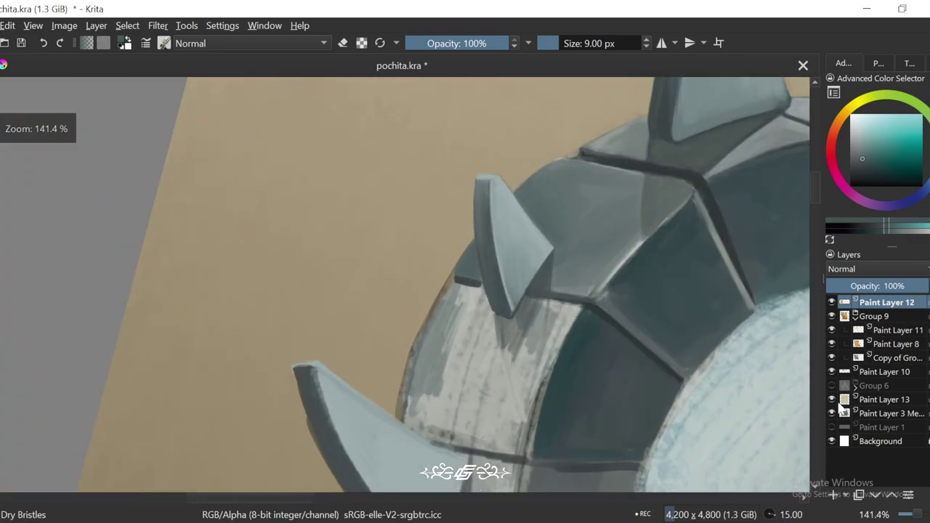
pyautogui.click(874, 354)
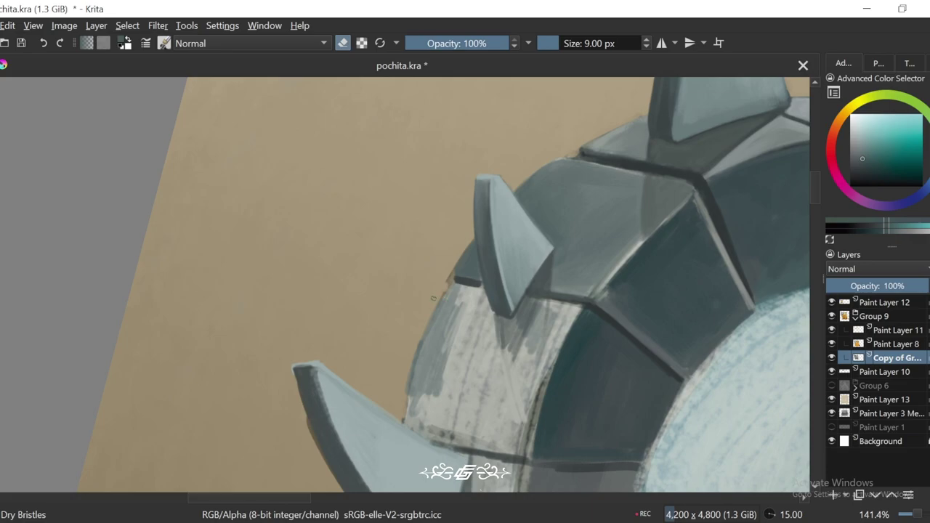
pyautogui.click(900, 304)
pyautogui.scroll(1, 450, 298)
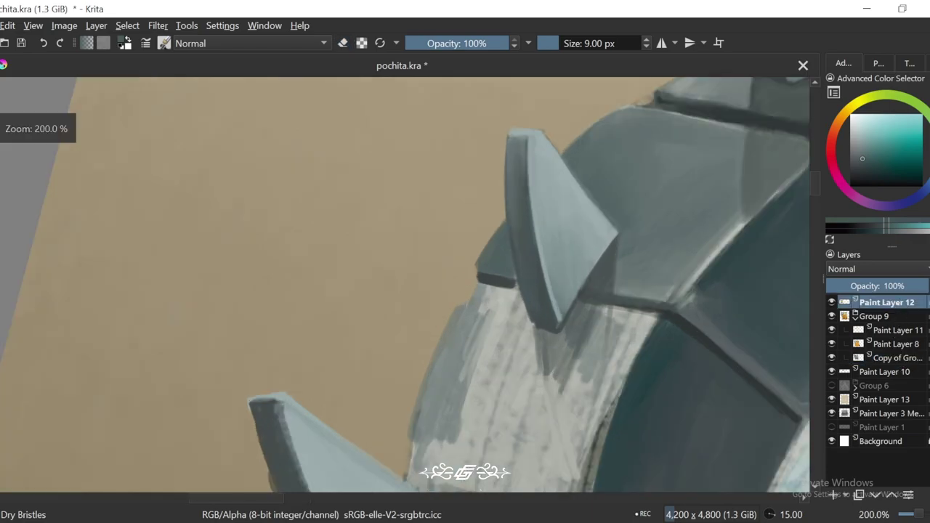
pyautogui.keyDown('ctrl'); pyautogui.click(477, 287); pyautogui.keyUp('ctrl')
pyautogui.press('6')
pyautogui.keyDown('ctrl'); pyautogui.click(462, 299); pyautogui.keyUp('ctrl')
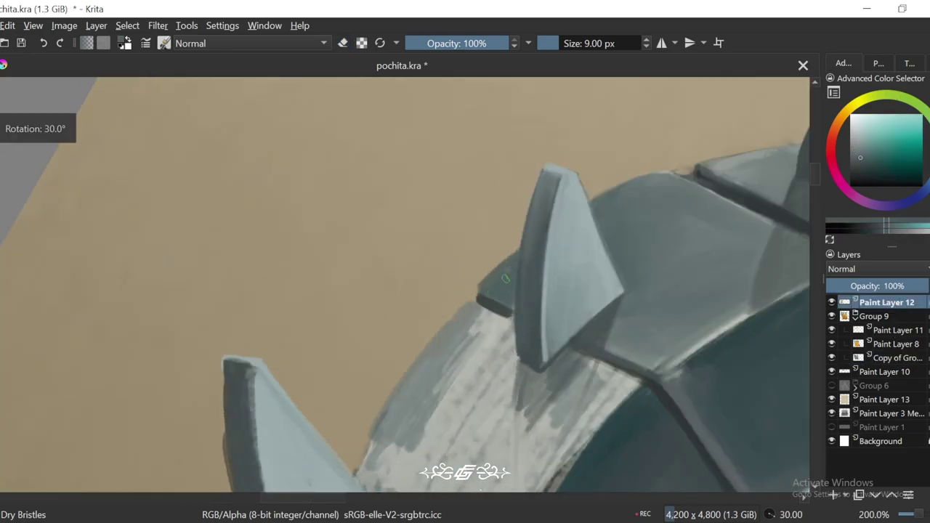
# Step: Cover the grey band with dark teal-grey strokes, shrinking the brush to about 29 px
pyautogui.moveTo(442, 317)
pyautogui.mouseDown()
pyautogui.moveTo(488, 249)
pyautogui.moveTo(465, 342)
pyautogui.mouseUp()
pyautogui.press('[')
pyautogui.moveTo(385, 363); pyautogui.dragTo(397, 331)
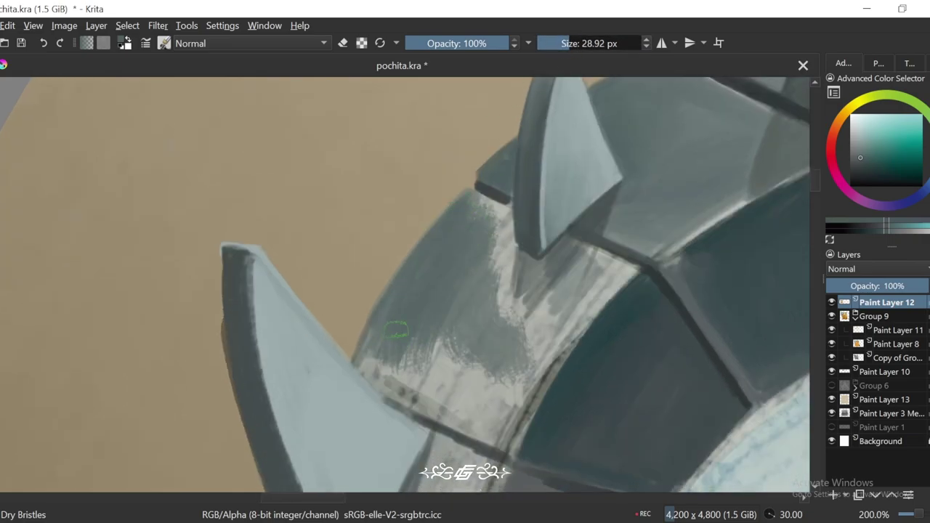
pyautogui.moveTo(378, 369)
pyautogui.mouseDown()
pyautogui.moveTo(398, 340)
pyautogui.moveTo(449, 327)
pyautogui.moveTo(465, 411)
pyautogui.moveTo(518, 339)
pyautogui.moveTo(502, 414)
pyautogui.moveTo(618, 265)
pyautogui.moveTo(534, 321)
pyautogui.moveTo(524, 285)
pyautogui.moveTo(489, 305)
pyautogui.moveTo(475, 249)
pyautogui.mouseUp()
# Step: With a roughly 12 px brush and a darker blade tone, paint a shadow under the spike
pyautogui.scroll(-4, 494, 324)
pyautogui.press('4')
pyautogui.press('4')
pyautogui.press('4')
pyautogui.press('4')
pyautogui.press('4')
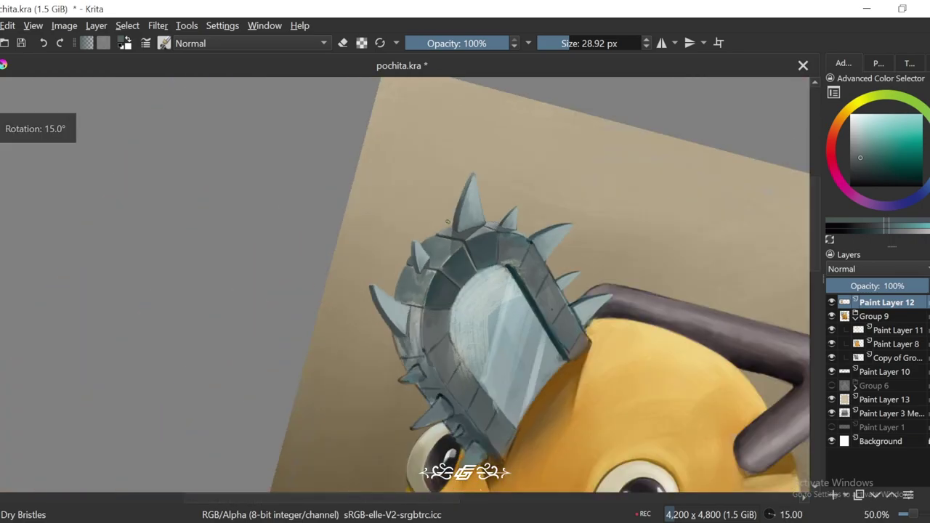
pyautogui.scroll(4, 509, 325)
pyautogui.press(']')
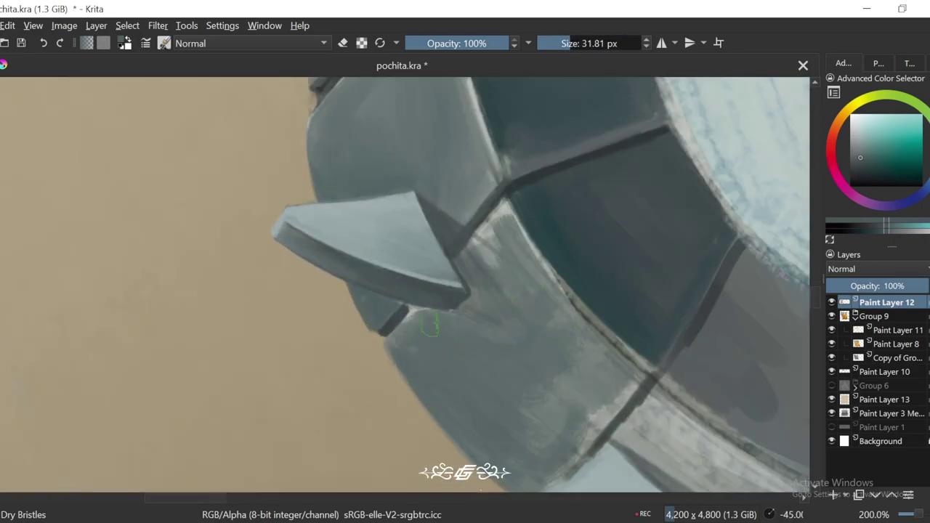
pyautogui.scroll(-6, 591, 405)
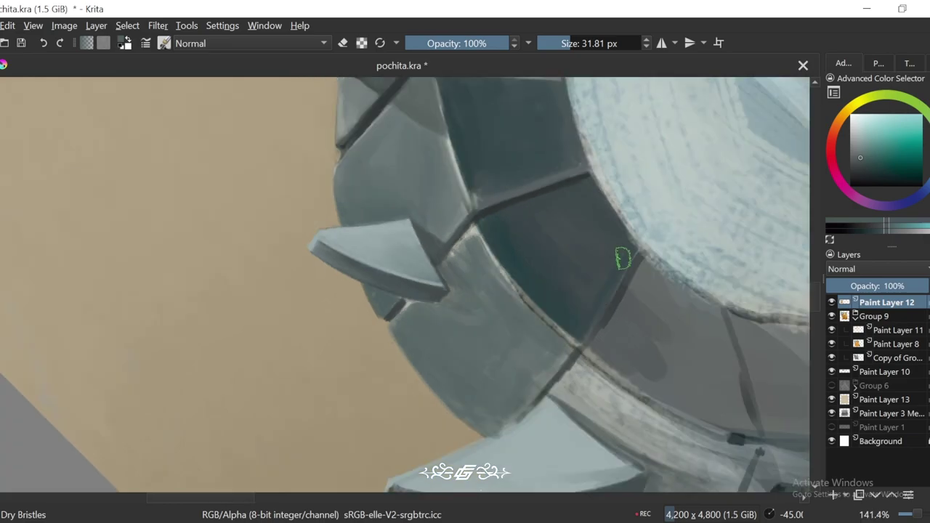
pyautogui.press('5')
pyautogui.scroll(3, 633, 333)
pyautogui.press('+')
pyautogui.press('+')
pyautogui.press('+')
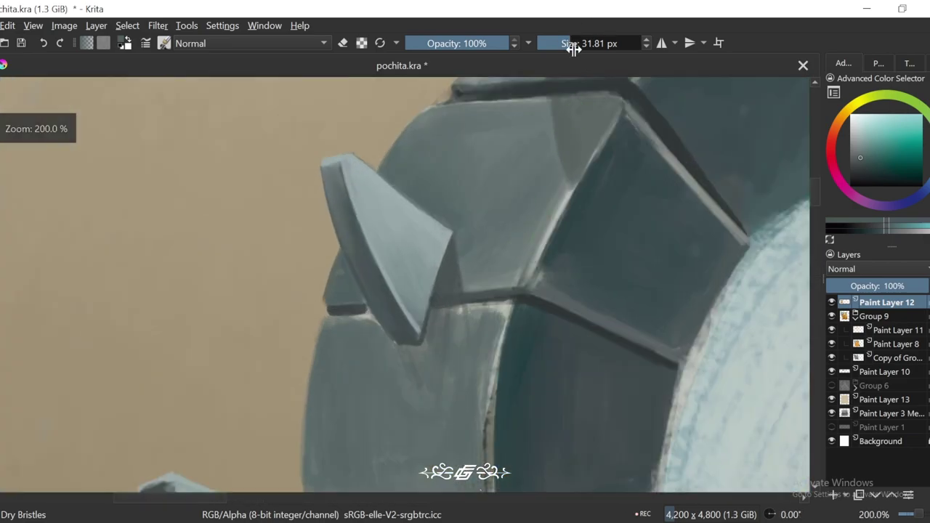
pyautogui.press('+')
pyautogui.press('4')
pyautogui.press('4')
pyautogui.press('[')
pyautogui.press('[')
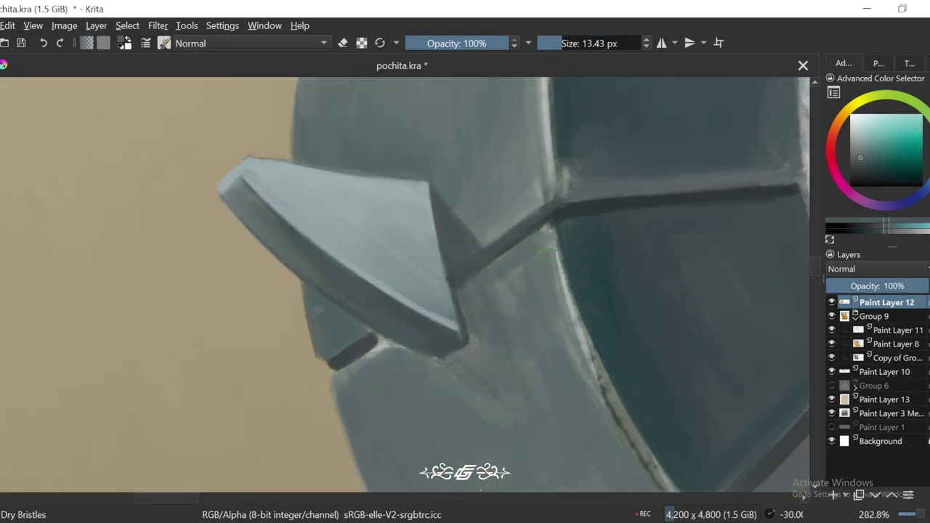
pyautogui.press('6')
pyautogui.press('6')
pyautogui.press('6')
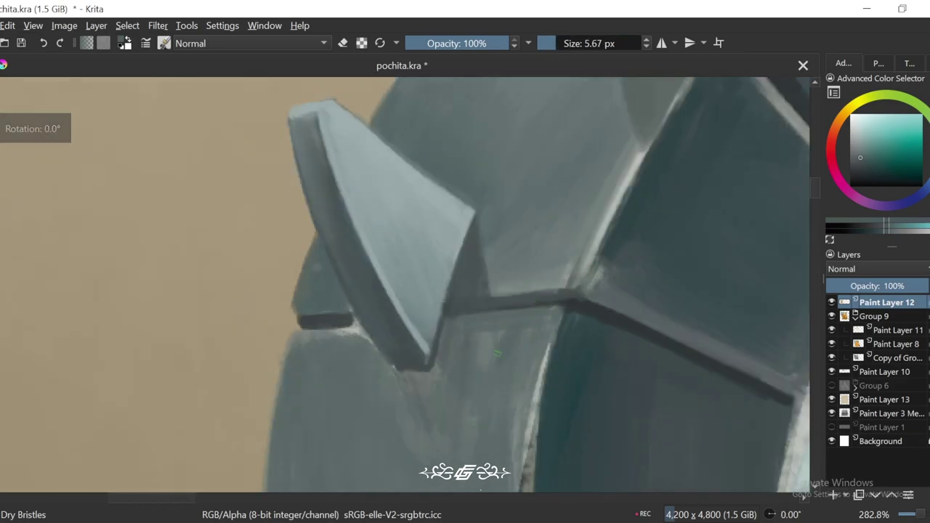
pyautogui.press(']')
pyautogui.press(']')
pyautogui.keyDown('ctrl'); pyautogui.click(390, 380); pyautogui.keyUp('ctrl')
pyautogui.moveTo(385, 371); pyautogui.dragTo(400, 449)
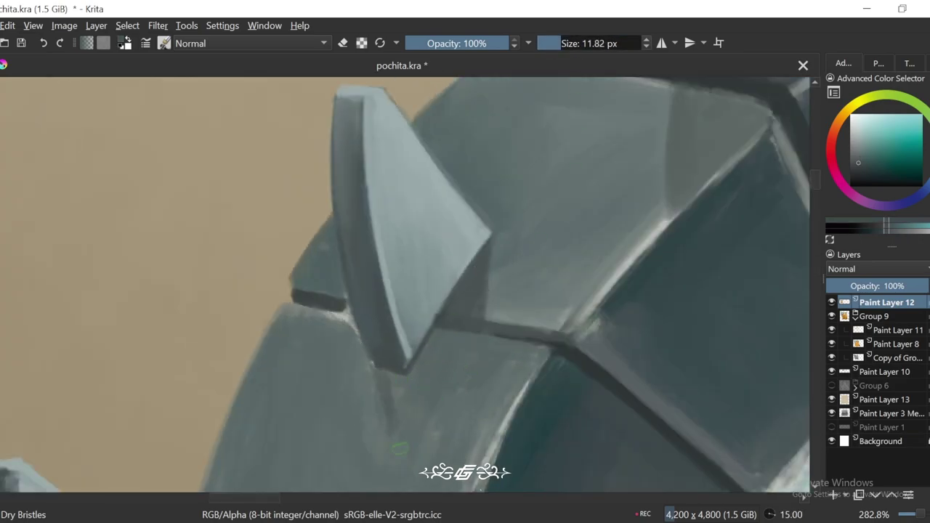
# Step: Zoom and rotate around the blade rim to review the new shadow stroke
pyautogui.scroll(-2, 446, 351)
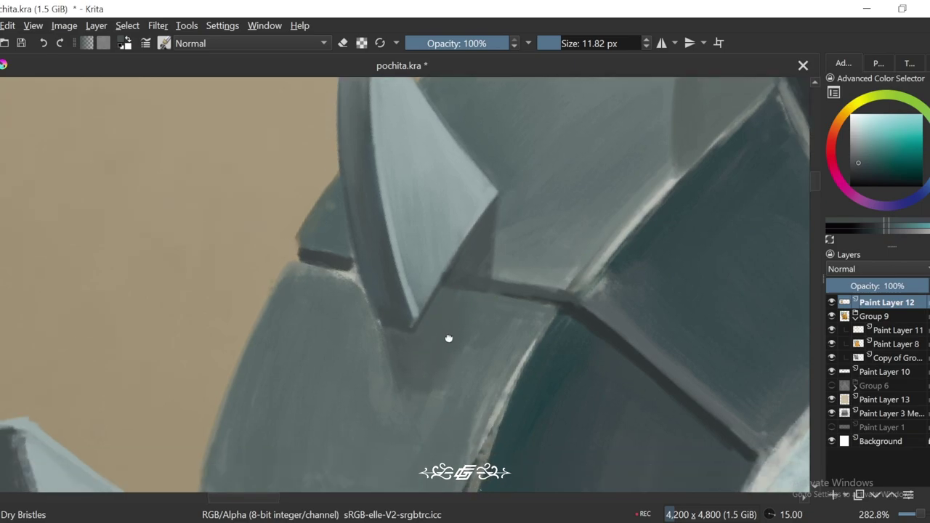
pyautogui.press('6')
pyautogui.press('-')
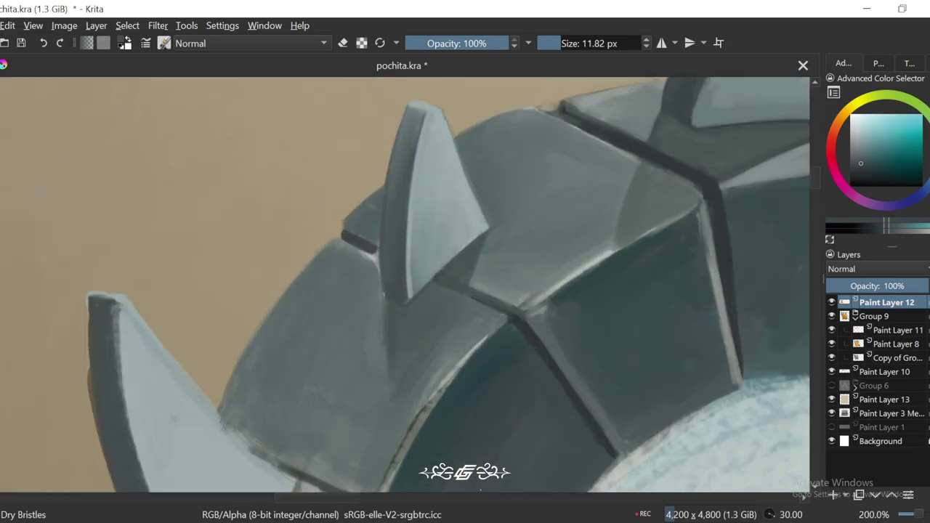
pyautogui.press('5')
pyautogui.press('-')
pyautogui.press('-')
pyautogui.press('-')
pyautogui.press('-')
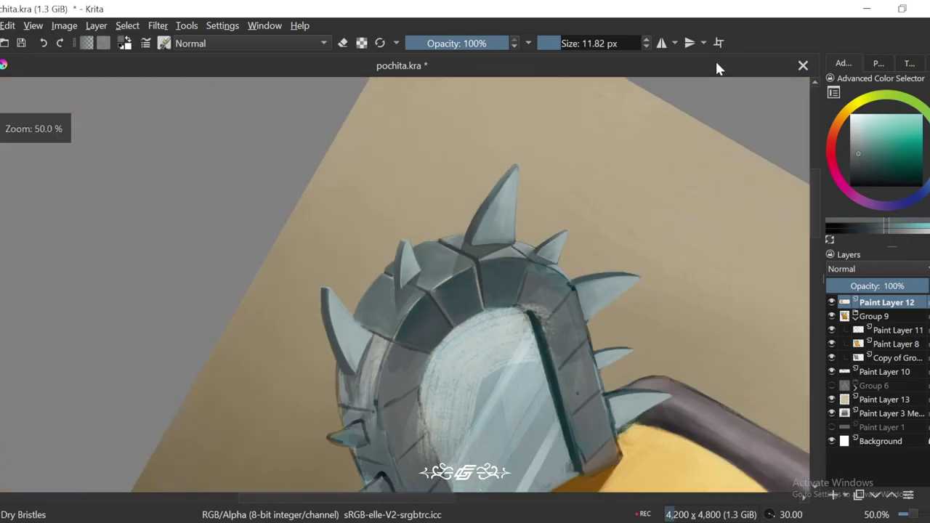
pyautogui.scroll(3, 402, 275)
pyautogui.press('+')
pyautogui.press('6')
pyautogui.press('6')
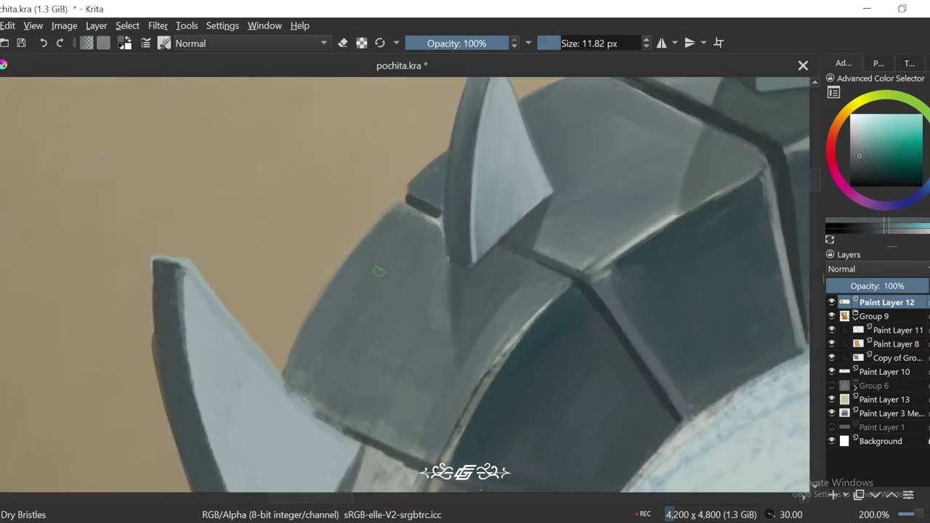
pyautogui.press('4')
pyautogui.press('4')
pyautogui.press('4')
pyautogui.press('4')
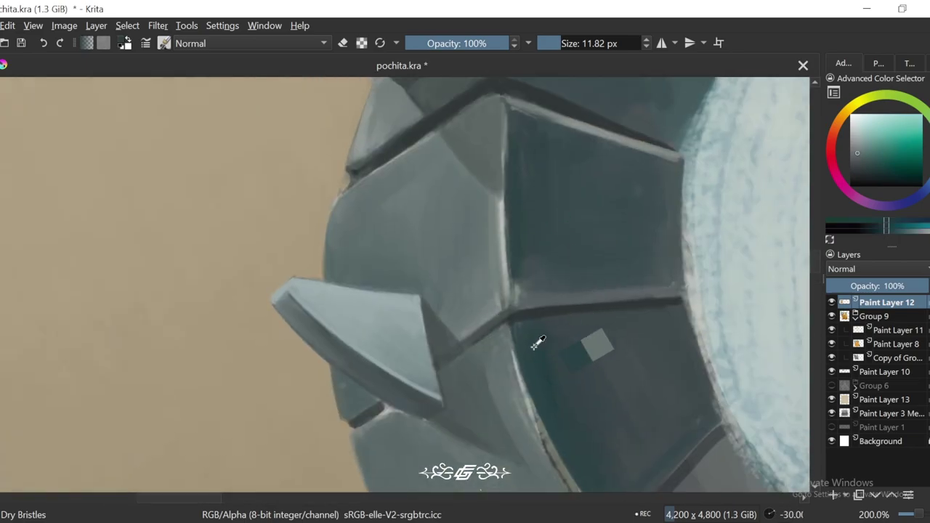
pyautogui.press('4')
pyautogui.press('-')
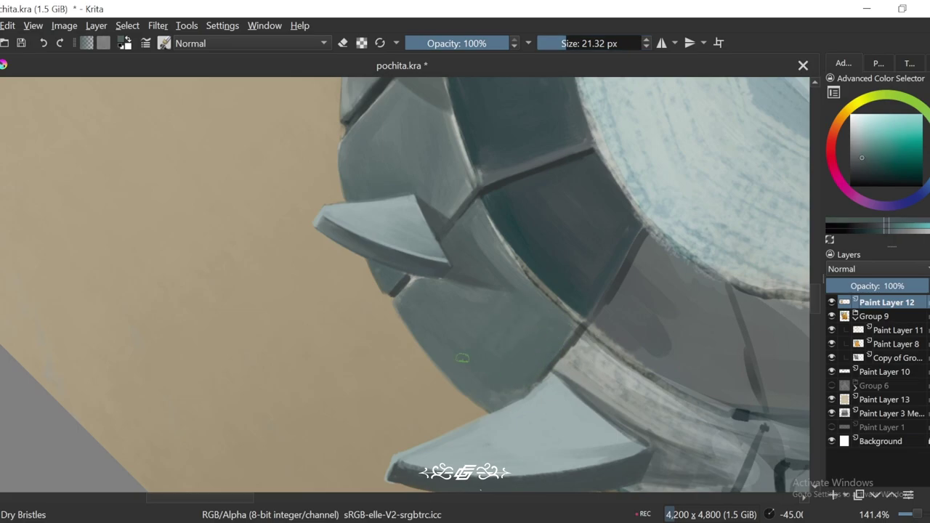
pyautogui.press('6')
pyautogui.press('6')
pyautogui.press('6')
pyautogui.press('6')
pyautogui.press('6')
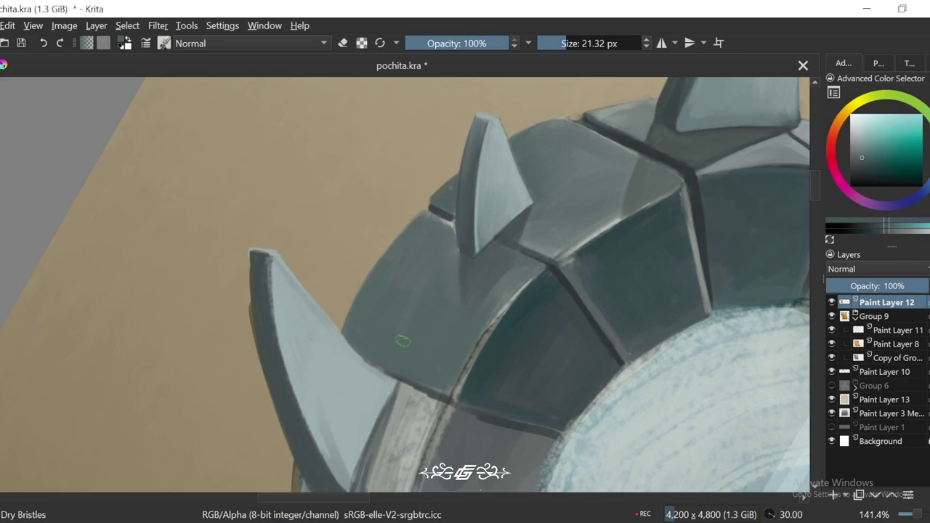
pyautogui.press('+')
pyautogui.press('+')
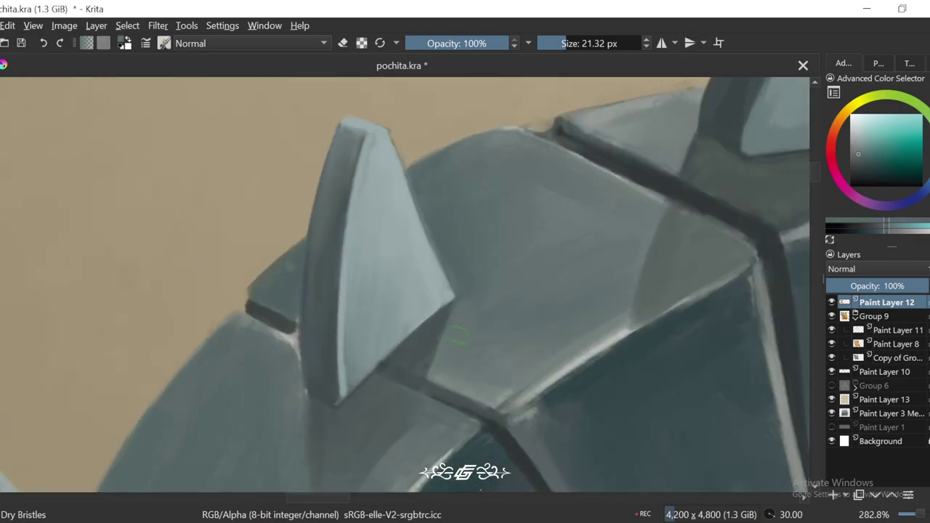
pyautogui.press('-')
pyautogui.press('-')
pyautogui.press('-')
pyautogui.press('-')
pyautogui.press('-')
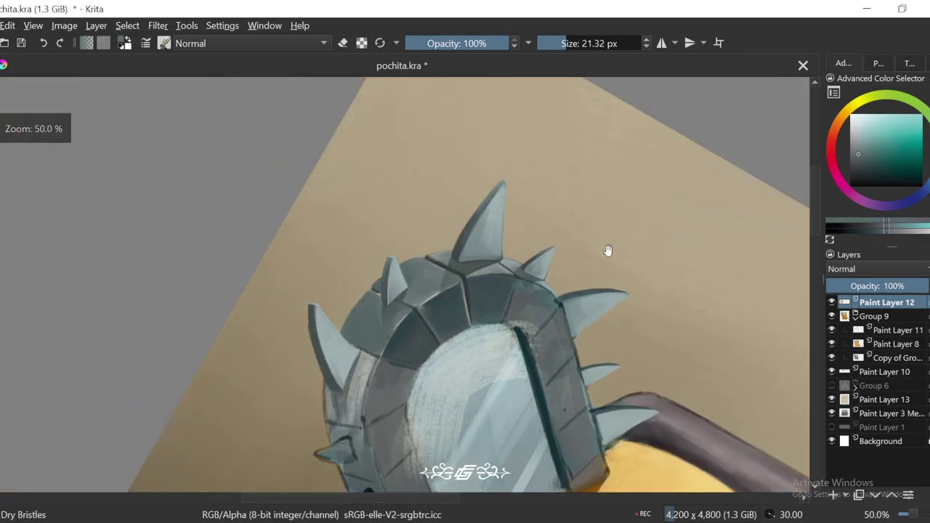
pyautogui.press('+')
pyautogui.press('+')
pyautogui.press('+')
pyautogui.press('+')
pyautogui.press('-')
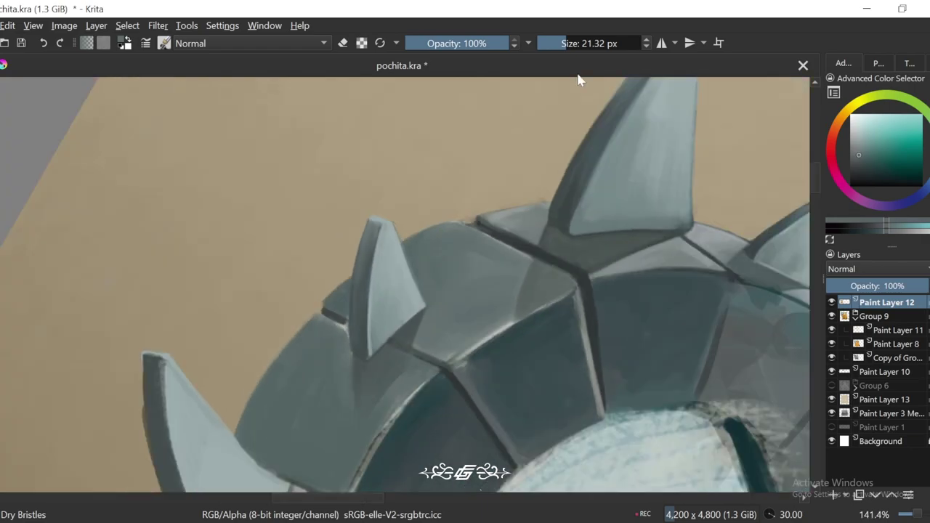
pyautogui.press('4')
pyautogui.press('-')
pyautogui.press('-')
pyautogui.press('-')
pyautogui.press('+')
pyautogui.press('+')
pyautogui.press('+')
# Step: Shrink the brush to about 5 px and darken the seam beside the spike
pyautogui.press('+')
pyautogui.press('6')
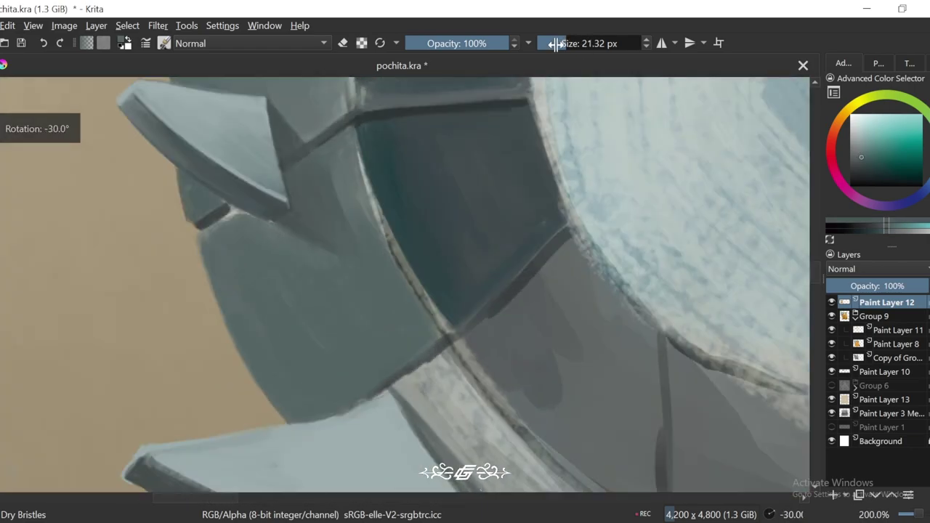
pyautogui.click(550, 42)
pyautogui.press('-')
pyautogui.press('-')
pyautogui.press('5')
pyautogui.press('+')
pyautogui.press('+')
pyautogui.press('6')
pyautogui.press('6')
pyautogui.press('6')
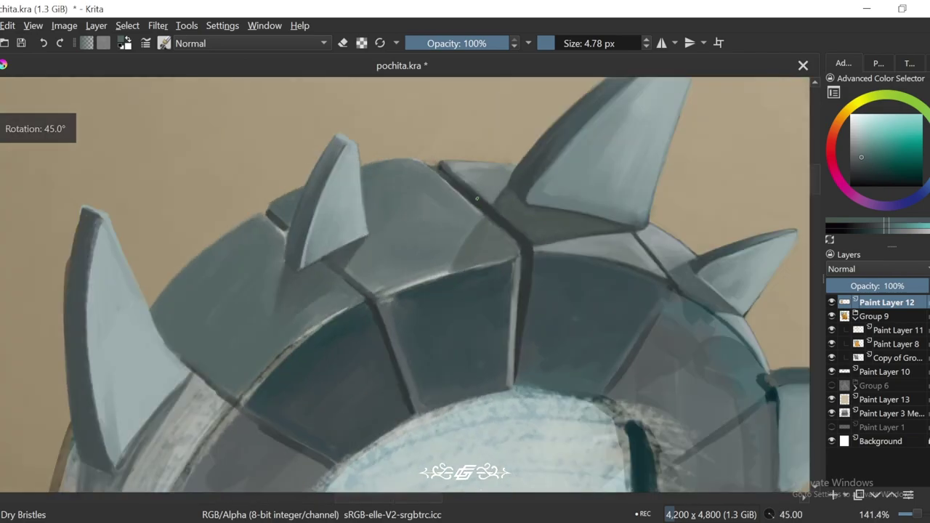
pyautogui.press('6')
pyautogui.press('+')
pyautogui.press('+')
pyautogui.moveTo(311, 213); pyautogui.dragTo(319, 234)
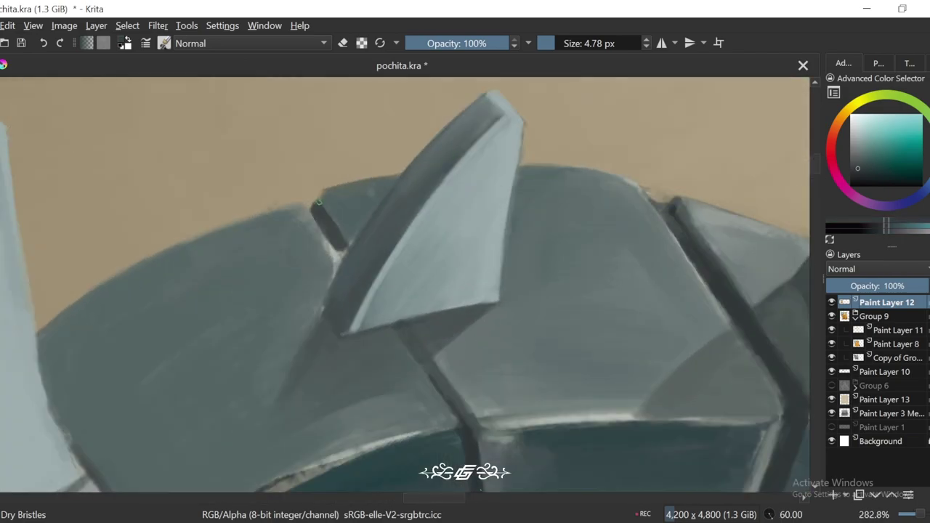
# Step: Zoom and rotate to inspect the rim seams, ending level at 200 percent
pyautogui.press('4')
pyautogui.press('4')
pyautogui.press('4')
pyautogui.press('4')
pyautogui.press('4')
pyautogui.press('4')
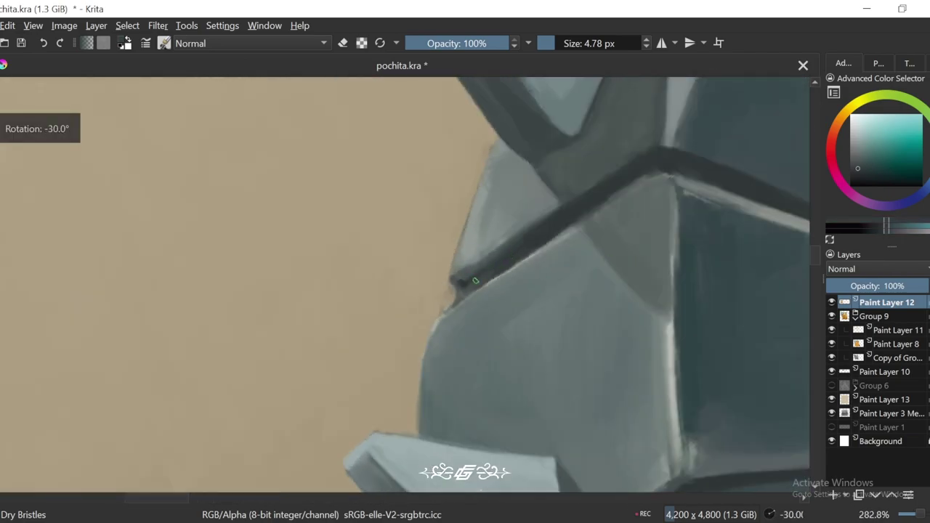
pyautogui.press('-')
pyautogui.press('-')
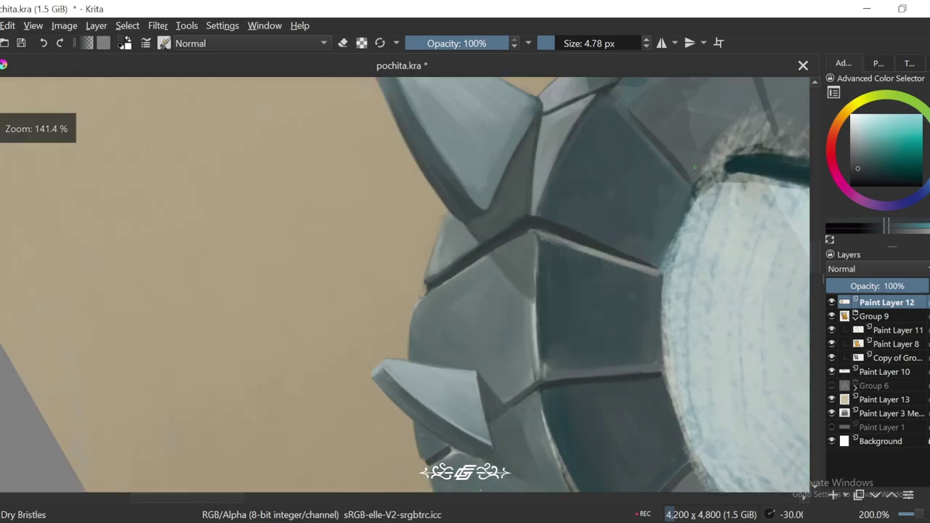
pyautogui.press('+')
pyautogui.press('+')
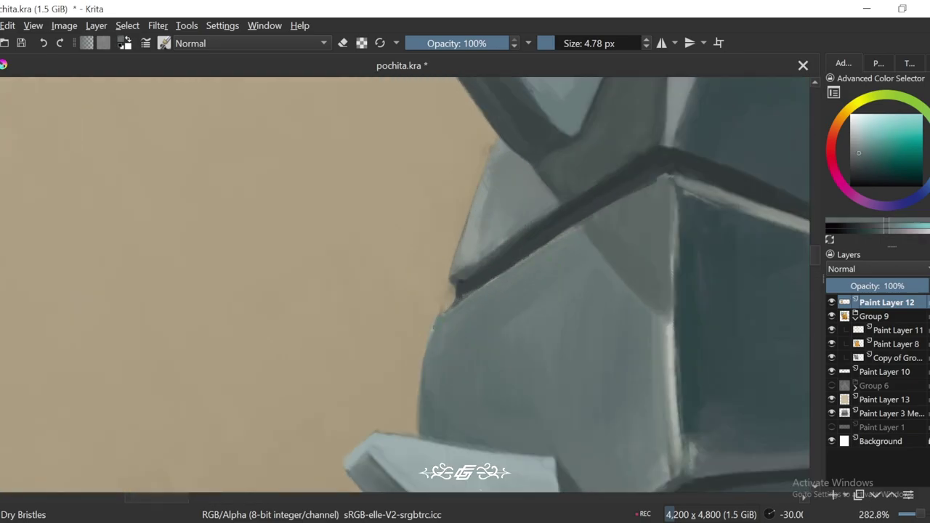
pyautogui.press('6')
pyautogui.press('6')
pyautogui.press('-')
pyautogui.press('-')
pyautogui.press('-')
pyautogui.press('6')
pyautogui.press('+')
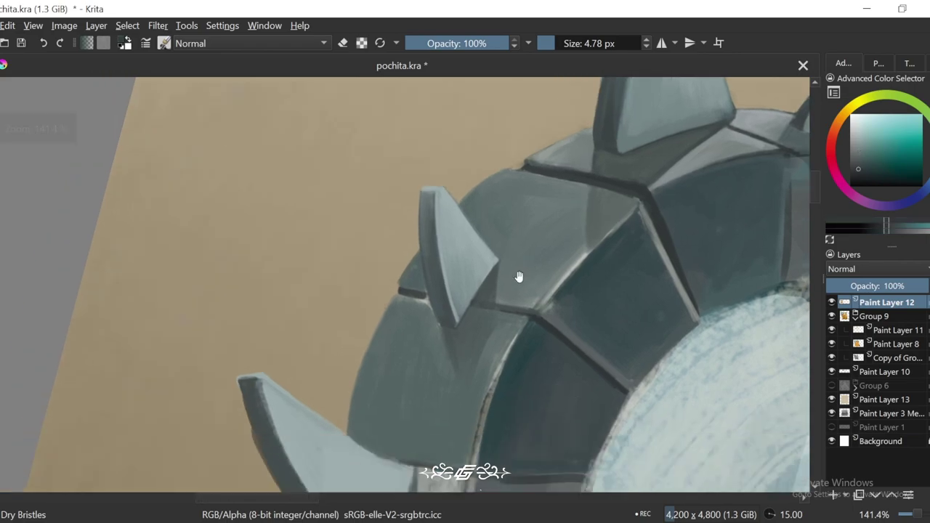
pyautogui.press('4')
pyautogui.press('4')
pyautogui.press('4')
pyautogui.press('+')
pyautogui.press('+')
pyautogui.press('+')
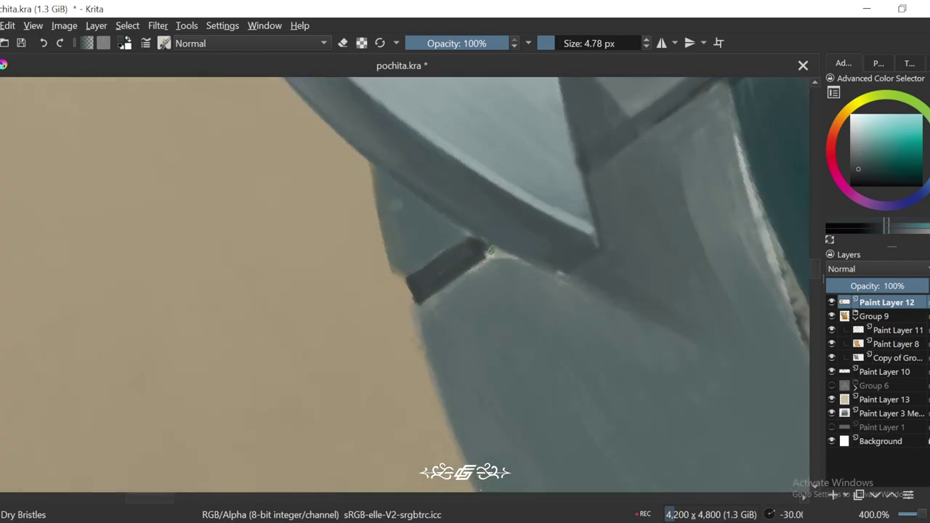
pyautogui.scroll(3, 485, 282)
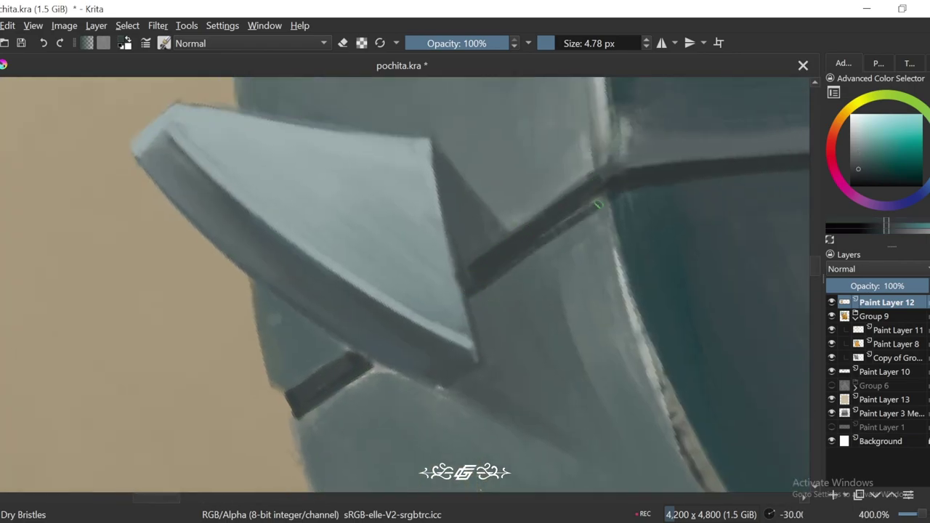
pyautogui.press('-')
pyautogui.press('-')
pyautogui.press('-')
pyautogui.press('-')
pyautogui.press('-')
pyautogui.press('6')
pyautogui.press('6')
pyautogui.press('6')
pyautogui.press('6')
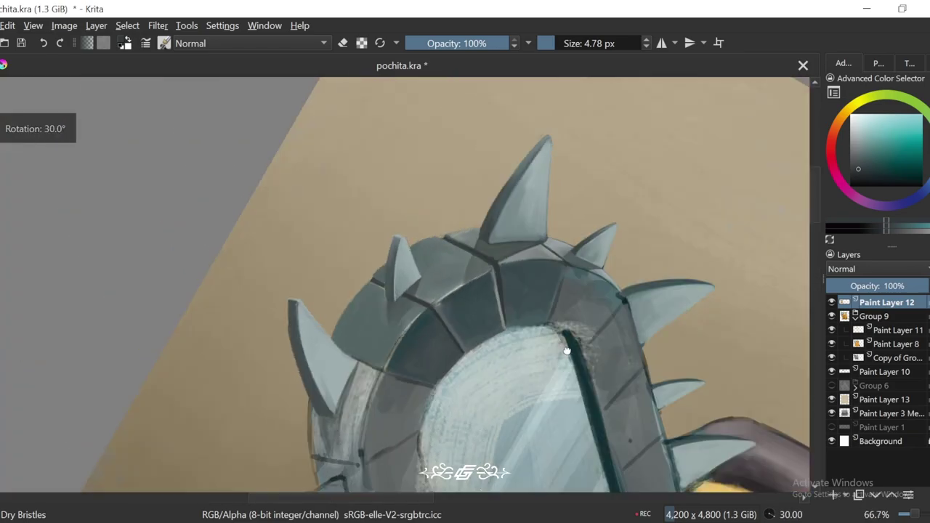
pyautogui.press('+')
pyautogui.press('+')
pyautogui.press('+')
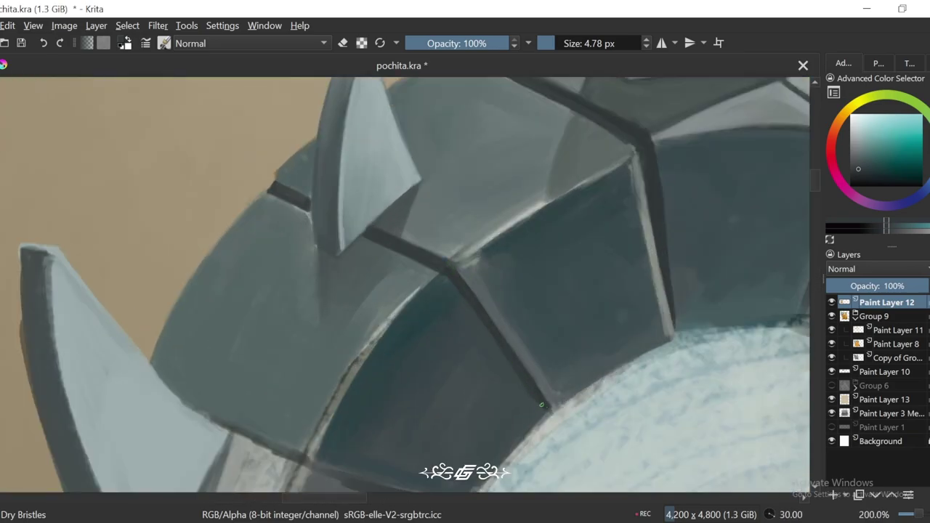
pyautogui.press('-')
pyautogui.press('-')
pyautogui.press('-')
pyautogui.press('4')
pyautogui.press('+')
pyautogui.press('+')
pyautogui.press('+')
pyautogui.press('+')
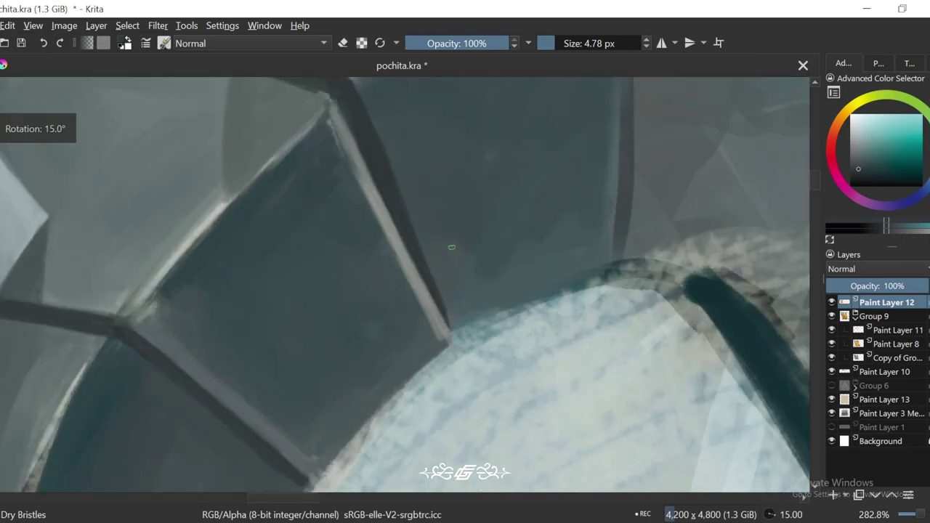
pyautogui.press('6')
pyautogui.press('6')
pyautogui.press('6')
pyautogui.press('6')
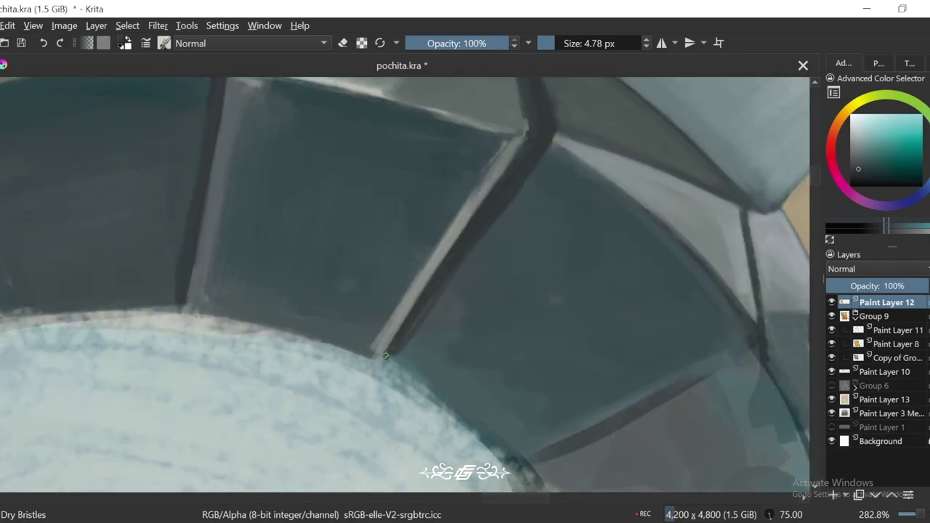
pyautogui.press('4')
pyautogui.press('4')
pyautogui.press('4')
pyautogui.press('4')
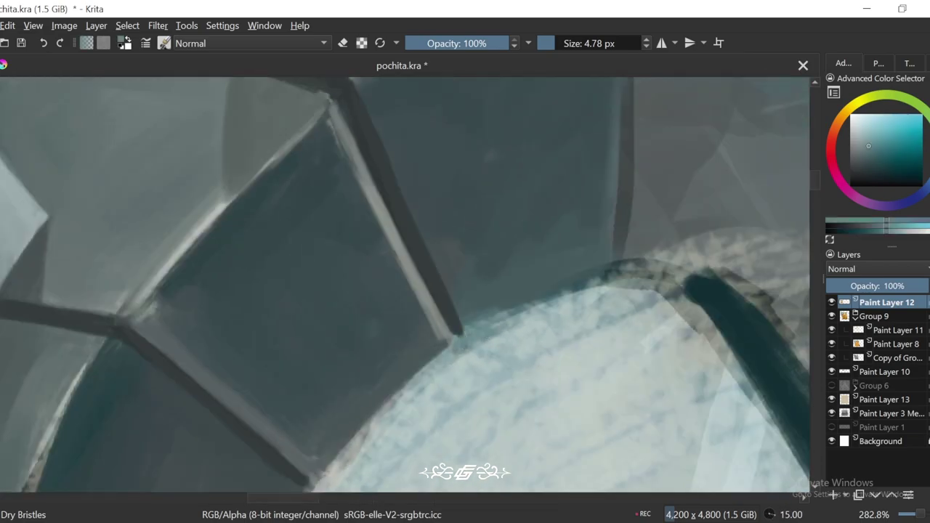
pyautogui.press('4')
pyautogui.press('-')
pyautogui.press('-')
pyautogui.press('+')
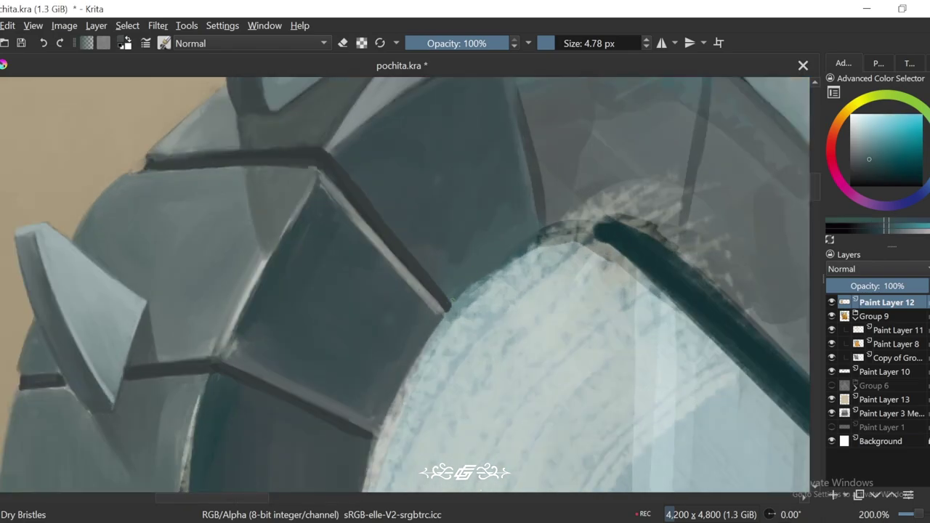
# Step: Enlarge the brush to 9 px and rotate and zoom the view to frame the blade's inner band
pyautogui.click(547, 47)
pyautogui.press('6')
pyautogui.press('6')
pyautogui.press('6')
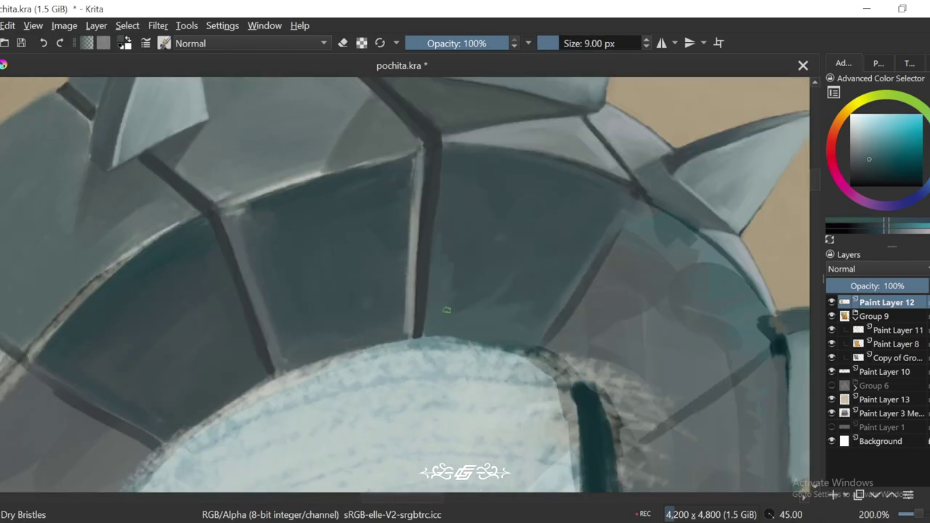
pyautogui.press('-')
pyautogui.press('-')
pyautogui.press('-')
pyautogui.press('-')
pyautogui.press('4')
pyautogui.press('4')
pyautogui.press('4')
pyautogui.press('4')
pyautogui.press('4')
pyautogui.press('4')
pyautogui.press('4')
pyautogui.press('4')
pyautogui.press('4')
pyautogui.press('+')
pyautogui.press('+')
pyautogui.press('+')
pyautogui.press('+')
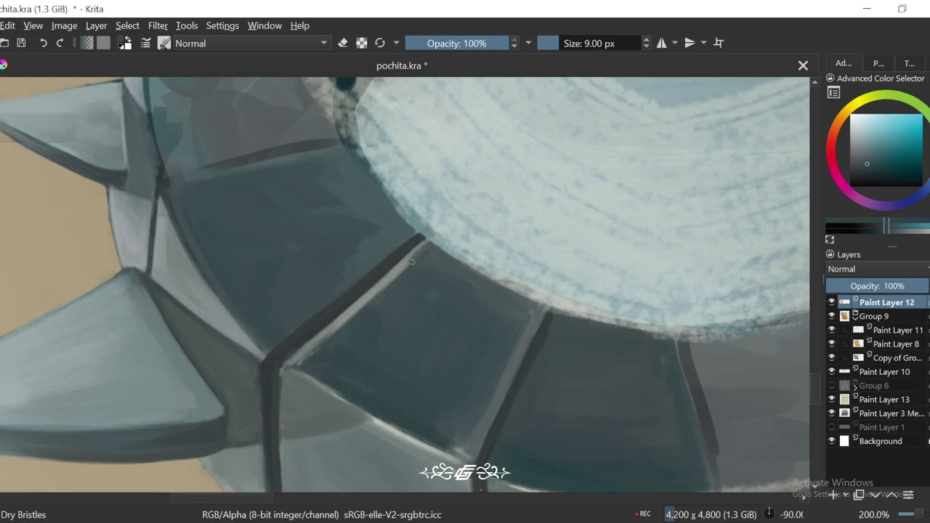
pyautogui.press('4')
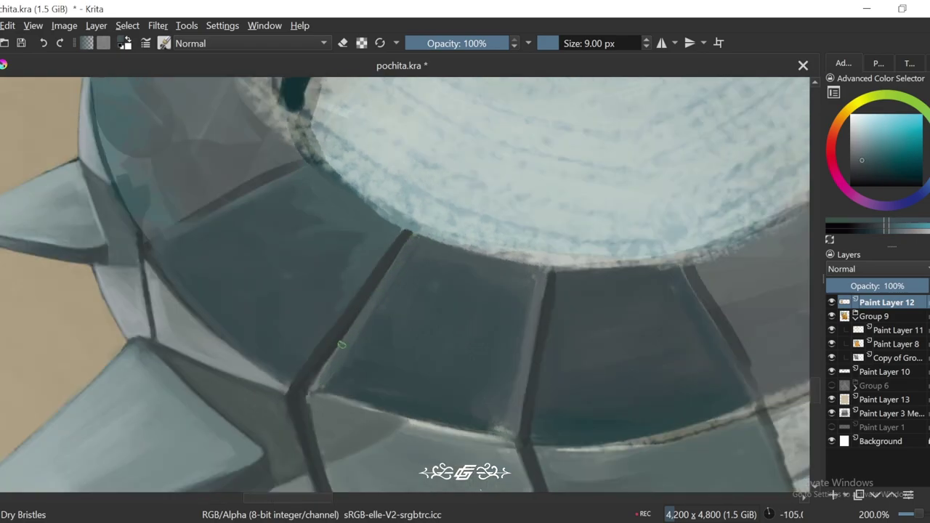
pyautogui.press('6')
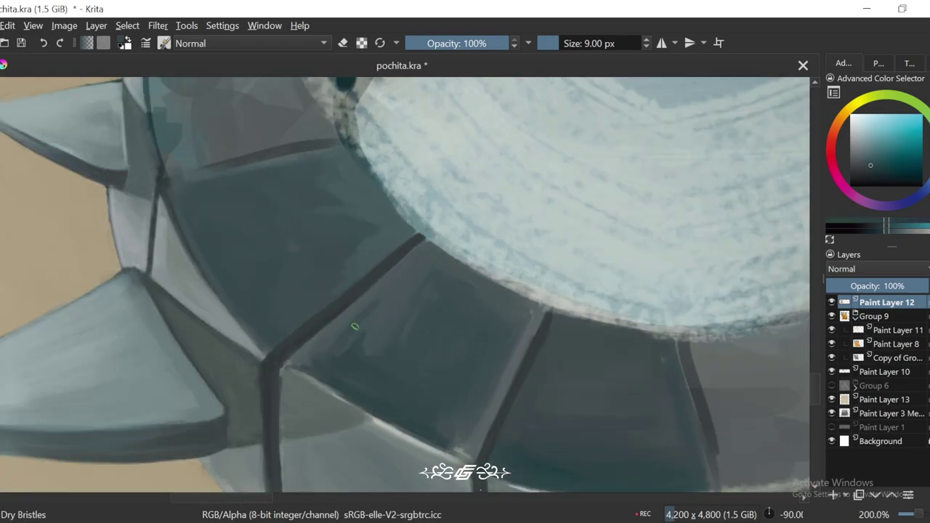
pyautogui.press('-')
pyautogui.press('-')
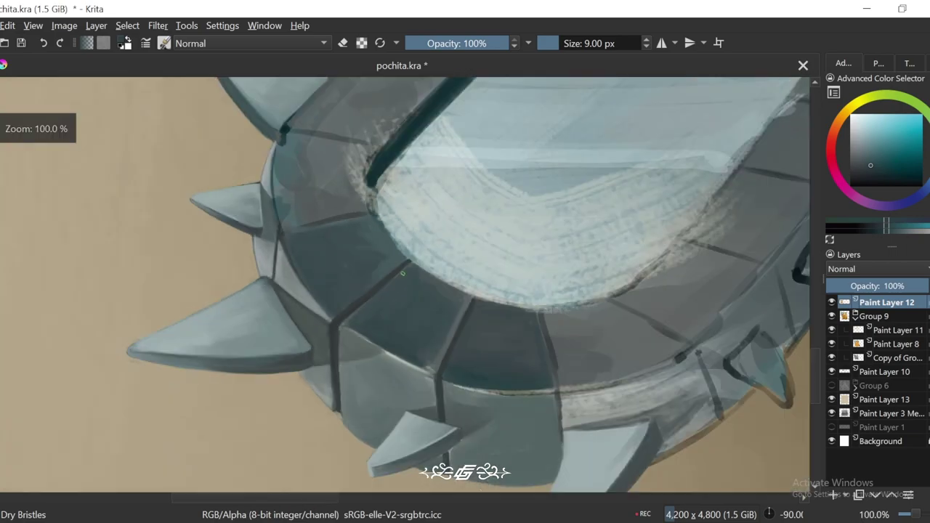
pyautogui.press('6')
pyautogui.press('6')
pyautogui.press('6')
pyautogui.press('6')
pyautogui.press('6')
pyautogui.press('6')
pyautogui.press('6')
pyautogui.press('6')
pyautogui.press('6')
pyautogui.press('+')
pyautogui.press('6')
pyautogui.press('6')
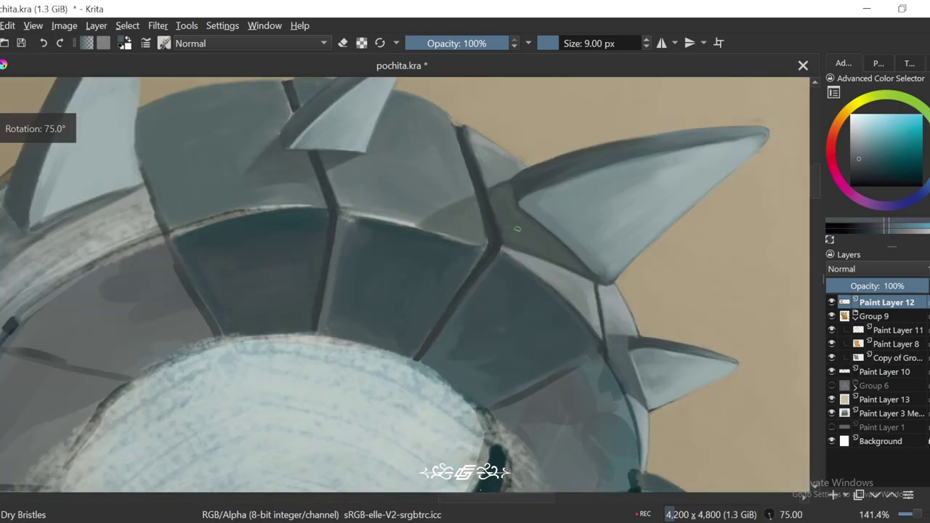
pyautogui.press('4')
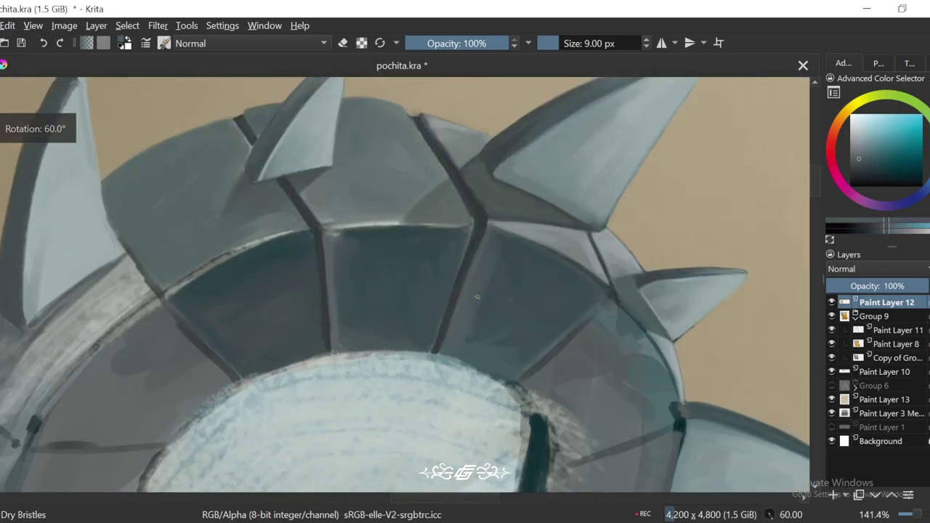
pyautogui.press('-')
pyautogui.press('-')
pyautogui.press('4')
pyautogui.press('4')
pyautogui.press('4')
pyautogui.press('4')
pyautogui.press('4')
pyautogui.press('-')
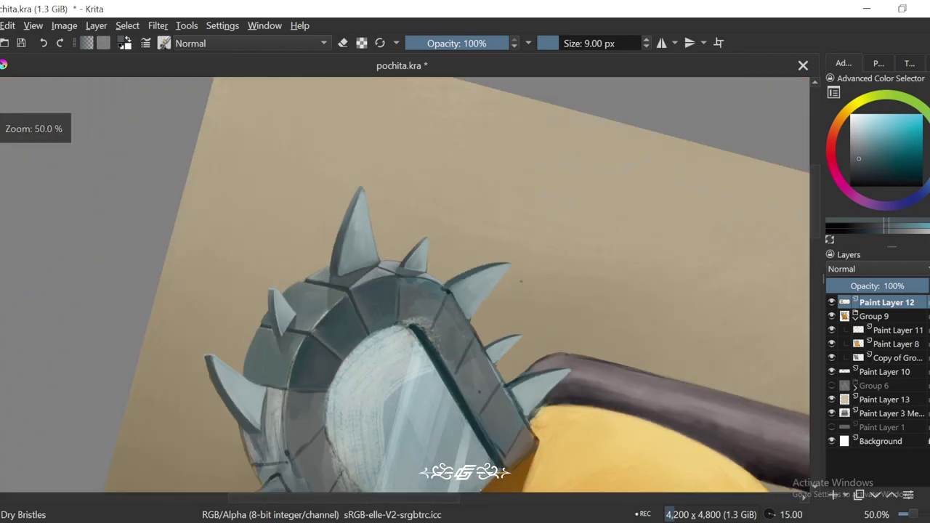
pyautogui.press('-')
pyautogui.press('-')
pyautogui.press('+')
pyautogui.press('+')
pyautogui.press('+')
pyautogui.press('+')
pyautogui.press('+')
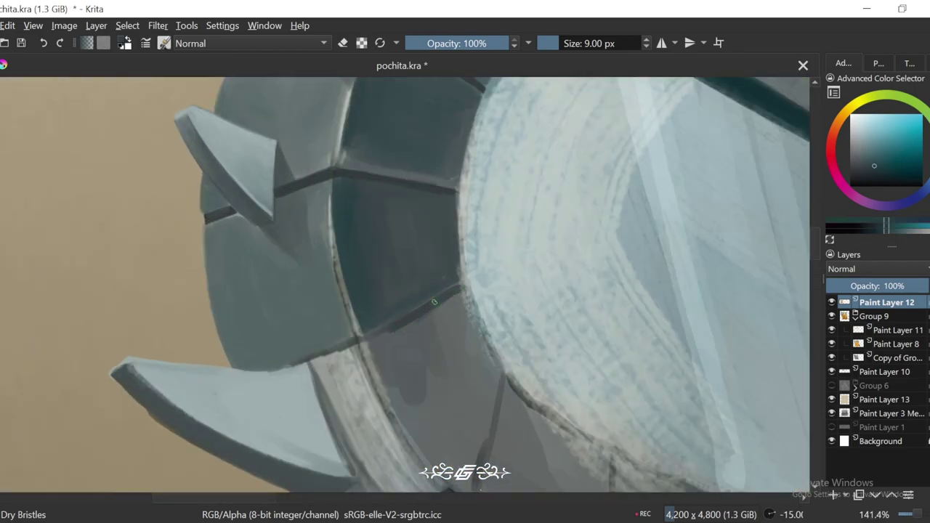
pyautogui.press('-')
pyautogui.press('-')
pyautogui.press('-')
pyautogui.press('-')
# Step: With a 21.32 px brush, paint dark teal strokes over the inner band panels, resampling the panel colour
pyautogui.press('+')
pyautogui.press('+')
pyautogui.press('+')
pyautogui.click(582, 43)
pyautogui.press('+')
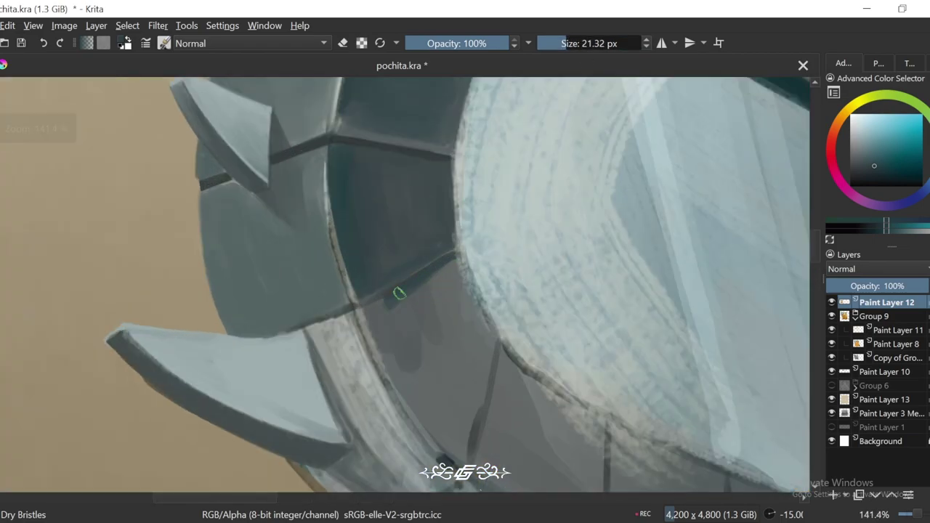
pyautogui.moveTo(399, 293)
pyautogui.mouseDown()
pyautogui.moveTo(447, 274)
pyautogui.moveTo(432, 349)
pyautogui.mouseUp()
pyautogui.keyDown('ctrl'); pyautogui.click(436, 336); pyautogui.keyUp('ctrl')
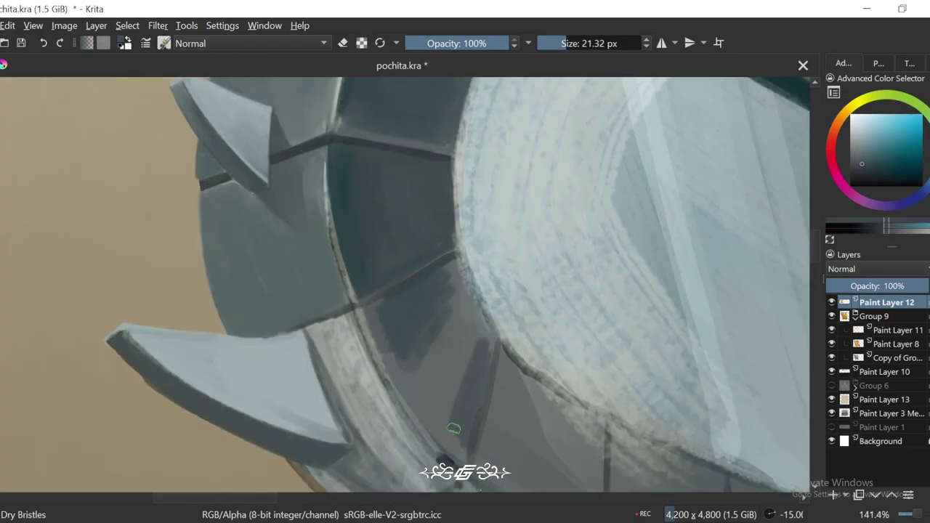
pyautogui.moveTo(454, 429); pyautogui.dragTo(425, 325)
pyautogui.press('6')
pyautogui.press('6')
pyautogui.press('6')
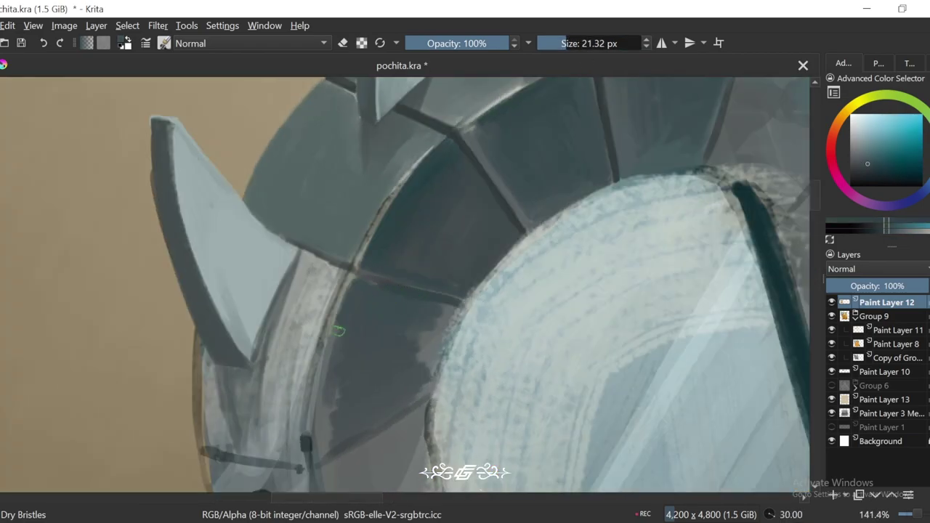
# Step: Enlarge the brush to 23.68 px and sample a darker teal from the inner rim panels
pyautogui.press('5')
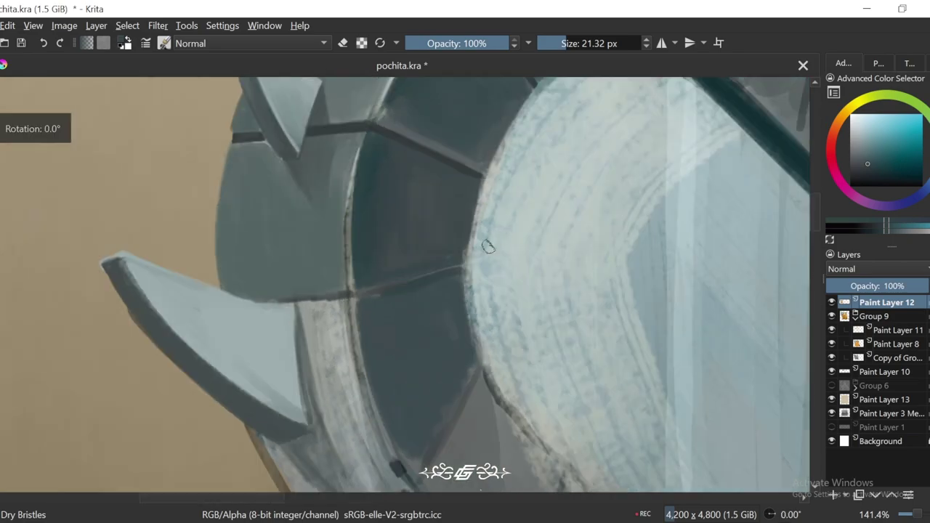
pyautogui.press('4')
pyautogui.scroll(-5, 477, 285)
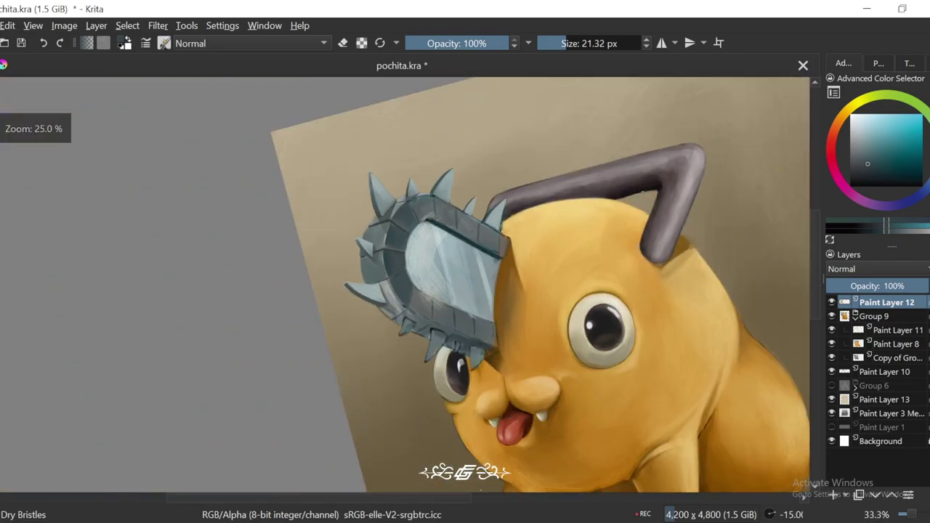
pyautogui.scroll(4, 476, 285)
pyautogui.press('4')
pyautogui.press('4')
pyautogui.press(']')
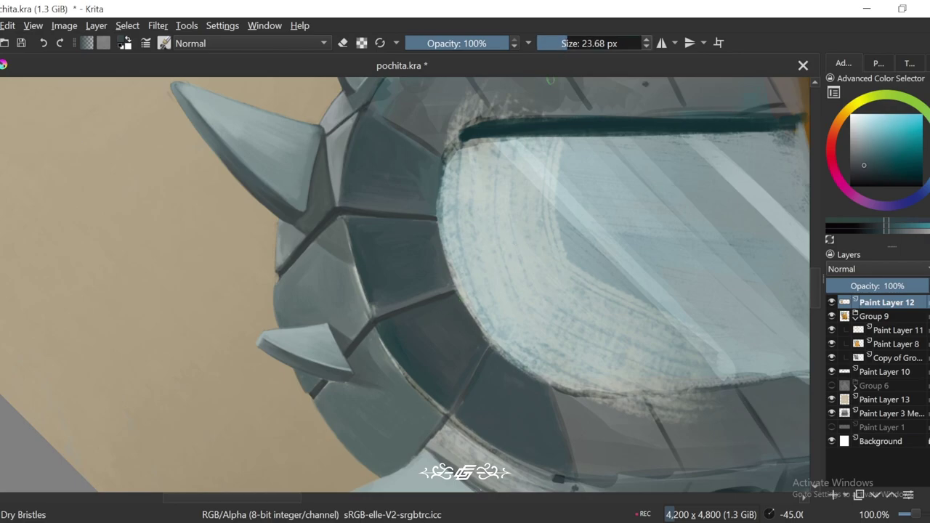
pyautogui.scroll(2, 410, 378)
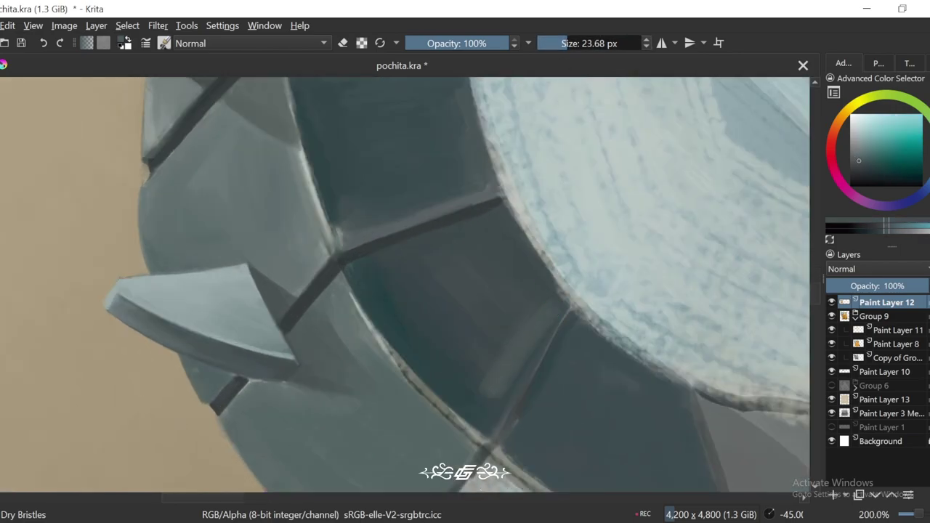
pyautogui.keyDown('ctrl'); pyautogui.click(498, 222); pyautogui.keyUp('ctrl')
pyautogui.keyDown('ctrl'); pyautogui.click(553, 309); pyautogui.keyUp('ctrl')
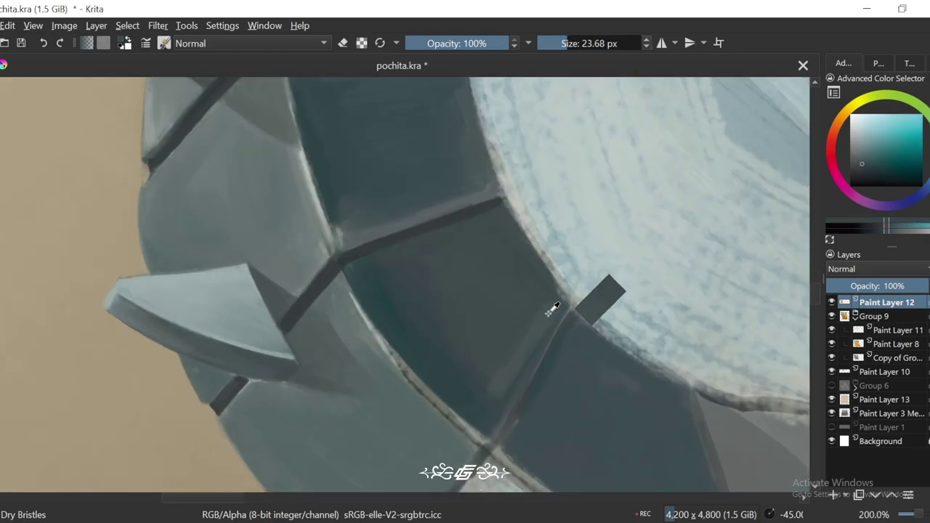
pyautogui.keyDown('ctrl'); pyautogui.click(461, 312); pyautogui.keyUp('ctrl')
# Step: Rotate the view between -60 and 15 degrees to line up the next strokes
pyautogui.press('6')
pyautogui.press('6')
pyautogui.press('6')
pyautogui.press('6')
pyautogui.scroll(-1, 394, 364)
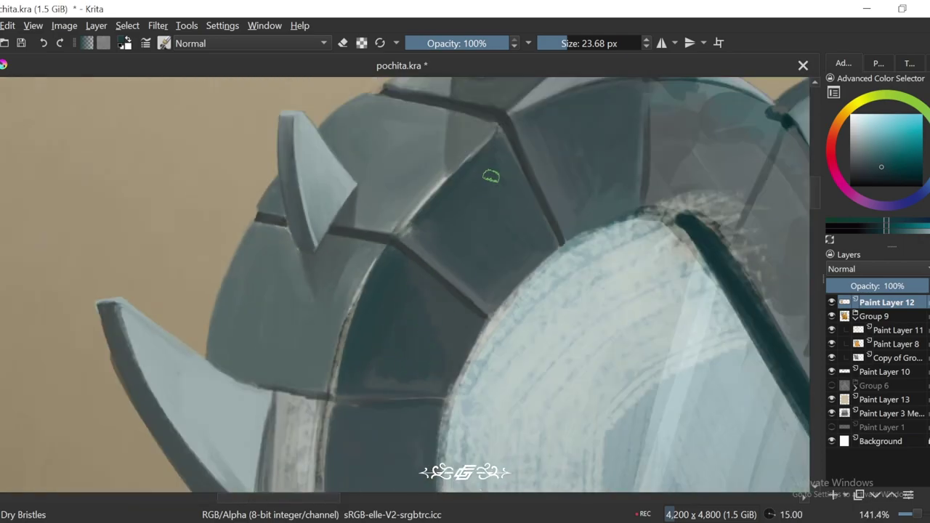
pyautogui.scroll(-1, 507, 198)
pyautogui.press('4')
pyautogui.scroll(1, 415, 285)
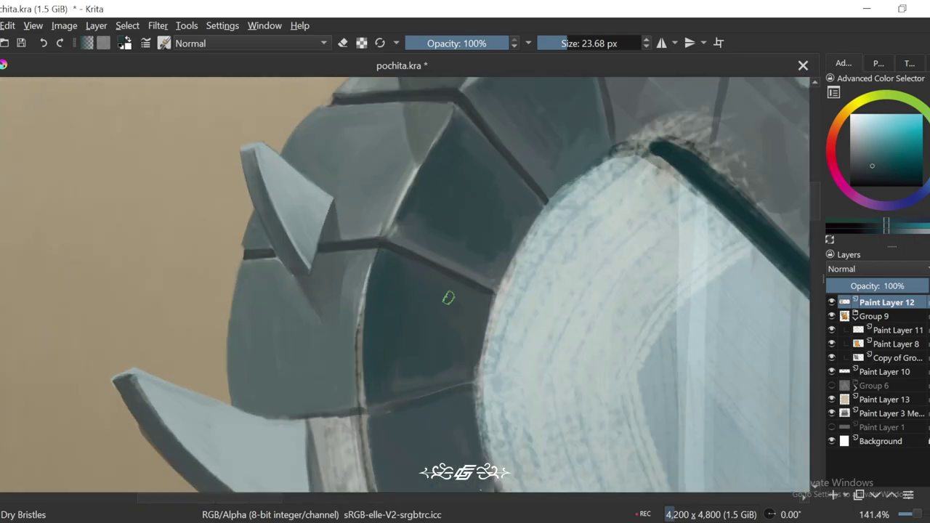
pyautogui.press('4')
pyautogui.press('4')
pyautogui.press('4')
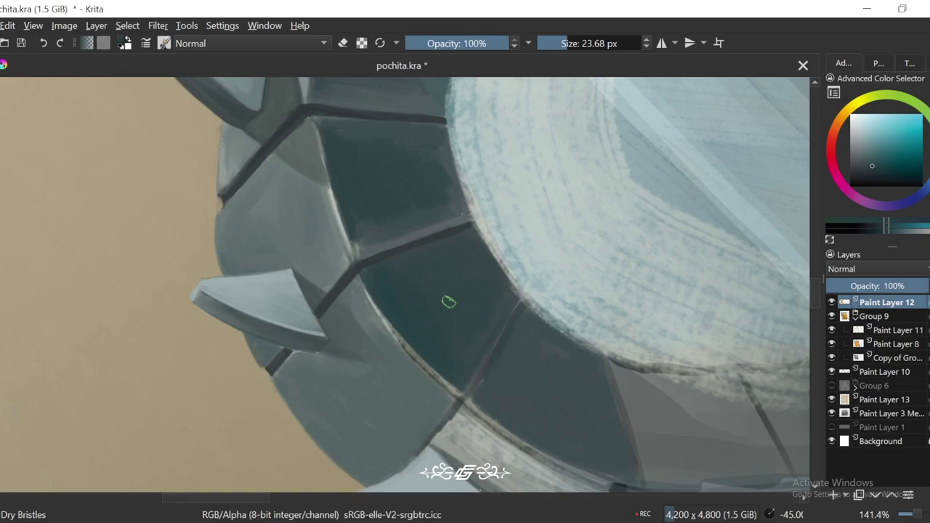
pyautogui.press('4')
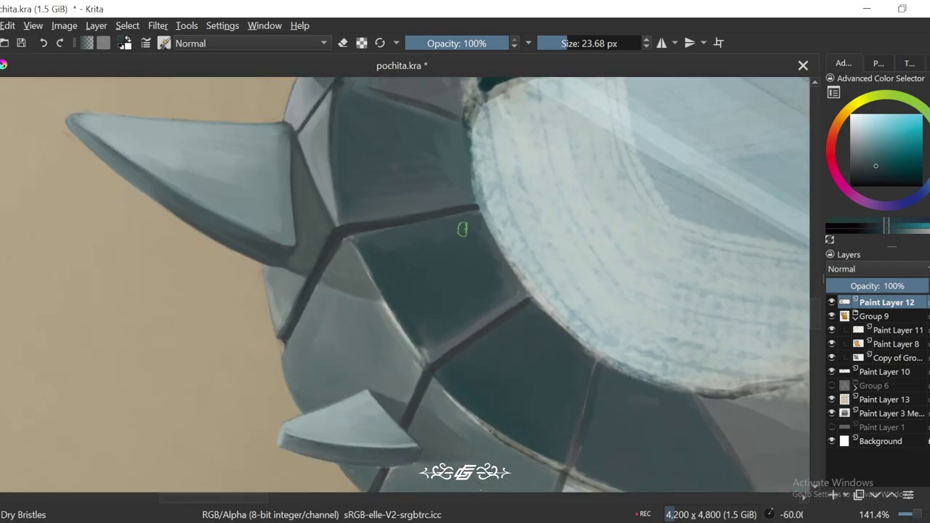
pyautogui.press('6')
pyautogui.press('6')
pyautogui.press('6')
pyautogui.press('6')
pyautogui.press('6')
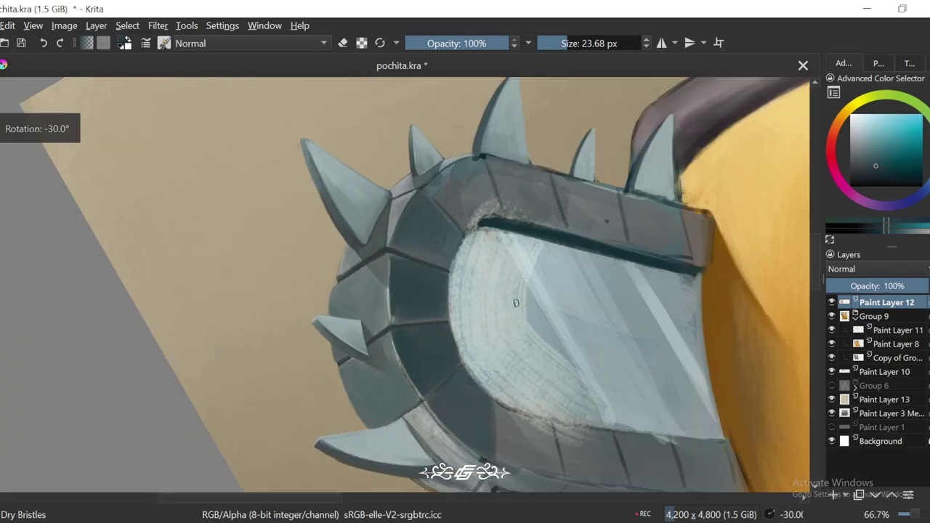
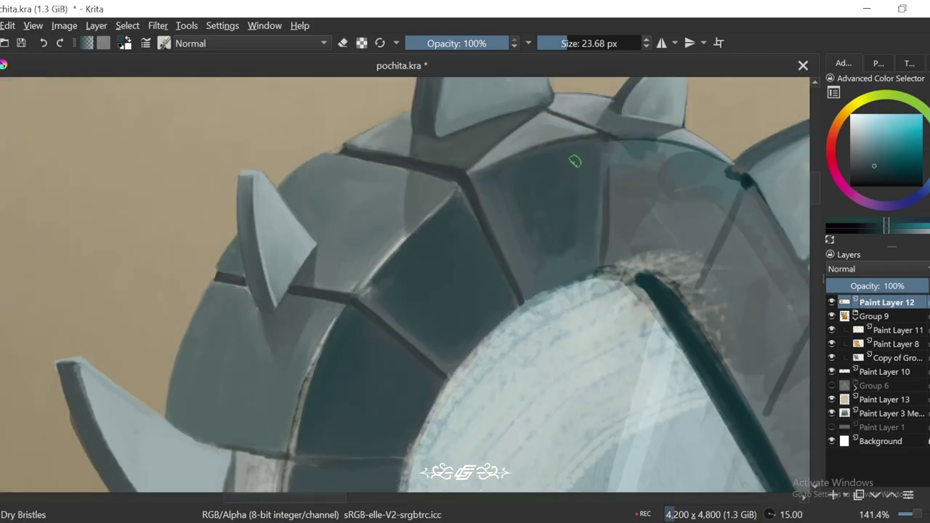
# Step: Paint dark blue-grey shading strokes along the left rim of the chainsaw blade
pyautogui.press('6')
pyautogui.press('4')
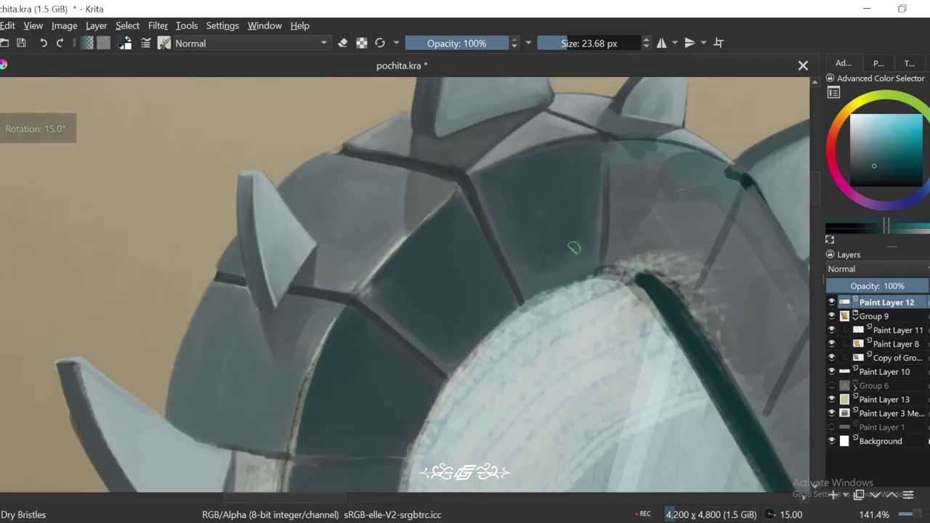
pyautogui.press('-')
pyautogui.press('-')
pyautogui.press('-')
pyautogui.press('-')
pyautogui.press('-')
pyautogui.press('4')
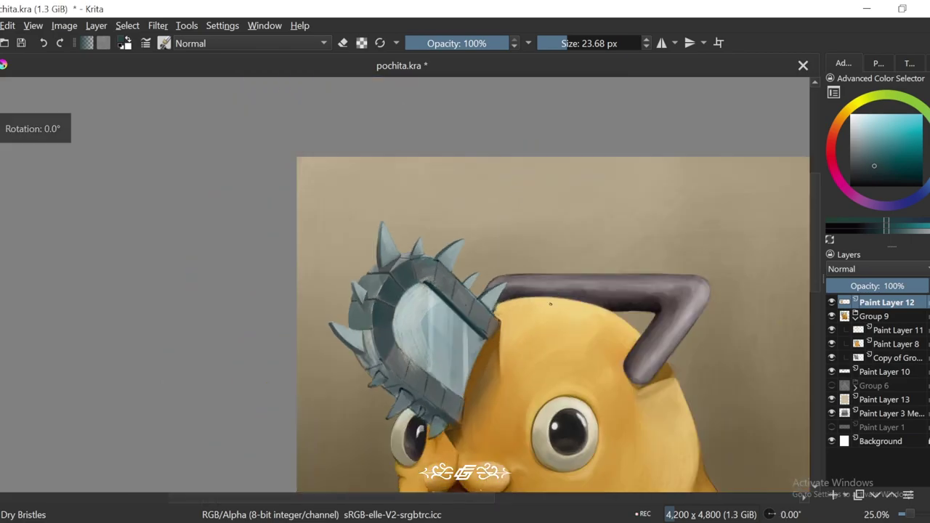
pyautogui.press('4')
pyautogui.press('=')
pyautogui.press('=')
pyautogui.press('=')
pyautogui.press('=')
pyautogui.press('=')
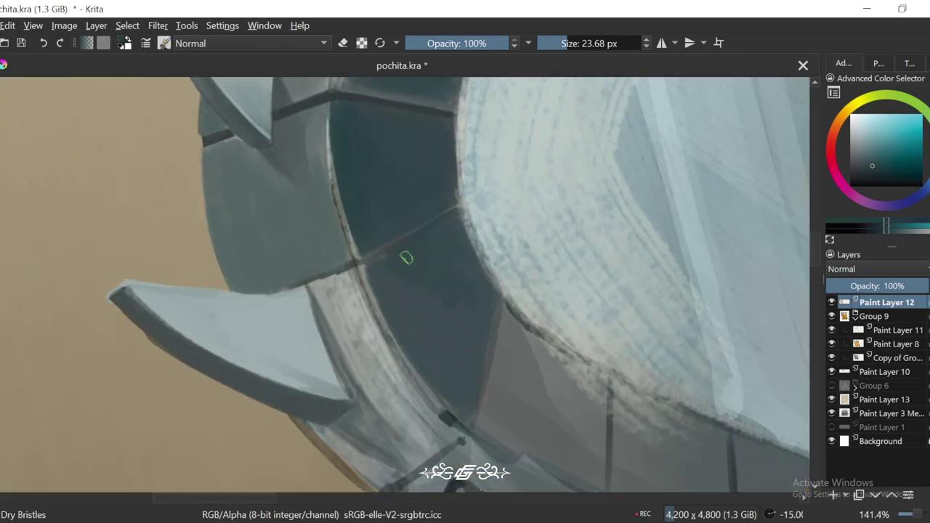
pyautogui.press('-')
pyautogui.press('-')
pyautogui.press('-')
pyautogui.press('-')
pyautogui.press('-')
pyautogui.press('5')
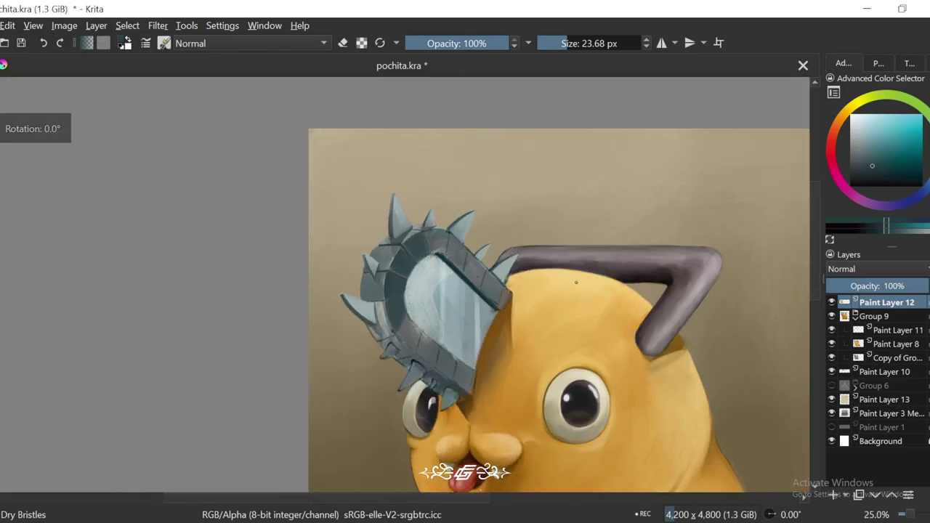
pyautogui.press('-')
pyautogui.press('-')
pyautogui.moveTo(676, 326); pyautogui.dragTo(683, 322)
pyautogui.press('=')
pyautogui.press('=')
pyautogui.press('=')
pyautogui.press('=')
pyautogui.press('=')
pyautogui.press('=')
pyautogui.press('=')
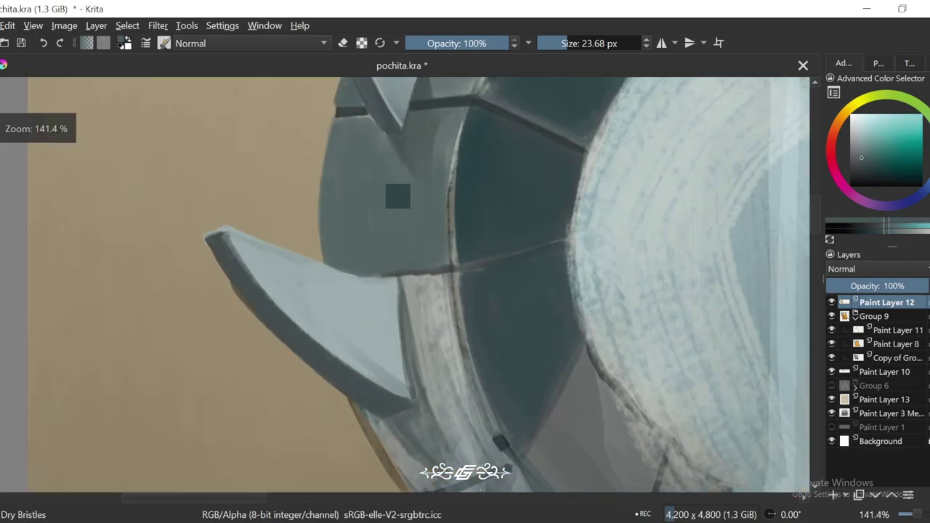
pyautogui.press('6')
pyautogui.press('6')
pyautogui.moveTo(396, 404)
pyautogui.mouseDown()
pyautogui.moveTo(417, 346)
pyautogui.moveTo(419, 327)
pyautogui.moveTo(381, 394)
pyautogui.moveTo(418, 300)
pyautogui.mouseUp()
pyautogui.moveTo(372, 461); pyautogui.dragTo(367, 396)
pyautogui.moveTo(436, 364); pyautogui.dragTo(449, 284)
pyautogui.moveTo(407, 370); pyautogui.dragTo(418, 240)
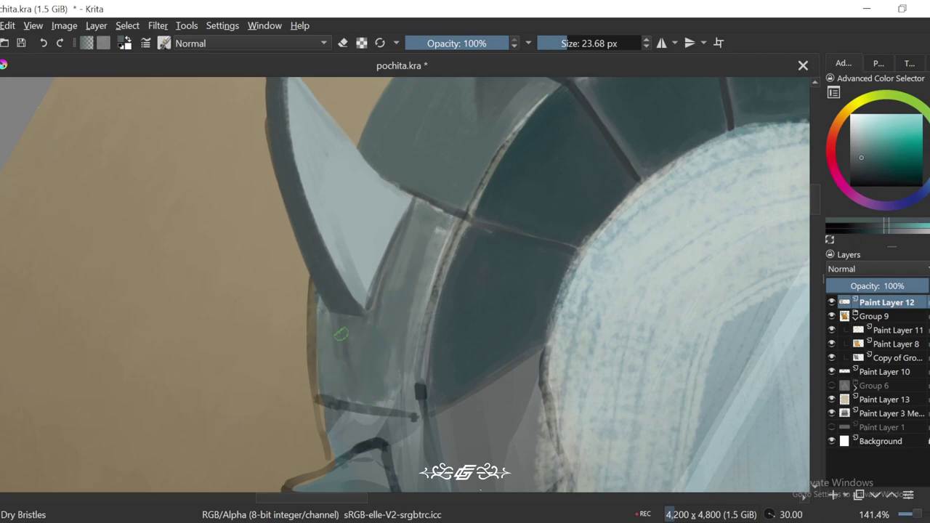
pyautogui.moveTo(396, 378); pyautogui.dragTo(425, 248)
pyautogui.moveTo(436, 378); pyautogui.dragTo(421, 215)
# Step: Add a few small dark shading strokes on the rim with the view rotated to 60 degrees
pyautogui.press('1')
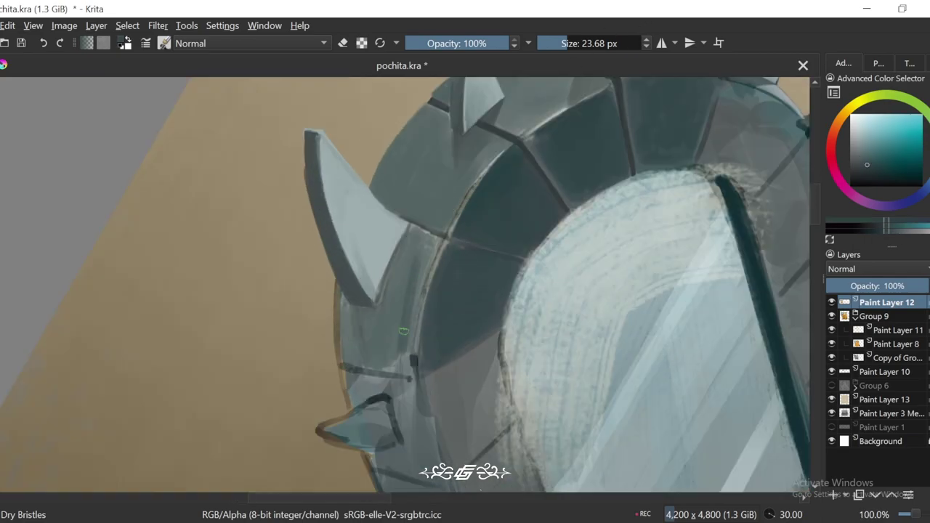
pyautogui.press('6')
pyautogui.press('6')
pyautogui.press('+')
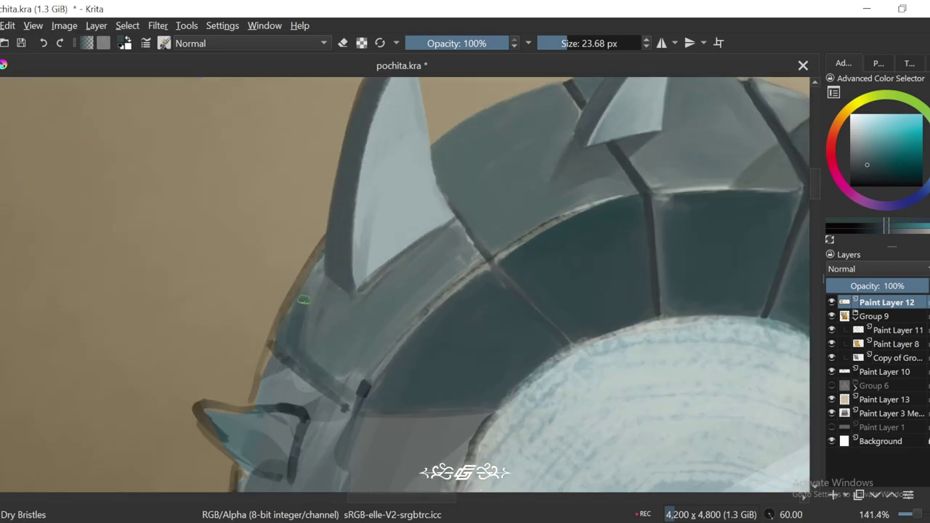
pyautogui.moveTo(325, 369)
pyautogui.mouseDown()
pyautogui.moveTo(367, 323)
pyautogui.moveTo(329, 378)
pyautogui.mouseUp()
pyautogui.press('4')
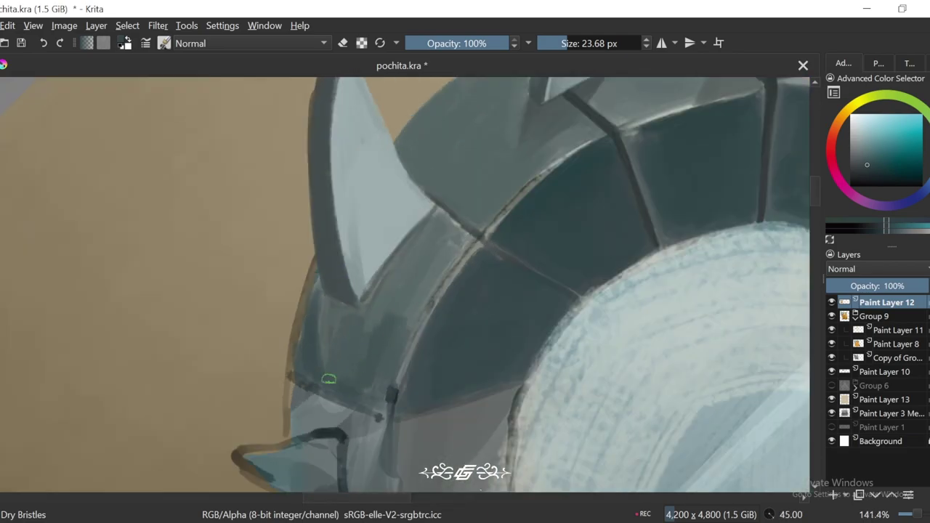
# Step: Sample several darker blue-grey shades from the rim with Ctrl+click
pyautogui.keyDown('ctrl'); pyautogui.click(371, 368); pyautogui.keyUp('ctrl')
pyautogui.press('4')
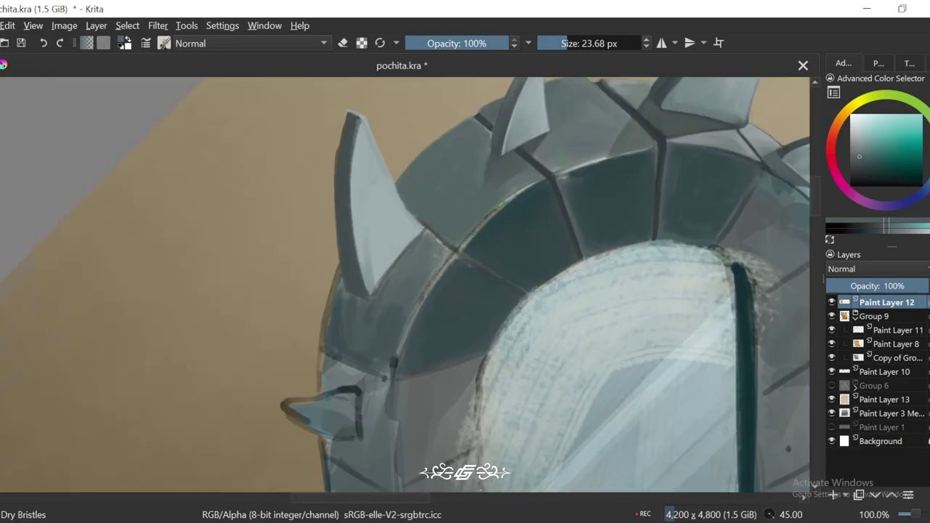
pyautogui.press('1')
pyautogui.press('4')
pyautogui.press('+')
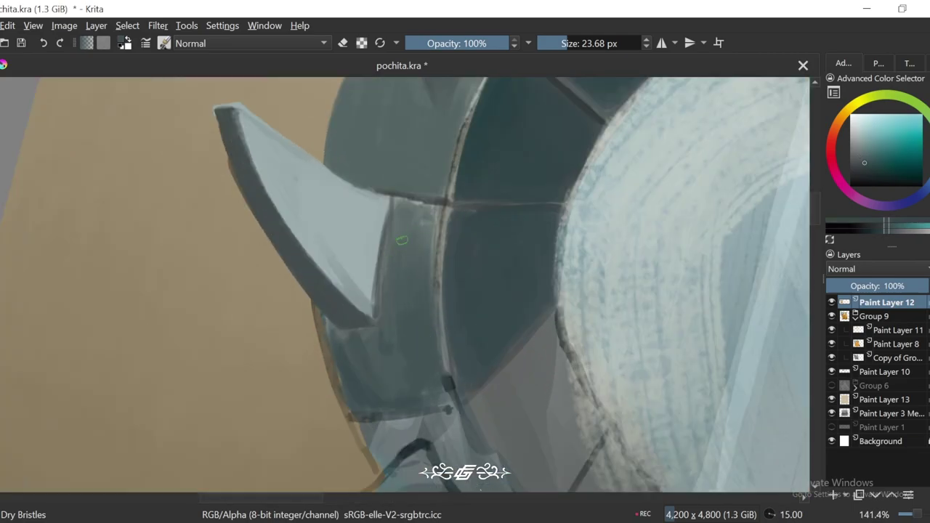
pyautogui.press('6')
pyautogui.press('4')
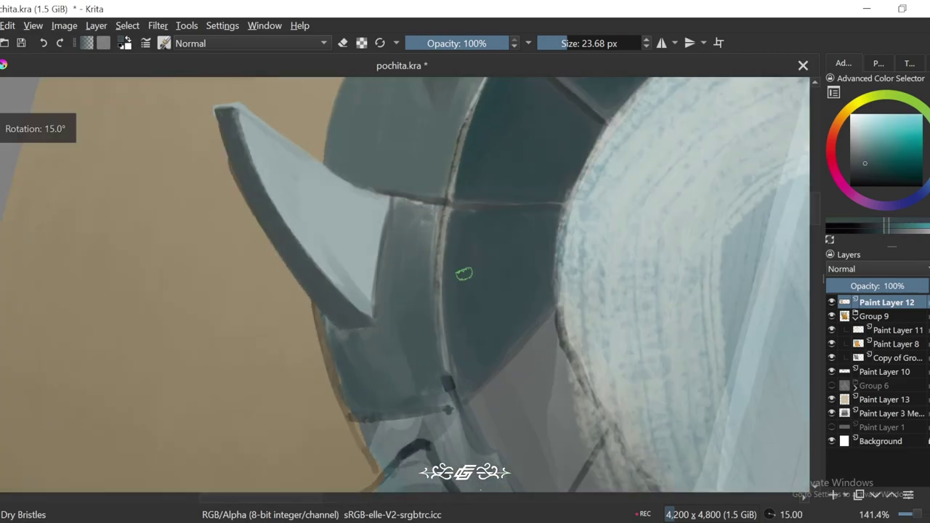
pyautogui.press('4')
pyautogui.press('4')
pyautogui.press('4')
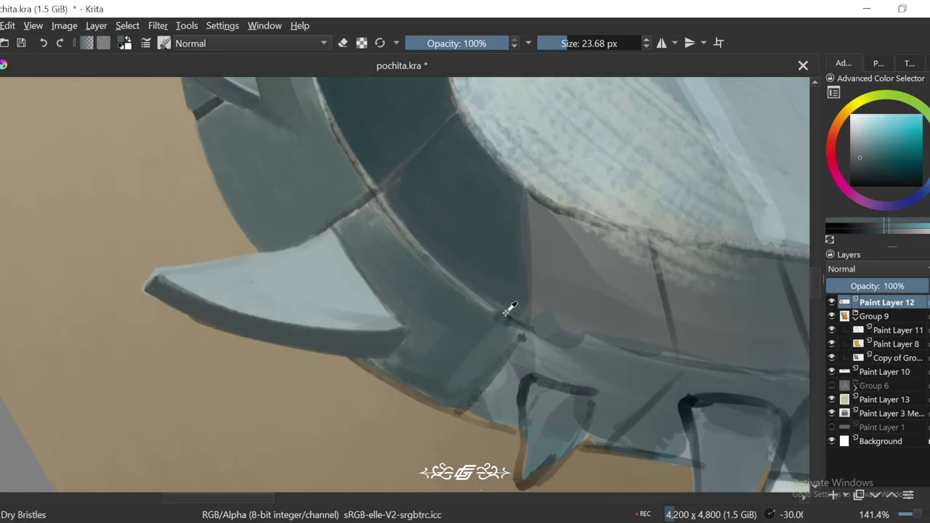
pyautogui.keyDown('ctrl'); pyautogui.click(509, 309); pyautogui.keyUp('ctrl')
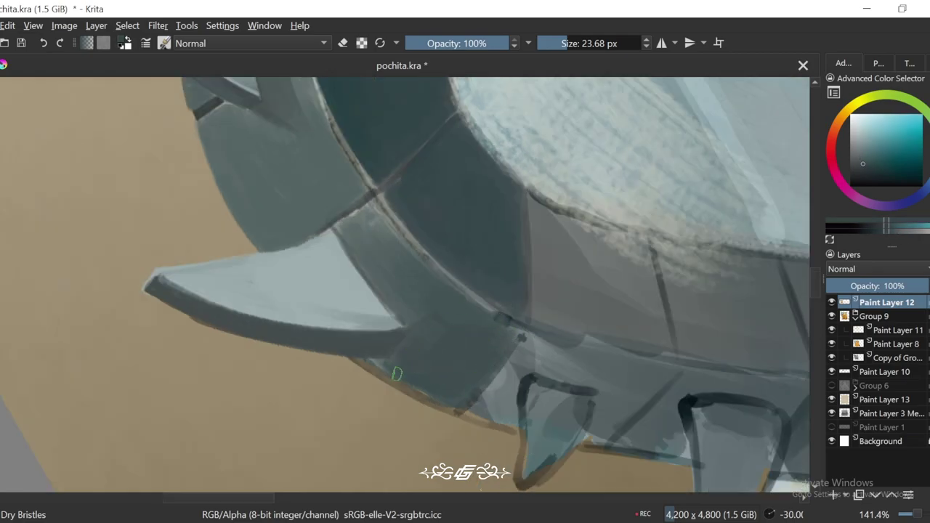
pyautogui.press('6')
pyautogui.press('6')
pyautogui.press('6')
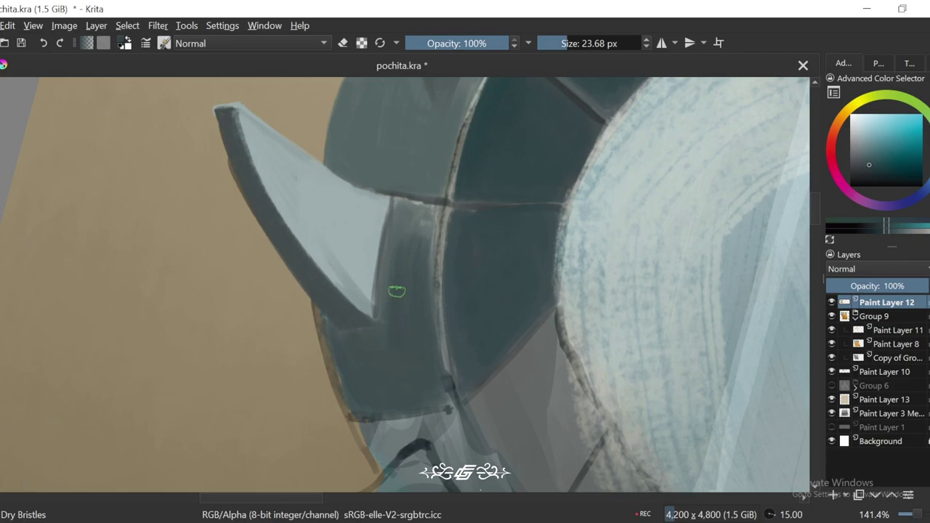
pyautogui.press('6')
pyautogui.keyDown('ctrl'); pyautogui.click(415, 259); pyautogui.keyUp('ctrl')
pyautogui.press('6')
pyautogui.press('-')
pyautogui.press('-')
pyautogui.press('-')
pyautogui.press('=')
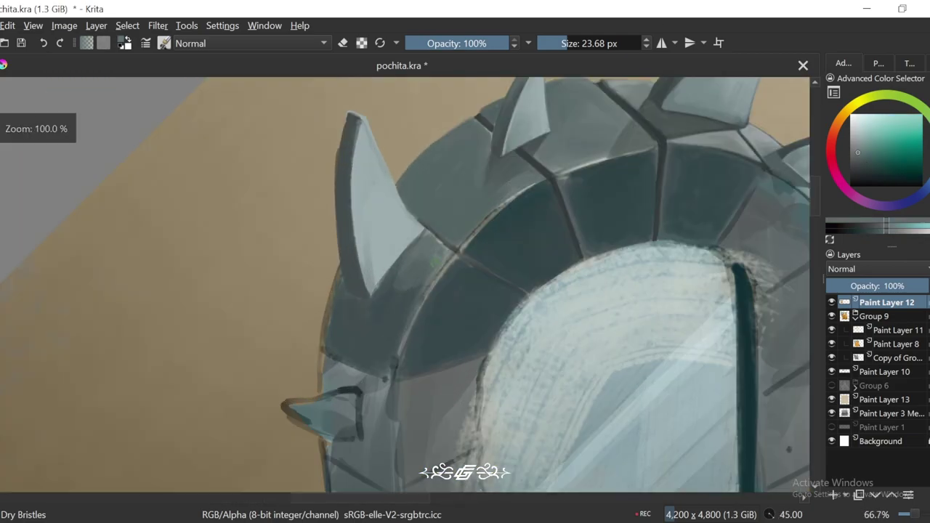
pyautogui.keyDown('ctrl'); pyautogui.click(416, 290); pyautogui.keyUp('ctrl')
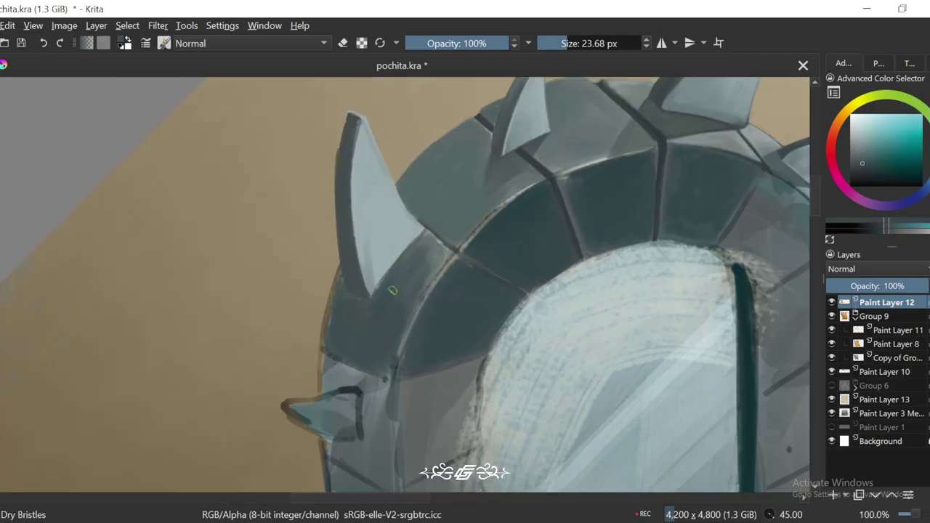
# Step: Rotate and zoom the canvas to inspect the rim, ending at 60 degrees and 141.4%
pyautogui.press('4')
pyautogui.press('4')
pyautogui.press('-')
pyautogui.press('1')
pyautogui.press('4')
pyautogui.press('4')
pyautogui.press('4')
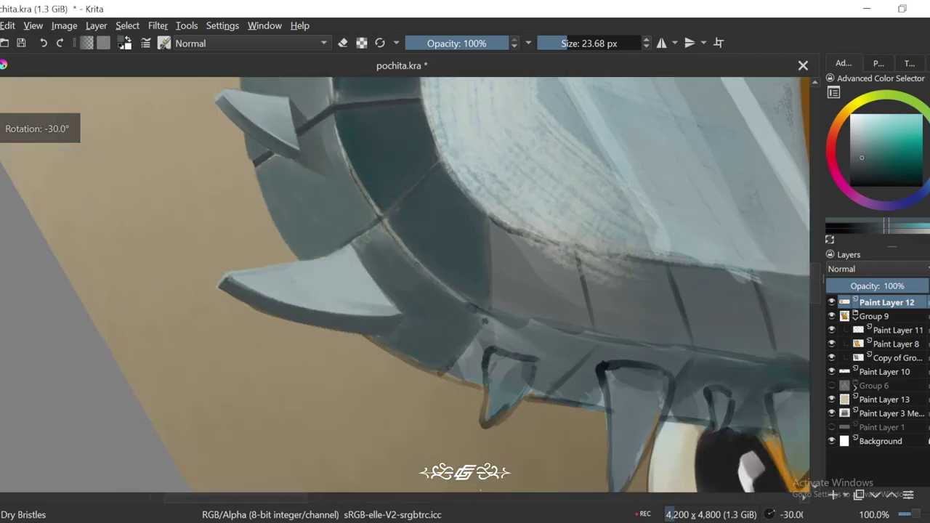
pyautogui.press('6')
pyautogui.press('-')
pyautogui.press('-')
pyautogui.press('-')
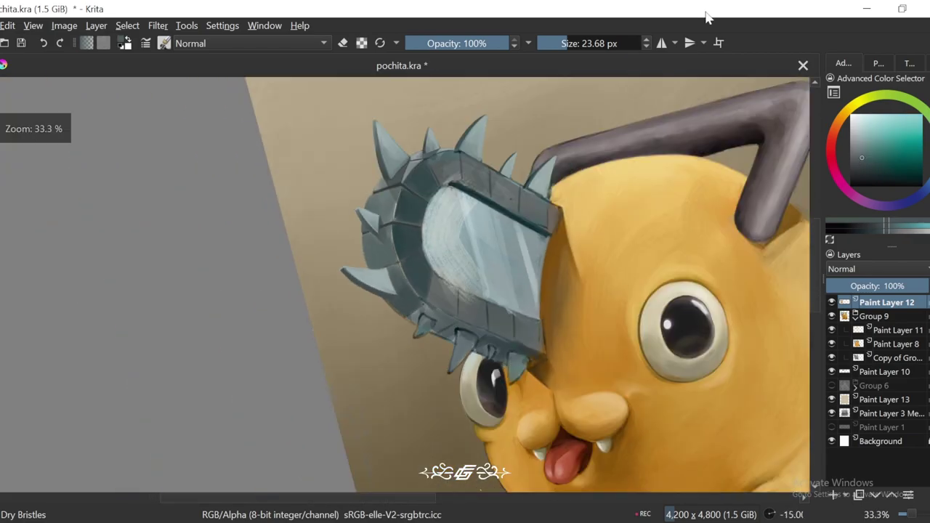
pyautogui.press('6')
pyautogui.press('6')
pyautogui.press('1')
pyautogui.press('4')
pyautogui.press('4')
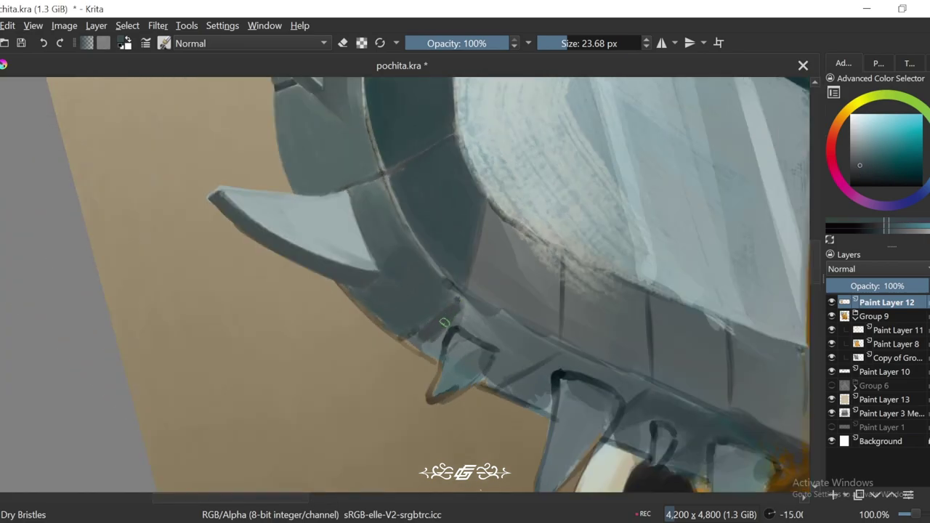
pyautogui.press('6')
pyautogui.press('6')
pyautogui.press('6')
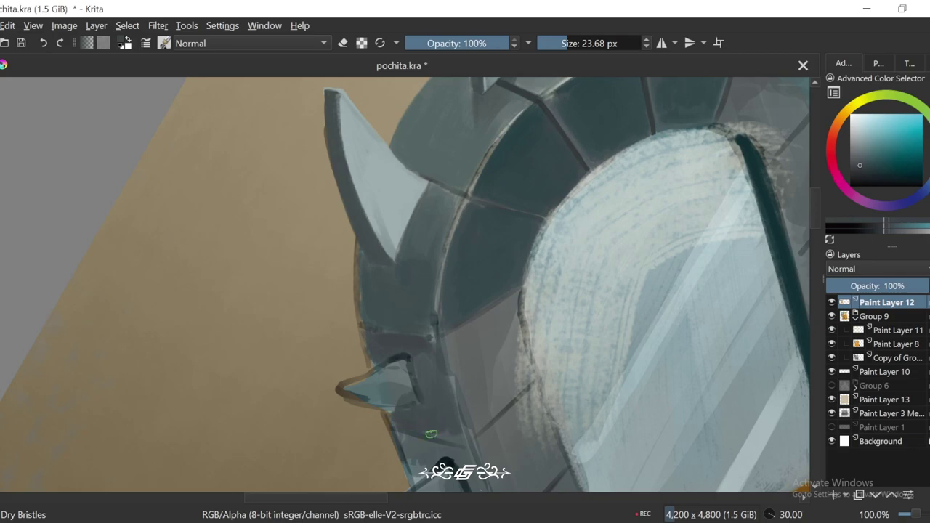
pyautogui.press('6')
pyautogui.press('-')
pyautogui.press('1')
pyautogui.press('6')
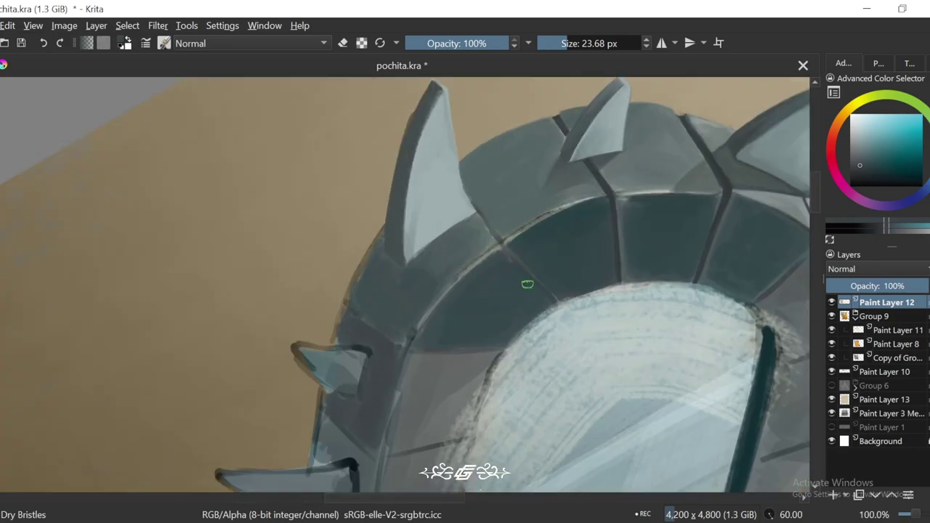
pyautogui.press('4')
pyautogui.press('6')
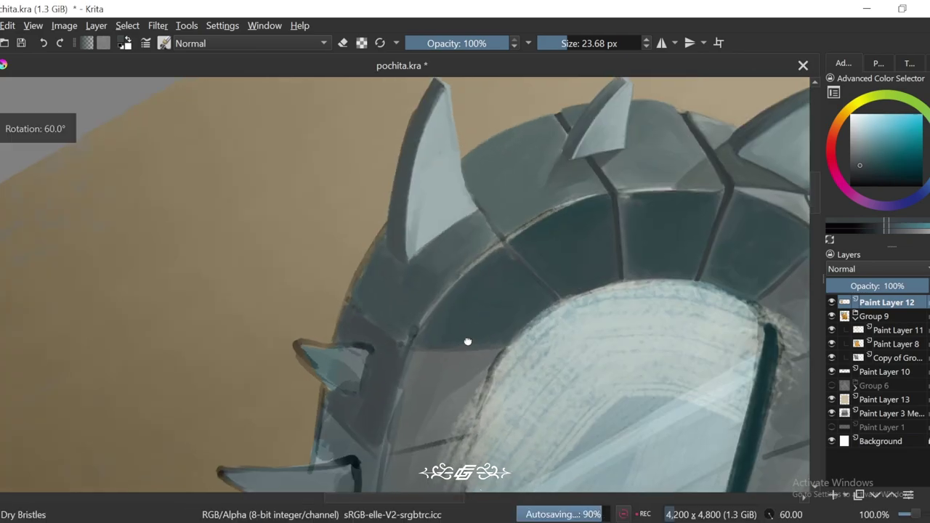
pyautogui.press('+')
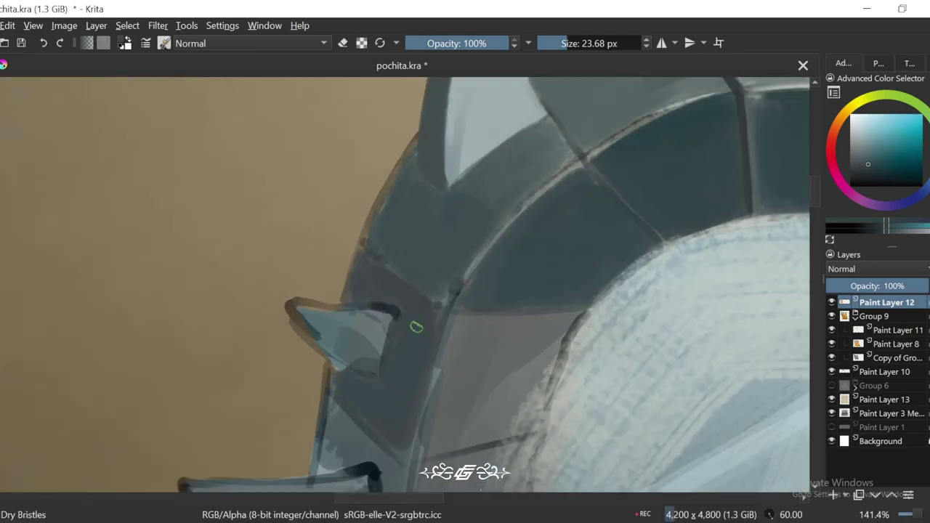
# Step: Paint a dark stroke between the lower spikes using colours sampled from the rim
pyautogui.press('4')
pyautogui.press('4')
pyautogui.press('4')
pyautogui.press('4')
pyautogui.press('-')
pyautogui.press('-')
pyautogui.press('-')
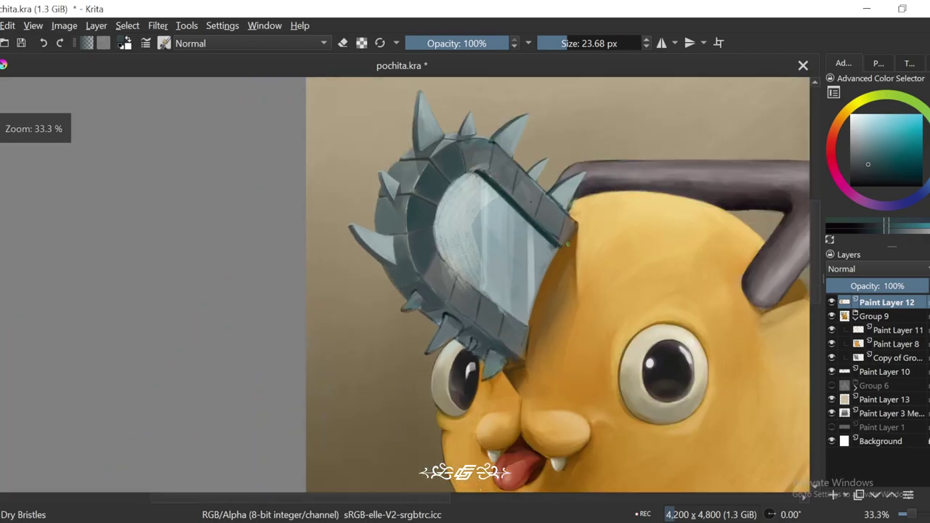
pyautogui.press('+')
pyautogui.press('+')
pyautogui.press('+')
pyautogui.press('4')
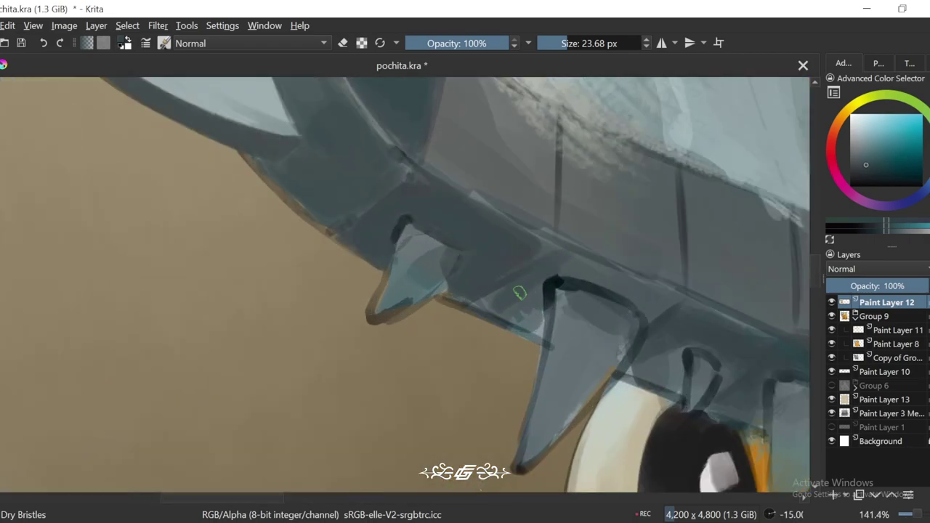
pyautogui.keyDown('ctrl'); pyautogui.click(542, 293); pyautogui.keyUp('ctrl')
pyautogui.moveTo(556, 267)
pyautogui.mouseDown()
pyautogui.moveTo(530, 280)
pyautogui.moveTo(536, 327)
pyautogui.mouseUp()
pyautogui.keyDown('ctrl'); pyautogui.click(583, 269); pyautogui.keyUp('ctrl')
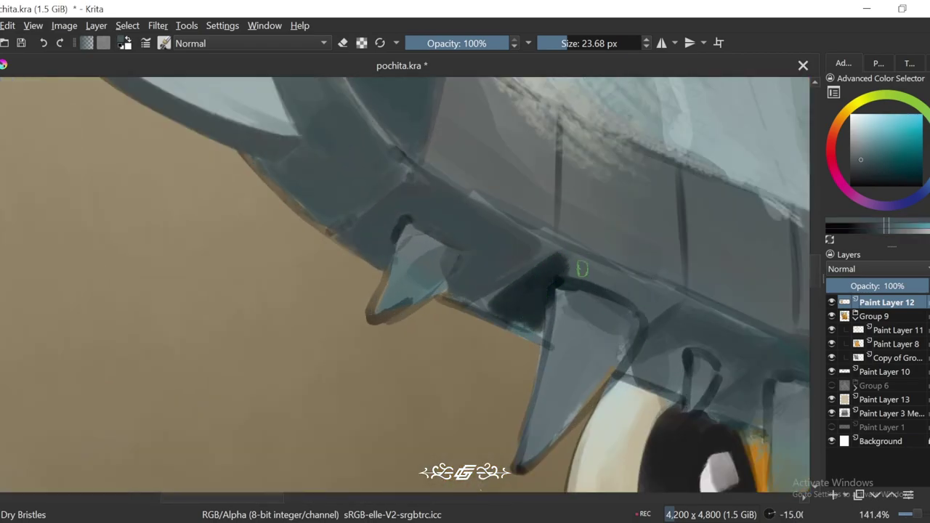
pyautogui.keyDown('ctrl'); pyautogui.click(585, 262); pyautogui.keyUp('ctrl')
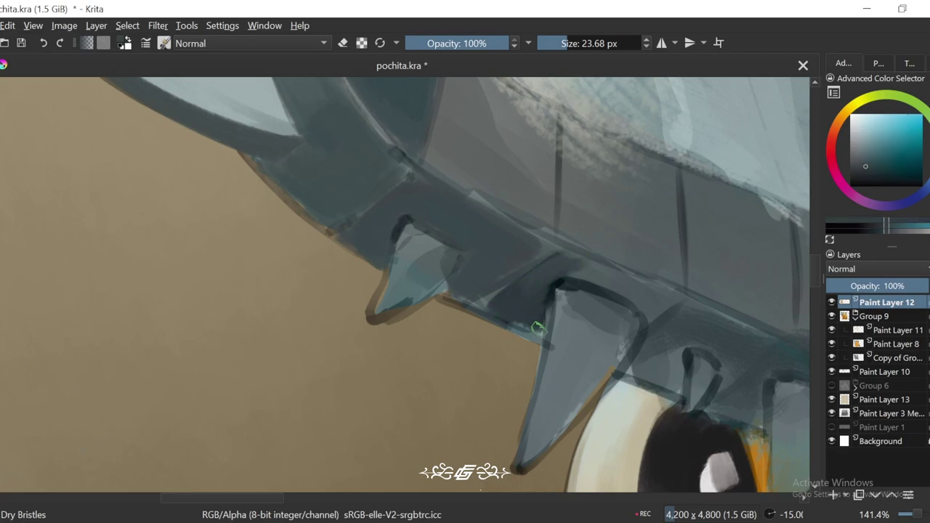
# Step: Reduce the brush size from 23.68 px to 9.66 px in the toolbar
pyautogui.press('6')
pyautogui.press('6')
pyautogui.press('6')
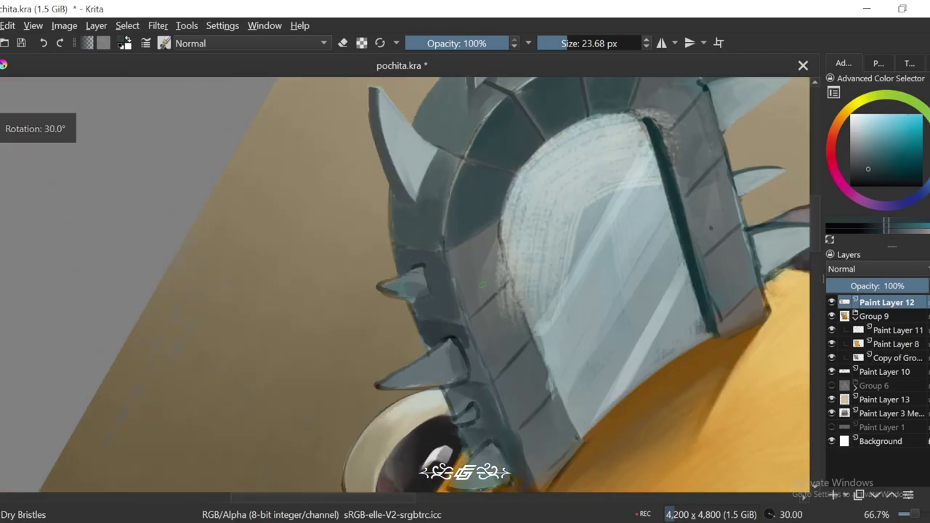
pyautogui.press('1')
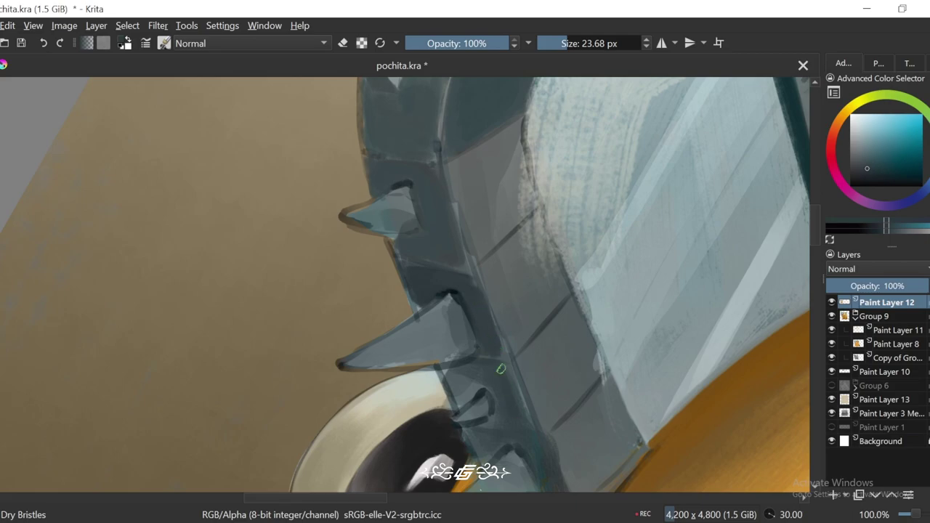
pyautogui.press('1')
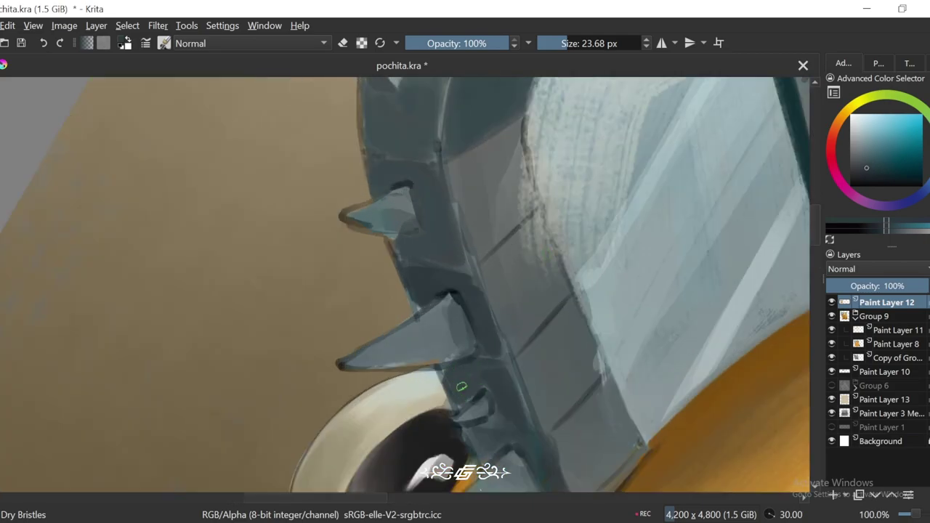
pyautogui.moveTo(461, 387); pyautogui.dragTo(483, 332)
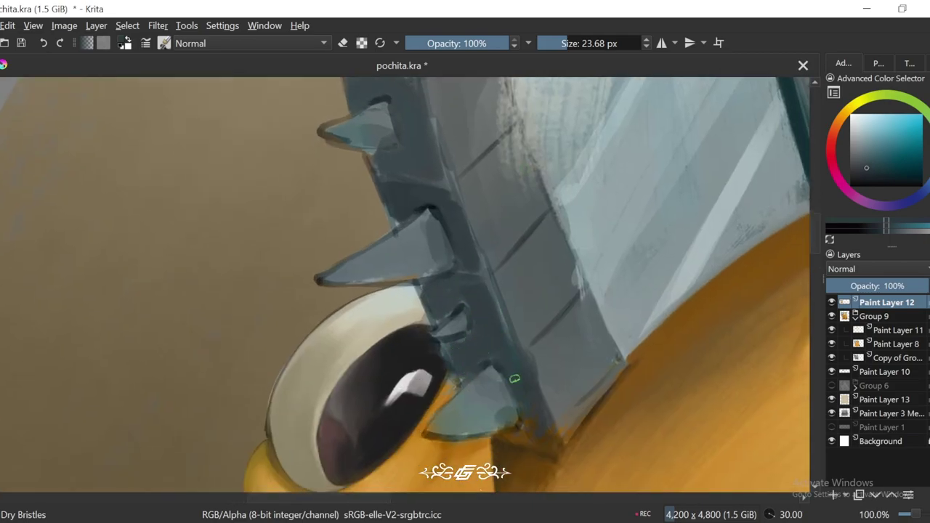
pyautogui.scroll(-4, 515, 379)
pyautogui.press('4')
pyautogui.press('4')
pyautogui.press('4')
pyautogui.press('4')
pyautogui.scroll(4, 496, 245)
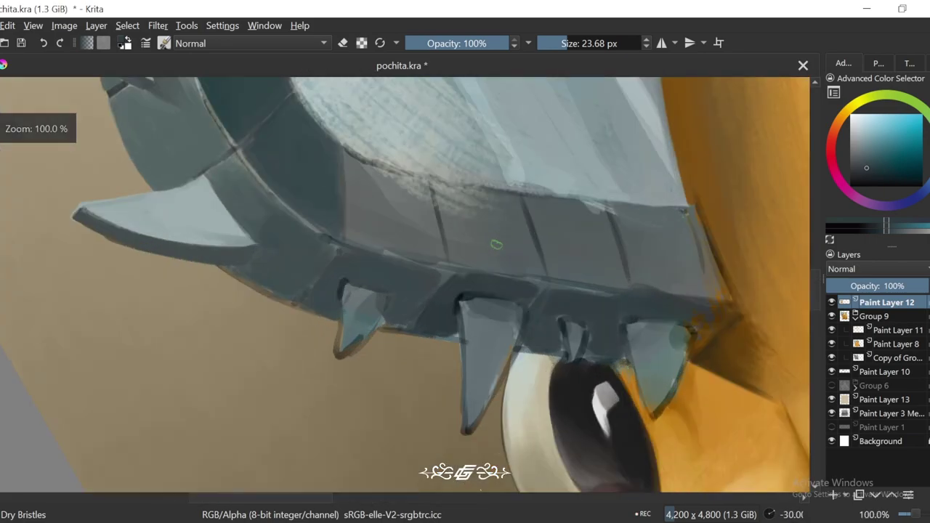
pyautogui.scroll(1, 496, 244)
pyautogui.press('4')
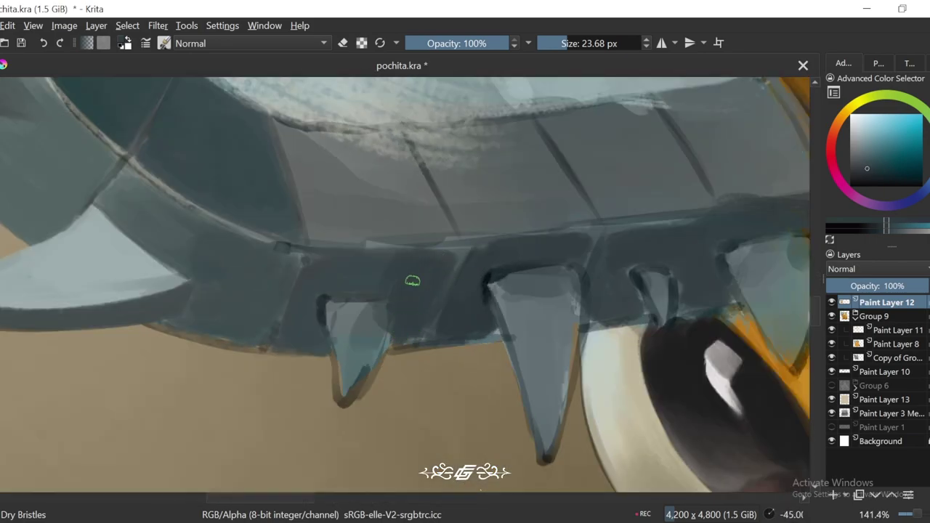
pyautogui.scroll(-4, 341, 291)
pyautogui.press('6')
pyautogui.press('6')
pyautogui.press('6')
pyautogui.press('6')
pyautogui.press('6')
pyautogui.press('6')
pyautogui.press('1')
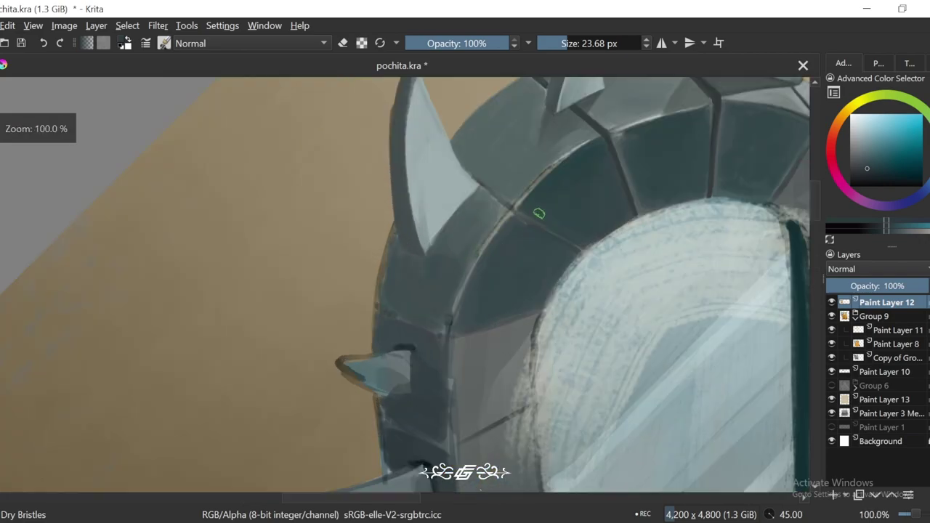
pyautogui.press('4')
pyautogui.click(557, 41)
pyautogui.press('4')
pyautogui.press('4')
pyautogui.press('4')
pyautogui.press('4')
pyautogui.scroll(2, 484, 264)
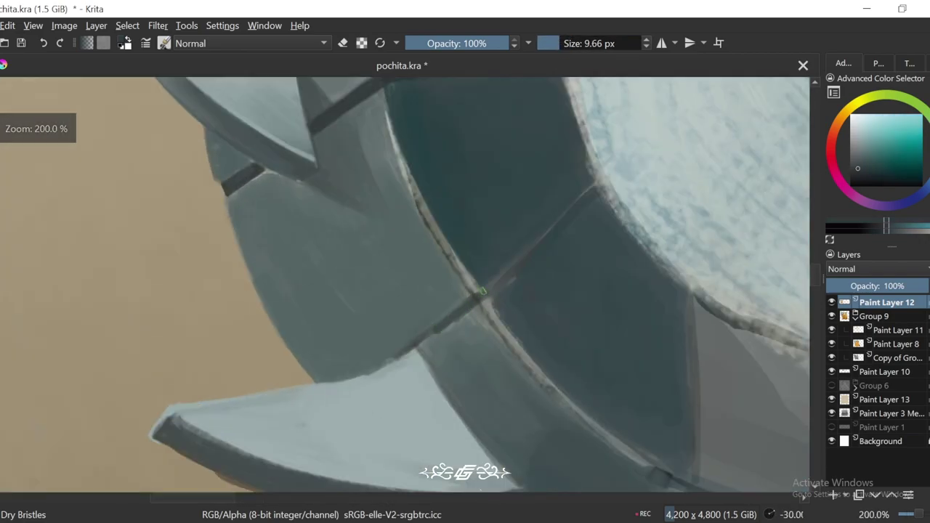
# Step: Sample the dark teal colour from the blade's dark segments
pyautogui.moveTo(545, 235); pyautogui.dragTo(499, 297)
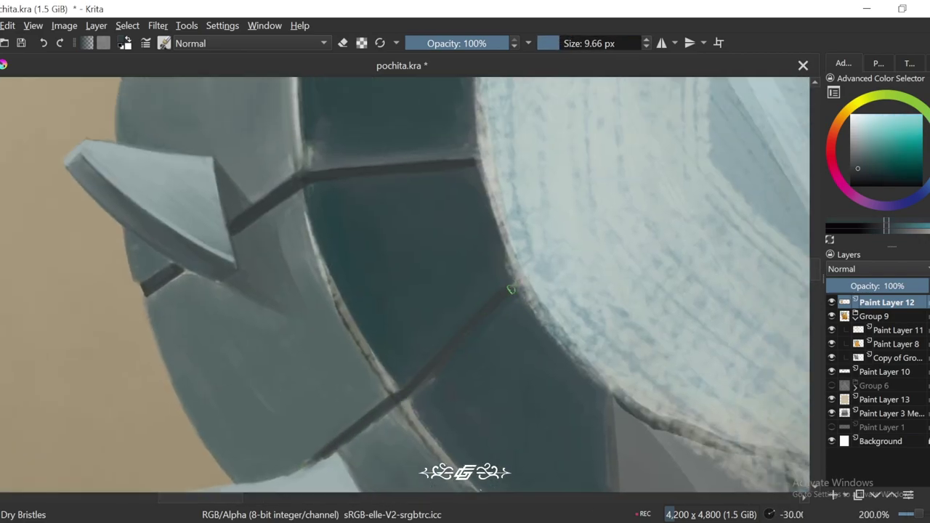
pyautogui.press('4')
pyautogui.moveTo(415, 387); pyautogui.dragTo(434, 386)
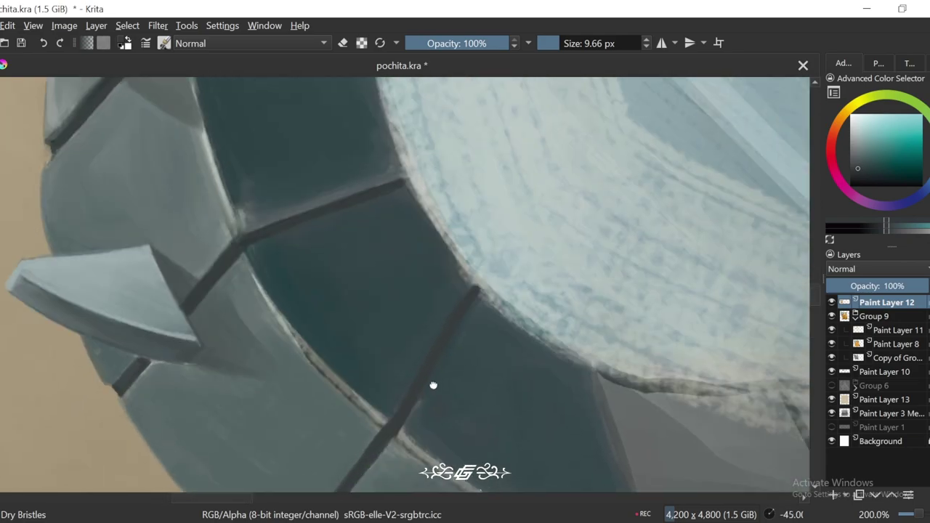
pyautogui.press('6')
pyautogui.press('e')
pyautogui.keyDown('ctrl'); pyautogui.click(425, 297); pyautogui.keyUp('ctrl')
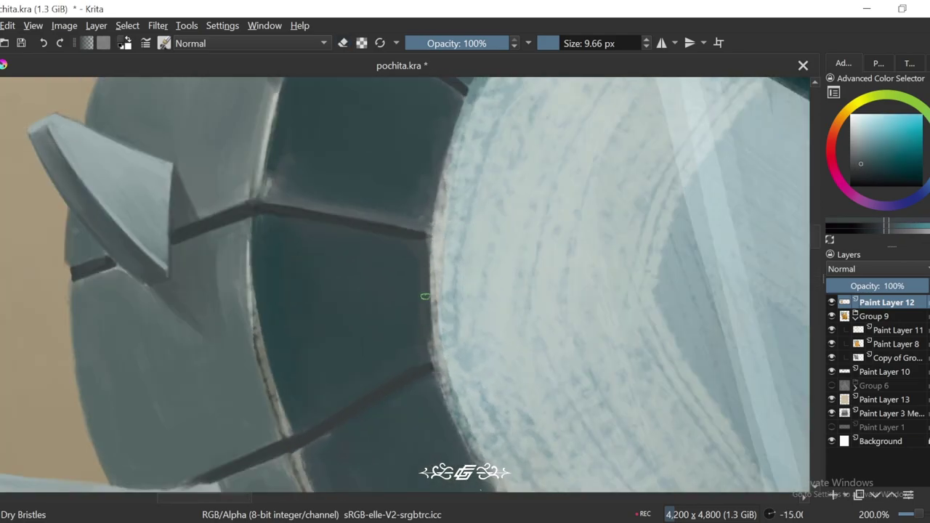
# Step: Rotate and zoom the view along the rim to reach the blade's underside
pyautogui.moveTo(462, 330); pyautogui.dragTo(442, 316)
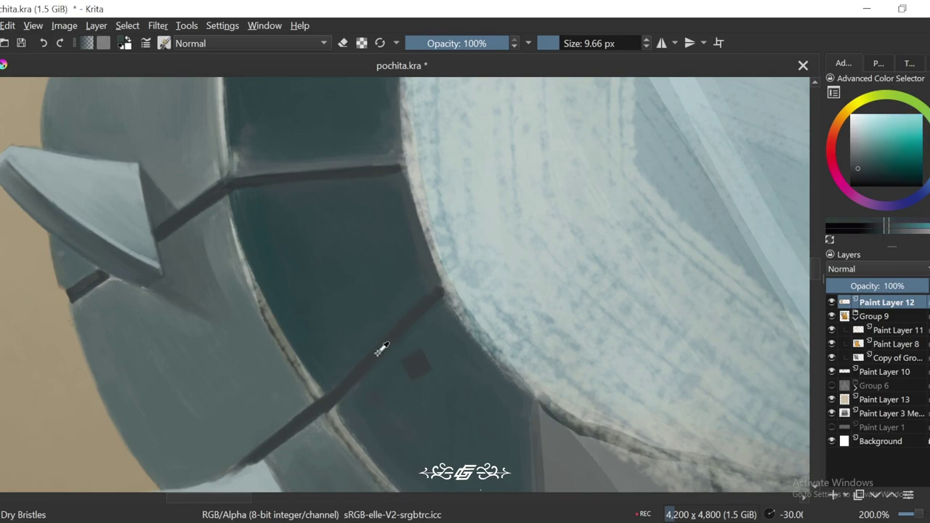
pyautogui.moveTo(381, 347); pyautogui.dragTo(481, 222)
pyautogui.press('5')
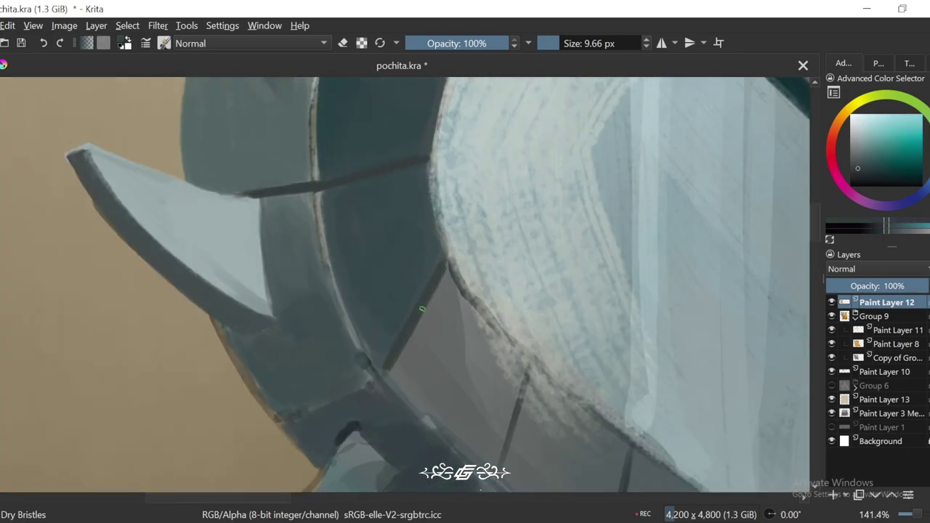
pyautogui.press('4')
pyautogui.press('4')
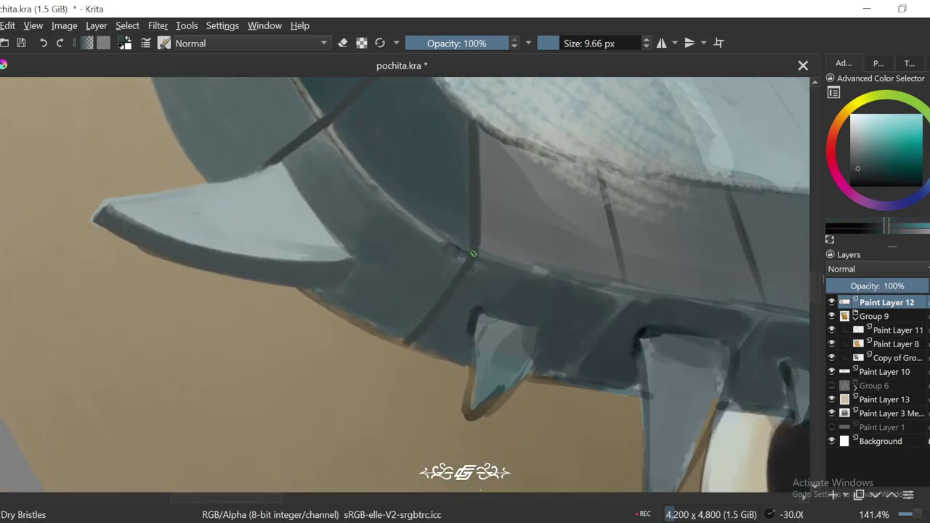
pyautogui.scroll(-1, 473, 254)
pyautogui.scroll(1, 501, 308)
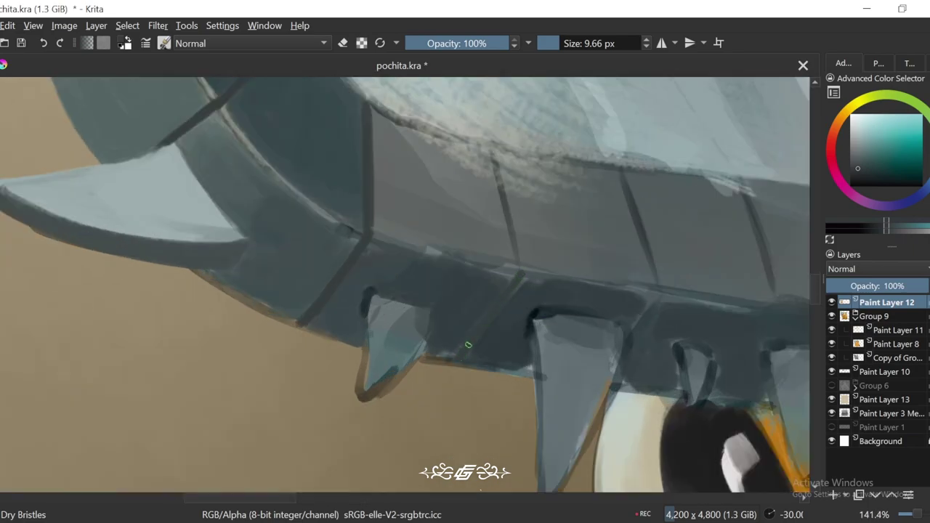
pyautogui.press('5')
pyautogui.press('6')
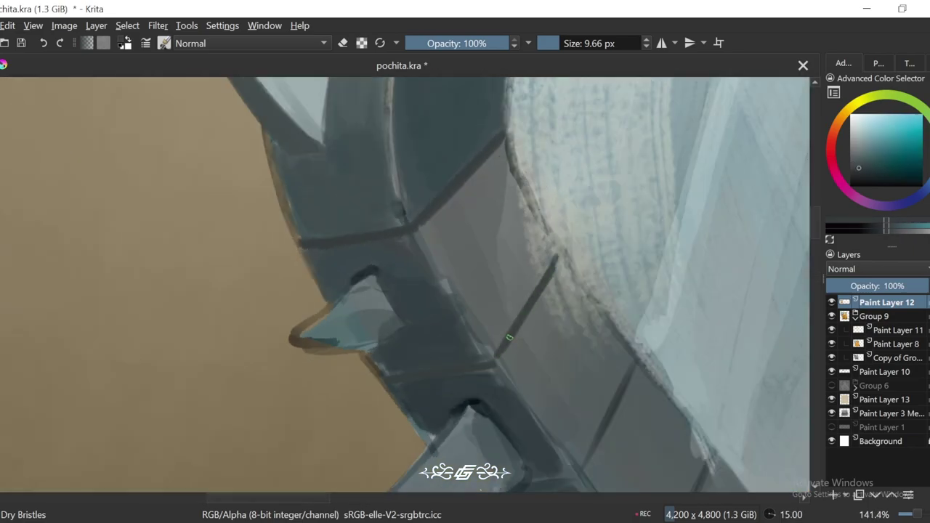
pyautogui.press('4')
pyautogui.press('4')
pyautogui.press('4')
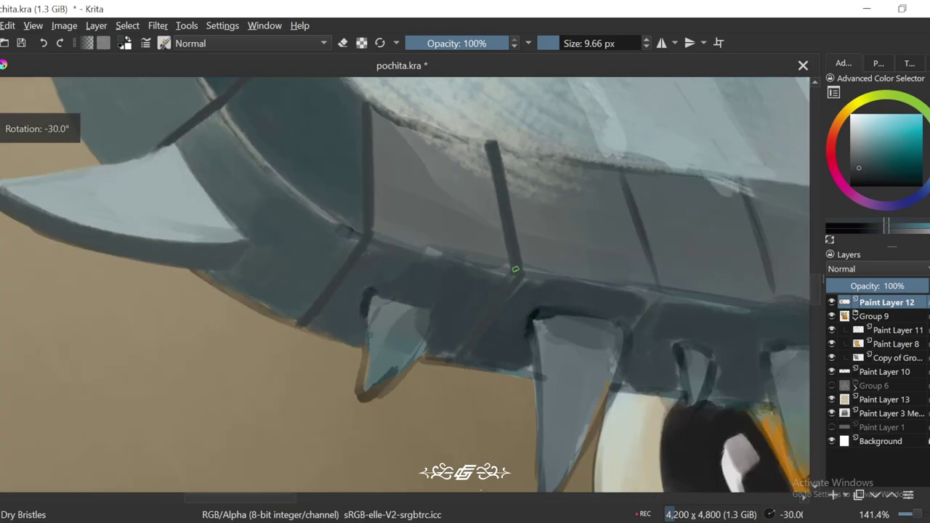
pyautogui.press('5')
pyautogui.scroll(-3, 472, 339)
pyautogui.scroll(2, 648, 284)
pyautogui.press('6')
pyautogui.scroll(1, 500, 287)
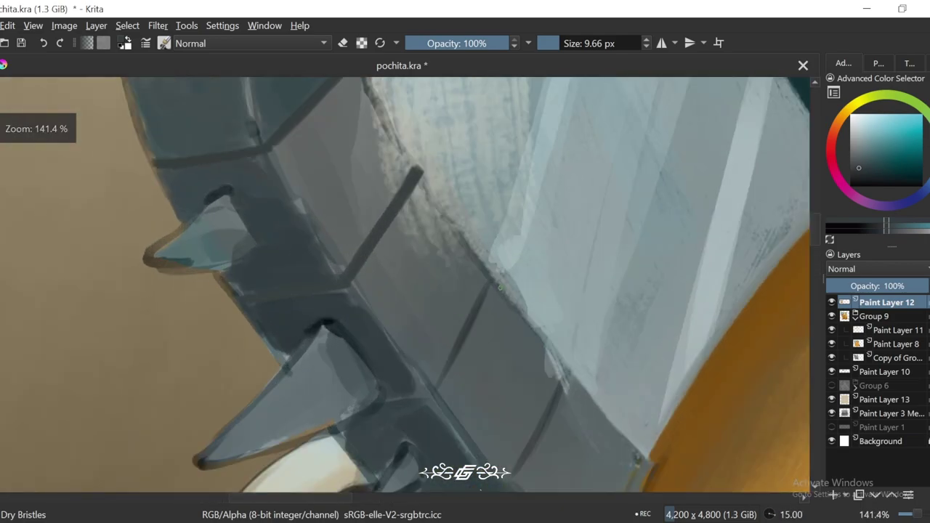
pyautogui.press('4')
pyautogui.press('4')
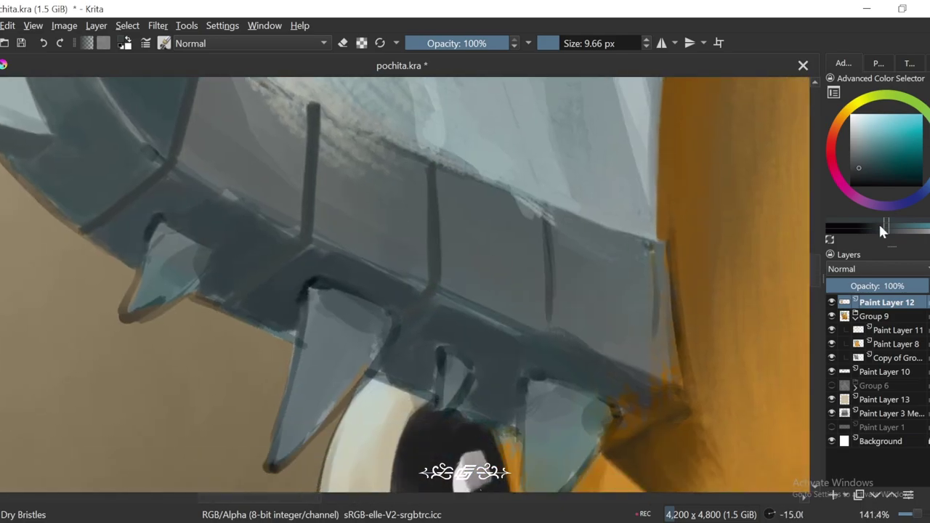
# Step: Paint a dark seam line on the blade's underside with a darker blue-grey from the Advanced Color Selector
pyautogui.click(853, 178)
pyautogui.scroll(1, 443, 291)
pyautogui.moveTo(443, 291); pyautogui.dragTo(404, 339)
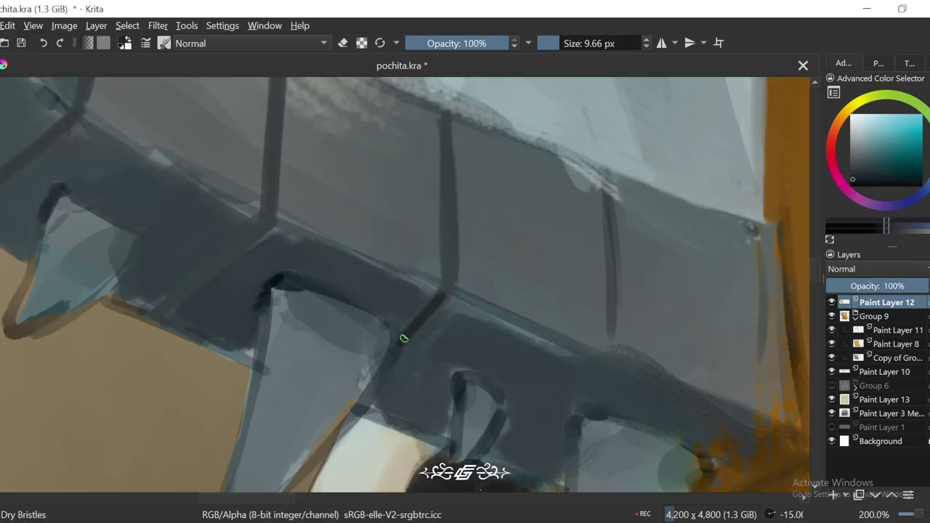
pyautogui.scroll(-1, 405, 339)
pyautogui.scroll(-1, 543, 246)
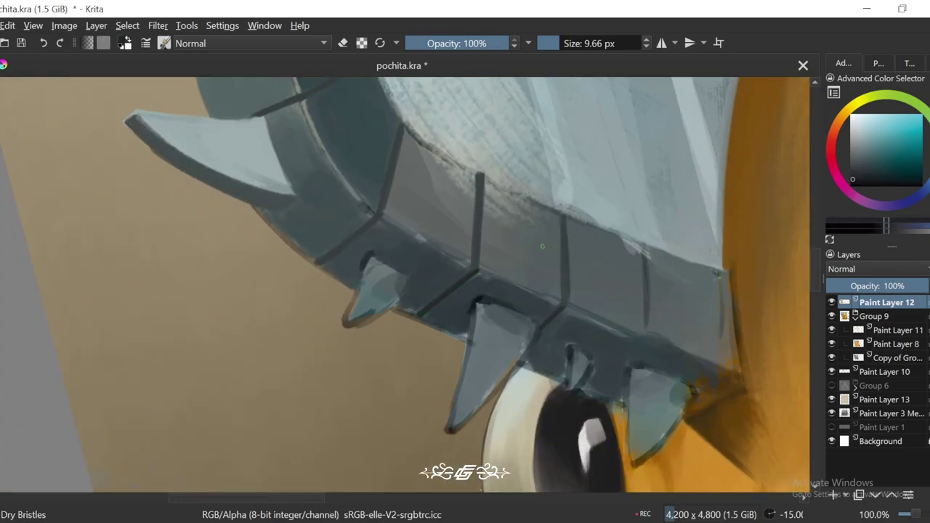
pyautogui.scroll(1, 543, 247)
# Step: Fit the whole painting in view and pick a lighter grey-teal colour
pyautogui.press('2')
pyautogui.press('5')
pyautogui.scroll(2, 592, 352)
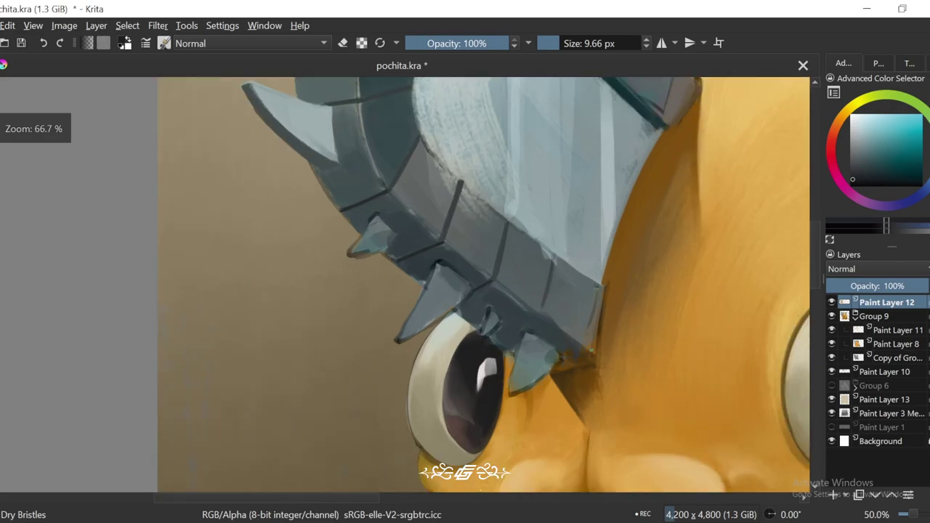
pyautogui.scroll(2, 474, 378)
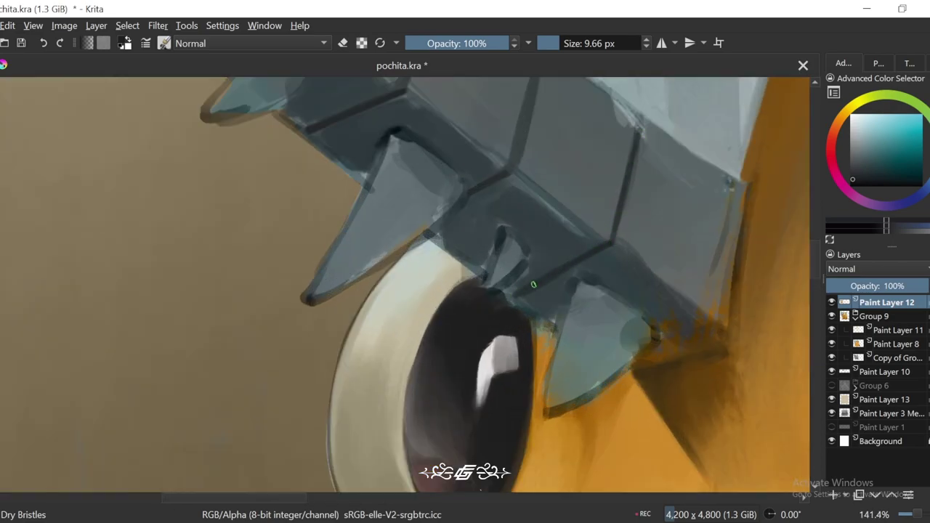
pyautogui.press('6')
pyautogui.scroll(-4, 534, 284)
pyautogui.press('5')
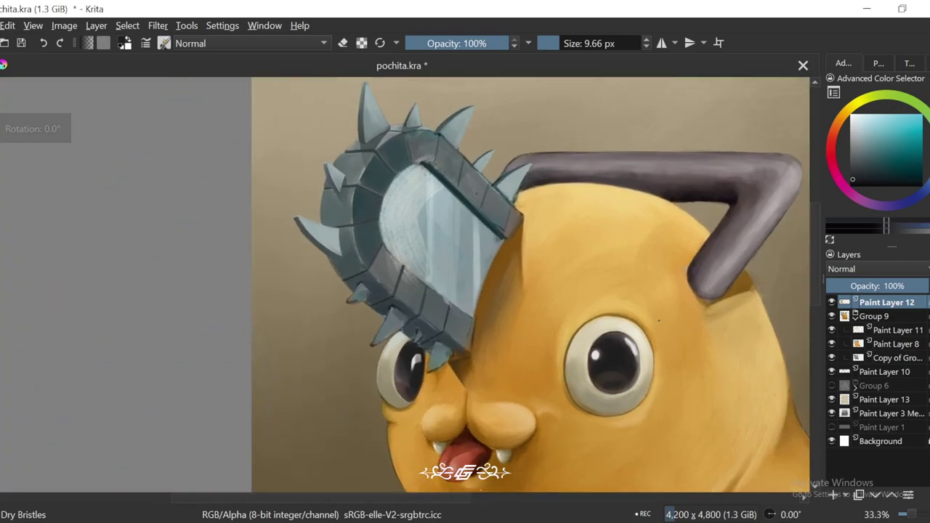
pyautogui.scroll(4, 499, 315)
pyautogui.press('6')
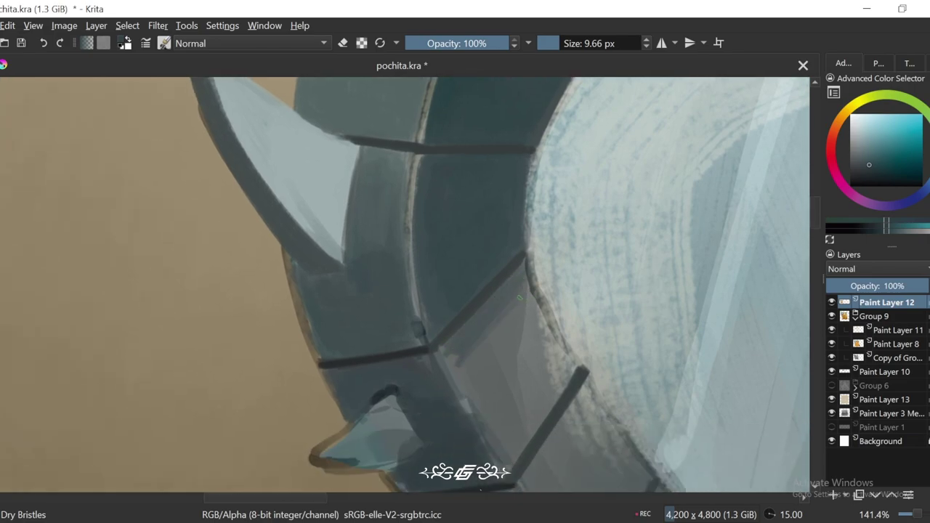
pyautogui.keyDown('ctrl'); pyautogui.click(521, 295); pyautogui.keyUp('ctrl')
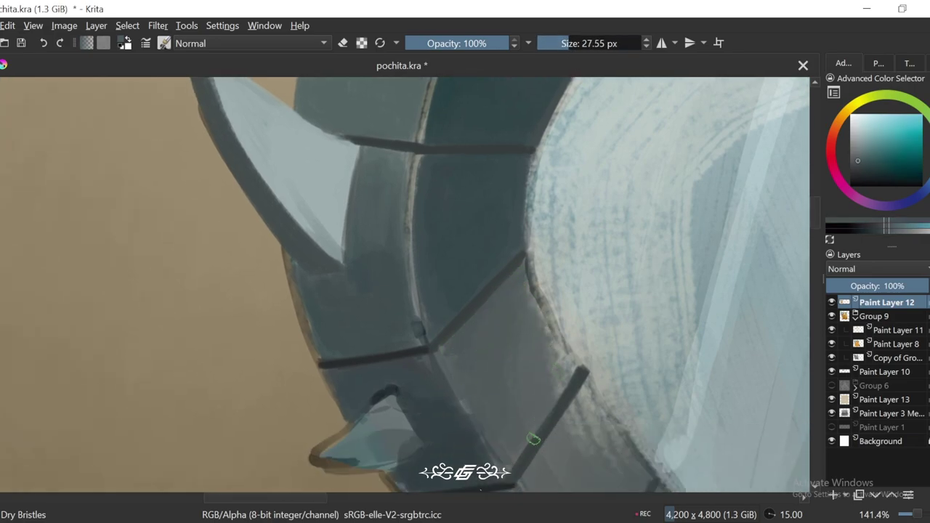
# Step: Choose a darker blue-grey and paint a darker stroke along the chainsaw blade's rim
pyautogui.keyDown('ctrl'); pyautogui.click(537, 404); pyautogui.keyUp('ctrl')
pyautogui.keyDown('ctrl'); pyautogui.click(480, 352); pyautogui.keyUp('ctrl')
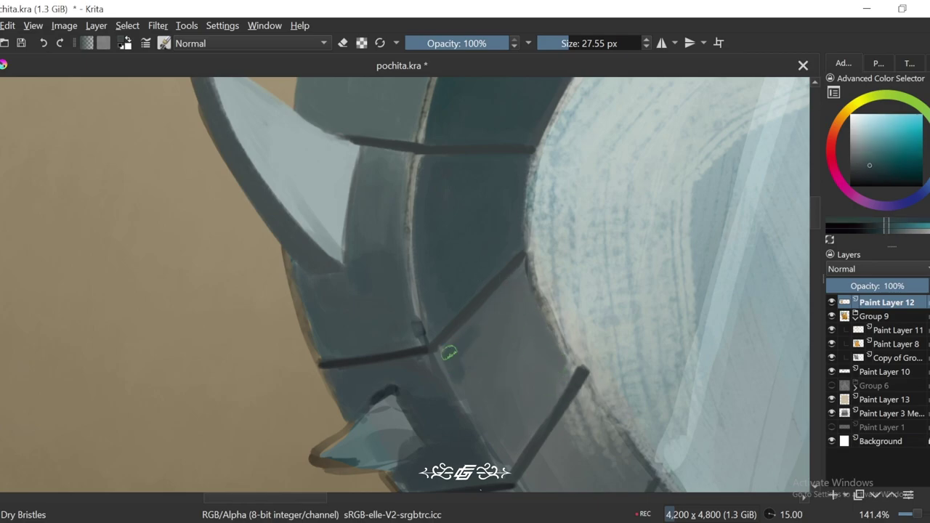
pyautogui.moveTo(483, 429); pyautogui.dragTo(461, 353)
pyautogui.keyDown('ctrl'); pyautogui.click(508, 283); pyautogui.keyUp('ctrl')
# Step: Turn the view between 0 and 15 degrees and dab dark shading onto the blade ring
pyautogui.scroll(-3, 500, 400)
pyautogui.press('6')
pyautogui.press('6')
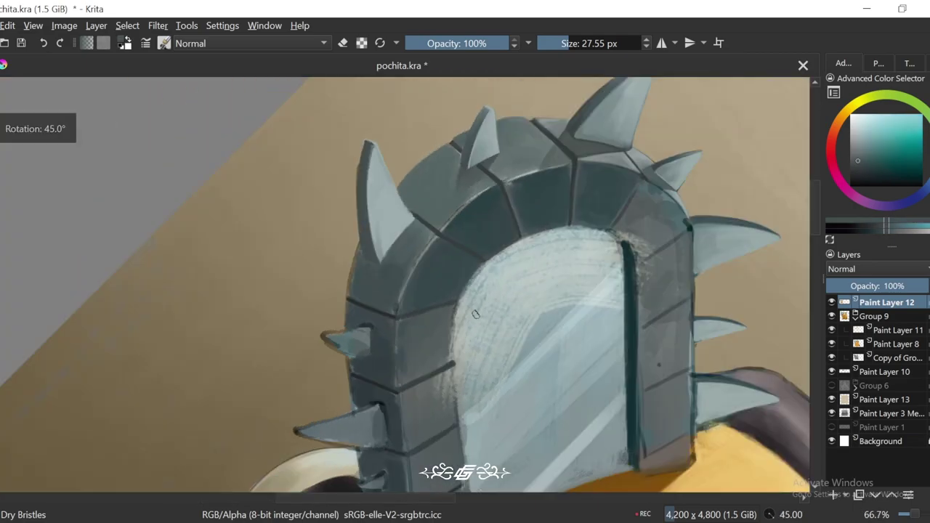
pyautogui.press('4')
pyautogui.press('4')
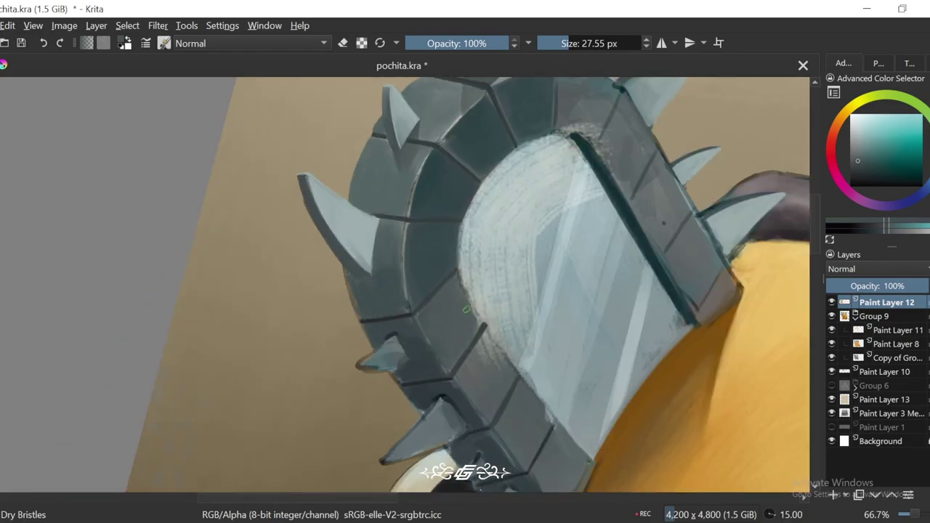
pyautogui.scroll(-2, 465, 314)
pyautogui.press('4')
pyautogui.scroll(4, 476, 317)
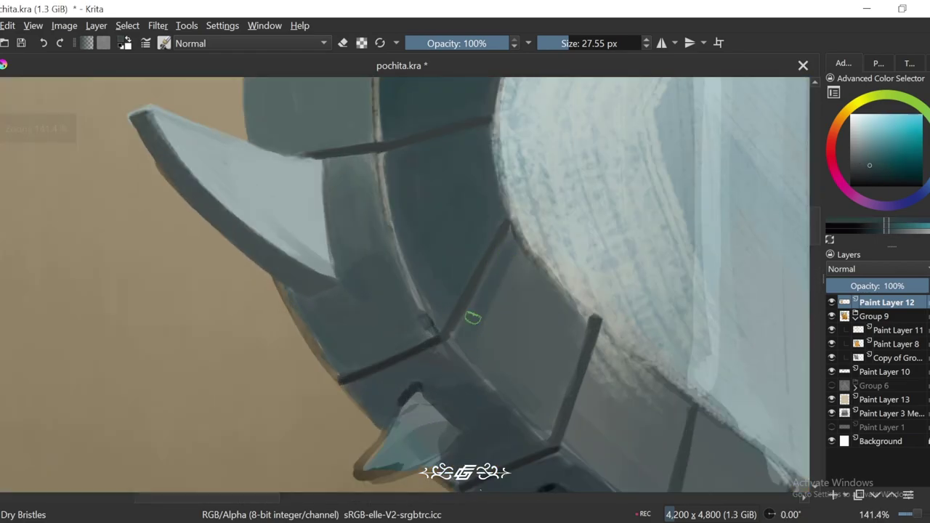
pyautogui.press('6')
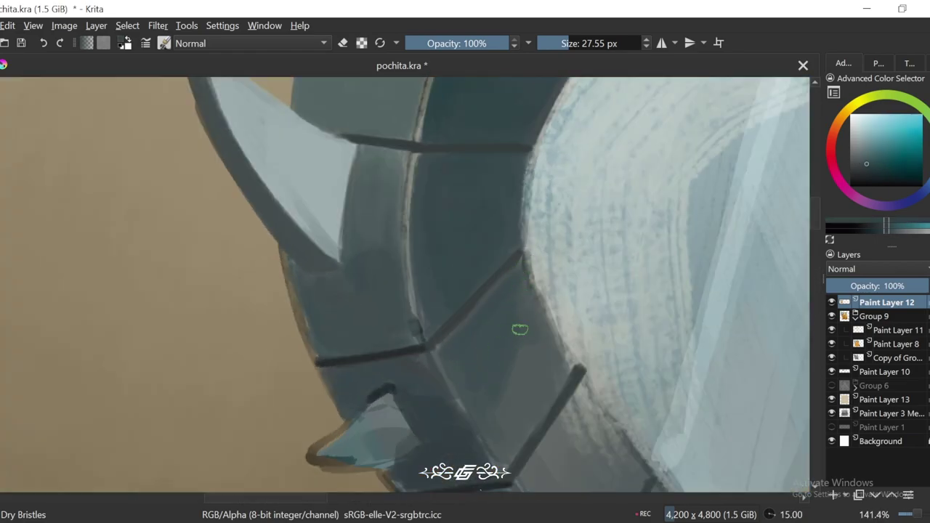
pyautogui.click(578, 398)
pyautogui.keyDown('ctrl'); pyautogui.click(544, 353); pyautogui.keyUp('ctrl')
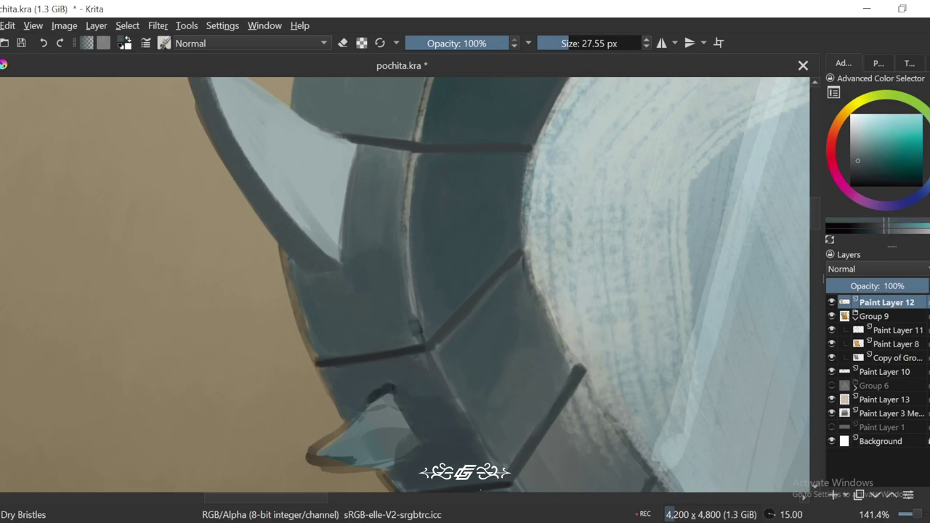
# Step: Zoom and rotate the canvas, ending at -45 degrees, to review the spiked blade against Pochita
pyautogui.scroll(-2, 542, 397)
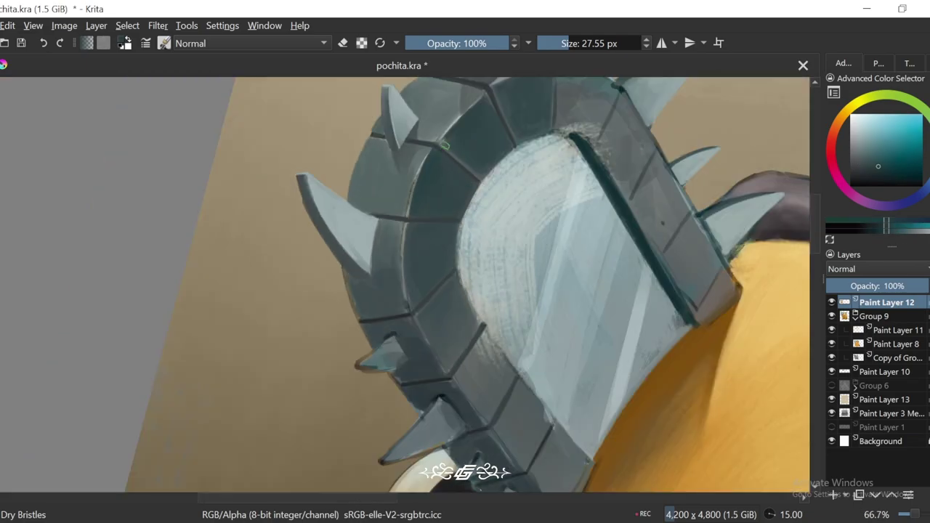
pyautogui.scroll(1, 458, 341)
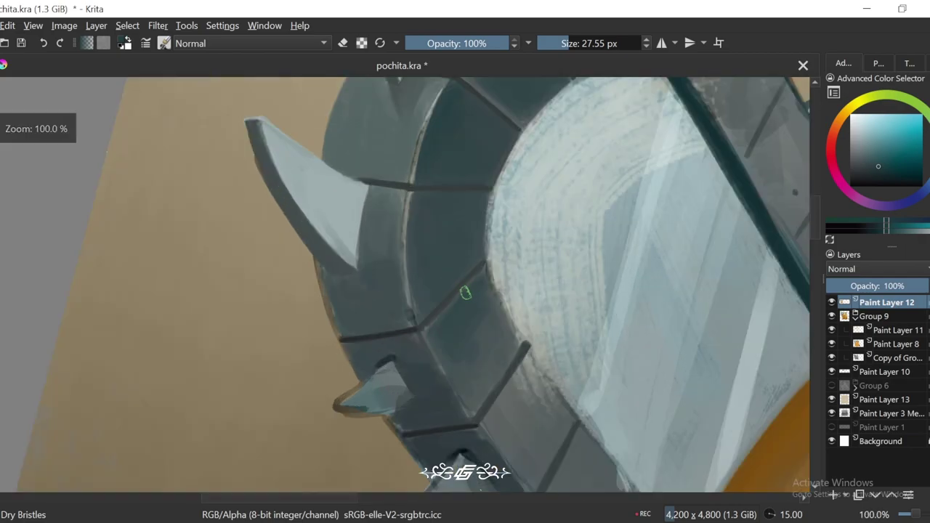
pyautogui.scroll(-3, 497, 314)
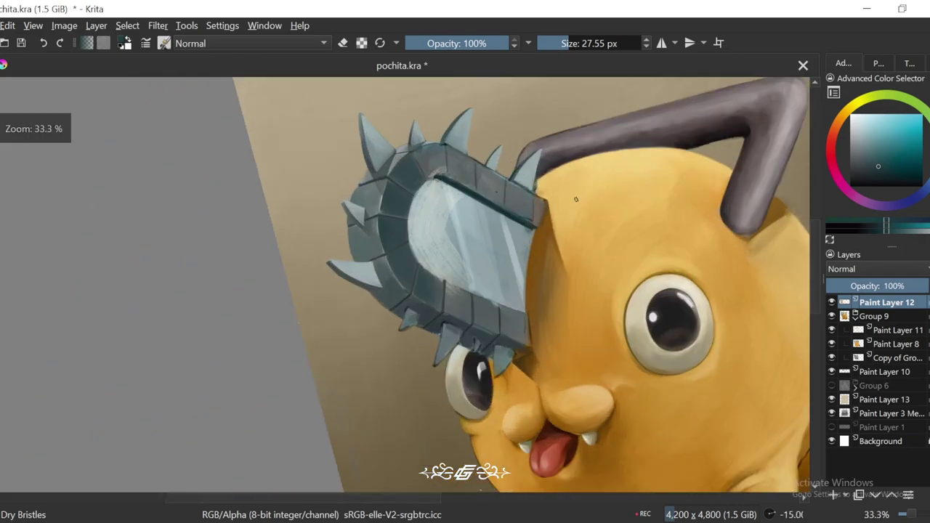
pyautogui.scroll(2, 498, 314)
pyautogui.press('6')
pyautogui.scroll(1, 388, 284)
pyautogui.press('4')
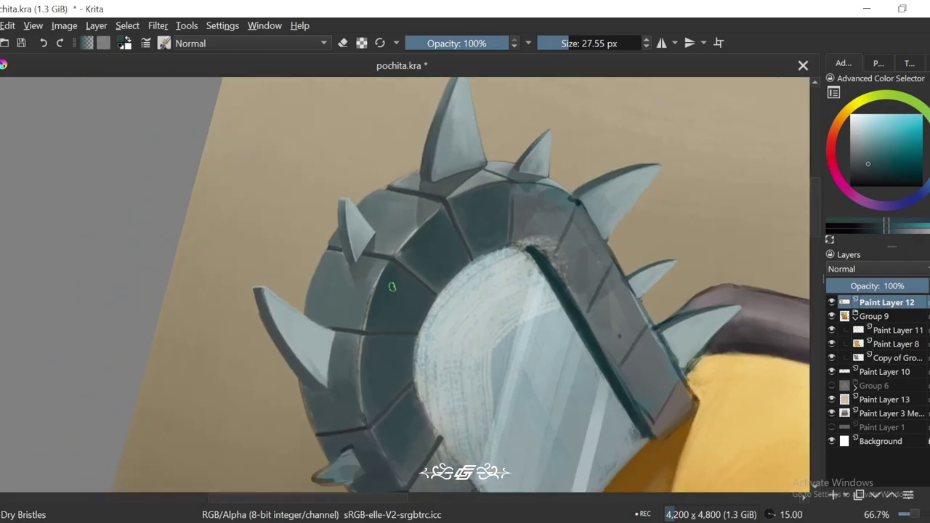
pyautogui.press('4')
pyautogui.press('4')
pyautogui.press('6')
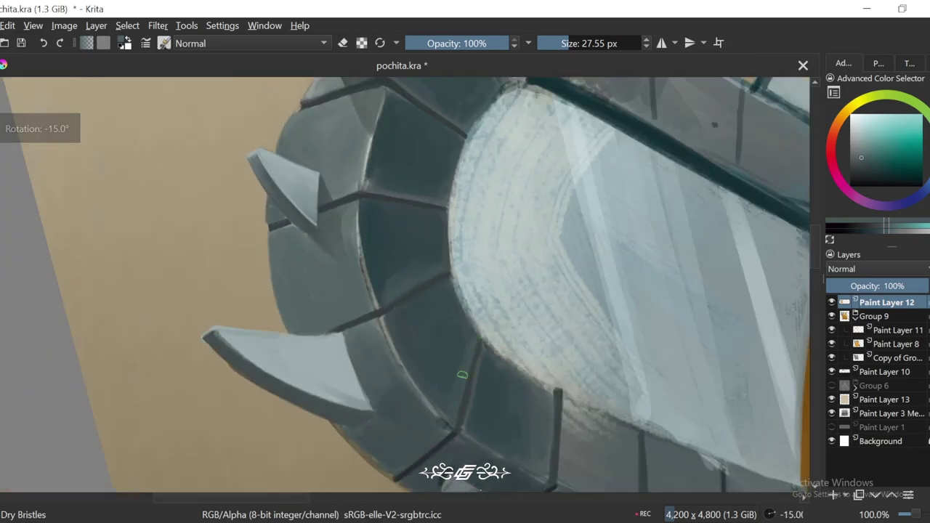
pyautogui.scroll(-1, 496, 248)
pyautogui.press('6')
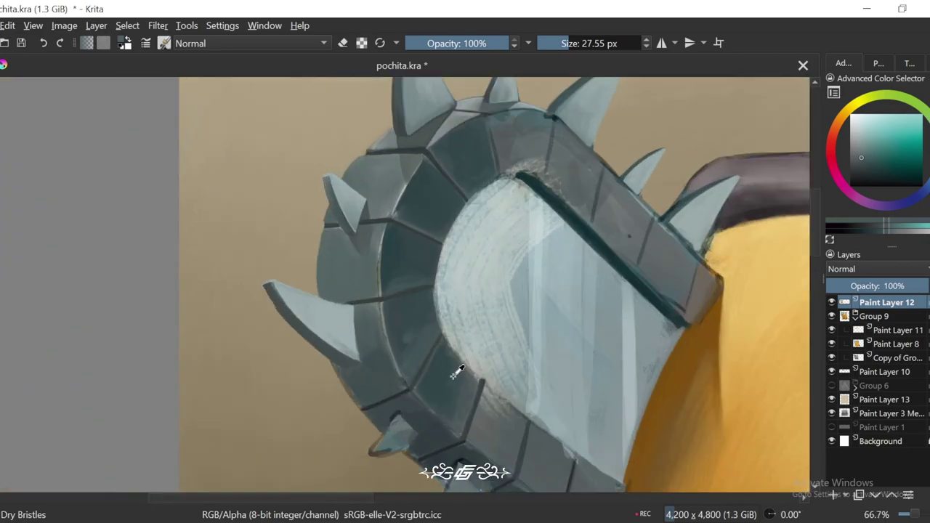
pyautogui.press('4')
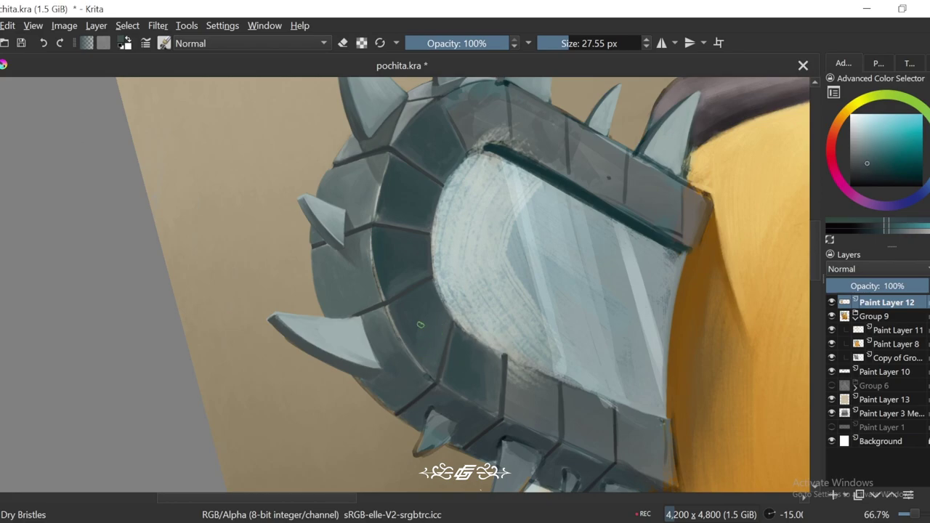
pyautogui.scroll(2, 515, 218)
pyautogui.press('4')
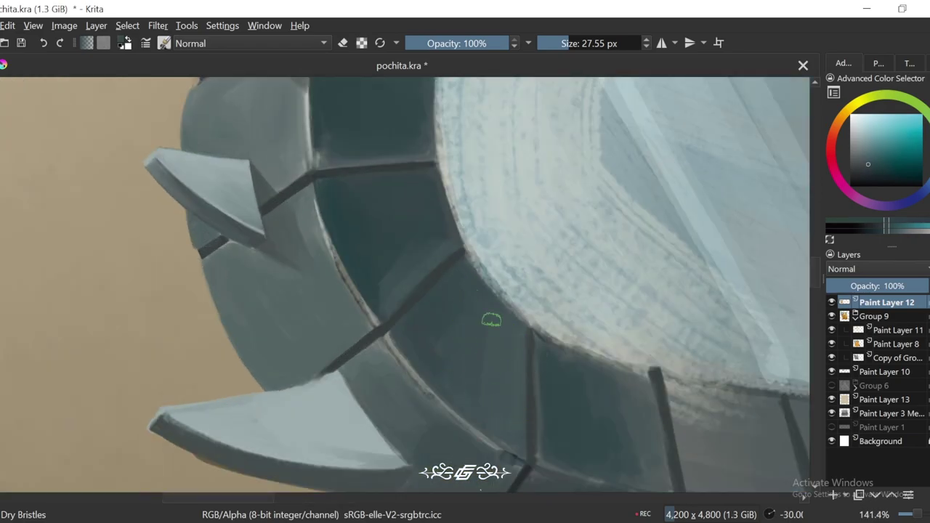
pyautogui.press('4')
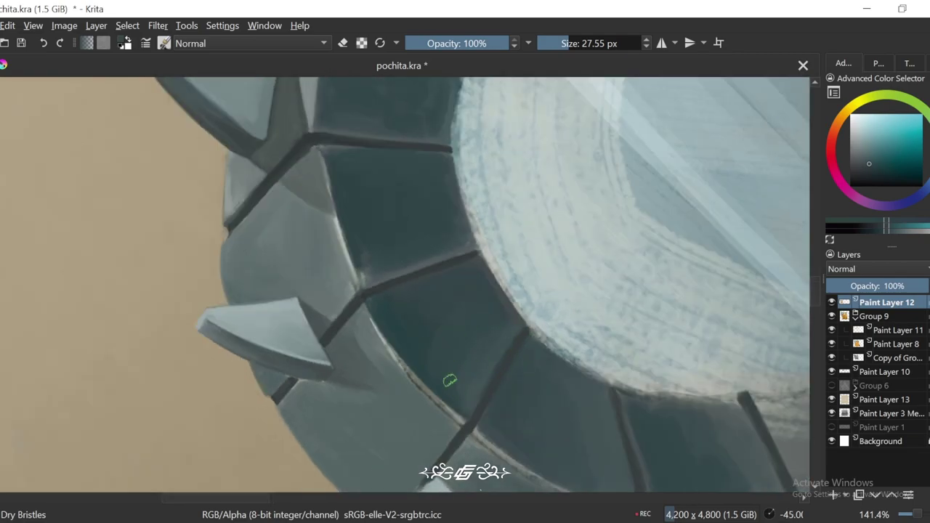
pyautogui.scroll(-4, 457, 371)
# Step: Sample several blue-grey shades from the blade ring while rotating and zooming around it
pyautogui.press('5')
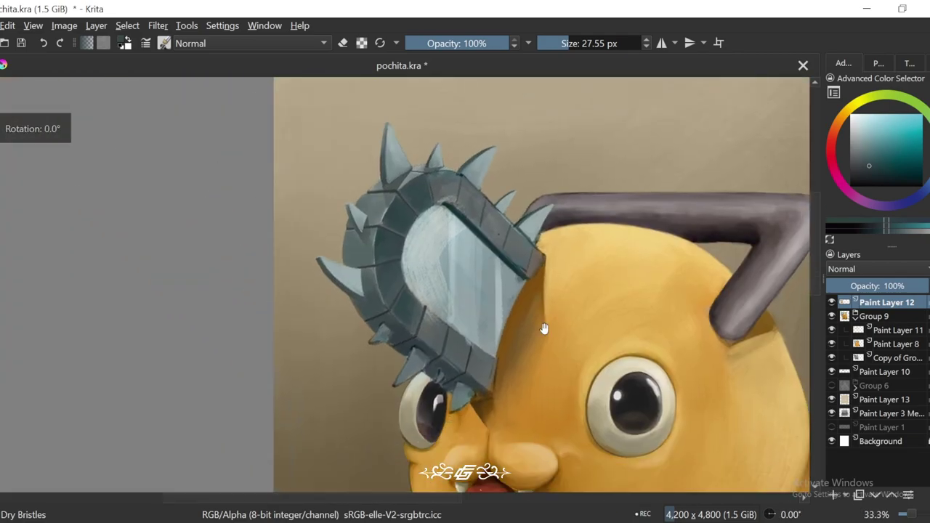
pyautogui.press('6')
pyautogui.scroll(-2, 440, 309)
pyautogui.press('1')
pyautogui.keyDown('ctrl'); pyautogui.click(400, 311); pyautogui.keyUp('ctrl')
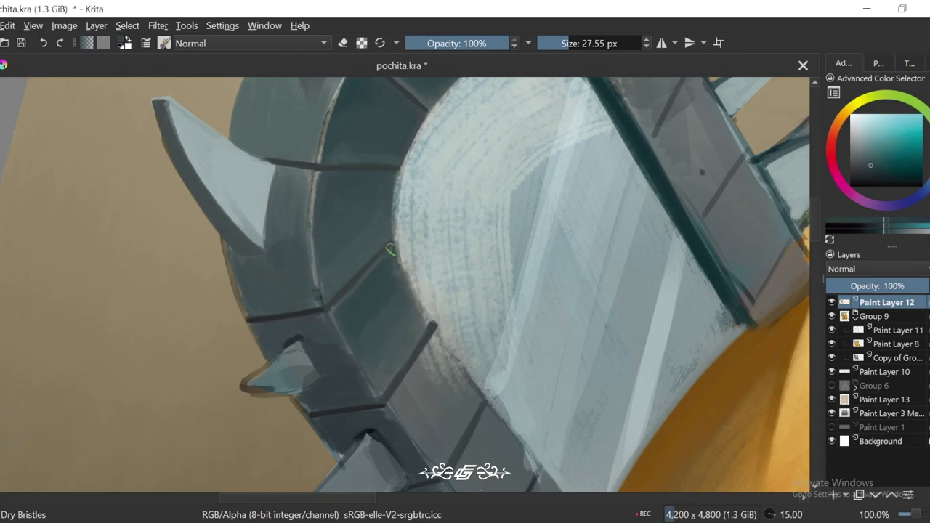
pyautogui.scroll(-1, 397, 318)
pyautogui.keyDown('ctrl'); pyautogui.click(405, 298); pyautogui.keyUp('ctrl')
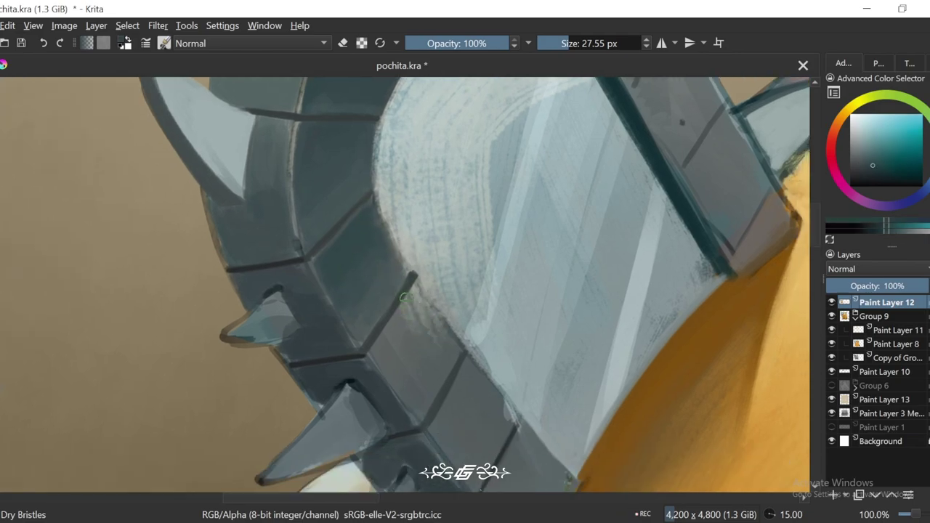
pyautogui.press('6')
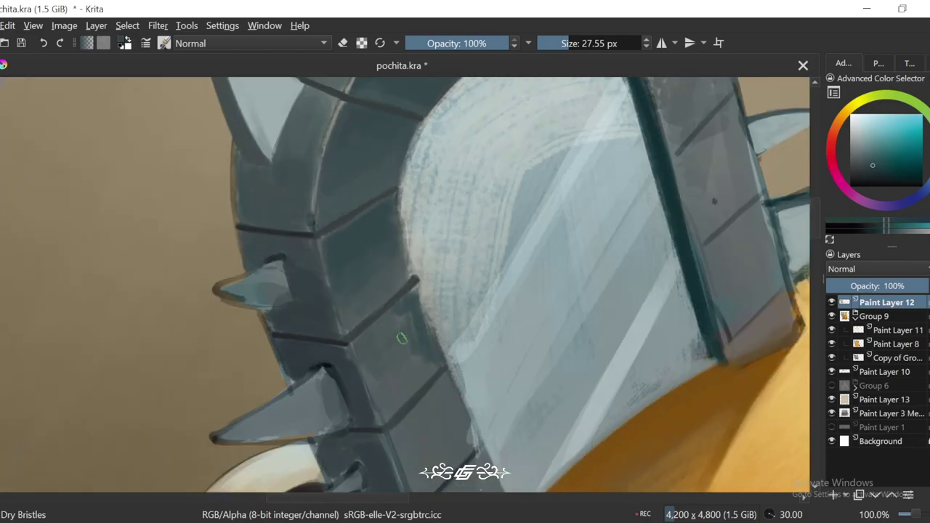
pyautogui.keyDown('ctrl'); pyautogui.click(434, 367); pyautogui.keyUp('ctrl')
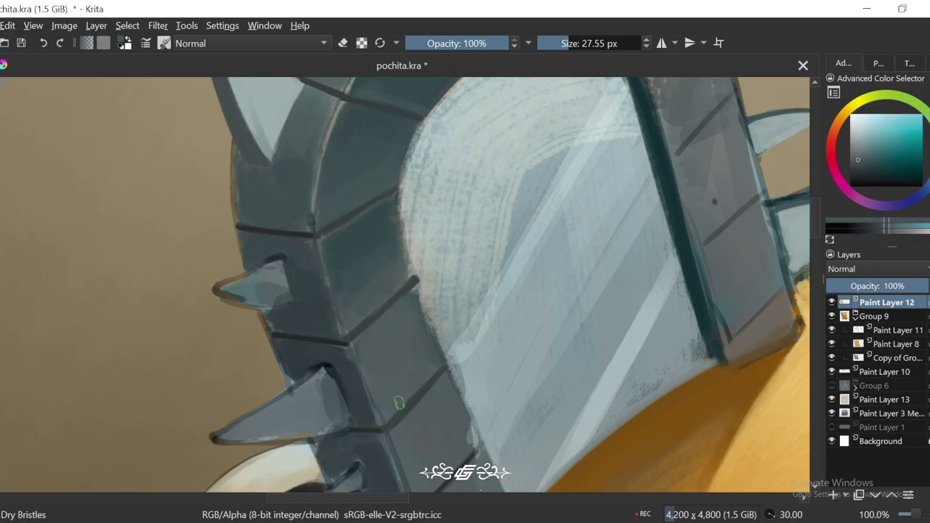
pyautogui.press('-')
pyautogui.press('4')
pyautogui.press('1')
pyautogui.keyDown('ctrl'); pyautogui.click(410, 296); pyautogui.keyUp('ctrl')
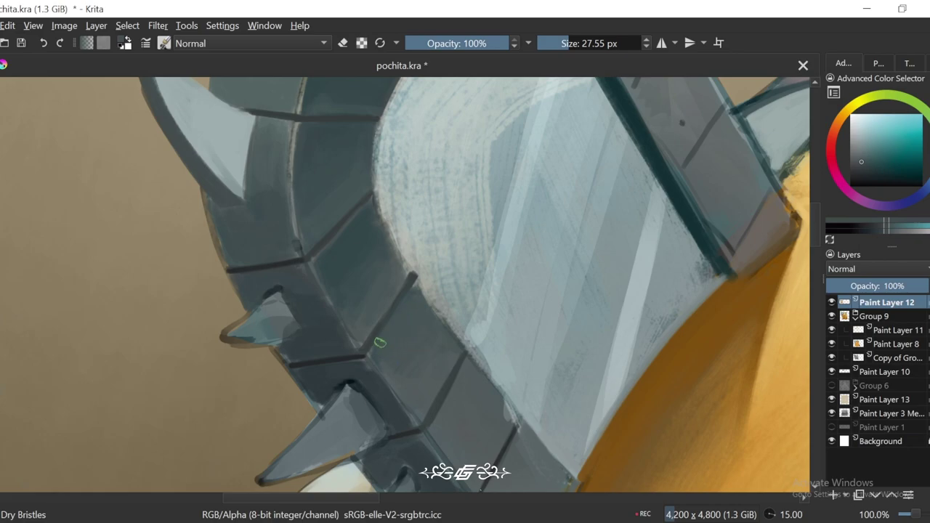
# Step: Paint dark shading along the box's lower-left edge below the blade
pyautogui.press('-')
pyautogui.press('-')
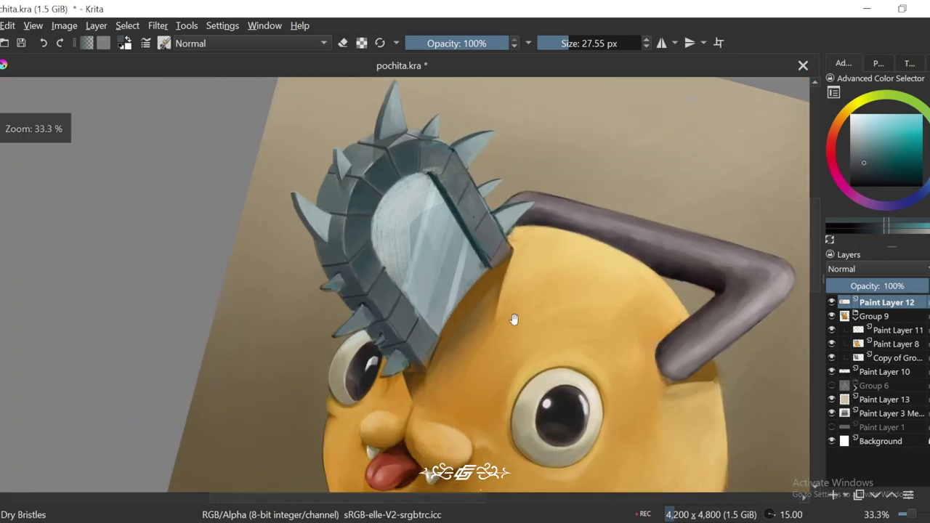
pyautogui.press('6')
pyautogui.press('6')
pyautogui.press('+')
pyautogui.press('+')
pyautogui.press('+')
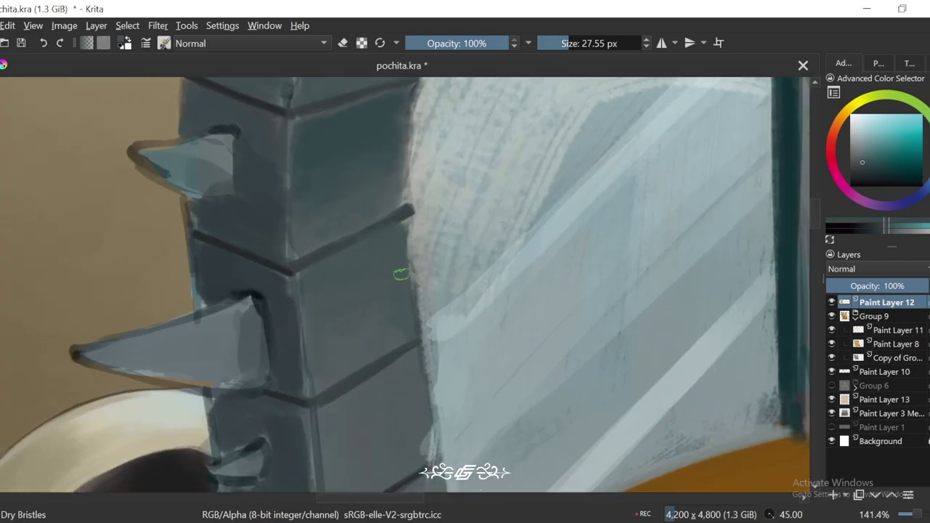
pyautogui.press('4')
pyautogui.press('-')
pyautogui.press('-')
pyautogui.press('-')
pyautogui.press('1')
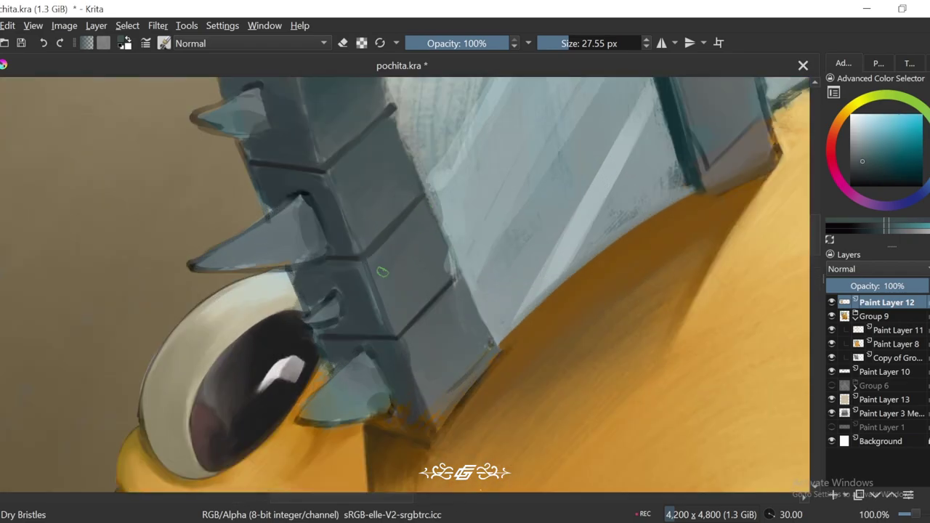
pyautogui.moveTo(440, 287); pyautogui.dragTo(420, 329)
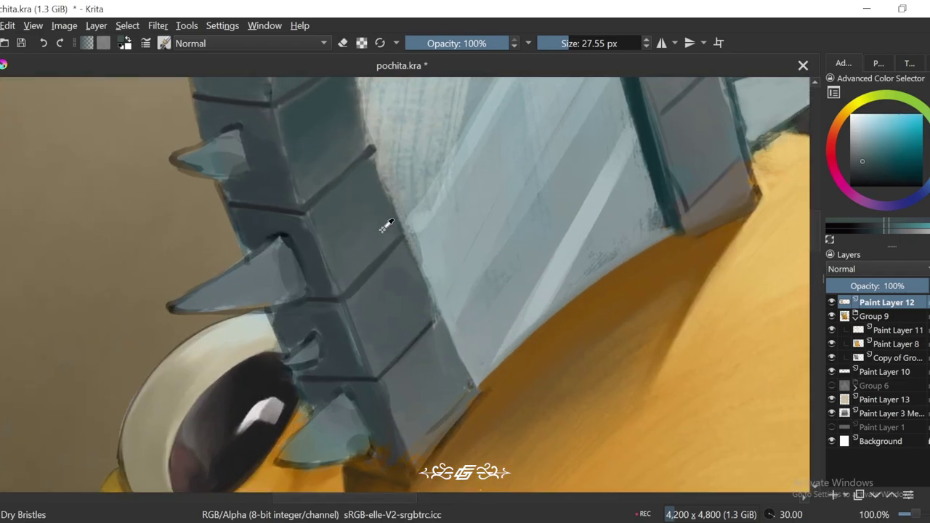
pyautogui.moveTo(425, 388); pyautogui.dragTo(393, 392)
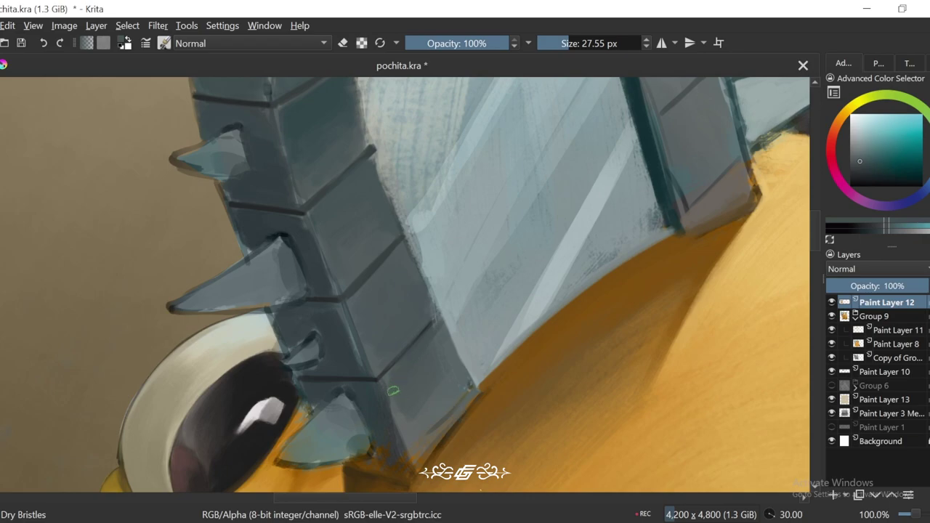
# Step: Review the whole painting, then reset the rotation and zoom in on the blade's base
pyautogui.press('-')
pyautogui.press('-')
pyautogui.press('-')
pyautogui.press('-')
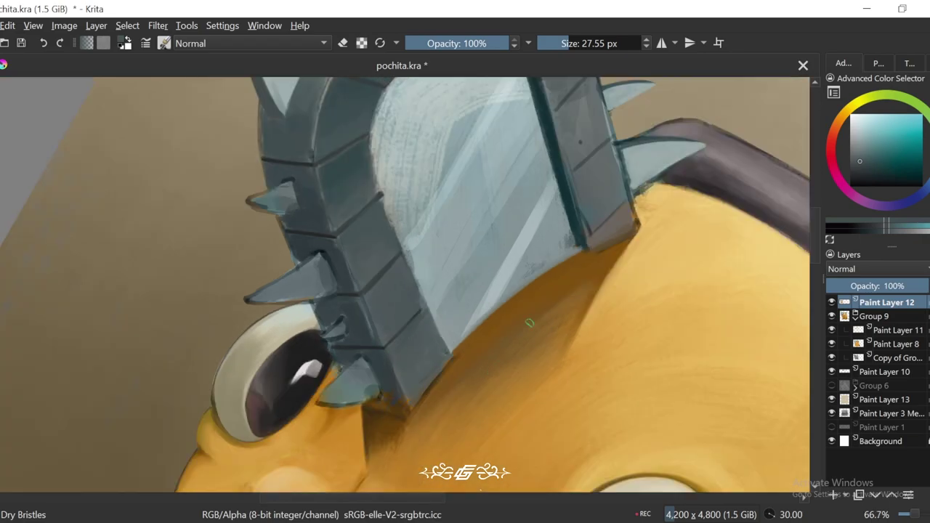
pyautogui.press('4')
pyautogui.press('-')
pyautogui.press('-')
pyautogui.press('+')
pyautogui.press('+')
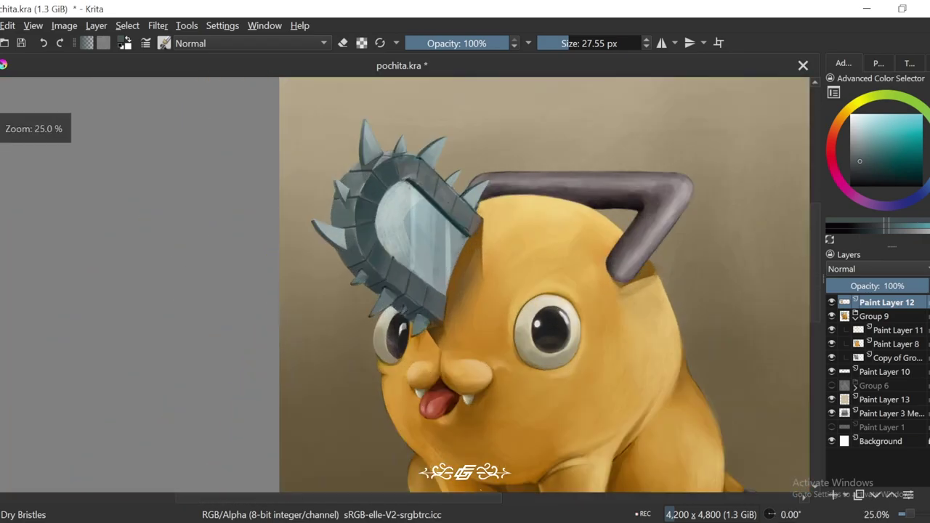
pyautogui.press('5')
pyautogui.press('+')
pyautogui.press('+')
pyautogui.press('+')
pyautogui.moveTo(322, 134); pyautogui.dragTo(322, 174)
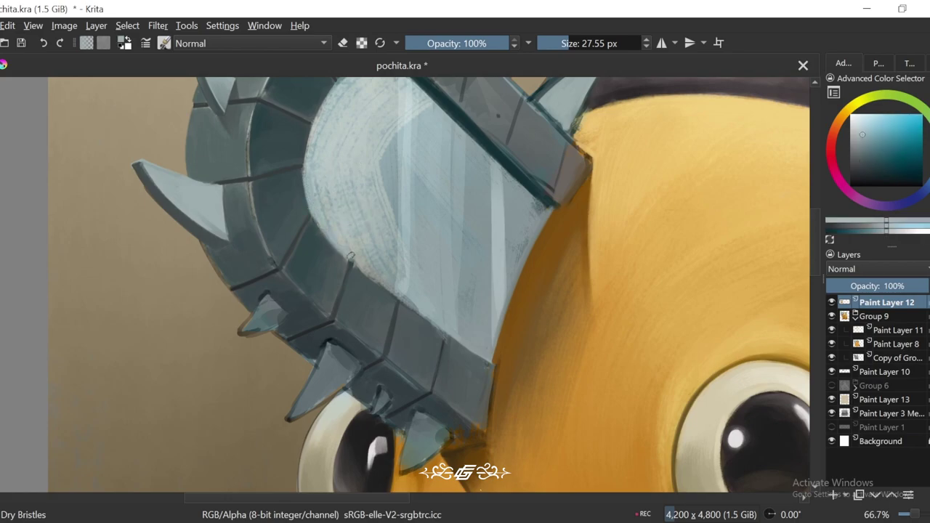
pyautogui.press('6')
pyautogui.press('6')
pyautogui.press('6')
pyautogui.press('6')
pyautogui.press('6')
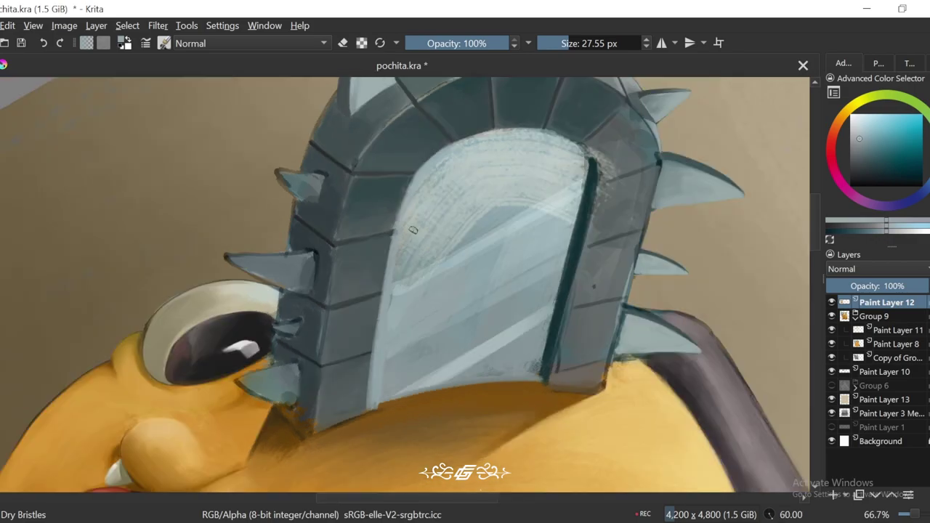
pyautogui.press('5')
pyautogui.press('+')
pyautogui.press('+')
# Step: Pick the orange of Pochita's head, shrink the brush, and sample a darker orange
pyautogui.keyDown('ctrl'); pyautogui.click(478, 332); pyautogui.keyUp('ctrl')
pyautogui.press('[')
pyautogui.press('[')
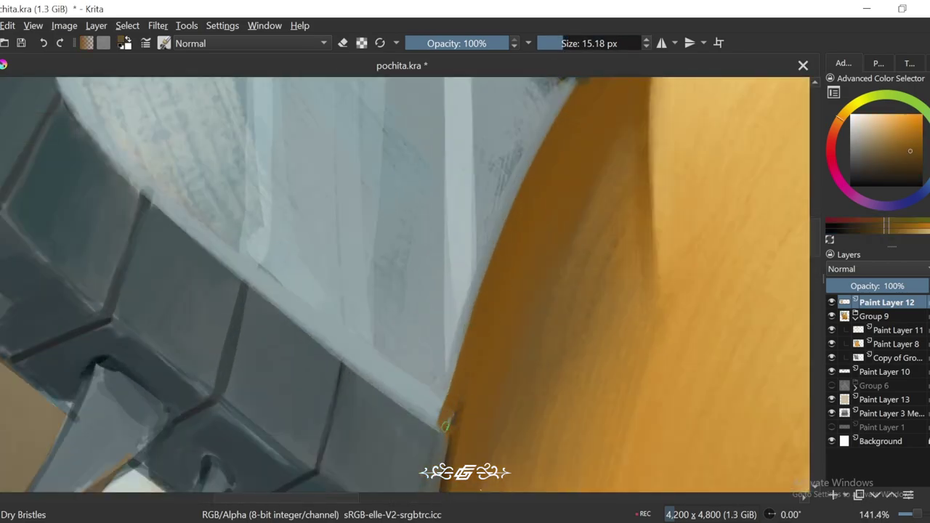
pyautogui.press('-')
pyautogui.press('-')
pyautogui.press('-')
pyautogui.press('-')
pyautogui.press('-')
pyautogui.press('-')
pyautogui.press('+')
pyautogui.press('+')
pyautogui.press('+')
pyautogui.press('+')
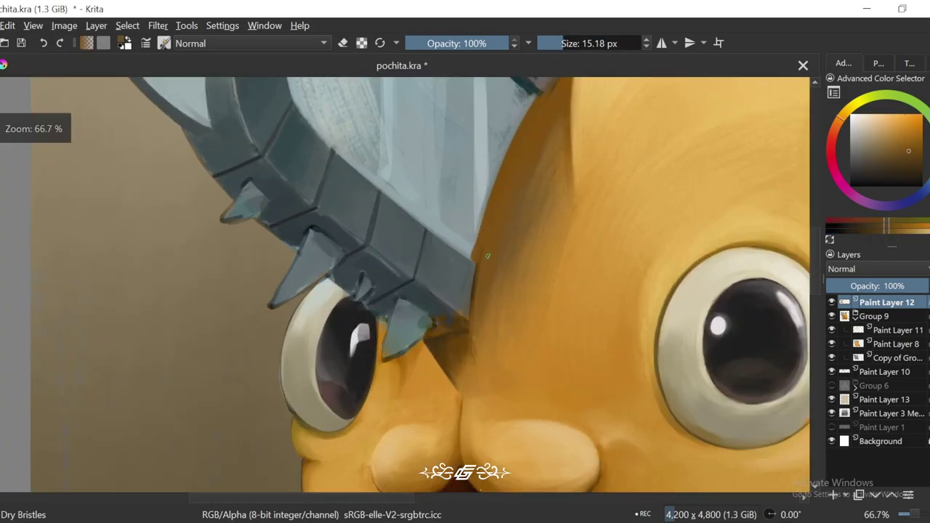
pyautogui.keyDown('ctrl'); pyautogui.click(479, 267); pyautogui.keyUp('ctrl')
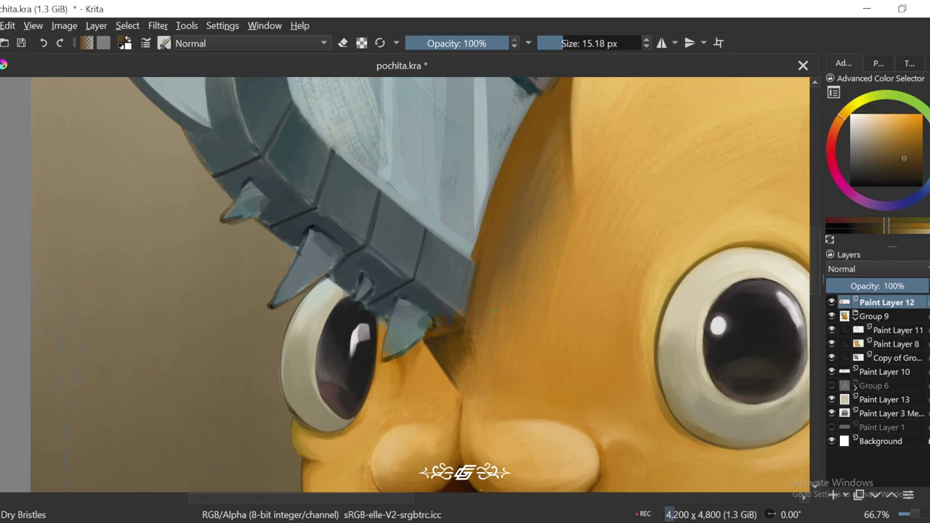
# Step: Sample a dark yellow near the eye and the dark orange beside the blade
pyautogui.press('4')
pyautogui.press('4')
pyautogui.press('6')
pyautogui.press('6')
pyautogui.press('6')
pyautogui.press('6')
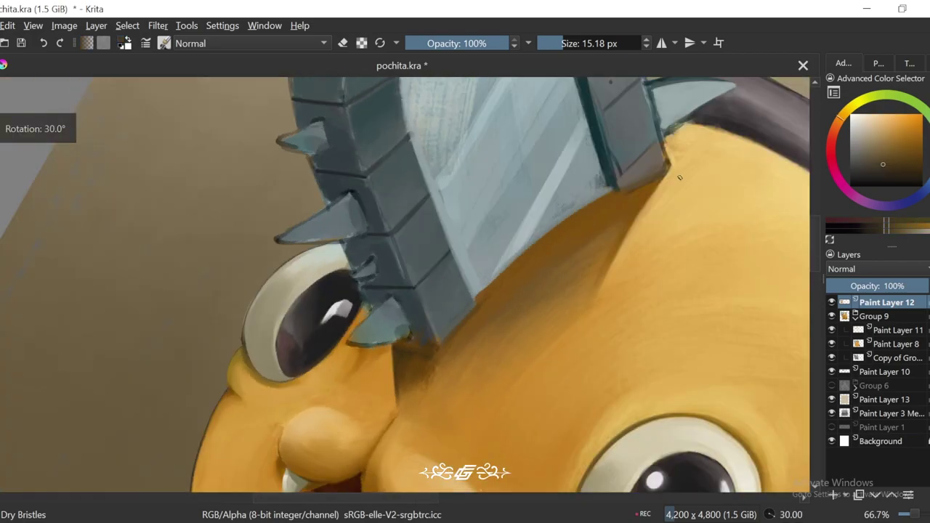
pyautogui.press('6')
pyautogui.press('6')
pyautogui.press('6')
pyautogui.press('+')
pyautogui.press('+')
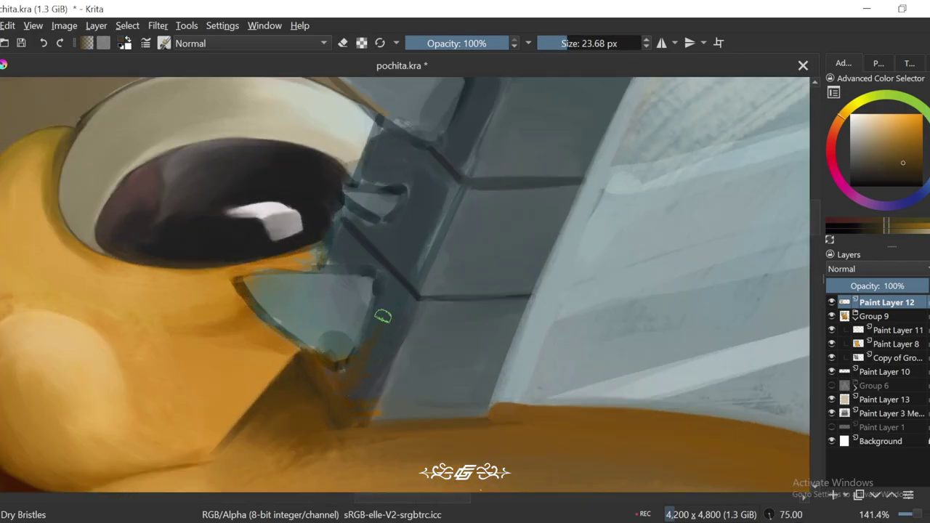
pyautogui.keyDown('ctrl'); pyautogui.click(375, 343); pyautogui.keyUp('ctrl')
pyautogui.press('4')
pyautogui.press('4')
pyautogui.press('4')
pyautogui.press('4')
pyautogui.press('4')
pyautogui.press('4')
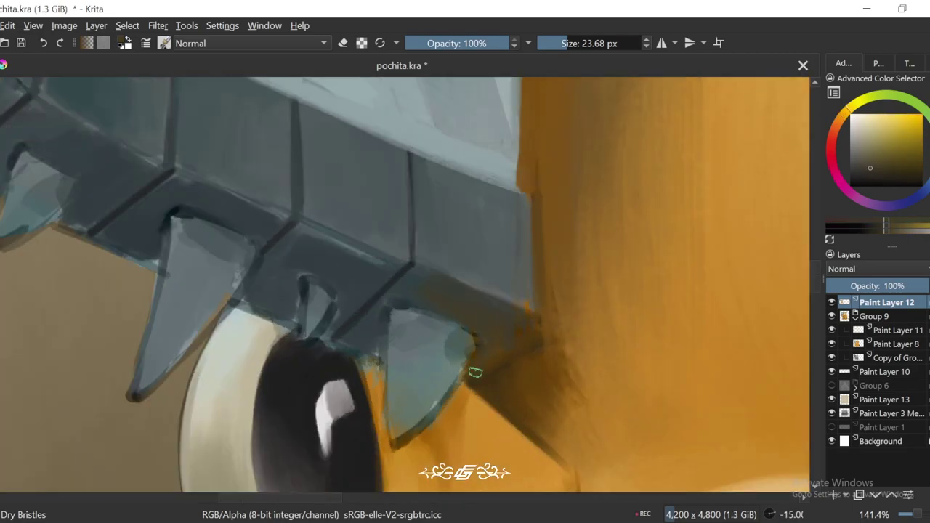
pyautogui.press('-')
pyautogui.press('-')
pyautogui.press('+')
pyautogui.press('+')
pyautogui.keyDown('ctrl'); pyautogui.click(511, 342); pyautogui.keyUp('ctrl')
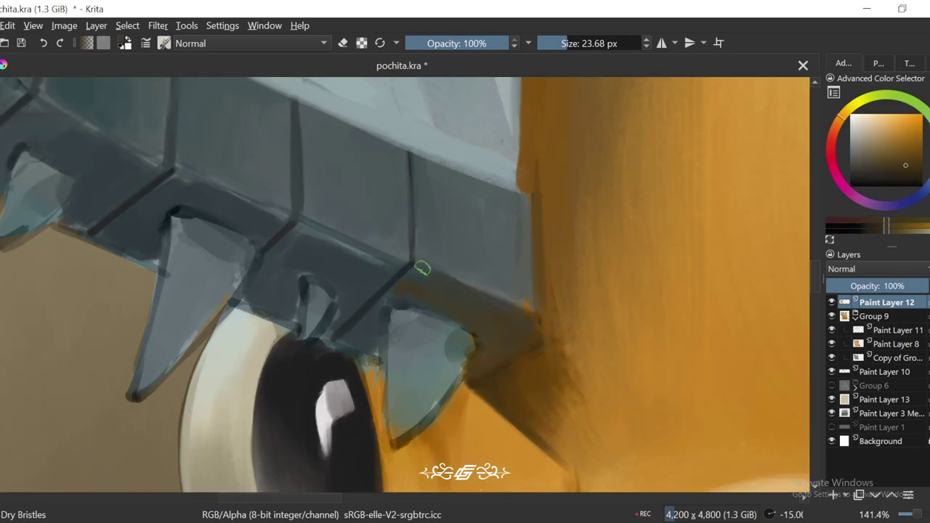
# Step: Sample the blade's dark blue-grey and dark orange for the shadow at 100% zoom
pyautogui.press('4')
pyautogui.press('4')
pyautogui.press('4')
pyautogui.keyDown('ctrl'); pyautogui.click(410, 271); pyautogui.keyUp('ctrl')
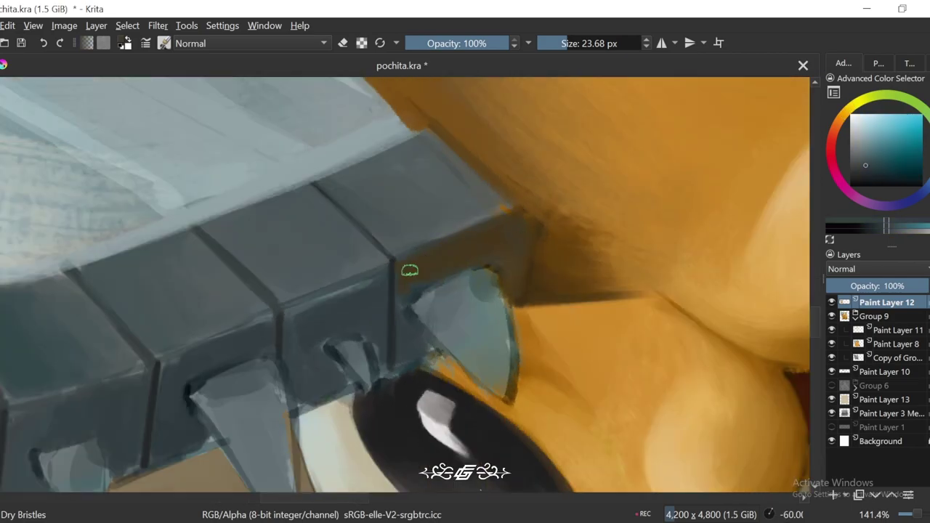
pyautogui.press('6')
pyautogui.press('6')
pyautogui.keyDown('ctrl'); pyautogui.click(403, 288); pyautogui.keyUp('ctrl')
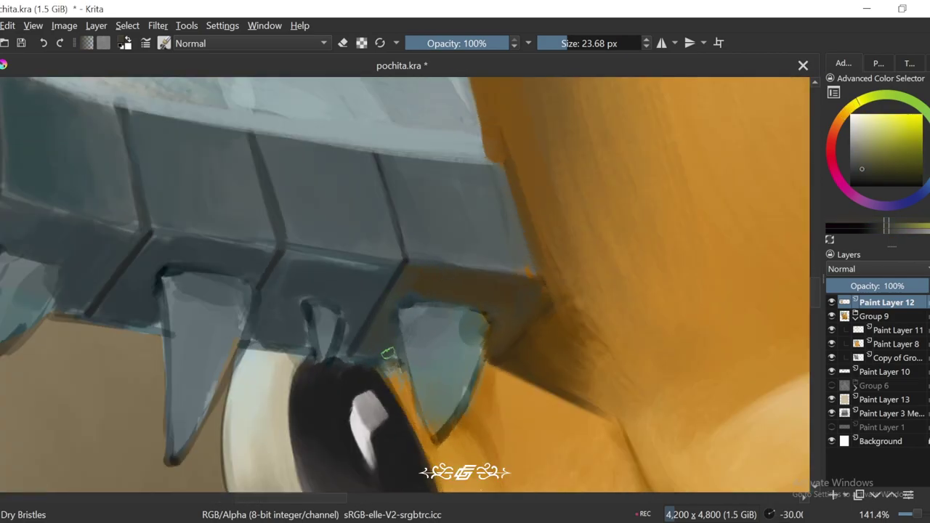
pyautogui.press('-')
pyautogui.press('-')
pyautogui.press('-')
pyautogui.press('6')
pyautogui.press('6')
pyautogui.press('6')
pyautogui.press('6')
# Step: Paint shading along the lower tooth edge and at the blade base
pyautogui.press('6')
pyautogui.press('1')
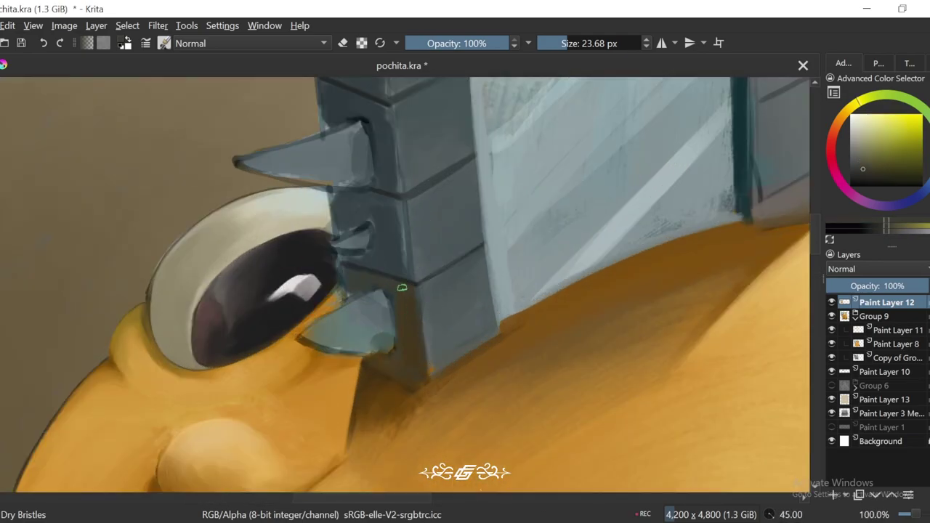
pyautogui.keyDown('ctrl'); pyautogui.click(402, 288); pyautogui.keyUp('ctrl')
pyautogui.press('6')
pyautogui.keyDown('ctrl'); pyautogui.click(400, 295); pyautogui.keyUp('ctrl')
pyautogui.press('6')
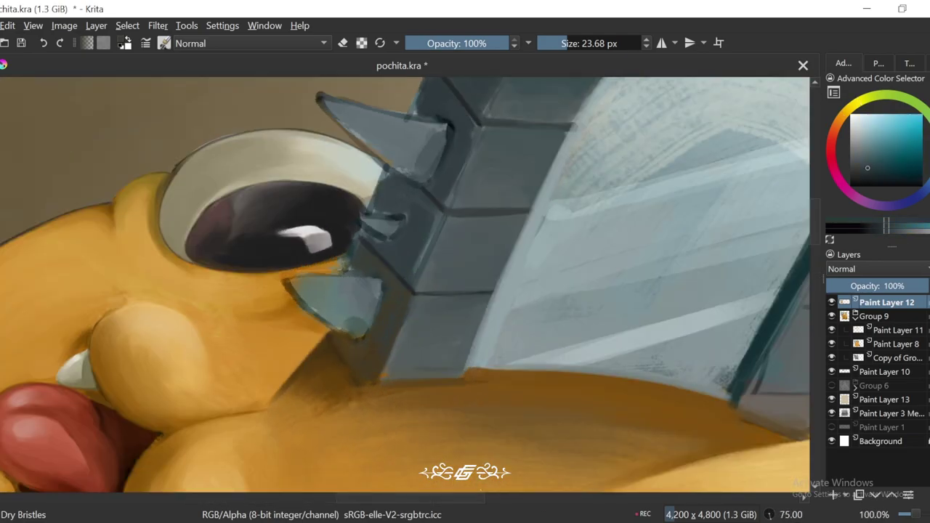
pyautogui.keyDown('ctrl'); pyautogui.click(392, 315); pyautogui.keyUp('ctrl')
pyautogui.keyDown('ctrl'); pyautogui.click(393, 316); pyautogui.keyUp('ctrl')
pyautogui.press('4')
pyautogui.press('4')
pyautogui.press('4')
pyautogui.press('4')
# Step: Paint the dark orange-brown shadow on the head beneath the blade and lower tooth
pyautogui.keyDown('ctrl'); pyautogui.click(425, 298); pyautogui.keyUp('ctrl')
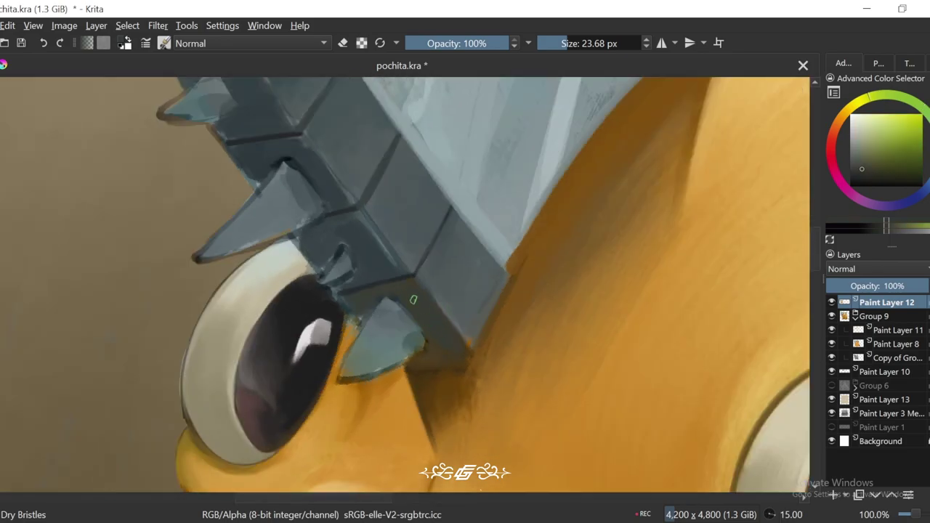
pyautogui.press('4')
pyautogui.press('4')
pyautogui.press('+')
pyautogui.keyDown('ctrl'); pyautogui.click(542, 334); pyautogui.keyUp('ctrl')
pyautogui.press('4')
pyautogui.keyDown('ctrl'); pyautogui.click(487, 332); pyautogui.keyUp('ctrl')
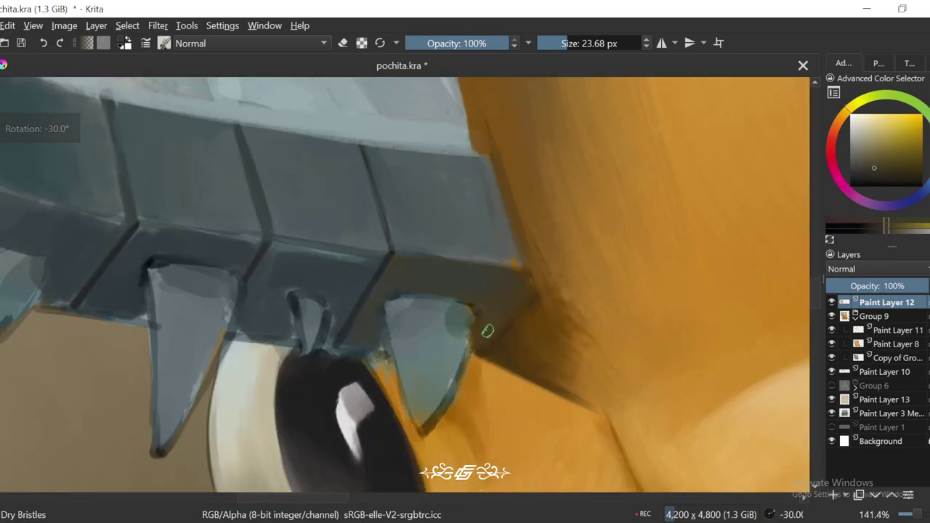
pyautogui.press('-')
pyautogui.press('-')
pyautogui.press('-')
pyautogui.press('+')
pyautogui.press('+')
pyautogui.press('+')
pyautogui.press('6')
pyautogui.keyDown('ctrl'); pyautogui.click(479, 364); pyautogui.keyUp('ctrl')
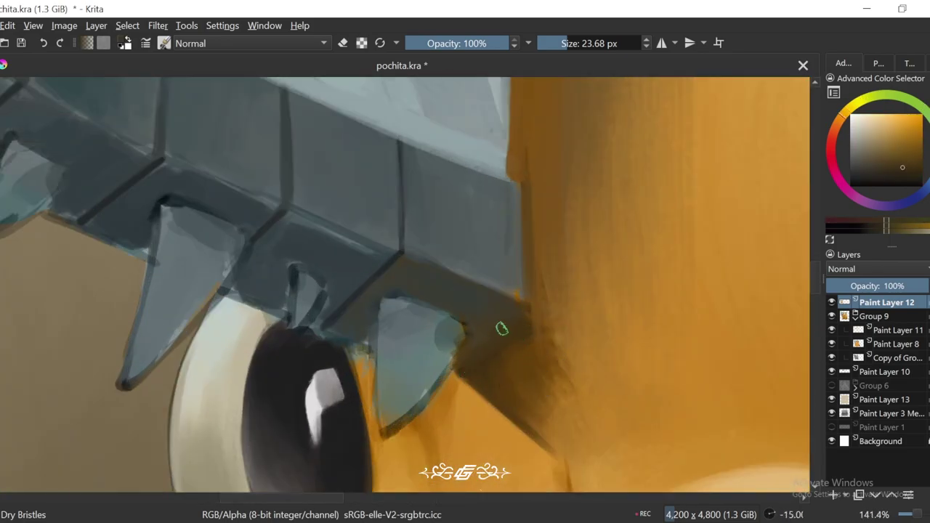
pyautogui.keyDown('ctrl'); pyautogui.click(530, 332); pyautogui.keyUp('ctrl')
# Step: Zoom in on the blade segments at a 30° rotation and shrink the brush to about 9.66 px
pyautogui.press('5')
pyautogui.press('2')
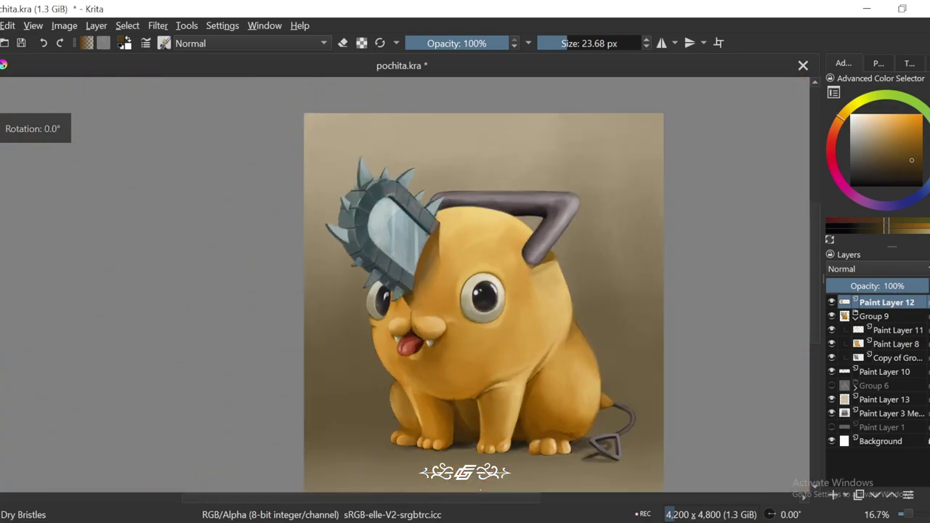
pyautogui.press('+')
pyautogui.press('+')
pyautogui.press('+')
pyautogui.press('-')
pyautogui.press('-')
pyautogui.press('-')
pyautogui.press('-')
pyautogui.press('+')
pyautogui.press('+')
pyautogui.press('+')
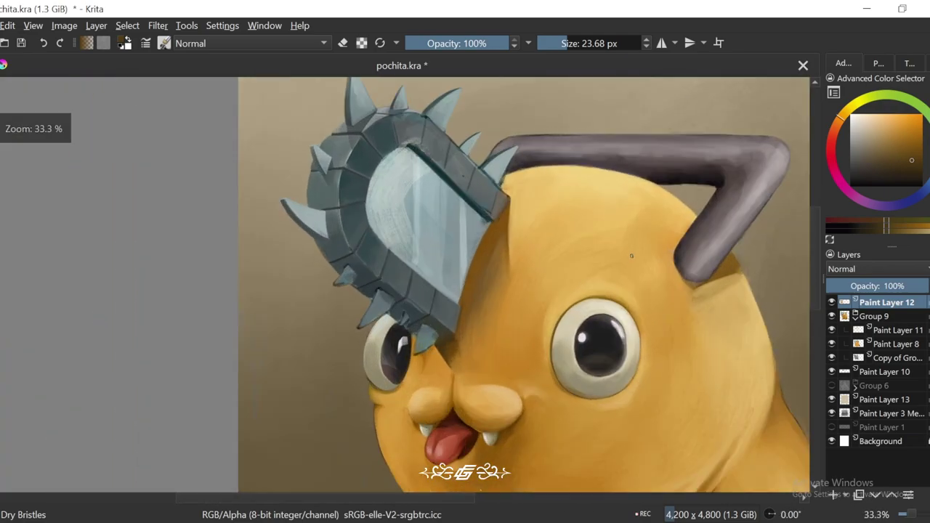
pyautogui.press('+')
pyautogui.press('+')
pyautogui.press('+')
pyautogui.click(556, 44)
pyautogui.press('+')
pyautogui.press('6')
pyautogui.press('6')
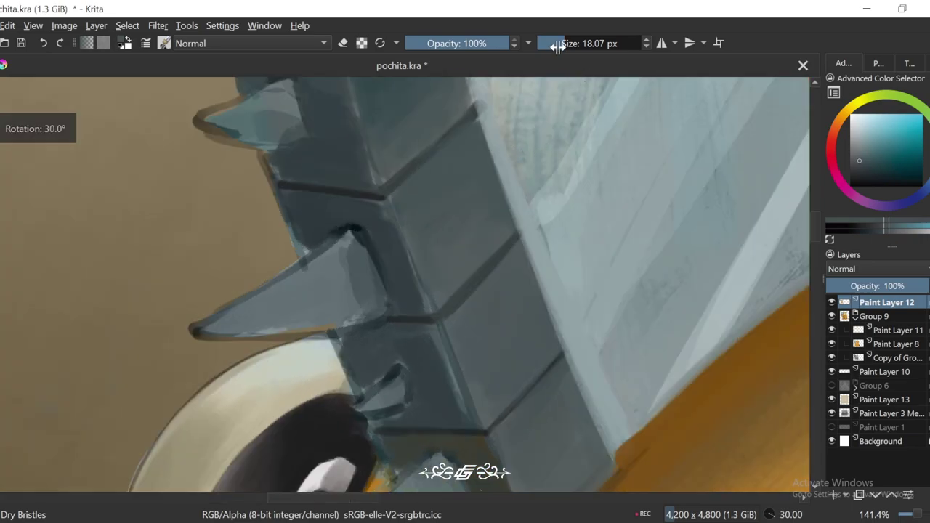
pyautogui.press('[')
pyautogui.press('[')
pyautogui.press('[')
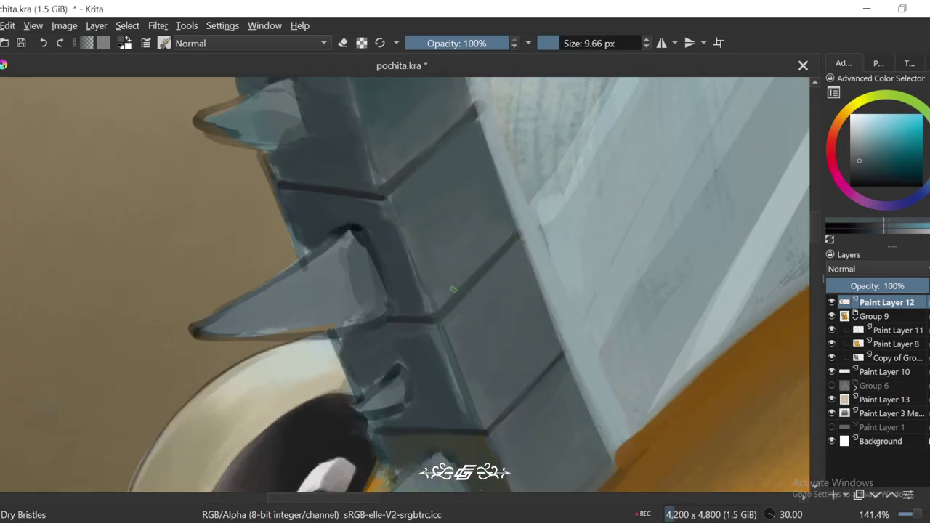
# Step: Pan and tilt the view along the spiked blade rim, ending with the canvas upright
pyautogui.moveTo(547, 329); pyautogui.dragTo(517, 251)
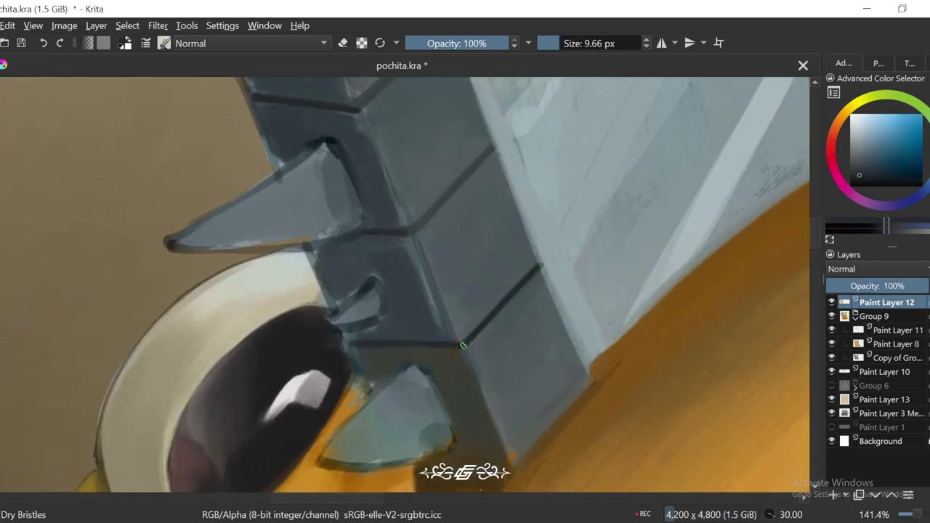
pyautogui.moveTo(463, 345); pyautogui.dragTo(538, 236)
pyautogui.moveTo(534, 197); pyautogui.dragTo(430, 310)
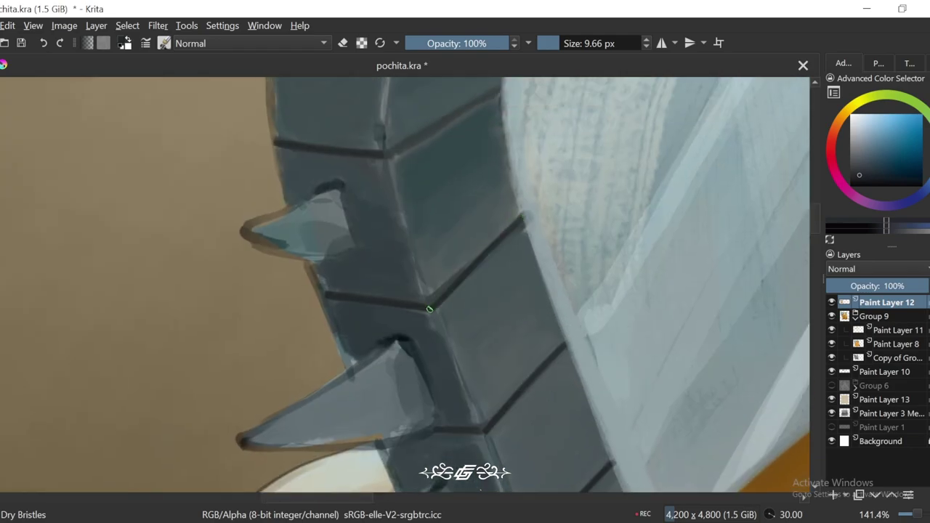
pyautogui.scroll(-2, 429, 303)
pyautogui.scroll(2, 430, 302)
pyautogui.scroll(-3, 430, 303)
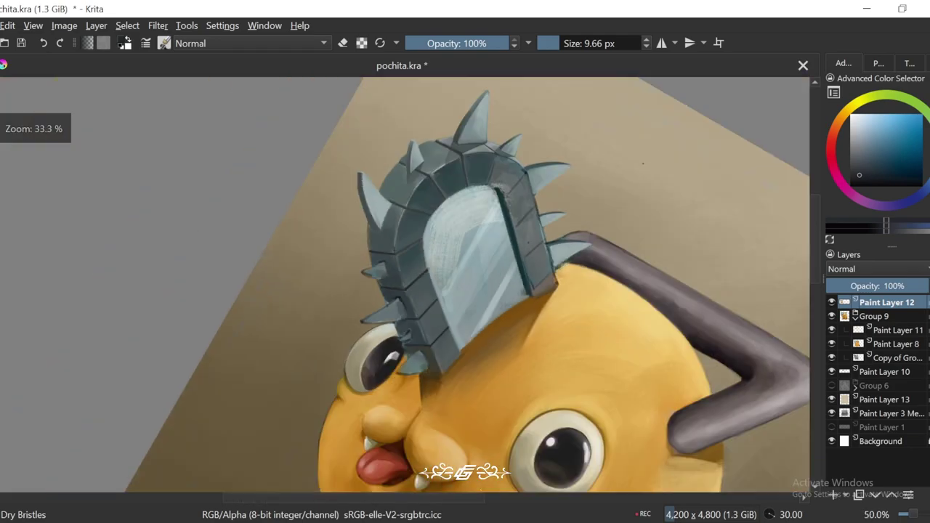
pyautogui.scroll(1, 430, 302)
pyautogui.press('5')
pyautogui.scroll(3, 507, 252)
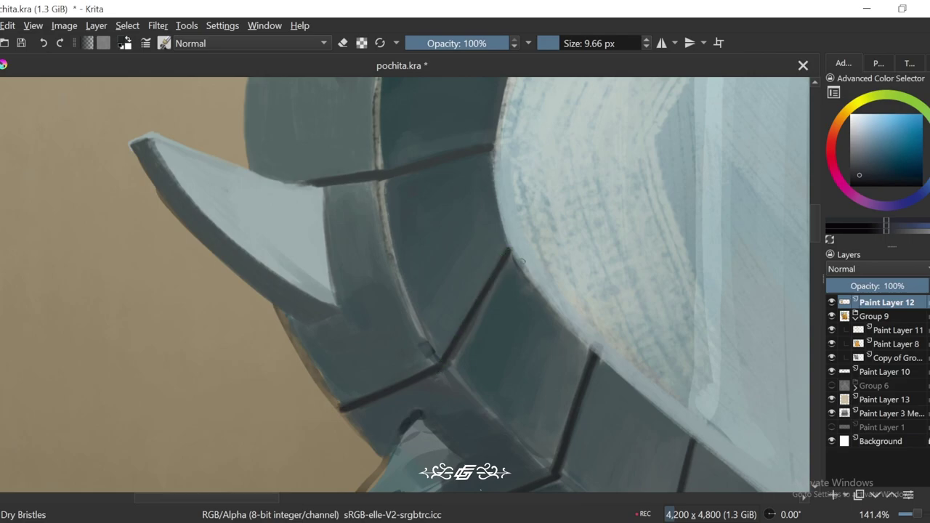
pyautogui.scroll(-3, 521, 261)
pyautogui.press('6')
pyautogui.scroll(4, 521, 261)
pyautogui.press('6')
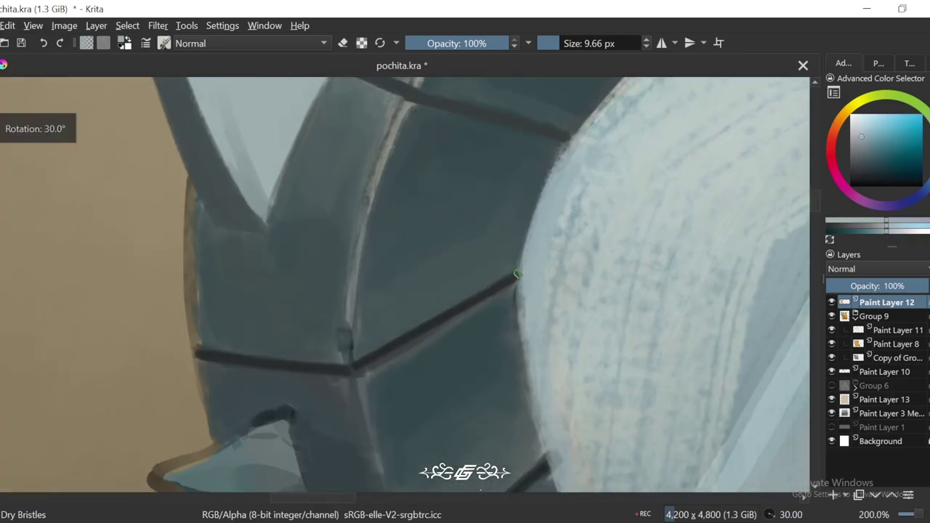
pyautogui.press('4')
pyautogui.press('4')
pyautogui.scroll(-1, 544, 316)
pyautogui.scroll(1, 543, 316)
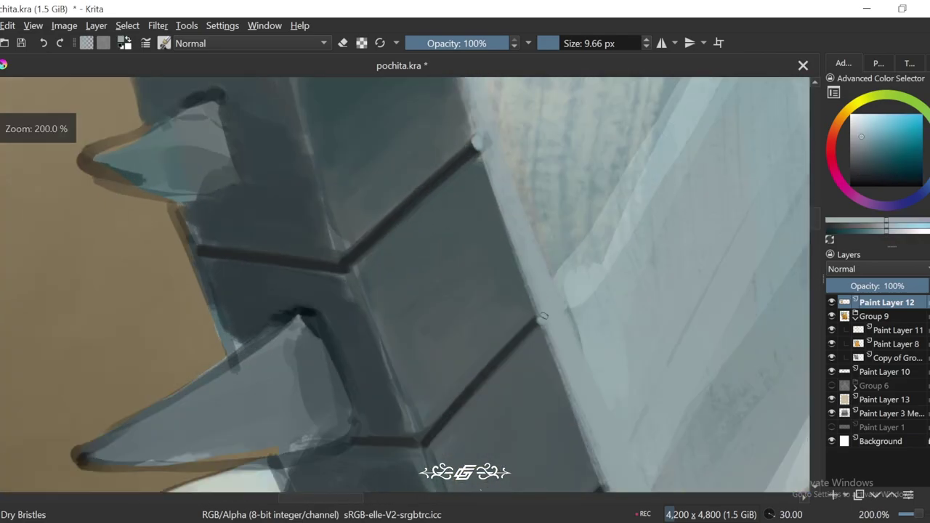
# Step: Bring the lower blade and eye into view and settle the canvas at 15° rotation
pyautogui.moveTo(544, 316); pyautogui.dragTo(514, 369)
pyautogui.scroll(-4, 512, 373)
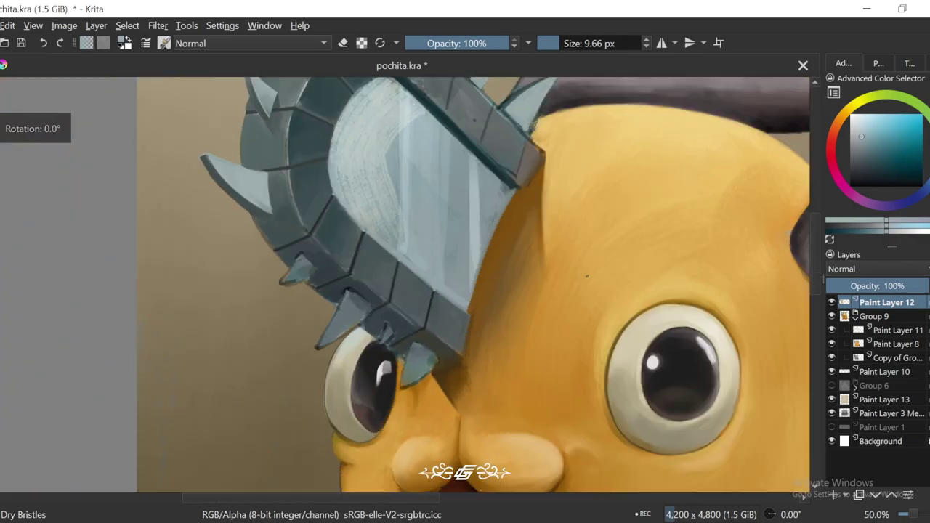
pyautogui.press('4')
pyautogui.press('4')
pyautogui.press('4')
pyautogui.press('4')
pyautogui.scroll(-2, 590, 222)
pyautogui.press('6')
pyautogui.press('6')
pyautogui.press('6')
pyautogui.press('6')
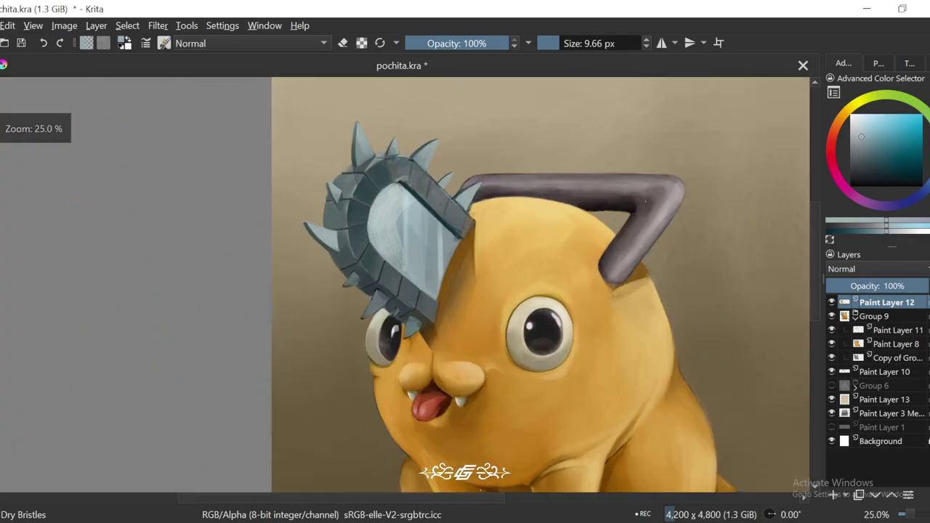
pyautogui.scroll(3, 611, 245)
pyautogui.scroll(-2, 637, 216)
pyautogui.scroll(4, 408, 310)
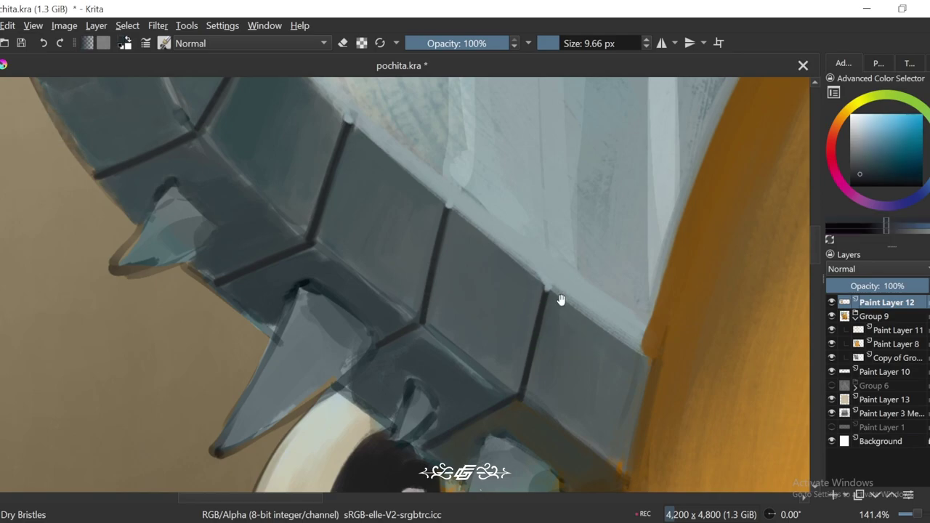
pyautogui.scroll(1, 654, 378)
pyautogui.press('6')
# Step: Sample lighter blue-greys from the blade face for the pale seam-edge highlights
pyautogui.keyDown('ctrl'); pyautogui.click(409, 194); pyautogui.keyUp('ctrl')
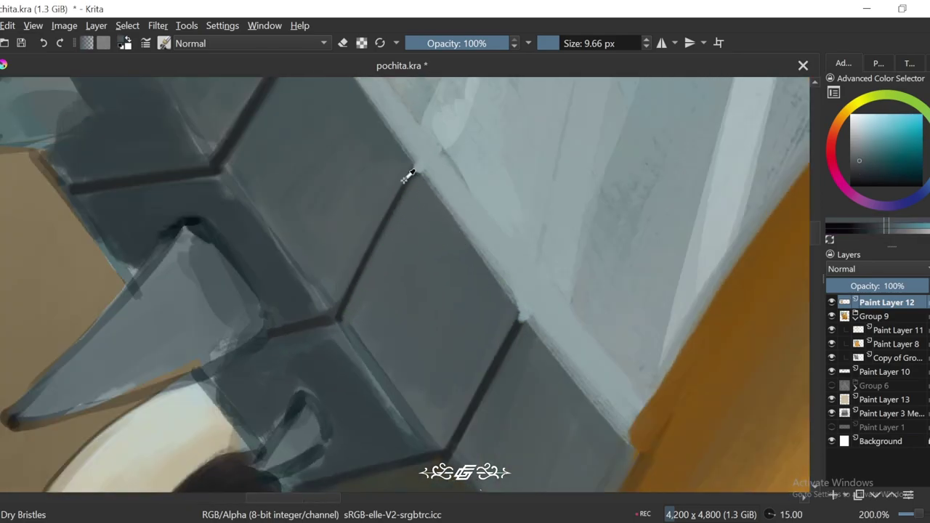
pyautogui.keyDown('ctrl'); pyautogui.click(406, 179); pyautogui.keyUp('ctrl')
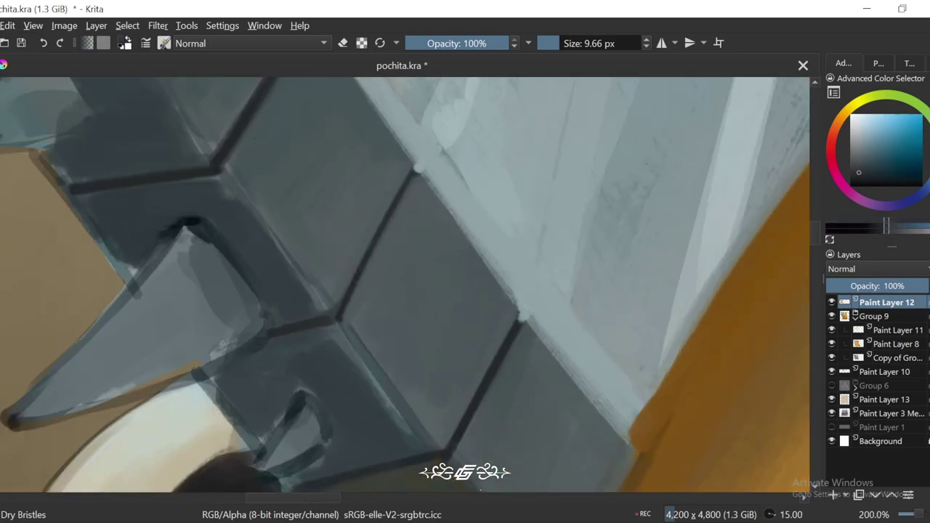
pyautogui.keyDown('ctrl'); pyautogui.click(341, 302); pyautogui.keyUp('ctrl')
pyautogui.press('5')
pyautogui.scroll(-4, 341, 302)
pyautogui.scroll(3, 456, 177)
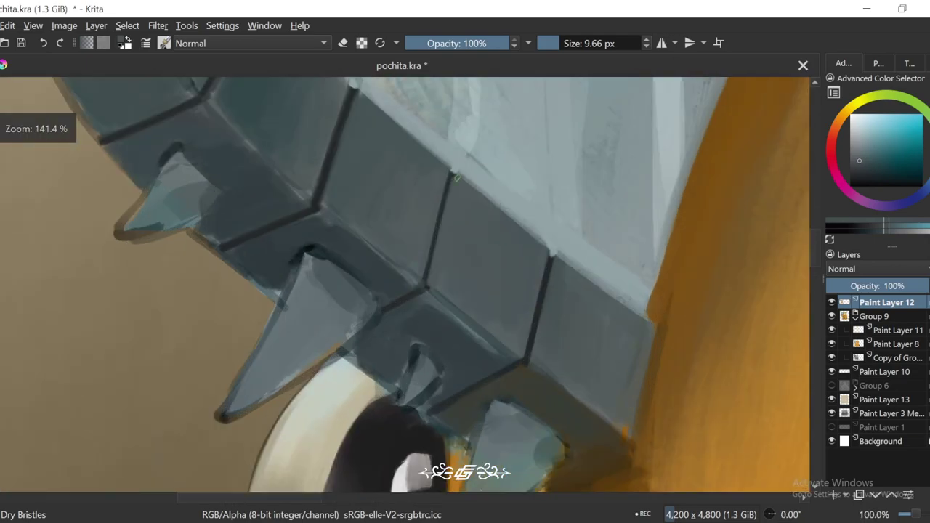
pyautogui.scroll(1, 450, 169)
pyautogui.press('6')
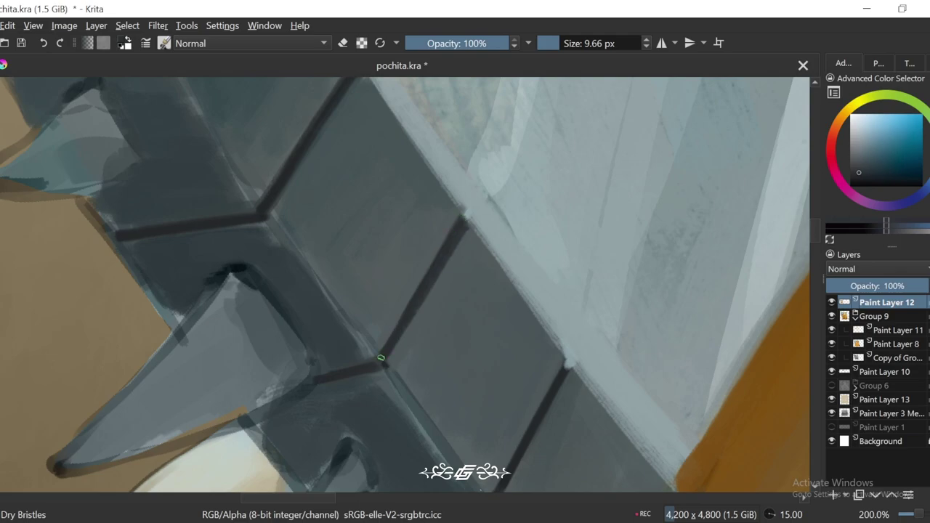
pyautogui.press('5')
pyautogui.scroll(-6, 380, 357)
pyautogui.scroll(2, 643, 269)
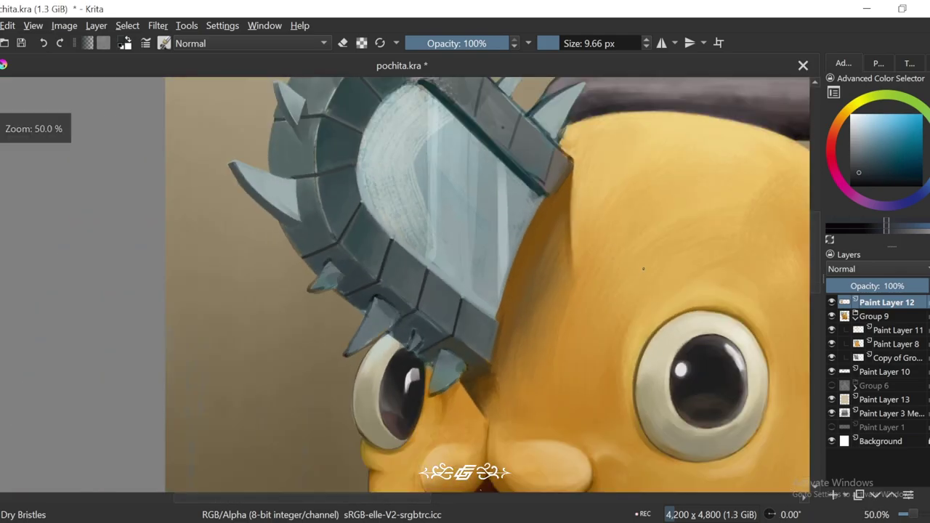
pyautogui.scroll(-2, 644, 269)
pyautogui.scroll(5, 399, 294)
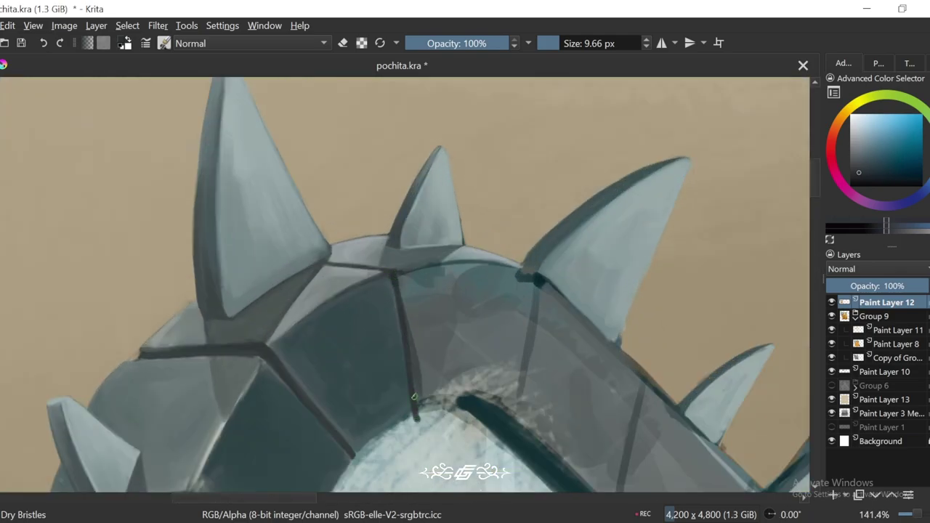
pyautogui.press('6')
pyautogui.press('6')
pyautogui.press('6')
pyautogui.press('4')
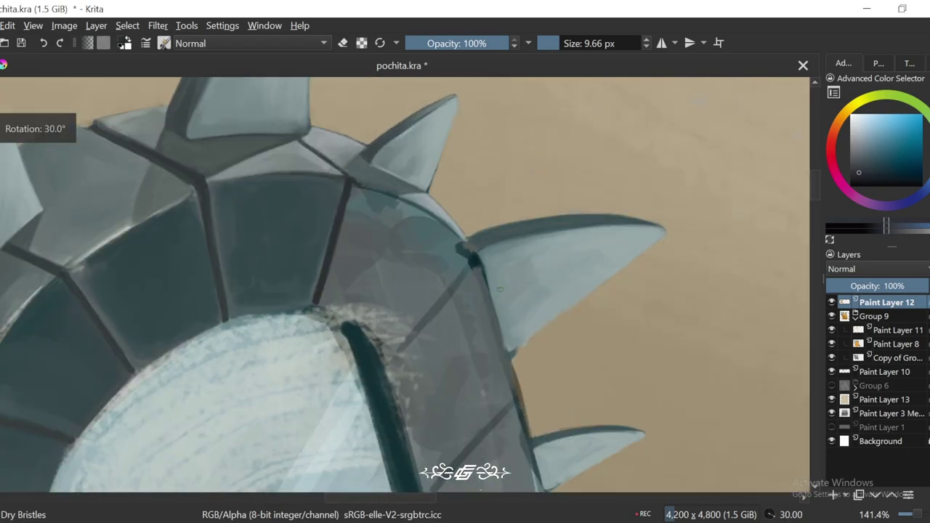
pyautogui.moveTo(490, 409); pyautogui.dragTo(516, 117)
pyautogui.scroll(-10, 463, 352)
pyautogui.press('4')
pyautogui.press('4')
pyautogui.press('4')
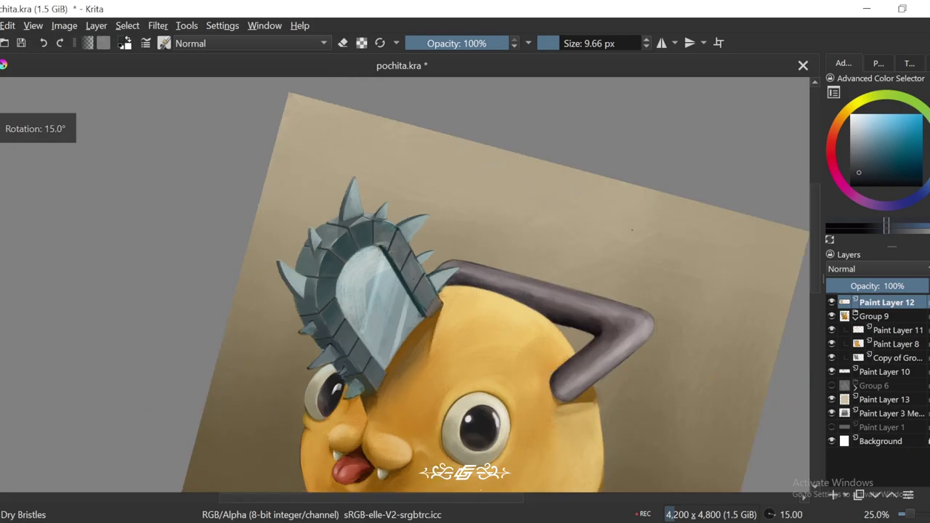
pyautogui.moveTo(652, 385); pyautogui.dragTo(575, 343)
pyautogui.scroll(5, 585, 362)
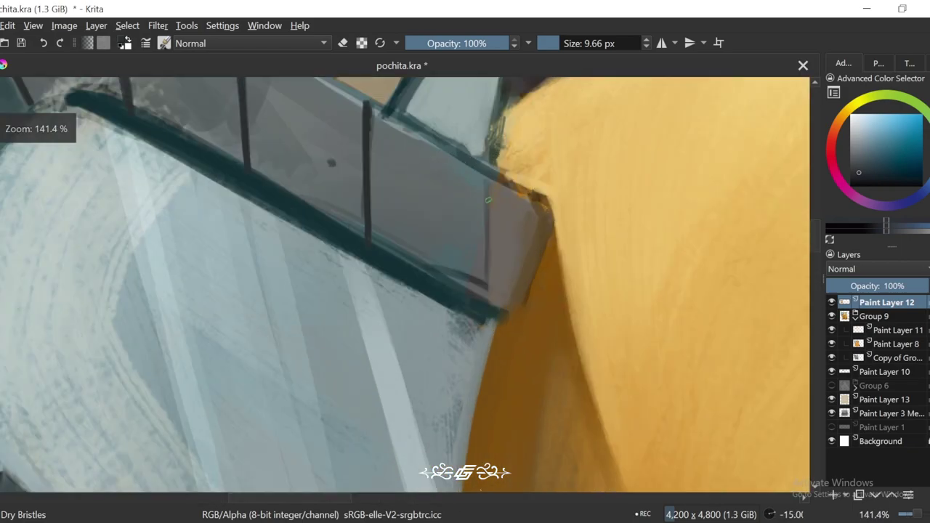
pyautogui.scroll(-4, 585, 362)
pyautogui.scroll(4, 429, 269)
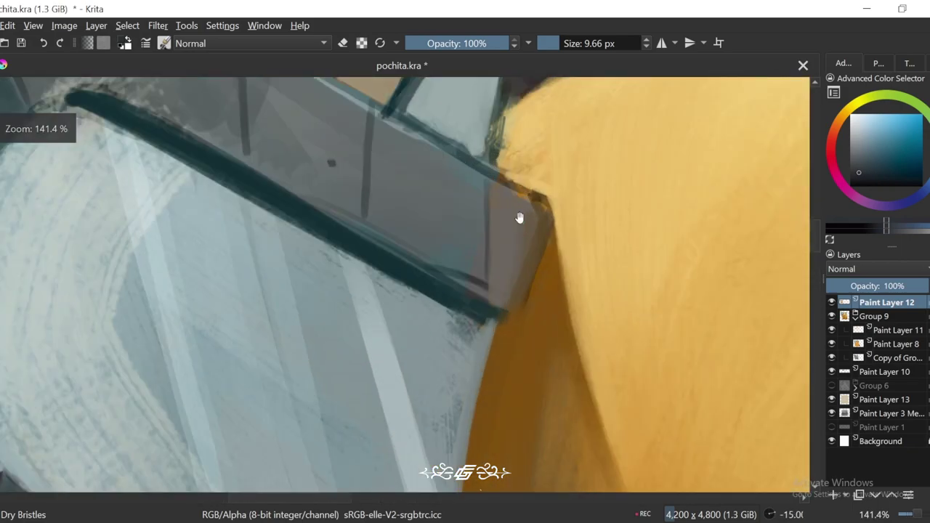
pyautogui.press('5')
pyautogui.press(']')
pyautogui.keyDown('ctrl'); pyautogui.click(498, 280); pyautogui.keyUp('ctrl')
pyautogui.moveTo(499, 281); pyautogui.dragTo(613, 508)
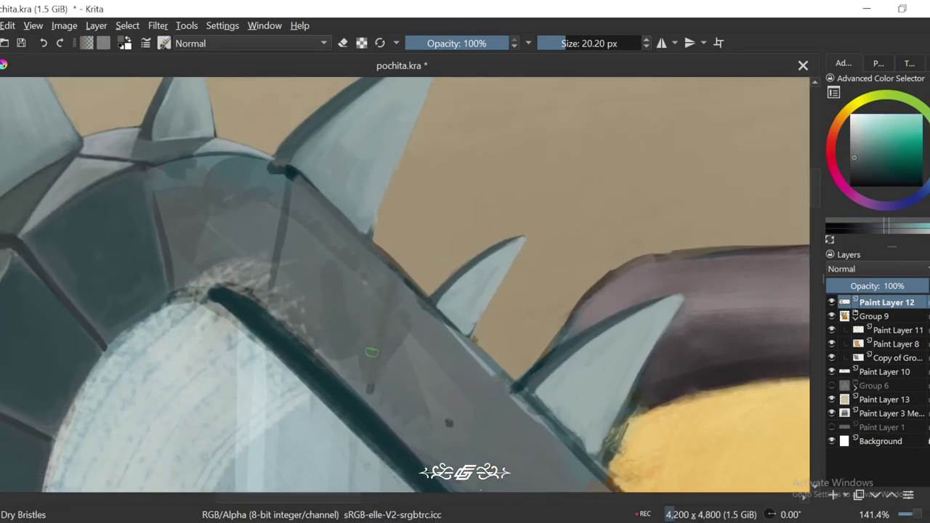
pyautogui.press('4')
pyautogui.press('4')
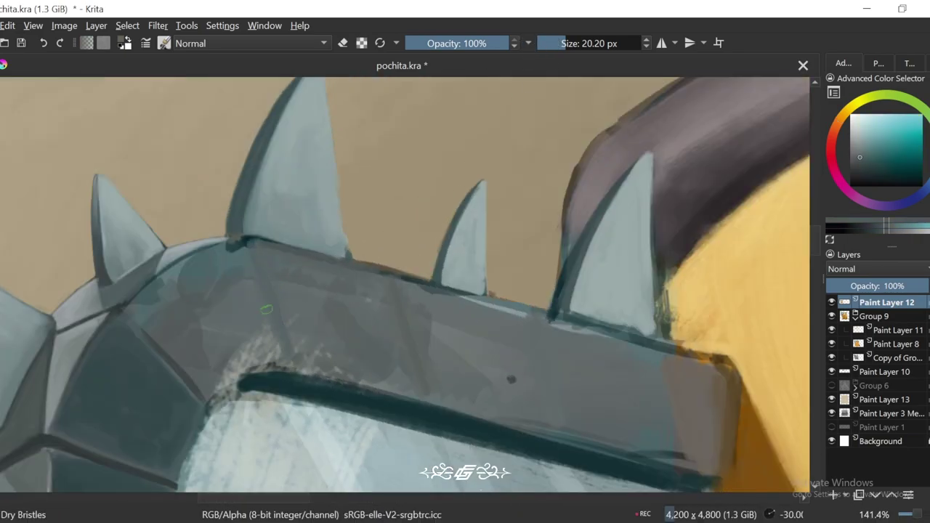
pyautogui.keyDown('ctrl'); pyautogui.click(247, 227); pyautogui.keyUp('ctrl')
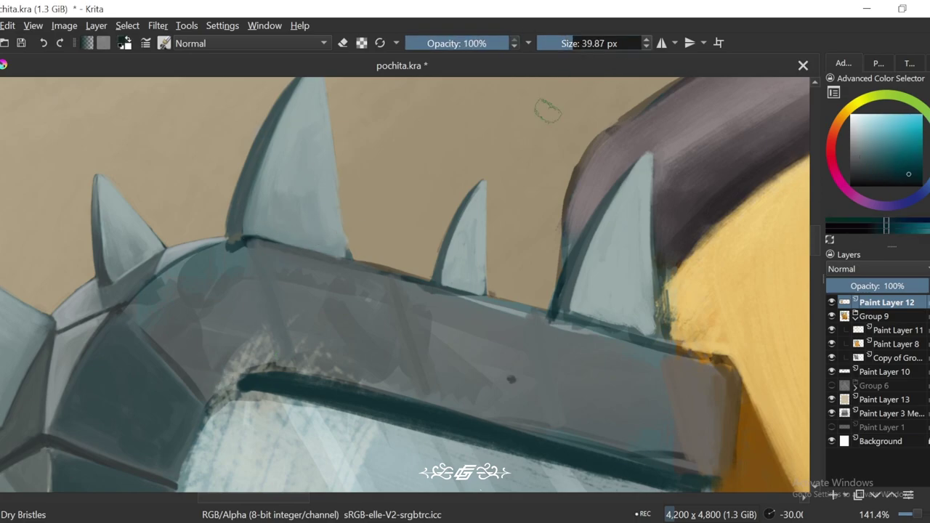
pyautogui.scroll(-2, 549, 111)
pyautogui.keyDown('ctrl'); pyautogui.click(314, 272); pyautogui.keyUp('ctrl')
pyautogui.scroll(2, 488, 218)
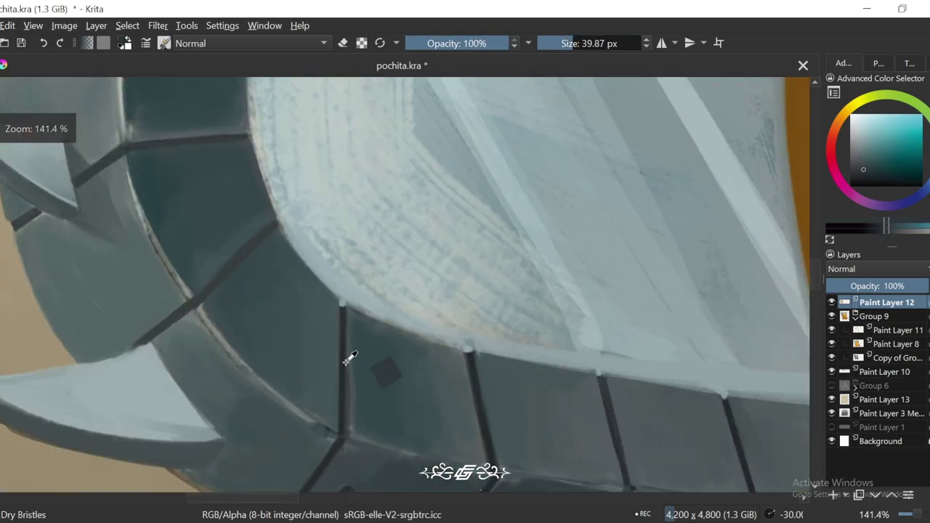
pyautogui.keyDown('ctrl'); pyautogui.click(350, 358); pyautogui.keyUp('ctrl')
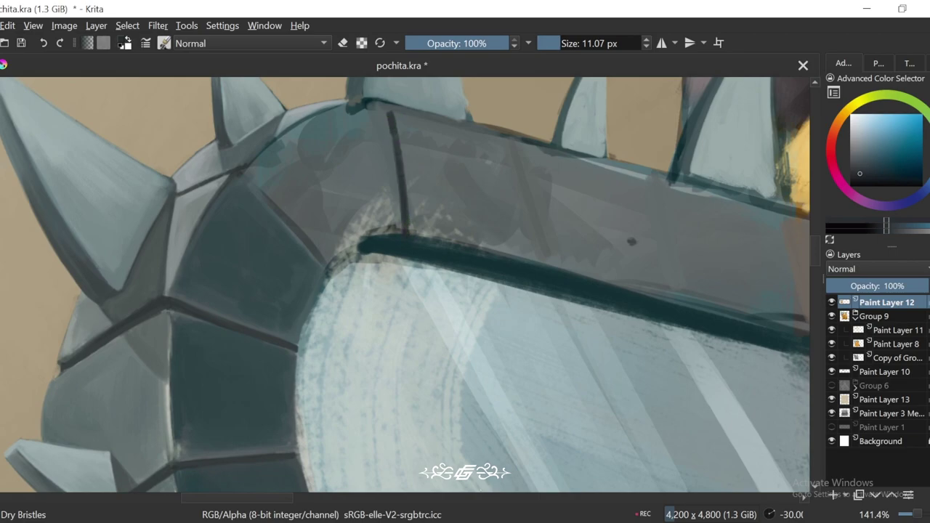
pyautogui.press('5')
pyautogui.press('4')
pyautogui.press('4')
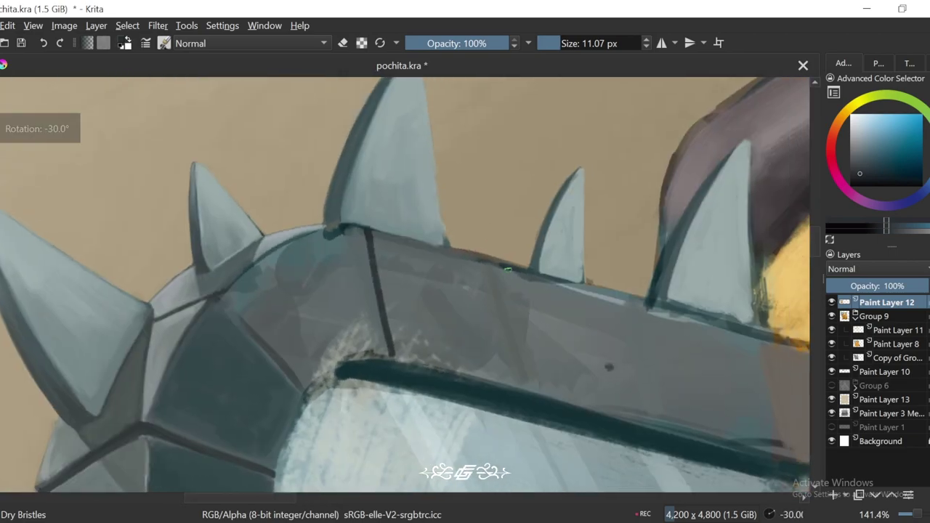
pyautogui.press('4')
pyautogui.press('6')
pyautogui.press('6')
pyautogui.scroll(-4, 564, 298)
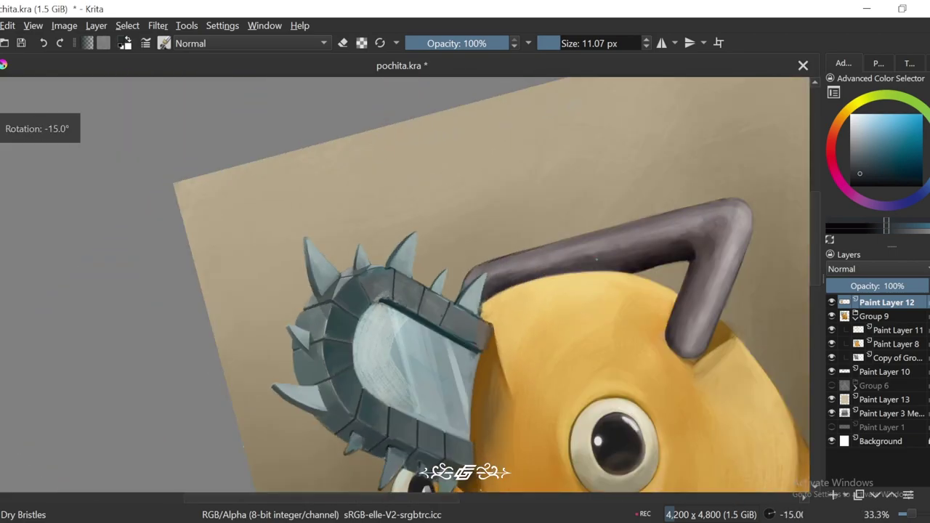
pyautogui.press('5')
pyautogui.scroll(2, 405, 284)
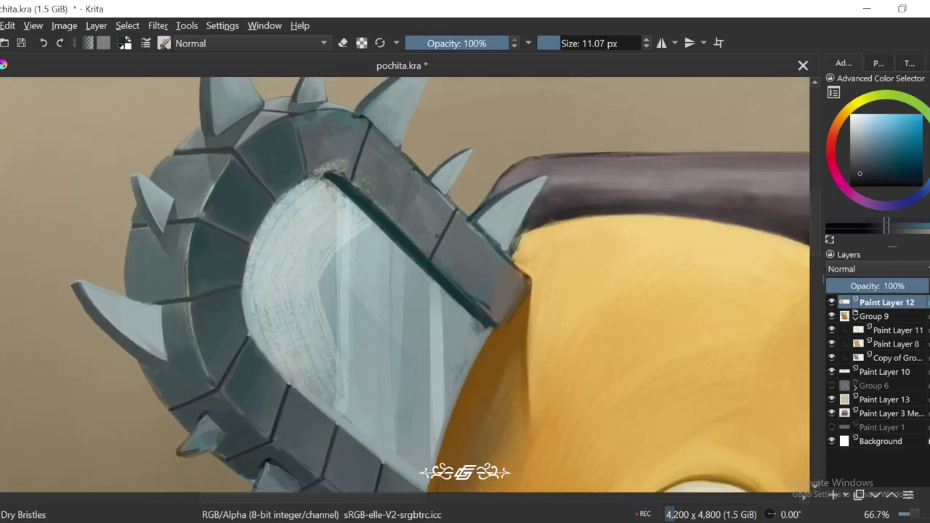
pyautogui.moveTo(498, 258); pyautogui.dragTo(476, 234)
pyautogui.scroll(-2, 504, 196)
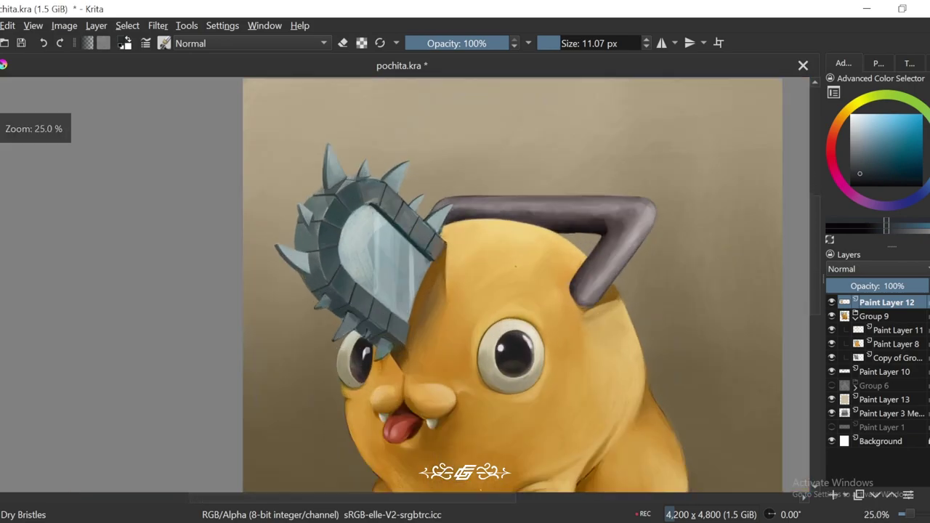
pyautogui.scroll(3, 500, 196)
pyautogui.scroll(-1, 497, 195)
pyautogui.scroll(-3, 451, 284)
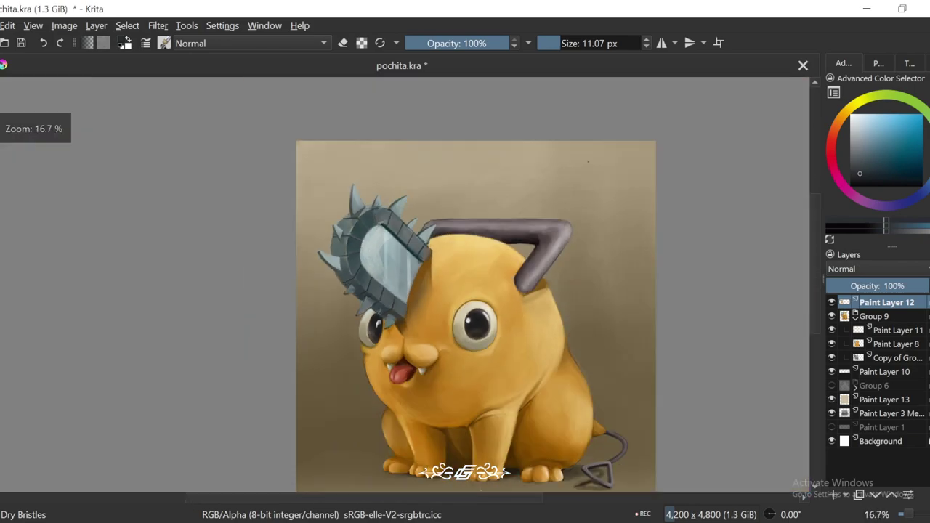
pyautogui.scroll(6, 378, 242)
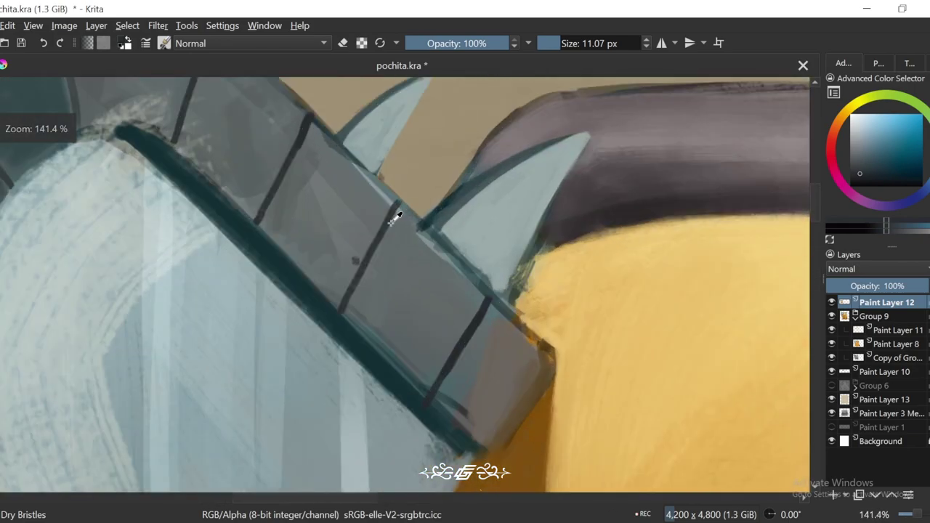
pyautogui.keyDown('ctrl'); pyautogui.click(377, 243); pyautogui.keyUp('ctrl')
pyautogui.press('l')
pyautogui.moveTo(372, 231); pyautogui.dragTo(341, 289)
pyautogui.hotkey('ctrl', 'z')
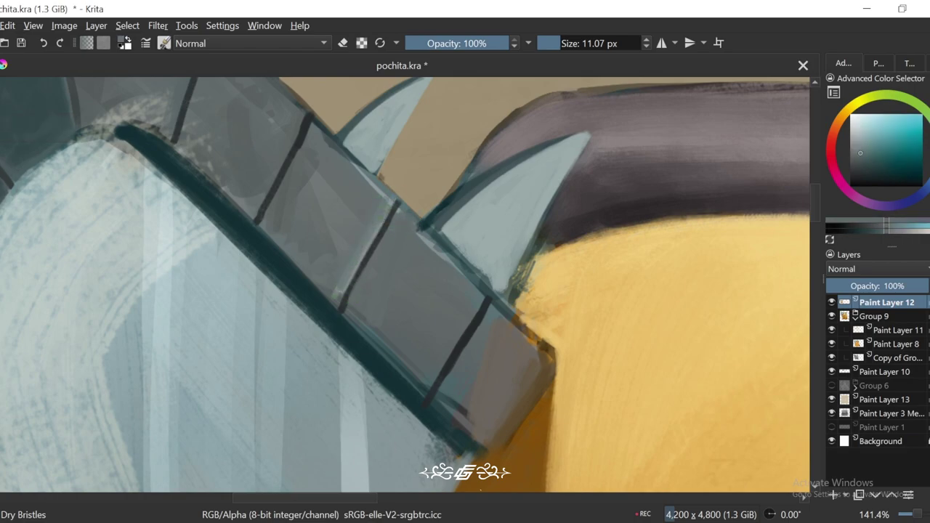
pyautogui.keyDown('ctrl'); pyautogui.click(356, 282); pyautogui.keyUp('ctrl')
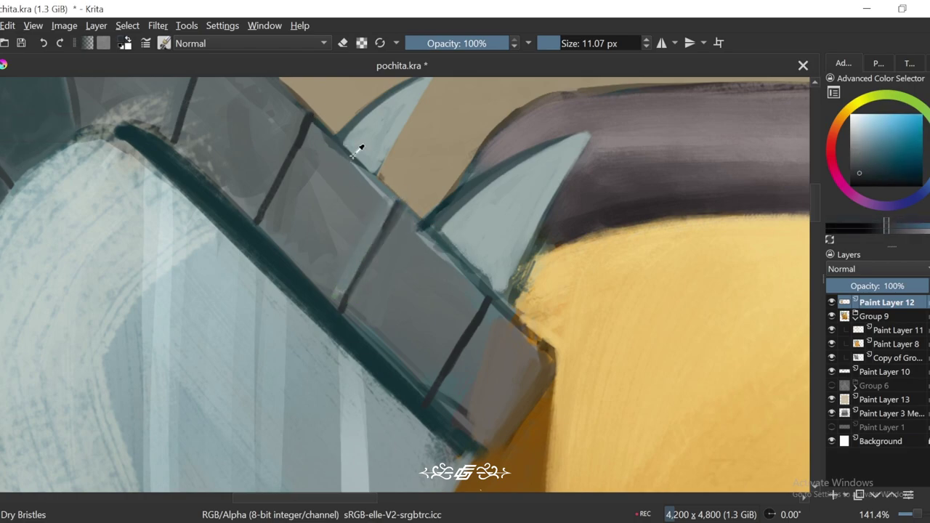
pyautogui.press('l')
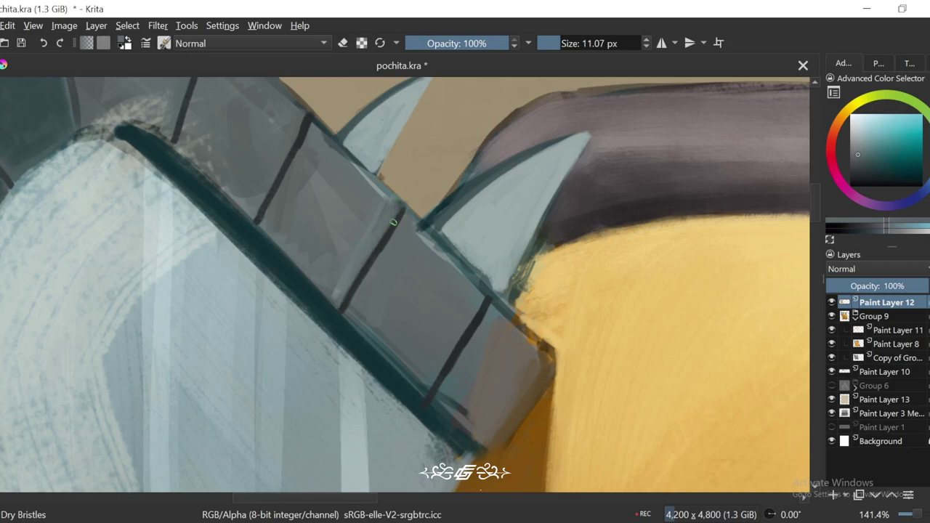
pyautogui.scroll(-5, 511, 269)
pyautogui.scroll(5, 511, 268)
pyautogui.keyDown('ctrl'); pyautogui.click(439, 366); pyautogui.keyUp('ctrl')
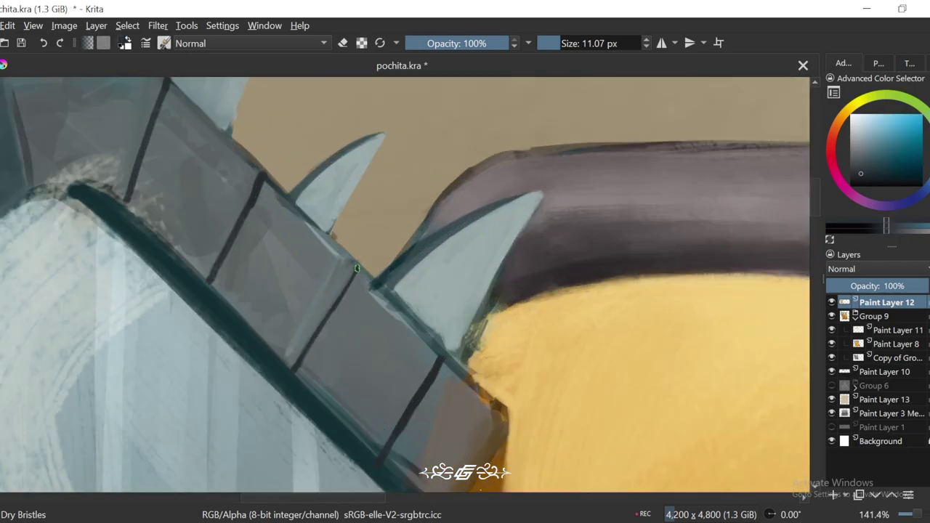
pyautogui.scroll(-5, 420, 282)
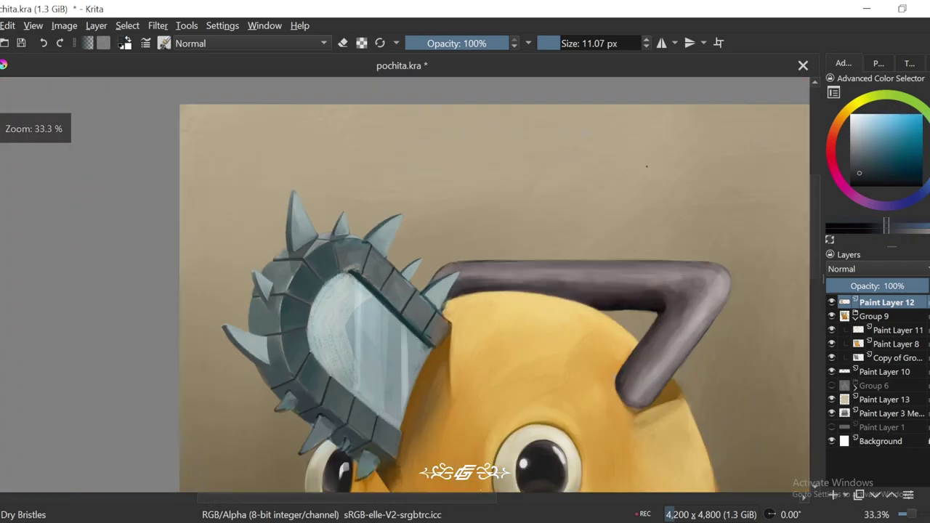
pyautogui.scroll(5, 420, 282)
pyautogui.hotkey('ctrl', ']')
pyautogui.keyDown('ctrl'); pyautogui.click(370, 233); pyautogui.keyUp('ctrl')
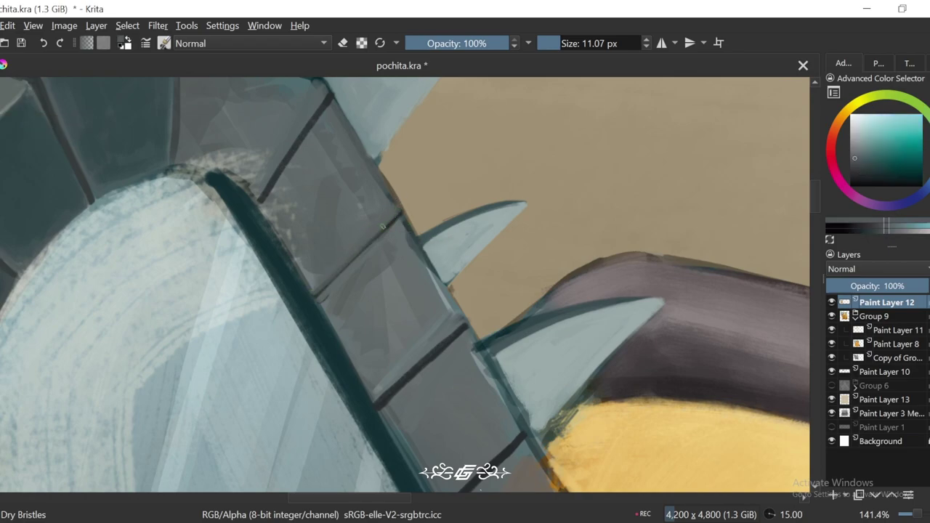
pyautogui.scroll(-5, 383, 226)
pyautogui.scroll(5, 383, 226)
pyautogui.keyDown('ctrl'); pyautogui.click(383, 226); pyautogui.keyUp('ctrl')
pyautogui.scroll(1, 383, 226)
pyautogui.scroll(-2, 383, 226)
pyautogui.scroll(-3, 383, 226)
pyautogui.press('5')
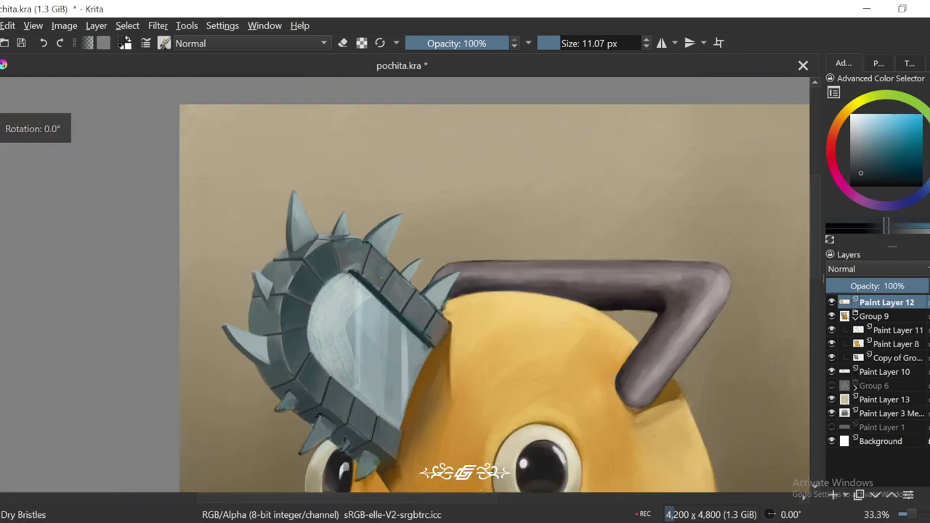
pyautogui.hotkey('ctrl', '[')
pyautogui.scroll(4, 454, 157)
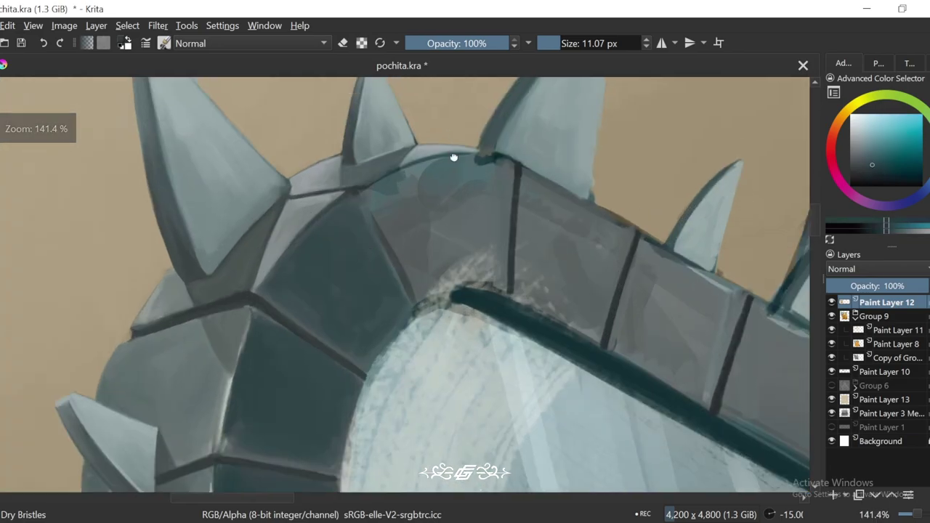
pyautogui.hotkey('ctrl', '[')
pyautogui.press(']')
pyautogui.keyDown('ctrl'); pyautogui.click(465, 212); pyautogui.keyUp('ctrl')
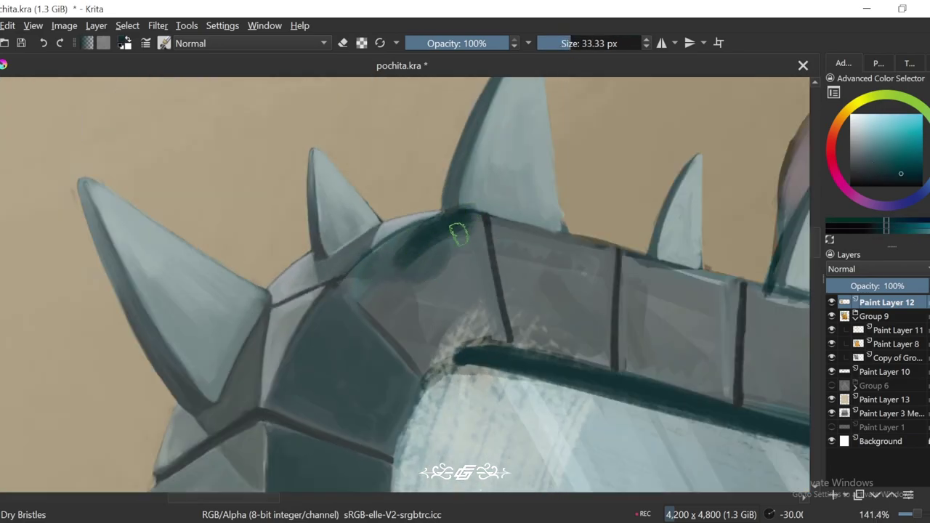
pyautogui.keyDown('ctrl'); pyautogui.click(465, 209); pyautogui.keyUp('ctrl')
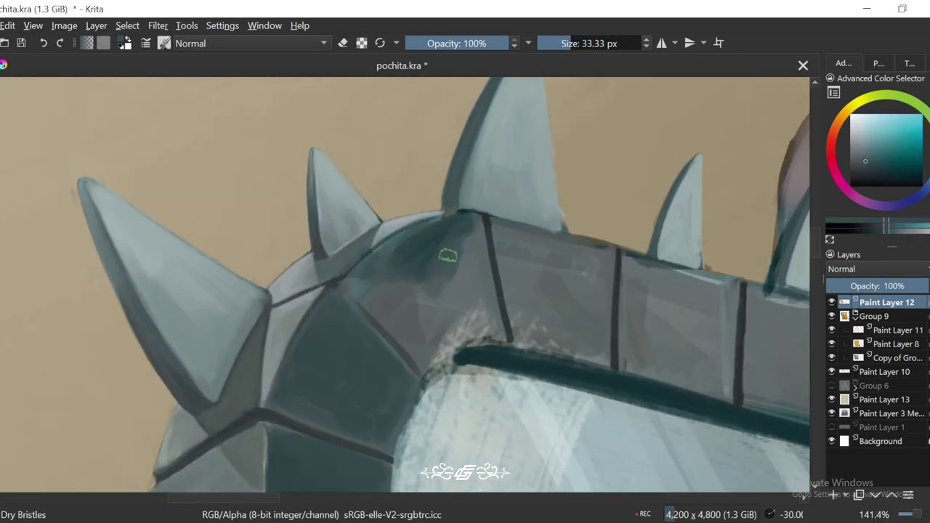
pyautogui.keyDown('ctrl'); pyautogui.click(468, 214); pyautogui.keyUp('ctrl')
pyautogui.hotkey('ctrl', ']')
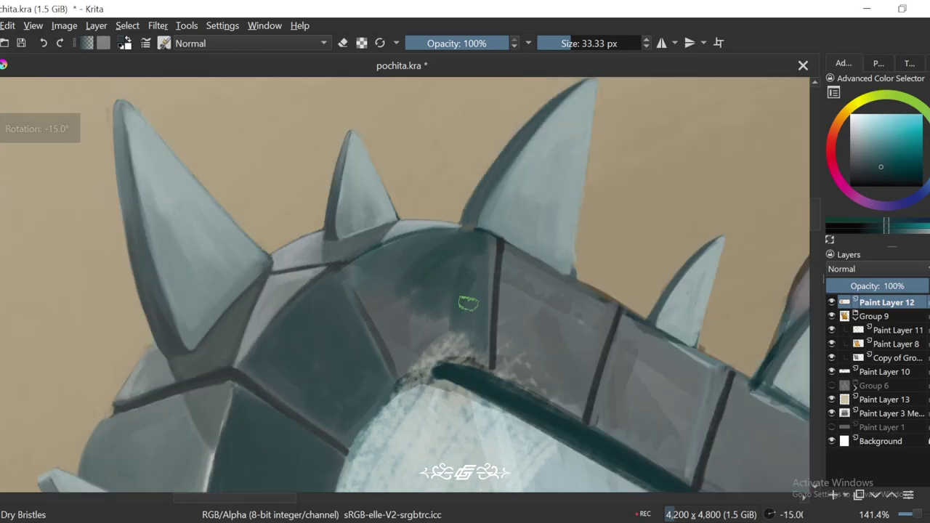
pyautogui.hotkey('ctrl', '[')
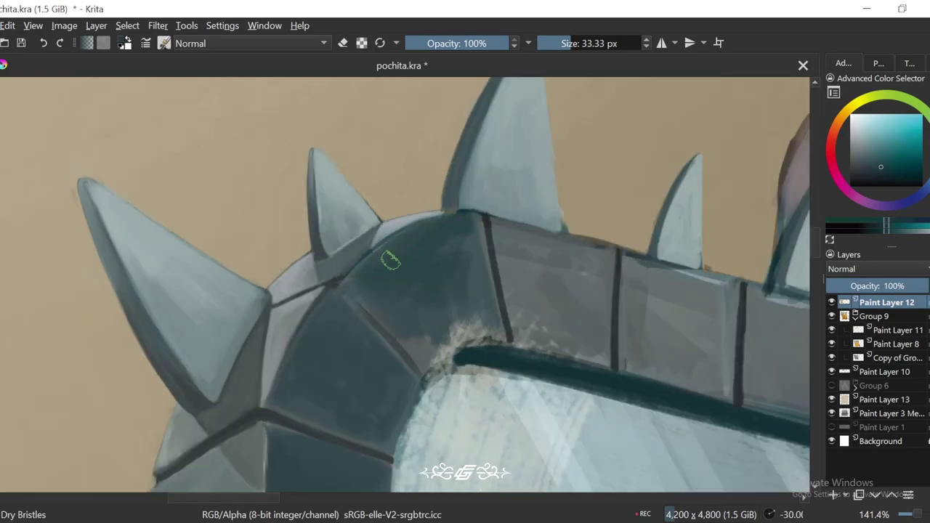
pyautogui.hotkey('ctrl', ']')
pyautogui.scroll(-5, 390, 260)
pyautogui.press('[')
pyautogui.scroll(5, 390, 260)
pyautogui.hotkey('ctrl', ']')
pyautogui.hotkey('ctrl', ']')
pyautogui.hotkey('ctrl', ']')
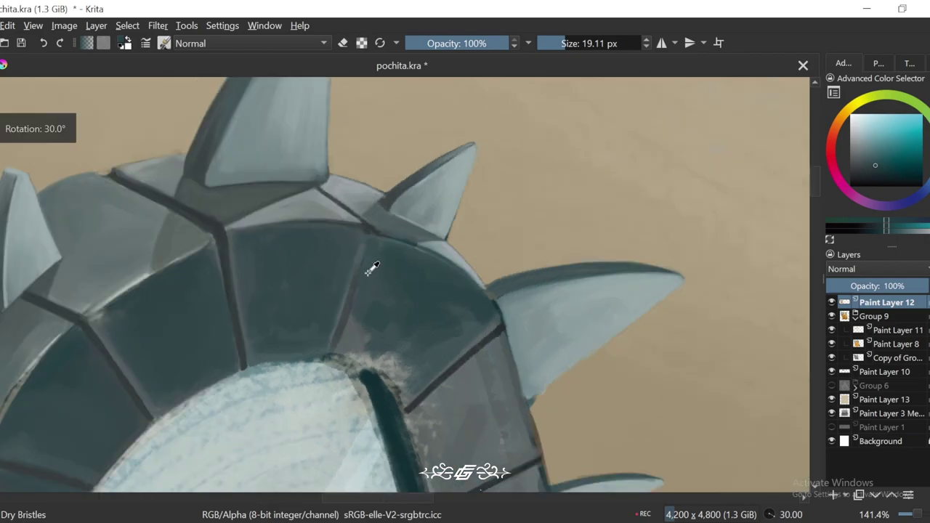
pyautogui.hotkey('ctrl', '[')
pyautogui.hotkey('ctrl', '[')
pyautogui.hotkey('ctrl', '[')
pyautogui.hotkey('ctrl', '[')
pyautogui.hotkey('ctrl', '[')
pyautogui.hotkey('ctrl', '[')
pyautogui.hotkey('ctrl', '[')
pyautogui.hotkey('ctrl', '[')
pyautogui.hotkey('ctrl', '[')
pyautogui.hotkey('ctrl', '[')
pyautogui.hotkey('ctrl', ']')
pyautogui.hotkey('ctrl', ']')
pyautogui.hotkey('ctrl', ']')
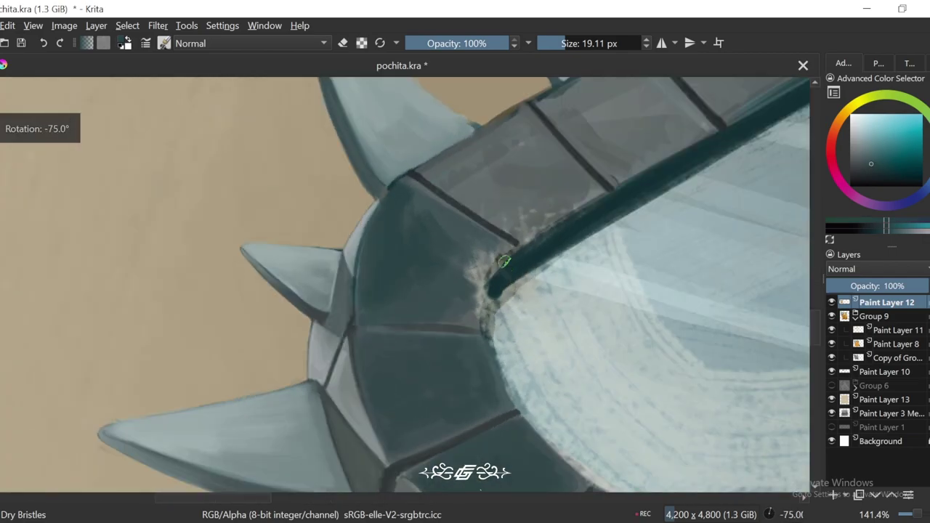
pyautogui.hotkey('ctrl', ']')
pyautogui.hotkey('ctrl', ']')
pyautogui.scroll(-6, 541, 258)
pyautogui.hotkey('ctrl', ']')
pyautogui.hotkey('ctrl', ']')
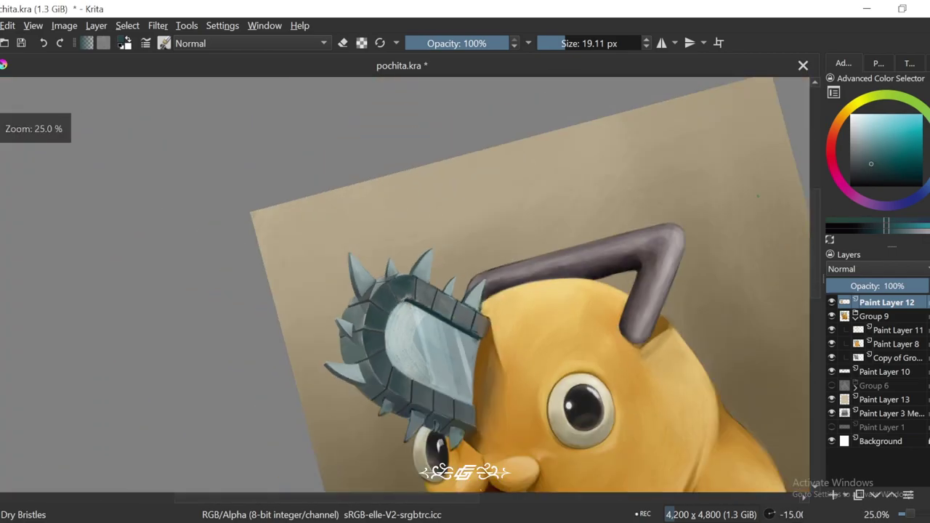
pyautogui.hotkey('ctrl', ']')
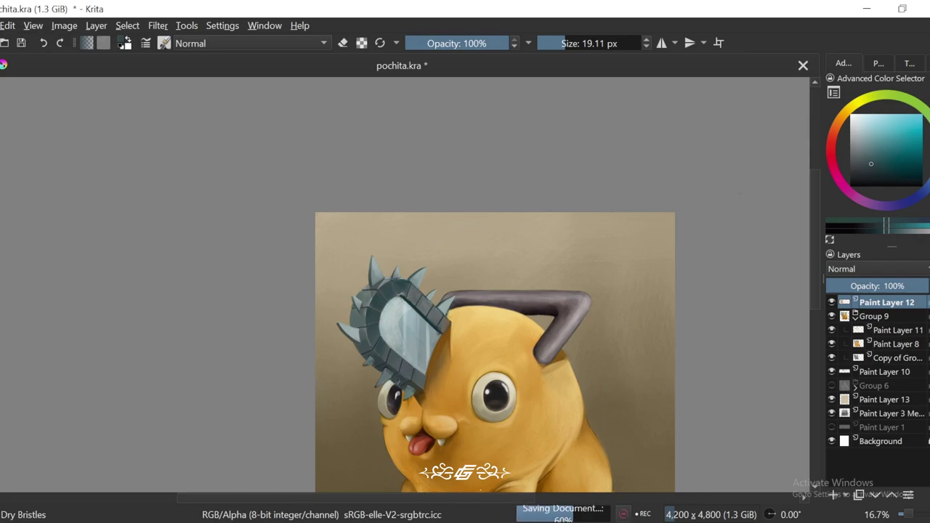
pyautogui.scroll(6, 440, 260)
pyautogui.hotkey('ctrl', '[')
pyautogui.hotkey('ctrl', '[')
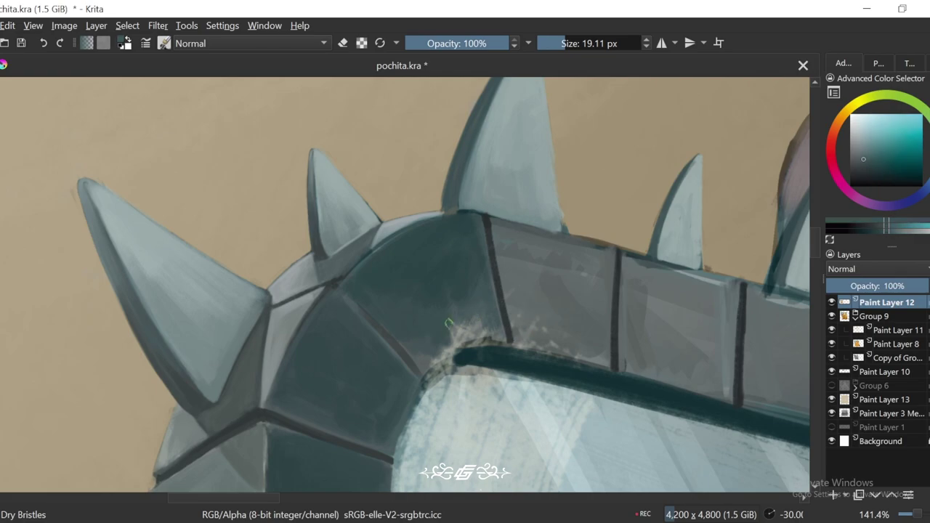
pyautogui.hotkey('ctrl', '[')
pyautogui.scroll(-1, 458, 348)
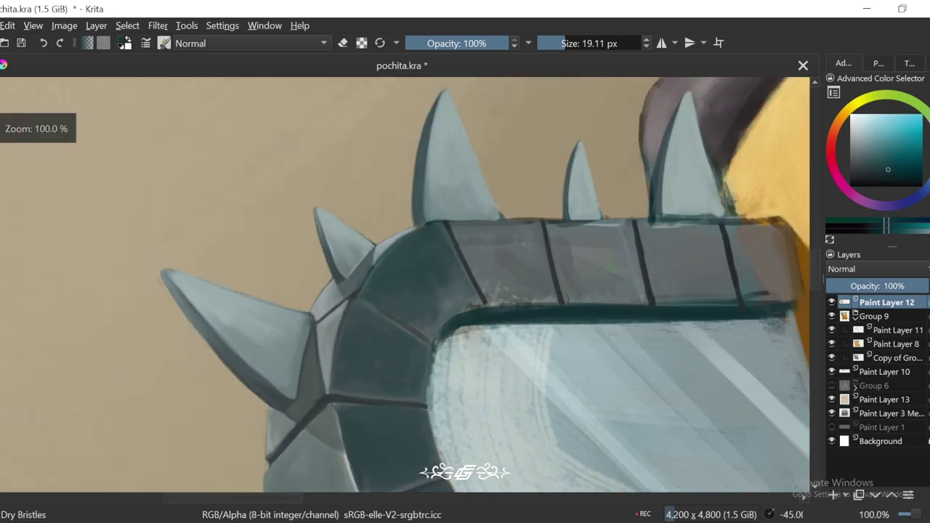
pyautogui.hotkey('ctrl', '[')
pyautogui.hotkey('ctrl', '[')
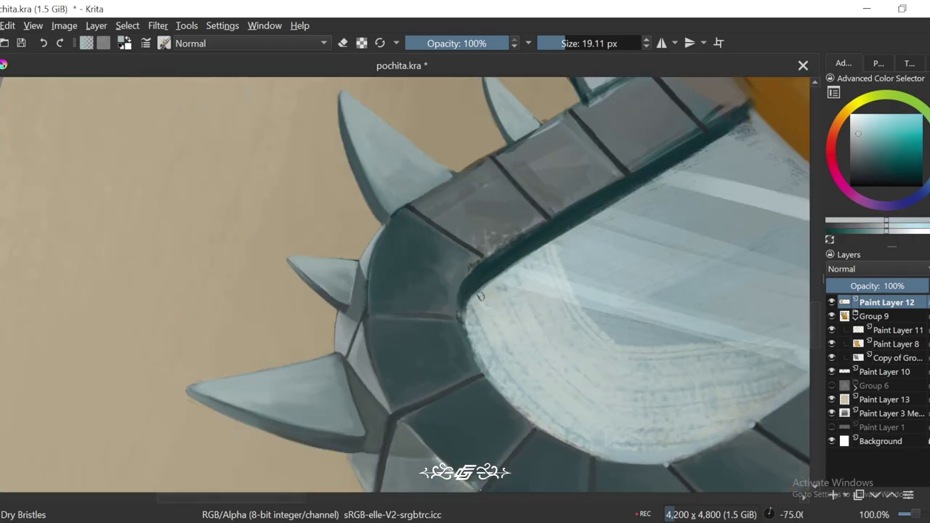
pyautogui.scroll(-3, 486, 280)
pyautogui.press('5')
pyautogui.scroll(3, 607, 289)
pyautogui.hotkey('ctrl', '[')
pyautogui.hotkey('ctrl', '[')
pyautogui.hotkey('ctrl', '[')
pyautogui.scroll(2, 608, 289)
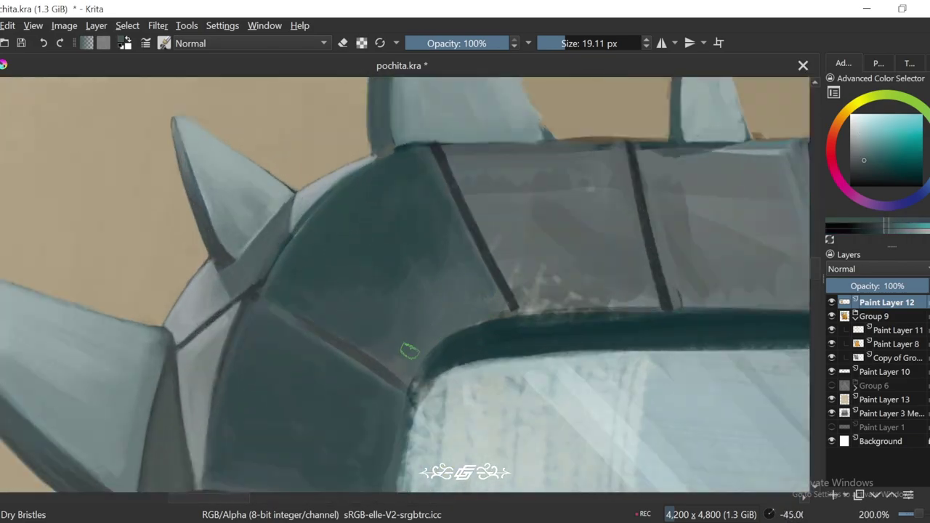
pyautogui.press('5')
pyautogui.hotkey('ctrl', ']')
pyautogui.hotkey('ctrl', ']')
pyautogui.hotkey('ctrl', ']')
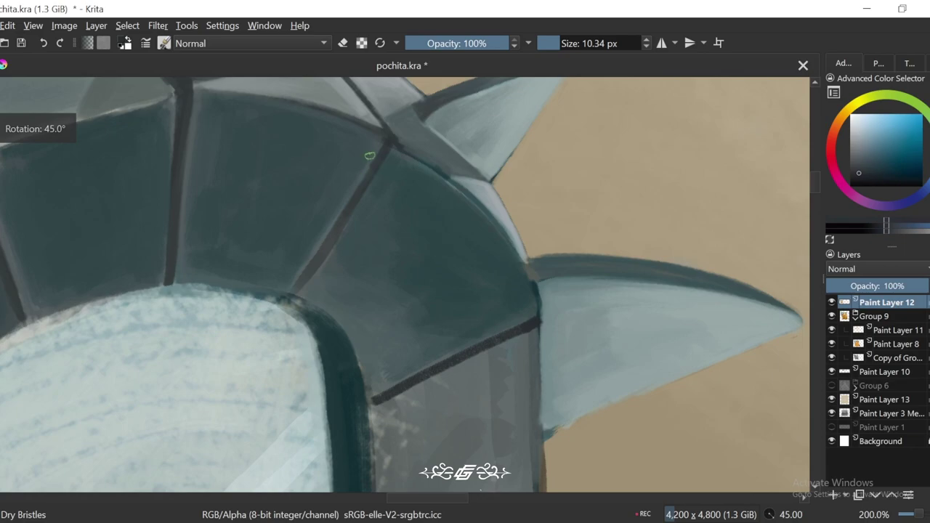
pyautogui.scroll(-4, 325, 248)
pyautogui.hotkey('ctrl', '[')
pyautogui.hotkey('ctrl', '[')
pyautogui.hotkey('ctrl', '[')
pyautogui.scroll(3, 398, 320)
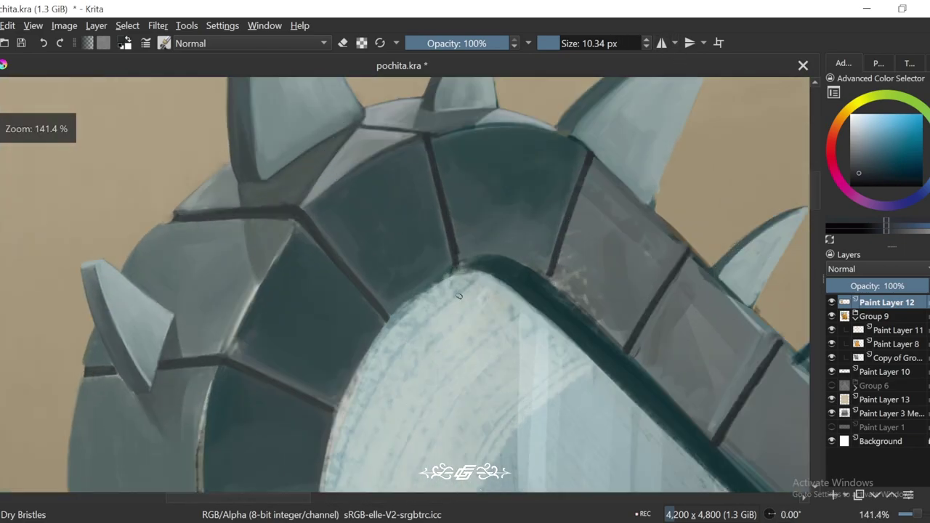
pyautogui.scroll(1, 398, 310)
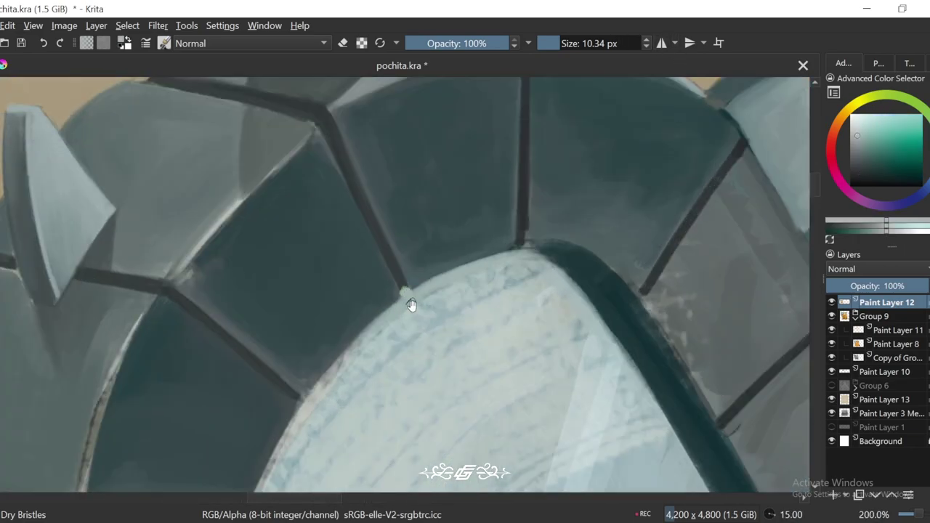
pyautogui.hotkey('ctrl', ']')
pyautogui.hotkey('ctrl', '[')
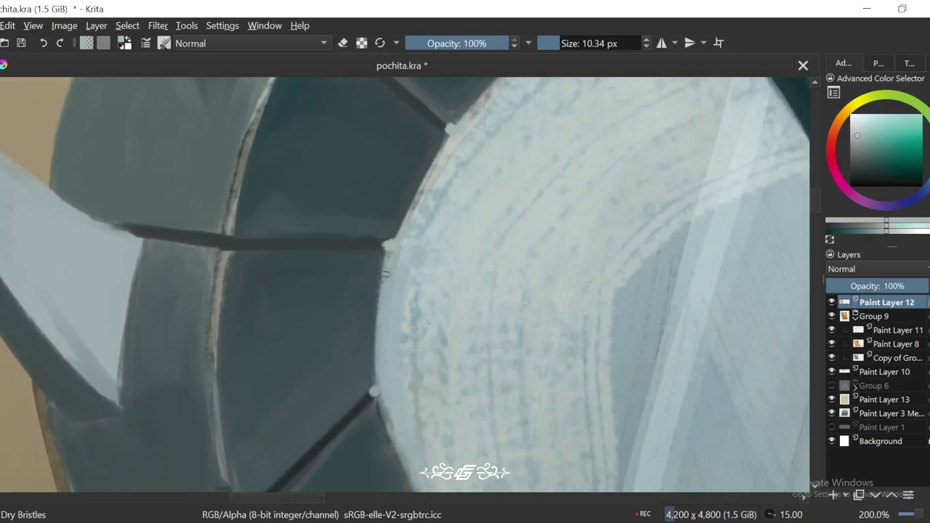
pyautogui.scroll(-4, 386, 264)
pyautogui.hotkey('ctrl', '[')
pyautogui.hotkey('ctrl', '[')
pyautogui.hotkey('ctrl', '[')
pyautogui.scroll(4, 418, 240)
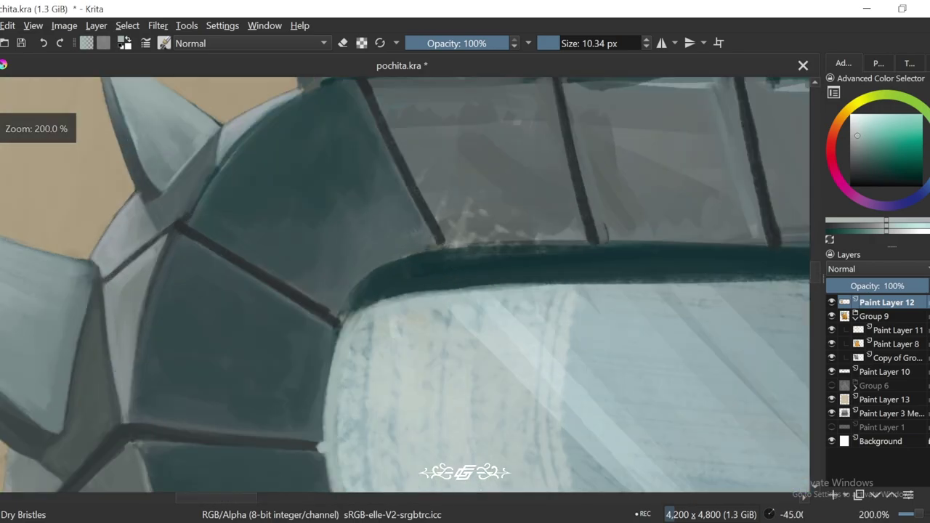
pyautogui.scroll(-4, 360, 282)
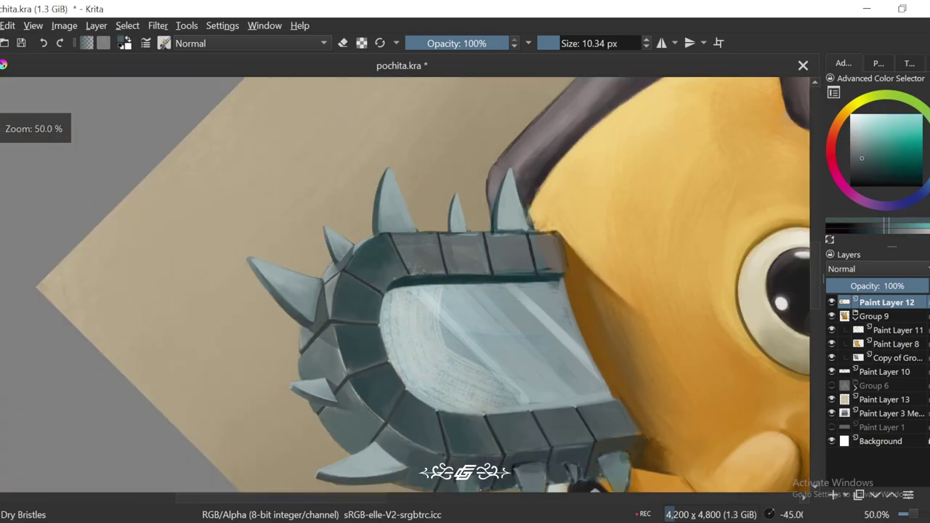
# Step: Enlarge the brush to about 38 px and view the chainsaw and head at several rotations
pyautogui.scroll(3, 359, 282)
pyautogui.hotkey('ctrl', '[')
pyautogui.hotkey('ctrl', '[')
pyautogui.press(']')
pyautogui.press(']')
pyautogui.press(']')
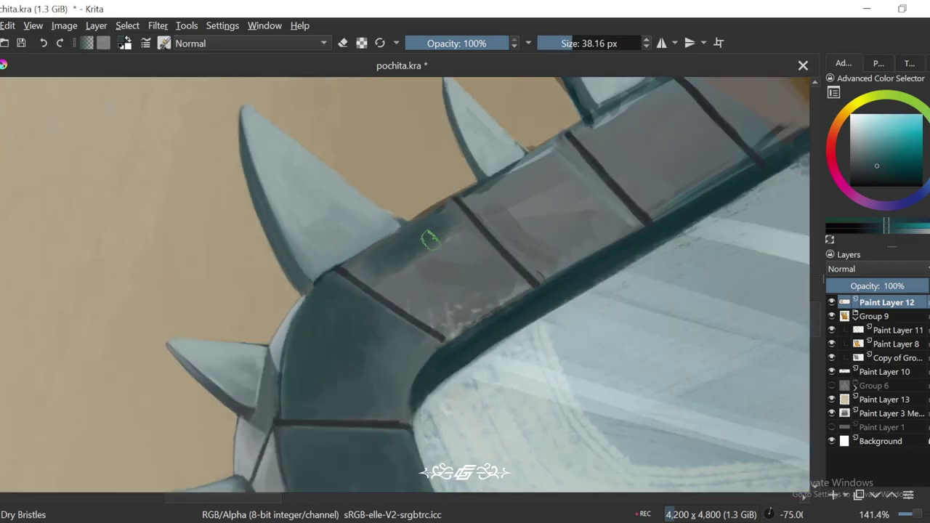
pyautogui.hotkey('ctrl', ']')
pyautogui.scroll(-2, 429, 240)
pyautogui.hotkey('ctrl', ']')
pyautogui.hotkey('ctrl', ']')
pyautogui.hotkey('ctrl', ']')
pyautogui.hotkey('ctrl', ']')
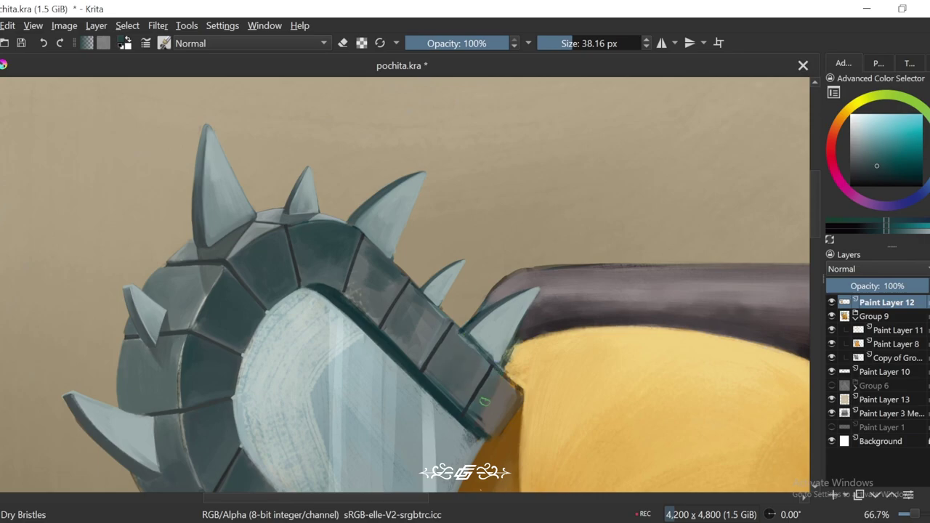
pyautogui.scroll(2, 485, 401)
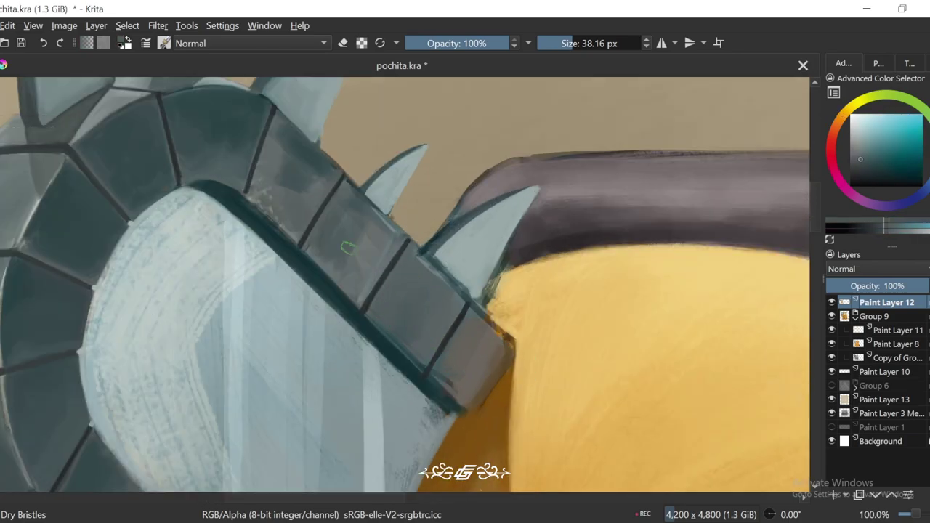
pyautogui.scroll(-3, 352, 209)
pyautogui.scroll(3, 353, 209)
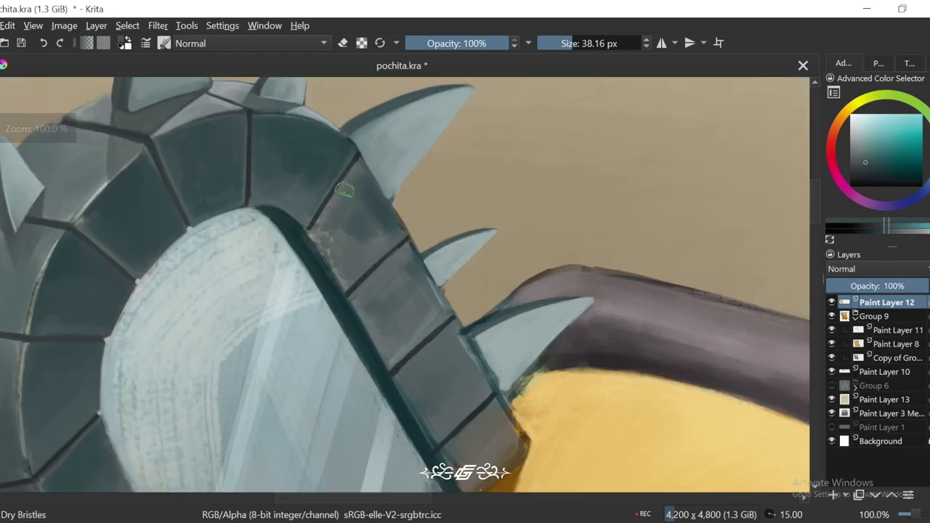
pyautogui.hotkey('ctrl', ']')
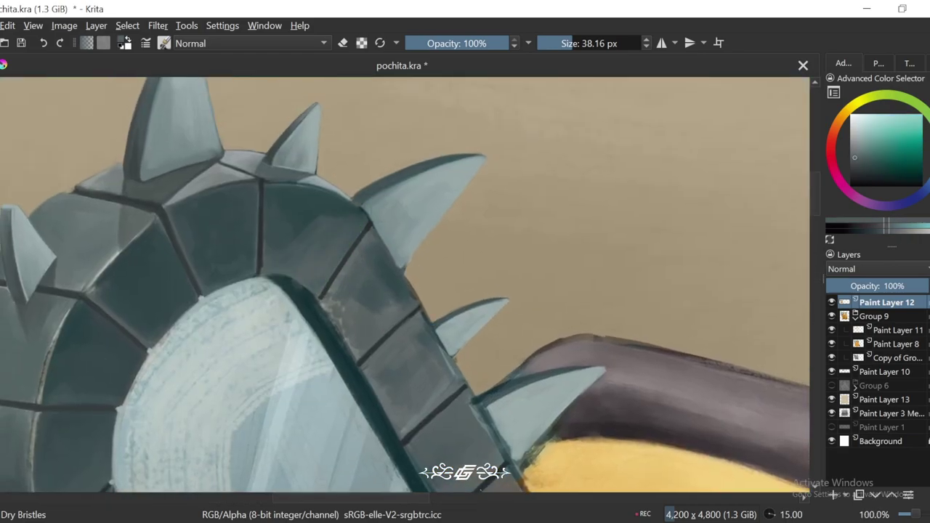
pyautogui.hotkey('ctrl', '[')
pyautogui.scroll(-2, 305, 242)
pyautogui.scroll(1, 352, 279)
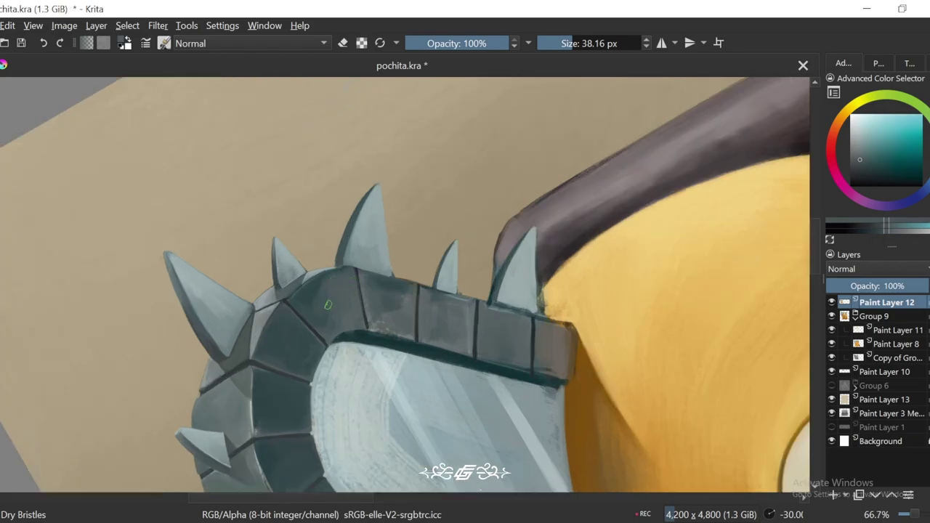
pyautogui.scroll(-3, 352, 279)
# Step: Rotate the view between -75° and 15° to study the block rim from different angles
pyautogui.hotkey('ctrl', '[')
pyautogui.hotkey('ctrl', '[')
pyautogui.hotkey('ctrl', '[')
pyautogui.hotkey('ctrl', '[')
pyautogui.scroll(4, 415, 280)
pyautogui.hotkey('ctrl', '[')
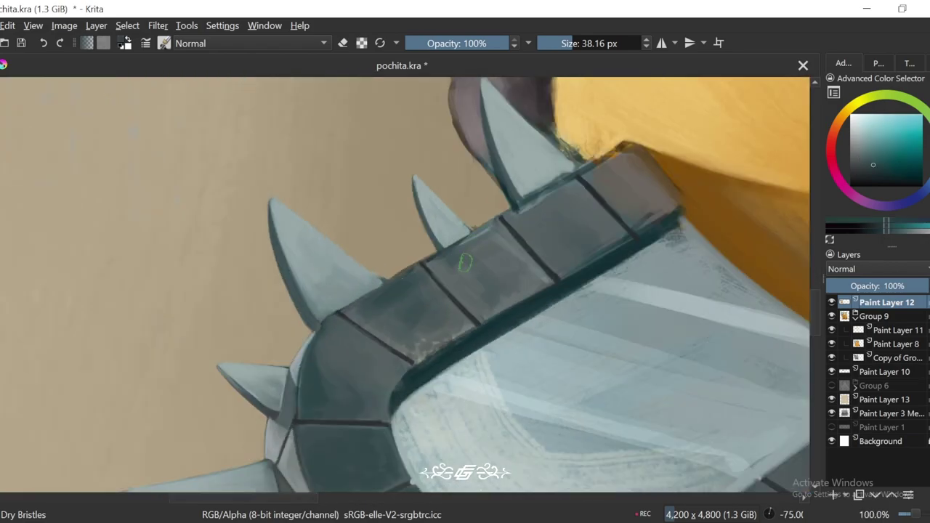
pyautogui.hotkey('ctrl', ']')
pyautogui.hotkey('ctrl', ']')
pyautogui.hotkey('ctrl', ']')
pyautogui.hotkey('ctrl', ']')
pyautogui.hotkey('ctrl', ']')
pyautogui.hotkey('ctrl', ']')
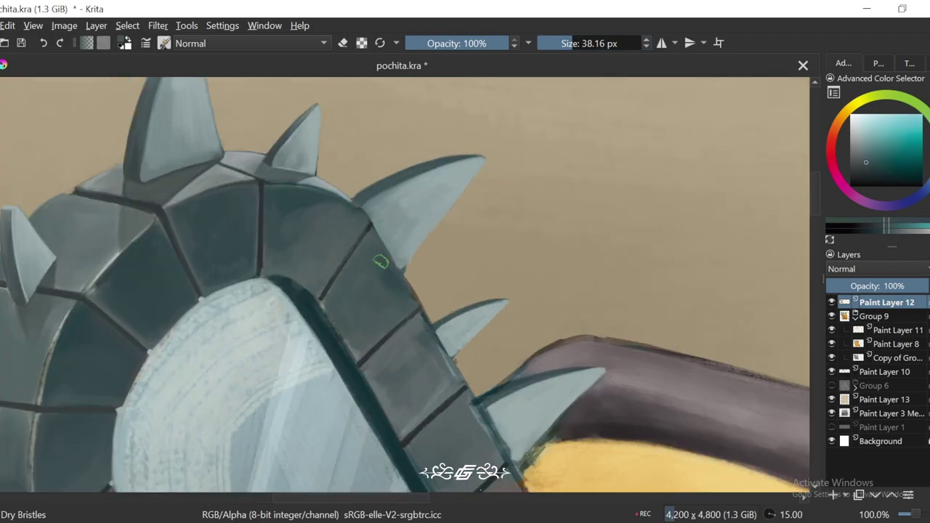
pyautogui.hotkey('ctrl', '[')
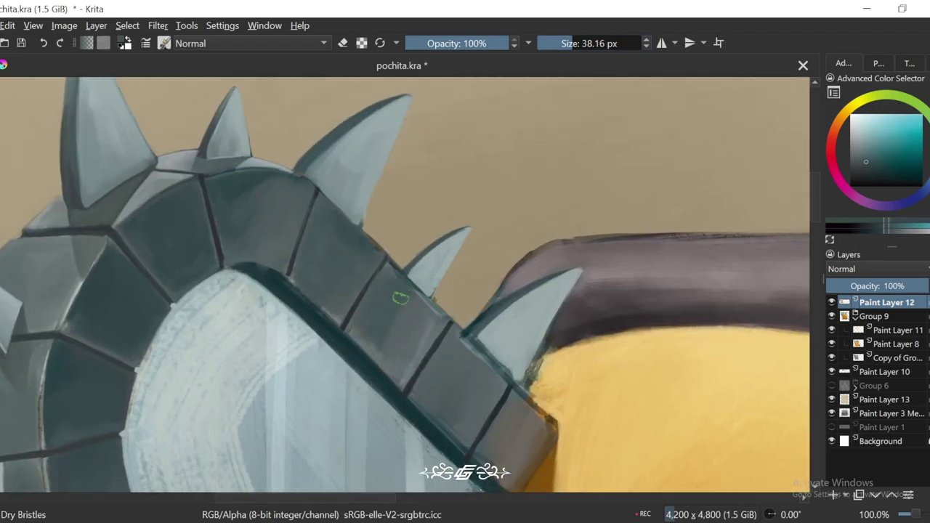
pyautogui.scroll(-3, 374, 342)
pyautogui.hotkey('ctrl', ']')
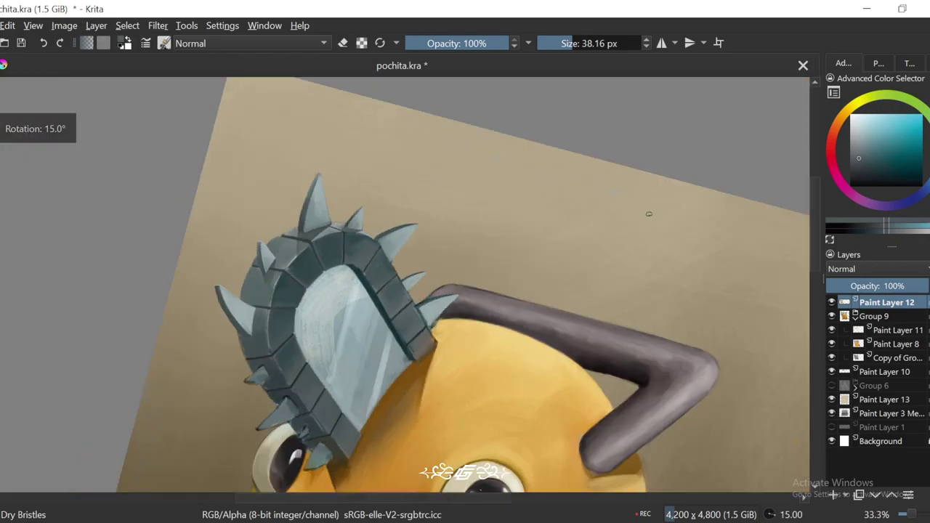
pyautogui.hotkey('ctrl', '[')
pyautogui.scroll(-1, 436, 341)
pyautogui.scroll(5, 495, 336)
pyautogui.hotkey('ctrl', ']')
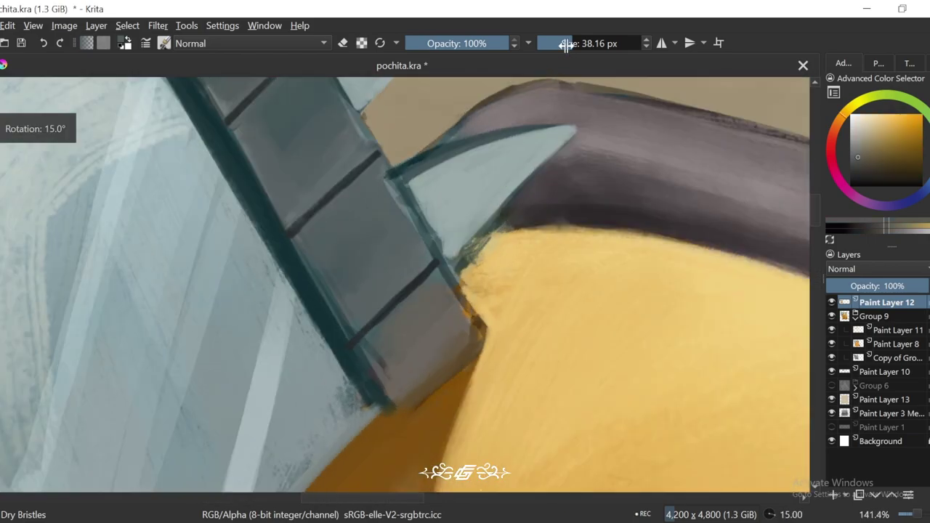
# Step: Shrink the brush to about 25 px, then 18 px, while rotating the view to -75° and back
pyautogui.press('[')
pyautogui.press('[')
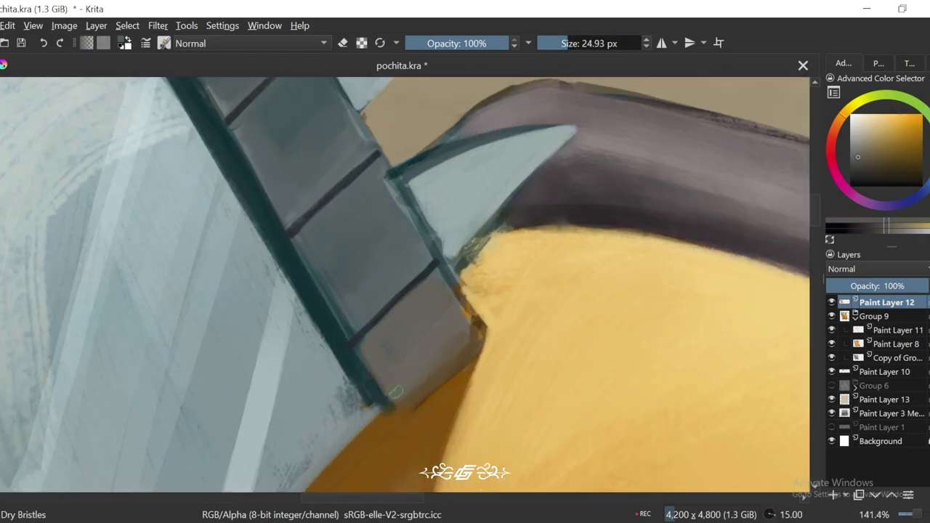
pyautogui.scroll(-3, 451, 356)
pyautogui.hotkey('ctrl', '[')
pyautogui.scroll(3, 509, 291)
pyautogui.hotkey('ctrl', '[')
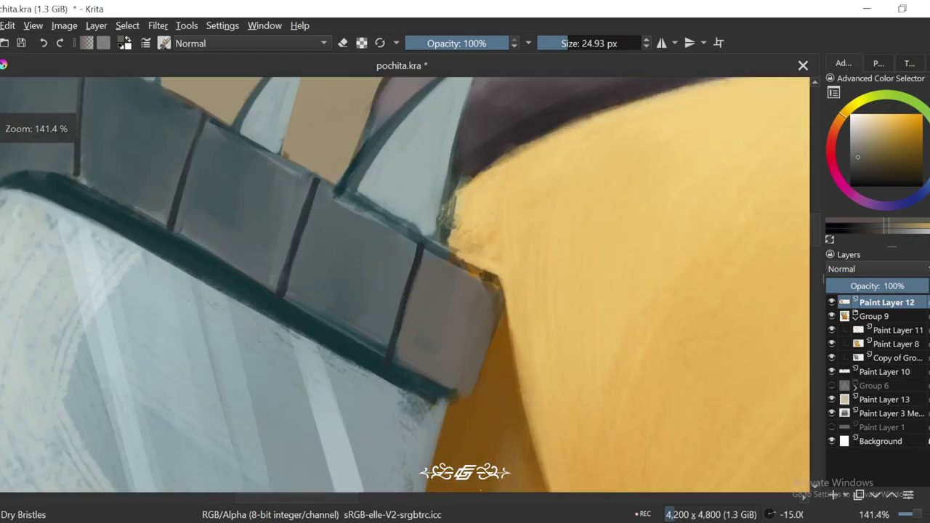
pyautogui.hotkey('ctrl', ']')
pyautogui.hotkey('ctrl', '[')
pyautogui.hotkey('ctrl', '[')
pyautogui.hotkey('ctrl', '[')
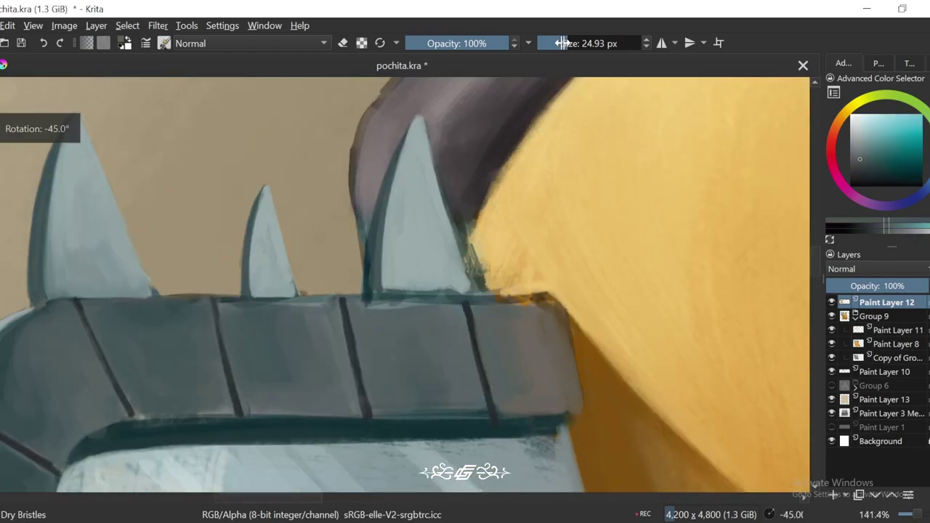
pyautogui.hotkey('ctrl', '[')
pyautogui.hotkey('ctrl', '[')
pyautogui.press('[')
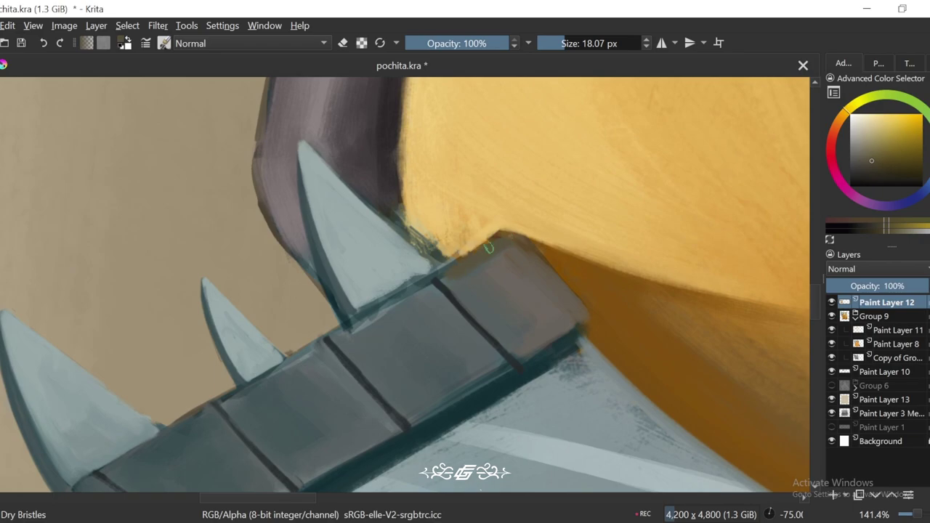
pyautogui.hotkey('ctrl', ']')
pyautogui.hotkey('ctrl', ']')
pyautogui.hotkey('ctrl', ']')
pyautogui.hotkey('ctrl', ']')
pyautogui.hotkey('ctrl', ']')
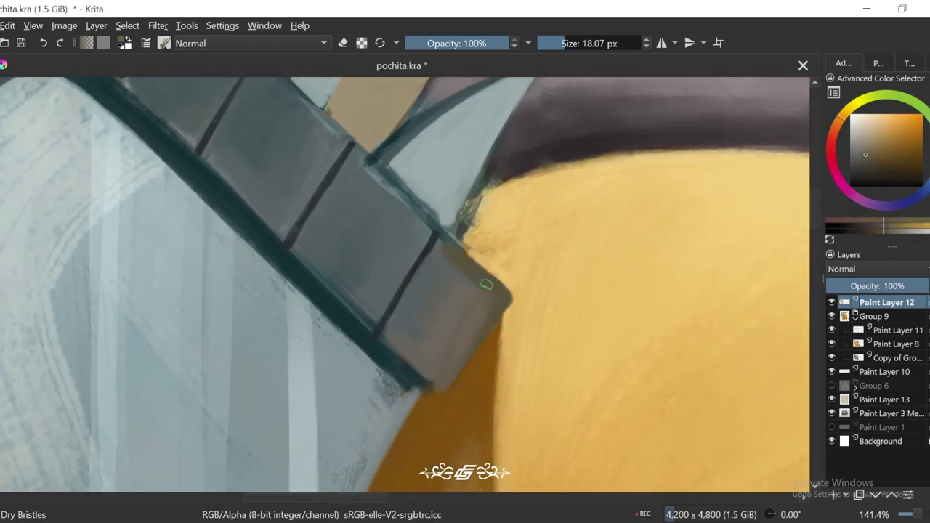
# Step: Sample darker and lighter yellows from Pochita's body and dark teal from the blade edge, with a 10 px brush
pyautogui.press(']')
pyautogui.press(']')
pyautogui.press(']')
pyautogui.keyDown('ctrl'); pyautogui.click(451, 258); pyautogui.keyUp('ctrl')
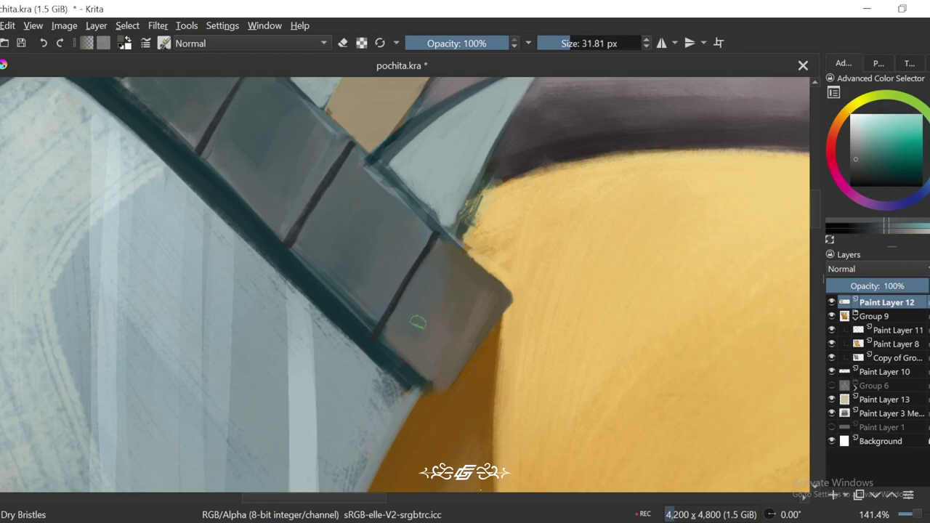
pyautogui.scroll(-3, 462, 309)
pyautogui.scroll(3, 463, 308)
pyautogui.scroll(-3, 458, 312)
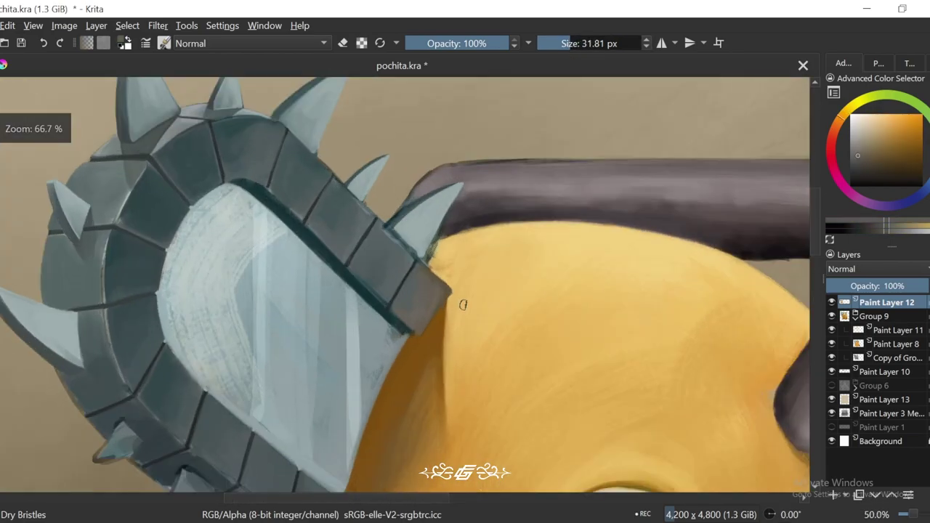
pyautogui.scroll(2, 448, 336)
pyautogui.keyDown('ctrl'); pyautogui.click(485, 286); pyautogui.keyUp('ctrl')
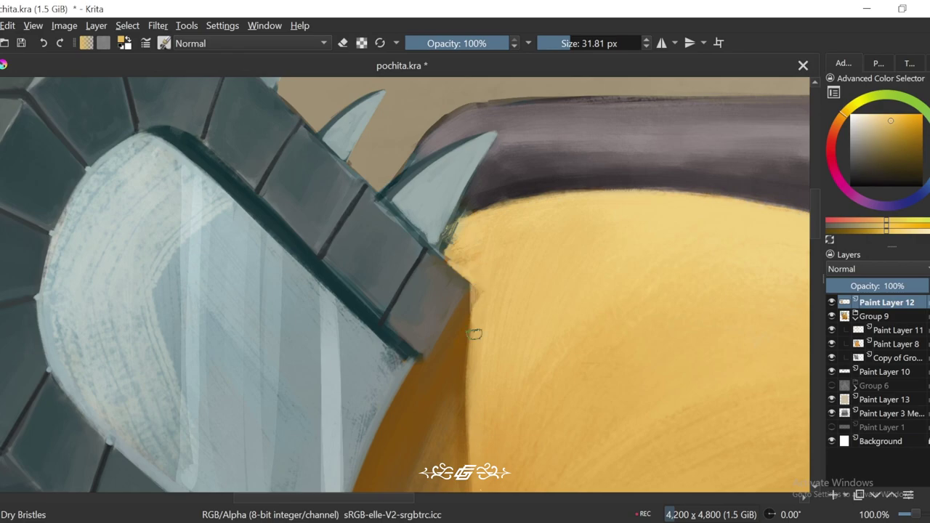
pyautogui.scroll(-3, 480, 267)
pyautogui.scroll(4, 479, 267)
pyautogui.keyDown('ctrl'); pyautogui.click(407, 240); pyautogui.keyUp('ctrl')
pyautogui.moveTo(582, 45); pyautogui.dragTo(559, 51)
# Step: Reset the canvas zoom to 100% and try a 15° rotation before reframing the blade
pyautogui.scroll(-2, 494, 269)
pyautogui.scroll(2, 494, 269)
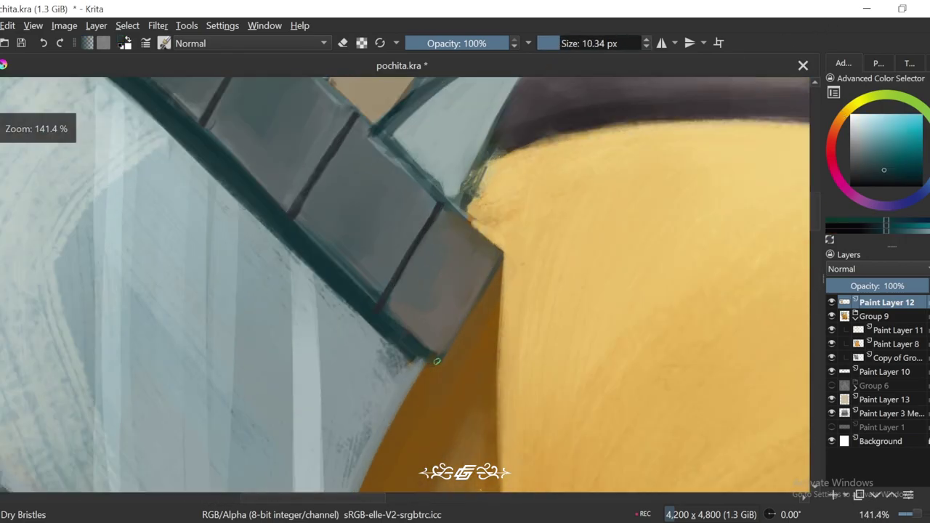
pyautogui.press('1')
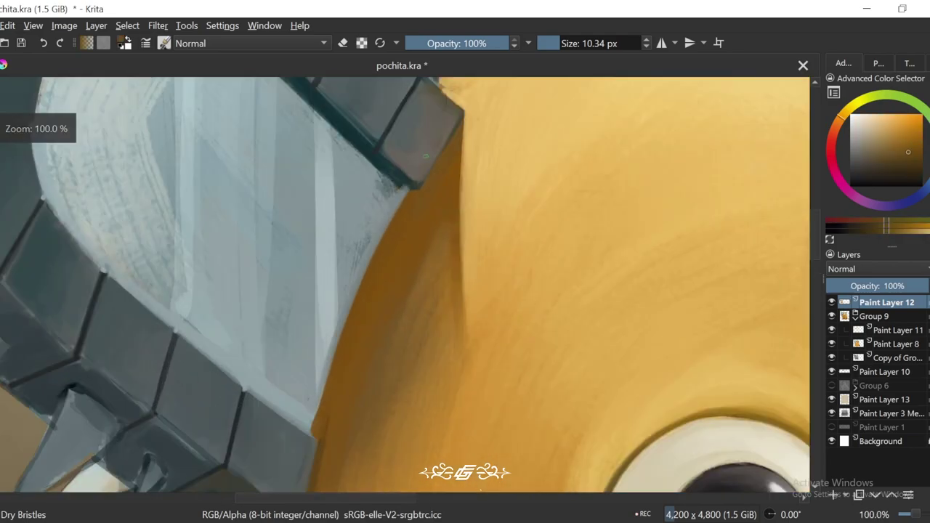
pyautogui.press('6')
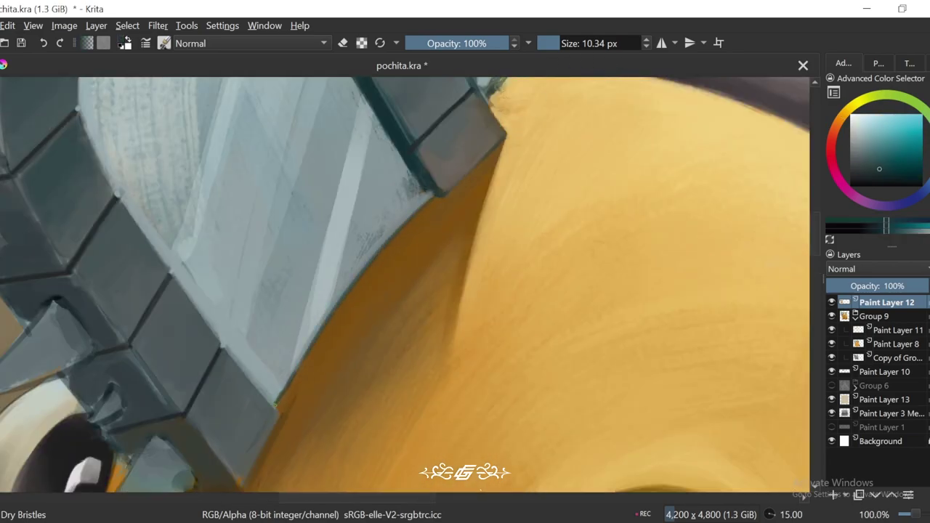
pyautogui.press('5')
pyautogui.scroll(-4, 456, 202)
pyautogui.scroll(5, 456, 202)
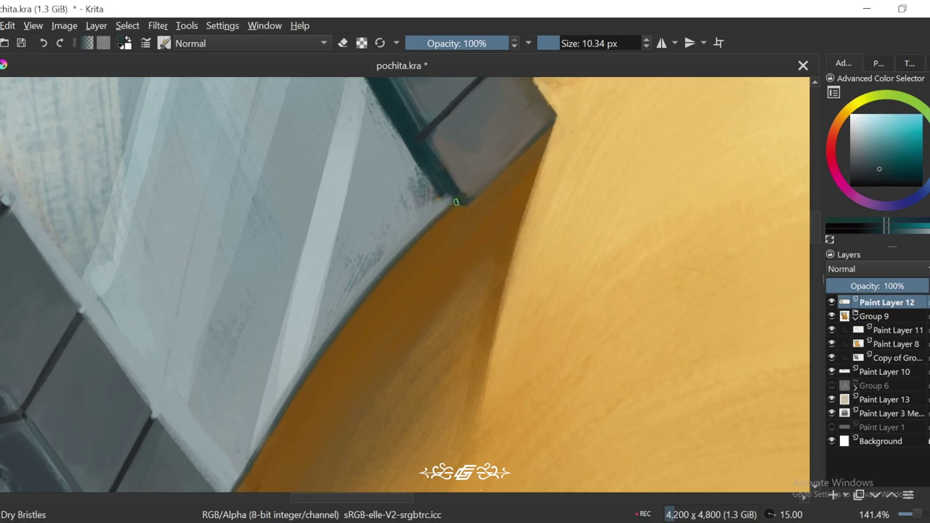
pyautogui.scroll(-2, 457, 202)
pyautogui.scroll(2, 511, 249)
# Step: Zoom in closer on the blade corner and rotate to a comfortable painting angle
pyautogui.press('5')
pyautogui.scroll(1, 426, 265)
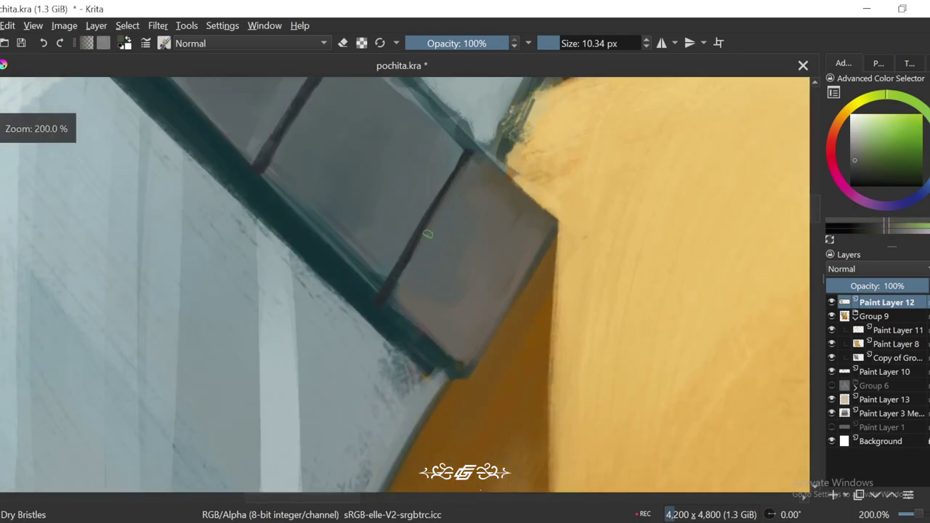
pyautogui.scroll(-1, 471, 201)
pyautogui.press('6')
pyautogui.press('6')
pyautogui.press('6')
pyautogui.press('6')
pyautogui.press('6')
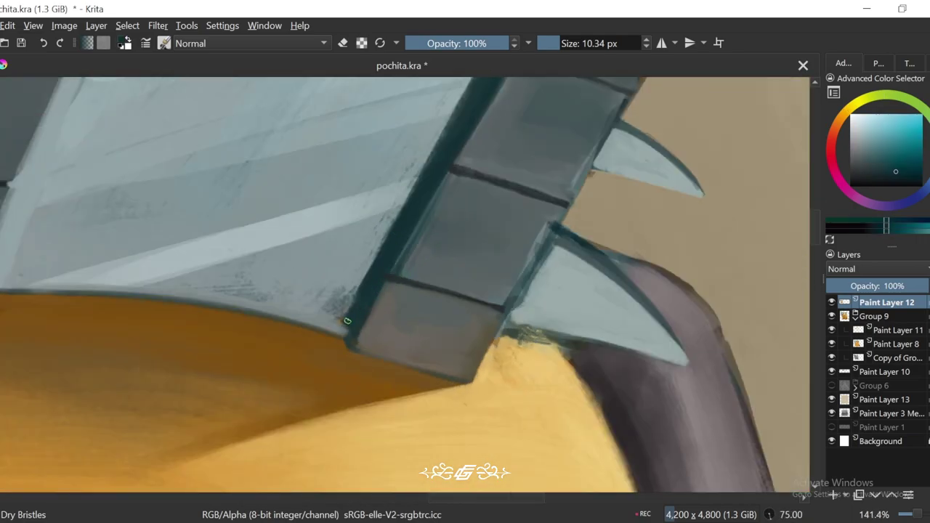
pyautogui.scroll(-3, 348, 335)
pyautogui.press('4')
pyautogui.press('4')
pyautogui.press('4')
pyautogui.press('4')
pyautogui.scroll(1, 447, 200)
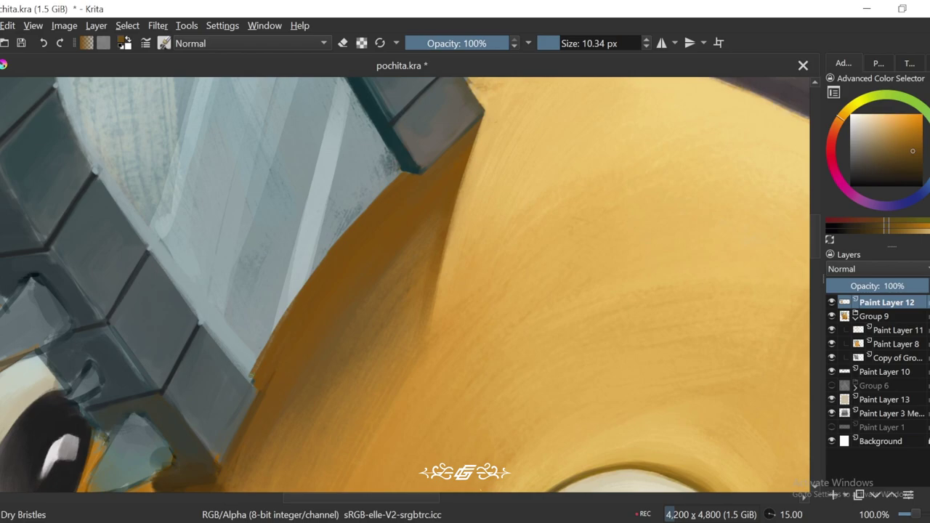
pyautogui.scroll(-2, 422, 193)
pyautogui.scroll(2, 426, 124)
# Step: Sample the blade's blue-grey and Pochita's orange, then rotate the canvas back upright
pyautogui.keyDown('ctrl'); pyautogui.click(398, 153); pyautogui.keyUp('ctrl')
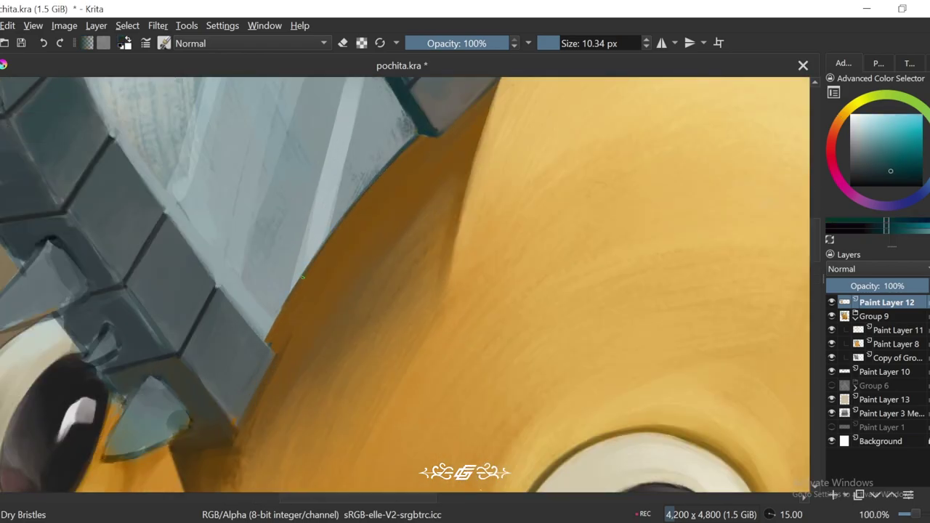
pyautogui.scroll(-3, 303, 277)
pyautogui.scroll(2, 544, 341)
pyautogui.scroll(3, 517, 245)
pyautogui.press('4')
pyautogui.press('4')
pyautogui.press('4')
pyautogui.press('4')
pyautogui.press('4')
pyautogui.press('4')
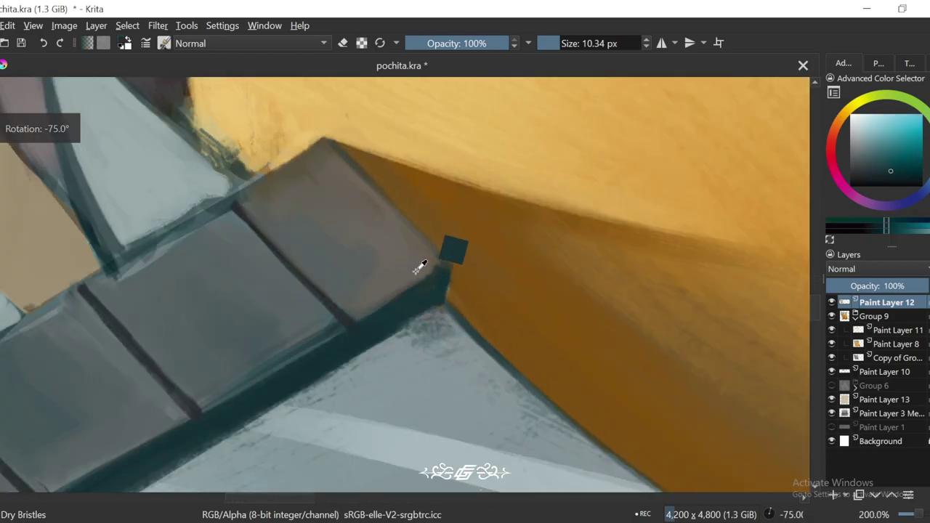
pyautogui.keyDown('ctrl'); pyautogui.click(439, 261); pyautogui.keyUp('ctrl')
pyautogui.press('6')
pyautogui.press('6')
pyautogui.press('6')
pyautogui.press('6')
pyautogui.press('6')
pyautogui.press('6')
pyautogui.press('6')
pyautogui.press('6')
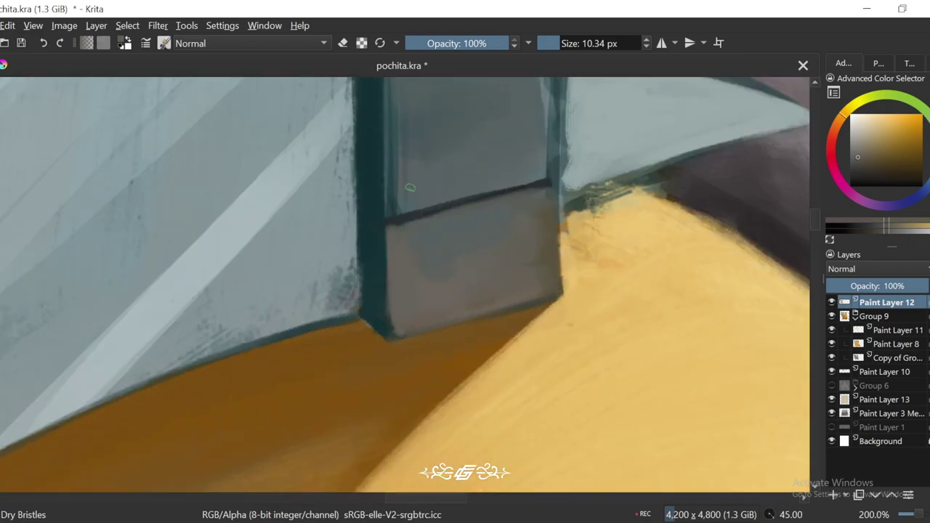
pyautogui.press('6')
pyautogui.press('6')
pyautogui.press('4')
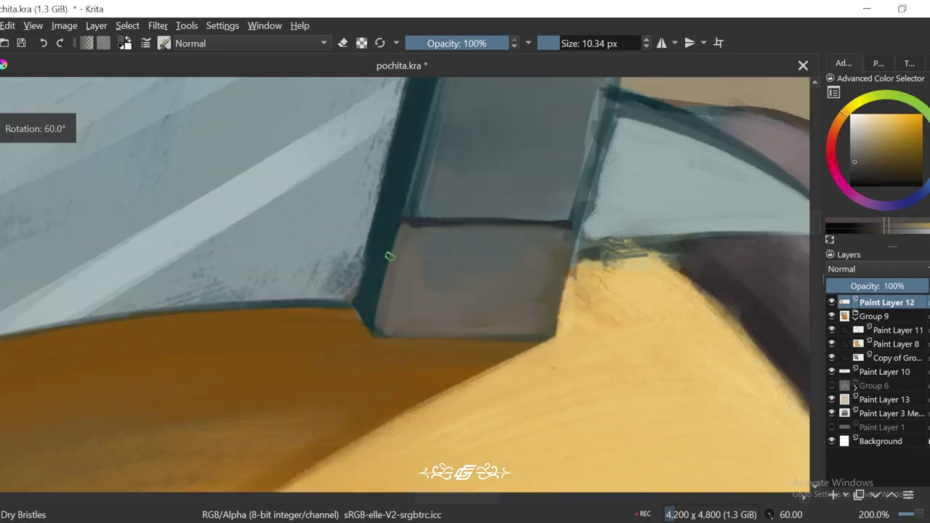
pyautogui.press('4')
pyautogui.press('4')
pyautogui.press('4')
pyautogui.press('4')
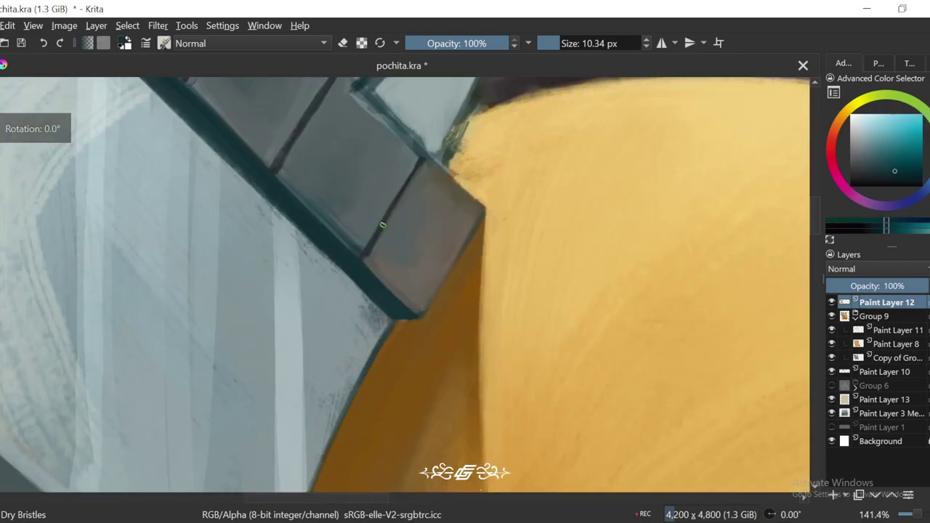
pyautogui.press('4')
pyautogui.press('4')
pyautogui.press('4')
pyautogui.press('4')
pyautogui.press('4')
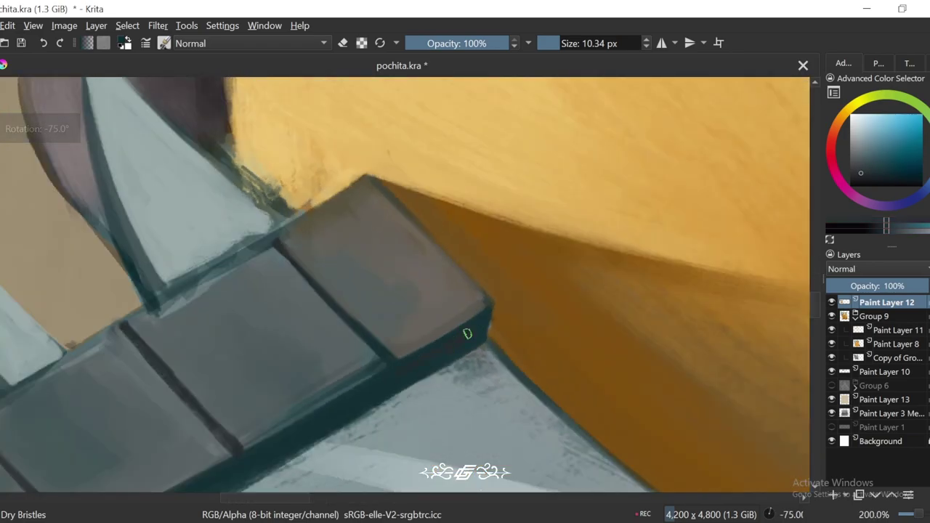
# Step: Frame the rim's corner block and sample two slightly different rim colours from it
pyautogui.moveTo(480, 324); pyautogui.dragTo(544, 254)
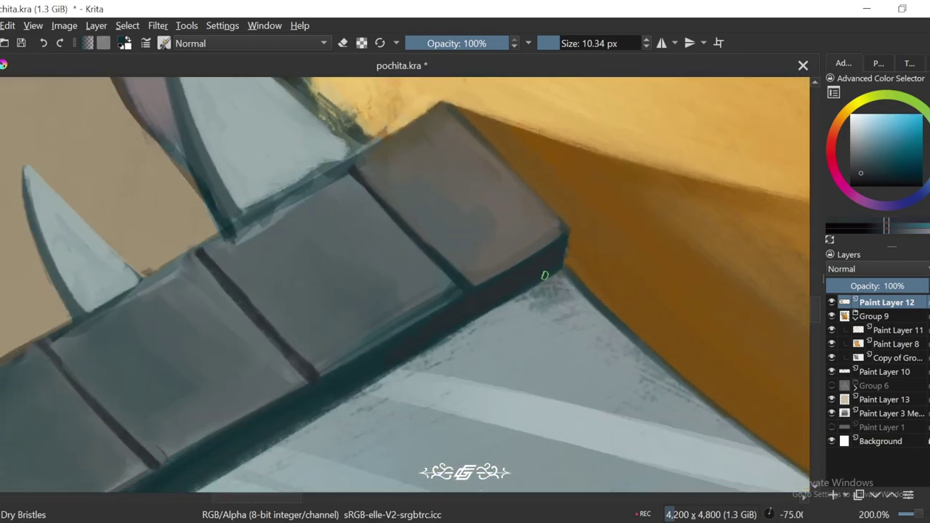
pyautogui.press('-')
pyautogui.moveTo(409, 327); pyautogui.dragTo(492, 265)
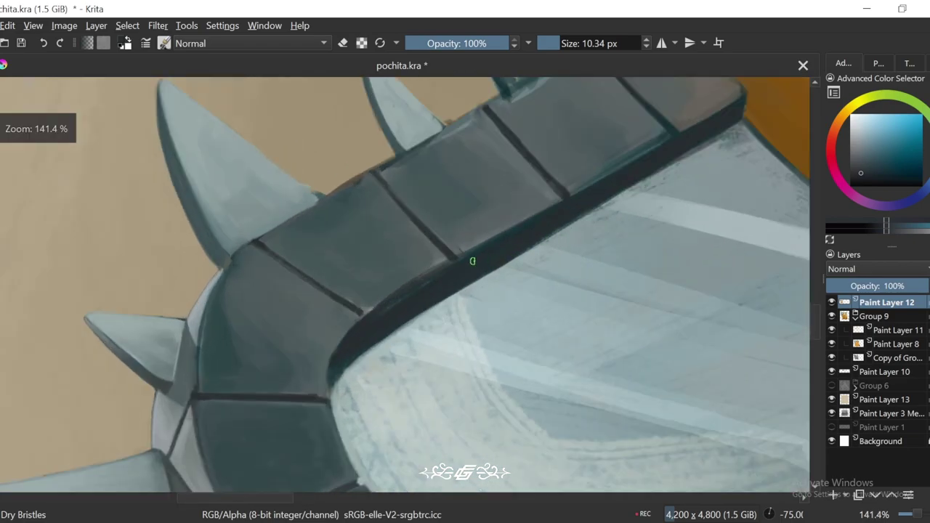
pyautogui.keyDown('ctrl'); pyautogui.click(465, 263); pyautogui.keyUp('ctrl')
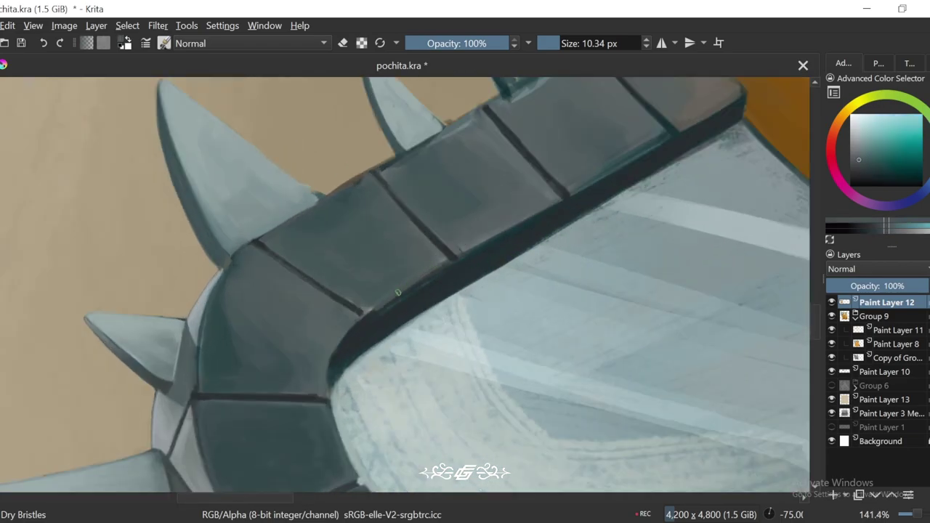
pyautogui.keyDown('ctrl'); pyautogui.click(385, 309); pyautogui.keyUp('ctrl')
pyautogui.press('-')
# Step: Frame the blade rim at 200% zoom and enlarge the brush to about 27 px
pyautogui.press('6')
pyautogui.press('6')
pyautogui.press('6')
pyautogui.press('6')
pyautogui.press('6')
pyautogui.press('6')
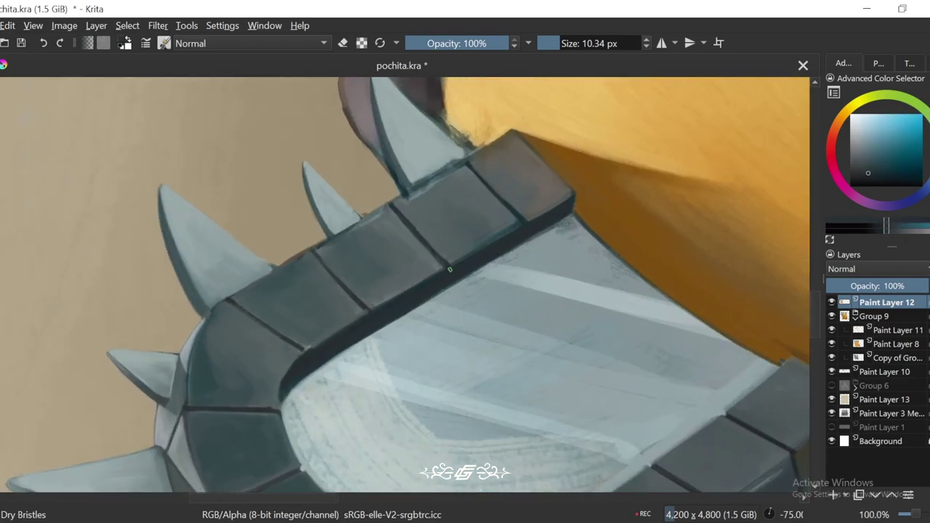
pyautogui.press('-')
pyautogui.press('-')
pyautogui.press('-')
pyautogui.press('4')
pyautogui.press('1')
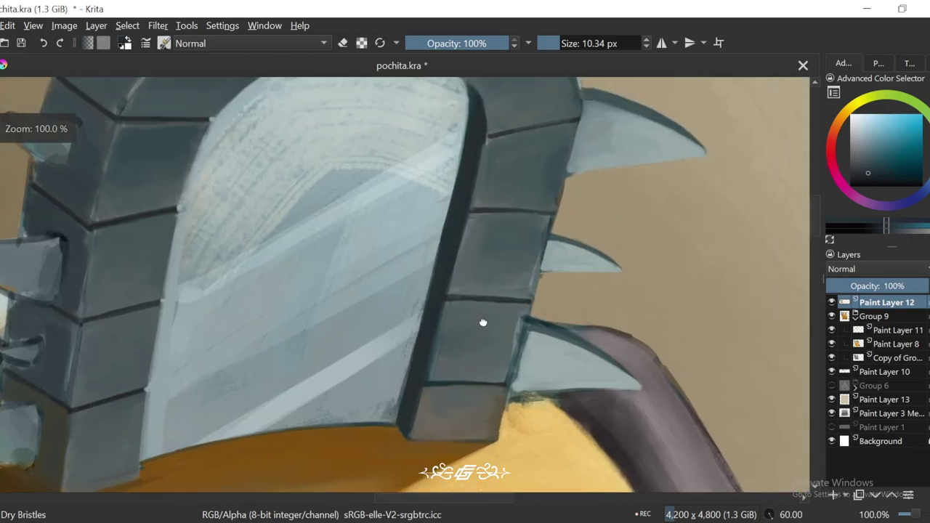
pyautogui.press('4')
pyautogui.press('4')
pyautogui.press('+')
pyautogui.press('+')
pyautogui.press('4')
pyautogui.press('4')
pyautogui.press('4')
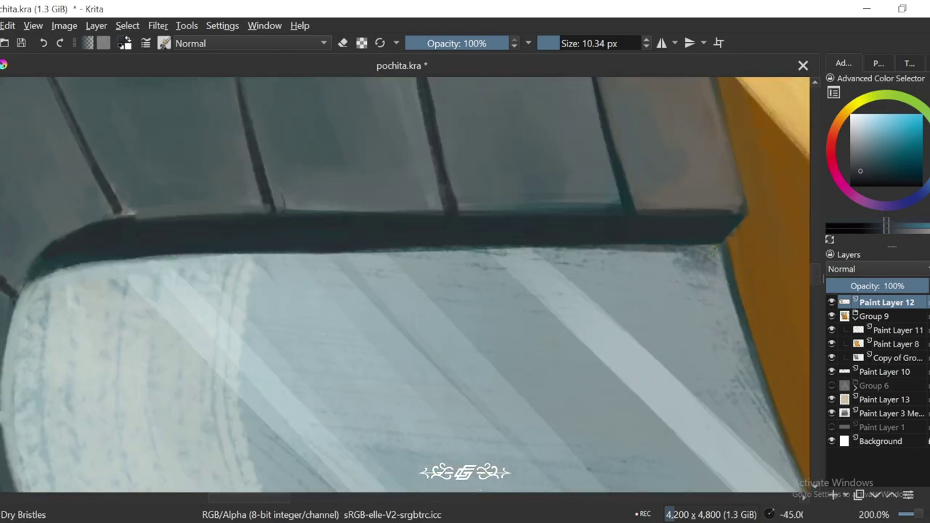
pyautogui.keyDown('shift'); pyautogui.moveTo(378, 287); pyautogui.dragTo(599, 106); pyautogui.keyUp('shift')
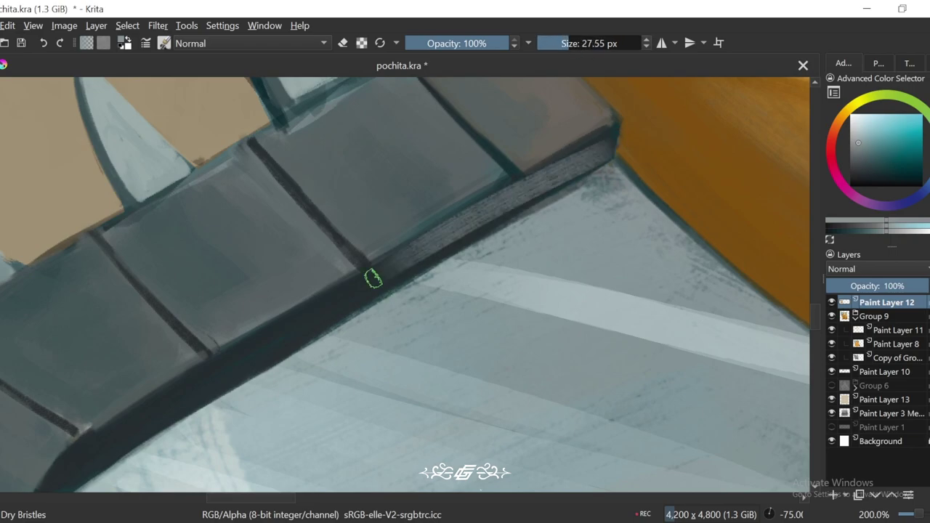
# Step: Reframe the grey block's corner at 282.8%, rotated to -45°, and shrink the brush to about 4 px
pyautogui.press('-')
pyautogui.moveTo(262, 356); pyautogui.dragTo(599, 149)
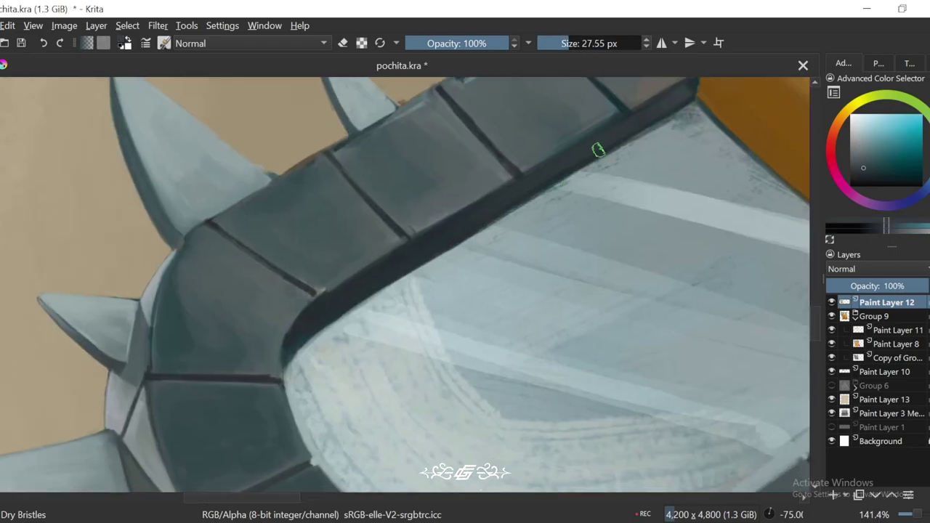
pyautogui.press('6')
pyautogui.press('6')
pyautogui.press('6')
pyautogui.press('6')
pyautogui.press('-')
pyautogui.press('+')
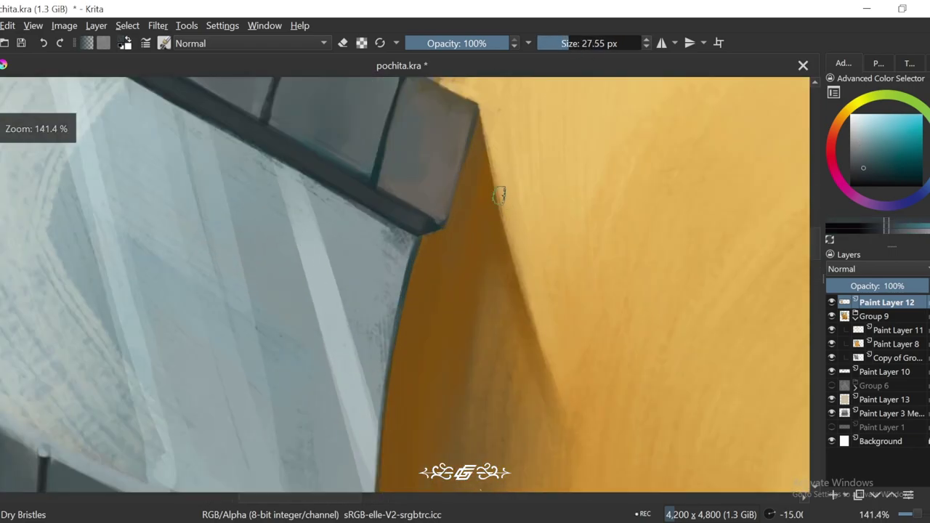
pyautogui.press('+')
pyautogui.press('+')
pyautogui.click(560, 43)
pyautogui.press('4')
pyautogui.press('4')
pyautogui.press('4')
pyautogui.press('4')
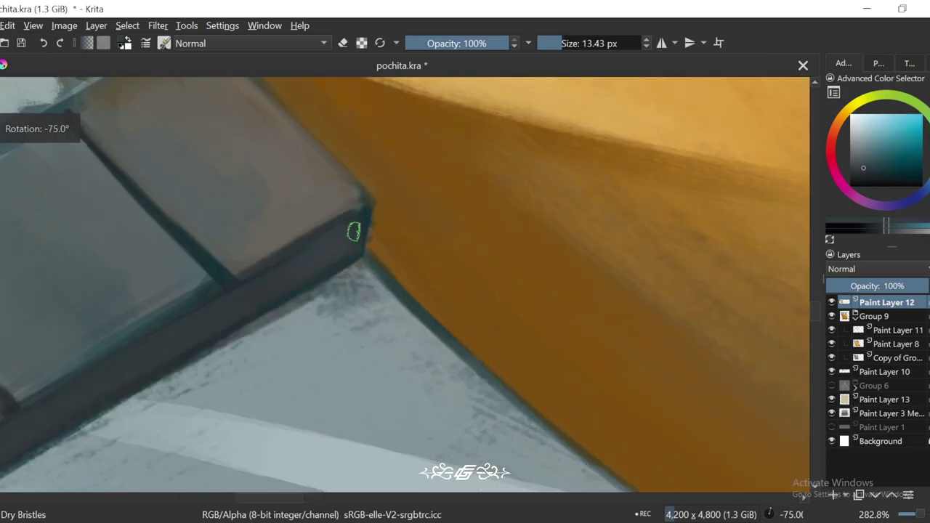
pyautogui.moveTo(349, 232); pyautogui.dragTo(484, 173)
pyautogui.press('6')
pyautogui.press('6')
pyautogui.press('[')
pyautogui.press('[')
pyautogui.press('[')
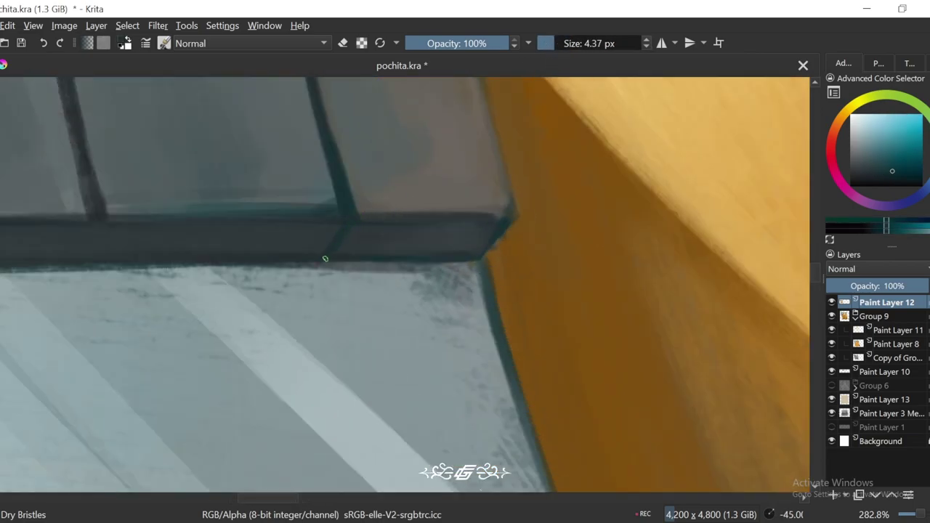
# Step: Follow the inner rim edge at 200% with -15° rotation, then zoom out to the whole painting
pyautogui.moveTo(80, 247); pyautogui.dragTo(313, 203)
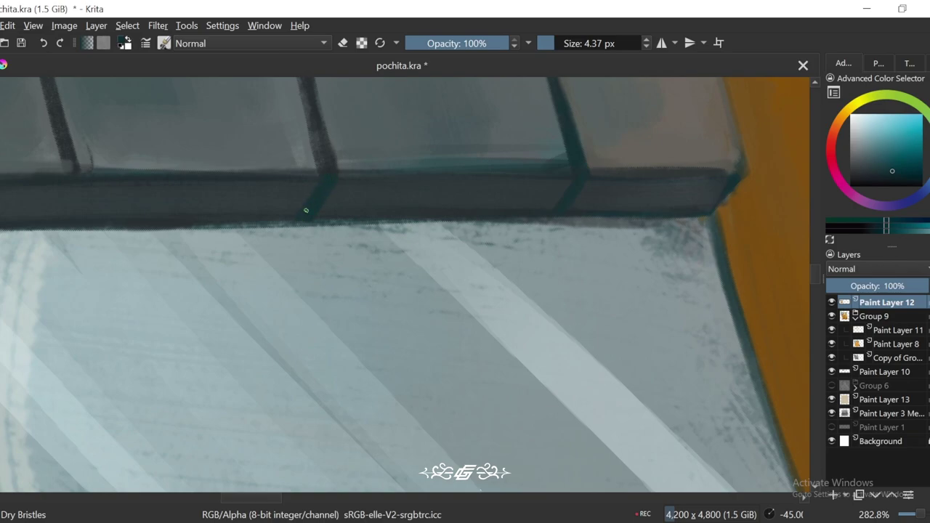
pyautogui.scroll(-2, 306, 211)
pyautogui.scroll(1, 357, 206)
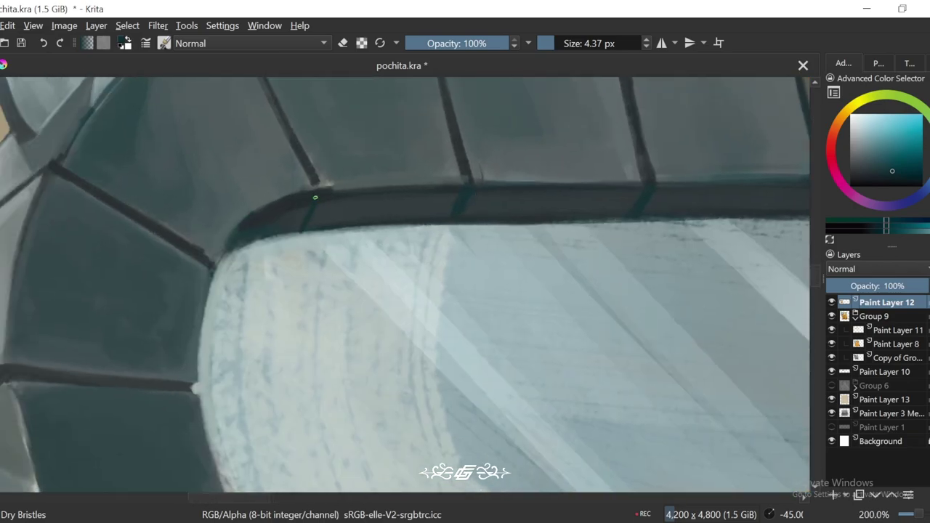
pyautogui.press('-')
pyautogui.press('-')
pyautogui.press('-')
pyautogui.press('6')
pyautogui.press('6')
pyautogui.press('+')
pyautogui.press('+')
pyautogui.press('+')
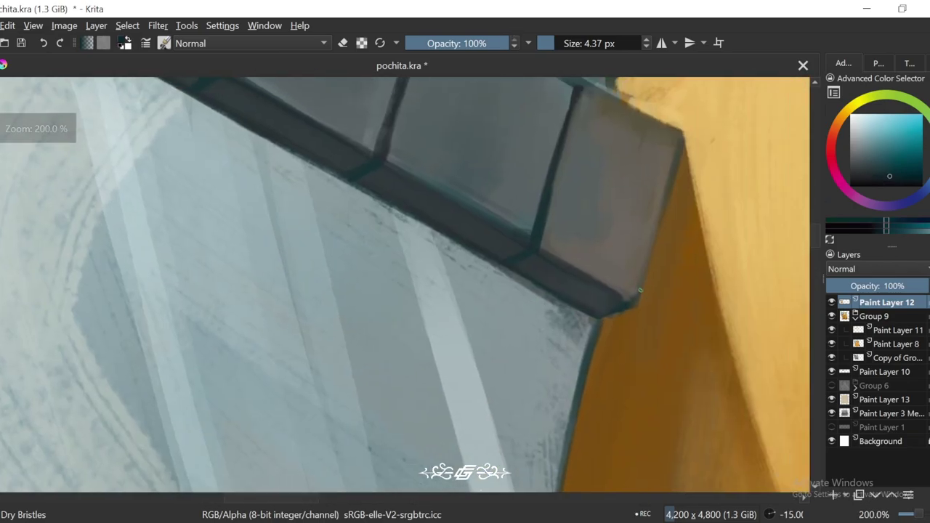
pyautogui.moveTo(564, 194); pyautogui.dragTo(426, 230)
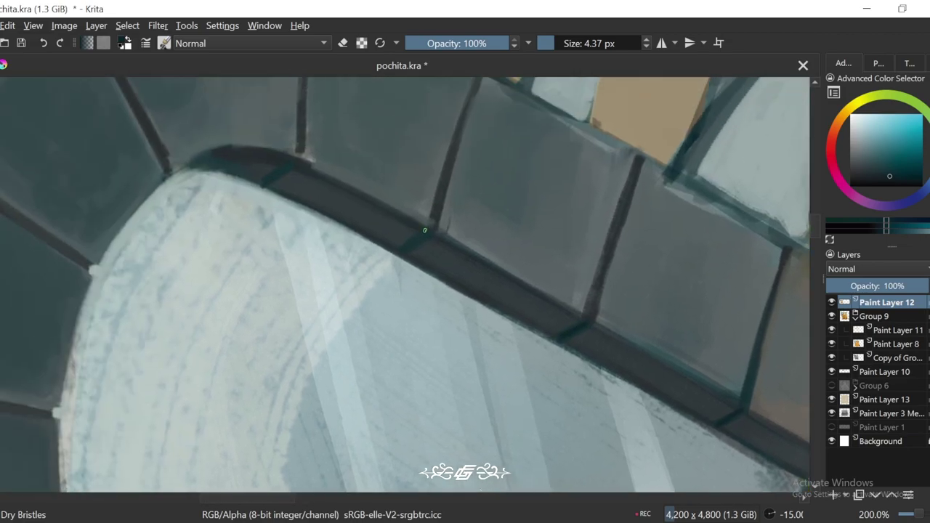
pyautogui.press('-')
pyautogui.press('-')
pyautogui.press('-')
pyautogui.press('-')
pyautogui.press('-')
pyautogui.press('-')
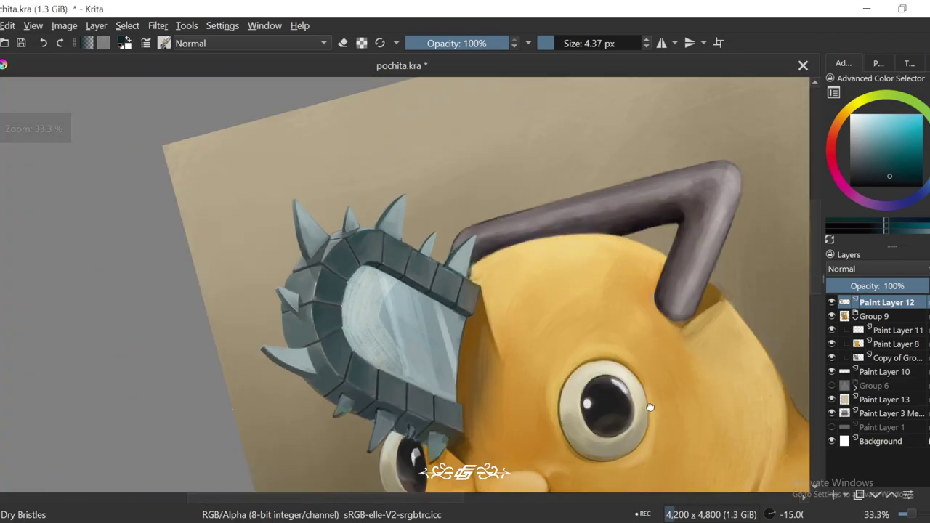
# Step: Zoom in on the chainsaw blade and enlarge the brush for broader strokes
pyautogui.press('+')
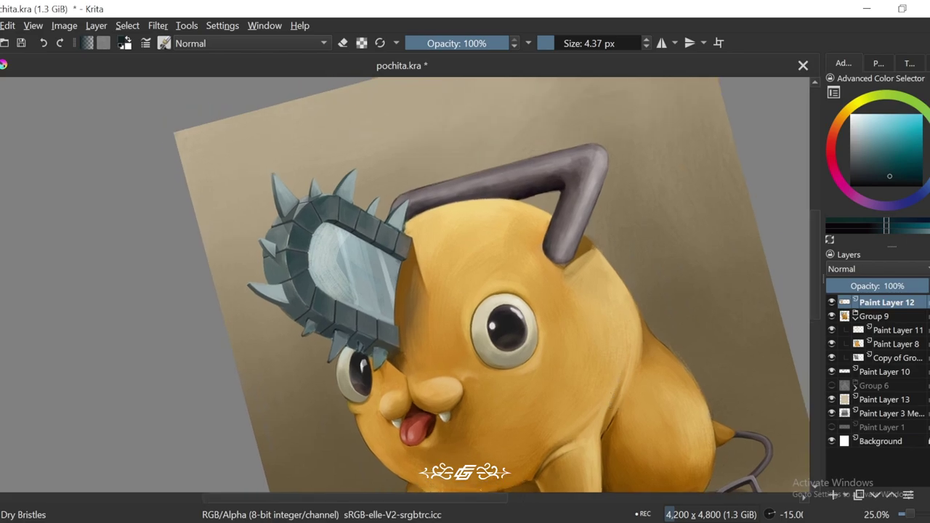
pyautogui.press('+')
pyautogui.press('+')
pyautogui.press('4')
pyautogui.press('4')
pyautogui.press('4')
pyautogui.press('4')
pyautogui.press('1')
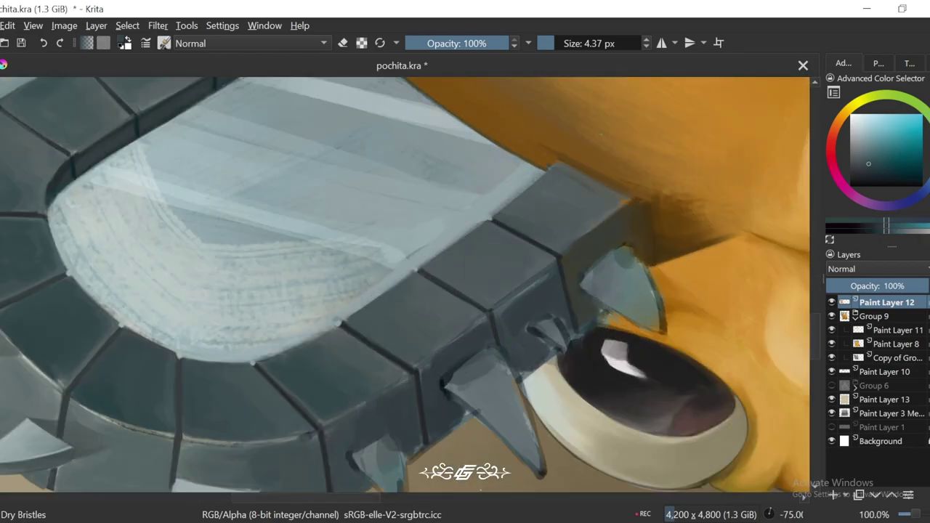
pyautogui.press(']')
pyautogui.press(']')
pyautogui.press(']')
pyautogui.press(']')
pyautogui.press(']')
pyautogui.press(']')
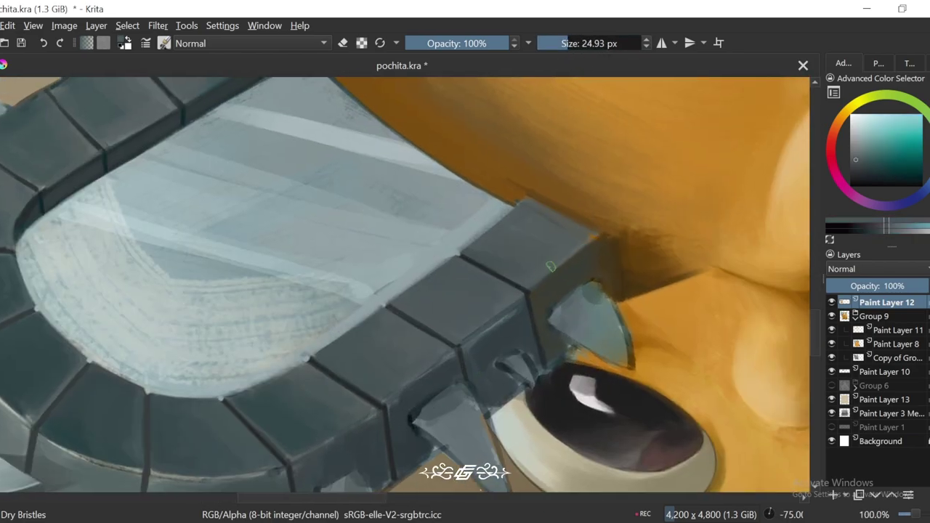
# Step: Pan and rotate the view around the chainsaw edge, settling at 90° and 100% zoom
pyautogui.moveTo(494, 310); pyautogui.dragTo(518, 288)
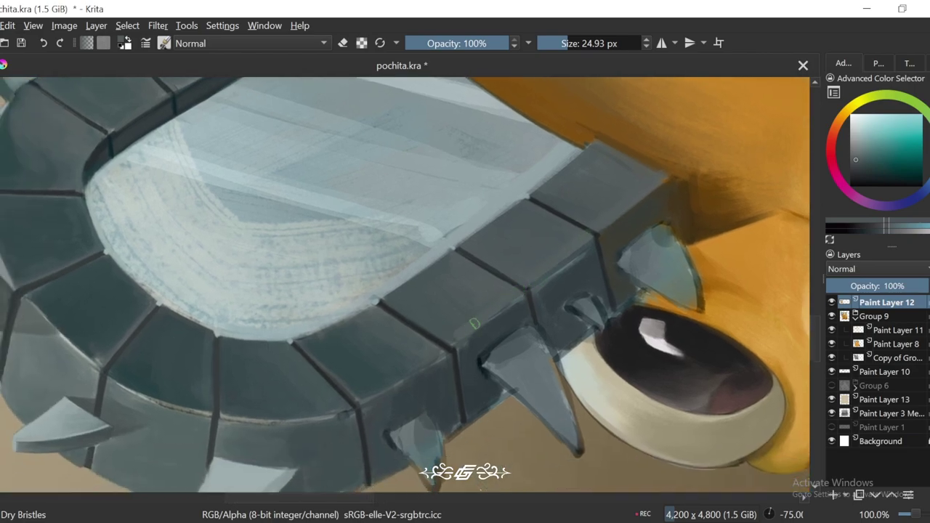
pyautogui.moveTo(567, 258); pyautogui.dragTo(604, 221)
pyautogui.press('4')
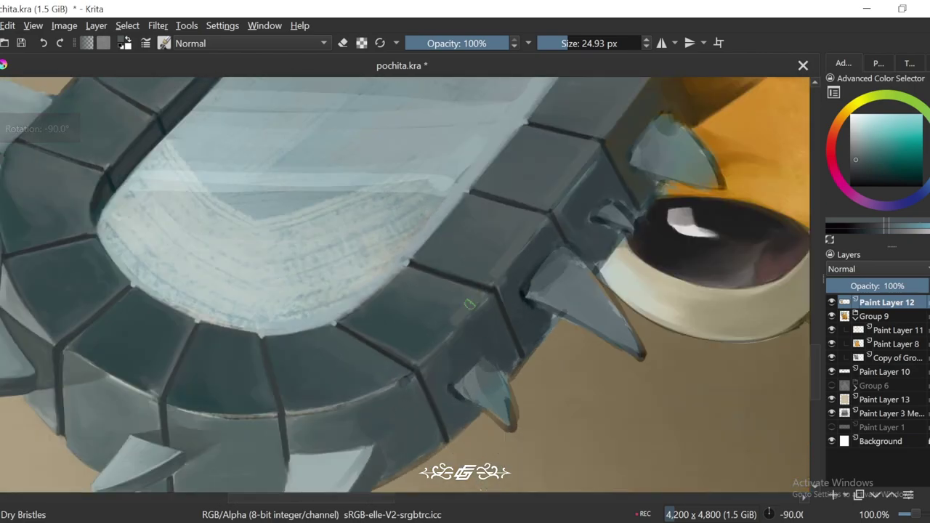
pyautogui.press('-')
pyautogui.press('6')
pyautogui.press('6')
pyautogui.press('6')
pyautogui.press('6')
pyautogui.press('6')
pyautogui.press('6')
pyautogui.press('6')
pyautogui.press('6')
pyautogui.press('6')
pyautogui.press('6')
pyautogui.press('6')
pyautogui.press('+')
pyautogui.press('+')
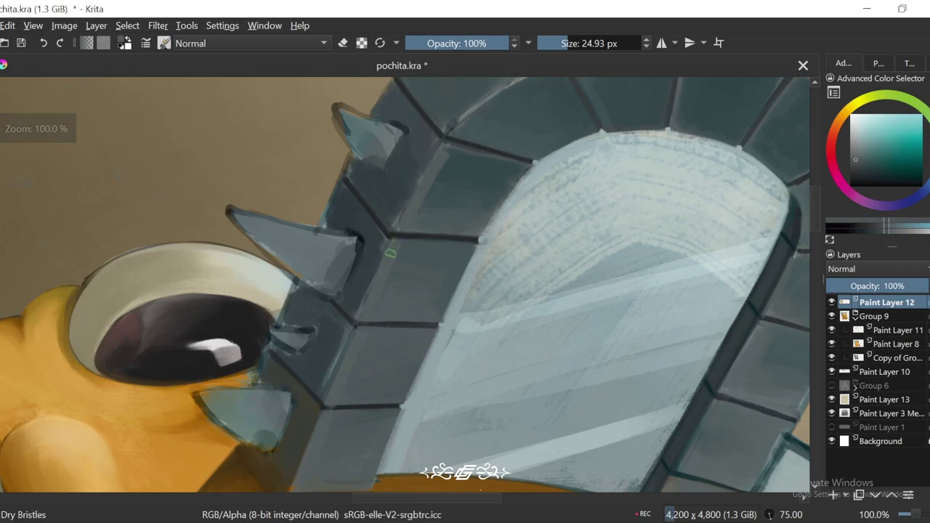
pyautogui.press('4')
pyautogui.press('-')
pyautogui.press('+')
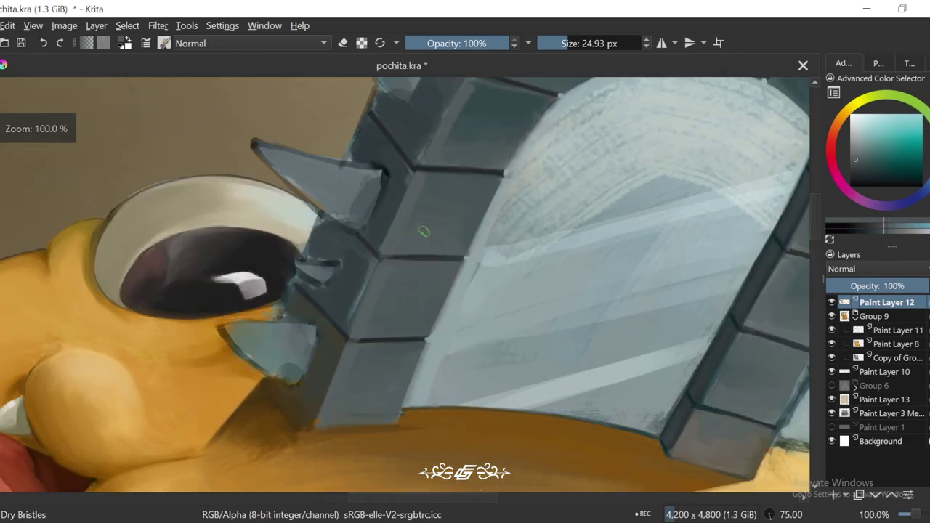
pyautogui.press('6')
pyautogui.press('6')
# Step: Sample a dark blue-grey and then another blue-grey shade from the chainsaw's edge blocks
pyautogui.keyDown('ctrl'); pyautogui.click(421, 267); pyautogui.keyUp('ctrl')
pyautogui.press('-')
pyautogui.press('-')
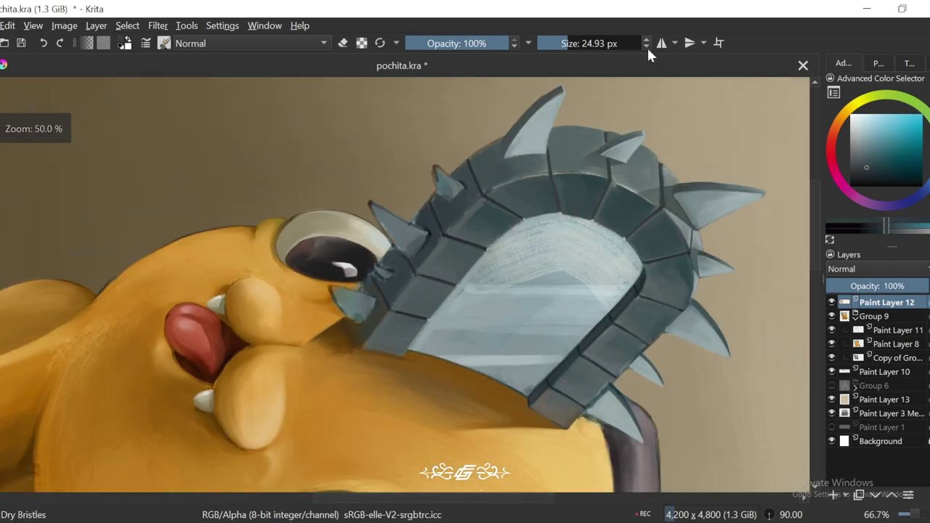
pyautogui.press('+')
pyautogui.press('+')
pyautogui.keyDown('ctrl'); pyautogui.click(438, 274); pyautogui.keyUp('ctrl')
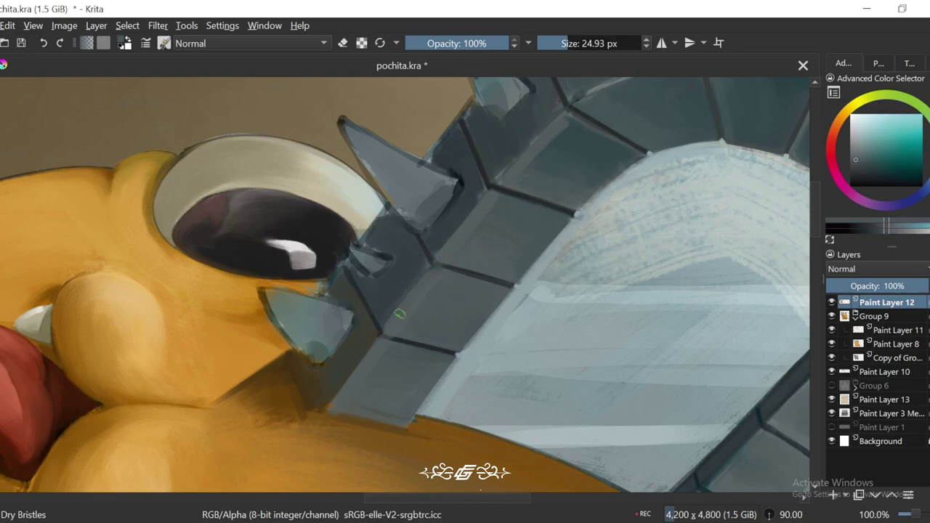
# Step: Reset the rotation to upright and recentre the chainsaw at 66.7% zoom
pyautogui.press('5')
pyautogui.press('-')
pyautogui.press('-')
pyautogui.press('-')
pyautogui.press('-')
pyautogui.press('-')
pyautogui.press('-')
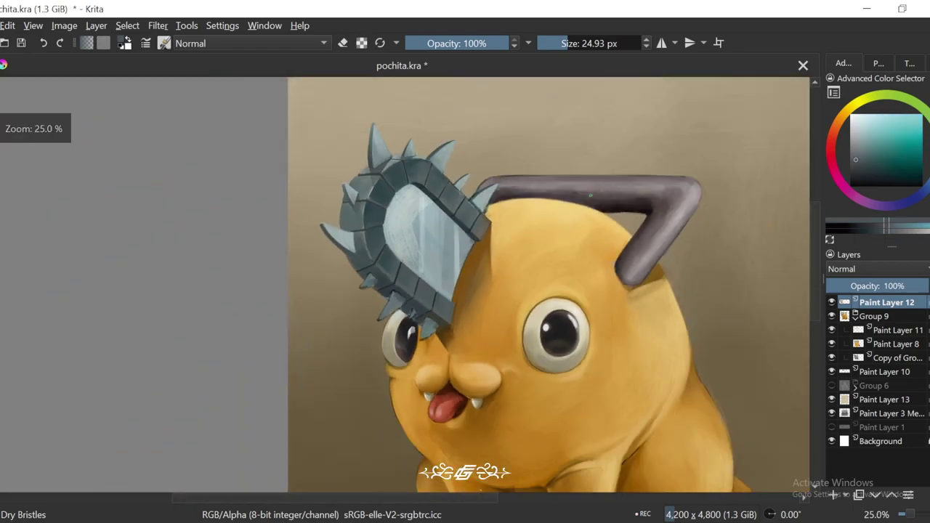
pyautogui.press('+')
pyautogui.press('+')
pyautogui.press('+')
pyautogui.press('+')
pyautogui.press('+')
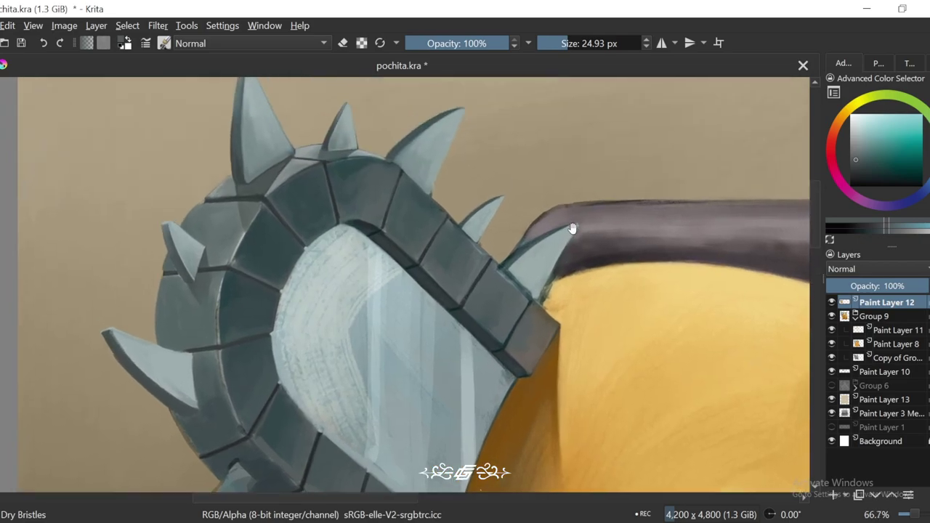
pyautogui.moveTo(573, 229); pyautogui.dragTo(557, 195)
pyautogui.press('-')
pyautogui.press('-')
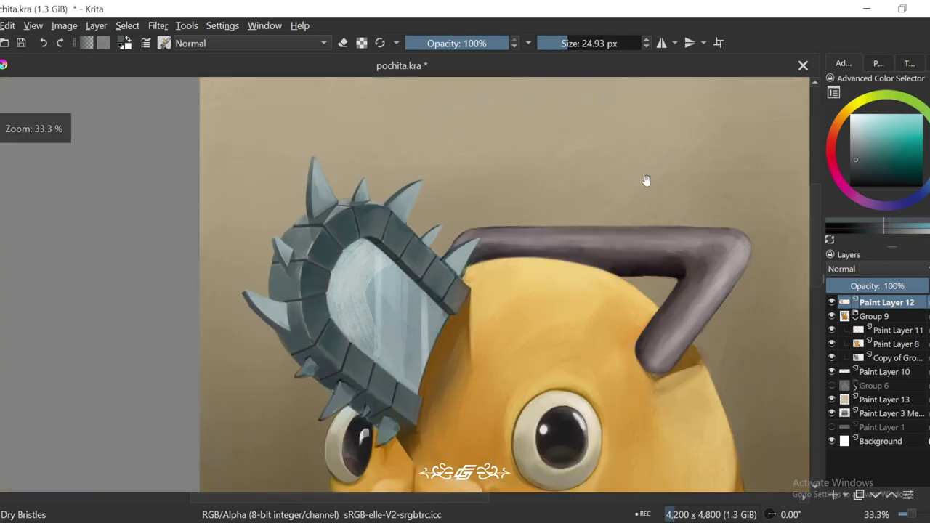
pyautogui.press('+')
pyautogui.press('+')
pyautogui.moveTo(477, 322)
pyautogui.mouseDown()
pyautogui.moveTo(513, 239)
pyautogui.moveTo(528, 271)
pyautogui.moveTo(386, 235)
pyautogui.moveTo(440, 365)
pyautogui.mouseUp()
# Step: Zoom in on the blade rim, pick a dark teal from the edge blocks, and shrink the brush
pyautogui.press('+')
pyautogui.press('+')
pyautogui.press('[')
pyautogui.press('[')
pyautogui.press('[')
pyautogui.press('[')
pyautogui.press('+')
pyautogui.press('6')
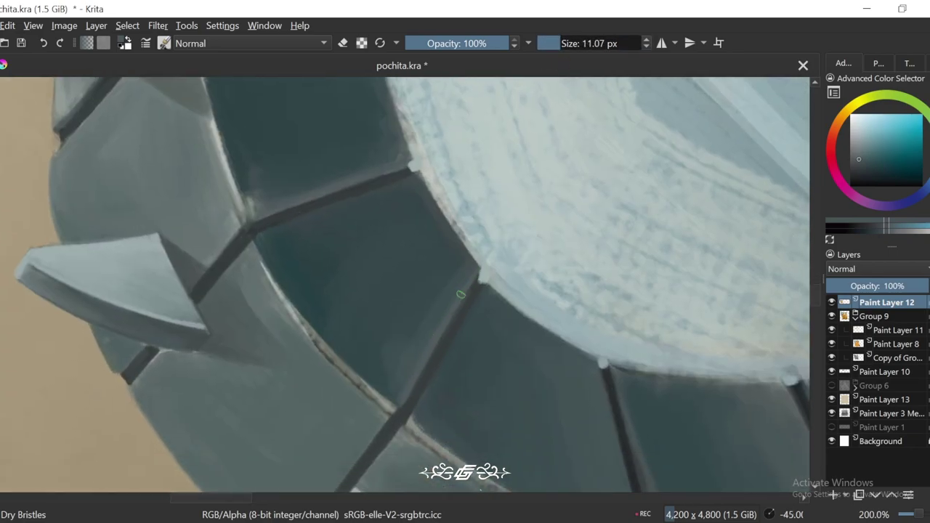
pyautogui.moveTo(378, 316)
pyautogui.mouseDown()
pyautogui.moveTo(419, 179)
pyautogui.moveTo(452, 345)
pyautogui.mouseUp()
pyautogui.keyDown('ctrl'); pyautogui.click(452, 345); pyautogui.keyUp('ctrl')
pyautogui.press('[')
pyautogui.press('[')
pyautogui.press('[')
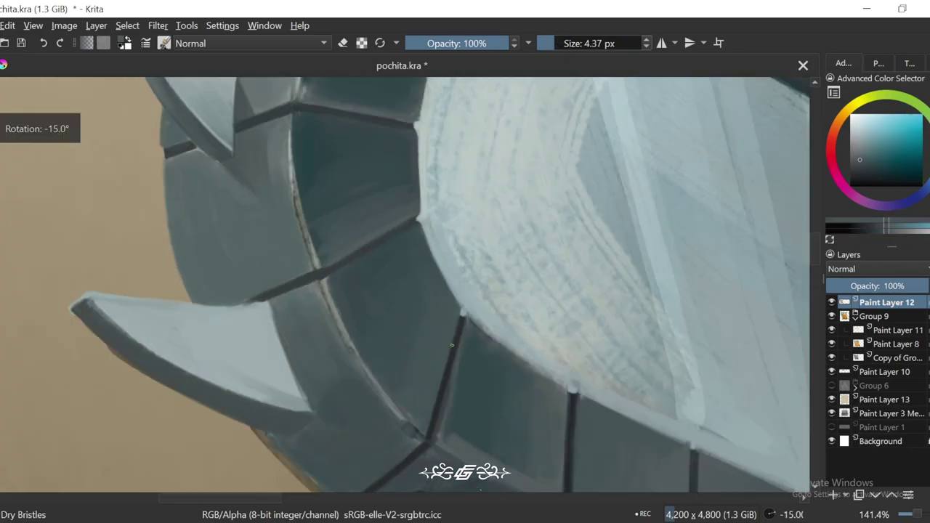
# Step: Rotate the view to -60° and pan along the inner edge blocks
pyautogui.press('5')
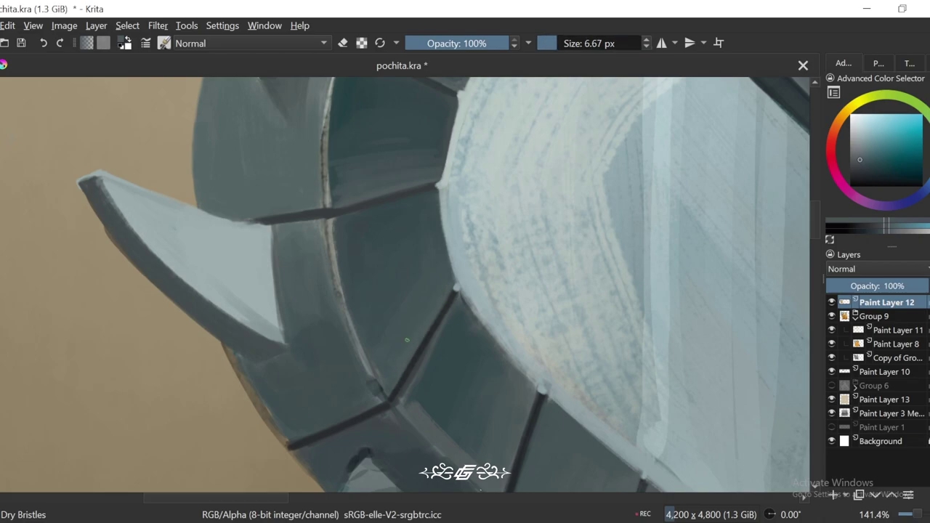
pyautogui.scroll(-4, 407, 339)
pyautogui.scroll(3, 557, 380)
pyautogui.press('6')
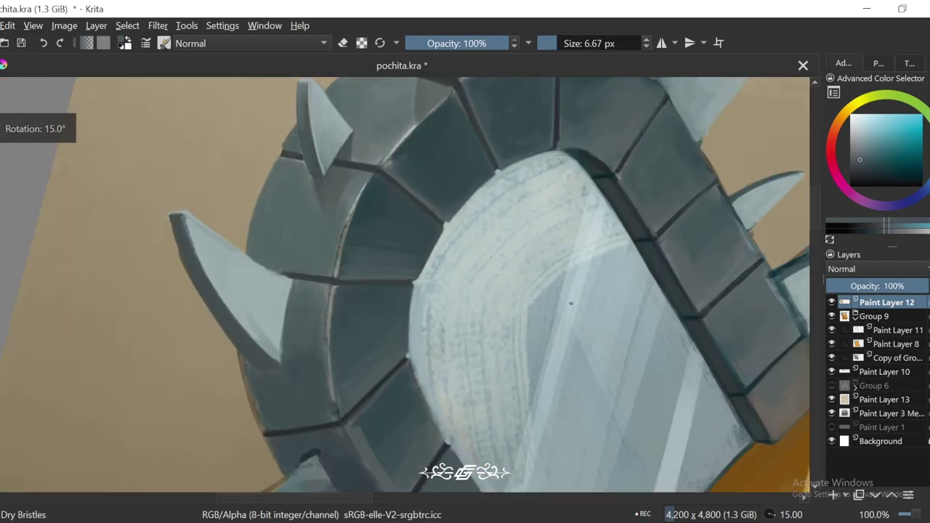
pyautogui.press('4')
pyautogui.press('4')
pyautogui.press('4')
pyautogui.scroll(2, 457, 357)
pyautogui.press('4')
pyautogui.press('4')
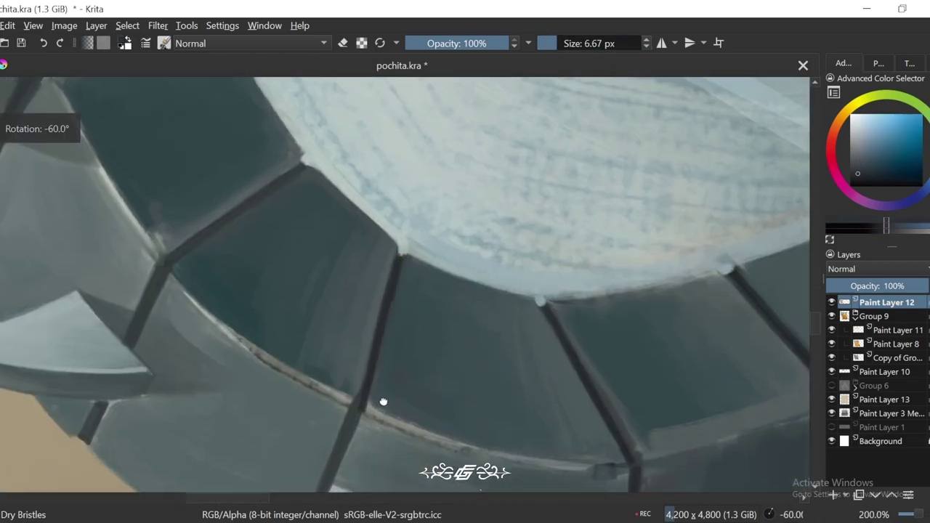
pyautogui.moveTo(384, 402); pyautogui.dragTo(397, 318)
pyautogui.scroll(-2, 376, 376)
pyautogui.scroll(2, 333, 406)
pyautogui.press('4')
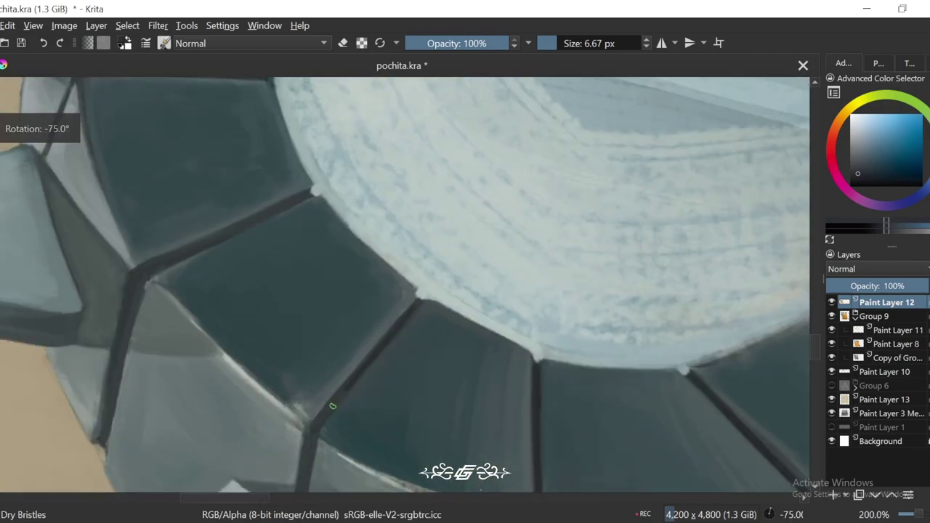
pyautogui.press('6')
pyautogui.scroll(-5, 308, 440)
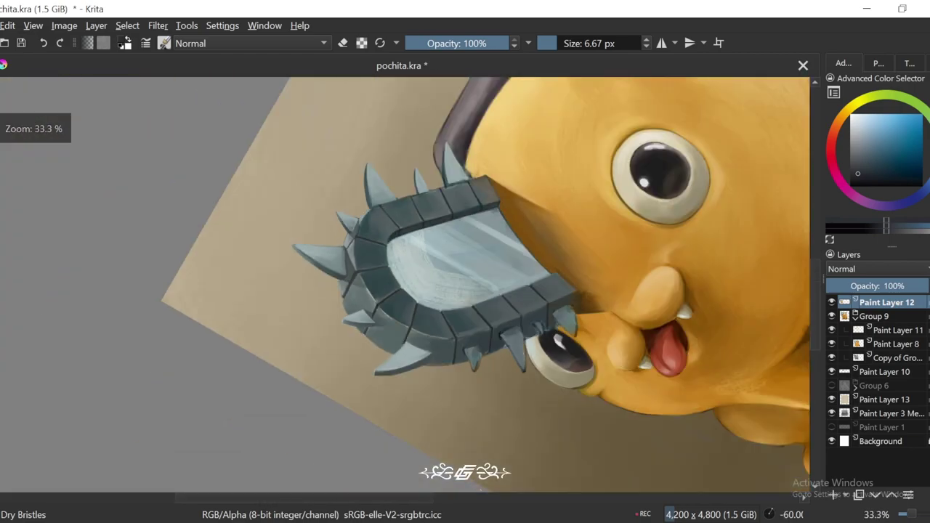
# Step: Sample light cyan and a lighter blue from the spike, enlarging the brush to 9 px
pyautogui.press('6')
pyautogui.press('6')
pyautogui.press('6')
pyautogui.press('5')
pyautogui.scroll(4, 502, 363)
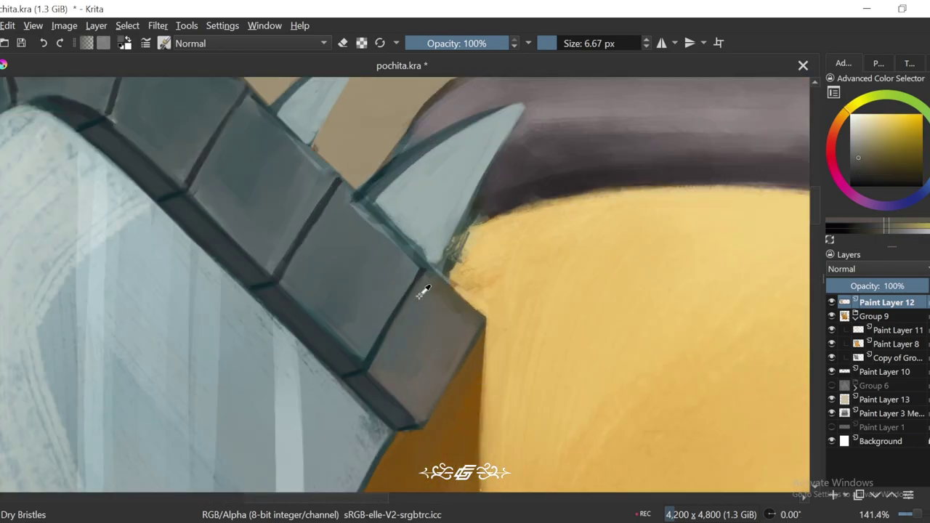
pyautogui.keyDown('ctrl'); pyautogui.click(482, 160); pyautogui.keyUp('ctrl')
pyautogui.press('6')
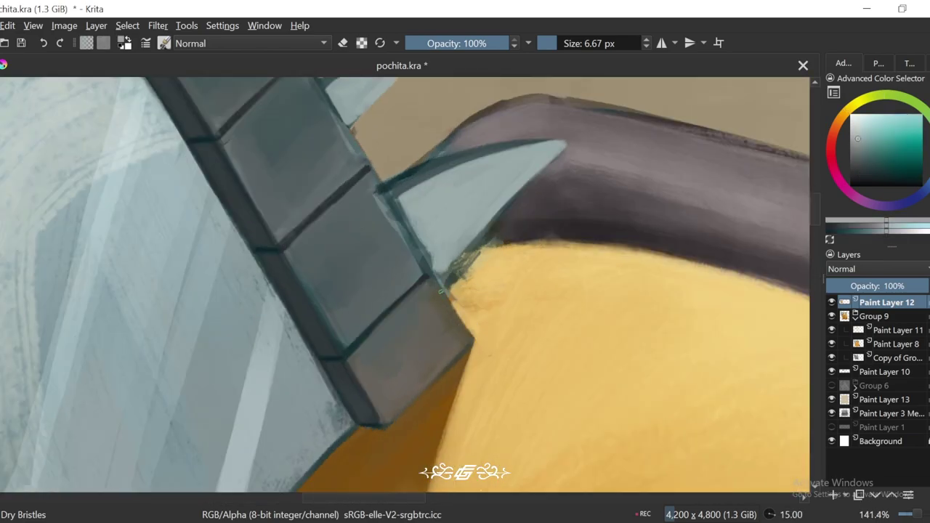
pyautogui.press('6')
pyautogui.press('6')
pyautogui.press('6')
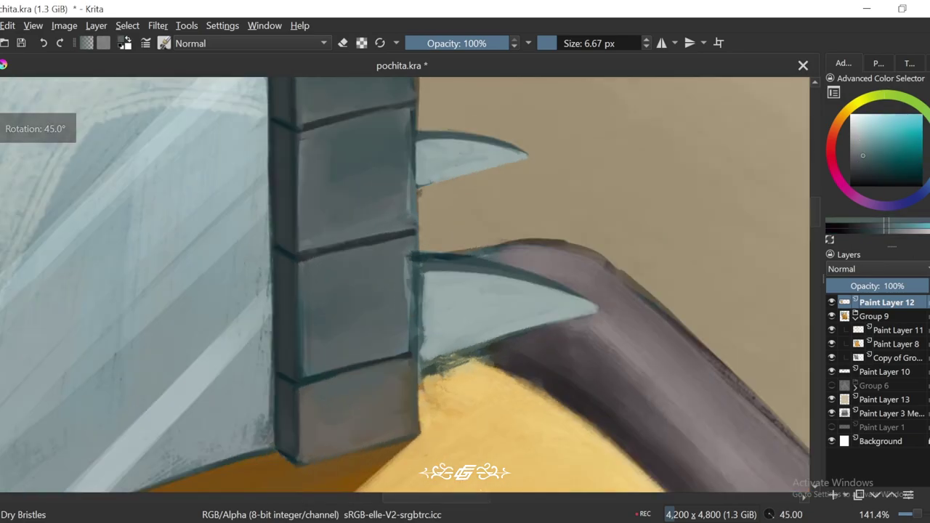
pyautogui.press('6')
pyautogui.press(']')
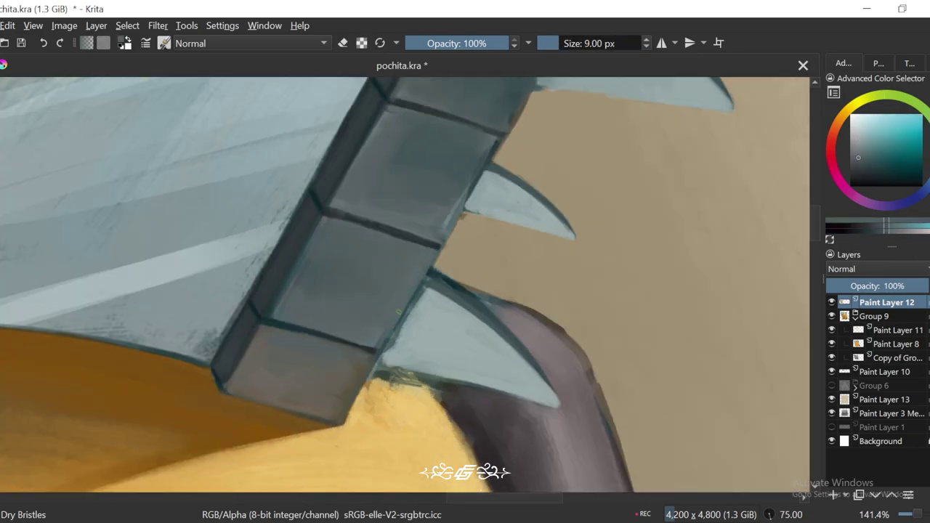
pyautogui.press('4')
pyautogui.press('4')
pyautogui.press('4')
pyautogui.press('4')
pyautogui.press('4')
pyautogui.press('4')
pyautogui.press('4')
pyautogui.press('4')
pyautogui.press('4')
pyautogui.press('4')
pyautogui.press('4')
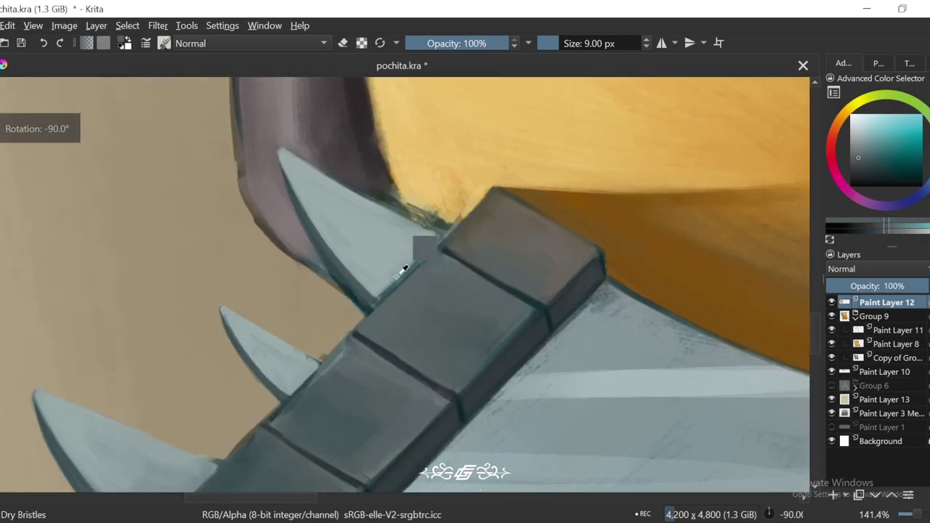
pyautogui.keyDown('ctrl'); pyautogui.click(422, 247); pyautogui.keyUp('ctrl')
# Step: Enlarge the brush to 19.11 px and rotate the view to frame the spike base
pyautogui.press('6')
pyautogui.press('6')
pyautogui.press('6')
pyautogui.press('6')
pyautogui.press('6')
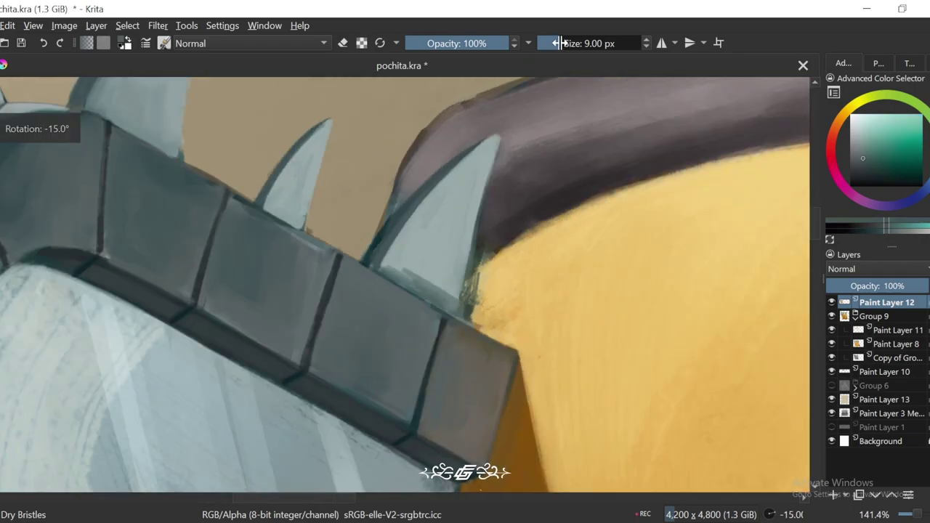
pyautogui.moveTo(550, 44); pyautogui.dragTo(620, 44)
pyautogui.press('6')
pyautogui.press('6')
pyautogui.press('6')
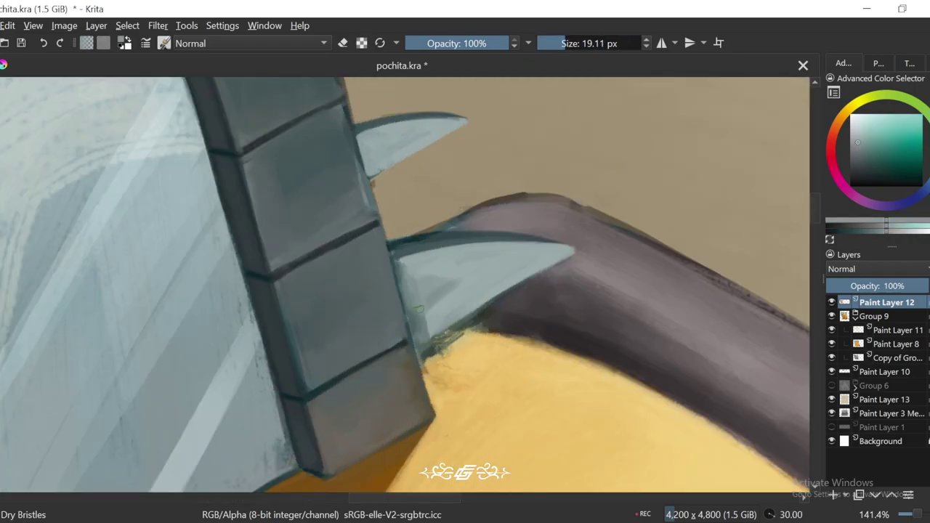
pyautogui.press('4')
pyautogui.press('4')
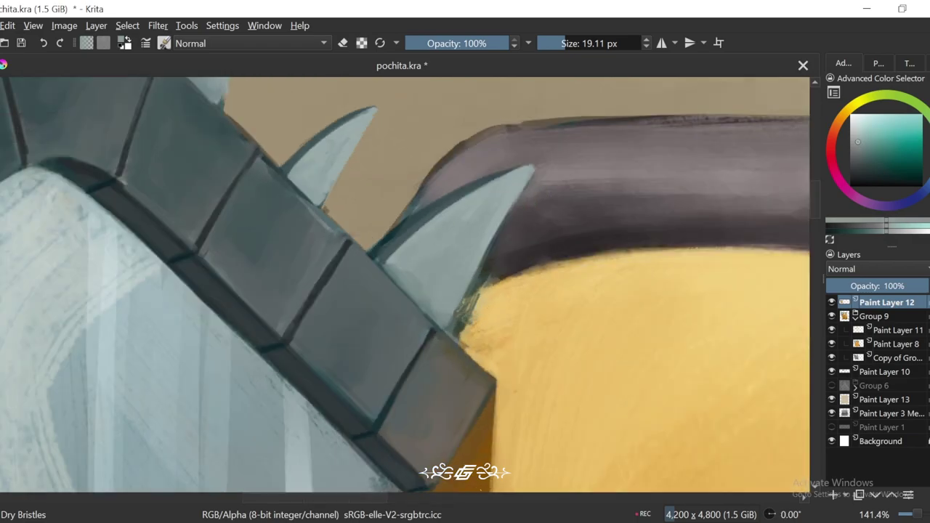
pyautogui.press('6')
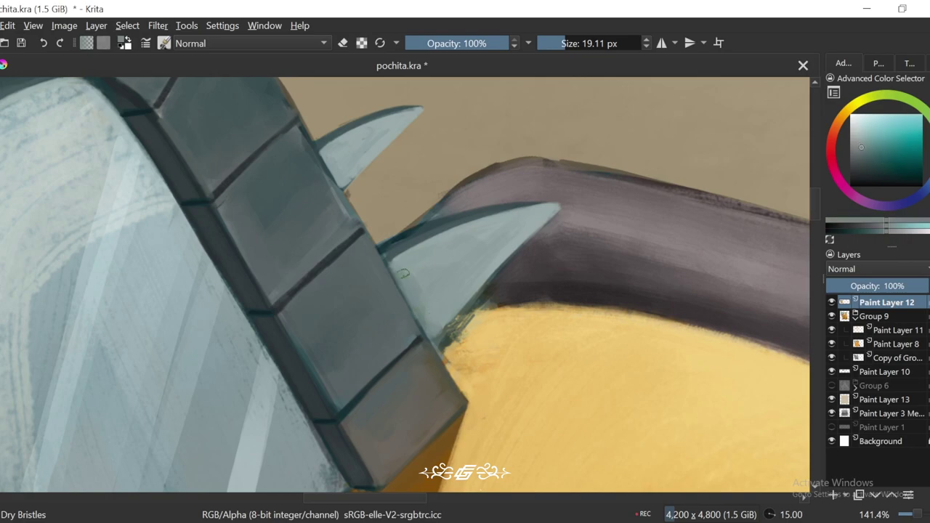
pyautogui.press('4')
pyautogui.press('4')
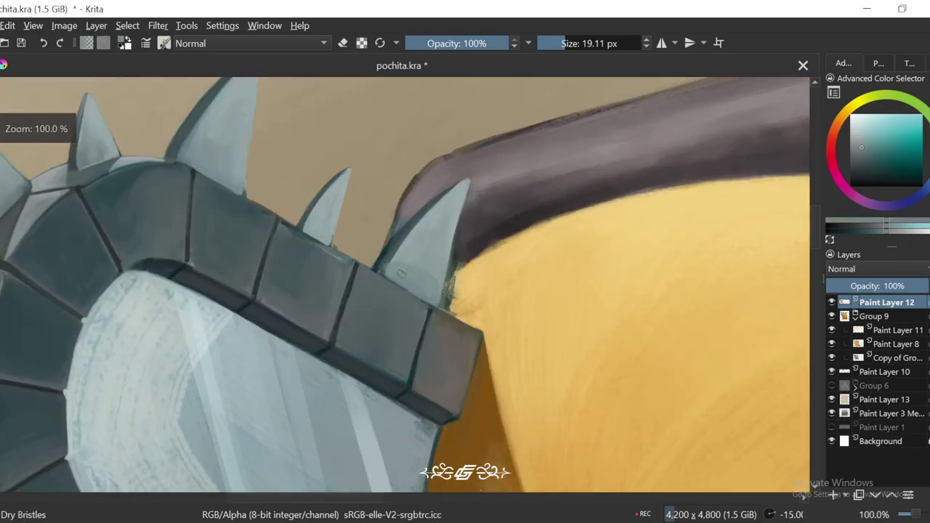
pyautogui.press('5')
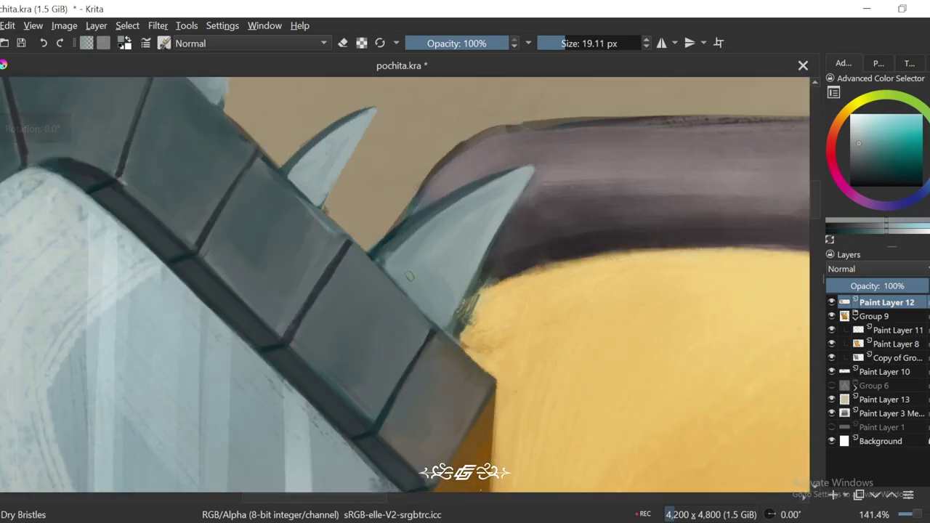
# Step: Return the view to 0°, zoom in on the spike base, and shrink the brush to 11.07 px
pyautogui.scroll(-4, 492, 215)
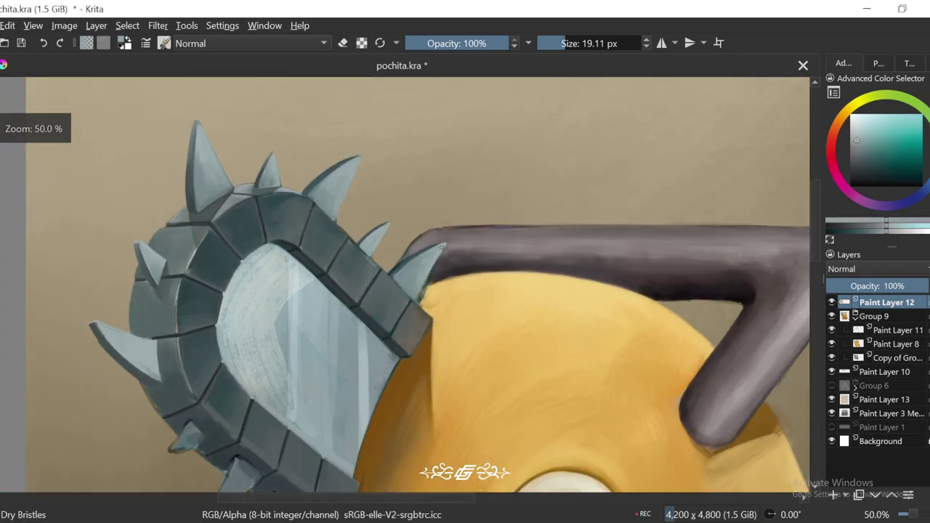
pyautogui.press('4')
pyautogui.scroll(2, 441, 222)
pyautogui.scroll(2, 440, 222)
pyautogui.press('5')
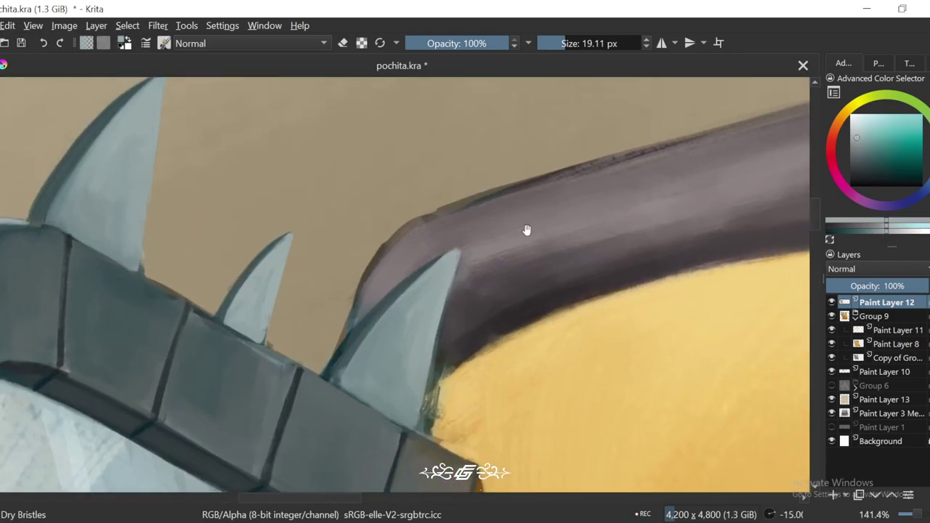
pyautogui.scroll(1, 528, 230)
pyautogui.press('[')
pyautogui.press('[')
pyautogui.press('[')
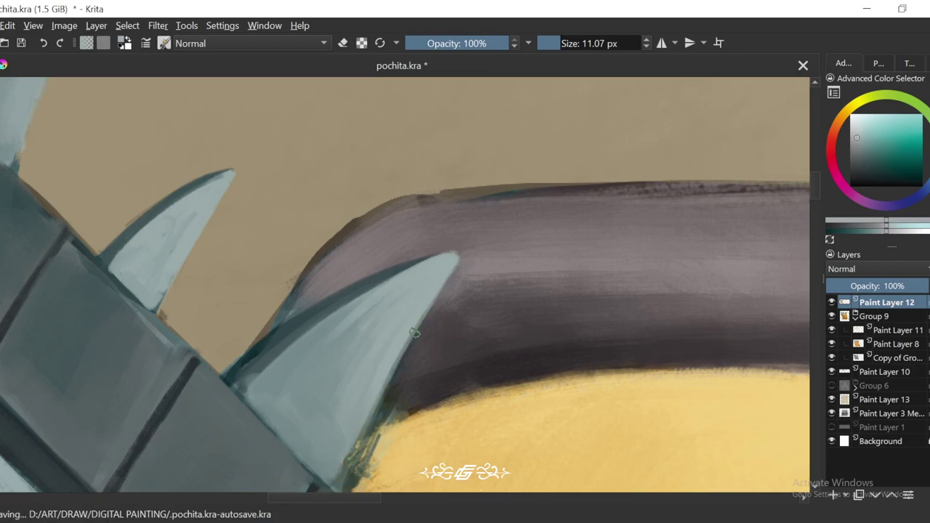
# Step: Sample the yellow of Pochita's head and make Paint Layer 12 active again
pyautogui.press('6')
pyautogui.press('4')
pyautogui.press('4')
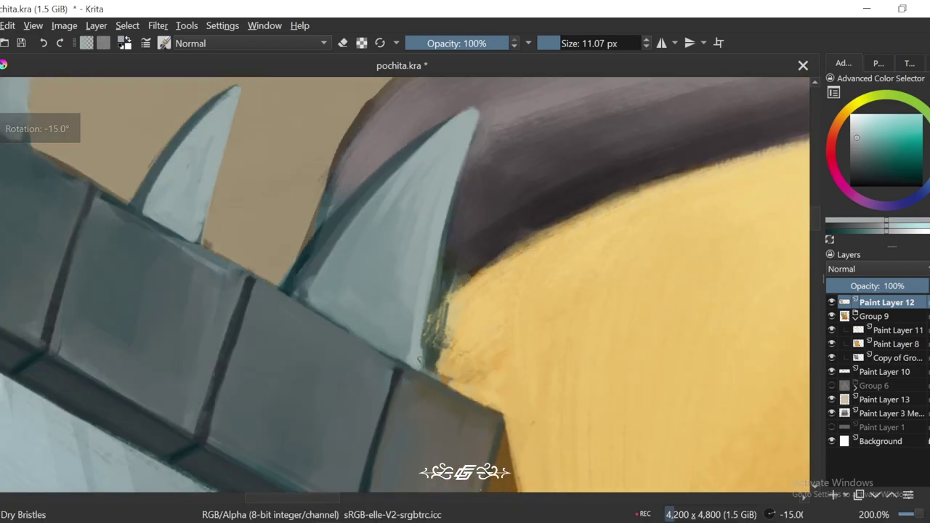
pyautogui.press('5')
pyautogui.scroll(-3, 438, 309)
pyautogui.scroll(2, 437, 309)
pyautogui.click(437, 309)
pyautogui.keyDown('ctrl'); pyautogui.click(437, 309); pyautogui.keyUp('ctrl')
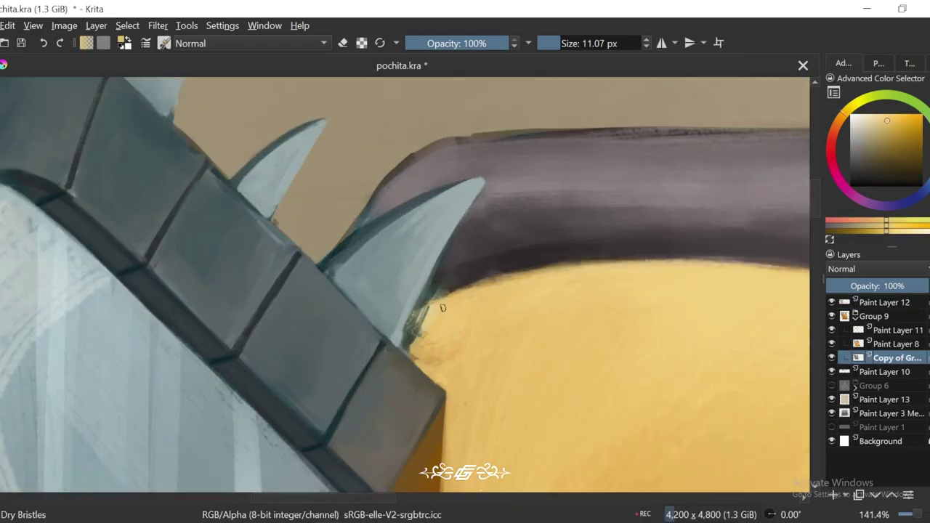
pyautogui.click(443, 308)
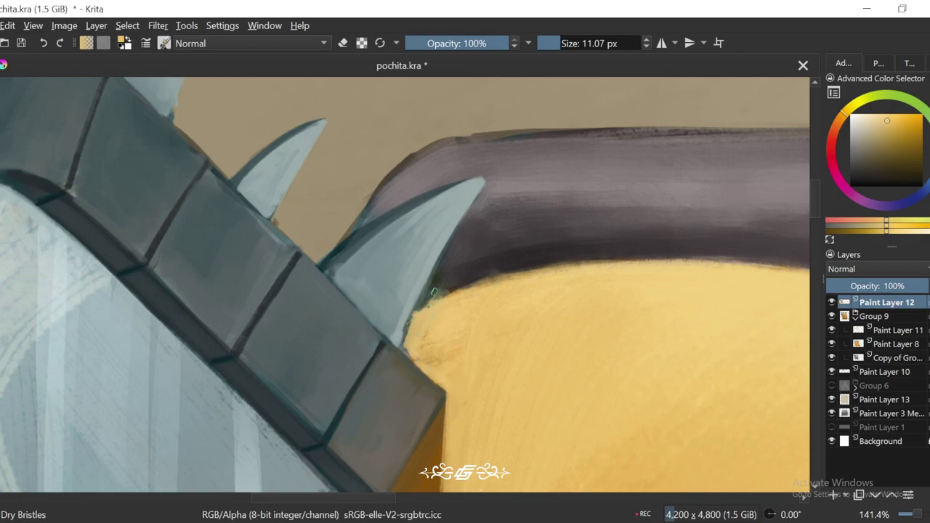
# Step: Pick the blade's teal-grey colour from the canvas with the view tilted 15°
pyautogui.press('6')
pyautogui.scroll(1, 435, 291)
pyautogui.keyDown('ctrl'); pyautogui.click(424, 299); pyautogui.keyUp('ctrl')
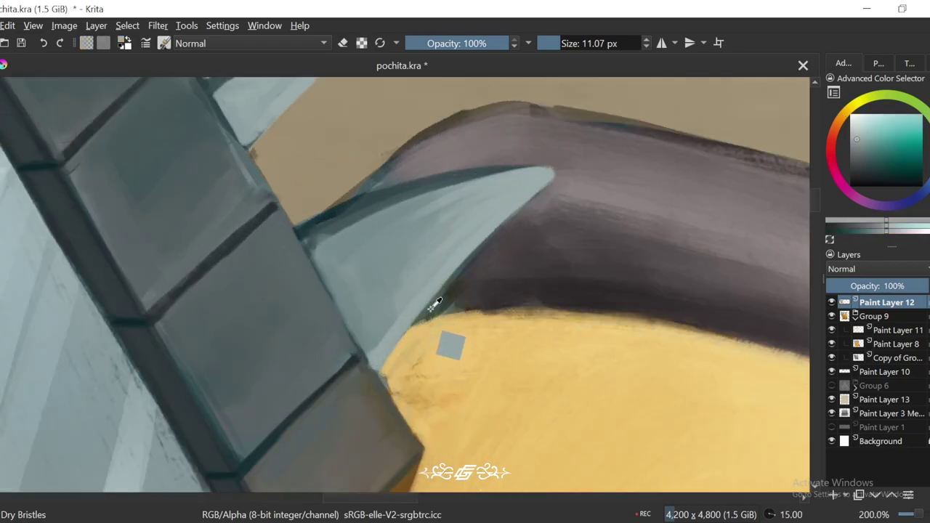
pyautogui.scroll(-1, 432, 287)
pyautogui.press('4')
pyautogui.press('4')
pyautogui.scroll(-3, 432, 287)
# Step: Paint a trial dark edge stroke along the spike with the view rotated, then undo it
pyautogui.press('4')
pyautogui.press('4')
pyautogui.scroll(2, 431, 287)
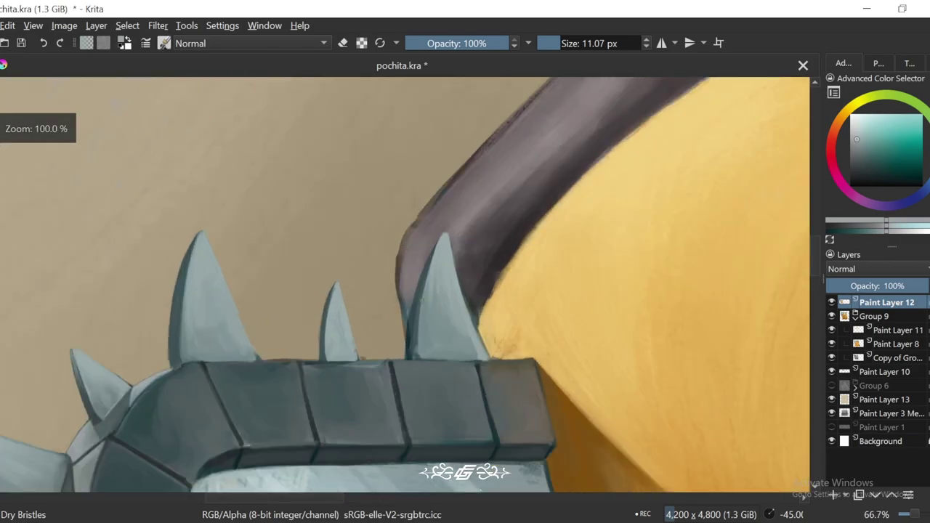
pyautogui.scroll(2, 430, 284)
pyautogui.press('4')
pyautogui.press('4')
pyautogui.press('4')
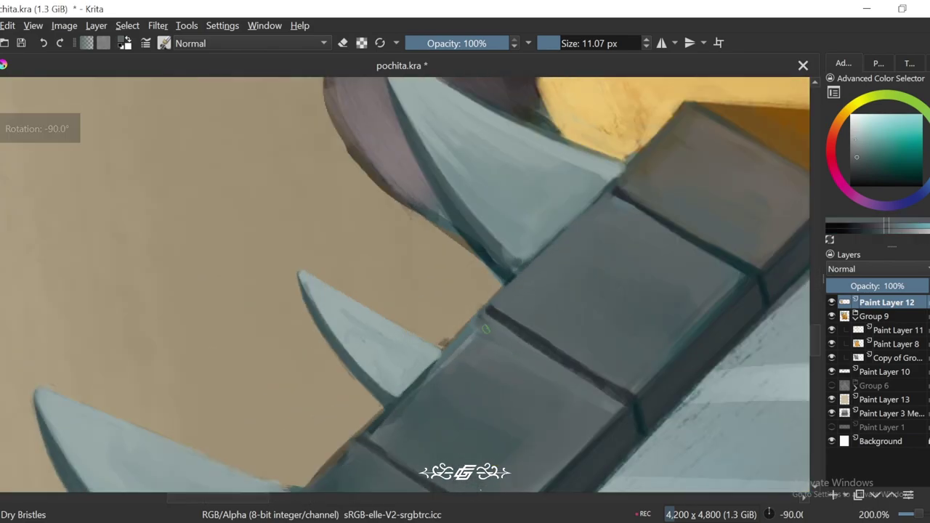
pyautogui.moveTo(486, 329); pyautogui.dragTo(443, 362)
pyautogui.hotkey('ctrl', 'z')
# Step: Reset the canvas rotation and sample a darker teal from a blade tile
pyautogui.scroll(-2, 395, 420)
pyautogui.scroll(1, 386, 305)
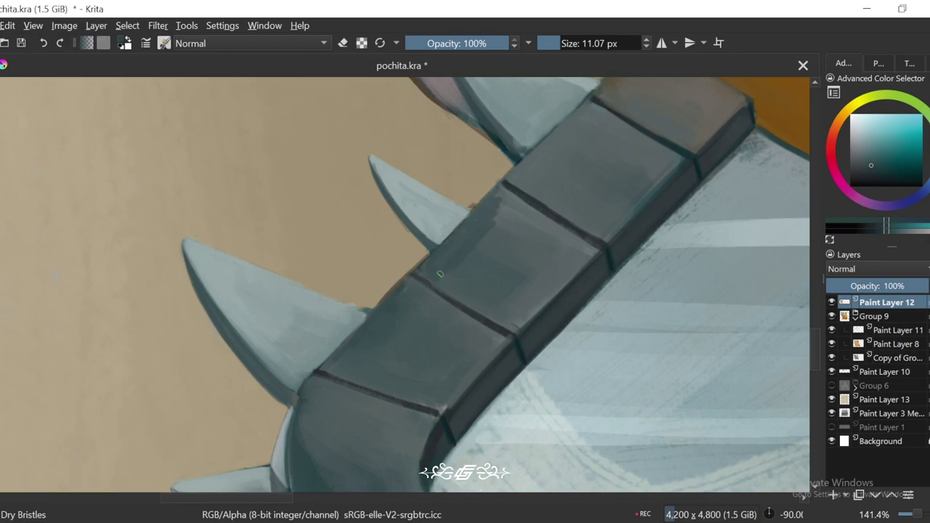
pyautogui.scroll(1, 489, 240)
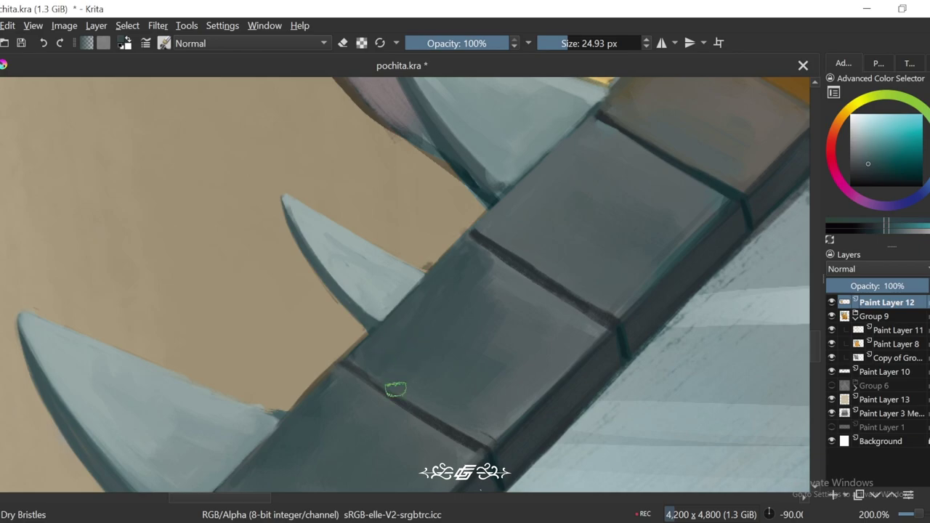
pyautogui.scroll(-4, 395, 390)
pyautogui.scroll(-1, 395, 389)
pyautogui.scroll(2, 413, 281)
pyautogui.press('5')
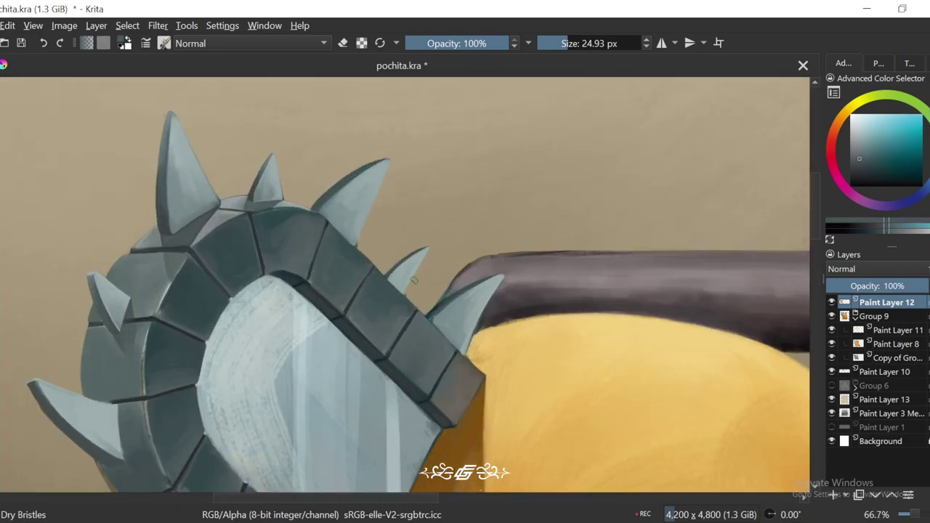
pyautogui.scroll(2, 413, 281)
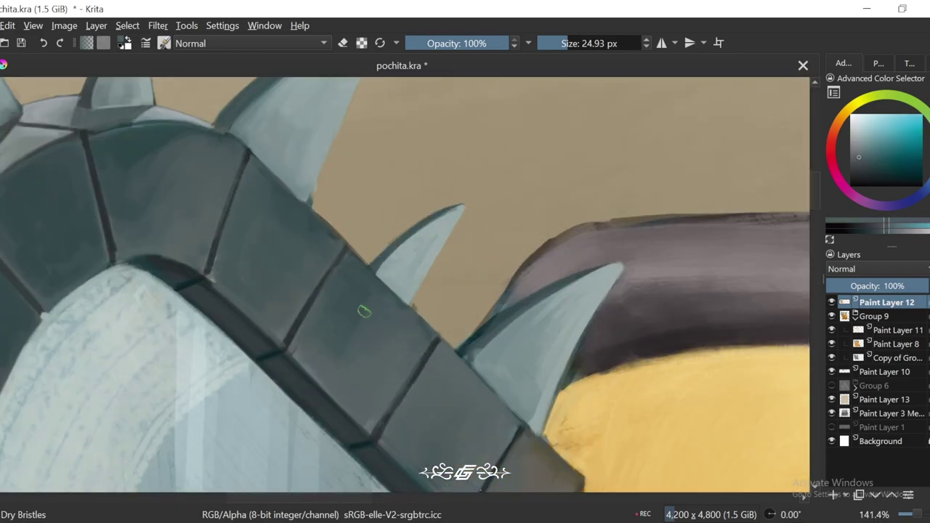
pyautogui.keyDown('ctrl'); pyautogui.click(312, 335); pyautogui.keyUp('ctrl')
# Step: Check the painting at 100% zoom and sample a dark teal from the blade edge
pyautogui.press('1')
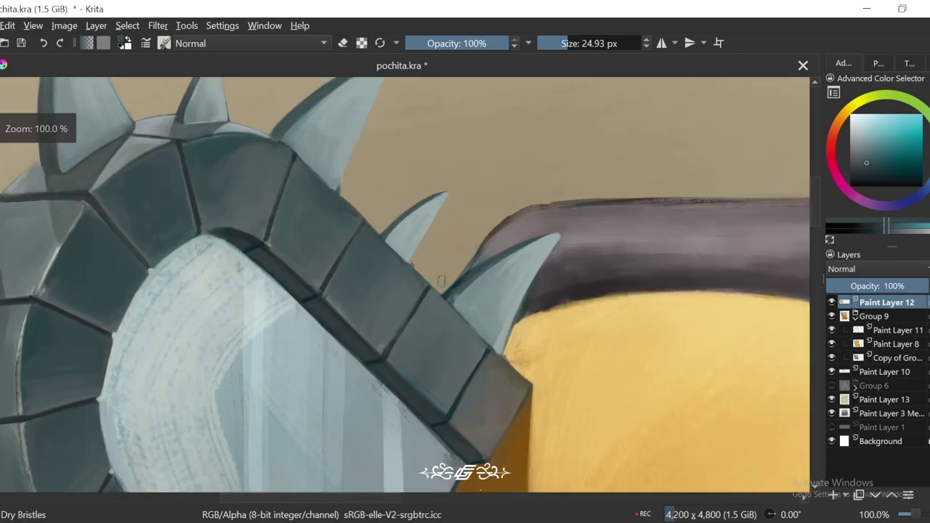
pyautogui.press('6')
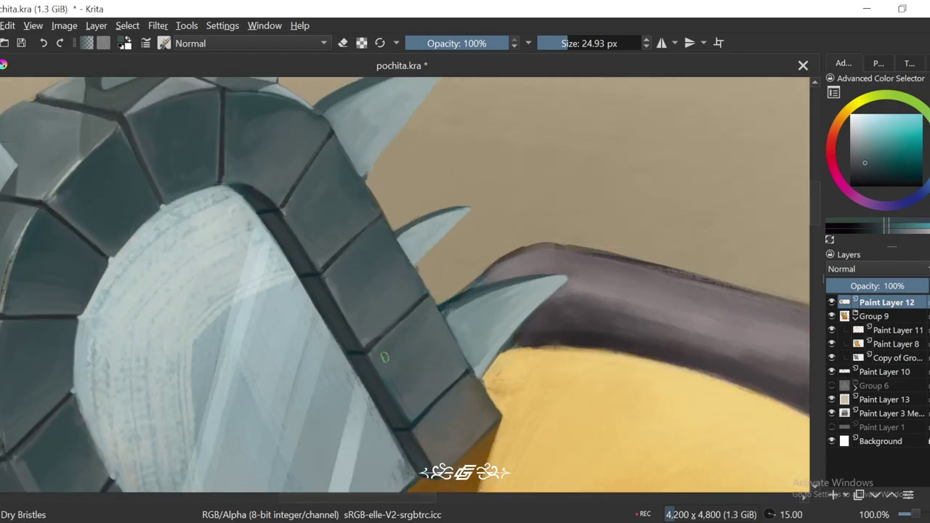
pyautogui.keyDown('ctrl'); pyautogui.click(426, 369); pyautogui.keyUp('ctrl')
pyautogui.press('6')
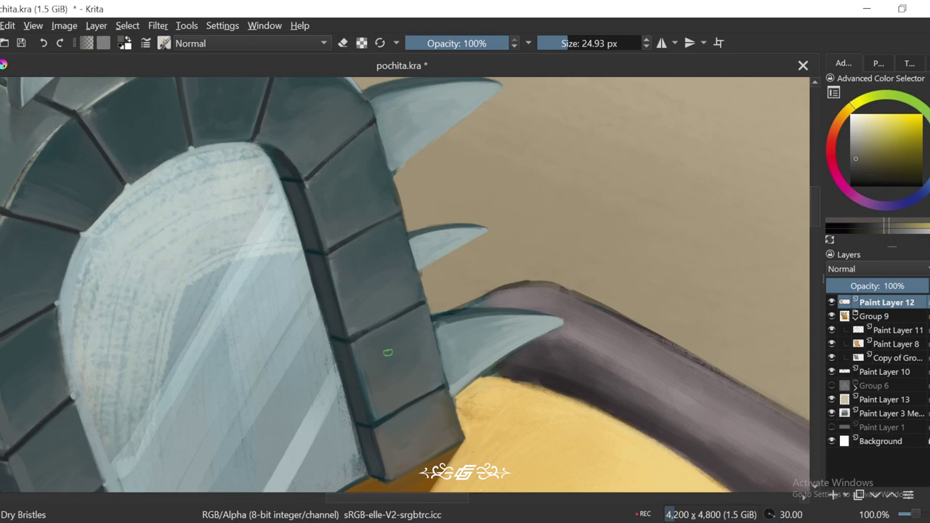
pyautogui.scroll(-3, 427, 372)
pyautogui.press('5')
pyautogui.scroll(3, 365, 284)
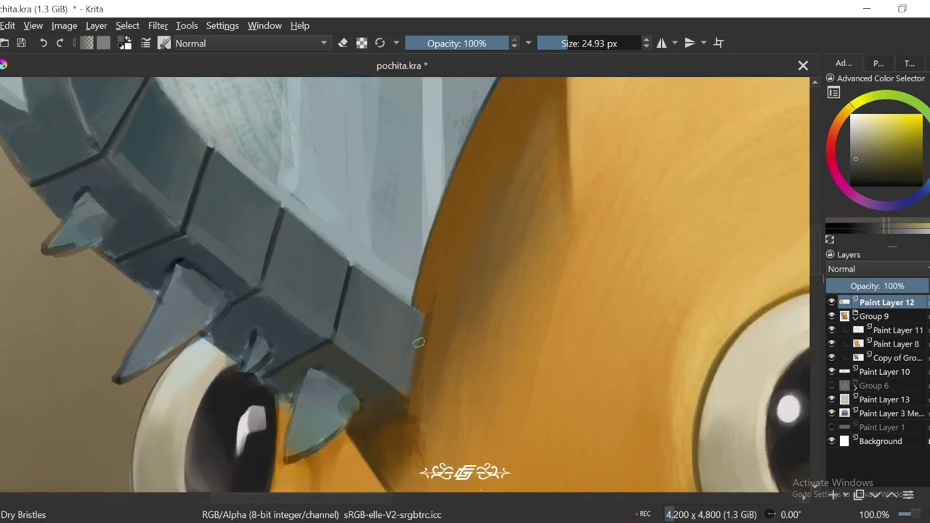
pyautogui.keyDown('ctrl'); pyautogui.click(367, 333); pyautogui.keyUp('ctrl')
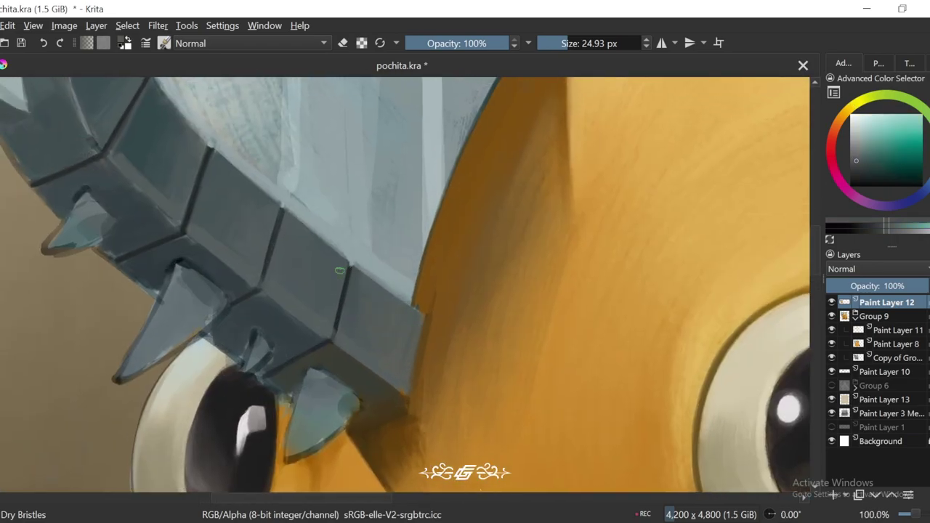
# Step: Sample a blade-face colour, enlarge the brush to about 49 px, and paint a darker stroke down the face
pyautogui.scroll(-6, 289, 215)
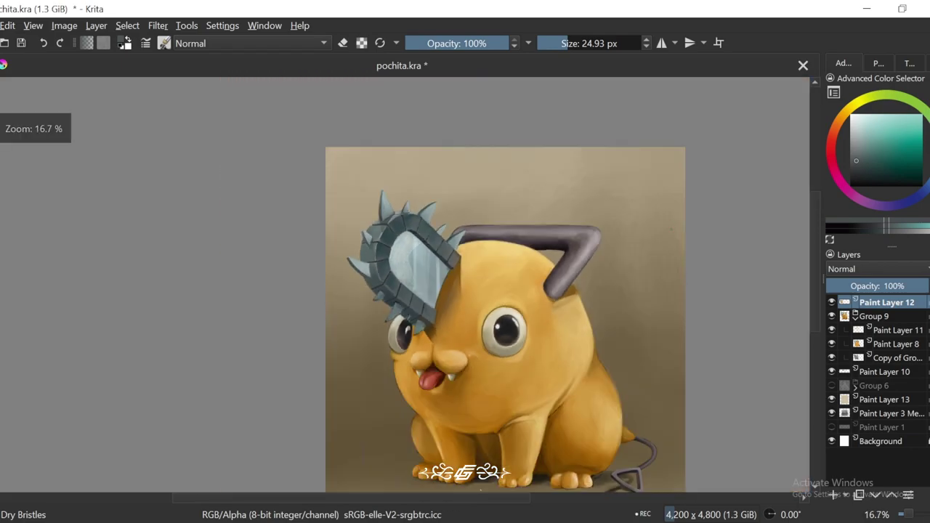
pyautogui.scroll(3, 669, 376)
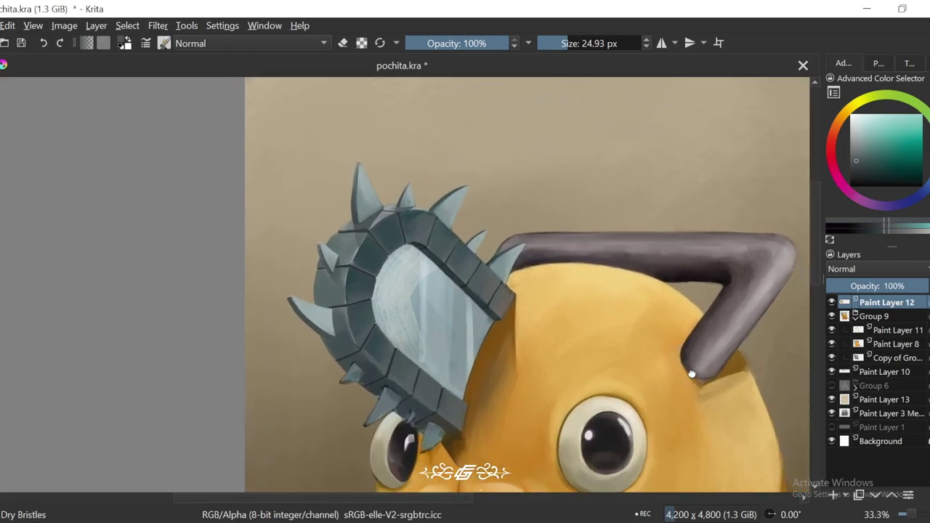
pyautogui.scroll(-2, 733, 364)
pyautogui.scroll(-1, 733, 365)
pyautogui.scroll(4, 385, 225)
pyautogui.keyDown('ctrl'); pyautogui.click(441, 182); pyautogui.keyUp('ctrl')
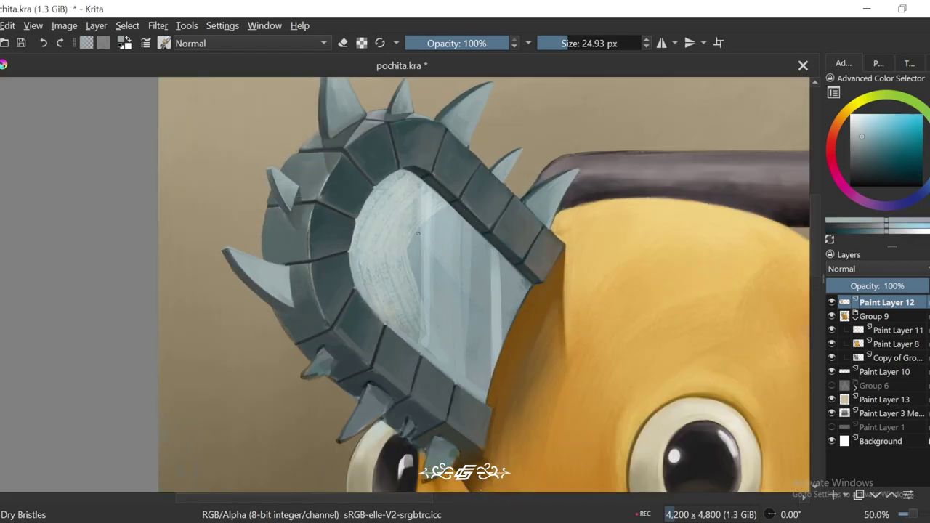
pyautogui.hotkey('ctrl', ']')
pyautogui.press(']')
pyautogui.moveTo(435, 182)
pyautogui.mouseDown()
pyautogui.moveTo(411, 247)
pyautogui.moveTo(425, 266)
pyautogui.mouseUp()
# Step: Sample a greener teal and paint lighter diagonal strokes across the blade face
pyautogui.press('5')
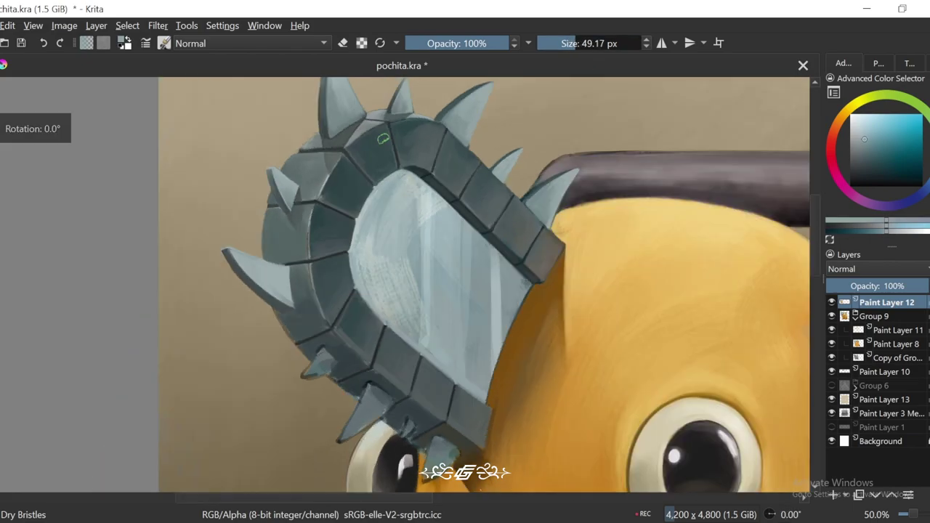
pyautogui.keyDown('ctrl'); pyautogui.click(412, 191); pyautogui.keyUp('ctrl')
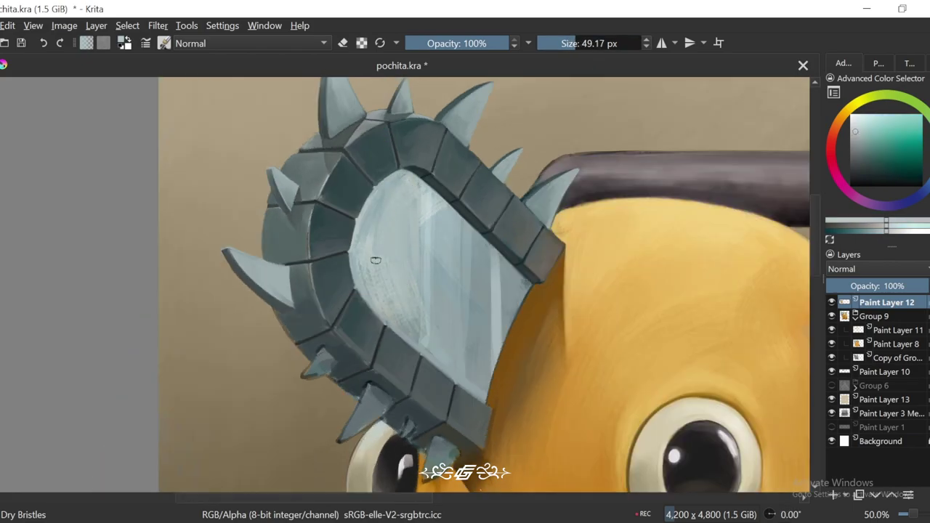
pyautogui.hotkey('ctrl', ']')
pyautogui.hotkey('ctrl', ']')
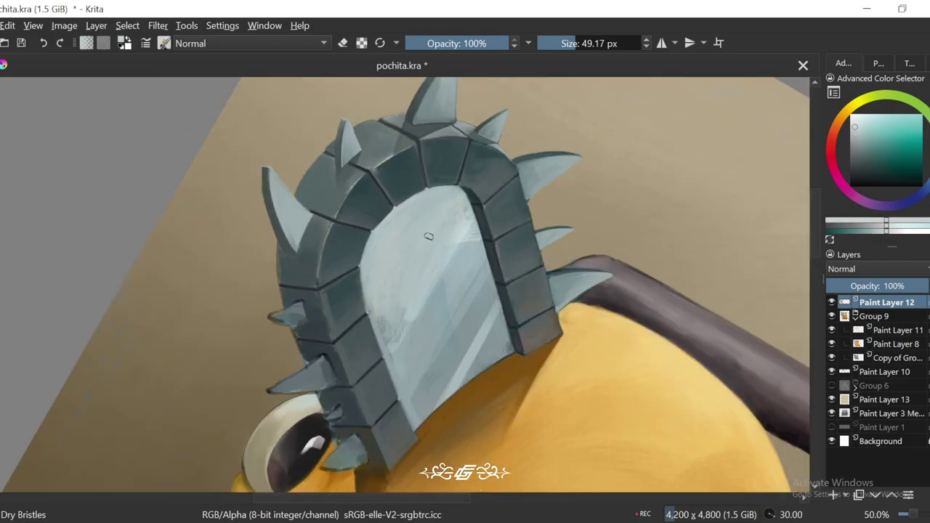
pyautogui.moveTo(379, 317)
pyautogui.mouseDown()
pyautogui.moveTo(424, 312)
pyautogui.moveTo(434, 377)
pyautogui.mouseUp()
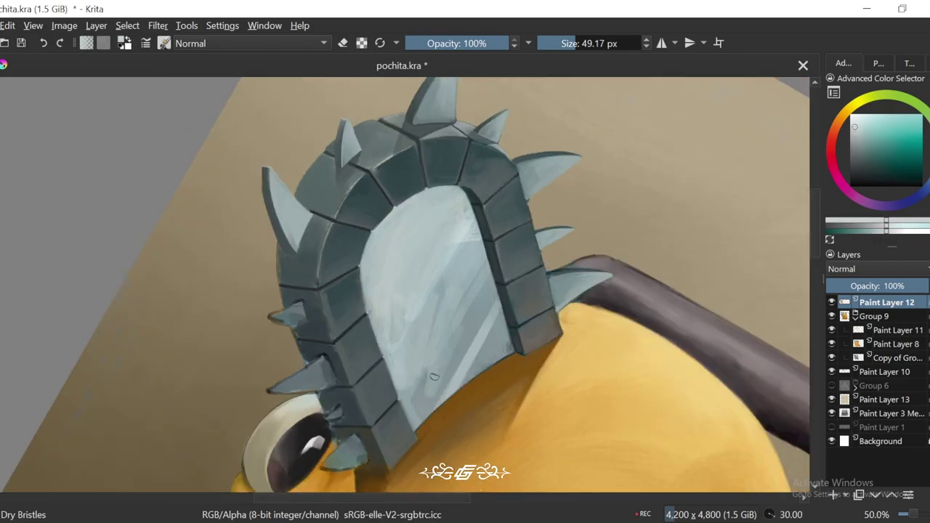
# Step: Enlarge the brush slightly and blend light blue-grey strokes into the lower blade face
pyautogui.keyDown('ctrl'); pyautogui.click(456, 383); pyautogui.keyUp('ctrl')
pyautogui.hotkey('ctrl', '[')
pyautogui.scroll(1, 498, 324)
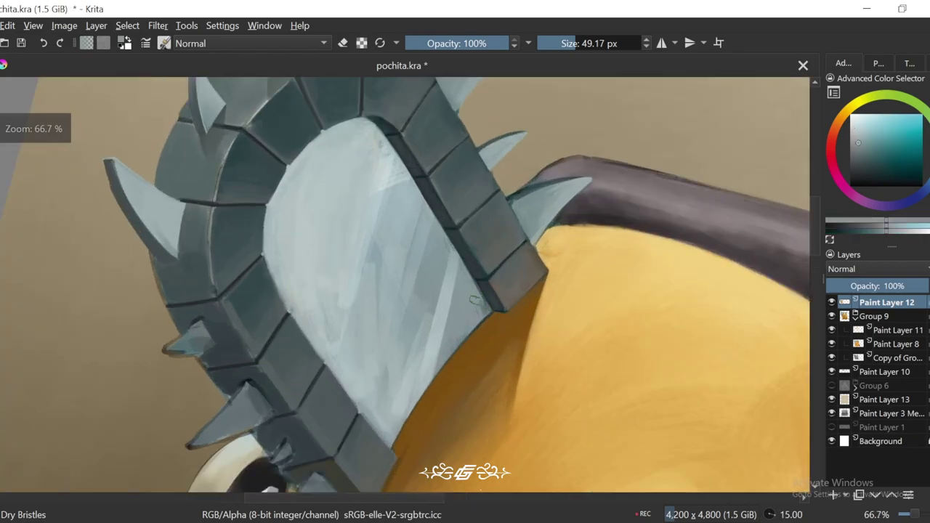
pyautogui.hotkey('ctrl', ']')
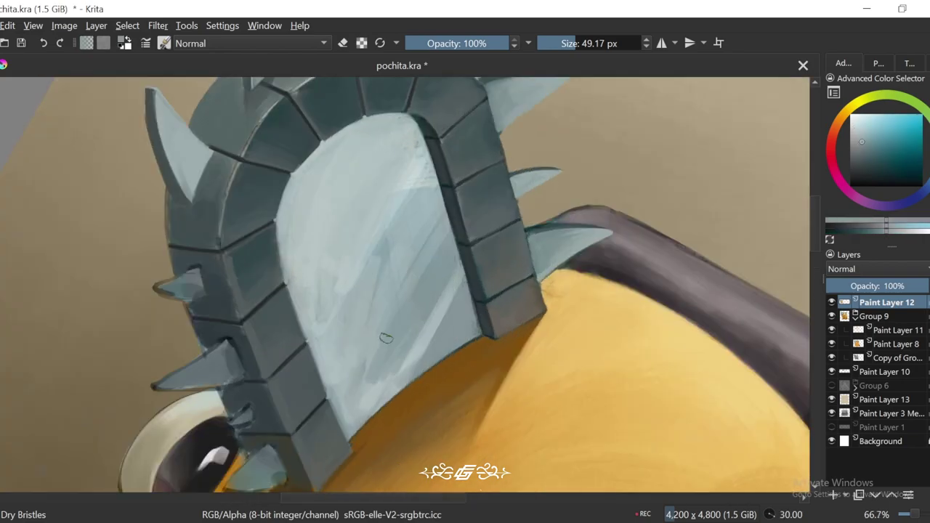
pyautogui.hotkey('ctrl', ']')
pyautogui.hotkey('ctrl', '[')
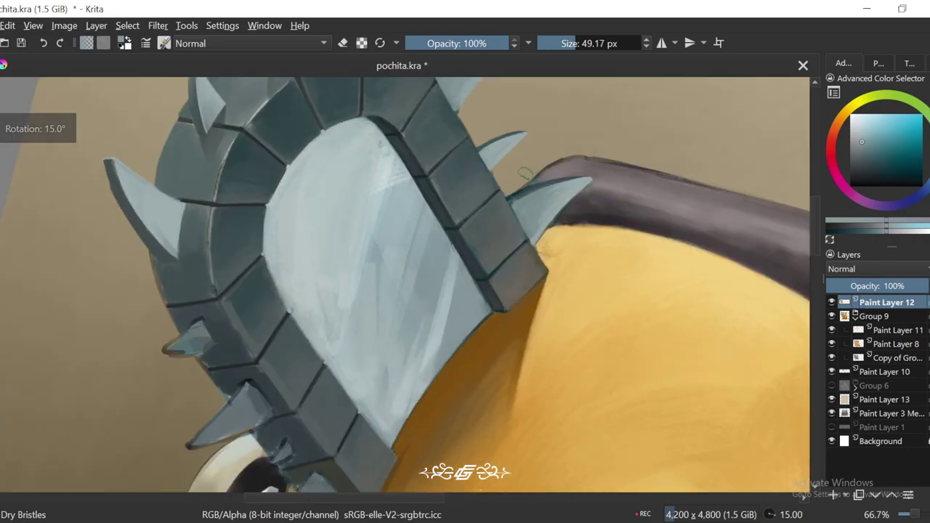
pyautogui.press(']')
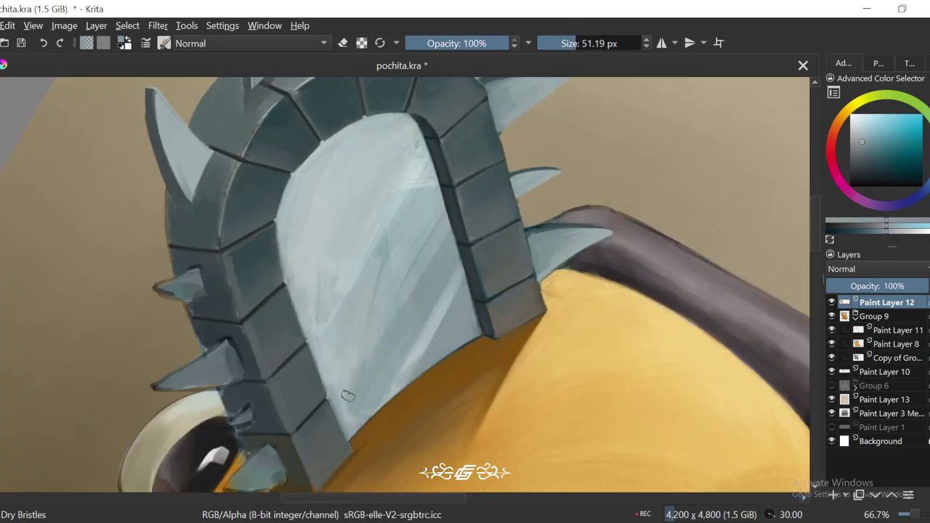
pyautogui.keyDown('ctrl'); pyautogui.click(429, 190); pyautogui.keyUp('ctrl')
pyautogui.moveTo(426, 356)
pyautogui.mouseDown()
pyautogui.moveTo(363, 392)
pyautogui.moveTo(342, 418)
pyautogui.mouseUp()
# Step: Resample nearby blade-face shades and smooth the face with another vertical stroke
pyautogui.keyDown('ctrl'); pyautogui.click(356, 316); pyautogui.keyUp('ctrl')
pyautogui.keyDown('ctrl'); pyautogui.click(379, 331); pyautogui.keyUp('ctrl')
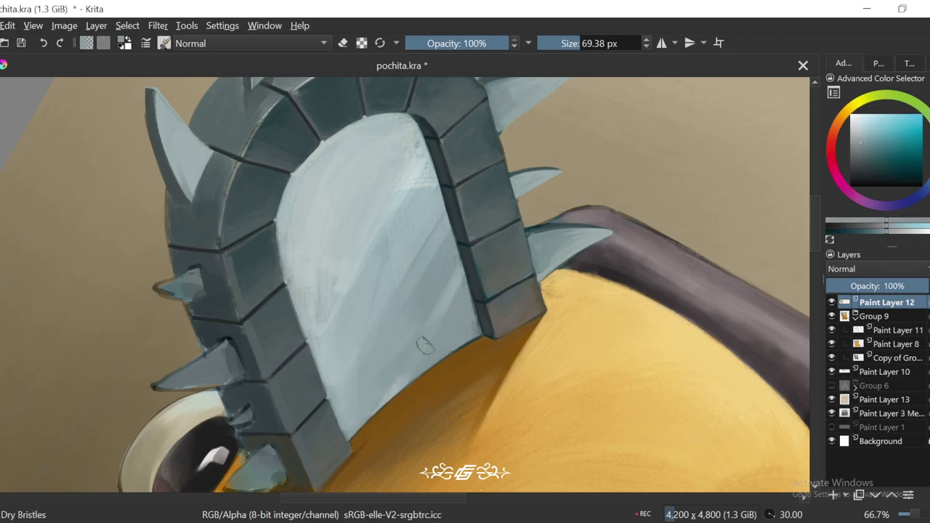
pyautogui.keyDown('ctrl'); pyautogui.click(426, 211); pyautogui.keyUp('ctrl')
pyautogui.moveTo(426, 218); pyautogui.dragTo(429, 298)
# Step: Zoom back in on the blade at 50% and soften the shading on the face
pyautogui.press('-')
pyautogui.press('-')
pyautogui.hotkey('ctrl', '[')
pyautogui.hotkey('ctrl', '[')
pyautogui.hotkey('ctrl', '[')
pyautogui.hotkey('ctrl', '[')
pyautogui.hotkey('ctrl', '[')
pyautogui.hotkey('ctrl', '[')
pyautogui.hotkey('ctrl', '[')
pyautogui.hotkey('ctrl', '[')
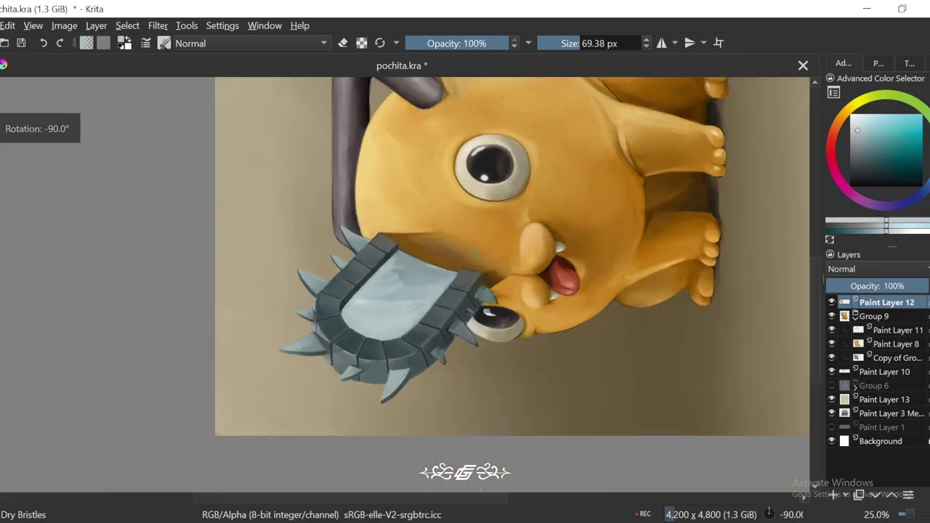
pyautogui.press('+')
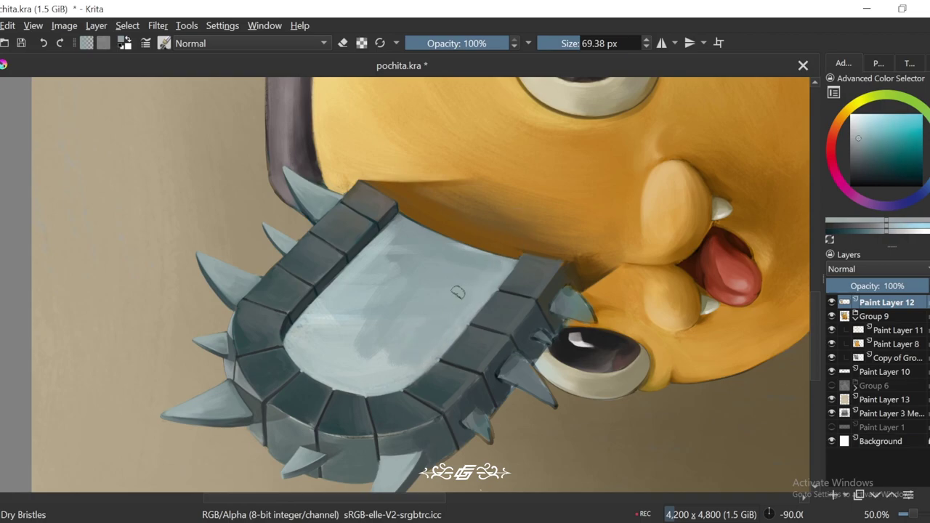
pyautogui.keyDown('ctrl'); pyautogui.click(391, 248); pyautogui.keyUp('ctrl')
pyautogui.moveTo(372, 262); pyautogui.dragTo(338, 309)
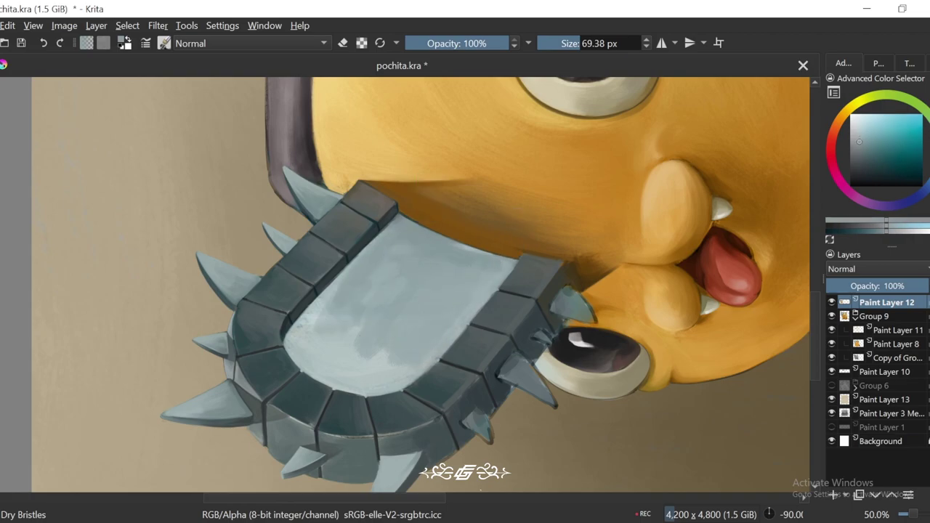
# Step: Sample the light blue-grey, shrink the brush, and review the blade from several rotations and zooms
pyautogui.keyDown('ctrl'); pyautogui.click(311, 342); pyautogui.keyUp('ctrl')
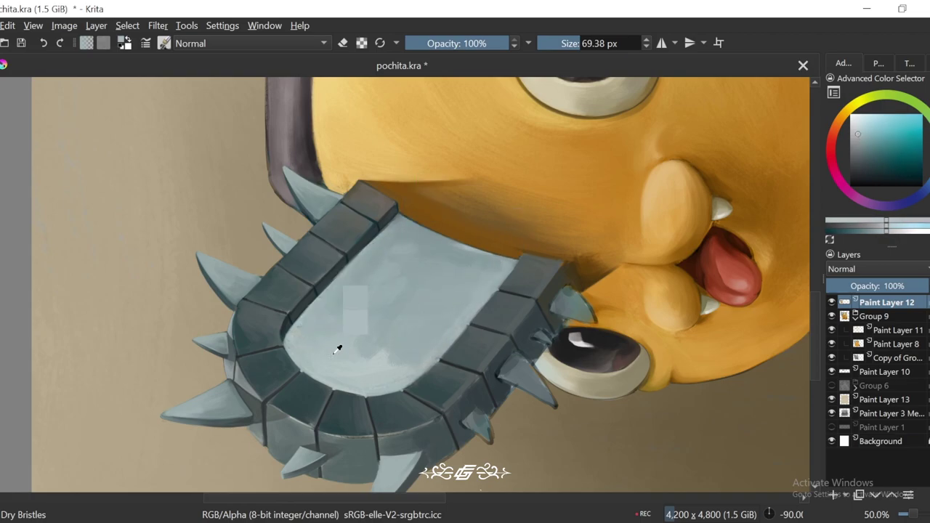
pyautogui.hotkey('ctrl', ']')
pyautogui.hotkey('ctrl', ']')
pyautogui.hotkey('ctrl', ']')
pyautogui.hotkey('ctrl', ']')
pyautogui.hotkey('ctrl', ']')
pyautogui.press('-')
pyautogui.press('-')
pyautogui.hotkey('ctrl', ']')
pyautogui.hotkey('ctrl', ']')
pyautogui.press('+')
pyautogui.press('+')
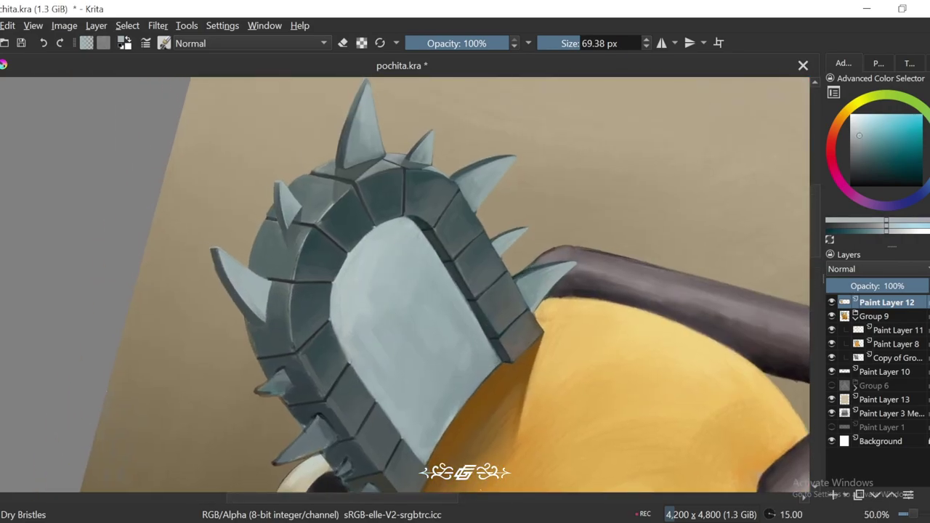
pyautogui.hotkey('ctrl', ']')
pyautogui.hotkey('ctrl', ']')
pyautogui.hotkey('ctrl', ']')
pyautogui.hotkey('ctrl', ']')
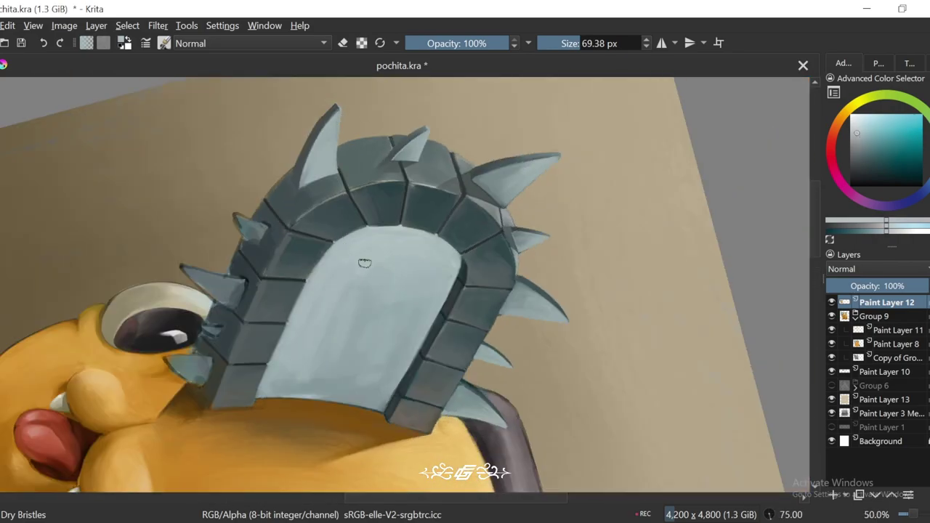
pyautogui.hotkey('ctrl', ']')
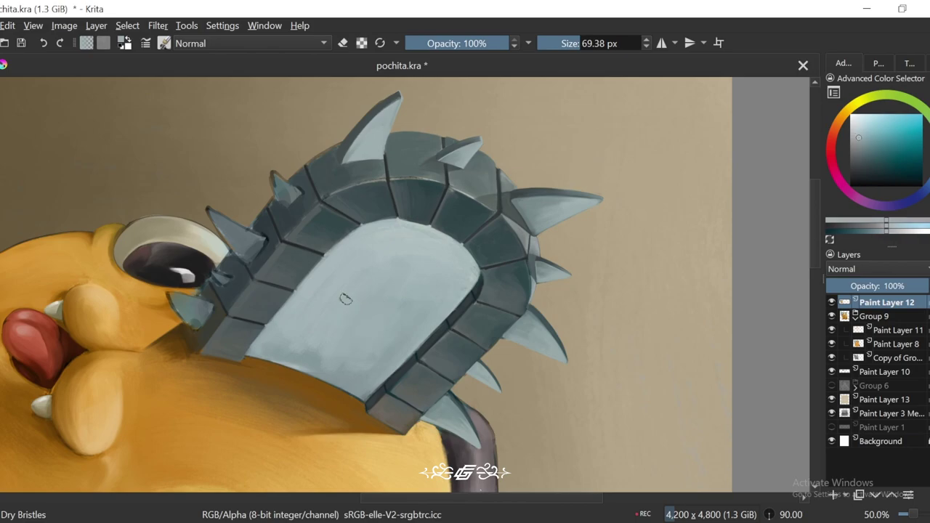
pyautogui.hotkey('ctrl', '[')
pyautogui.hotkey('ctrl', '[')
pyautogui.hotkey('ctrl', '[')
pyautogui.hotkey('ctrl', '[')
pyautogui.press('[')
pyautogui.press('[')
pyautogui.press('+')
pyautogui.press('+')
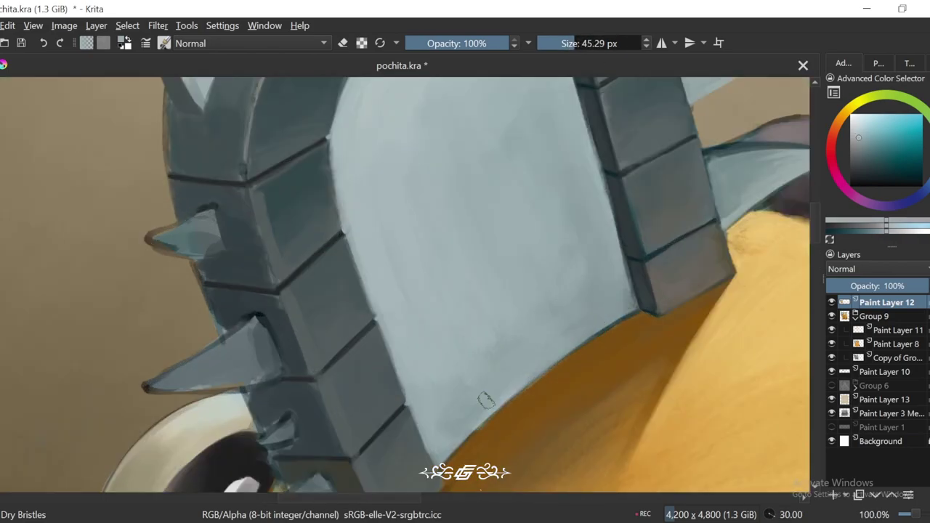
pyautogui.press('-')
pyautogui.press('-')
pyautogui.press('-')
pyautogui.press('-')
pyautogui.press('-')
pyautogui.press('-')
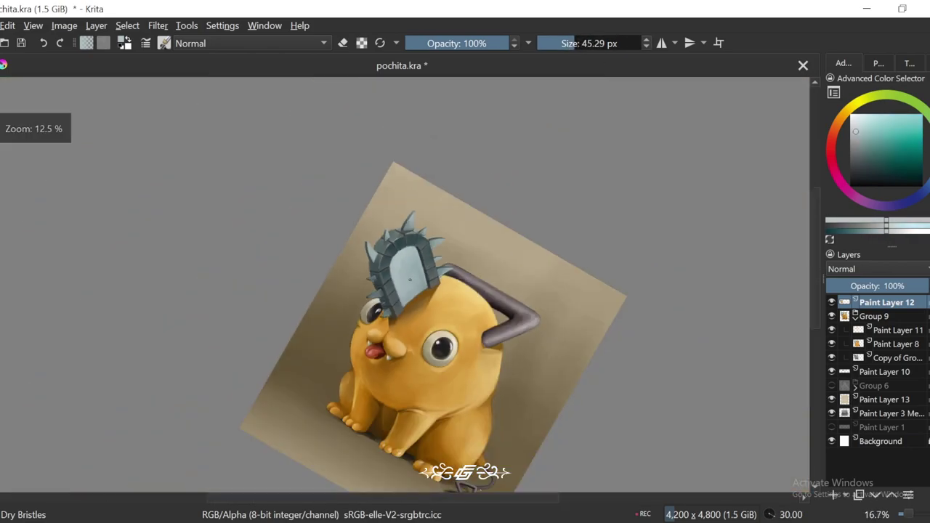
pyautogui.press('5')
pyautogui.press('+')
pyautogui.press('+')
pyautogui.press('+')
pyautogui.press('+')
# Step: Paint dark blue-grey and teal-grey bristle strokes down the blade face
pyautogui.keyDown('ctrl'); pyautogui.click(460, 141); pyautogui.keyUp('ctrl')
pyautogui.moveTo(339, 132)
pyautogui.mouseDown()
pyautogui.moveTo(374, 232)
pyautogui.moveTo(400, 270)
pyautogui.moveTo(444, 301)
pyautogui.mouseUp()
pyautogui.hotkey('ctrl', ']')
pyautogui.hotkey('ctrl', ']')
pyautogui.keyDown('ctrl'); pyautogui.click(438, 196); pyautogui.keyUp('ctrl')
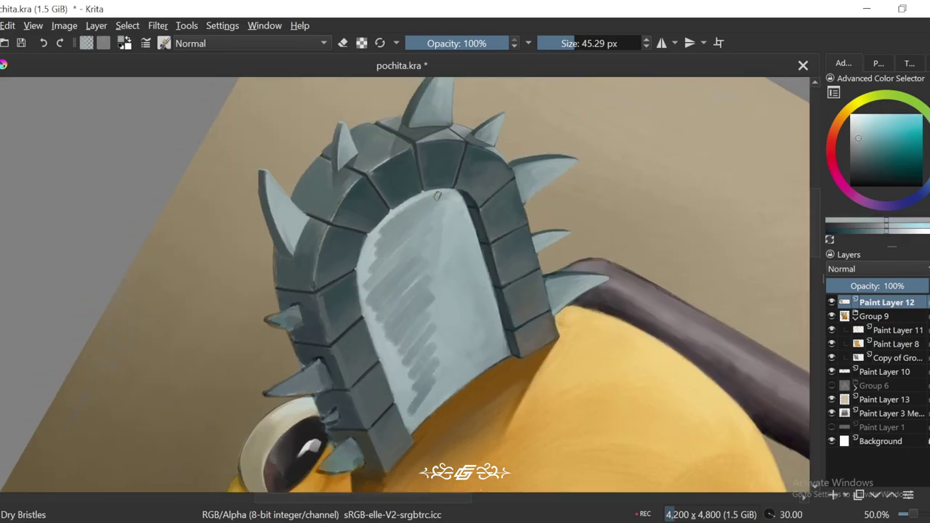
pyautogui.keyDown('ctrl'); pyautogui.click(489, 212); pyautogui.keyUp('ctrl')
pyautogui.moveTo(420, 211); pyautogui.dragTo(447, 390)
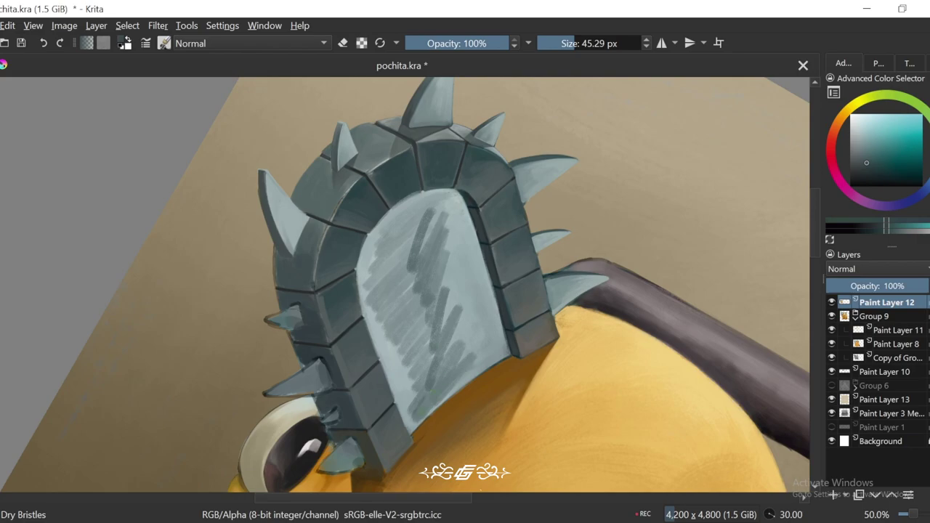
# Step: Sample a lighter blue-grey and add a faint darker stroke across the blade face
pyautogui.hotkey('ctrl', ']')
pyautogui.keyDown('ctrl'); pyautogui.click(476, 236); pyautogui.keyUp('ctrl')
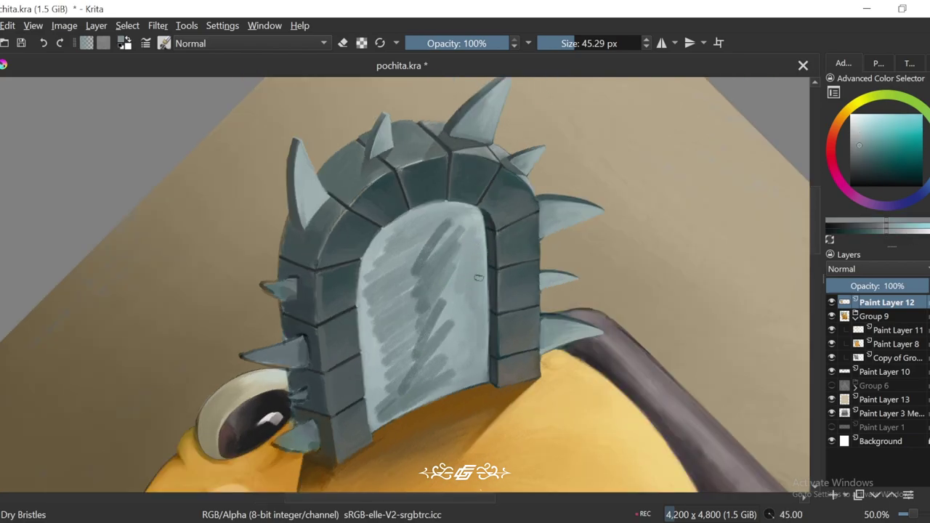
pyautogui.hotkey('ctrl', '[')
pyautogui.hotkey('ctrl', '[')
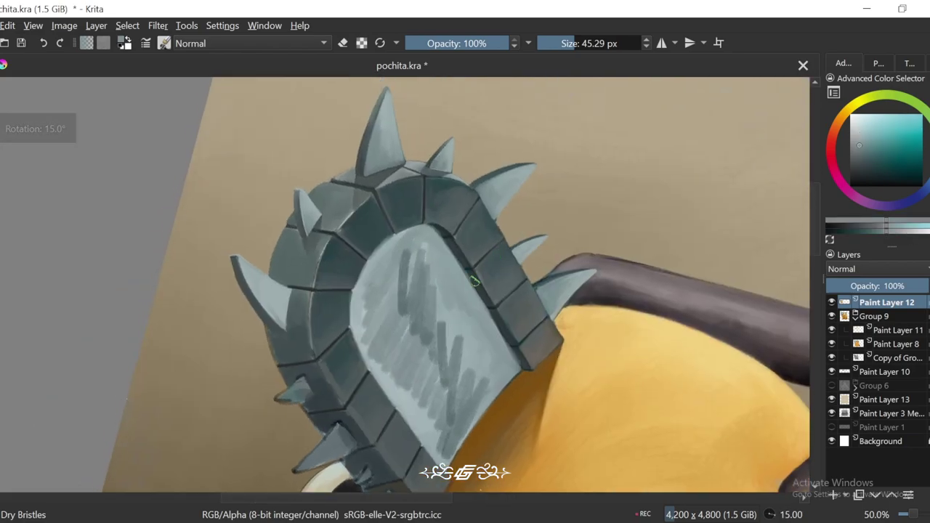
pyautogui.scroll(1, 436, 233)
pyautogui.moveTo(428, 214)
pyautogui.mouseDown()
pyautogui.moveTo(408, 225)
pyautogui.moveTo(363, 300)
pyautogui.mouseUp()
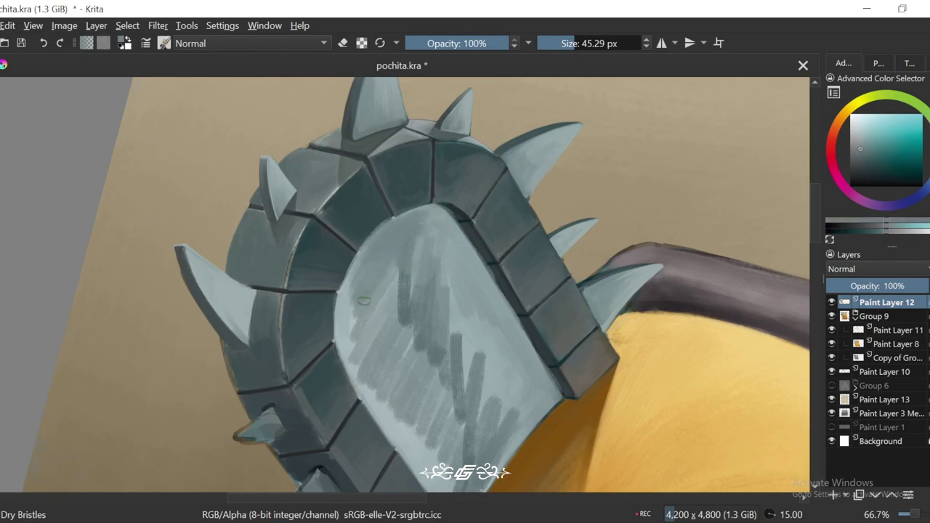
pyautogui.keyDown('ctrl'); pyautogui.click(340, 304); pyautogui.keyUp('ctrl')
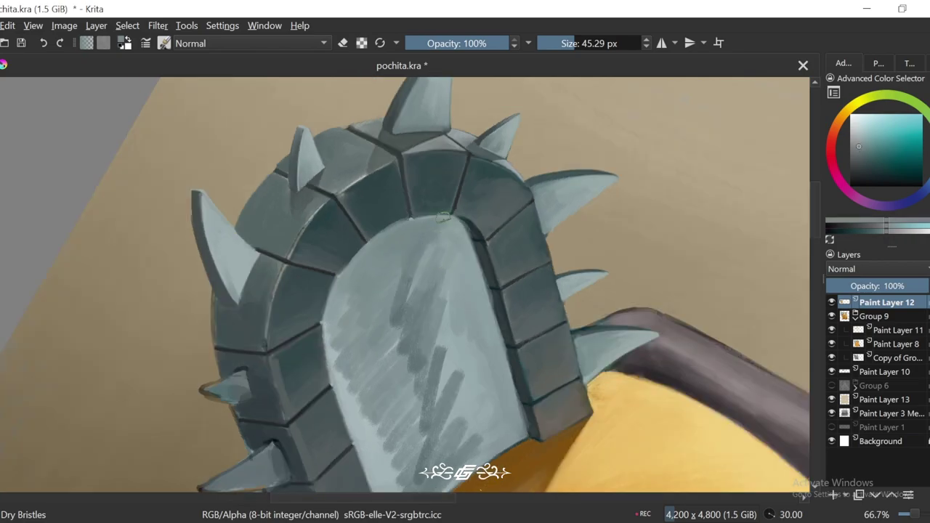
# Step: Zoom out and rotate to review the whole painting, then zoom back in on the blade
pyautogui.hotkey('ctrl', ']')
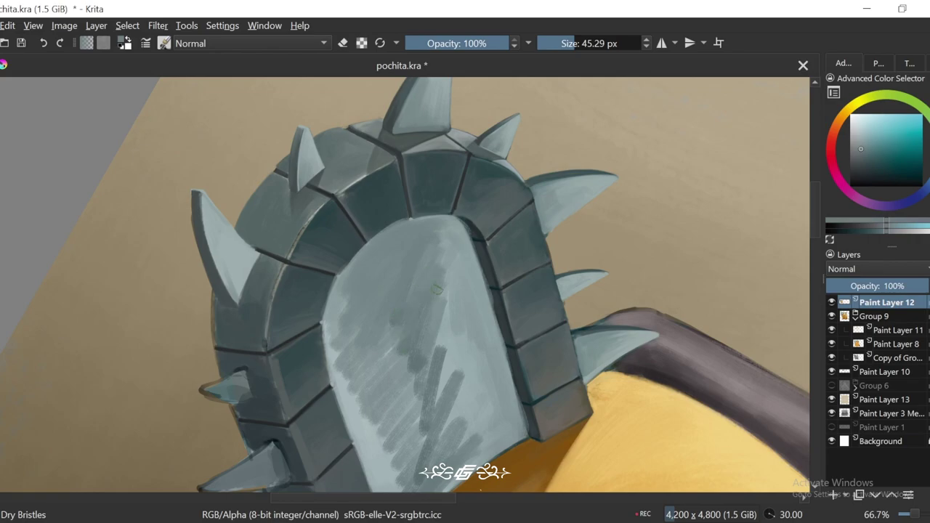
pyautogui.press('-')
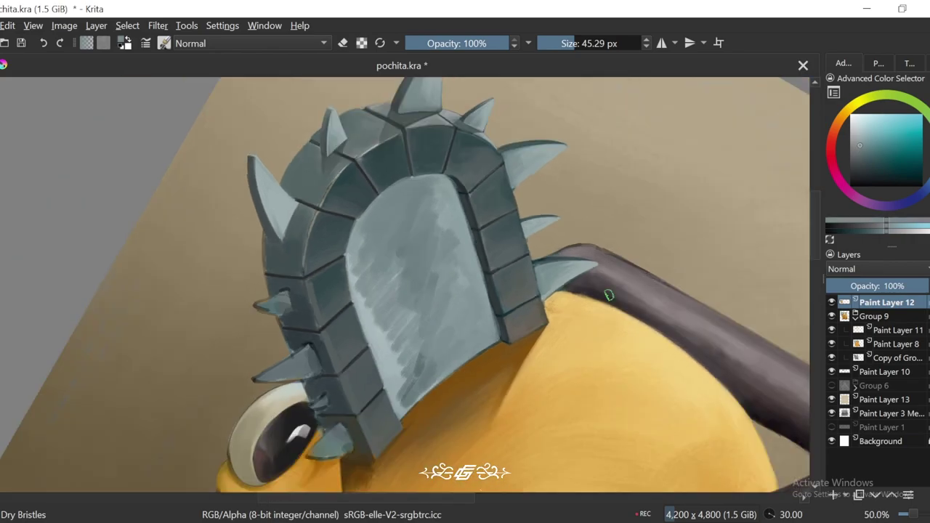
pyautogui.press('-')
pyautogui.press('-')
pyautogui.press('-')
pyautogui.press('-')
pyautogui.hotkey('ctrl', '[')
pyautogui.press('=')
pyautogui.hotkey('ctrl', '[')
pyautogui.hotkey('ctrl', '[')
pyautogui.hotkey('ctrl', '[')
pyautogui.hotkey('ctrl', '[')
pyautogui.press('=')
pyautogui.press('=')
pyautogui.press('=')
pyautogui.hotkey('ctrl', '[')
pyautogui.hotkey('ctrl', '[')
pyautogui.press('=')
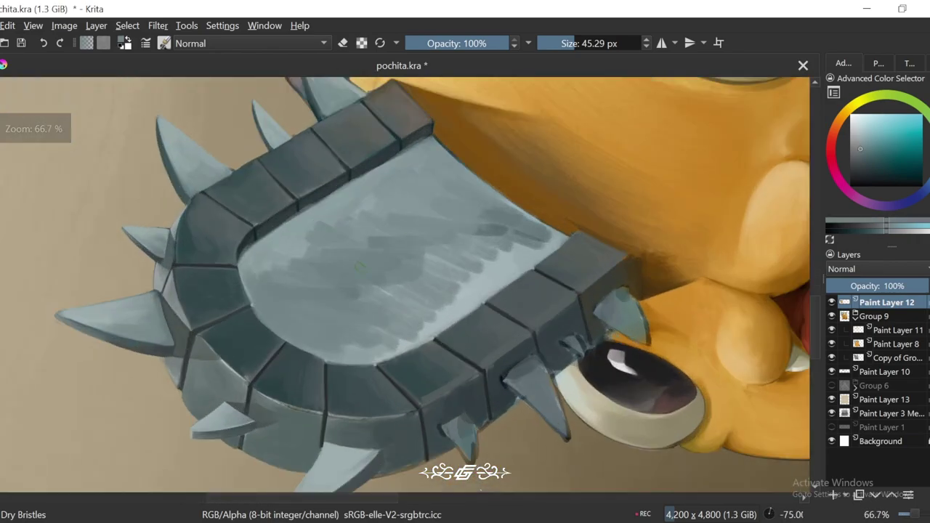
# Step: Enlarge the brush to 59.83 px and blend the dark streaks with the light grey surface
pyautogui.press(']')
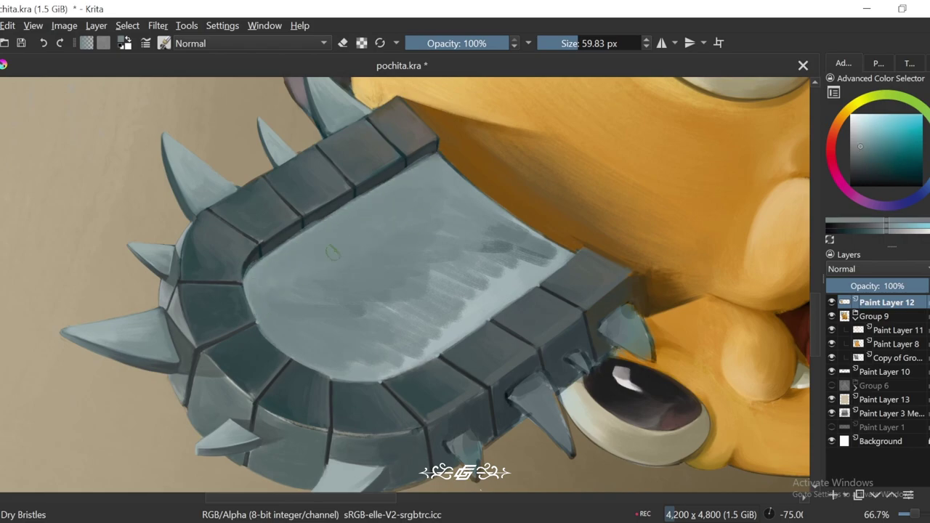
pyautogui.click(481, 189)
pyautogui.moveTo(498, 241); pyautogui.dragTo(437, 320)
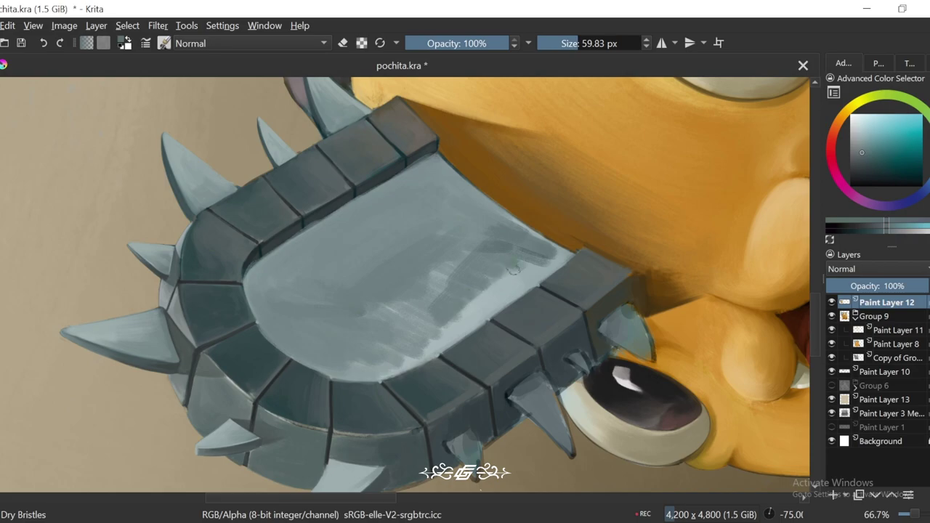
pyautogui.moveTo(509, 269); pyautogui.dragTo(443, 341)
pyautogui.moveTo(518, 204); pyautogui.dragTo(476, 249)
pyautogui.moveTo(545, 211); pyautogui.dragTo(512, 251)
# Step: Sample a slightly darker blue-grey and paint a dark stroke along the blade edge
pyautogui.scroll(-2, 405, 283)
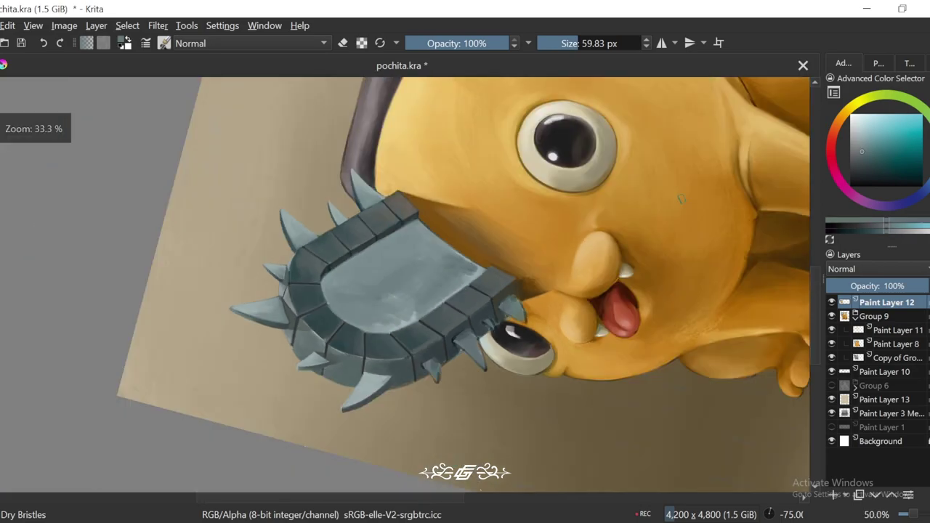
pyautogui.moveTo(405, 284); pyautogui.dragTo(465, 210)
pyautogui.scroll(1, 404, 283)
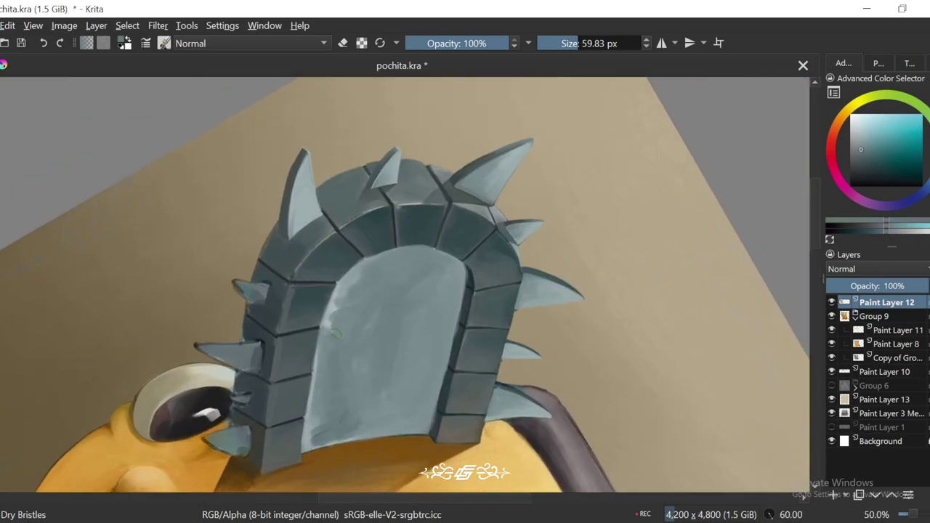
pyautogui.scroll(2, 324, 351)
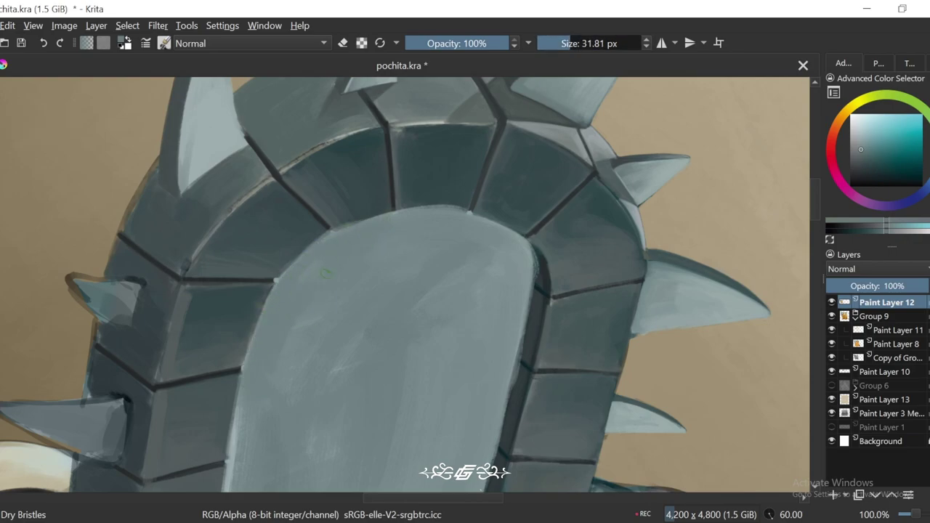
pyautogui.scroll(-2, 368, 327)
pyautogui.press('6')
pyautogui.press('6')
pyautogui.scroll(2, 284, 274)
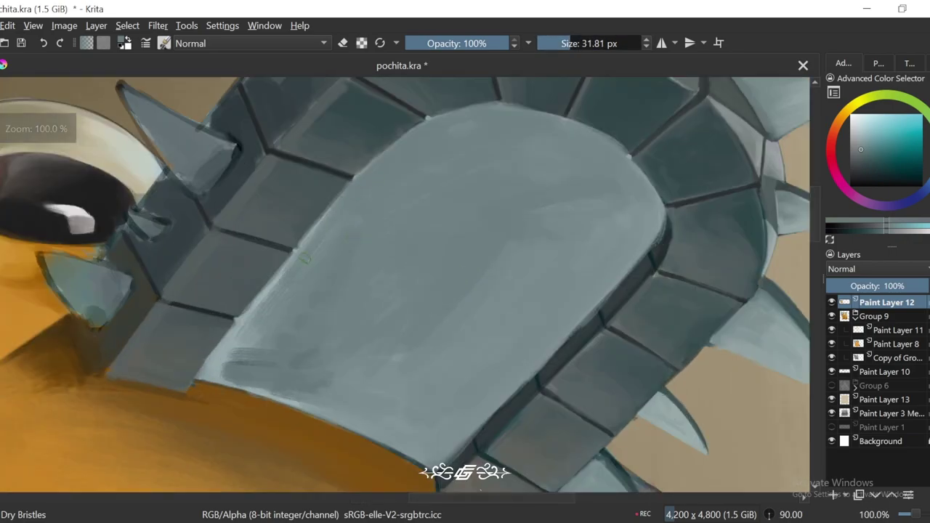
pyautogui.press('4')
pyautogui.press('4')
pyautogui.press('4')
pyautogui.press('4')
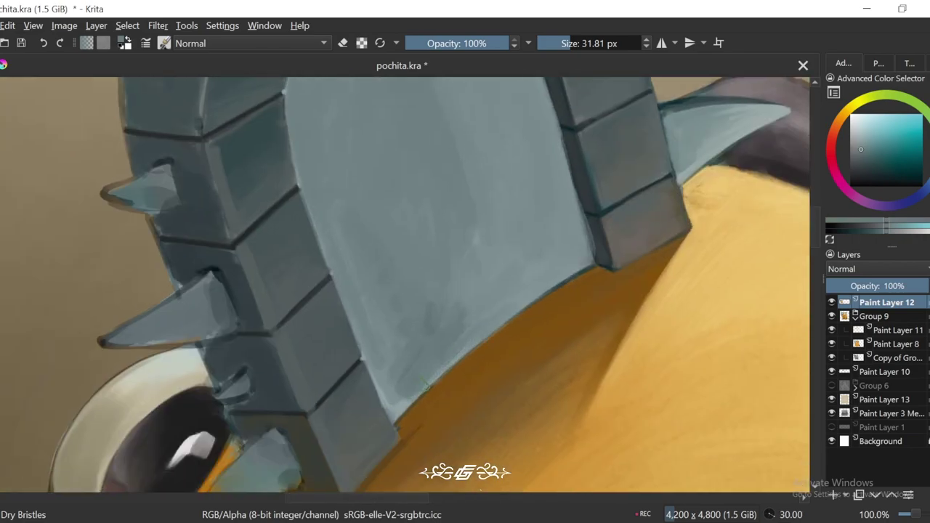
pyautogui.keyDown('ctrl'); pyautogui.click(465, 334); pyautogui.keyUp('ctrl')
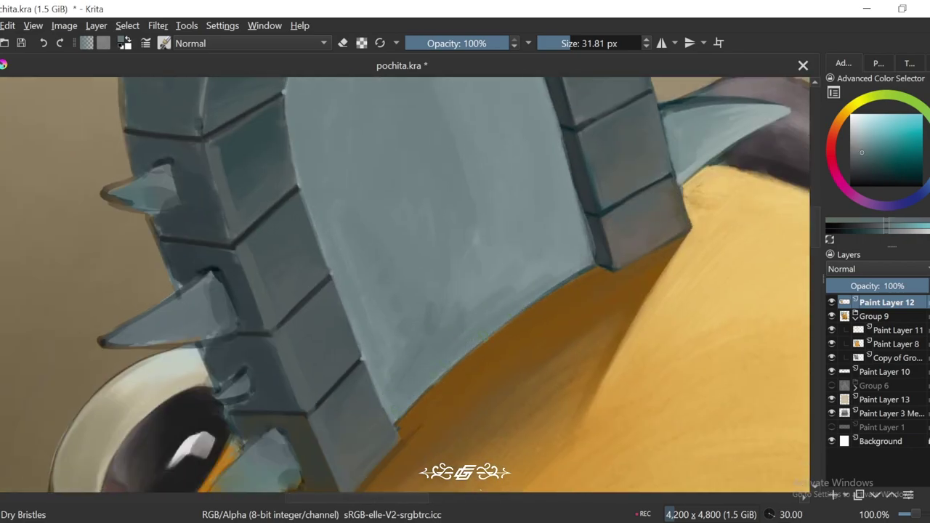
pyautogui.moveTo(585, 254); pyautogui.dragTo(465, 309)
# Step: Resize the brush with Shift-drag while rotating the view between -75 and -15 degrees
pyautogui.scroll(-3, 407, 283)
pyautogui.press('4')
pyautogui.press('4')
pyautogui.press('4')
pyautogui.press('4')
pyautogui.scroll(2, 407, 283)
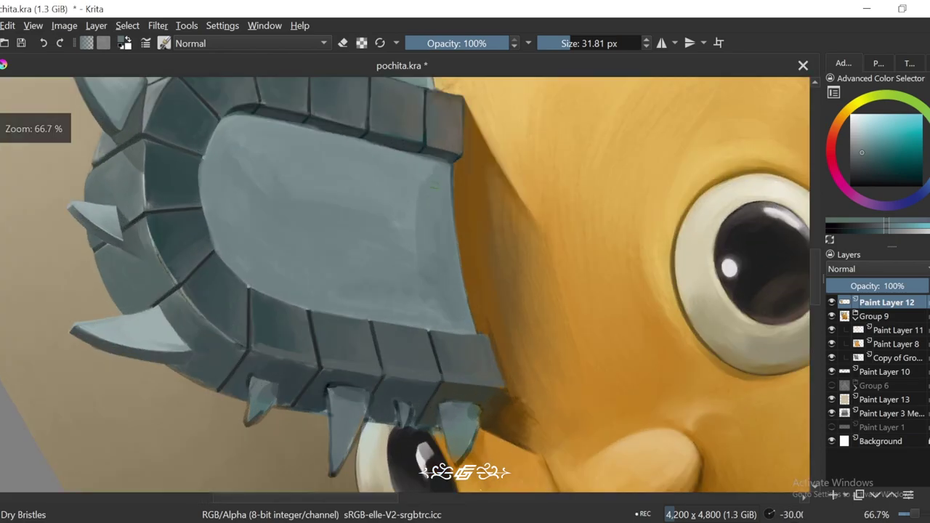
pyautogui.moveTo(393, 227); pyautogui.dragTo(451, 226)
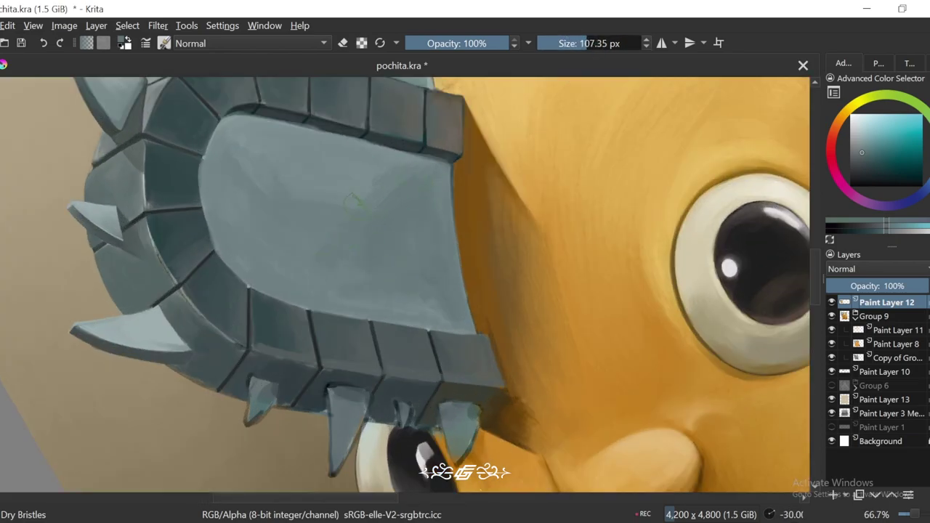
pyautogui.press('4')
pyautogui.press('4')
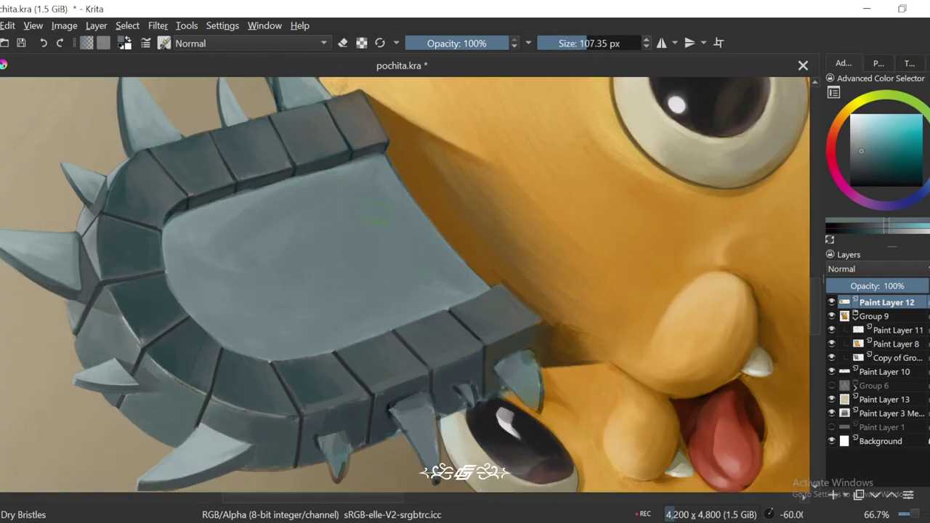
pyautogui.press('4')
pyautogui.moveTo(426, 186); pyautogui.dragTo(392, 185)
pyautogui.scroll(-2, 393, 185)
pyautogui.press('6')
pyautogui.press('6')
pyautogui.press('6')
pyautogui.press('6')
pyautogui.scroll(1, 393, 185)
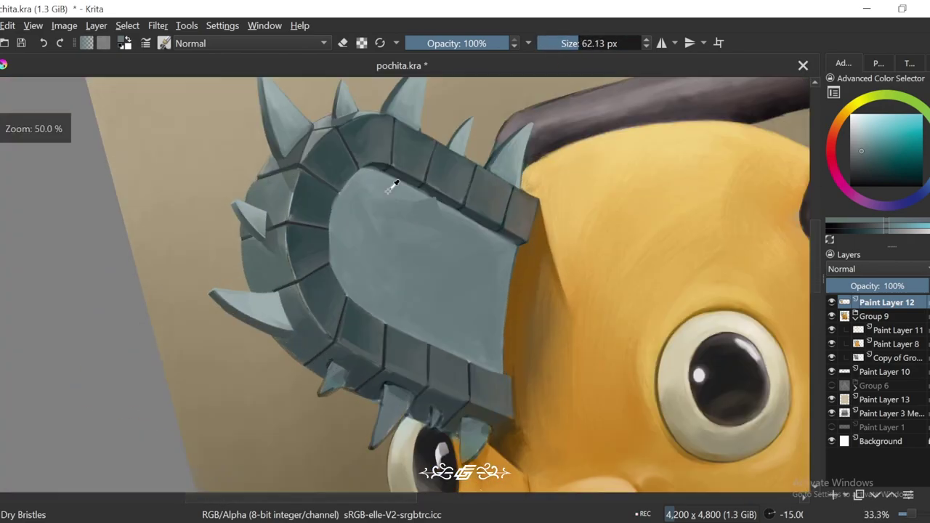
# Step: Reset the canvas to 0°, enlarge the brush to 110.74 px, and sample a darker blade colour
pyautogui.press('5')
pyautogui.click(585, 45)
pyautogui.keyDown('ctrl'); pyautogui.click(418, 253); pyautogui.keyUp('ctrl')
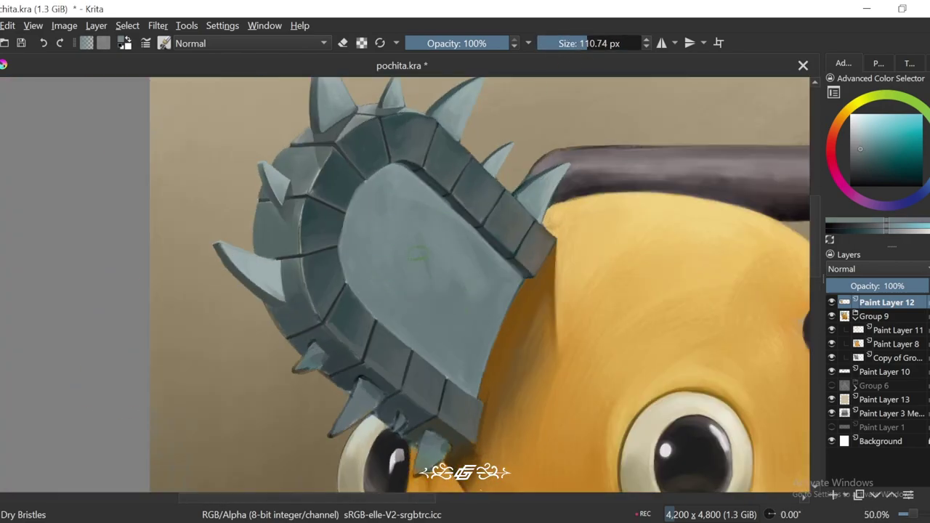
pyautogui.scroll(-3, 400, 317)
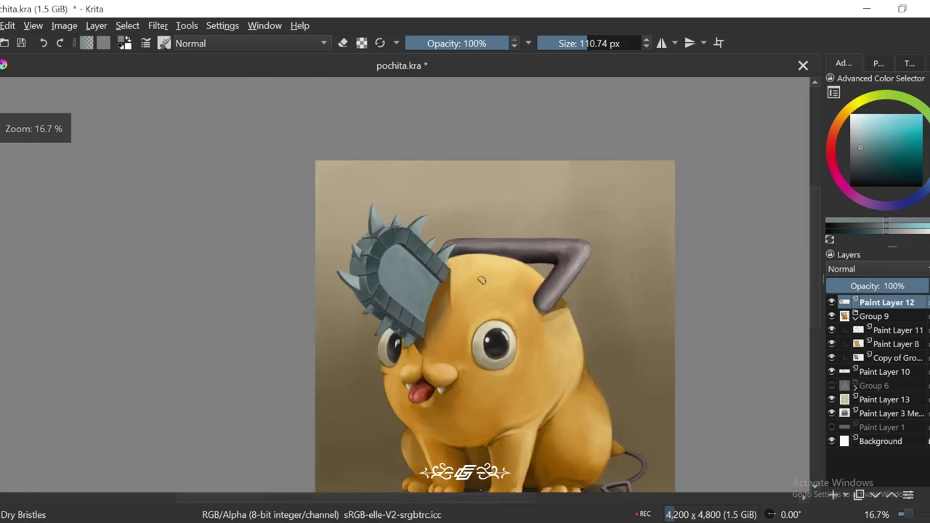
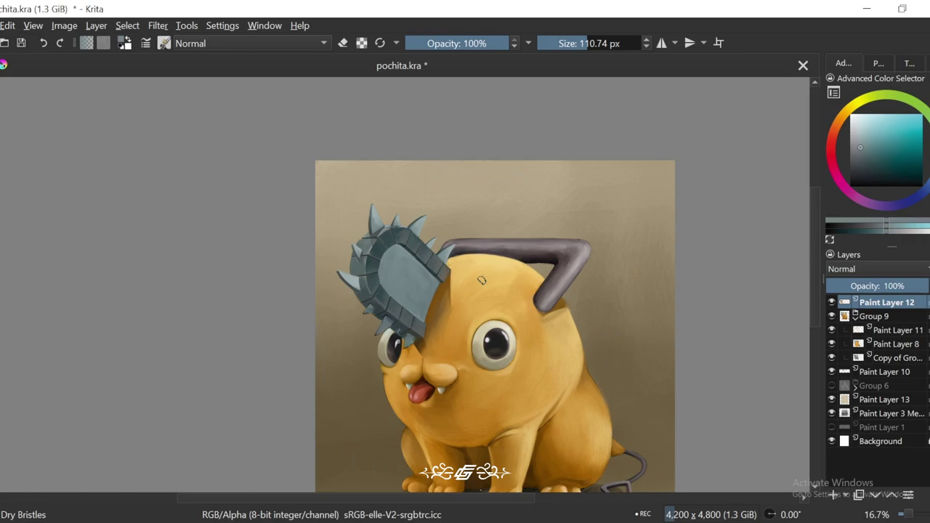
# Step: Pick a light grey-blue colour and add a new paint layer on top
pyautogui.press('+')
pyautogui.press('+')
pyautogui.press('+')
pyautogui.press('+')
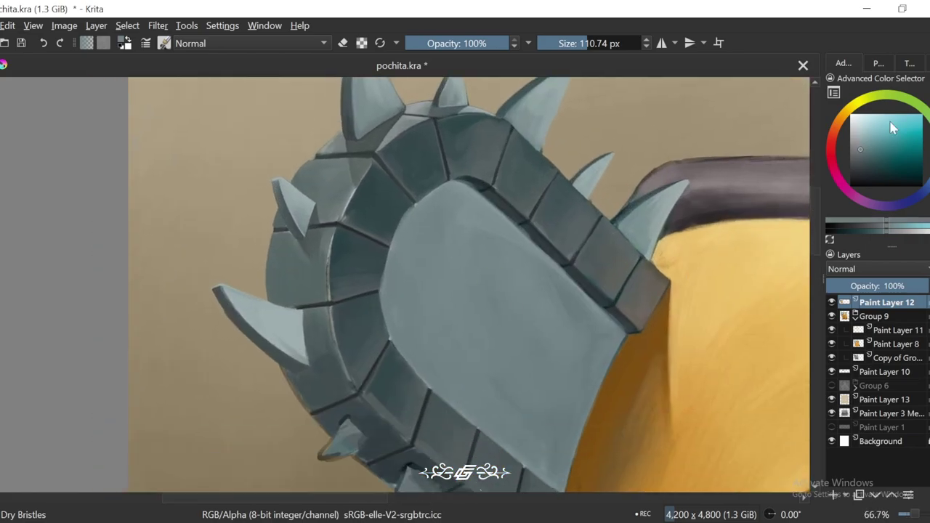
pyautogui.moveTo(893, 128); pyautogui.dragTo(862, 132)
pyautogui.press('-')
pyautogui.press('-')
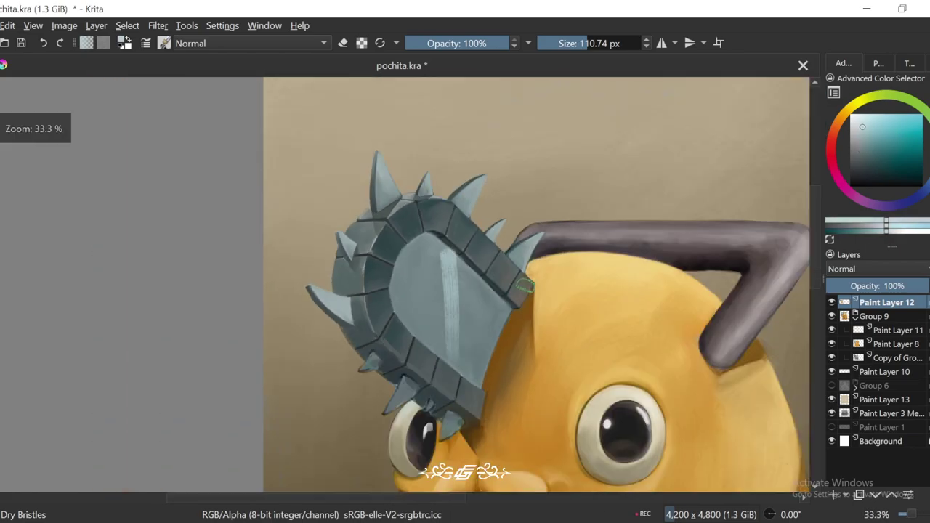
pyautogui.press('6')
pyautogui.press('6')
pyautogui.press('+')
pyautogui.press('Insert')
# Step: Brush light diagonal streaks across the blade face, undoing two unwanted strokes
pyautogui.moveTo(509, 290); pyautogui.dragTo(534, 272)
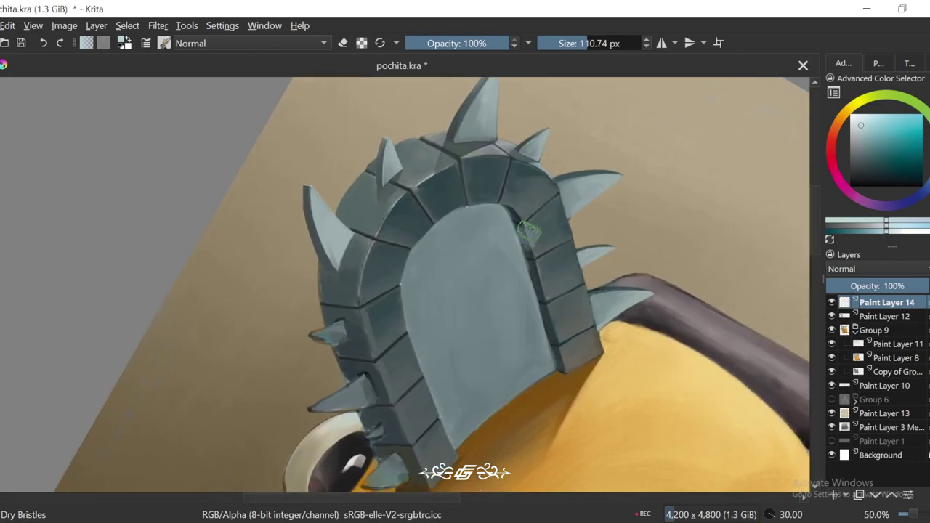
pyautogui.moveTo(541, 195)
pyautogui.mouseDown()
pyautogui.moveTo(420, 422)
pyautogui.moveTo(414, 407)
pyautogui.moveTo(411, 473)
pyautogui.mouseUp()
pyautogui.hotkey('ctrl', 'z')
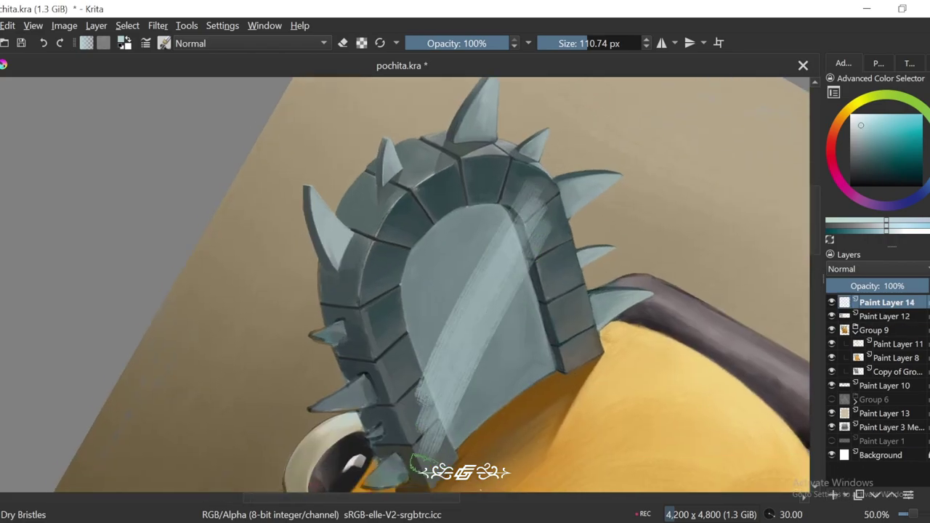
pyautogui.press('6')
pyautogui.press('+')
pyautogui.press('[')
pyautogui.press('[')
pyautogui.hotkey('ctrl', 'z')
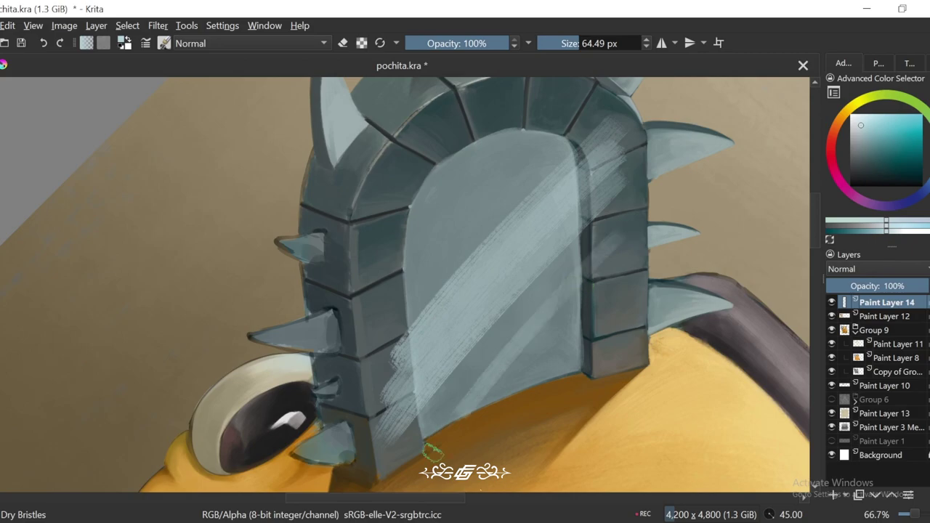
# Step: Add a thin light diagonal line across the blade's arch
pyautogui.press('-')
pyautogui.hotkey('ctrl', '[')
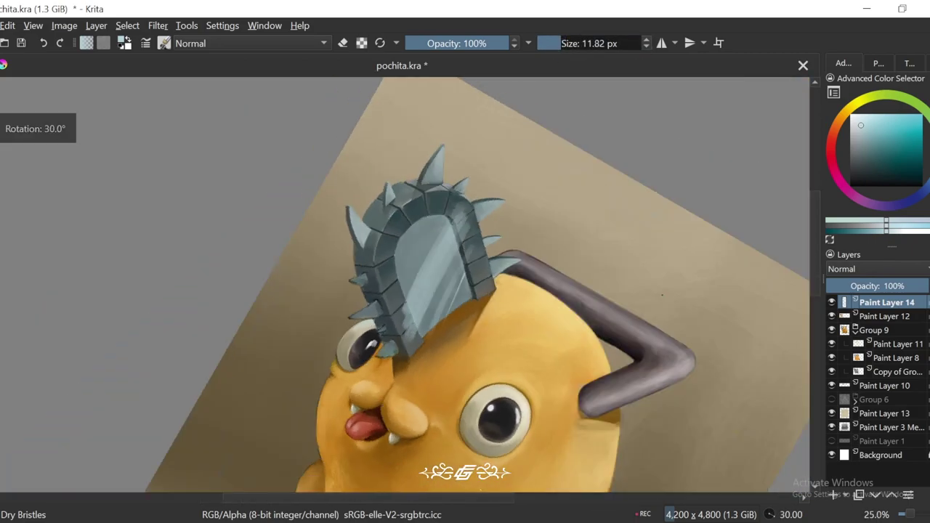
pyautogui.hotkey('ctrl', ']')
pyautogui.press('+')
pyautogui.moveTo(522, 132); pyautogui.dragTo(402, 278)
pyautogui.moveTo(576, 114); pyautogui.dragTo(512, 194)
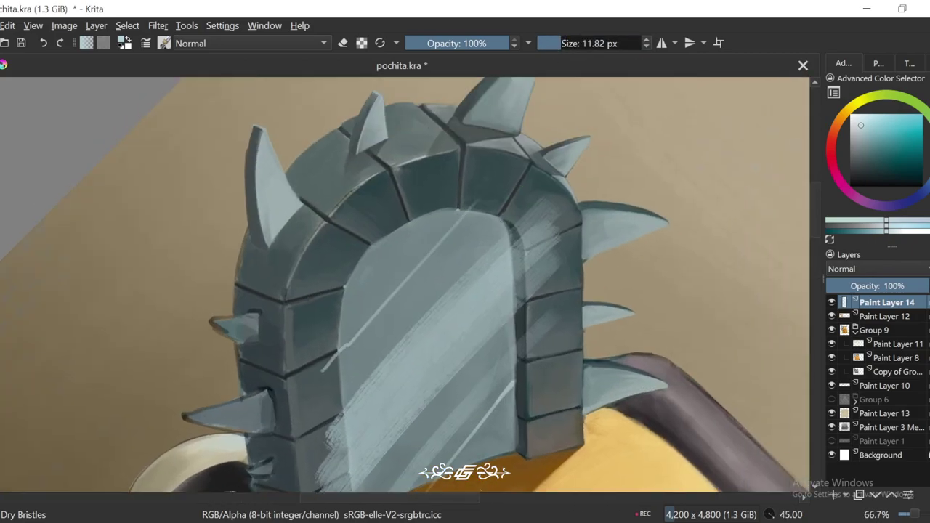
pyautogui.press('-')
pyautogui.press('-')
pyautogui.press('-')
pyautogui.hotkey('ctrl', '[')
pyautogui.hotkey('ctrl', '[')
pyautogui.hotkey('ctrl', '[')
pyautogui.hotkey('ctrl', '[')
pyautogui.hotkey('ctrl', '[')
pyautogui.hotkey('ctrl', '[')
pyautogui.hotkey('ctrl', '[')
pyautogui.hotkey('ctrl', '[')
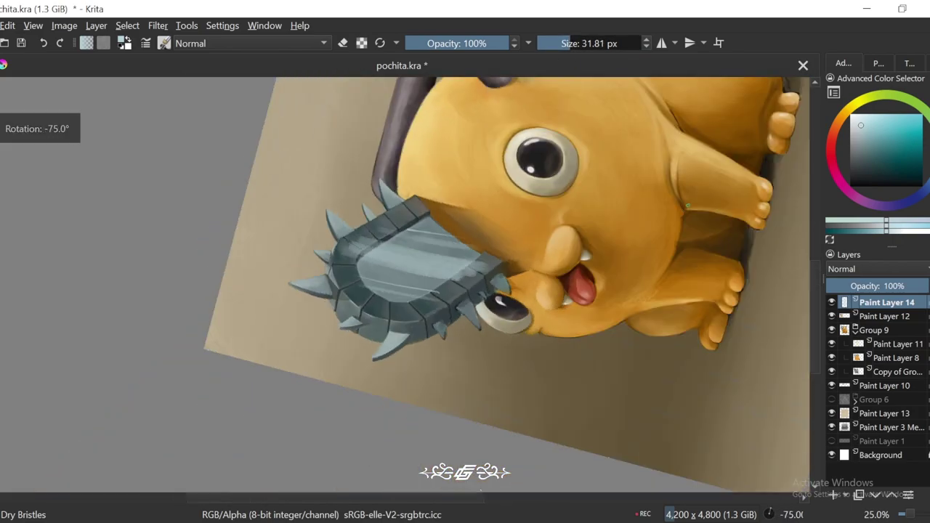
pyautogui.press('+')
pyautogui.press('+')
pyautogui.hotkey('ctrl', ']')
pyautogui.hotkey('ctrl', '[')
pyautogui.hotkey('ctrl', '[')
pyautogui.press('+')
# Step: In eraser mode, remove stray light streaks from the dark left and right edge blocks
pyautogui.press('e')
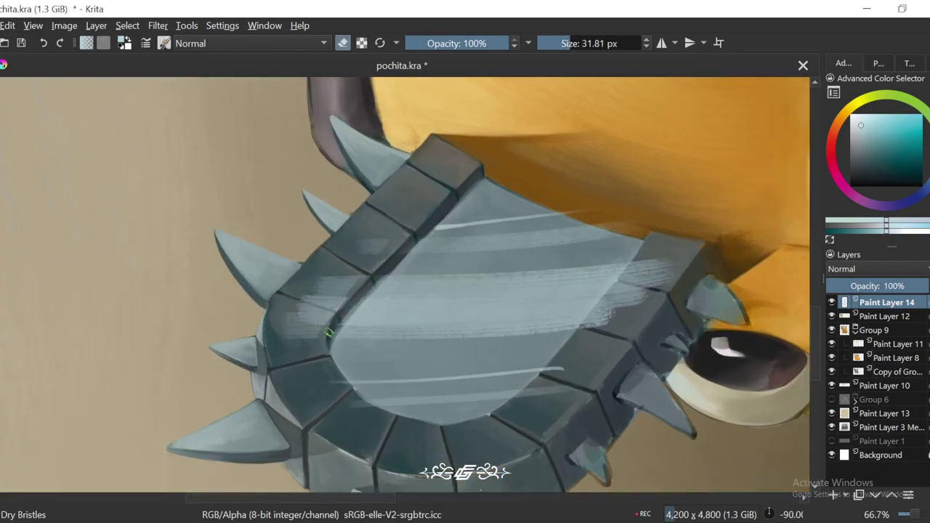
pyautogui.moveTo(329, 332); pyautogui.dragTo(338, 288)
pyautogui.hotkey('ctrl', '[')
pyautogui.moveTo(552, 352)
pyautogui.mouseDown()
pyautogui.moveTo(578, 349)
pyautogui.moveTo(635, 272)
pyautogui.mouseUp()
pyautogui.hotkey('ctrl', ']')
pyautogui.moveTo(692, 261); pyautogui.dragTo(413, 281)
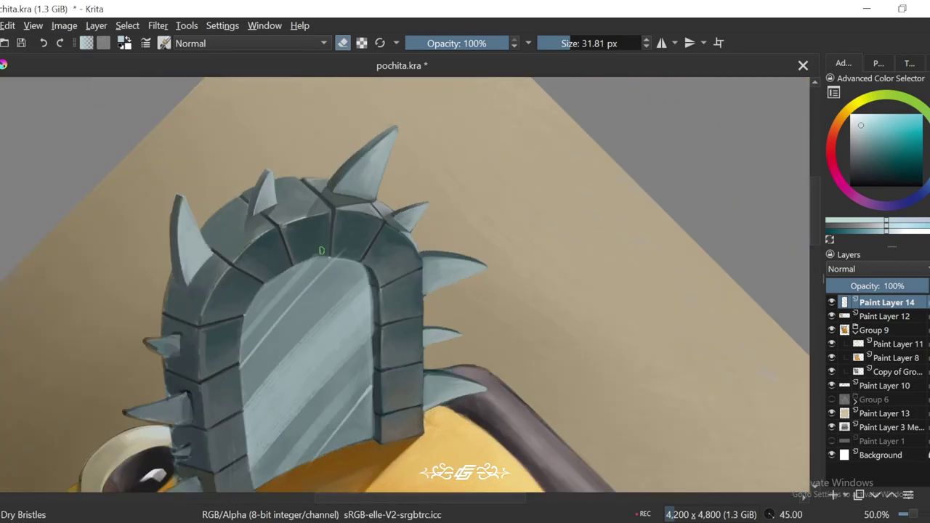
# Step: Rotate and zoom the view to review the new blade highlights
pyautogui.scroll(-2, 412, 282)
pyautogui.hotkey('ctrl', '[')
pyautogui.hotkey('ctrl', '[')
pyautogui.hotkey('ctrl', '[')
pyautogui.hotkey('ctrl', '[')
pyautogui.hotkey('ctrl', '[')
pyautogui.hotkey('ctrl', '[')
pyautogui.scroll(-1, 412, 281)
pyautogui.scroll(4, 450, 313)
pyautogui.hotkey('ctrl', ']')
pyautogui.hotkey('ctrl', ']')
pyautogui.hotkey('ctrl', ']')
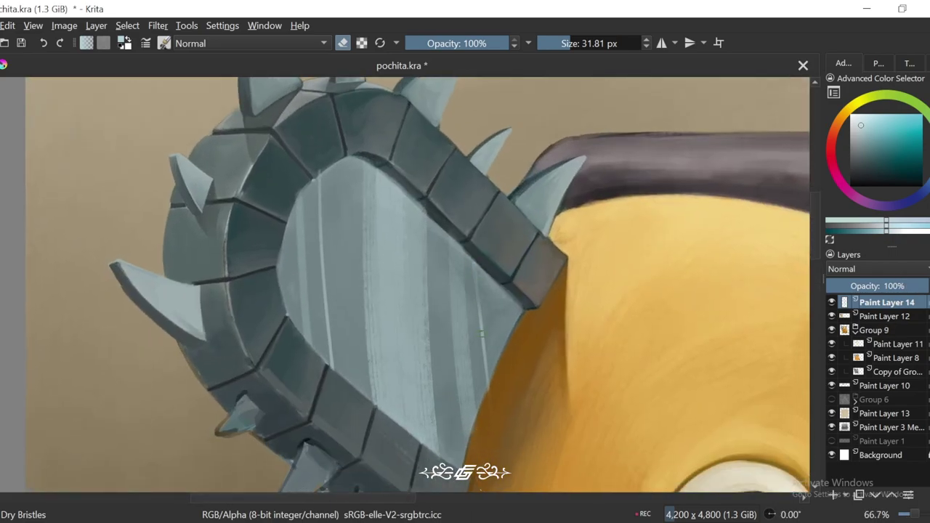
pyautogui.hotkey('ctrl', ']')
pyautogui.hotkey('ctrl', ']')
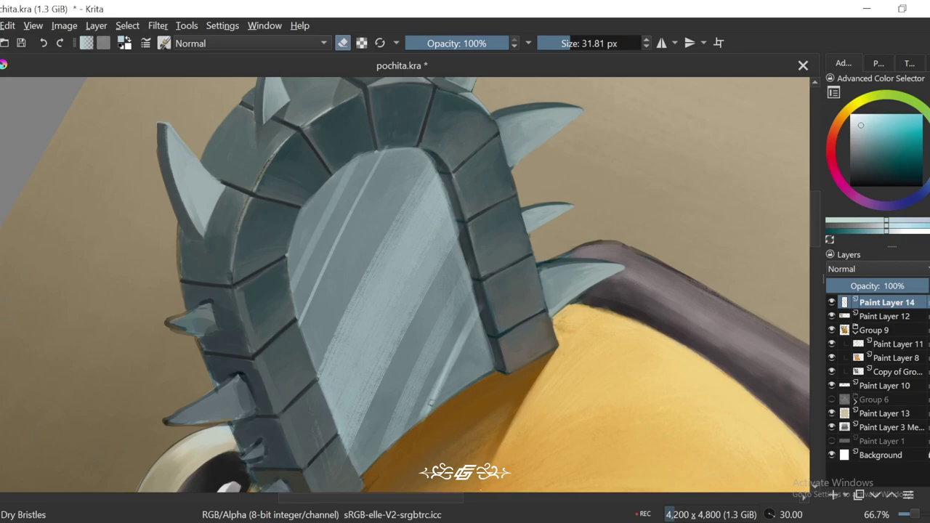
pyautogui.scroll(-3, 407, 465)
pyautogui.hotkey('ctrl', '[')
pyautogui.hotkey('ctrl', '[')
pyautogui.hotkey('ctrl', '[')
pyautogui.scroll(-1, 407, 465)
# Step: Enlarge the brush and paint light bristle strokes on an armour tile, smoothing the streaks
pyautogui.moveTo(451, 312); pyautogui.dragTo(476, 312)
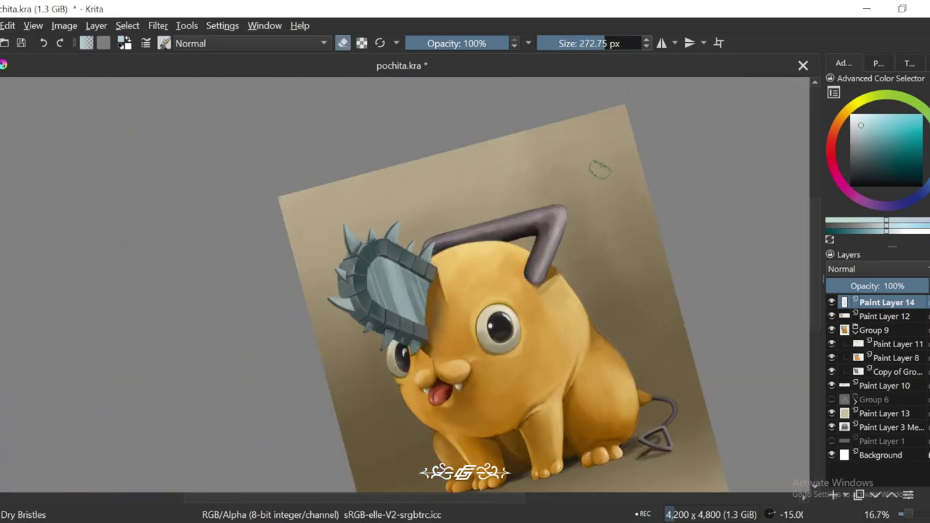
pyautogui.scroll(1, 476, 312)
pyautogui.hotkey('ctrl', '[')
pyautogui.hotkey('ctrl', '[')
pyautogui.hotkey('ctrl', '[')
pyautogui.hotkey('ctrl', ']')
pyautogui.hotkey('ctrl', ']')
pyautogui.hotkey('ctrl', ']')
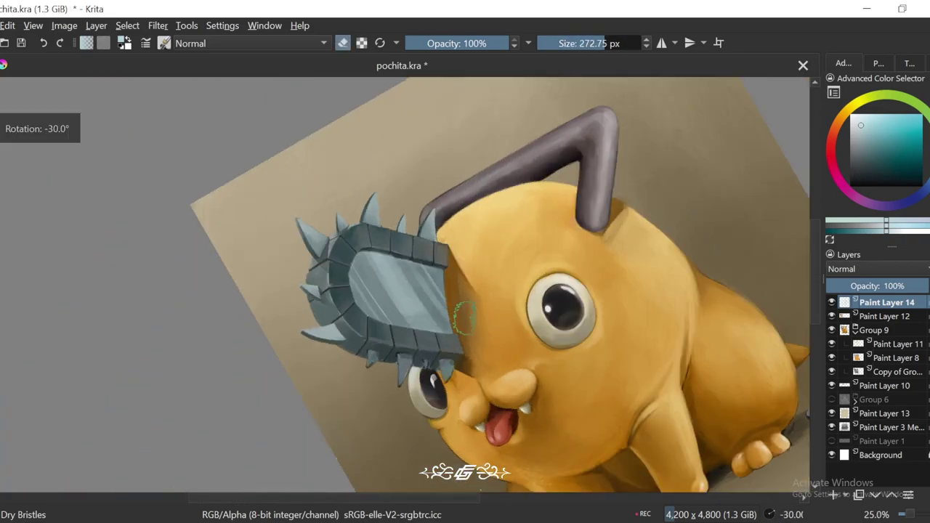
pyautogui.scroll(-2, 374, 309)
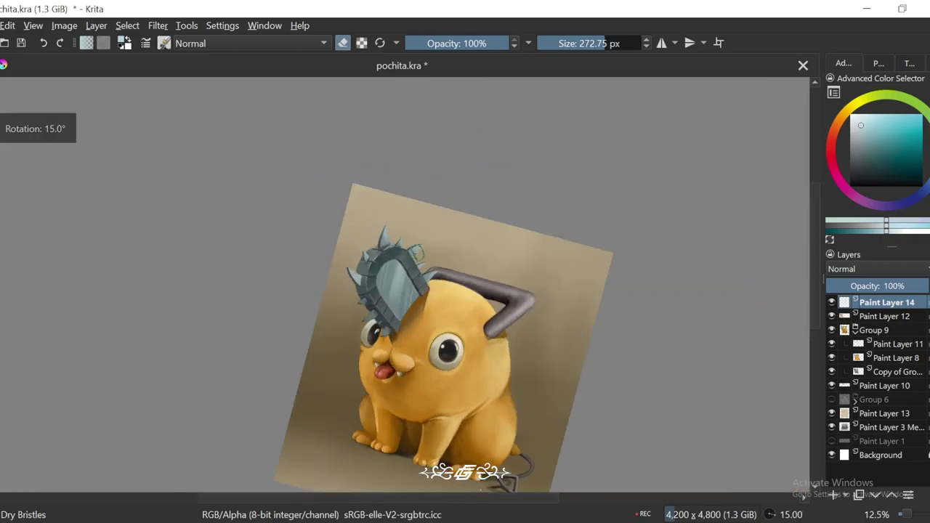
pyautogui.hotkey('ctrl', ']')
pyautogui.scroll(5, 375, 309)
pyautogui.press('[')
pyautogui.press('[')
pyautogui.press('[')
pyautogui.moveTo(473, 280); pyautogui.dragTo(471, 298)
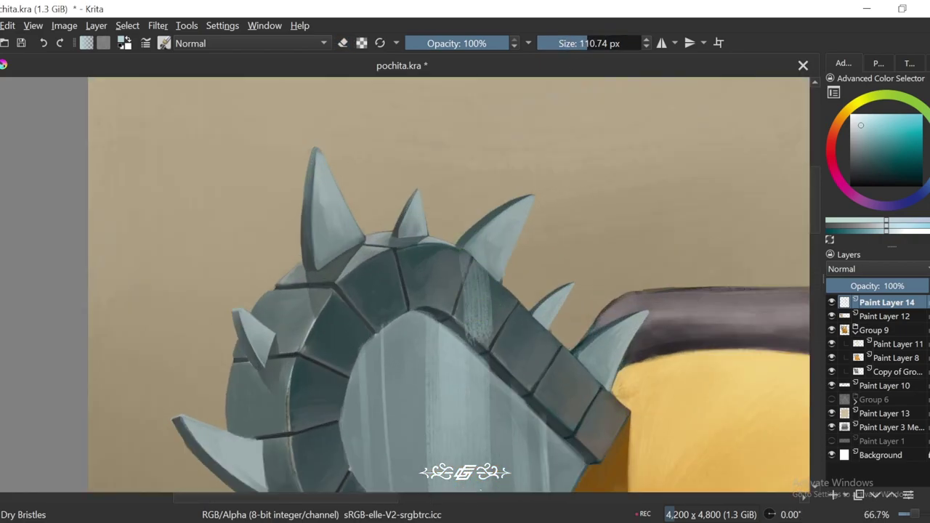
pyautogui.moveTo(471, 262); pyautogui.dragTo(479, 331)
pyautogui.moveTo(450, 268); pyautogui.dragTo(460, 324)
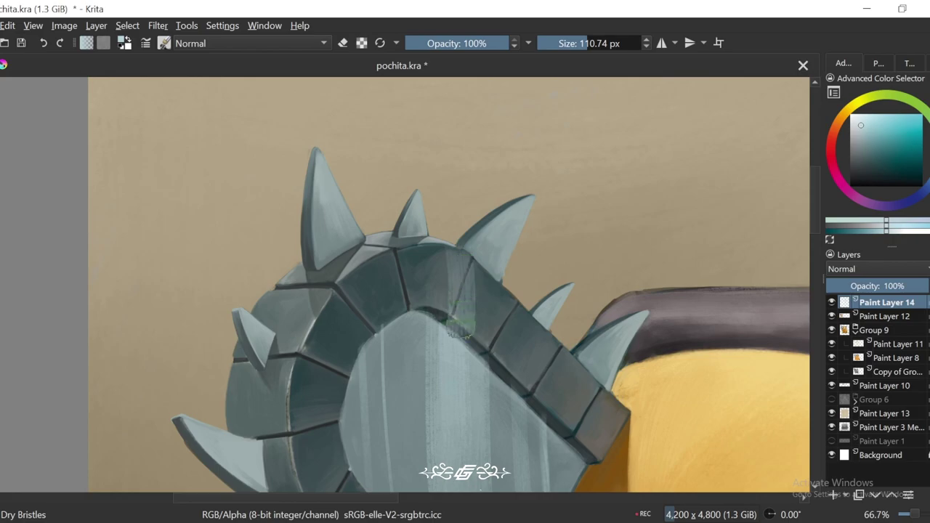
# Step: With a smaller brush, paint a light stroke on another armour tile
pyautogui.scroll(-1, 509, 334)
pyautogui.press('[')
pyautogui.press('[')
pyautogui.press('[')
pyautogui.moveTo(517, 272); pyautogui.dragTo(512, 357)
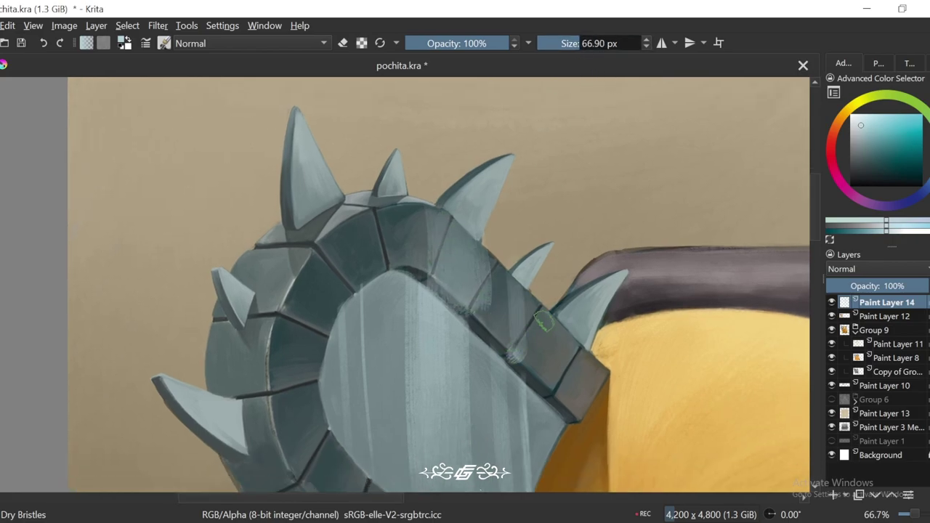
pyautogui.scroll(-2, 544, 385)
pyautogui.scroll(2, 461, 277)
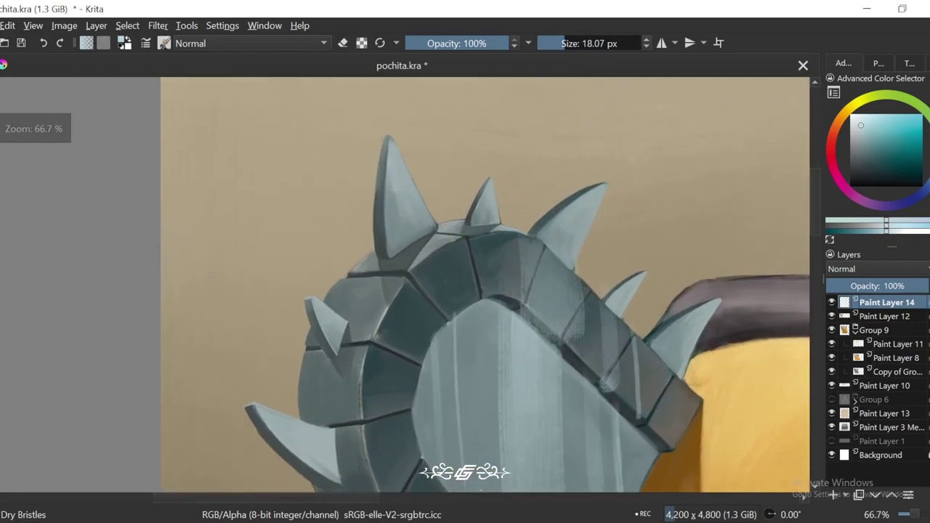
pyautogui.scroll(-3, 466, 326)
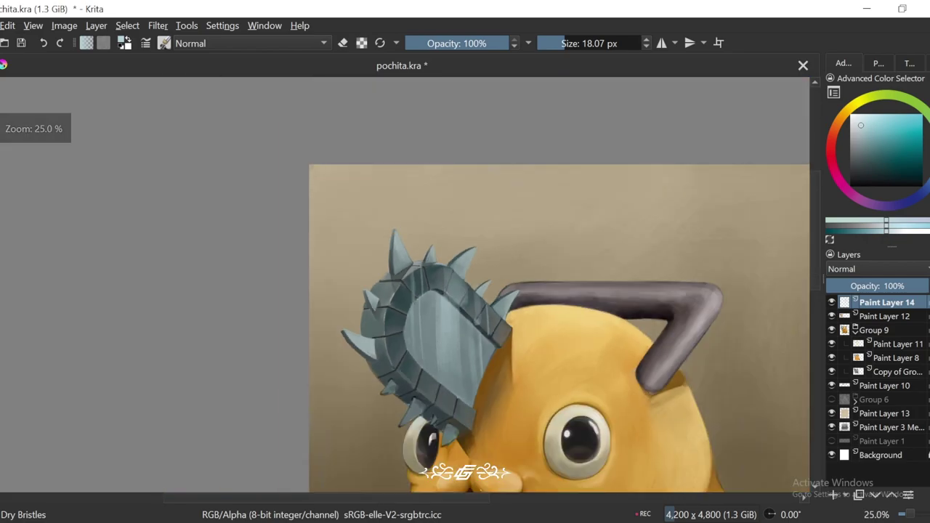
pyautogui.scroll(1, 466, 326)
pyautogui.scroll(1, 422, 356)
# Step: Adjust the brush size, trying about 194 px, then smaller for detail work
pyautogui.click(569, 37)
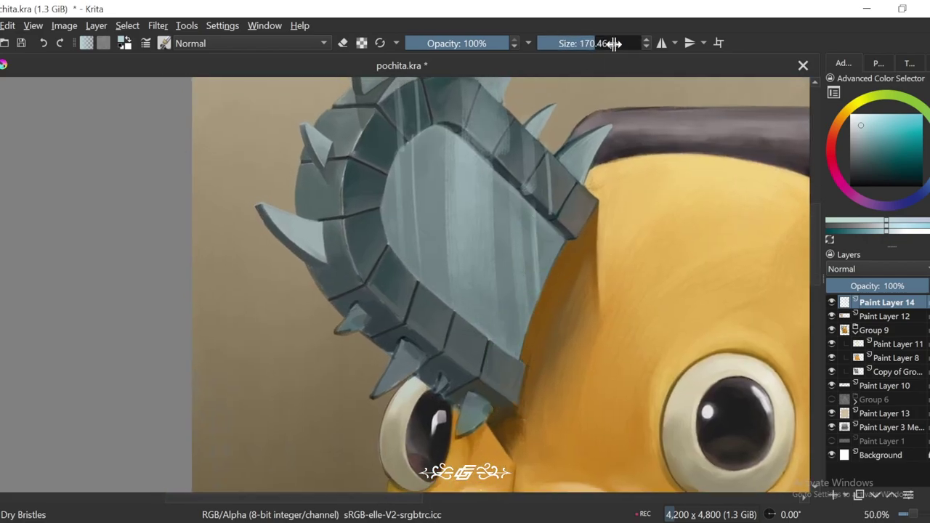
pyautogui.click(603, 43)
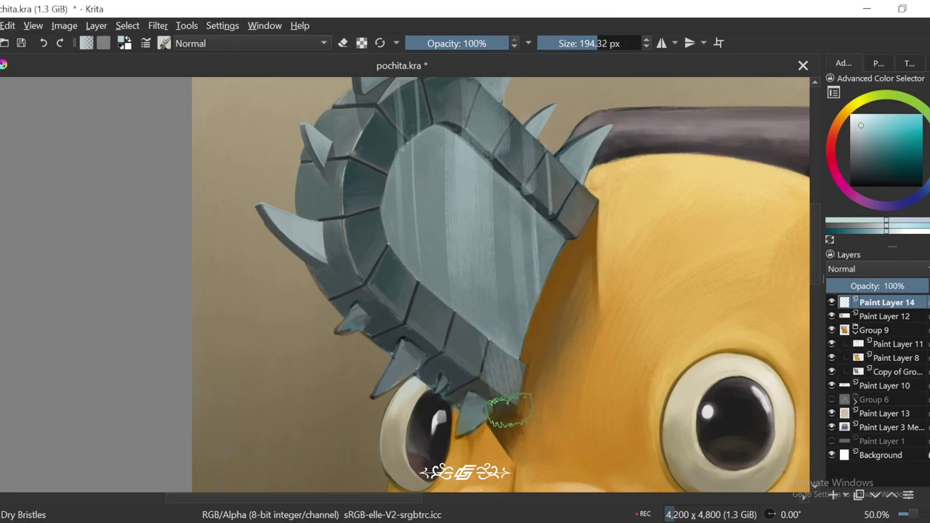
pyautogui.press('-')
pyautogui.press('-')
pyautogui.press('+')
pyautogui.press('+')
pyautogui.press('+')
pyautogui.click(570, 43)
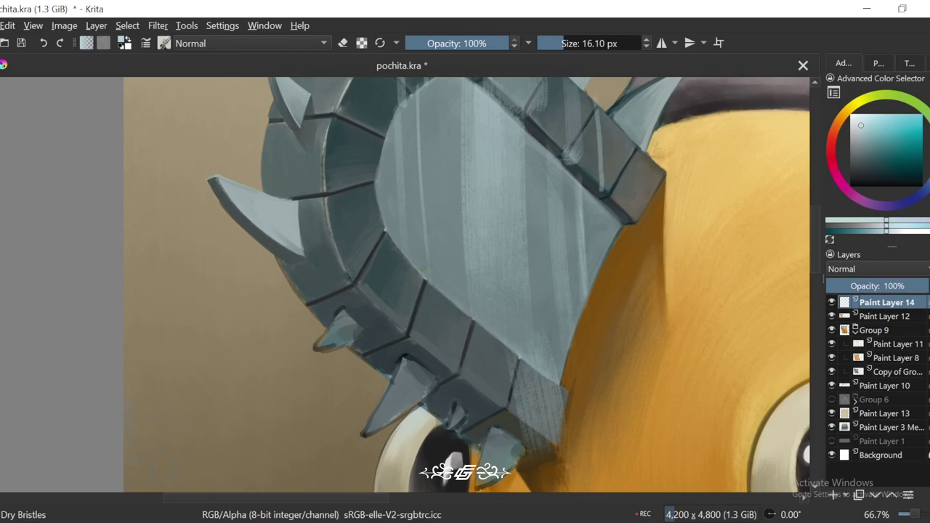
pyautogui.press('-')
pyautogui.press('-')
pyautogui.press('4')
pyautogui.press('4')
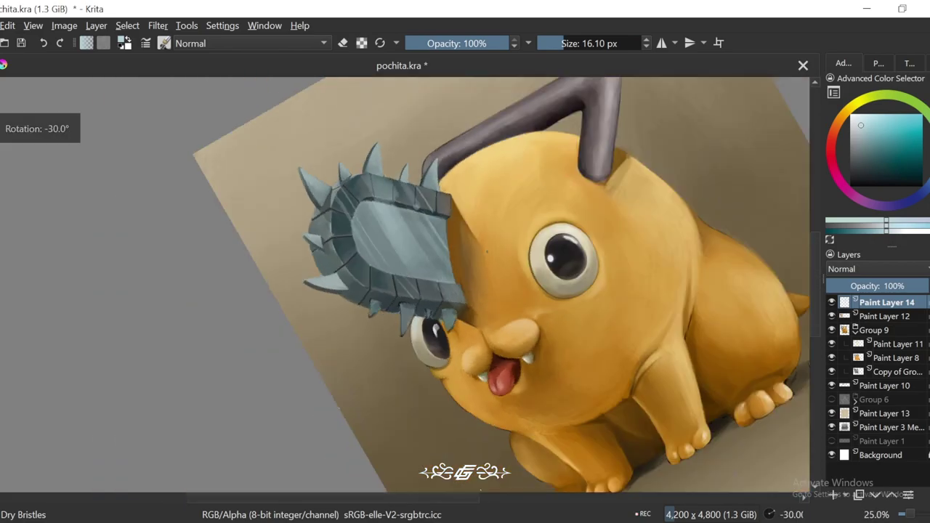
pyautogui.press('+')
pyautogui.press('4')
pyautogui.press('4')
pyautogui.press('4')
pyautogui.press('+')
# Step: Toggle eraser mode while inspecting the blade's top rim from rotated views
pyautogui.press('e')
pyautogui.press('e')
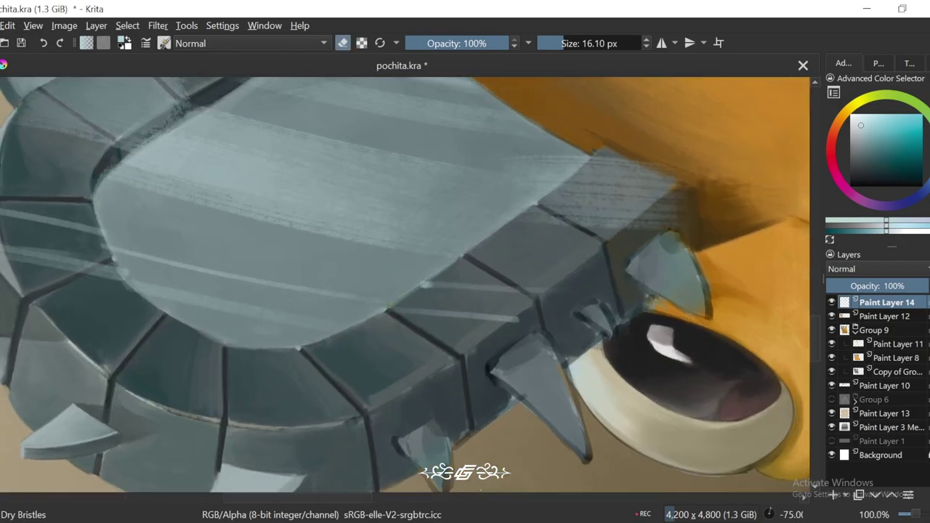
pyautogui.press('-')
pyautogui.press('-')
pyautogui.press('-')
pyautogui.press('6')
pyautogui.press('6')
pyautogui.press('6')
pyautogui.press('6')
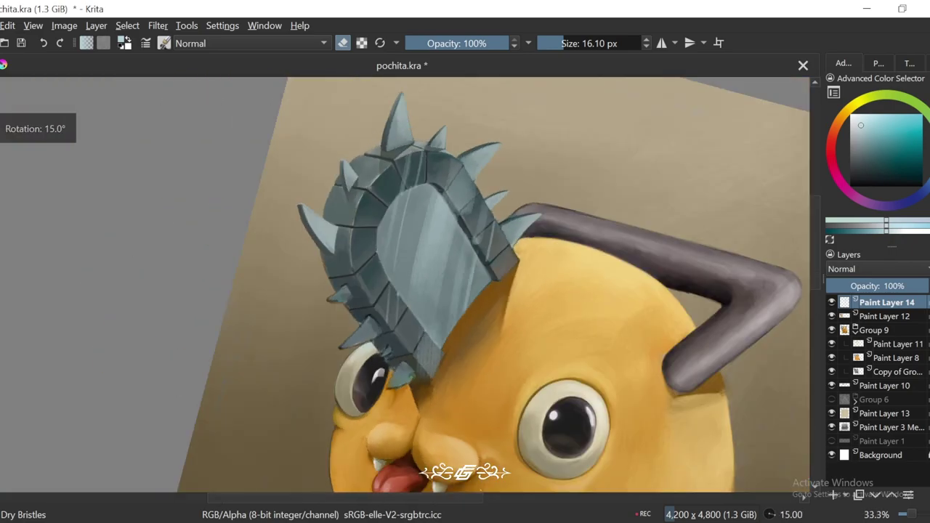
pyautogui.press('+')
pyautogui.press('+')
pyautogui.press('+')
pyautogui.press('+')
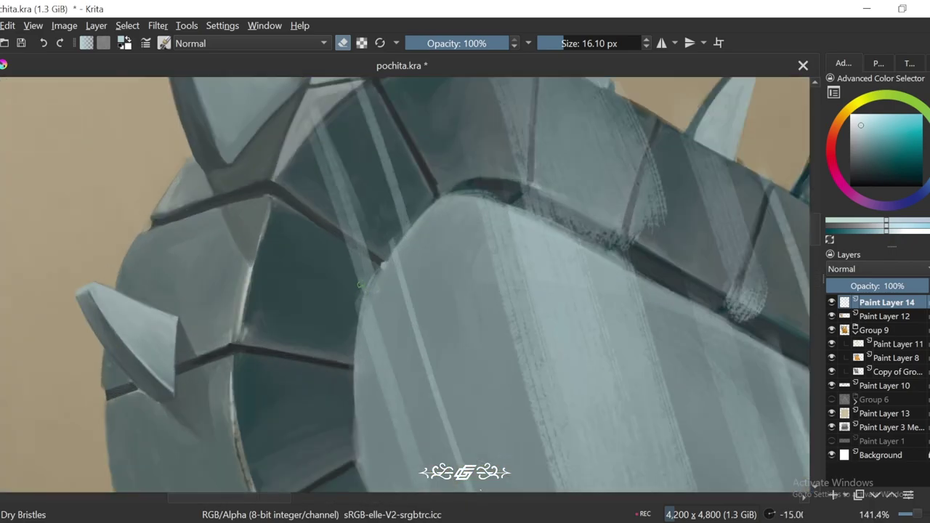
pyautogui.press('-')
pyautogui.press('4')
pyautogui.press('4')
pyautogui.press('4')
pyautogui.press('4')
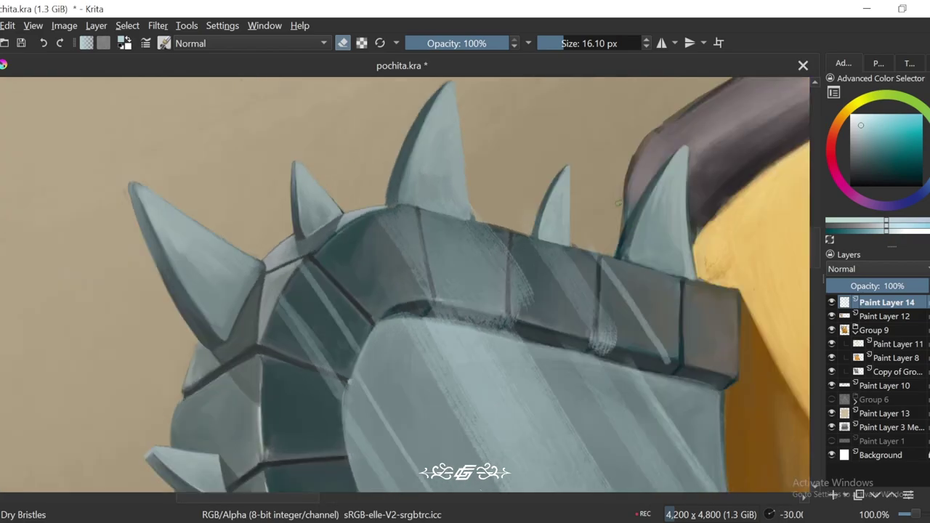
pyautogui.scroll(2, 520, 232)
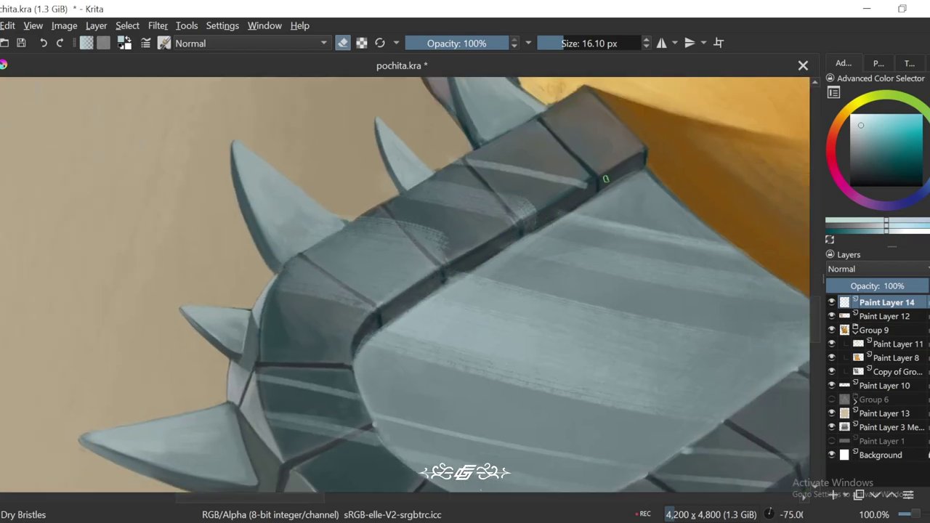
pyautogui.scroll(1, 606, 179)
pyautogui.press('e')
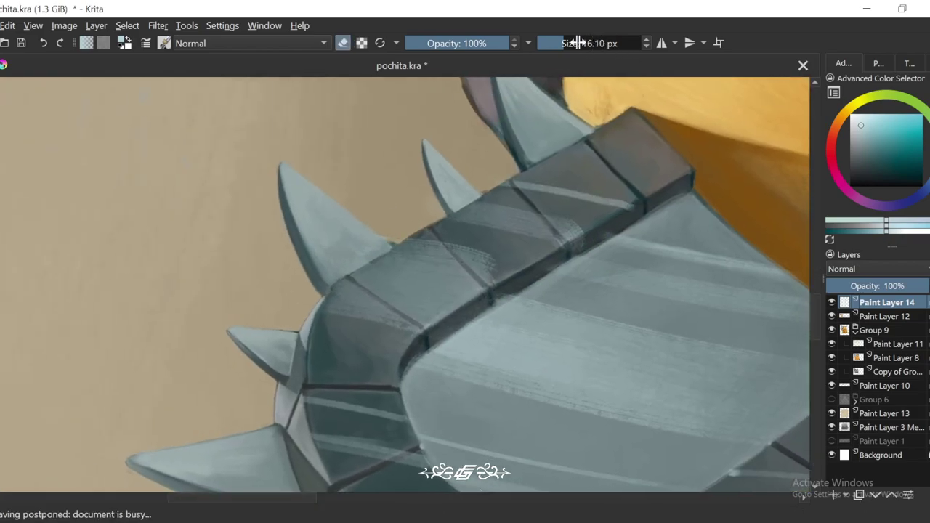
# Step: Set the brush to about 150 px with 66% opacity
pyautogui.moveTo(581, 38); pyautogui.dragTo(598, 37)
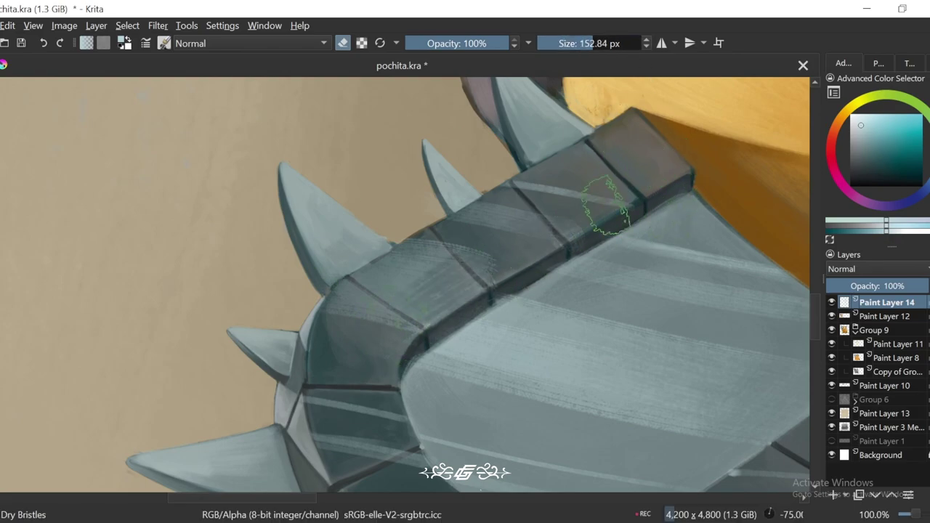
pyautogui.press('-')
pyautogui.click(476, 43)
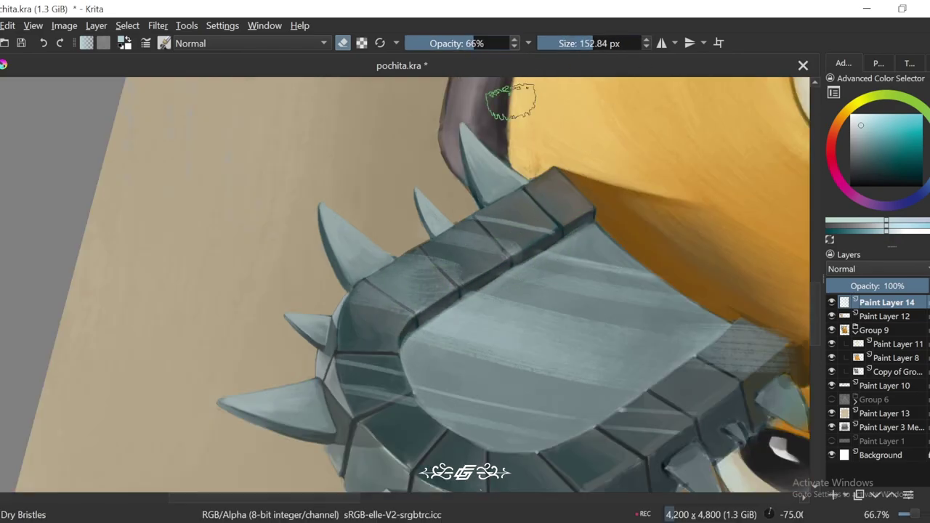
pyautogui.scroll(-2, 640, 258)
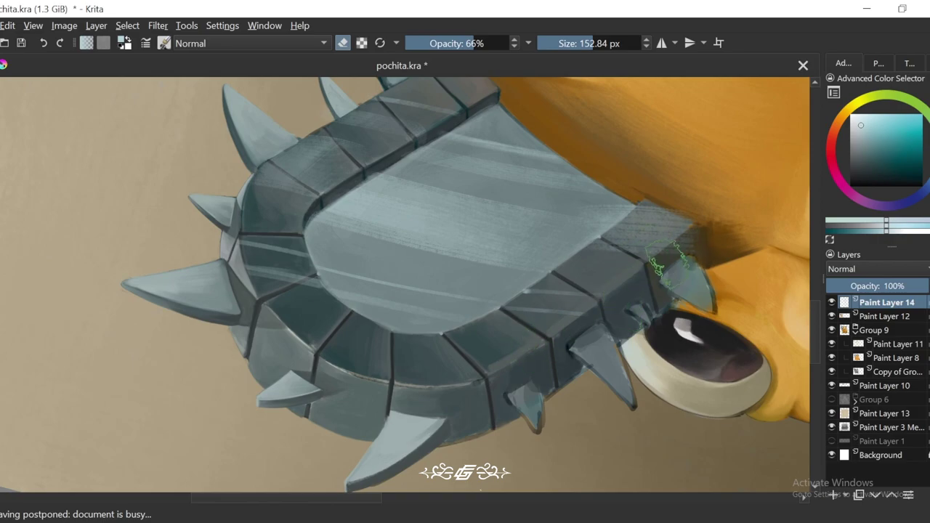
# Step: Fit the painting, then tilt -45° and zoom to 50% on the chainsaw
pyautogui.press('2')
pyautogui.press('5')
pyautogui.press('+')
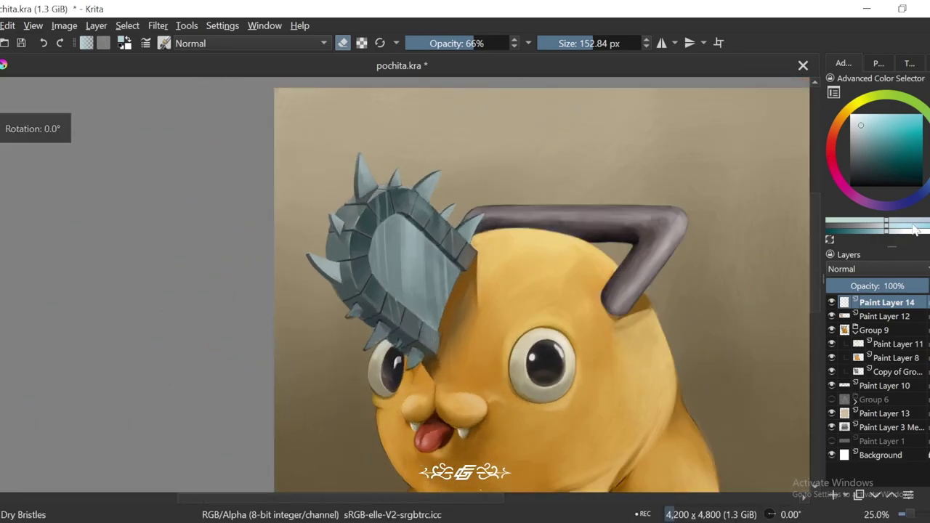
pyautogui.press('4')
pyautogui.press('4')
pyautogui.press('4')
pyautogui.press('+')
pyautogui.scroll(2, 453, 327)
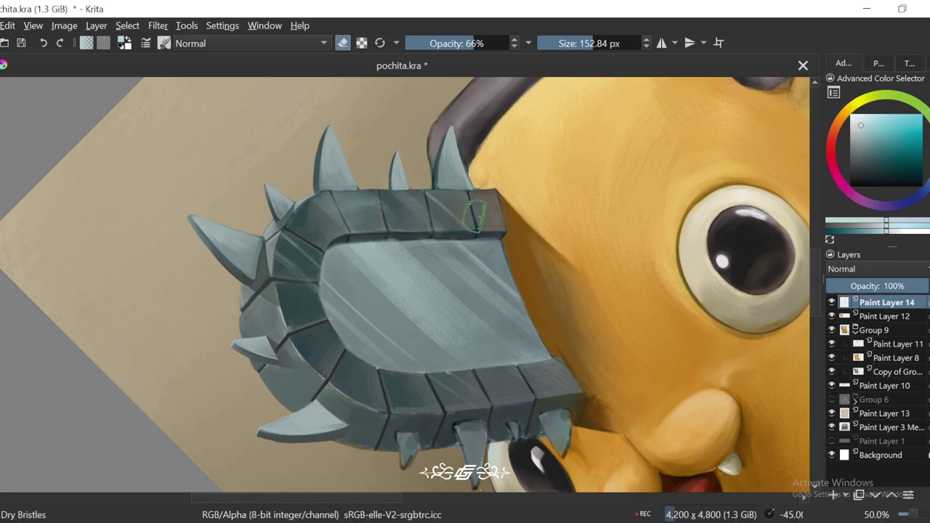
pyautogui.press('-')
pyautogui.press('-')
pyautogui.press('6')
# Step: Shrink the brush slightly and zoom to 200% on the blade segments at a 30° tilt
pyautogui.press('6')
pyautogui.press('+')
pyautogui.press('+')
pyautogui.press('[')
pyautogui.press('6')
pyautogui.press('-')
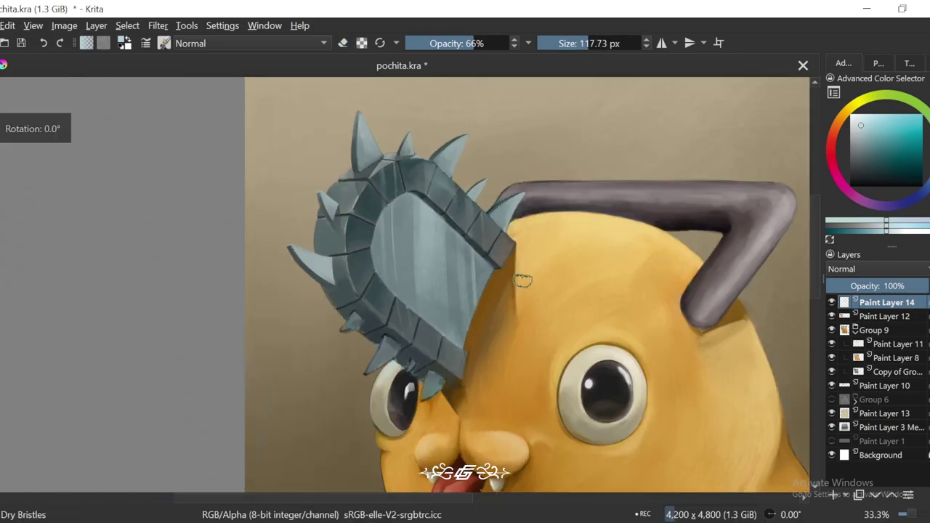
pyautogui.press('6')
pyautogui.press('6')
pyautogui.press('1')
pyautogui.press('[')
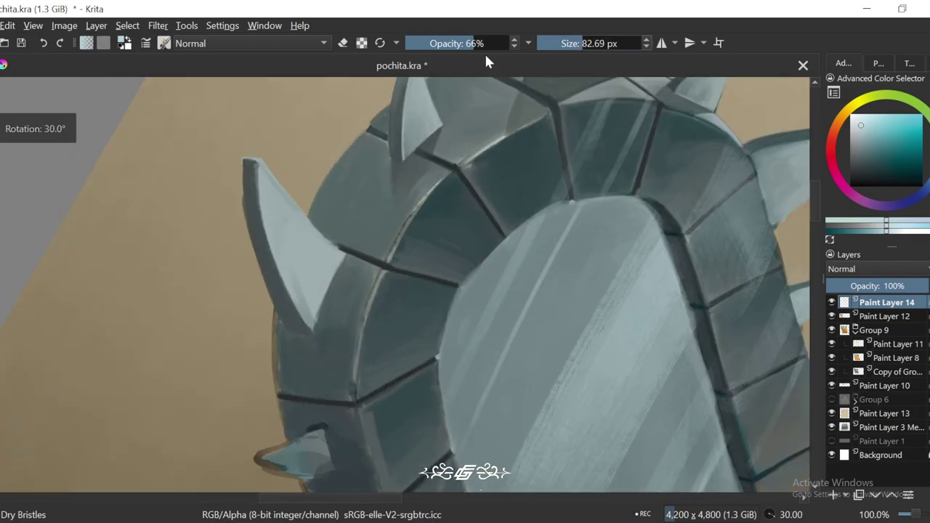
pyautogui.press('+')
pyautogui.press('+')
# Step: Restore 100% opacity, size the Dry Bristles brush to about 9.66 px, and pick a teal colour
pyautogui.press('i')
pyautogui.press('i')
pyautogui.press('i')
pyautogui.press('i')
pyautogui.press('[')
pyautogui.press('[')
pyautogui.press('[')
pyautogui.press('[')
pyautogui.press('[')
pyautogui.press('[')
pyautogui.press('[')
pyautogui.press('[')
pyautogui.press('[')
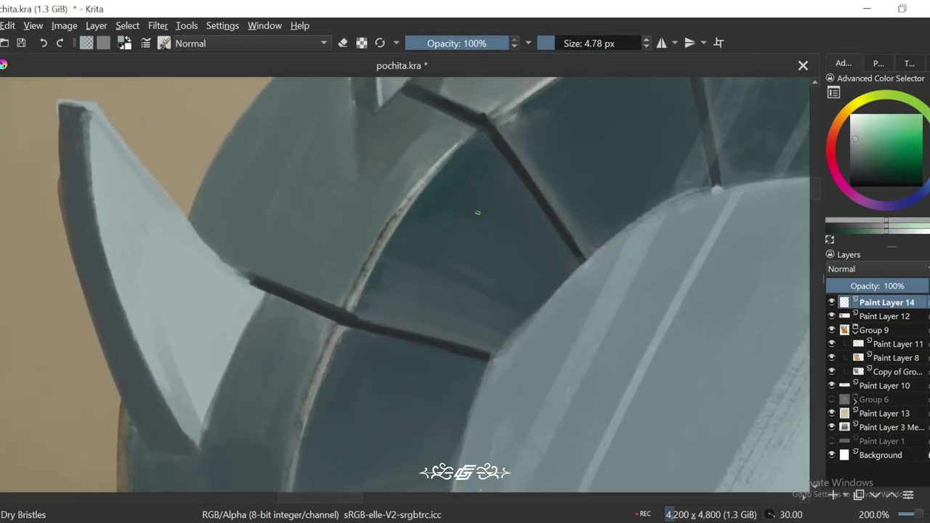
pyautogui.press('+')
pyautogui.press(']')
pyautogui.press(']')
pyautogui.keyDown('ctrl'); pyautogui.click(378, 208); pyautogui.keyUp('ctrl')
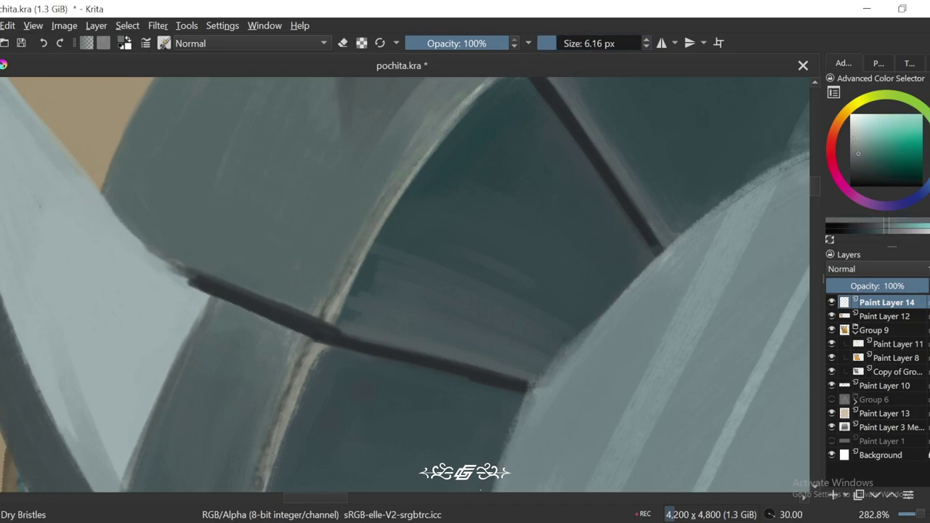
pyautogui.moveTo(560, 44); pyautogui.dragTo(557, 44)
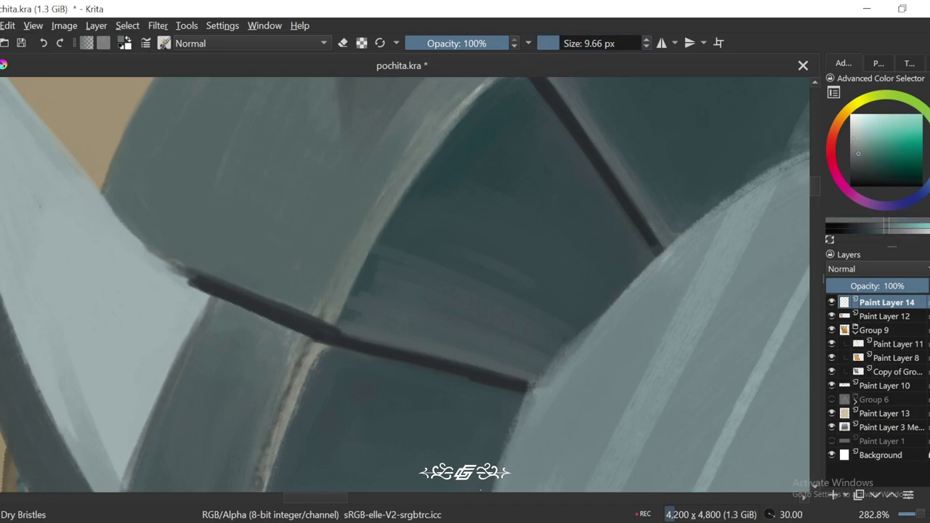
pyautogui.keyDown('ctrl'); pyautogui.click(500, 135); pyautogui.keyUp('ctrl')
# Step: Paint a light teal highlight along the curved edge of a blade segment
pyautogui.press('-')
pyautogui.press('-')
pyautogui.press('-')
pyautogui.press('+')
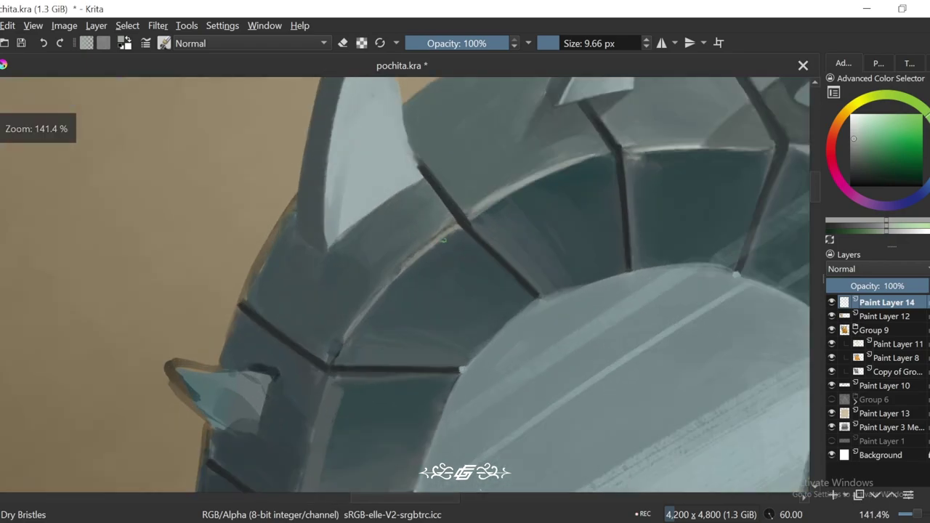
pyautogui.moveTo(444, 240); pyautogui.dragTo(341, 342)
pyautogui.press('4')
pyautogui.press('4')
pyautogui.press('4')
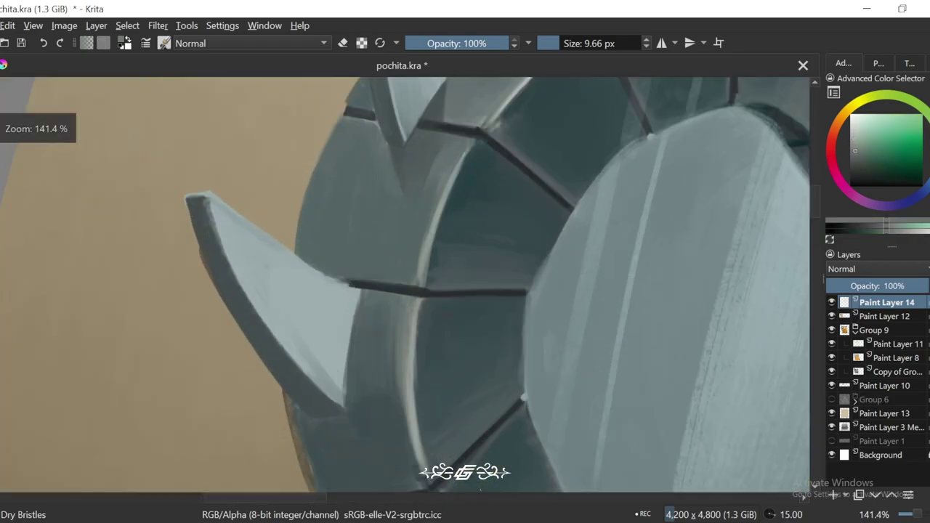
pyautogui.press('6')
# Step: Enlarge the brush to about 25 px and try greener, cyan and light teal-green colours on the inner segments
pyautogui.moveTo(465, 167); pyautogui.dragTo(500, 160)
pyautogui.keyDown('ctrl'); pyautogui.click(462, 221); pyautogui.keyUp('ctrl')
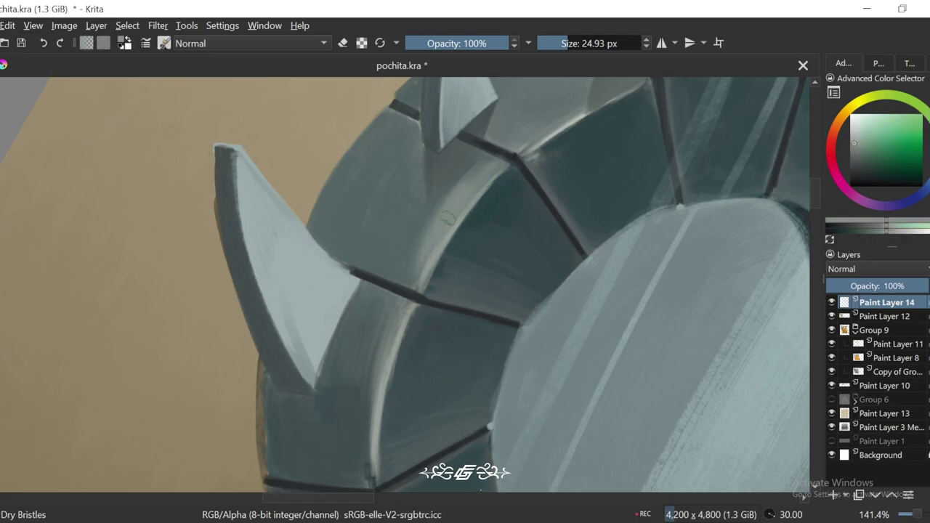
pyautogui.scroll(-3, 448, 217)
pyautogui.scroll(3, 410, 290)
pyautogui.press('4')
pyautogui.keyDown('ctrl'); pyautogui.click(410, 289); pyautogui.keyUp('ctrl')
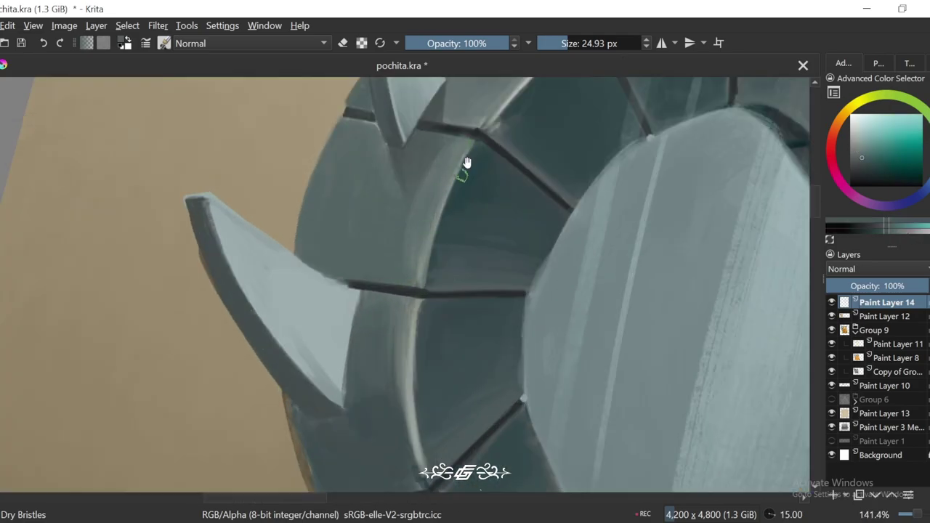
pyautogui.moveTo(468, 162); pyautogui.dragTo(395, 343)
pyautogui.keyDown('ctrl'); pyautogui.click(437, 283); pyautogui.keyUp('ctrl')
pyautogui.keyDown('ctrl'); pyautogui.click(448, 258); pyautogui.keyUp('ctrl')
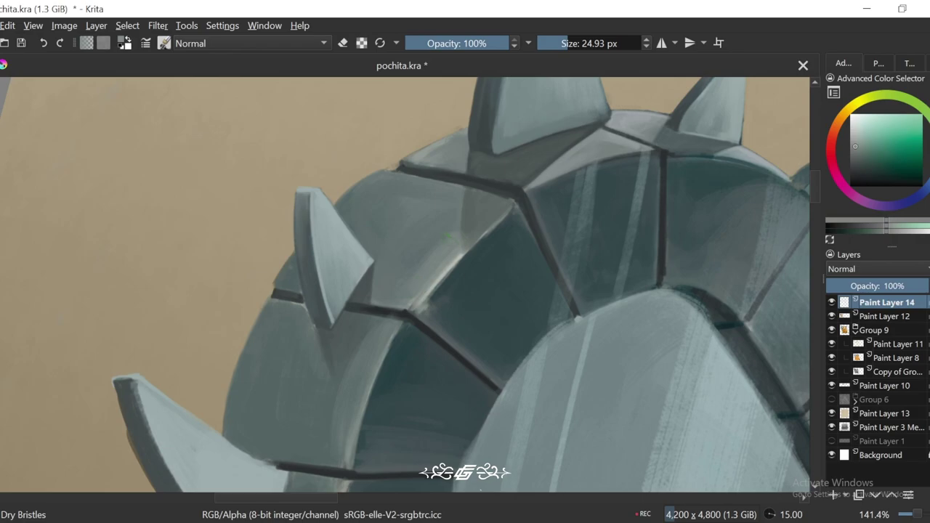
# Step: Review the whole chainsaw, then return to 100% zoom on the blade tilted 30 degrees
pyautogui.scroll(-5, 448, 236)
pyautogui.press('4')
pyautogui.press('4')
pyautogui.press('5')
pyautogui.scroll(2, 598, 199)
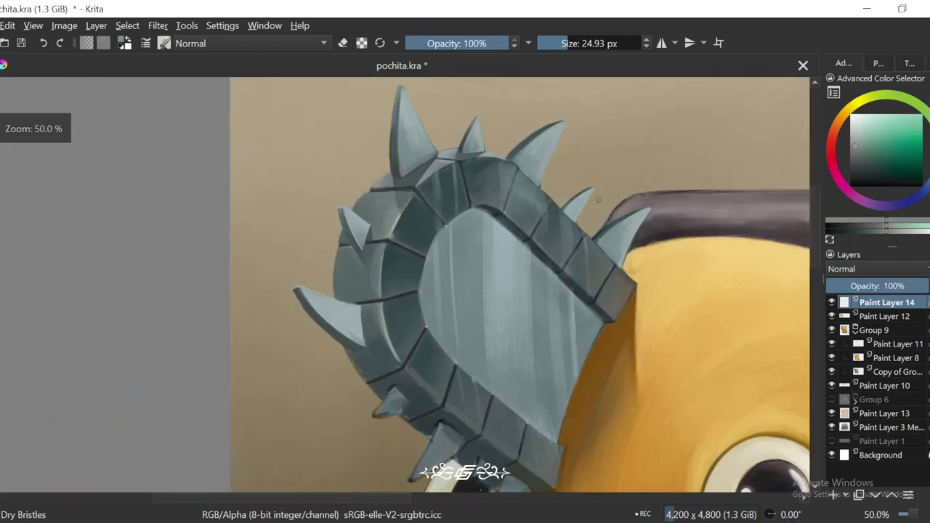
pyautogui.scroll(2, 571, 303)
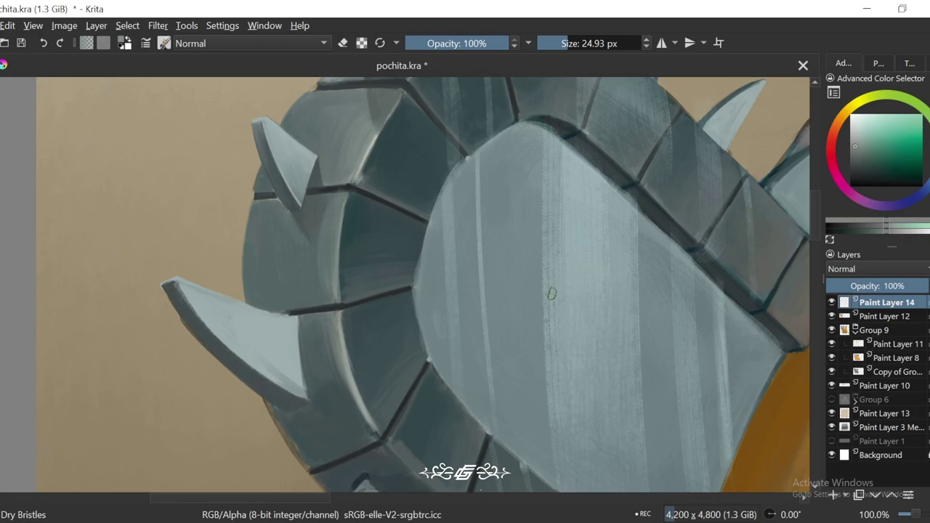
pyautogui.press('-')
pyautogui.press('1')
pyautogui.press('6')
pyautogui.press('6')
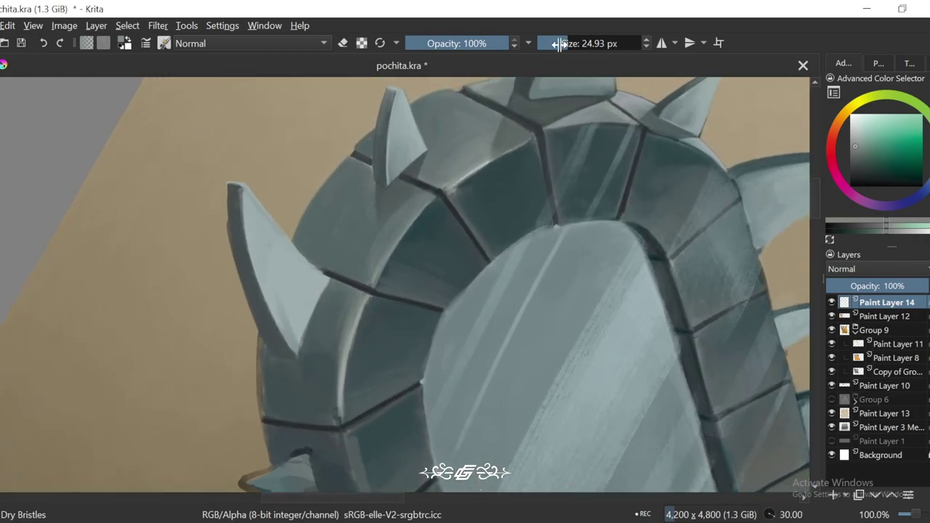
# Step: Shrink the brush to 9 px and inspect the blade and spiked top at 141.4% zoom
pyautogui.click(558, 45)
pyautogui.press('+')
pyautogui.press('+')
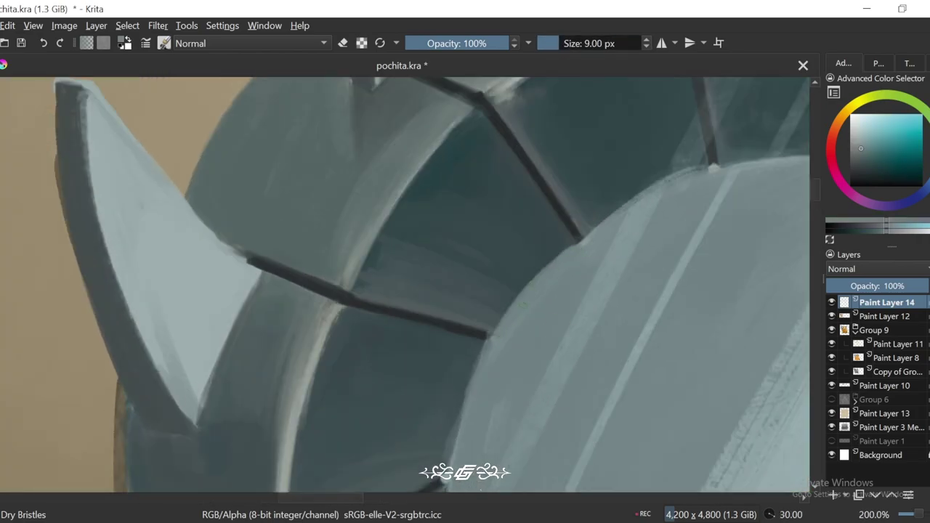
pyautogui.press('1')
pyautogui.press('+')
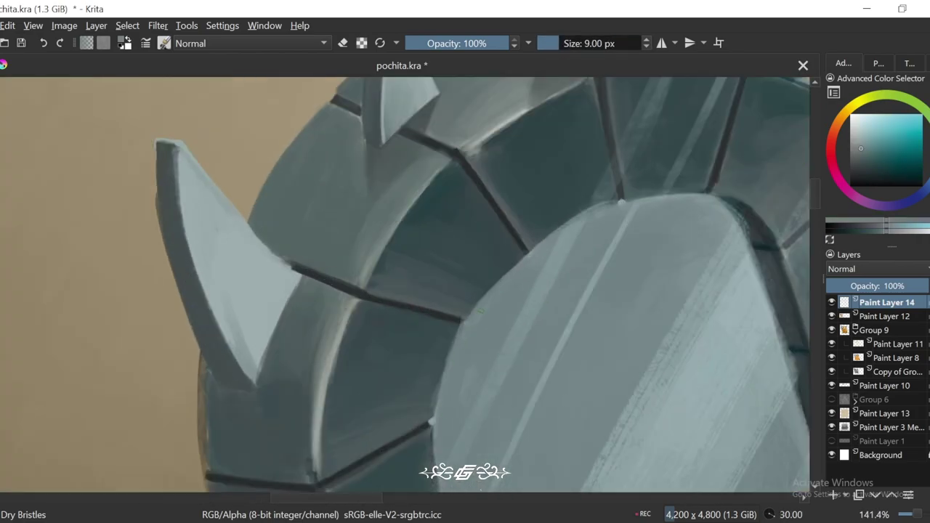
pyautogui.press('4')
pyautogui.press('-')
pyautogui.press('-')
pyautogui.press('-')
pyautogui.press('+')
pyautogui.press('+')
pyautogui.press('+')
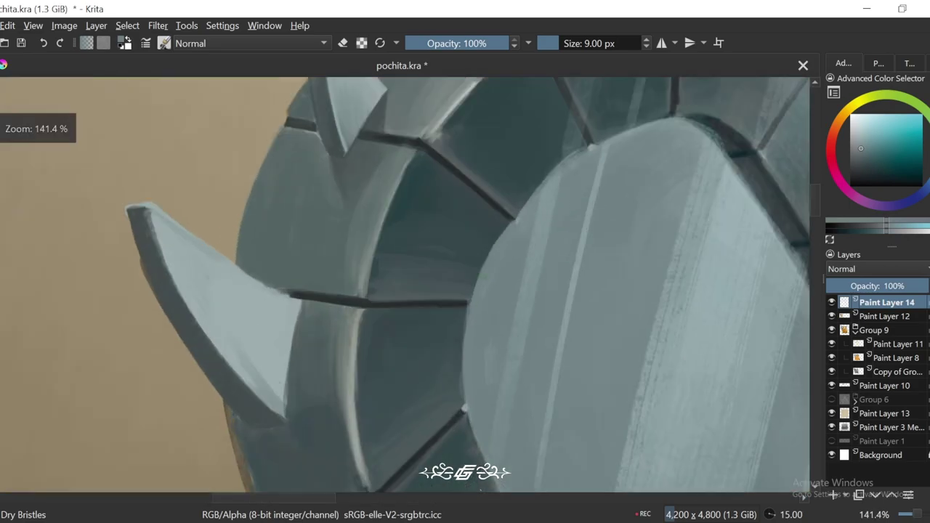
pyautogui.press('-')
pyautogui.press('-')
pyautogui.press('-')
pyautogui.press('5')
pyautogui.press('+')
pyautogui.press('+')
pyautogui.press('+')
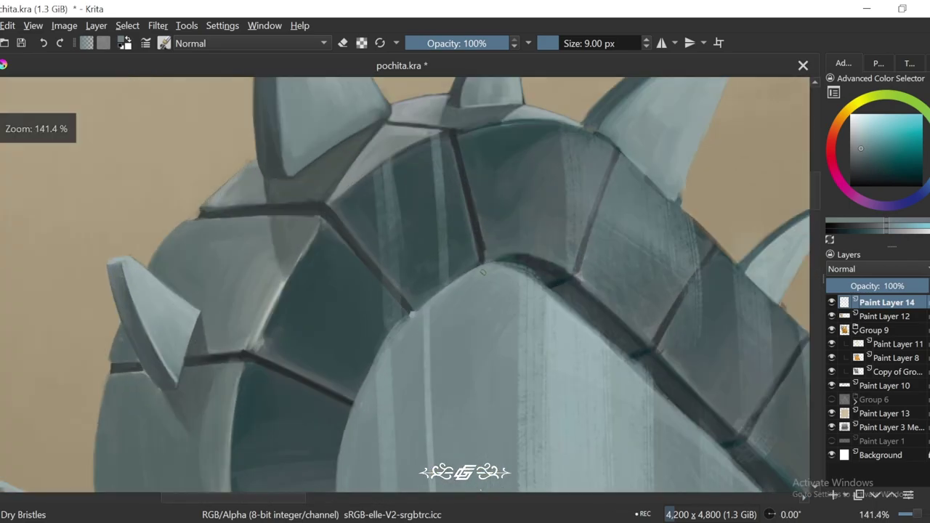
pyautogui.press('-')
pyautogui.press('-')
pyautogui.press('-')
# Step: Check the top and side spikes from several angles and pick darker and lighter teal-grey tones
pyautogui.press('4')
pyautogui.press('4')
pyautogui.press('4')
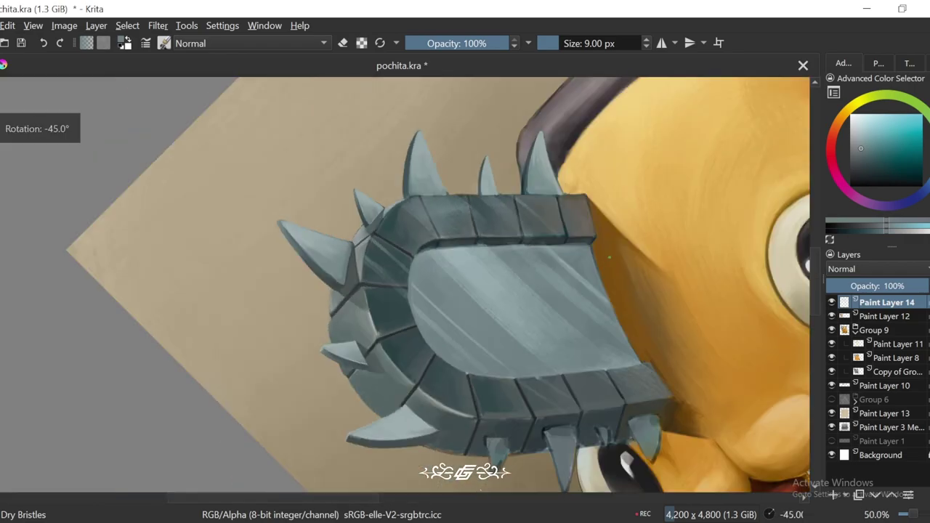
pyautogui.press('4')
pyautogui.press('6')
pyautogui.press('6')
pyautogui.press('6')
pyautogui.press('+')
pyautogui.press('+')
pyautogui.press('+')
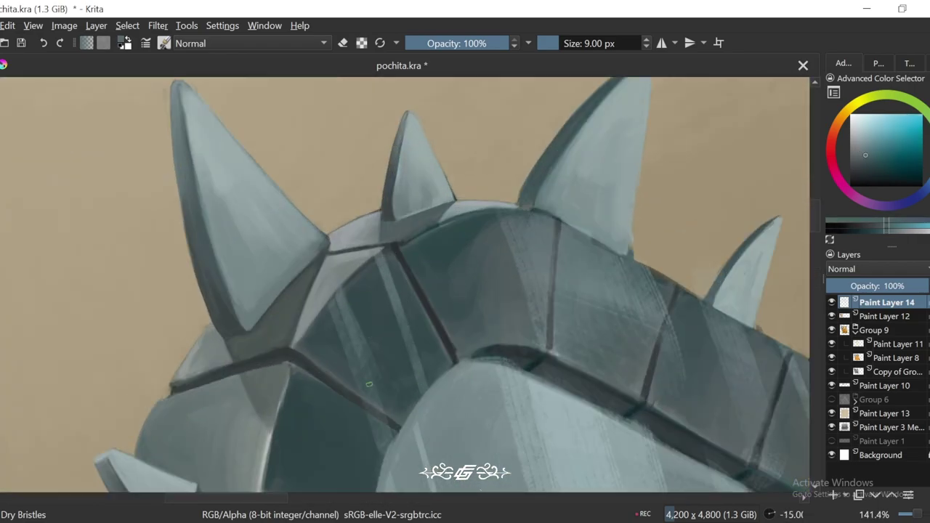
pyautogui.press('-')
pyautogui.press('-')
pyautogui.press('-')
pyautogui.press('-')
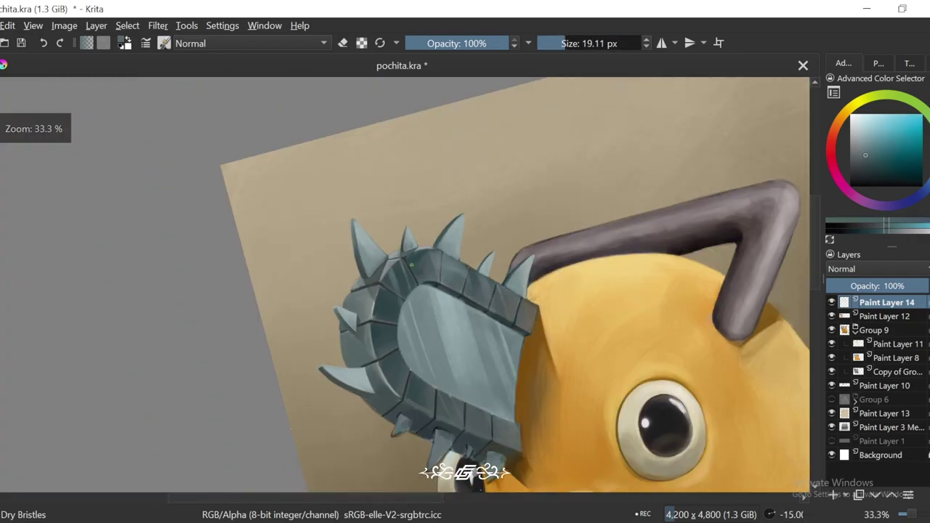
pyautogui.press('+')
pyautogui.press('6')
pyautogui.press('6')
pyautogui.press('6')
pyautogui.press('6')
pyautogui.press('+')
pyautogui.press('+')
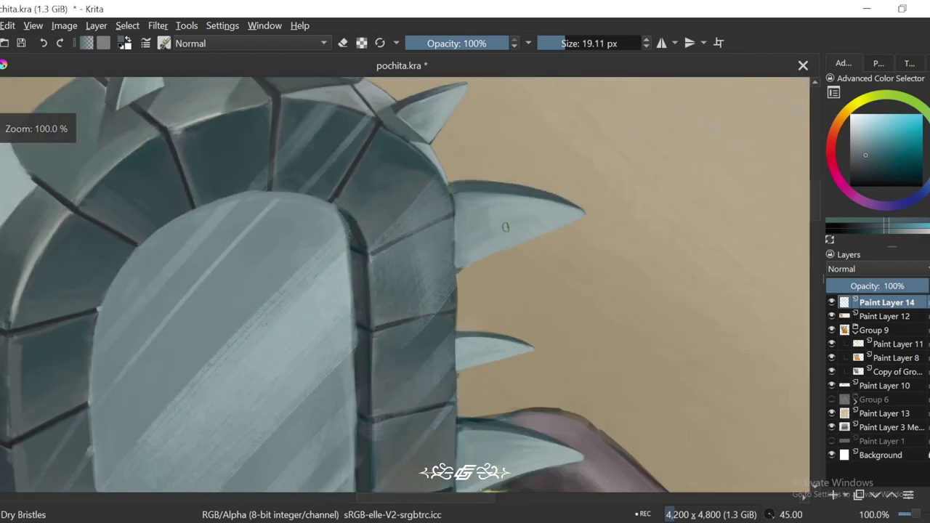
pyautogui.keyDown('ctrl'); pyautogui.click(454, 258); pyautogui.keyUp('ctrl')
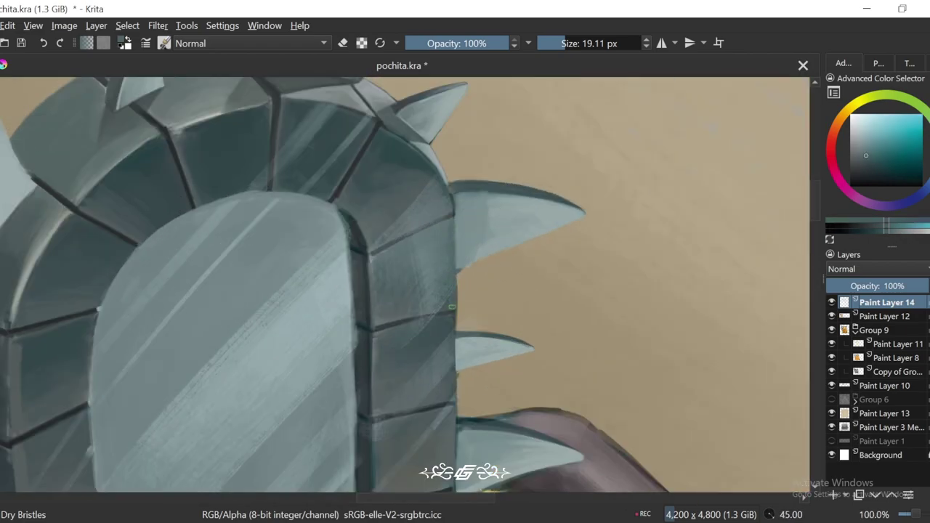
pyautogui.keyDown('ctrl'); pyautogui.click(471, 257); pyautogui.keyUp('ctrl')
pyautogui.press('5')
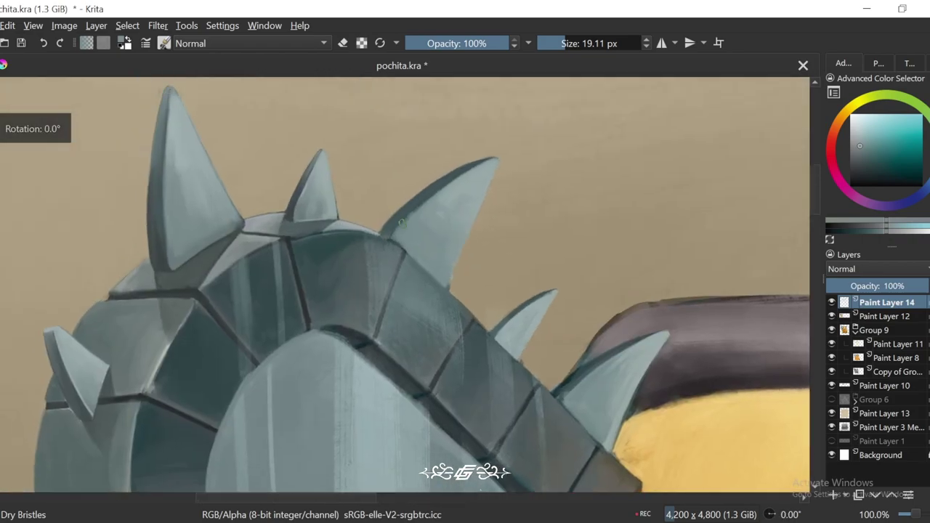
pyautogui.press('-')
pyautogui.press('-')
pyautogui.press('-')
pyautogui.press('-')
pyautogui.press('-')
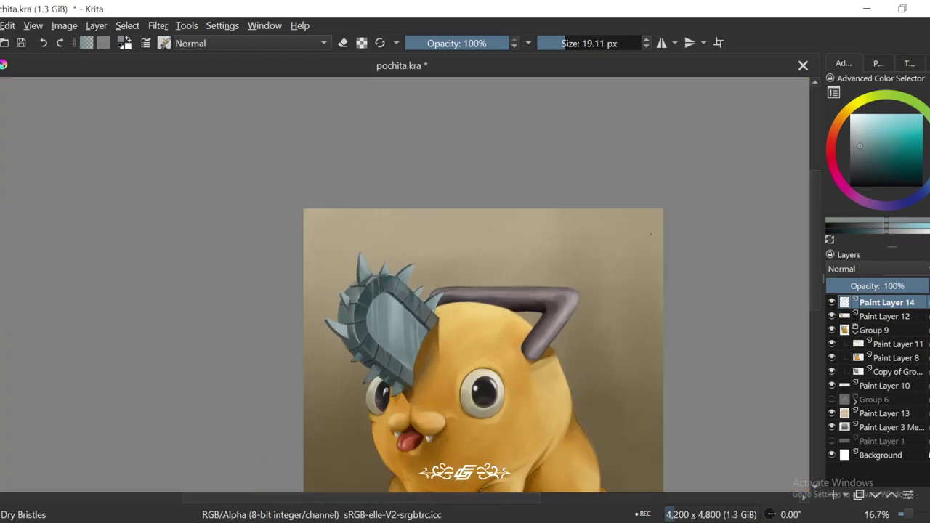
# Step: Zoom in on the tilted chainsaw head, shrink the brush, and sample grey-blue plate shades
pyautogui.press('+')
pyautogui.press('+')
pyautogui.press('+')
pyautogui.press('6')
pyautogui.press('6')
pyautogui.press('[')
pyautogui.press('[')
pyautogui.press('[')
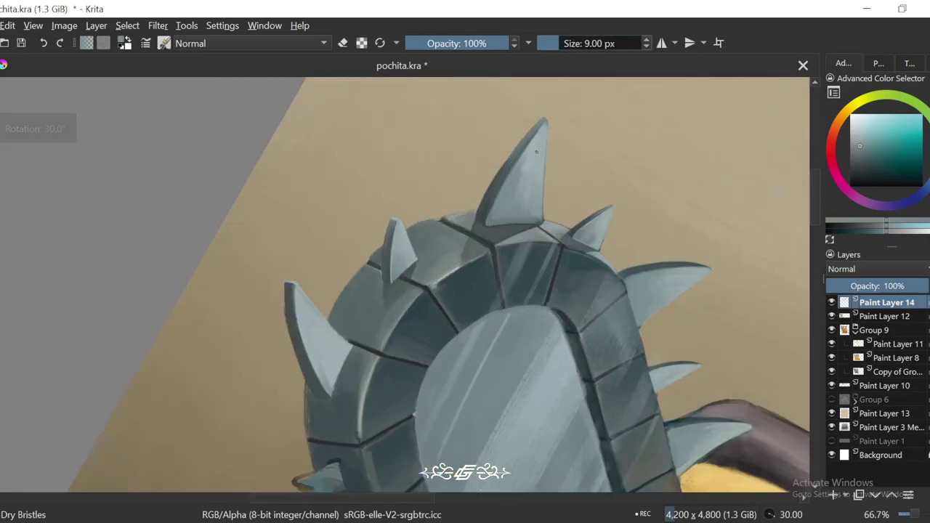
pyautogui.press('+')
pyautogui.press('+')
pyautogui.keyDown('ctrl'); pyautogui.click(354, 384); pyautogui.keyUp('ctrl')
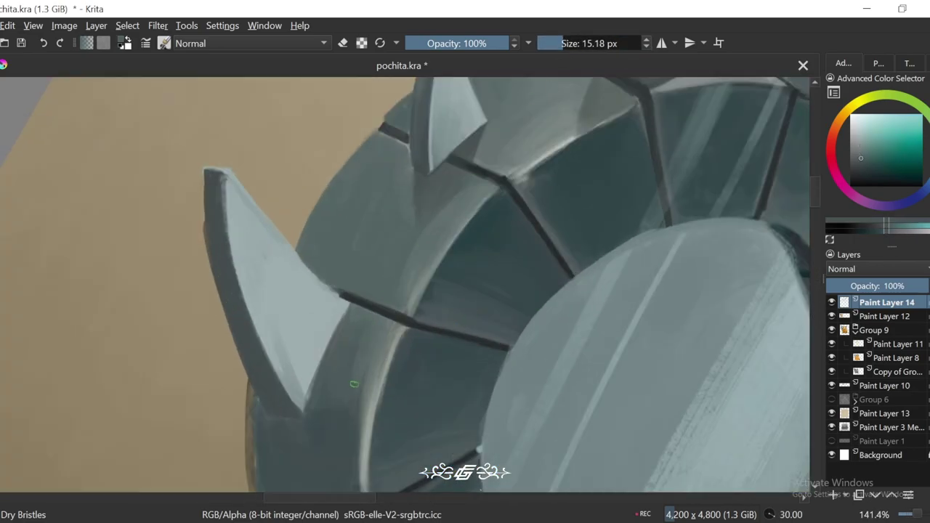
pyautogui.press('6')
pyautogui.press('-')
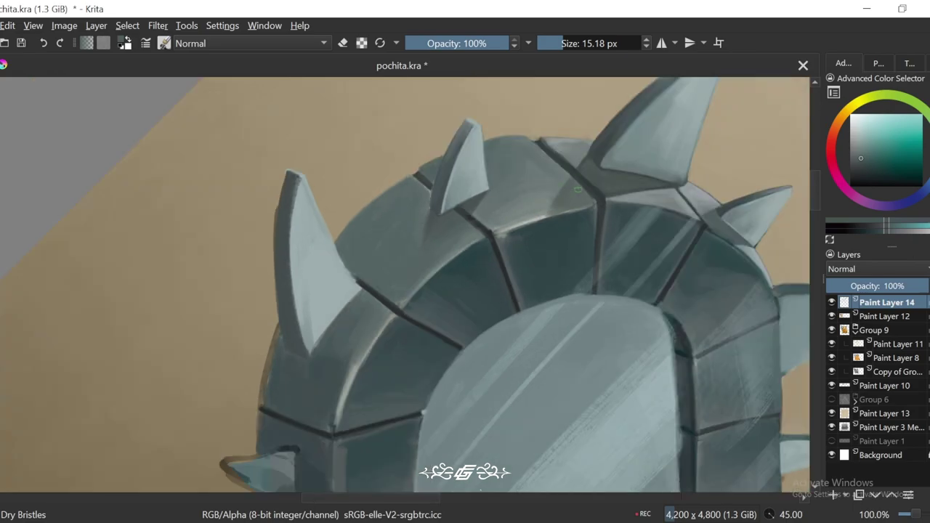
pyautogui.press('+')
pyautogui.keyDown('ctrl'); pyautogui.click(380, 311); pyautogui.keyUp('ctrl')
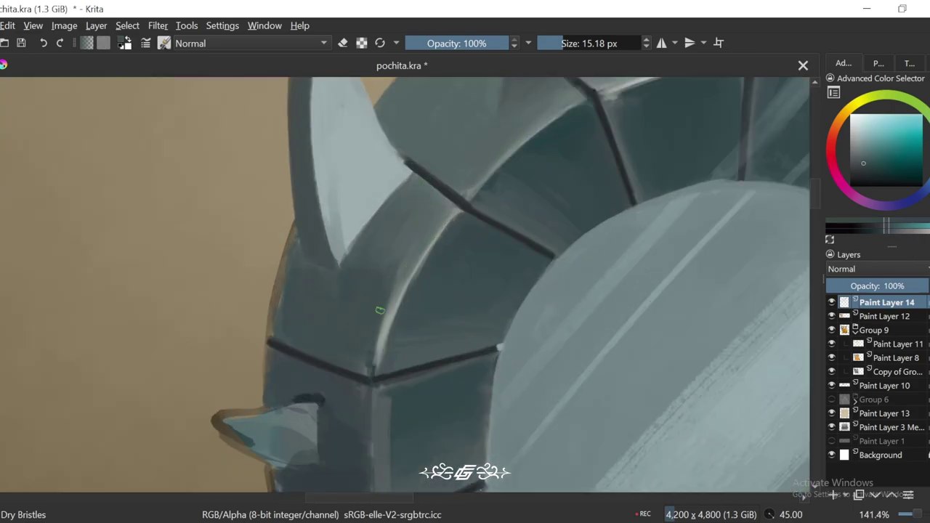
pyautogui.keyDown('ctrl'); pyautogui.click(372, 369); pyautogui.keyUp('ctrl')
# Step: Review the whole head, then return to the helmet plates and sample another plate colour
pyautogui.press('-')
pyautogui.press('-')
pyautogui.press('4')
pyautogui.press('4')
pyautogui.press('4')
pyautogui.press('4')
pyautogui.press('6')
pyautogui.press('+')
pyautogui.press('+')
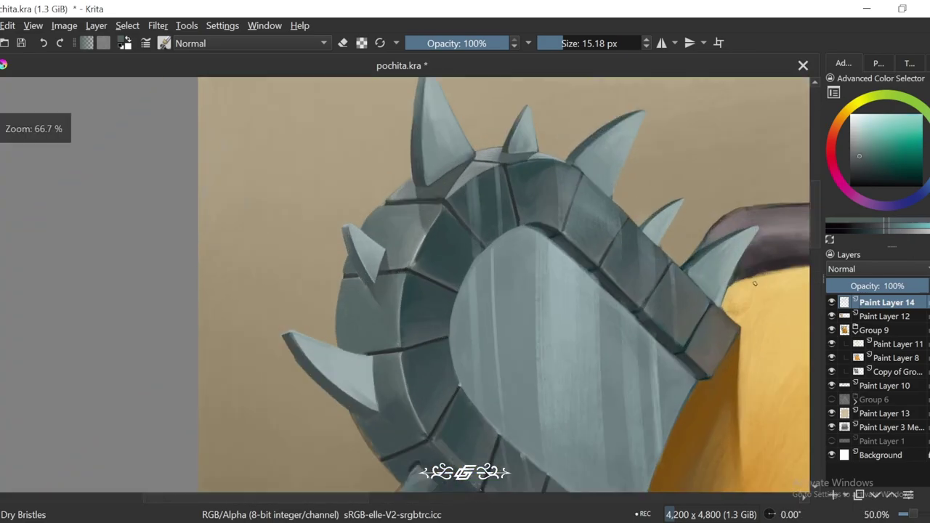
pyautogui.press('+')
pyautogui.press('+')
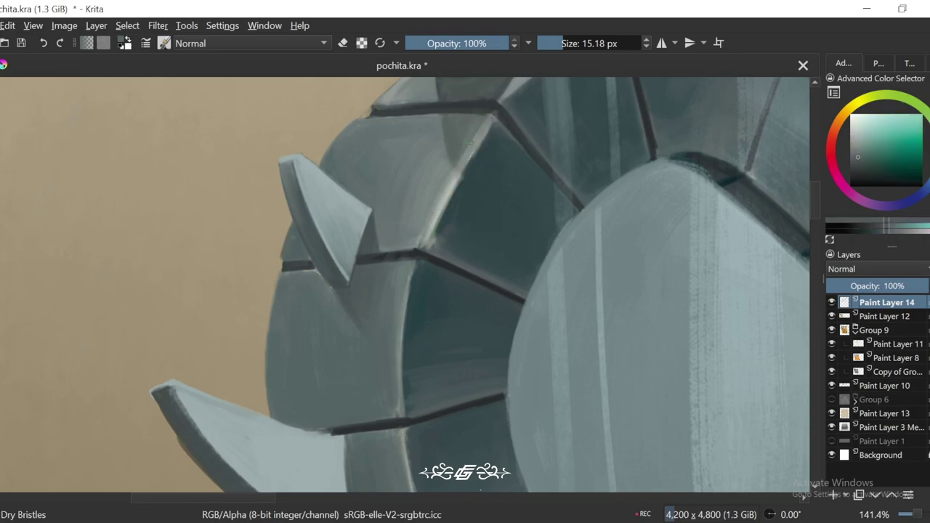
pyautogui.scroll(-1, 441, 184)
pyautogui.scroll(1, 467, 266)
pyautogui.keyDown('ctrl'); pyautogui.click(355, 355); pyautogui.keyUp('ctrl')
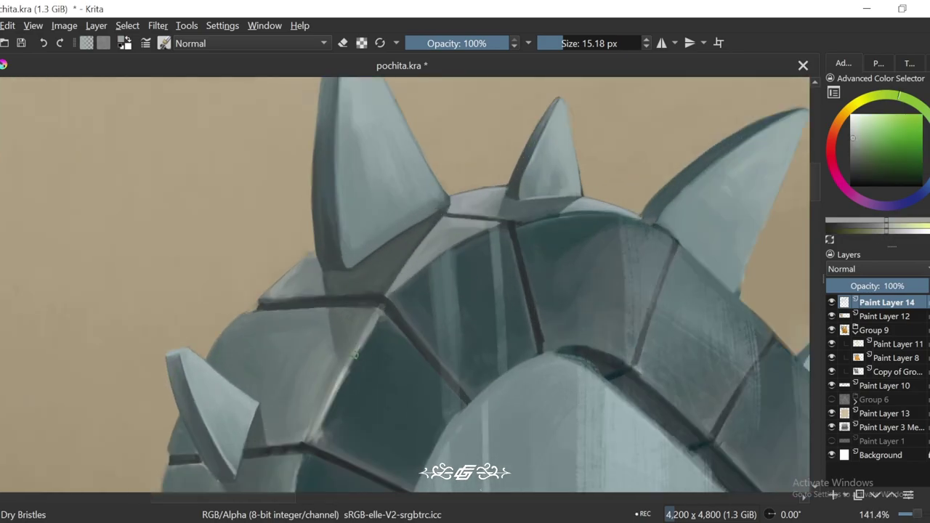
# Step: Zoom and tilt around the helmet to bring the upper plates into view
pyautogui.press('4')
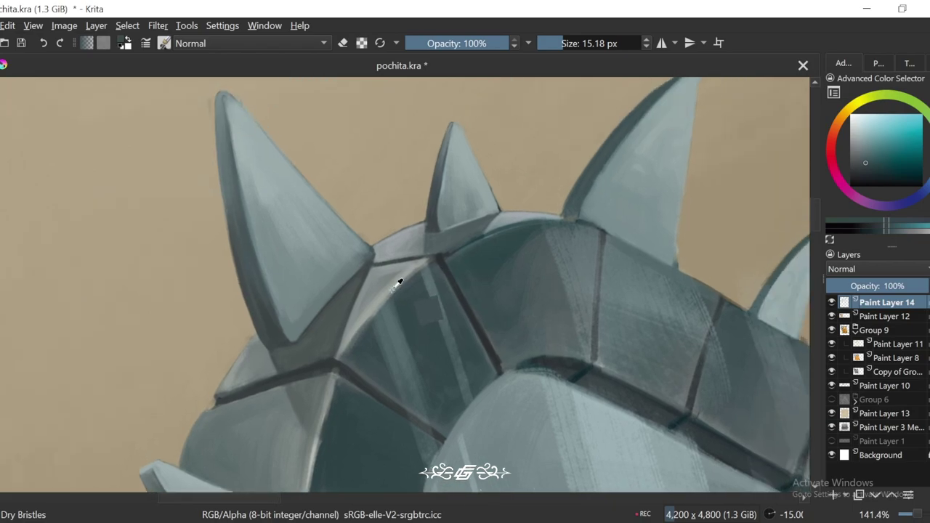
pyautogui.press('-')
pyautogui.press('-')
pyautogui.press('-')
pyautogui.press('-')
pyautogui.press('+')
pyautogui.press('+')
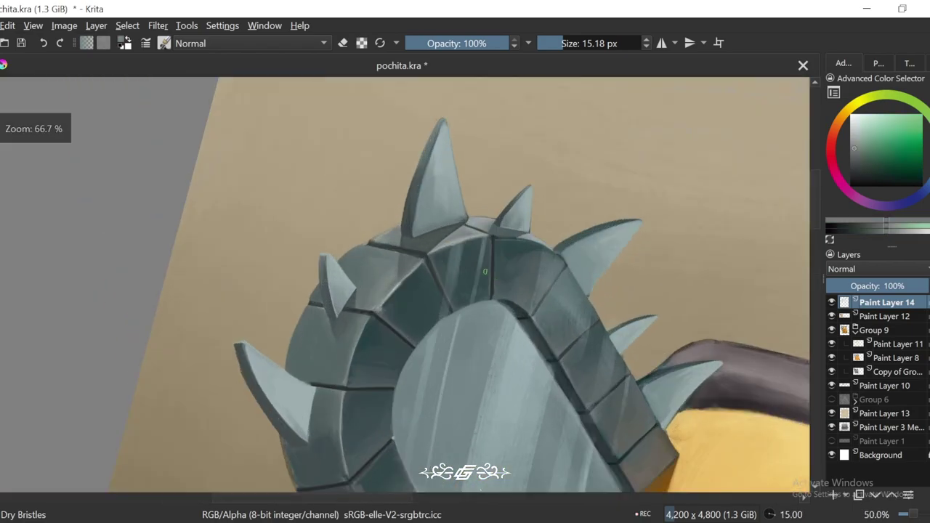
pyautogui.press('+')
pyautogui.press('+')
pyautogui.press('+')
pyautogui.moveTo(414, 334); pyautogui.dragTo(456, 293)
pyautogui.press('-')
pyautogui.press('-')
pyautogui.press('-')
pyautogui.press('-')
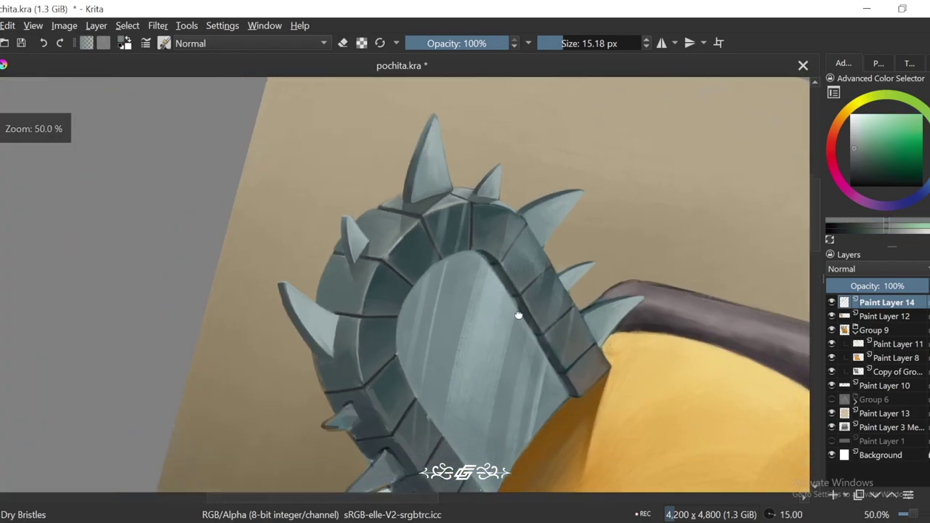
pyautogui.press('+')
pyautogui.press('+')
pyautogui.press('+')
pyautogui.press('-')
pyautogui.press('+')
pyautogui.press('5')
# Step: Zoom in on the plate seams, tilting along them, and set a thin then medium brush size
pyautogui.press('+')
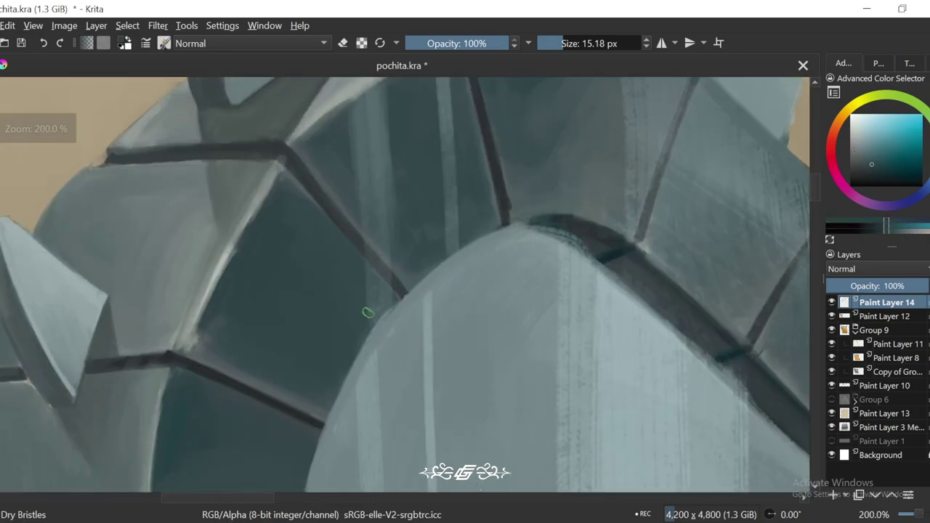
pyautogui.press('4')
pyautogui.press('4')
pyautogui.press('4')
pyautogui.press('[')
pyautogui.press('[')
pyautogui.press('[')
pyautogui.press('[')
pyautogui.press('[')
pyautogui.press('[')
pyautogui.press('[')
pyautogui.press('[')
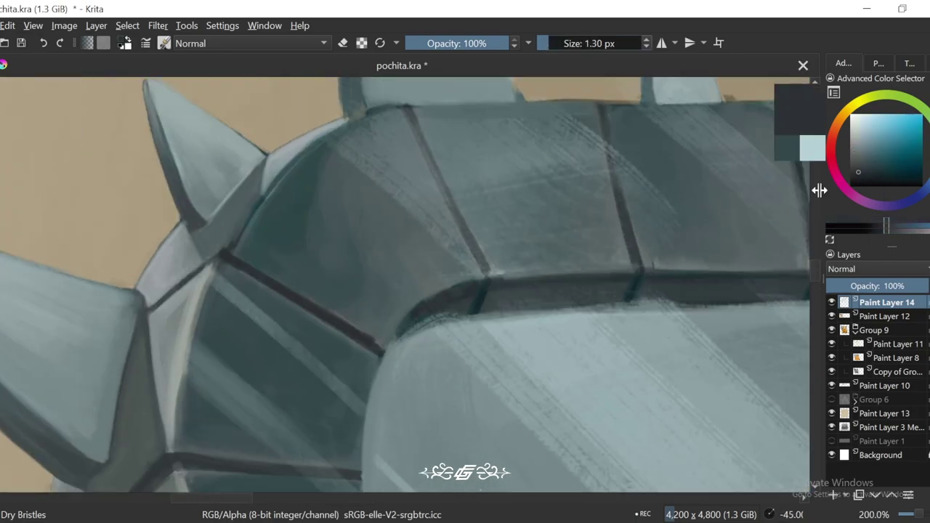
pyautogui.press('4')
pyautogui.click(562, 51)
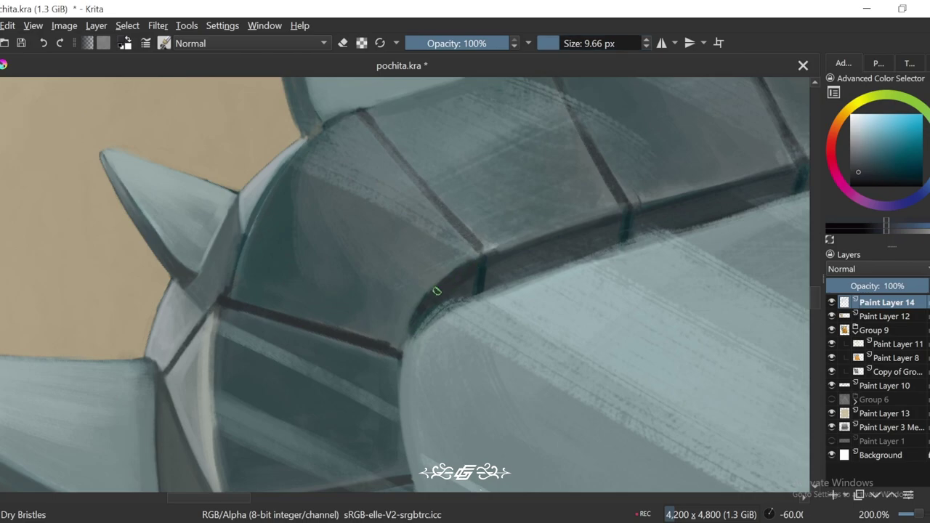
# Step: Review the head and lower plates at different zoom levels and rotations
pyautogui.press('-')
pyautogui.press('-')
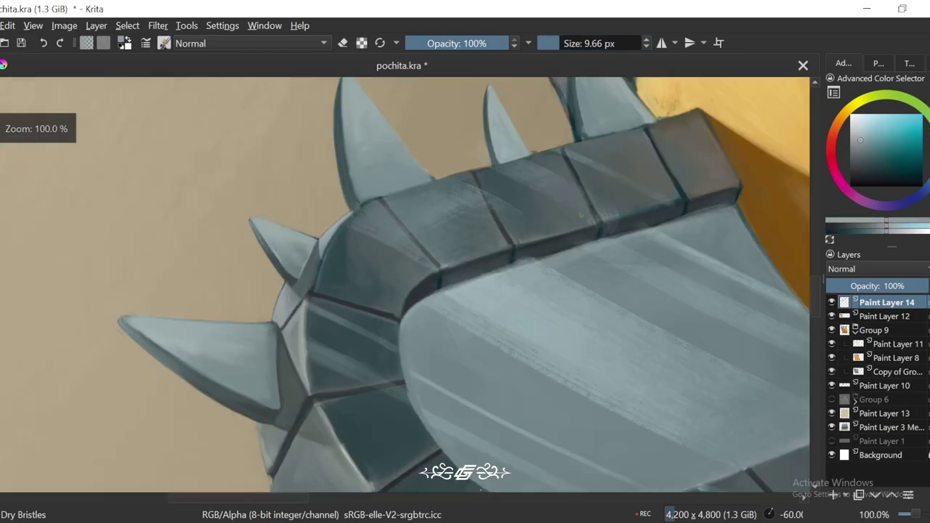
pyautogui.press('6')
pyautogui.press('6')
pyautogui.press('6')
pyautogui.press('6')
pyautogui.press('6')
pyautogui.press('-')
pyautogui.press('+')
pyautogui.press('+')
pyautogui.press('+')
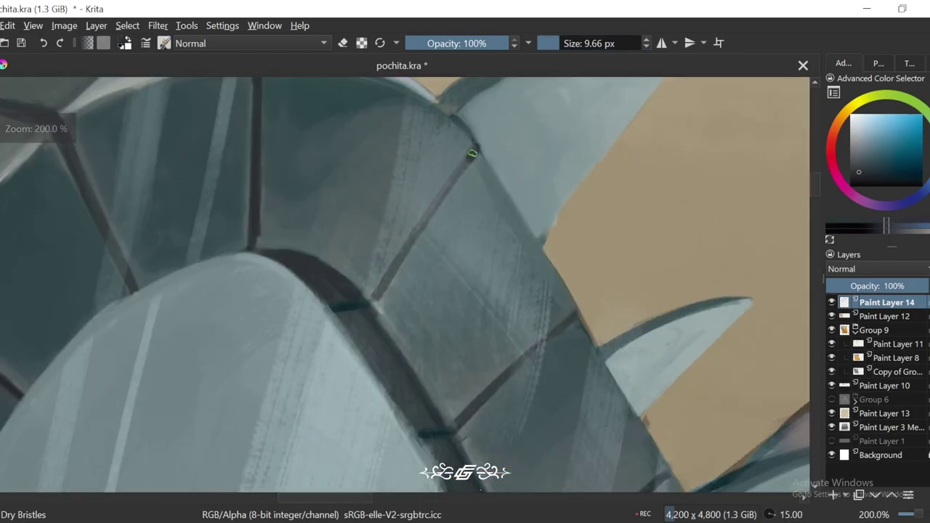
pyautogui.press('-')
pyautogui.press('-')
pyautogui.press('-')
pyautogui.press('-')
pyautogui.press('4')
pyautogui.press('4')
pyautogui.press('6')
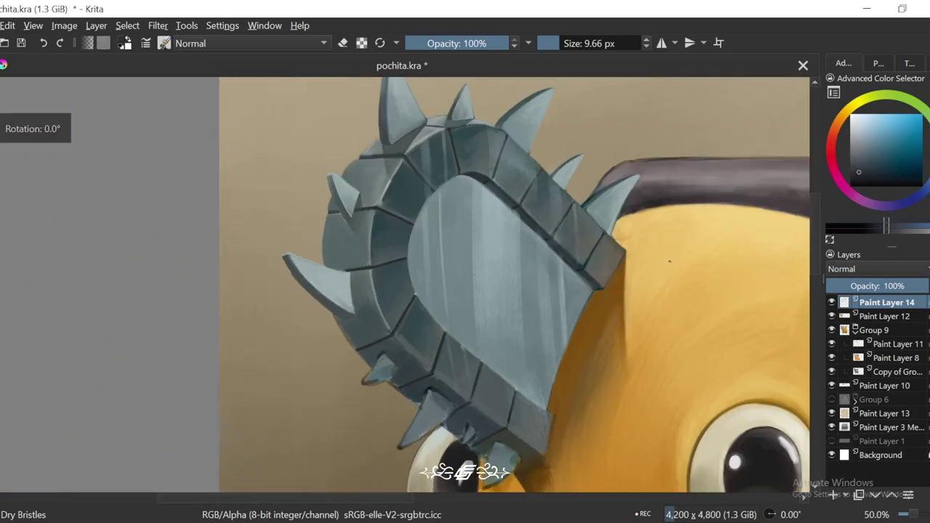
pyautogui.press('-')
pyautogui.press('+')
pyautogui.press('+')
pyautogui.press('+')
pyautogui.press('+')
# Step: Sample a lighter grey-blue from the blade and enlarge the brush slightly for the lower spikes
pyautogui.keyDown('ctrl'); pyautogui.click(411, 292); pyautogui.keyUp('ctrl')
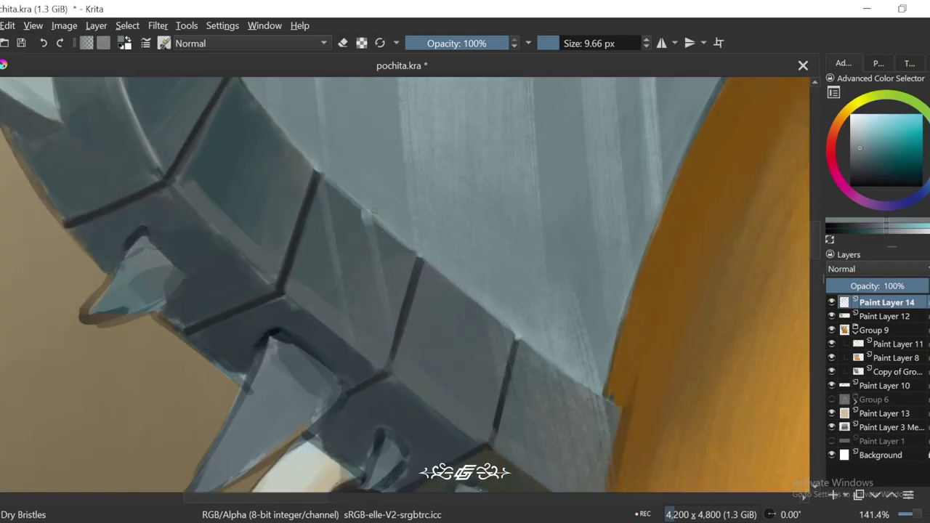
pyautogui.press('+')
pyautogui.press('6')
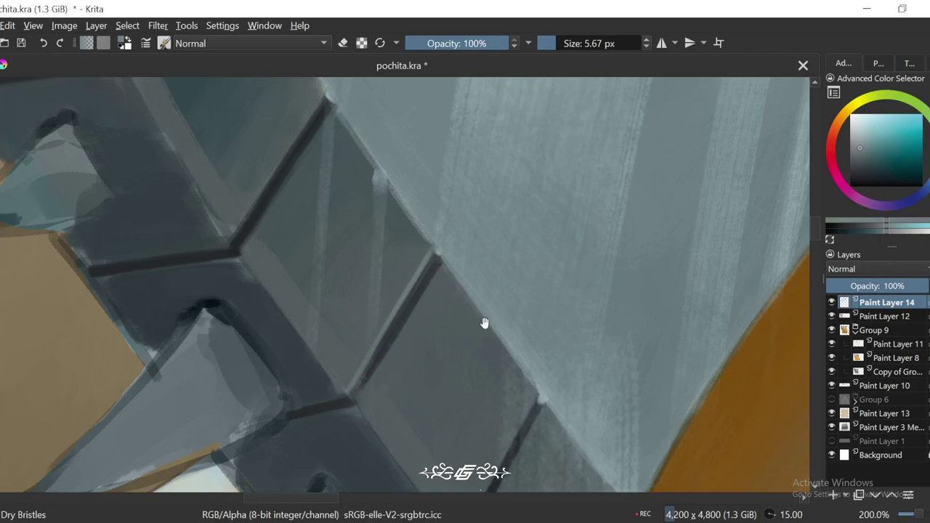
pyautogui.press('-')
pyautogui.press('-')
pyautogui.press('+')
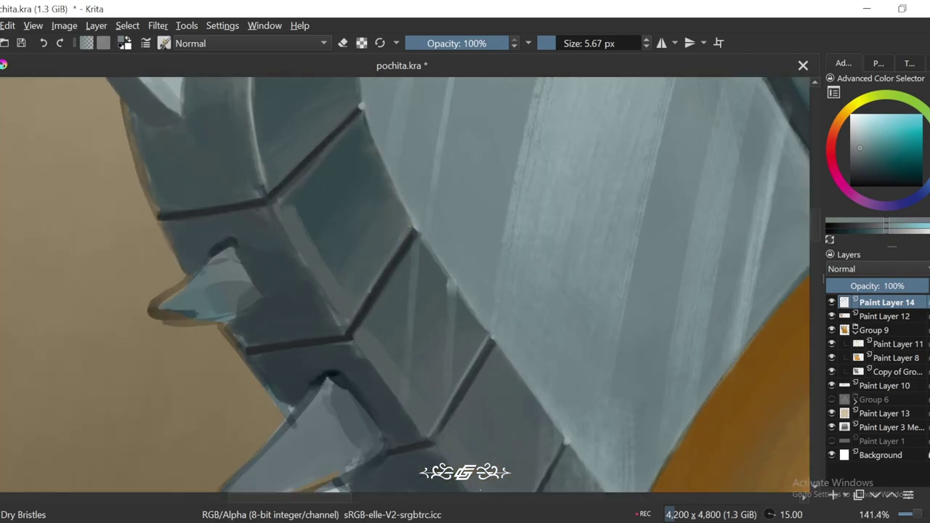
pyautogui.press('-')
pyautogui.press('-')
pyautogui.press('4')
pyautogui.press('4')
pyautogui.press('+')
pyautogui.press('+')
pyautogui.press('+')
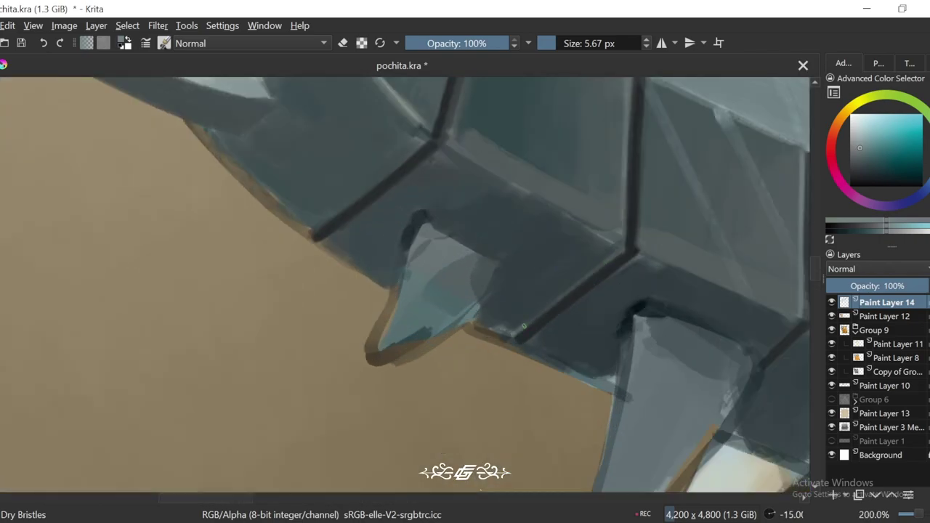
pyautogui.press('-')
pyautogui.press('-')
pyautogui.press('-')
pyautogui.press('5')
pyautogui.press('+')
pyautogui.press('+')
pyautogui.press('+')
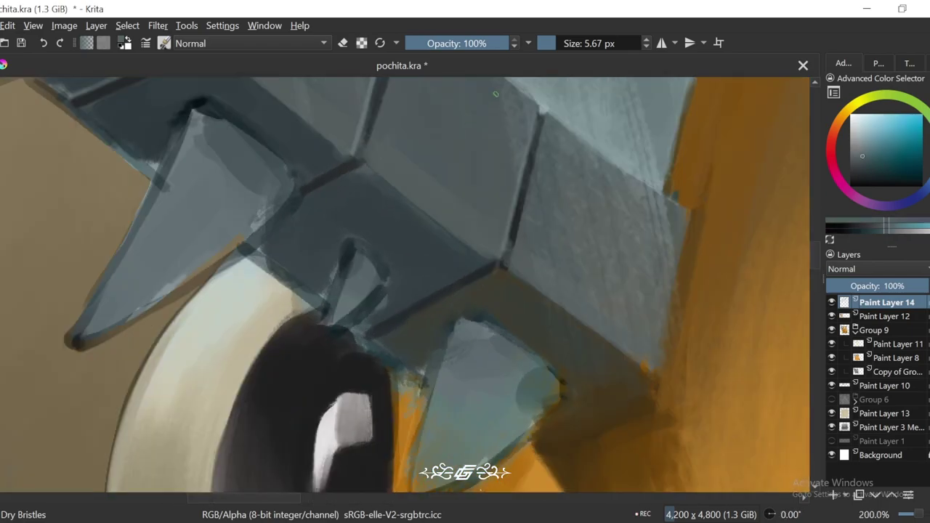
pyautogui.press('+')
pyautogui.press('6')
pyautogui.press(']')
pyautogui.press('5')
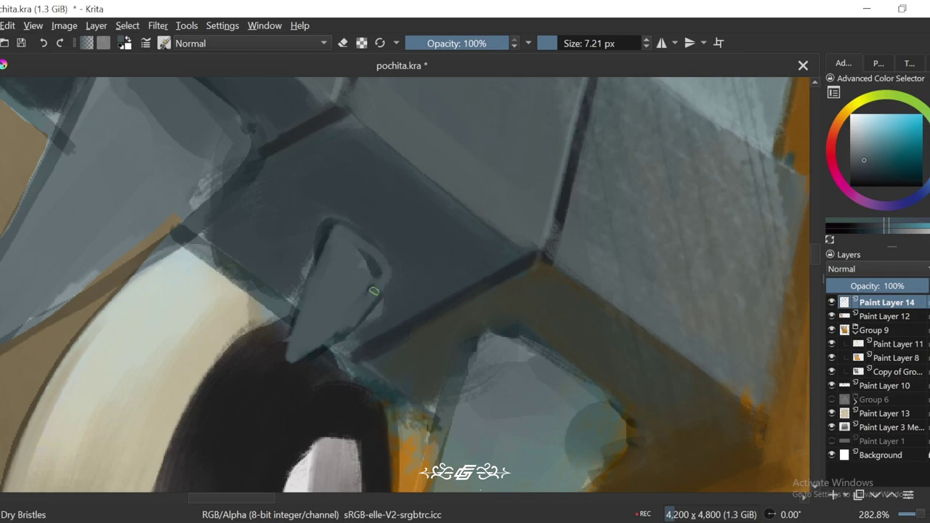
pyautogui.press('4')
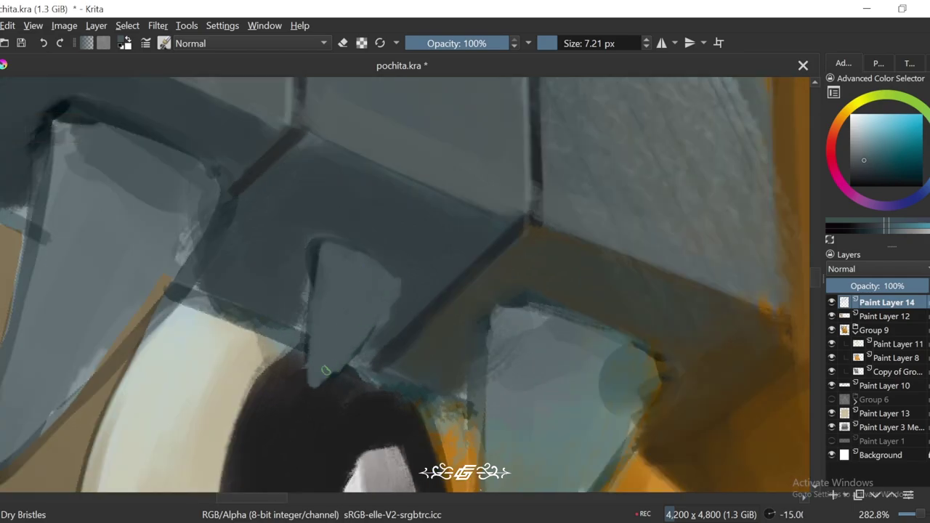
pyautogui.press('5')
pyautogui.press('-')
pyautogui.press('-')
pyautogui.press('-')
pyautogui.press('-')
pyautogui.press('+')
pyautogui.press('+')
pyautogui.press('+')
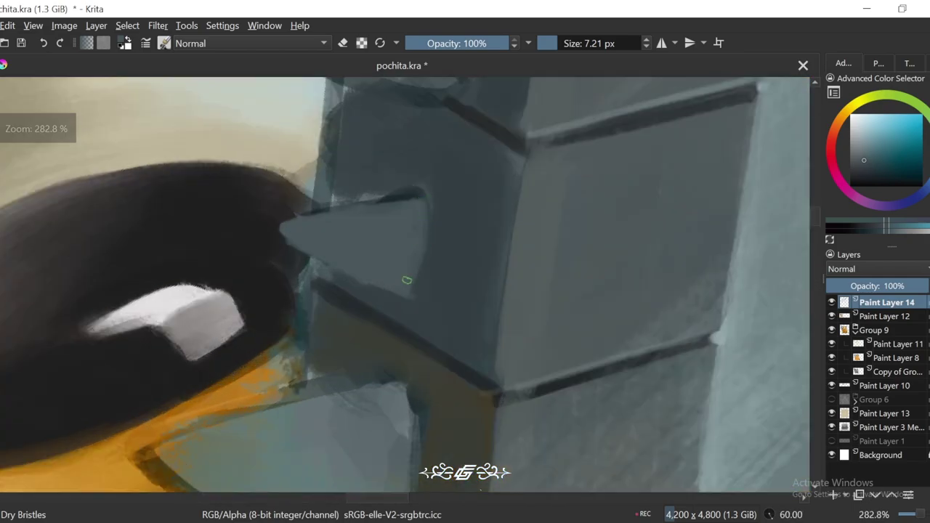
pyautogui.press('+')
pyautogui.press('4')
# Step: Sample darker and lighter spike shades, then darken the blade edge with a fine stroke
pyautogui.keyDown('ctrl'); pyautogui.click(388, 325); pyautogui.keyUp('ctrl')
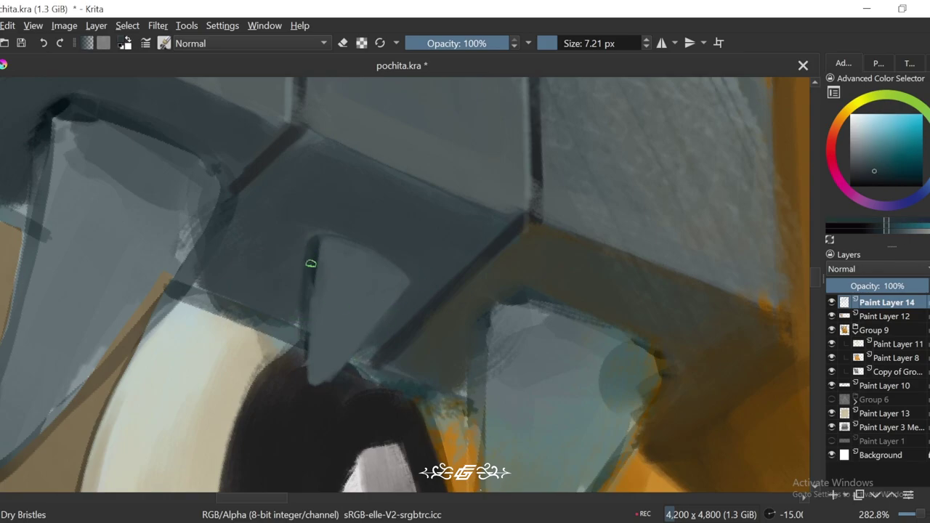
pyautogui.press('4')
pyautogui.press('4')
pyautogui.press('4')
pyautogui.press('4')
pyautogui.keyDown('ctrl'); pyautogui.click(460, 285); pyautogui.keyUp('ctrl')
pyautogui.press('6')
pyautogui.press('6')
pyautogui.press('6')
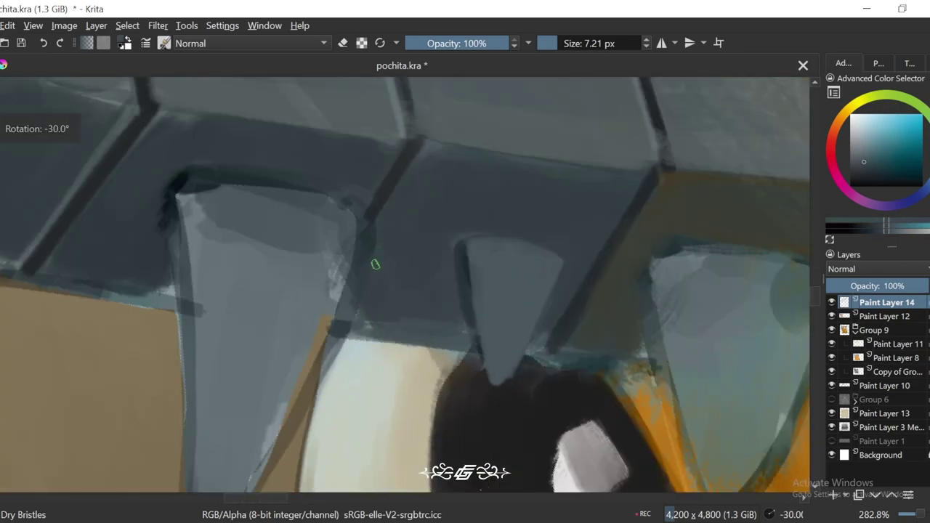
pyautogui.press('-')
pyautogui.press('-')
pyautogui.press('6')
pyautogui.press('6')
pyautogui.press('[')
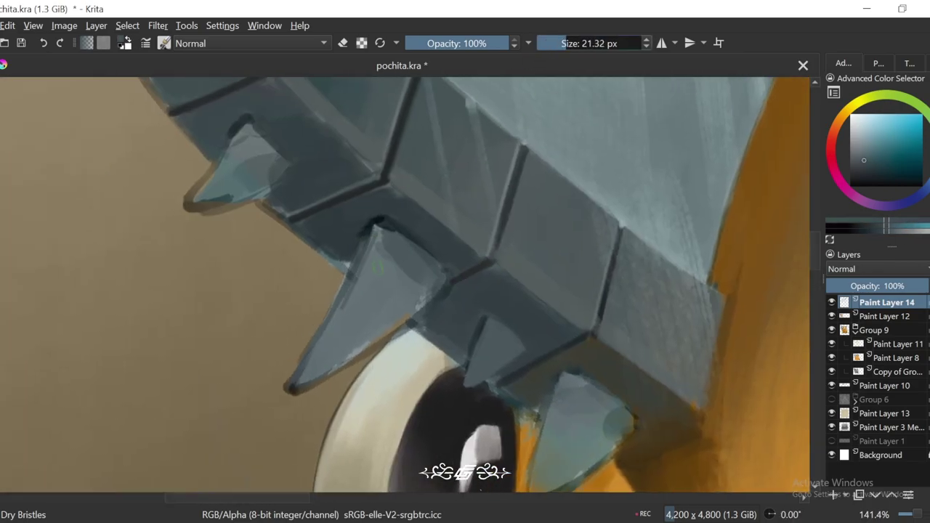
pyautogui.press('4')
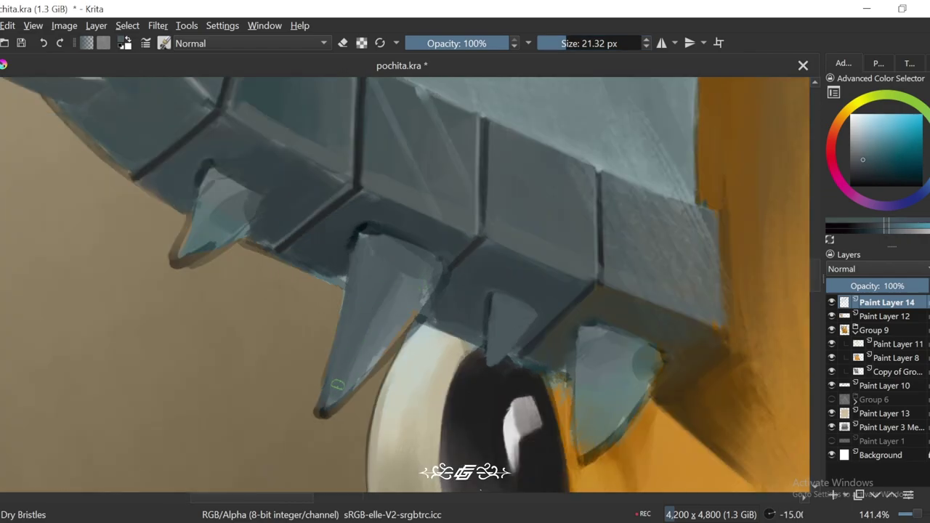
pyautogui.press('6')
pyautogui.press('6')
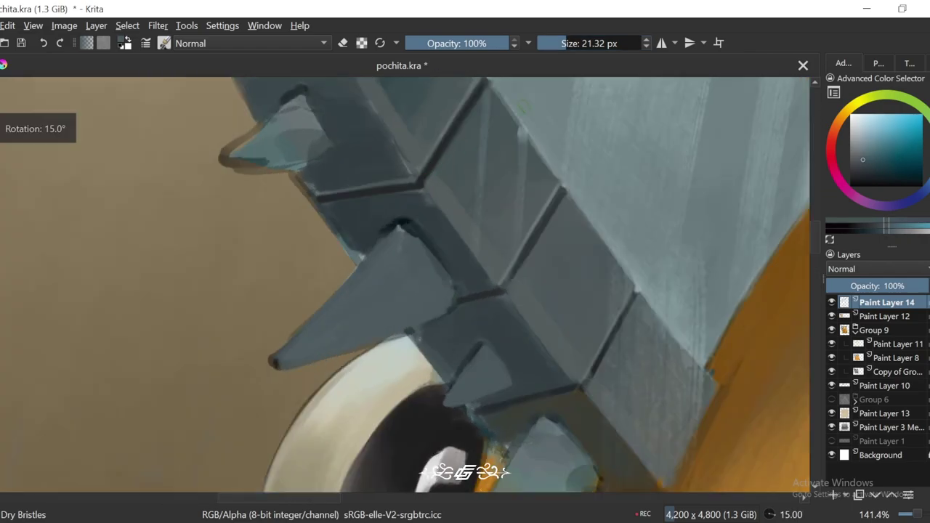
pyautogui.press('6')
pyautogui.press('6')
pyautogui.press('+')
pyautogui.press('[')
pyautogui.press('6')
pyautogui.press('6')
pyautogui.press('6')
pyautogui.press('6')
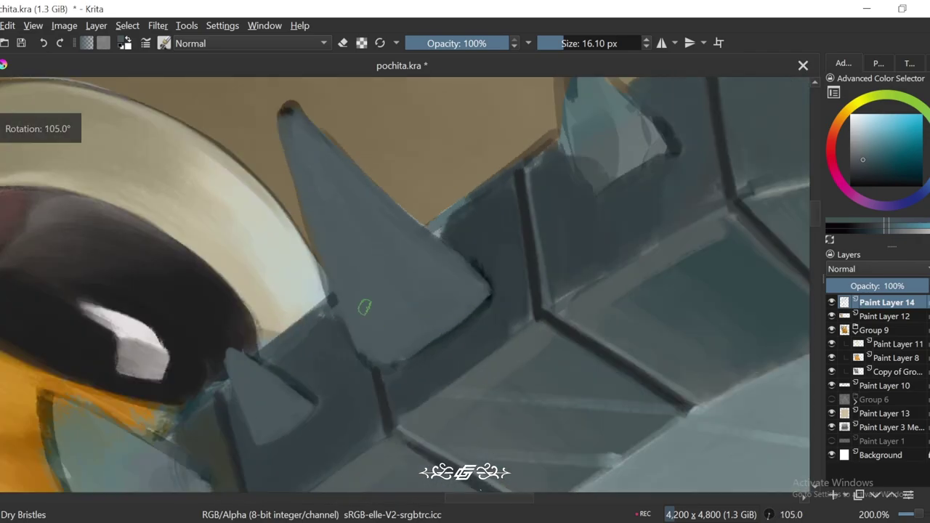
pyautogui.press('6')
pyautogui.press('4')
pyautogui.press('4')
pyautogui.press('4')
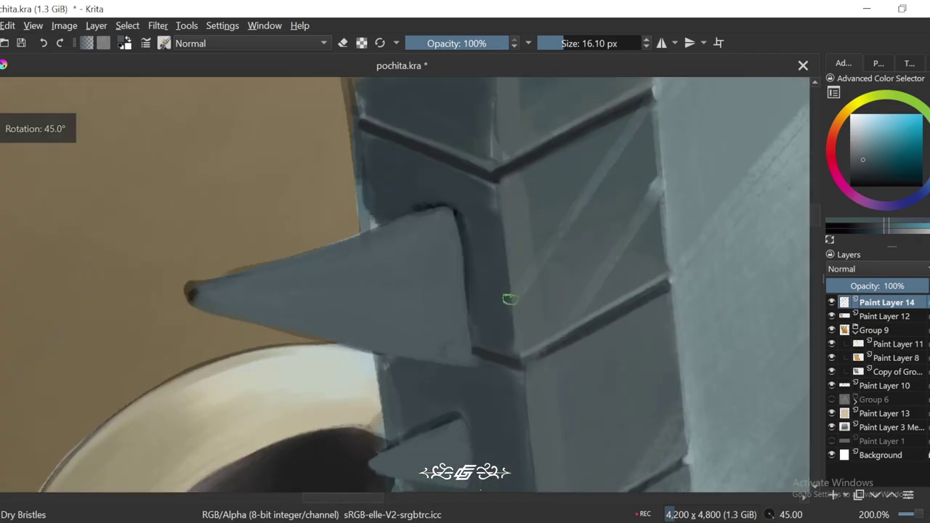
pyautogui.press('6')
pyautogui.press('6')
pyautogui.press('1')
pyautogui.press('4')
pyautogui.press('4')
pyautogui.press('-')
pyautogui.press('-')
pyautogui.press('-')
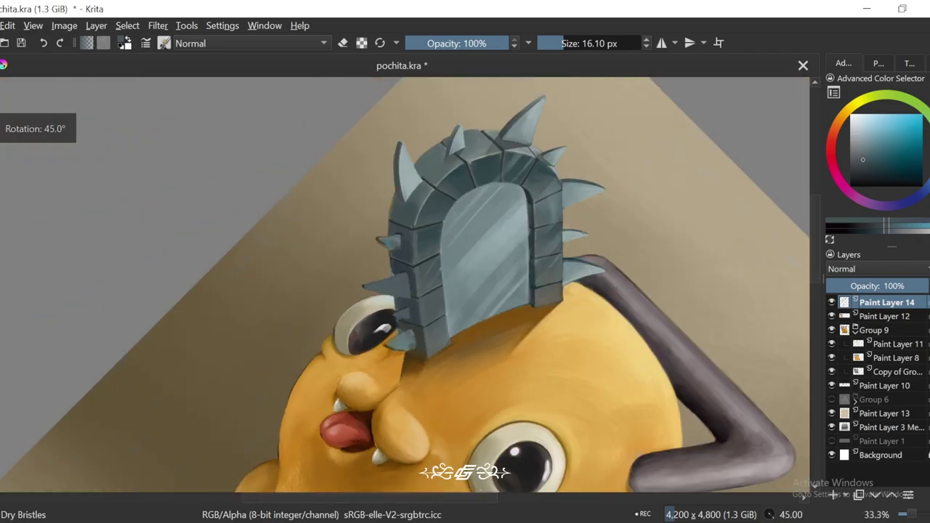
pyautogui.press('6')
pyautogui.press('6')
pyautogui.press('1')
pyautogui.press('+')
pyautogui.press('+')
pyautogui.press('[')
pyautogui.moveTo(455, 206); pyautogui.dragTo(409, 320)
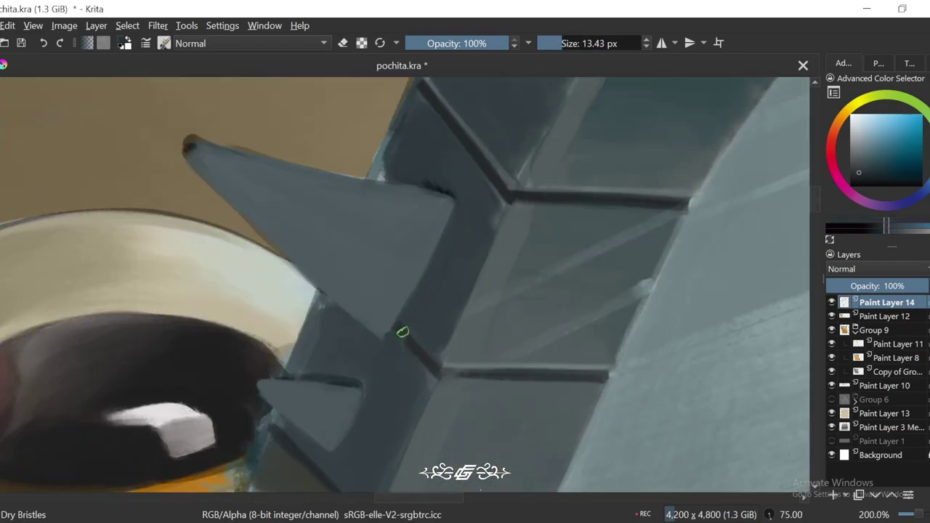
# Step: Pick the grey-blue spike colour beside the eye and enlarge the brush to about 38 px
pyautogui.press('4')
pyautogui.press('-')
pyautogui.press('-')
pyautogui.press('-')
pyautogui.press('4')
pyautogui.press('4')
pyautogui.press('4')
pyautogui.press('4')
pyautogui.press('4')
pyautogui.press('4')
pyautogui.press('4')
pyautogui.press('4')
pyautogui.press('4')
pyautogui.press('4')
pyautogui.press('+')
pyautogui.press('+')
pyautogui.press('+')
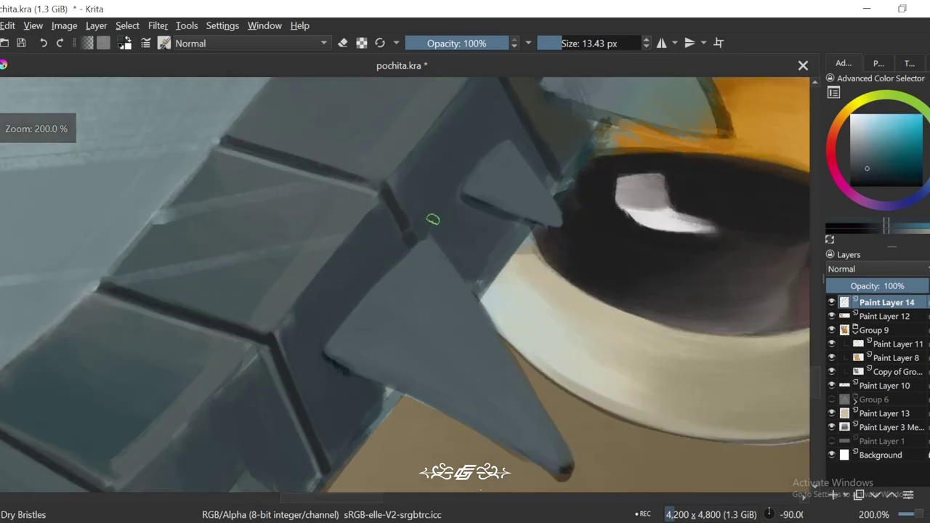
pyautogui.press('-')
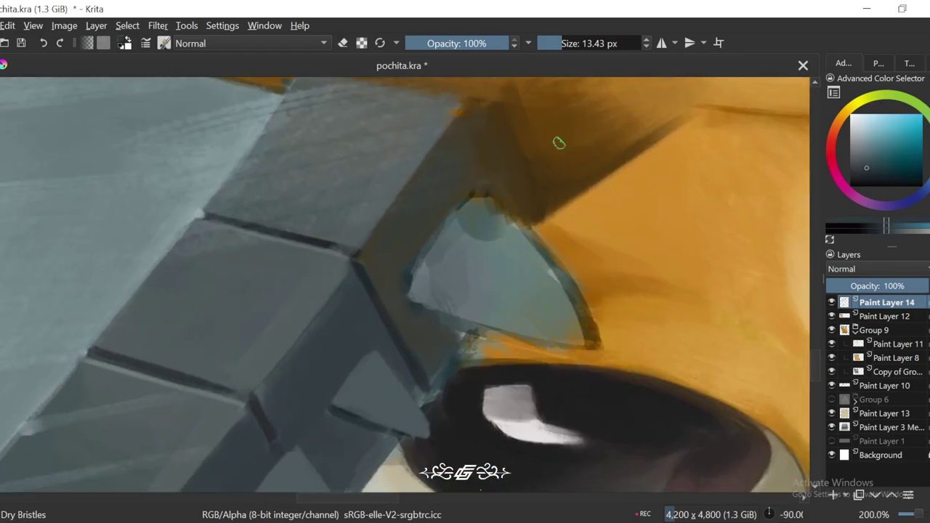
pyautogui.press('6')
pyautogui.keyDown('ctrl'); pyautogui.click(432, 314); pyautogui.keyUp('ctrl')
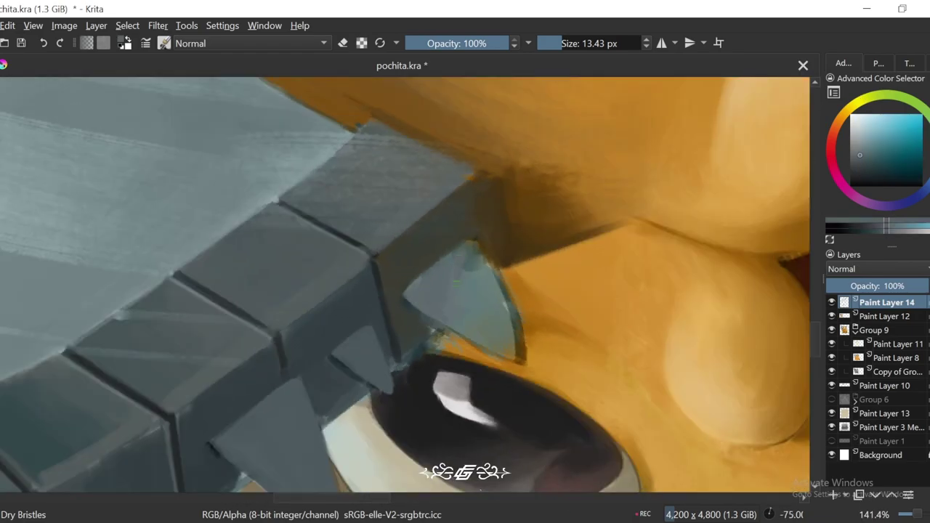
pyautogui.press('6')
pyautogui.press('6')
pyautogui.press('6')
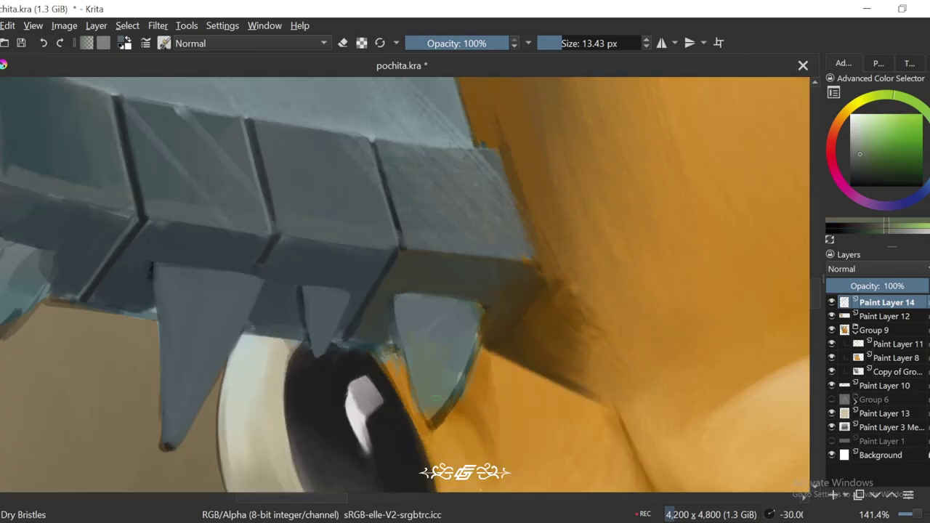
pyautogui.press('6')
pyautogui.moveTo(444, 406); pyautogui.dragTo(458, 425)
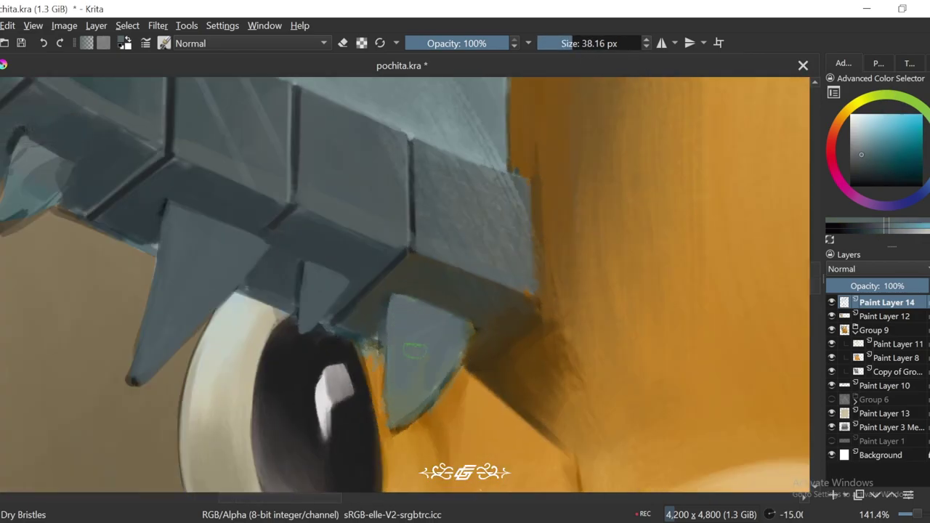
pyautogui.scroll(-4, 461, 270)
pyautogui.scroll(3, 507, 281)
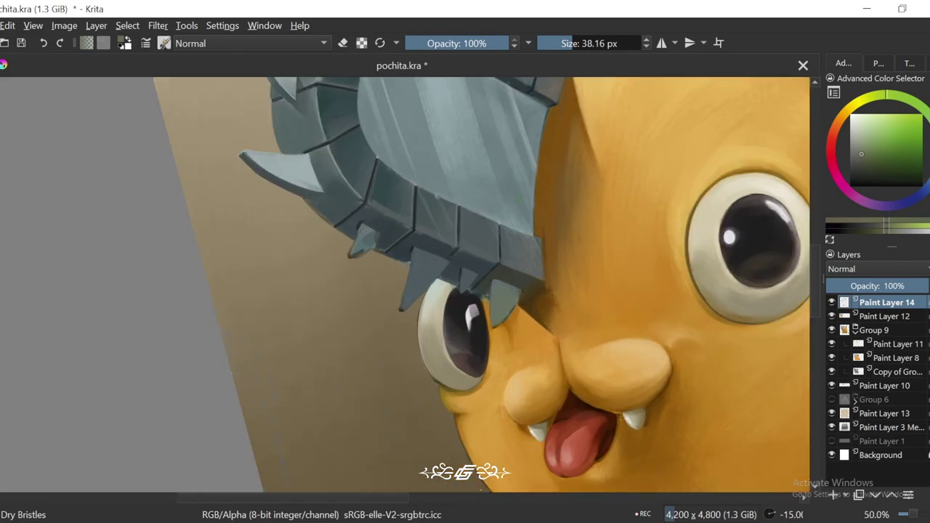
pyautogui.press('[')
pyautogui.moveTo(519, 214); pyautogui.dragTo(588, 326)
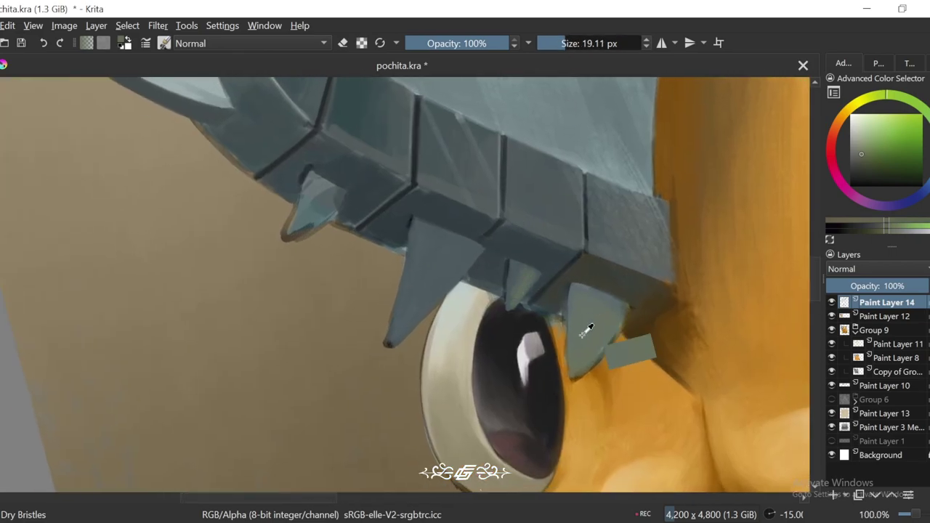
pyautogui.moveTo(430, 208); pyautogui.dragTo(436, 347)
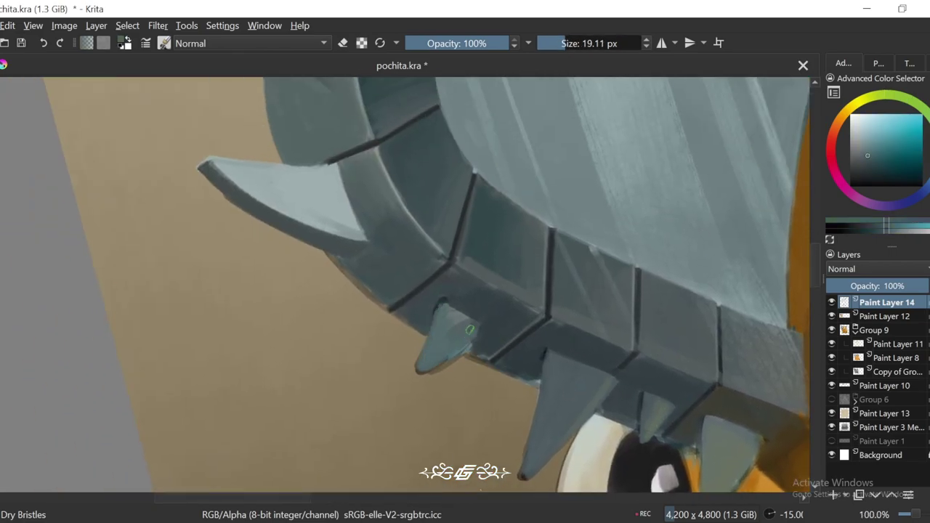
pyautogui.scroll(-6, 464, 318)
pyautogui.press('6')
pyautogui.press('6')
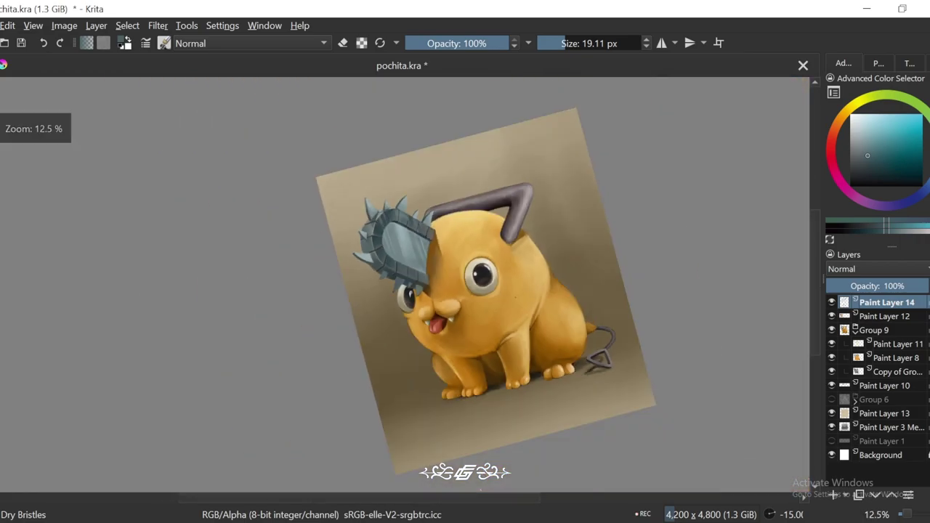
pyautogui.scroll(1, 546, 342)
pyautogui.scroll(7, 546, 341)
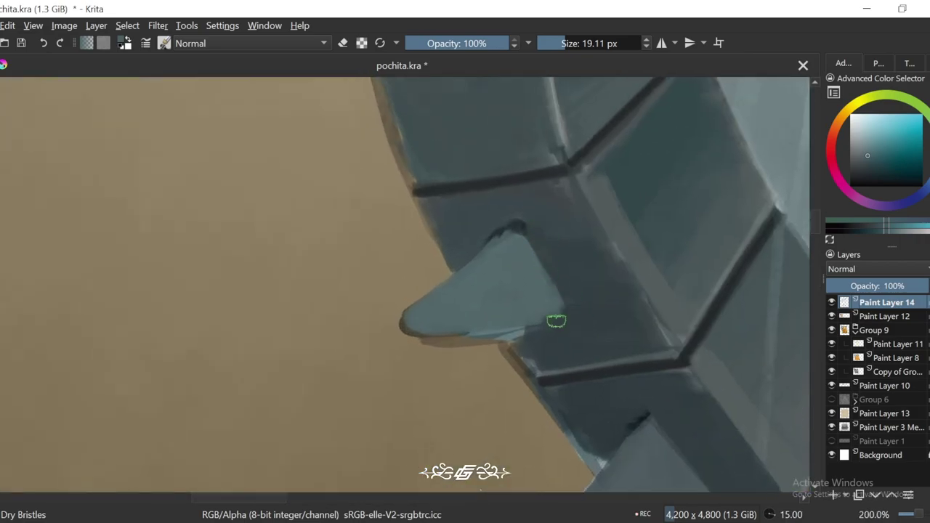
pyautogui.press('4')
pyautogui.press('4')
# Step: Erase the stray grey-blue patch beside the lower spike on the copied group layer
pyautogui.press('e')
pyautogui.click(550, 312)
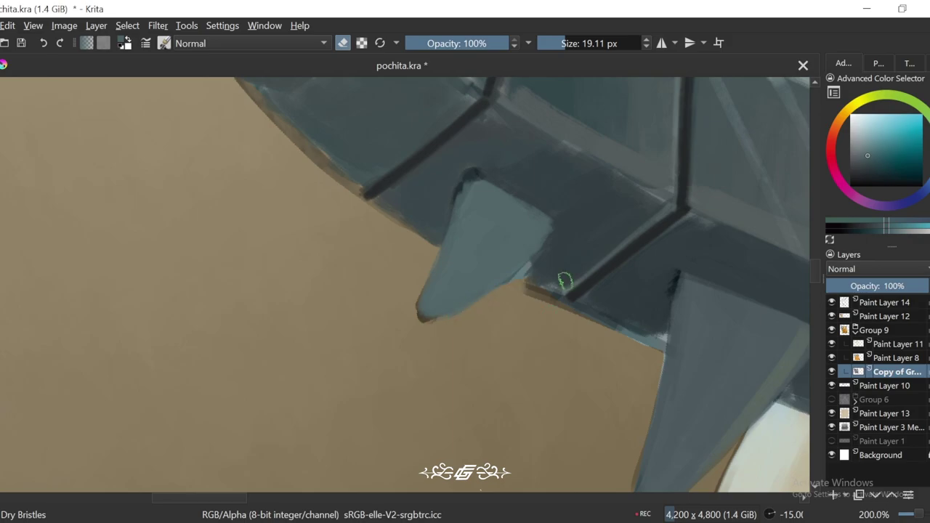
pyautogui.scroll(-2, 565, 281)
pyautogui.moveTo(706, 363); pyautogui.dragTo(590, 351)
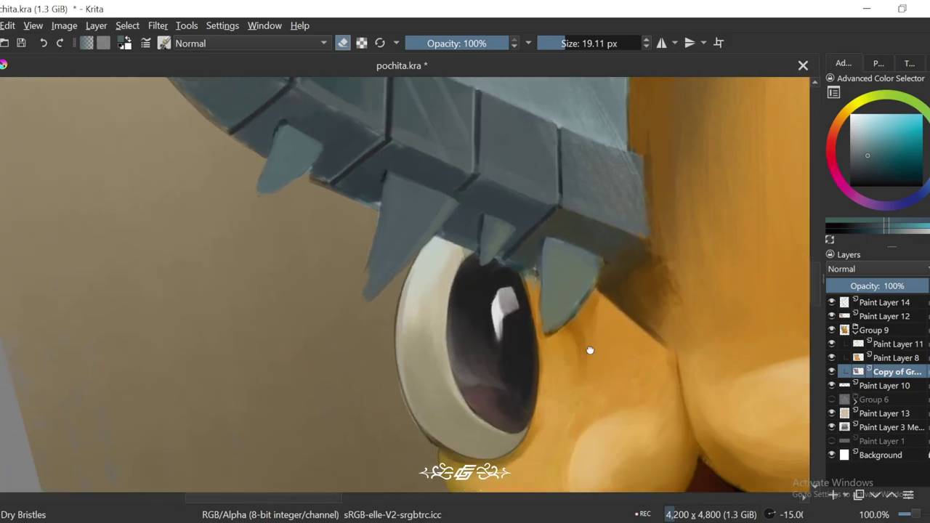
pyautogui.scroll(1, 590, 350)
# Step: Resume painting on Paint Layer 14, sampling the blue-grey spike and orange skin colours
pyautogui.press('e')
pyautogui.click(590, 350)
pyautogui.scroll(2, 590, 351)
pyautogui.press('5')
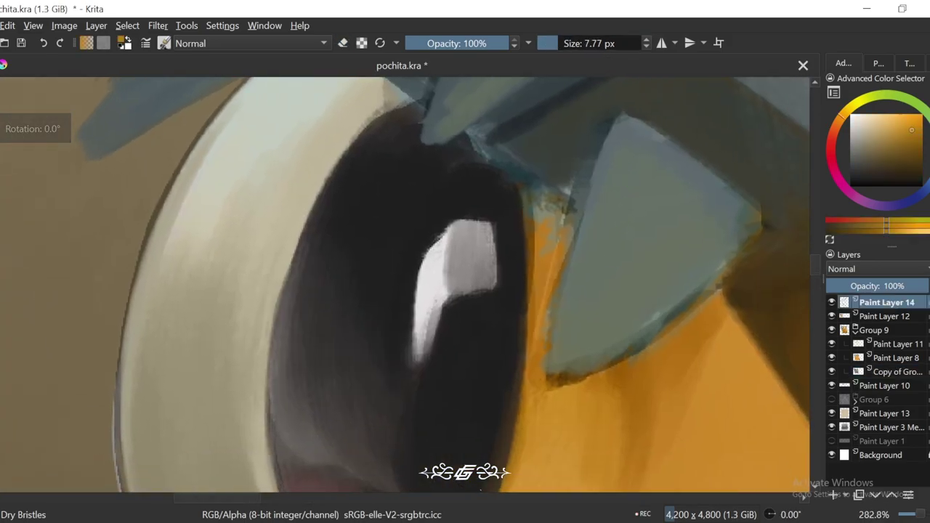
pyautogui.keyDown('ctrl'); pyautogui.click(628, 211); pyautogui.keyUp('ctrl')
pyautogui.press('6')
pyautogui.press('4')
pyautogui.press('4')
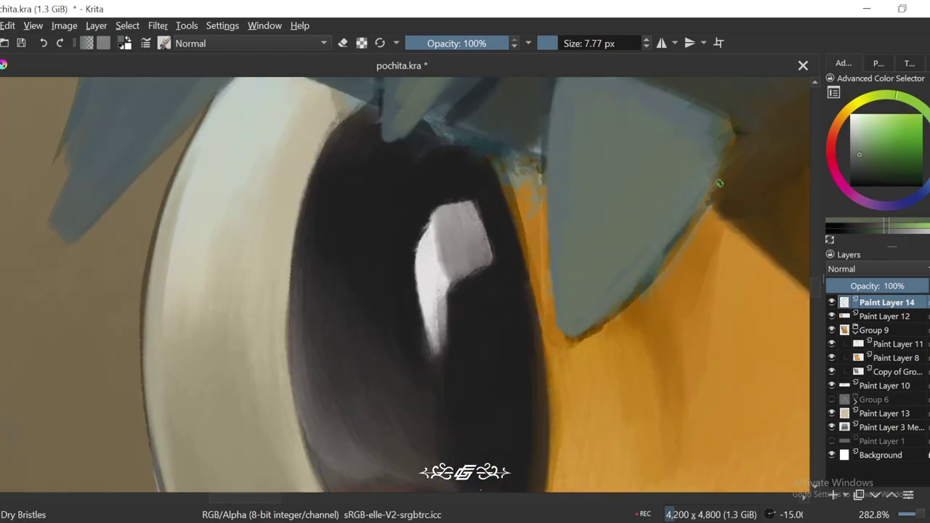
pyautogui.keyDown('ctrl'); pyautogui.click(586, 345); pyautogui.keyUp('ctrl')
pyautogui.press('5')
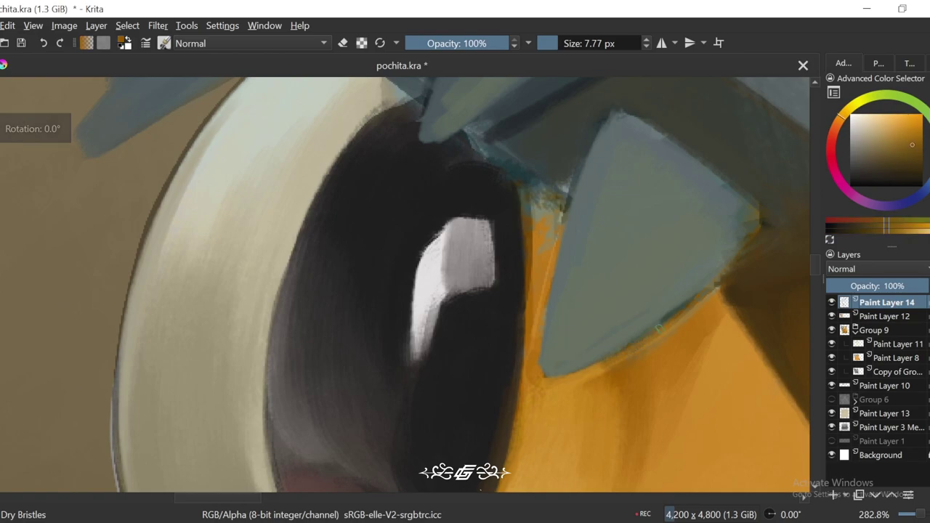
pyautogui.press('4')
pyautogui.press('4')
pyautogui.press('-')
pyautogui.press('-')
pyautogui.press('-')
pyautogui.press('-')
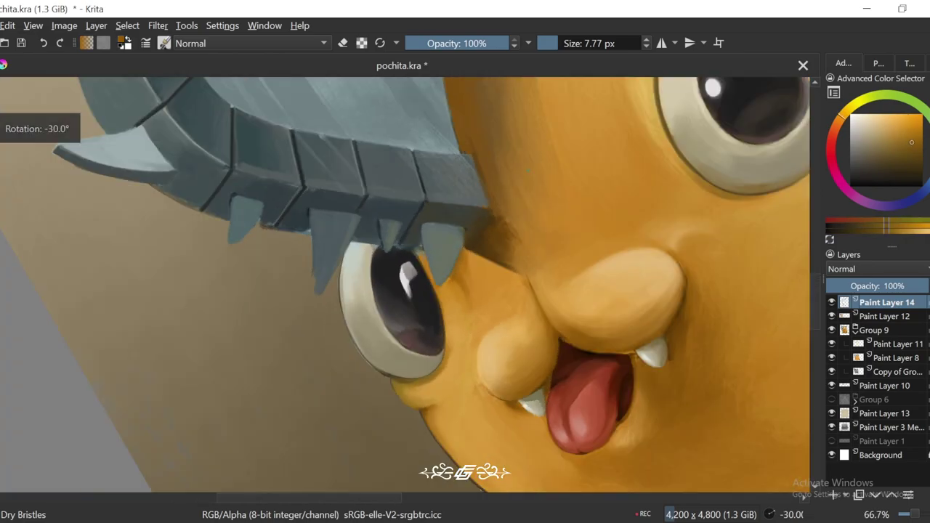
pyautogui.press('6')
pyautogui.press('6')
pyautogui.press('6')
pyautogui.press('+')
pyautogui.press('+')
pyautogui.press('6')
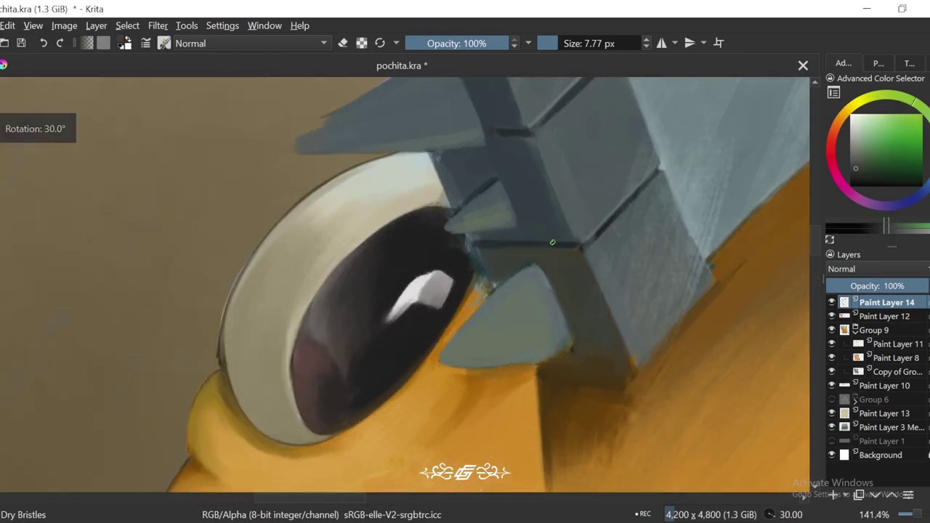
# Step: Repaint the spike beside the eye in blue-grey at 22 px, then shrink the brush to 17 px
pyautogui.keyDown('ctrl'); pyautogui.click(525, 269); pyautogui.keyUp('ctrl')
pyautogui.moveTo(562, 43); pyautogui.dragTo(575, 44)
pyautogui.press('-')
pyautogui.press('-')
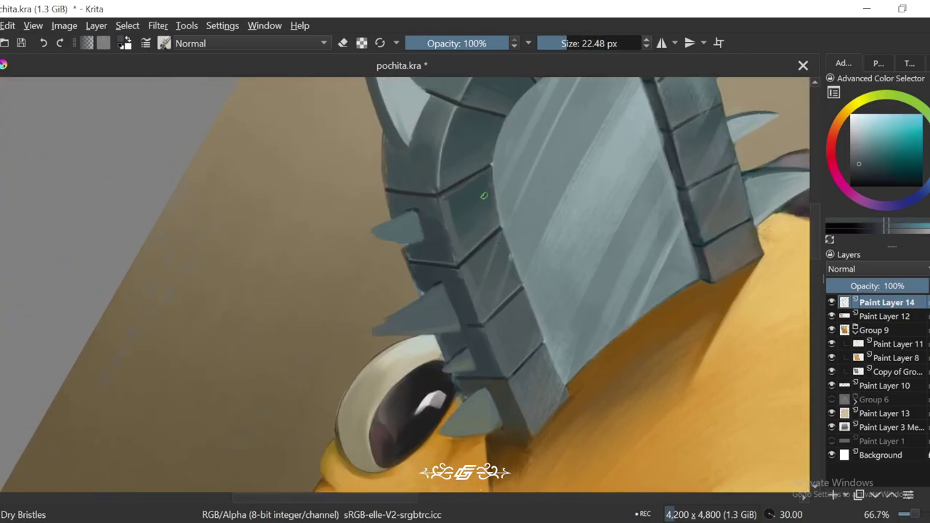
pyautogui.press('4')
pyautogui.press('+')
pyautogui.press('+')
pyautogui.press('+')
pyautogui.press('6')
pyautogui.moveTo(552, 298); pyautogui.dragTo(523, 363)
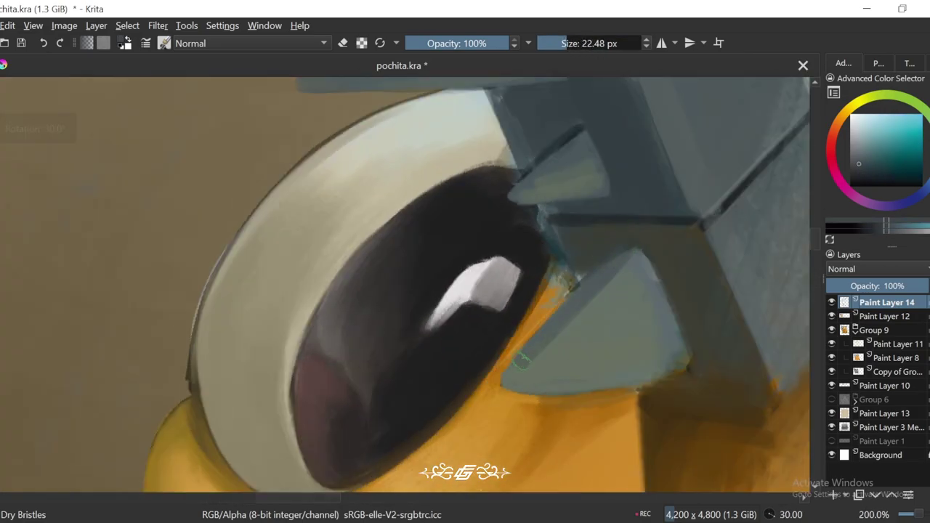
pyautogui.press('-')
pyautogui.press('-')
# Step: Pan and zoom out to review the clean spike edges above Pochita's eye
pyautogui.press('-')
pyautogui.press('-')
pyautogui.press('4')
pyautogui.press('5')
pyautogui.press('+')
pyautogui.press('+')
pyautogui.press('+')
pyautogui.press('+')
pyautogui.press('[')
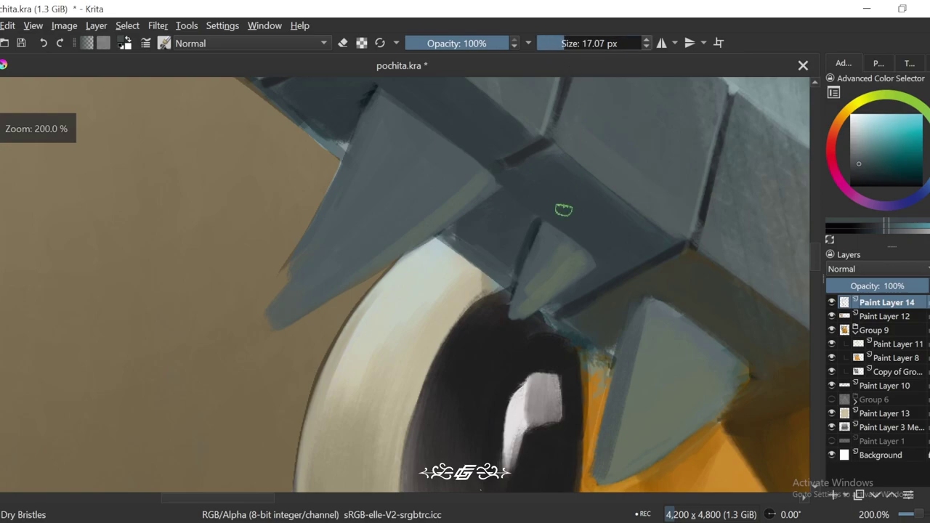
pyautogui.moveTo(513, 310); pyautogui.dragTo(473, 202)
pyautogui.press('-')
pyautogui.press('-')
pyautogui.press('-')
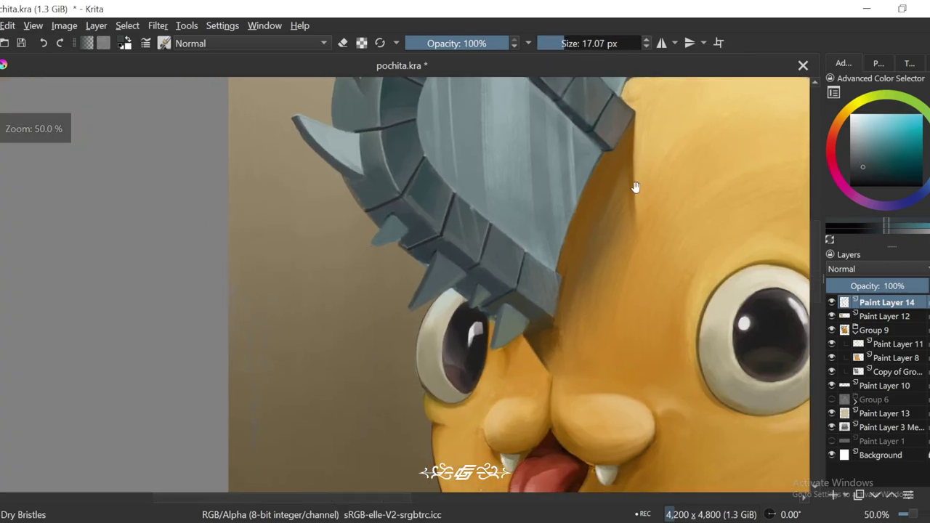
pyautogui.press('-')
pyautogui.press('+')
pyautogui.press('-')
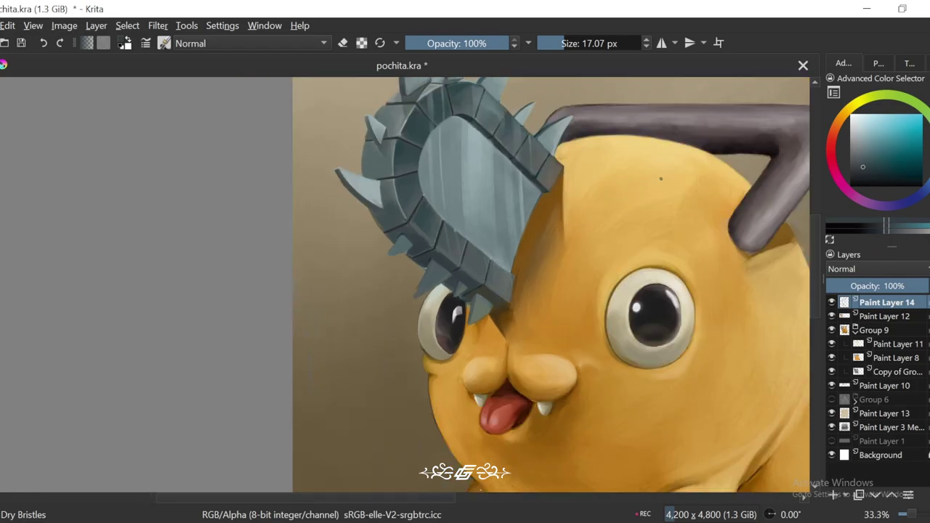
pyautogui.press('-')
pyautogui.press('1')
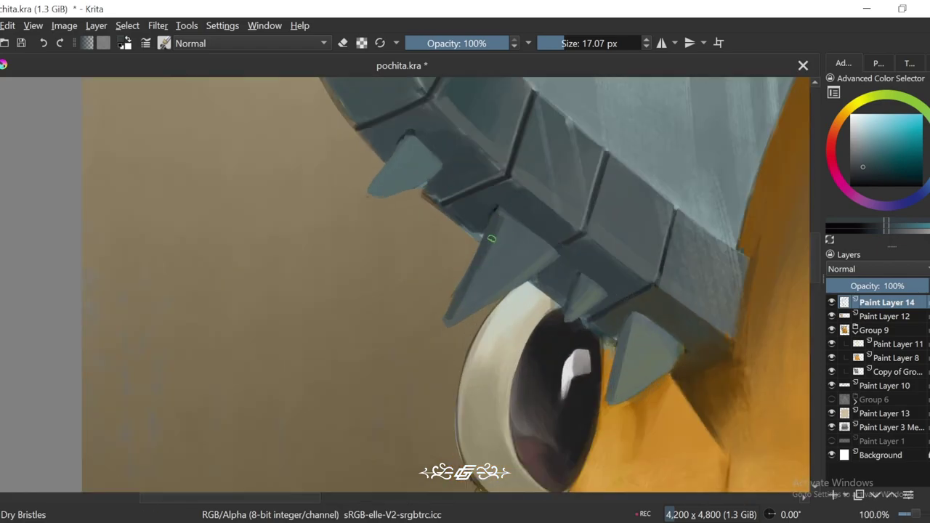
pyautogui.press('+')
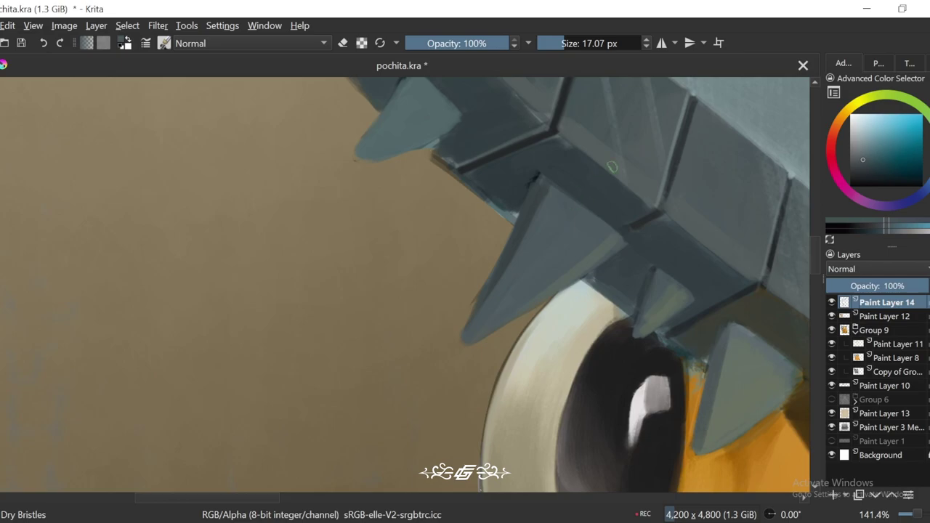
pyautogui.press('-')
pyautogui.press('-')
pyautogui.press('-')
pyautogui.press('-')
pyautogui.press('-')
pyautogui.press('+')
pyautogui.press('+')
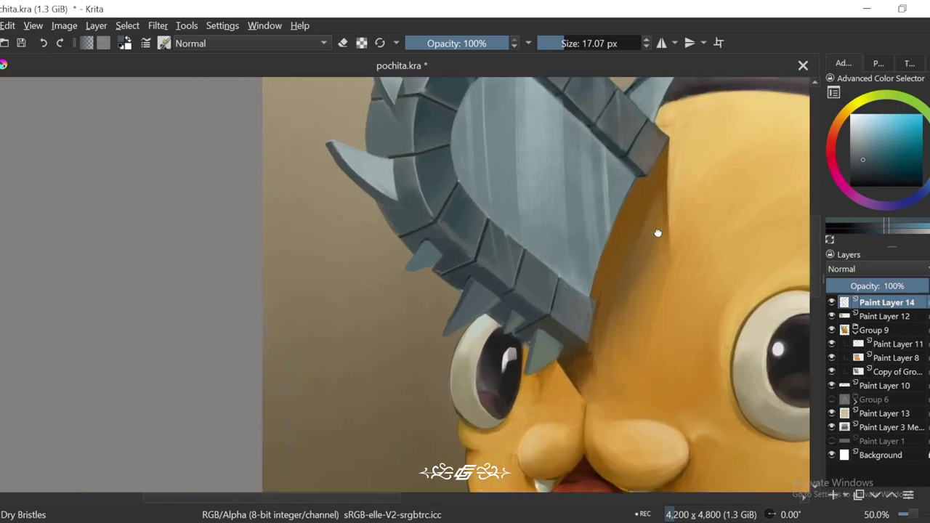
pyautogui.press('-')
pyautogui.press('-')
pyautogui.press('-')
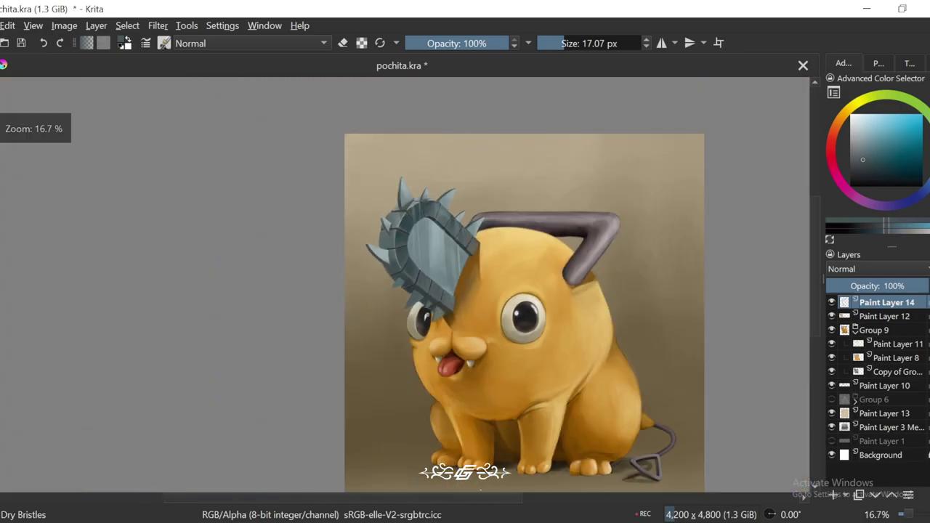
# Step: Zoom to 200% on the eye's spikes, enlarge the brush slightly, and sample greyish greens and teals
pyautogui.press('+')
pyautogui.press('+')
pyautogui.press('+')
pyautogui.press('+')
pyautogui.press('+')
pyautogui.press('+')
pyautogui.press('6')
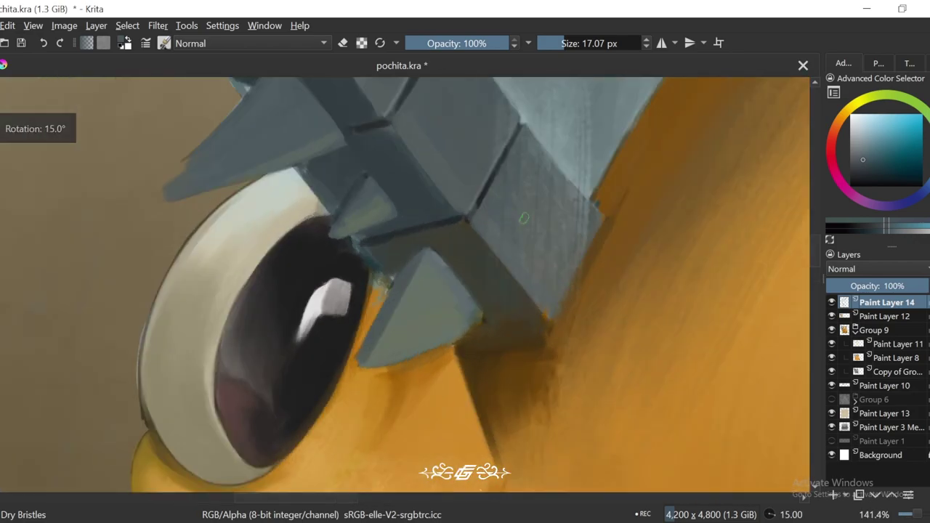
pyautogui.press('+')
pyautogui.press('6')
pyautogui.press('6')
pyautogui.press('4')
pyautogui.keyDown('ctrl'); pyautogui.click(451, 238); pyautogui.keyUp('ctrl')
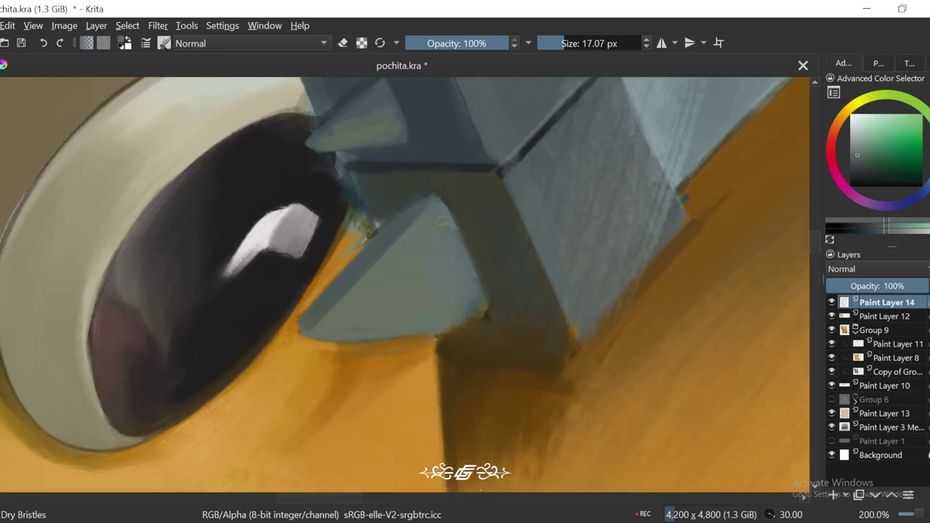
pyautogui.press('4')
pyautogui.press(']')
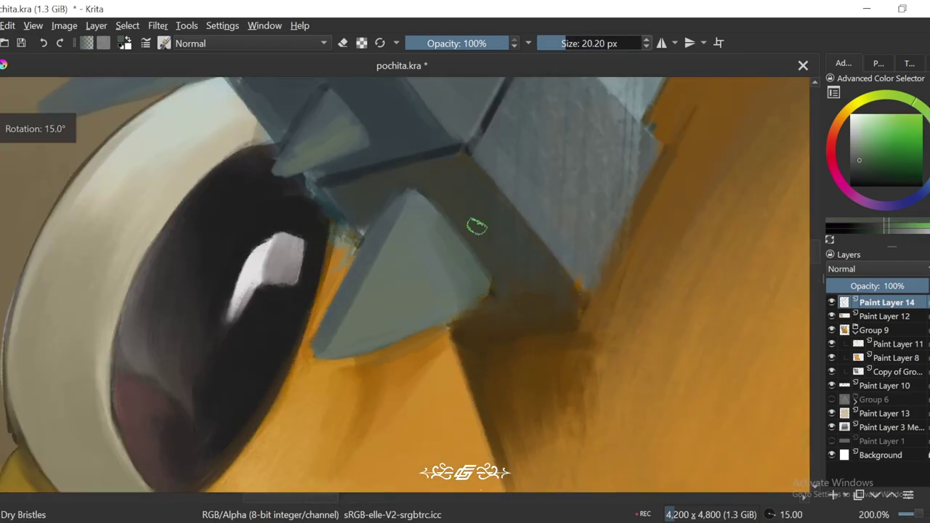
pyautogui.press('6')
pyautogui.press('4')
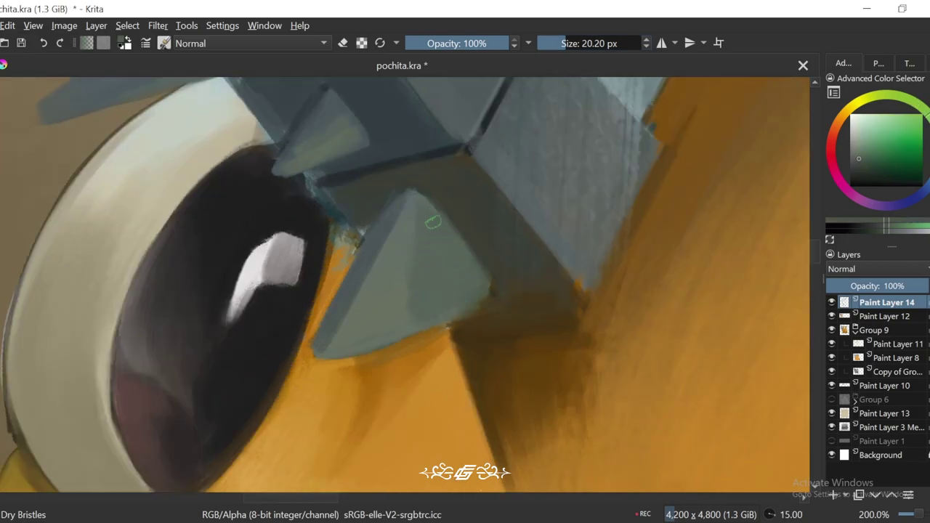
pyautogui.keyDown('ctrl'); pyautogui.click(433, 222); pyautogui.keyUp('ctrl')
pyautogui.press('4')
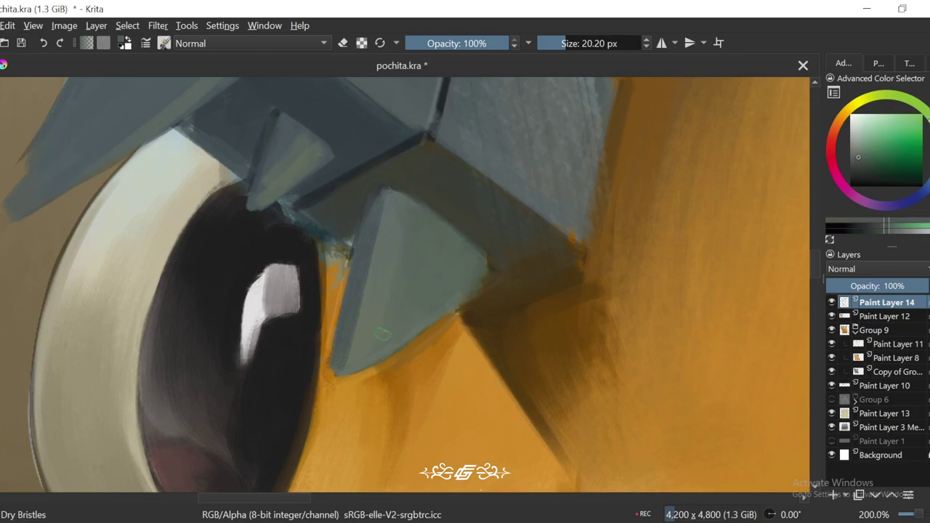
# Step: Sample dark reddish, dark teal and lighter teal tones from the blade and spike
pyautogui.scroll(-2, 386, 211)
pyautogui.press('4')
pyautogui.press('5')
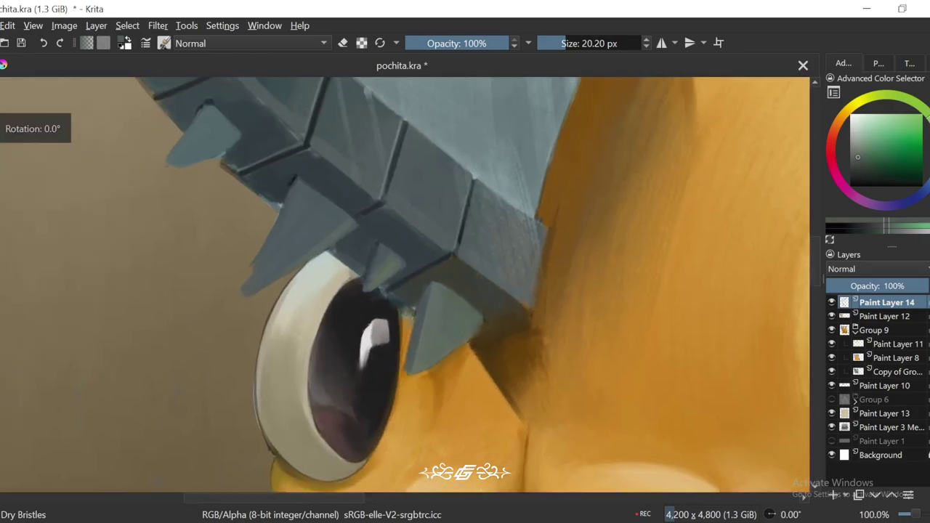
pyautogui.scroll(2, 380, 231)
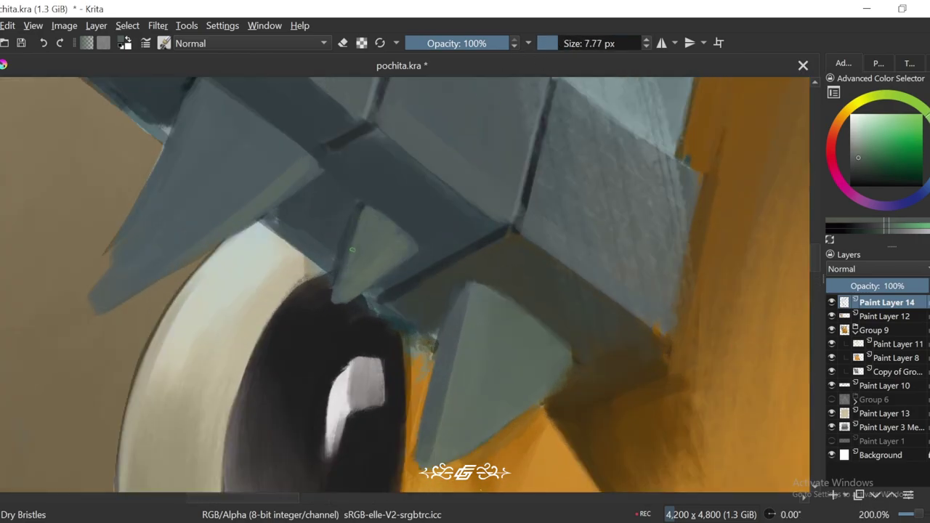
pyautogui.scroll(1, 376, 235)
pyautogui.press('5')
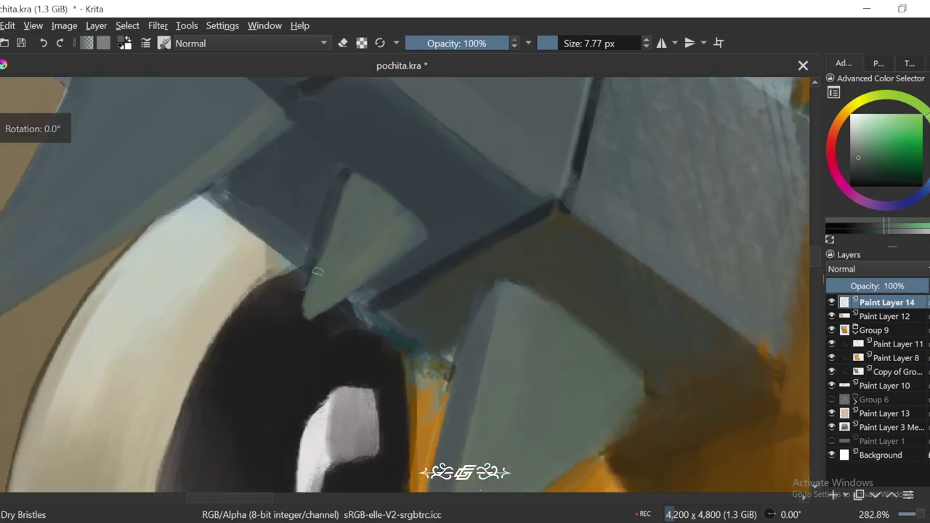
pyautogui.keyDown('ctrl'); pyautogui.click(301, 275); pyautogui.keyUp('ctrl')
pyautogui.press('4')
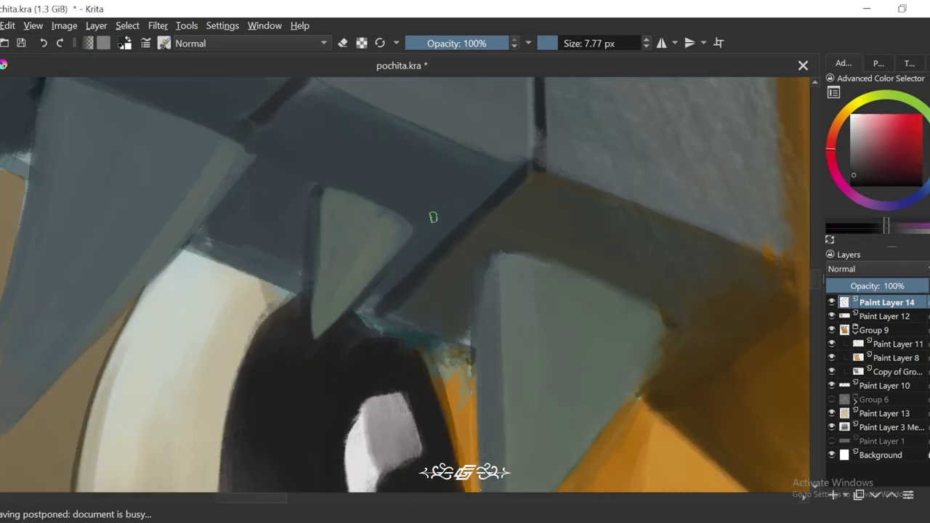
pyautogui.keyDown('ctrl'); pyautogui.click(433, 218); pyautogui.keyUp('ctrl')
pyautogui.keyDown('ctrl'); pyautogui.click(398, 233); pyautogui.keyUp('ctrl')
pyautogui.press('5')
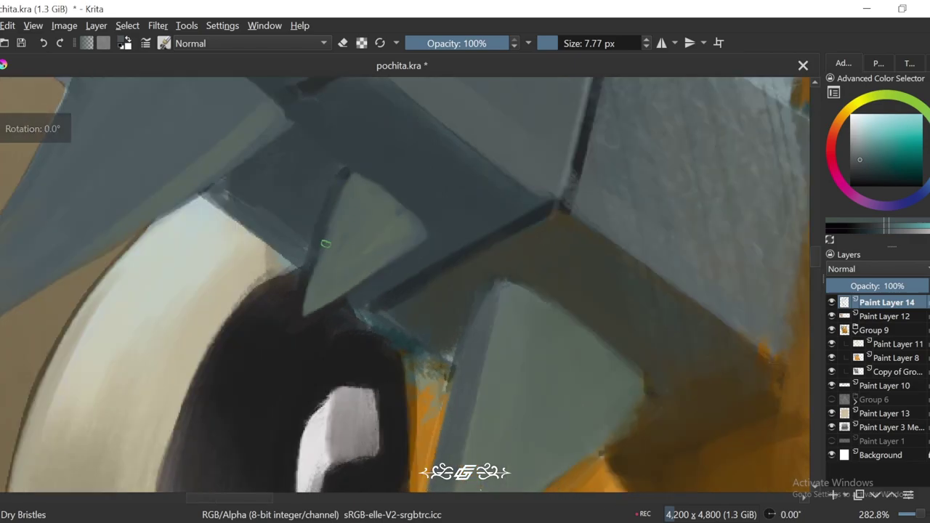
pyautogui.press('6')
pyautogui.press('6')
# Step: Zoom in closer on the spike and sample greenish grey, teal-grey and near-black colours
pyautogui.press('-')
pyautogui.press('-')
pyautogui.press('+')
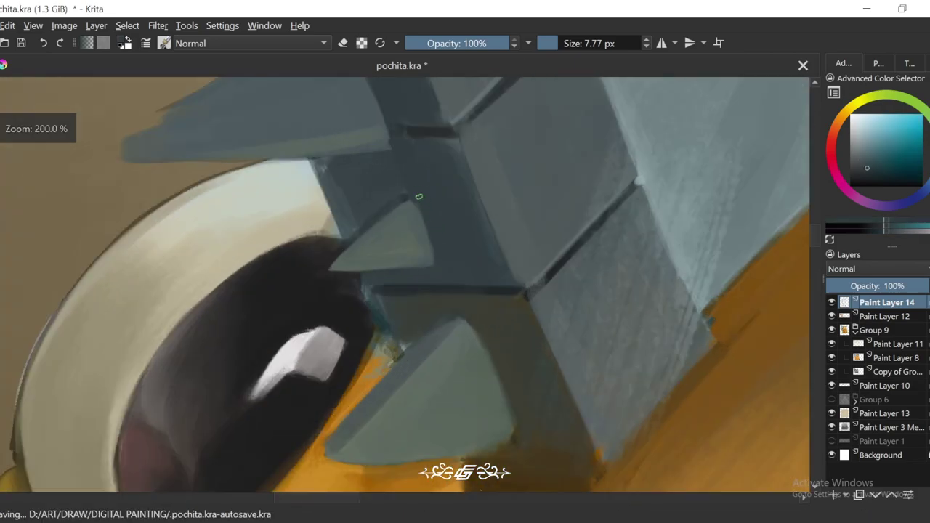
pyautogui.press('5')
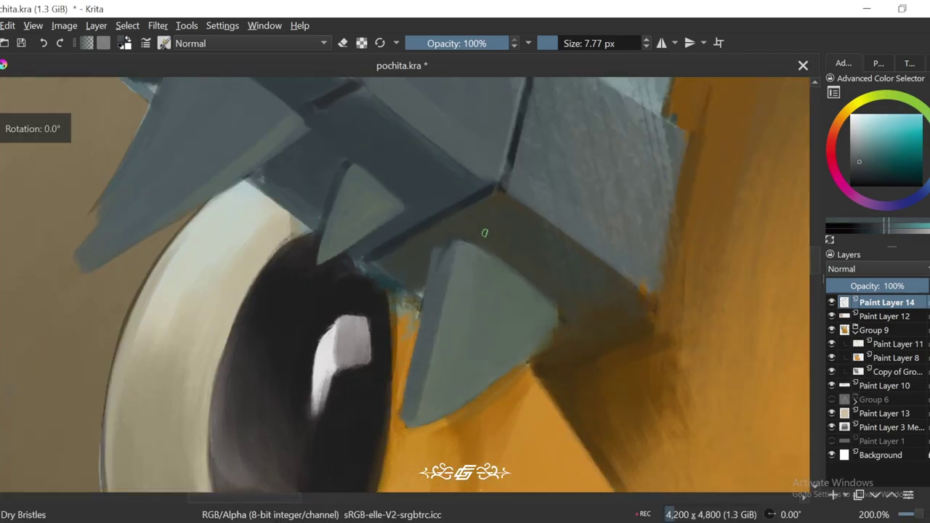
pyautogui.press('+')
pyautogui.keyDown('ctrl'); pyautogui.click(464, 224); pyautogui.keyUp('ctrl')
pyautogui.keyDown('ctrl'); pyautogui.click(464, 240); pyautogui.keyUp('ctrl')
pyautogui.scroll(-4, 462, 284)
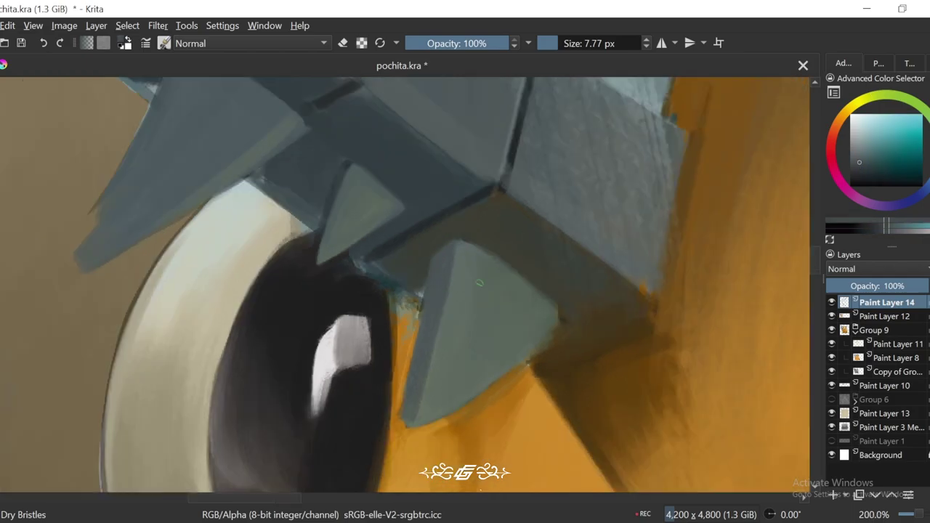
pyautogui.scroll(4, 458, 261)
pyautogui.keyDown('ctrl'); pyautogui.click(408, 195); pyautogui.keyUp('ctrl')
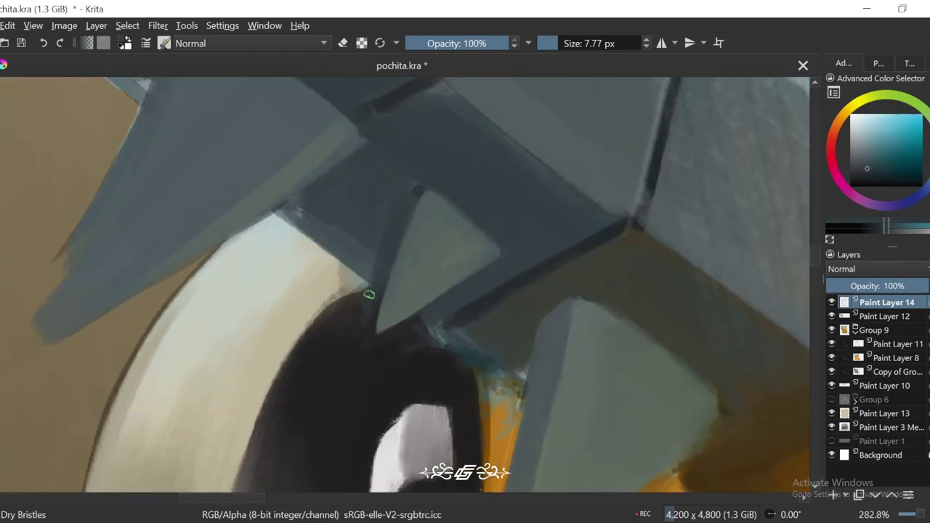
pyautogui.press('4')
pyautogui.press('4')
pyautogui.keyDown('ctrl'); pyautogui.click(399, 339); pyautogui.keyUp('ctrl')
# Step: Sample light teal-grey from the spike and a darker blue from the blade
pyautogui.scroll(-2, 407, 334)
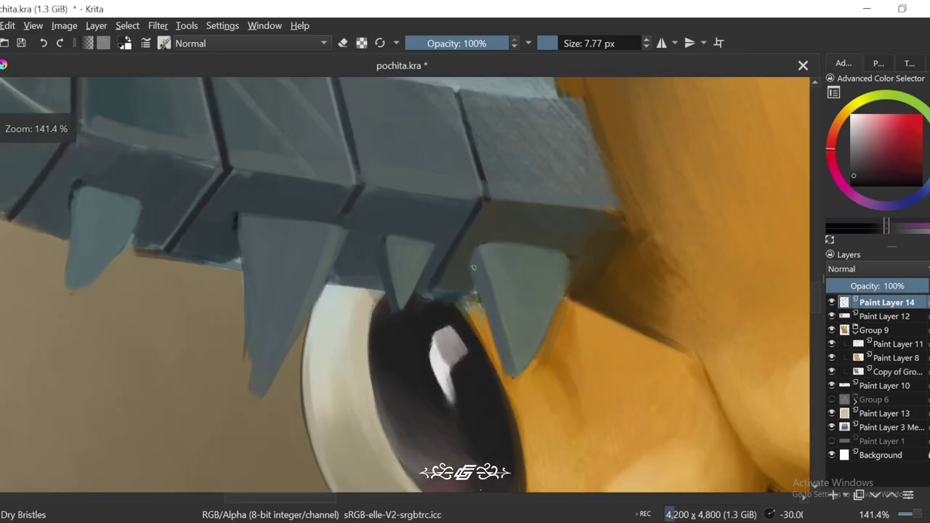
pyautogui.press('5')
pyautogui.scroll(1, 454, 325)
pyautogui.scroll(1, 453, 325)
pyautogui.keyDown('ctrl'); pyautogui.click(374, 303); pyautogui.keyUp('ctrl')
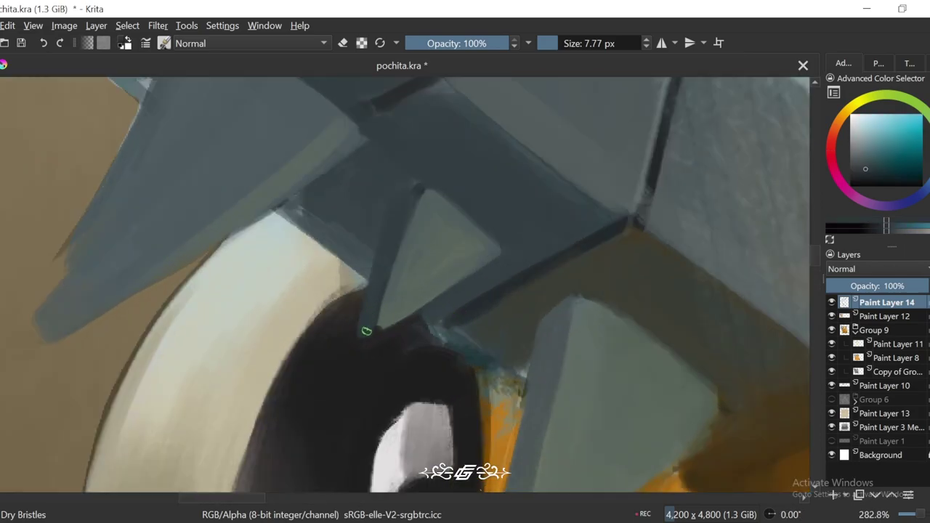
pyautogui.scroll(-2, 386, 323)
pyautogui.scroll(3, 417, 314)
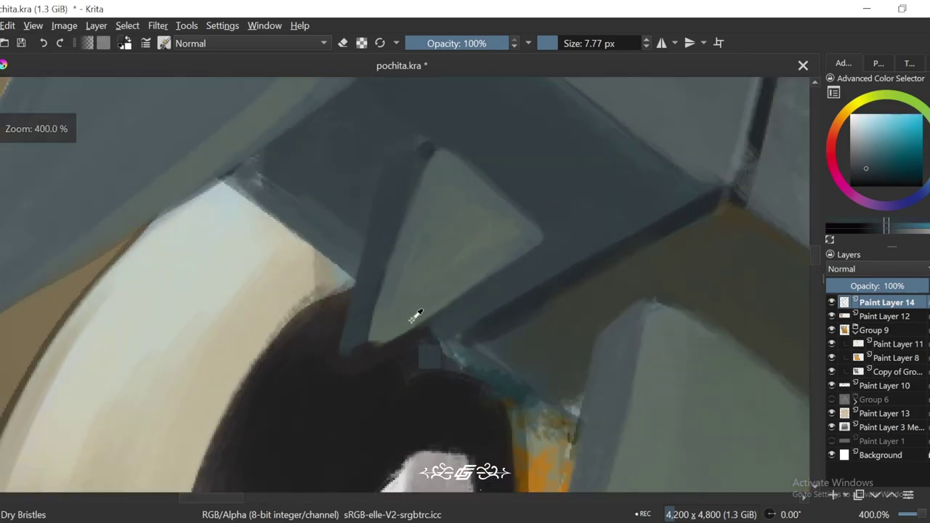
pyautogui.keyDown('ctrl'); pyautogui.click(535, 254); pyautogui.keyUp('ctrl')
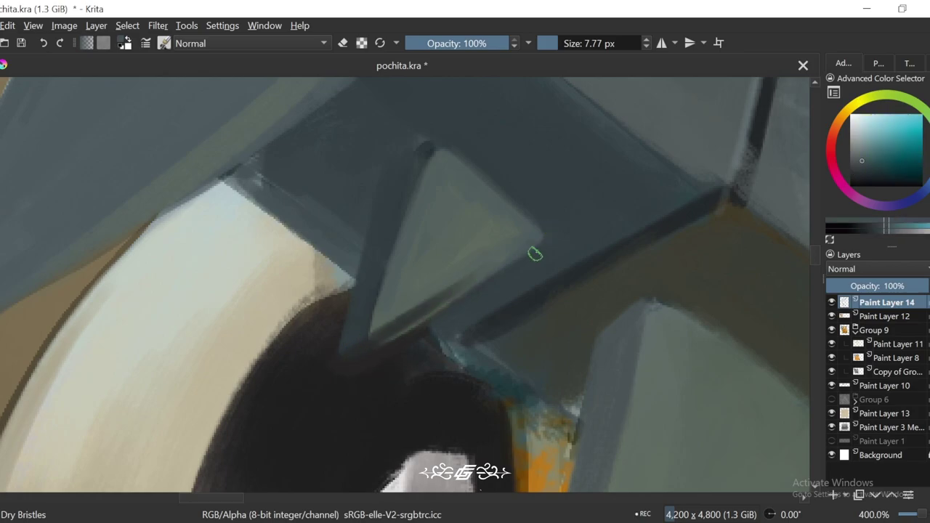
pyautogui.keyDown('ctrl'); pyautogui.click(404, 341); pyautogui.keyUp('ctrl')
# Step: Tilt the view to 15 degrees and paint a dark edge along the spike's upper-left side
pyautogui.scroll(-6, 369, 353)
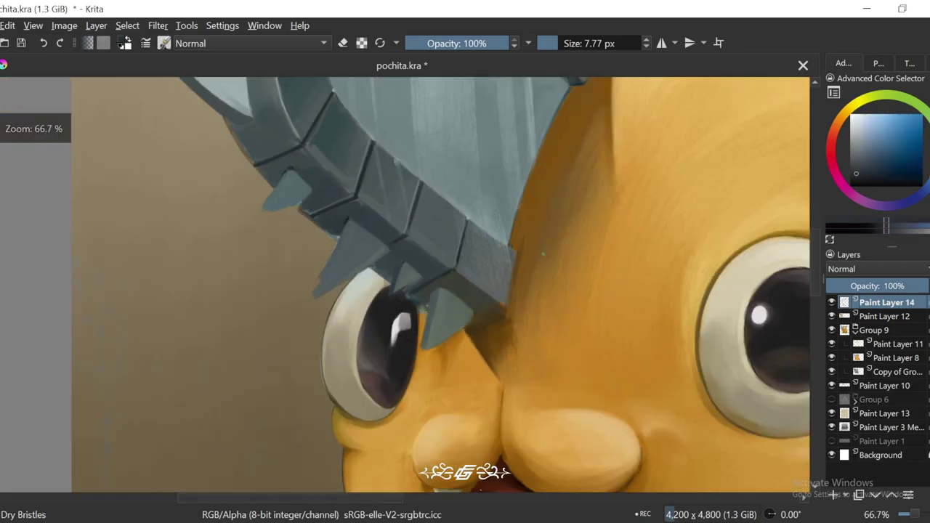
pyautogui.press('5')
pyautogui.scroll(-2, 365, 252)
pyautogui.scroll(7, 365, 251)
pyautogui.press('6')
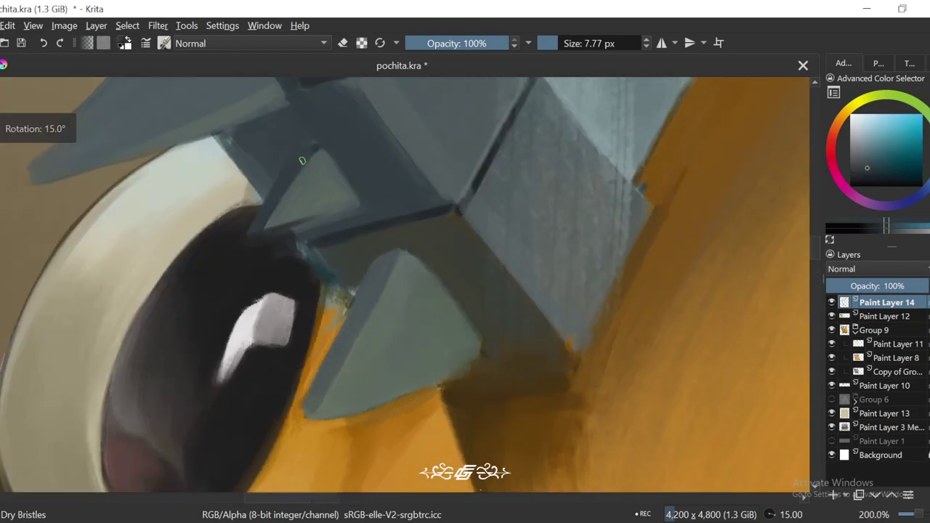
pyautogui.moveTo(365, 251); pyautogui.dragTo(325, 356)
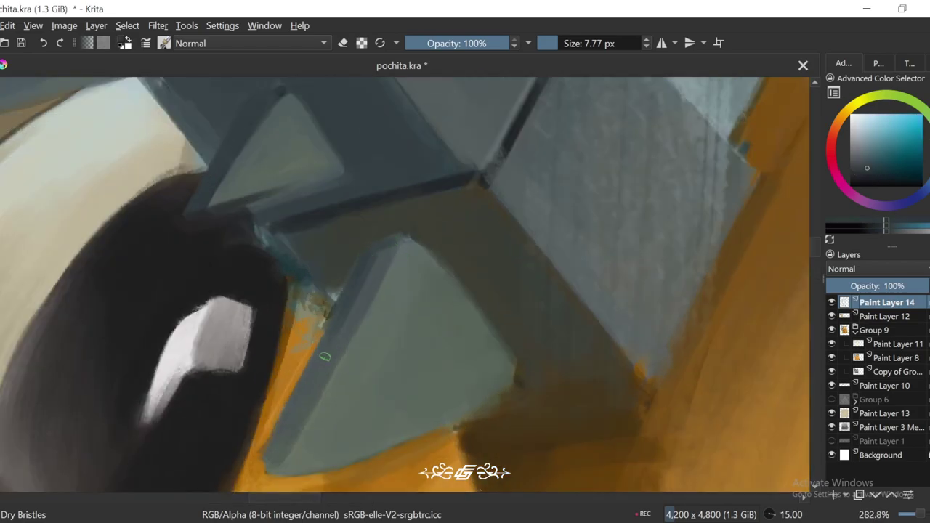
# Step: Pick a dark blue-grey and paint a dark line along the lower spike's edge
pyautogui.keyDown('ctrl'); pyautogui.click(522, 125); pyautogui.keyUp('ctrl')
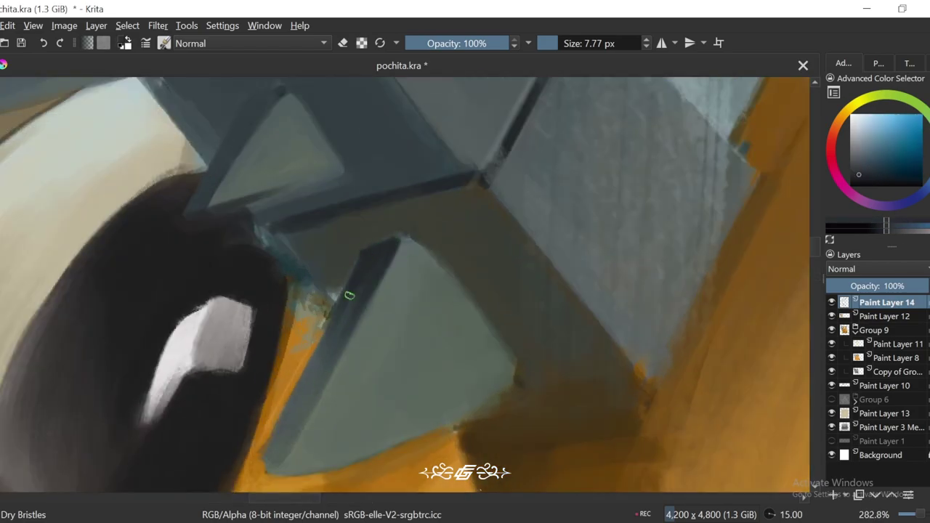
pyautogui.scroll(-3, 348, 296)
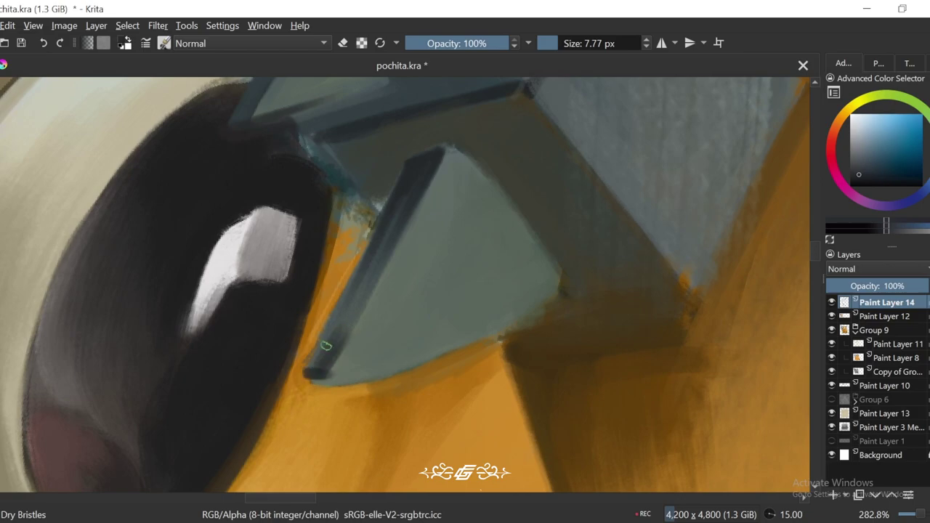
pyautogui.keyDown('ctrl'); pyautogui.click(396, 210); pyautogui.keyUp('ctrl')
pyautogui.moveTo(378, 231); pyautogui.dragTo(327, 317)
# Step: Sample a dark green-grey, return the rotation to upright, and save the painting
pyautogui.scroll(-3, 327, 318)
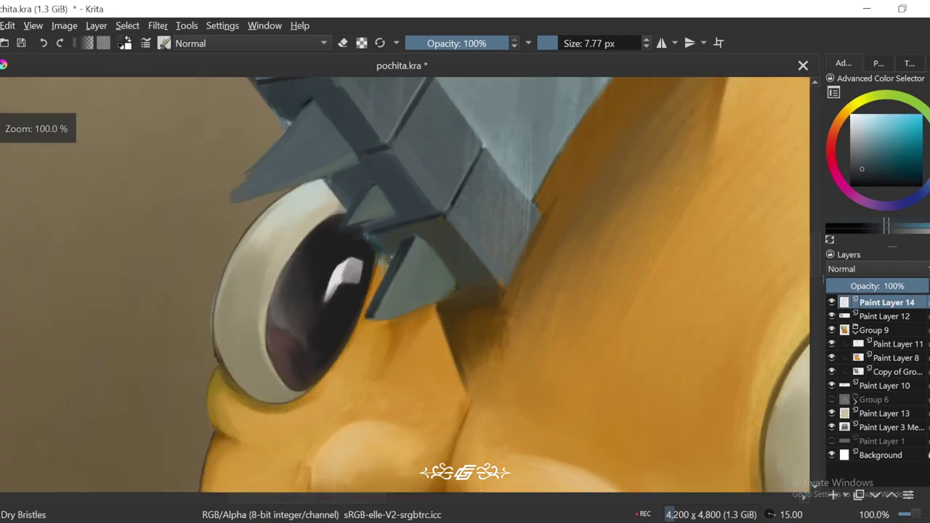
pyautogui.scroll(1, 468, 304)
pyautogui.scroll(3, 468, 304)
pyautogui.press('6')
pyautogui.press('6')
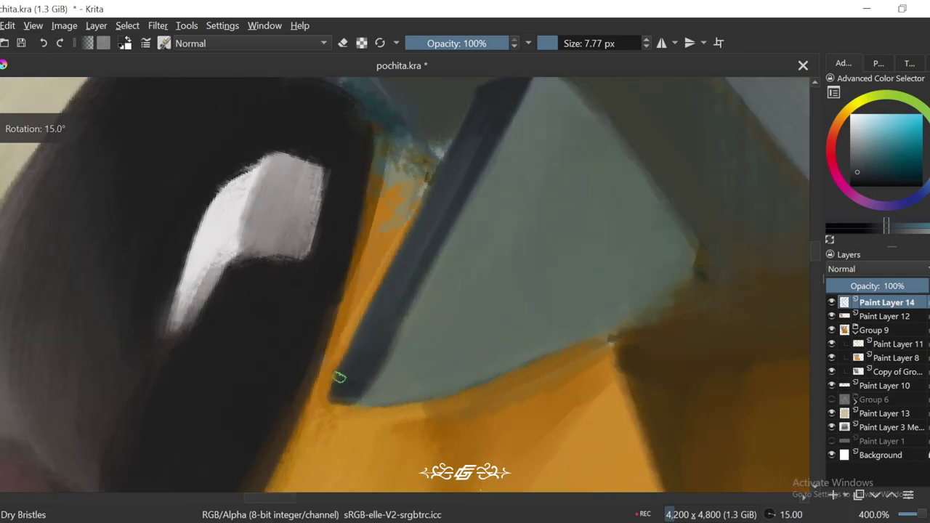
pyautogui.keyDown('ctrl'); pyautogui.click(338, 377); pyautogui.keyUp('ctrl')
pyautogui.scroll(-7, 338, 377)
pyautogui.press('5')
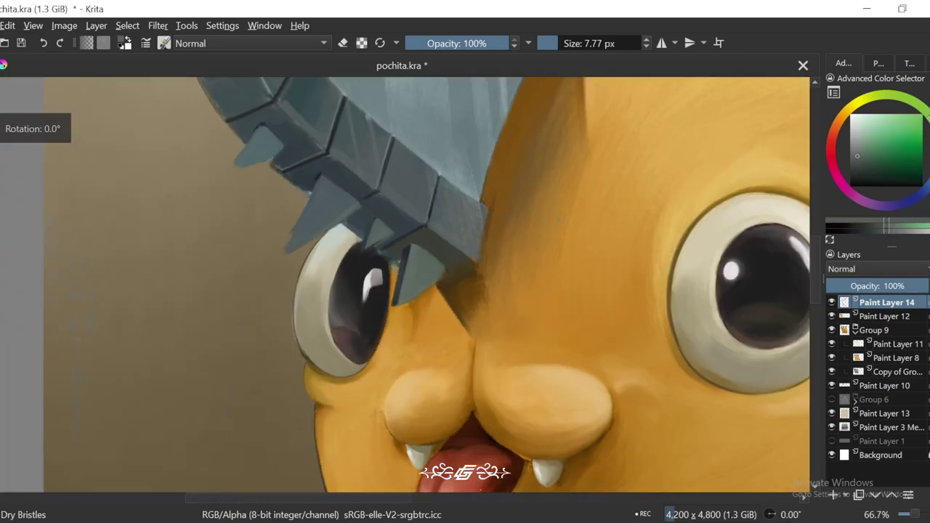
pyautogui.hotkey('ctrl', 's')
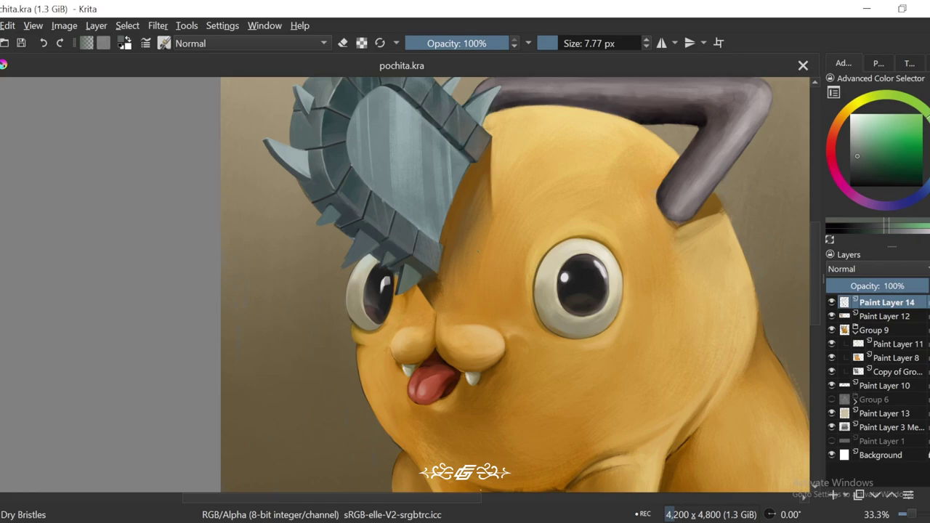
# Step: Sample dark blue-grey, darker teal and dark navy tones from the saw's edge
pyautogui.scroll(6, 501, 302)
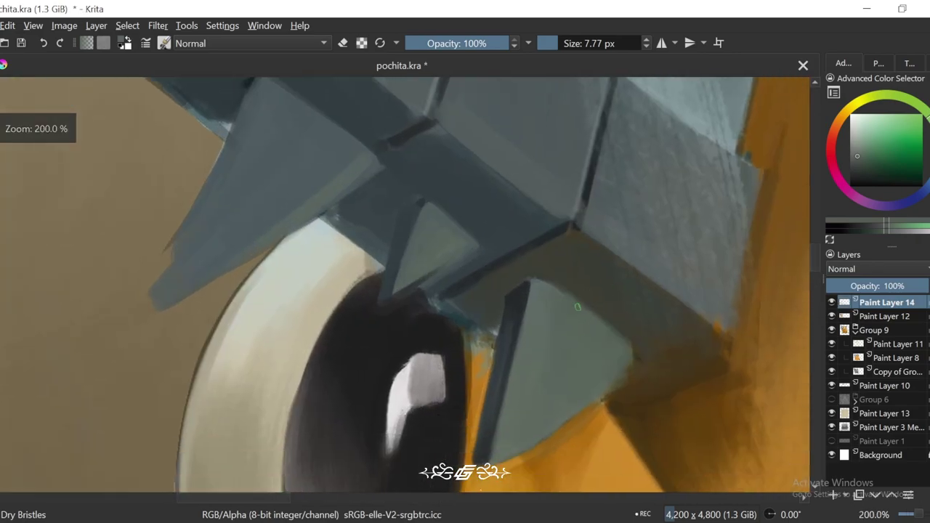
pyautogui.keyDown('ctrl'); pyautogui.click(578, 307); pyautogui.keyUp('ctrl')
pyautogui.scroll(1, 385, 296)
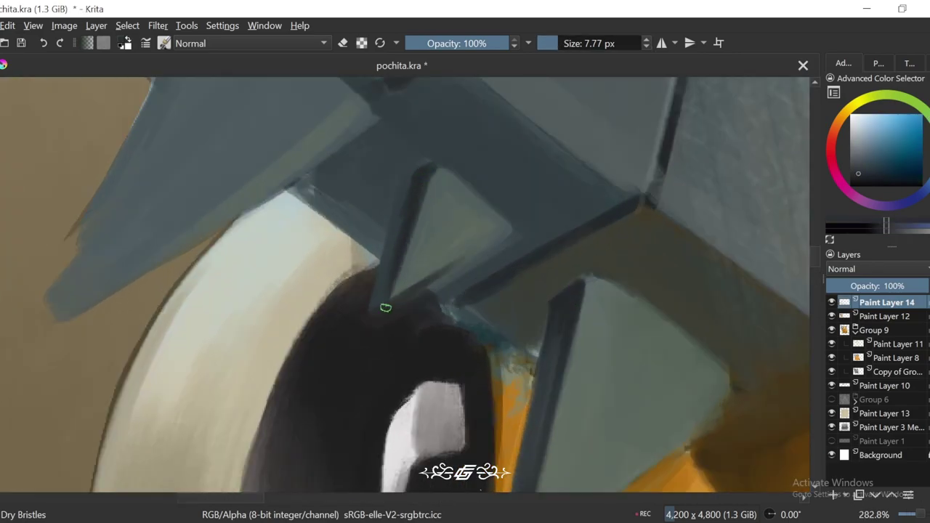
pyautogui.keyDown('ctrl'); pyautogui.click(415, 164); pyautogui.keyUp('ctrl')
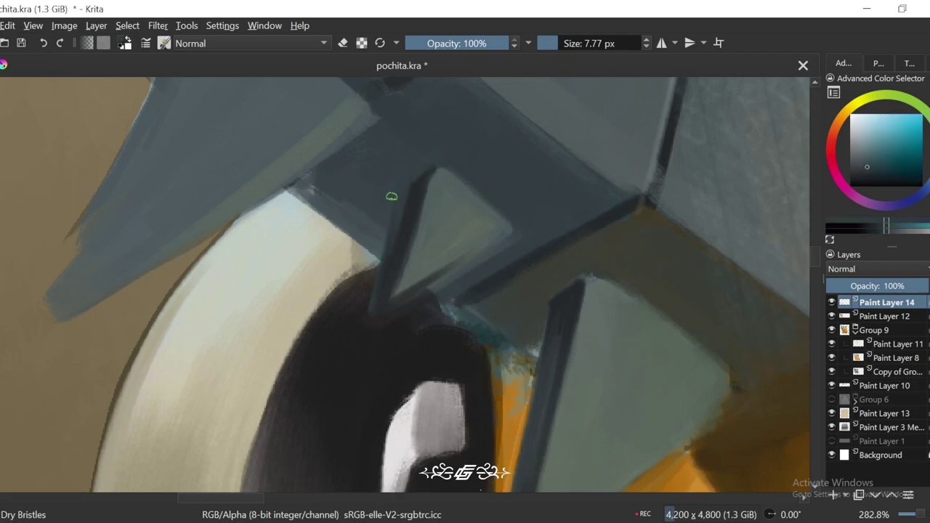
pyautogui.scroll(-3, 391, 196)
pyautogui.scroll(2, 418, 209)
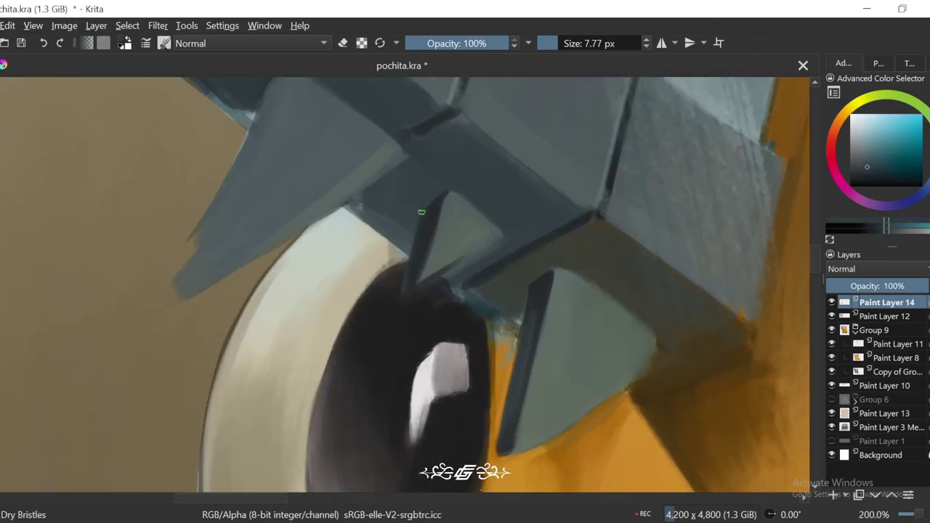
pyautogui.keyDown('ctrl'); pyautogui.click(410, 275); pyautogui.keyUp('ctrl')
pyautogui.keyDown('ctrl'); pyautogui.click(407, 275); pyautogui.keyUp('ctrl')
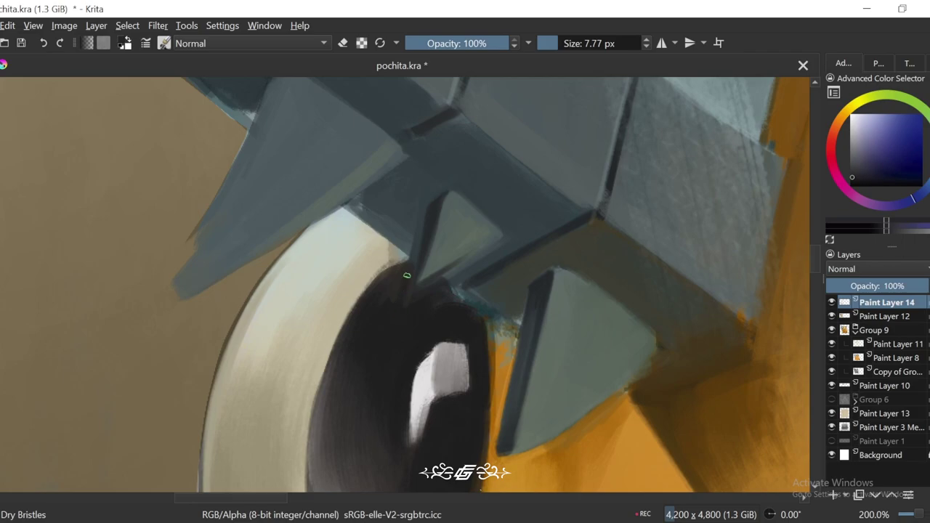
pyautogui.scroll(-5, 387, 288)
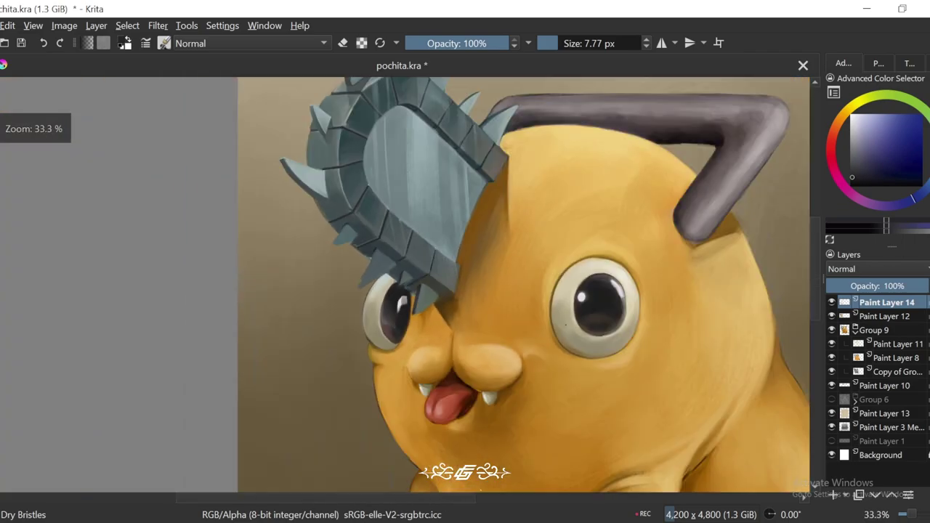
# Step: Sample a dark slate teal from the saw and tilt the view toward the tooth
pyautogui.scroll(4, 567, 317)
pyautogui.keyDown('ctrl'); pyautogui.click(595, 329); pyautogui.keyUp('ctrl')
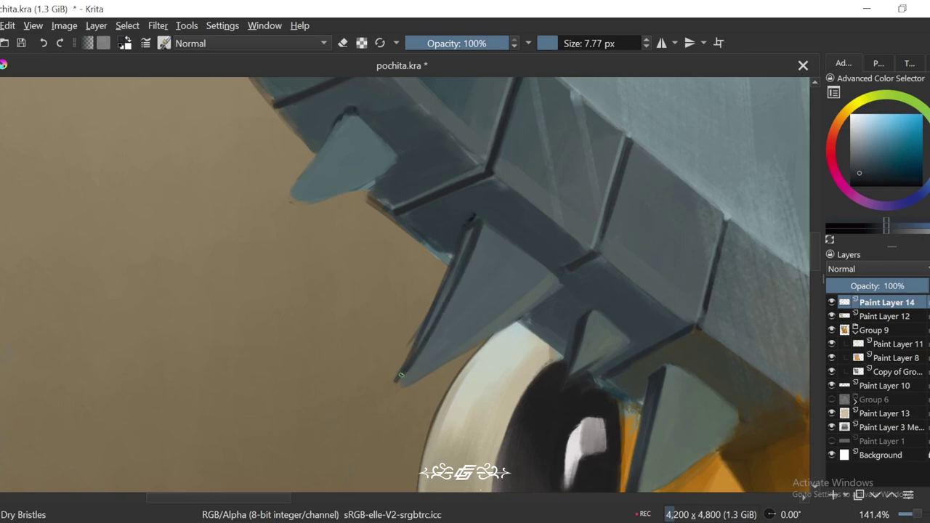
pyautogui.scroll(1, 401, 375)
pyautogui.hotkey('ctrl', ']')
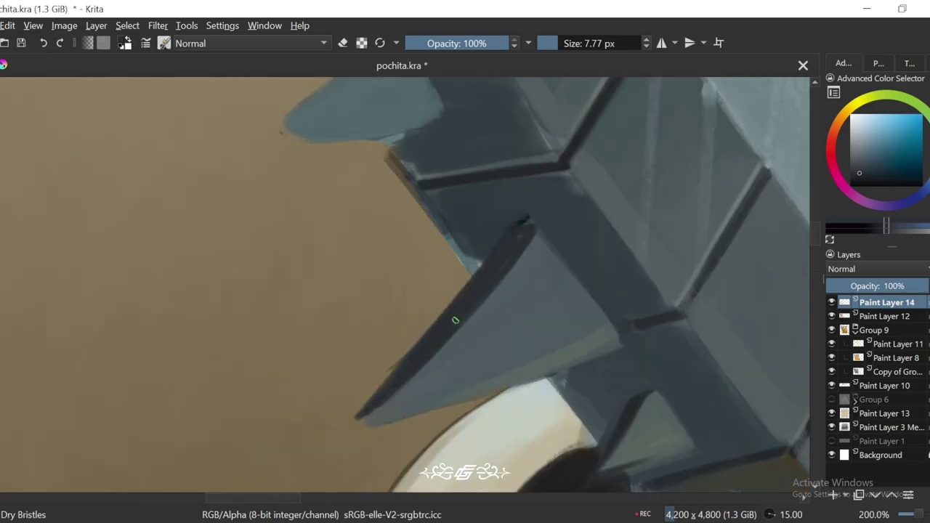
pyautogui.scroll(-4, 455, 319)
pyautogui.scroll(-3, 671, 407)
pyautogui.scroll(3, 660, 435)
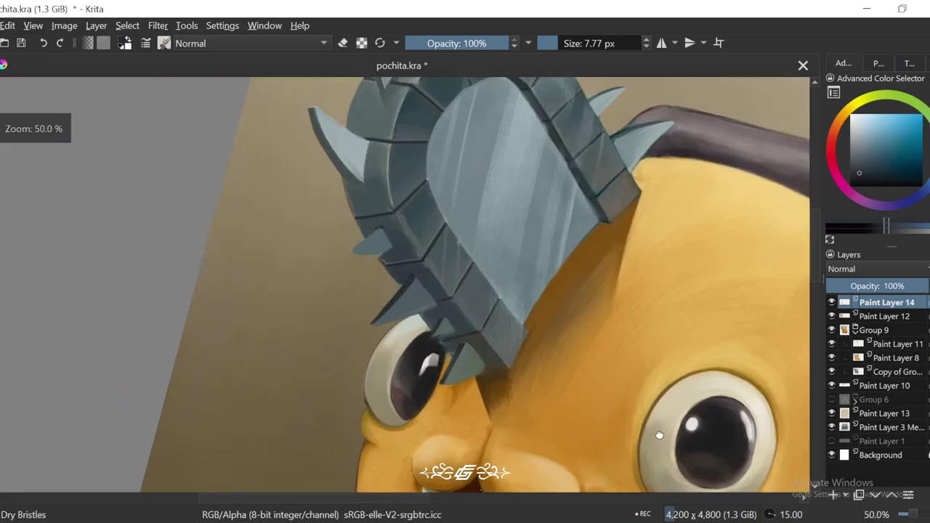
pyautogui.scroll(4, 425, 309)
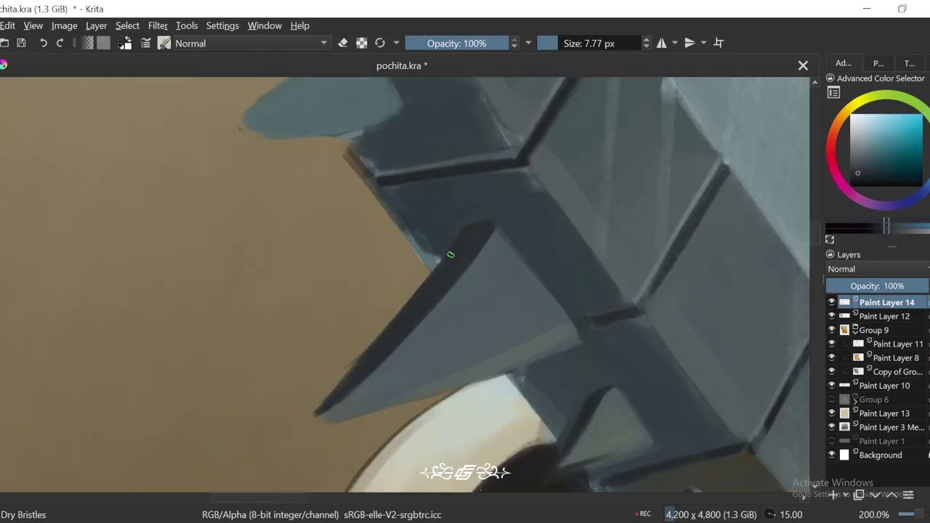
pyautogui.moveTo(450, 254); pyautogui.dragTo(380, 349)
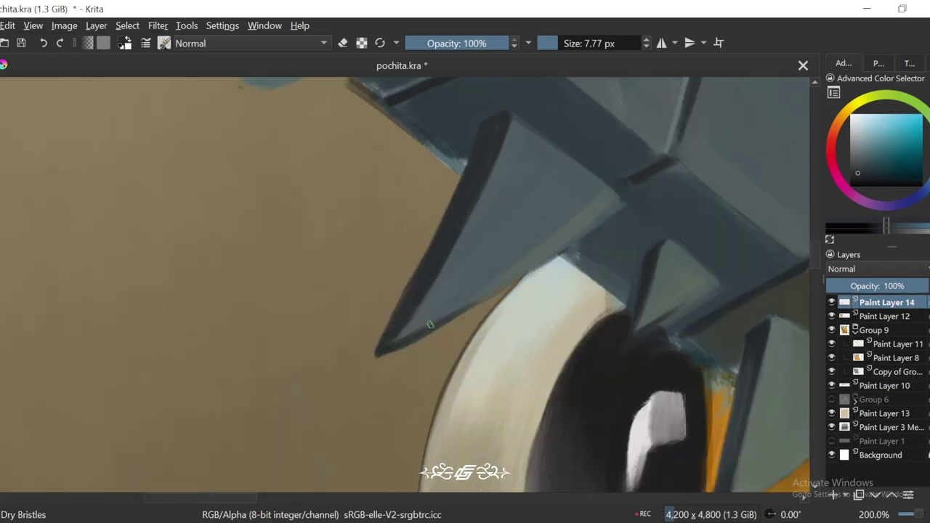
# Step: Leave erase mode and paint a dark edge down the tooth's left side
pyautogui.scroll(-3, 430, 325)
pyautogui.scroll(3, 429, 305)
pyautogui.press('6')
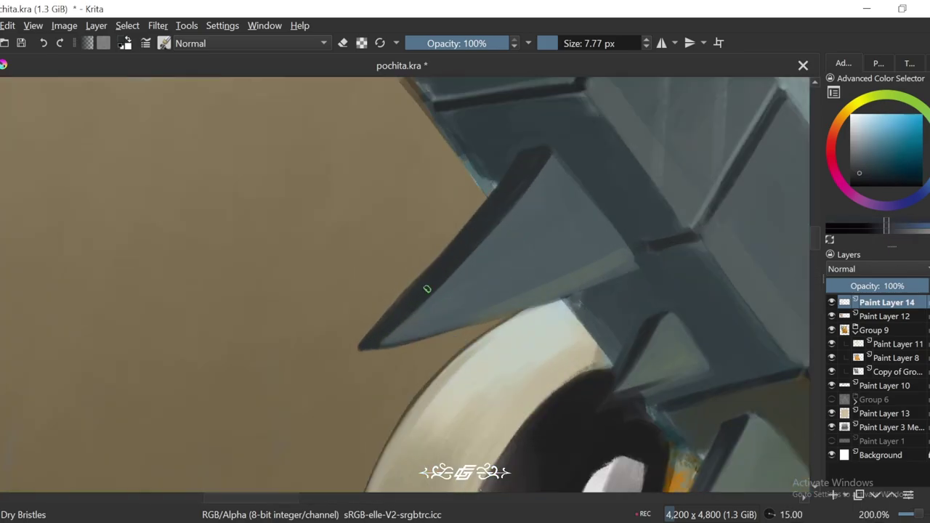
pyautogui.scroll(-4, 428, 289)
pyautogui.press('6')
pyautogui.scroll(-3, 427, 288)
pyautogui.press('5')
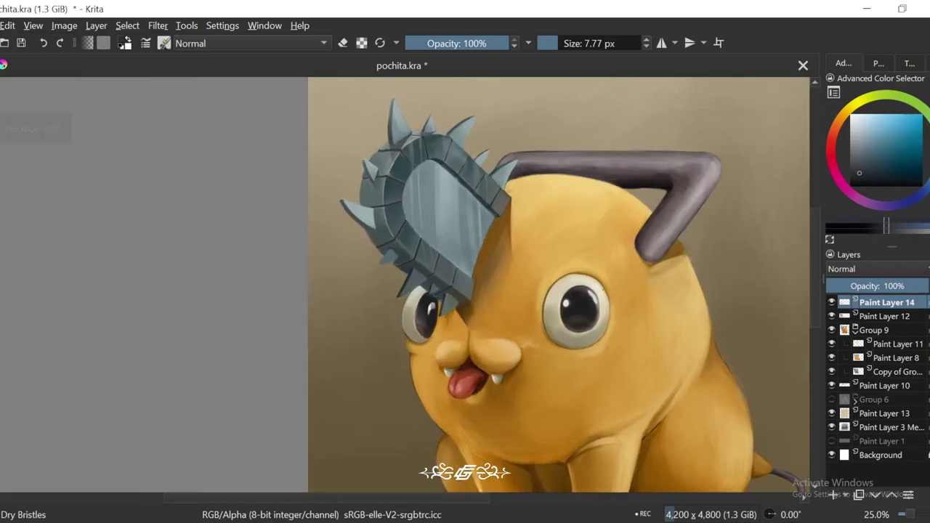
pyautogui.scroll(7, 434, 329)
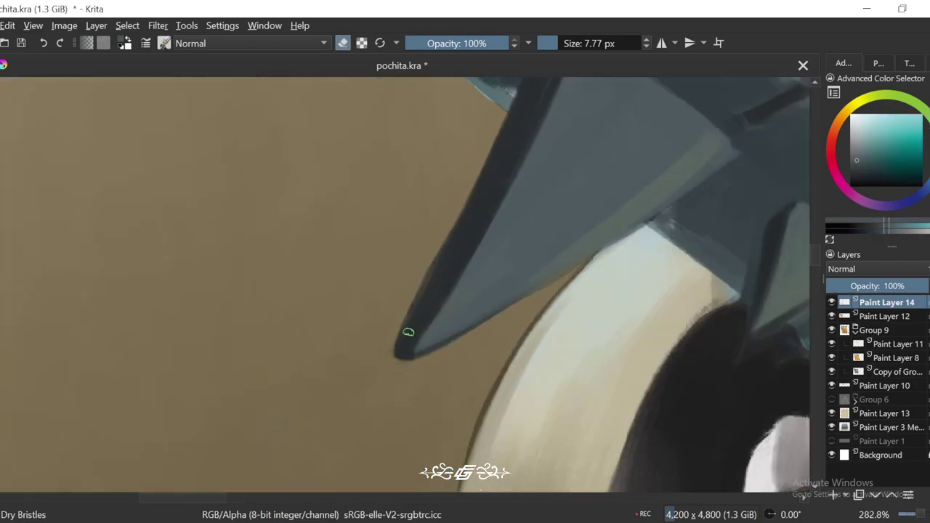
pyautogui.press('e')
pyautogui.scroll(-1, 409, 333)
pyautogui.scroll(1, 436, 313)
pyautogui.scroll(-2, 472, 306)
pyautogui.scroll(2, 506, 293)
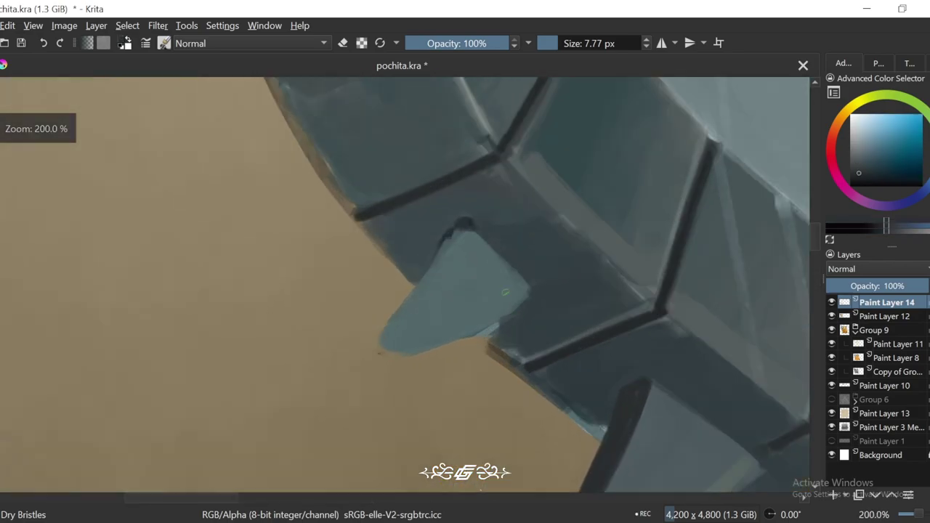
pyautogui.moveTo(452, 233); pyautogui.dragTo(392, 322)
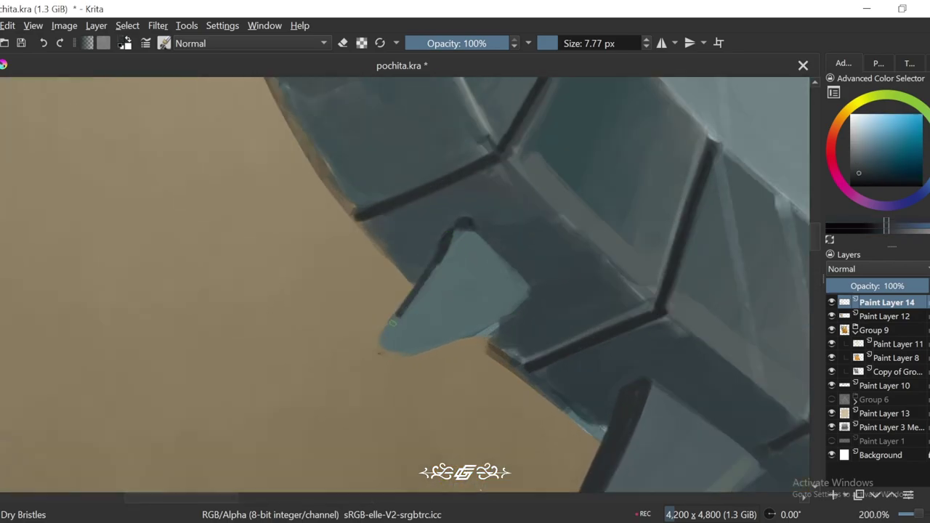
# Step: Sample a colour from the chainsaw tooth and rotate the view to -30 degrees
pyautogui.press('4')
pyautogui.keyDown('ctrl'); pyautogui.click(421, 309); pyautogui.keyUp('ctrl')
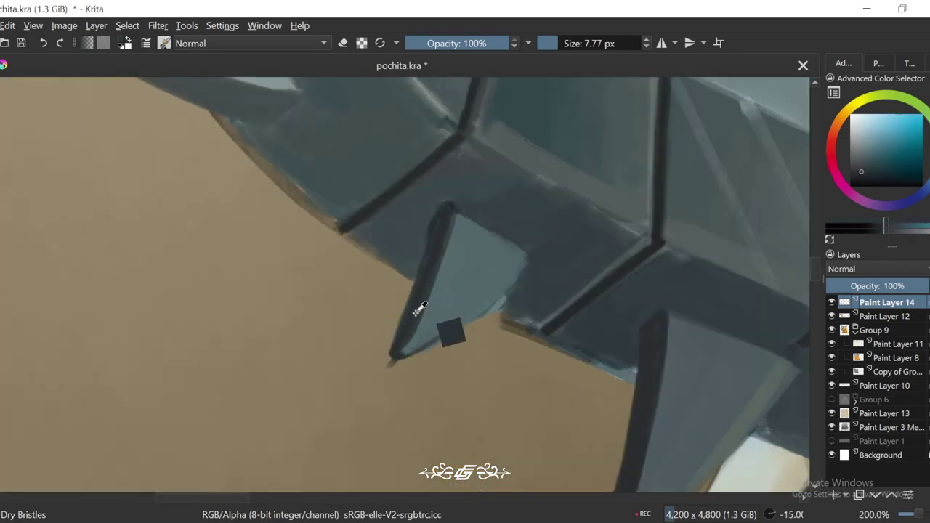
pyautogui.press('4')
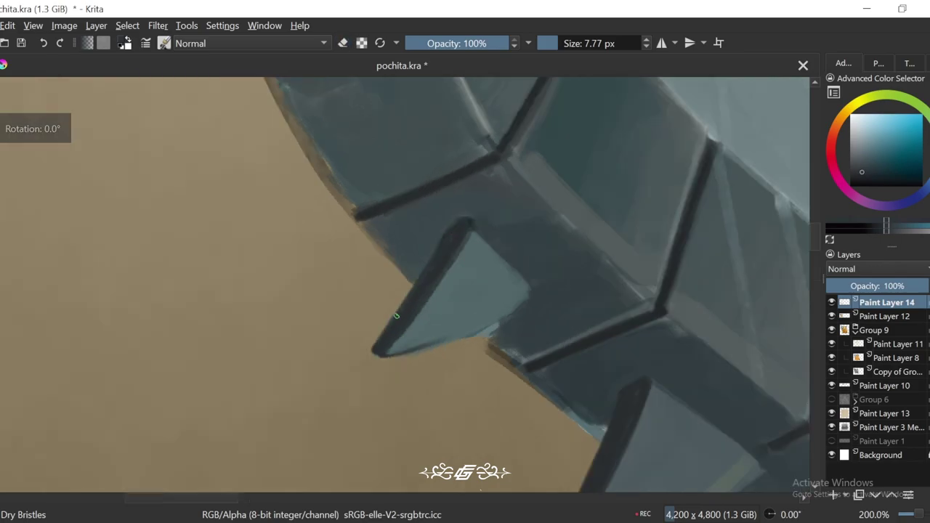
pyautogui.scroll(-3, 672, 202)
# Step: Zoom in on the chainsaw teeth, set the brush to 11.82 px and sample a tooth colour
pyautogui.press('6')
pyautogui.scroll(-4, 672, 202)
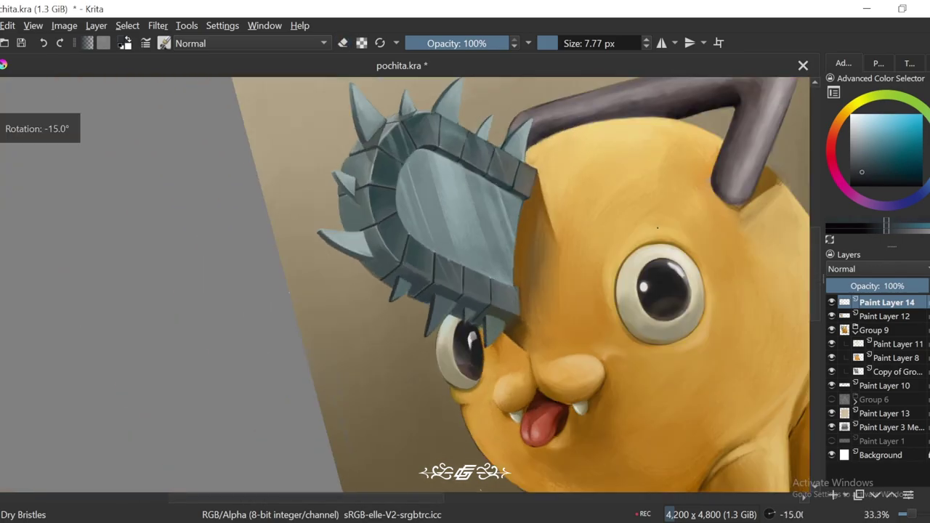
pyautogui.scroll(6, 561, 269)
pyautogui.press('6')
pyautogui.press('+')
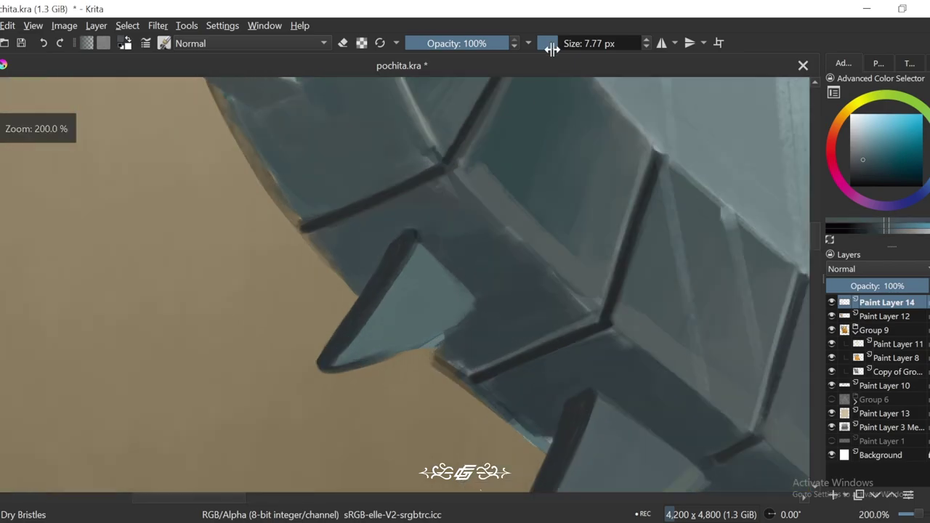
pyautogui.moveTo(548, 44); pyautogui.dragTo(557, 44)
pyautogui.press('6')
pyautogui.press('6')
pyautogui.press('5')
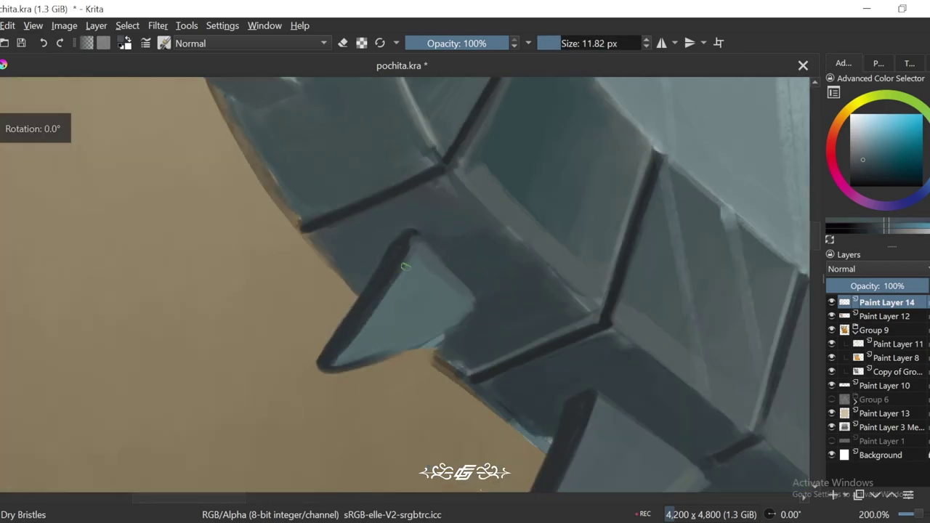
pyautogui.keyDown('ctrl'); pyautogui.click(392, 284); pyautogui.keyUp('ctrl')
# Step: Rotate the view around the teeth, sampling a dull green and then a teal from the chainsaw
pyautogui.press('-')
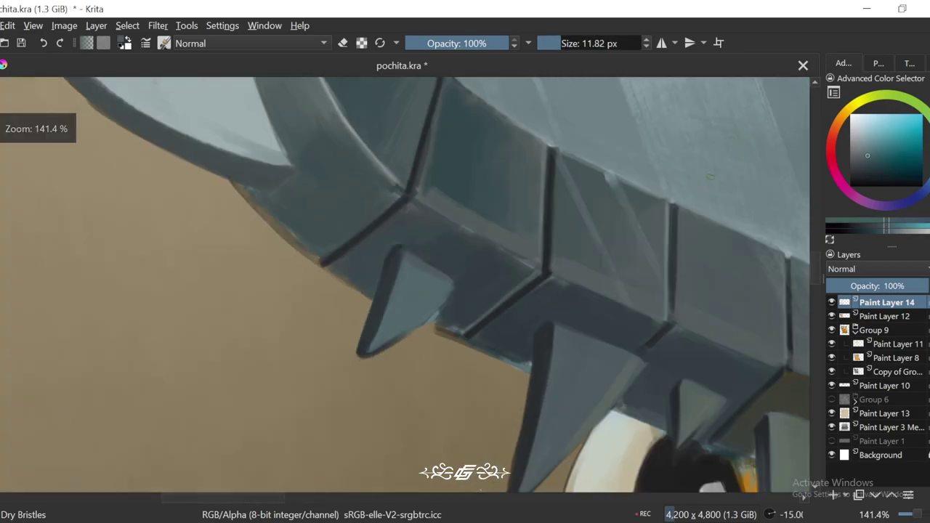
pyautogui.press('4')
pyautogui.press('4')
pyautogui.press('4')
pyautogui.scroll(-3, 587, 201)
pyautogui.scroll(3, 587, 201)
pyautogui.press('4')
pyautogui.keyDown('ctrl'); pyautogui.click(704, 140); pyautogui.keyUp('ctrl')
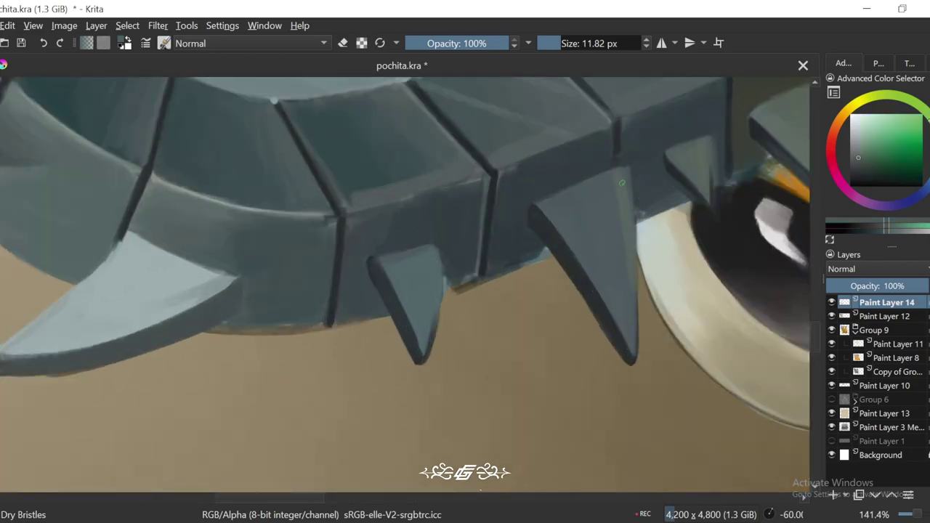
pyautogui.press('4')
pyautogui.press('6')
pyautogui.press('6')
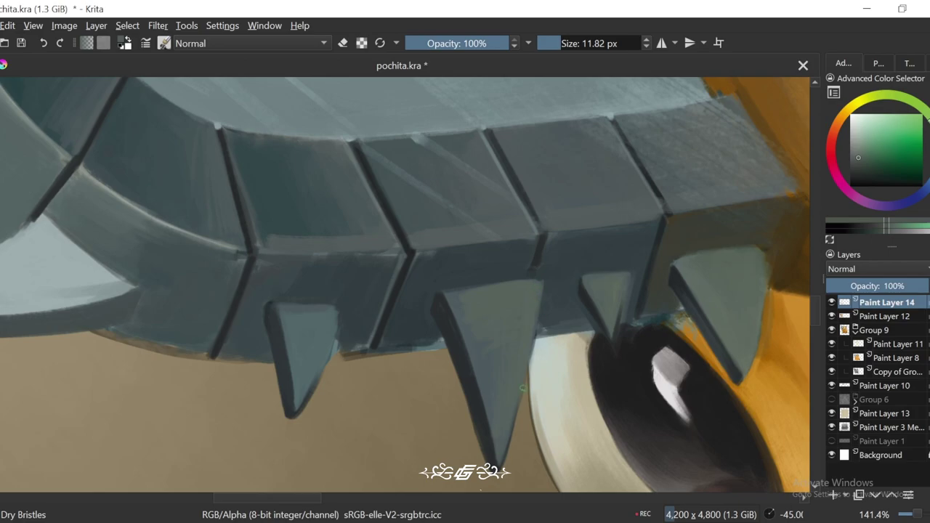
pyautogui.press('1')
pyautogui.press('6')
pyautogui.press('4')
pyautogui.press('6')
pyautogui.press('+')
pyautogui.press('+')
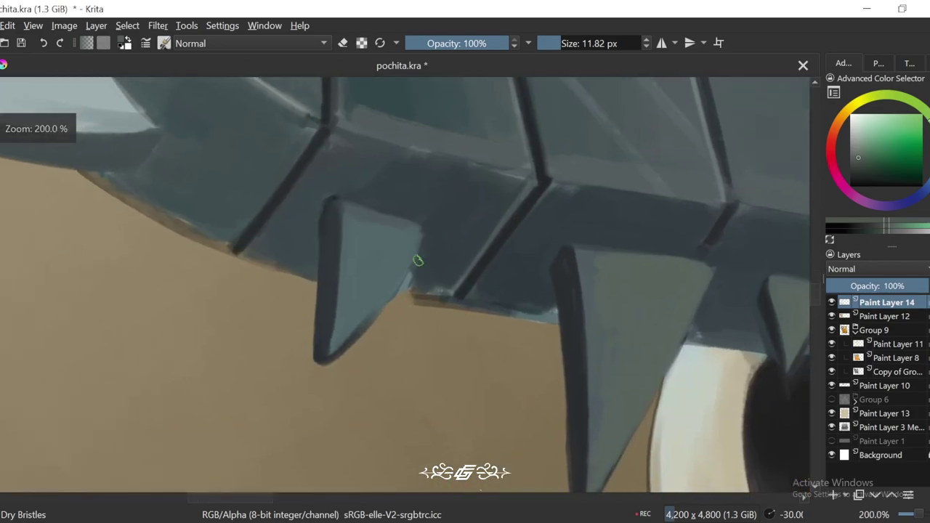
pyautogui.press('4')
pyautogui.press('4')
pyautogui.press('4')
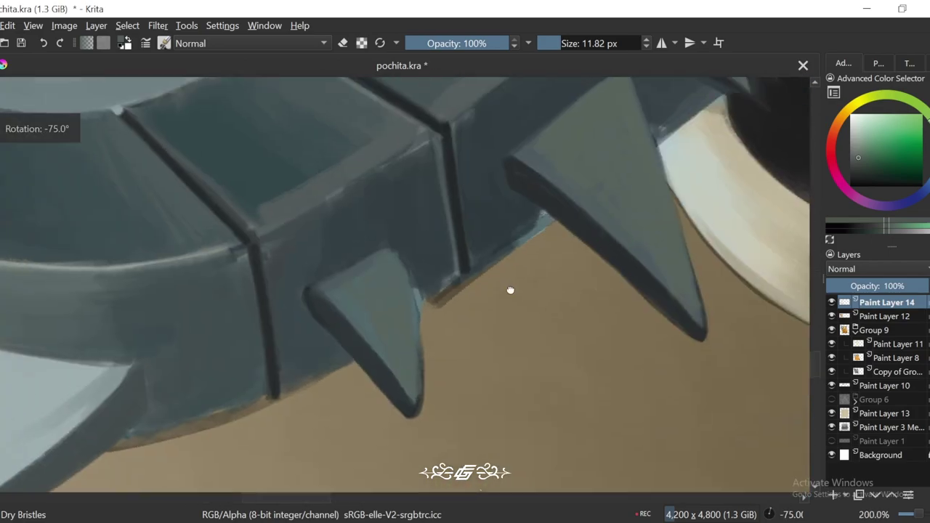
pyautogui.keyDown('ctrl'); pyautogui.click(450, 331); pyautogui.keyUp('ctrl')
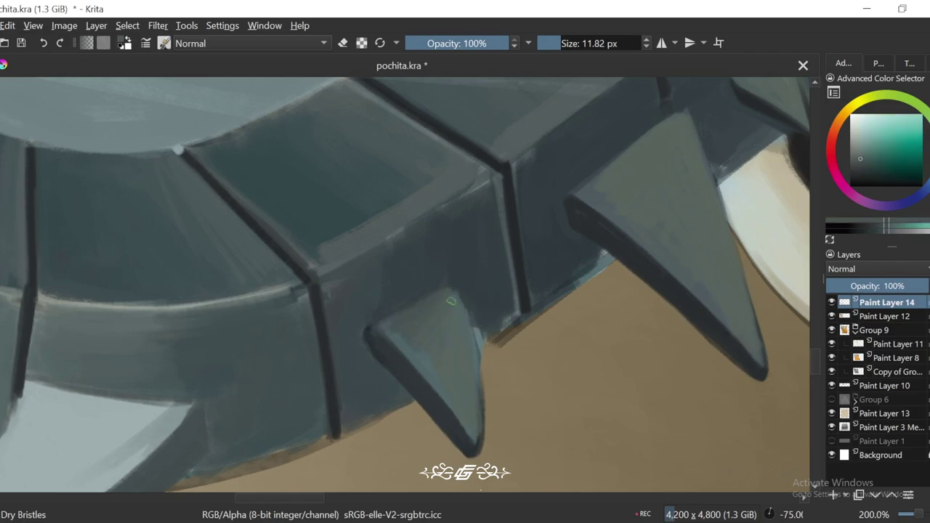
# Step: Frame the helmet spikes beside the eye and sample the yellow of Pochita's skin
pyautogui.press('6')
pyautogui.press('6')
pyautogui.press('-')
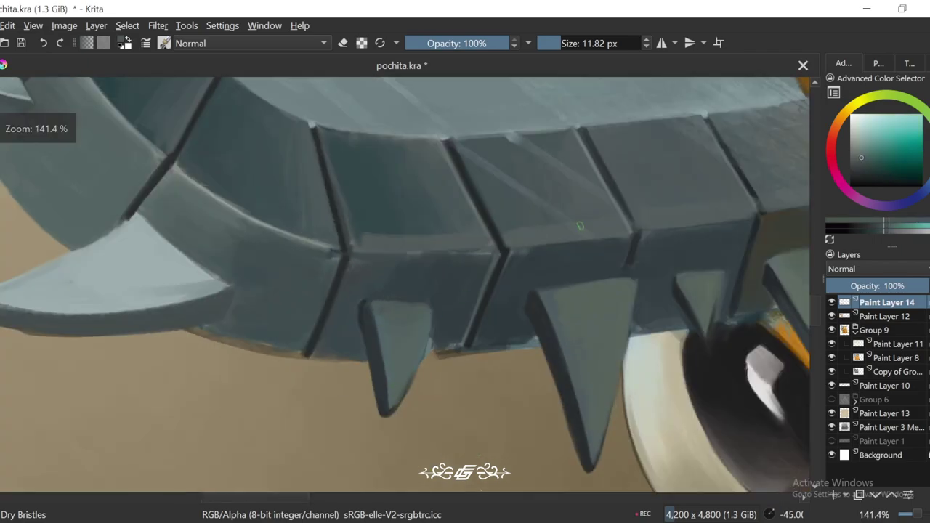
pyautogui.press('-')
pyautogui.press('-')
pyautogui.press('-')
pyautogui.press('6')
pyautogui.press('4')
pyautogui.press('+')
pyautogui.press('+')
pyautogui.press('4')
pyautogui.press('+')
pyautogui.press('4')
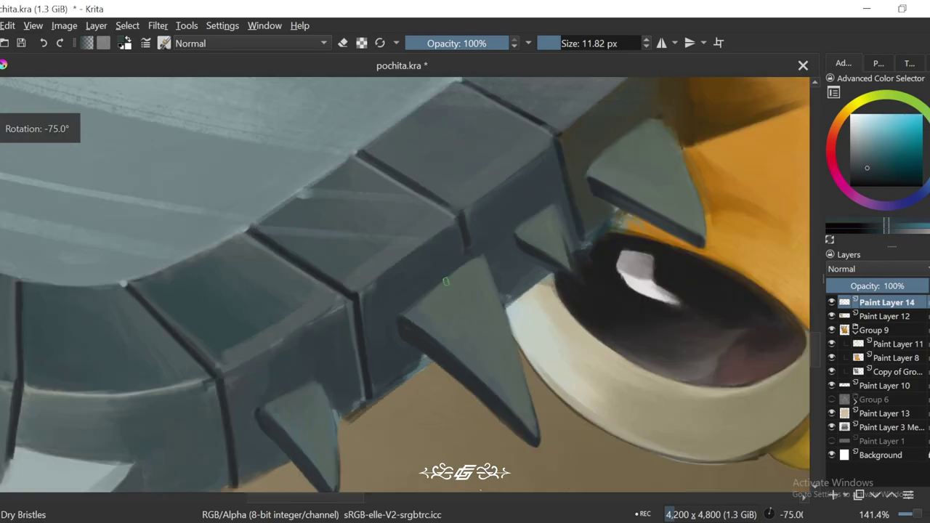
pyautogui.scroll(2, 506, 231)
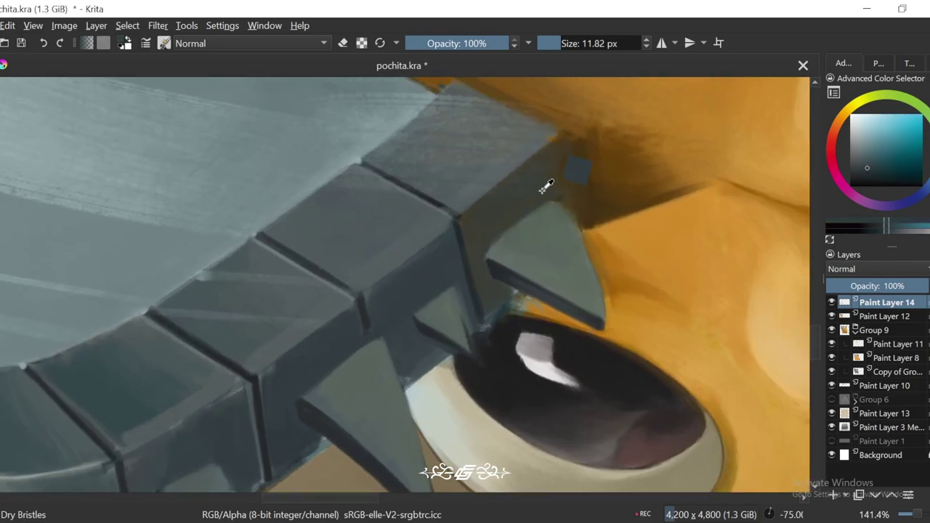
pyautogui.keyDown('ctrl'); pyautogui.click(547, 186); pyautogui.keyUp('ctrl')
# Step: Sample a blue-grey, shrink the brush to 5.67 px and paint a dark stroke along a spike's edge
pyautogui.press('-')
pyautogui.press('-')
pyautogui.press('-')
pyautogui.press('6')
pyautogui.press('6')
pyautogui.press('6')
pyautogui.press('6')
pyautogui.press('-')
pyautogui.press('+')
pyautogui.press('6')
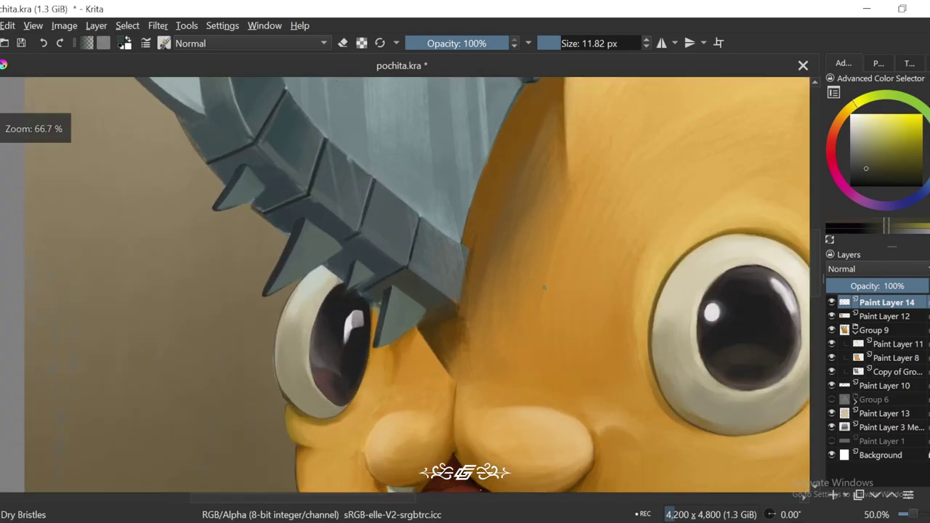
pyautogui.press('+')
pyautogui.press('+')
pyautogui.press('+')
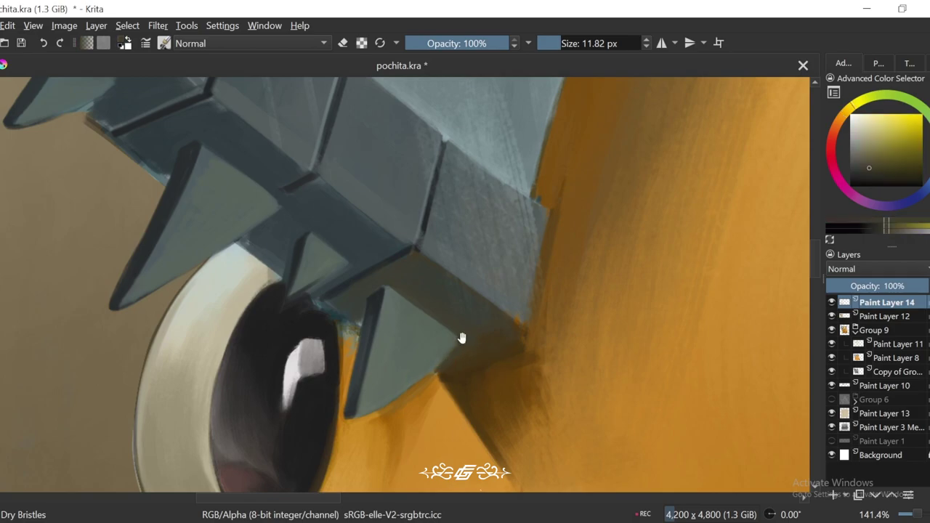
pyautogui.press('4')
pyautogui.keyDown('ctrl'); pyautogui.click(498, 245); pyautogui.keyUp('ctrl')
pyautogui.press('[')
pyautogui.press('[')
pyautogui.press('+')
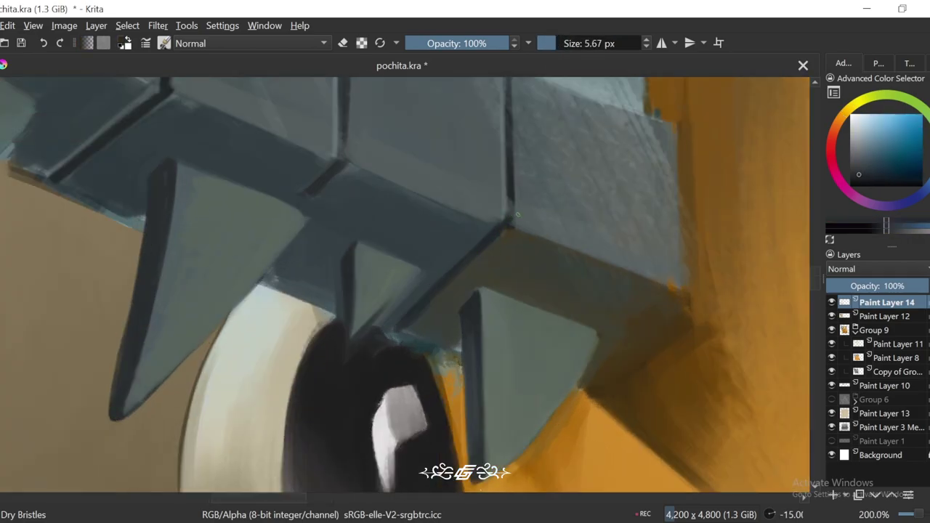
pyautogui.press('4')
pyautogui.moveTo(457, 318); pyautogui.dragTo(427, 328)
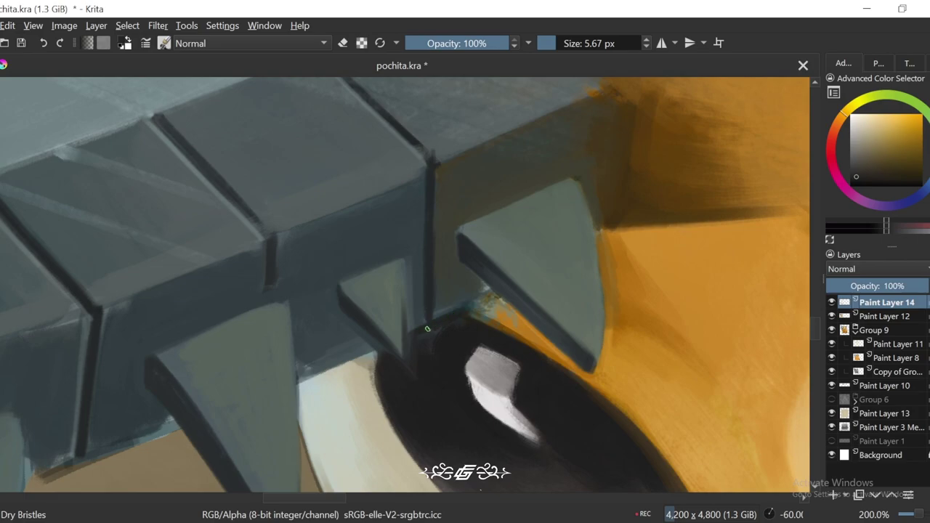
# Step: Zoom in close on the spike row and rotate the view to align with the spike edges
pyautogui.press('5')
pyautogui.press('6')
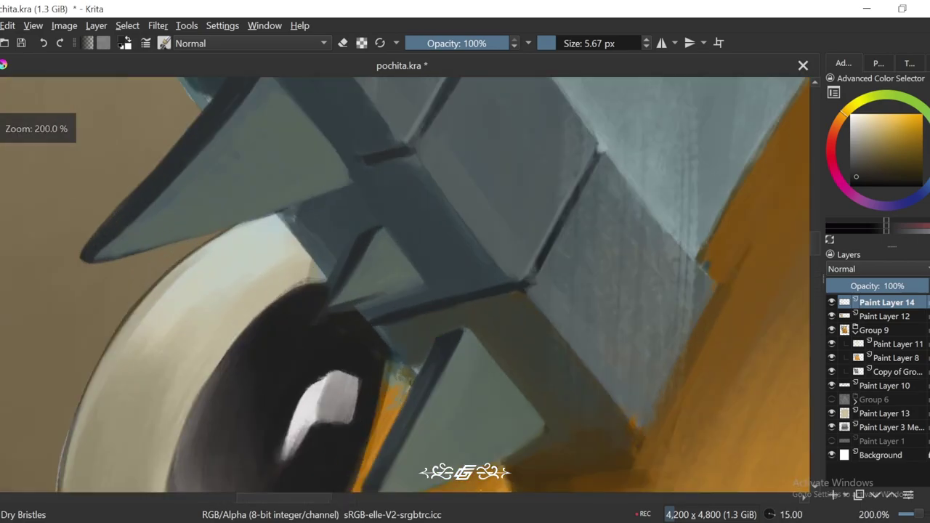
pyautogui.press('6')
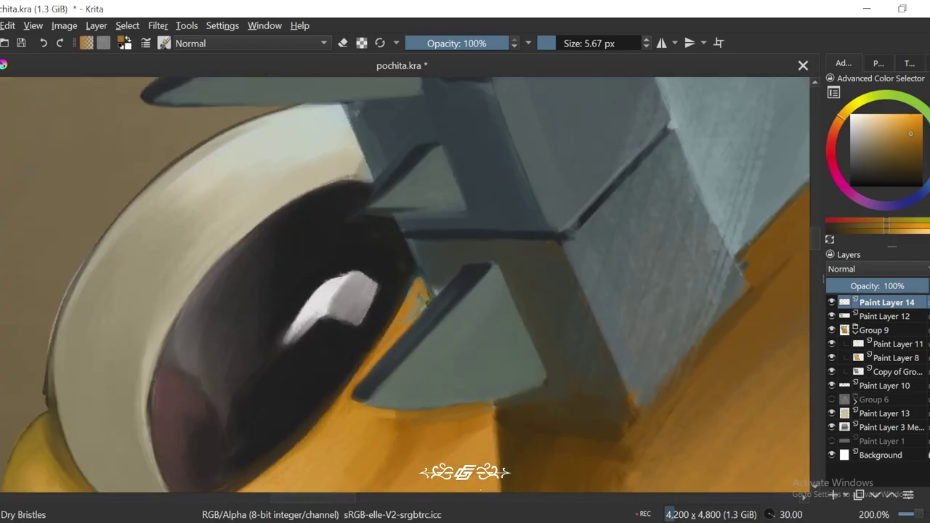
pyautogui.press('-')
pyautogui.press('-')
pyautogui.press('-')
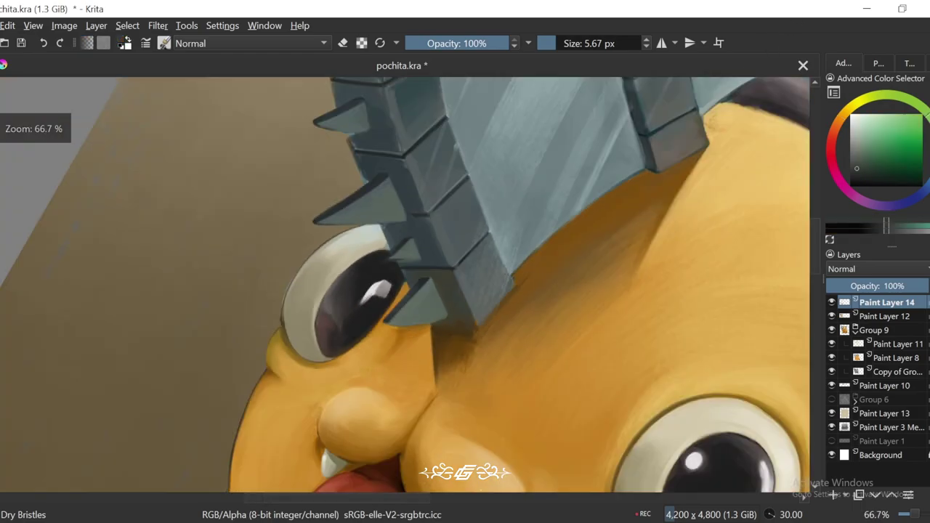
pyautogui.press('4')
pyautogui.press('1')
pyautogui.press('2')
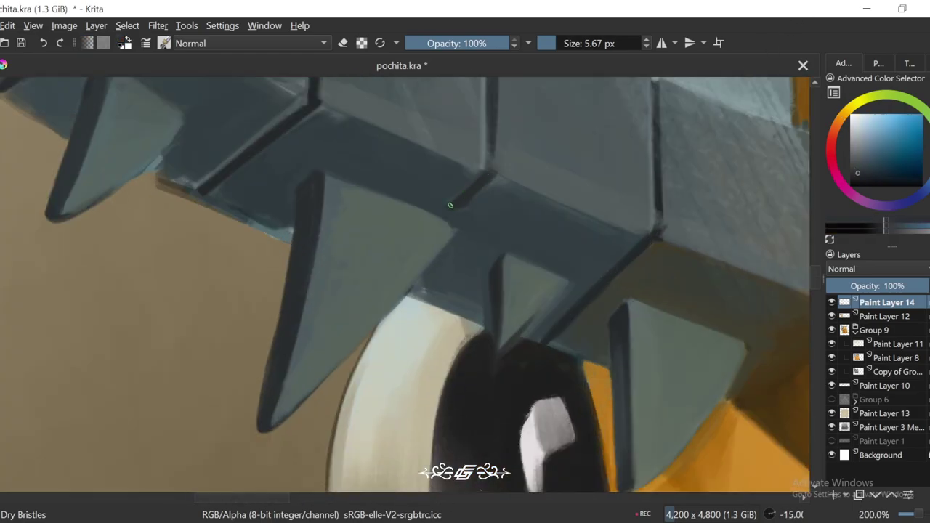
pyautogui.press('4')
pyautogui.press('4')
pyautogui.press('4')
pyautogui.press('4')
pyautogui.press('4')
pyautogui.press('4')
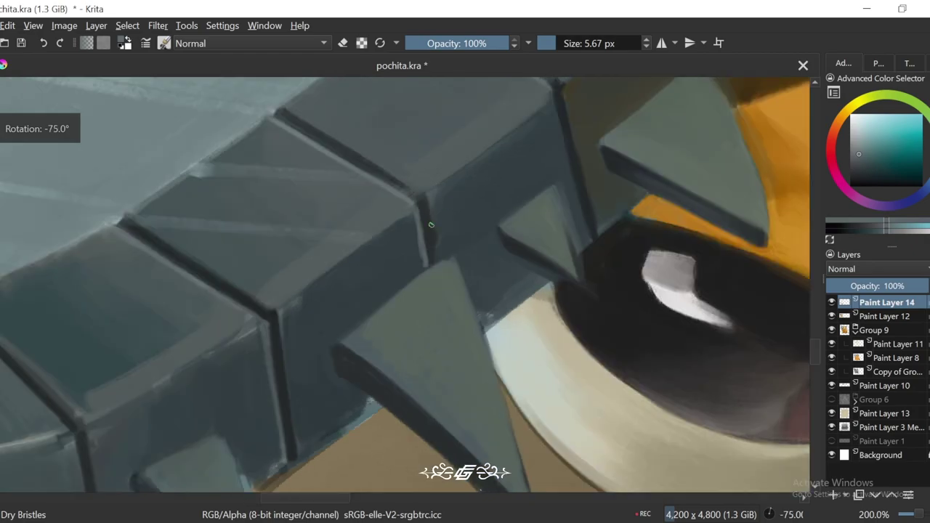
pyautogui.press('6')
pyautogui.press('6')
pyautogui.press('6')
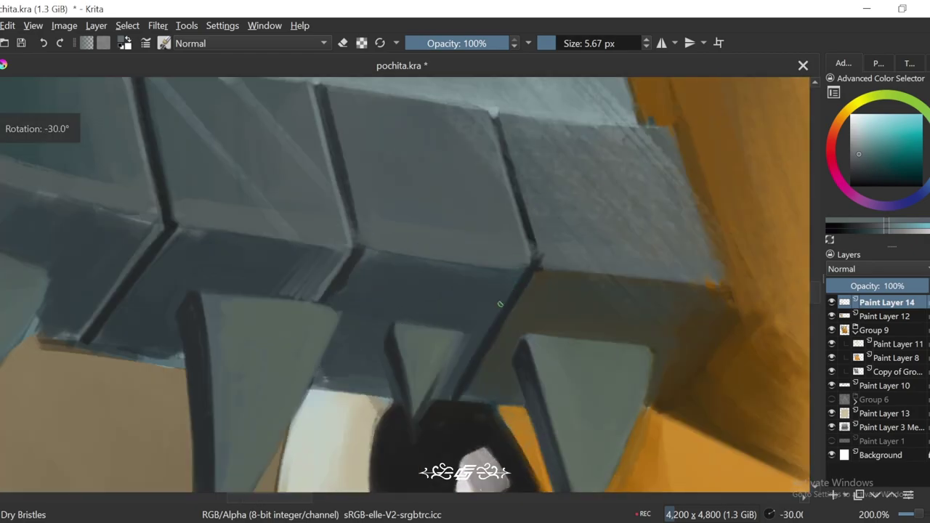
pyautogui.press('6')
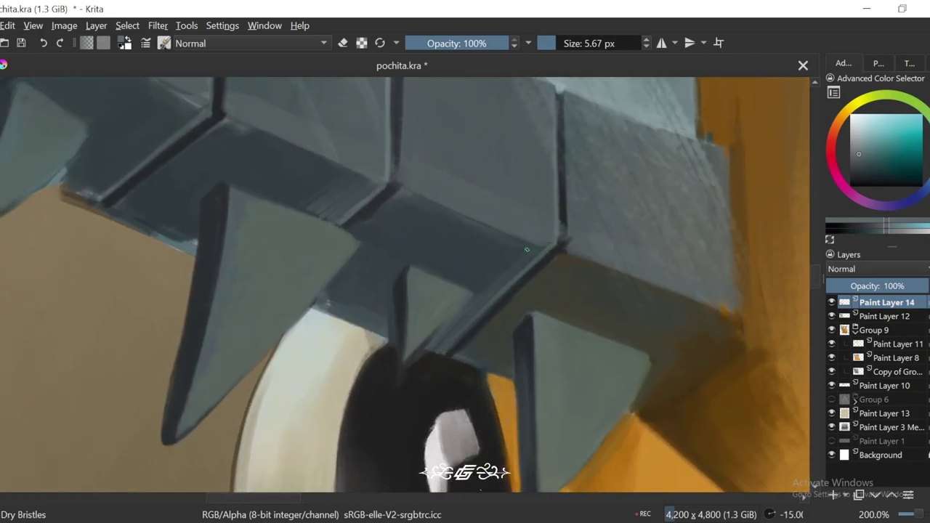
# Step: Bring the lowest spike by the eye into view and pick up the orange skin colour
pyautogui.press('-')
pyautogui.press('-')
pyautogui.press('-')
pyautogui.press('-')
pyautogui.press('=')
pyautogui.press('=')
pyautogui.press('=')
pyautogui.press('=')
pyautogui.press('=')
pyautogui.press('4')
pyautogui.press('4')
pyautogui.press('4')
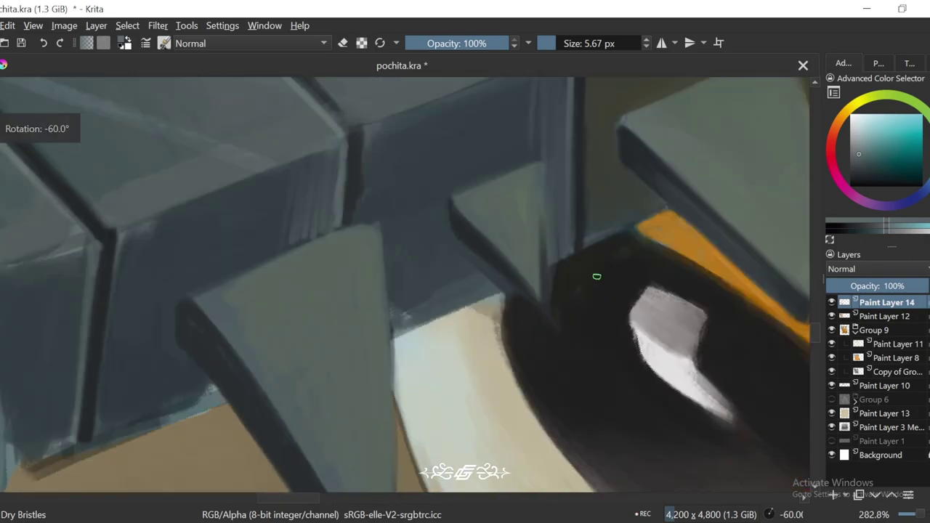
pyautogui.press('6')
pyautogui.press('6')
pyautogui.press('6')
pyautogui.press('6')
pyautogui.press('6')
pyautogui.press('4')
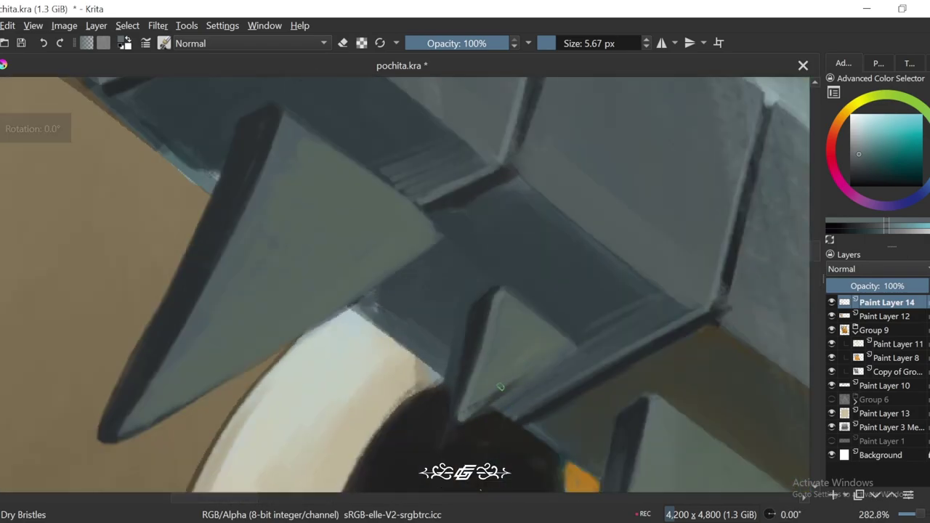
pyautogui.press('6')
pyautogui.press('-')
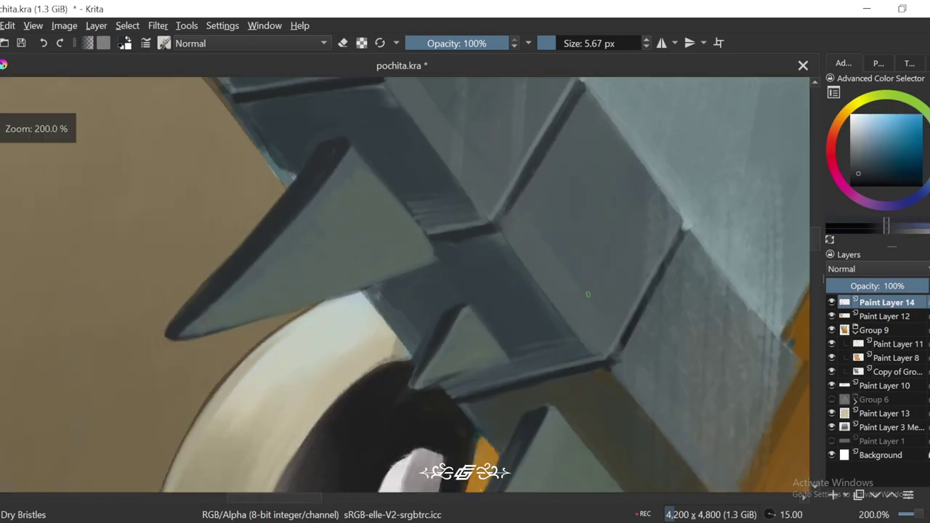
pyautogui.press('4')
pyautogui.press('4')
pyautogui.press('6')
pyautogui.press('6')
pyautogui.moveTo(593, 216); pyautogui.dragTo(540, 277)
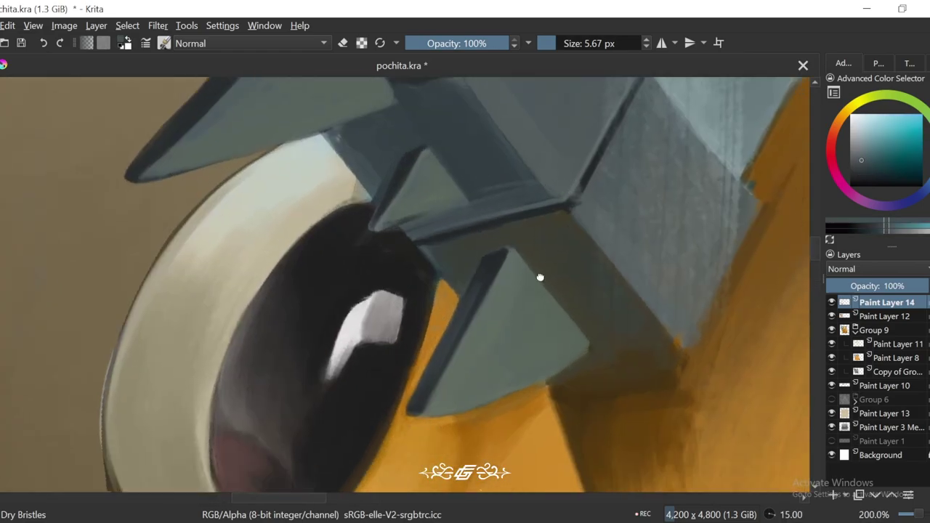
pyautogui.press('+')
pyautogui.press('6')
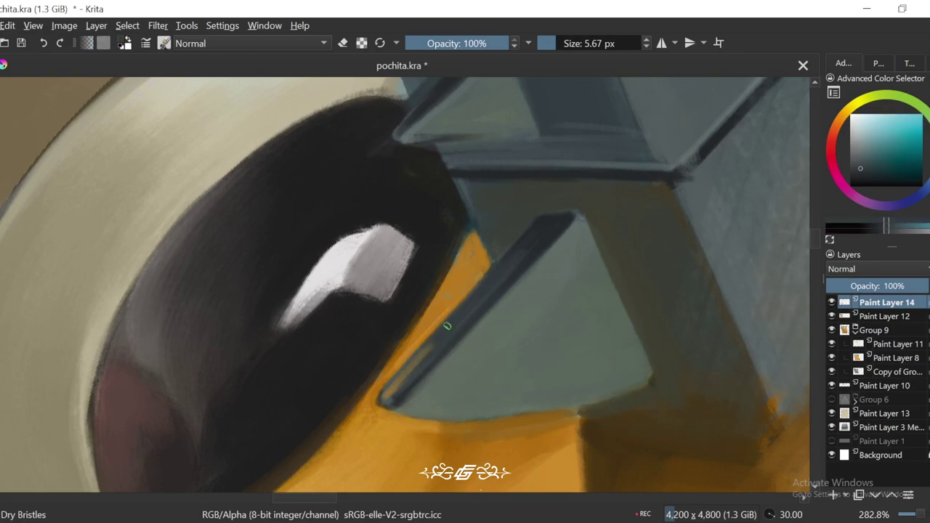
pyautogui.keyDown('ctrl'); pyautogui.click(431, 346); pyautogui.keyUp('ctrl')
# Step: Sample other skin and teal-grey spike shades around the lowest spike, then enlarge the brush
pyautogui.keyDown('ctrl'); pyautogui.click(386, 398); pyautogui.keyUp('ctrl')
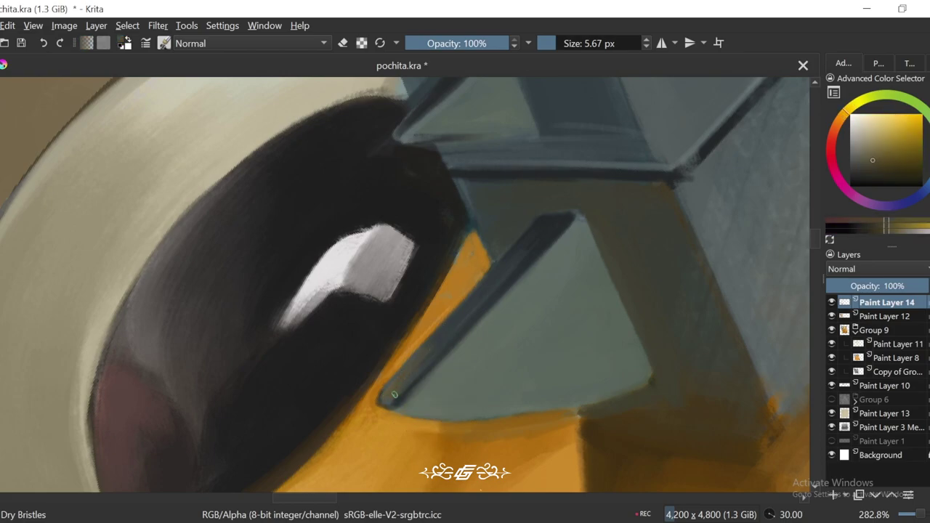
pyautogui.press('-')
pyautogui.press('-')
pyautogui.press('4')
pyautogui.press('4')
pyautogui.press('4')
pyautogui.press('+')
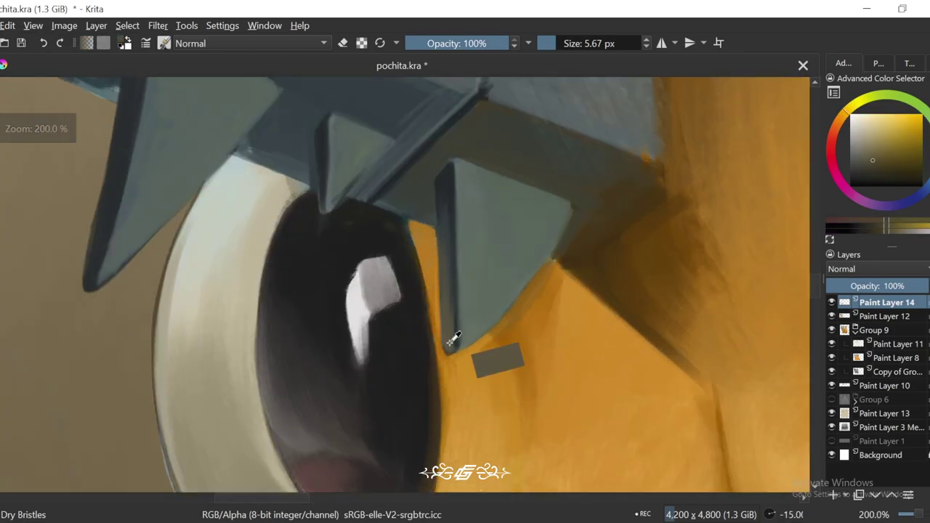
pyautogui.keyDown('ctrl'); pyautogui.click(515, 311); pyautogui.keyUp('ctrl')
pyautogui.keyDown('ctrl'); pyautogui.click(585, 299); pyautogui.keyUp('ctrl')
pyautogui.scroll(1, 545, 253)
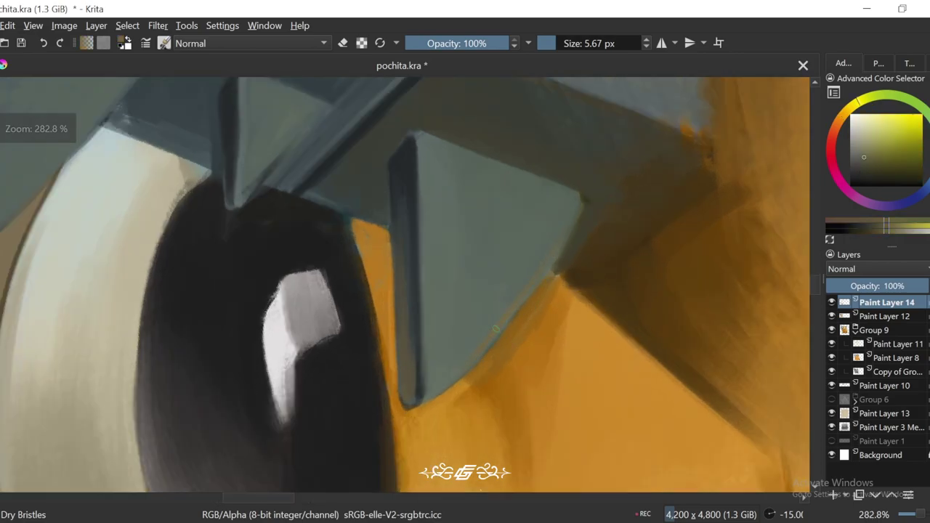
pyautogui.press(']')
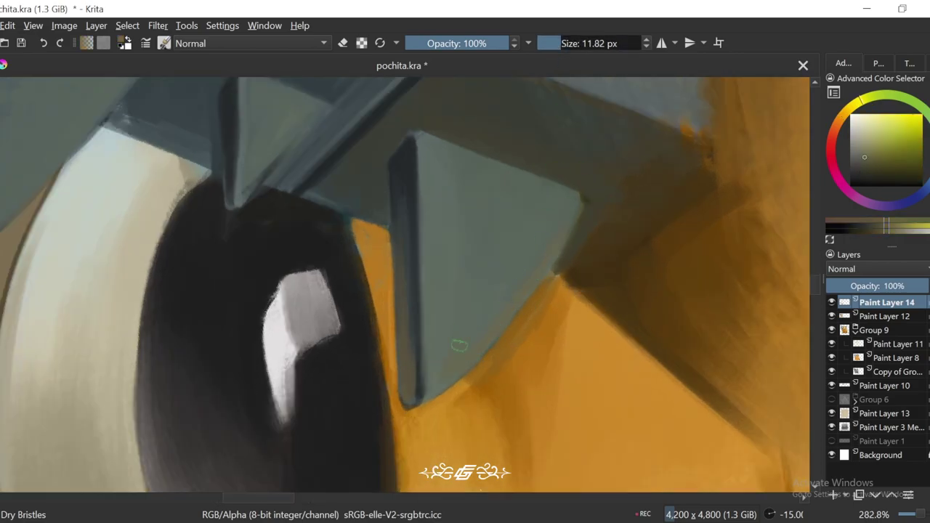
# Step: Enlarge the brush to about 40 px and sample a slightly darker skin shade under the blade
pyautogui.press('6')
pyautogui.press('6')
pyautogui.press('-')
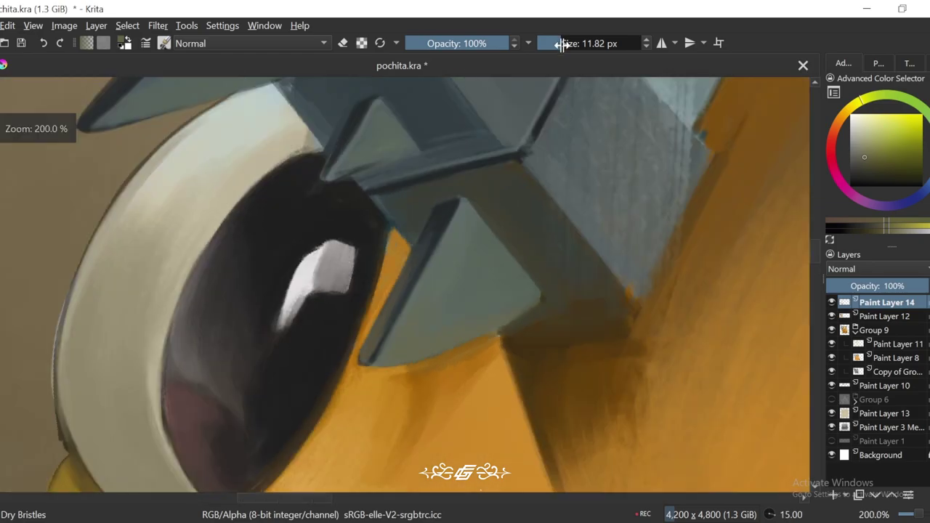
pyautogui.moveTo(558, 42); pyautogui.dragTo(618, 42)
pyautogui.press('-')
pyautogui.press('-')
pyautogui.press('4')
pyautogui.press('4')
pyautogui.press('+')
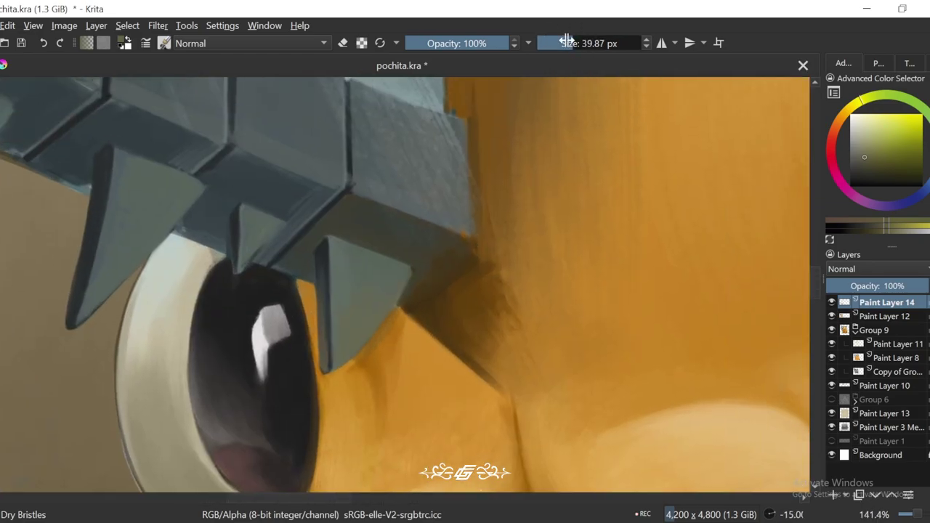
pyautogui.keyDown('ctrl'); pyautogui.click(436, 300); pyautogui.keyUp('ctrl')
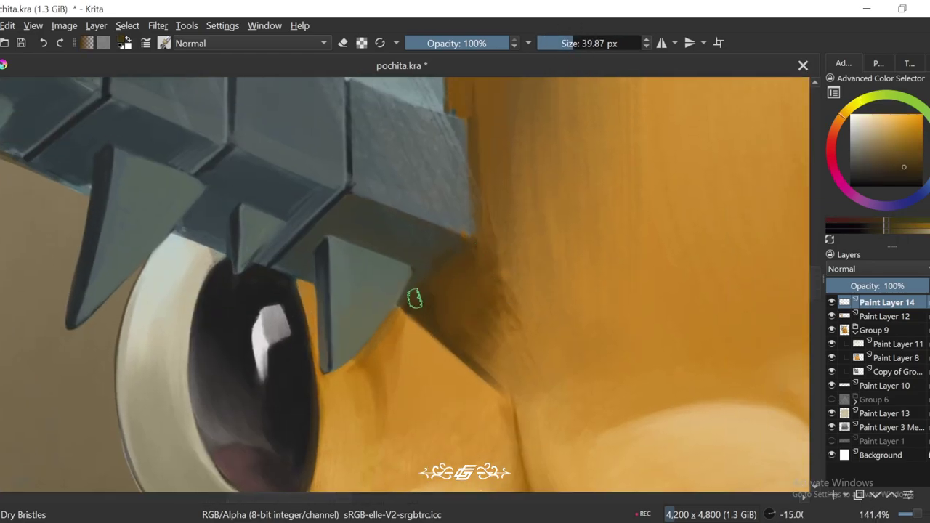
# Step: Level the view, zoom back in on the spikes and shrink the brush for detail work
pyautogui.press('-')
pyautogui.press('-')
pyautogui.press('-')
pyautogui.press('5')
pyautogui.press('+')
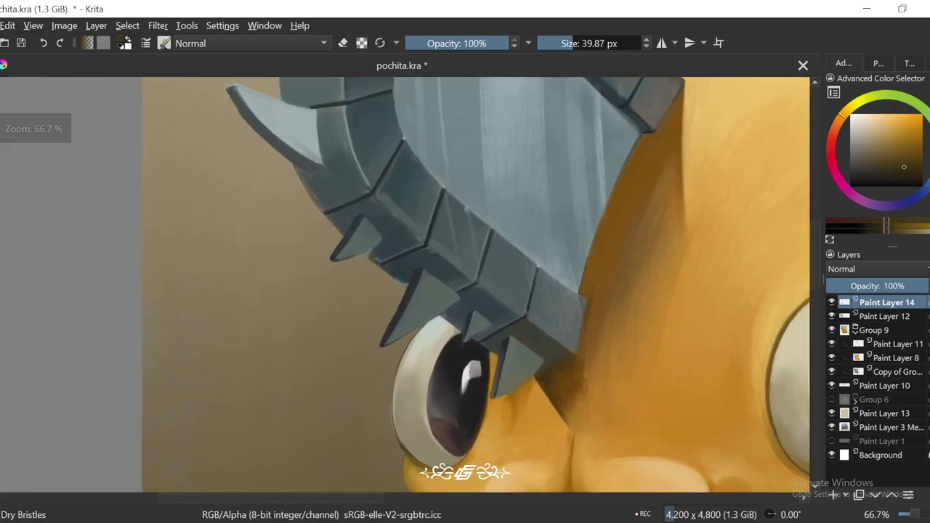
pyautogui.press('6')
pyautogui.press('6')
pyautogui.press('6')
pyautogui.press('6')
pyautogui.press('6')
pyautogui.press('[')
pyautogui.press('[')
pyautogui.press('+')
pyautogui.press('+')
pyautogui.press('+')
pyautogui.press('+')
# Step: Shrink the brush to about 6 px and frame the spike row at a slight tilt
pyautogui.press('6')
pyautogui.press('[')
pyautogui.press('[')
pyautogui.press('[')
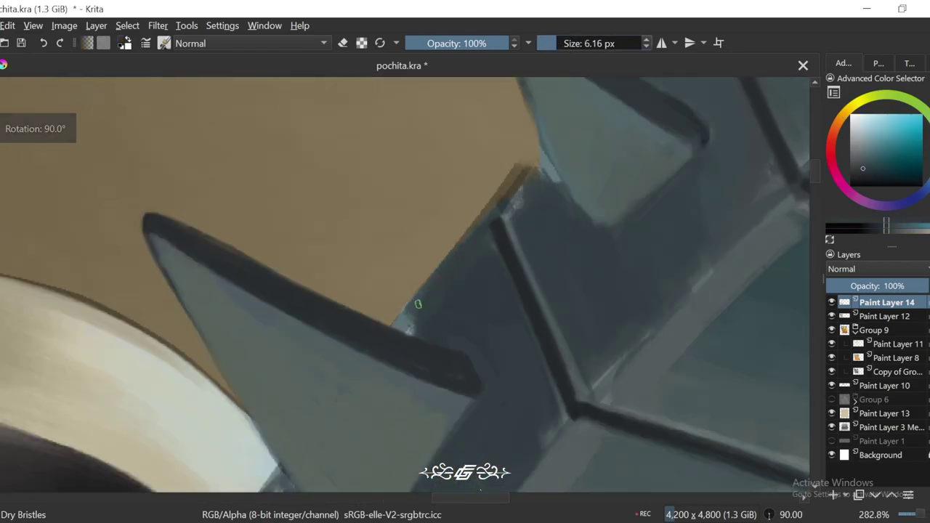
pyautogui.press('5')
pyautogui.press('4')
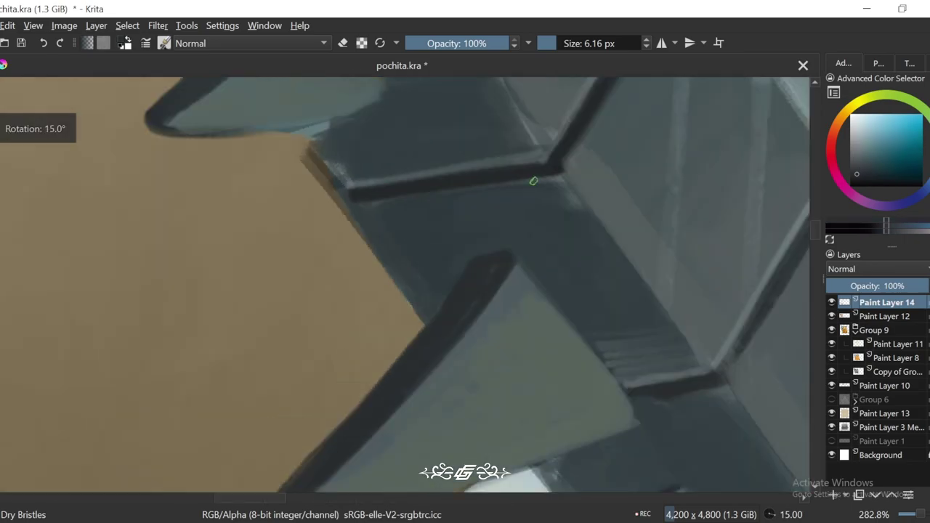
pyautogui.press('5')
pyautogui.press('-')
pyautogui.press('-')
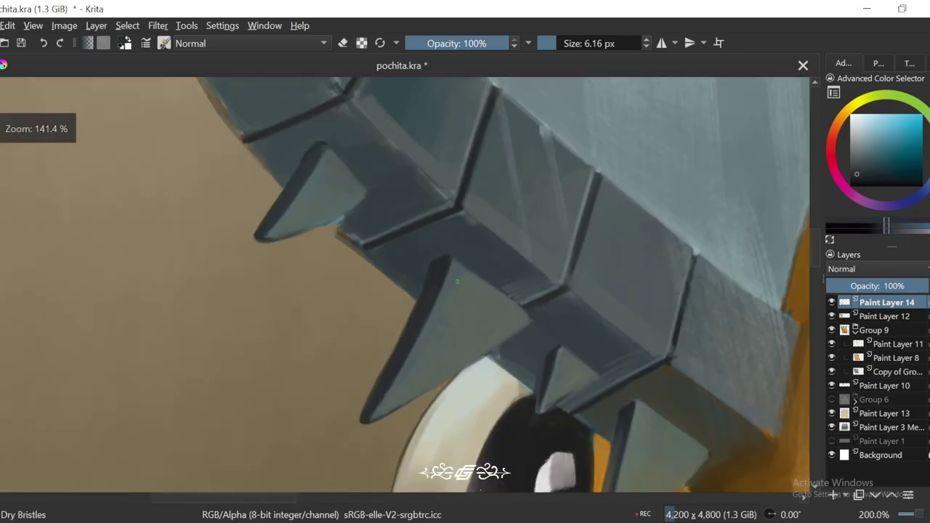
pyautogui.press('-')
pyautogui.press('-')
pyautogui.press('4')
pyautogui.press('+')
pyautogui.press('+')
pyautogui.press('+')
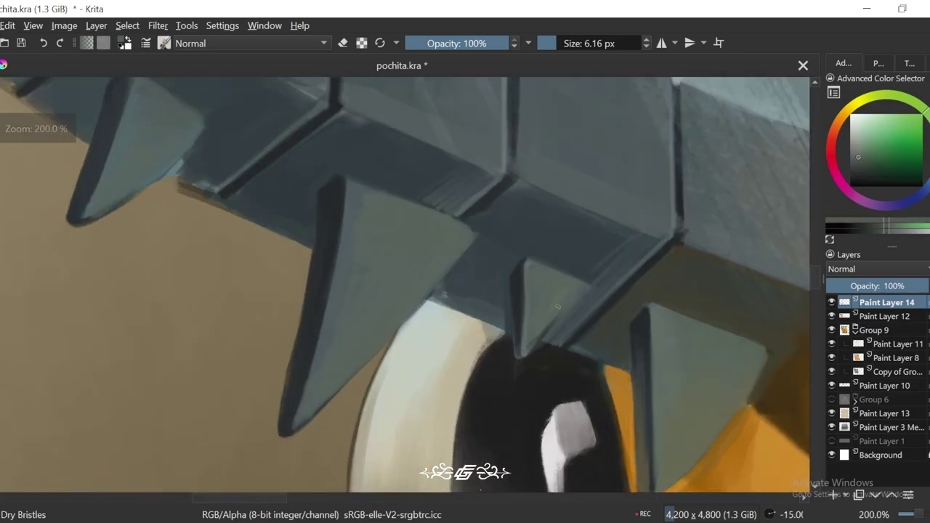
pyautogui.press('5')
pyautogui.press('4')
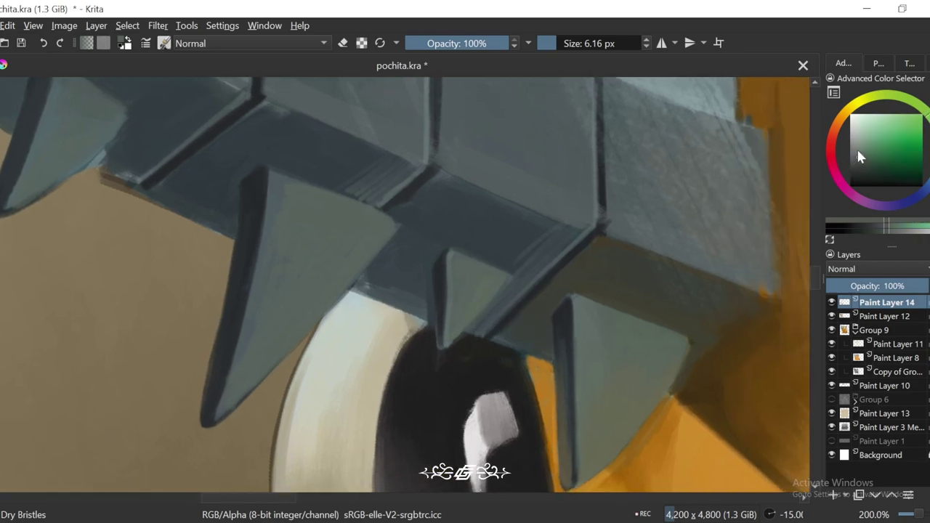
pyautogui.press('+')
pyautogui.press('-')
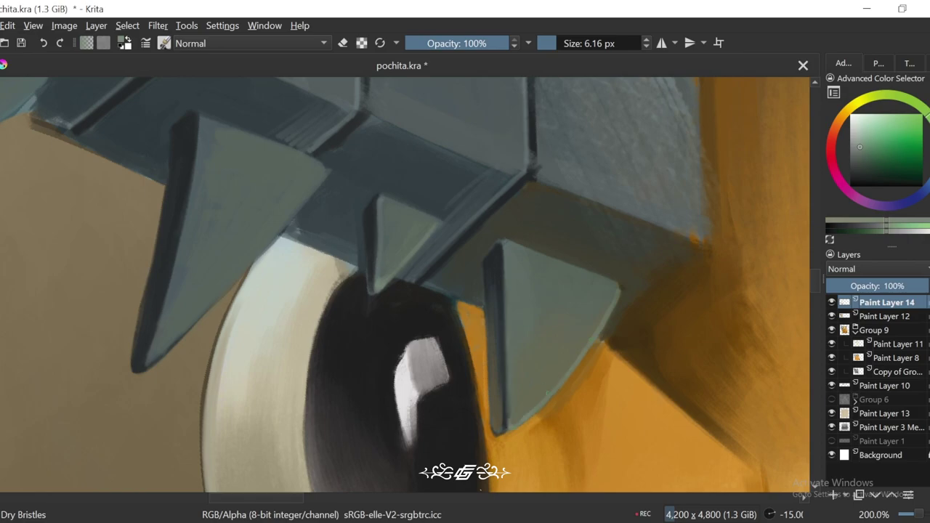
pyautogui.press('+')
# Step: Zoom in closely on the tip of the spike by the eye, tilted along its edge
pyautogui.press('-')
pyautogui.press('-')
pyautogui.press('-')
pyautogui.press('-')
pyautogui.press('5')
pyautogui.press('6')
pyautogui.press('6')
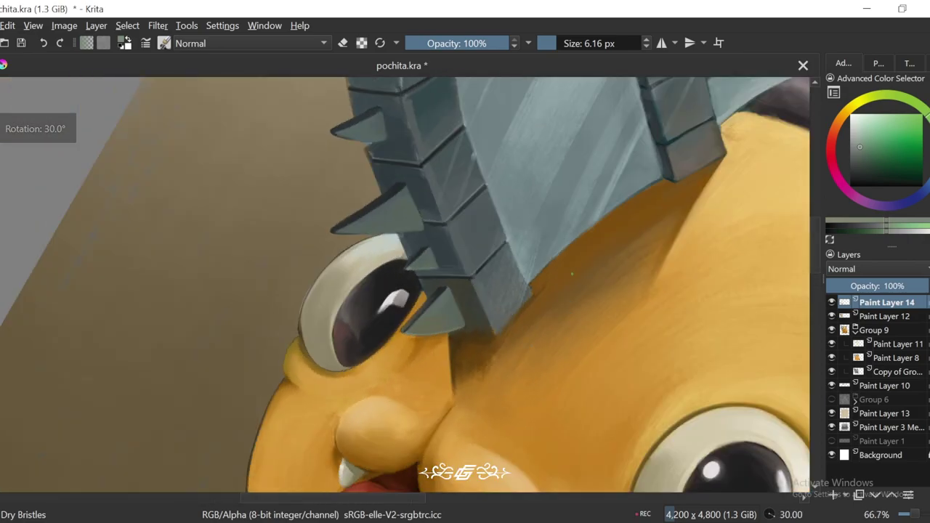
pyautogui.press('+')
pyautogui.press('+')
pyautogui.press('+')
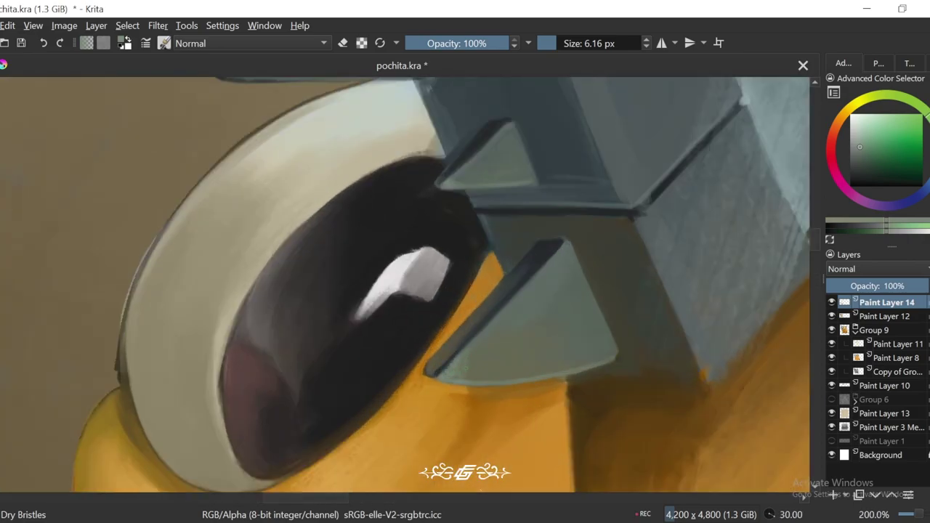
pyautogui.press('-')
pyautogui.press('4')
pyautogui.press('+')
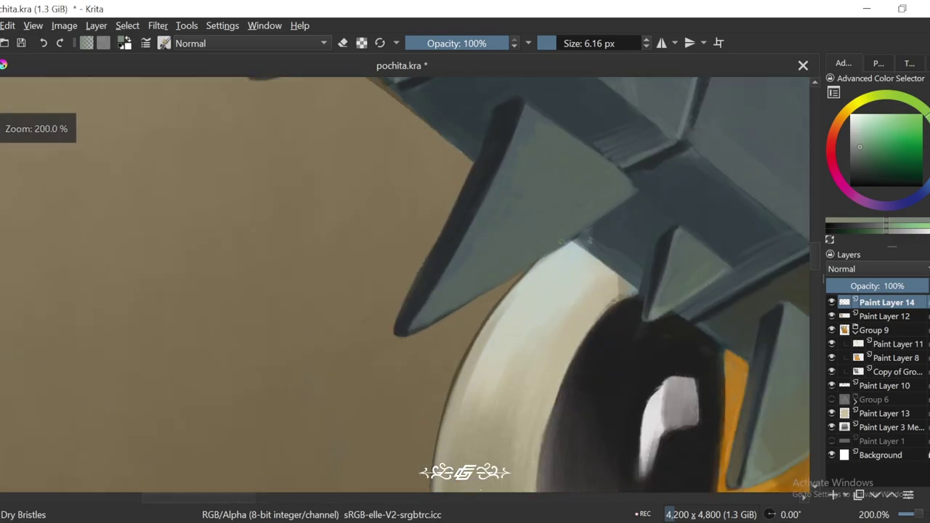
pyautogui.press('4')
pyautogui.press('6')
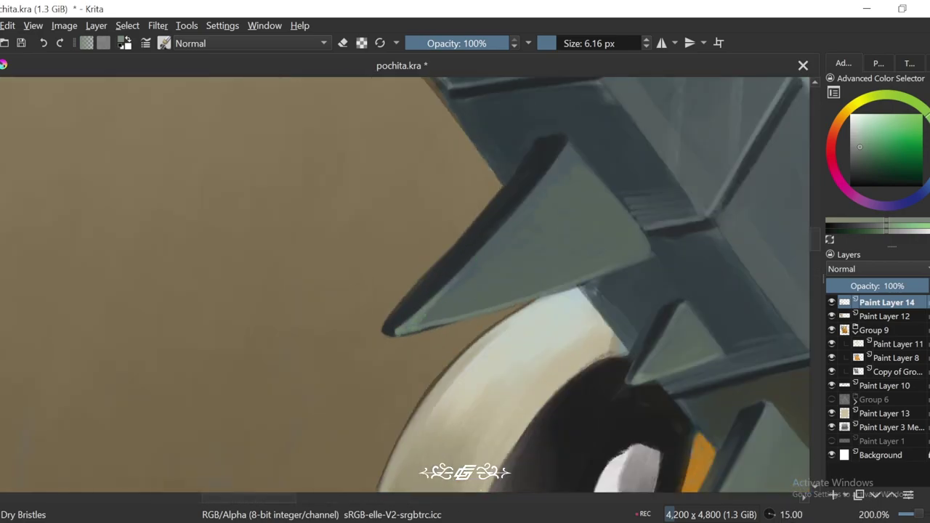
pyautogui.press('-')
pyautogui.press('-')
pyautogui.press('-')
pyautogui.press('5')
pyautogui.press('+')
pyautogui.press('+')
pyautogui.press('+')
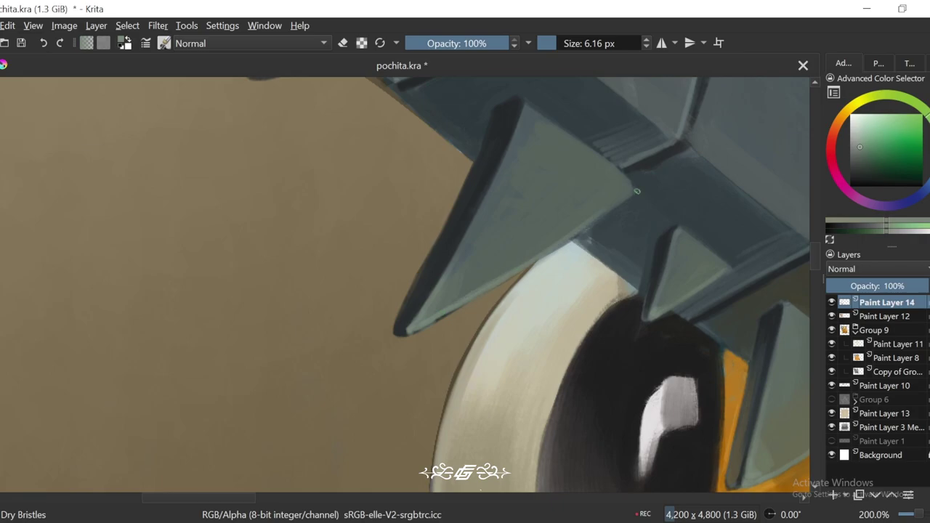
pyautogui.press('6')
pyautogui.press('+')
pyautogui.press('+')
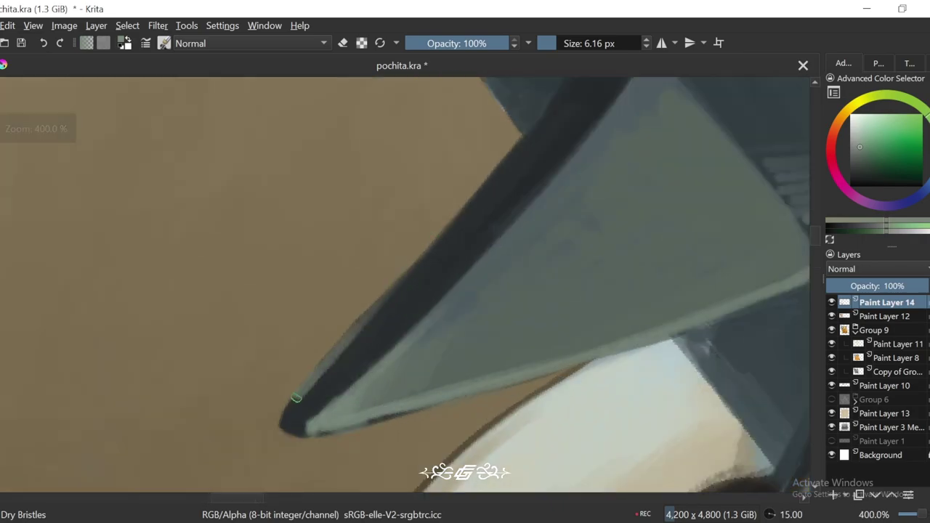
# Step: Sample a darker grey-green and paint a dark line along the spike's shadowed edge
pyautogui.keyDown('ctrl'); pyautogui.click(347, 345); pyautogui.keyUp('ctrl')
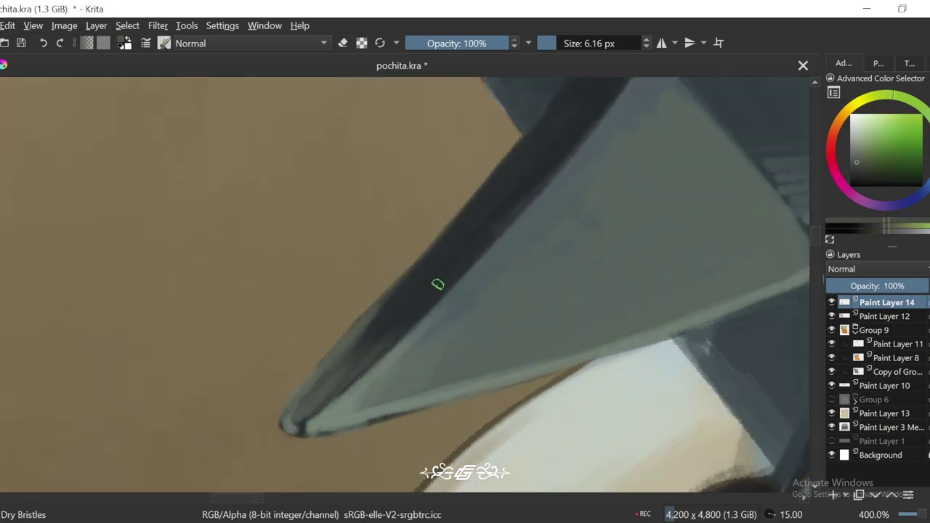
pyautogui.keyDown('ctrl'); pyautogui.click(328, 369); pyautogui.keyUp('ctrl')
pyautogui.moveTo(328, 370); pyautogui.dragTo(305, 404)
pyautogui.press('-')
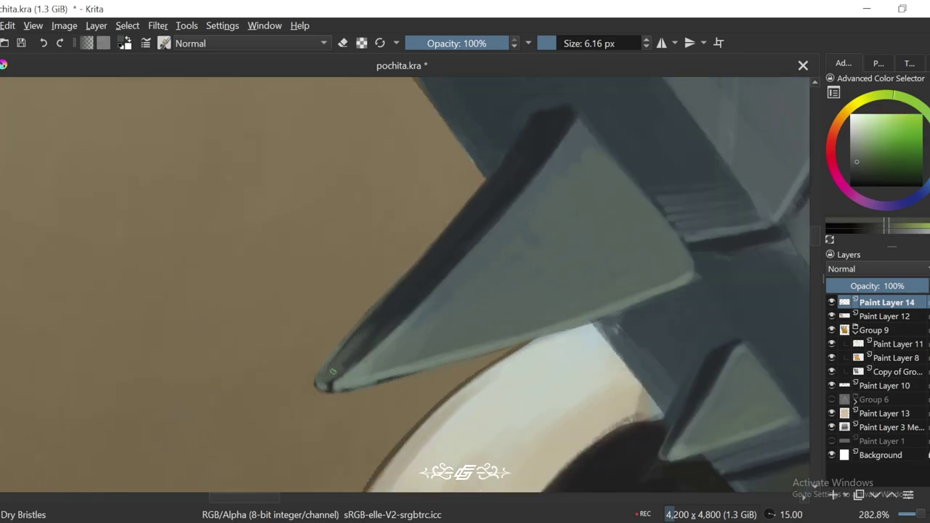
pyautogui.press('-')
pyautogui.press('-')
# Step: Resample the dark edge colour with the view tilted to 15° and move to the neighbouring spikes
pyautogui.press('4')
pyautogui.press('4')
pyautogui.press('4')
pyautogui.press('4')
pyautogui.press('5')
pyautogui.press('+')
pyautogui.press('+')
pyautogui.keyDown('ctrl'); pyautogui.click(407, 285); pyautogui.keyUp('ctrl')
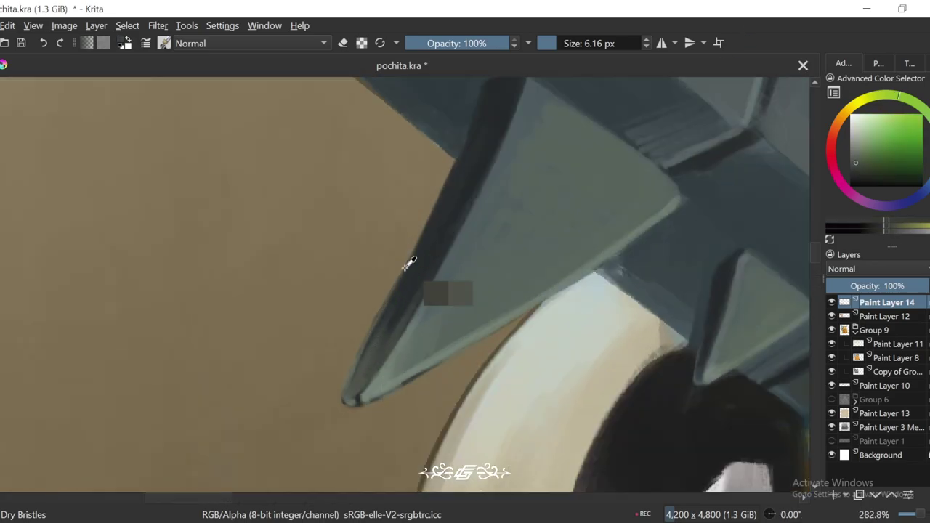
pyautogui.press('6')
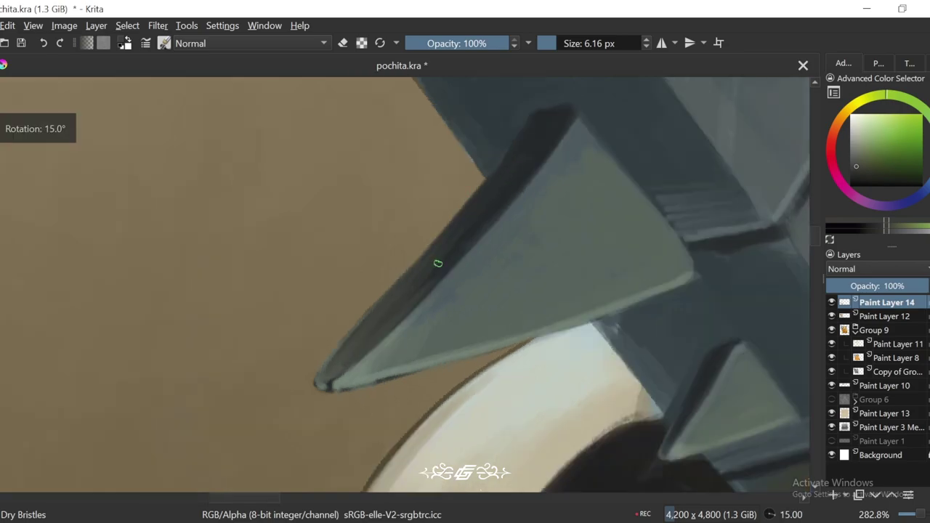
pyautogui.moveTo(508, 161); pyautogui.dragTo(453, 264)
# Step: Touch up the upper blade spikes with a lighter blue-grey and a dark blue-grey
pyautogui.press('1')
pyautogui.press('4')
pyautogui.press('4')
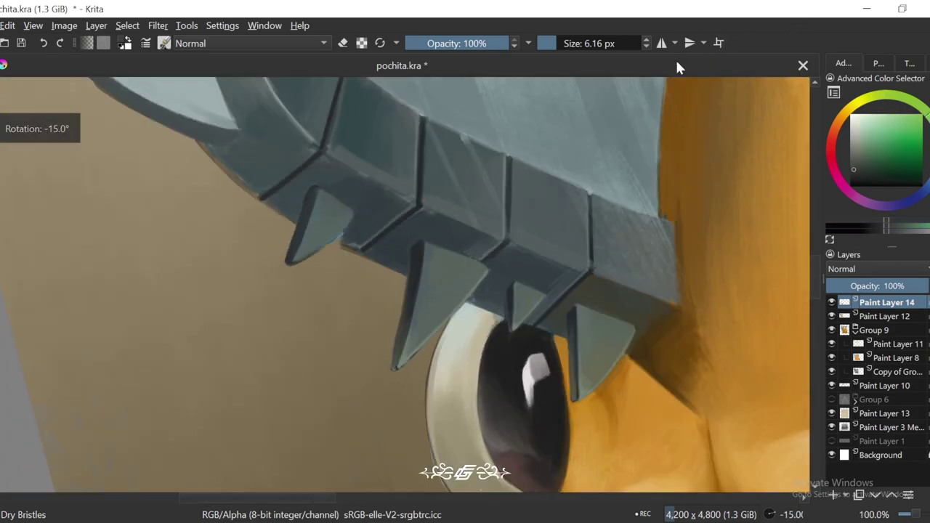
pyautogui.press('6')
pyautogui.press('6')
pyautogui.press('6')
pyautogui.press('6')
pyautogui.press('6')
pyautogui.press('6')
pyautogui.scroll(2, 253, 372)
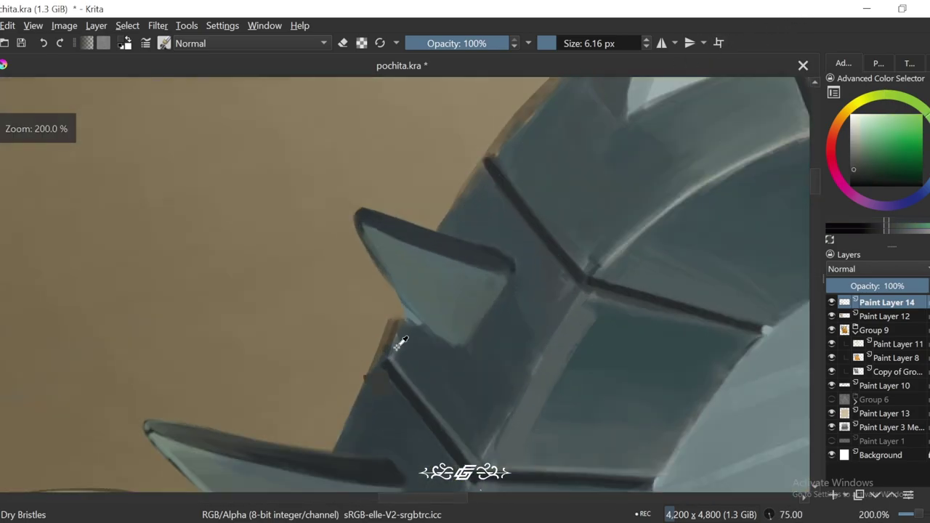
pyautogui.keyDown('ctrl'); pyautogui.click(399, 329); pyautogui.keyUp('ctrl')
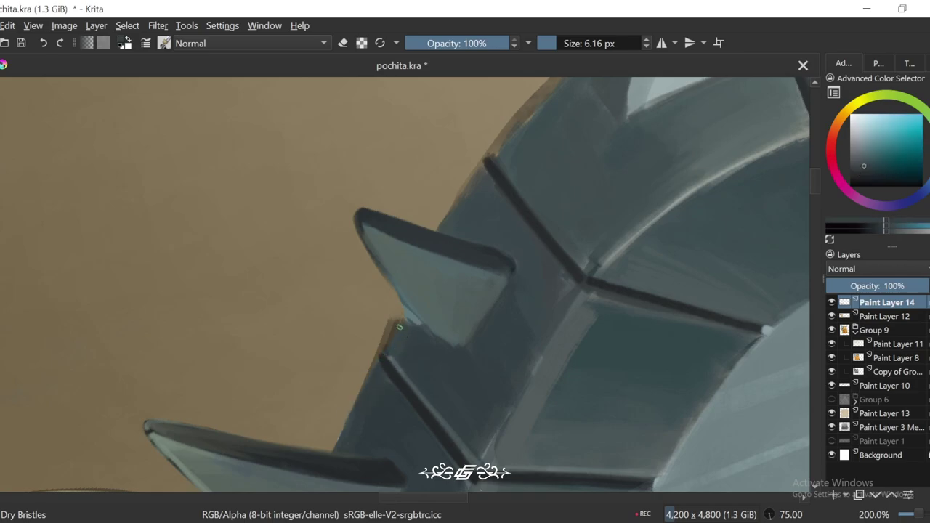
pyautogui.scroll(5, 453, 232)
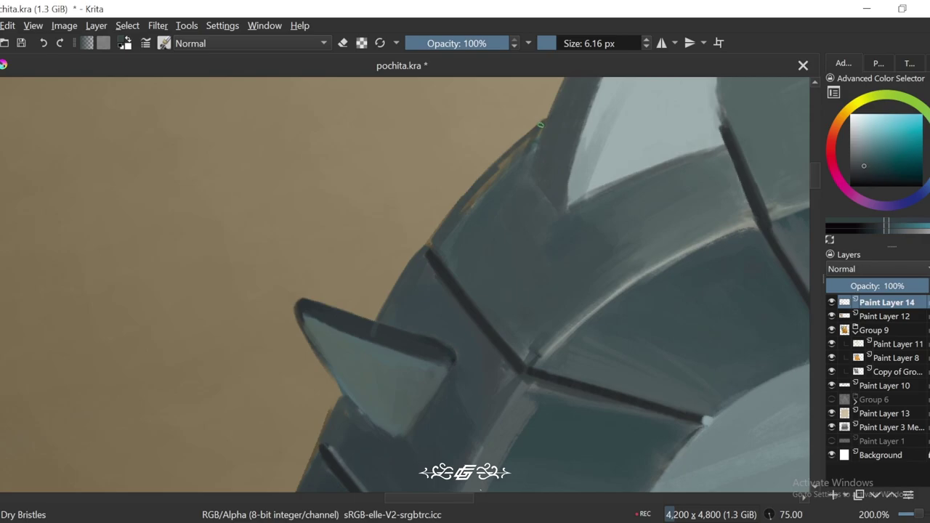
pyautogui.scroll(-3, 515, 153)
pyautogui.scroll(3, 421, 224)
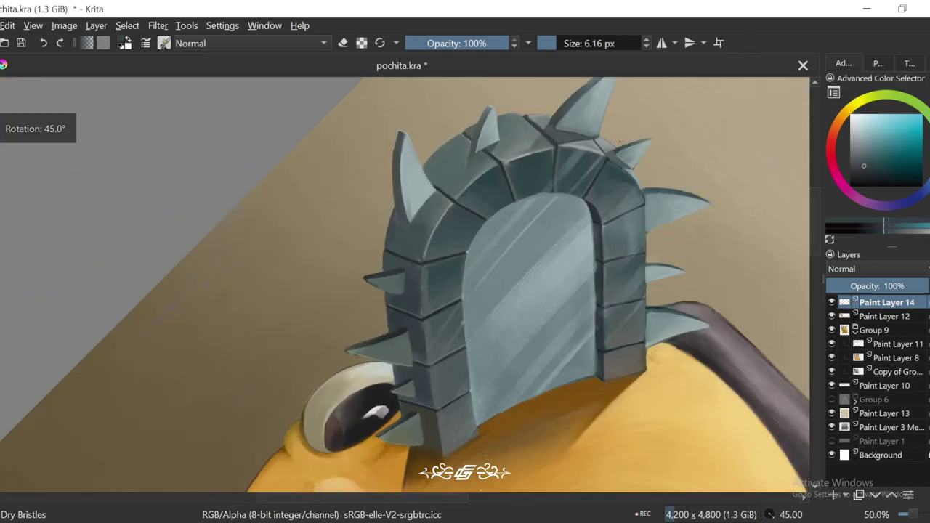
pyautogui.keyDown('shift'); pyautogui.moveTo(341, 289); pyautogui.dragTo(269, 183); pyautogui.keyUp('shift')
pyautogui.scroll(1, 270, 183)
pyautogui.press('6')
pyautogui.press('6')
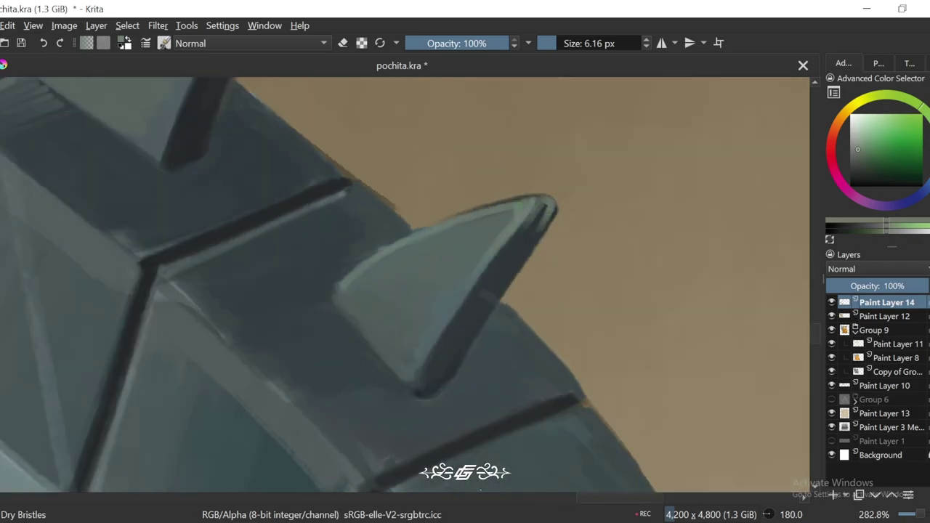
pyautogui.scroll(-1, 515, 267)
pyautogui.scroll(1, 514, 267)
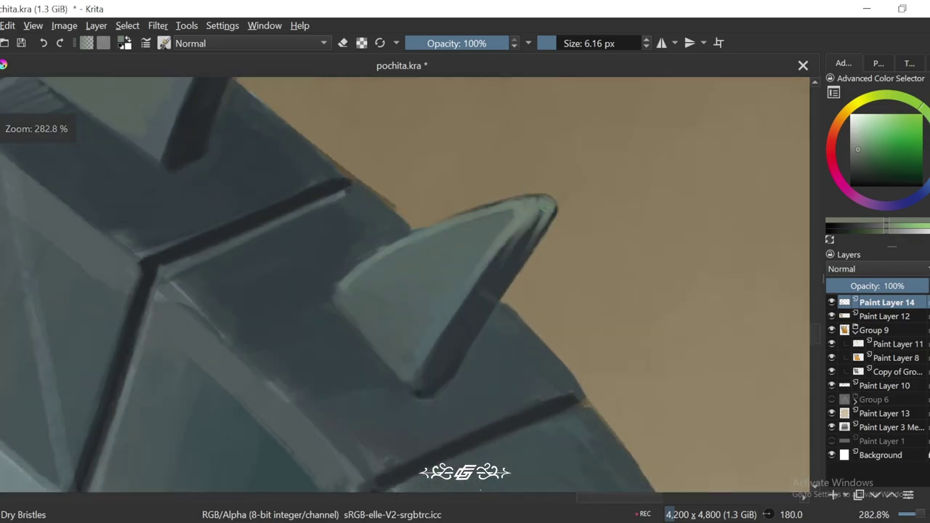
pyautogui.keyDown('ctrl'); pyautogui.click(498, 269); pyautogui.keyUp('ctrl')
# Step: Refine the side and lower spike edges with a darker blue-grey and a greener grey
pyautogui.scroll(-2, 516, 261)
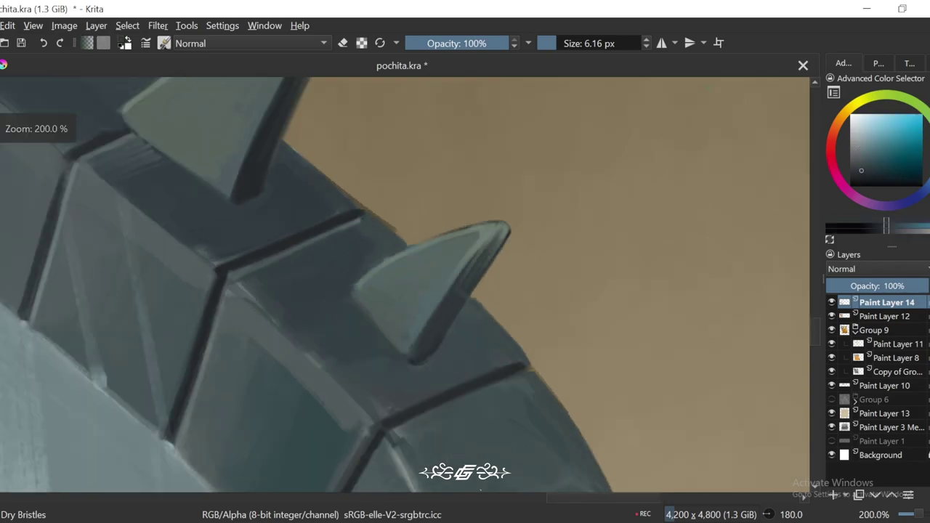
pyautogui.moveTo(516, 262); pyautogui.dragTo(474, 283)
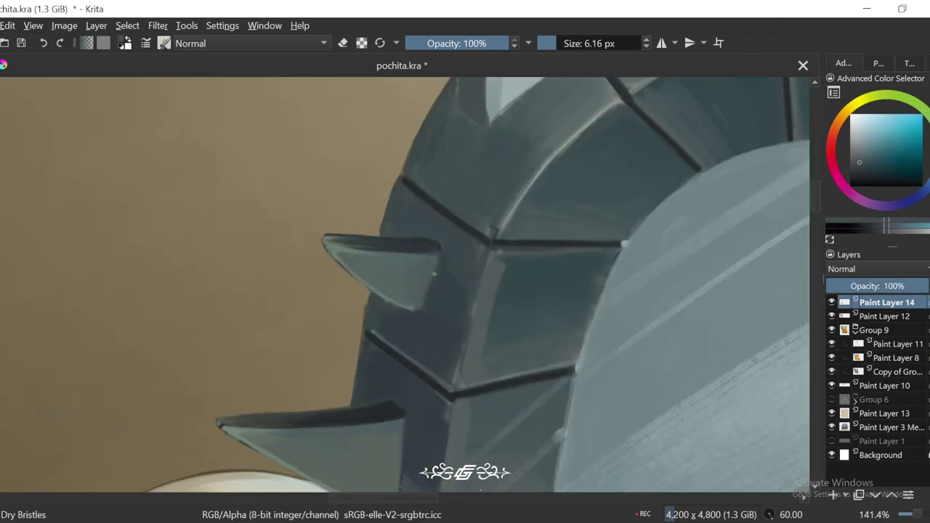
pyautogui.press('6')
pyautogui.scroll(1, 448, 282)
pyautogui.keyDown('ctrl'); pyautogui.click(460, 260); pyautogui.keyUp('ctrl')
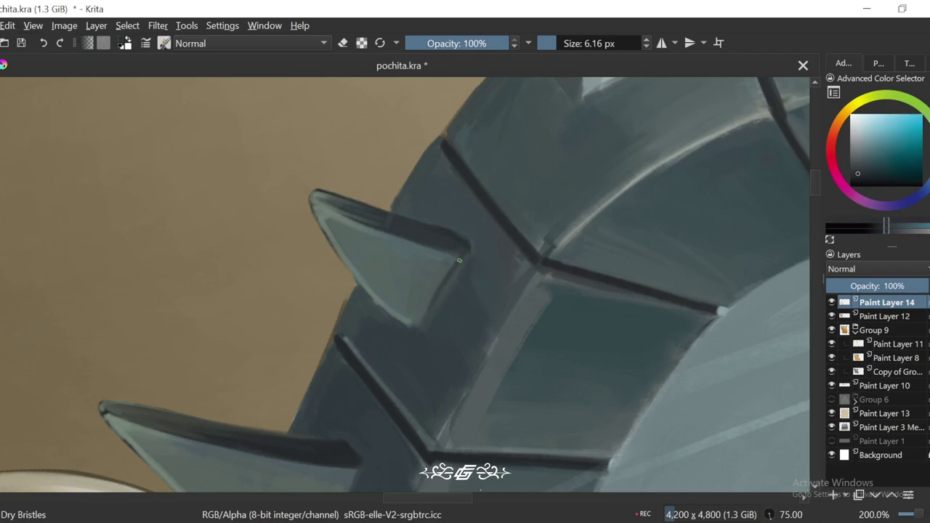
pyautogui.scroll(-1, 434, 307)
pyautogui.moveTo(434, 308); pyautogui.dragTo(408, 286)
pyautogui.scroll(1, 408, 286)
pyautogui.press('6')
pyautogui.scroll(1, 408, 286)
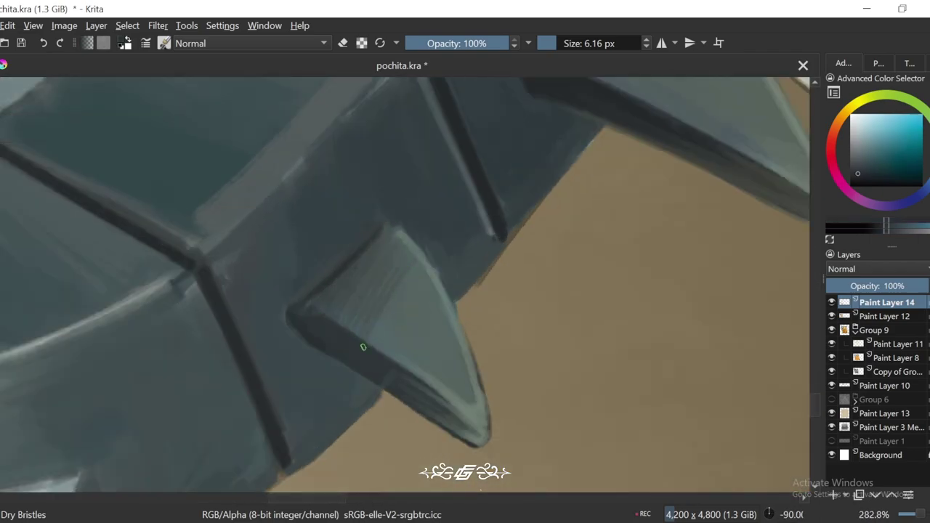
pyautogui.scroll(-2, 412, 344)
pyautogui.press('6')
pyautogui.press('6')
pyautogui.scroll(1, 413, 345)
pyautogui.keyDown('ctrl'); pyautogui.click(539, 186); pyautogui.keyUp('ctrl')
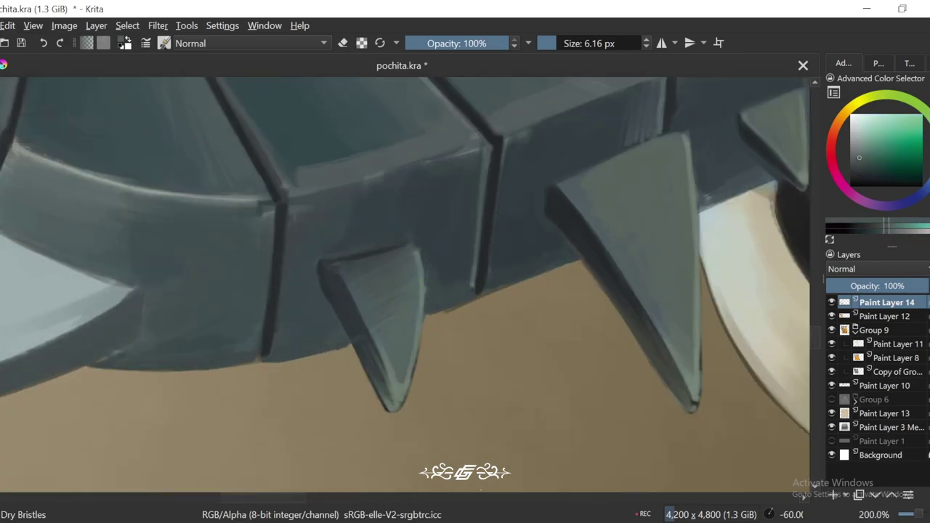
# Step: Add bluer grey at the spike bases, then reset the rotation and review the blade
pyautogui.press('4')
pyautogui.scroll(2, 353, 301)
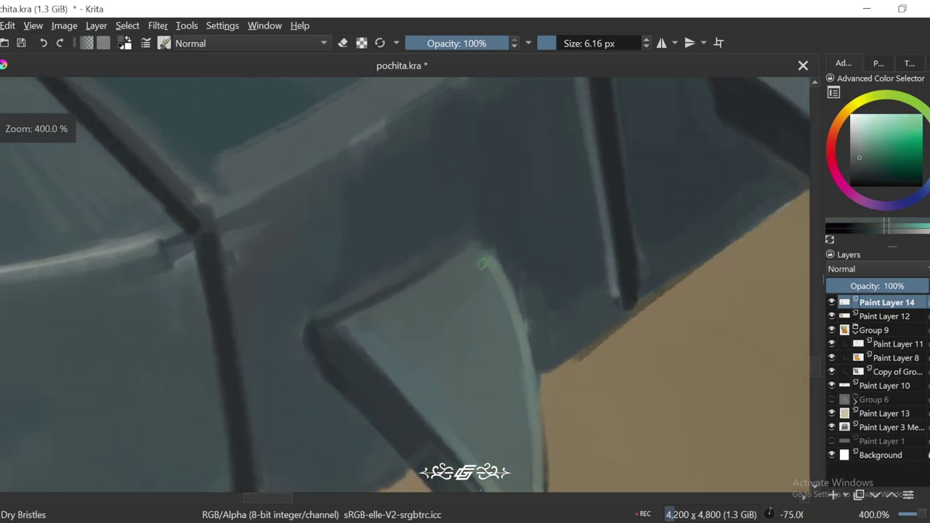
pyautogui.press('4')
pyautogui.keyDown('ctrl'); pyautogui.click(353, 301); pyautogui.keyUp('ctrl')
pyautogui.press('6')
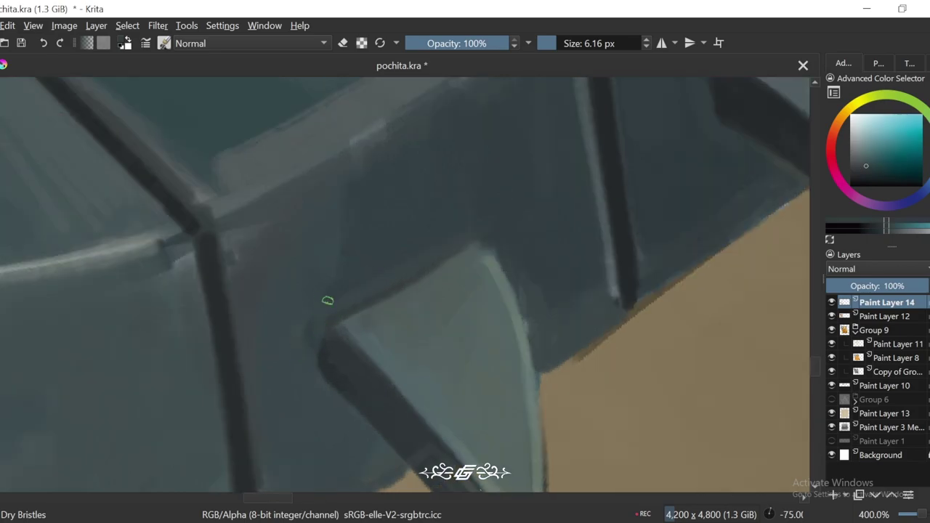
pyautogui.scroll(-4, 326, 301)
pyautogui.press('6')
pyautogui.press('6')
pyautogui.press('6')
pyautogui.scroll(-2, 340, 265)
pyautogui.press('6')
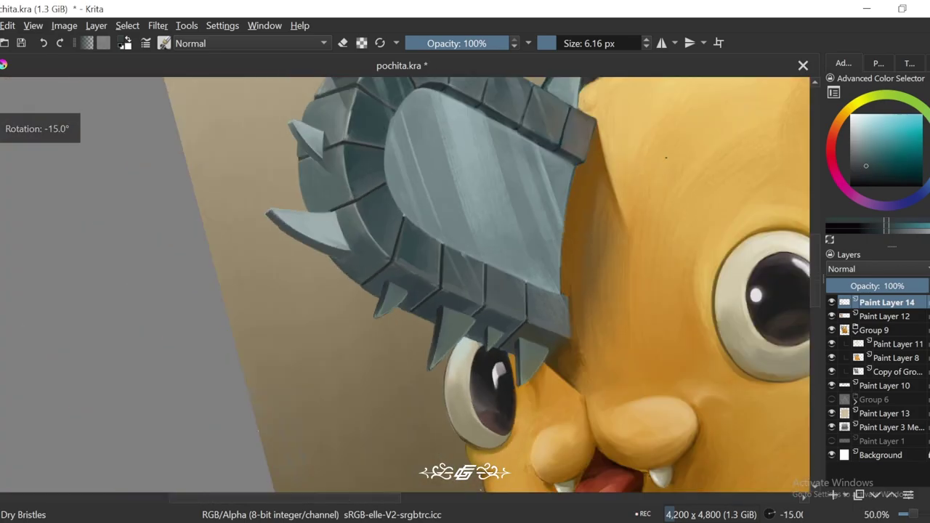
pyautogui.scroll(1, 341, 265)
pyautogui.press('6')
pyautogui.scroll(3, 340, 264)
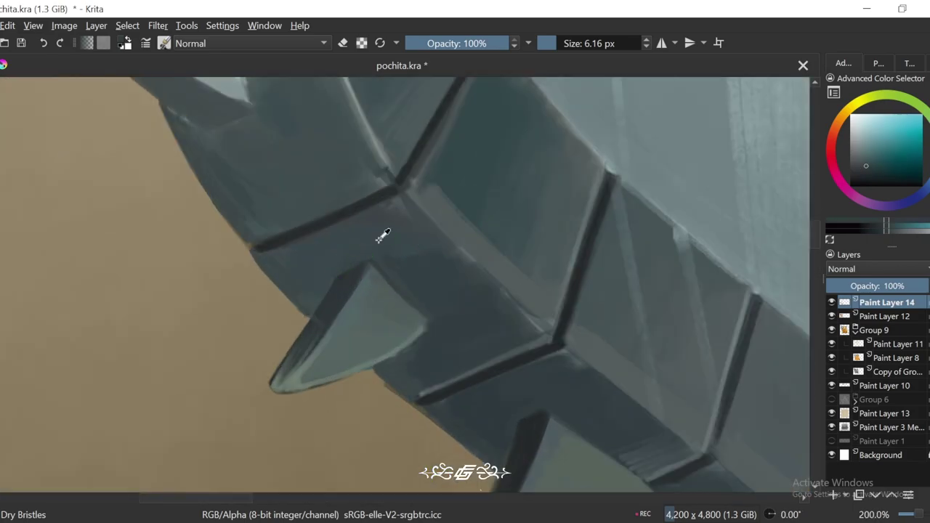
pyautogui.press('4')
pyautogui.scroll(1, 315, 298)
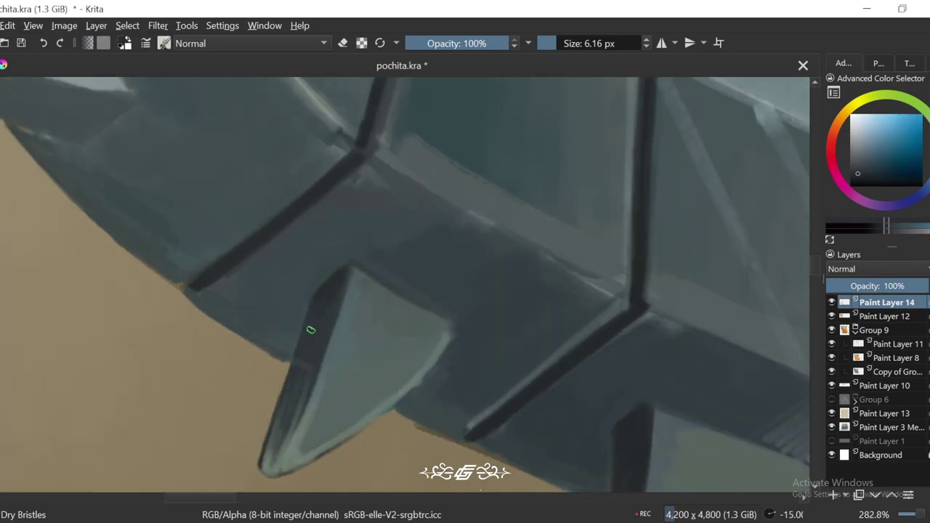
pyautogui.press('5')
pyautogui.scroll(-5, 342, 275)
pyautogui.scroll(-1, 342, 276)
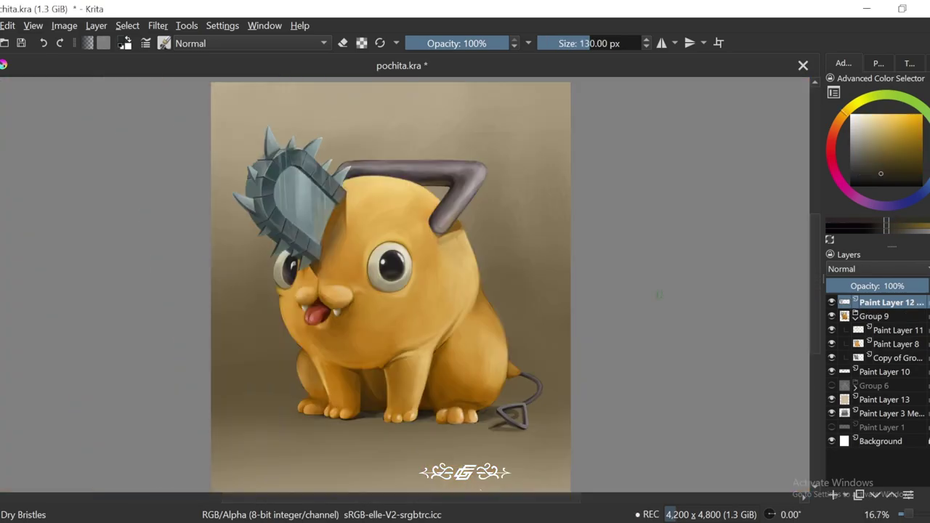
# Step: Shrink the brush and sample an orange from the head near the handle
pyautogui.scroll(5, 388, 268)
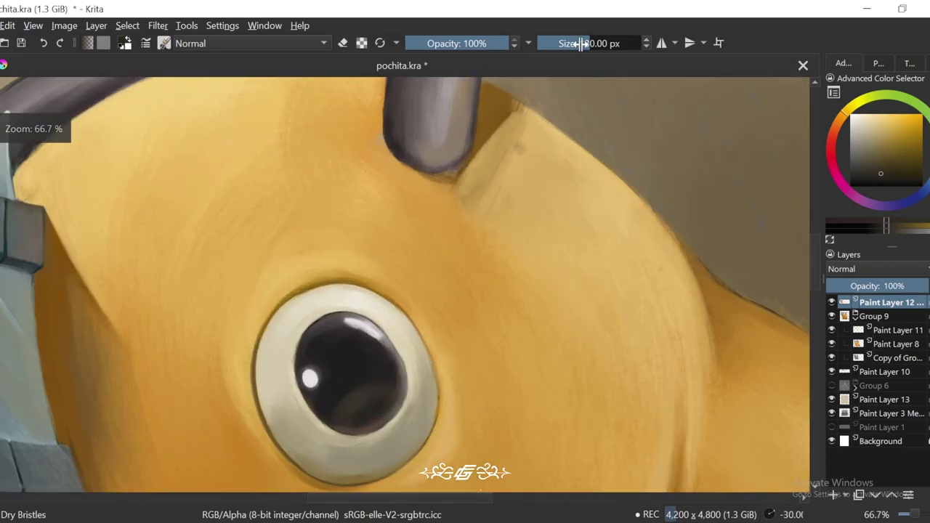
pyautogui.press('4')
pyautogui.press('4')
pyautogui.moveTo(581, 43); pyautogui.dragTo(567, 57)
pyautogui.keyDown('ctrl'); pyautogui.click(430, 283); pyautogui.keyUp('ctrl')
pyautogui.press('5')
pyautogui.press('4')
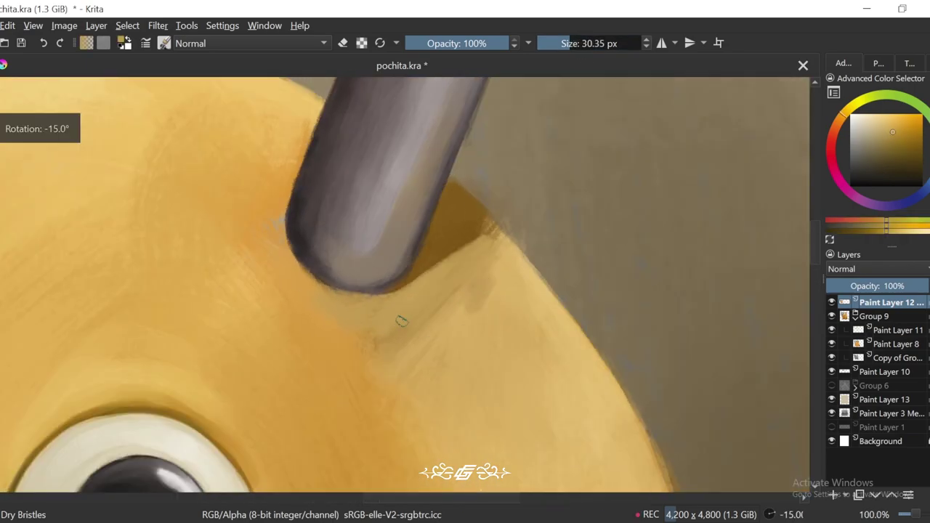
pyautogui.scroll(-2, 494, 234)
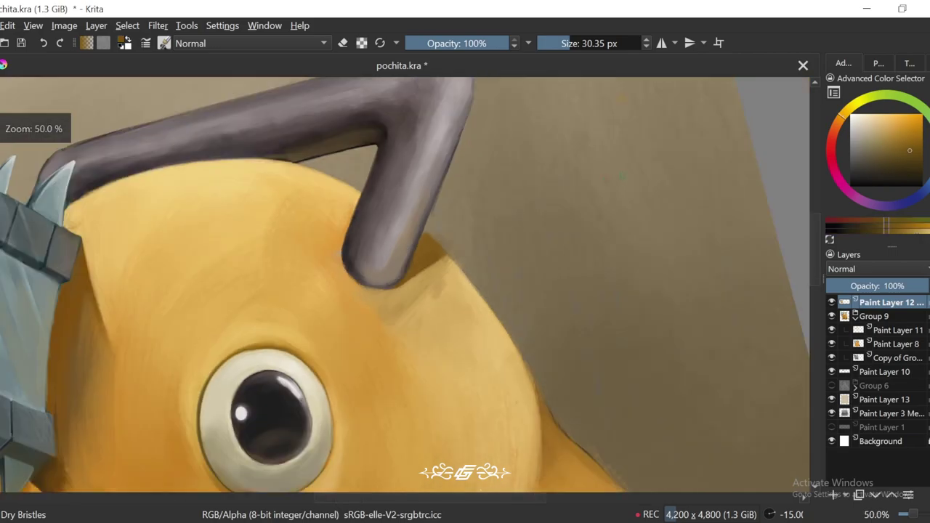
pyautogui.scroll(-2, 495, 234)
pyautogui.press('6')
pyautogui.press('6')
pyautogui.scroll(1, 572, 91)
pyautogui.press('5')
# Step: Sample the shadow tone and paint it under the handle at 65% opacity, about 166 px
pyautogui.press('+')
pyautogui.press('+')
pyautogui.press('+')
pyautogui.press(']')
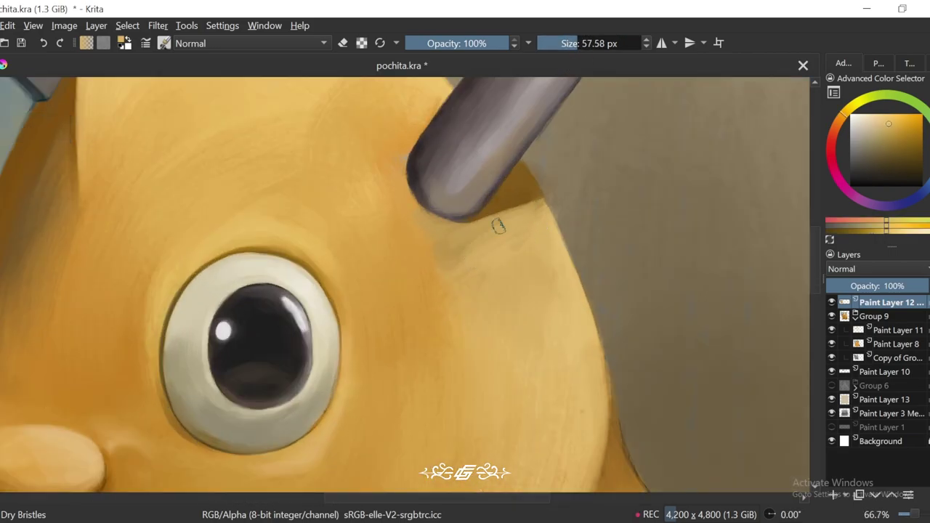
pyautogui.keyDown('ctrl'); pyautogui.click(453, 248); pyautogui.keyUp('ctrl')
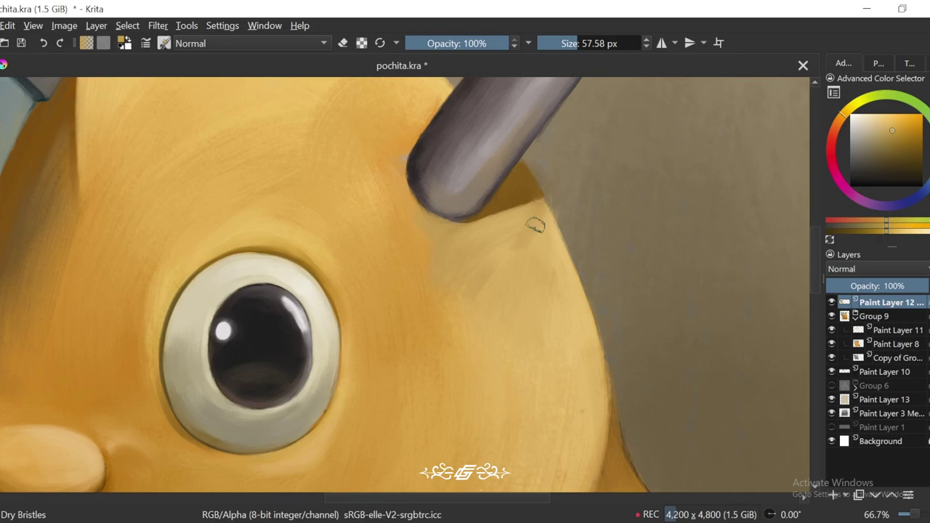
pyautogui.press('-')
pyautogui.press('-')
pyautogui.press('-')
pyautogui.press('+')
pyautogui.press(']')
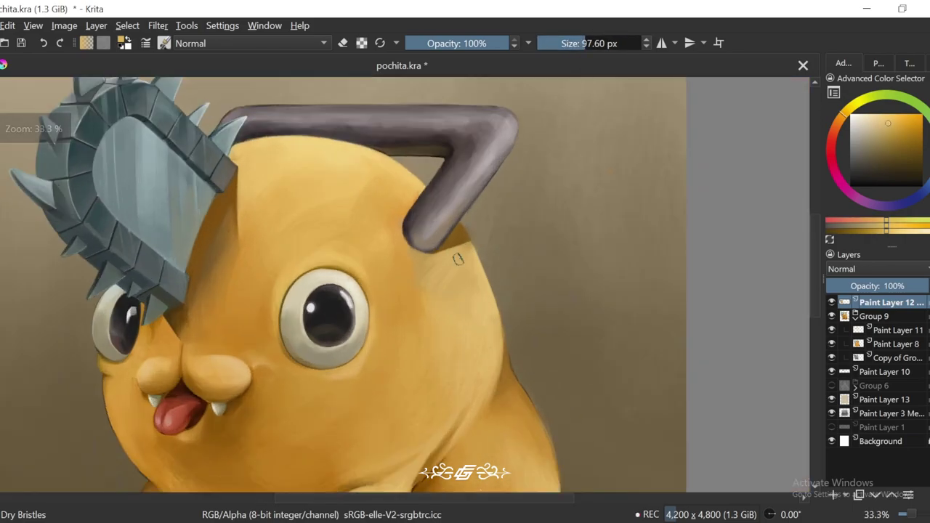
pyautogui.click(482, 44)
pyautogui.moveTo(603, 43); pyautogui.dragTo(611, 43)
pyautogui.keyDown('ctrl'); pyautogui.click(413, 270); pyautogui.keyUp('ctrl')
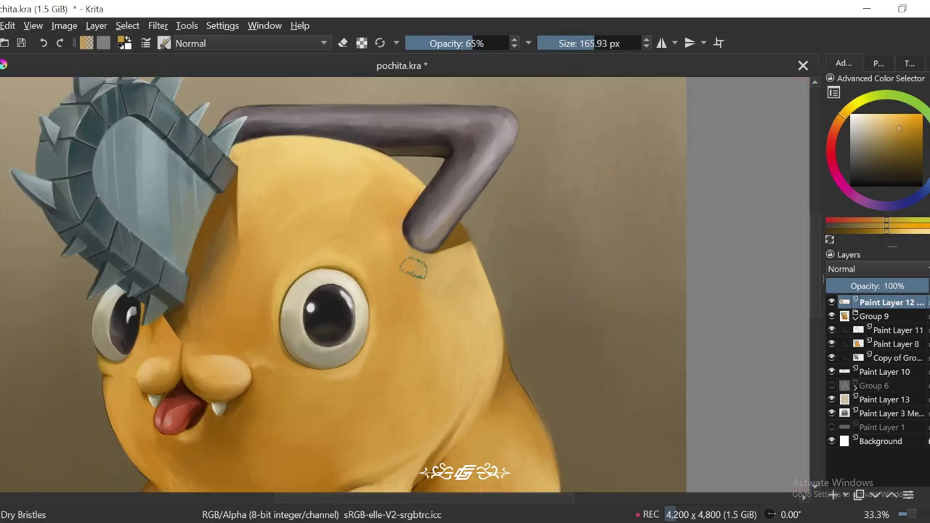
pyautogui.press('-')
pyautogui.press('-')
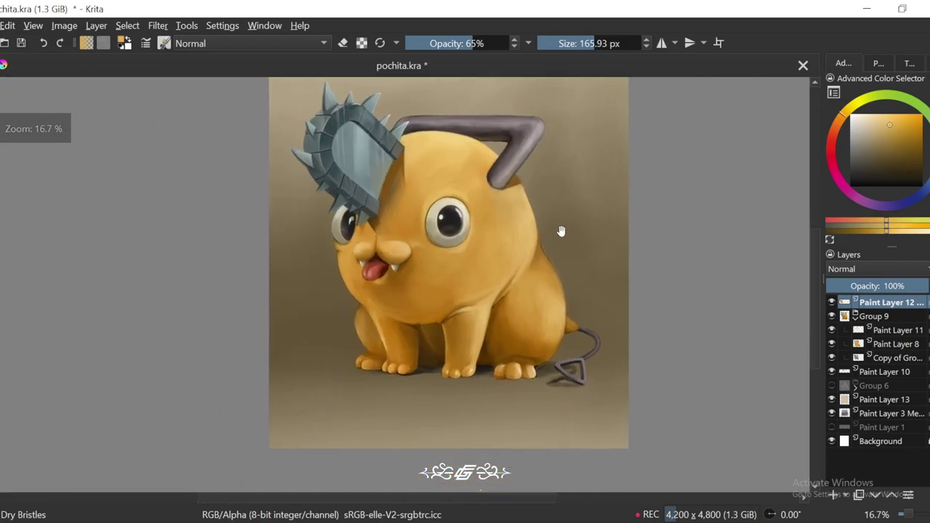
pyautogui.press('-')
pyautogui.press('-')
pyautogui.press('+')
pyautogui.press('+')
pyautogui.press('+')
pyautogui.scroll(2, 613, 186)
pyautogui.press('[')
pyautogui.press('[')
pyautogui.press('[')
pyautogui.press('[')
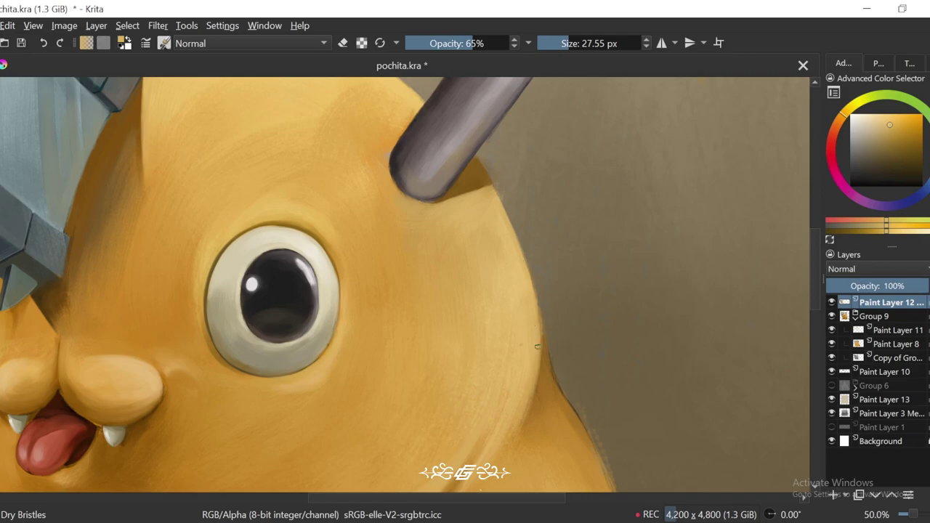
pyautogui.press('-')
pyautogui.press('-')
pyautogui.press('-')
pyautogui.press('-')
pyautogui.press('+')
pyautogui.press('+')
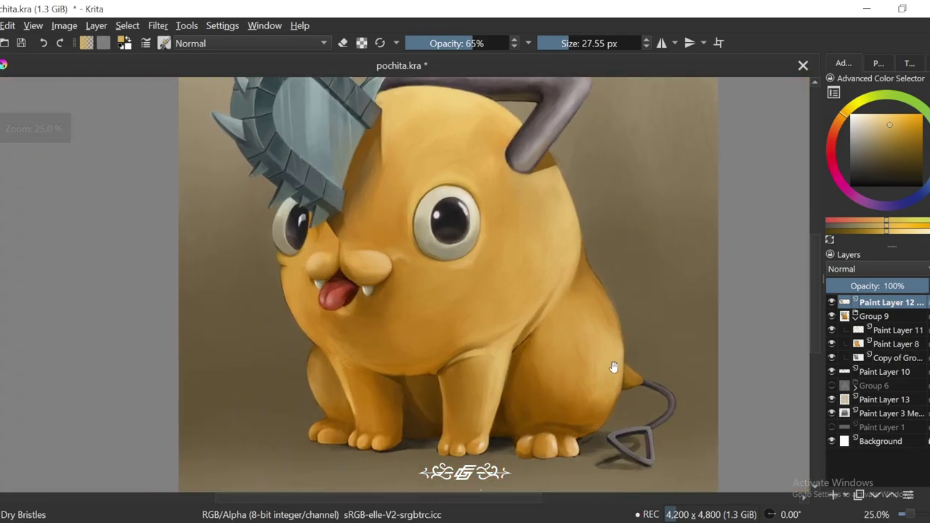
pyautogui.press('+')
pyautogui.press('+')
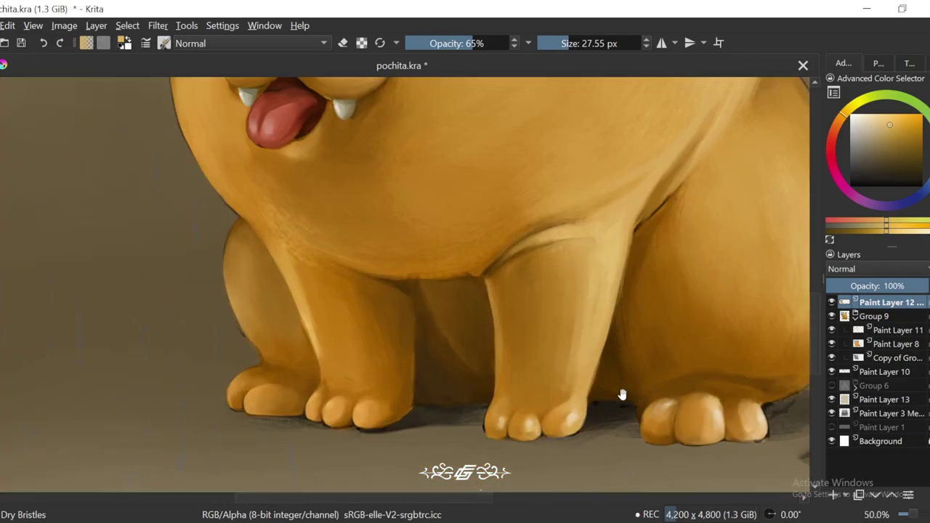
pyautogui.press('4')
pyautogui.press('4')
pyautogui.press('+')
pyautogui.press('+')
pyautogui.click(884, 372)
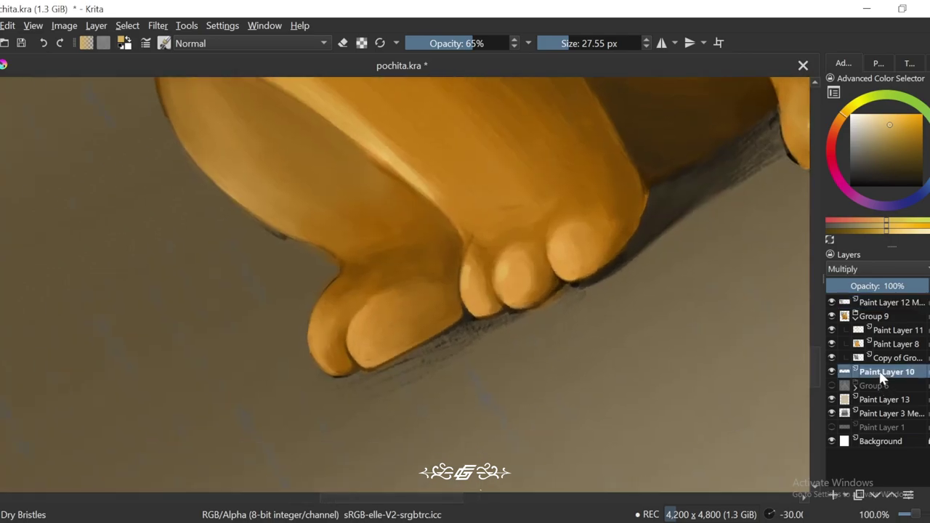
pyautogui.press('+')
pyautogui.press('e')
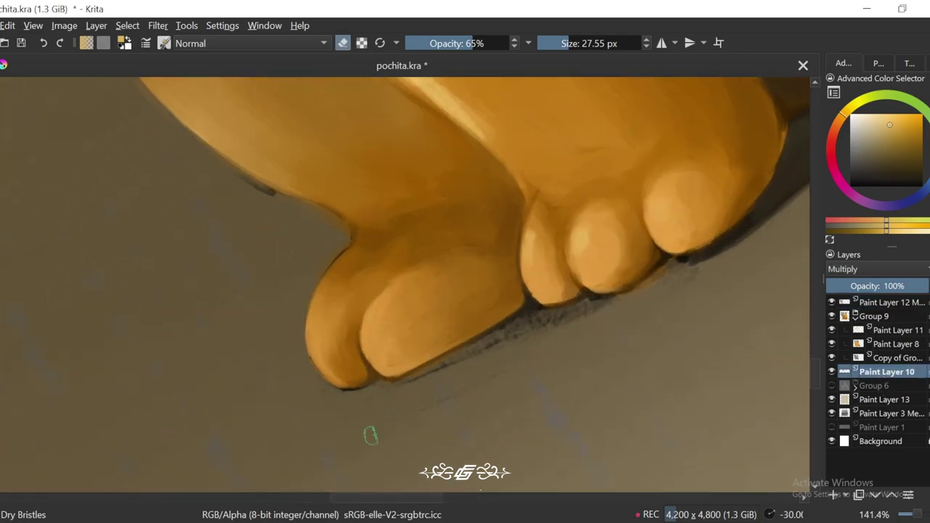
pyautogui.press('-')
pyautogui.press('5')
pyautogui.press('-')
pyautogui.moveTo(768, 358); pyautogui.dragTo(725, 351)
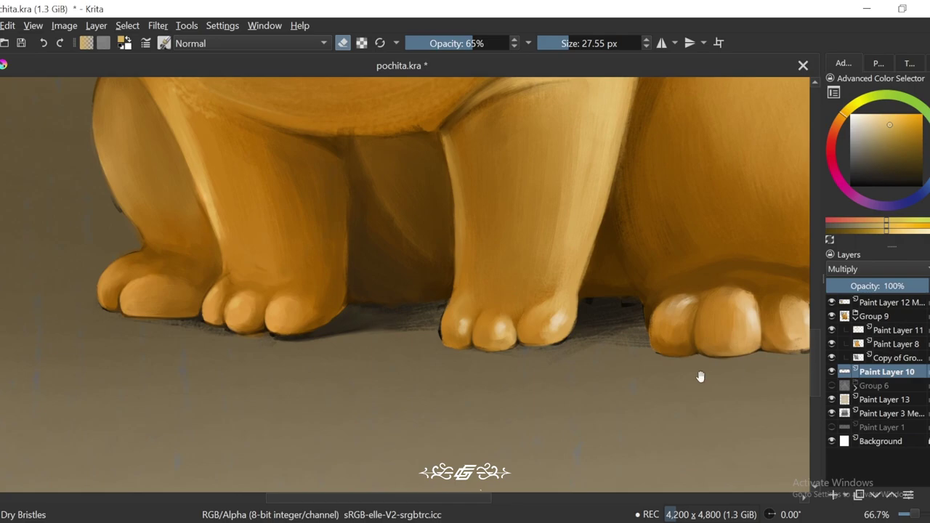
pyautogui.press('+')
pyautogui.press('4')
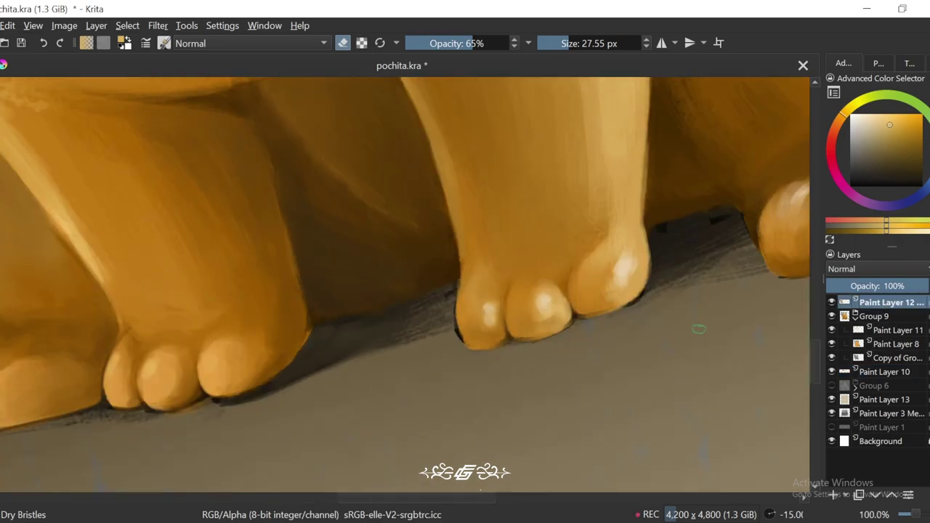
pyautogui.press('+')
# Step: Turn off erasing and pick the dark shadow colour under the middle foot
pyautogui.press('e')
pyautogui.moveTo(800, 233)
pyautogui.mouseDown()
pyautogui.moveTo(705, 266)
pyautogui.moveTo(610, 342)
pyautogui.mouseUp()
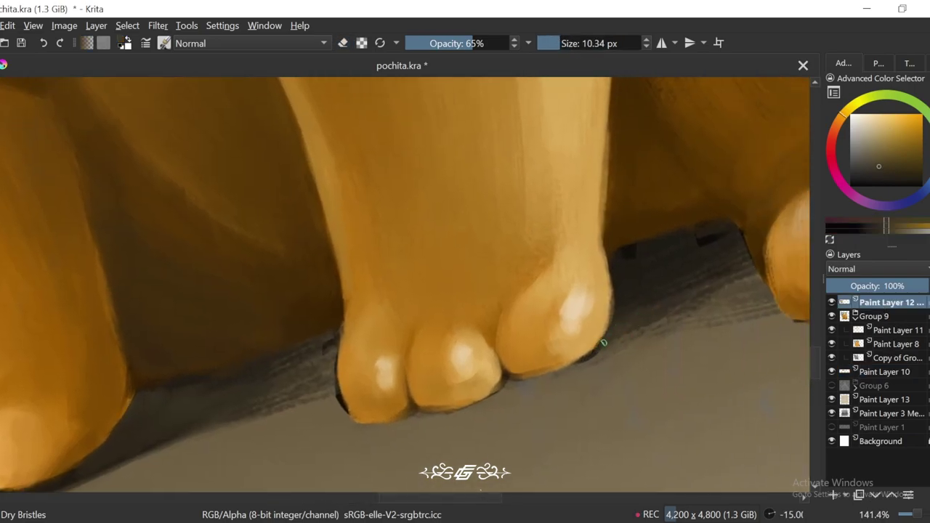
pyautogui.keyDown('ctrl'); pyautogui.click(649, 245); pyautogui.keyUp('ctrl')
pyautogui.moveTo(650, 242); pyautogui.dragTo(632, 262)
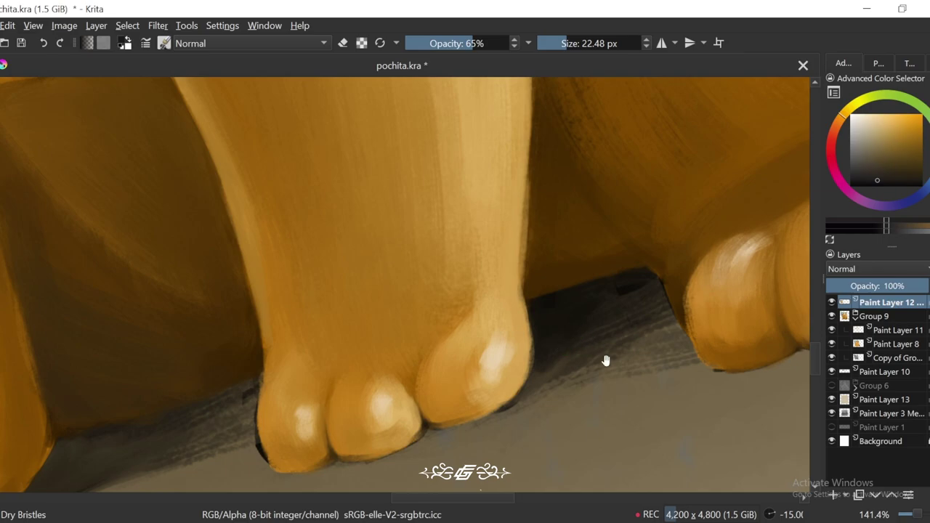
pyautogui.moveTo(606, 361)
pyautogui.mouseDown()
pyautogui.moveTo(534, 327)
pyautogui.moveTo(429, 323)
pyautogui.mouseUp()
pyautogui.press('4')
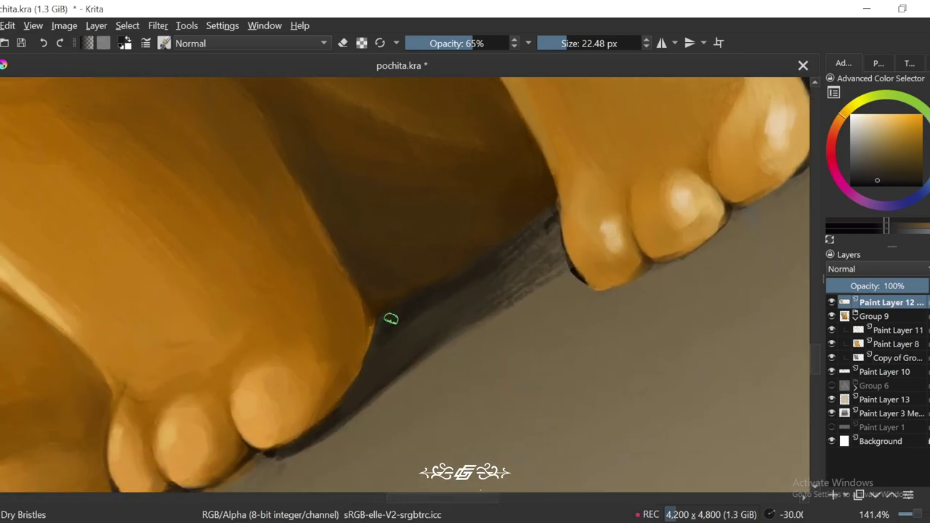
pyautogui.scroll(1, 381, 315)
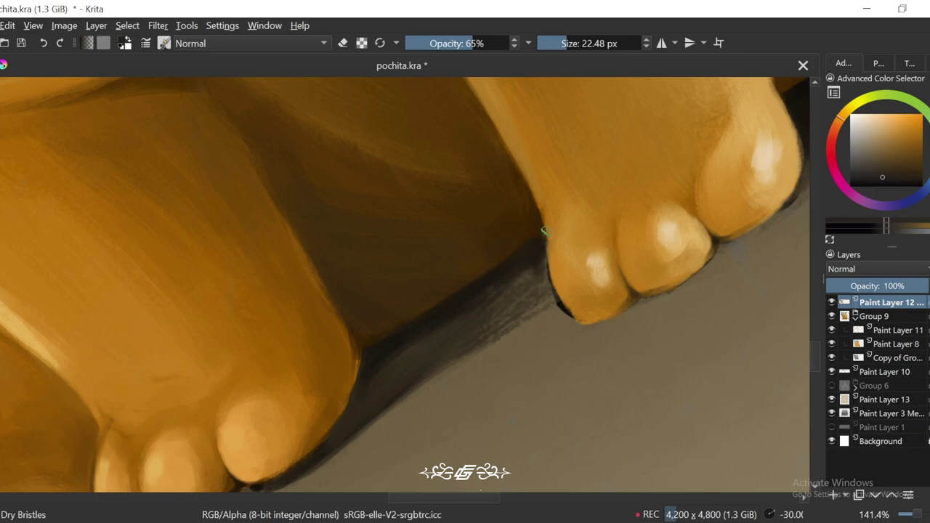
pyautogui.press('6')
pyautogui.press('-')
pyautogui.press('-')
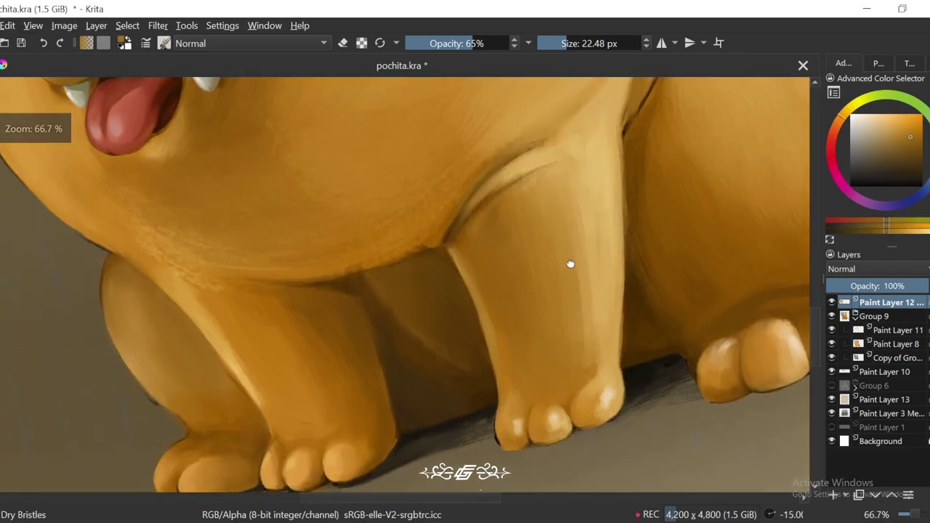
pyautogui.press('=')
pyautogui.press('=')
pyautogui.press('4')
pyautogui.press('4')
# Step: Sample darker and lighter oranges from the leg and body while reviewing the feet
pyautogui.keyDown('ctrl'); pyautogui.click(487, 259); pyautogui.keyUp('ctrl')
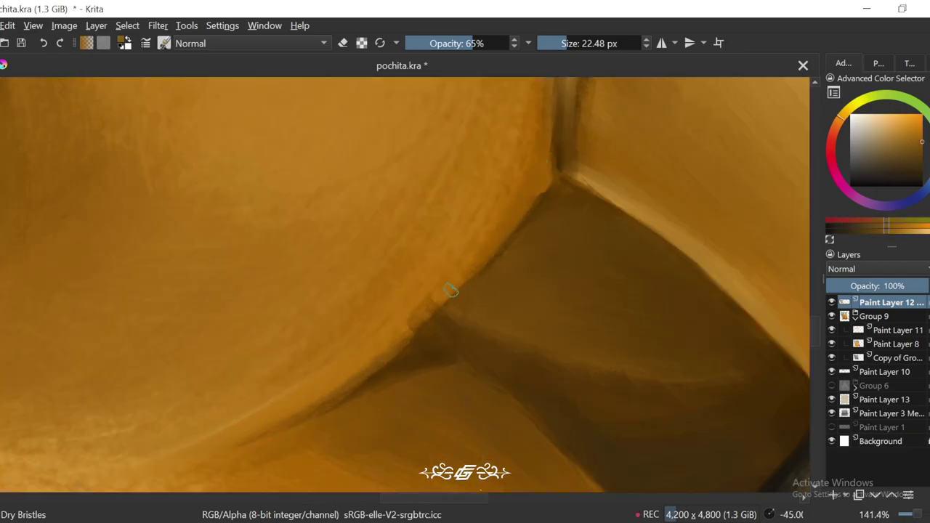
pyautogui.keyDown('ctrl'); pyautogui.click(441, 274); pyautogui.keyUp('ctrl')
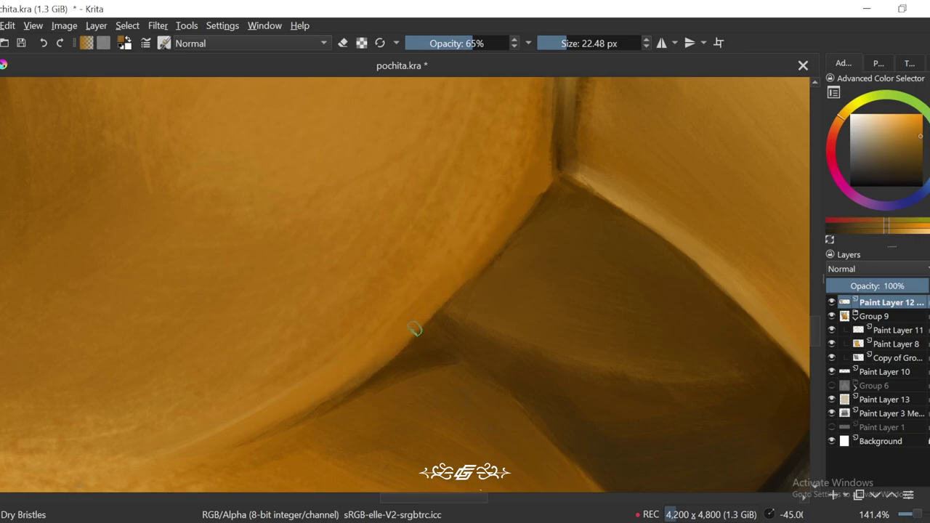
pyautogui.press('-')
pyautogui.press('-')
pyautogui.press('-')
pyautogui.press('-')
pyautogui.press('-')
pyautogui.press('5')
pyautogui.press('4')
pyautogui.press('4')
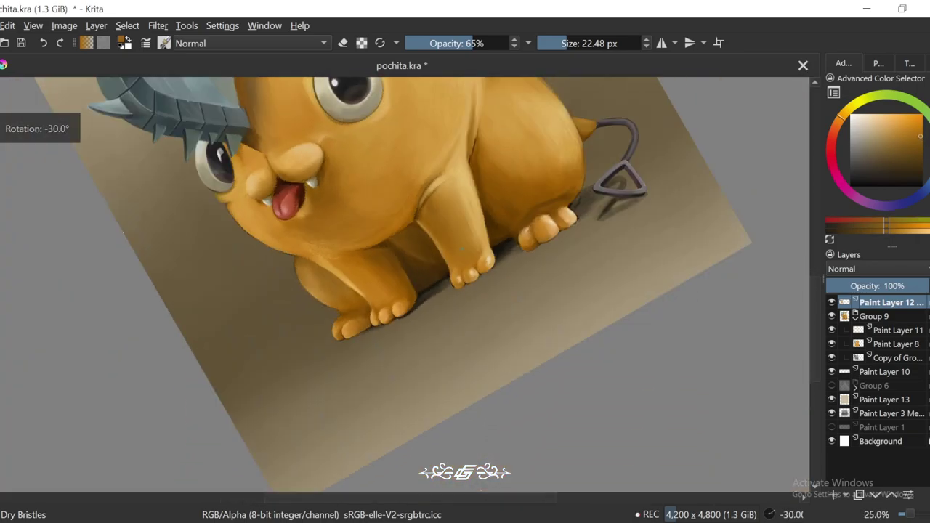
pyautogui.press('=')
pyautogui.press('=')
pyautogui.press('=')
pyautogui.press('=')
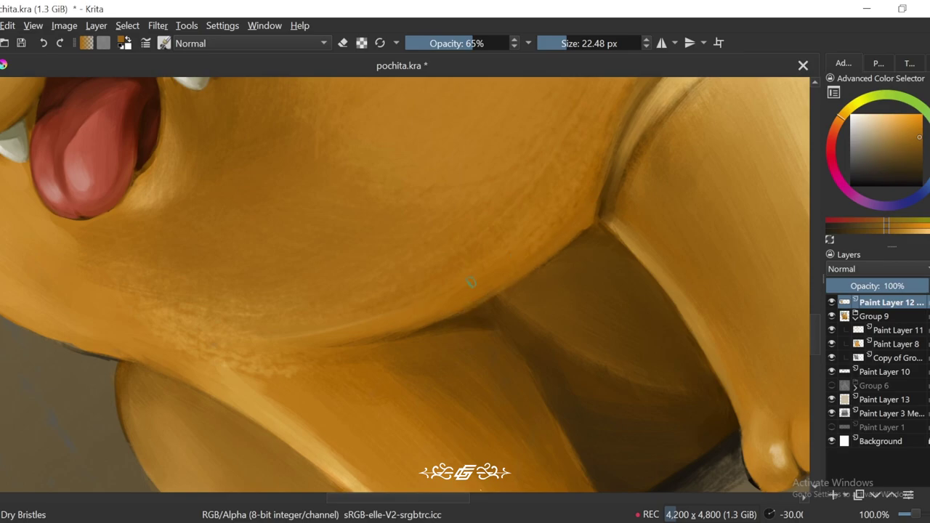
pyautogui.press('4')
pyautogui.press('-')
pyautogui.press('-')
pyautogui.press('-')
pyautogui.press('6')
pyautogui.press('6')
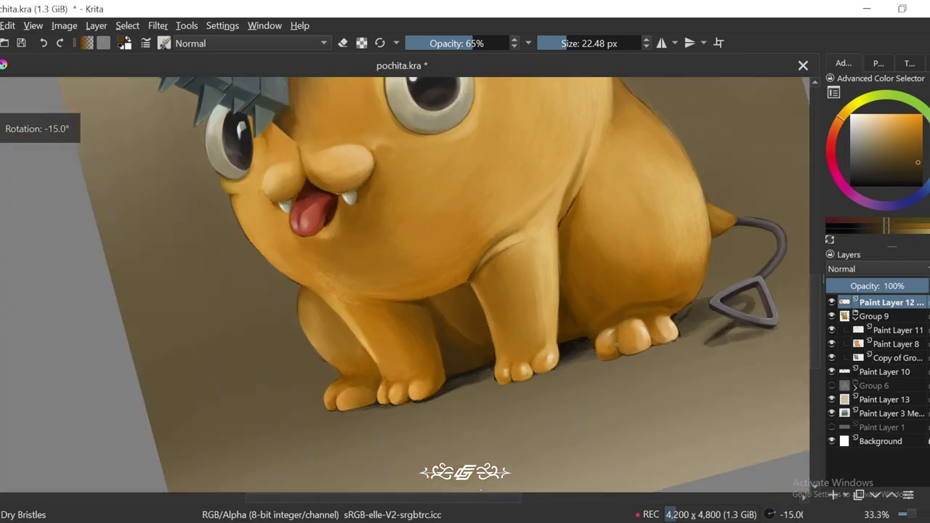
pyautogui.press('4')
pyautogui.press('1')
pyautogui.keyDown('ctrl'); pyautogui.click(485, 362); pyautogui.keyUp('ctrl')
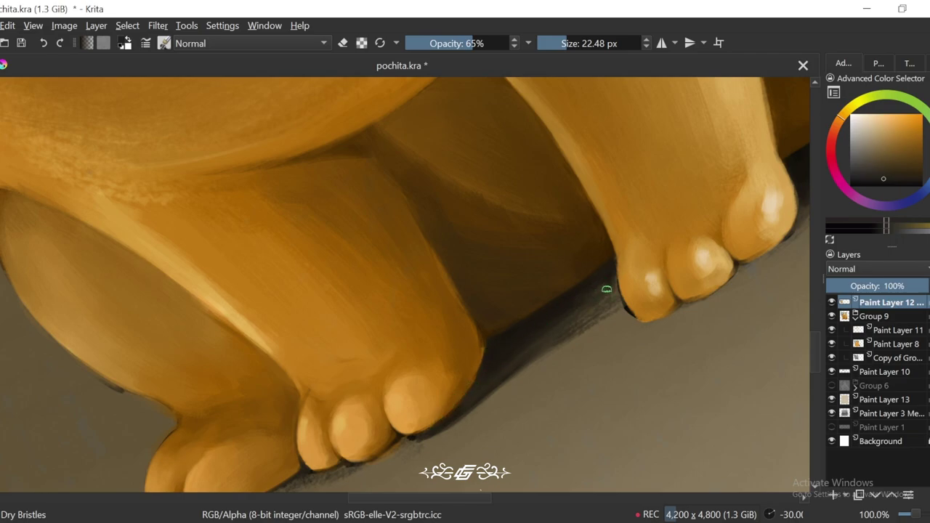
# Step: Deepen the toes' contact shadow with the darkest shadow tone, shrinking the brush to about 12 px
pyautogui.moveTo(599, 302); pyautogui.dragTo(560, 286)
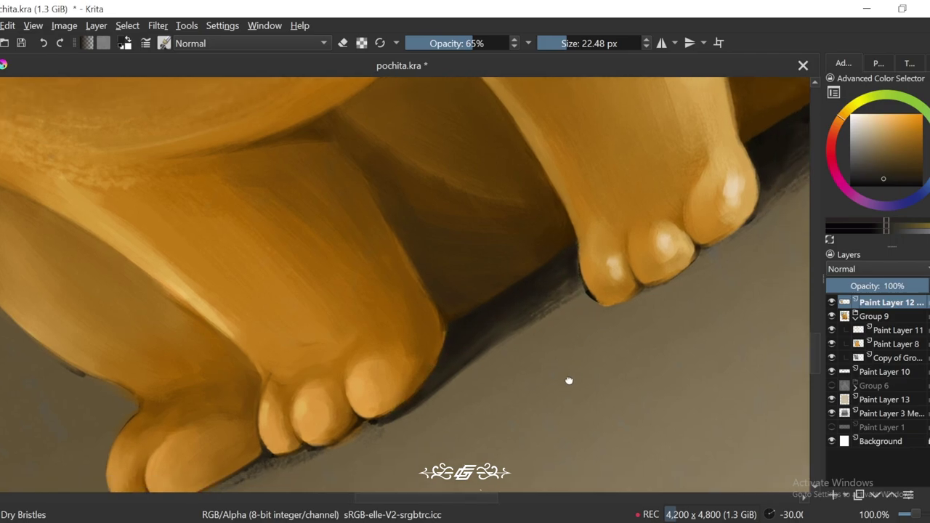
pyautogui.press('+')
pyautogui.click(566, 43)
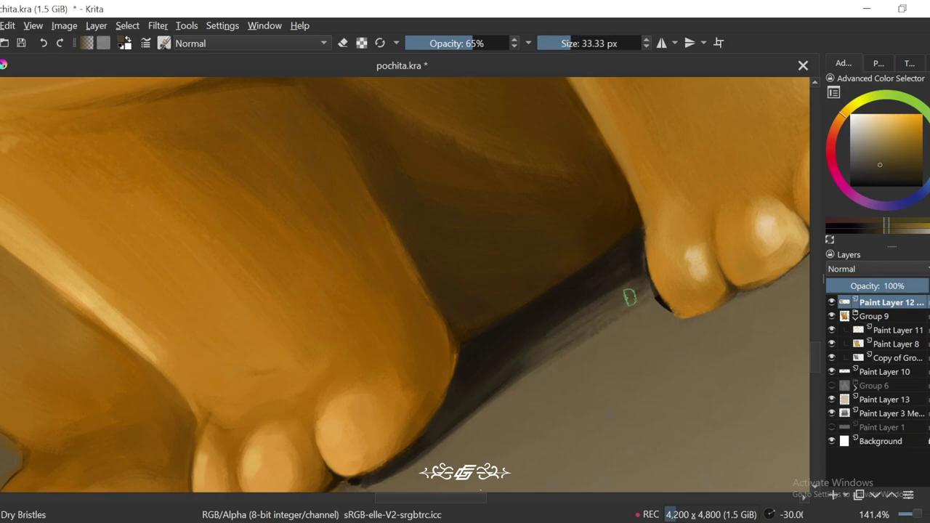
pyautogui.keyDown('ctrl'); pyautogui.click(508, 346); pyautogui.keyUp('ctrl')
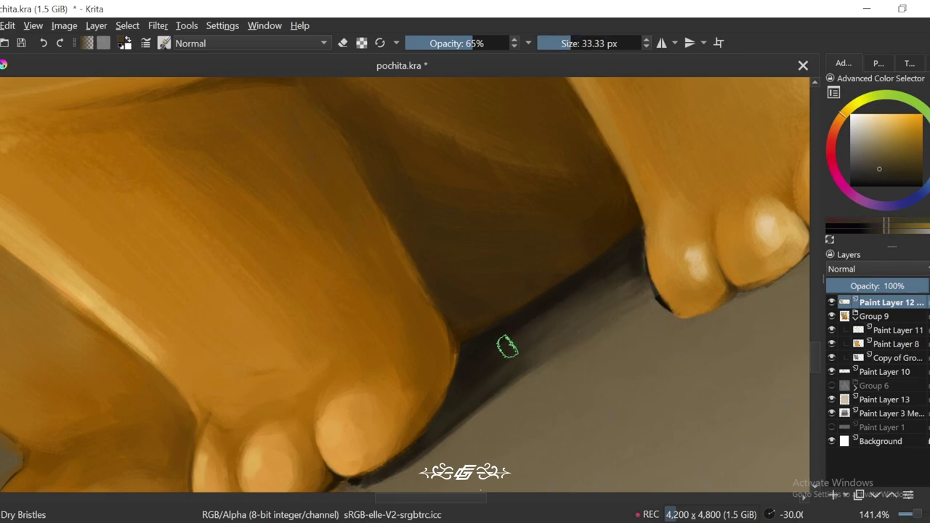
pyautogui.keyDown('ctrl'); pyautogui.click(503, 345); pyautogui.keyUp('ctrl')
pyautogui.scroll(-3, 543, 330)
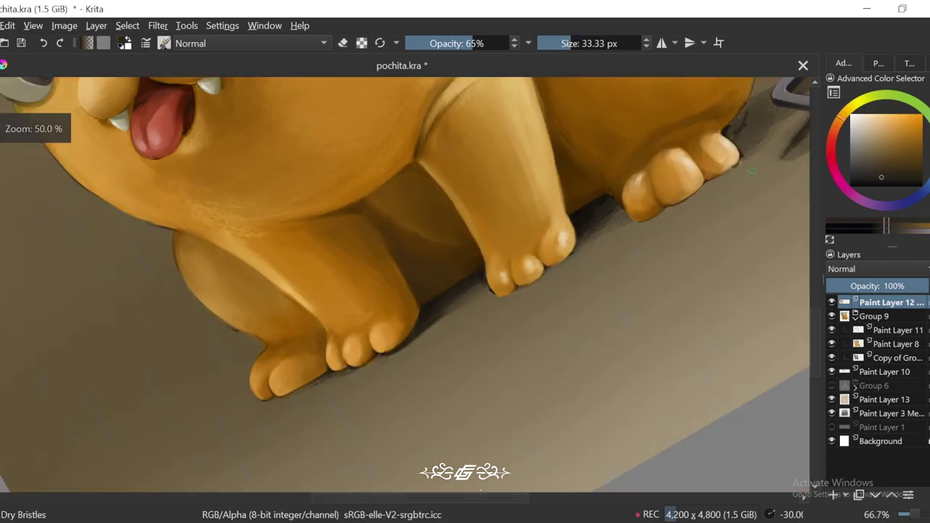
pyautogui.scroll(3, 557, 297)
pyautogui.moveTo(608, 78); pyautogui.dragTo(528, 121)
pyautogui.press('[')
pyautogui.press('[')
pyautogui.press('[')
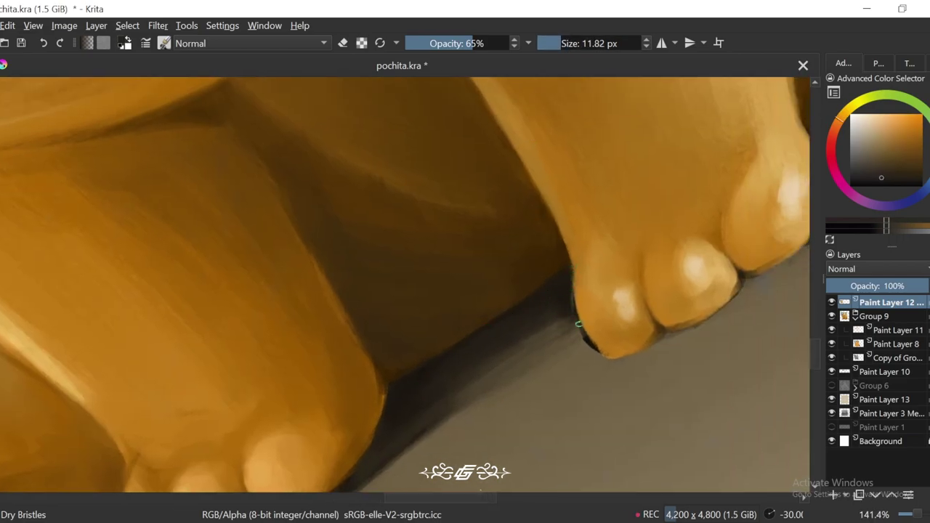
pyautogui.moveTo(593, 316); pyautogui.dragTo(589, 295)
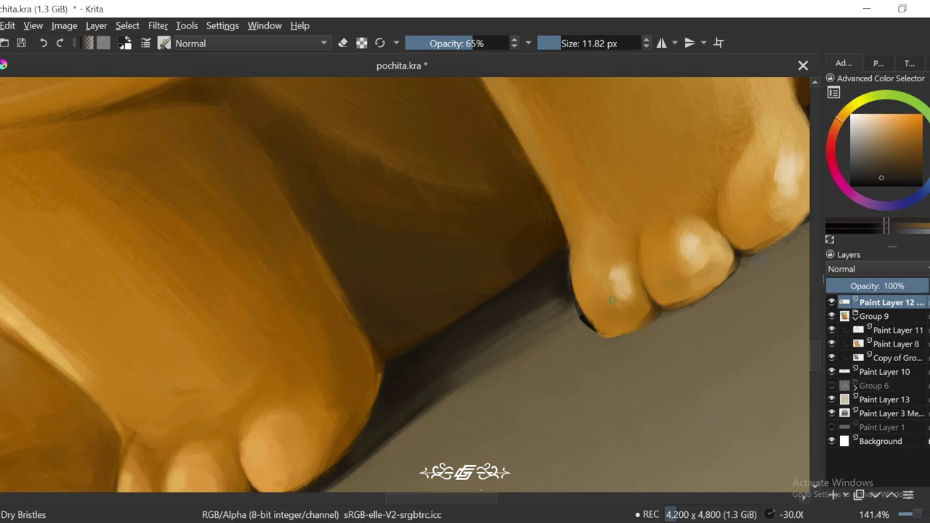
# Step: Sample the toe's orange and a dark shadow brown, and enlarge the brush to about 35 px
pyautogui.hscroll(-2, 612, 300)
pyautogui.keyDown('ctrl'); pyautogui.click(431, 341); pyautogui.keyUp('ctrl')
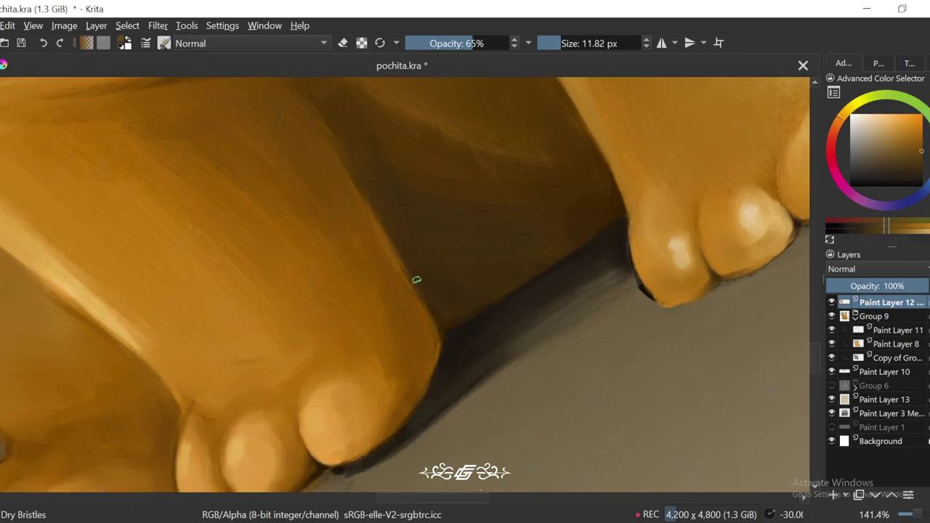
pyautogui.press('6')
pyautogui.press('6')
pyautogui.press('6')
pyautogui.press('4')
pyautogui.press('4')
pyautogui.press('4')
pyautogui.keyDown('ctrl'); pyautogui.click(588, 221); pyautogui.keyUp('ctrl')
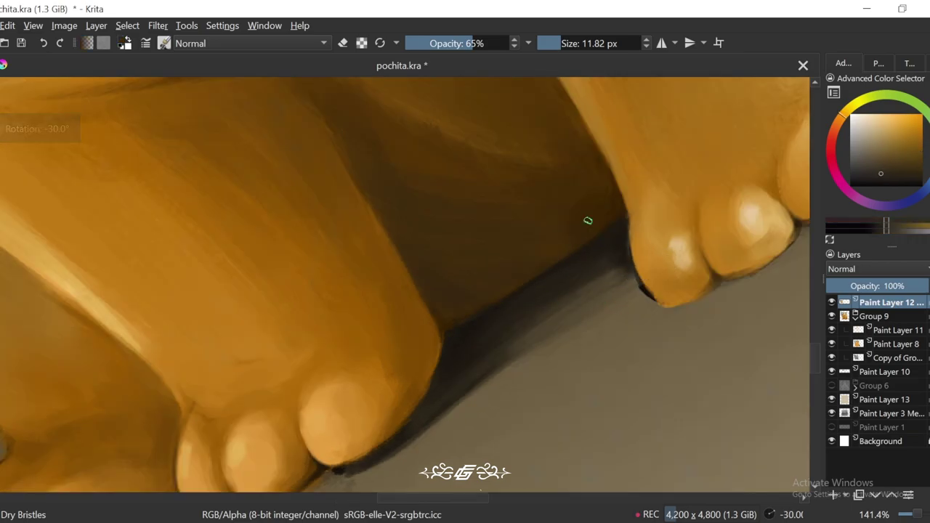
pyautogui.moveTo(590, 240); pyautogui.dragTo(596, 272)
pyautogui.keyDown('ctrl'); pyautogui.click(597, 291); pyautogui.keyUp('ctrl')
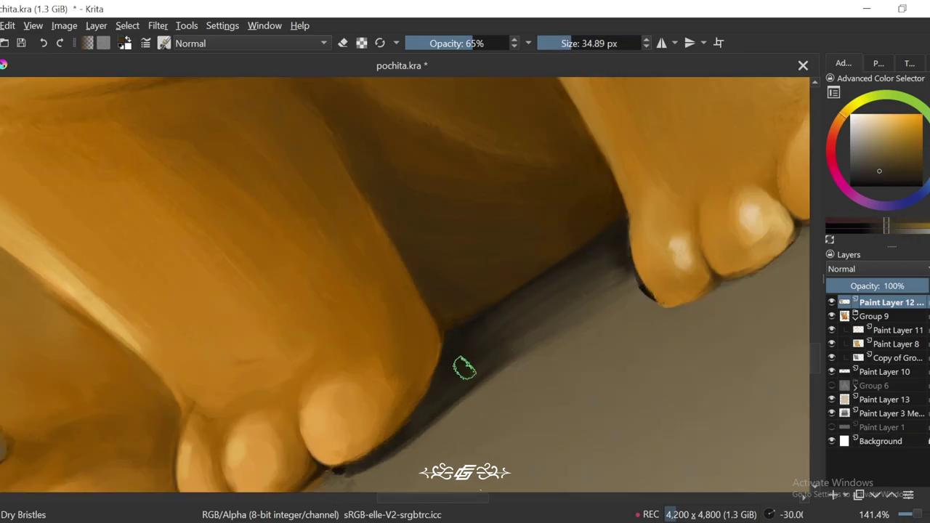
# Step: Check the whole figure, then zoom in close on the toes and shrink the brush to about 20 px
pyautogui.press('-')
pyautogui.press('-')
pyautogui.press('-')
pyautogui.press('4')
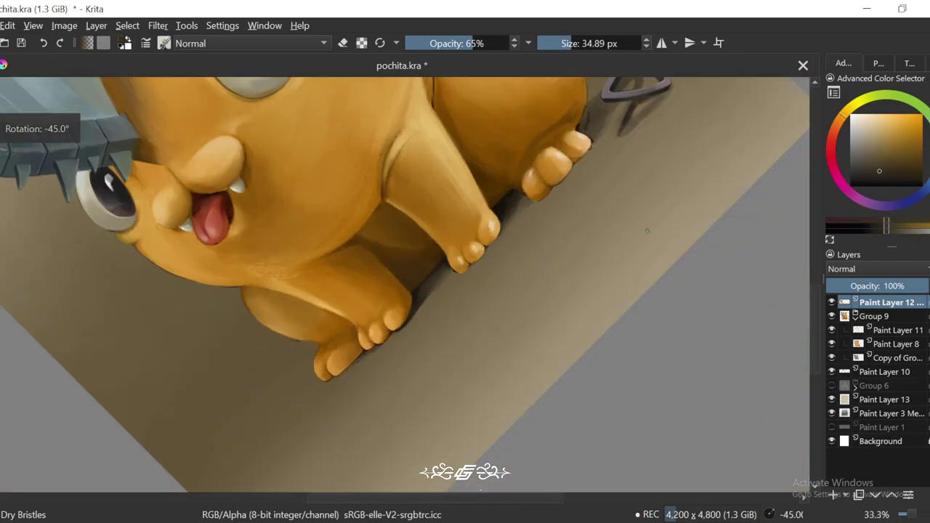
pyautogui.press('1')
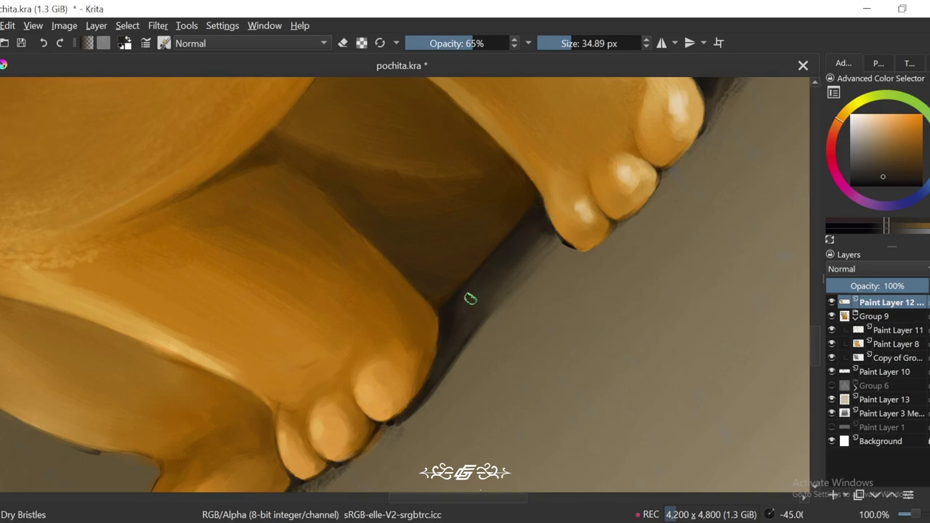
pyautogui.press('6')
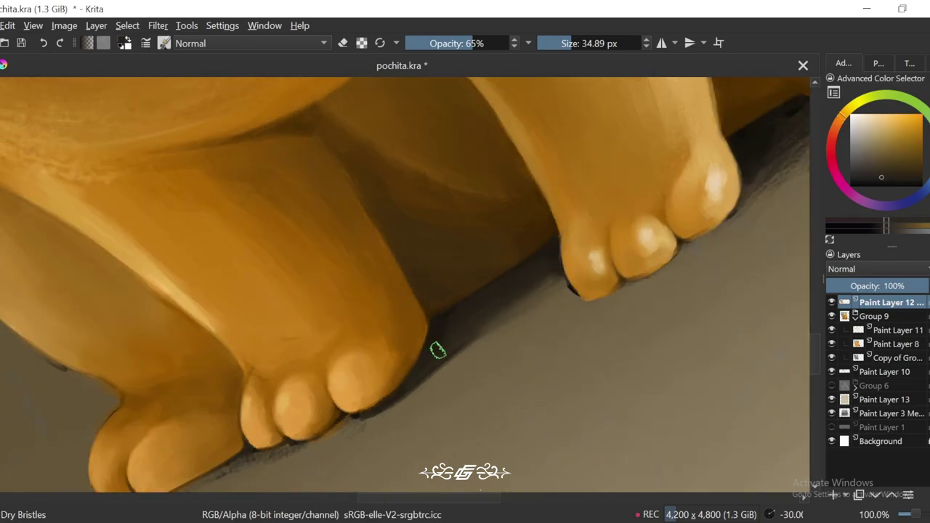
pyautogui.press('-')
pyautogui.press('-')
pyautogui.press('6')
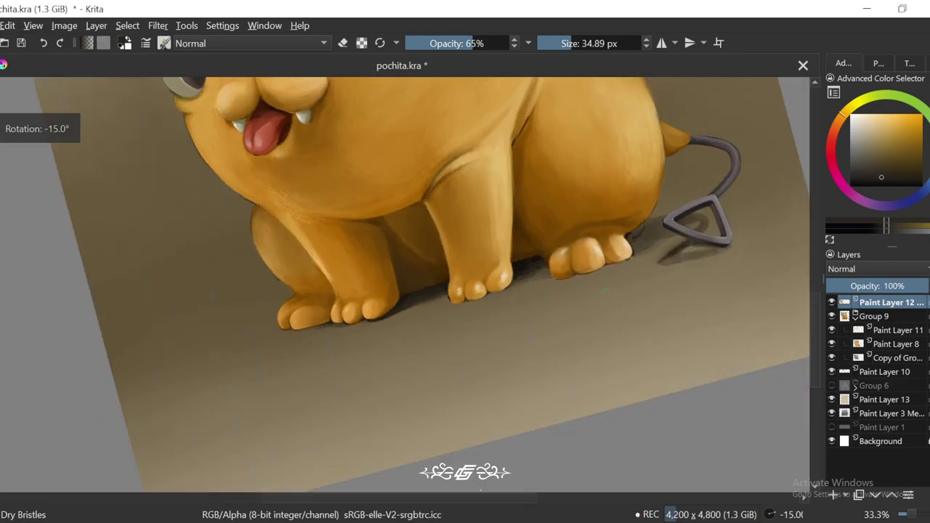
pyautogui.press('4')
pyautogui.press('1')
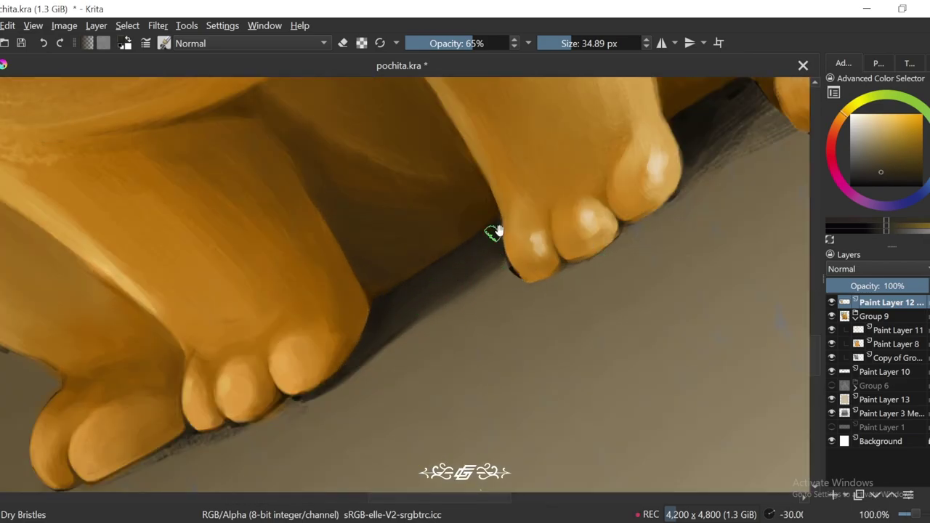
pyautogui.press('+')
pyautogui.press('[')
pyautogui.press('[')
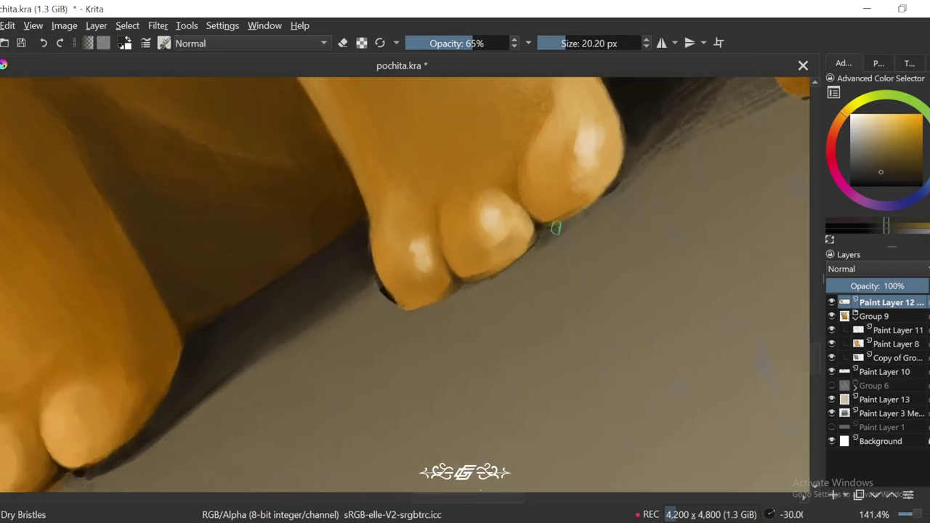
# Step: Frame the front paw's toes in a close-up at a -30° canvas tilt
pyautogui.moveTo(556, 227); pyautogui.dragTo(462, 319)
pyautogui.moveTo(399, 365); pyautogui.dragTo(474, 303)
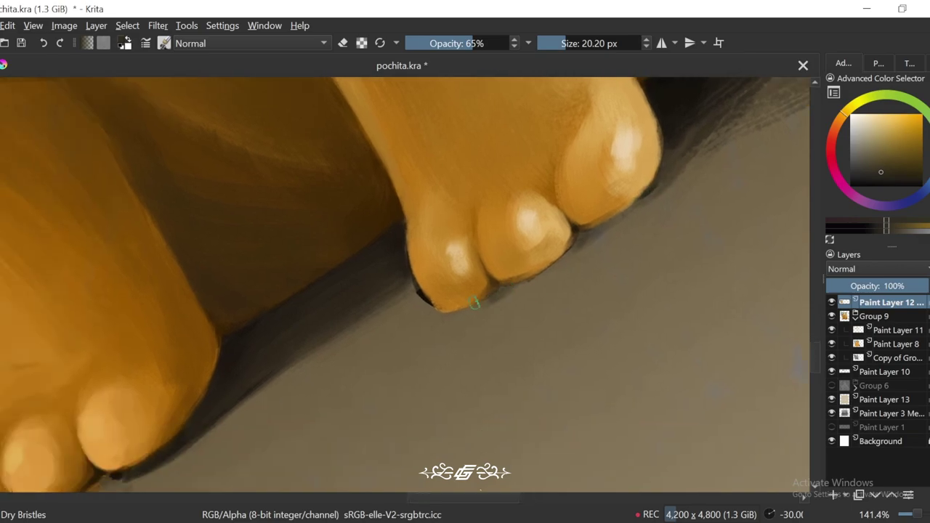
pyautogui.press('-')
pyautogui.press('-')
pyautogui.press('-')
pyautogui.press('5')
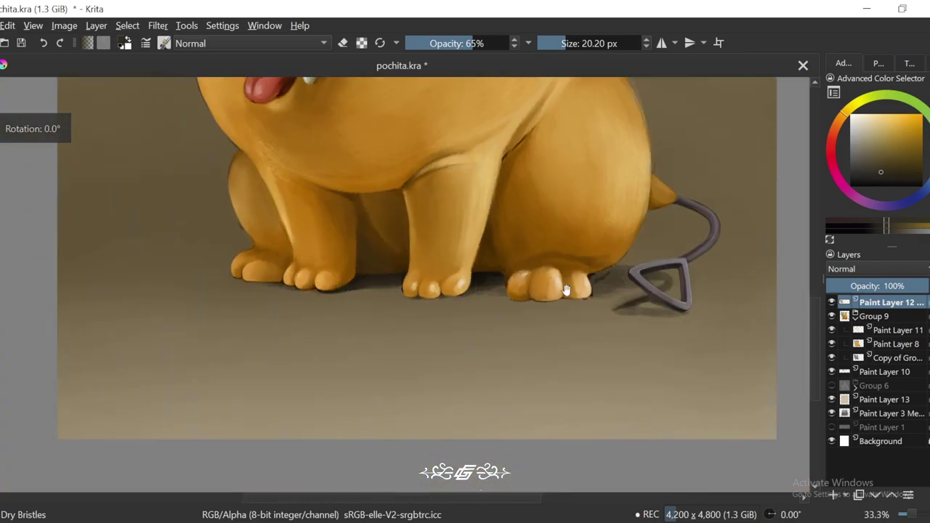
pyautogui.press('+')
pyautogui.press('+')
pyautogui.press('+')
pyautogui.press('+')
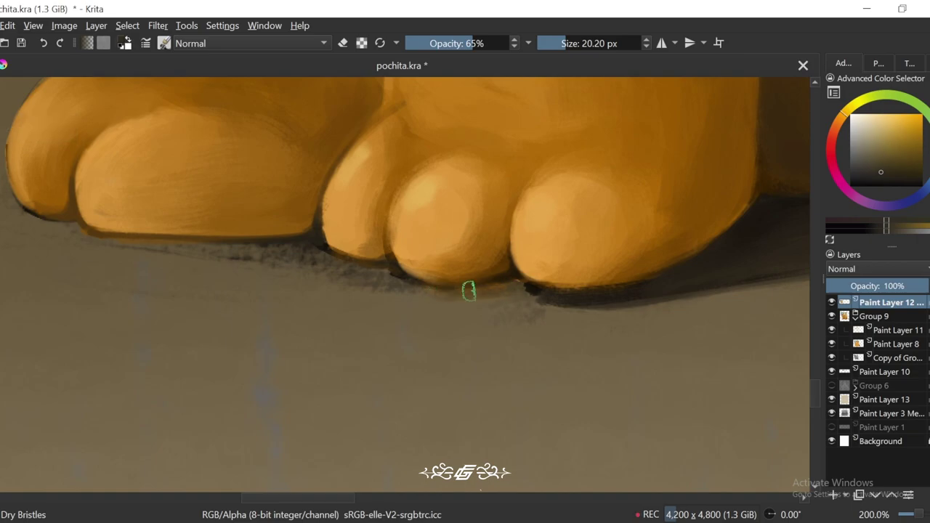
pyautogui.press('4')
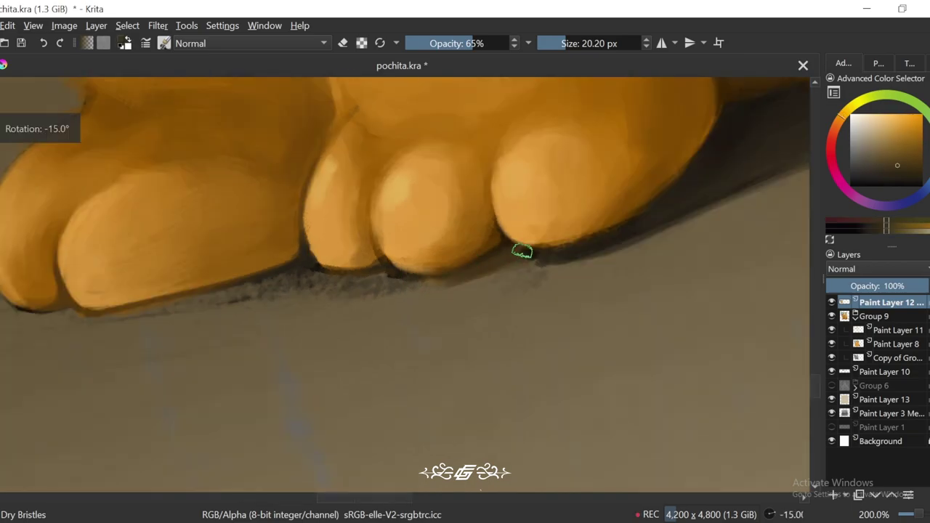
pyautogui.moveTo(442, 277); pyautogui.dragTo(477, 298)
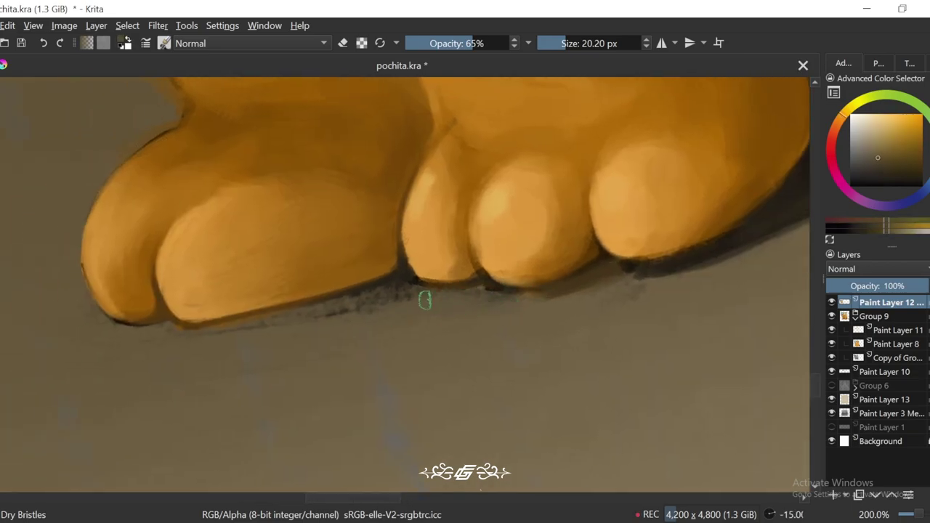
pyautogui.press('4')
pyautogui.press('4')
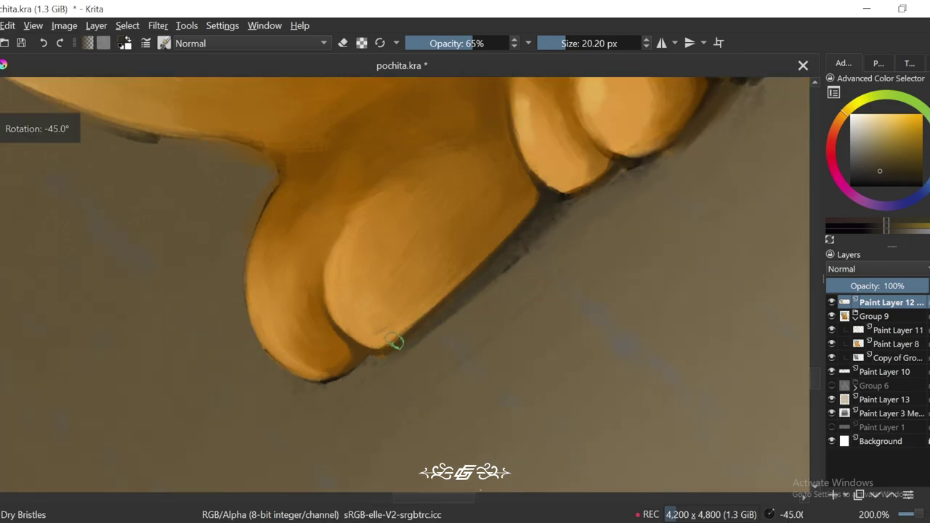
# Step: Pick darker, more saturated brown shadow tones at the toe edge for the contact shadows
pyautogui.keyDown('ctrl'); pyautogui.click(470, 285); pyautogui.keyUp('ctrl')
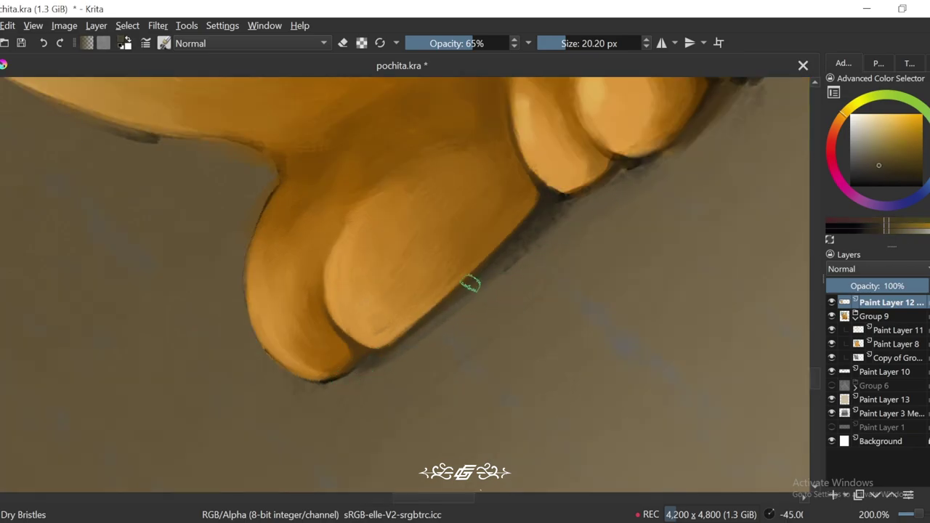
pyautogui.scroll(-5, 405, 288)
pyautogui.press('6')
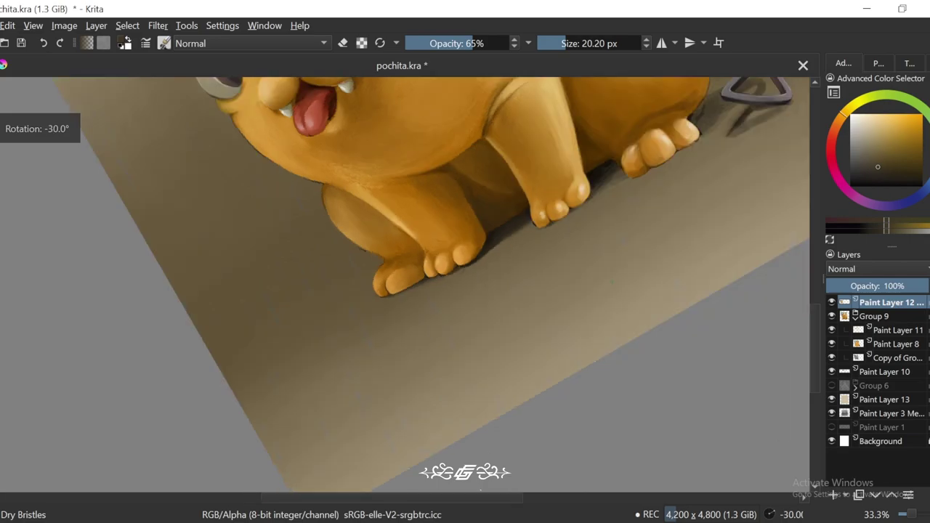
pyautogui.scroll(5, 405, 288)
pyautogui.keyDown('ctrl'); pyautogui.click(474, 297); pyautogui.keyUp('ctrl')
pyautogui.moveTo(562, 297); pyautogui.dragTo(359, 370)
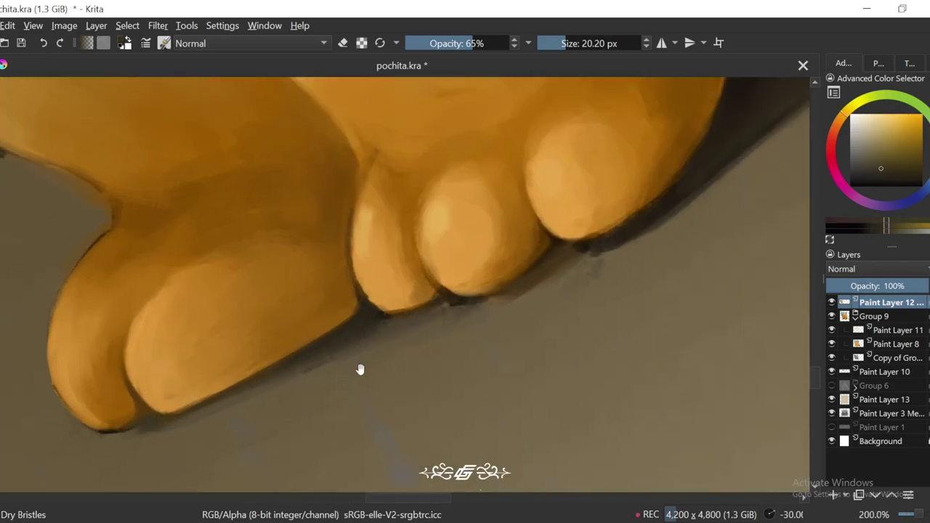
pyautogui.keyDown('ctrl'); pyautogui.click(474, 306); pyautogui.keyUp('ctrl')
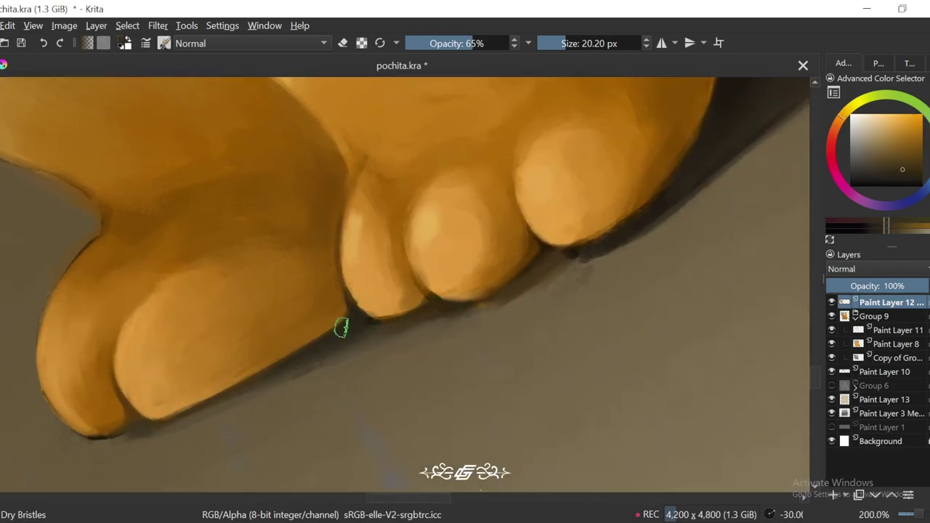
pyautogui.scroll(-3, 341, 328)
pyautogui.press('4')
pyautogui.scroll(3, 619, 262)
# Step: Pick muted dark and near-black shadow tones from beneath the back paw
pyautogui.press('6')
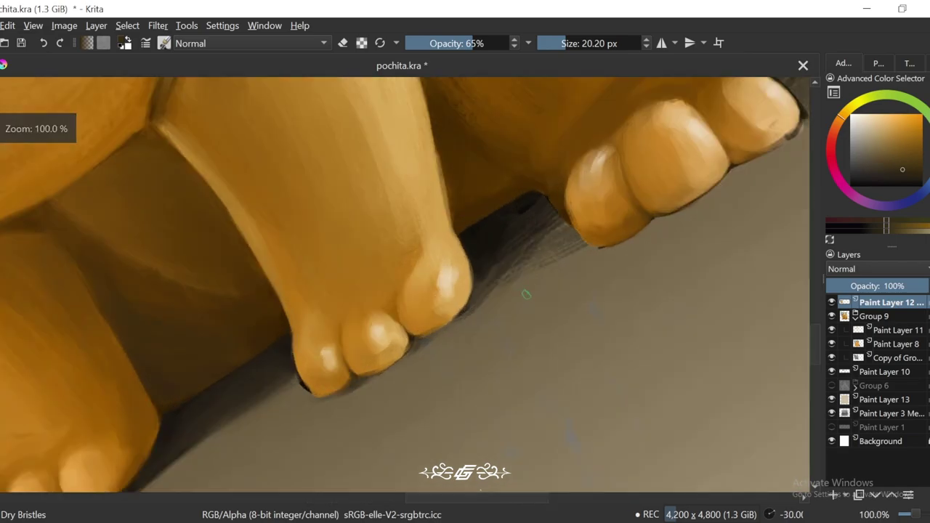
pyautogui.press('4')
pyautogui.keyDown('ctrl'); pyautogui.click(509, 264); pyautogui.keyUp('ctrl')
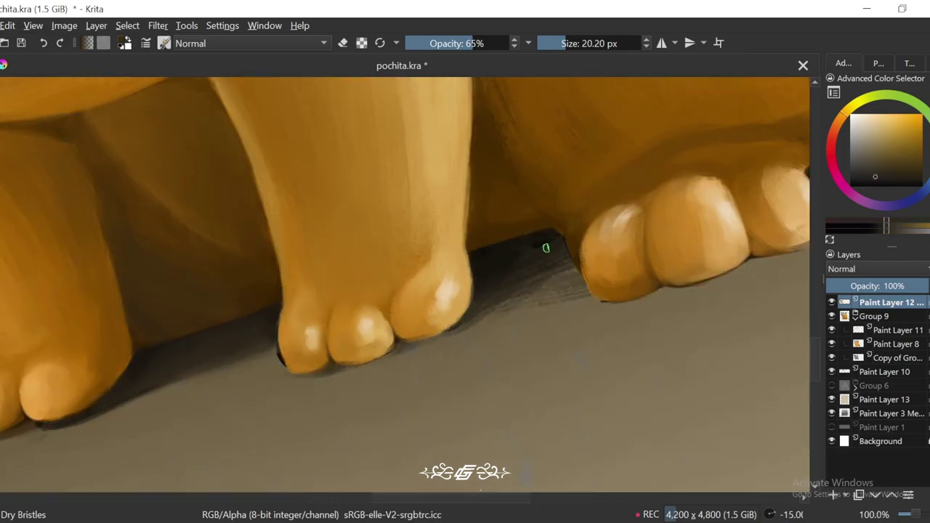
pyautogui.keyDown('ctrl'); pyautogui.click(545, 248); pyautogui.keyUp('ctrl')
pyautogui.scroll(-2, 560, 246)
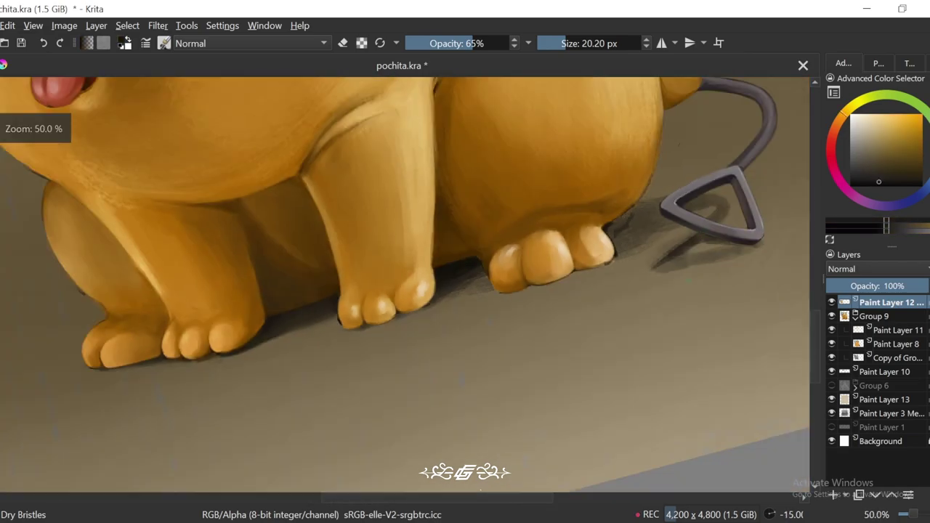
pyautogui.scroll(3, 606, 210)
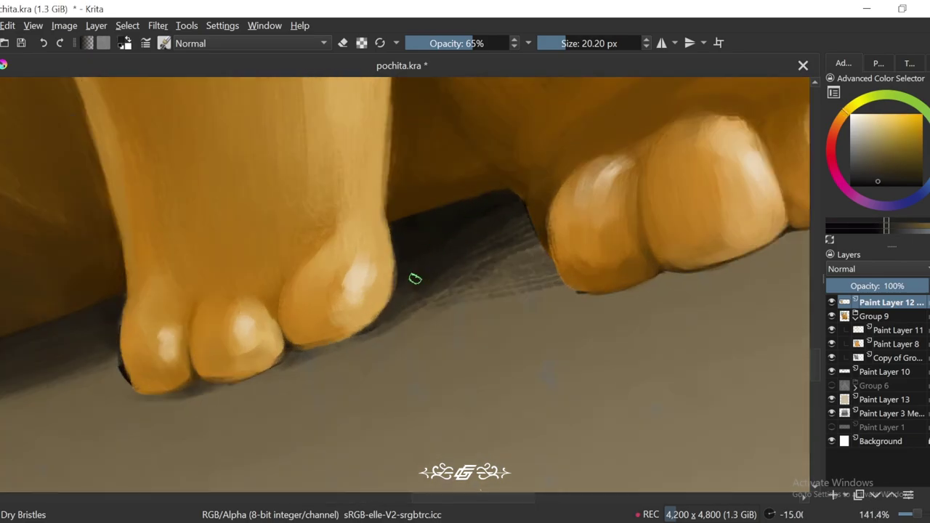
pyautogui.scroll(1, 397, 279)
pyautogui.keyDown('ctrl'); pyautogui.click(398, 276); pyautogui.keyUp('ctrl')
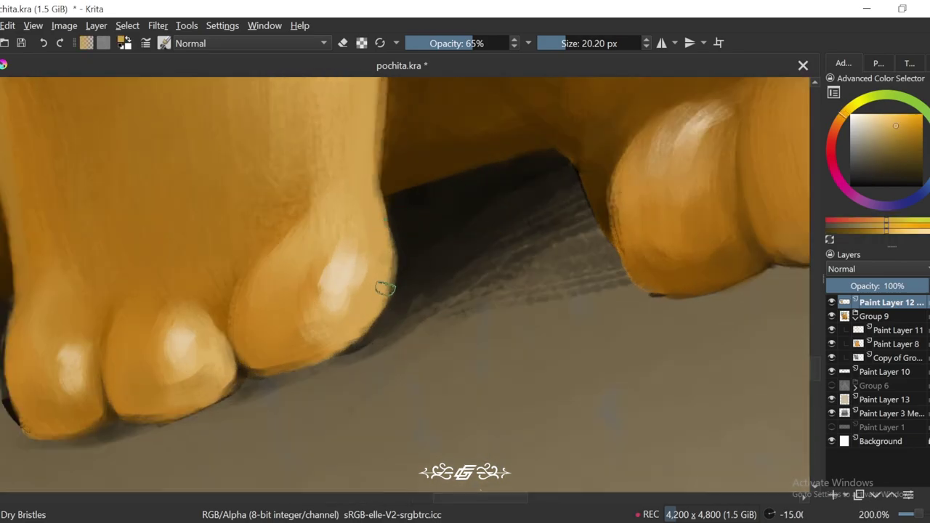
pyautogui.keyDown('ctrl'); pyautogui.click(397, 197); pyautogui.keyUp('ctrl')
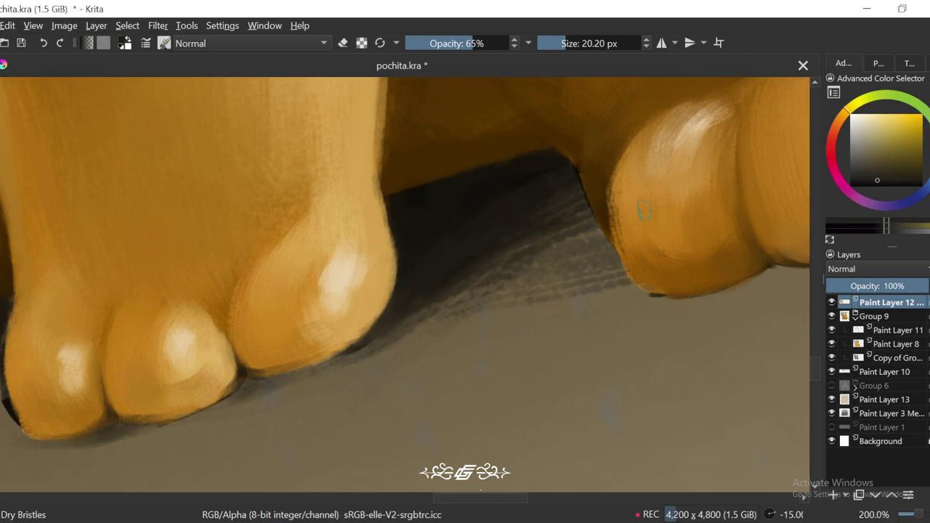
# Step: Raise brush opacity to 90% and soften the shadow edge between the paws with grey and dark strokes
pyautogui.moveTo(643, 211); pyautogui.dragTo(565, 252)
pyautogui.press('4')
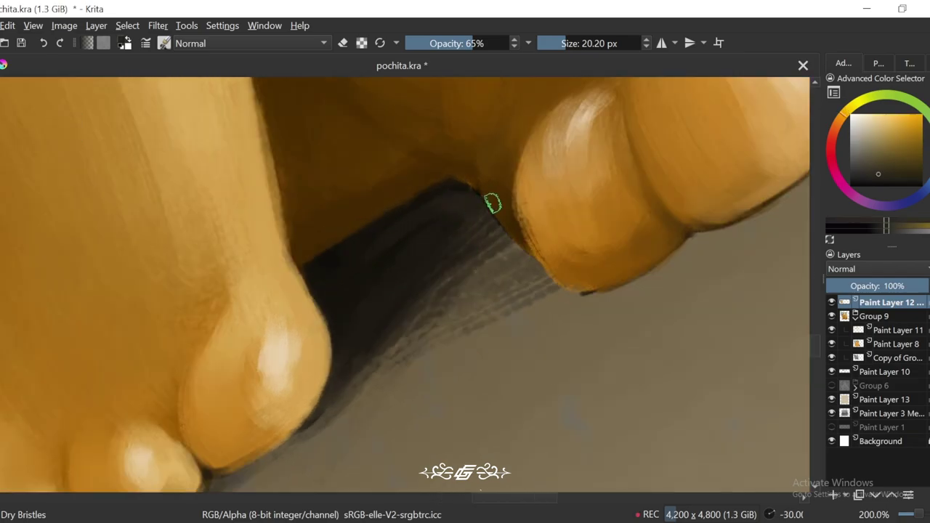
pyautogui.press('4')
pyautogui.press('4')
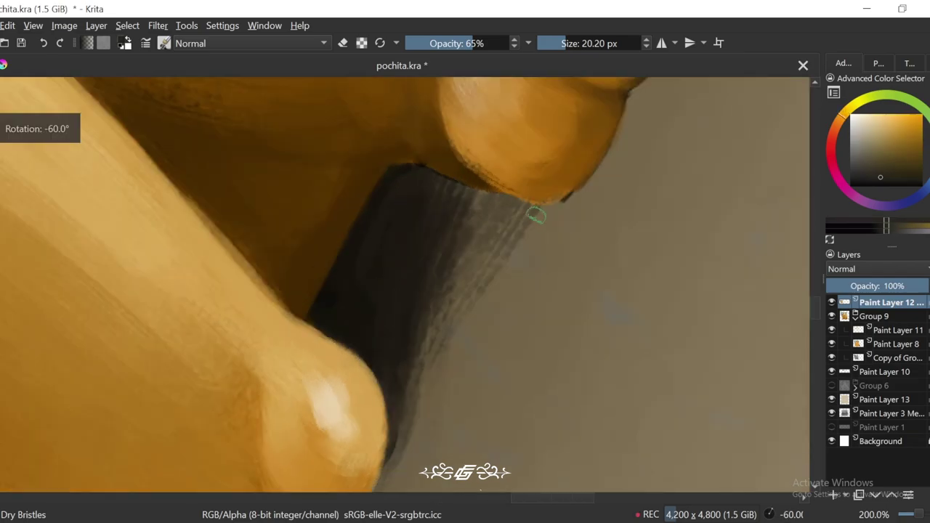
pyautogui.press('6')
pyautogui.press('o')
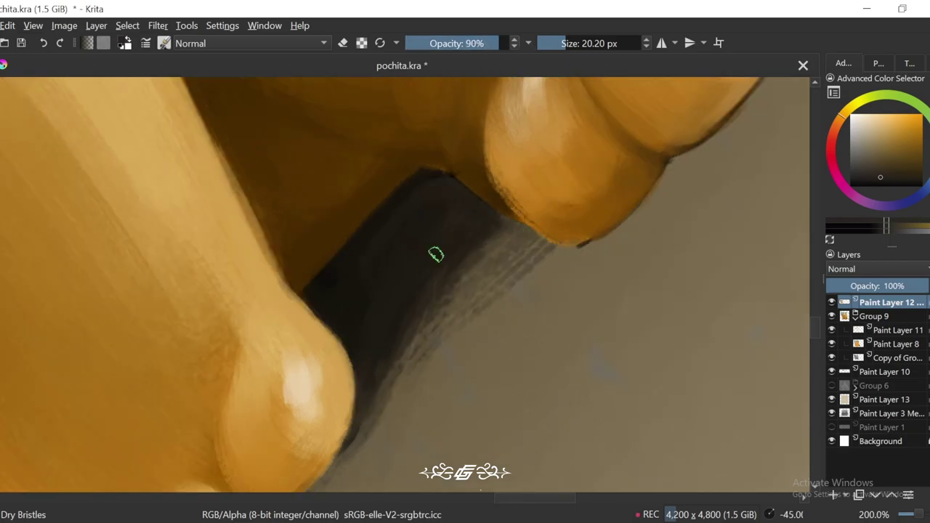
pyautogui.moveTo(435, 255)
pyautogui.mouseDown()
pyautogui.moveTo(476, 273)
pyautogui.moveTo(540, 259)
pyautogui.moveTo(502, 265)
pyautogui.moveTo(409, 340)
pyautogui.moveTo(511, 257)
pyautogui.moveTo(502, 247)
pyautogui.moveTo(426, 320)
pyautogui.moveTo(579, 142)
pyautogui.moveTo(563, 113)
pyautogui.moveTo(436, 279)
pyautogui.moveTo(400, 357)
pyautogui.mouseUp()
pyautogui.keyDown('ctrl'); pyautogui.click(500, 262); pyautogui.keyUp('ctrl')
pyautogui.keyDown('ctrl'); pyautogui.click(499, 253); pyautogui.keyUp('ctrl')
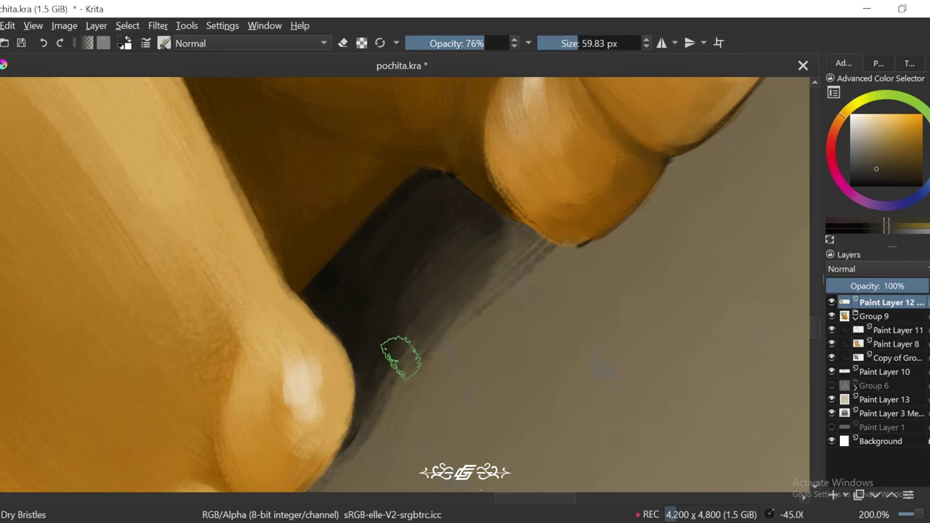
# Step: Review the shadow, then enlarge the brush to about 60 px
pyautogui.press('1')
pyautogui.press('6')
pyautogui.scroll(2, 456, 254)
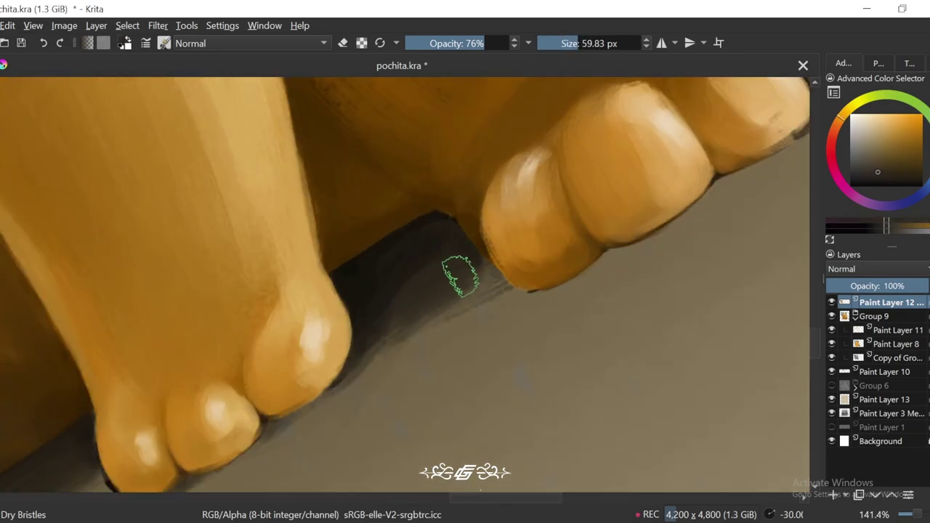
pyautogui.scroll(-4, 483, 272)
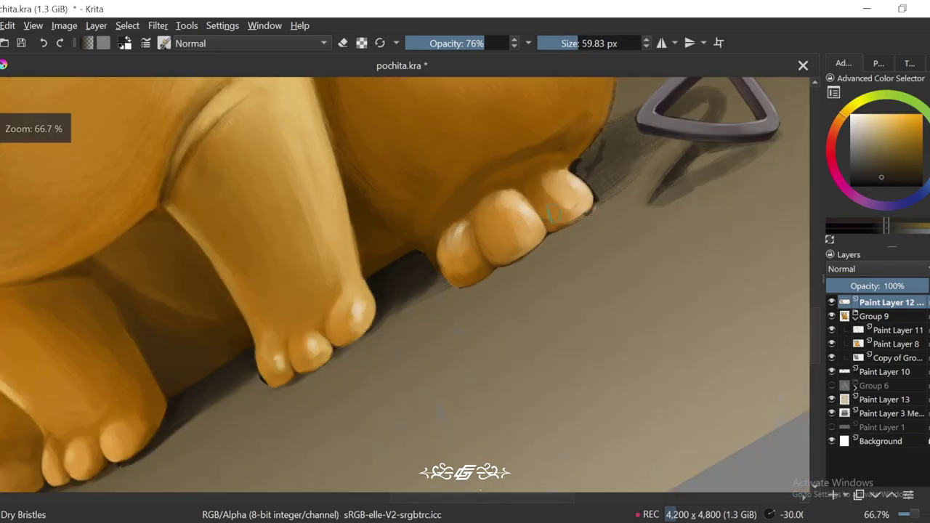
pyautogui.press('5')
pyautogui.press('4')
pyautogui.press('4')
pyautogui.press('4')
pyautogui.press('[')
pyautogui.press('[')
pyautogui.press('[')
pyautogui.press('[')
pyautogui.press('6')
pyautogui.scroll(4, 499, 304)
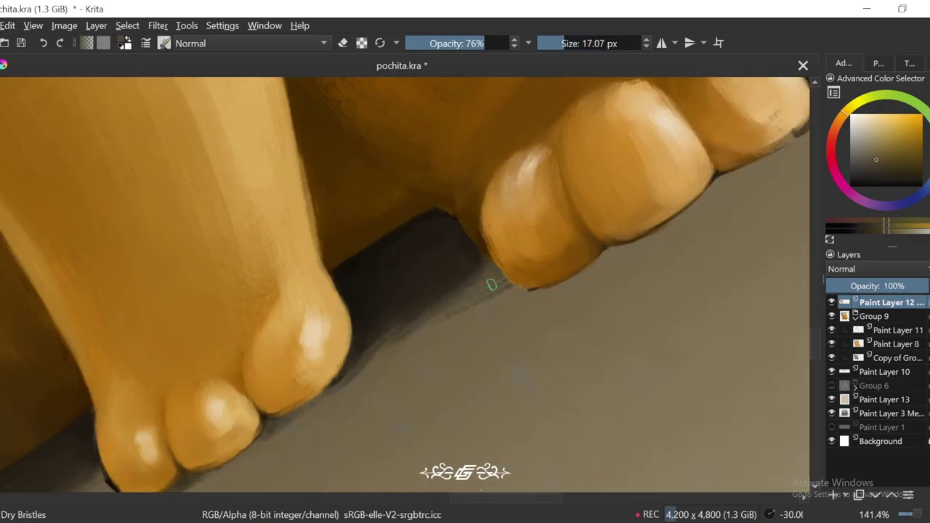
pyautogui.press('4')
pyautogui.press(']')
pyautogui.press(']')
pyautogui.press(']')
pyautogui.press(']')
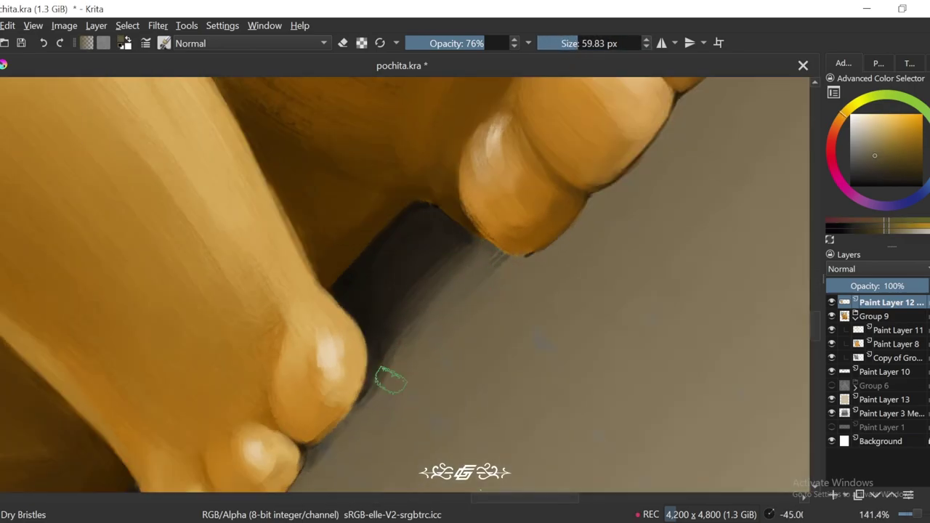
# Step: Sample darker shadow colours beside the back paw's toe
pyautogui.keyDown('ctrl'); pyautogui.click(456, 247); pyautogui.keyUp('ctrl')
pyautogui.keyDown('ctrl'); pyautogui.click(396, 295); pyautogui.keyUp('ctrl')
pyautogui.press('6')
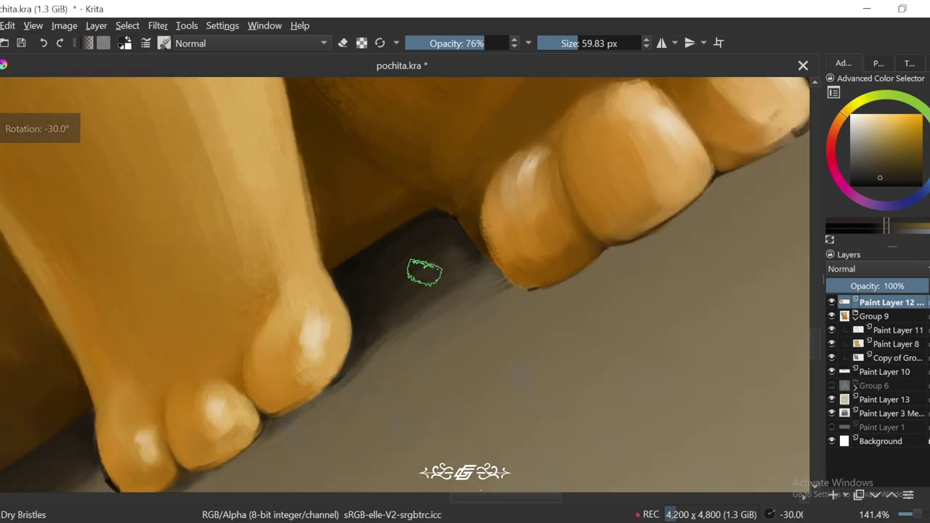
pyautogui.scroll(-2, 604, 193)
pyautogui.scroll(2, 536, 254)
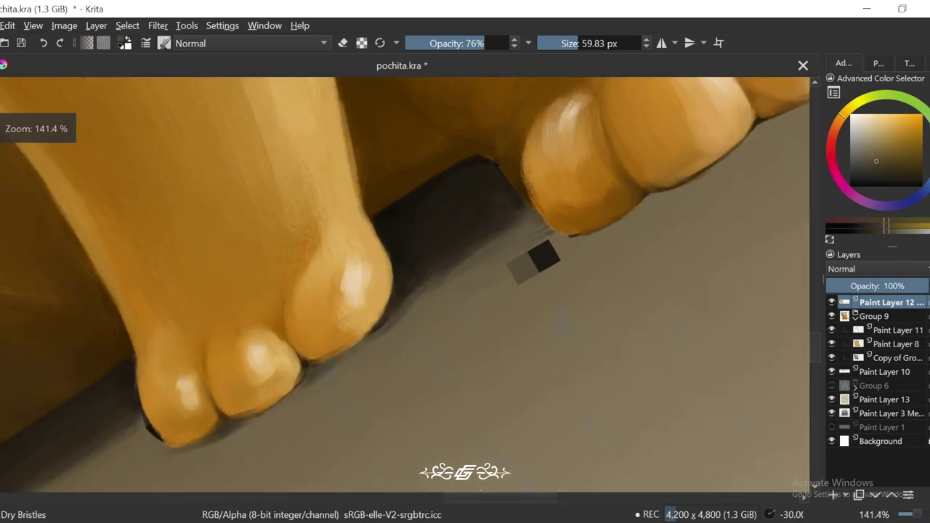
pyautogui.scroll(-3, 479, 295)
pyautogui.scroll(2, 479, 295)
pyautogui.keyDown('ctrl'); pyautogui.click(385, 342); pyautogui.keyUp('ctrl')
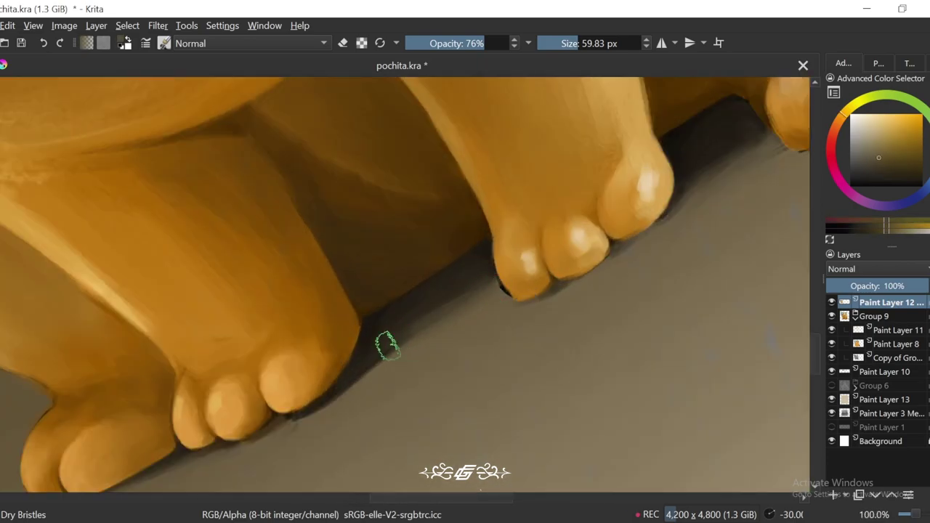
pyautogui.keyDown('ctrl'); pyautogui.click(422, 311); pyautogui.keyUp('ctrl')
pyautogui.keyDown('ctrl'); pyautogui.click(480, 286); pyautogui.keyUp('ctrl')
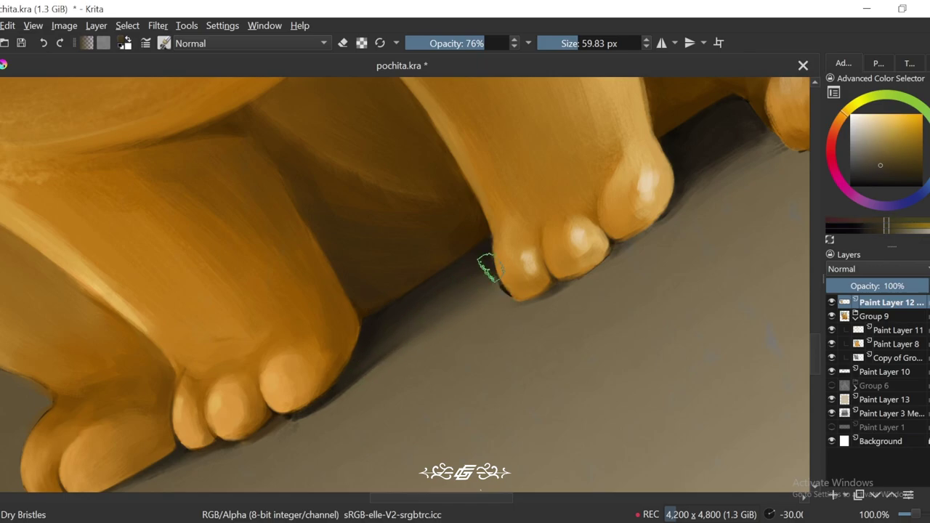
# Step: Shrink the brush to about 19 px and darken the shadow along the back paw's right edge
pyautogui.scroll(-5, 489, 269)
pyautogui.press('5')
pyautogui.moveTo(589, 342); pyautogui.dragTo(509, 353)
pyautogui.scroll(3, 519, 326)
pyautogui.press('4')
pyautogui.scroll(2, 440, 260)
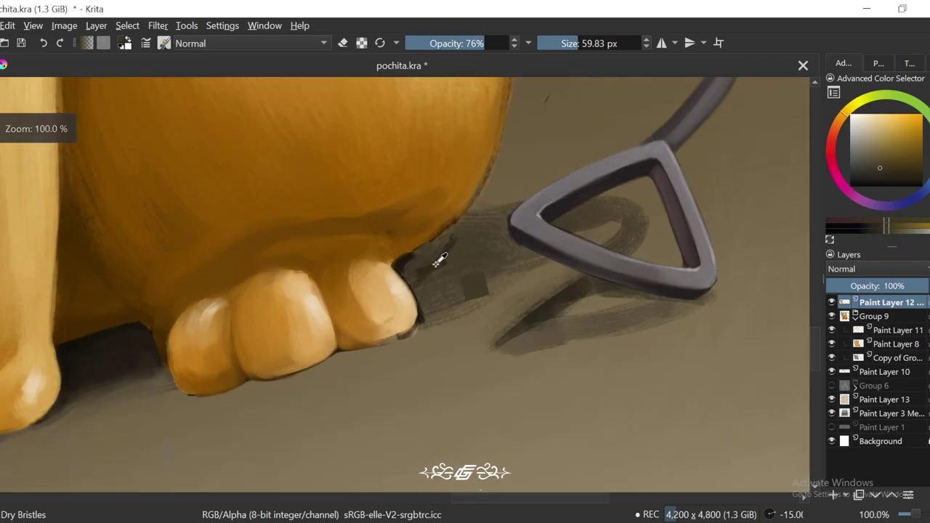
pyautogui.moveTo(498, 197); pyautogui.dragTo(432, 254)
pyautogui.press('4')
pyautogui.scroll(1, 432, 254)
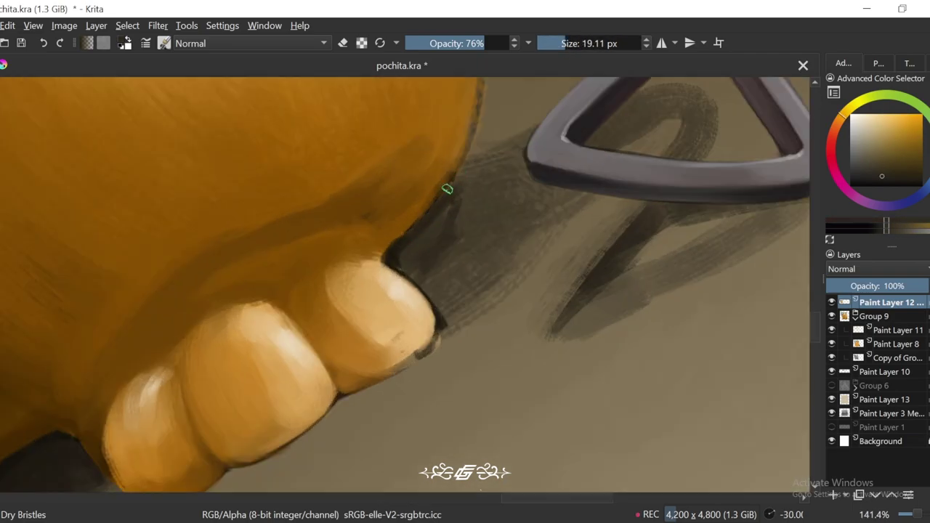
pyautogui.moveTo(499, 145); pyautogui.dragTo(432, 230)
pyautogui.press('6')
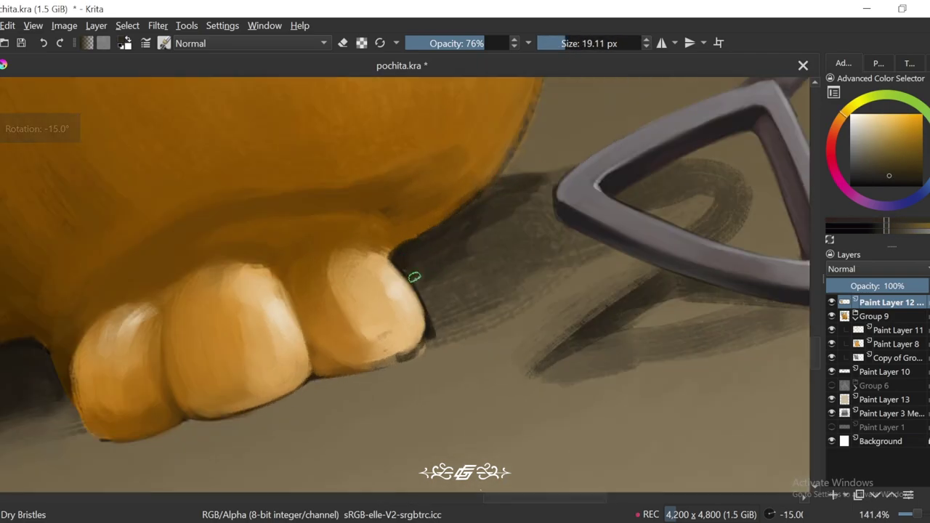
pyautogui.moveTo(411, 270); pyautogui.dragTo(432, 329)
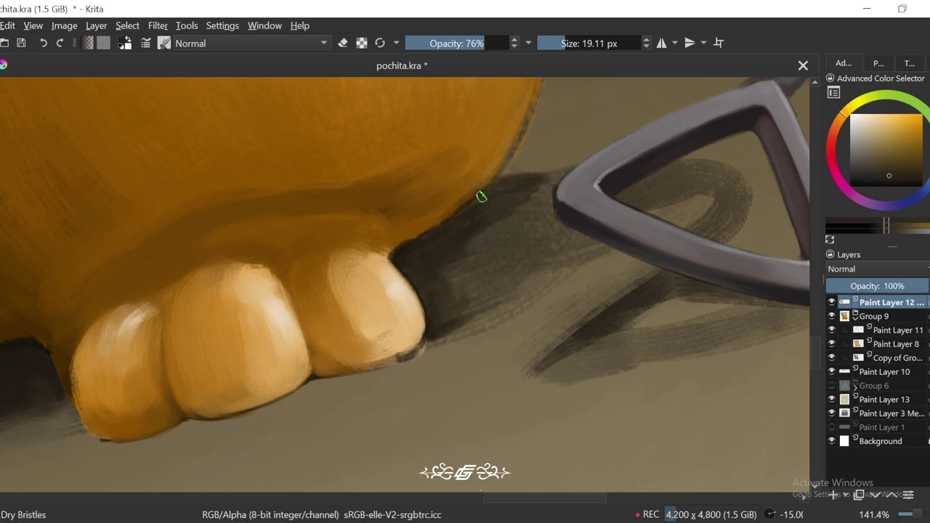
# Step: Deepen the shadow under the tail's triangular tip
pyautogui.scroll(-3, 482, 197)
pyautogui.scroll(1, 472, 200)
pyautogui.scroll(1, 460, 201)
pyautogui.press('4')
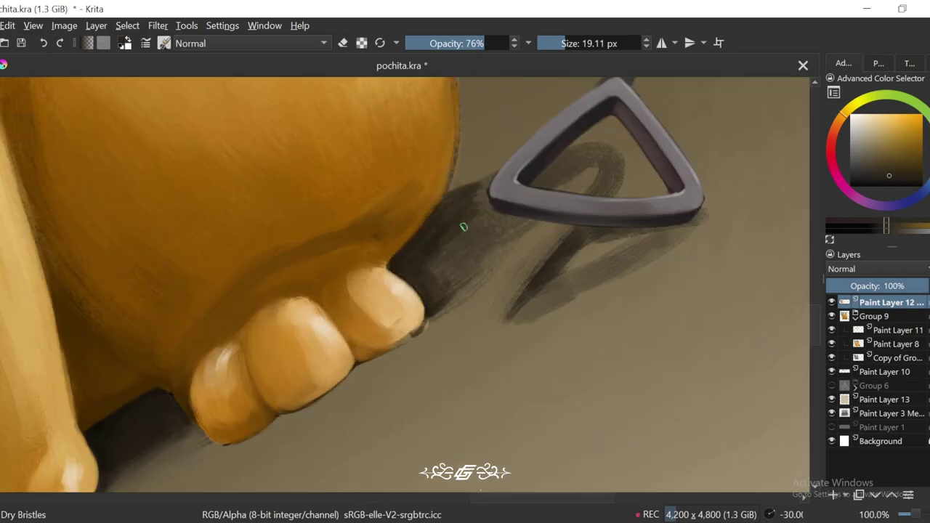
pyautogui.moveTo(463, 227)
pyautogui.mouseDown()
pyautogui.moveTo(467, 245)
pyautogui.moveTo(516, 240)
pyautogui.mouseUp()
# Step: Enlarge the brush to about 49 px and sample tan and dark brown tones near the tail
pyautogui.press(']')
pyautogui.press(']')
pyautogui.press(']')
pyautogui.keyDown('ctrl'); pyautogui.click(507, 253); pyautogui.keyUp('ctrl')
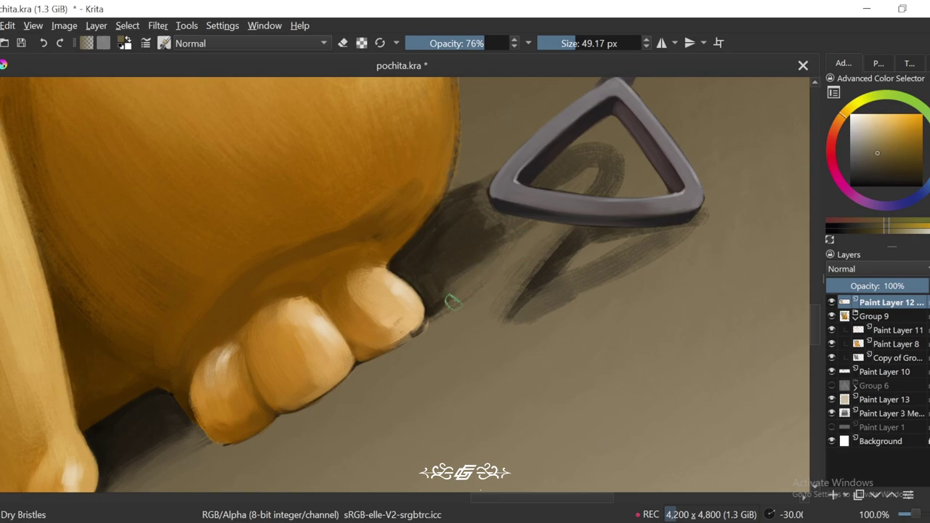
pyautogui.keyDown('ctrl'); pyautogui.click(429, 301); pyautogui.keyUp('ctrl')
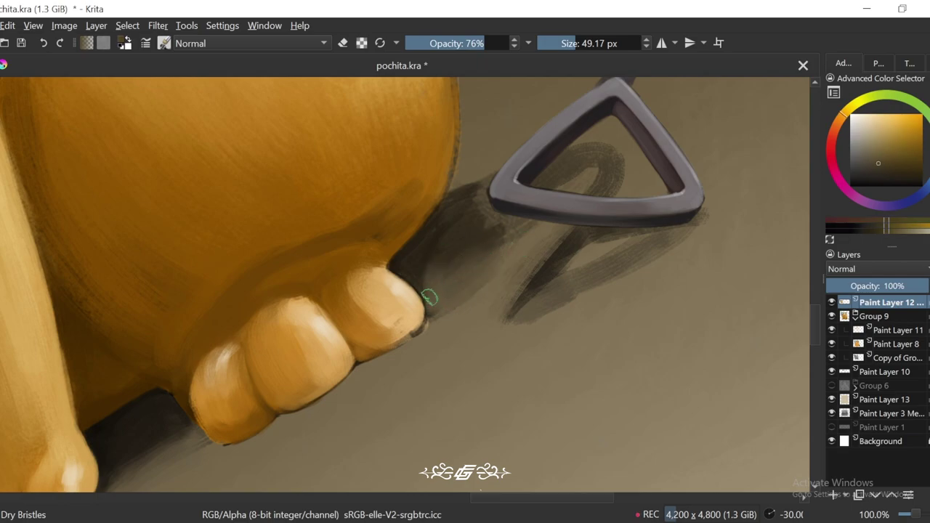
pyautogui.keyDown('ctrl'); pyautogui.click(421, 271); pyautogui.keyUp('ctrl')
pyautogui.keyDown('ctrl'); pyautogui.click(434, 287); pyautogui.keyUp('ctrl')
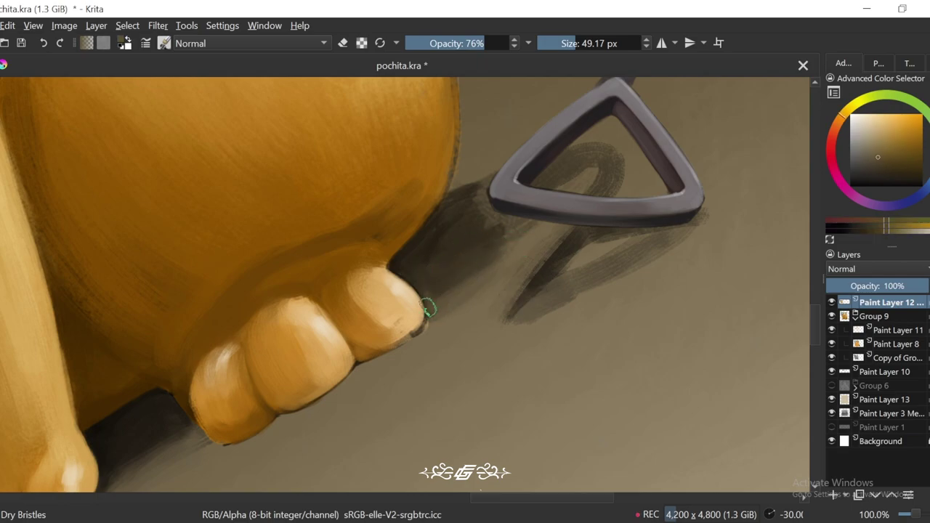
pyautogui.keyDown('ctrl'); pyautogui.click(505, 246); pyautogui.keyUp('ctrl')
pyautogui.scroll(-1, 502, 243)
pyautogui.scroll(1, 493, 235)
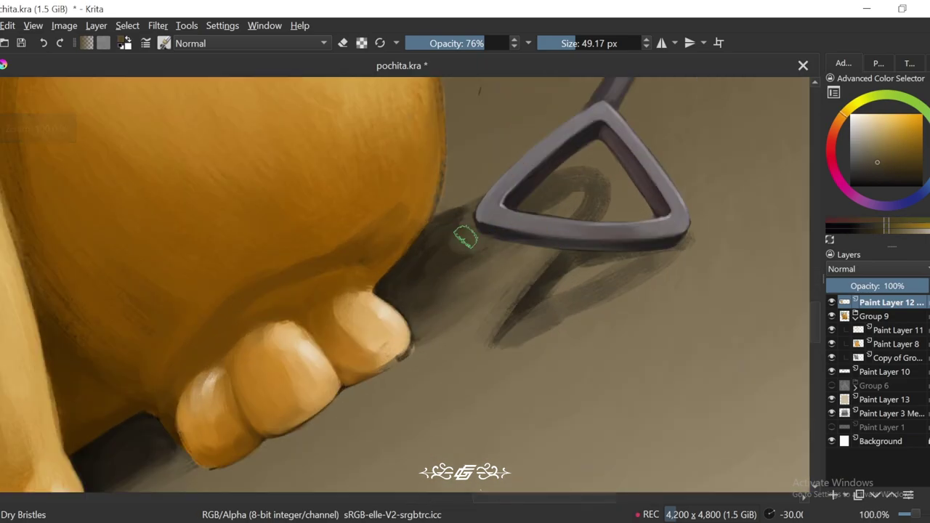
pyautogui.keyDown('ctrl'); pyautogui.click(455, 225); pyautogui.keyUp('ctrl')
# Step: Sample floor and shadow tones around the tail's triangle and pan toward its shadow
pyautogui.scroll(-2, 518, 220)
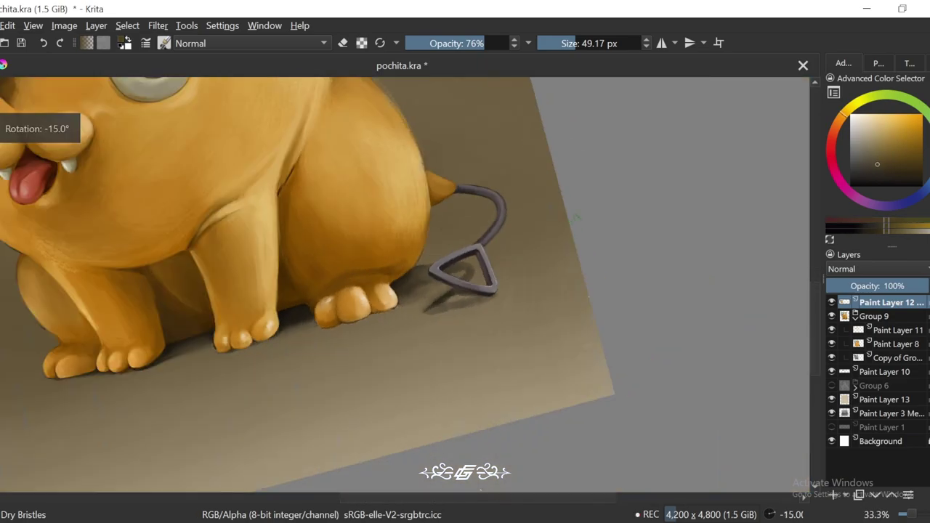
pyautogui.scroll(3, 577, 211)
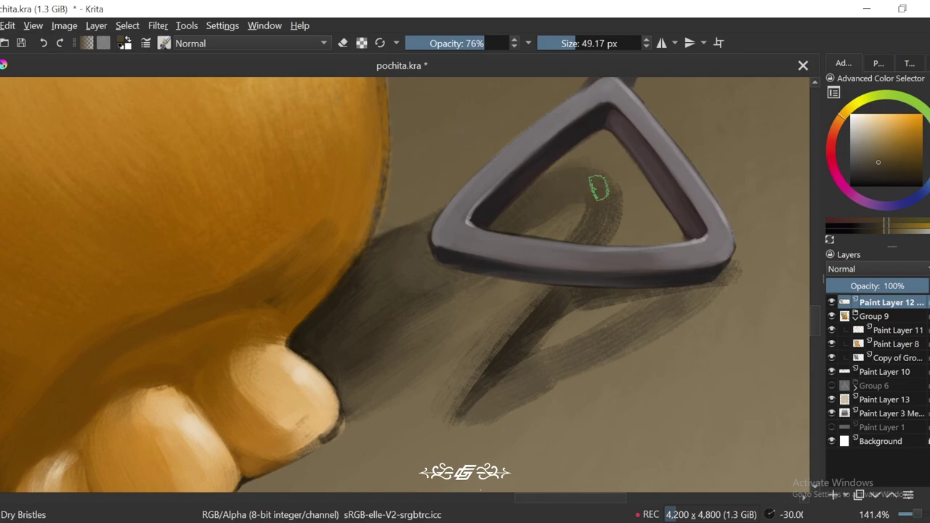
pyautogui.keyDown('ctrl'); pyautogui.click(617, 215); pyautogui.keyUp('ctrl')
pyautogui.keyDown('ctrl'); pyautogui.click(624, 199); pyautogui.keyUp('ctrl')
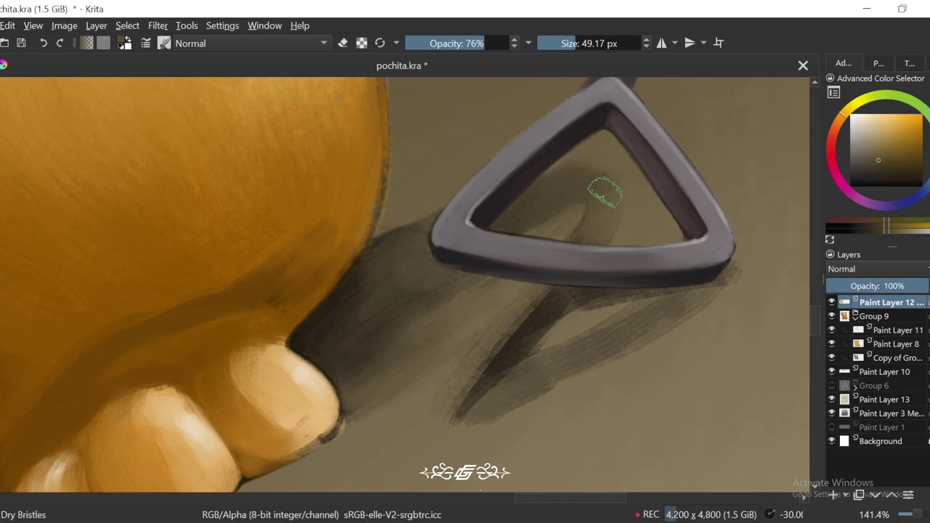
pyautogui.moveTo(607, 317); pyautogui.dragTo(580, 300)
pyautogui.moveTo(562, 352); pyautogui.dragTo(533, 319)
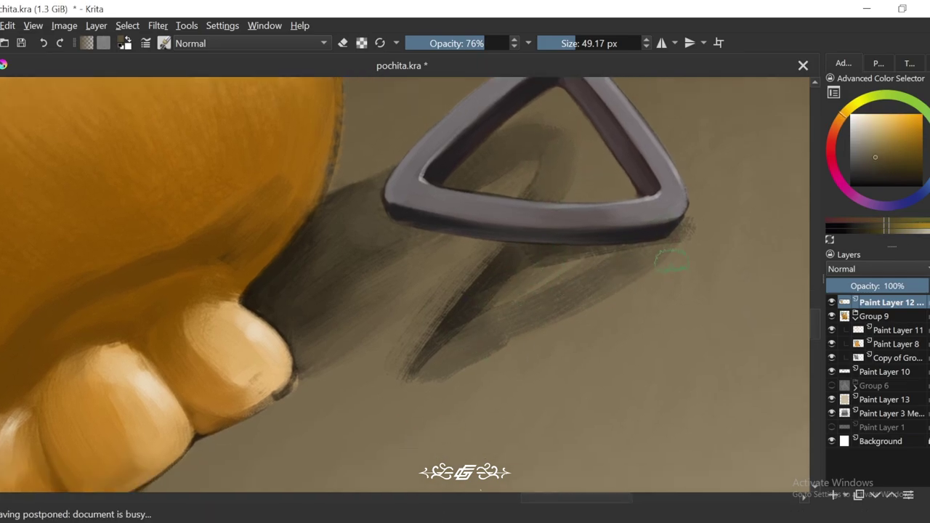
pyautogui.keyDown('ctrl'); pyautogui.click(474, 269); pyautogui.keyUp('ctrl')
# Step: Paint shadow strokes along the floor below the triangle at a -30° tilt
pyautogui.press('5')
pyautogui.scroll(-6, 489, 213)
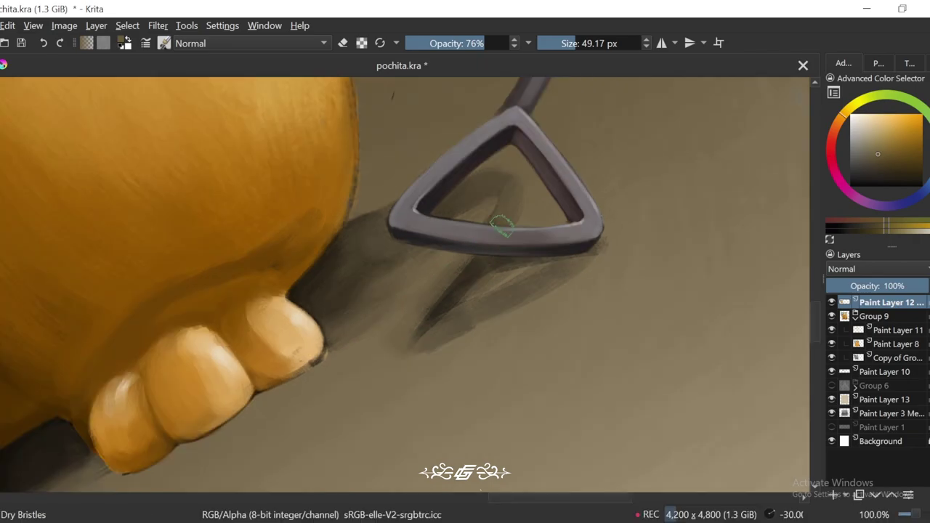
pyautogui.scroll(6, 545, 232)
pyautogui.press('4')
pyautogui.press('4')
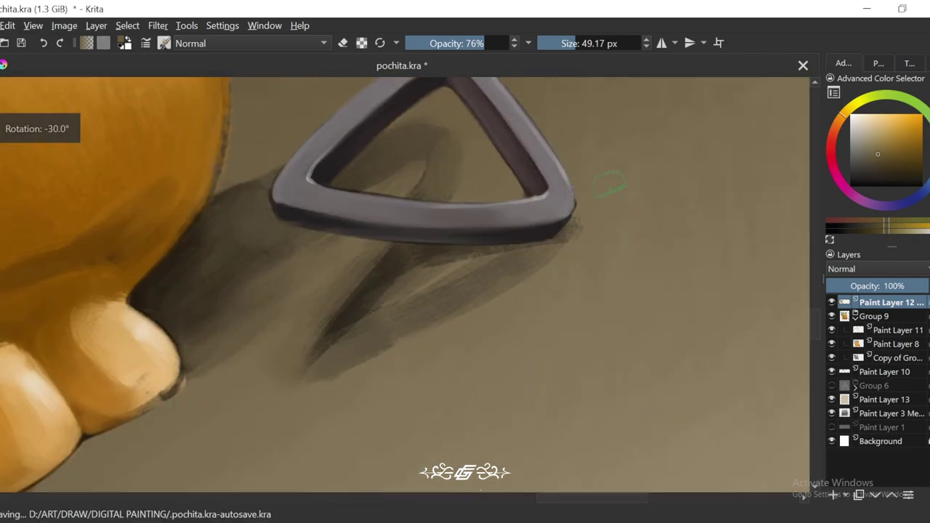
pyautogui.keyDown('ctrl'); pyautogui.click(395, 266); pyautogui.keyUp('ctrl')
pyautogui.keyDown('ctrl'); pyautogui.click(322, 367); pyautogui.keyUp('ctrl')
pyautogui.moveTo(322, 367); pyautogui.dragTo(405, 328)
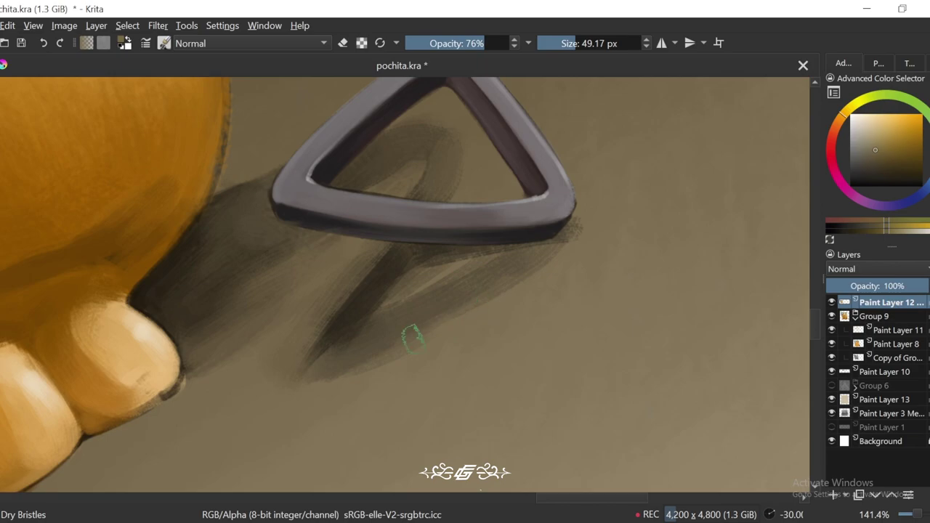
pyautogui.moveTo(317, 370)
pyautogui.mouseDown()
pyautogui.moveTo(345, 316)
pyautogui.moveTo(329, 347)
pyautogui.mouseUp()
# Step: Re-pick a darker shadow colour and darken the shadow below the triangle further
pyautogui.keyDown('ctrl'); pyautogui.click(344, 315); pyautogui.keyUp('ctrl')
pyautogui.keyDown('ctrl'); pyautogui.click(357, 297); pyautogui.keyUp('ctrl')
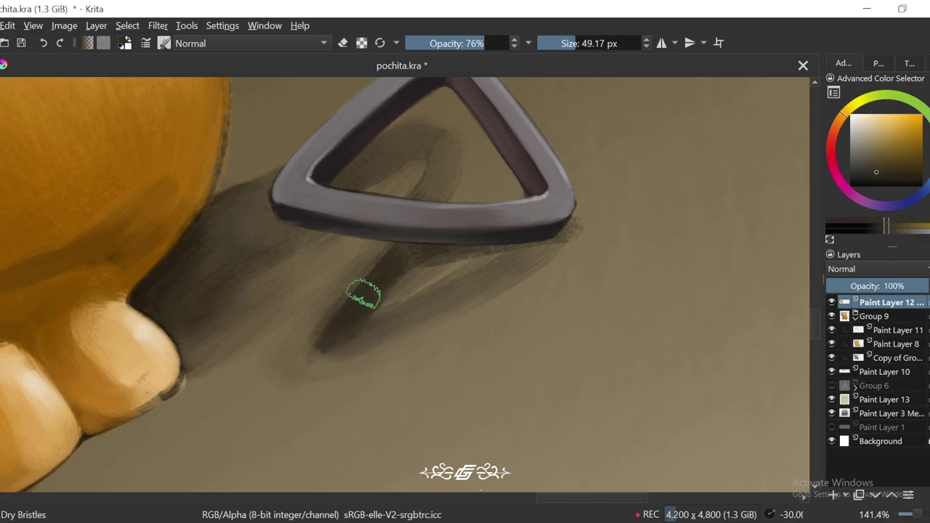
pyautogui.keyDown('ctrl'); pyautogui.click(325, 340); pyautogui.keyUp('ctrl')
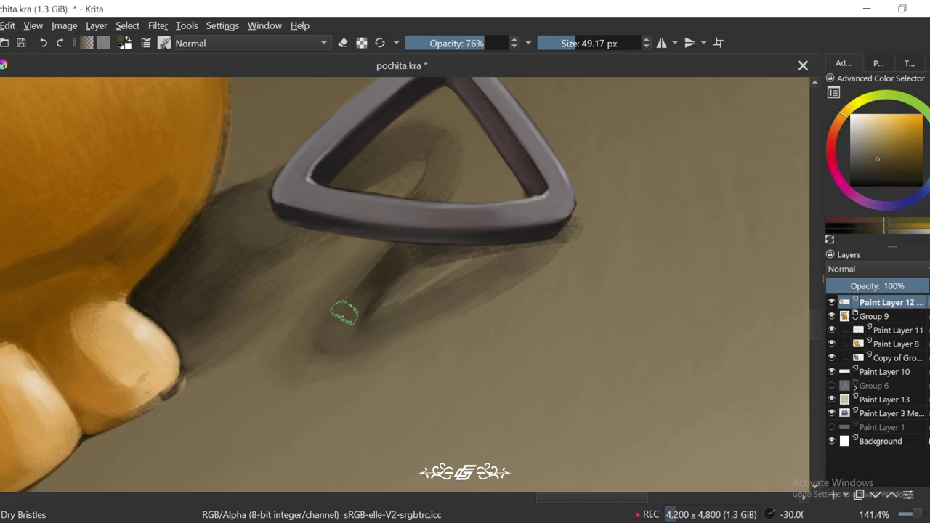
pyautogui.keyDown('ctrl'); pyautogui.click(346, 314); pyautogui.keyUp('ctrl')
pyautogui.moveTo(333, 348); pyautogui.dragTo(418, 303)
pyautogui.scroll(-6, 441, 309)
pyautogui.scroll(6, 548, 315)
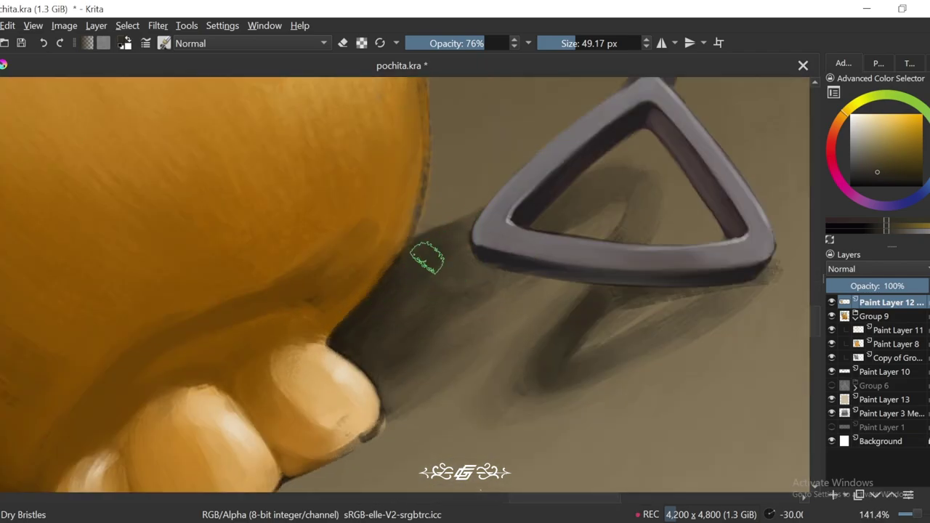
pyautogui.scroll(-3, 411, 341)
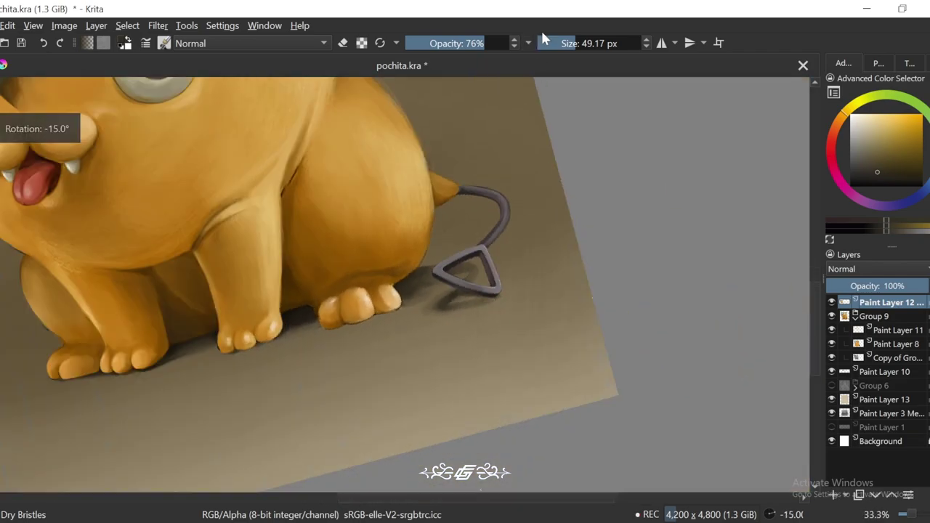
# Step: Set the brush to about 11 px and sample a darker shadow colour near the toes
pyautogui.click(545, 43)
pyautogui.scroll(3, 463, 294)
pyautogui.press(']')
pyautogui.press(']')
pyautogui.press(']')
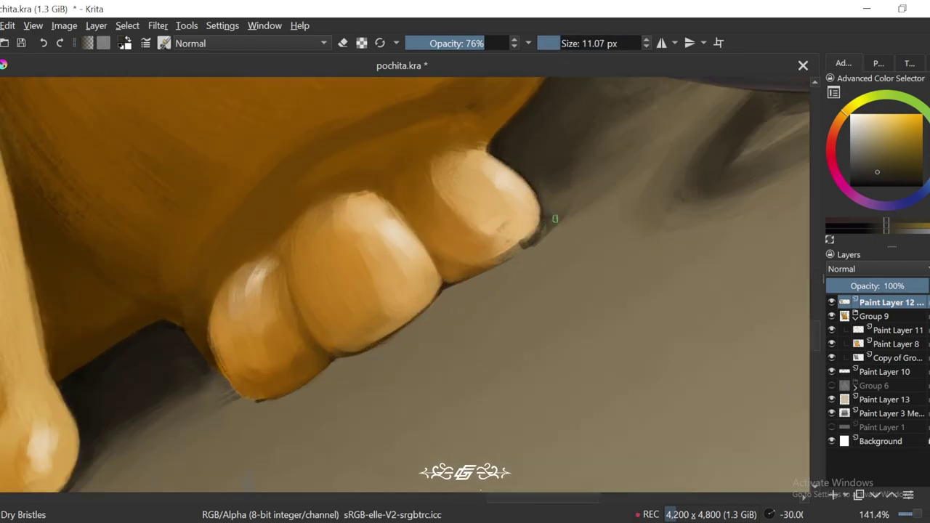
pyautogui.press('5')
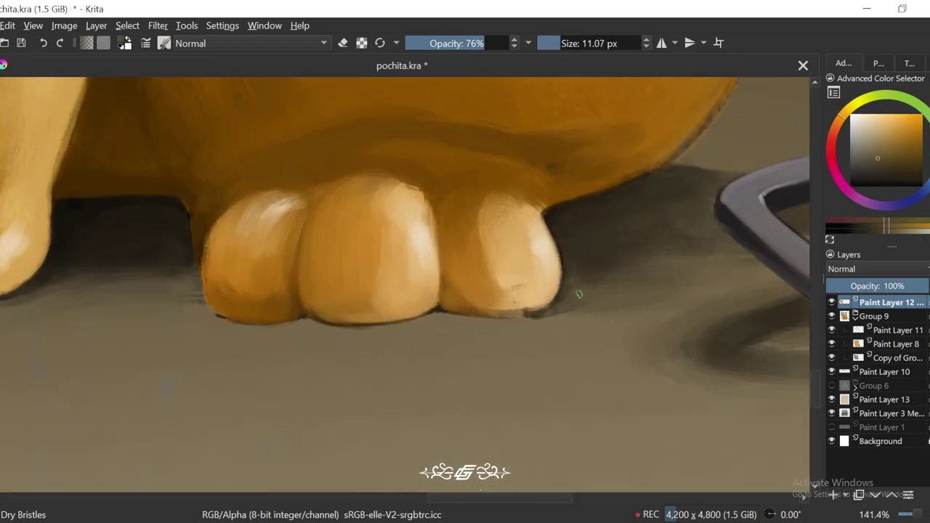
pyautogui.keyDown('ctrl'); pyautogui.click(571, 289); pyautogui.keyUp('ctrl')
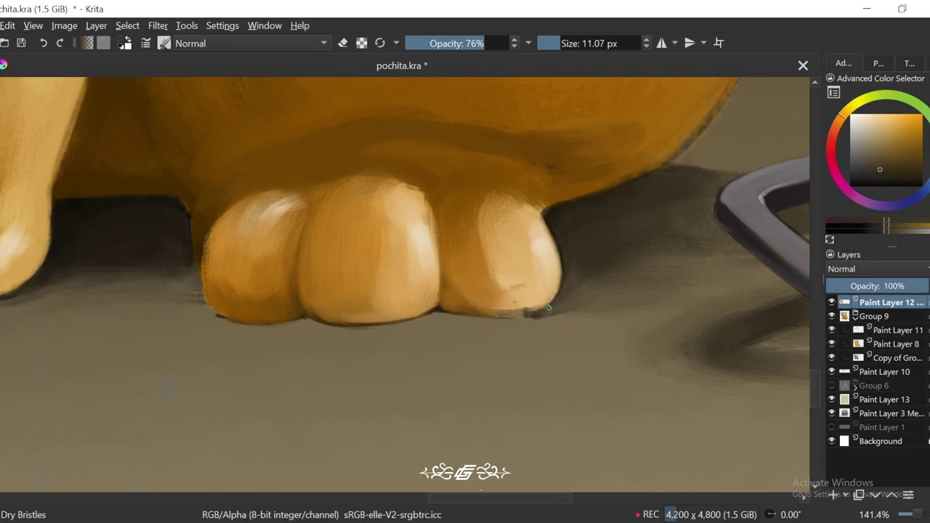
pyautogui.scroll(-2, 549, 307)
pyautogui.press('4')
pyautogui.press('4')
pyautogui.scroll(2, 543, 298)
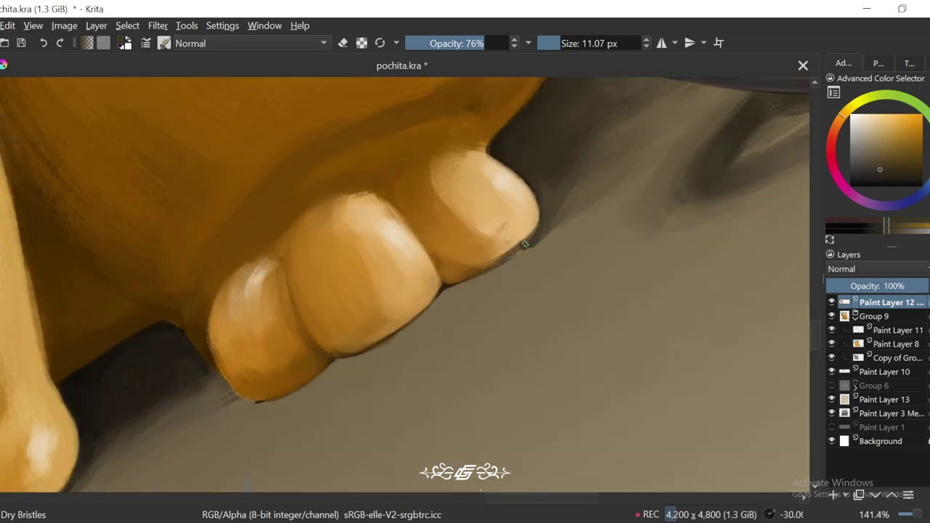
# Step: Pick dark greyish-purple and olive ground-shadow tones, lightening the olive for painting
pyautogui.moveTo(439, 299); pyautogui.dragTo(547, 241)
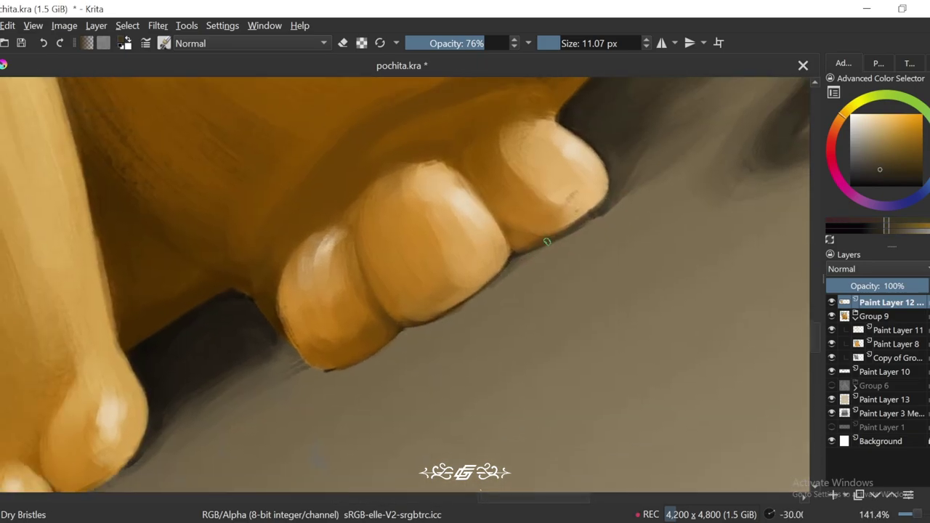
pyautogui.scroll(-6, 398, 337)
pyautogui.press('5')
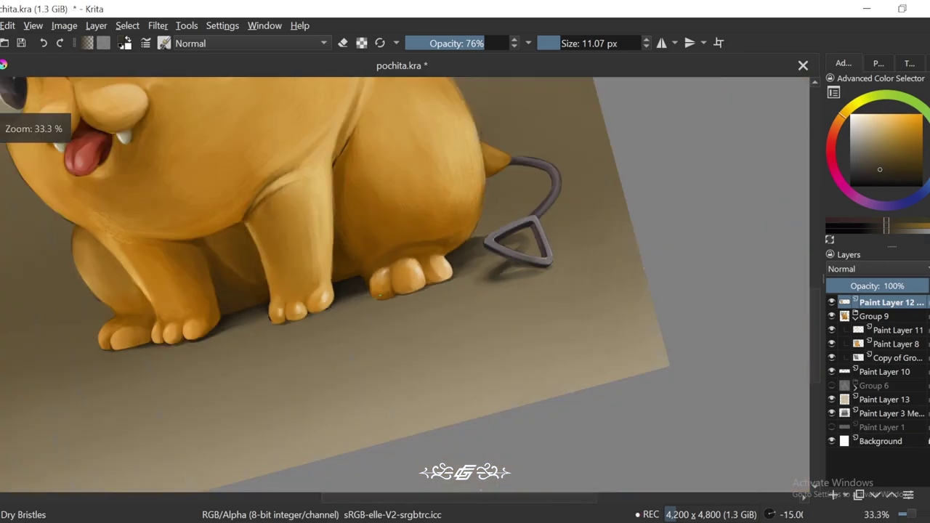
pyautogui.moveTo(544, 284); pyautogui.dragTo(569, 319)
pyautogui.scroll(5, 570, 320)
pyautogui.press('4')
pyautogui.press('4')
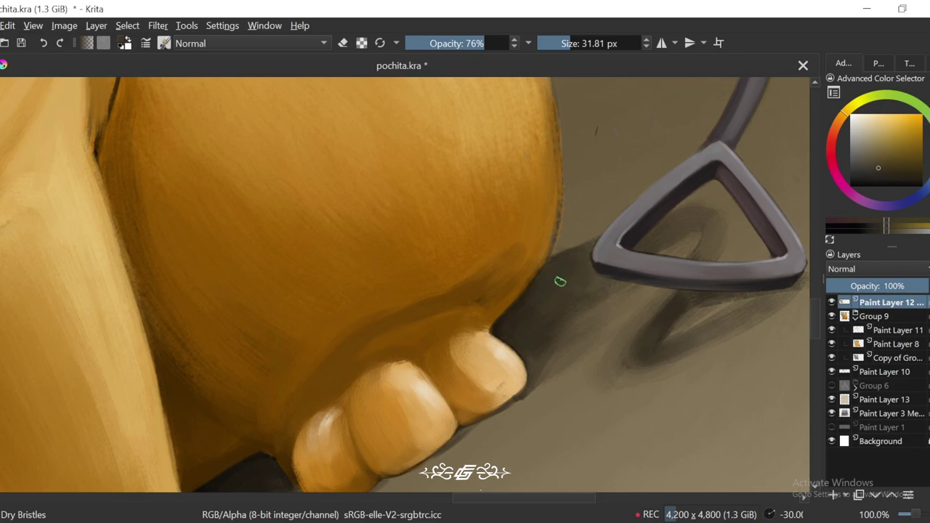
pyautogui.keyDown('ctrl'); pyautogui.click(506, 326); pyautogui.keyUp('ctrl')
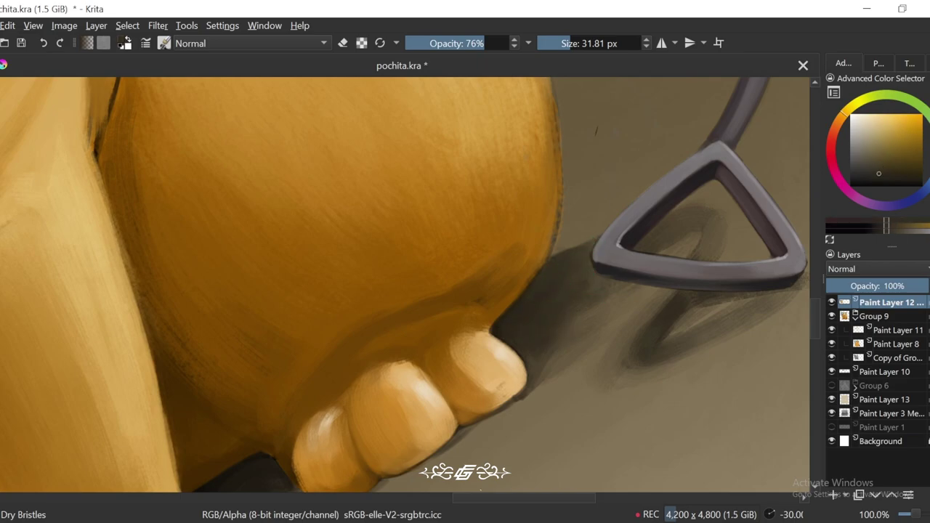
pyautogui.keyDown('ctrl'); pyautogui.click(617, 272); pyautogui.keyUp('ctrl')
pyautogui.keyDown('ctrl'); pyautogui.click(606, 286); pyautogui.keyUp('ctrl')
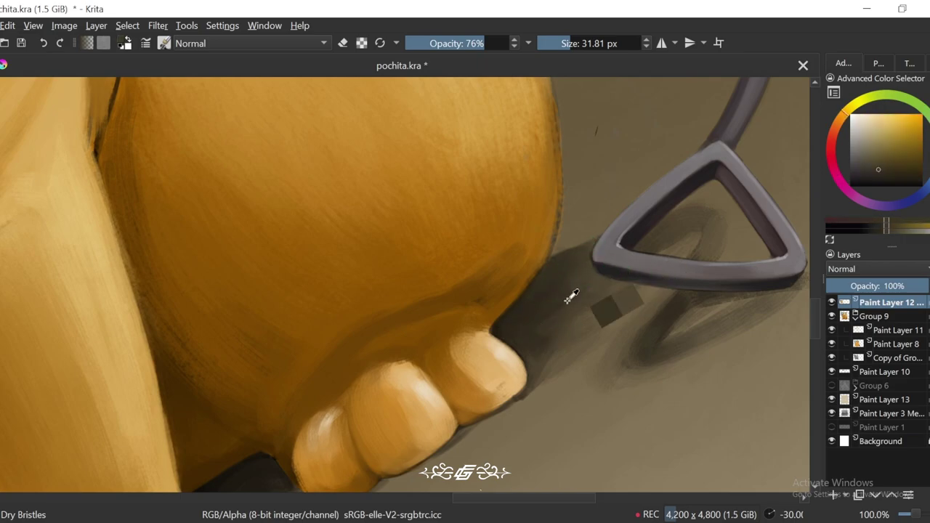
pyautogui.keyDown('ctrl'); pyautogui.click(542, 354); pyautogui.keyUp('ctrl')
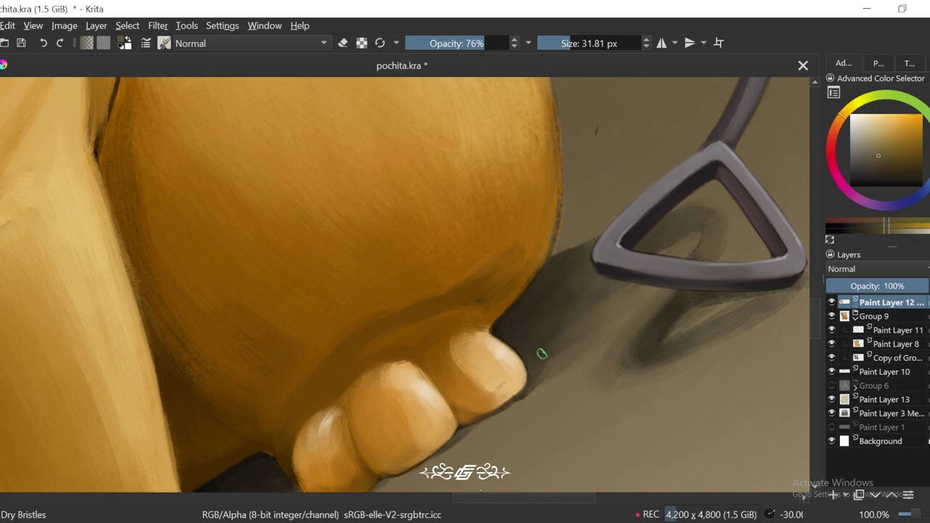
# Step: Rotate the canvas to -45 degrees around the handle and sample a dark reddish grey
pyautogui.scroll(-8, 604, 308)
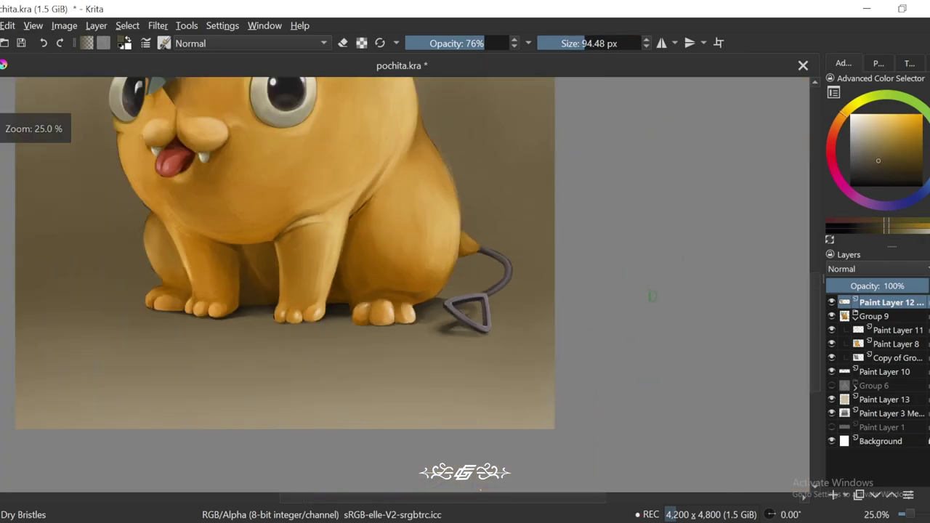
pyautogui.press('4')
pyautogui.scroll(4, 668, 296)
pyautogui.press('5')
pyautogui.scroll(-4, 586, 305)
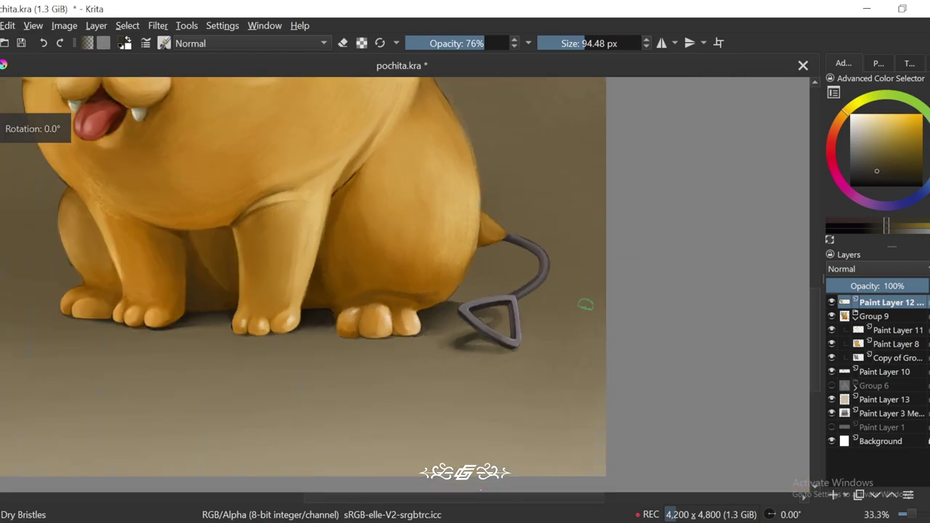
pyautogui.moveTo(583, 335); pyautogui.dragTo(601, 371)
pyautogui.scroll(-1, 601, 372)
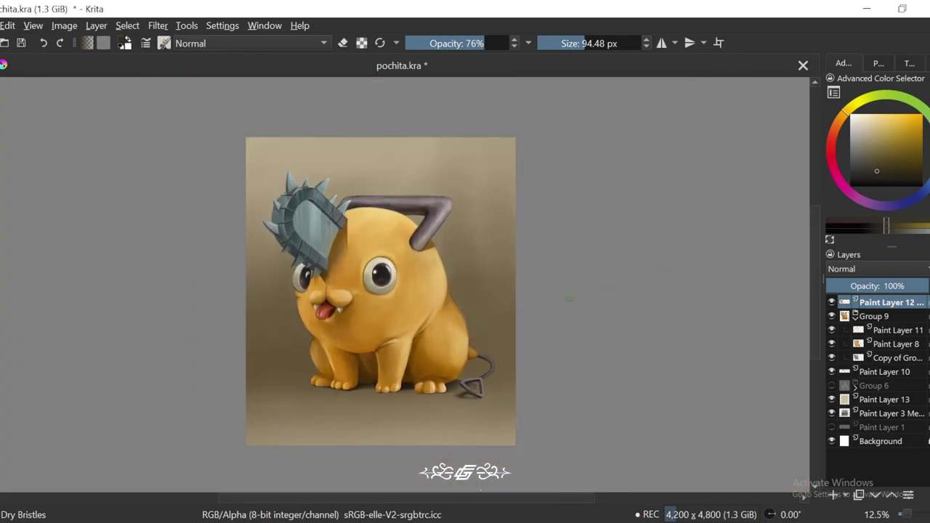
pyautogui.scroll(1, 626, 304)
pyautogui.scroll(1, 618, 370)
pyautogui.press('4')
pyautogui.press('4')
pyautogui.press('4')
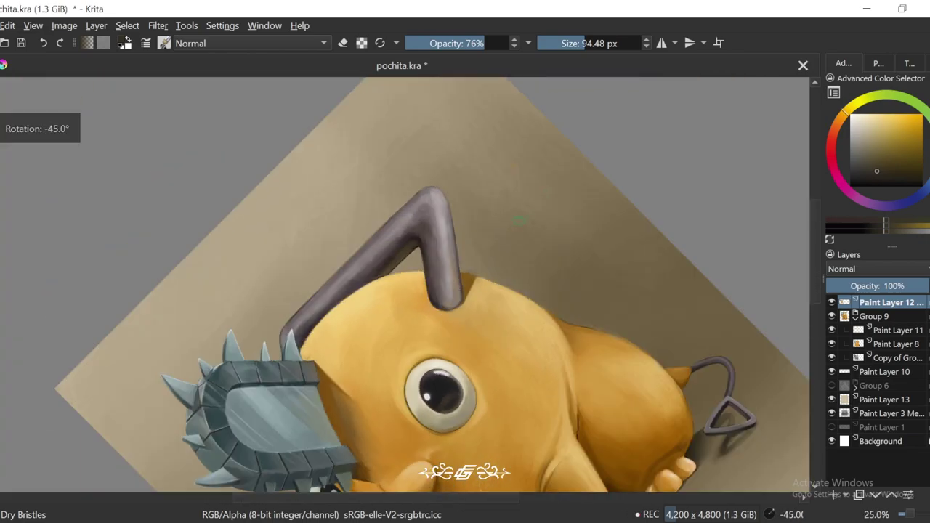
pyautogui.scroll(3, 618, 370)
pyautogui.keyDown('ctrl'); pyautogui.click(415, 290); pyautogui.keyUp('ctrl')
pyautogui.press('6')
pyautogui.press('6')
pyautogui.press('6')
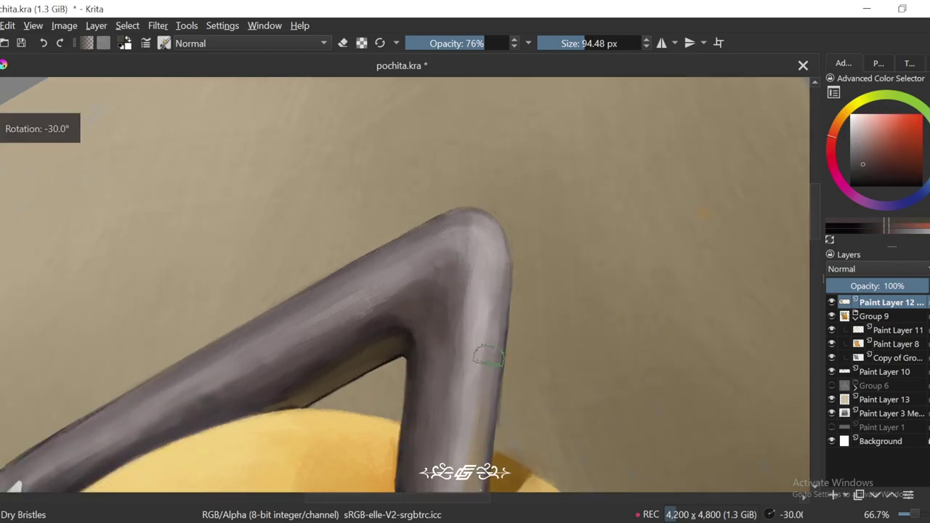
pyautogui.scroll(-1, 454, 325)
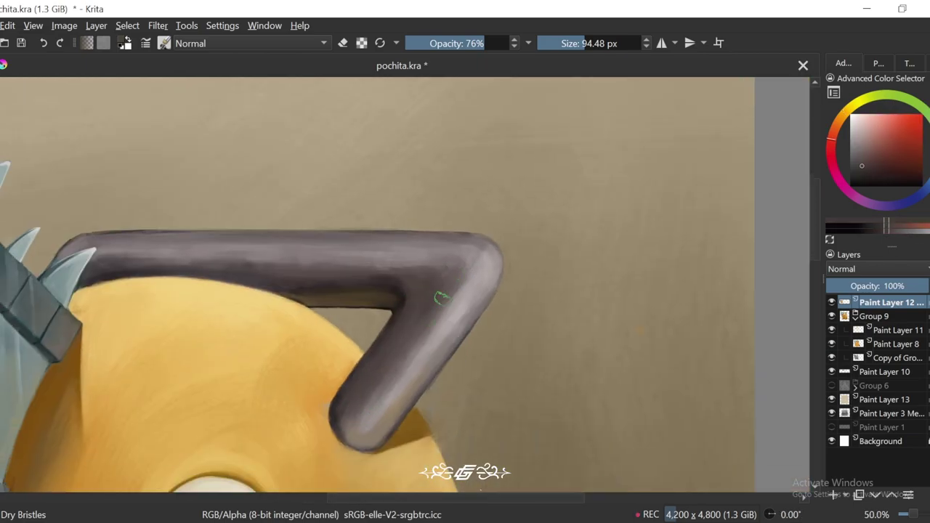
# Step: Sample several handle greys and shrink the brush to about 60 px
pyautogui.keyDown('ctrl'); pyautogui.click(365, 430); pyautogui.keyUp('ctrl')
pyautogui.keyDown('ctrl'); pyautogui.click(477, 299); pyautogui.keyUp('ctrl')
pyautogui.keyDown('ctrl'); pyautogui.click(482, 305); pyautogui.keyUp('ctrl')
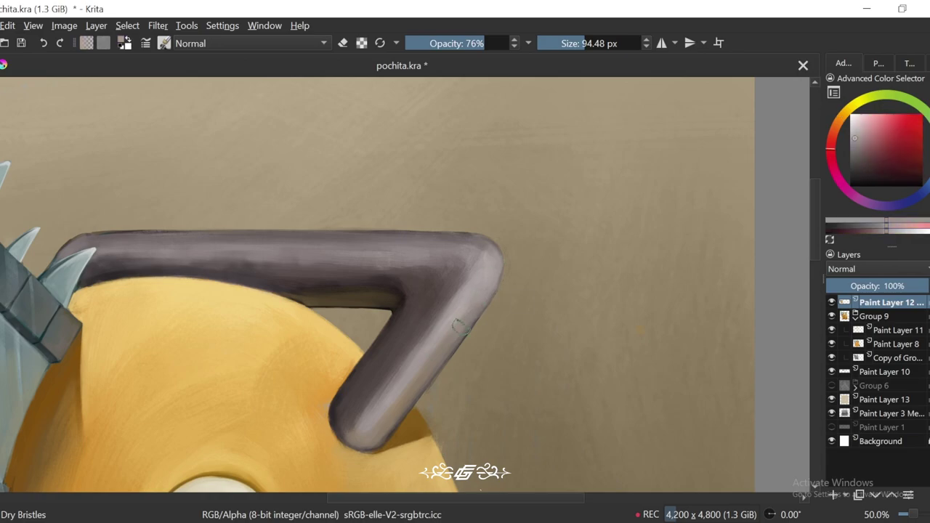
pyautogui.keyDown('ctrl'); pyautogui.click(414, 388); pyautogui.keyUp('ctrl')
pyautogui.scroll(1, 233, 305)
pyautogui.moveTo(633, 48); pyautogui.dragTo(578, 51)
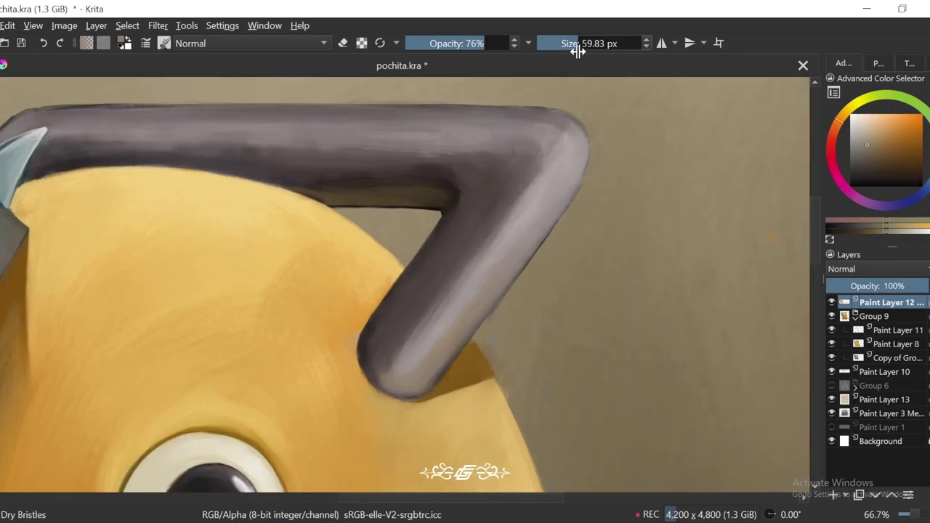
# Step: Blend warm grey shading along the handle and its lower edge
pyautogui.keyDown('ctrl'); pyautogui.click(444, 358); pyautogui.keyUp('ctrl')
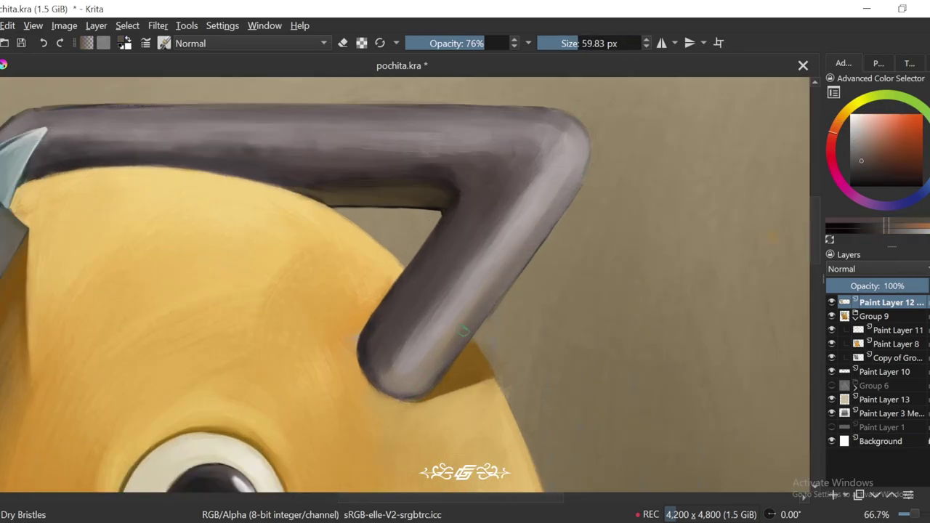
pyautogui.keyDown('ctrl'); pyautogui.click(464, 331); pyautogui.keyUp('ctrl')
pyautogui.keyDown('ctrl'); pyautogui.click(472, 362); pyautogui.keyUp('ctrl')
pyautogui.keyDown('ctrl'); pyautogui.click(420, 320); pyautogui.keyUp('ctrl')
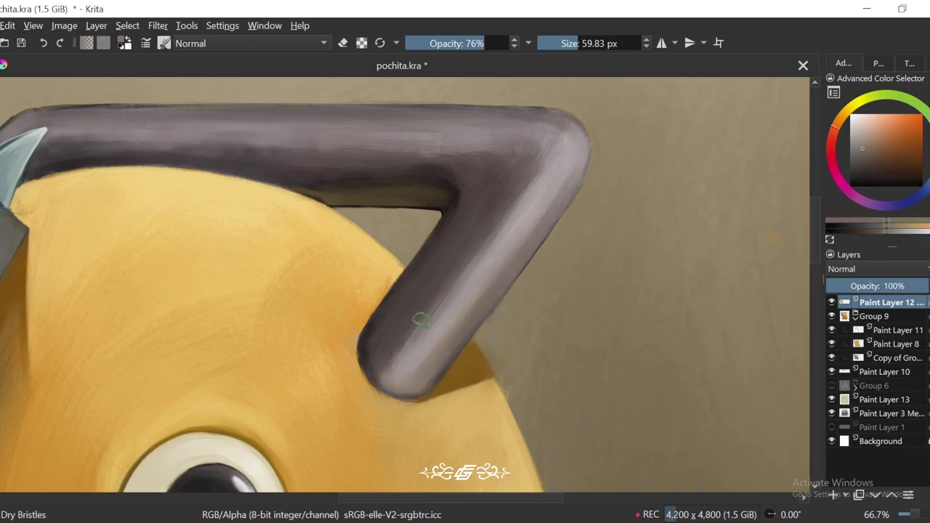
pyautogui.keyDown('ctrl'); pyautogui.click(529, 164); pyautogui.keyUp('ctrl')
pyautogui.keyDown('ctrl'); pyautogui.click(569, 187); pyautogui.keyUp('ctrl')
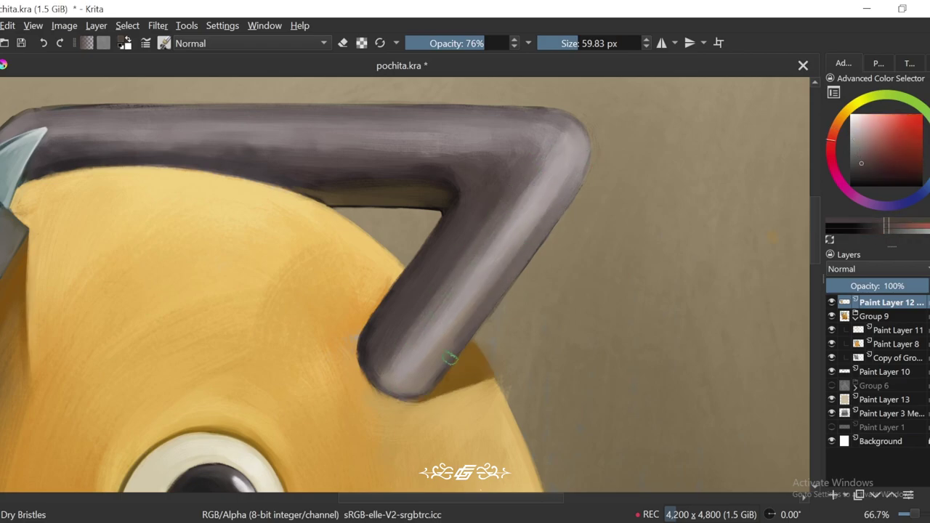
pyautogui.keyDown('ctrl'); pyautogui.click(423, 388); pyautogui.keyUp('ctrl')
pyautogui.keyDown('ctrl'); pyautogui.click(423, 387); pyautogui.keyUp('ctrl')
# Step: Refine the handle with darker reddish and orange-greys up to its upper bend
pyautogui.scroll(-3, 616, 128)
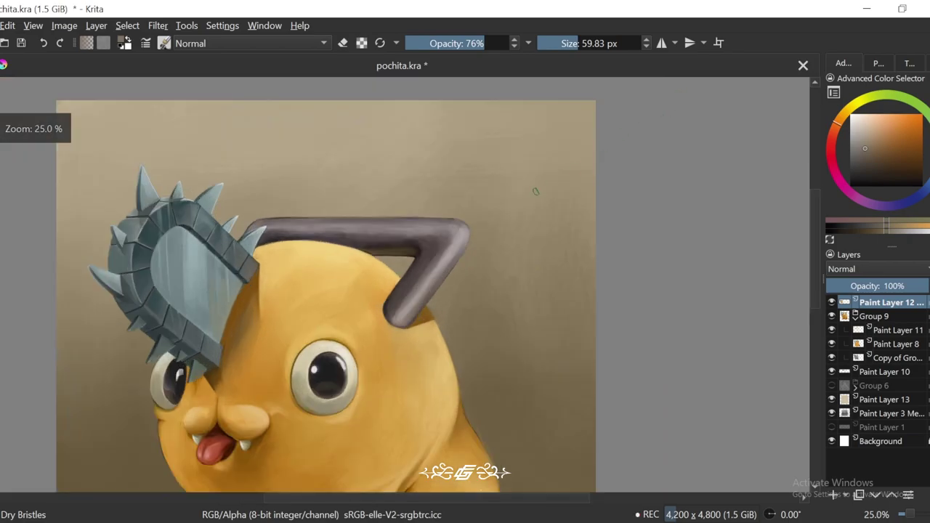
pyautogui.scroll(3, 538, 192)
pyautogui.keyDown('ctrl'); pyautogui.click(473, 194); pyautogui.keyUp('ctrl')
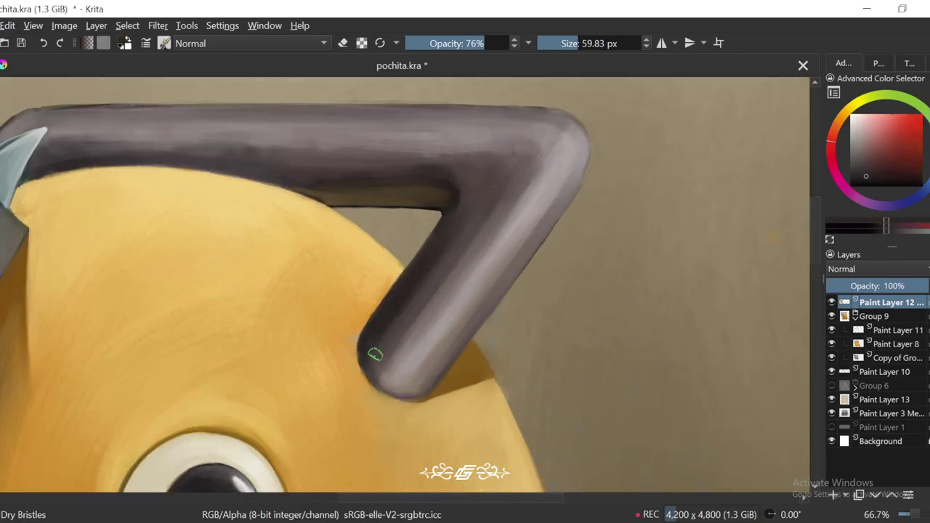
pyautogui.keyDown('ctrl'); pyautogui.click(469, 263); pyautogui.keyUp('ctrl')
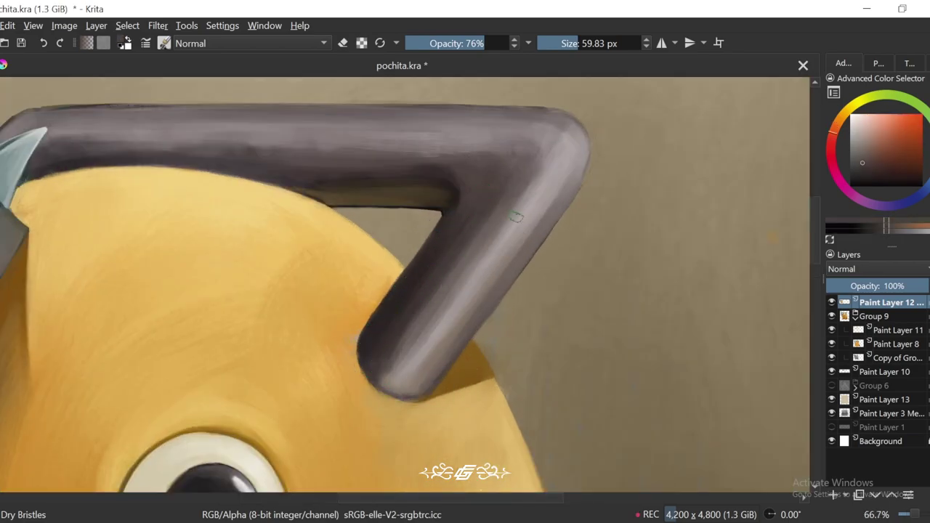
pyautogui.scroll(-2, 410, 290)
pyautogui.scroll(1, 411, 290)
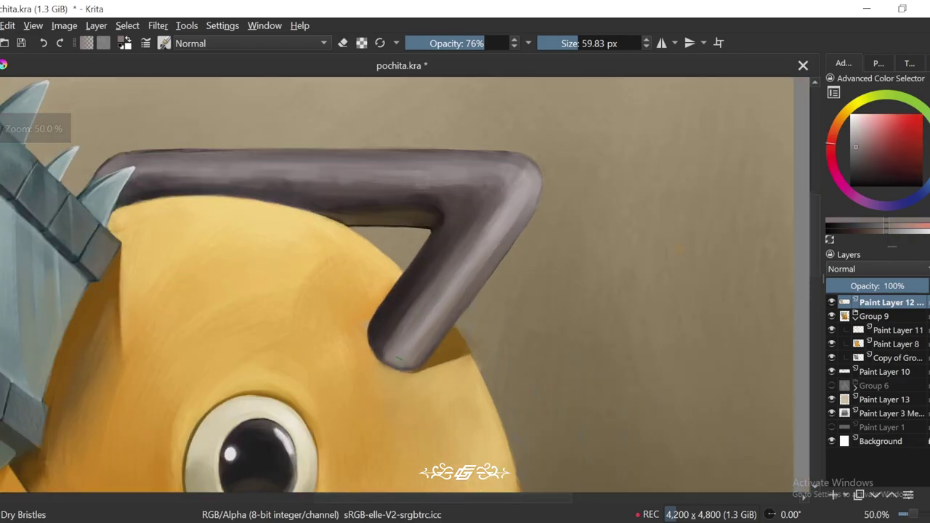
pyautogui.keyDown('ctrl'); pyautogui.click(434, 296); pyautogui.keyUp('ctrl')
pyautogui.scroll(-4, 429, 308)
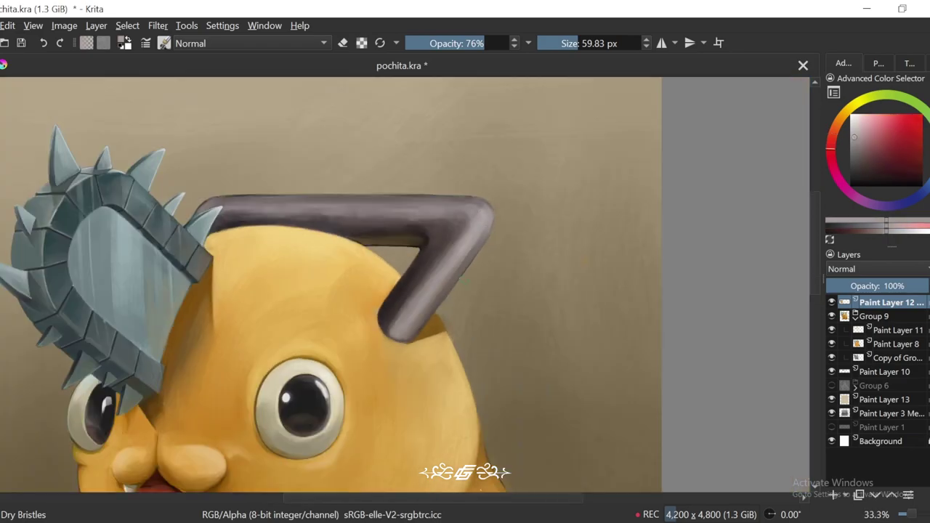
pyautogui.scroll(2, 422, 328)
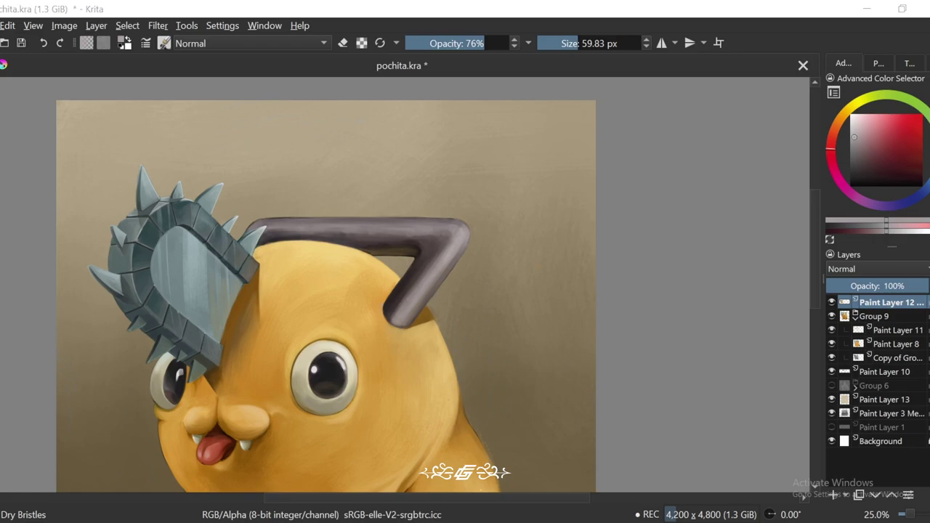
pyautogui.scroll(3, 398, 284)
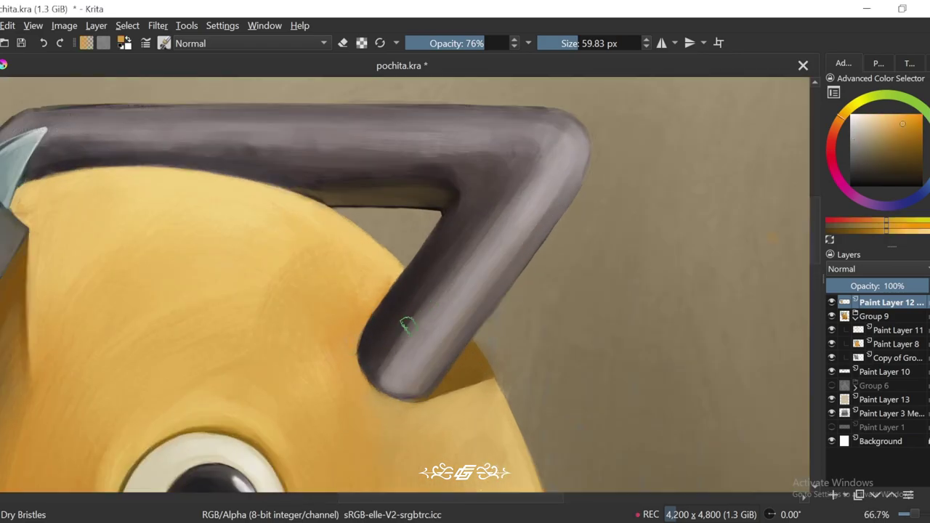
pyautogui.keyDown('ctrl'); pyautogui.click(463, 235); pyautogui.keyUp('ctrl')
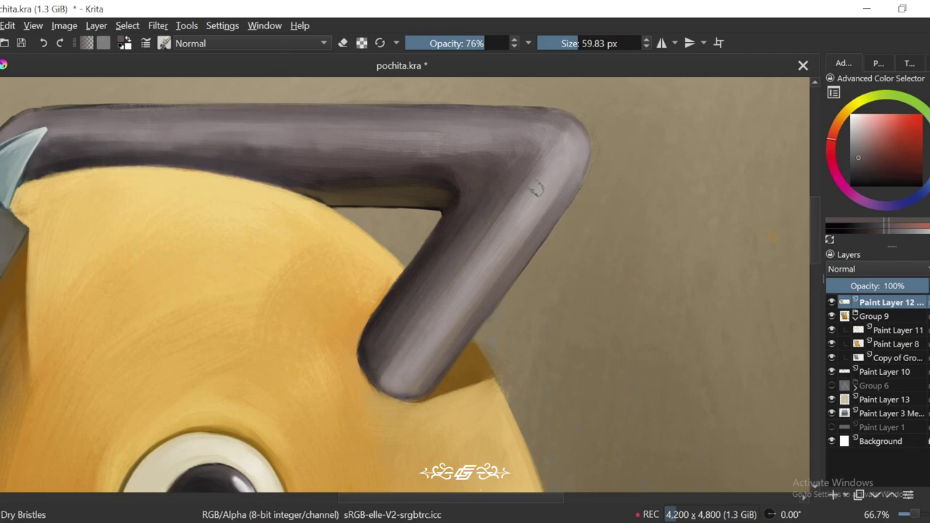
pyautogui.scroll(-3, 536, 189)
pyautogui.scroll(3, 401, 322)
pyautogui.keyDown('ctrl'); pyautogui.click(400, 322); pyautogui.keyUp('ctrl')
pyautogui.moveTo(400, 322); pyautogui.dragTo(485, 227)
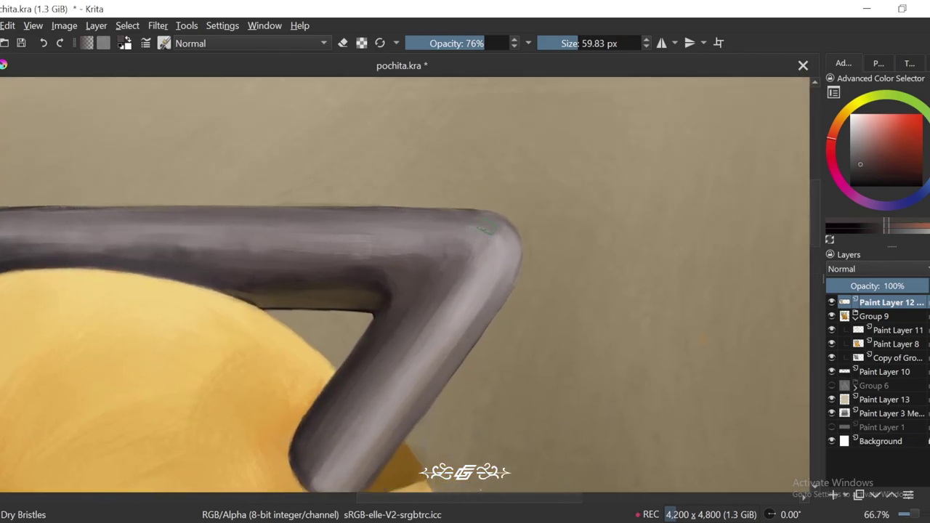
# Step: Blend the yellow body edge beside the handle with a slightly smaller brush
pyautogui.keyDown('ctrl'); pyautogui.click(424, 397); pyautogui.keyUp('ctrl')
pyautogui.keyDown('ctrl'); pyautogui.click(376, 386); pyautogui.keyUp('ctrl')
pyautogui.keyDown('ctrl'); pyautogui.click(390, 438); pyautogui.keyUp('ctrl')
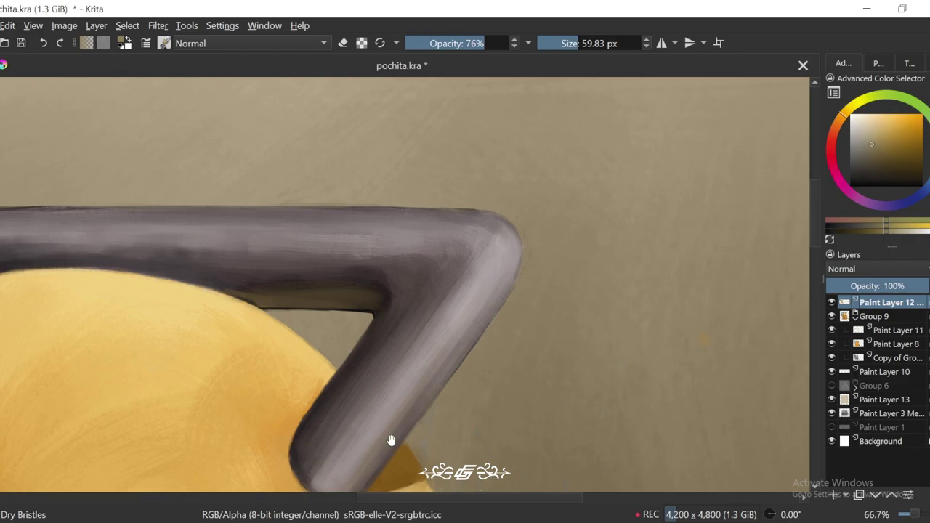
pyautogui.moveTo(390, 438); pyautogui.dragTo(418, 394)
pyautogui.scroll(-4, 394, 431)
pyautogui.press('[')
pyautogui.scroll(5, 553, 120)
pyautogui.keyDown('ctrl'); pyautogui.click(488, 308); pyautogui.keyUp('ctrl')
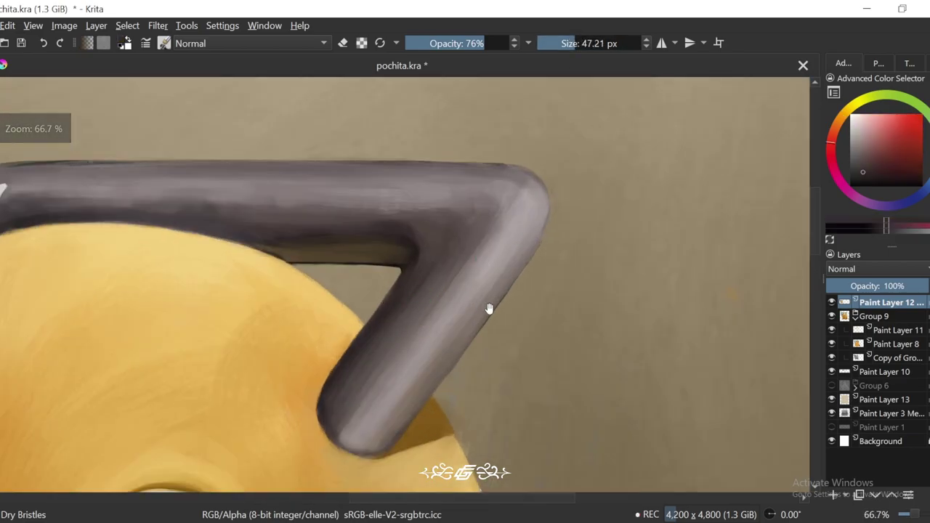
pyautogui.moveTo(488, 307); pyautogui.dragTo(505, 206)
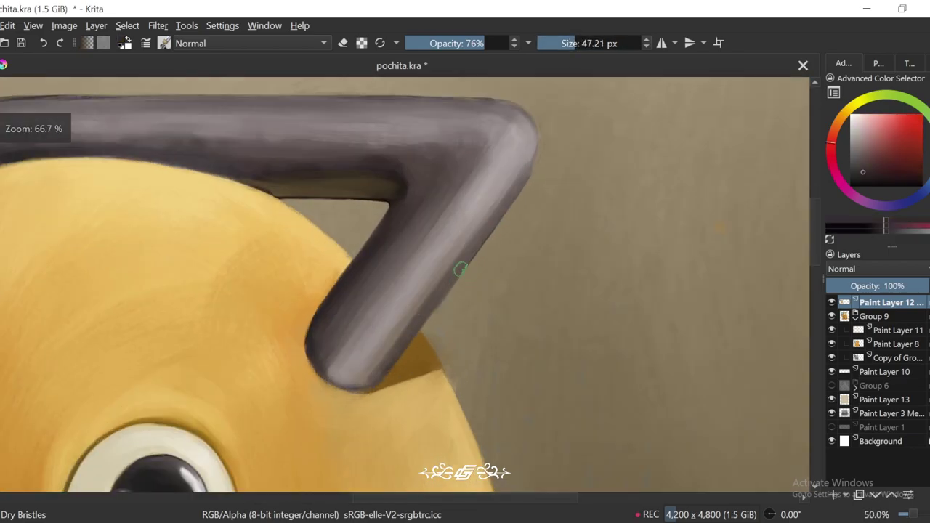
pyautogui.keyDown('ctrl'); pyautogui.click(518, 183); pyautogui.keyUp('ctrl')
pyautogui.keyDown('ctrl'); pyautogui.click(550, 147); pyautogui.keyUp('ctrl')
# Step: Rotate the view onto the handle's bend and sample greys along it
pyautogui.moveTo(550, 146); pyautogui.dragTo(413, 250)
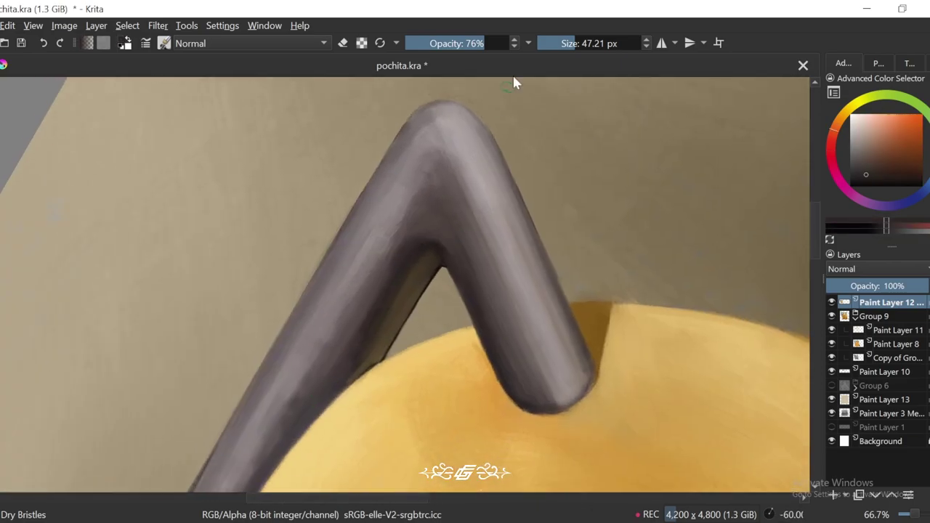
pyautogui.moveTo(331, 379); pyautogui.dragTo(436, 186)
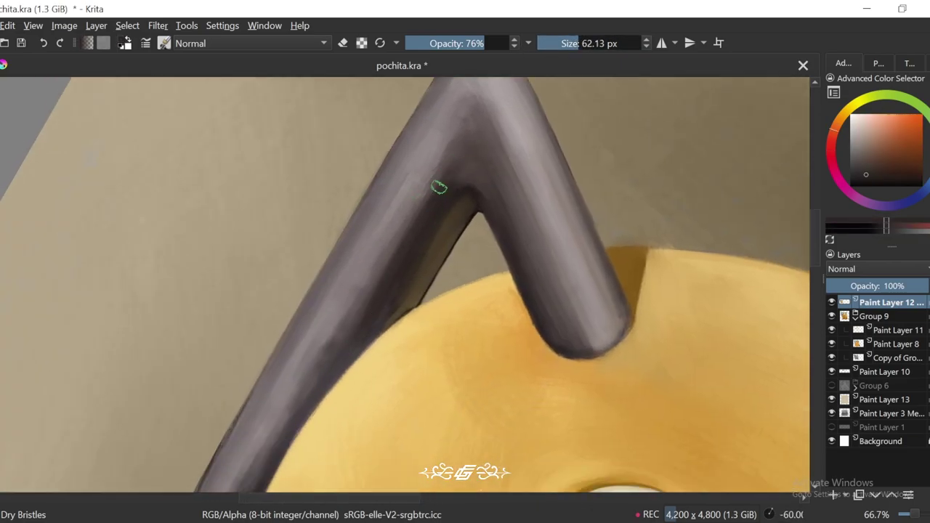
pyautogui.keyDown('ctrl'); pyautogui.click(358, 350); pyautogui.keyUp('ctrl')
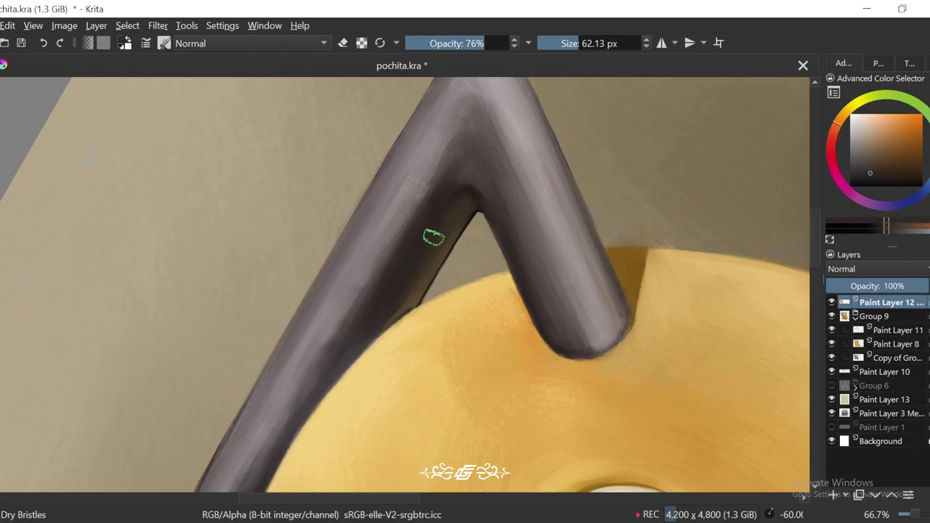
pyautogui.keyDown('ctrl'); pyautogui.click(422, 235); pyautogui.keyUp('ctrl')
pyautogui.press('-')
pyautogui.keyDown('ctrl'); pyautogui.click(389, 252); pyautogui.keyUp('ctrl')
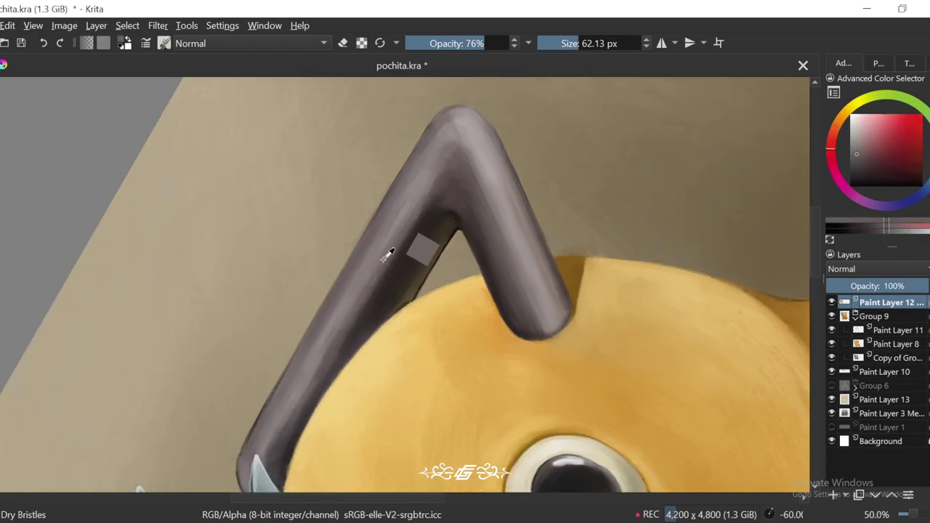
pyautogui.keyDown('ctrl'); pyautogui.click(398, 207); pyautogui.keyUp('ctrl')
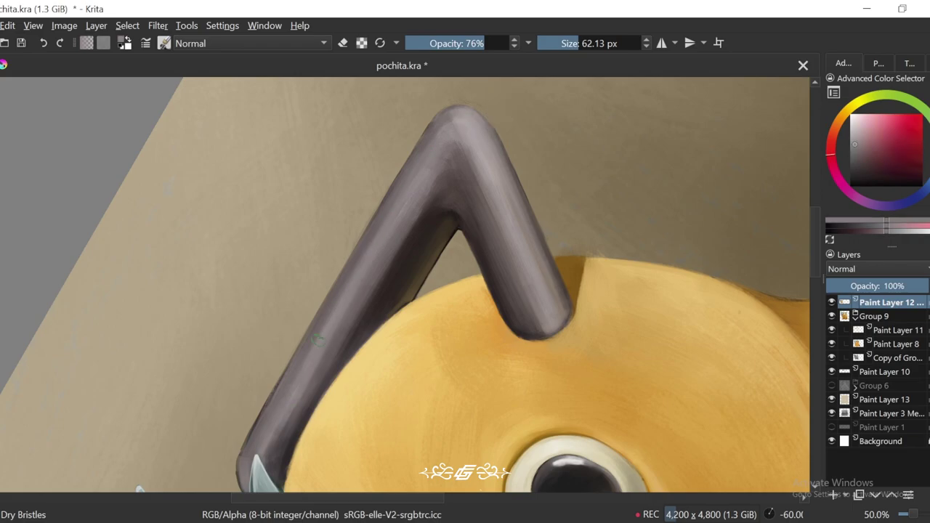
pyautogui.keyDown('ctrl'); pyautogui.click(371, 271); pyautogui.keyUp('ctrl')
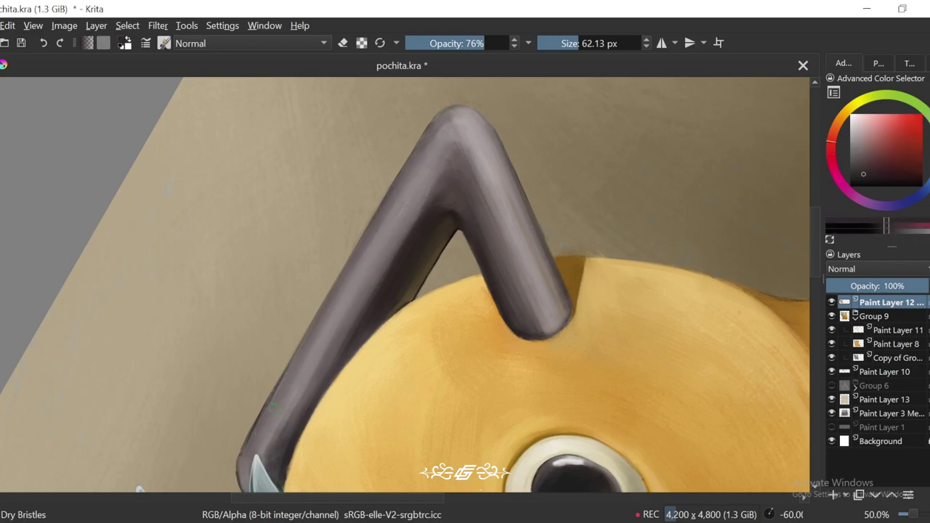
pyautogui.moveTo(334, 322); pyautogui.dragTo(364, 286)
pyautogui.keyDown('ctrl'); pyautogui.click(371, 228); pyautogui.keyUp('ctrl')
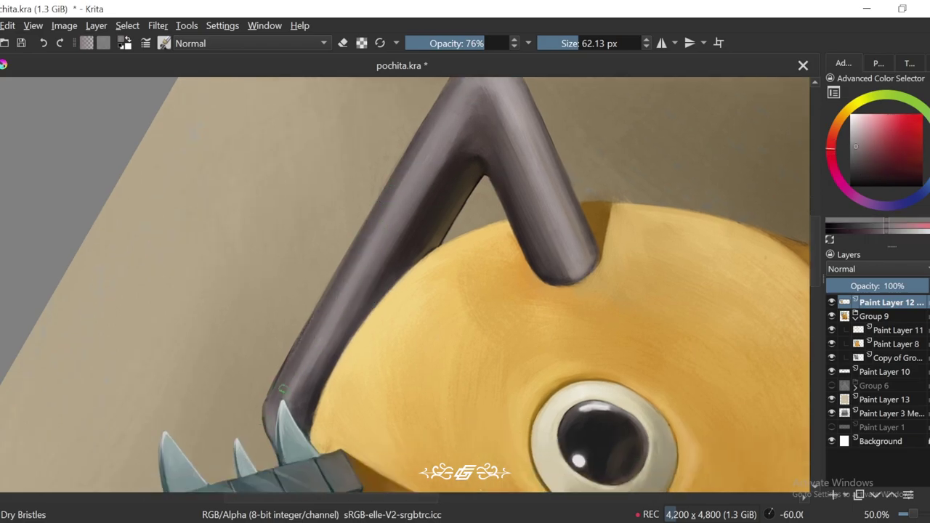
# Step: Adjust tilt and zoom, then sample the handle's light greyish-pink as the colour
pyautogui.press('6')
pyautogui.press('+')
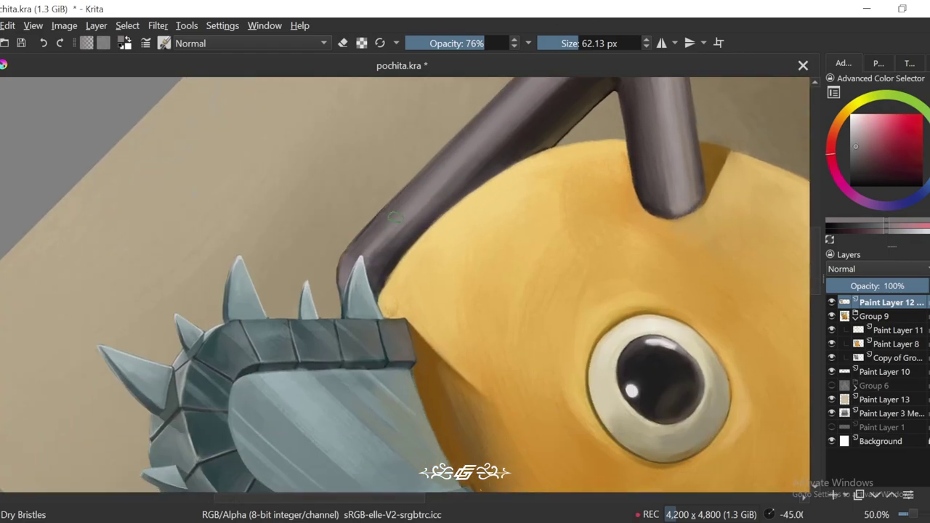
pyautogui.press('+')
pyautogui.moveTo(354, 270); pyautogui.dragTo(315, 208)
pyautogui.press('-')
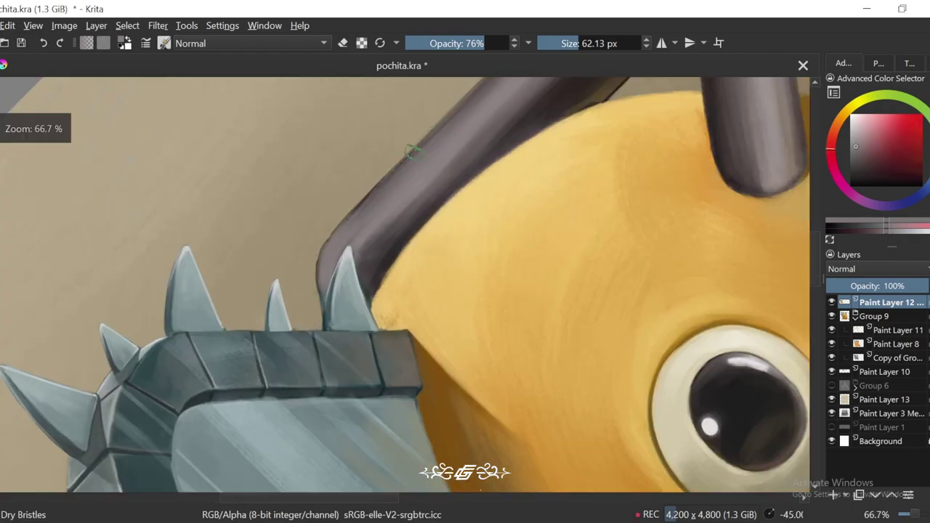
pyautogui.press('-')
pyautogui.press('-')
pyautogui.press('-')
pyautogui.press('5')
pyautogui.press('4')
pyautogui.press('+')
pyautogui.press('+')
pyautogui.press('+')
pyautogui.press('4')
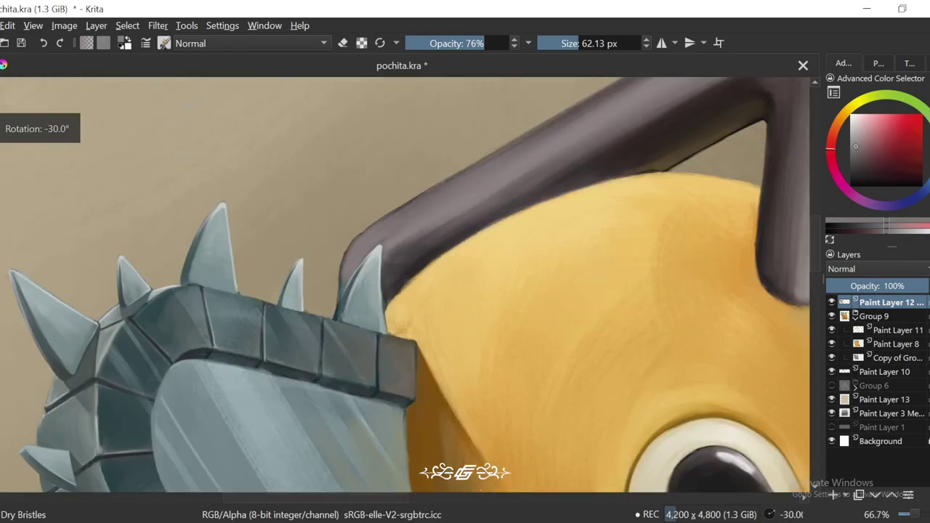
pyautogui.hscroll(2, 513, 203)
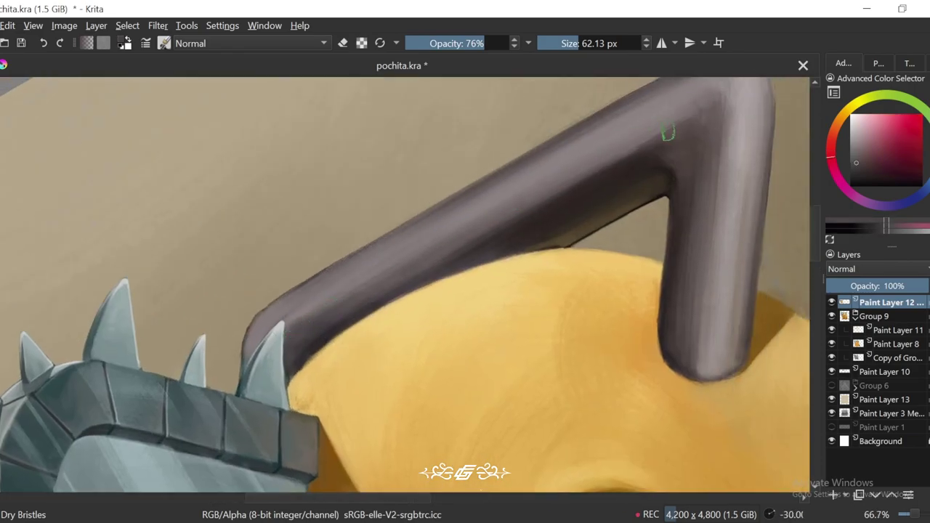
pyautogui.press('6')
pyautogui.press('6')
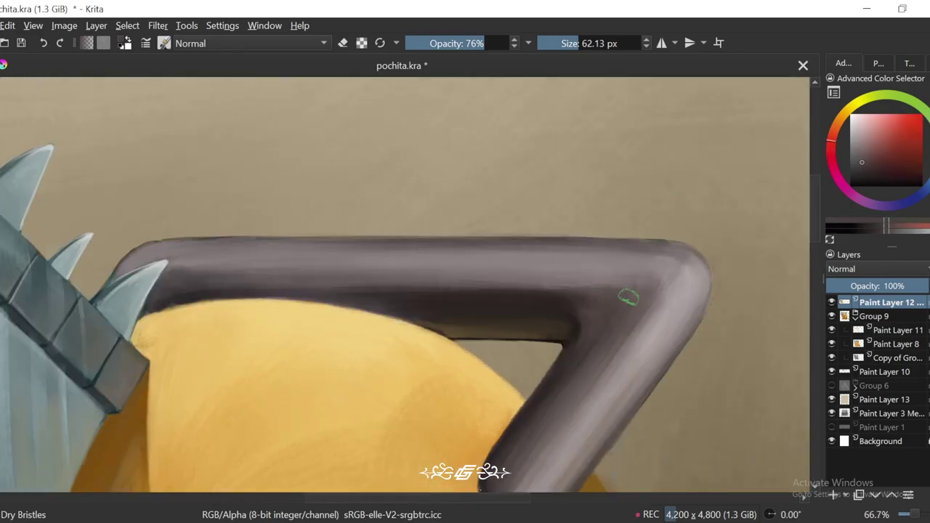
pyautogui.press('4')
pyautogui.press('4')
pyautogui.press('5')
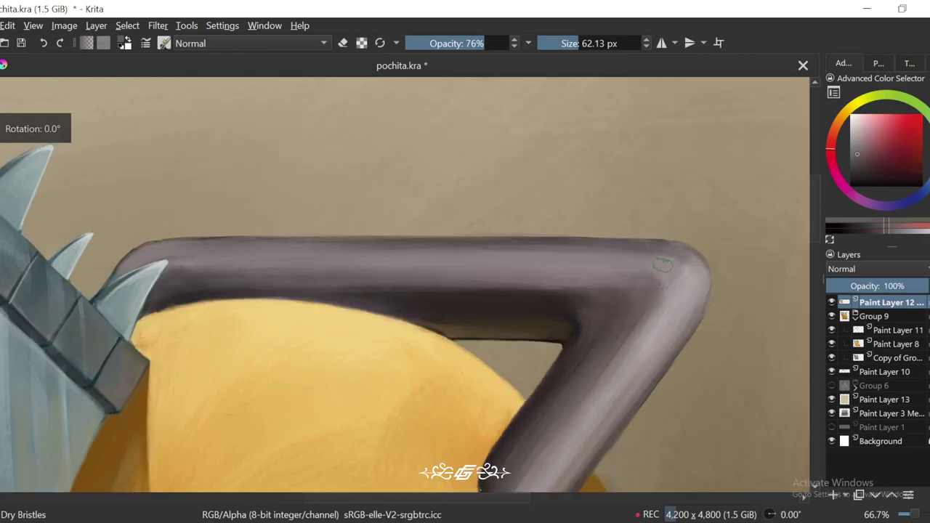
pyautogui.press('-')
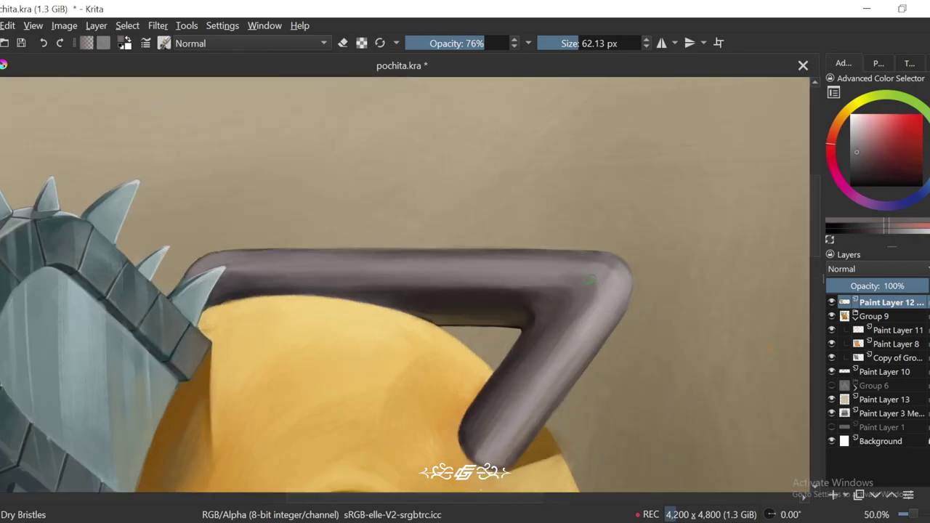
pyautogui.keyDown('ctrl'); pyautogui.click(590, 279); pyautogui.keyUp('ctrl')
pyautogui.press('4')
pyautogui.press('4')
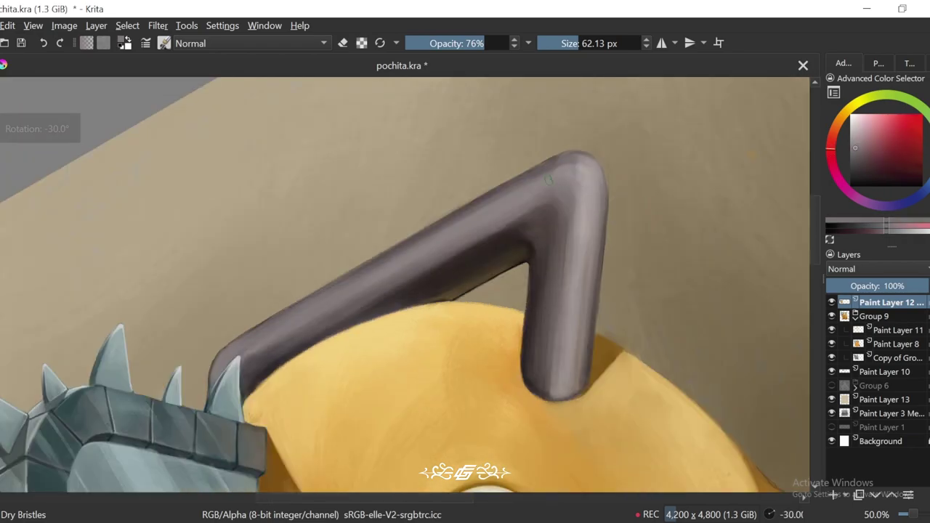
pyautogui.press('-')
pyautogui.press('-')
pyautogui.press('-')
pyautogui.press('5')
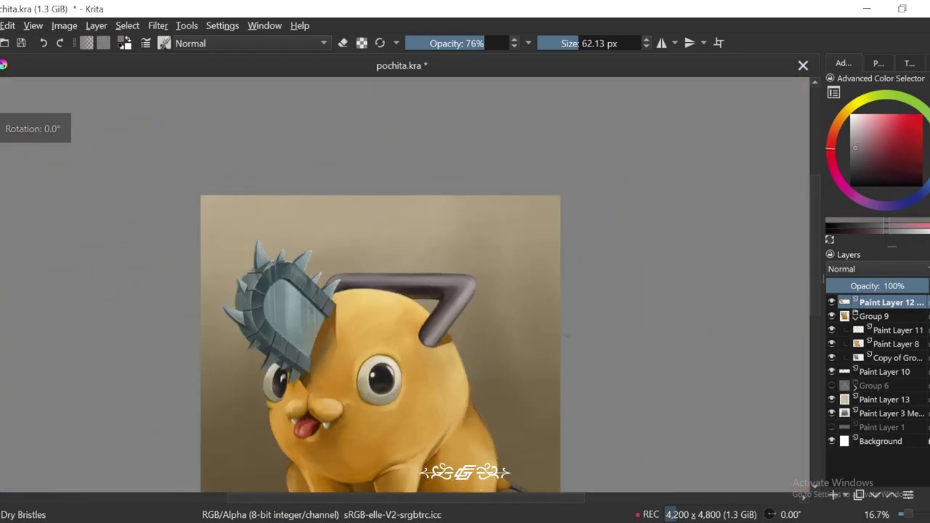
pyautogui.press('+')
pyautogui.press('+')
pyautogui.press('+')
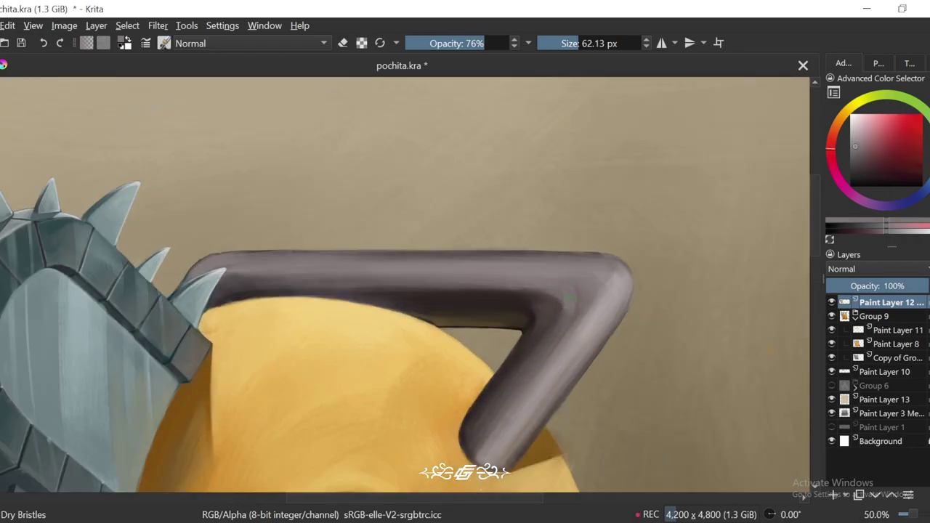
pyautogui.press('-')
pyautogui.press('-')
pyautogui.press('-')
pyautogui.press('-')
pyautogui.press('6')
pyautogui.press('+')
pyautogui.press('+')
pyautogui.press('+')
pyautogui.press('+')
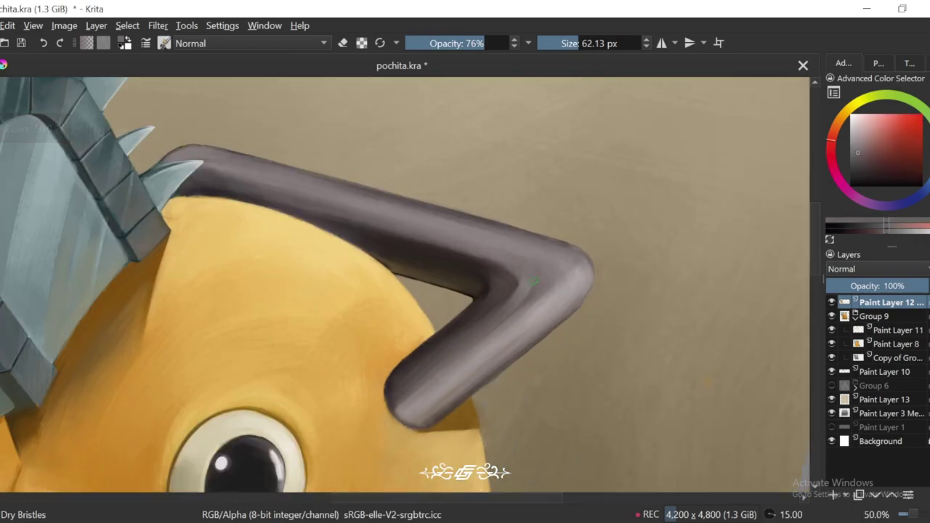
pyautogui.keyDown('ctrl'); pyautogui.click(529, 249); pyautogui.keyUp('ctrl')
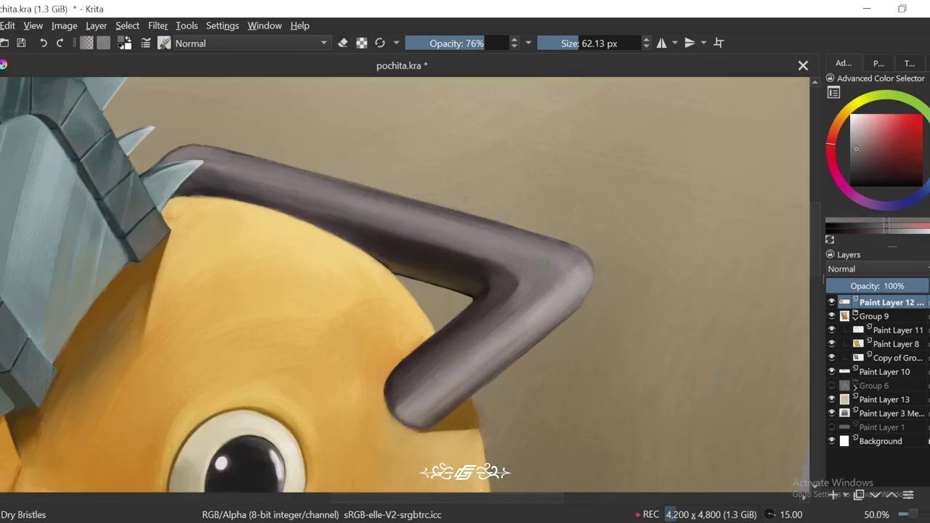
pyautogui.keyDown('ctrl'); pyautogui.click(562, 275); pyautogui.keyUp('ctrl')
pyautogui.press('-')
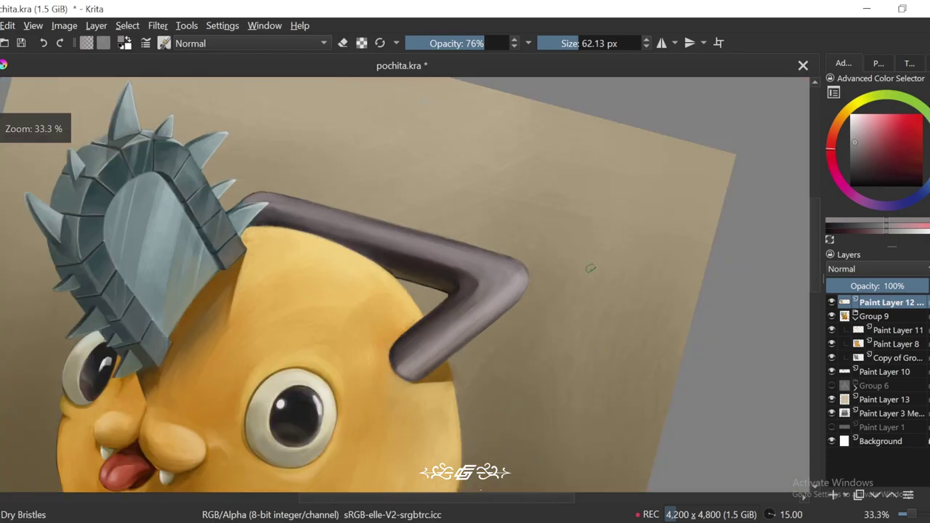
pyautogui.press('-')
pyautogui.press('-')
pyautogui.press('5')
pyautogui.press('+')
pyautogui.press('+')
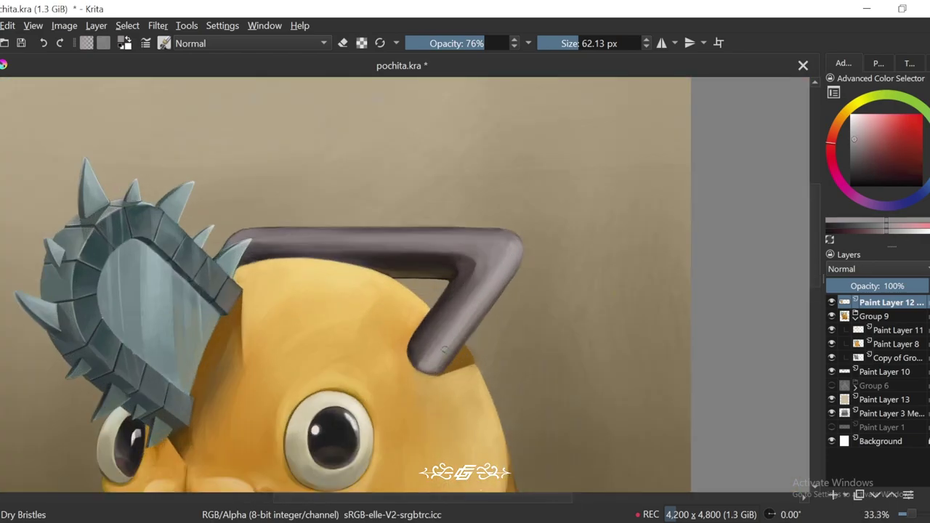
pyautogui.press('4')
pyautogui.press('4')
pyautogui.press('4')
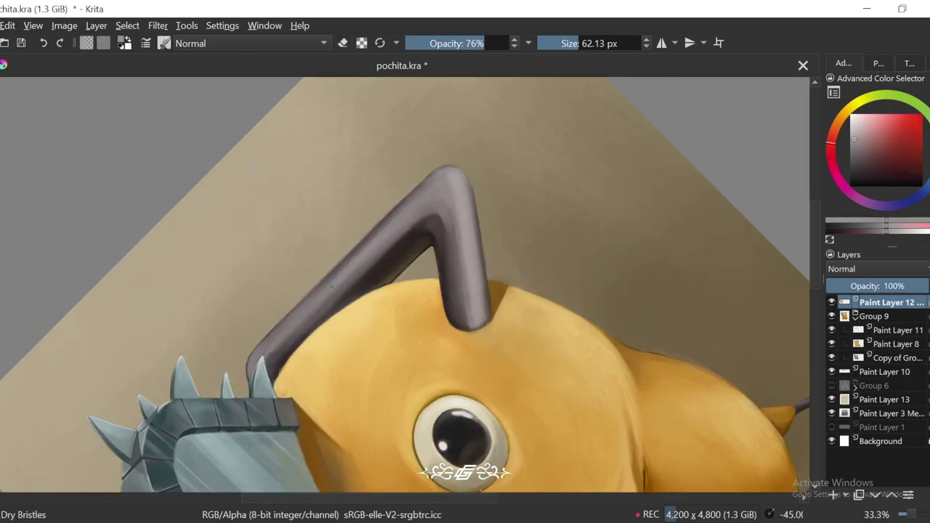
pyautogui.press('6')
pyautogui.press('-')
pyautogui.press('-')
pyautogui.press('5')
pyautogui.press('-')
pyautogui.press('4')
pyautogui.press('4')
pyautogui.press('+')
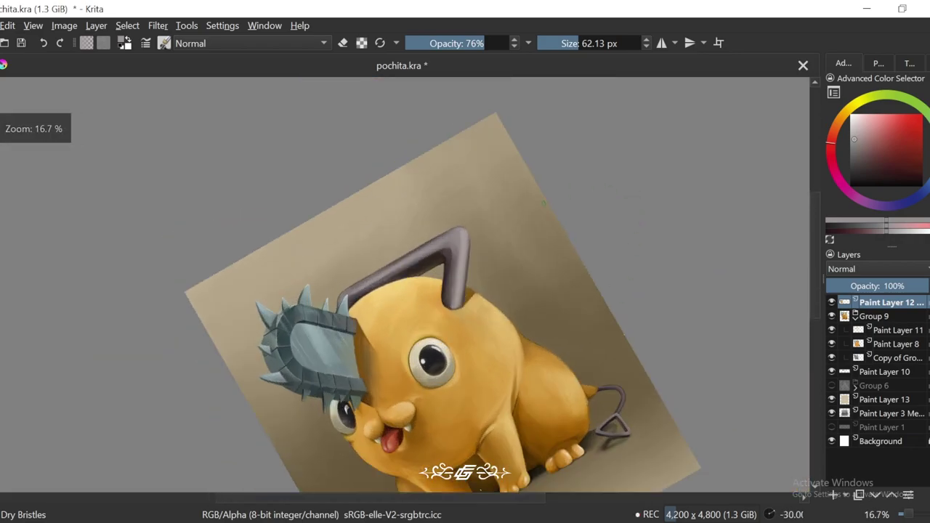
pyautogui.press('+')
pyautogui.press('+')
pyautogui.press('+')
pyautogui.press('4')
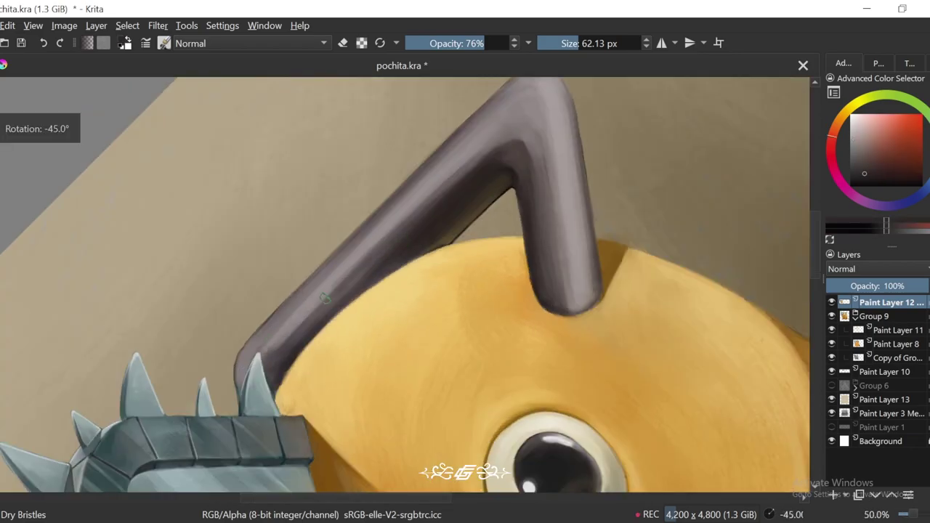
pyautogui.keyDown('ctrl'); pyautogui.click(473, 147); pyautogui.keyUp('ctrl')
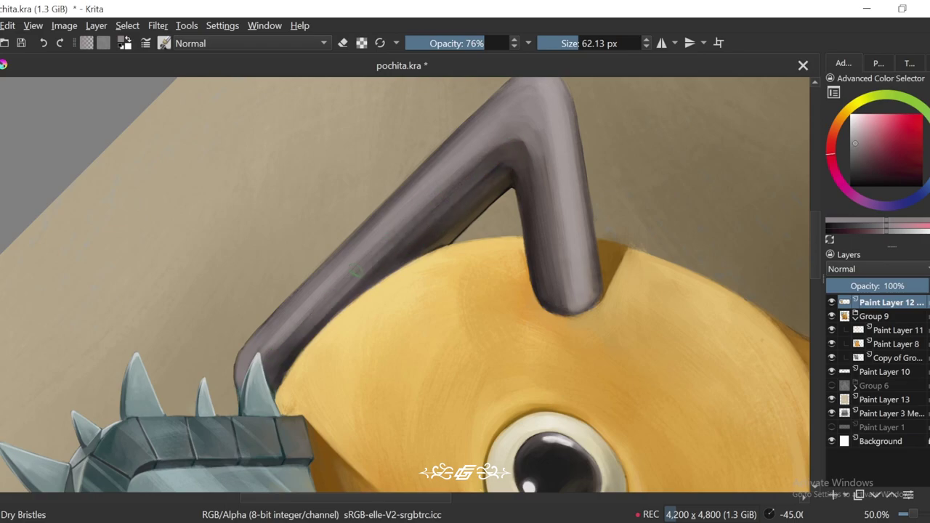
pyautogui.press('-')
pyautogui.press('-')
pyautogui.press('-')
pyautogui.press('6')
pyautogui.press('4')
pyautogui.press('+')
pyautogui.press('+')
pyautogui.press('+')
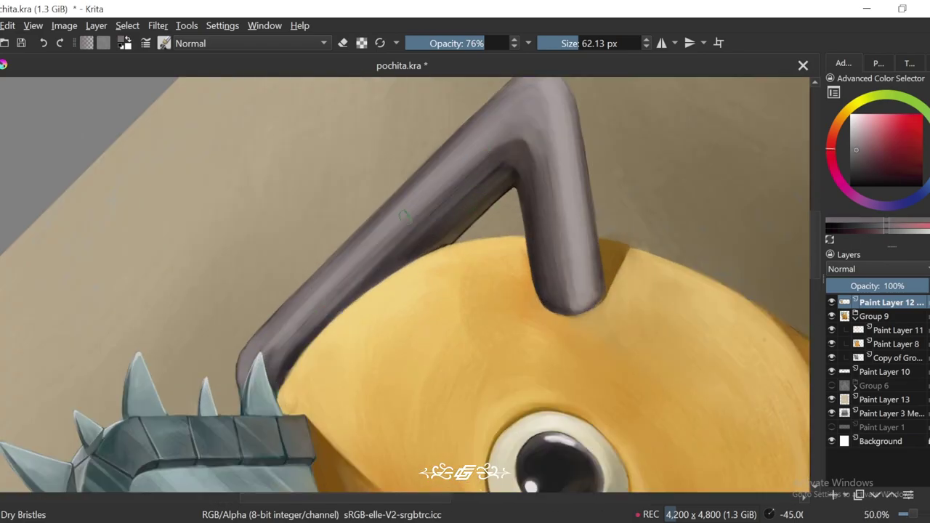
pyautogui.keyDown('ctrl'); pyautogui.click(498, 141); pyautogui.keyUp('ctrl')
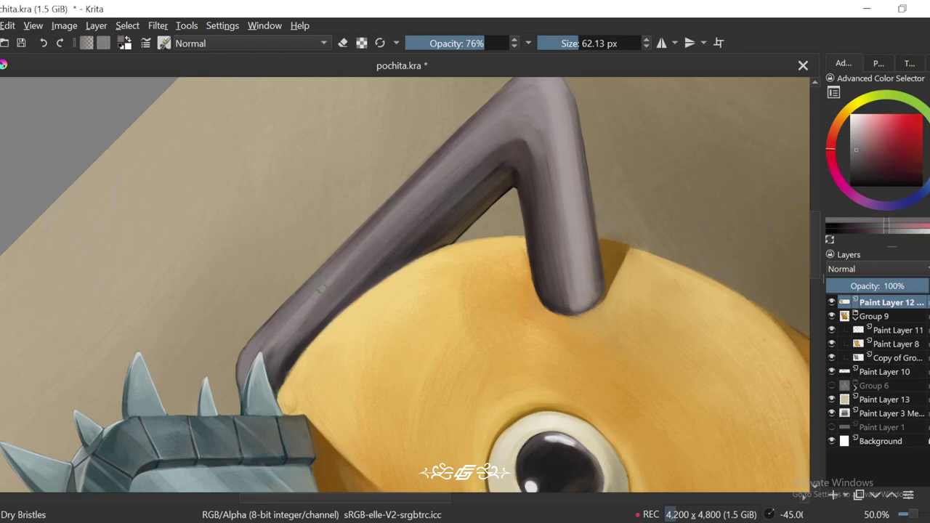
pyautogui.keyDown('ctrl'); pyautogui.click(306, 304); pyautogui.keyUp('ctrl')
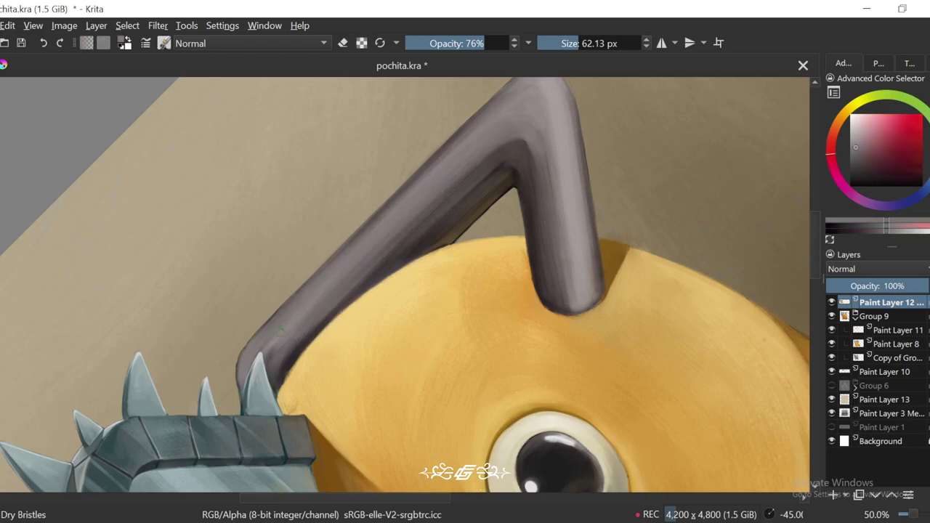
pyautogui.press('-')
pyautogui.press('-')
pyautogui.press('6')
pyautogui.press('6')
pyautogui.press('+')
pyautogui.press('6')
pyautogui.press('6')
pyautogui.press('5')
pyautogui.press('-')
pyautogui.press('+')
pyautogui.press('+')
pyautogui.press('+')
pyautogui.press('4')
pyautogui.press('4')
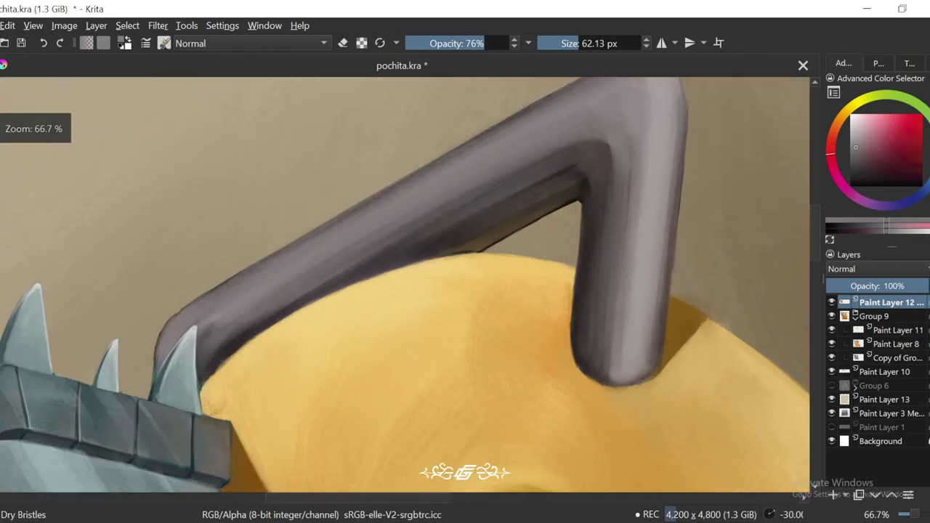
pyautogui.keyDown('ctrl'); pyautogui.click(556, 187); pyautogui.keyUp('ctrl')
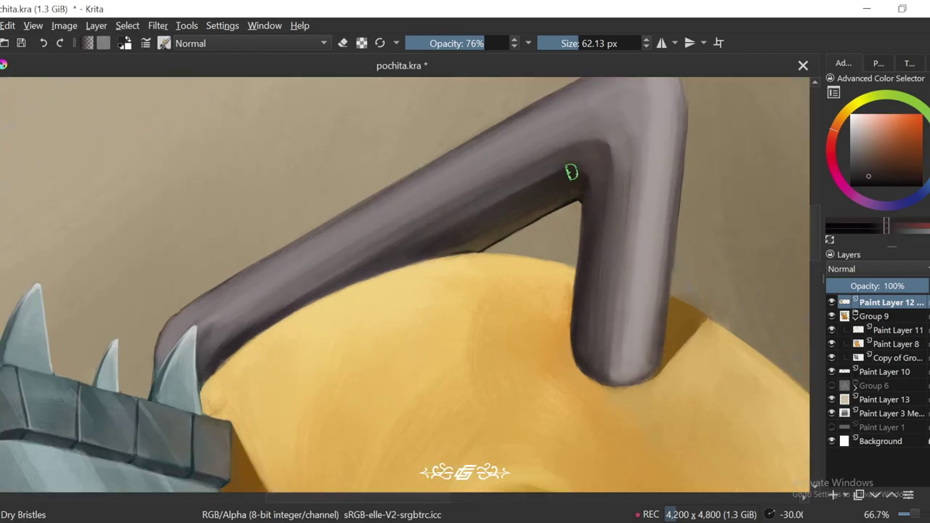
pyautogui.moveTo(554, 173); pyautogui.dragTo(399, 251)
pyautogui.keyDown('ctrl'); pyautogui.click(536, 191); pyautogui.keyUp('ctrl')
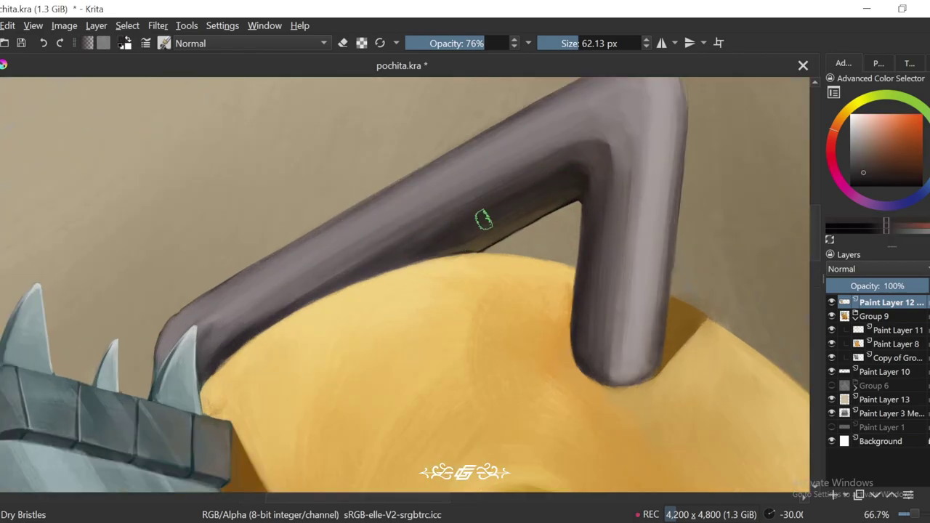
pyautogui.keyDown('ctrl'); pyautogui.click(483, 220); pyautogui.keyUp('ctrl')
pyautogui.press('-')
pyautogui.press('-')
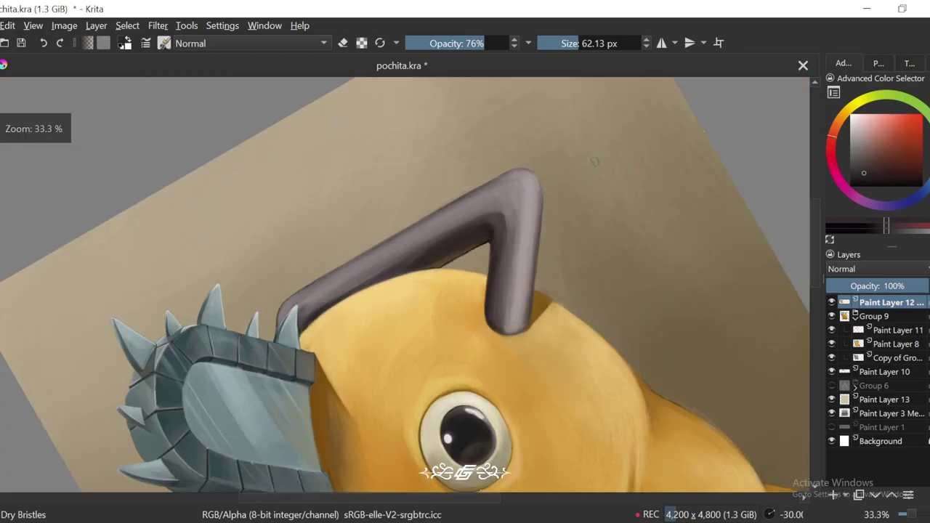
pyautogui.press('4')
pyautogui.press('-')
pyautogui.press('4')
pyautogui.press('-')
pyautogui.press('-')
pyautogui.press('-')
pyautogui.press('+')
pyautogui.press('+')
pyautogui.press('+')
pyautogui.press('+')
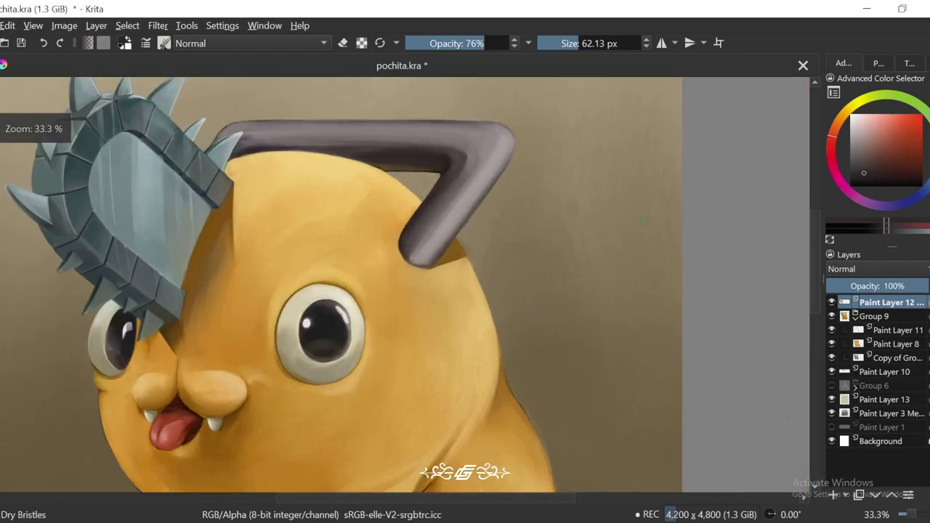
pyautogui.press('+')
pyautogui.press('+')
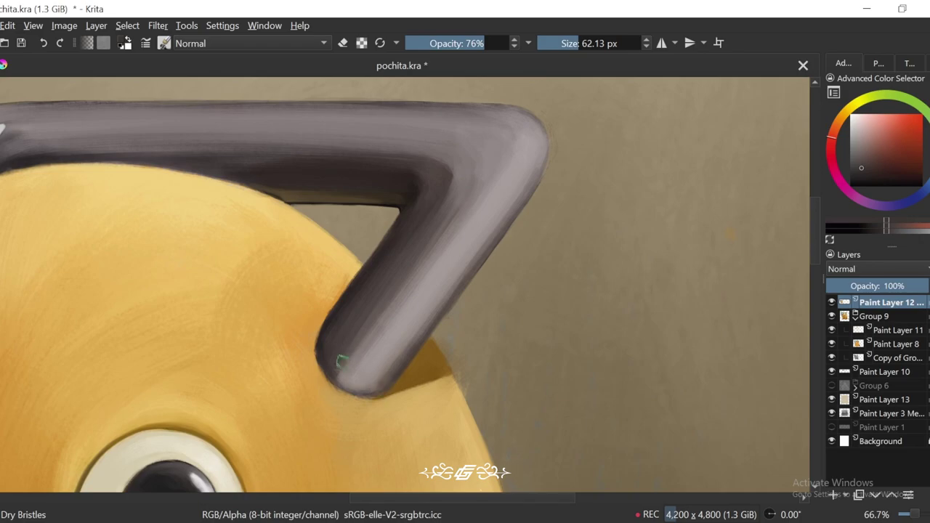
pyautogui.moveTo(340, 361); pyautogui.dragTo(472, 190)
pyautogui.moveTo(392, 335); pyautogui.dragTo(509, 180)
pyautogui.keyDown('ctrl'); pyautogui.click(426, 261); pyautogui.keyUp('ctrl')
pyautogui.moveTo(414, 265); pyautogui.dragTo(436, 232)
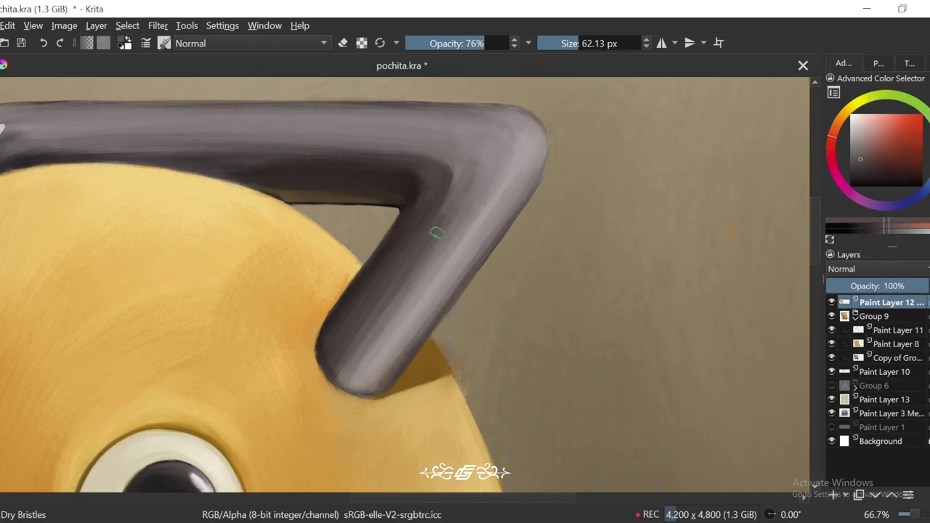
pyautogui.press('-')
pyautogui.press('4')
pyautogui.press('4')
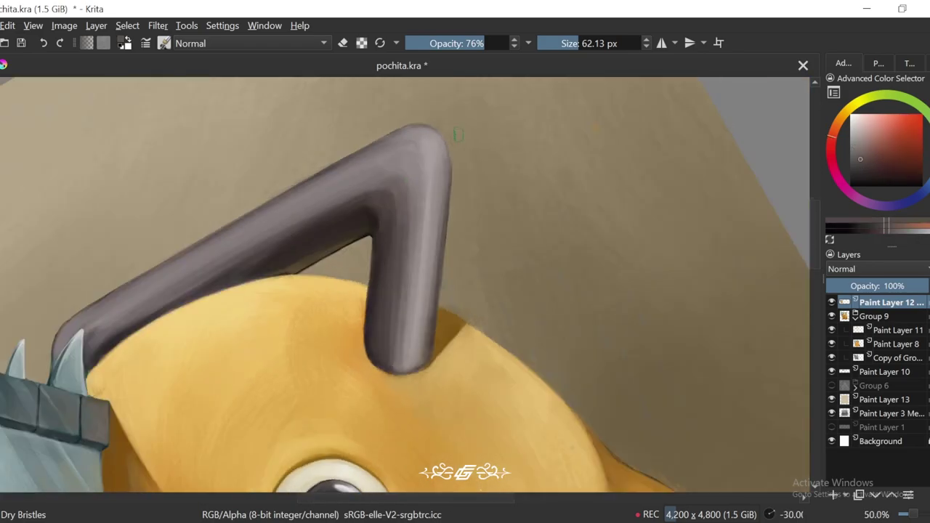
pyautogui.press('4')
pyautogui.moveTo(372, 186)
pyautogui.mouseDown()
pyautogui.moveTo(295, 269)
pyautogui.moveTo(349, 204)
pyautogui.mouseUp()
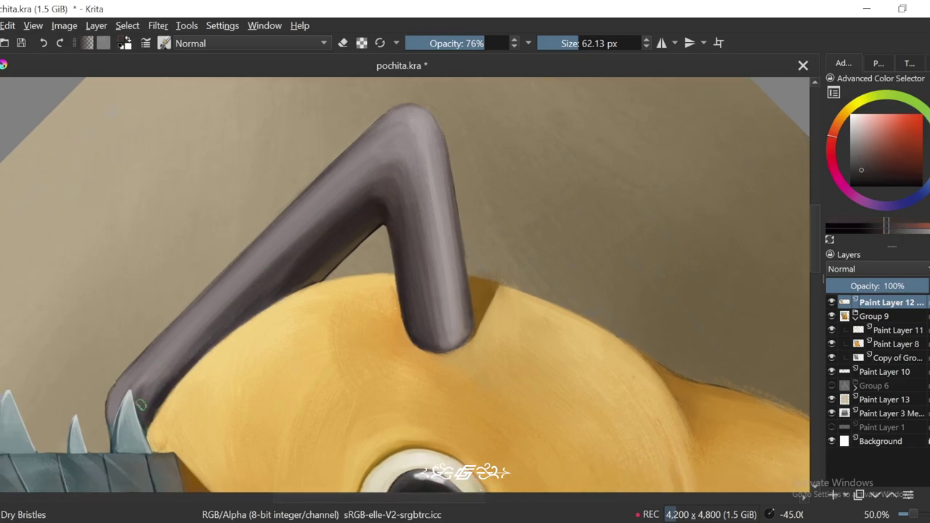
pyautogui.press('-')
pyautogui.press('+')
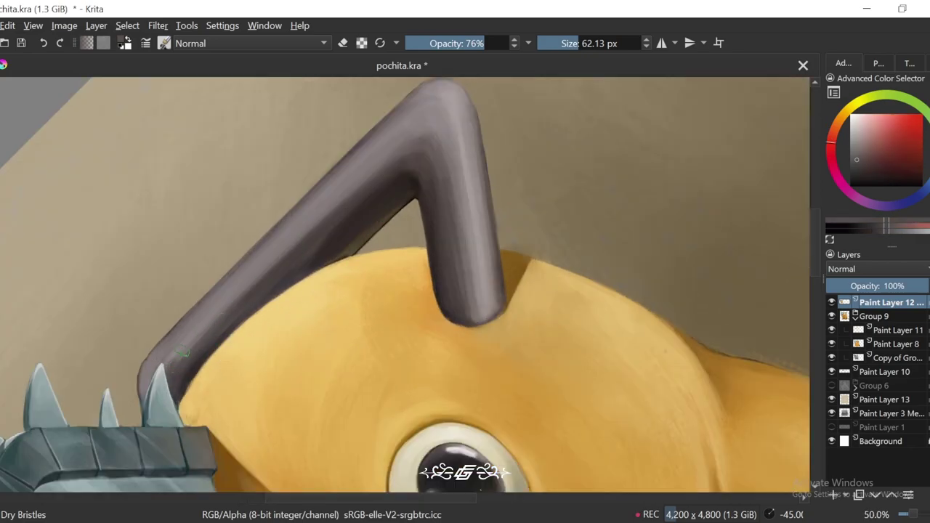
pyautogui.keyDown('ctrl'); pyautogui.click(254, 272); pyautogui.keyUp('ctrl')
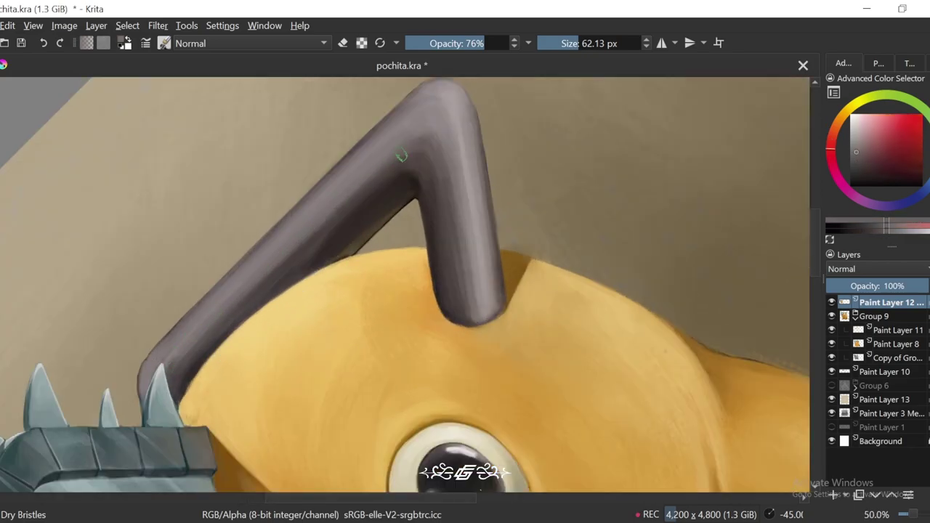
pyautogui.keyDown('ctrl'); pyautogui.click(260, 291); pyautogui.keyUp('ctrl')
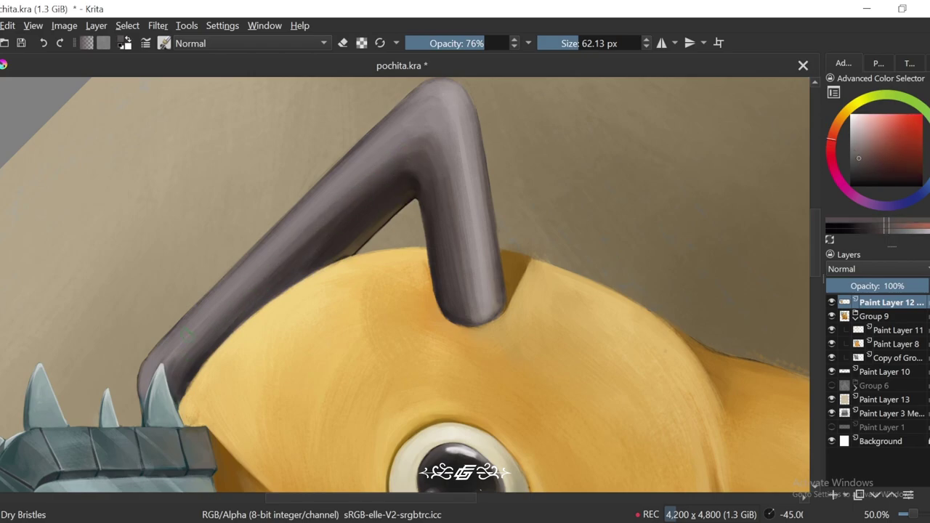
pyautogui.keyDown('ctrl'); pyautogui.click(187, 333); pyautogui.keyUp('ctrl')
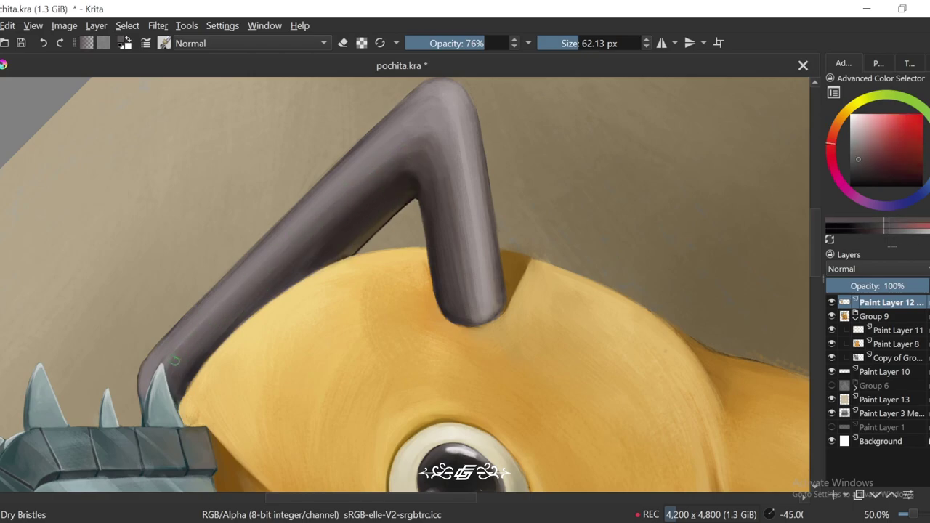
pyautogui.press('-')
pyautogui.press('6')
pyautogui.press('6')
pyautogui.press('6')
pyautogui.press('6')
pyautogui.press('4')
pyautogui.press('4')
pyautogui.press('4')
pyautogui.press('+')
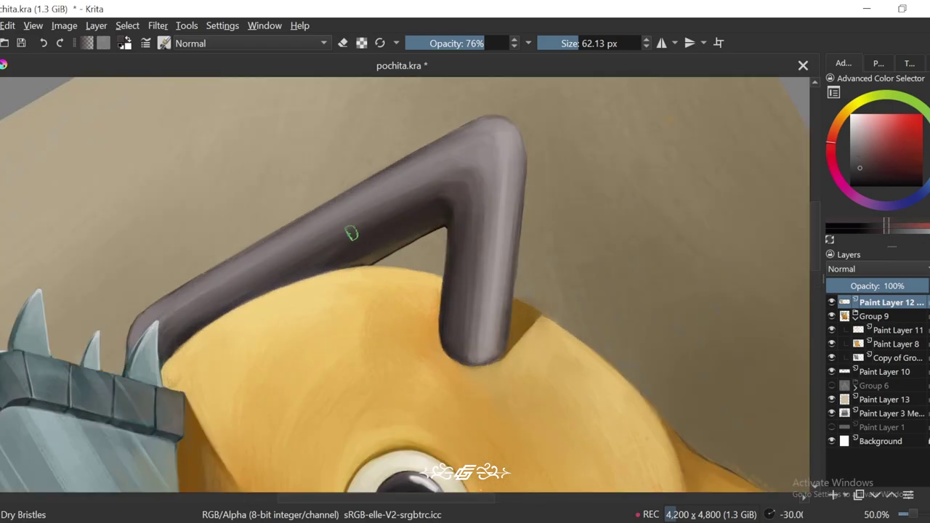
pyautogui.keyDown('ctrl'); pyautogui.click(405, 229); pyautogui.keyUp('ctrl')
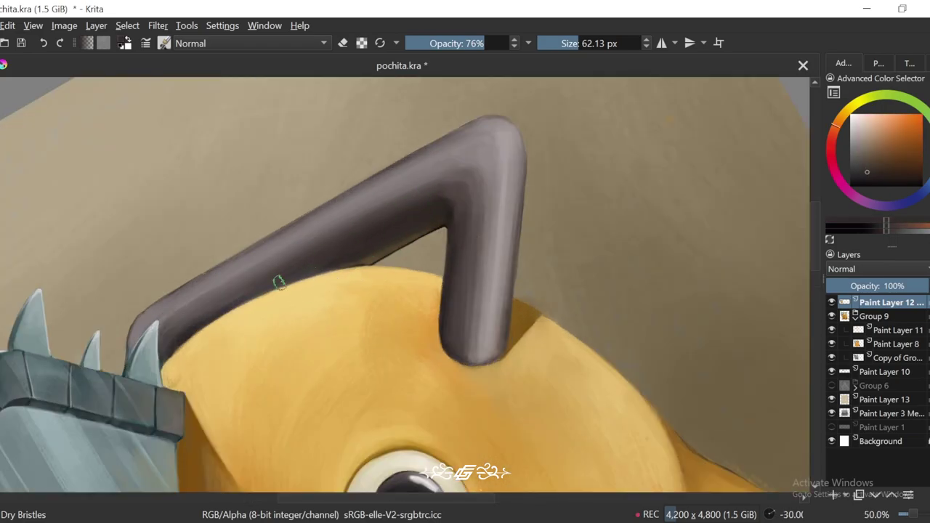
pyautogui.press('-')
pyautogui.press('5')
pyautogui.press('-')
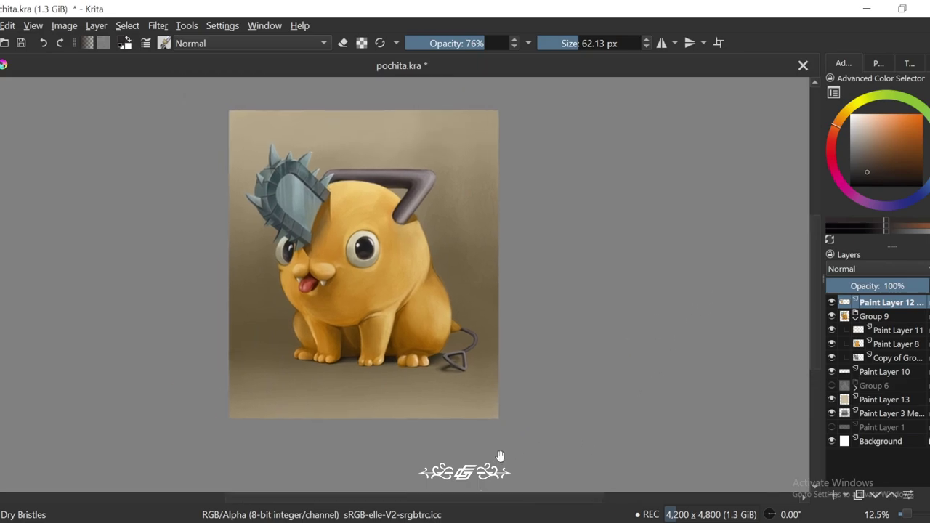
# Step: Switch to the Basic-6 Details brush preset
pyautogui.press('/')
pyautogui.press('F6')
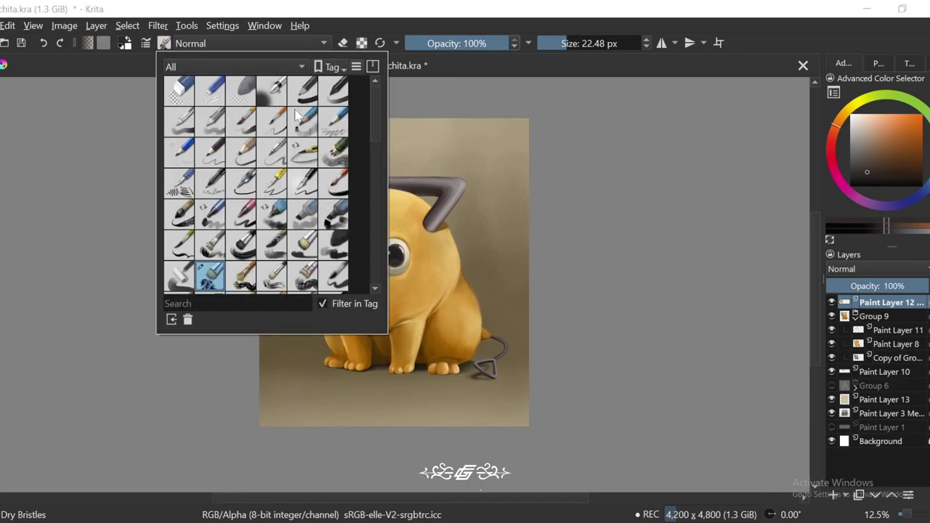
pyautogui.click(272, 121)
pyautogui.press('F6')
# Step: Pick bright yellow and add the new empty Paint Layer 14
pyautogui.click(865, 109)
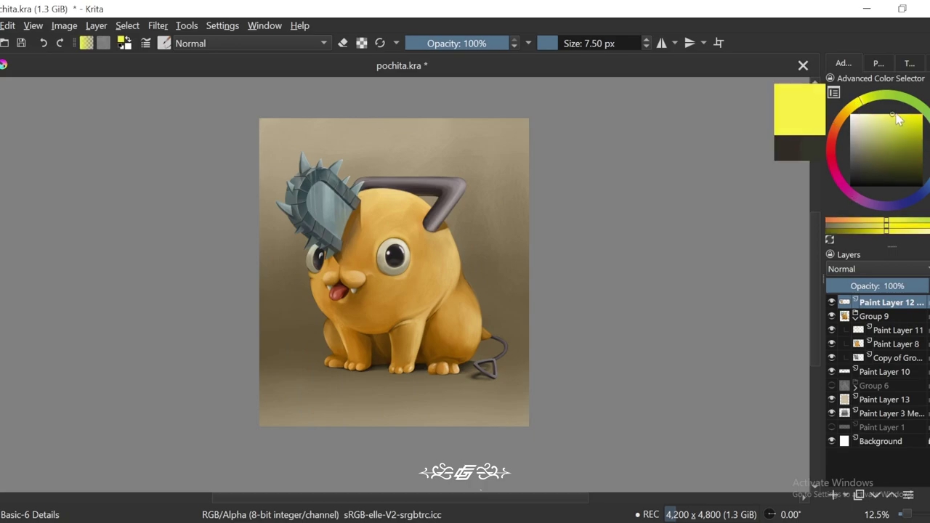
pyautogui.click(905, 116)
pyautogui.press('Insert')
pyautogui.click(858, 109)
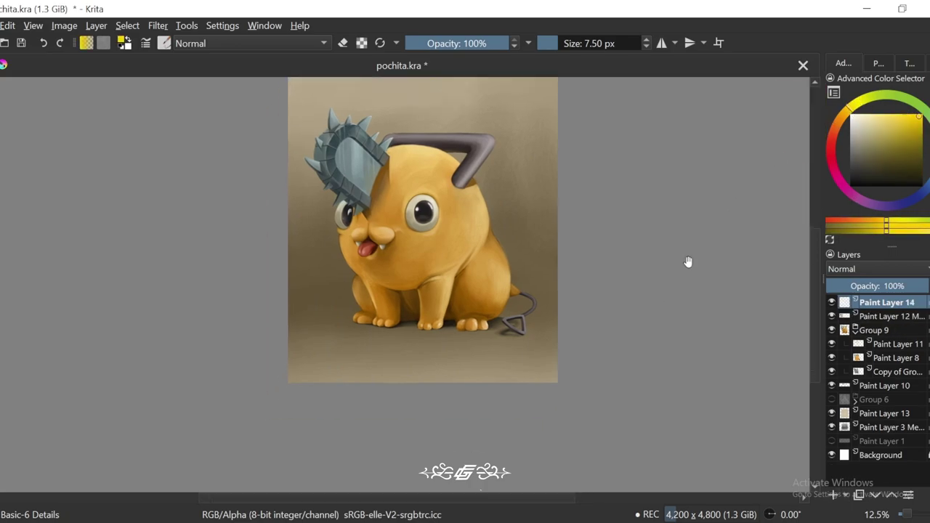
pyautogui.press('4')
pyautogui.scroll(4, 546, 390)
pyautogui.press('4')
pyautogui.scroll(2, 497, 312)
# Step: Letter 'DOOD' of the signature in yellow, redoing a misshapen o
pyautogui.moveTo(488, 271); pyautogui.dragTo(482, 322)
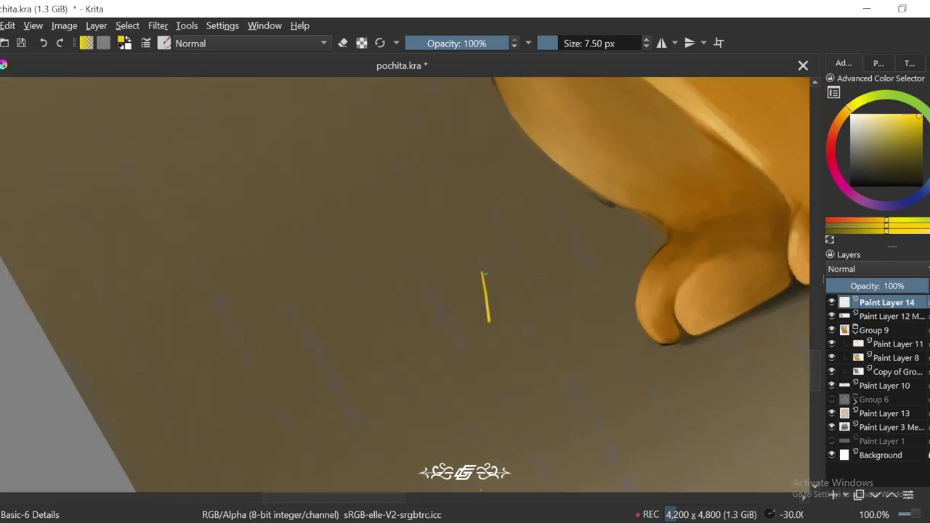
pyautogui.scroll(1, 482, 324)
pyautogui.press(']')
pyautogui.press(']')
pyautogui.moveTo(396, 314); pyautogui.dragTo(407, 384)
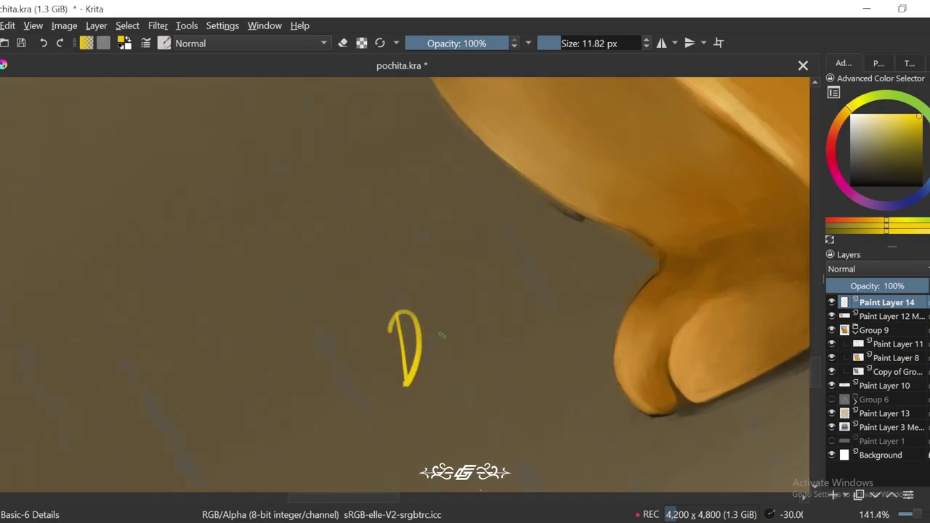
pyautogui.moveTo(440, 335); pyautogui.dragTo(436, 340)
pyautogui.hotkey('ctrl', 'z')
pyautogui.press('+')
pyautogui.moveTo(383, 366); pyautogui.dragTo(406, 320)
pyautogui.moveTo(448, 368)
pyautogui.mouseDown()
pyautogui.moveTo(443, 379)
pyautogui.moveTo(452, 360)
pyautogui.mouseUp()
pyautogui.moveTo(469, 322); pyautogui.dragTo(463, 363)
pyautogui.moveTo(470, 378); pyautogui.dragTo(479, 375)
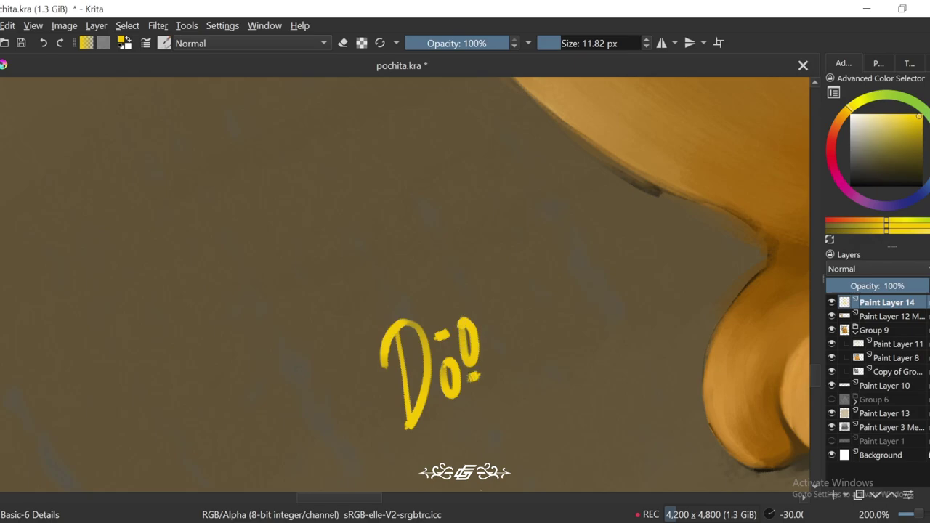
pyautogui.moveTo(489, 323); pyautogui.dragTo(494, 364)
pyautogui.moveTo(484, 301)
pyautogui.mouseDown()
pyautogui.moveTo(497, 299)
pyautogui.moveTo(497, 361)
pyautogui.mouseUp()
# Step: Finish 'DOODLE' with the L and the E's dashes
pyautogui.moveTo(512, 269); pyautogui.dragTo(530, 346)
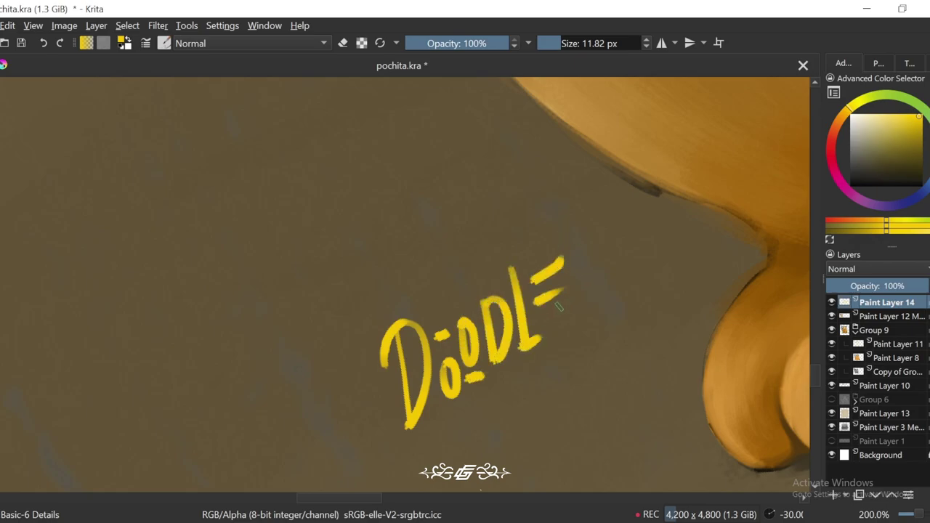
pyautogui.hotkey('ctrl', 'z')
pyautogui.moveTo(537, 303); pyautogui.dragTo(574, 280)
pyautogui.moveTo(543, 327); pyautogui.dragTo(582, 302)
pyautogui.moveTo(536, 364); pyautogui.dragTo(550, 313)
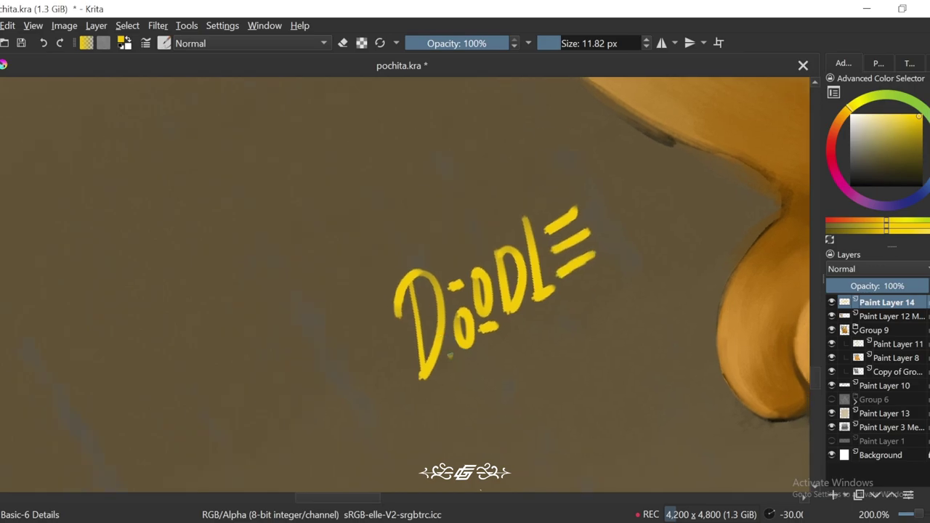
# Step: Letter 'LIZER' beneath and underline it with a slanted stroke
pyautogui.moveTo(450, 356); pyautogui.dragTo(463, 417)
pyautogui.moveTo(488, 341)
pyautogui.mouseDown()
pyautogui.moveTo(493, 396)
pyautogui.moveTo(541, 394)
pyautogui.mouseUp()
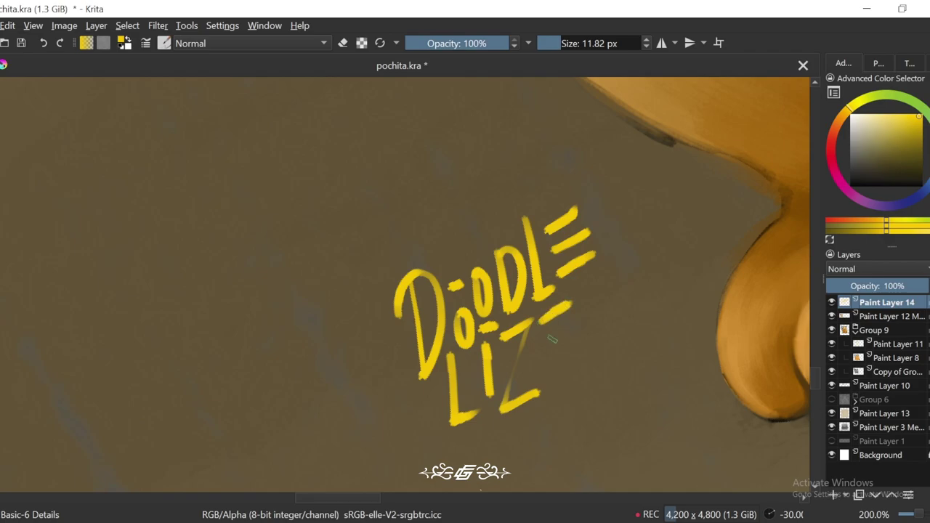
pyautogui.moveTo(543, 349); pyautogui.dragTo(577, 327)
pyautogui.moveTo(538, 374); pyautogui.dragTo(581, 347)
pyautogui.moveTo(593, 287); pyautogui.dragTo(591, 349)
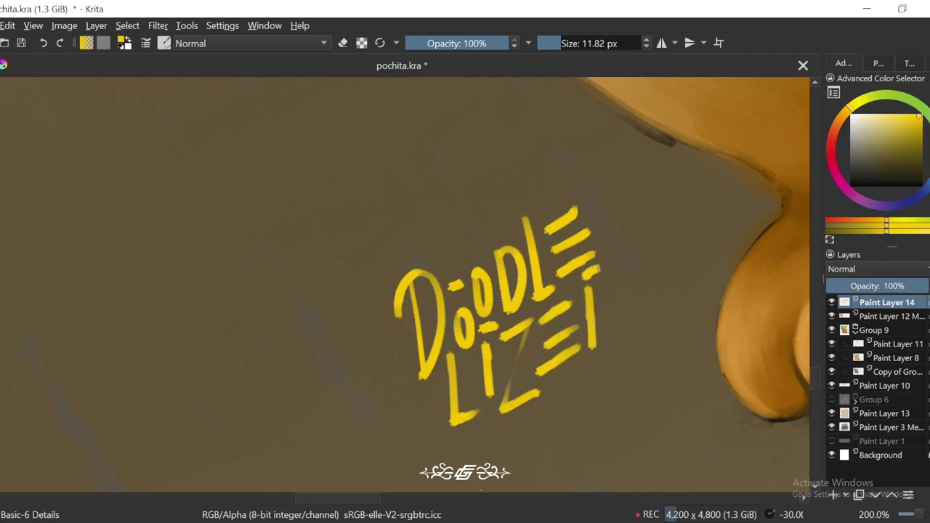
pyautogui.moveTo(596, 267)
pyautogui.mouseDown()
pyautogui.moveTo(615, 286)
pyautogui.moveTo(593, 313)
pyautogui.mouseUp()
pyautogui.moveTo(509, 424); pyautogui.dragTo(604, 376)
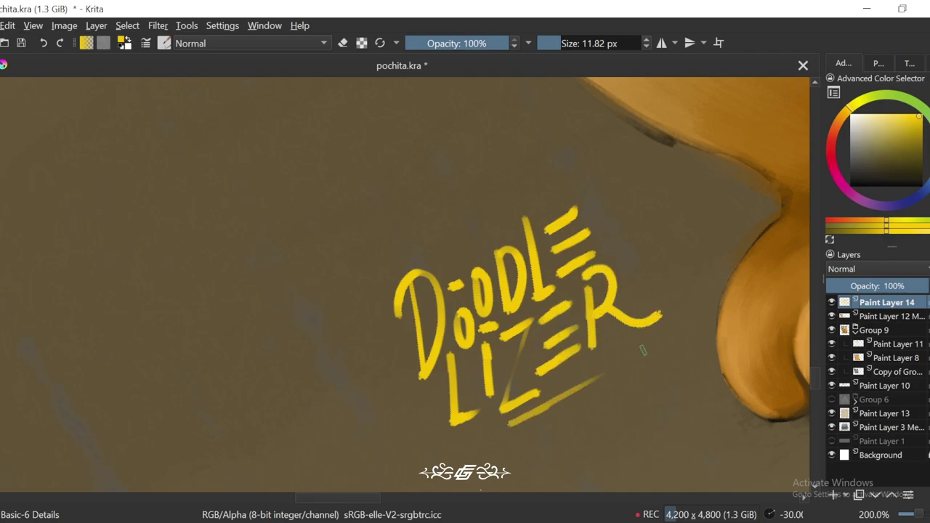
# Step: Rotate and enlarge the signature with Ctrl+T and apply the transform
pyautogui.press('5')
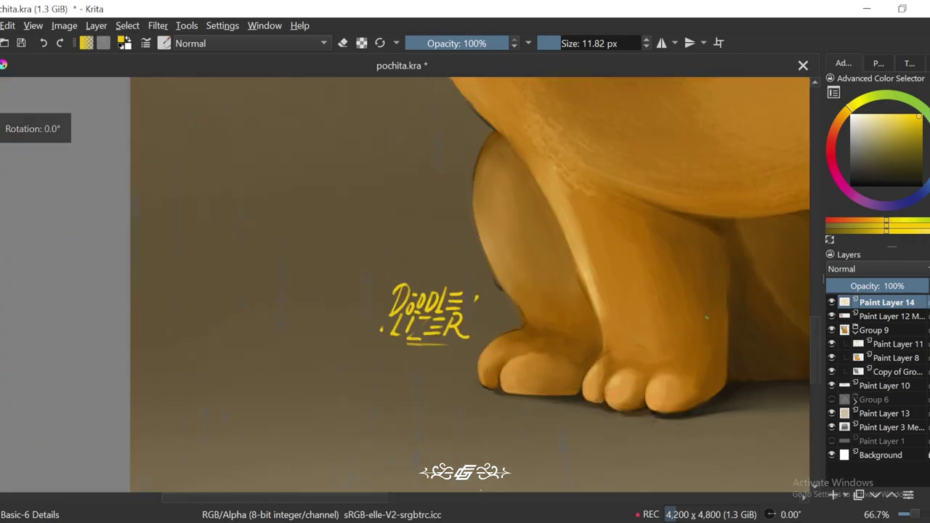
pyautogui.press('4')
pyautogui.press('+')
pyautogui.scroll(-5, 511, 368)
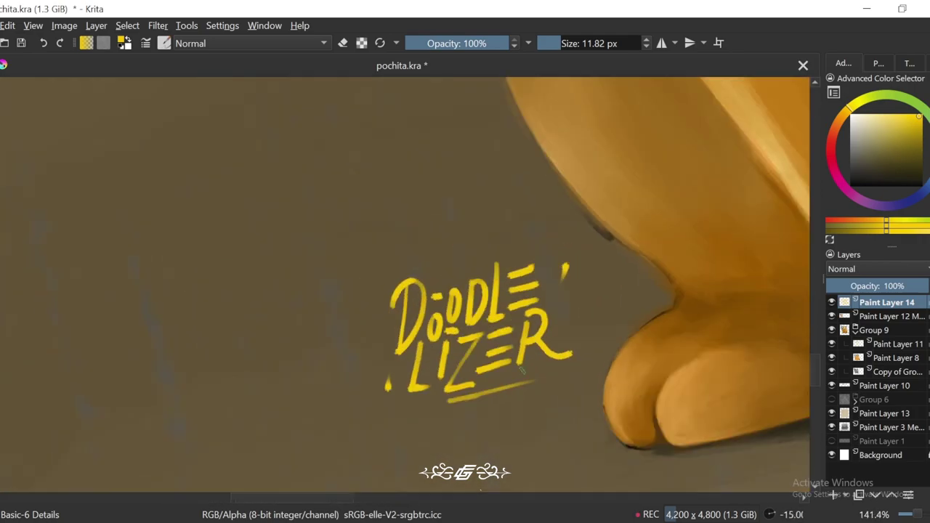
pyautogui.press('5')
pyautogui.hotkey('ctrl', 't')
pyautogui.moveTo(421, 299)
pyautogui.mouseDown()
pyautogui.moveTo(426, 284)
pyautogui.moveTo(431, 291)
pyautogui.moveTo(416, 299)
pyautogui.mouseUp()
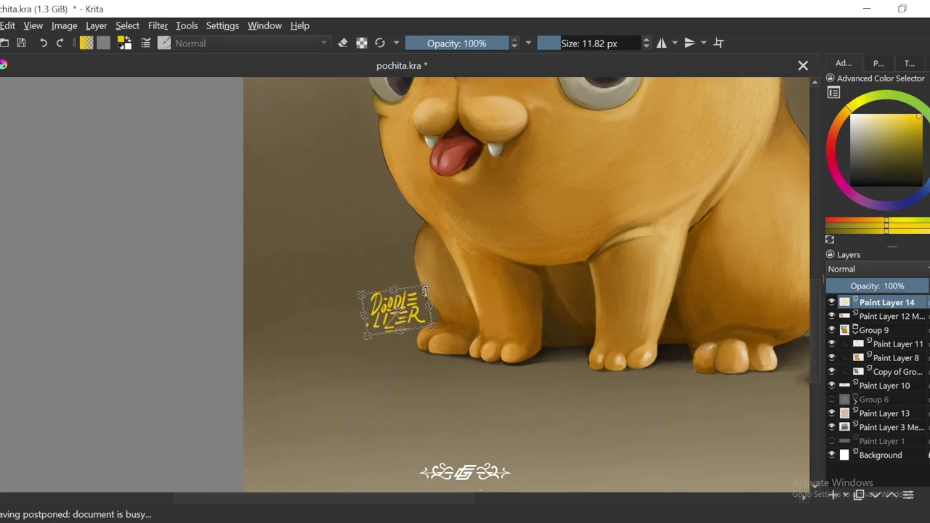
pyautogui.press('Return')
pyautogui.scroll(-4, 342, 342)
pyautogui.scroll(2, 328, 351)
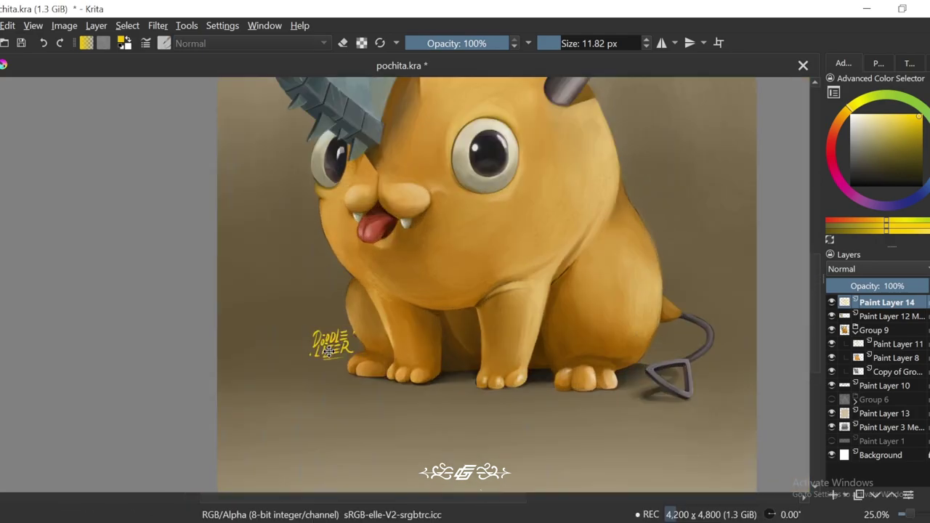
pyautogui.scroll(-1, 328, 351)
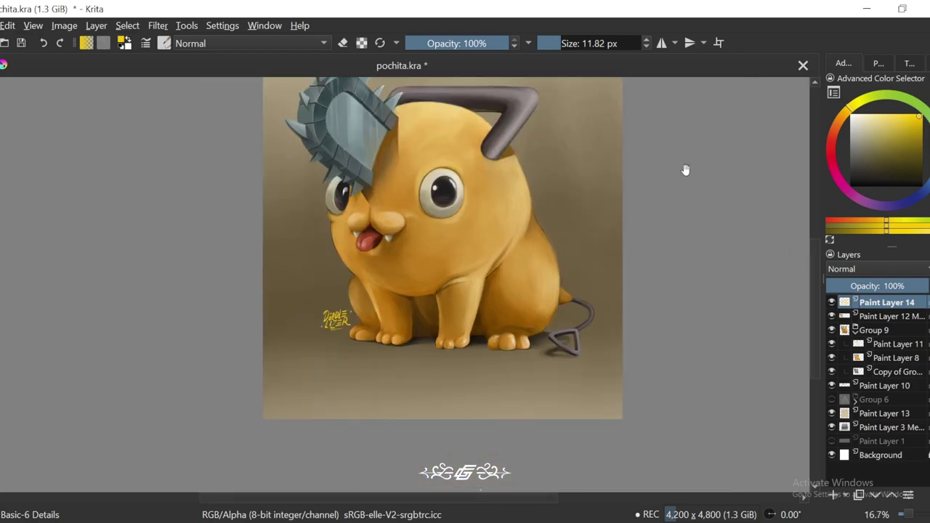
pyautogui.moveTo(685, 169)
pyautogui.mouseDown()
pyautogui.moveTo(656, 241)
pyautogui.moveTo(642, 252)
pyautogui.mouseUp()
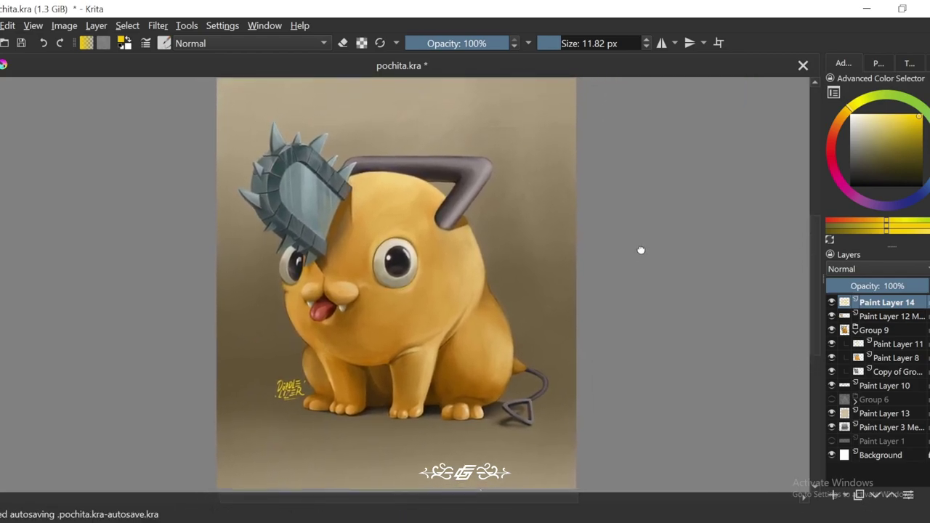
# Step: Save the document and insert the dropped pochita.jpg as a new layer
pyautogui.hotkey('ctrl', 's')
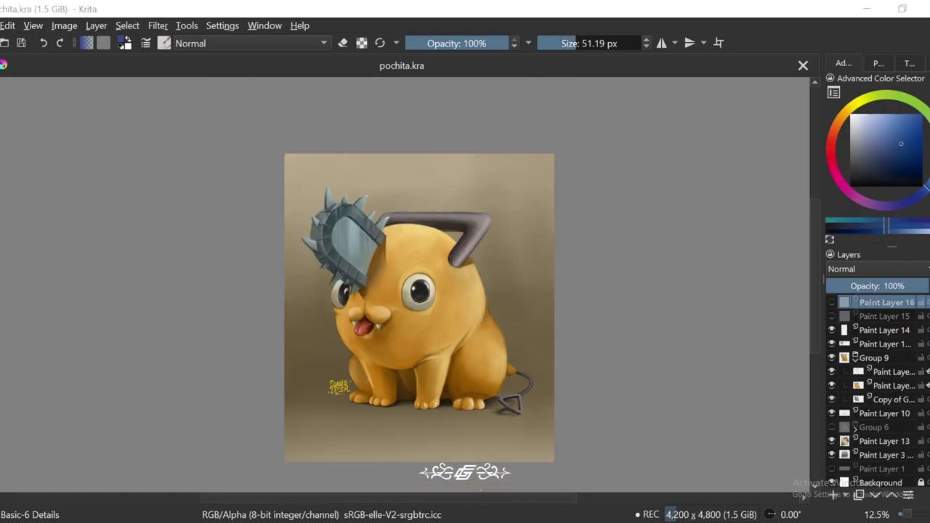
pyautogui.moveTo(421, 302); pyautogui.dragTo(408, 311)
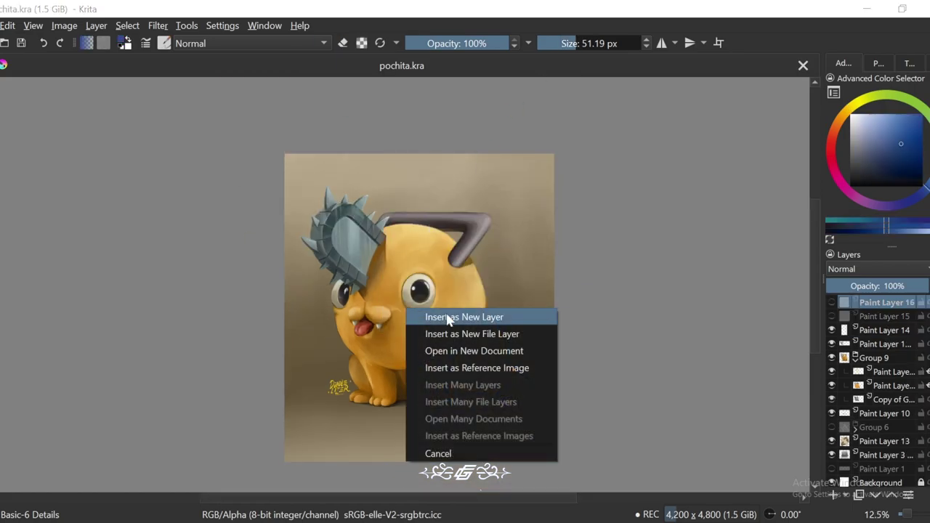
pyautogui.click(467, 315)
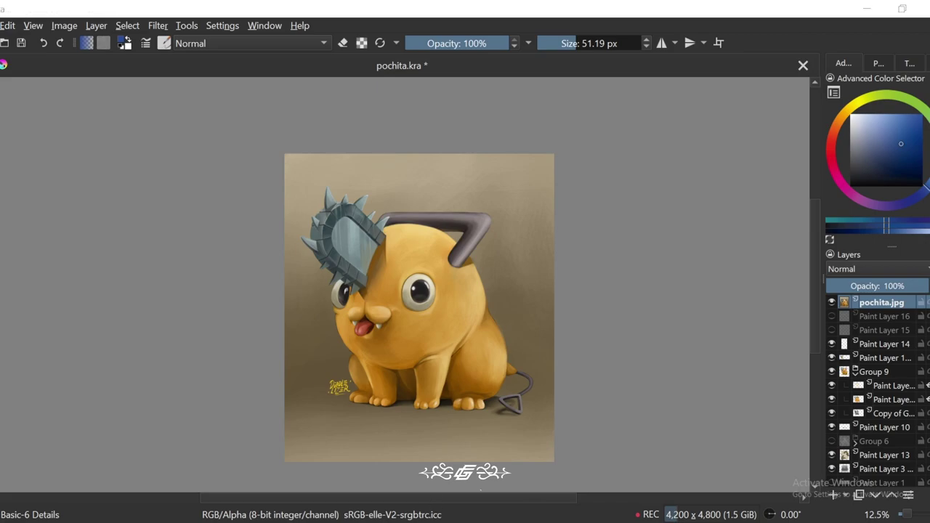
pyautogui.click(157, 26)
# Step: Apply an HSV Adjustment with hue -10 to the pochita.jpg layer for a redder orange
pyautogui.click(410, 194)
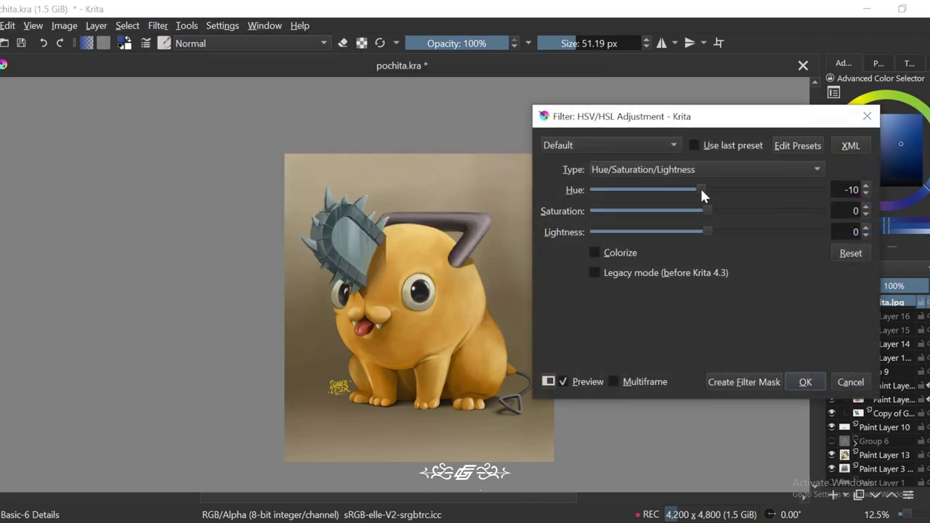
pyautogui.moveTo(700, 186); pyautogui.dragTo(695, 215)
pyautogui.click(712, 209)
pyautogui.click(851, 253)
pyautogui.moveTo(714, 183); pyautogui.dragTo(702, 188)
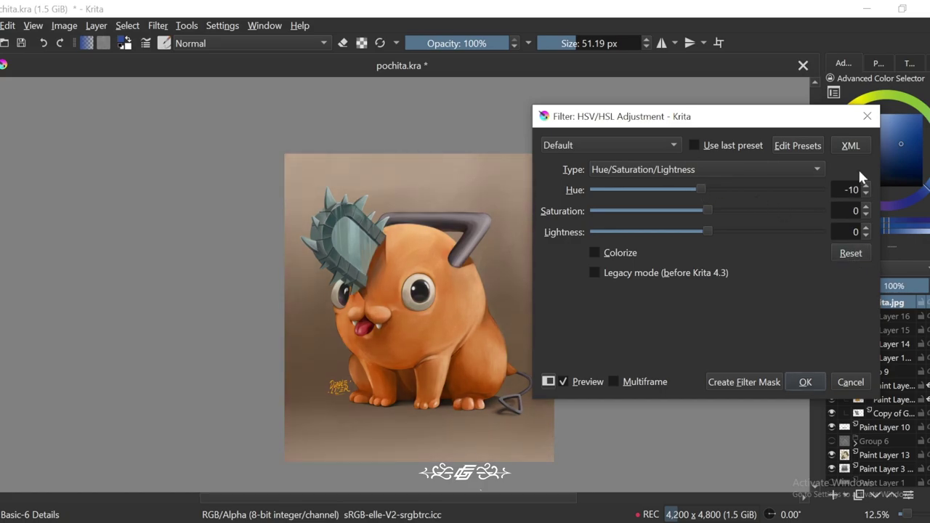
pyautogui.click(805, 385)
pyautogui.scroll(2, 700, 376)
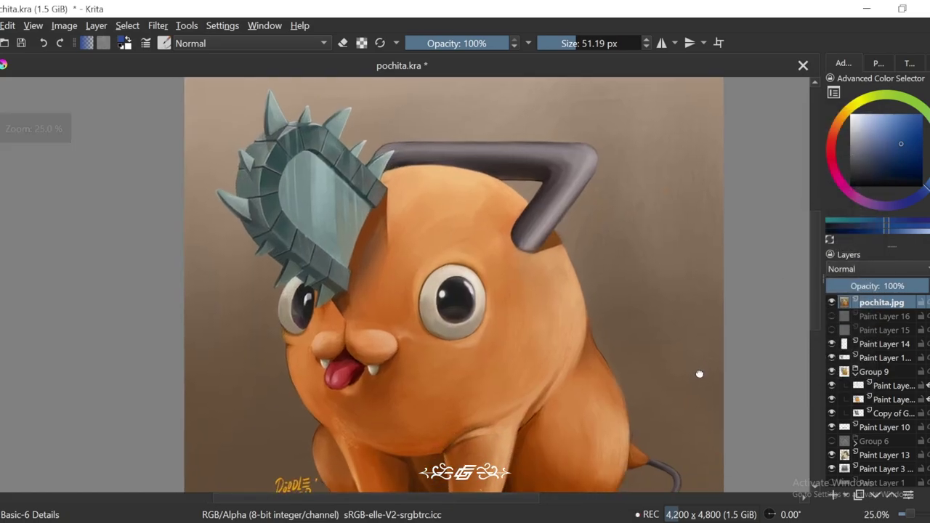
pyautogui.scroll(-1, 708, 358)
pyautogui.scroll(-1, 705, 373)
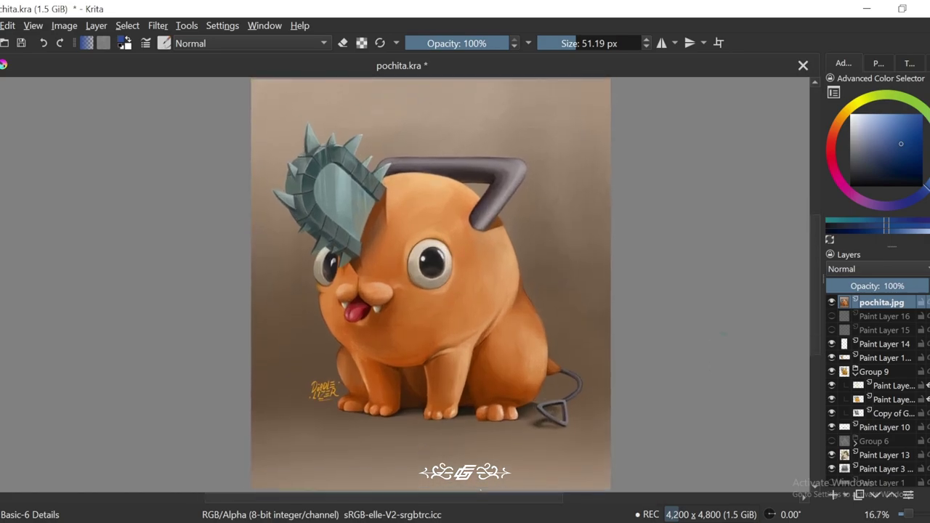